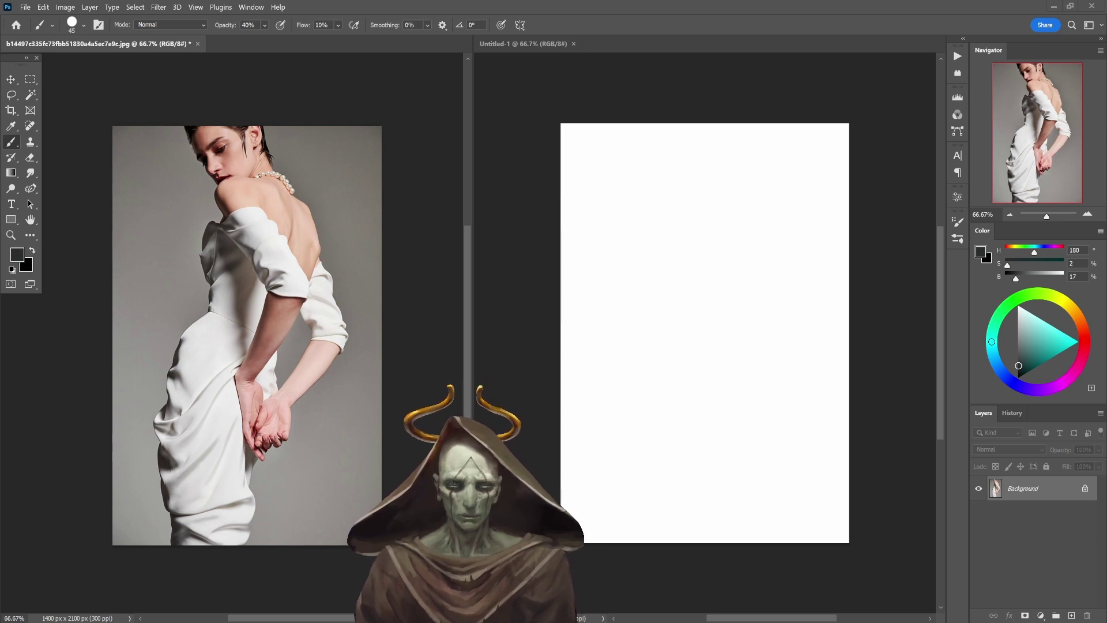
Step: On the Untitled-1 canvas, paint a mottled grey base over everything with the Sponge brush at 30% opacity
left_click(803, 107)
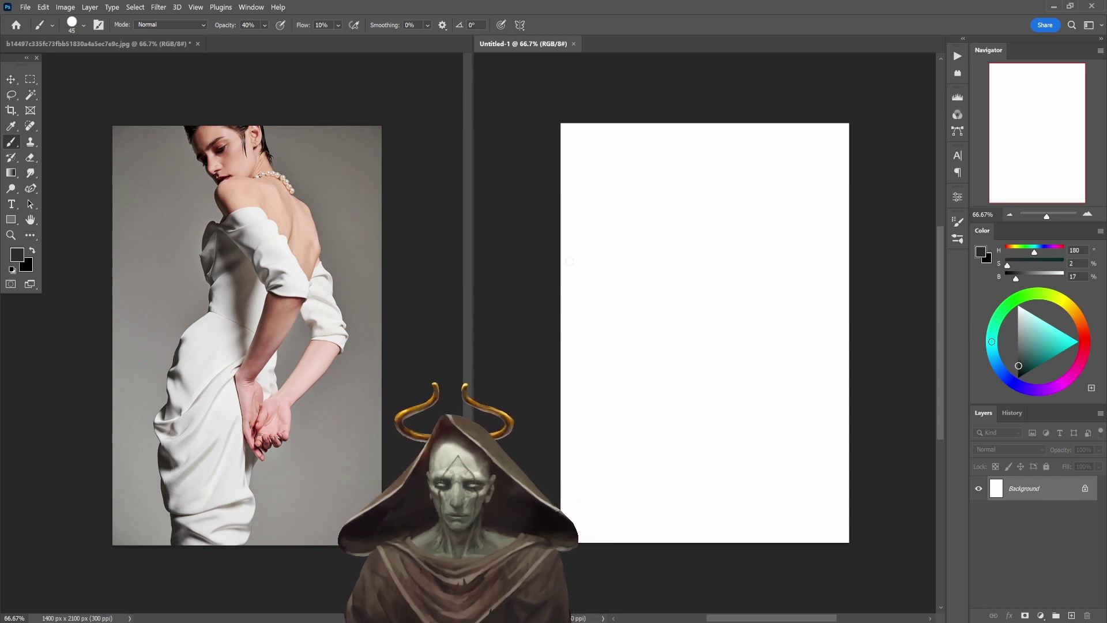
right_click(629, 279)
double_click(692, 412)
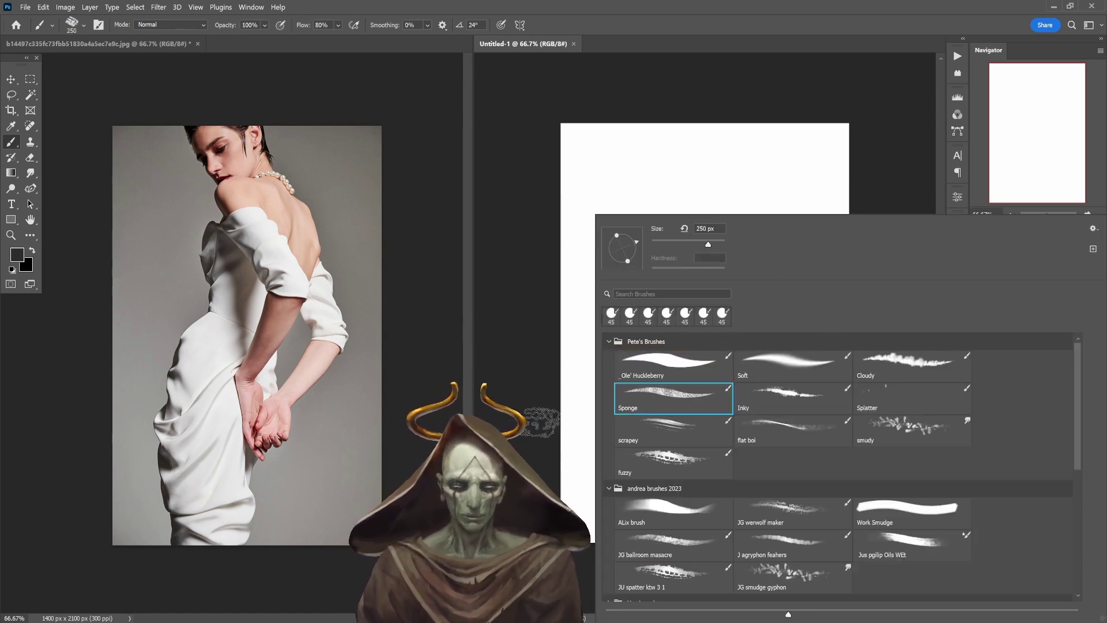
mouse_move(615, 472)
left_mouse_down()
mouse_move(580, 554)
mouse_move(641, 424)
mouse_move(640, 551)
mouse_move(696, 411)
mouse_move(675, 493)
mouse_move(762, 404)
mouse_move(729, 556)
mouse_move(896, 488)
mouse_move(843, 532)
mouse_move(788, 455)
mouse_move(903, 332)
mouse_move(813, 445)
mouse_move(888, 307)
mouse_move(842, 278)
mouse_move(606, 418)
mouse_move(571, 412)
mouse_move(638, 141)
mouse_move(598, 86)
mouse_move(569, 438)
mouse_move(525, 238)
mouse_move(601, 226)
mouse_move(679, 135)
mouse_move(724, 120)
mouse_move(717, 287)
mouse_move(804, 203)
mouse_move(721, 294)
mouse_move(701, 351)
mouse_move(770, 345)
mouse_move(887, 276)
mouse_move(794, 128)
left_mouse_up()
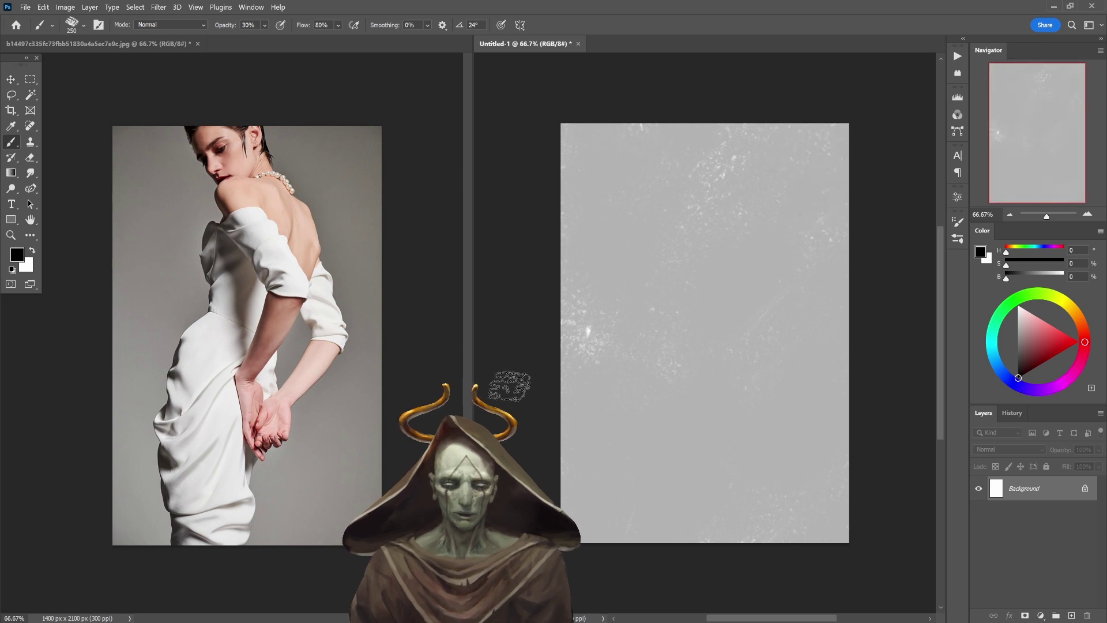
Step: Add Layer 1 above the grey background and reduce the brush size
left_click(1073, 615)
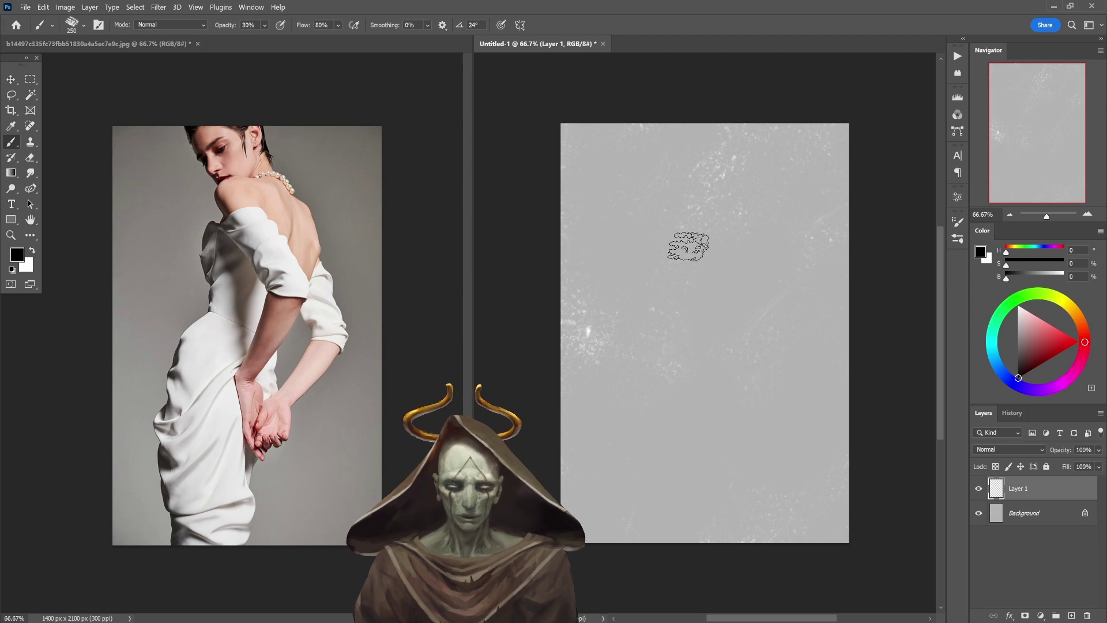
key("bracketleft")
key("bracketleft")
key("bracketleft")
key("bracketleft")
key("bracketleft")
key("bracketleft")
key("bracketleft")
key("bracketleft")
key("bracketleft")
Step: With a 60 px brush at 50% opacity, draw the head, shoulder and back contour lines
key("5")
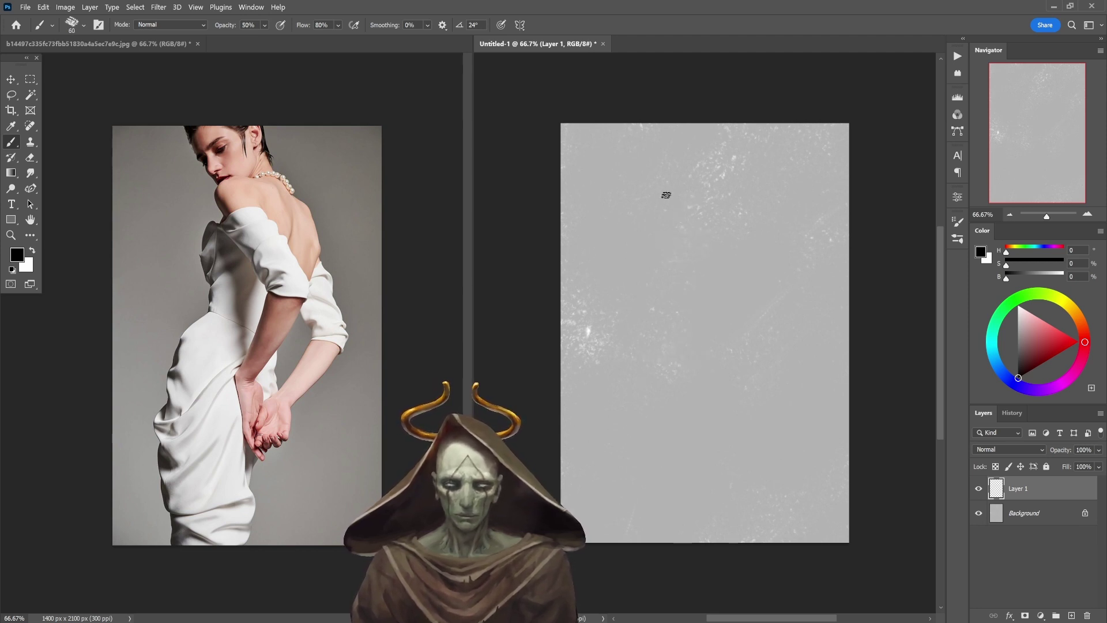
mouse_move(662, 206)
left_mouse_down()
mouse_move(705, 185)
mouse_move(741, 203)
left_mouse_up()
key("ctrl+z")
mouse_move(658, 214)
left_mouse_down()
mouse_move(666, 196)
mouse_move(730, 205)
mouse_move(759, 276)
mouse_move(742, 334)
left_mouse_up()
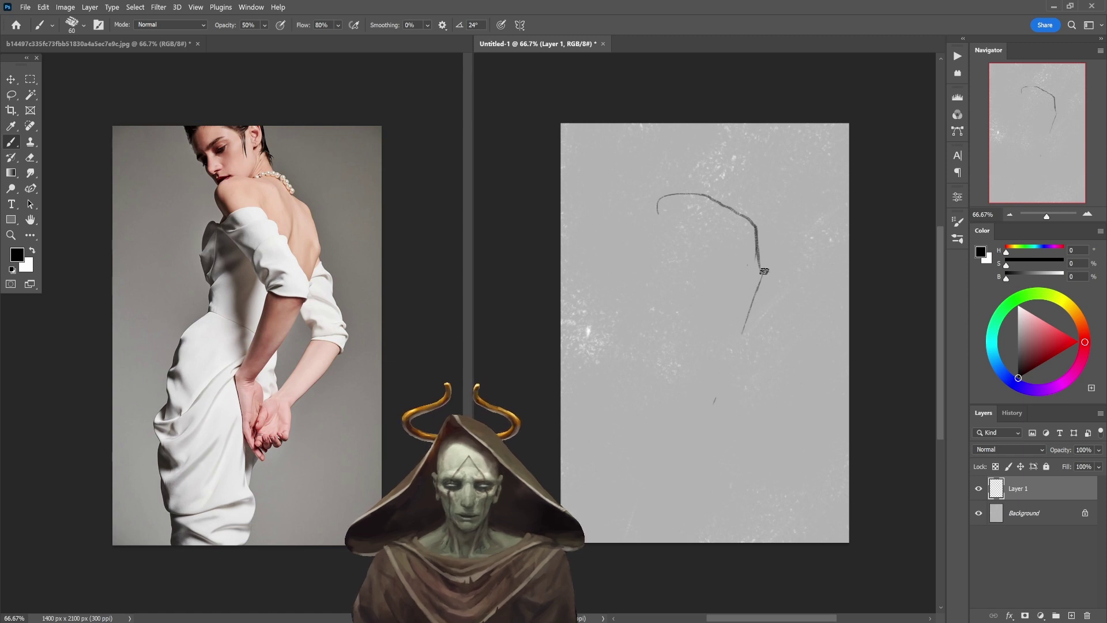
left_click_drag(764, 270, 750, 312)
left_click_drag(708, 387, 728, 353)
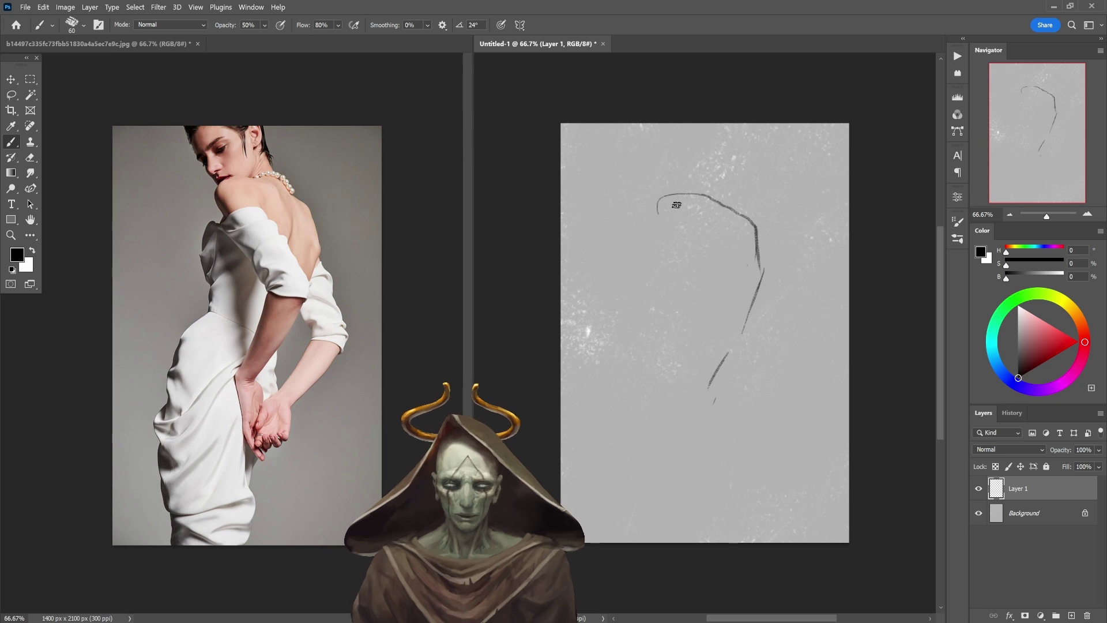
Step: Draw the left head, hip and leg lines and the right leg line to the bottom
mouse_move(689, 195)
left_mouse_down()
mouse_move(660, 254)
mouse_move(655, 338)
left_mouse_up()
left_click_drag(657, 298, 655, 343)
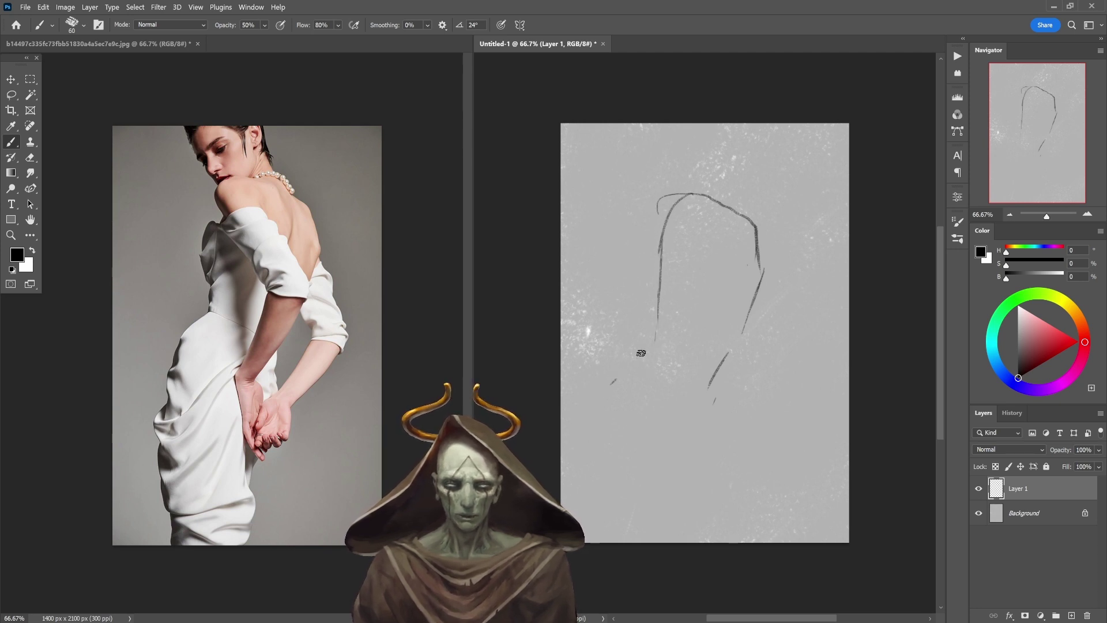
left_click_drag(611, 383, 656, 337)
left_click_drag(615, 384, 632, 541)
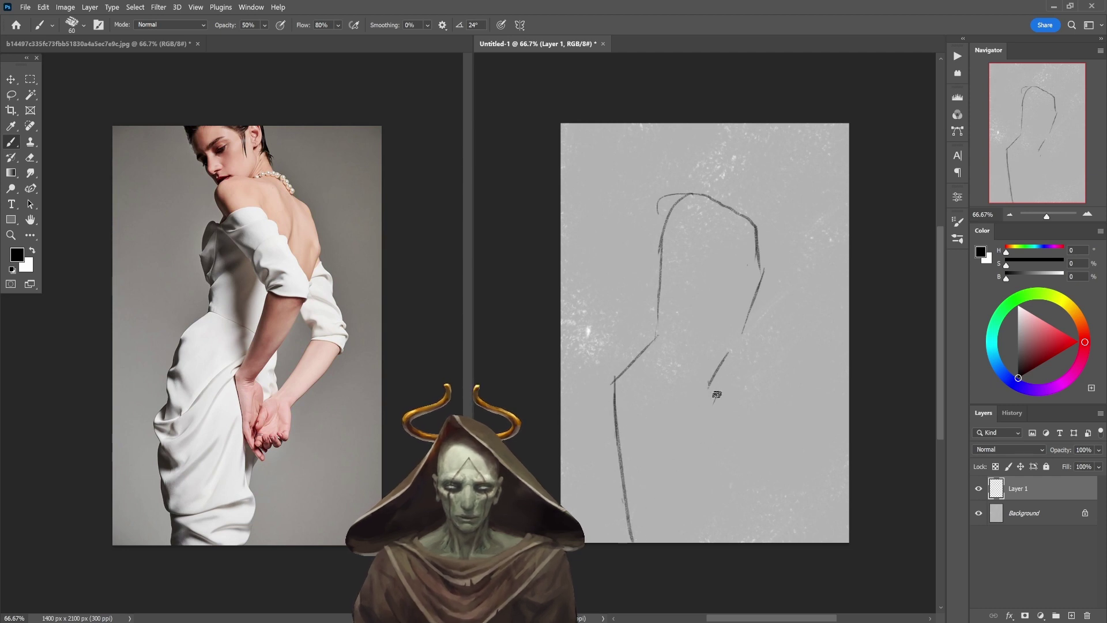
mouse_move(714, 362)
left_mouse_down()
mouse_move(718, 432)
mouse_move(692, 476)
mouse_move(700, 542)
left_mouse_up()
left_click_drag(702, 460, 700, 536)
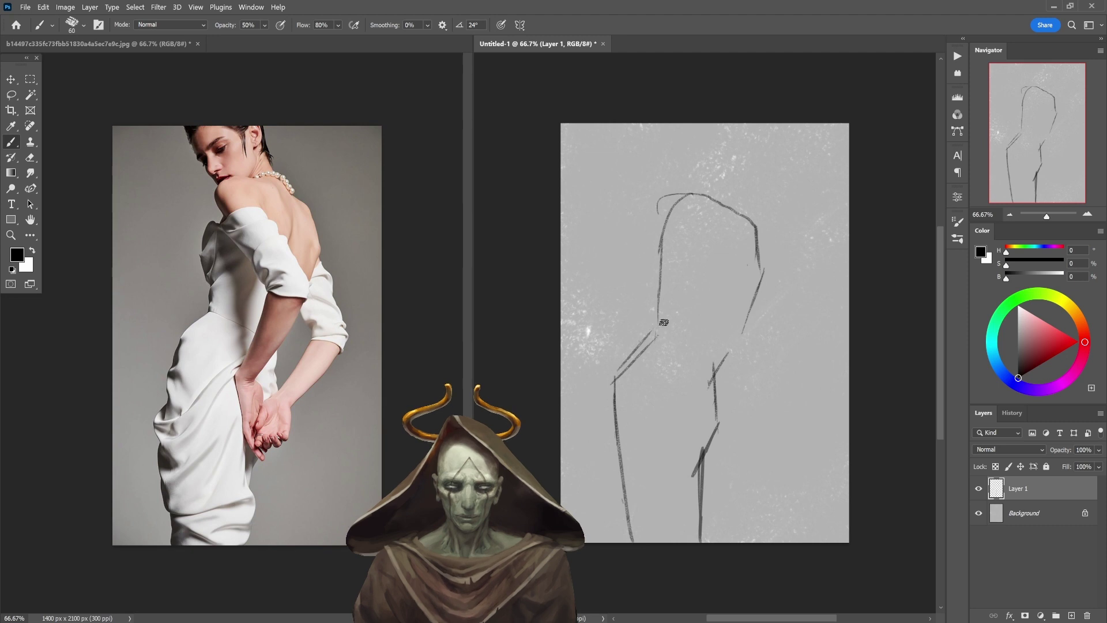
Step: Scale the sketch to about 88% and move it up and slightly right
key("ctrl+t")
left_click_drag(692, 357, 698, 332)
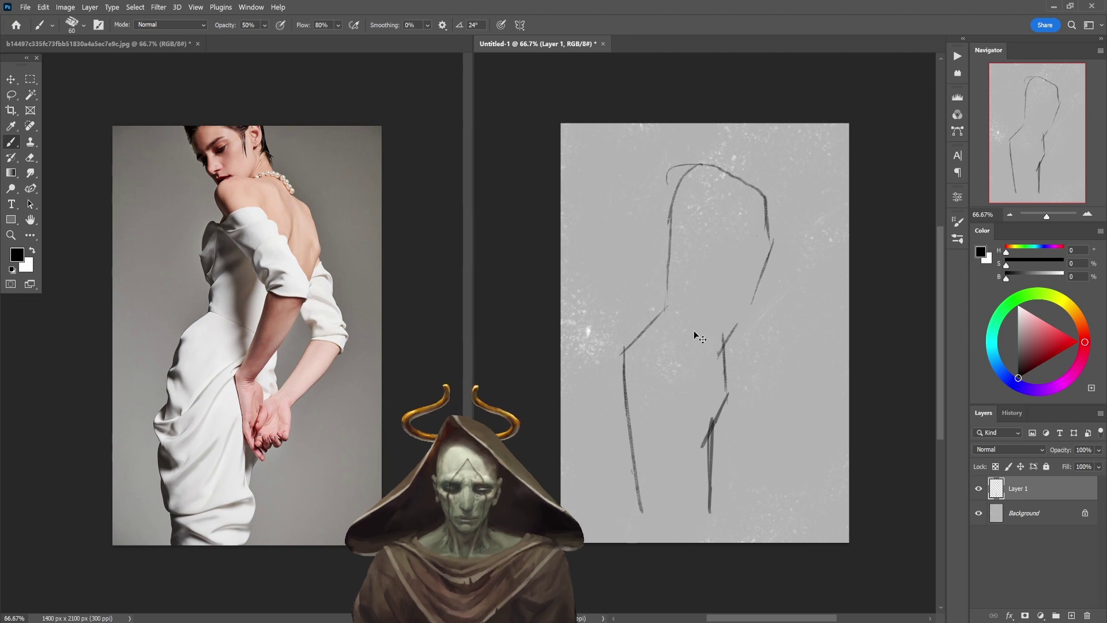
left_click_drag(767, 163, 739, 207)
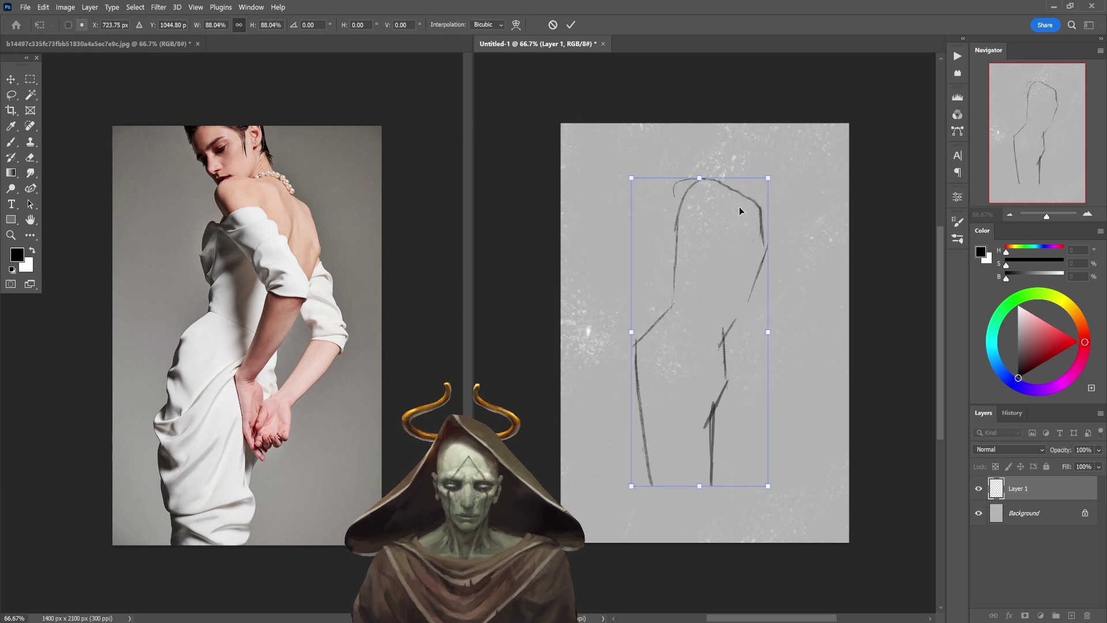
Step: Apply the transform, set the eraser to 80% opacity, and try darker back-line strokes
left_click(570, 25)
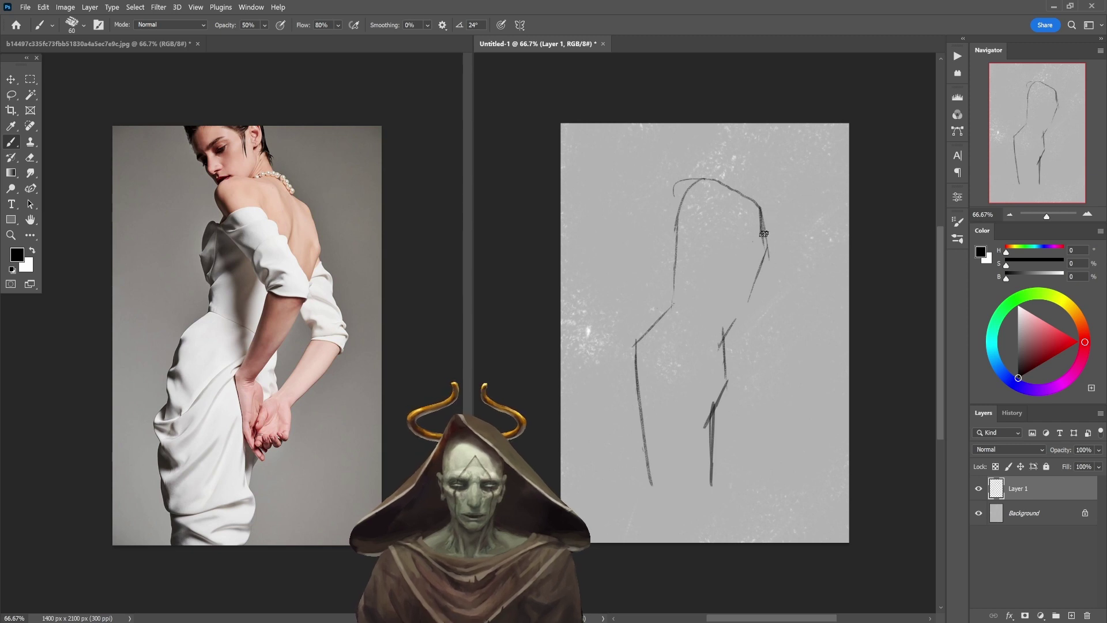
key("e")
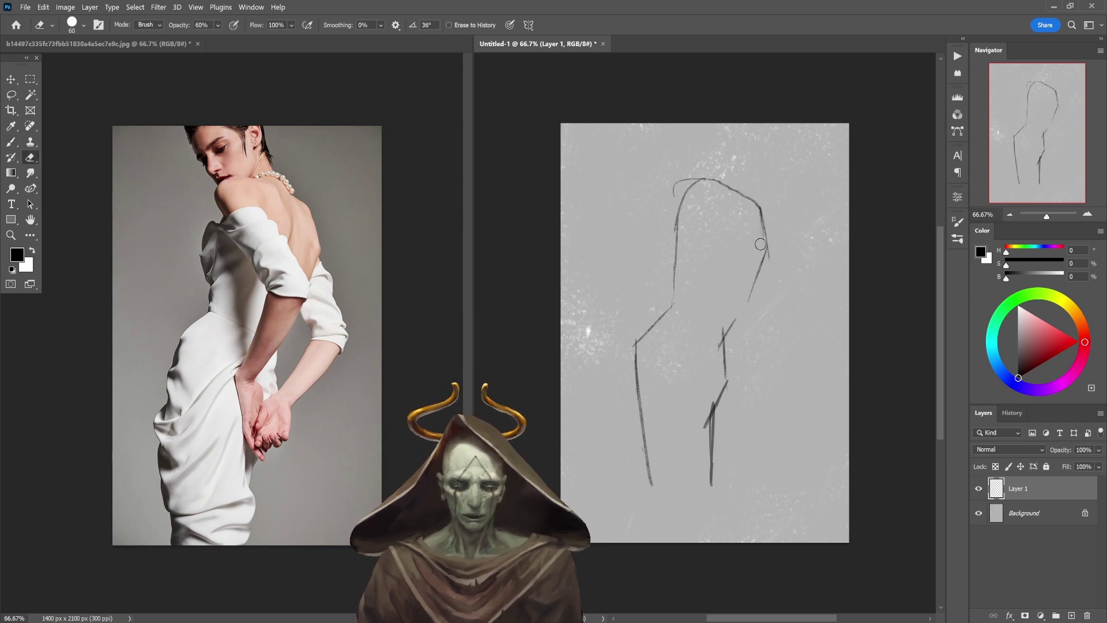
key("8")
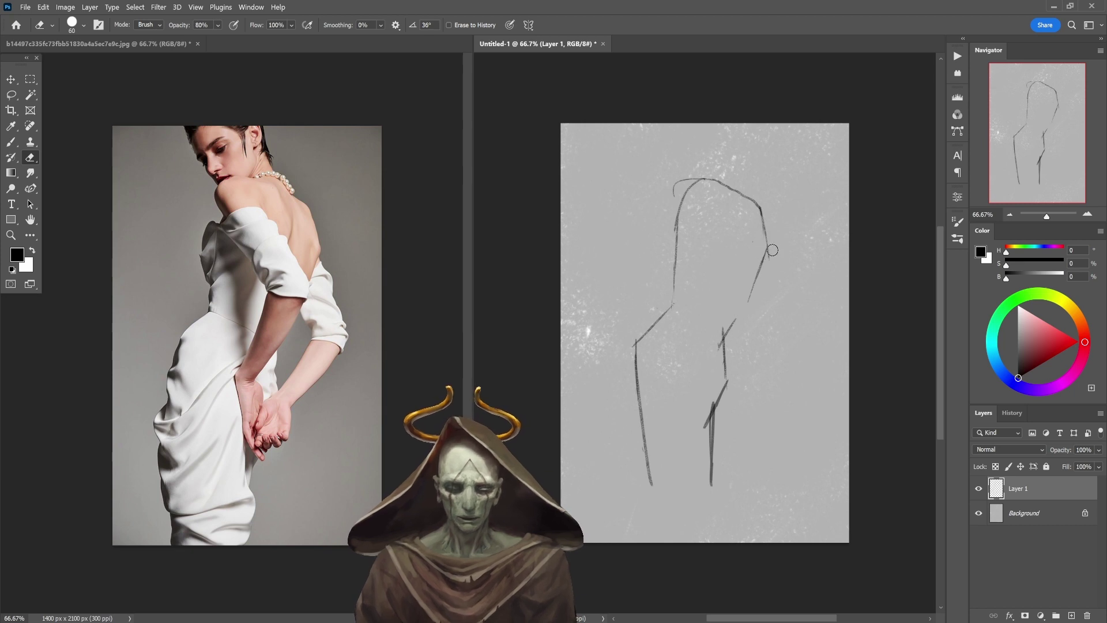
key("b")
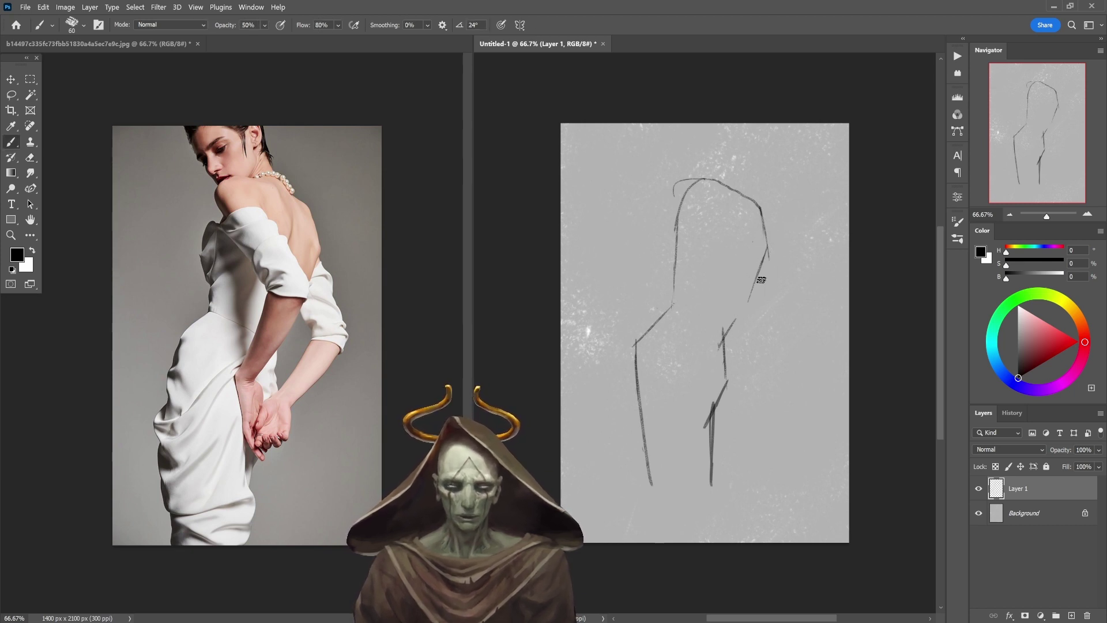
left_click_drag(769, 257, 740, 322)
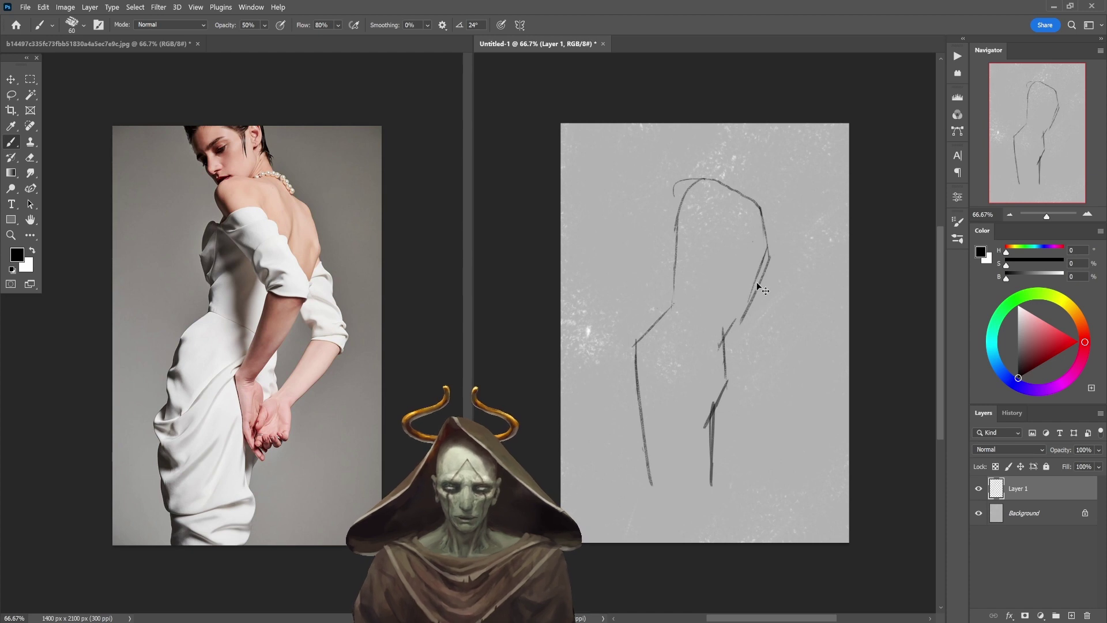
key("ctrl+z")
left_click_drag(768, 240, 748, 312)
key("ctrl+z")
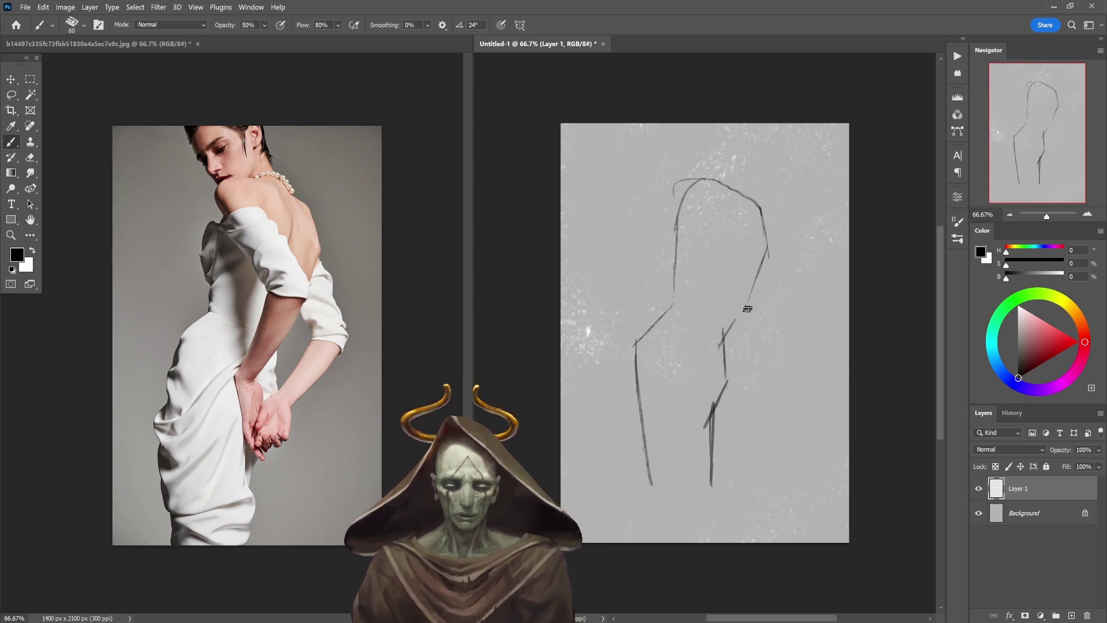
Step: Darken the right and lower-right contours, then erase the rough left leg and hip lines
left_click_drag(722, 338, 752, 295)
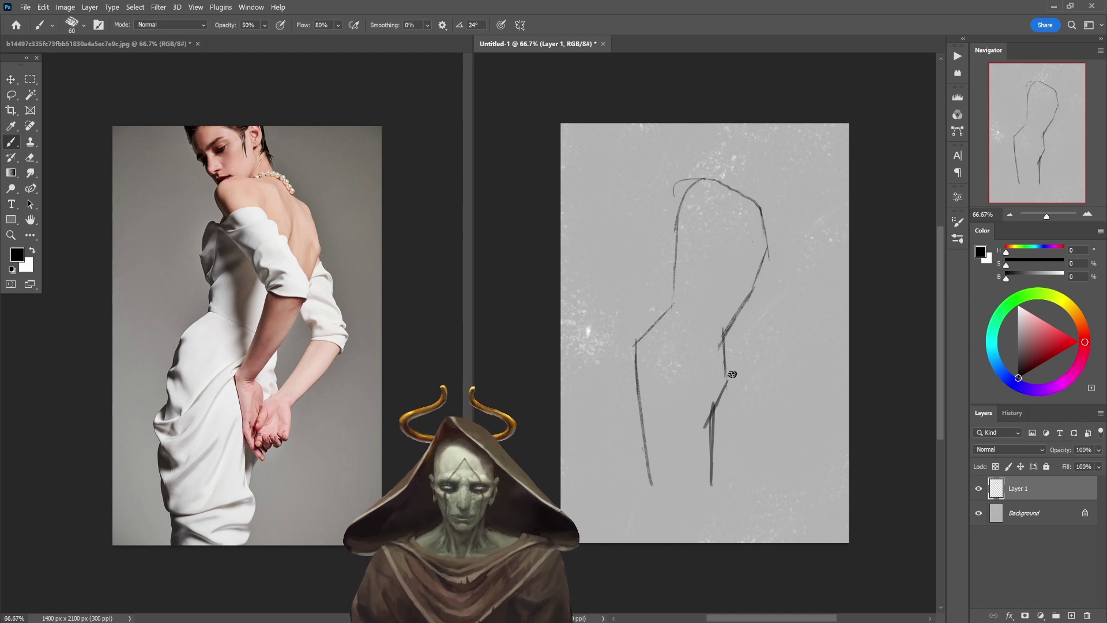
mouse_move(711, 427)
left_mouse_down()
mouse_move(729, 388)
mouse_move(721, 326)
mouse_move(726, 372)
left_mouse_up()
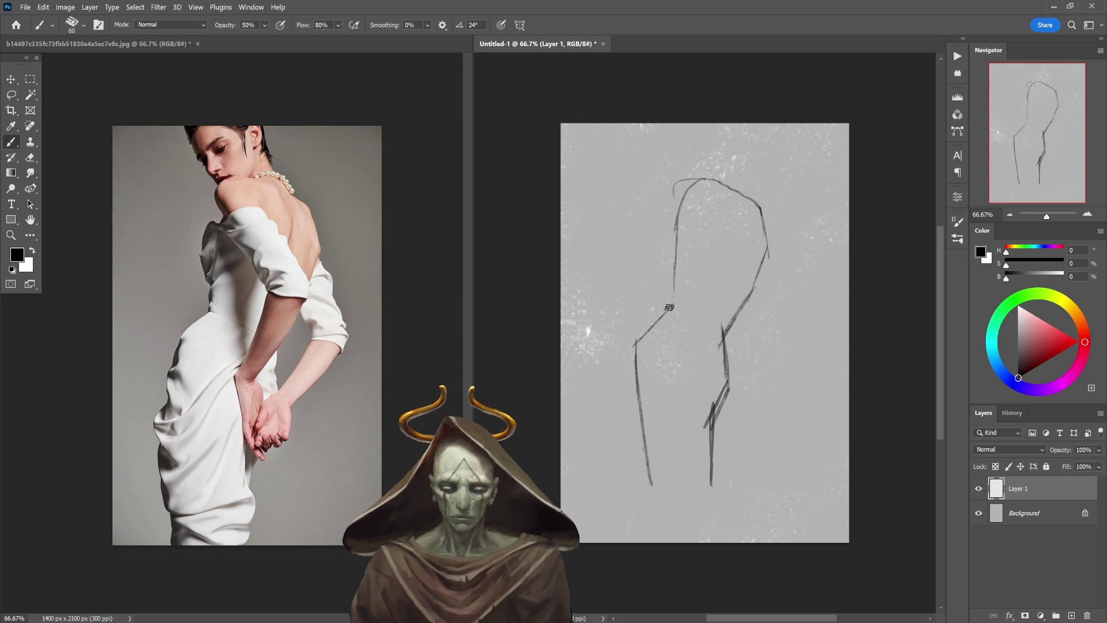
mouse_move(669, 306)
left_mouse_down()
mouse_move(643, 363)
mouse_move(649, 451)
left_mouse_up()
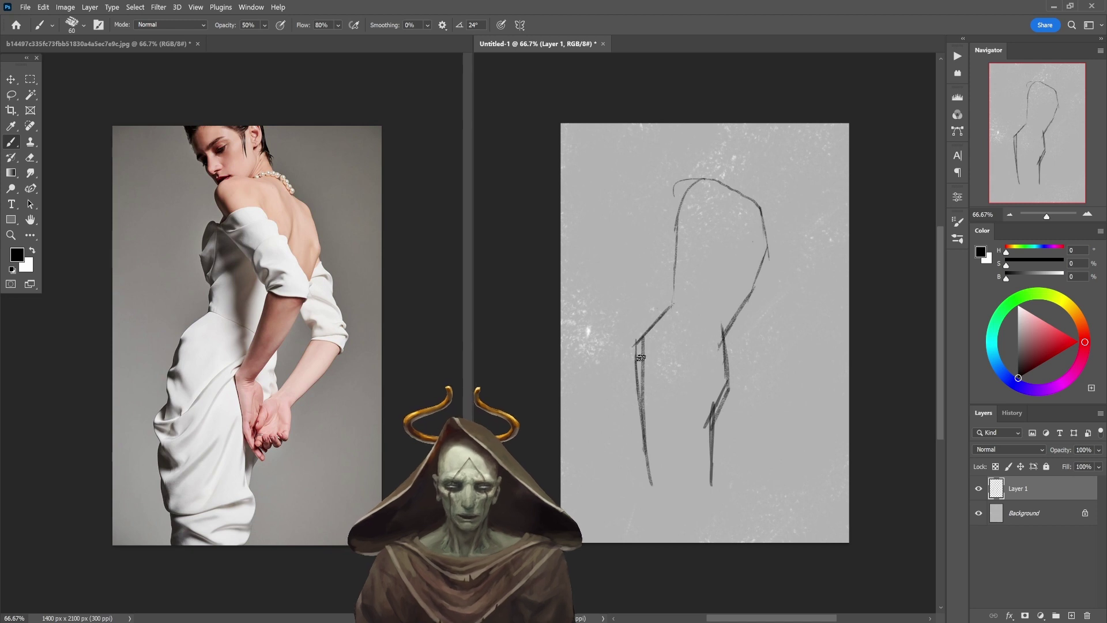
key("ctrl+z")
key("e")
left_click_drag(637, 345, 651, 472)
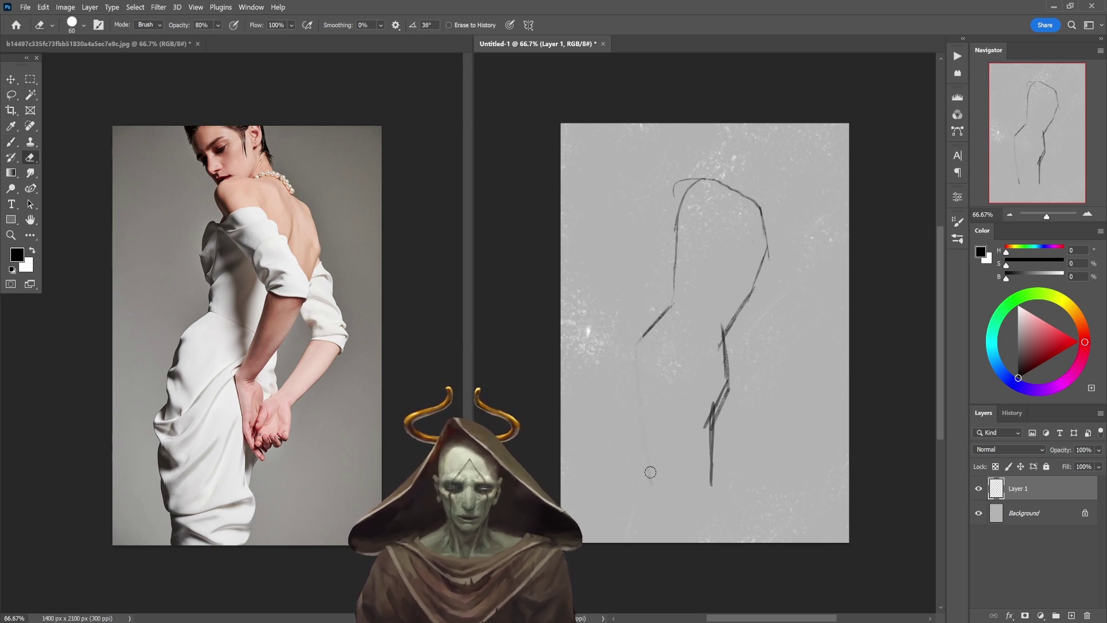
Step: Redraw the left leg line and extend the right leg line to the canvas bottom
key("b")
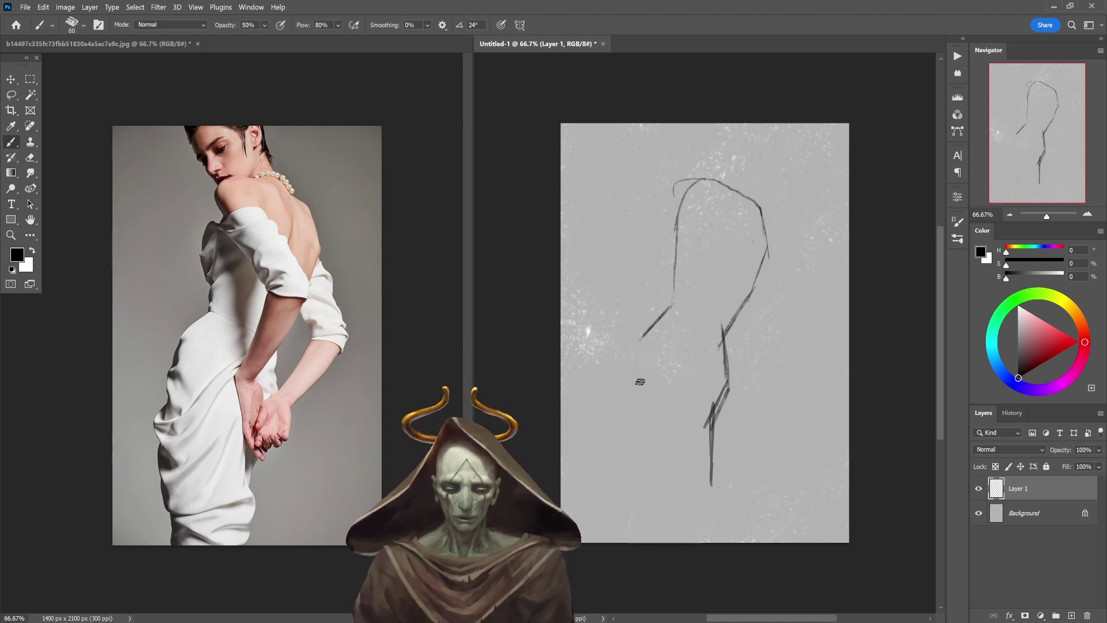
left_click_drag(641, 333, 637, 411)
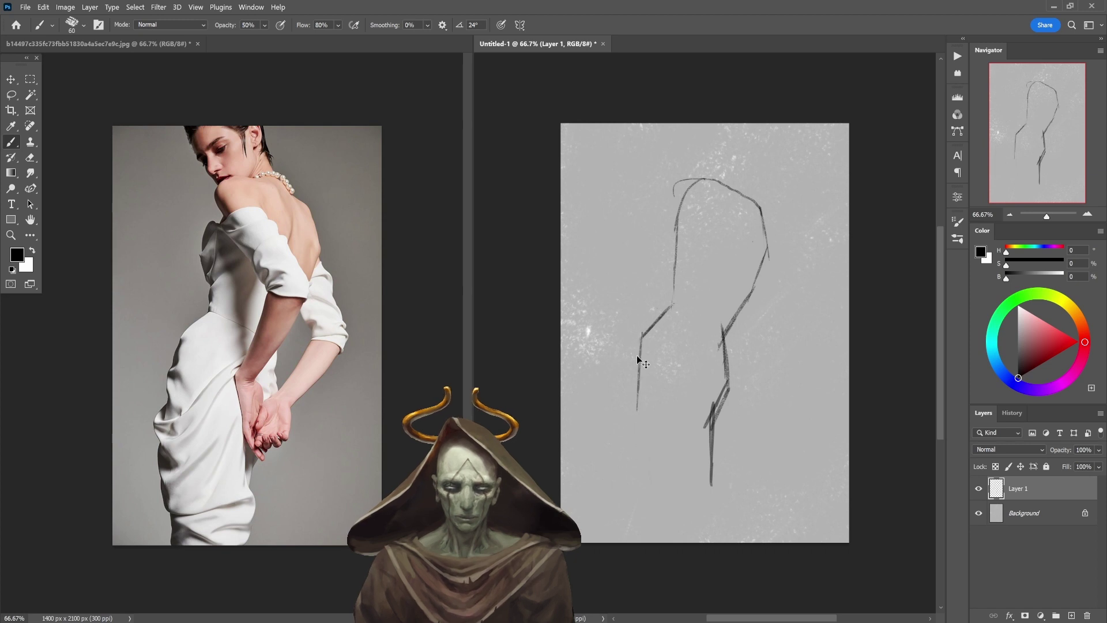
key("ctrl+z")
mouse_move(642, 333)
left_mouse_down()
mouse_move(630, 442)
mouse_move(652, 542)
left_mouse_up()
key("ctrl+z")
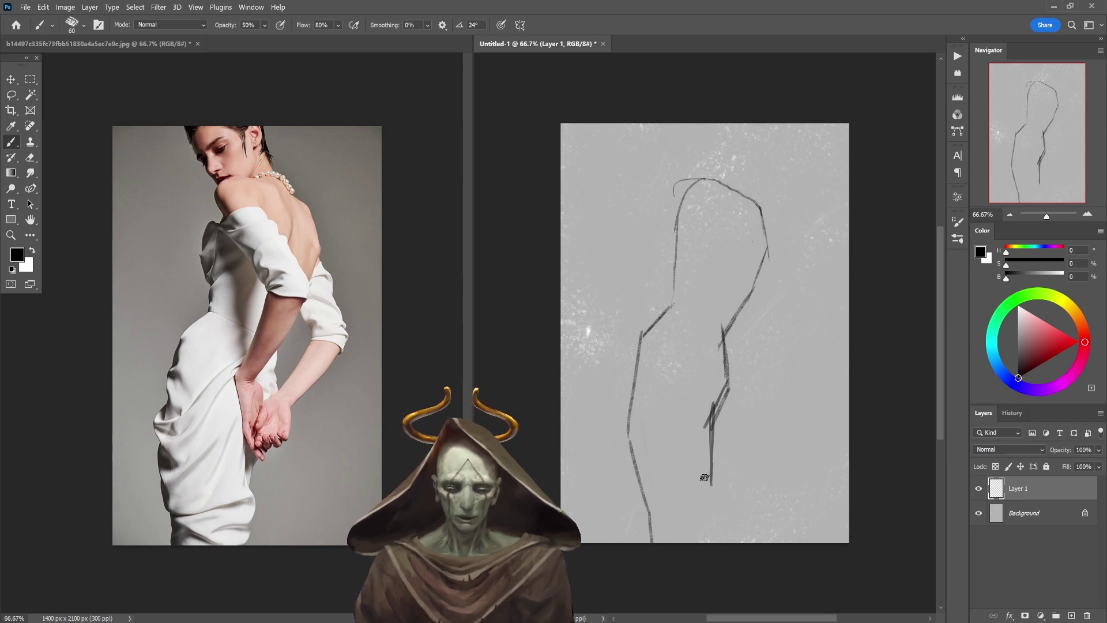
left_click_drag(711, 483, 696, 542)
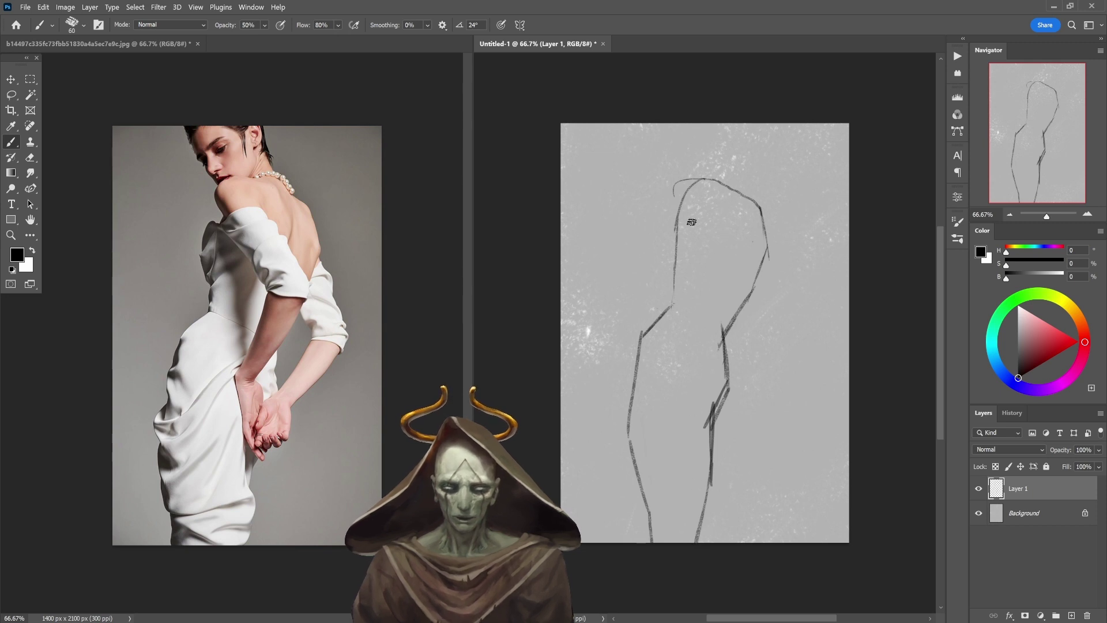
Step: Redraw the head's left side and top and try a short upper-back stroke
mouse_move(674, 217)
left_mouse_down()
mouse_move(699, 178)
mouse_move(718, 181)
mouse_move(691, 178)
mouse_move(730, 183)
mouse_move(731, 211)
left_mouse_up()
key("ctrl+z")
key("ctrl+z")
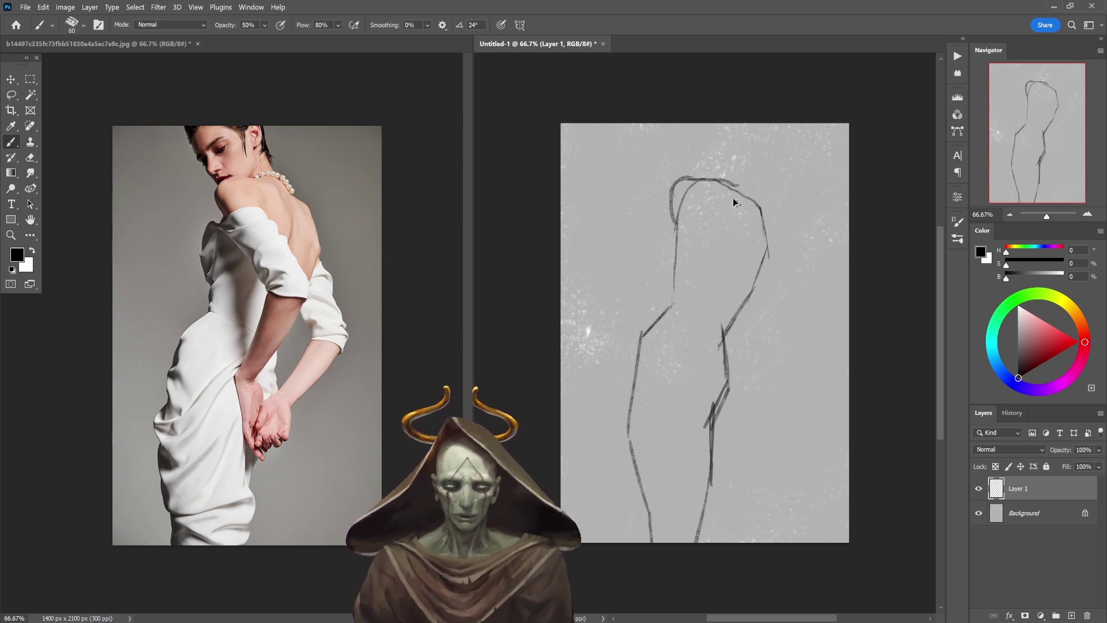
key("ctrl+z")
mouse_move(684, 179)
left_mouse_down()
mouse_move(713, 179)
mouse_move(728, 215)
mouse_move(731, 199)
mouse_move(742, 215)
left_mouse_up()
key("ctrl+z")
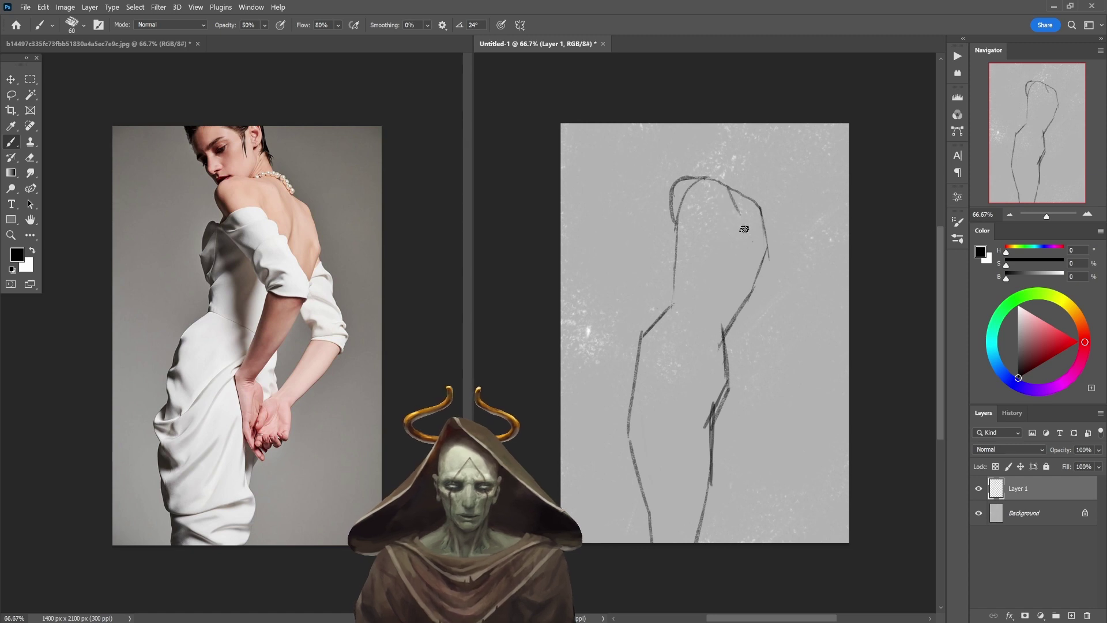
mouse_move(670, 211)
left_mouse_down()
mouse_move(663, 184)
mouse_move(692, 182)
left_mouse_up()
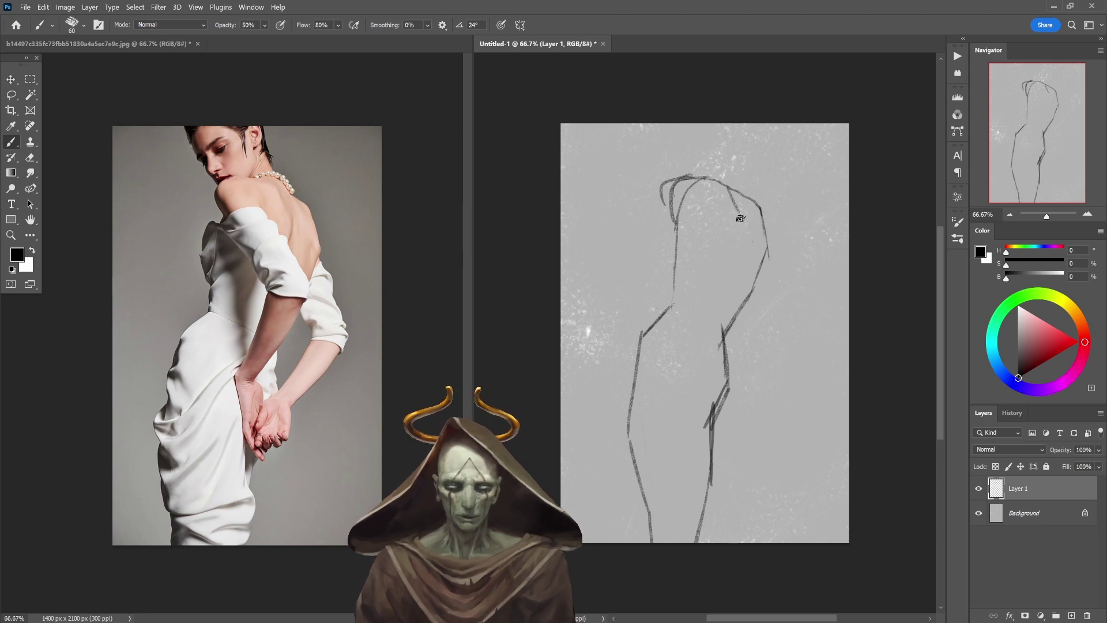
left_click_drag(741, 218, 731, 255)
key("ctrl+z")
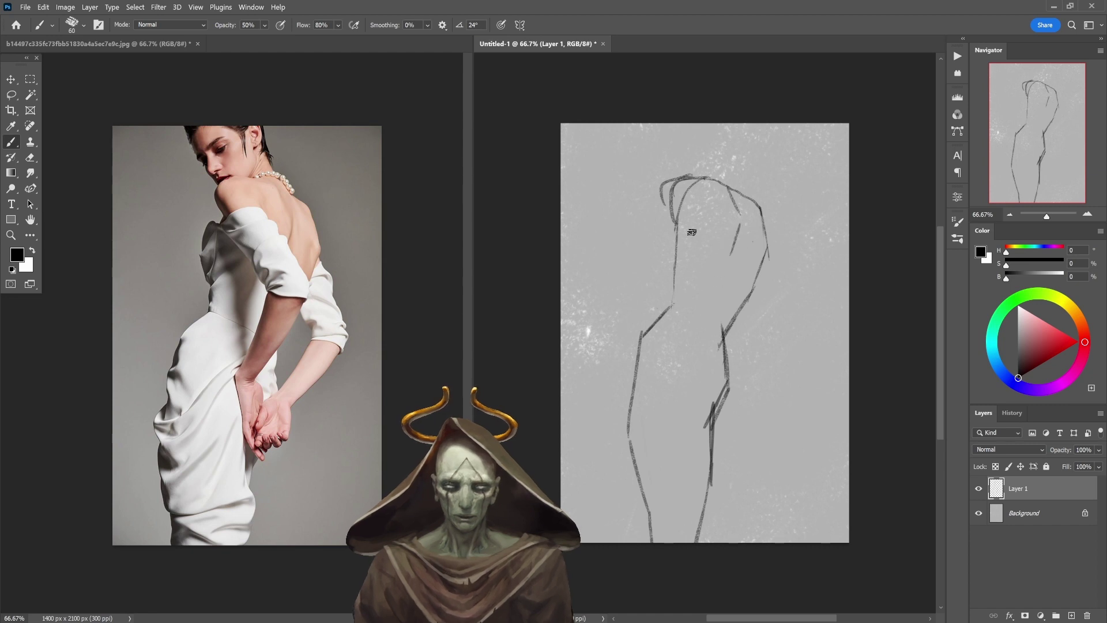
Step: Sketch the first forearm, the wrist loop and the shoulder-to-wrist line
left_click_drag(673, 202, 696, 244)
left_click_drag(703, 252, 720, 269)
mouse_move(737, 273)
left_mouse_down()
mouse_move(728, 292)
mouse_move(753, 293)
mouse_move(744, 283)
left_mouse_up()
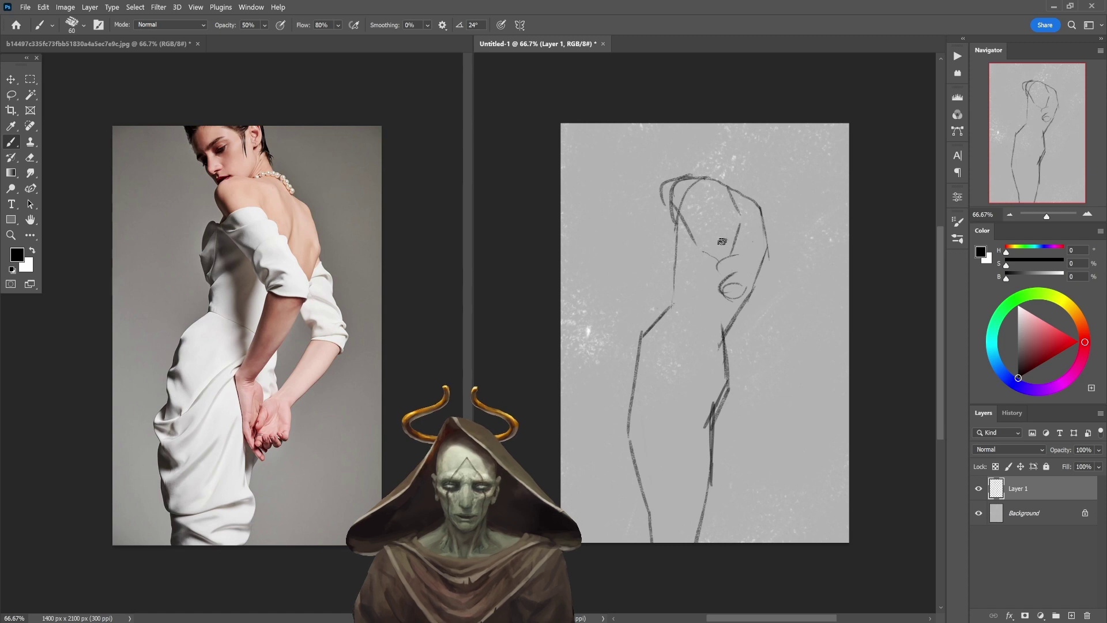
left_click_drag(715, 203, 749, 284)
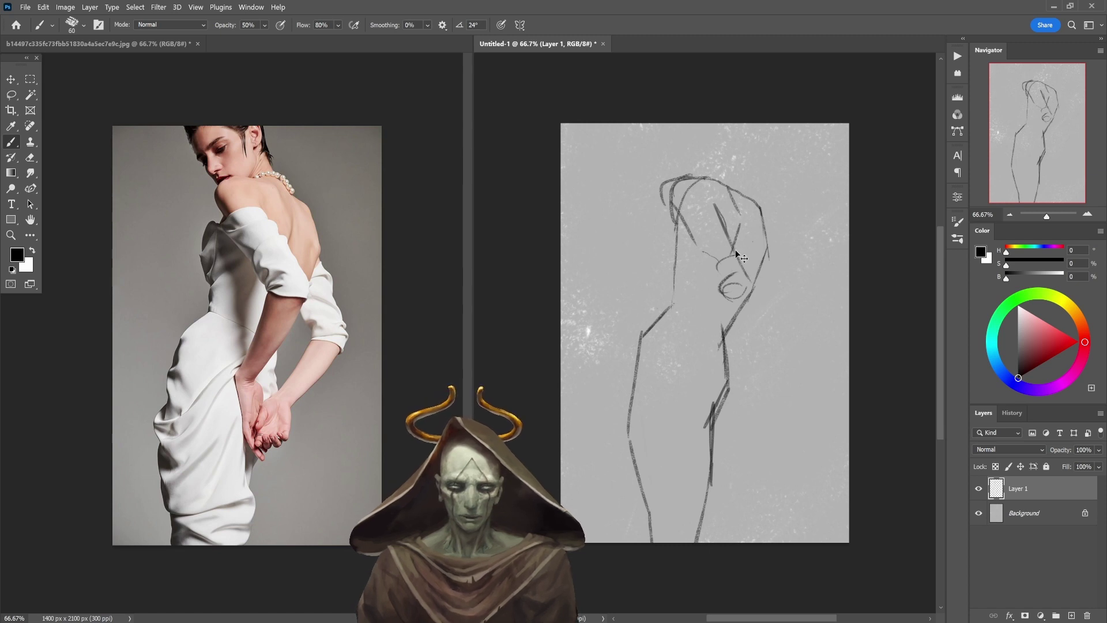
key("ctrl+z")
left_click_drag(716, 203, 745, 282)
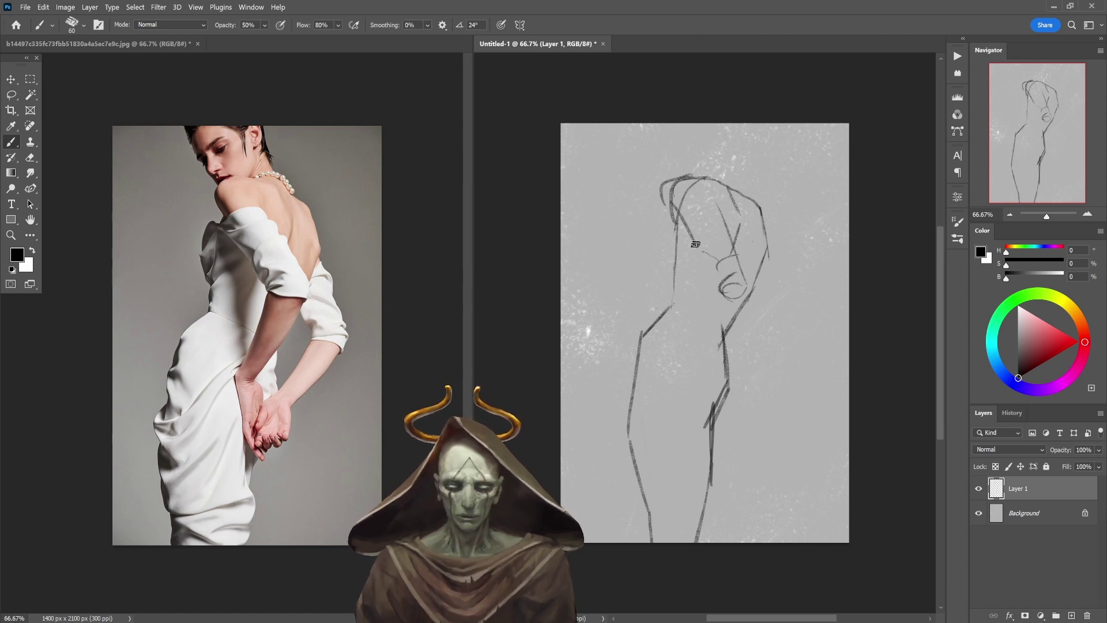
left_click_drag(686, 226, 728, 306)
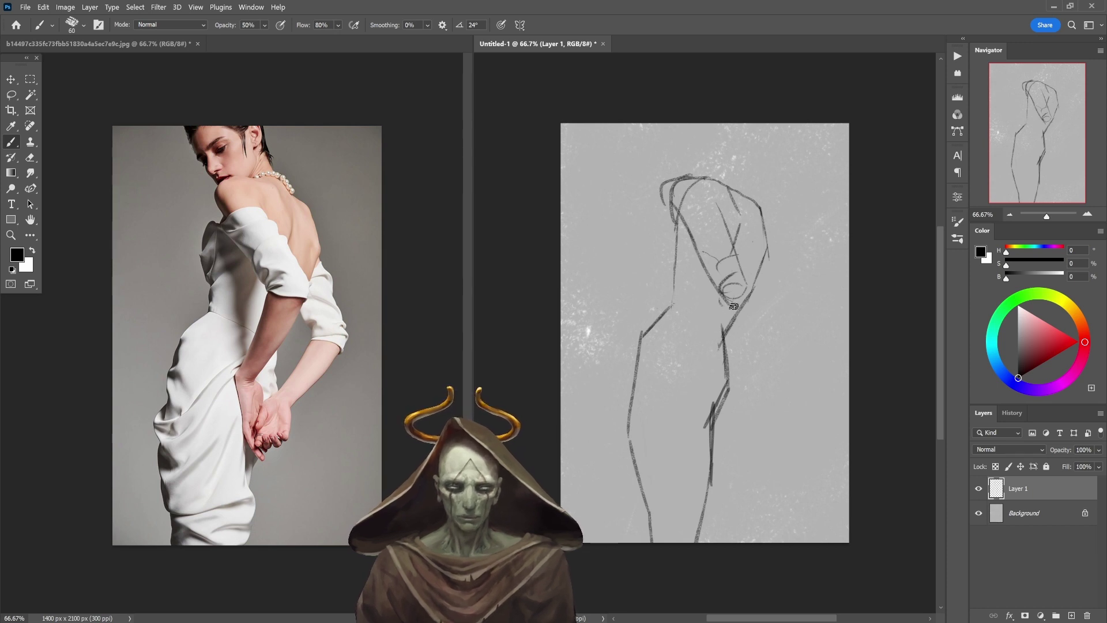
left_click_drag(752, 287, 738, 328)
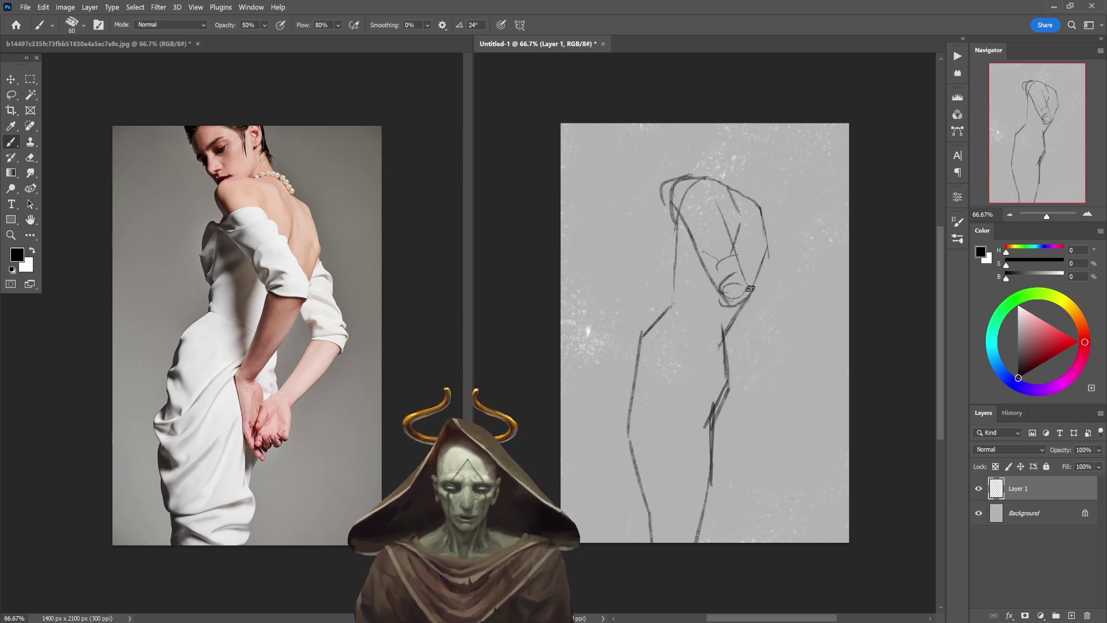
Step: Draw and refine the lower forearm running below the wrist loop
mouse_move(745, 279)
left_mouse_down()
mouse_move(752, 307)
mouse_move(715, 369)
left_mouse_up()
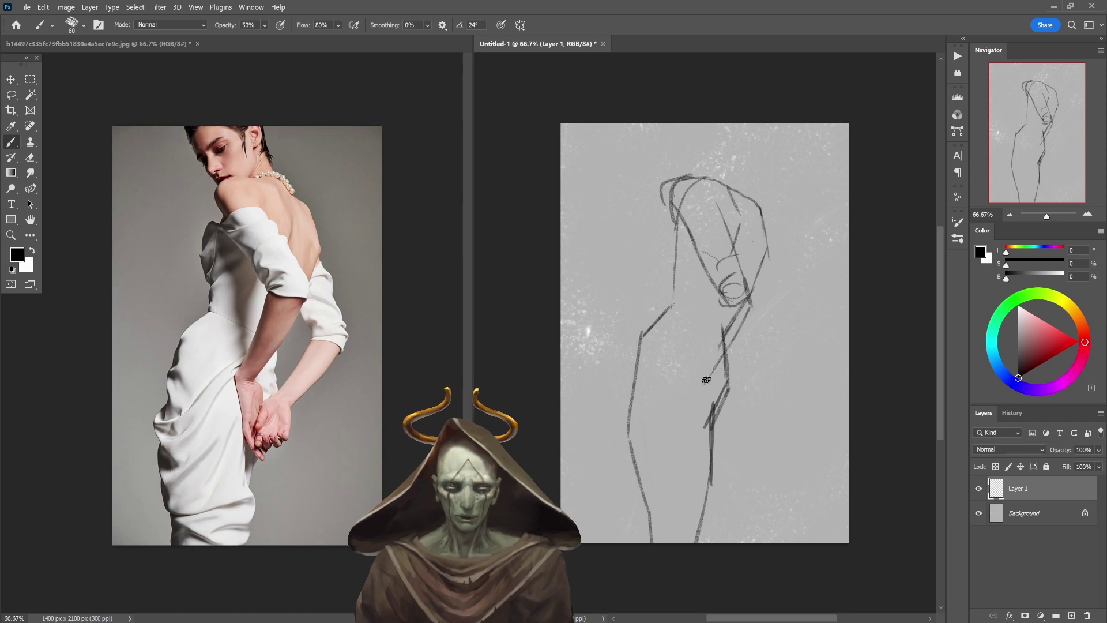
left_click_drag(720, 286, 709, 349)
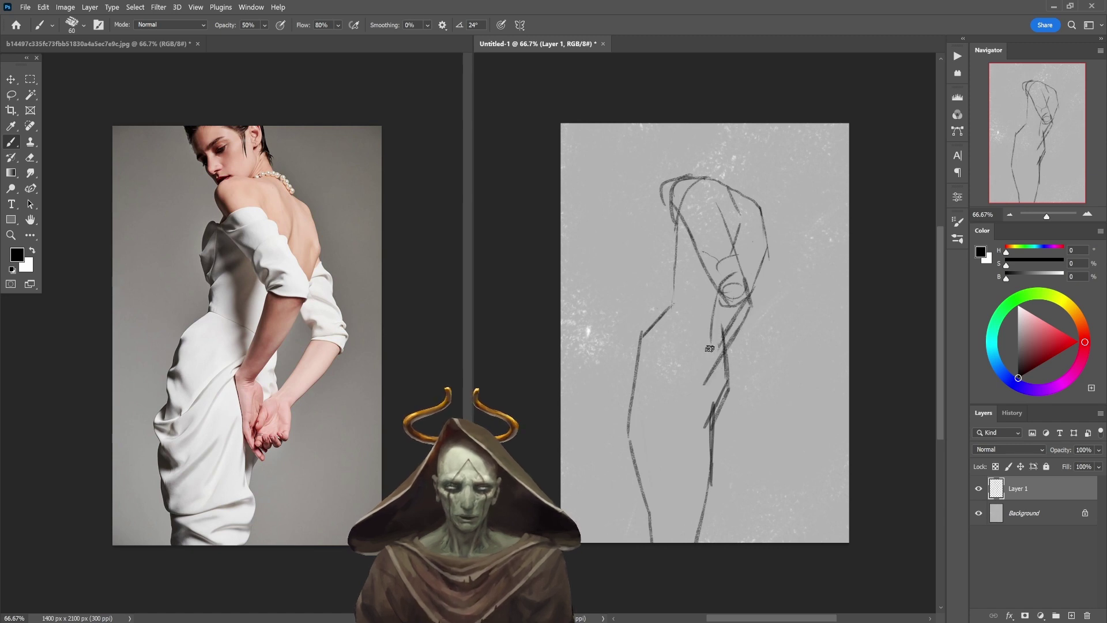
key("ctrl+z")
left_click_drag(719, 289, 688, 401)
key("ctrl+z")
left_click_drag(709, 333, 692, 387)
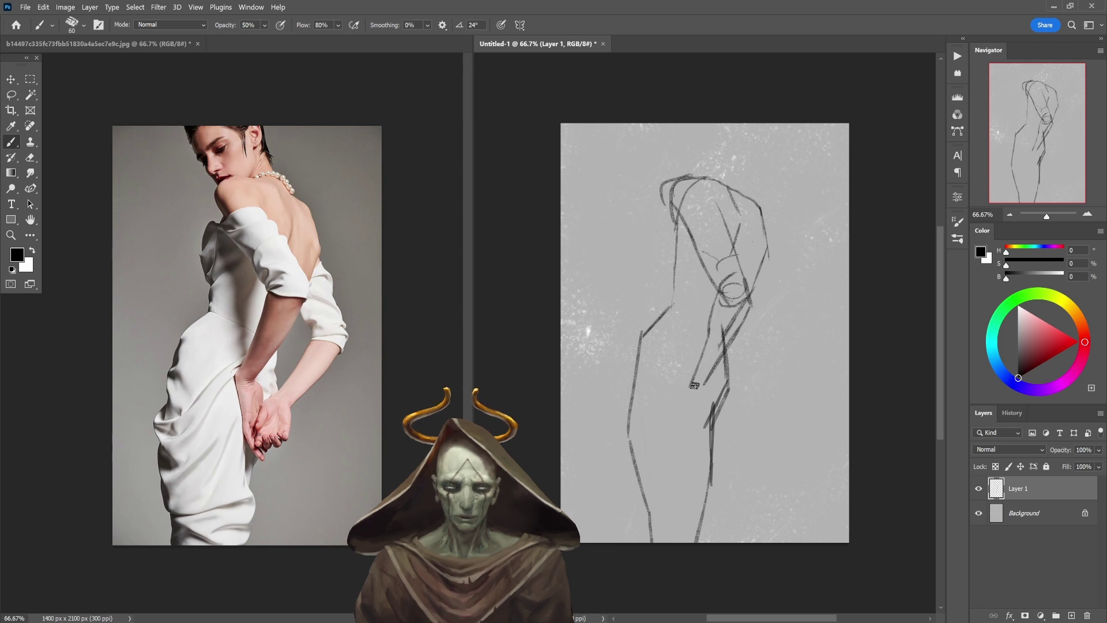
key("ctrl+z")
mouse_move(710, 319)
left_mouse_down()
mouse_move(689, 386)
mouse_move(699, 388)
mouse_move(743, 324)
left_mouse_up()
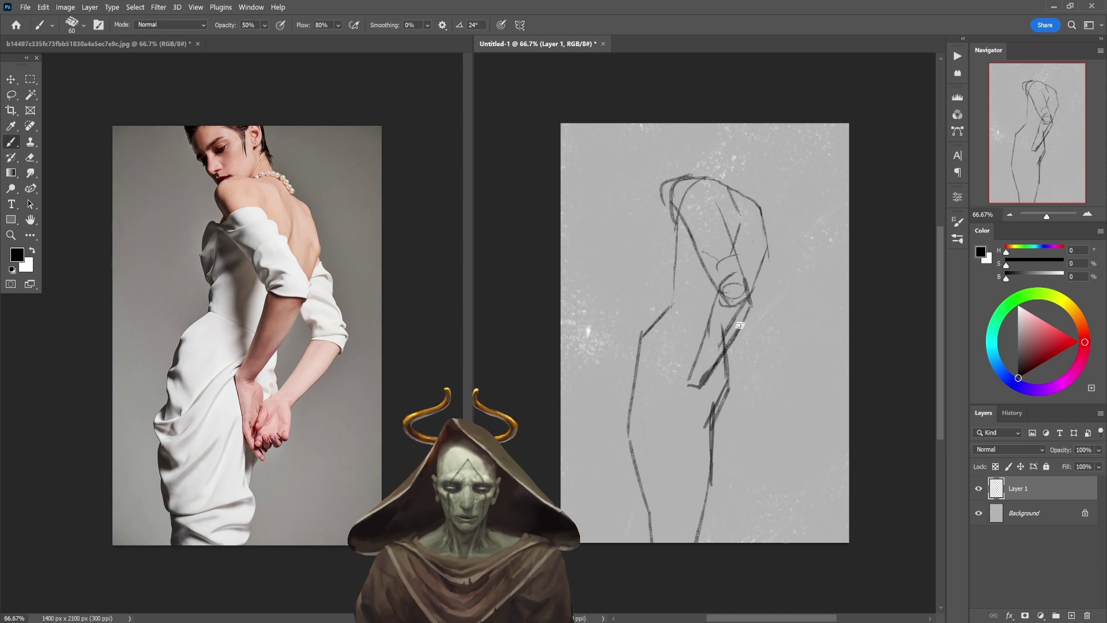
left_click_drag(717, 368, 741, 328)
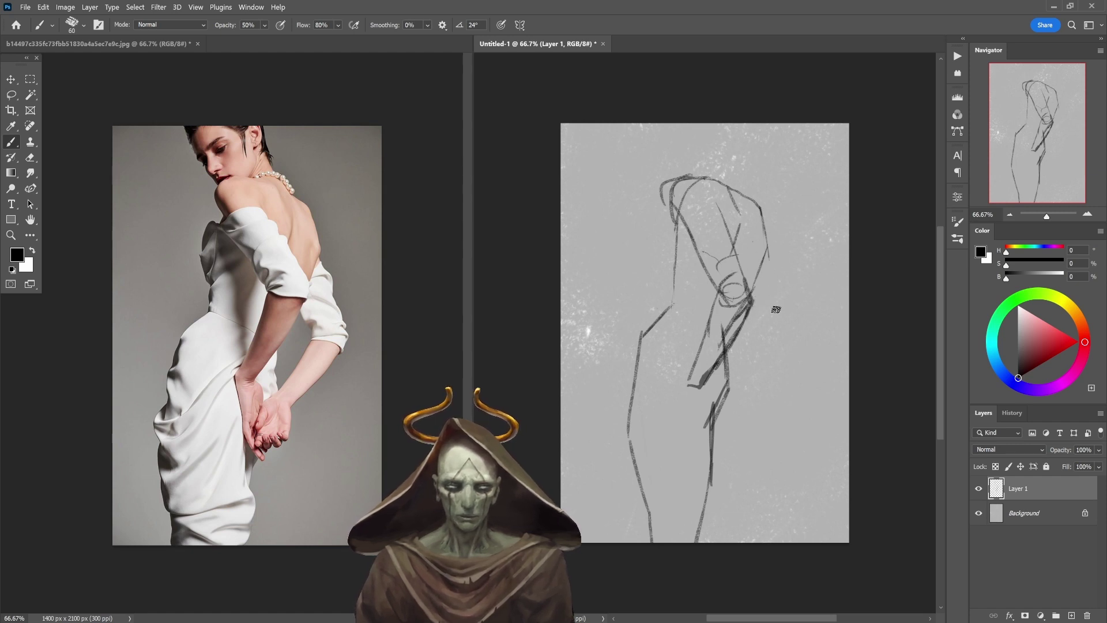
Step: Draw the outer arm line with a rounded elbow and outline the lower hand
left_click_drag(751, 291, 774, 322)
key("ctrl+z")
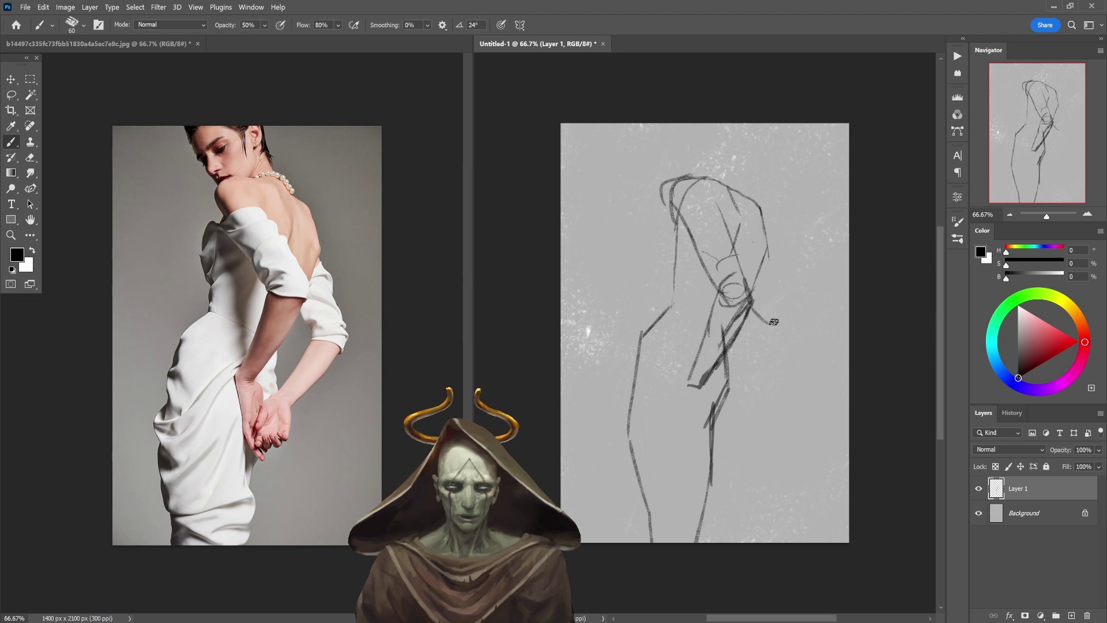
mouse_move(768, 256)
left_mouse_down()
mouse_move(785, 310)
mouse_move(767, 305)
mouse_move(780, 339)
mouse_move(790, 322)
mouse_move(778, 349)
left_mouse_up()
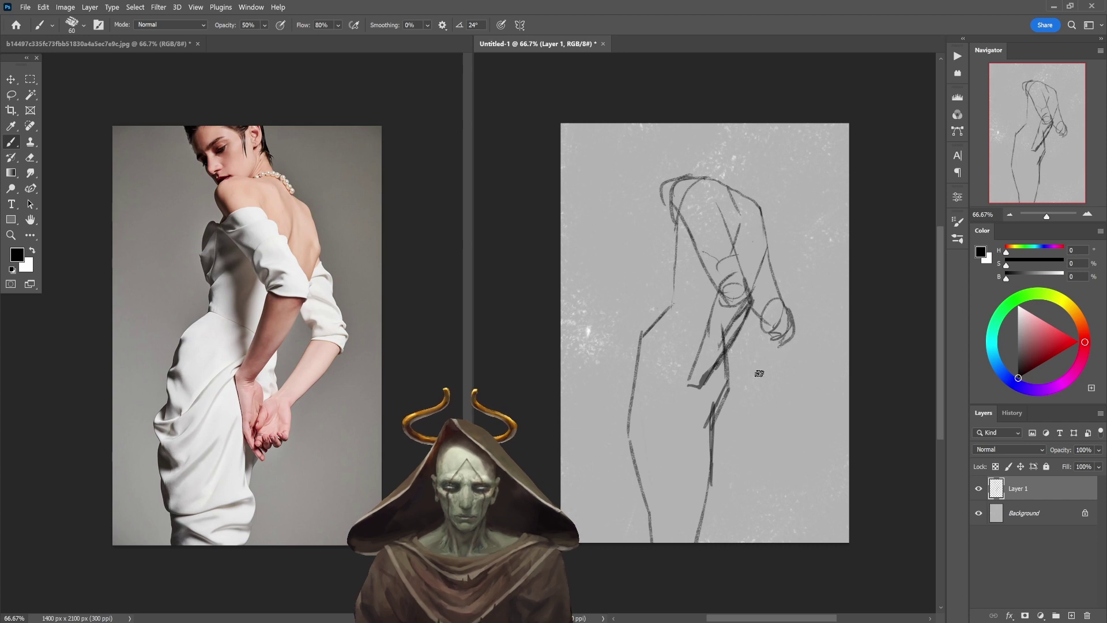
mouse_move(721, 427)
left_mouse_down()
mouse_move(729, 382)
mouse_move(719, 432)
mouse_move(714, 403)
mouse_move(719, 389)
mouse_move(721, 437)
mouse_move(744, 430)
left_mouse_up()
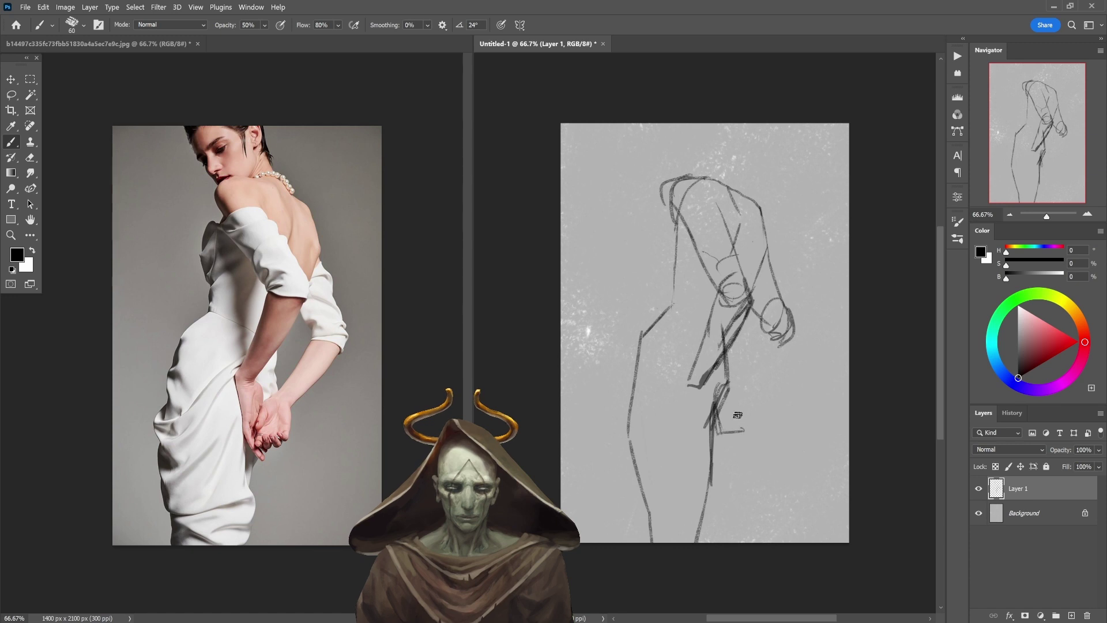
mouse_move(721, 385)
left_mouse_down()
mouse_move(741, 390)
mouse_move(745, 430)
mouse_move(702, 419)
mouse_move(720, 439)
mouse_move(746, 427)
left_mouse_up()
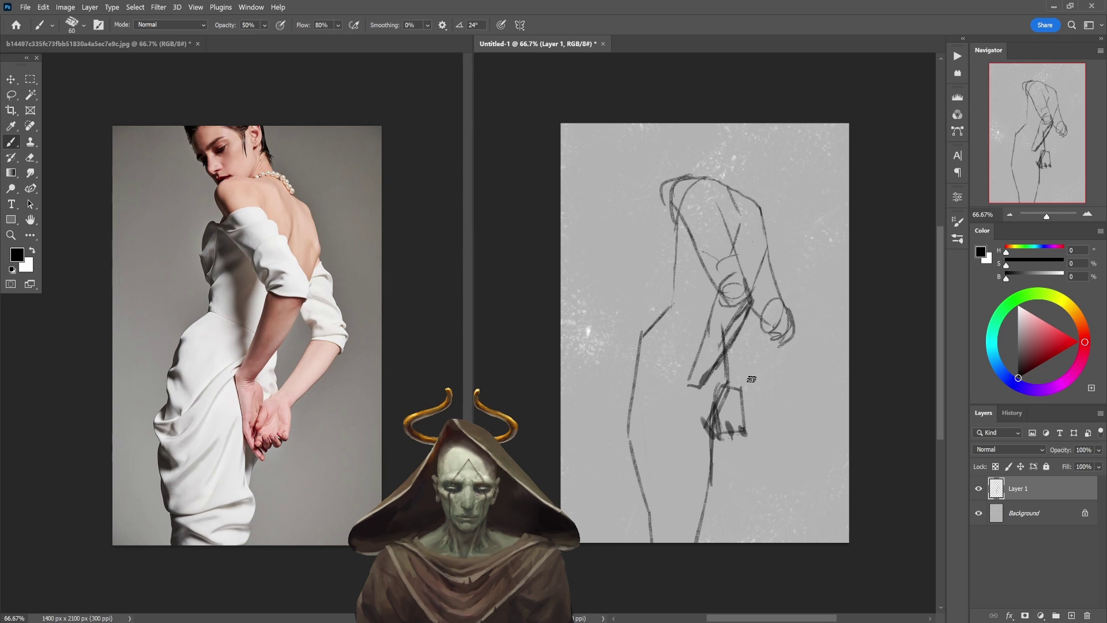
Step: Draw and reinforce the second forearm up to its elbow
left_click_drag(743, 389, 786, 344)
left_click_drag(755, 382, 794, 333)
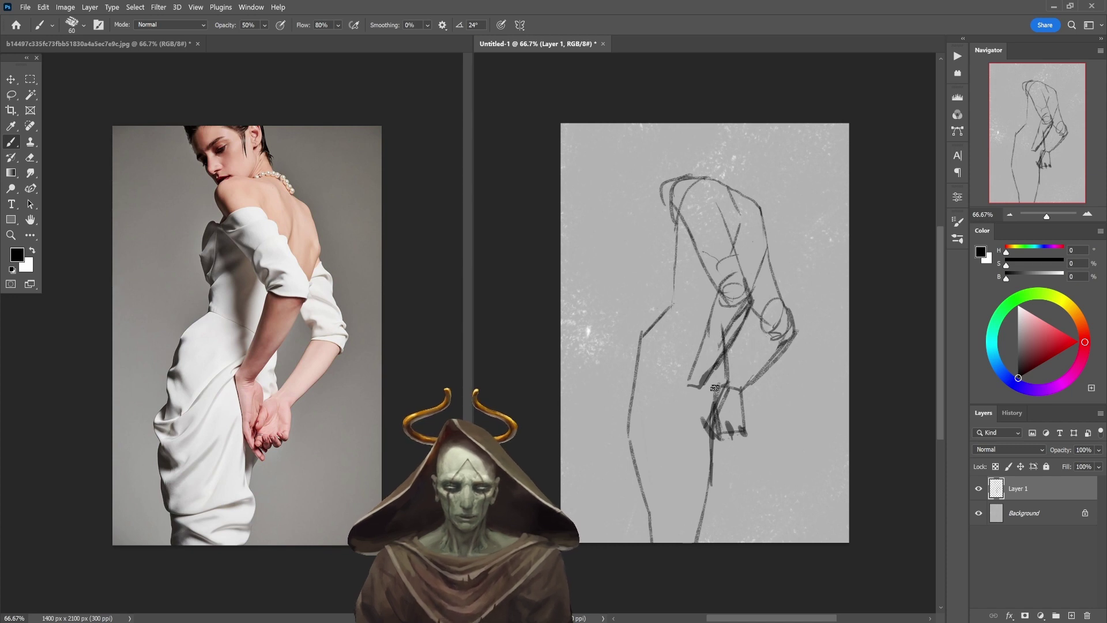
left_click_drag(745, 362, 771, 324)
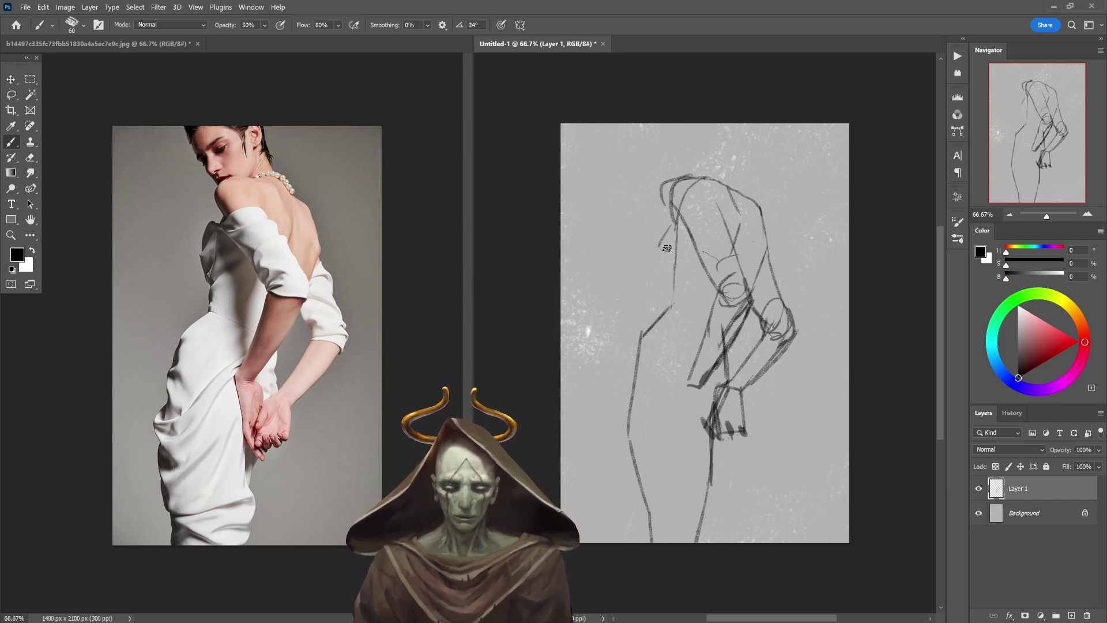
Step: Redraw the waist contour and draw the figure's left contour down the hip
mouse_move(674, 223)
left_mouse_down()
mouse_move(658, 255)
mouse_move(673, 295)
mouse_move(671, 275)
mouse_move(667, 322)
left_mouse_up()
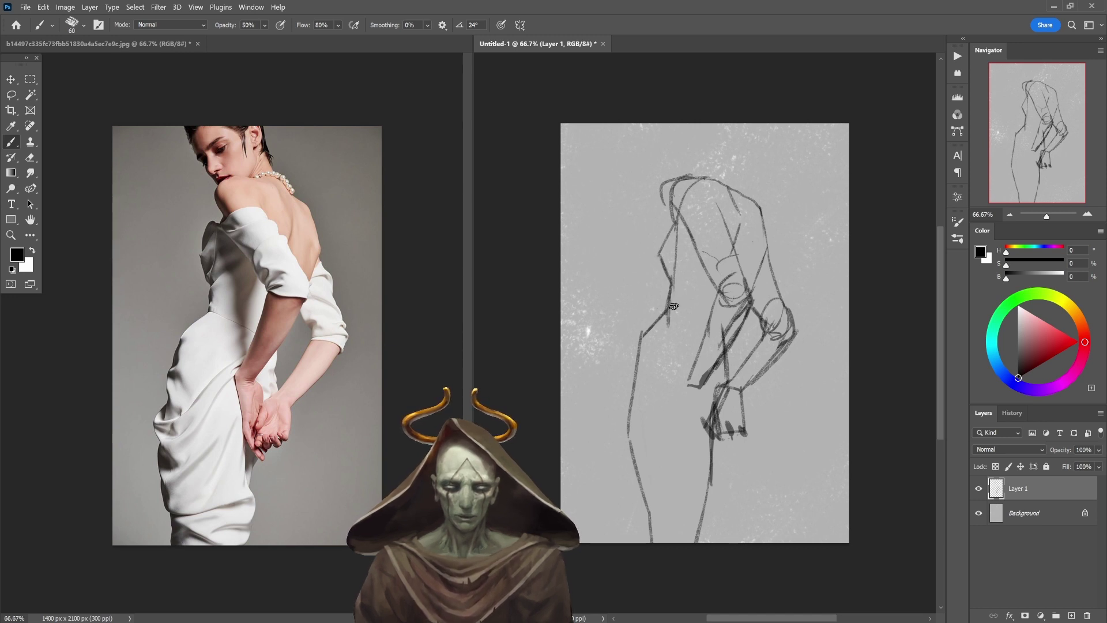
key("ctrl+z")
key("ctrl+z")
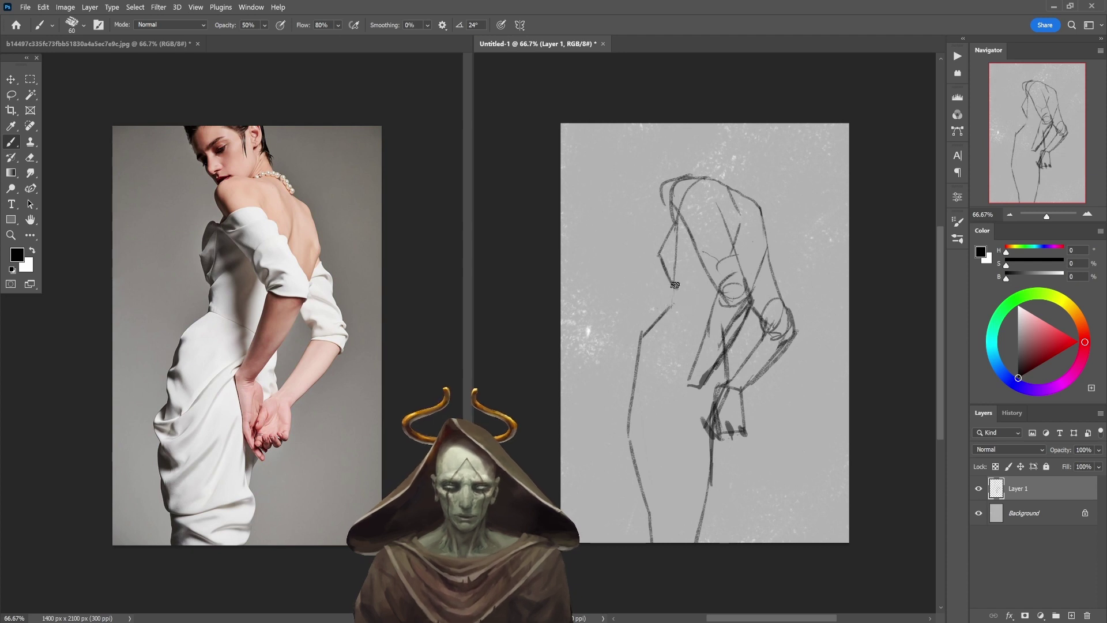
mouse_move(675, 285)
left_mouse_down()
mouse_move(671, 322)
mouse_move(663, 313)
left_mouse_up()
key("e")
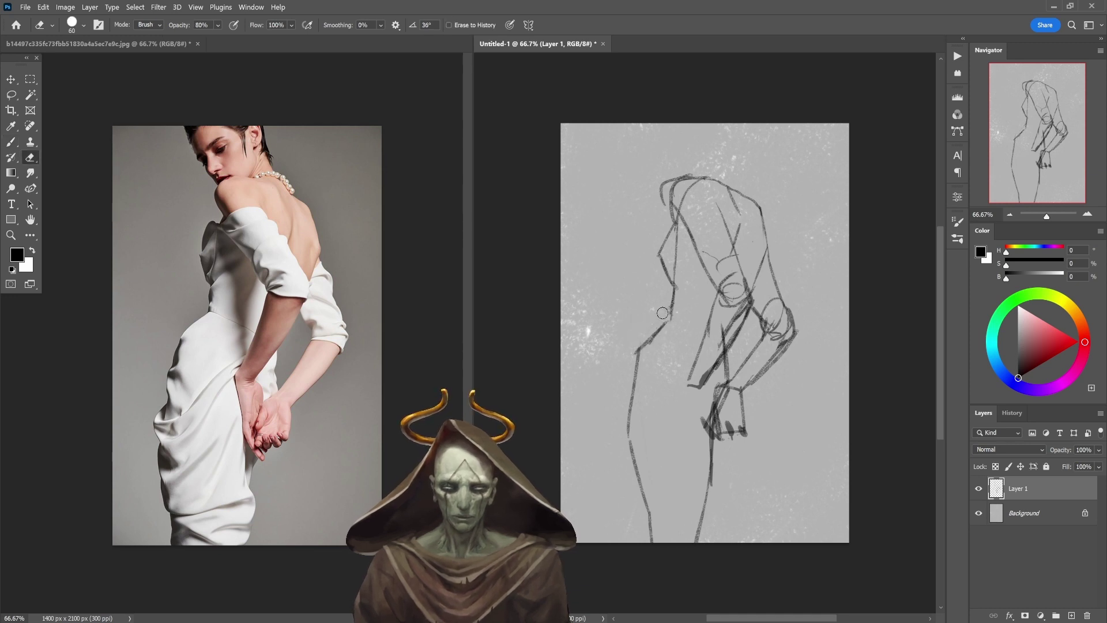
key("b")
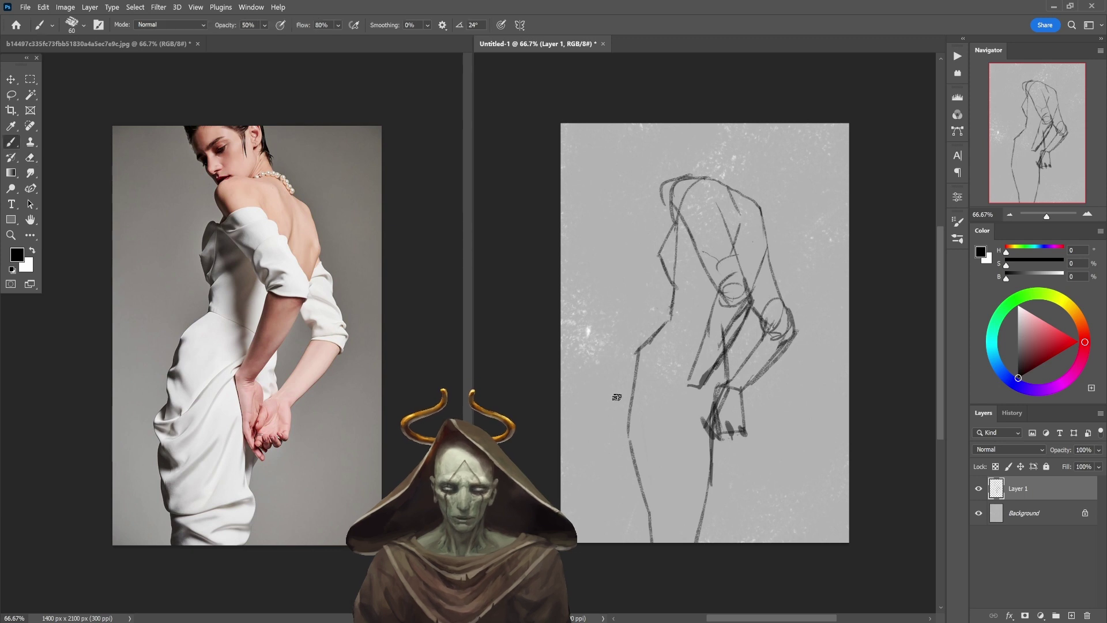
left_click_drag(635, 360, 639, 494)
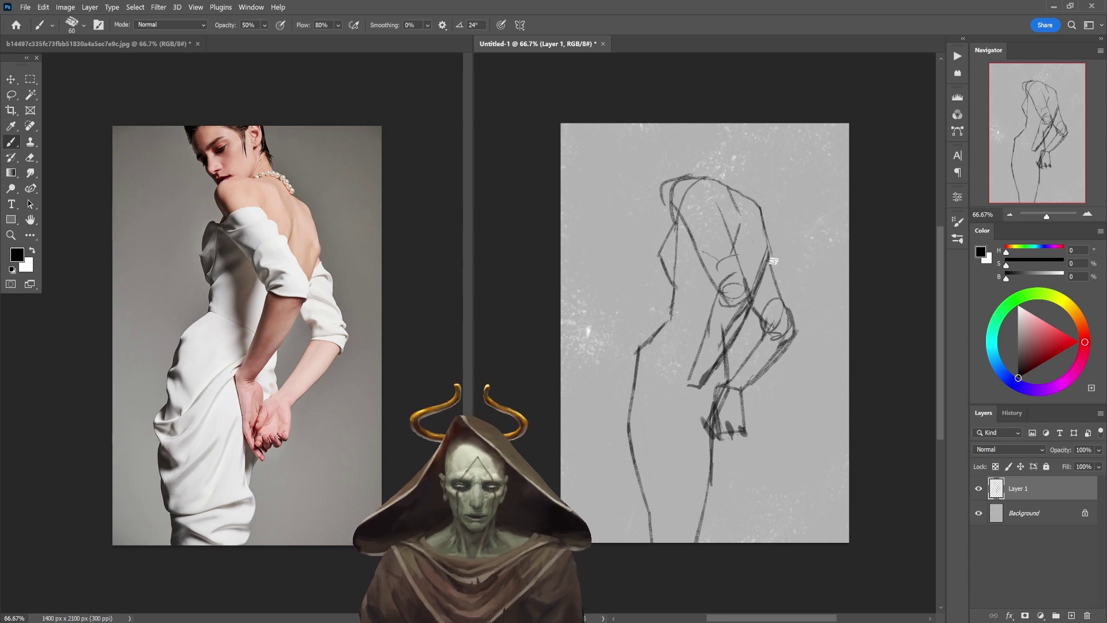
Step: Add upper-arm and shoulder strokes, erasing strays, and sketch the neck and head line
left_click_drag(730, 196, 744, 233)
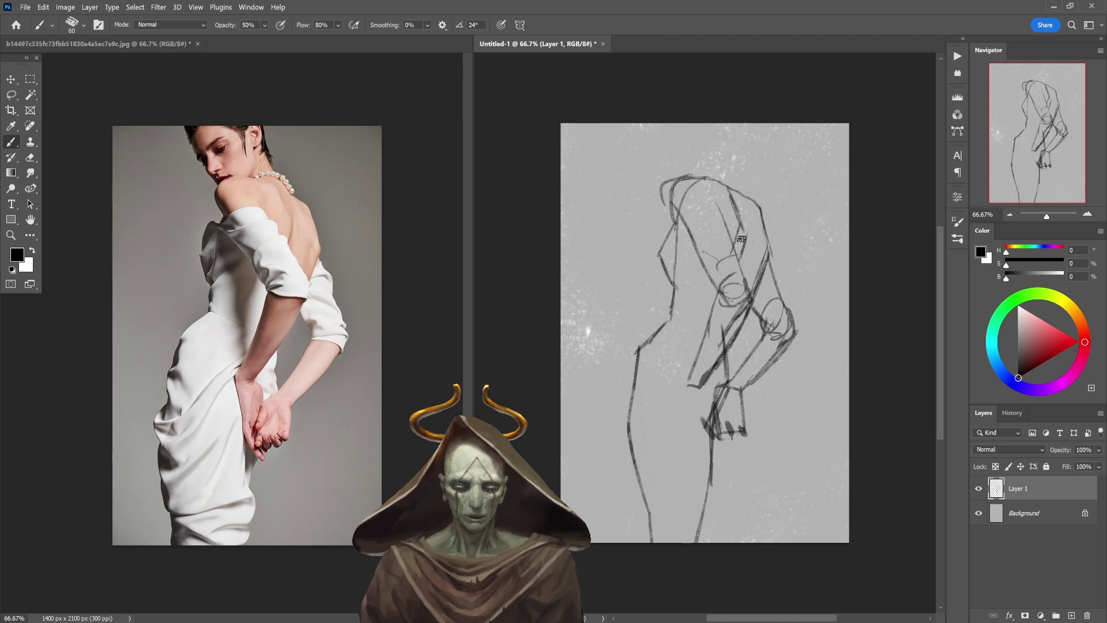
key("e")
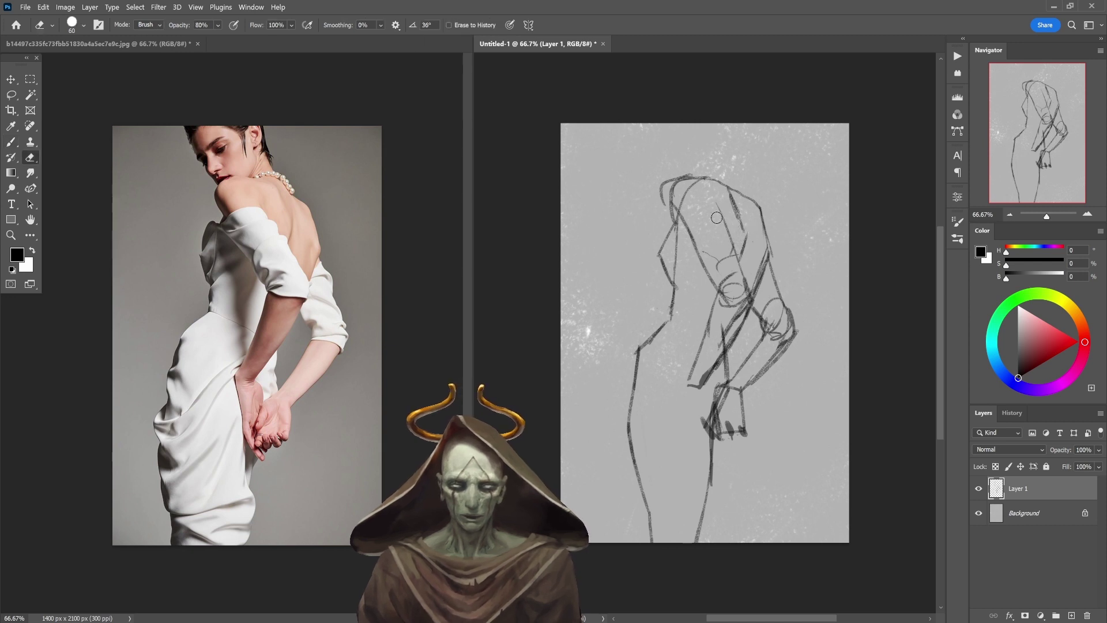
key("b")
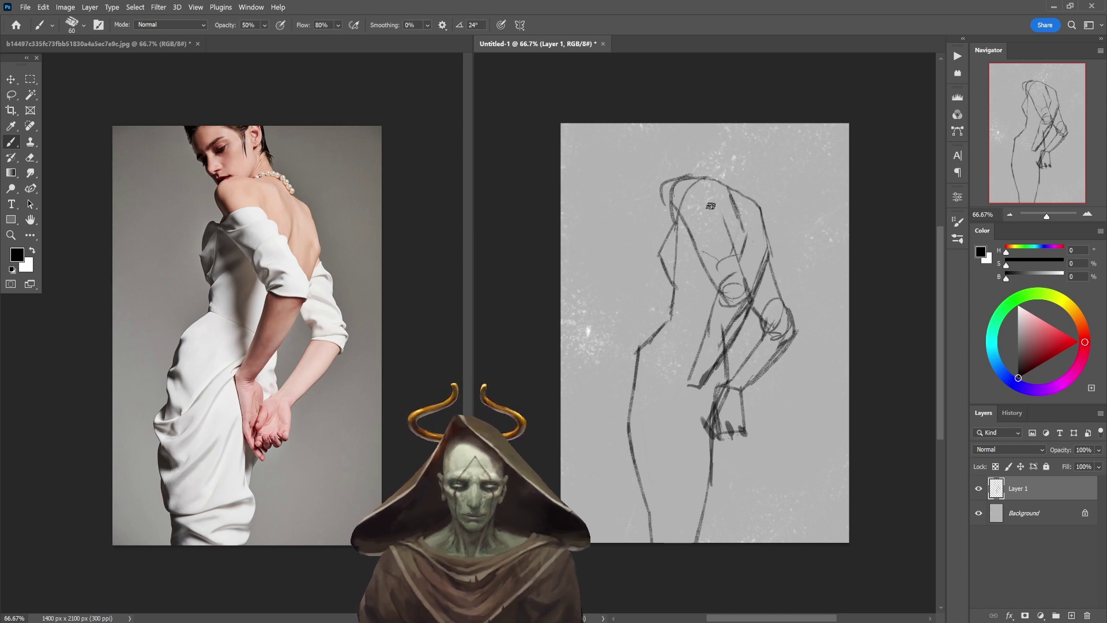
left_click_drag(710, 190, 750, 292)
key("e")
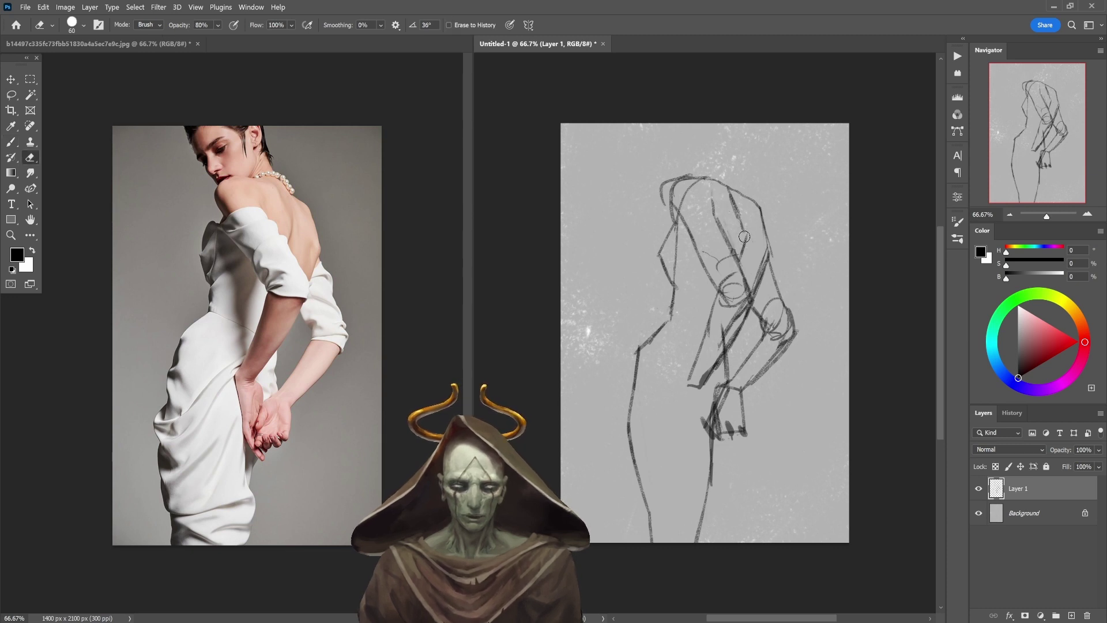
key("b")
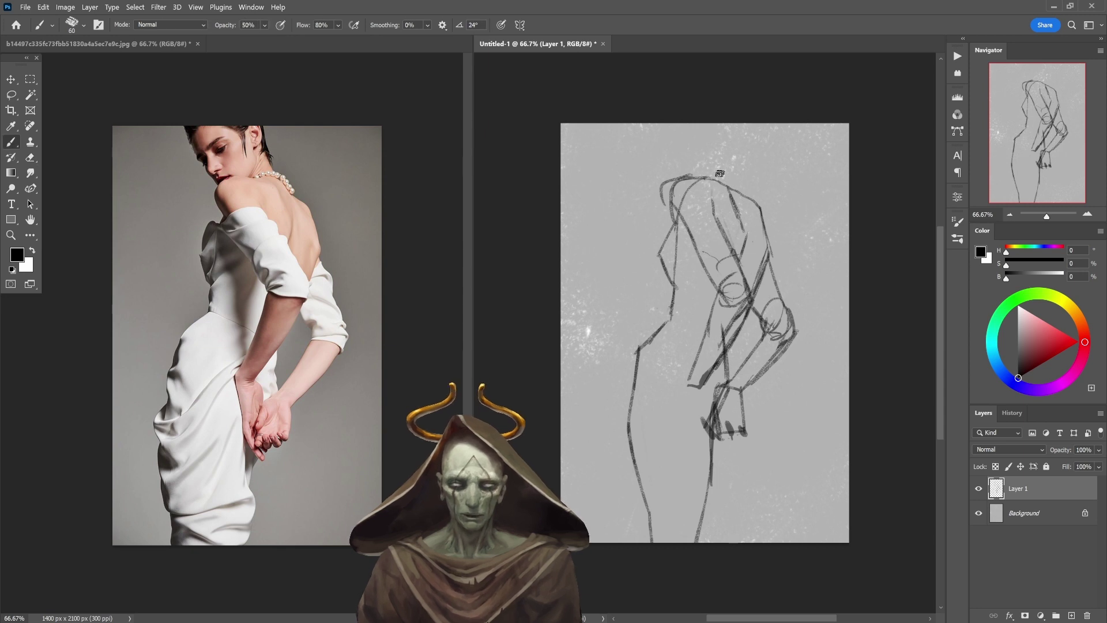
mouse_move(725, 167)
left_mouse_down()
mouse_move(748, 206)
mouse_move(703, 142)
mouse_move(725, 183)
mouse_move(709, 127)
left_mouse_up()
Step: Scale Layer 1 to about 94%, shift it left, and commit the transform
key("ctrl+t")
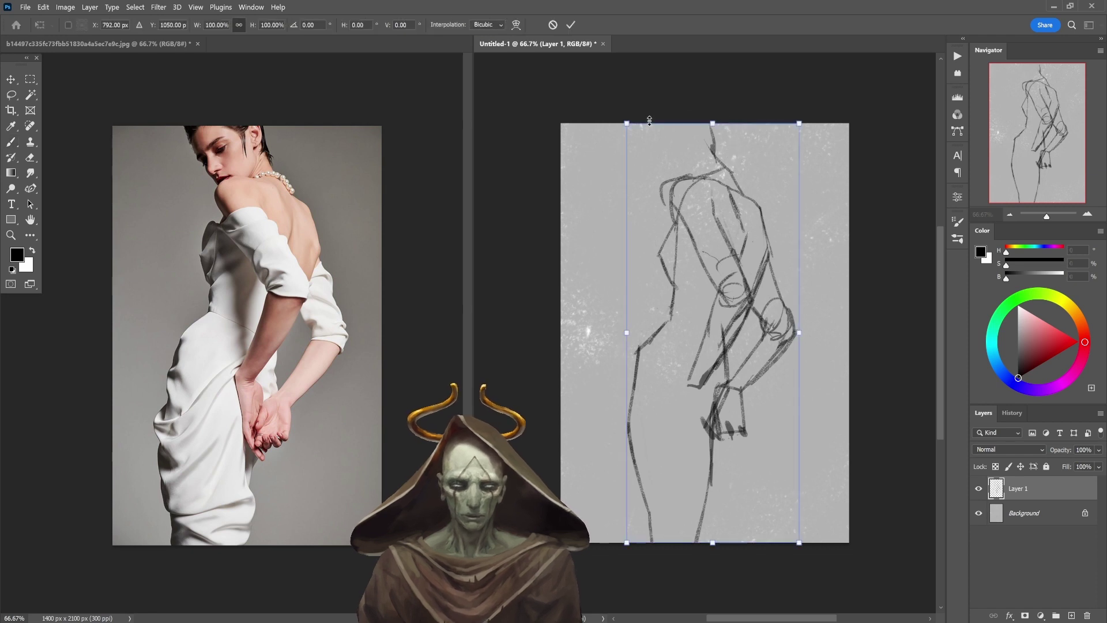
left_click_drag(628, 123, 635, 147)
left_click_drag(686, 187, 670, 188)
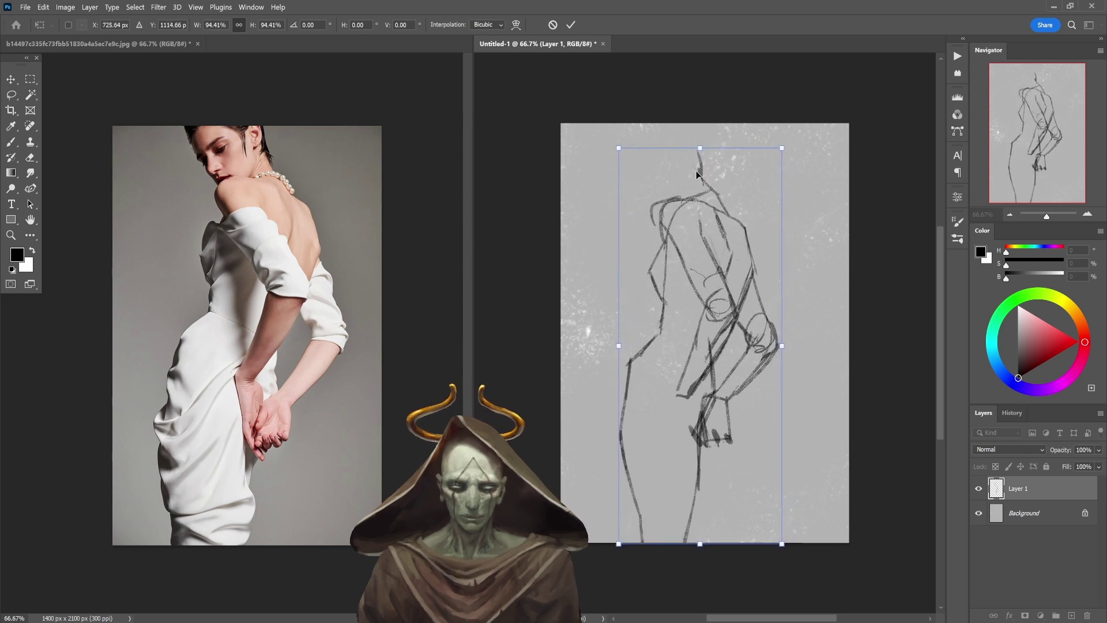
left_click(572, 24)
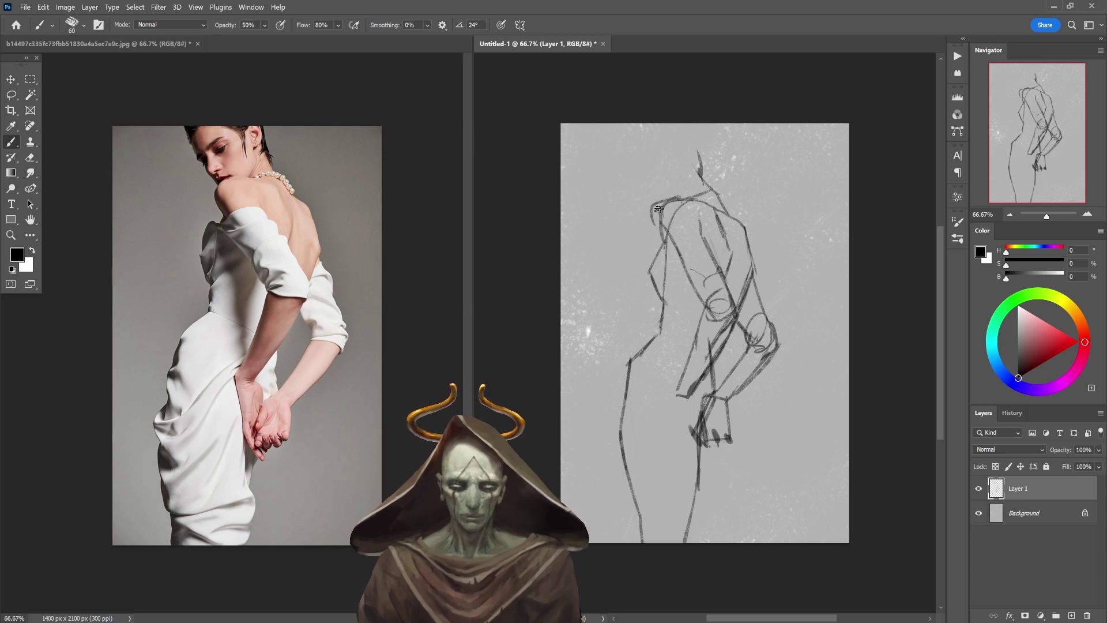
Step: Darken the shoulder and the head's left and top outline, then trace the left torso and chest lines
mouse_move(671, 200)
left_mouse_down()
mouse_move(705, 199)
mouse_move(671, 177)
mouse_move(653, 189)
mouse_move(664, 205)
mouse_move(645, 162)
mouse_move(659, 197)
mouse_move(656, 136)
left_mouse_up()
left_click_drag(643, 173, 650, 123)
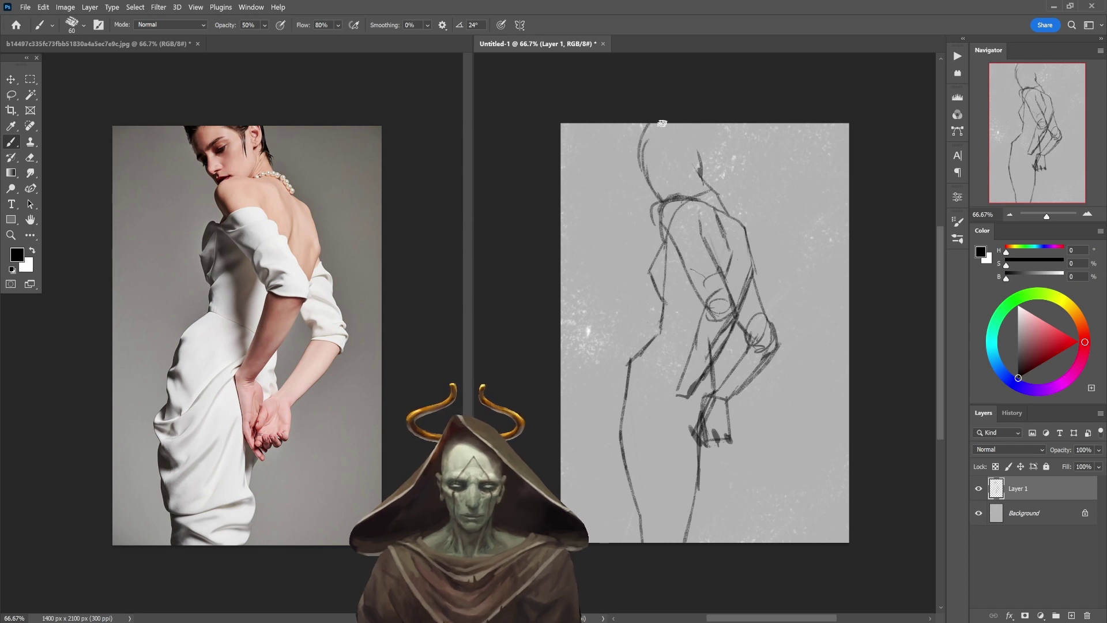
mouse_move(640, 164)
left_mouse_down()
mouse_move(645, 131)
mouse_move(662, 122)
mouse_move(640, 145)
mouse_move(670, 119)
mouse_move(692, 123)
mouse_move(703, 167)
mouse_move(684, 124)
left_mouse_up()
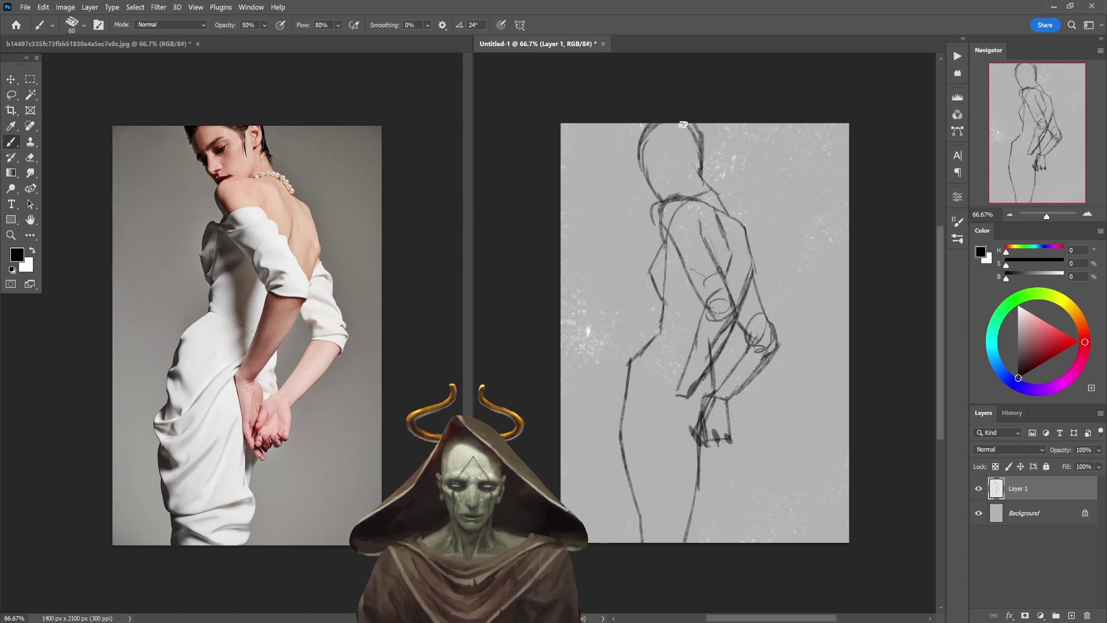
left_click_drag(645, 166, 663, 155)
key("ctrl+z")
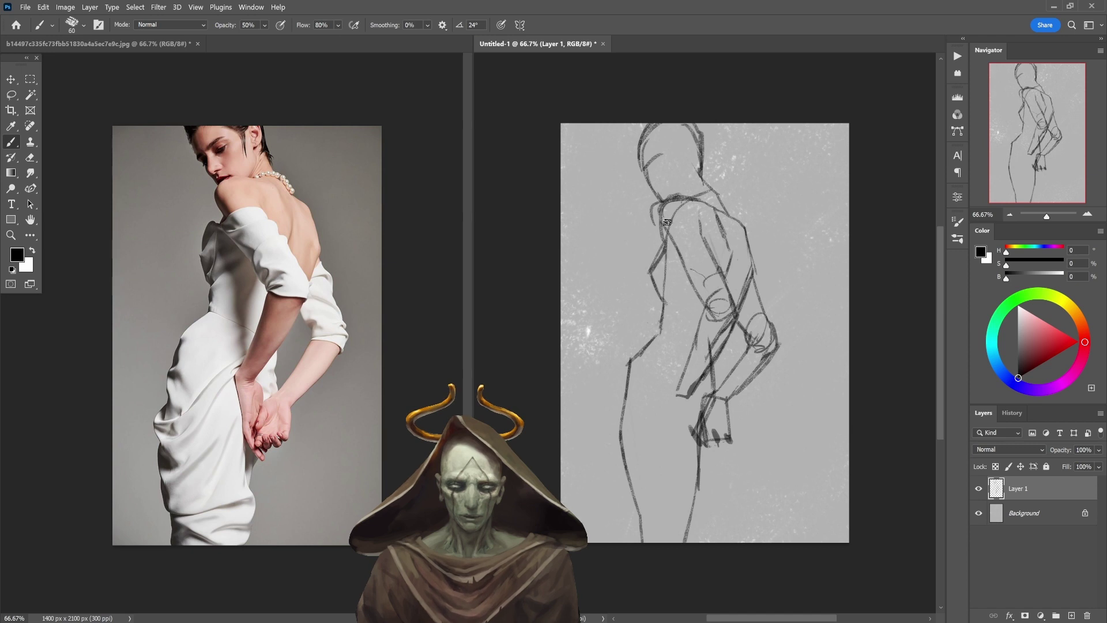
left_click_drag(657, 206, 685, 264)
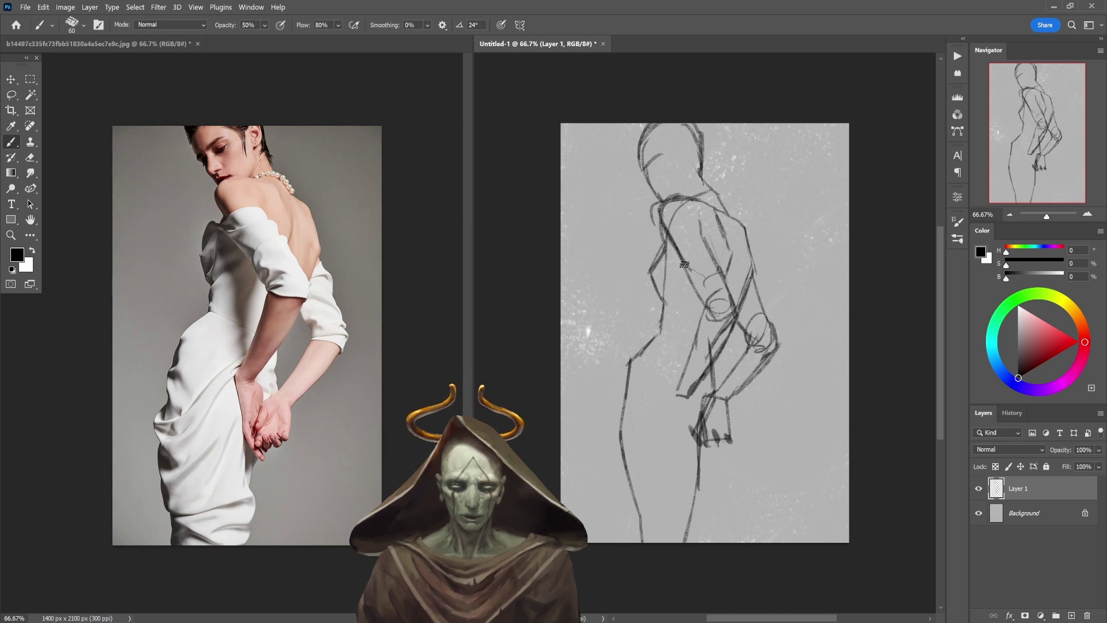
mouse_move(666, 234)
left_mouse_down()
mouse_move(651, 271)
mouse_move(661, 332)
mouse_move(669, 247)
left_mouse_up()
Step: Lighten stray lines with the eraser and darken the shoulder line
key("e")
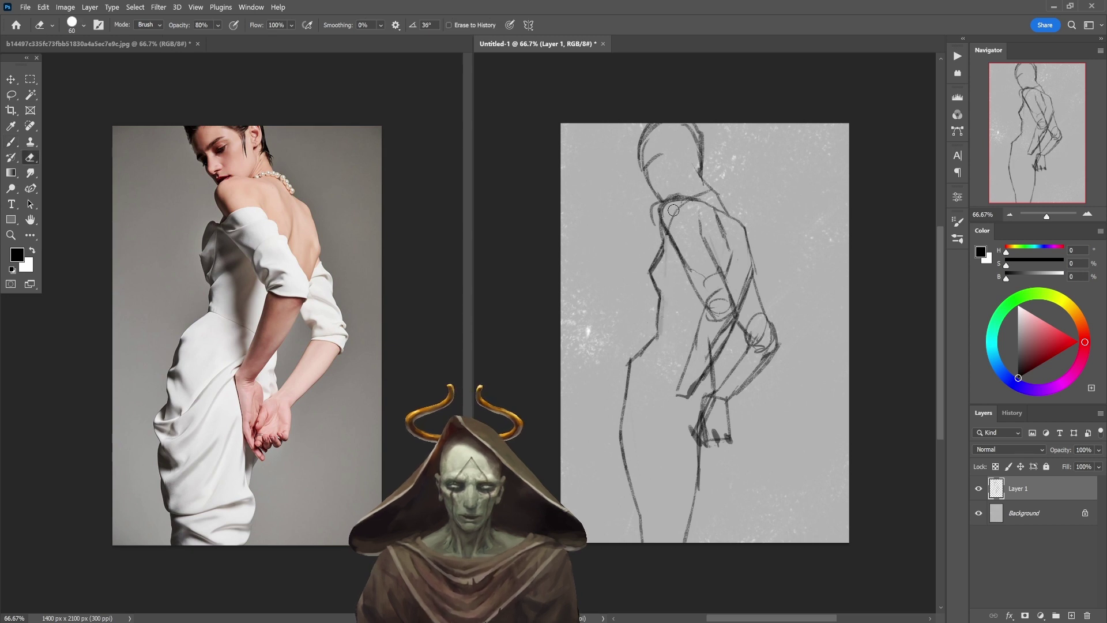
key("b")
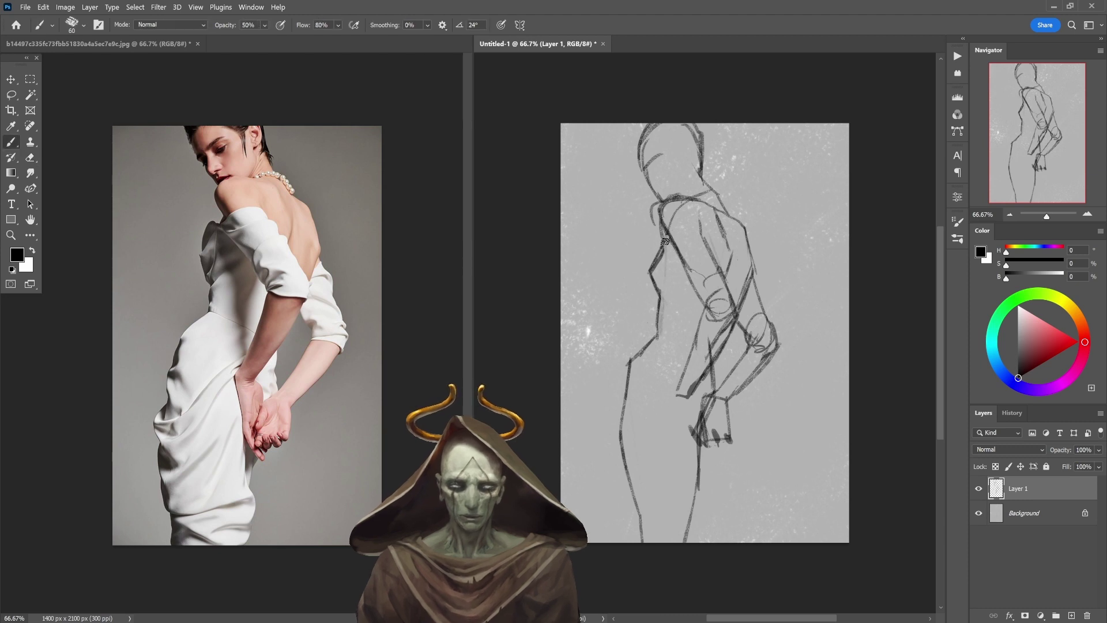
key("e")
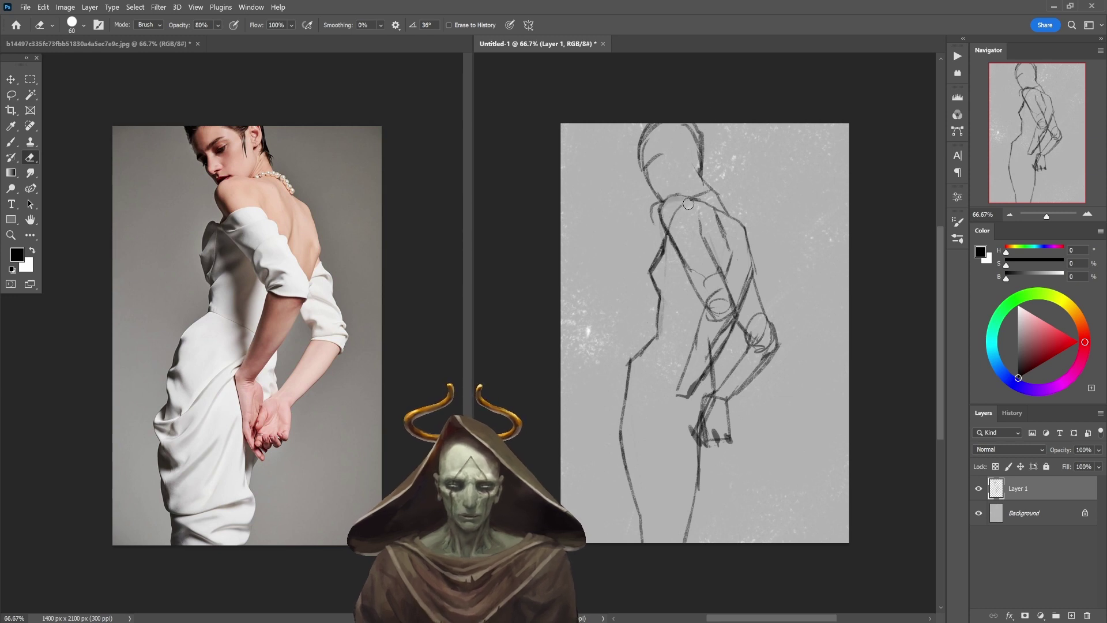
key("b")
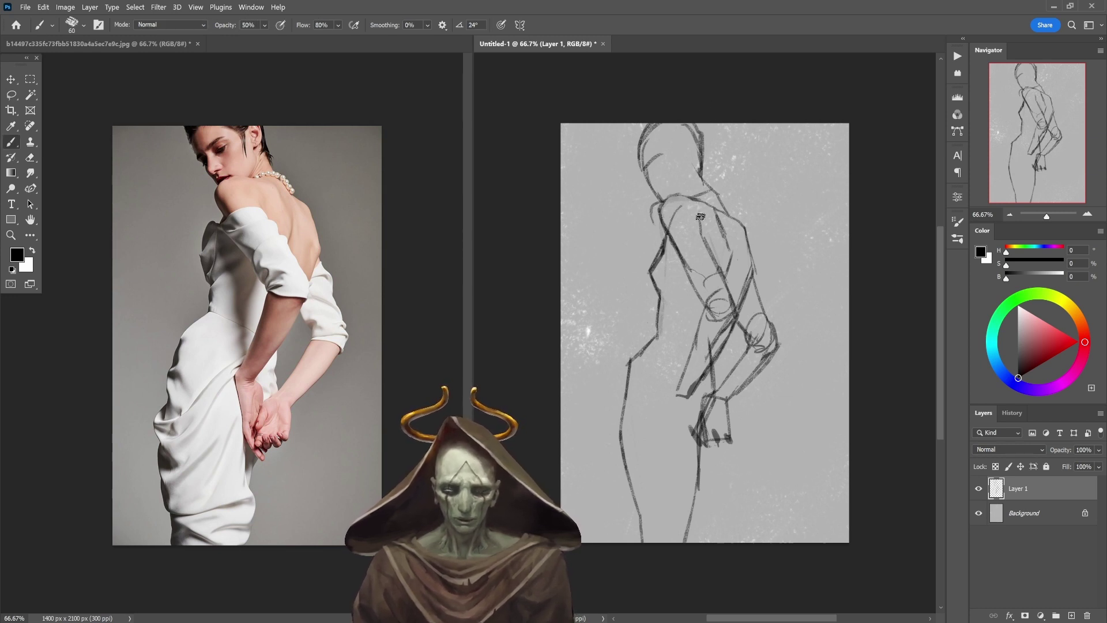
left_click_drag(675, 195, 712, 201)
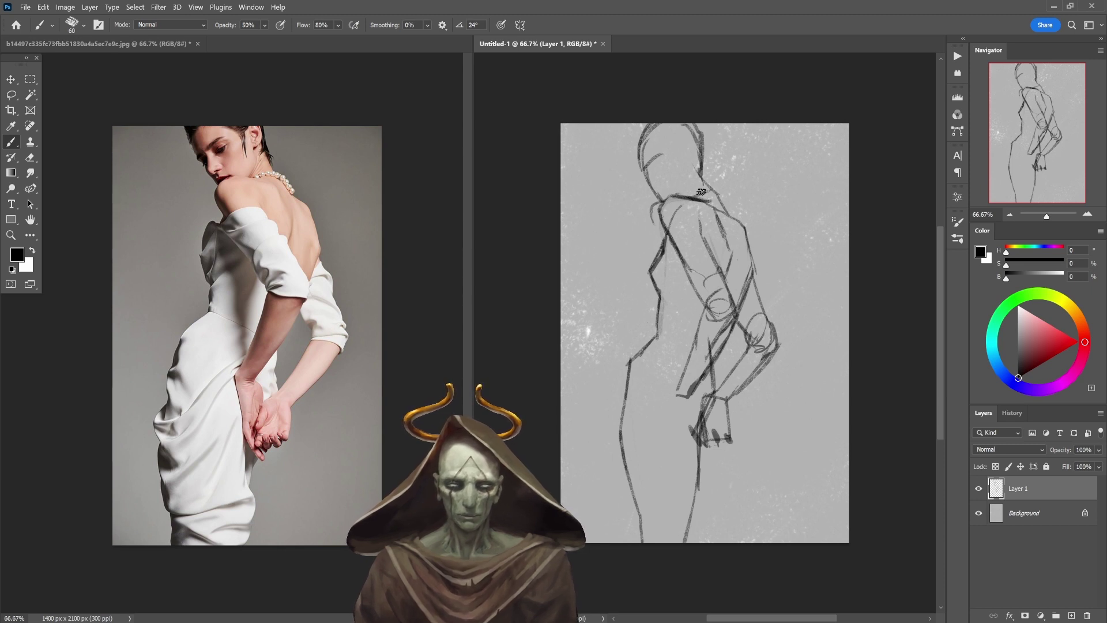
Step: Darken the diagonal back-of-arm line down toward the hands
key("e")
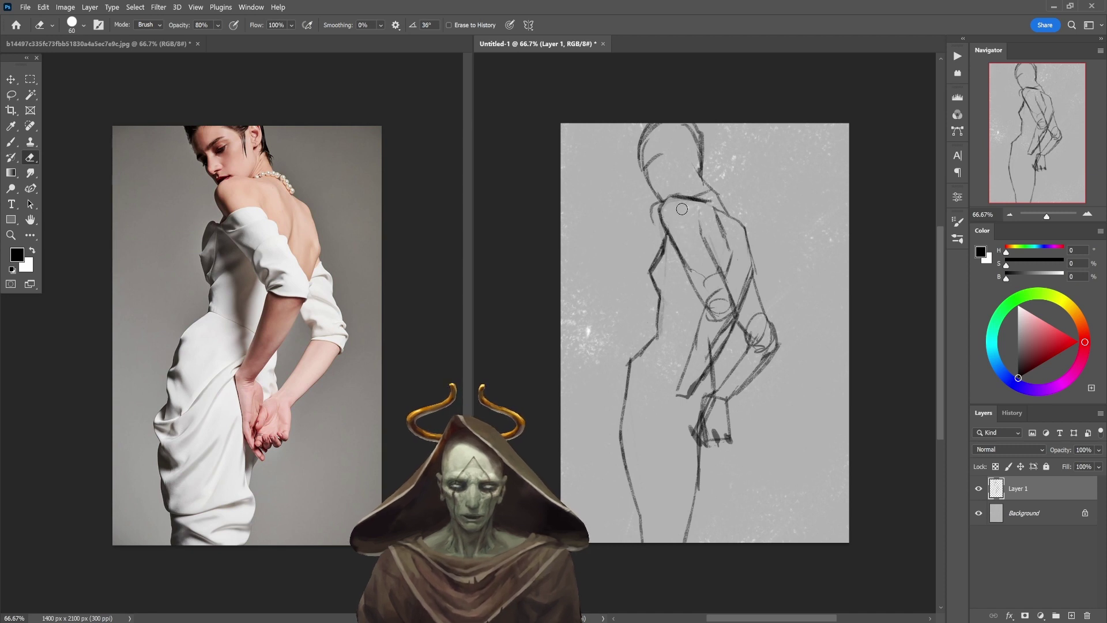
key("b")
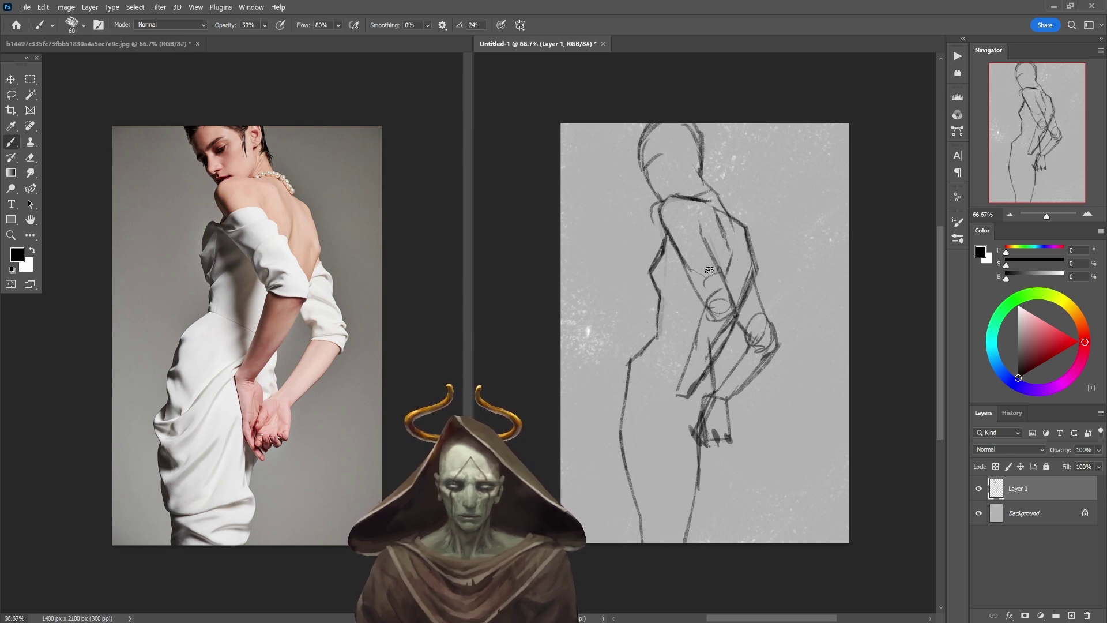
left_click_drag(704, 237, 744, 311)
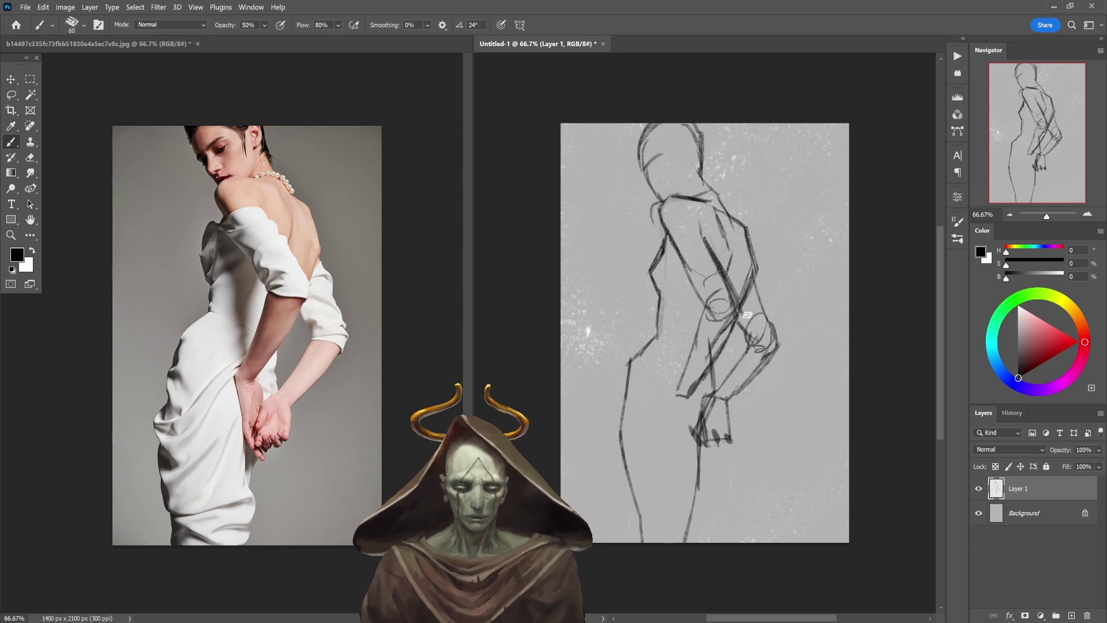
left_click_drag(725, 275, 743, 309)
Step: Erase the thick arm line's left edge and lighten the arm strokes near the hands
key("e")
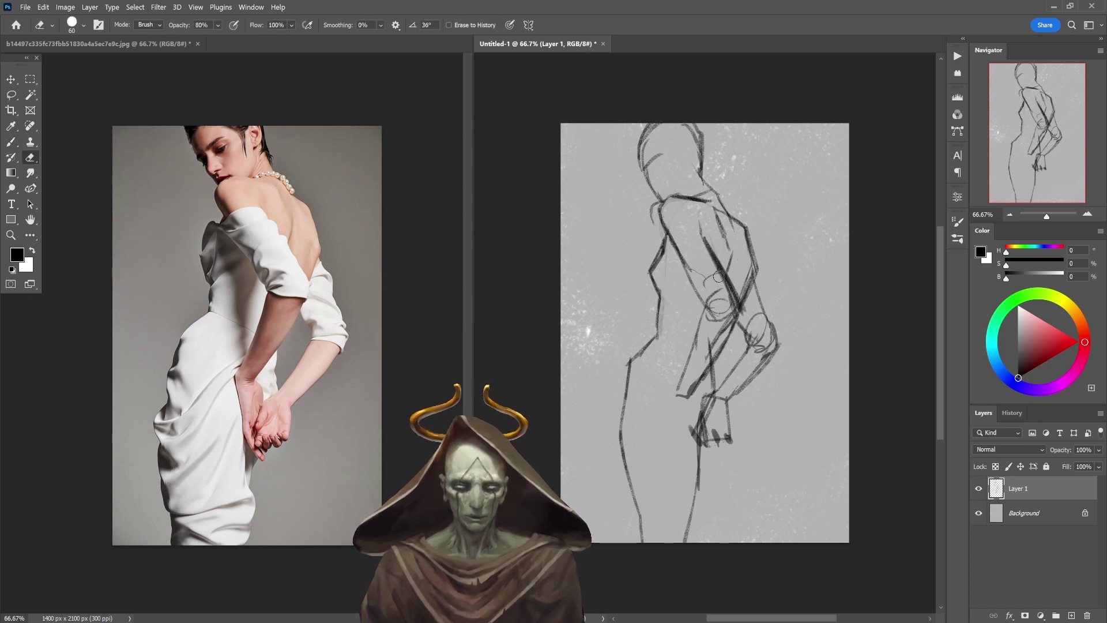
left_click_drag(713, 257, 736, 306)
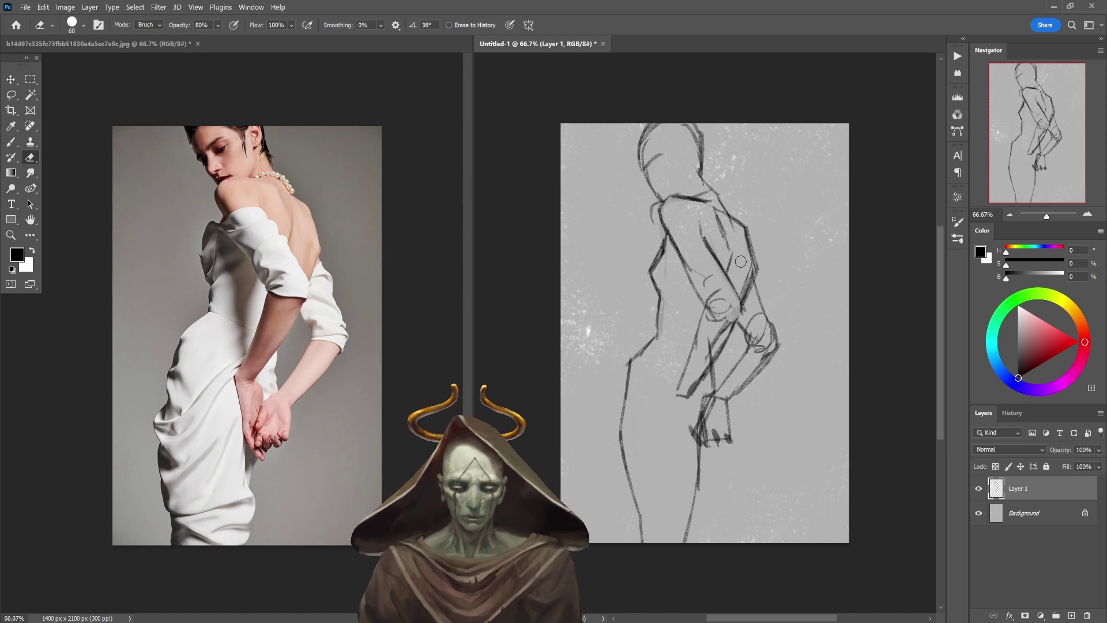
key("b")
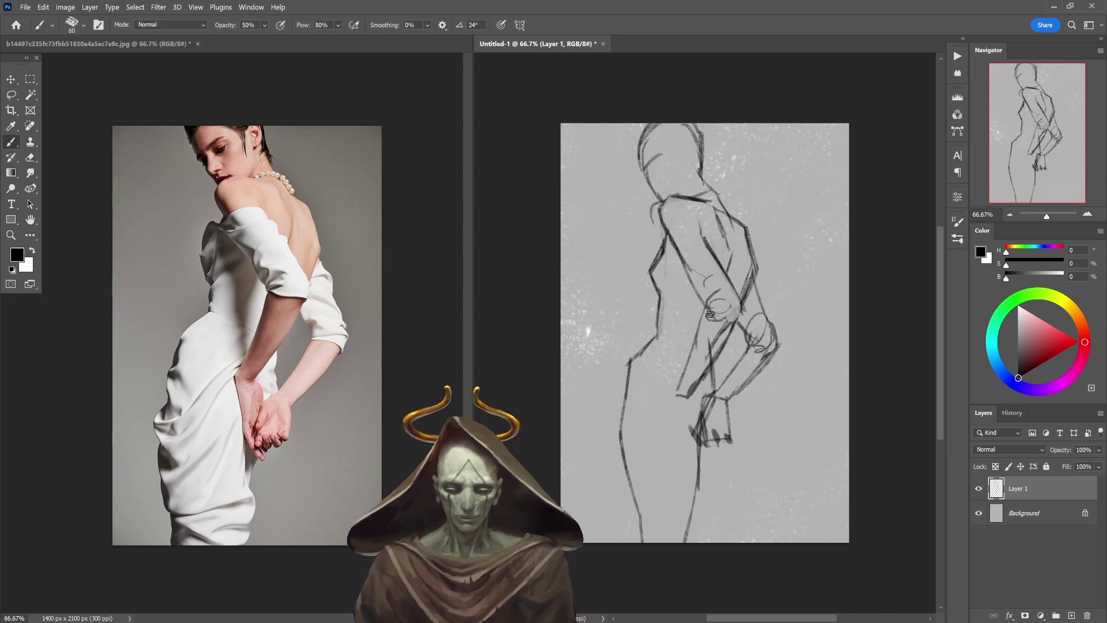
key("e")
left_click_drag(724, 312, 705, 367)
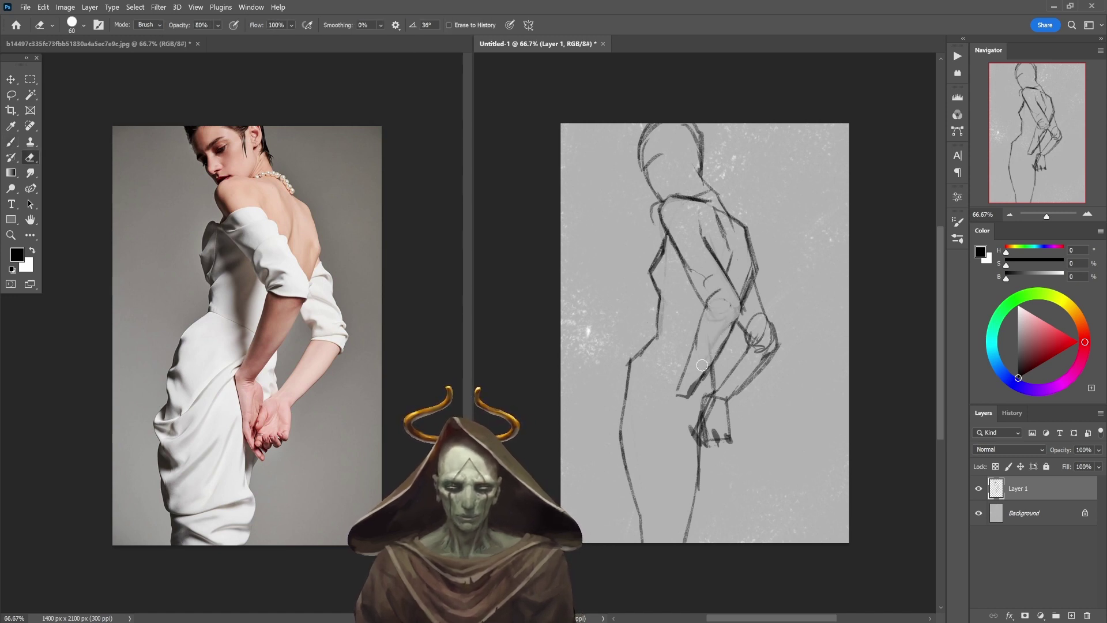
key("b")
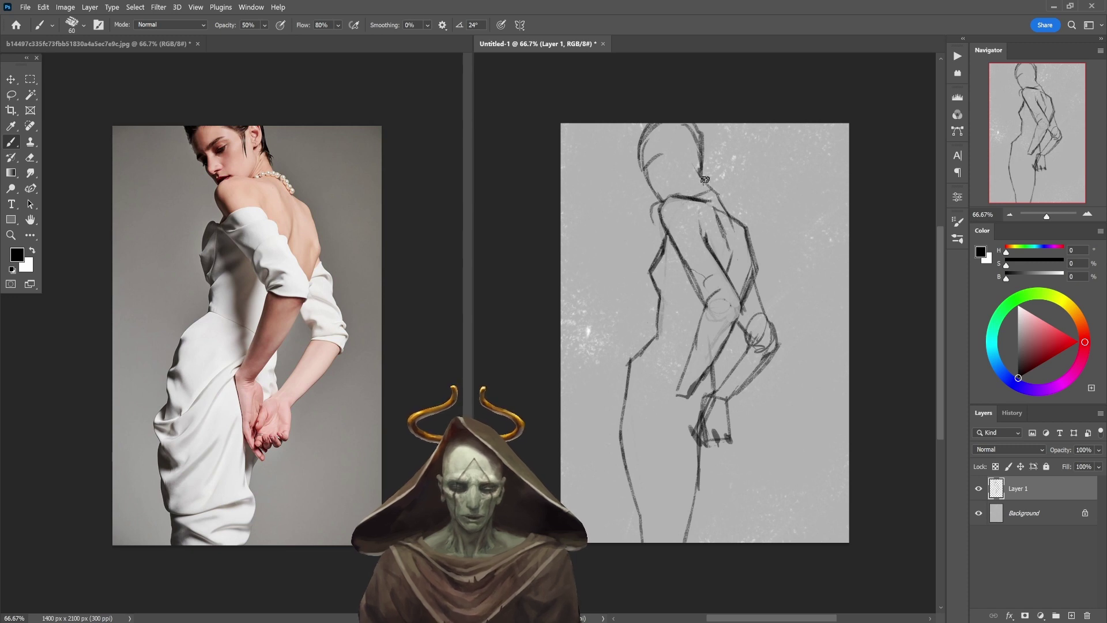
Step: Darken the shoulder blade, then draw lines through the clasped hands at brush size 40
left_click_drag(705, 245, 704, 217)
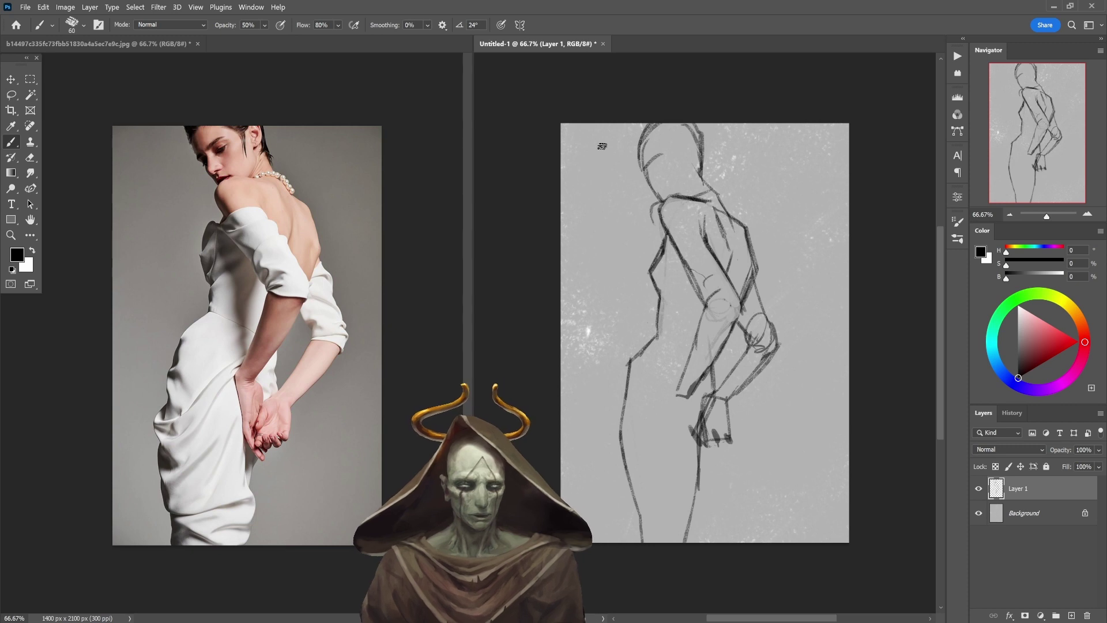
key("bracketleft")
key("bracketleft")
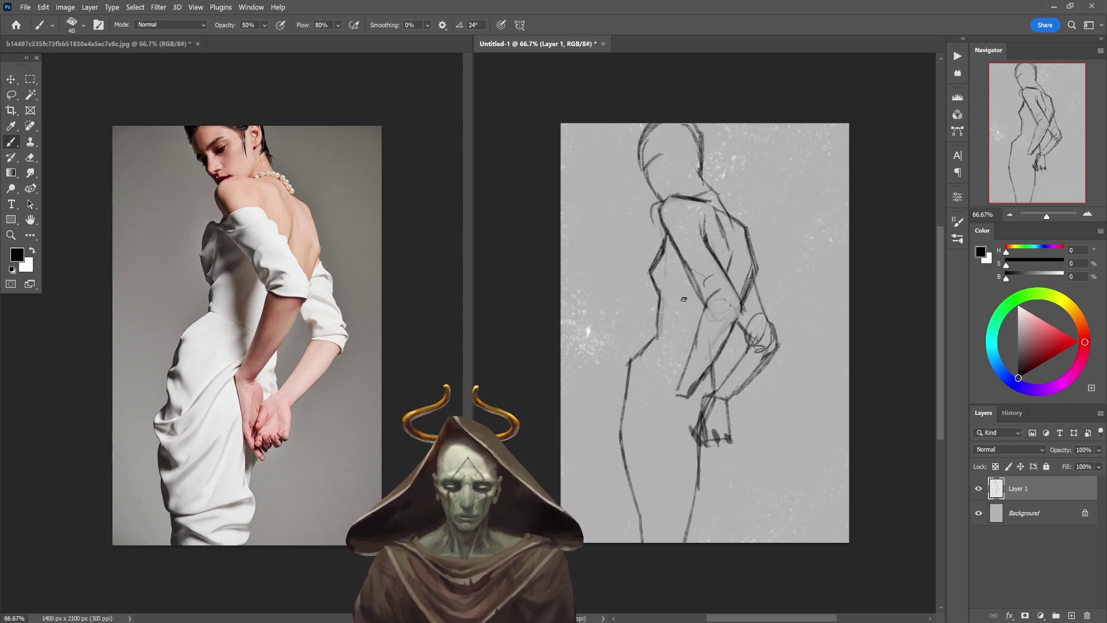
left_click_drag(673, 390, 688, 447)
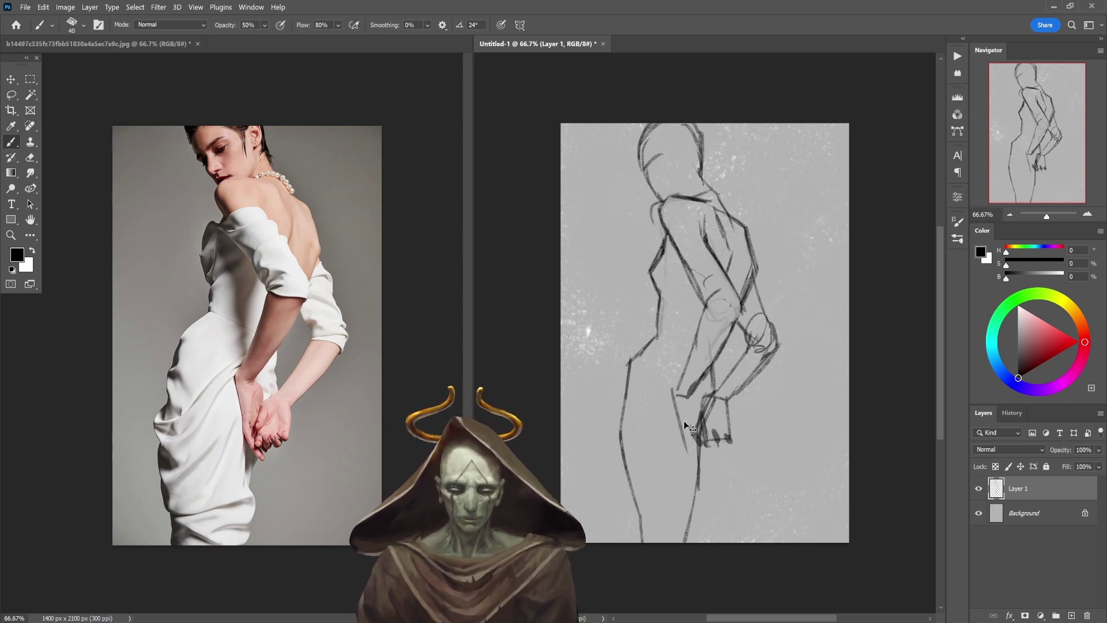
mouse_move(674, 391)
left_mouse_down()
mouse_move(687, 450)
mouse_move(691, 392)
mouse_move(702, 403)
mouse_move(688, 454)
mouse_move(687, 440)
mouse_move(699, 464)
left_mouse_up()
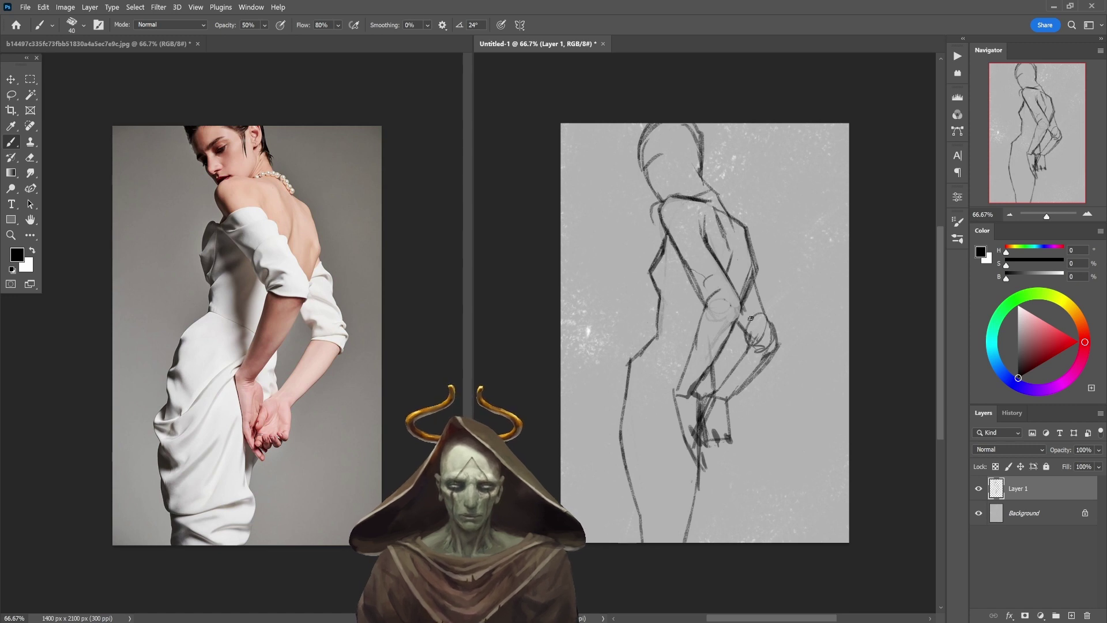
left_click_drag(722, 351, 724, 380)
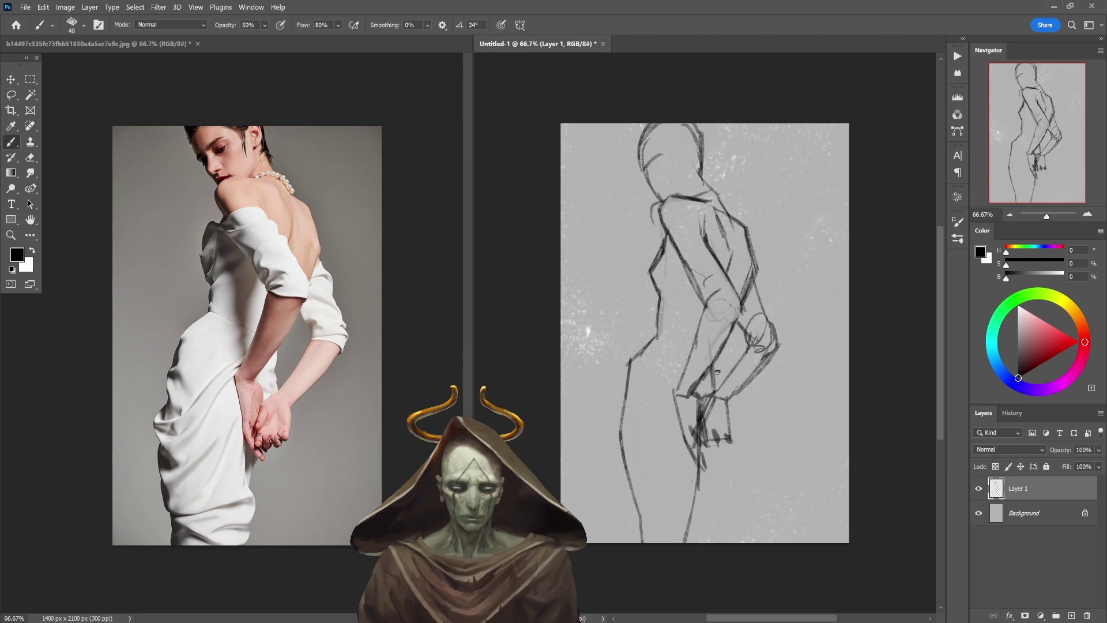
Step: Darken the inner leg and lower left leg, undo the straight hip stroke, and mark the shoulder contour
key("e")
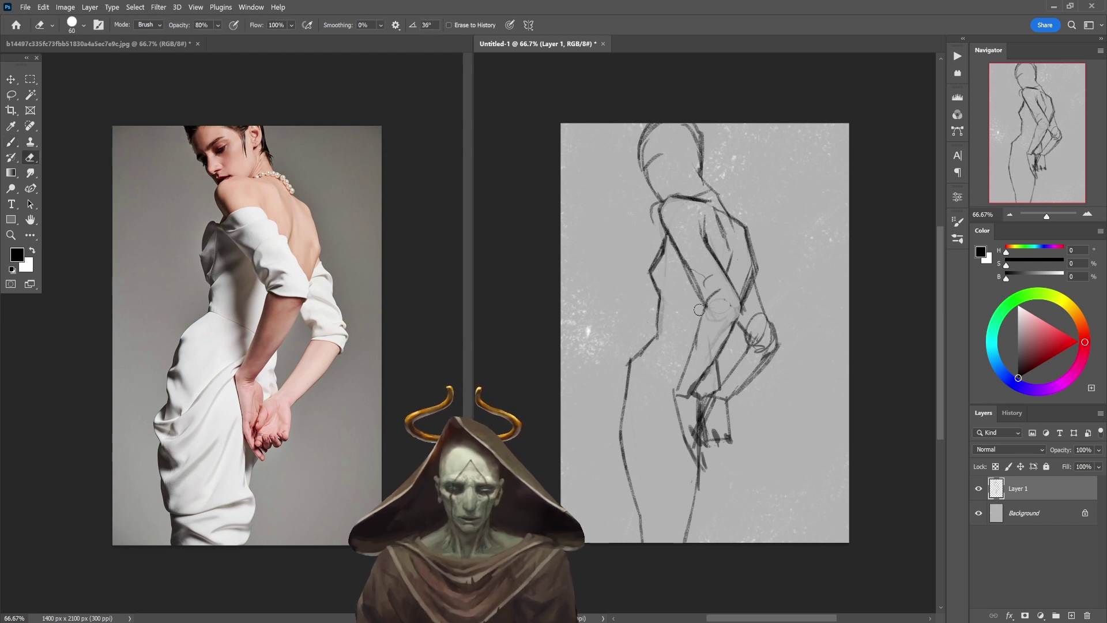
key("b")
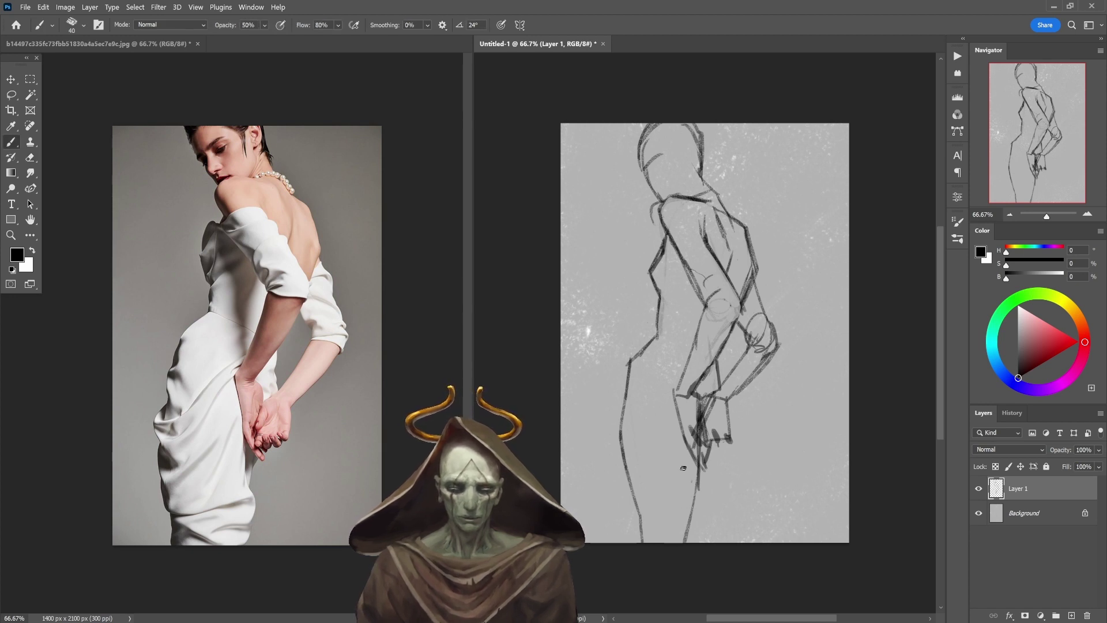
left_click_drag(700, 464, 698, 550)
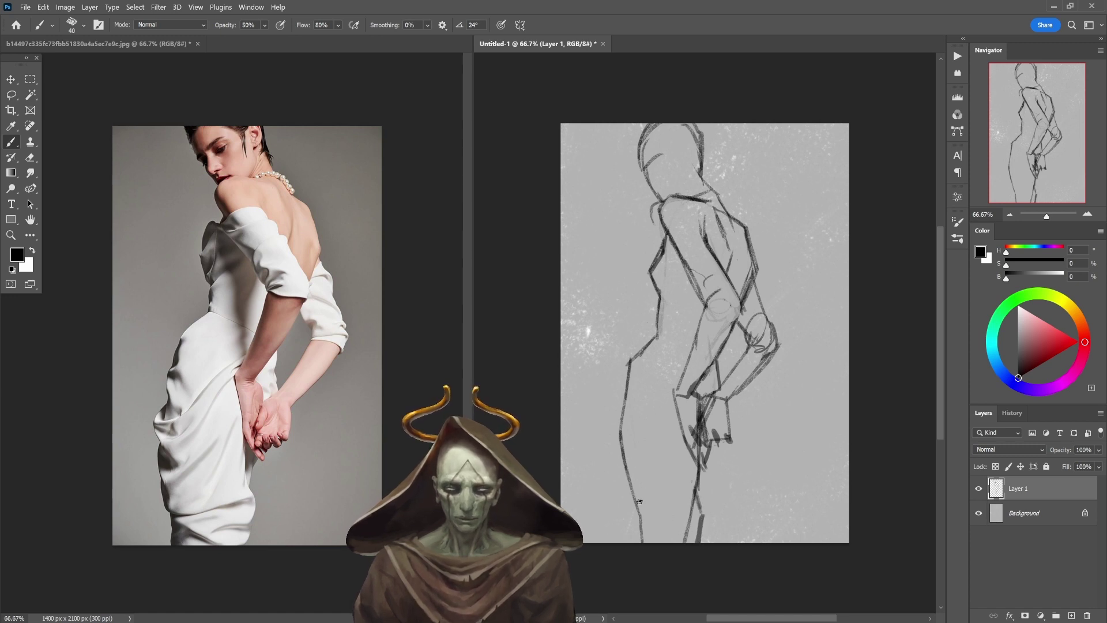
mouse_move(636, 507)
left_mouse_down()
mouse_move(620, 402)
mouse_move(612, 427)
mouse_move(619, 416)
mouse_move(631, 427)
mouse_move(624, 398)
mouse_move(636, 427)
left_mouse_up()
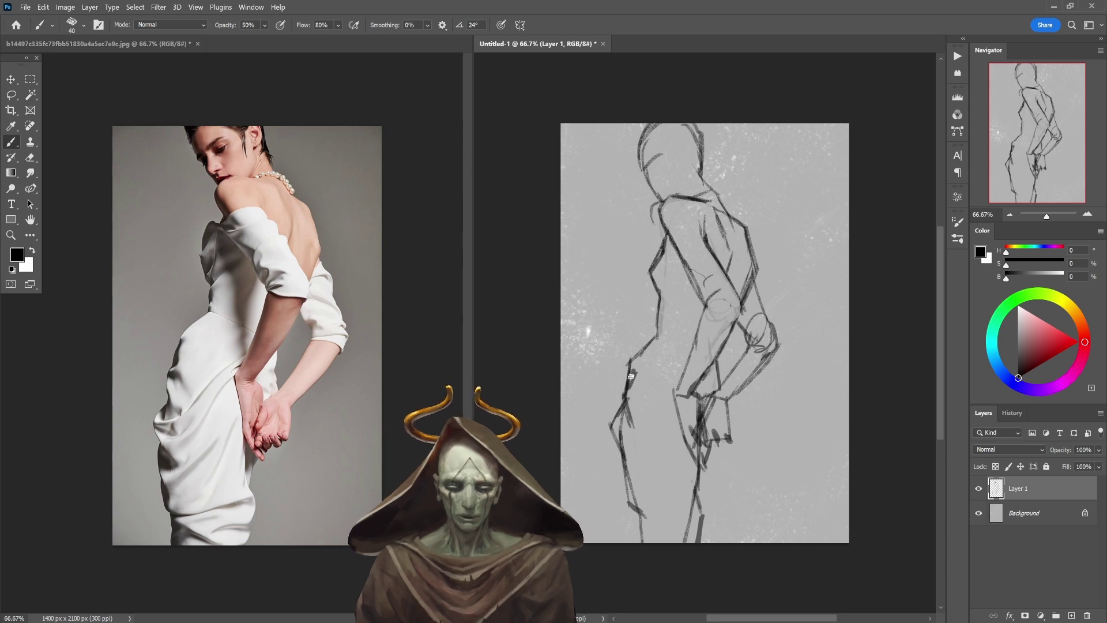
mouse_move(623, 398)
left_mouse_down()
mouse_move(629, 363)
mouse_move(657, 329)
mouse_move(697, 355)
mouse_move(686, 346)
mouse_move(695, 338)
left_mouse_up()
key("ctrl+z")
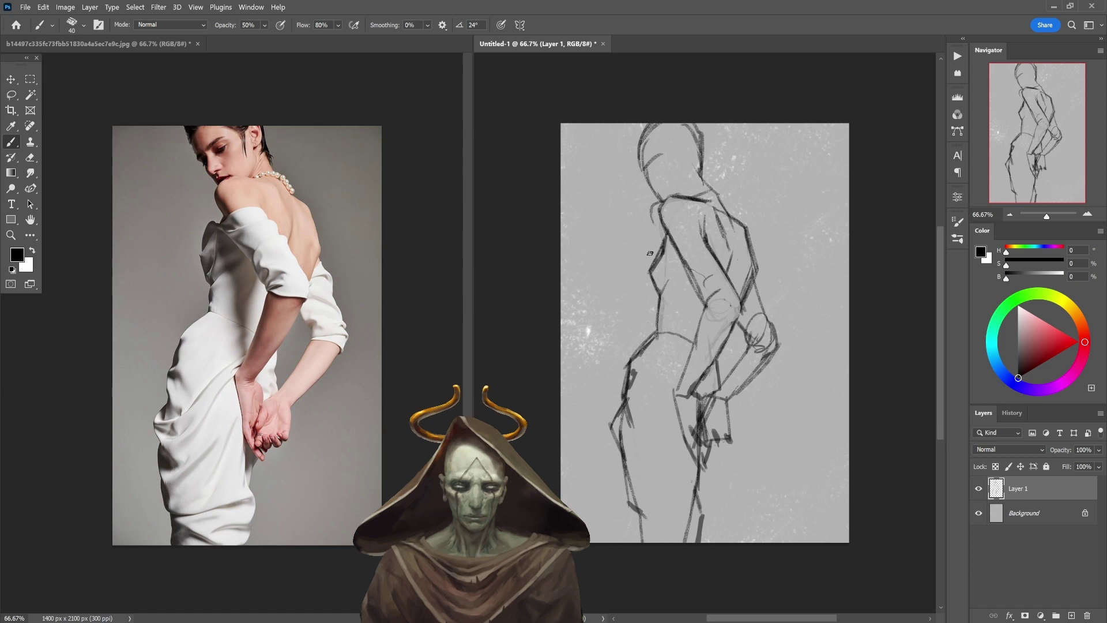
left_click_drag(651, 259, 653, 236)
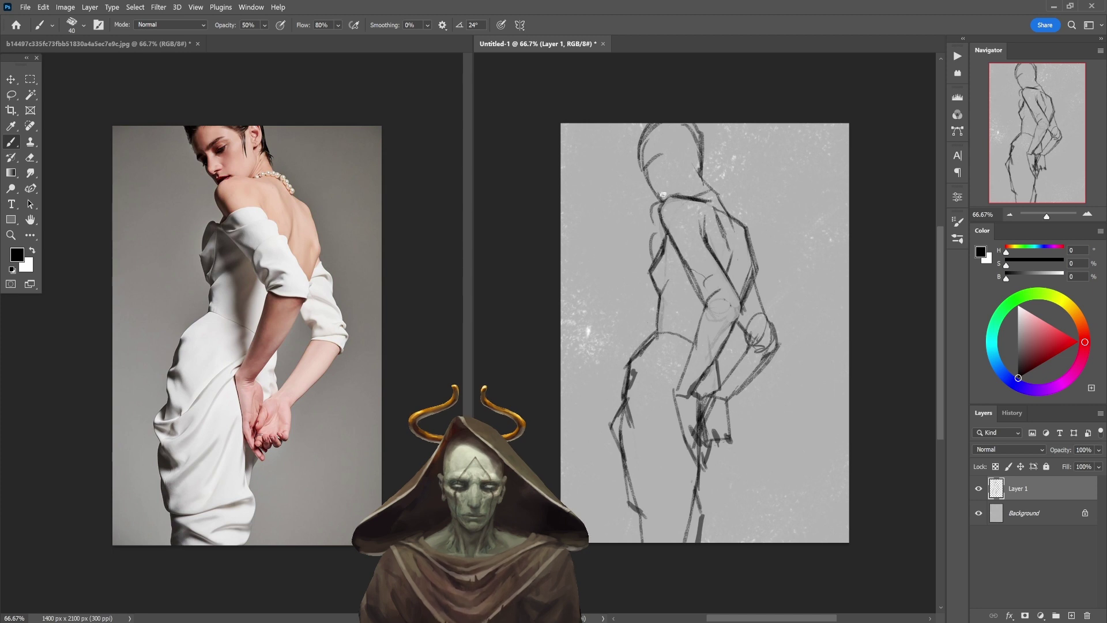
Step: At 80% brush opacity, darken the shoulder and torso lines and erase stray chest marks
key("8")
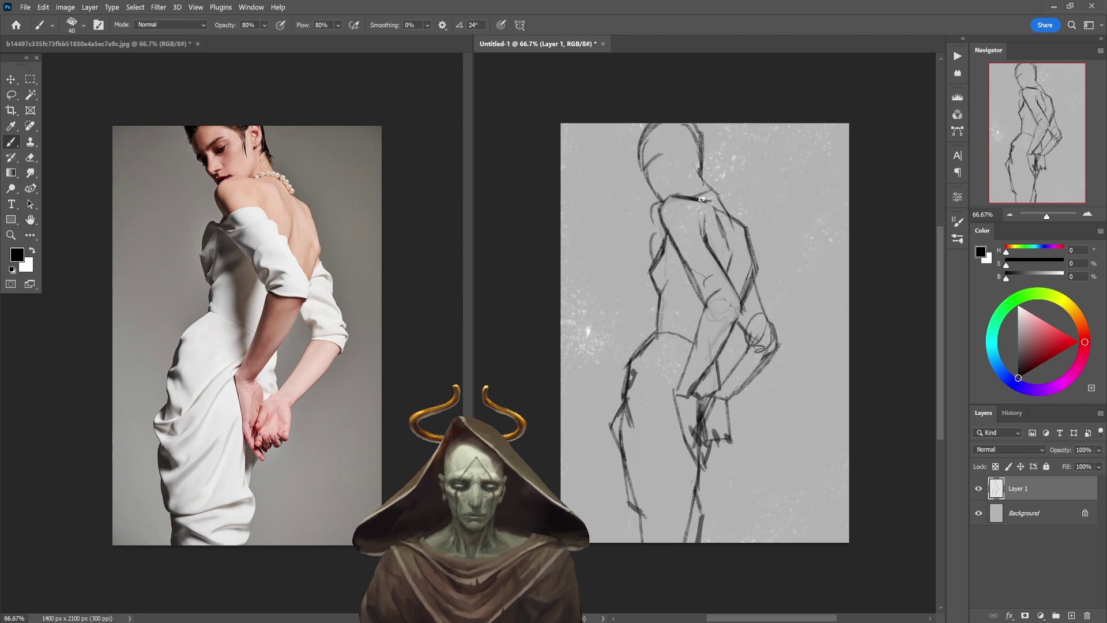
mouse_move(703, 198)
left_mouse_down()
mouse_move(679, 191)
mouse_move(667, 215)
mouse_move(663, 191)
mouse_move(699, 199)
mouse_move(665, 205)
left_mouse_up()
key("ctrl+z")
key("e")
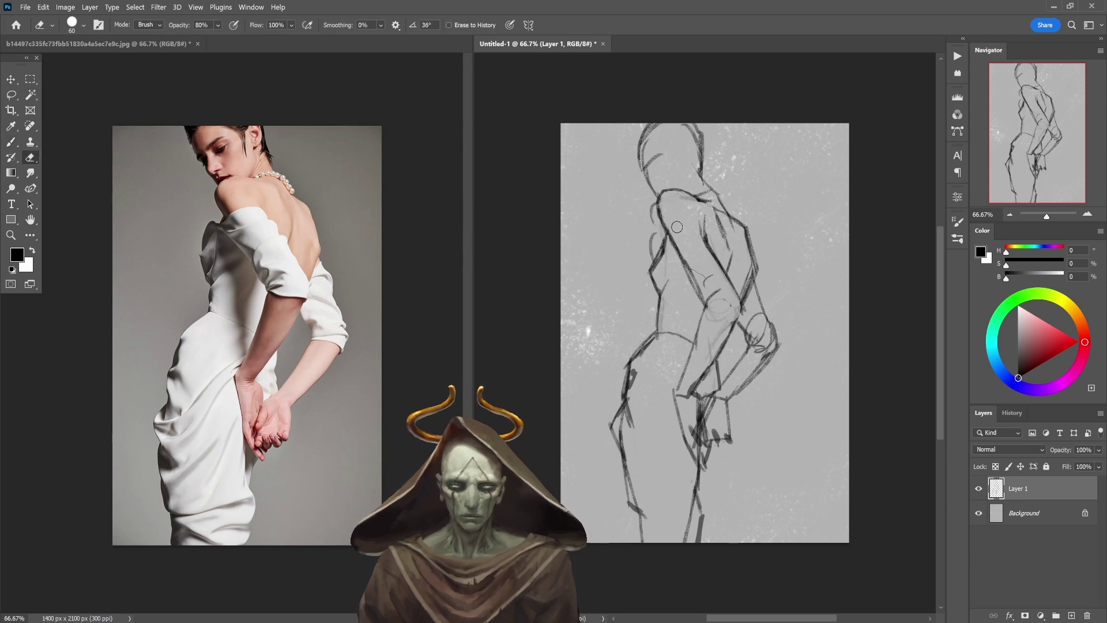
key("b")
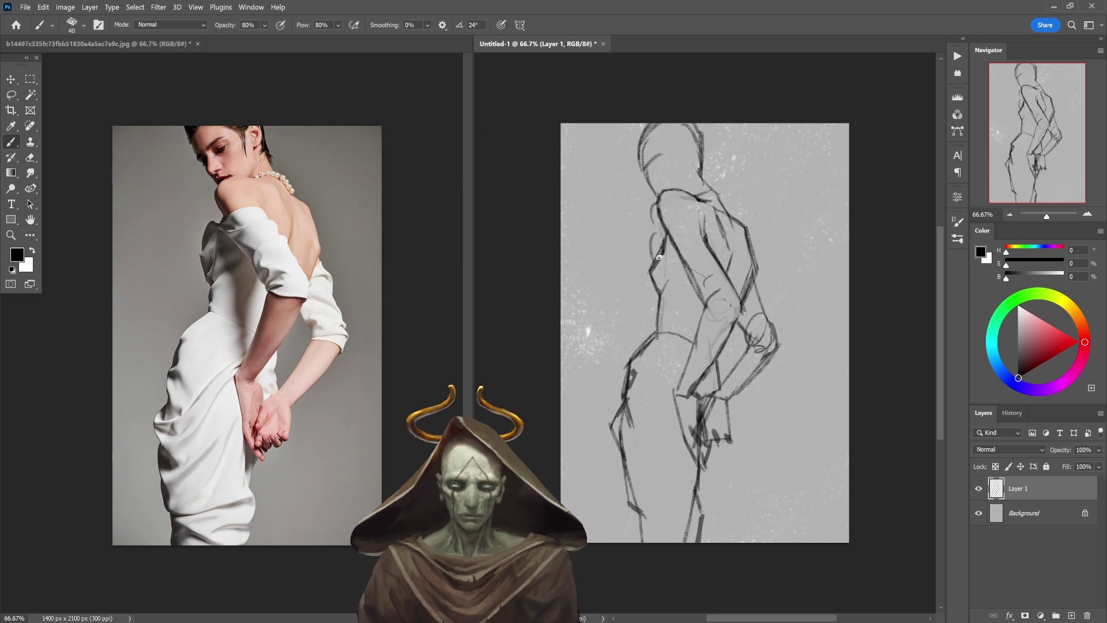
mouse_move(667, 233)
left_mouse_down()
mouse_move(659, 252)
mouse_move(669, 243)
mouse_move(654, 235)
left_mouse_up()
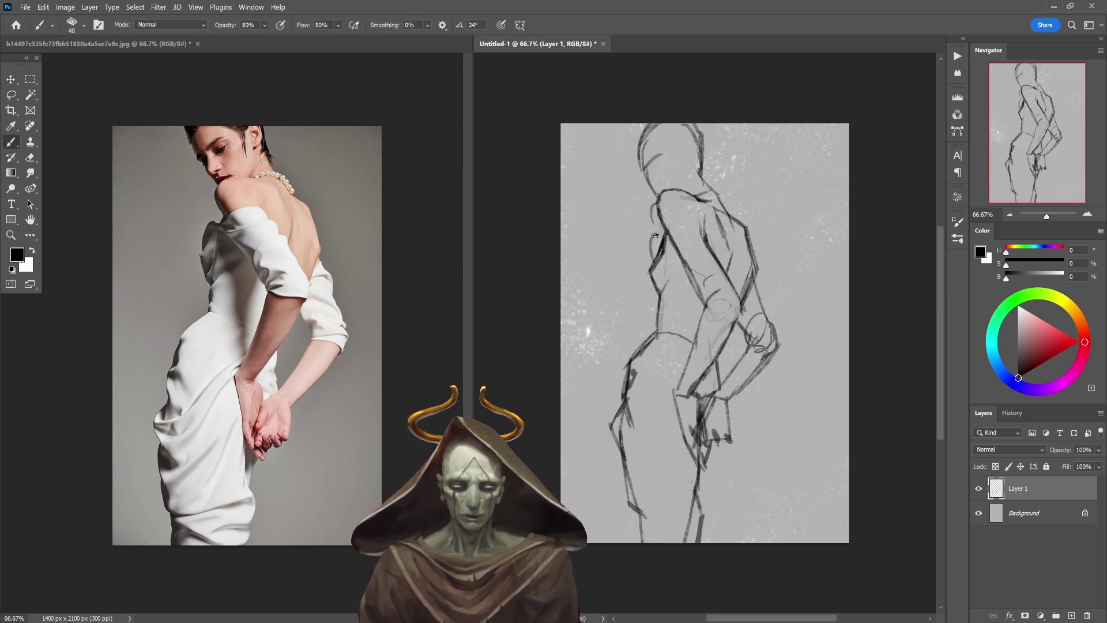
key("e")
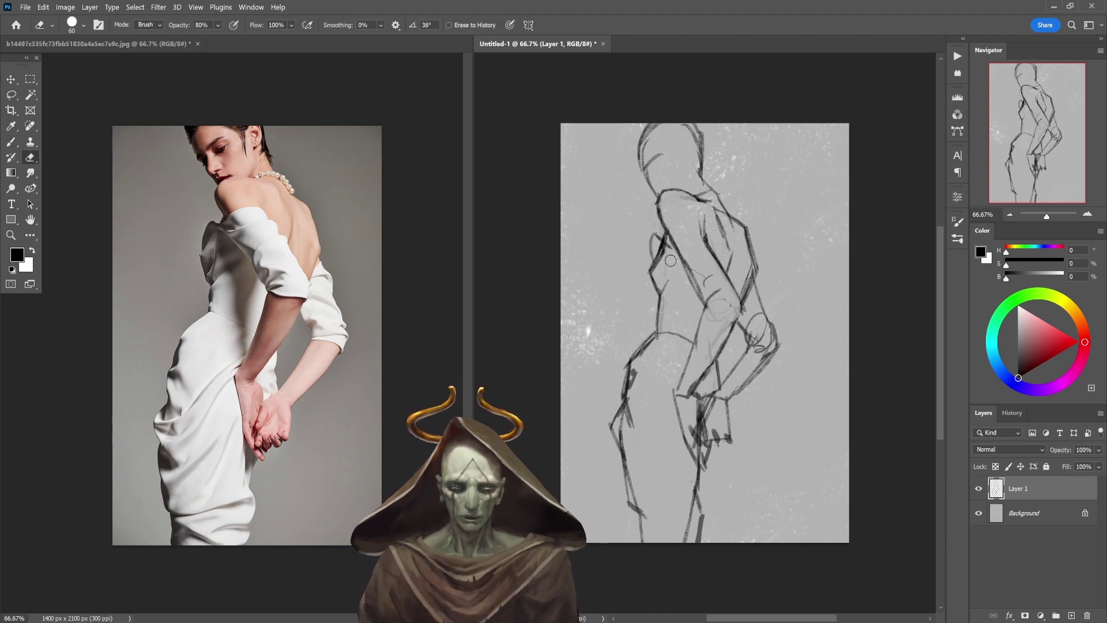
mouse_move(670, 250)
left_mouse_down()
mouse_move(655, 271)
mouse_move(666, 263)
left_mouse_up()
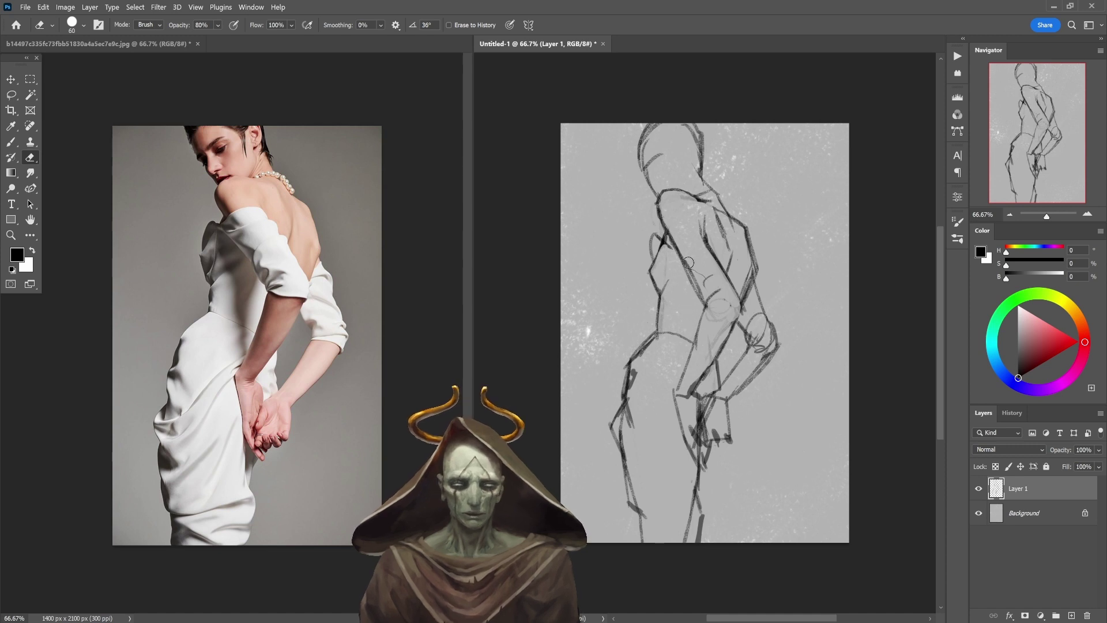
Step: Darken the upper-arm contour and the waist line, and add strokes up to the top of the head
key("b")
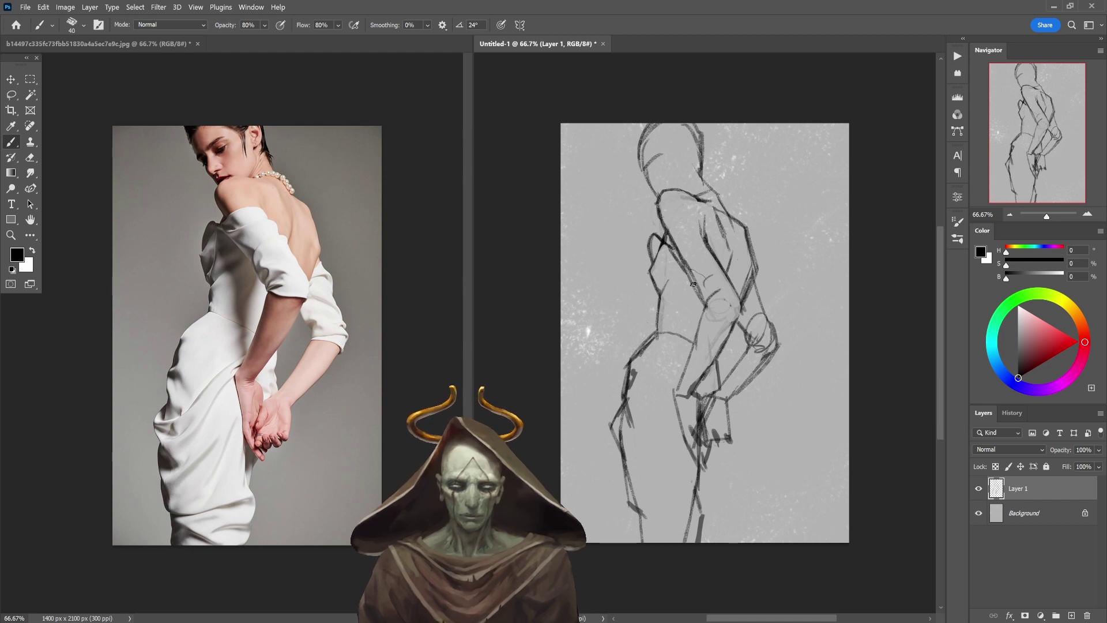
left_click_drag(677, 254, 700, 286)
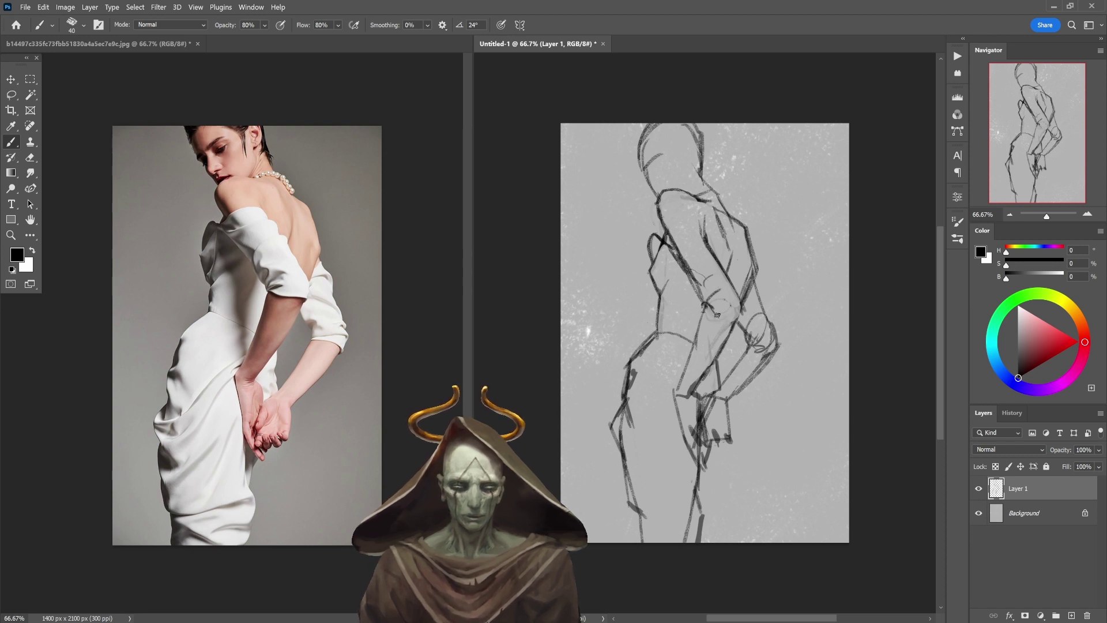
left_click_drag(717, 314, 745, 317)
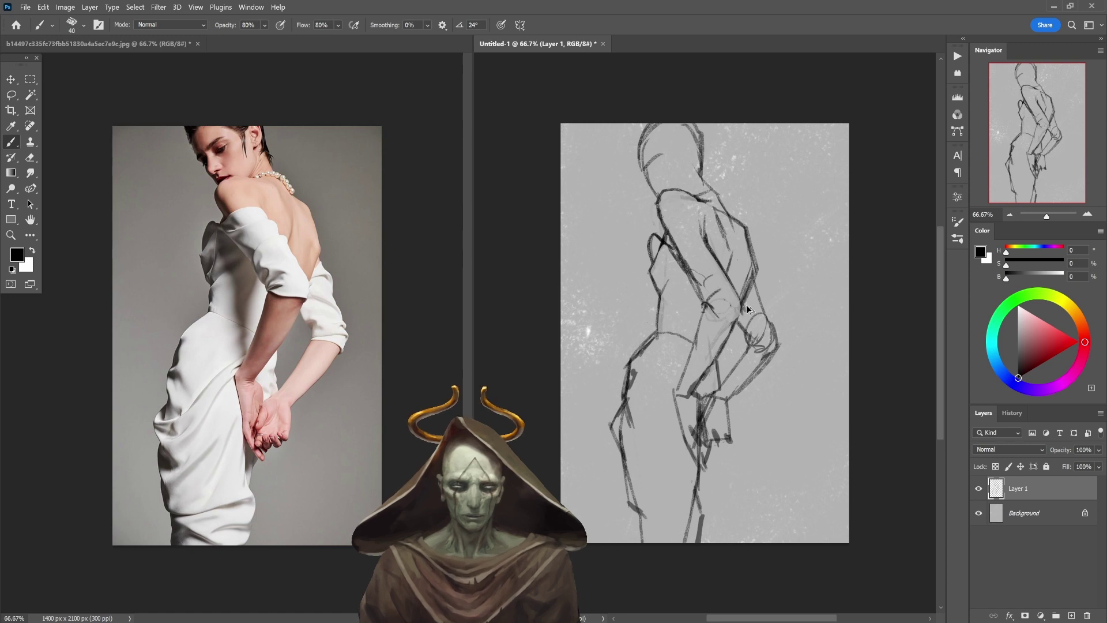
mouse_move(744, 313)
left_mouse_down()
mouse_move(705, 315)
mouse_move(741, 316)
left_mouse_up()
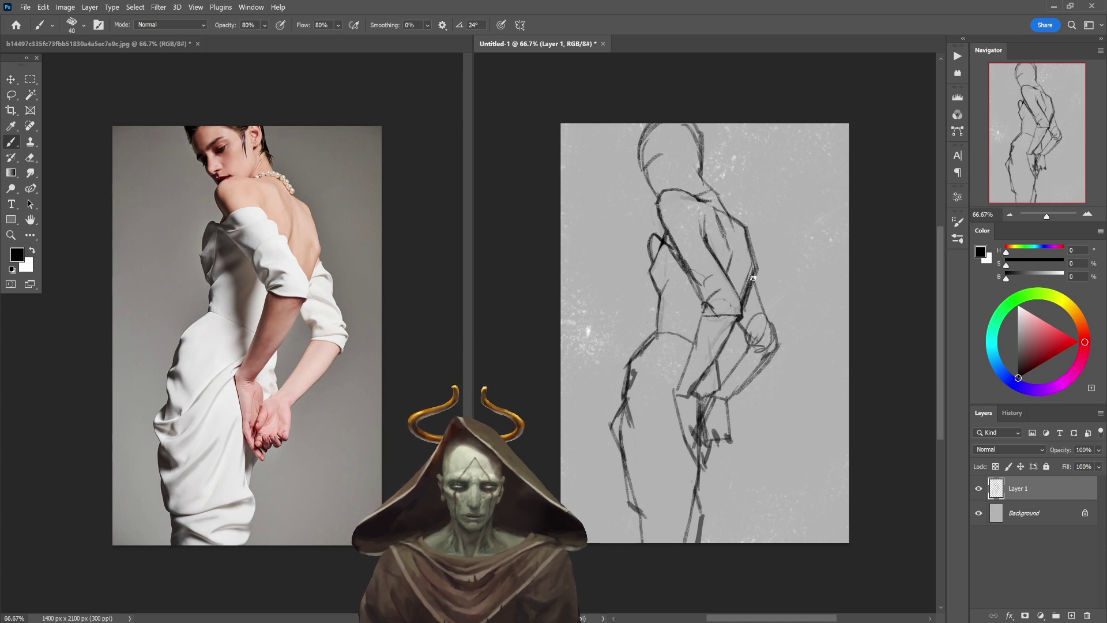
key("e")
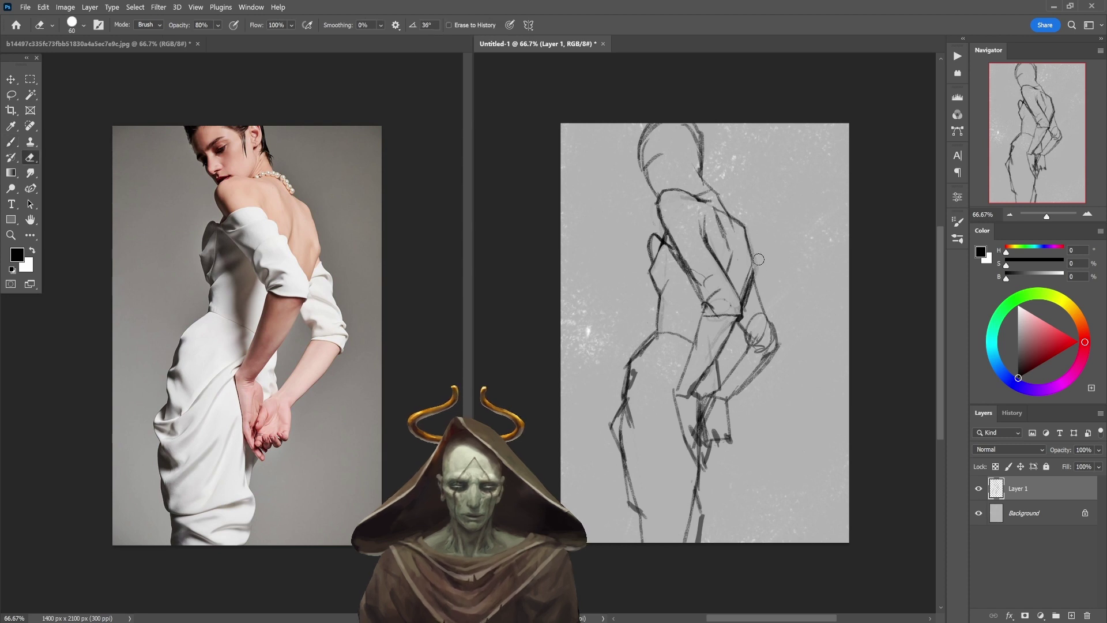
key("b")
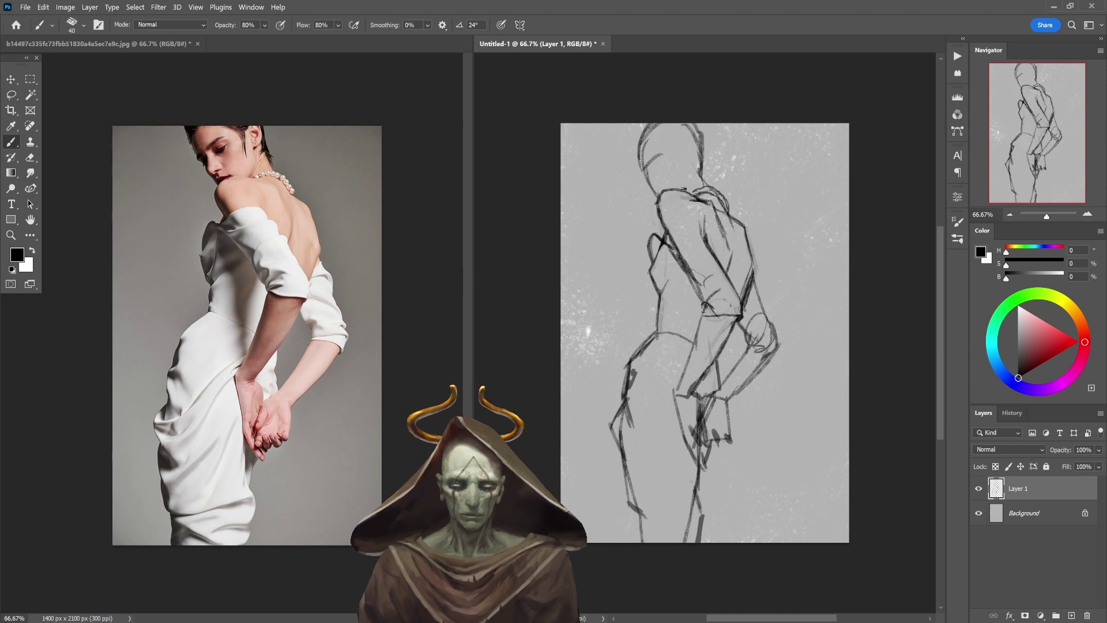
mouse_move(683, 190)
left_mouse_down()
mouse_move(687, 184)
mouse_move(688, 155)
mouse_move(684, 189)
left_mouse_up()
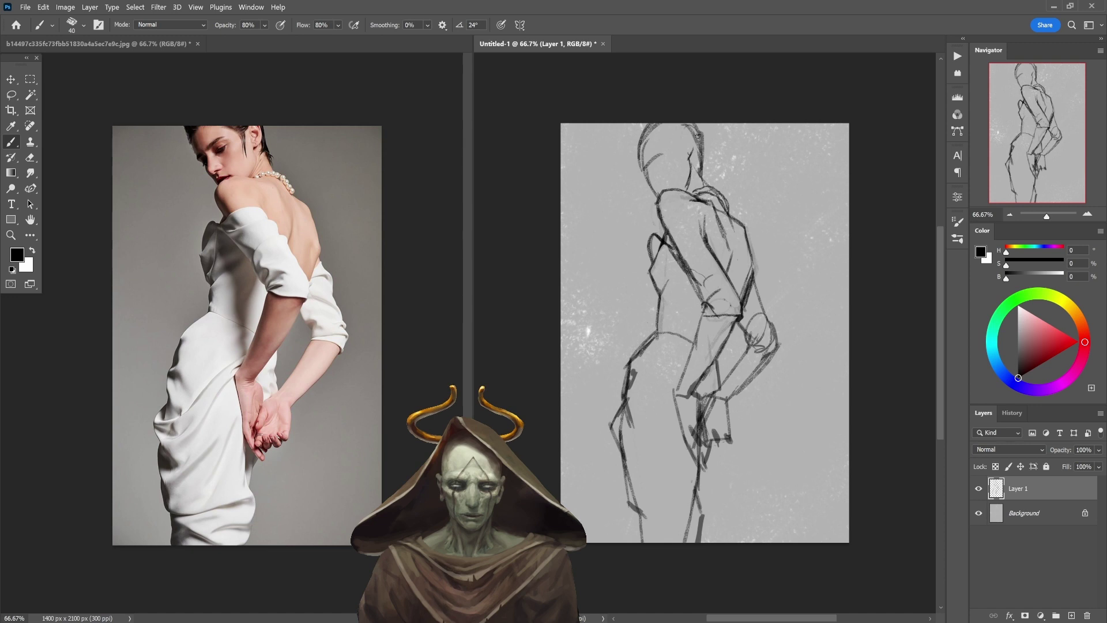
mouse_move(683, 133)
left_mouse_down()
mouse_move(708, 189)
mouse_move(703, 128)
left_mouse_up()
Step: Darken the back-of-head hair outline and the front of the head, and add small ear marks
mouse_move(705, 166)
left_mouse_down()
mouse_move(697, 122)
mouse_move(704, 148)
left_mouse_up()
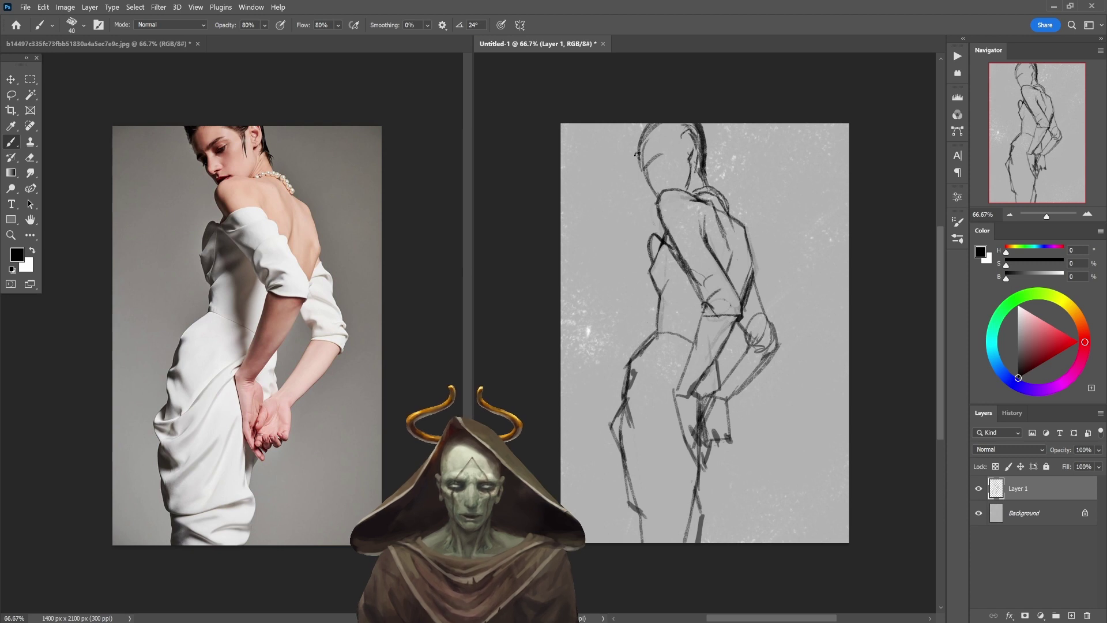
mouse_move(637, 155)
left_mouse_down()
mouse_move(649, 124)
mouse_move(637, 147)
mouse_move(652, 125)
mouse_move(677, 156)
mouse_move(677, 145)
mouse_move(676, 166)
mouse_move(667, 126)
mouse_move(678, 138)
mouse_move(688, 129)
mouse_move(670, 120)
mouse_move(695, 126)
mouse_move(684, 129)
mouse_move(695, 132)
mouse_move(693, 138)
left_mouse_up()
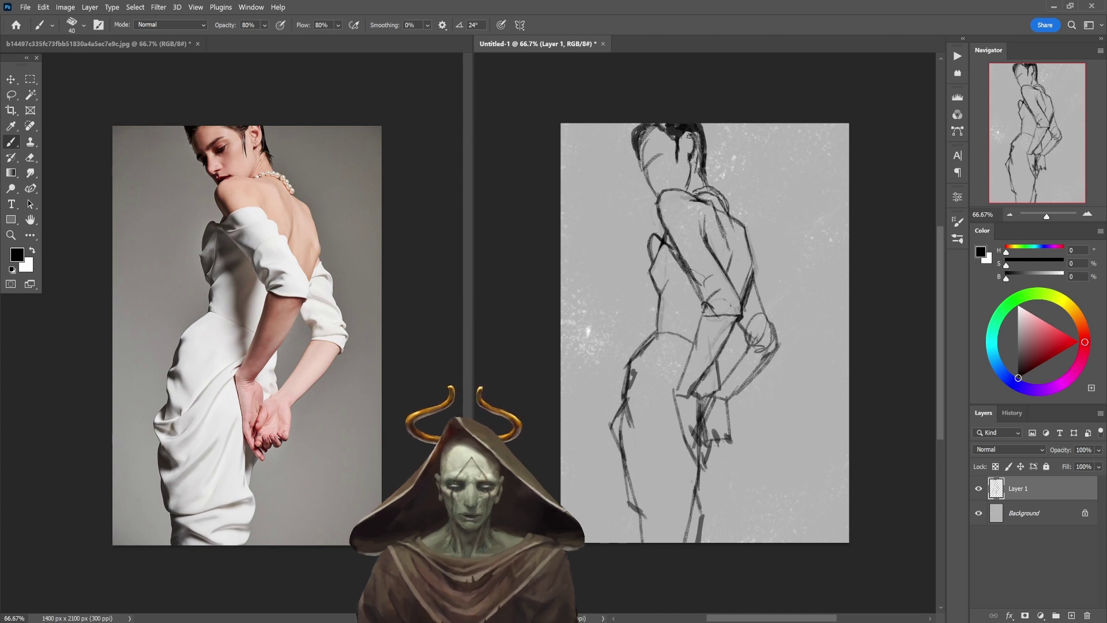
left_click_drag(689, 147, 691, 144)
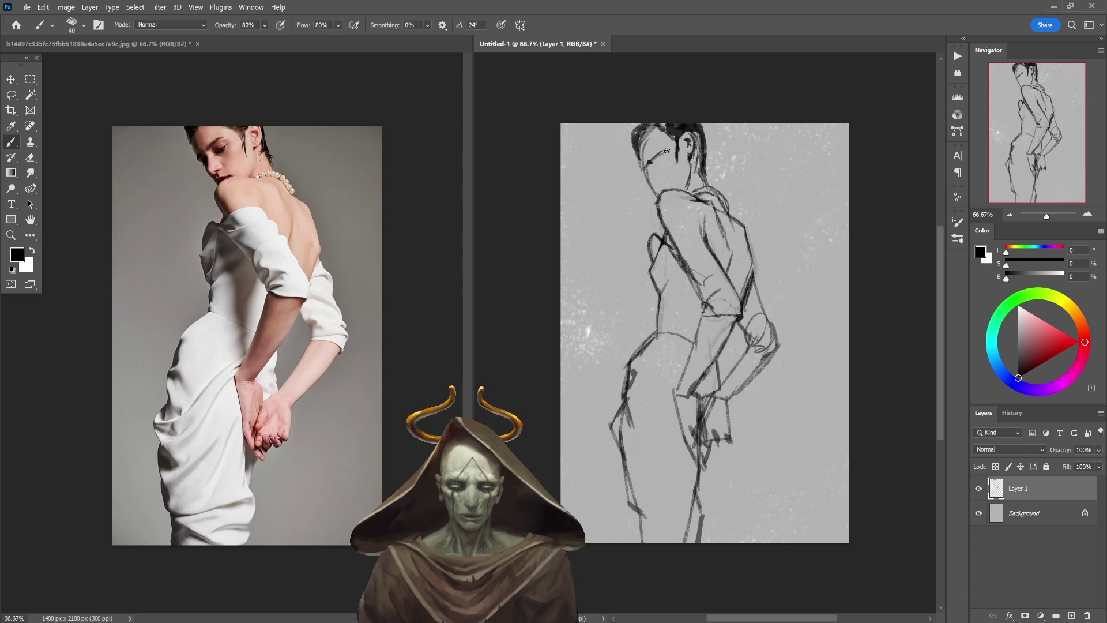
key("3")
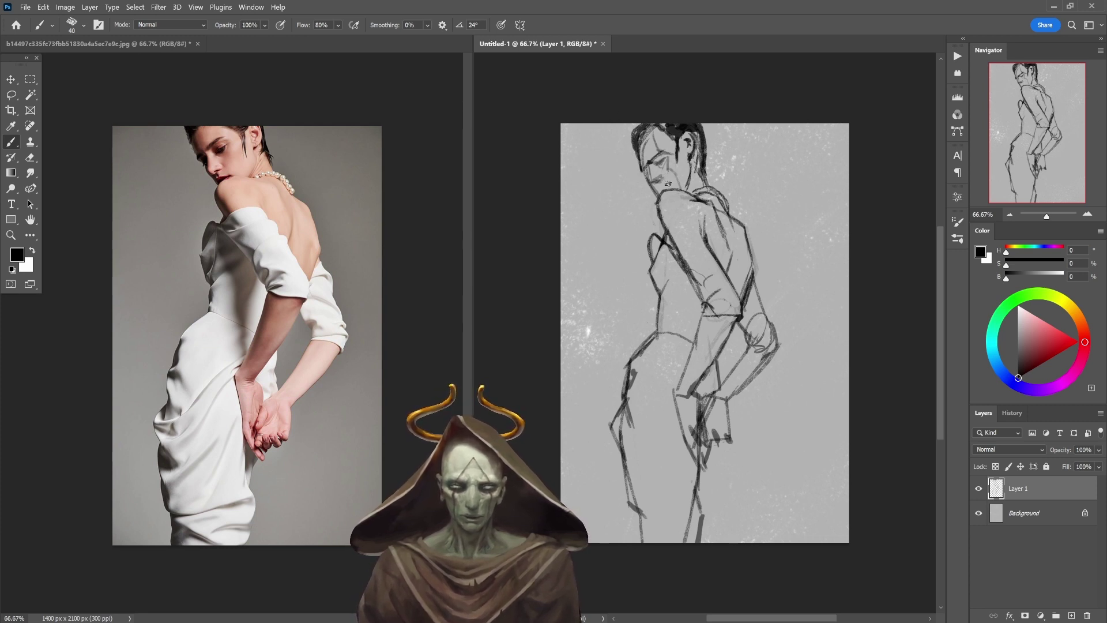
key("e")
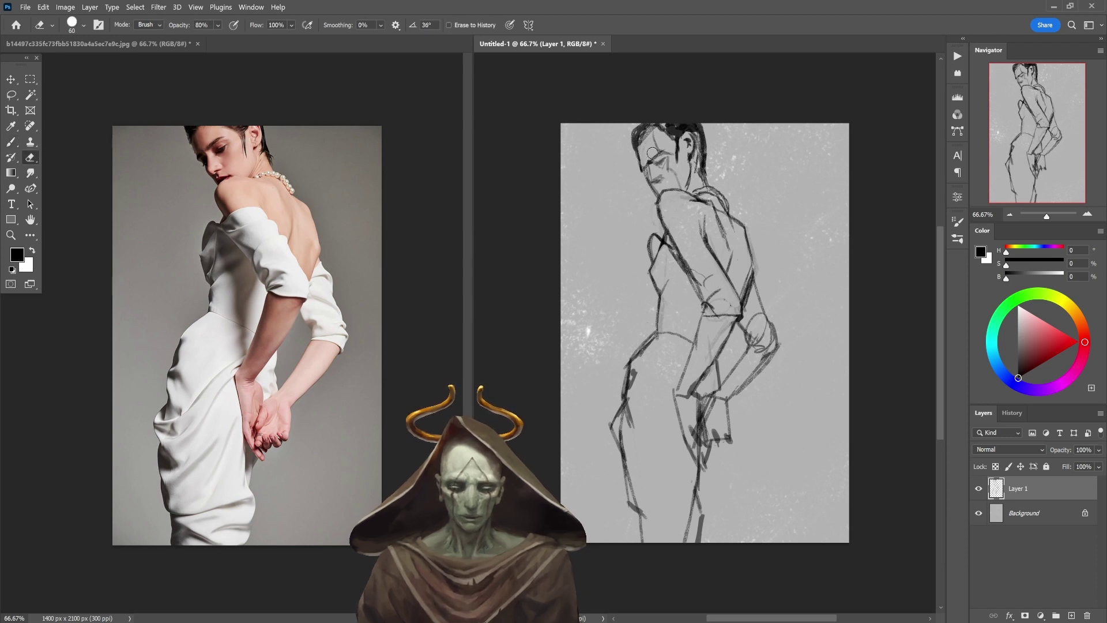
key("b")
Step: Add dark hair at the top and a brow-and-eye line, sampling greys and black at 60% opacity
left_click_drag(630, 147, 636, 125)
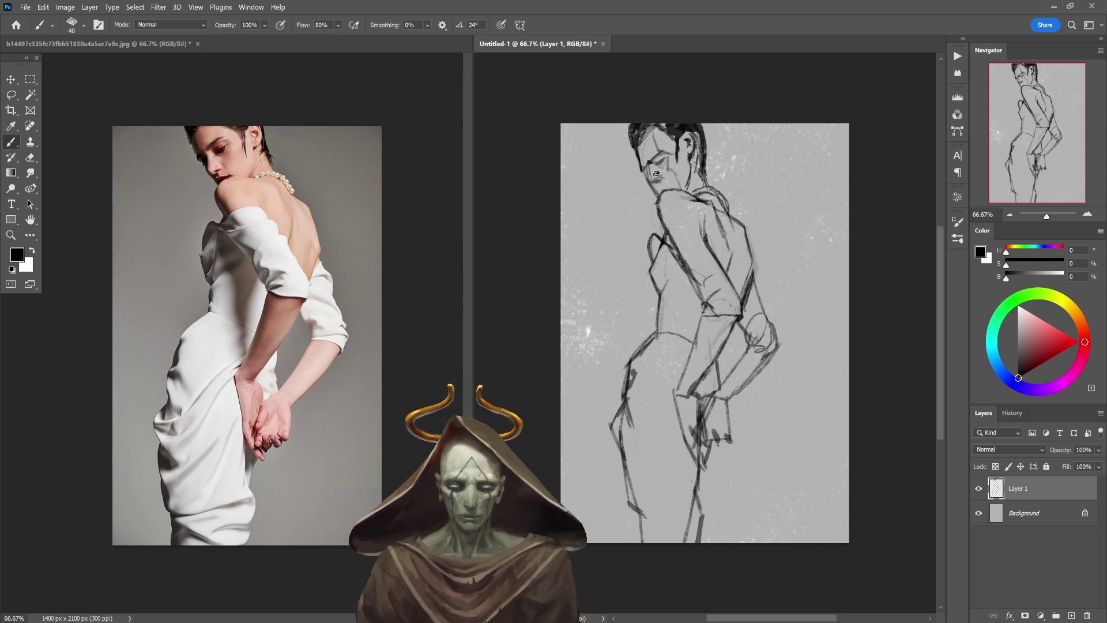
left_click_drag(638, 168, 647, 171)
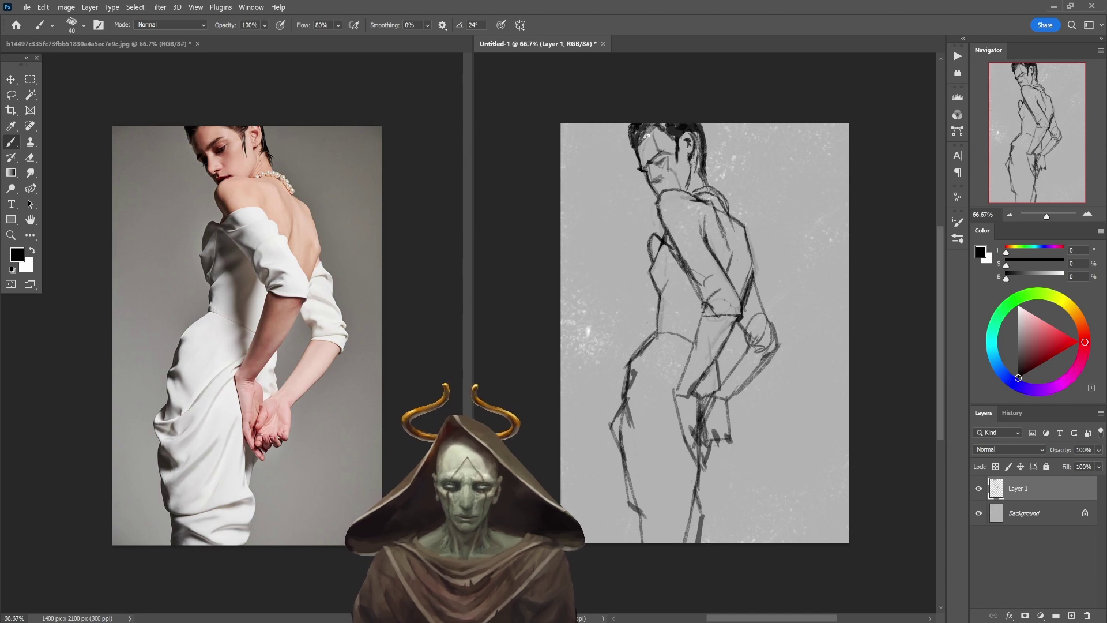
left_click(655, 147, "alt")
key("6")
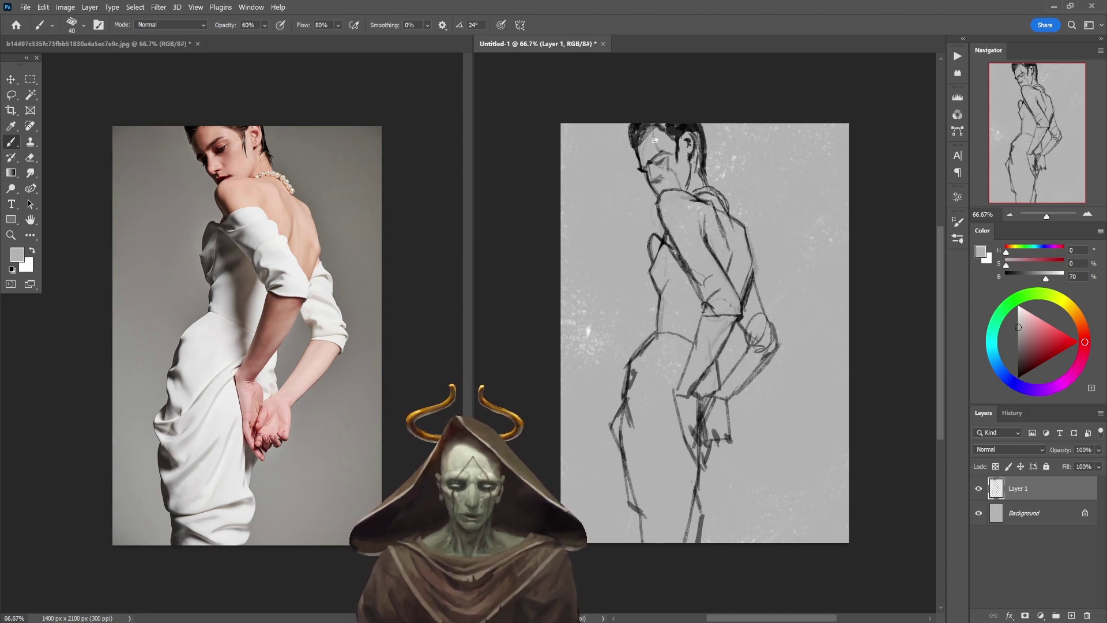
left_click(663, 131, "alt")
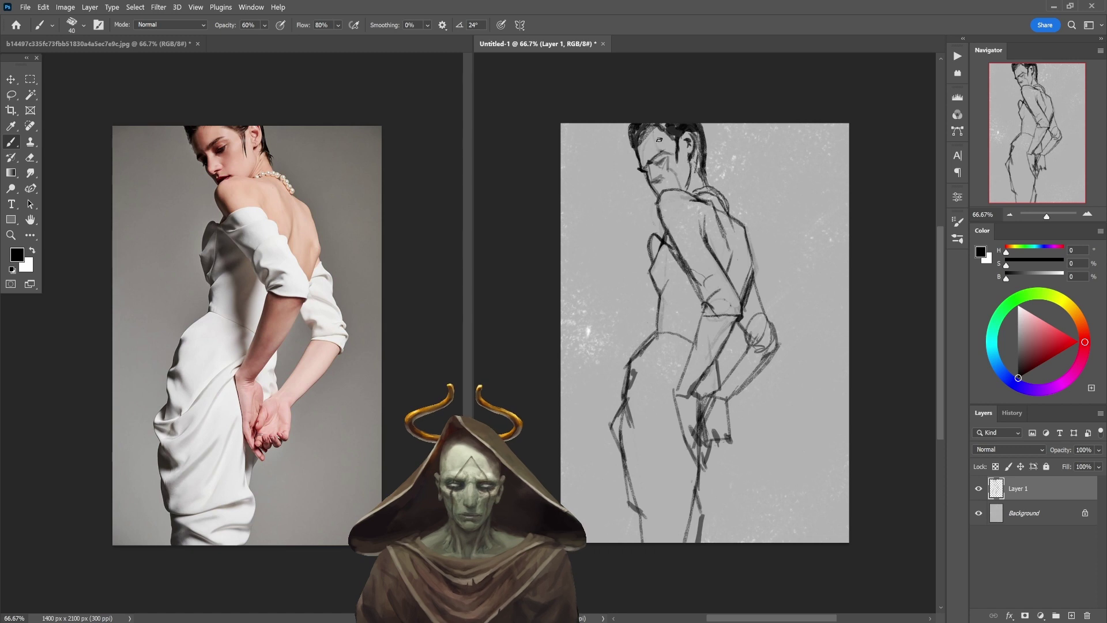
left_click(642, 160, "alt")
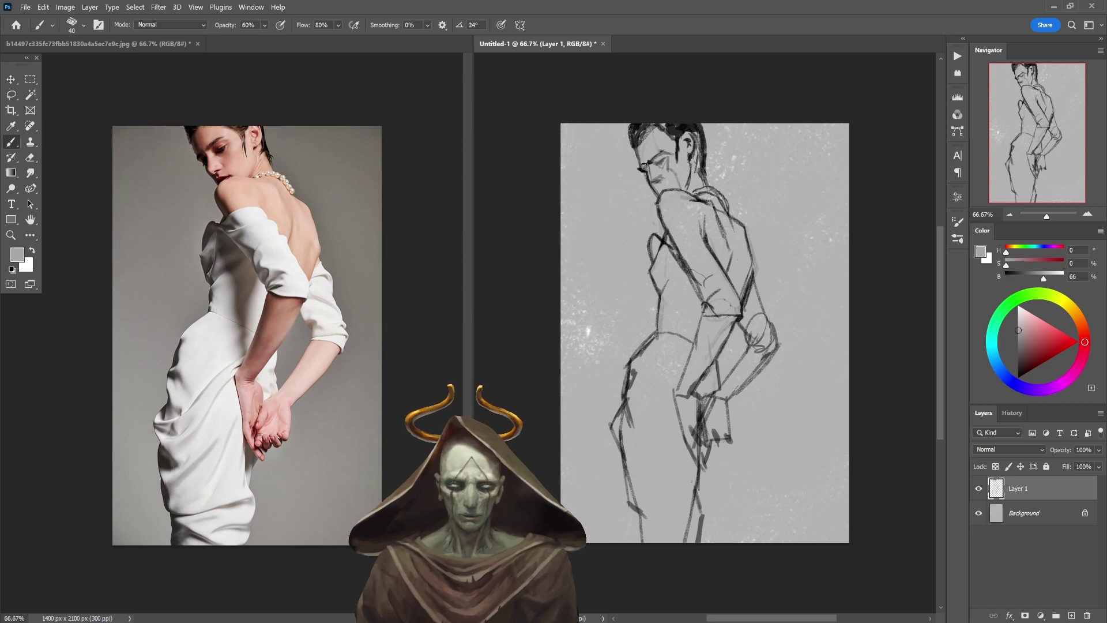
left_click(642, 166, "alt")
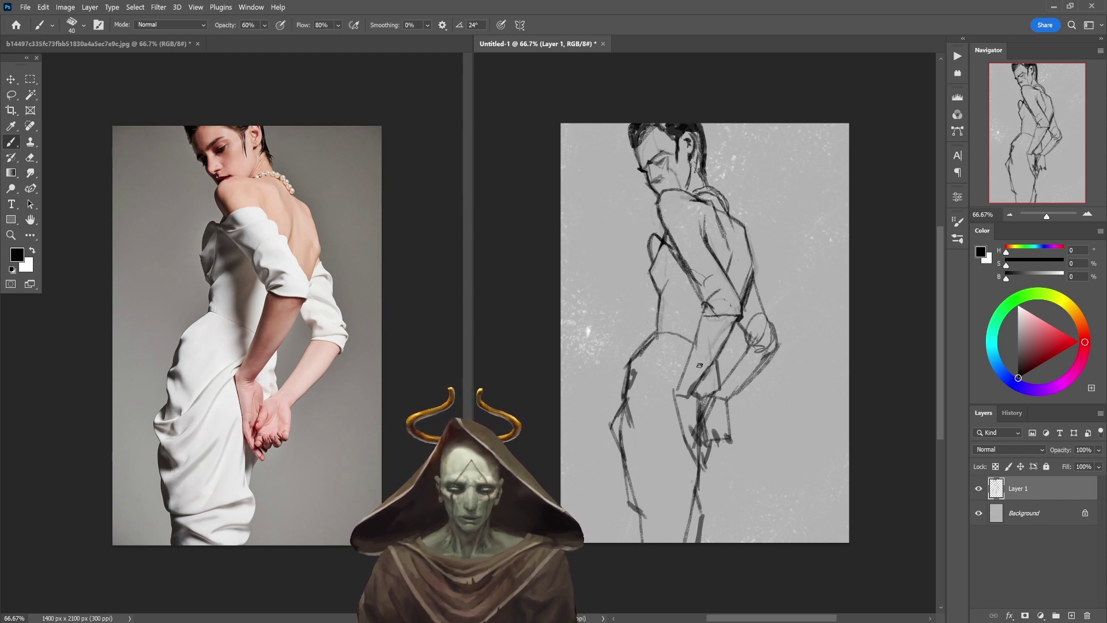
Step: Lasso the hip and waist area of the lower figure
key("l")
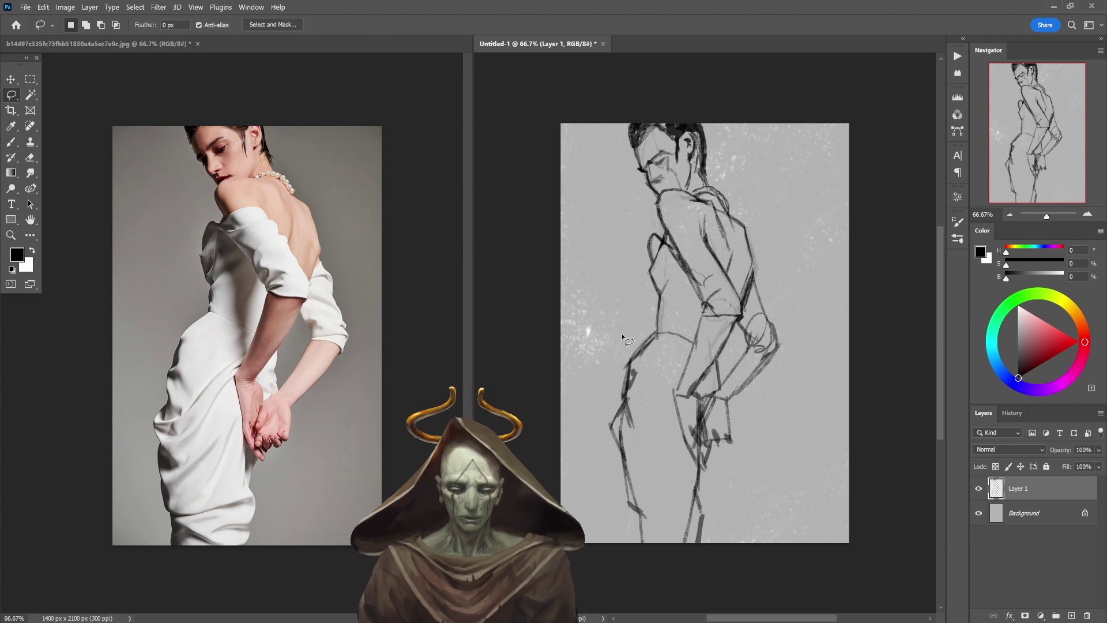
mouse_move(623, 336)
left_mouse_down()
mouse_move(678, 322)
mouse_move(719, 347)
mouse_move(751, 418)
mouse_move(728, 525)
mouse_move(640, 615)
mouse_move(572, 572)
mouse_move(542, 478)
mouse_move(563, 351)
left_mouse_up()
key("b")
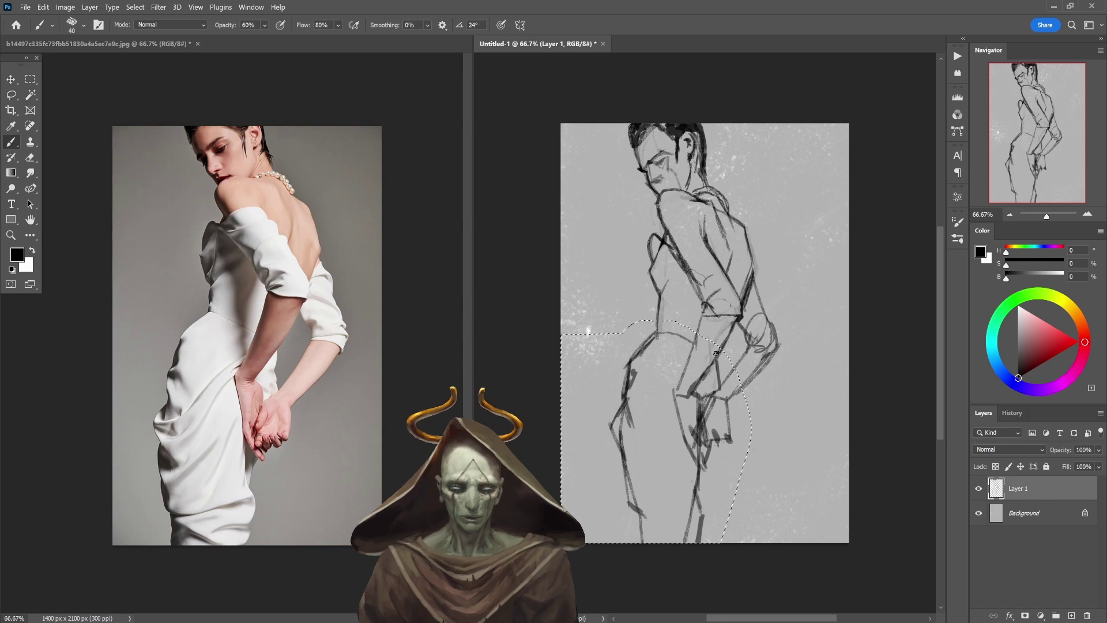
key("l")
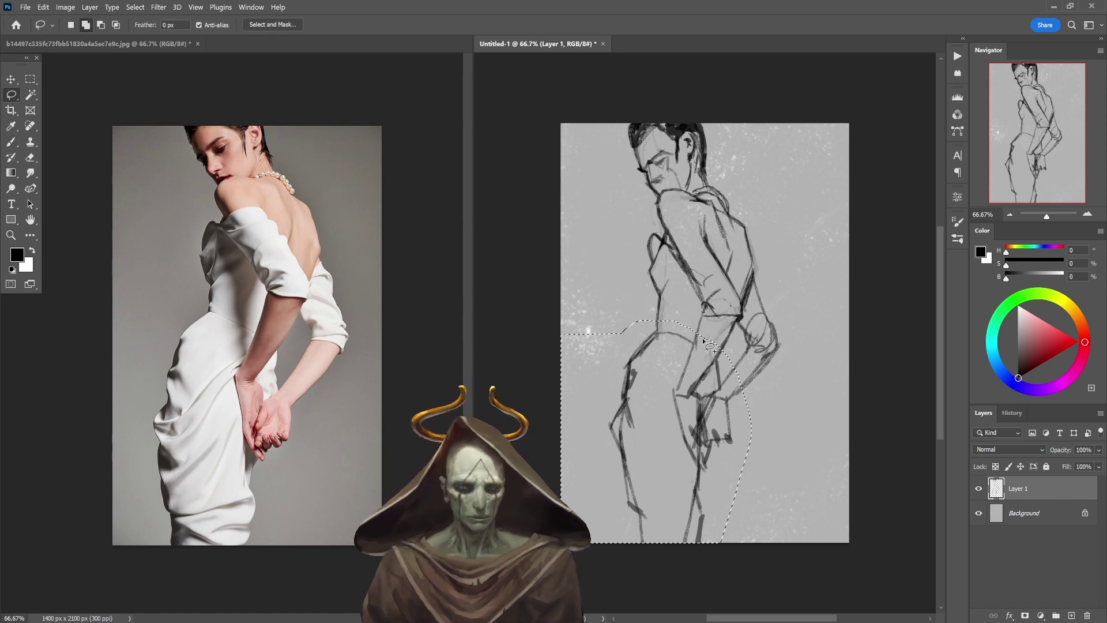
mouse_move(695, 345)
left_mouse_down()
mouse_move(776, 349)
mouse_move(825, 461)
mouse_move(724, 528)
left_mouse_up()
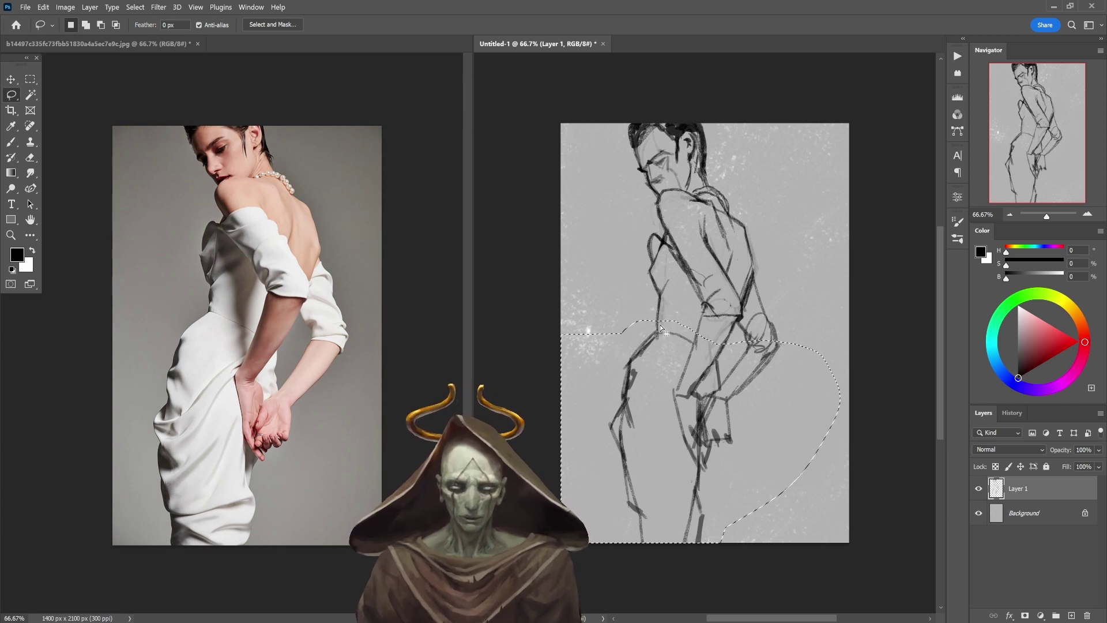
Step: Reselect the back, arm and legs, tilt them about 3.5° with Free Transform, commit, and lasso the head
left_click(662, 328)
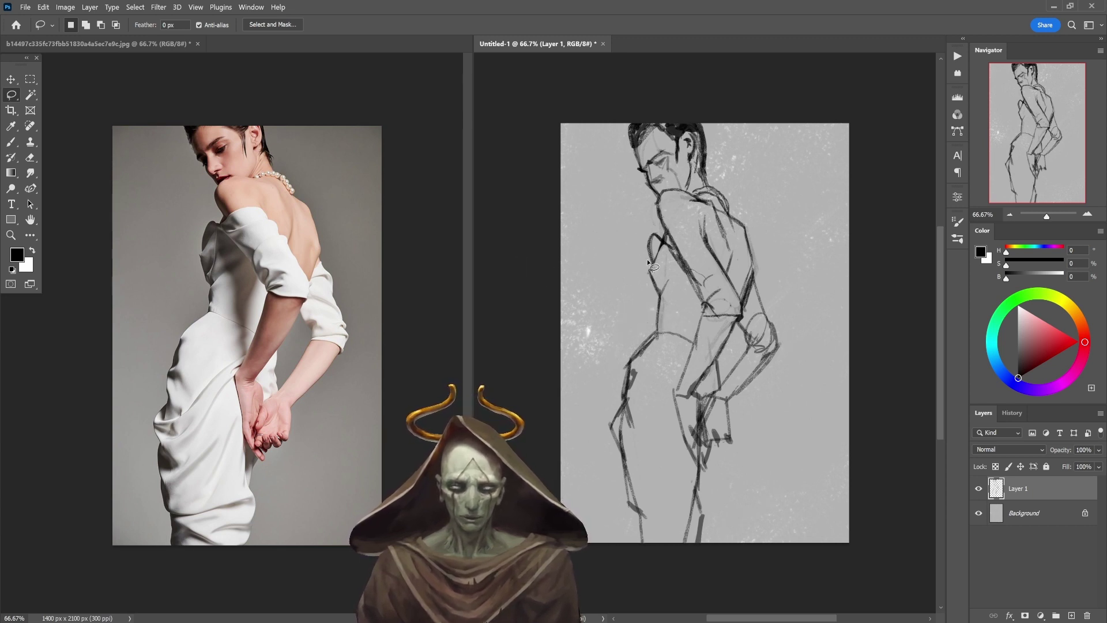
mouse_move(627, 265)
left_mouse_down()
mouse_move(630, 239)
mouse_move(654, 226)
mouse_move(682, 235)
mouse_move(748, 322)
mouse_move(758, 424)
mouse_move(639, 603)
mouse_move(573, 320)
left_mouse_up()
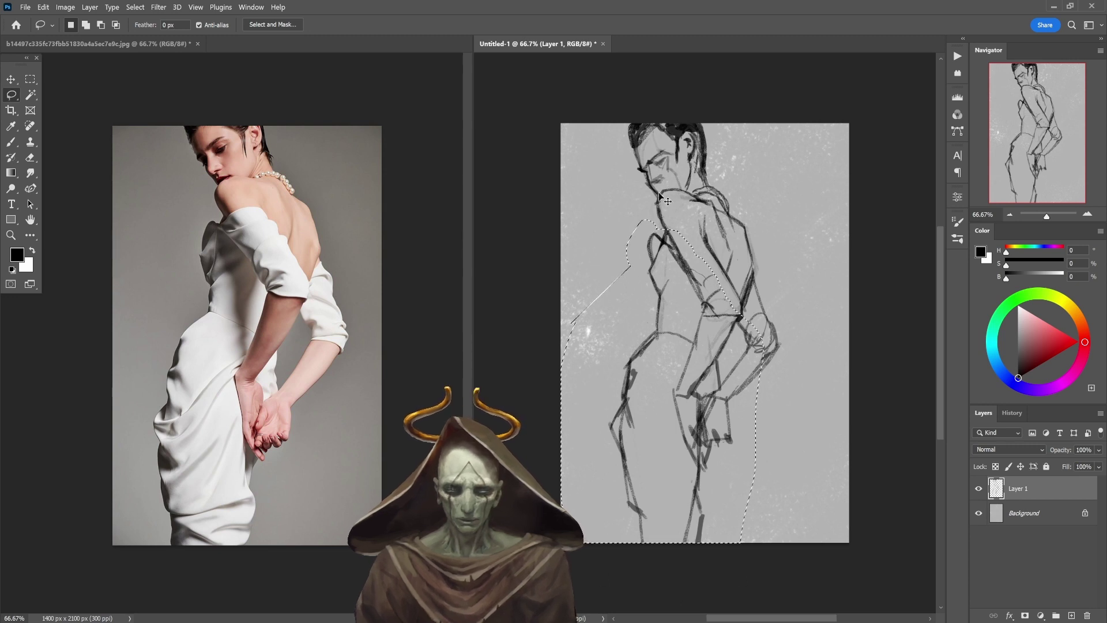
key("ctrl+t")
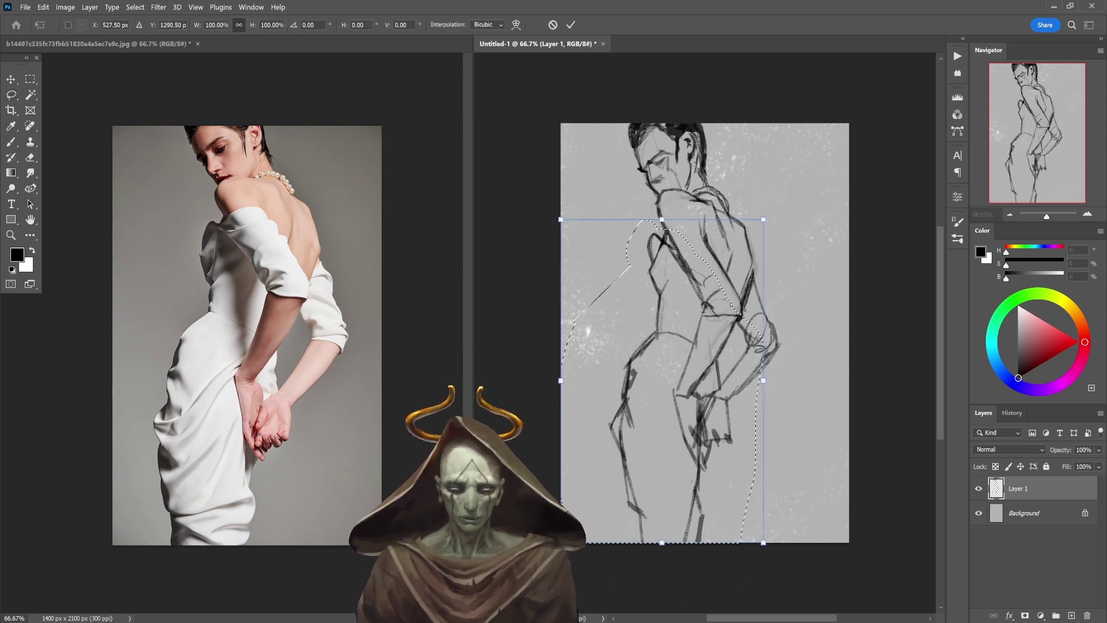
left_click_drag(561, 542, 550, 542)
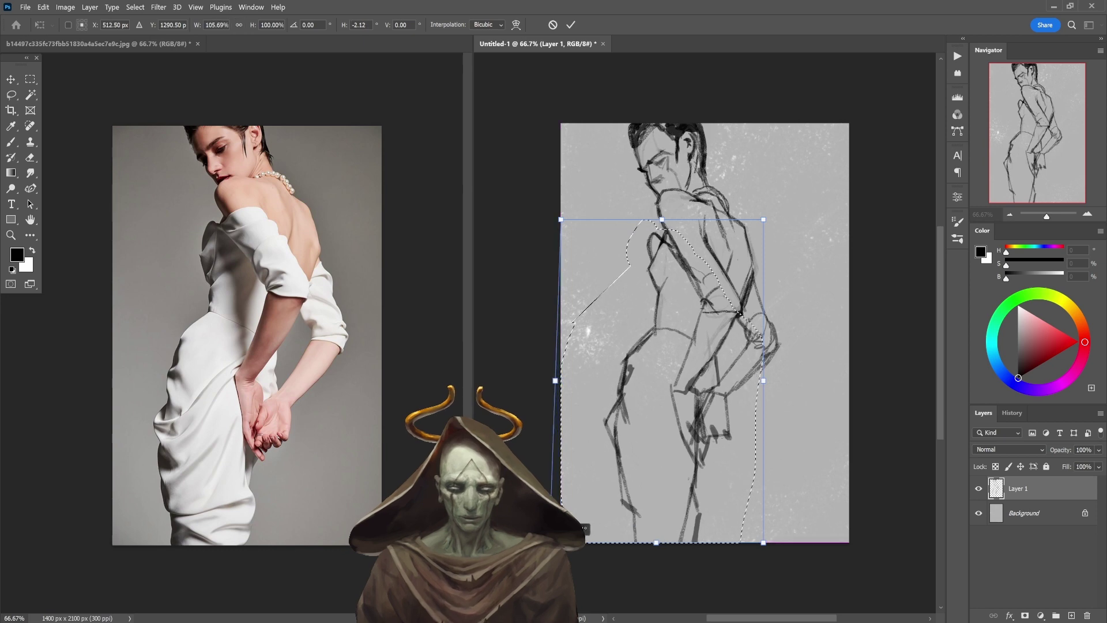
left_click_drag(656, 545, 648, 544)
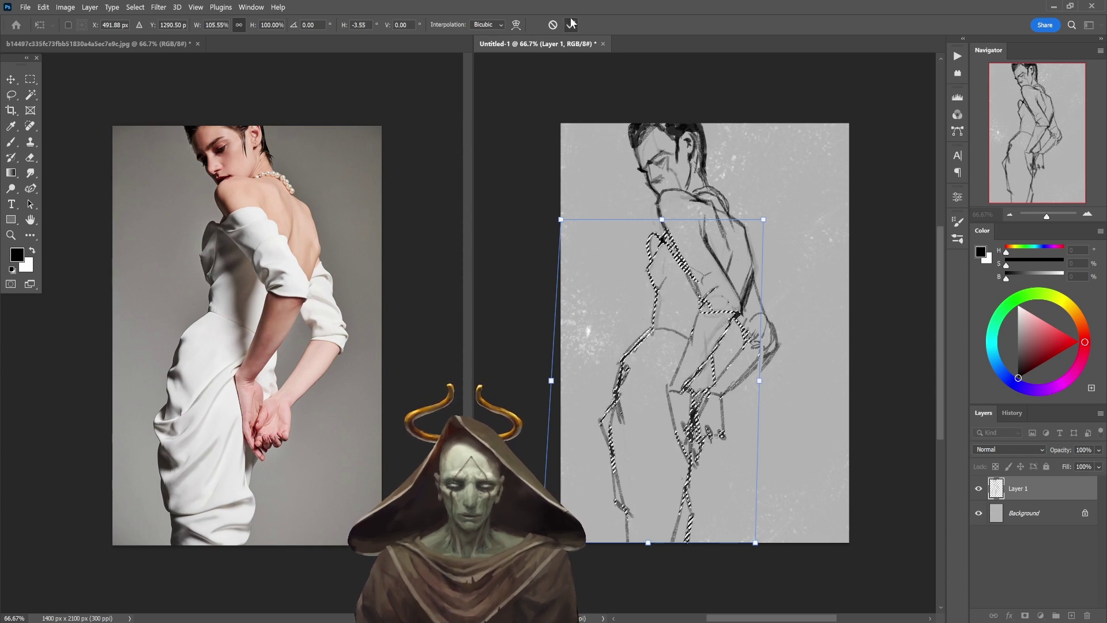
key("Return")
key("ctrl+d")
mouse_move(649, 192)
left_mouse_down()
mouse_move(717, 174)
mouse_move(740, 113)
mouse_move(640, 88)
mouse_move(587, 150)
mouse_move(599, 189)
mouse_move(648, 193)
left_mouse_up()
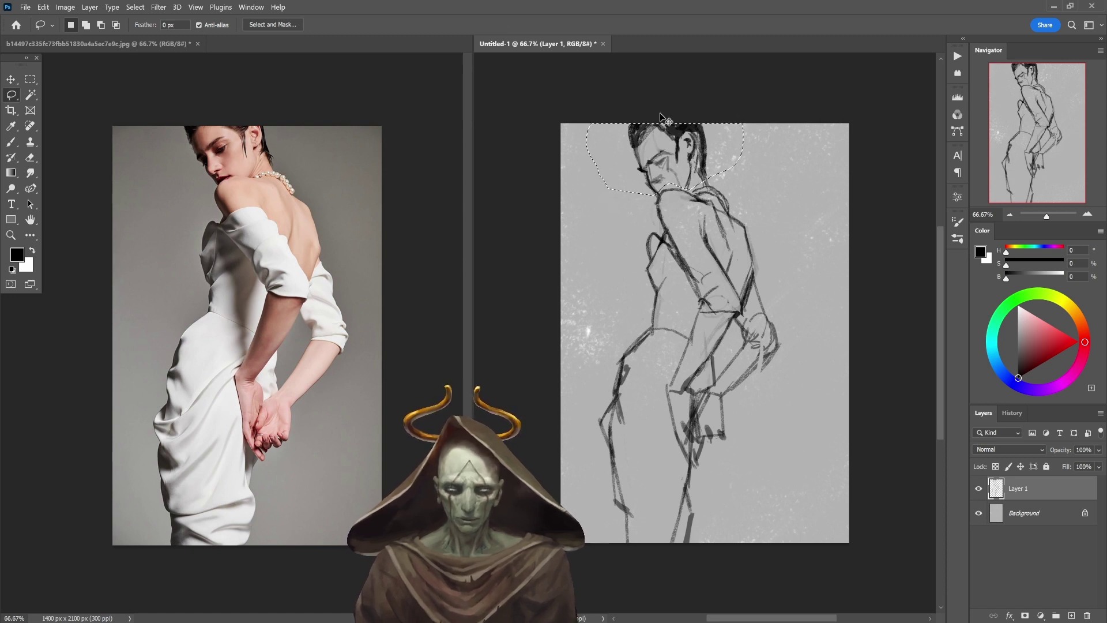
Step: Scale the selected head down slightly and deselect
key("ctrl+t")
left_click_drag(585, 122, 595, 125)
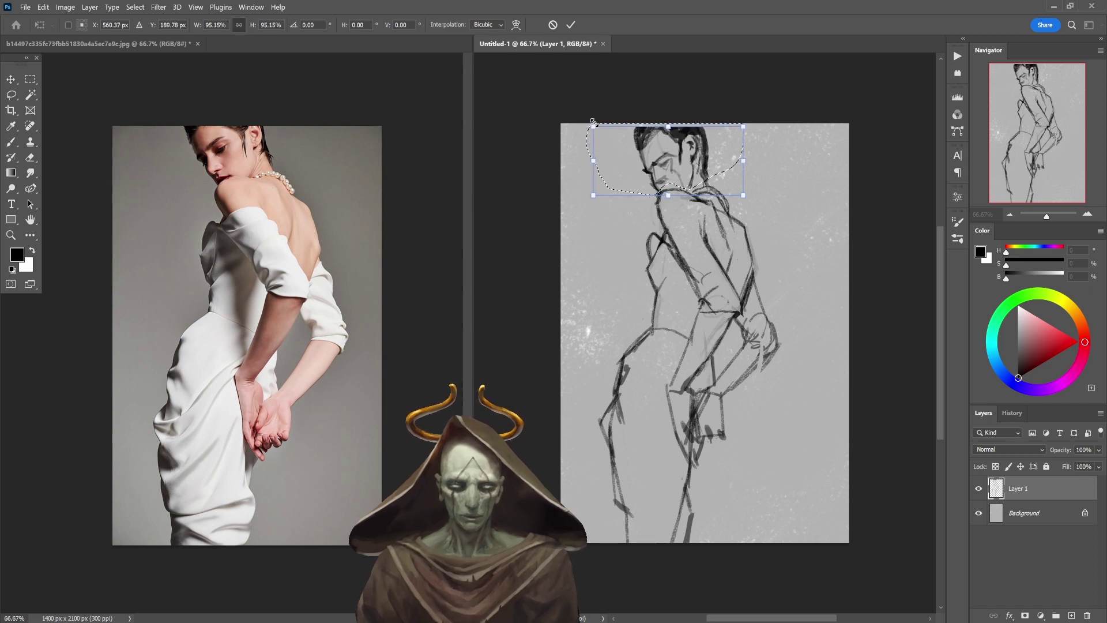
key("Return")
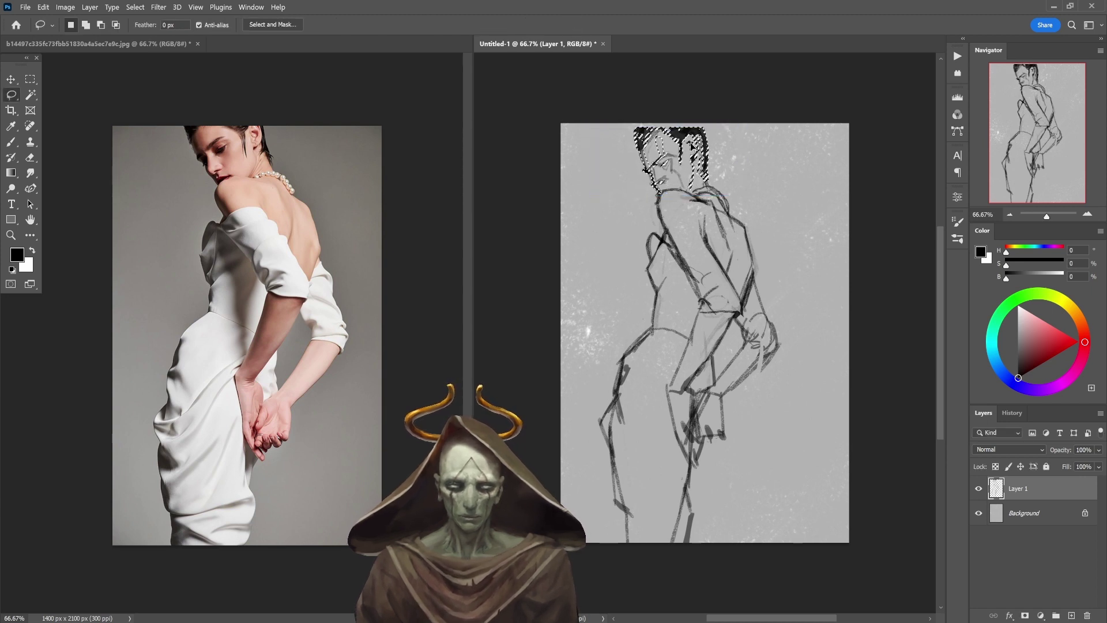
key("ctrl+d")
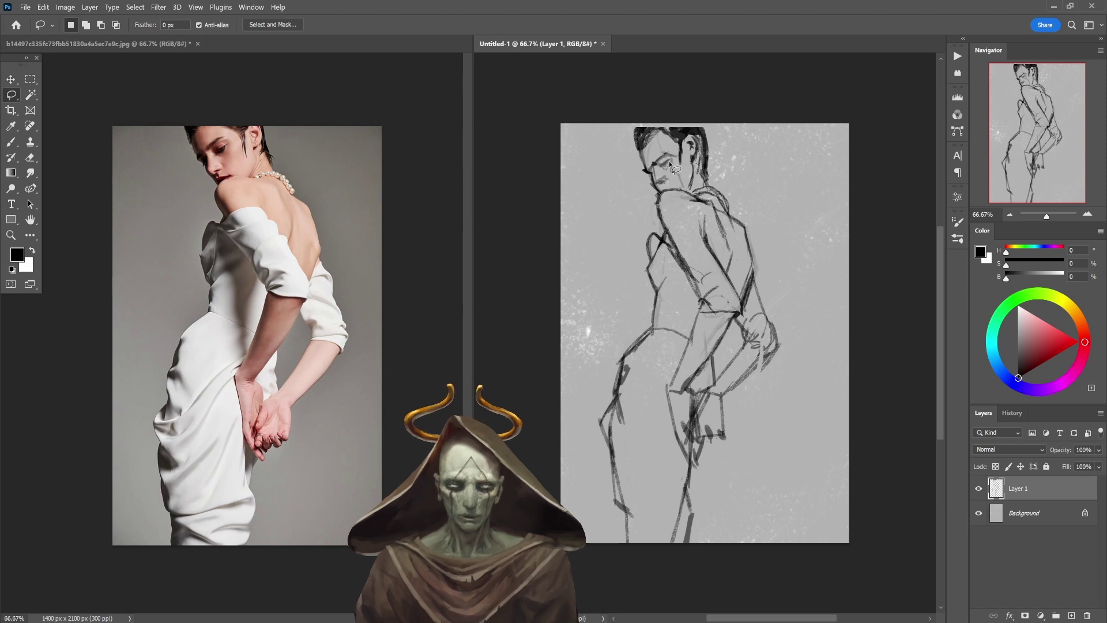
Step: Erase over the eye and brow lines, then return to the brush at 30% opacity
key("e")
left_click_drag(668, 156, 656, 164)
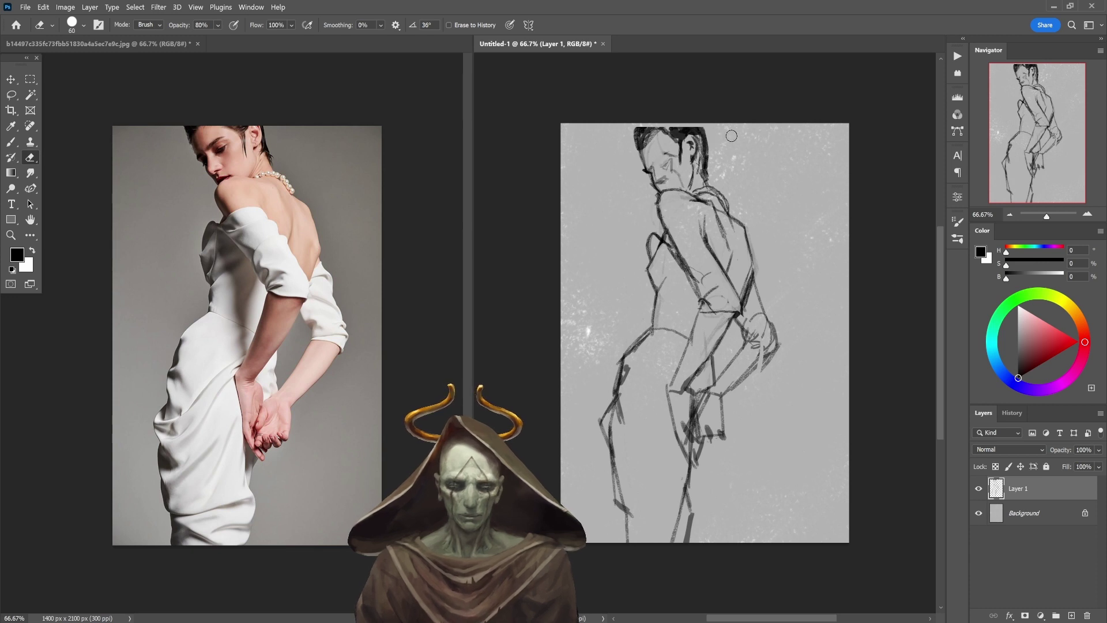
key("b")
key("3")
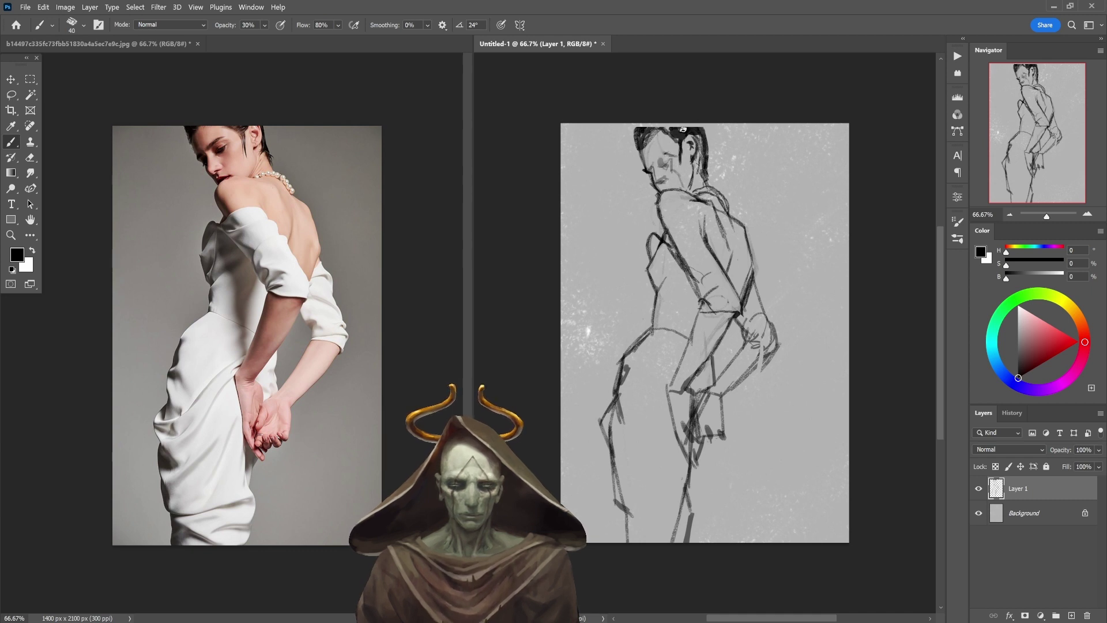
Step: Erase parts of the hair lines, then paint a soft tone along the strip above the head
key("e")
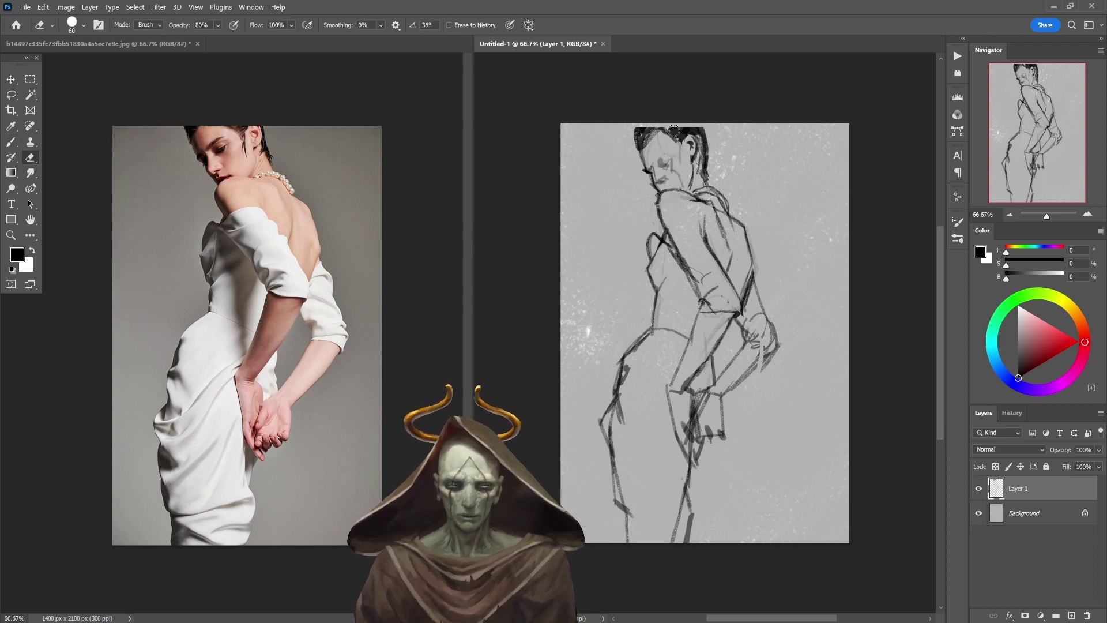
key("b")
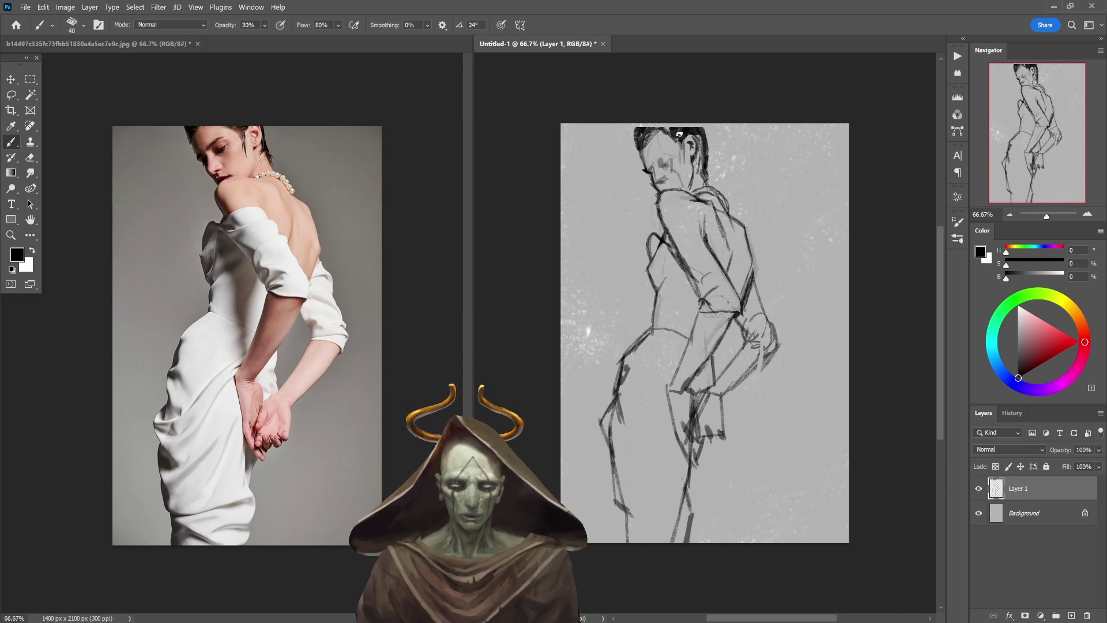
key("e")
left_click_drag(674, 144, 649, 143)
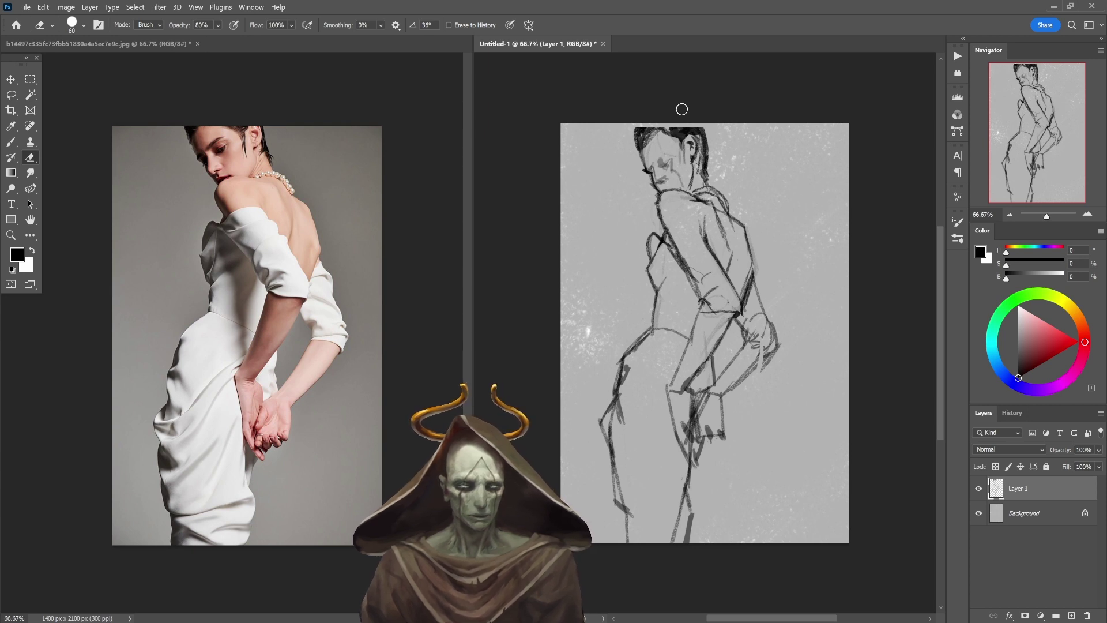
key("b")
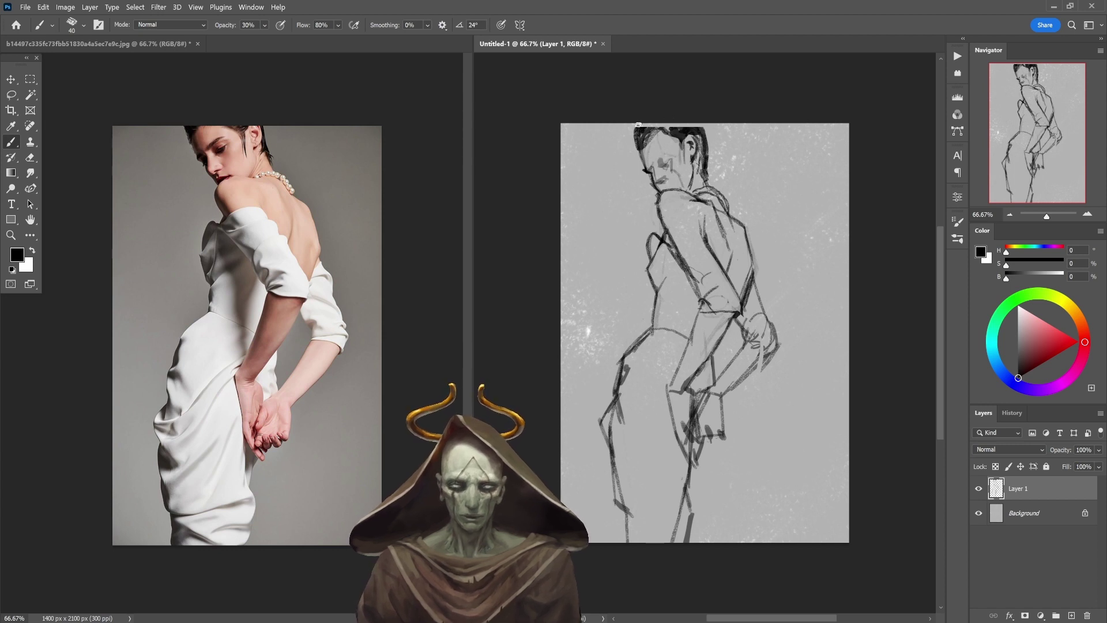
mouse_move(642, 125)
left_mouse_down()
mouse_move(698, 129)
mouse_move(688, 121)
left_mouse_up()
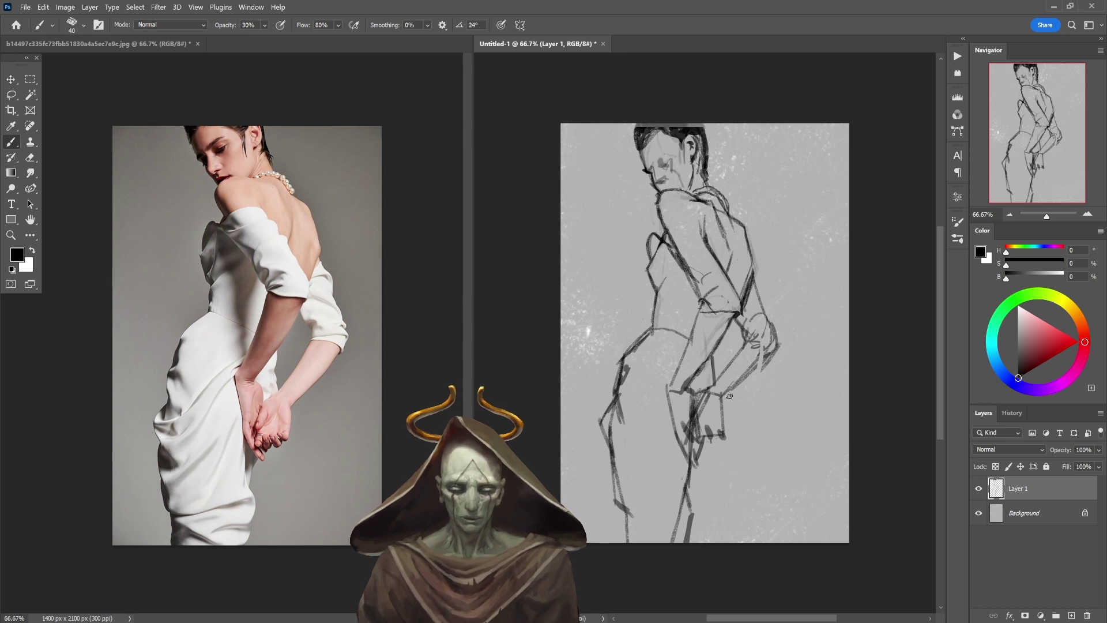
Step: Lasso the area from the hip downward and erase the dark wrist lines
key("l")
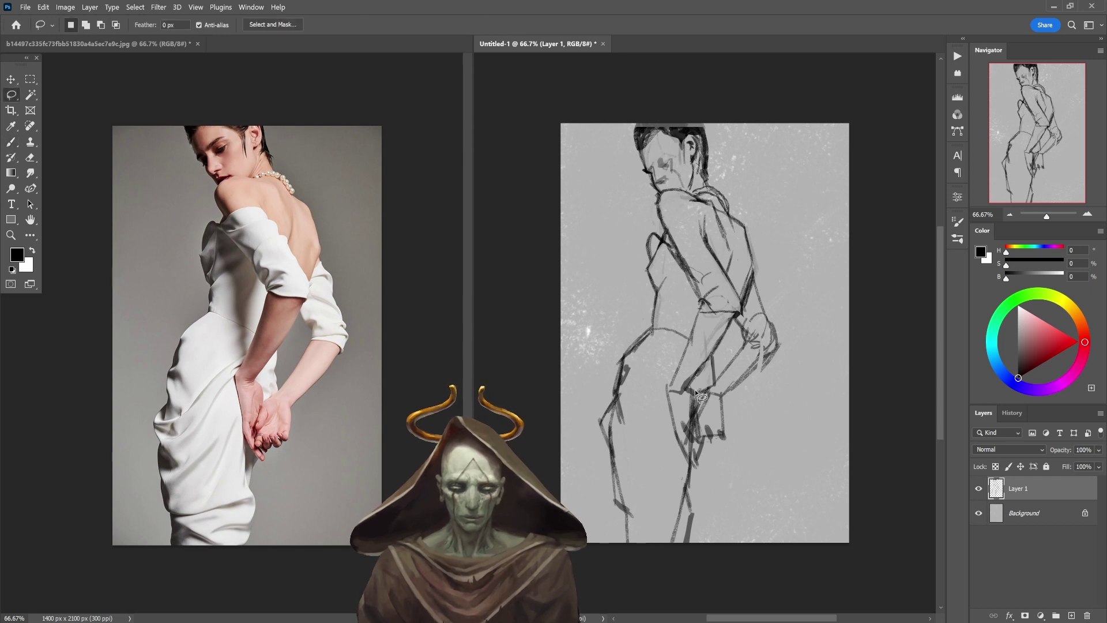
mouse_move(695, 391)
left_mouse_down()
mouse_move(697, 431)
mouse_move(718, 448)
mouse_move(767, 378)
mouse_move(761, 344)
mouse_move(696, 392)
mouse_move(729, 406)
mouse_move(765, 351)
left_mouse_up()
key("b")
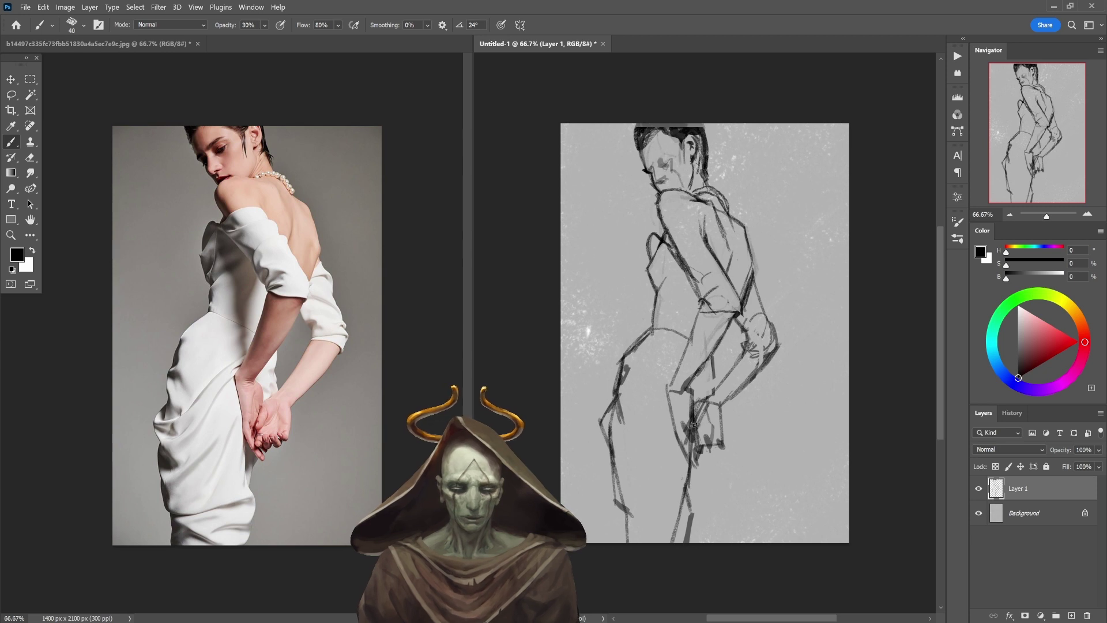
key("e")
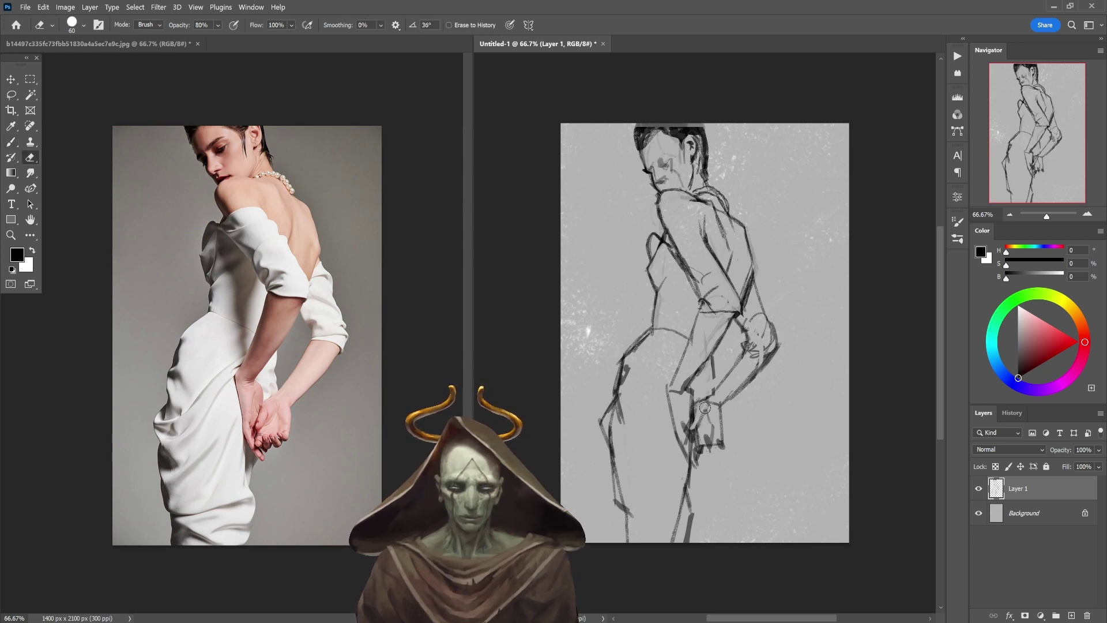
left_click_drag(707, 403, 726, 387)
Step: Redraw the forearm's upper edge and darken the sleeve's outer line toward the elbow
key("b")
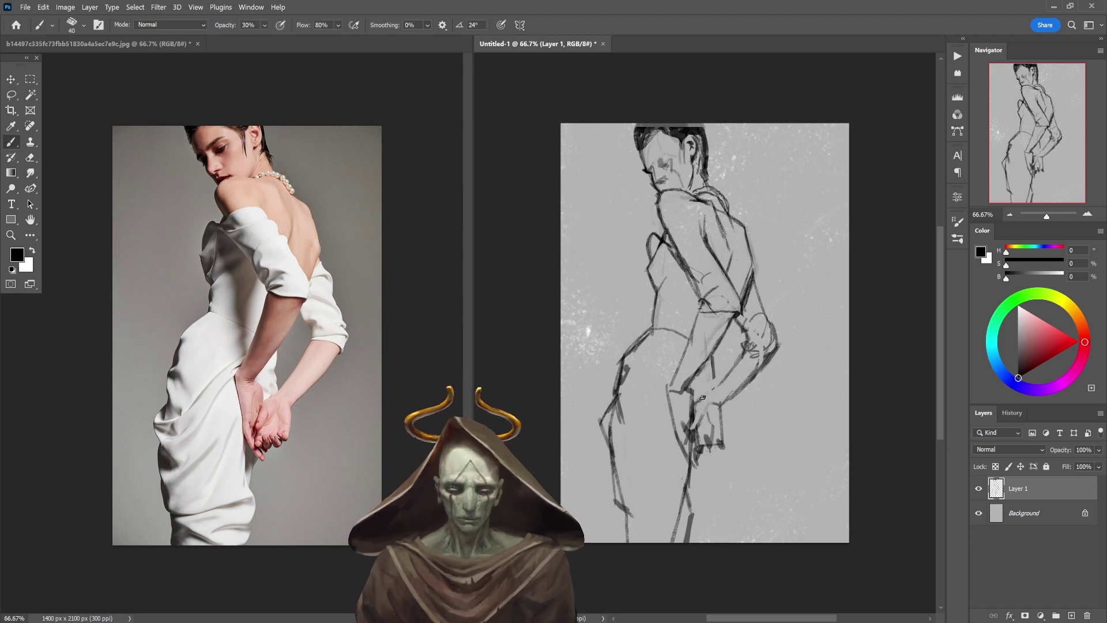
mouse_move(697, 402)
left_mouse_down()
mouse_move(749, 337)
mouse_move(734, 369)
left_mouse_up()
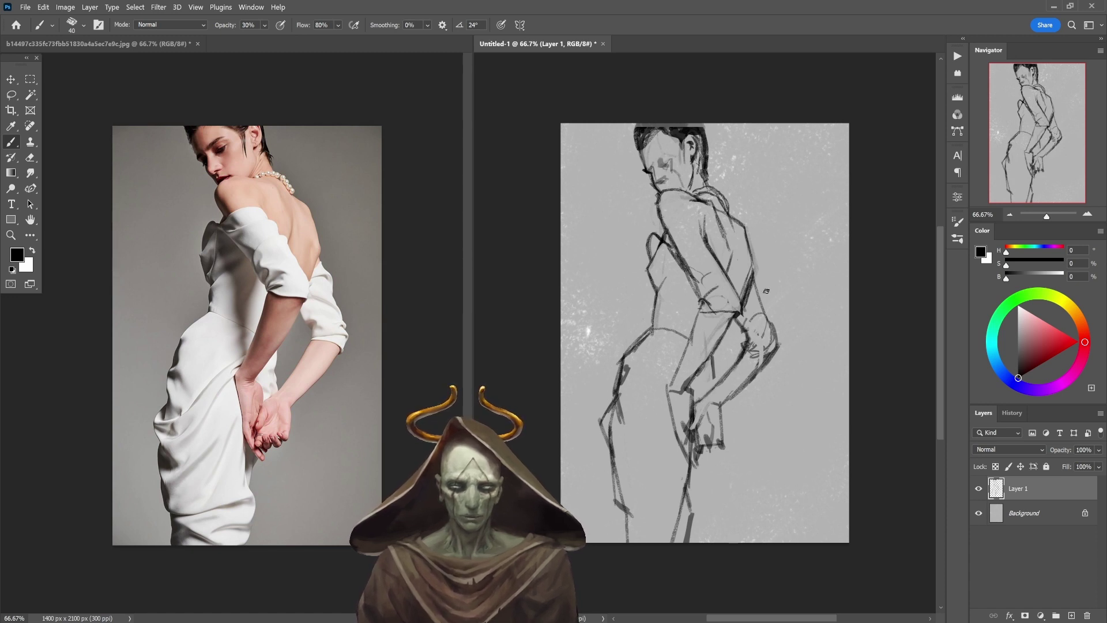
left_click_drag(754, 284, 775, 331)
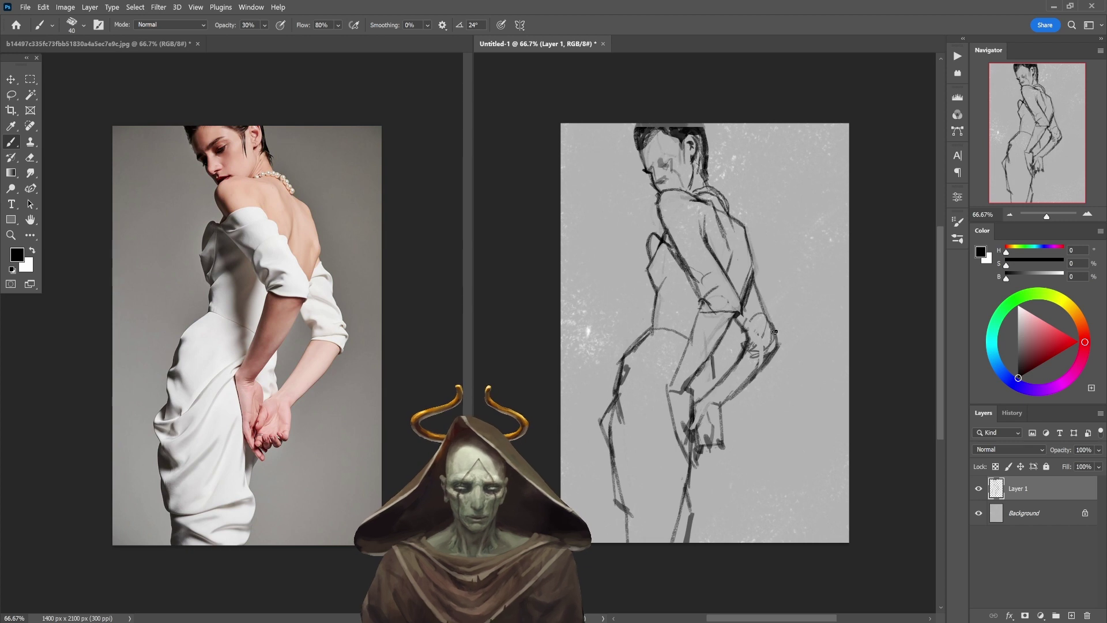
left_click_drag(764, 279, 774, 316)
key("ctrl+z")
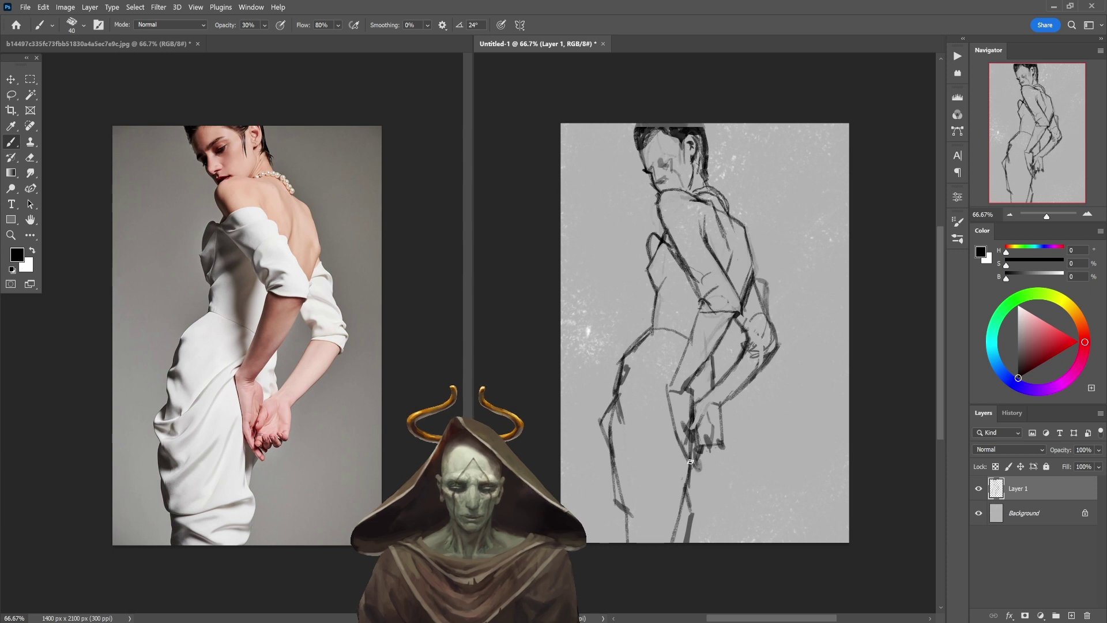
Step: At 90% brush opacity, darken strokes near the hand and the forearm's left edge to the elbow
key("9")
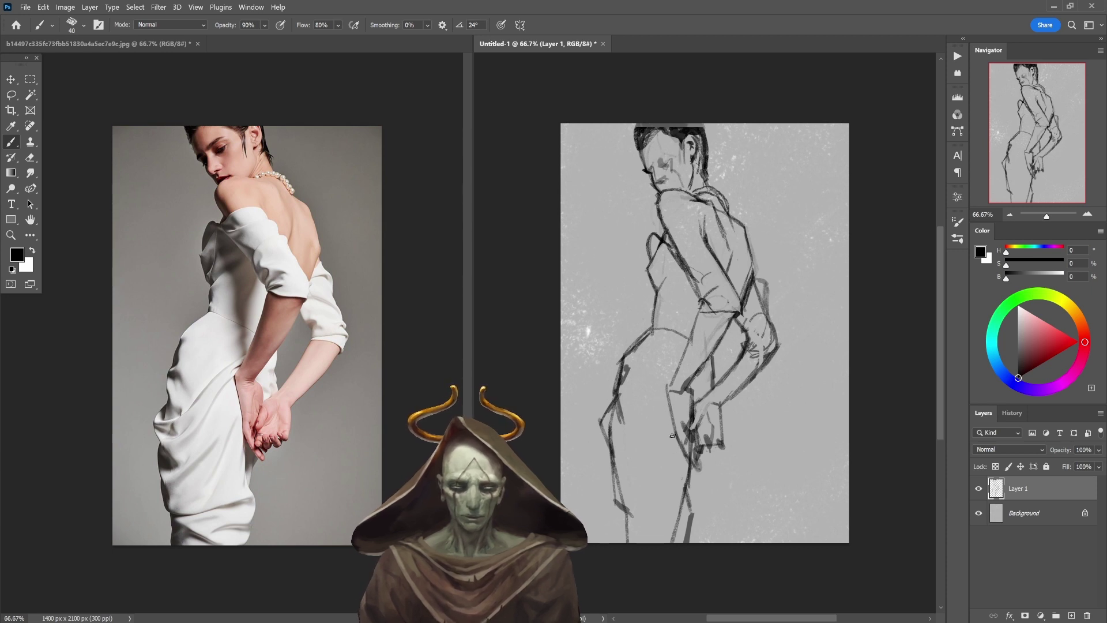
mouse_move(676, 444)
left_mouse_down()
mouse_move(675, 426)
mouse_move(689, 460)
mouse_move(666, 383)
mouse_move(702, 305)
left_mouse_up()
left_click_drag(684, 388, 740, 310)
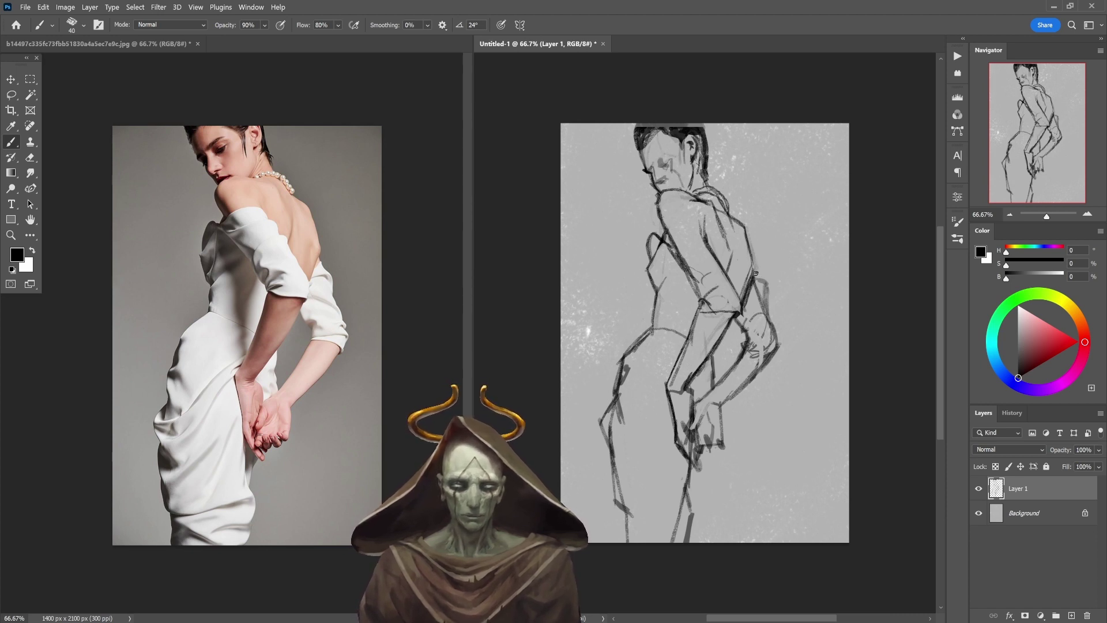
Step: Darken the right back, arm and sleeve contours and lighten the shading inside the sleeve
left_click_drag(746, 231, 755, 269)
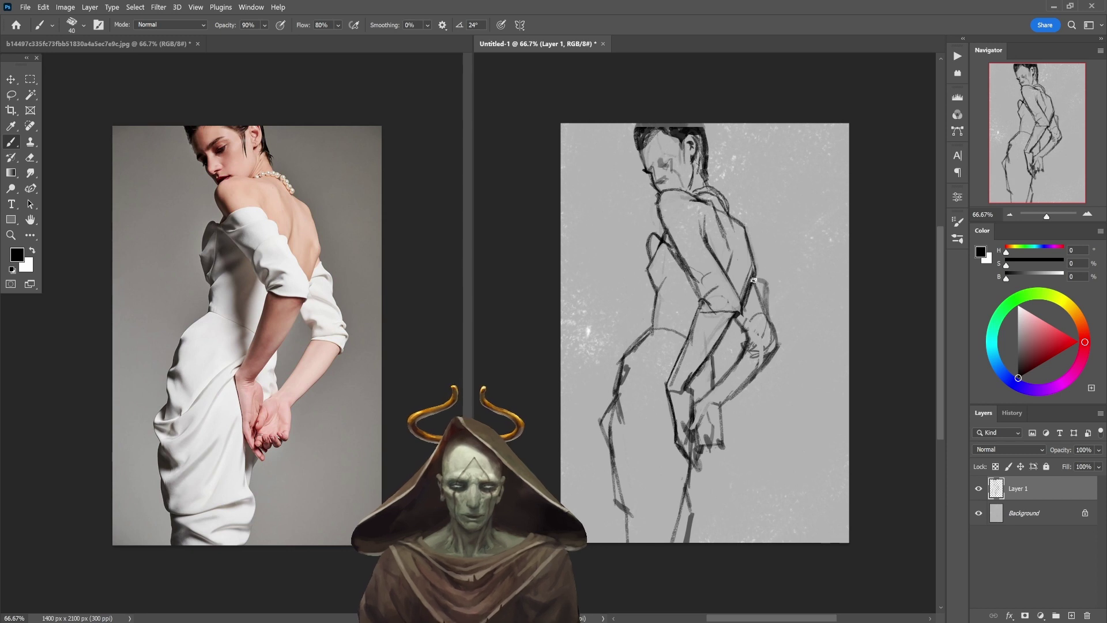
left_click_drag(757, 282, 771, 319)
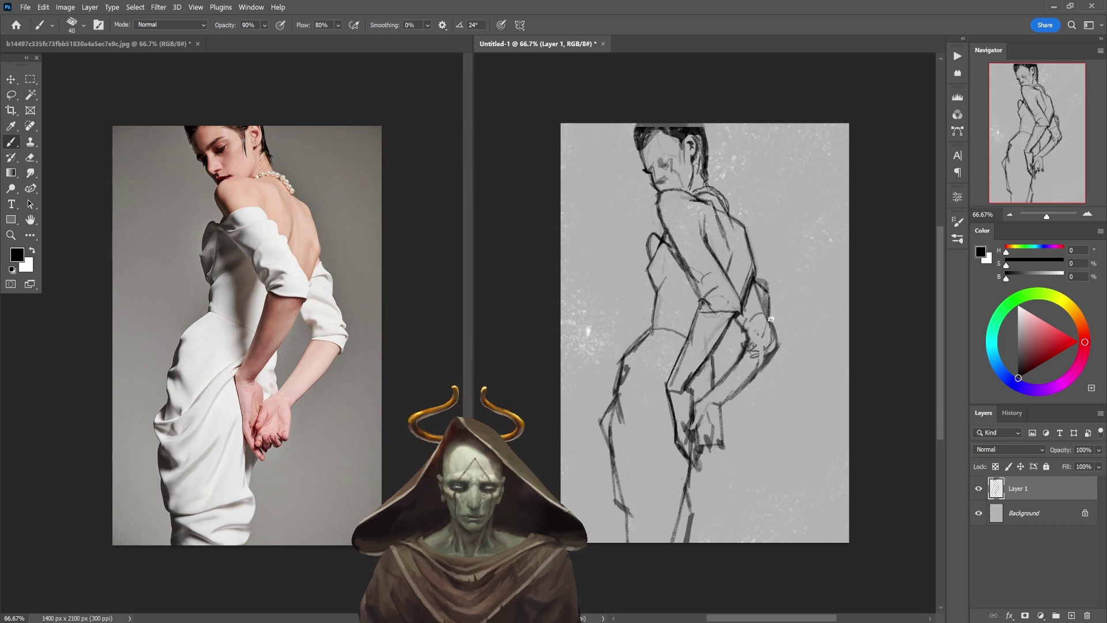
key("e")
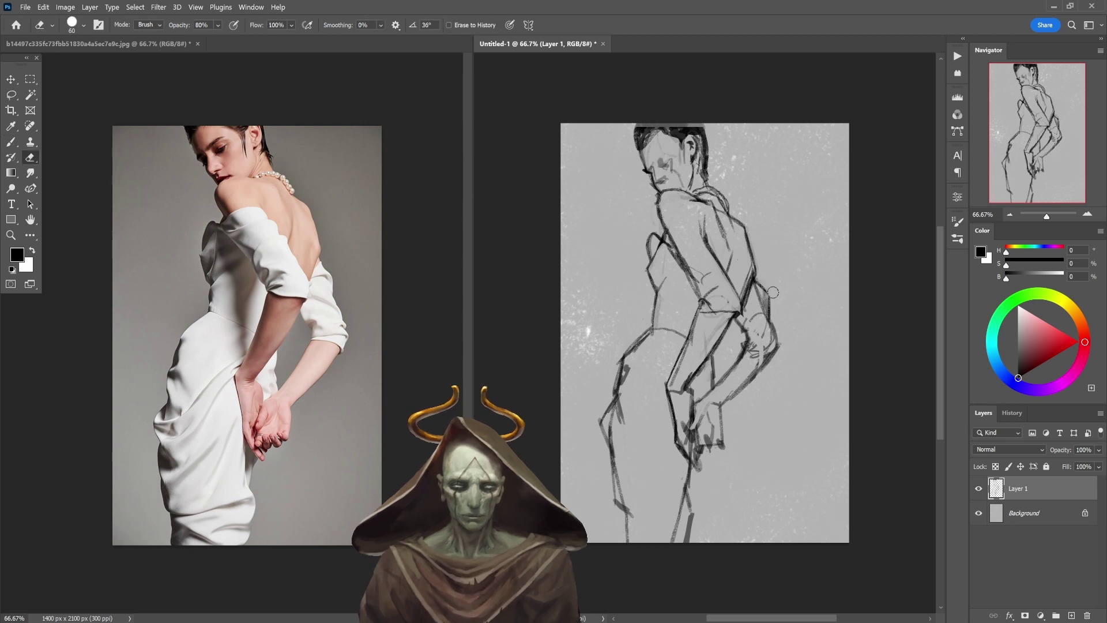
mouse_move(760, 296)
left_mouse_down()
mouse_move(764, 310)
mouse_move(761, 292)
left_mouse_up()
key("b")
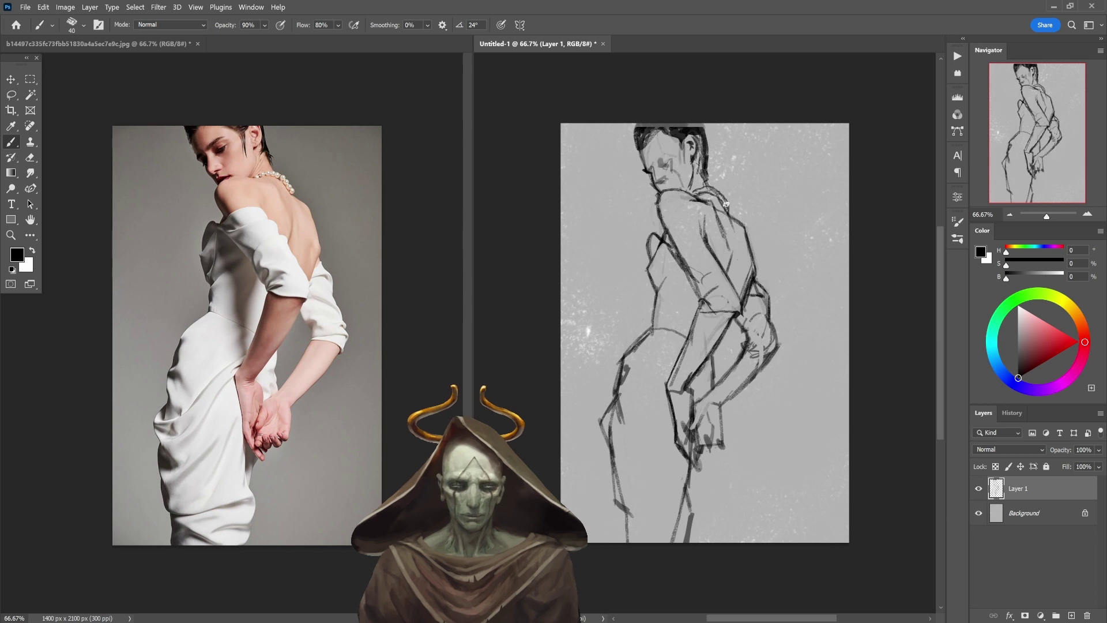
key("e")
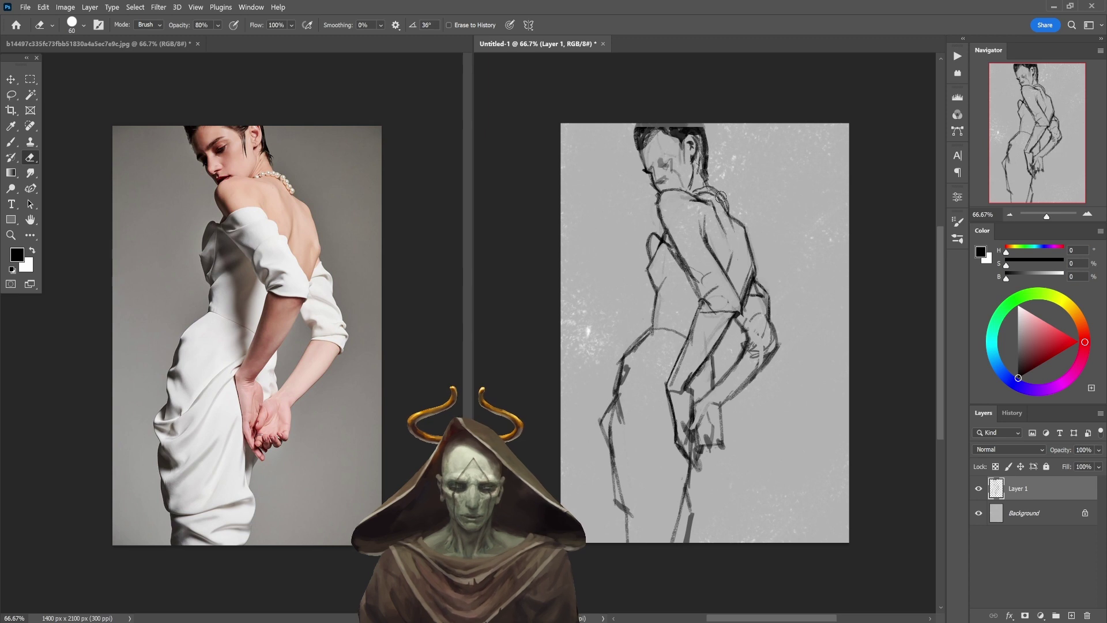
key("b")
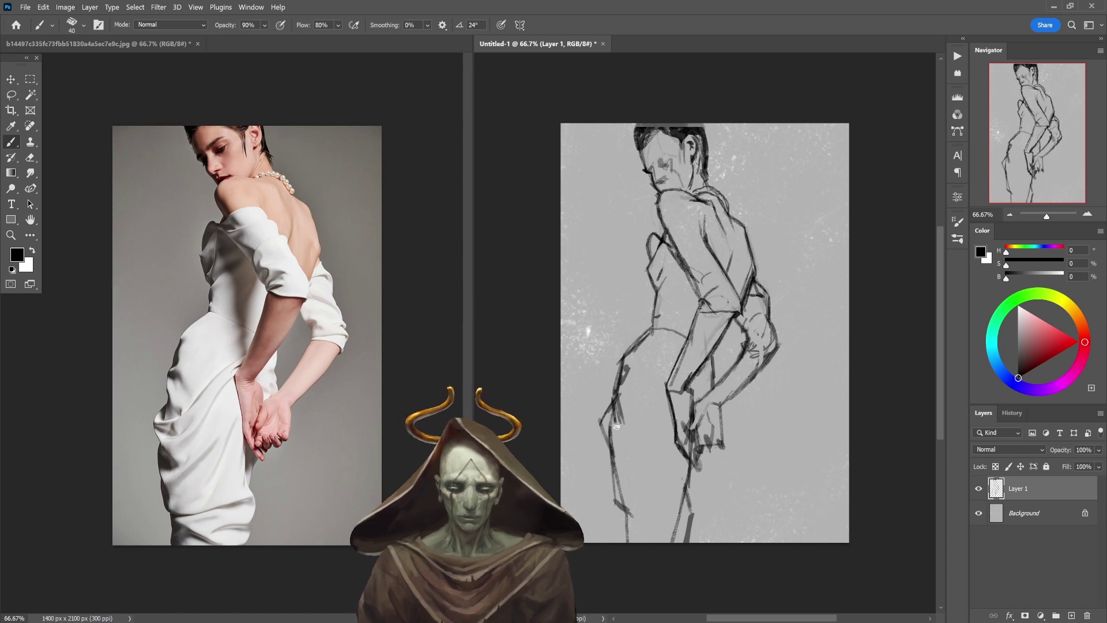
Step: Darken the left leg contour and the hip contour line
key("e")
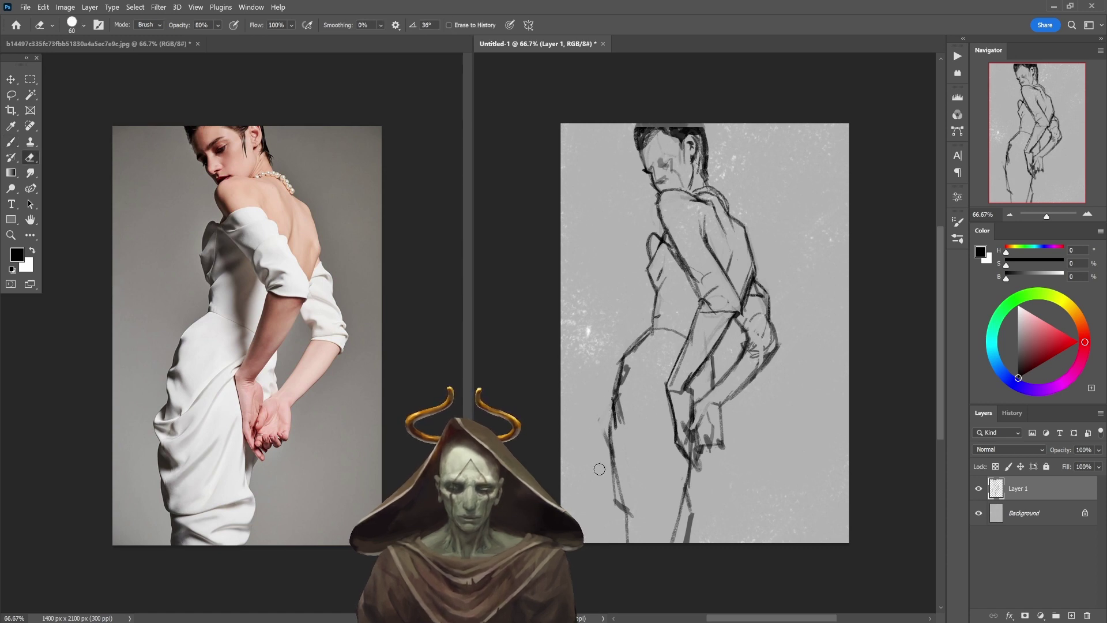
key("b")
mouse_move(616, 412)
left_mouse_down()
mouse_move(603, 432)
mouse_move(613, 416)
mouse_move(604, 433)
mouse_move(630, 542)
left_mouse_up()
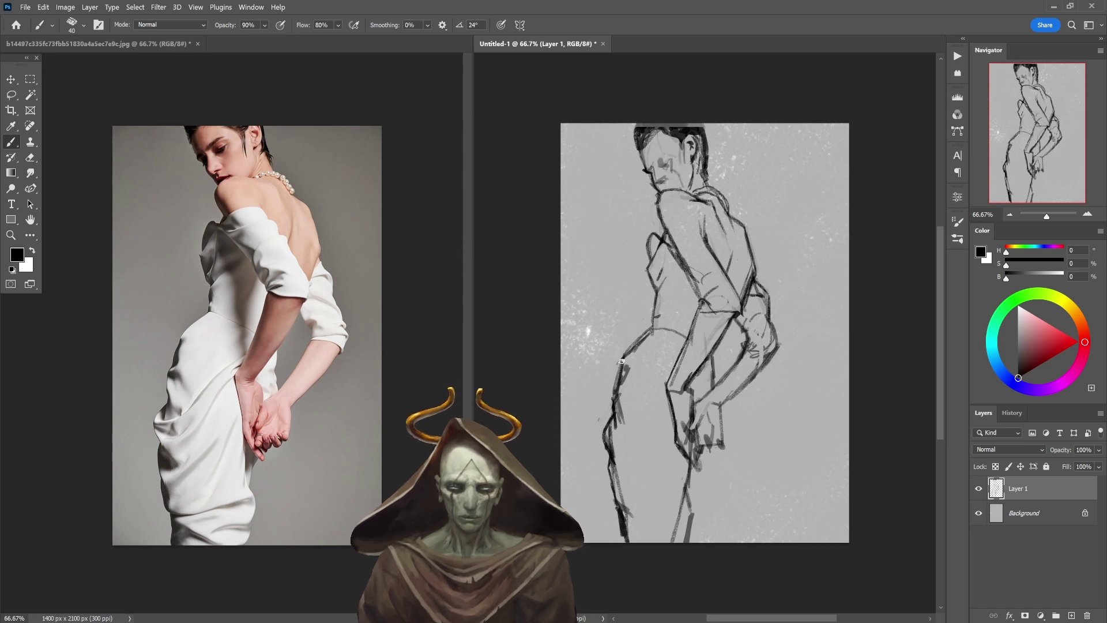
left_click_drag(627, 350, 655, 325)
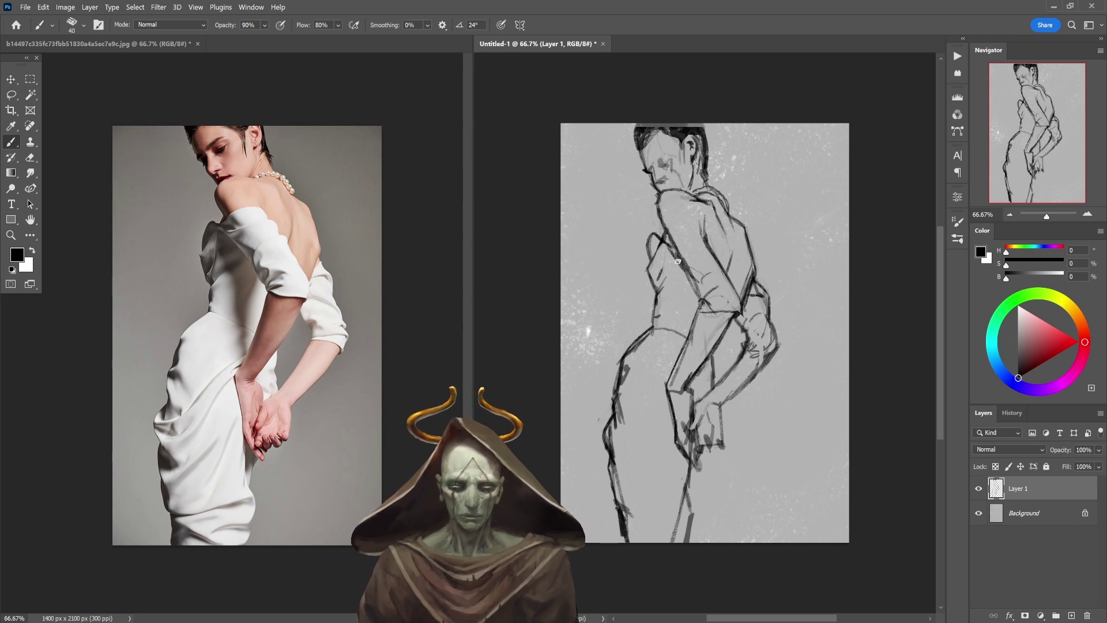
Step: Strengthen the sleeve's back line and the arm line, then move the sketch about 20 px right
key("e")
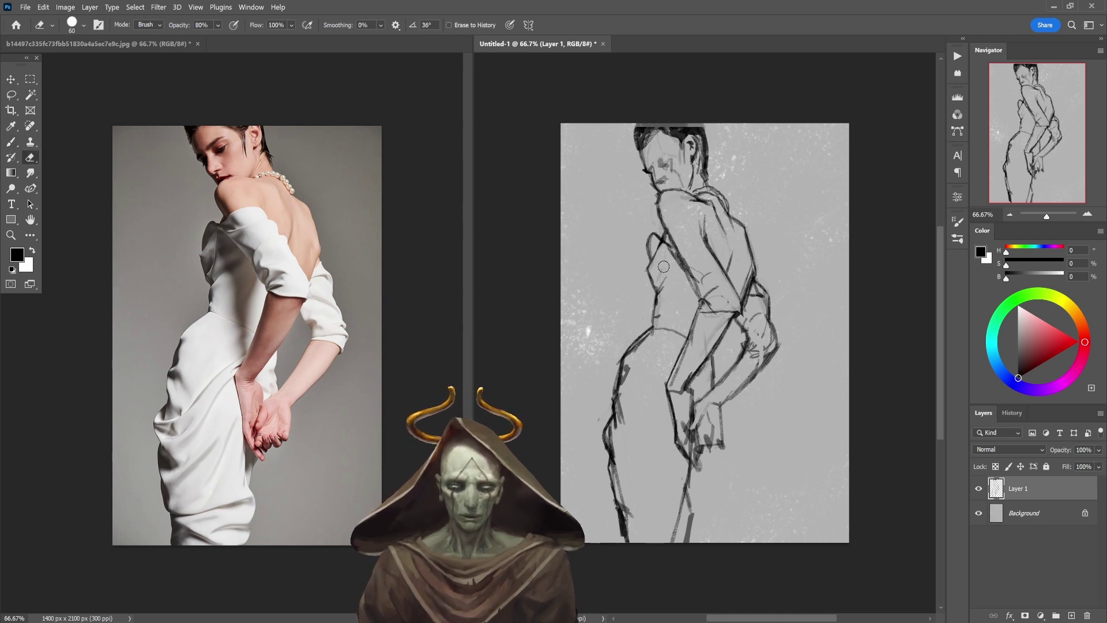
key("b")
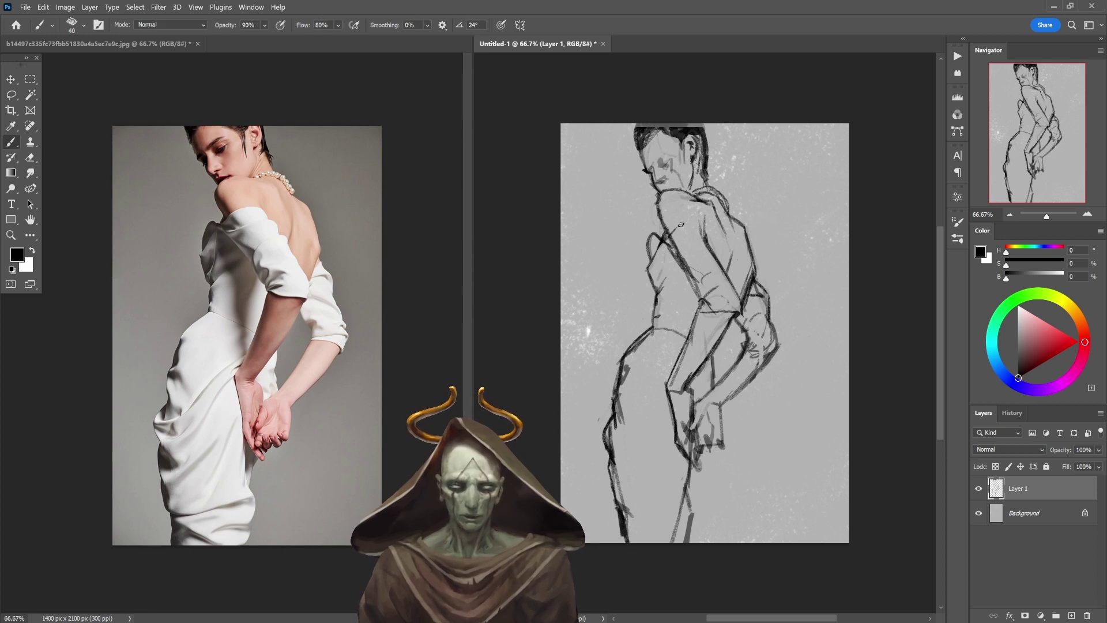
left_click_drag(663, 240, 689, 227)
key("ctrl+z")
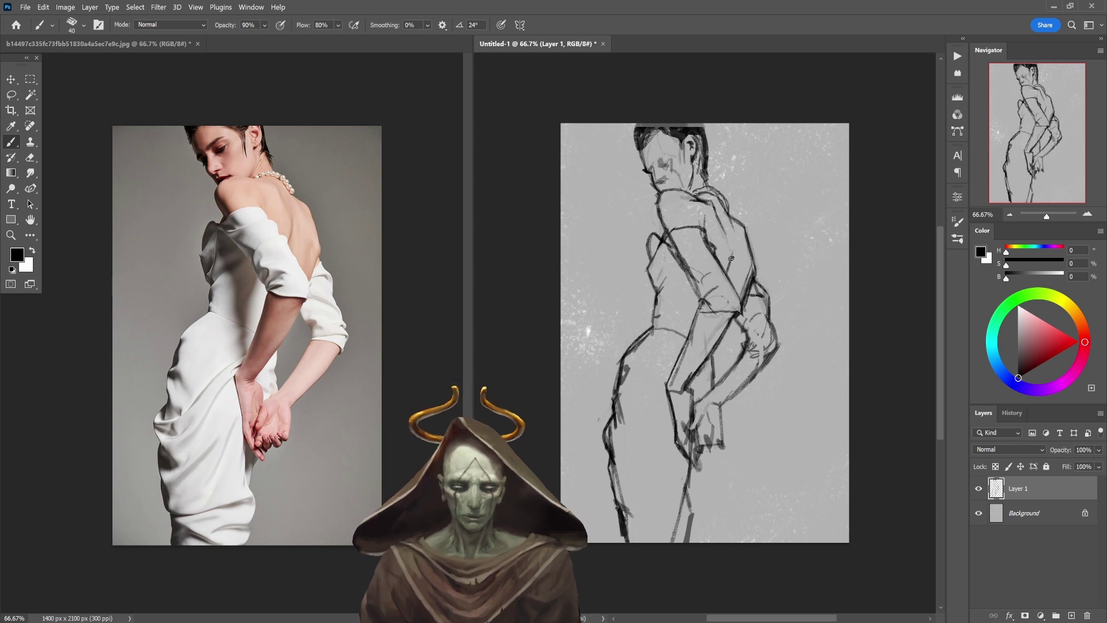
left_click_drag(726, 260, 731, 278)
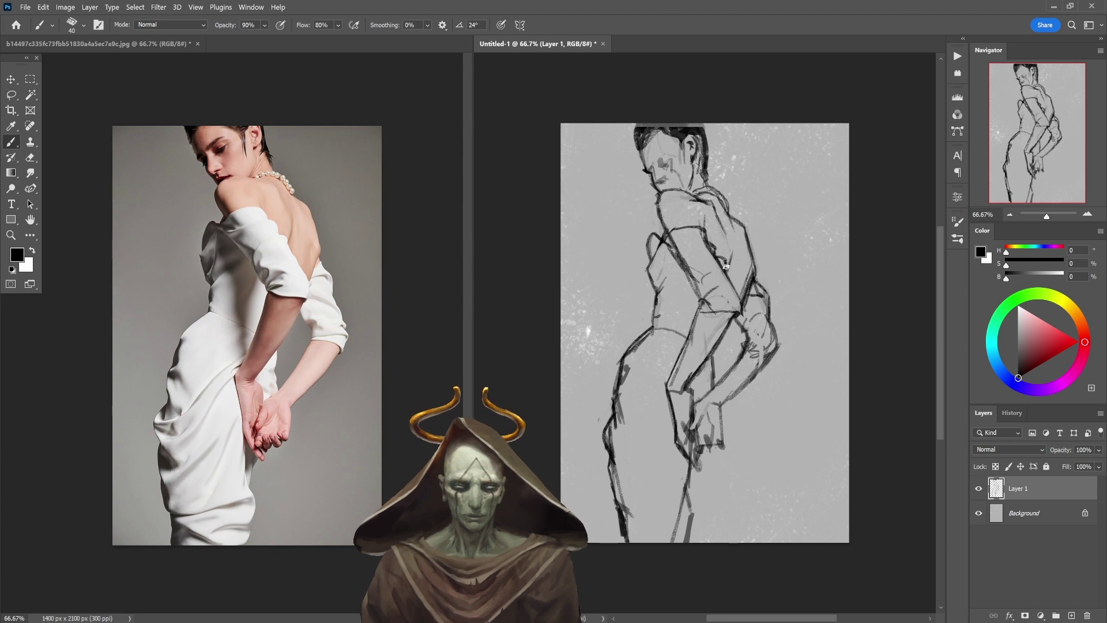
left_click_drag(725, 265, 745, 308)
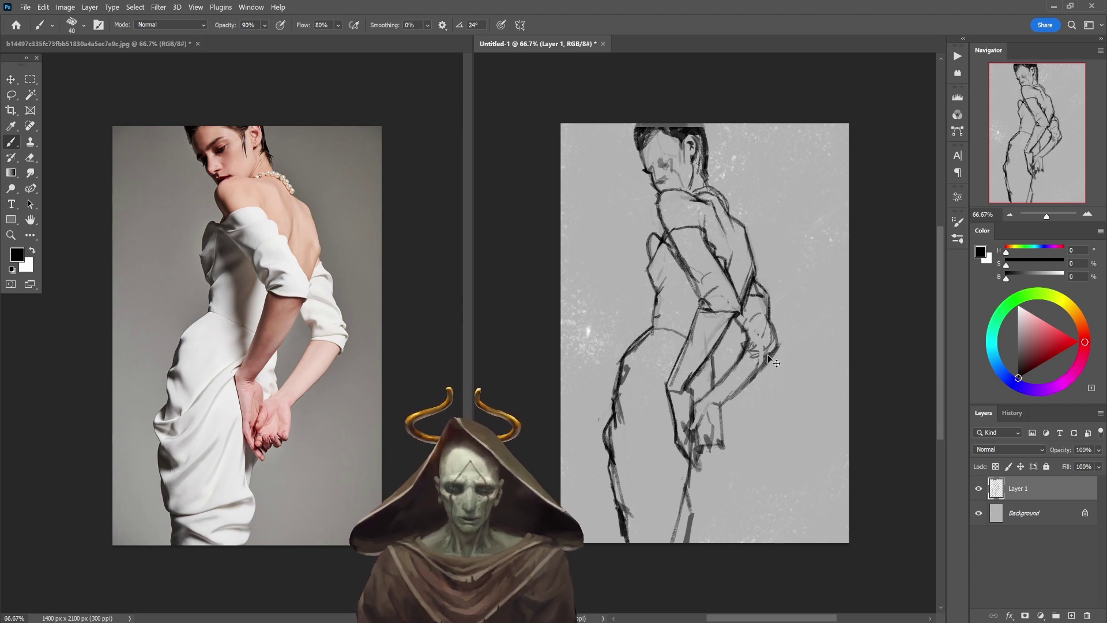
left_click_drag(768, 358, 781, 357)
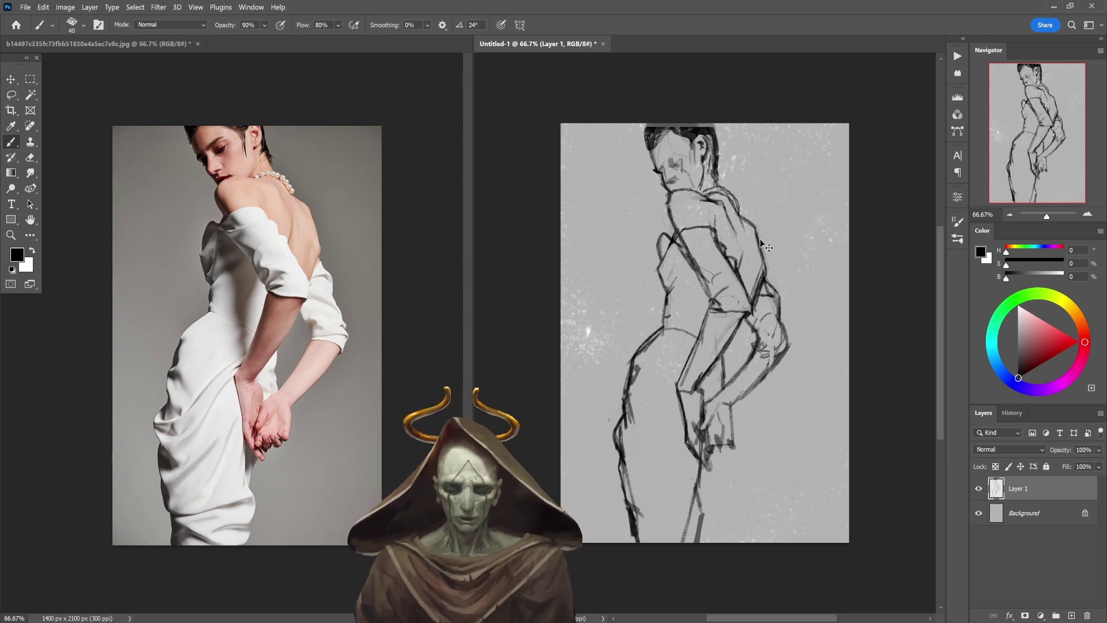
Step: Scale the whole figure sketch up to about 102%
key("ctrl+t")
left_click_drag(793, 122, 799, 117)
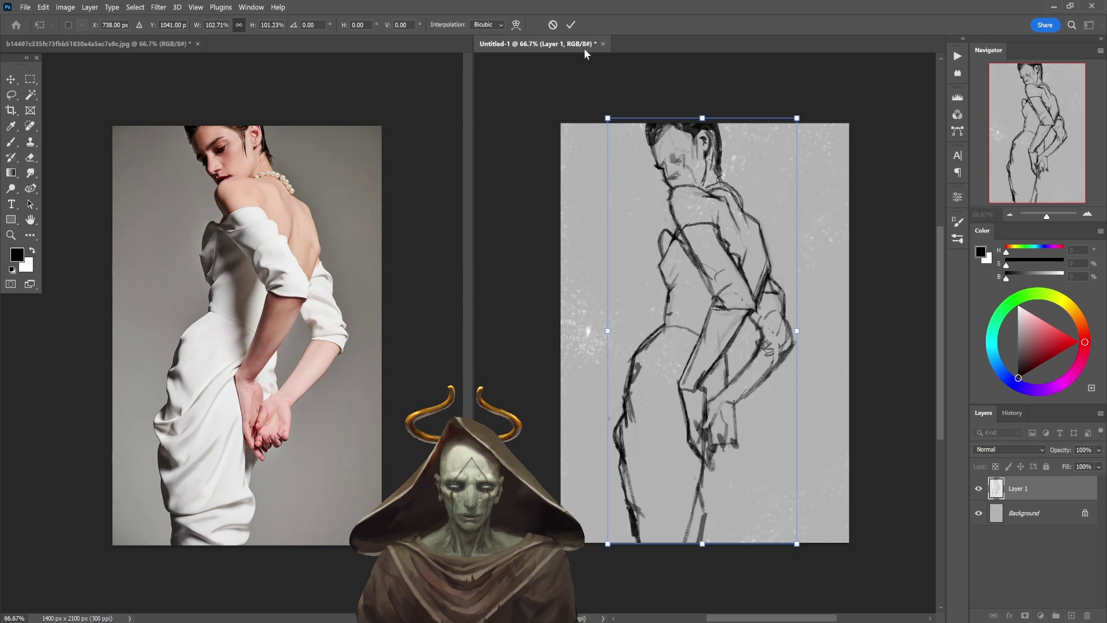
key("Return")
Step: Lasso the sketched eye, nudge it into a better position, and deselect
key("b")
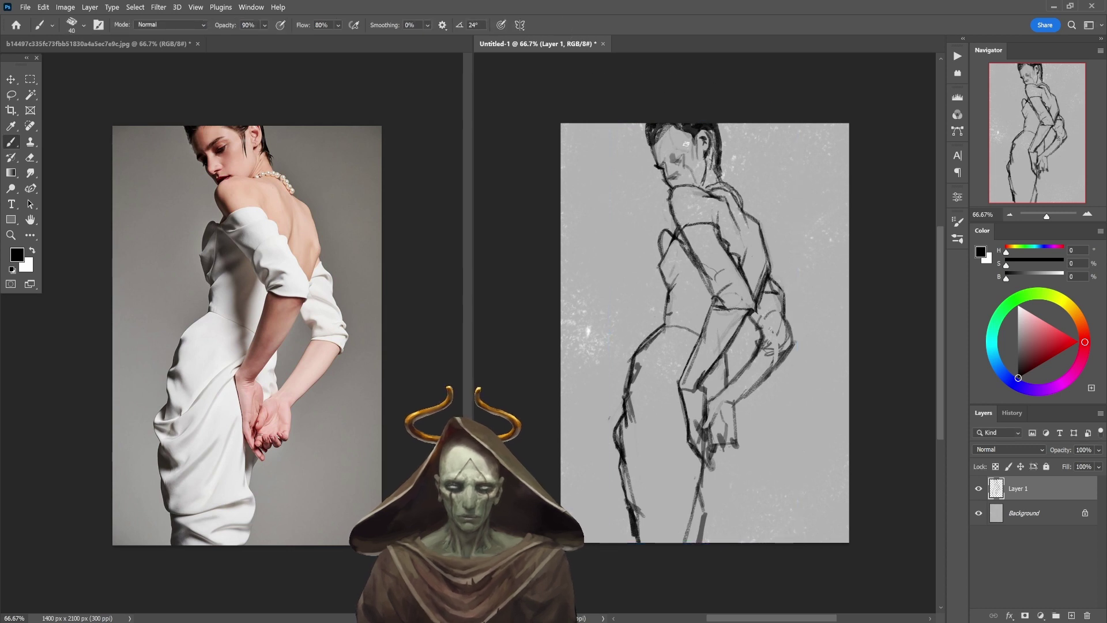
key("e")
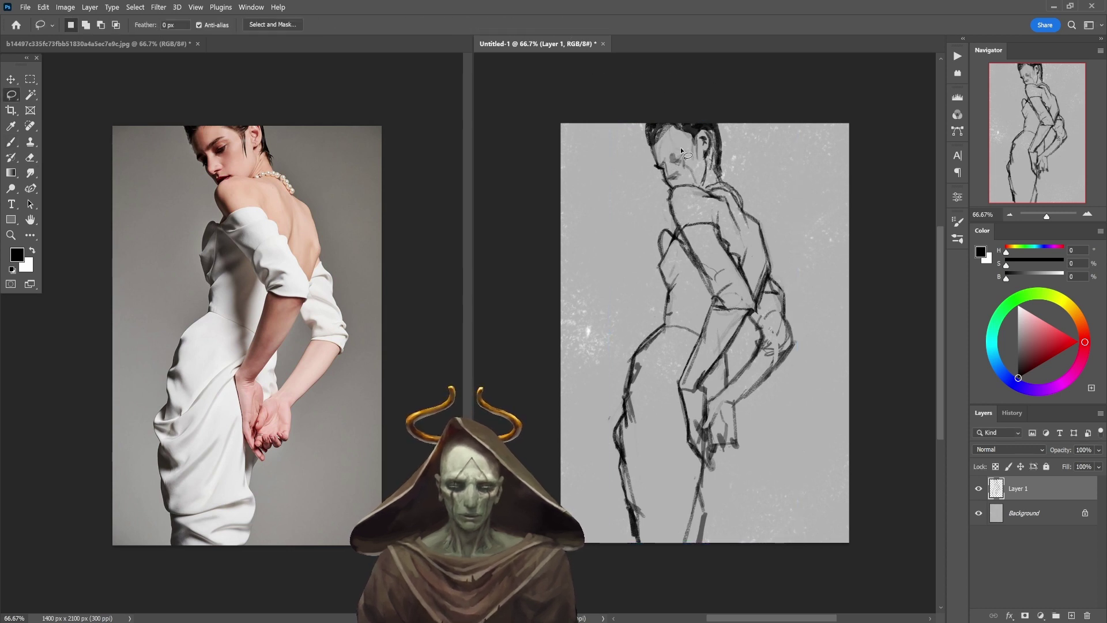
key("l")
mouse_move(667, 149)
left_mouse_down()
mouse_move(690, 181)
mouse_move(687, 152)
mouse_move(672, 145)
mouse_move(682, 159)
left_mouse_up()
key("e")
key("ctrl+d")
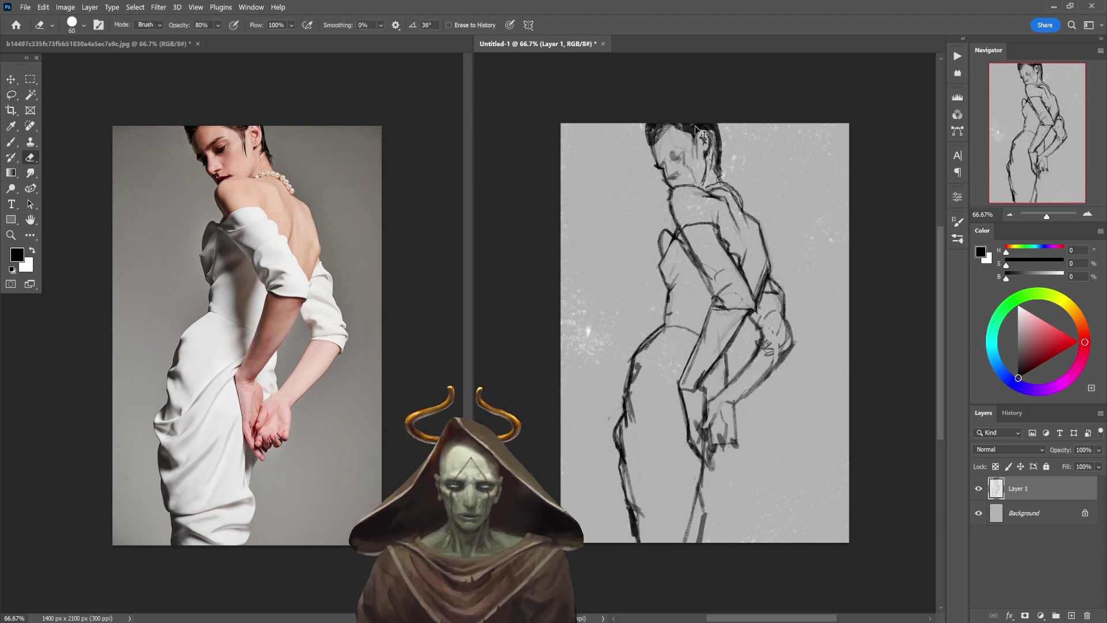
key("b")
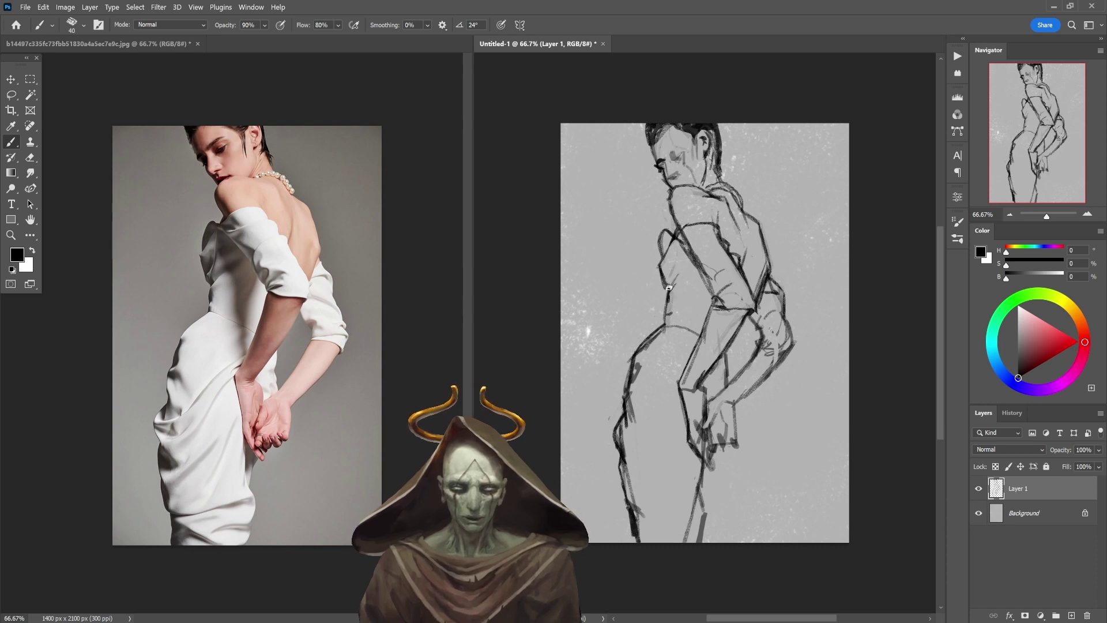
Step: Darken the chest contour, leg line and waist stroke of the sketch, then add a new layer above it
mouse_move(662, 261)
left_mouse_down()
mouse_move(662, 230)
mouse_move(680, 237)
left_mouse_up()
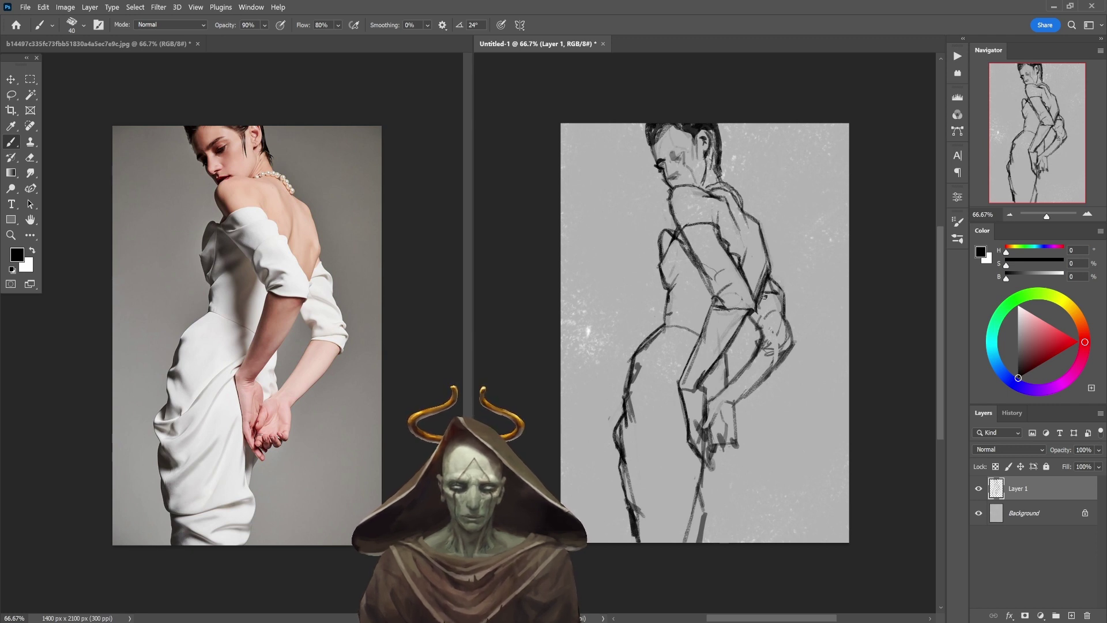
key("e")
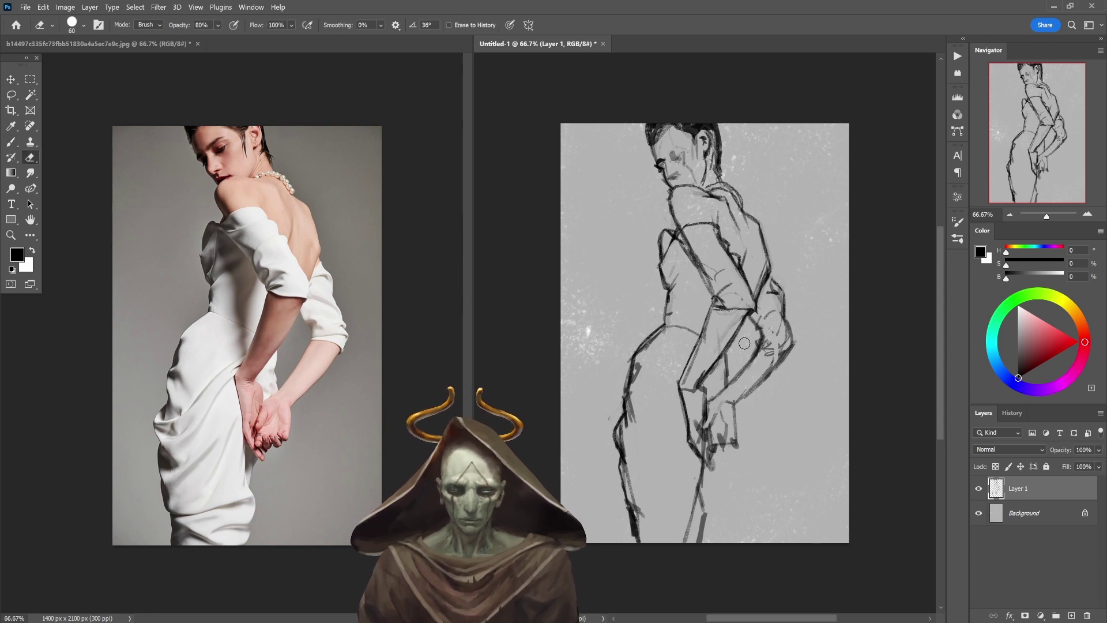
key("b")
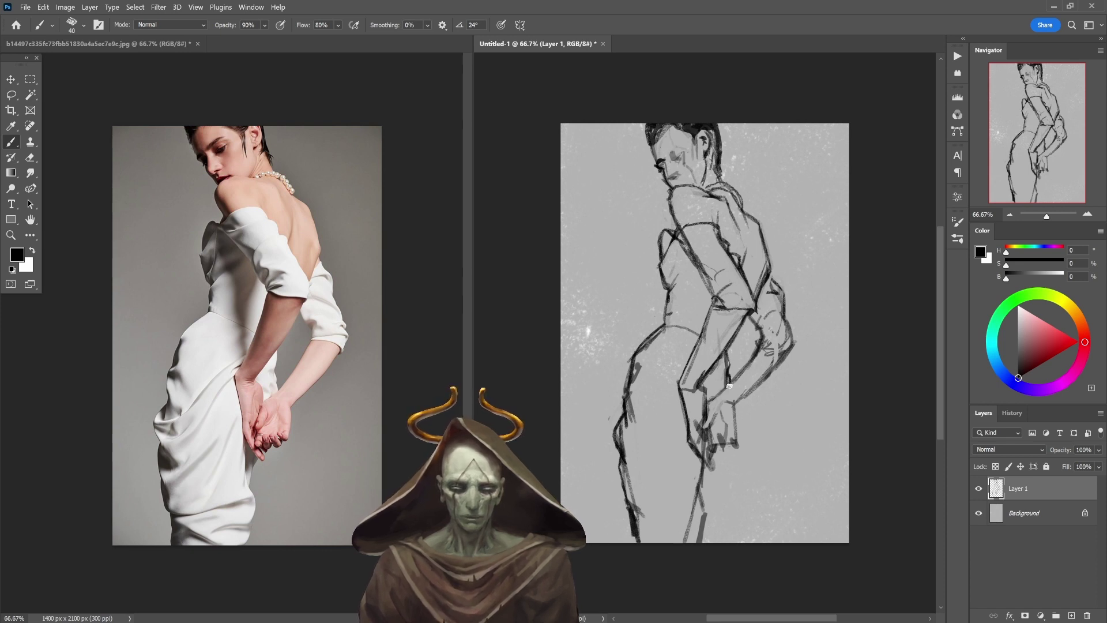
left_click_drag(710, 466, 702, 493)
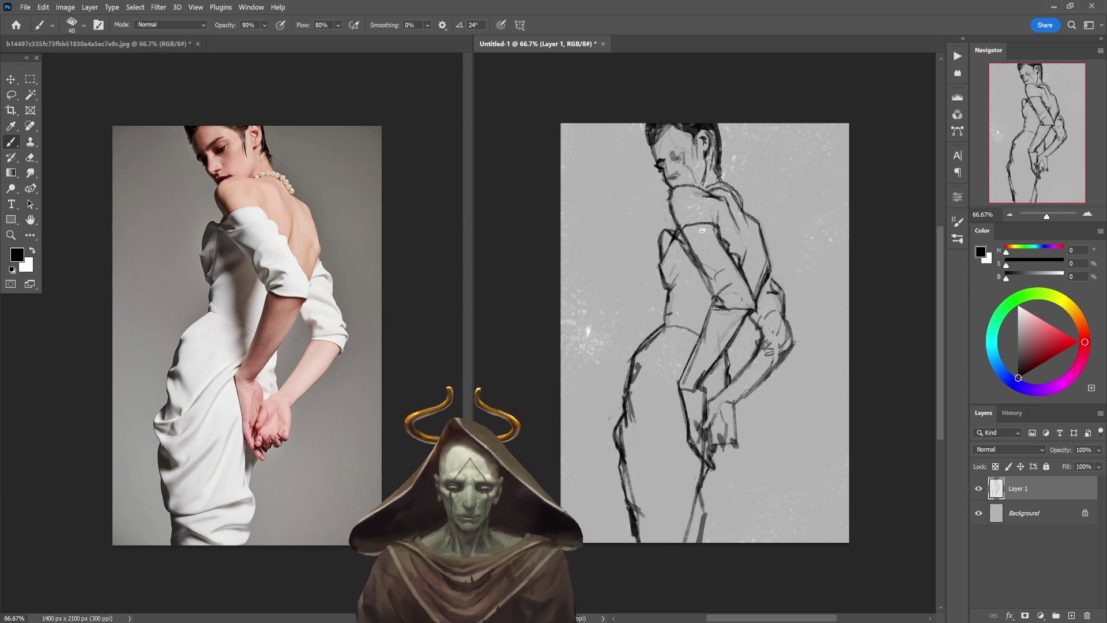
left_click_drag(718, 305, 753, 308)
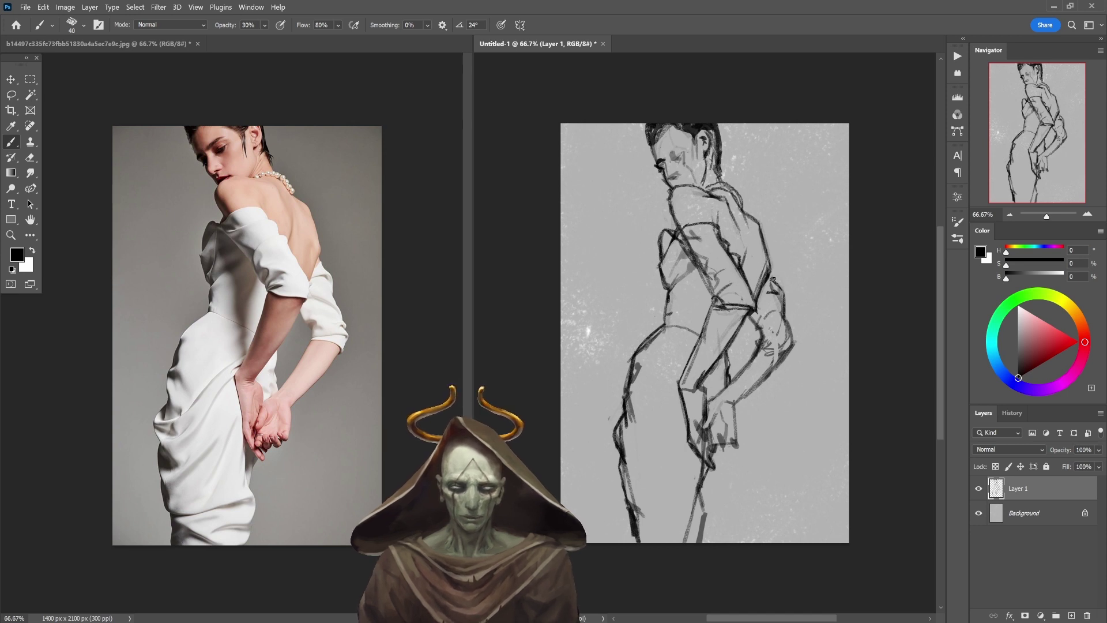
key("e")
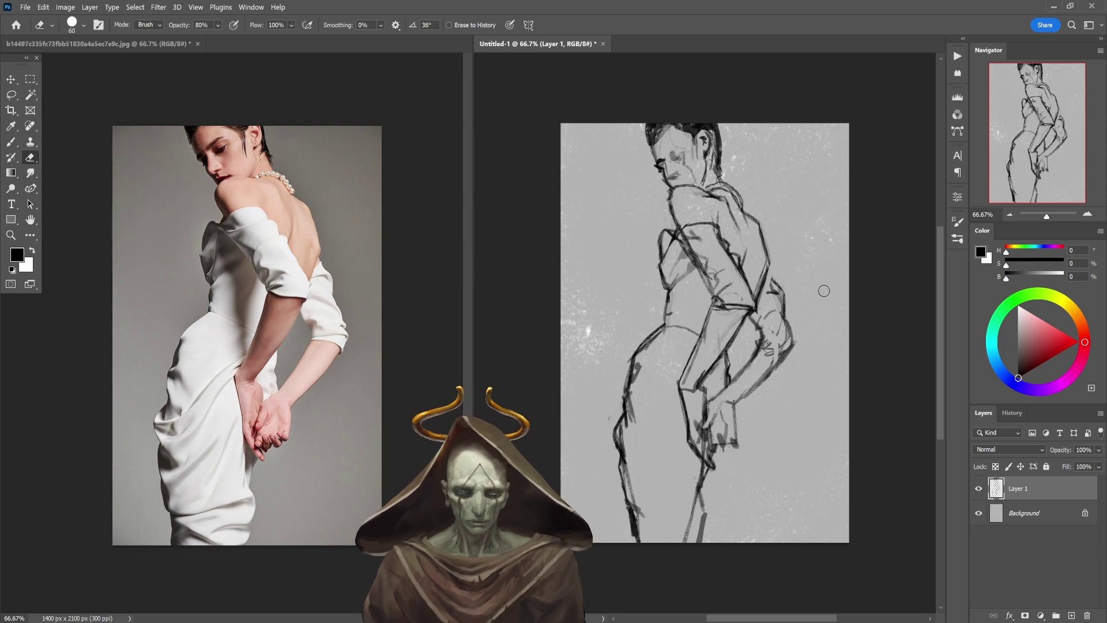
key("m")
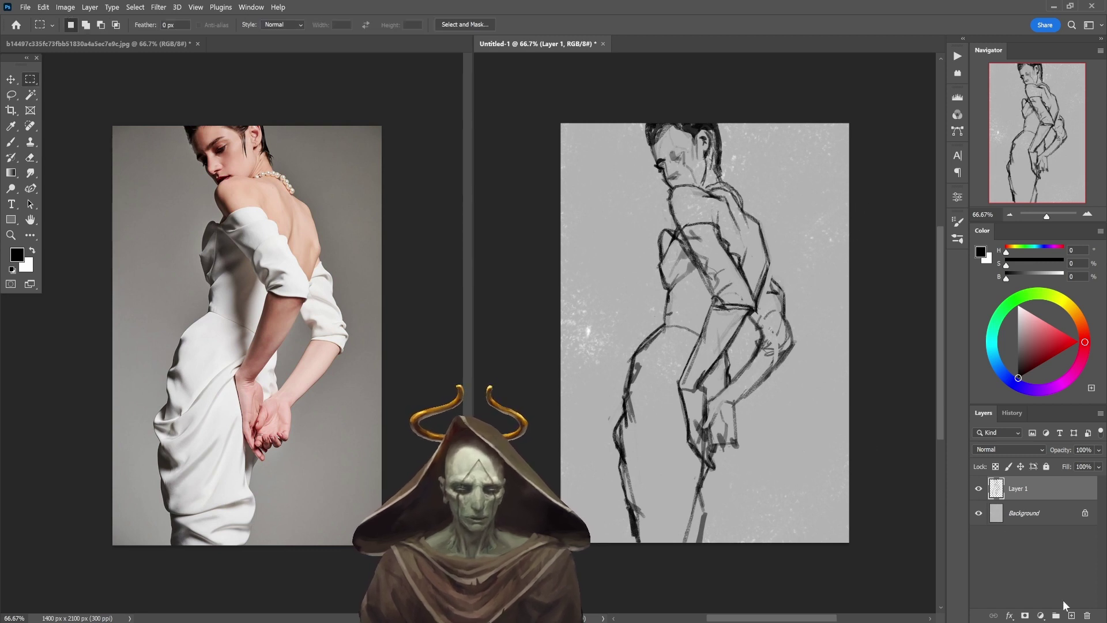
left_click(1072, 616)
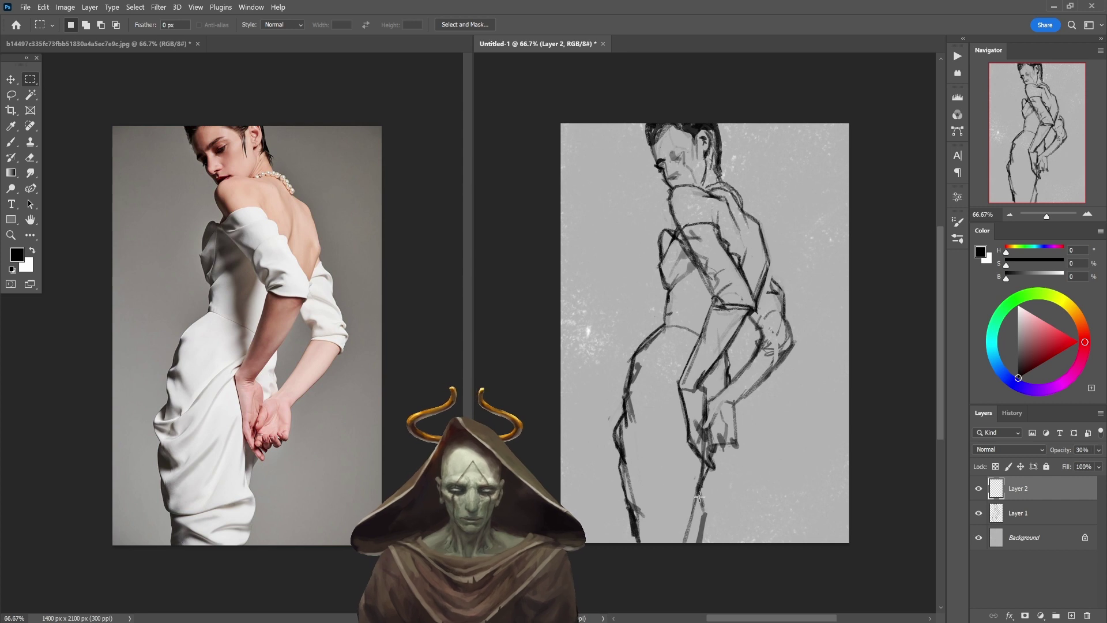
Step: Block in flat grey over the legs, torso and shoulders with a large opaque brush, then set white at 30%
key("b")
key("bracketright")
key("bracketright")
key("bracketright")
key("bracketright")
key("bracketright")
key("bracketright")
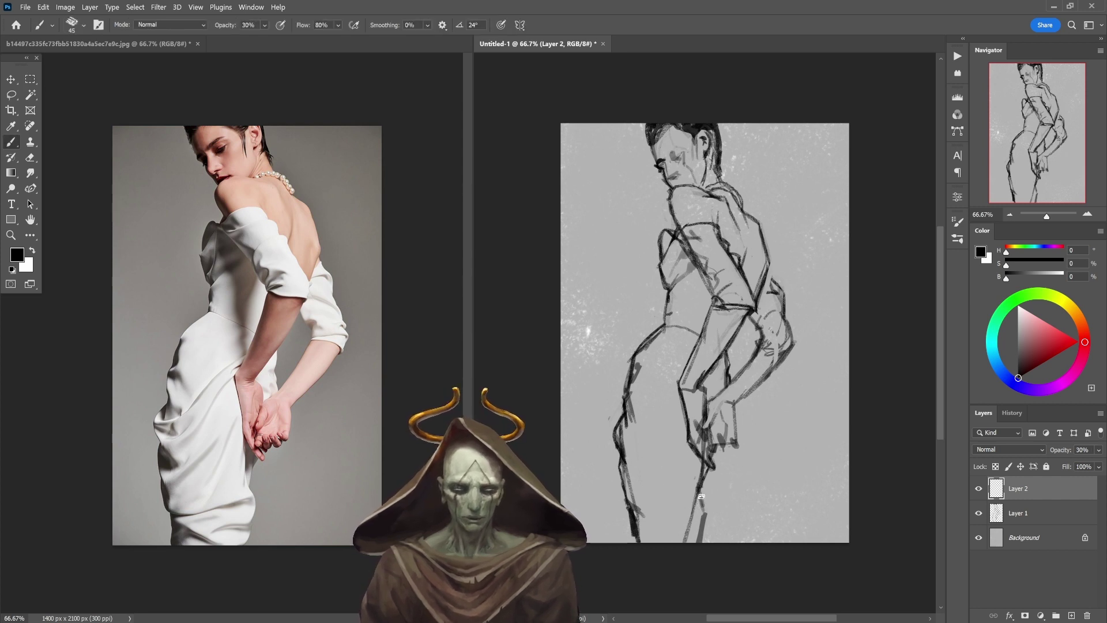
key("0")
mouse_move(702, 497)
left_mouse_down()
mouse_move(690, 546)
mouse_move(691, 504)
mouse_move(676, 478)
mouse_move(662, 555)
mouse_move(626, 463)
mouse_move(629, 416)
mouse_move(638, 399)
mouse_move(645, 484)
mouse_move(687, 443)
mouse_move(685, 489)
mouse_move(706, 468)
mouse_move(708, 421)
mouse_move(707, 442)
mouse_move(727, 439)
mouse_move(729, 408)
mouse_move(702, 419)
mouse_move(784, 341)
mouse_move(708, 423)
mouse_move(721, 377)
mouse_move(704, 398)
mouse_move(691, 388)
mouse_move(680, 471)
mouse_move(668, 415)
mouse_move(685, 374)
mouse_move(668, 411)
mouse_move(644, 371)
mouse_move(640, 395)
mouse_move(637, 372)
mouse_move(652, 347)
mouse_move(671, 342)
mouse_move(665, 373)
mouse_move(663, 337)
mouse_move(672, 391)
mouse_move(685, 359)
mouse_move(687, 369)
mouse_move(741, 308)
mouse_move(732, 288)
mouse_move(692, 300)
mouse_move(673, 345)
mouse_move(680, 277)
mouse_move(672, 337)
mouse_move(680, 281)
mouse_move(694, 283)
mouse_move(666, 254)
mouse_move(680, 235)
mouse_move(766, 302)
mouse_move(778, 358)
mouse_move(750, 236)
mouse_move(734, 267)
mouse_move(736, 219)
left_mouse_up()
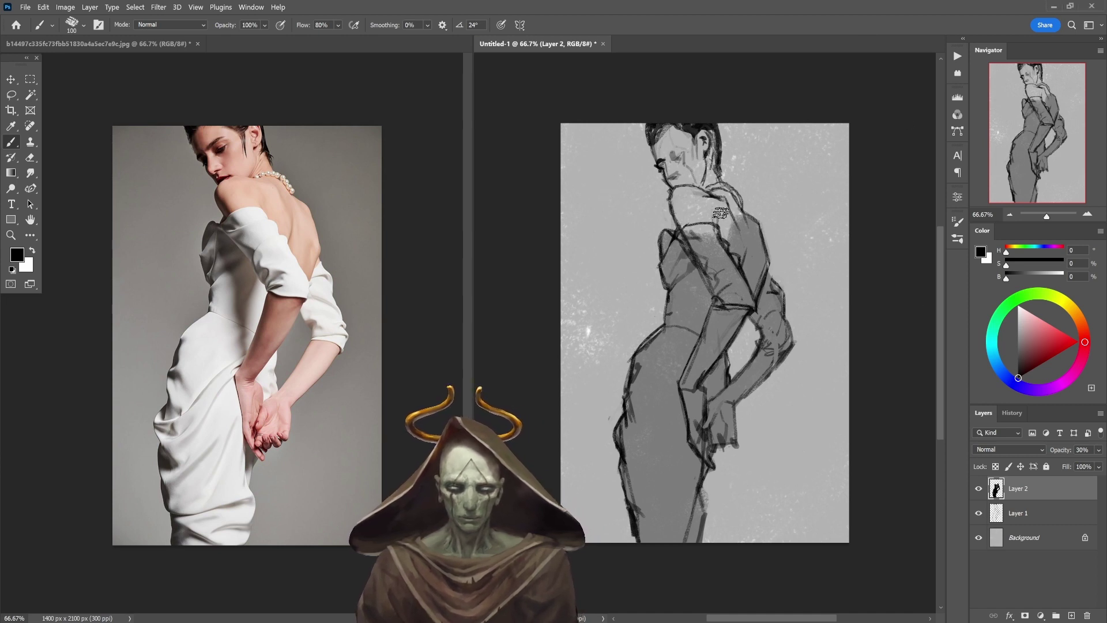
mouse_move(714, 226)
left_mouse_down()
mouse_move(679, 206)
mouse_move(691, 193)
mouse_move(734, 217)
mouse_move(737, 208)
mouse_move(712, 193)
mouse_move(704, 164)
mouse_move(698, 184)
mouse_move(672, 169)
mouse_move(677, 179)
mouse_move(661, 136)
mouse_move(691, 124)
mouse_move(685, 154)
mouse_move(707, 127)
mouse_move(708, 170)
left_mouse_up()
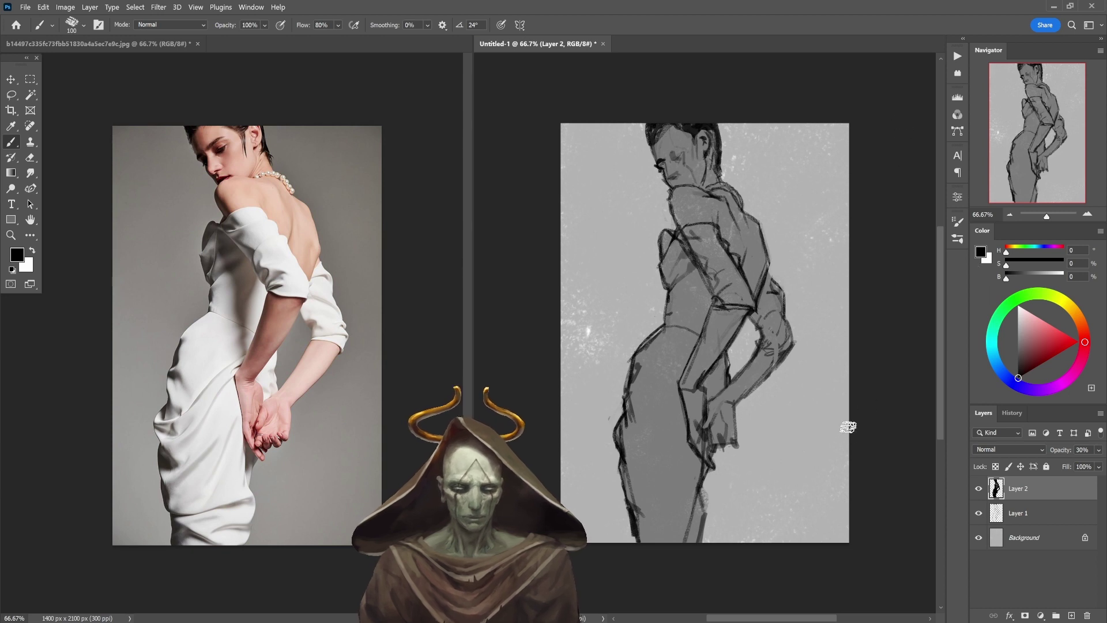
key("x")
key("3")
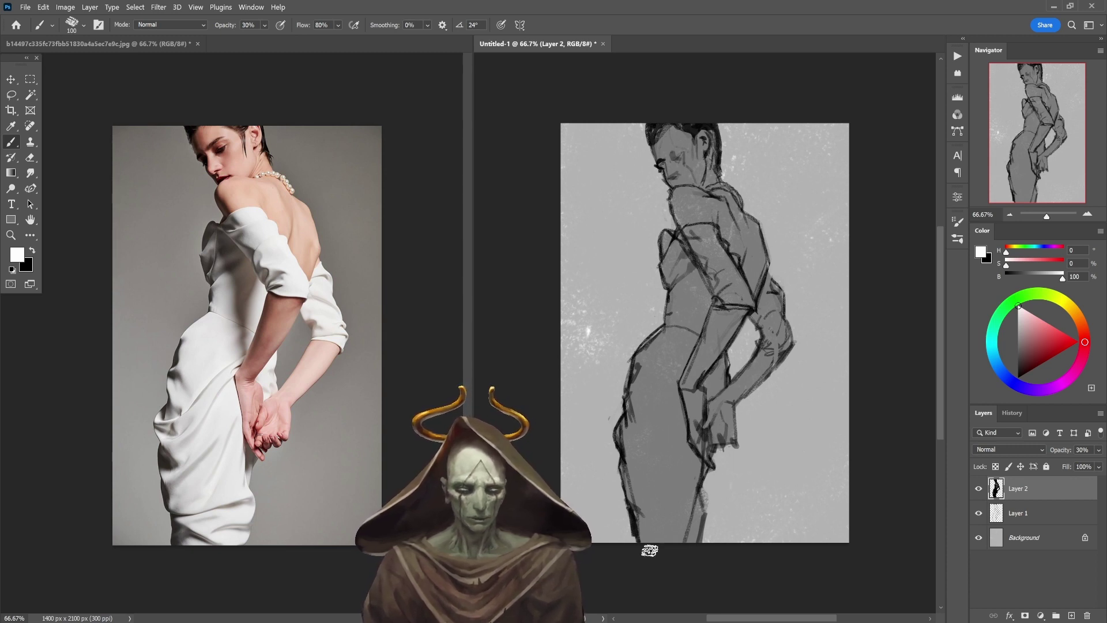
left_click_drag(648, 545, 642, 511)
key("ctrl+z")
right_click(657, 422)
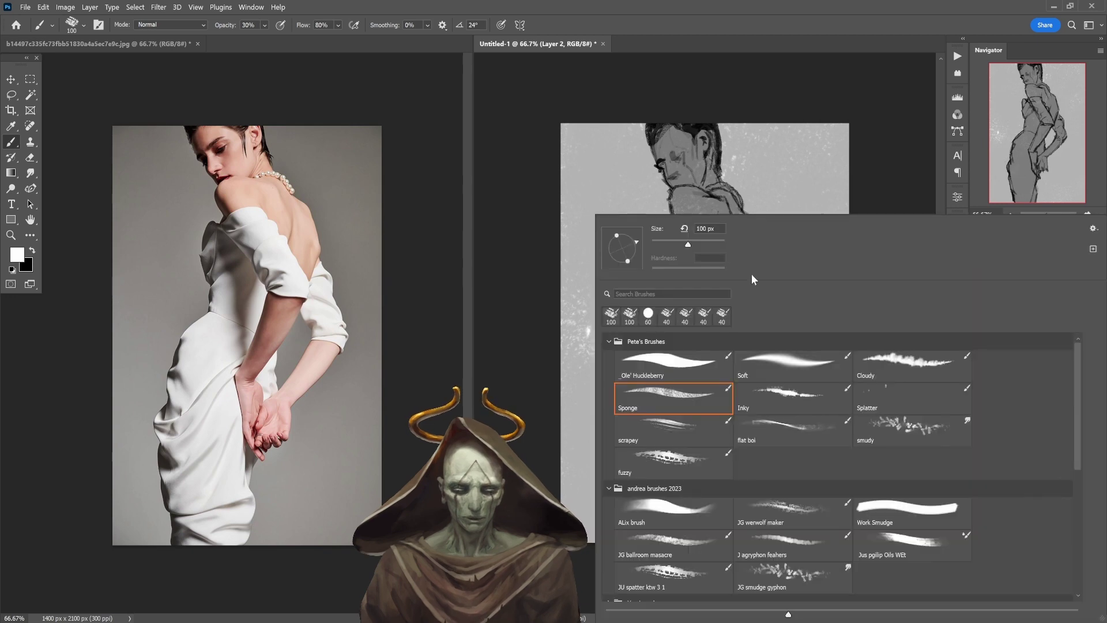
left_click(601, 445)
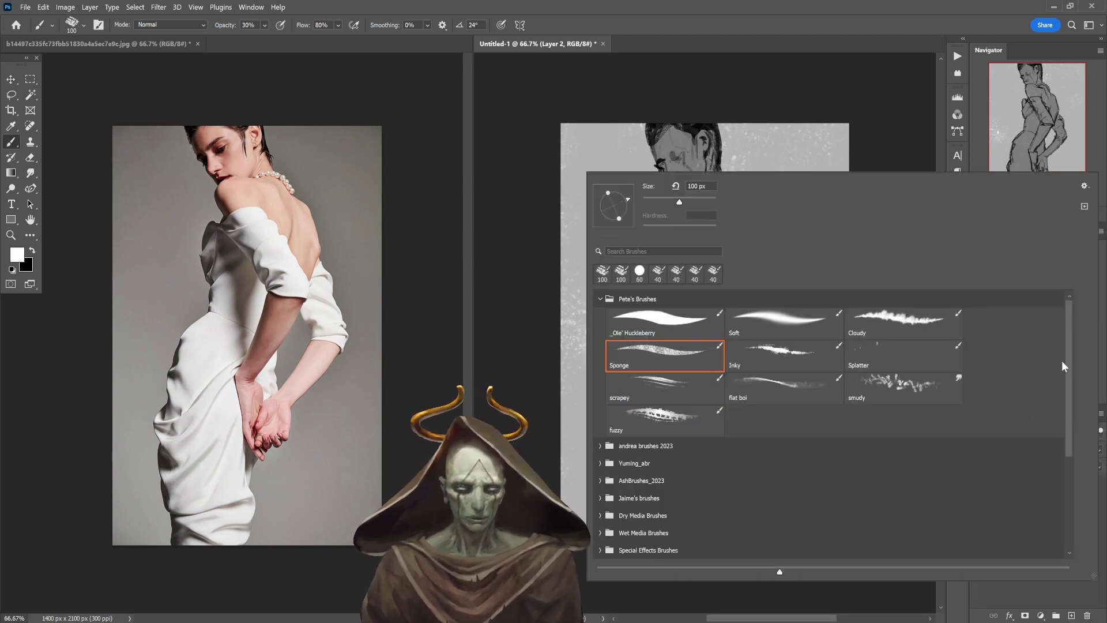
left_click_drag(1064, 367, 1069, 466)
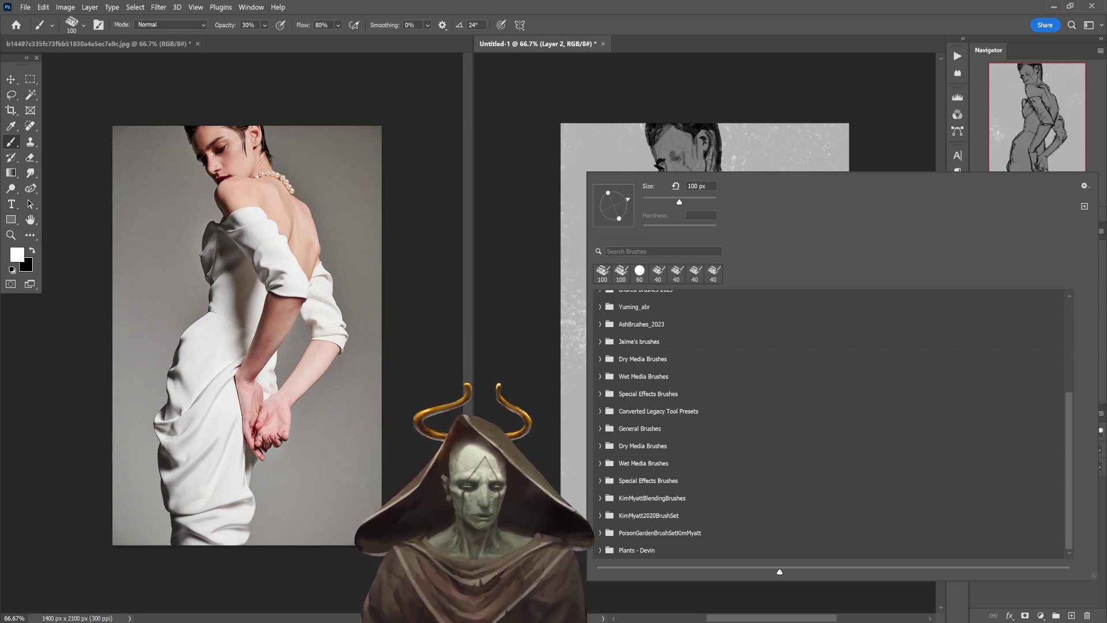
key("Escape")
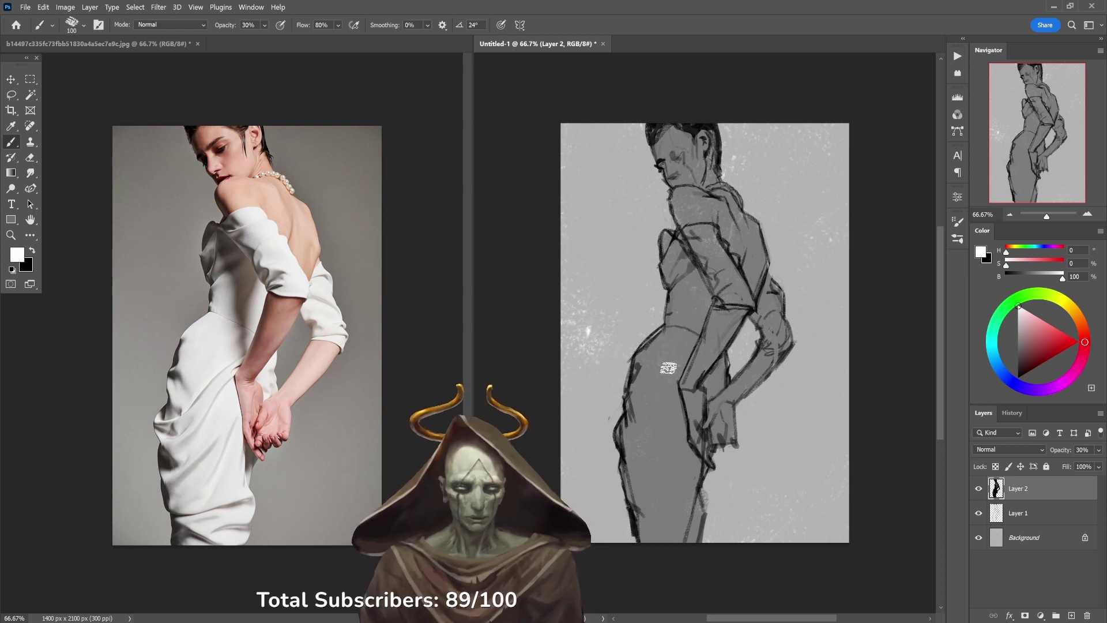
Step: Paint soft 30% white over the hip, the torso under the arm and the far sleeve
mouse_move(642, 363)
left_mouse_down()
mouse_move(634, 401)
mouse_move(645, 388)
mouse_move(645, 441)
mouse_move(664, 380)
mouse_move(682, 474)
mouse_move(681, 444)
mouse_move(693, 484)
mouse_move(697, 471)
mouse_move(682, 522)
mouse_move(698, 501)
mouse_move(691, 547)
mouse_move(660, 448)
mouse_move(655, 532)
mouse_move(648, 539)
mouse_move(636, 503)
mouse_move(635, 523)
mouse_move(622, 444)
mouse_move(637, 412)
mouse_move(625, 440)
mouse_move(638, 464)
mouse_move(639, 363)
mouse_move(672, 353)
mouse_move(674, 382)
mouse_move(705, 299)
left_mouse_up()
mouse_move(674, 323)
left_mouse_down()
mouse_move(665, 238)
mouse_move(699, 288)
mouse_move(713, 280)
mouse_move(690, 235)
mouse_move(712, 230)
mouse_move(714, 252)
mouse_move(733, 266)
mouse_move(735, 286)
mouse_move(716, 296)
mouse_move(770, 304)
mouse_move(770, 287)
mouse_move(758, 312)
left_mouse_up()
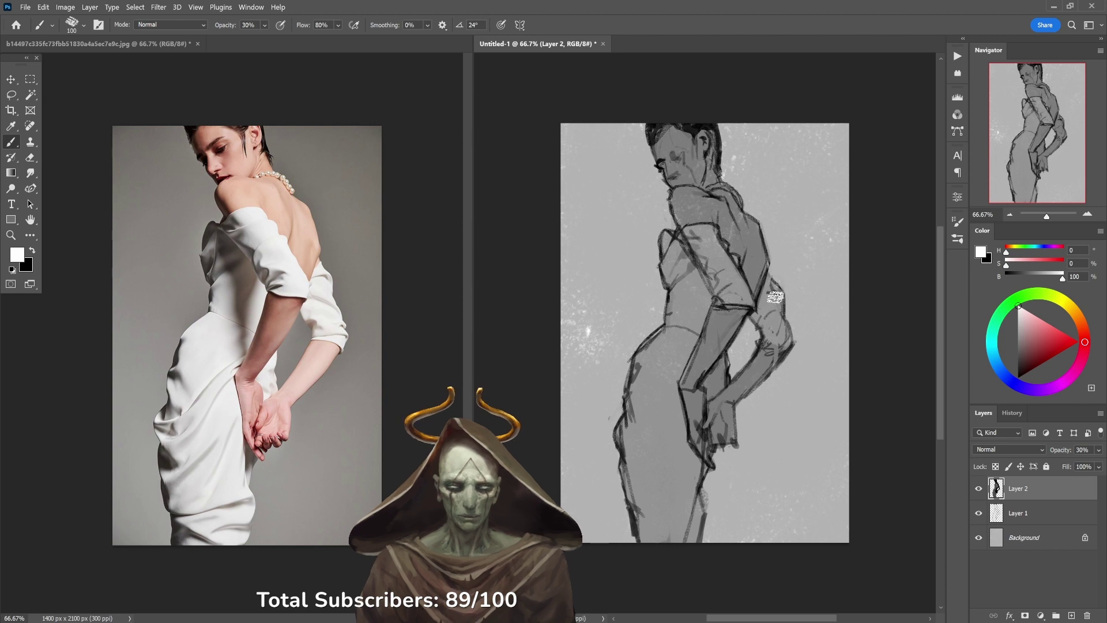
left_click_drag(775, 297, 763, 284)
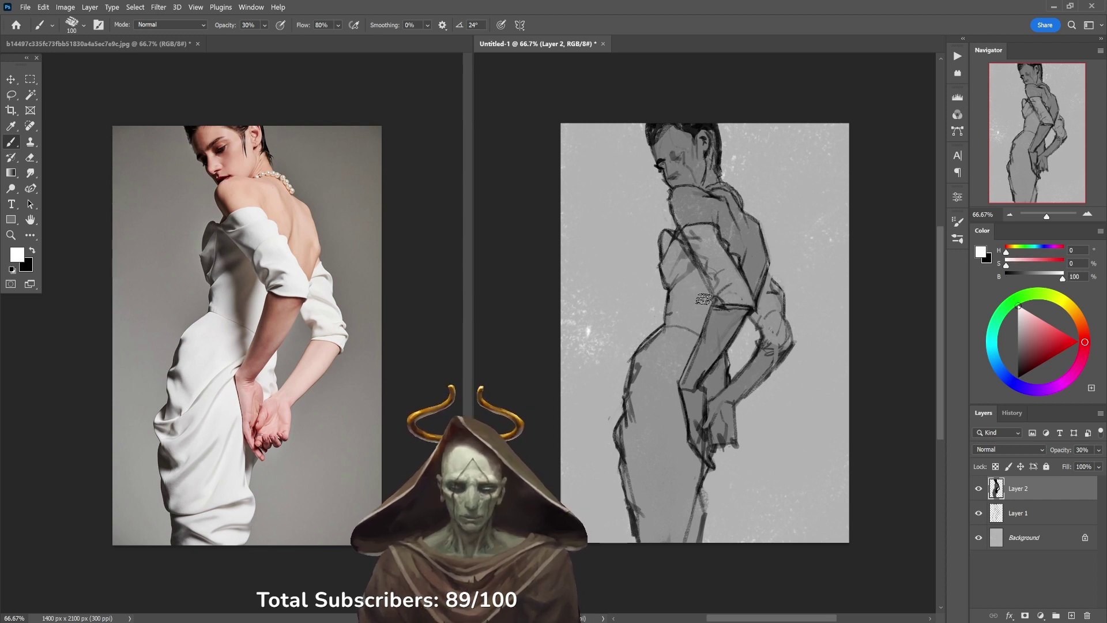
Step: Select the OAK brush from the KimMyatt2020BrushSet folder in the brush presets
right_click(704, 299)
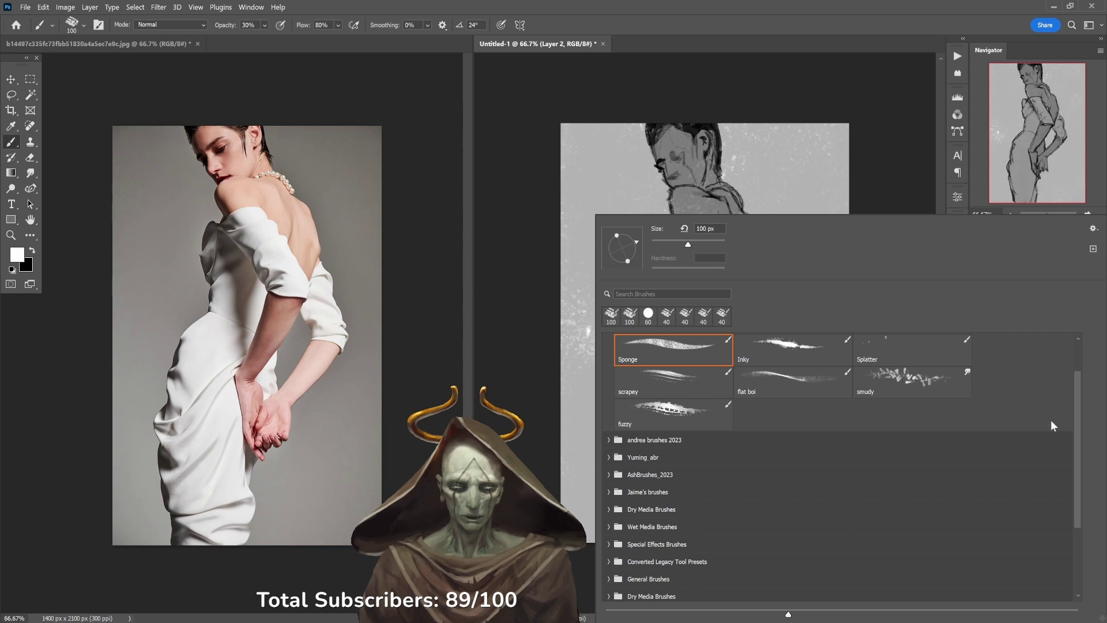
left_click_drag(1073, 387, 1082, 455)
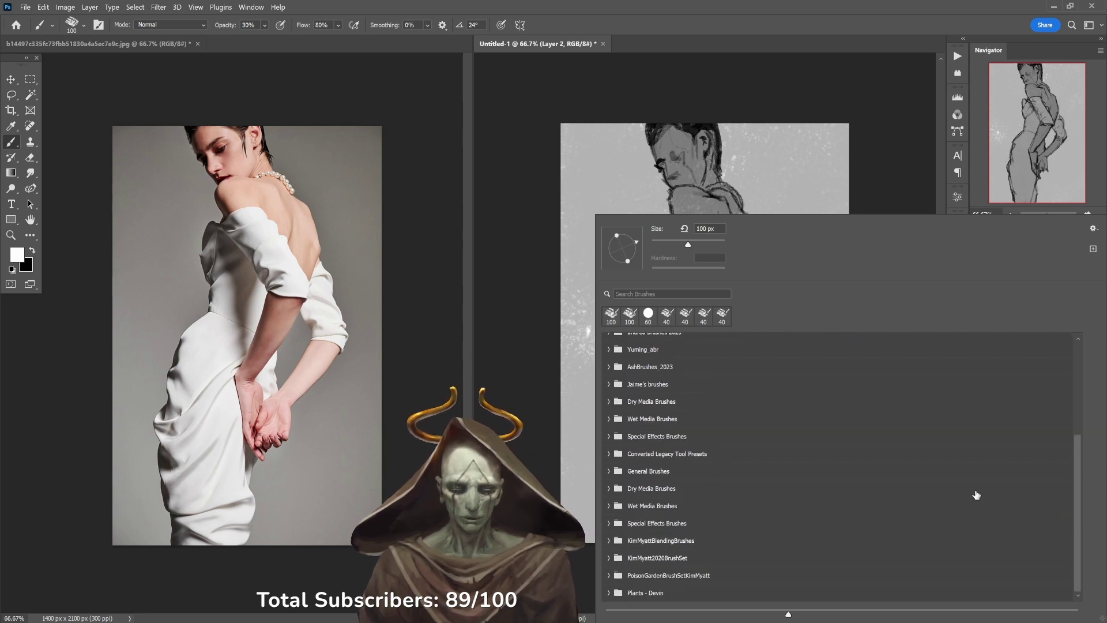
left_click(639, 558)
left_click(610, 559)
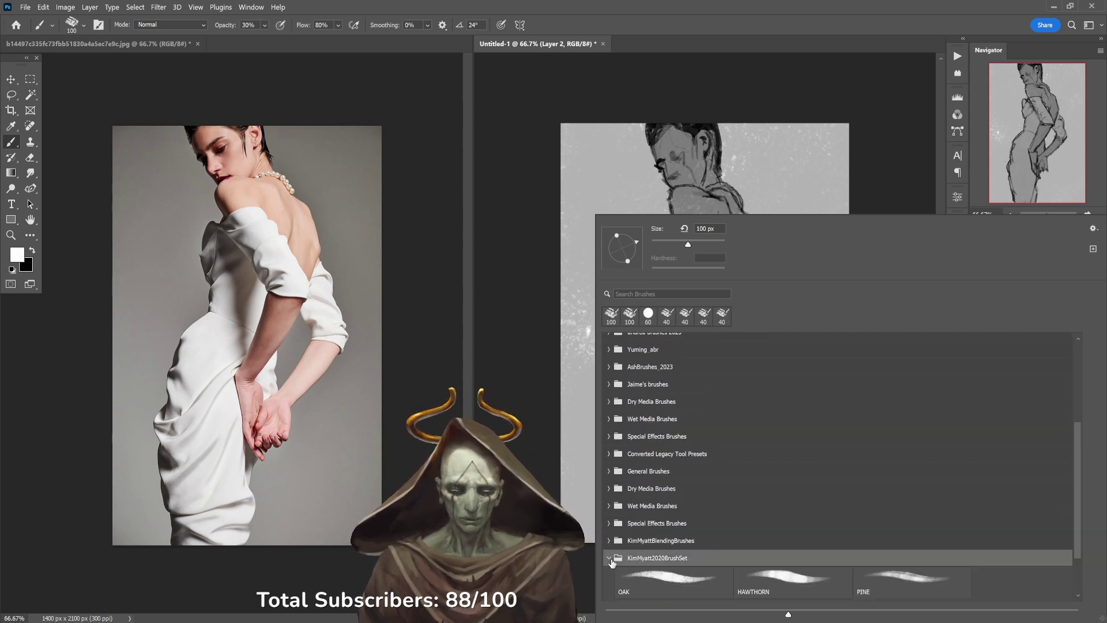
left_click_drag(1077, 487, 1080, 542)
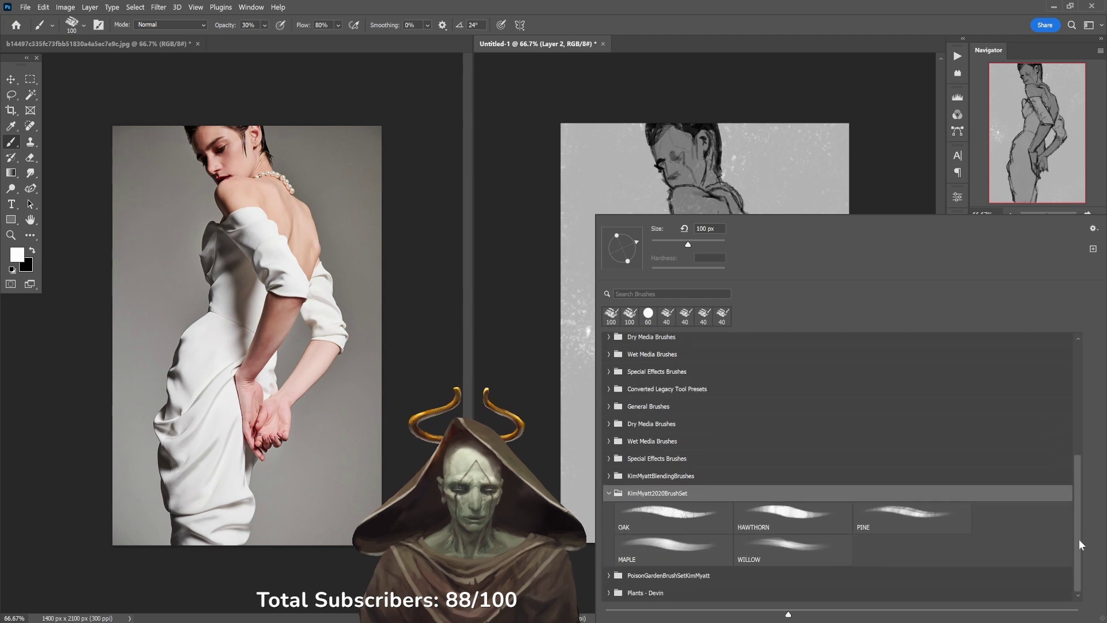
left_click(688, 525)
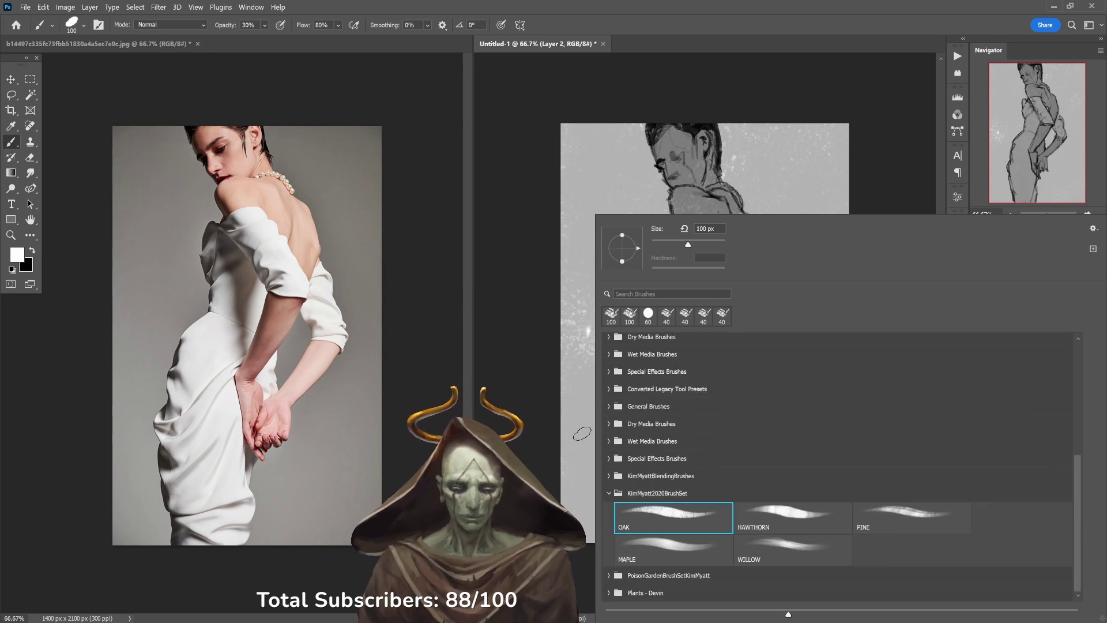
left_click(586, 413)
Step: Paint a faint 50%-opacity light stroke on the hip, undoing the earlier attempts
mouse_move(632, 409)
left_mouse_down()
mouse_move(645, 375)
mouse_move(660, 499)
left_mouse_up()
key("ctrl+z")
key("0")
key("ctrl+z")
key("5")
mouse_move(644, 455)
left_mouse_down()
mouse_move(643, 538)
mouse_move(660, 511)
mouse_move(679, 556)
mouse_move(699, 475)
mouse_move(670, 449)
mouse_move(668, 511)
mouse_move(638, 434)
mouse_move(628, 450)
mouse_move(633, 403)
left_mouse_up()
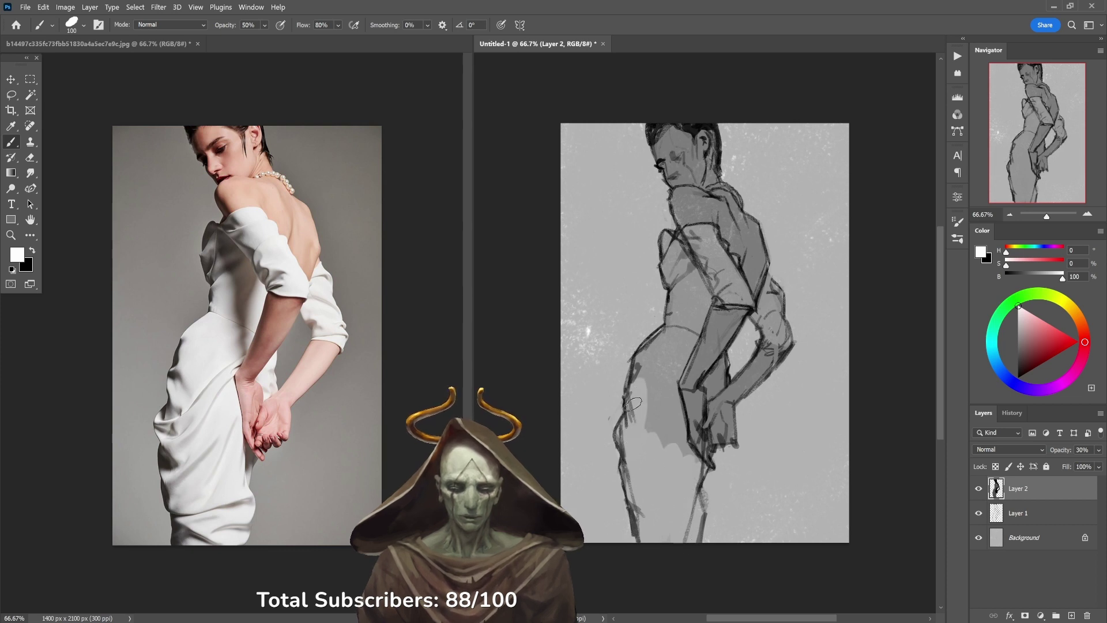
Step: Brush light paint over the hip, upper arm, waist and forearm, retrying hip strokes at size 175
mouse_move(639, 362)
left_mouse_down()
mouse_move(667, 331)
mouse_move(651, 409)
mouse_move(663, 459)
mouse_move(677, 468)
mouse_move(669, 379)
mouse_move(691, 329)
mouse_move(667, 352)
mouse_move(682, 299)
mouse_move(680, 287)
mouse_move(669, 326)
mouse_move(665, 238)
mouse_move(677, 261)
mouse_move(689, 235)
left_mouse_up()
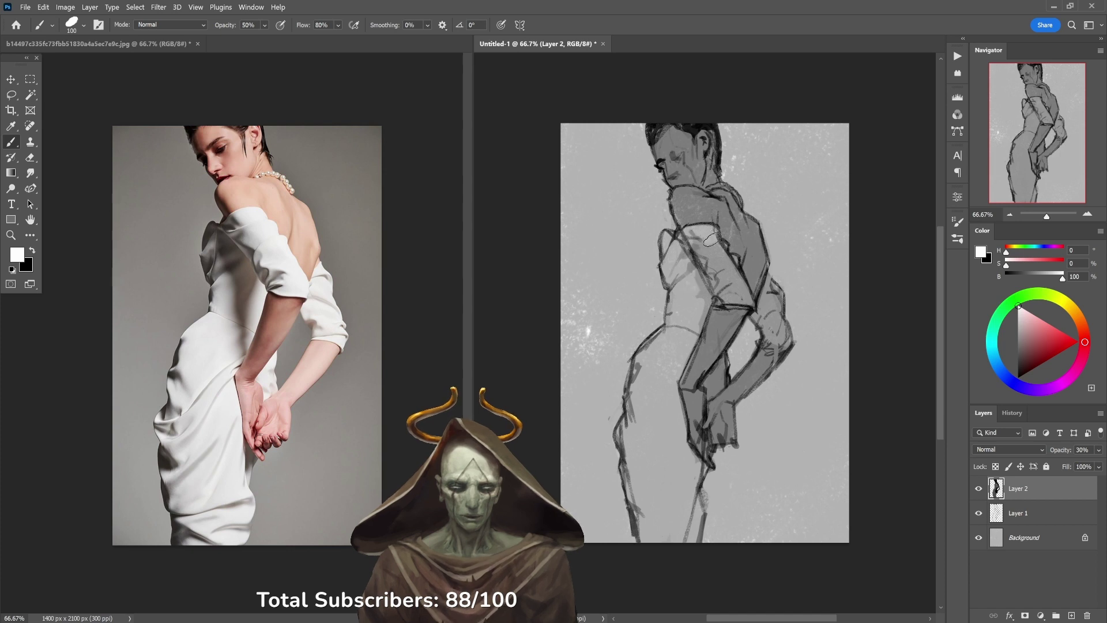
mouse_move(714, 251)
left_mouse_down()
mouse_move(695, 271)
mouse_move(699, 323)
mouse_move(743, 301)
mouse_move(721, 264)
left_mouse_up()
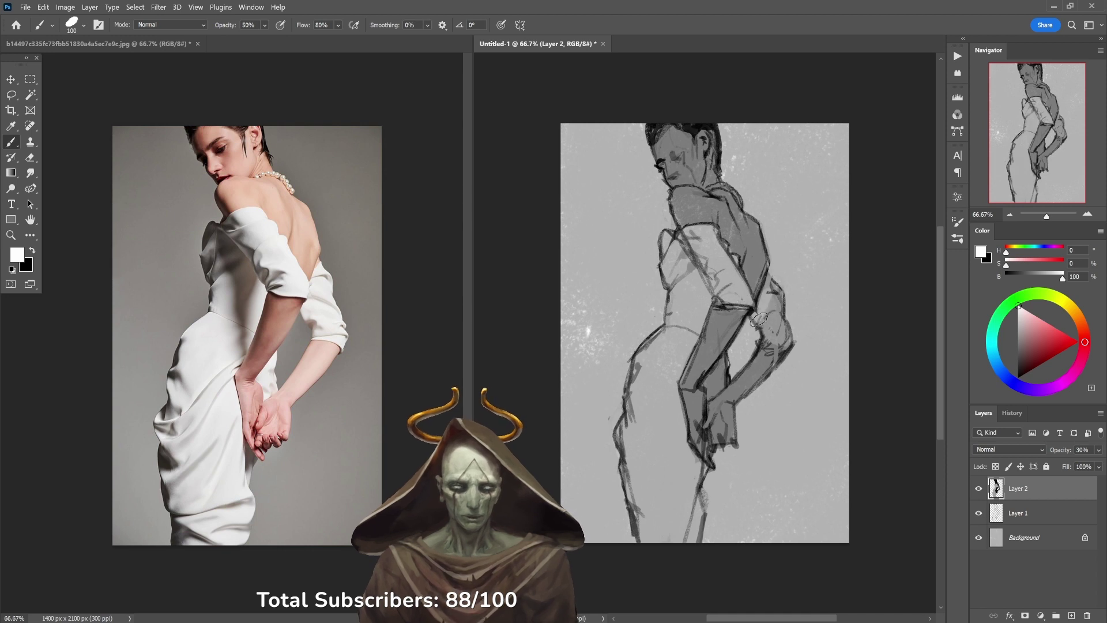
left_click_drag(771, 306, 773, 334)
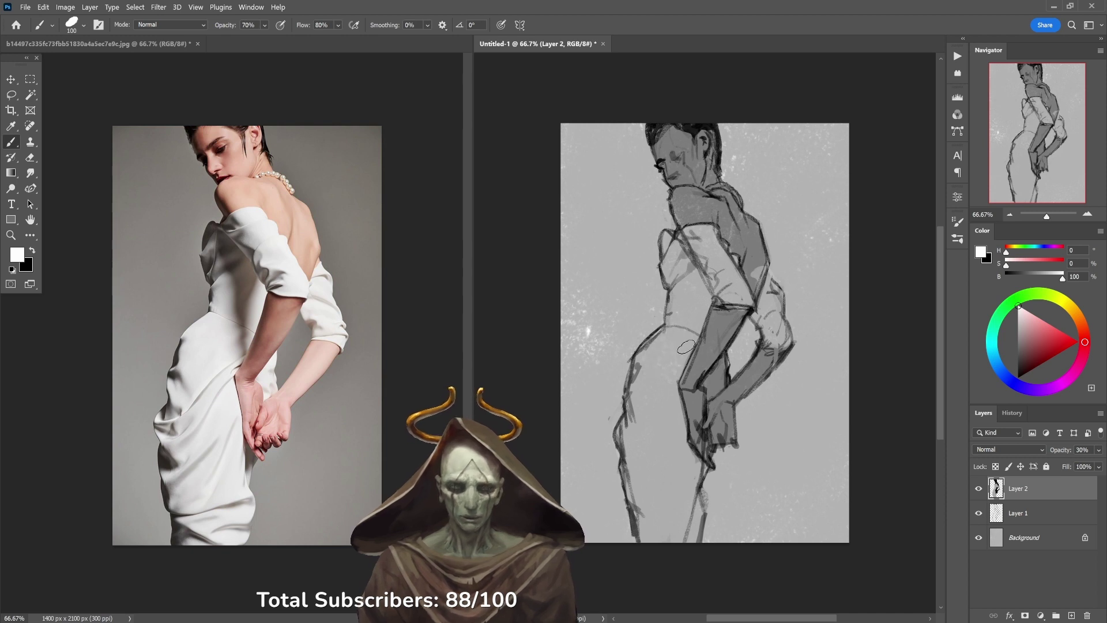
key("bracketright")
key("bracketright")
mouse_move(665, 367)
left_mouse_down()
mouse_move(659, 377)
mouse_move(679, 333)
mouse_move(660, 416)
mouse_move(670, 453)
mouse_move(673, 445)
left_mouse_up()
key("ctrl+z")
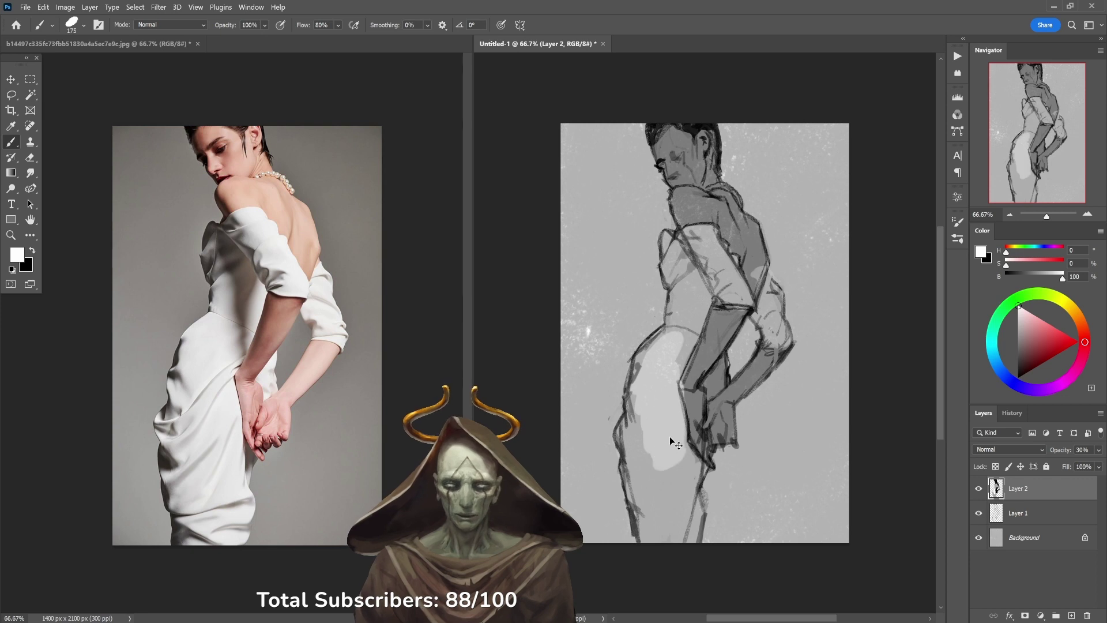
key("ctrl+z")
mouse_move(650, 372)
left_mouse_down()
mouse_move(658, 431)
mouse_move(669, 404)
left_mouse_up()
key("ctrl+z")
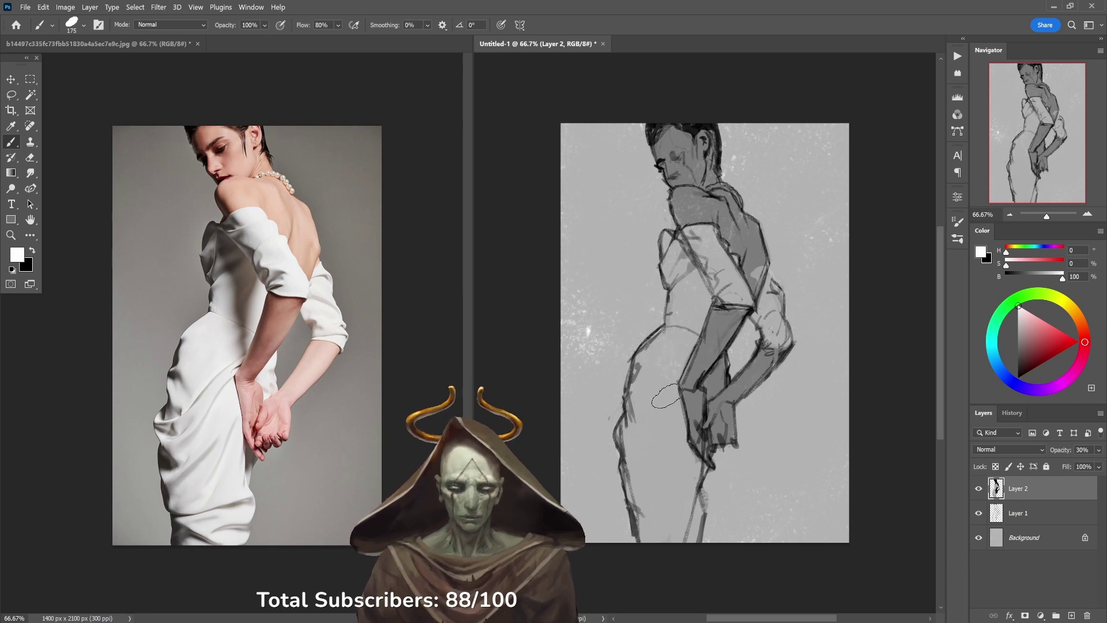
key("x")
key("x")
left_click_drag(650, 360, 651, 408)
key("ctrl+z")
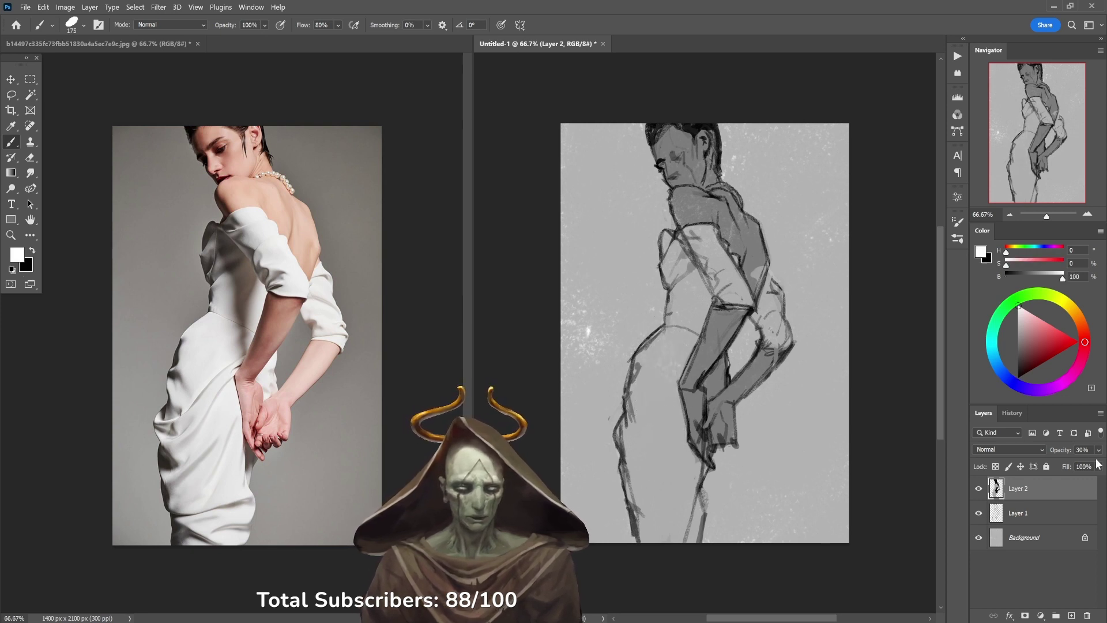
Step: Raise Layer 2's opacity to 56%, then try translucent white on the hip with the brush at 30%, size 125
left_click_drag(1061, 454, 1105, 459)
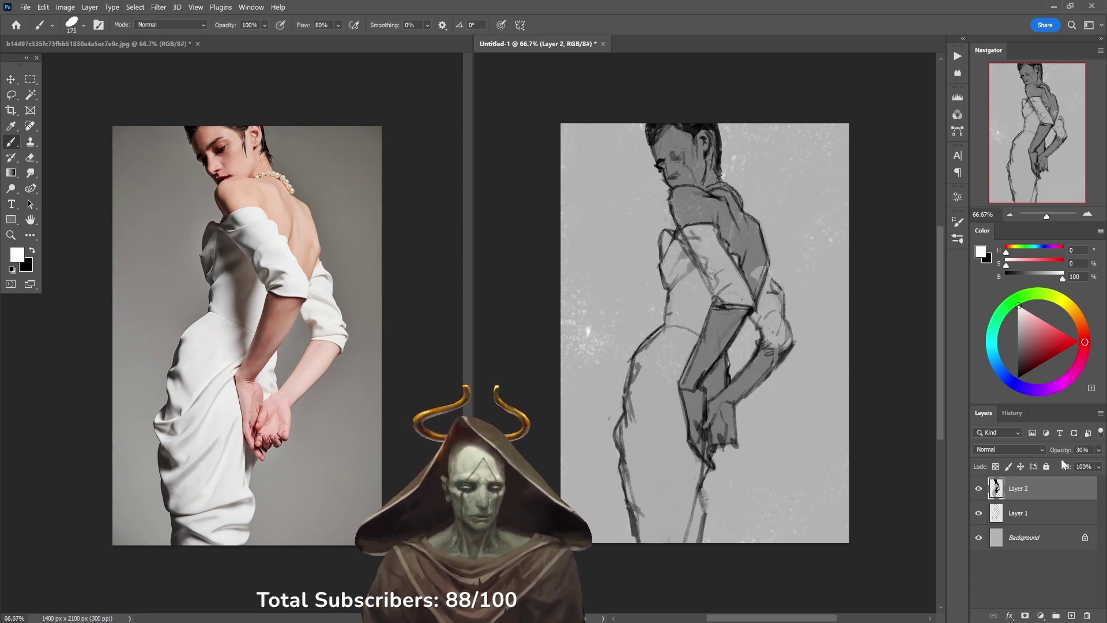
left_click_drag(1067, 446, 1073, 451)
key("6")
mouse_move(658, 392)
left_mouse_down()
mouse_move(670, 342)
mouse_move(647, 362)
mouse_move(656, 349)
mouse_move(662, 381)
mouse_move(673, 339)
mouse_move(659, 346)
mouse_move(650, 395)
mouse_move(647, 363)
mouse_move(636, 441)
mouse_move(658, 559)
mouse_move(671, 490)
mouse_move(685, 535)
mouse_move(692, 499)
mouse_move(679, 494)
mouse_move(691, 482)
mouse_move(669, 421)
mouse_move(684, 326)
mouse_move(668, 242)
mouse_move(705, 246)
mouse_move(738, 298)
mouse_move(784, 292)
mouse_move(743, 282)
mouse_move(714, 350)
mouse_move(728, 332)
mouse_move(746, 361)
mouse_move(745, 298)
mouse_move(769, 304)
mouse_move(766, 322)
mouse_move(768, 280)
mouse_move(774, 314)
left_mouse_up()
key("ctrl+z")
key("3")
key("bracketleft")
key("bracketleft")
key("ctrl+z")
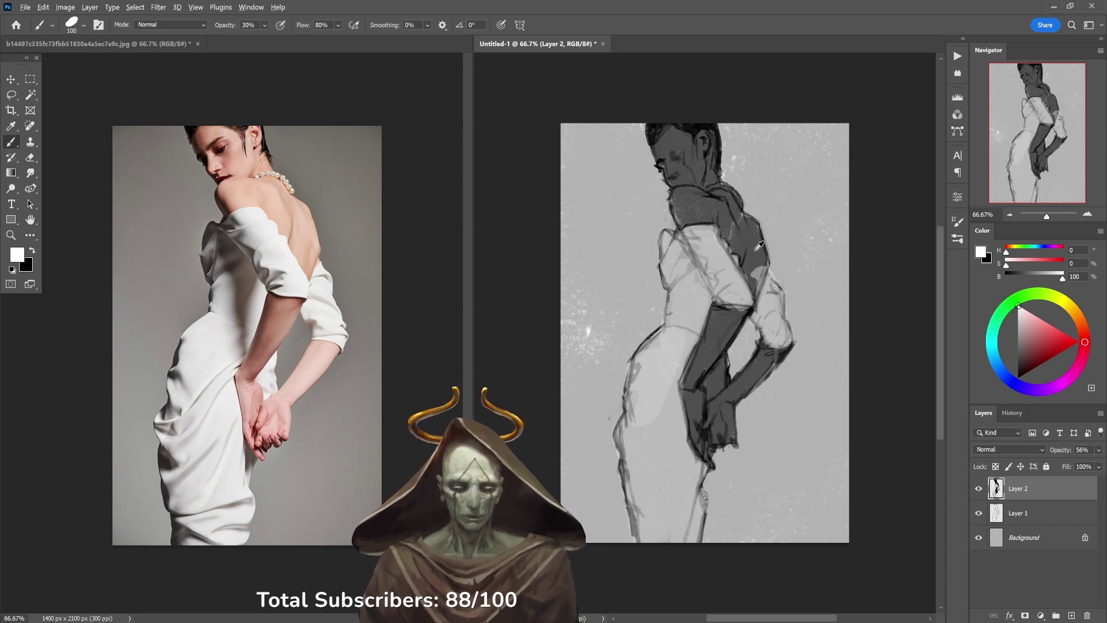
Step: Sample the dark arm grey, paint it over the arm and upper back, then soften the forearm with white
left_click(759, 247, "alt")
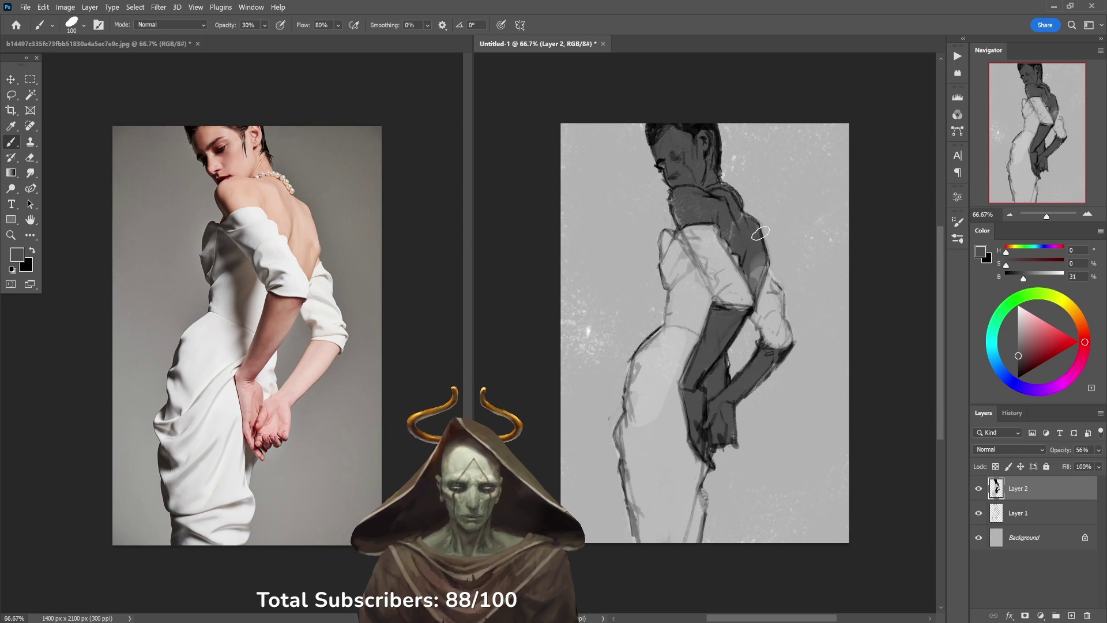
left_click_drag(760, 233, 754, 270)
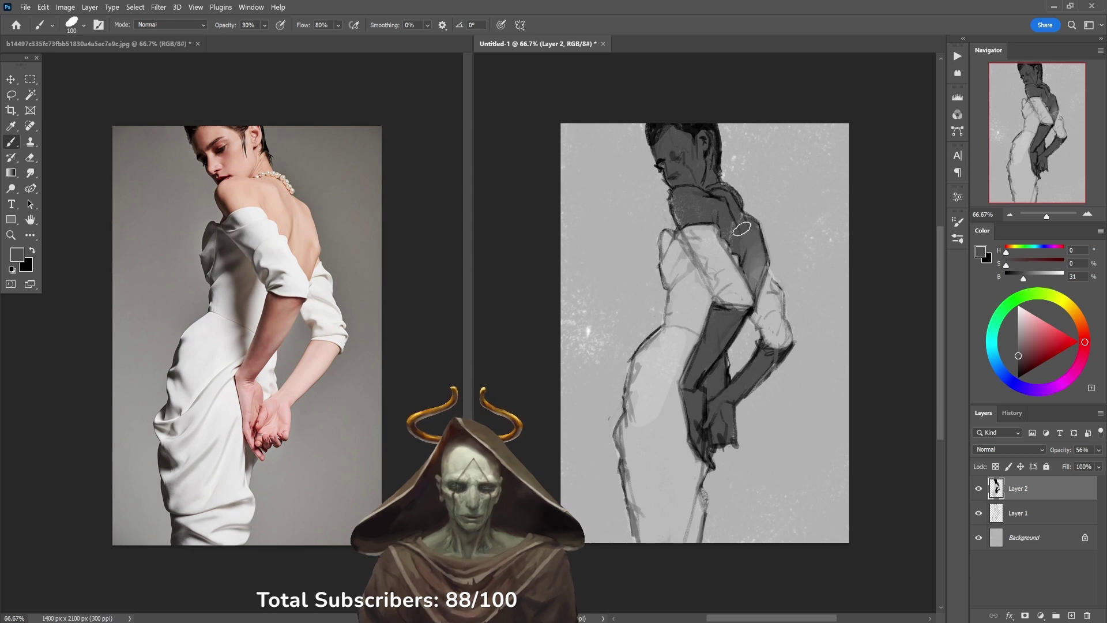
mouse_move(742, 229)
left_mouse_down()
mouse_move(715, 207)
mouse_move(683, 205)
mouse_move(690, 188)
mouse_move(720, 197)
mouse_move(737, 226)
mouse_move(704, 197)
mouse_move(690, 152)
mouse_move(670, 143)
mouse_move(713, 208)
left_mouse_up()
mouse_move(718, 318)
left_mouse_down()
mouse_move(700, 369)
mouse_move(726, 324)
mouse_move(693, 381)
mouse_move(699, 445)
mouse_move(710, 451)
mouse_move(718, 428)
mouse_move(730, 428)
mouse_move(716, 425)
mouse_move(750, 381)
mouse_move(714, 431)
left_mouse_up()
key("d")
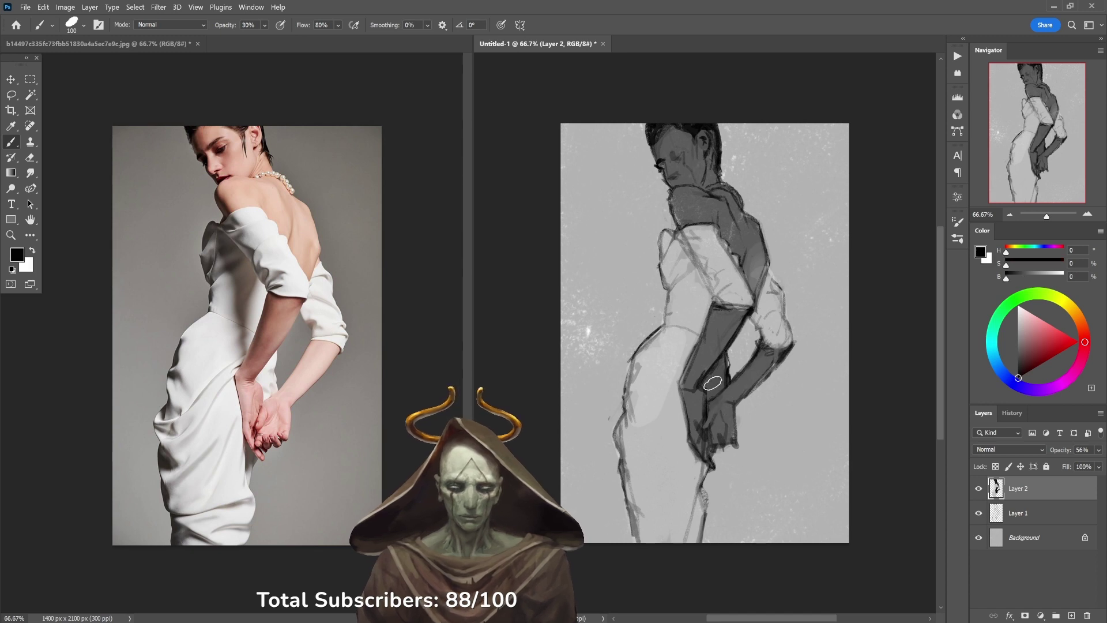
key("x")
left_click_drag(712, 378, 719, 375)
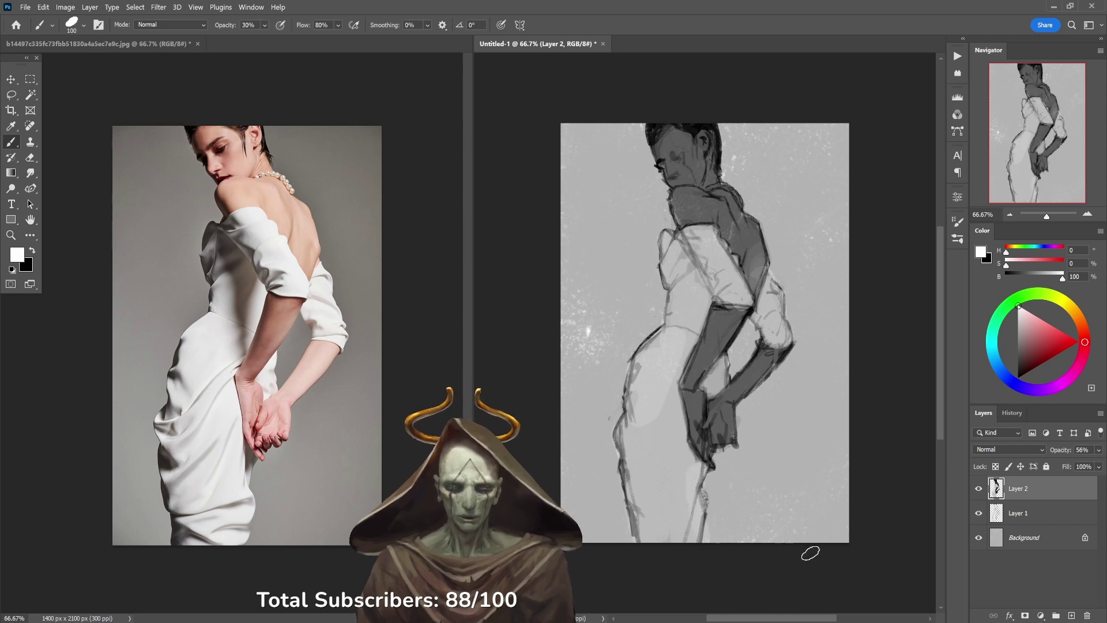
Step: Scale Layer 1 and Layer 2 together to about 91% and shift the figure slightly left
left_click(1024, 511, "shift")
key("ctrl+t")
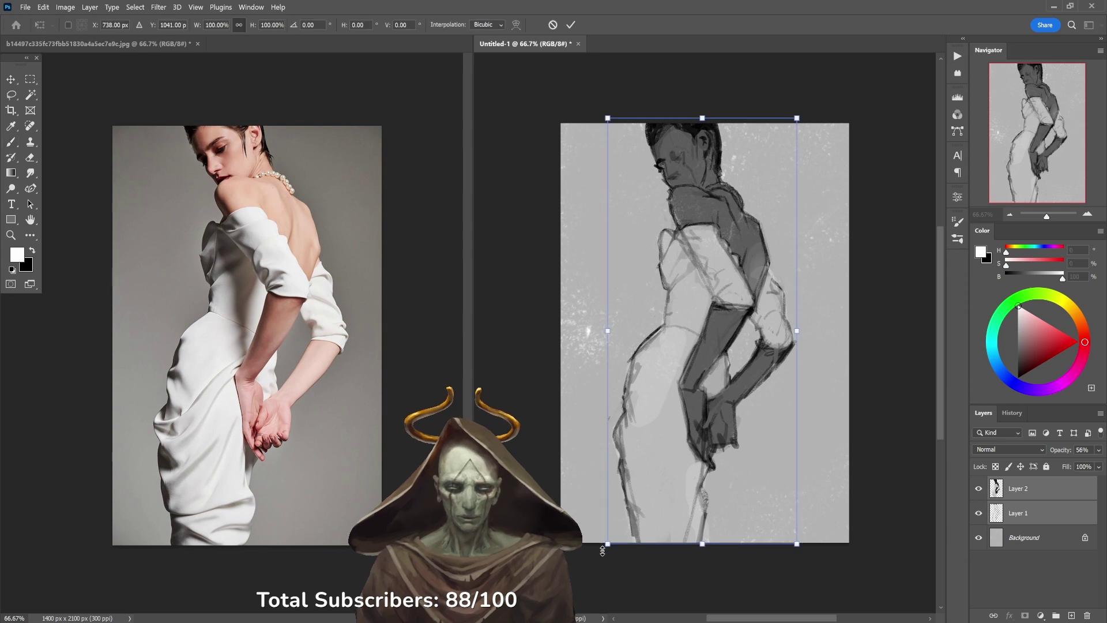
left_click_drag(607, 544, 625, 512)
left_click_drag(737, 411, 725, 412)
left_click(572, 25)
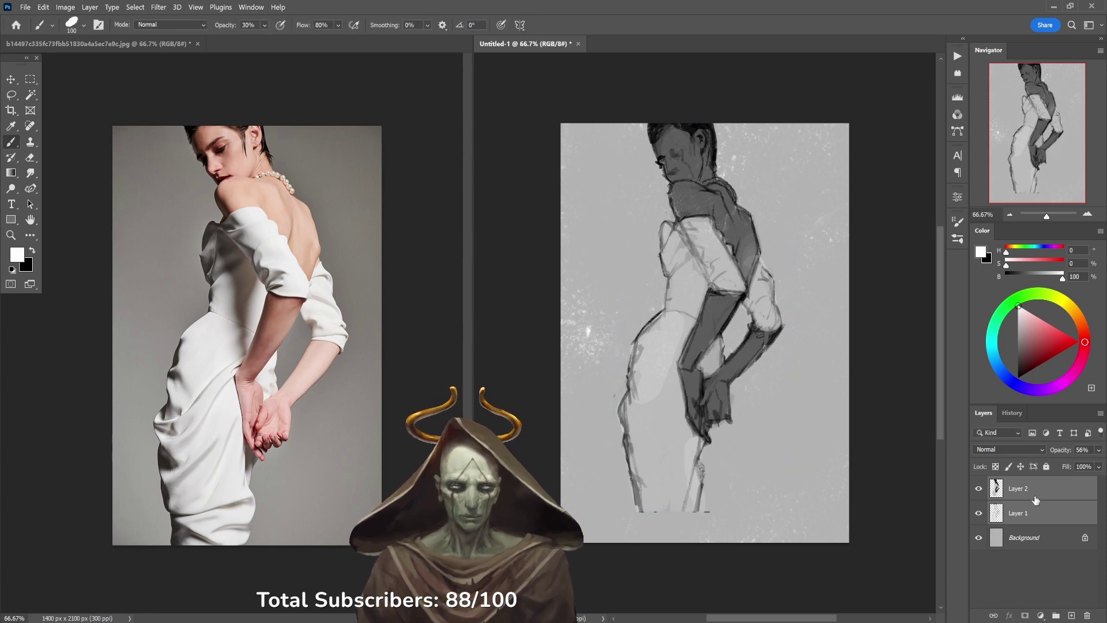
Step: On Layer 1, redraw the dark line of the right leg with a size-45 black brush
left_click(1034, 518)
right_click(750, 418)
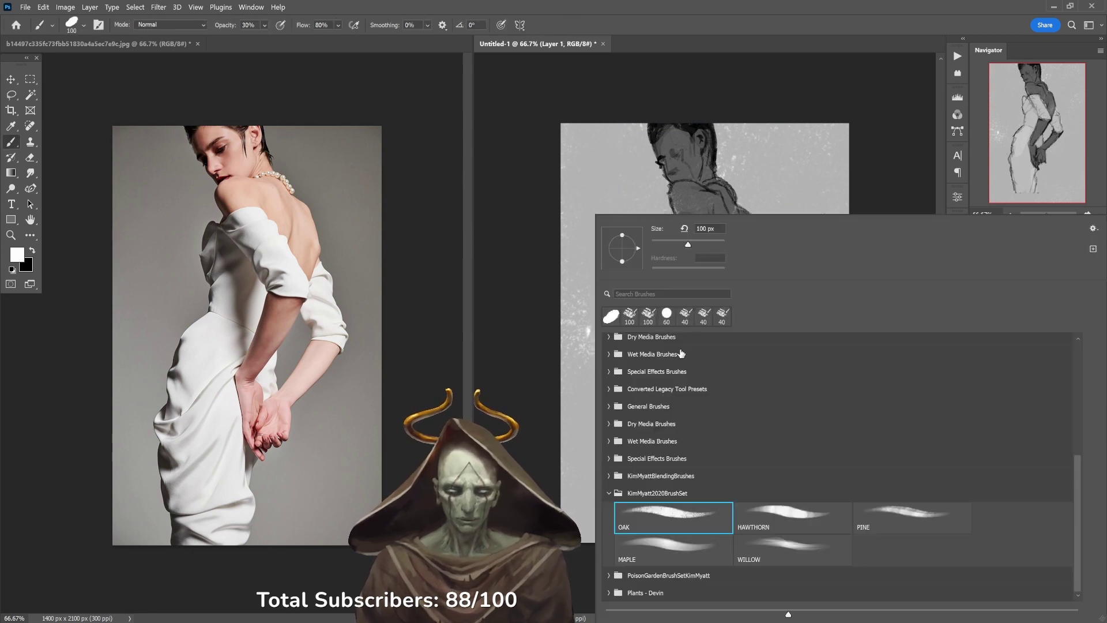
key("Escape")
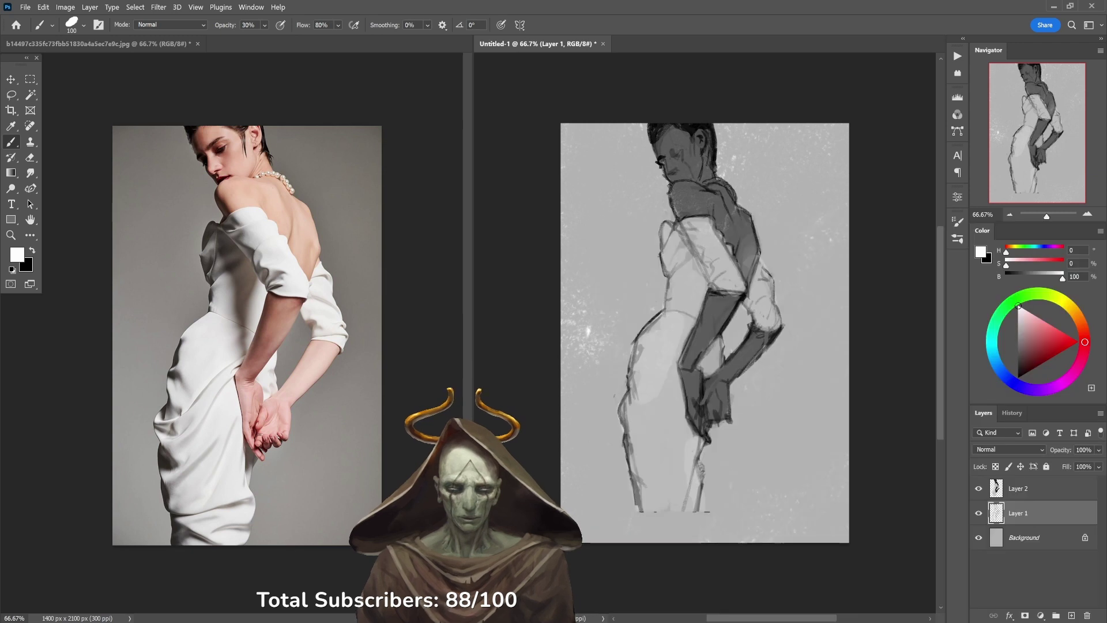
key("x")
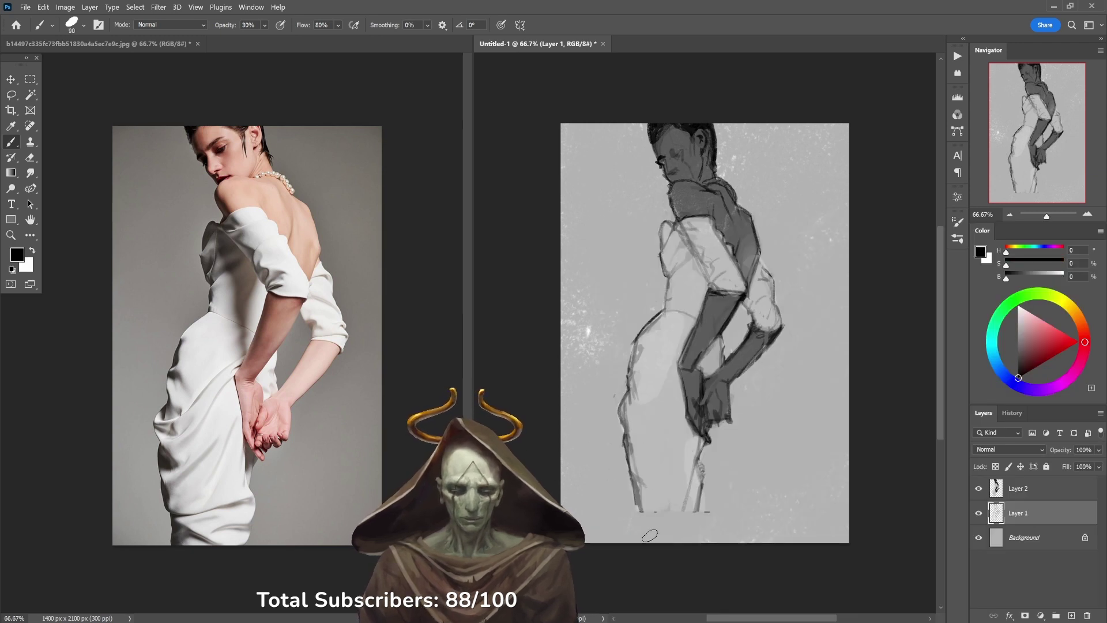
key("bracketleft")
key("bracketleft")
key("bracketleft")
key("bracketleft")
key("bracketleft")
key("bracketleft")
left_click_drag(638, 503, 645, 547)
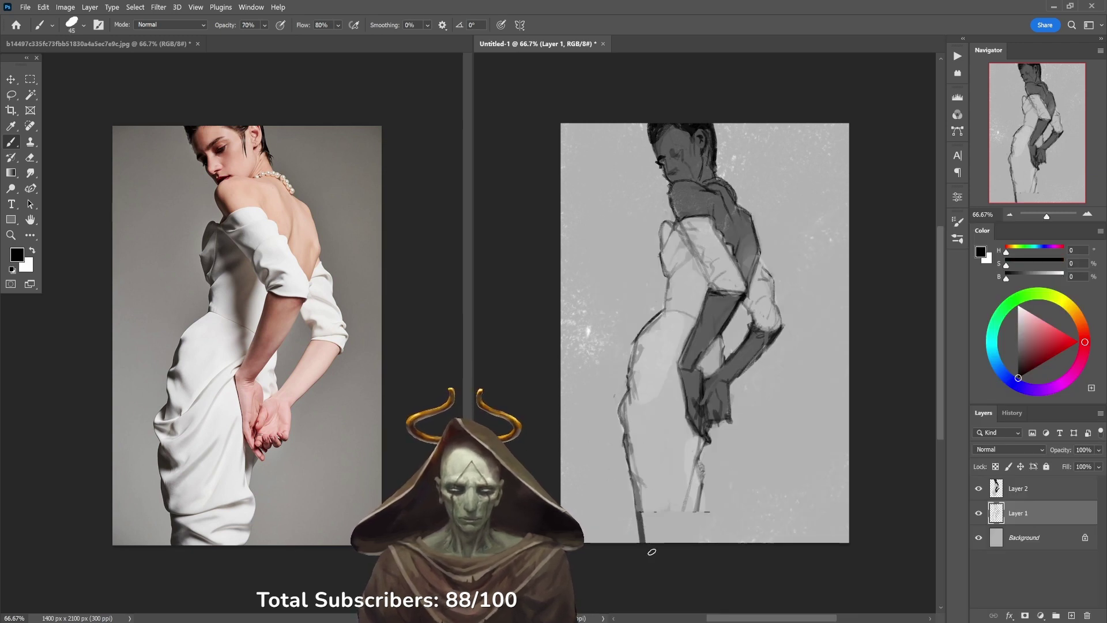
key("ctrl+z")
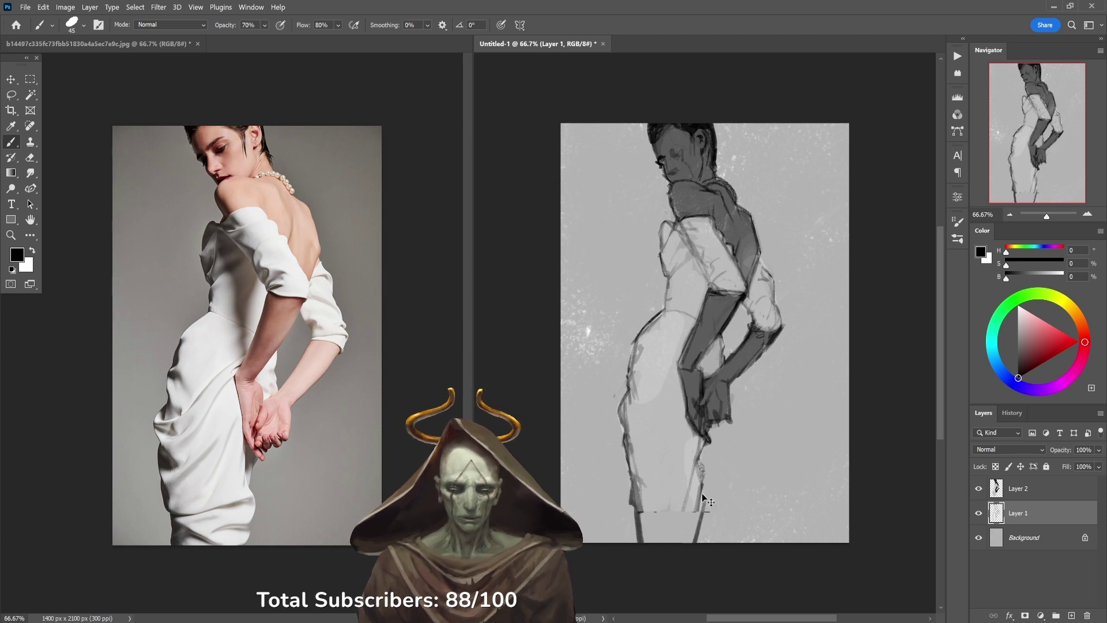
key("ctrl+z")
left_click_drag(691, 542, 700, 497)
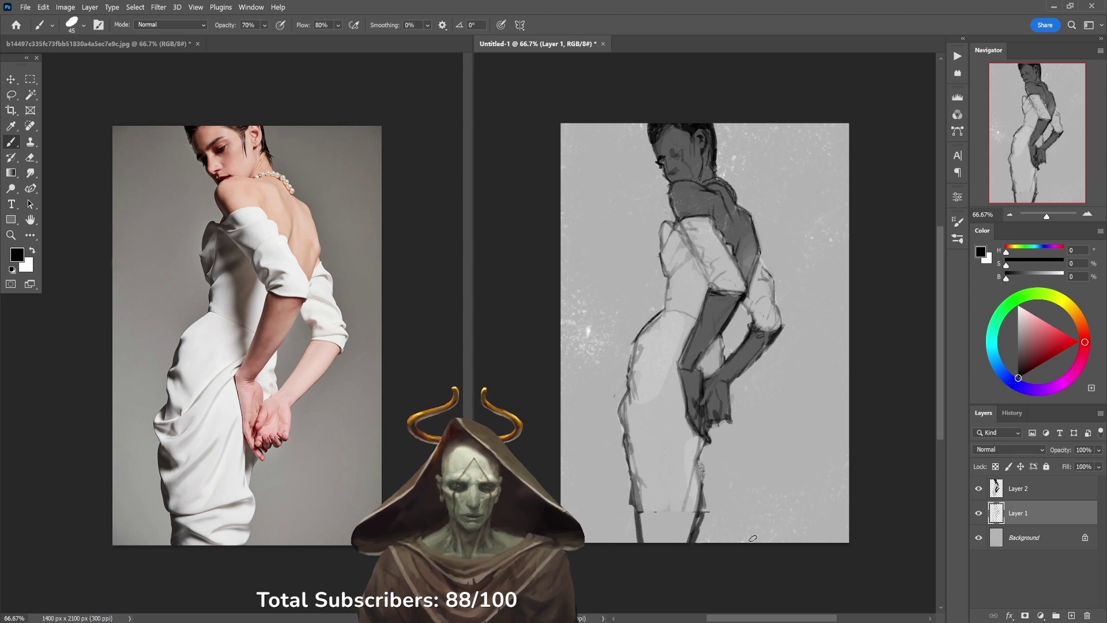
left_click(1007, 489)
Step: Paint white over the lower legs, then at size 50 brighten the hip, thigh, waist and elbow
key("x")
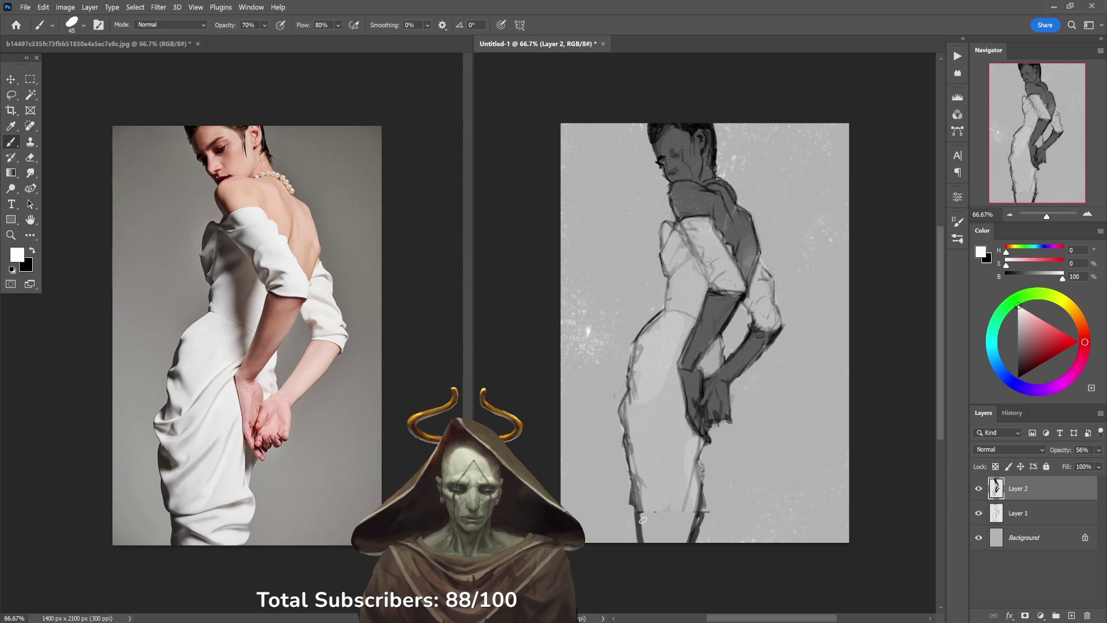
left_click_drag(684, 510, 685, 557)
mouse_move(695, 490)
left_mouse_down()
mouse_move(672, 537)
mouse_move(647, 476)
mouse_move(650, 545)
mouse_move(638, 484)
mouse_move(645, 543)
mouse_move(643, 487)
mouse_move(663, 513)
mouse_move(678, 487)
left_mouse_up()
key("bracketright")
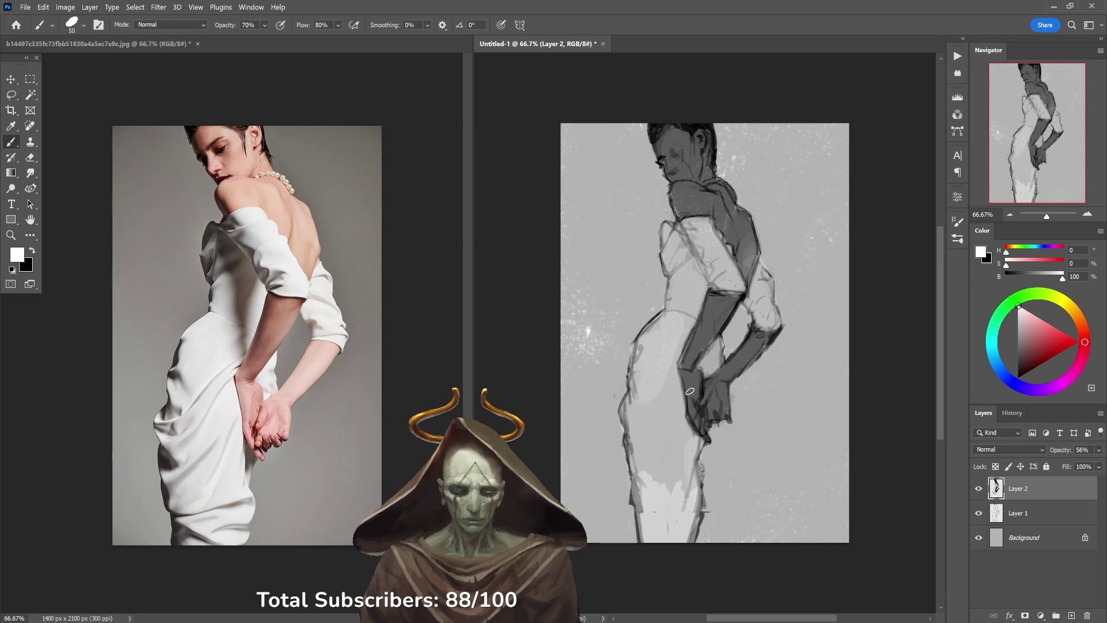
mouse_move(652, 359)
left_mouse_down()
mouse_move(654, 319)
mouse_move(667, 332)
mouse_move(660, 386)
mouse_move(686, 454)
mouse_move(651, 395)
mouse_move(646, 438)
mouse_move(627, 403)
mouse_move(632, 428)
left_mouse_up()
mouse_move(662, 342)
left_mouse_down()
mouse_move(689, 307)
mouse_move(684, 288)
mouse_move(673, 301)
mouse_move(678, 223)
mouse_move(711, 263)
mouse_move(713, 247)
mouse_move(735, 278)
left_mouse_up()
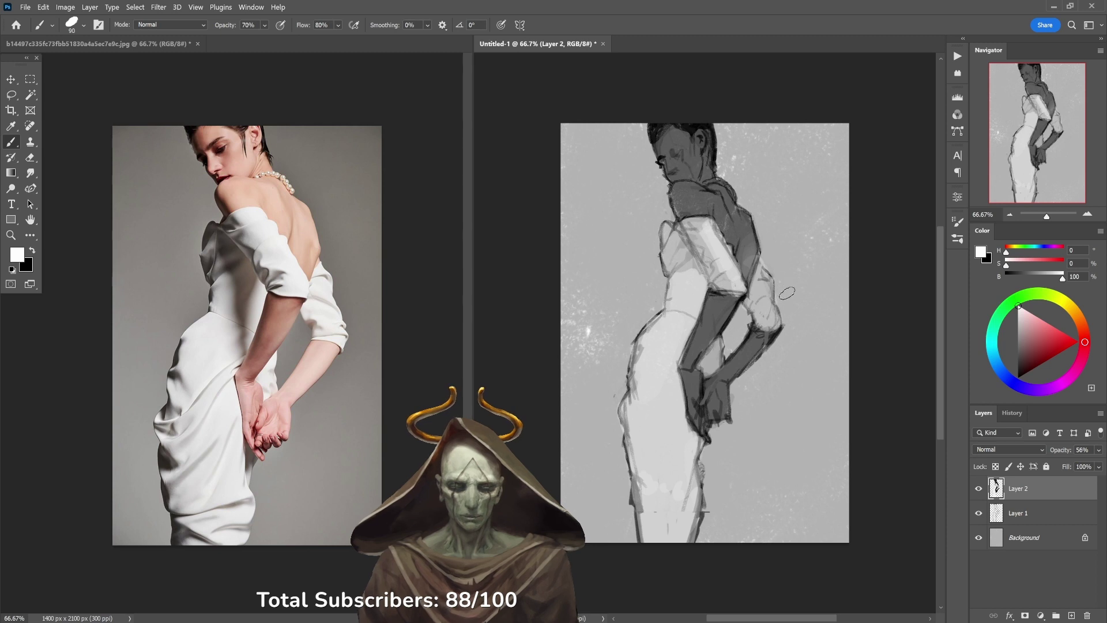
mouse_move(767, 311)
left_mouse_down()
mouse_move(761, 264)
mouse_move(773, 324)
left_mouse_up()
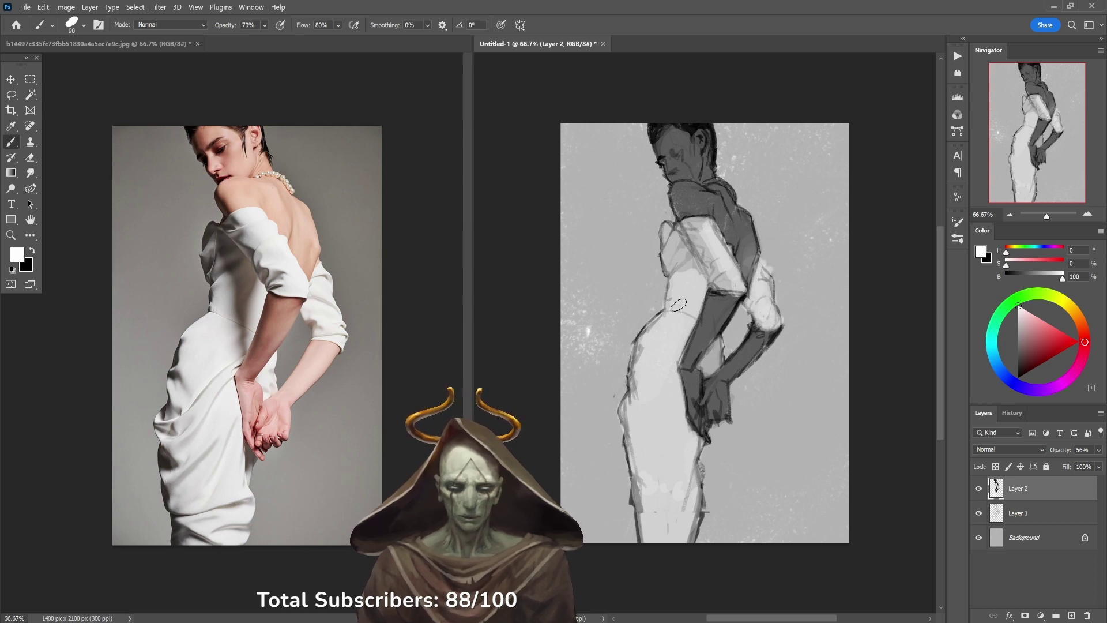
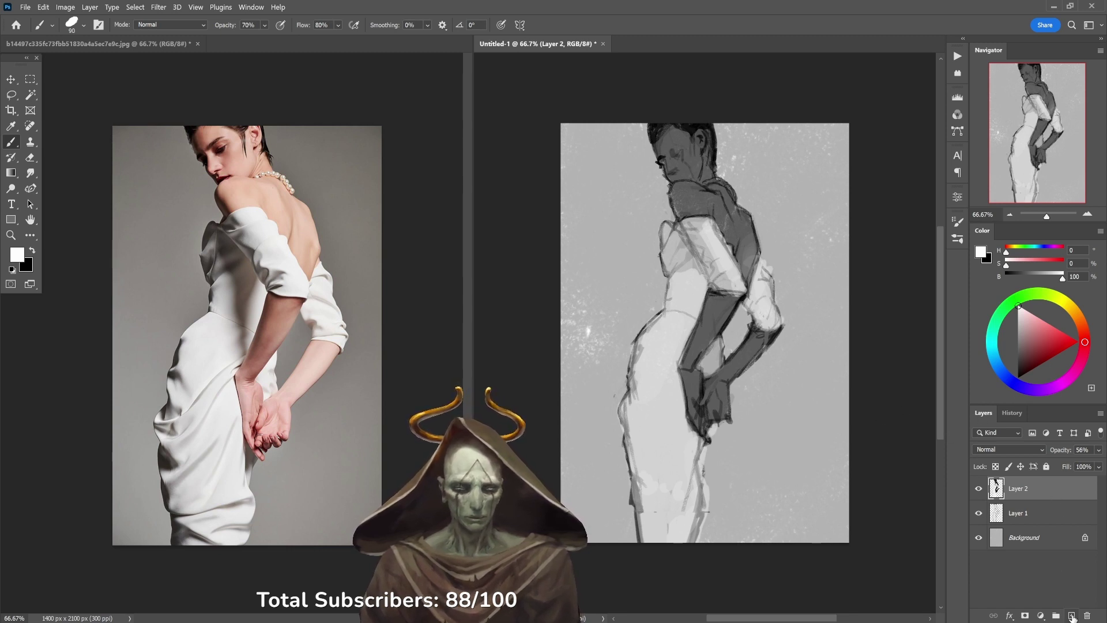
Step: Add a new empty Layer 3 above the sketch
left_click(1072, 616)
key("l")
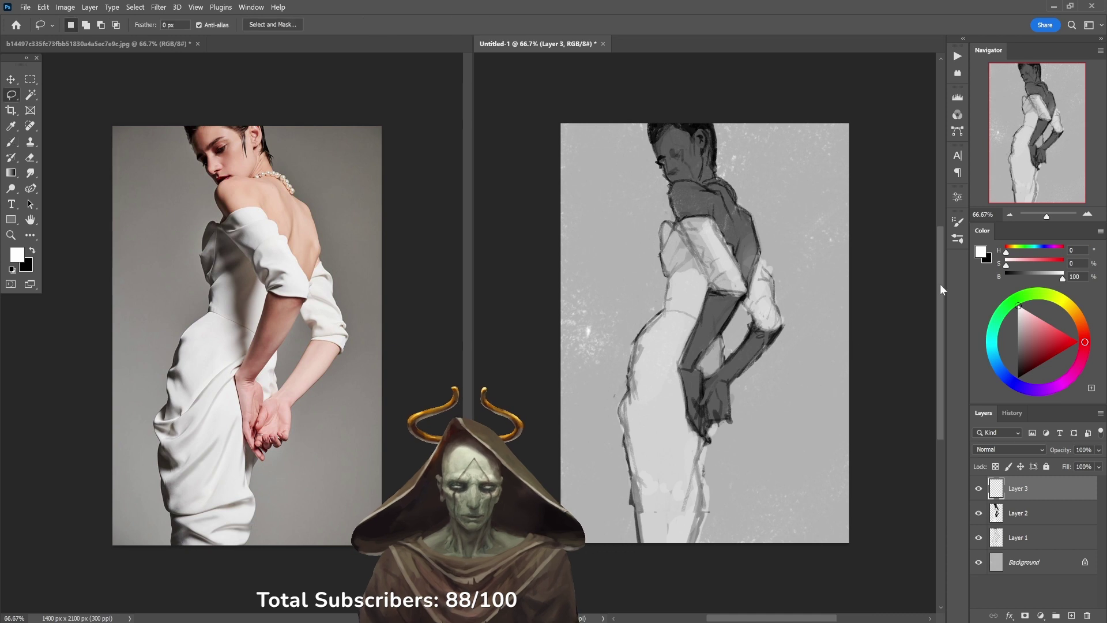
right_click(714, 320)
left_click(650, 366)
key("b")
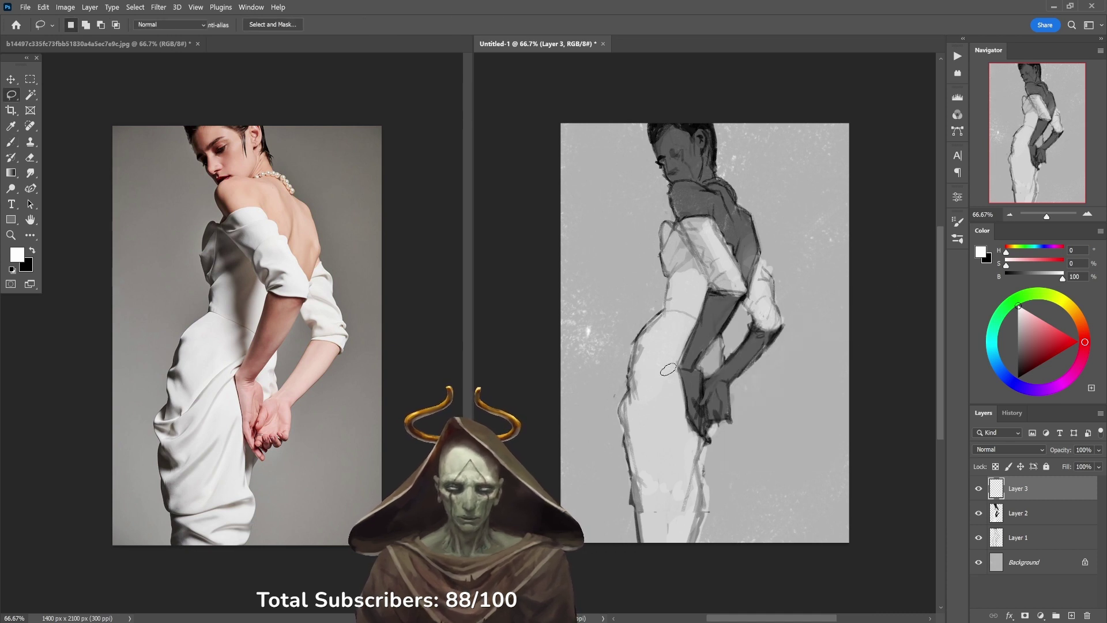
key("b")
Step: Shade the chest and sleeve with a 500 px black Soft brush
right_click(701, 341)
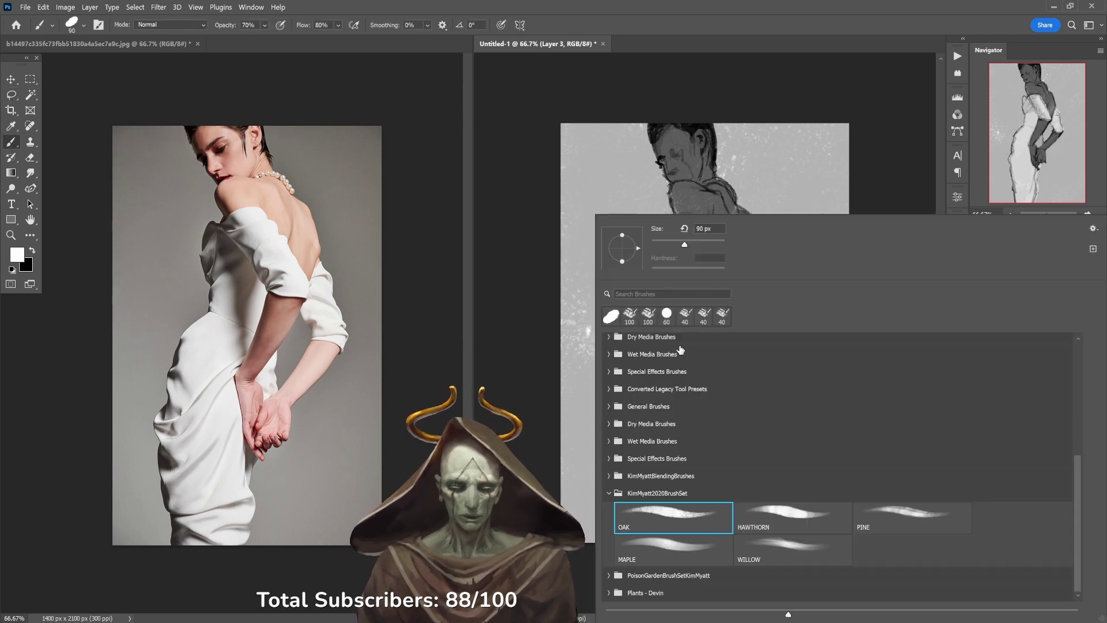
scroll(1069, 353, "up", 5)
left_click(807, 364)
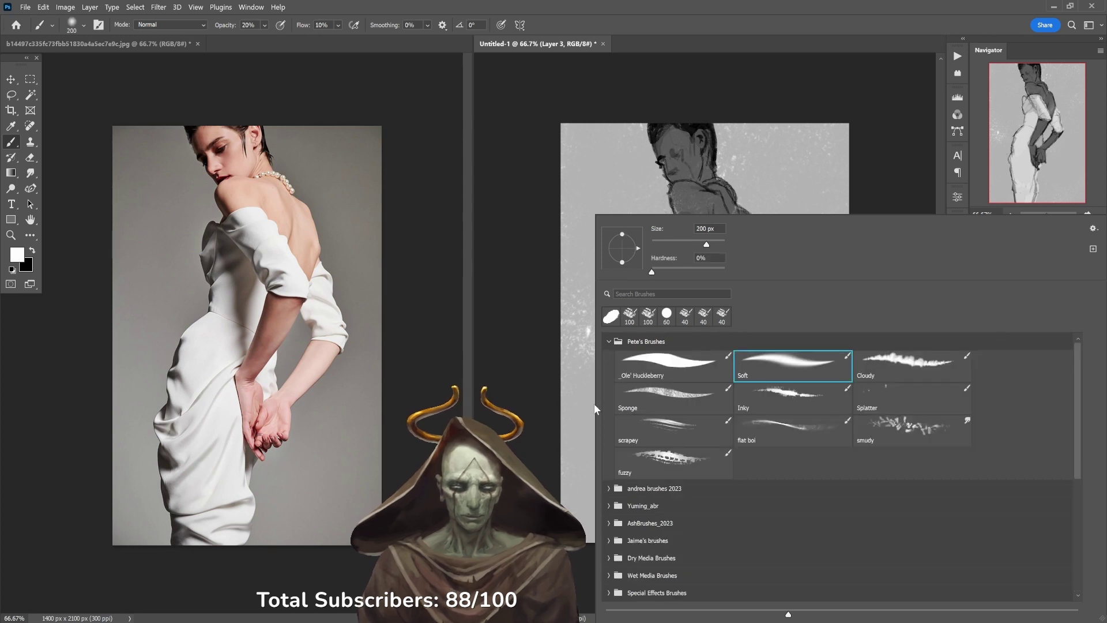
left_click(594, 406)
key("x")
key("]")
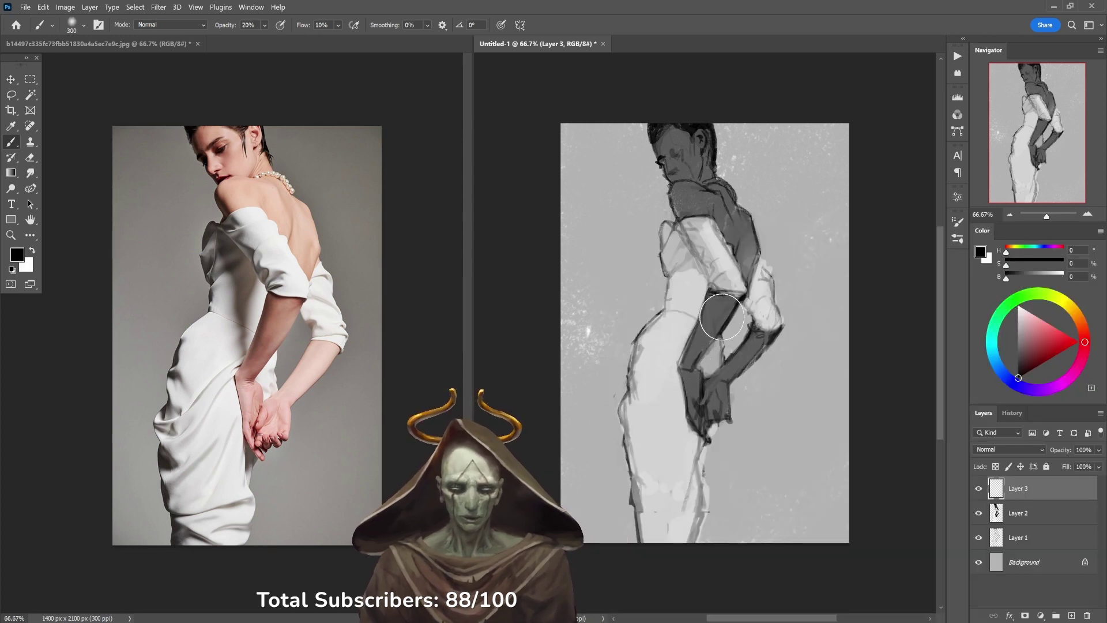
key("]")
key("]")
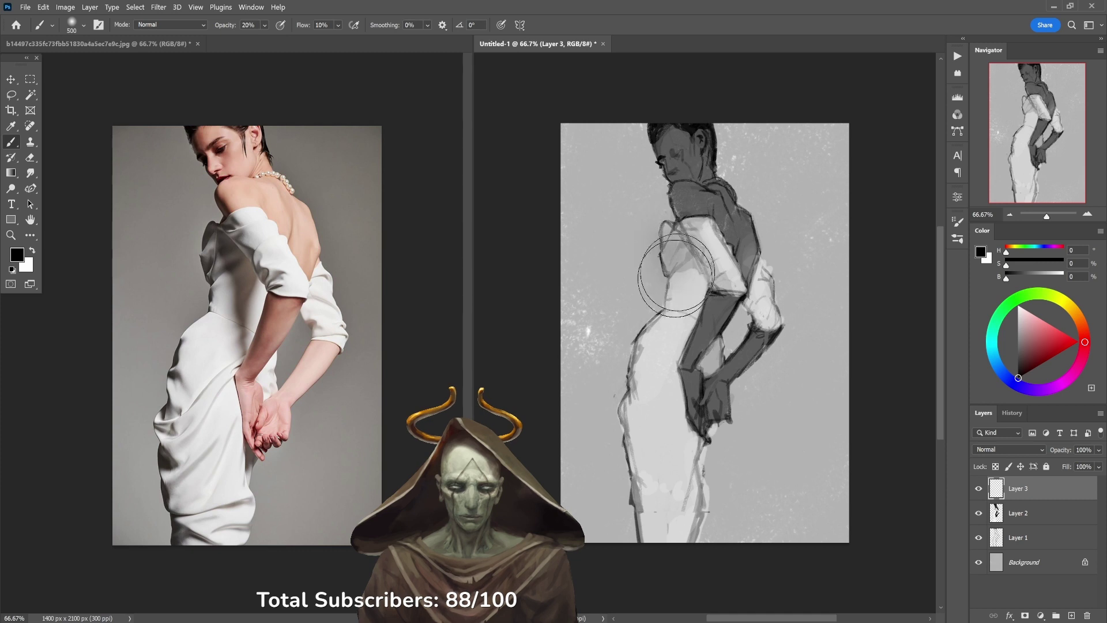
mouse_move(677, 275)
left_mouse_down()
mouse_move(682, 238)
mouse_move(713, 287)
mouse_move(709, 272)
mouse_move(706, 323)
mouse_move(687, 351)
mouse_move(719, 248)
mouse_move(719, 335)
mouse_move(731, 330)
mouse_move(697, 365)
mouse_move(730, 298)
mouse_move(692, 369)
mouse_move(744, 206)
mouse_move(750, 247)
mouse_move(744, 267)
mouse_move(737, 221)
mouse_move(743, 257)
mouse_move(701, 198)
mouse_move(697, 153)
mouse_move(704, 187)
mouse_move(703, 161)
mouse_move(748, 239)
left_mouse_up()
key("x")
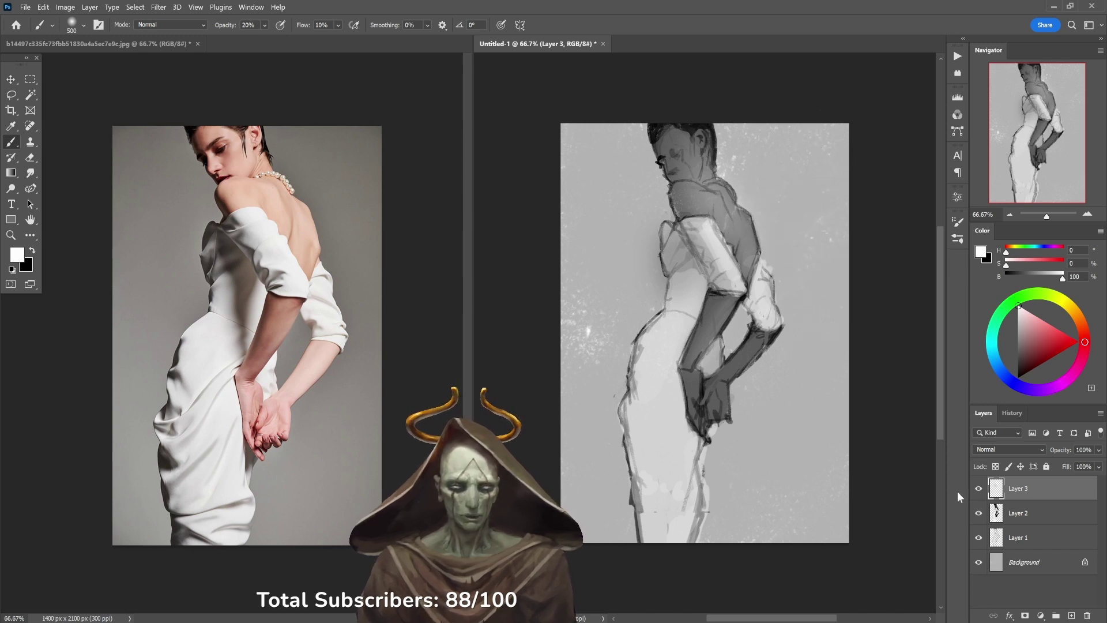
Step: Hide Layer 3, fade Layer 2 to about a third opacity, and merge it into Layer 1
left_click(979, 489)
left_click(979, 514)
left_click(978, 513)
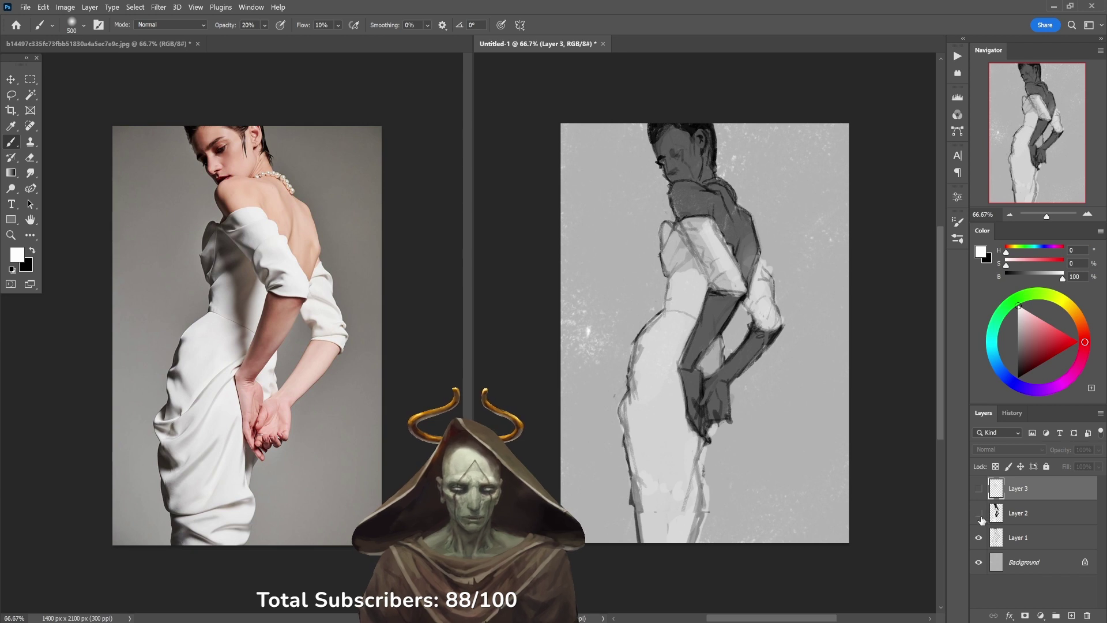
left_click(980, 517)
left_click(1023, 515)
mouse_move(1065, 454)
left_mouse_down()
mouse_move(1054, 459)
mouse_move(1064, 455)
left_mouse_up()
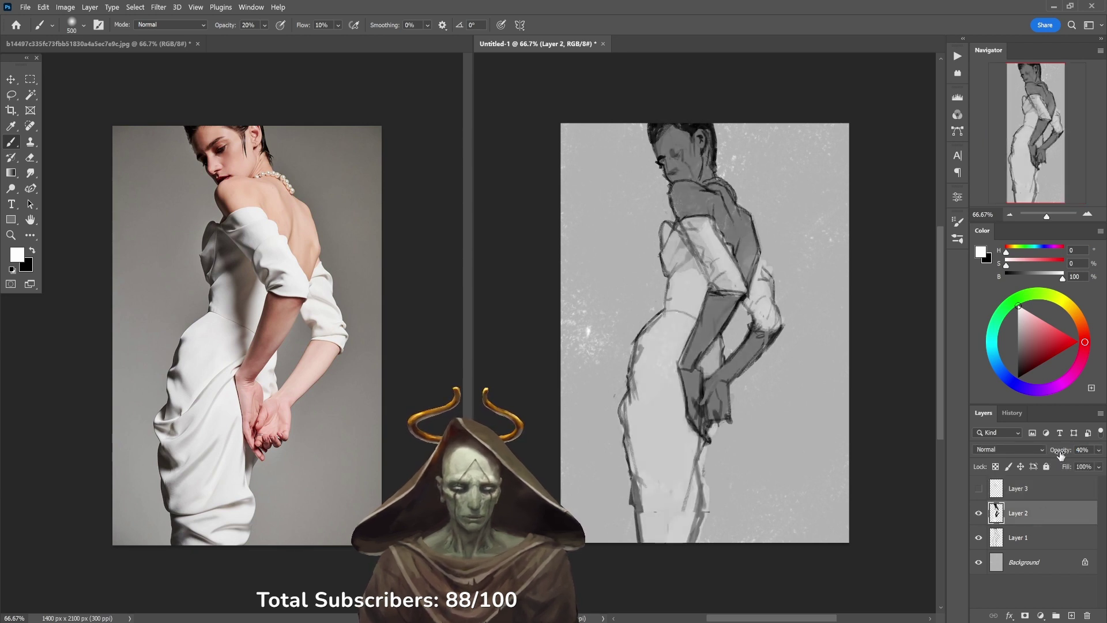
key("ctrl+e")
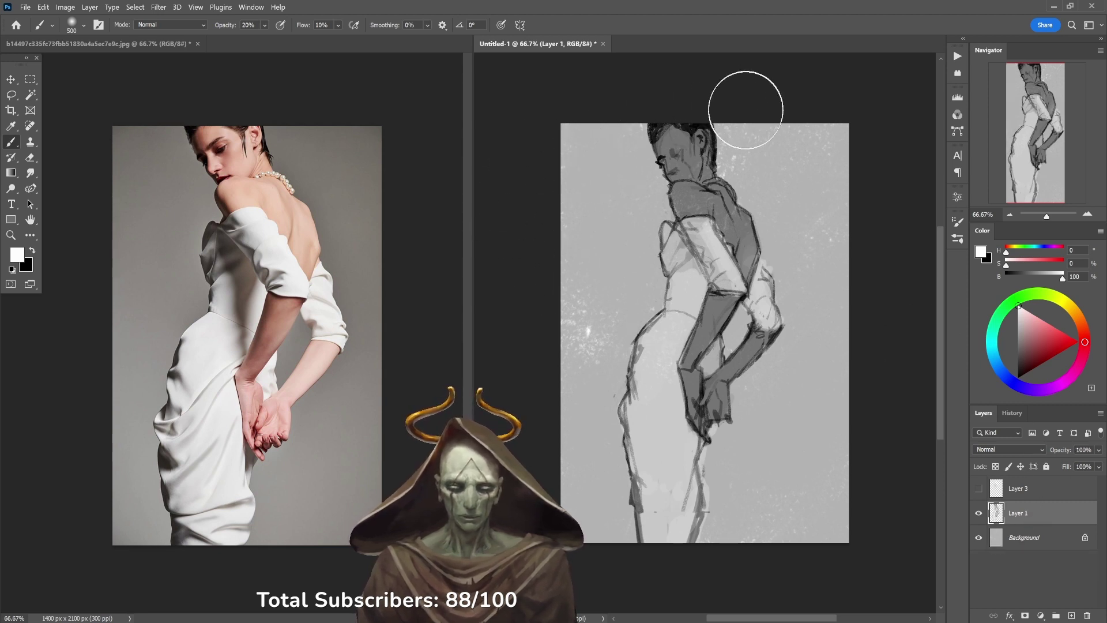
Step: Lasso the head and neck and skew the top of the head slightly left with Free Transform
key("l")
mouse_move(669, 192)
left_mouse_down()
mouse_move(686, 174)
mouse_move(712, 180)
mouse_move(755, 137)
mouse_move(705, 101)
mouse_move(596, 149)
mouse_move(724, 183)
mouse_move(743, 170)
mouse_move(725, 134)
left_mouse_up()
key("b")
key("ctrl+z")
key("l")
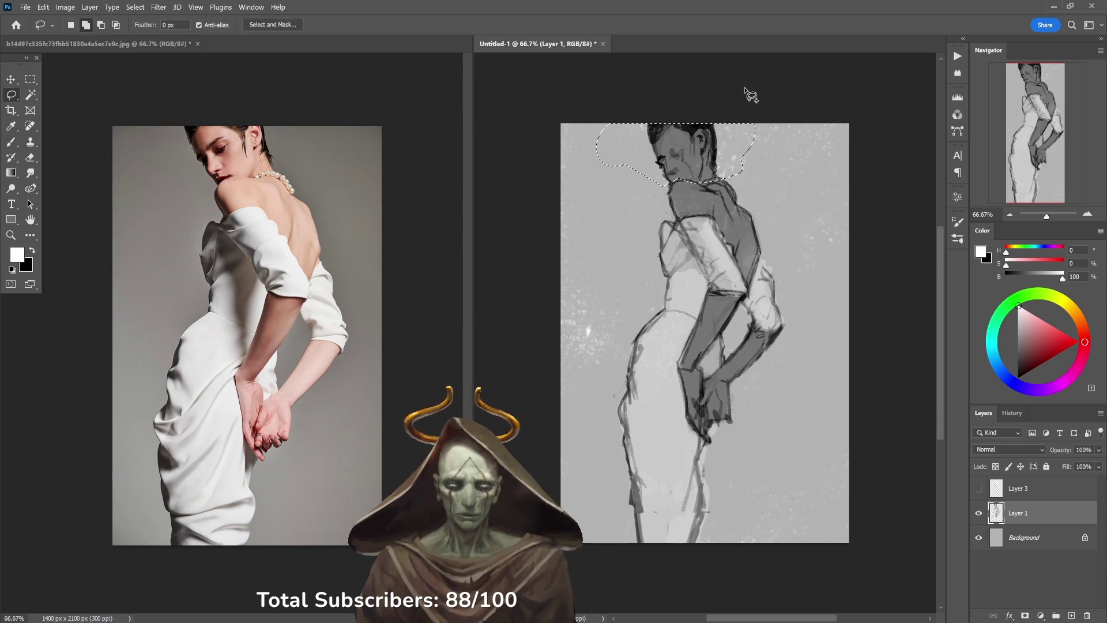
key("ctrl+t")
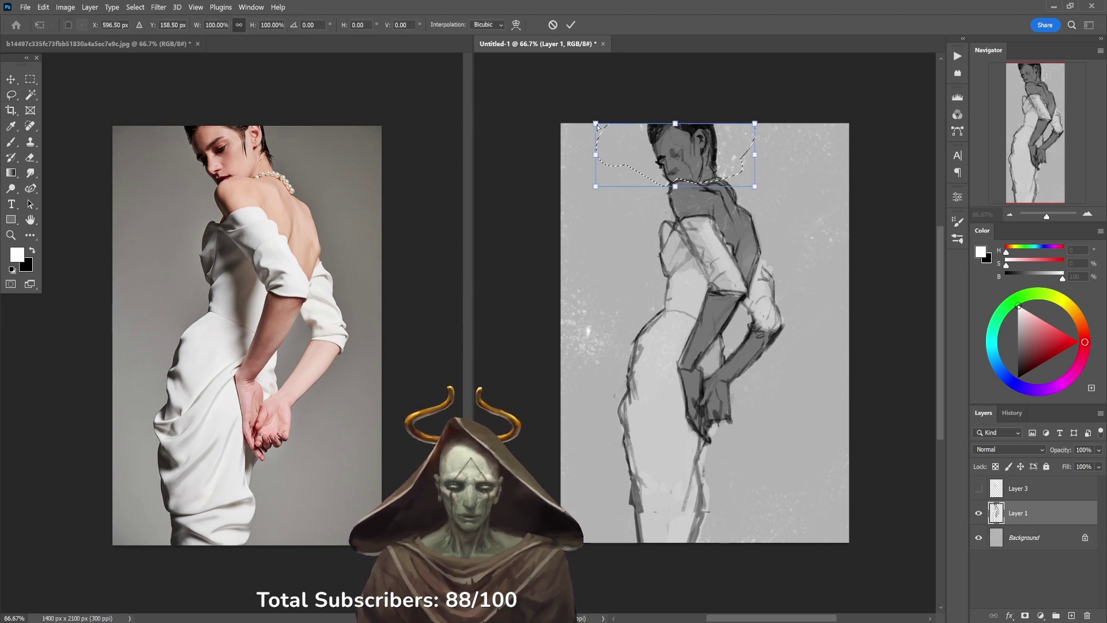
left_click_drag(597, 124, 591, 123)
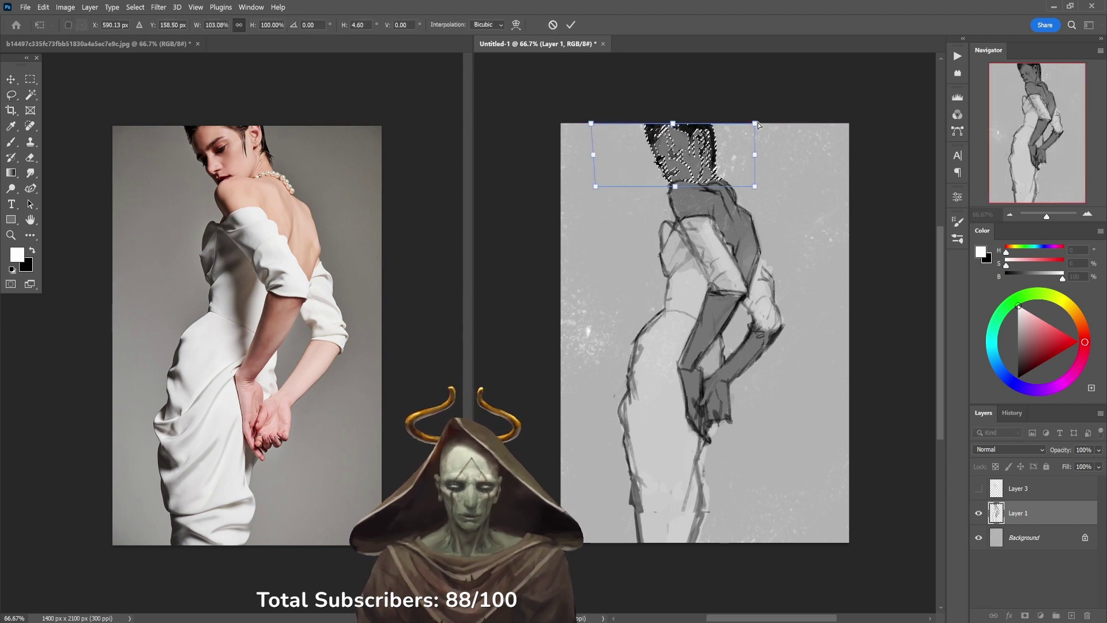
left_click_drag(755, 124, 750, 123)
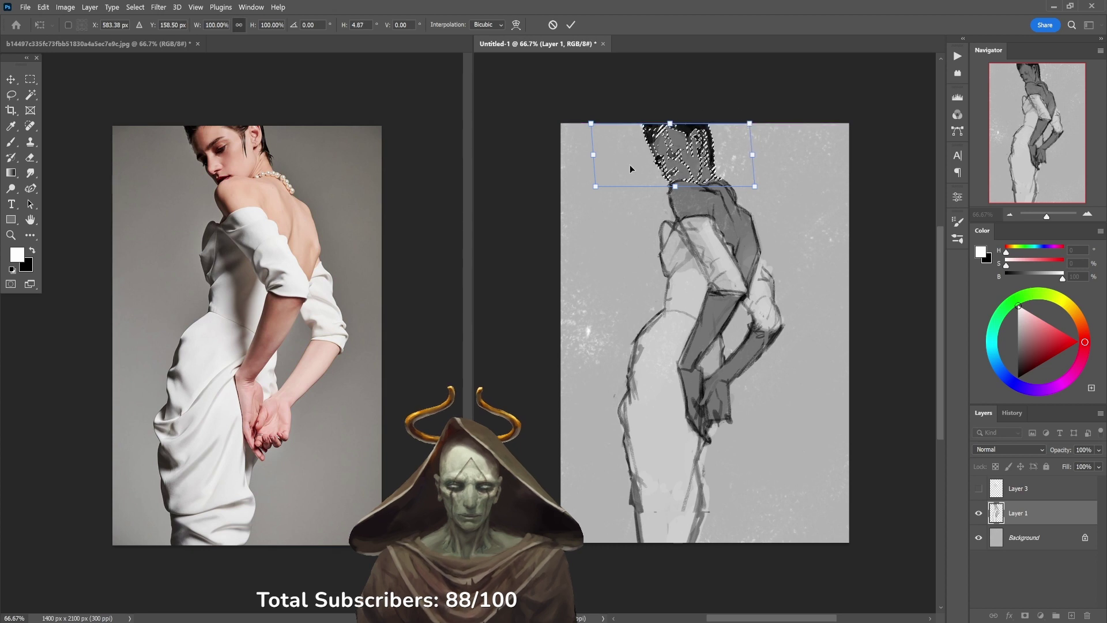
key("Return")
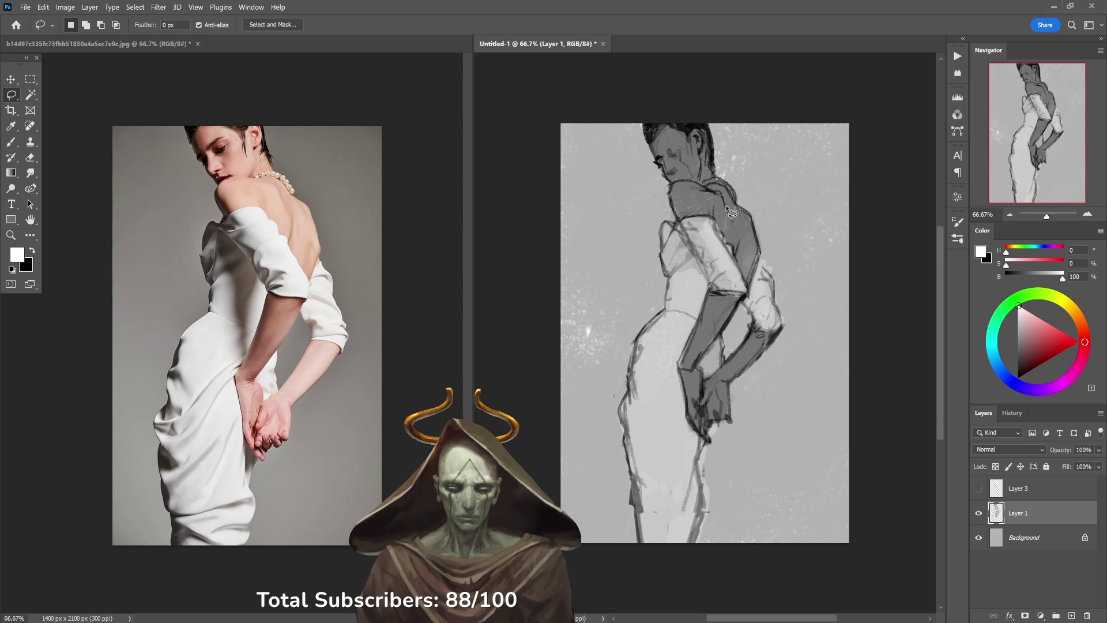
Step: Lasso the shoulders and upper torso, widen them slightly leftward, then deselect
mouse_move(667, 199)
left_mouse_down()
mouse_move(734, 174)
mouse_move(767, 191)
mouse_move(743, 291)
mouse_move(713, 275)
mouse_move(646, 279)
mouse_move(639, 198)
left_mouse_up()
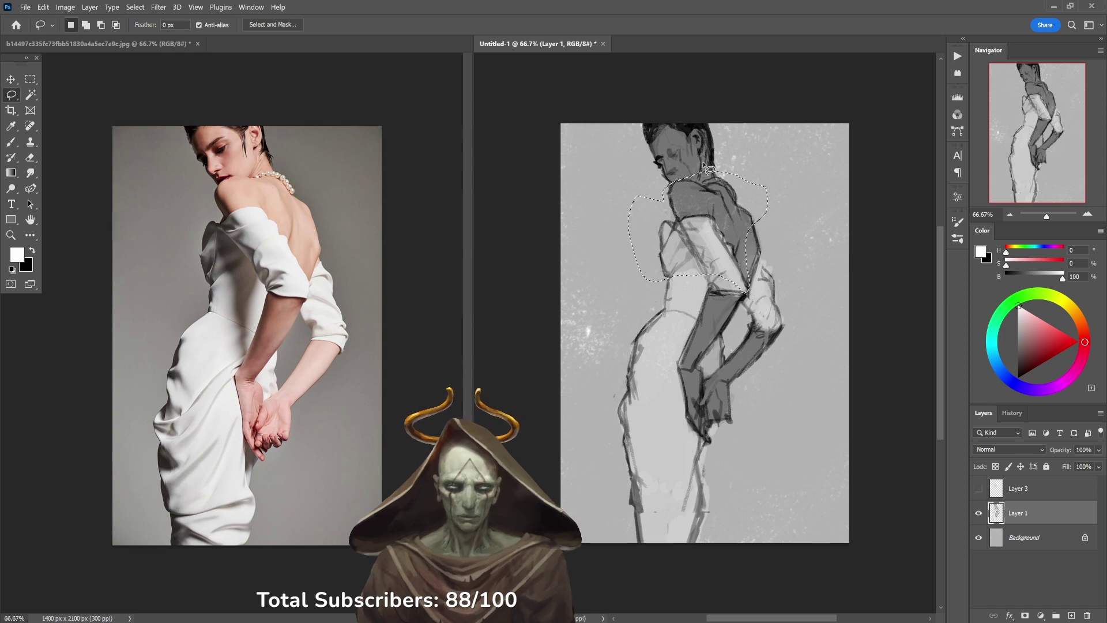
key("ctrl+t")
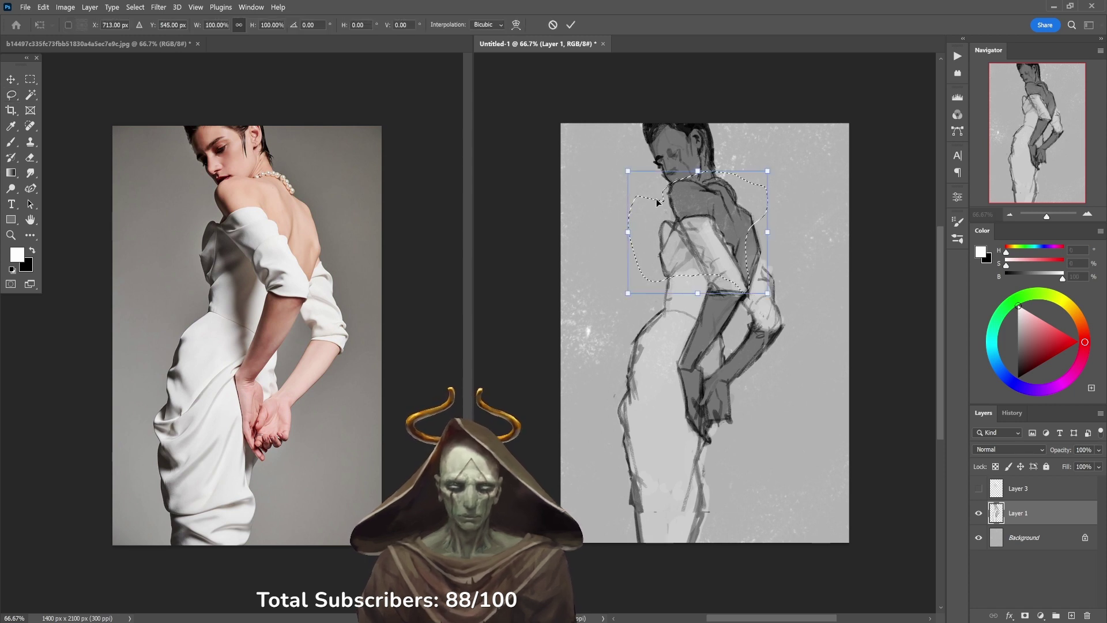
left_click_drag(628, 232, 620, 233)
key("ctrl+z")
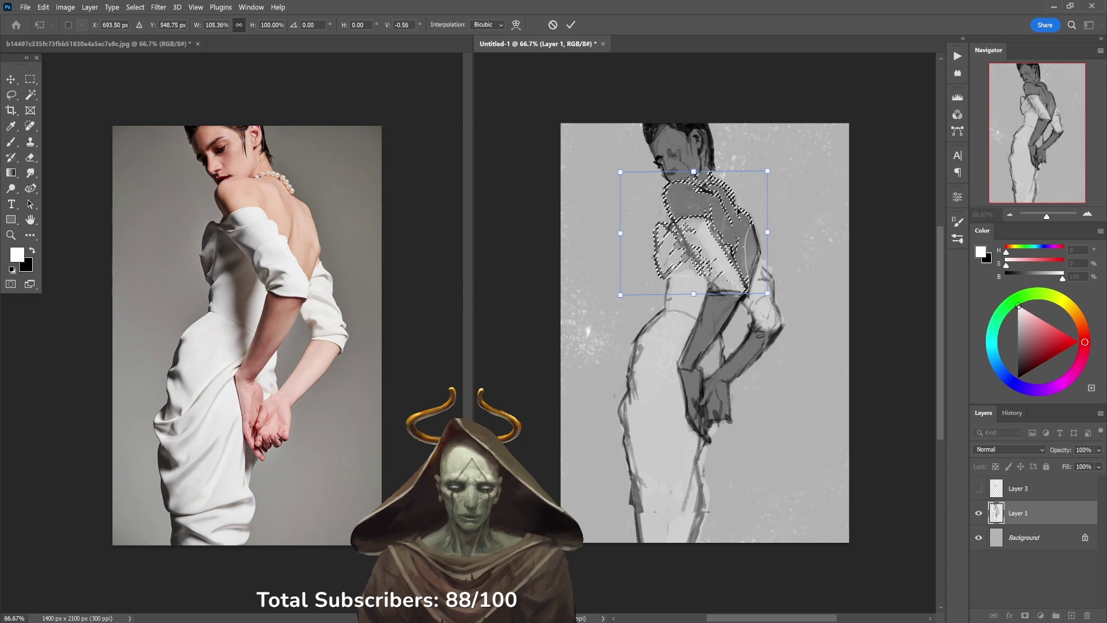
left_click(571, 25)
key("ctrl+d")
Step: With a 35 px Sponge brush, paint a sampled darker grey stroke down the upper arm
key("b")
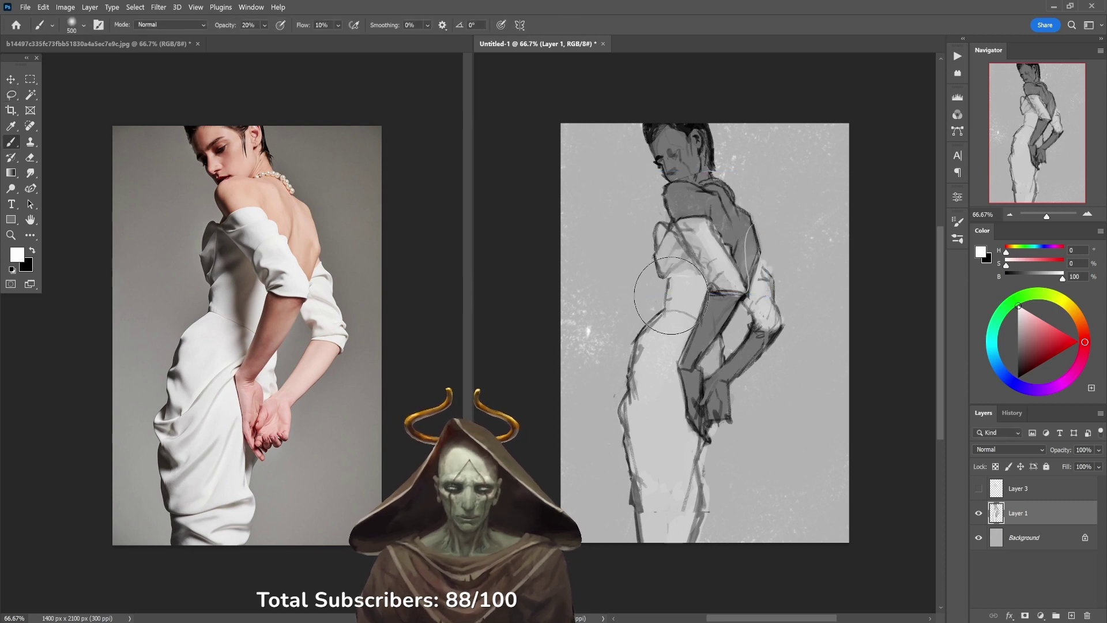
right_click(687, 242)
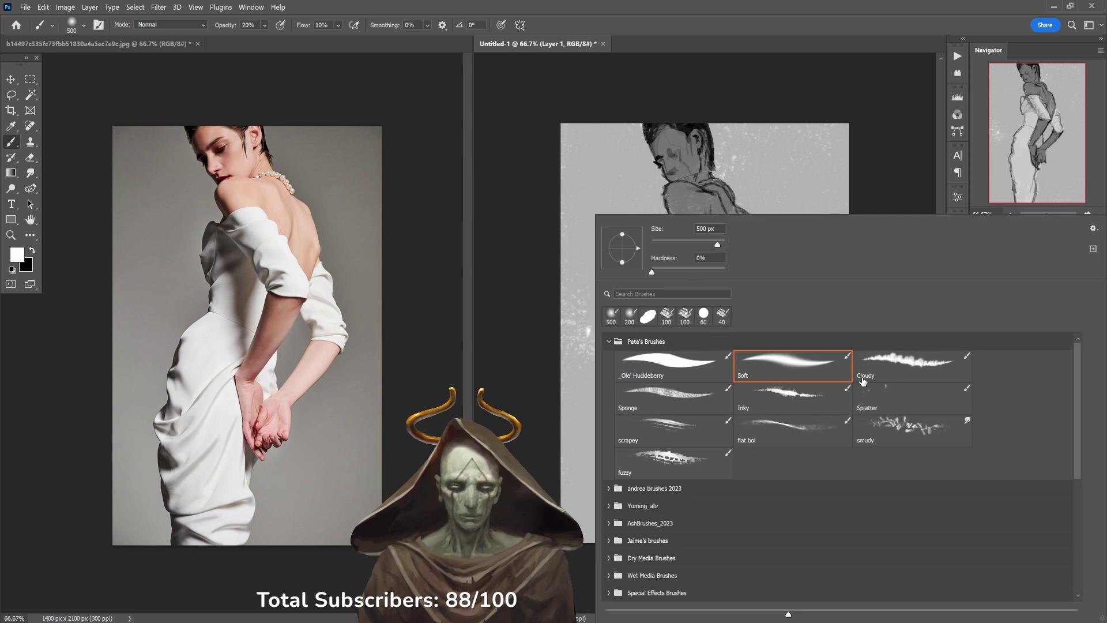
double_click(708, 412)
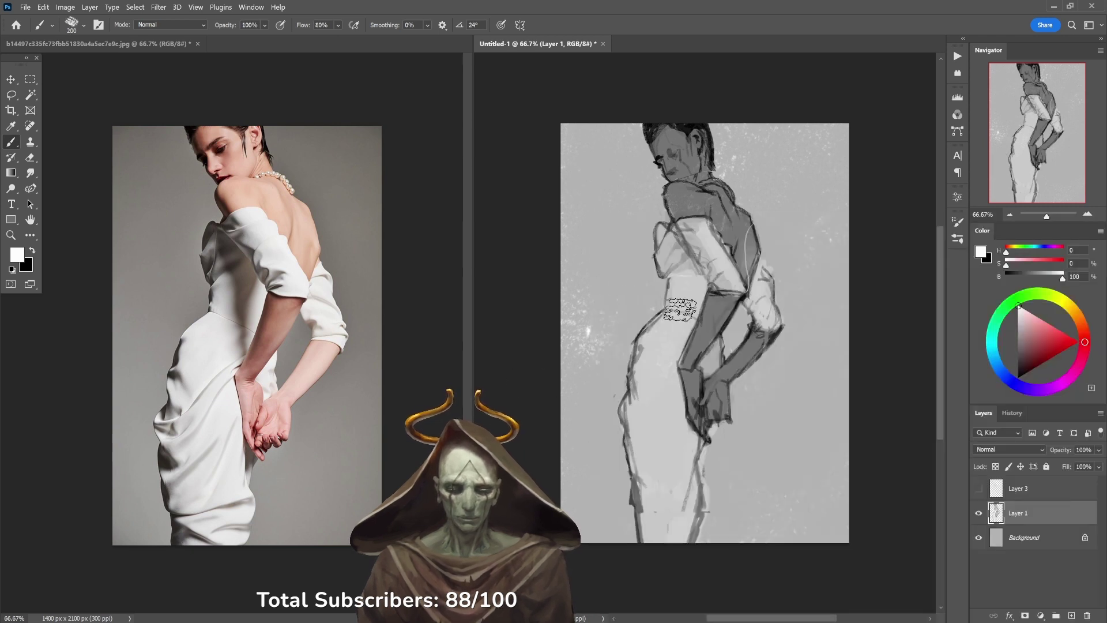
key("bracketleft")
key("bracketleft")
key("bracketleft")
key("bracketleft")
key("bracketleft")
key("bracketleft")
key("bracketleft")
key("bracketleft")
key("bracketleft")
key("bracketleft")
key("bracketleft")
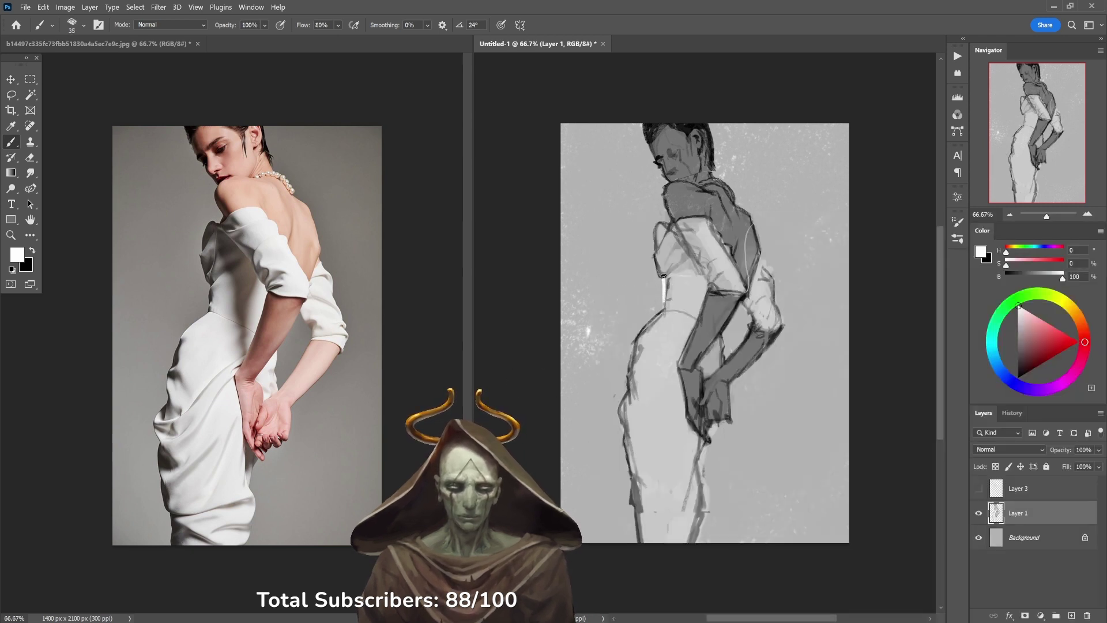
key("x")
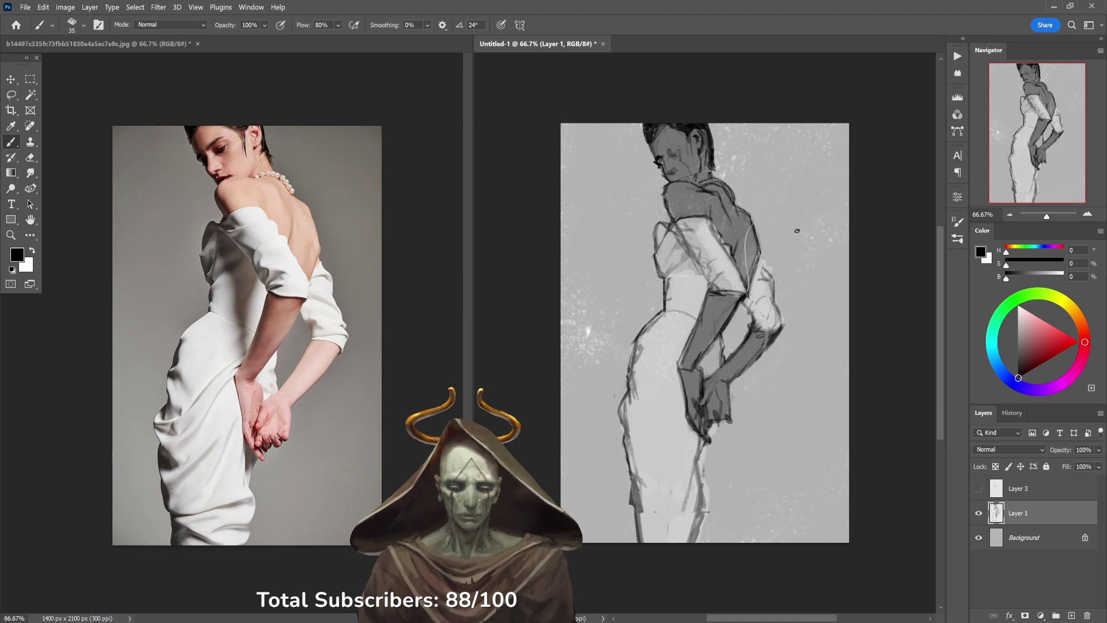
left_click(749, 244, "alt")
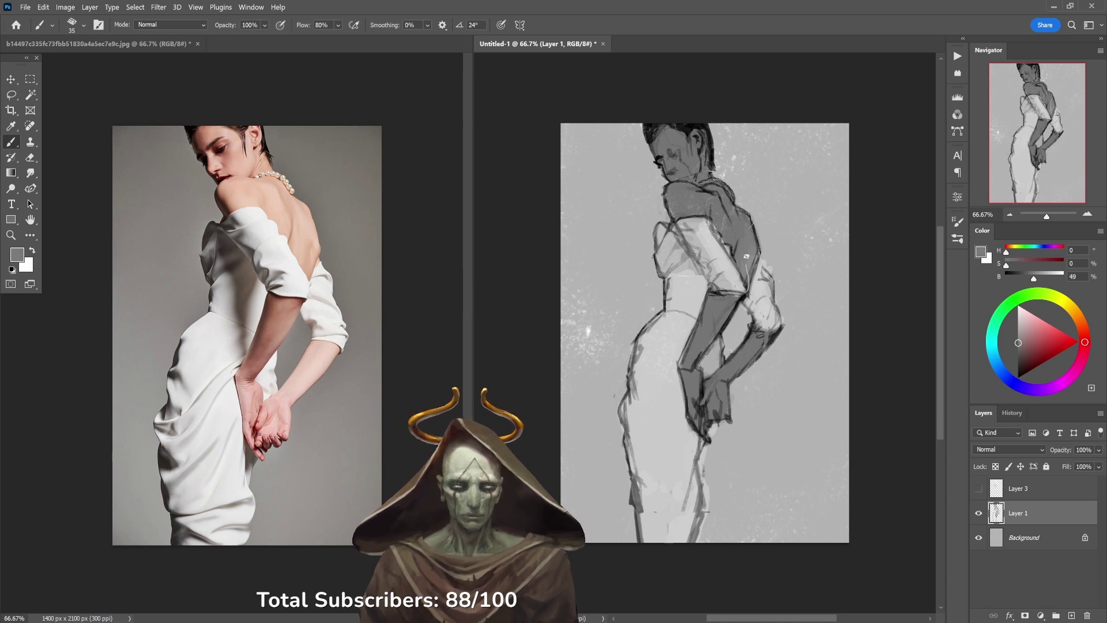
left_click_drag(747, 256, 749, 291)
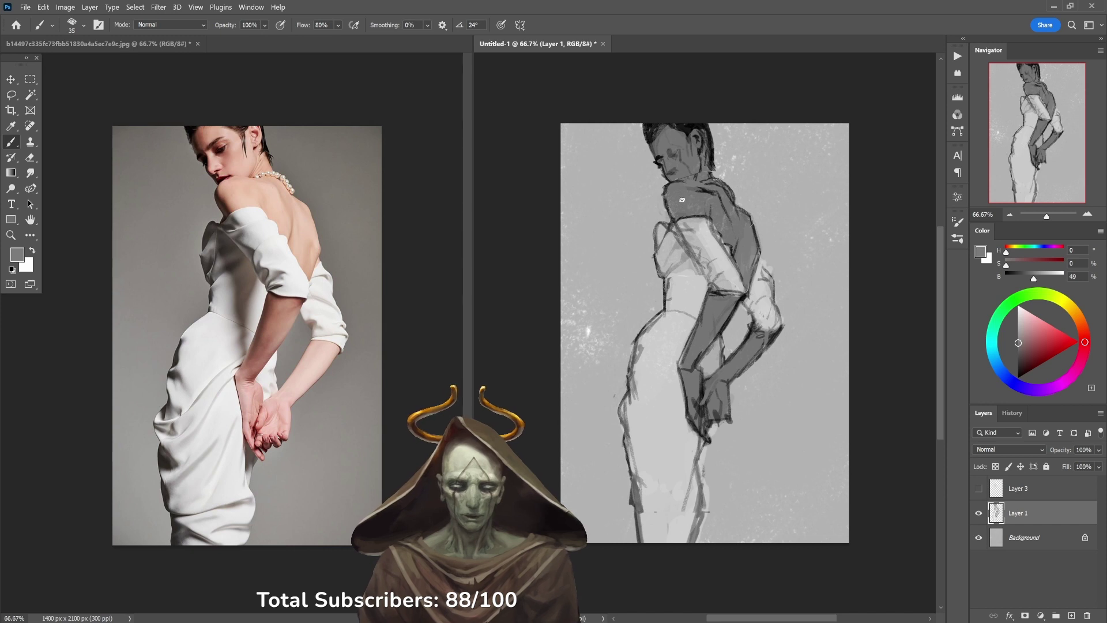
Step: Sample shoulder greys and darken the upper back contour line in black
left_click(671, 182, "alt")
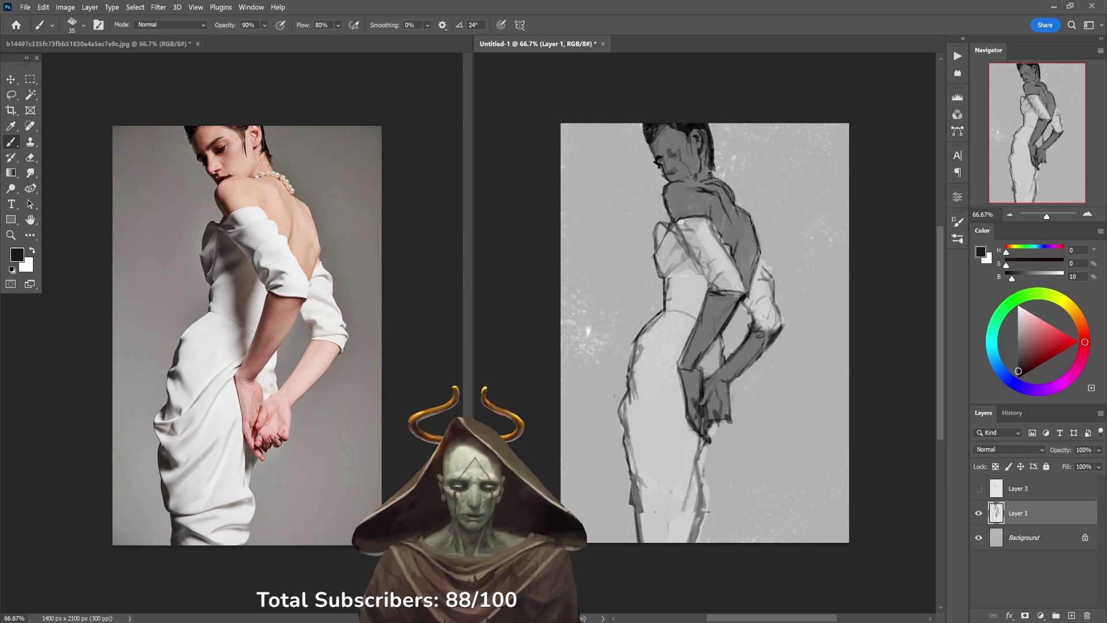
left_click(671, 188, "alt")
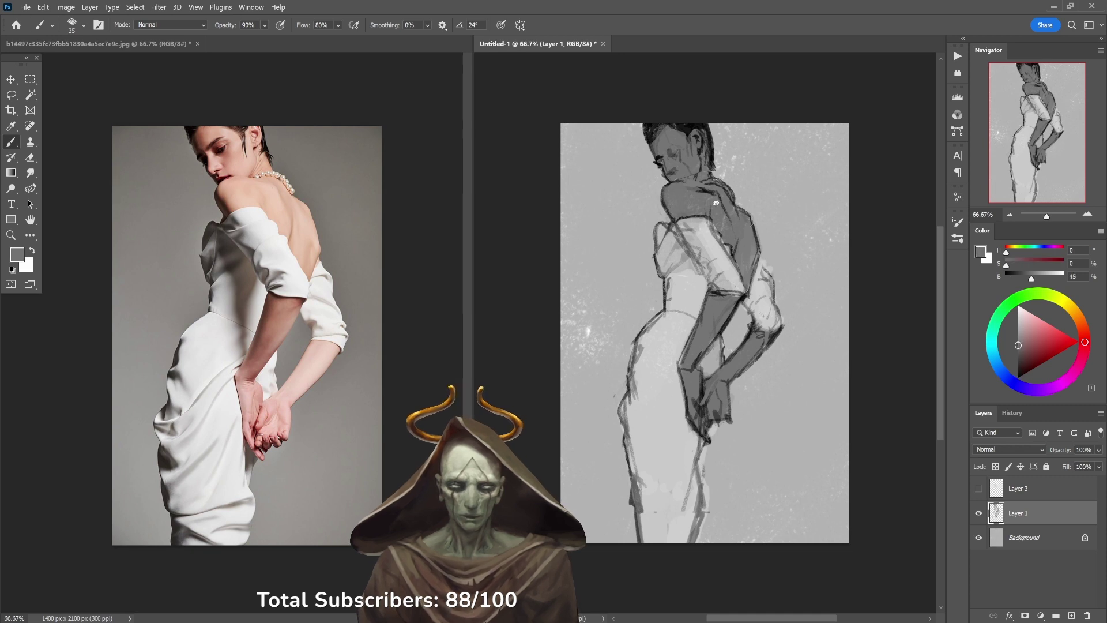
key("d")
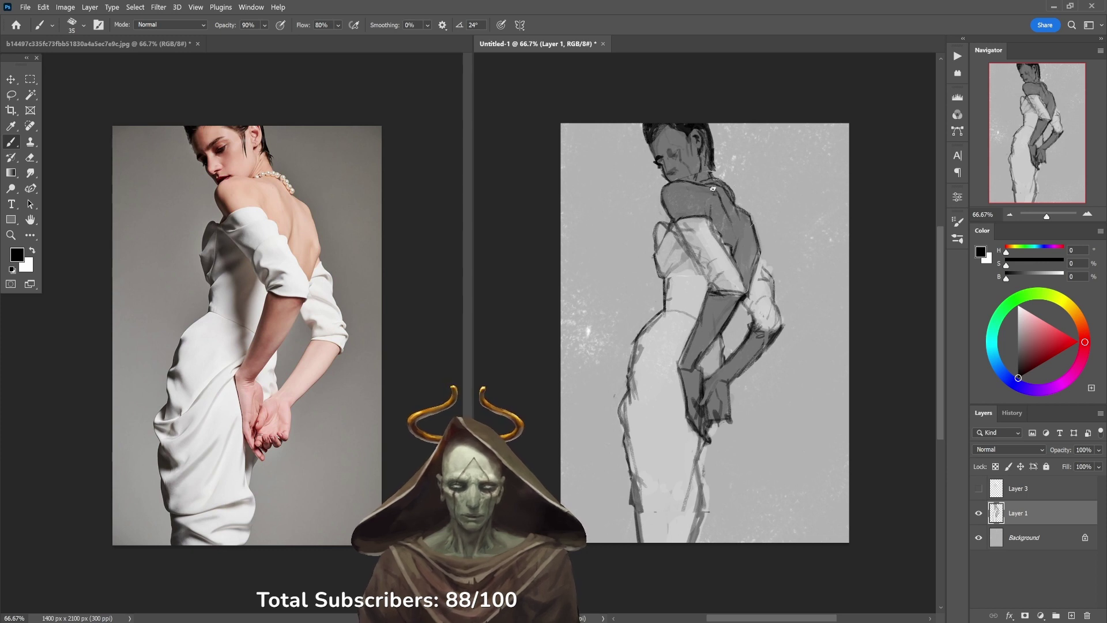
left_click(725, 195, "alt")
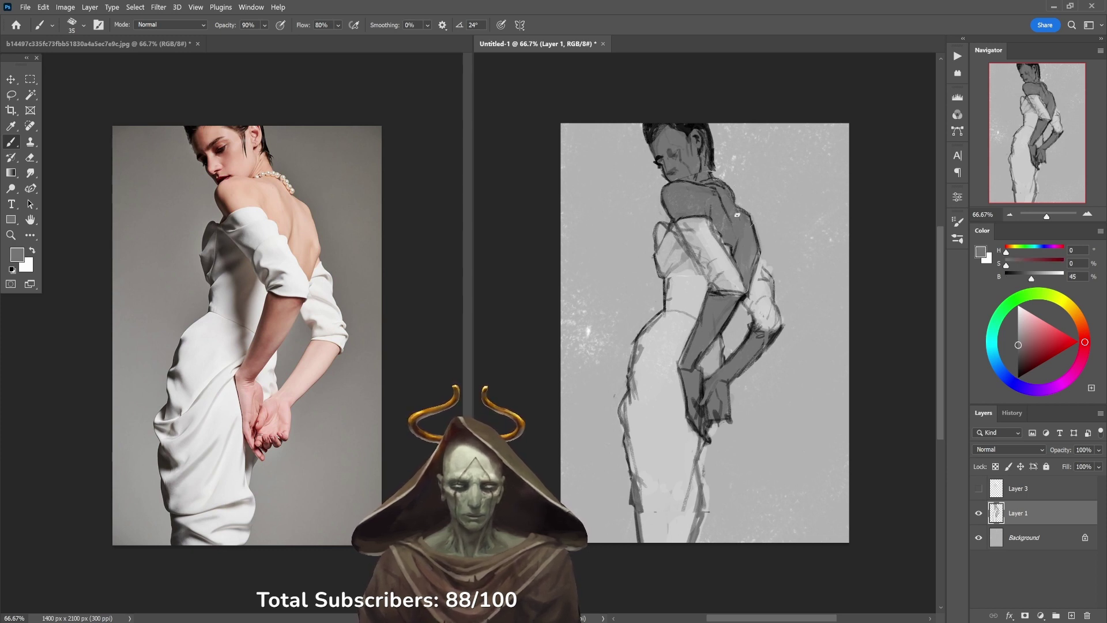
key("d")
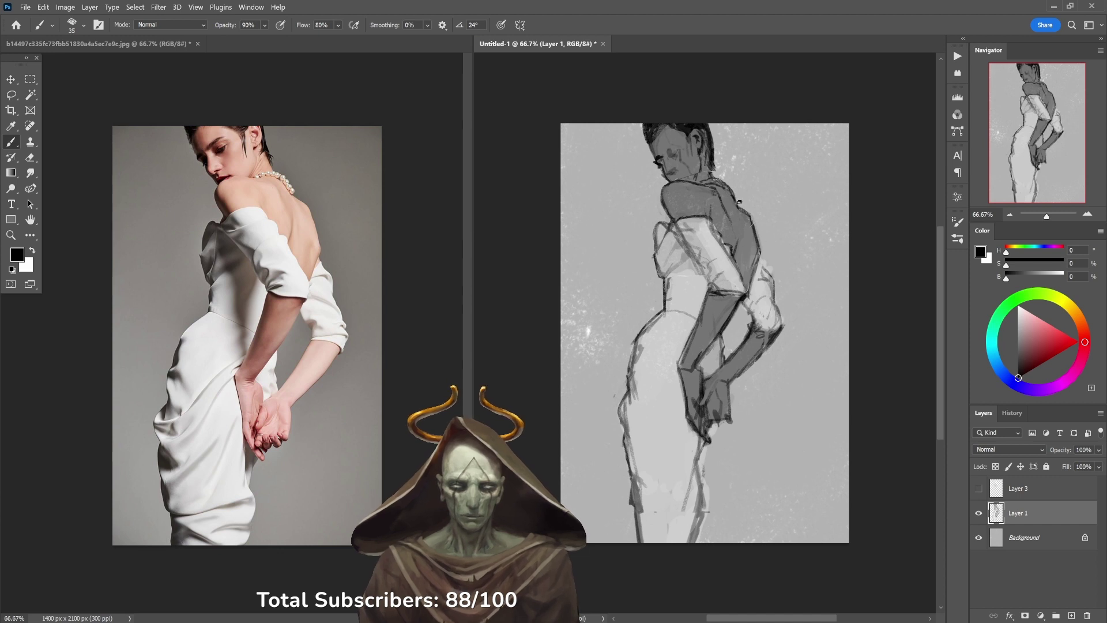
left_click_drag(736, 198, 749, 210)
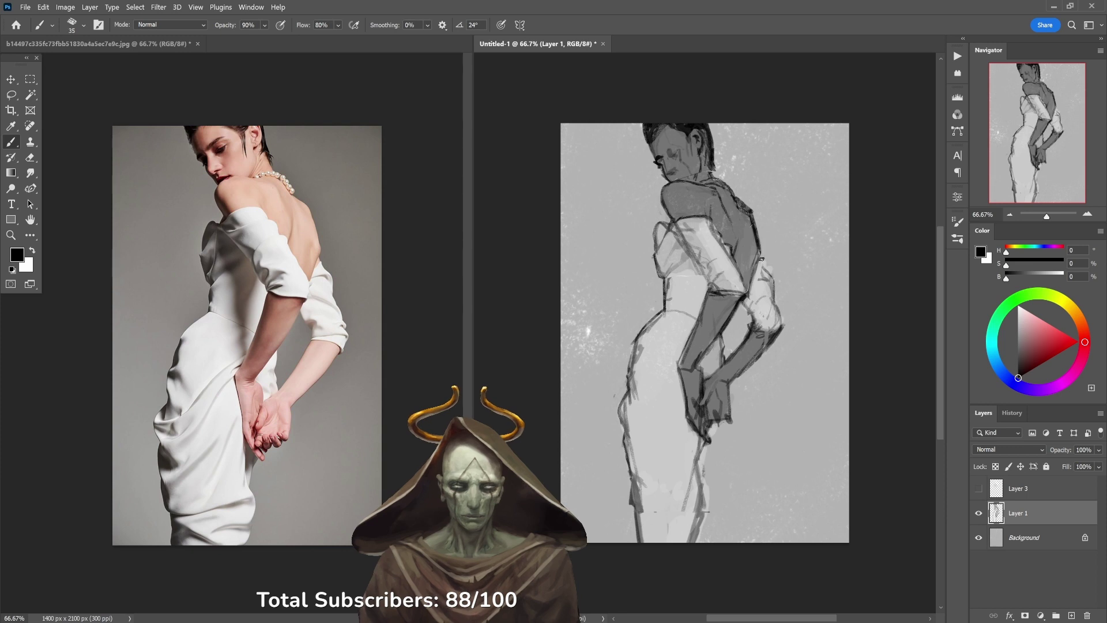
Step: Cover the upper-back smudge with mid grey and darken the arm's outline
left_click(744, 212, "alt")
left_click_drag(739, 204, 759, 242)
key("d")
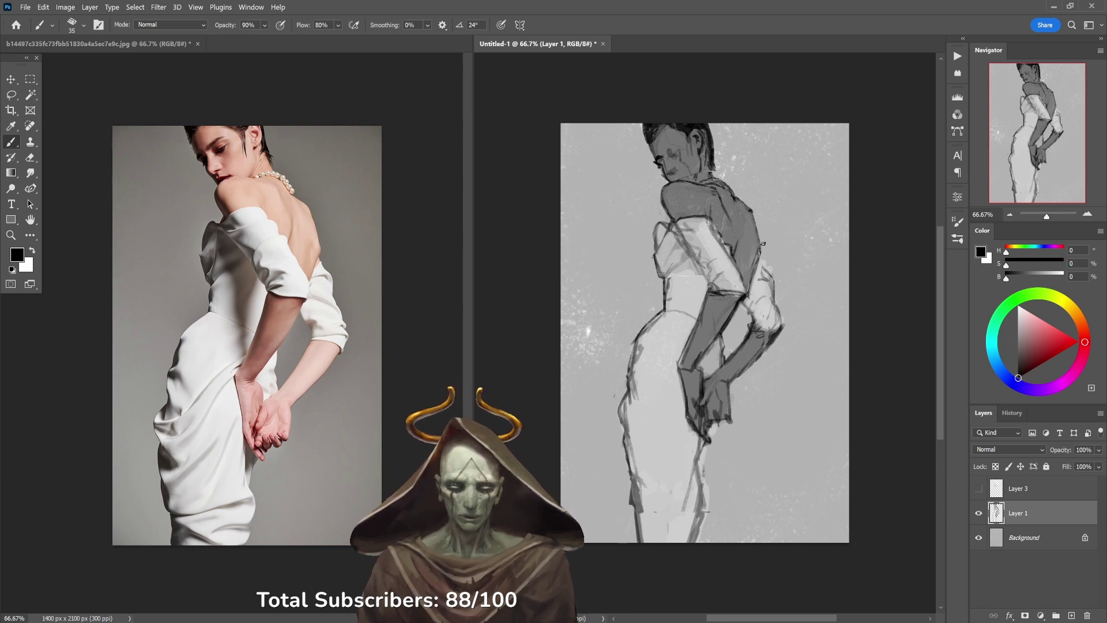
left_click(753, 255, "alt")
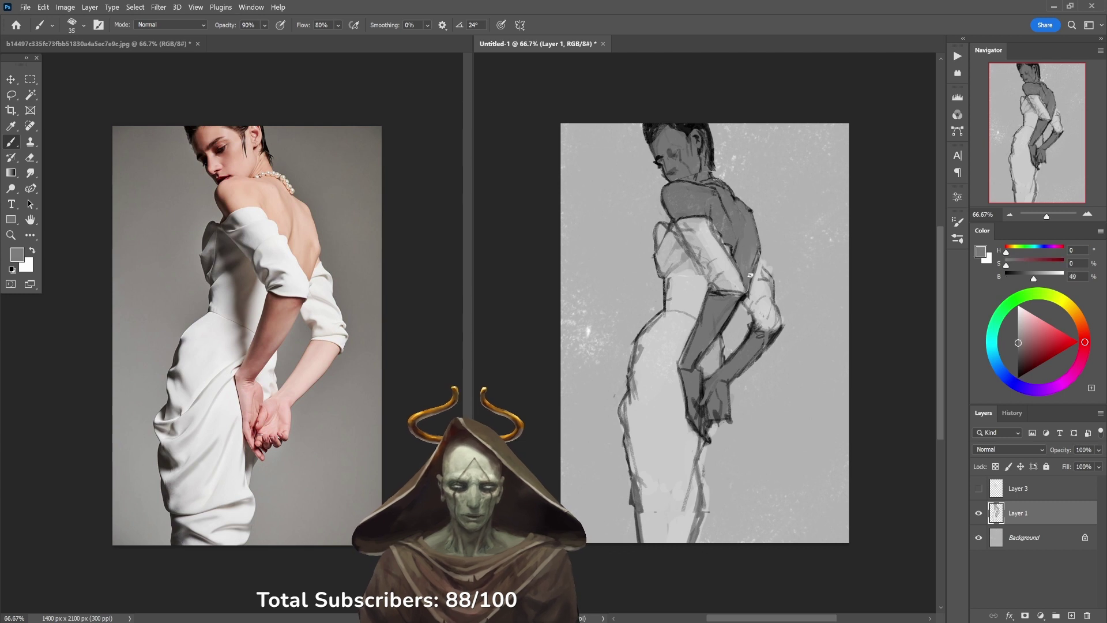
key("d")
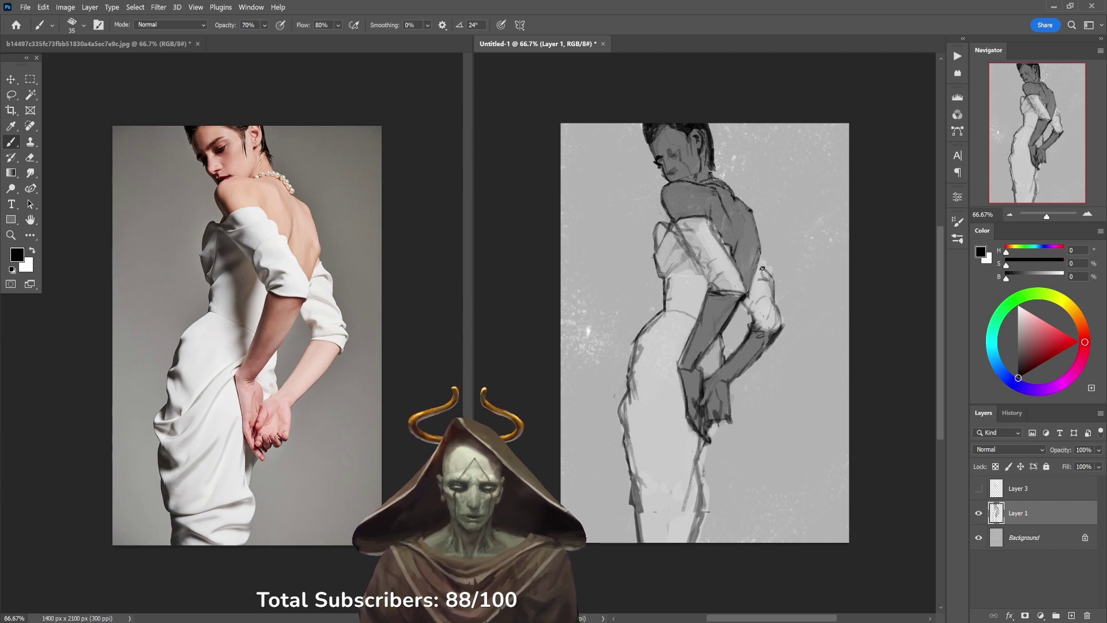
left_click_drag(761, 255, 776, 284)
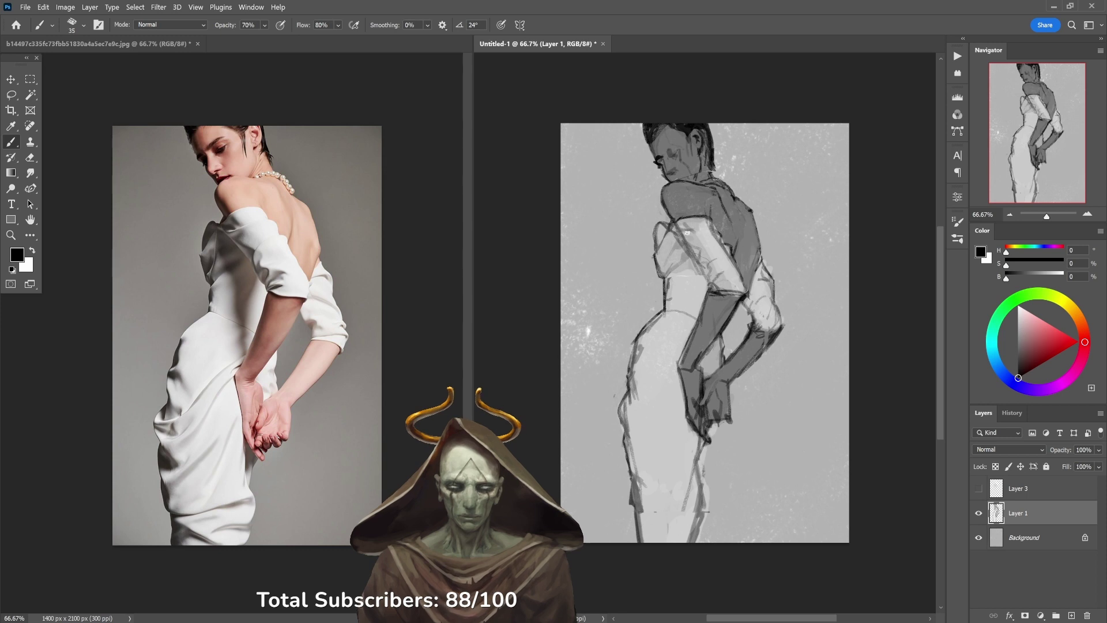
Step: Sample mid-grey tones from the face, head and neck, with brush opacity at 80%
left_click(682, 155, "alt")
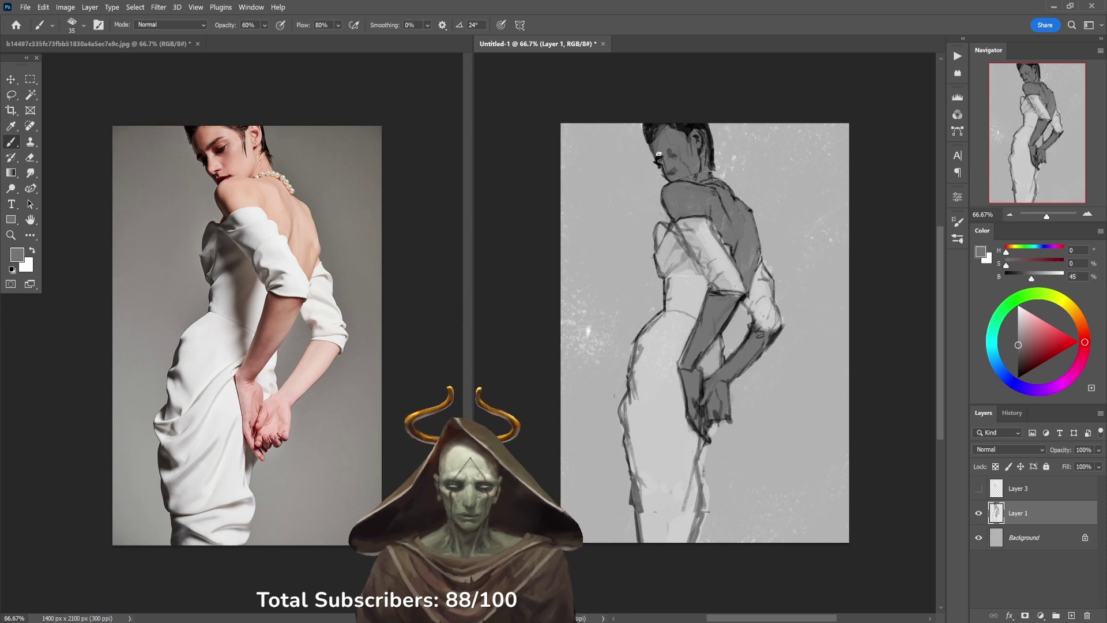
left_click(673, 127, "alt")
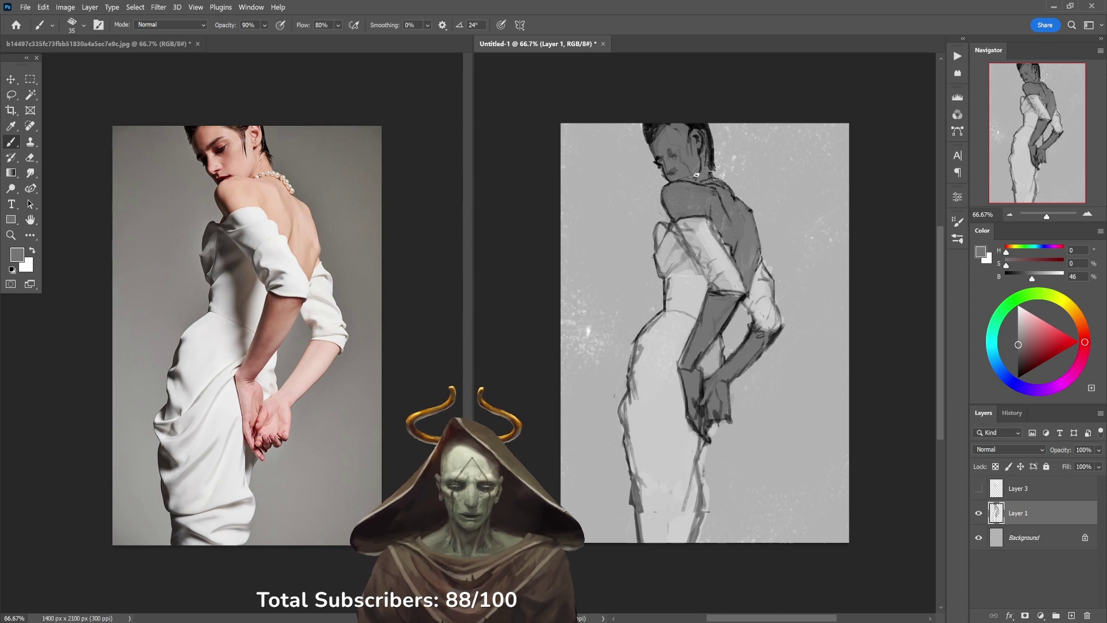
left_click(699, 162, "alt")
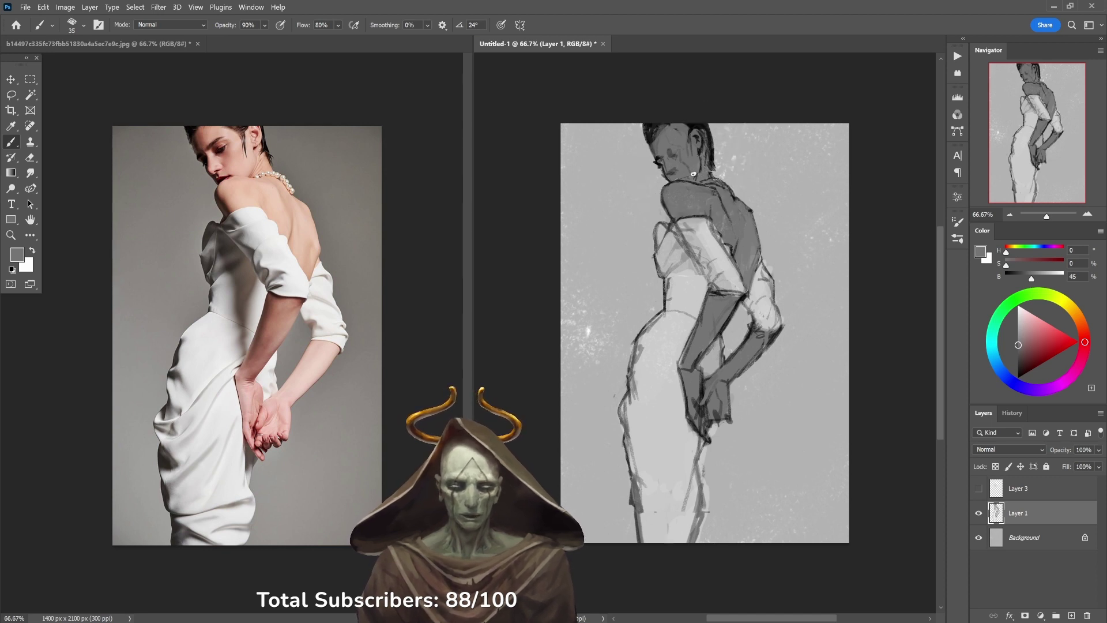
key("d")
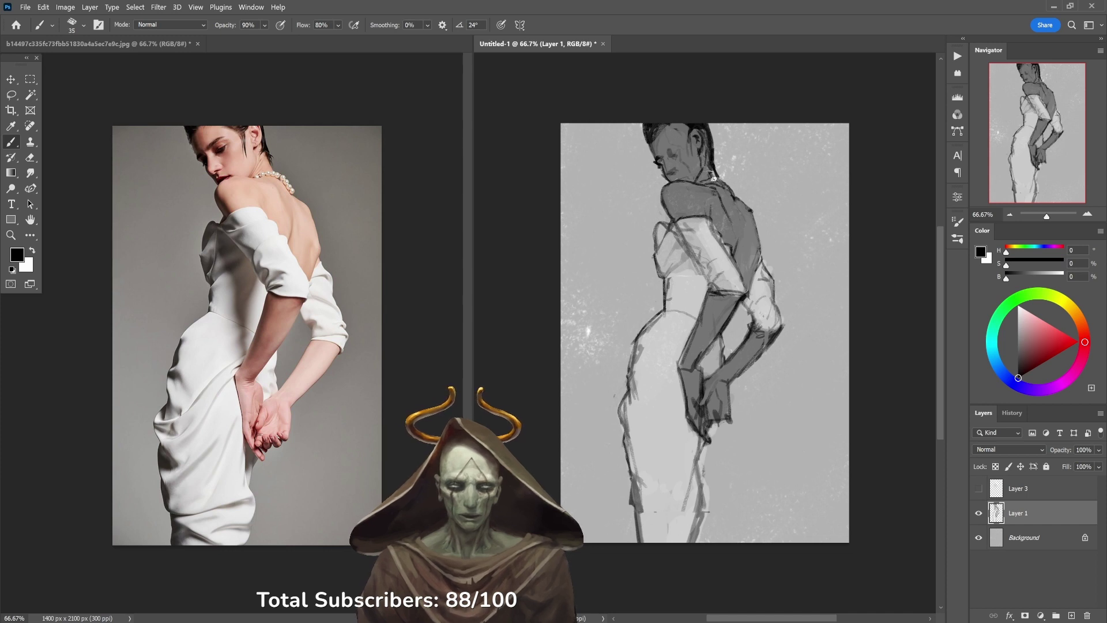
left_click(709, 171, "alt")
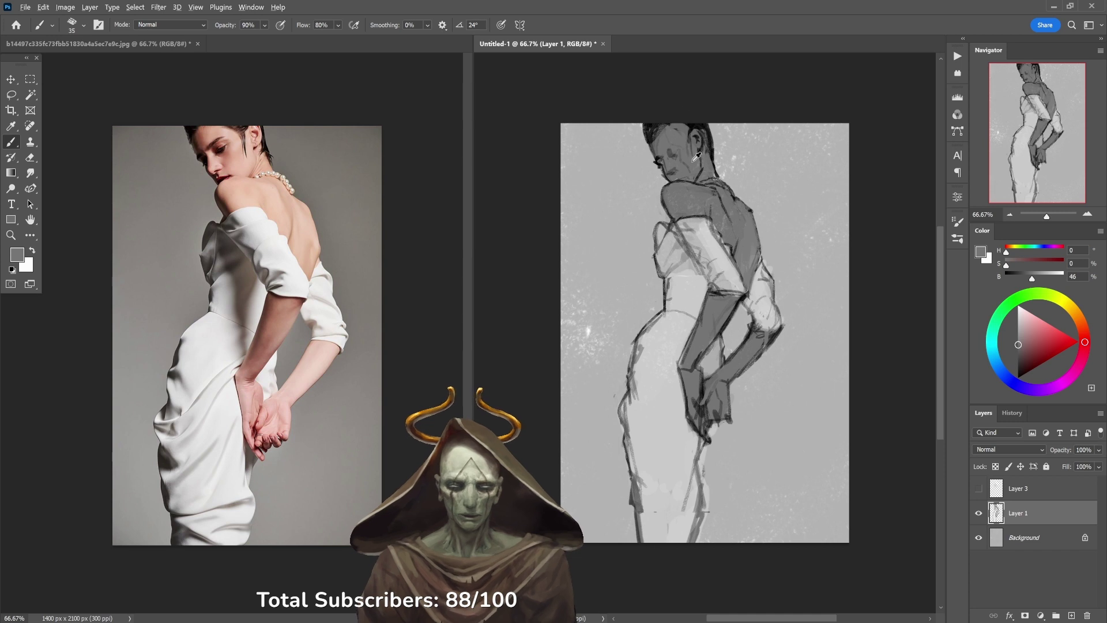
left_click(702, 153, "alt")
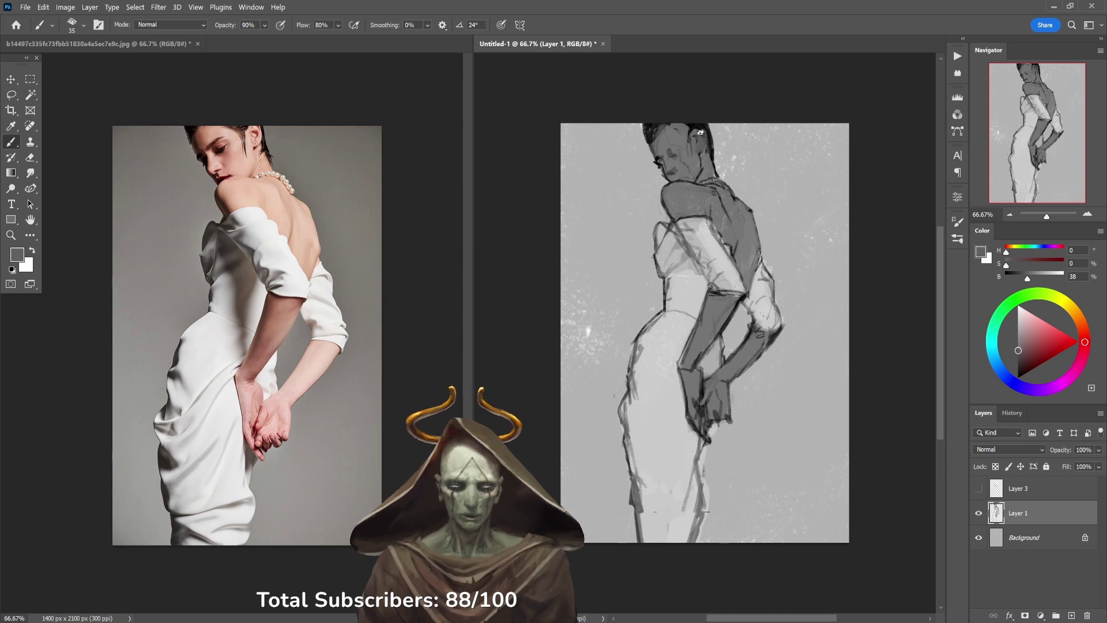
left_click(688, 138, "alt")
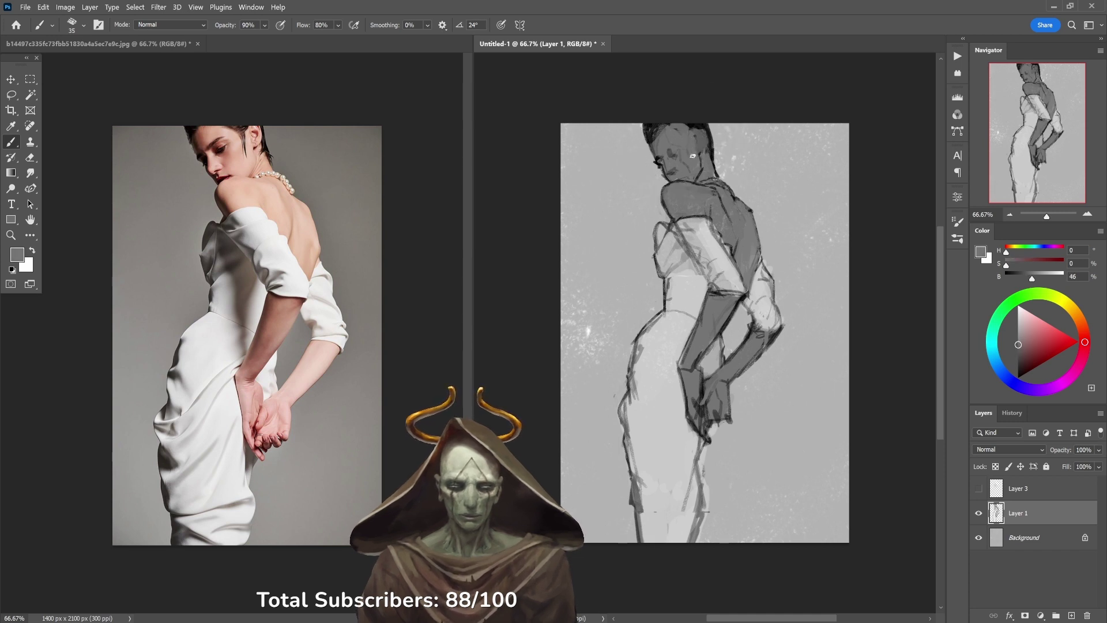
key("8")
left_click(663, 132, "alt")
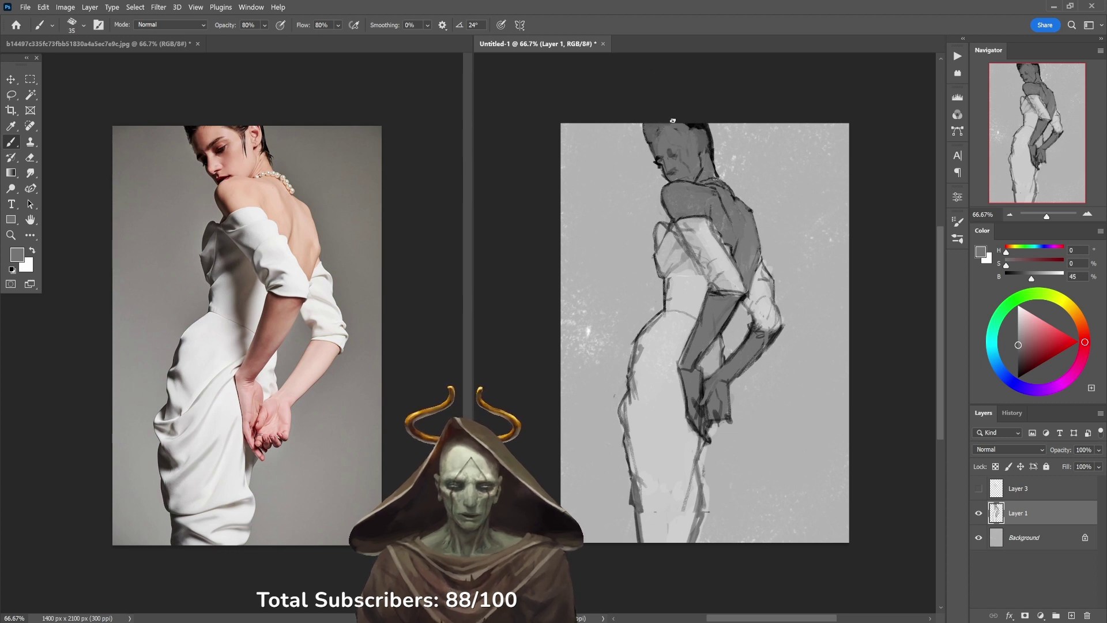
Step: Paint over the black hair with mid grey
mouse_move(679, 122)
left_mouse_down()
mouse_move(708, 131)
mouse_move(711, 160)
left_mouse_up()
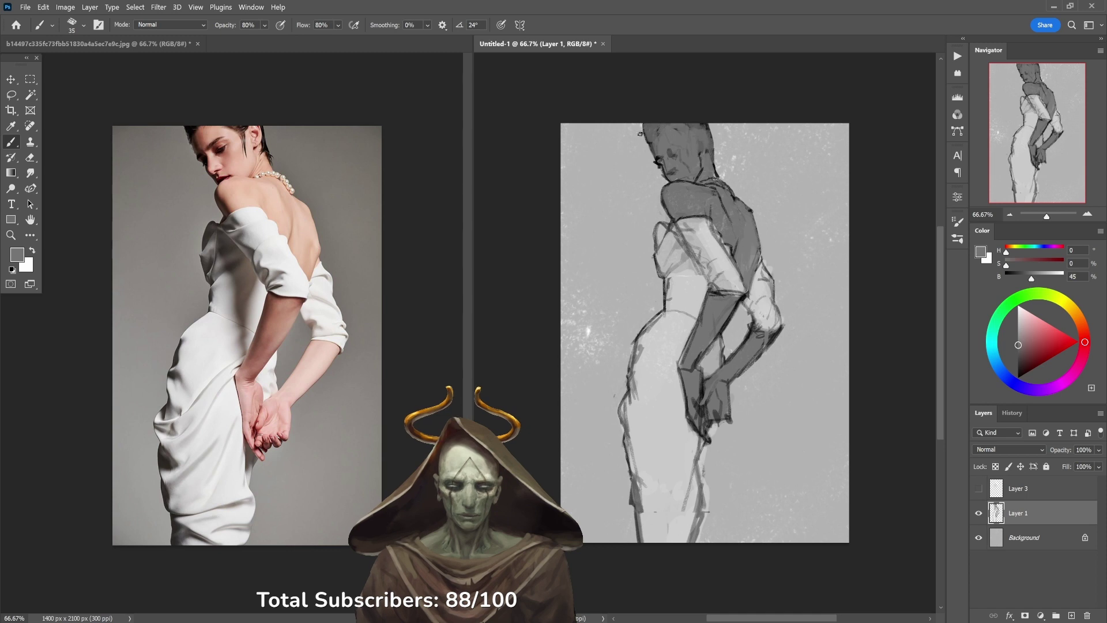
left_click(649, 145, "alt")
key("e")
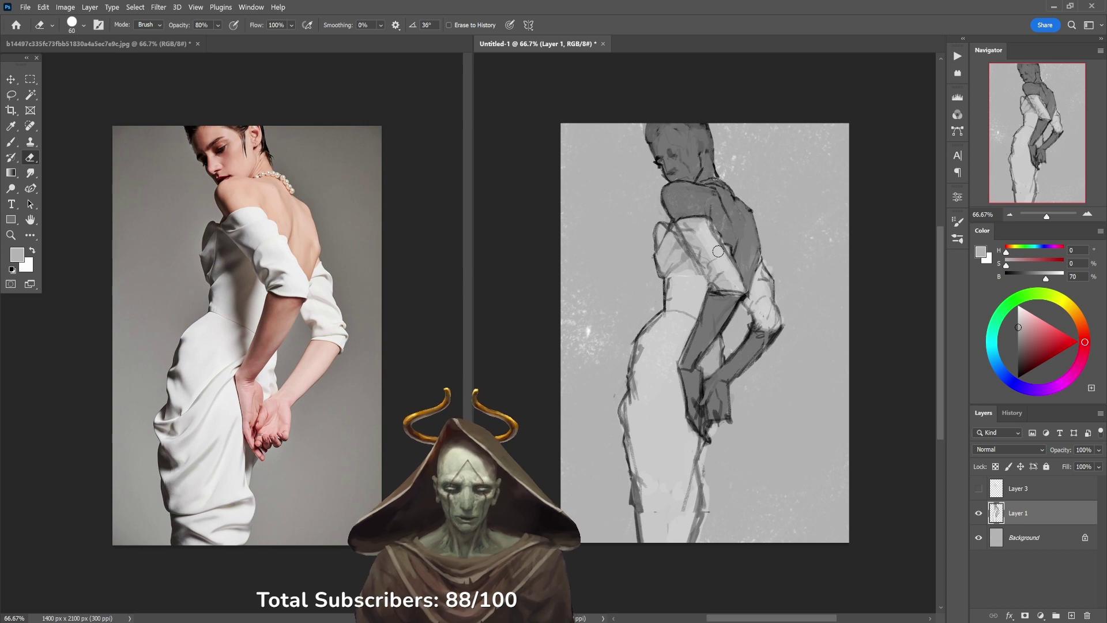
Step: Darken the sleeve edges with black strokes, then lighten them with white
key("b")
key("d")
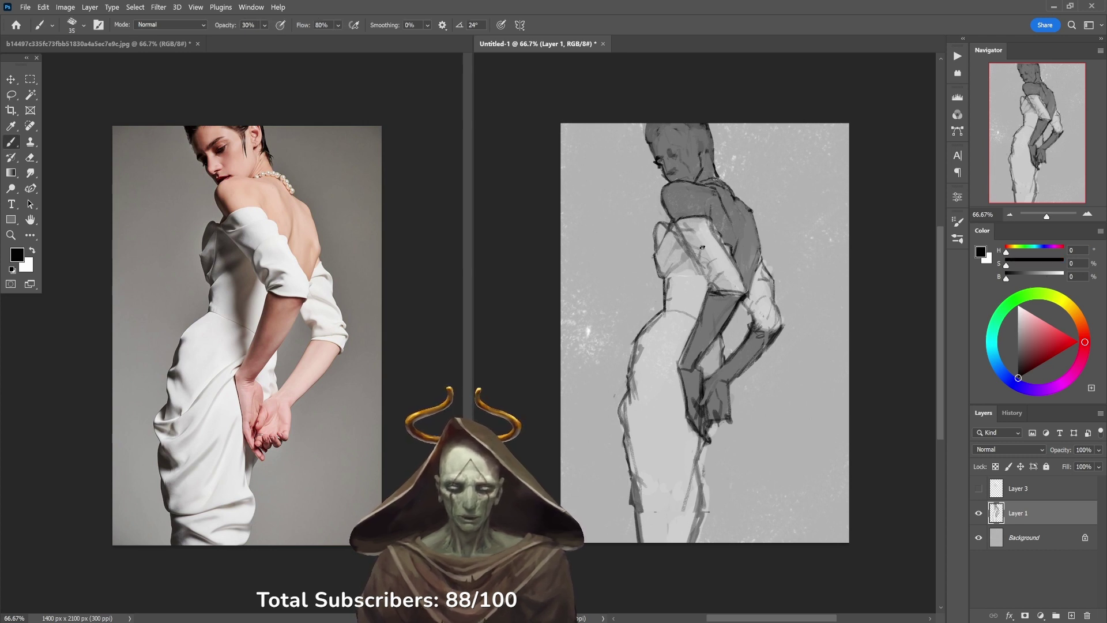
mouse_move(682, 245)
left_mouse_down()
mouse_move(709, 286)
mouse_move(699, 249)
mouse_move(723, 306)
left_mouse_up()
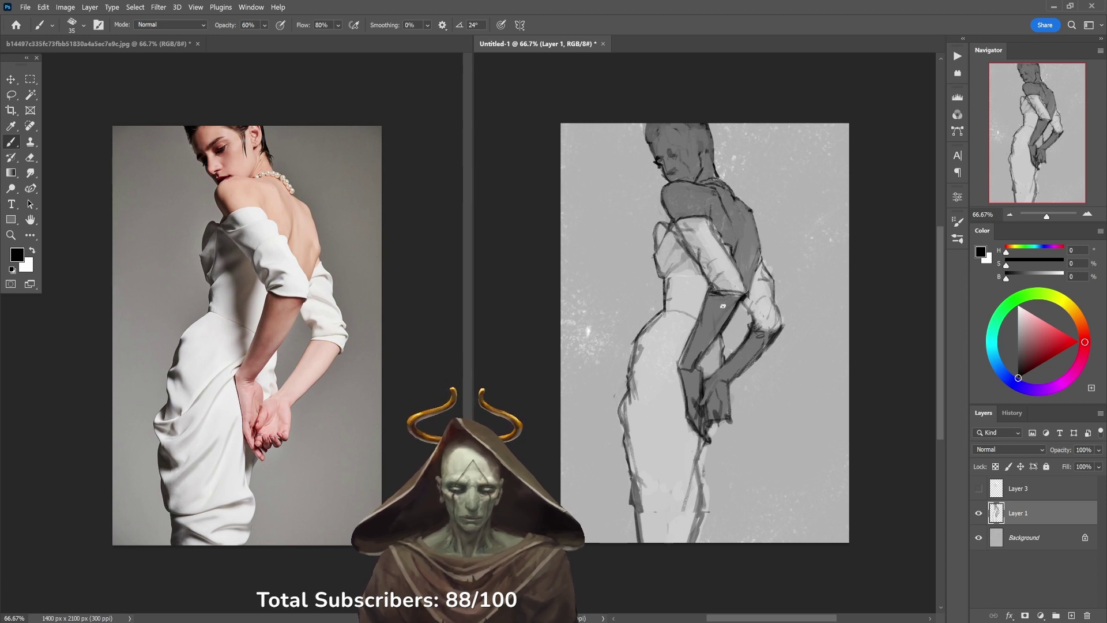
left_click_drag(736, 269, 747, 289)
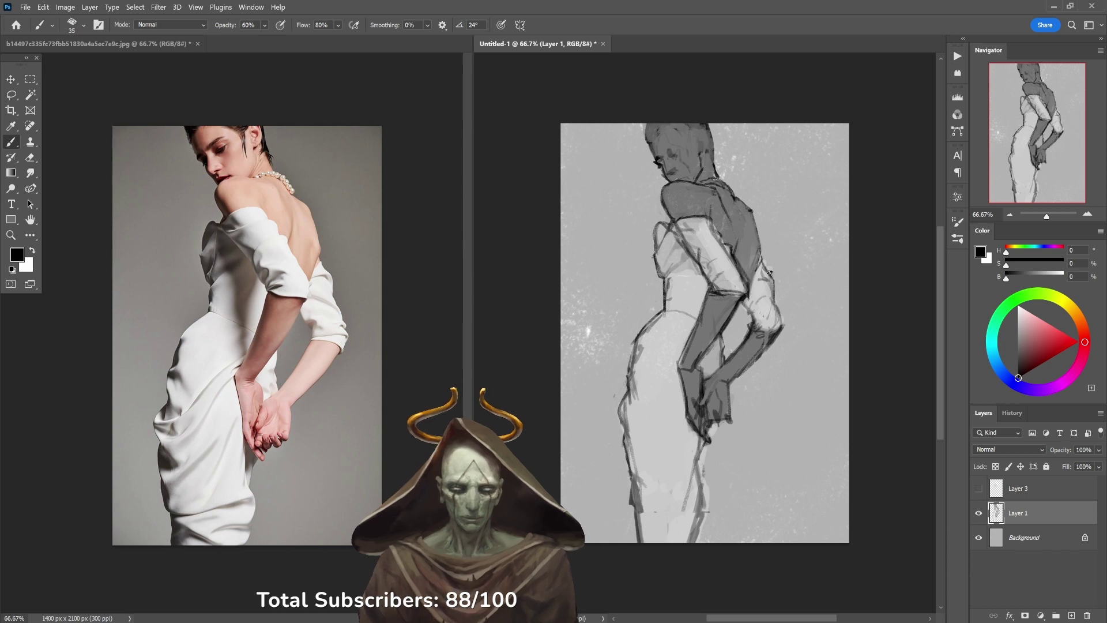
key("x")
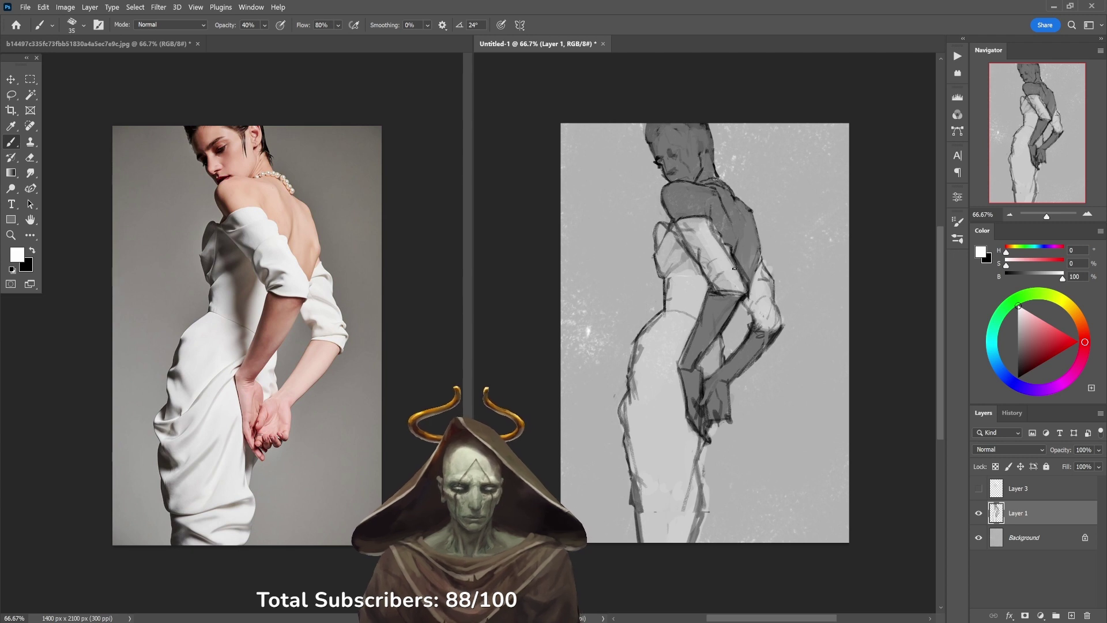
mouse_move(732, 258)
left_mouse_down()
mouse_move(745, 280)
mouse_move(711, 231)
left_mouse_up()
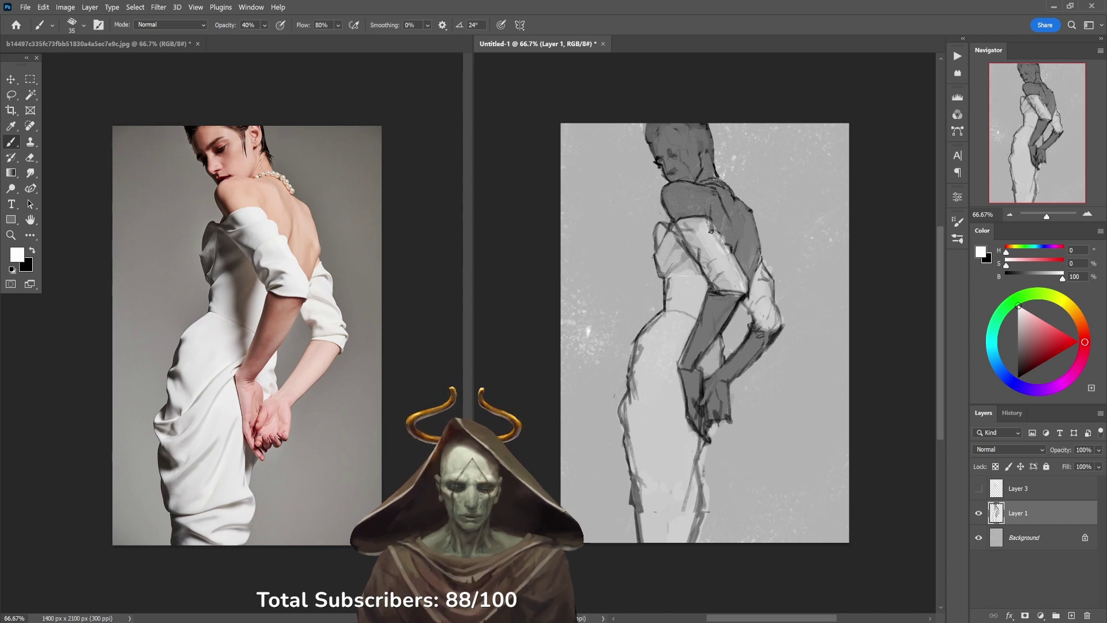
left_click_drag(760, 268, 771, 292)
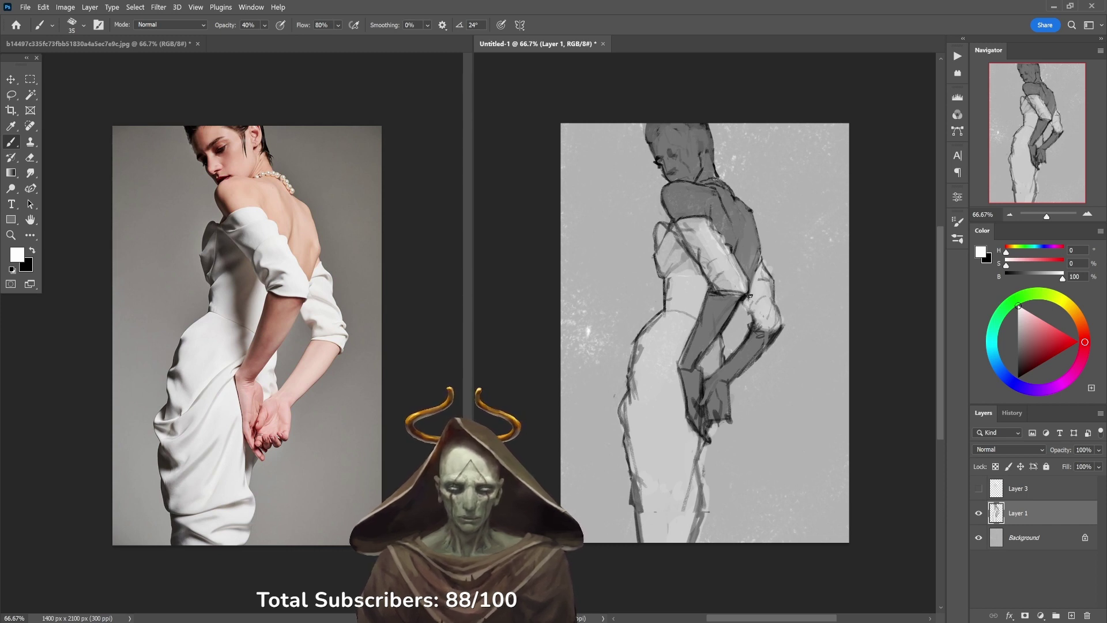
Step: Darken the arm's edge with a short black stroke, then show and select Layer 3
key("9")
left_click(750, 346, "alt")
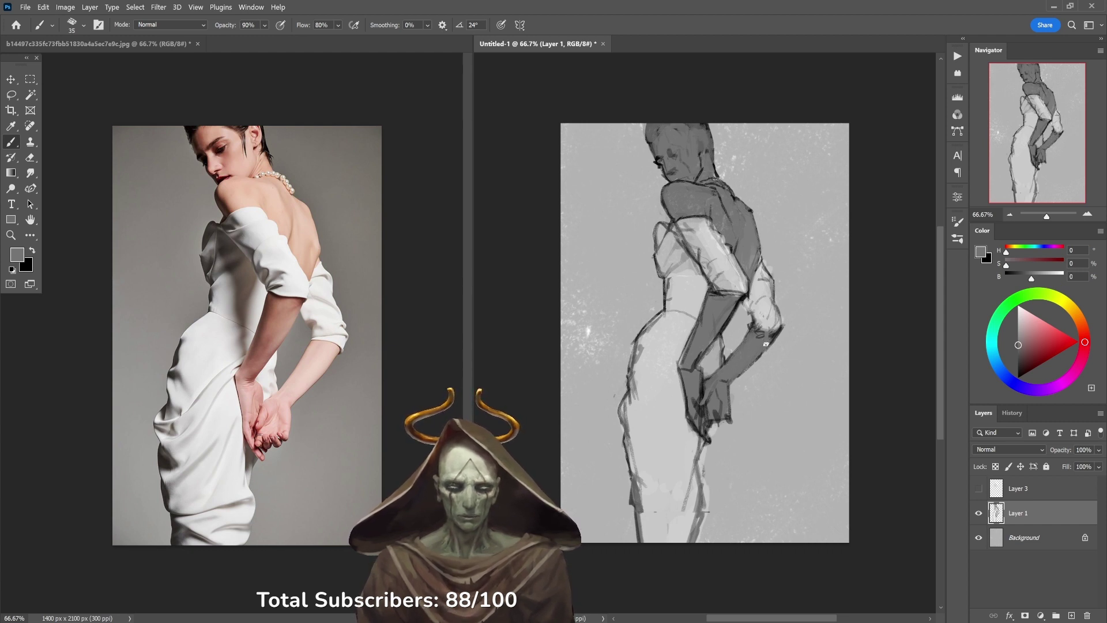
key("d")
key("6")
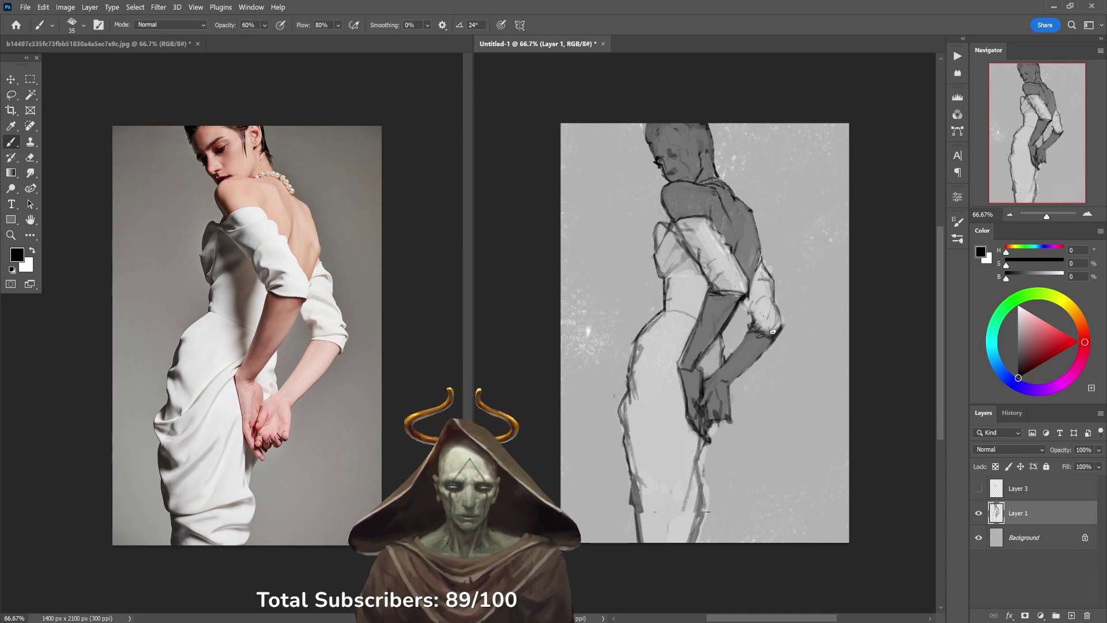
left_click(764, 330, "alt")
key("0")
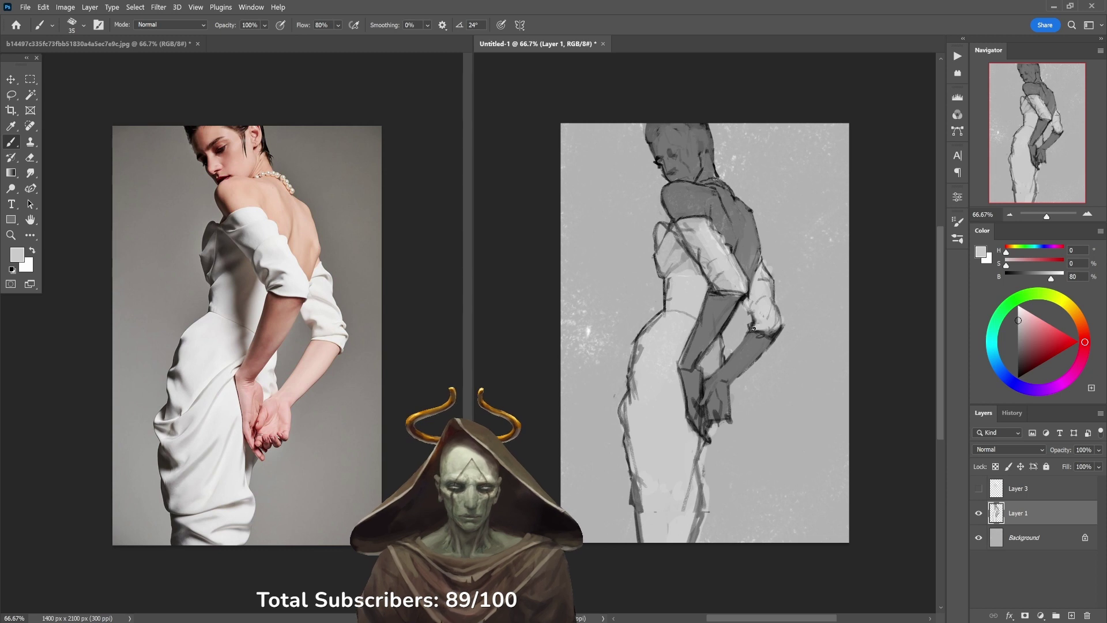
key("d")
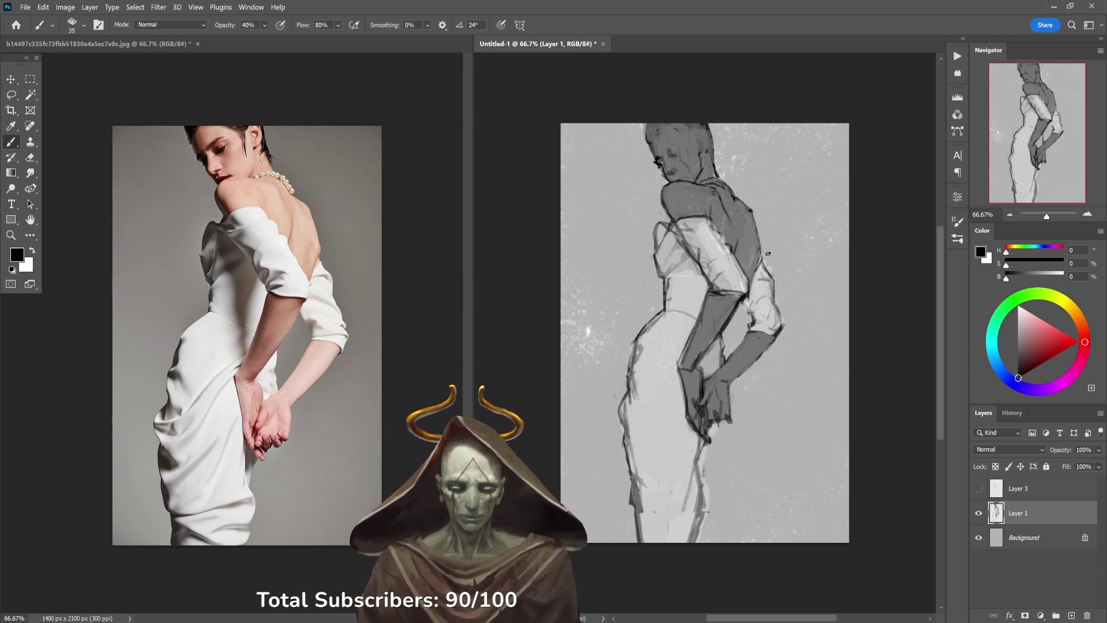
left_click_drag(760, 238, 762, 260)
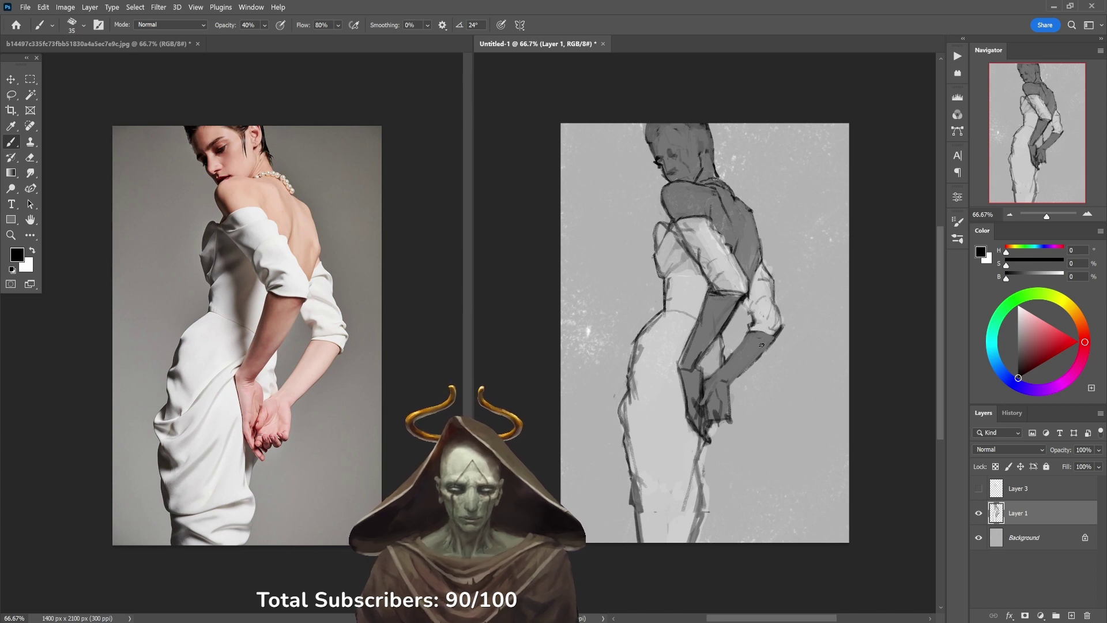
left_click(978, 488)
left_click(1026, 489)
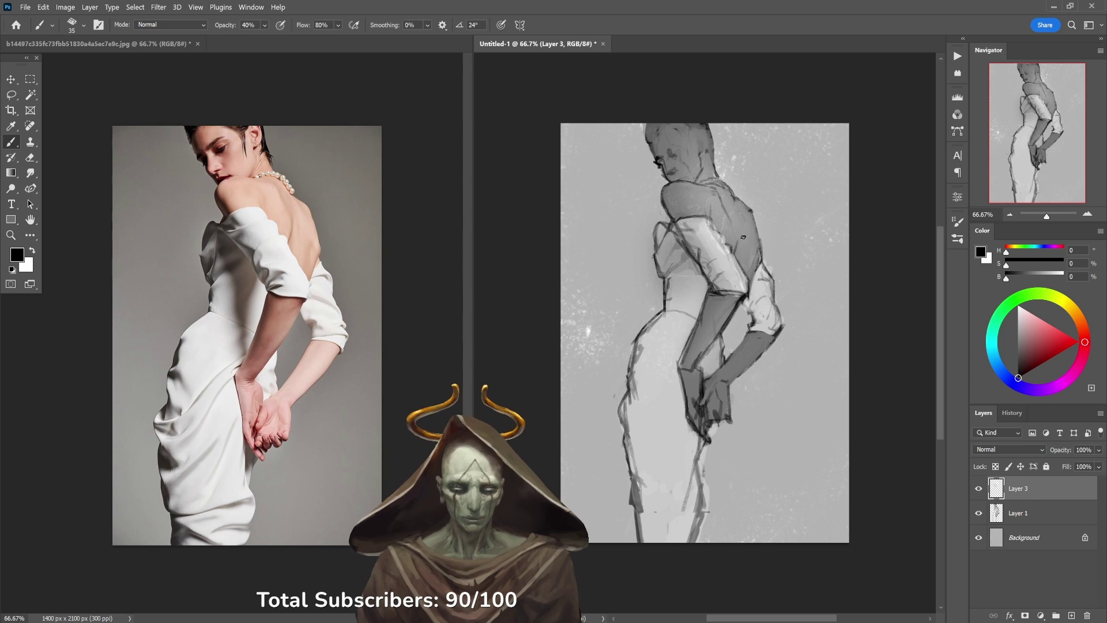
Step: Clear Layer 3, return to the Soft brush, and softly darken the hand and wrist
key("ctrl+a")
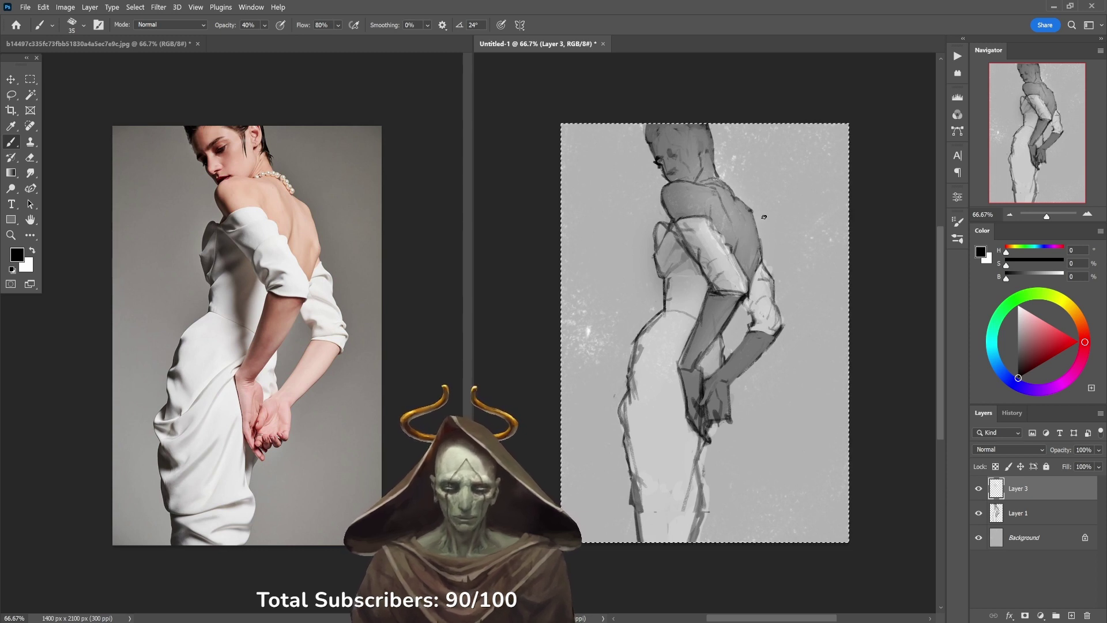
key("Delete")
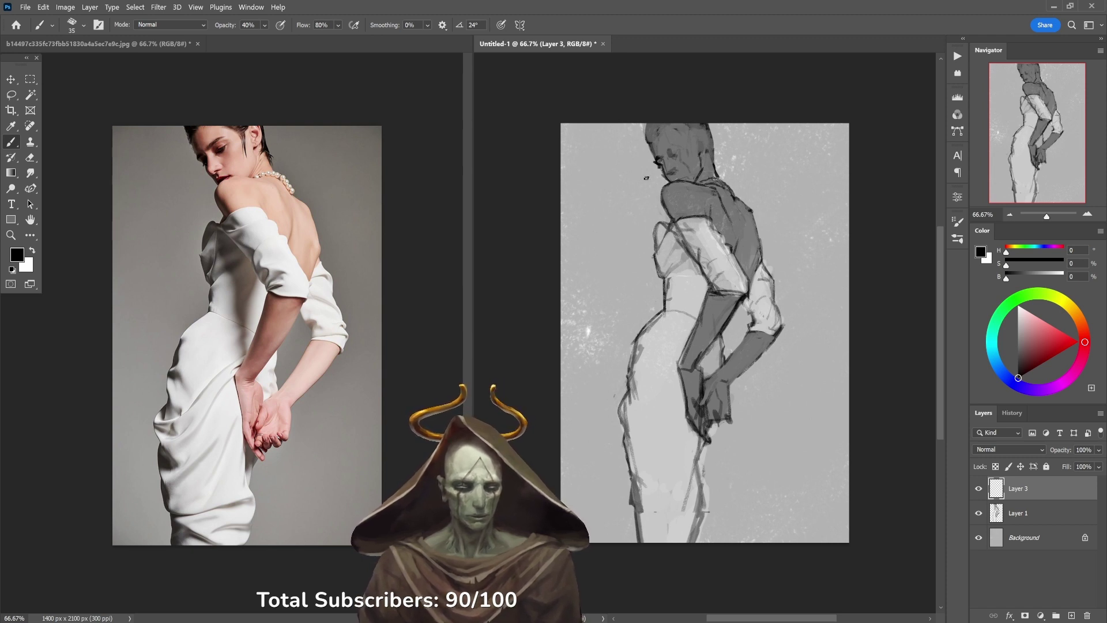
right_click(686, 260)
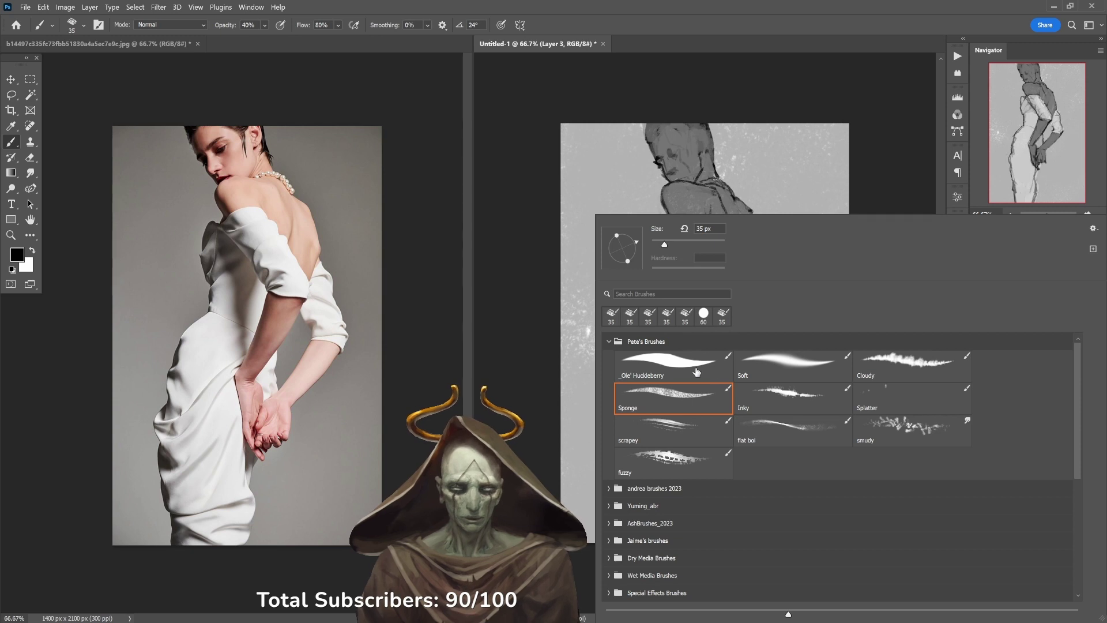
left_click(756, 371)
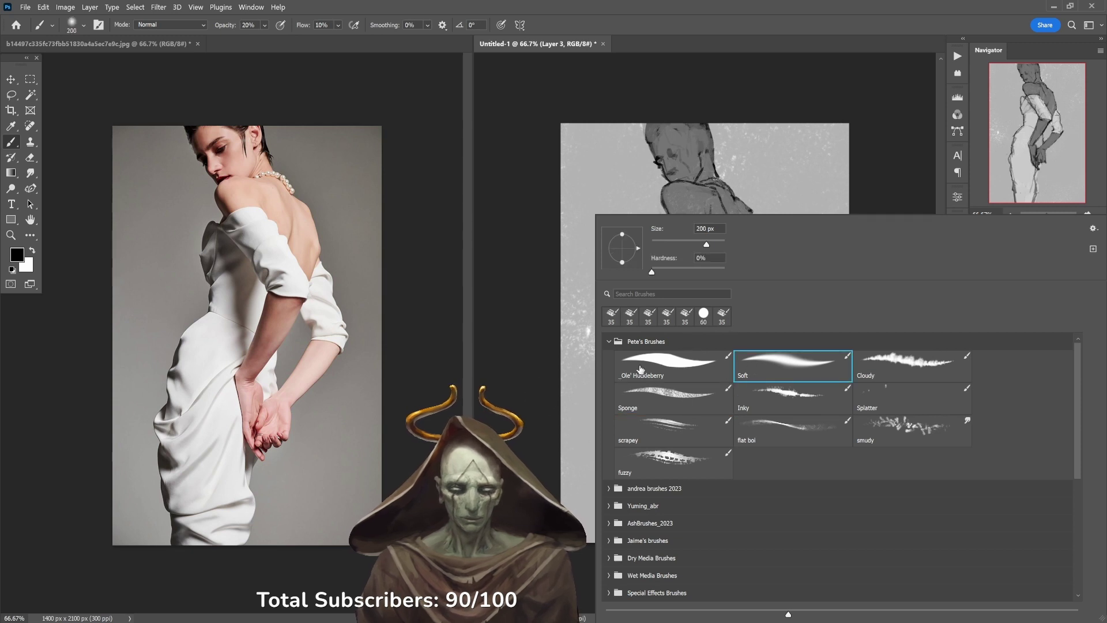
left_click(680, 365)
left_click(766, 368)
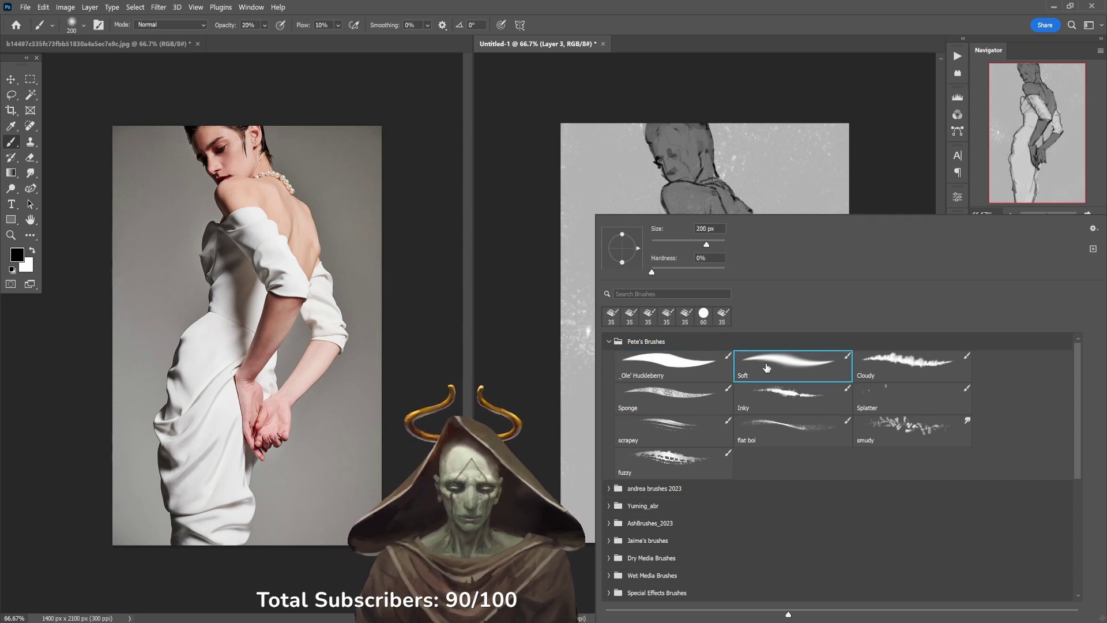
left_click(536, 450)
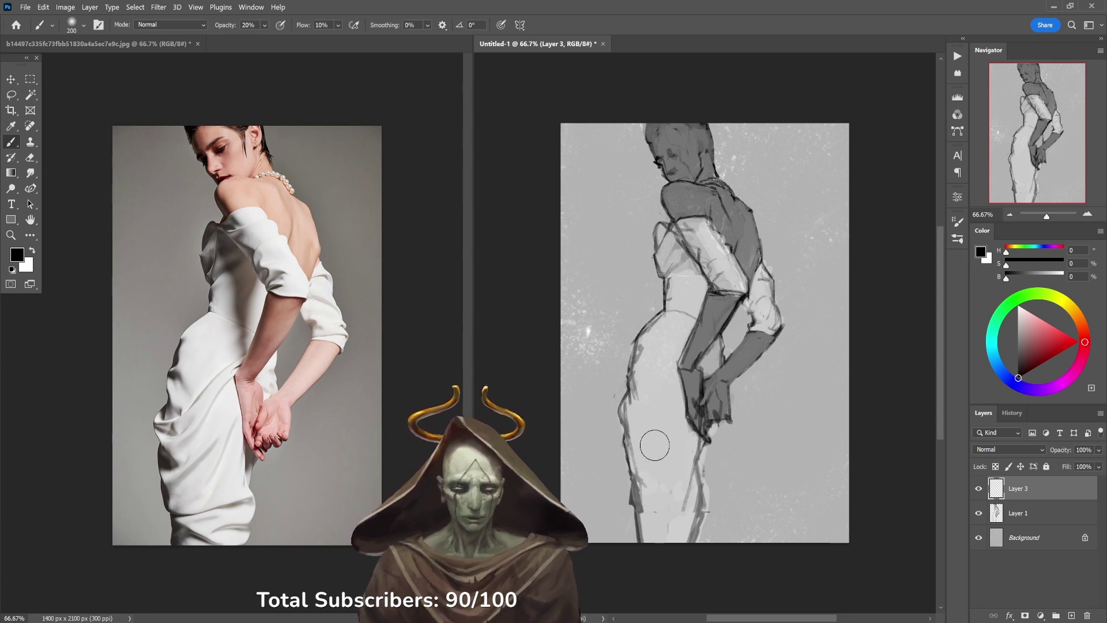
left_click_drag(687, 418, 696, 394)
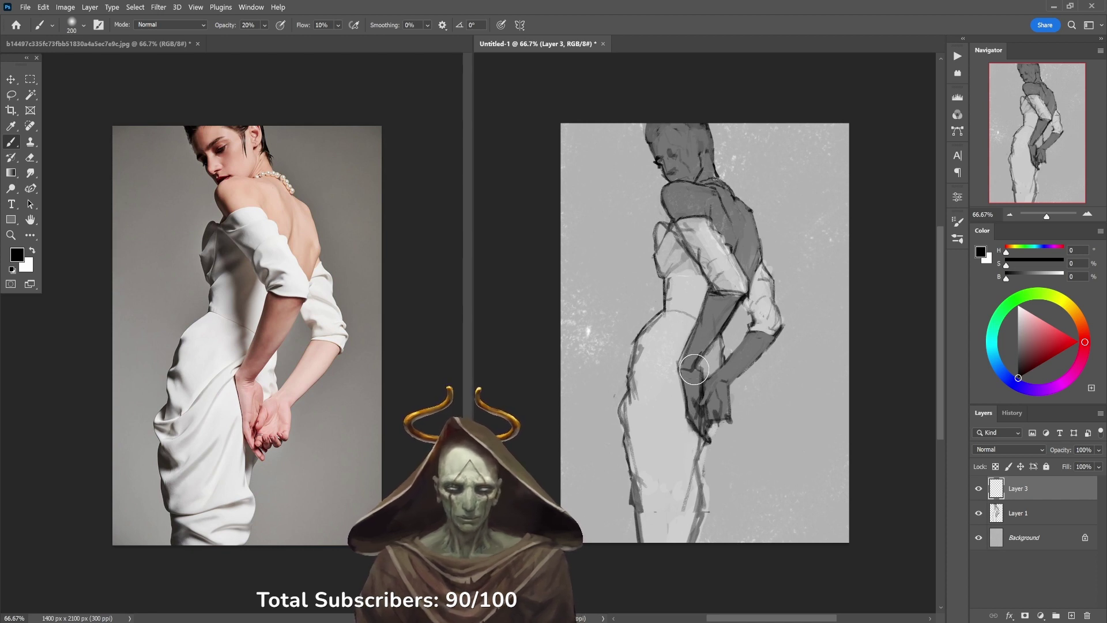
Step: On Layer 1, lasso the strip along the figure's left edge and shift it about 36 px left
key("l")
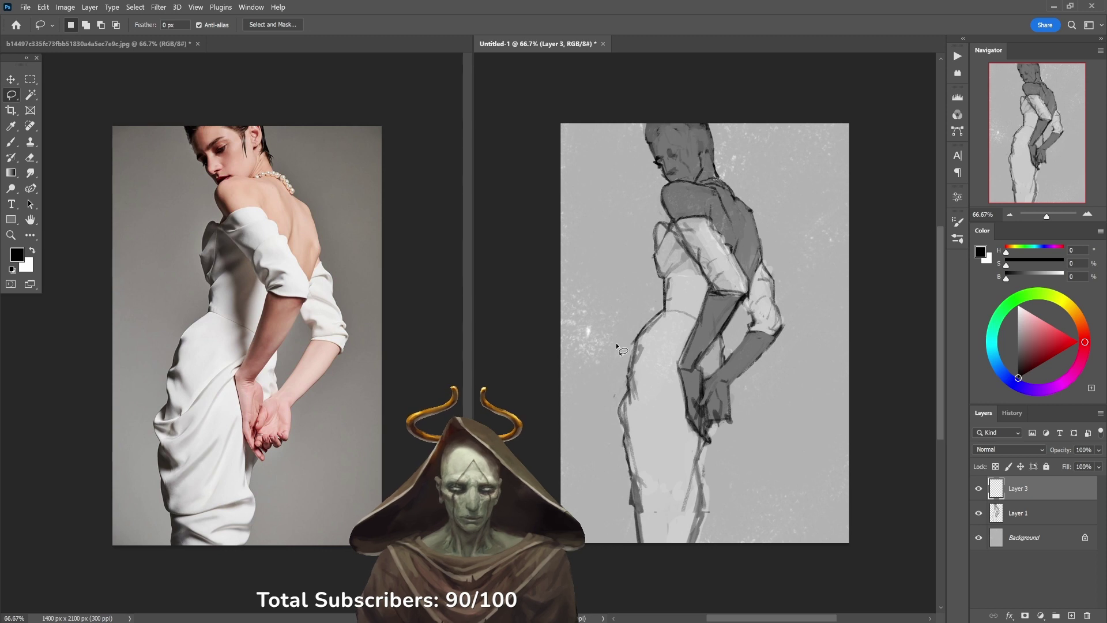
key("b")
left_click(1046, 512)
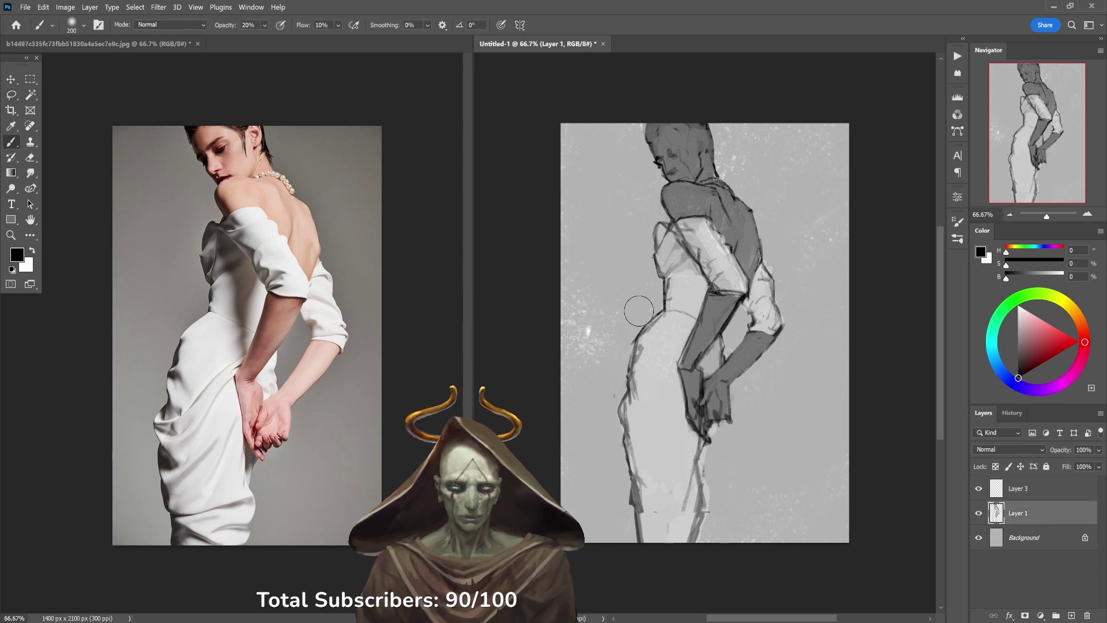
key("l")
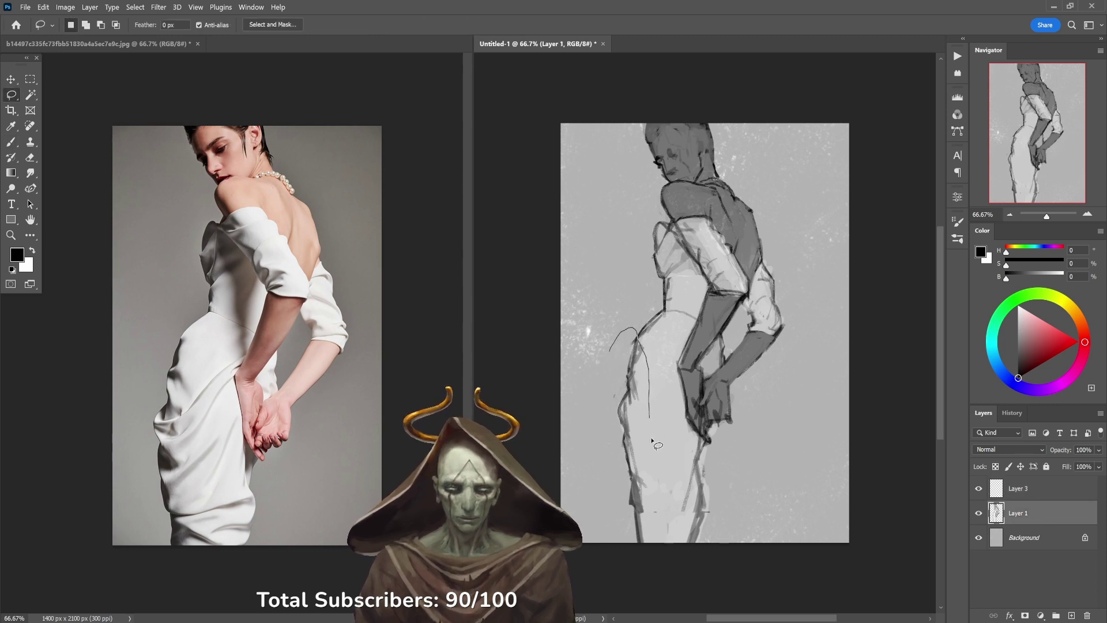
mouse_move(657, 571)
left_mouse_down()
mouse_move(606, 455)
mouse_move(603, 360)
left_mouse_up()
key("b")
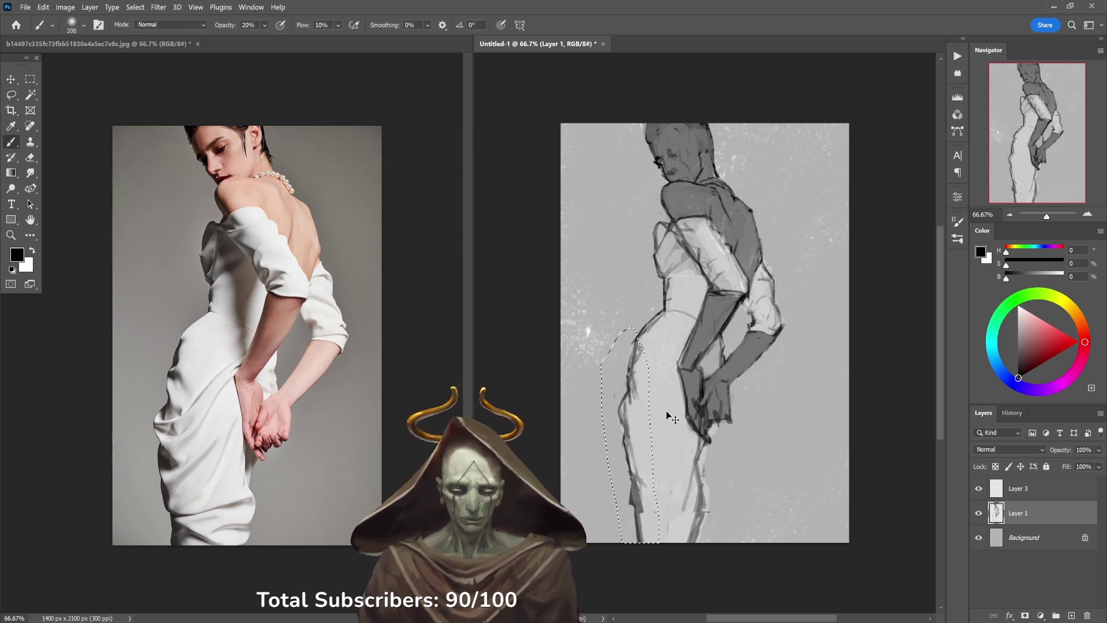
mouse_move(663, 429)
left_mouse_down()
mouse_move(642, 431)
mouse_move(634, 452)
left_mouse_up()
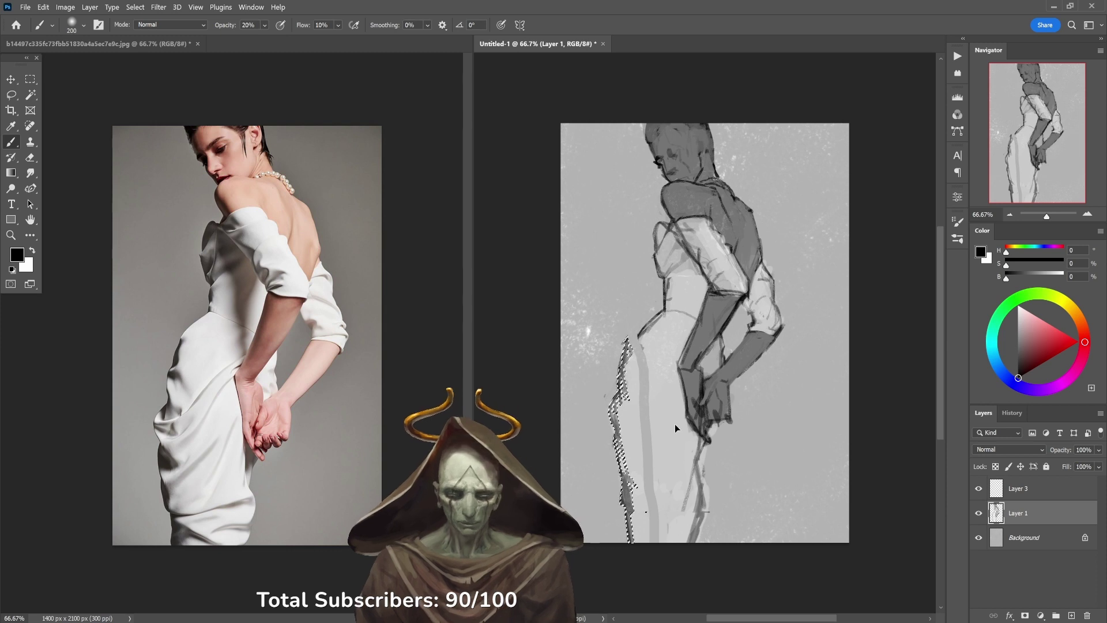
key("ctrl+d")
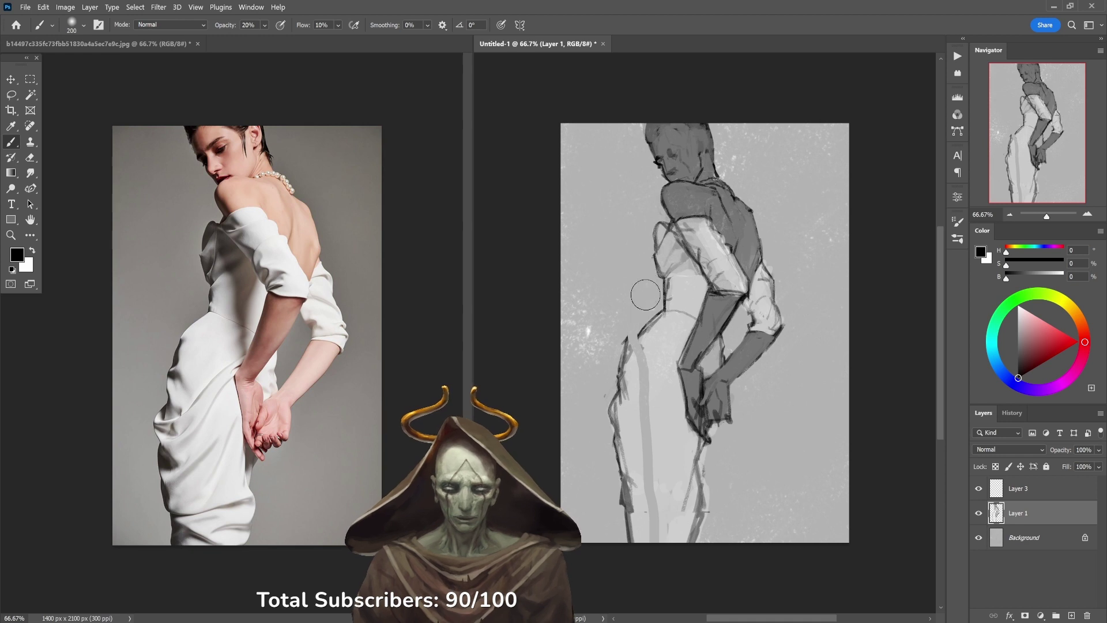
Step: Paint light grey down the dress's left side with a 70 px Sponge brush
right_click(628, 316)
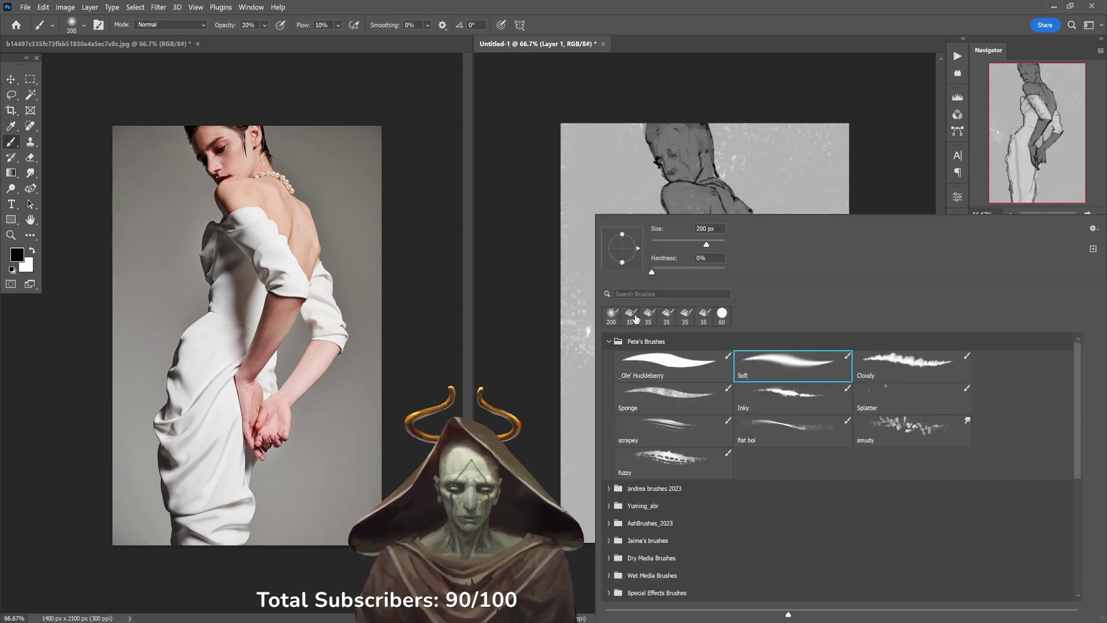
left_click(685, 397)
left_click(587, 393)
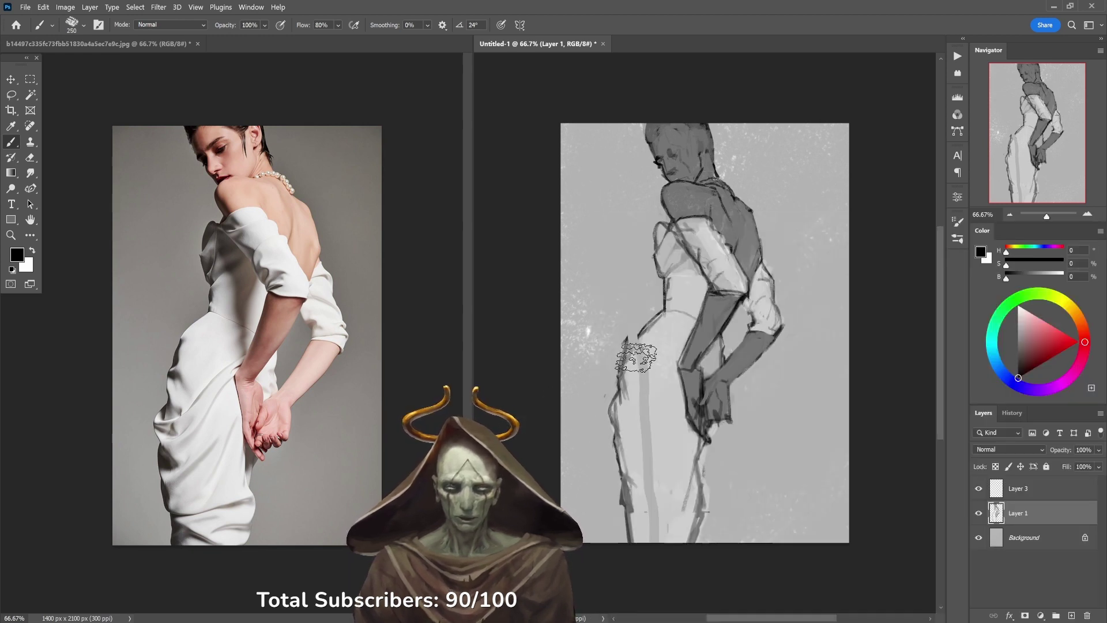
key("bracketleft")
key("bracketleft")
key("bracketleft")
key("bracketleft")
key("bracketleft")
key("bracketleft")
key("bracketleft")
key("bracketleft")
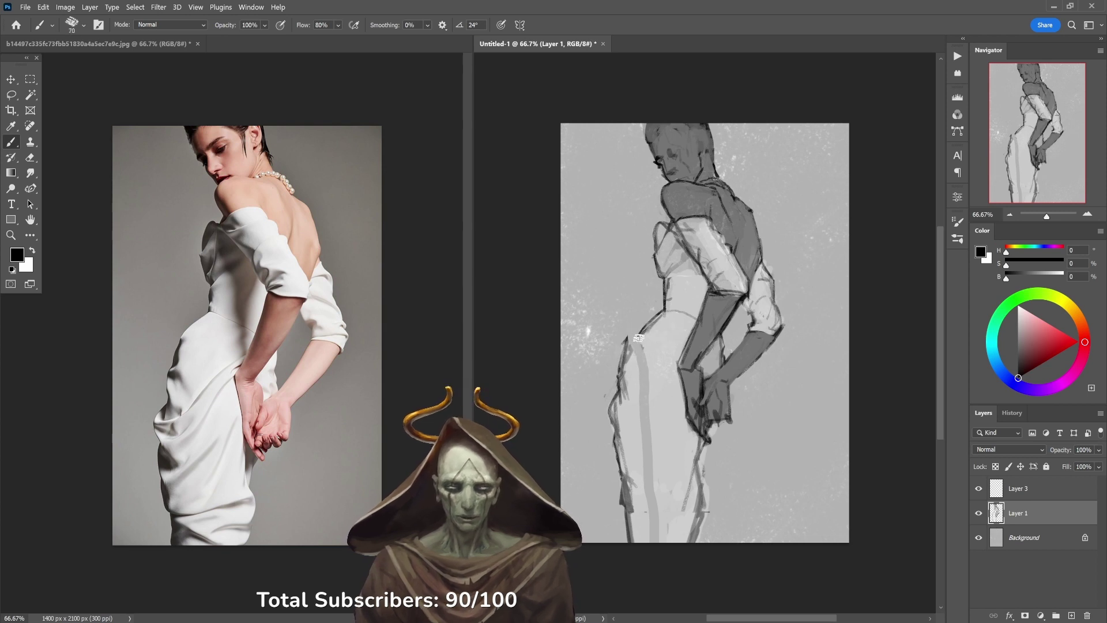
left_click(629, 332, "alt")
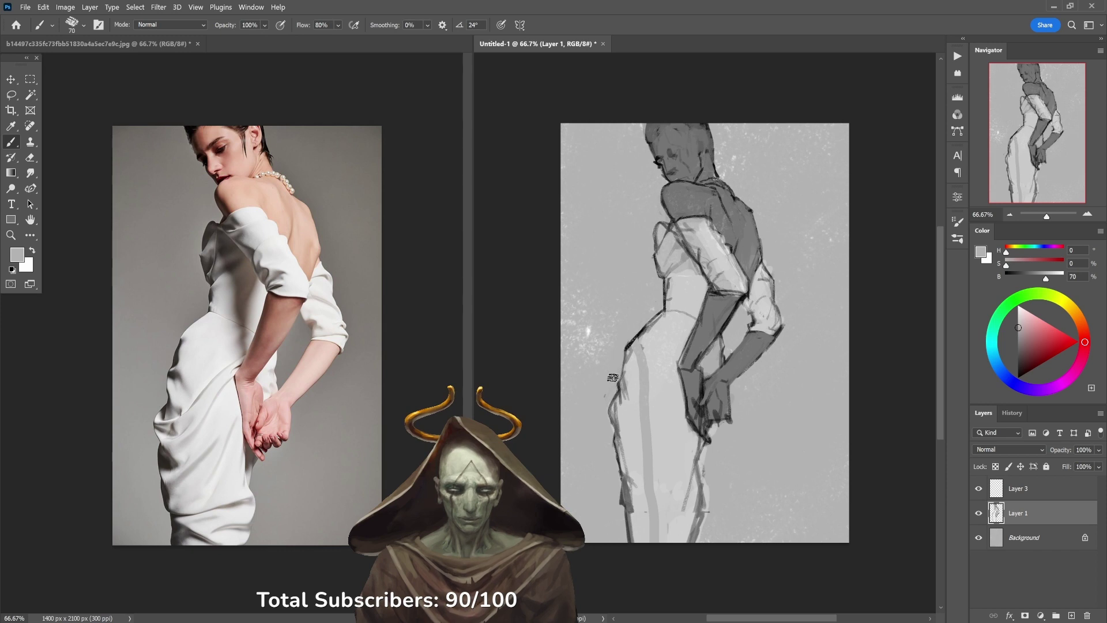
left_click(650, 345, "alt")
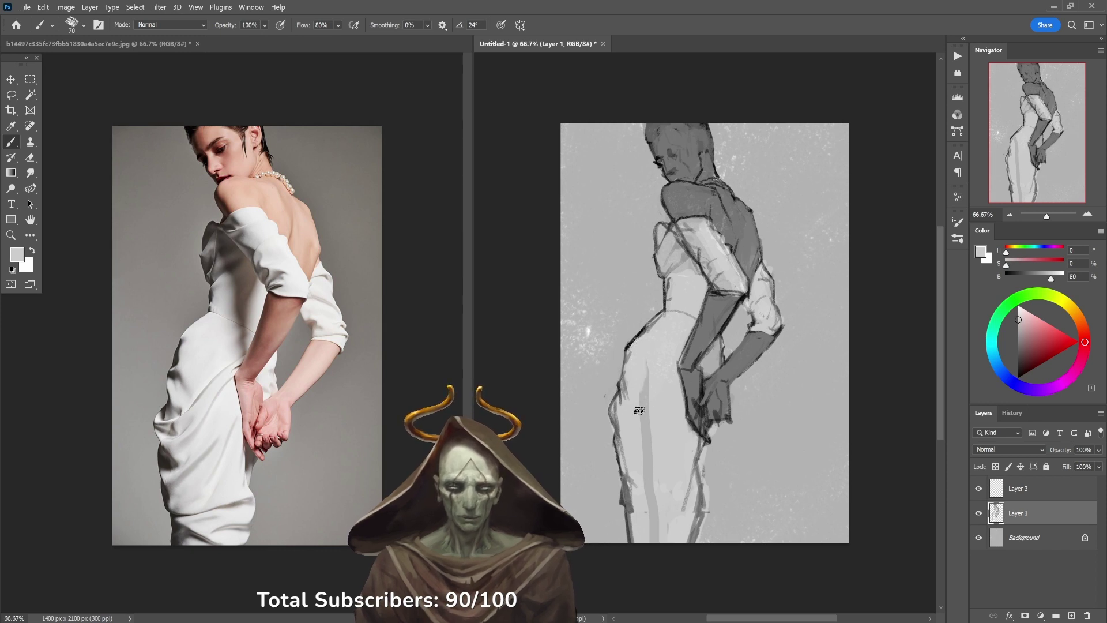
left_click_drag(637, 372, 655, 542)
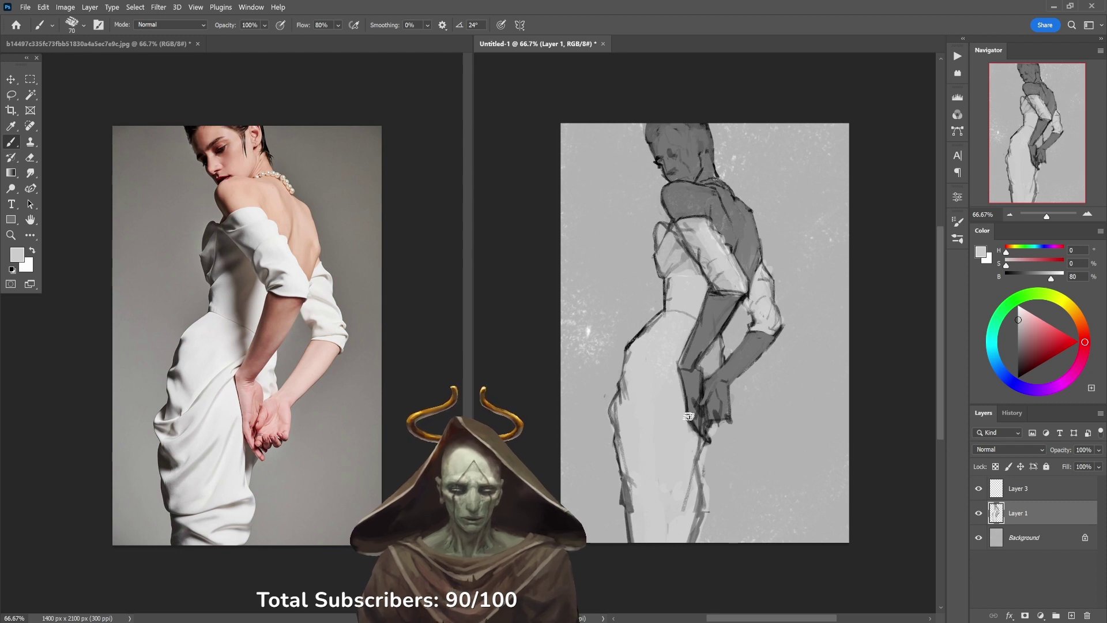
Step: Draw black diagonal fold strokes across the skirt, undoing the last two hatching strokes
key("d")
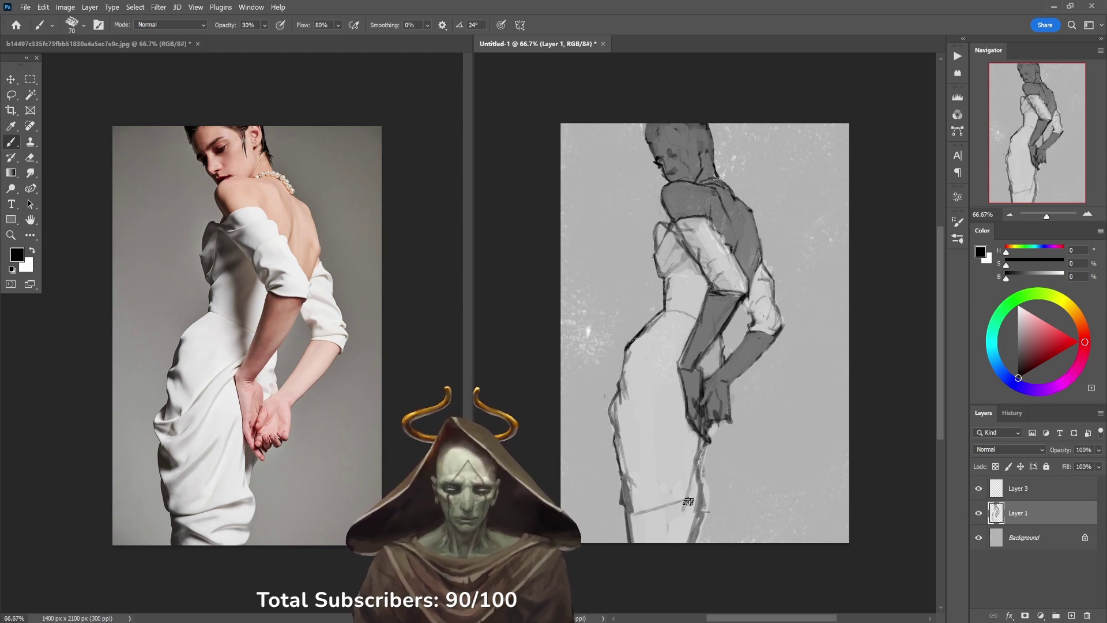
left_click_drag(636, 511, 688, 494)
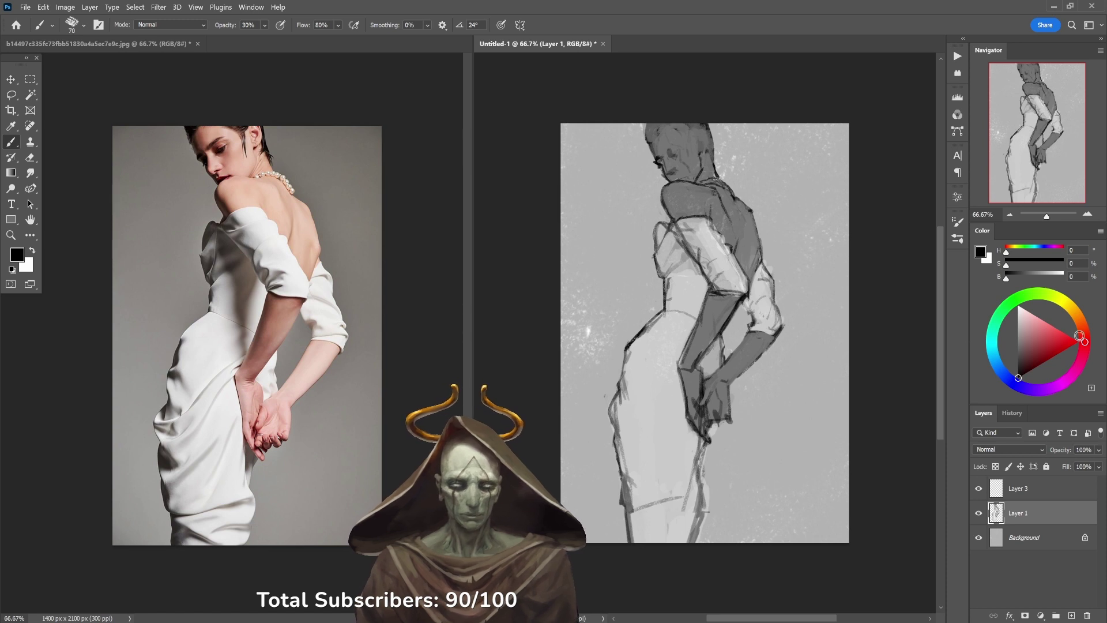
mouse_move(635, 460)
left_mouse_down()
mouse_move(682, 407)
mouse_move(666, 365)
left_mouse_up()
left_click_drag(620, 404, 668, 359)
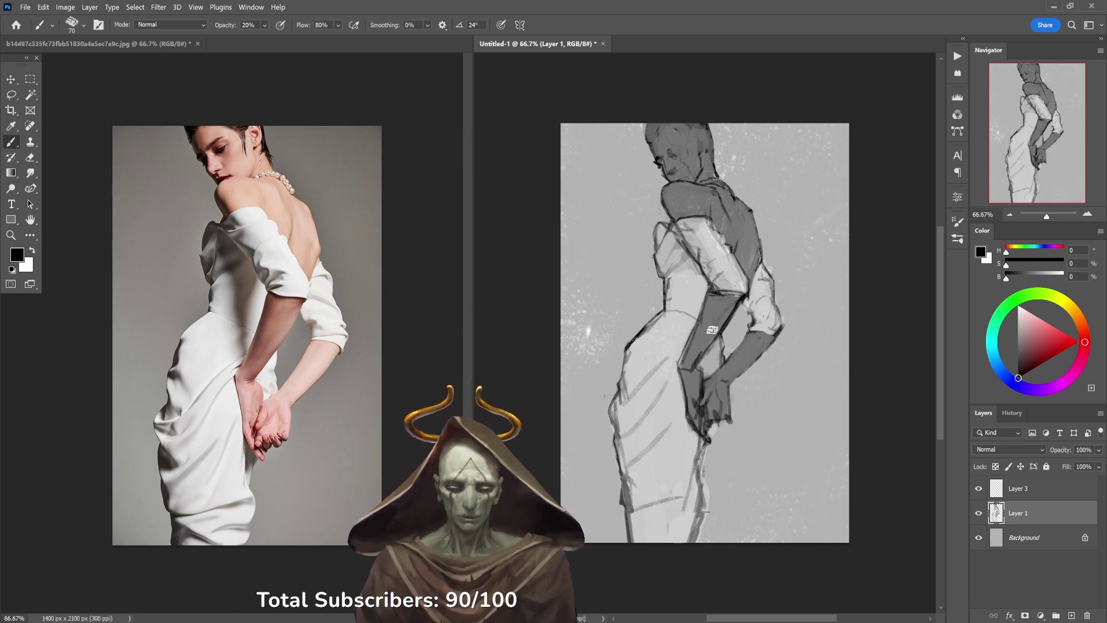
key("ctrl+z")
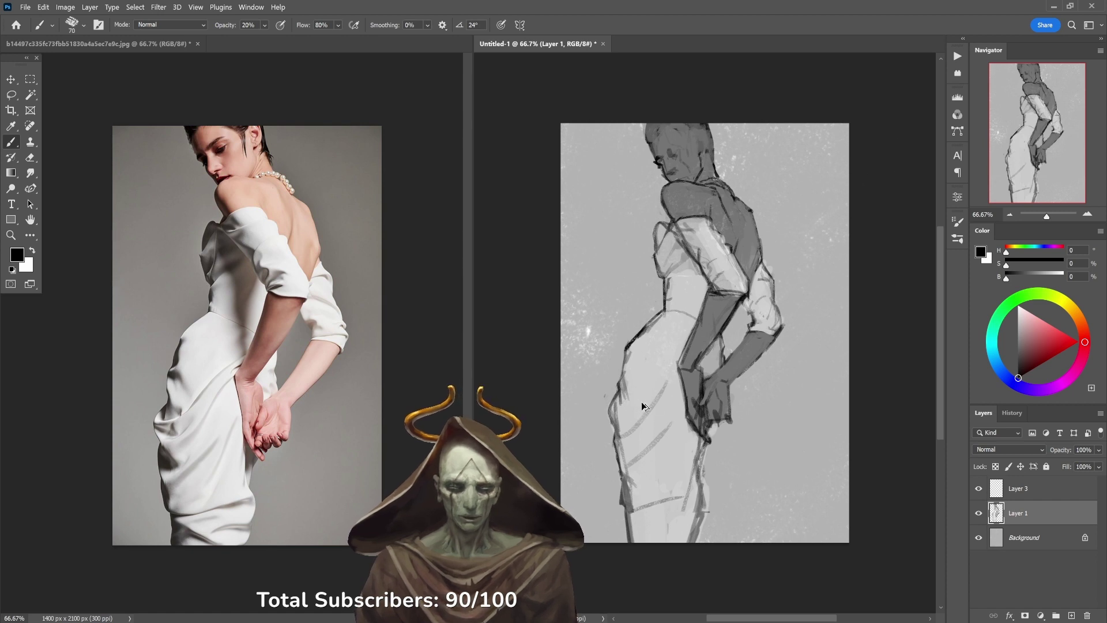
key("ctrl+z")
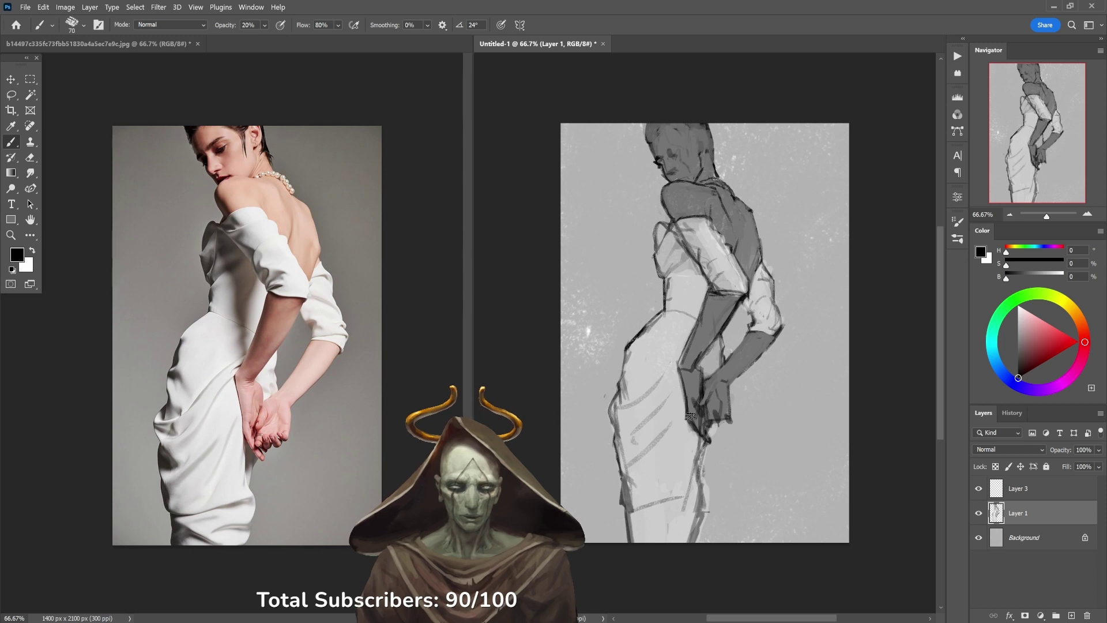
Step: Make Layer 3 active and choose the Soft round brush
left_click(1014, 494)
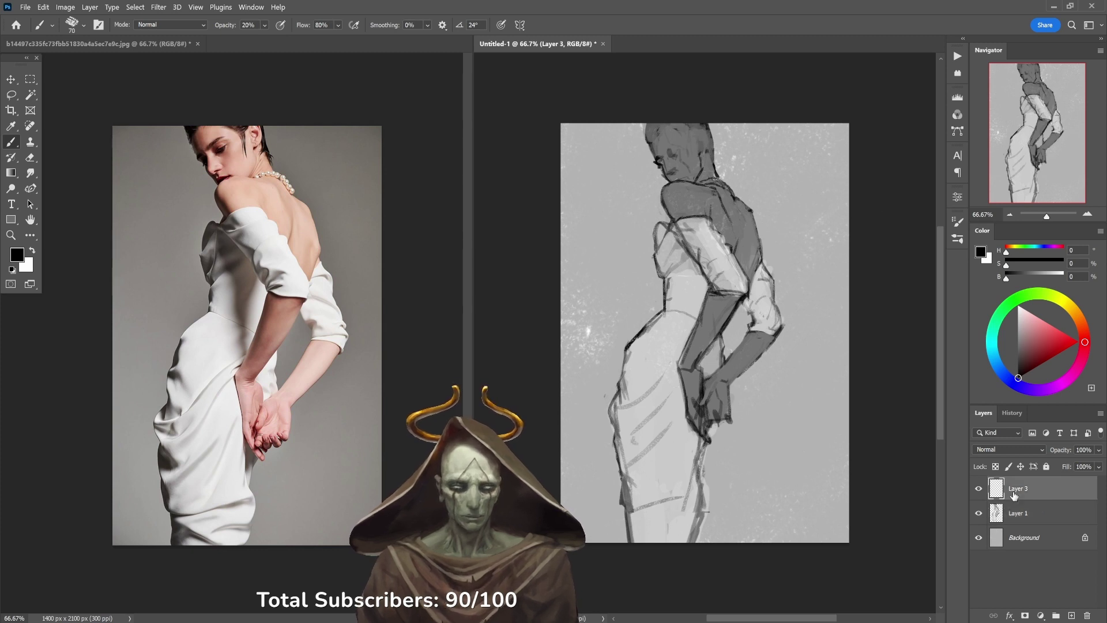
right_click(679, 322)
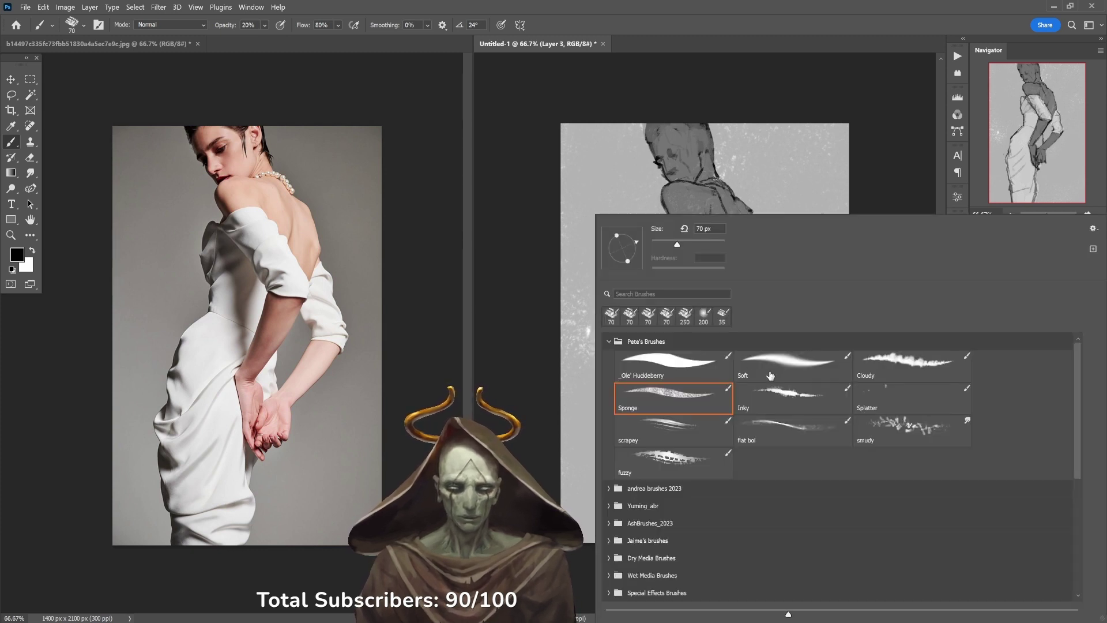
left_click(770, 376)
key("Return")
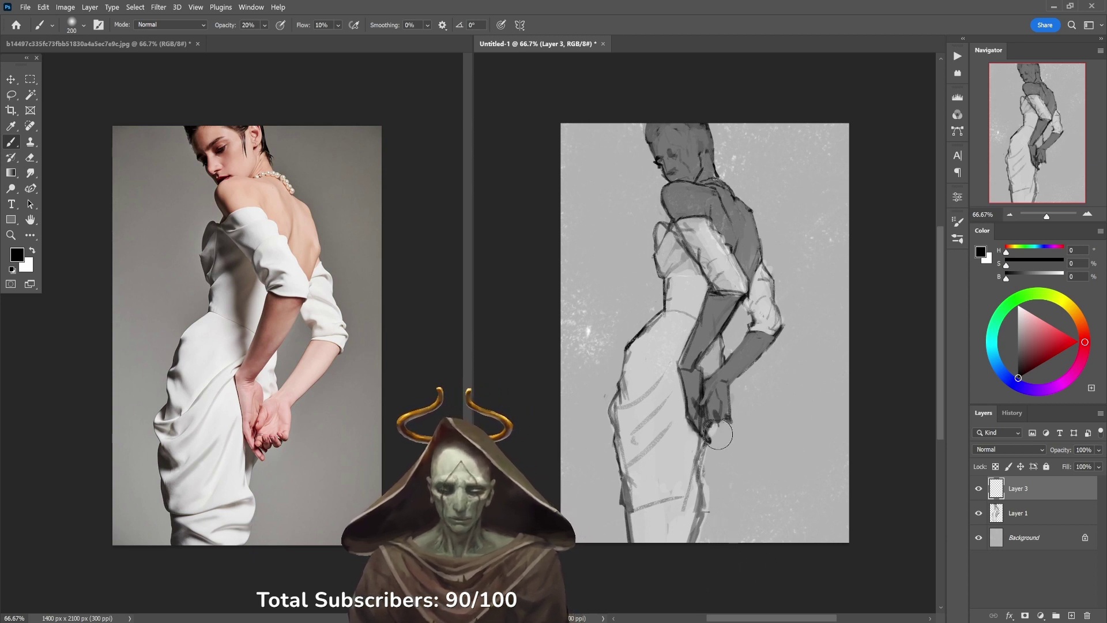
Step: Enlarge the brush to 400 px at 40% opacity and test dark shading on the face, then undo it
key("bracketright")
key("bracketright")
key("bracketright")
key("bracketright")
key("bracketright")
key("4")
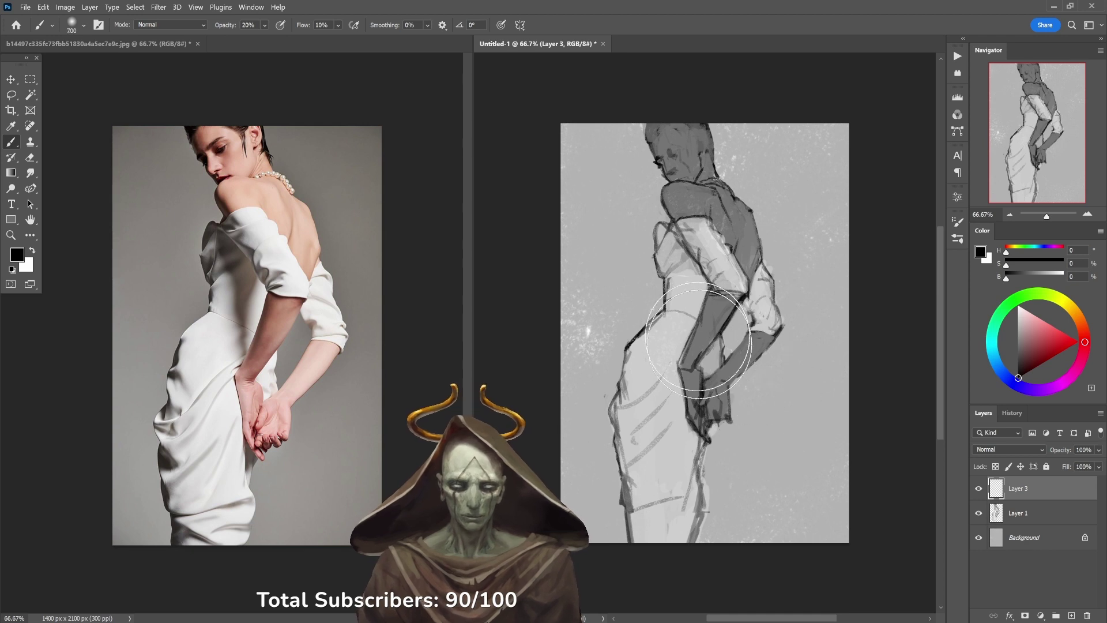
mouse_move(659, 165)
left_mouse_down()
mouse_move(653, 131)
mouse_move(675, 194)
mouse_move(691, 183)
mouse_move(652, 140)
mouse_move(662, 172)
mouse_move(653, 135)
mouse_move(671, 182)
mouse_move(652, 131)
mouse_move(667, 185)
left_mouse_up()
key("ctrl+z")
key("ctrl+z")
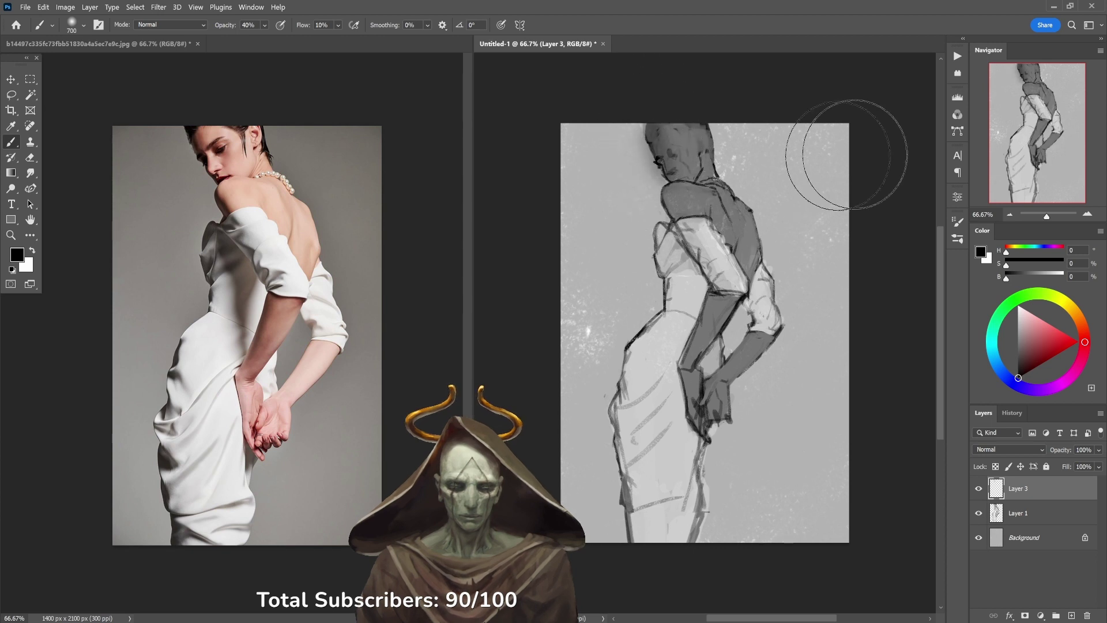
key("ctrl+z")
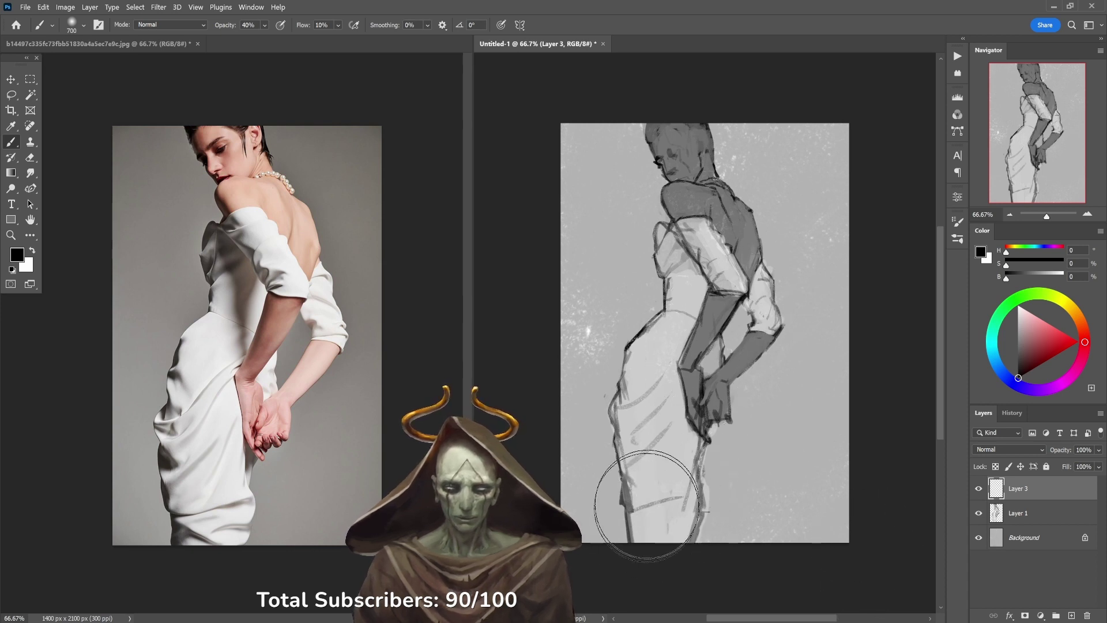
Step: At 50% opacity, shade the lower skirt a darker grey, redoing the stroke until it sits right
left_click_drag(666, 433, 662, 557)
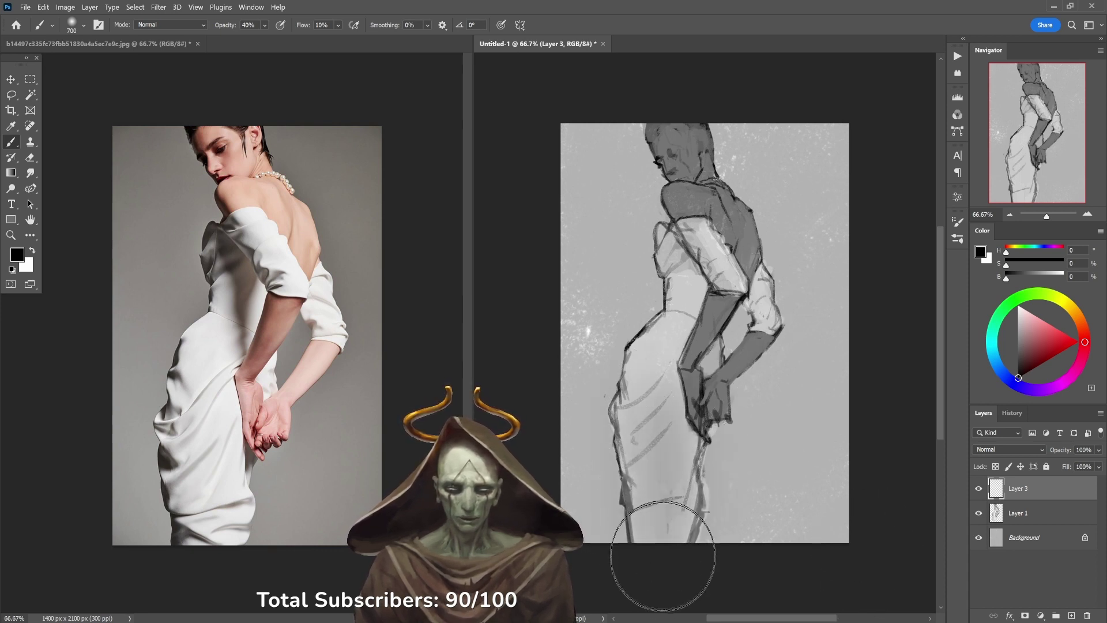
key("ctrl+z")
key("5")
mouse_move(658, 513)
left_mouse_down()
mouse_move(670, 565)
mouse_move(638, 382)
mouse_move(678, 450)
mouse_move(677, 513)
mouse_move(661, 495)
mouse_move(662, 378)
left_mouse_up()
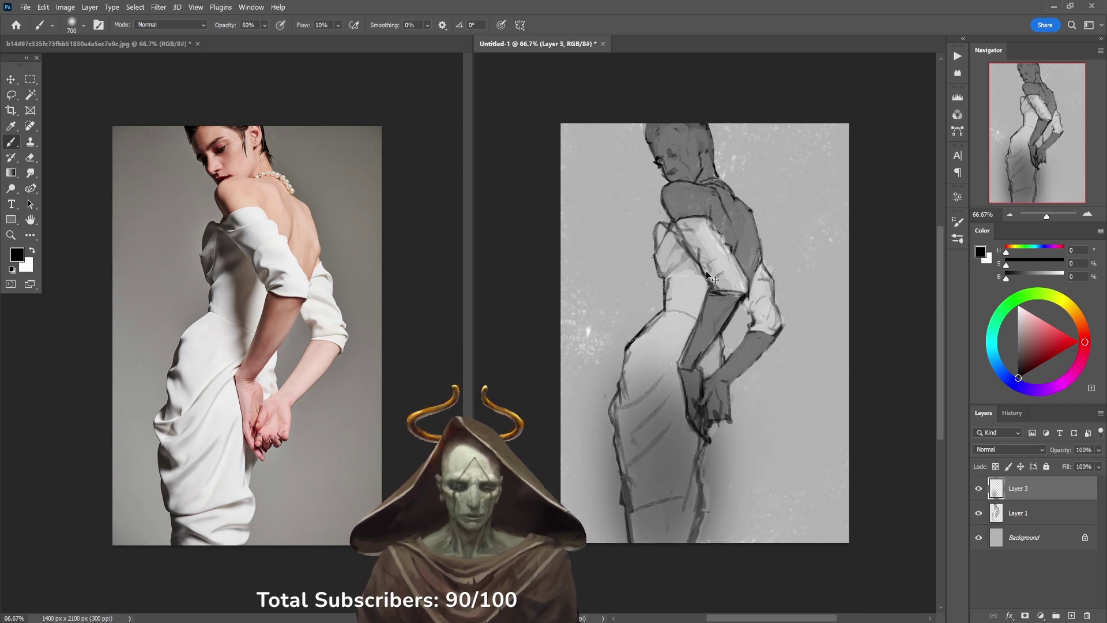
key("ctrl+z")
mouse_move(661, 544)
left_mouse_down()
mouse_move(663, 514)
mouse_move(655, 539)
mouse_move(651, 519)
left_mouse_up()
Step: Shade the head and upper sleeve, then try white glazing on torso, skirt and shoulder, undoing it
mouse_move(694, 144)
left_mouse_down()
mouse_move(695, 203)
mouse_move(751, 277)
left_mouse_up()
key("x")
mouse_move(669, 360)
left_mouse_down()
mouse_move(705, 268)
mouse_move(682, 352)
mouse_move(647, 398)
left_mouse_up()
mouse_move(683, 519)
left_mouse_down()
mouse_move(675, 431)
mouse_move(668, 507)
mouse_move(647, 357)
mouse_move(655, 475)
left_mouse_up()
left_click_drag(709, 202, 705, 231)
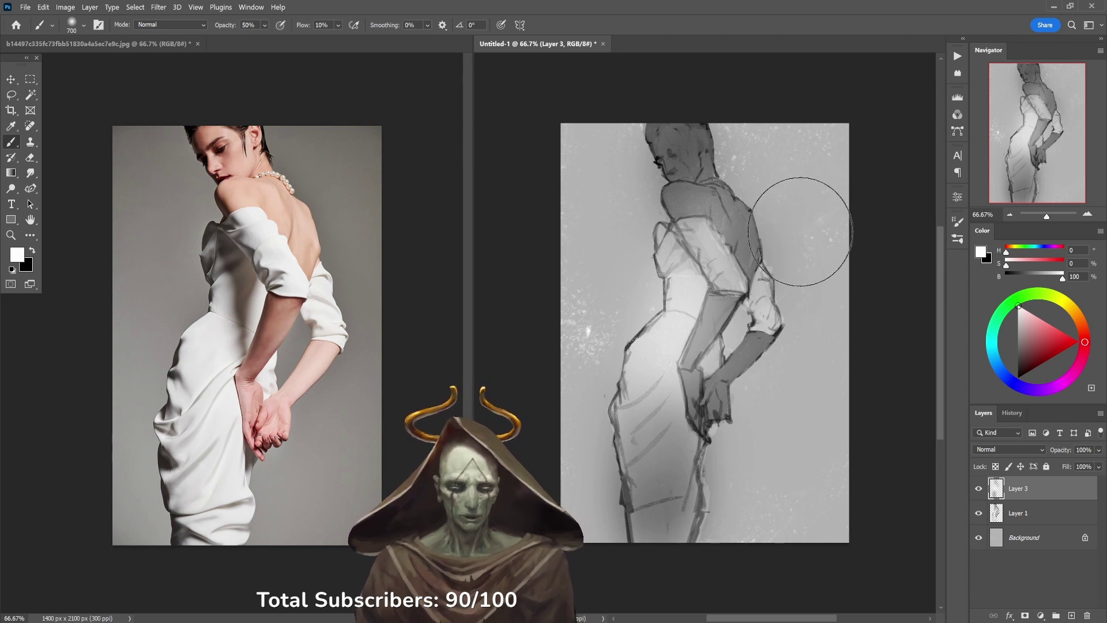
key("ctrl+z")
key("ctrl+z")
key("ctrl+z")
key("ctrl+z")
key("ctrl+z")
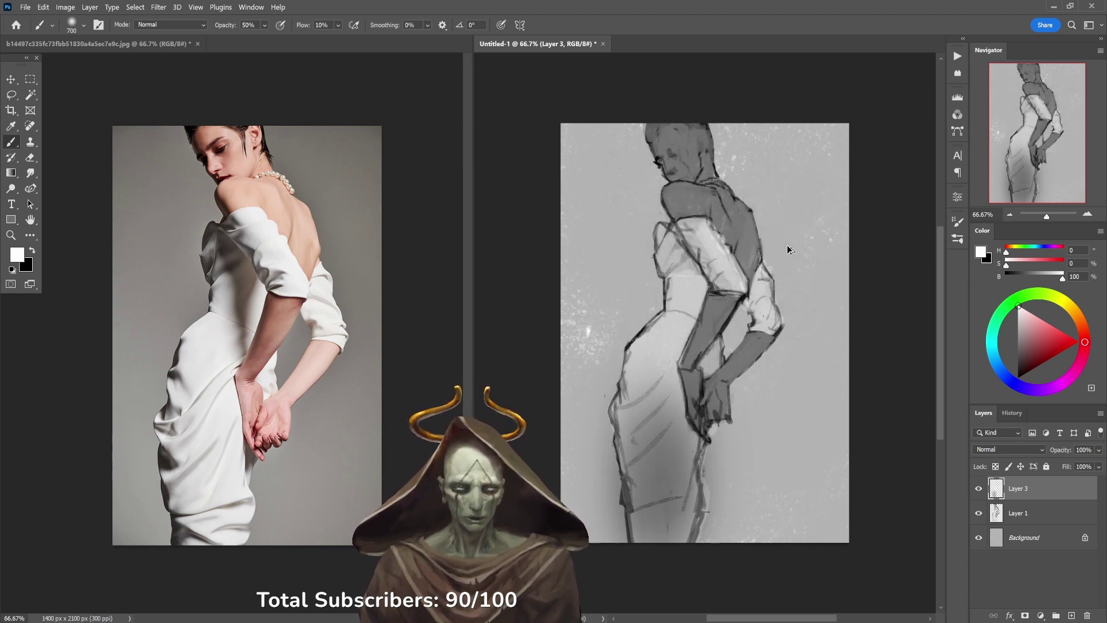
Step: In black at 30% opacity, softly shade the skirt's hem and lower left, the bodice and the hip
key("x")
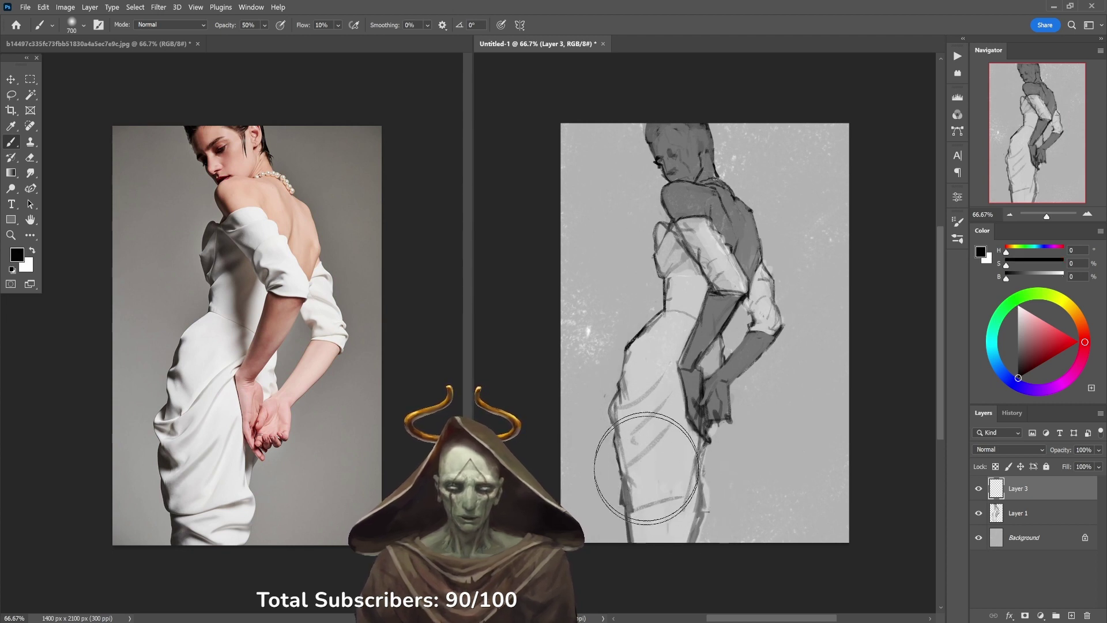
key("3")
mouse_move(656, 544)
left_mouse_down()
mouse_move(647, 570)
mouse_move(623, 432)
mouse_move(658, 535)
mouse_move(683, 466)
mouse_move(648, 410)
left_mouse_up()
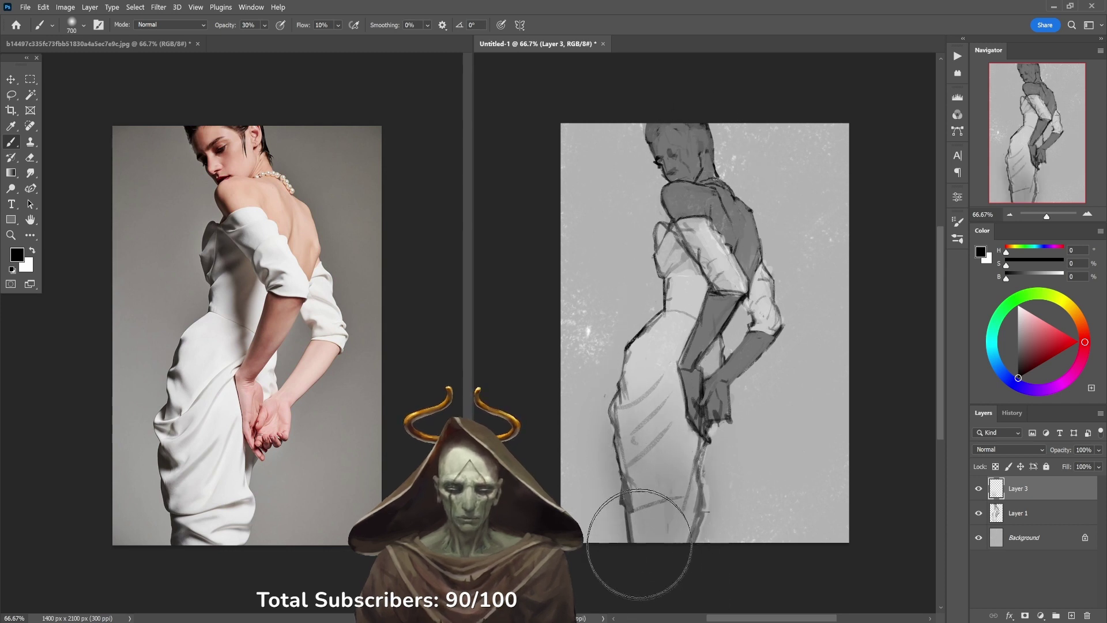
mouse_move(647, 550)
left_mouse_down()
mouse_move(651, 563)
mouse_move(670, 546)
mouse_move(663, 559)
left_mouse_up()
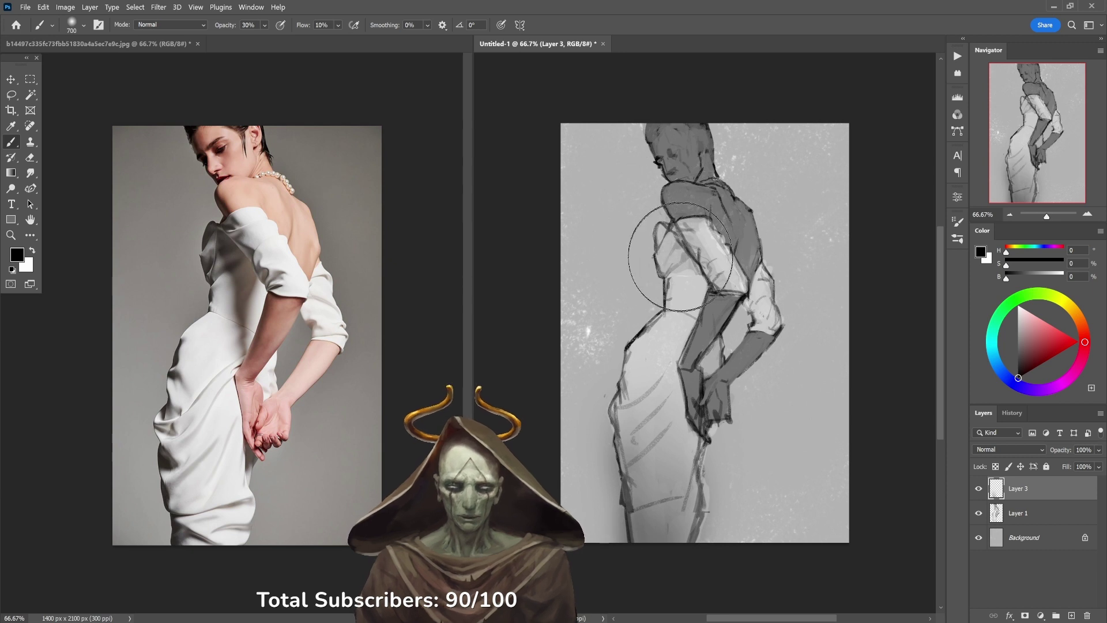
mouse_move(682, 260)
left_mouse_down()
mouse_move(665, 229)
mouse_move(663, 247)
mouse_move(656, 235)
mouse_move(687, 297)
left_mouse_up()
mouse_move(687, 334)
left_mouse_down()
mouse_move(688, 294)
mouse_move(681, 344)
mouse_move(686, 262)
mouse_move(675, 269)
mouse_move(690, 106)
mouse_move(716, 217)
mouse_move(706, 194)
mouse_move(718, 214)
mouse_move(739, 208)
mouse_move(729, 211)
mouse_move(725, 187)
mouse_move(724, 208)
mouse_move(683, 196)
mouse_move(727, 223)
left_mouse_up()
Step: In white at 60% opacity, brighten the hip area, trying and undoing faint dabs on the head
key("x")
key("ctrl+z")
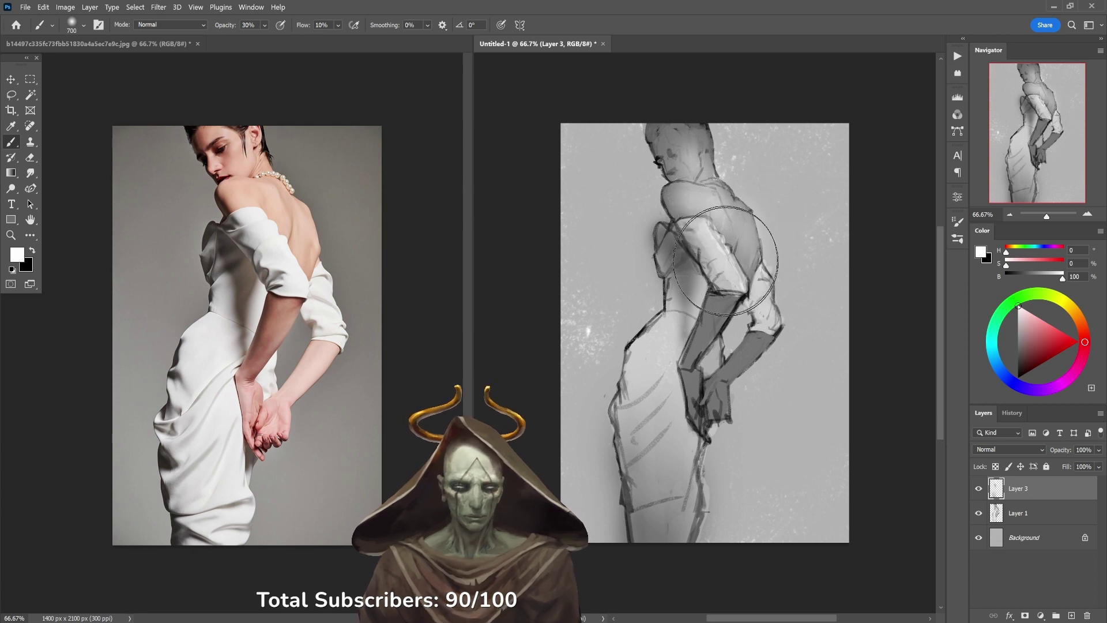
key("6")
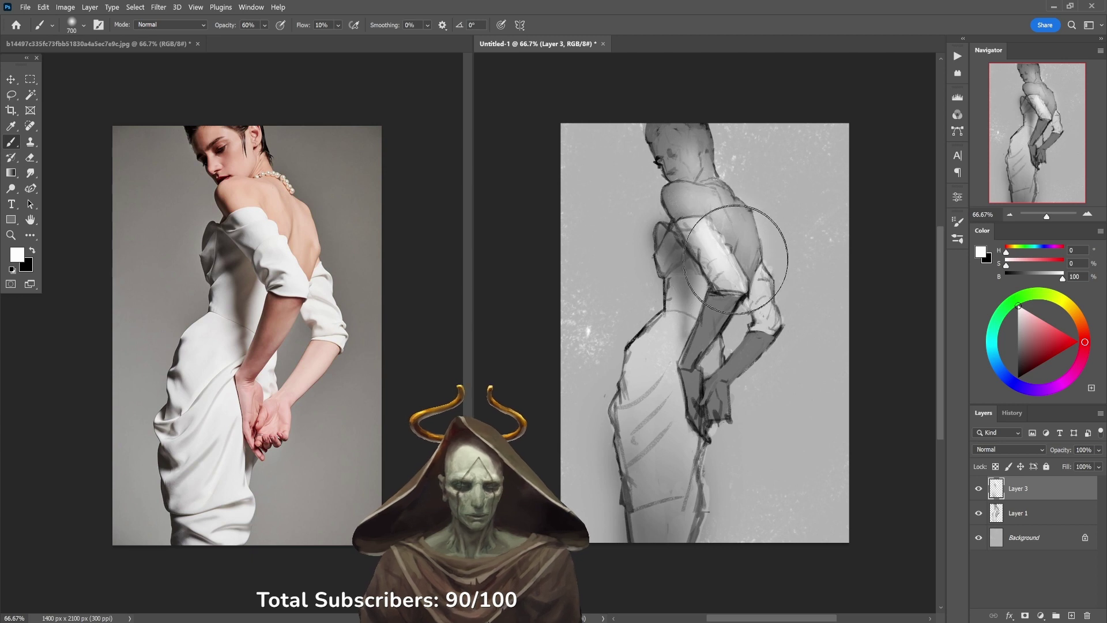
mouse_move(655, 362)
left_mouse_down()
mouse_move(649, 369)
mouse_move(652, 323)
mouse_move(661, 415)
mouse_move(658, 358)
left_mouse_up()
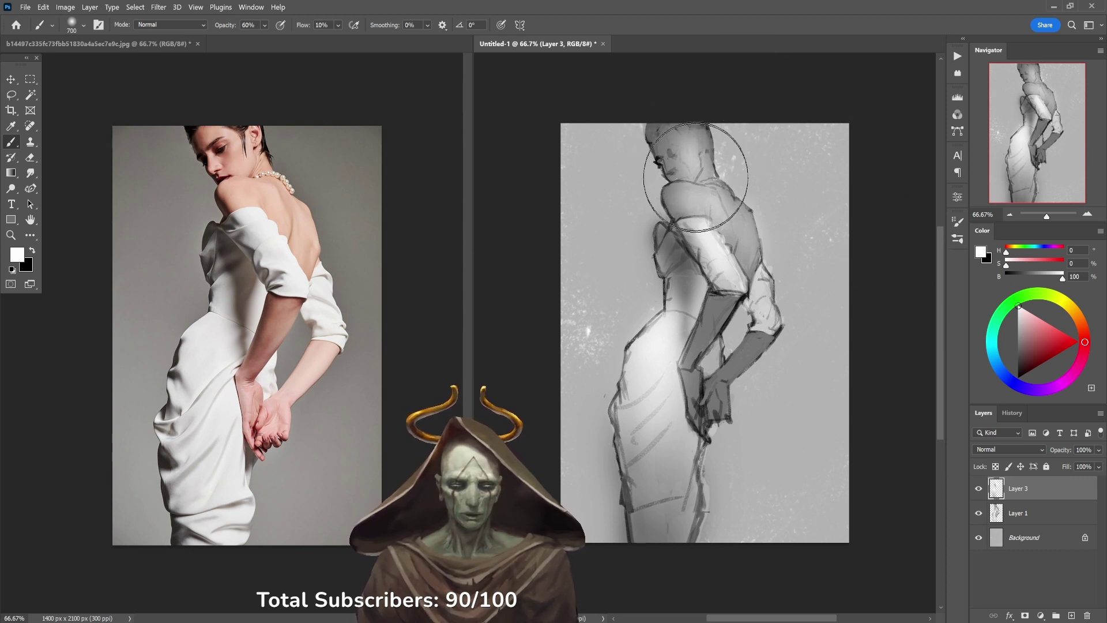
mouse_move(702, 137)
left_mouse_down()
mouse_move(695, 118)
mouse_move(682, 151)
mouse_move(659, 125)
mouse_move(669, 138)
left_mouse_up()
key("ctrl+z")
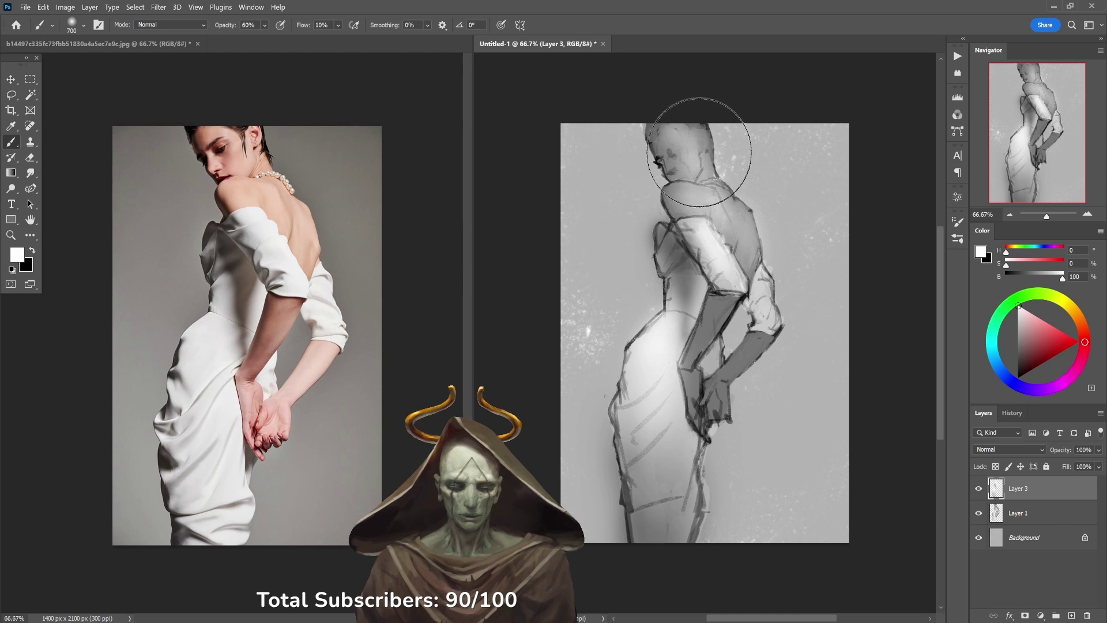
Step: Compare Layer 3 on and off, then lighten the forearm with white at 80% opacity
left_click(979, 488)
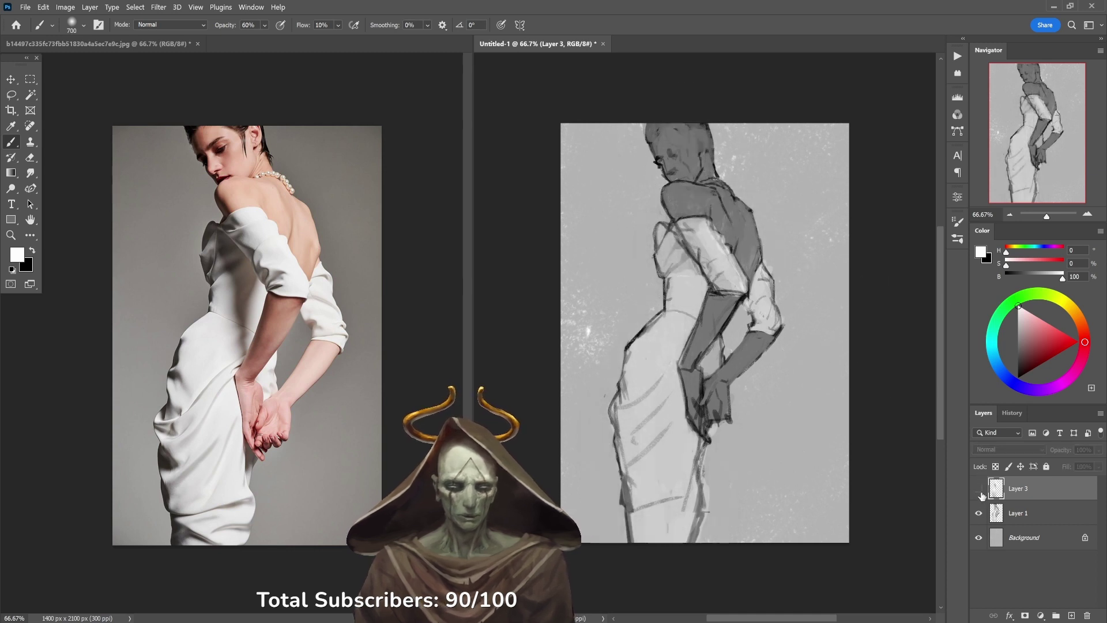
left_click(979, 489)
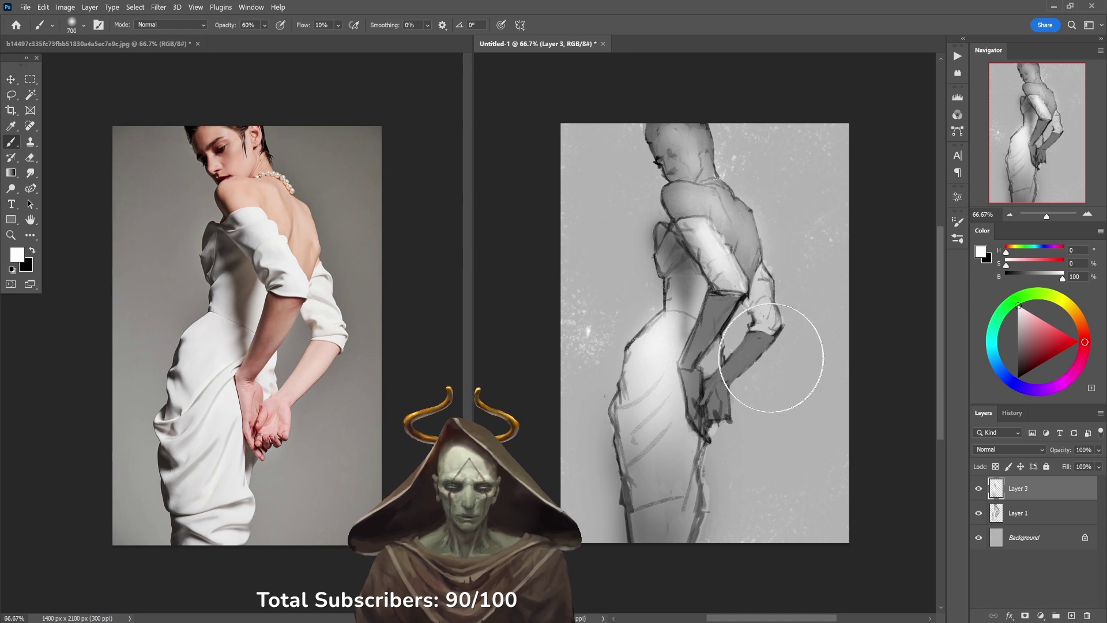
key("8")
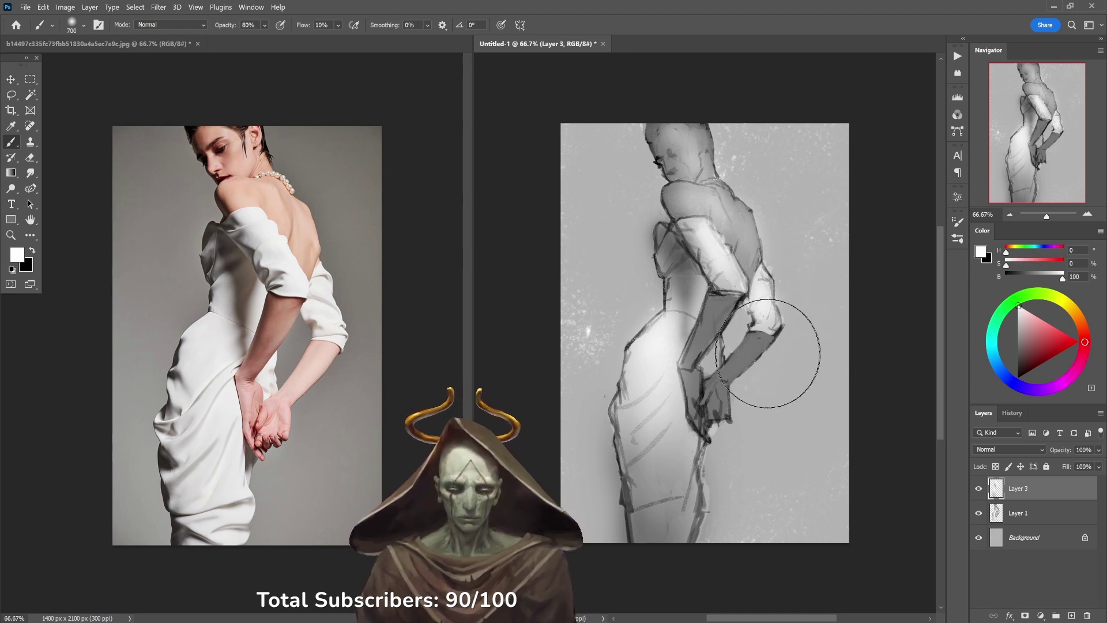
key("ctrl+z")
mouse_move(727, 375)
left_mouse_down()
mouse_move(768, 328)
mouse_move(717, 377)
mouse_move(769, 325)
mouse_move(752, 266)
mouse_move(734, 315)
mouse_move(697, 355)
mouse_move(736, 297)
mouse_move(696, 356)
mouse_move(731, 307)
left_mouse_up()
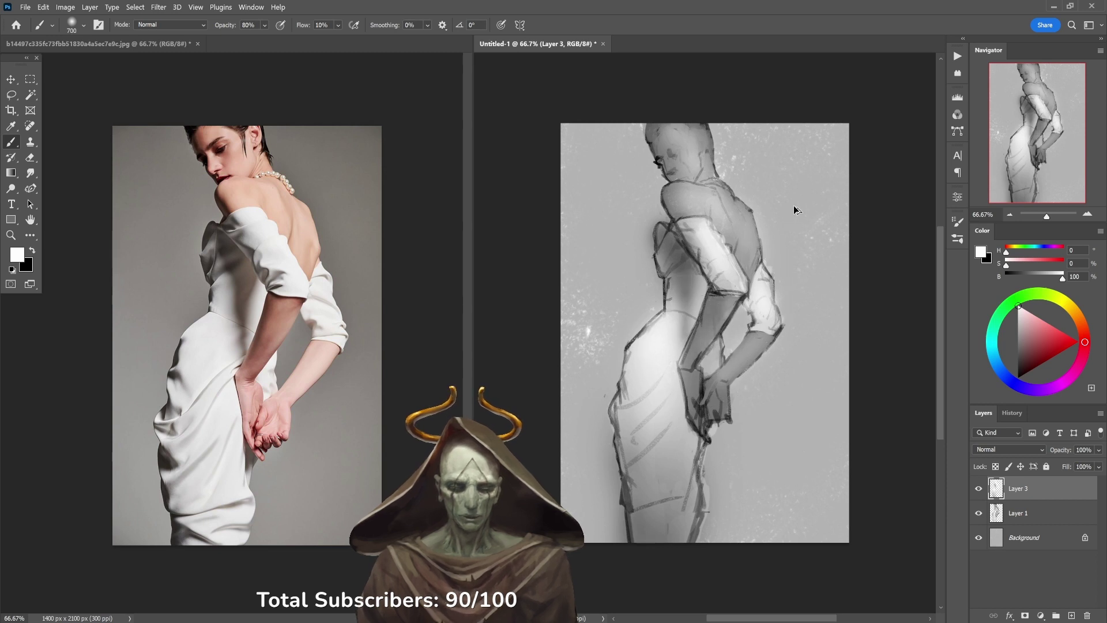
Step: Try the Ole' Huckleberry brush with a black zigzag stroke beside the figure, then undo it
right_click(717, 173)
left_click(705, 333)
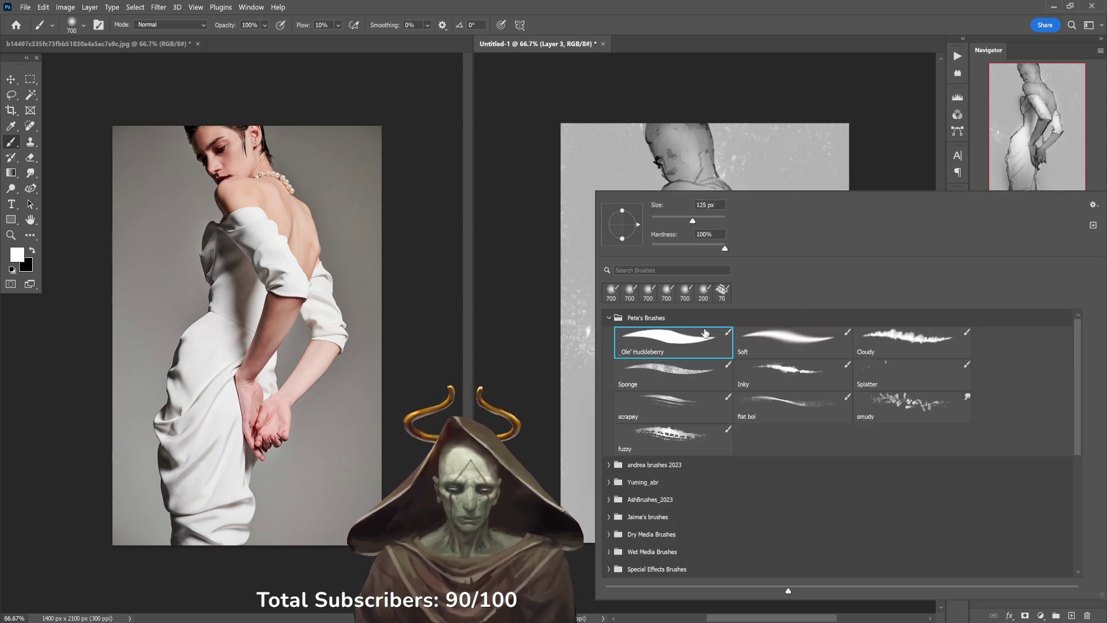
left_click(499, 298)
key("x")
mouse_move(596, 300)
left_mouse_down()
mouse_move(619, 295)
mouse_move(582, 407)
left_mouse_up()
key("ctrl+z")
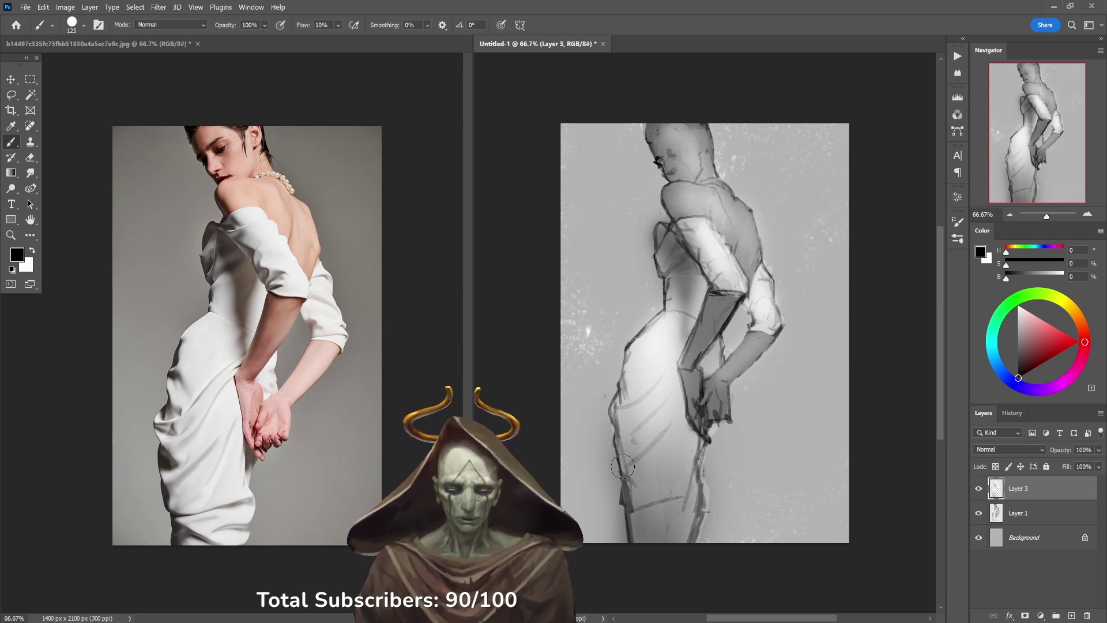
Step: Test dark and mid-grey shading on the lower dress at 30–50% opacity, then undo it
key("3")
mouse_move(628, 470)
left_mouse_down()
mouse_move(629, 447)
mouse_move(657, 523)
mouse_move(668, 490)
mouse_move(627, 470)
mouse_move(639, 445)
mouse_move(661, 453)
mouse_move(693, 482)
mouse_move(683, 495)
mouse_move(635, 459)
mouse_move(651, 502)
mouse_move(690, 520)
mouse_move(664, 447)
mouse_move(629, 441)
mouse_move(681, 475)
mouse_move(691, 430)
mouse_move(670, 426)
mouse_move(629, 374)
mouse_move(723, 345)
left_mouse_up()
left_click(655, 449, "alt")
key("5")
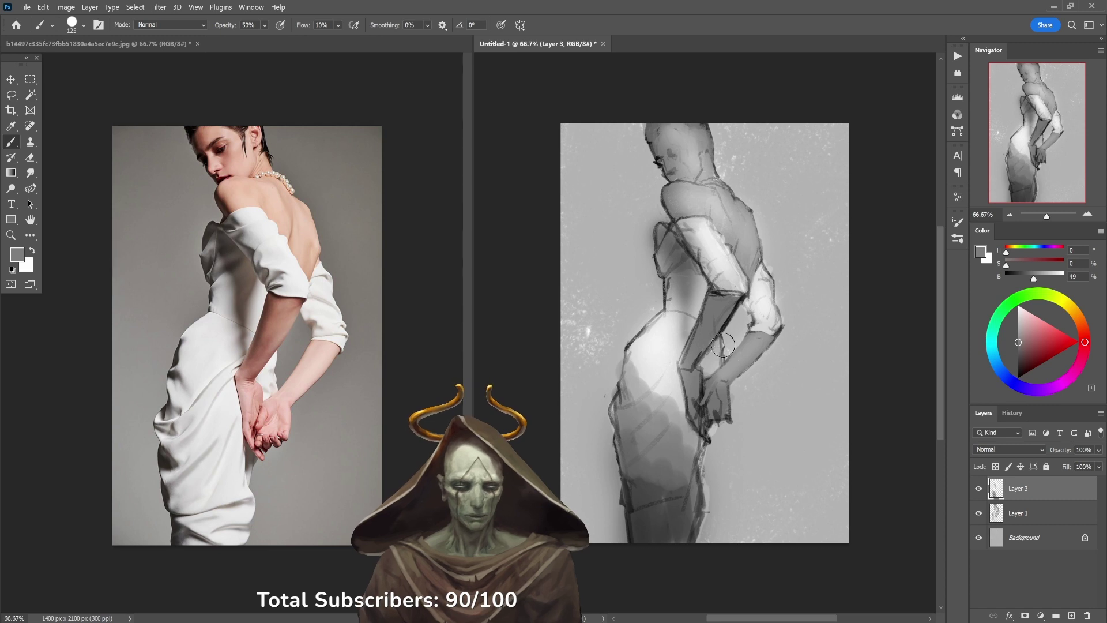
key("ctrl+z")
key("ctrl+z")
key("ctrl+z")
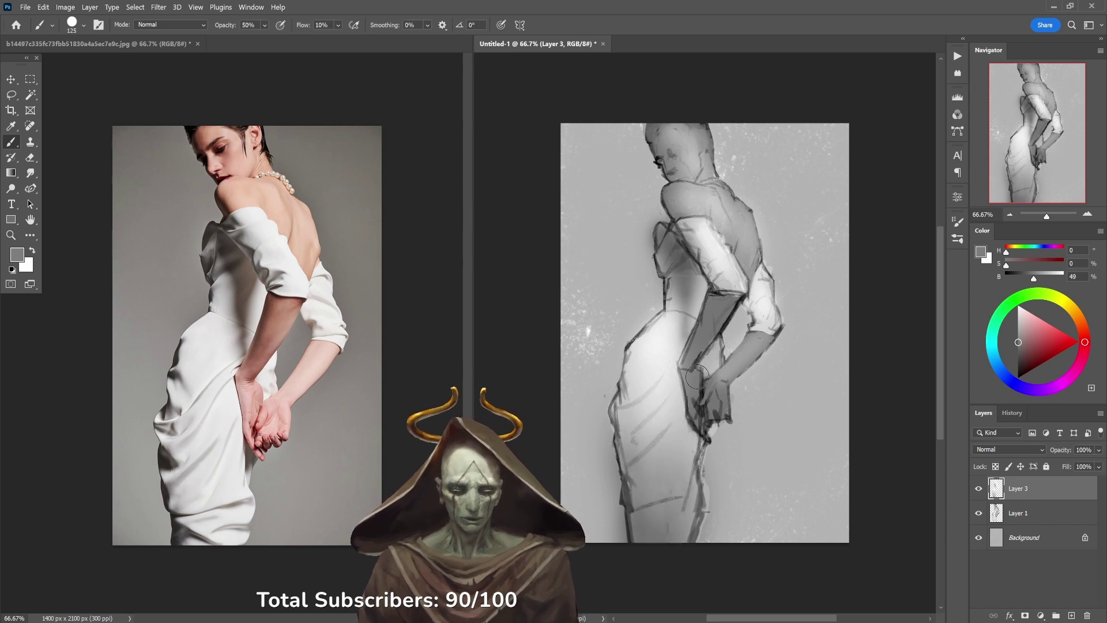
right_click(764, 188)
Step: Pick the Soft brush and shade down the waist in black at 40% opacity
left_click(789, 362)
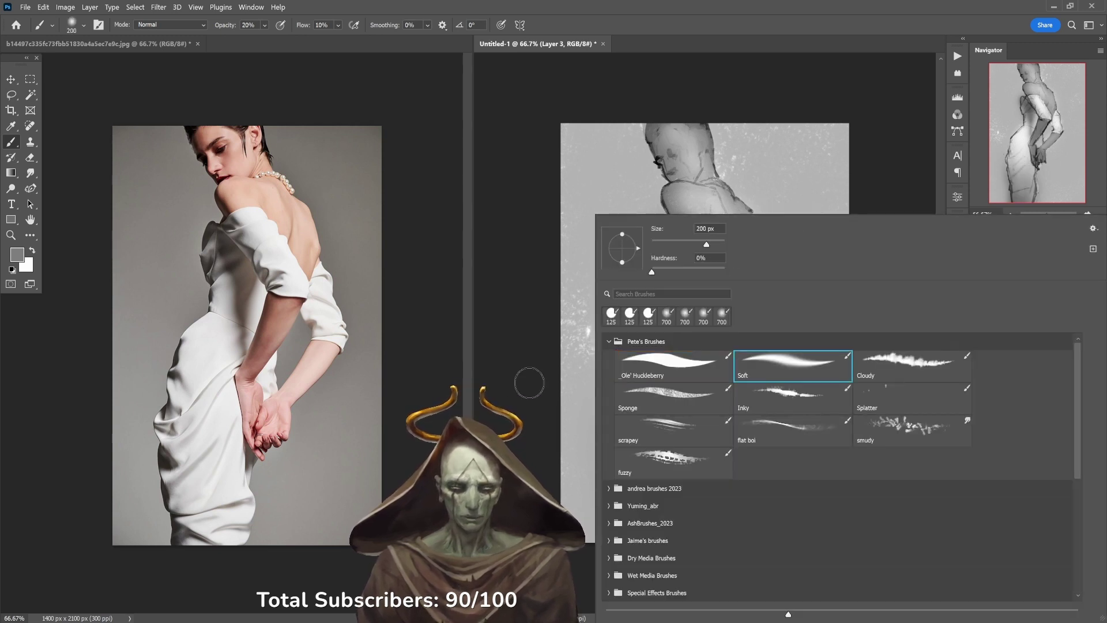
key("2")
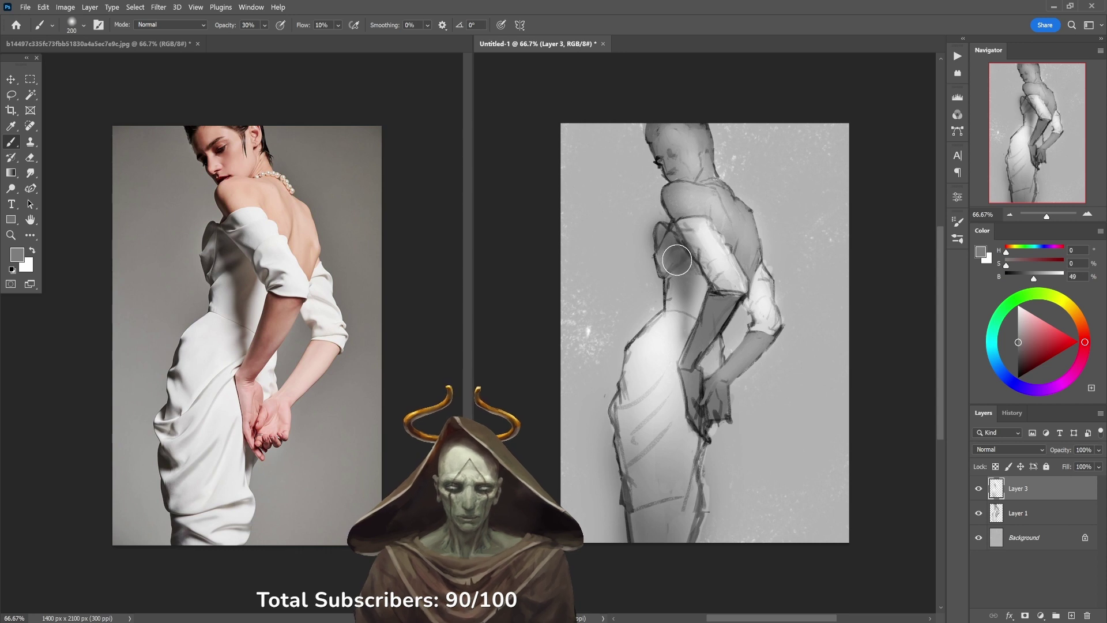
key("d")
key("4")
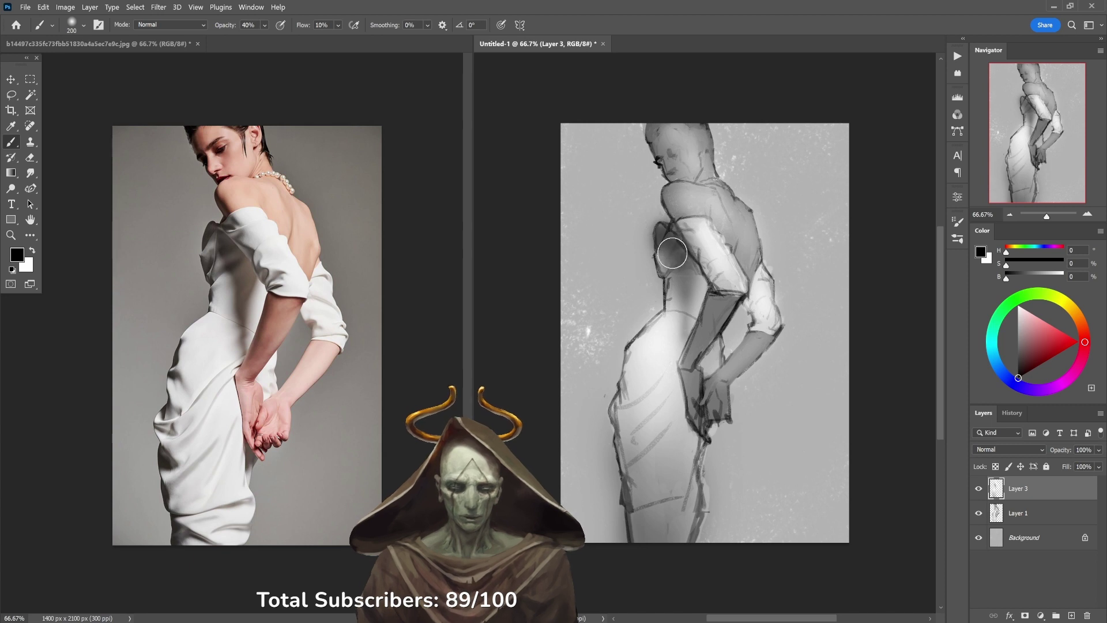
mouse_move(683, 278)
left_mouse_down()
mouse_move(694, 287)
mouse_move(688, 336)
left_mouse_up()
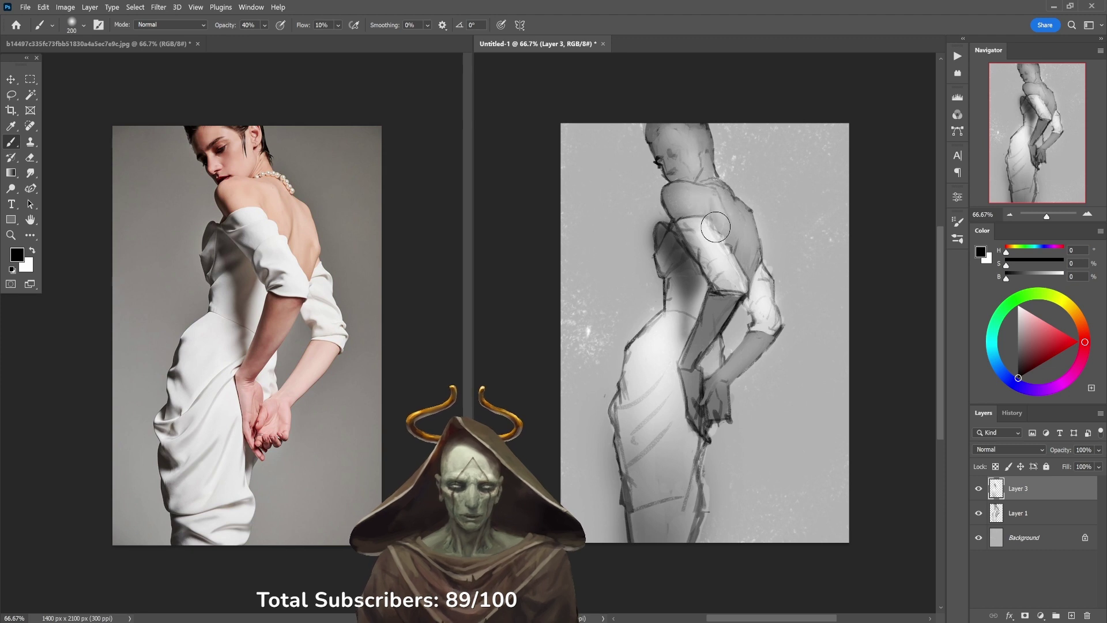
Step: At 10% opacity, faintly brighten the lower back in white and darken the head's upper right in black
key("1")
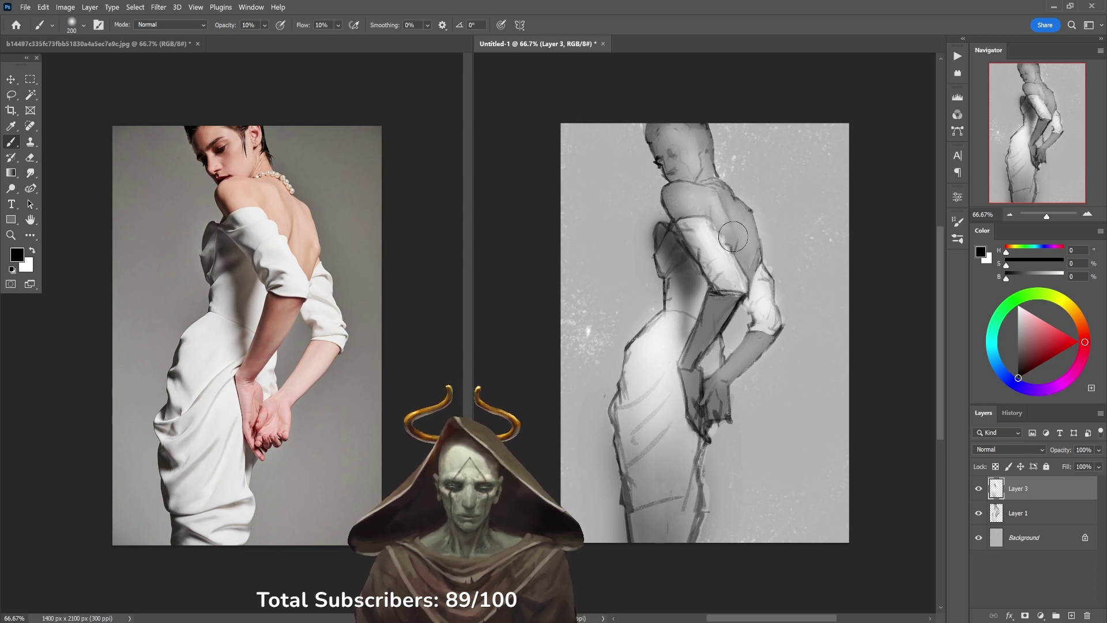
key("x")
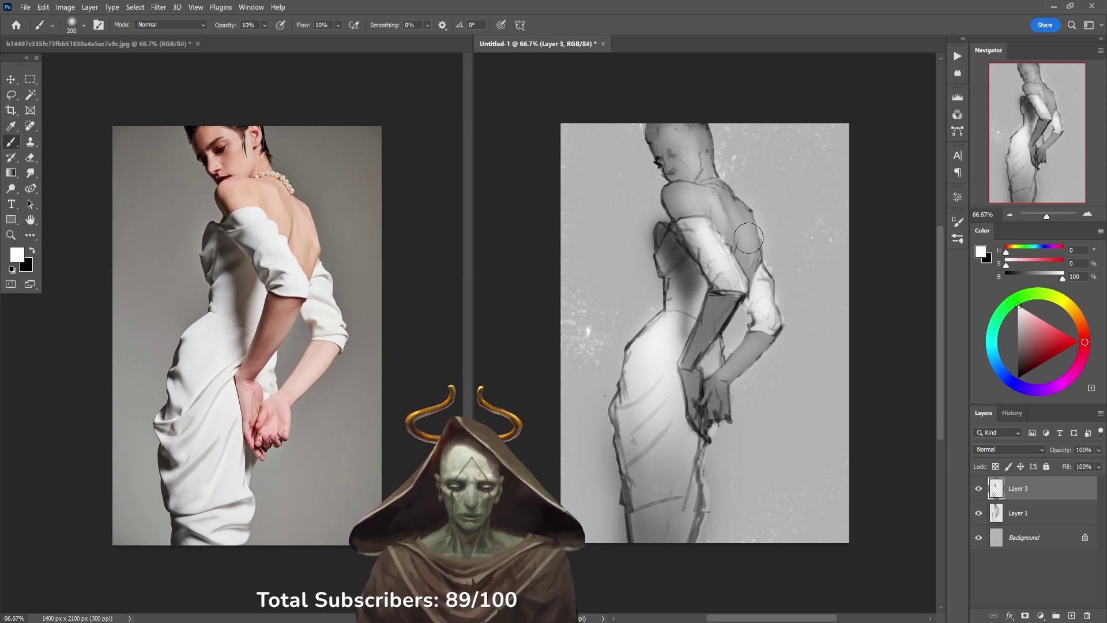
left_click_drag(757, 265, 762, 256)
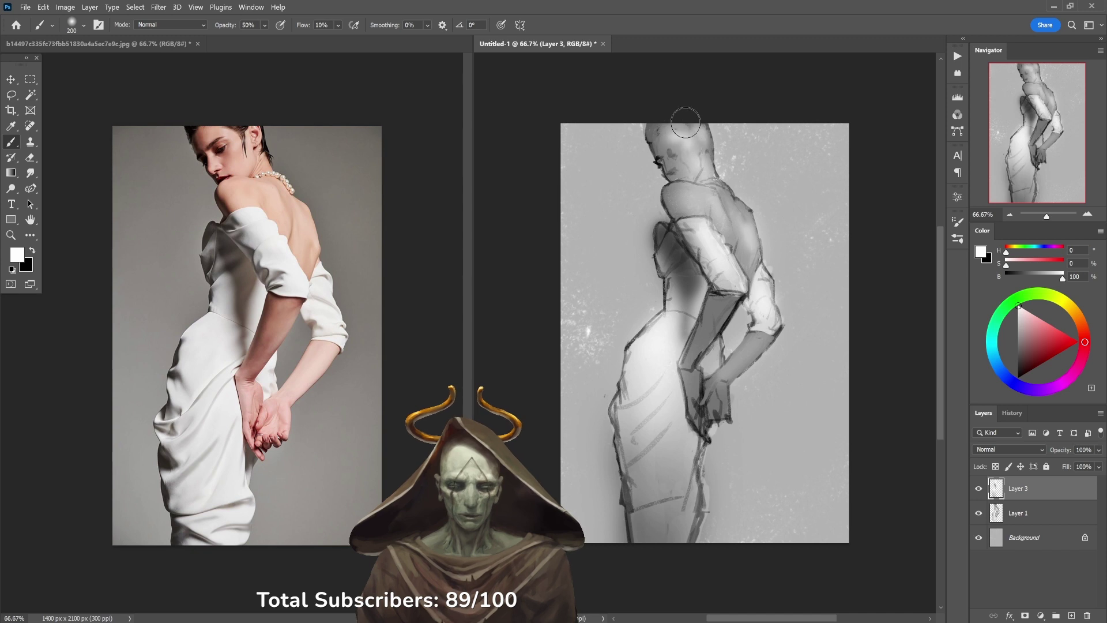
key("x")
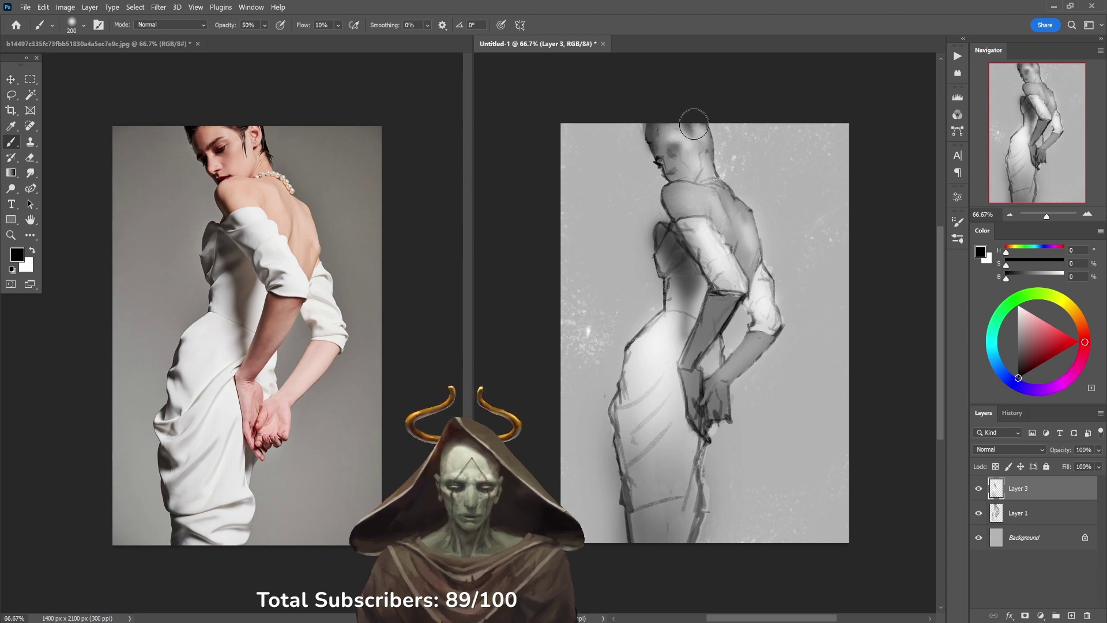
mouse_move(693, 125)
left_mouse_down()
mouse_move(695, 143)
mouse_move(714, 140)
left_mouse_up()
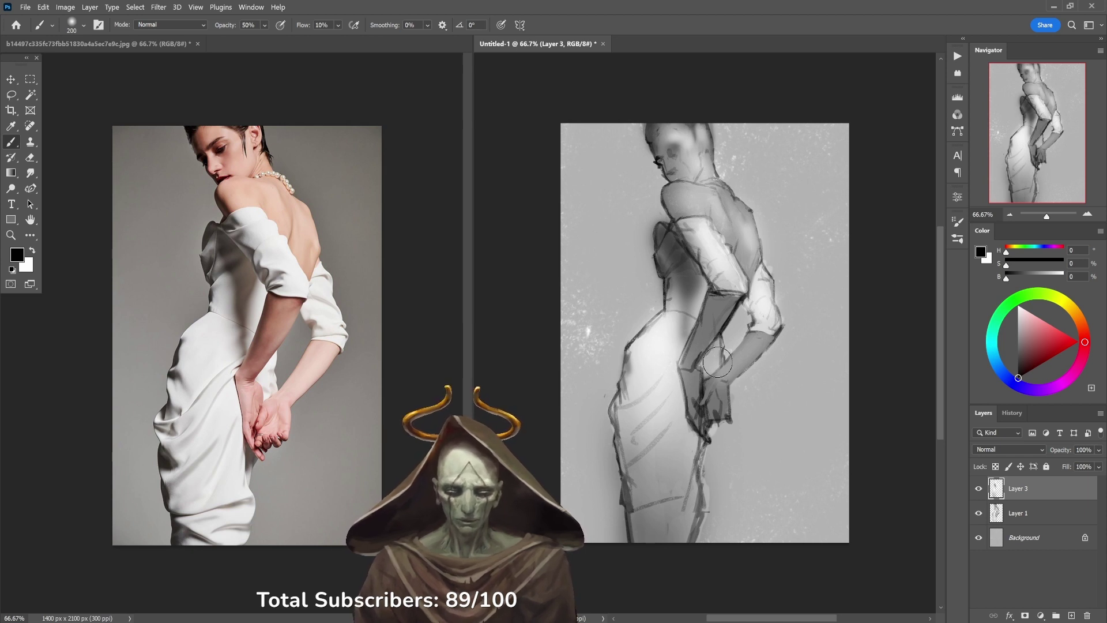
Step: Lighten the forearm below the sleeve in white, then darken the shoulder's left side in black
key("x")
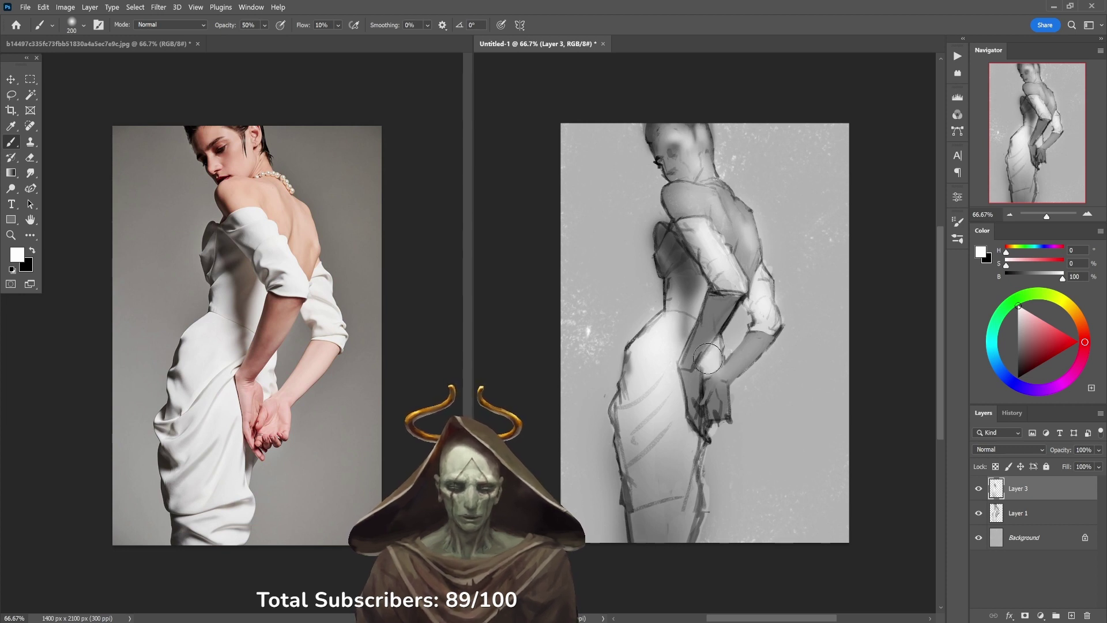
mouse_move(727, 304)
left_mouse_down()
mouse_move(713, 329)
mouse_move(718, 310)
left_mouse_up()
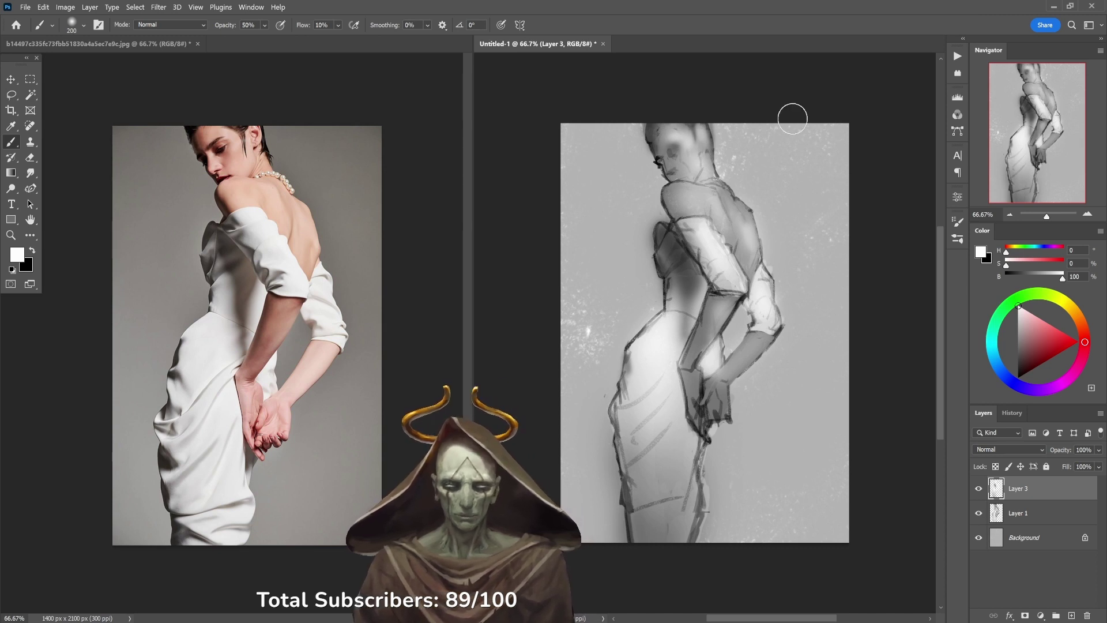
key("x")
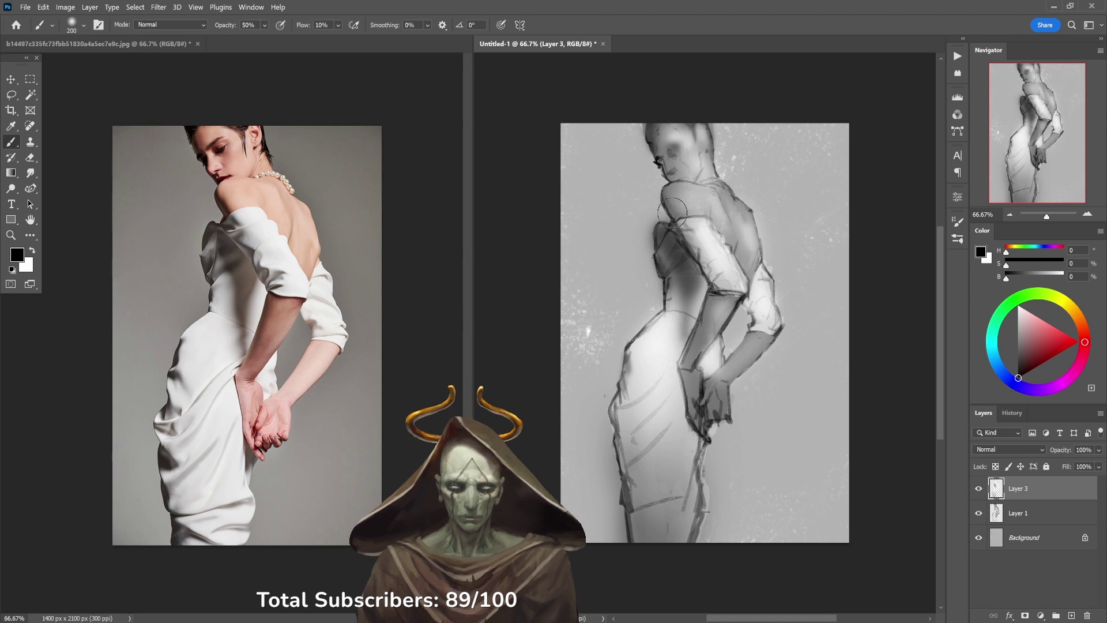
mouse_move(679, 220)
left_mouse_down()
mouse_move(671, 206)
mouse_move(678, 215)
left_mouse_up()
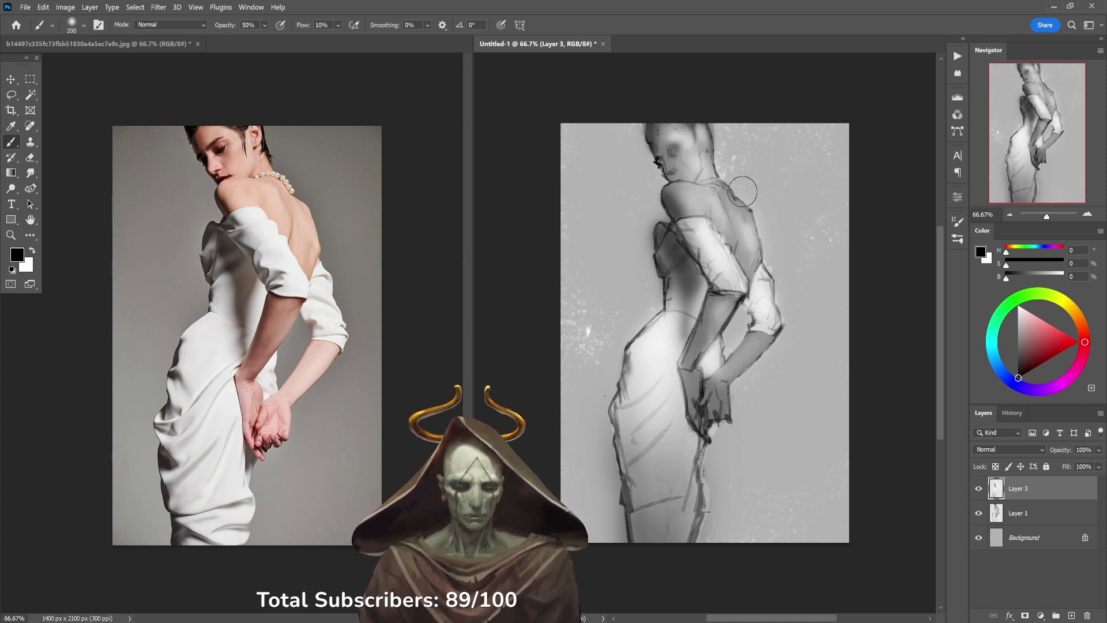
key("ctrl+z")
mouse_move(668, 208)
left_mouse_down()
mouse_move(668, 146)
mouse_move(655, 145)
mouse_move(687, 233)
left_mouse_up()
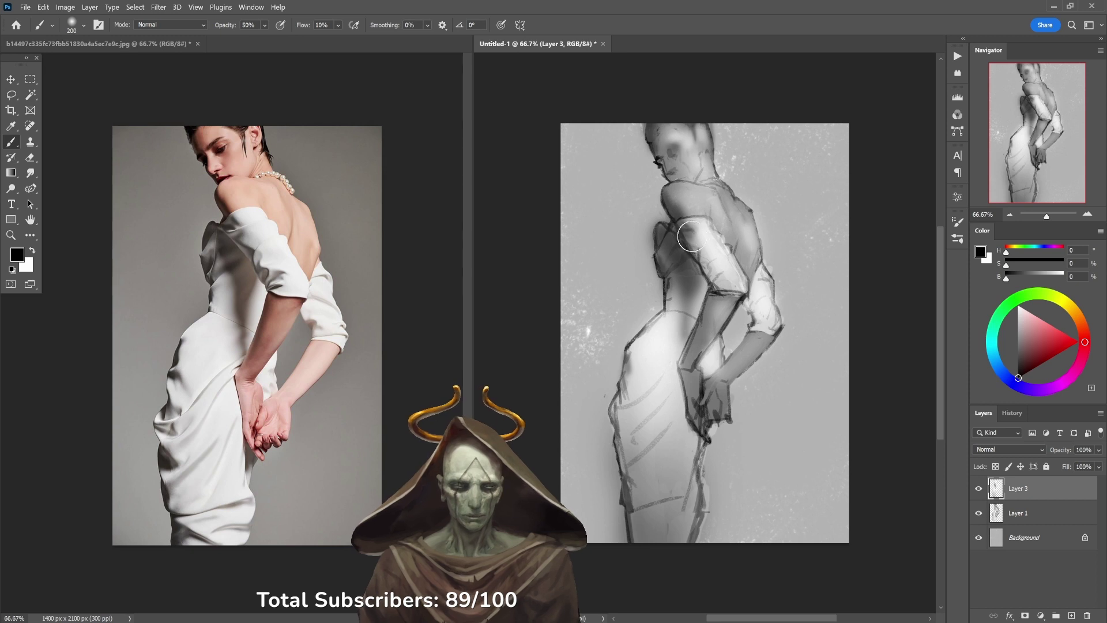
Step: At 40% opacity, shade the upper arm, the sleeve's left edge and the bodice and waist
key("4")
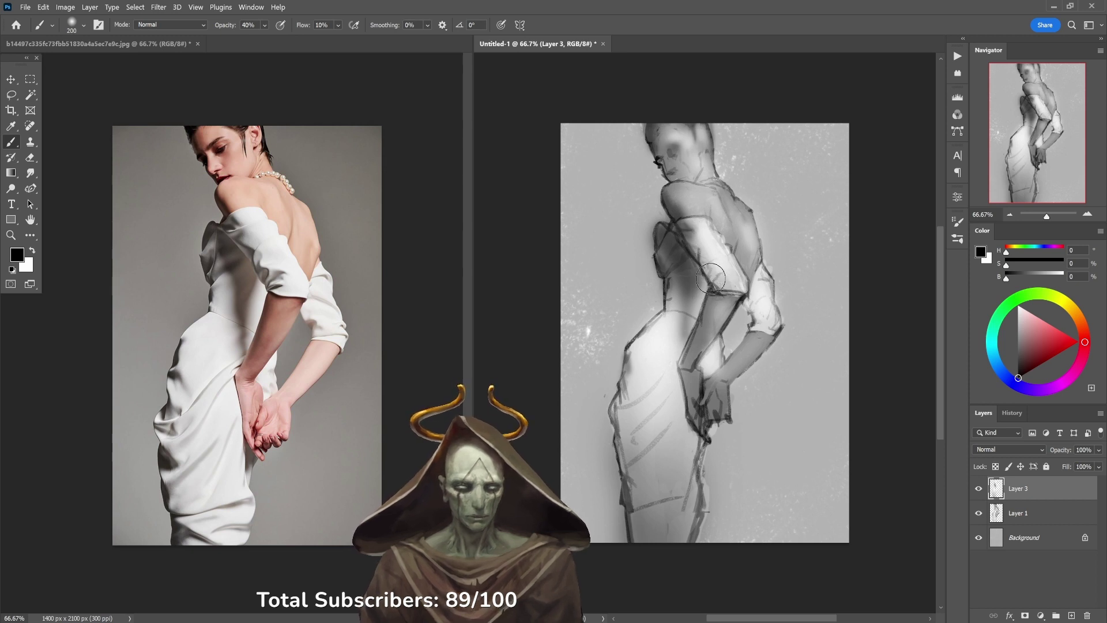
mouse_move(711, 278)
left_mouse_down()
mouse_move(718, 300)
mouse_move(697, 254)
left_mouse_up()
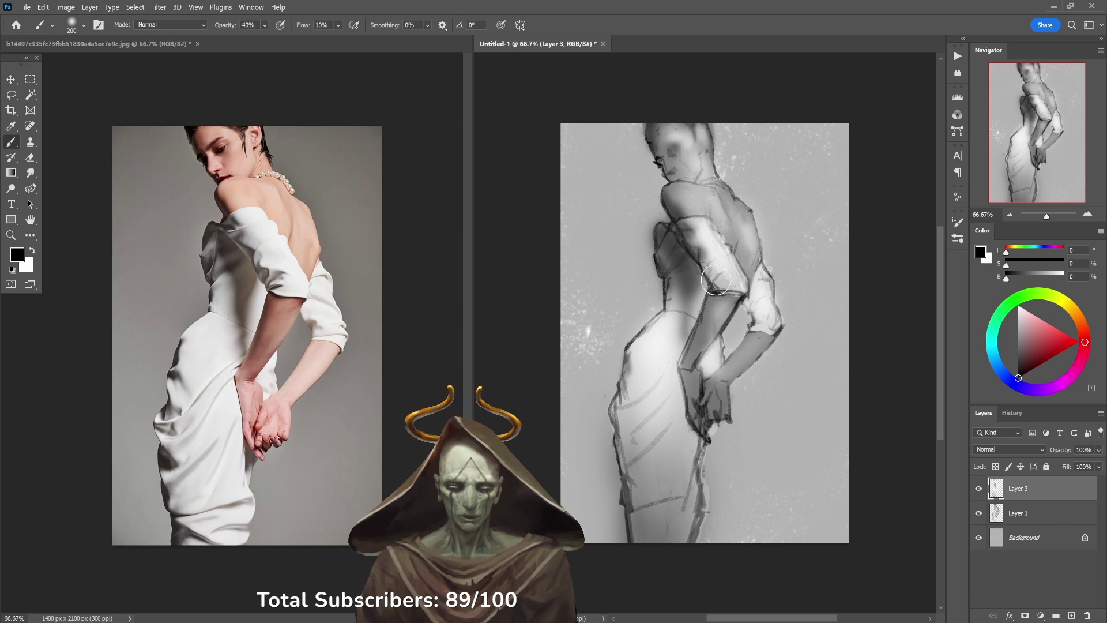
mouse_move(707, 261)
left_mouse_down()
mouse_move(715, 290)
mouse_move(713, 272)
mouse_move(732, 270)
mouse_move(713, 274)
mouse_move(713, 291)
mouse_move(758, 378)
mouse_move(720, 230)
mouse_move(740, 317)
left_mouse_up()
left_click_drag(681, 262, 659, 287)
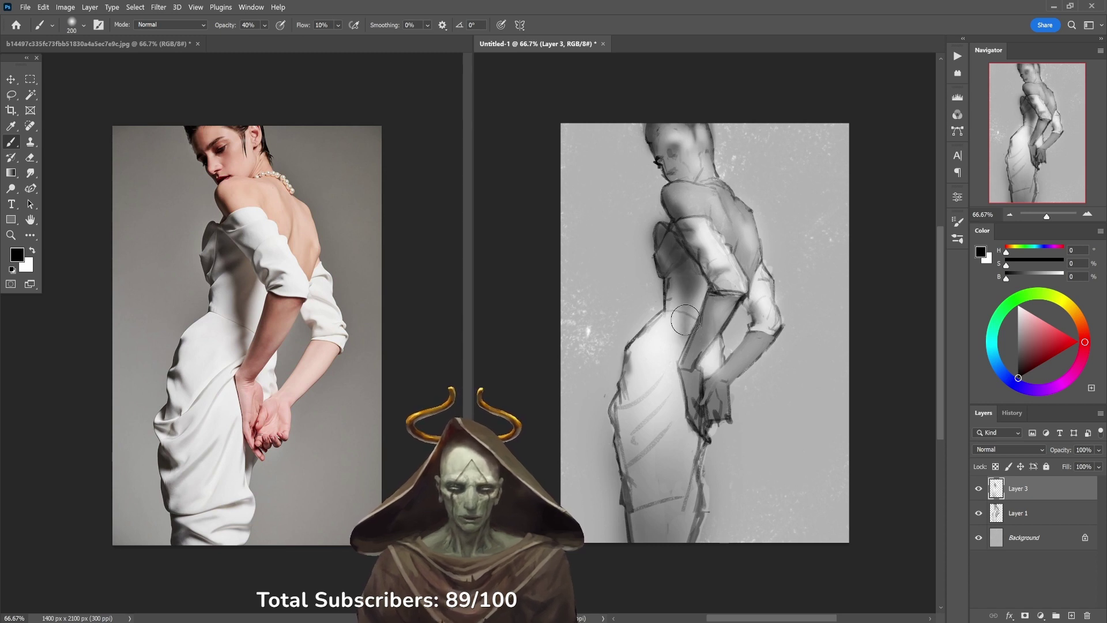
key("6")
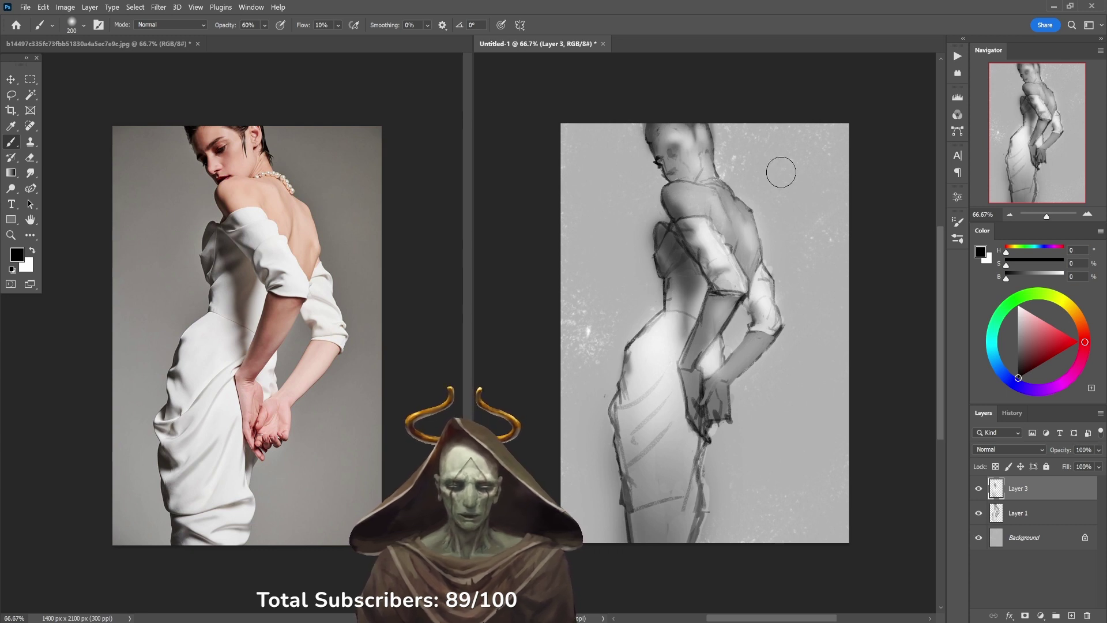
Step: Hide Layer 3, lasso the bodice edge on Layer 1, skew it about -2.6° and nudge it down-left
left_click(979, 488)
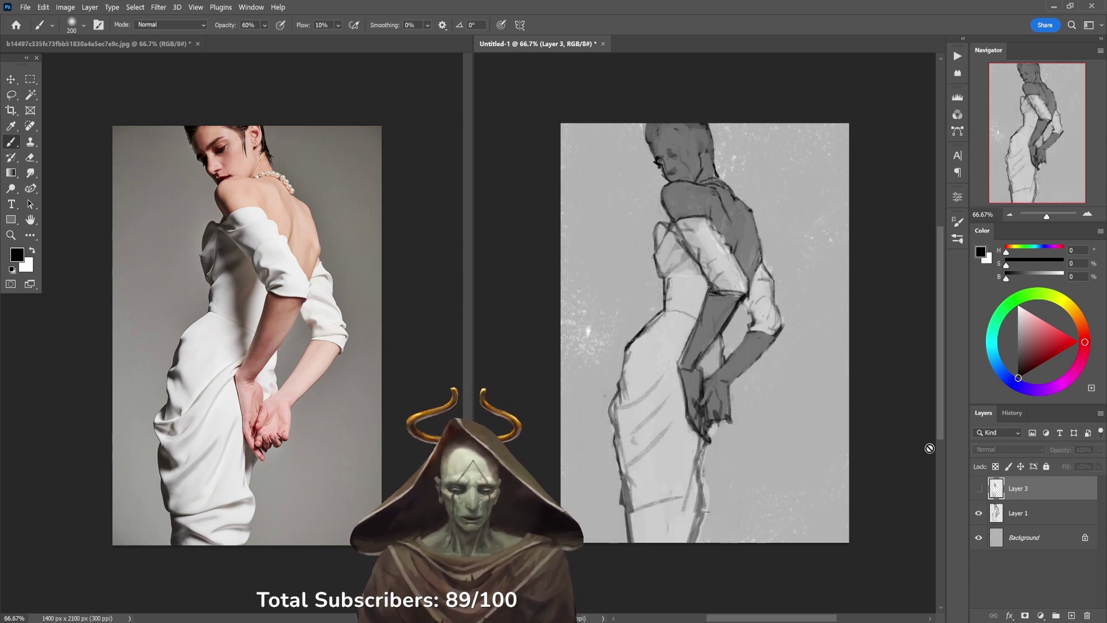
left_click(1014, 513)
key("l")
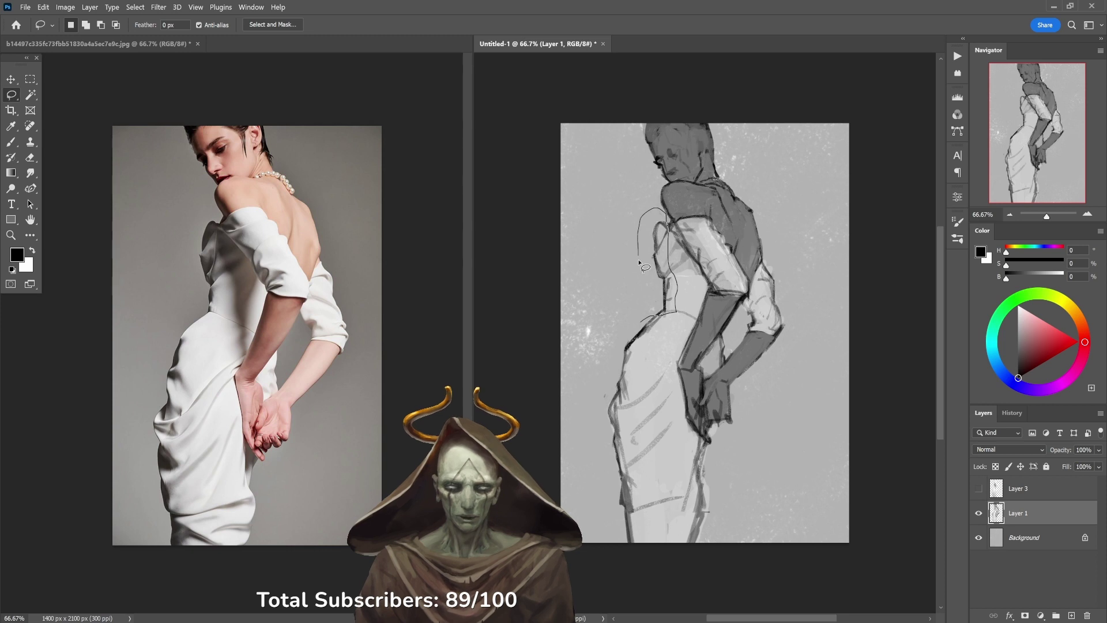
left_click_drag(653, 293, 643, 316)
key("b")
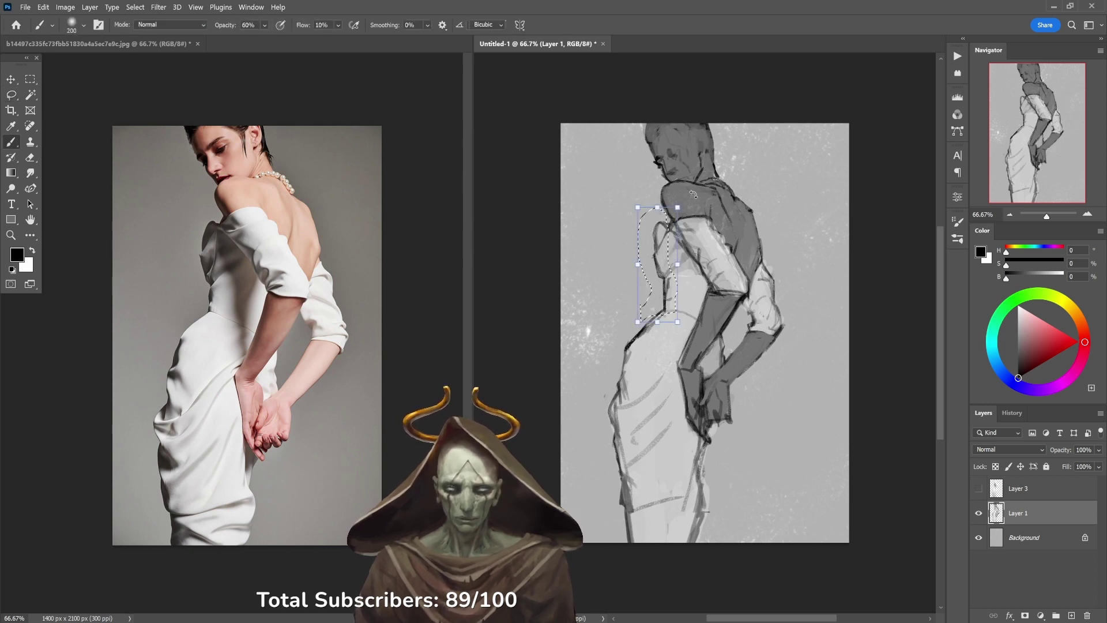
key("ctrl+t")
left_click_drag(661, 327, 654, 327)
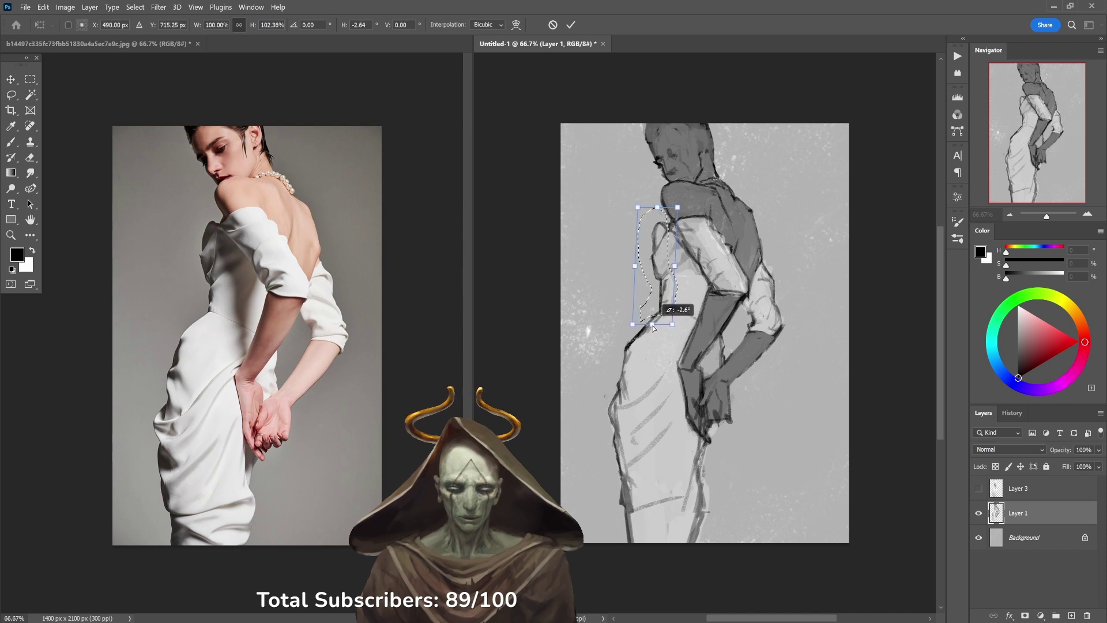
left_click_drag(667, 275, 666, 272)
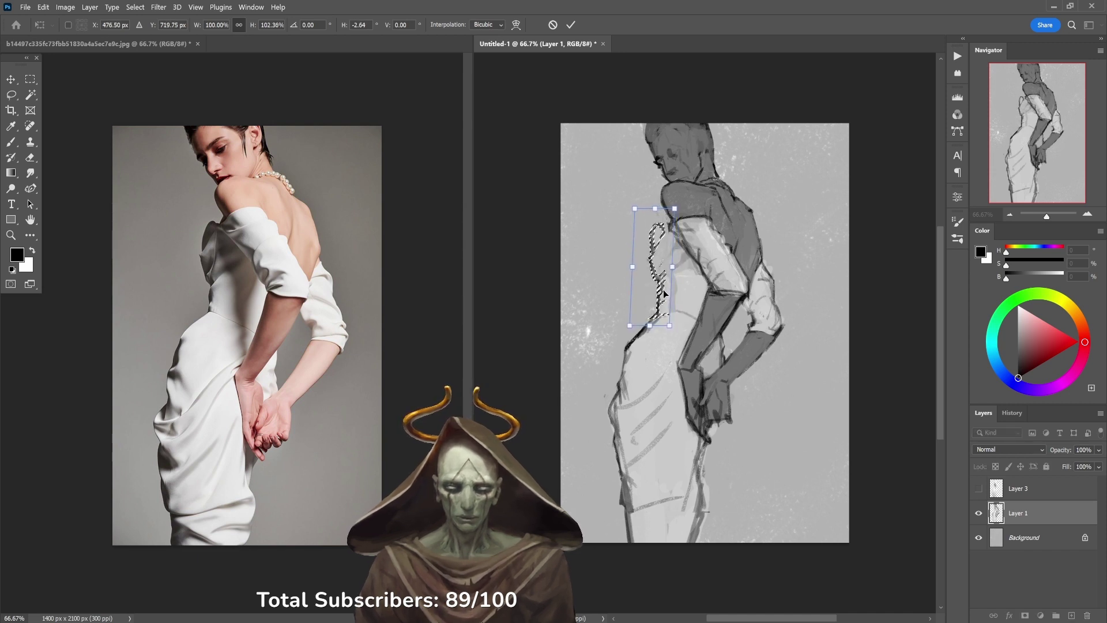
left_click(571, 26)
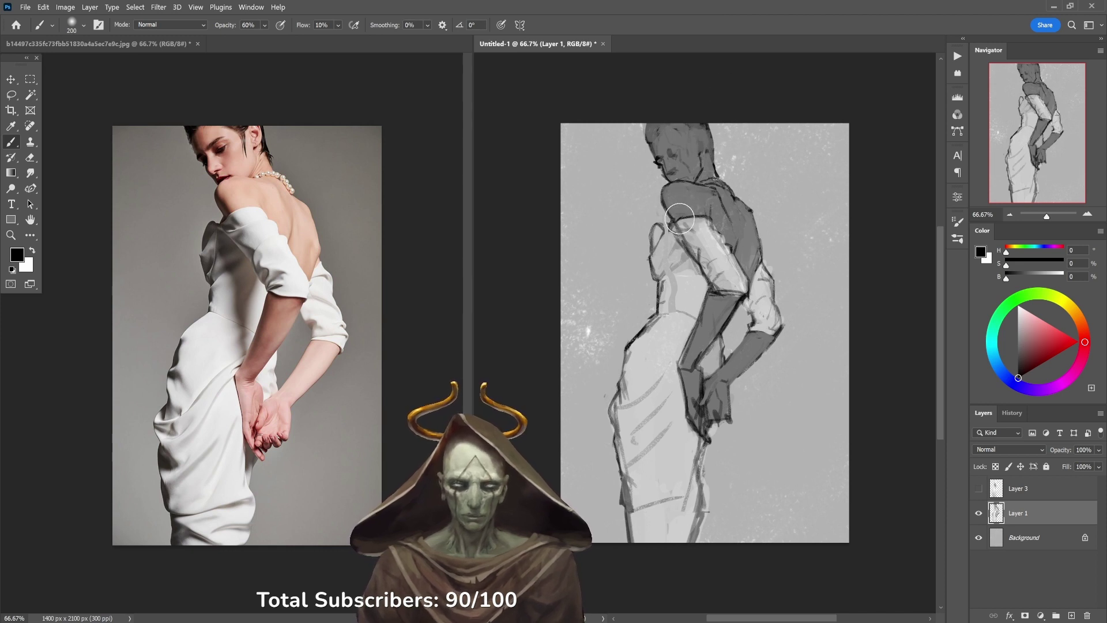
Step: Show Layer 3 and test a faint dark stroke down the arm, then hide it and return to Layer 1
left_click(980, 489)
left_click(1030, 490)
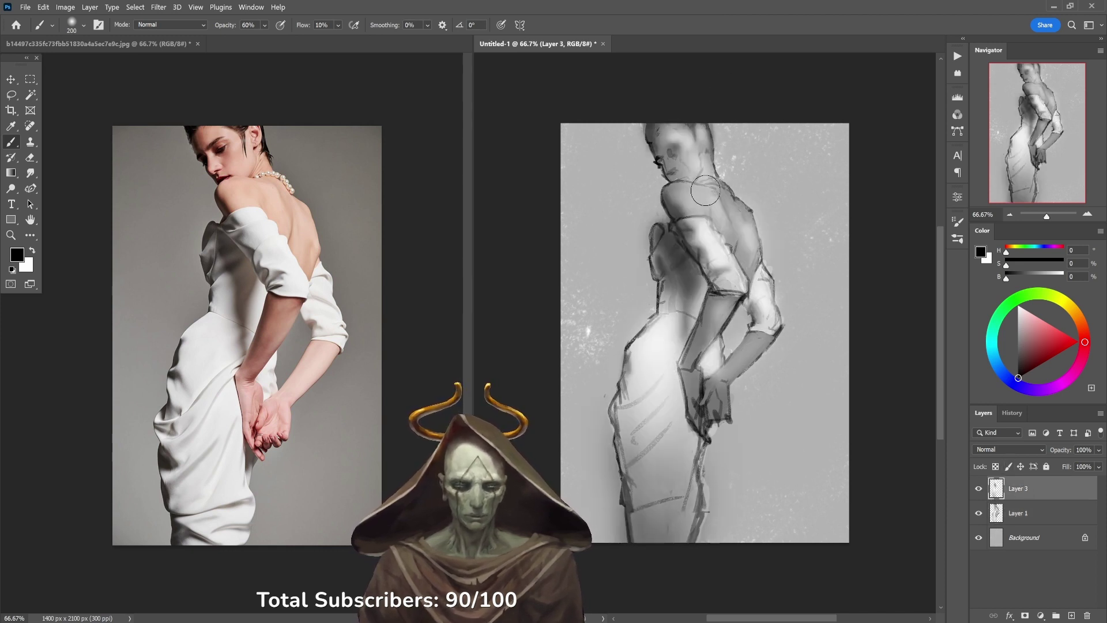
mouse_move(712, 329)
left_mouse_down()
mouse_move(741, 392)
mouse_move(723, 388)
mouse_move(694, 298)
mouse_move(691, 341)
mouse_move(718, 370)
left_mouse_up()
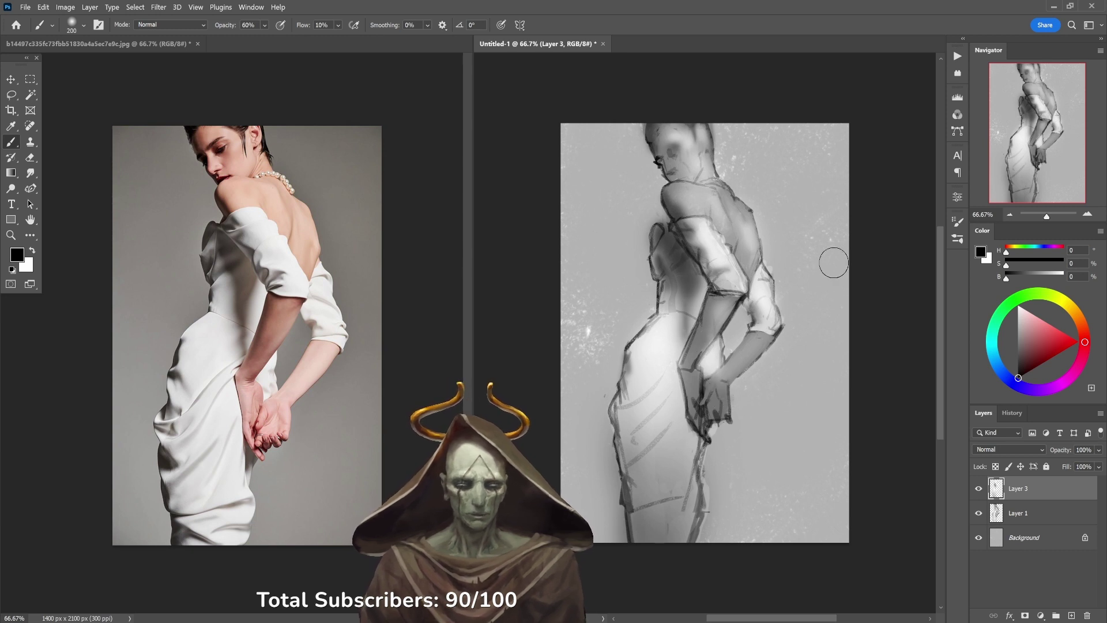
left_click(979, 489)
left_click(1019, 517)
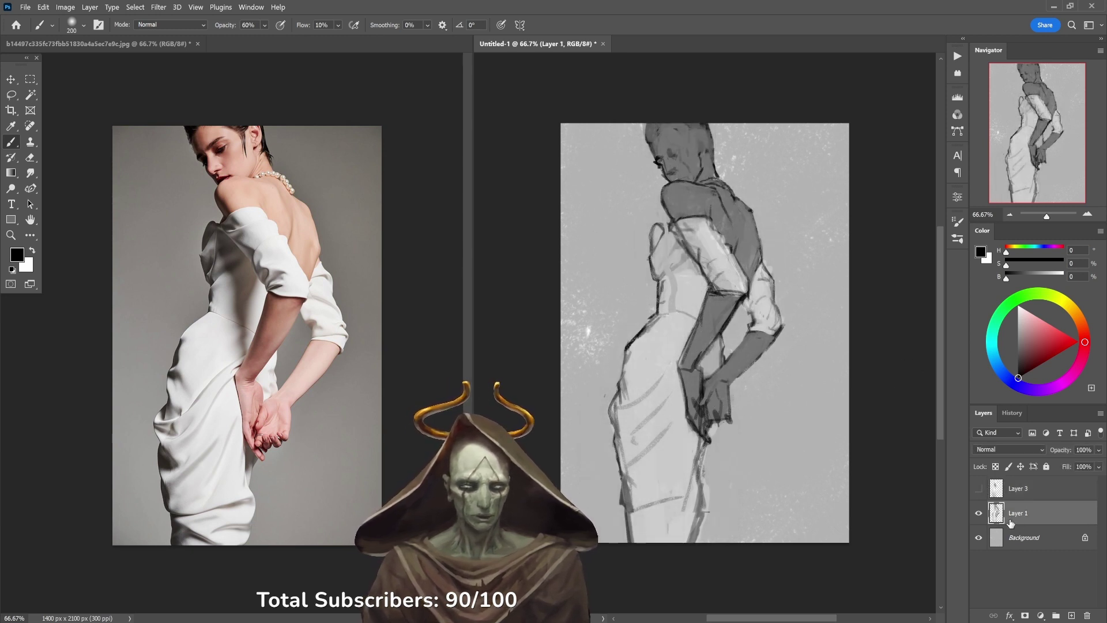
Step: Set up the Sponge brush at 60 px in black at 20% opacity, with Layer 3 visible and active
right_click(558, 317)
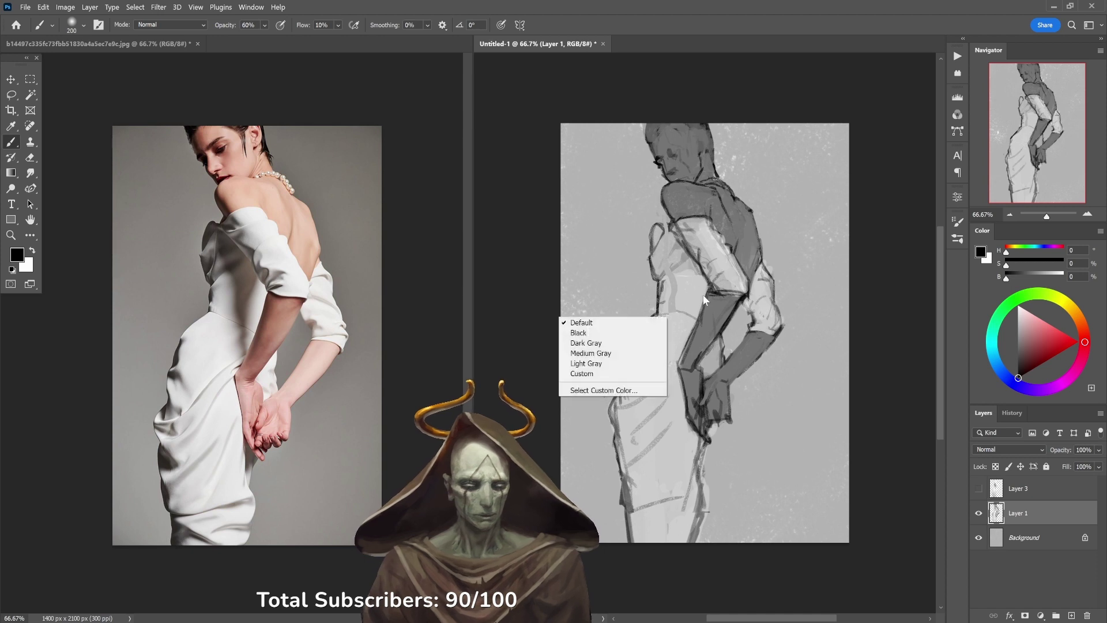
right_click(600, 289)
left_click(694, 404)
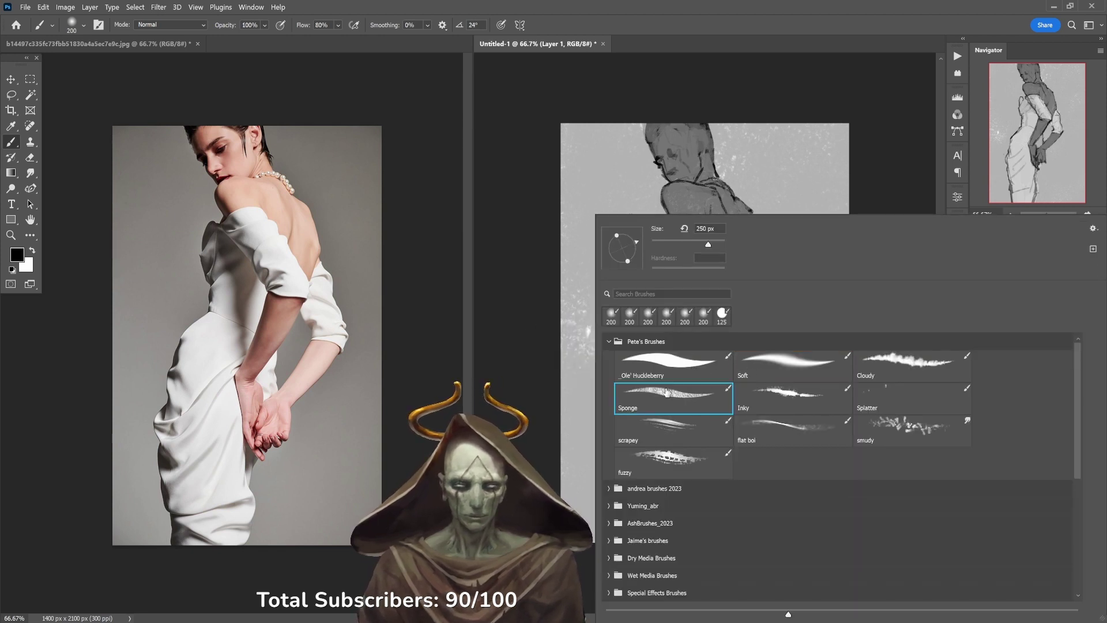
left_click(543, 411)
key("bracketleft")
key("bracketleft")
key("bracketleft")
key("bracketleft")
key("bracketleft")
key("bracketleft")
key("bracketleft")
key("bracketleft")
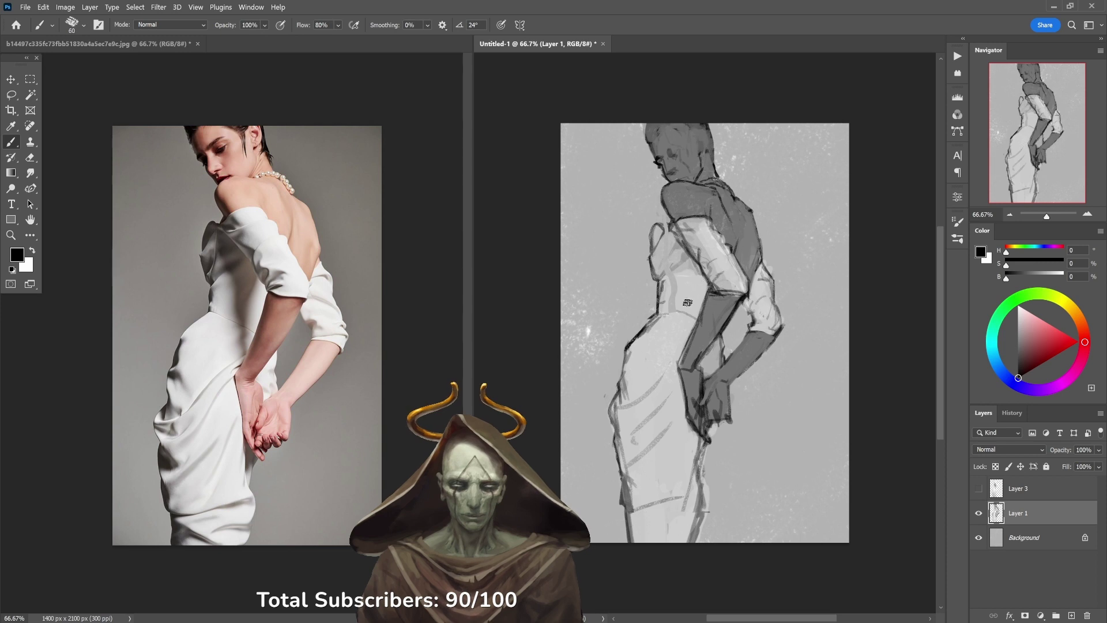
left_click(669, 306, "alt")
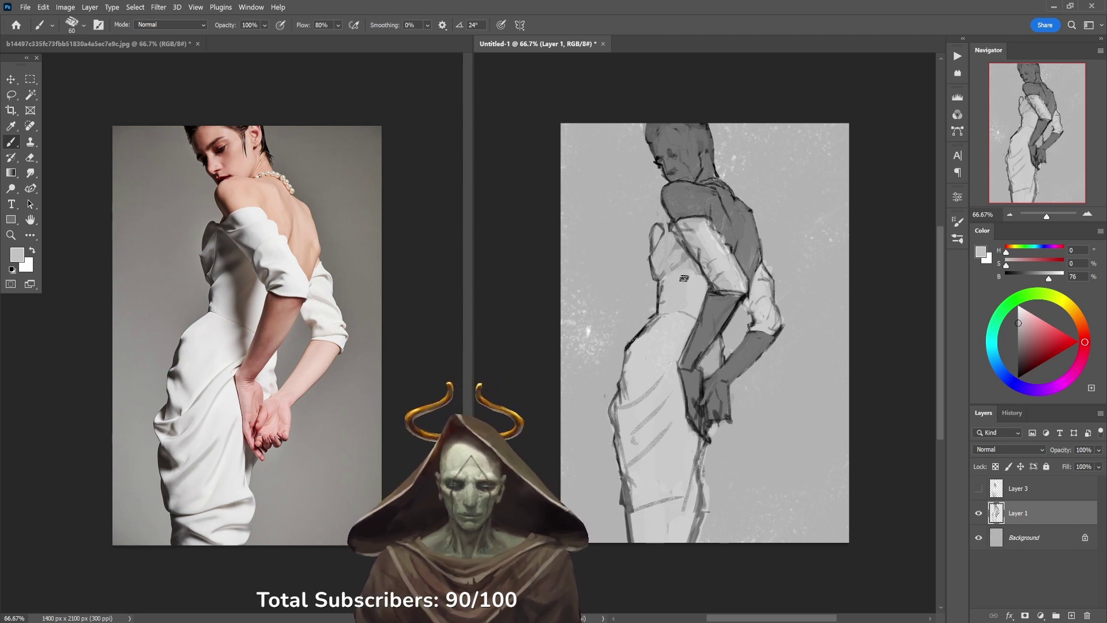
key("d")
key("2")
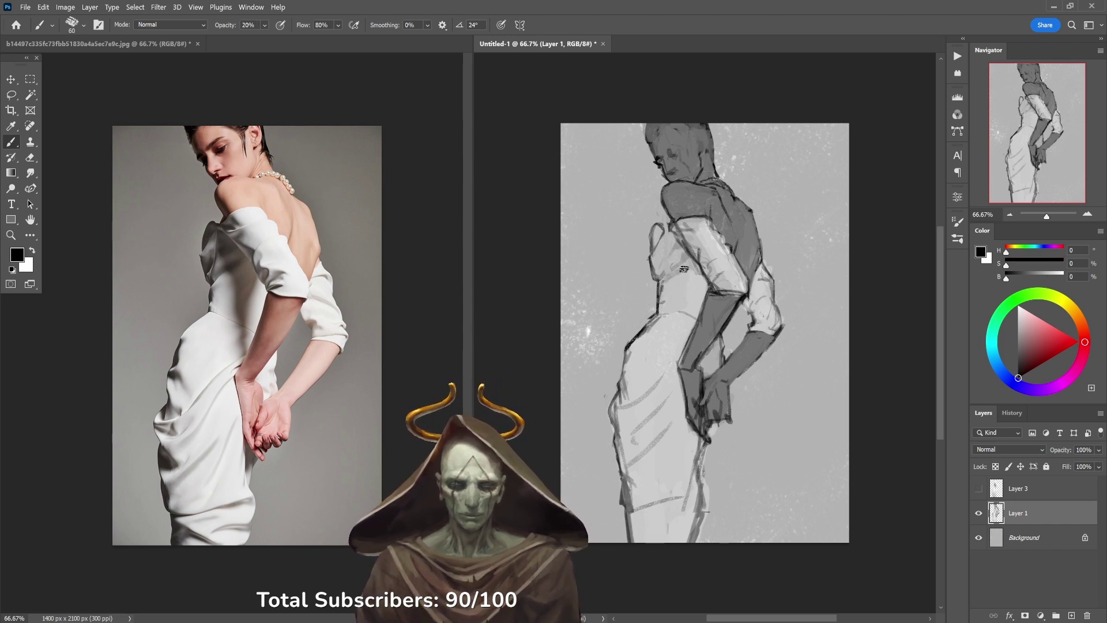
left_click(980, 489)
left_click(1018, 488)
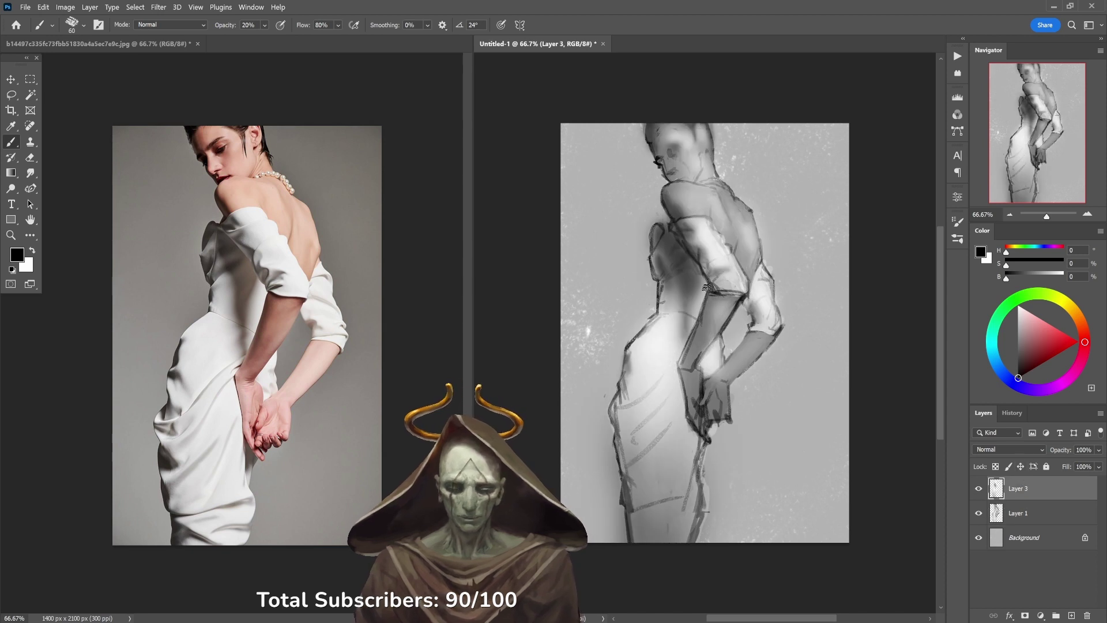
Step: Choose the Soft brush and shade the armpit and side of the figure at 40% opacity
right_click(725, 244)
left_click(808, 371)
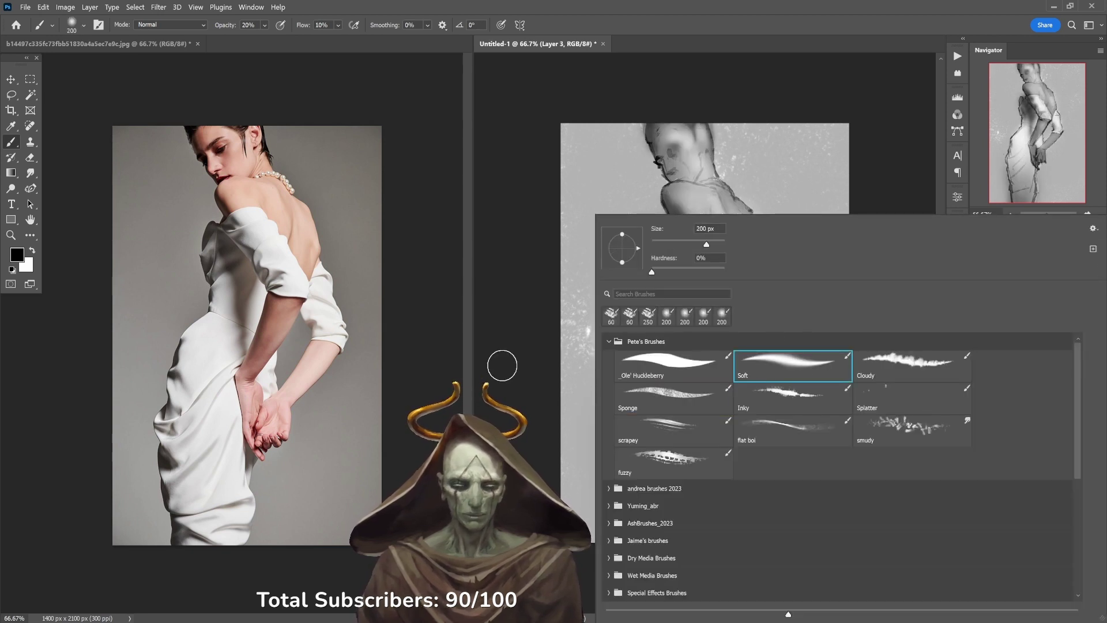
key("Return")
key("4")
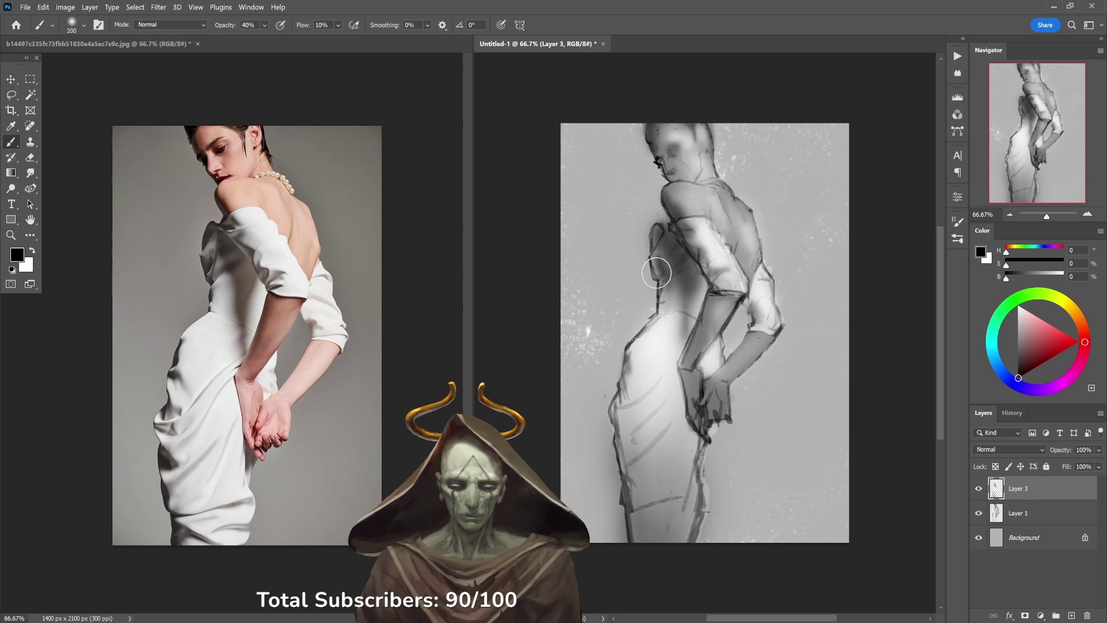
mouse_move(656, 266)
left_mouse_down()
mouse_move(660, 293)
mouse_move(654, 243)
left_mouse_up()
key("6")
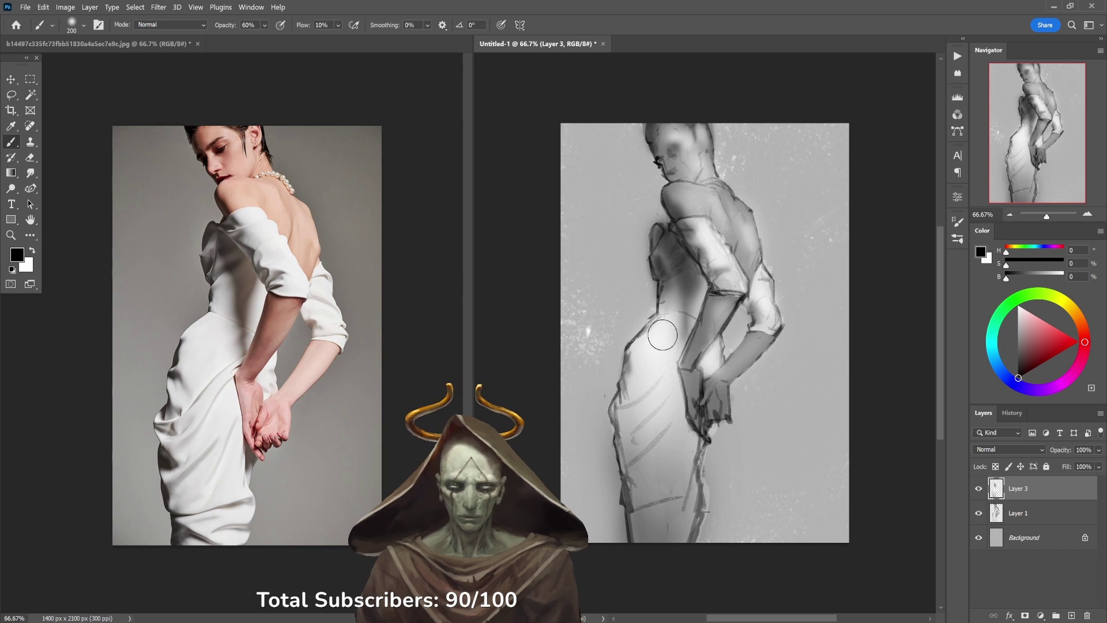
Step: Replace a too-dark hip stroke by softening the hip outline with a sampled light grey
mouse_move(628, 367)
left_mouse_down()
mouse_move(619, 396)
mouse_move(628, 346)
left_mouse_up()
key("ctrl+z")
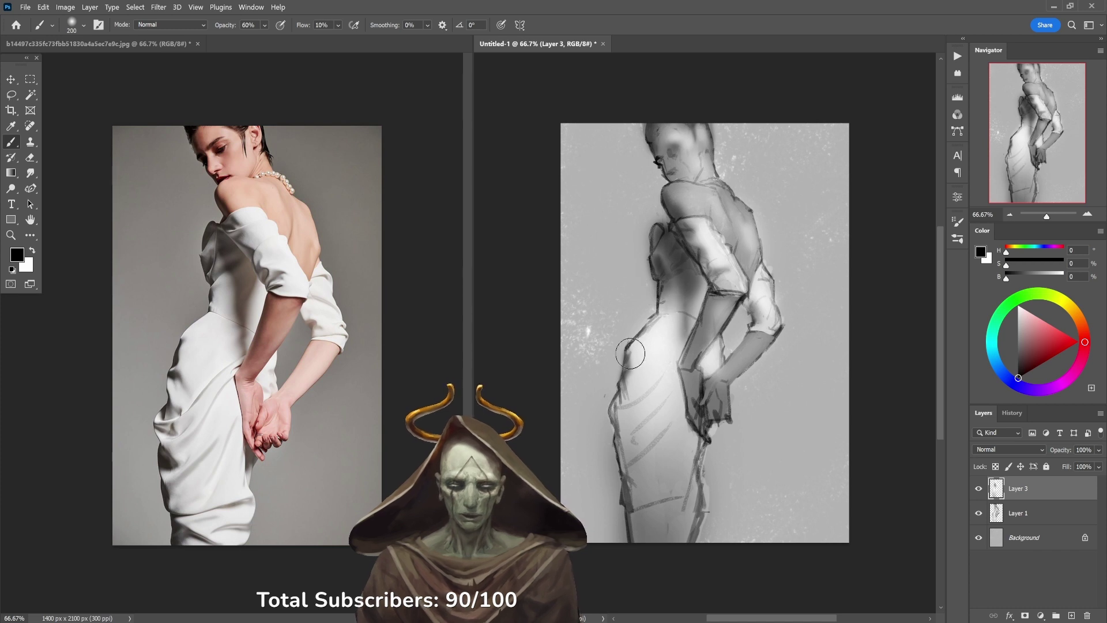
left_click(644, 338, "alt")
mouse_move(651, 323)
left_mouse_down()
mouse_move(628, 348)
mouse_move(639, 347)
mouse_move(627, 382)
left_mouse_up()
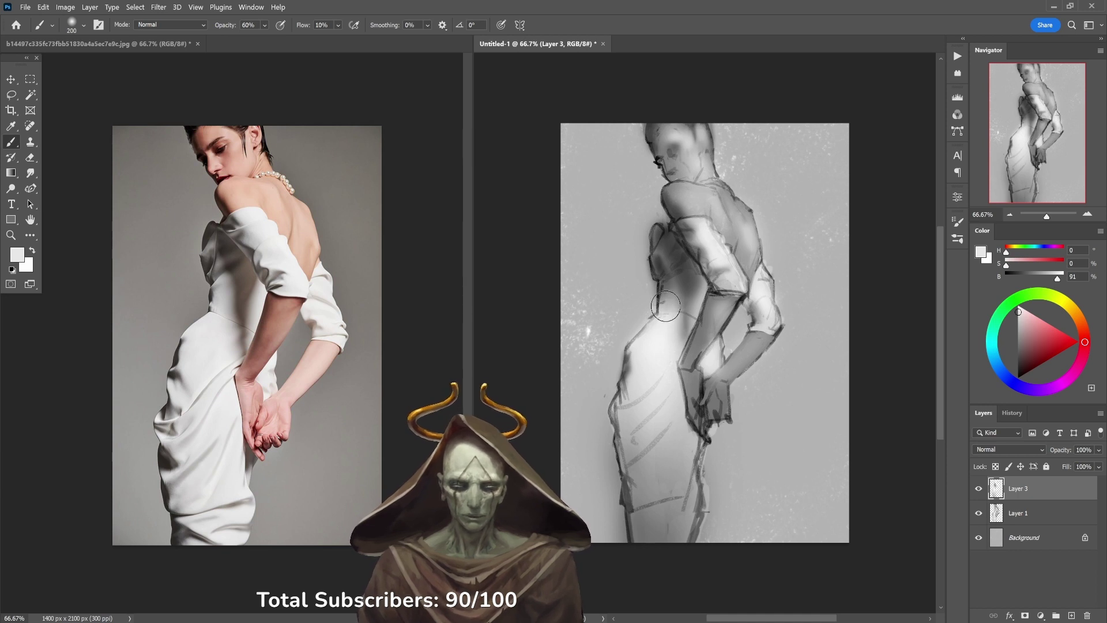
key("d")
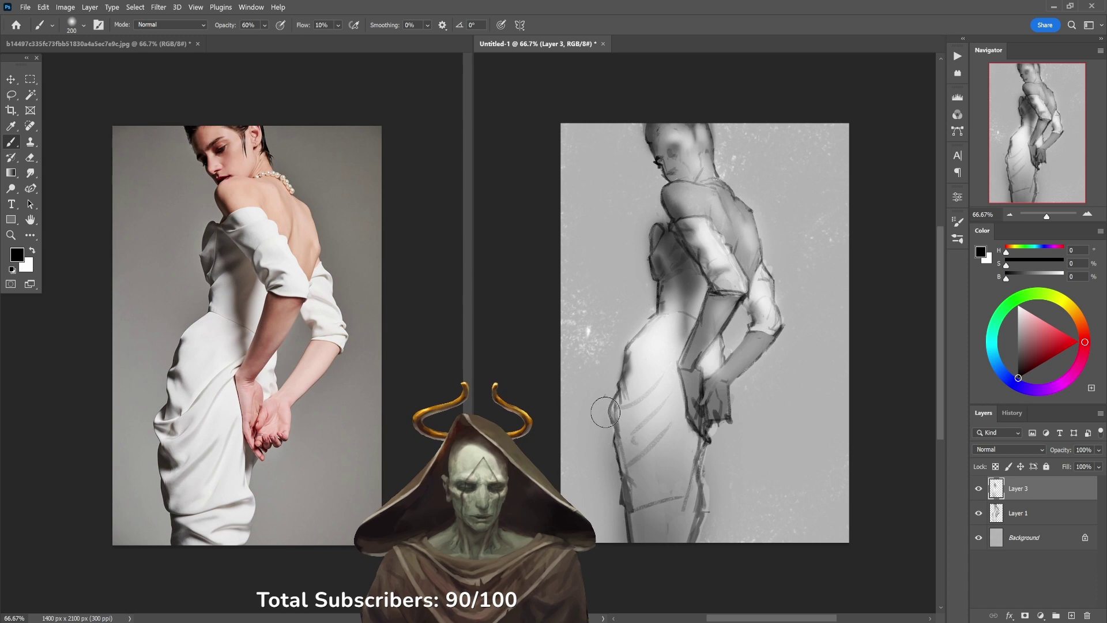
Step: In black, darken the hip fold and shade the dress's bottom-left, adding faint 20% shading lower down
left_click_drag(619, 403, 644, 393)
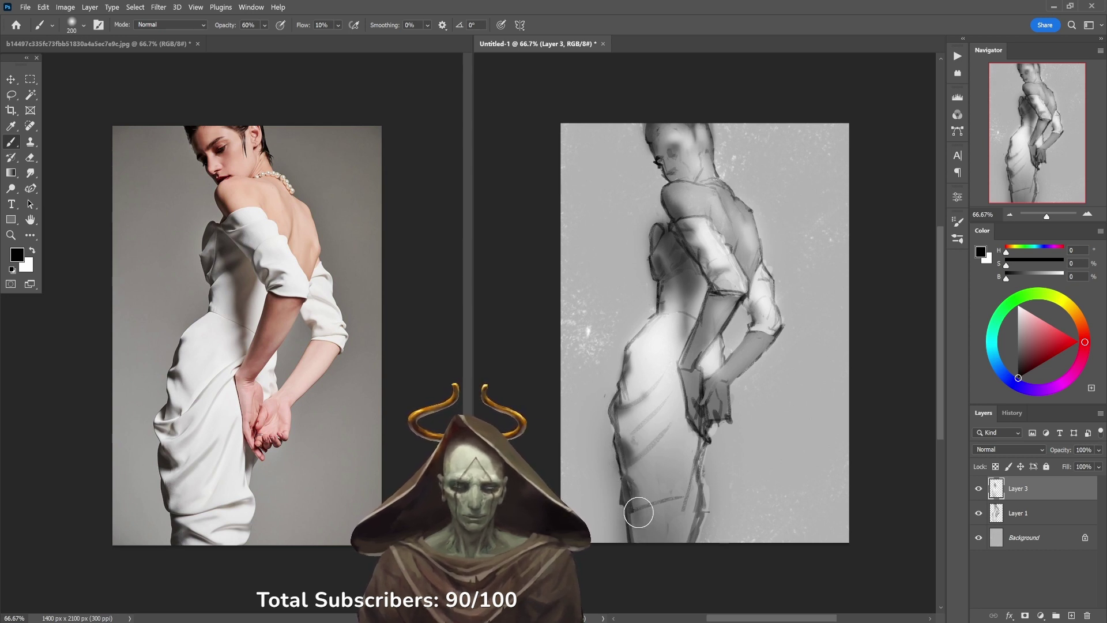
mouse_move(639, 512)
left_mouse_down()
mouse_move(642, 540)
mouse_move(651, 522)
mouse_move(645, 571)
mouse_move(655, 534)
mouse_move(637, 523)
mouse_move(686, 556)
left_mouse_up()
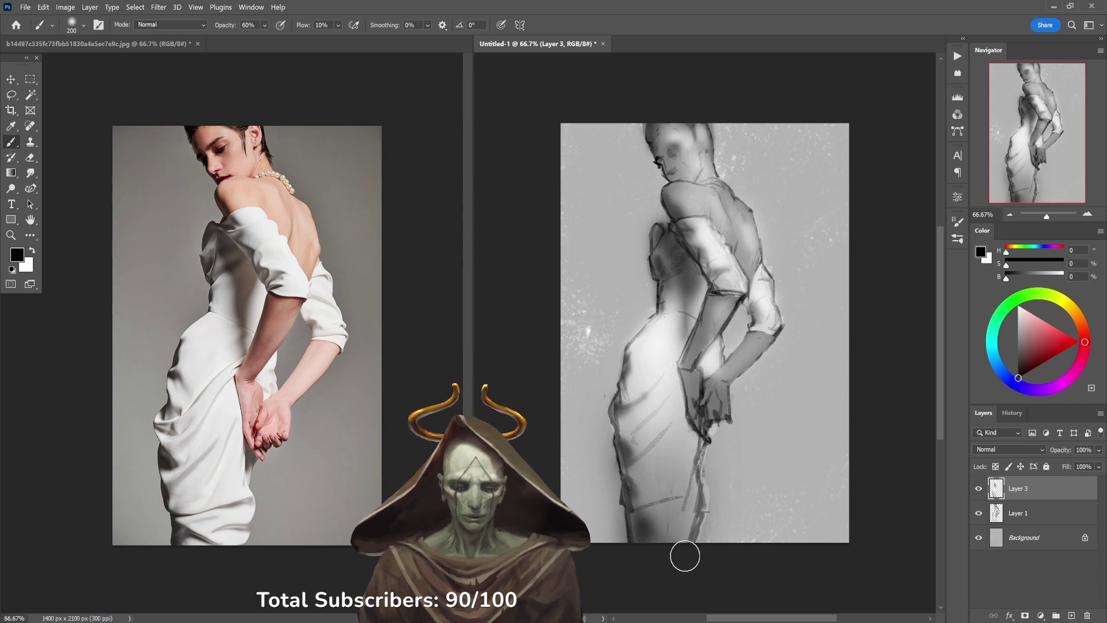
key("2")
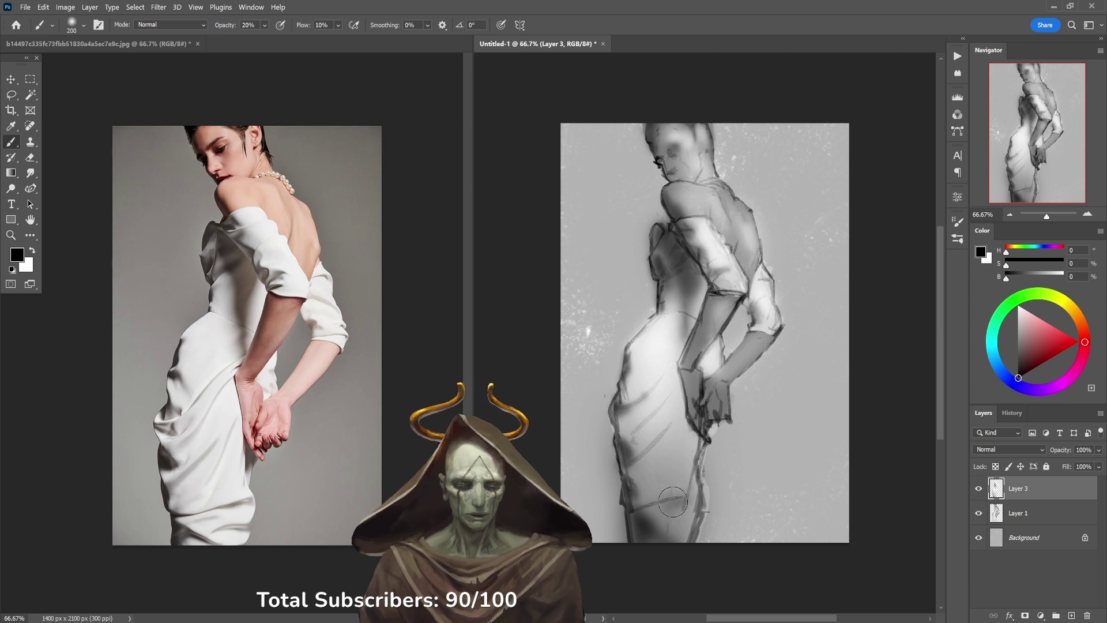
mouse_move(667, 487)
left_mouse_down()
mouse_move(674, 443)
mouse_move(692, 530)
left_mouse_up()
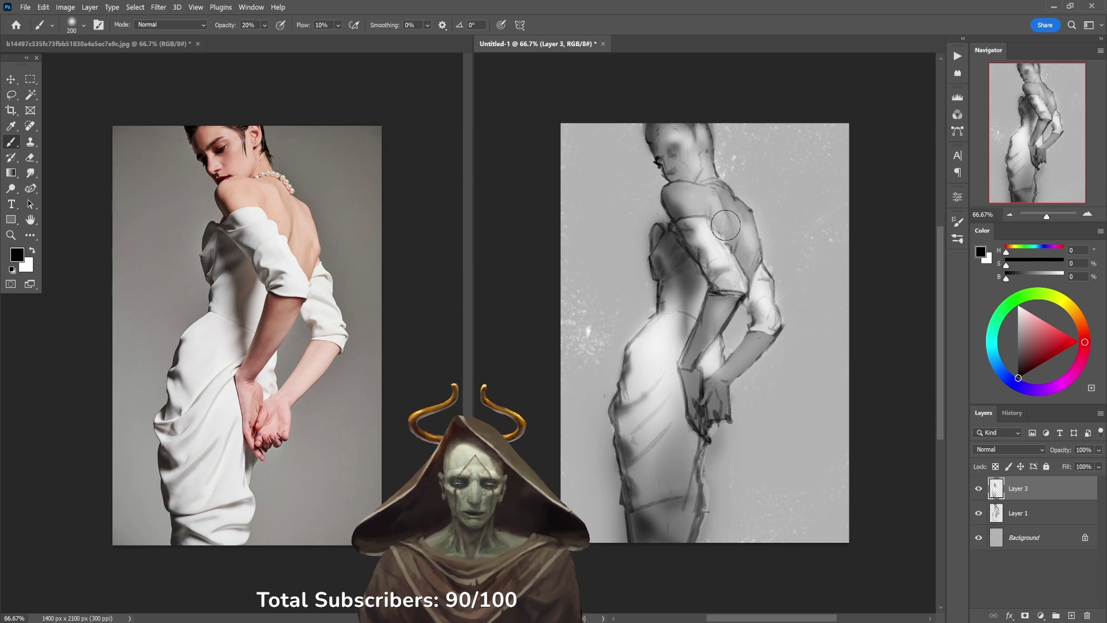
key("x")
key("x")
key("x")
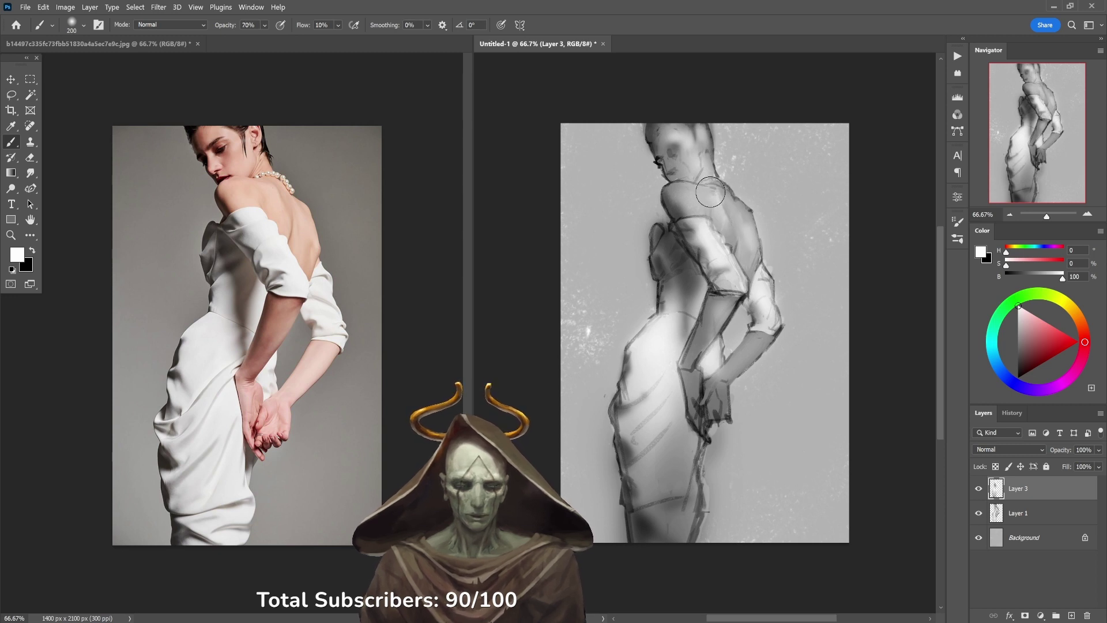
Step: Brighten the upper back, shoulder and the forearm's right edge with soft white glazing
left_click_drag(697, 185, 717, 217)
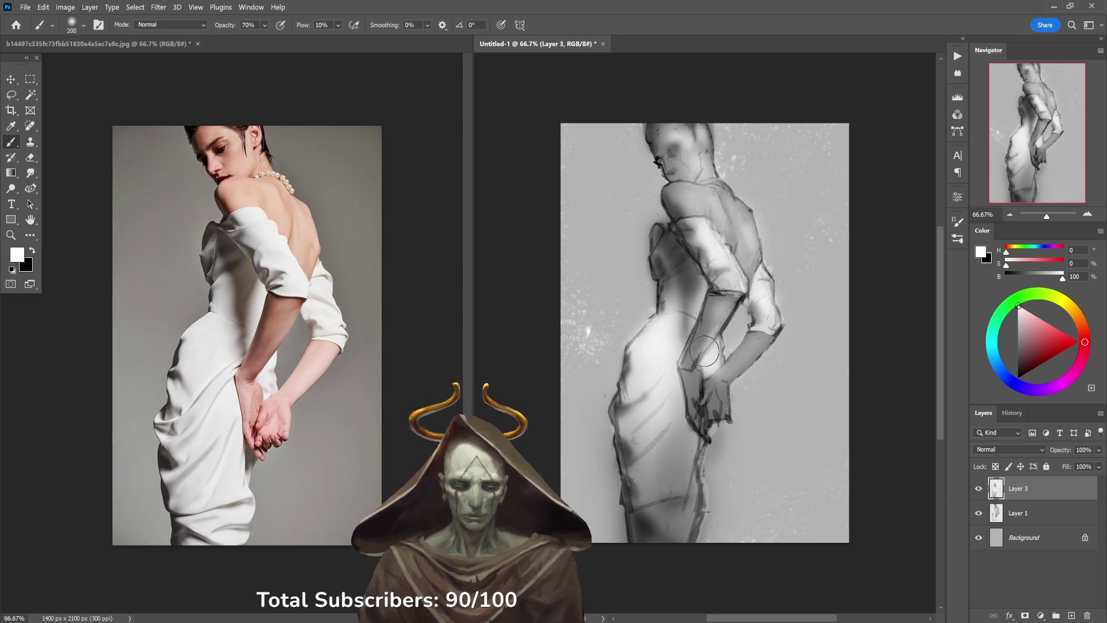
mouse_move(716, 337)
left_mouse_down()
mouse_move(740, 300)
mouse_move(730, 323)
left_mouse_up()
key("x")
key("4")
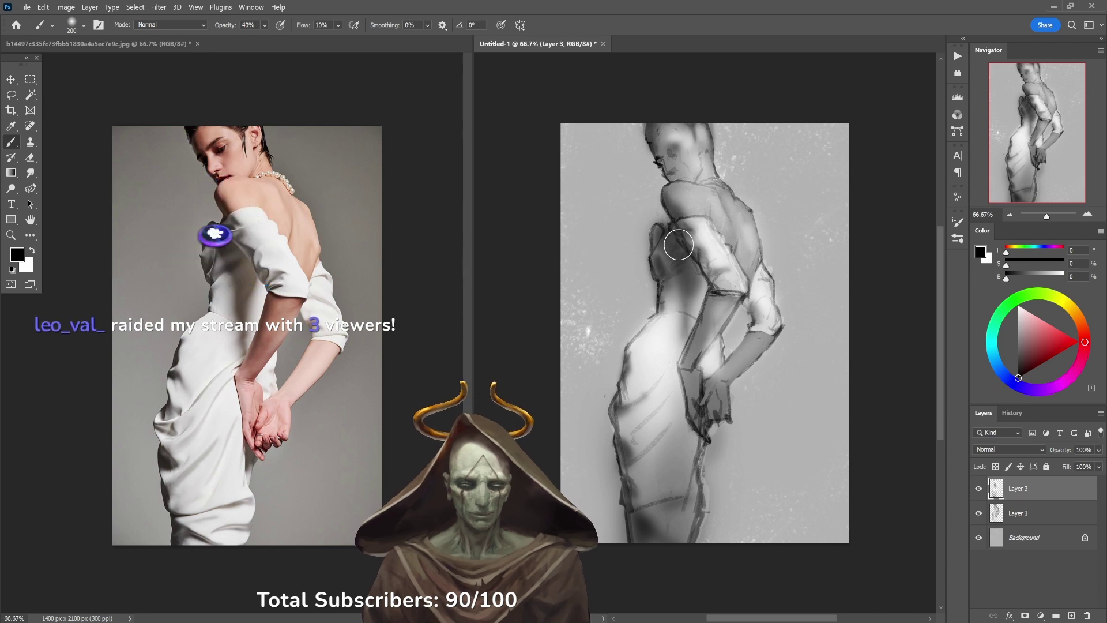
key("x")
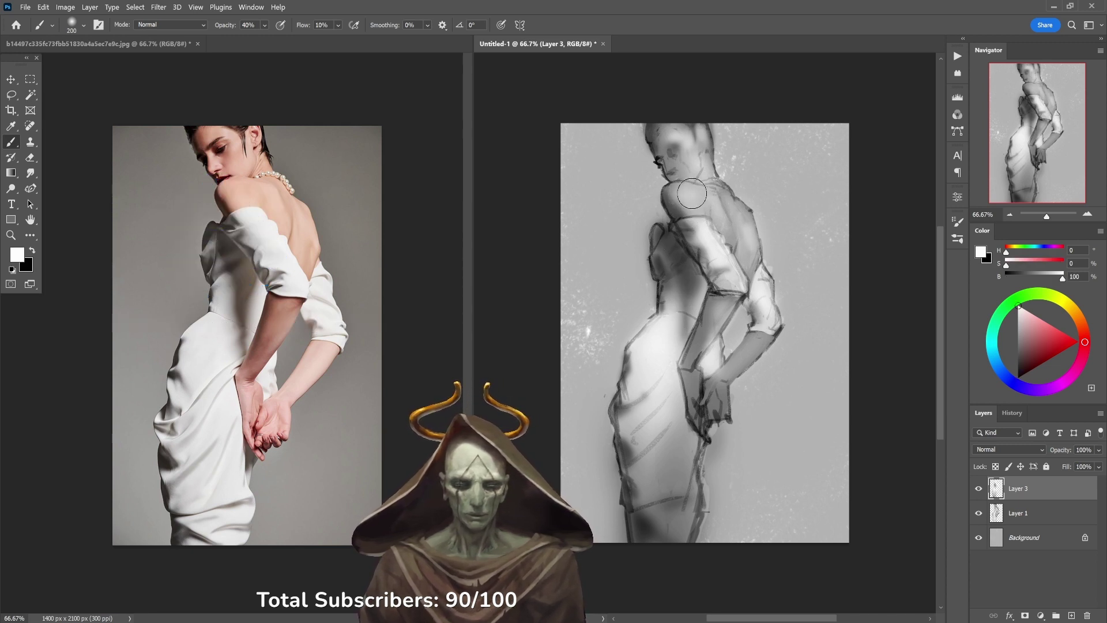
left_click_drag(692, 193, 712, 201)
Step: Lighten the forearm toward the elbow and the hands in white, then add a dark stroke near the waist
key("5")
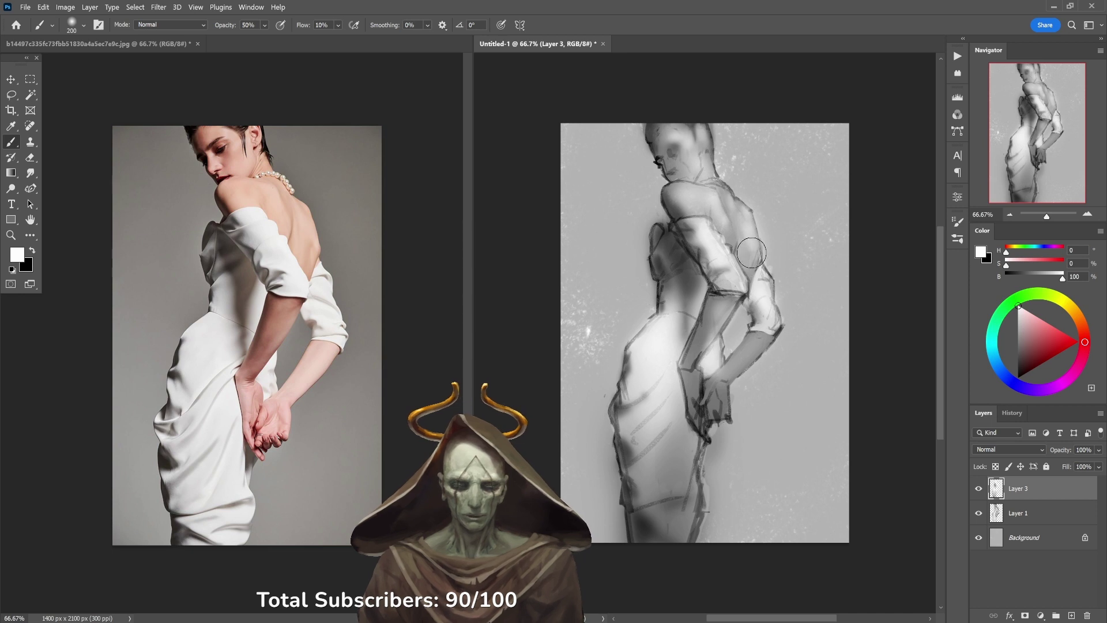
key("x")
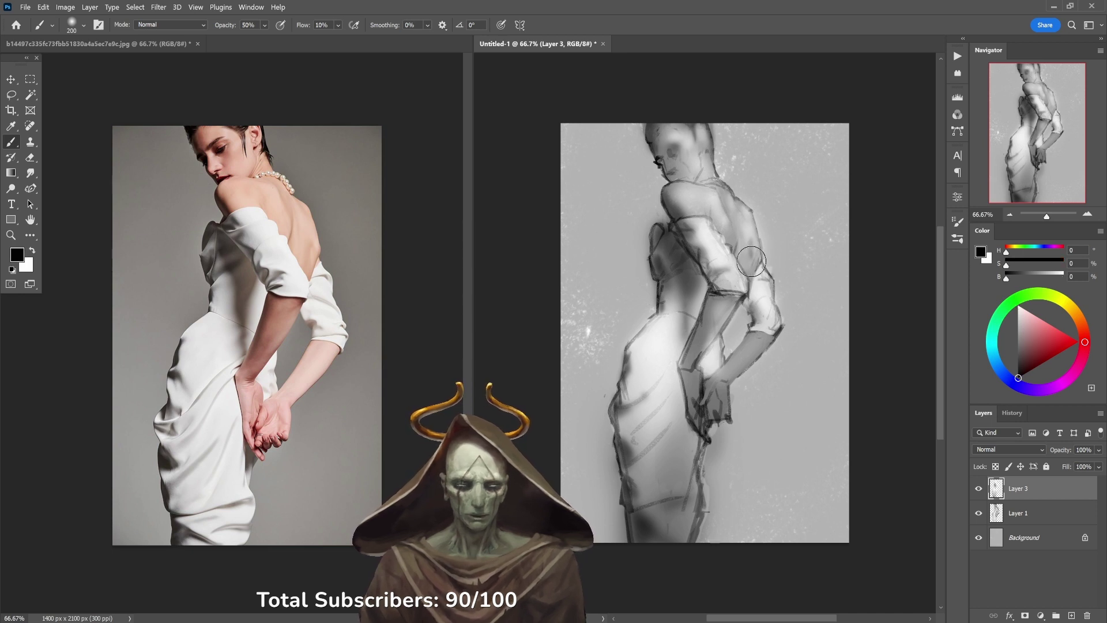
key("x")
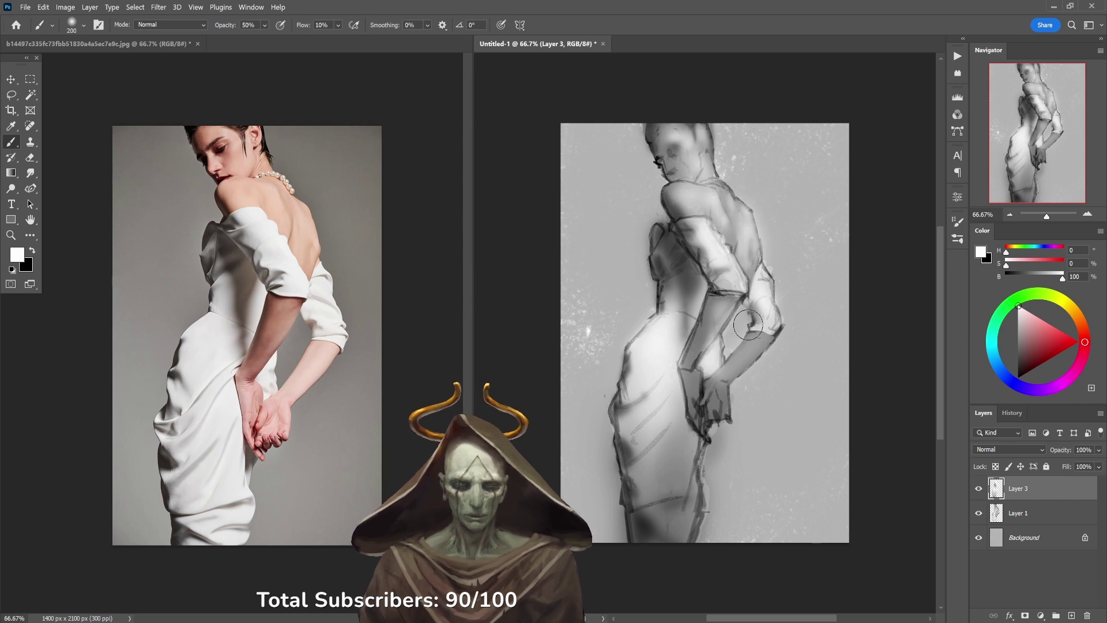
key("3")
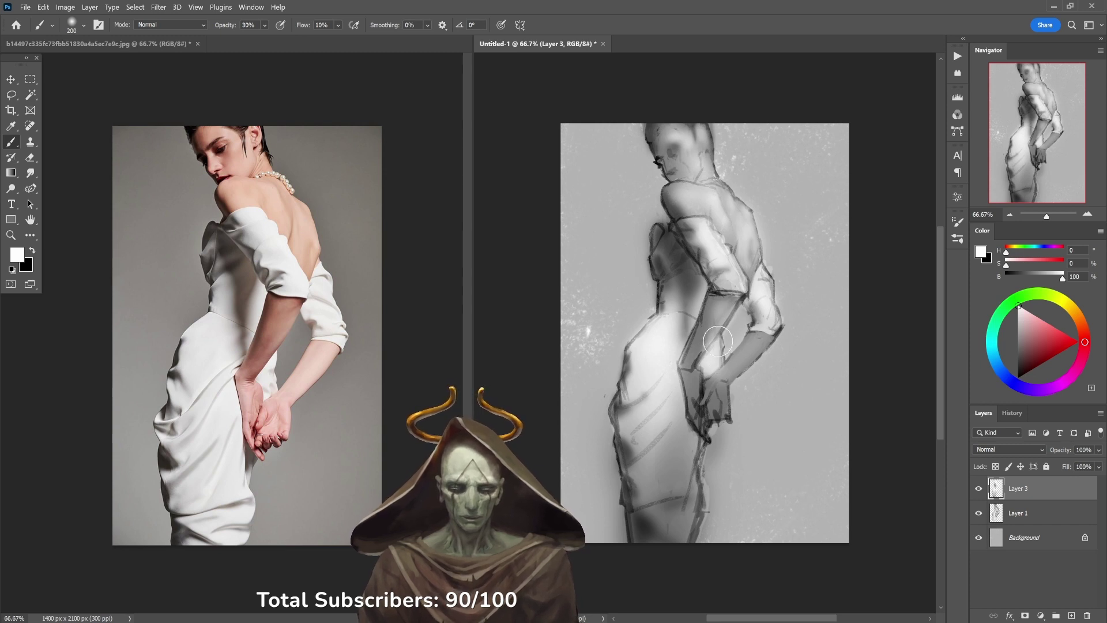
left_click_drag(736, 373, 761, 332)
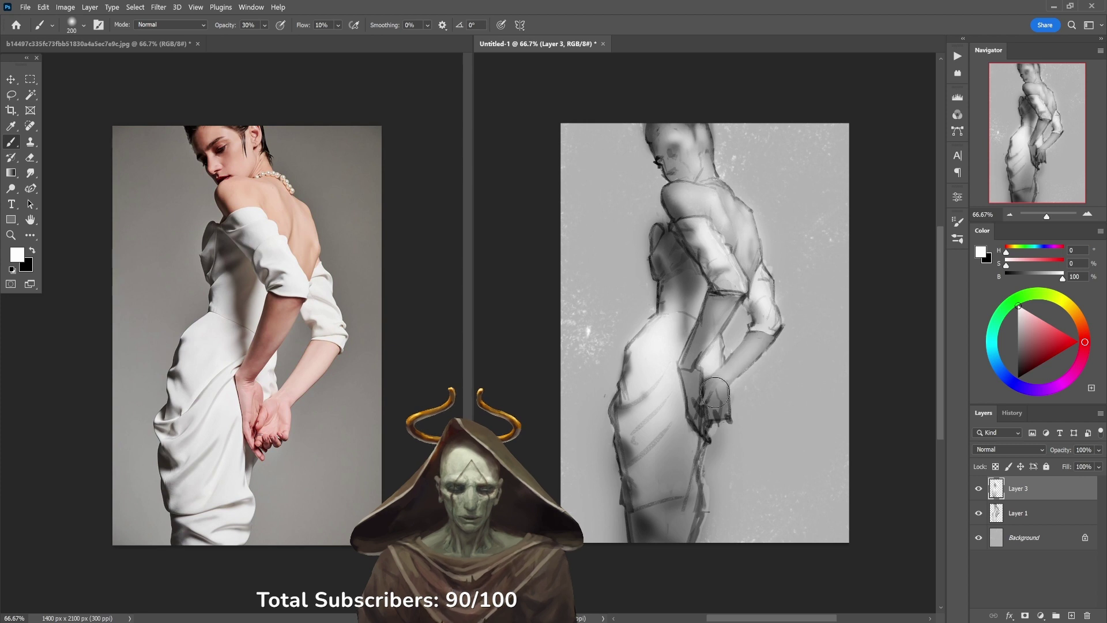
key("5")
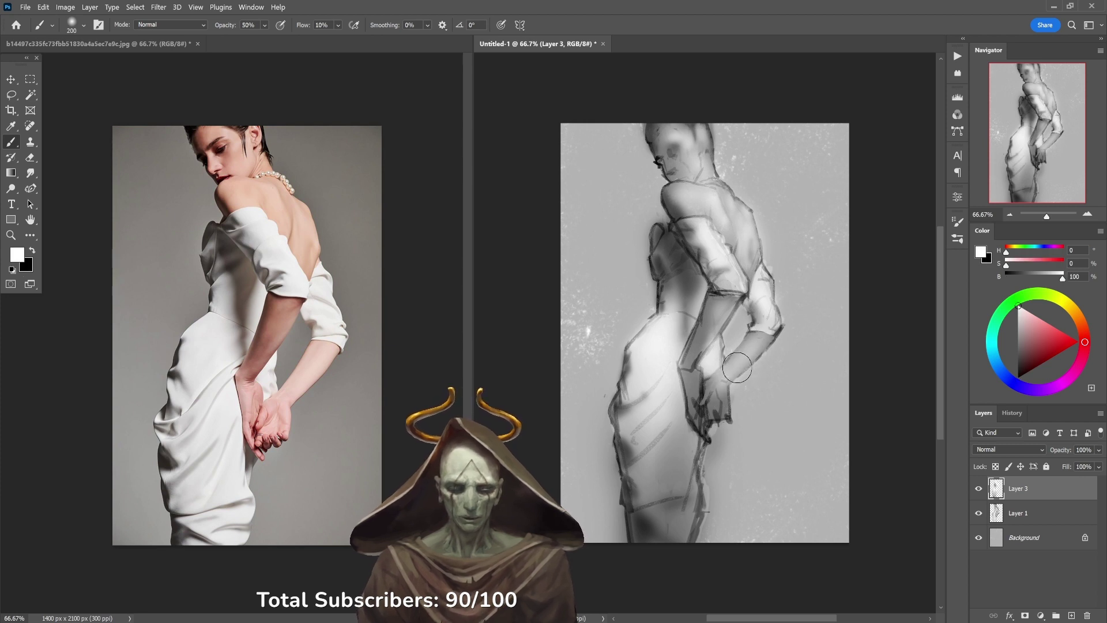
mouse_move(726, 422)
left_mouse_down()
mouse_move(723, 401)
mouse_move(711, 434)
mouse_move(702, 382)
mouse_move(696, 427)
left_mouse_up()
key("x")
mouse_move(695, 341)
left_mouse_down()
mouse_move(711, 300)
mouse_move(672, 388)
left_mouse_up()
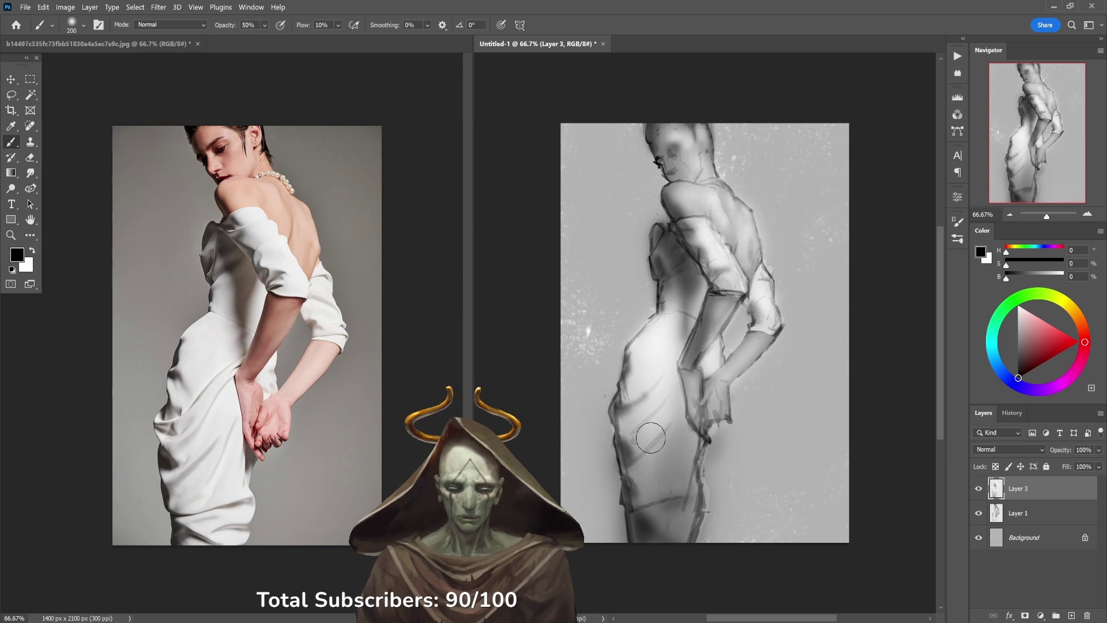
Step: With a big soft brush, darken the hip and skirt, then brighten them and the upper back in white
key("bracketright")
key("bracketright")
key("bracketright")
key("bracketright")
key("bracketright")
key("bracketright")
key("bracketright")
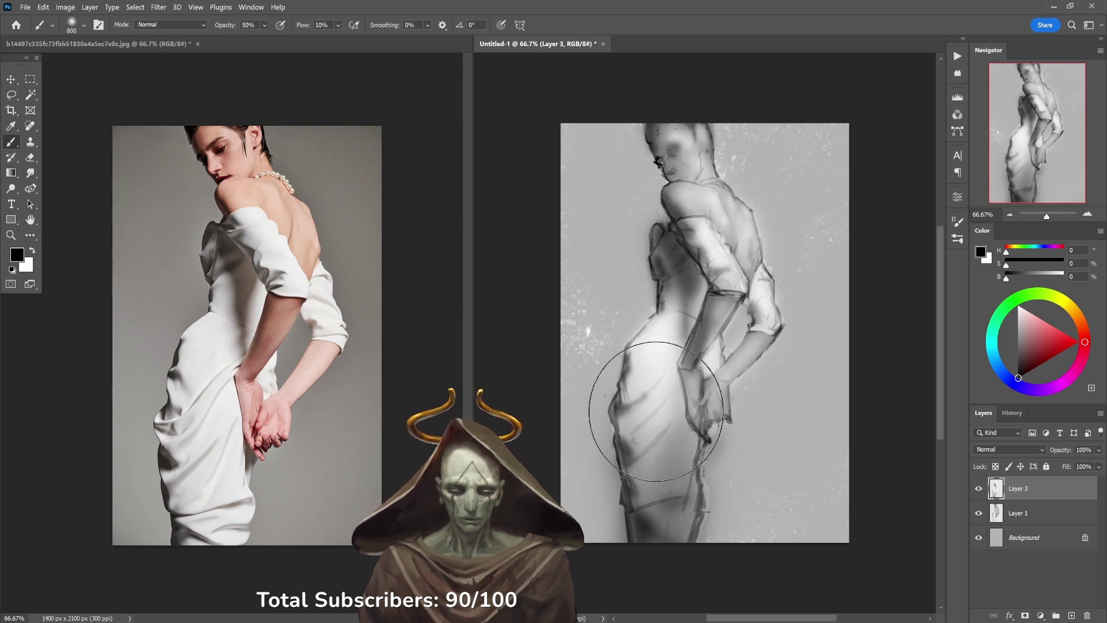
mouse_move(648, 447)
left_mouse_down()
mouse_move(639, 397)
mouse_move(650, 491)
mouse_move(655, 416)
left_mouse_up()
key("3")
key("bracketright")
key("x")
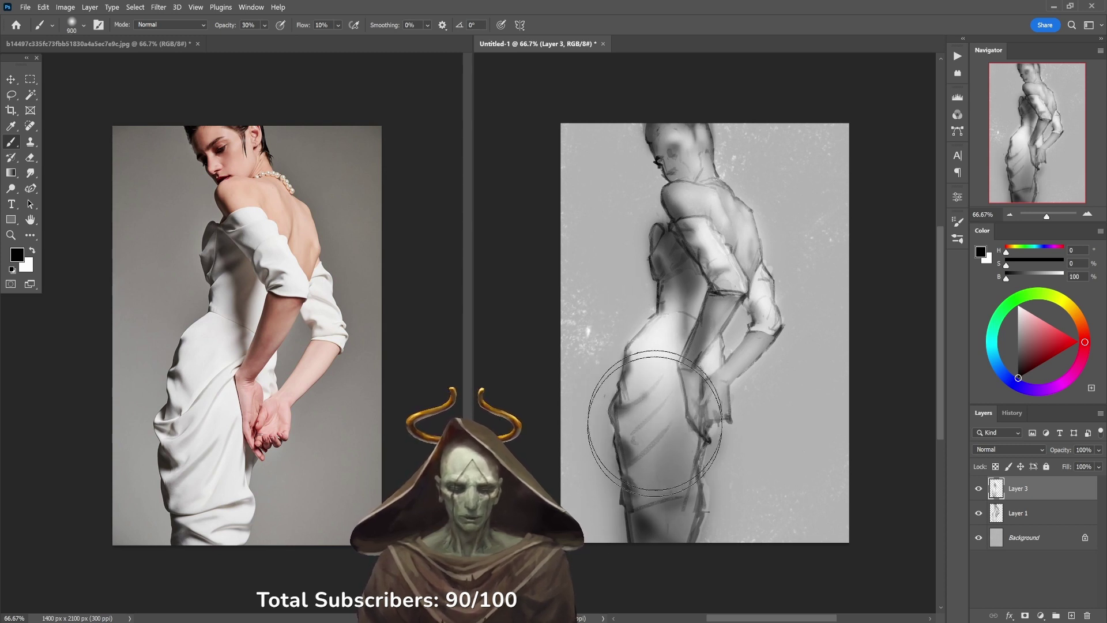
left_click_drag(656, 331, 643, 423)
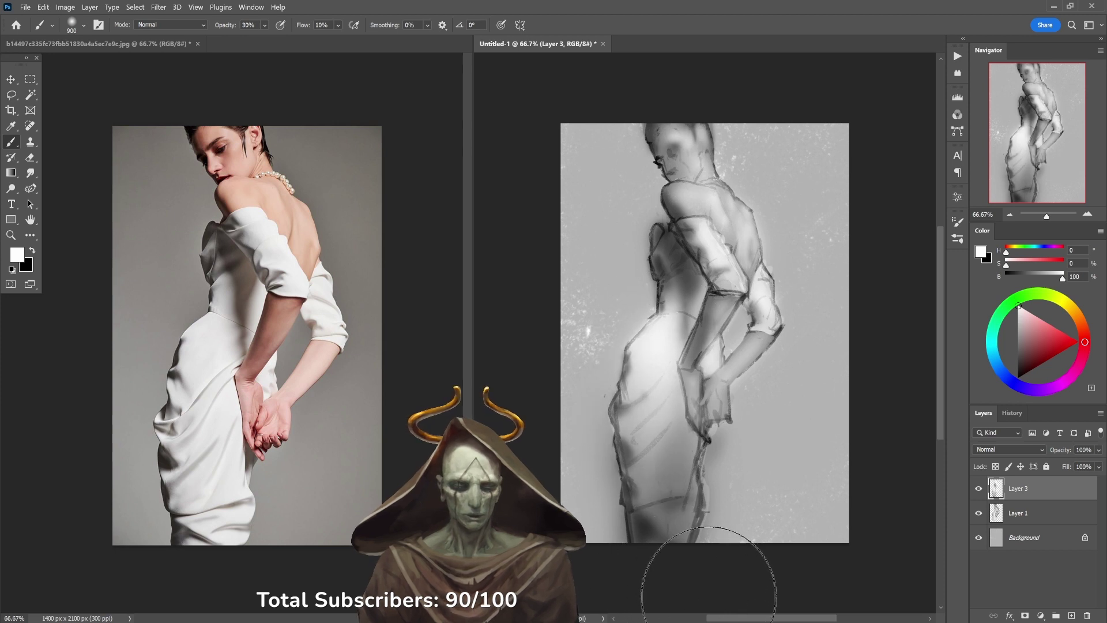
mouse_move(709, 221)
left_mouse_down()
mouse_move(690, 208)
mouse_move(682, 217)
mouse_move(713, 202)
mouse_move(703, 183)
mouse_move(714, 190)
mouse_move(687, 161)
mouse_move(667, 165)
mouse_move(678, 183)
mouse_move(653, 120)
left_mouse_up()
Step: Brighten the sleeve and back with white at 90% opacity, undoing a dark stroke on the back
key("x")
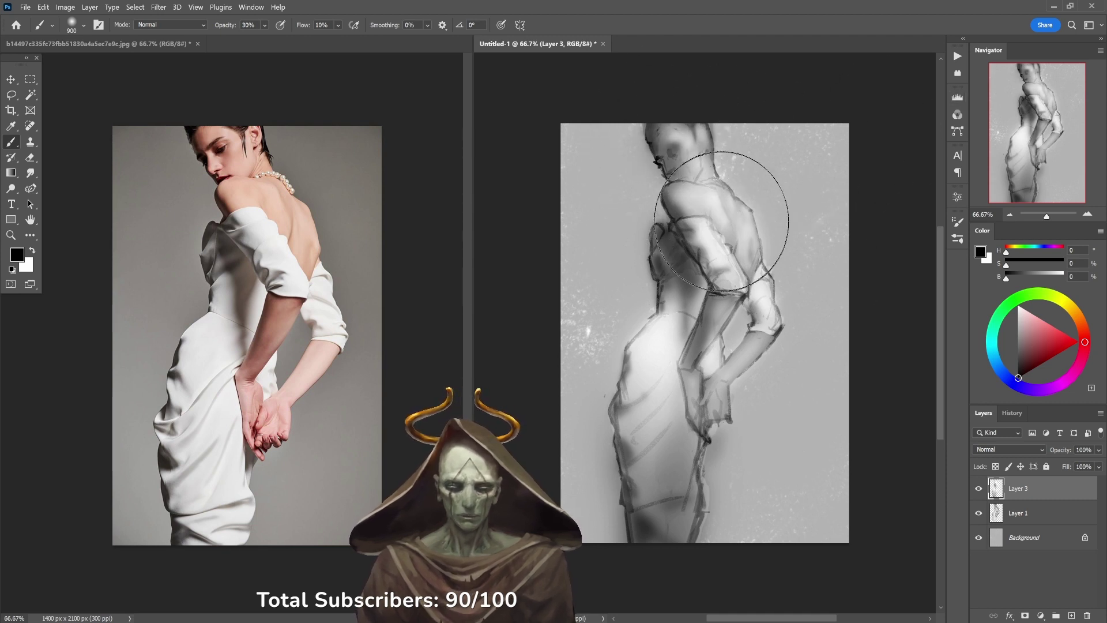
key("x")
key("9")
mouse_move(737, 283)
left_mouse_down()
mouse_move(715, 248)
mouse_move(736, 281)
mouse_move(710, 239)
mouse_move(744, 292)
left_mouse_up()
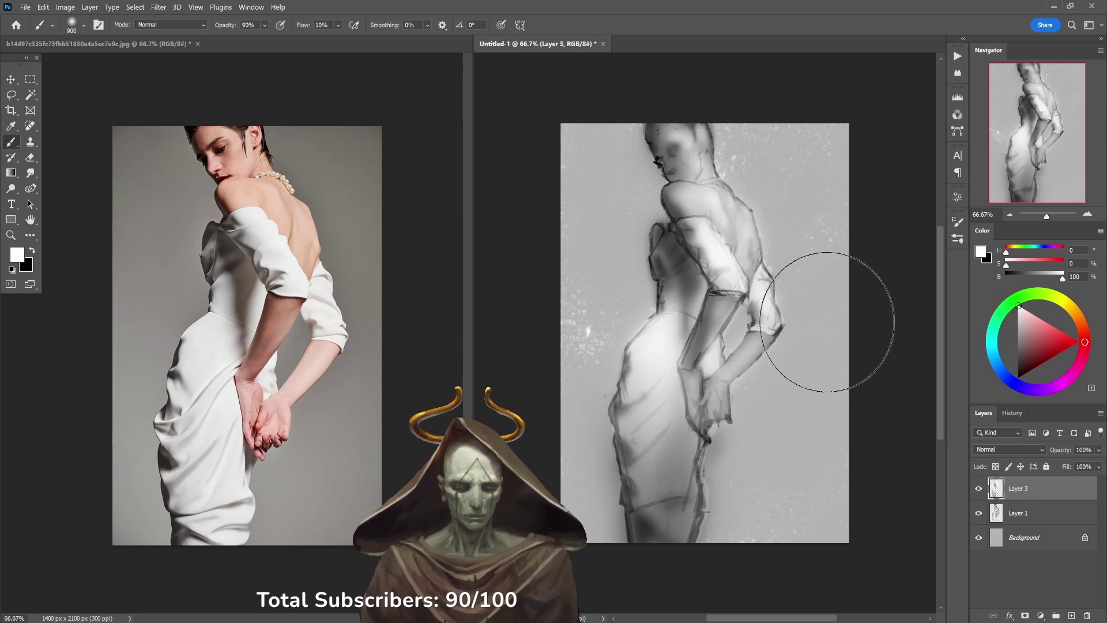
key("x")
key("x")
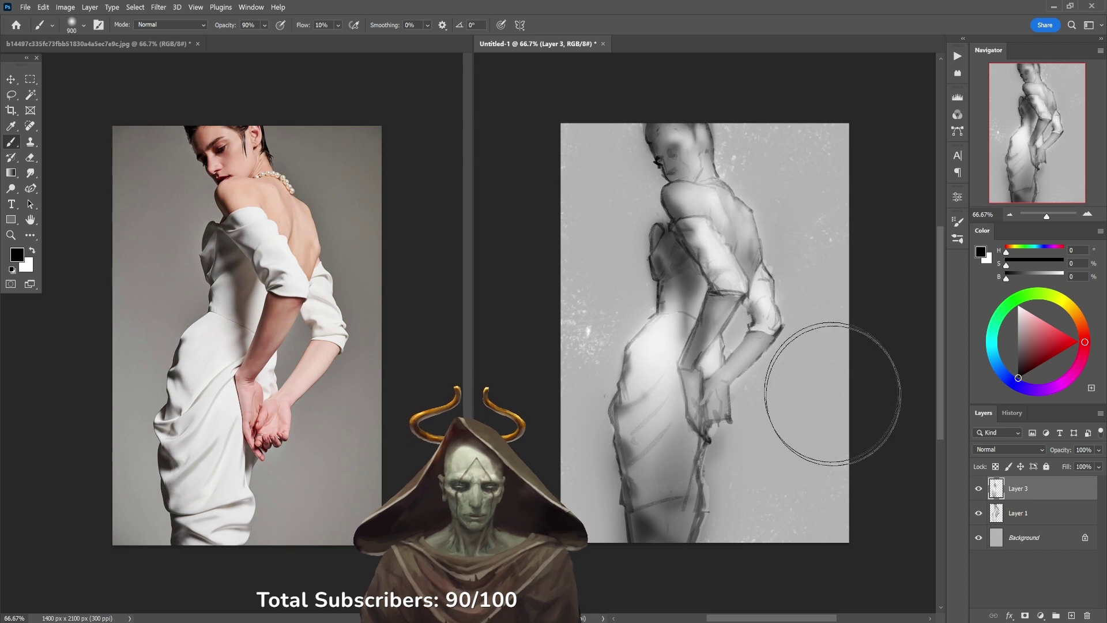
key("ctrl+z")
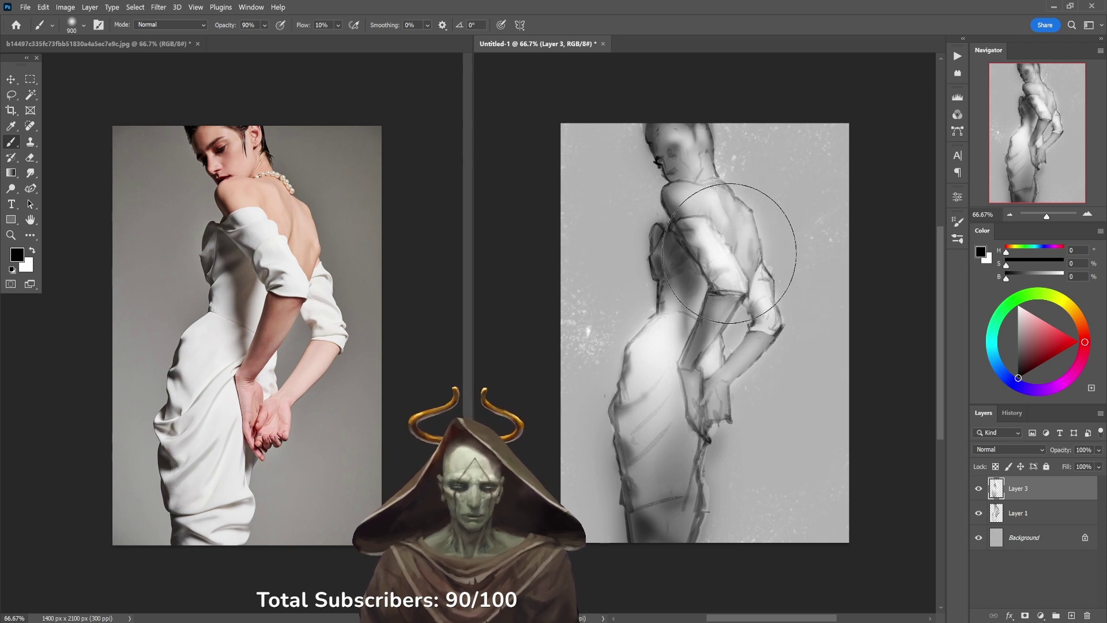
Step: Faintly darken the upper back and shoulder in black, ending with brush opacity at 50%
left_click_drag(746, 268, 741, 252)
key("ctrl+shift+z")
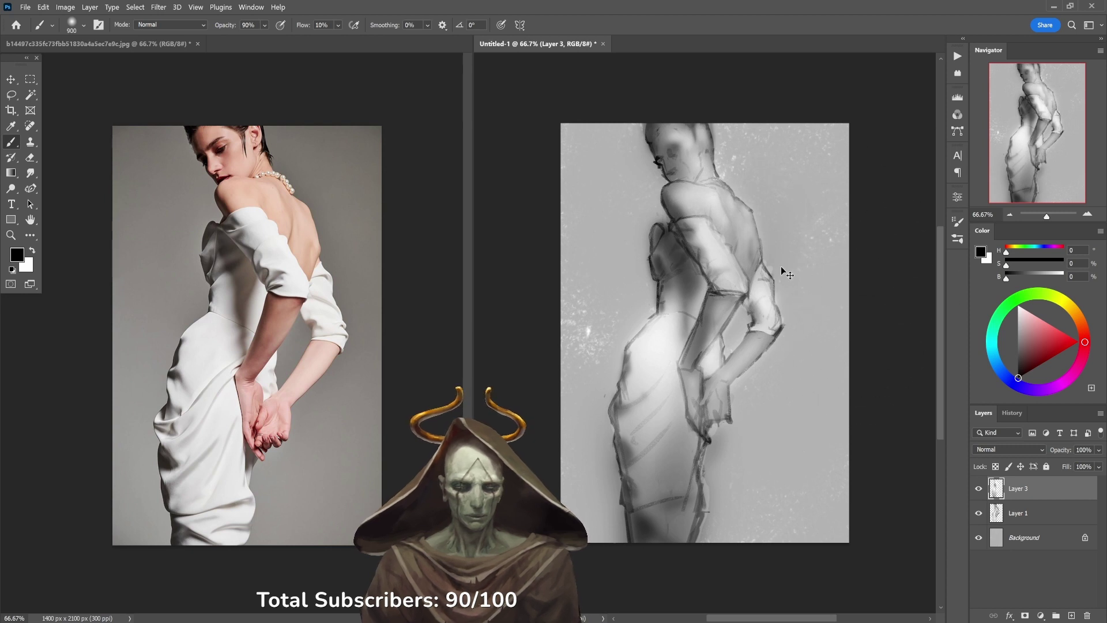
left_click_drag(741, 245, 739, 232)
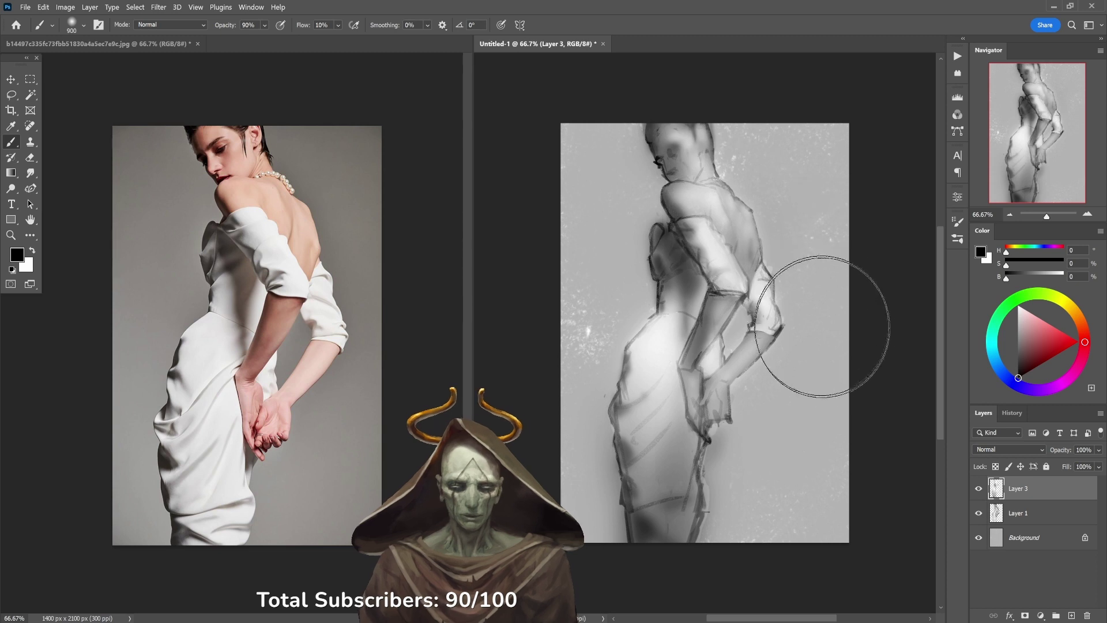
mouse_move(739, 197)
left_mouse_down()
mouse_move(702, 157)
mouse_move(720, 189)
mouse_move(826, 285)
left_mouse_up()
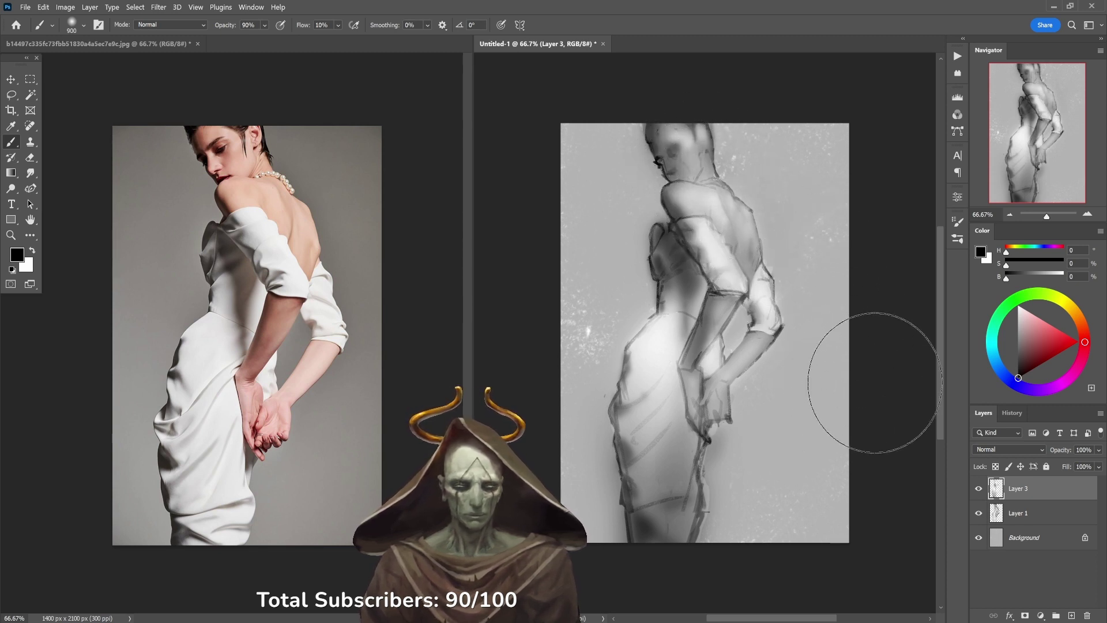
key("x")
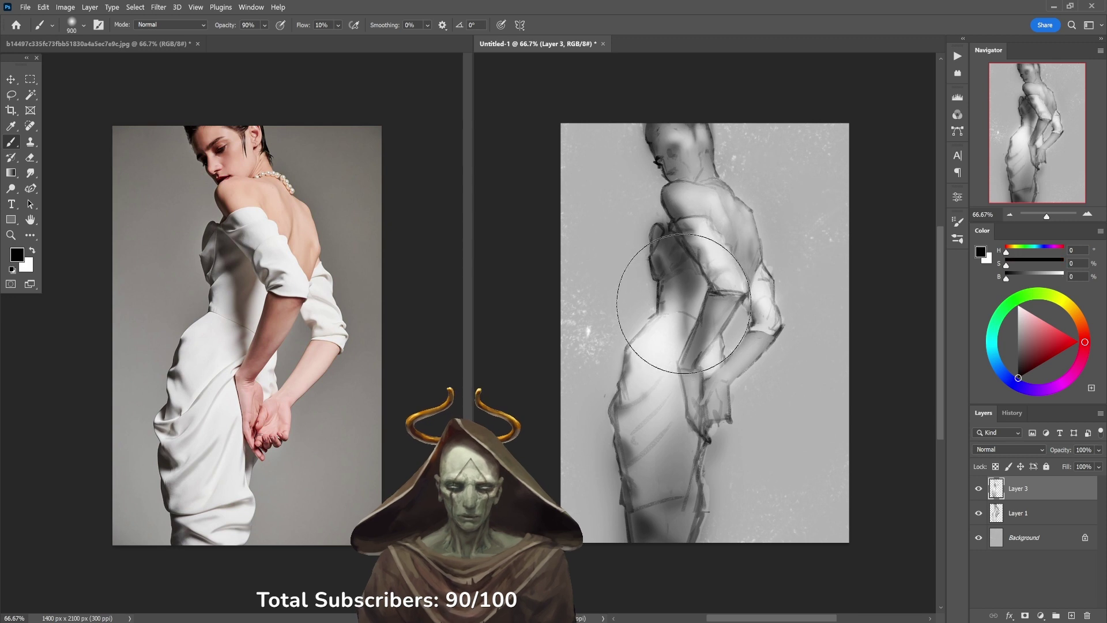
key("x")
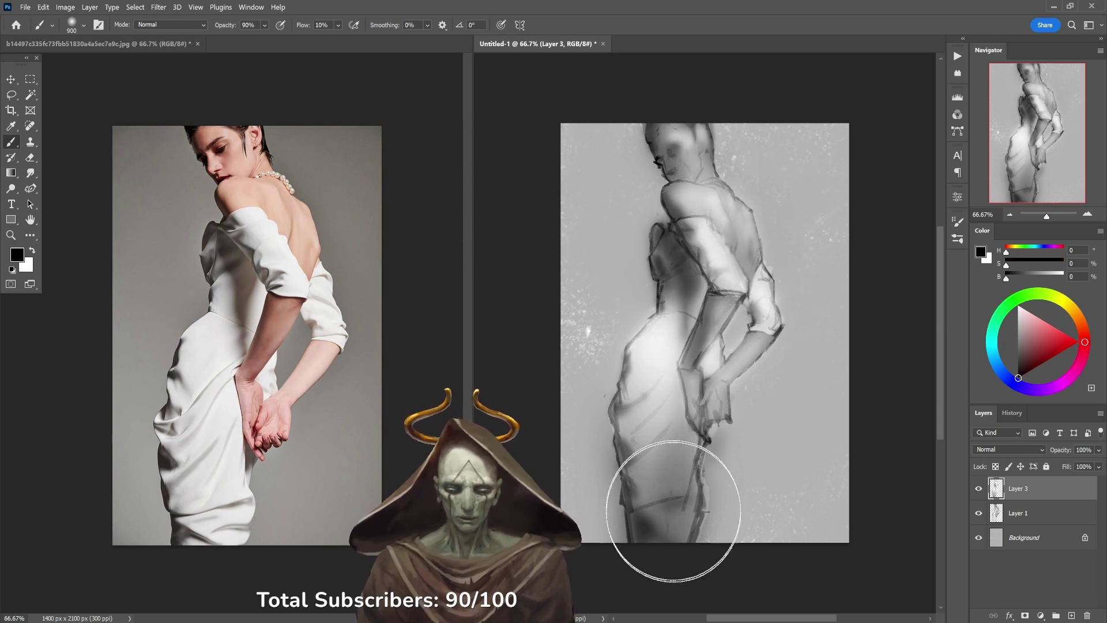
key("2")
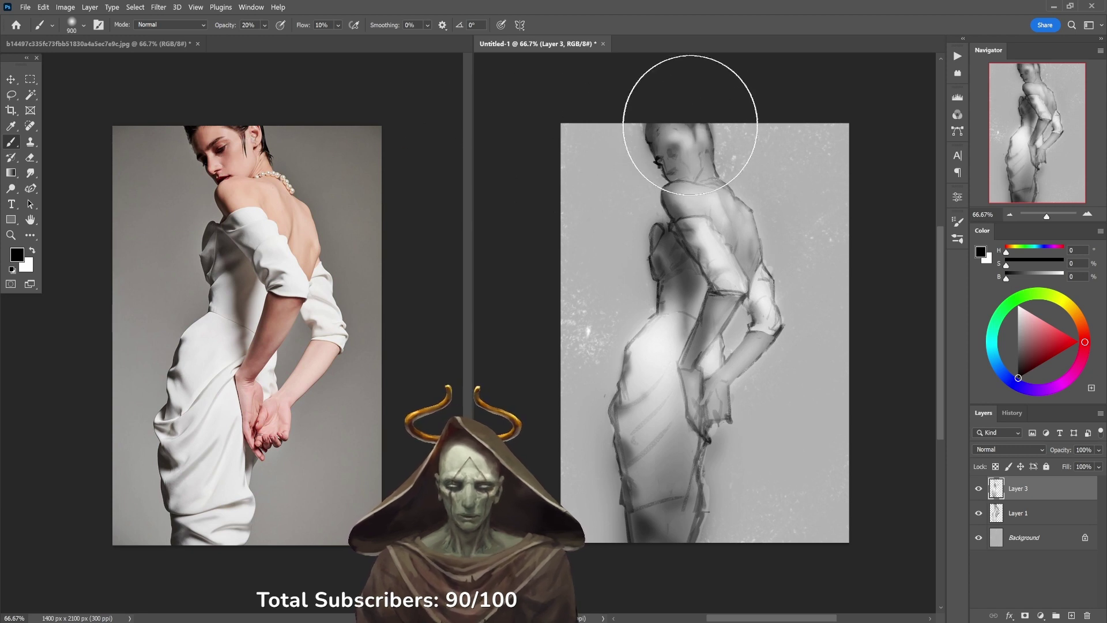
key("5")
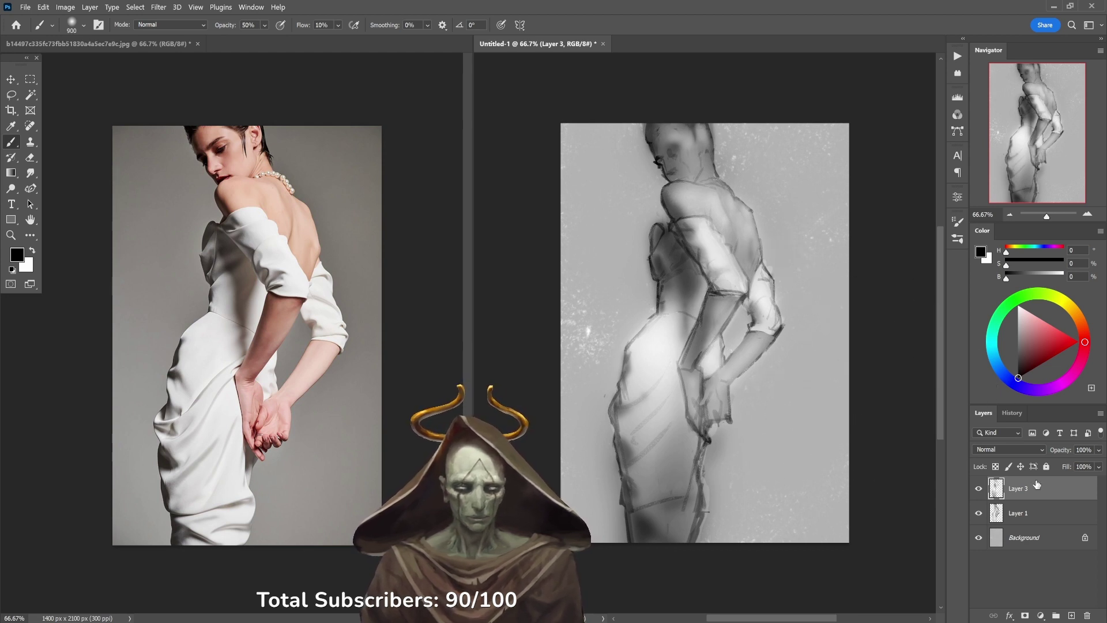
Step: Compare Layer 3 against the sketch, then add a new empty Layer 4 above it
left_click(979, 489)
left_click(979, 488)
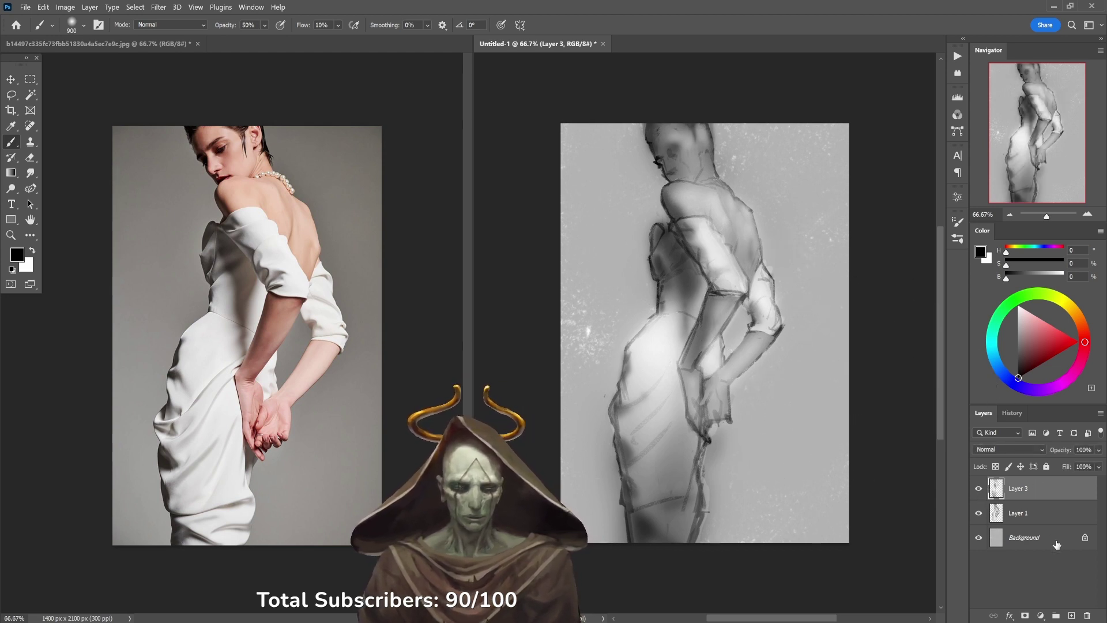
left_click(1071, 616)
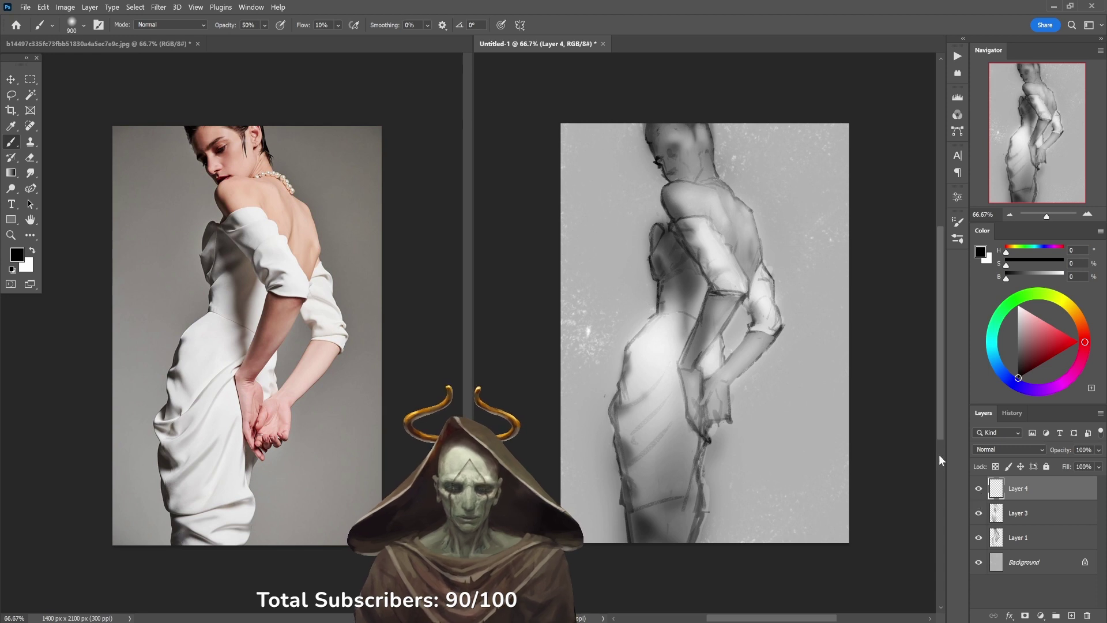
Step: Check Layers 3 and 4 against the sketch, then pick the Soft brush preset at 125 px
left_click(979, 489)
left_click(979, 513)
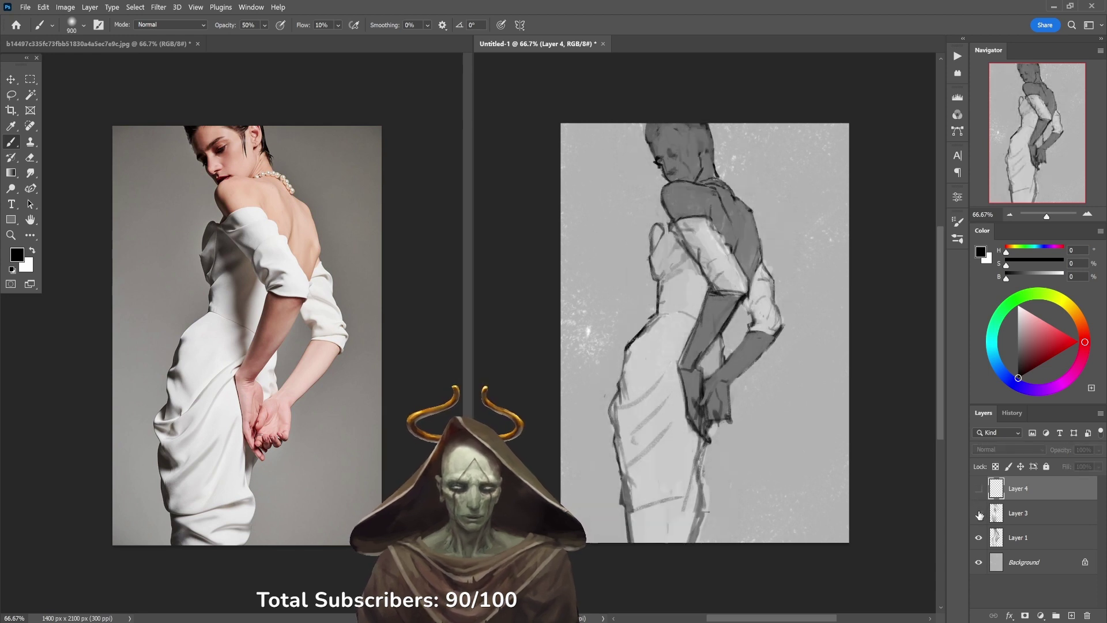
left_click(978, 513)
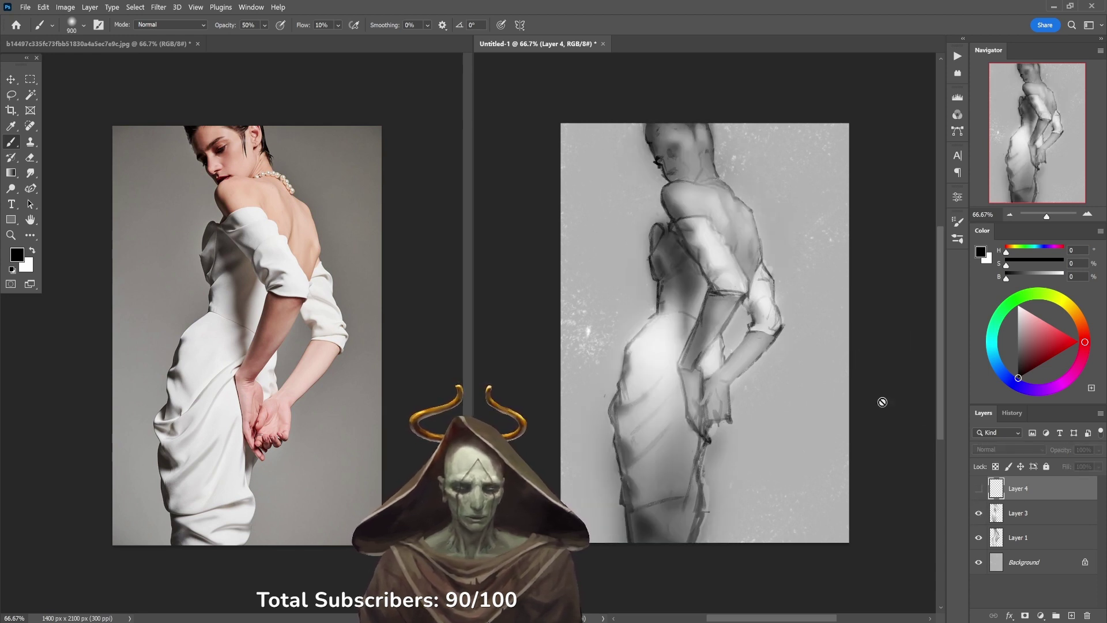
left_click(978, 489)
right_click(738, 353)
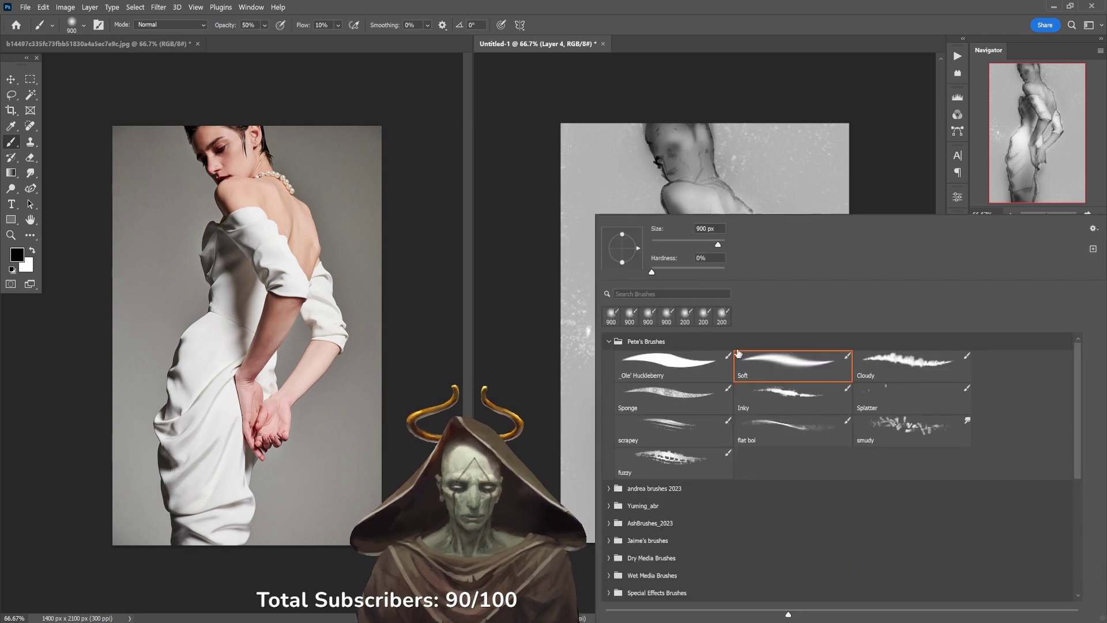
double_click(696, 361)
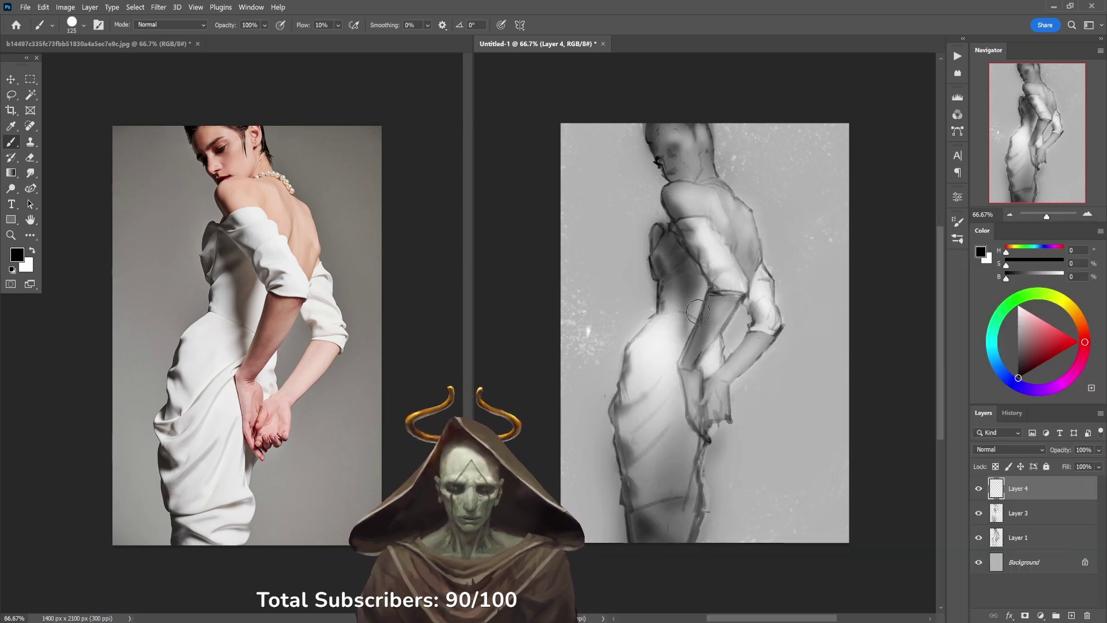
Step: Zoom to 200%, shrink the brush and reinforce the upper arm contour with a dark grey at 30%
key("ctrl+plus")
key("ctrl+plus")
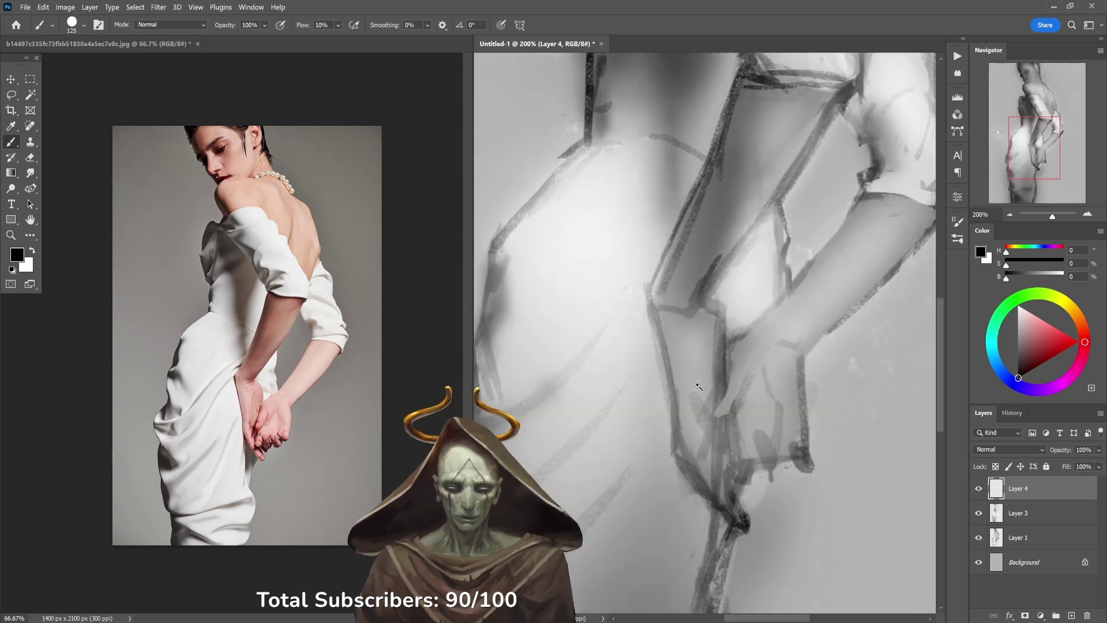
left_click(746, 522, "alt")
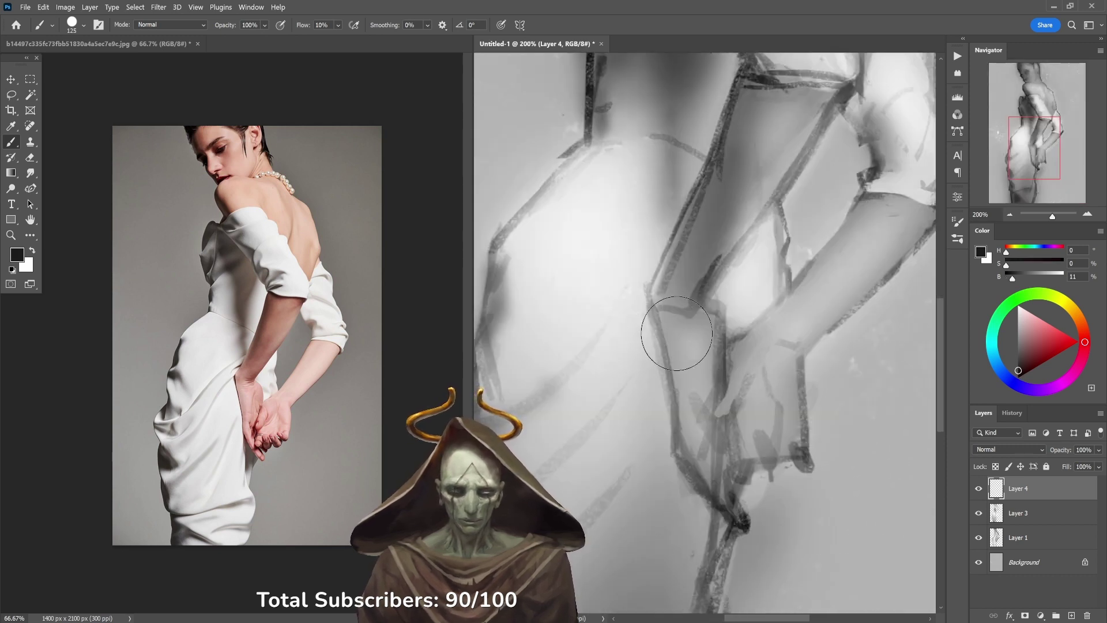
key("bracketleft")
key("bracketleft")
key("bracketleft")
key("bracketleft")
key("bracketleft")
key("bracketleft")
key("bracketleft")
key("bracketleft")
key("bracketleft")
key("bracketleft")
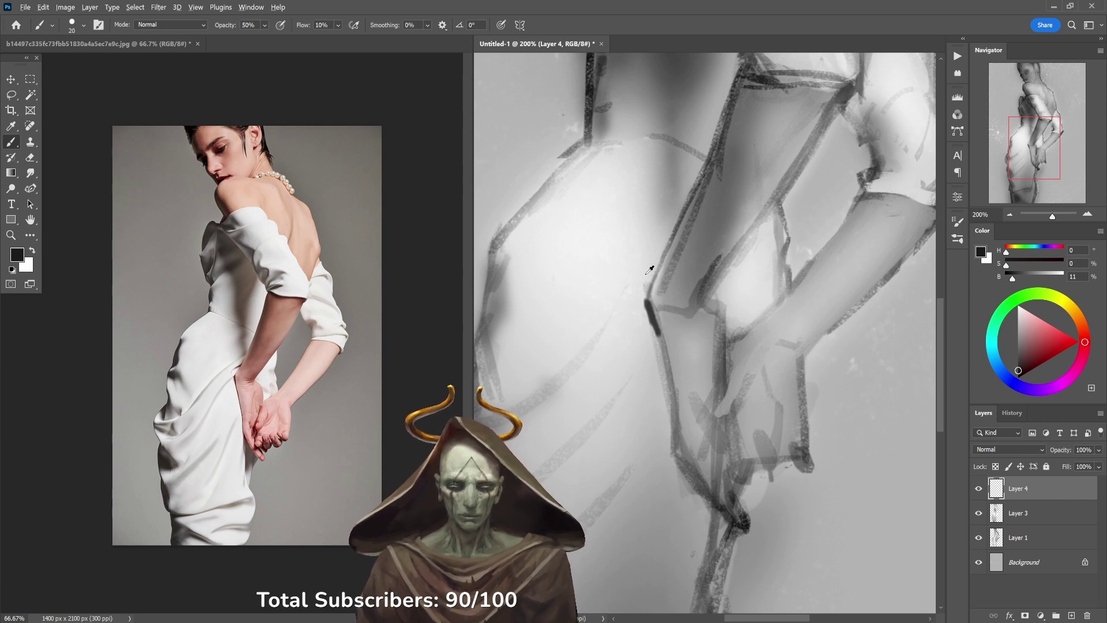
left_click(647, 289, "alt")
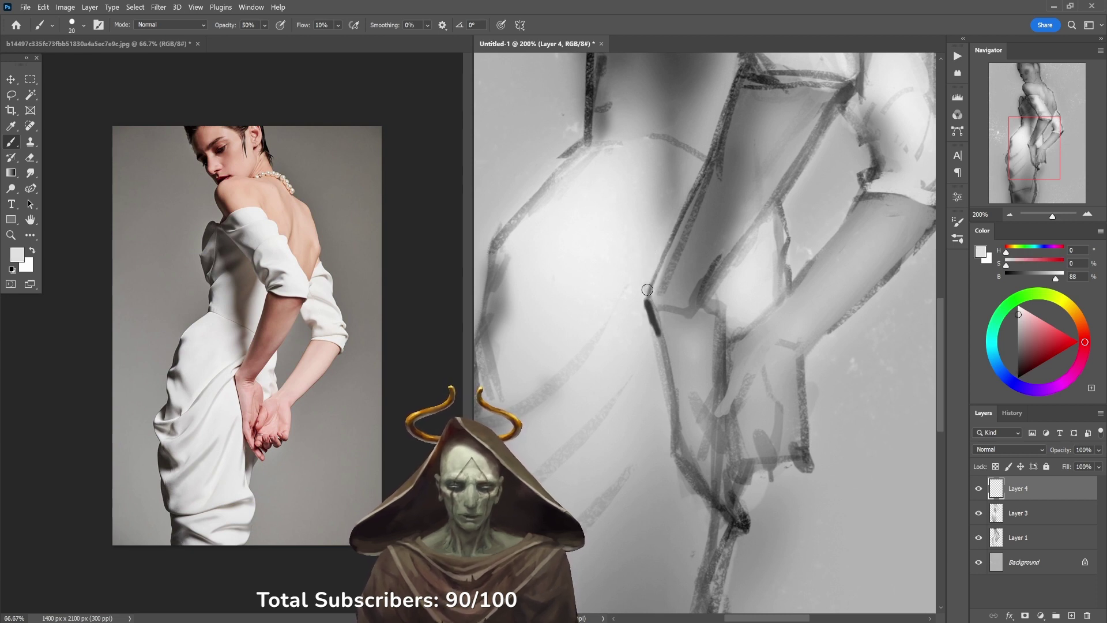
left_click(688, 230, "alt")
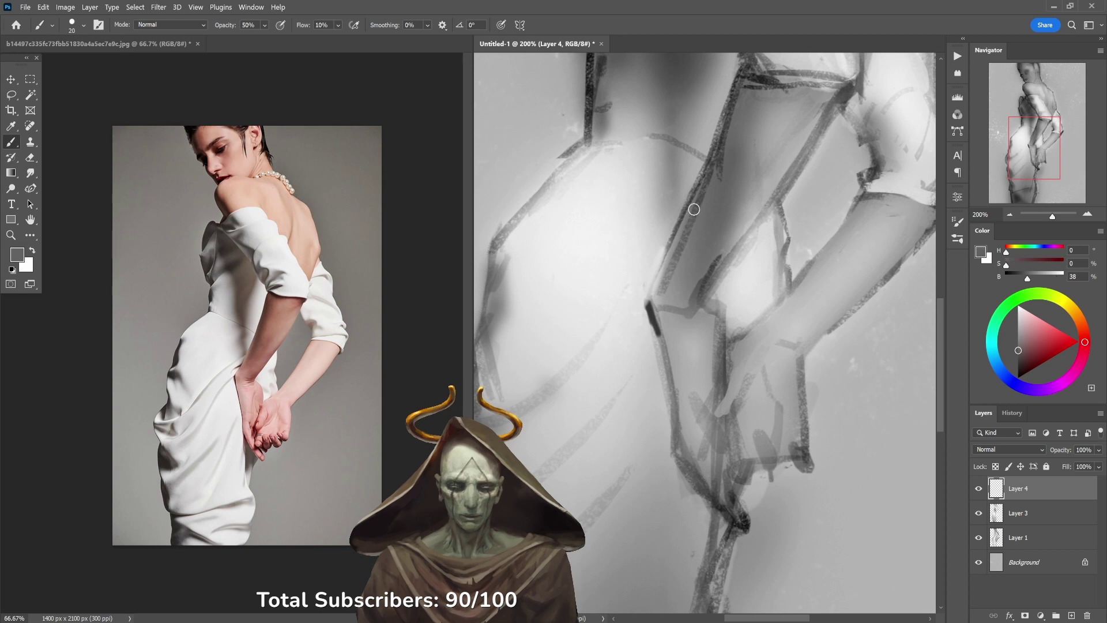
left_click(725, 135, "alt")
key("3")
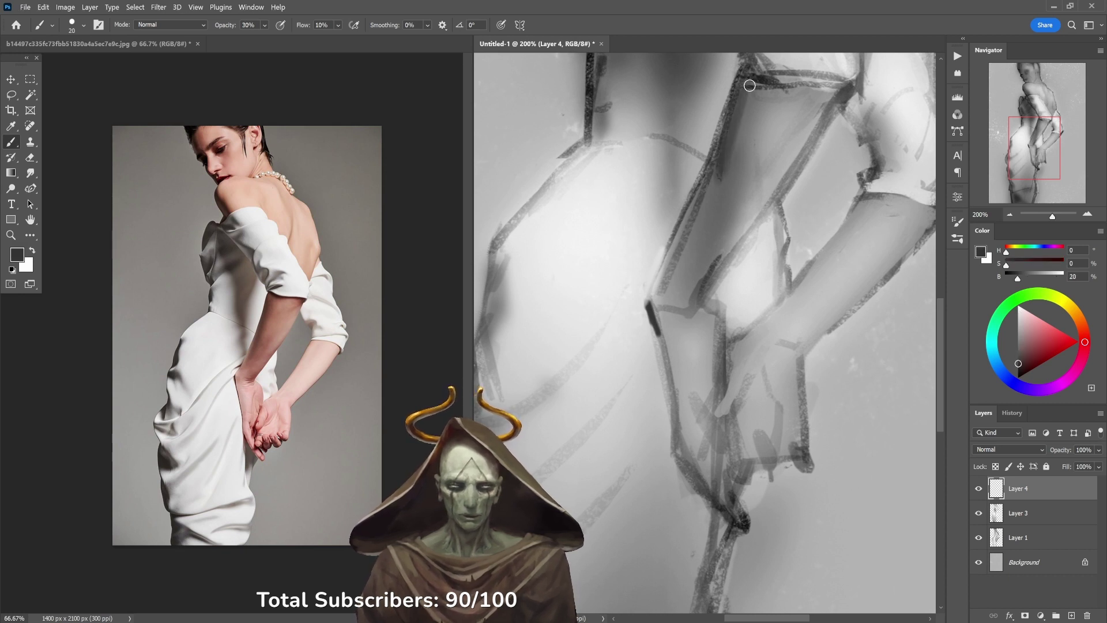
left_click_drag(749, 86, 721, 162)
Step: Enlarge the brush slightly, sample lighter greys and raise opacity to 50%
key("bracketright")
key("bracketright")
key("bracketright")
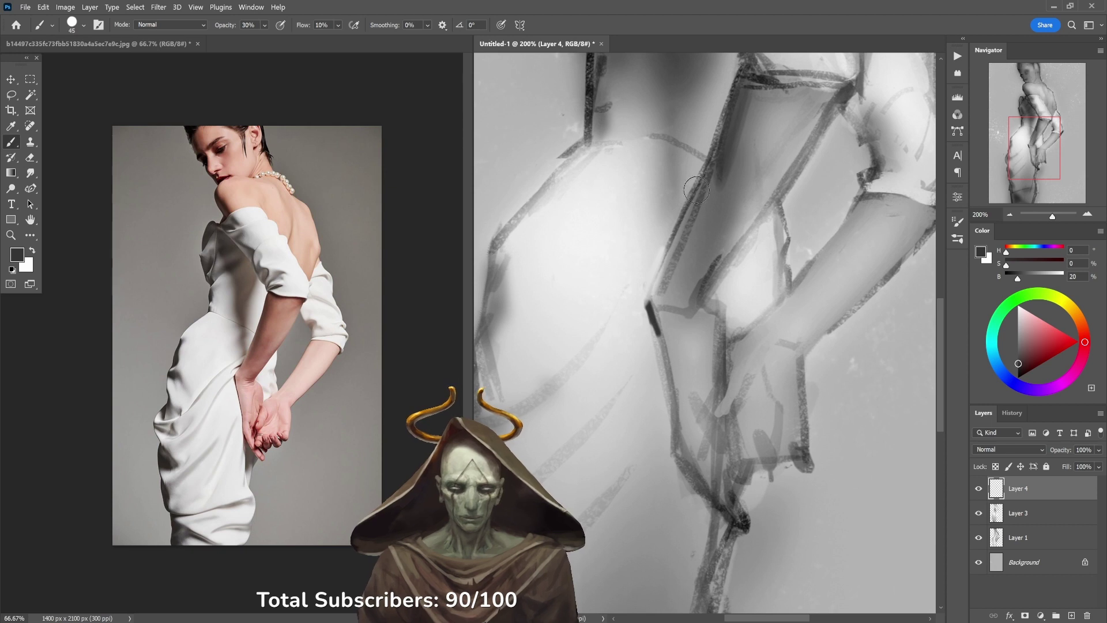
left_click(694, 220, "alt")
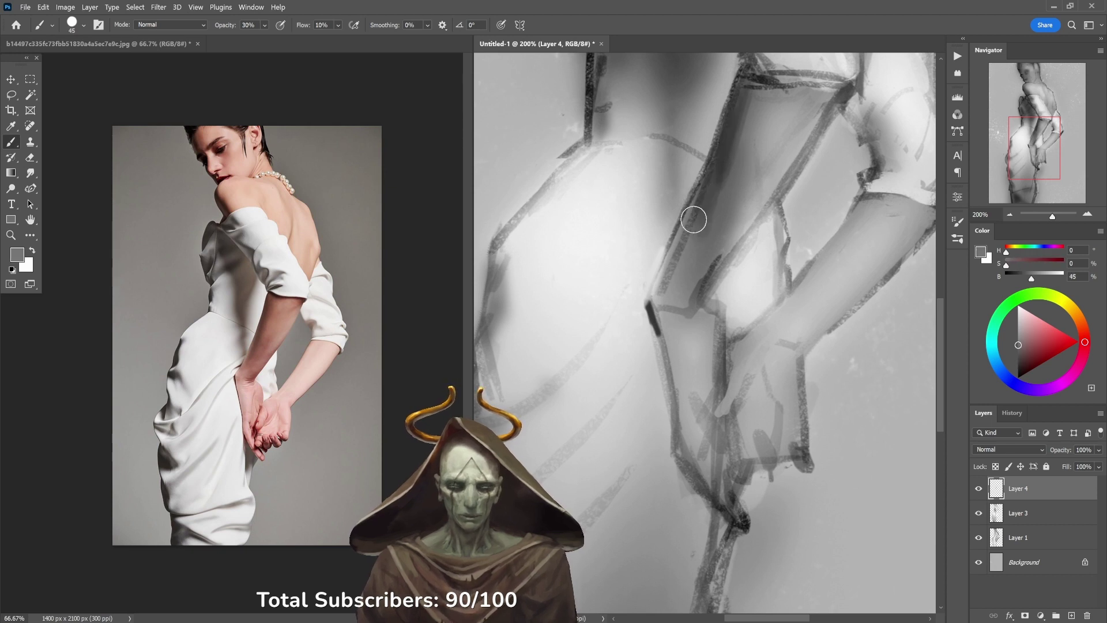
left_click(665, 245, "alt")
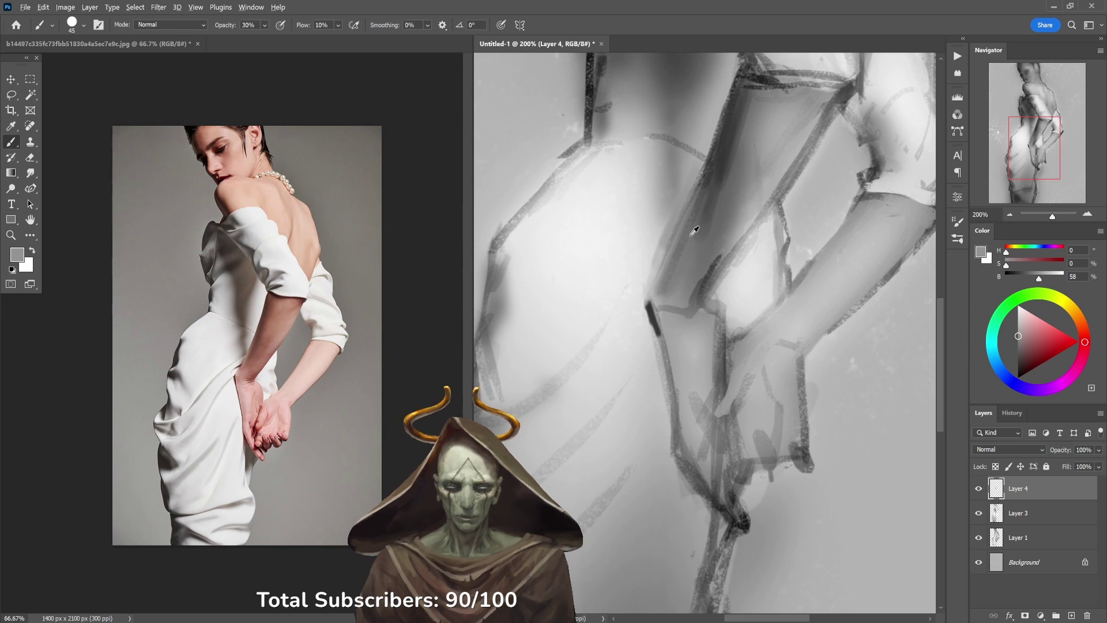
left_click_drag(677, 245, 709, 181, "alt")
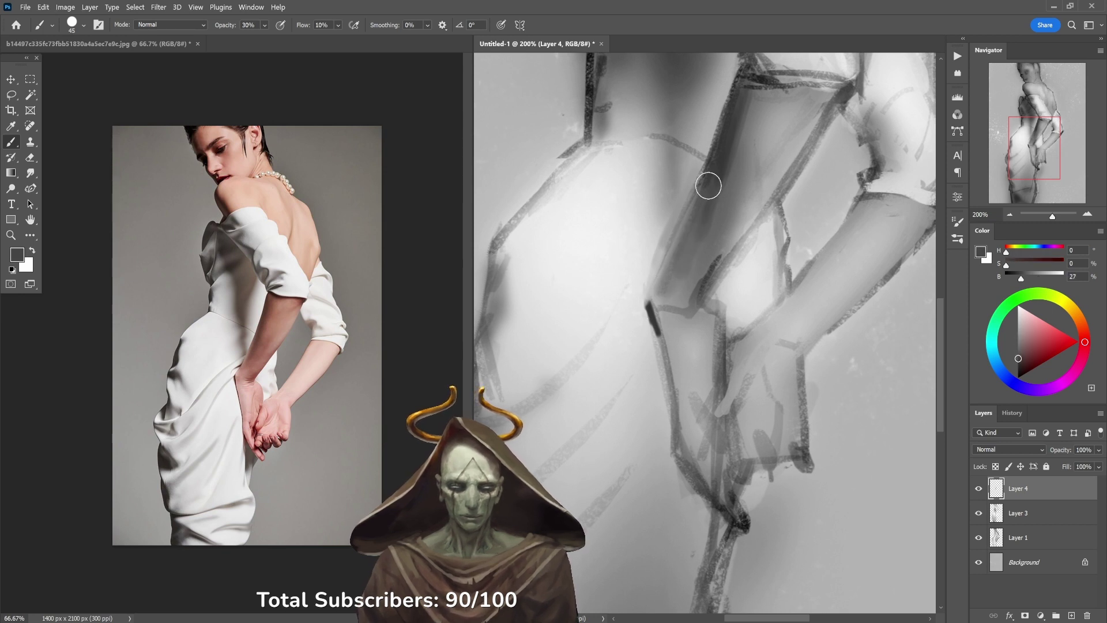
key("5")
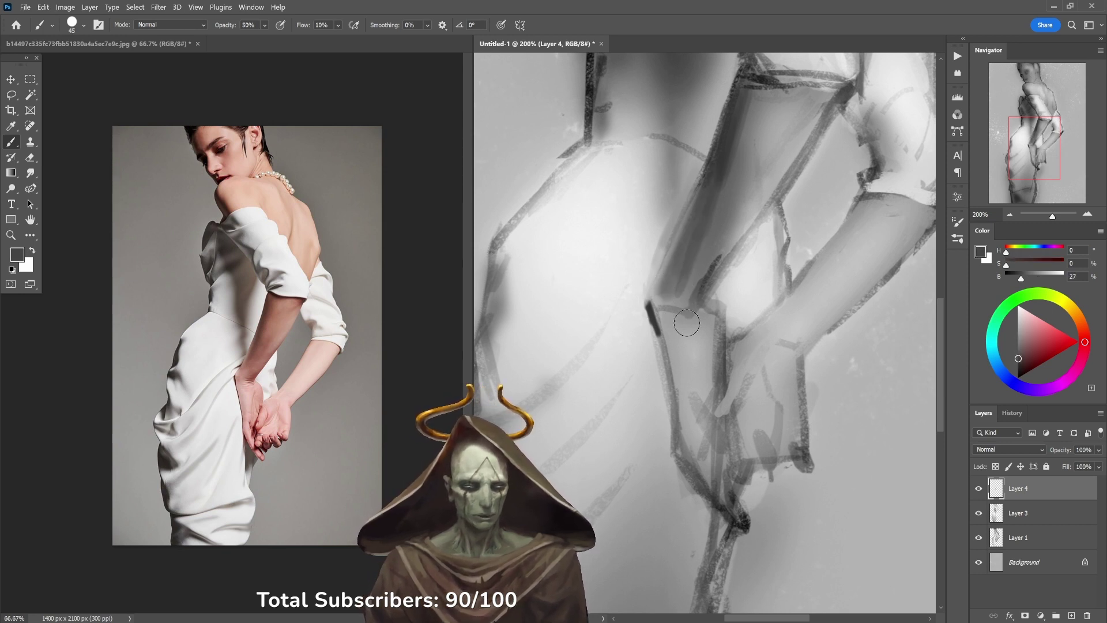
left_click_drag(703, 212, 658, 321)
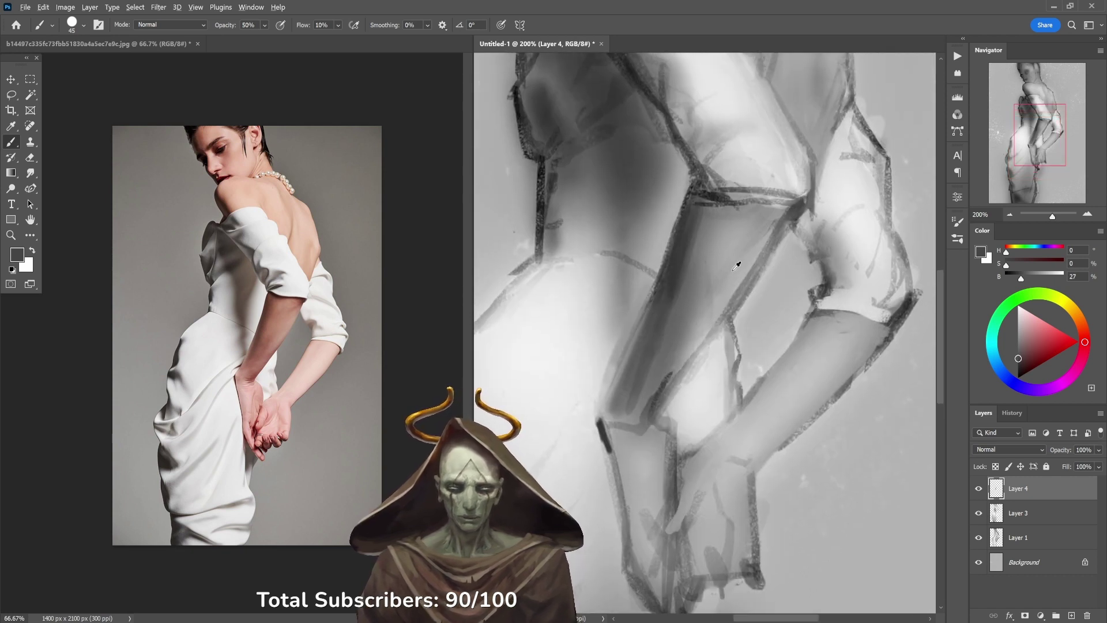
Step: Lighten the dark forearm edge toward the elbow and soften the arm contour with light grey
left_click(737, 269, "alt")
mouse_move(734, 299)
left_mouse_down()
mouse_move(787, 209)
mouse_move(699, 356)
mouse_move(738, 255)
mouse_move(700, 444)
left_mouse_up()
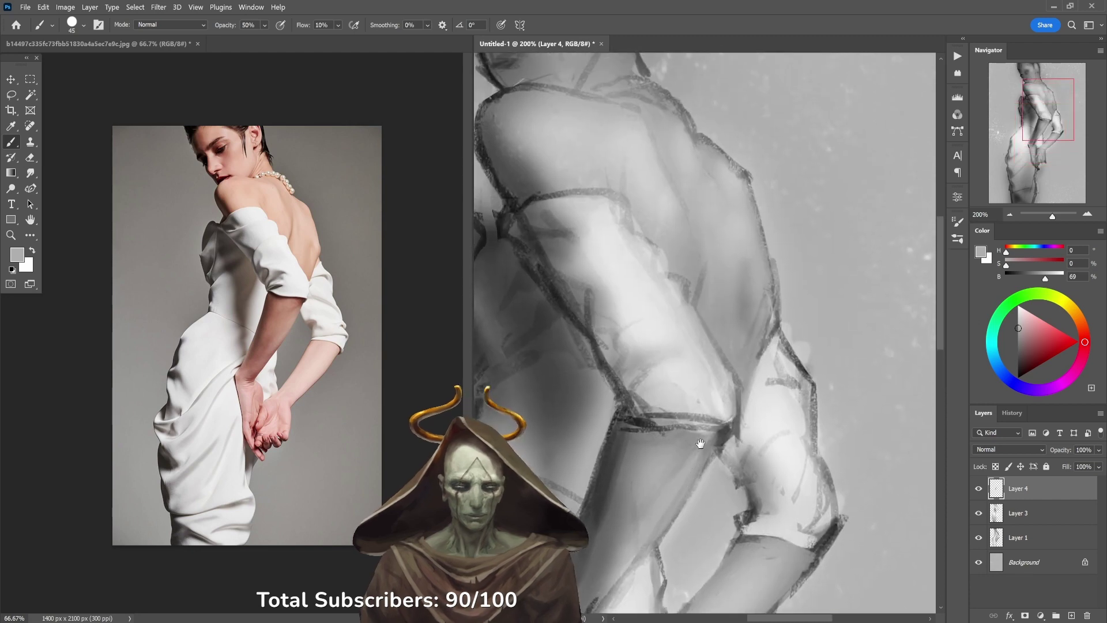
left_click(732, 185, "alt")
left_click_drag(744, 180, 767, 291)
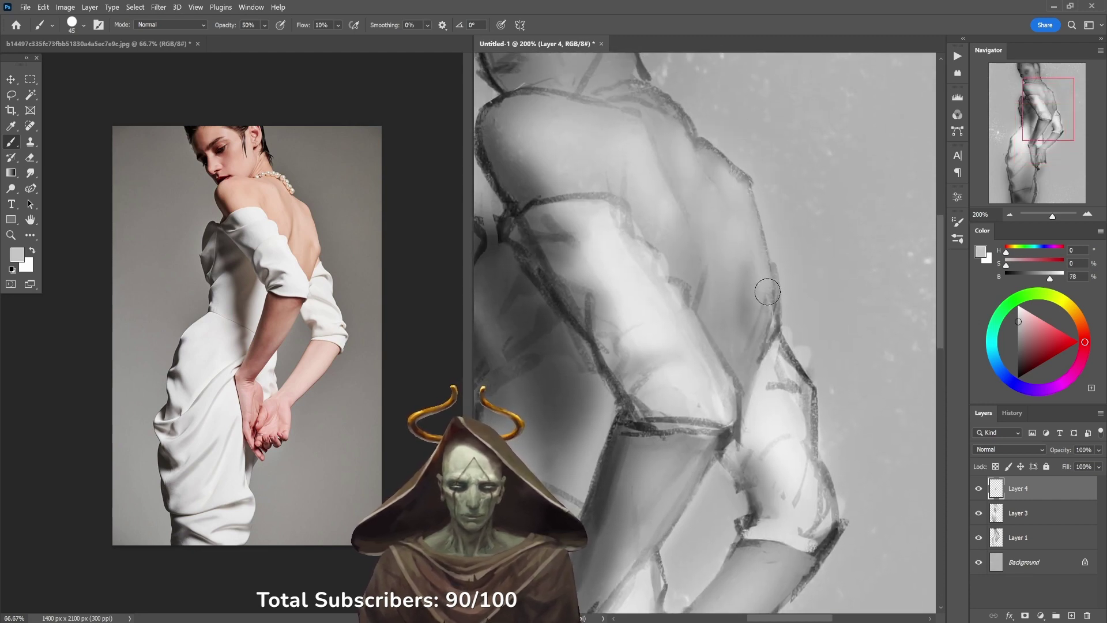
left_click_drag(748, 202, 769, 284)
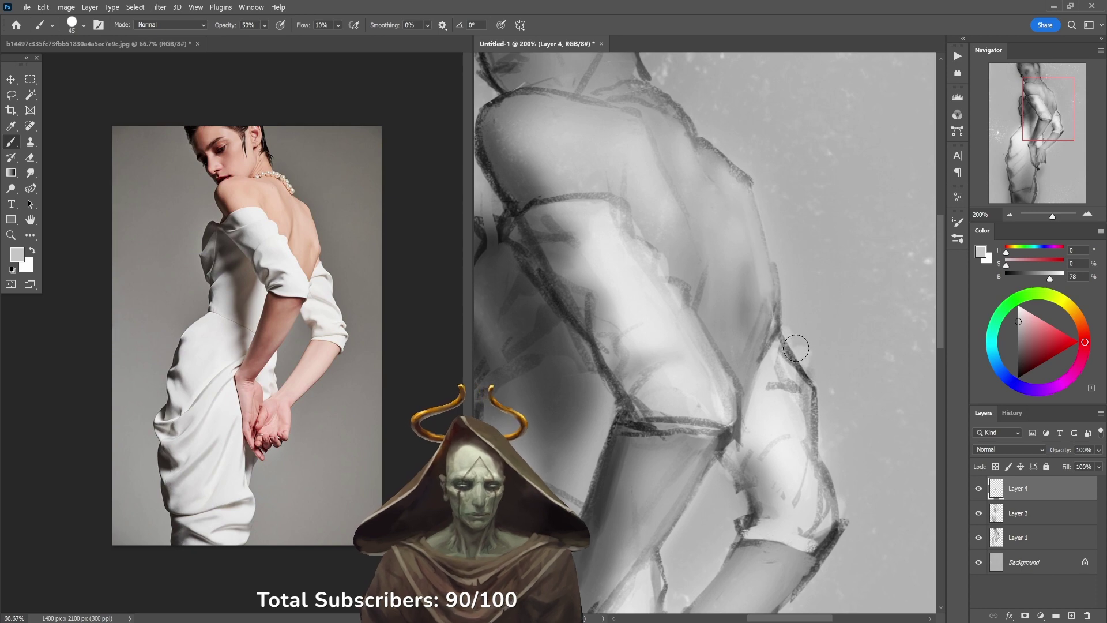
scroll(754, 298, "up", 6)
Step: Reset colours and paint a soft white highlight across the neck for the necklace
key("d")
key("x")
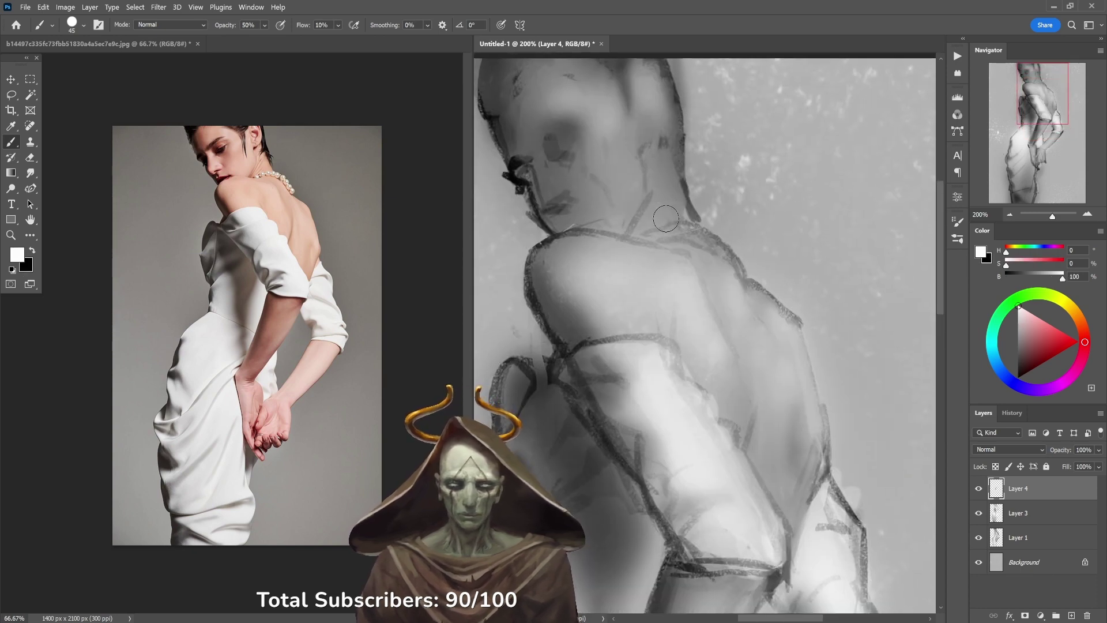
mouse_move(652, 240)
left_mouse_down()
mouse_move(705, 229)
mouse_move(750, 275)
mouse_move(734, 249)
mouse_move(770, 267)
left_mouse_up()
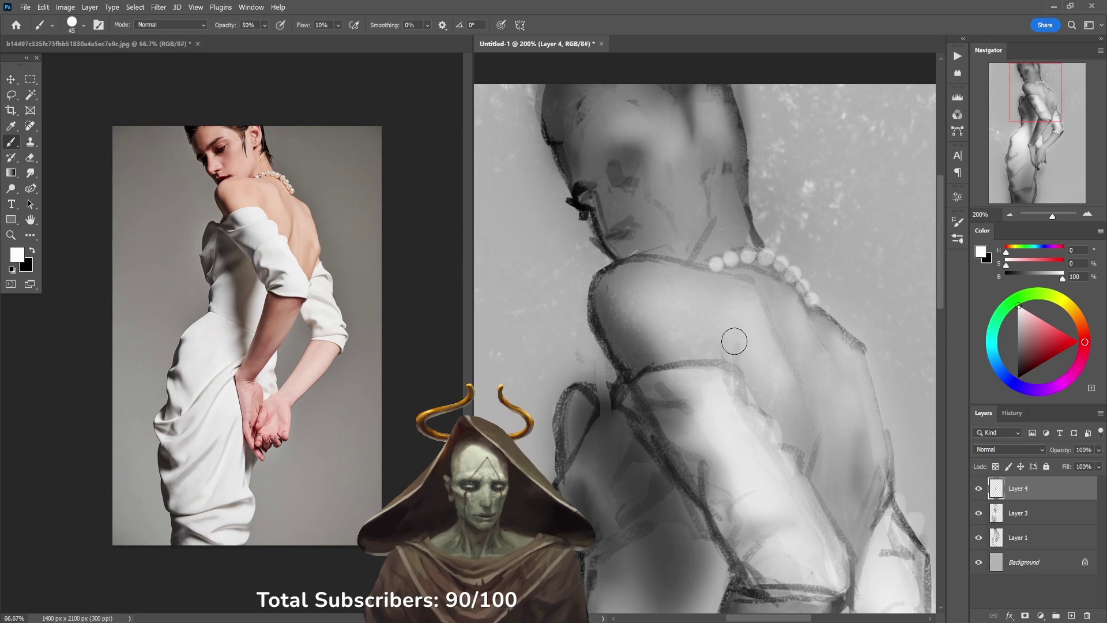
Step: With a smaller white brush at 30% opacity, lighten the dark mark at the mouth
left_click_drag(733, 324, 696, 312)
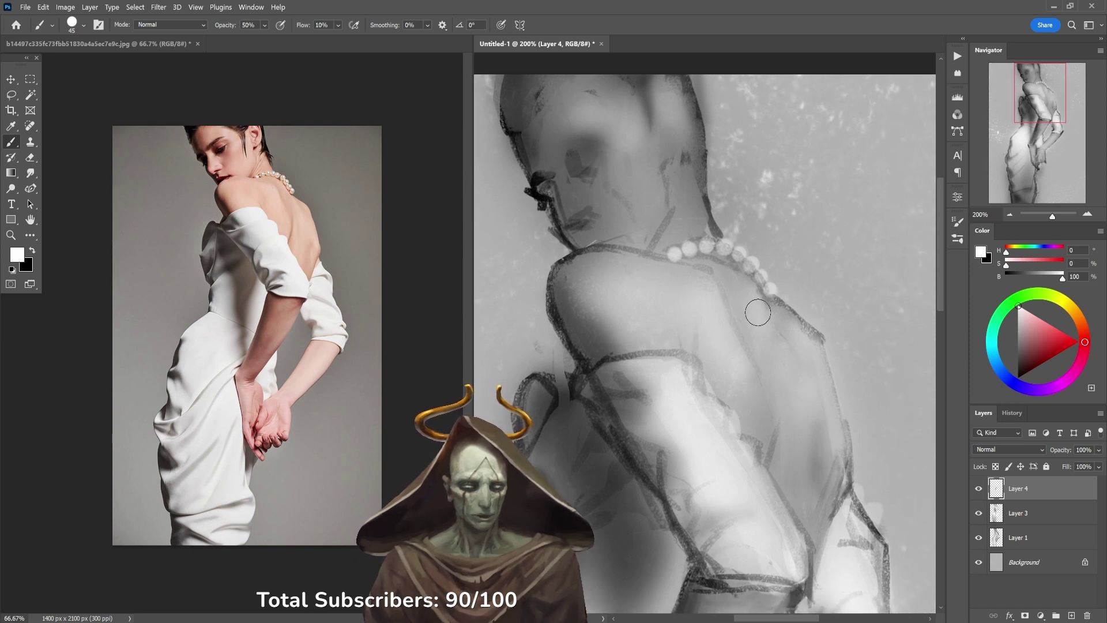
key("bracketleft")
key("bracketleft")
key("bracketleft")
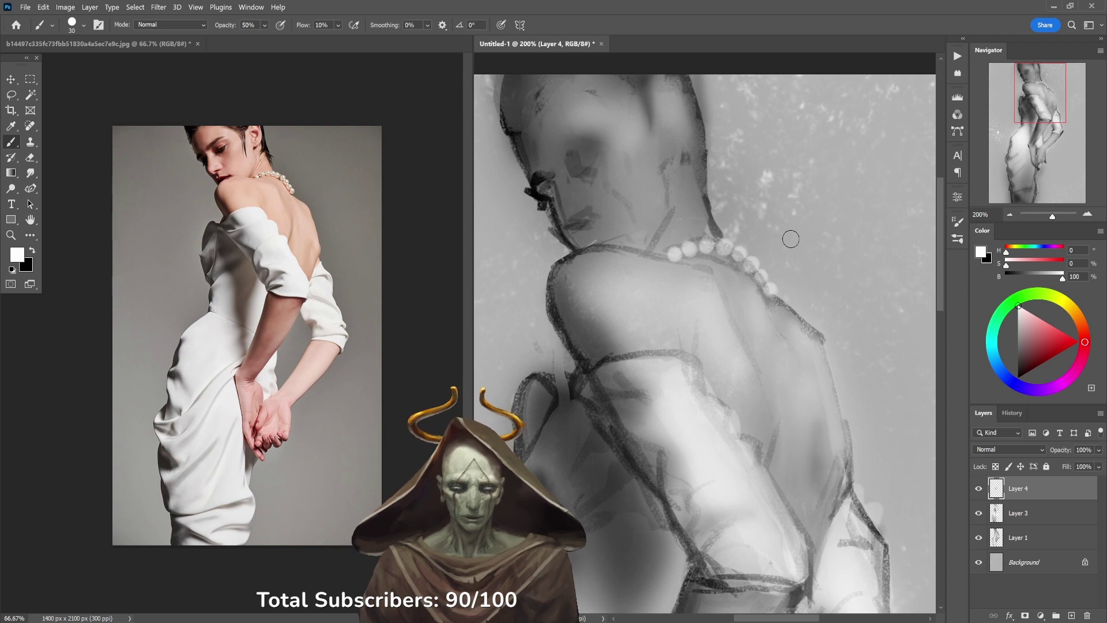
key("x")
key("3")
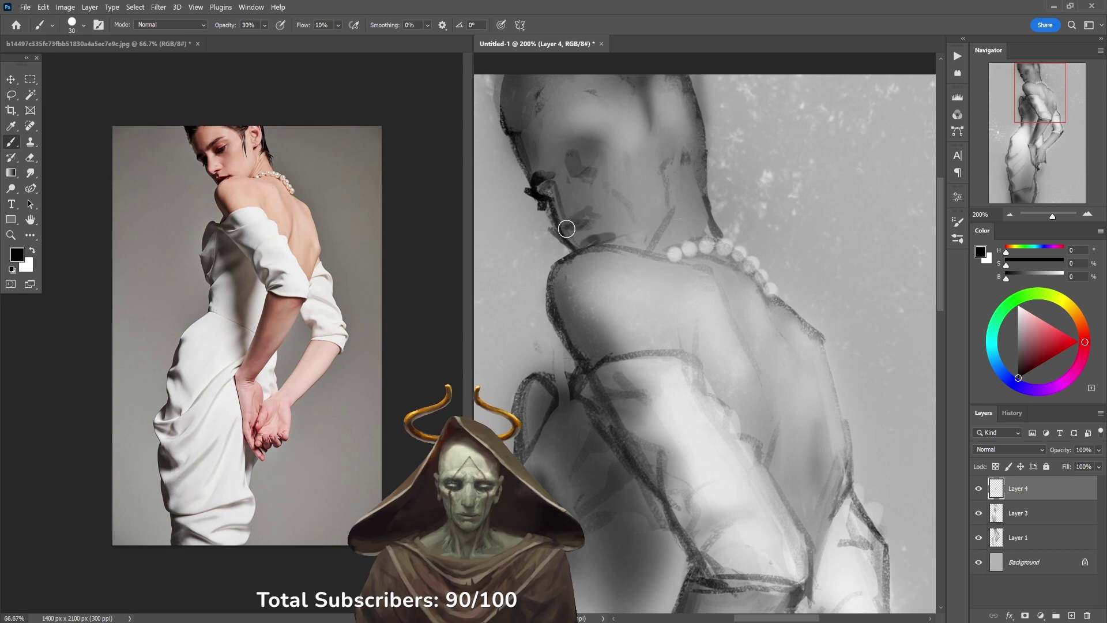
key("x")
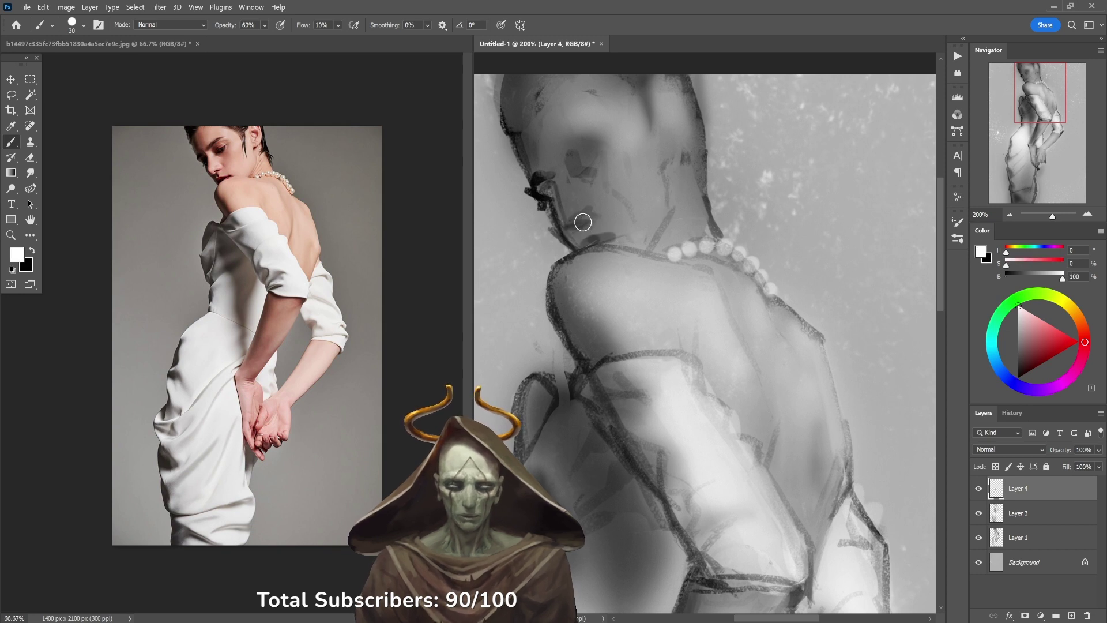
mouse_move(570, 226)
left_mouse_down()
mouse_move(597, 214)
mouse_move(571, 195)
mouse_move(573, 181)
mouse_move(581, 192)
left_mouse_up()
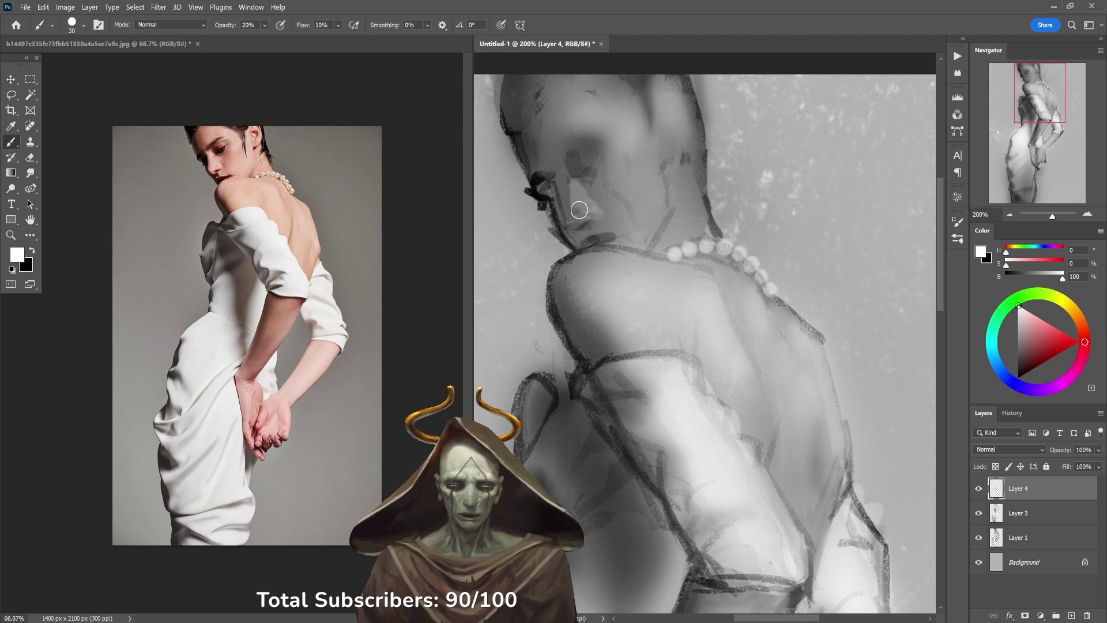
Step: Lighten the nose bridge, then darken the eye socket in black at 20% opacity
left_click_drag(579, 210, 569, 183)
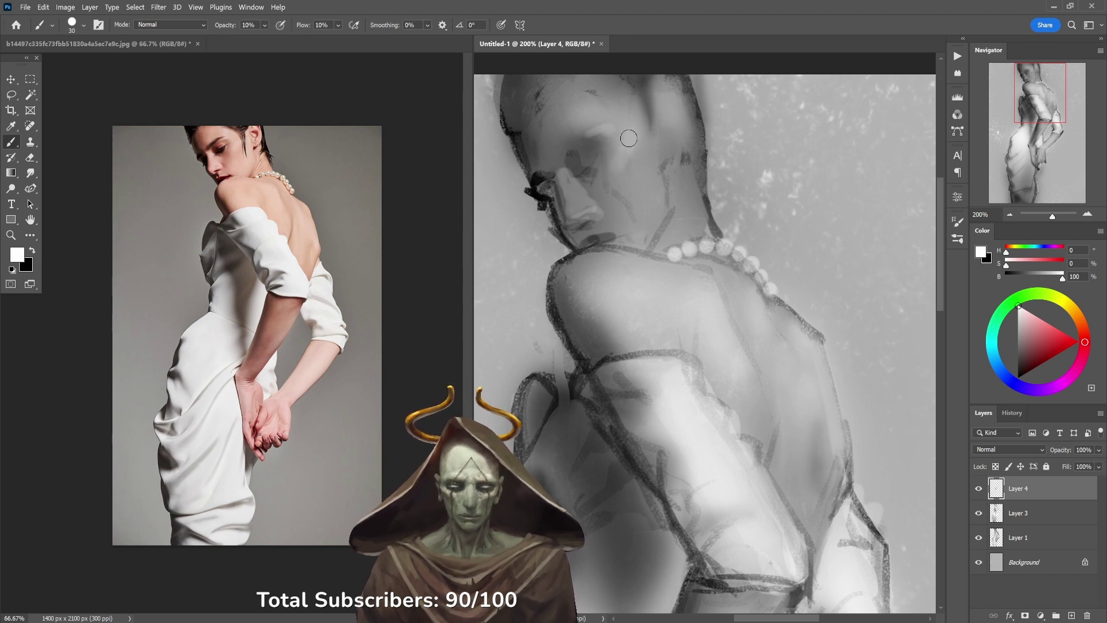
left_click(587, 165, "alt")
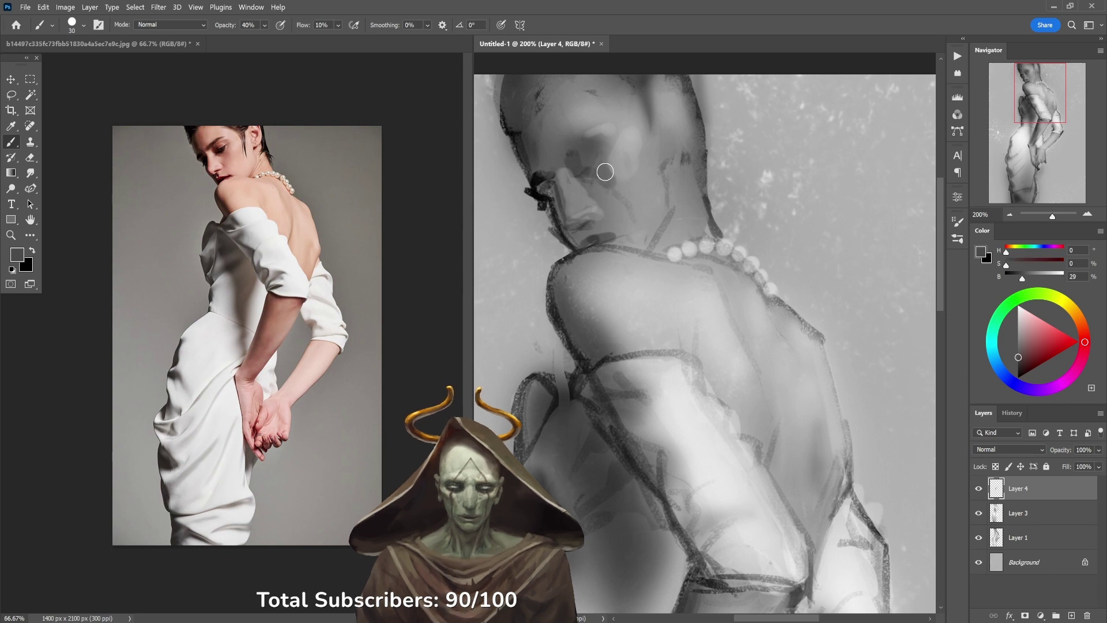
key("d")
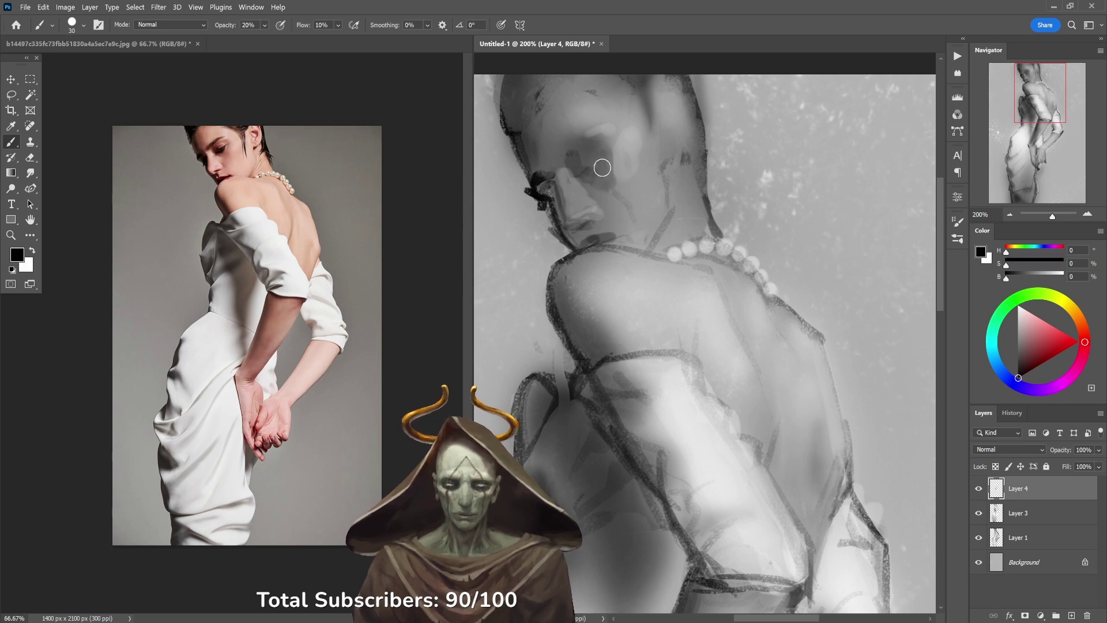
key("2")
mouse_move(583, 167)
left_mouse_down()
mouse_move(590, 175)
mouse_move(601, 158)
left_mouse_up()
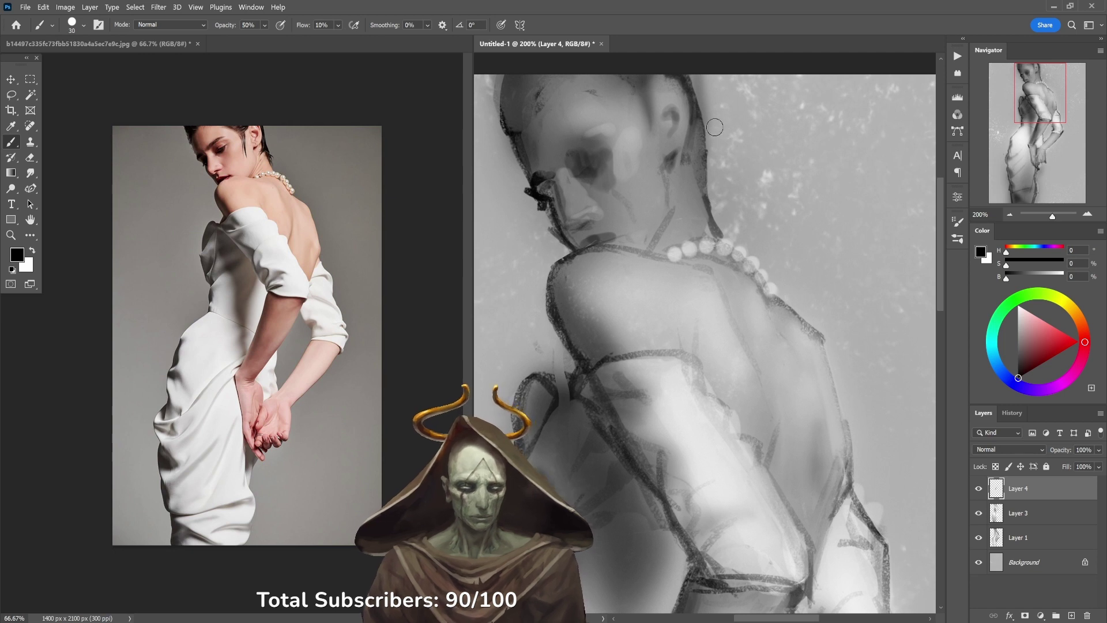
Step: Lighten the jaw and neck up into the cheek with sampled greys at 30% opacity
left_click(662, 191, "alt")
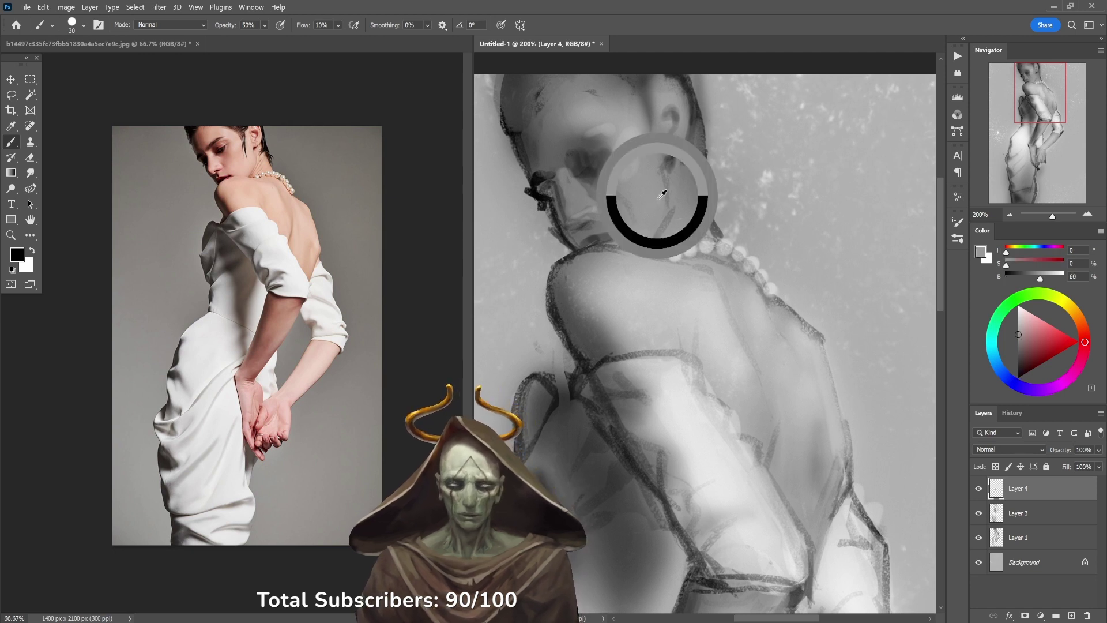
left_click(676, 234, "alt")
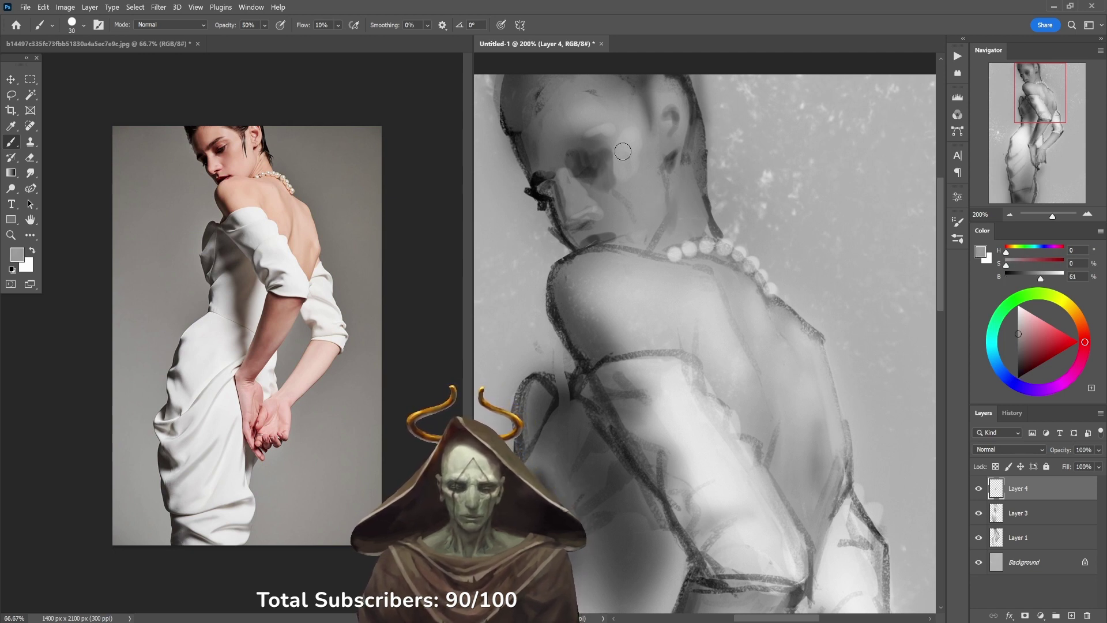
left_click(631, 145, "alt")
key("d")
key("x")
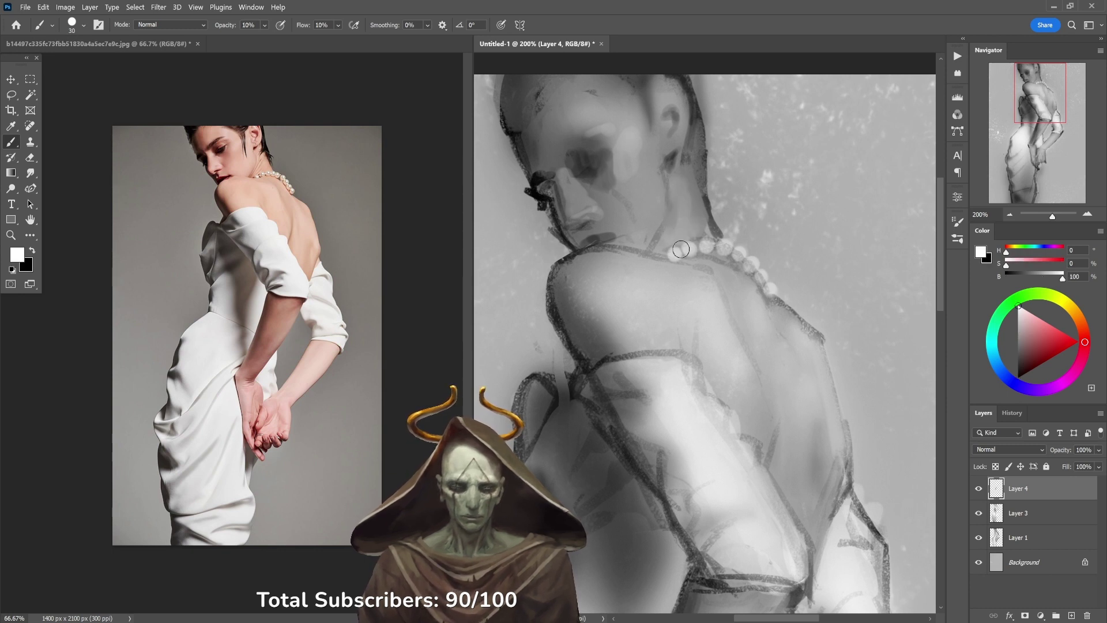
key("4")
mouse_move(661, 220)
left_mouse_down()
mouse_move(649, 201)
mouse_move(657, 194)
left_mouse_up()
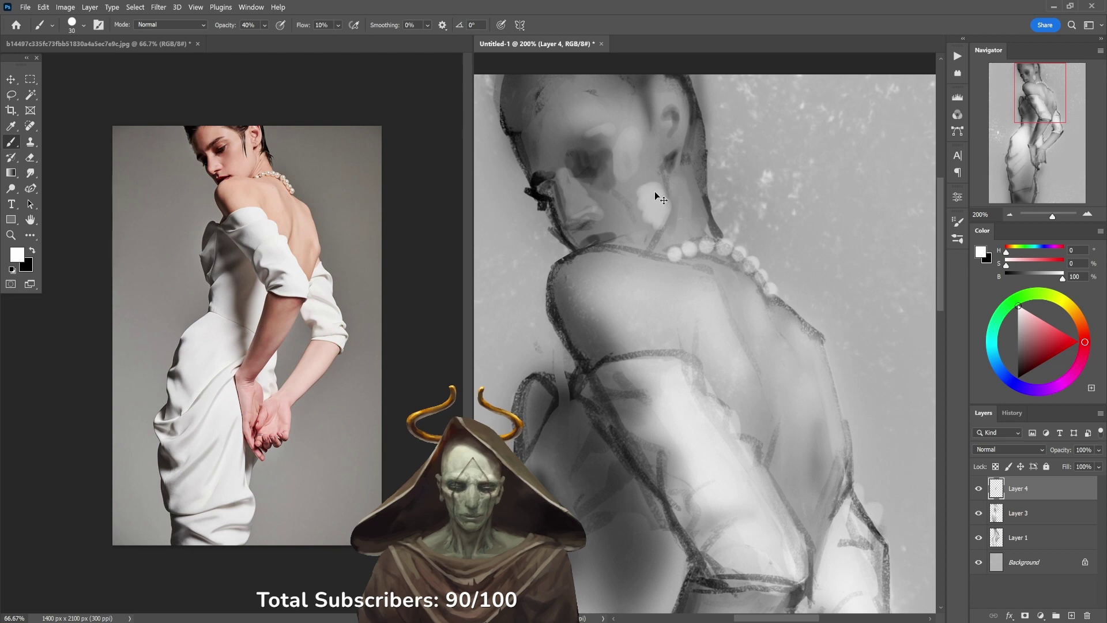
key("ctrl+z")
left_click(663, 209, "alt")
left_click(717, 308, "alt")
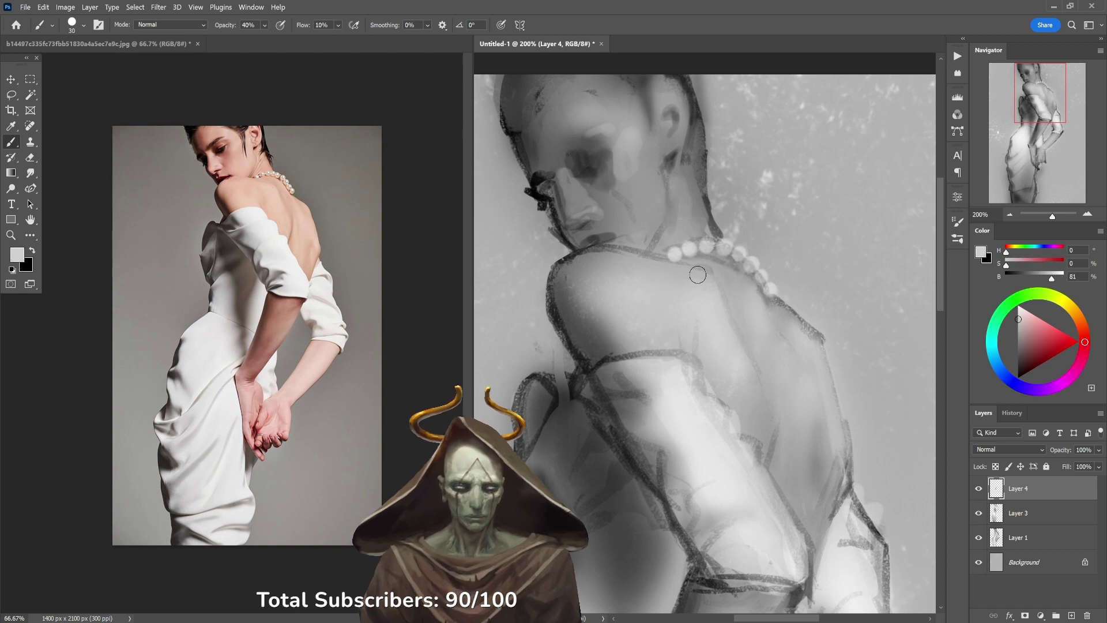
key("3")
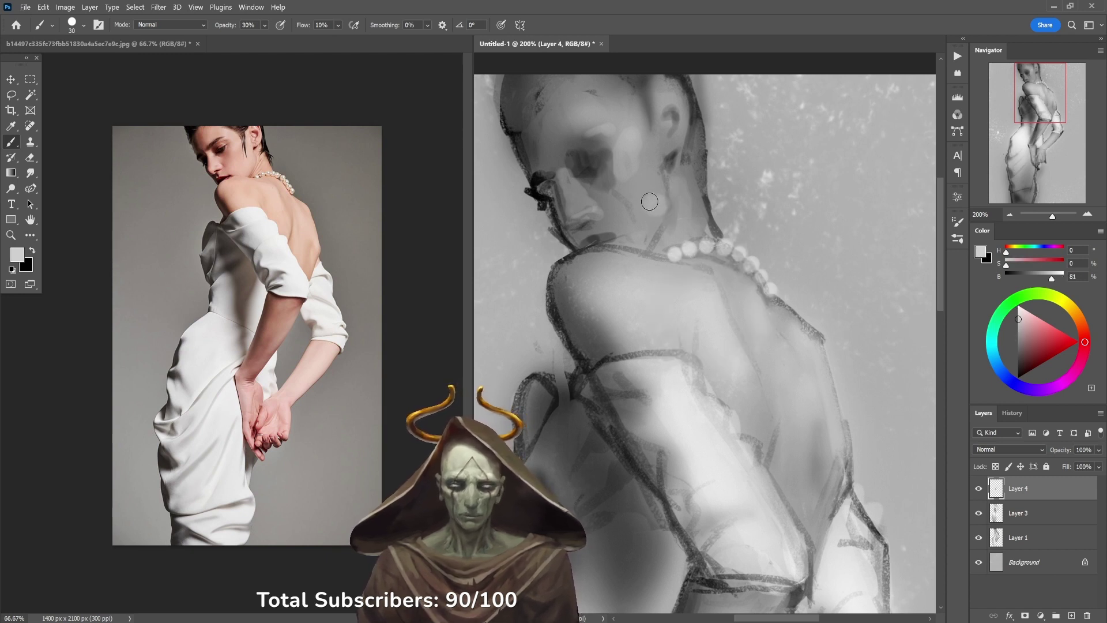
mouse_move(658, 181)
left_mouse_down()
mouse_move(659, 211)
mouse_move(642, 199)
mouse_move(653, 223)
mouse_move(649, 158)
mouse_move(587, 198)
left_mouse_up()
Step: Sample face greys to brighten the nose bridge and adjust the tone around the eye
left_click(596, 159, "alt")
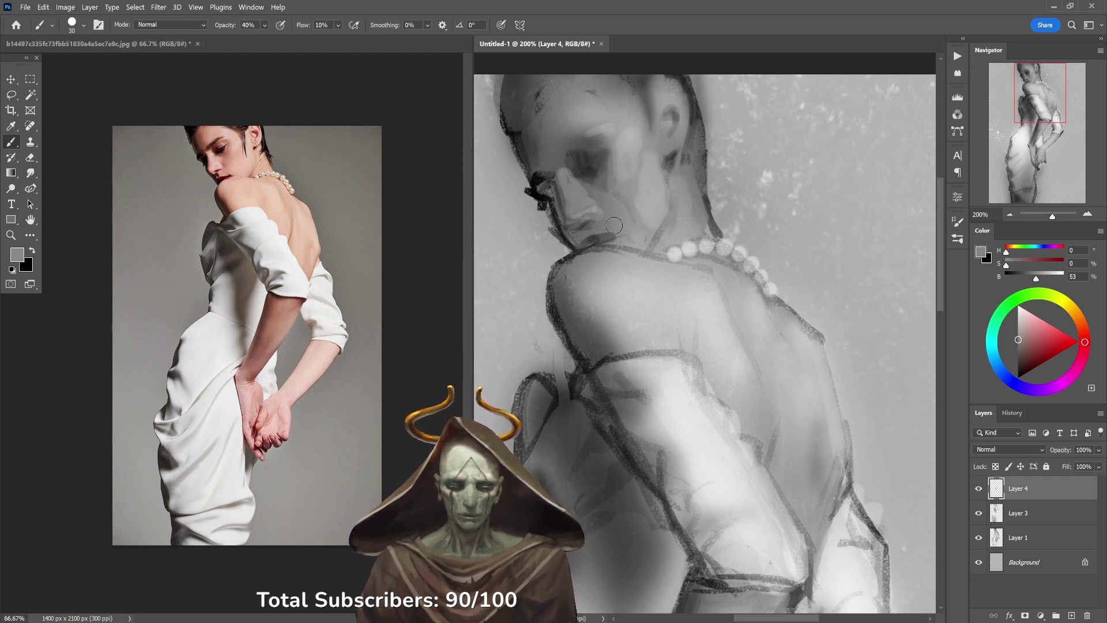
left_click(639, 176, "alt")
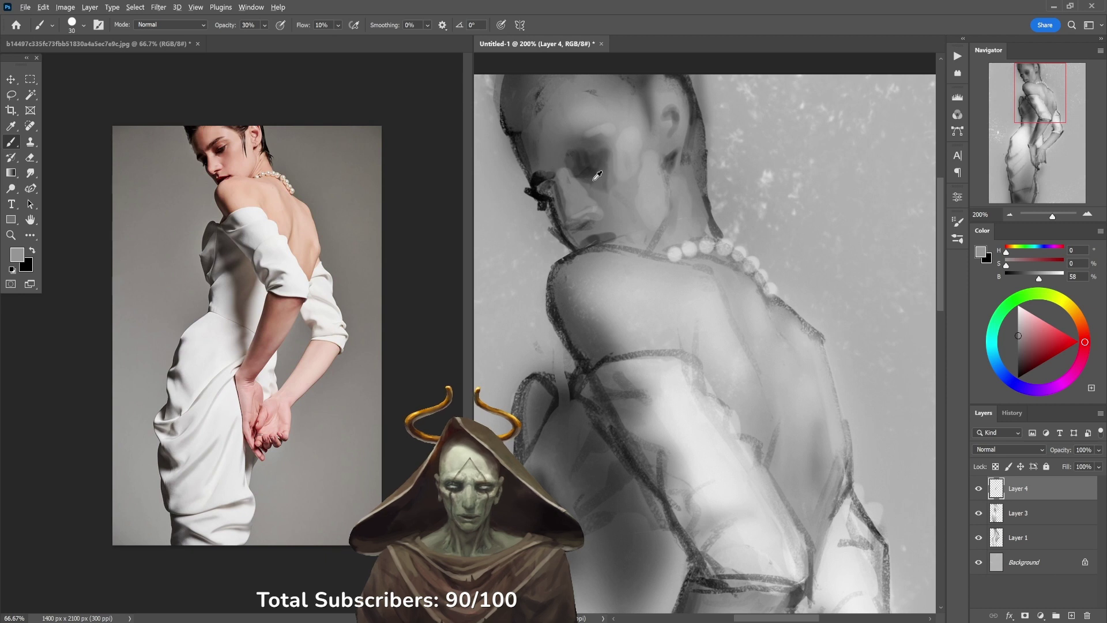
left_click(577, 201, "alt")
left_click(651, 185, "alt")
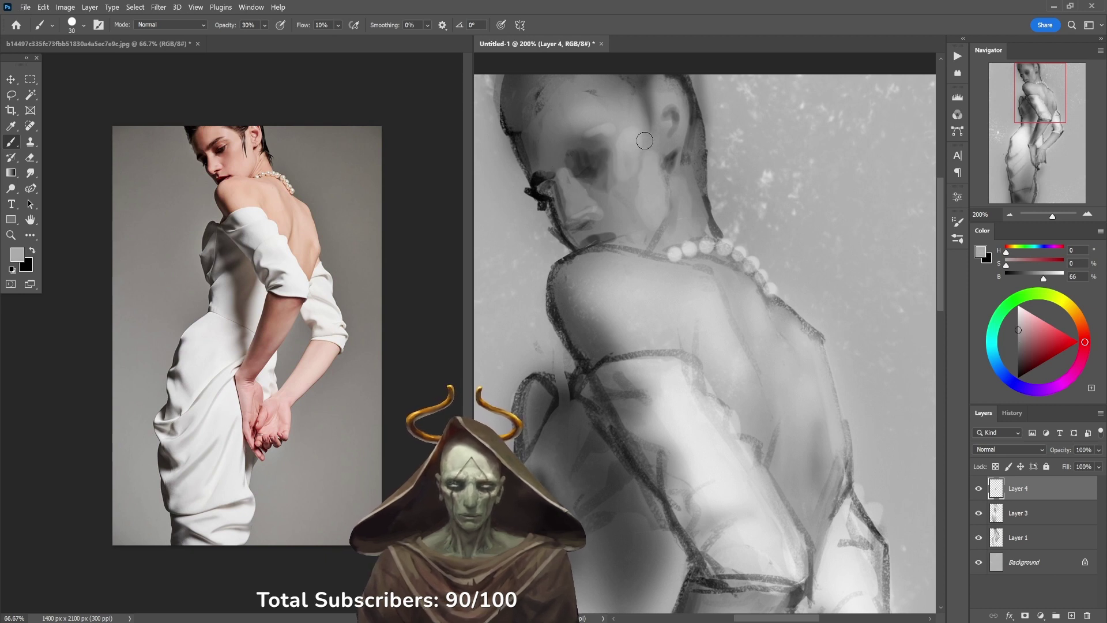
left_click(637, 170, "alt")
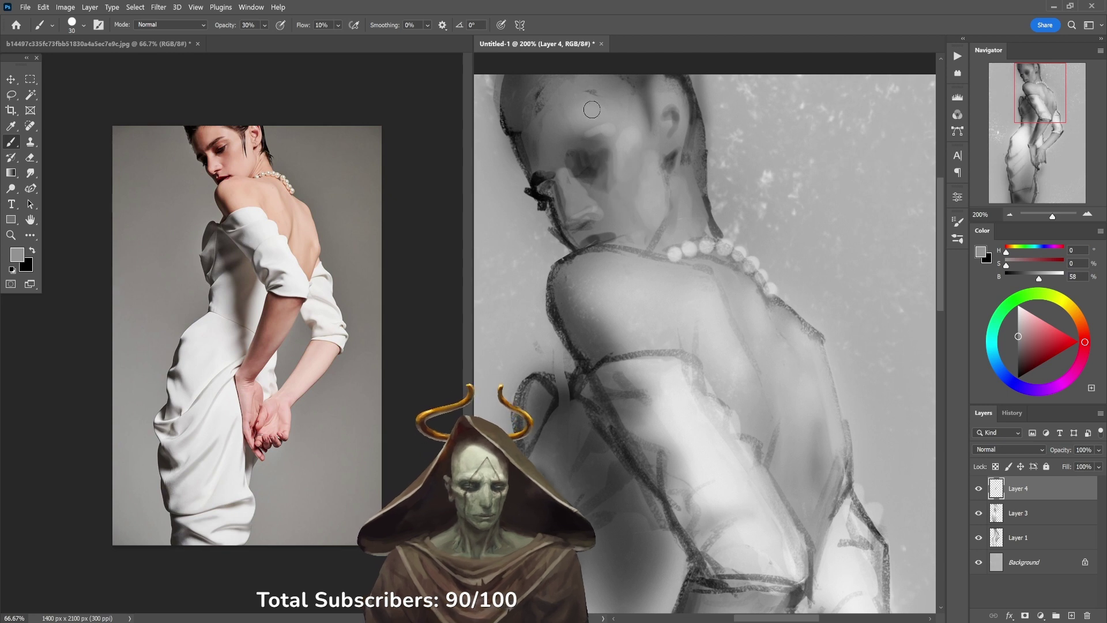
left_click(631, 137, "alt")
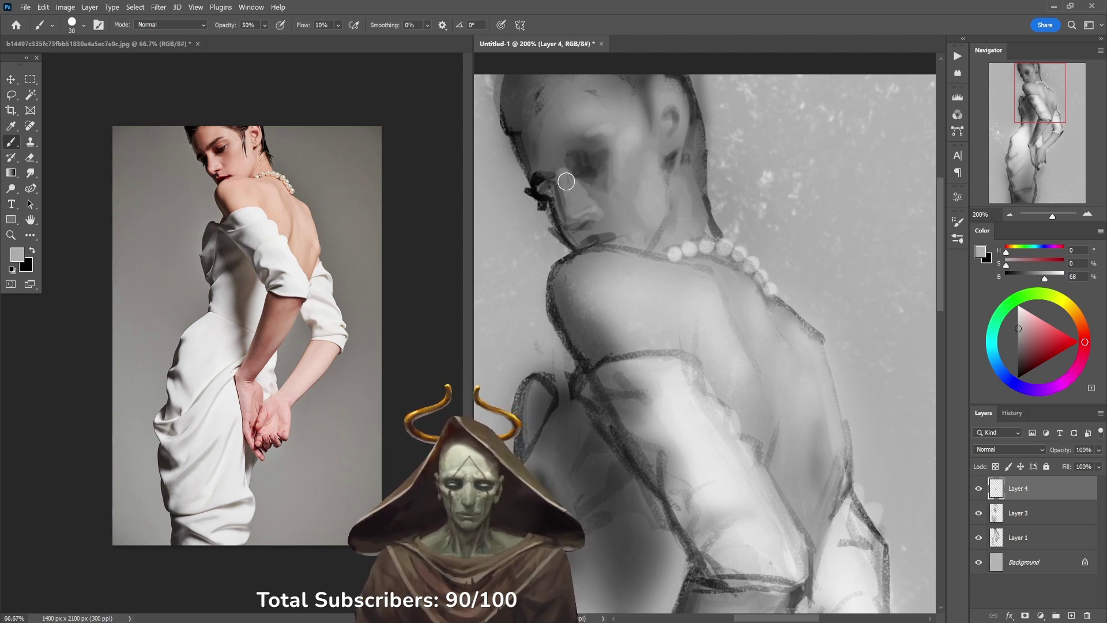
left_click_drag(565, 181, 571, 212)
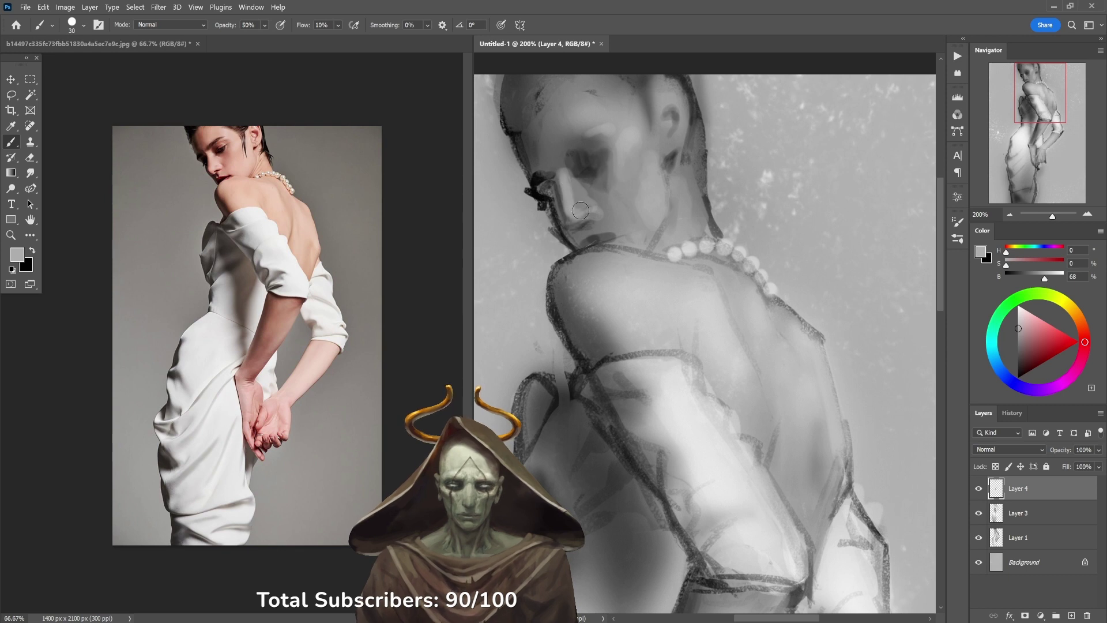
left_click_drag(570, 213, 572, 183)
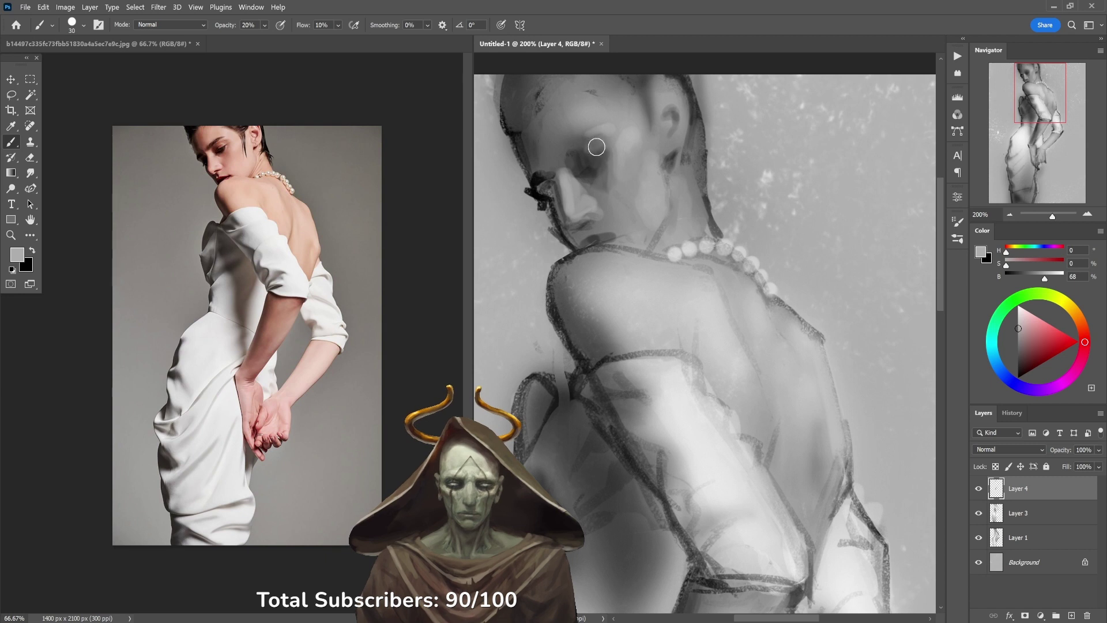
left_click_drag(597, 150, 606, 118)
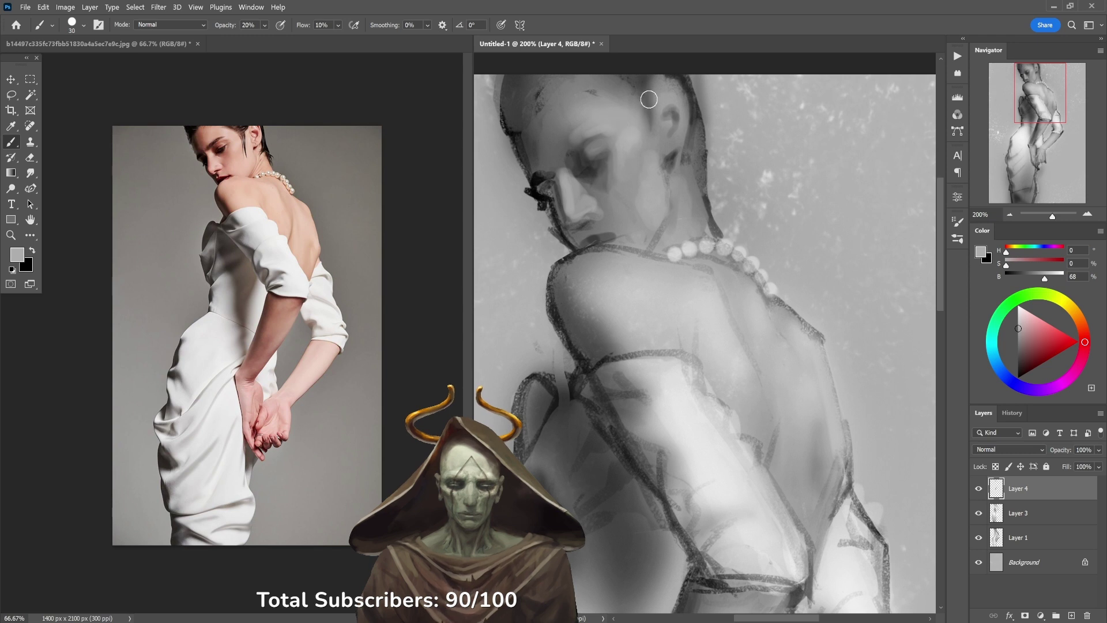
Step: Paint a white highlight along the sleeve's top edge with a size-50 brush at 80% opacity
key("d")
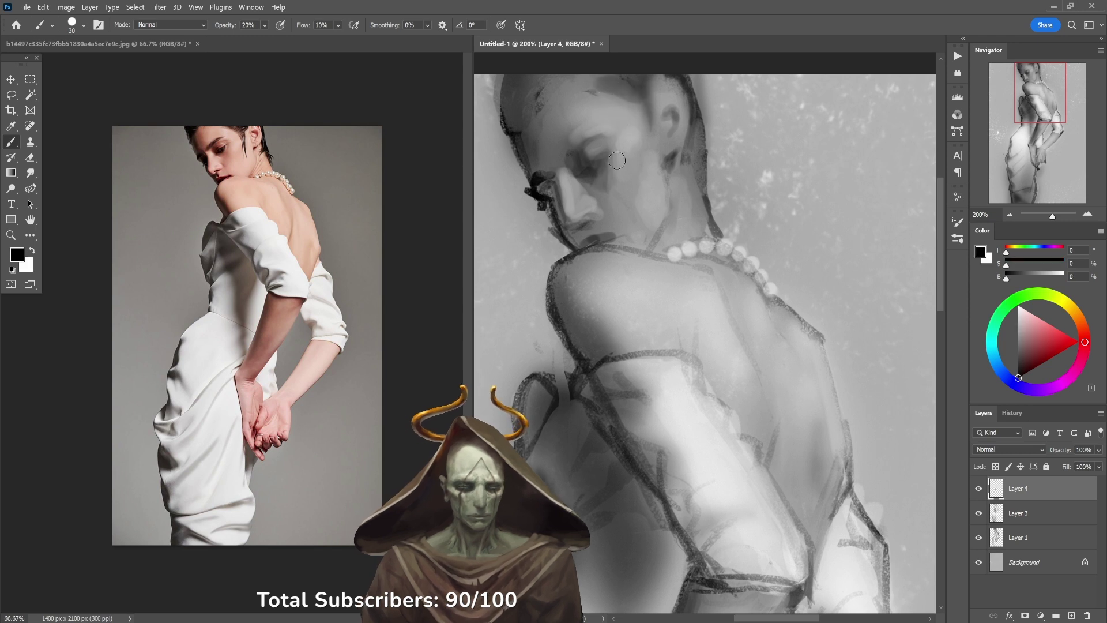
key("6")
left_click_drag(644, 394, 643, 280)
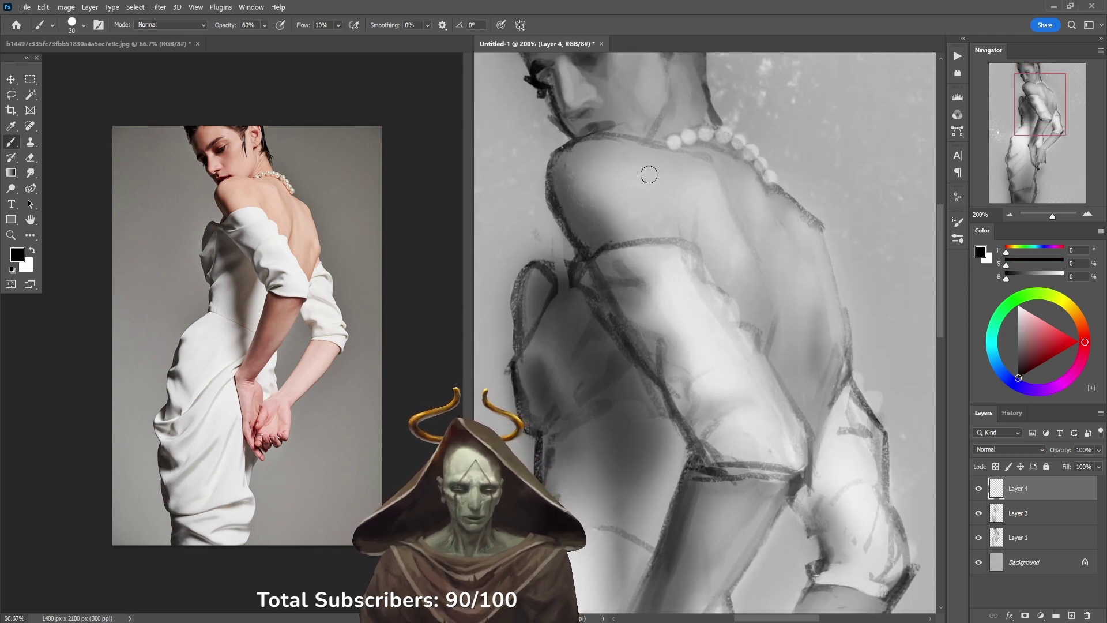
key("x")
left_click(680, 306, "alt")
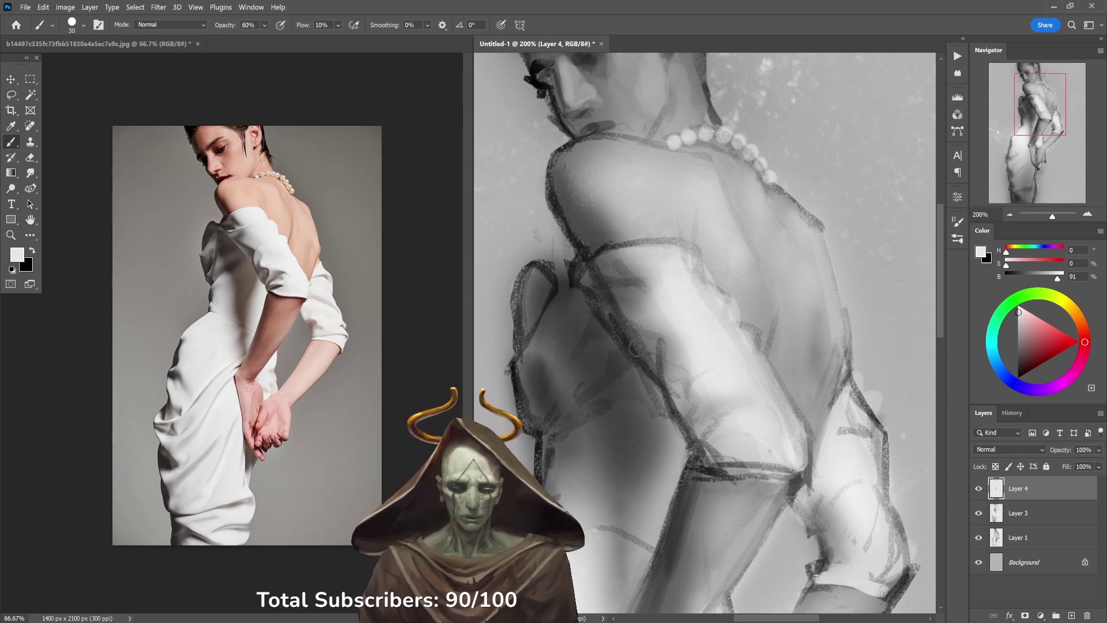
key("bracketright")
key("bracketright")
key("bracketright")
key("bracketright")
key("8")
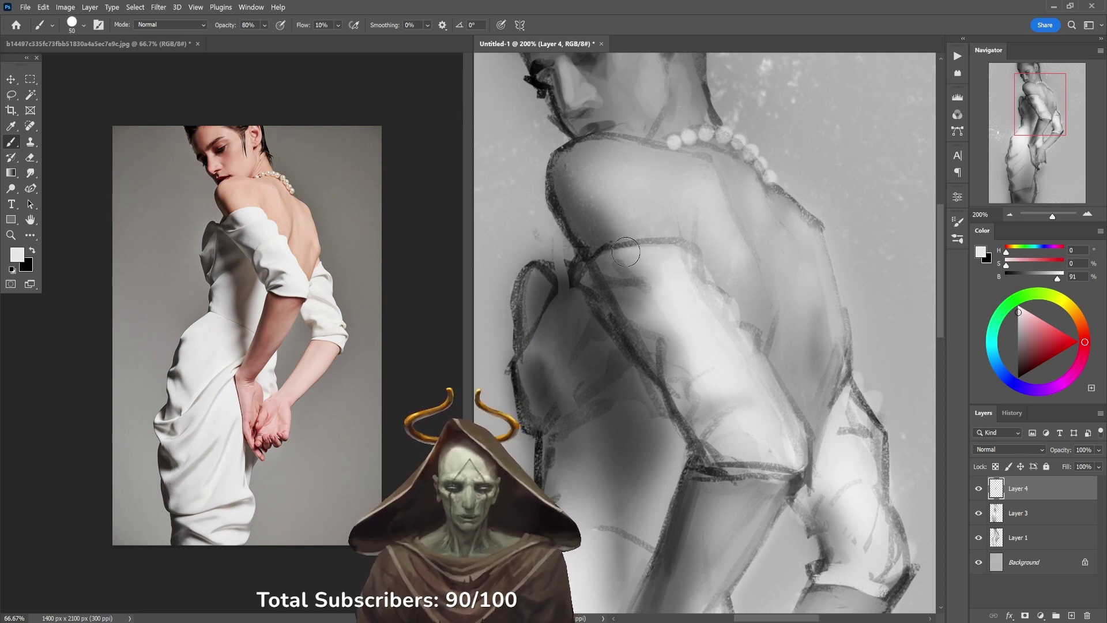
mouse_move(626, 252)
left_mouse_down()
mouse_move(682, 251)
mouse_move(684, 271)
mouse_move(689, 257)
mouse_move(661, 257)
left_mouse_up()
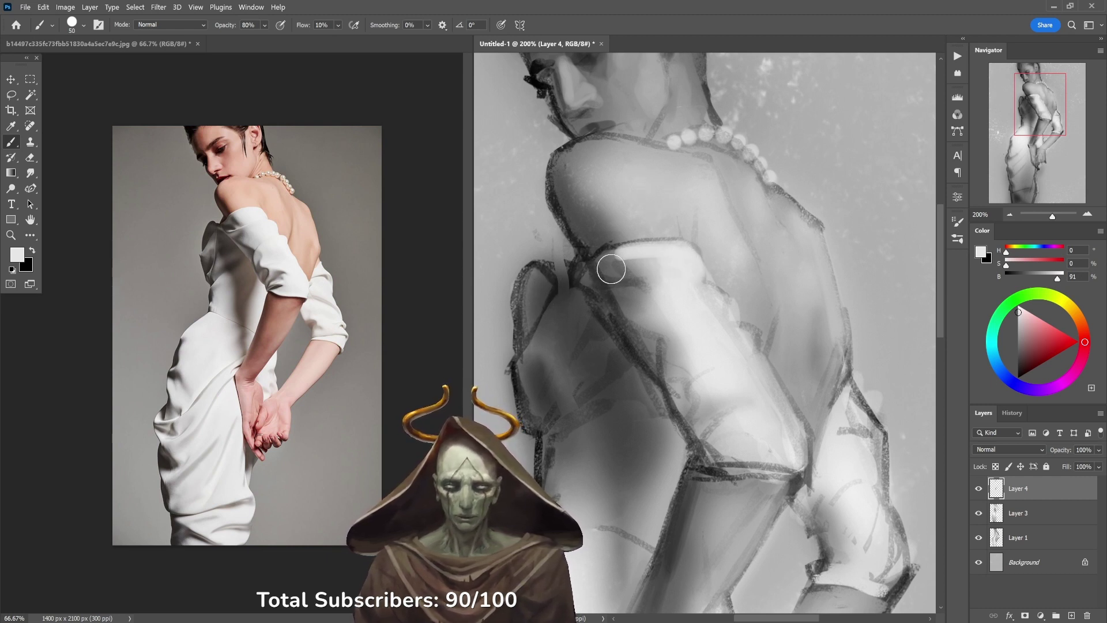
Step: Shade the upper arm in dark grey at 40%, then sample darker arm greys at 50-60%
left_click(621, 269, "alt")
key("4")
left_click_drag(625, 275, 640, 270)
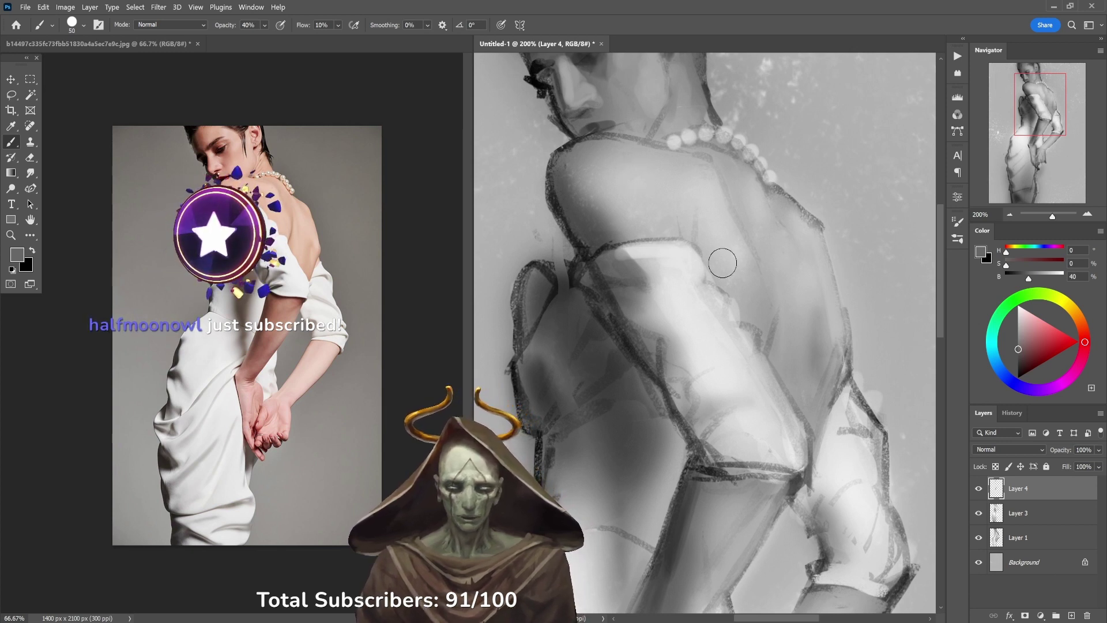
left_click(661, 351, "alt")
key("5")
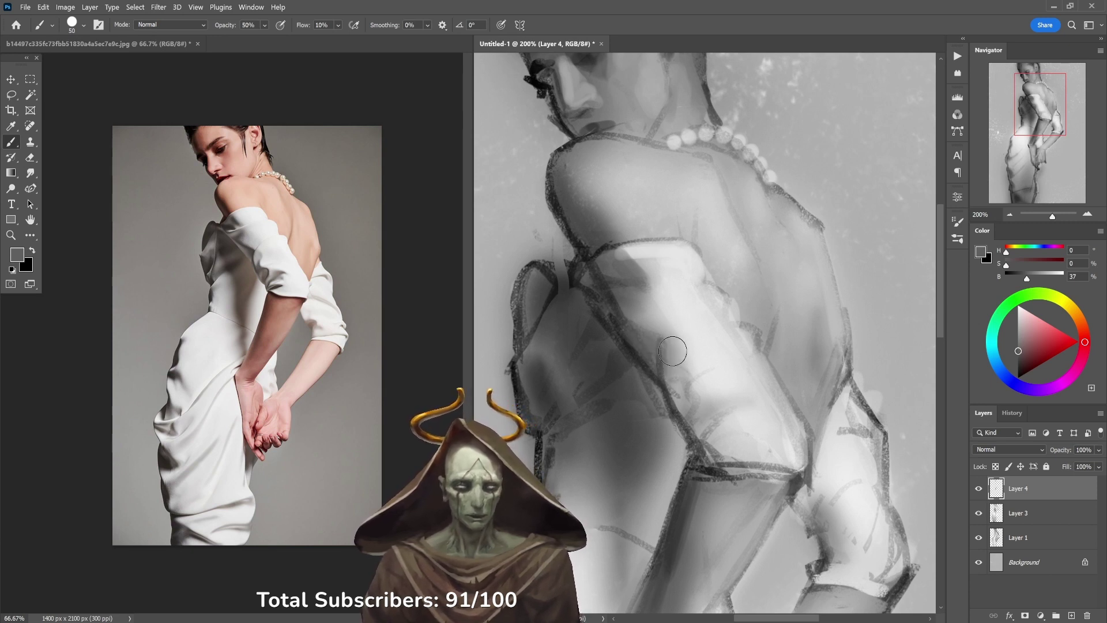
left_click(611, 268, "alt")
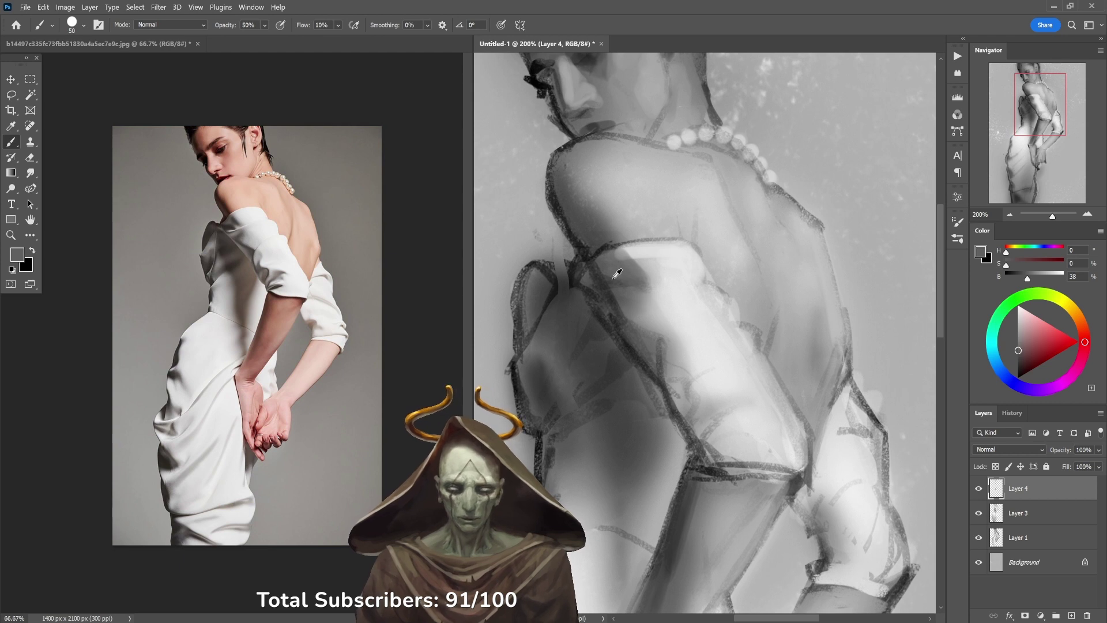
left_click(610, 271, "alt")
key("6")
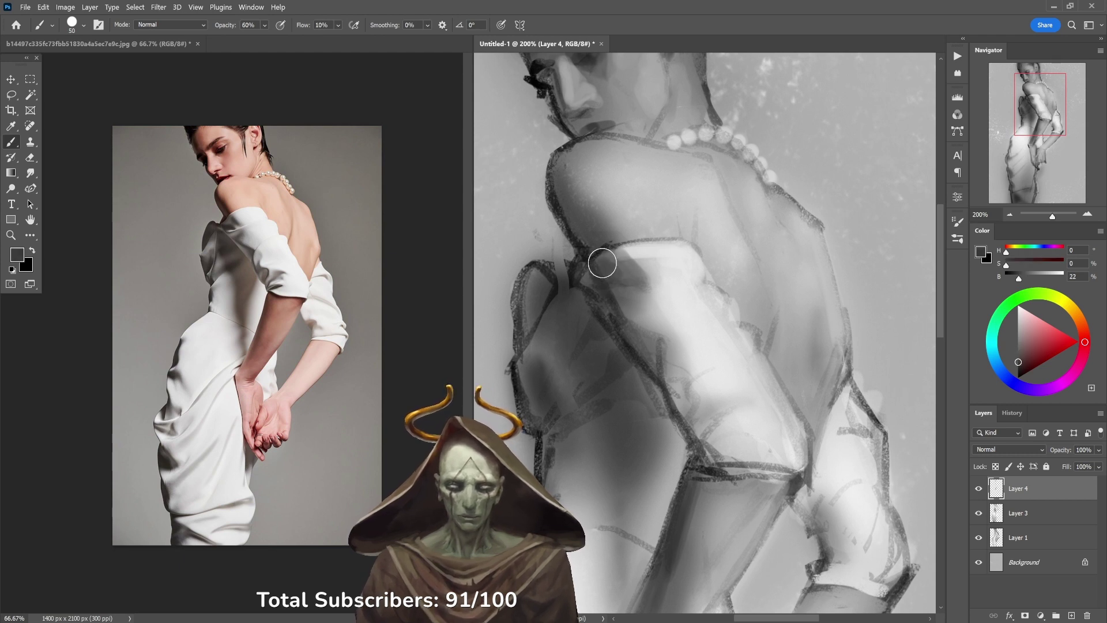
Step: Sample light arm greys and add a short light stroke on the arm at 60% opacity
left_click(611, 283, "alt")
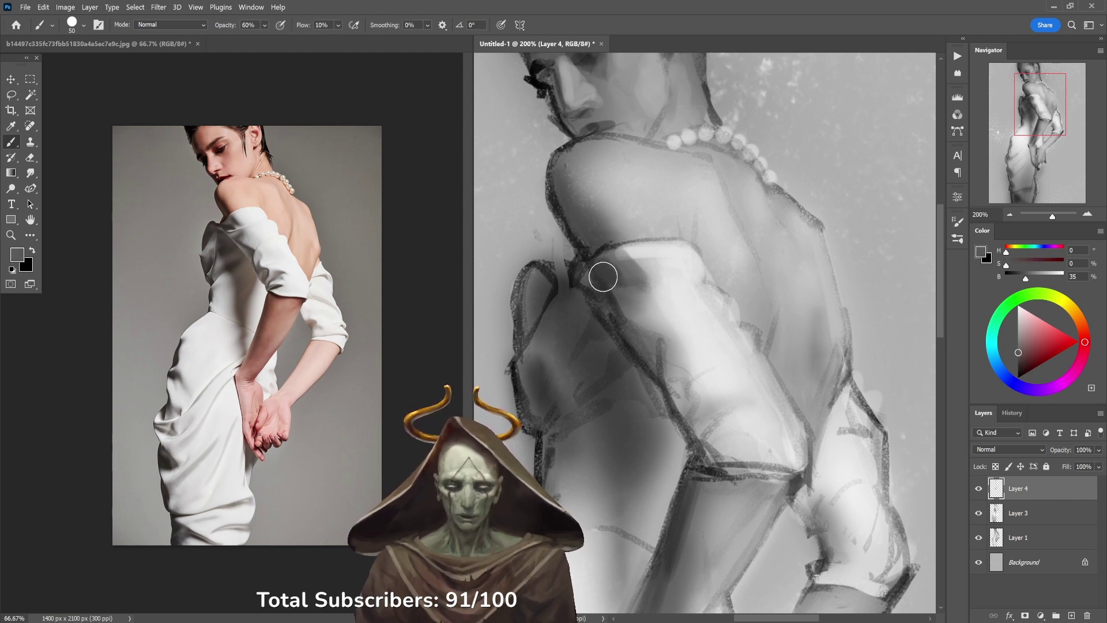
key("7")
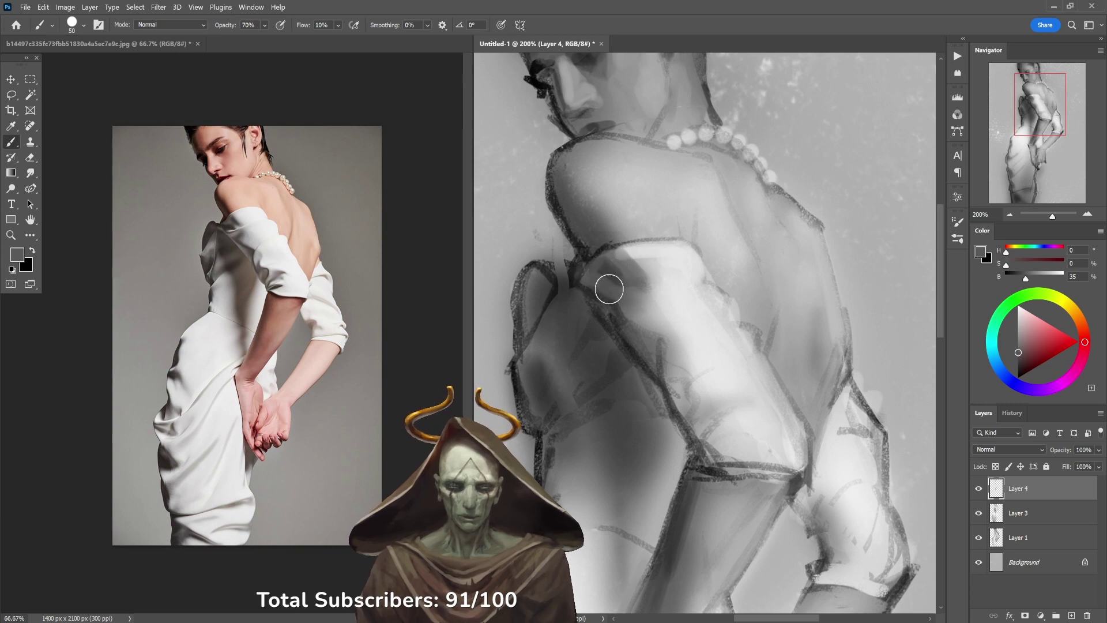
left_click(670, 266, "alt")
left_click(672, 262, "alt")
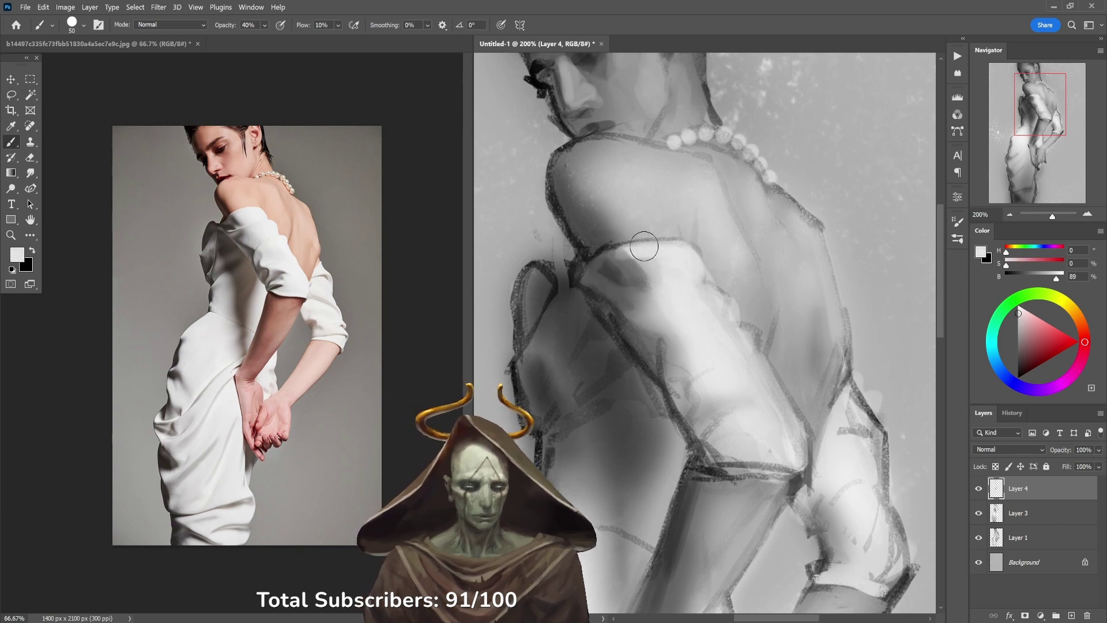
key("4")
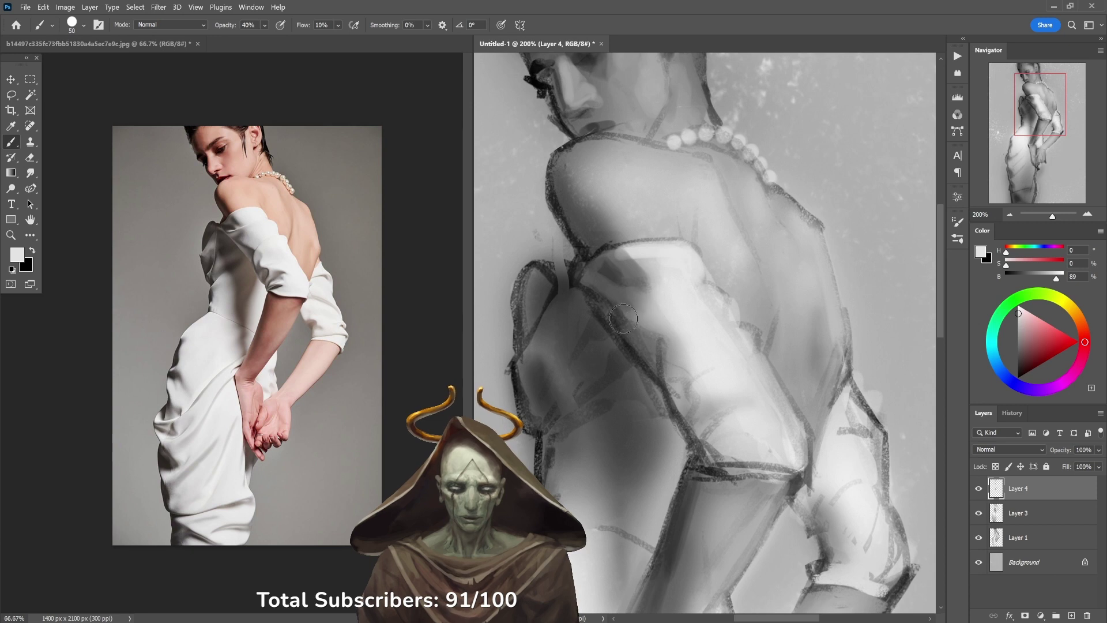
left_click(663, 249, "alt")
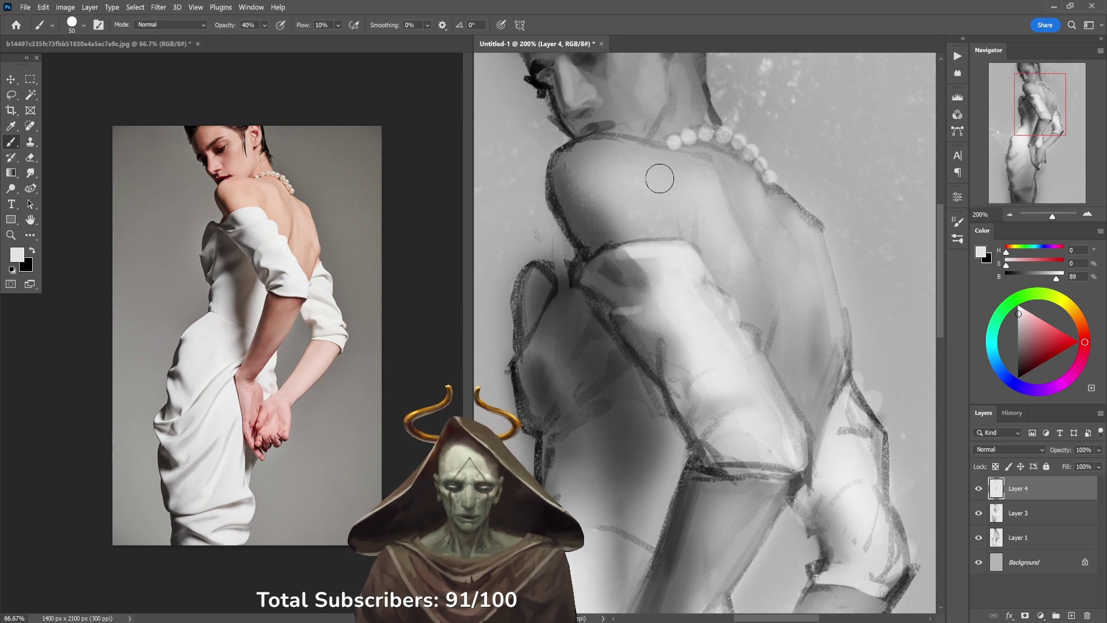
key("6")
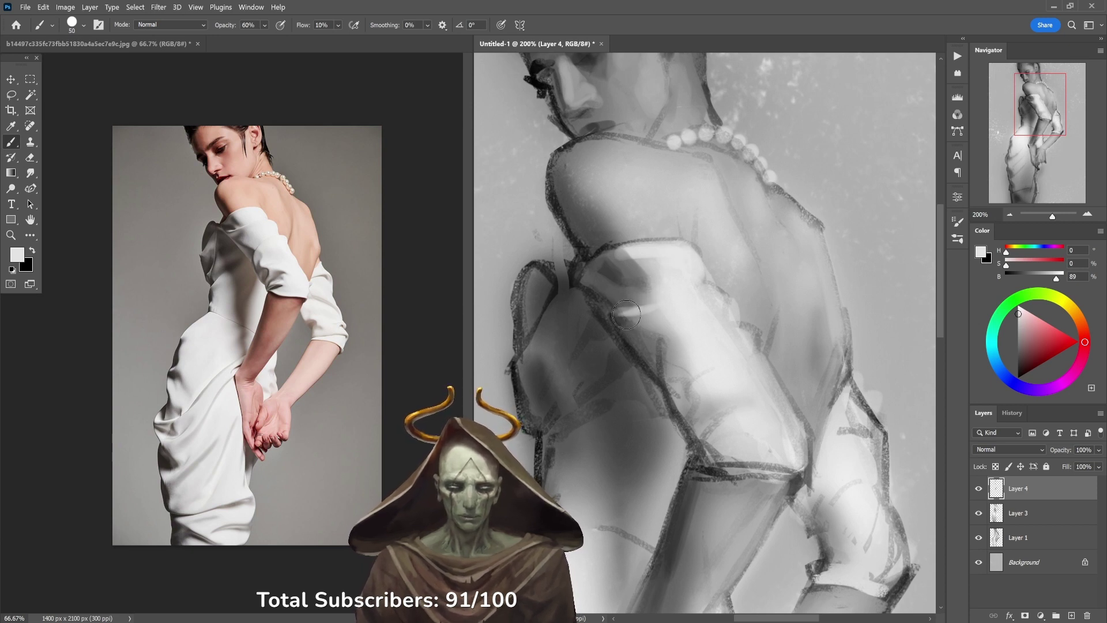
mouse_move(626, 314)
left_mouse_down()
mouse_move(655, 321)
mouse_move(643, 329)
mouse_move(635, 323)
mouse_move(654, 316)
mouse_move(633, 321)
mouse_move(658, 315)
mouse_move(660, 344)
left_mouse_up()
left_click(631, 320, "alt")
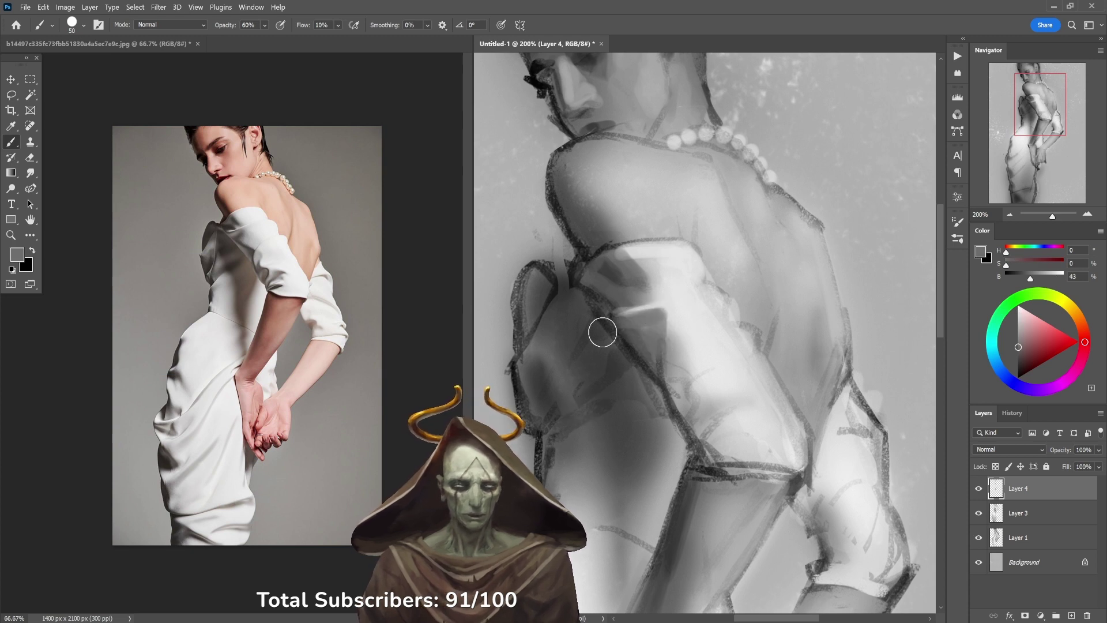
left_click(561, 233, "alt")
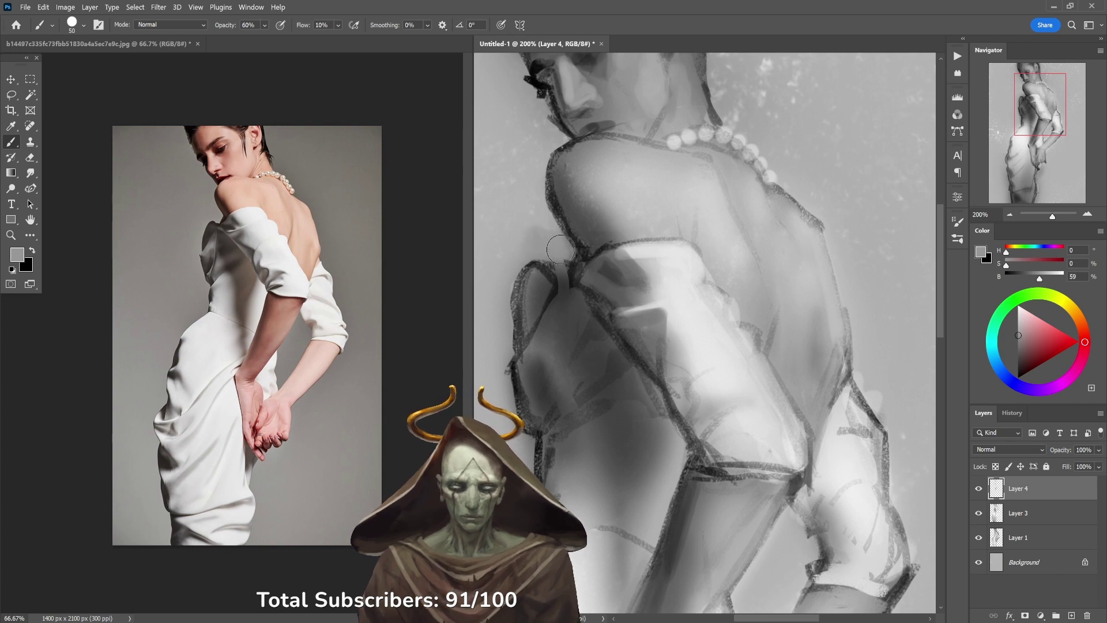
left_click(563, 210, "alt")
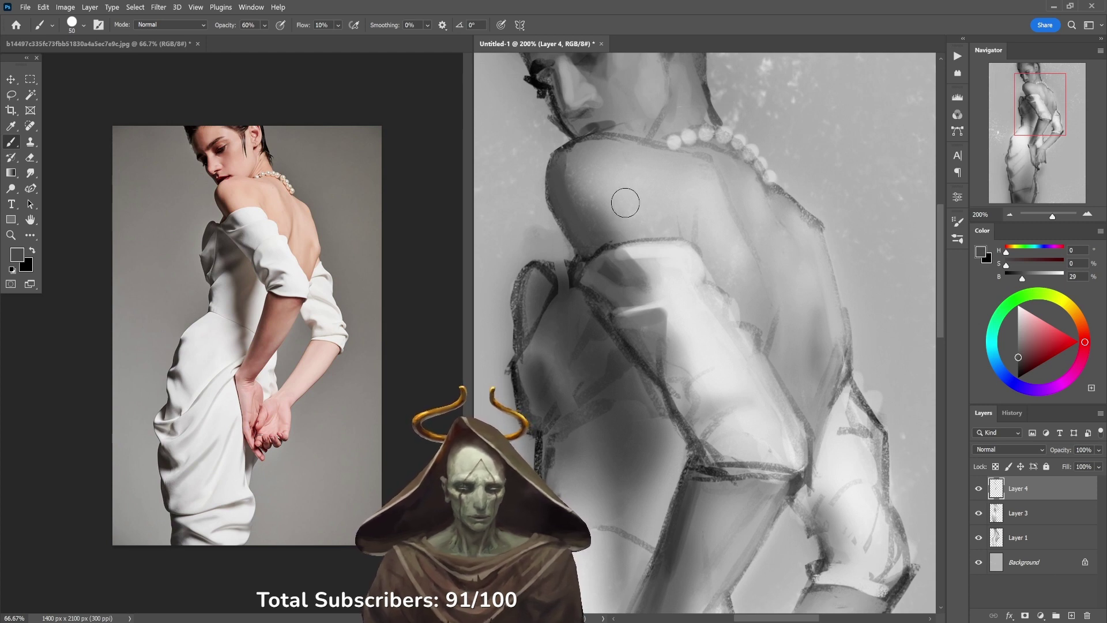
Step: Darken the oval bodice fold beside the arm with a sampled dark grey at 70%
left_click(524, 388, "alt")
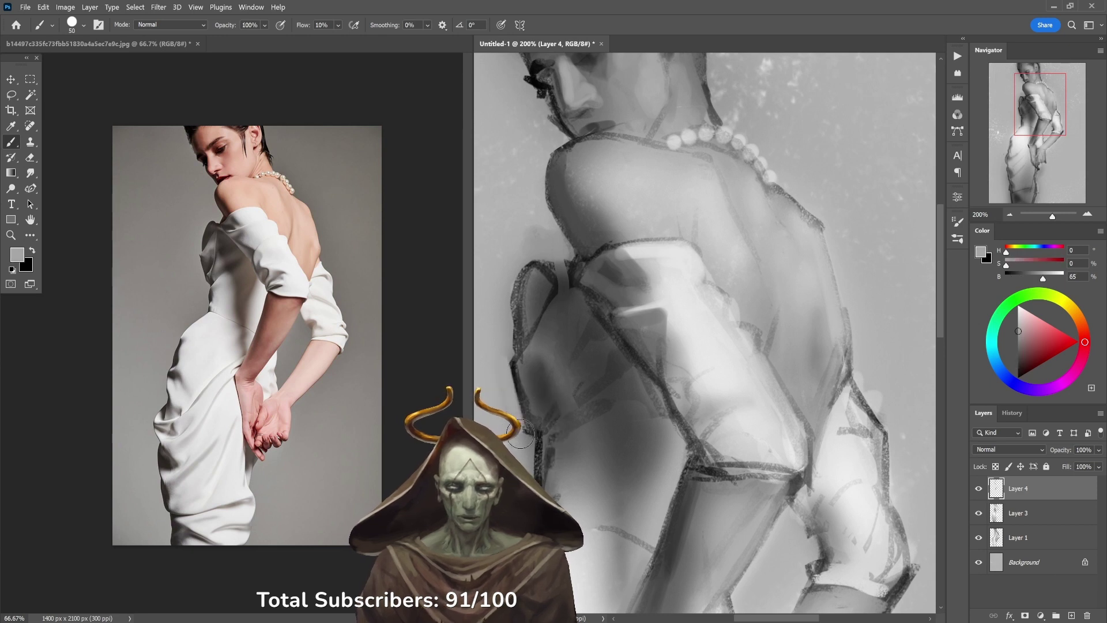
left_click(517, 360, "alt")
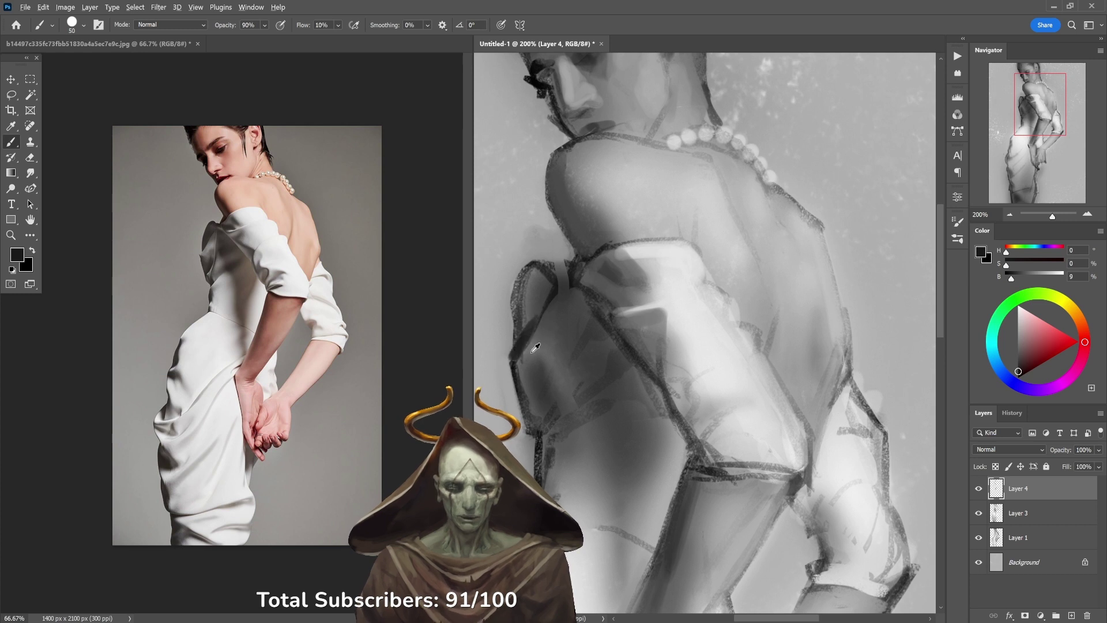
left_click(540, 323, "alt")
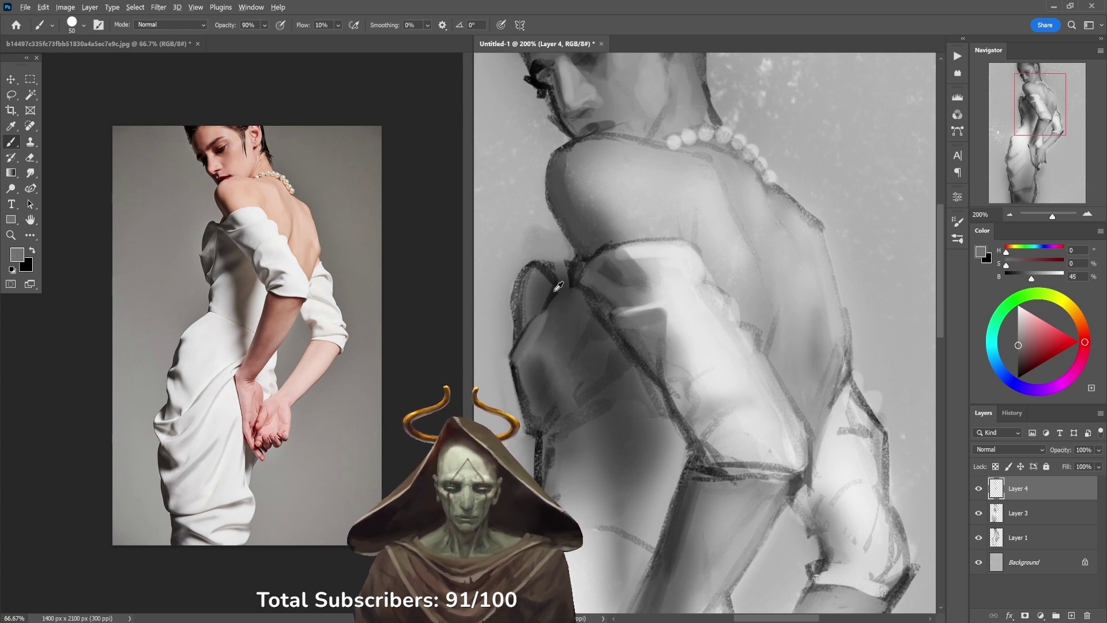
left_click(557, 287, "alt")
key("5")
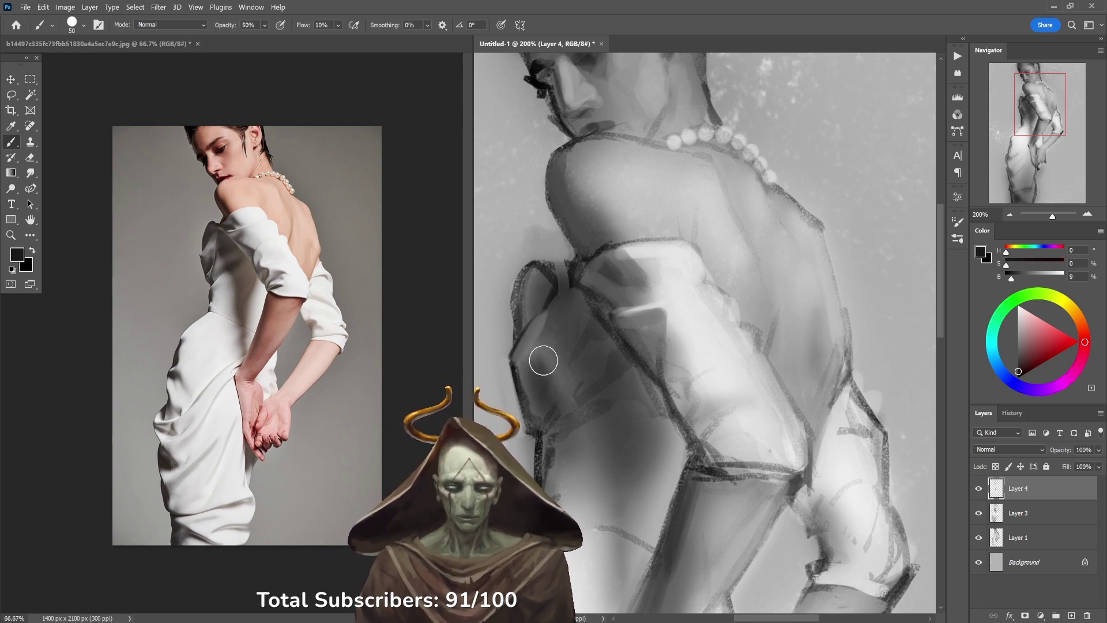
left_click(538, 352, "alt")
key("7")
mouse_move(526, 305)
left_mouse_down()
mouse_move(531, 291)
mouse_move(520, 332)
mouse_move(524, 317)
left_mouse_up()
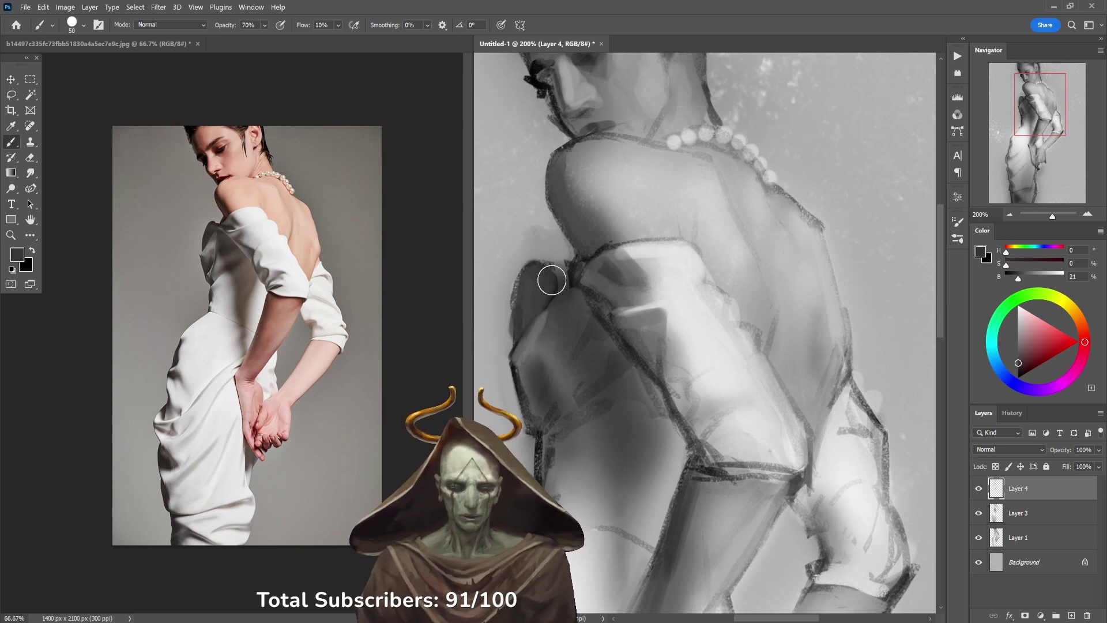
Step: Soften the dark sleeve outline near the armpit with mid-light grey using a size-35 brush
left_click(564, 245, "alt")
key("9")
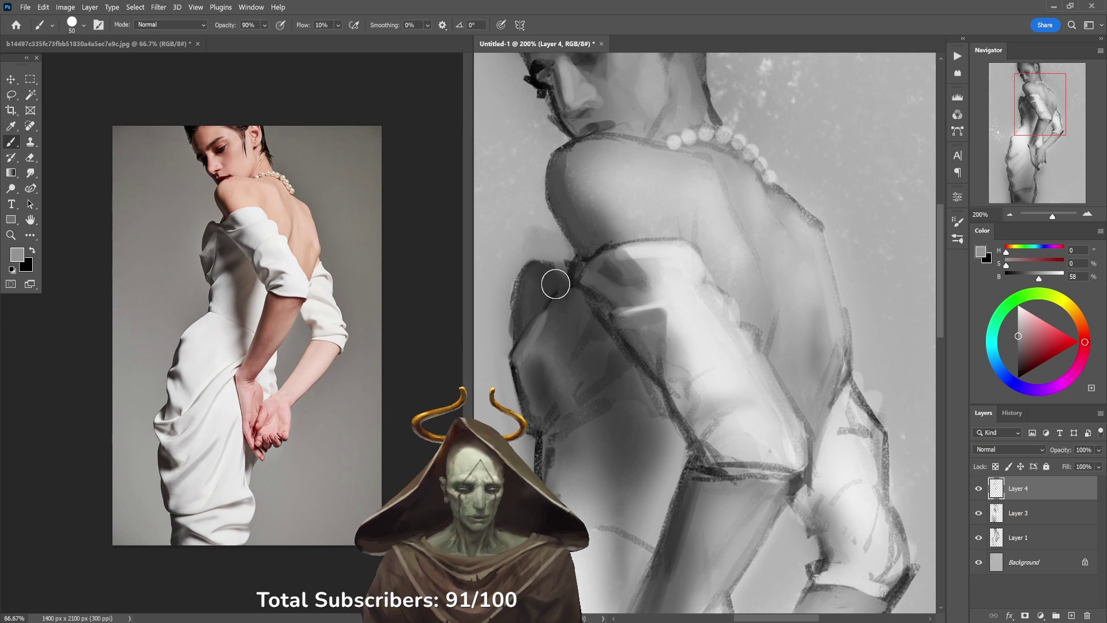
mouse_move(595, 246)
left_mouse_down()
mouse_move(584, 248)
mouse_move(591, 271)
mouse_move(619, 245)
mouse_move(605, 261)
mouse_move(611, 249)
mouse_move(598, 261)
mouse_move(596, 251)
left_mouse_up()
key("bracketleft")
key("bracketleft")
key("bracketleft")
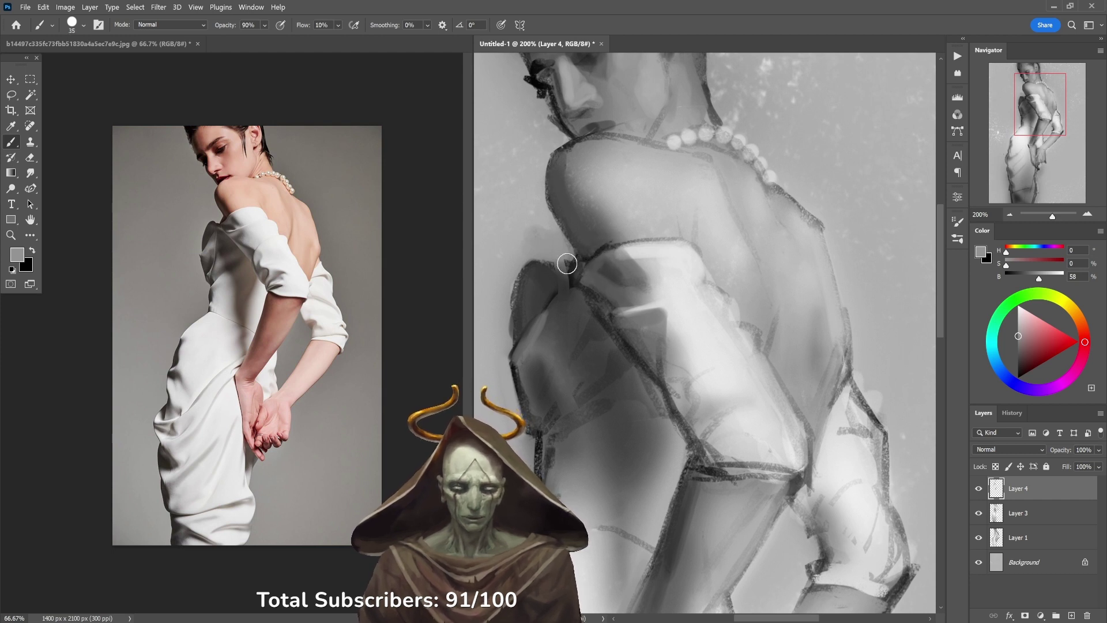
mouse_move(568, 265)
left_mouse_down()
mouse_move(575, 258)
mouse_move(564, 279)
left_mouse_up()
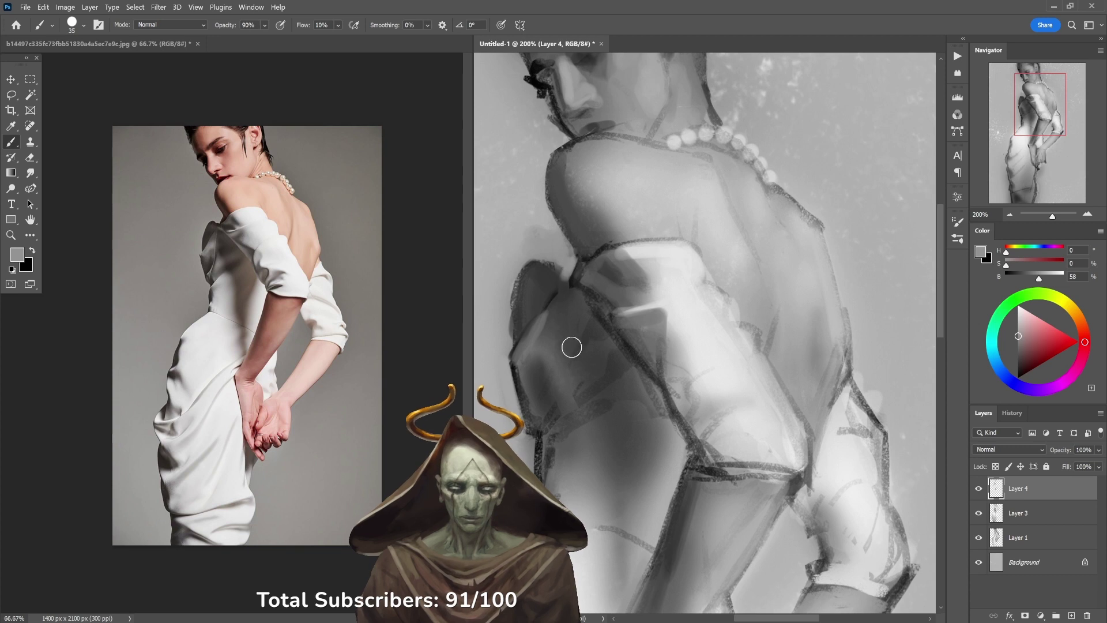
left_click(589, 265, "alt")
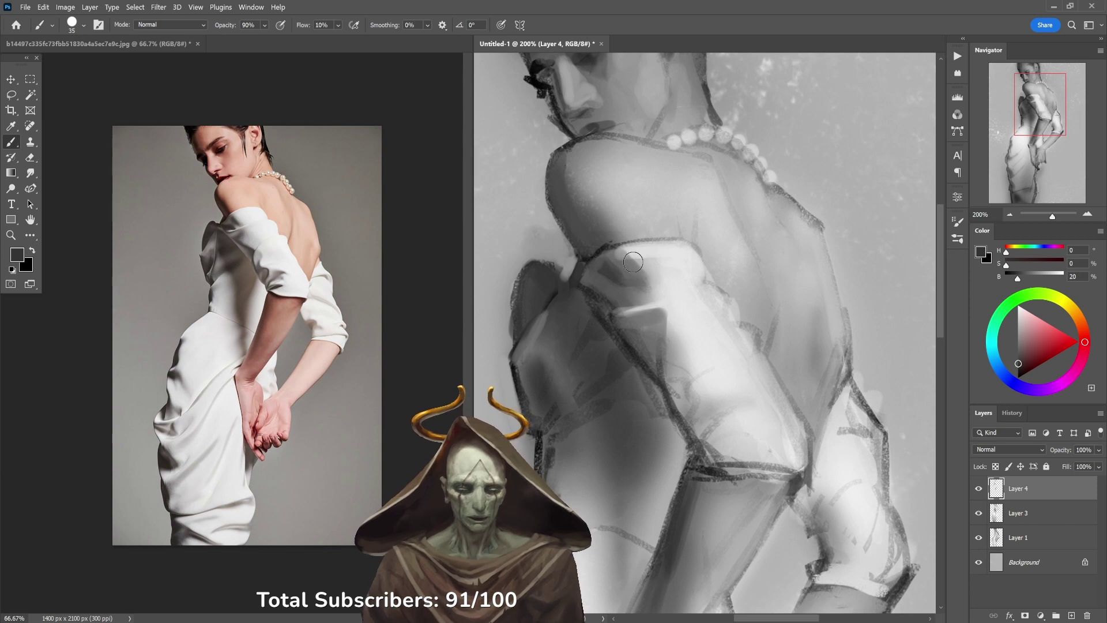
mouse_move(573, 414)
left_mouse_down()
mouse_move(600, 357)
mouse_move(570, 366)
mouse_move(580, 387)
mouse_move(574, 400)
mouse_move(574, 373)
mouse_move(575, 444)
mouse_move(582, 425)
mouse_move(569, 452)
mouse_move(633, 401)
left_mouse_up()
key("7")
left_click(571, 381, "alt")
Step: Paint light grey over the dark waist line at 40%, then sample darker greys ending at 60% opacity
left_click(622, 386, "alt")
key("4")
mouse_move(603, 398)
left_mouse_down()
mouse_move(595, 411)
mouse_move(598, 338)
left_mouse_up()
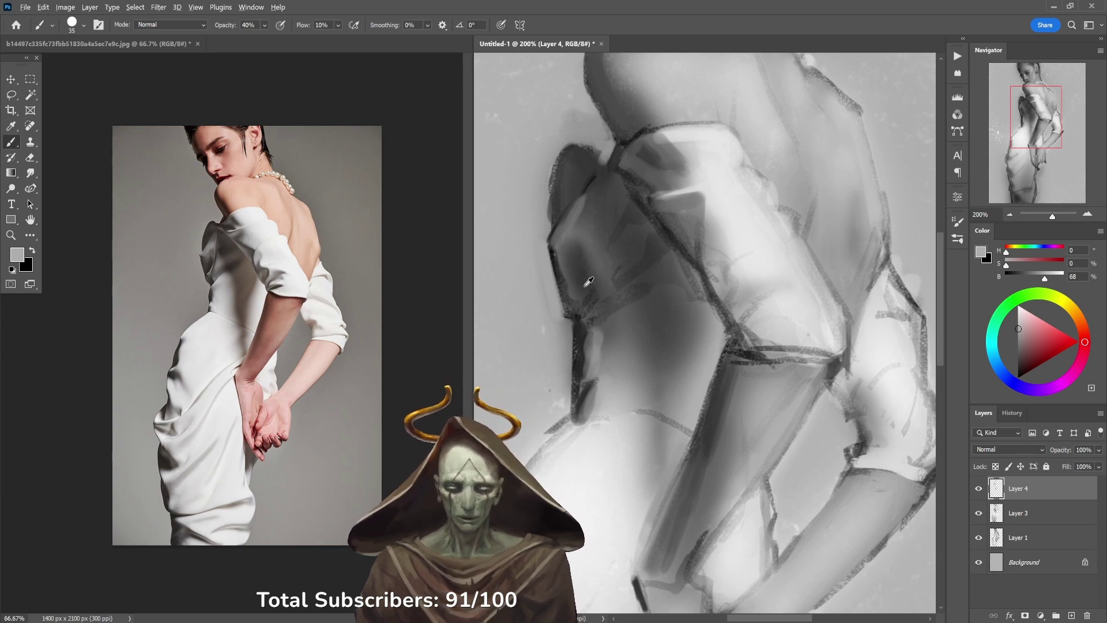
left_click(577, 317, "alt")
key("7")
key("3")
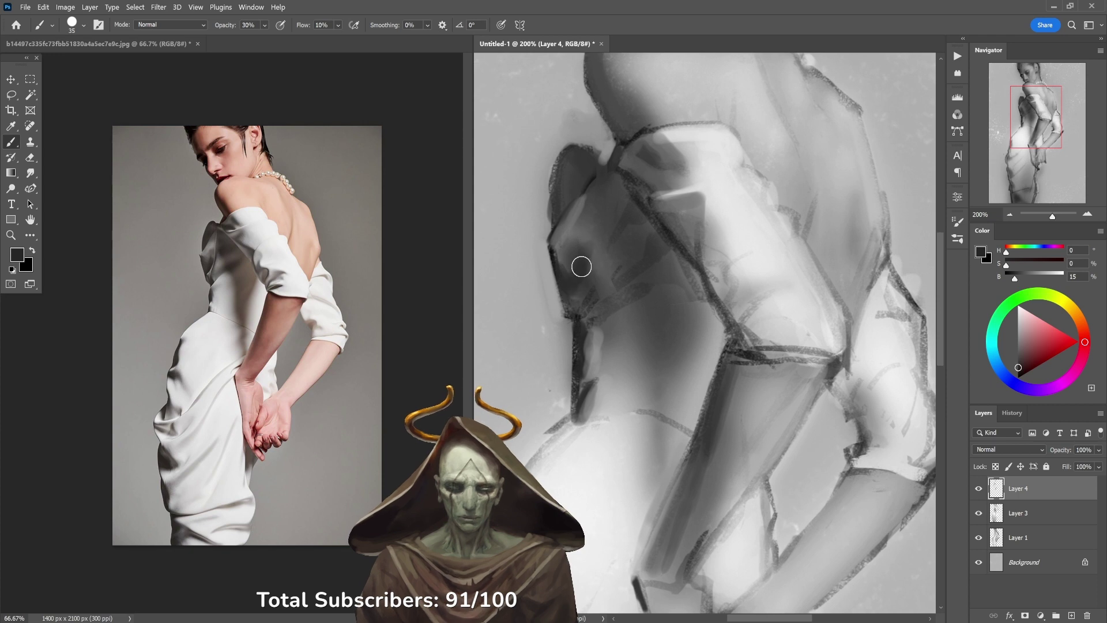
left_click(588, 229, "alt")
key("5")
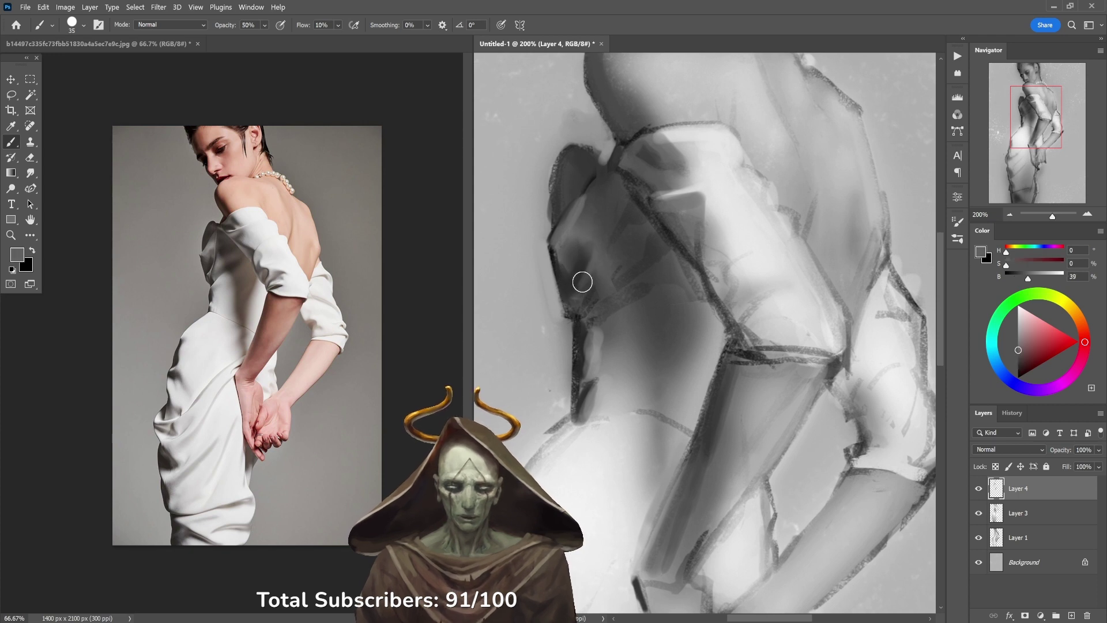
key("6")
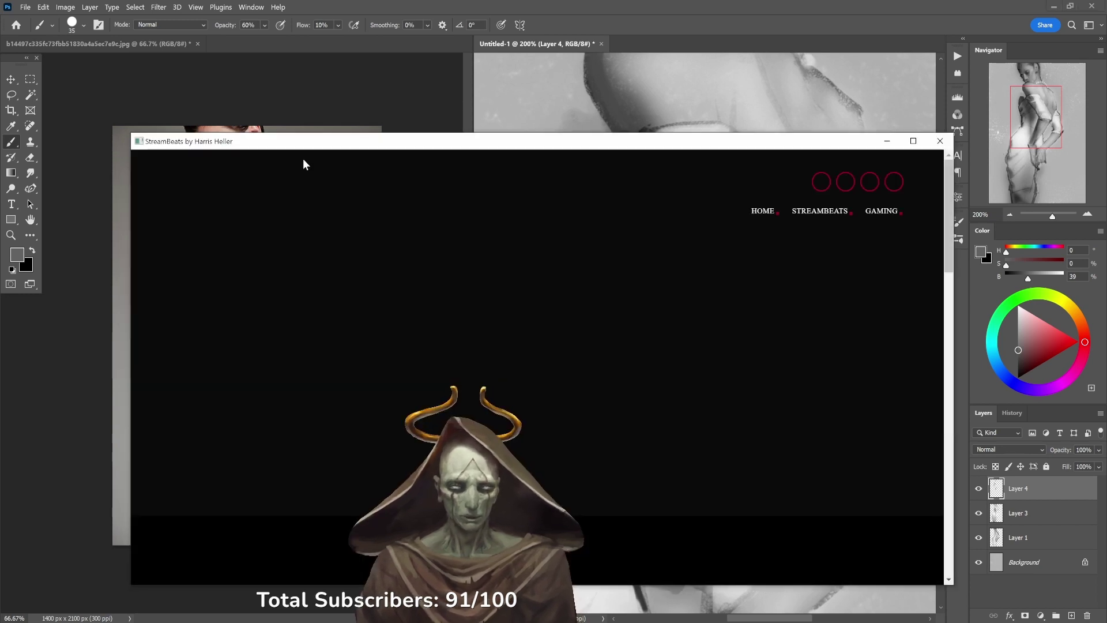
left_click_drag(337, 145, 1106, 144)
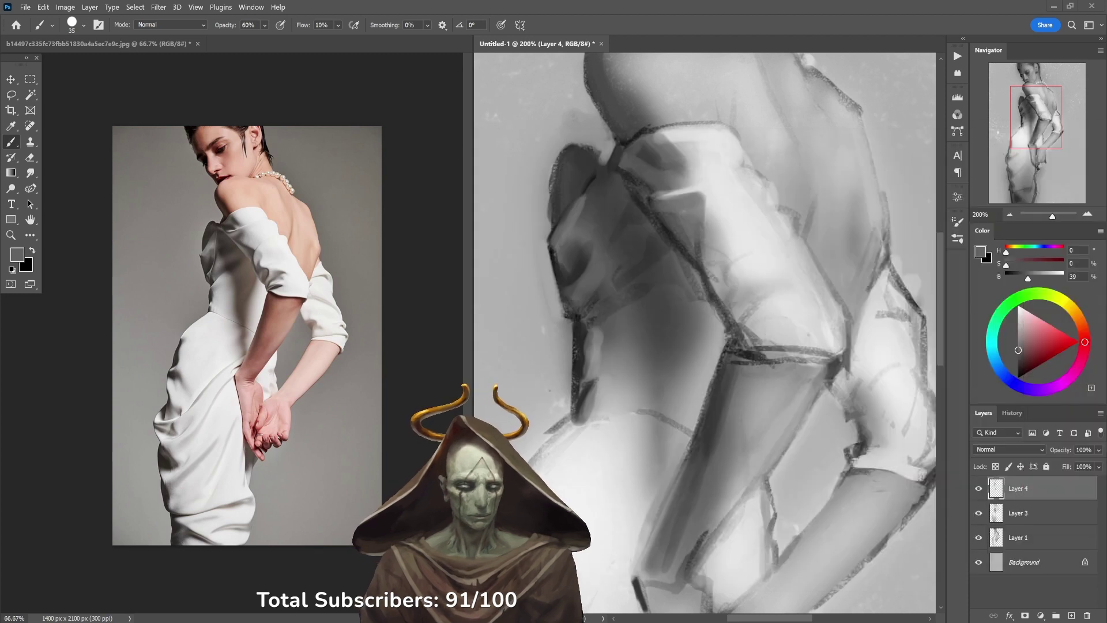
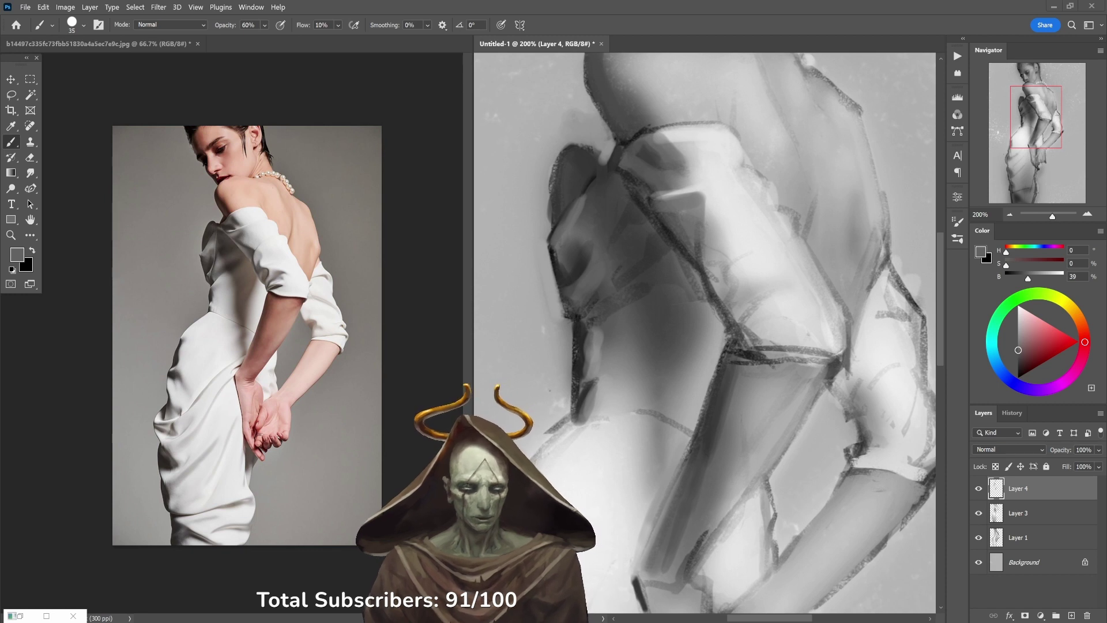
Step: Check the speaker volume, then switch to the Spotify player and close it
left_click(997, 621)
left_click(996, 622)
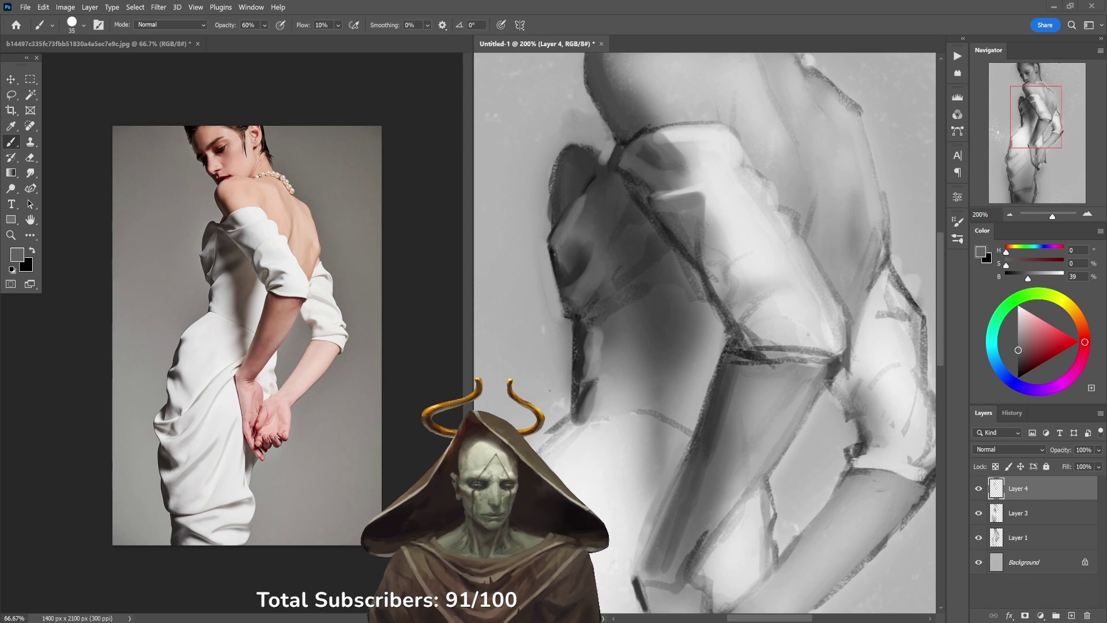
key("alt+Tab")
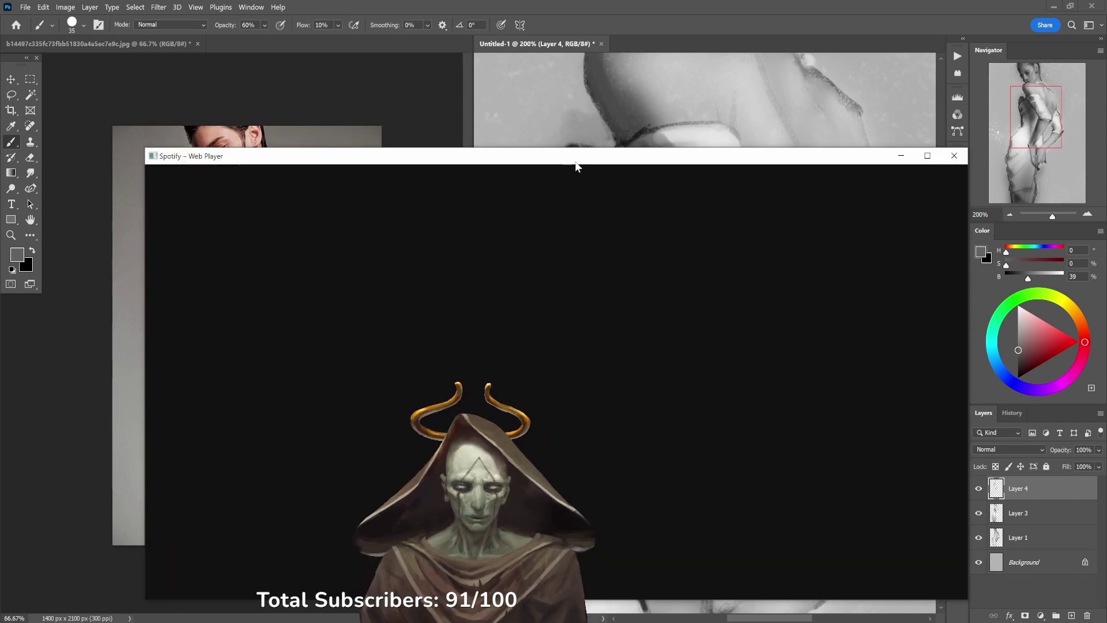
left_click(952, 161)
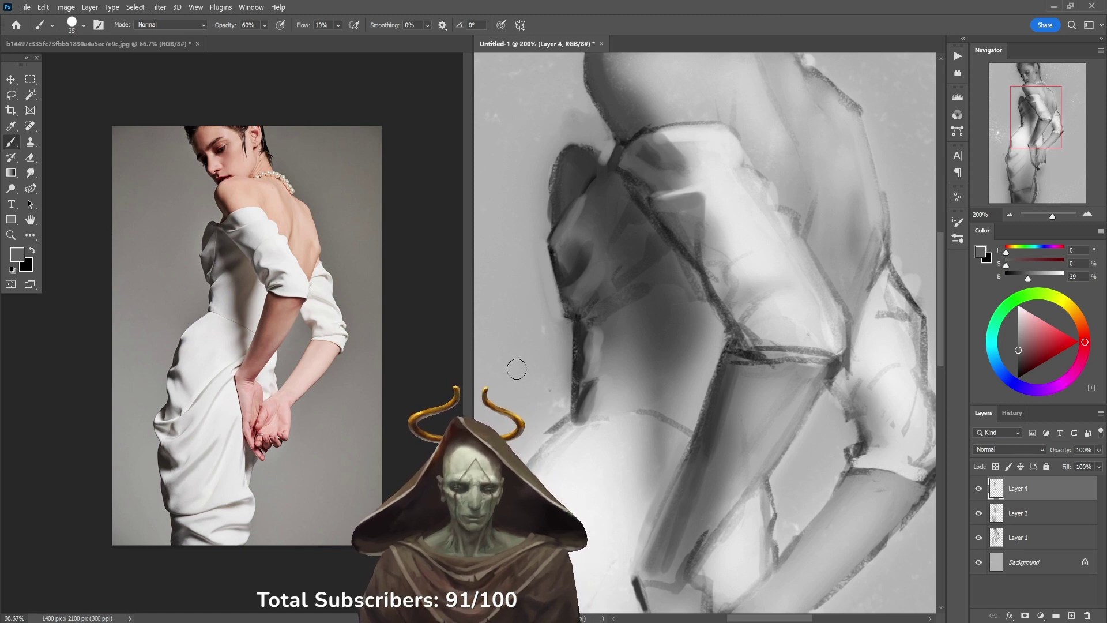
Step: Paint sampled dark grey at 40% over the light strip on the bent sleeve
left_click(614, 357, "alt")
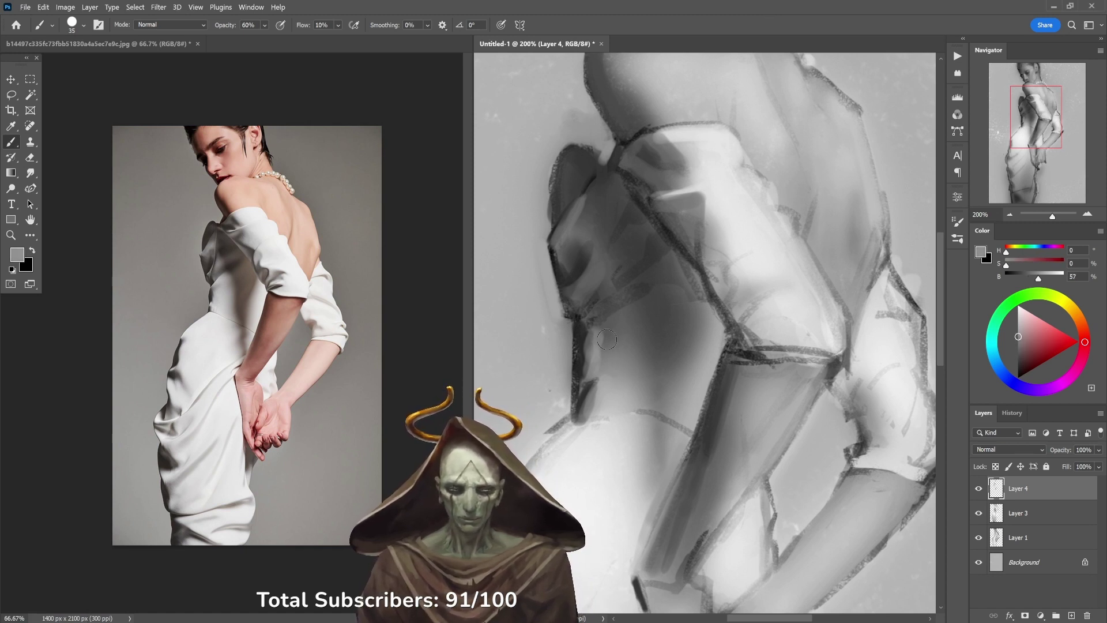
left_click(586, 329, "alt")
key("4")
left_click_drag(594, 327, 582, 389)
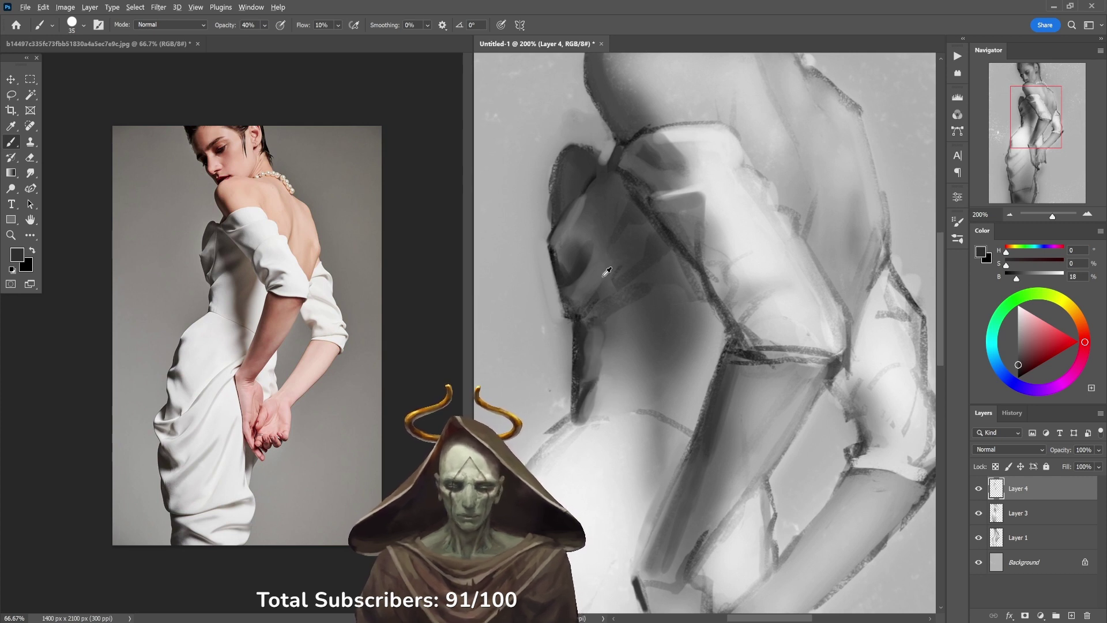
Step: Sample mid and dark sleeve greys and set brush opacity to 30%
left_click(588, 276, "alt")
left_click(626, 349, "alt")
key("3")
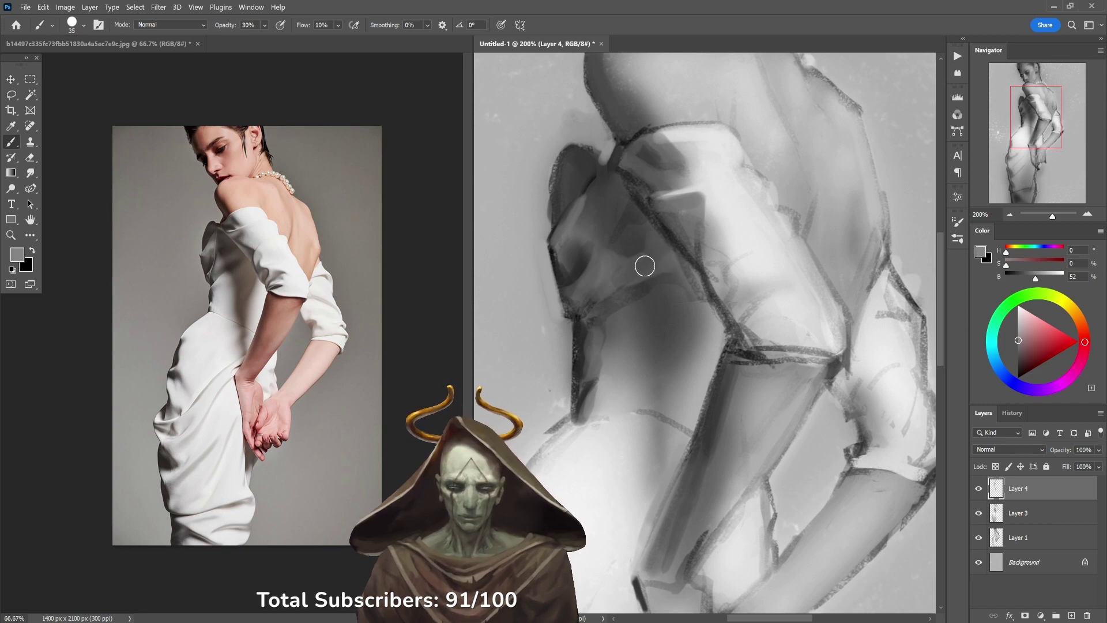
left_click(605, 229, "alt")
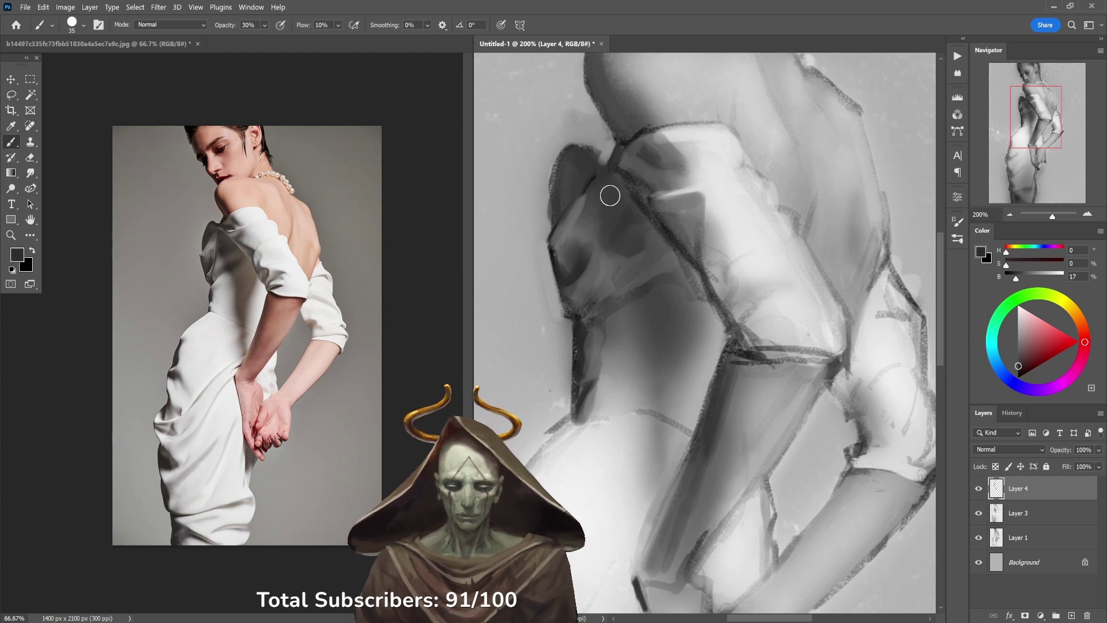
scroll(608, 173, "up", 5)
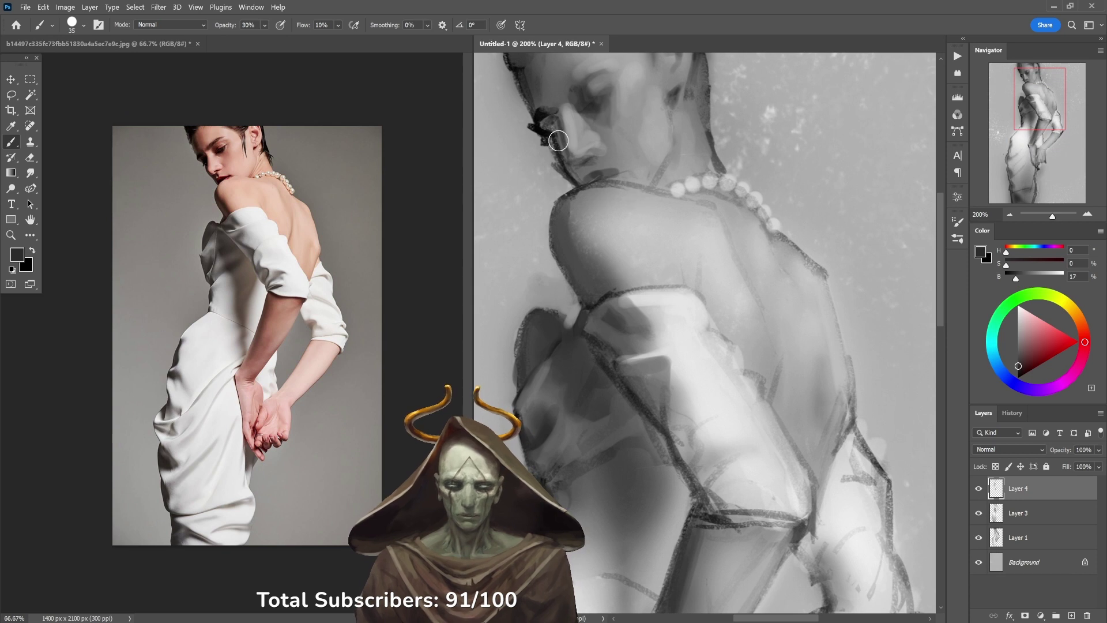
key("d")
key("1")
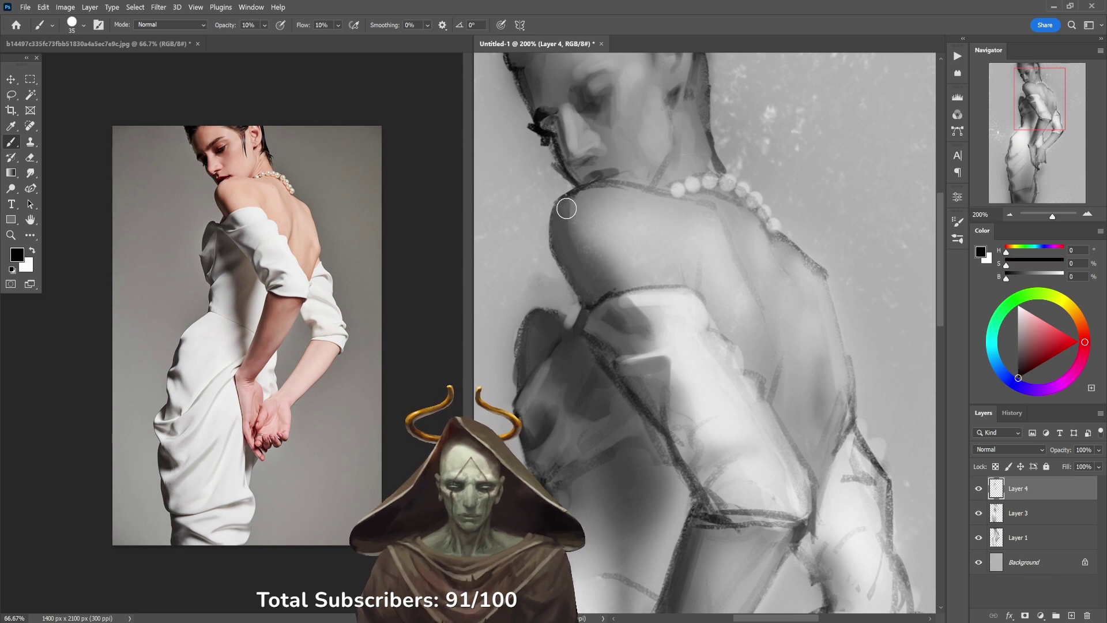
key("3")
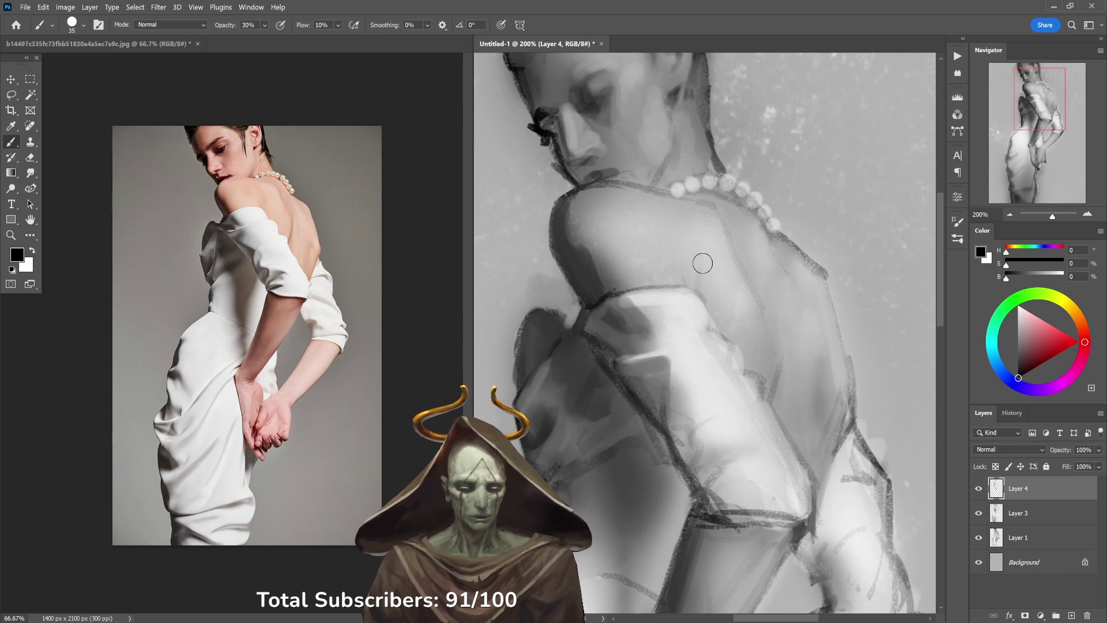
Step: Refine the shoulder below the necklace with sampled greys at 50–60%, then switch to white
left_click(602, 195, "alt")
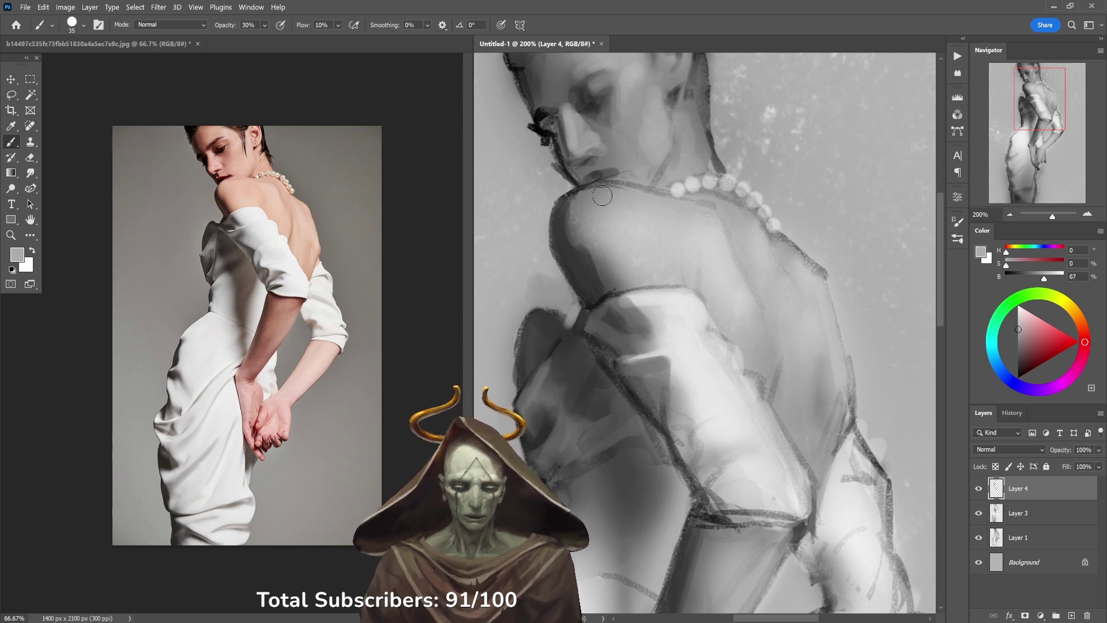
key("6")
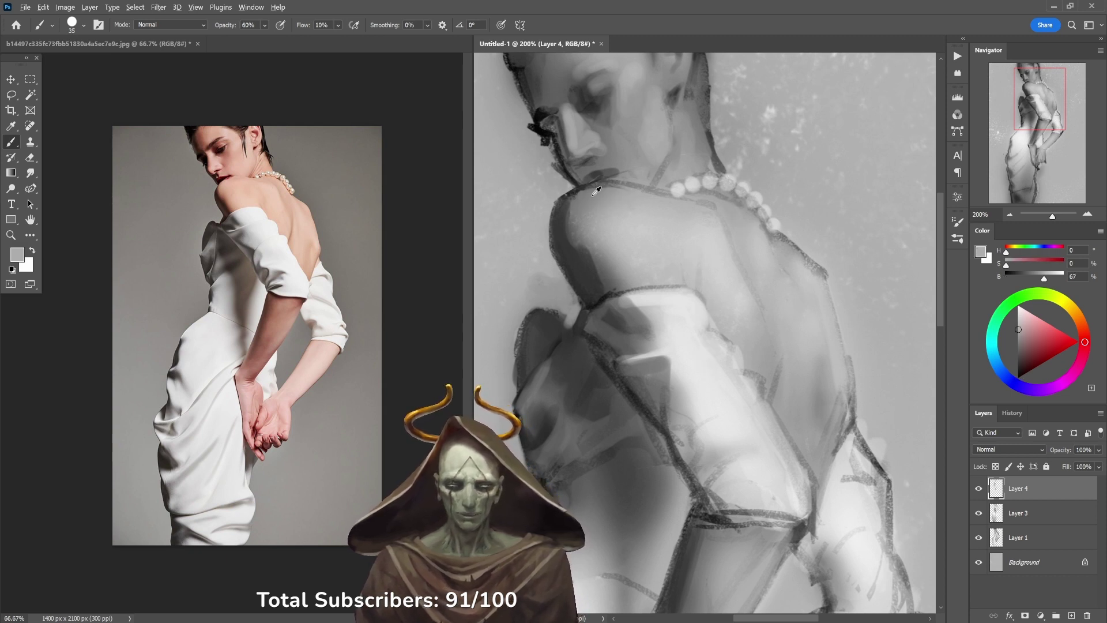
left_click(597, 190, "alt")
key("5")
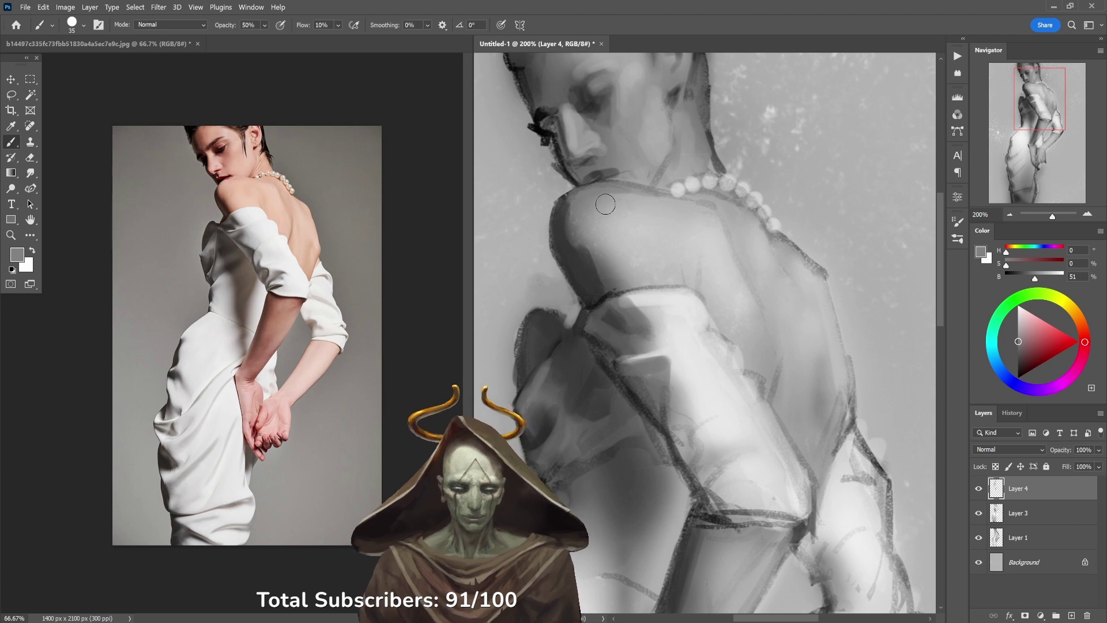
key("1")
key("d")
key("x")
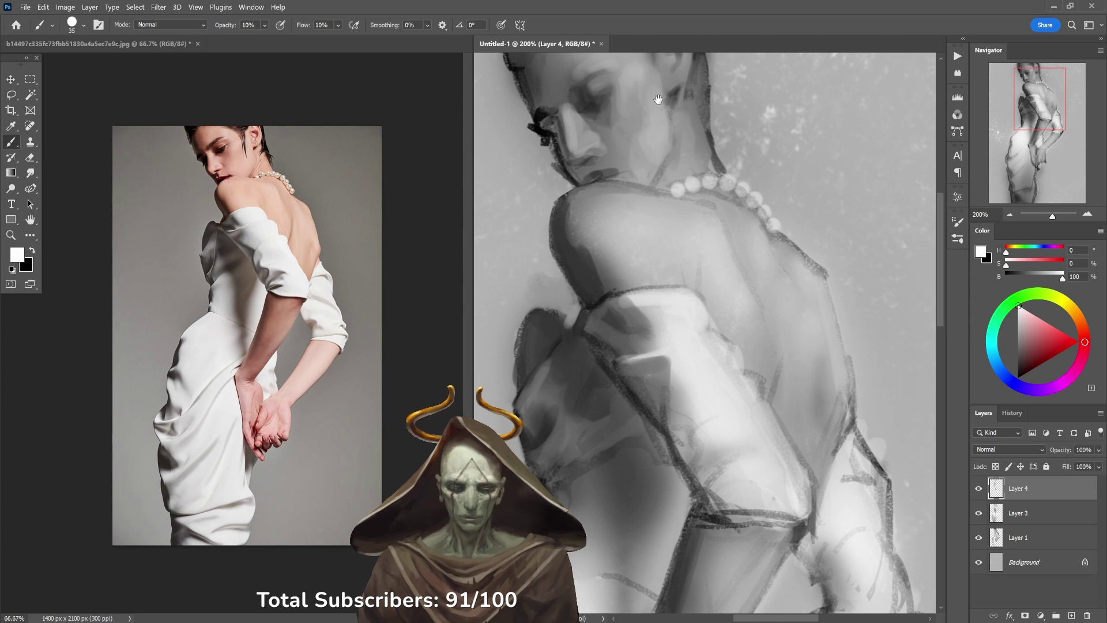
Step: Sample dark and mid greys from the head and neck at 50% opacity
left_click_drag(658, 99, 675, 209)
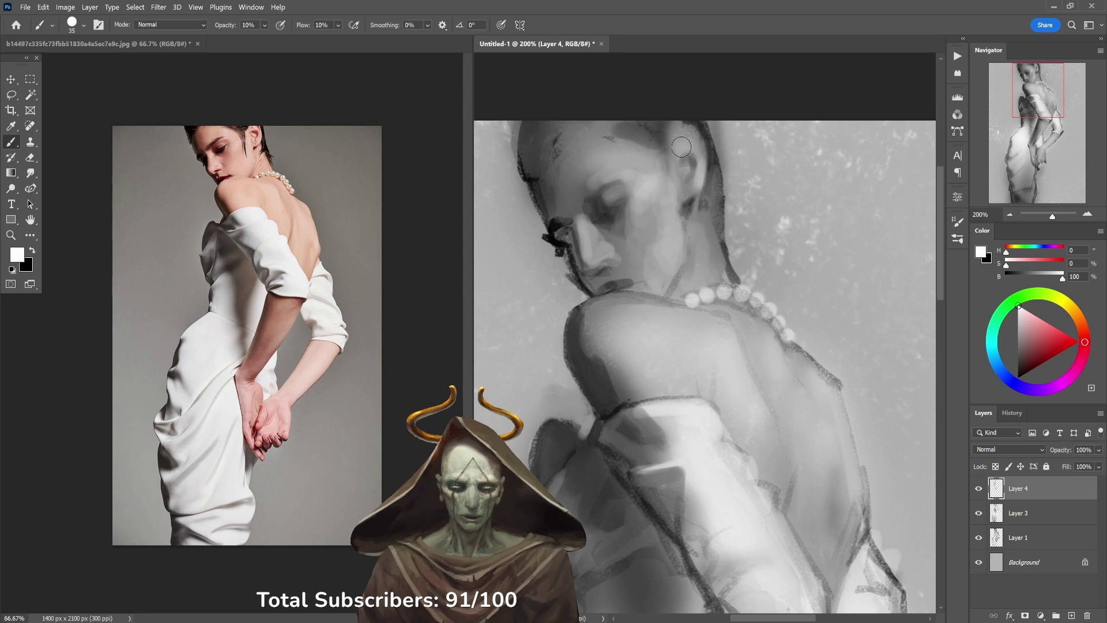
key("x")
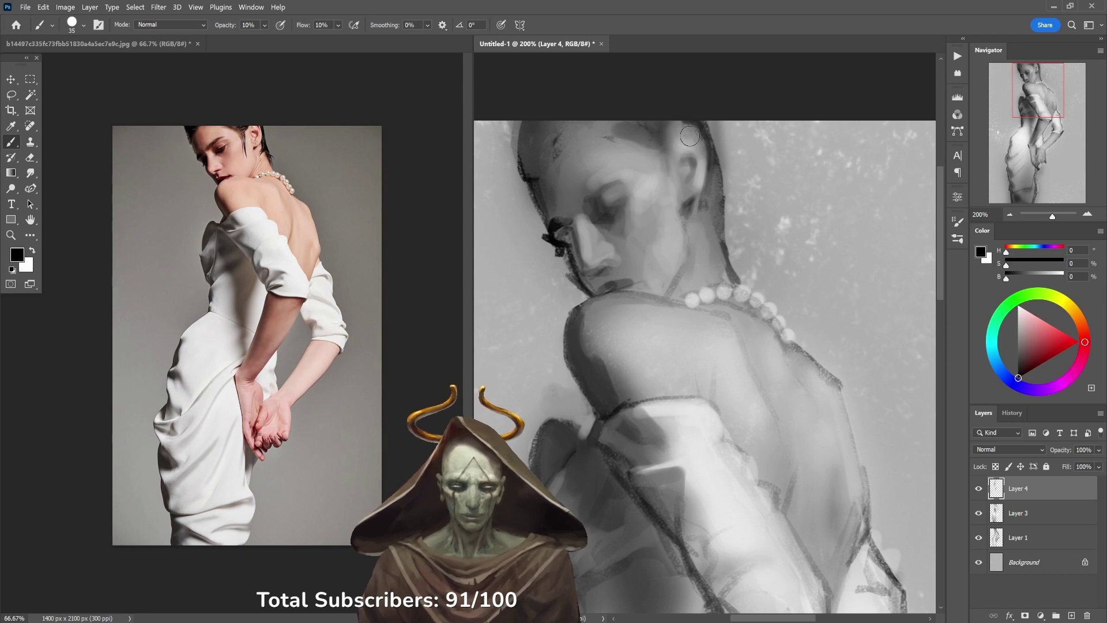
left_click(704, 128, "alt")
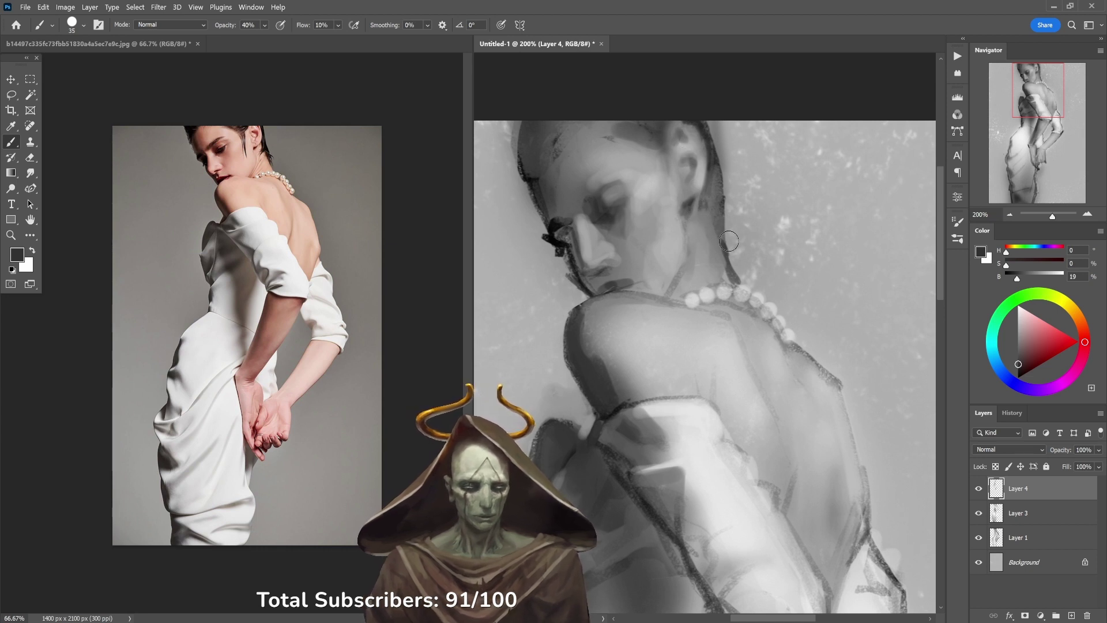
key("2")
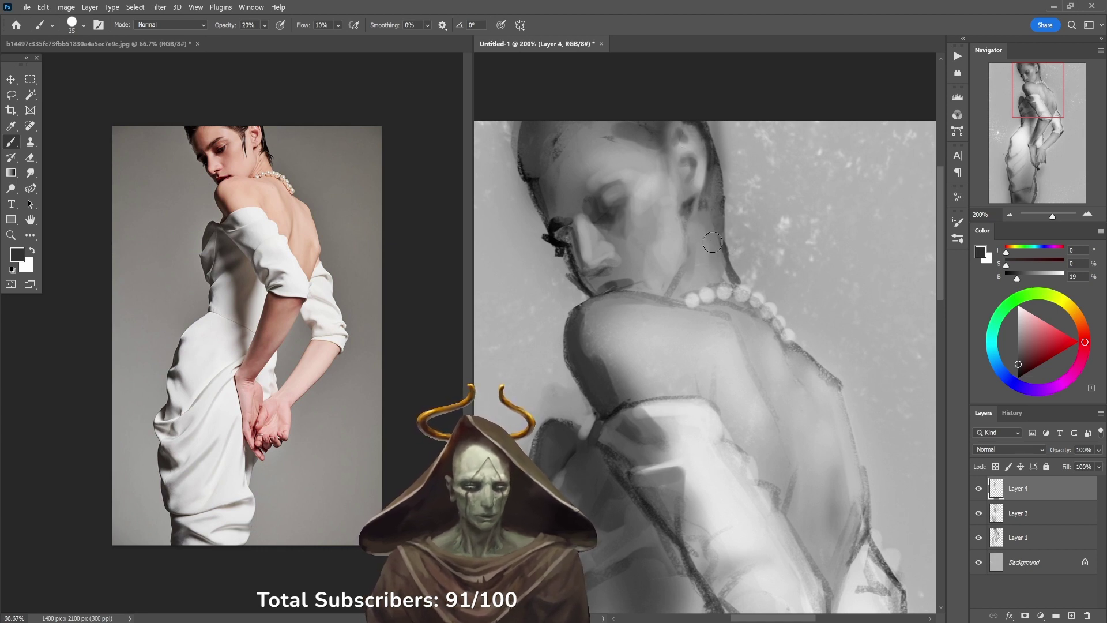
key("5")
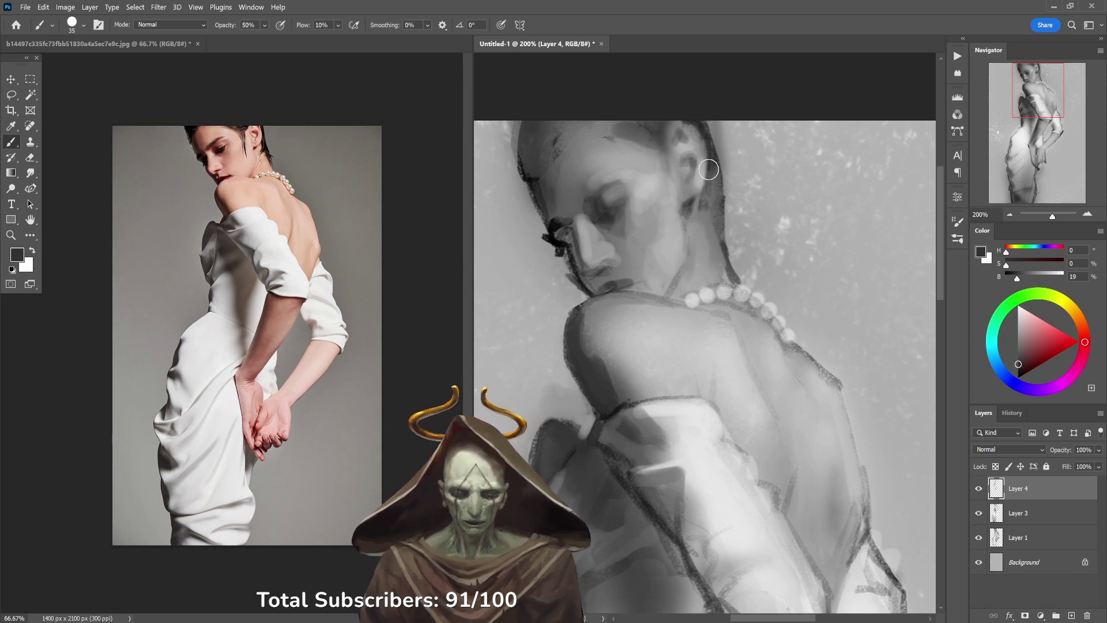
left_click(721, 254, "alt")
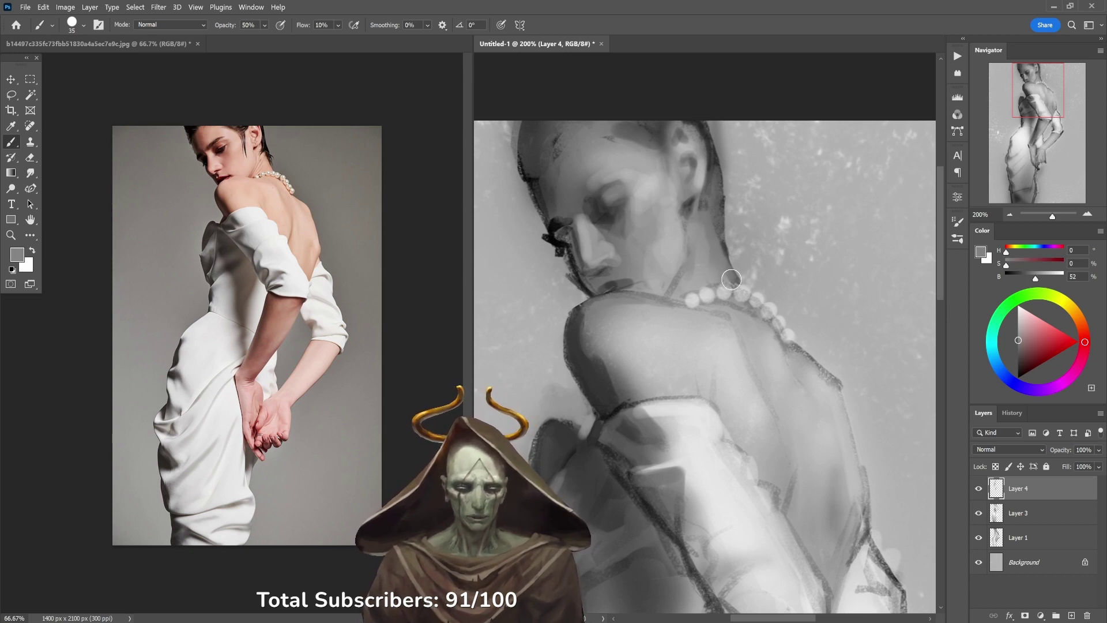
left_click(737, 264, "alt")
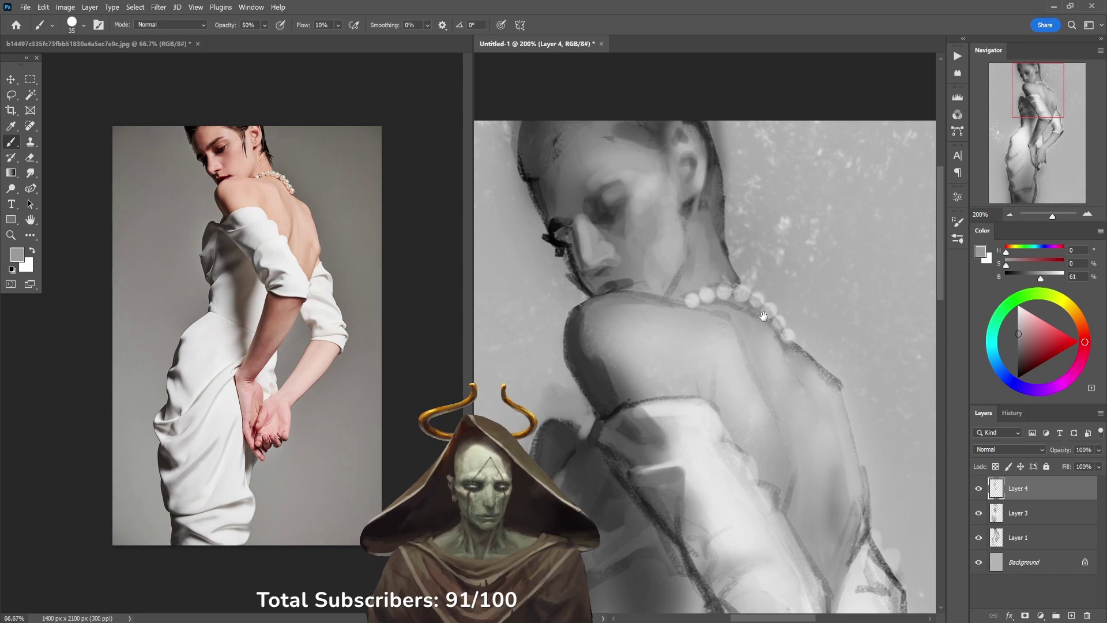
Step: Paint a faint dark stroke down the shoulder and resample its light grey
left_click_drag(764, 316, 753, 260)
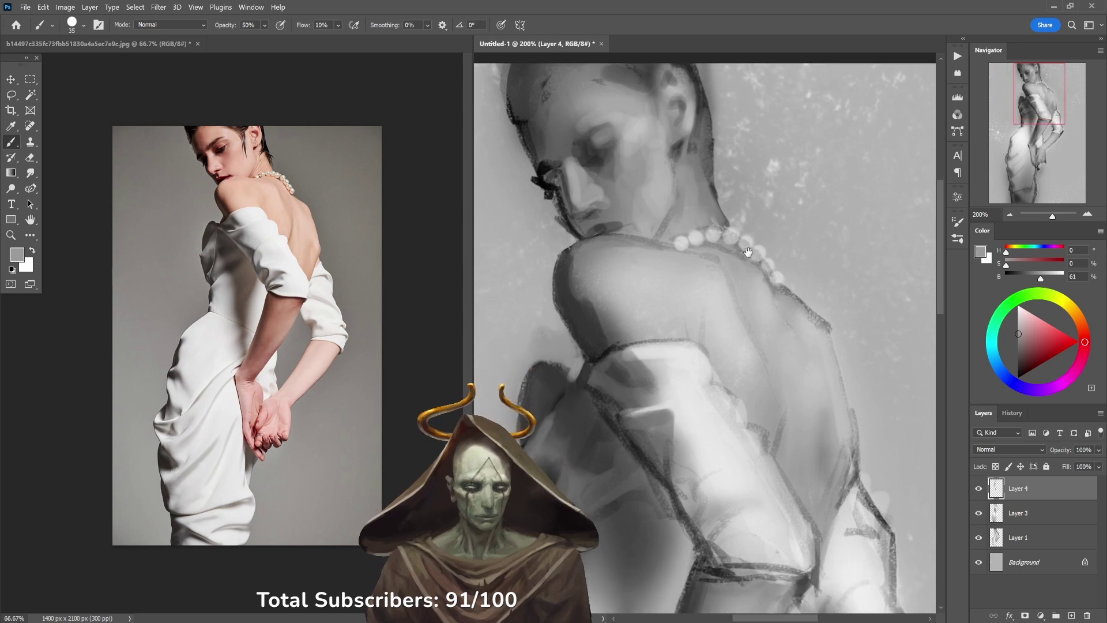
left_click(727, 291, "alt")
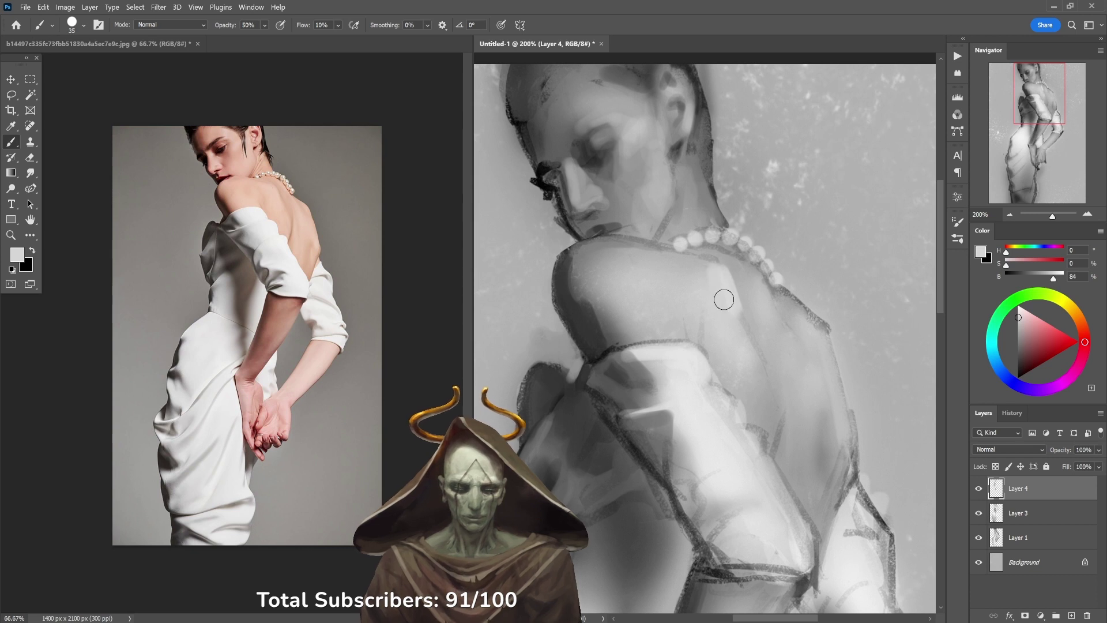
key("d")
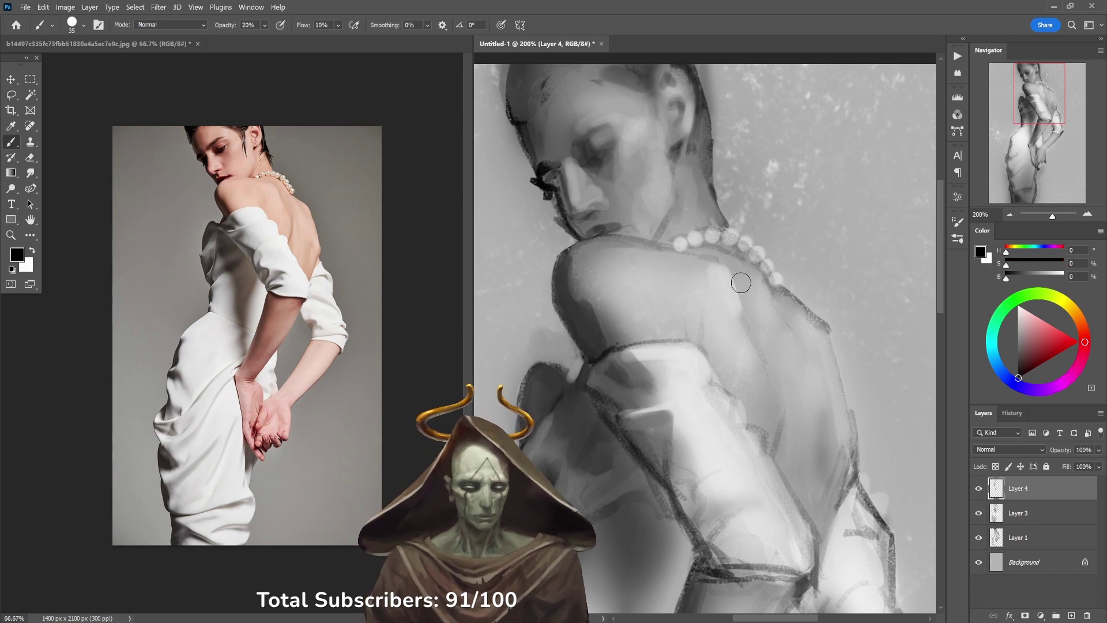
left_click_drag(737, 292, 744, 319)
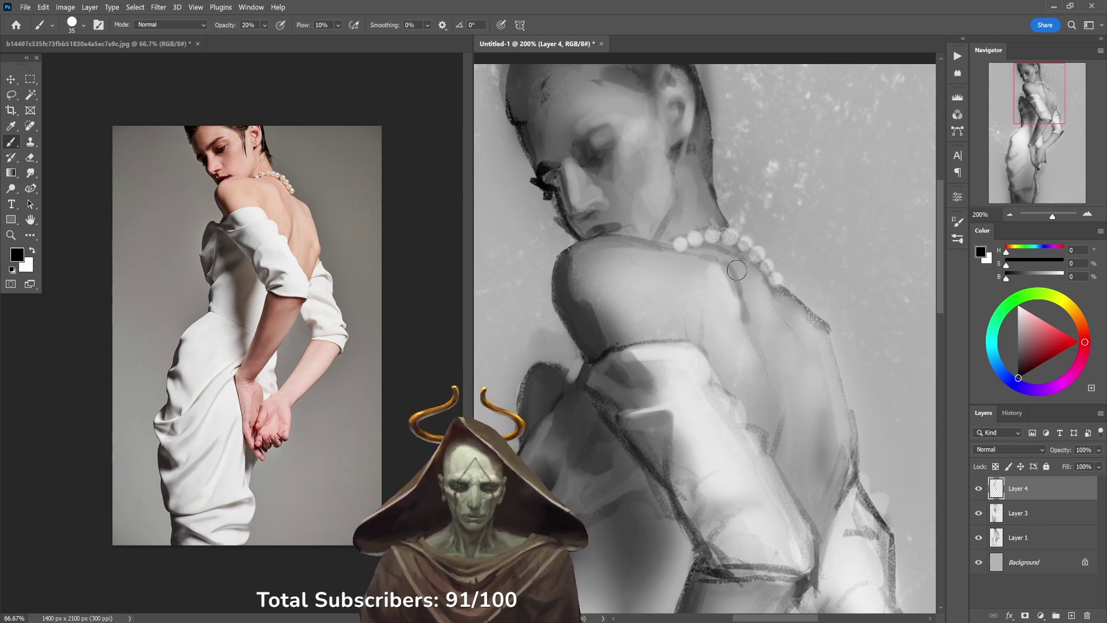
left_click(740, 300, "alt")
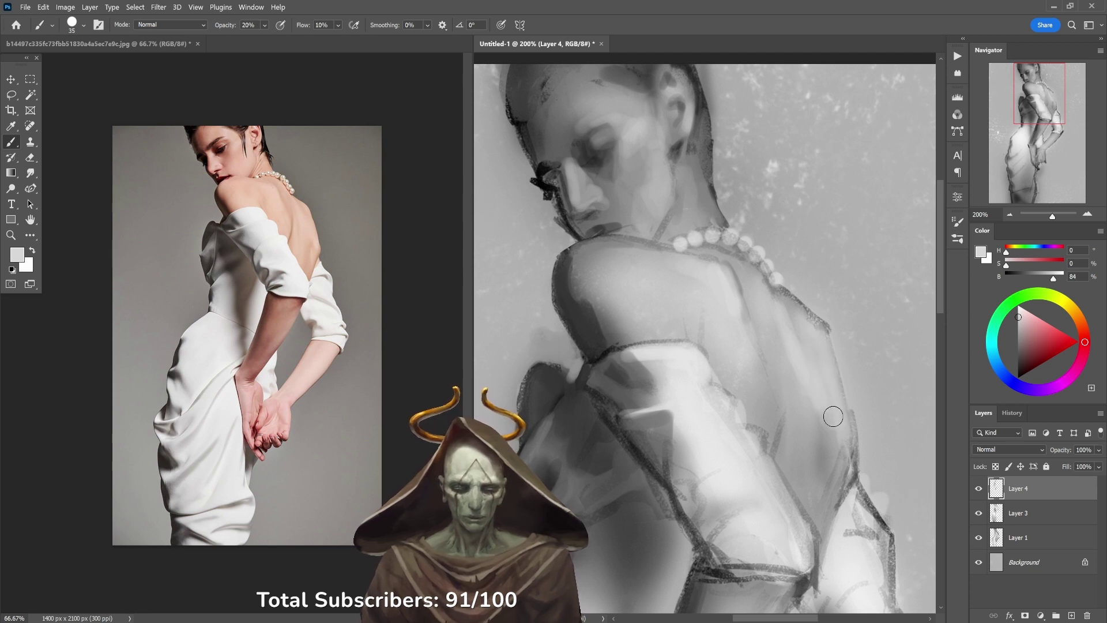
Step: Soften the lower back edge beside the sleeve with sampled back greys
left_click_drag(840, 402, 815, 296)
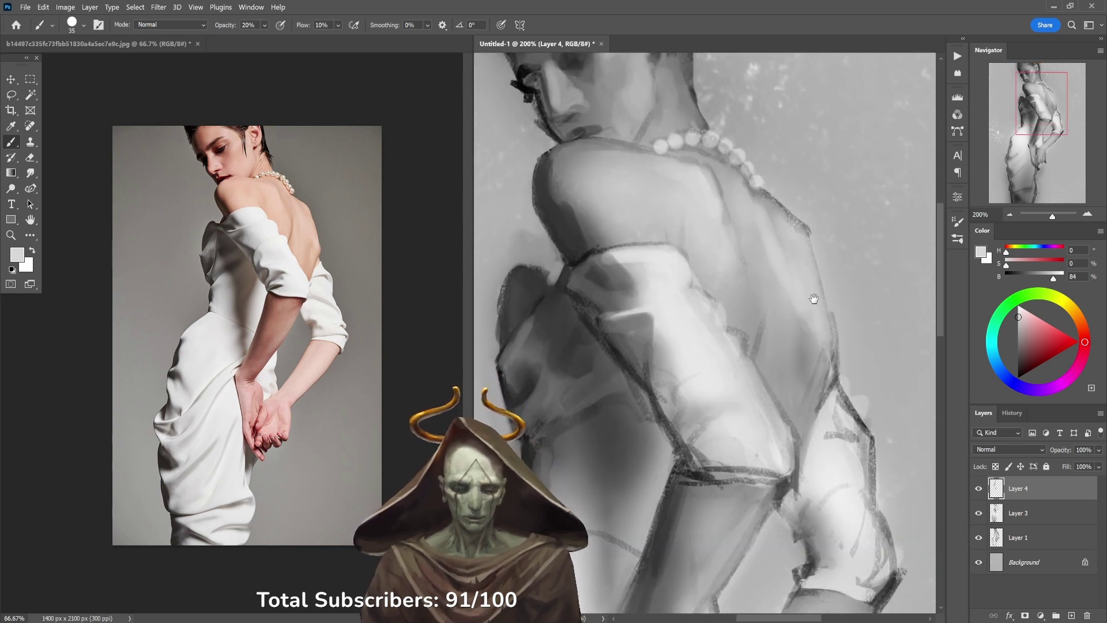
left_click(804, 350, "alt")
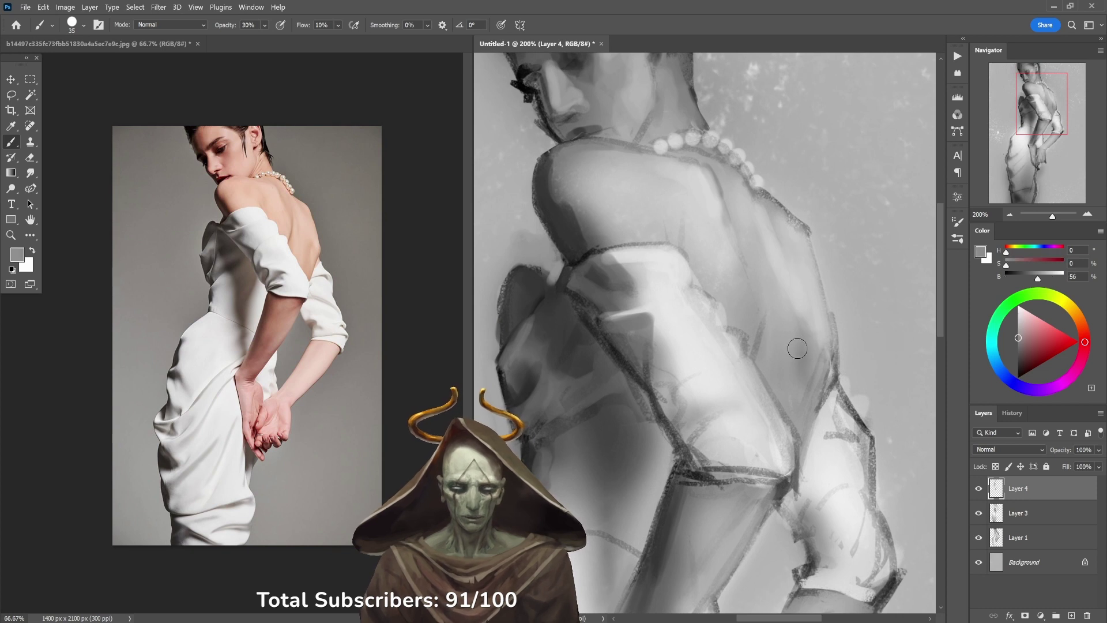
left_click(820, 333, "alt")
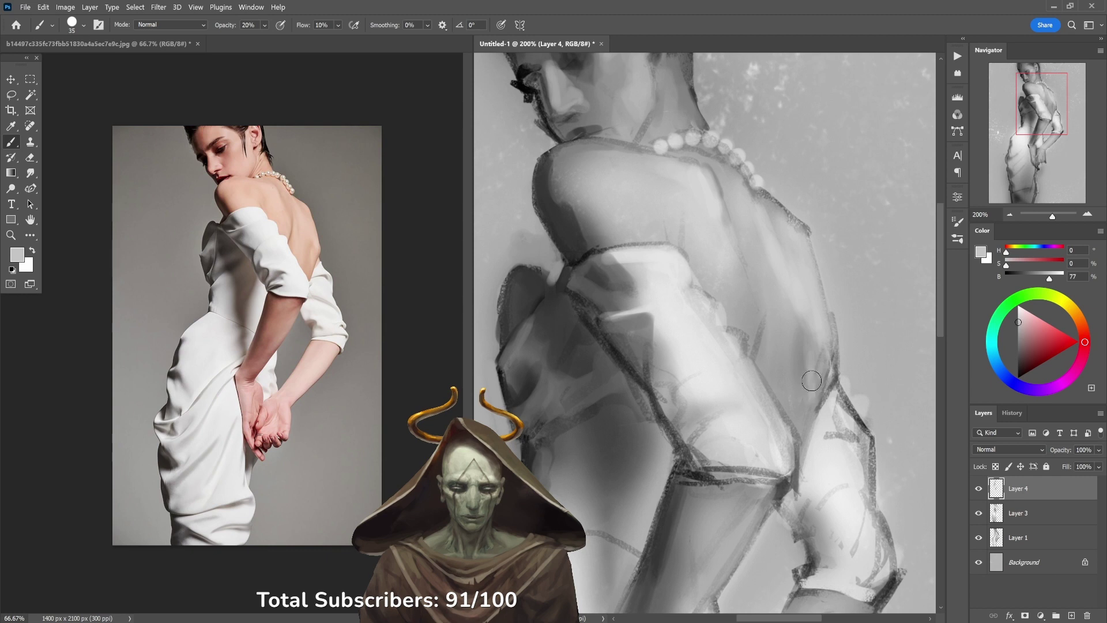
mouse_move(814, 401)
left_mouse_down()
mouse_move(825, 346)
mouse_move(815, 407)
left_mouse_up()
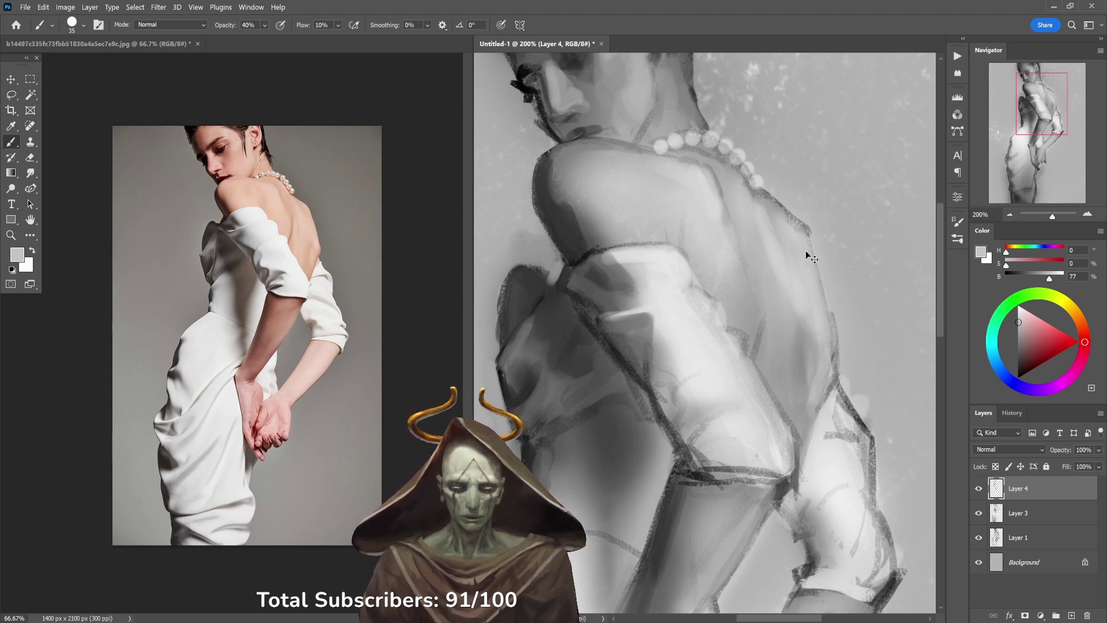
Step: Paint a thin dark line along the back contour at 20% opacity
left_click(847, 341, "alt")
key("0")
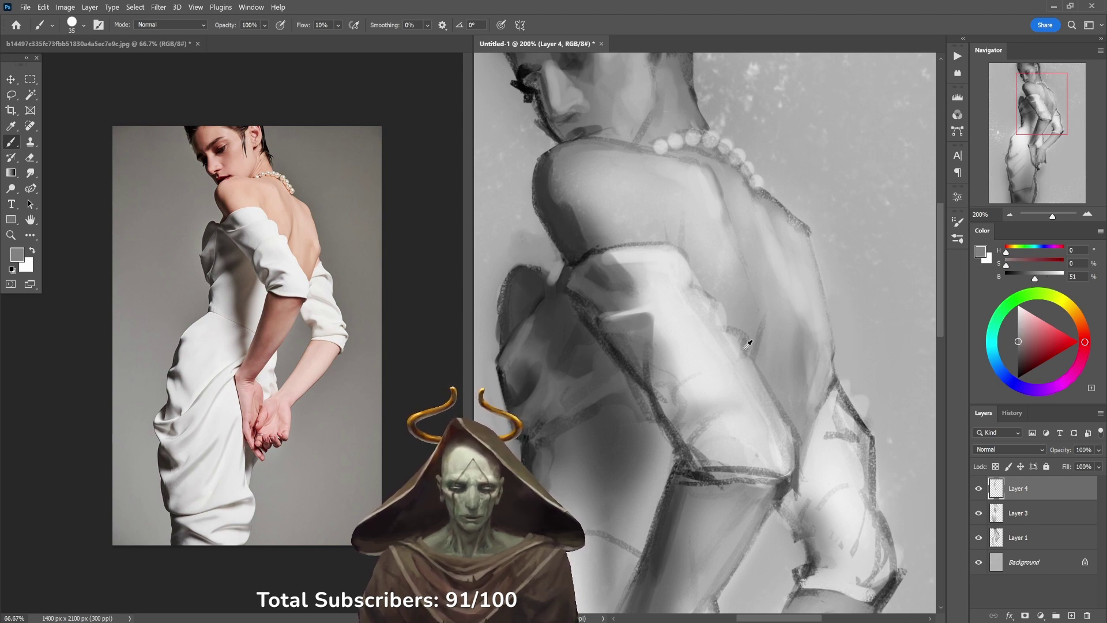
left_click(665, 404, "alt")
key("2")
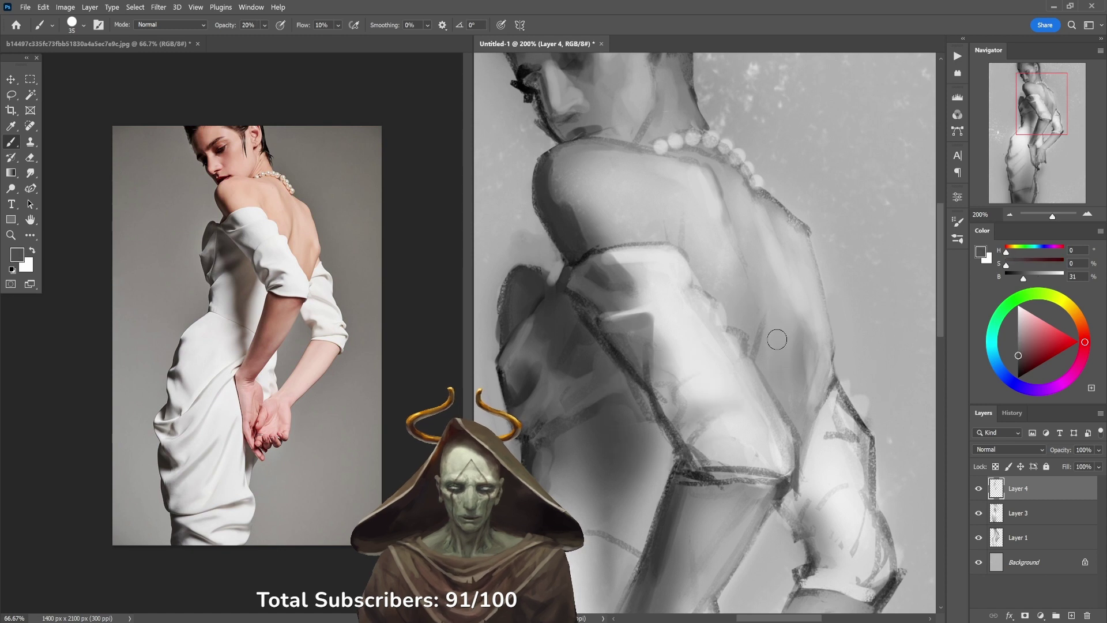
left_click_drag(759, 363, 761, 274)
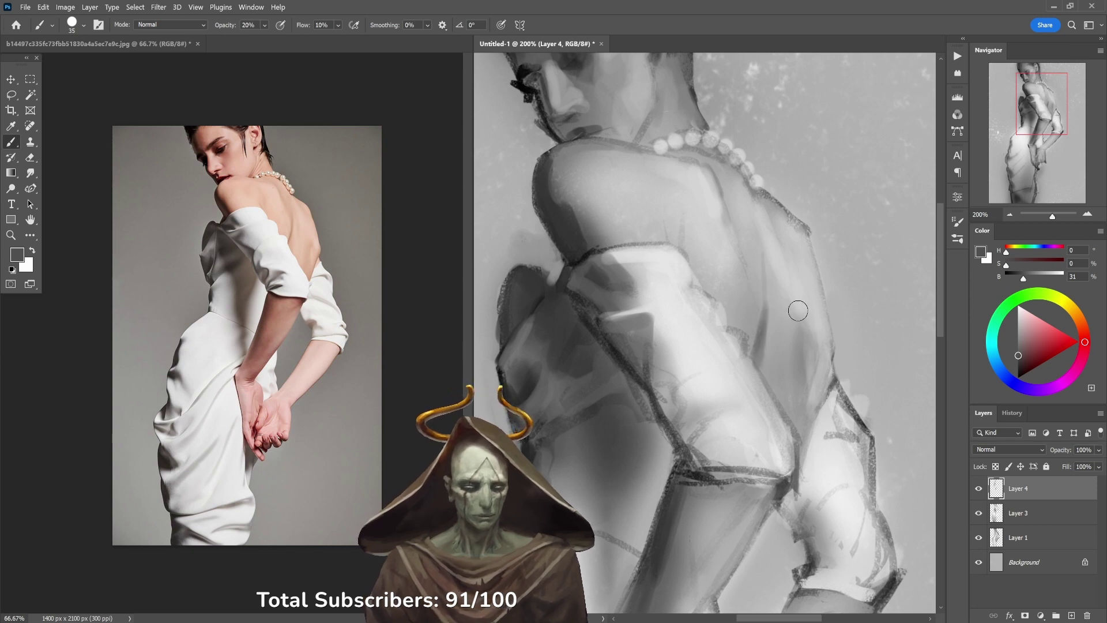
Step: Soften the dark fold on the back with light grey at 30%
left_click(759, 299, "alt")
key("3")
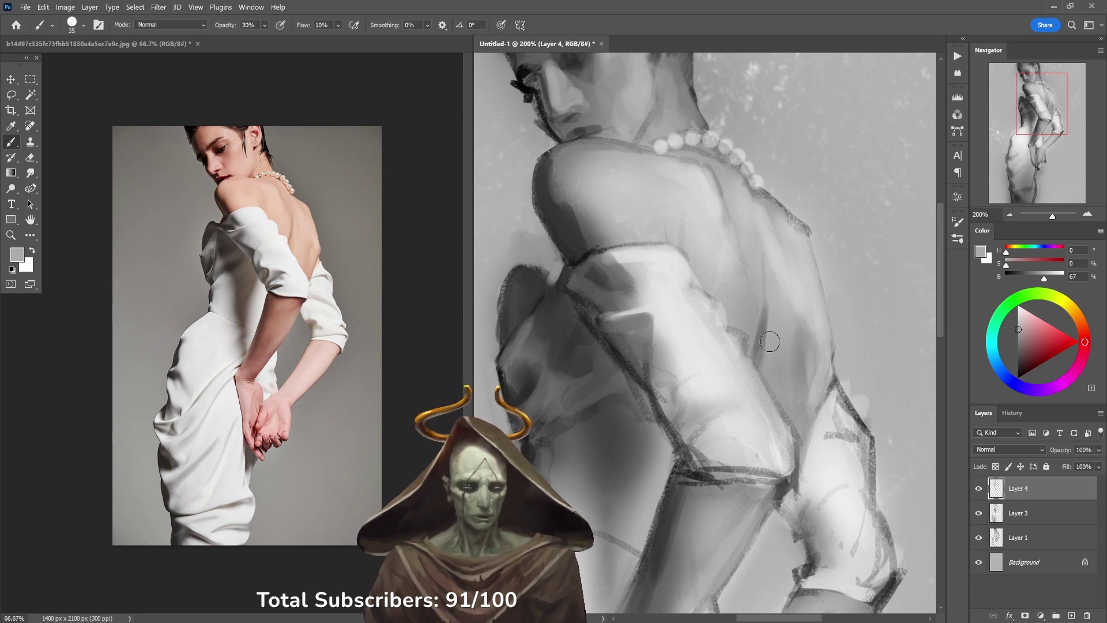
left_click_drag(762, 366, 761, 324)
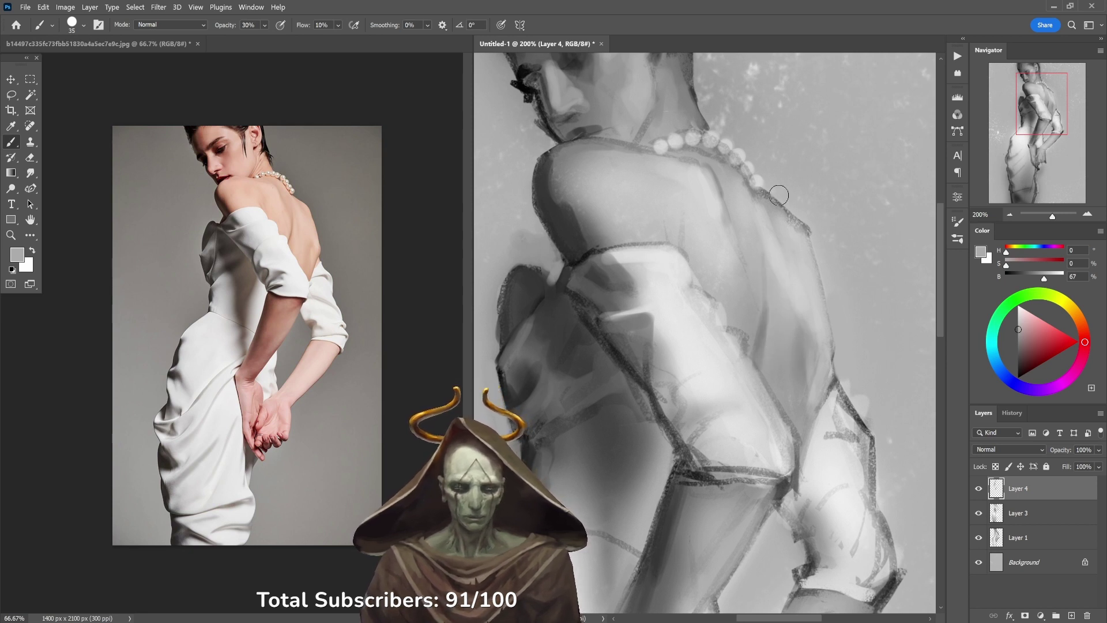
Step: Brighten the shaded lower back with light grey strokes at 40%
left_click(820, 327, "alt")
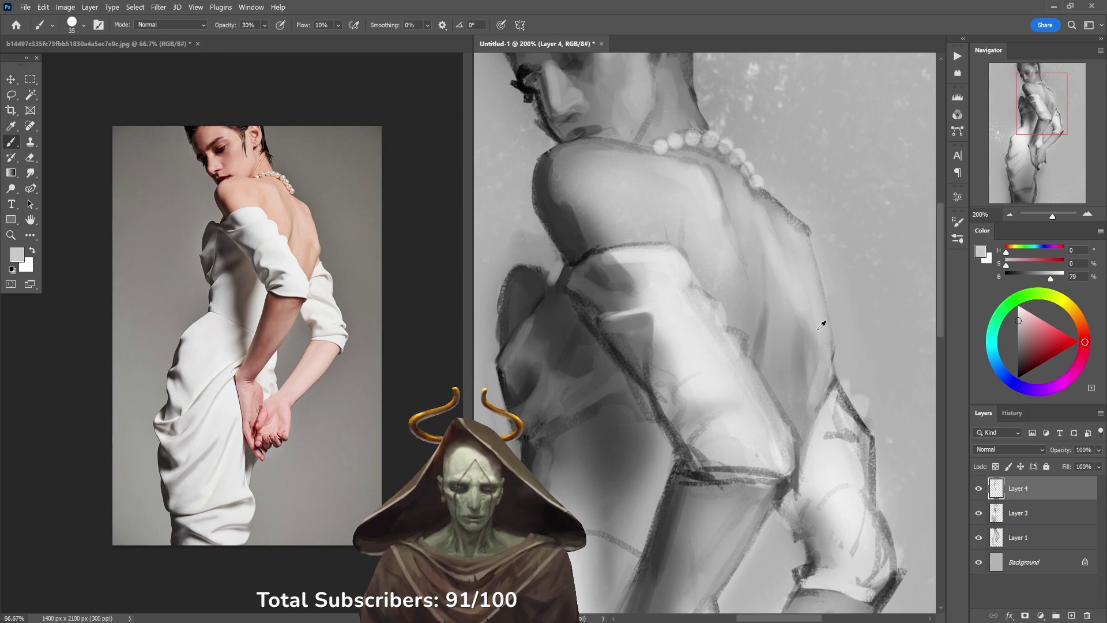
left_click_drag(809, 364, 808, 416)
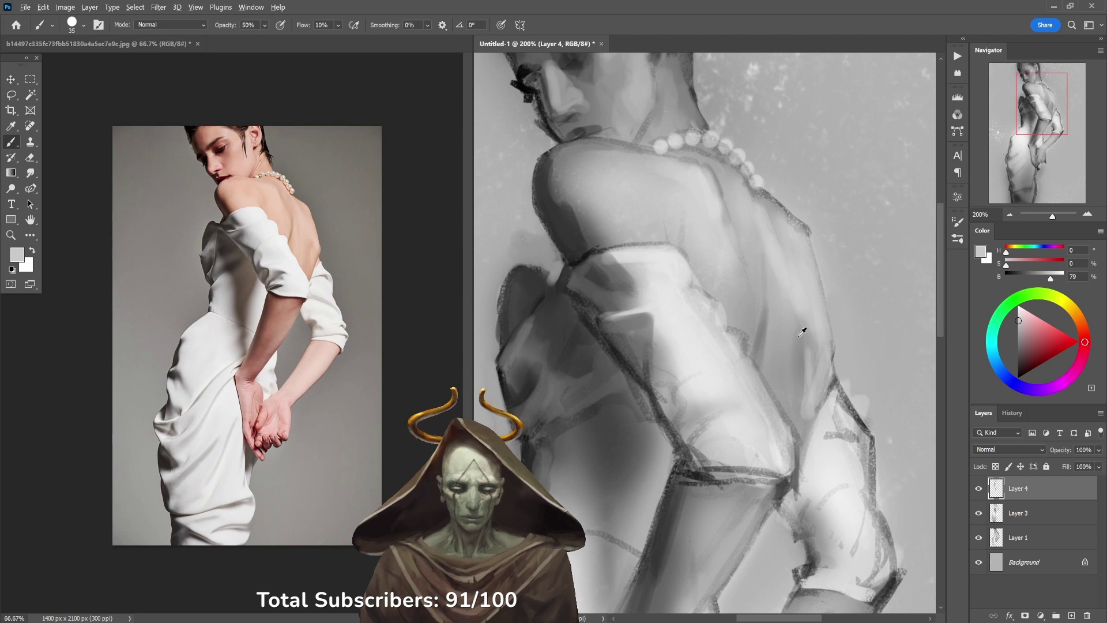
left_click(780, 338, "alt")
left_click(810, 357, "alt")
key("4")
left_click_drag(808, 337, 789, 416)
mouse_move(786, 340)
left_mouse_down()
mouse_move(784, 386)
mouse_move(796, 375)
left_mouse_up()
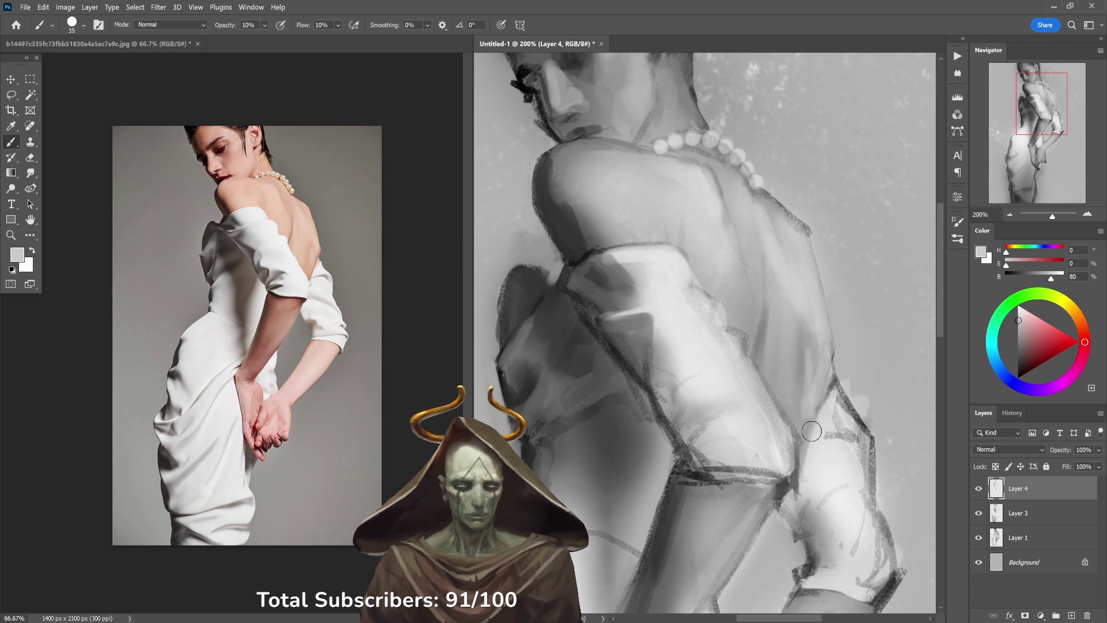
scroll(786, 321, "up", 4)
Step: Brighten the neck above the pearls with sampled mid grey at 30%
key("d")
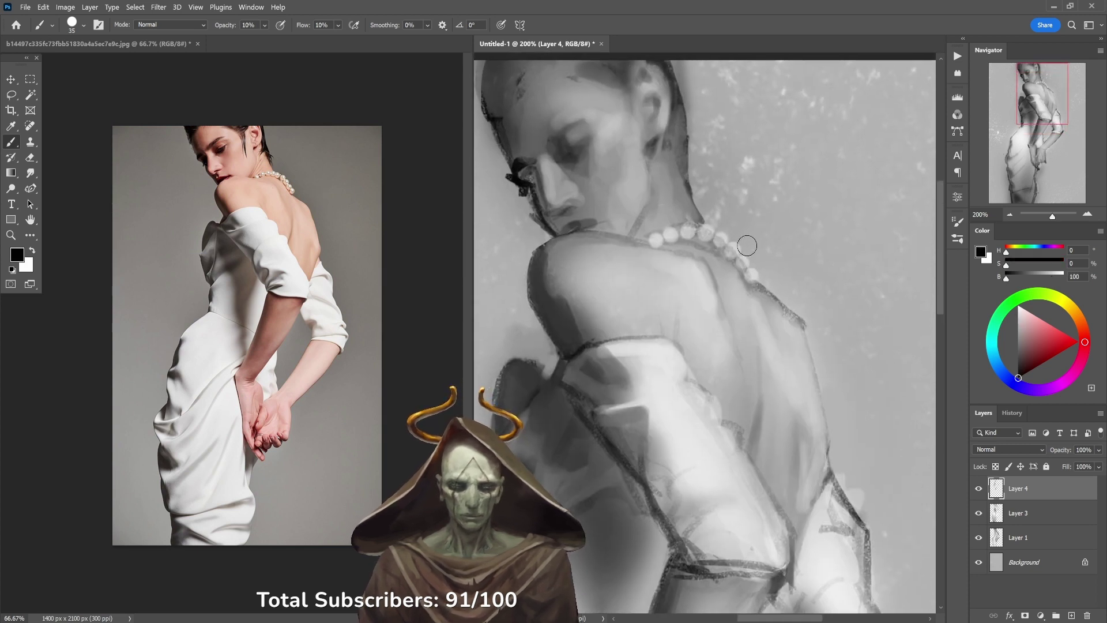
key("x")
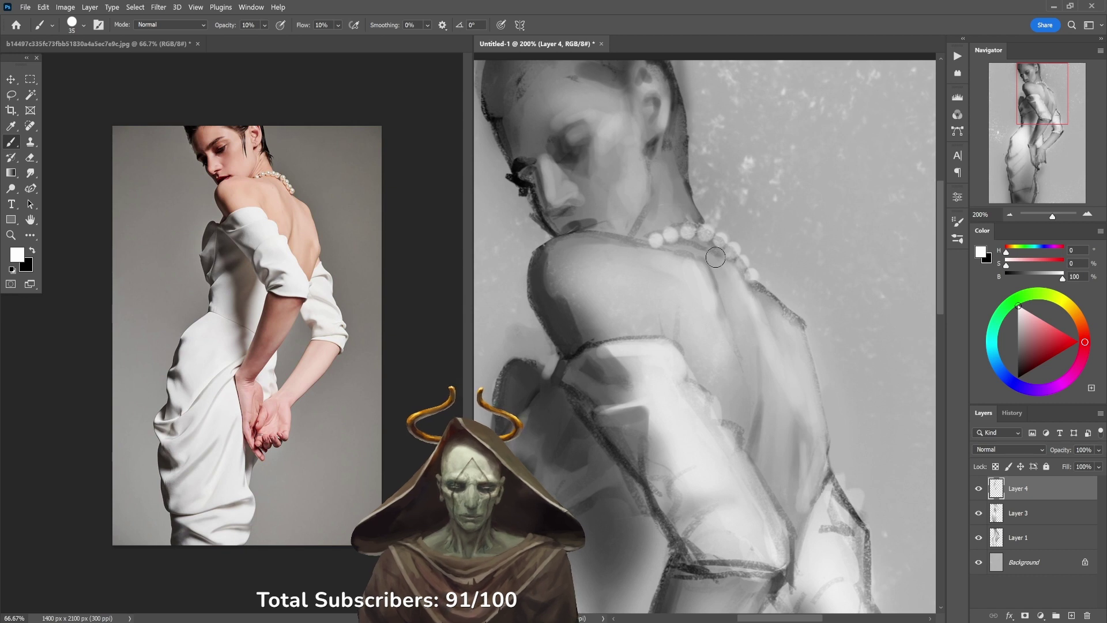
key("5")
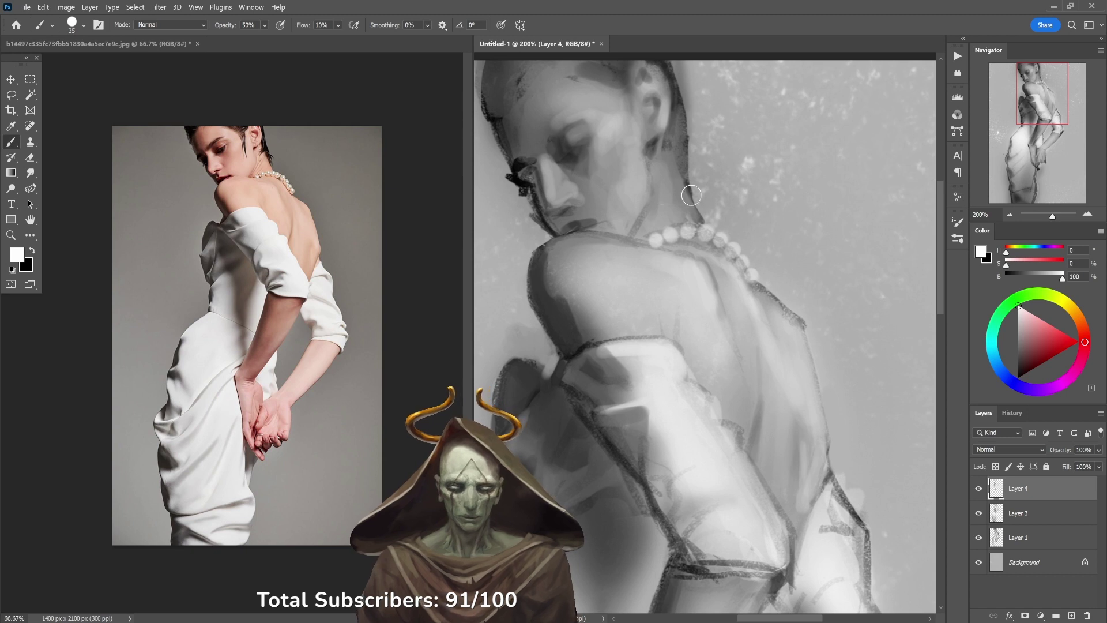
left_click(729, 272, "alt")
key("3")
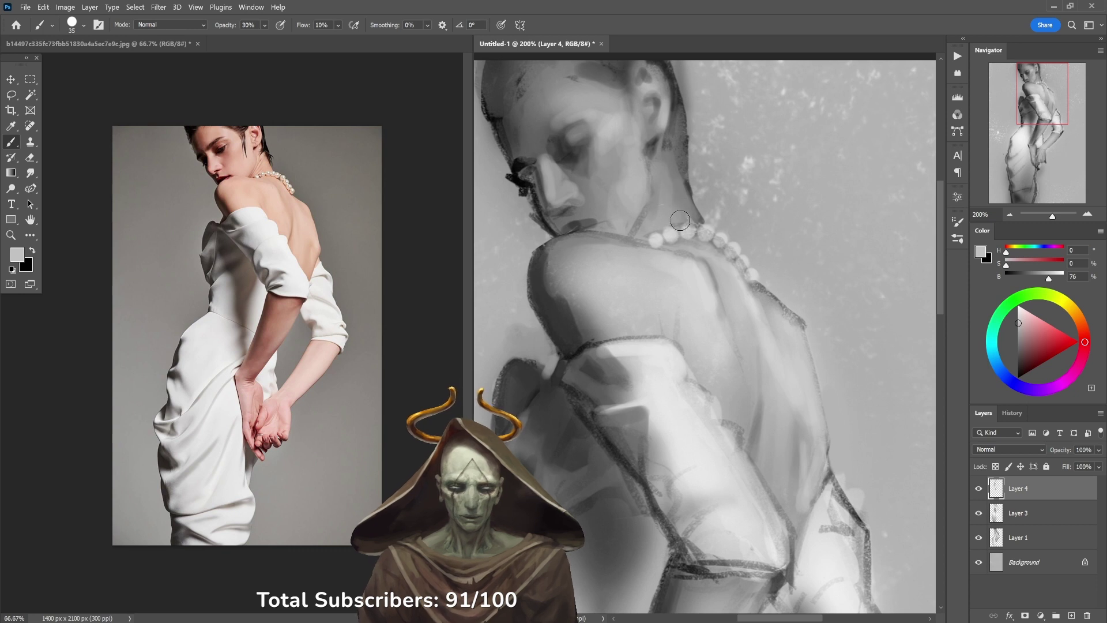
left_click_drag(680, 221, 674, 202)
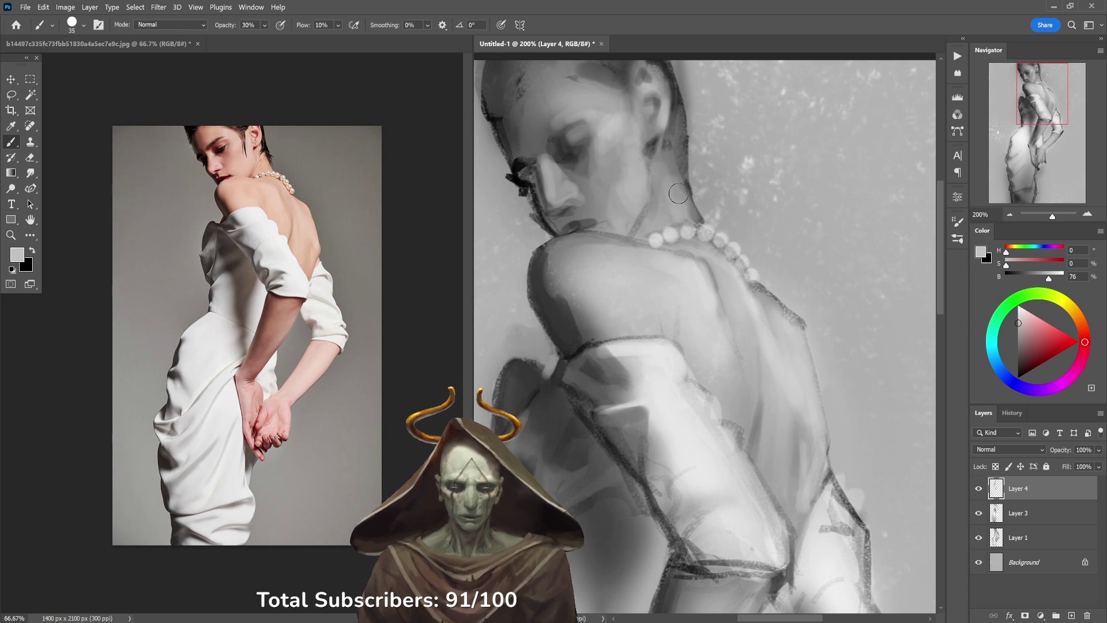
Step: Resample neck greys and pick a dark outline grey at 70% opacity
left_click(679, 195, "alt")
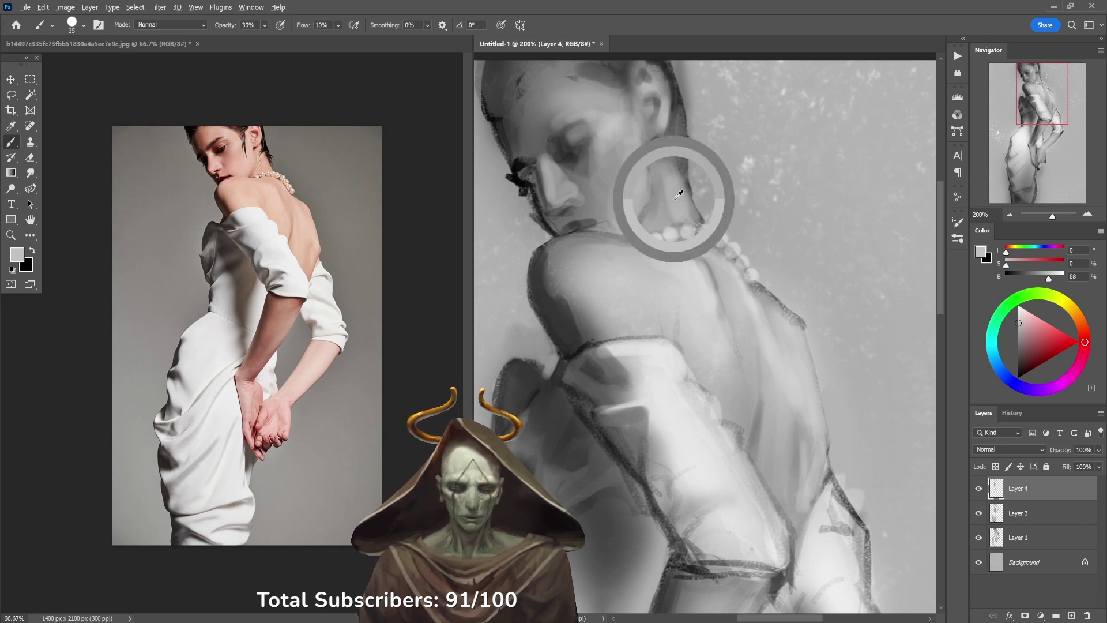
key("4")
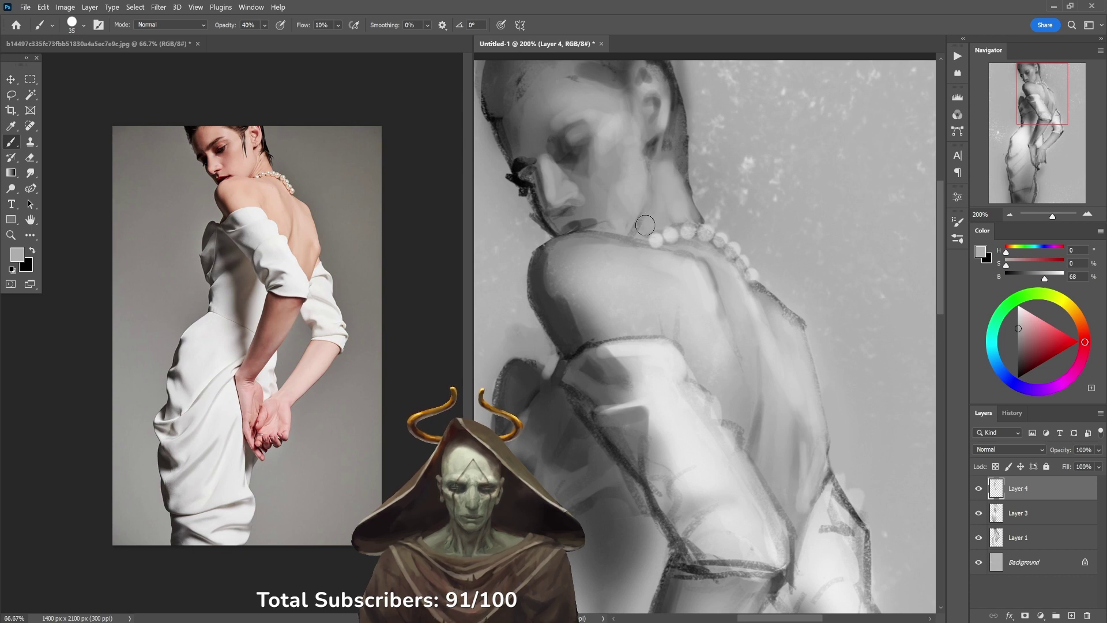
left_click(683, 167, "alt")
key("5")
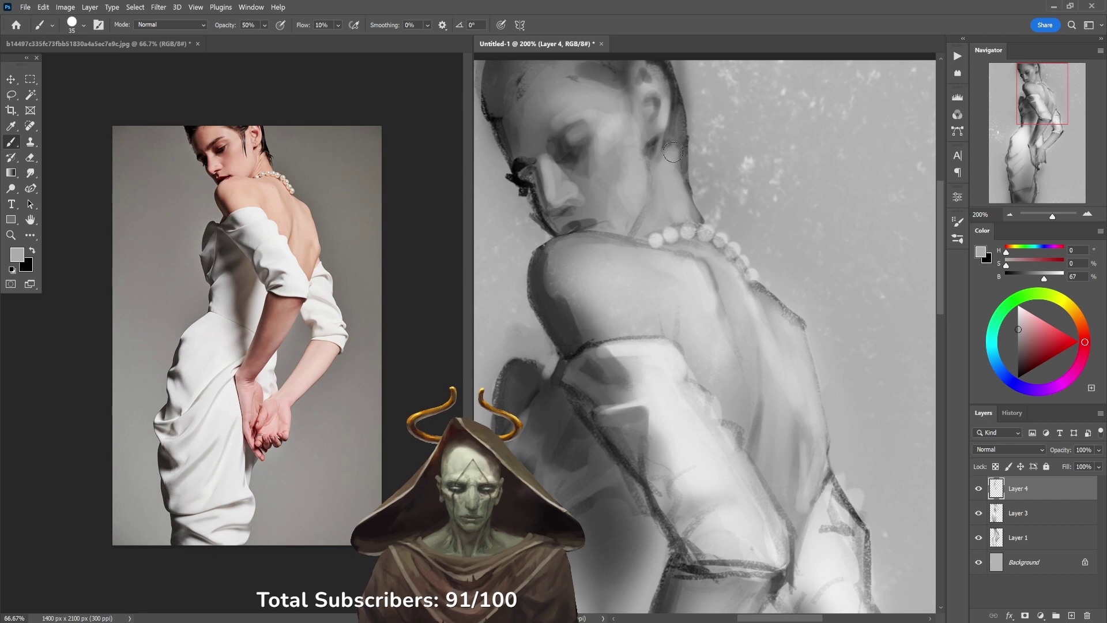
key("d")
key("2")
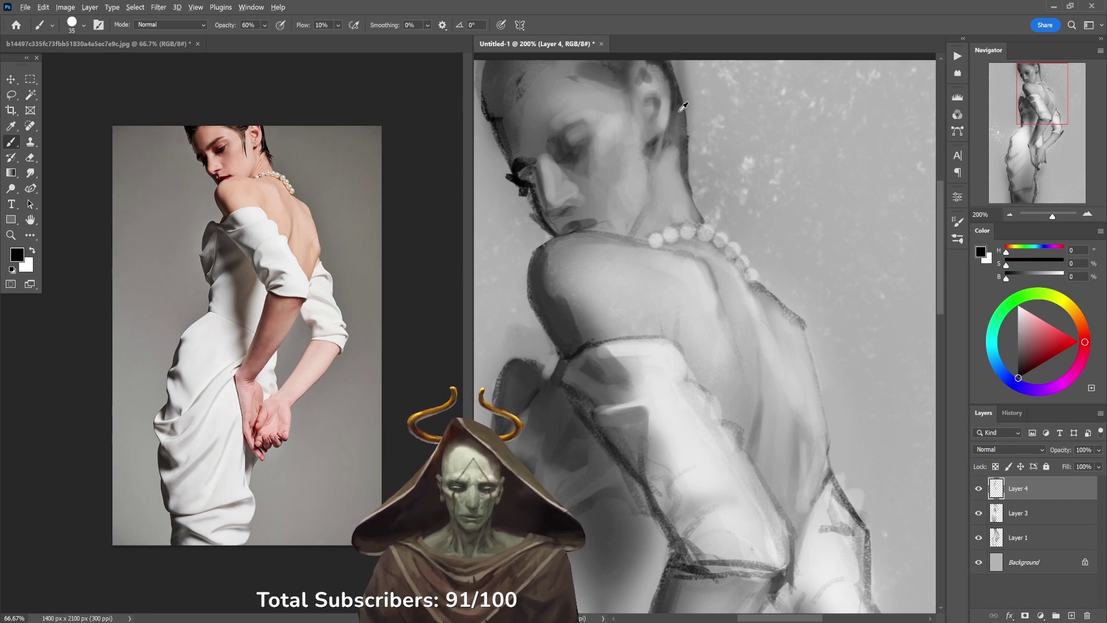
left_click(684, 93, "alt")
key("7")
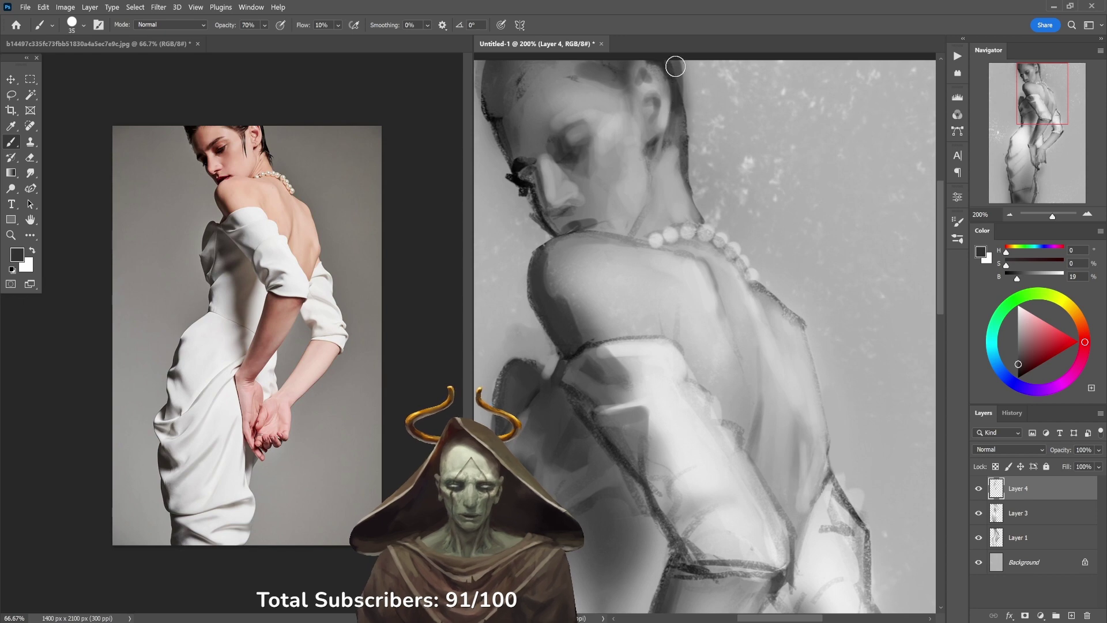
scroll(735, 288, "down", 5)
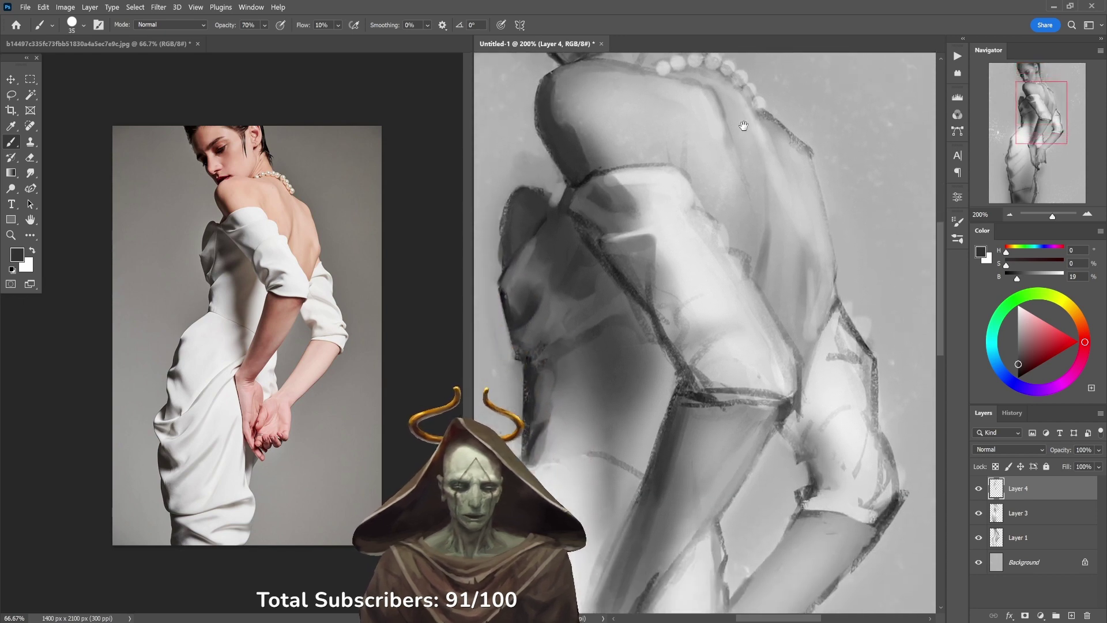
Step: Paint a light grey stroke at 90% along the forearm's lower edge
left_click(746, 197, "alt")
left_click(732, 404, "ctrl")
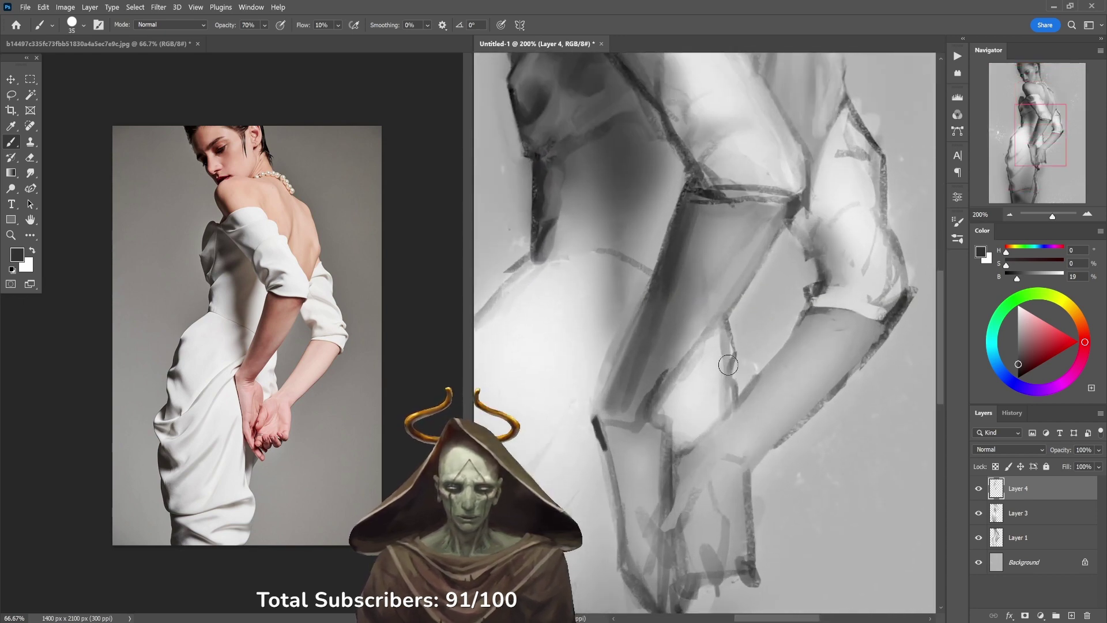
left_click(714, 359, "alt")
key("9")
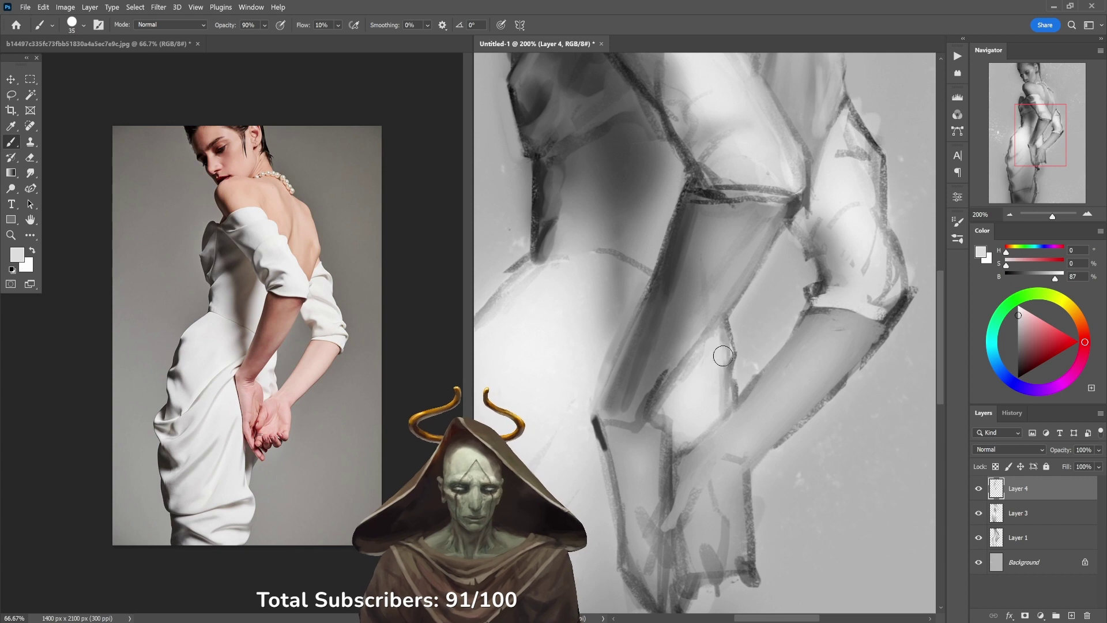
left_click(690, 381, "alt")
left_click_drag(672, 398, 718, 316)
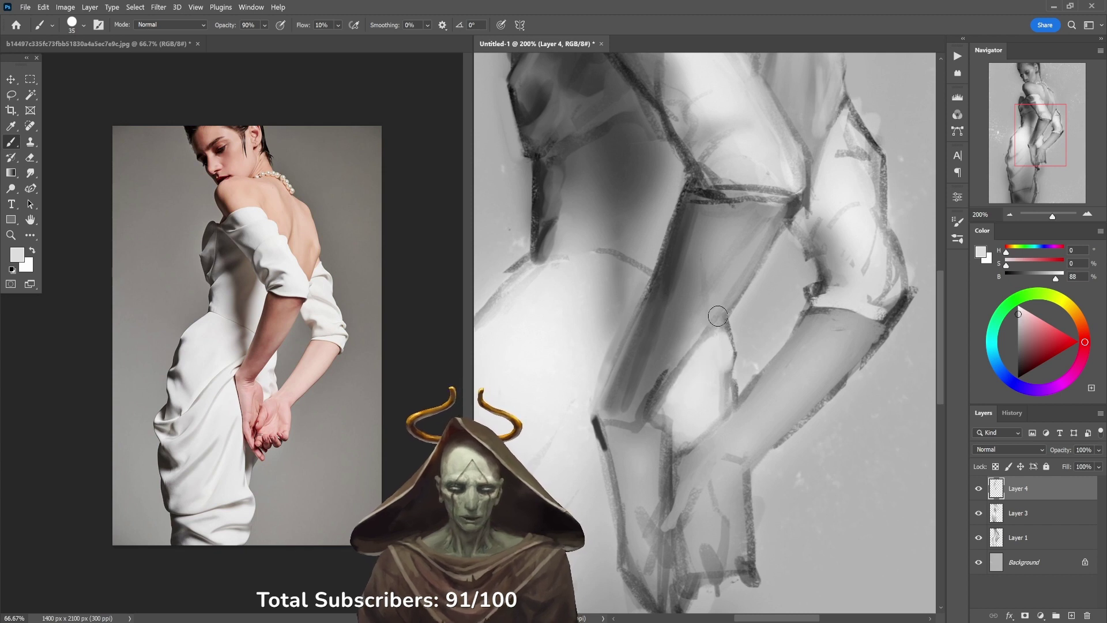
Step: Paint a dark grey stroke along the forearm edge near the wrist
left_click(732, 304, "alt")
left_click(641, 415, "alt")
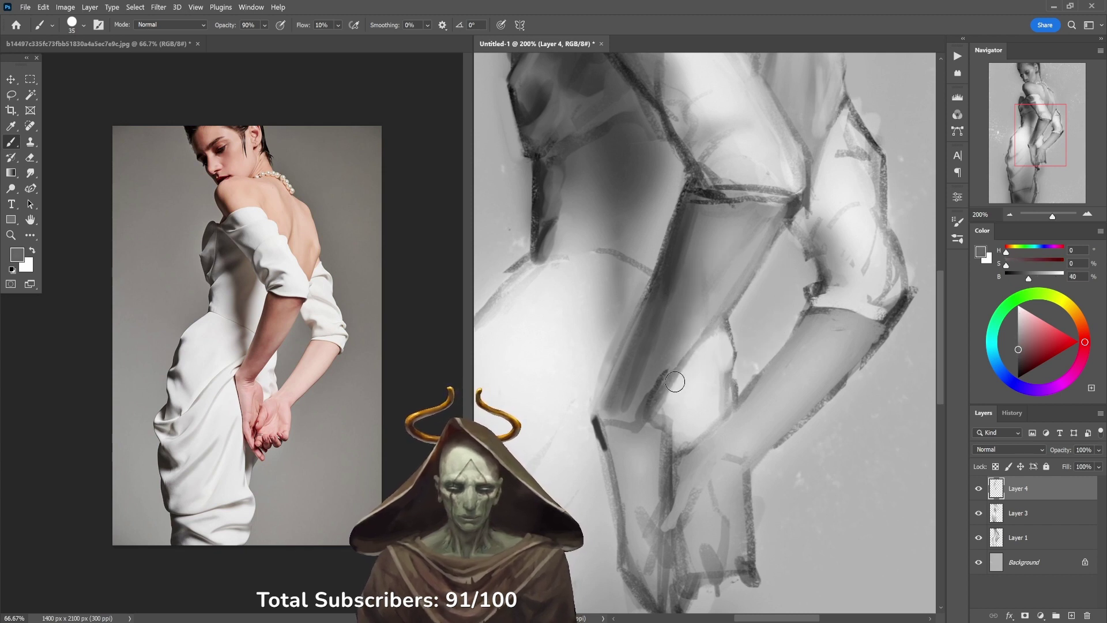
left_click_drag(645, 409, 685, 367)
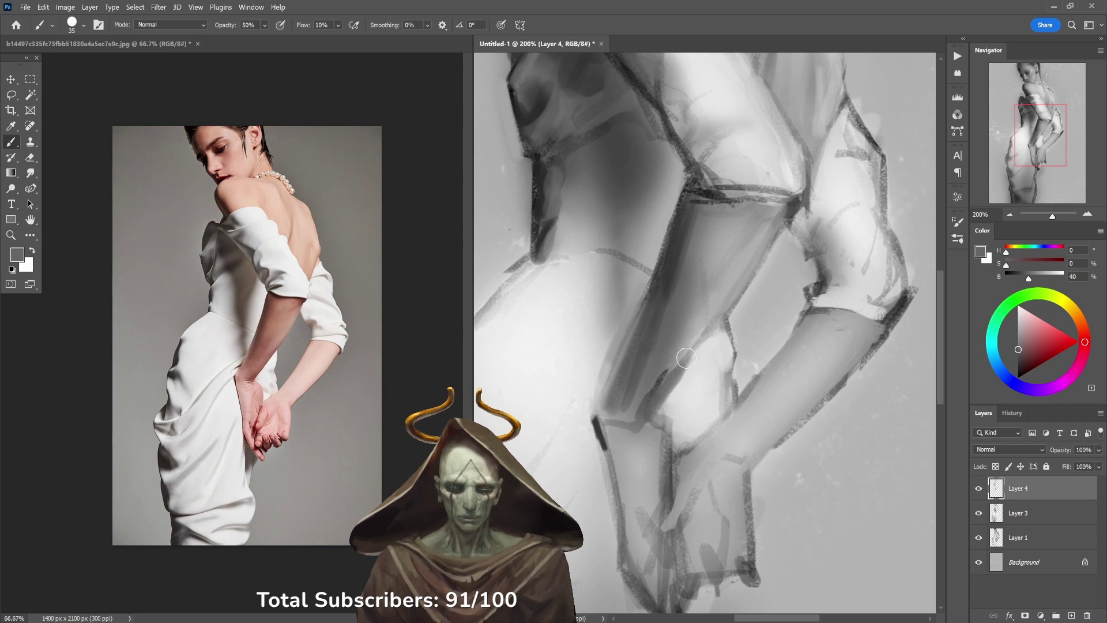
left_click(649, 391, "alt")
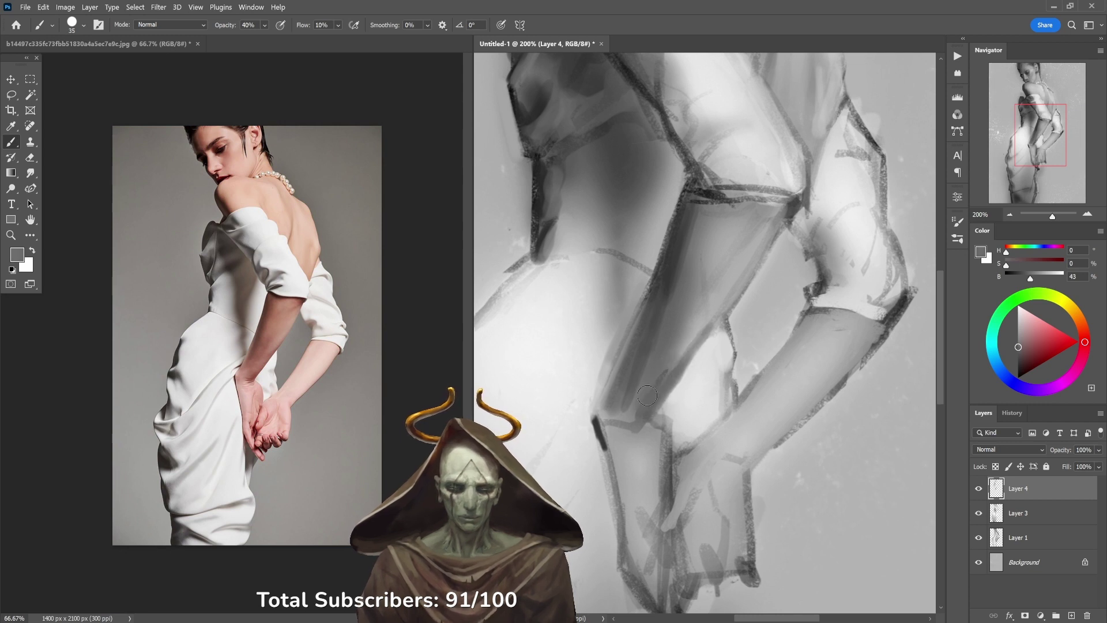
key("5")
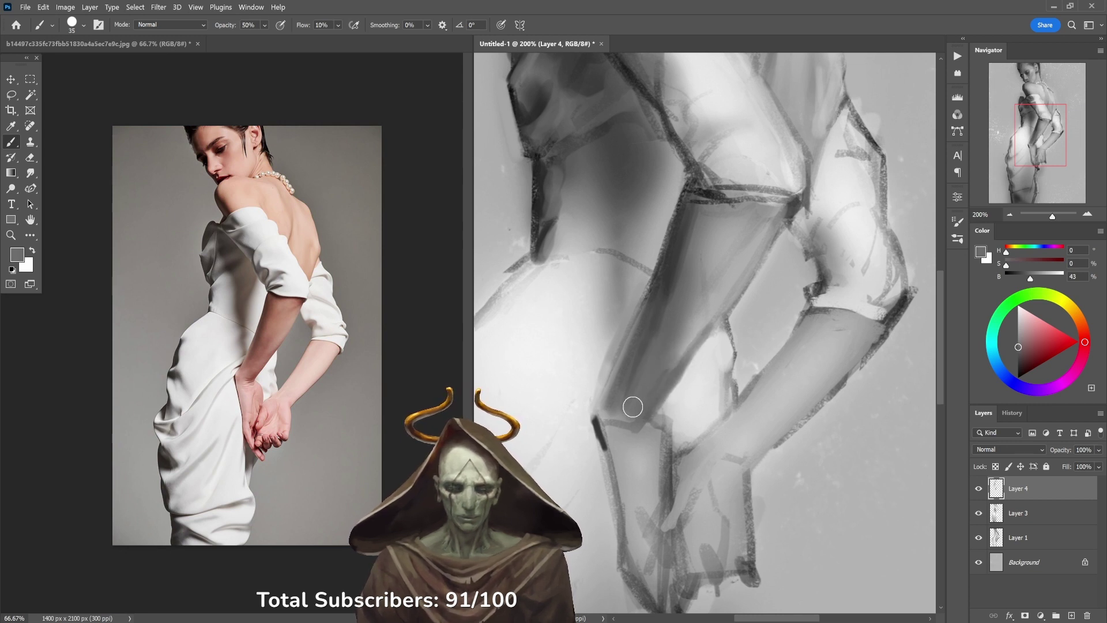
Step: Soften the forearm's dark edge with sampled mid grey at 30%
left_click(717, 260, "alt")
left_click(709, 248, "alt")
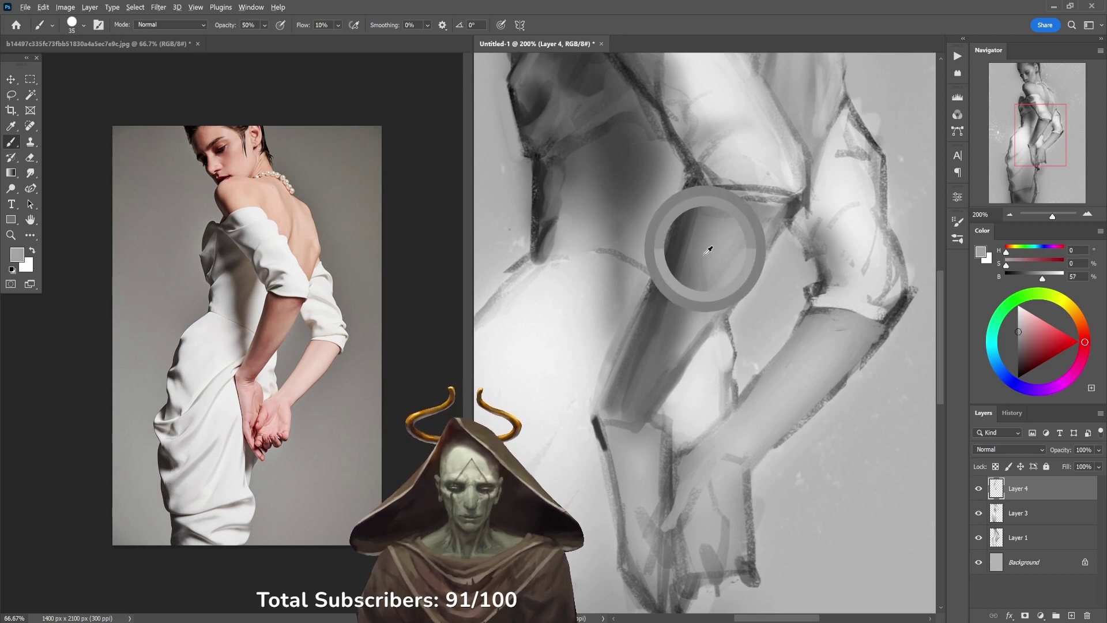
key("4")
left_click(696, 260, "alt")
key("3")
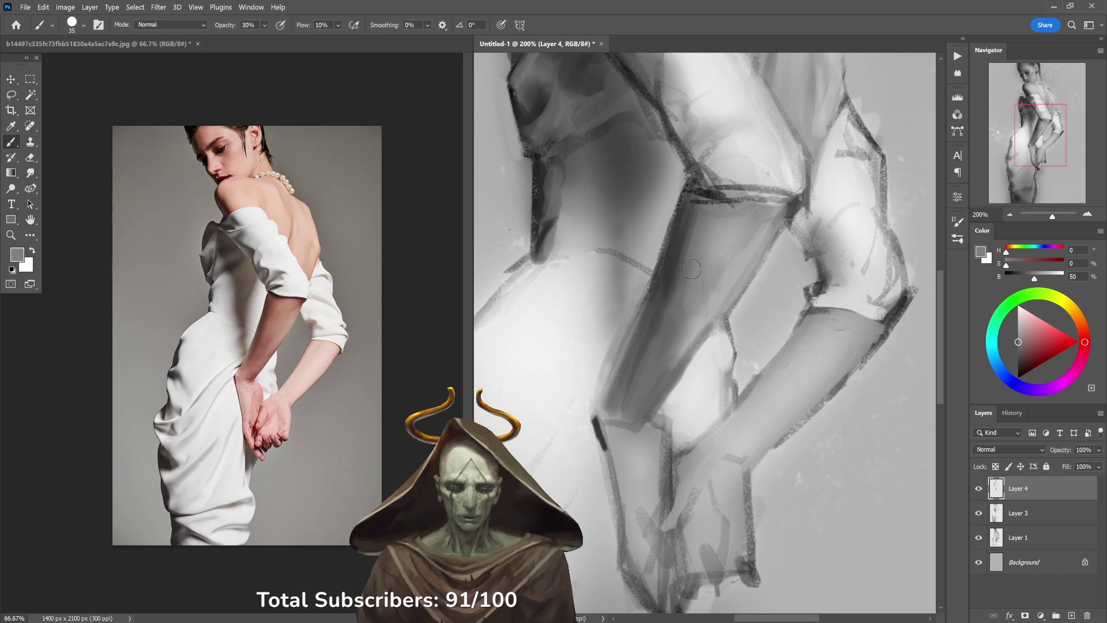
left_click(684, 281, "alt")
left_click_drag(678, 307, 696, 214)
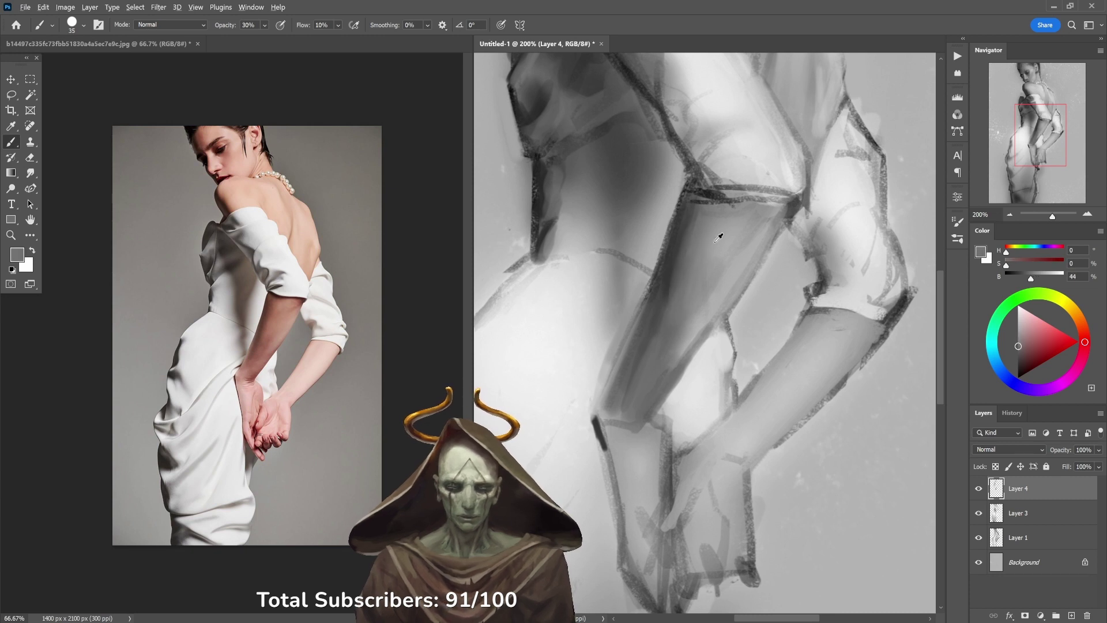
Step: Darken the sleeve's contour line with near-black sampled from the sleeve
left_click(716, 227, "alt")
left_click(709, 193, "alt")
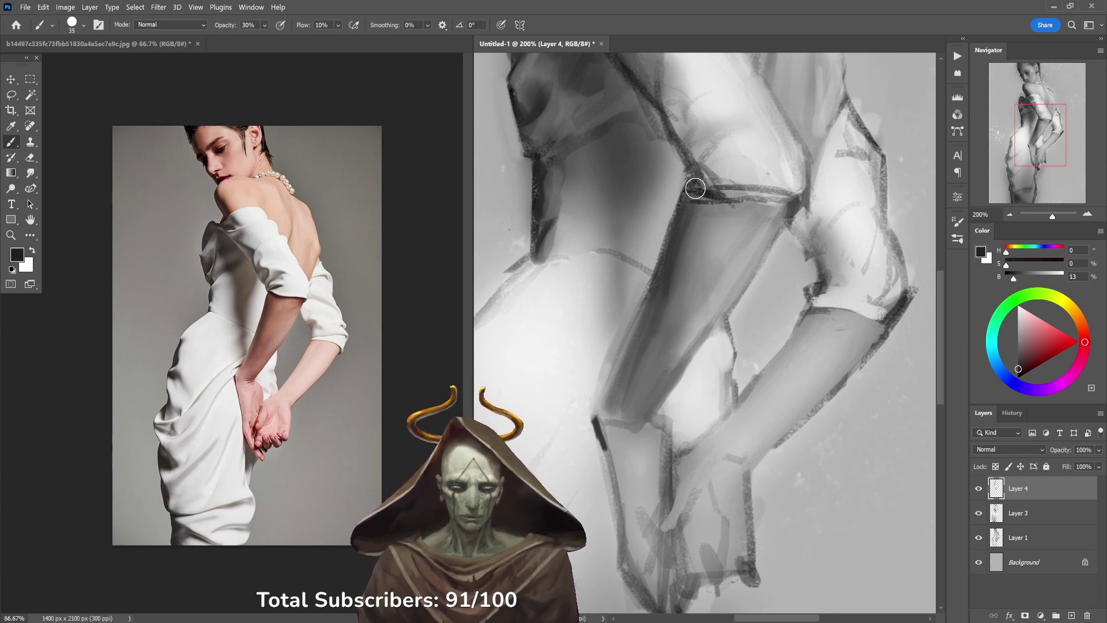
left_click(723, 166, "alt")
key("0")
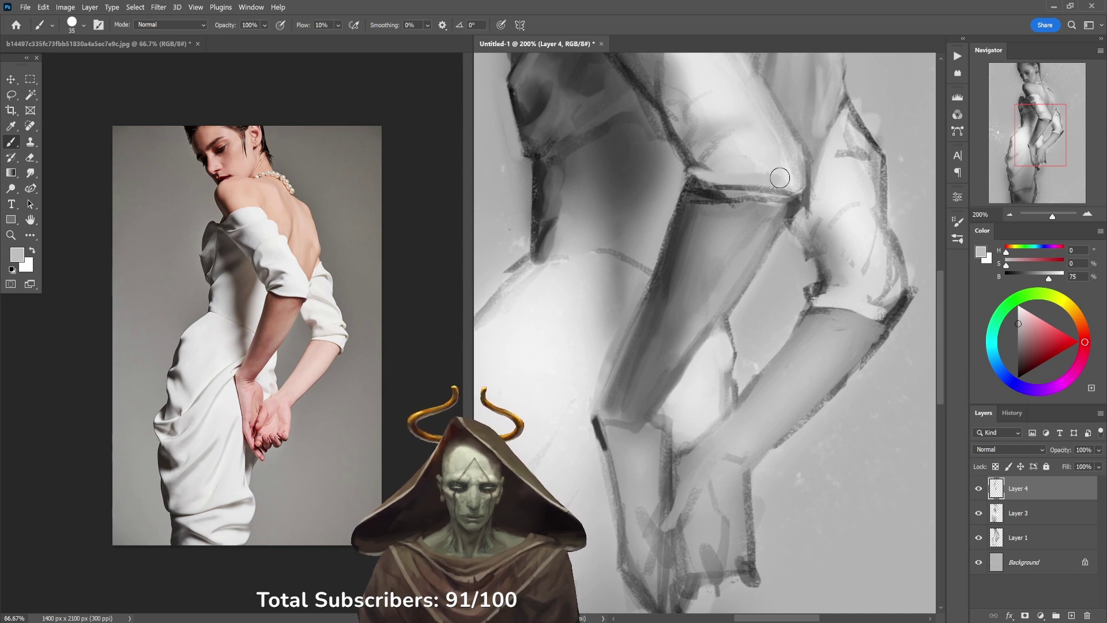
left_click(770, 167, "alt")
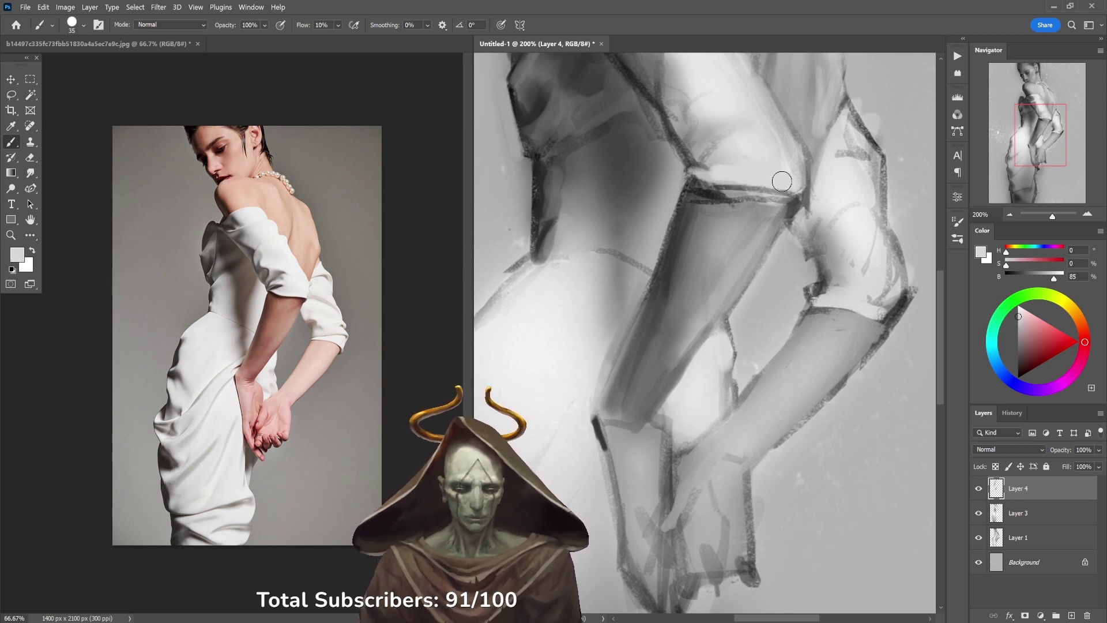
key("4")
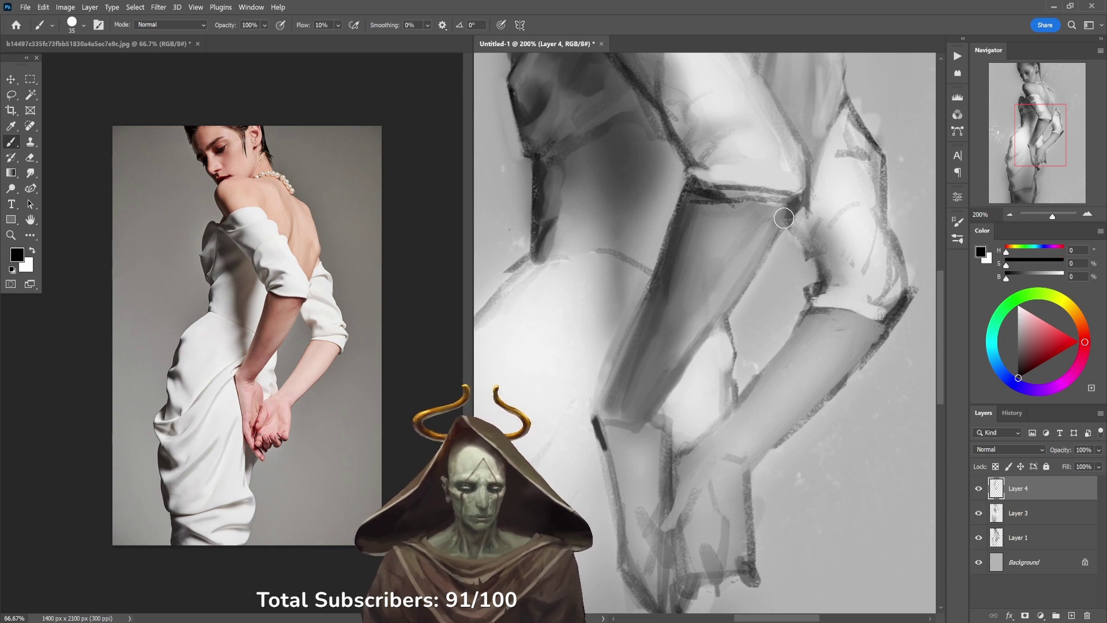
left_click(766, 191, "alt")
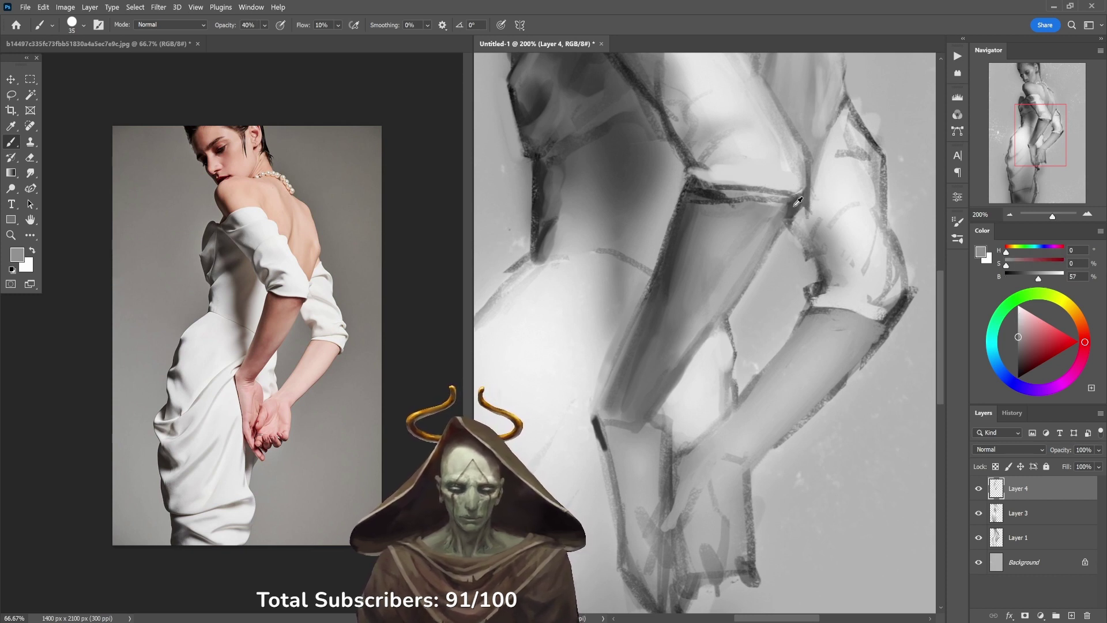
left_click(793, 196, "alt")
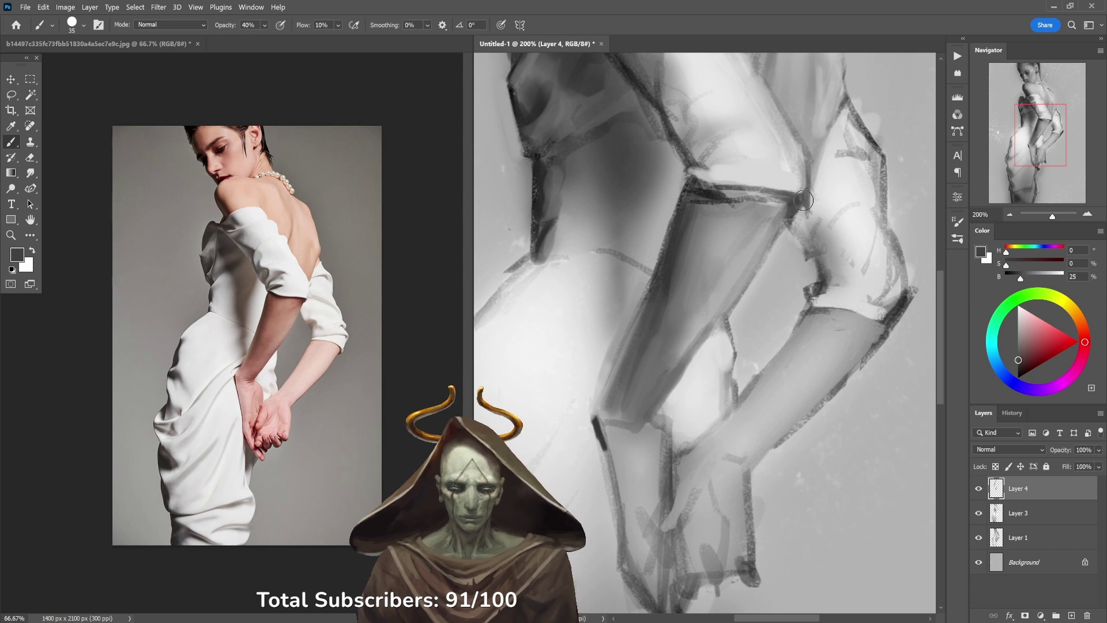
left_click(799, 184, "alt")
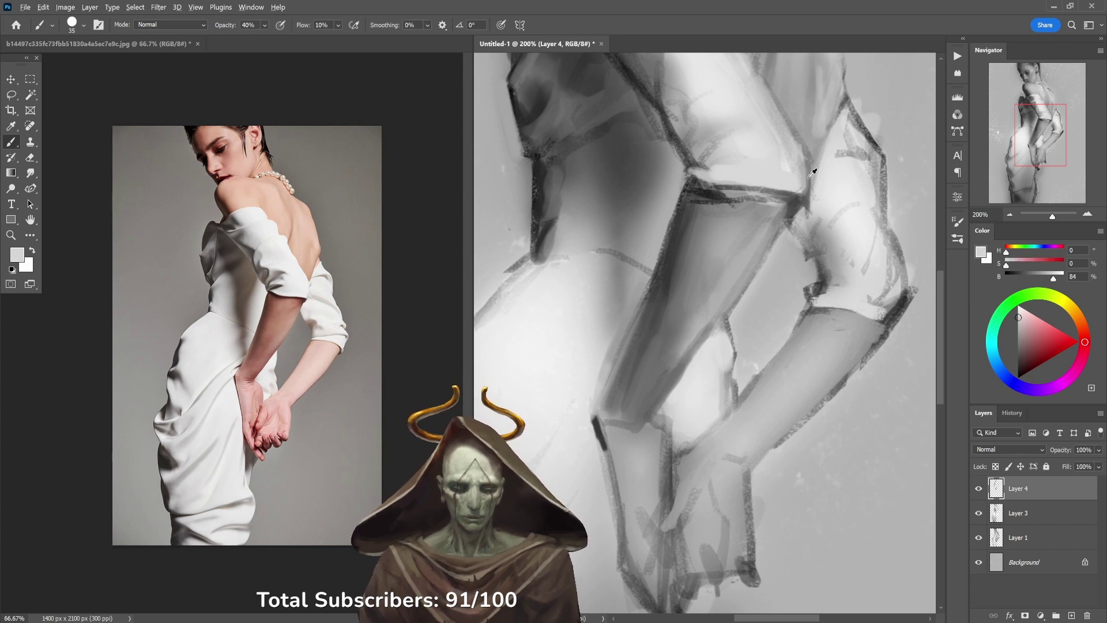
left_click(714, 195, "alt")
mouse_move(707, 191)
left_mouse_down()
mouse_move(778, 193)
mouse_move(713, 206)
mouse_move(760, 203)
left_mouse_up()
Step: Lighten the forearm just under the sleeve edge with mid grey at 30–40%
left_click(738, 208, "alt")
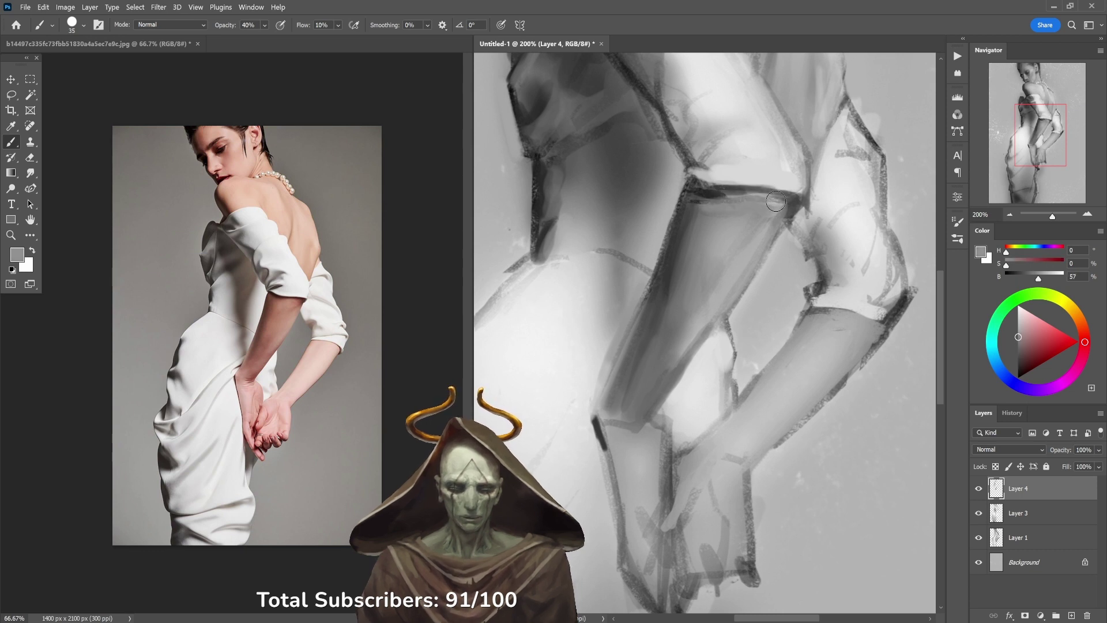
left_click(725, 218, "alt")
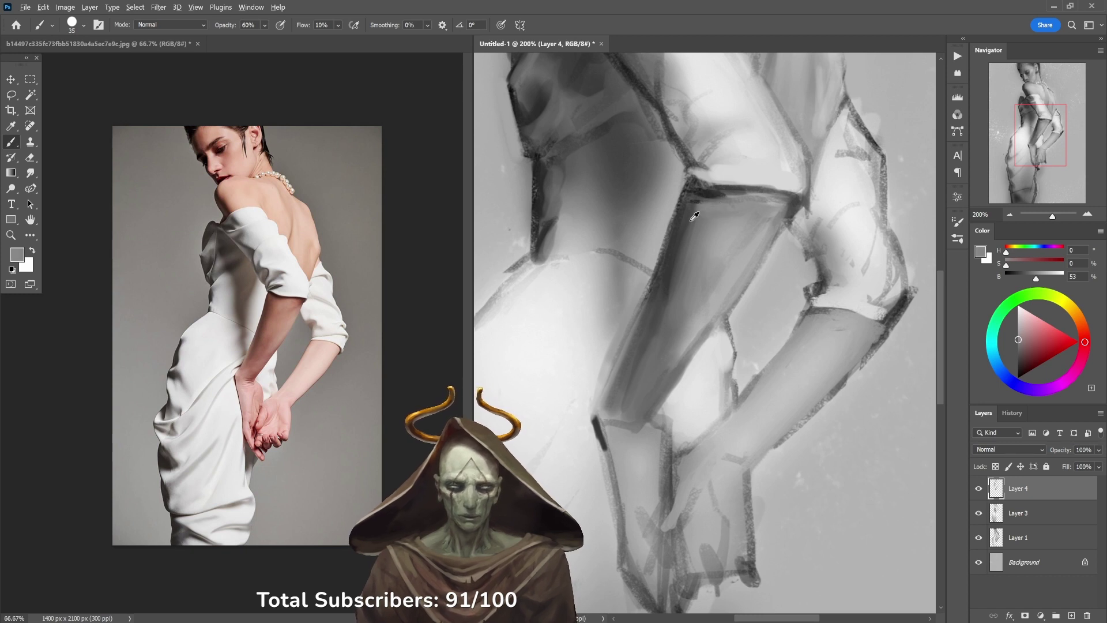
left_click(695, 216, "alt")
key("3")
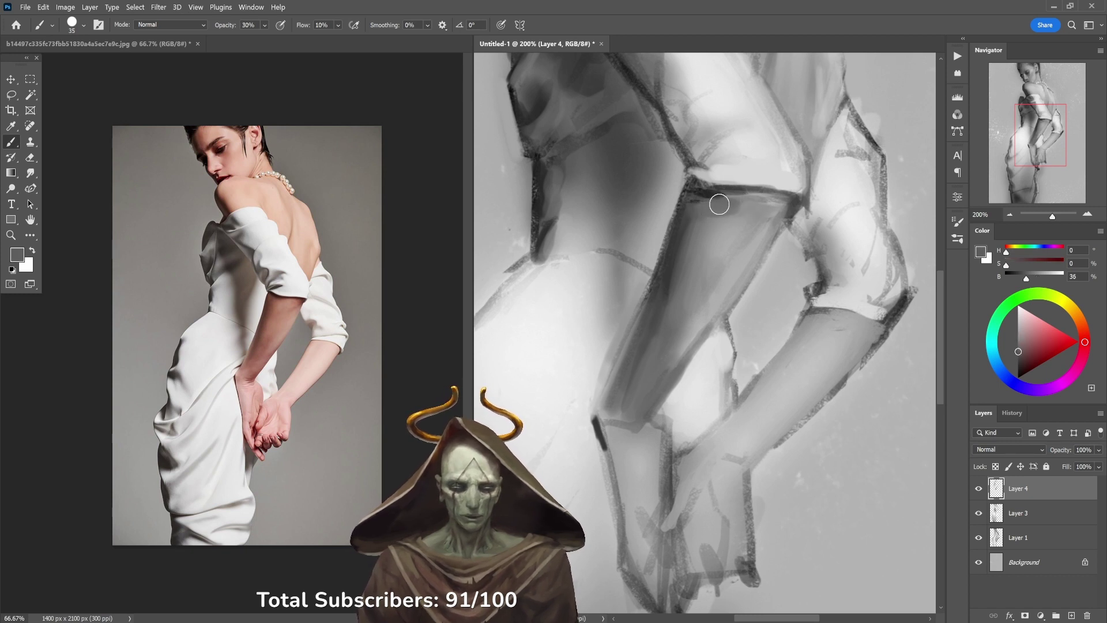
left_click(747, 212, "alt")
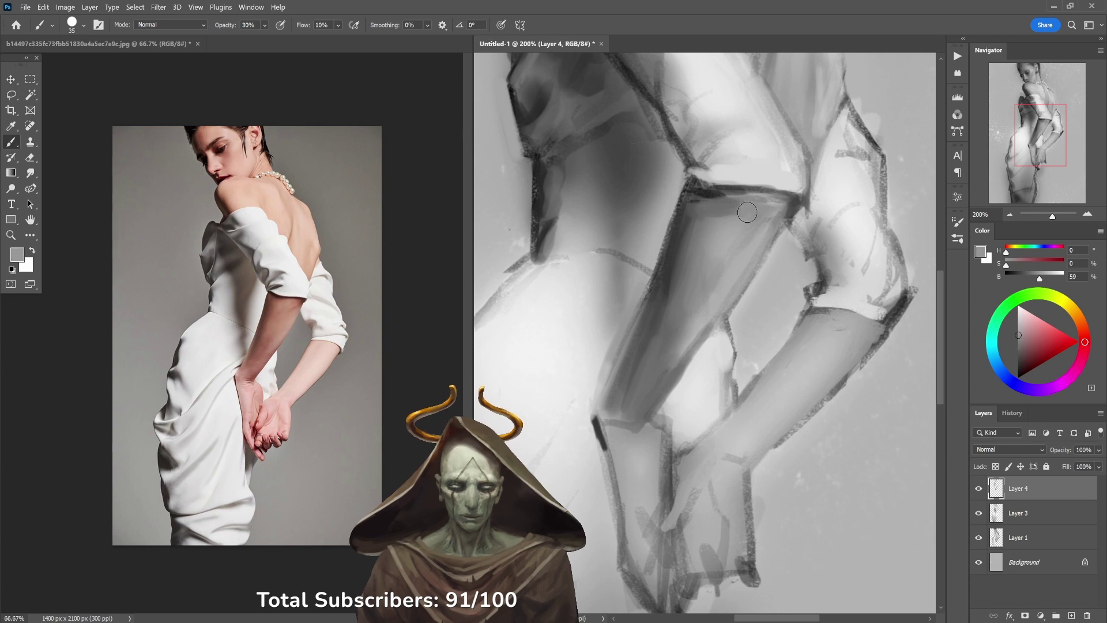
key("4")
mouse_move(744, 207)
left_mouse_down()
mouse_move(718, 208)
mouse_move(752, 203)
left_mouse_up()
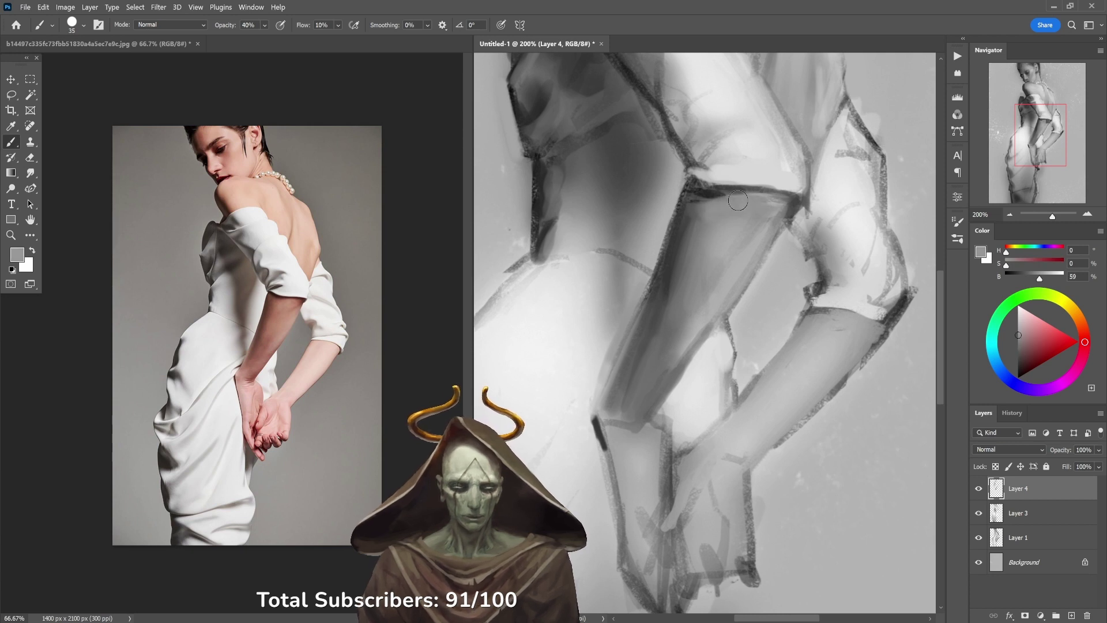
left_click(748, 203, "alt")
key("3")
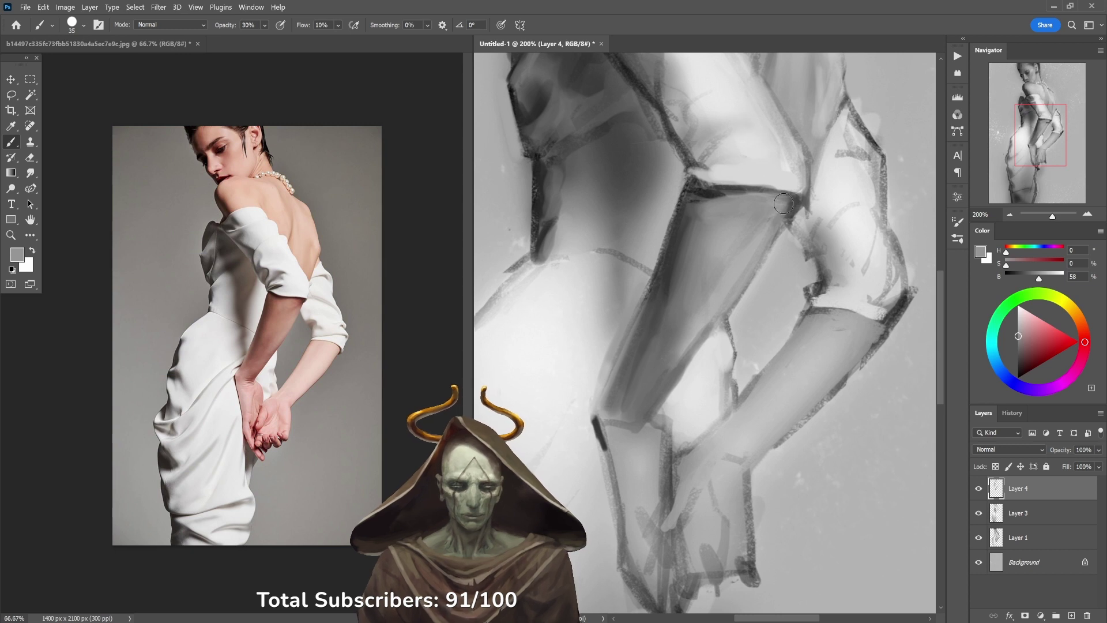
left_click(694, 208, "alt")
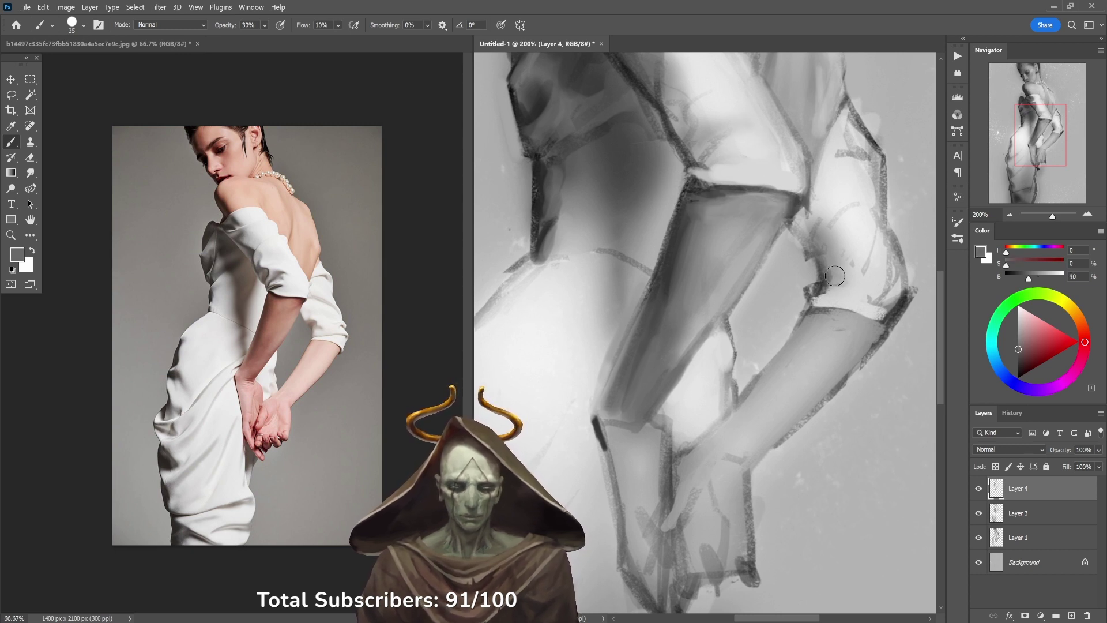
Step: Brighten the knee and dark elbow fold with light grey at 80%
key("8")
left_click(818, 293, "alt")
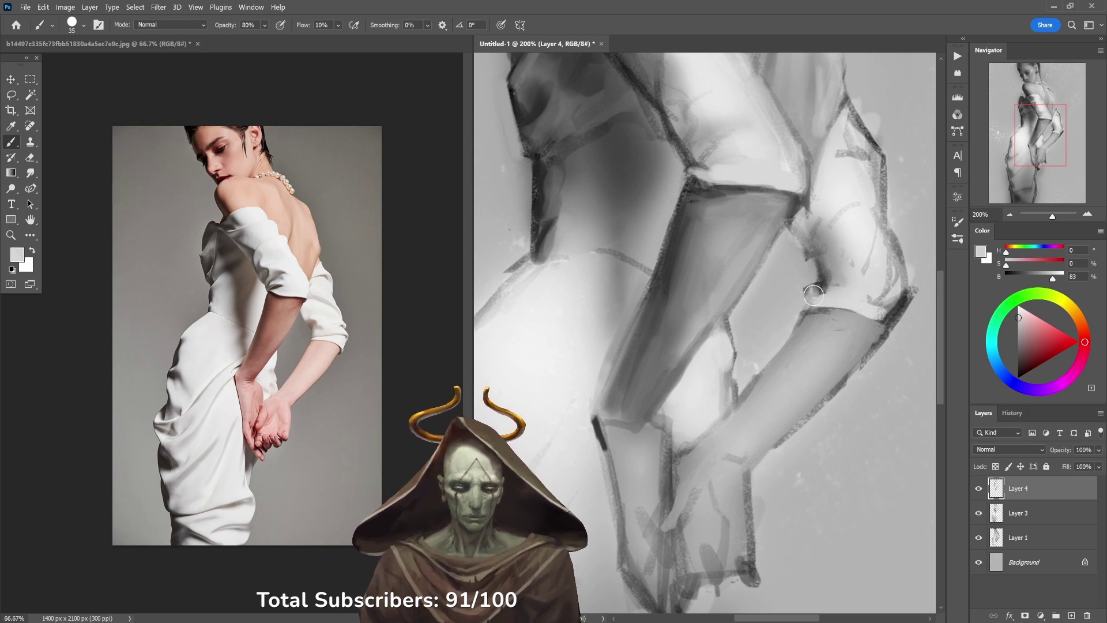
mouse_move(814, 295)
left_mouse_down()
mouse_move(834, 275)
mouse_move(834, 291)
mouse_move(828, 274)
mouse_move(851, 251)
mouse_move(846, 282)
mouse_move(836, 214)
mouse_move(823, 232)
mouse_move(863, 224)
mouse_move(859, 184)
mouse_move(872, 168)
mouse_move(884, 252)
mouse_move(904, 249)
mouse_move(894, 256)
mouse_move(888, 236)
mouse_move(896, 262)
mouse_move(876, 294)
mouse_move(897, 296)
mouse_move(897, 322)
left_mouse_up()
left_click(845, 284, "alt")
left_click(840, 213, "alt")
left_click(852, 201, "alt")
key("4")
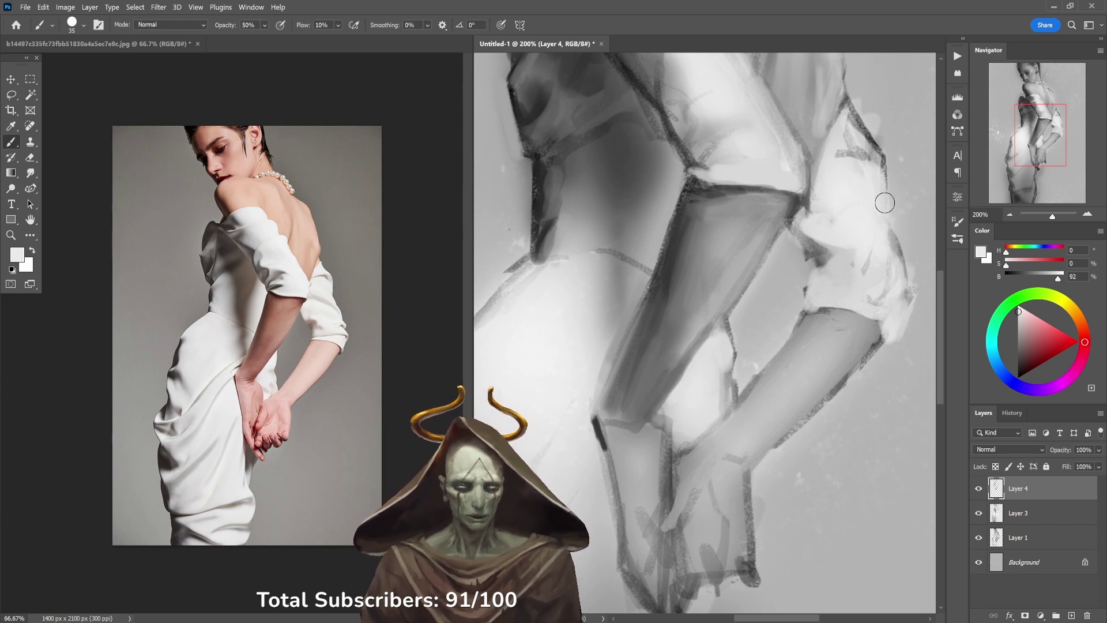
Step: Paint dark grey strokes at 90% along the sleeve and elbow edge
key("d")
key("3")
left_click(877, 345, "alt")
key("9")
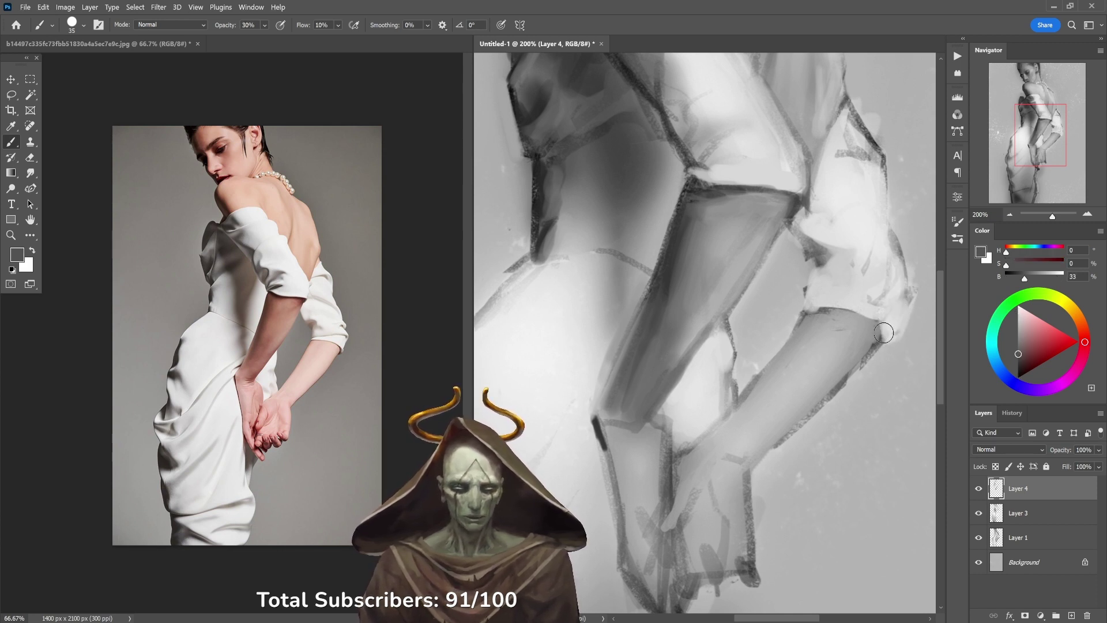
left_click_drag(883, 331, 875, 347)
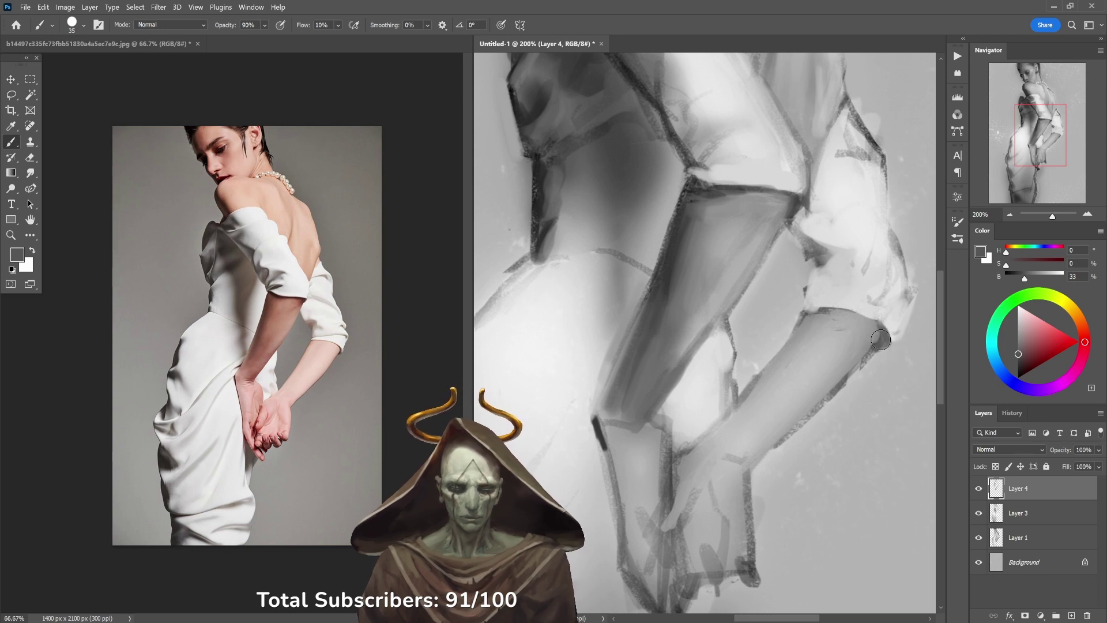
Step: Cover the dark outline at the top of the sleeve with light grey
left_click_drag(865, 219, 842, 331)
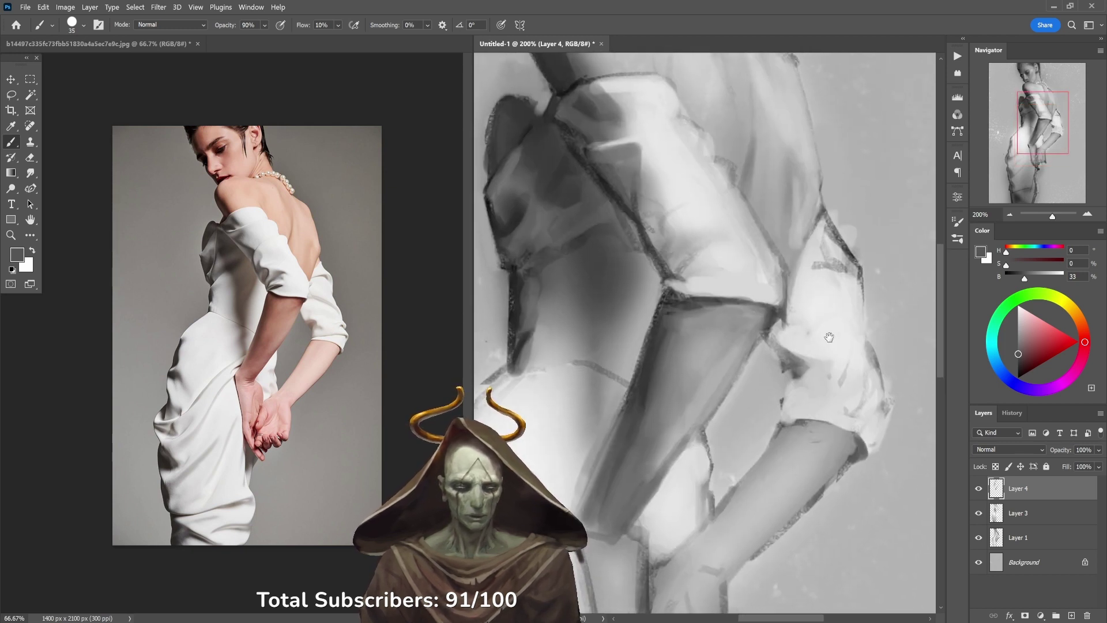
left_click(850, 261, "alt")
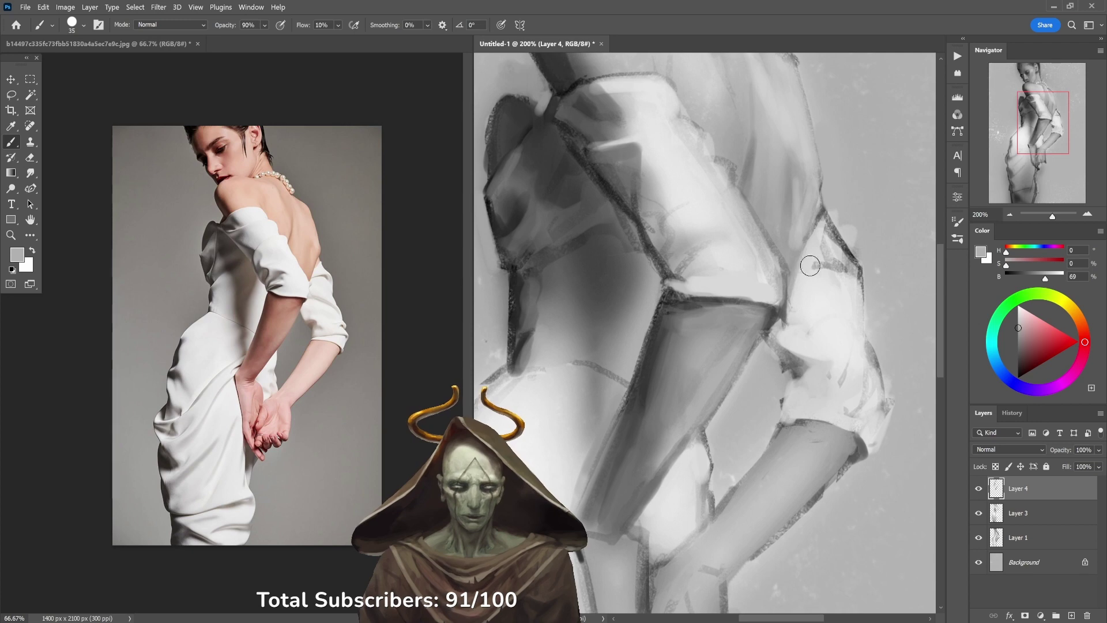
left_click(842, 257, "alt")
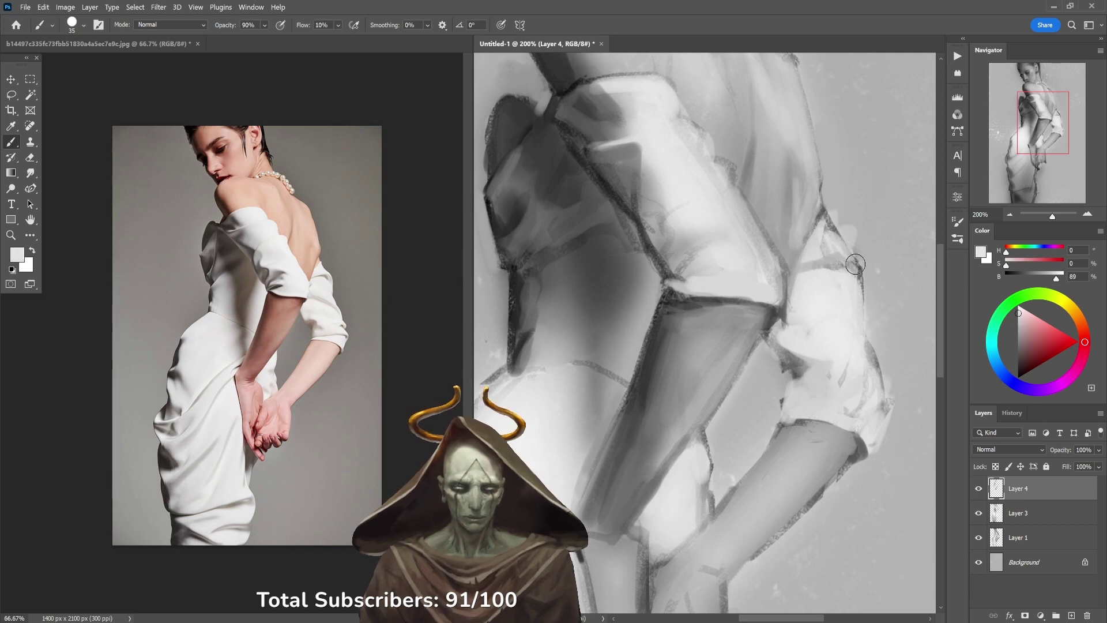
left_click_drag(856, 264, 827, 208)
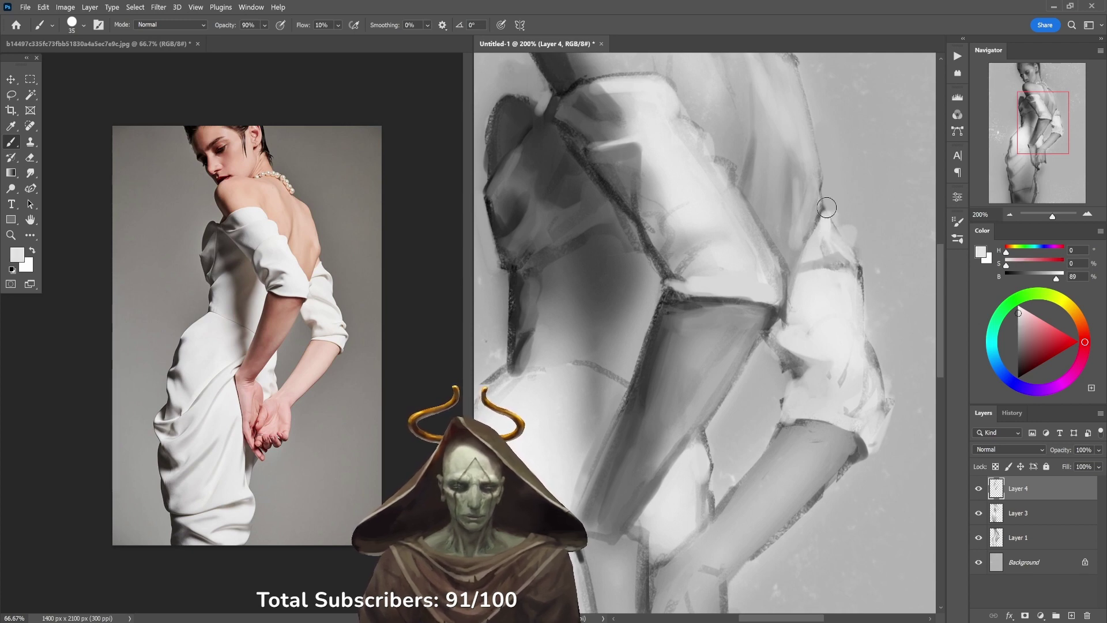
left_click_drag(819, 163, 884, 431)
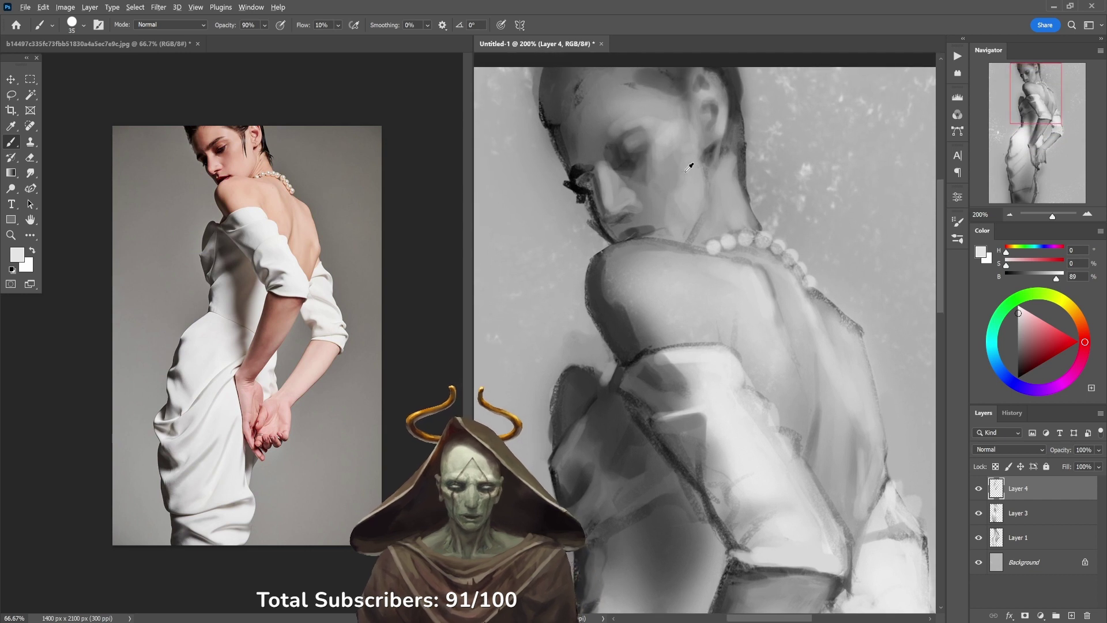
Step: Paint faint skin grey at 30% over the mouth and cheek
left_click(694, 188, "alt")
key("3")
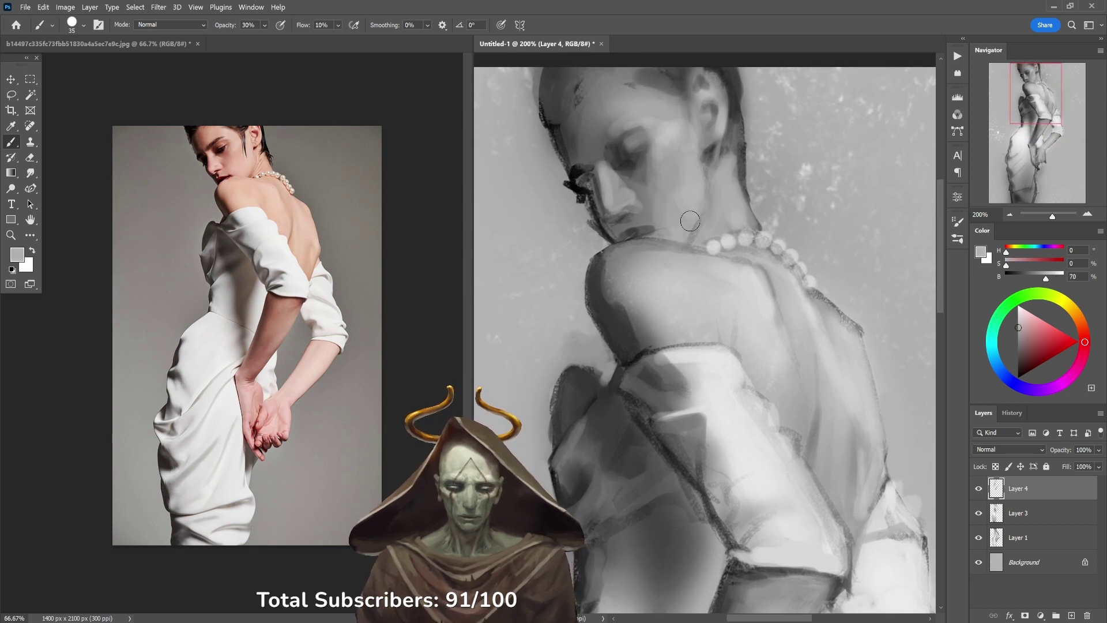
left_click(681, 194, "alt")
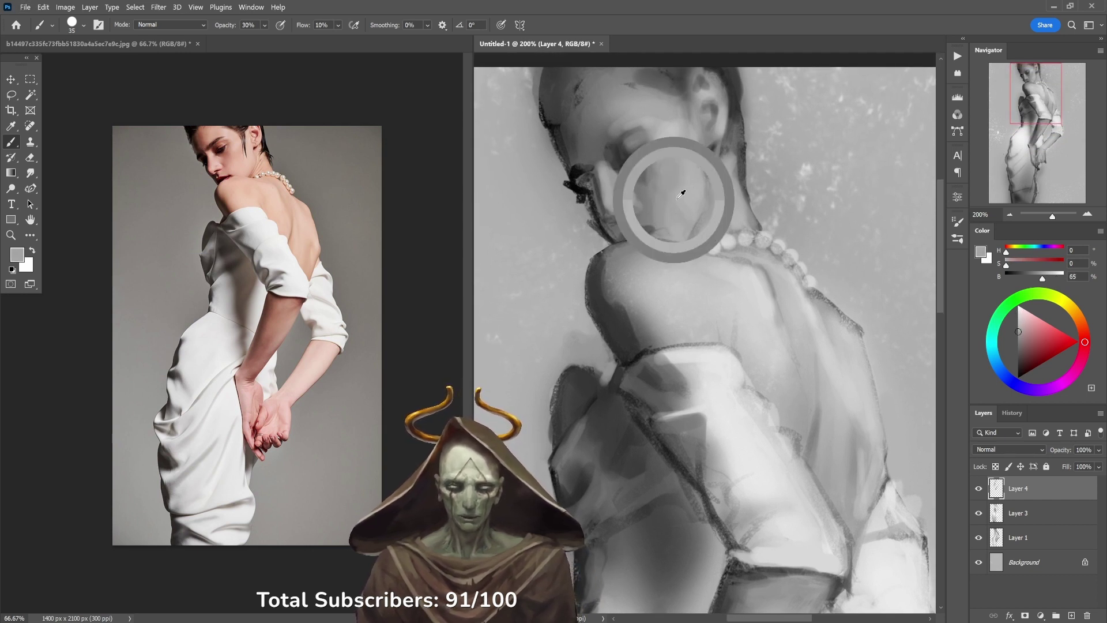
left_click(684, 196, "alt")
mouse_move(642, 218)
left_mouse_down()
mouse_move(630, 220)
mouse_move(650, 222)
mouse_move(668, 203)
left_mouse_up()
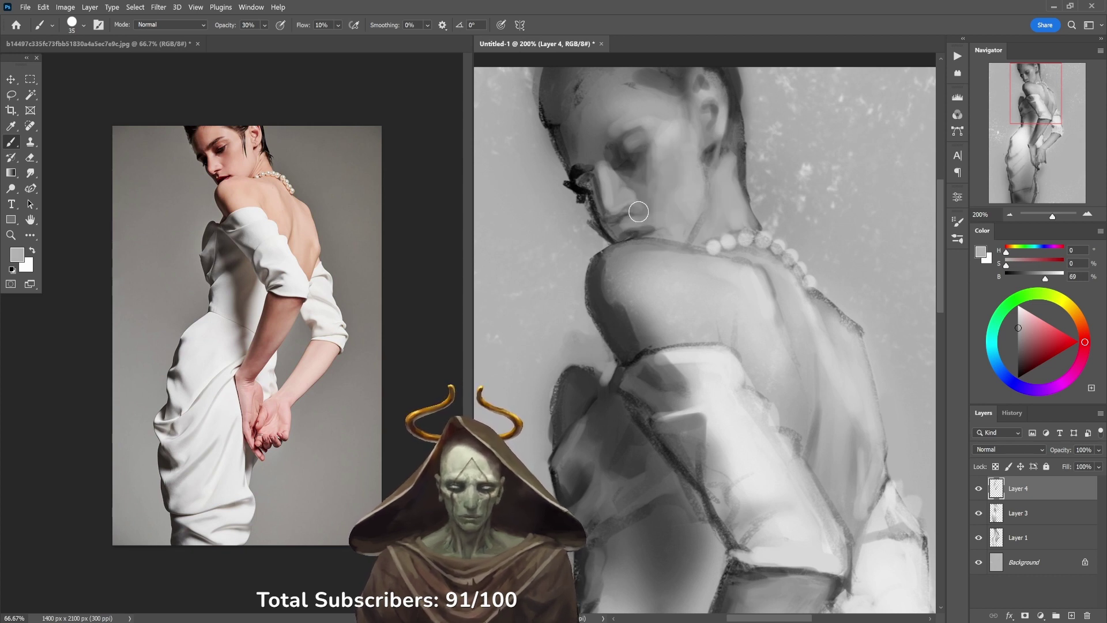
Step: Add a faint 20% grey stroke beside the eye and nose
key("d")
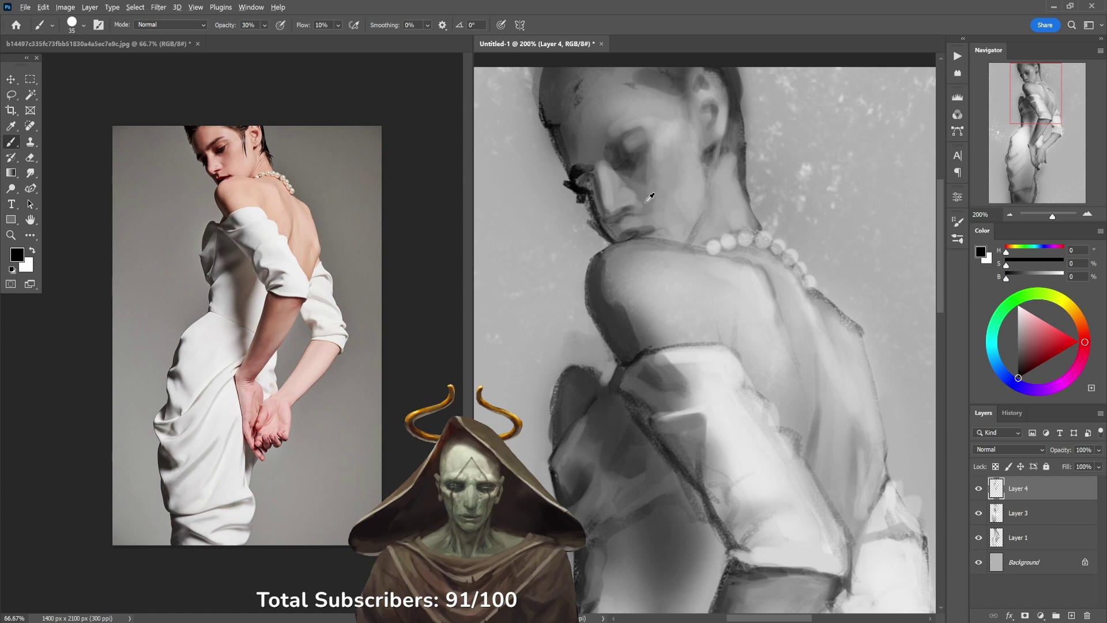
left_click(648, 199, "alt")
key("2")
left_click(643, 168, "alt")
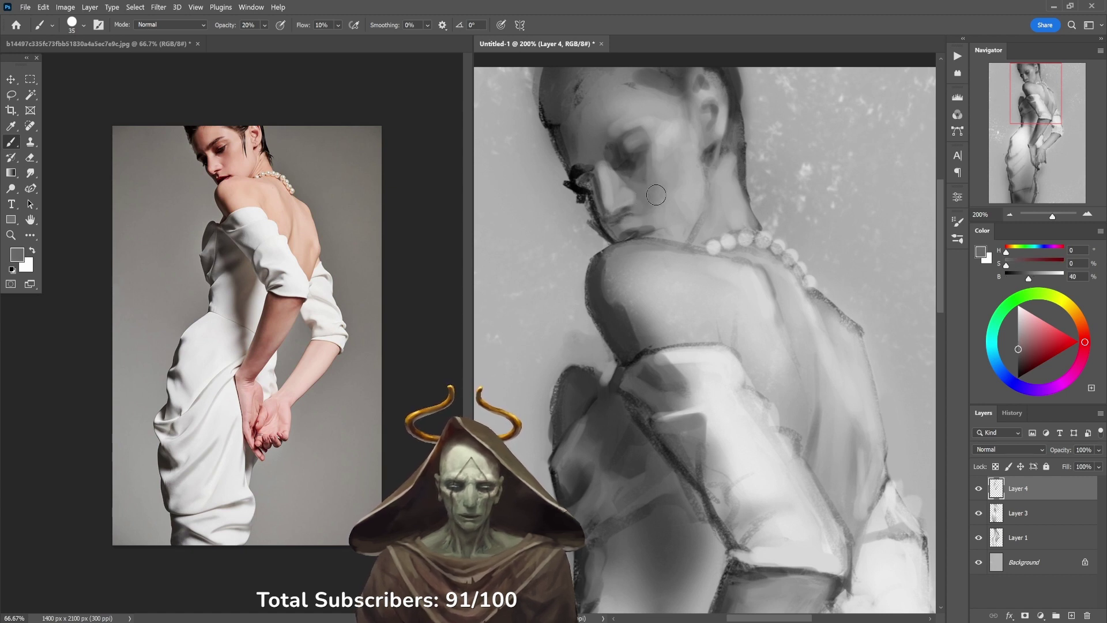
left_click(652, 180, "alt")
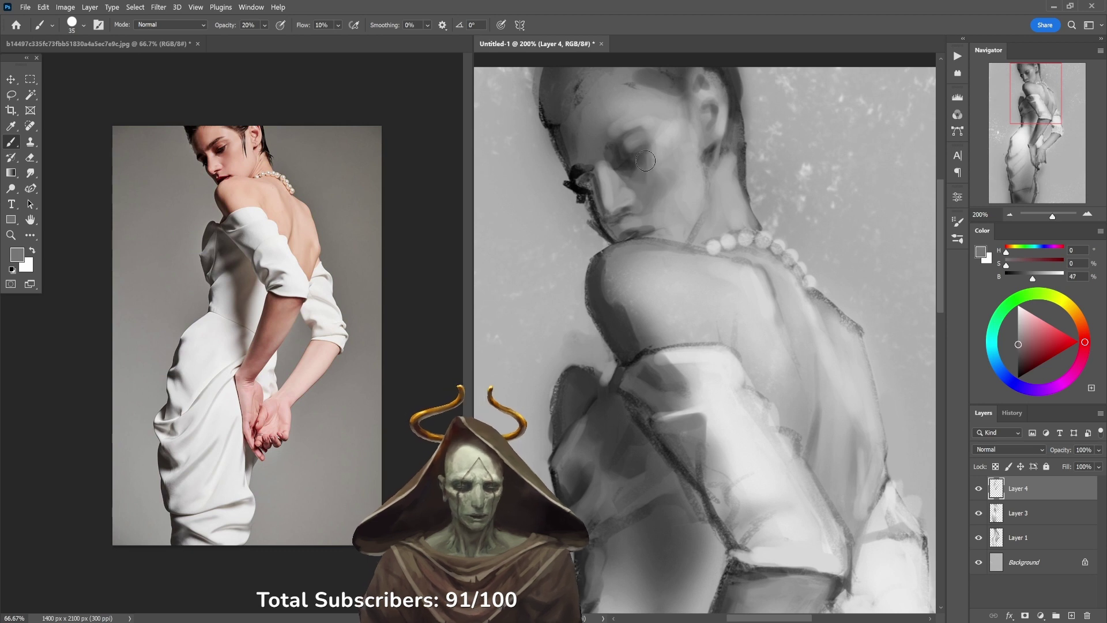
left_click_drag(646, 159, 623, 214)
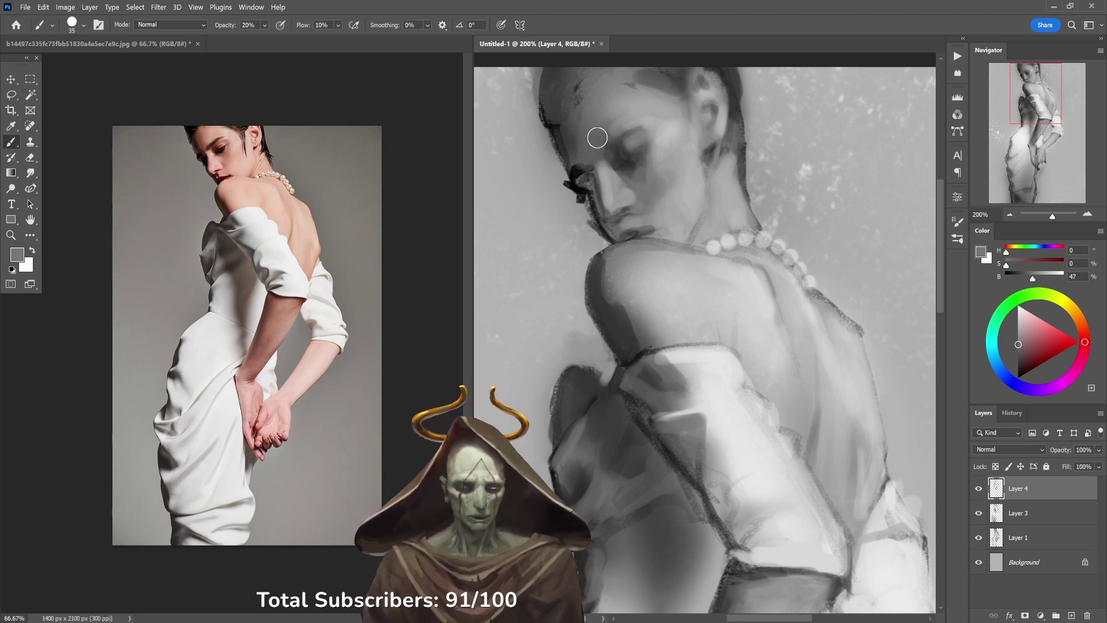
left_click_drag(620, 404, 659, 210)
Step: Paint lighter grey strokes across the sleeve fold and diagonal strip at 30–40% opacity
left_click(587, 457, "alt")
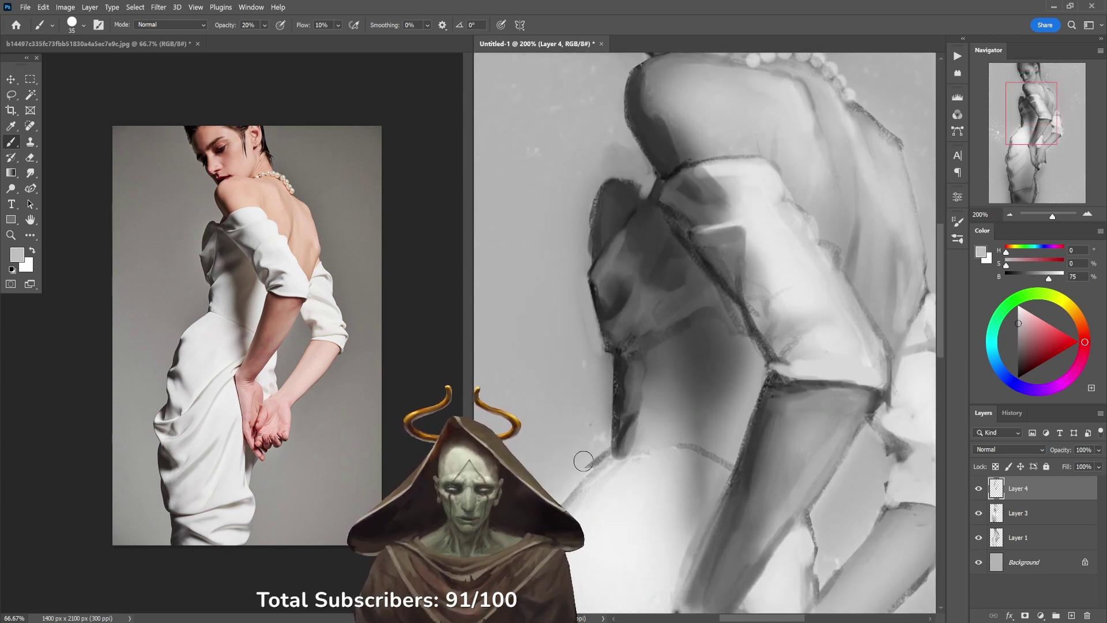
key("0")
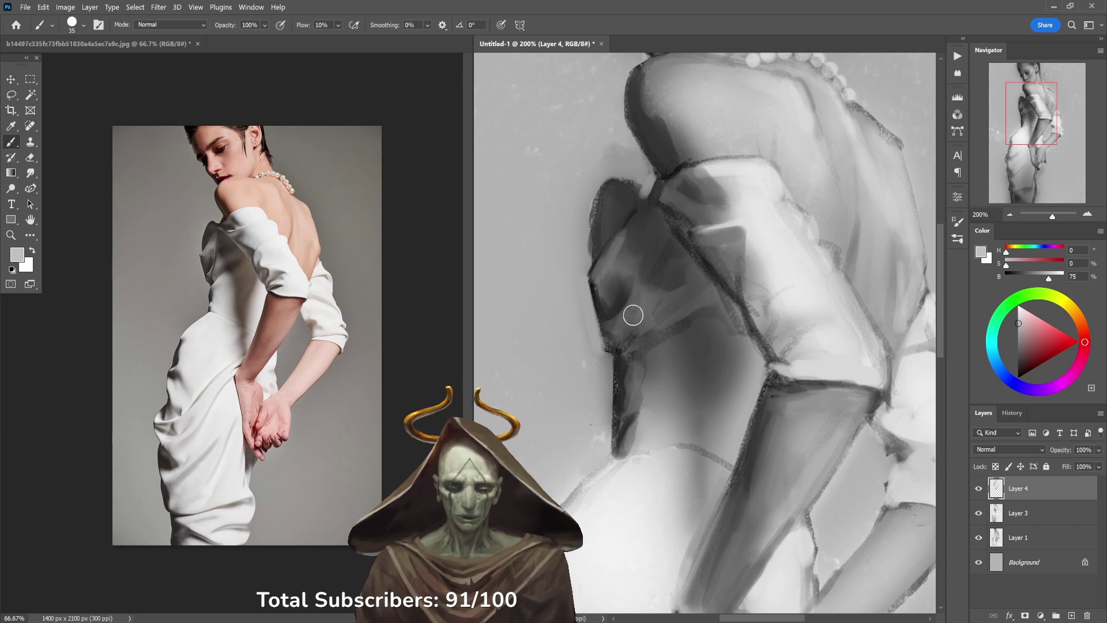
key("4")
left_click(634, 444, "alt")
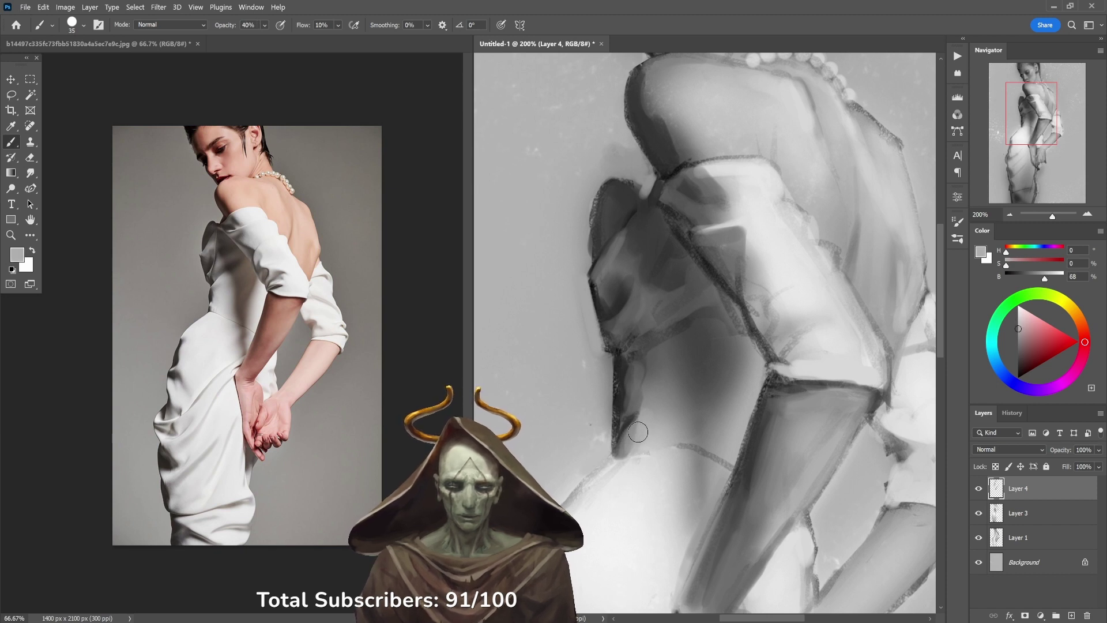
key("3")
left_click(657, 381, "alt")
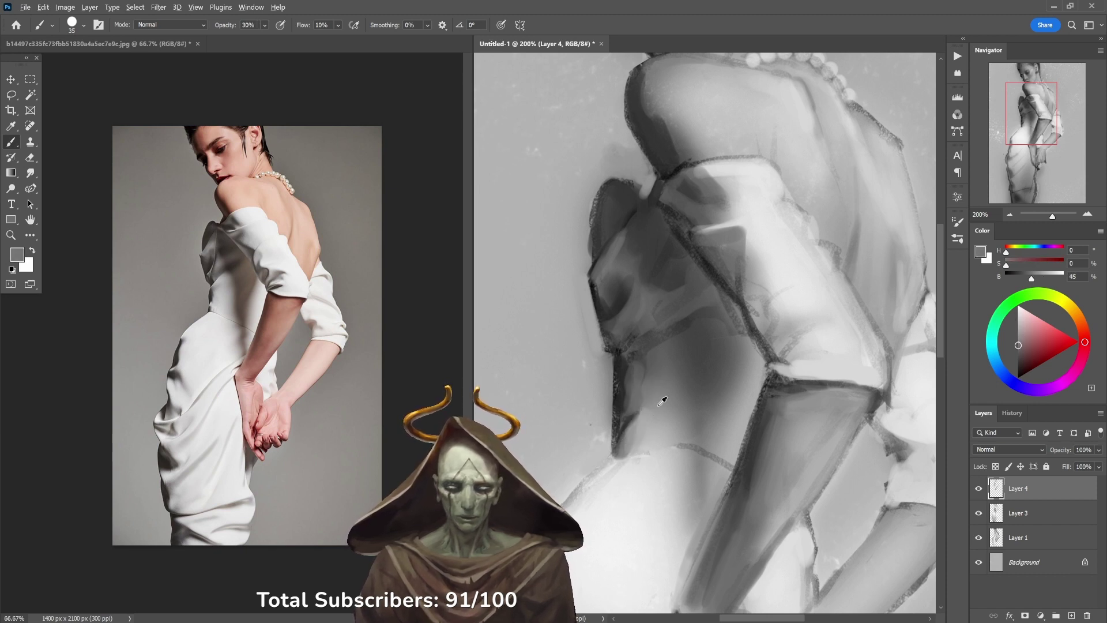
left_click(658, 397, "alt")
mouse_move(655, 398)
left_mouse_down()
mouse_move(647, 366)
mouse_move(638, 373)
mouse_move(687, 339)
left_mouse_up()
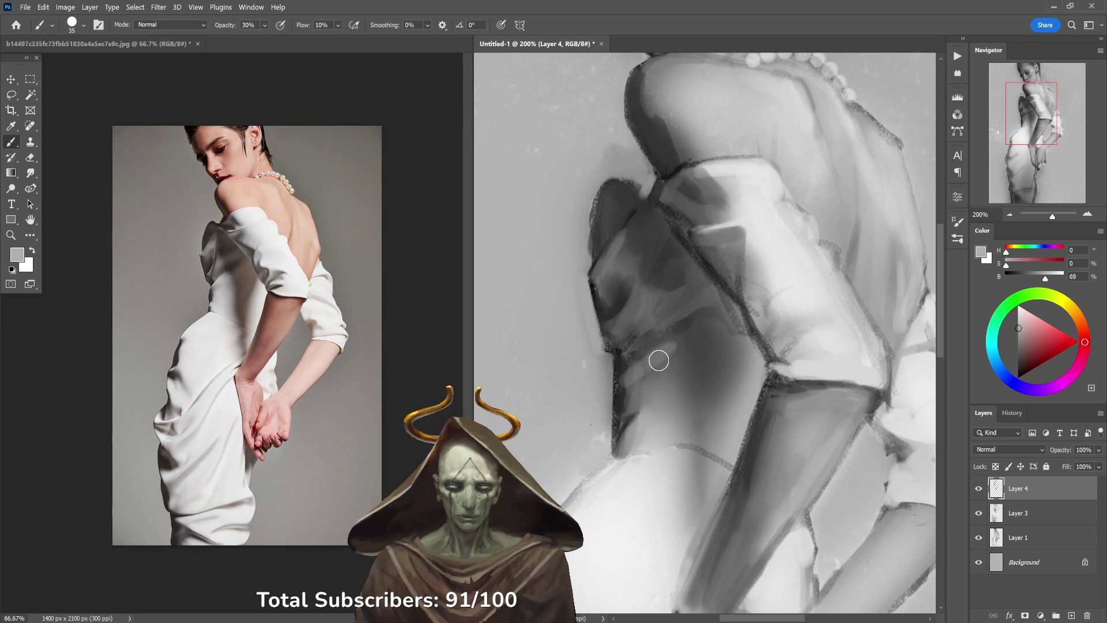
left_click_drag(627, 385, 677, 330)
Step: Dab a small light mark on the sleeve at 33% opacity, then sample very dark greys
left_click(666, 349, "alt")
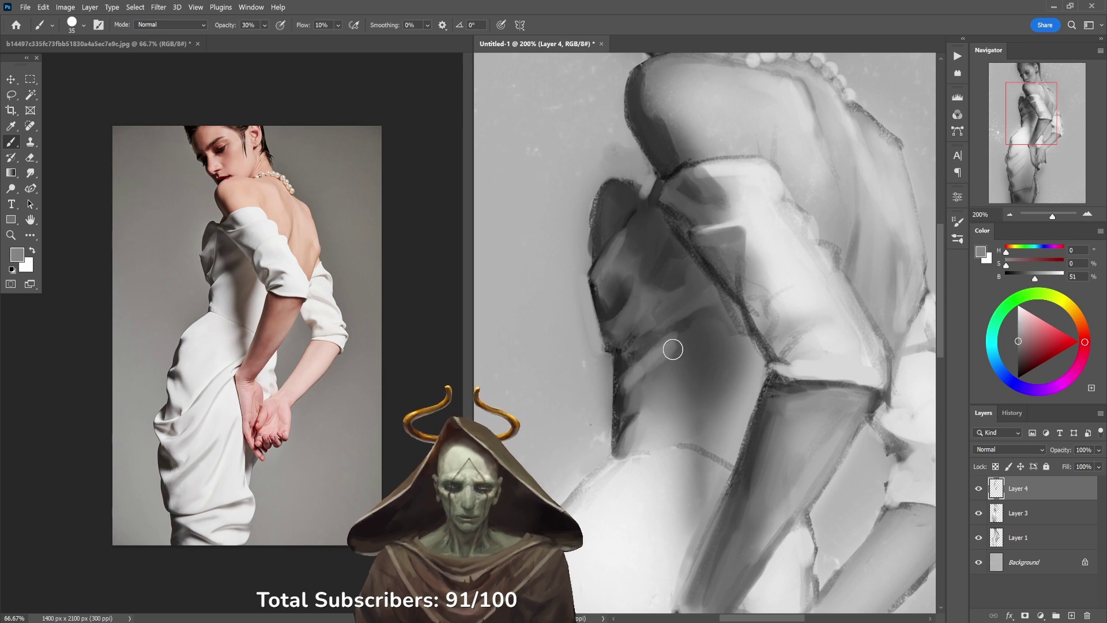
key("3")
key("3")
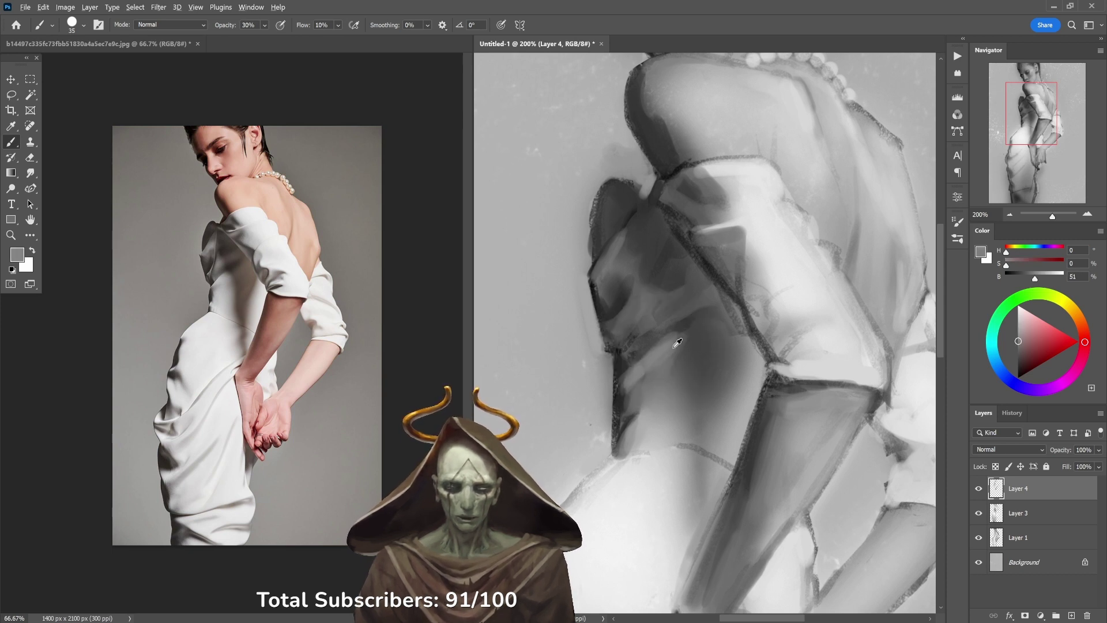
left_click(675, 344, "alt")
mouse_move(672, 350)
left_mouse_down()
mouse_move(685, 347)
mouse_move(646, 369)
mouse_move(655, 371)
left_mouse_up()
left_click(691, 362, "alt")
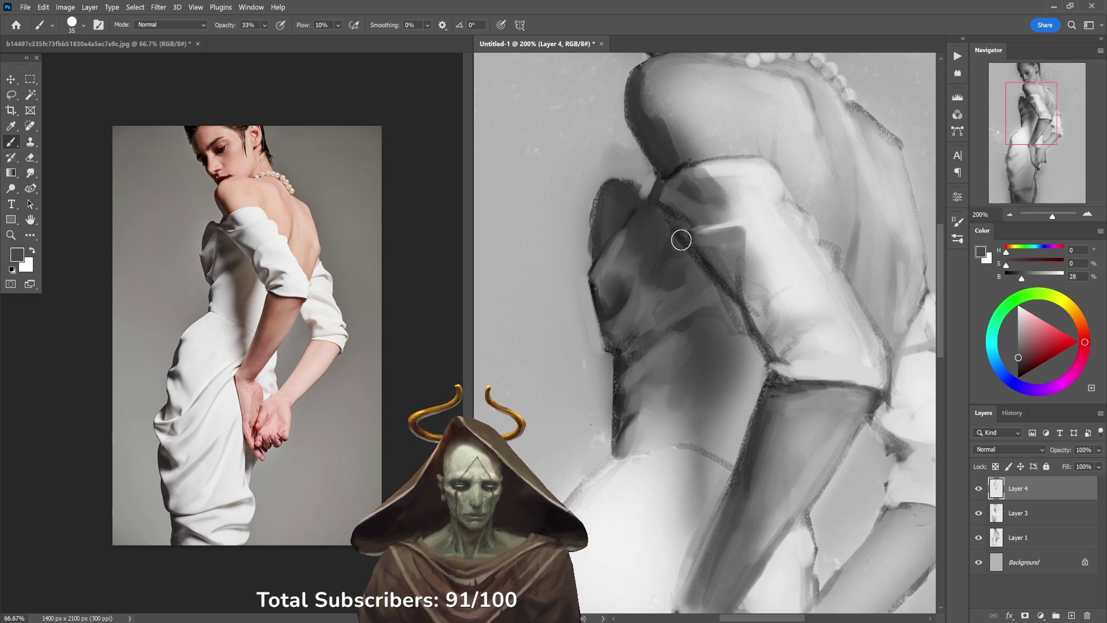
key("d")
left_click(628, 367, "alt")
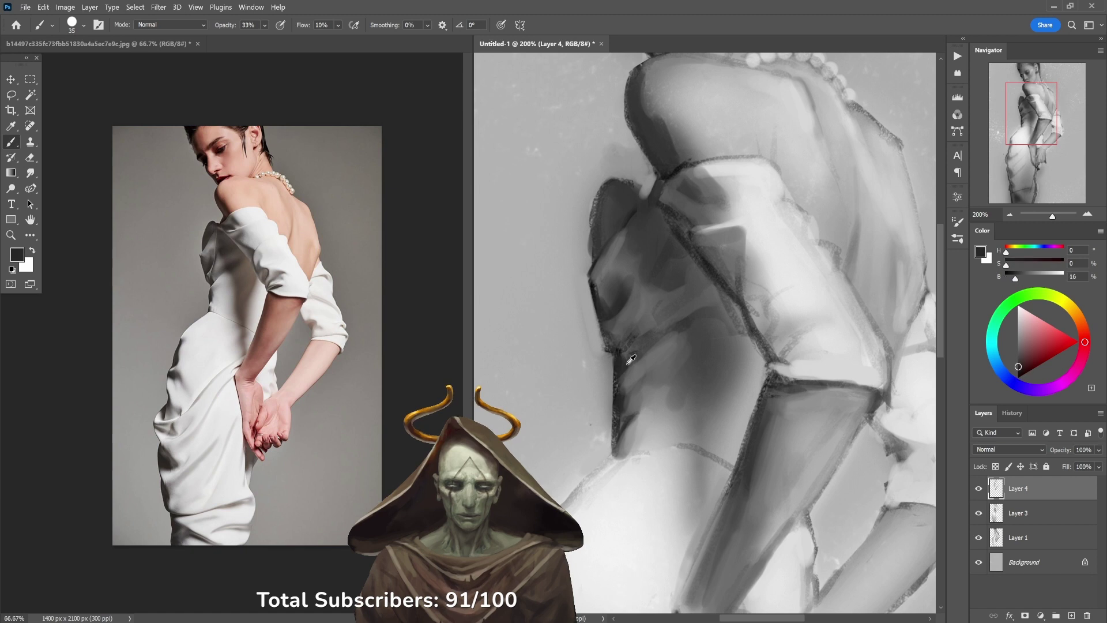
key("3")
Step: Soften the hip outline with faint light grey strokes at 40% opacity, redoing an overly strong one
left_click_drag(669, 486, 702, 317)
left_click_drag(668, 428, 667, 400)
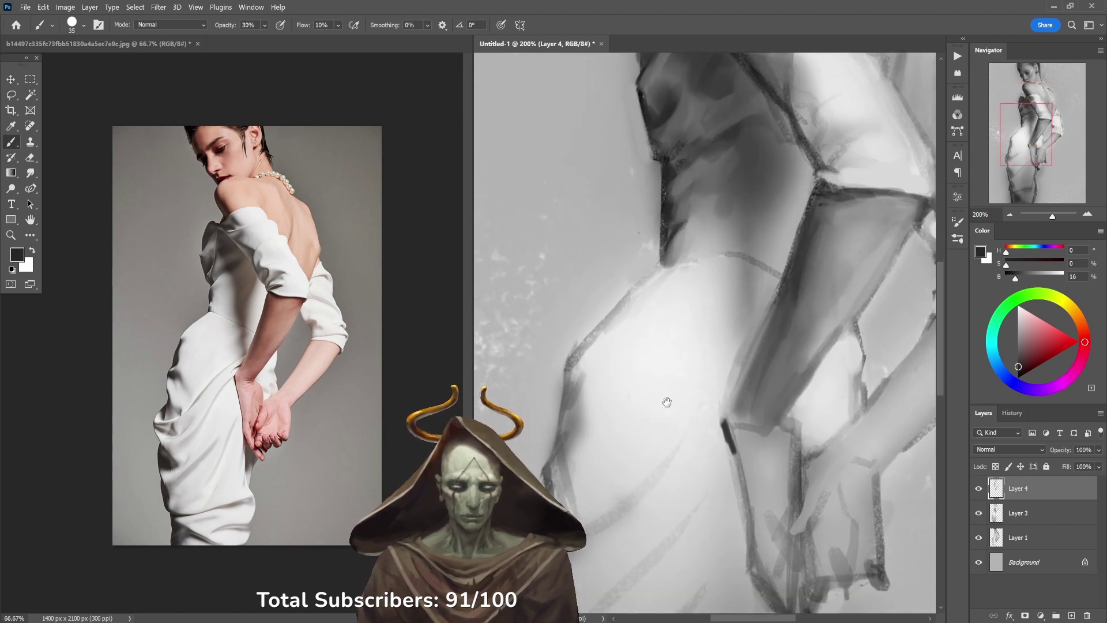
left_click(609, 356, "alt")
key("8")
left_click_drag(571, 371, 624, 308)
key("ctrl+z")
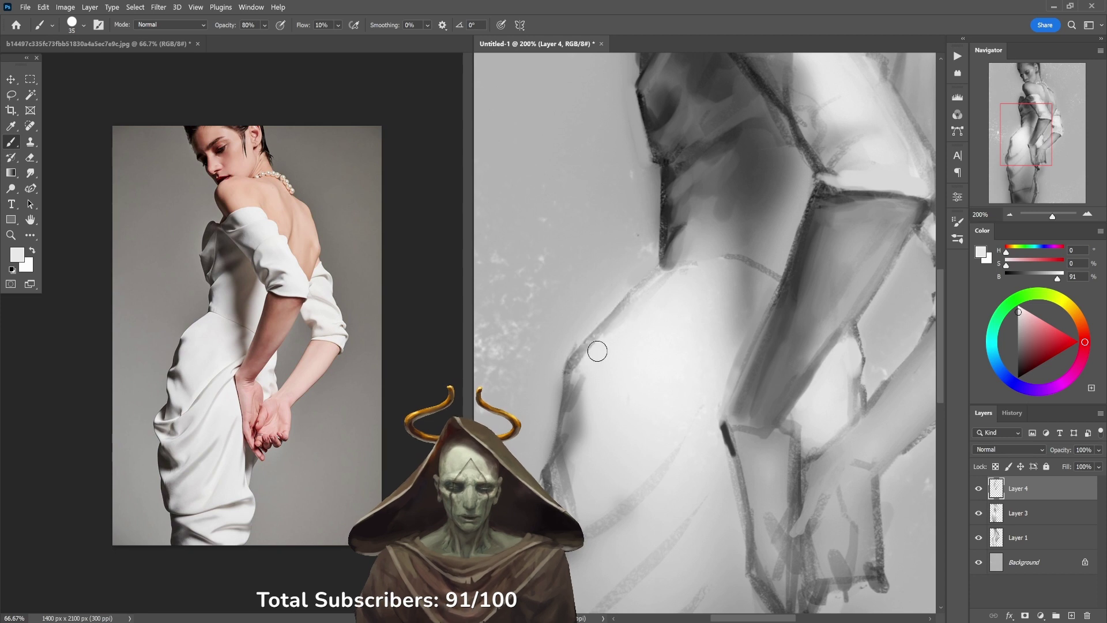
key("4")
left_click_drag(582, 359, 650, 285)
left_click_drag(594, 336, 572, 373)
key("5")
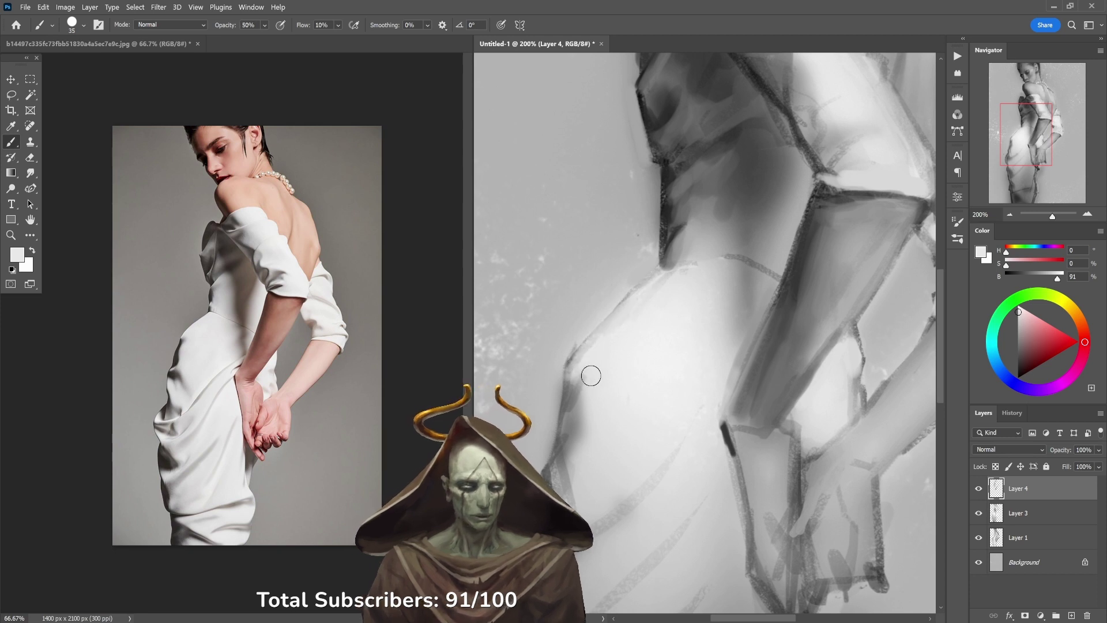
left_click(613, 390, "alt")
left_click_drag(630, 423, 636, 353)
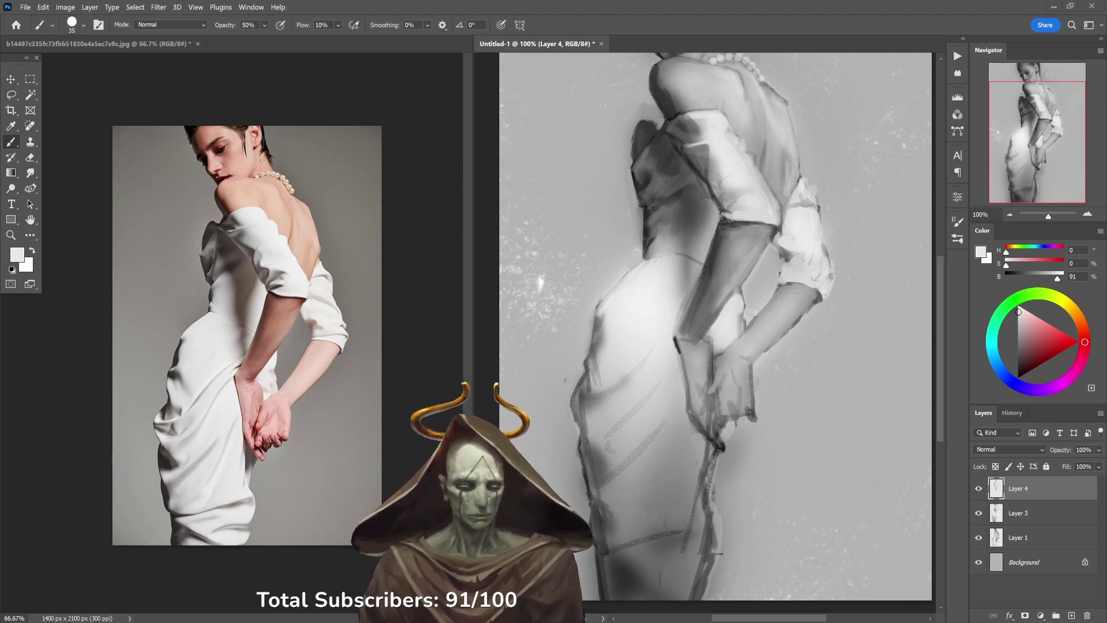
Step: Switch to the Spotify window showing the Discover Weekly playlist
key("alt+Tab")
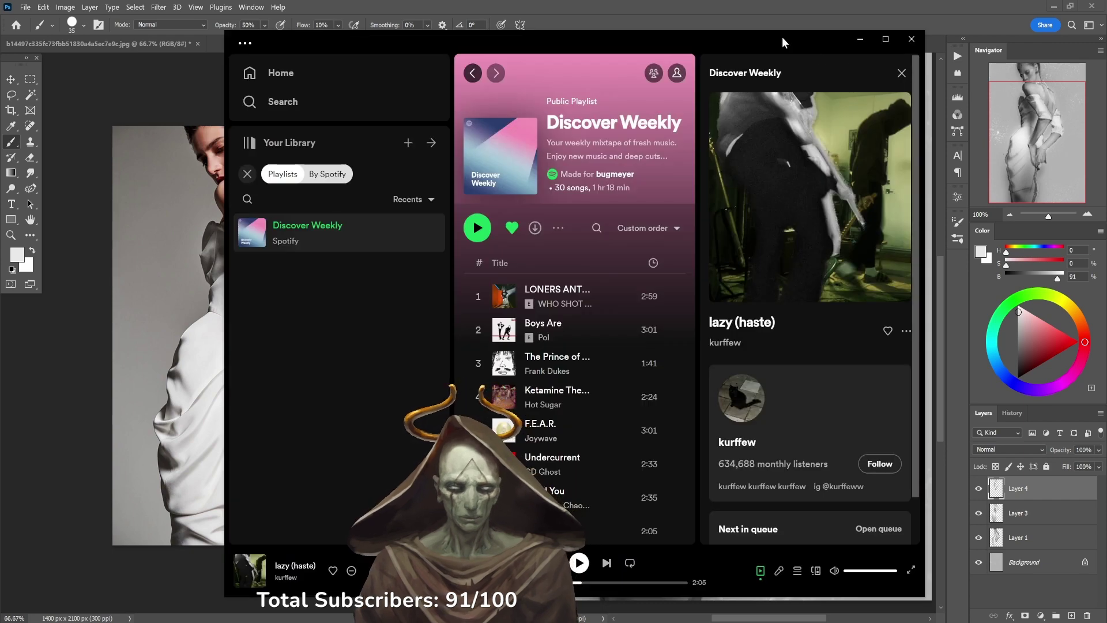
Step: Drag the Spotify window off screen to reveal the Photoshop painting
left_click_drag(782, 36, 1106, 52)
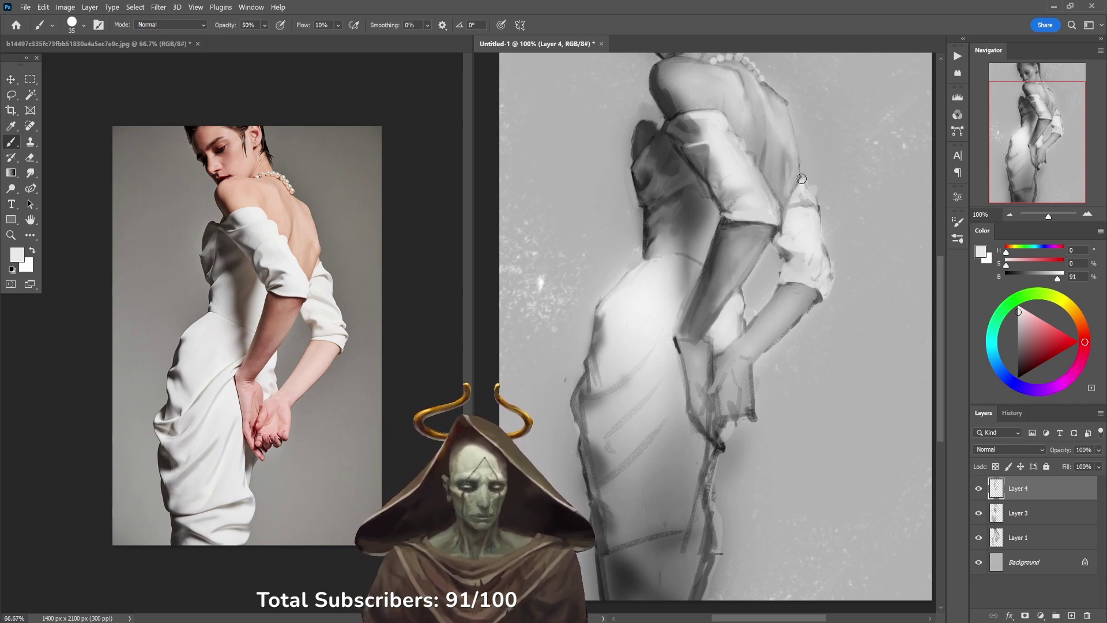
Step: Build soft dark shadow along the dress's left edge at 40% opacity with a slightly larger brush
left_click_drag(704, 475, 719, 376)
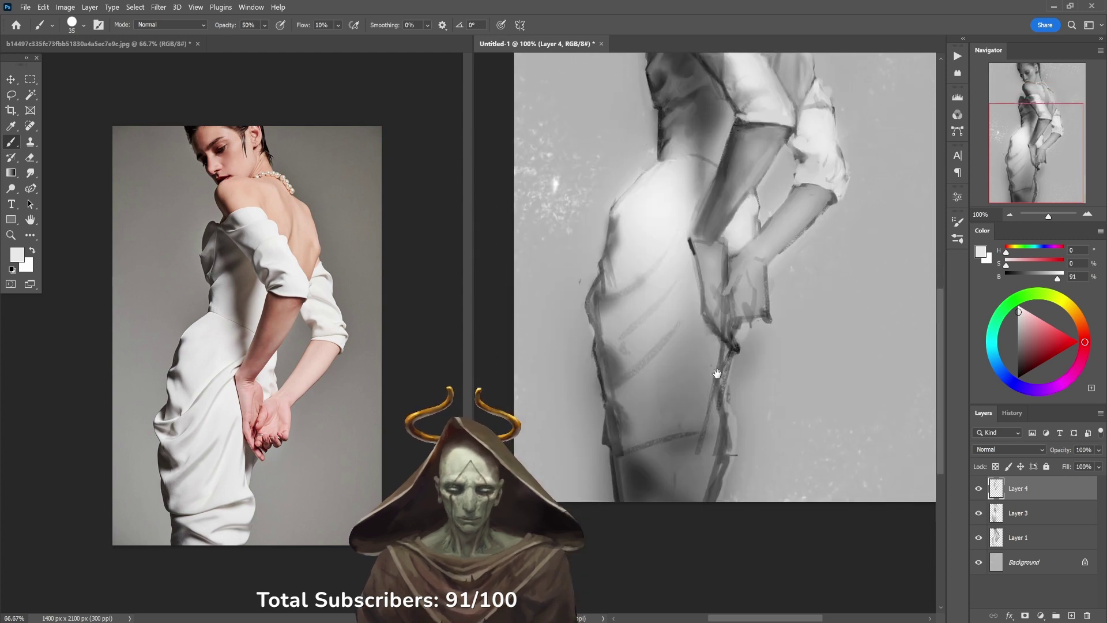
left_click(616, 370, "alt")
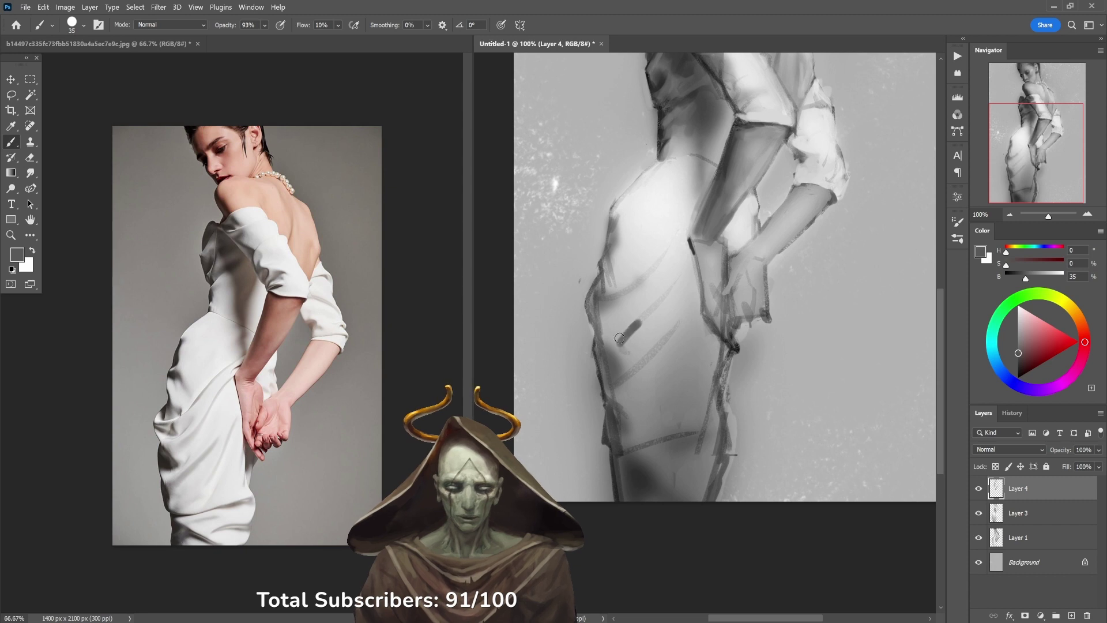
key("bracketright")
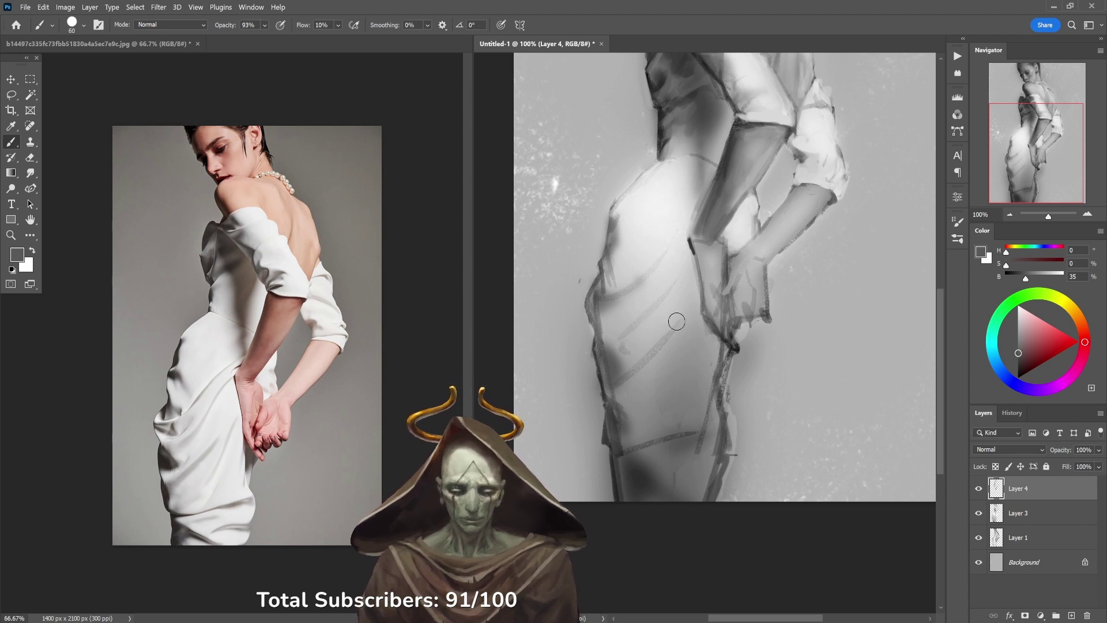
left_click(606, 297, "alt")
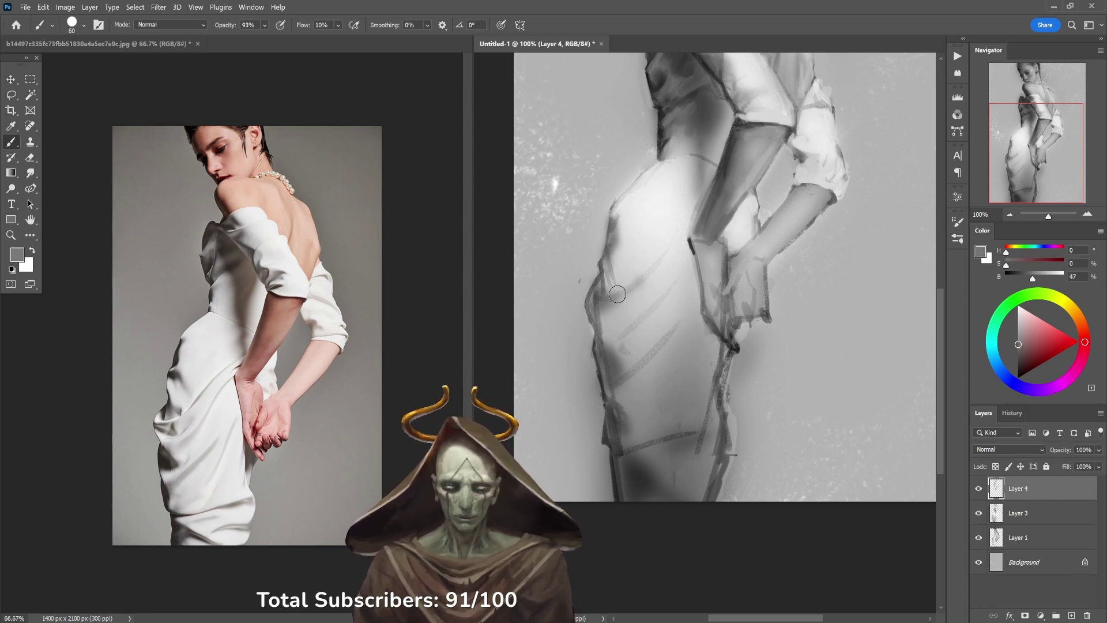
left_click(600, 296, "alt")
left_click(595, 357, "alt")
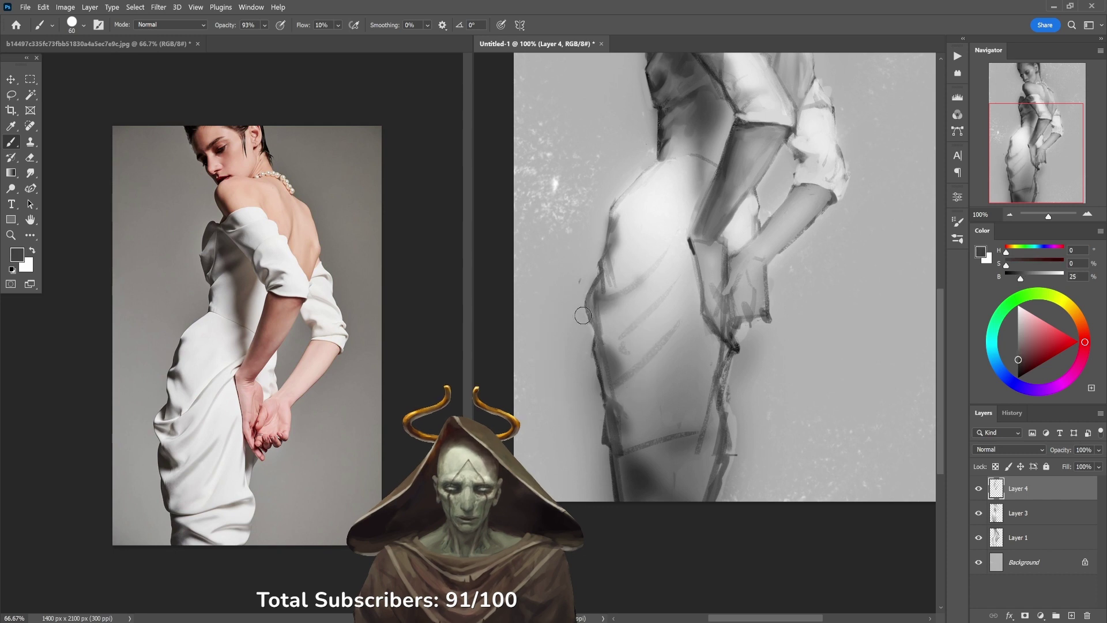
key("4")
left_click(606, 375, "alt")
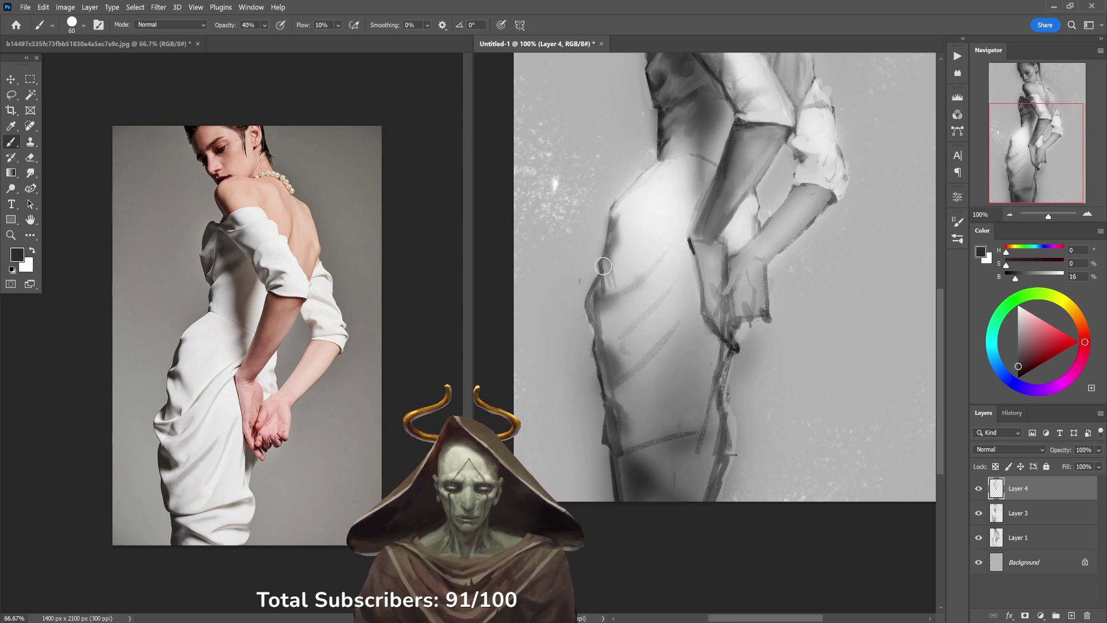
mouse_move(607, 254)
left_mouse_down()
mouse_move(617, 213)
mouse_move(605, 260)
left_mouse_up()
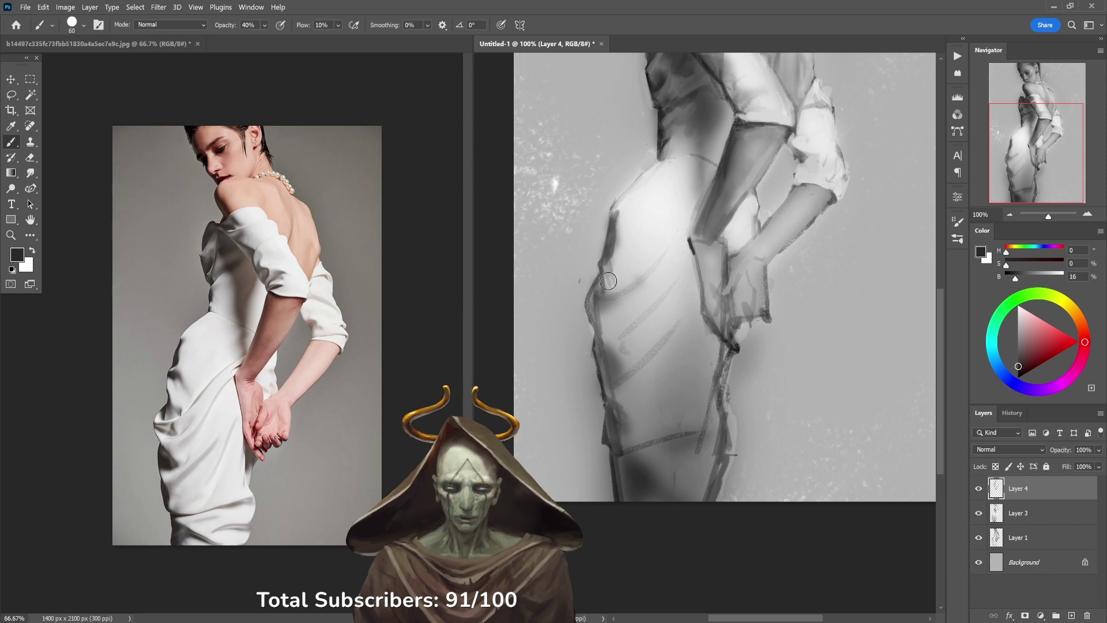
mouse_move(609, 277)
left_mouse_down()
mouse_move(621, 280)
mouse_move(605, 308)
mouse_move(589, 296)
left_mouse_up()
key("ctrl+z")
Step: Relight the hip fold with light grey at 80%, then add a short dark edge stroke at 40%
key("8")
left_click(636, 268, "alt")
left_click(584, 288, "alt")
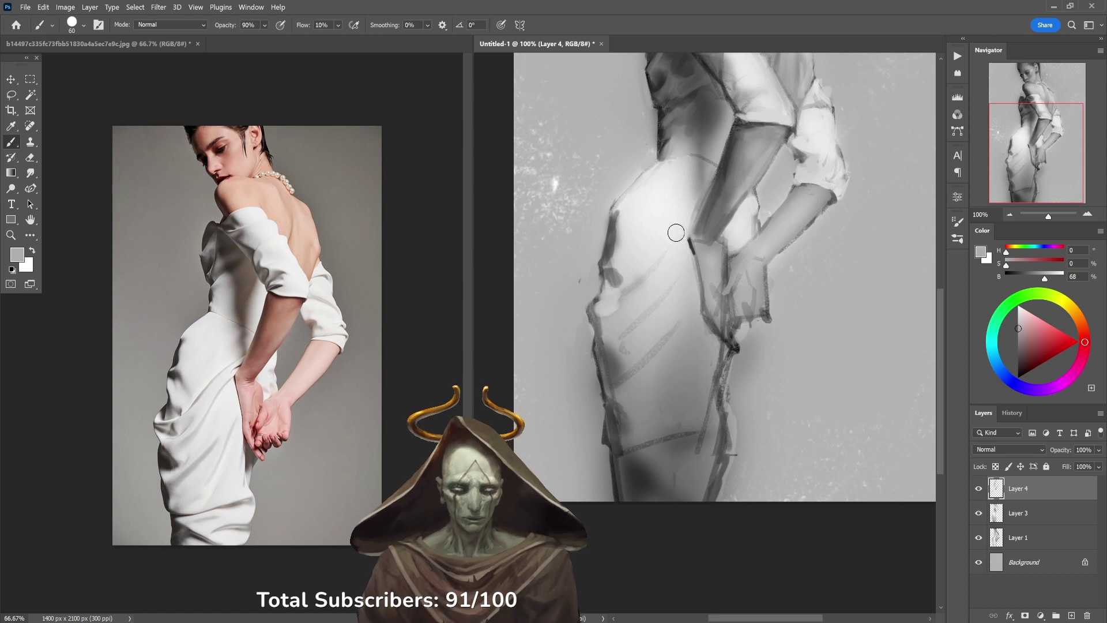
left_click(626, 297, "alt")
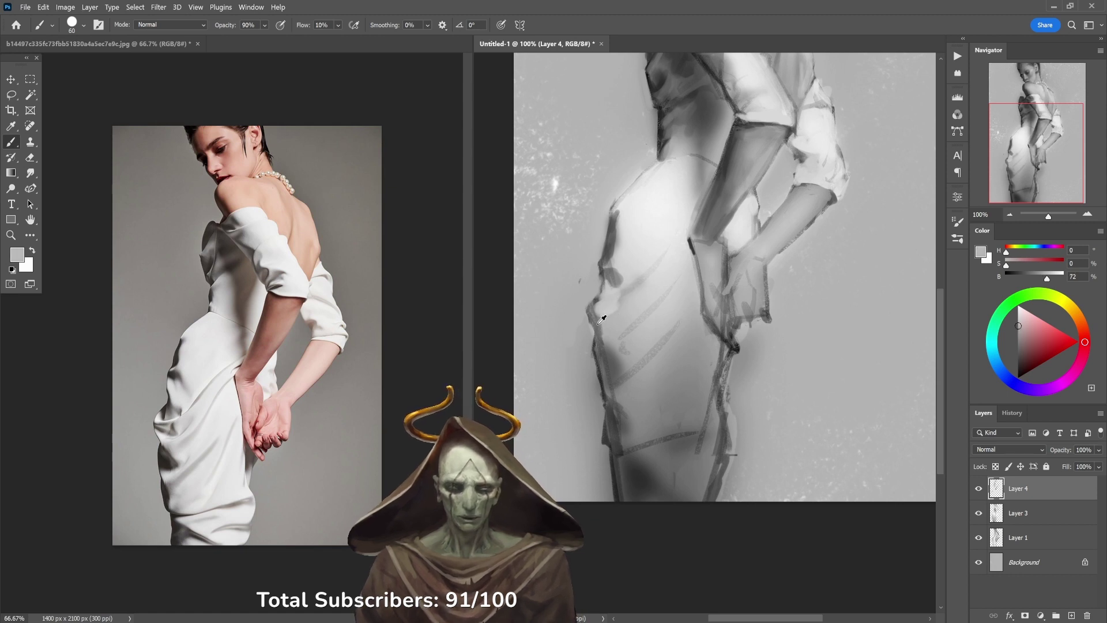
left_click(600, 320, "alt")
key("4")
left_click_drag(592, 311, 622, 308)
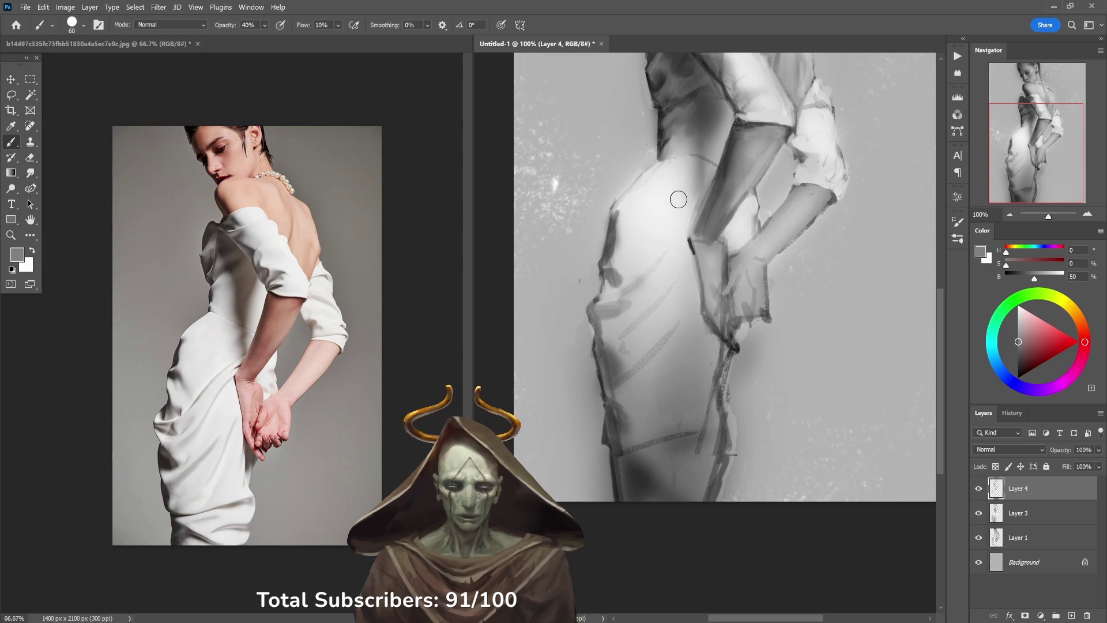
Step: Paint a faint dark shadow beside the arm at 20% opacity
left_click(712, 121, "alt")
key("3")
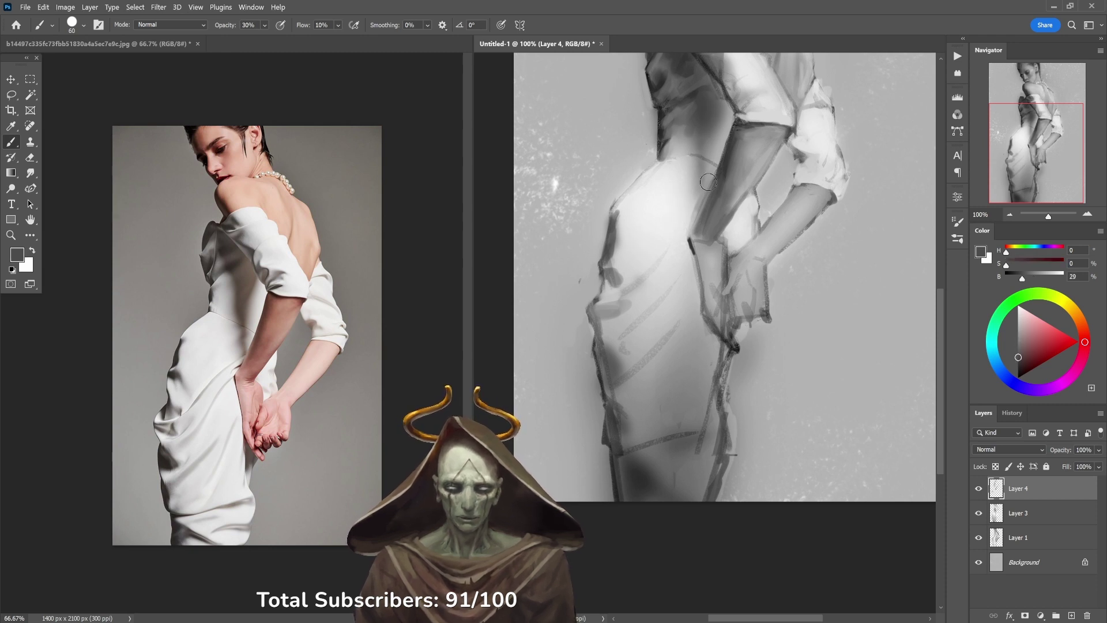
key("2")
mouse_move(702, 213)
left_mouse_down()
mouse_move(703, 159)
mouse_move(730, 248)
left_mouse_up()
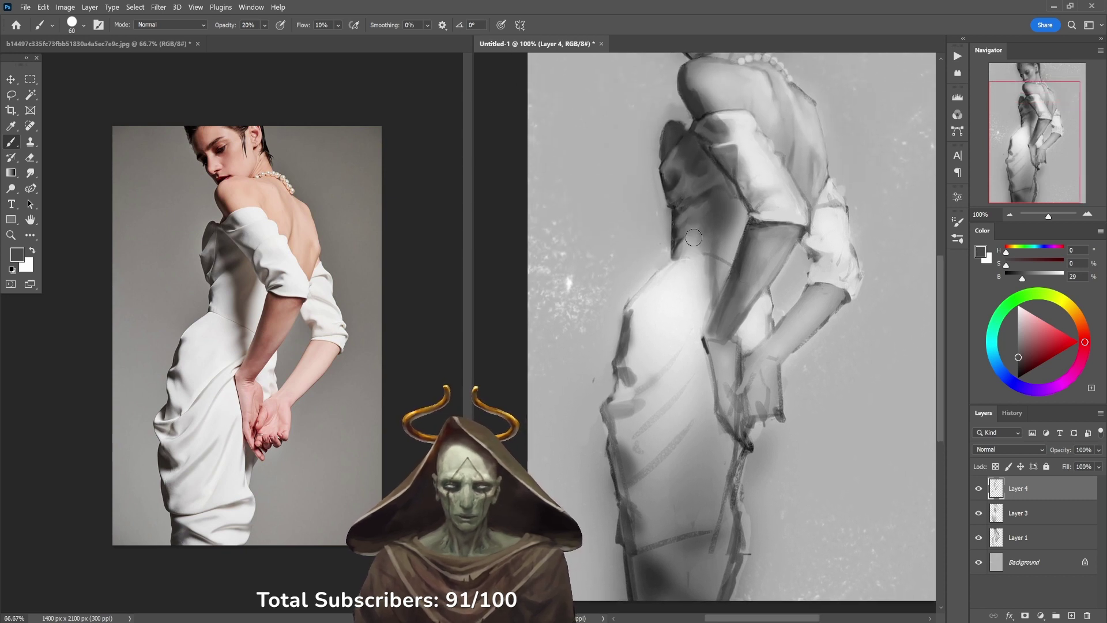
left_click(672, 237, "alt")
key("3")
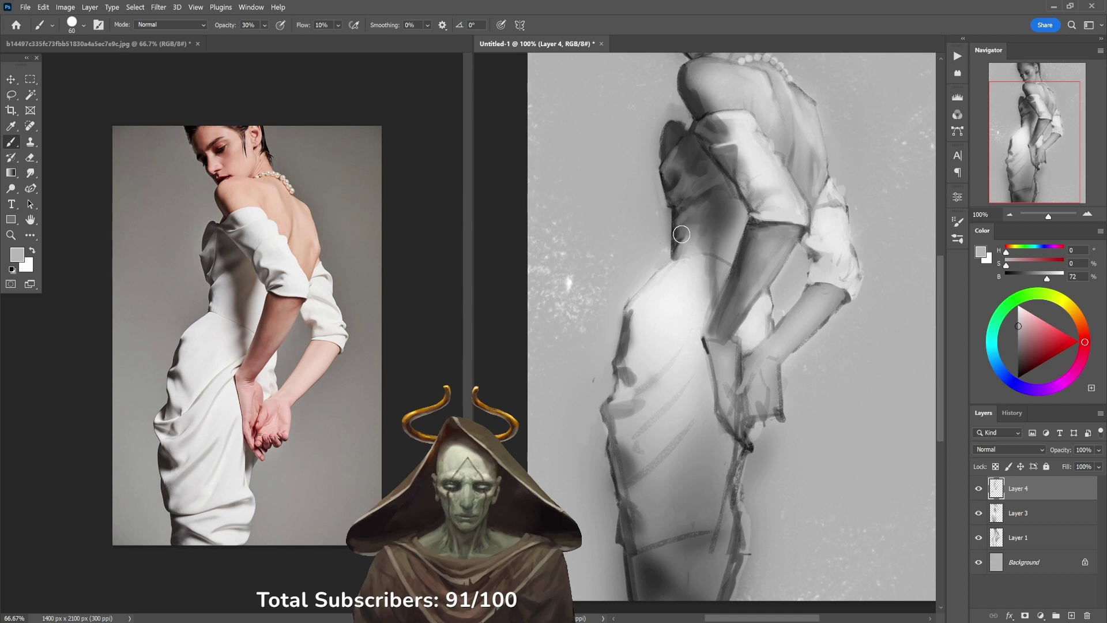
mouse_move(682, 234)
left_mouse_down()
mouse_move(699, 215)
mouse_move(689, 231)
mouse_move(703, 228)
left_mouse_up()
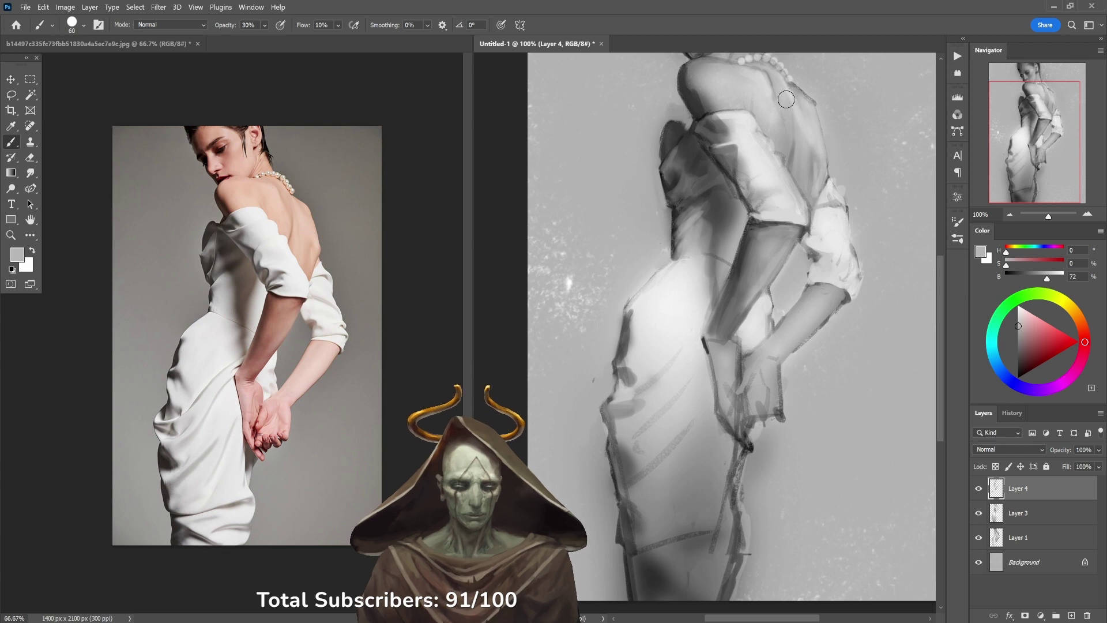
left_click(765, 313, "alt")
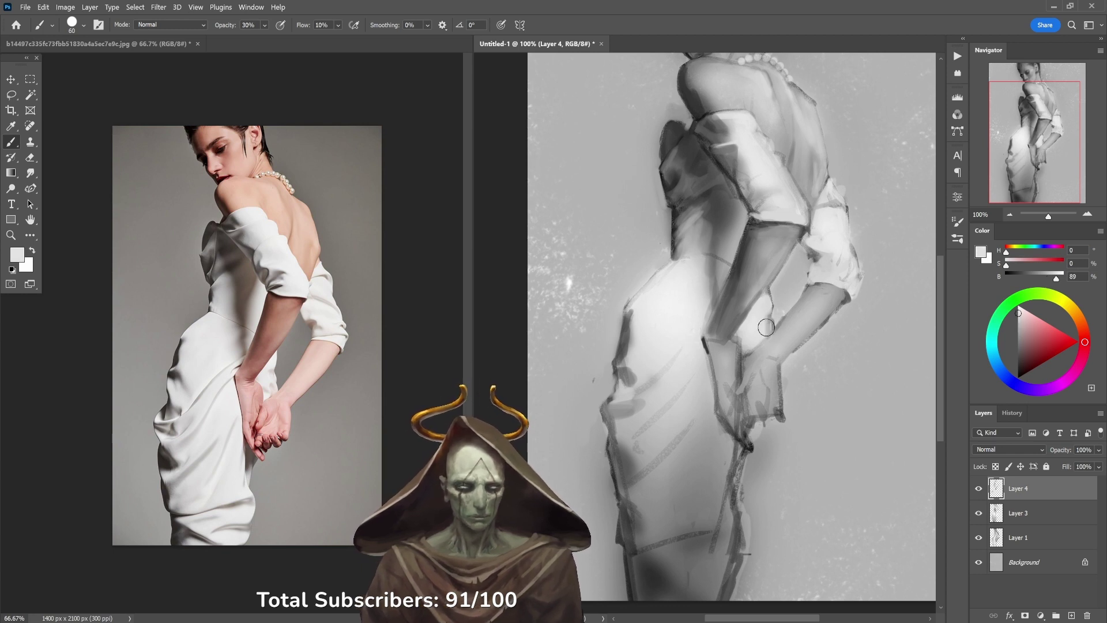
key("8")
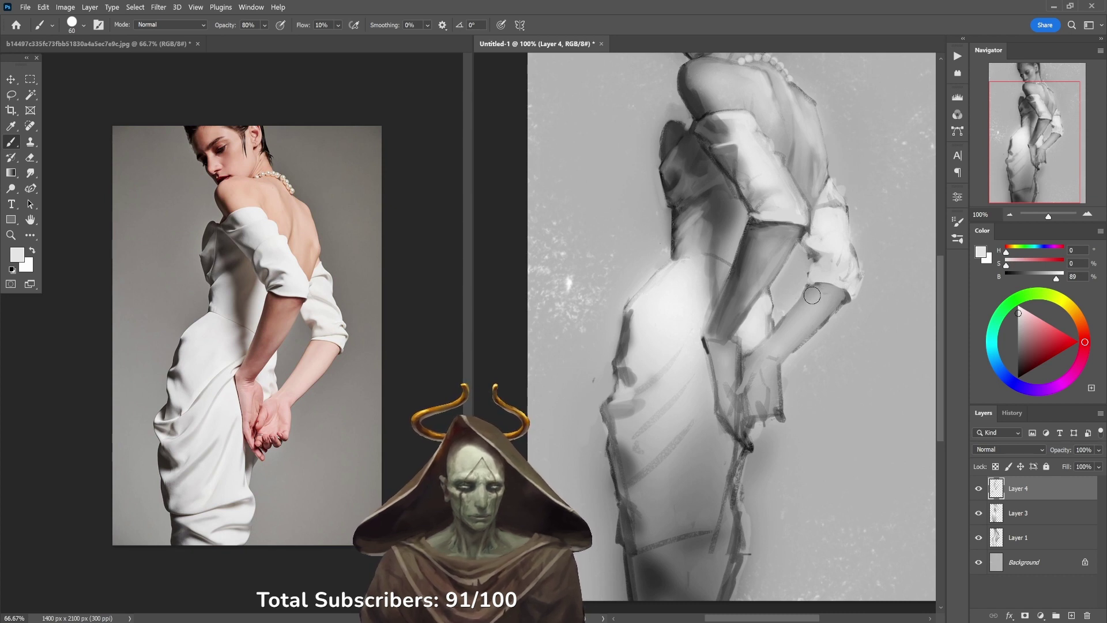
left_click_drag(815, 310, 803, 302)
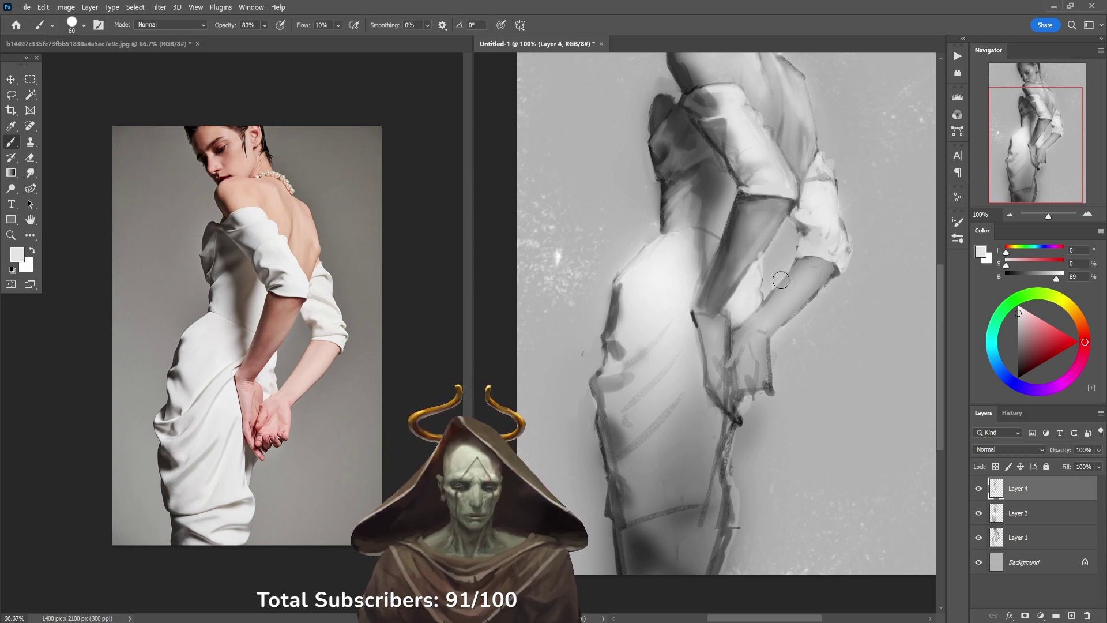
Step: Lighten the rear sleeve and darken its shading near the elbow at 50% opacity
left_click(818, 210, "alt")
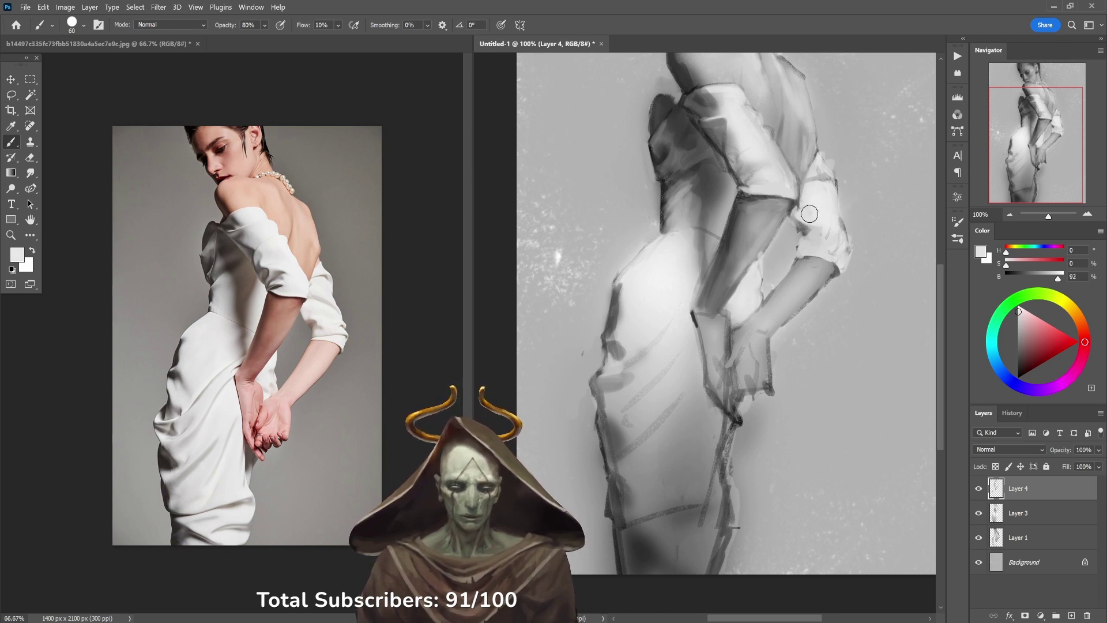
mouse_move(808, 214)
left_mouse_down()
mouse_move(835, 215)
mouse_move(817, 248)
left_mouse_up()
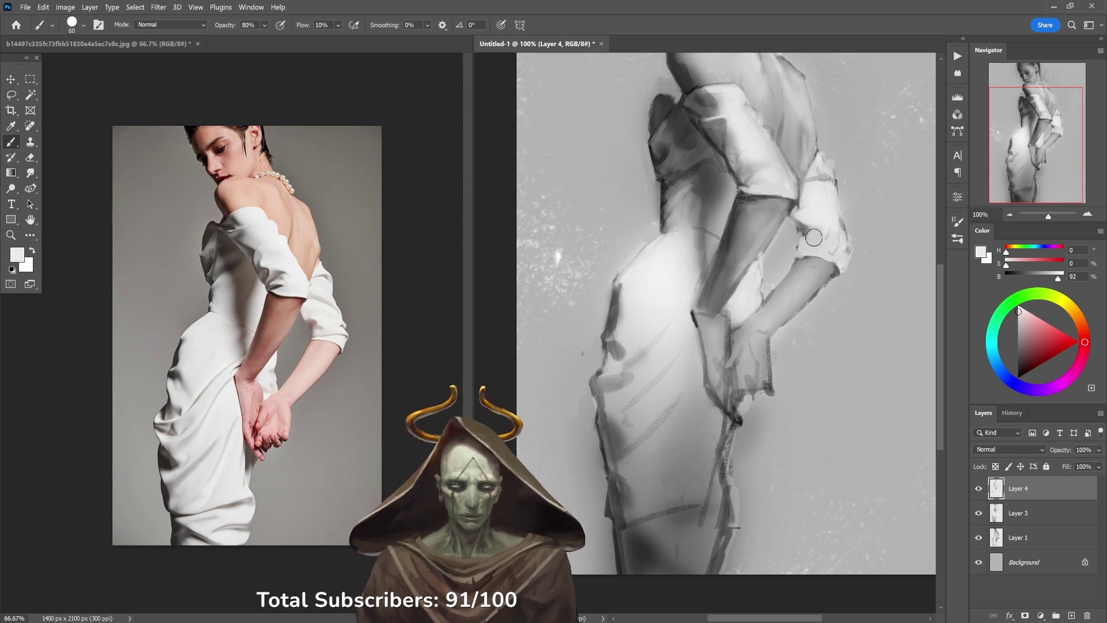
left_click(790, 245, "alt")
key("0")
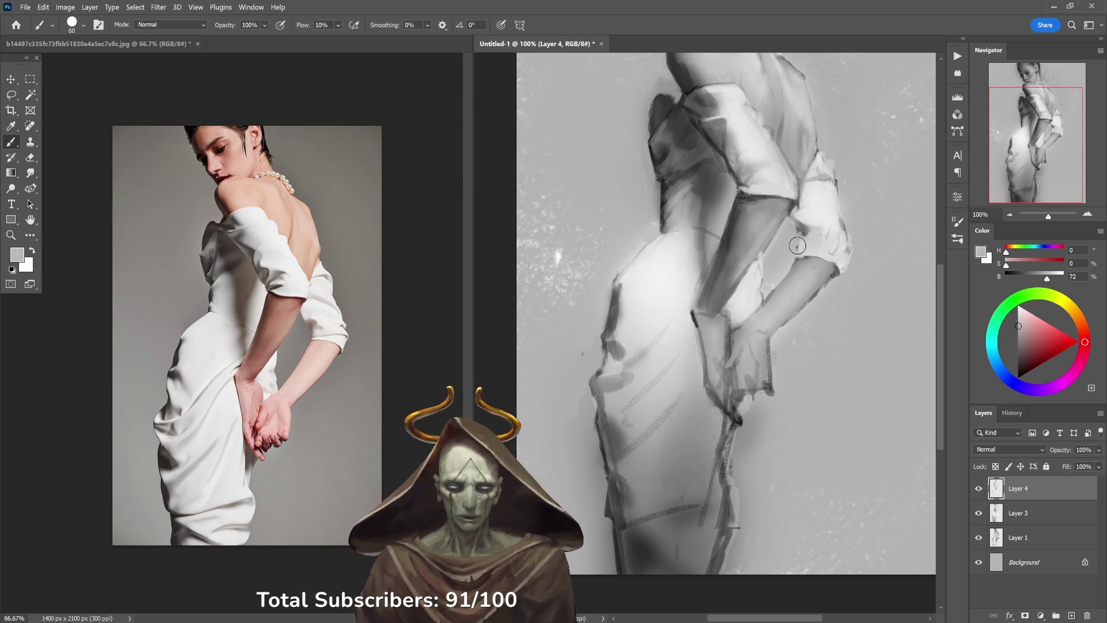
left_click(791, 261, "alt")
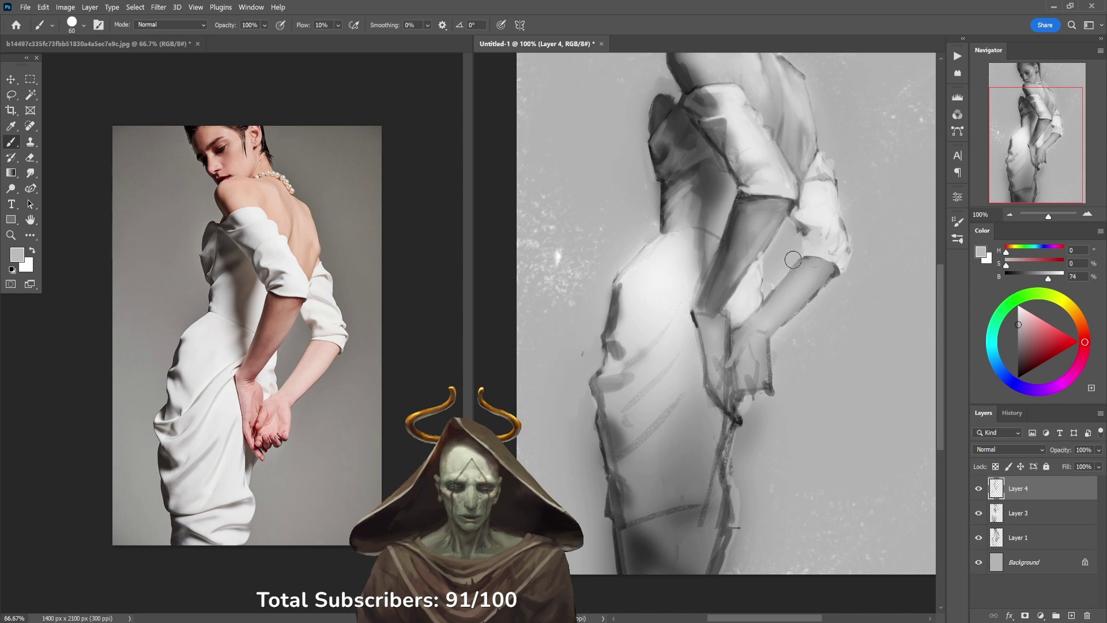
left_click(794, 225, "alt")
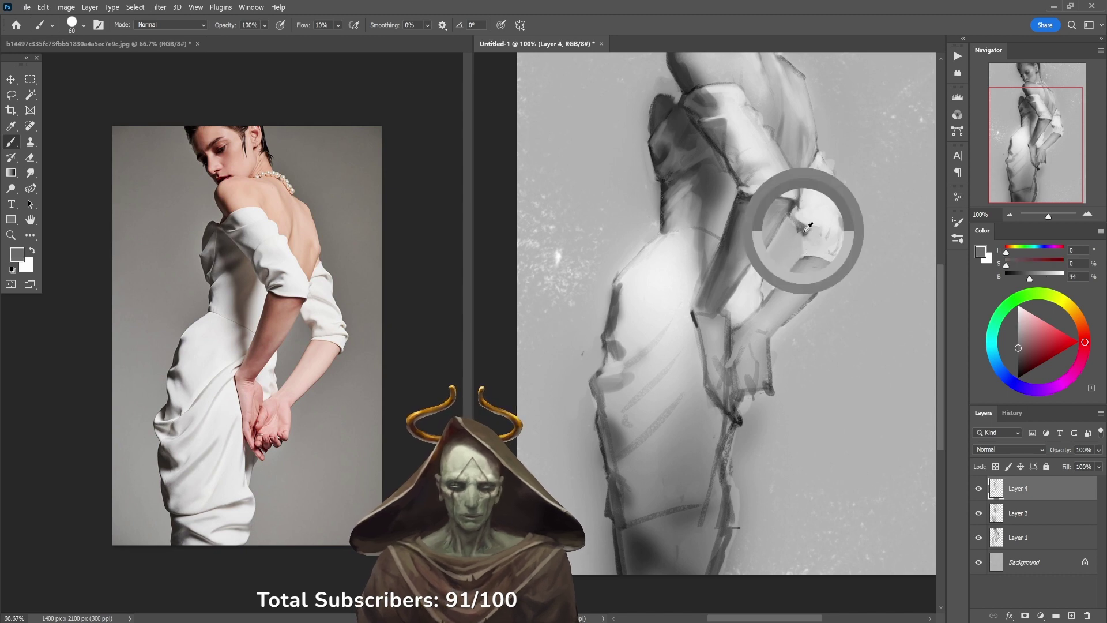
key("5")
mouse_move(805, 247)
left_mouse_down()
mouse_move(808, 233)
mouse_move(822, 238)
left_mouse_up()
Step: Glaze faint grey over the white sleeve at 20%, then cover the upper sketch lines at 70%
key("2")
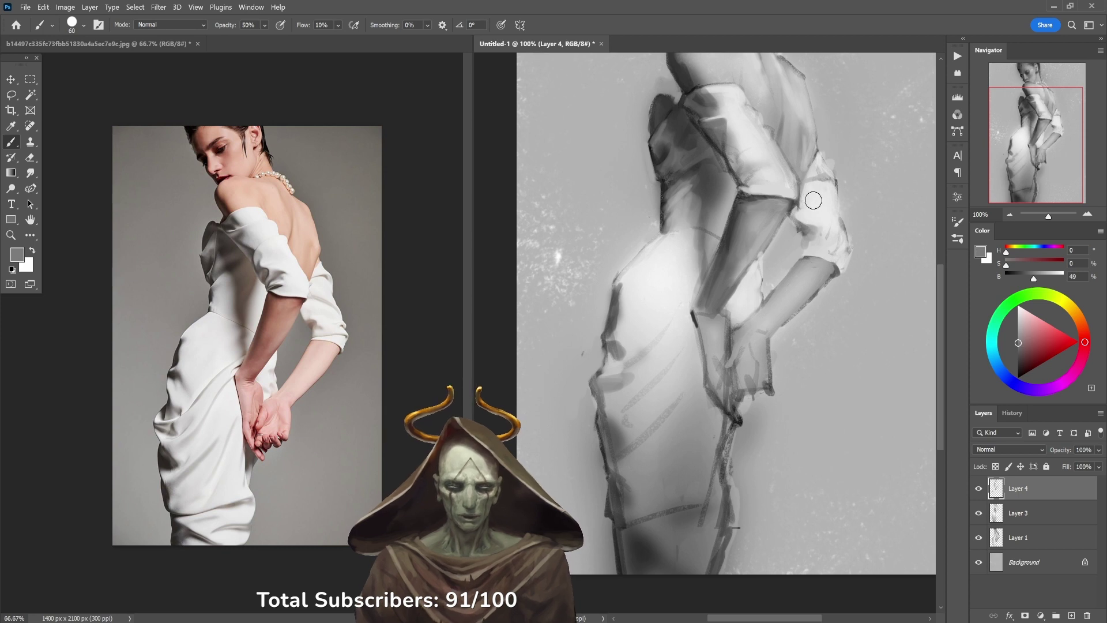
left_click_drag(804, 192, 836, 207)
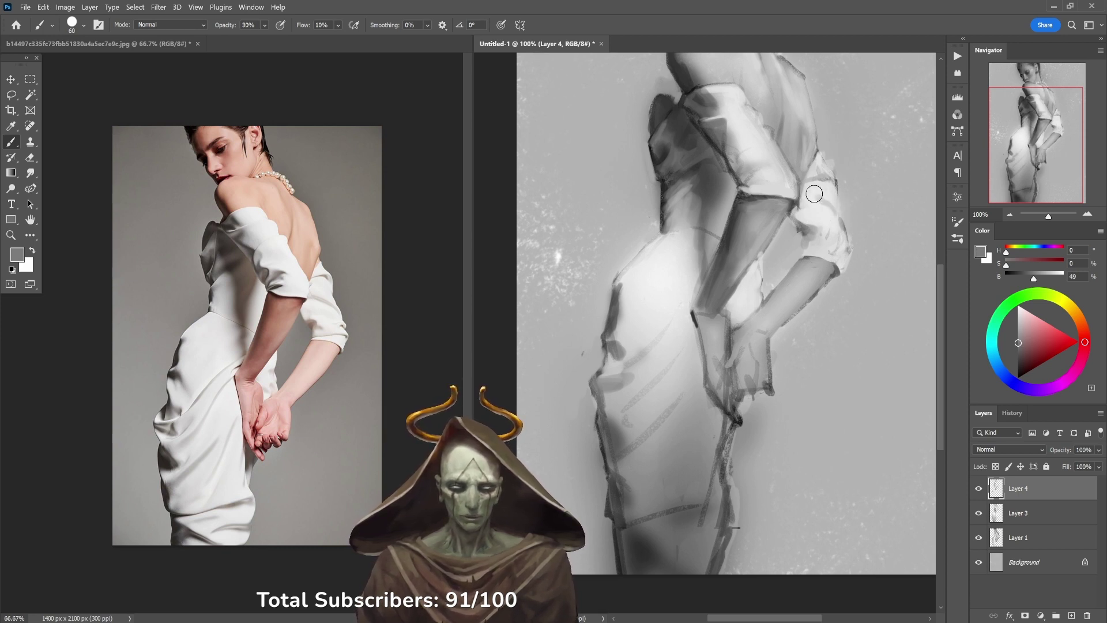
key("3")
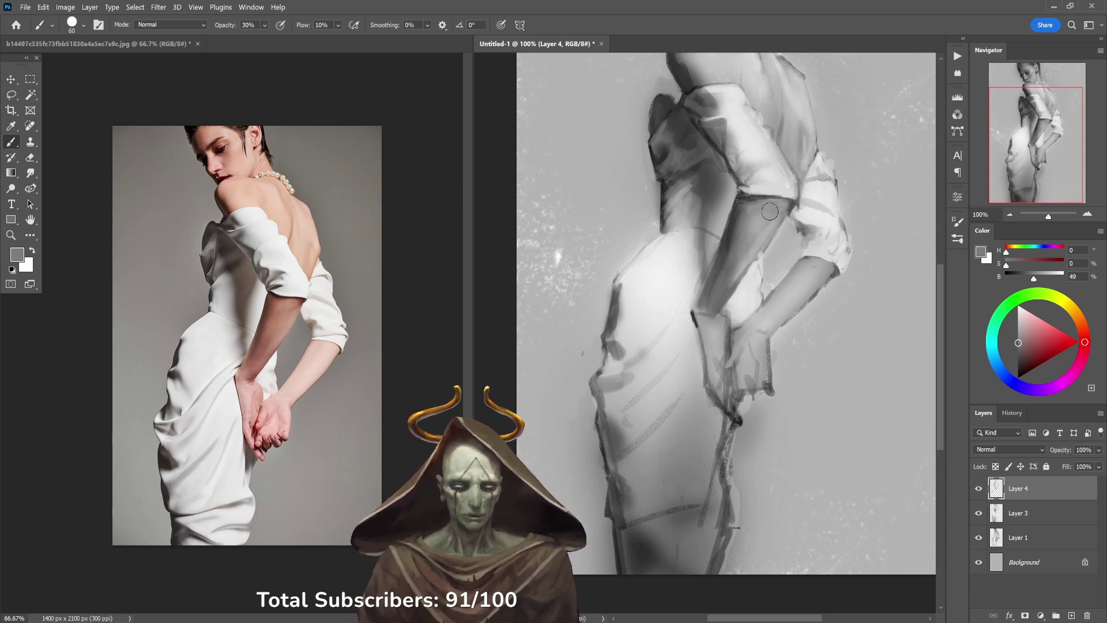
left_click(824, 187, "alt")
key("7")
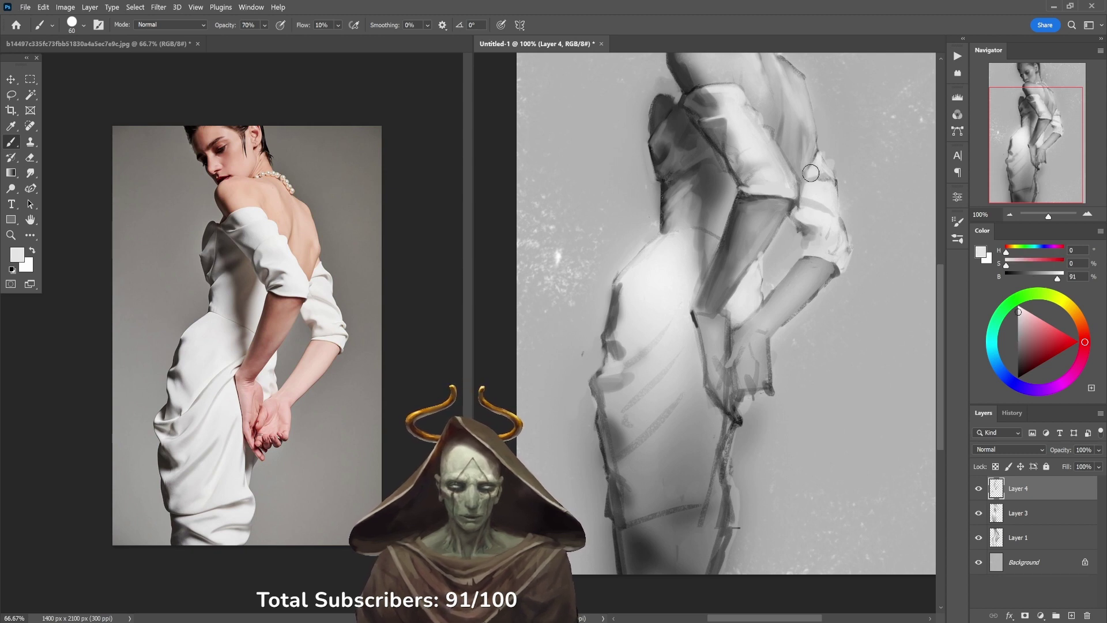
mouse_move(818, 156)
left_mouse_down()
mouse_move(843, 154)
mouse_move(858, 184)
mouse_move(835, 176)
mouse_move(826, 150)
mouse_move(836, 179)
left_mouse_up()
left_click(853, 155, "alt")
left_click(828, 163, "alt")
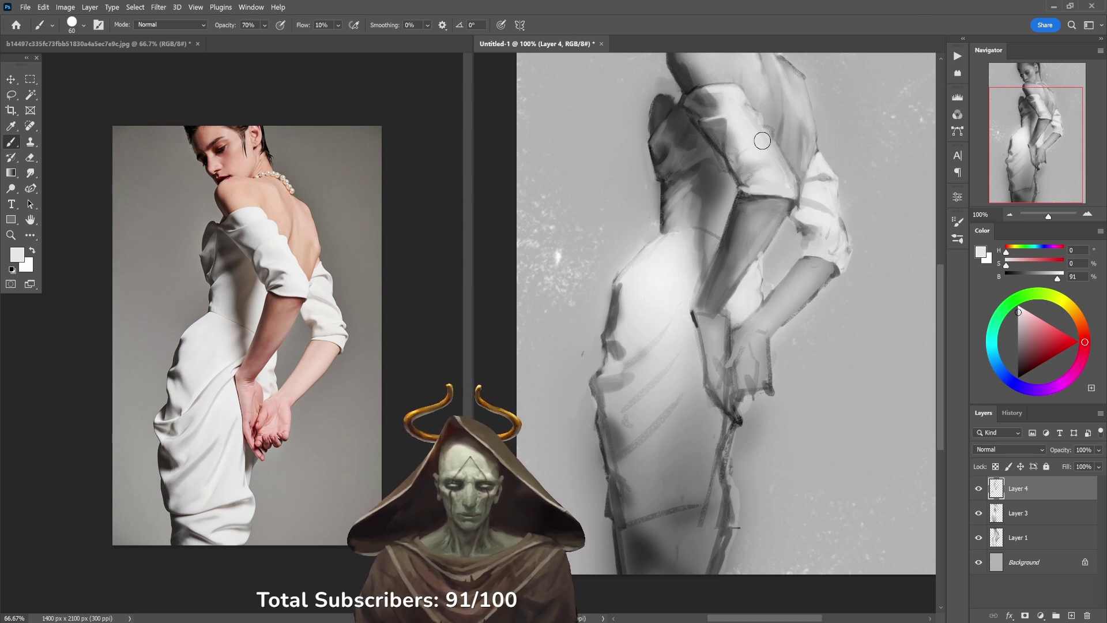
Step: Brush mid grey over the waist beside the arm at 30% opacity, sample skirt greys, then zoom out
left_click(750, 241, "alt")
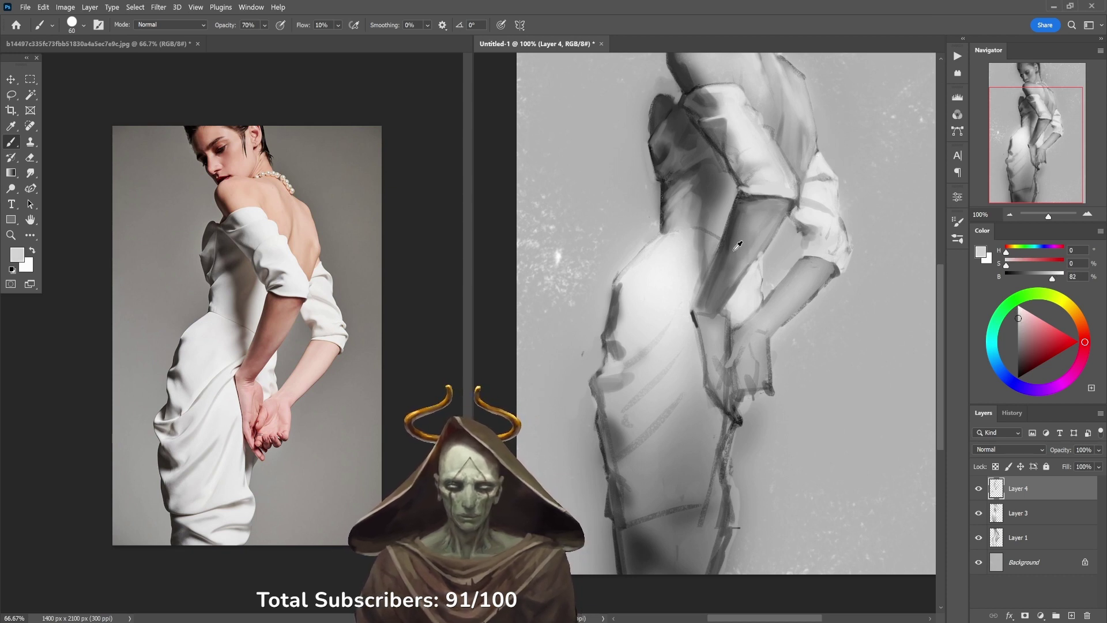
left_click(714, 296, "alt")
key("3")
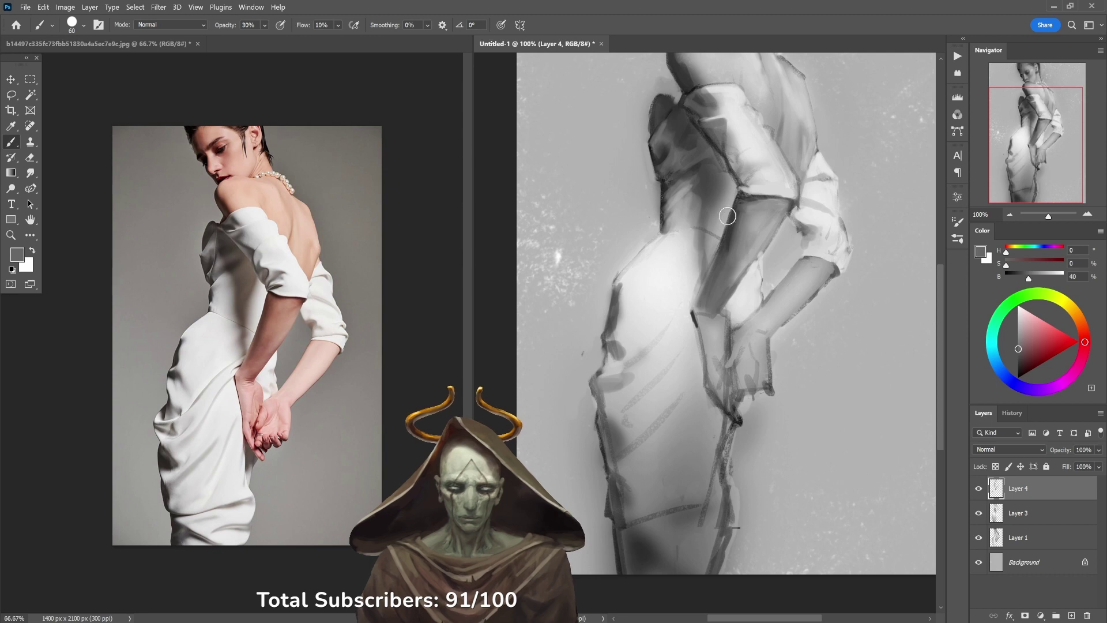
left_click(719, 227, "alt")
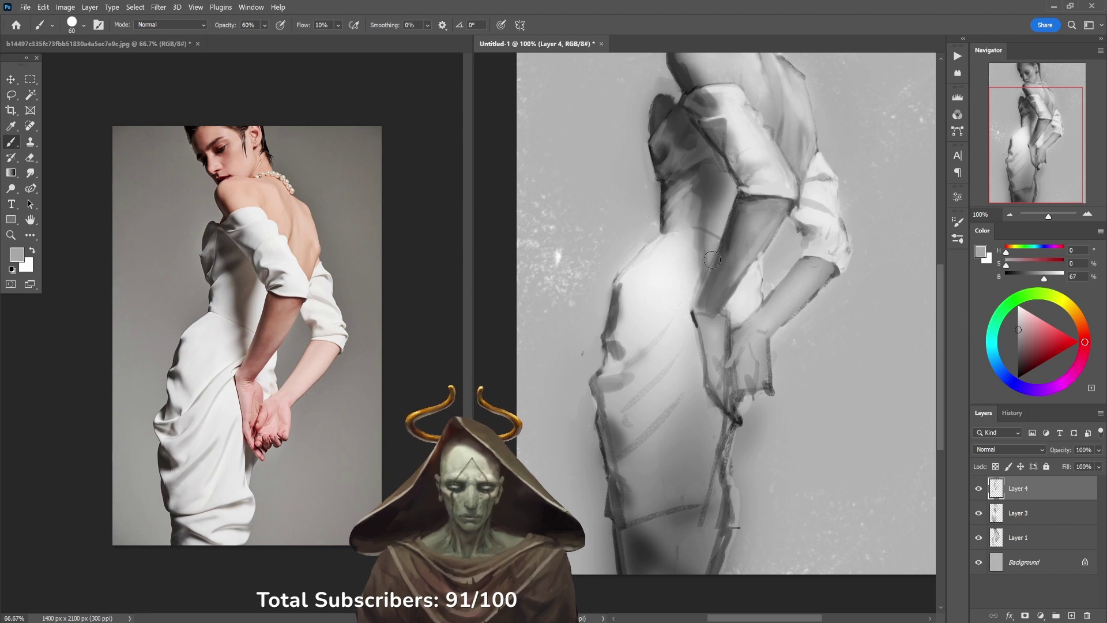
mouse_move(709, 262)
left_mouse_down()
mouse_move(718, 241)
mouse_move(705, 276)
left_mouse_up()
left_click(701, 288, "alt")
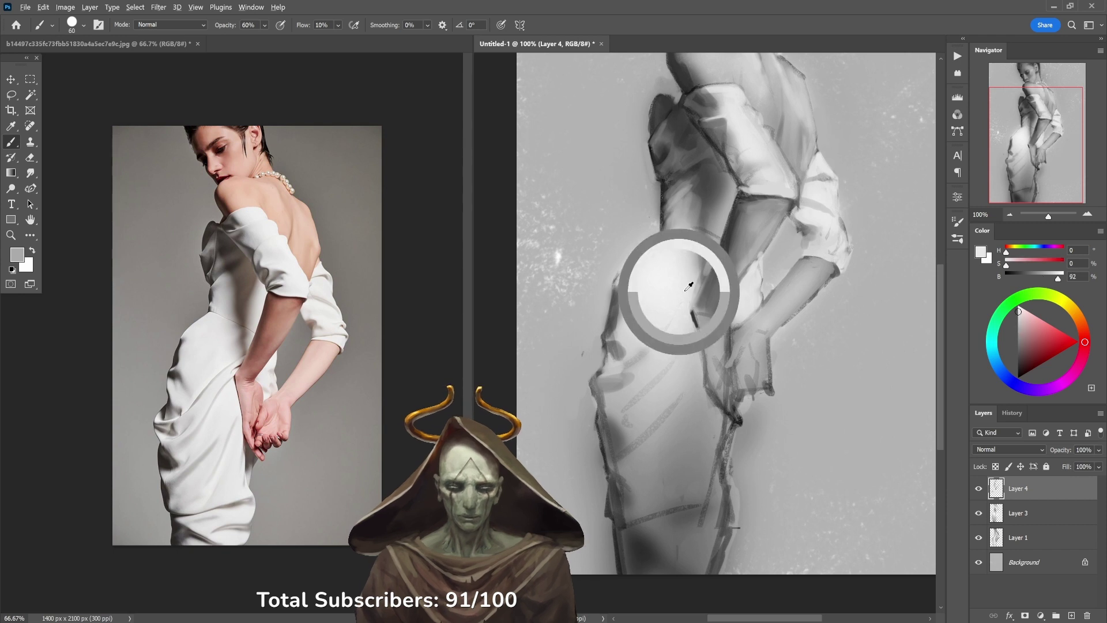
key("4")
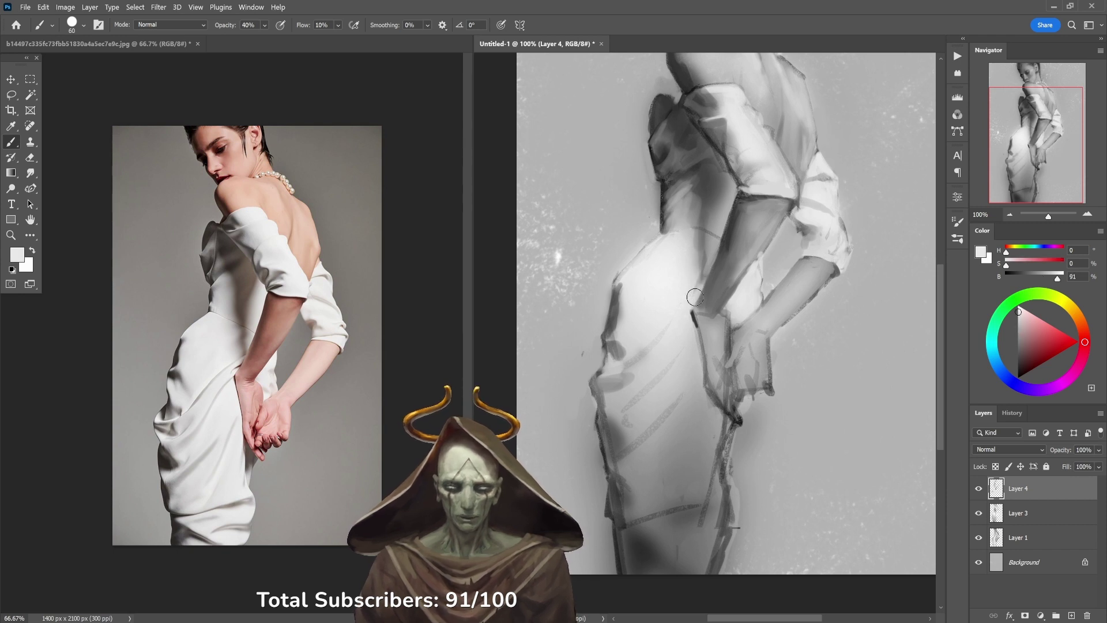
left_click(698, 291, "alt")
key("3")
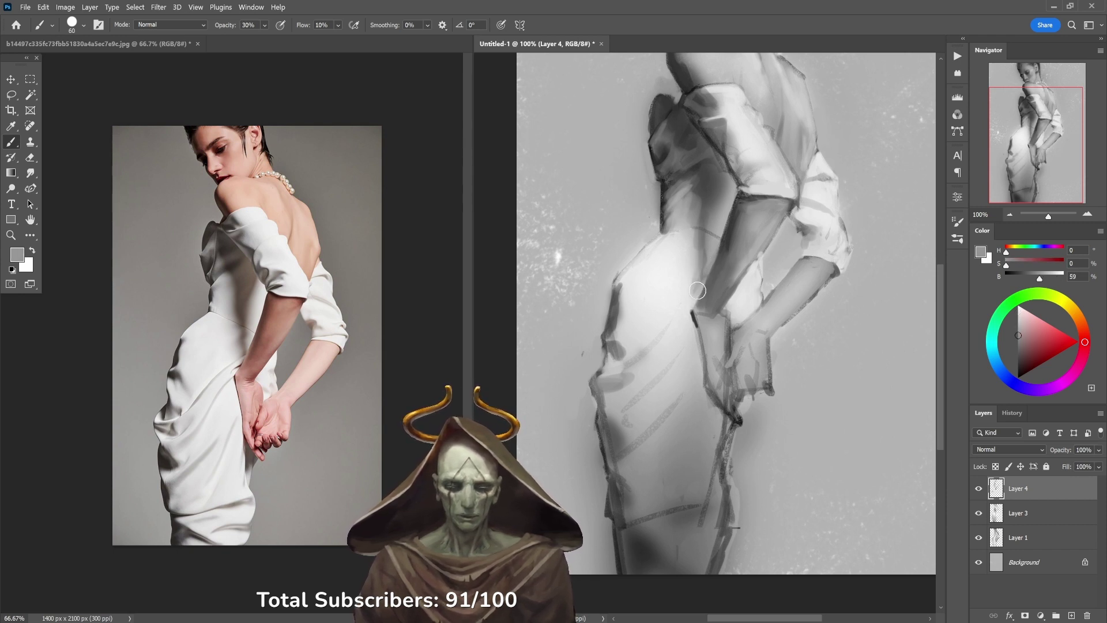
left_click(679, 282, "alt")
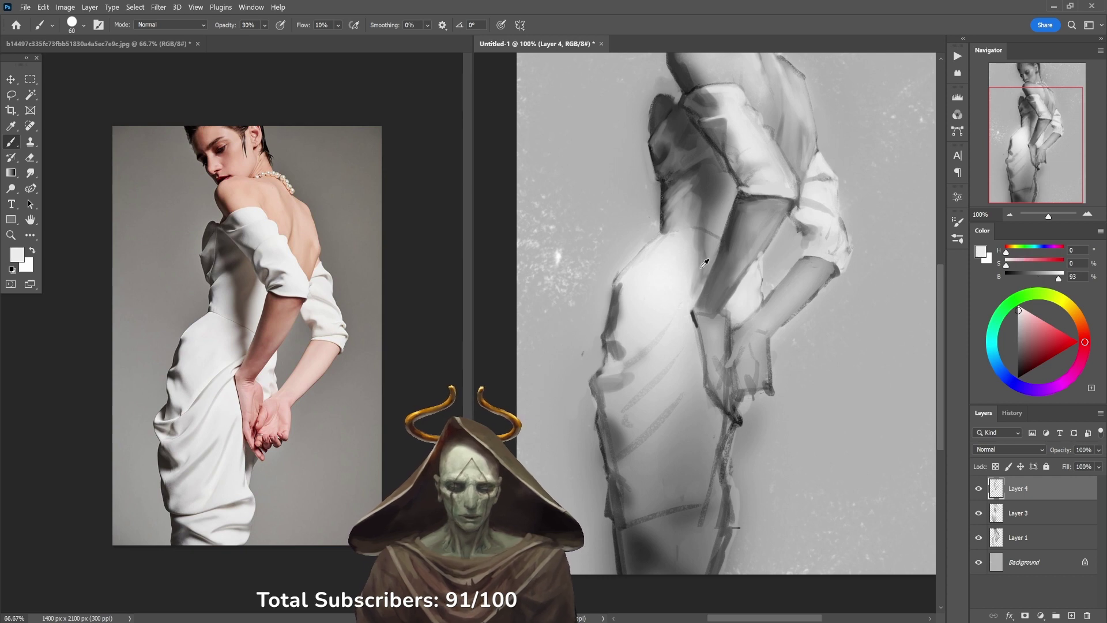
left_click(701, 268, "alt")
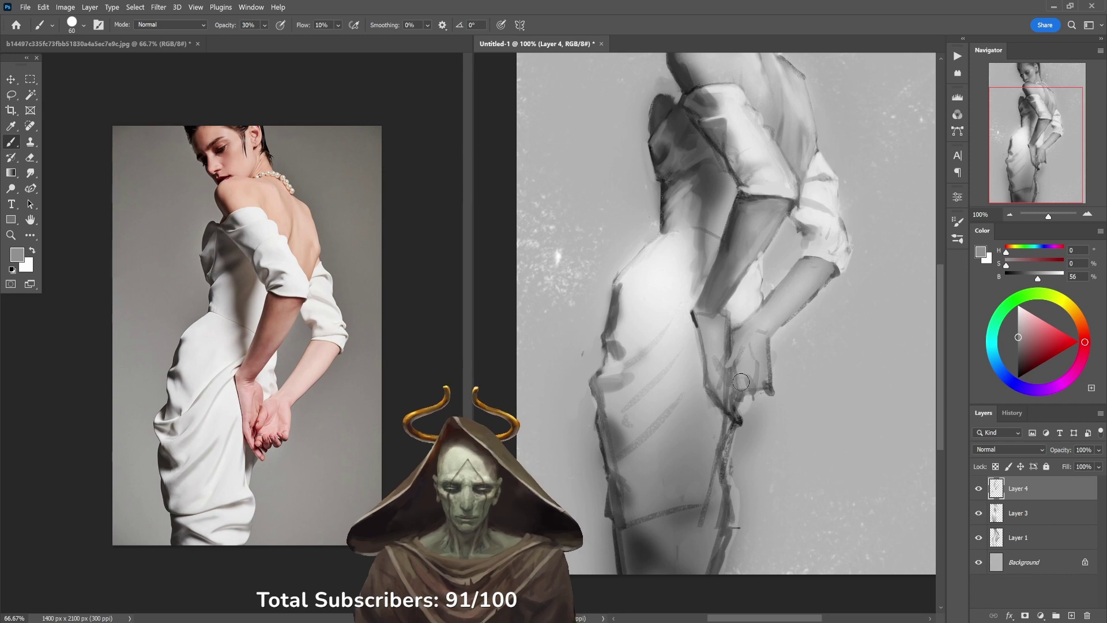
key("ctrl+minus")
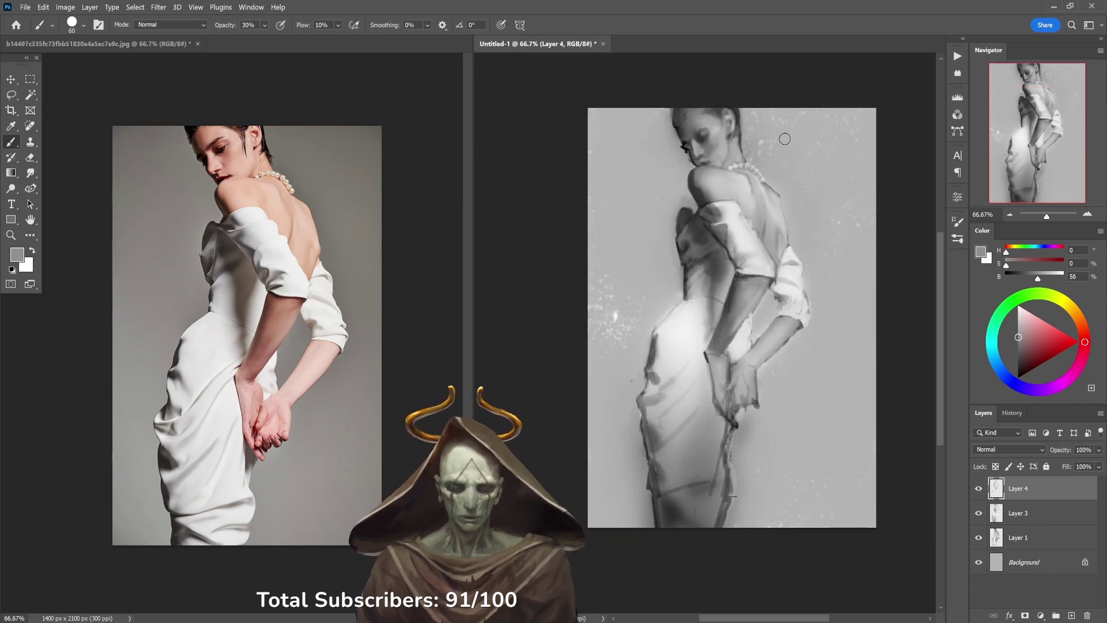
Step: Zoom in and shade the woman's cheek with a darker grey
left_click(722, 140, "ctrl")
left_click(723, 140, "ctrl")
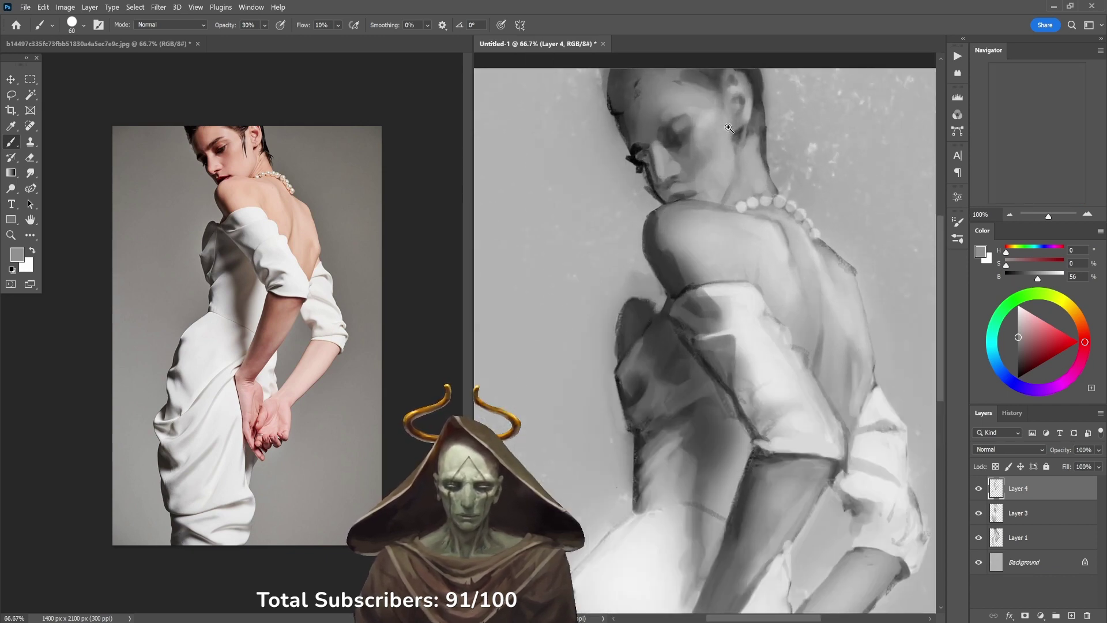
left_click(694, 166, "alt")
left_click_drag(695, 202, 711, 192)
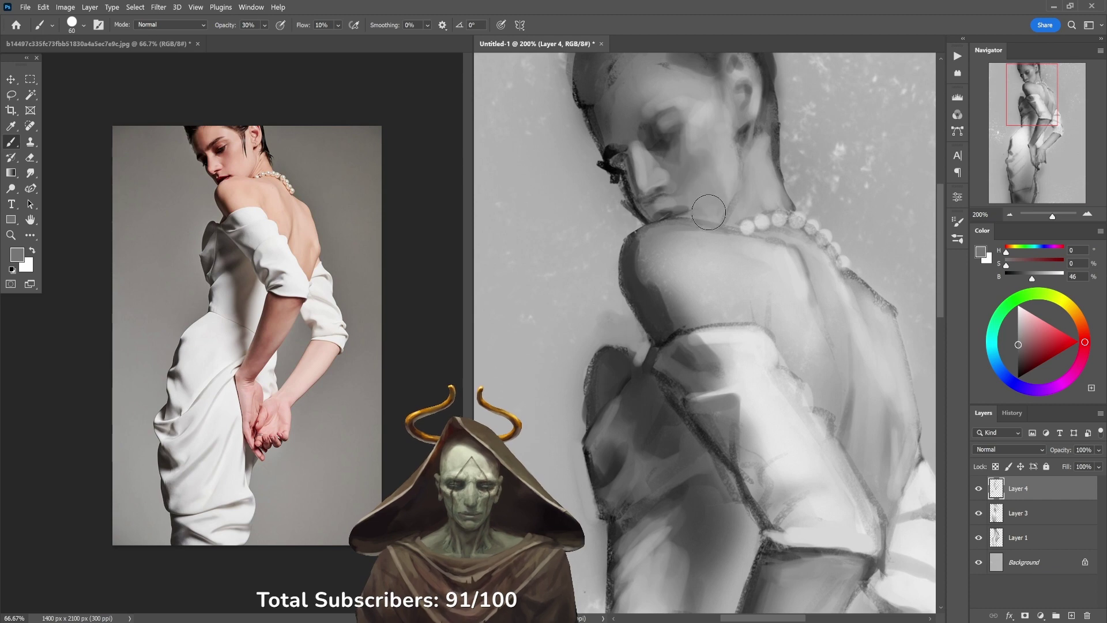
key("ctrl+minus")
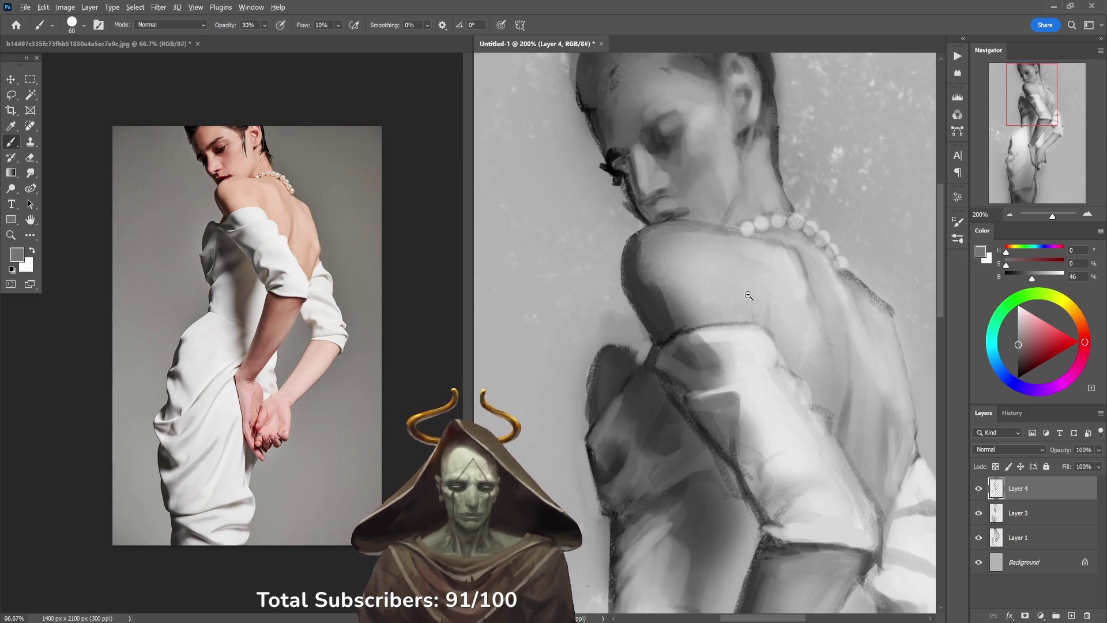
Step: Sample a light shoulder grey at 20% opacity, then zoom out to view the whole painting at 50%
left_click(816, 319, "ctrl")
key("2")
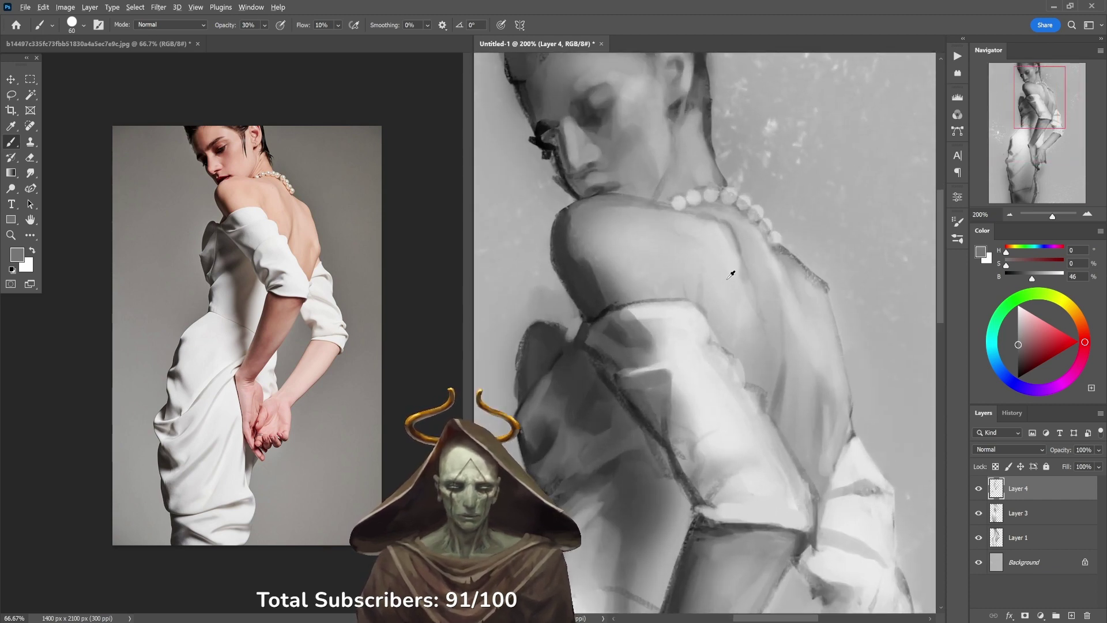
left_click(740, 268, "alt")
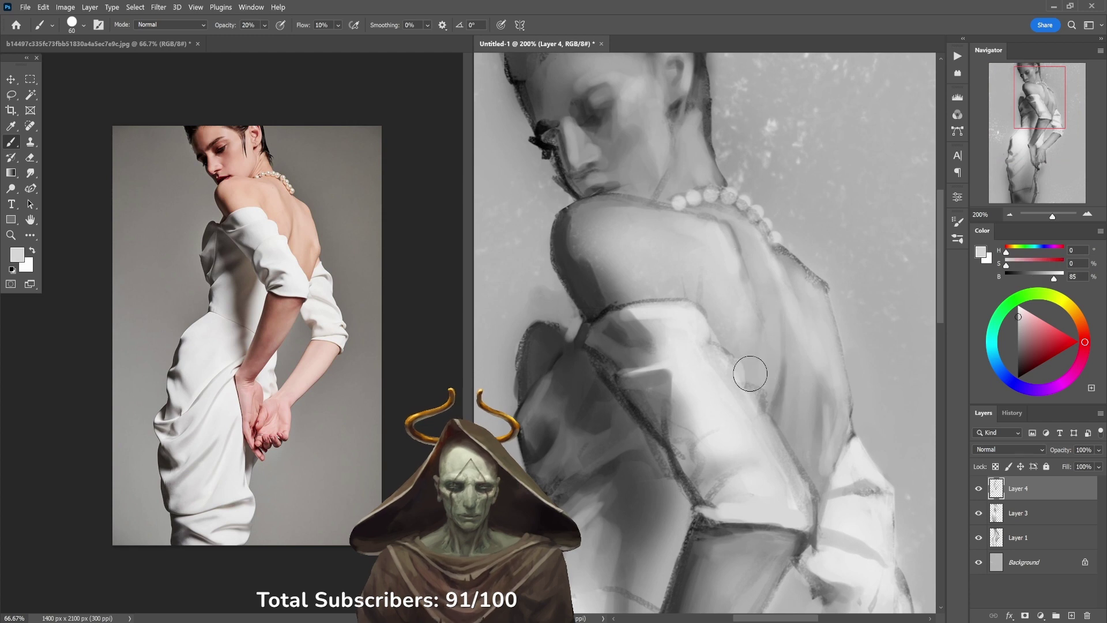
left_click(770, 353, "alt")
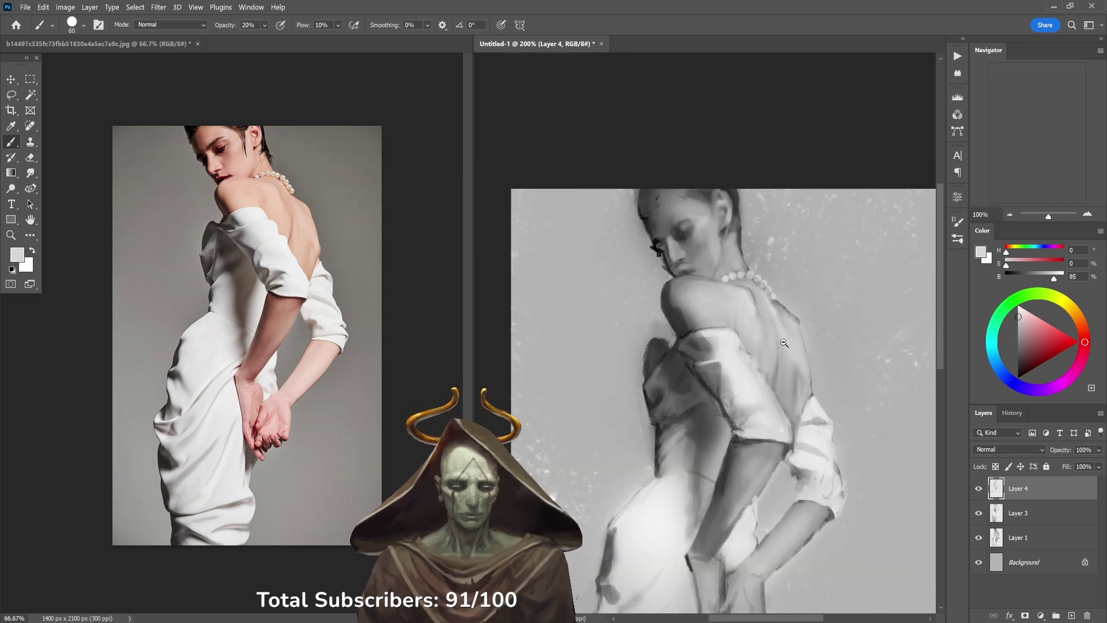
left_click(770, 353, "alt")
left_click(823, 427, "alt")
left_click(823, 427, "ctrl+alt")
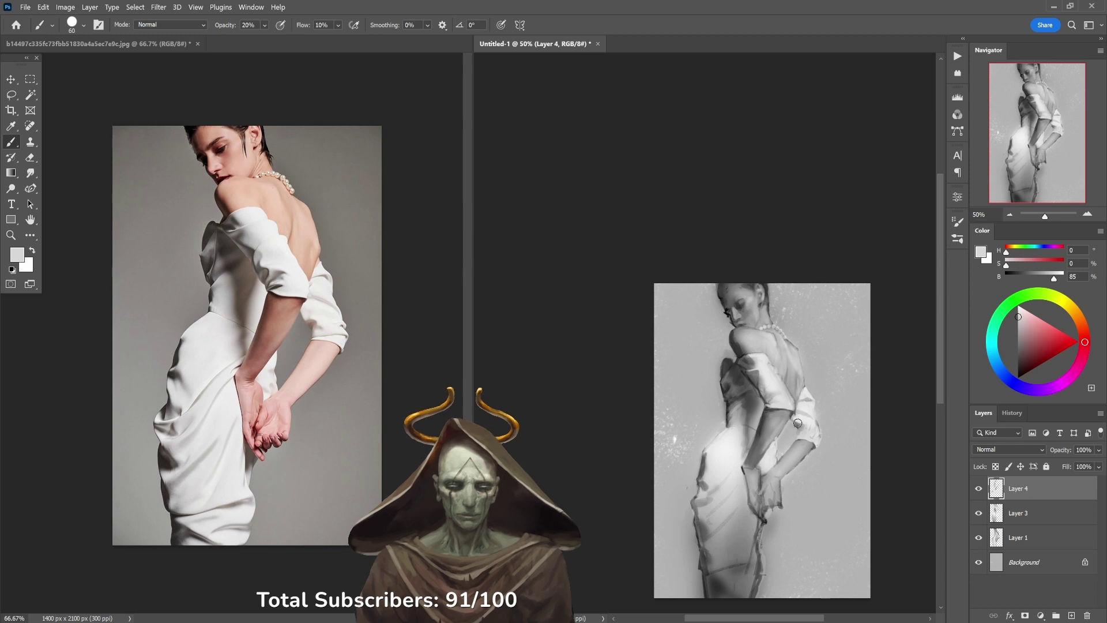
left_click_drag(758, 517, 738, 457)
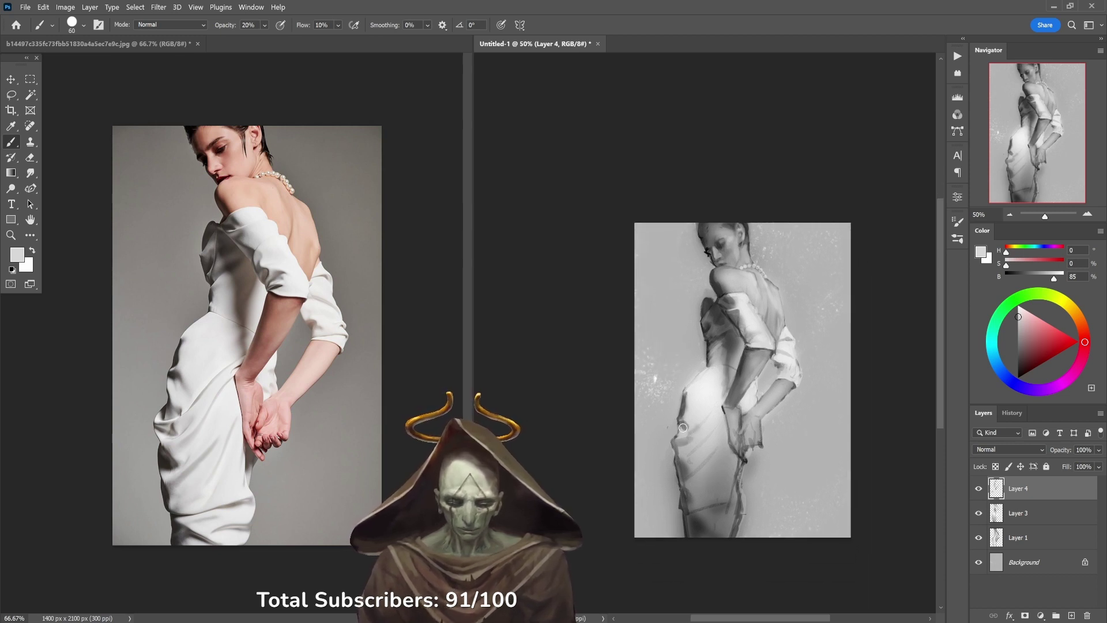
Step: Darken the dress's left contour at 60% and its lower-left edge at 70% opacity
left_click(695, 441, "ctrl")
left_click(695, 440, "ctrl")
left_click(669, 380, "alt")
key("6")
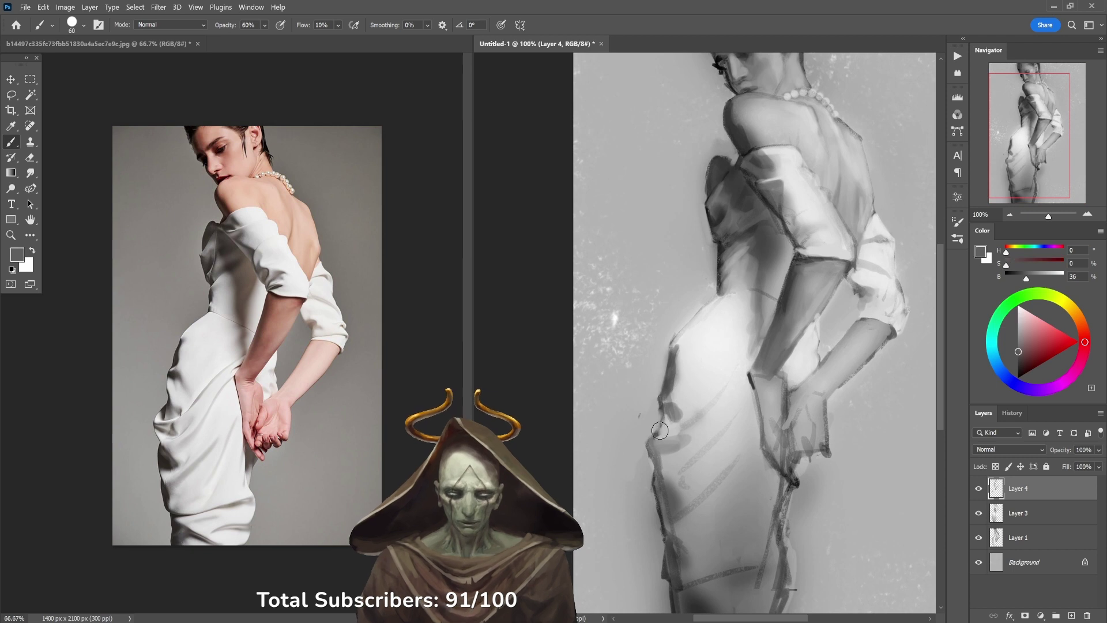
mouse_move(663, 420)
left_mouse_down()
mouse_move(695, 490)
mouse_move(681, 448)
mouse_move(694, 386)
mouse_move(651, 447)
mouse_move(678, 442)
left_mouse_up()
left_click(699, 377, "alt")
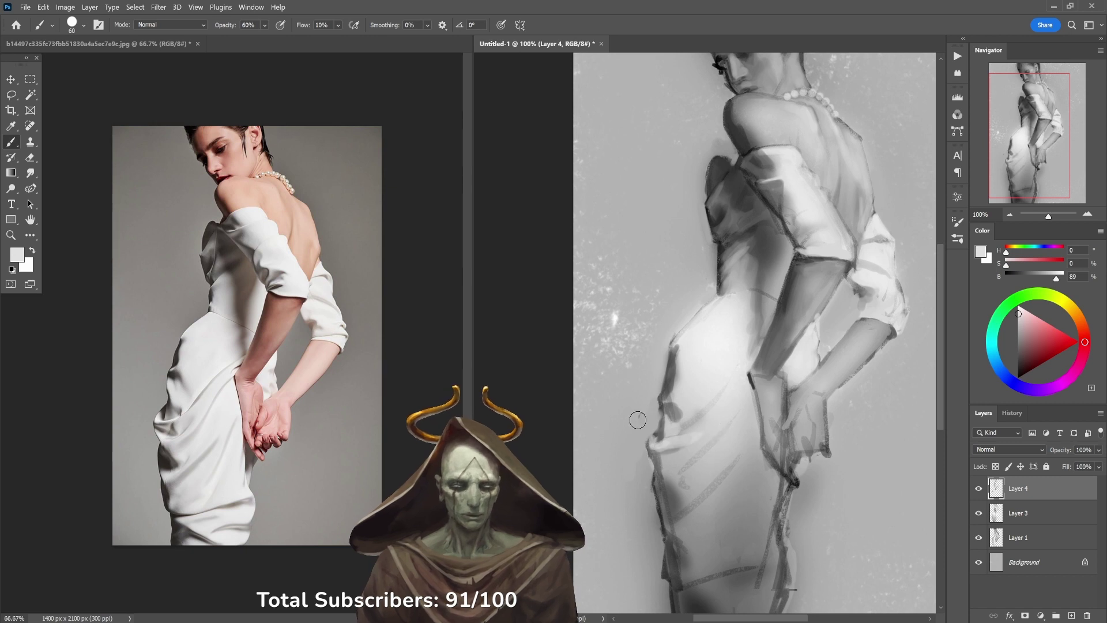
left_click(670, 500, "alt")
key("7")
left_click_drag(658, 526, 672, 519)
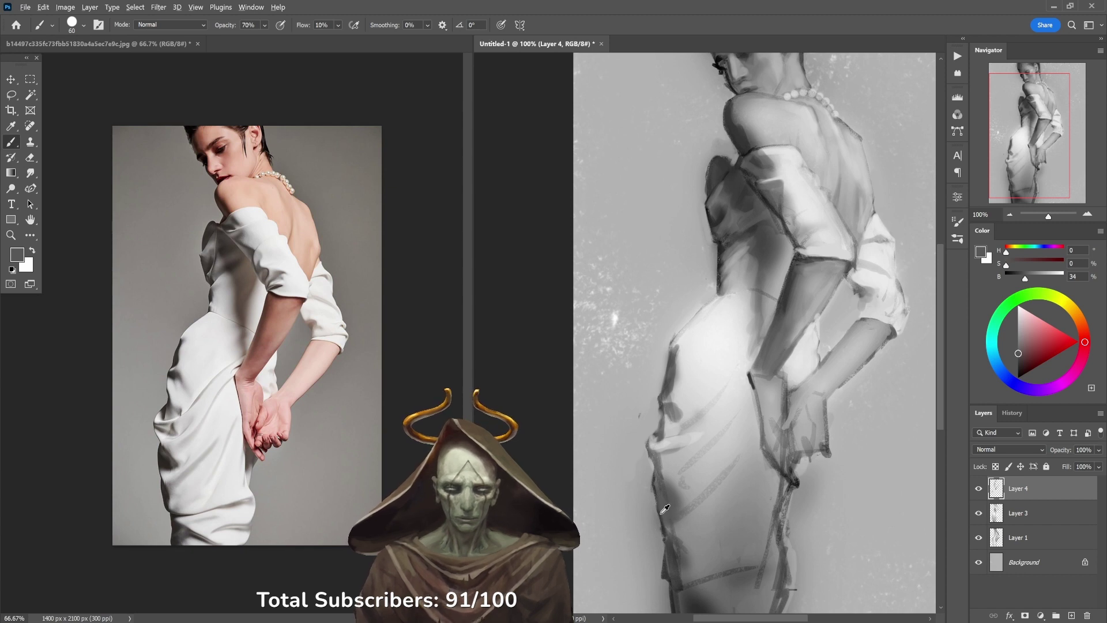
Step: Lighten and soften the dark paint on the lower-left dress edge at 50% opacity
left_click(660, 514, "alt")
left_click(687, 483, "alt")
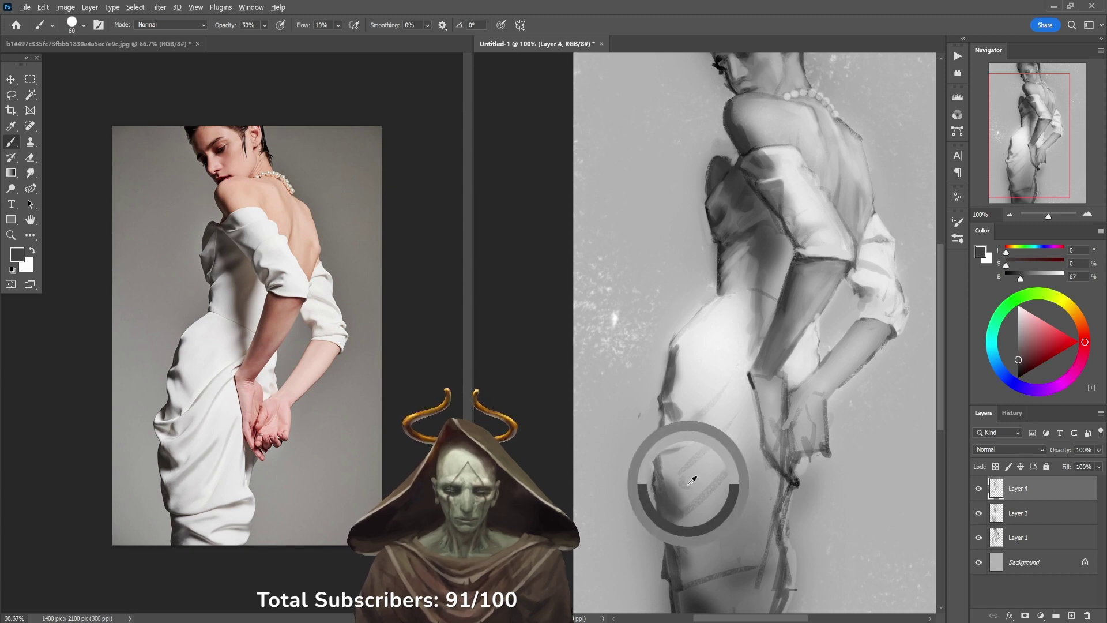
key("5")
left_click_drag(659, 481, 680, 497)
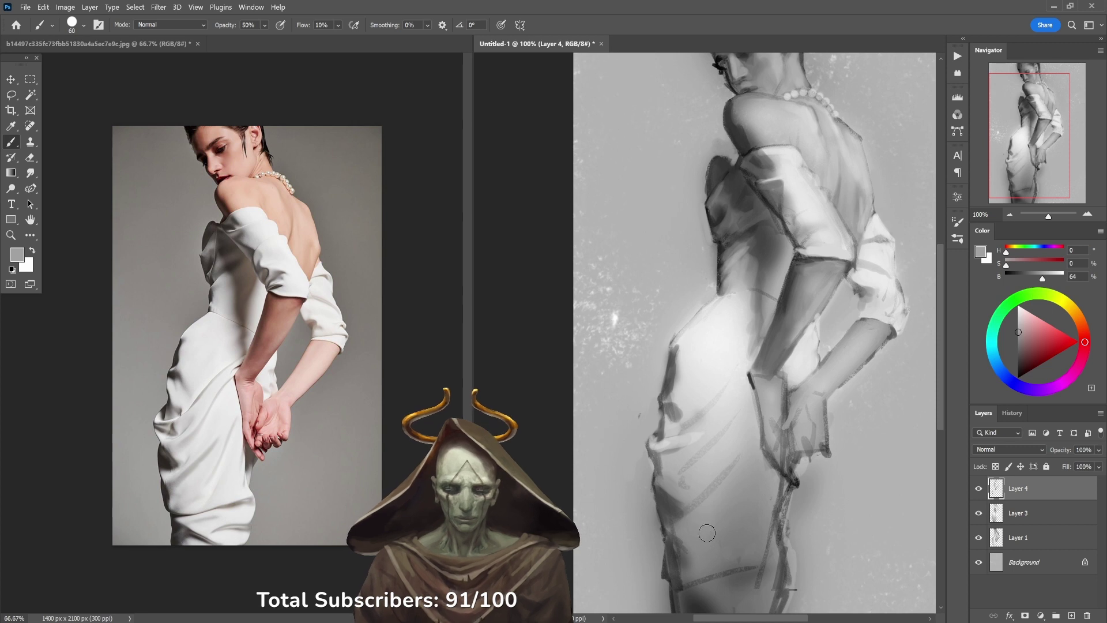
left_click_drag(665, 519, 679, 533)
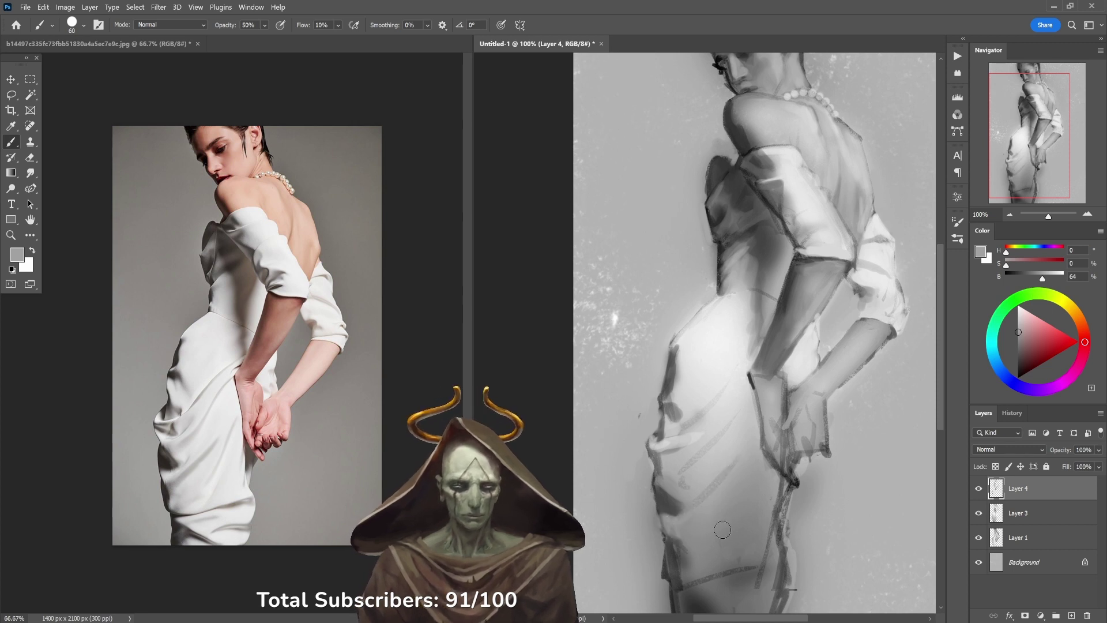
Step: Lay darker grey strokes down the lower-left dress edge toward the hem, then set 60% opacity
left_click(678, 506, "alt")
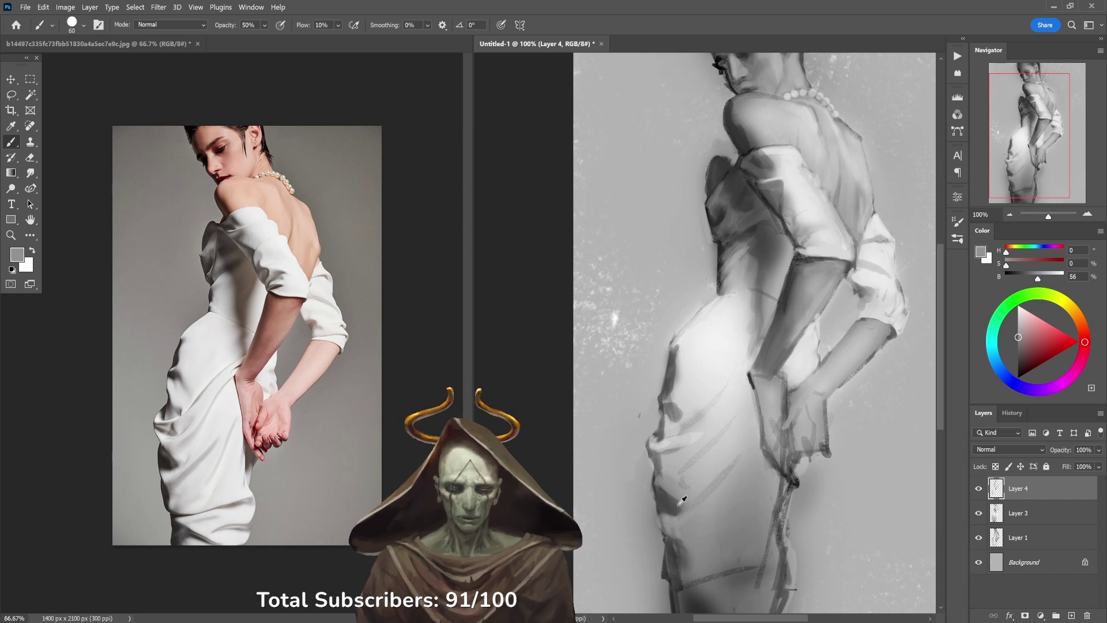
left_click(664, 498, "alt")
left_click_drag(661, 521, 692, 567)
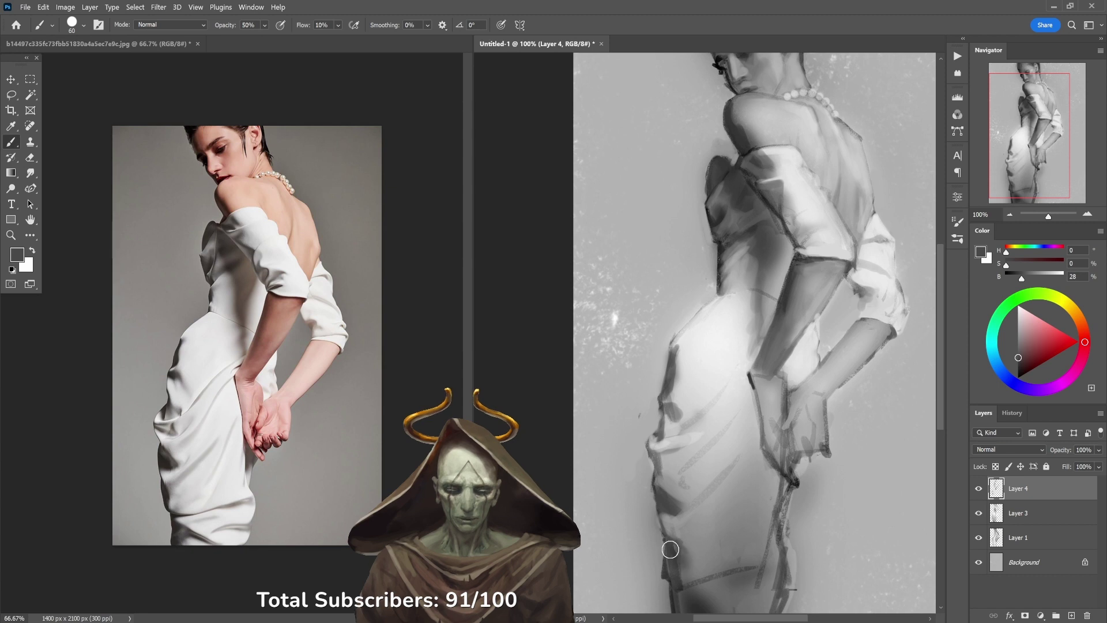
left_click(655, 553, "alt")
key("6")
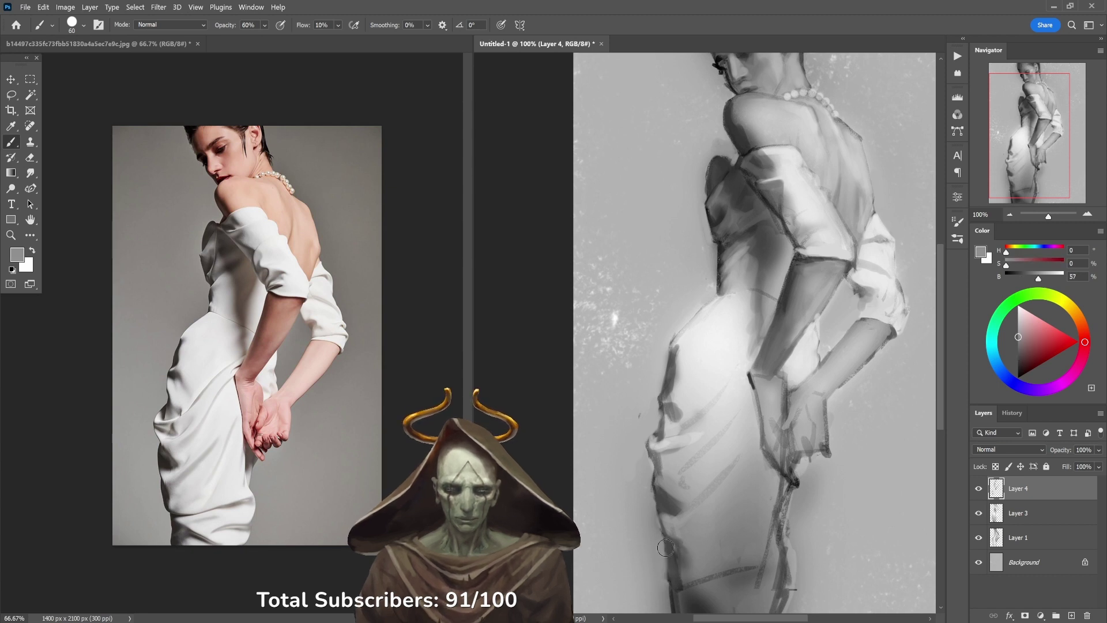
left_click_drag(715, 481, 722, 419)
left_click(689, 459, "alt")
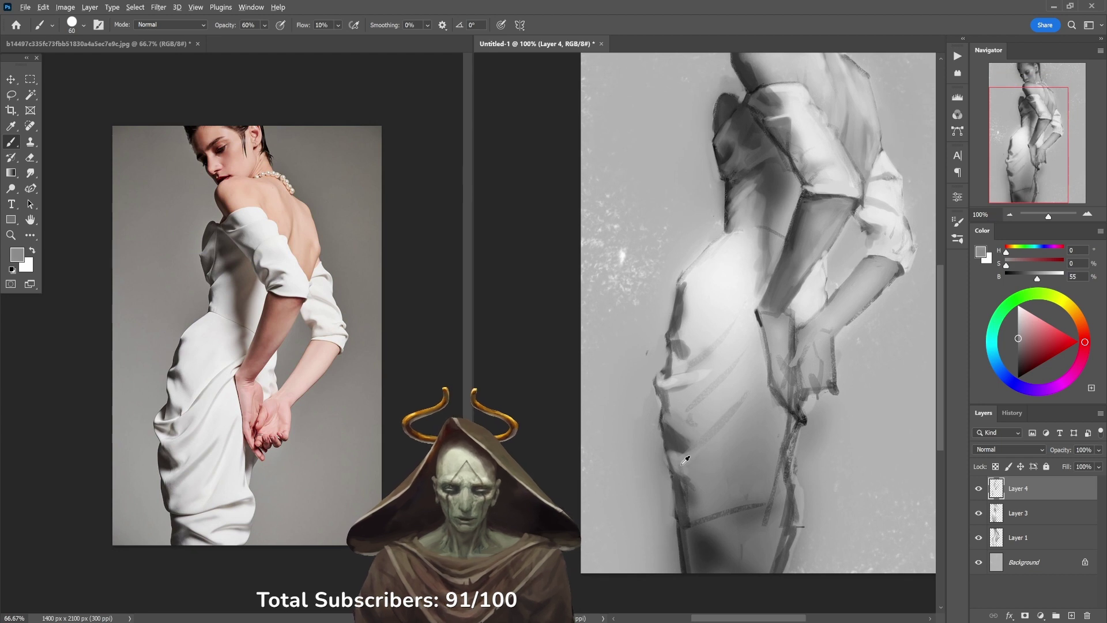
Step: Sample several skirt and dress greys at 60–70% opacity, then reset colours and swap to white
left_click(690, 484, "alt")
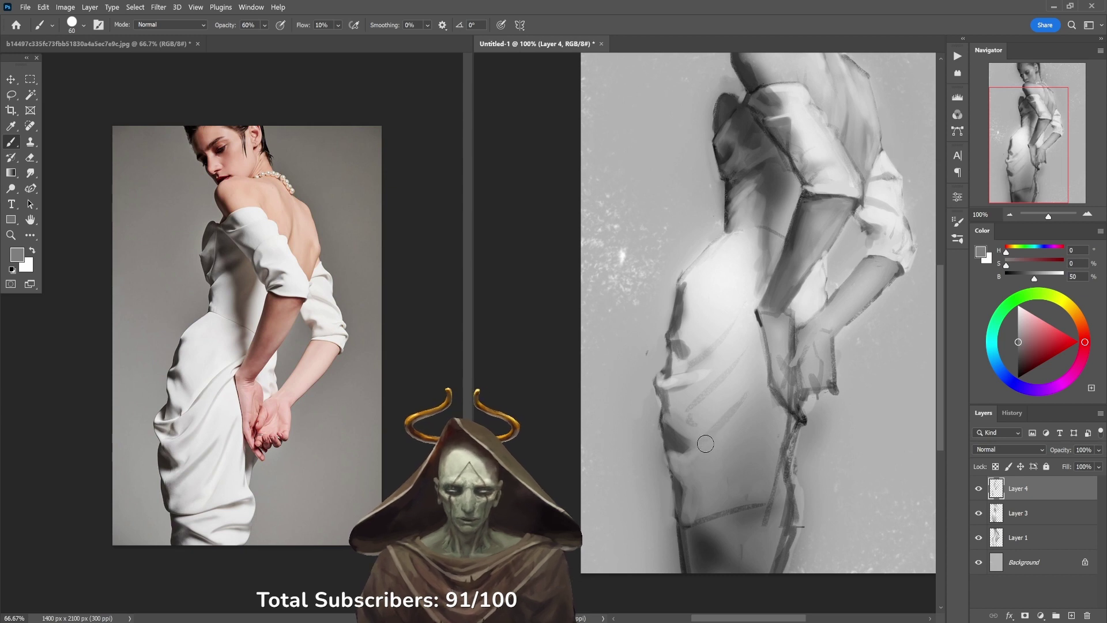
left_click(675, 447, "alt")
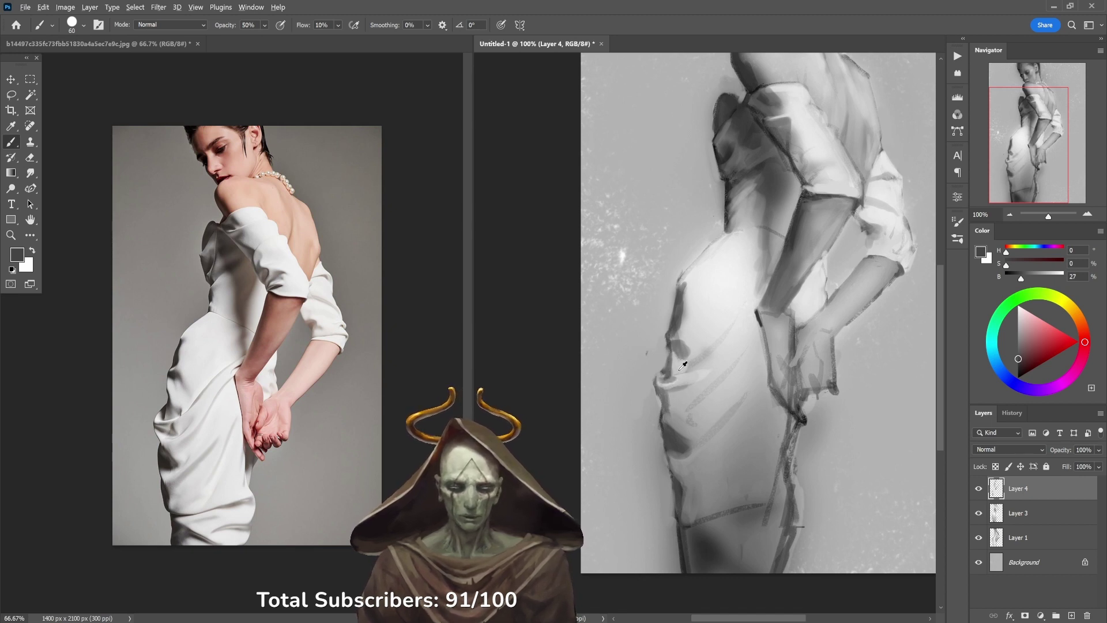
left_click(679, 348, "alt")
left_click(697, 359, "alt")
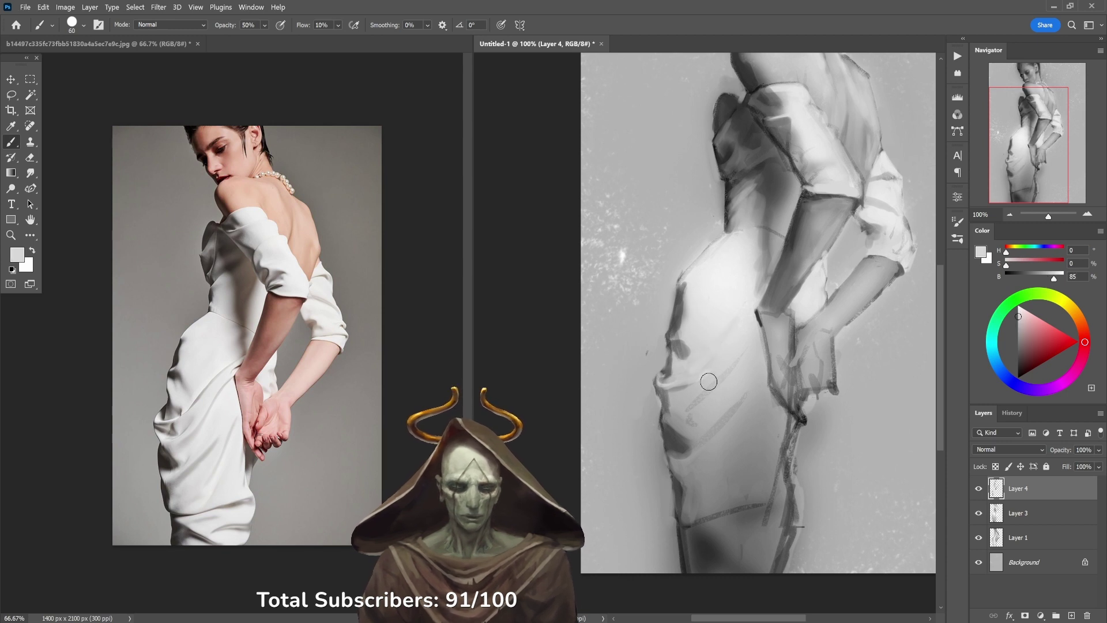
left_click(745, 489, "alt")
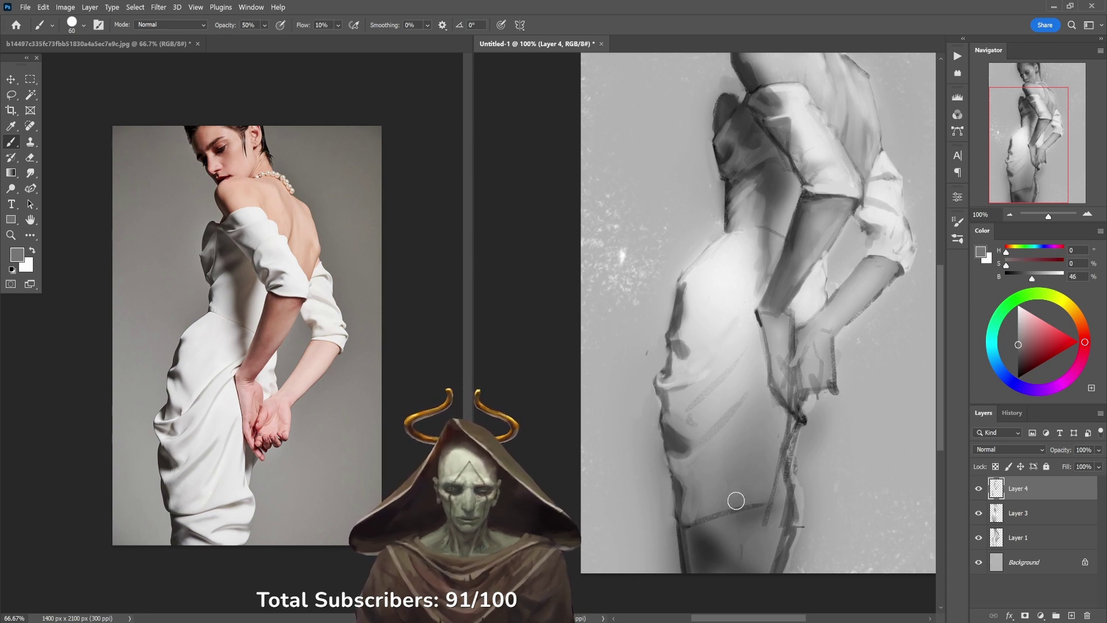
key("6")
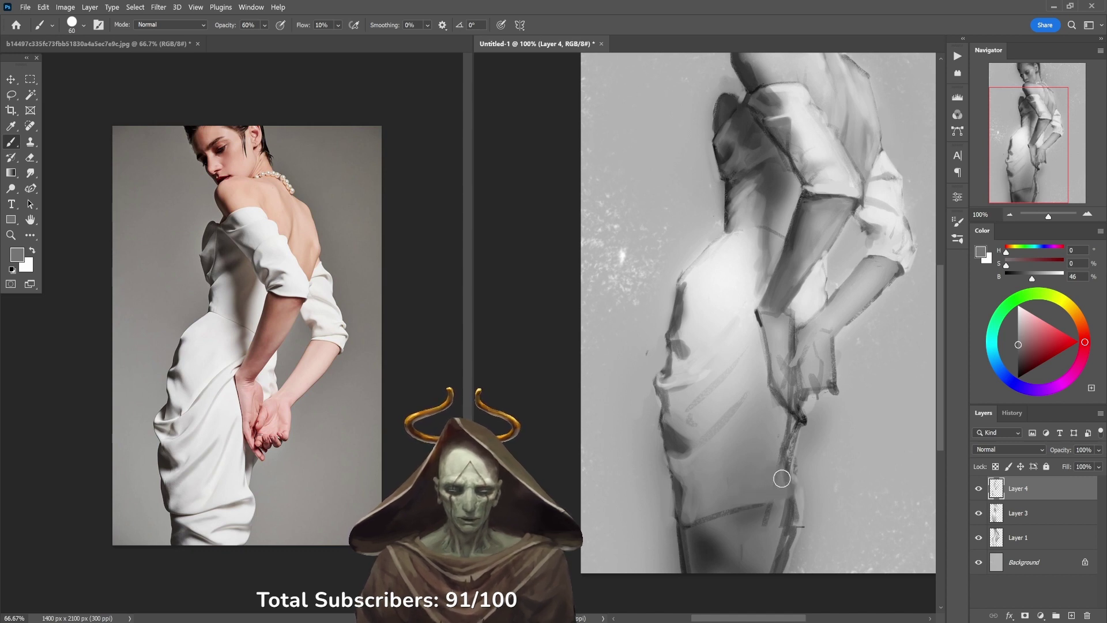
left_click(762, 463, "alt")
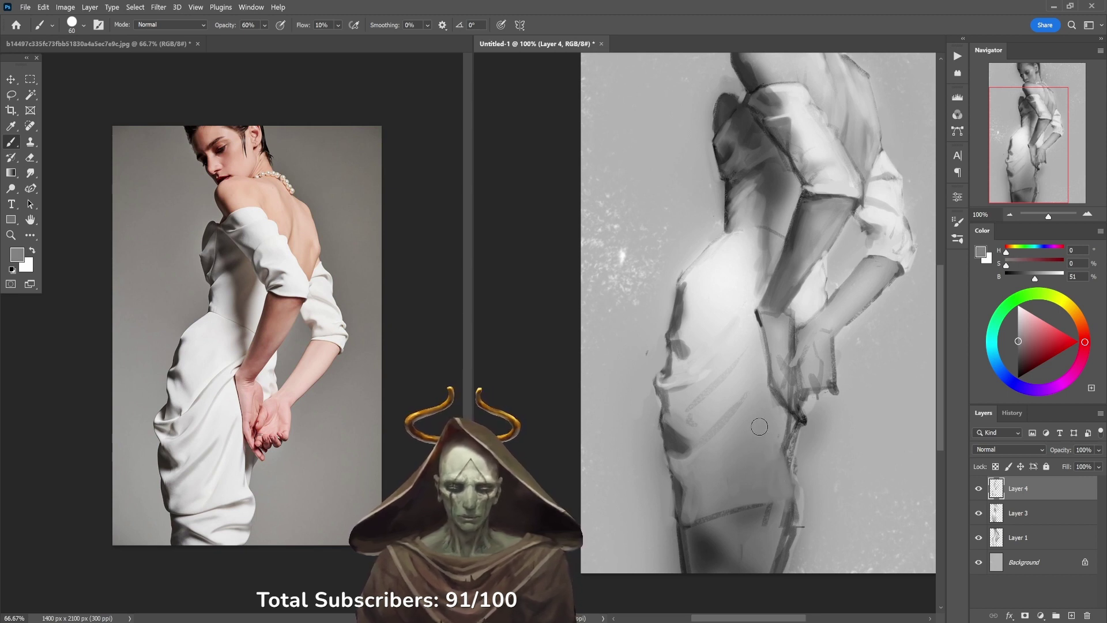
left_click(787, 443, "alt")
key("7")
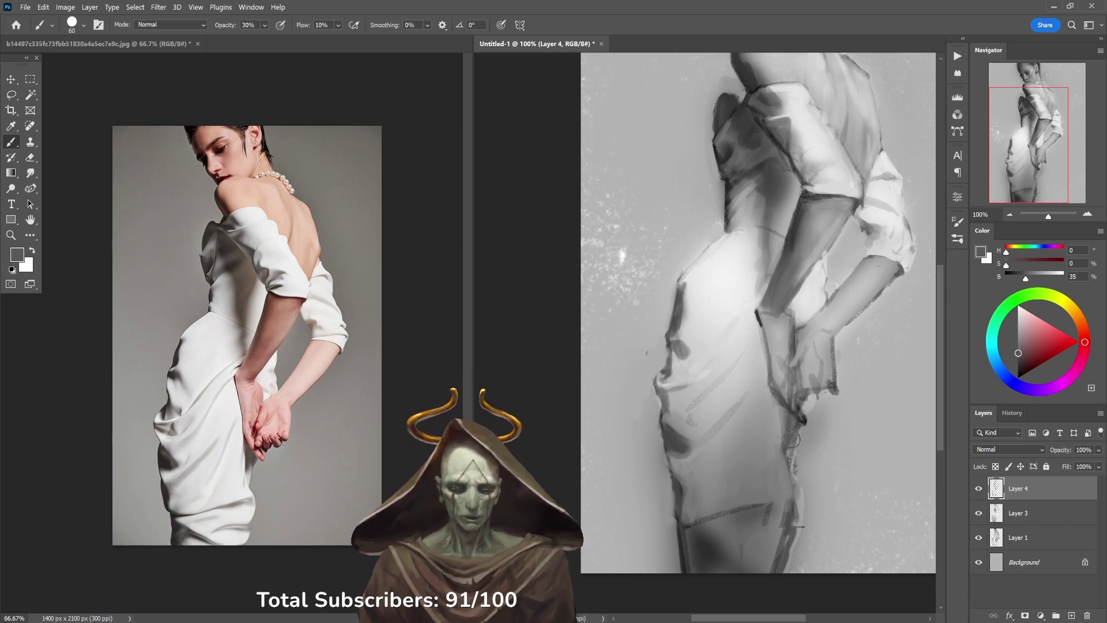
key("d")
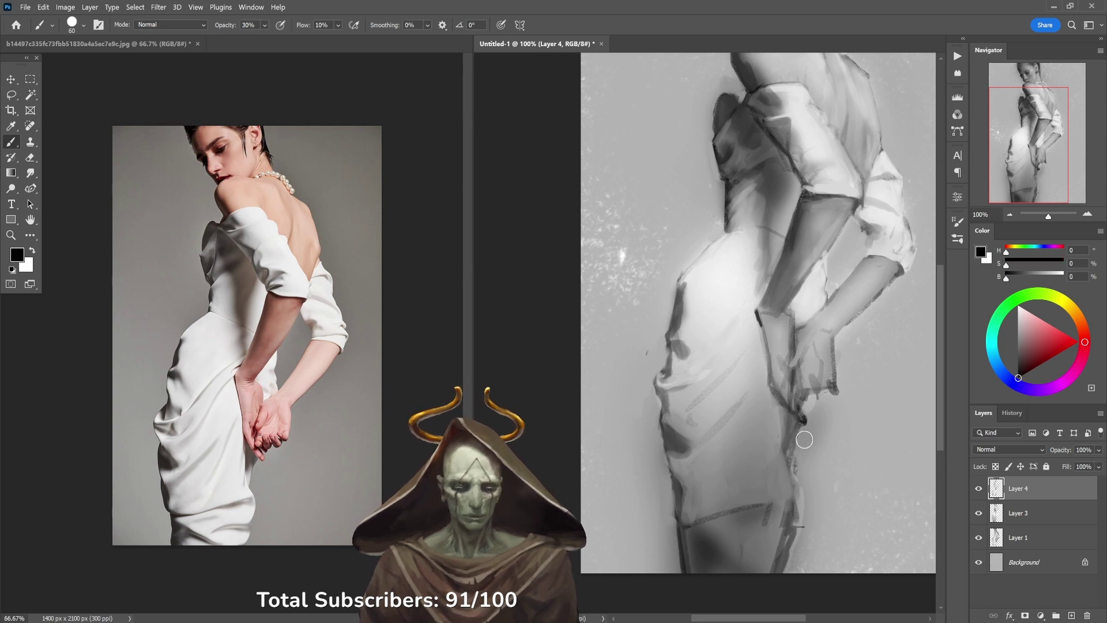
key("x")
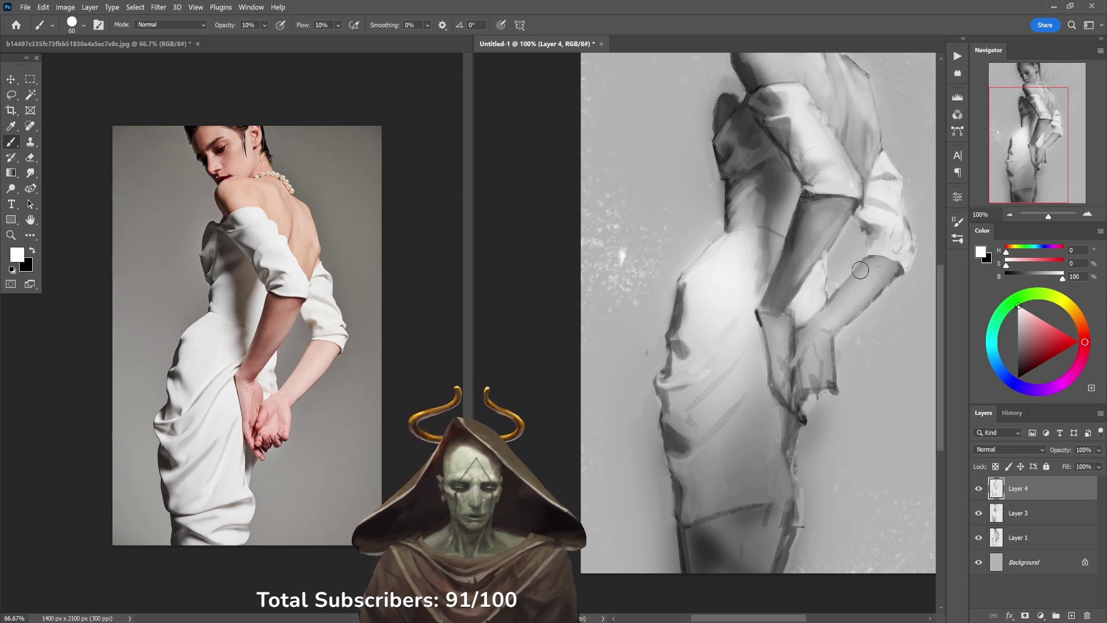
Step: Darken and smooth the upper forearm below the sleeve with mid grey at 30% opacity
left_click(812, 231, "alt")
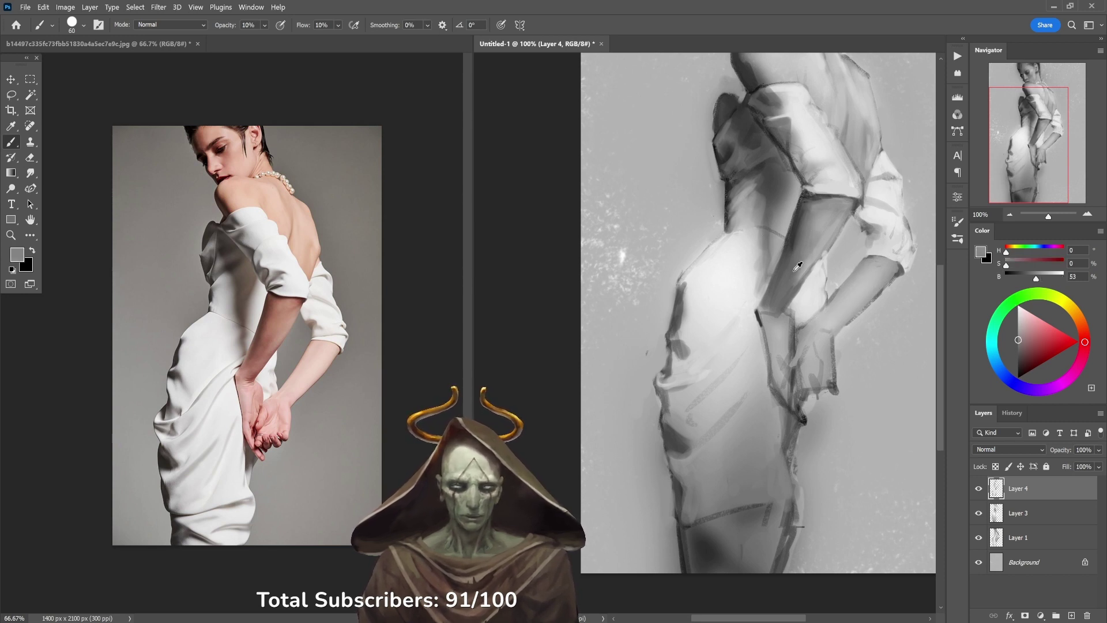
key("3")
mouse_move(837, 212)
left_mouse_down()
mouse_move(811, 209)
mouse_move(832, 211)
left_mouse_up()
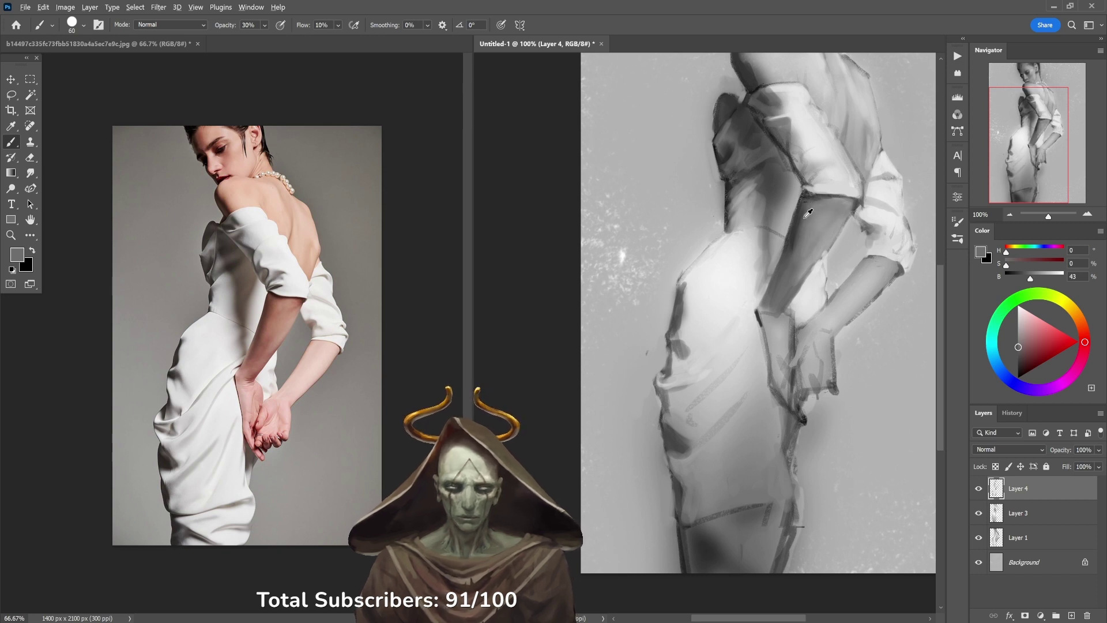
left_click(808, 214, "alt")
key("1")
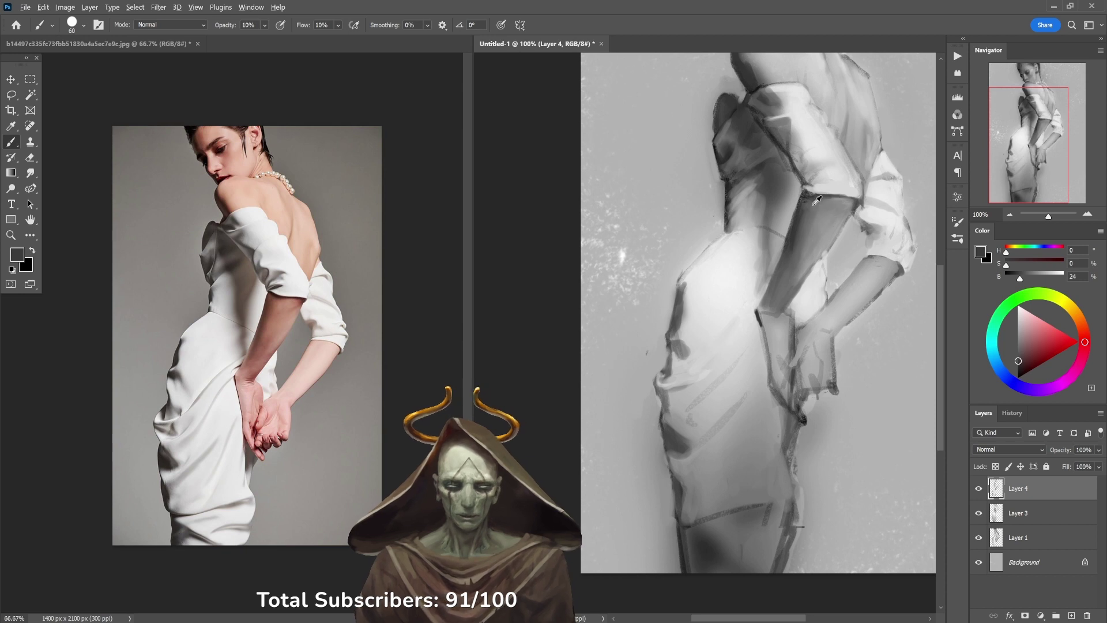
left_click(807, 230, "alt")
key("4")
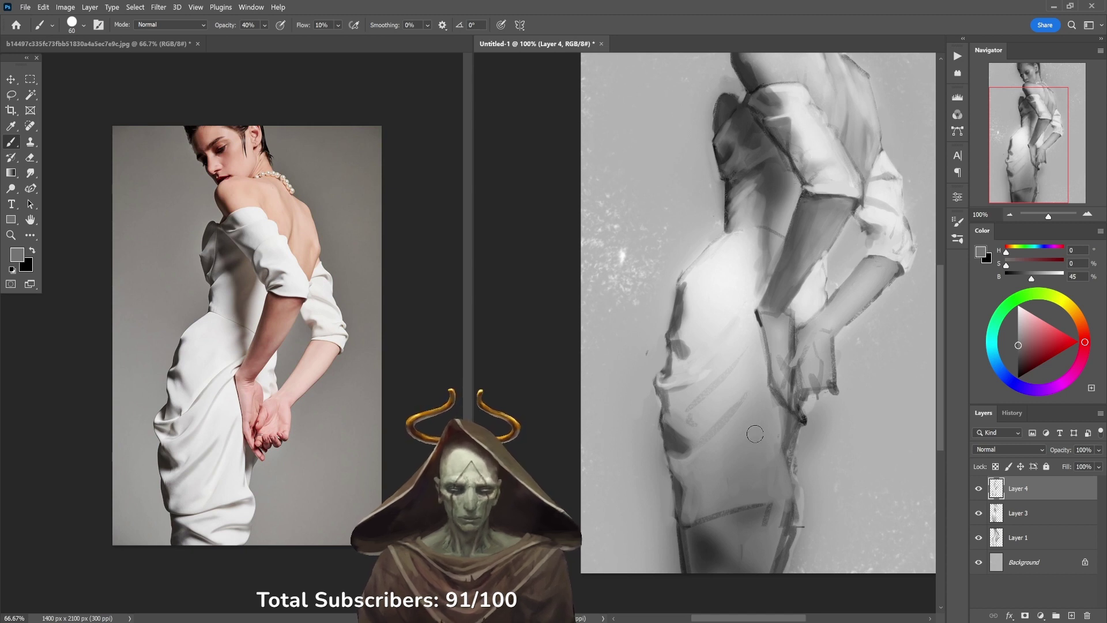
Step: Soften the lower edge of the dark hem line with a lighter grey at 50% opacity
left_click(741, 490, "alt")
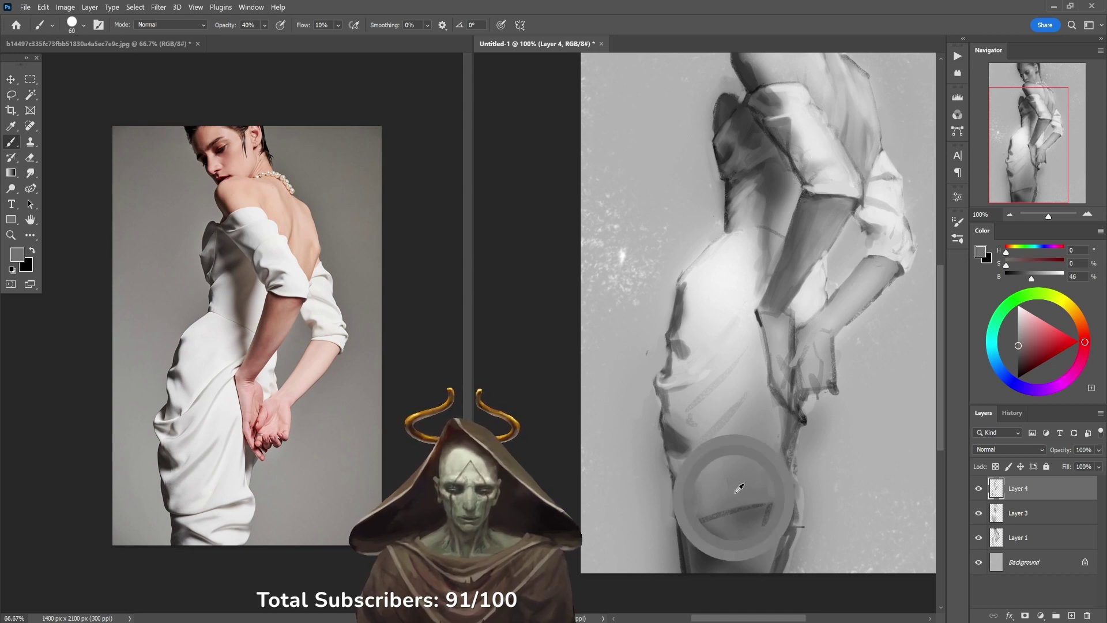
key("6")
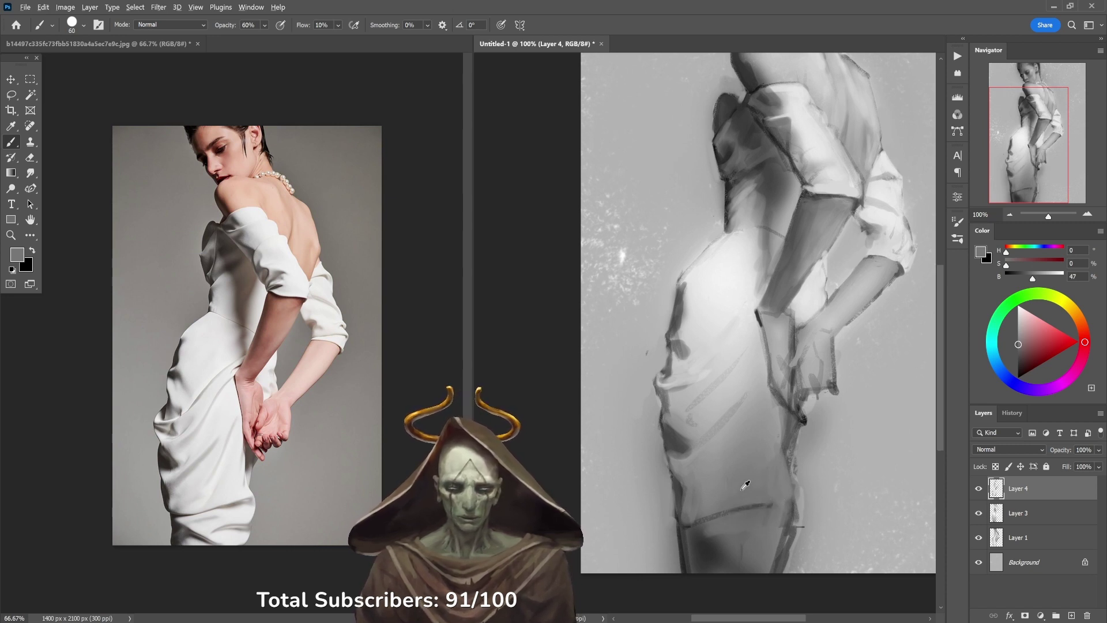
left_click(758, 462, "alt")
key("8")
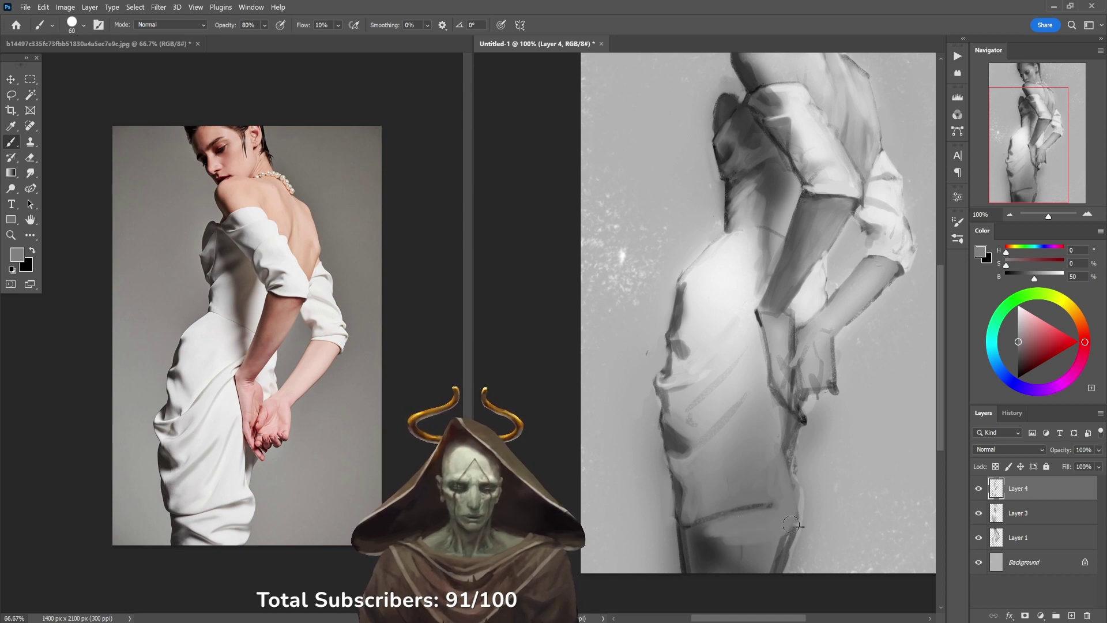
left_click(704, 542, "alt")
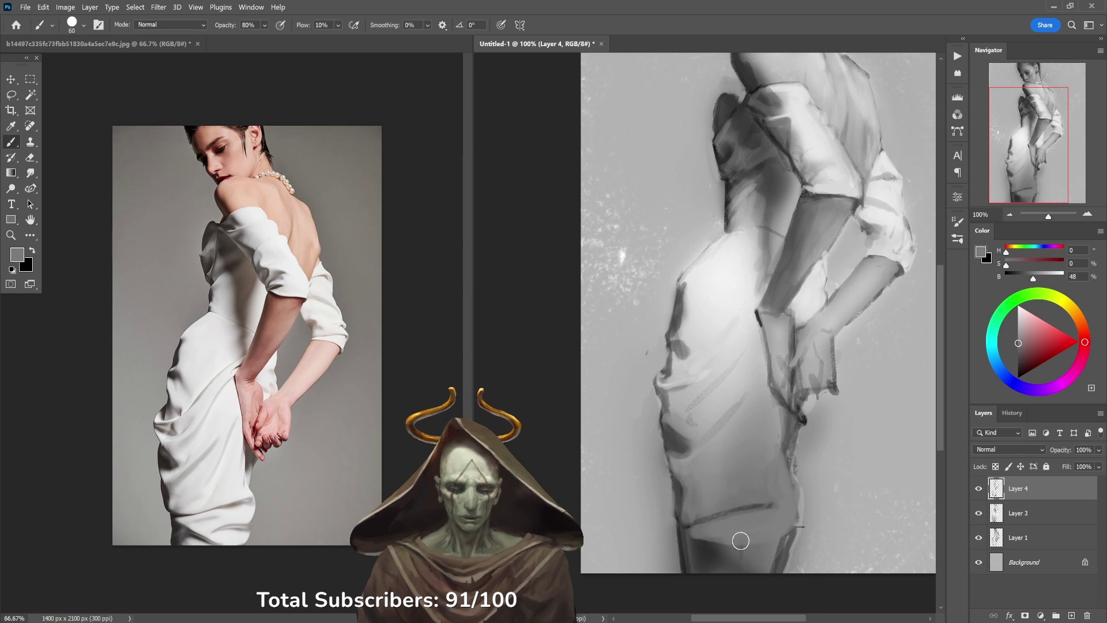
left_click(697, 541, "alt")
key("3")
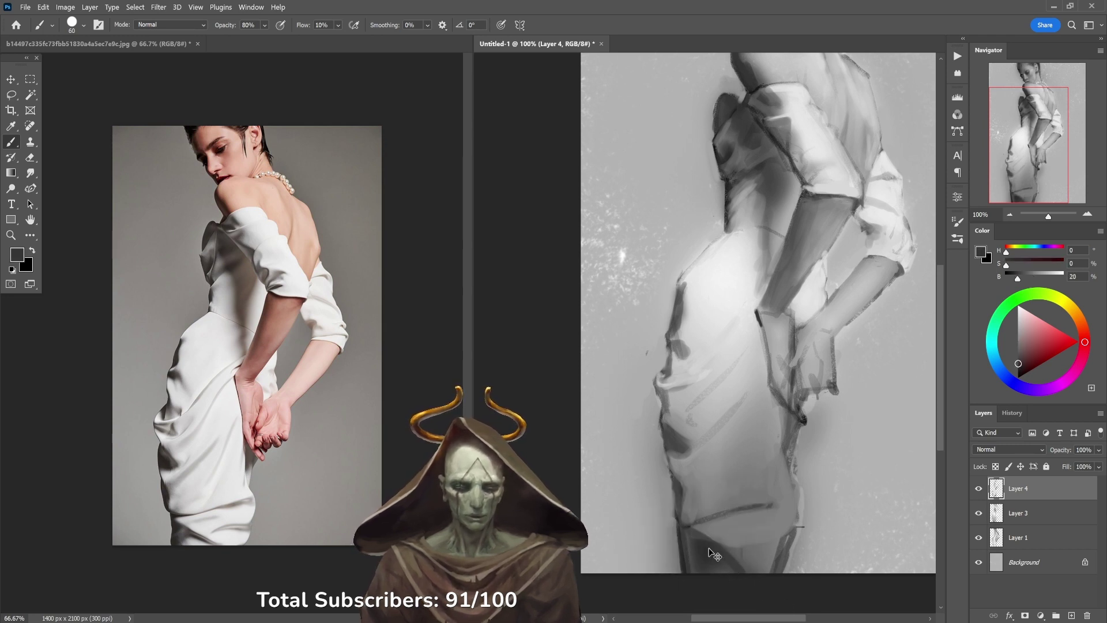
key("5")
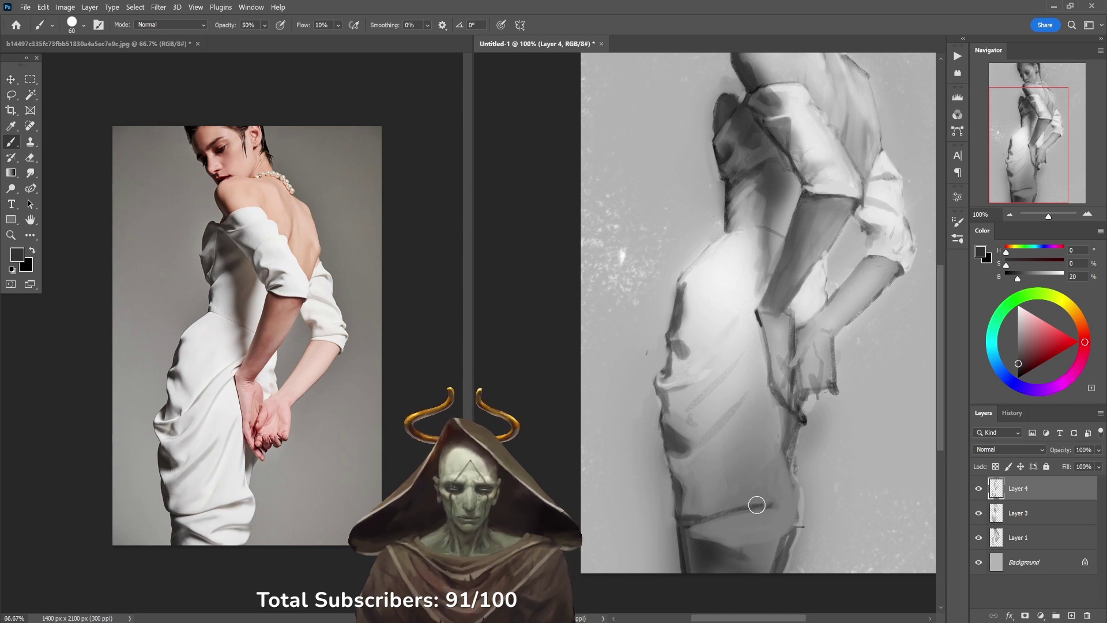
left_click(728, 519, "alt")
left_click_drag(705, 521, 741, 517)
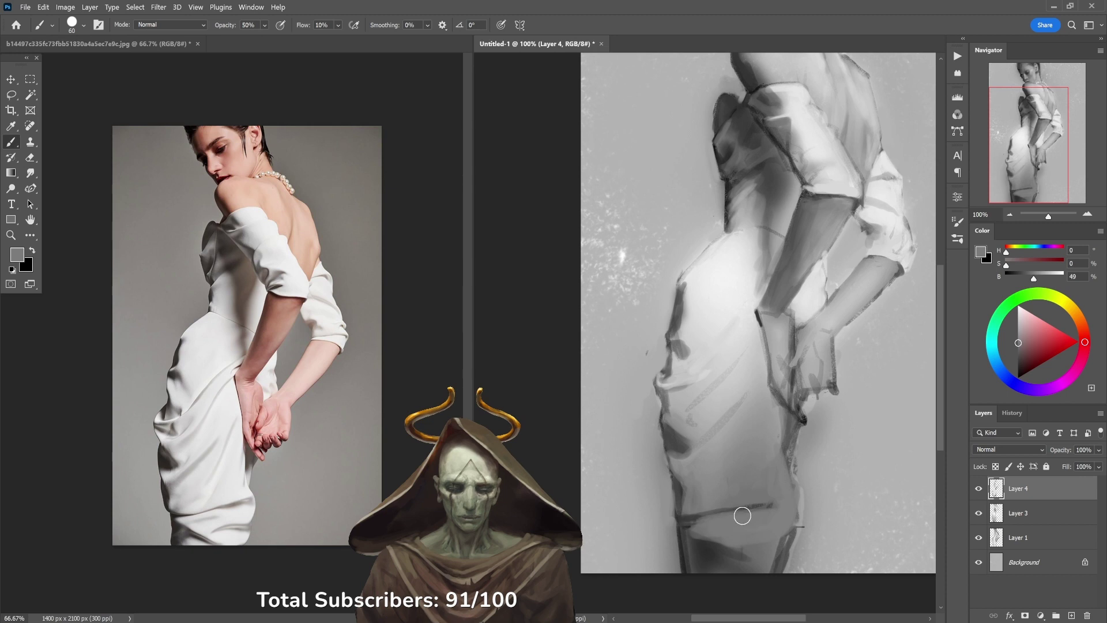
Step: Extend and darken the hem line at 30%, then stroke the skirt's edge at 40%
left_click(715, 490, "alt")
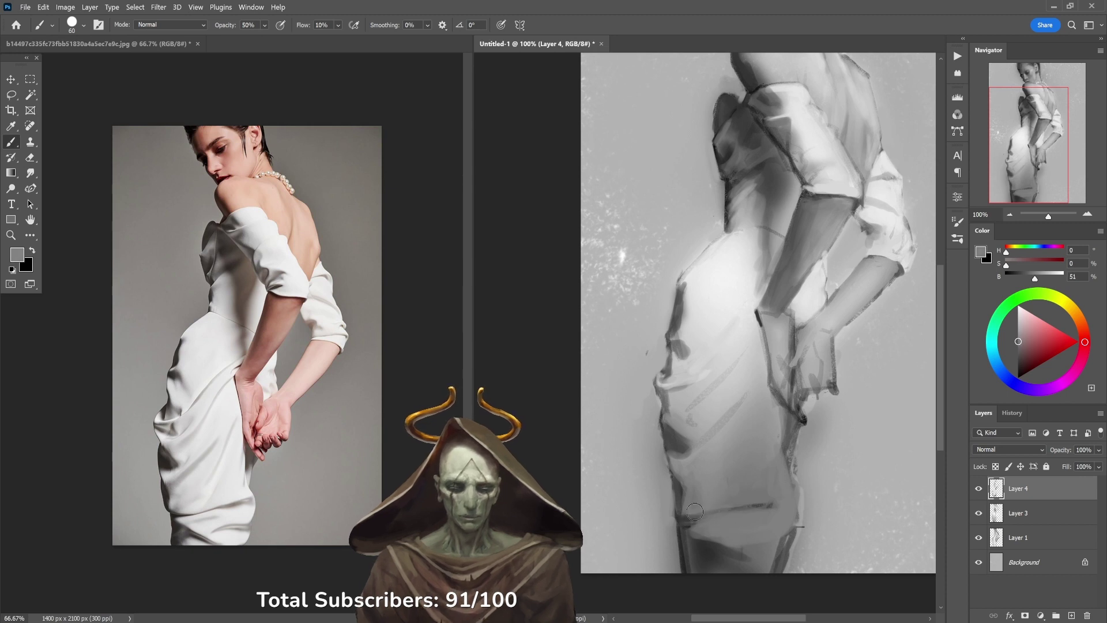
key("3")
left_click(686, 522, "alt")
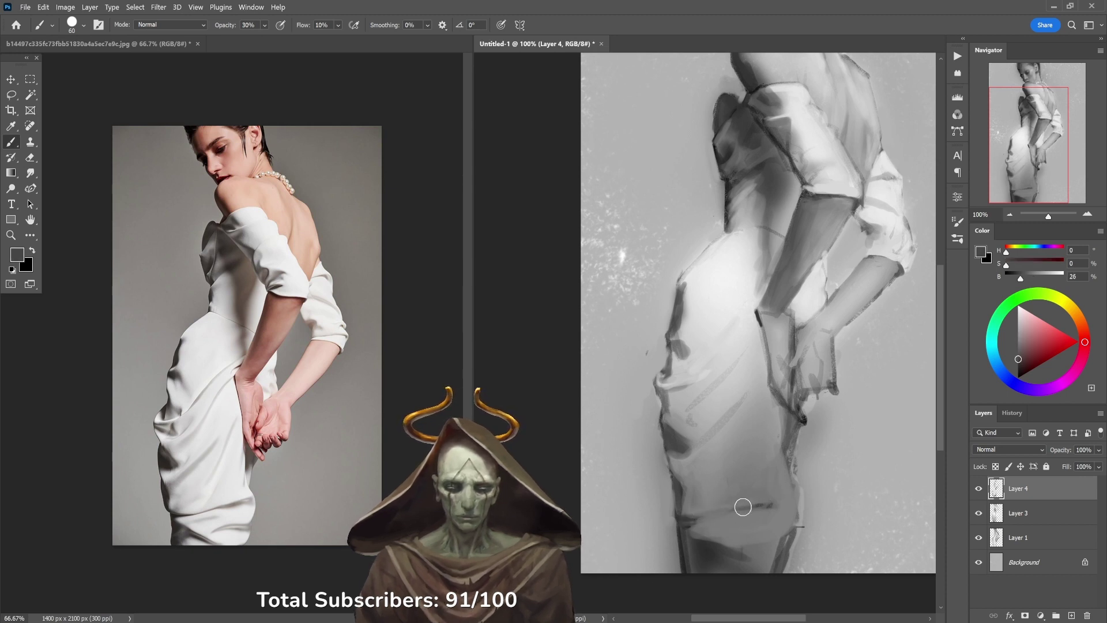
mouse_move(771, 503)
left_mouse_down()
mouse_move(759, 504)
mouse_move(791, 502)
left_mouse_up()
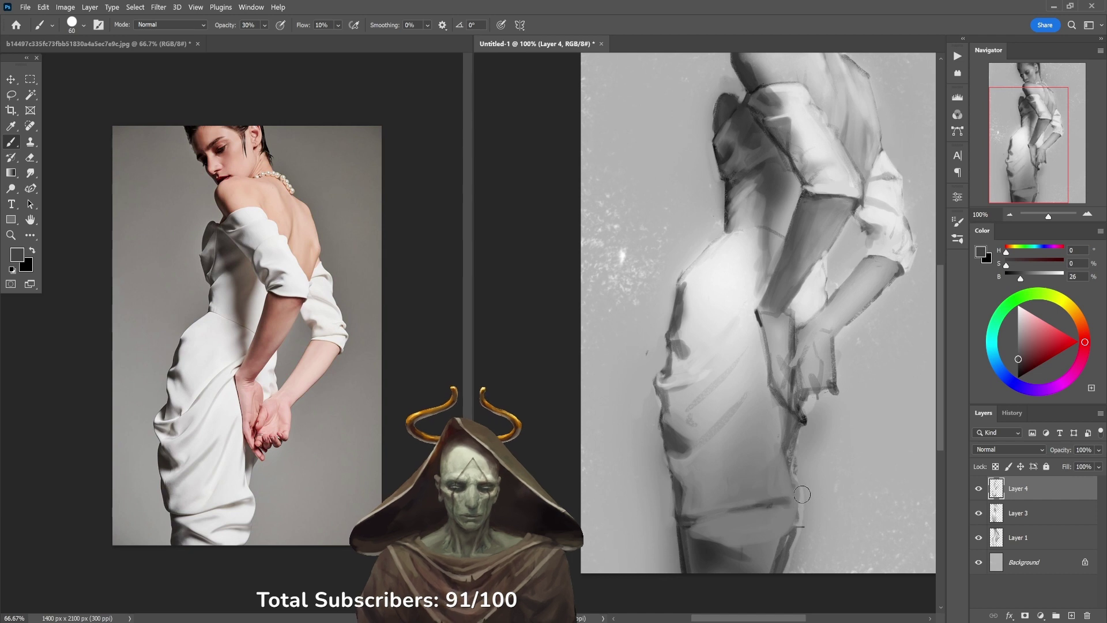
key("4")
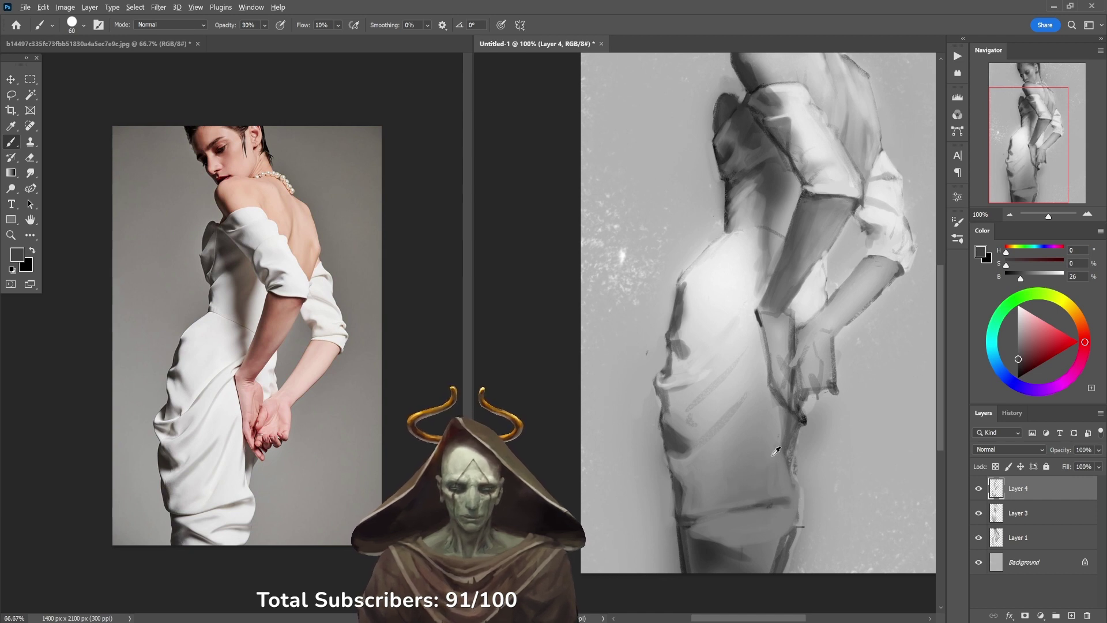
left_click(771, 451, "alt")
left_click_drag(795, 427, 790, 469)
key("5")
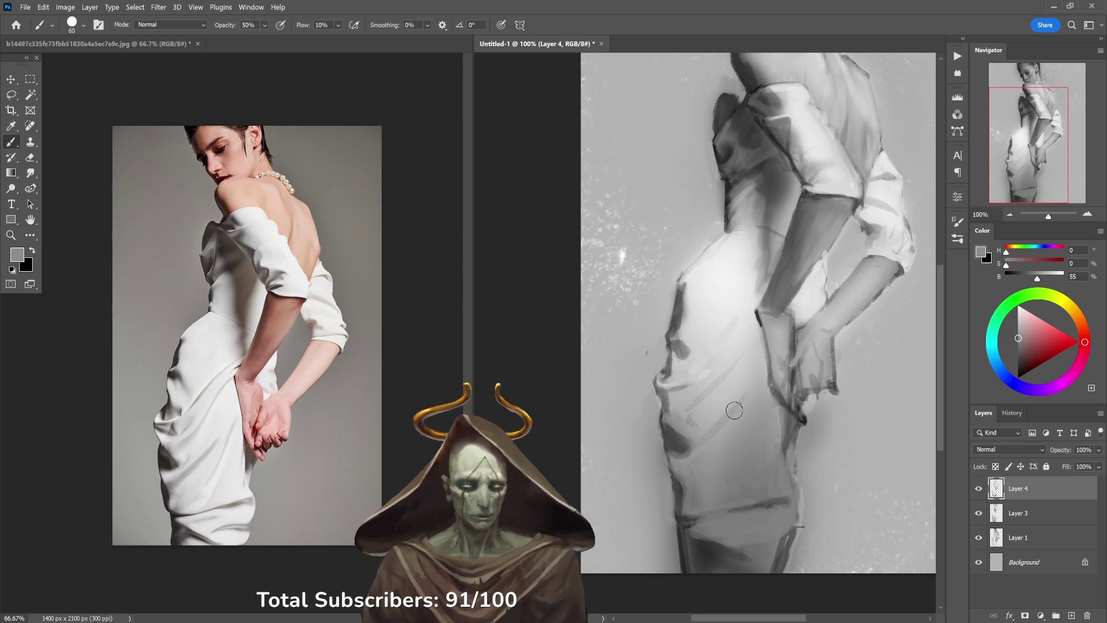
Step: Cover the dark mark on the skirt's lower-right edge at full opacity and darken near the hem
left_click(794, 512, "alt")
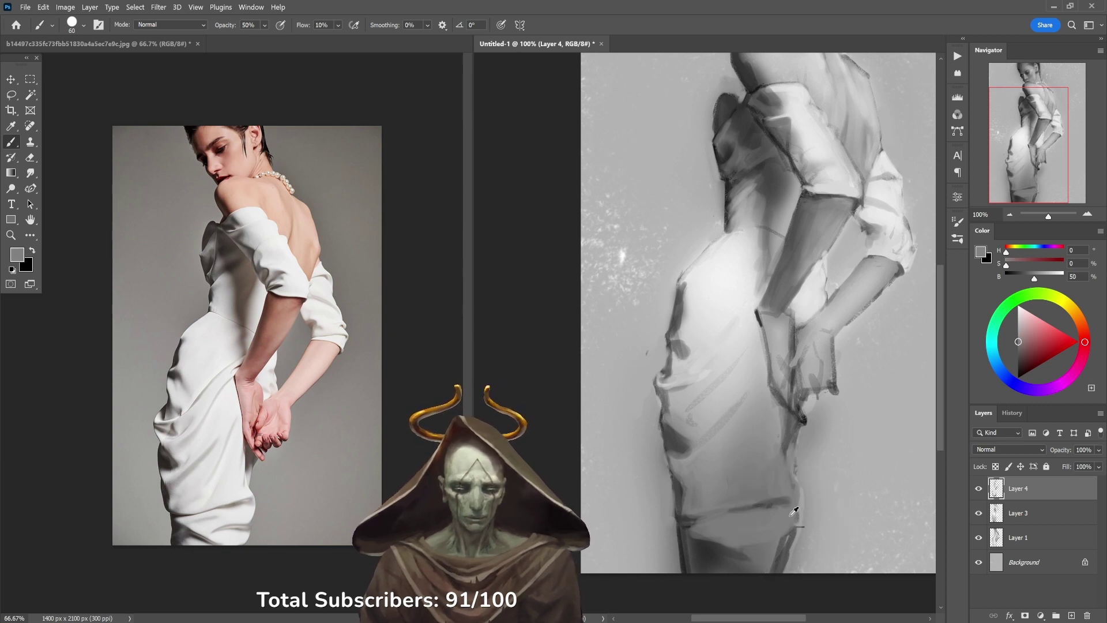
key("0")
mouse_move(792, 478)
left_mouse_down()
mouse_move(791, 526)
mouse_move(804, 519)
mouse_move(798, 463)
mouse_move(799, 495)
mouse_move(780, 493)
mouse_move(775, 532)
mouse_move(796, 520)
mouse_move(768, 559)
mouse_move(795, 533)
mouse_move(770, 571)
left_mouse_up()
left_click(766, 553, "alt")
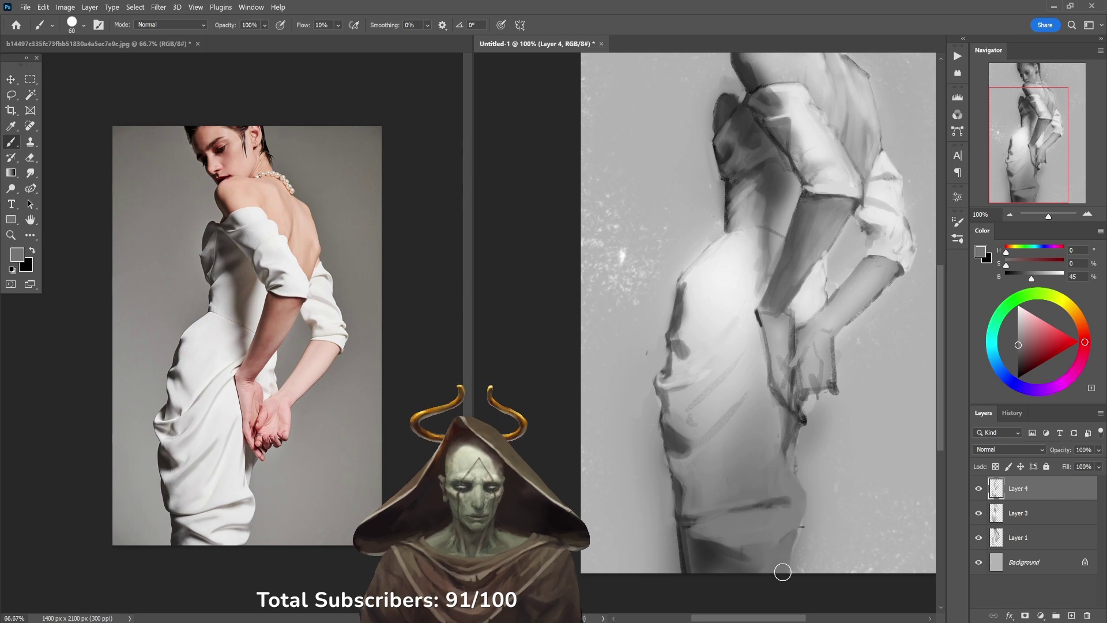
left_click(744, 548, "alt")
key("4")
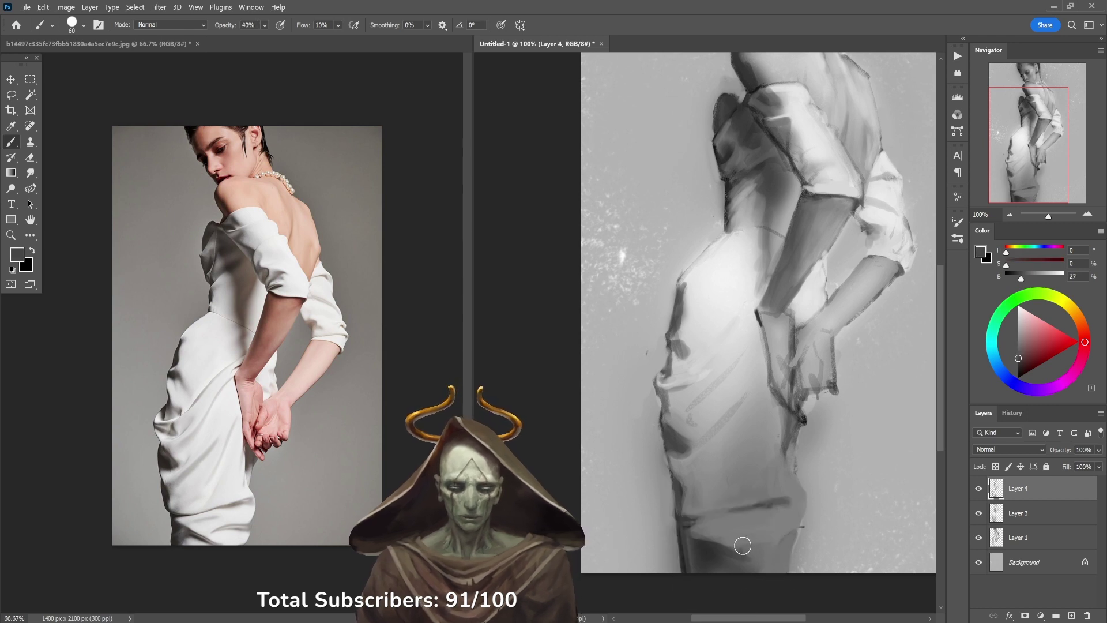
left_click_drag(732, 547, 774, 542)
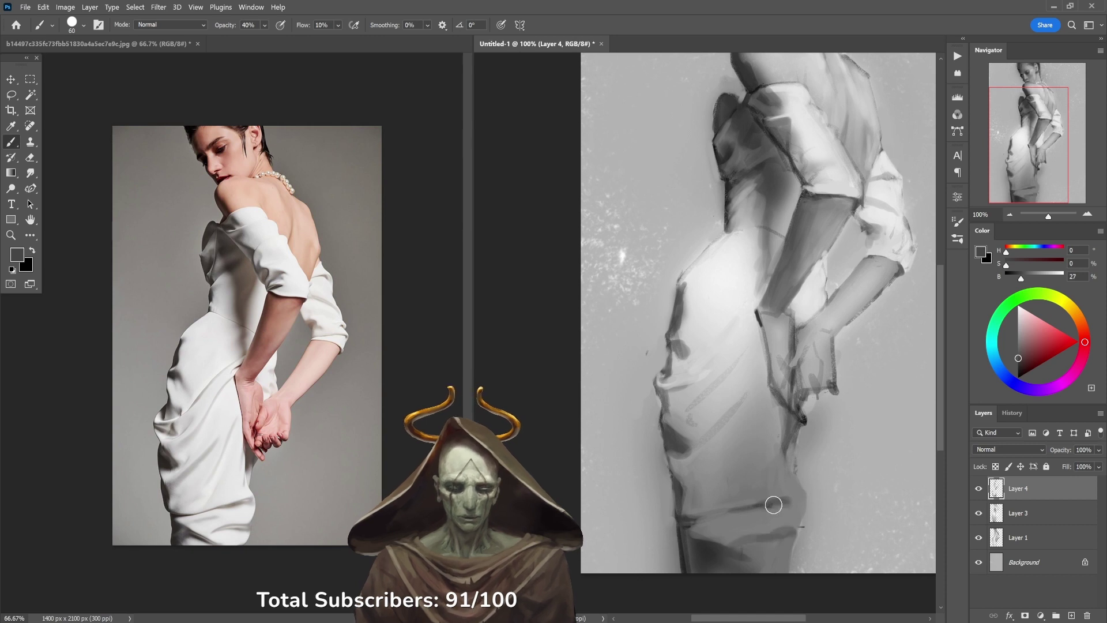
Step: Add a soft diagonal grey stroke at 20% and faintly lighten the upper dress
left_click(769, 545, "alt")
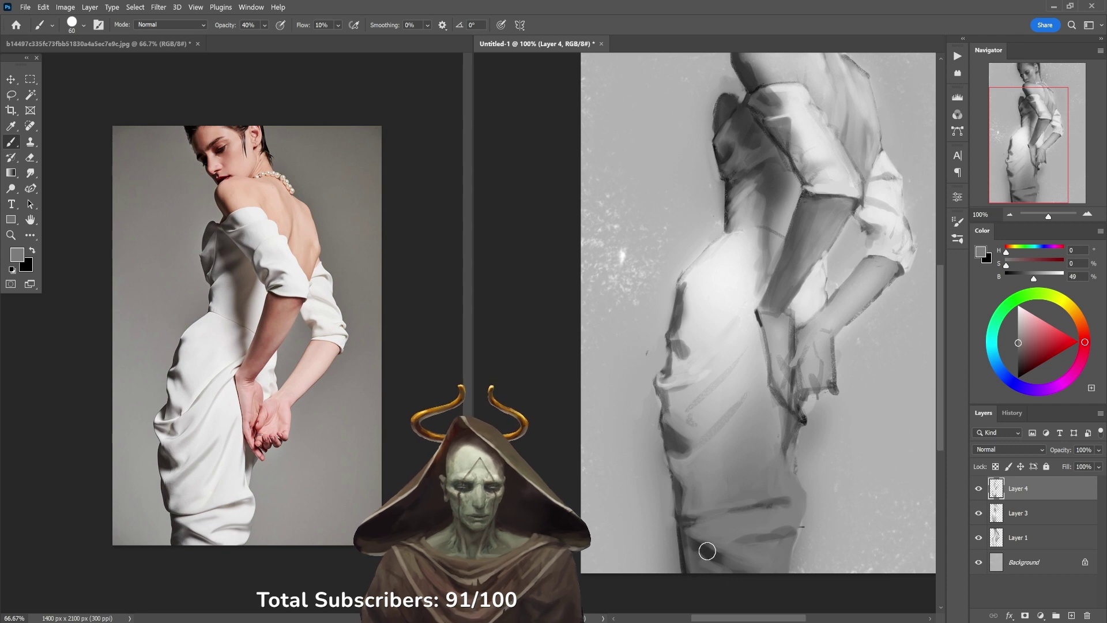
left_click(685, 542, "alt")
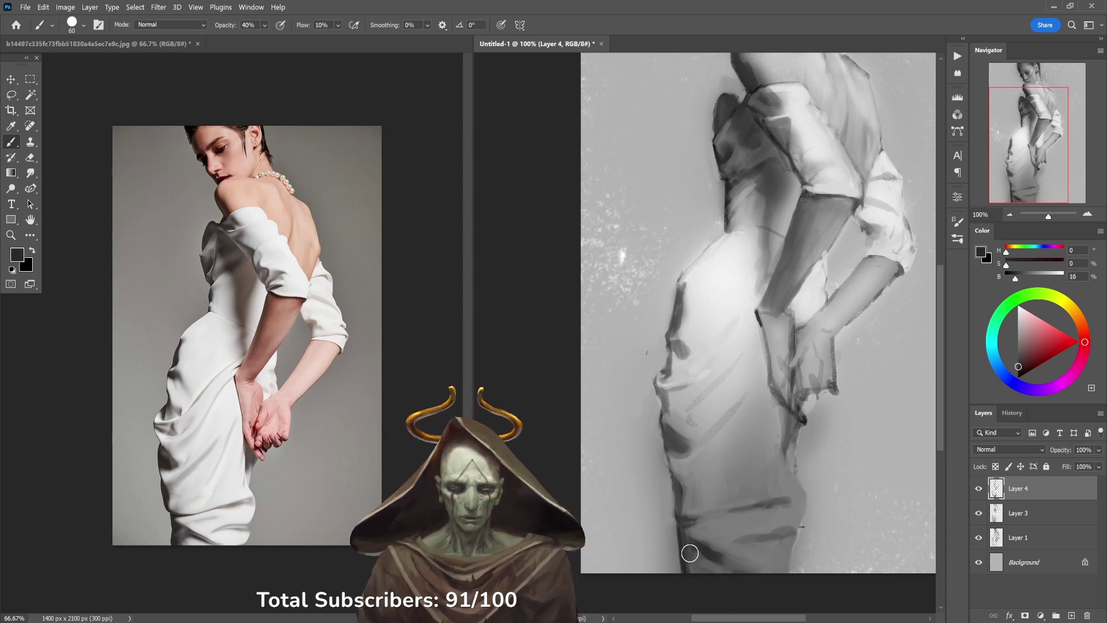
key("3")
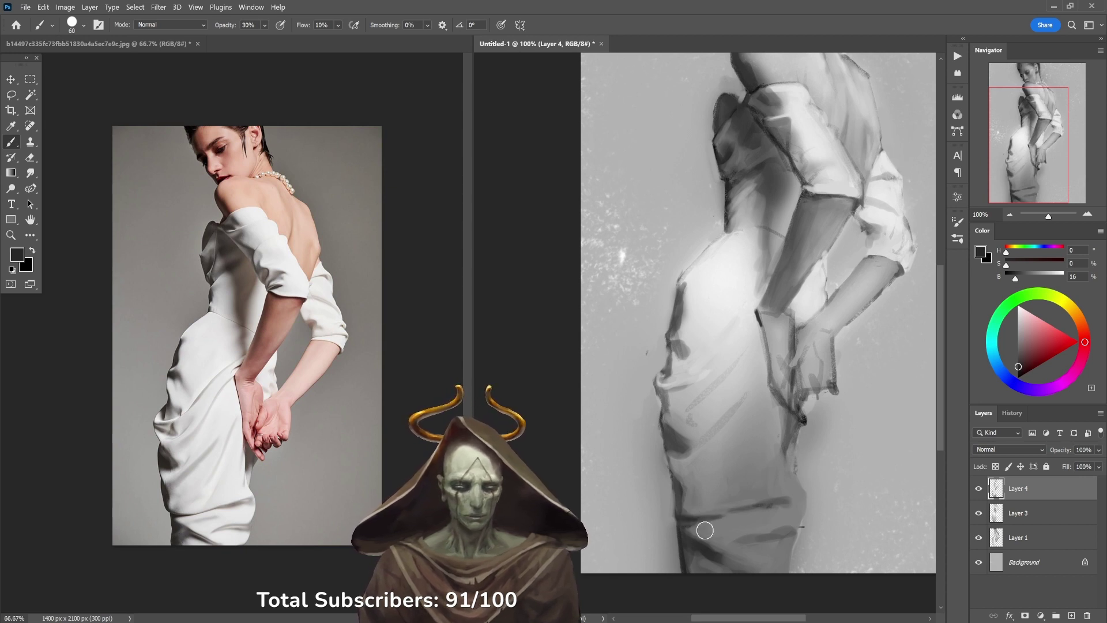
key("2")
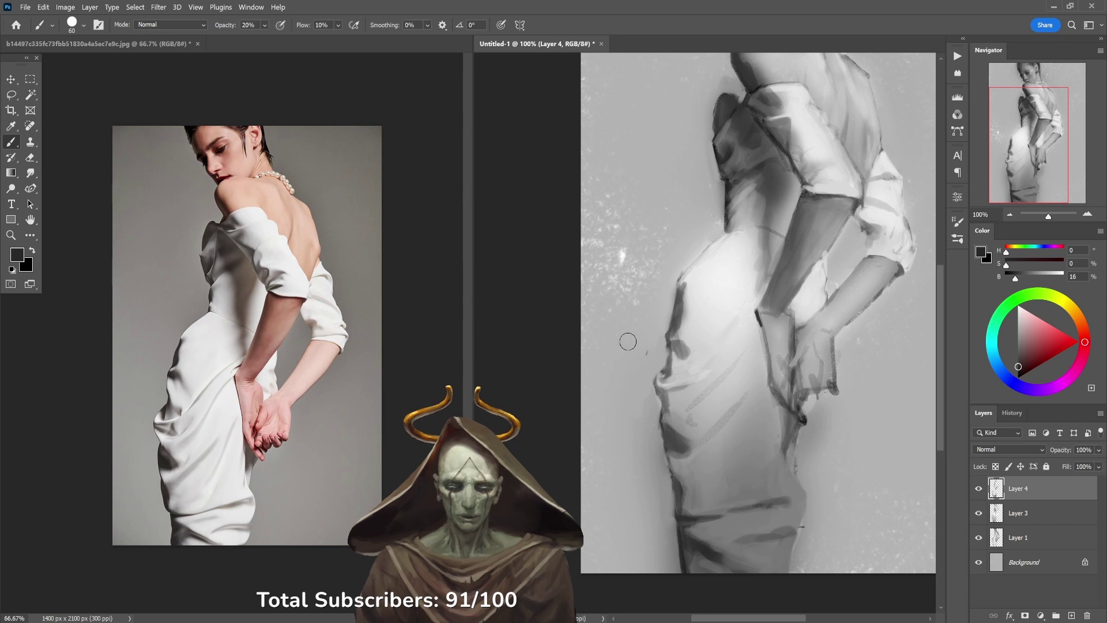
mouse_move(690, 474)
left_mouse_down()
mouse_move(738, 403)
mouse_move(690, 457)
mouse_move(747, 386)
mouse_move(696, 460)
left_mouse_up()
left_click(700, 447, "alt")
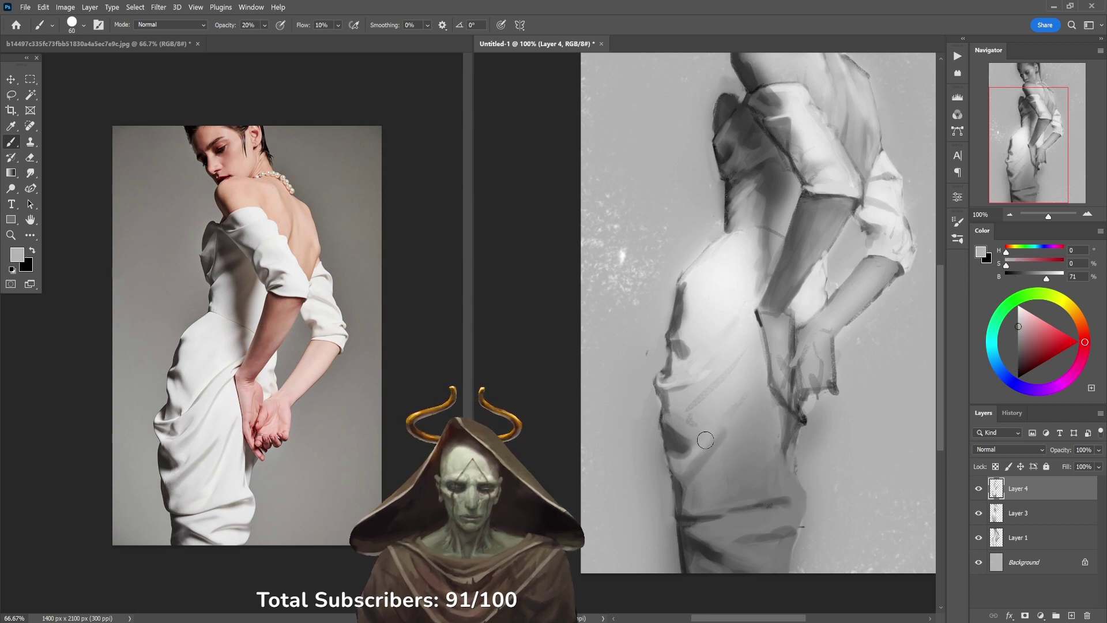
left_click_drag(745, 288, 747, 367)
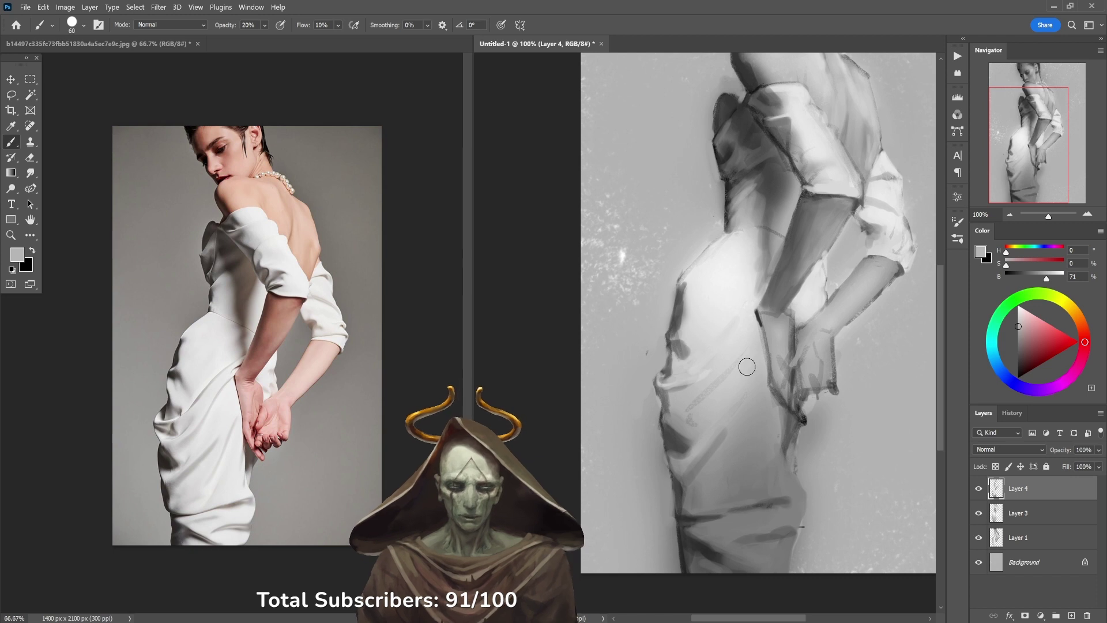
Step: Glaze light grey strokes across the lower dress at 30% opacity
left_click(715, 447, "alt")
left_click(683, 493, "alt")
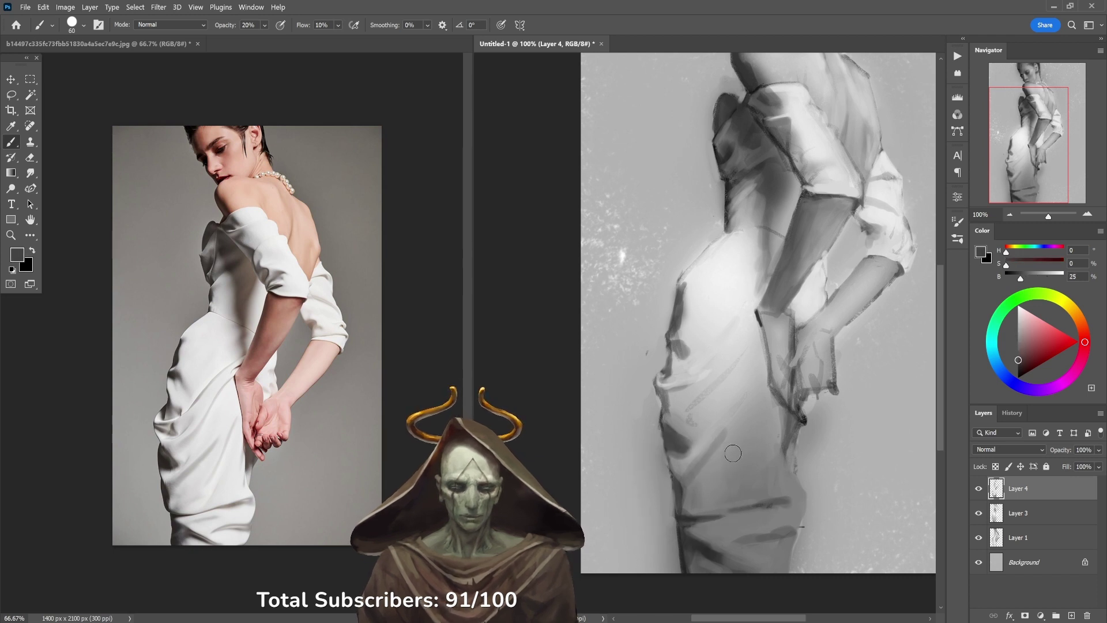
left_click(739, 412, "alt")
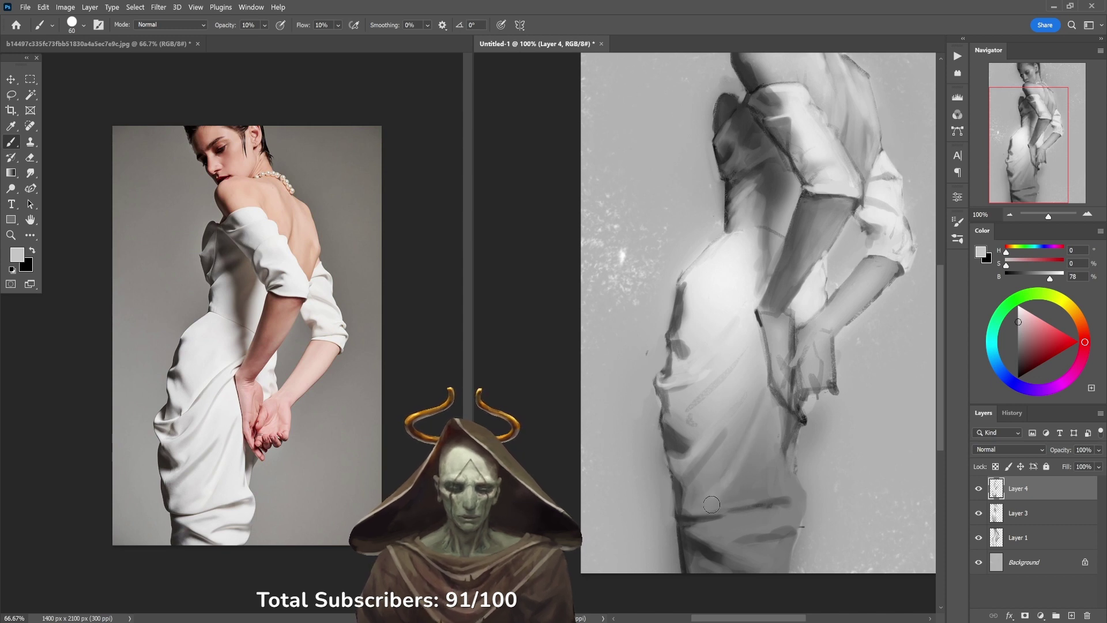
key("3")
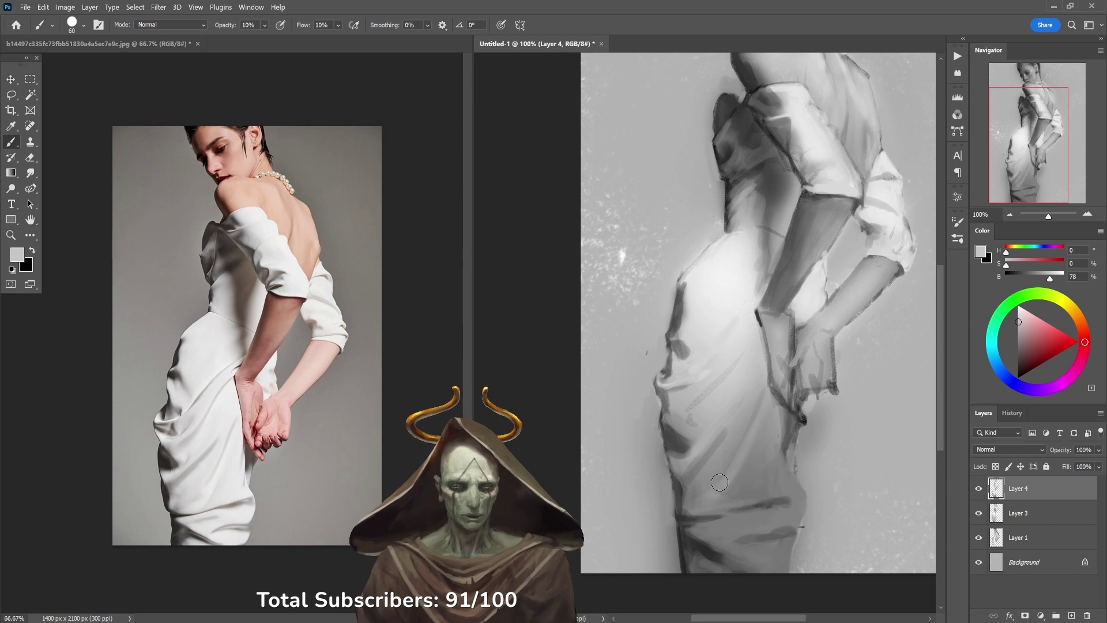
mouse_move(720, 489)
left_mouse_down()
mouse_move(750, 483)
mouse_move(760, 460)
mouse_move(769, 468)
mouse_move(749, 494)
mouse_move(790, 492)
left_mouse_up()
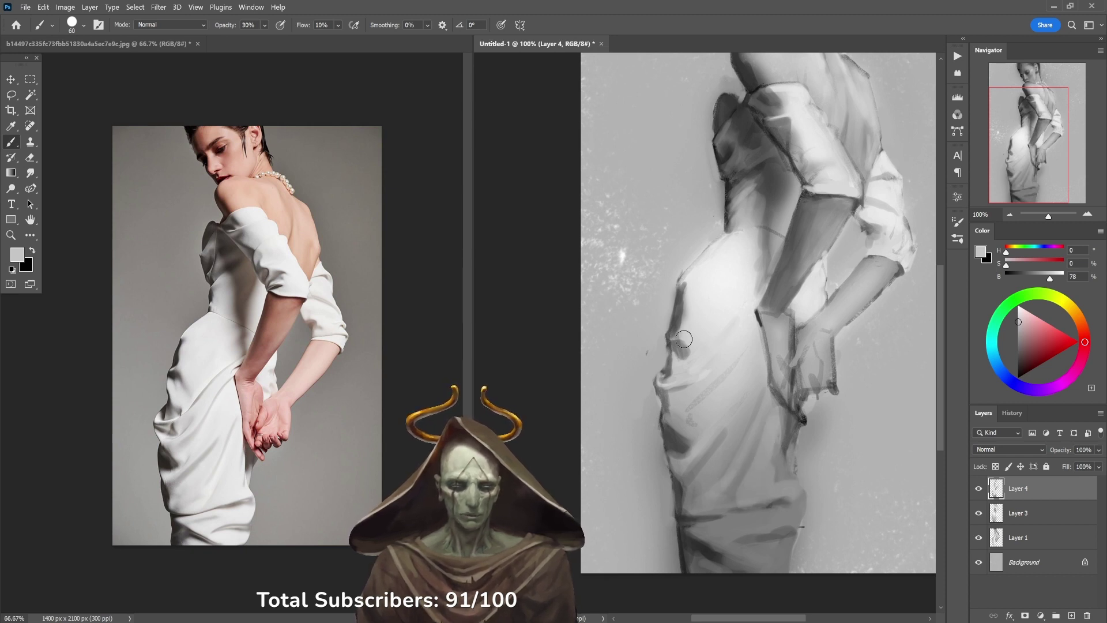
left_click(774, 453, "alt")
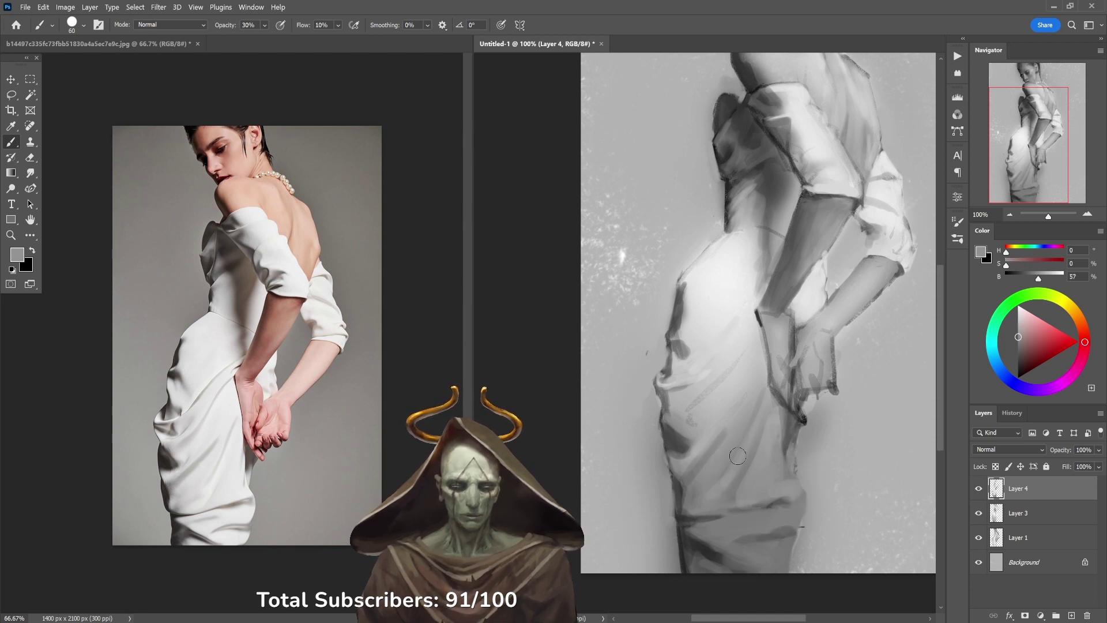
left_click(748, 488, "alt")
left_click_drag(749, 492, 785, 494)
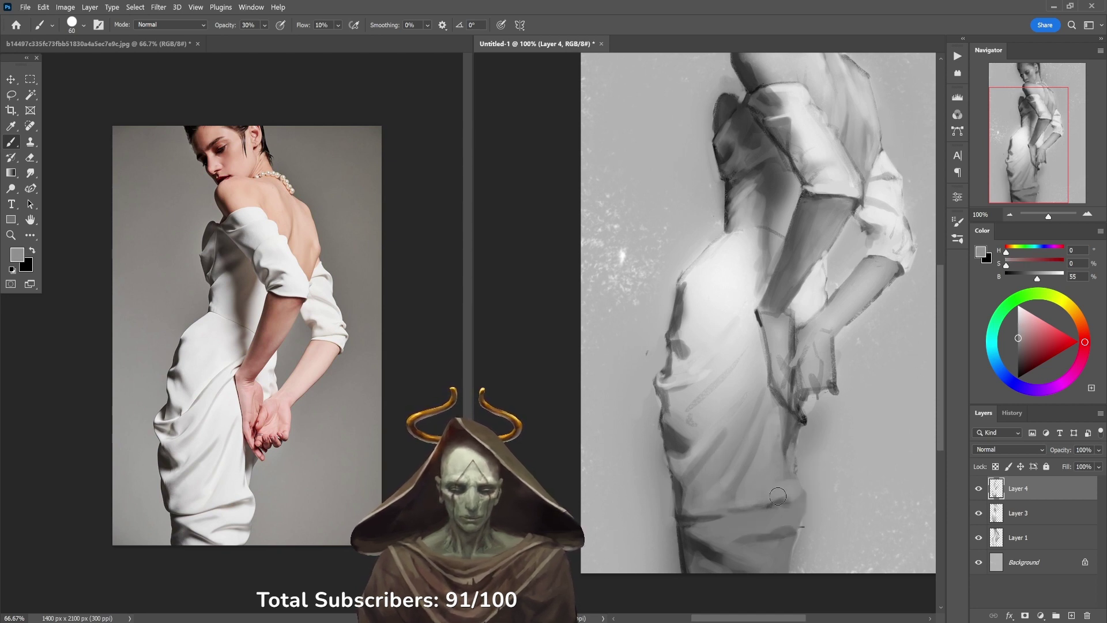
key("5")
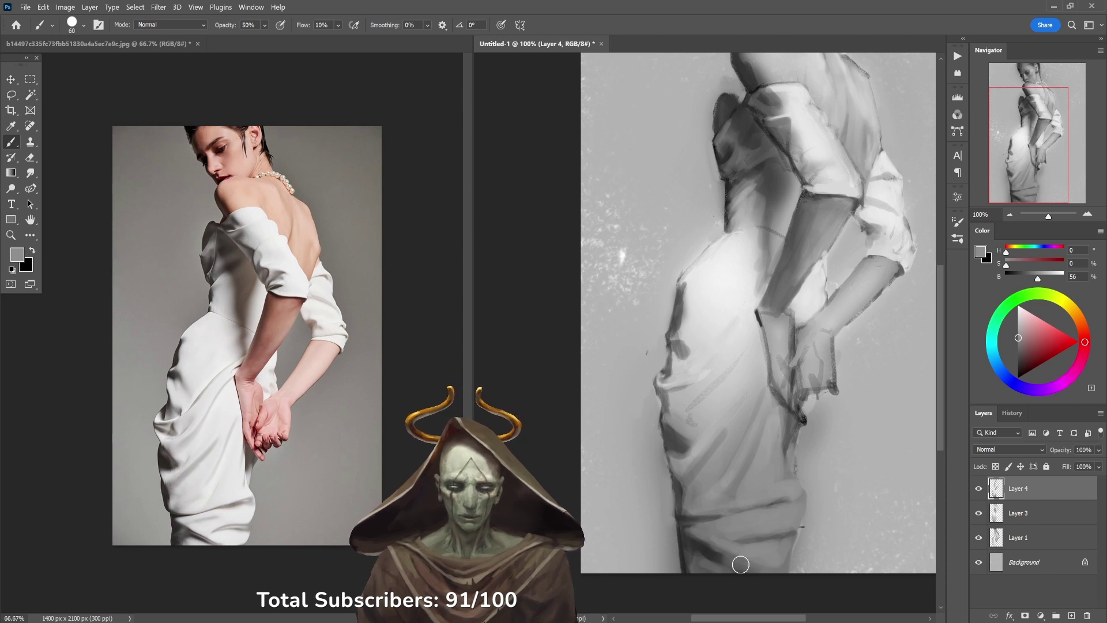
Step: Undo a light stroke on the lower fold and brighten the dress beside the arm at 40%
left_click(714, 544, "alt")
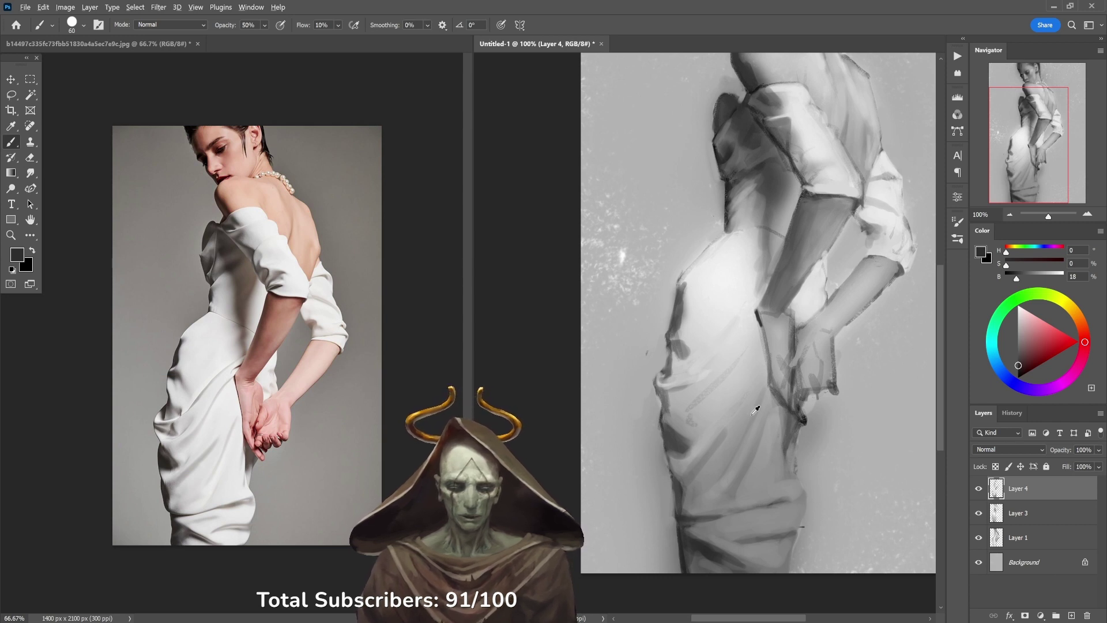
left_click(749, 372, "alt")
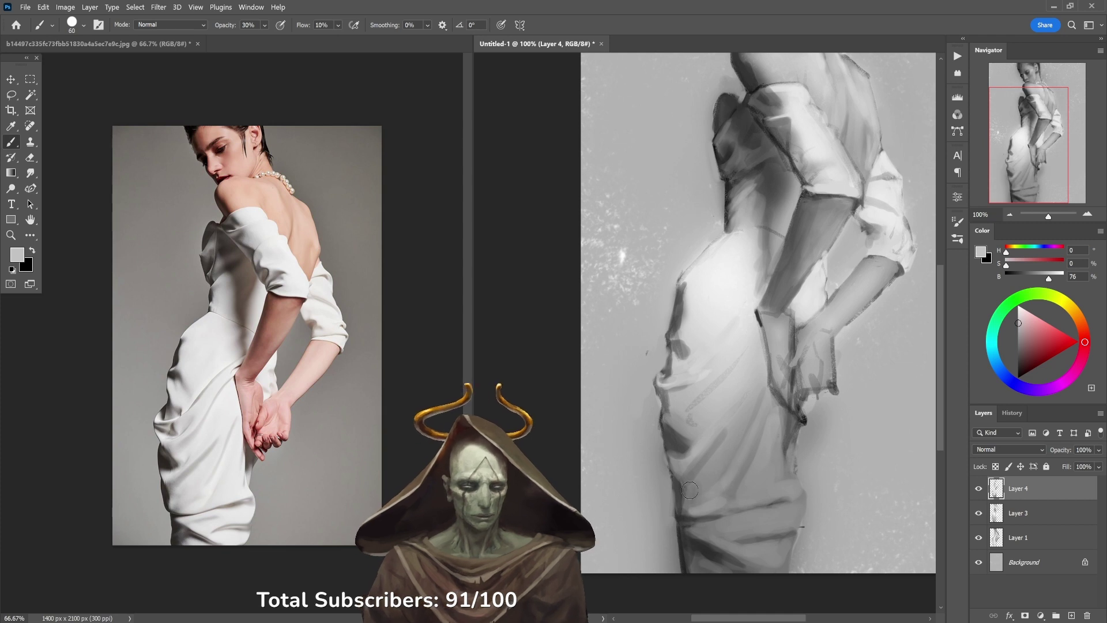
key("2")
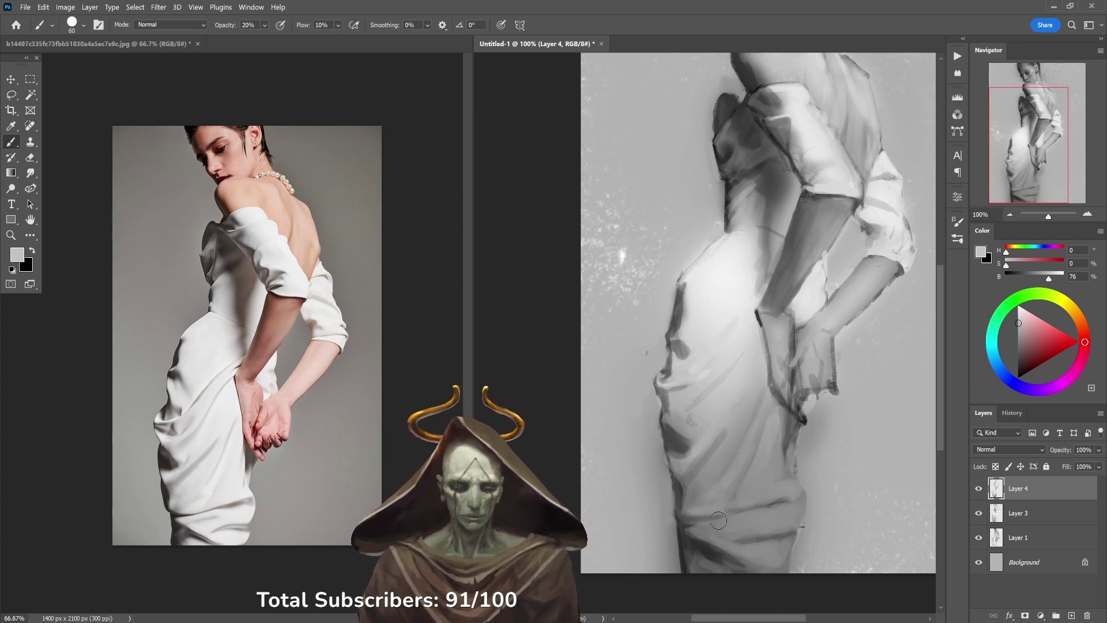
key("ctrl+z")
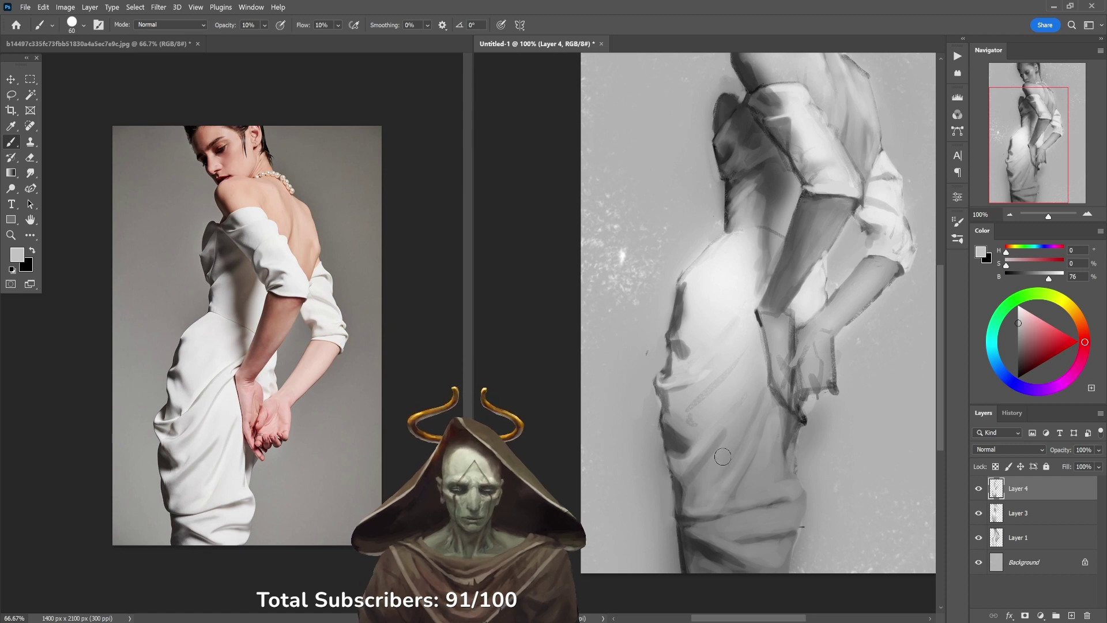
left_click(750, 276, "alt")
key("4")
left_click_drag(762, 253, 774, 315)
scroll(783, 275, "down", 1)
Step: Faintly brighten the figure's back at 10% opacity, then shade the shoulder with near-white at 40%
left_click(756, 309, "alt")
key("1")
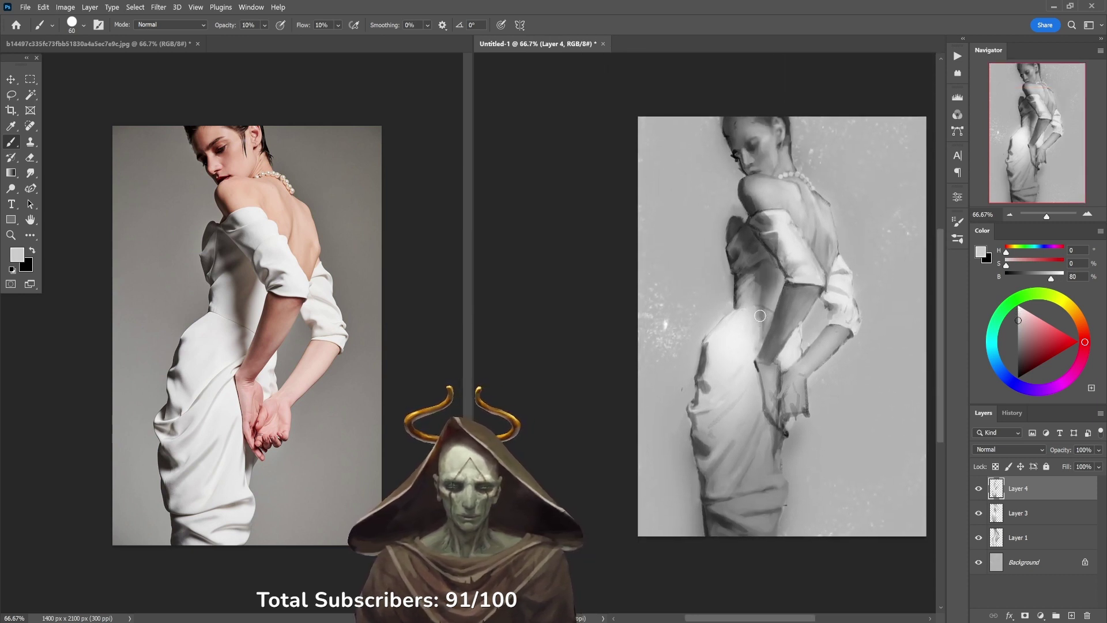
left_click(778, 307, "alt")
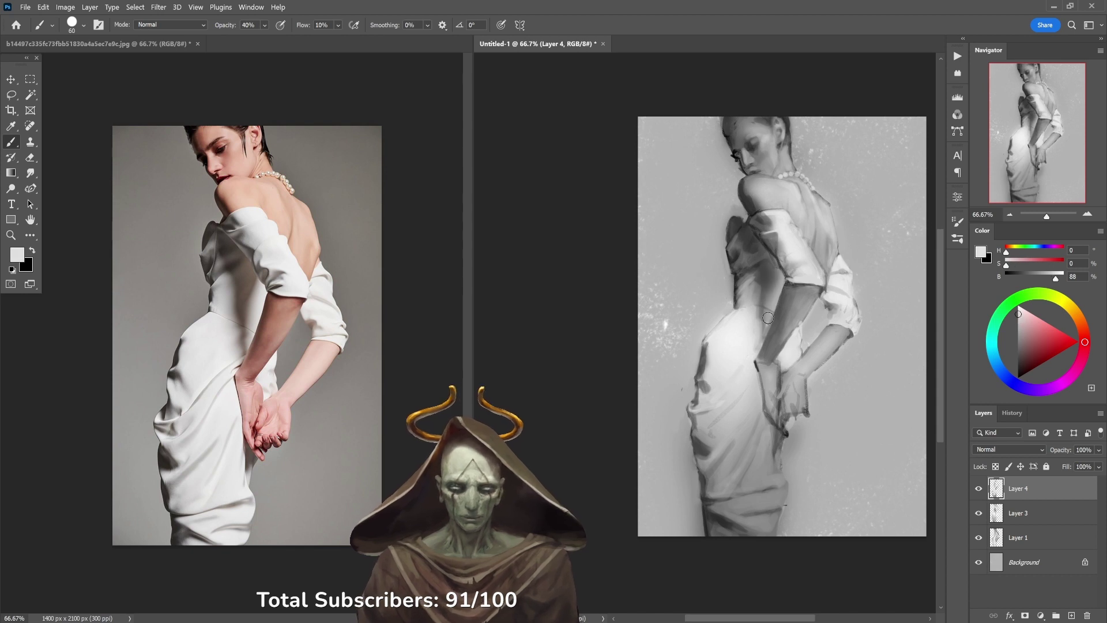
mouse_move(766, 332)
left_mouse_down()
mouse_move(783, 280)
mouse_move(775, 260)
left_mouse_up()
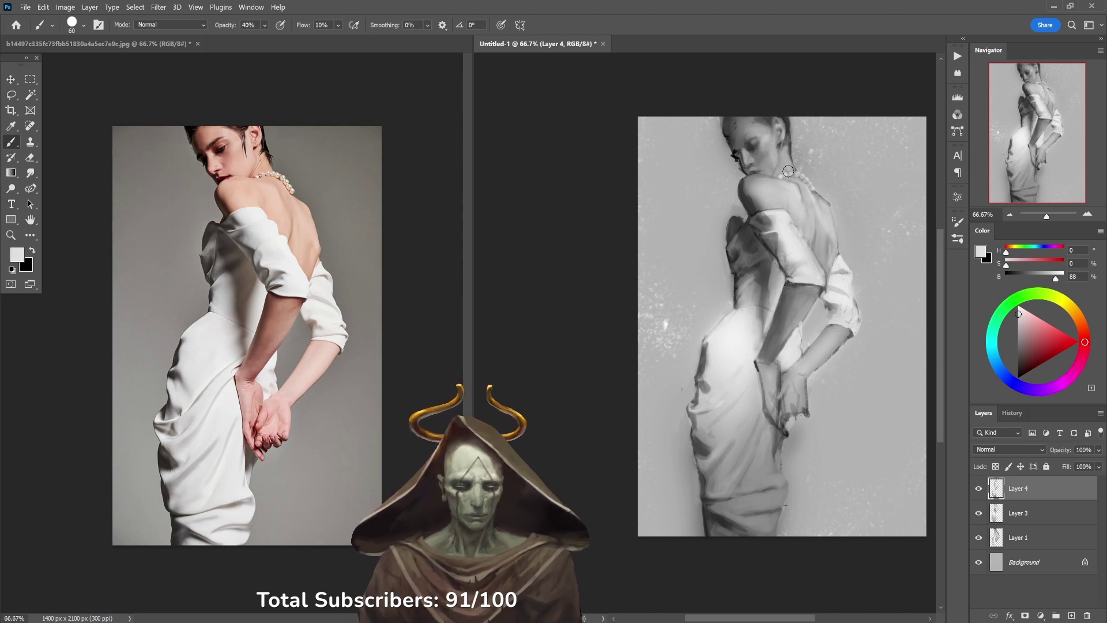
key("ctrl+z")
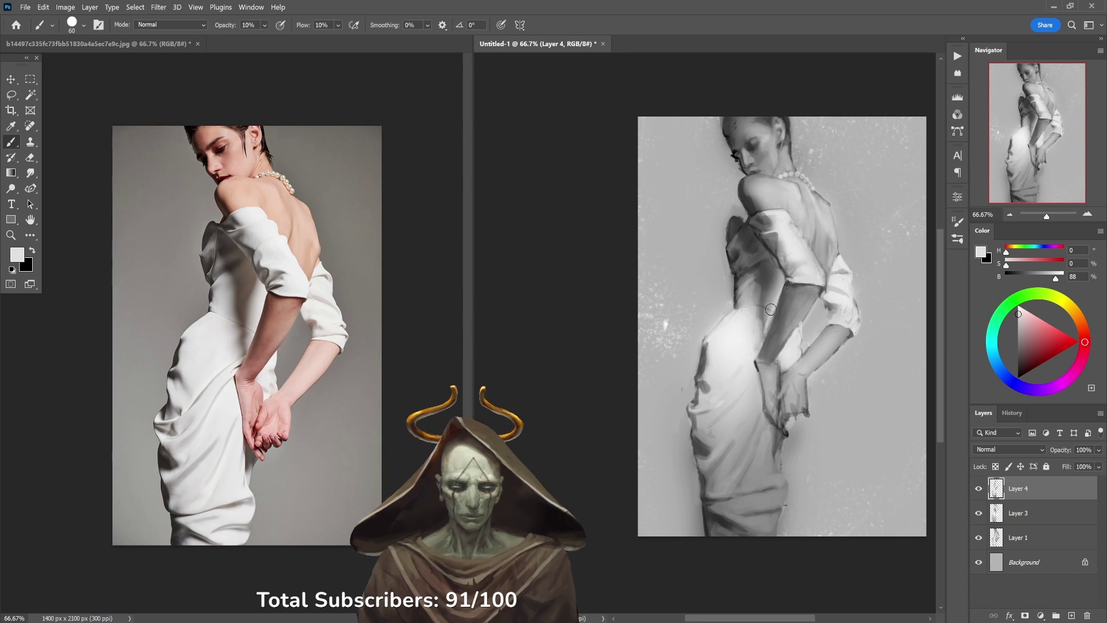
mouse_move(770, 296)
left_mouse_down()
mouse_move(746, 274)
mouse_move(764, 313)
left_mouse_up()
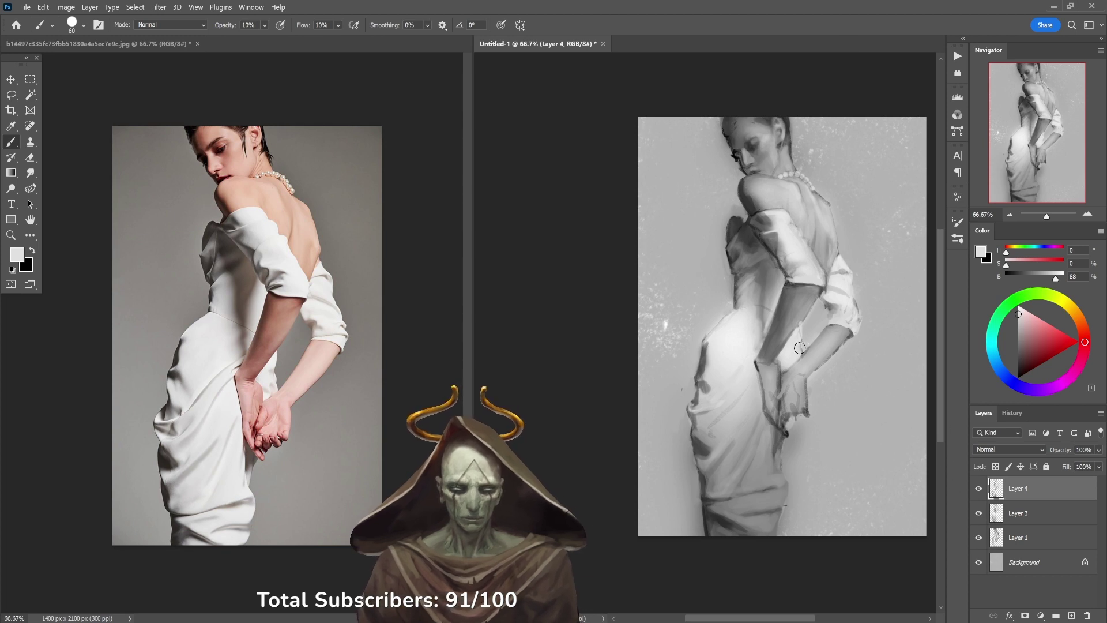
key("4")
left_click(793, 239, "alt")
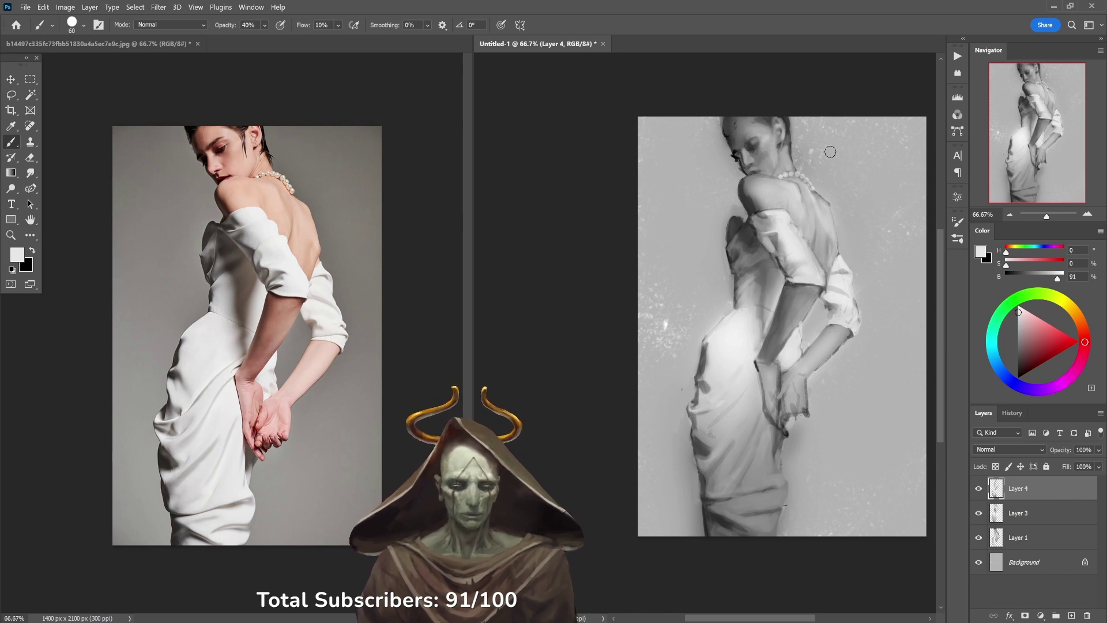
left_click_drag(758, 248, 775, 227)
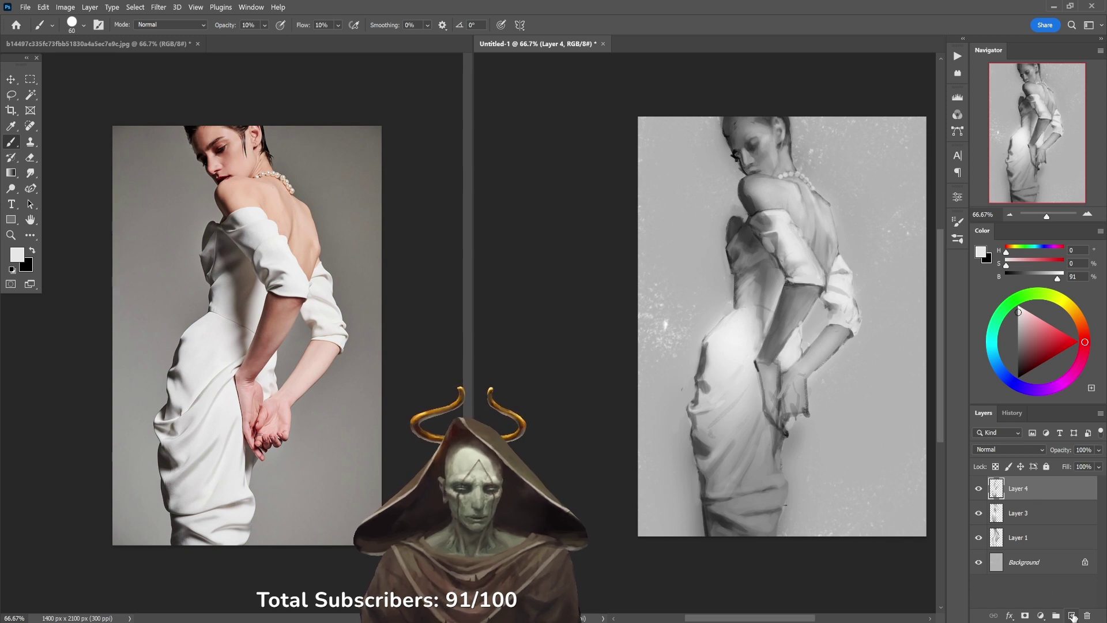
Step: Add a new Layer 5 and pick a muted teal as the painting colour
left_click(1072, 616)
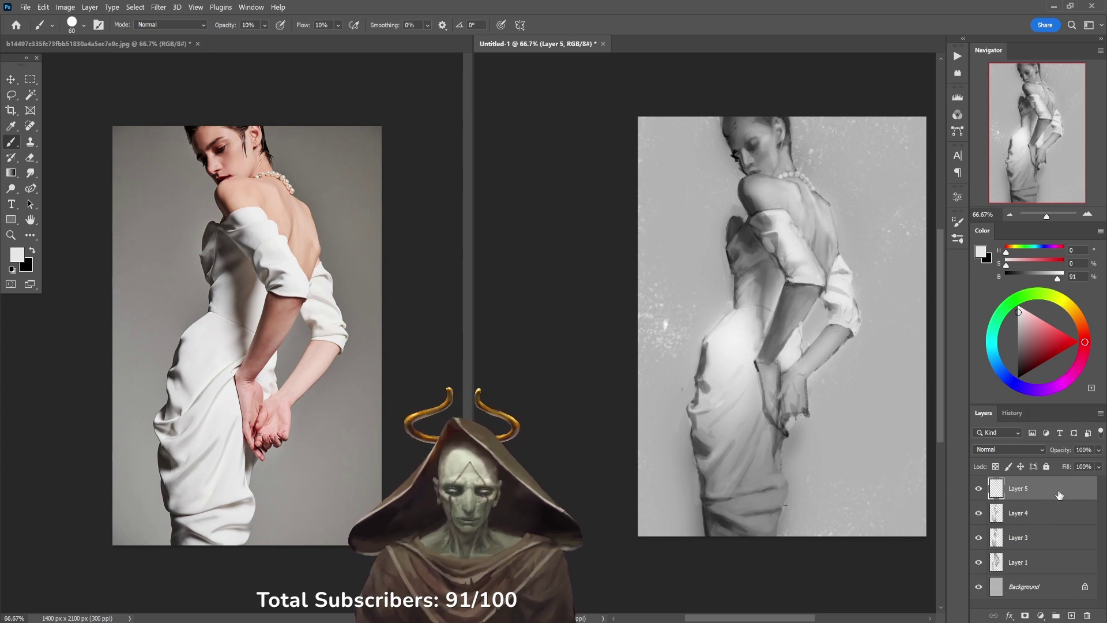
left_click(993, 358)
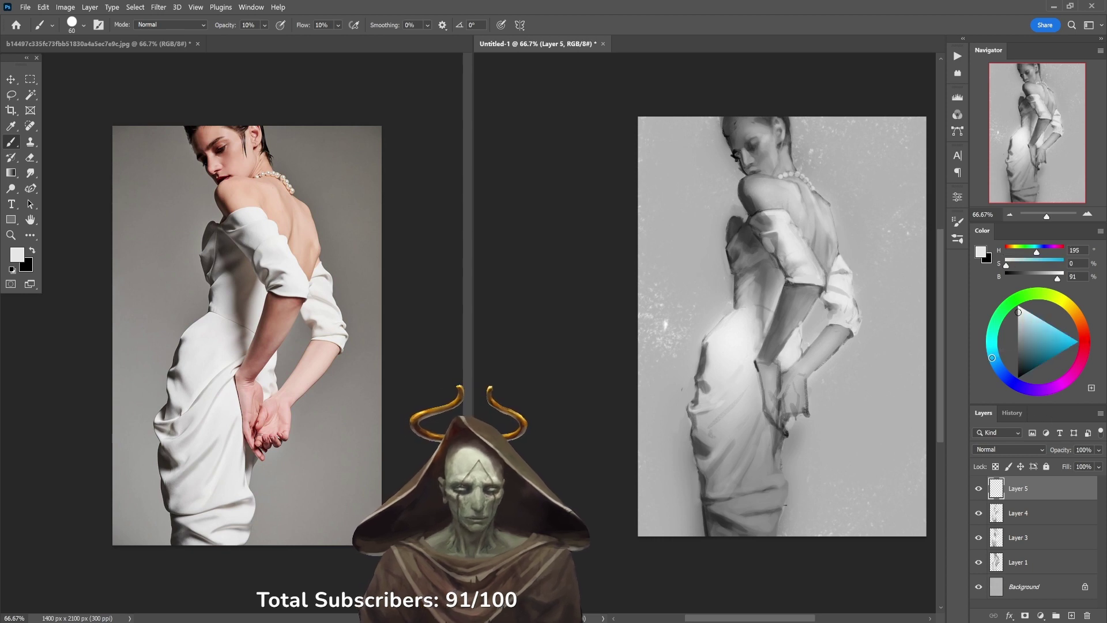
mouse_move(993, 361)
left_mouse_down()
mouse_move(1053, 345)
mouse_move(1038, 337)
left_mouse_up()
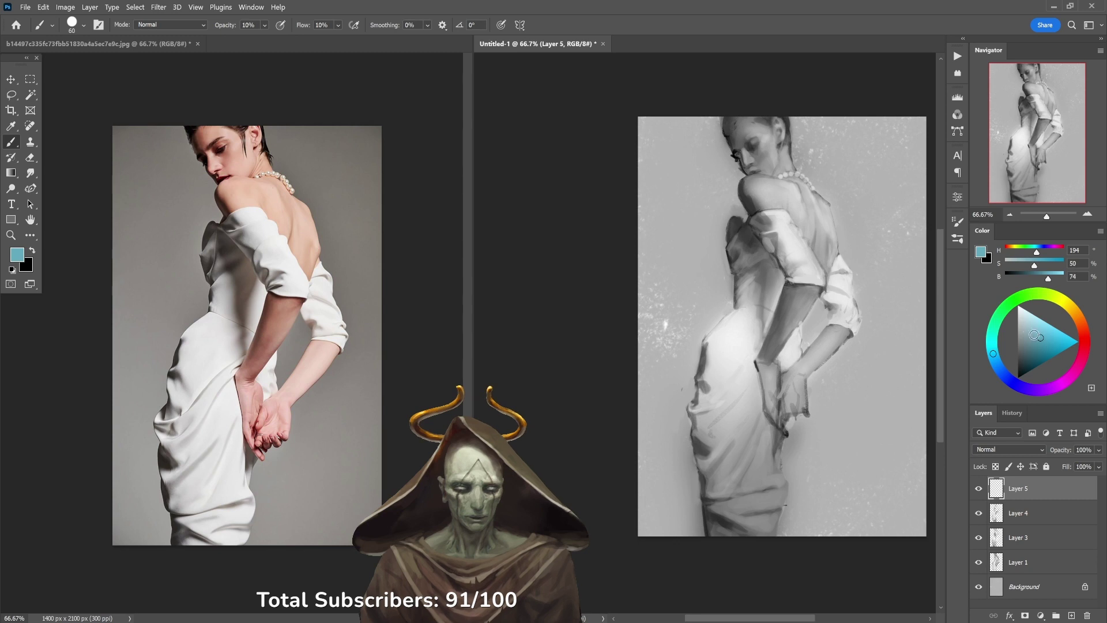
Step: Switch to the textured Sponge brush and undo its test stroke
right_click(764, 430)
double_click(690, 397)
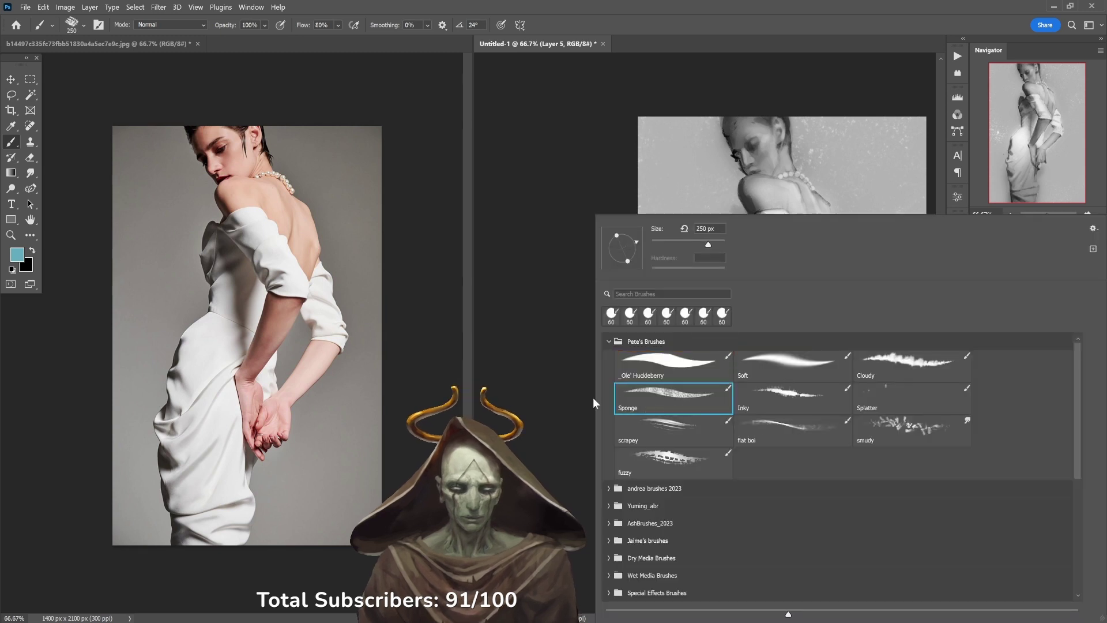
mouse_move(663, 259)
left_mouse_down()
mouse_move(655, 519)
mouse_move(666, 533)
left_mouse_up()
key("ctrl+z")
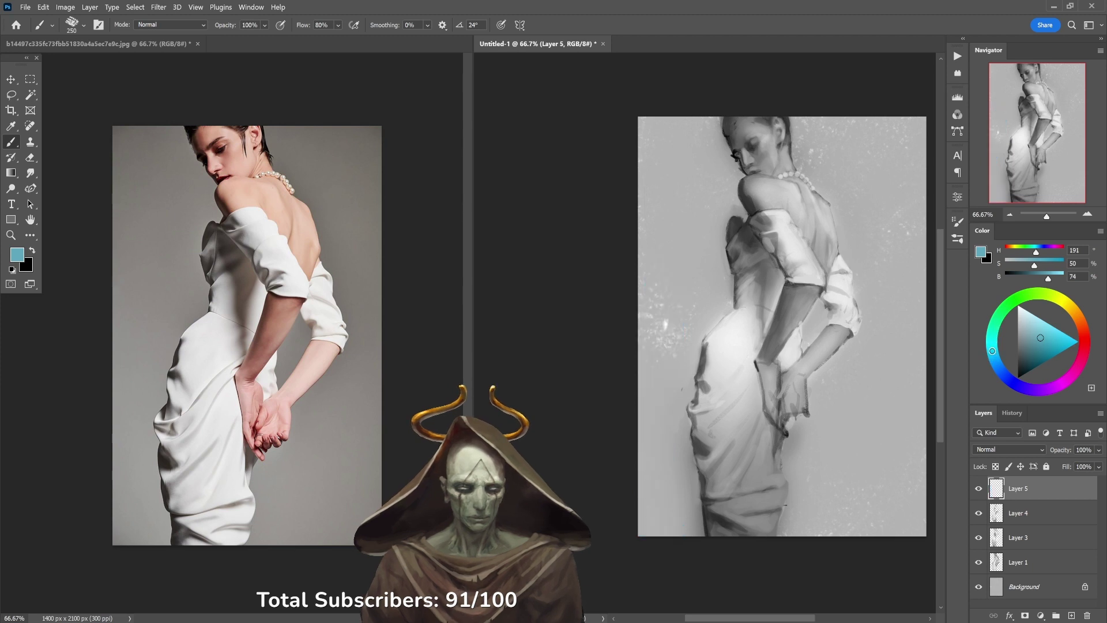
Step: Paint teal down the canvas's left edge, undoing a stray stroke beside the skirt
left_click(992, 346)
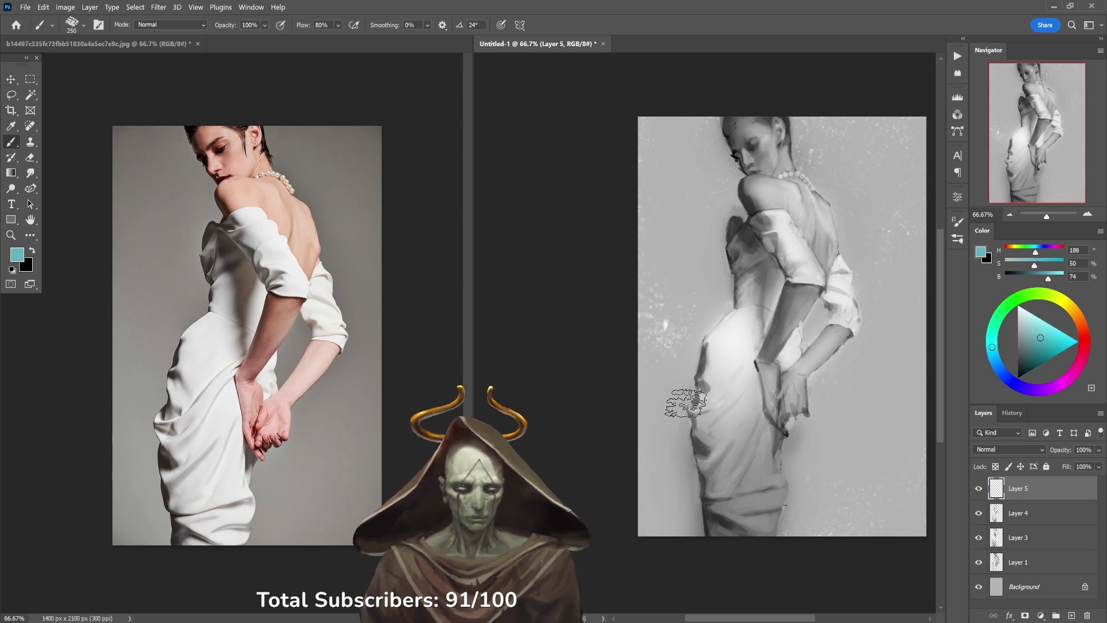
mouse_move(663, 323)
left_mouse_down()
mouse_move(648, 452)
mouse_move(672, 543)
left_mouse_up()
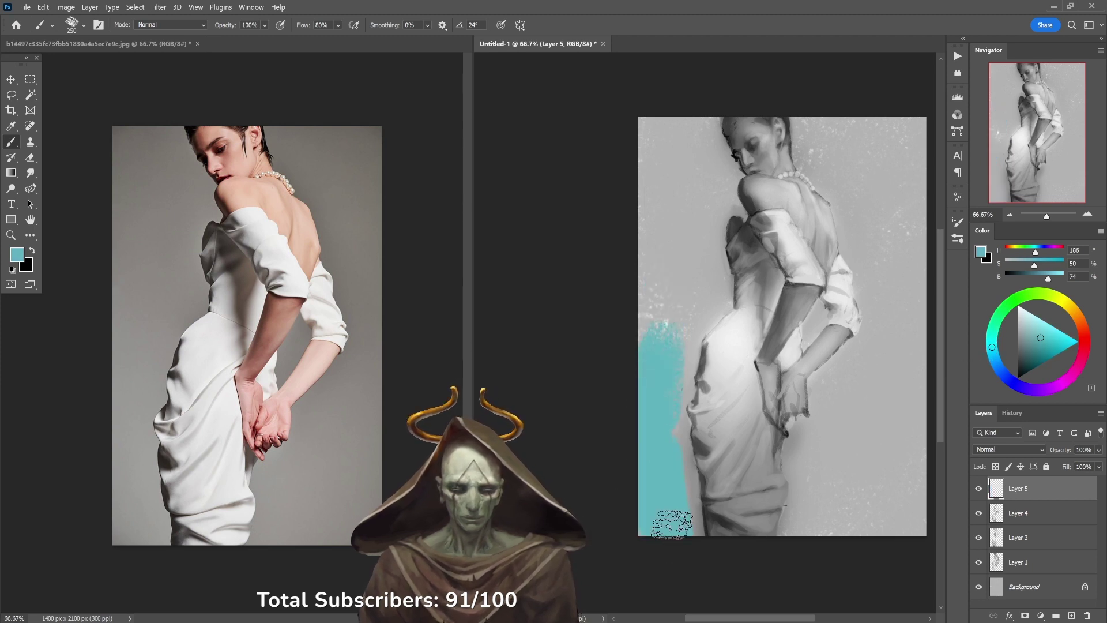
key("bracketleft")
key("bracketleft")
key("bracketleft")
key("bracketleft")
key("bracketleft")
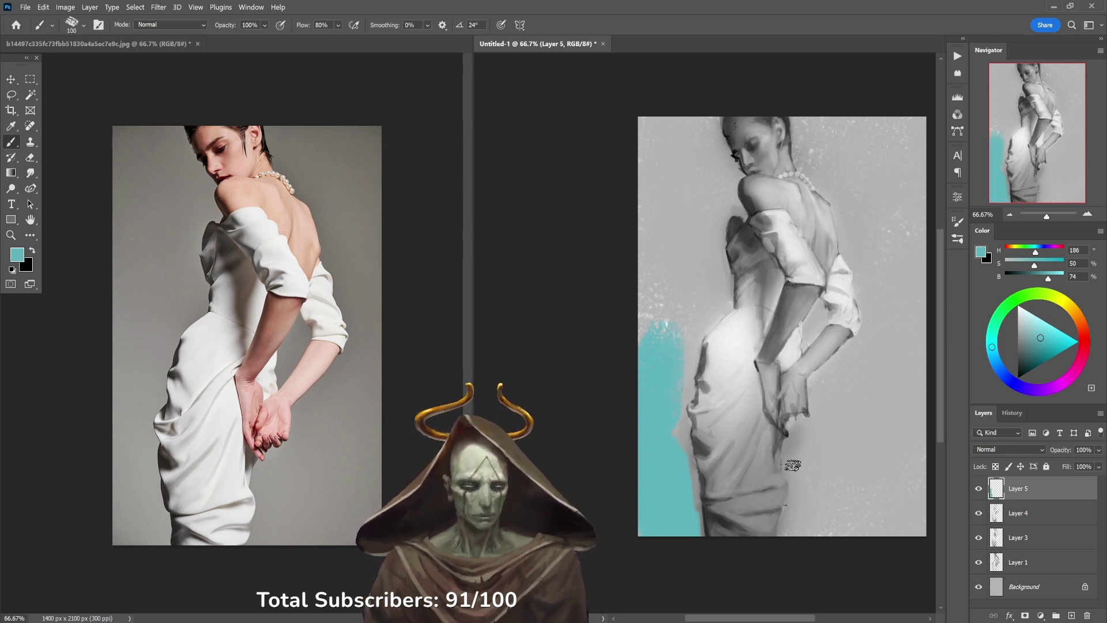
left_click_drag(802, 469, 800, 520)
key("ctrl+z")
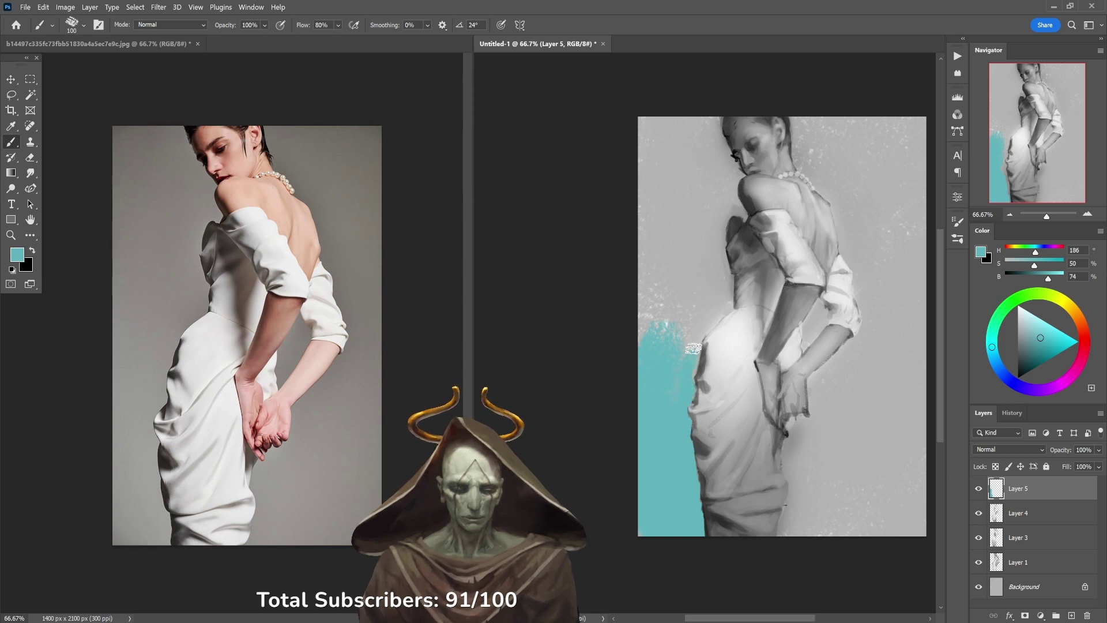
Step: Extend the teal up behind the woman's back to cover the grey by her neck and shoulder
mouse_move(696, 349)
left_mouse_down()
mouse_move(710, 306)
mouse_move(723, 309)
mouse_move(667, 356)
mouse_move(684, 247)
mouse_move(675, 235)
mouse_move(626, 279)
mouse_move(645, 341)
mouse_move(689, 228)
mouse_move(681, 297)
mouse_move(722, 298)
left_mouse_up()
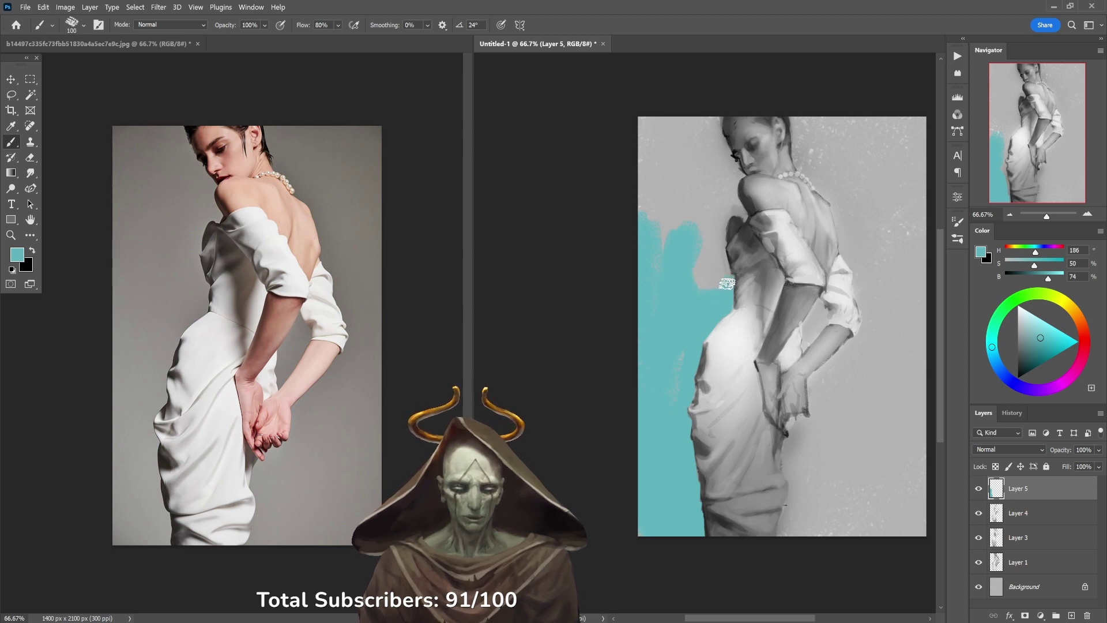
mouse_move(722, 266)
left_mouse_down()
mouse_move(724, 216)
mouse_move(708, 275)
mouse_move(702, 266)
mouse_move(693, 278)
mouse_move(701, 204)
mouse_move(693, 169)
mouse_move(674, 222)
mouse_move(665, 209)
mouse_move(665, 118)
mouse_move(638, 202)
mouse_move(658, 148)
mouse_move(655, 119)
mouse_move(680, 147)
mouse_move(676, 121)
mouse_move(691, 104)
mouse_move(721, 151)
left_mouse_up()
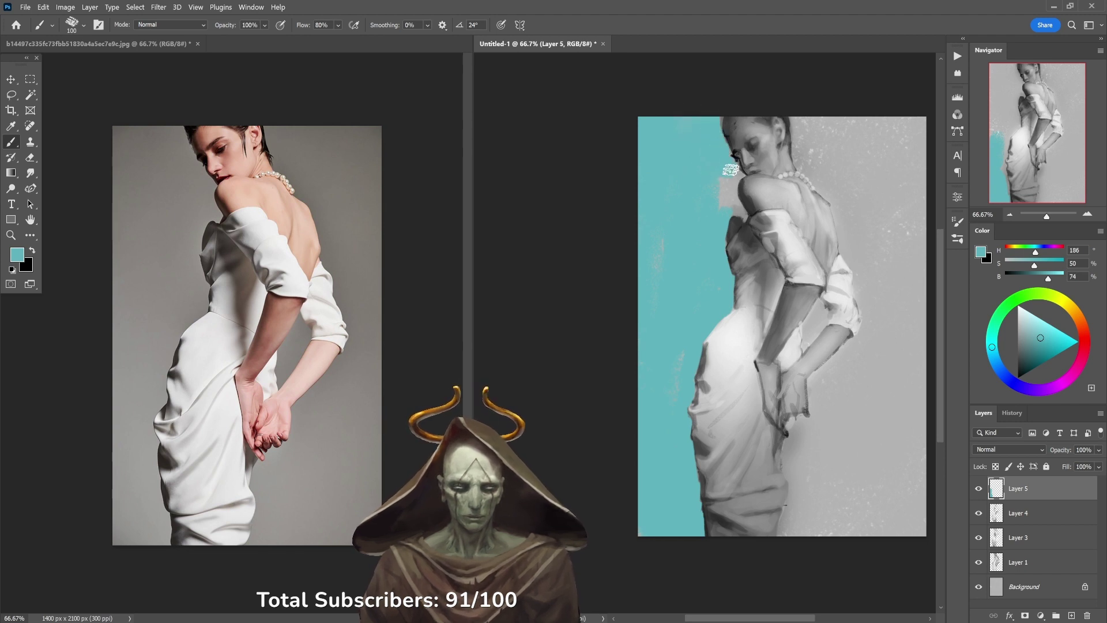
left_click_drag(733, 178, 732, 203)
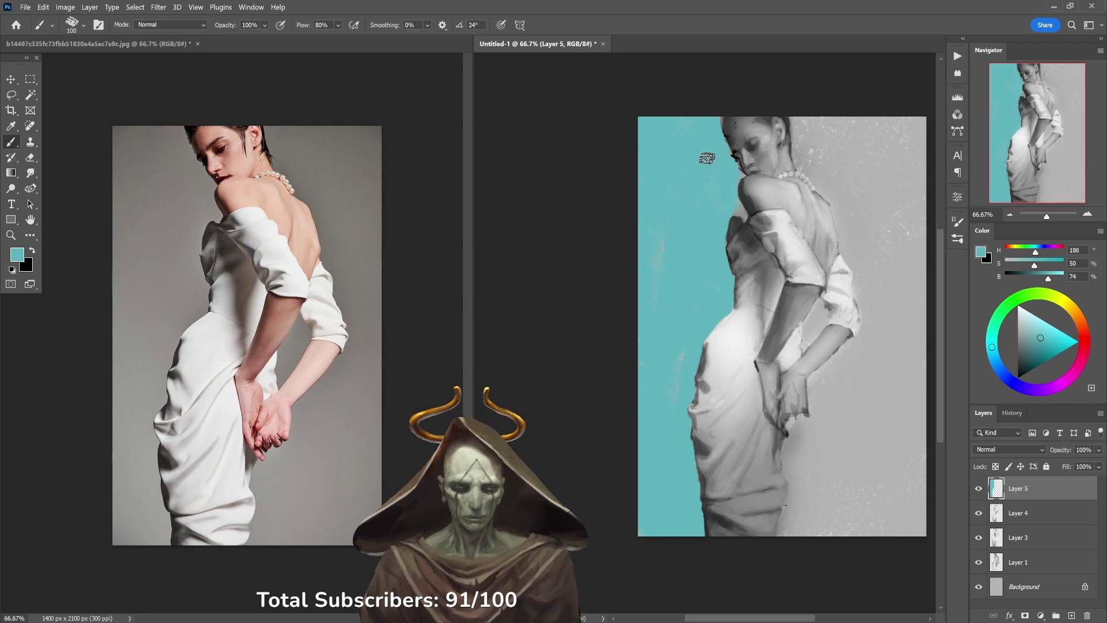
key("bracketleft")
key("bracketleft")
key("bracketleft")
key("bracketleft")
key("bracketleft")
key("bracketleft")
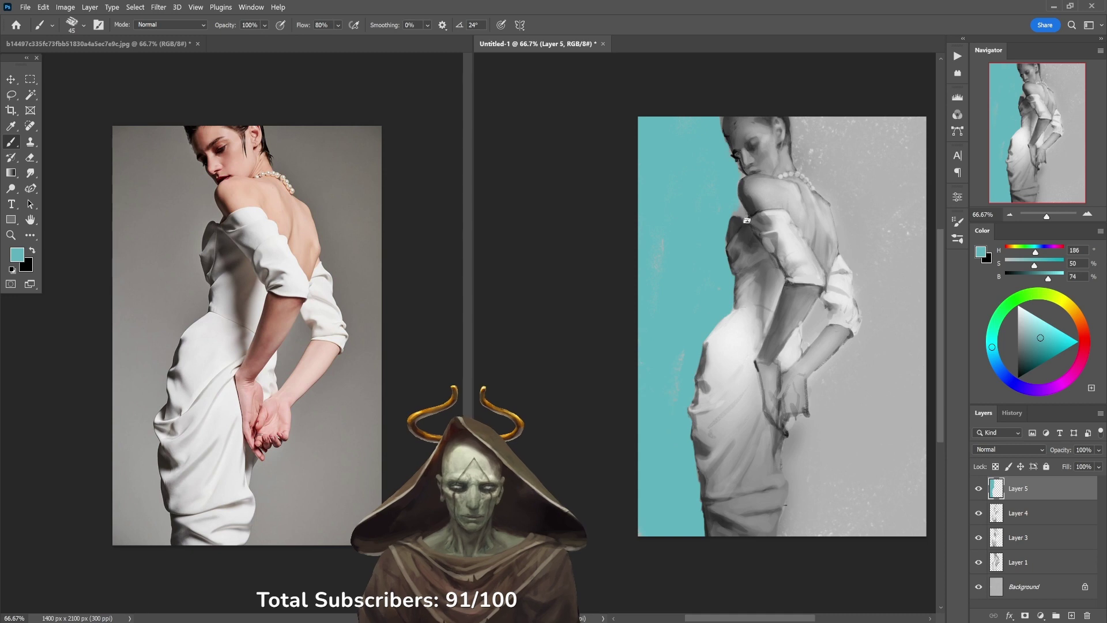
Step: Fill teal into the lower right background beside the woman's leg
key("z")
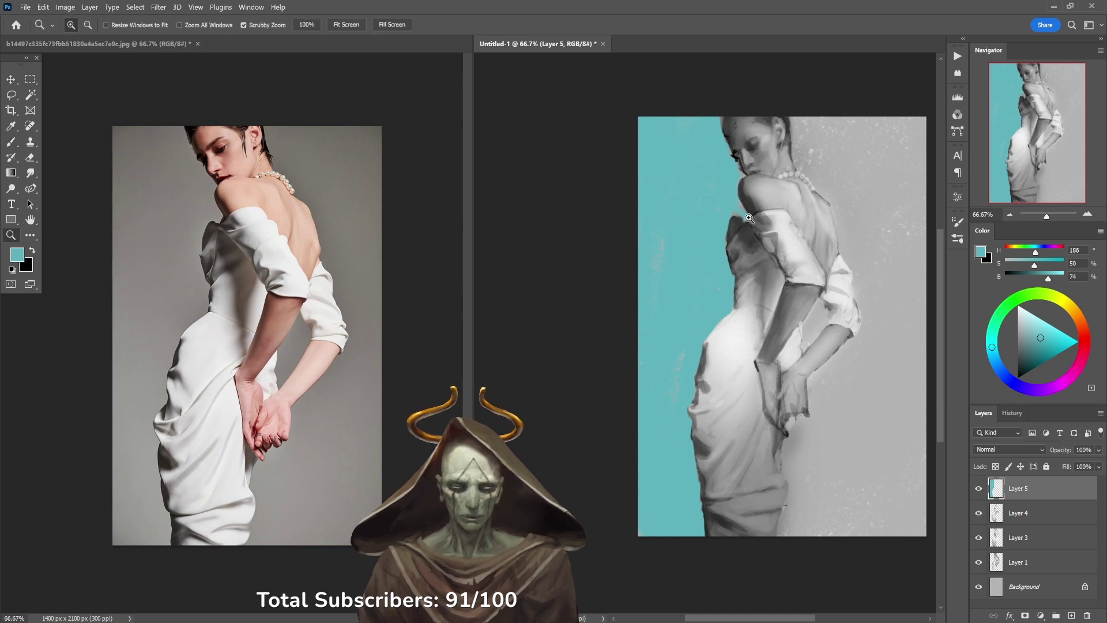
key("b")
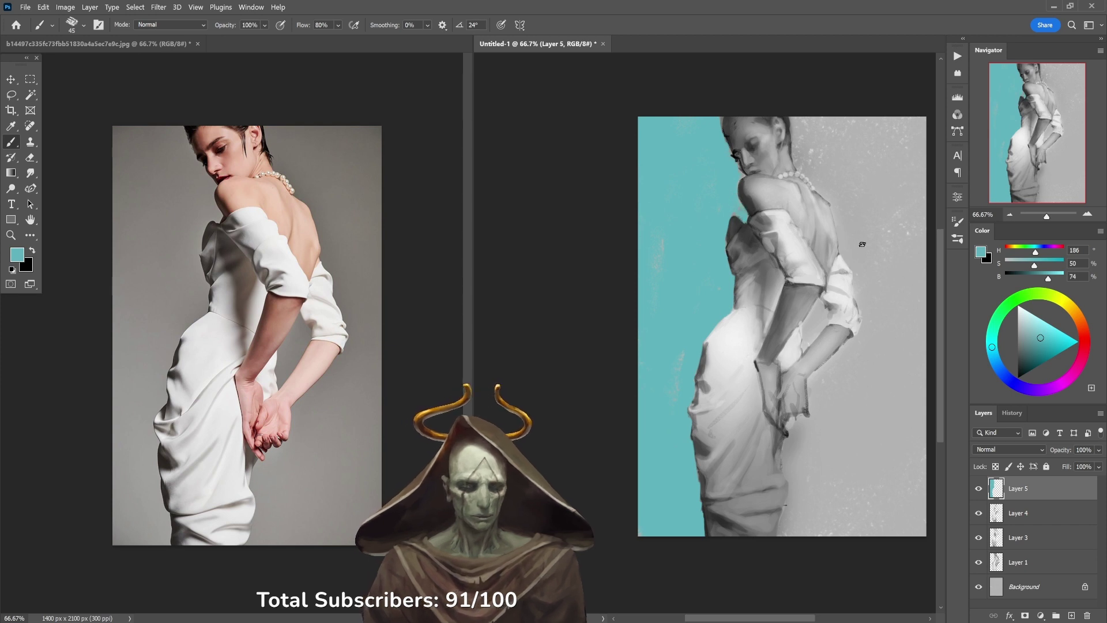
left_click(805, 153)
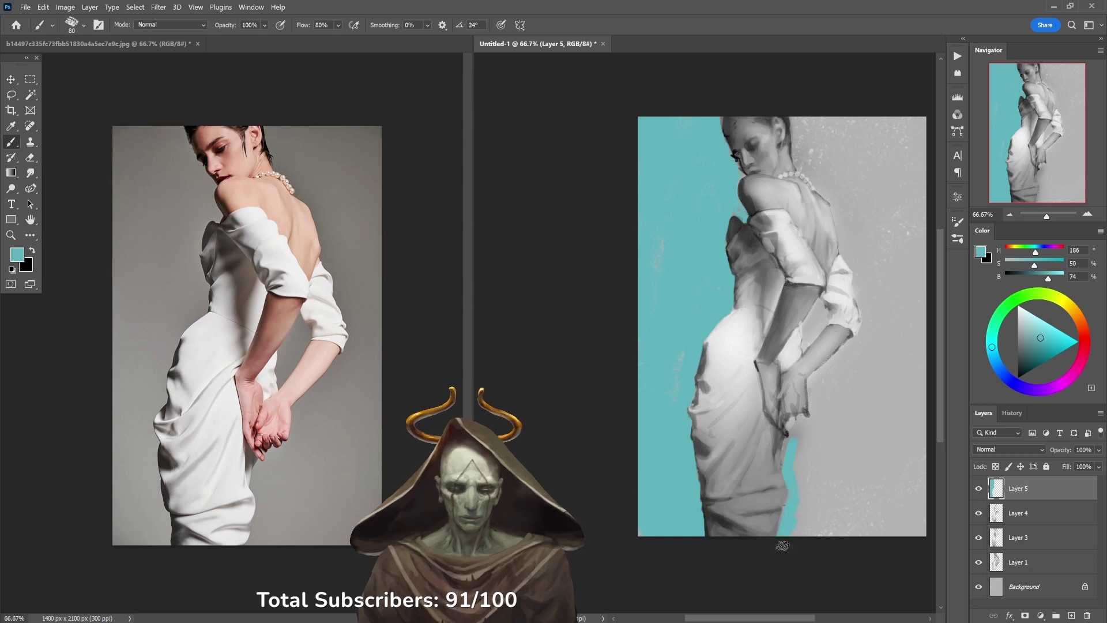
left_click_drag(782, 545, 789, 535)
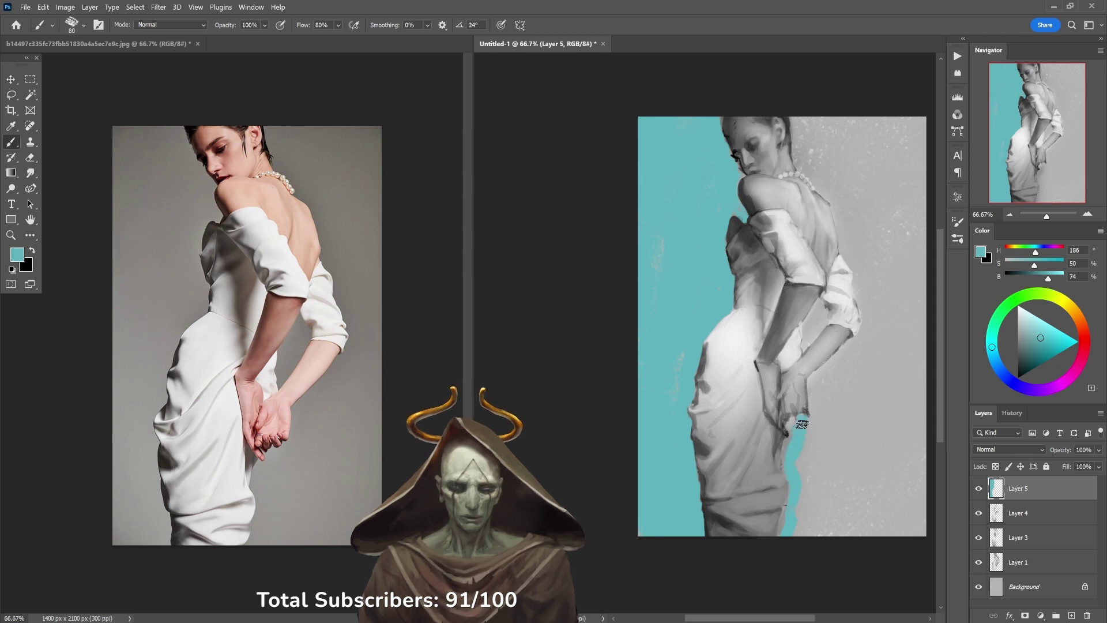
mouse_move(802, 425)
left_mouse_down()
mouse_move(798, 546)
mouse_move(813, 471)
mouse_move(820, 559)
mouse_move(845, 513)
left_mouse_up()
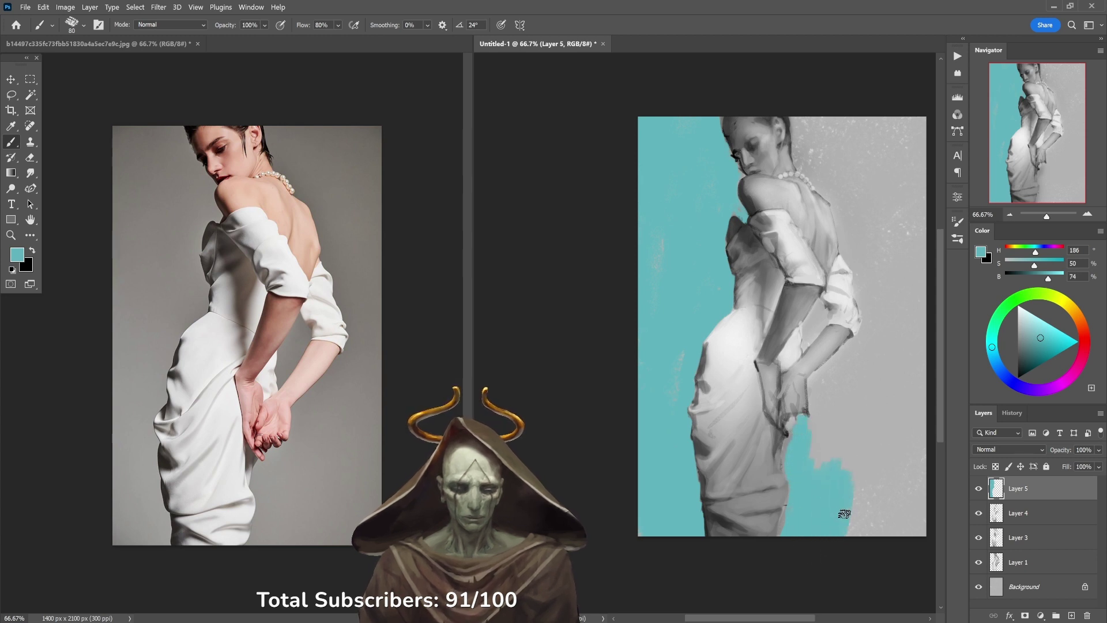
mouse_move(845, 571)
left_mouse_down()
mouse_move(858, 551)
mouse_move(848, 510)
left_mouse_up()
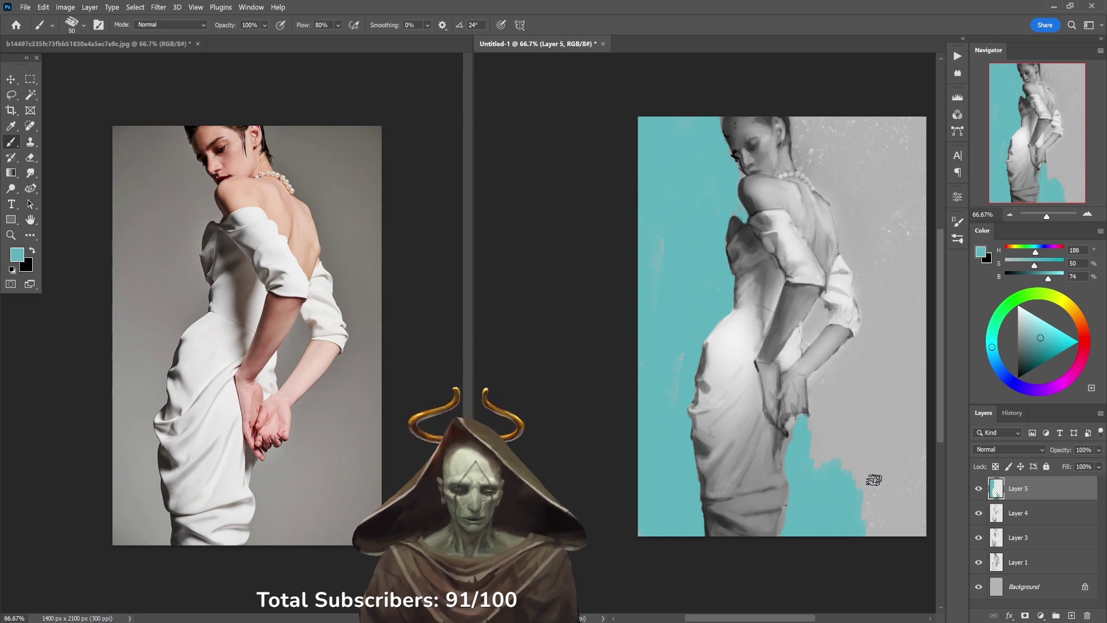
Step: With the brush enlarged to 200, lay broad teal strokes from lower right up beside the hands
key("bracketright")
key("bracketright")
key("bracketright")
key("bracketright")
key("bracketright")
key("bracketright")
mouse_move(875, 462)
left_mouse_down()
mouse_move(867, 552)
mouse_move(899, 531)
mouse_move(916, 442)
mouse_move(867, 490)
mouse_move(872, 447)
mouse_move(835, 432)
left_mouse_up()
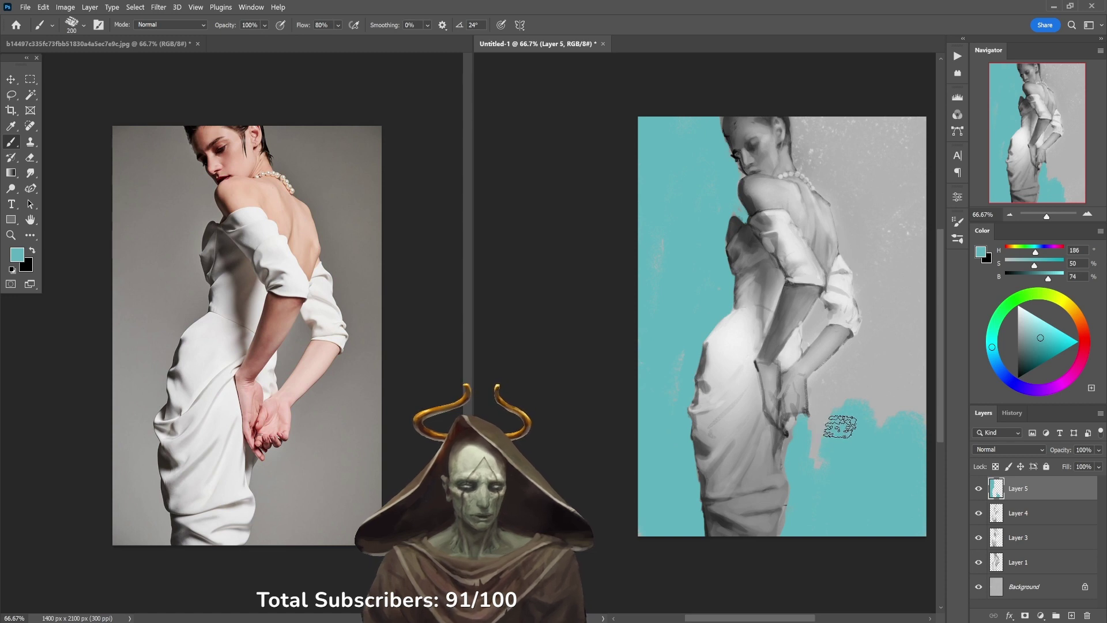
mouse_move(836, 445)
left_mouse_down()
mouse_move(831, 407)
mouse_move(821, 411)
mouse_move(822, 381)
mouse_move(847, 359)
mouse_move(851, 415)
mouse_move(873, 434)
mouse_move(917, 378)
mouse_move(922, 348)
mouse_move(882, 357)
mouse_move(889, 338)
mouse_move(865, 368)
mouse_move(882, 304)
mouse_move(875, 310)
mouse_move(868, 256)
mouse_move(906, 244)
mouse_move(910, 291)
mouse_move(910, 191)
mouse_move(917, 233)
mouse_move(904, 149)
mouse_move(853, 110)
mouse_move(814, 122)
mouse_move(796, 88)
mouse_move(811, 161)
mouse_move(848, 199)
mouse_move(821, 162)
mouse_move(854, 147)
mouse_move(873, 185)
mouse_move(862, 248)
mouse_move(845, 188)
mouse_move(862, 256)
mouse_move(888, 291)
mouse_move(888, 239)
left_mouse_up()
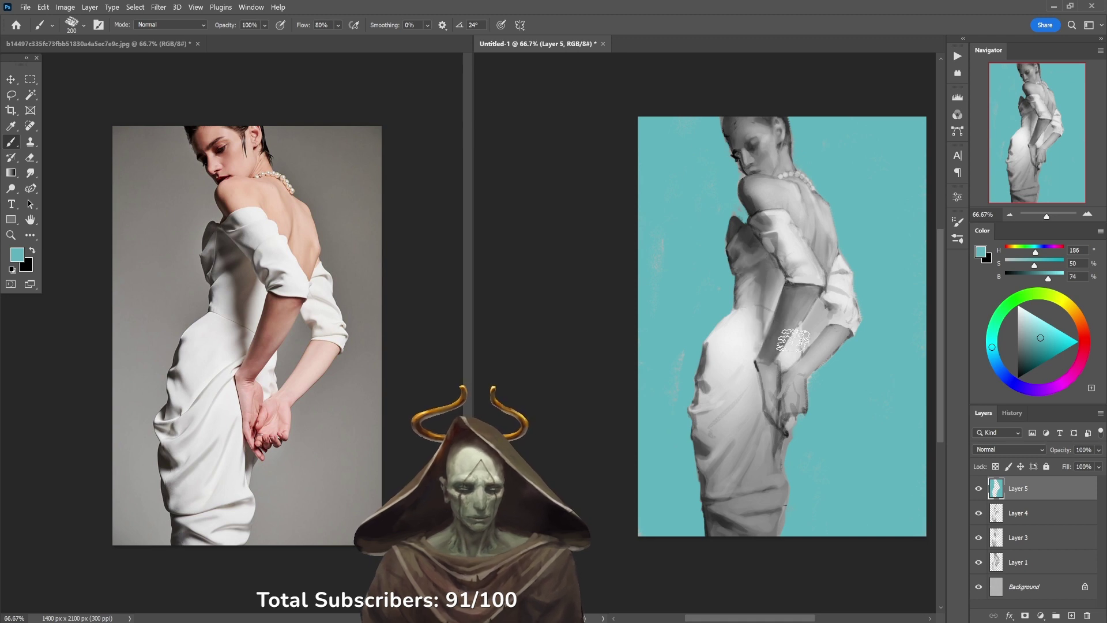
key("bracketleft")
key("bracketleft")
key("bracketleft")
key("bracketleft")
key("bracketleft")
key("bracketleft")
key("bracketleft")
key("bracketleft")
key("bracketleft")
key("bracketleft")
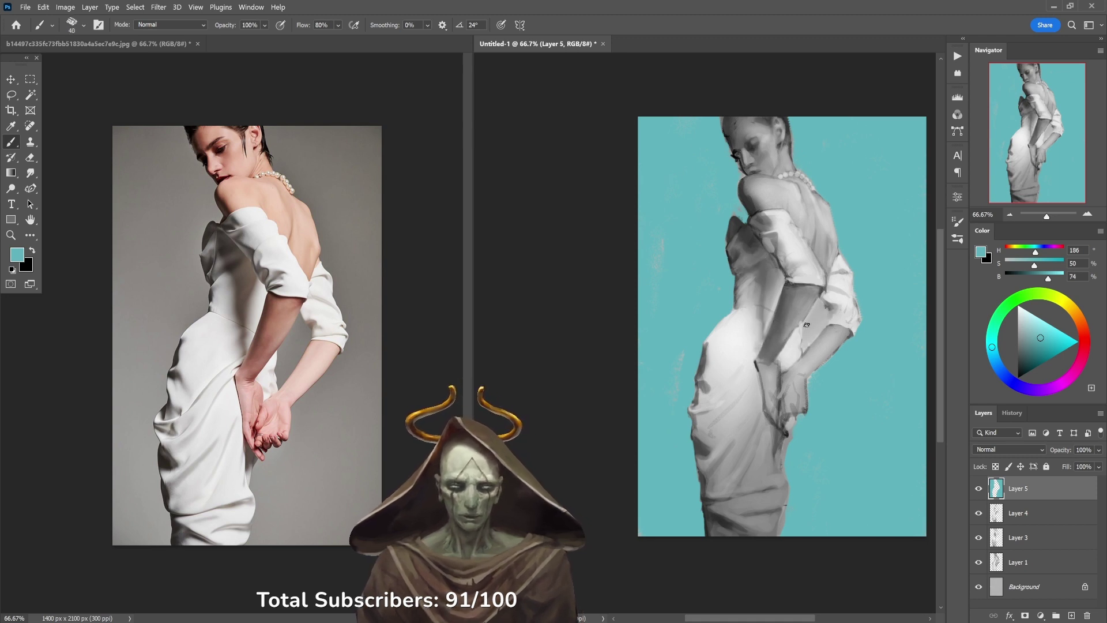
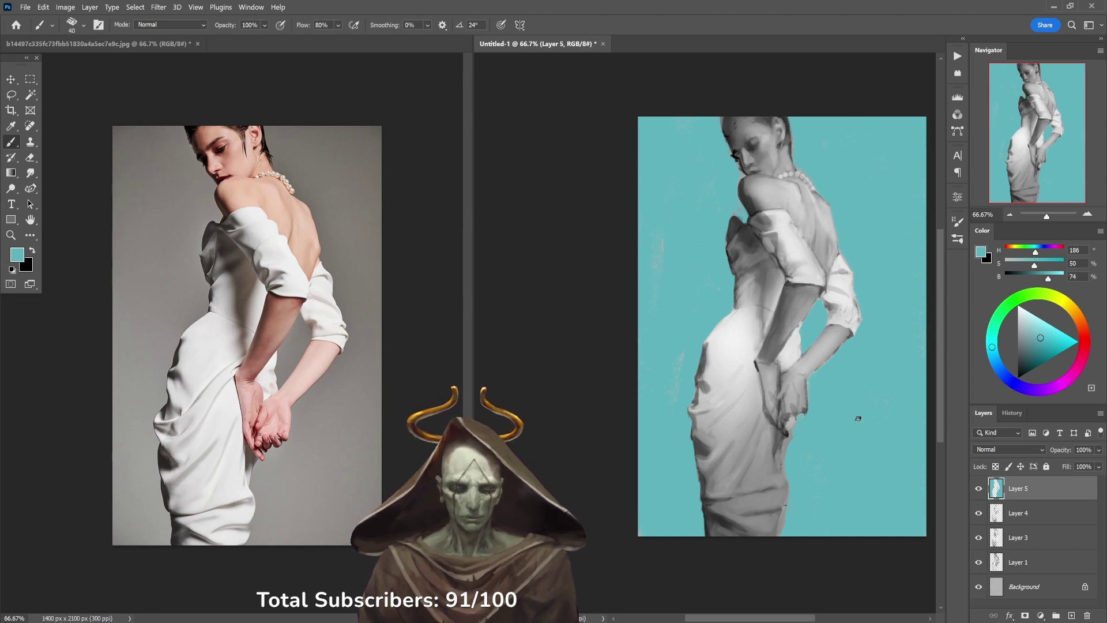
Step: Zoom the canvas from 66.7% to 200% on the woman's face
left_click(750, 162, "ctrl")
left_click(750, 162, "ctrl")
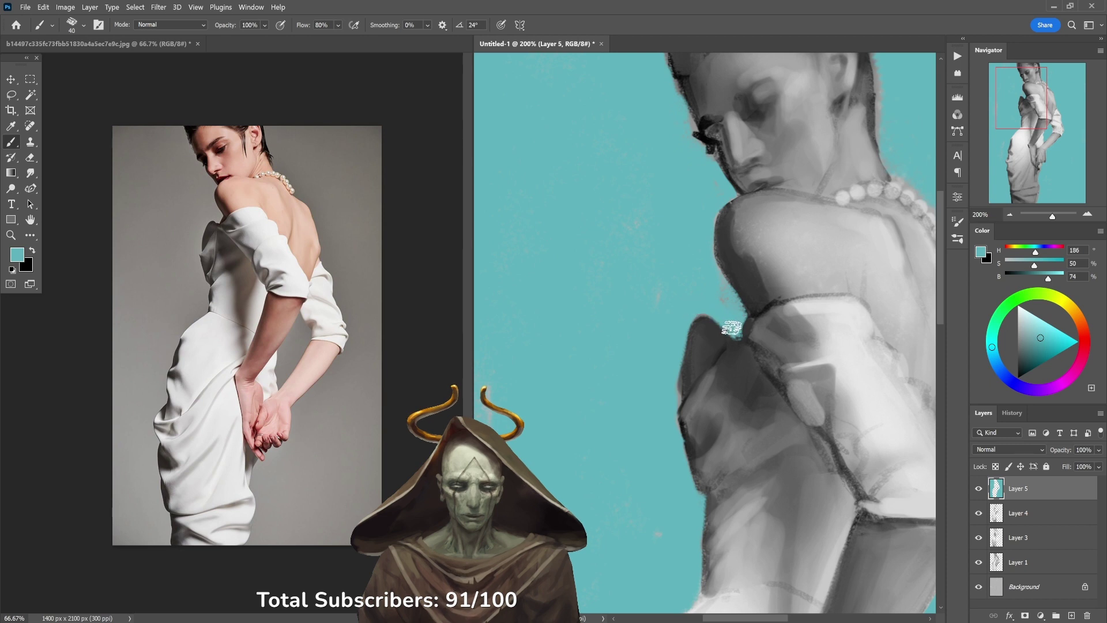
Step: Soften the eye area with a smaller brush at 70%, using greys sampled around the eye
scroll(712, 287, "up", 5)
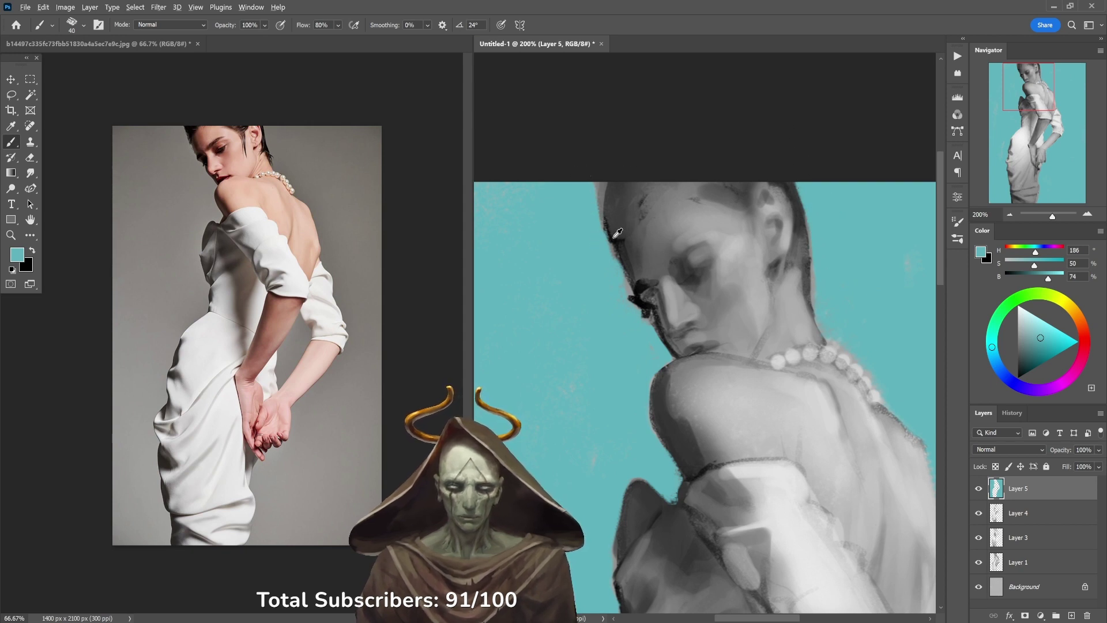
left_click(610, 234, "alt")
key("3")
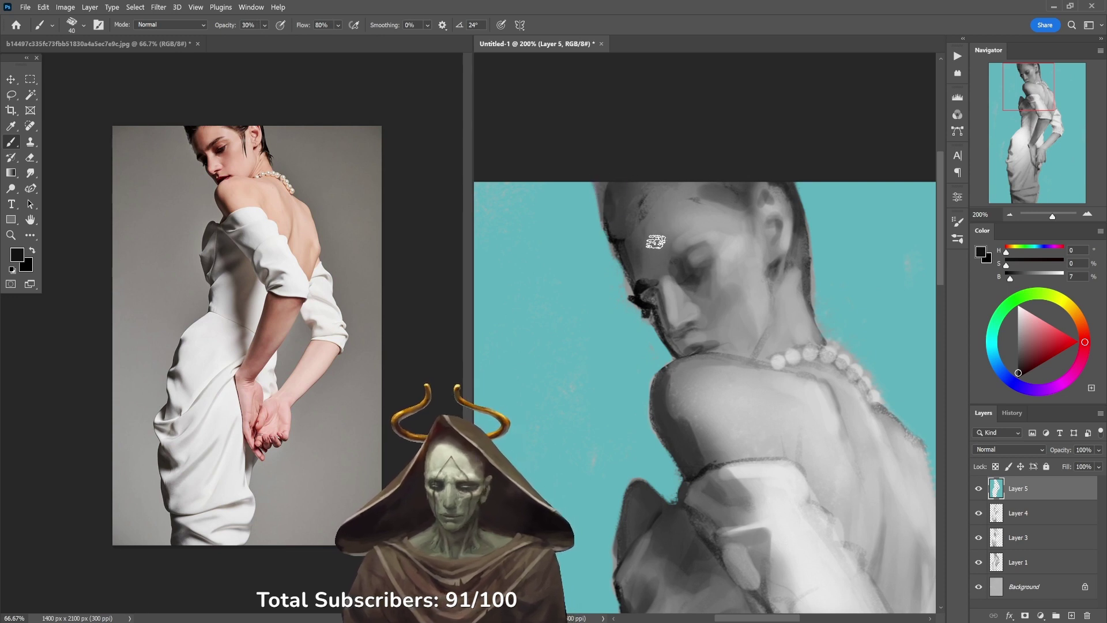
key("bracketleft")
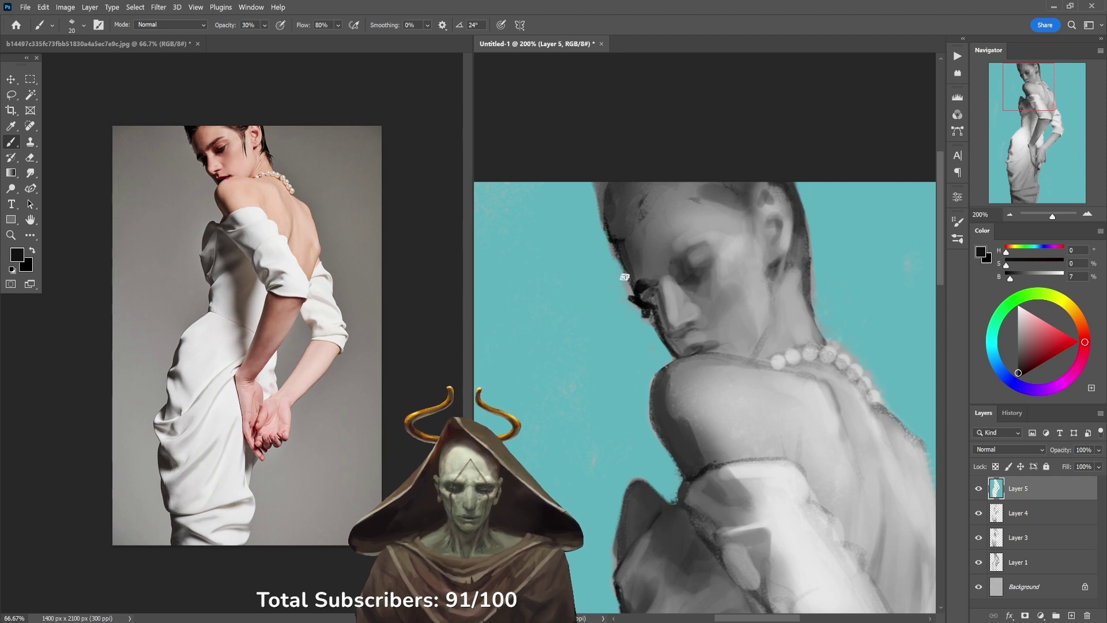
left_click(621, 294, "alt")
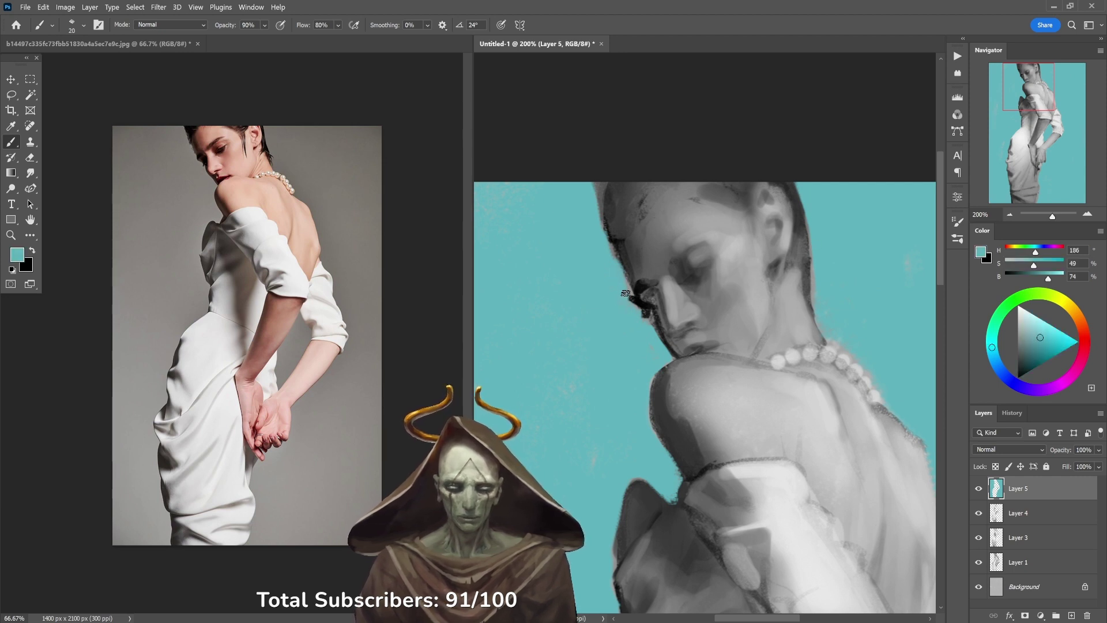
left_click(633, 292, "alt")
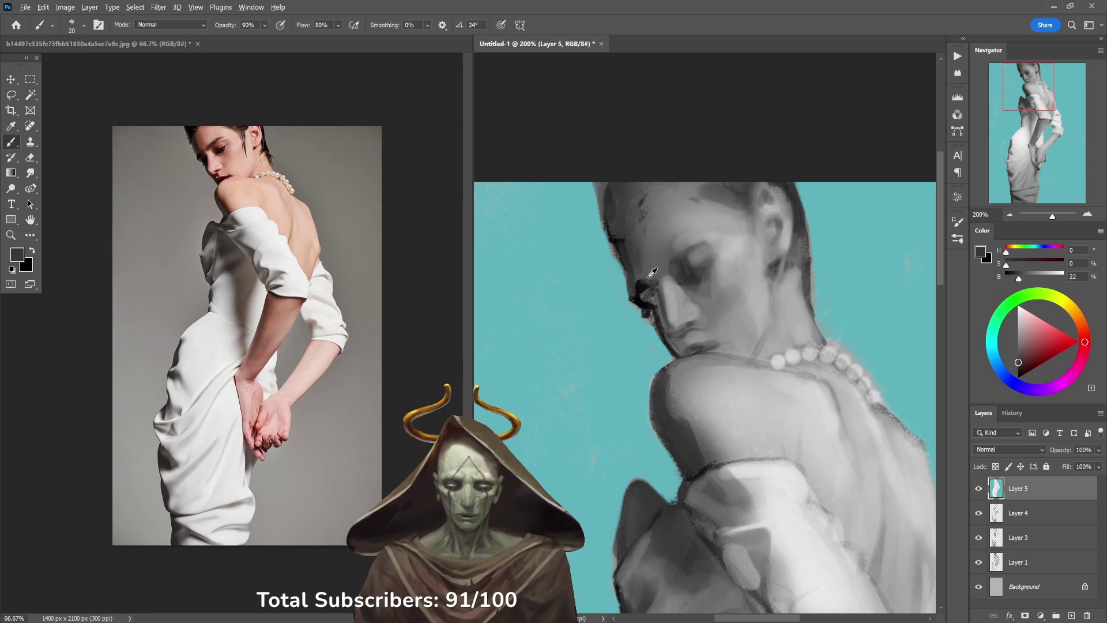
left_click(638, 291, "alt")
key("7")
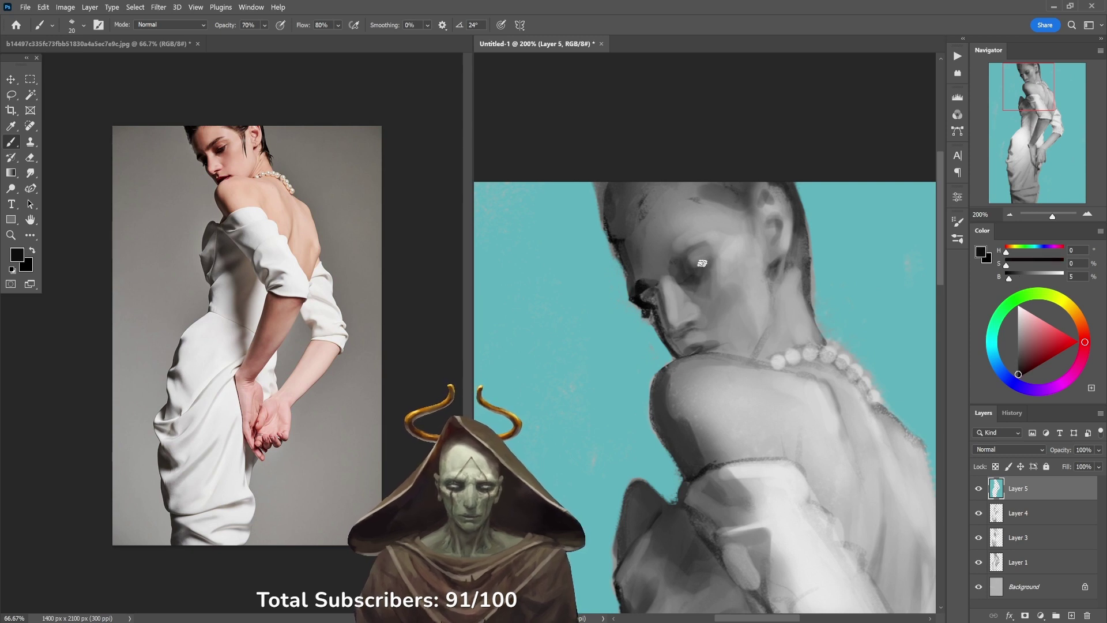
left_click(658, 271, "alt")
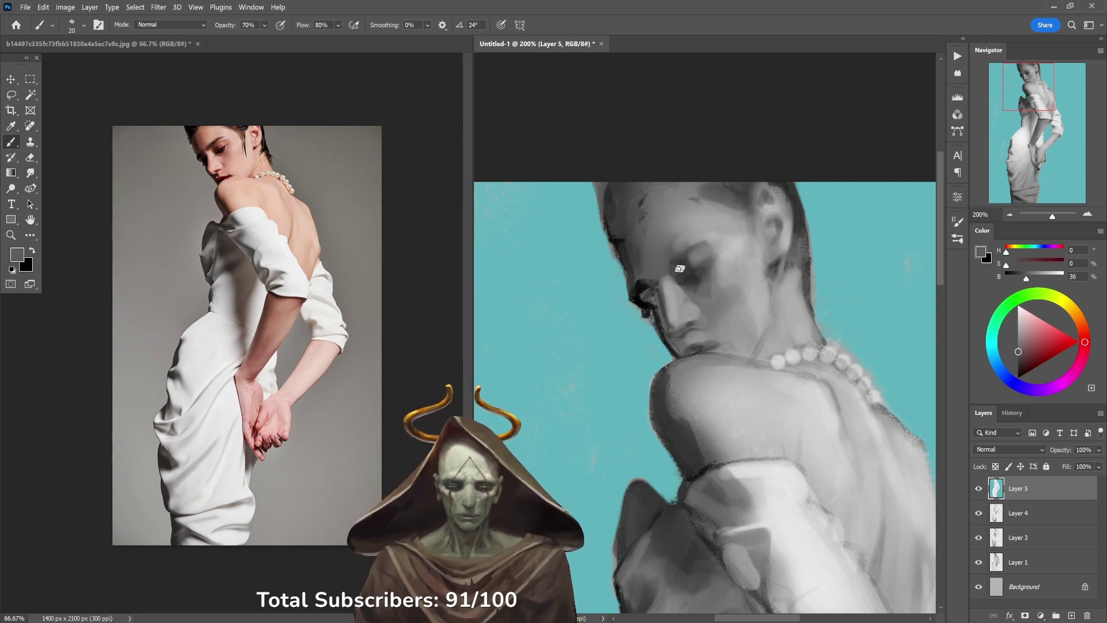
left_click(650, 294, "alt")
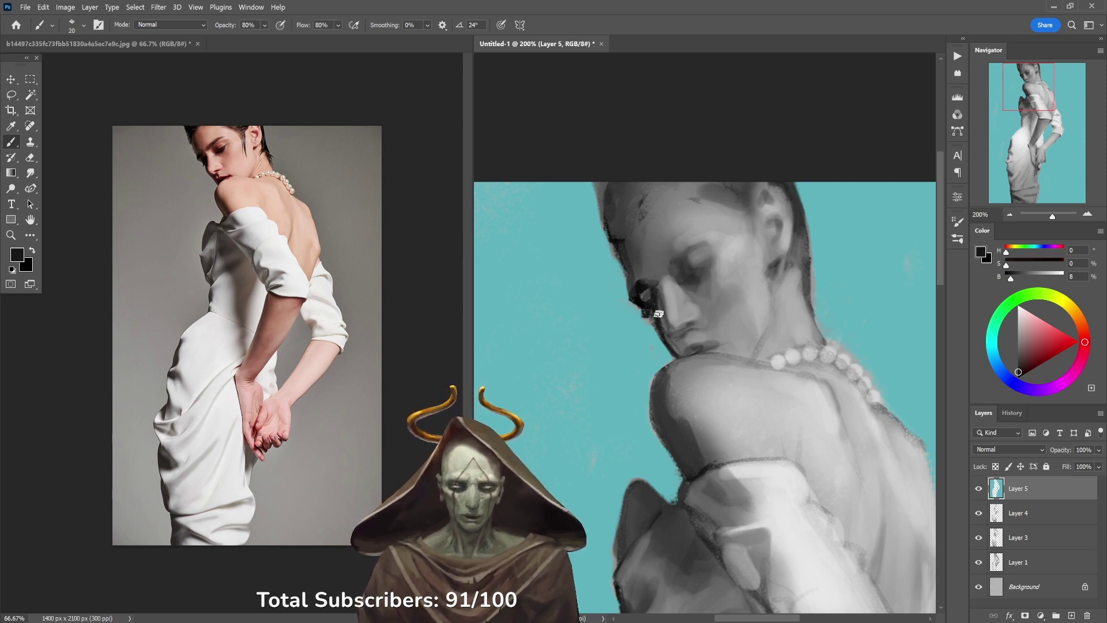
left_click(662, 294, "alt")
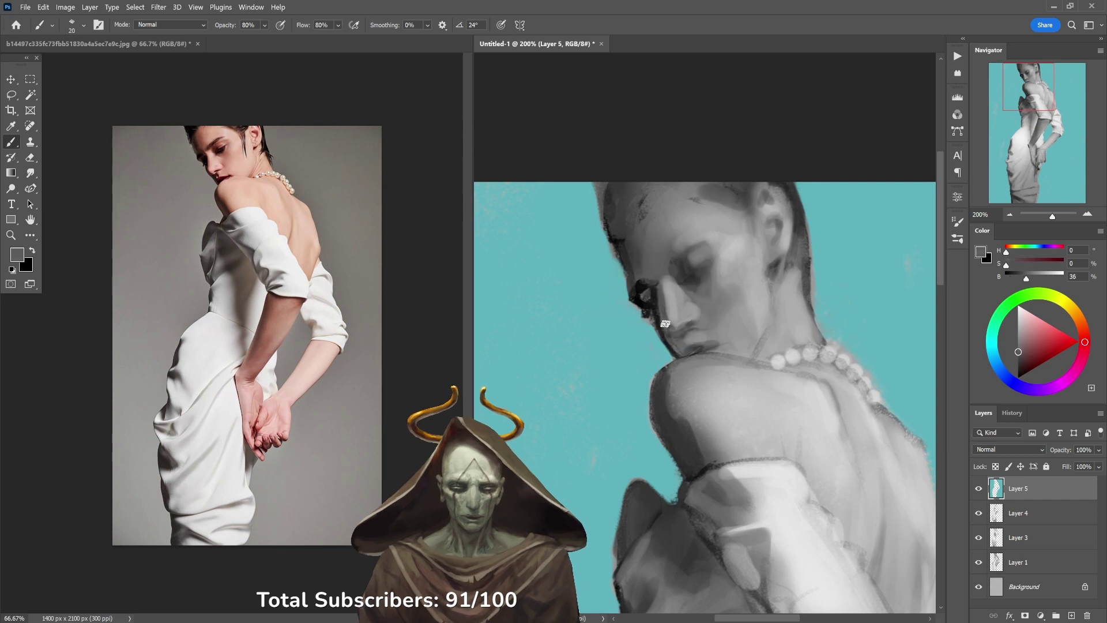
left_click(670, 293, "alt")
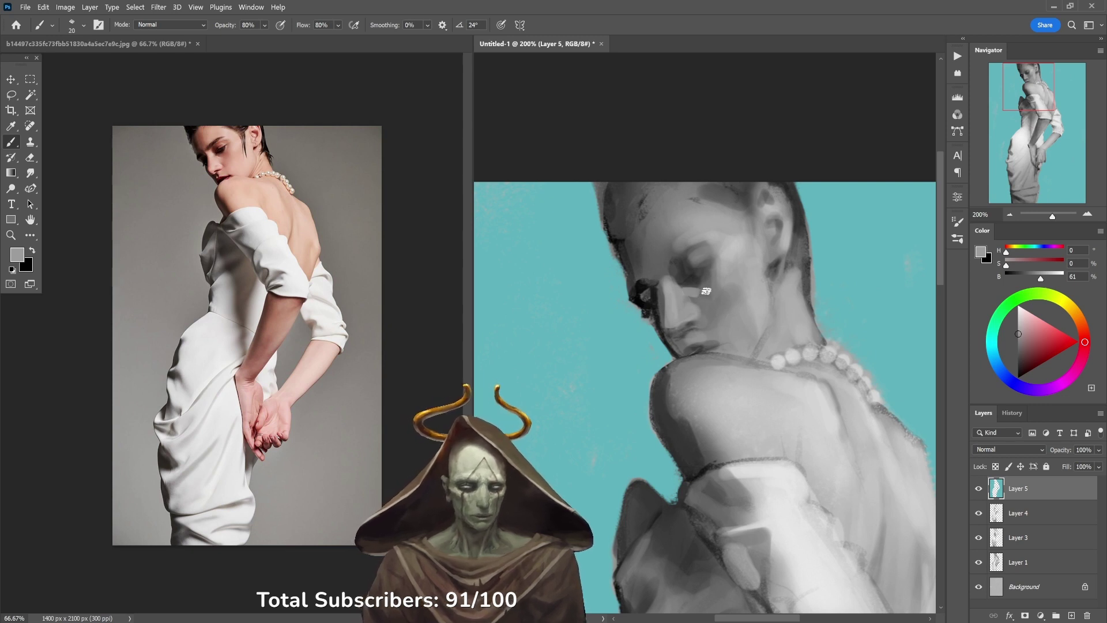
Step: Smooth the cheek and forehead with sampled skin greys at 40% then 30% opacity
key("4")
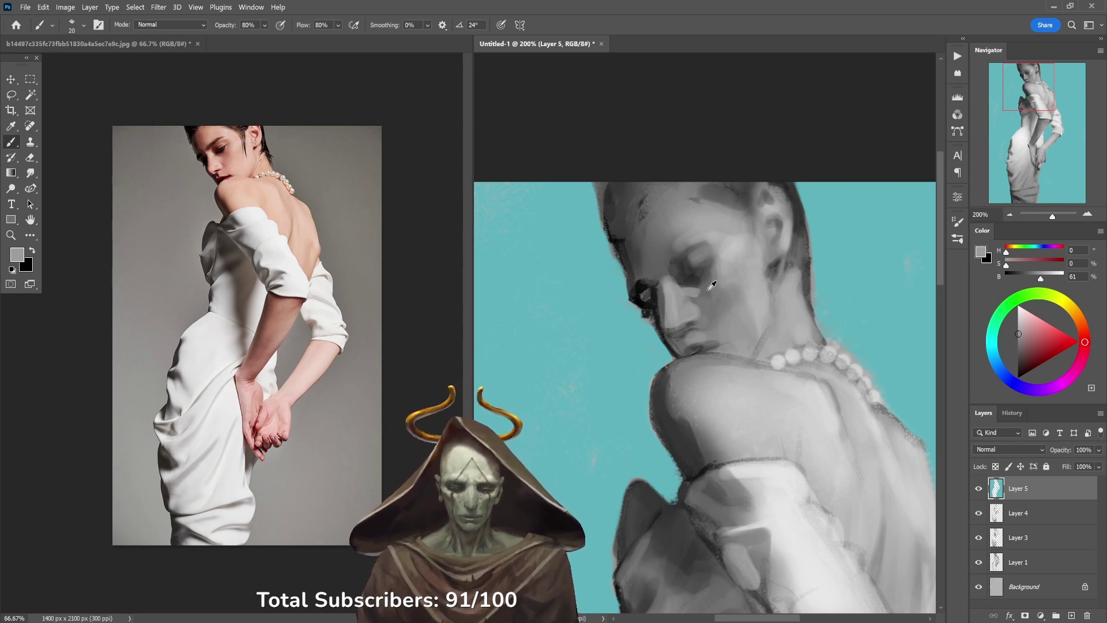
left_click(694, 294, "alt")
left_click(704, 291, "alt")
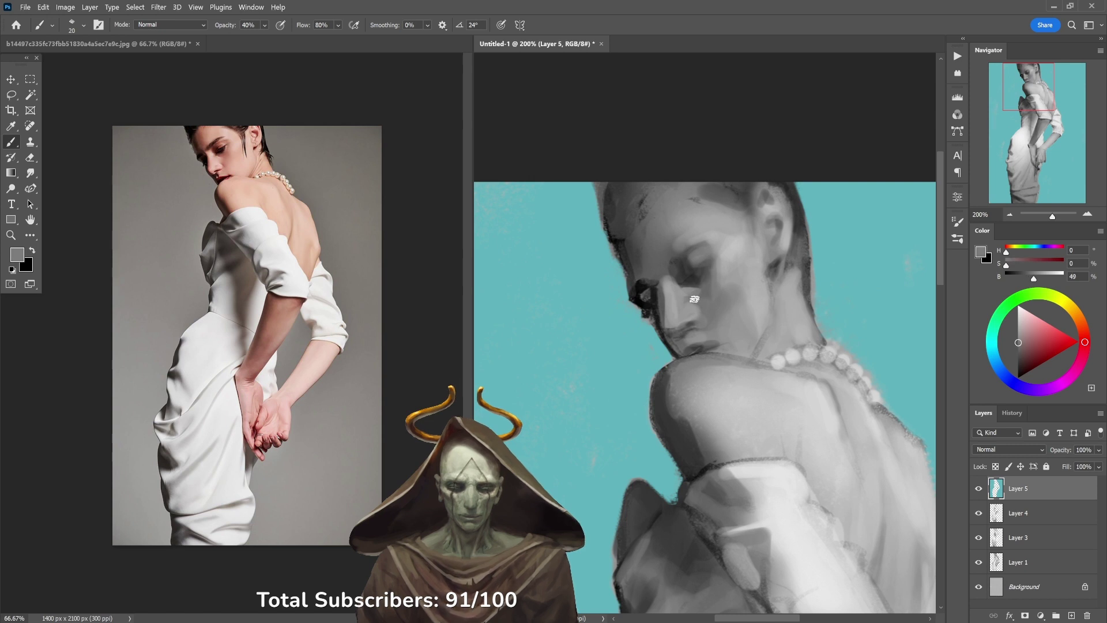
left_click(701, 232, "alt")
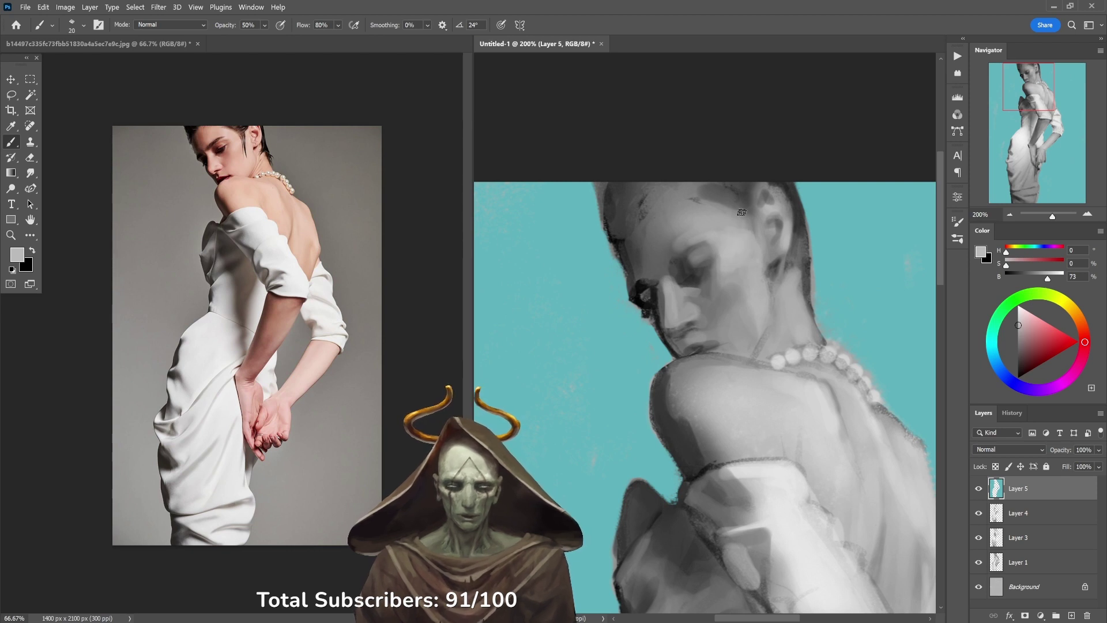
left_click(728, 252, "alt")
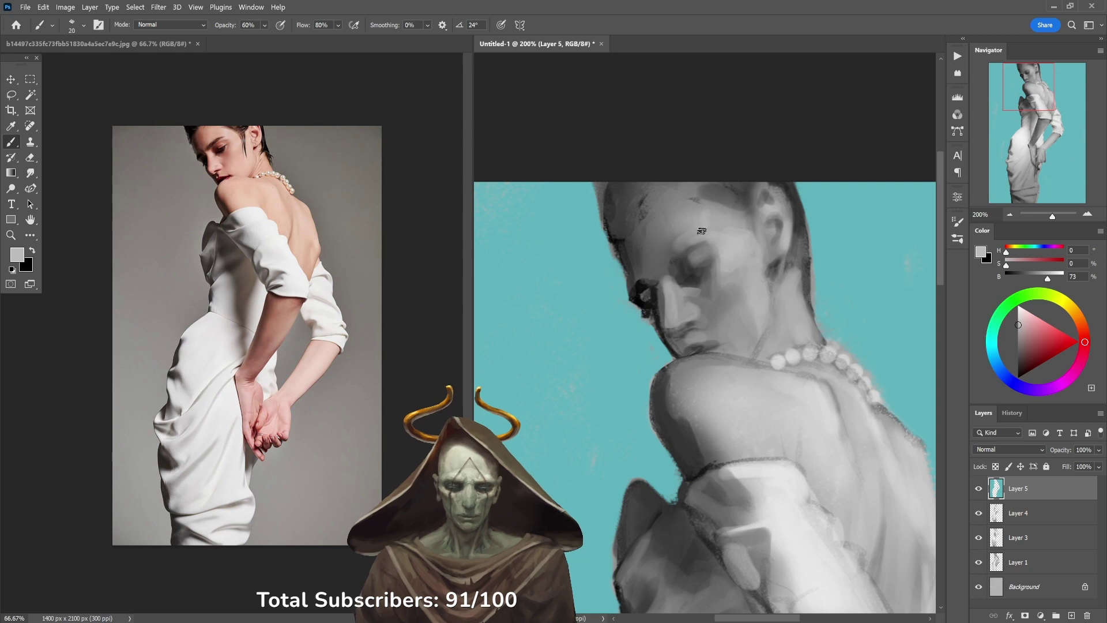
key("3")
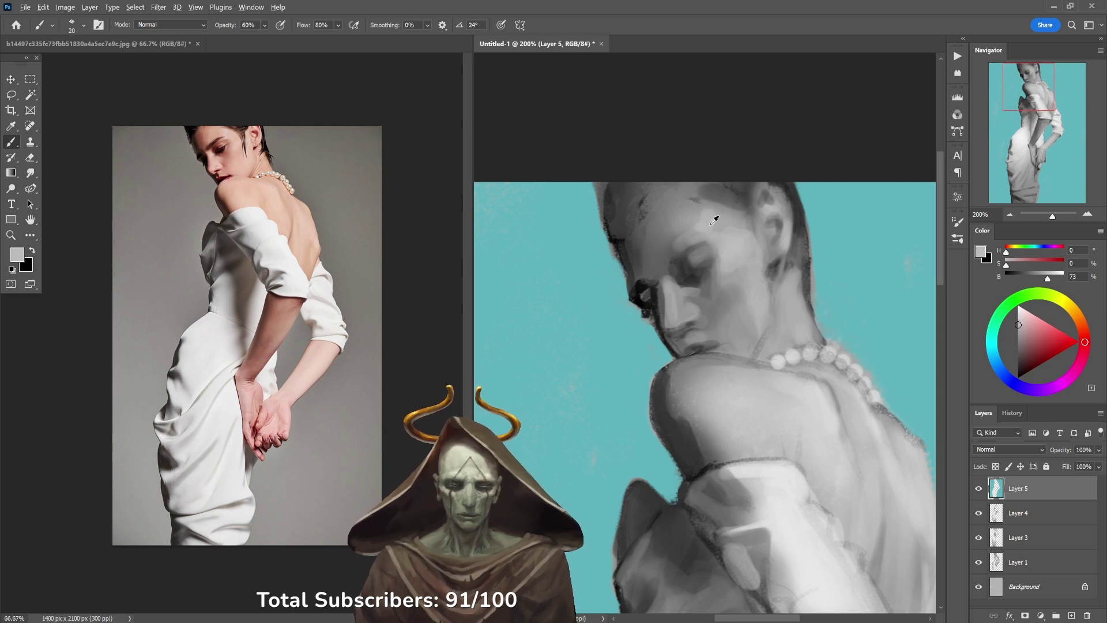
left_click(716, 215, "alt")
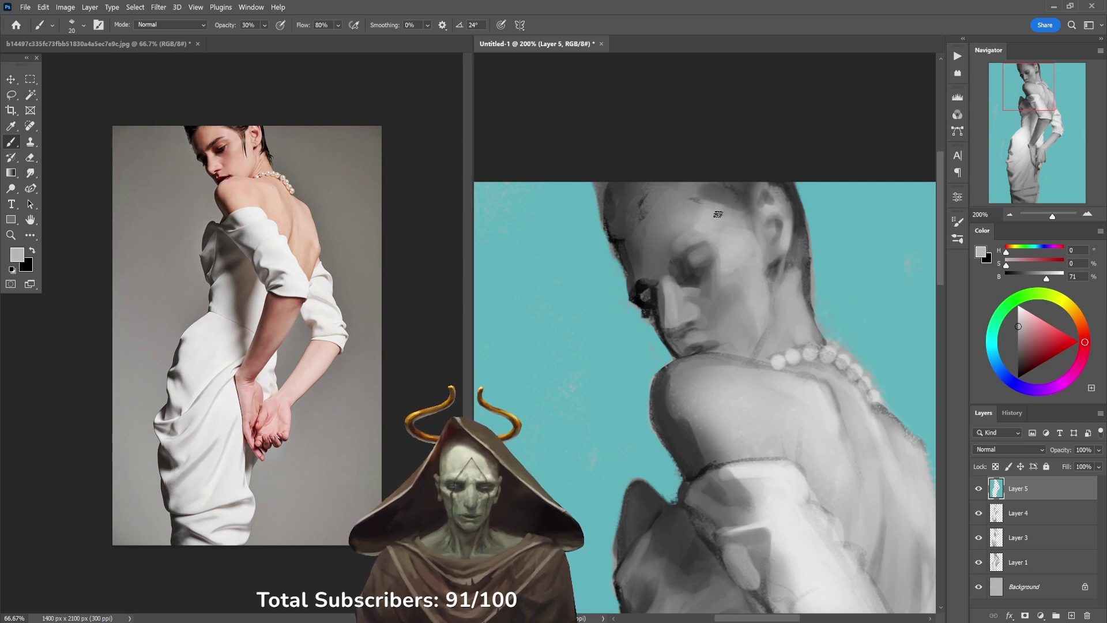
left_click(706, 218, "alt")
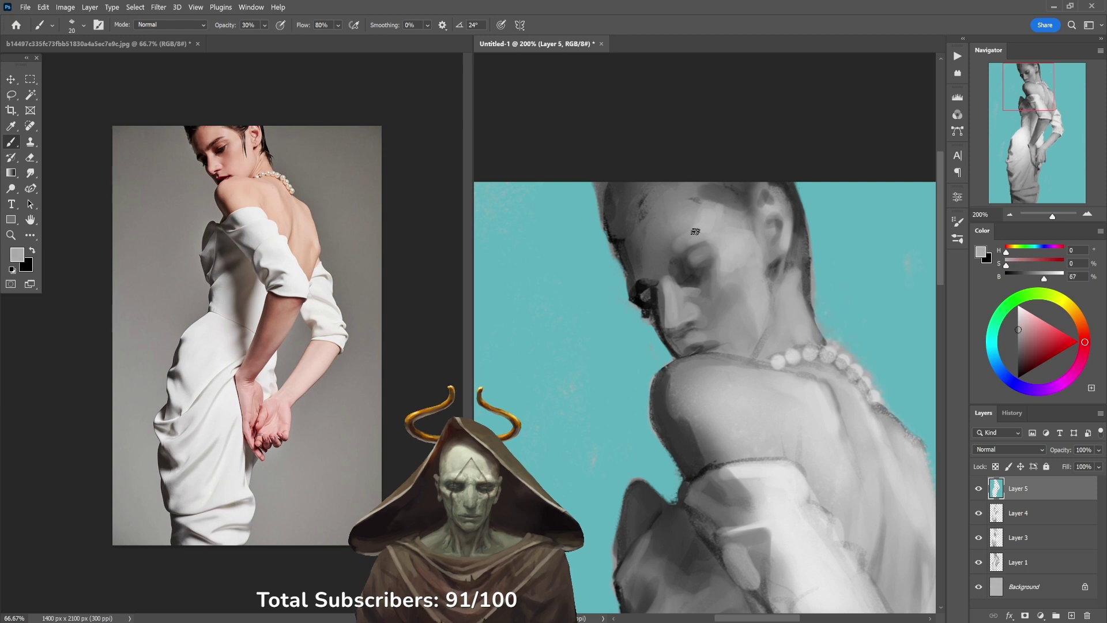
left_click(673, 242, "alt")
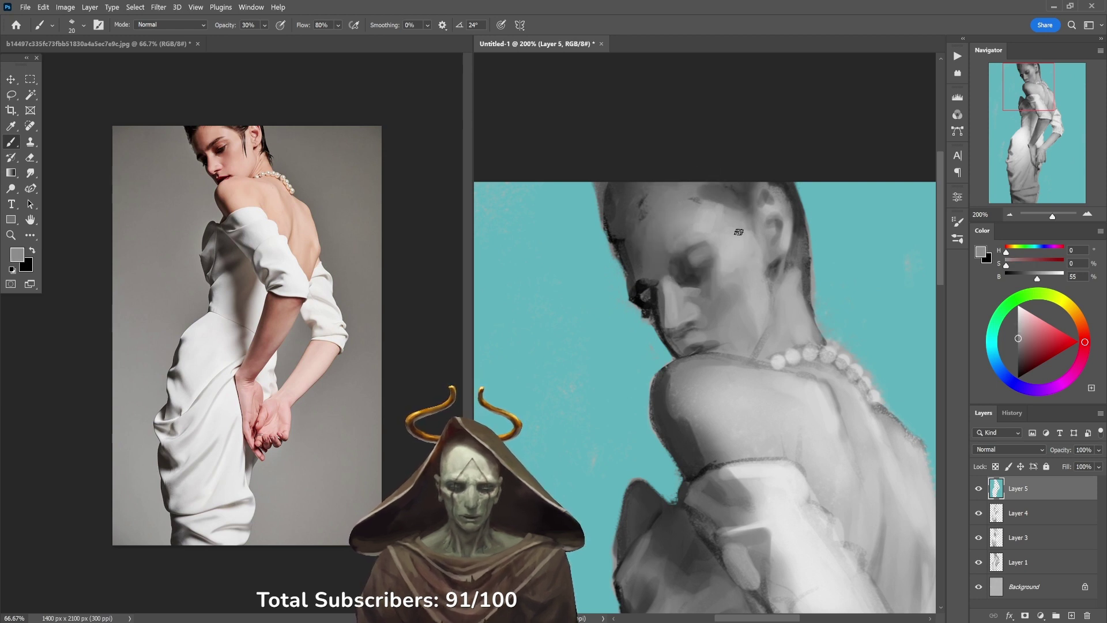
left_click(754, 285, "alt")
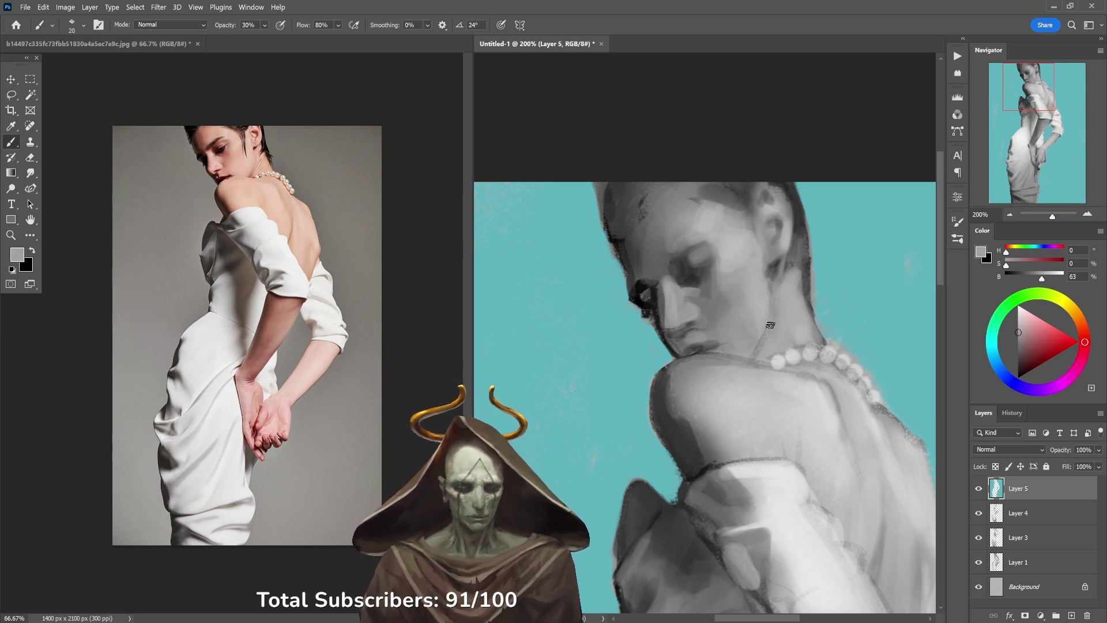
Step: Paint along the hair outline with sampled teal and dark grey at 70–80% opacity
left_click_drag(784, 331, 748, 276)
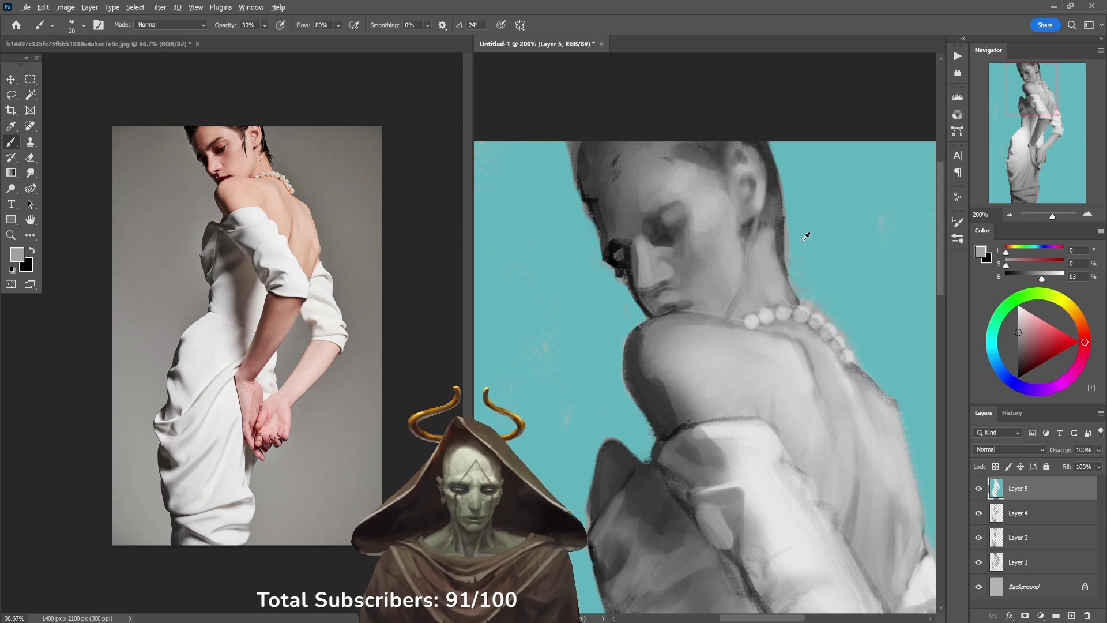
left_click(799, 262, "alt")
key("7")
left_click(788, 224, "alt")
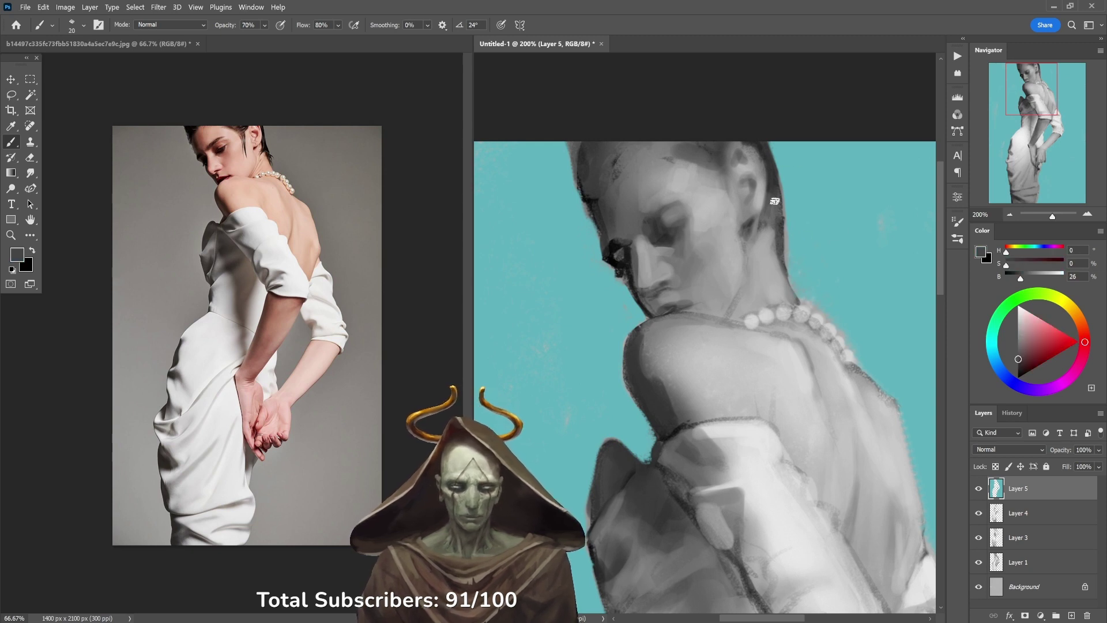
key("8")
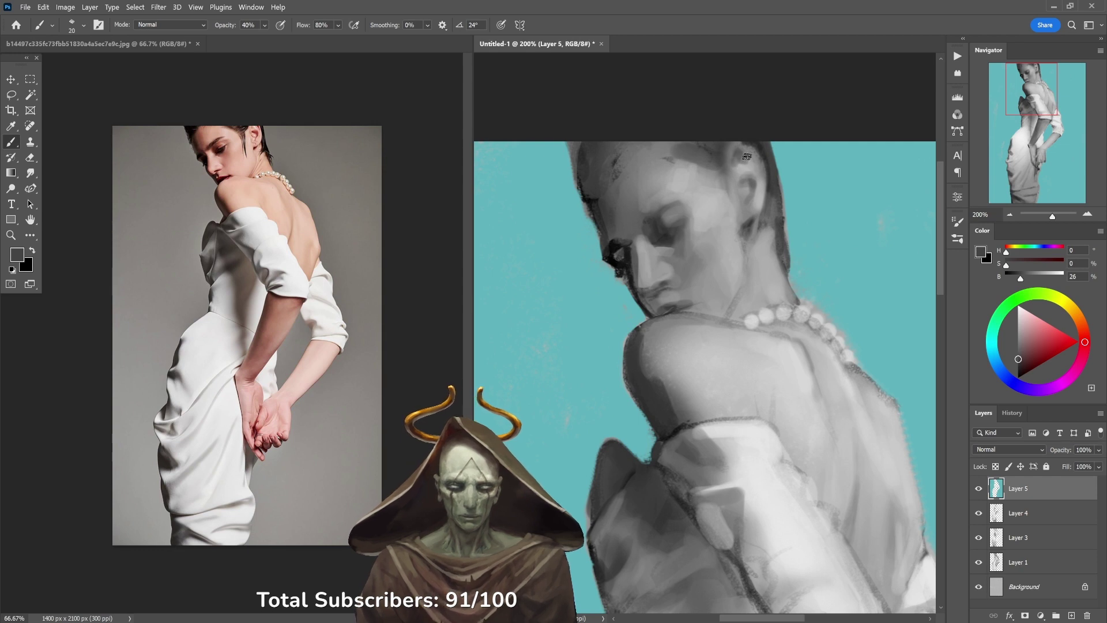
key("8")
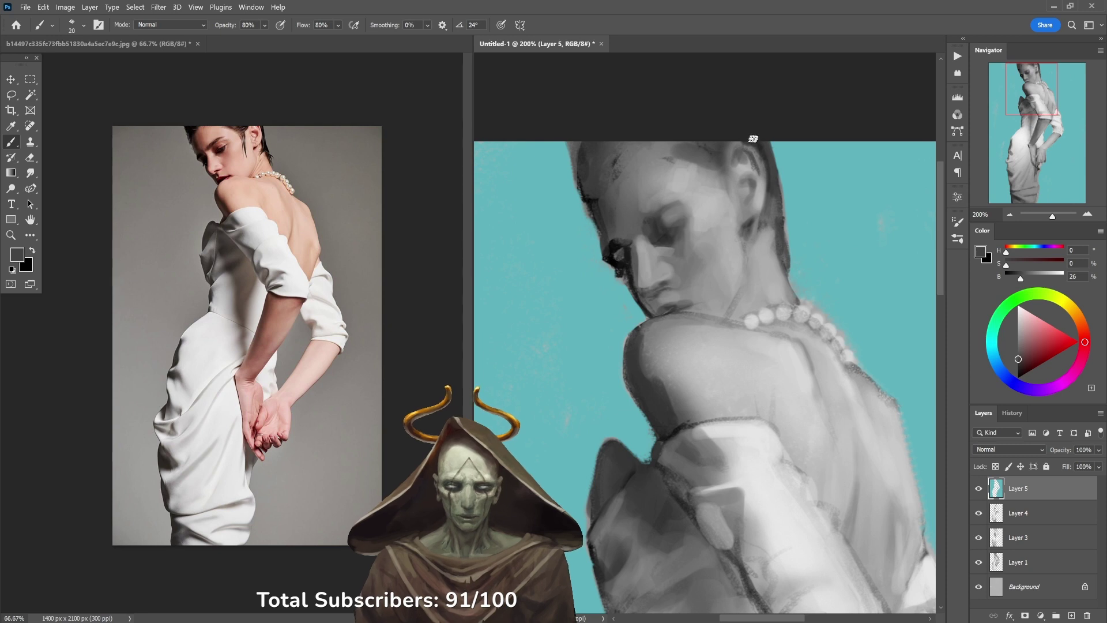
left_click(775, 172, "alt")
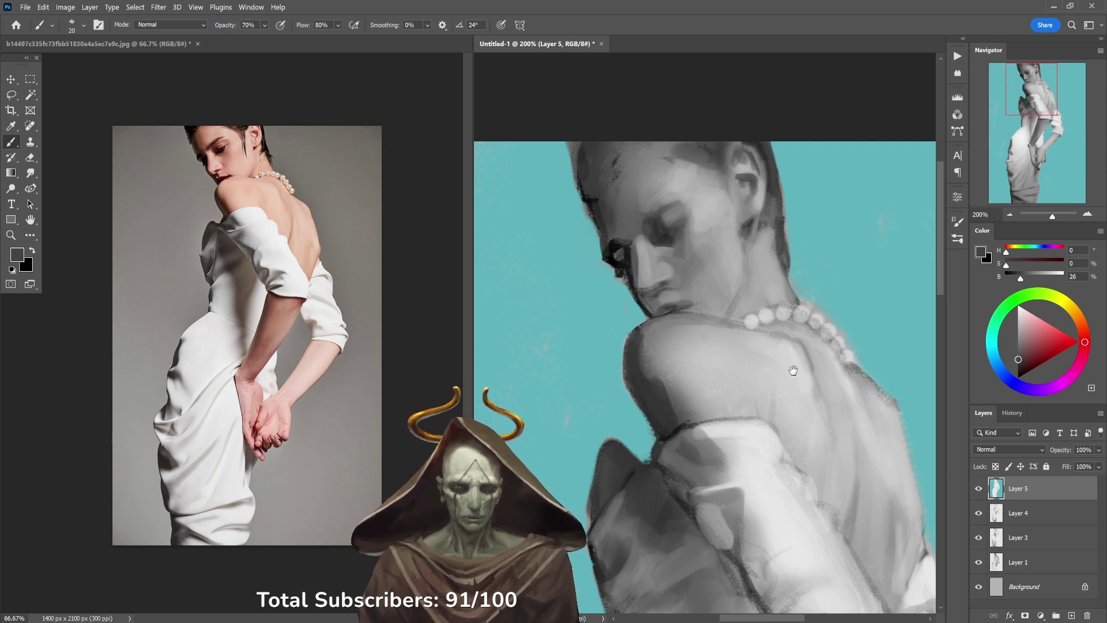
left_click_drag(790, 366, 728, 244)
left_click(814, 440, "alt")
Step: Zoom back to 200% on the sleeve, switch to white, and stroke its right edge
left_click_drag(836, 453, 740, 387)
left_click(740, 390, "ctrl")
key("d")
key("x")
mouse_move(662, 336)
left_mouse_down()
mouse_move(697, 397)
mouse_move(661, 328)
left_mouse_up()
Step: With a size-40 brush at 90%, paint a bright sleeve highlight, reshaping it at 60%
key("bracketright")
key("bracketright")
key("9")
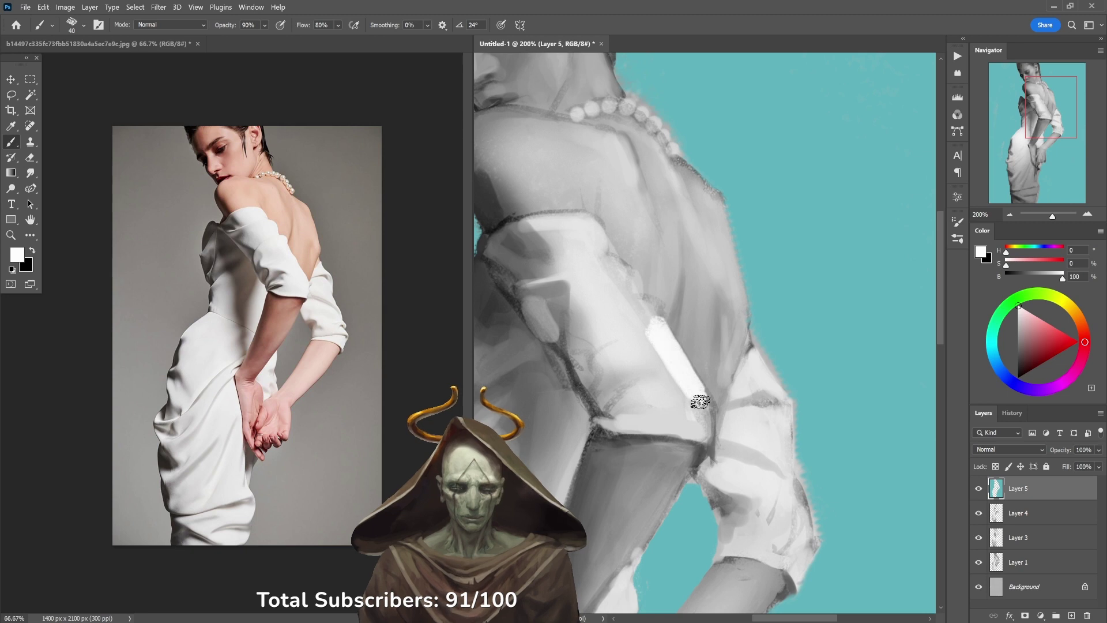
mouse_move(700, 395)
left_mouse_down()
mouse_move(643, 302)
mouse_move(652, 307)
mouse_move(655, 331)
mouse_move(627, 274)
mouse_move(631, 289)
mouse_move(607, 268)
mouse_move(598, 224)
left_mouse_up()
left_click(602, 248, "alt")
key("6")
mouse_move(625, 310)
left_mouse_down()
mouse_move(623, 282)
mouse_move(624, 297)
mouse_move(591, 238)
mouse_move(622, 313)
mouse_move(667, 380)
mouse_move(663, 370)
mouse_move(687, 389)
mouse_move(708, 438)
mouse_move(673, 406)
left_mouse_up()
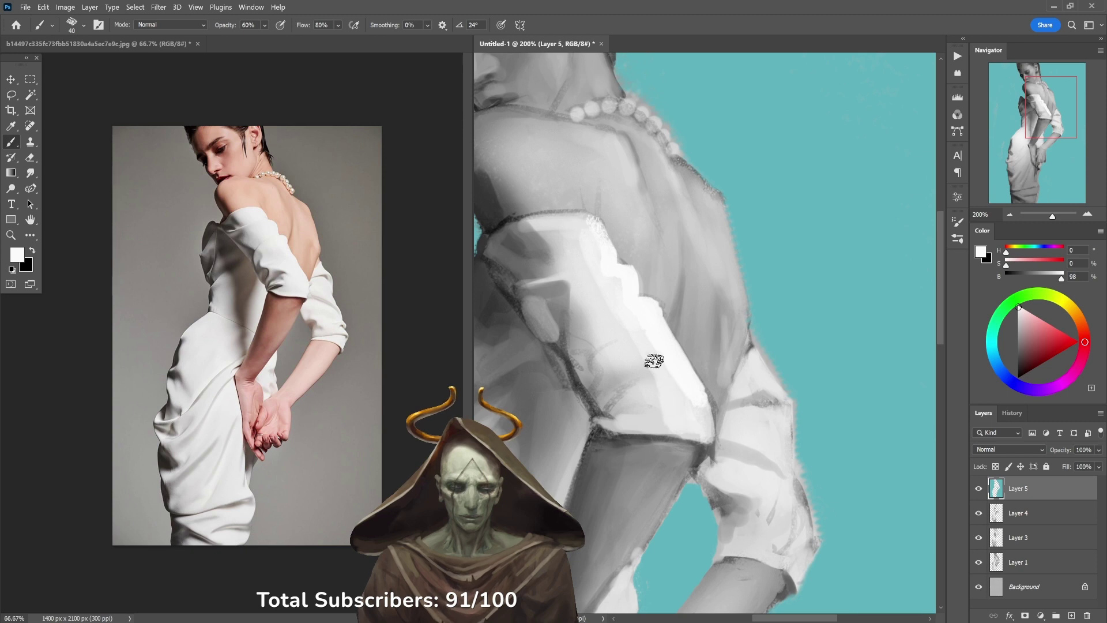
left_click_drag(744, 369, 707, 269)
Step: Whiten and smooth the sleeve's outer edge against the teal with a size-20 brush at 40%
key("4")
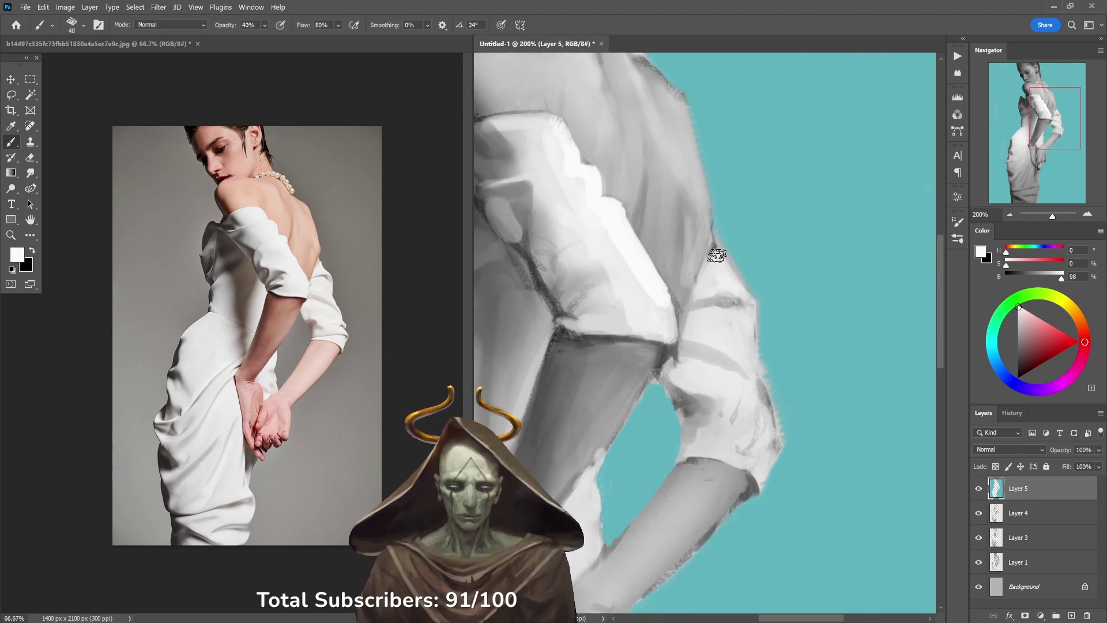
left_click(756, 253, "alt")
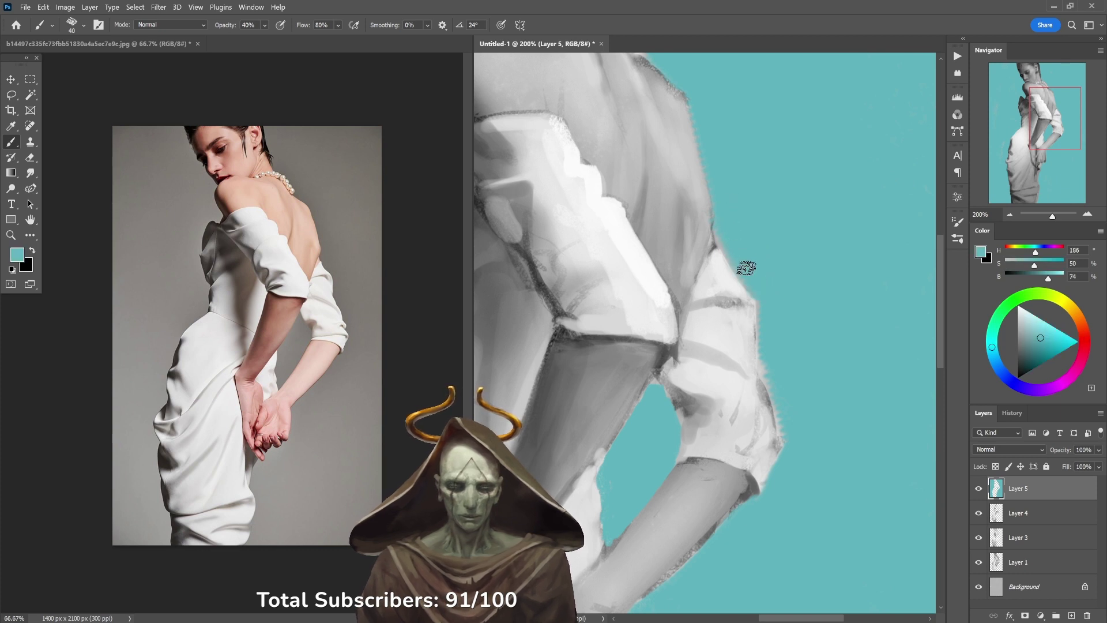
left_click(731, 281, "alt")
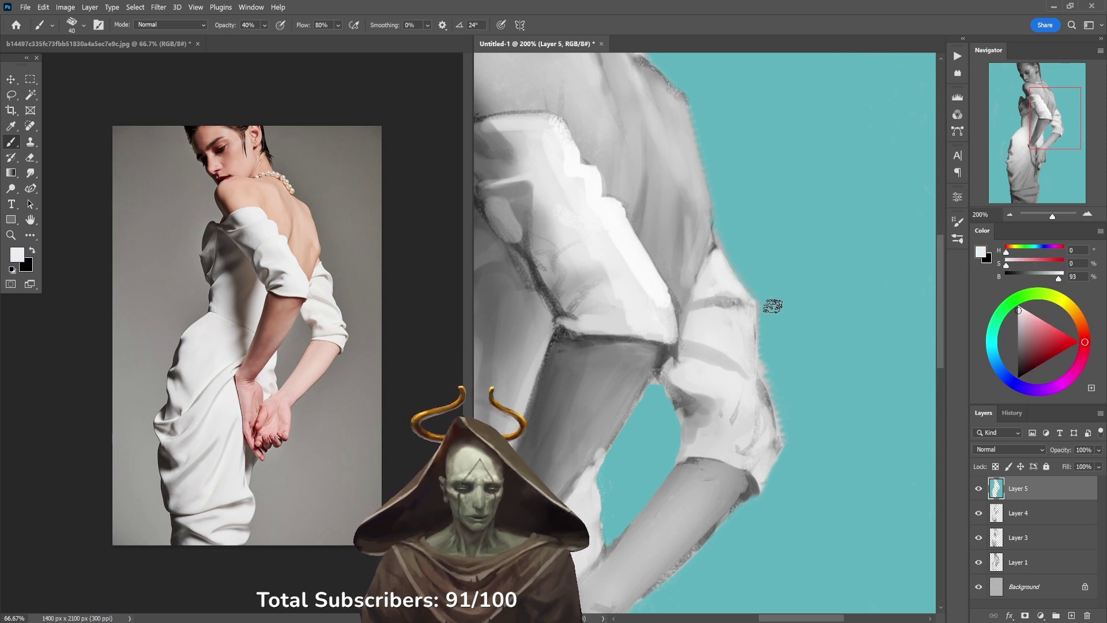
key("bracketleft")
key("bracketleft")
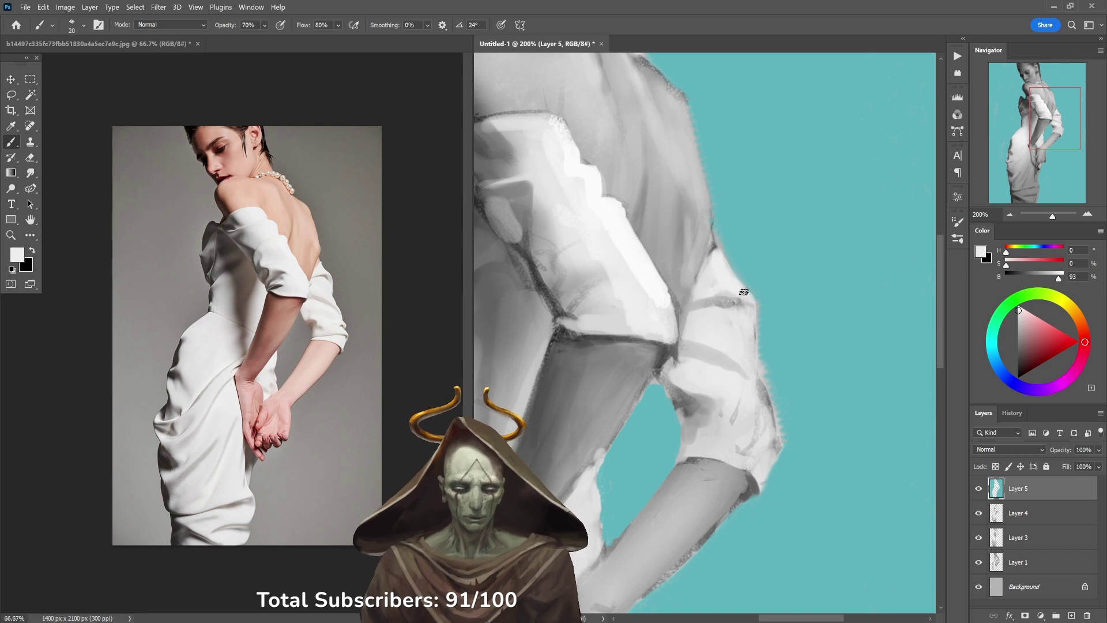
left_click_drag(746, 288, 754, 321)
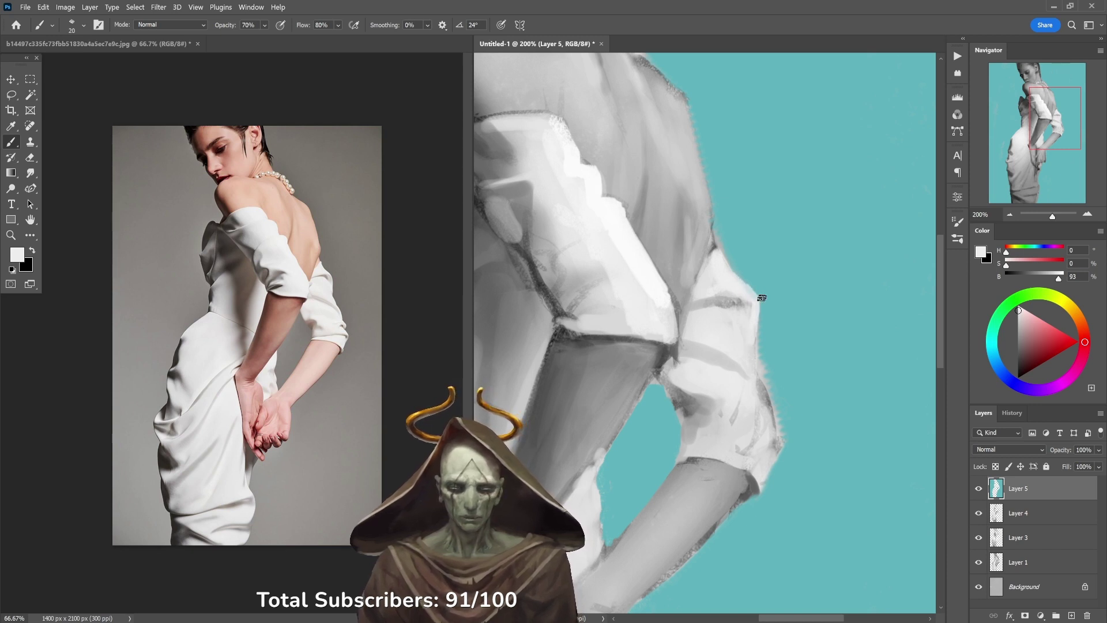
left_click(772, 328, "alt")
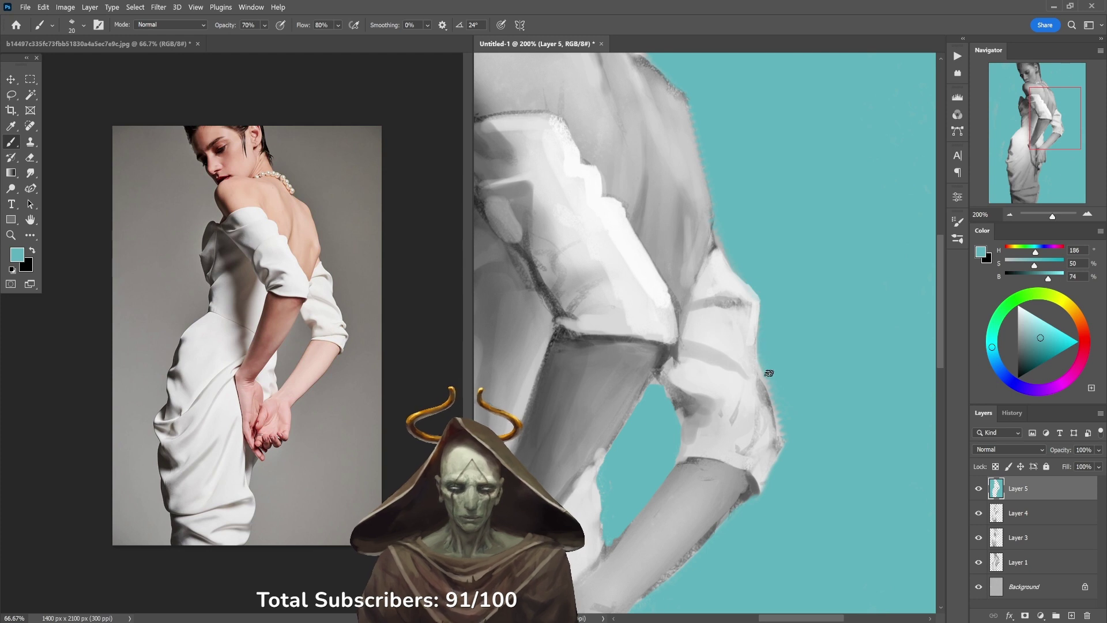
left_click(757, 351, "alt")
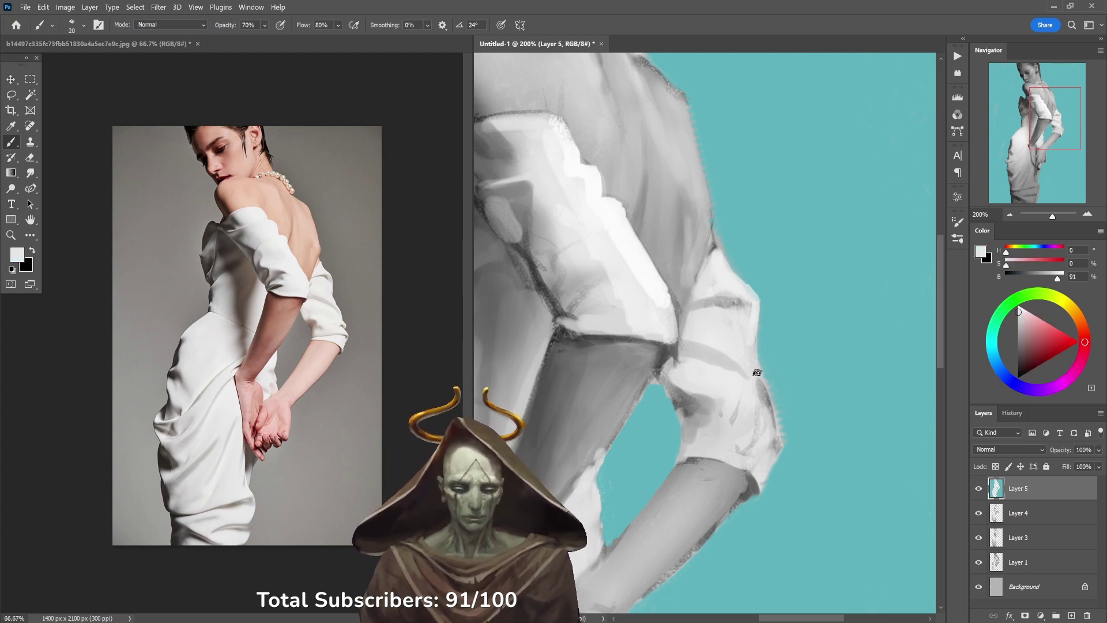
left_click_drag(758, 374, 768, 396)
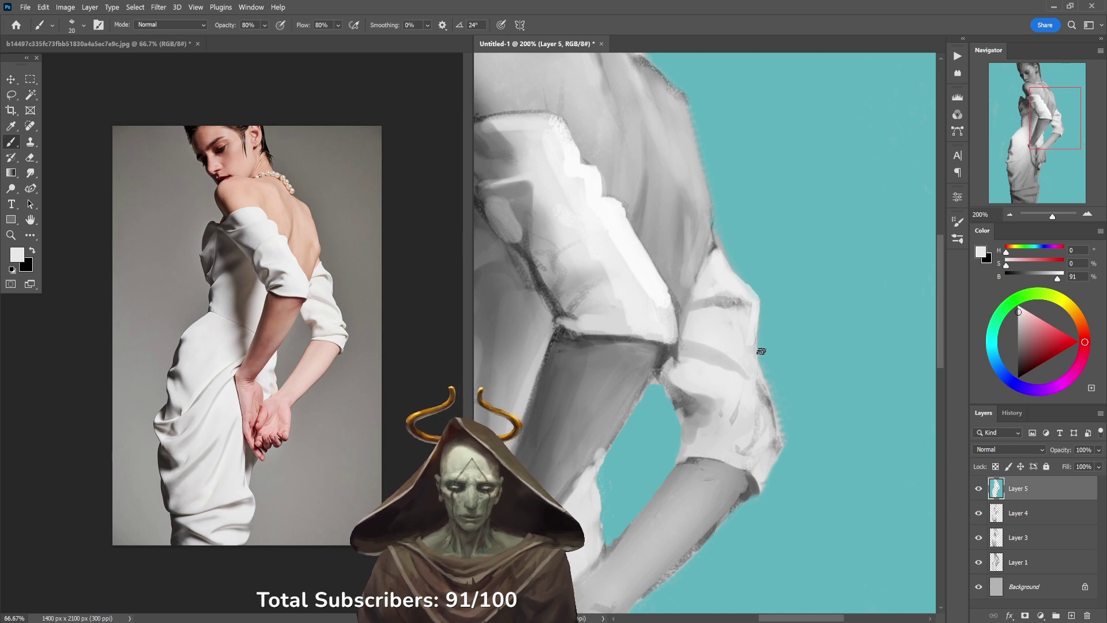
Step: Paint light grey across the sleeve at 90%, covering the upper sketch line
left_click(724, 339, "alt")
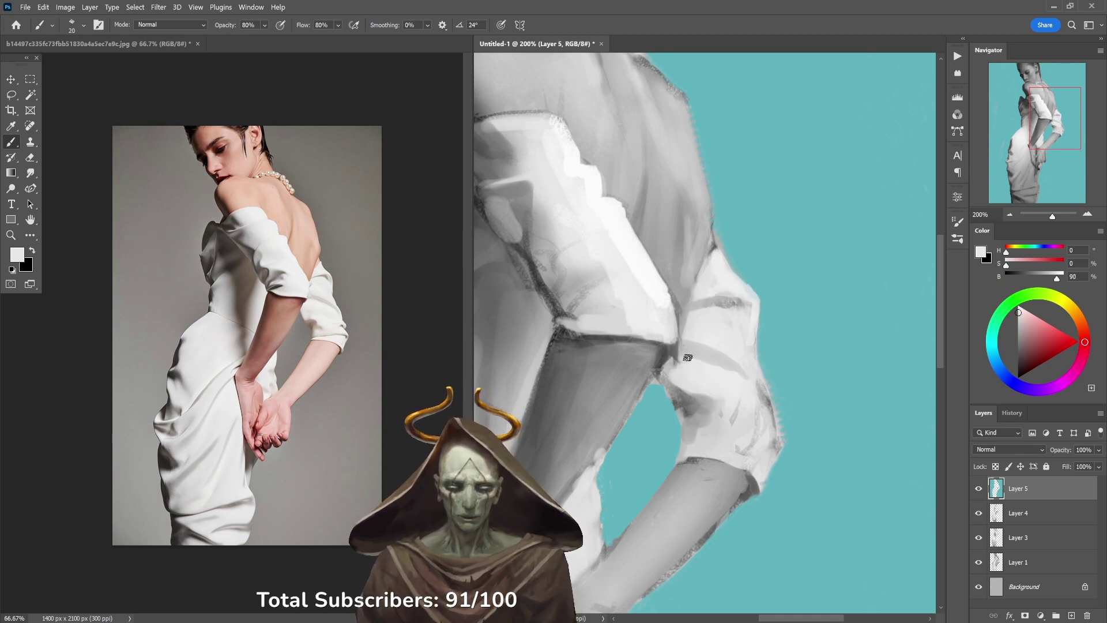
key("9")
left_click_drag(685, 354, 731, 358)
left_click(698, 245, "alt")
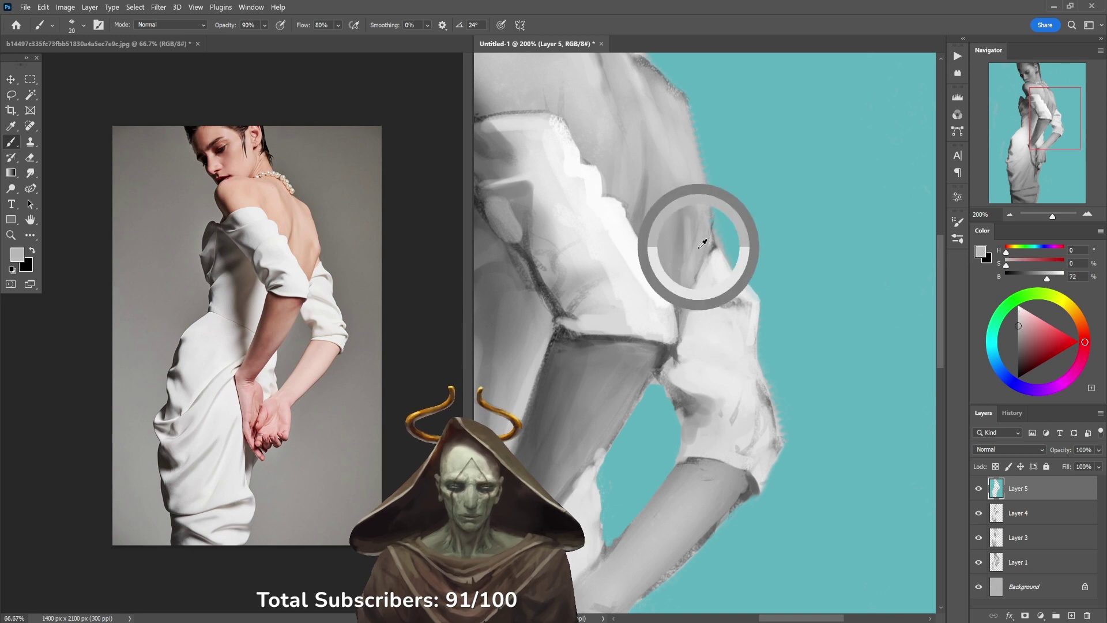
mouse_move(690, 324)
left_mouse_down()
mouse_move(754, 368)
mouse_move(700, 328)
left_mouse_up()
key("ctrl+z")
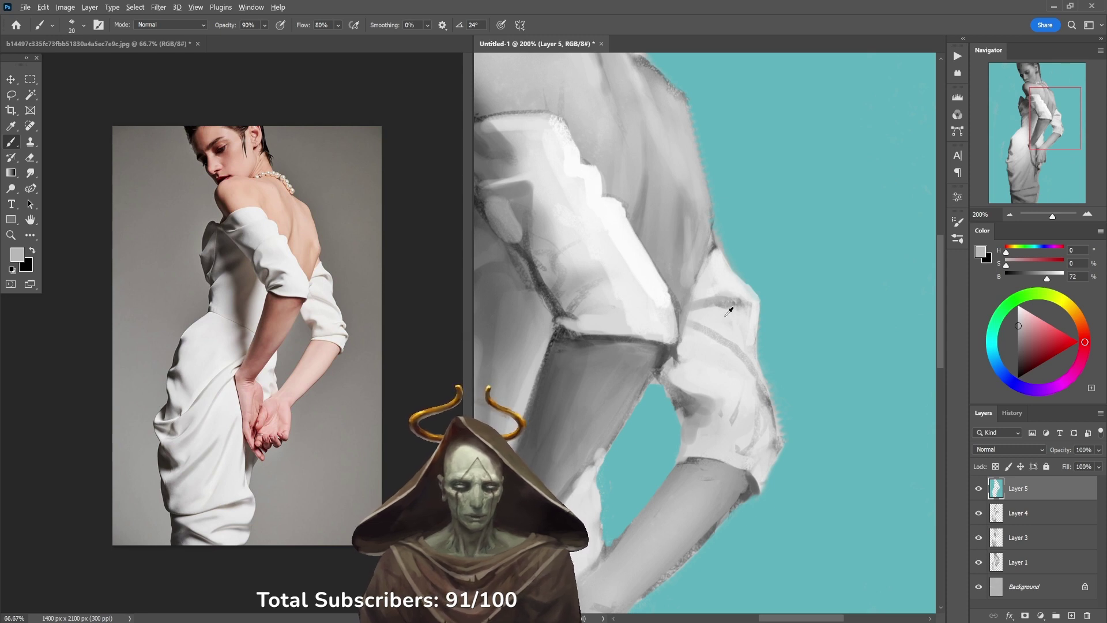
left_click(715, 297, "alt")
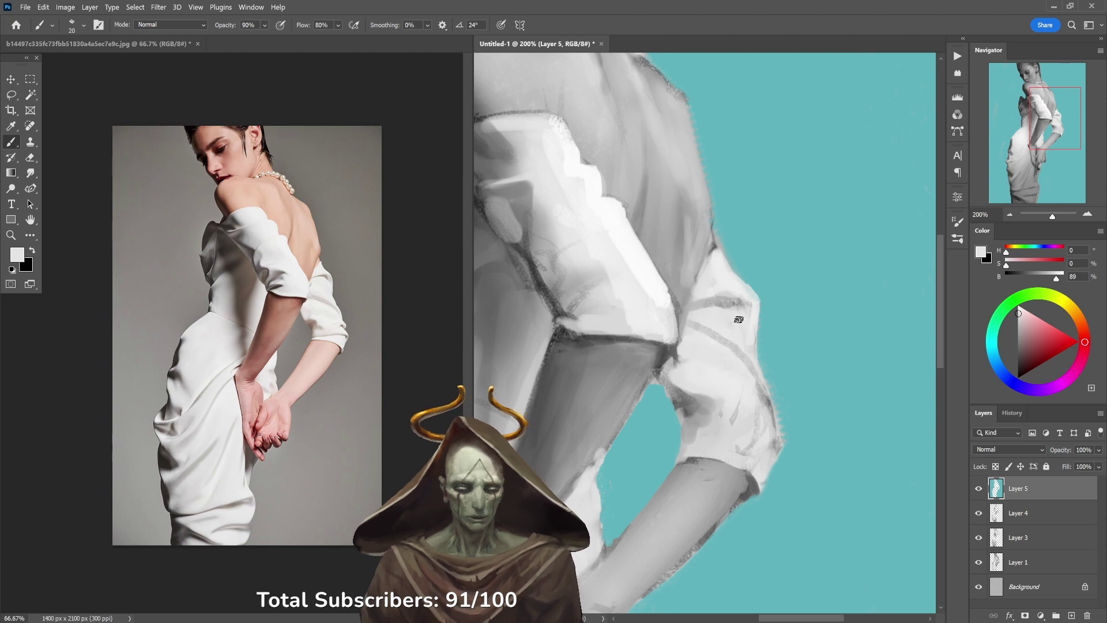
mouse_move(738, 306)
left_mouse_down()
mouse_move(723, 294)
mouse_move(692, 309)
left_mouse_up()
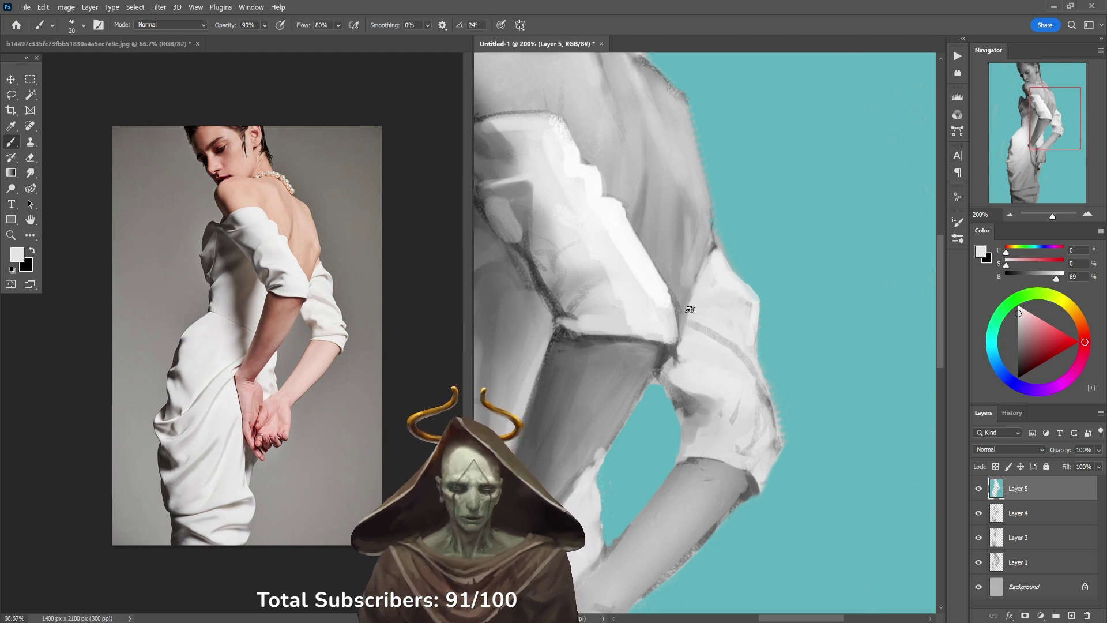
Step: Refine the sleeve's upper-right edge with near-white and teal, then deepen the lower-sleeve shadow at 40%
left_click(690, 318, "alt")
left_click(685, 299, "alt")
key("3")
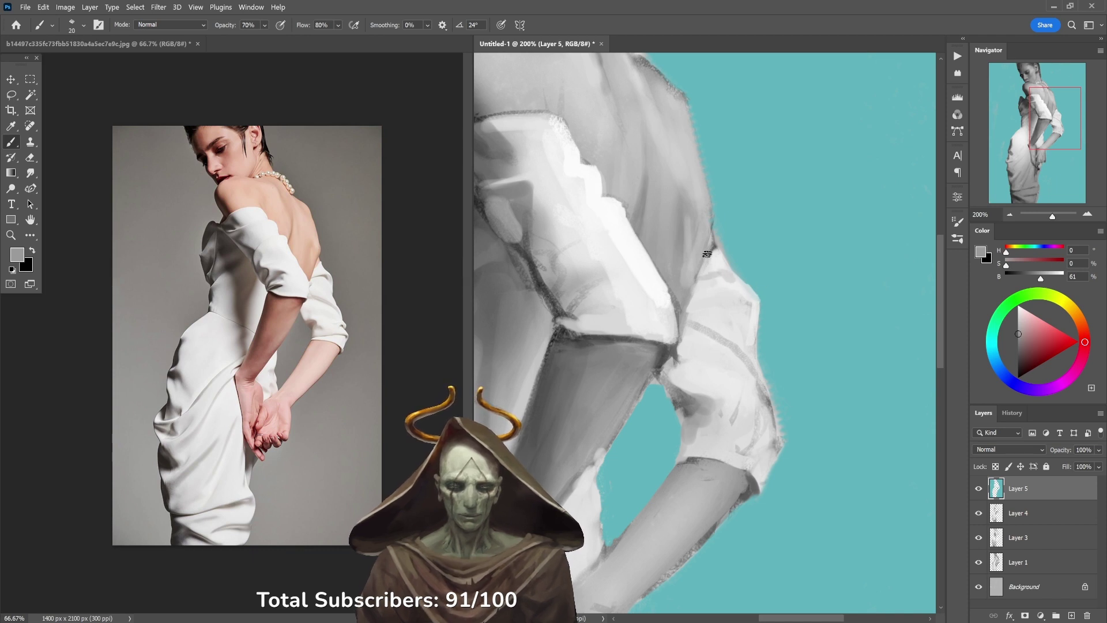
left_click(745, 282, "alt")
mouse_move(729, 265)
left_mouse_down()
mouse_move(753, 297)
mouse_move(765, 295)
mouse_move(760, 279)
mouse_move(770, 357)
mouse_move(753, 326)
mouse_move(757, 339)
mouse_move(759, 280)
mouse_move(754, 326)
left_mouse_up()
left_click(764, 292, "alt")
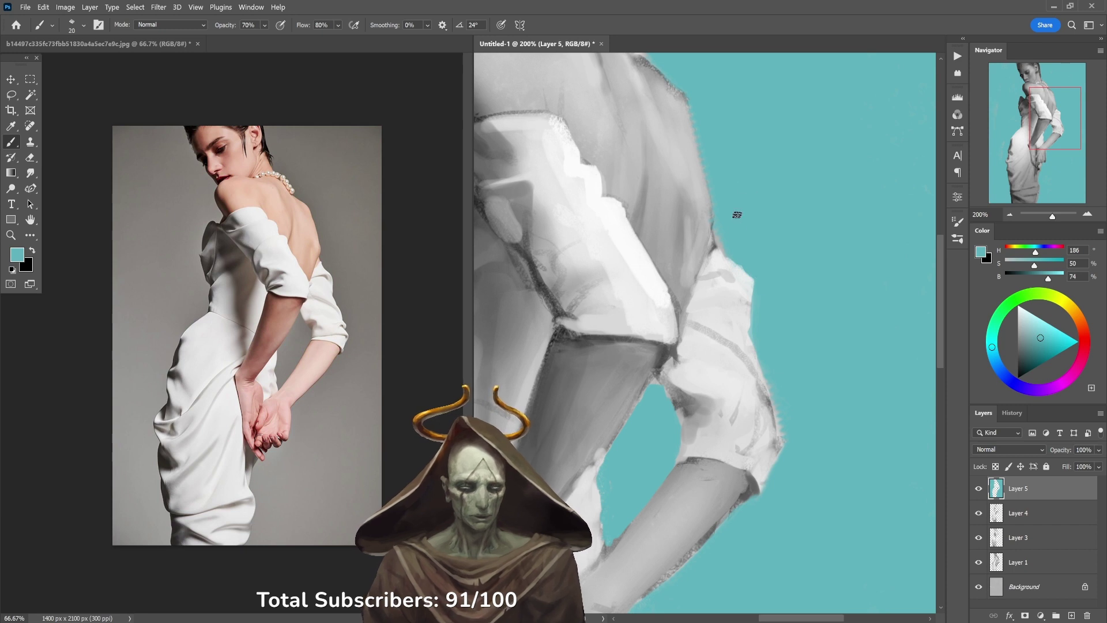
left_click(715, 247, "alt")
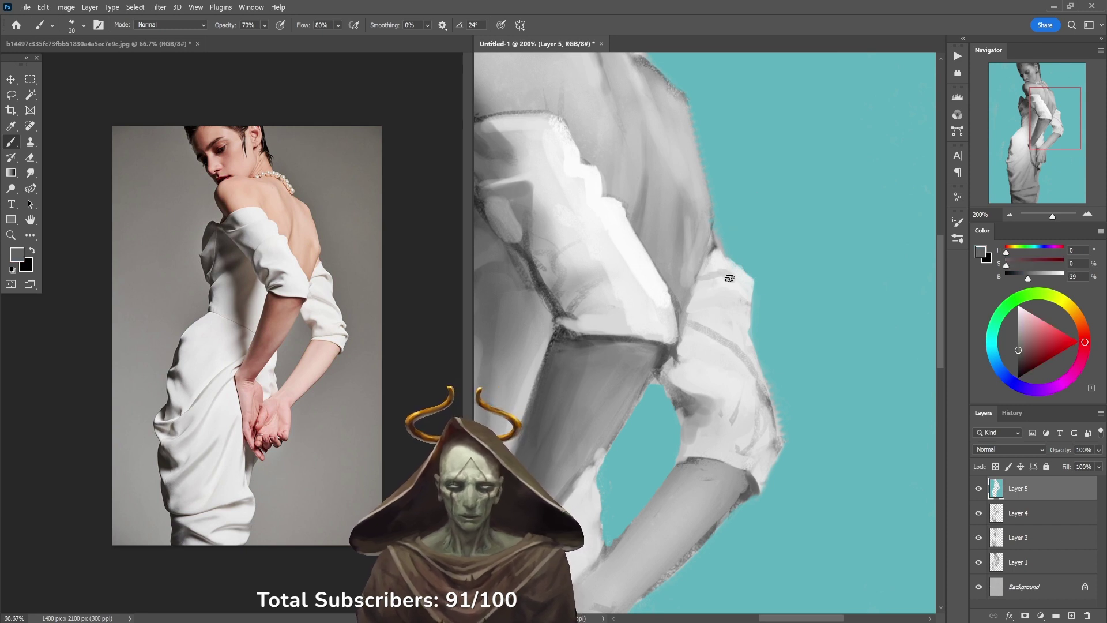
mouse_move(733, 278)
left_mouse_down()
mouse_move(708, 272)
mouse_move(740, 283)
left_mouse_up()
key("ctrl+z")
key("4")
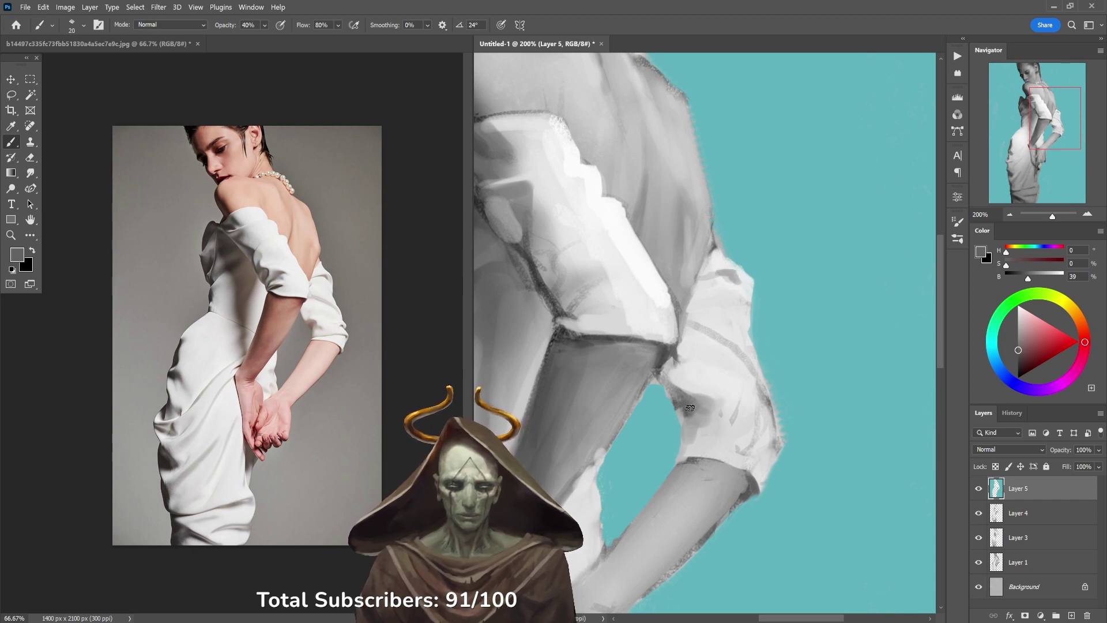
mouse_move(690, 407)
left_mouse_down()
mouse_move(704, 395)
mouse_move(718, 403)
left_mouse_up()
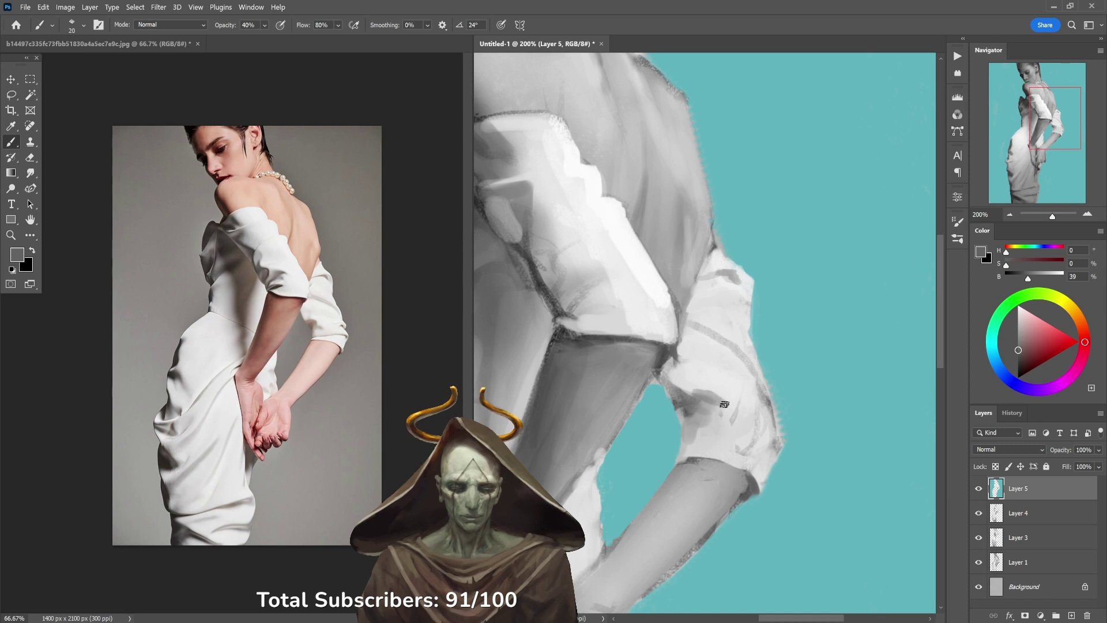
Step: Zoom out to the whole canvas and recentre it to check the figure
key("ctrl+minus")
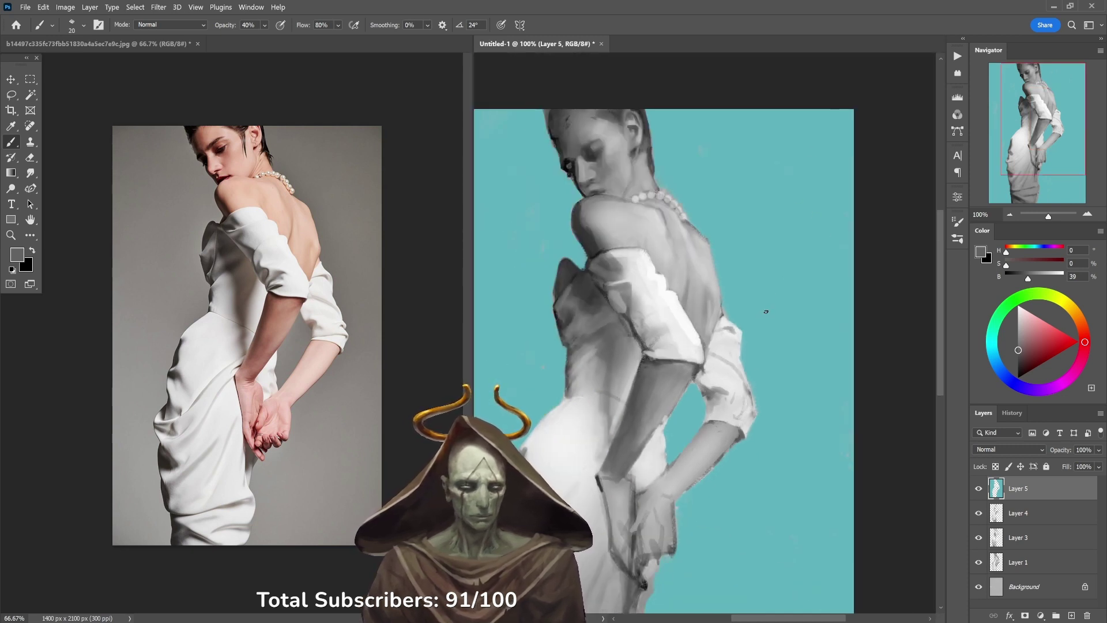
left_click_drag(761, 312, 781, 280)
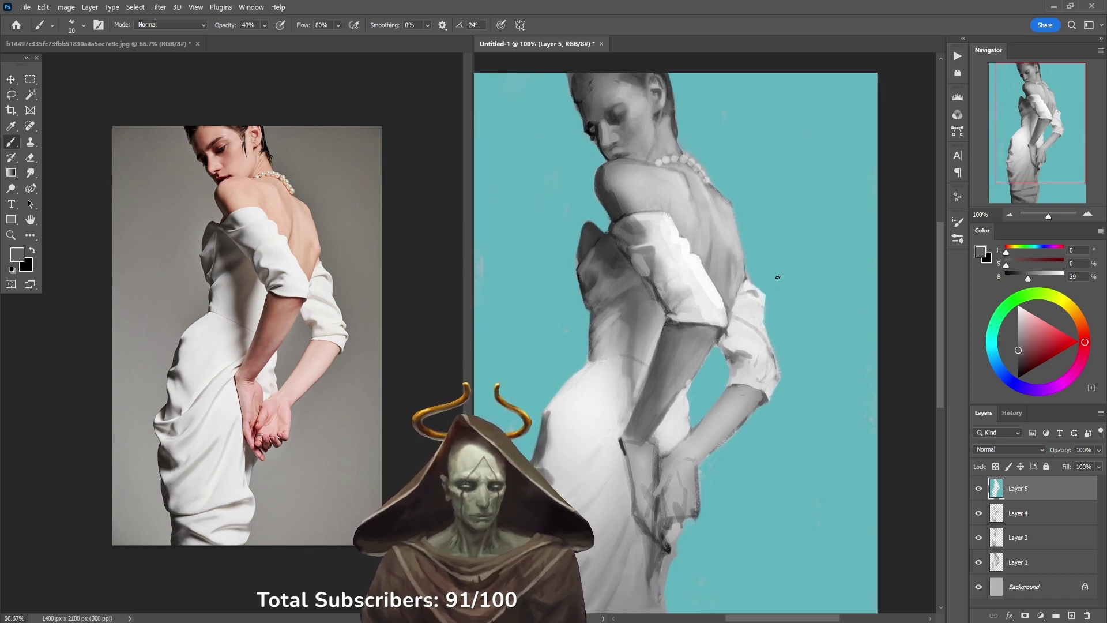
left_click(788, 276, "alt")
left_click_drag(776, 290, 789, 299)
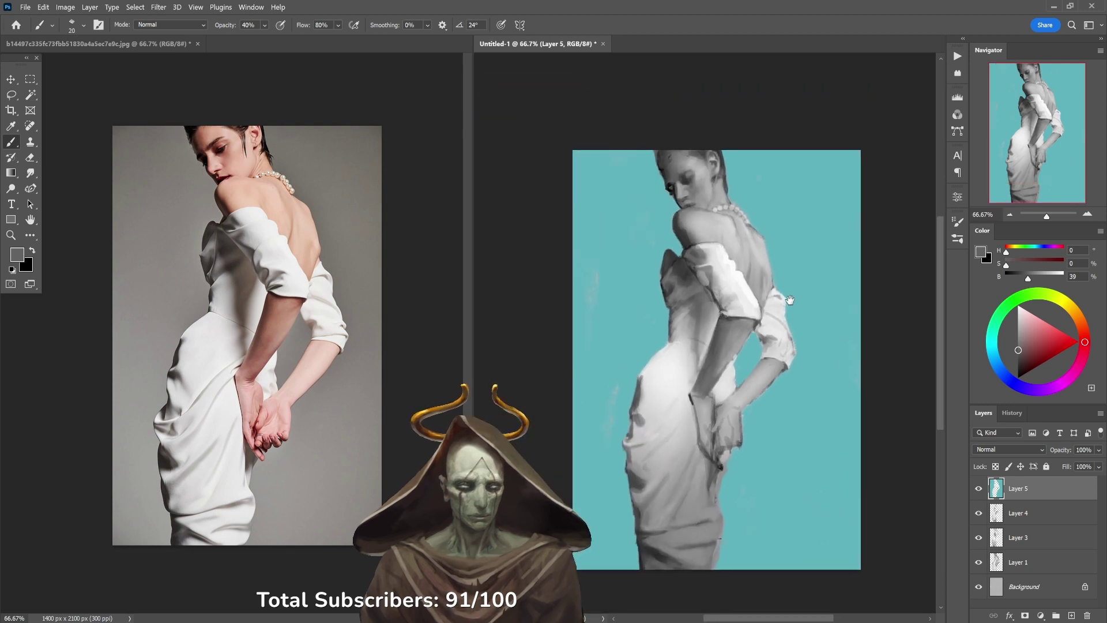
scroll(773, 287, "up", 1)
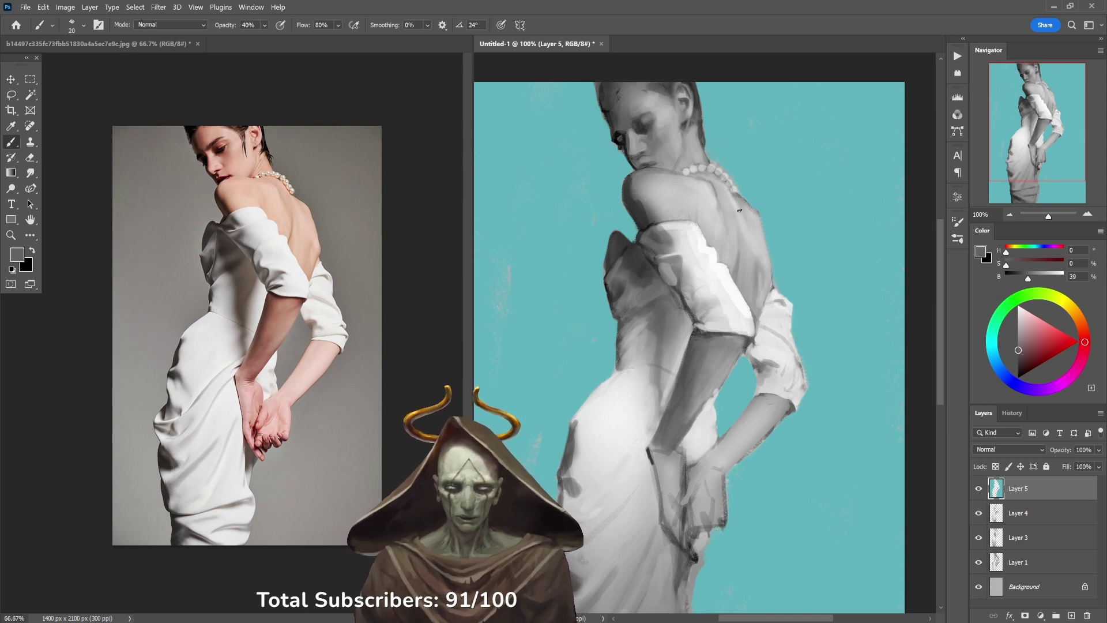
Step: Cover the dark sleeve patch with light grey and highlight the fold at full opacity
left_click(685, 248)
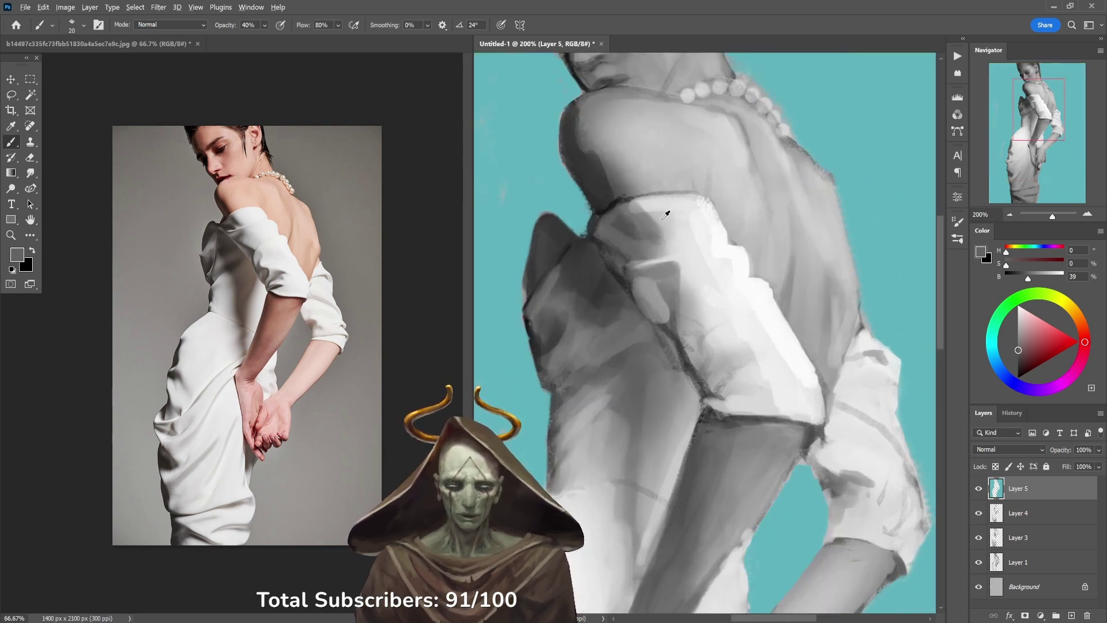
left_click(655, 220, "alt")
key("8")
left_click_drag(654, 217, 652, 244)
left_click(648, 227, "alt")
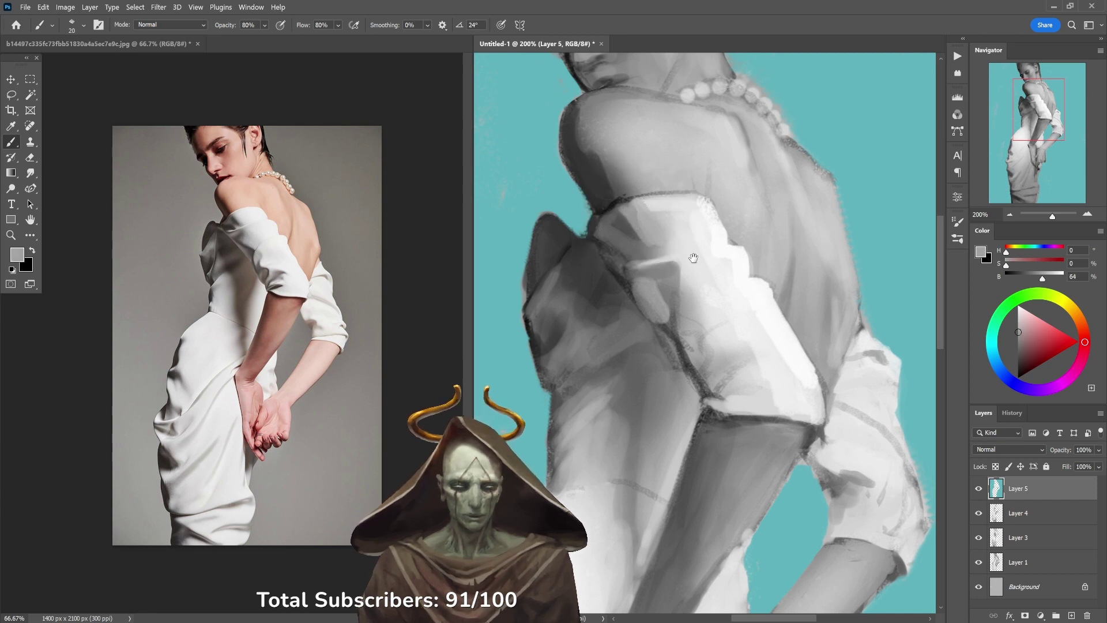
left_click(667, 246, "alt")
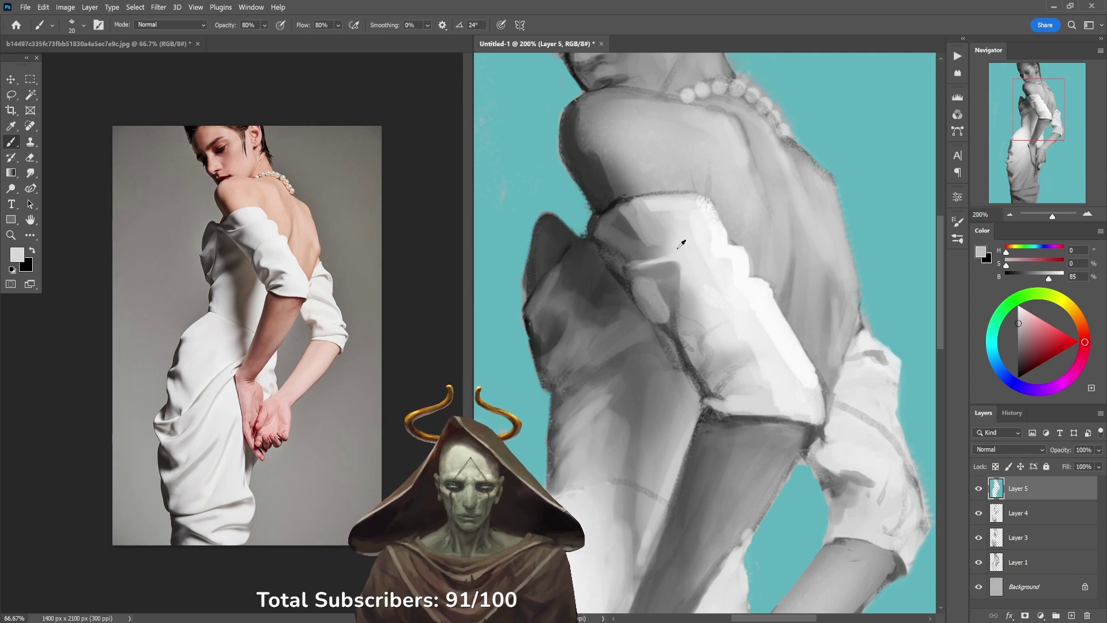
key("0")
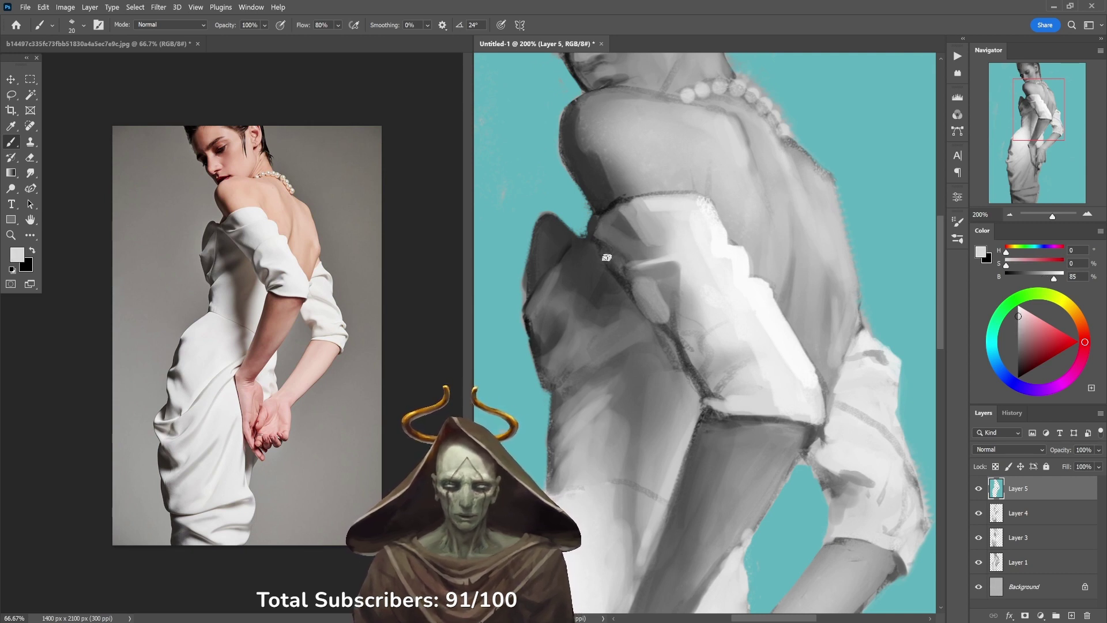
left_click_drag(607, 257, 669, 259)
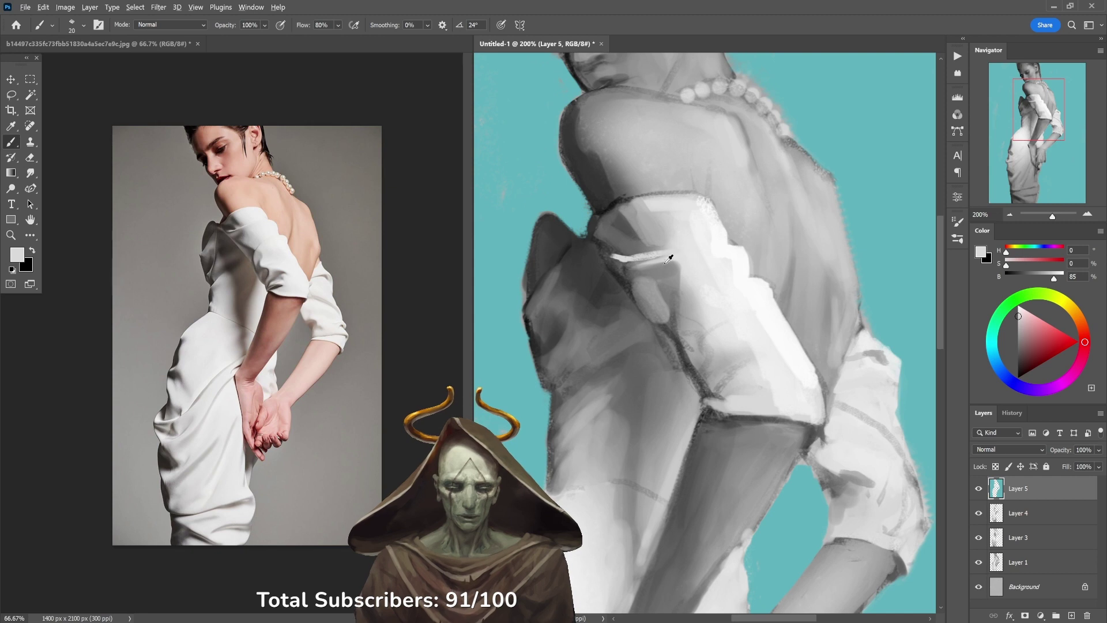
Step: Blend the sleeve with light grey using a size-45 brush, then add dark shadow strokes at 80%
left_click(650, 270, "alt")
key("7")
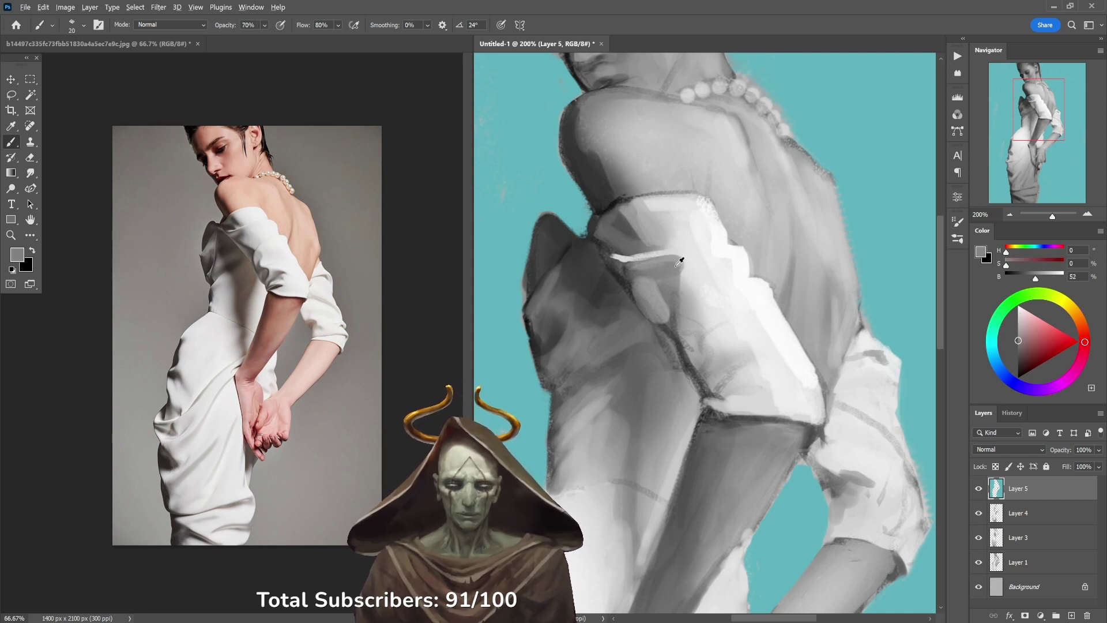
left_click(686, 281, "alt")
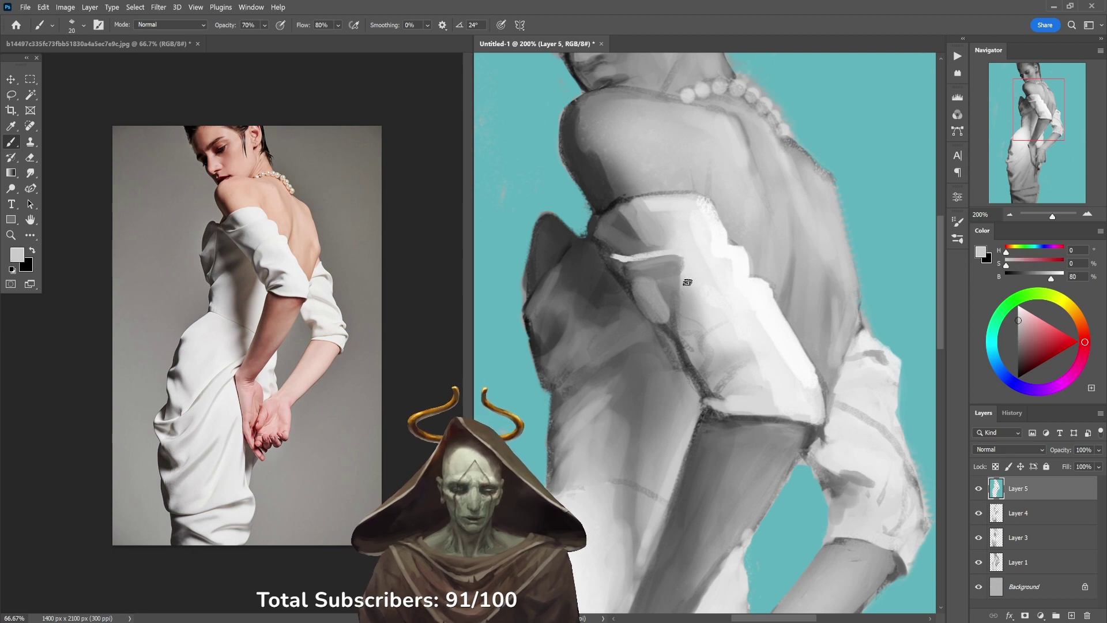
key("bracketright")
key("bracketright")
key("bracketright")
key("bracketright")
key("bracketright")
key("6")
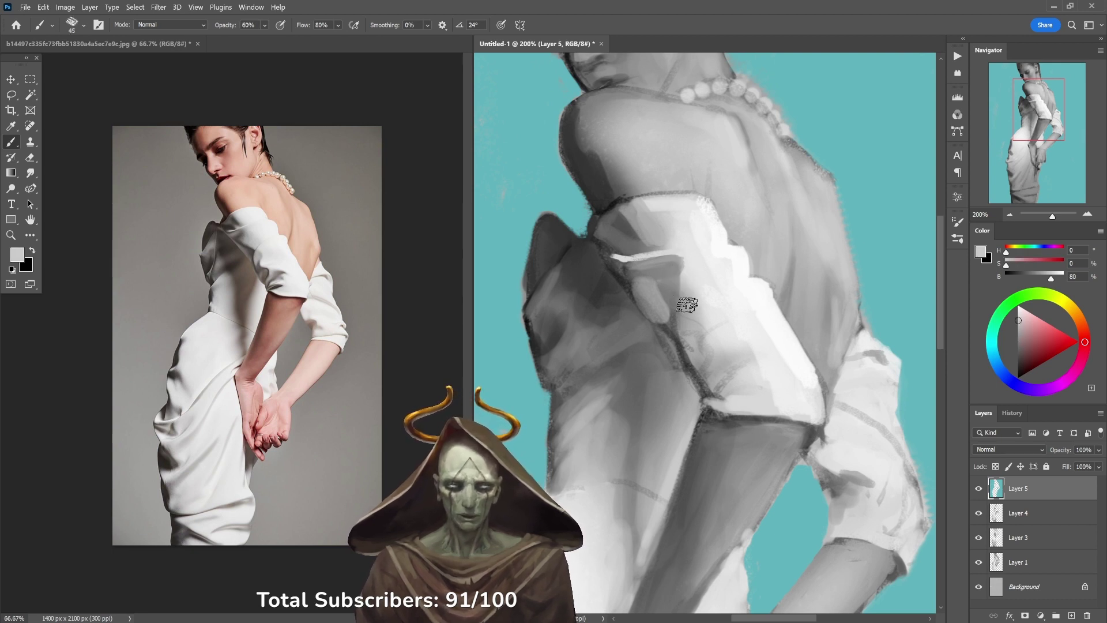
mouse_move(688, 305)
left_mouse_down()
mouse_move(680, 289)
mouse_move(690, 272)
mouse_move(675, 287)
mouse_move(690, 312)
left_mouse_up()
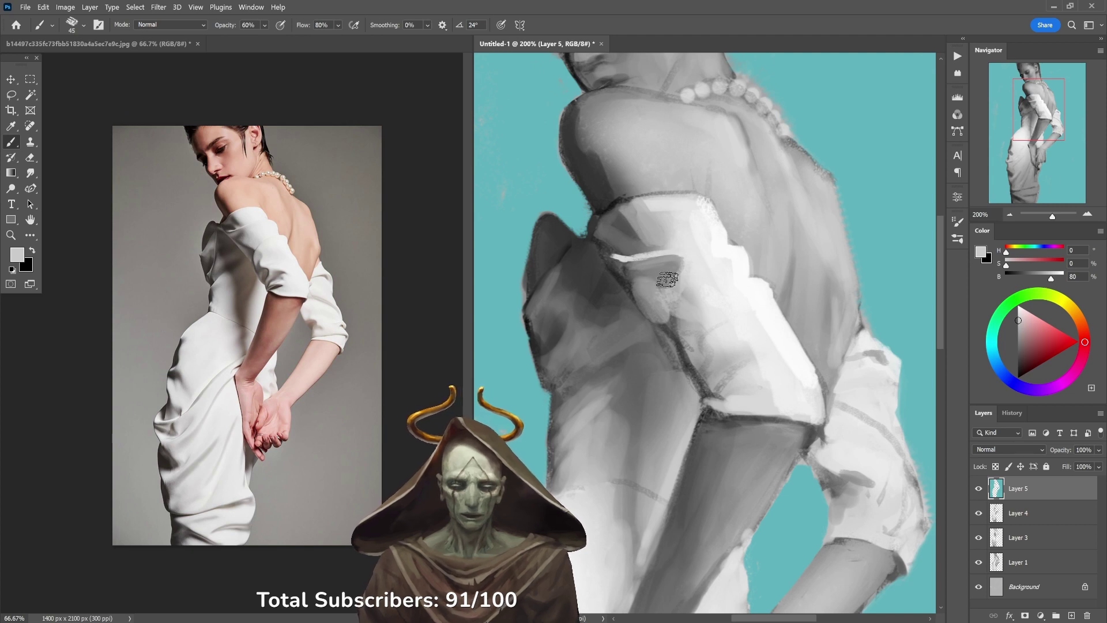
key("8")
left_click(679, 316, "alt")
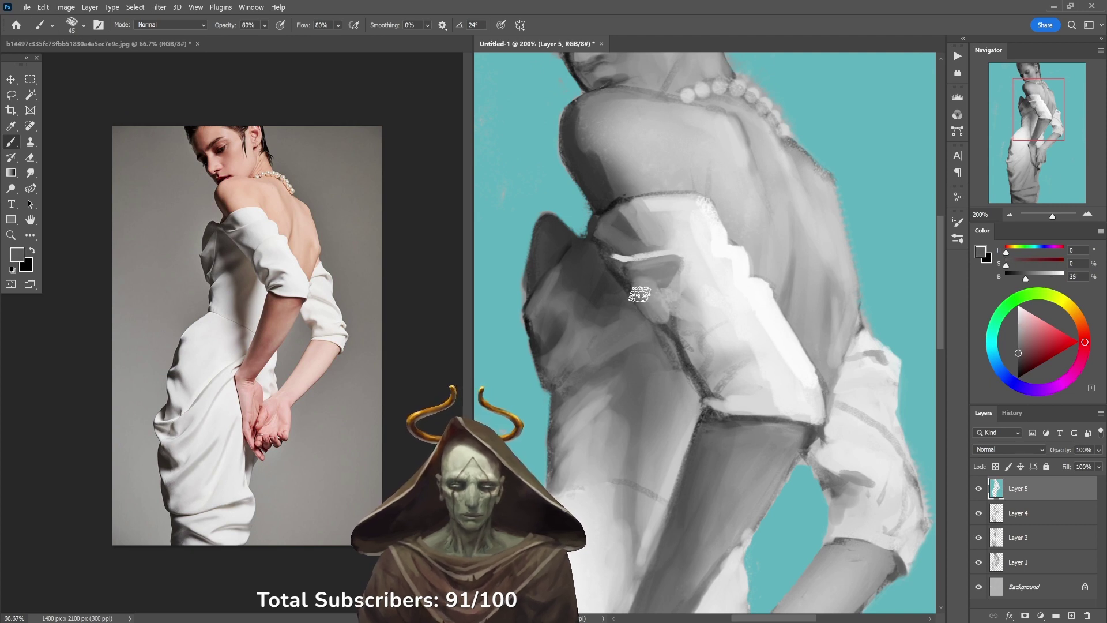
mouse_move(640, 295)
left_mouse_down()
mouse_move(701, 324)
mouse_move(683, 262)
mouse_move(703, 277)
left_mouse_up()
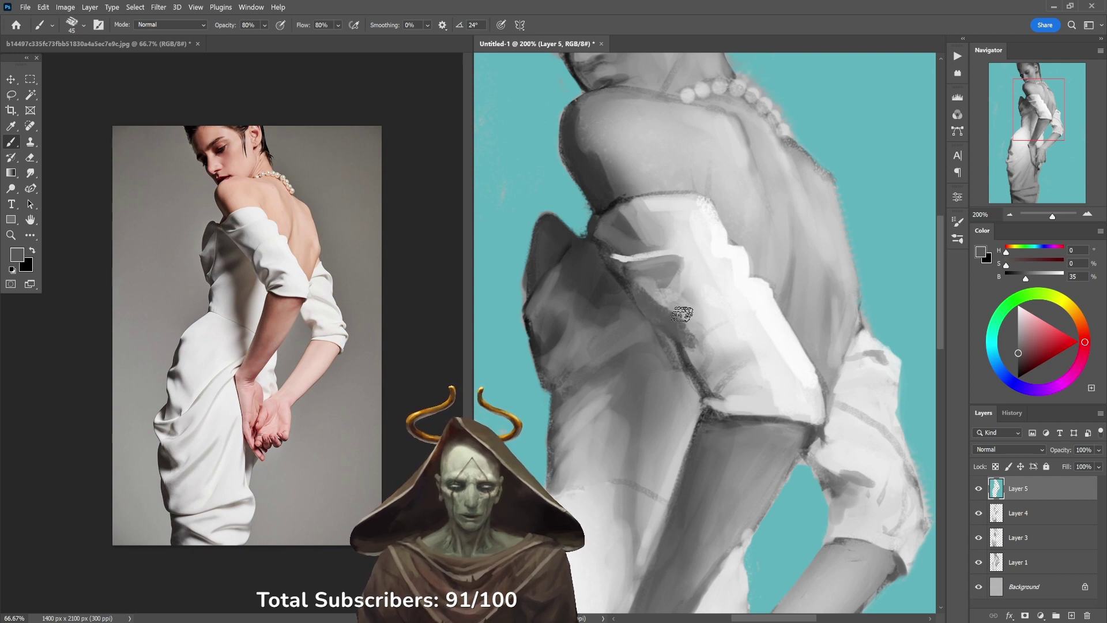
Step: Paint dark grey fold strokes on the lower sleeve with a size-25 brush at 70%, then 20%
left_click(694, 361, "alt")
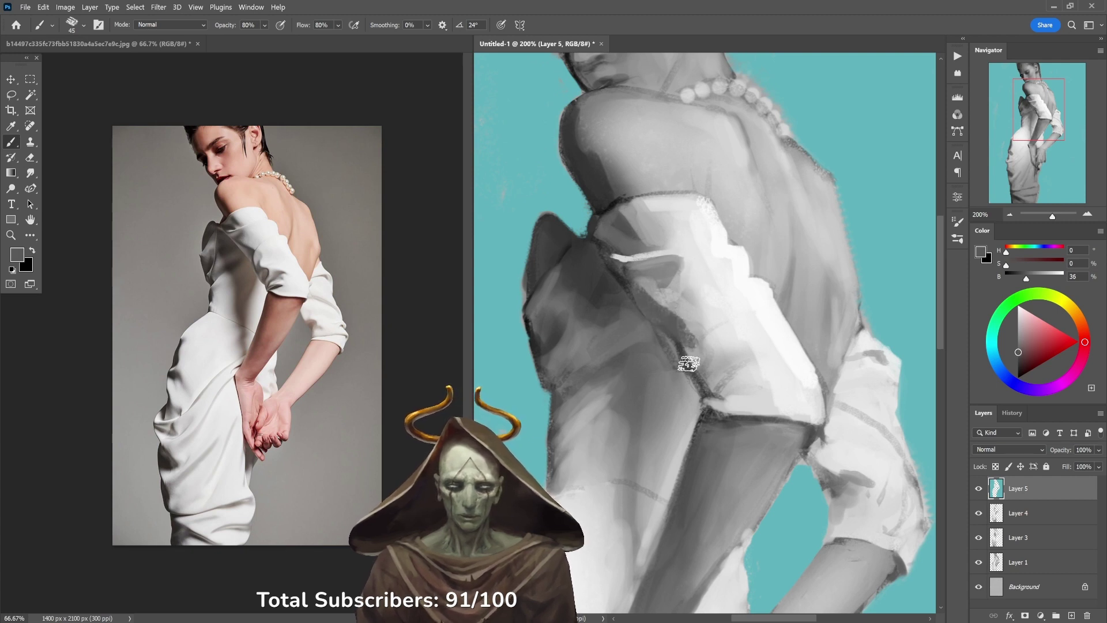
left_click(708, 328, "alt")
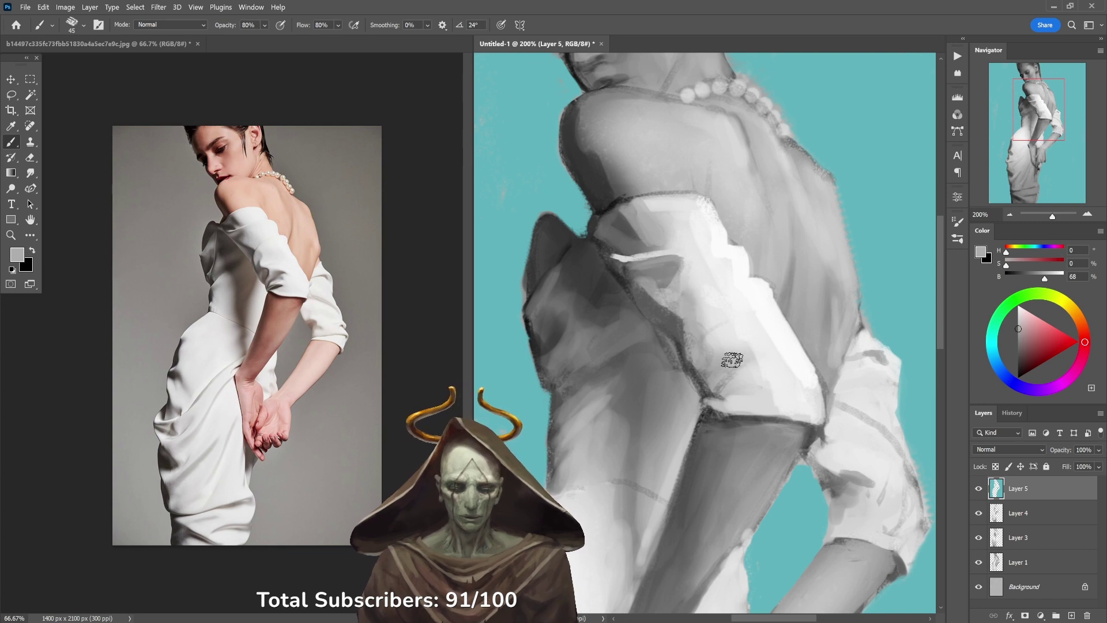
left_click(683, 328, "alt")
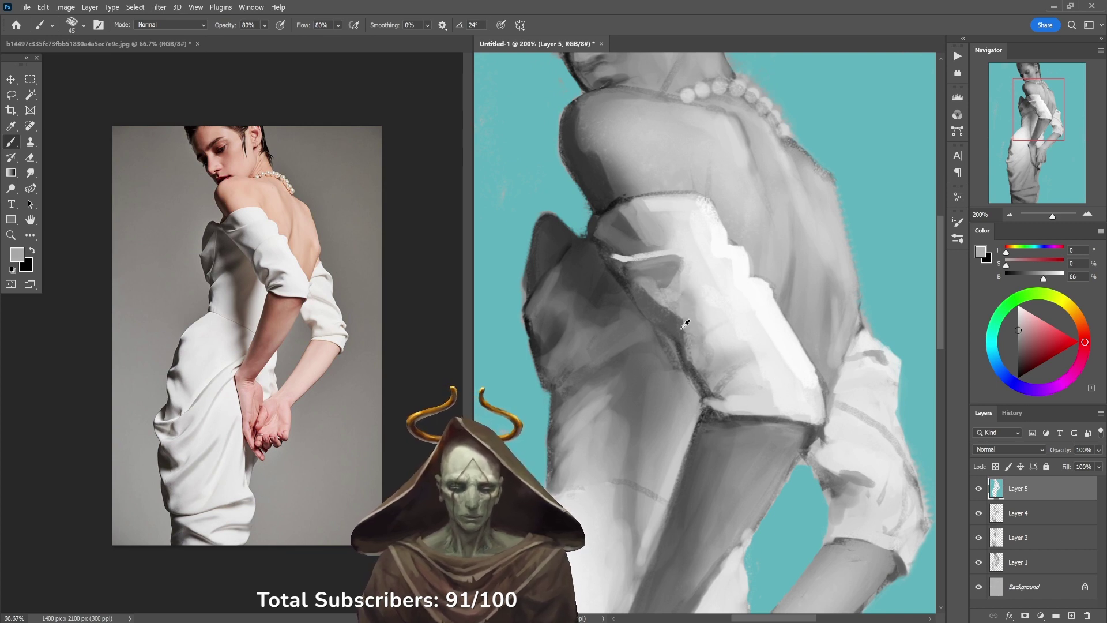
left_click(684, 328, "alt")
key("3")
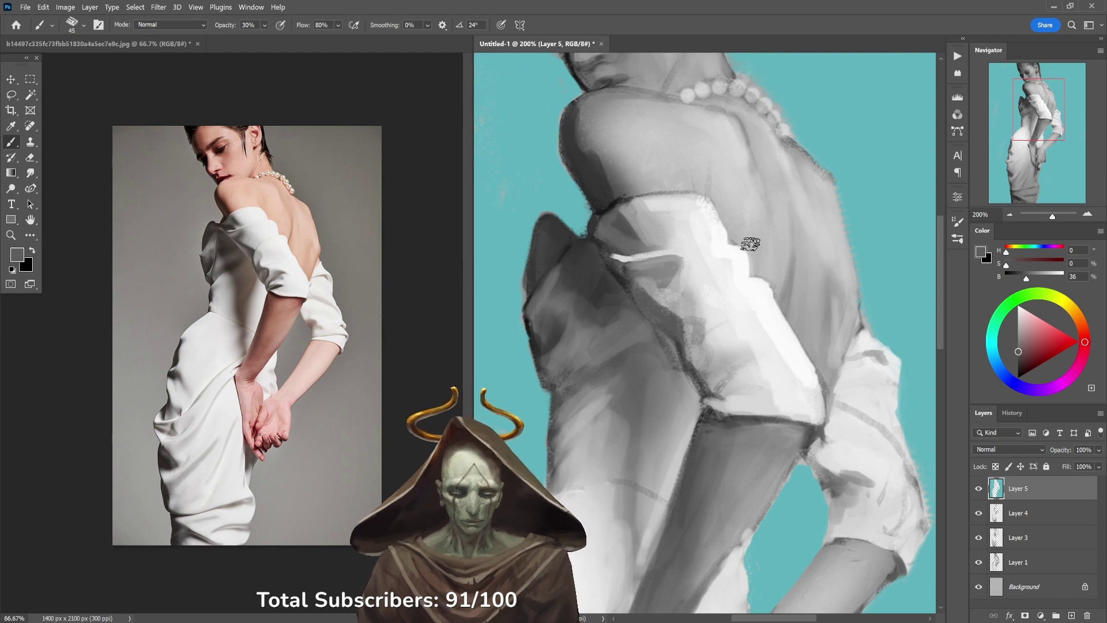
key("bracketleft")
key("bracketleft")
key("bracketleft")
key("bracketleft")
left_click(686, 348, "alt")
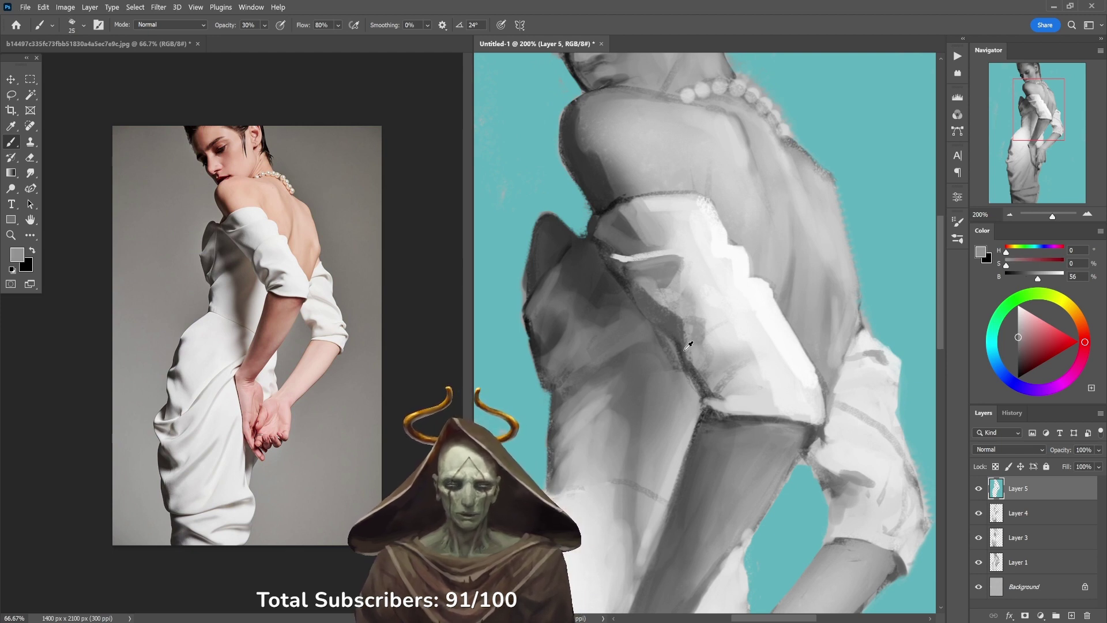
left_click(688, 344, "alt")
key("7")
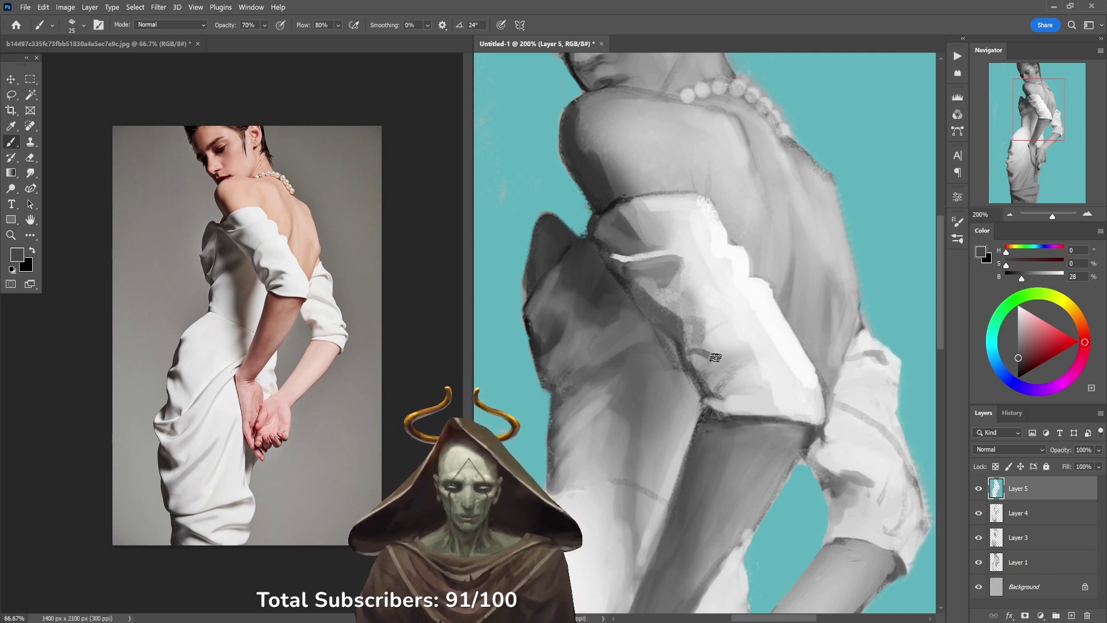
mouse_move(715, 357)
left_mouse_down()
mouse_move(689, 355)
mouse_move(700, 381)
mouse_move(754, 364)
mouse_move(733, 354)
mouse_move(767, 372)
mouse_move(798, 263)
mouse_move(784, 221)
mouse_move(753, 382)
mouse_move(720, 396)
mouse_move(756, 387)
mouse_move(721, 400)
left_mouse_up()
key("4")
key("2")
scroll(725, 397, "down", 3)
left_click_drag(768, 501, 785, 328)
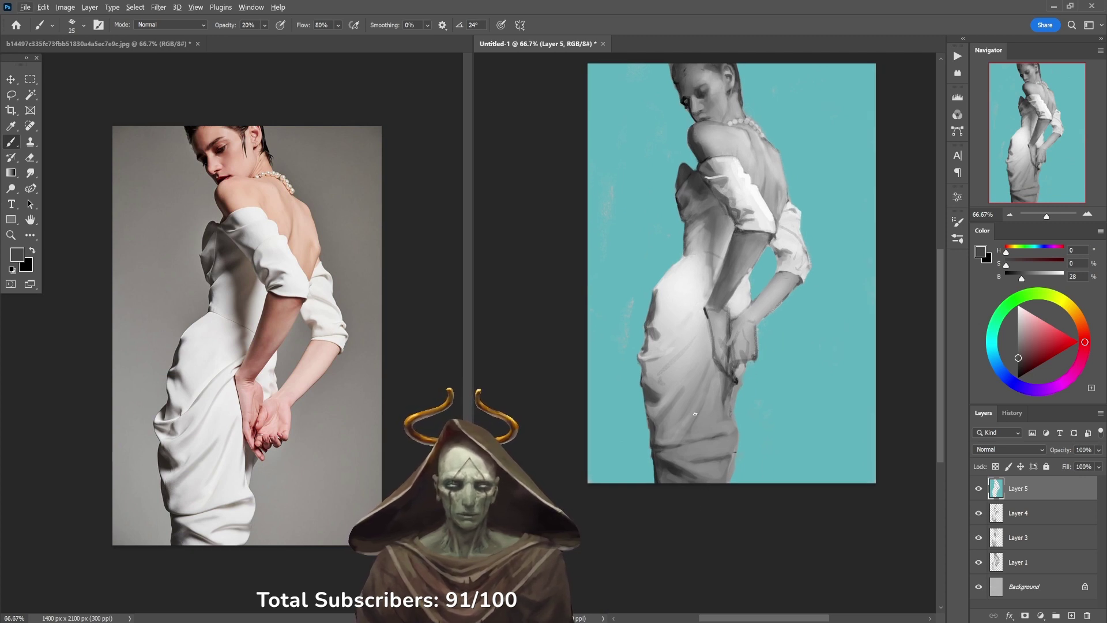
Step: Add a Gradient Map adjustment layer using a multicolour gradient preset
key("d")
left_click(725, 236)
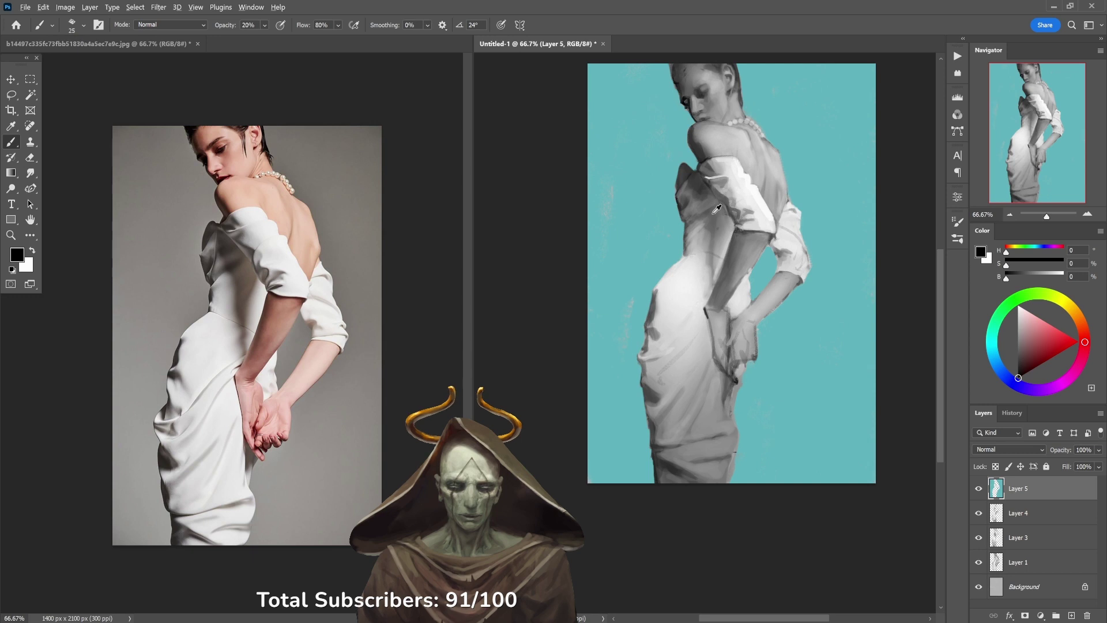
left_click(715, 211, "alt")
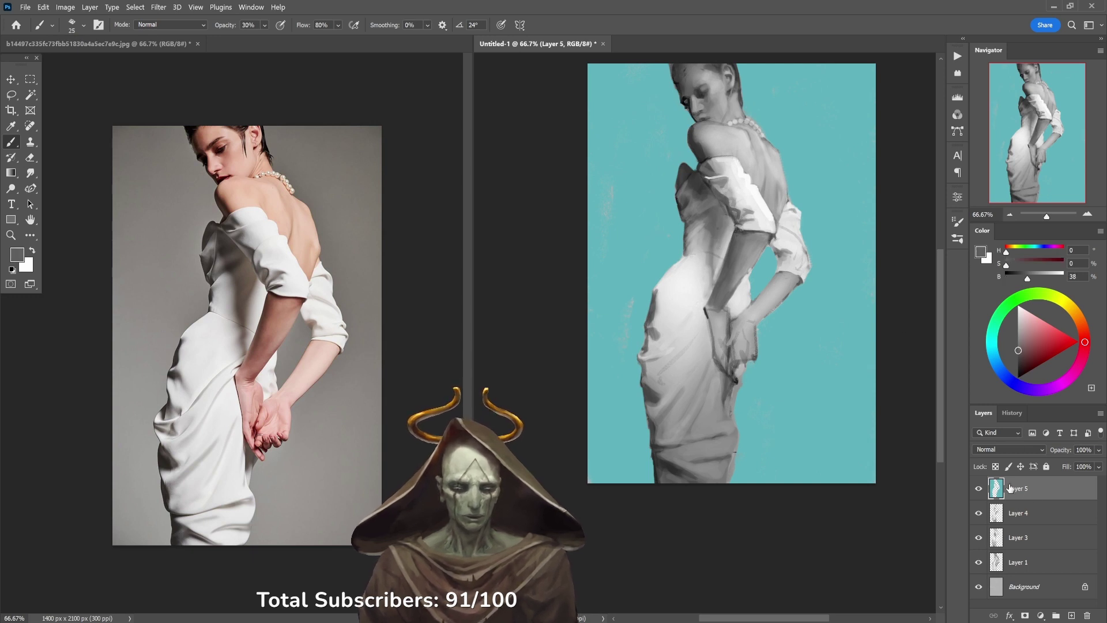
left_click(1041, 616)
left_click(1049, 598)
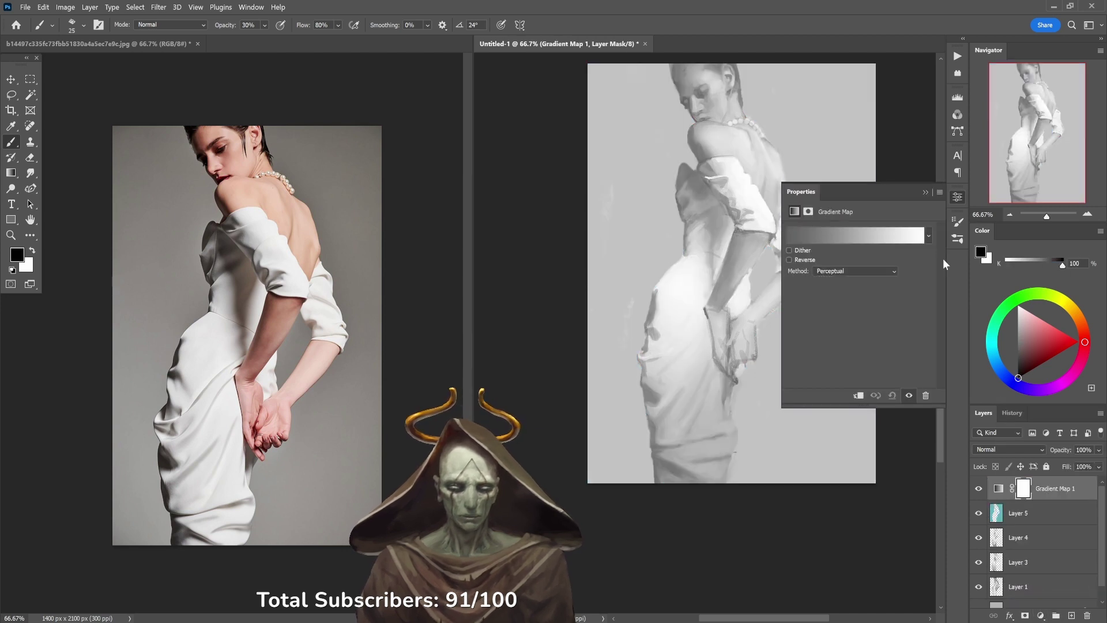
left_click(903, 241)
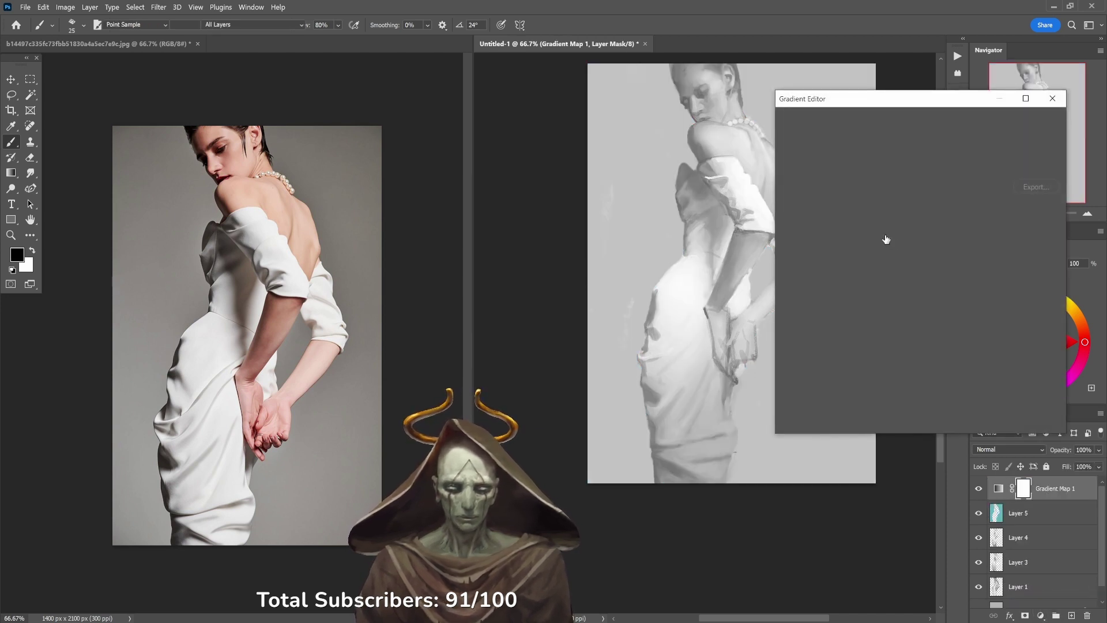
left_click(980, 195)
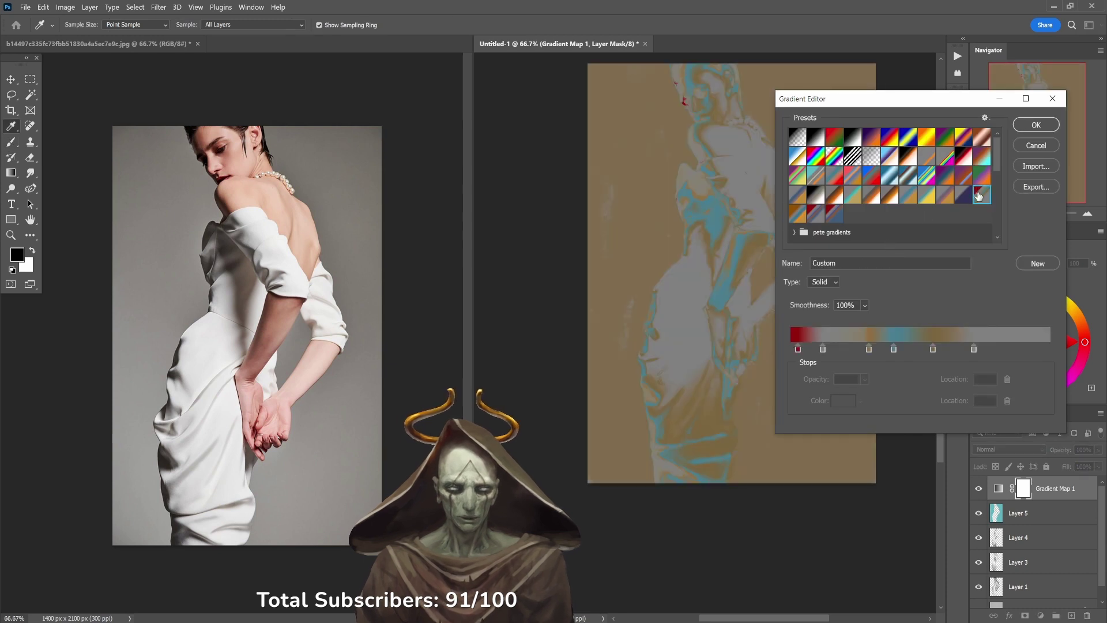
left_click(1022, 124)
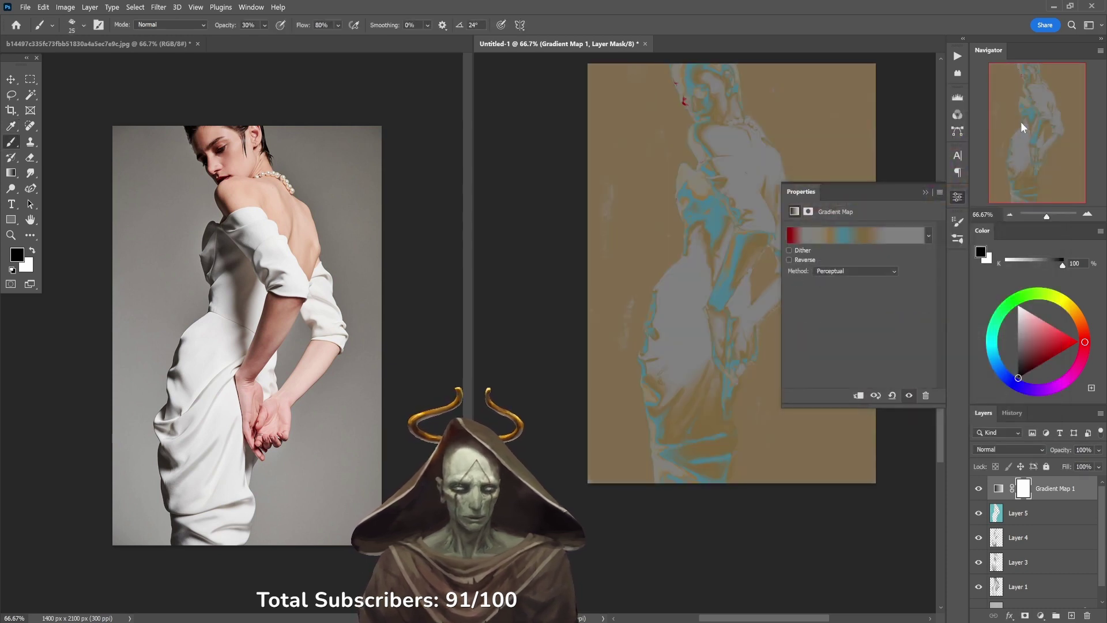
Step: Set the Gradient Map blend mode to Soft Light and toggle it to compare
left_click(1014, 450)
left_click(1009, 477)
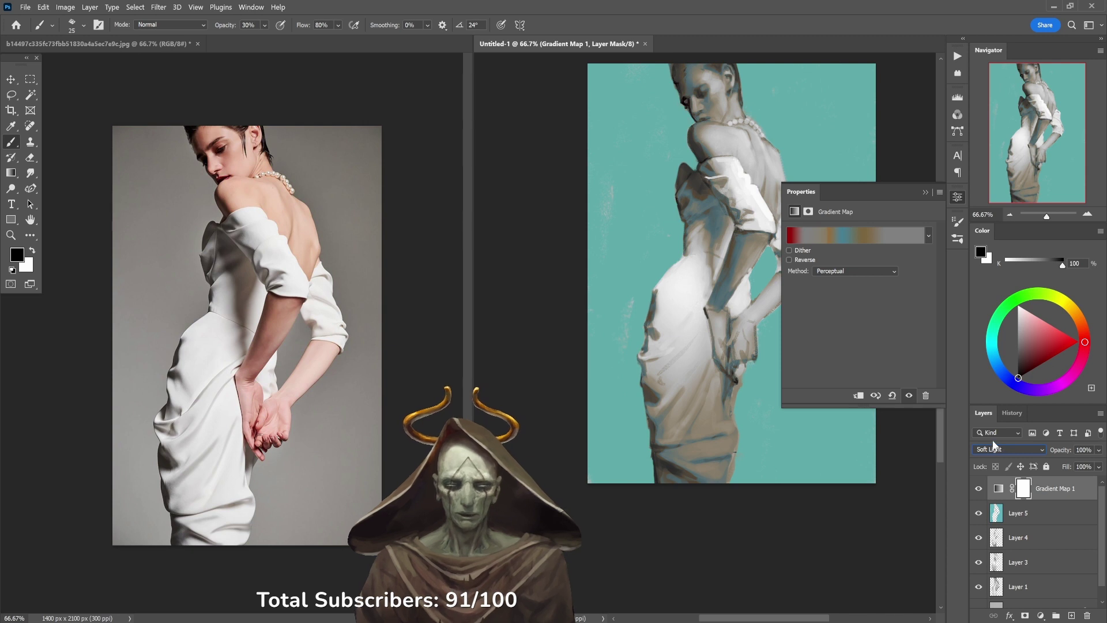
left_click(958, 197)
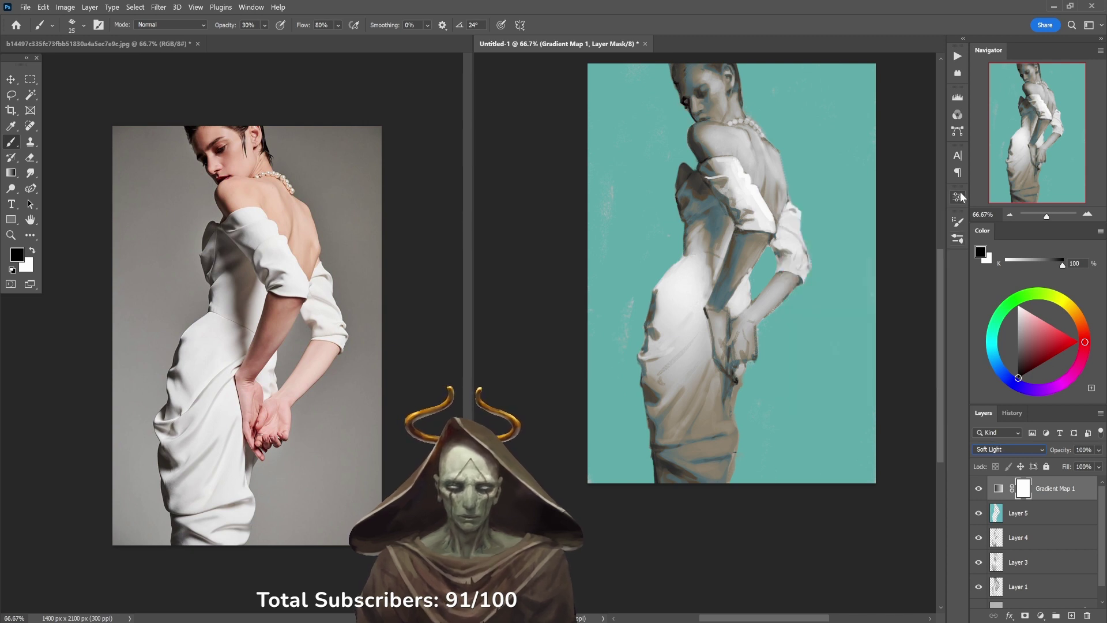
left_click(980, 488)
left_click(980, 488)
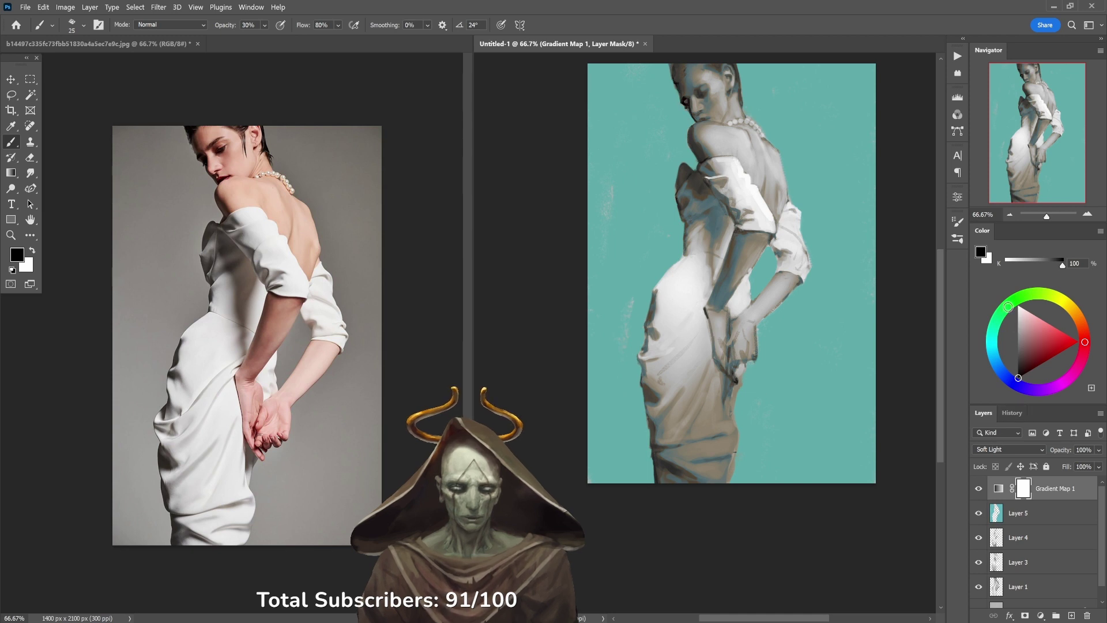
left_click(995, 489)
Step: Audition several gradient presets on the map, including red-and-purple and tan-and-blue
double_click(994, 490)
left_click(856, 236)
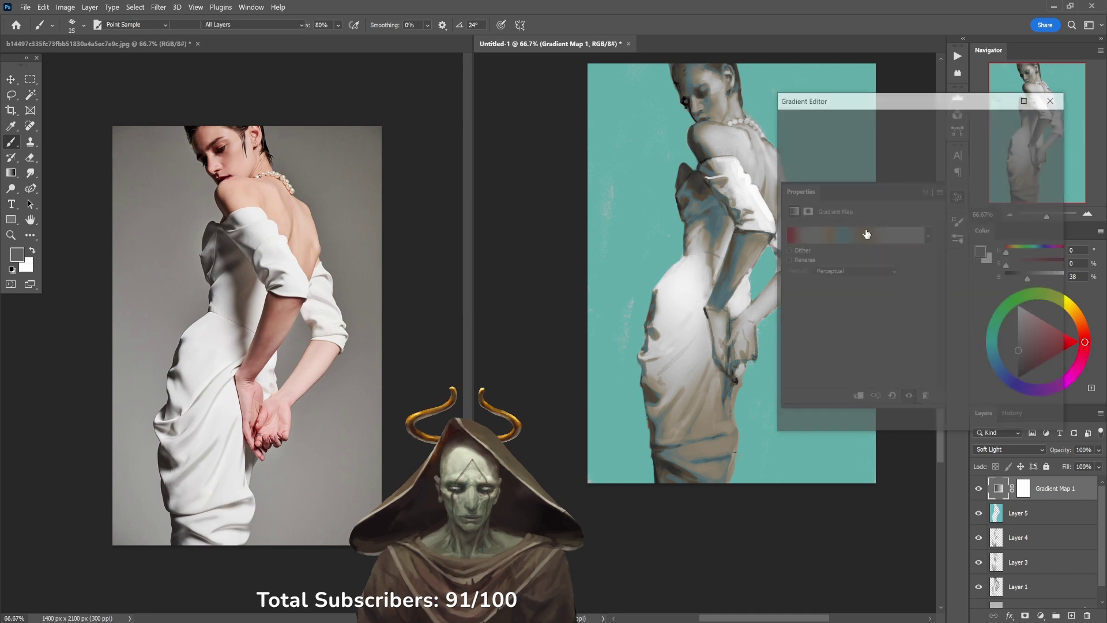
left_click(834, 213)
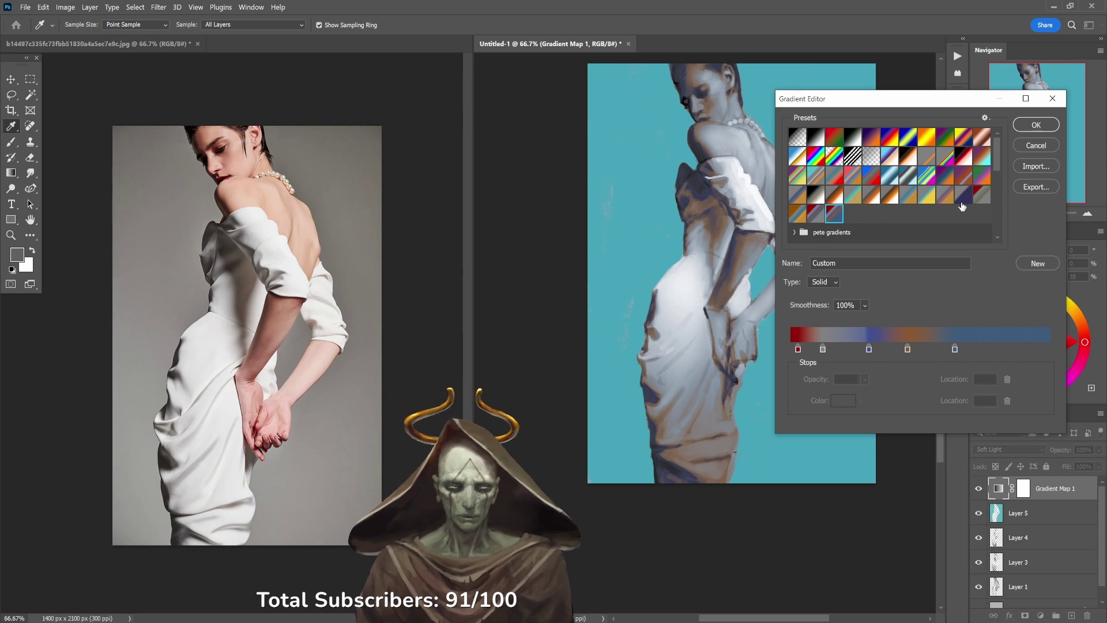
left_click(980, 193)
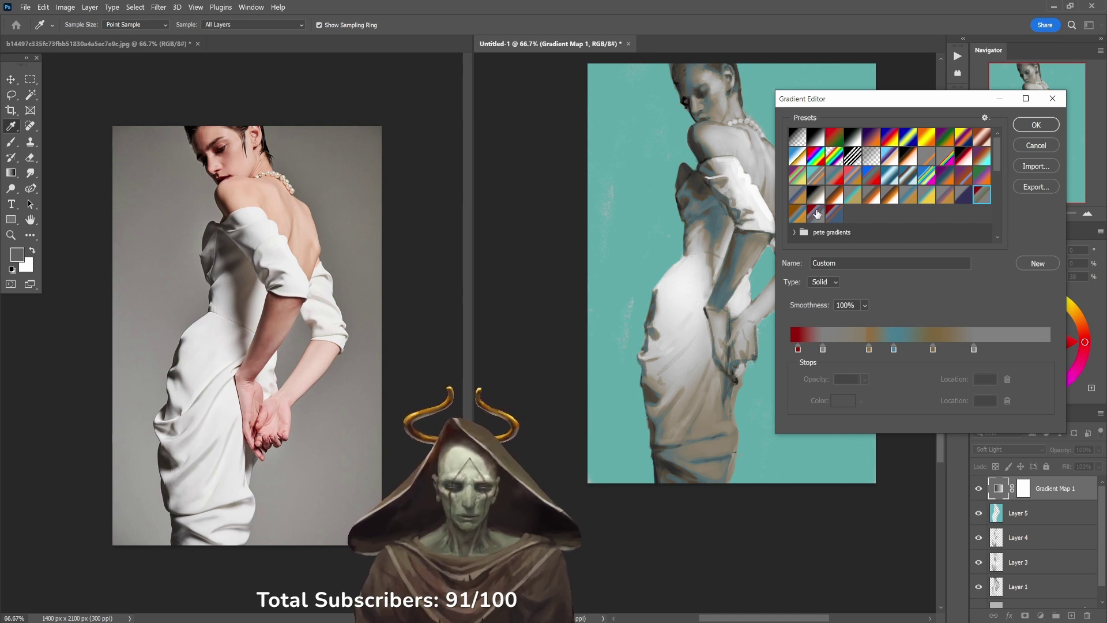
left_click(832, 218)
left_click(820, 215)
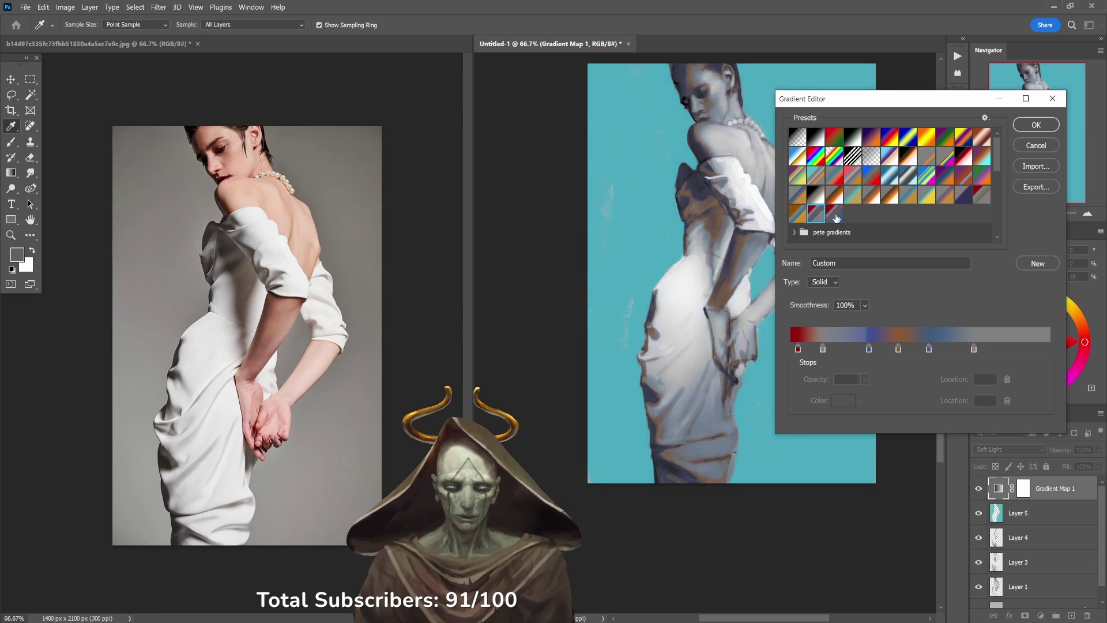
left_click(841, 214)
left_click(820, 216)
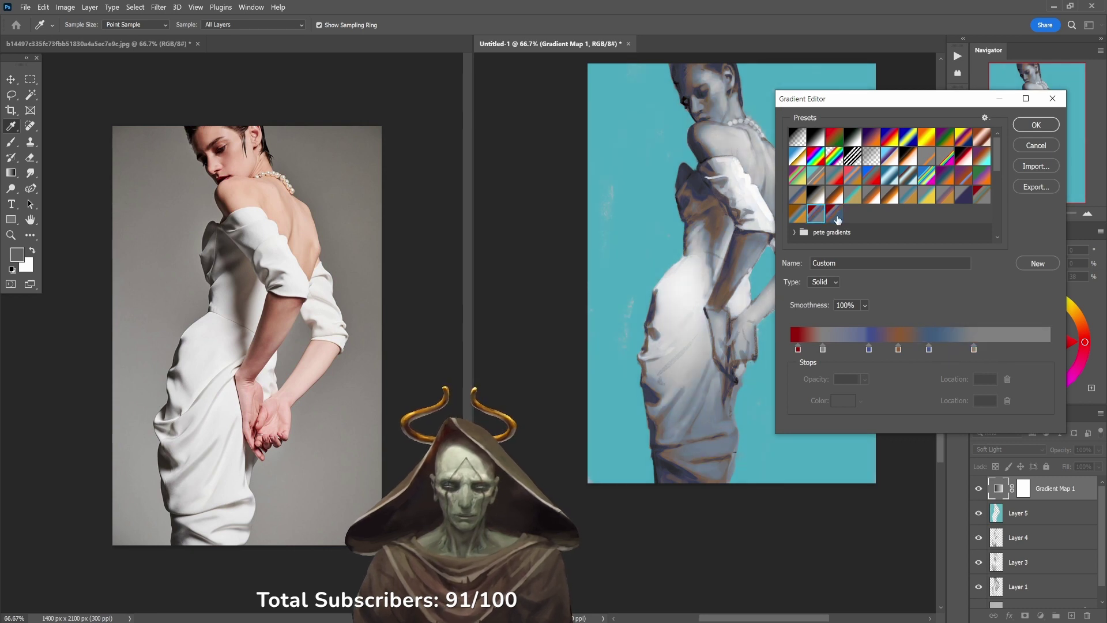
left_click(982, 195)
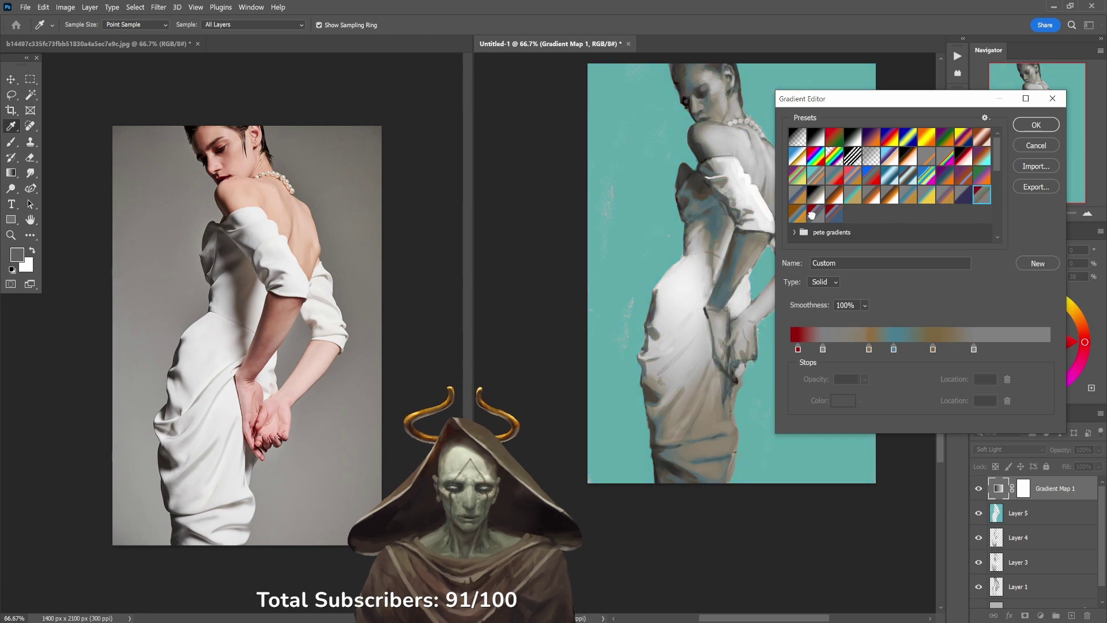
Step: Compare blue-and-brown and five-colour presets, then accept a red, grey, blue and orange gradient
left_click(812, 215)
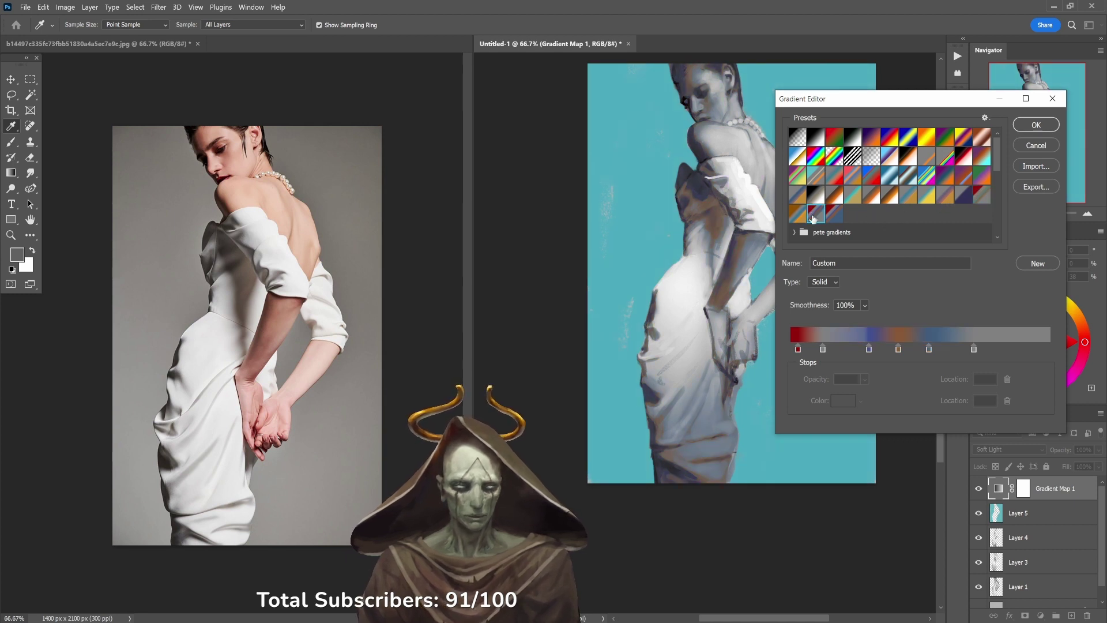
left_click(830, 214)
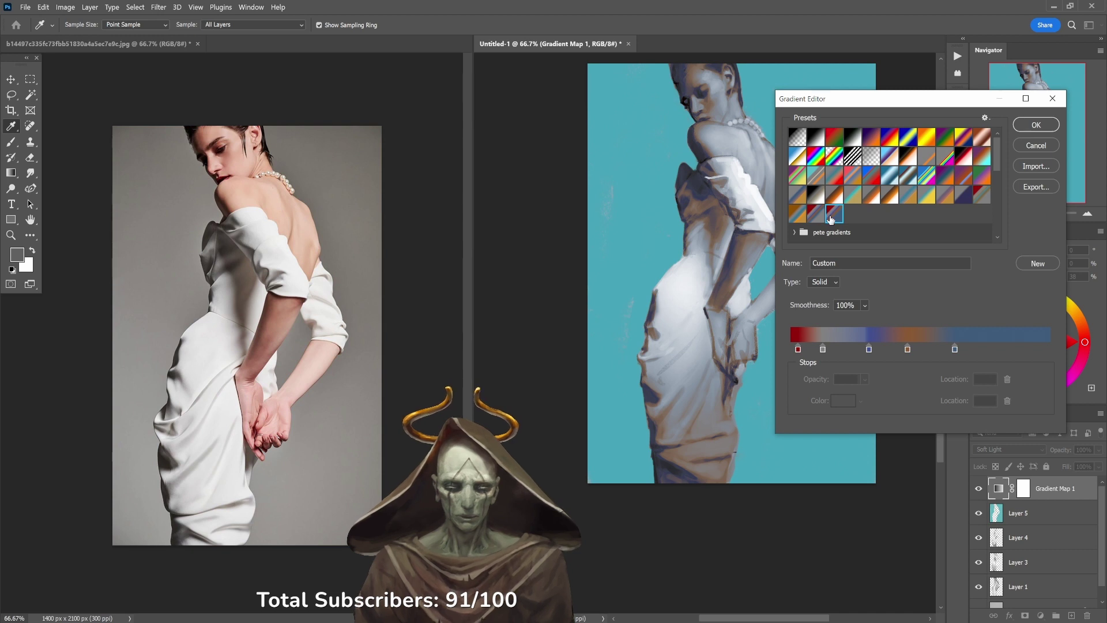
left_click(820, 218)
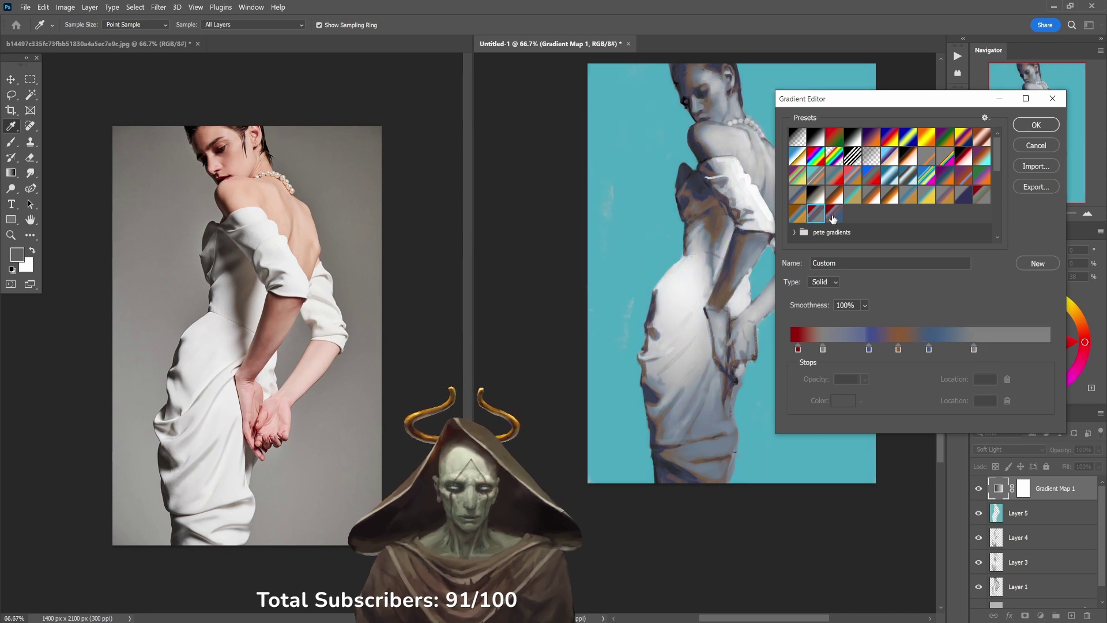
left_click(833, 218)
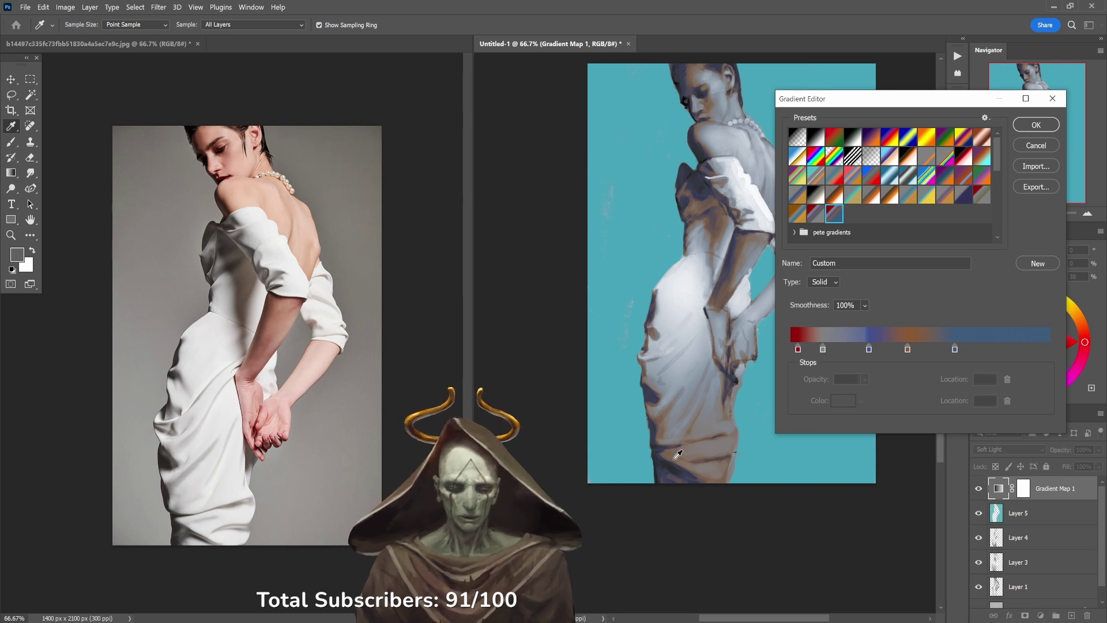
left_click(816, 218)
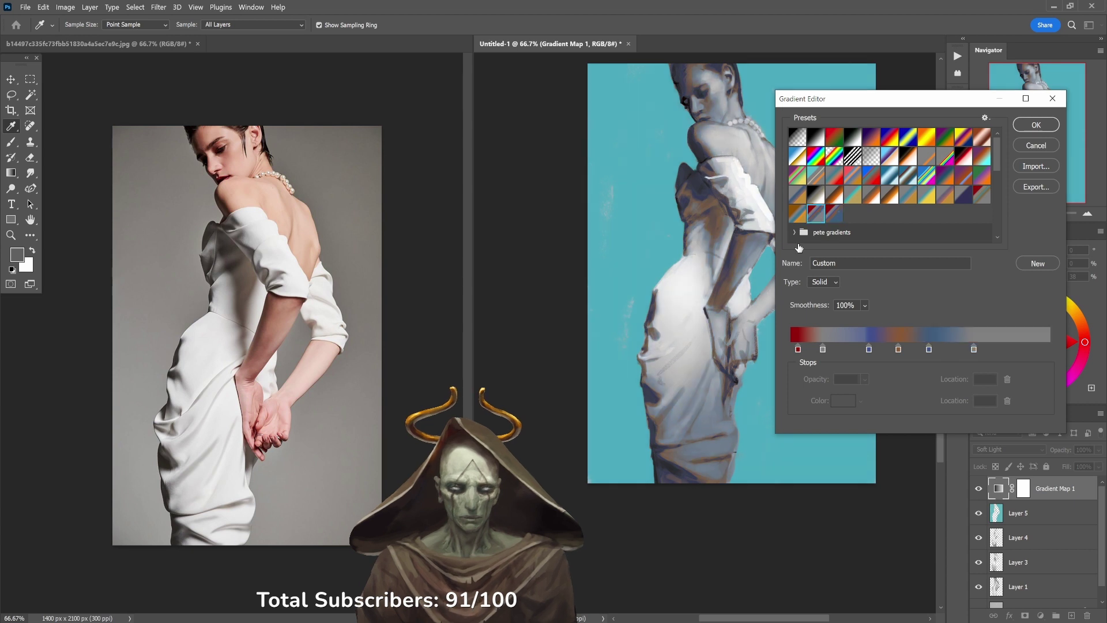
left_click(831, 216)
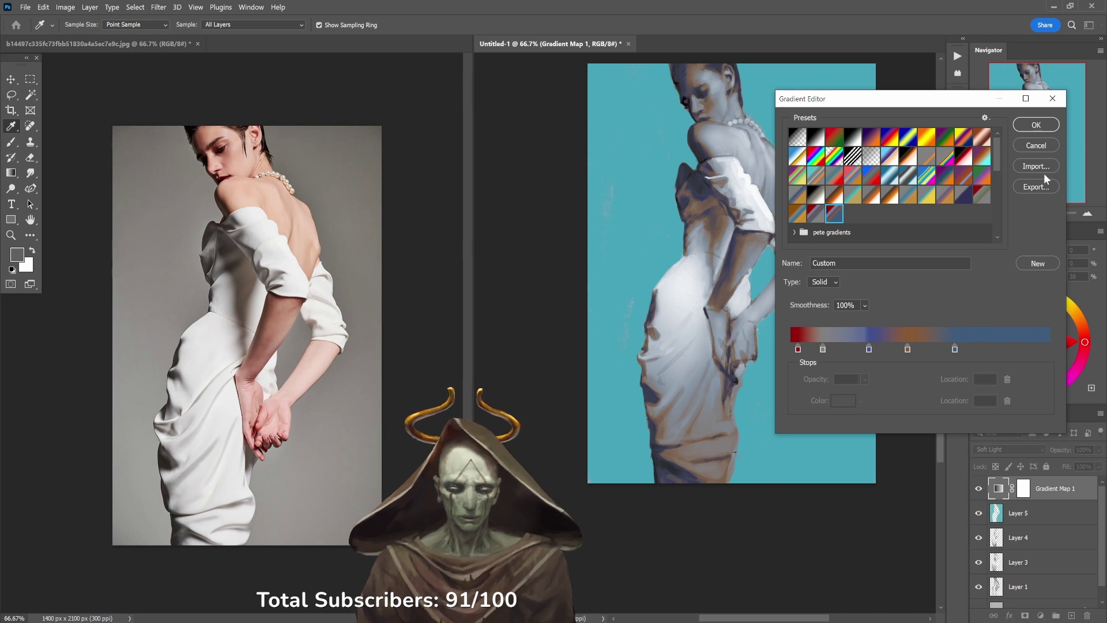
left_click(1032, 129)
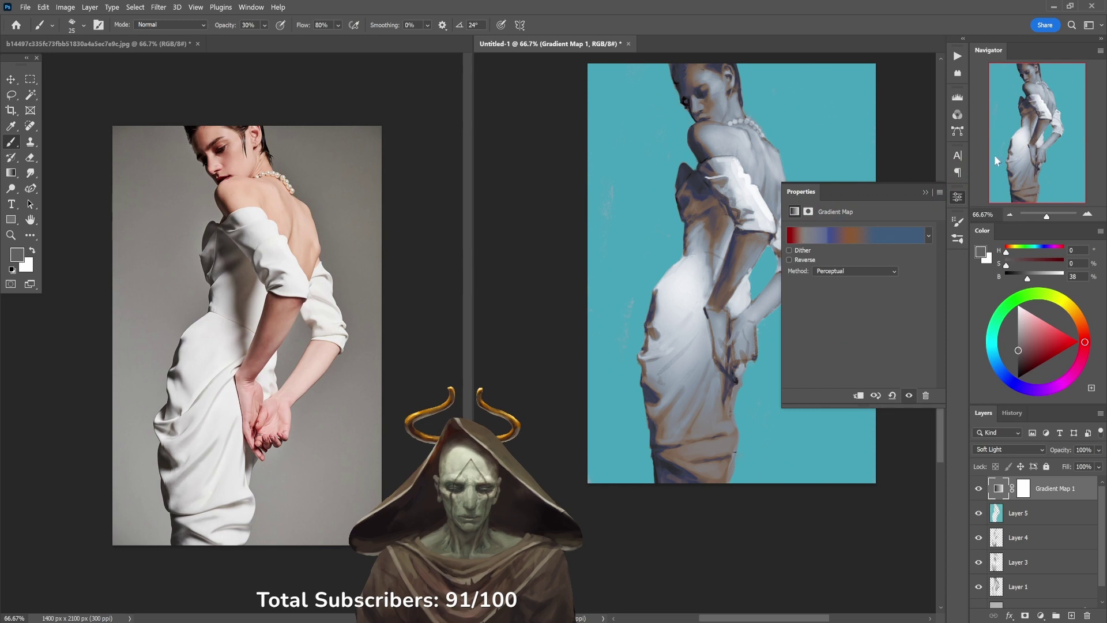
Step: Close the Gradient Map properties and toggle Gradient Map 1 off and on to compare
left_click(926, 192)
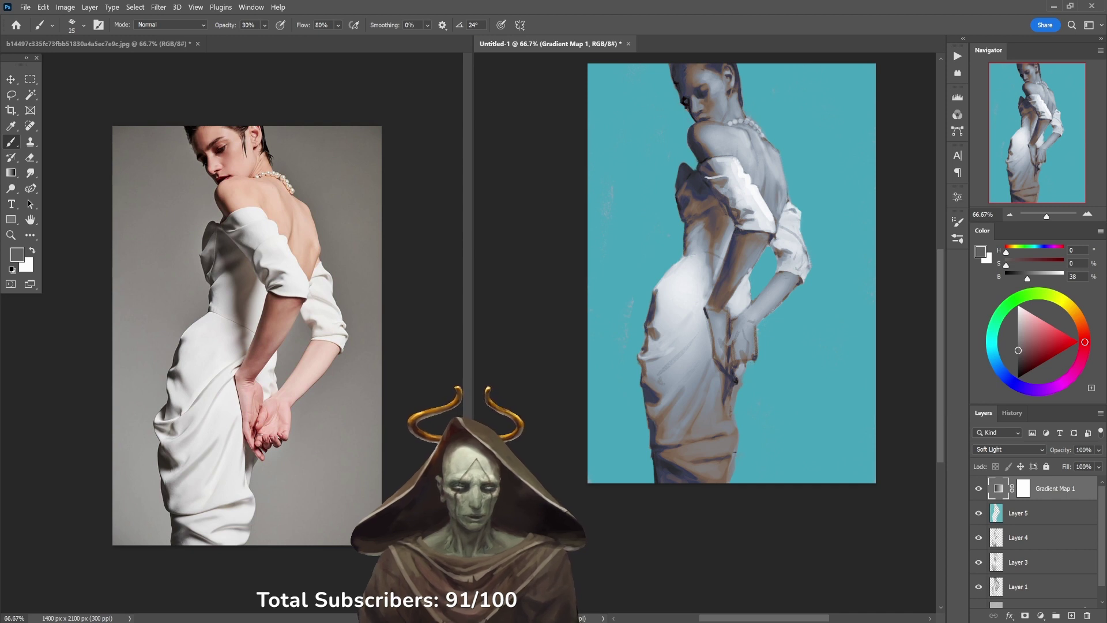
left_click(979, 489)
left_click(979, 488)
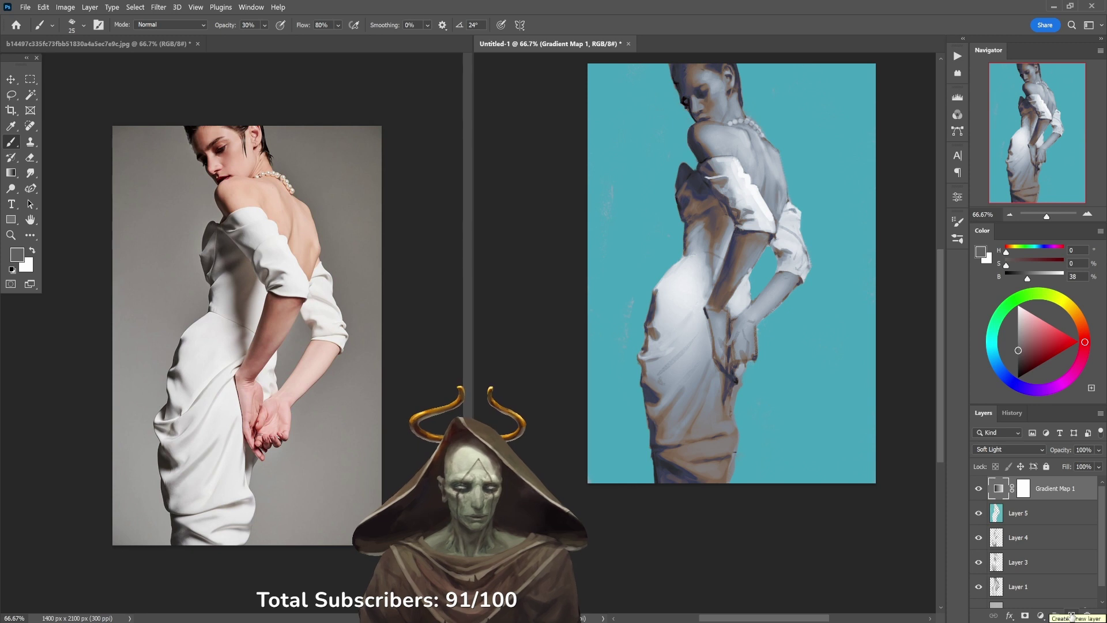
Step: Add Layer 6 above Gradient Map 1 in Soft Light mode with the Ole' Huckleberry brush
left_click(1072, 616)
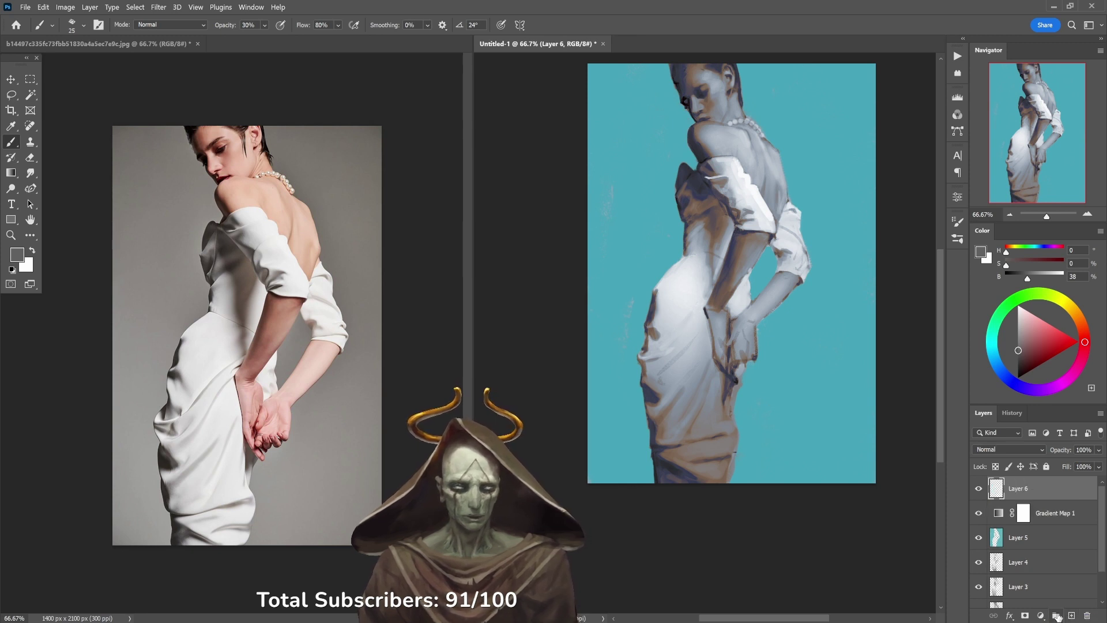
right_click(757, 285)
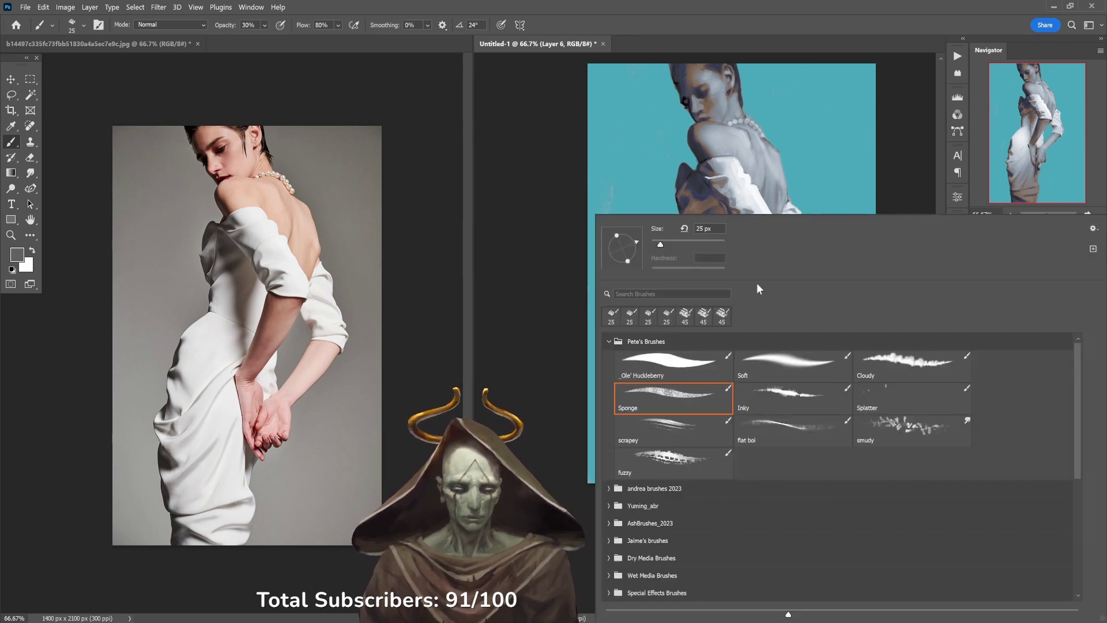
left_click(689, 373)
left_click(556, 408)
left_click(1002, 454)
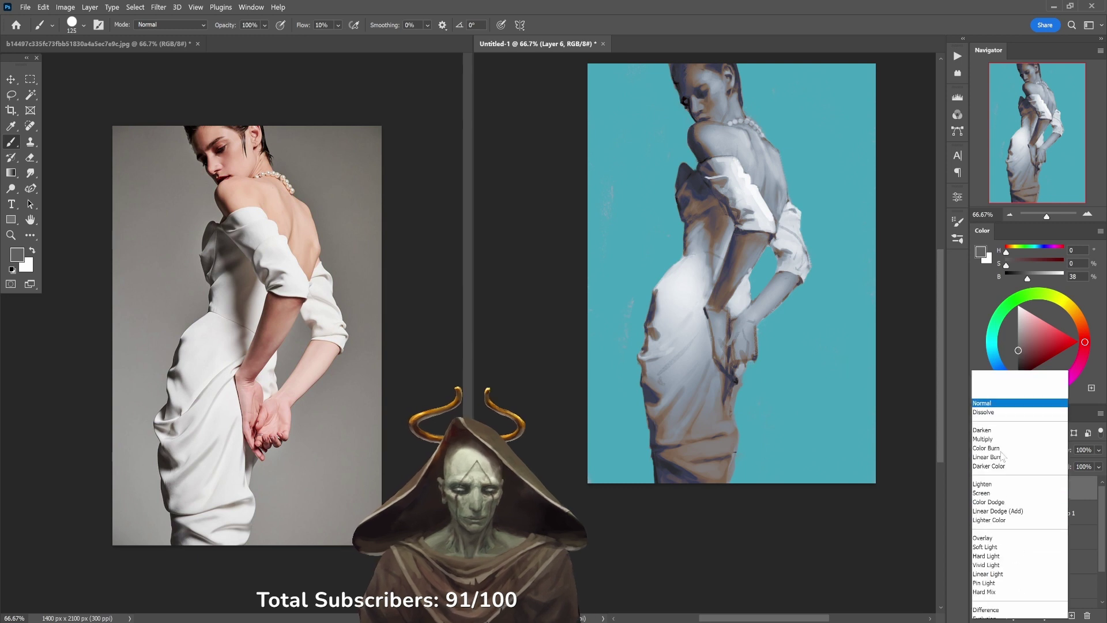
scroll(1003, 458, "down", 2)
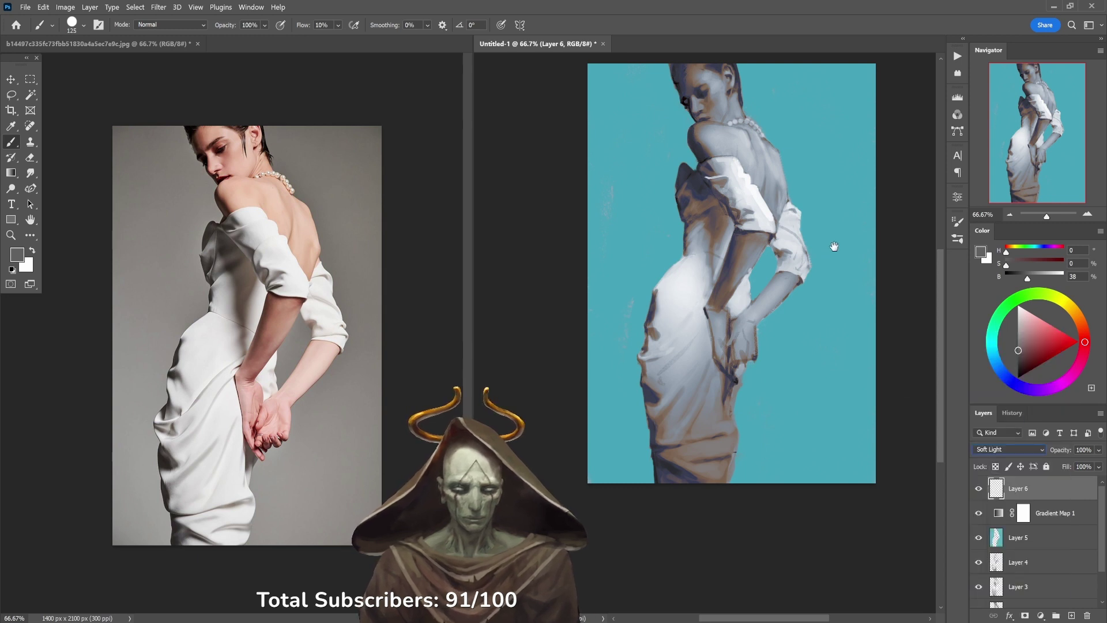
left_click_drag(834, 246, 831, 282)
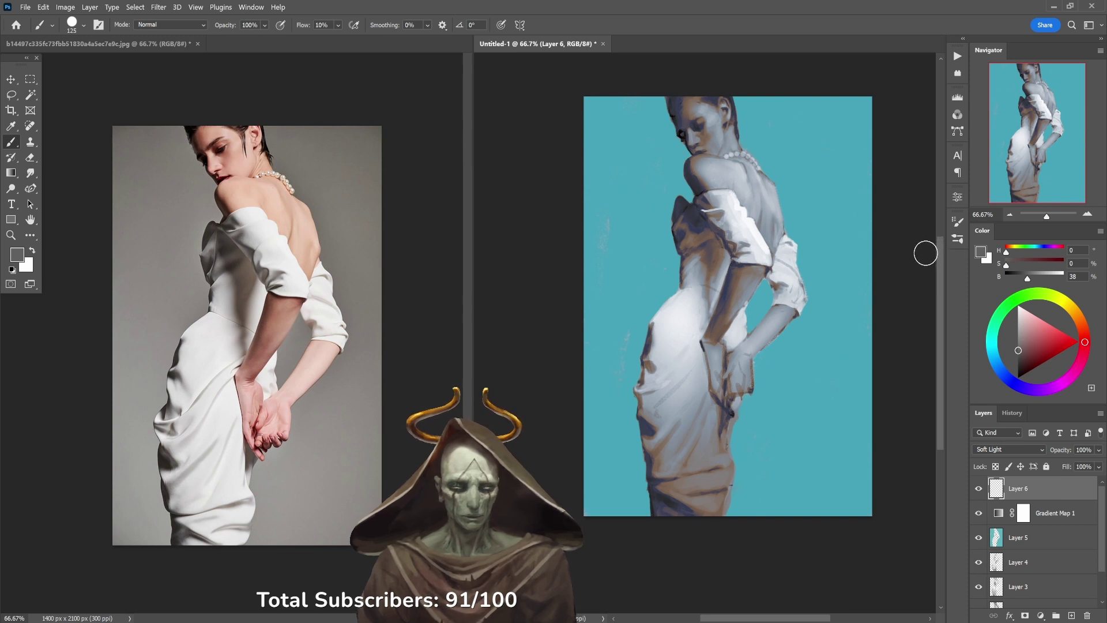
Step: Mix a saturated orange-brown and tint the figure's arm with it
left_click(1041, 339)
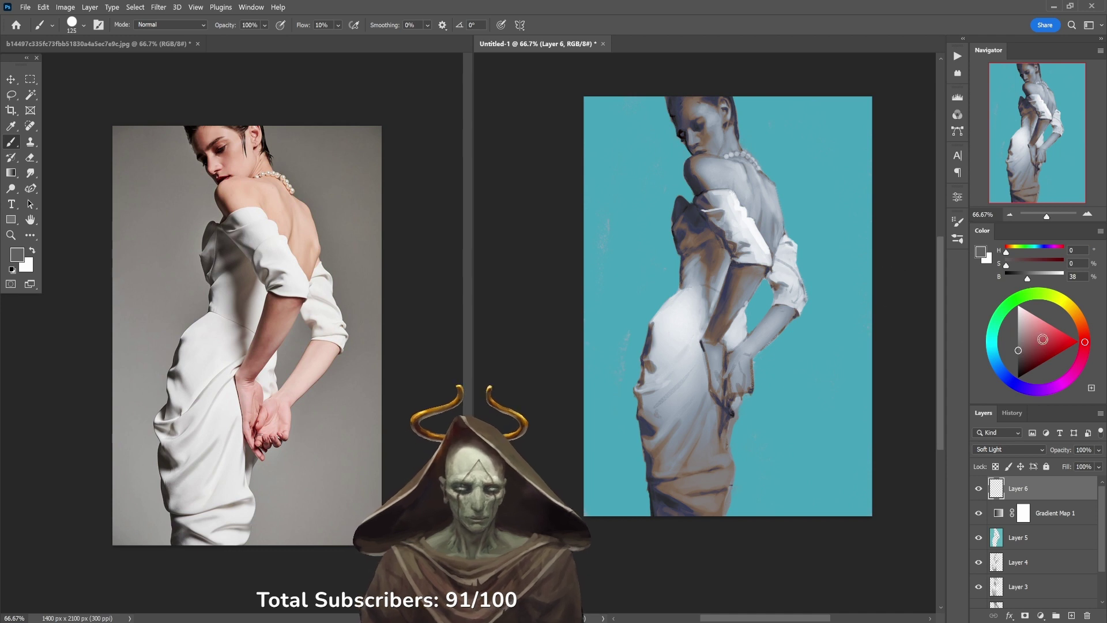
left_click(1081, 318)
left_click_drag(1079, 319, 1081, 321)
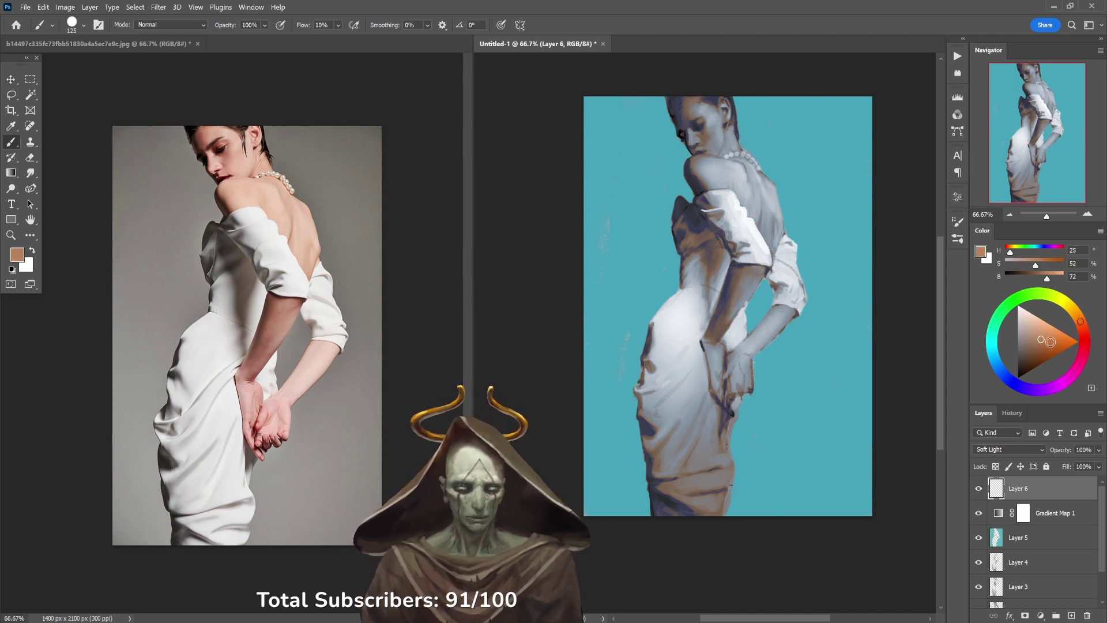
left_click(1052, 340)
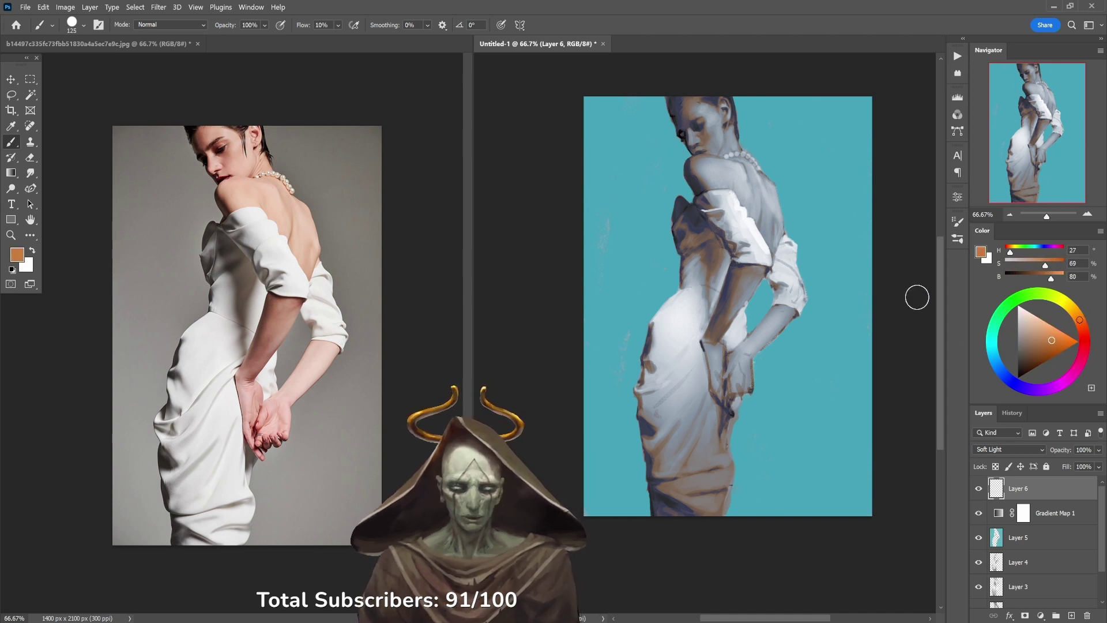
mouse_move(738, 328)
left_mouse_down()
mouse_move(716, 341)
mouse_move(748, 272)
mouse_move(719, 327)
left_mouse_up()
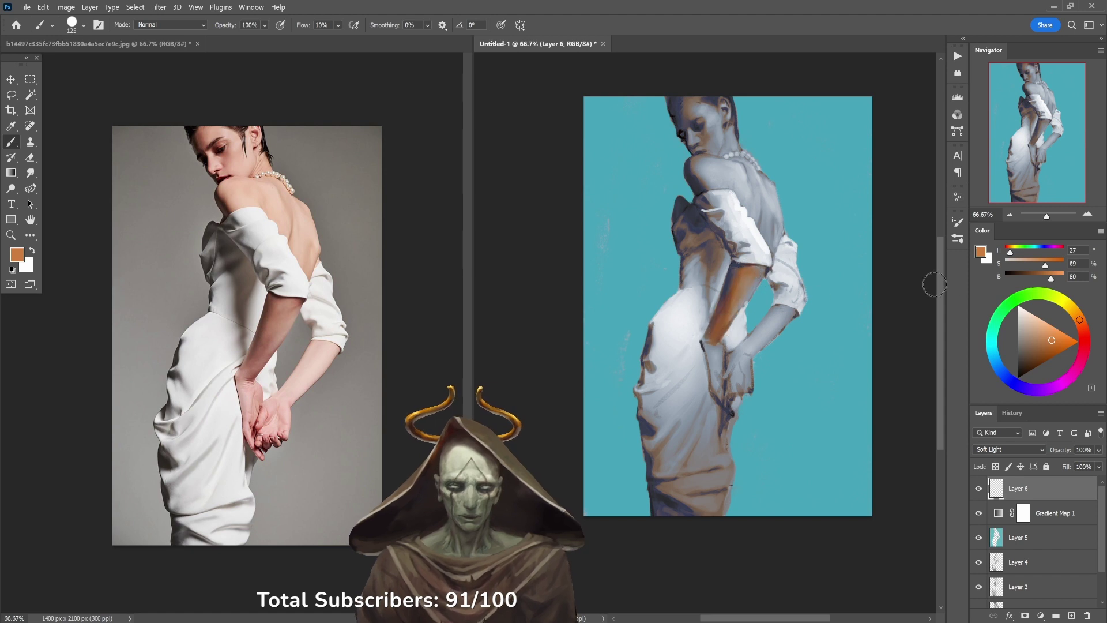
Step: Switch to a pinkish red and tint the right forearm at 30–50% opacity
left_click(1087, 333)
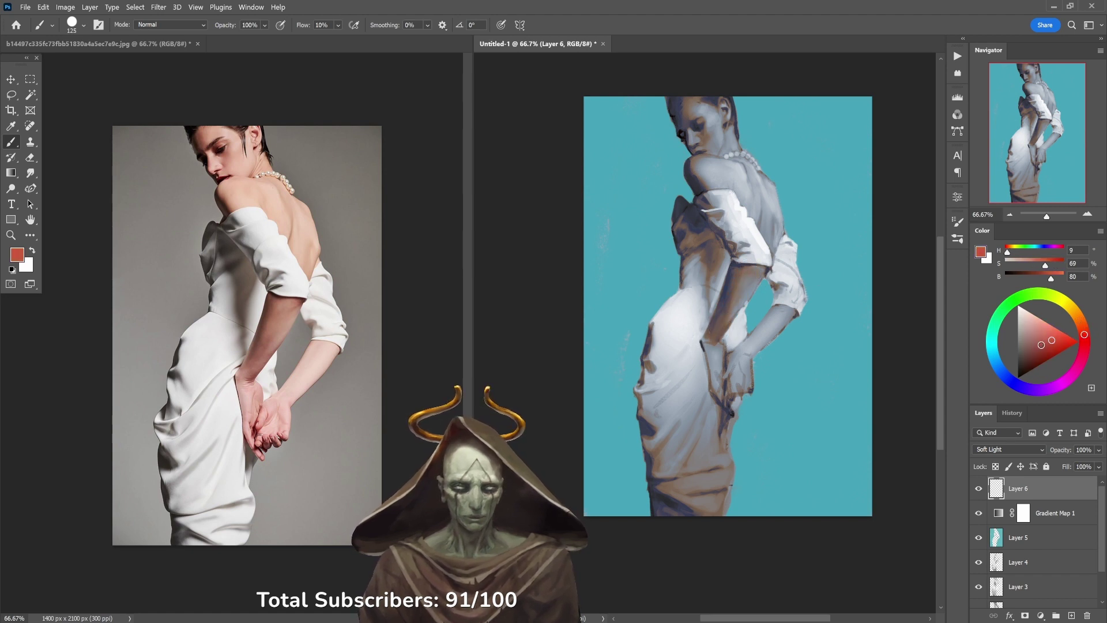
left_click_drag(1052, 341, 1044, 327)
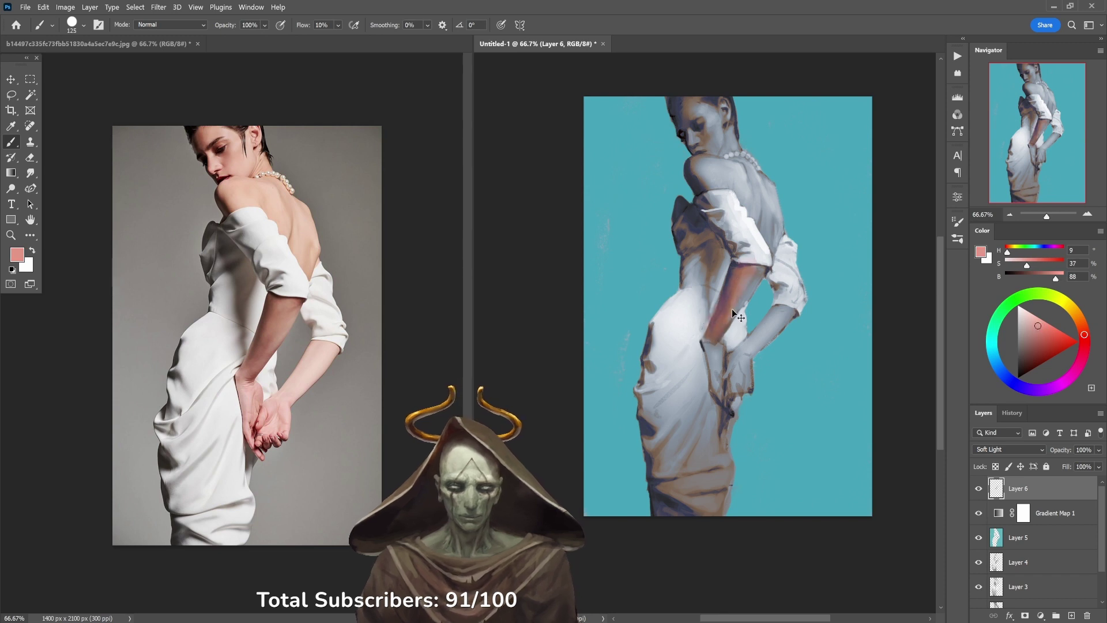
key("3")
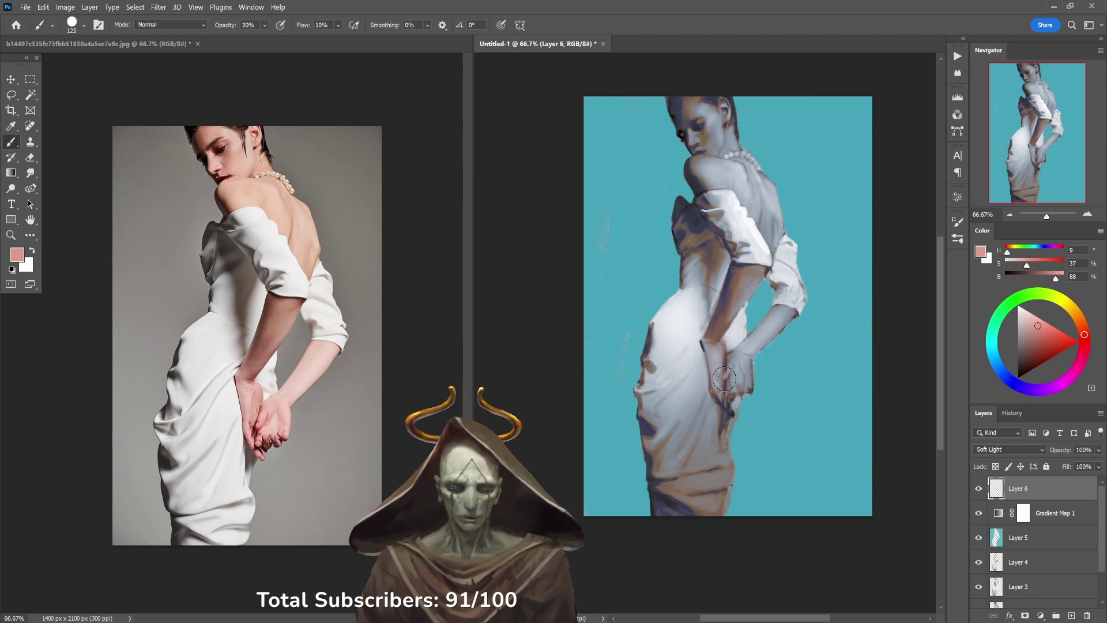
left_click(1041, 333)
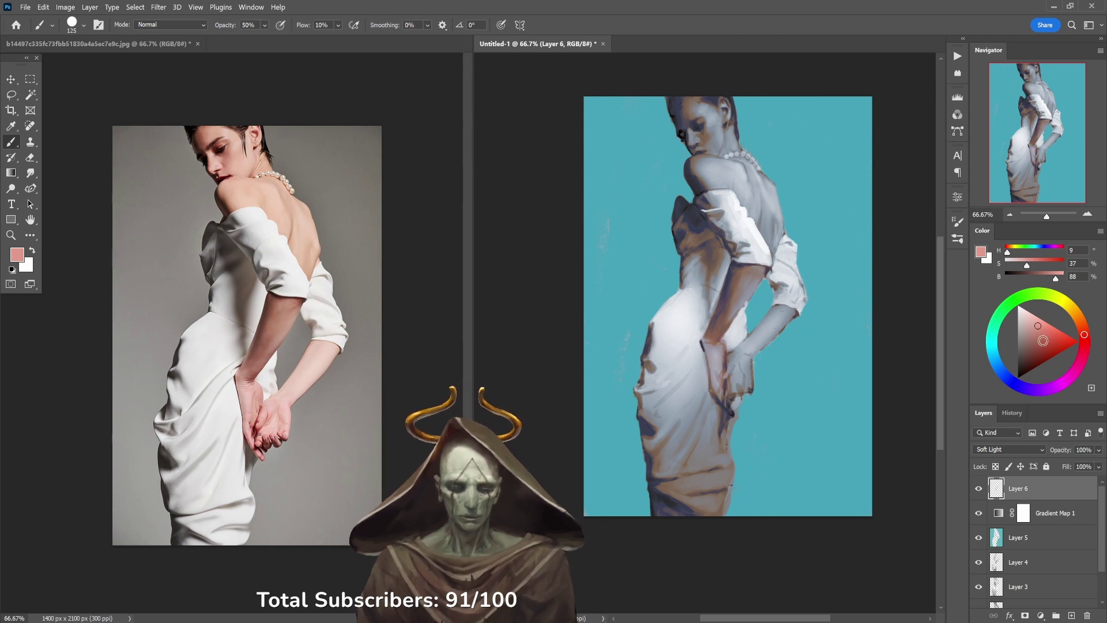
key("5")
key("3")
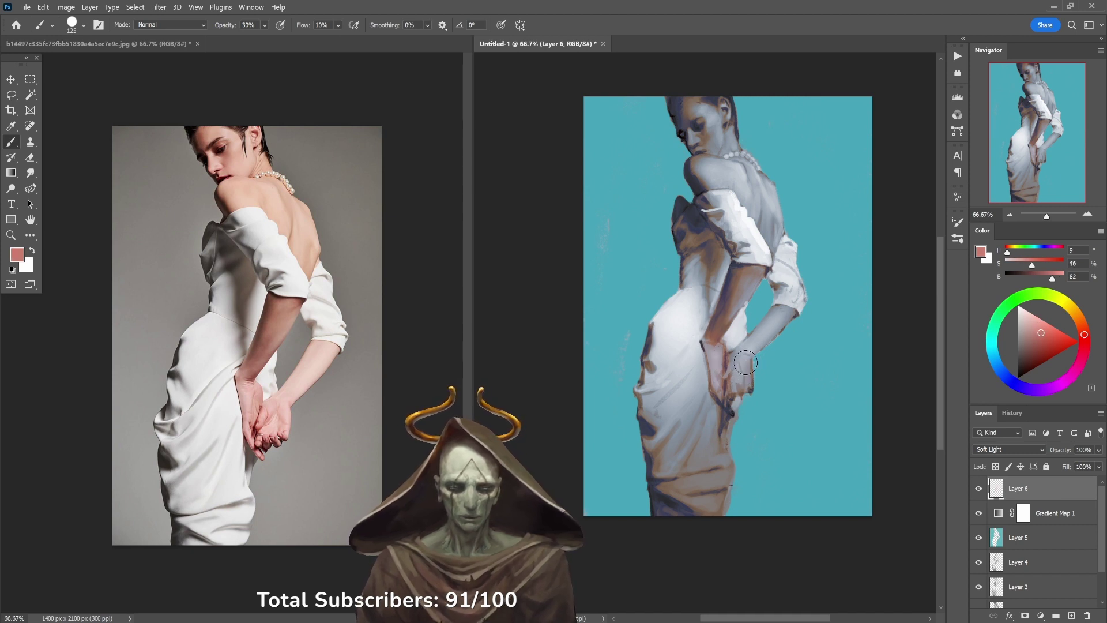
key("5")
mouse_move(764, 318)
left_mouse_down()
mouse_move(786, 336)
mouse_move(775, 354)
mouse_move(769, 333)
mouse_move(805, 289)
mouse_move(763, 311)
mouse_move(741, 360)
mouse_move(814, 297)
mouse_move(743, 351)
mouse_move(735, 380)
mouse_move(744, 373)
mouse_move(715, 361)
mouse_move(713, 346)
mouse_move(745, 290)
mouse_move(732, 297)
mouse_move(729, 315)
mouse_move(774, 274)
left_mouse_up()
Step: Paint pink-orange over the upper arm and shoulder at 70% opacity, then open Hue/Saturation
key("7")
mouse_move(725, 178)
left_mouse_down()
mouse_move(703, 176)
mouse_move(717, 170)
mouse_move(707, 164)
mouse_move(756, 200)
mouse_move(756, 188)
mouse_move(769, 236)
mouse_move(766, 191)
mouse_move(732, 165)
mouse_move(730, 143)
mouse_move(710, 146)
mouse_move(690, 108)
left_mouse_up()
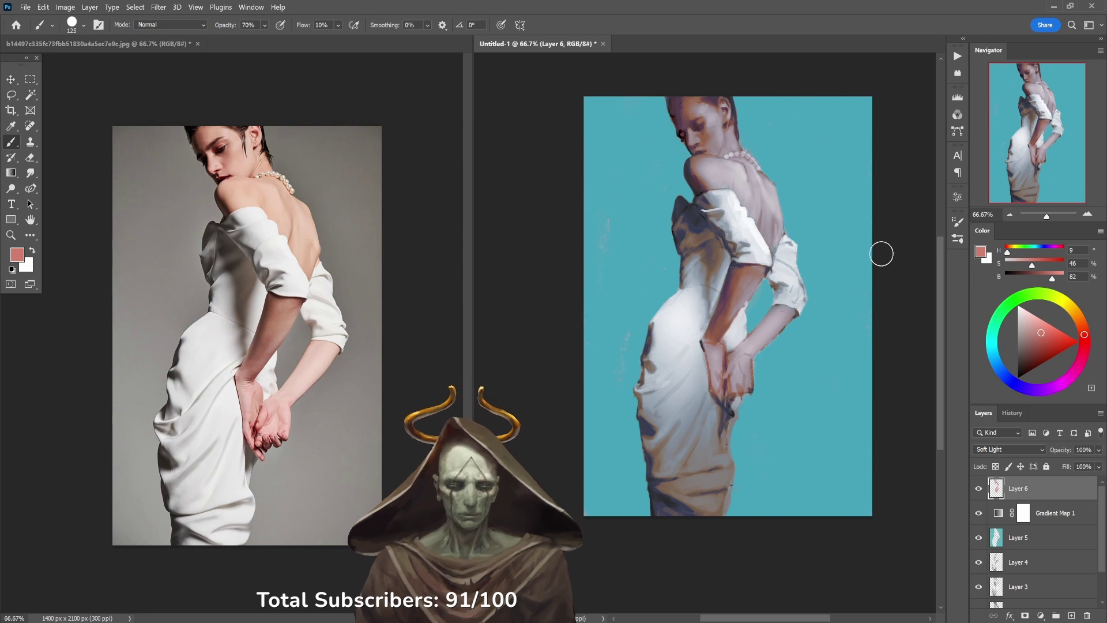
key("ctrl+u")
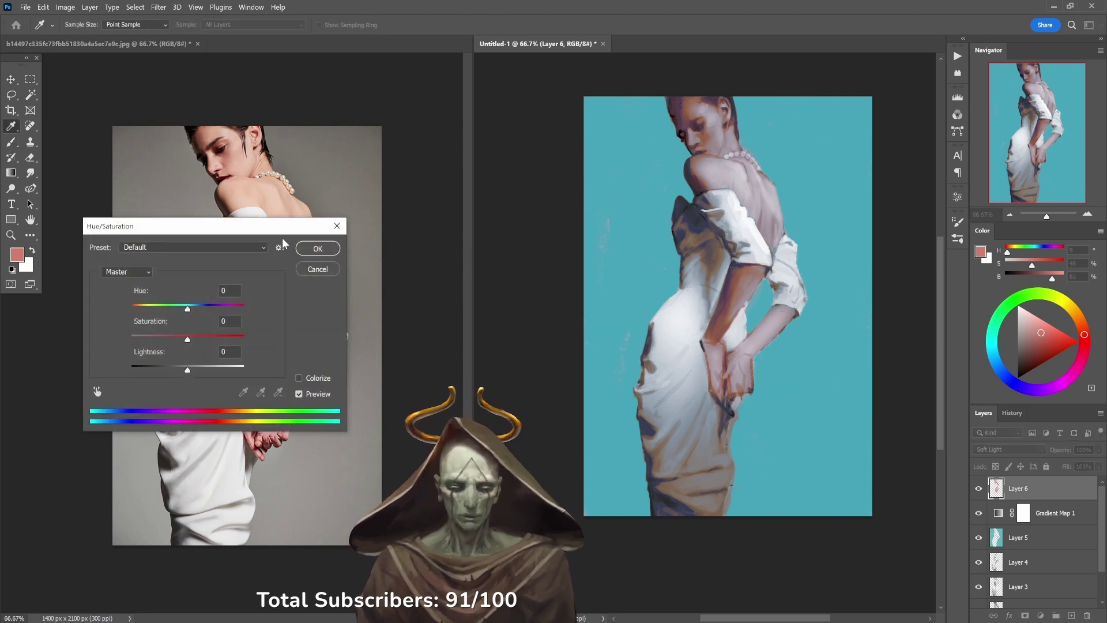
Step: Shift Layer 6's tints +13 in hue and view its strokes alone to check them
left_click_drag(188, 309, 195, 310)
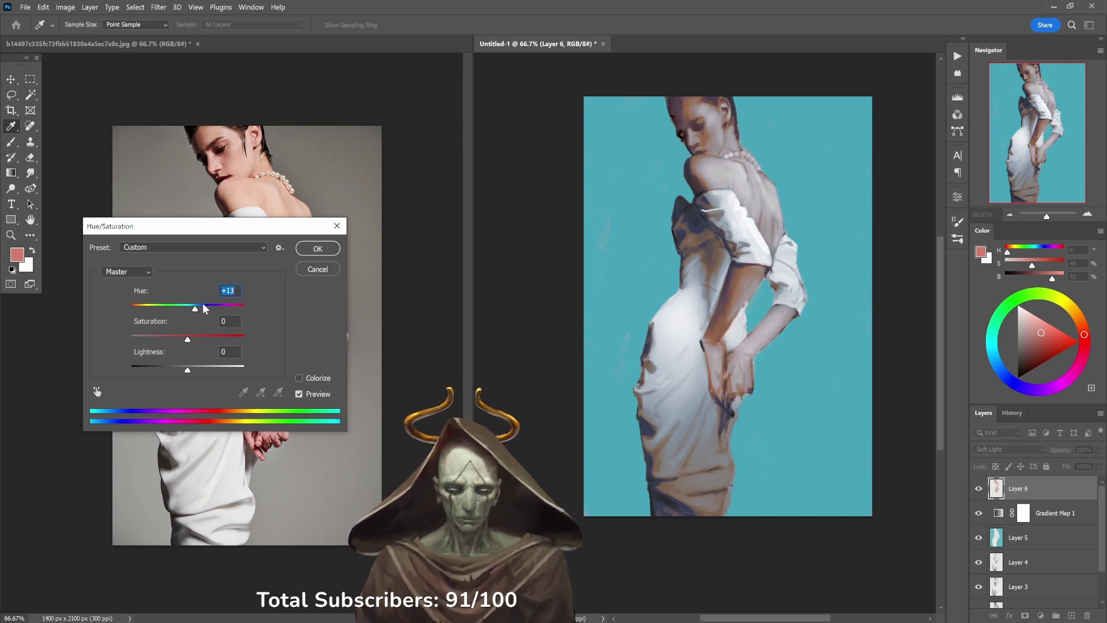
key("Return")
key("b")
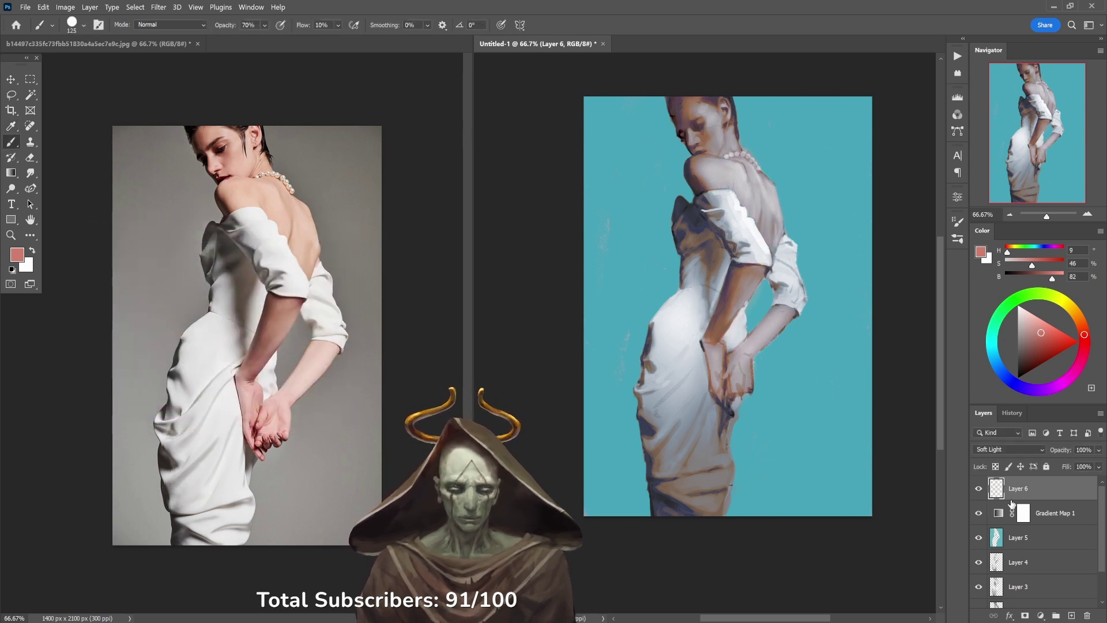
left_click(978, 488, "alt")
left_click(736, 169, "alt")
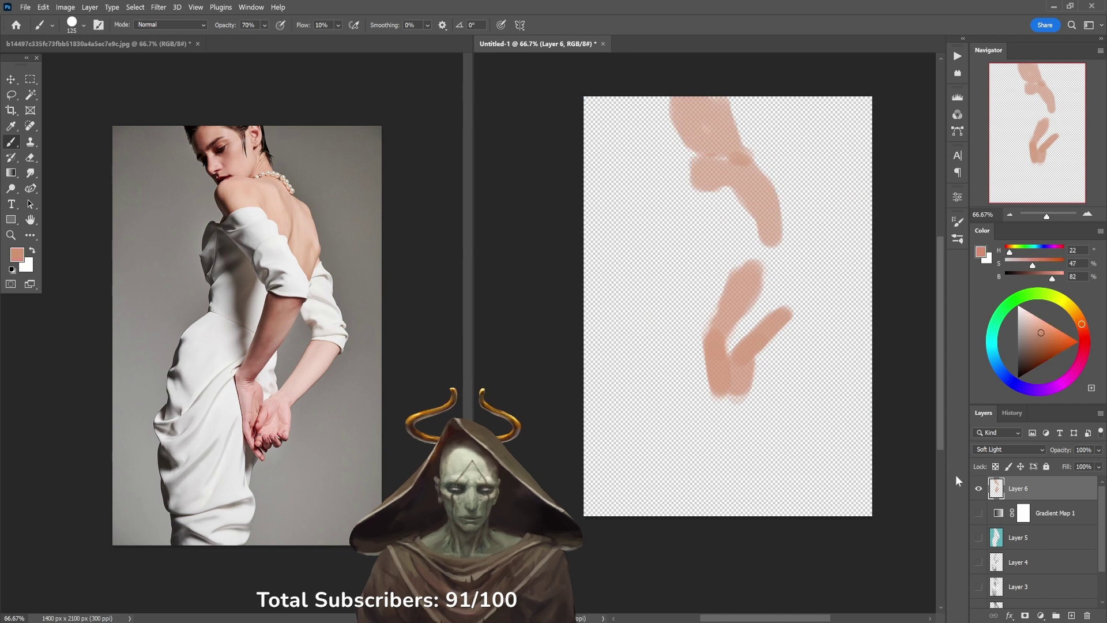
left_click(978, 488, "alt")
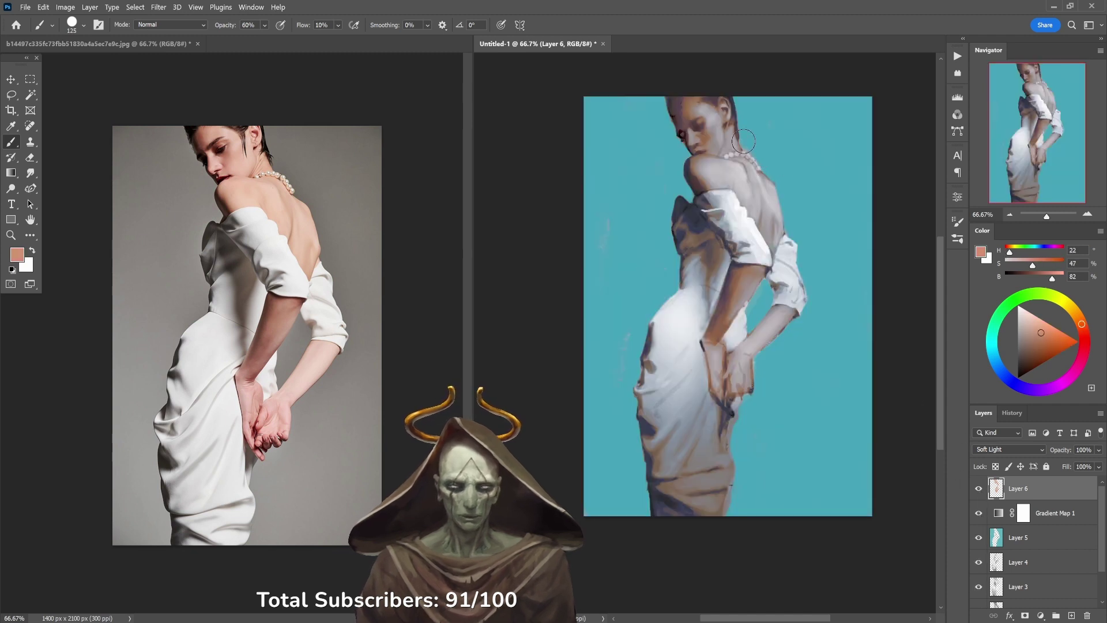
Step: Set Layer 6 to Hard Light and warm the top of the head with orange at 80%
key("6")
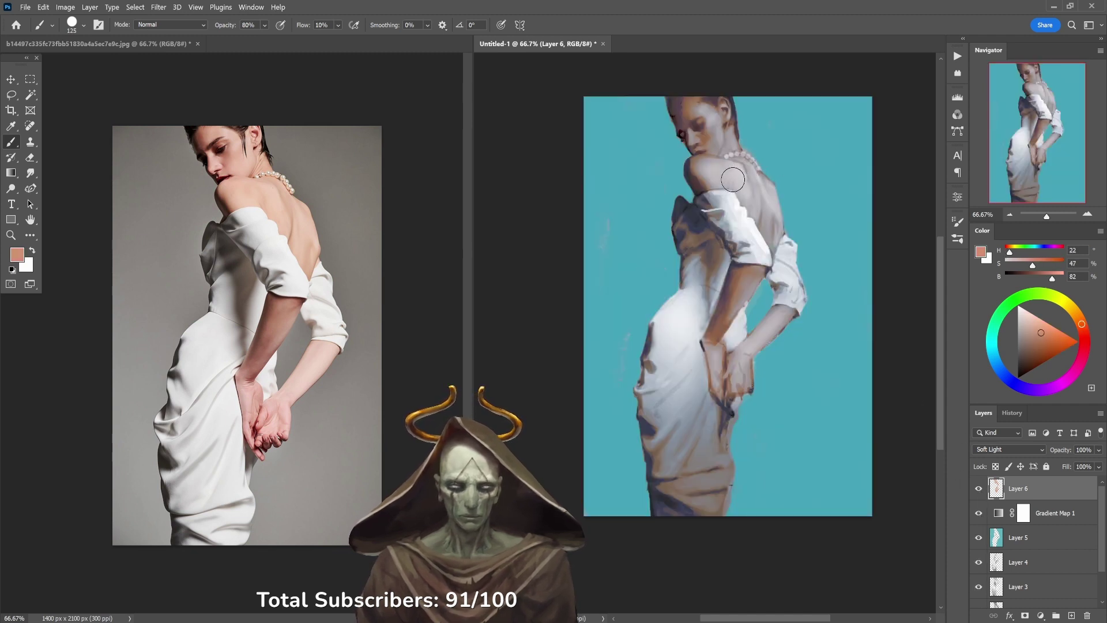
key("8")
left_click(1009, 449)
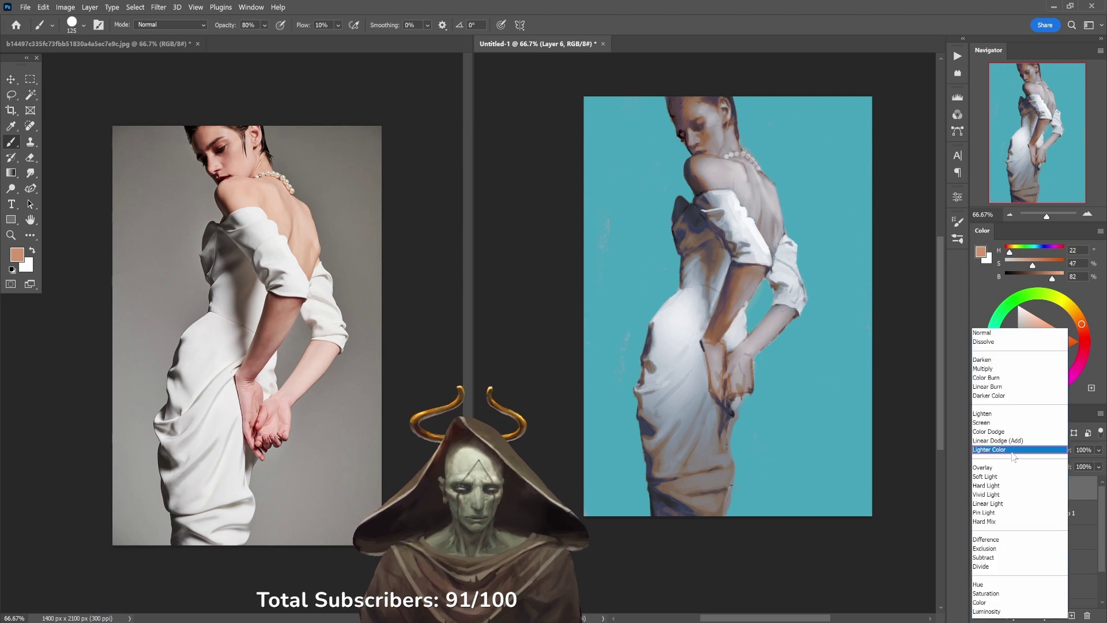
left_click(999, 487)
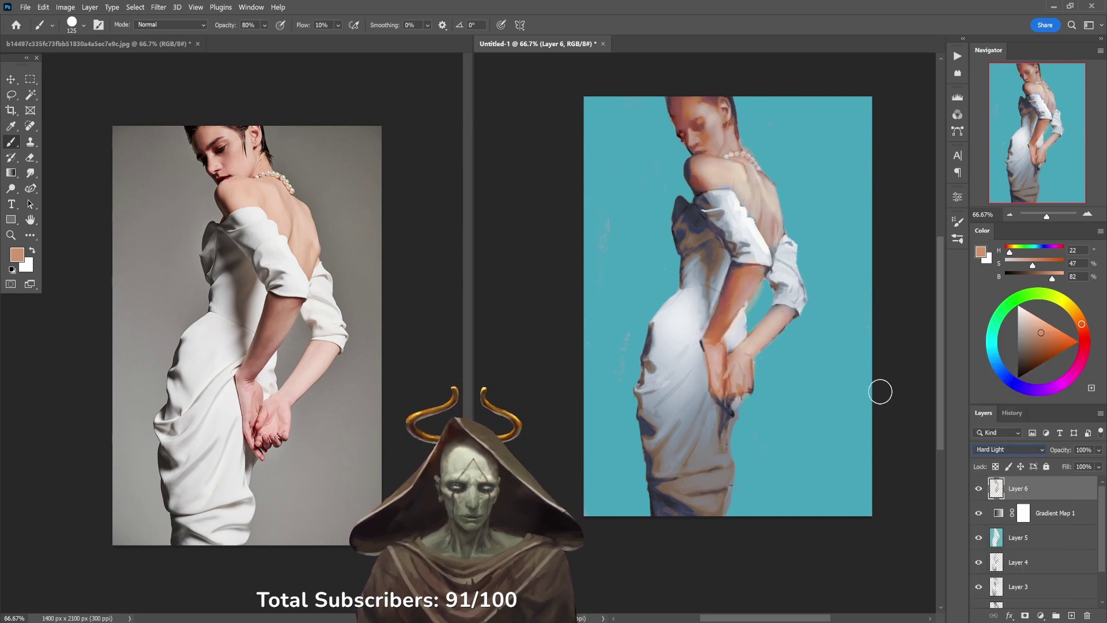
left_click_drag(680, 131, 685, 91)
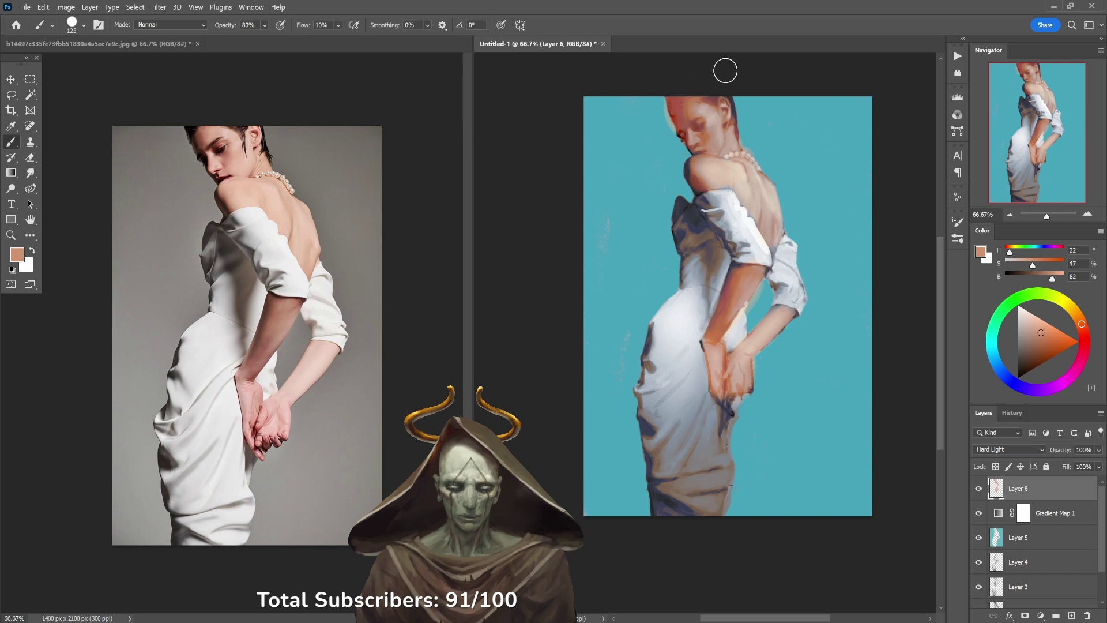
Step: Alternate erasing and painting with an 80 px brush around the raised sleeve and bent arm
key("e")
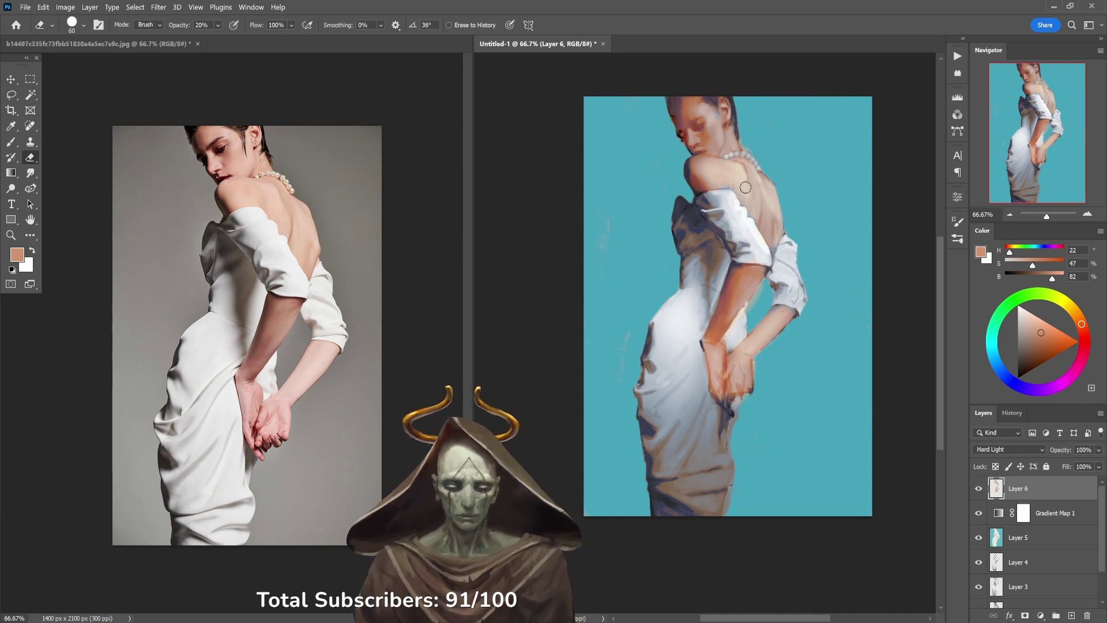
key("b")
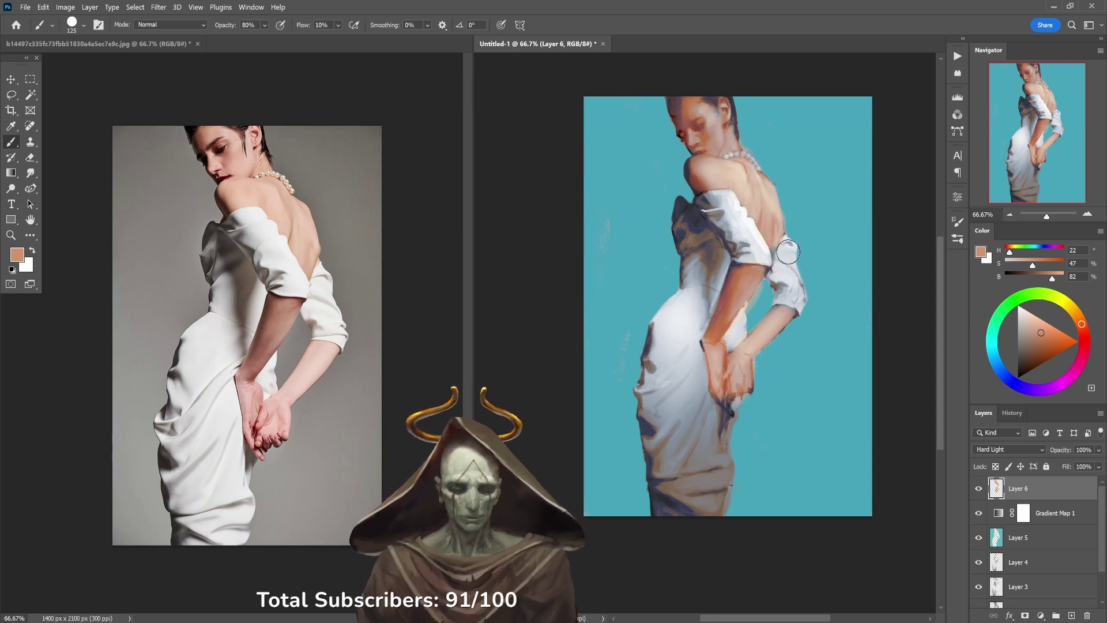
key("bracketleft")
key("bracketleft")
key("bracketleft")
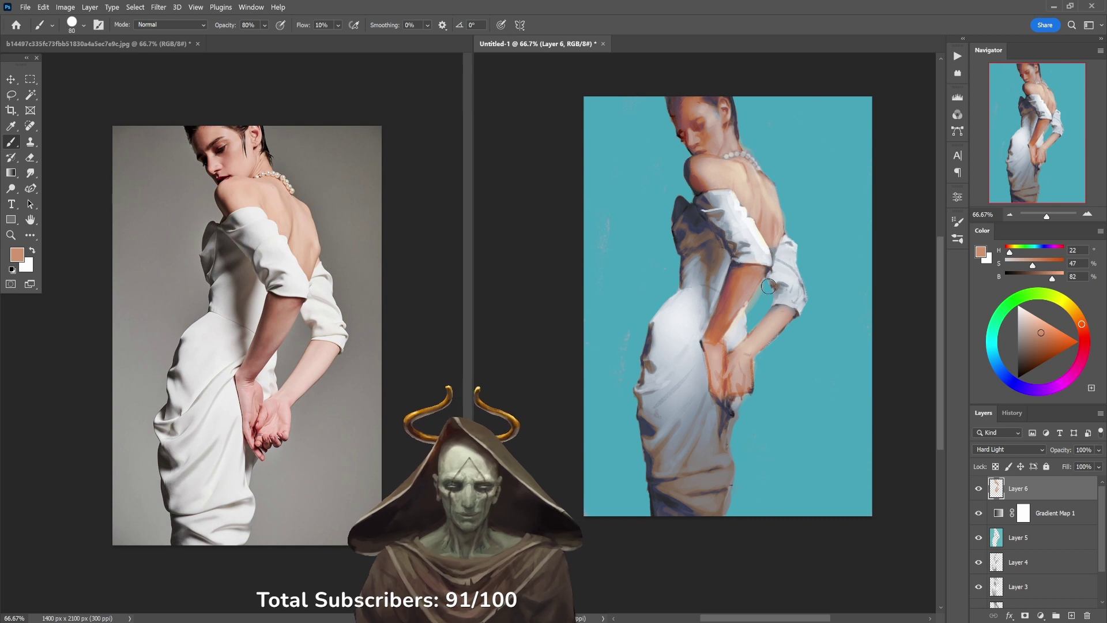
key("e")
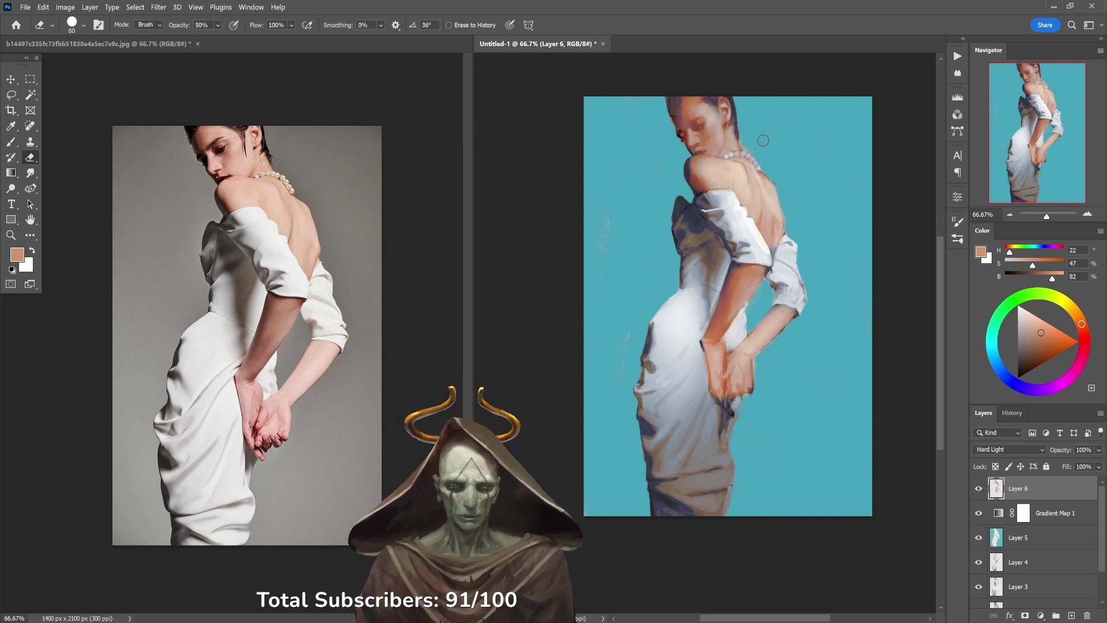
key("shift+e")
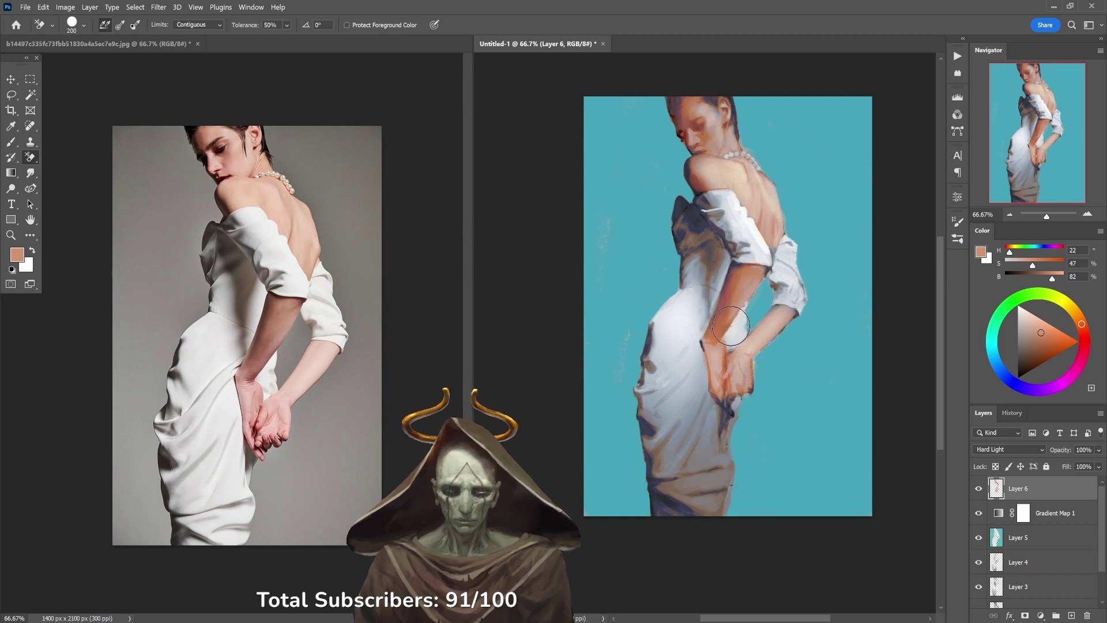
key("shift+e")
key("shift+e")
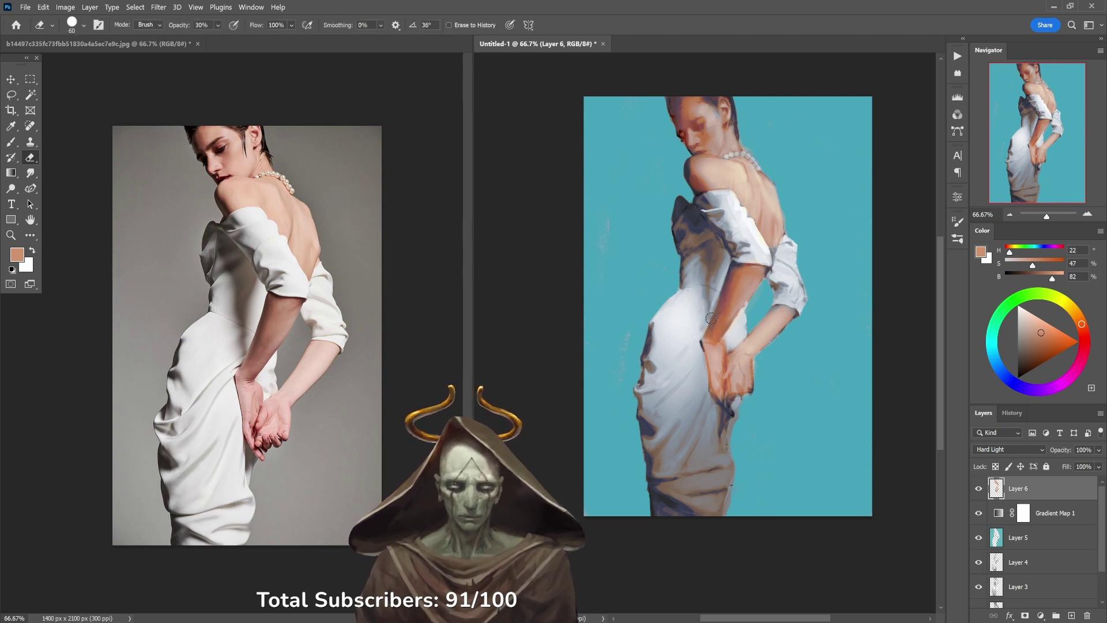
Step: In Keyboard Shortcuts for Tools, remove the E shortcut from Background Eraser and Magic Eraser
left_click(26, 7)
left_click(26, 7)
left_click(44, 7)
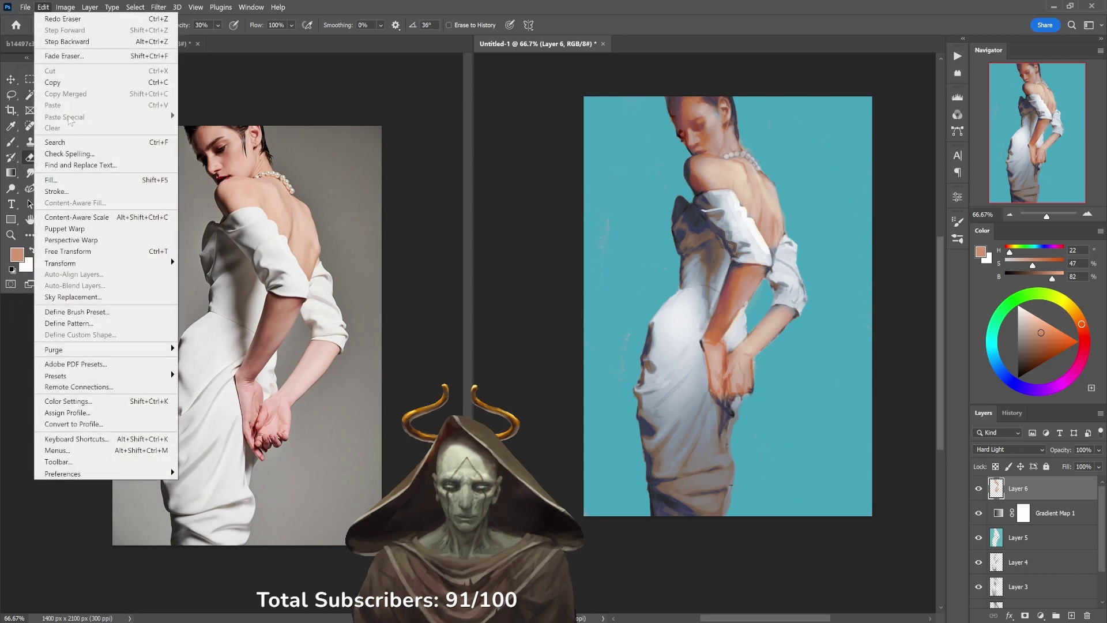
left_click(101, 439)
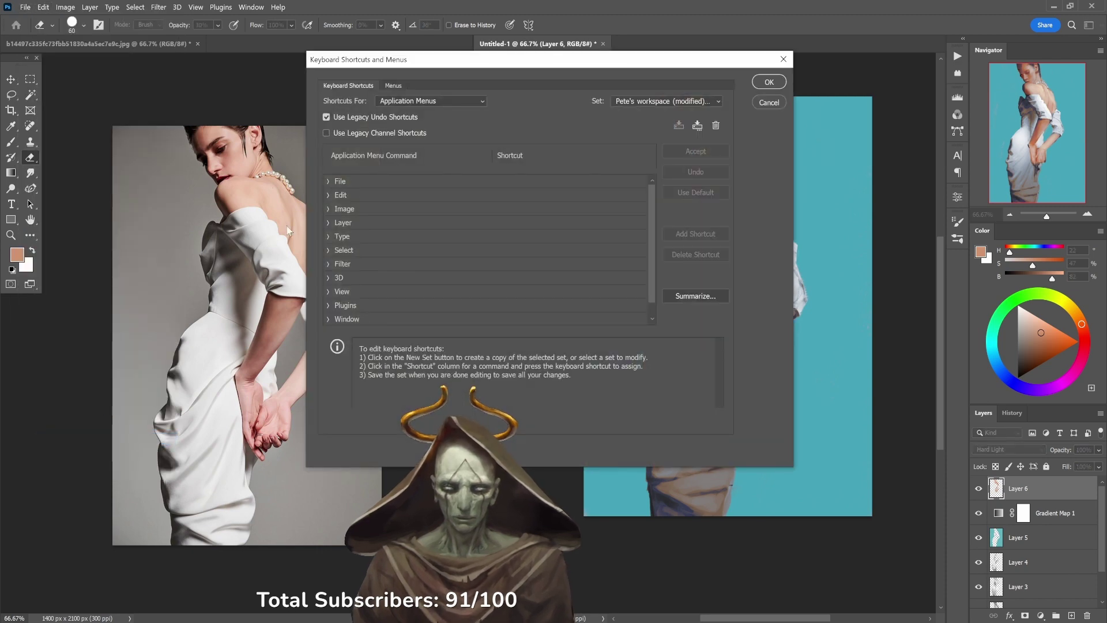
left_click(405, 101)
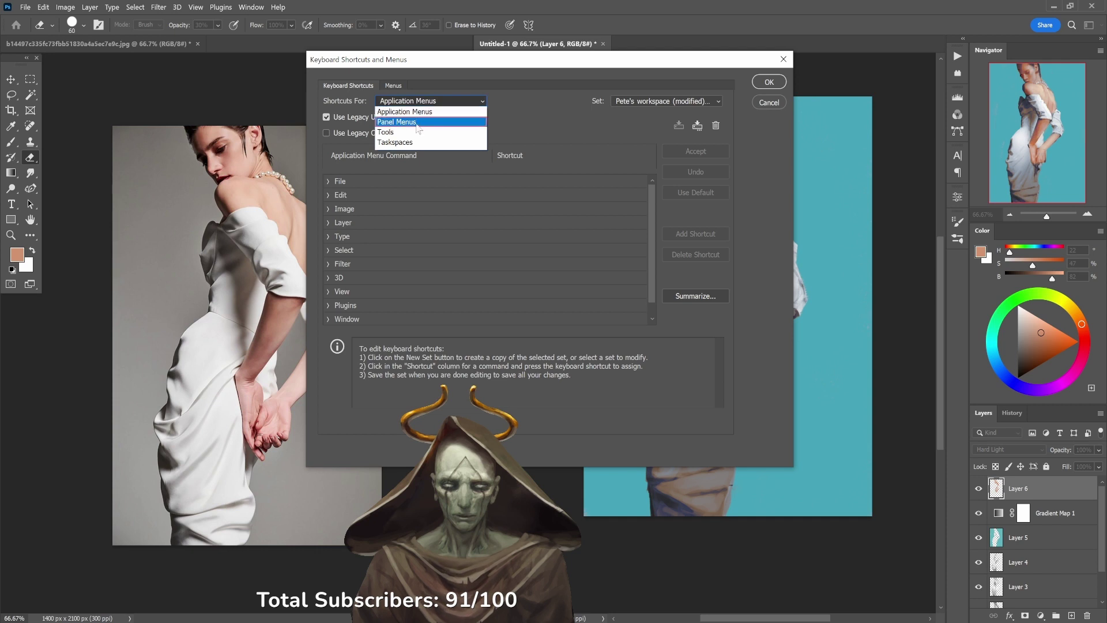
left_click(415, 131)
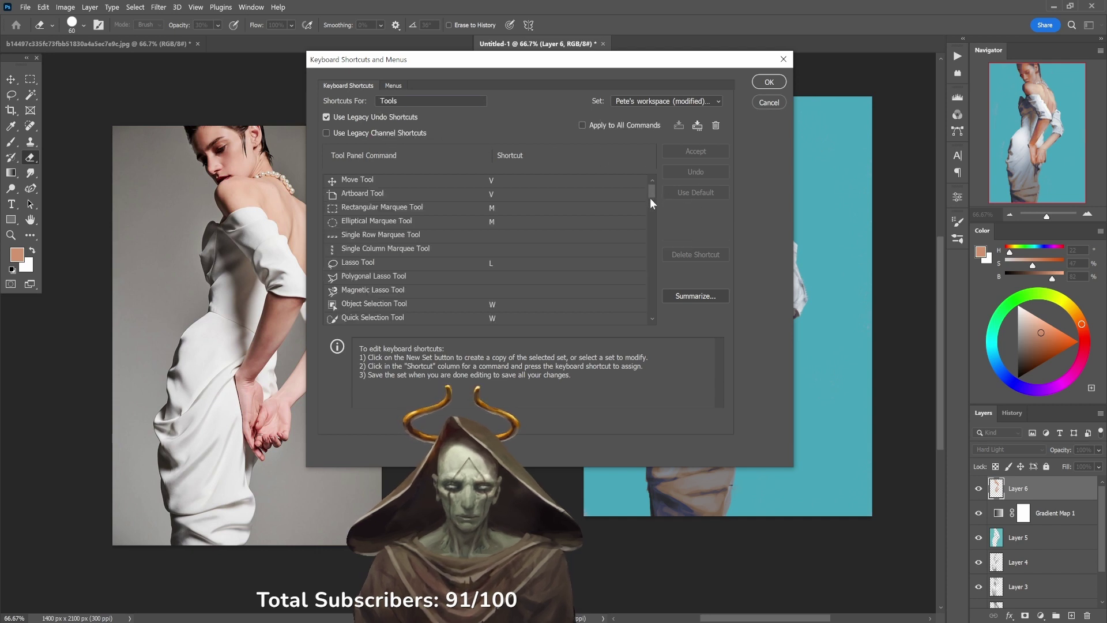
mouse_move(649, 197)
left_mouse_down()
mouse_move(646, 236)
mouse_move(632, 237)
left_mouse_up()
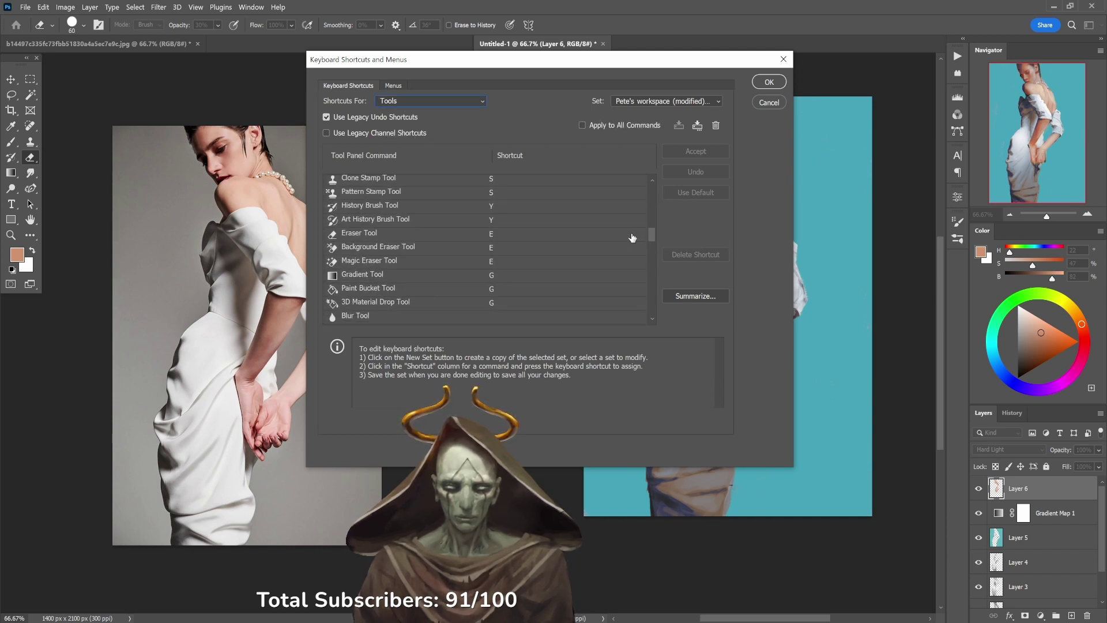
left_click(423, 247)
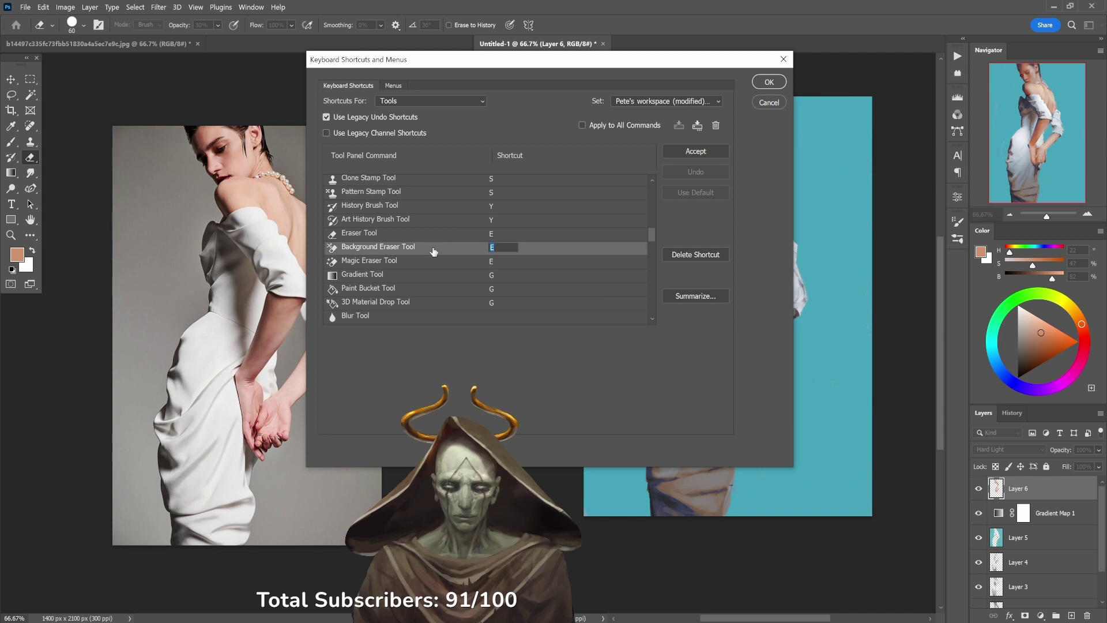
left_click(671, 254)
left_click(527, 261)
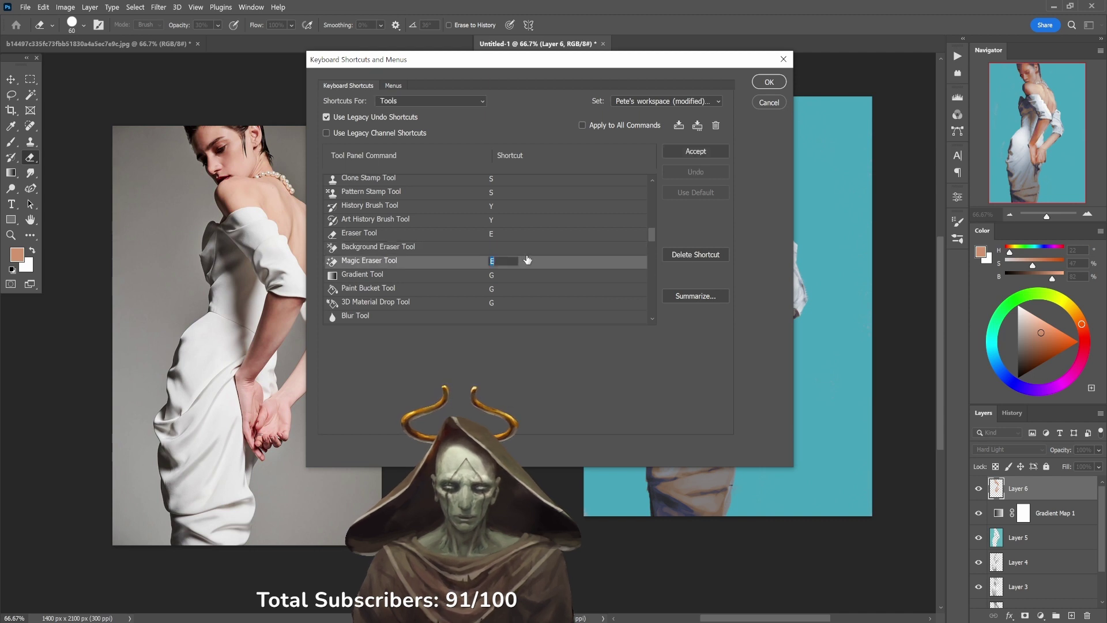
left_click(715, 256)
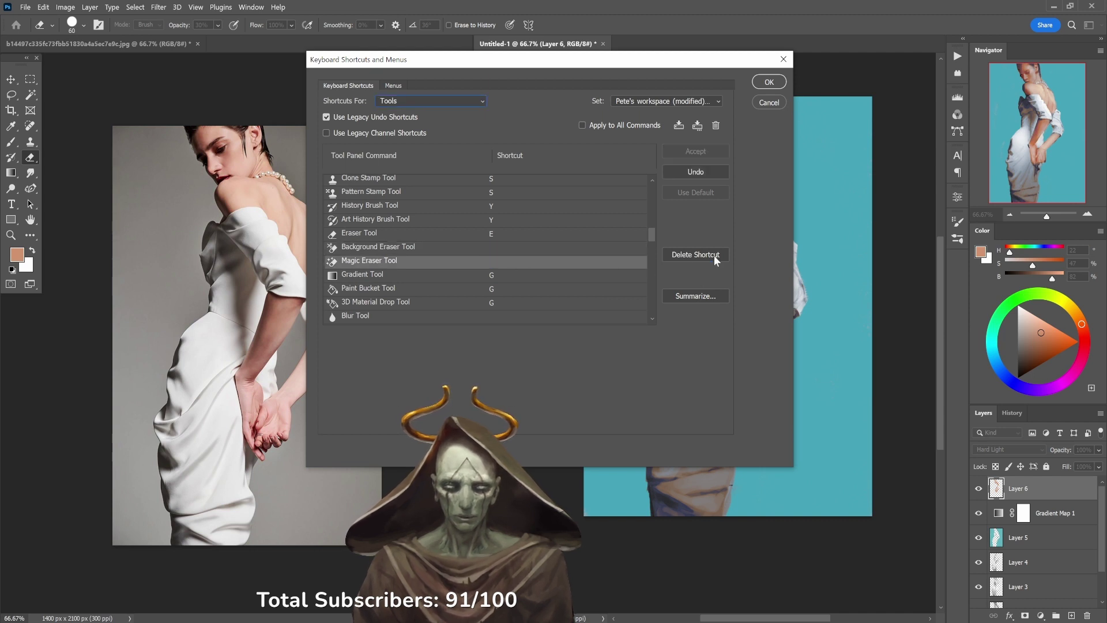
Step: Confirm the shortcuts, paint the shoulder's left edge in skin tone, and erase at 10–80% opacity
left_click(768, 83)
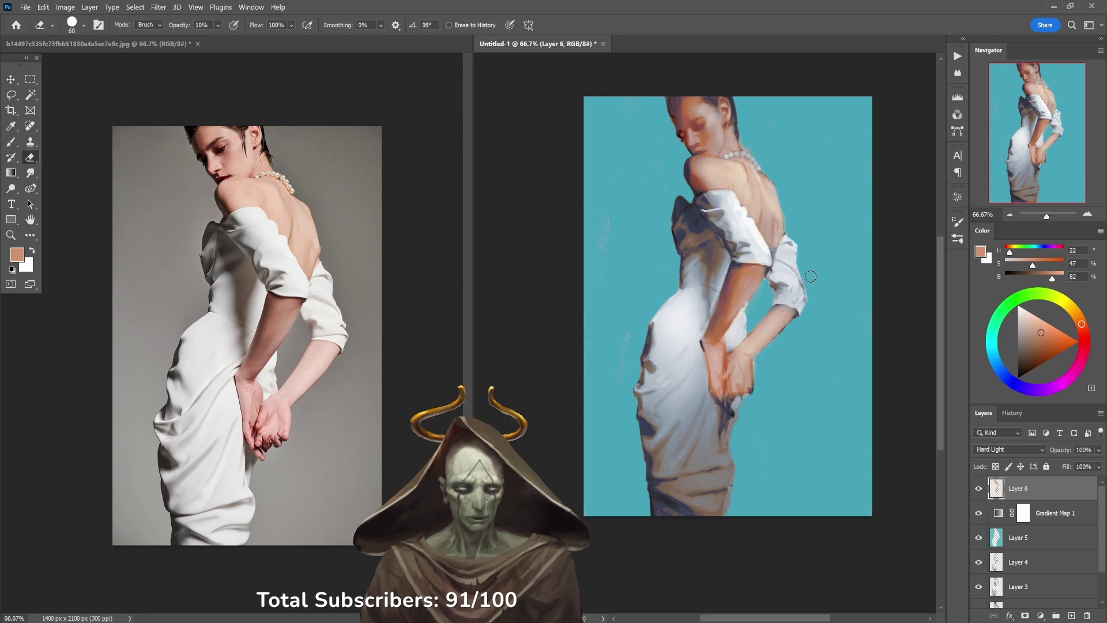
key("b")
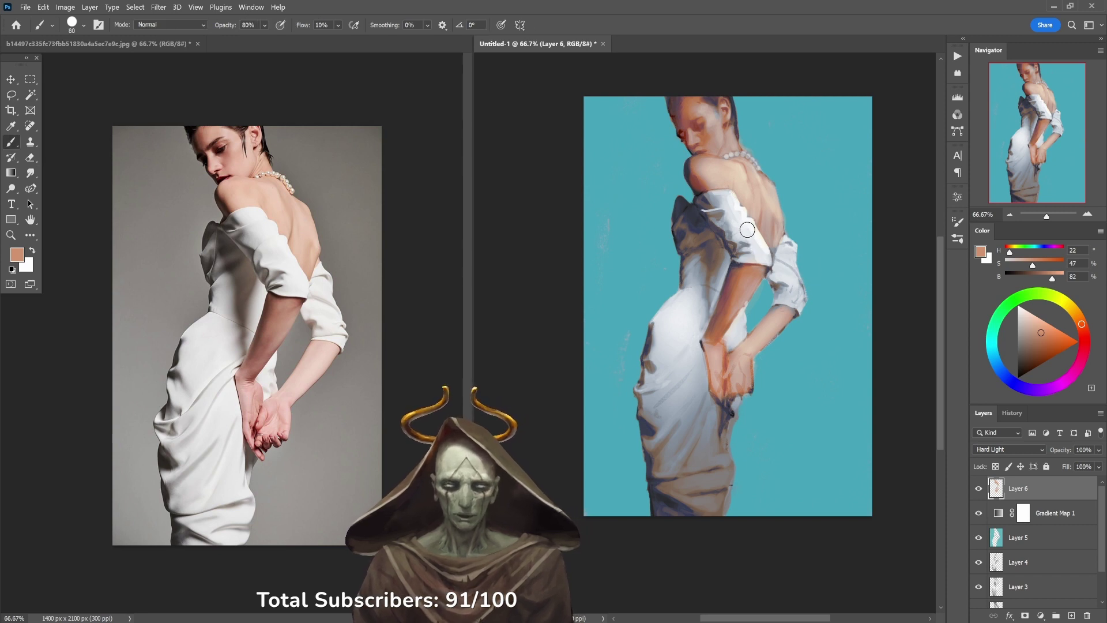
mouse_move(690, 170)
left_mouse_down()
mouse_move(689, 161)
mouse_move(696, 190)
left_mouse_up()
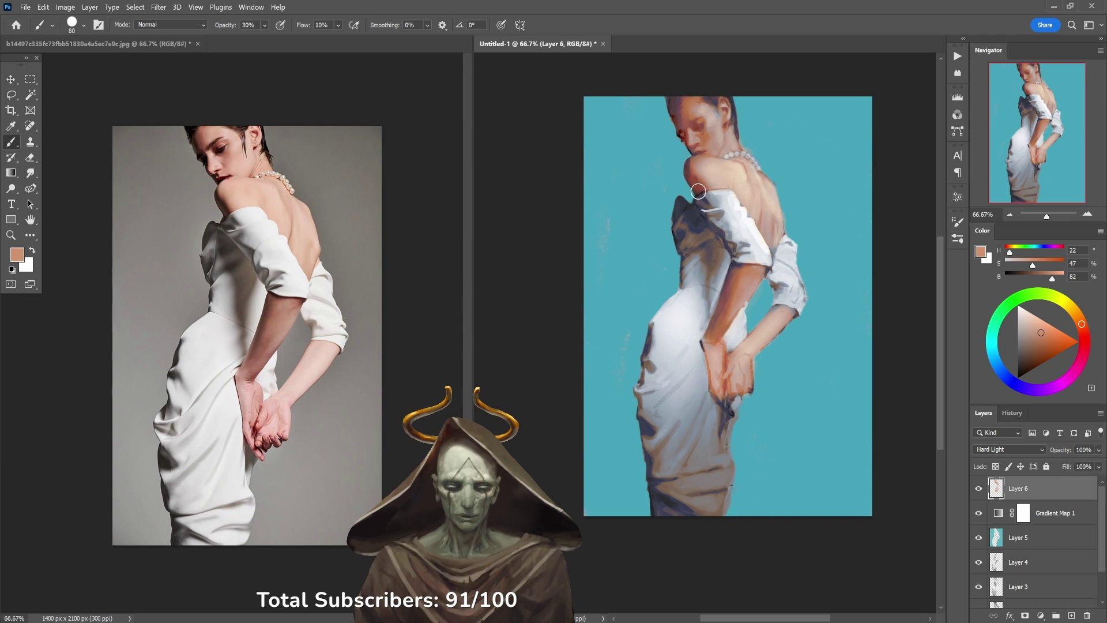
key("e")
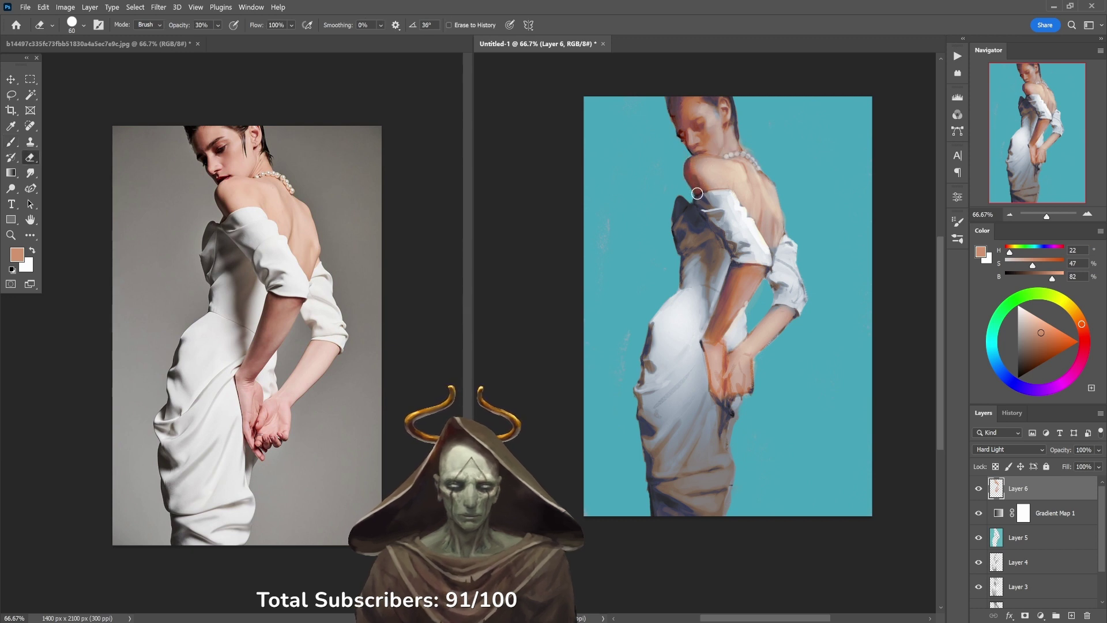
key("1")
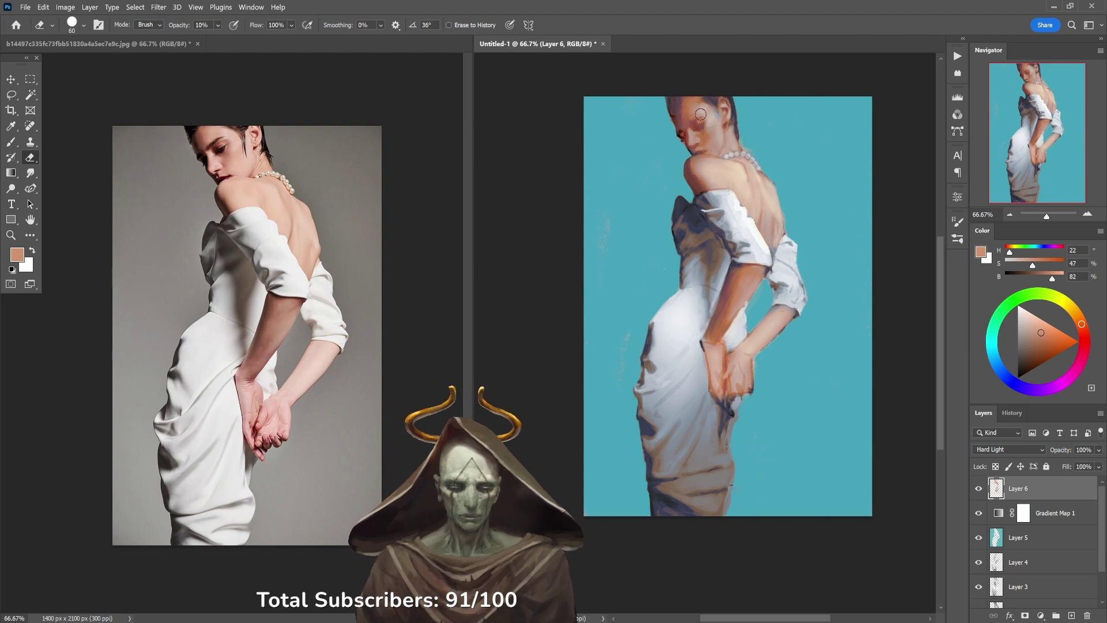
key("8")
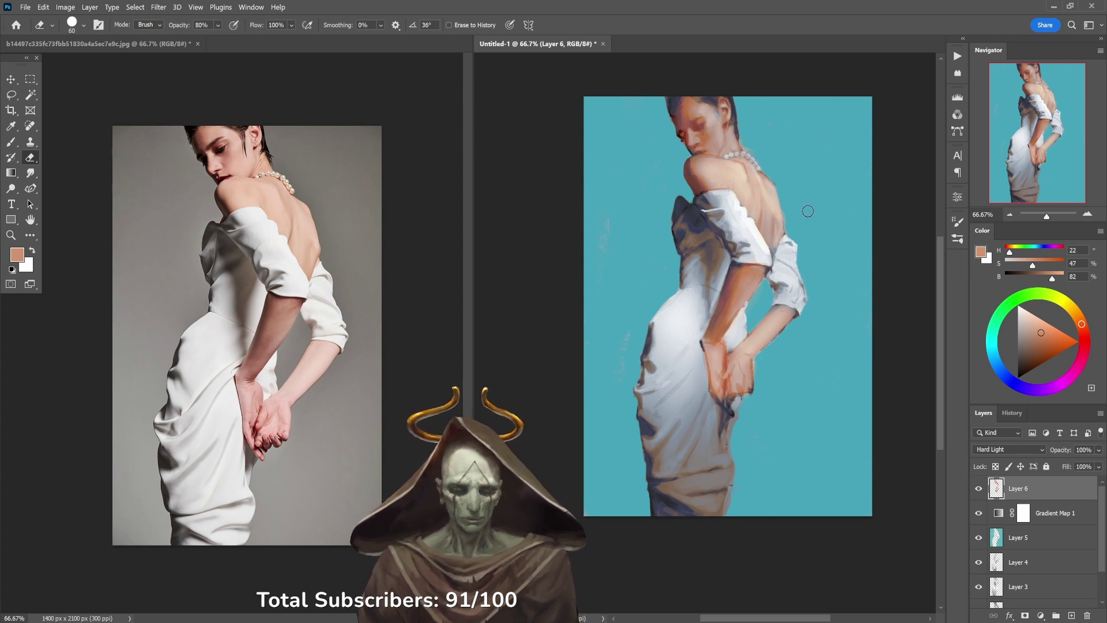
Step: Sample the background teal and glaze the lower dress and back with a 500 px brush at 10%
key("b")
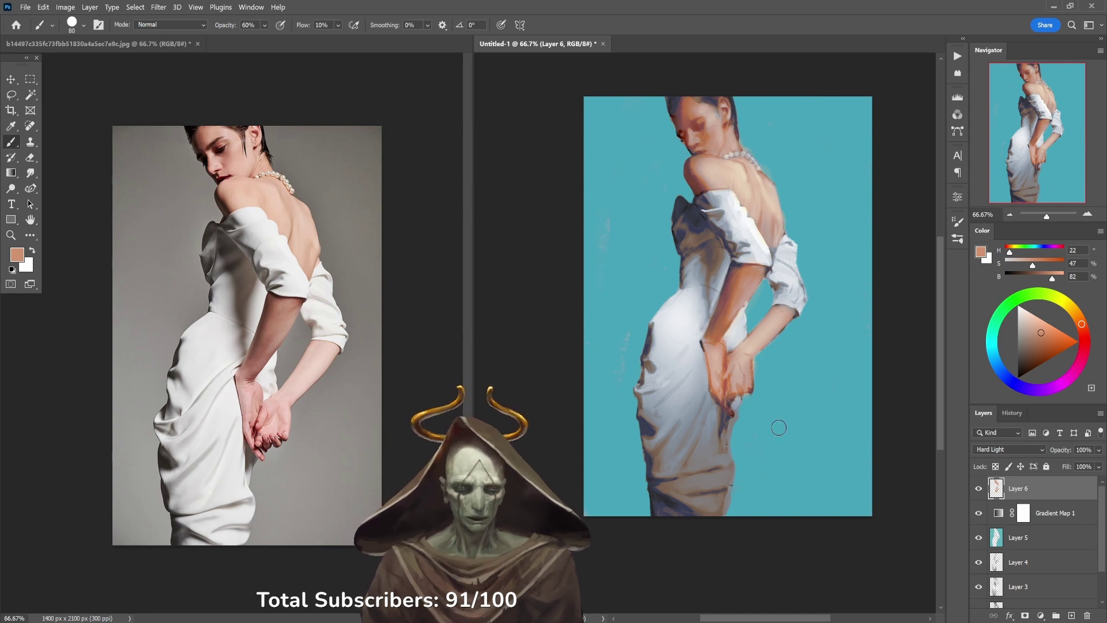
left_click(796, 422, "alt")
key("bracketright")
key("bracketright")
key("bracketright")
key("bracketright")
key("bracketright")
key("bracketright")
key("bracketright")
key("bracketright")
key("bracketright")
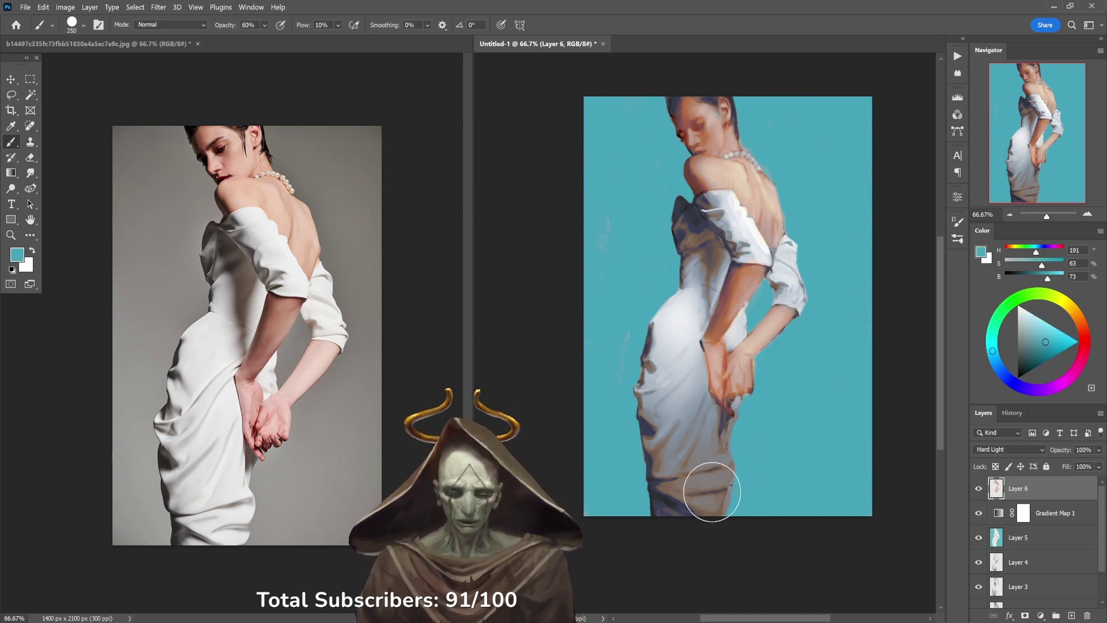
left_click_drag(706, 511, 699, 442)
key("ctrl+z")
key("ctrl+z")
key("1")
mouse_move(701, 513)
left_mouse_down()
mouse_move(695, 435)
mouse_move(677, 470)
left_mouse_up()
mouse_move(720, 385)
left_mouse_down()
mouse_move(761, 271)
mouse_move(669, 236)
mouse_move(681, 242)
mouse_move(702, 403)
mouse_move(672, 223)
mouse_move(687, 222)
left_mouse_up()
key("4")
key("ctrl+z")
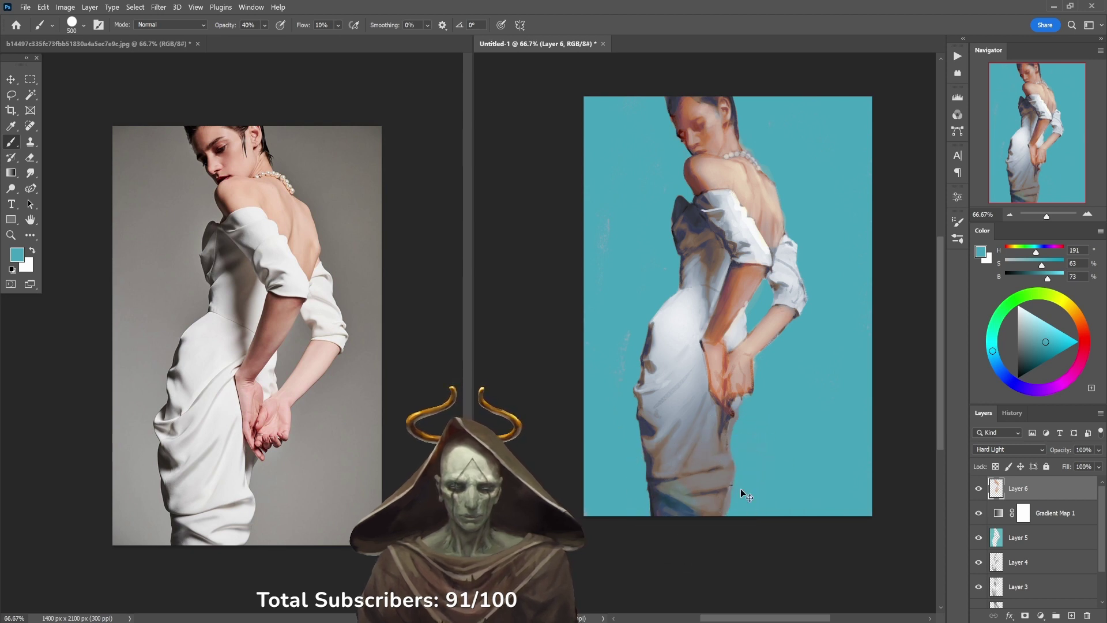
Step: Open Gradient Map 1's Gradient Editor and the colour picker for its 30% stop
left_click(1000, 513)
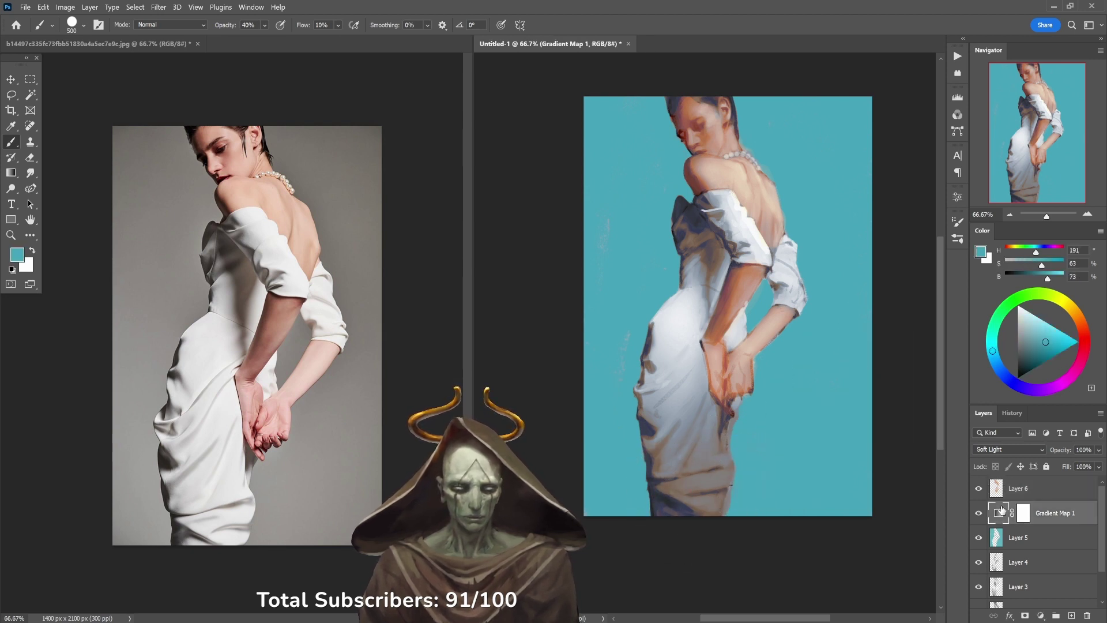
double_click(990, 515)
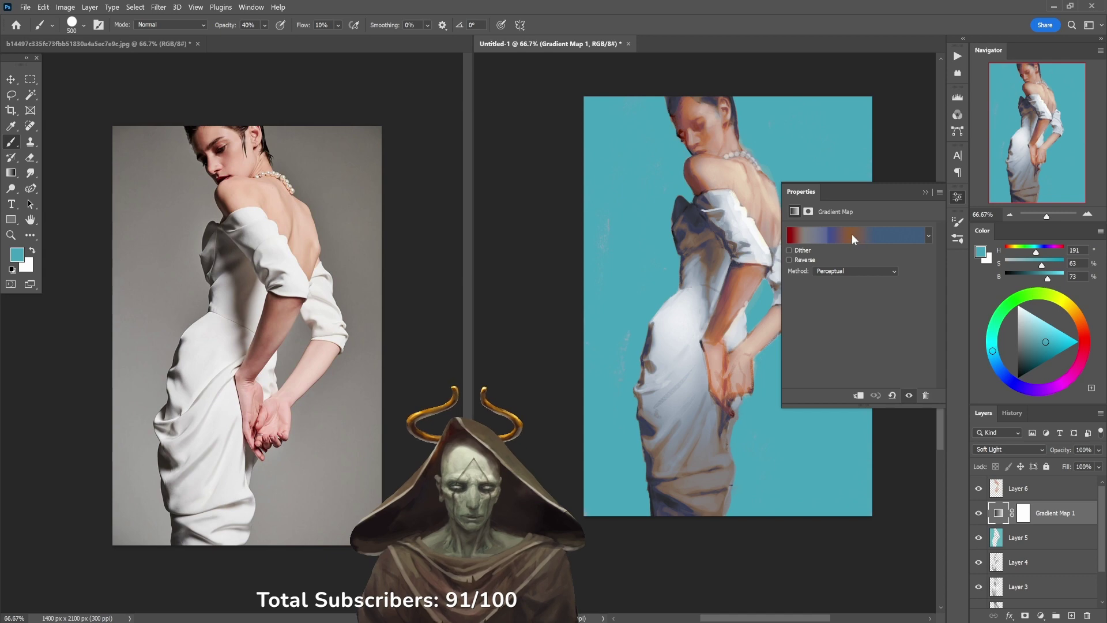
left_click(852, 236)
left_click(868, 349)
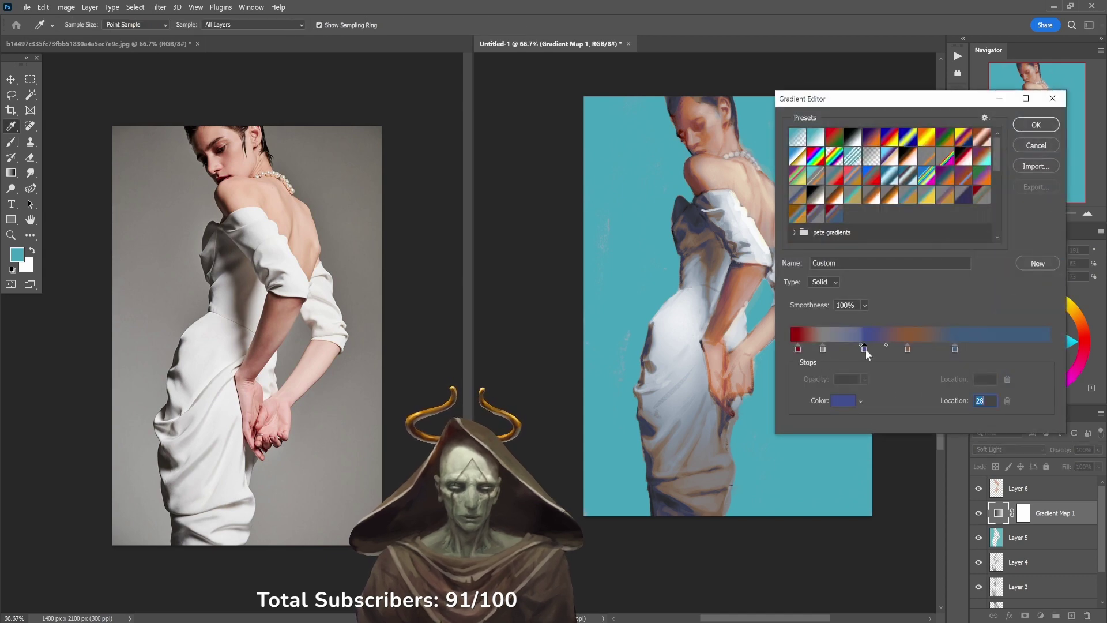
left_click(843, 401)
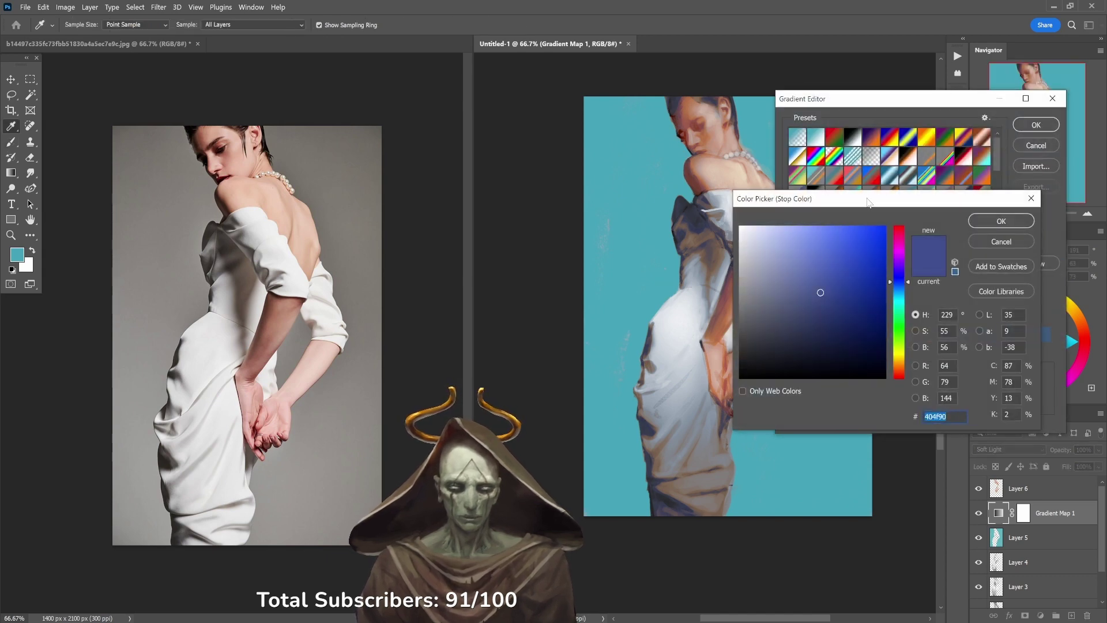
left_click_drag(899, 199, 472, 254)
Step: Try purple and pure magenta for the 30% stop while zooming in to judge the painting
left_click(472, 308)
left_click_drag(472, 307, 472, 297)
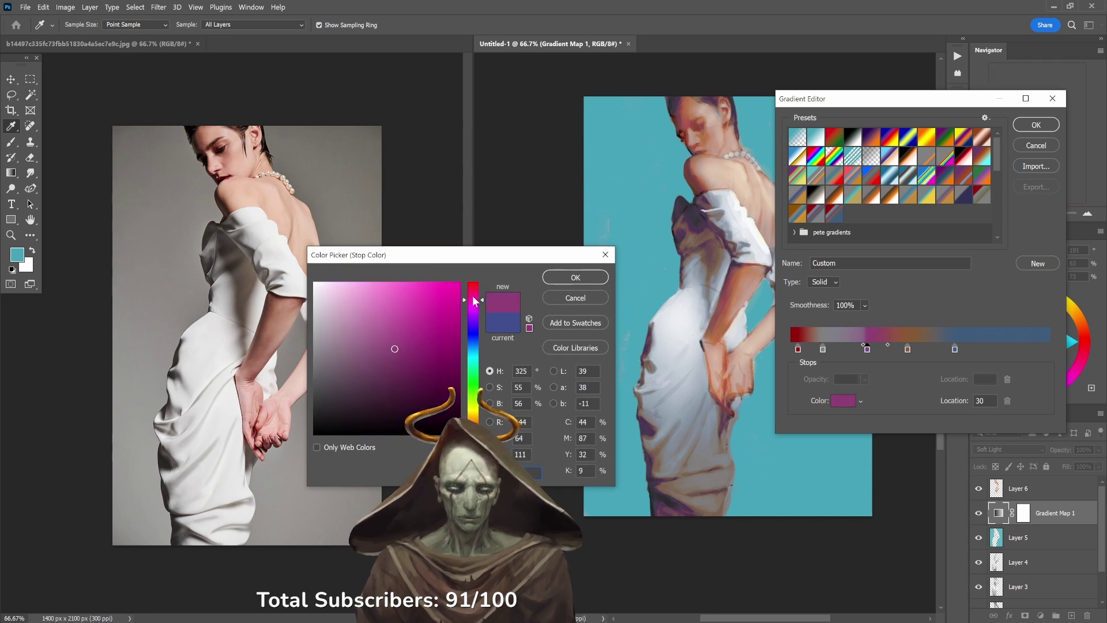
left_click(476, 305)
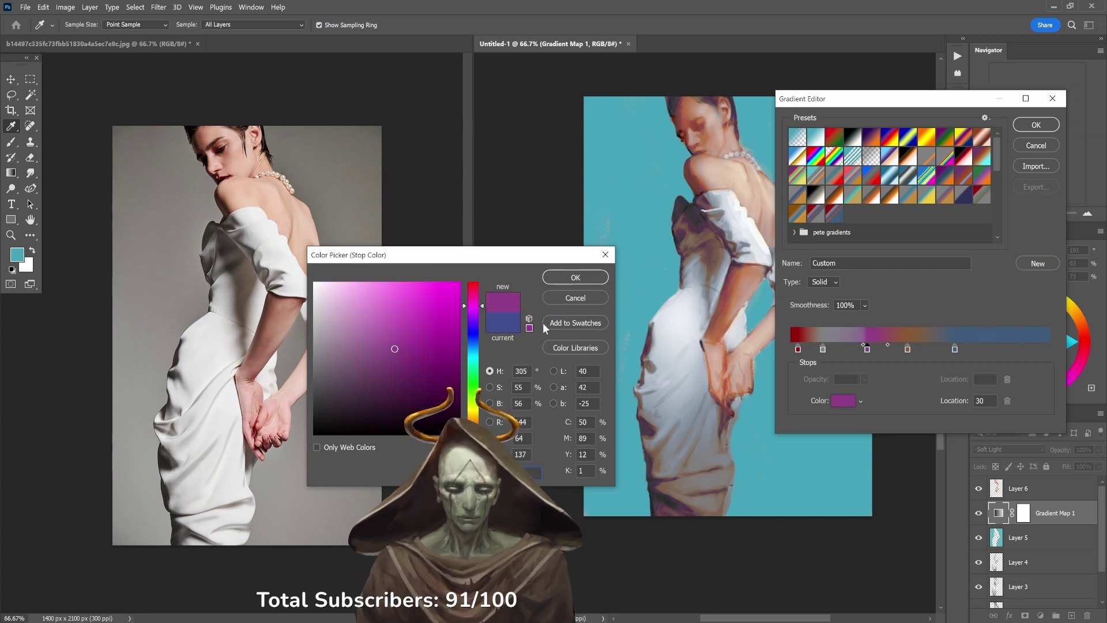
left_click(677, 505, "ctrl")
left_click(677, 505, "ctrl")
left_click_drag(676, 422, 660, 437)
left_click_drag(510, 256, 403, 220)
left_click_drag(329, 272, 410, 178)
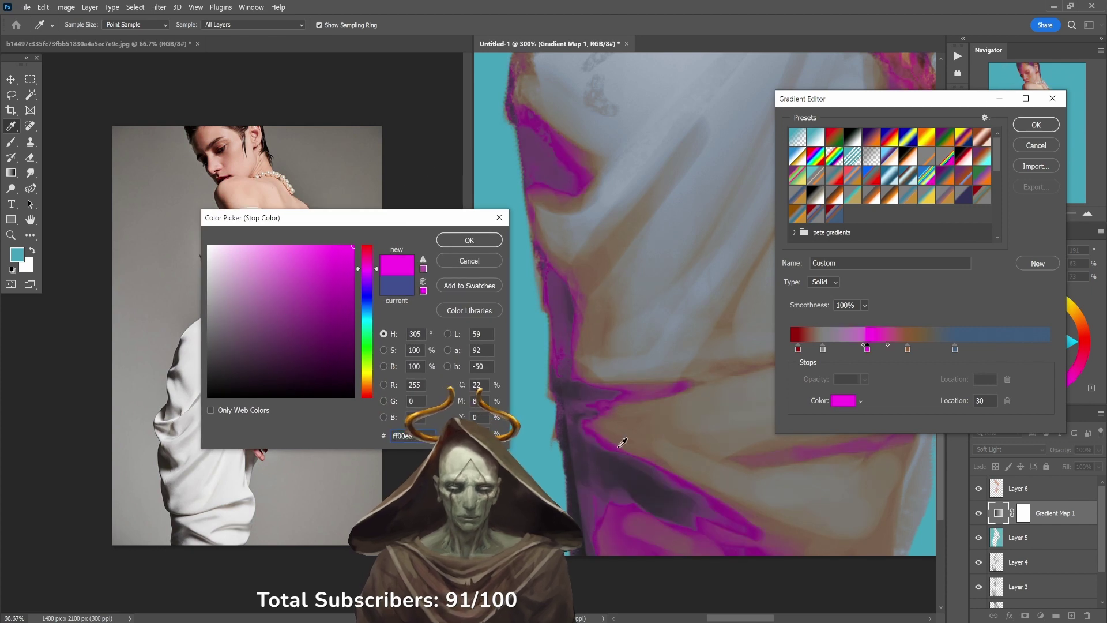
left_click(677, 295, "alt")
scroll(677, 294, "down", 4)
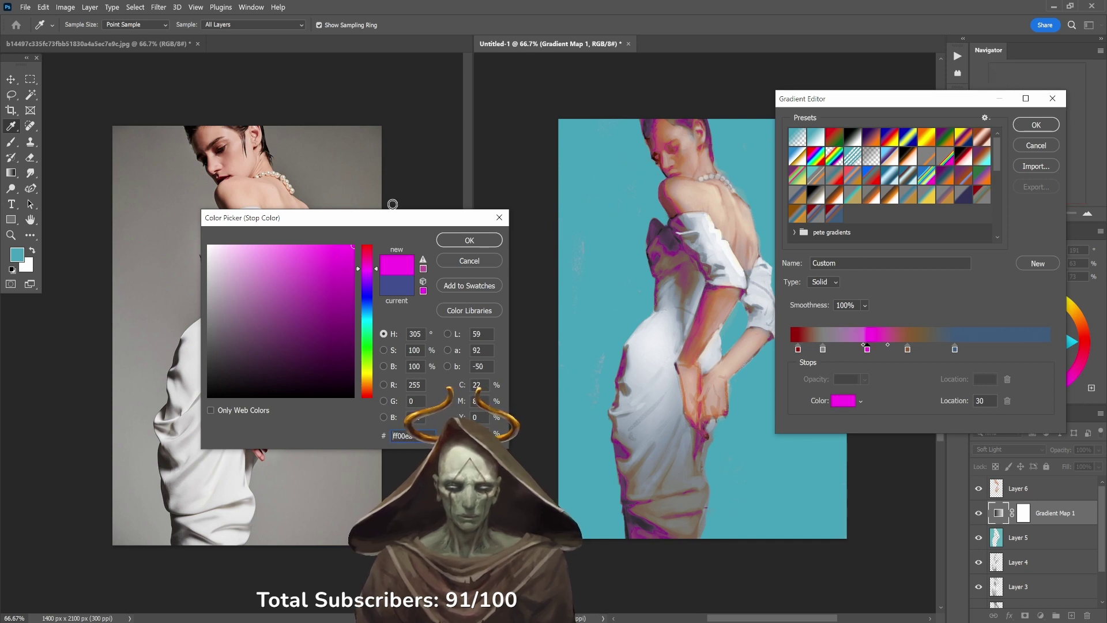
Step: Settle the 30% stop on a muted steel blue and apply the gradient
left_click(373, 316)
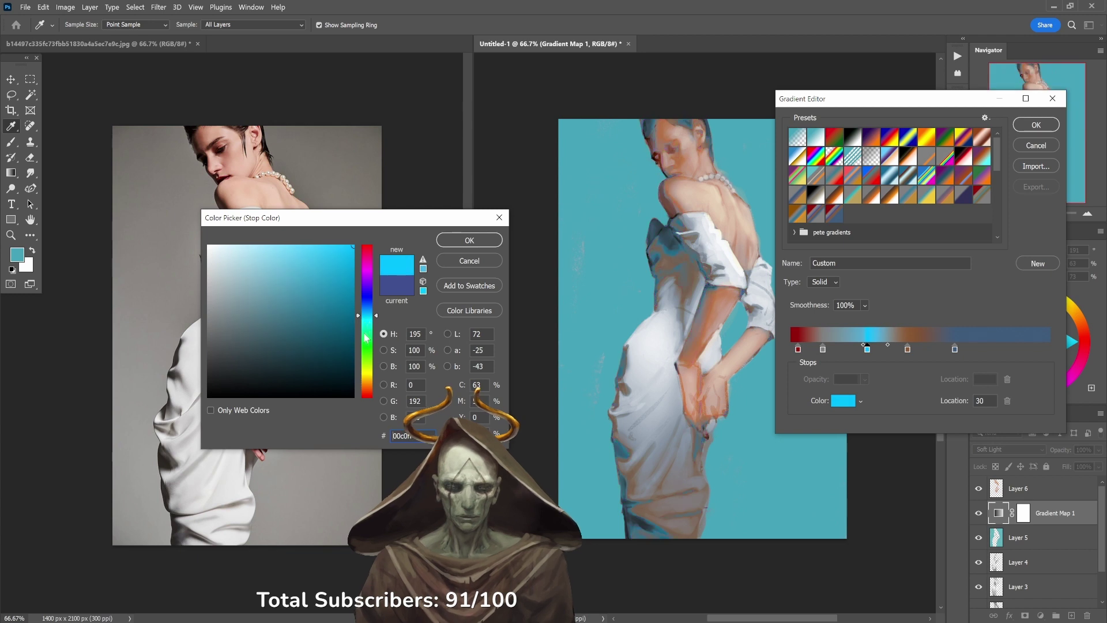
left_click(365, 334)
left_click(369, 295)
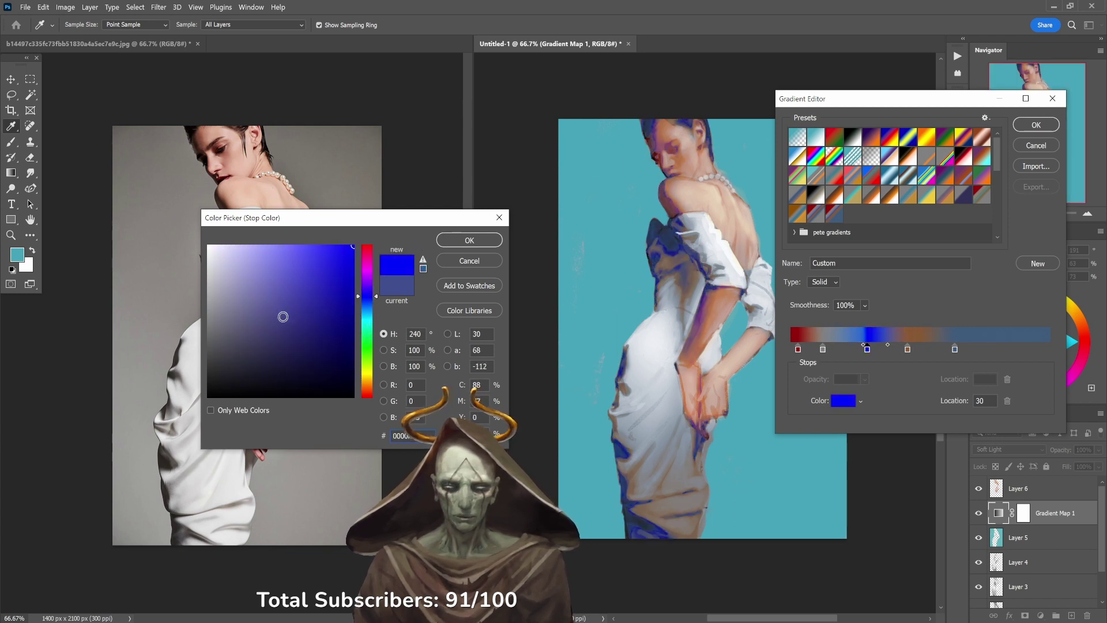
left_click(281, 315)
left_click(366, 314)
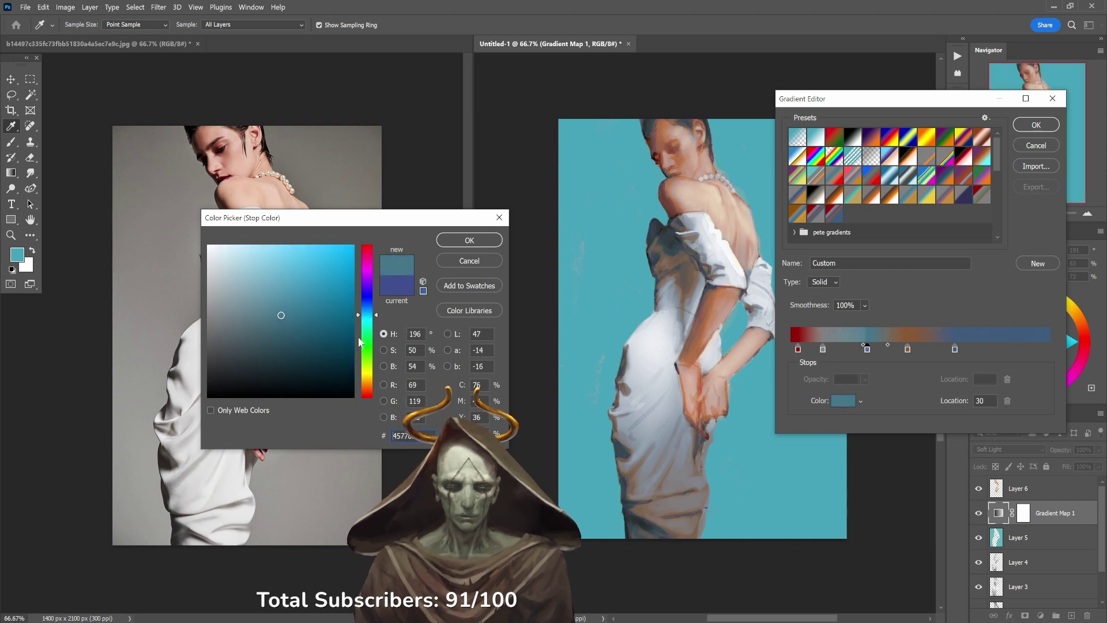
left_click(367, 310)
left_click(368, 311)
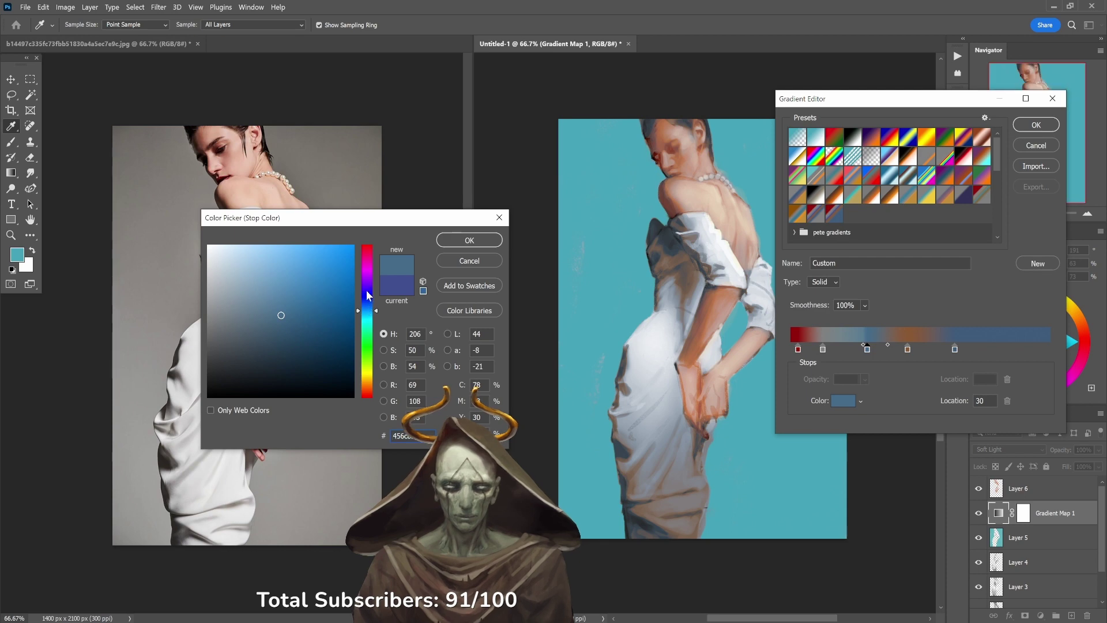
left_click(455, 239)
left_click(1044, 125)
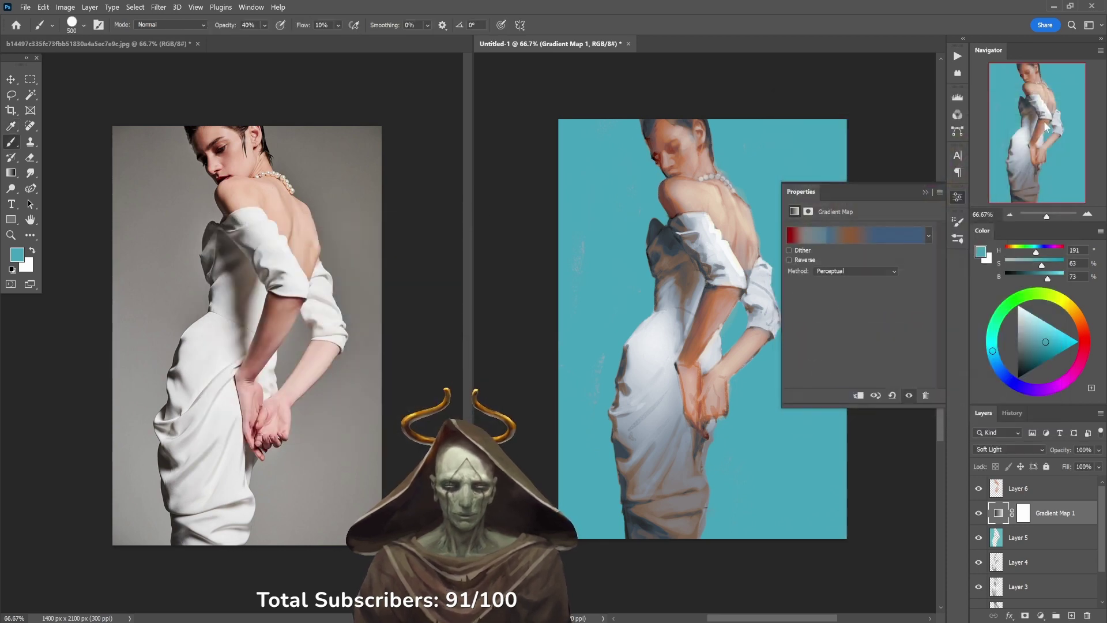
Step: Toggle Gradient Map 1 off and on to compare the painting with the new shadows
left_click(957, 198)
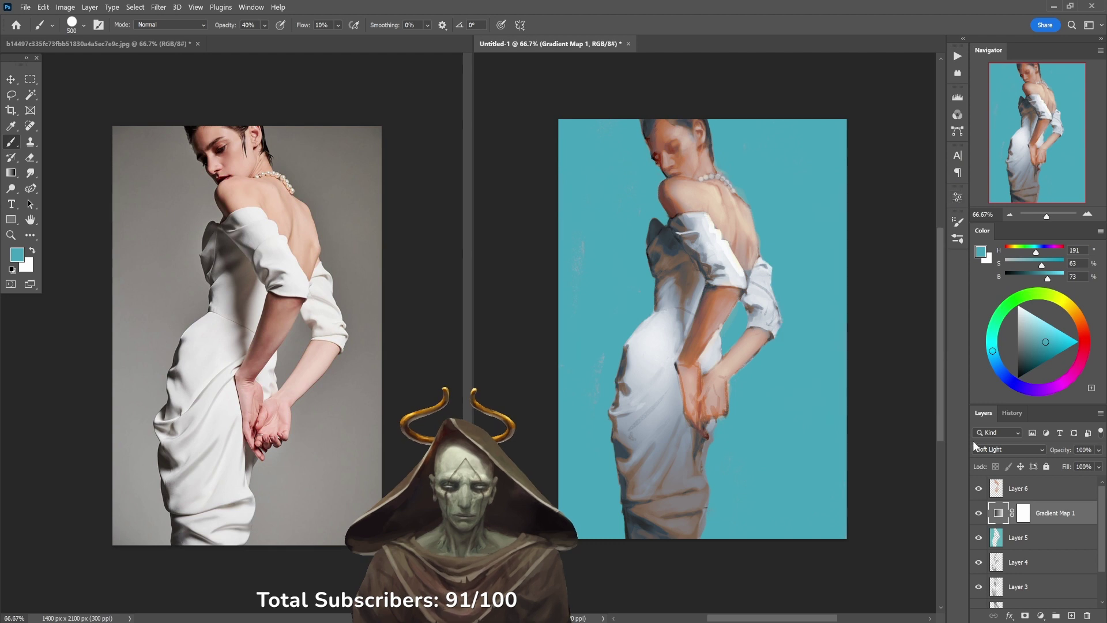
left_click(980, 513)
left_click(980, 514)
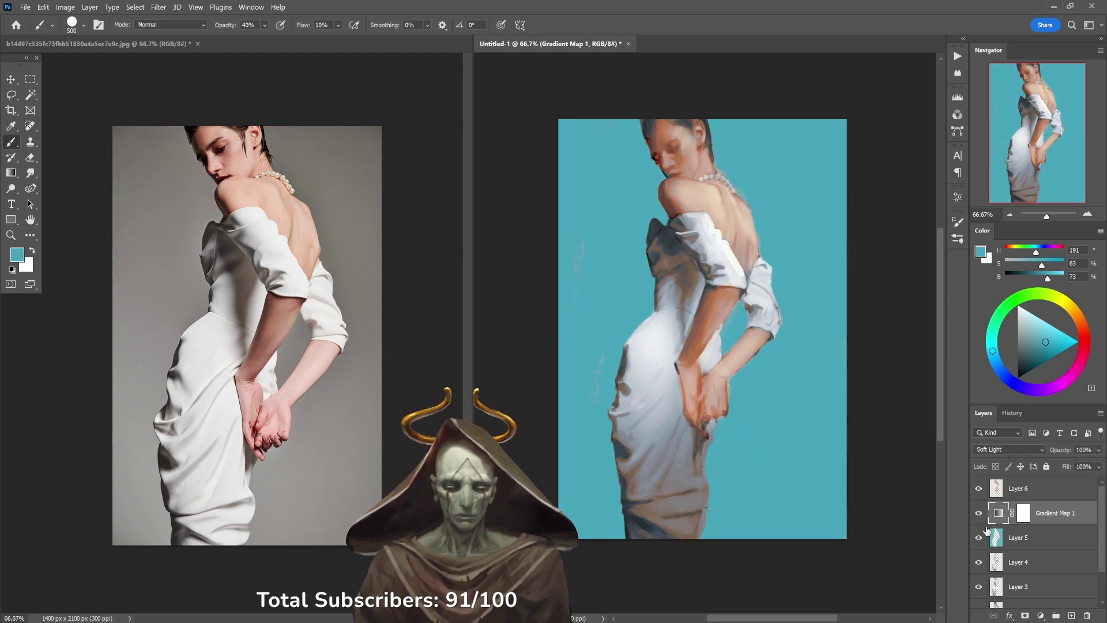
left_click(982, 517)
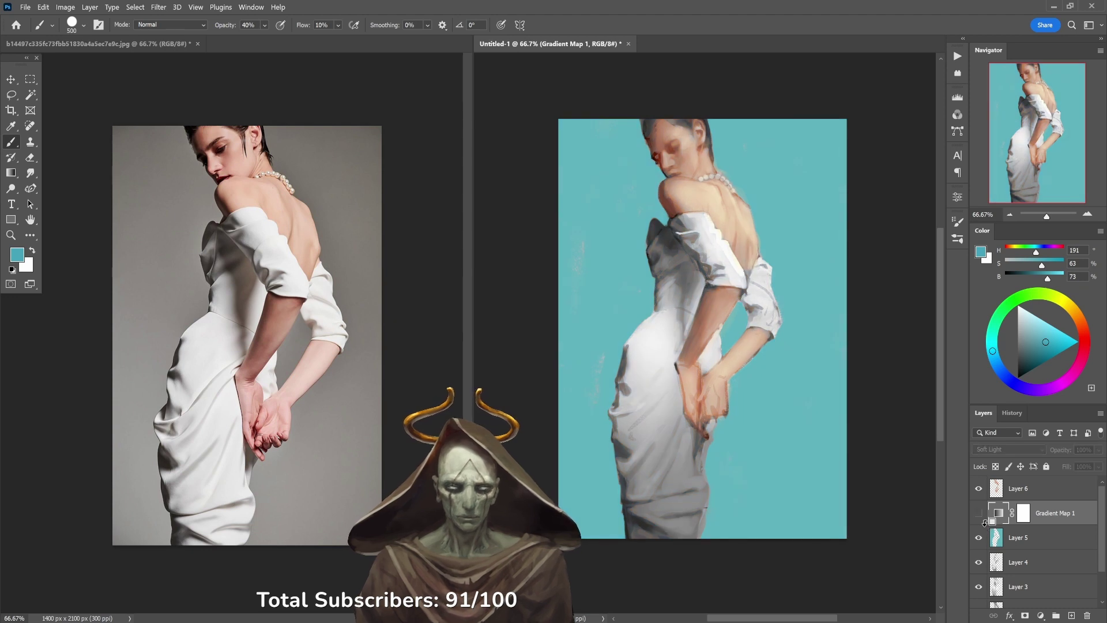
left_click(980, 513)
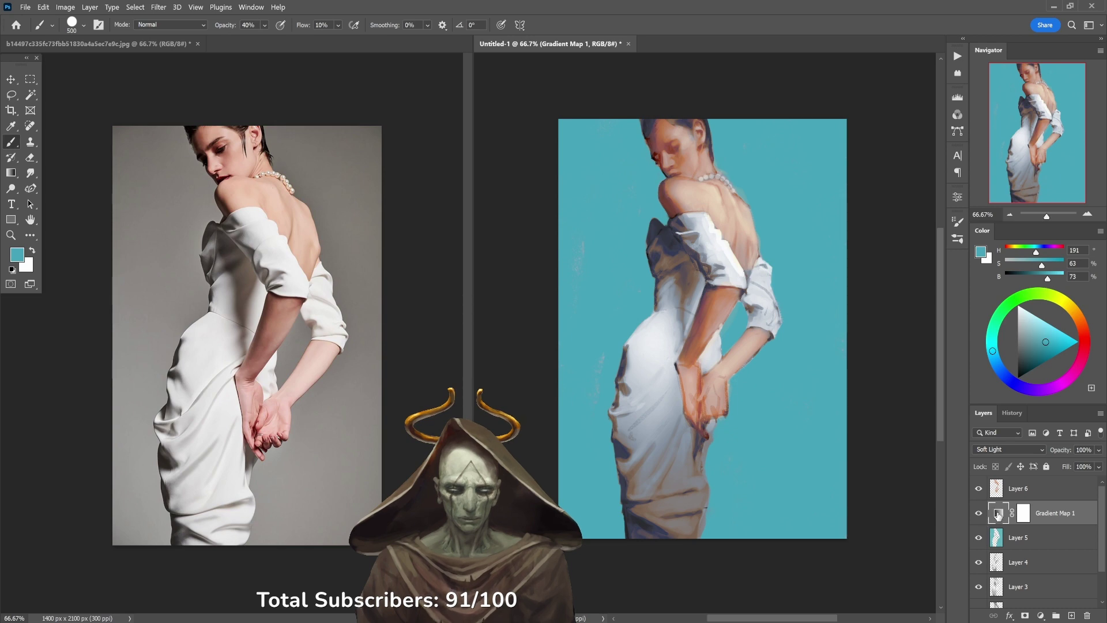
Step: Nudge the 30% stop's hue slightly toward purple and apply the revised gradient map
double_click(998, 514)
left_click(839, 227)
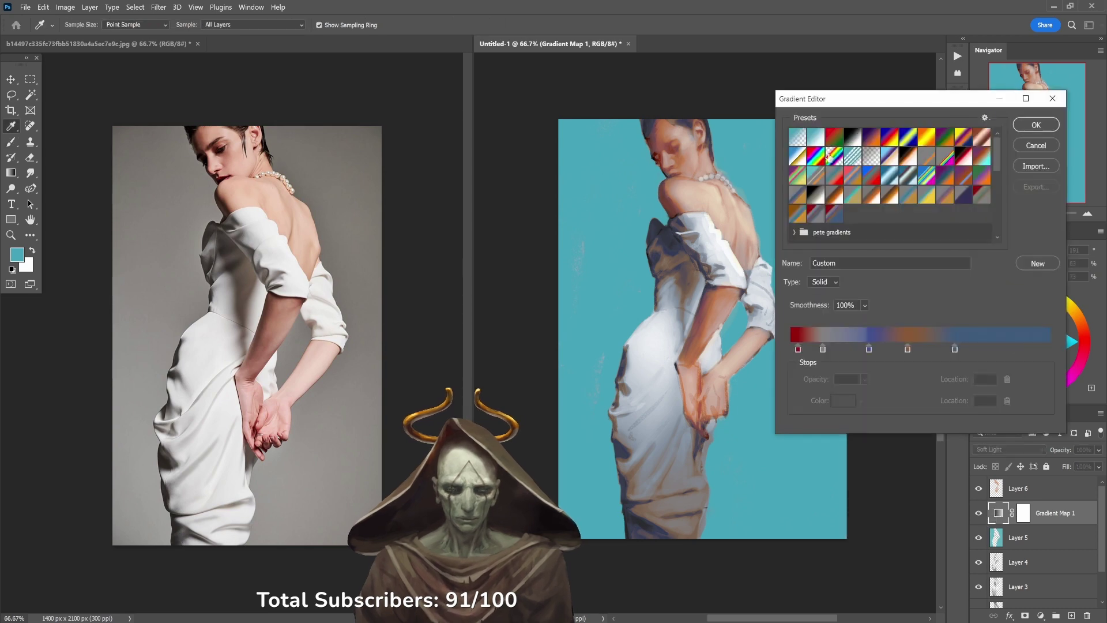
left_click(869, 348)
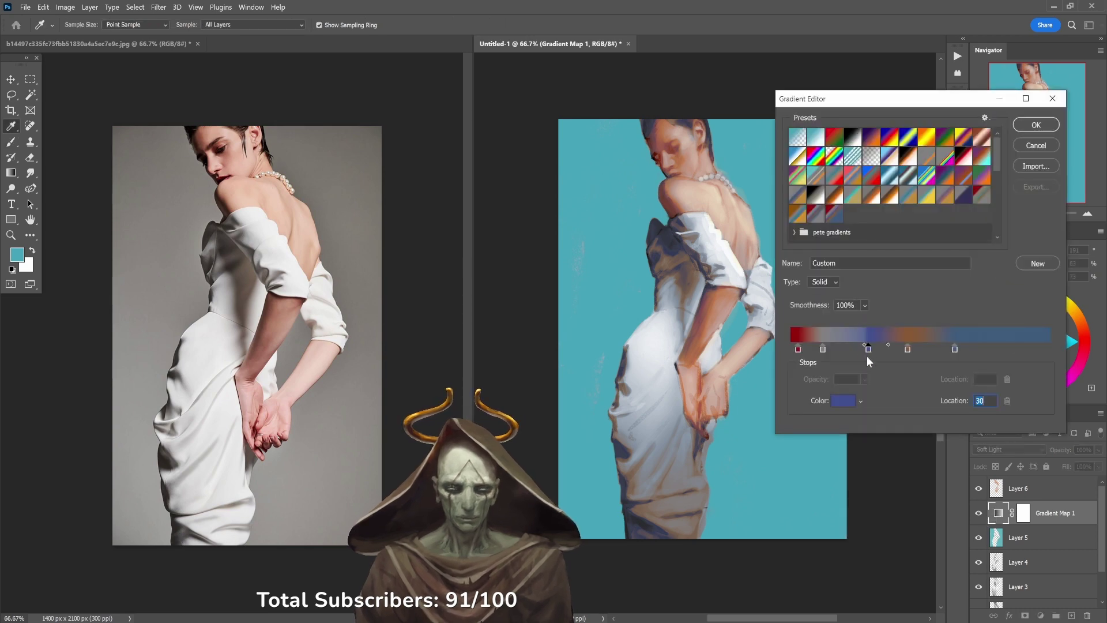
left_click(842, 400)
left_click_drag(369, 289, 365, 282)
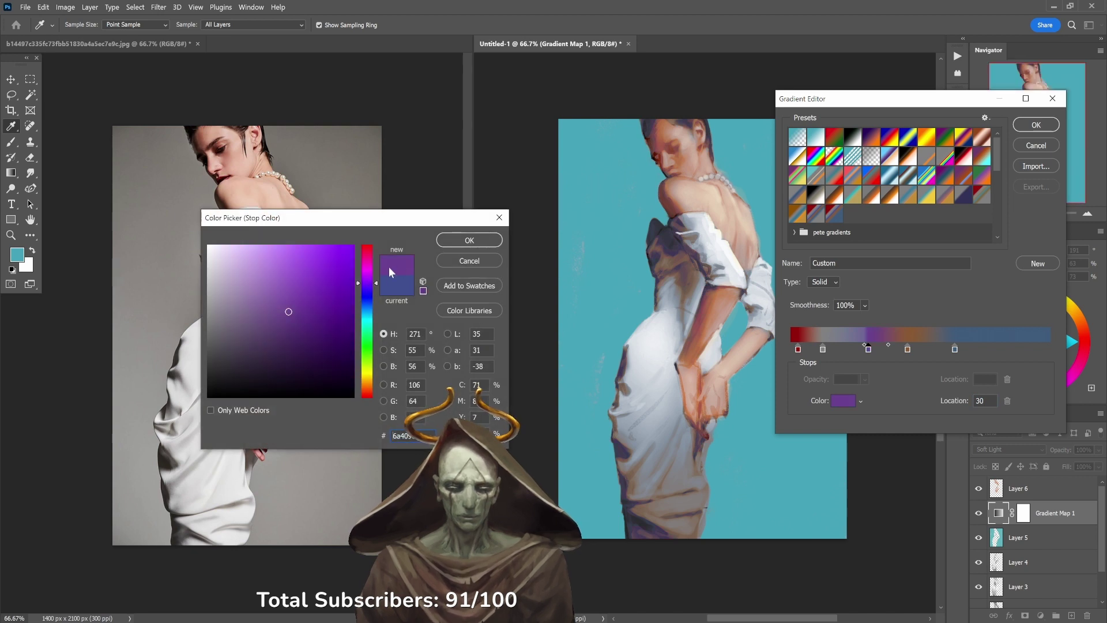
double_click(459, 246)
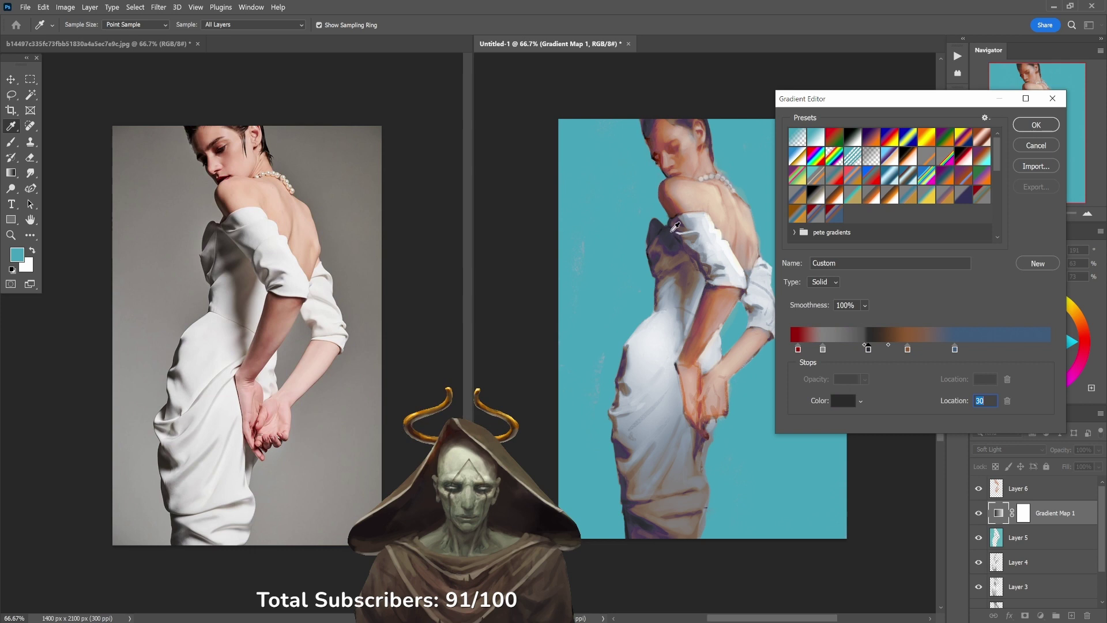
left_click(1032, 144)
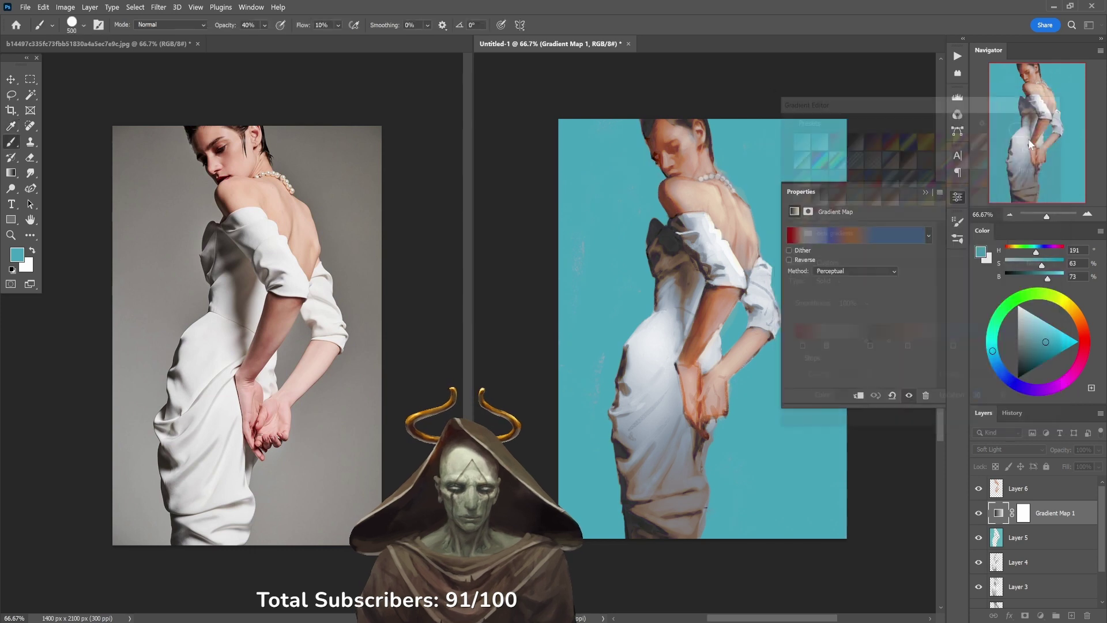
left_click(926, 192)
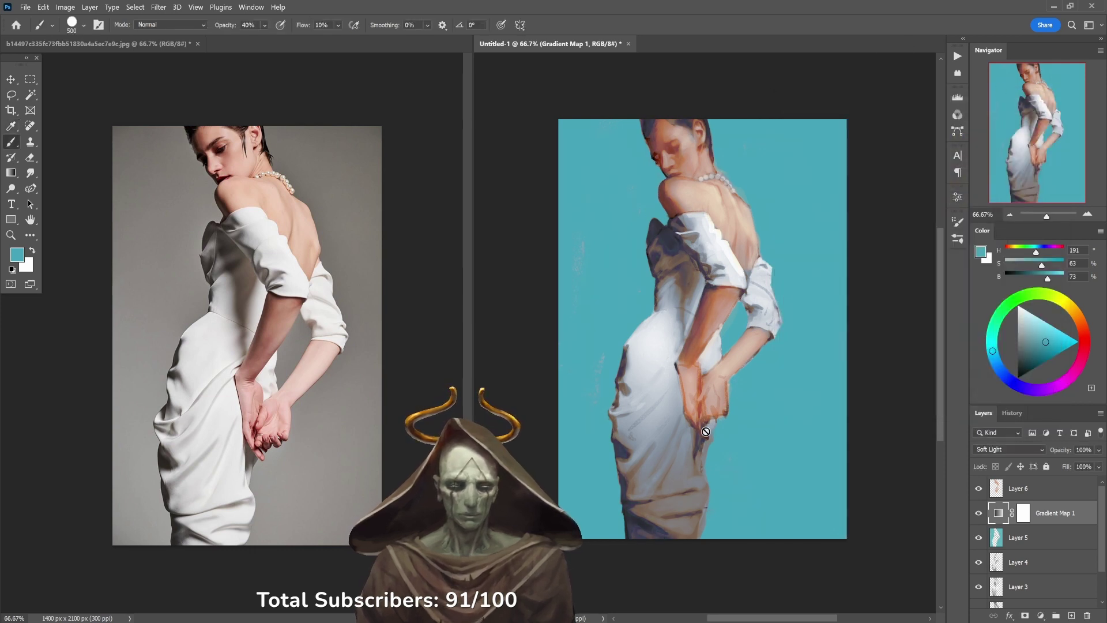
left_click(1020, 488)
Step: Lightly erase Layer 6 over the figure at 20–40% eraser opacity
key("e")
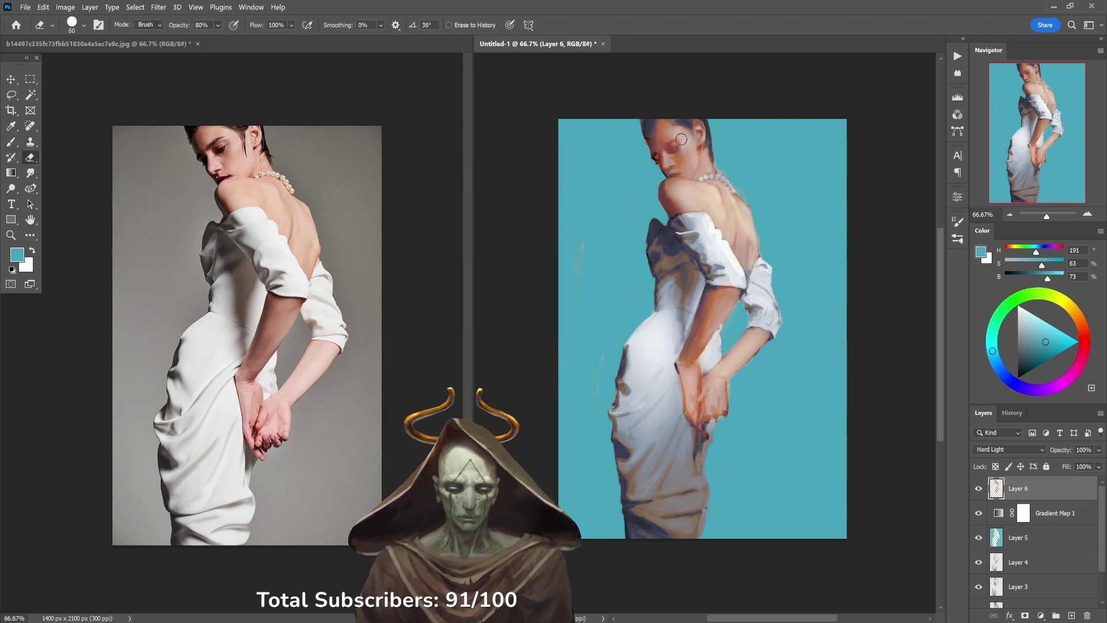
key("2")
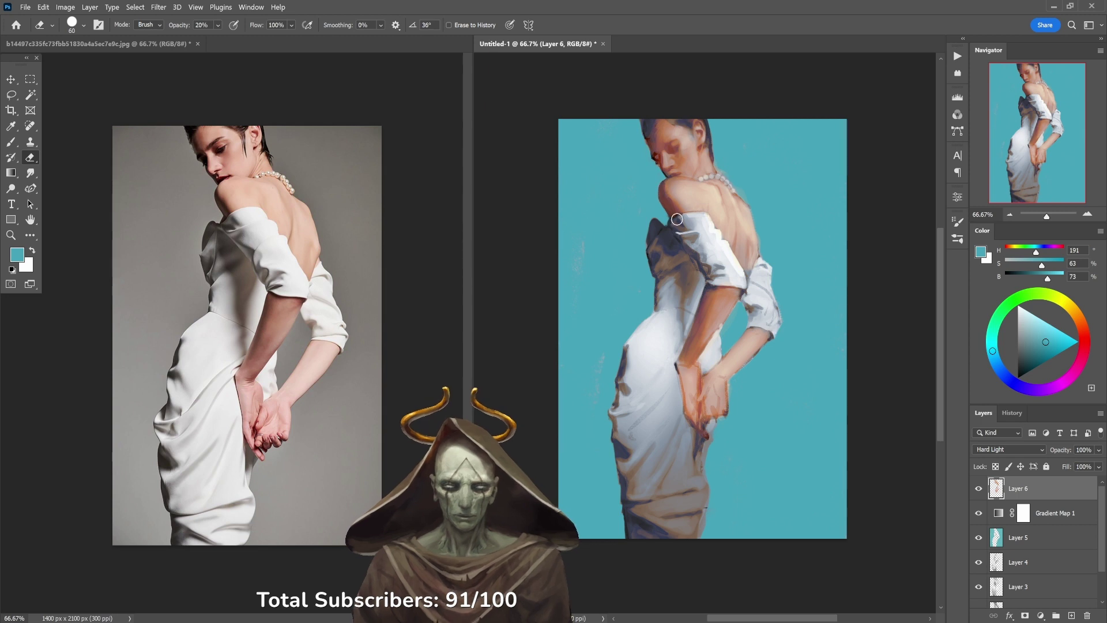
key("4")
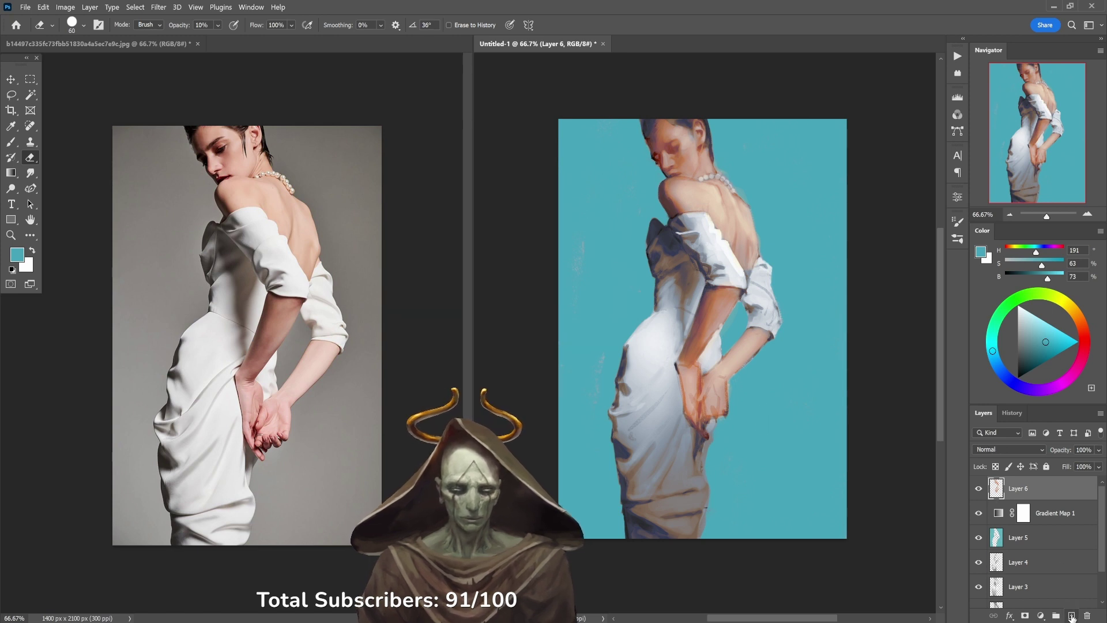
Step: Add a new layer above Layer 6 and switch to the Ole' Huckleberry brush
left_click(1072, 616)
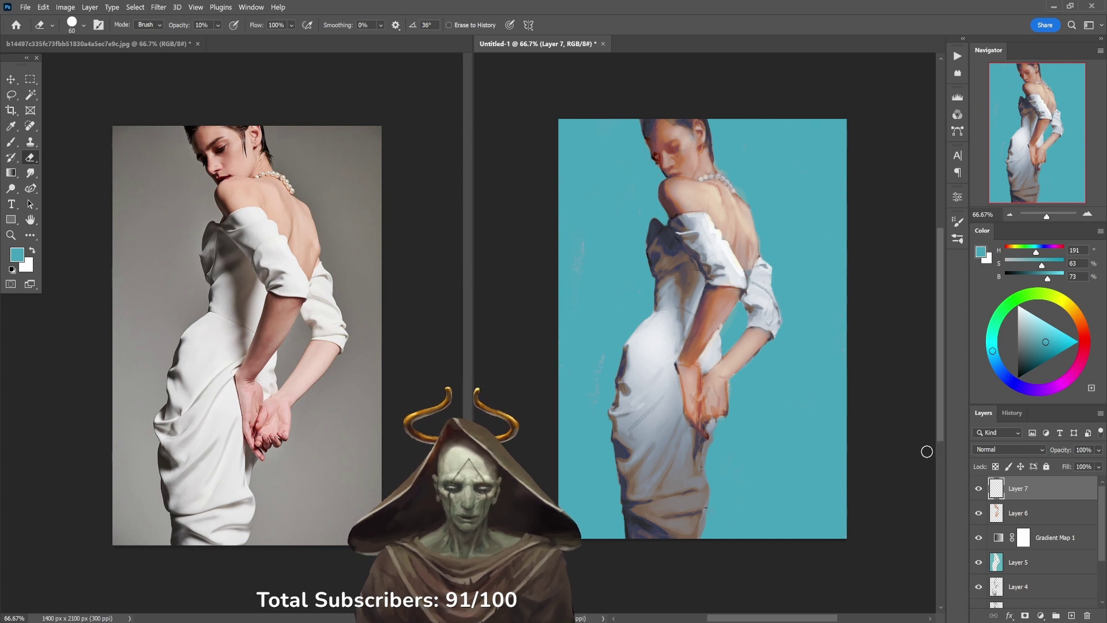
key("b")
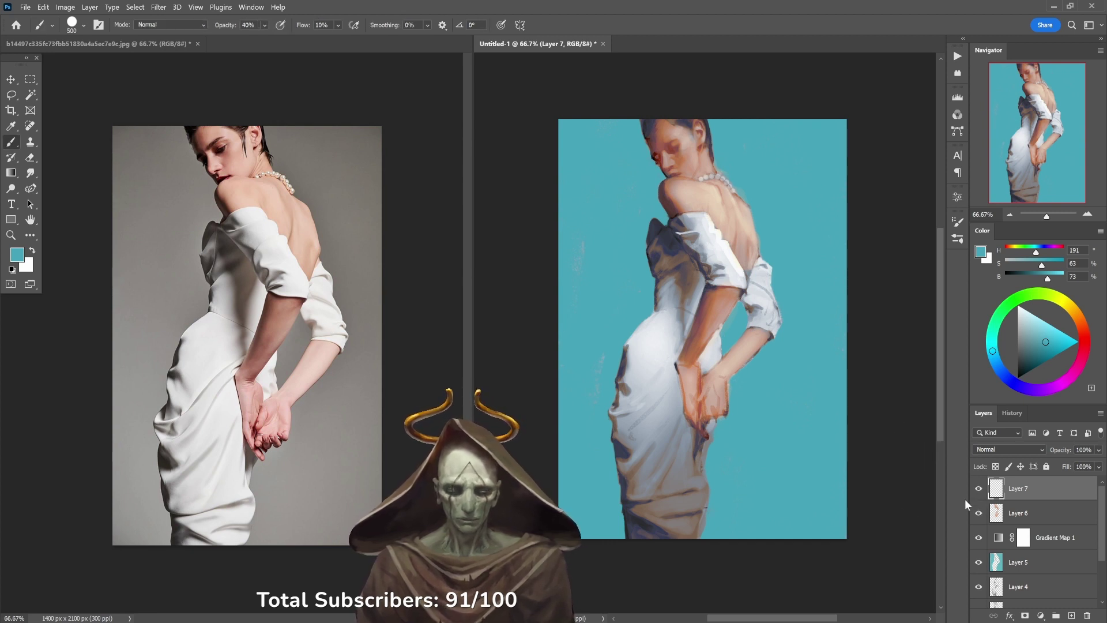
right_click(789, 358)
left_click(704, 365)
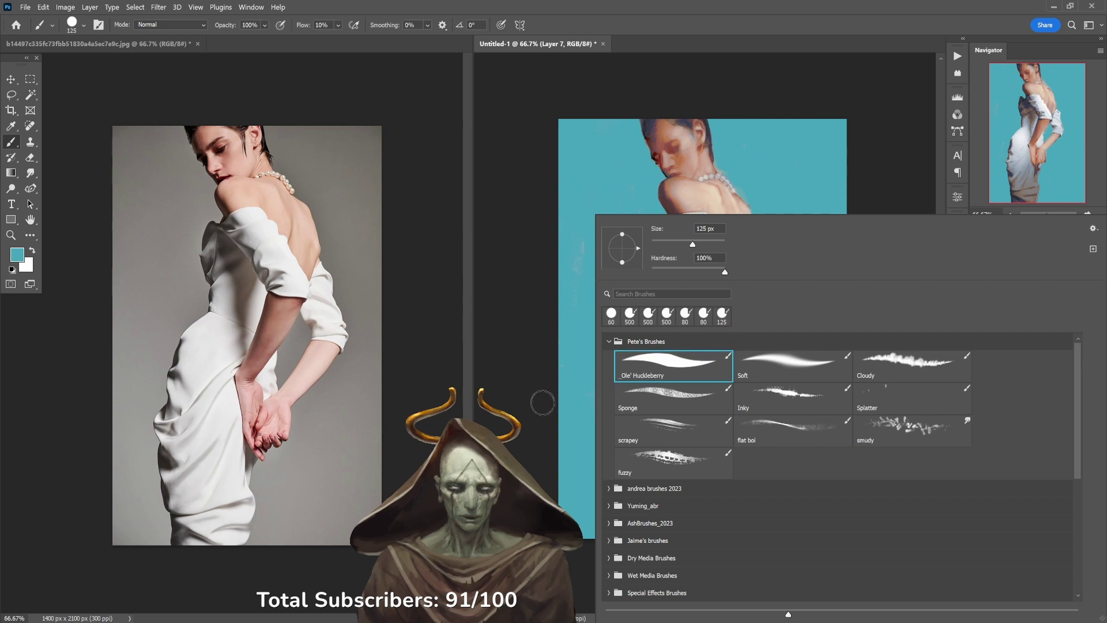
left_click(526, 424)
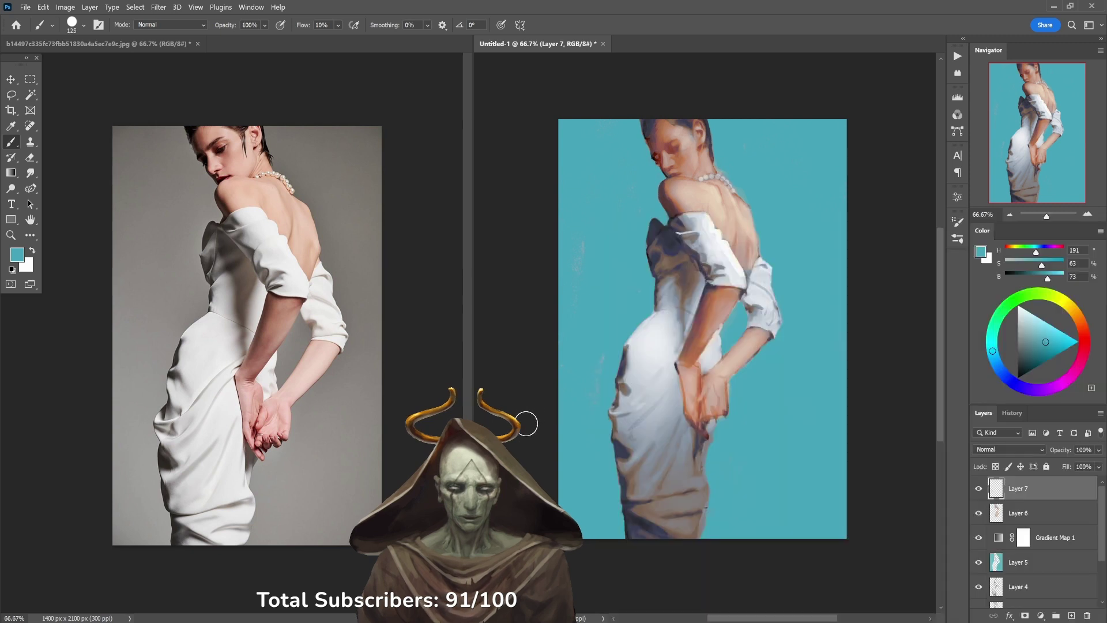
Step: Zoom in on the collar and reshape its dark tip with teal and dark blue, using a 35 px brush
left_click(650, 236)
left_click(652, 231)
key("bracketleft")
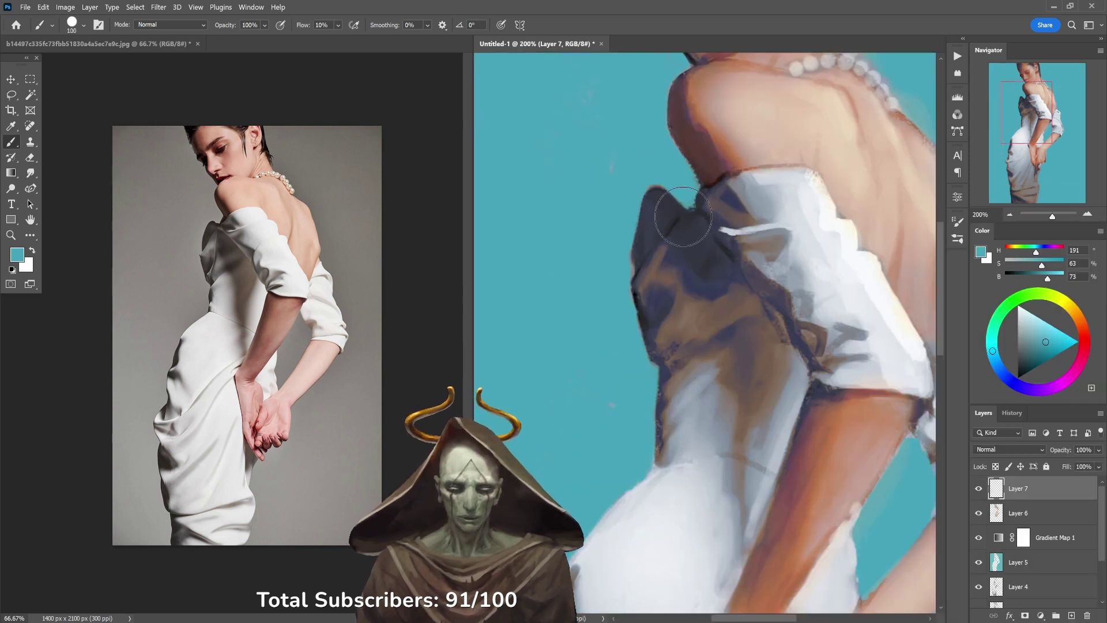
key("bracketleft")
key("bracketleft")
key("bracketleft")
key("bracketleft")
key("bracketleft")
key("bracketleft")
key("bracketleft")
key("bracketleft")
mouse_move(642, 230)
left_mouse_down()
mouse_move(635, 273)
mouse_move(633, 229)
mouse_move(632, 267)
mouse_move(651, 182)
left_mouse_up()
mouse_move(633, 233)
left_mouse_down()
mouse_move(661, 186)
mouse_move(636, 209)
mouse_move(669, 182)
left_mouse_up()
left_click(666, 205, "alt")
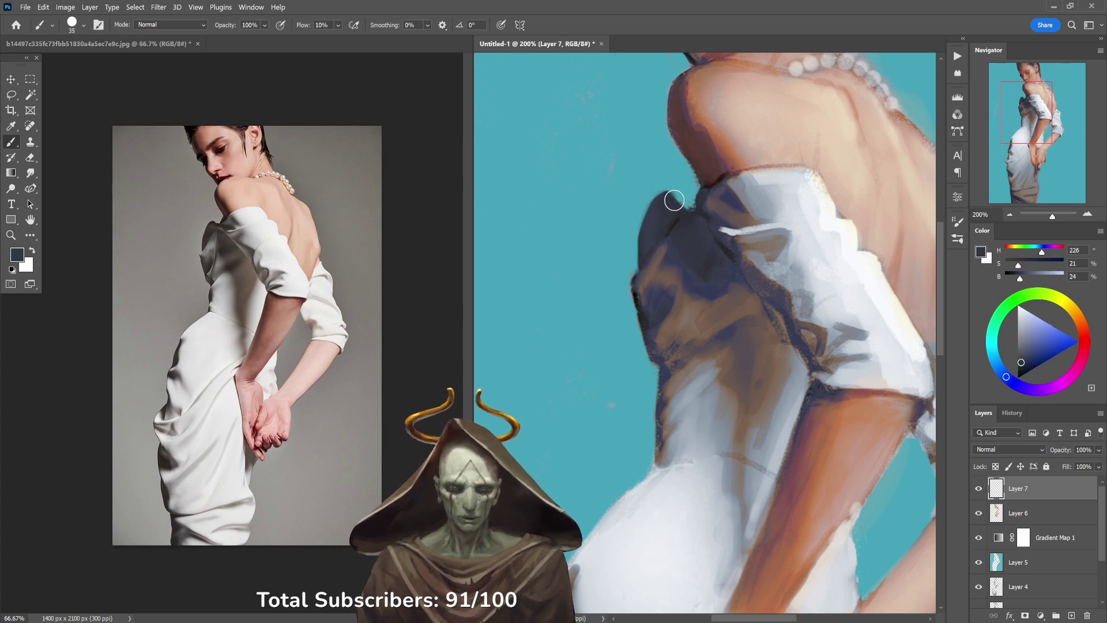
mouse_move(692, 229)
left_mouse_down()
mouse_move(685, 215)
mouse_move(699, 202)
left_mouse_up()
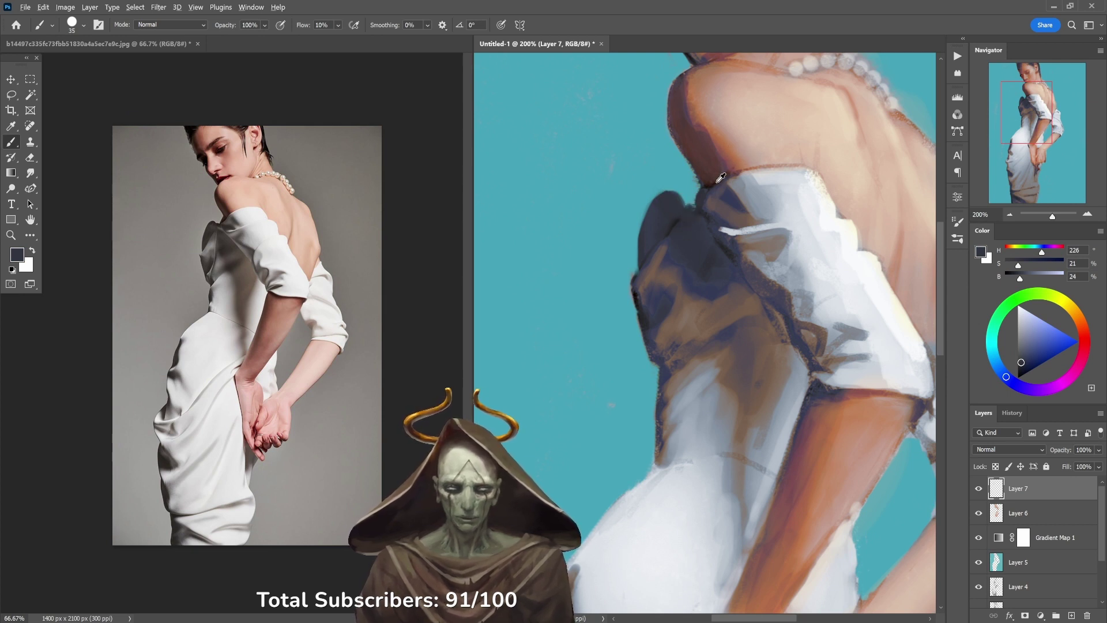
Step: Blend warm brown strokes into the shadowed fold at 60% opacity
left_click(720, 178, "alt")
left_click(722, 173, "alt")
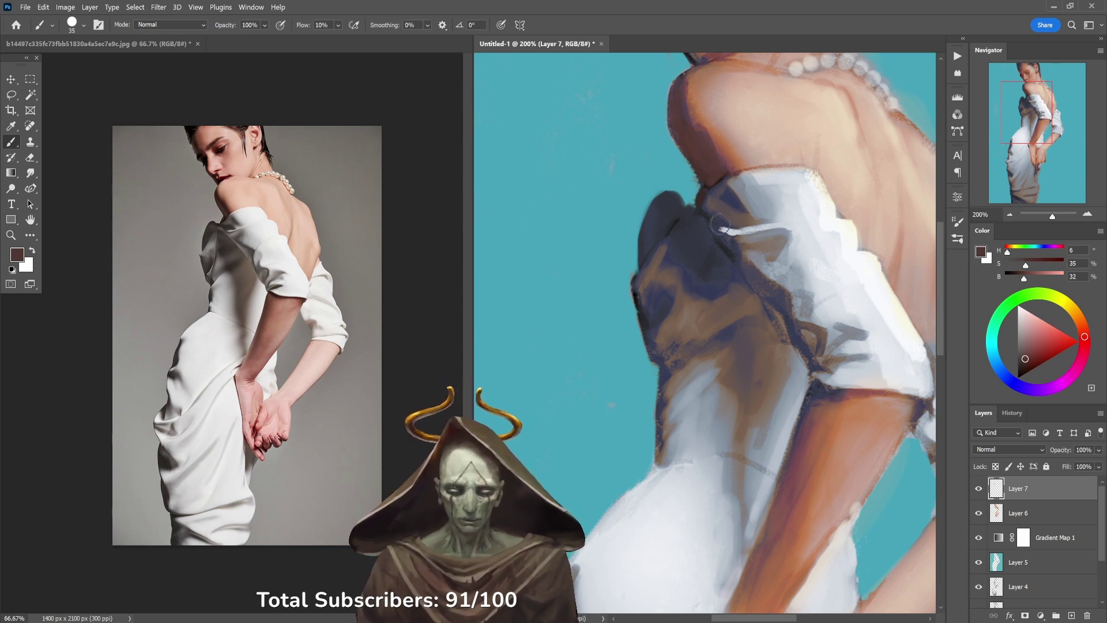
left_click(742, 361, "alt")
key("4")
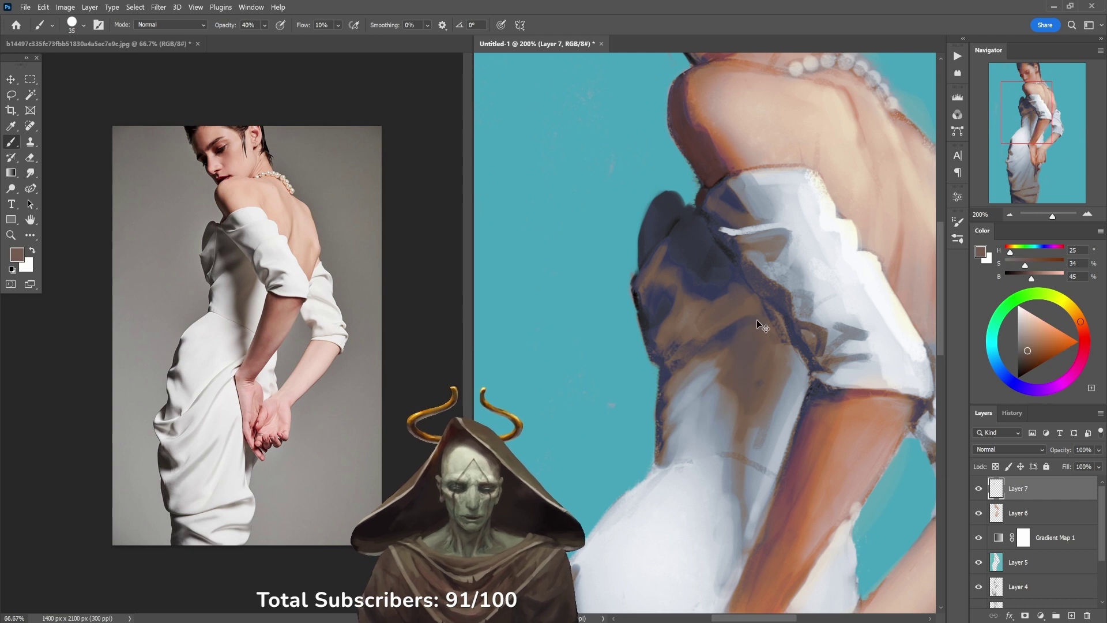
key("6")
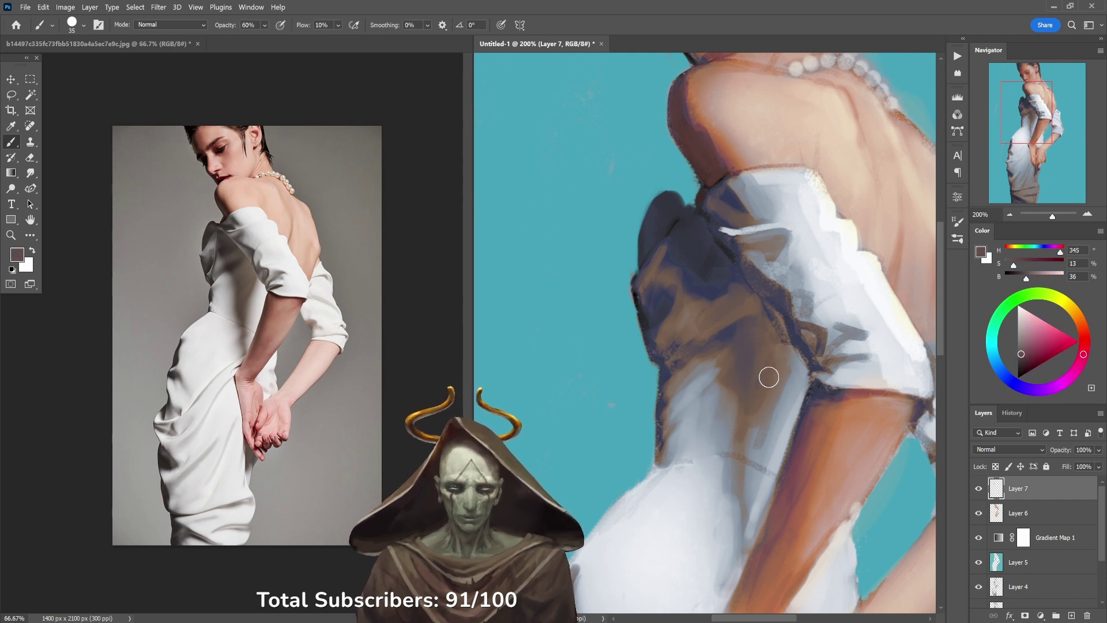
left_click(767, 365, "alt")
mouse_move(767, 365)
left_mouse_down()
mouse_move(761, 381)
mouse_move(751, 348)
mouse_move(751, 415)
mouse_move(735, 367)
left_mouse_up()
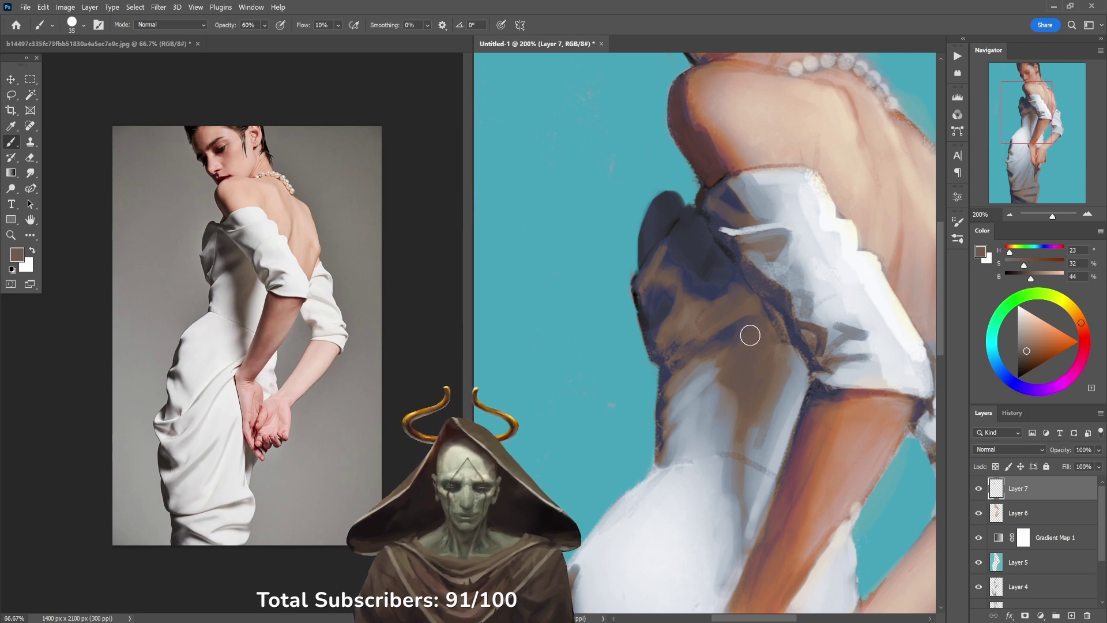
Step: Glaze dark blue-purple over the brown bodice patch, then drop opacity to 50%
left_click(731, 296, "alt")
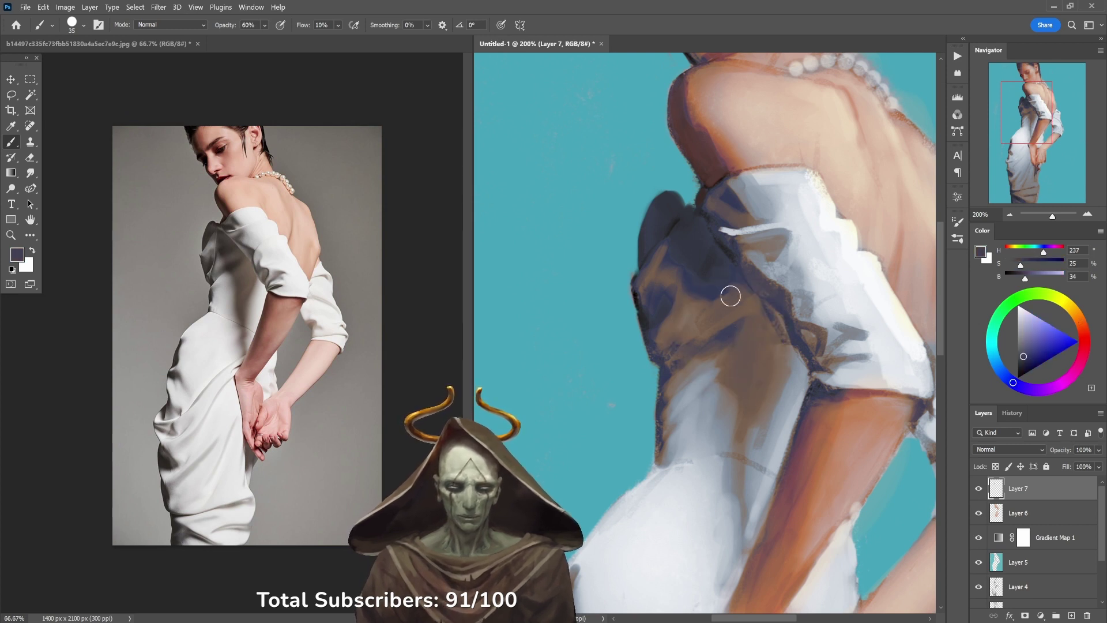
mouse_move(693, 309)
left_mouse_down()
mouse_move(727, 287)
mouse_move(695, 295)
left_mouse_up()
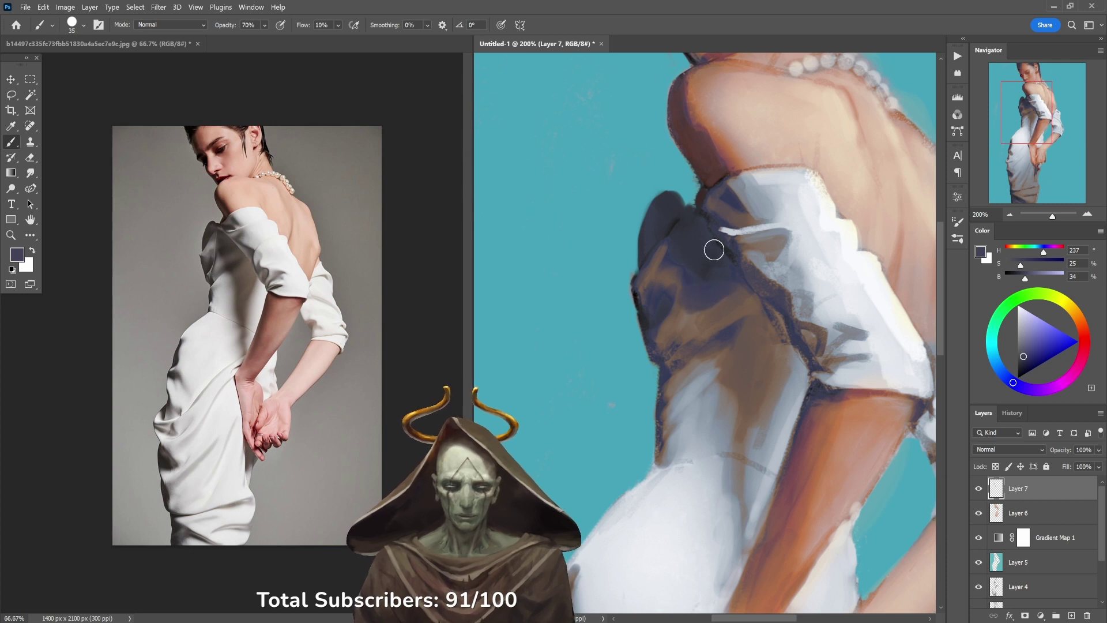
left_click(710, 260, "alt")
left_click(660, 306, "alt")
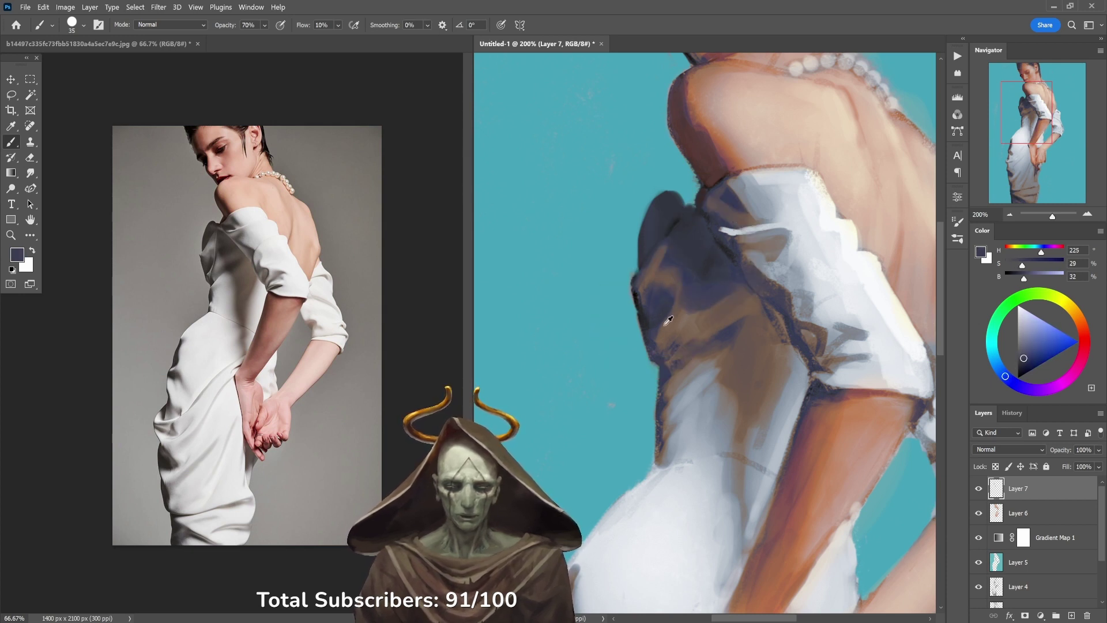
key("5")
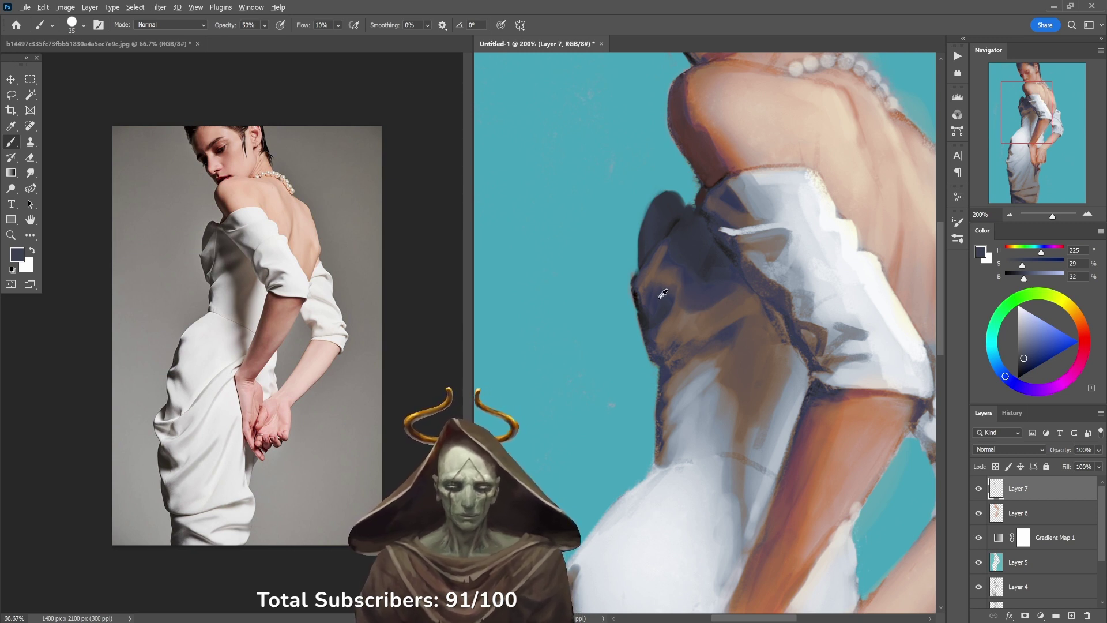
Step: Sample dark blue, brown, mauve and blue-grey fold tones at 70–90% opacity
left_click(661, 298, "alt")
key("7")
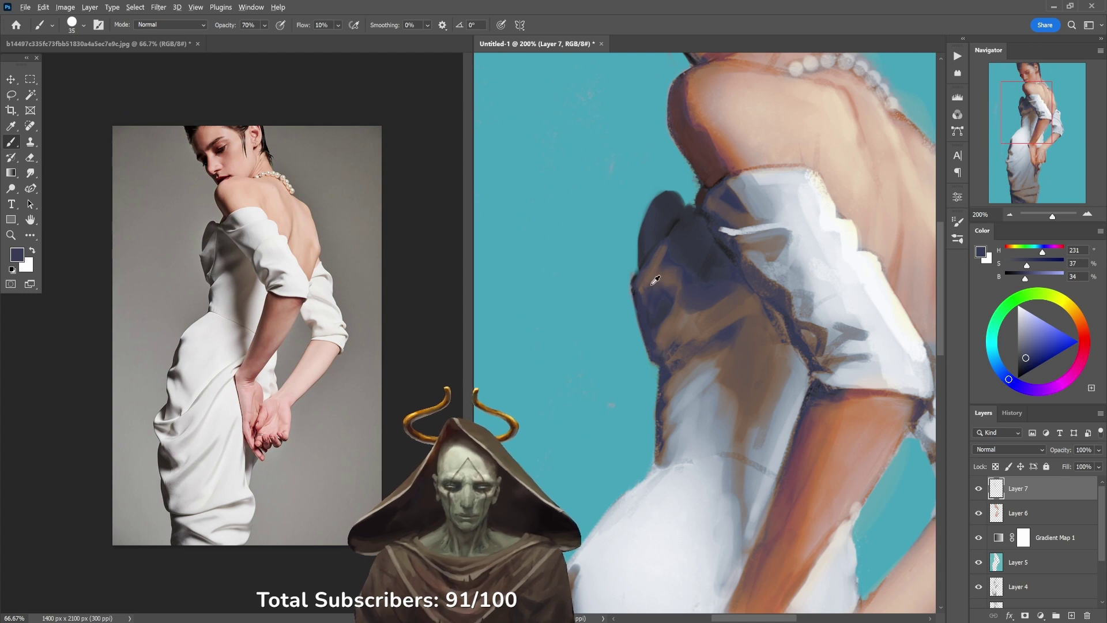
left_click(650, 274, "alt")
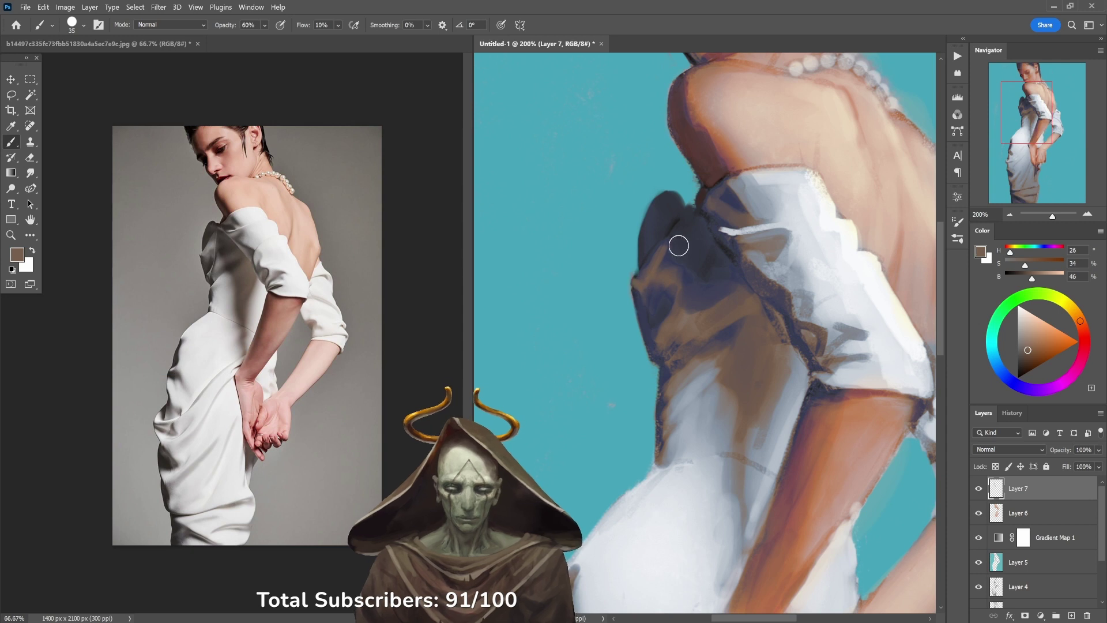
left_click(652, 274, "alt")
left_click(660, 256, "alt")
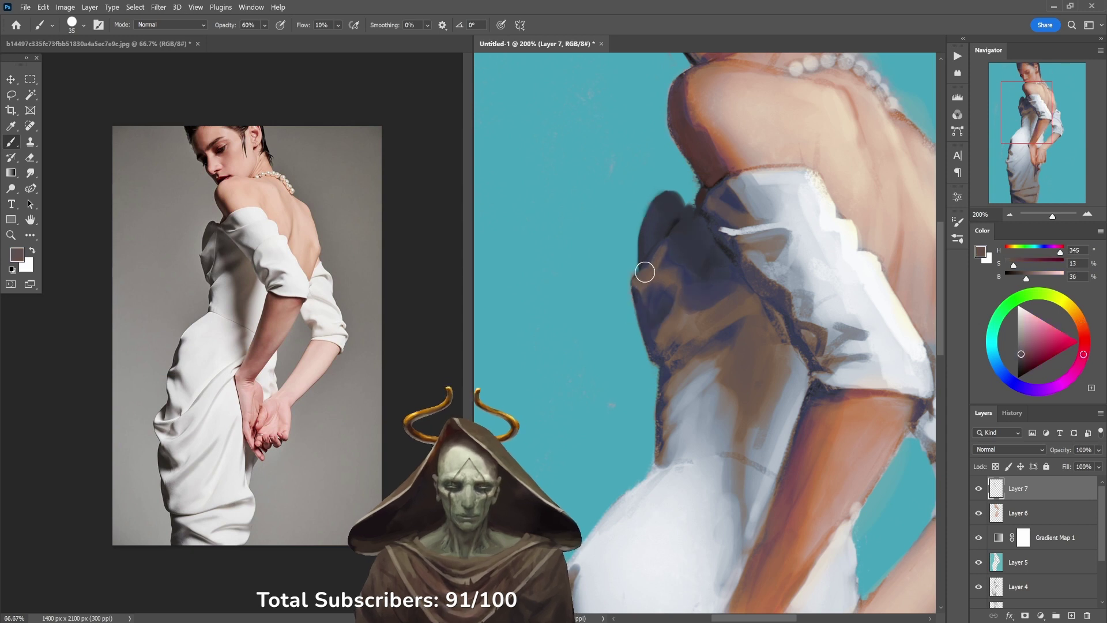
left_click(673, 220, "alt")
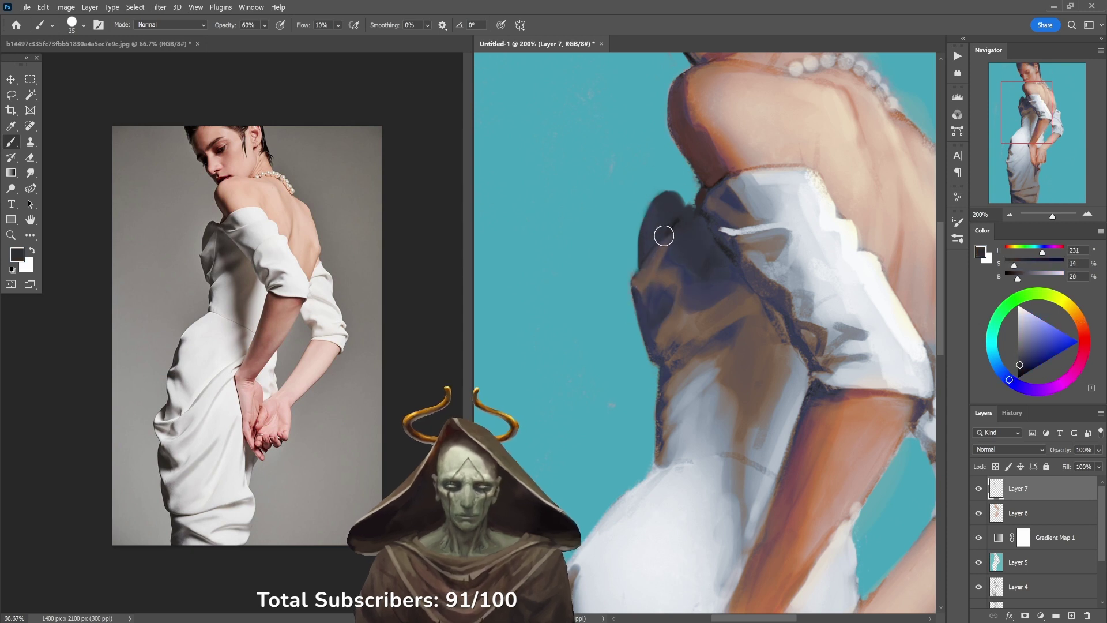
key("9")
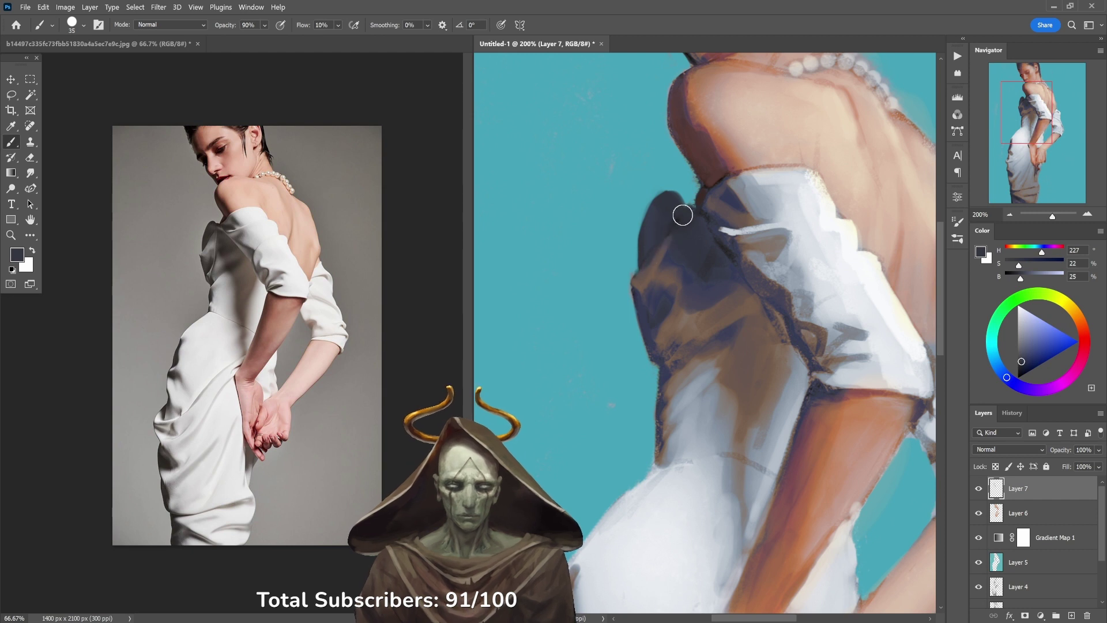
Step: Pick brown, mauve-grey and deeper blue-purple shadow tones at 40–60% opacity
left_click(764, 368, "alt")
key("4")
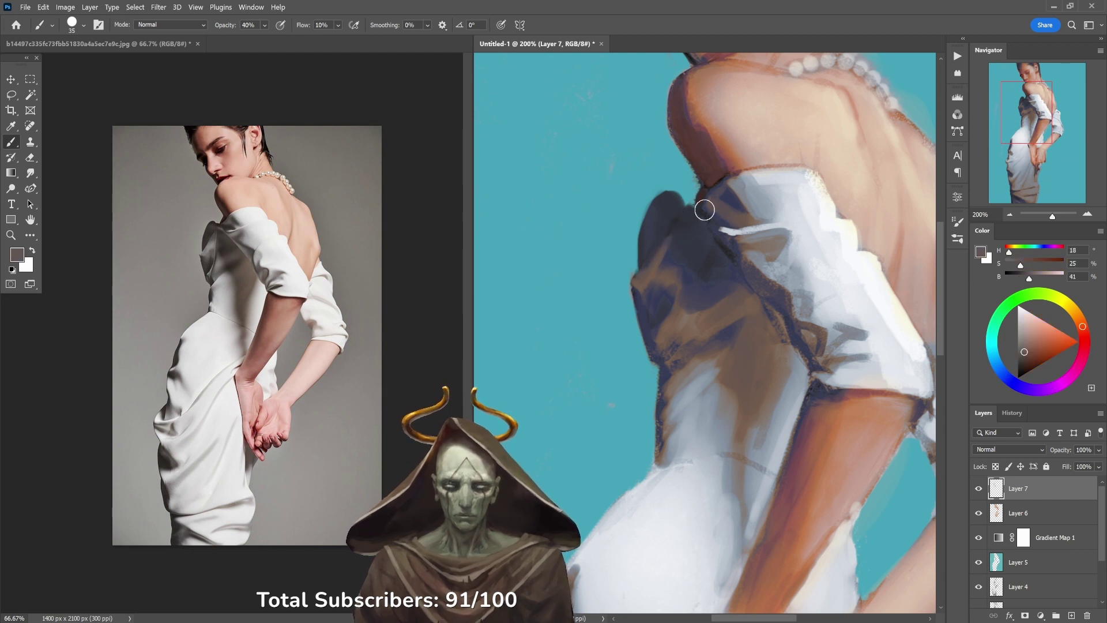
left_click(662, 214, "alt")
key("6")
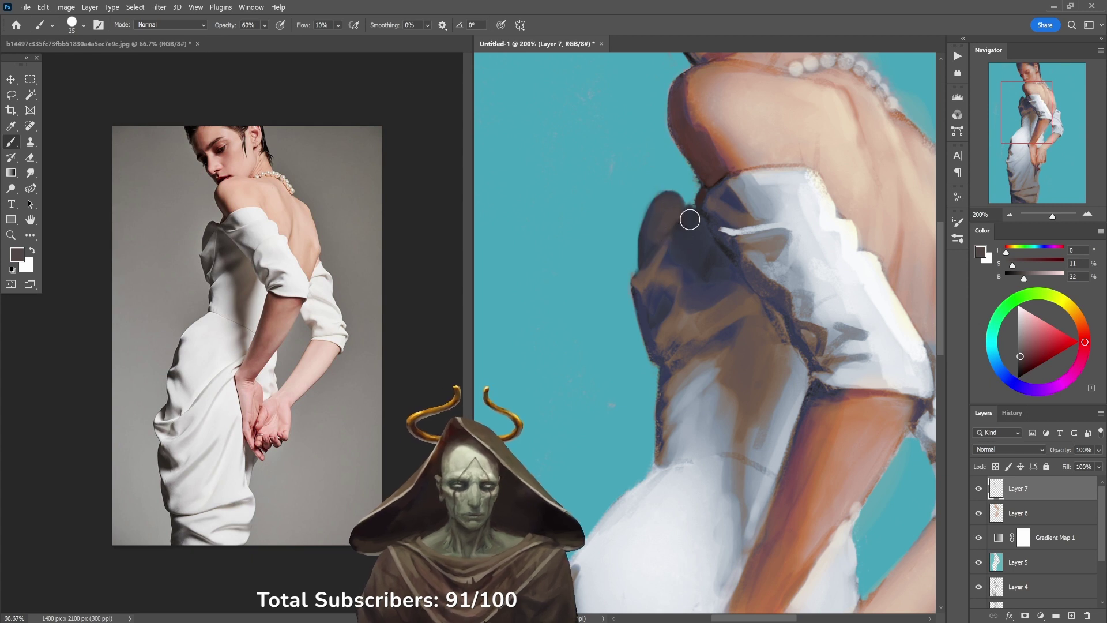
left_click(650, 242, "alt")
left_click(691, 279, "alt")
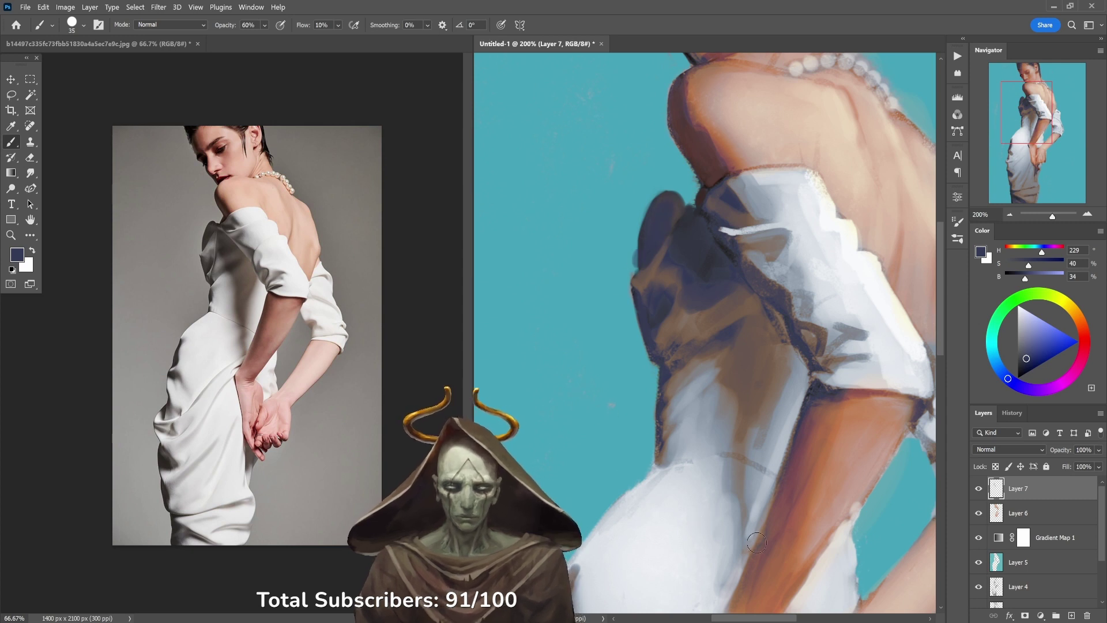
left_click_drag(817, 358, 721, 353)
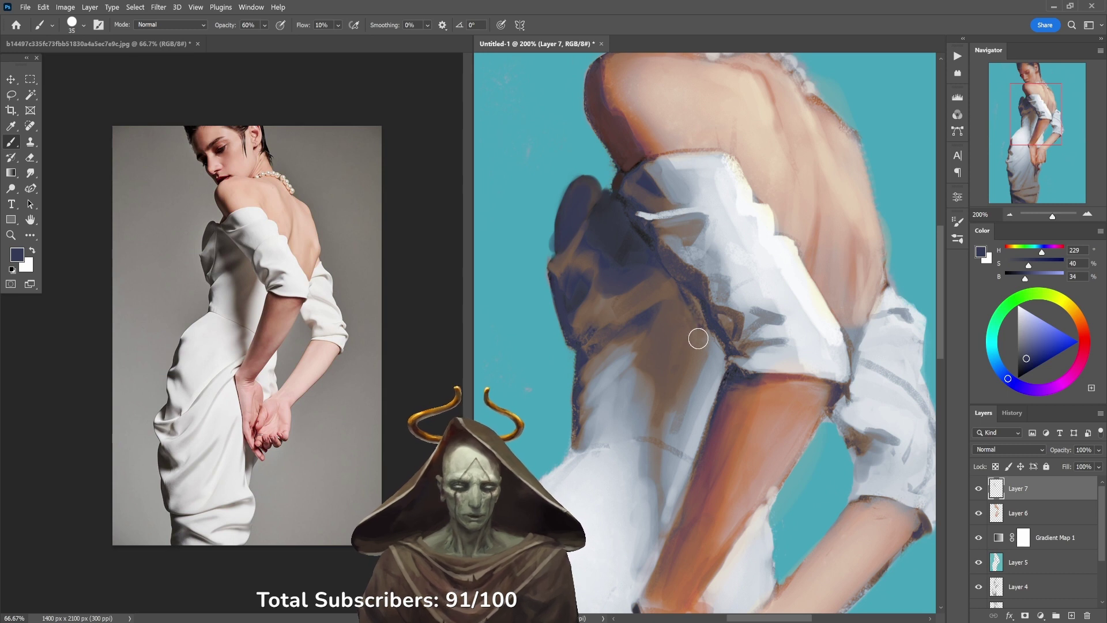
Step: Paint light blue-grey along the collar edge at 40% opacity
left_click(635, 252, "alt")
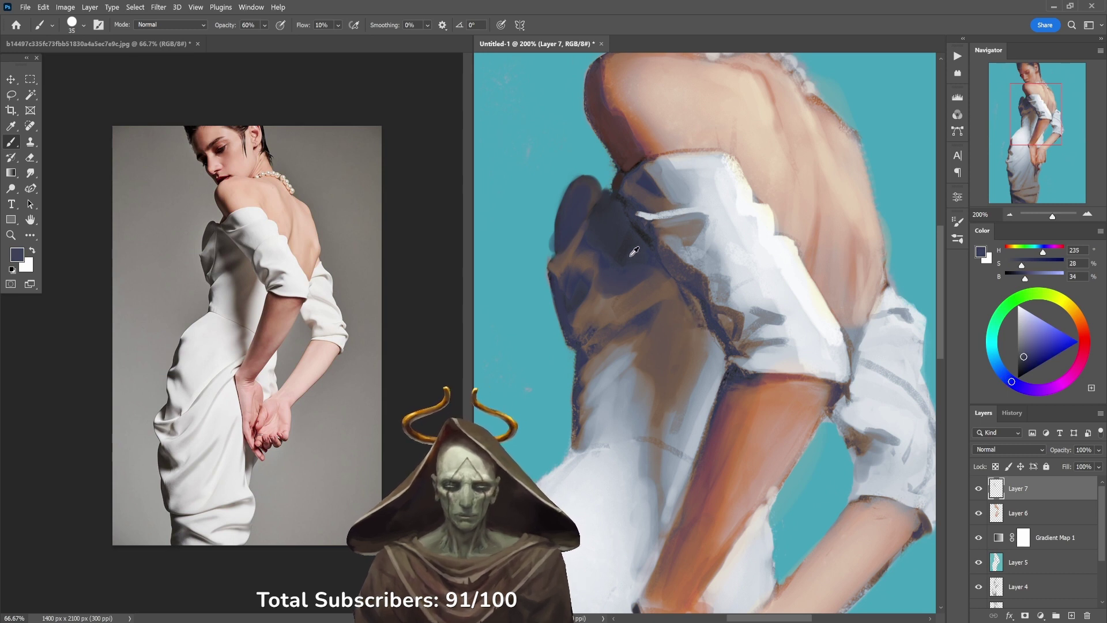
left_click(644, 294, "alt")
key("4")
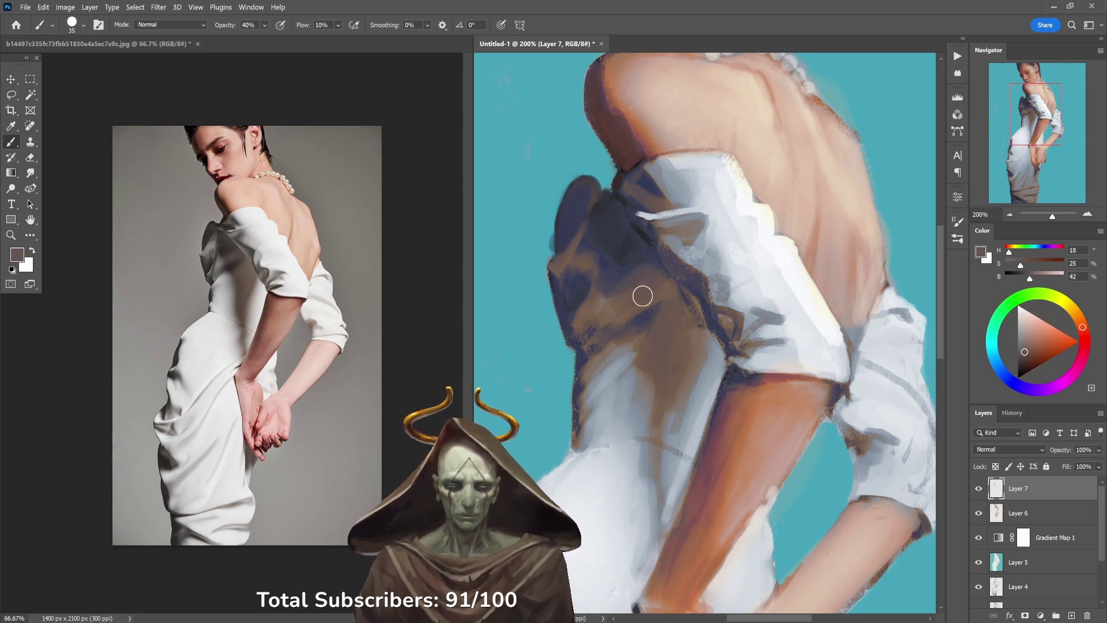
left_click(645, 316, "alt")
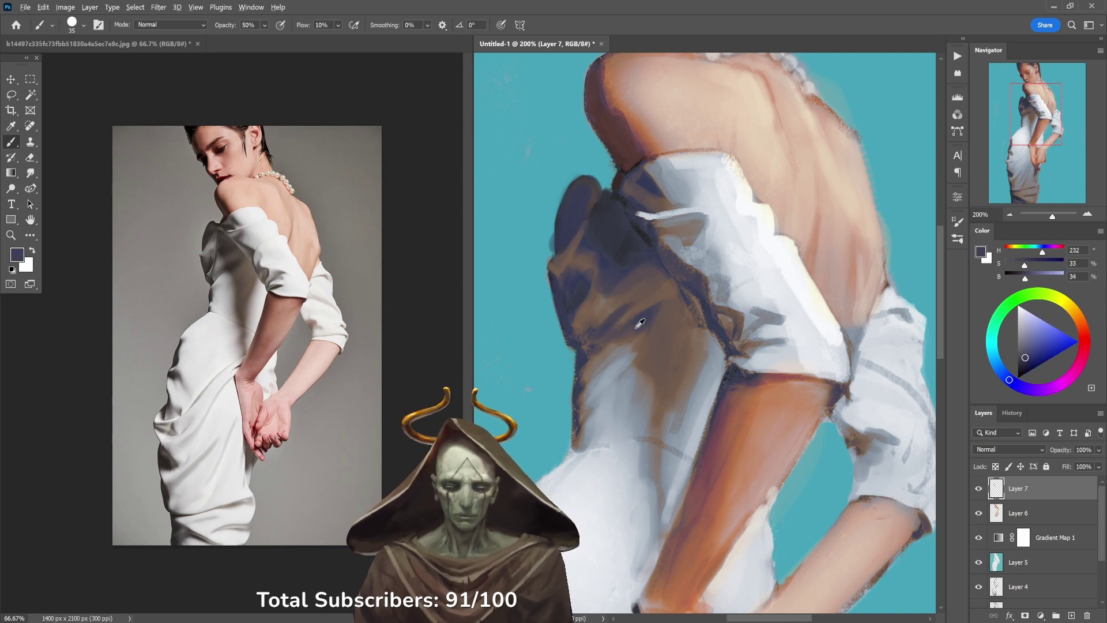
left_click(648, 336, "alt")
left_click(636, 317, "alt")
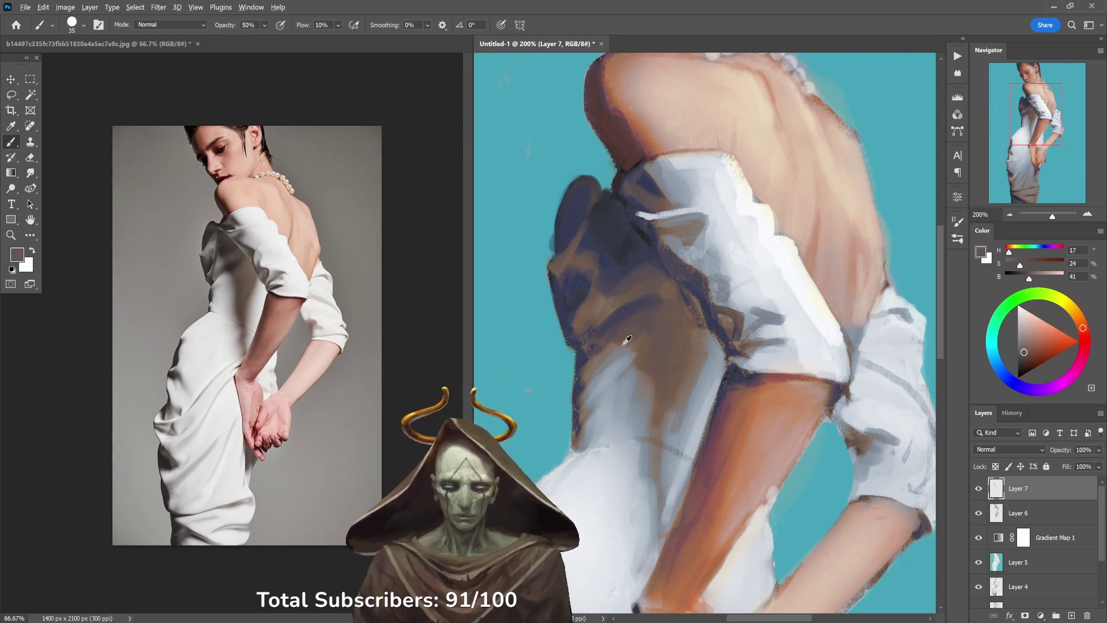
left_click(624, 343, "alt")
left_click(616, 366, "alt")
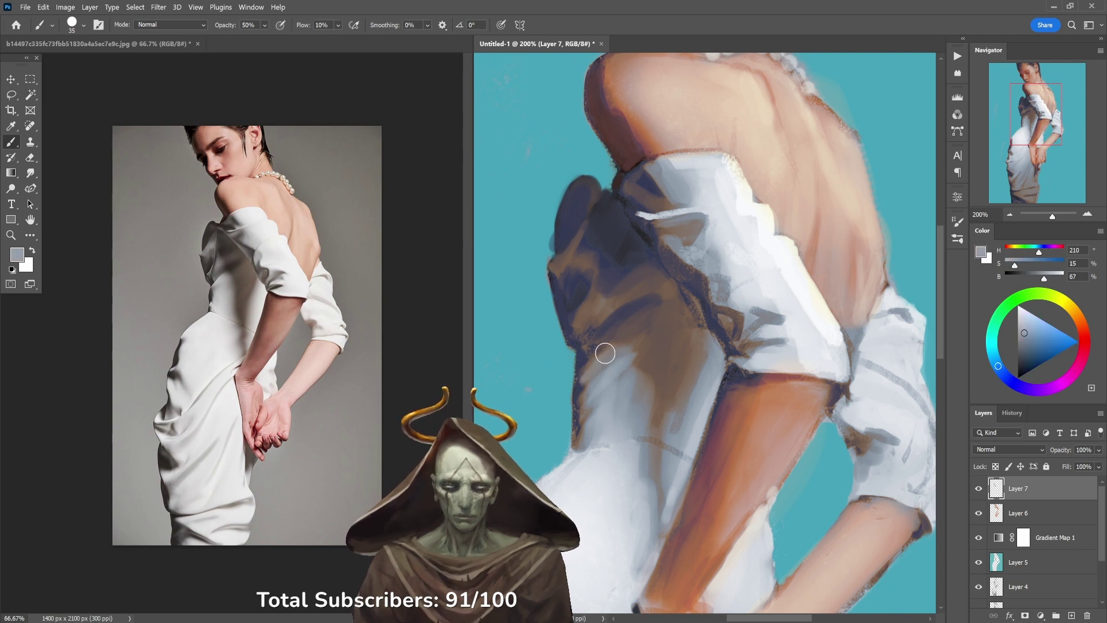
left_click_drag(605, 353, 588, 378)
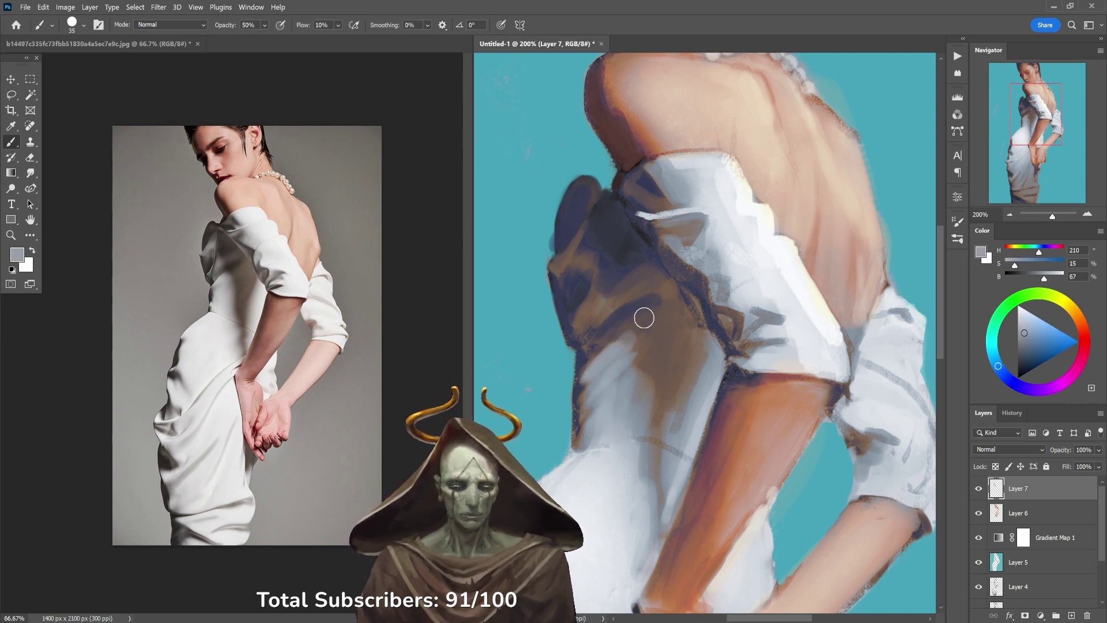
Step: Enlarge the brush to 50 and load a dark blue-purple shadow colour at 20% opacity
left_click(627, 340, "alt")
left_click(625, 340, "alt")
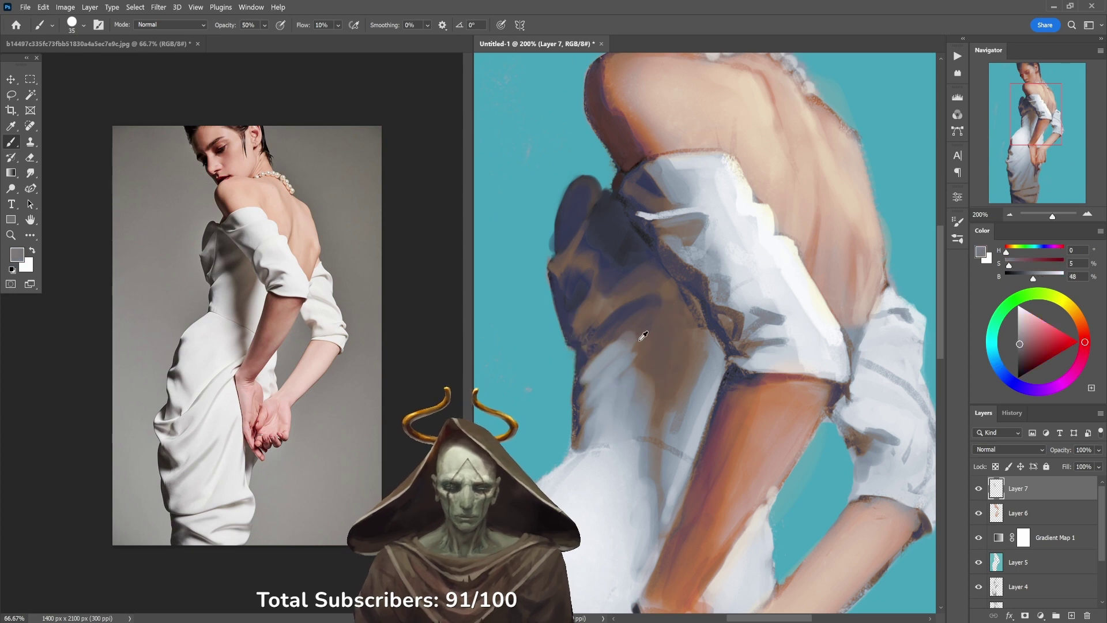
key("3")
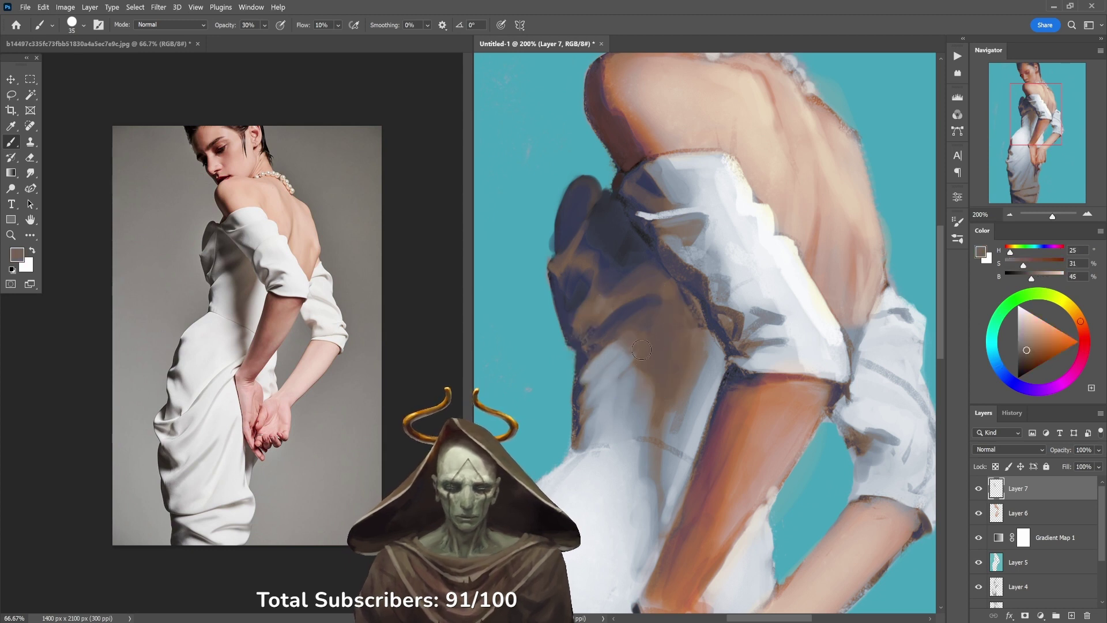
left_click(616, 375, "alt")
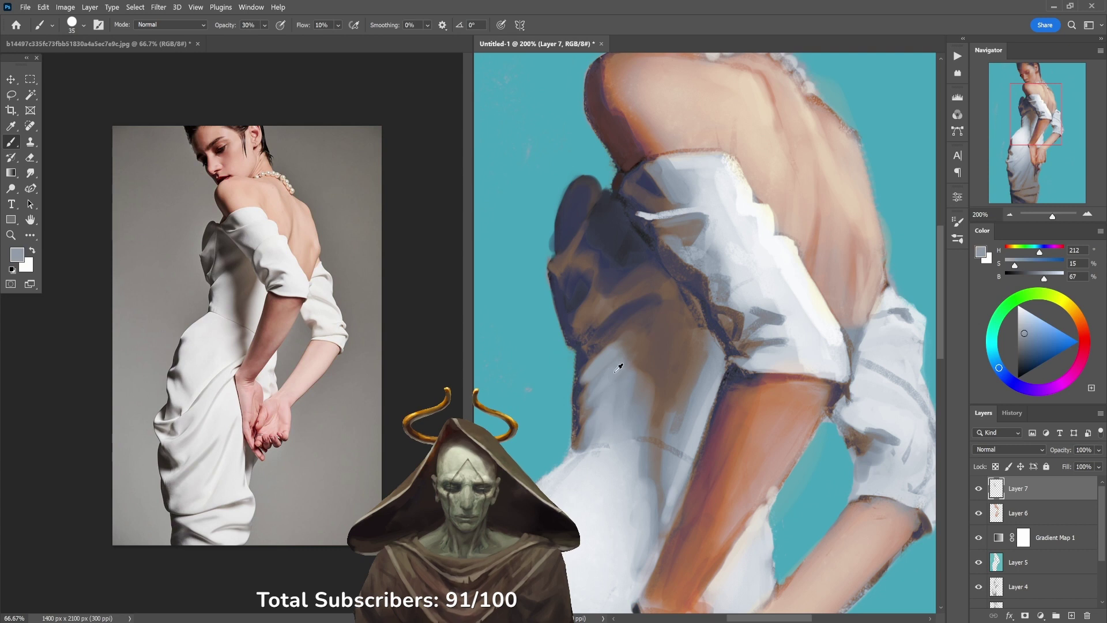
left_click(614, 372, "alt")
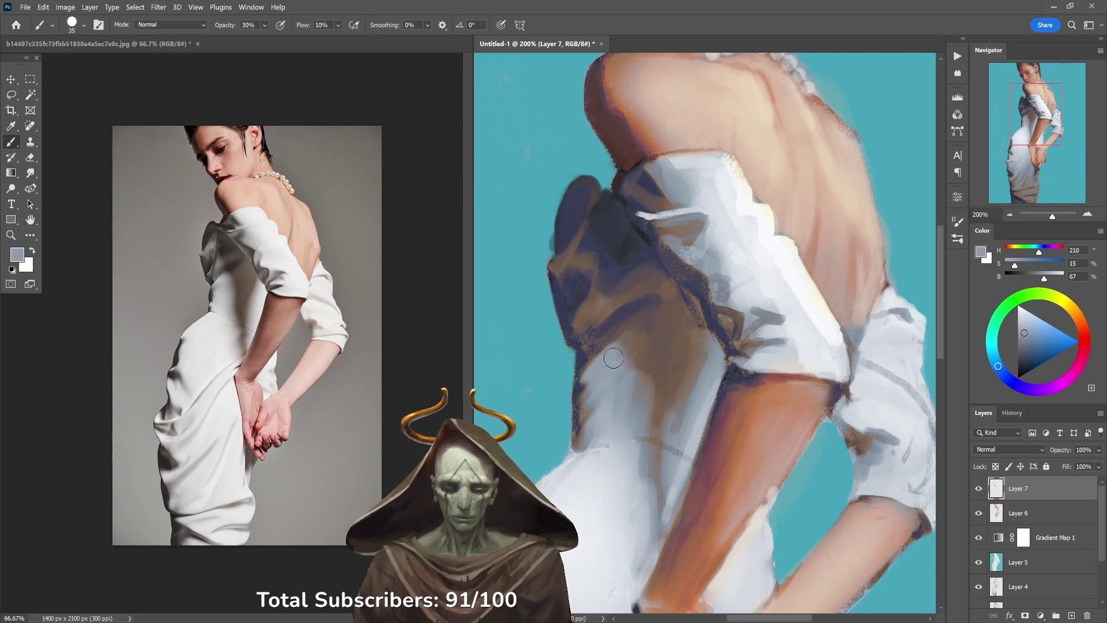
key("]")
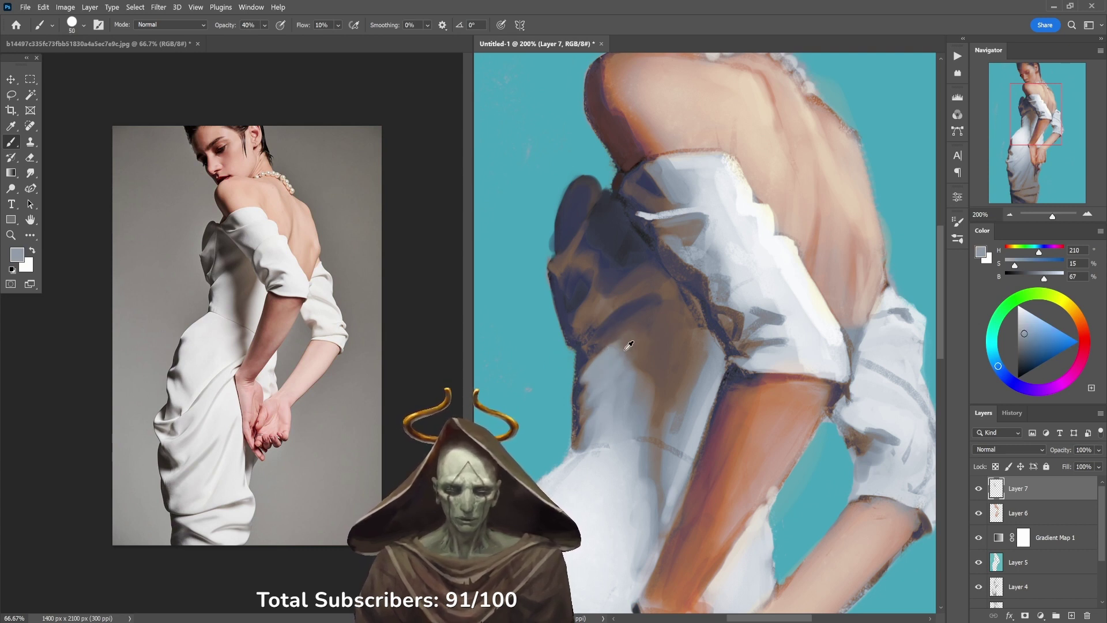
left_click(622, 351, "alt")
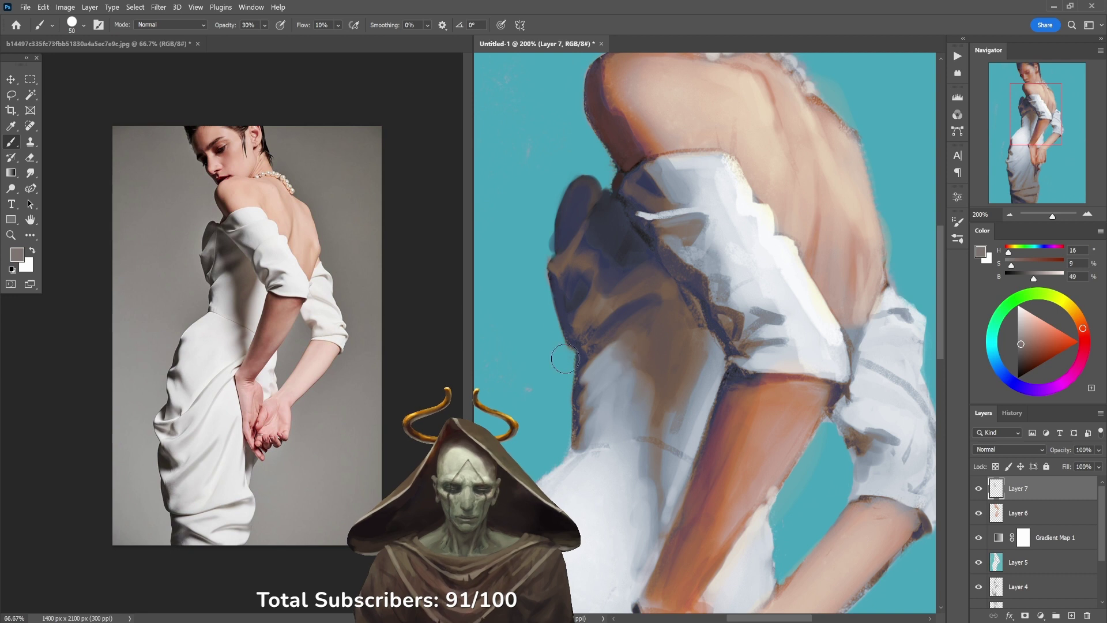
left_click(618, 357, "alt")
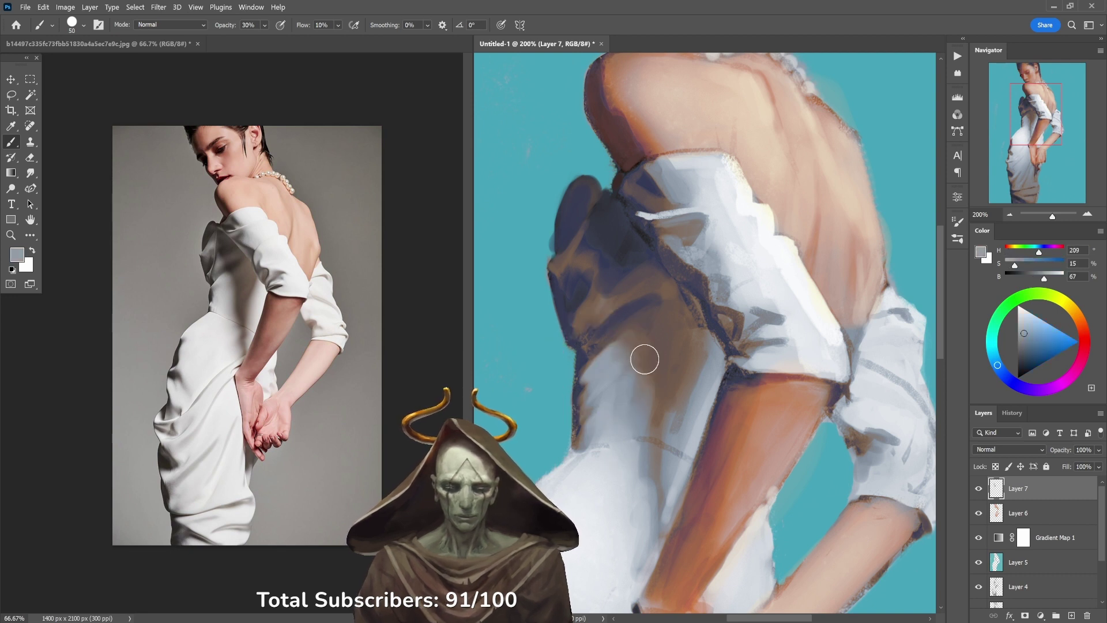
left_click(649, 353, "alt")
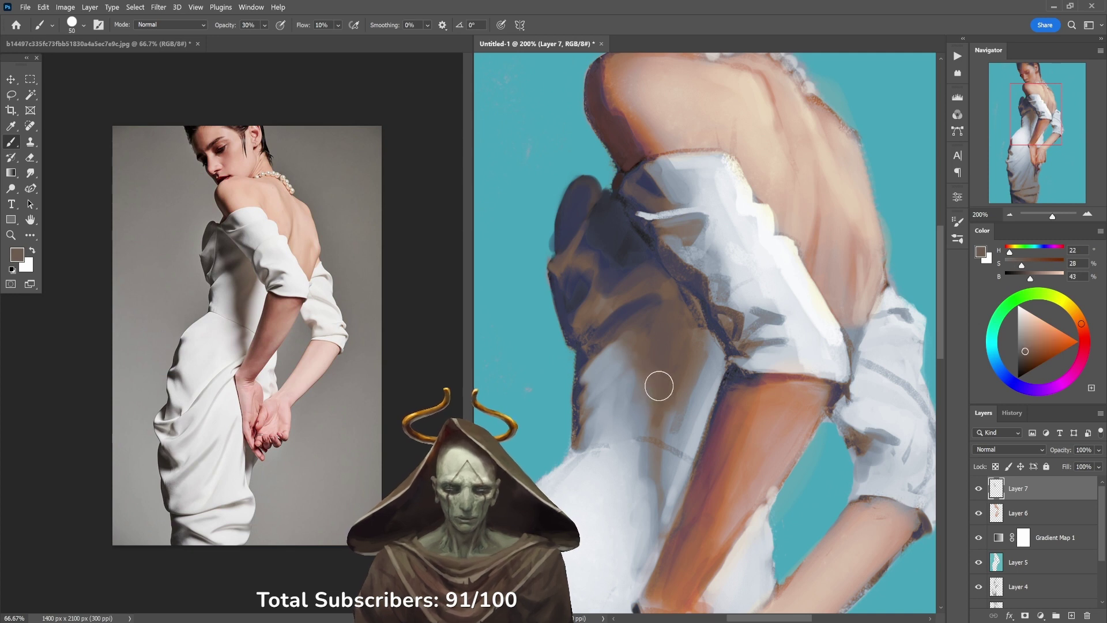
key("2")
left_click(638, 314, "alt")
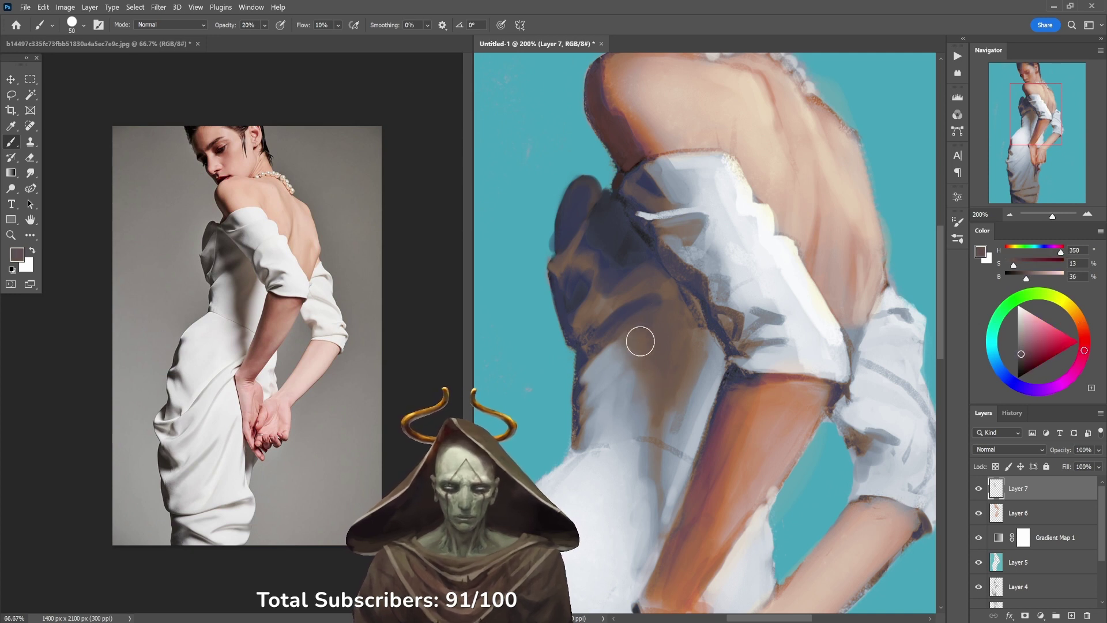
left_click(630, 311, "alt")
Step: Shade faint purple down the dress shadow, undoing a too-dark 40% stroke
mouse_move(635, 345)
left_mouse_down()
mouse_move(635, 326)
mouse_move(644, 358)
left_mouse_up()
left_click(630, 307, "alt")
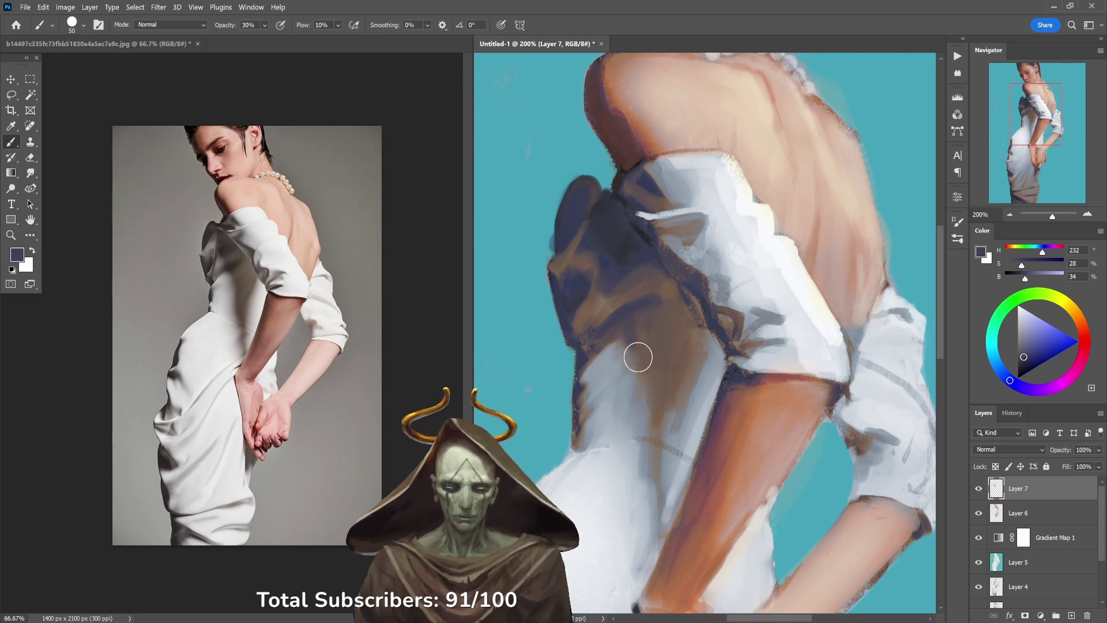
left_click_drag(630, 325, 656, 416)
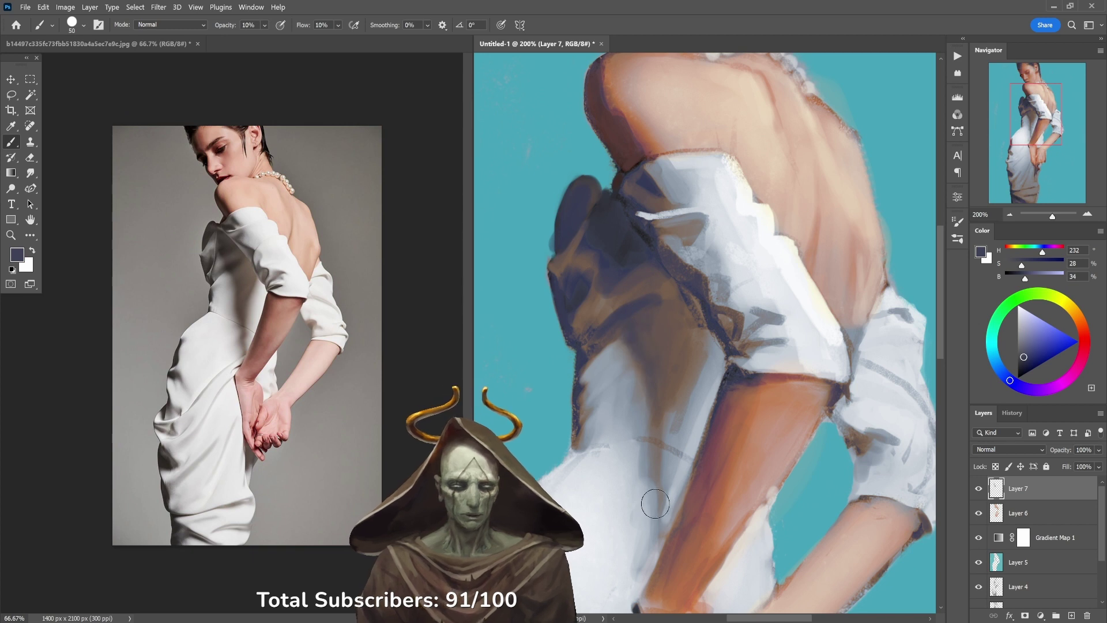
left_click(575, 293, "alt")
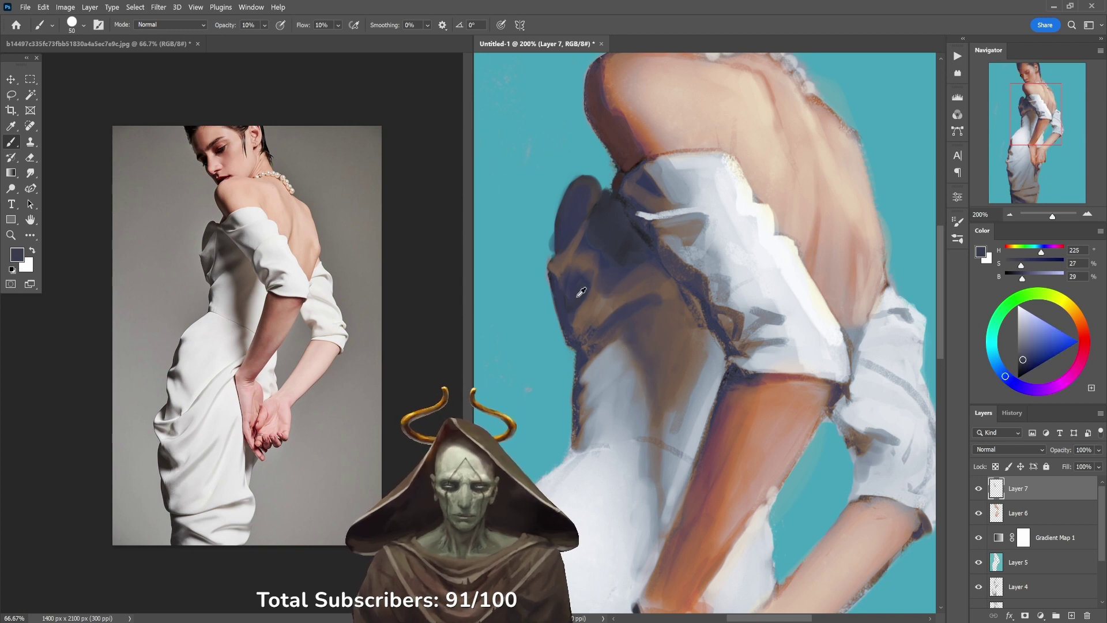
key("4")
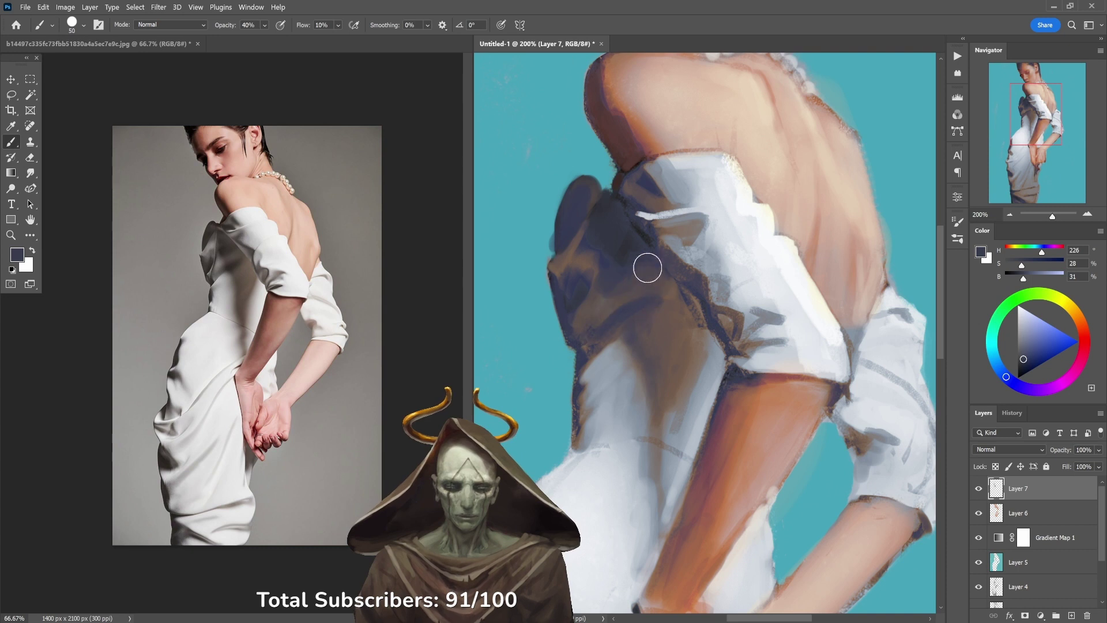
mouse_move(606, 300)
left_mouse_down()
mouse_move(640, 312)
mouse_move(659, 361)
mouse_move(675, 367)
mouse_move(669, 407)
left_mouse_up()
key("ctrl+z")
key("ctrl+z")
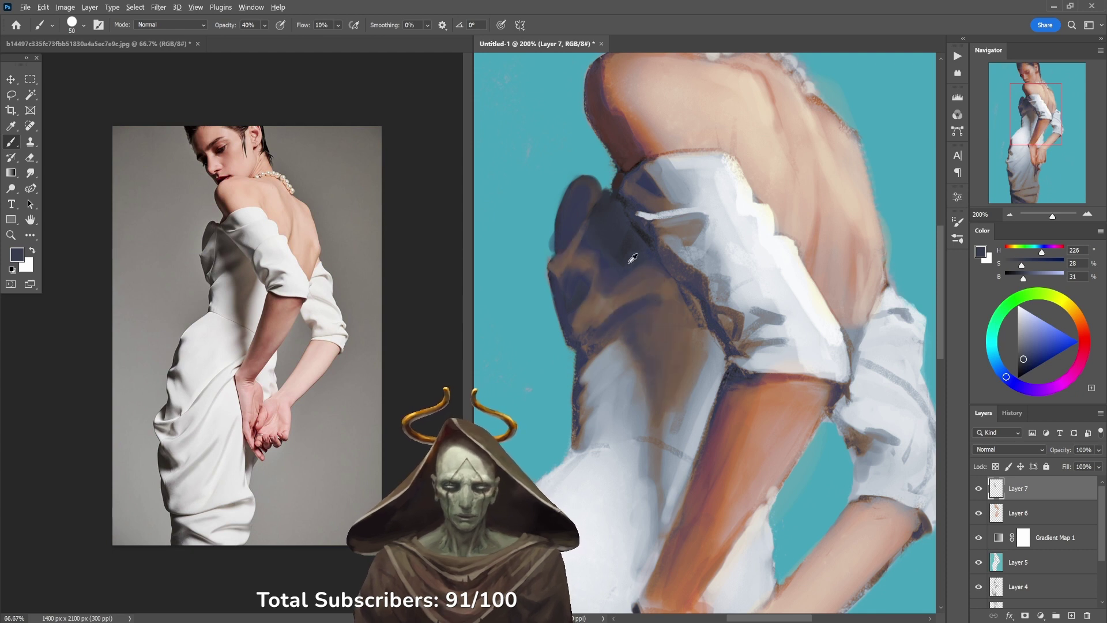
left_click(612, 270, "alt")
key("3")
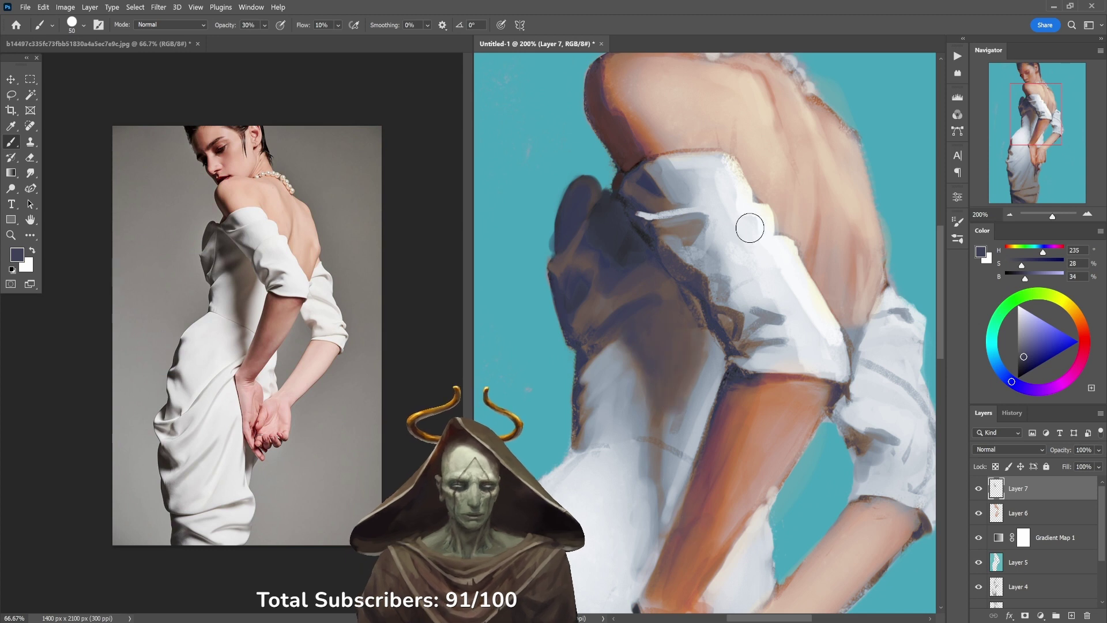
Step: Paint a faint brown stroke down the dress fold at 35% opacity
left_click(693, 388, "alt")
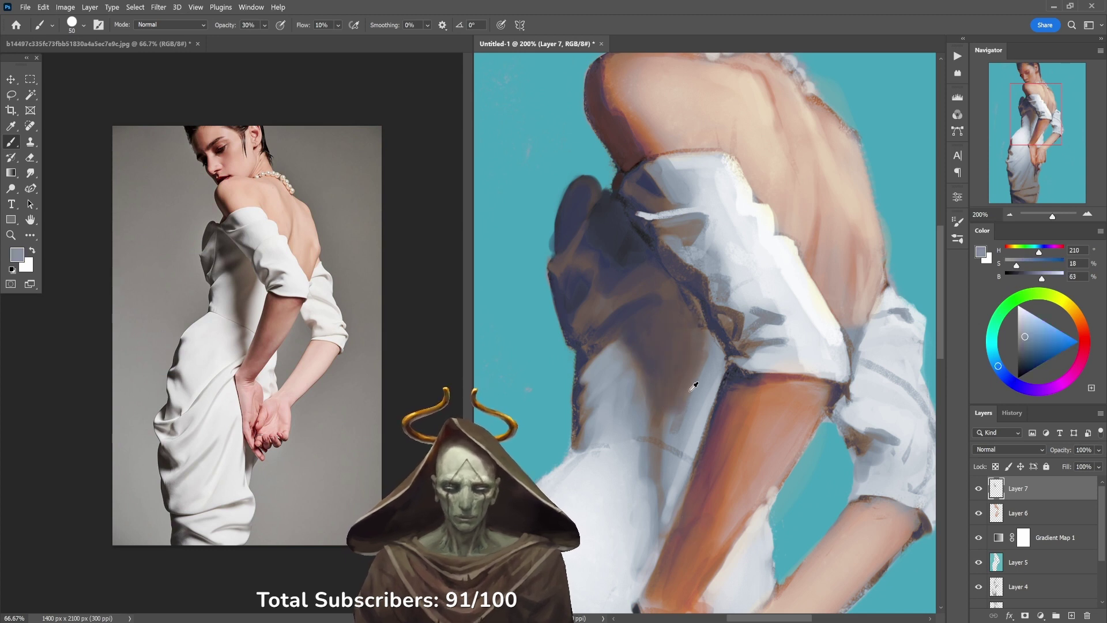
left_click(637, 378, "alt")
left_click(641, 367, "alt")
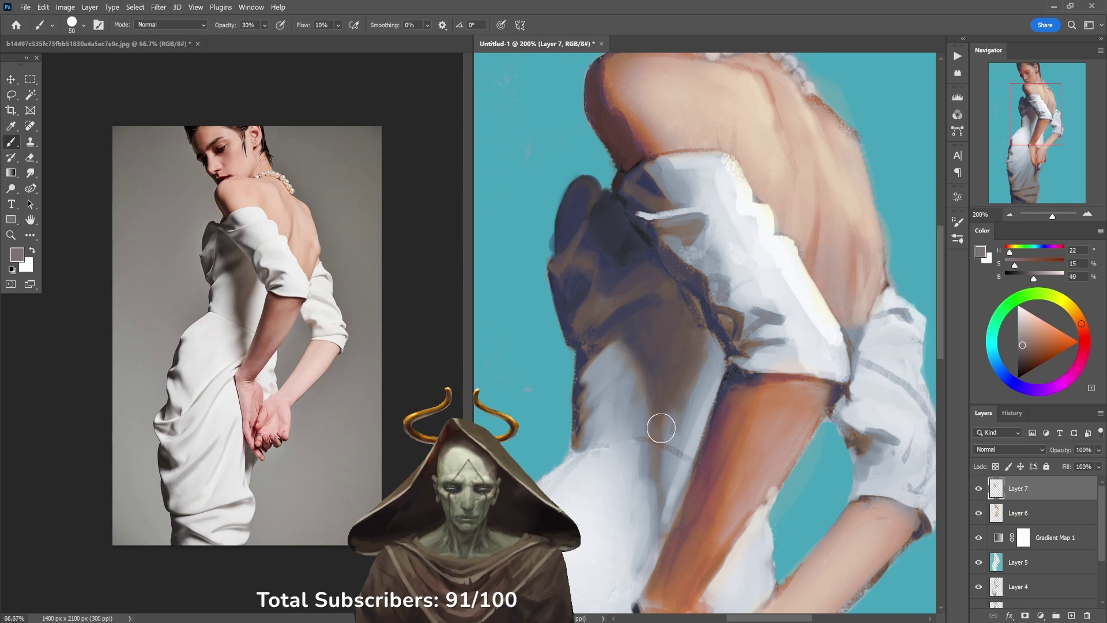
key("3")
key("5")
mouse_move(674, 420)
left_mouse_down()
mouse_move(664, 475)
mouse_move(668, 420)
left_mouse_up()
left_click(657, 415, "alt")
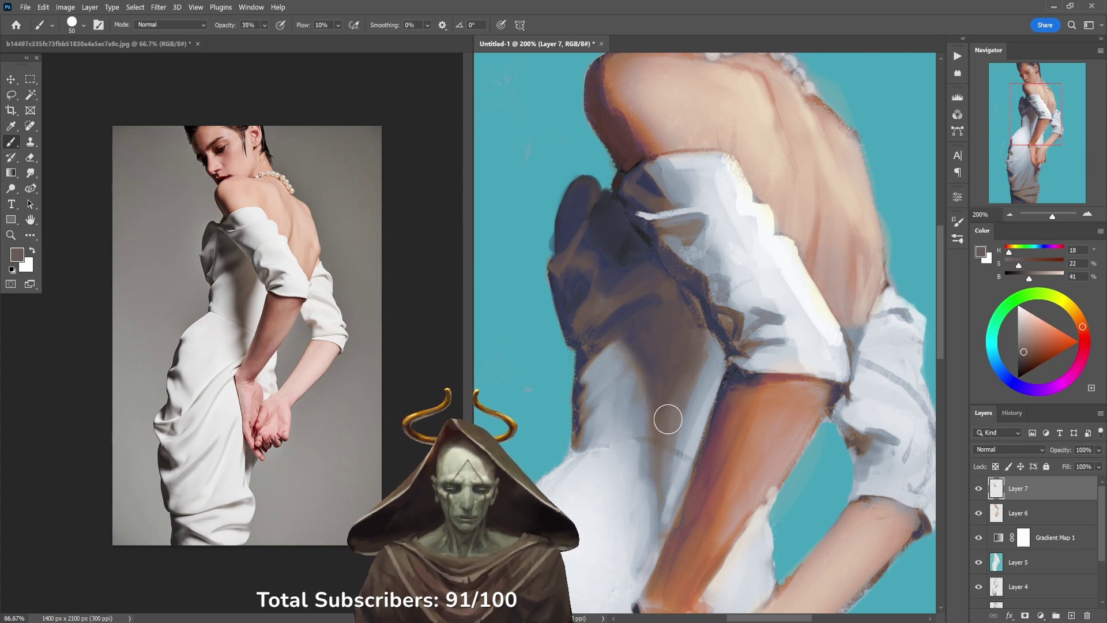
left_click(662, 454, "alt")
Step: Glaze faint orange skin tone over the fold at 10%, then blend the dress edge into the arm in grey-blue
left_click(755, 415, "alt")
key("1")
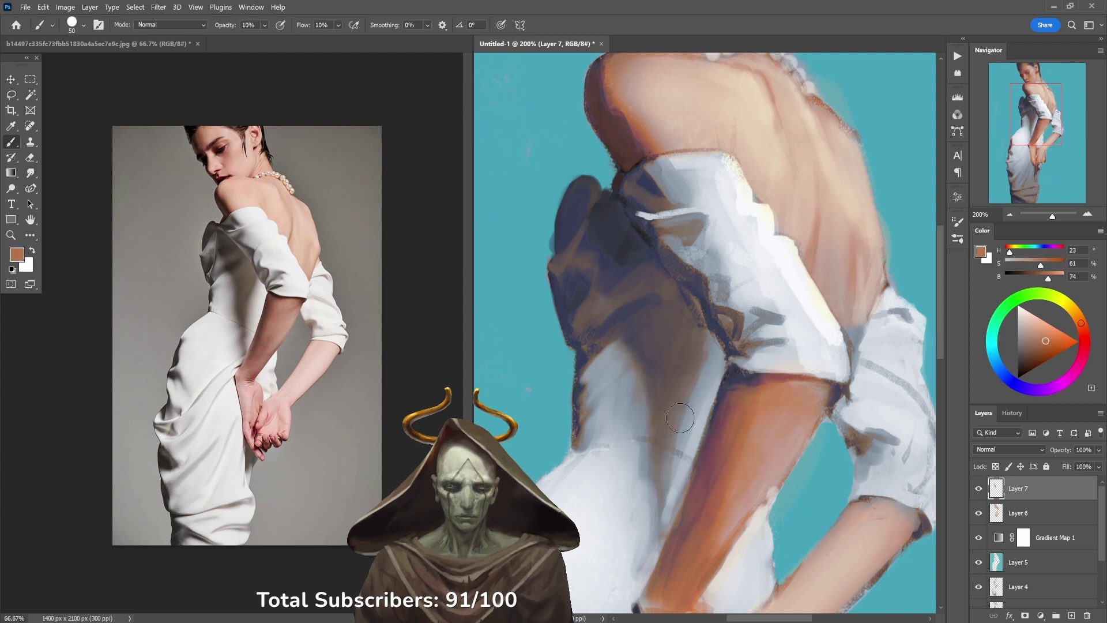
left_click_drag(688, 393, 670, 432)
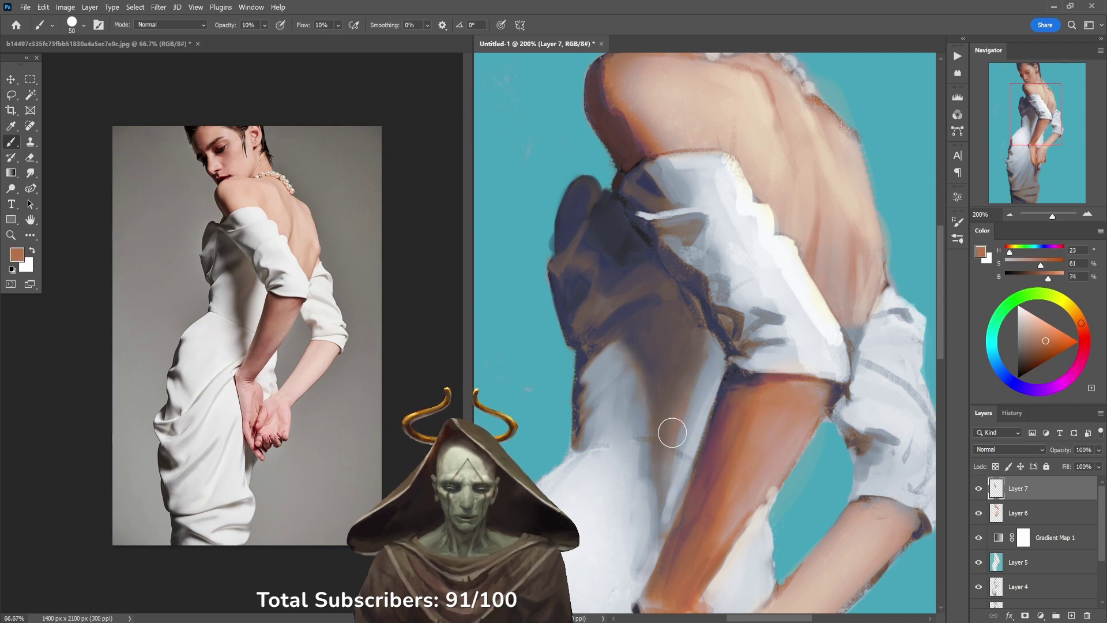
key("3")
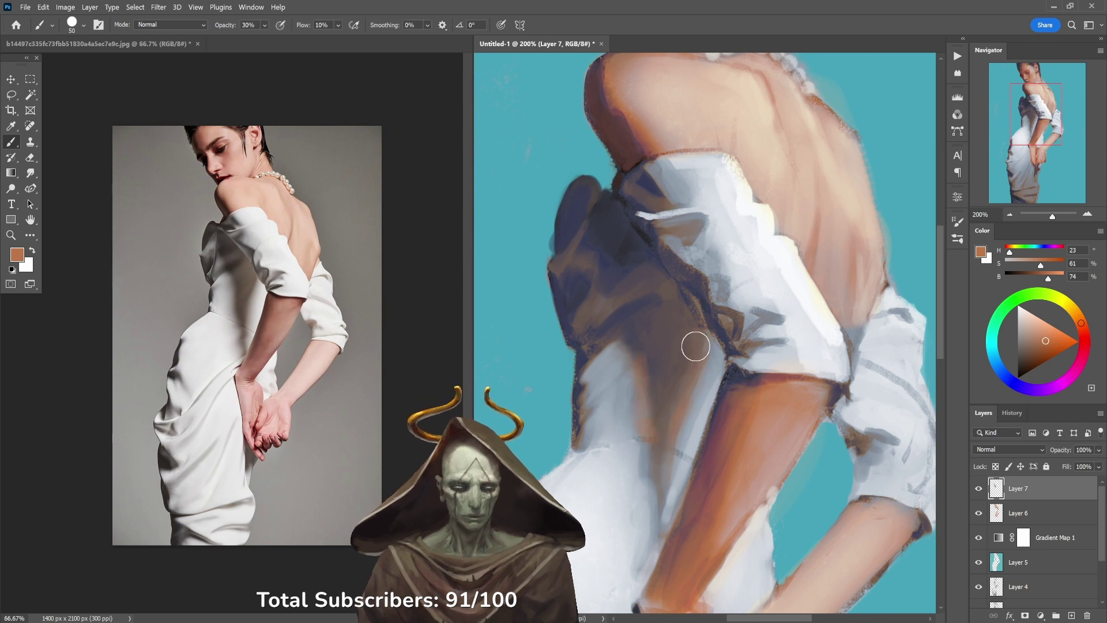
left_click(670, 400, "alt")
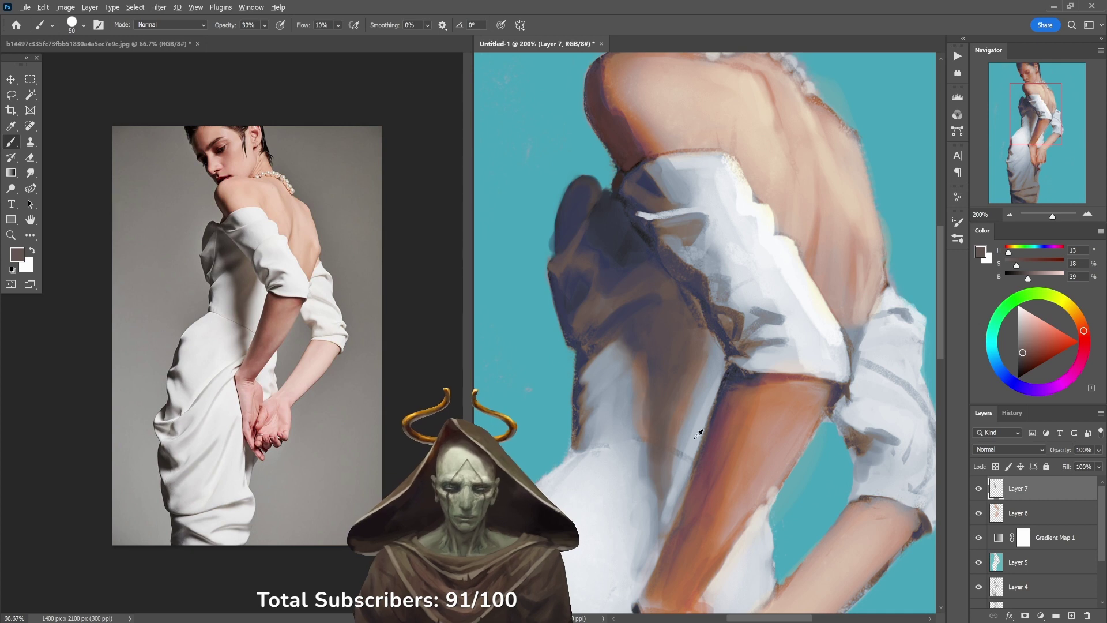
left_click(683, 467, "alt")
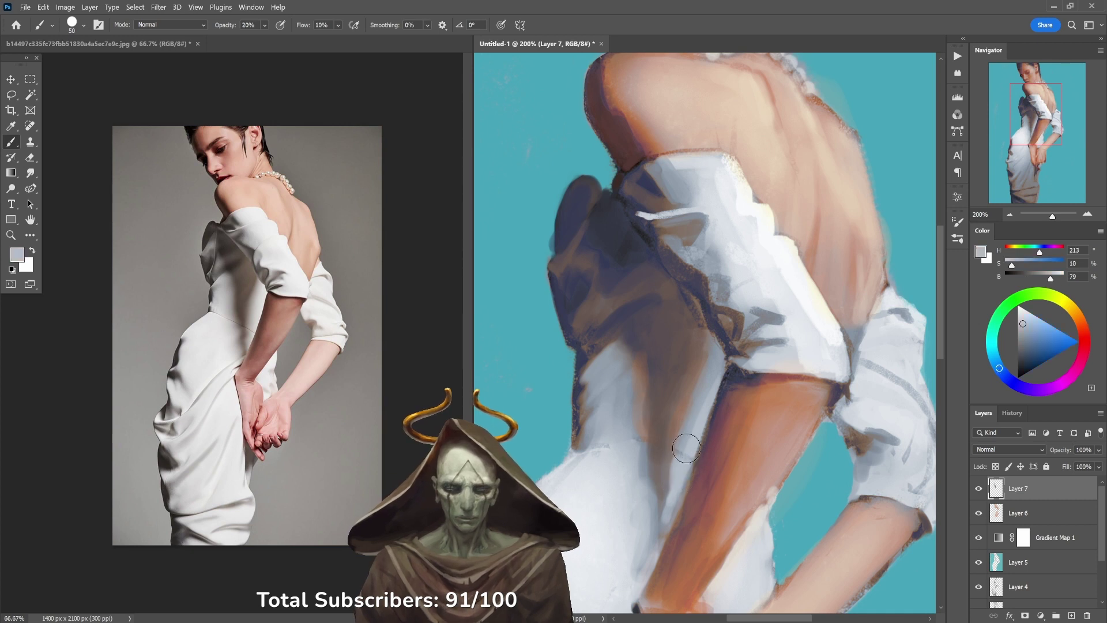
mouse_move(699, 412)
left_mouse_down()
mouse_move(710, 382)
mouse_move(682, 466)
mouse_move(696, 402)
left_mouse_up()
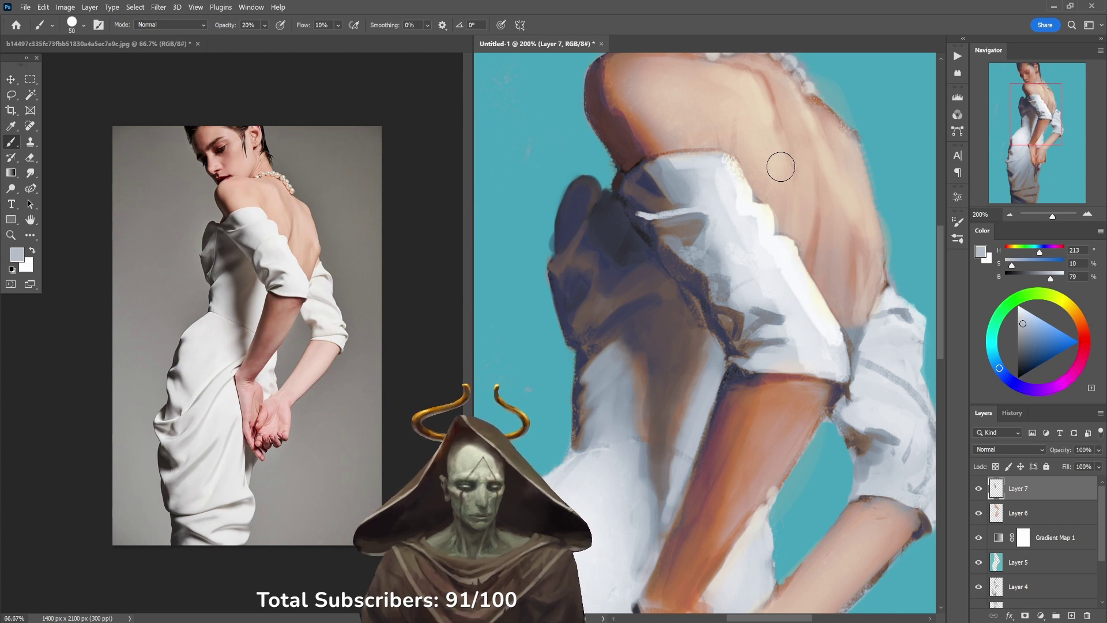
left_click_drag(666, 412, 656, 398)
Step: Repaint the sleeve's top outline in shoulder skin colour at 80% opacity
left_click(659, 400, "alt")
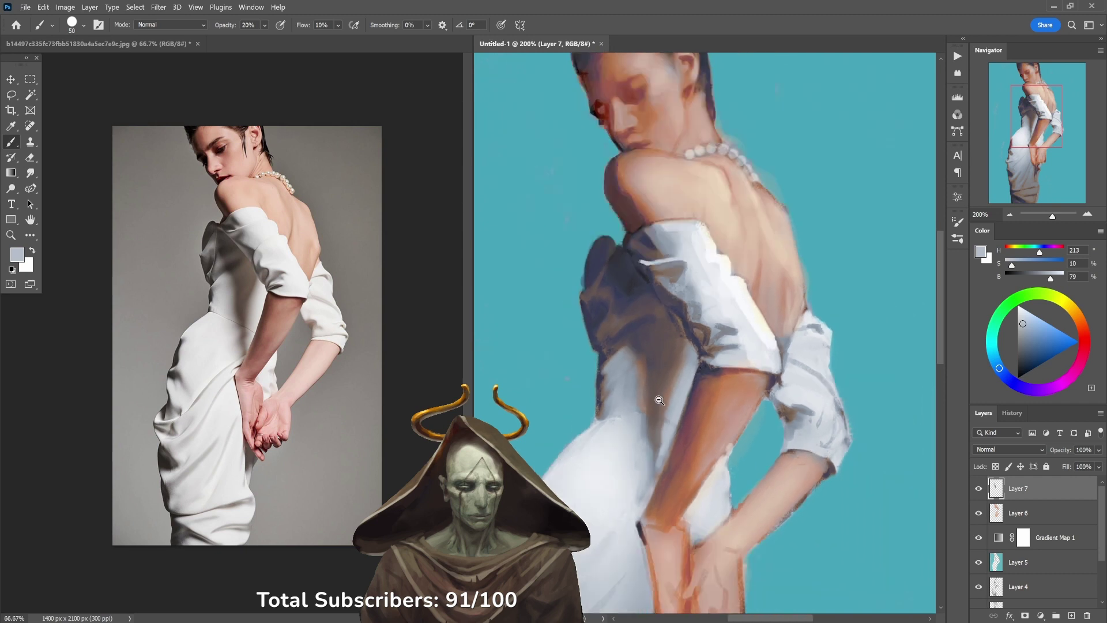
left_click(659, 400, "ctrl+alt")
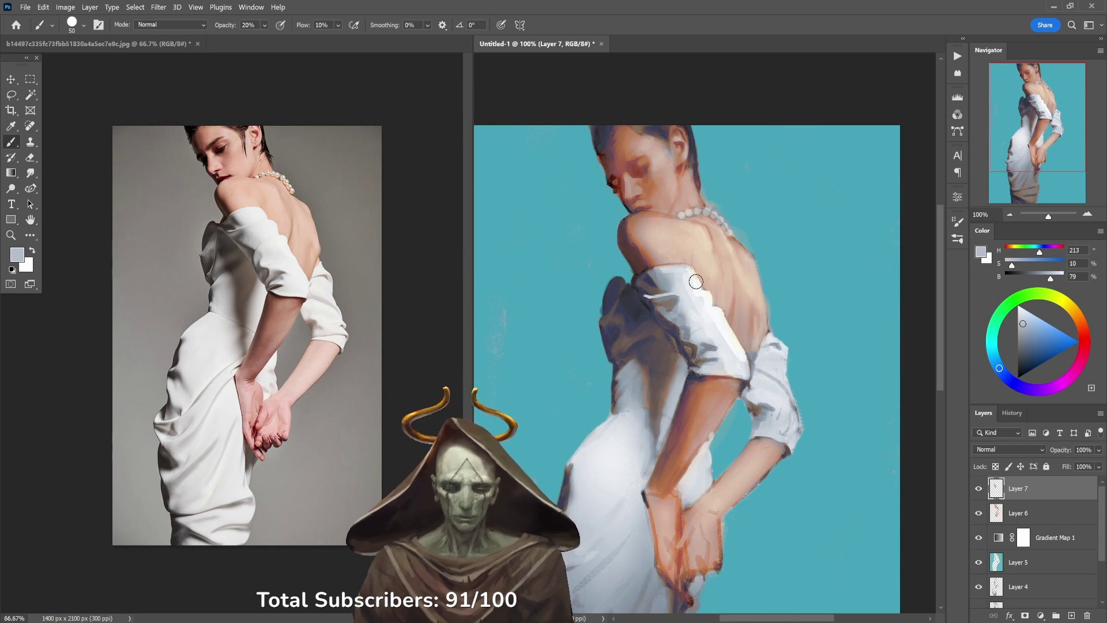
left_click(624, 296)
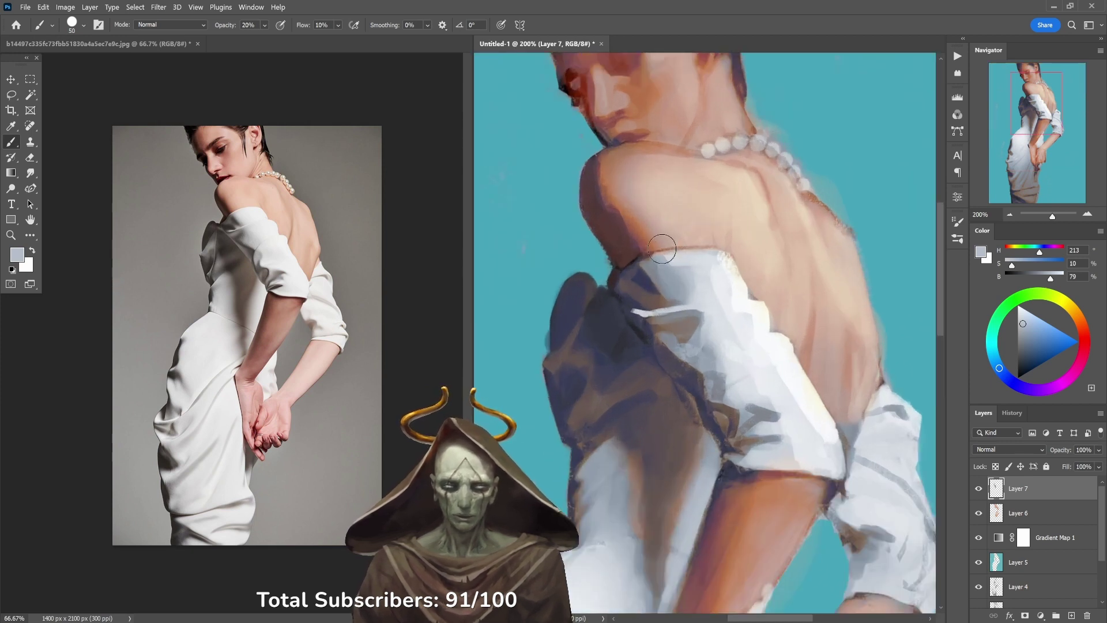
left_click(680, 232, "alt")
key("8")
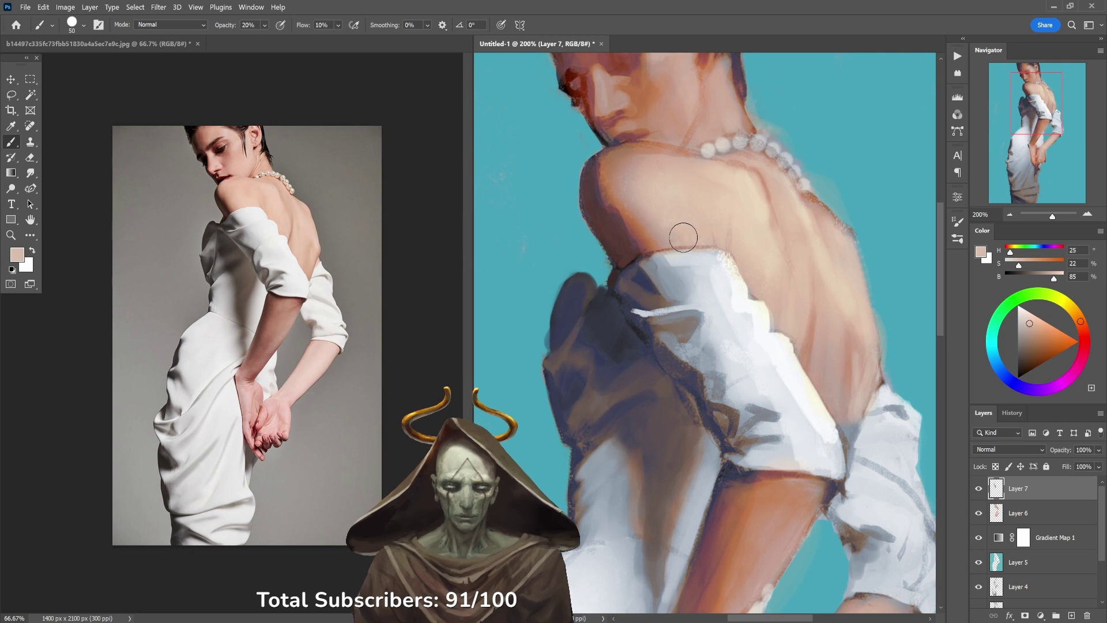
left_click_drag(676, 240, 726, 245)
Step: Brighten the top of the sleeve with a near-white highlight at 50% opacity
left_click(716, 237, "alt")
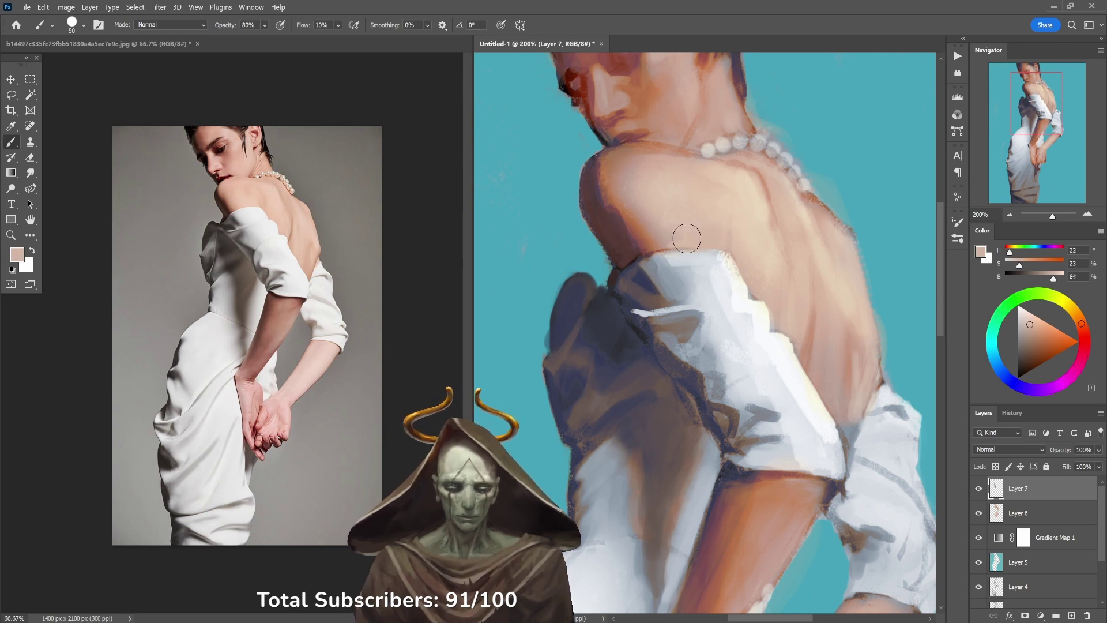
key("3")
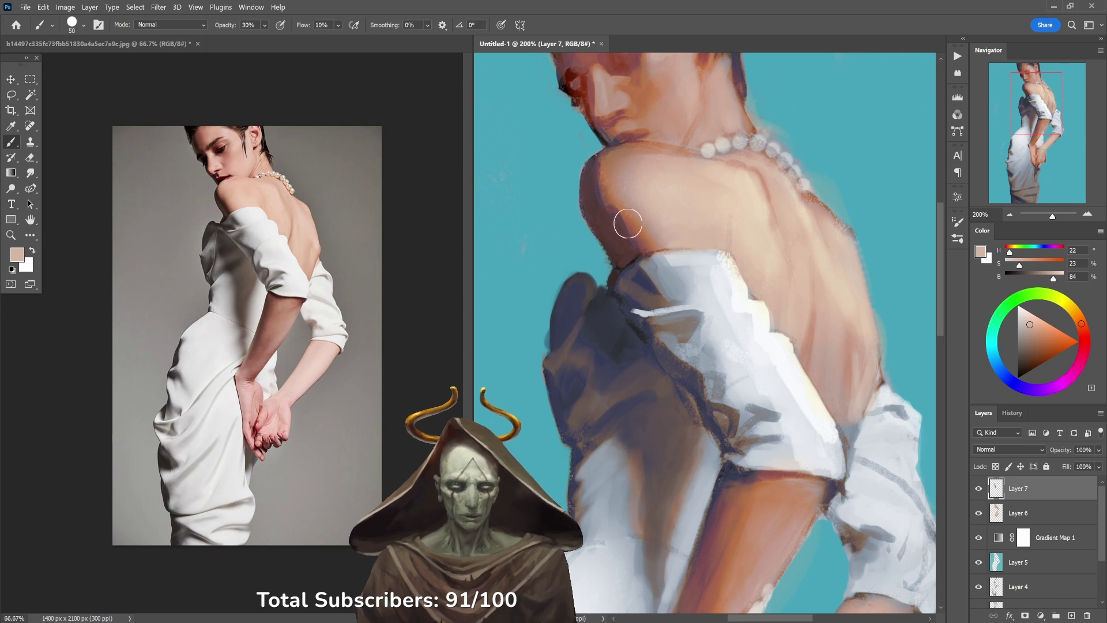
left_click(648, 234, "alt")
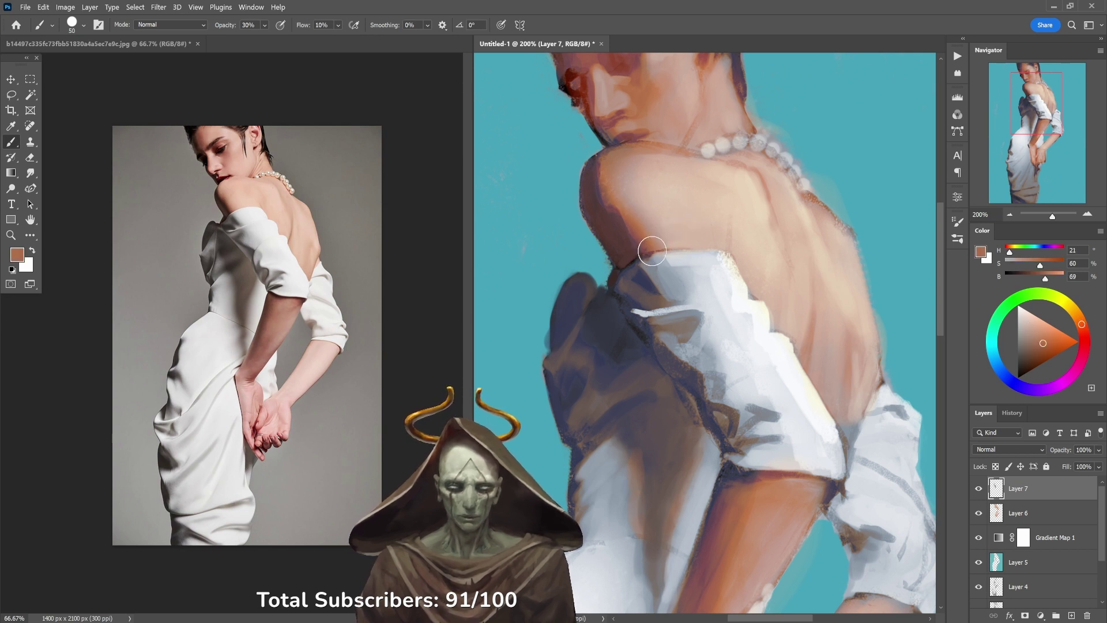
left_click(657, 254, "alt")
key("5")
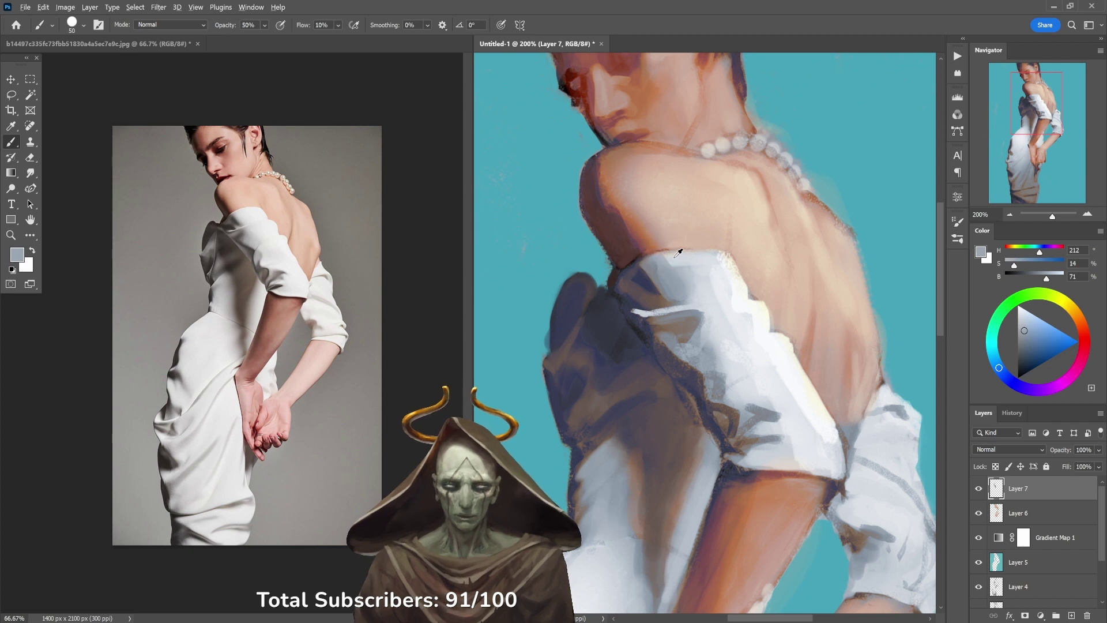
left_click(674, 262, "alt")
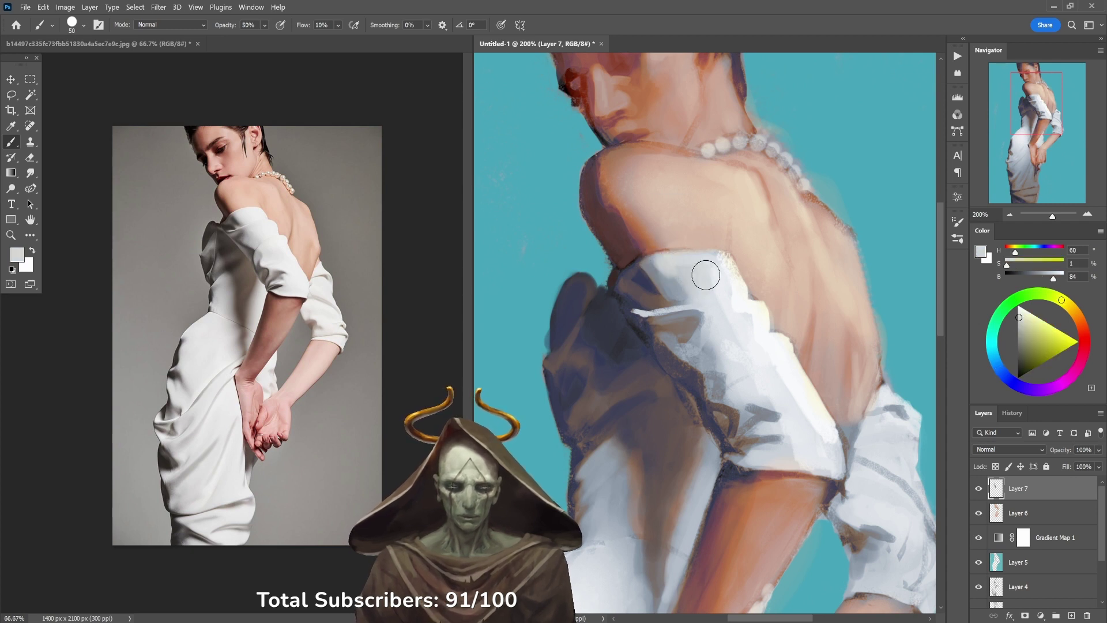
left_click(738, 281, "alt")
left_click(737, 281, "alt")
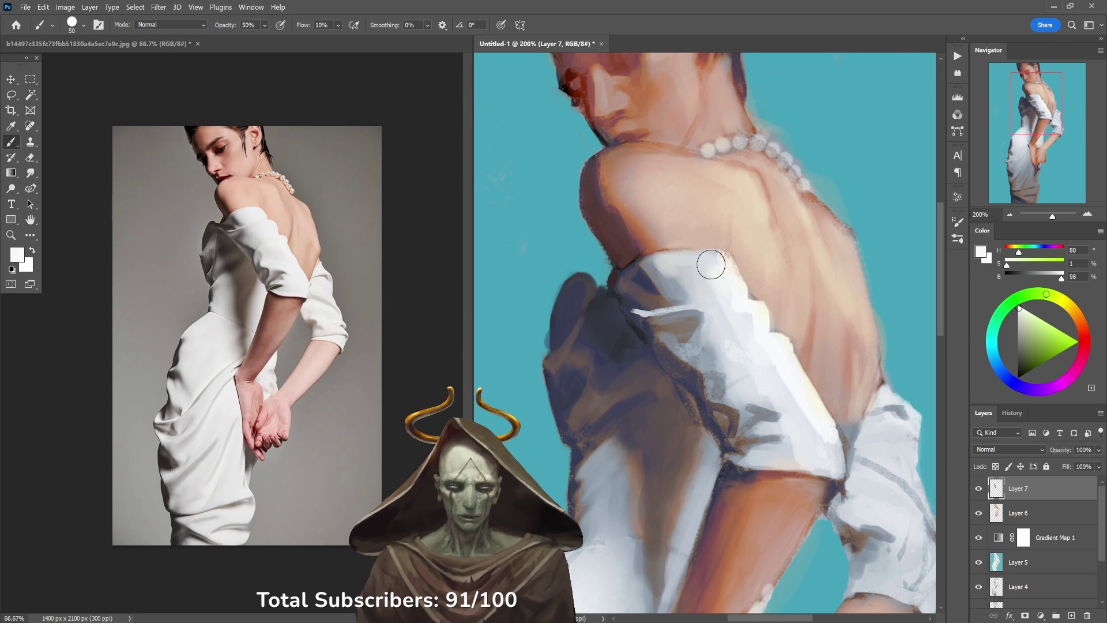
mouse_move(706, 263)
left_mouse_down()
mouse_move(719, 262)
mouse_move(690, 262)
left_mouse_up()
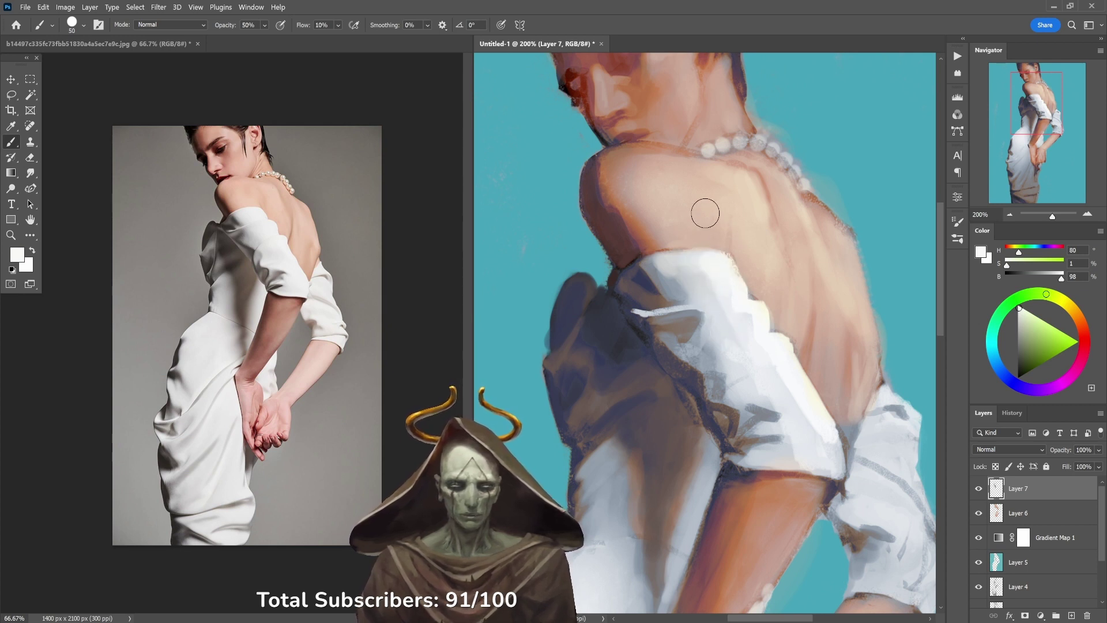
left_click_drag(822, 389, 677, 353)
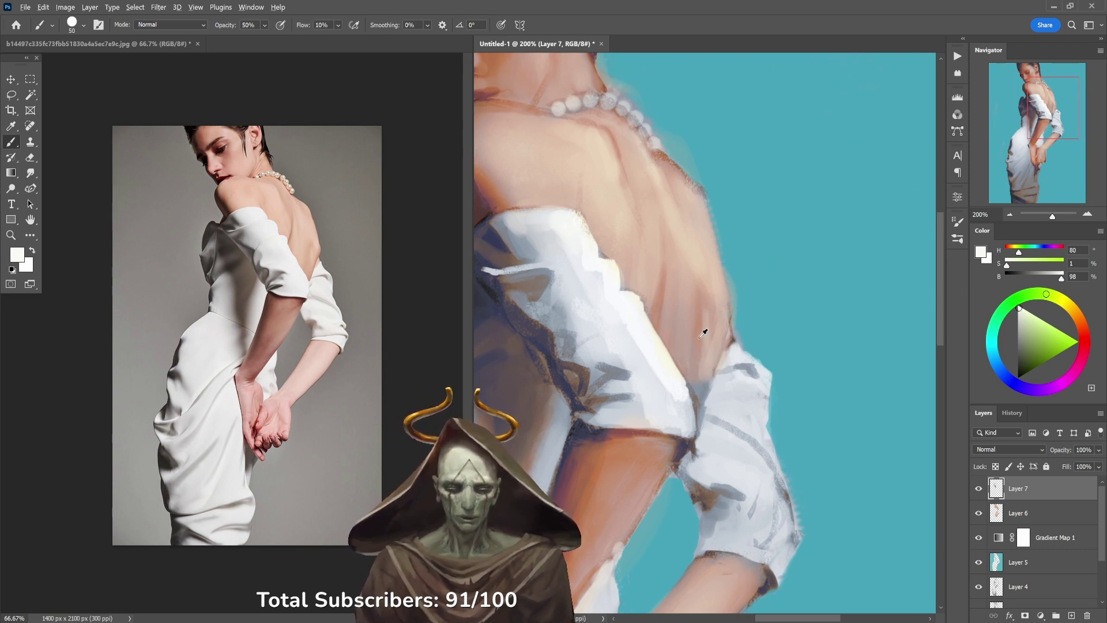
Step: Darken the skin edge beside the right sleeve down to its corner at 30–70% opacity
left_click(702, 332, "alt")
key("4")
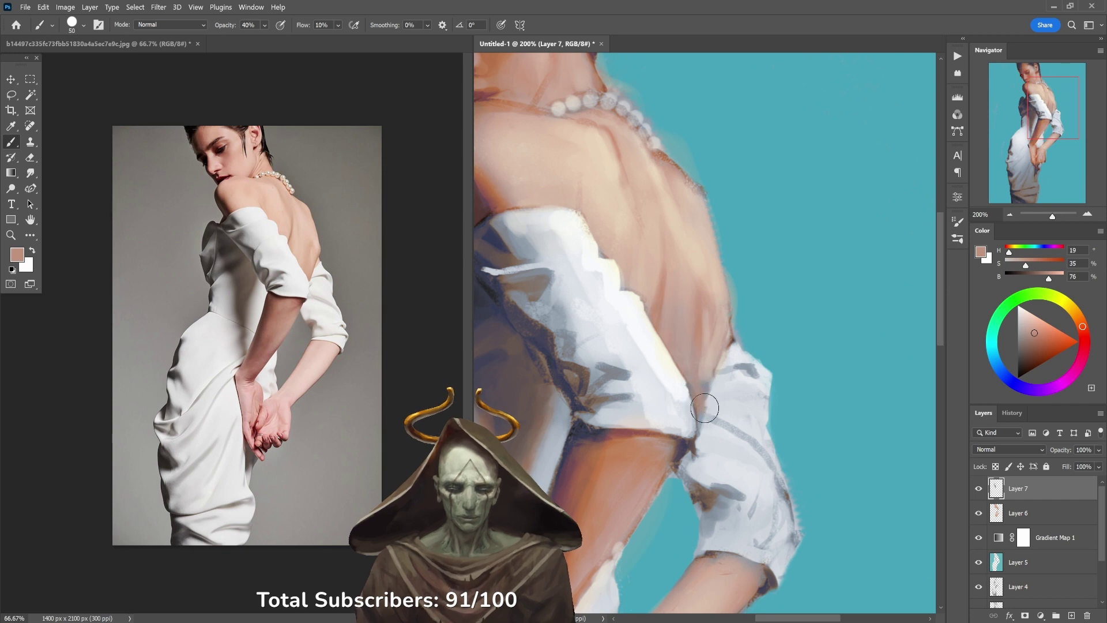
left_click(658, 451, "alt")
key("3")
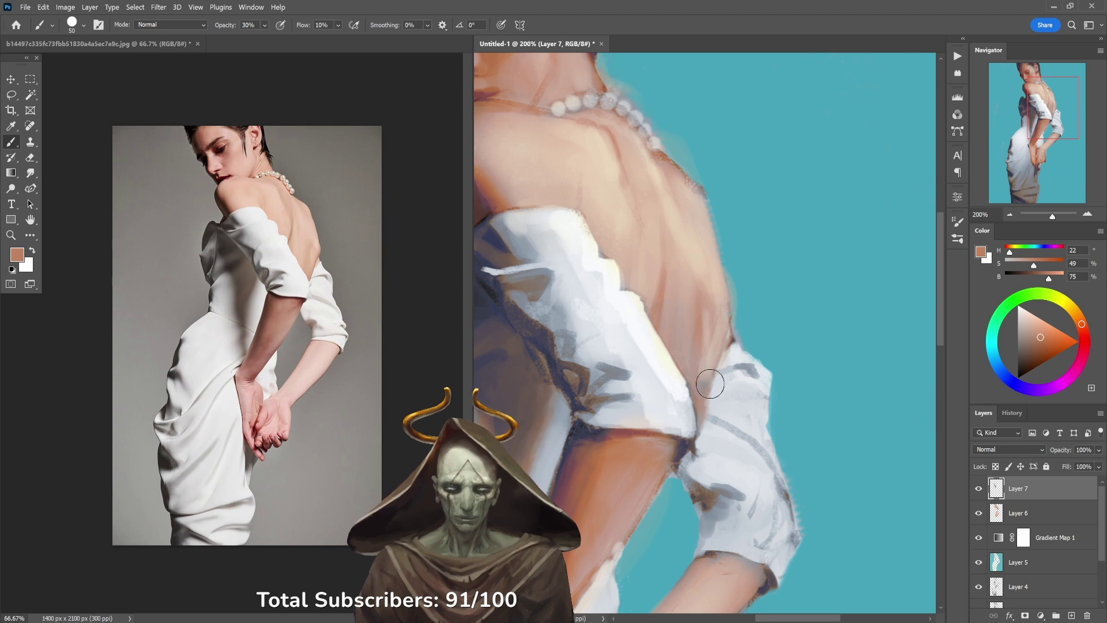
left_click_drag(730, 331, 708, 395)
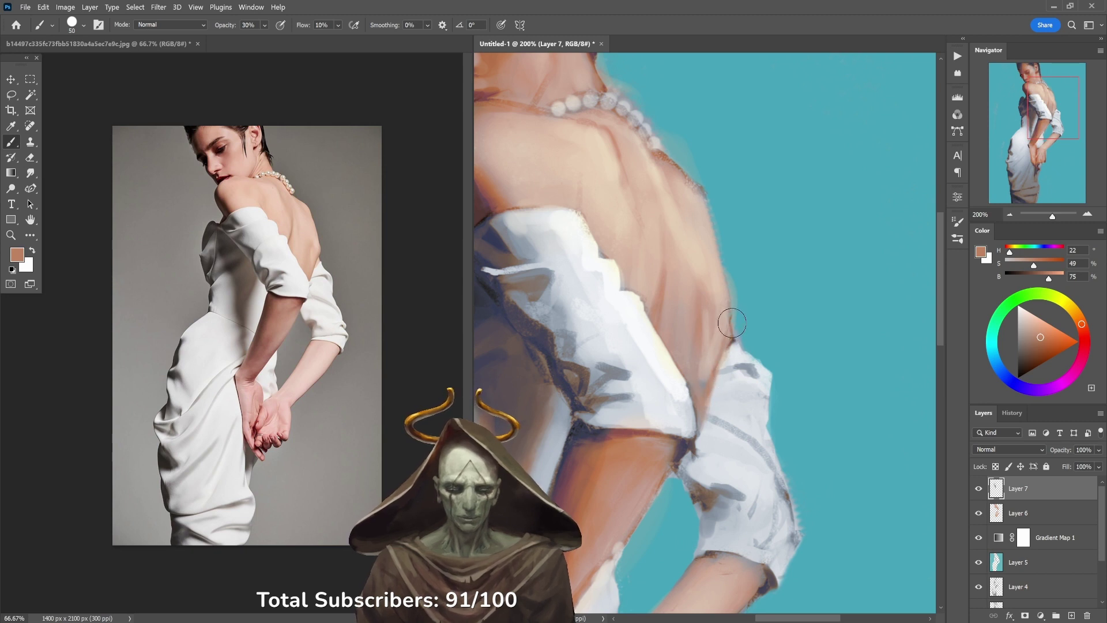
key("7")
mouse_move(723, 356)
left_mouse_down()
mouse_move(699, 424)
mouse_move(703, 384)
left_mouse_up()
Step: Soften the shoulder edge with light skin strokes at 30% opacity
left_click(704, 369, "alt")
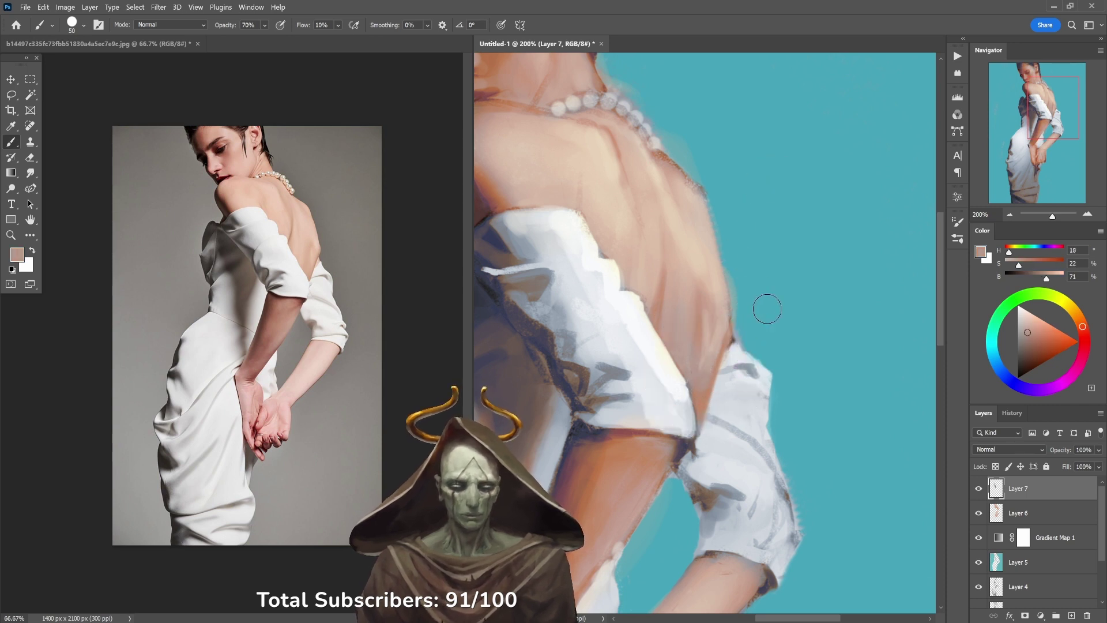
left_click(728, 325, "alt")
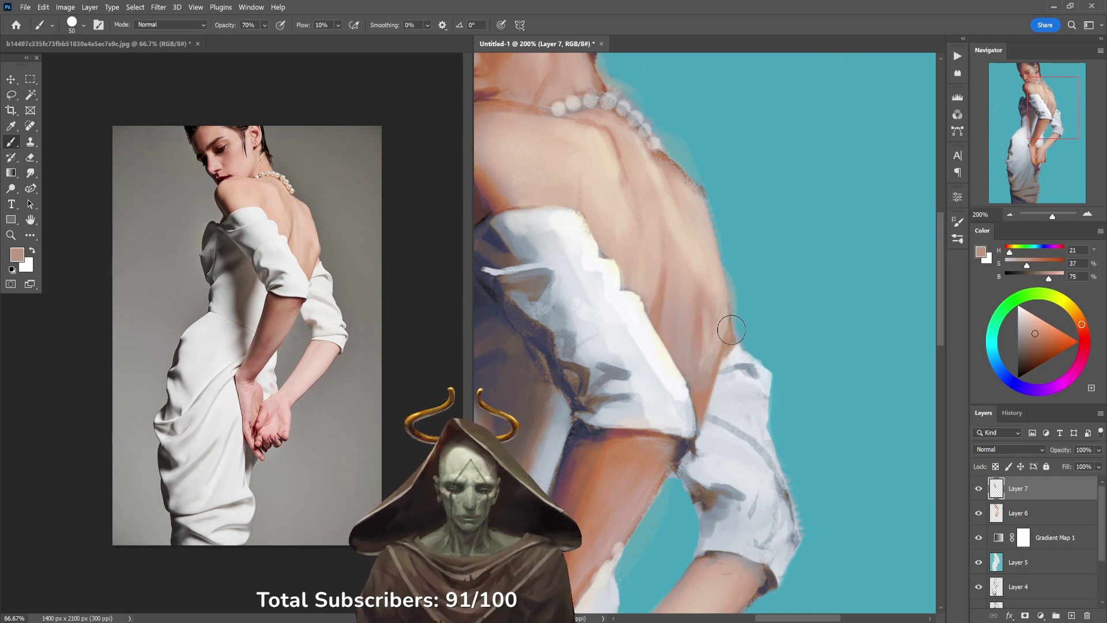
left_click(751, 375, "alt")
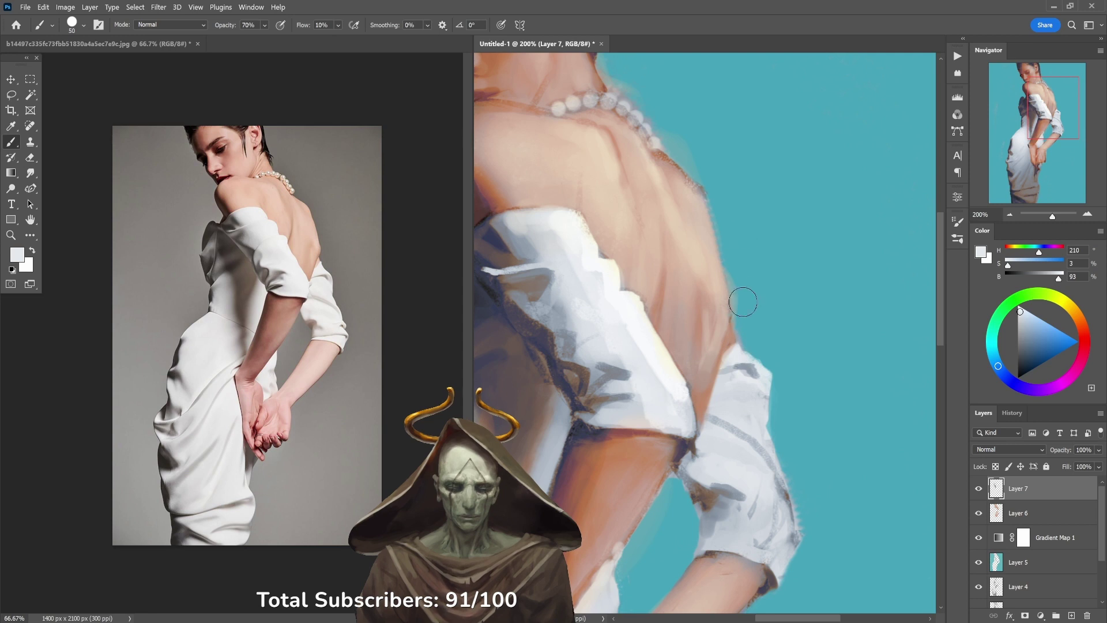
left_click(729, 350, "alt")
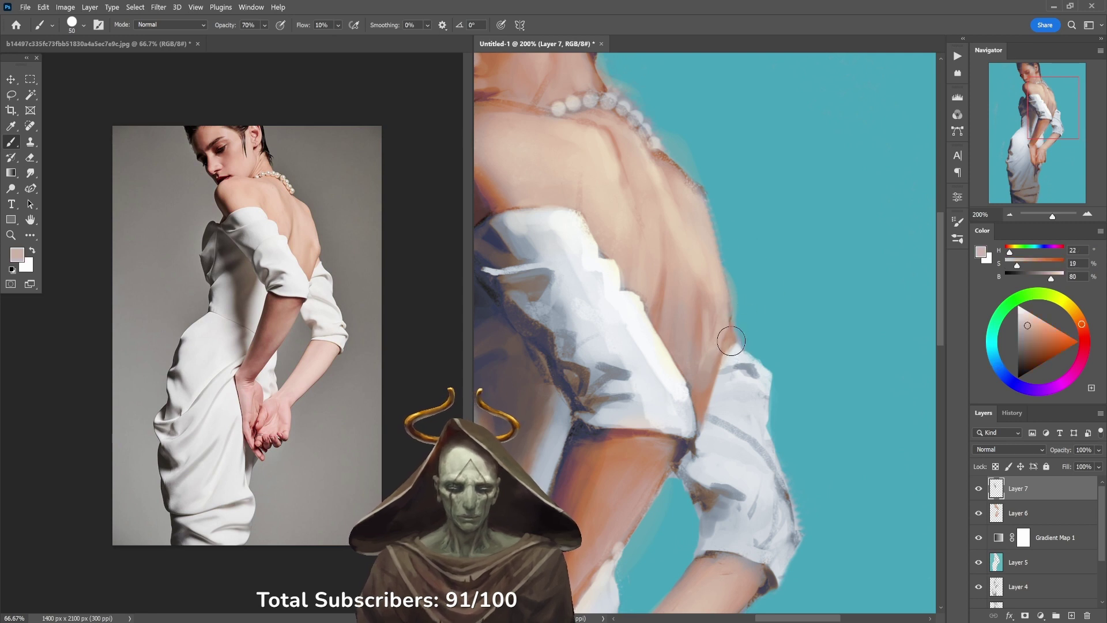
left_click(723, 358, "alt")
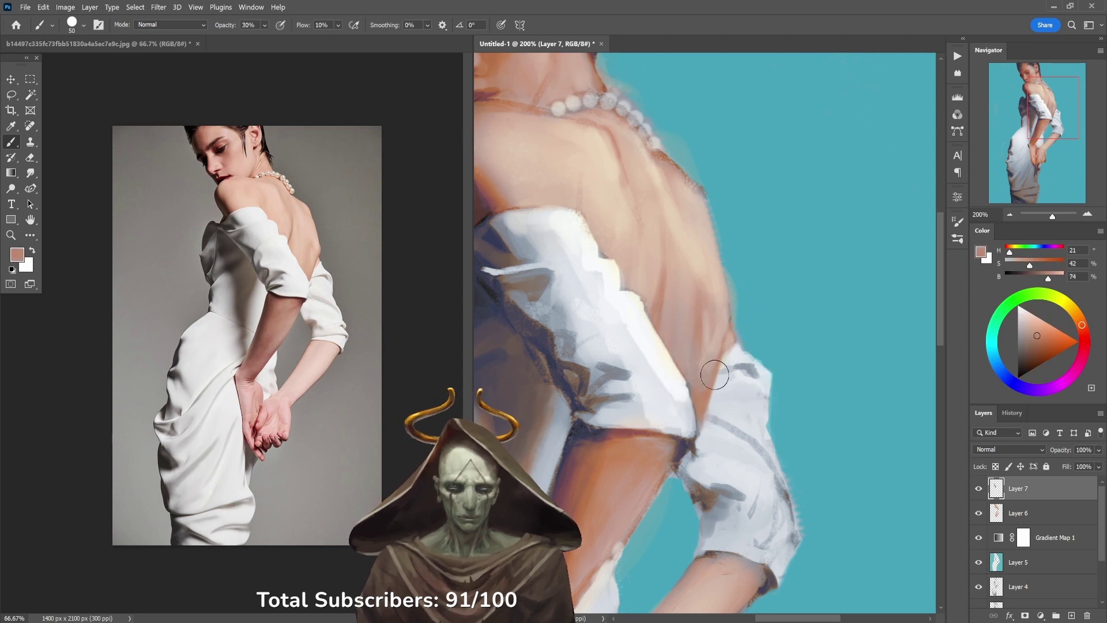
key("3")
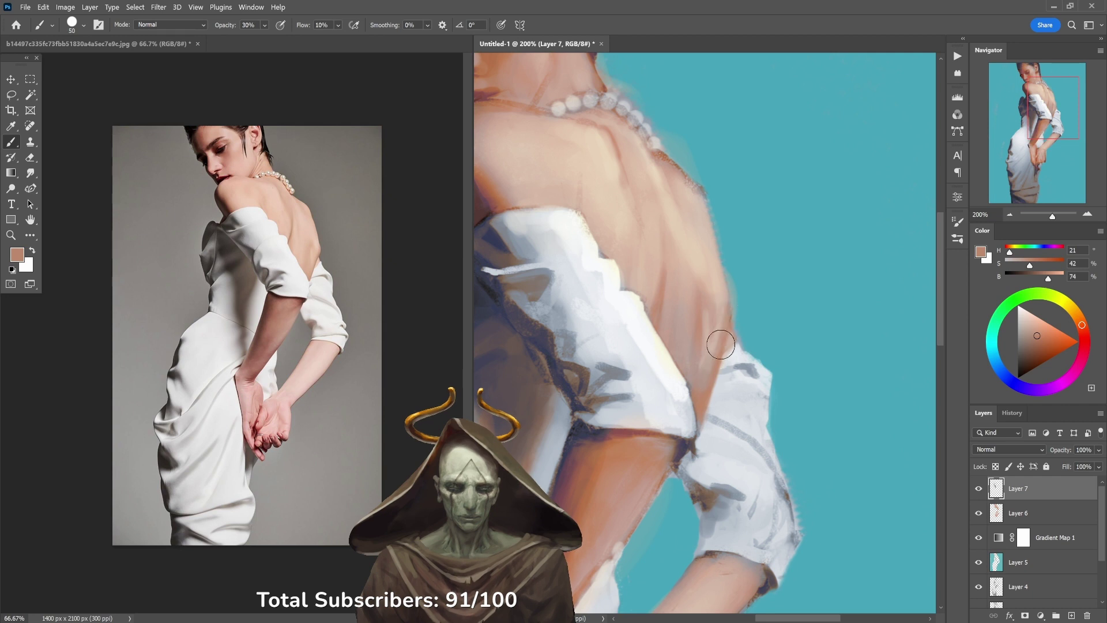
left_click(720, 263, "alt")
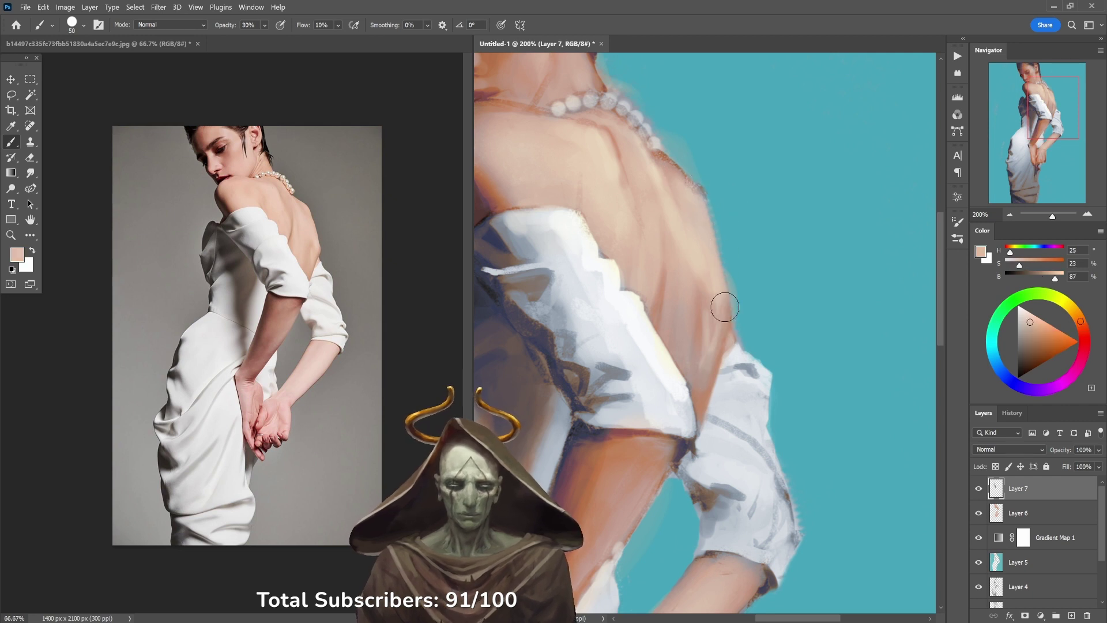
mouse_move(688, 182)
left_mouse_down()
mouse_move(657, 154)
mouse_move(696, 192)
mouse_move(702, 216)
mouse_move(695, 185)
mouse_move(701, 219)
mouse_move(671, 156)
left_mouse_up()
Step: Paint teal background colour over the shoulder edge at 70% opacity
left_click(687, 195, "alt")
key("7")
left_click(682, 153, "alt")
left_click(710, 155, "alt")
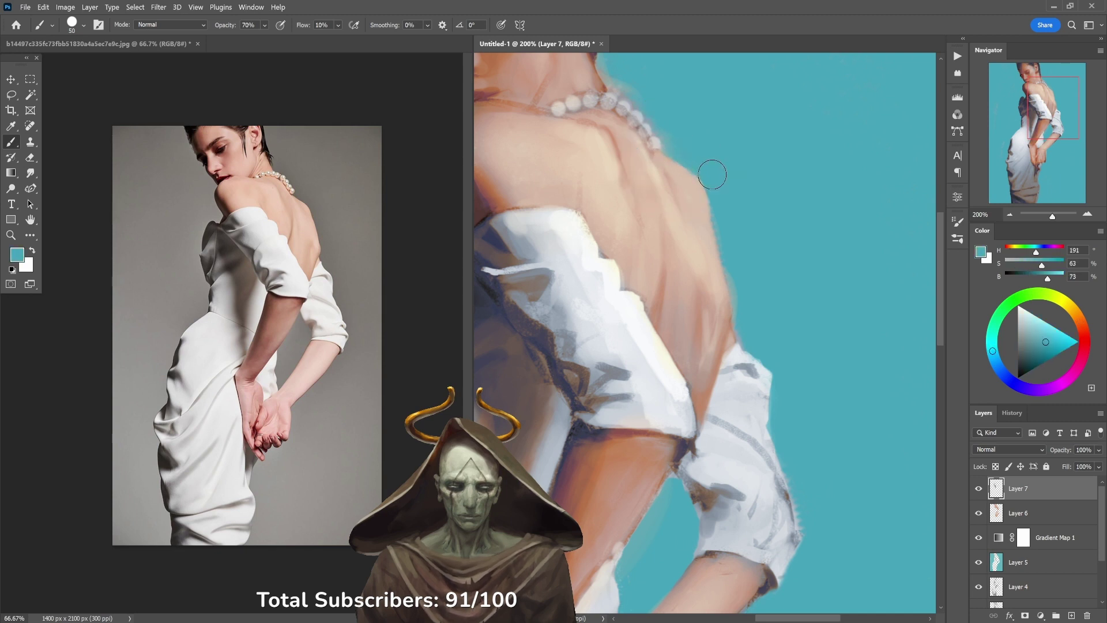
left_click_drag(732, 199, 795, 354)
Step: Brush soft teal from the eye toward the temple at 30% opacity
left_click(728, 286, "alt")
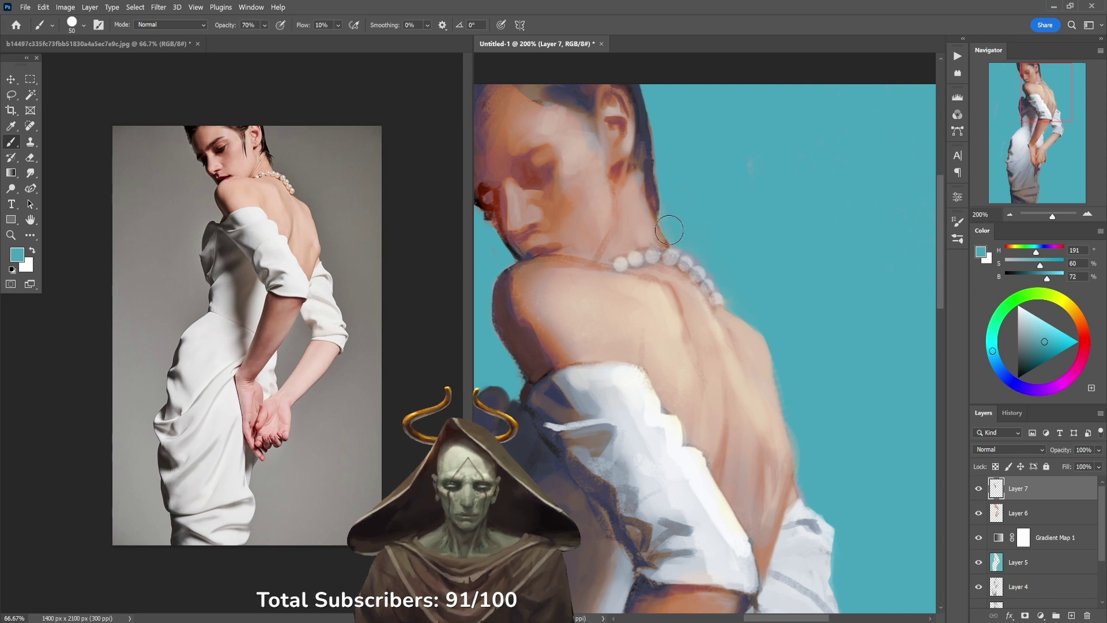
left_click(657, 178, "alt")
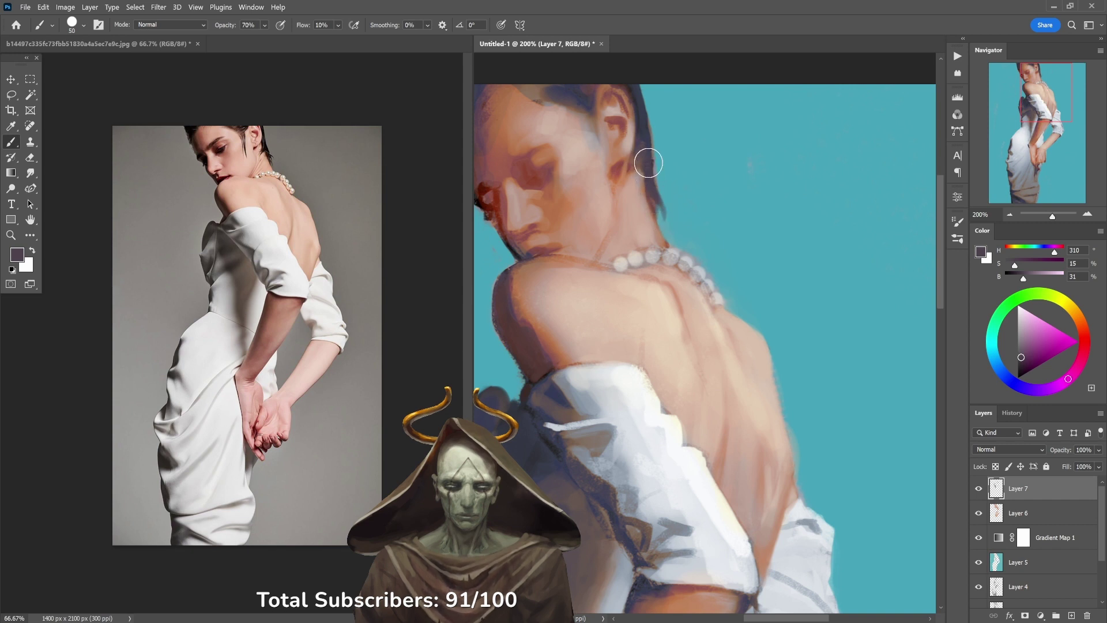
scroll(645, 123, "left", 3)
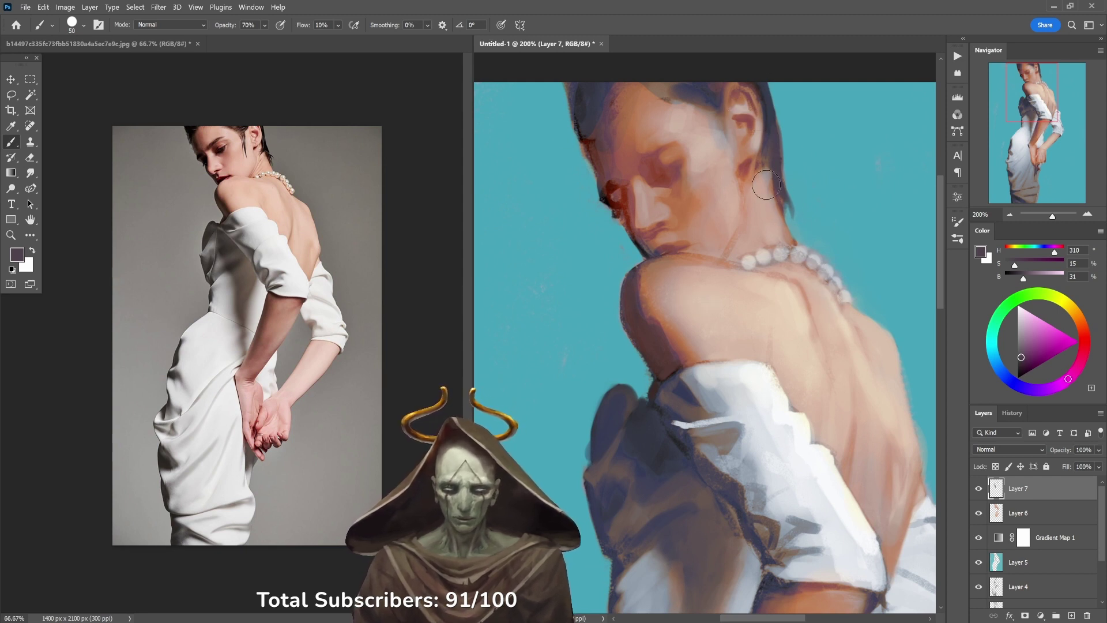
left_click(778, 135, "alt")
left_click(777, 119, "alt")
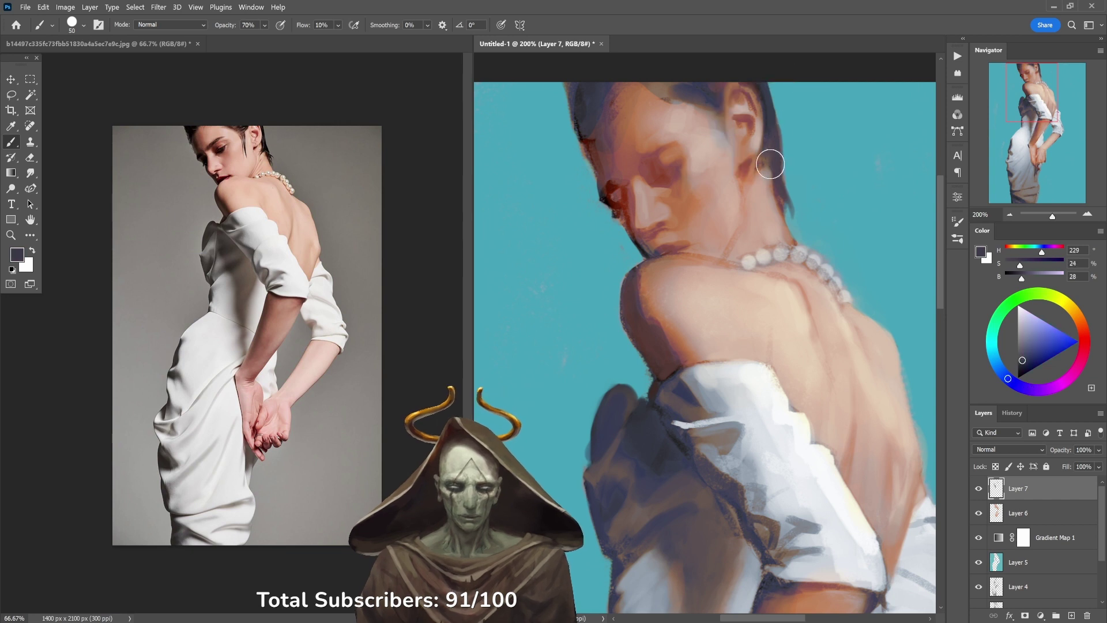
key("6")
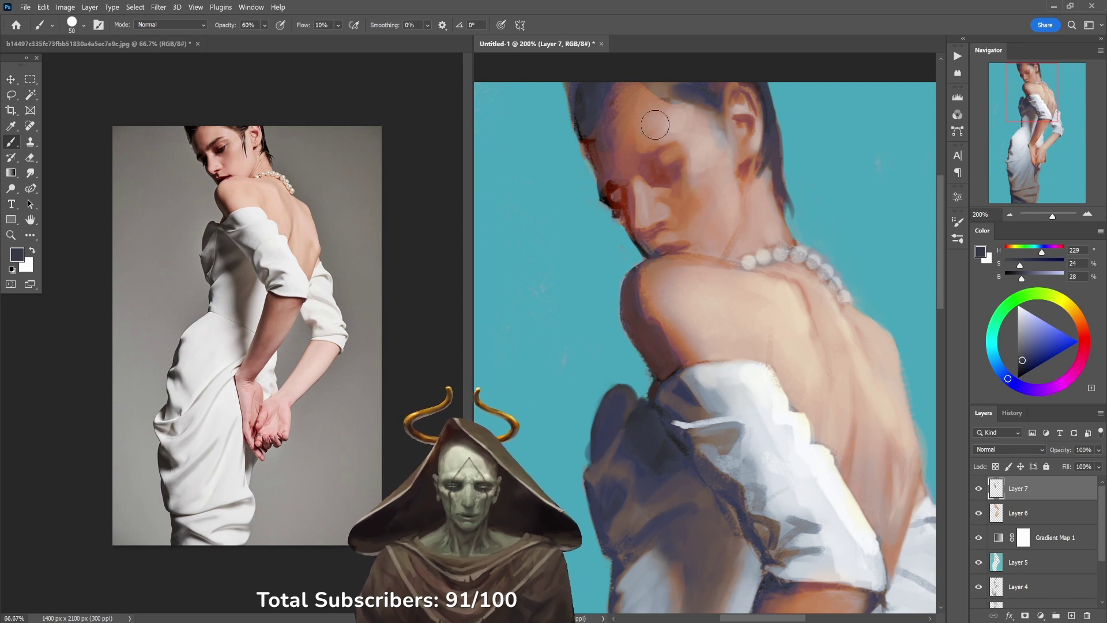
key("5")
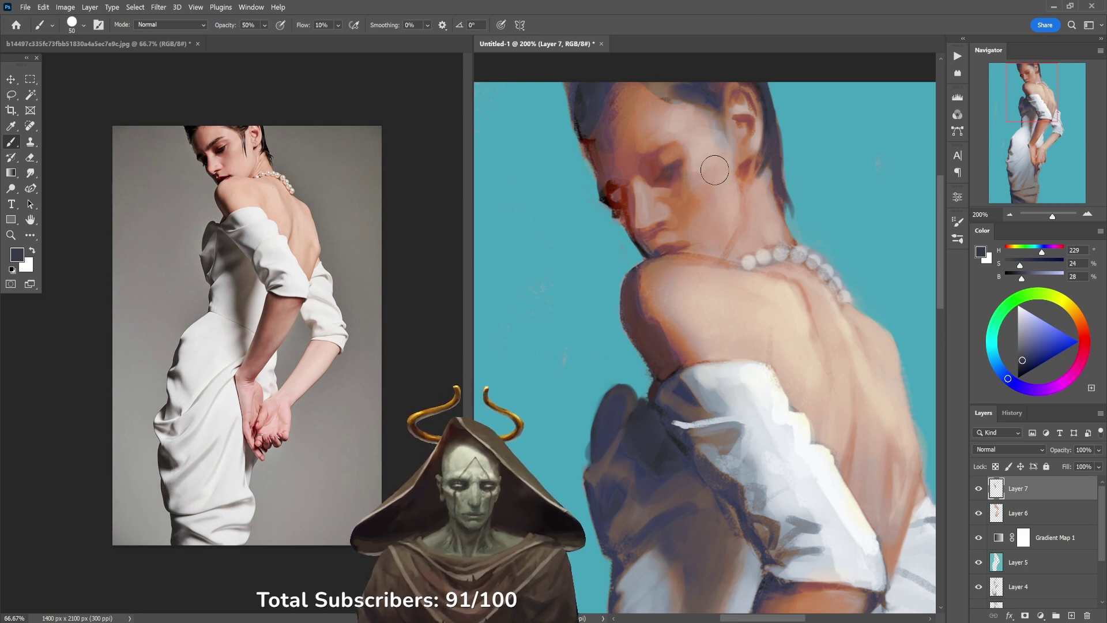
left_click(832, 169, "alt")
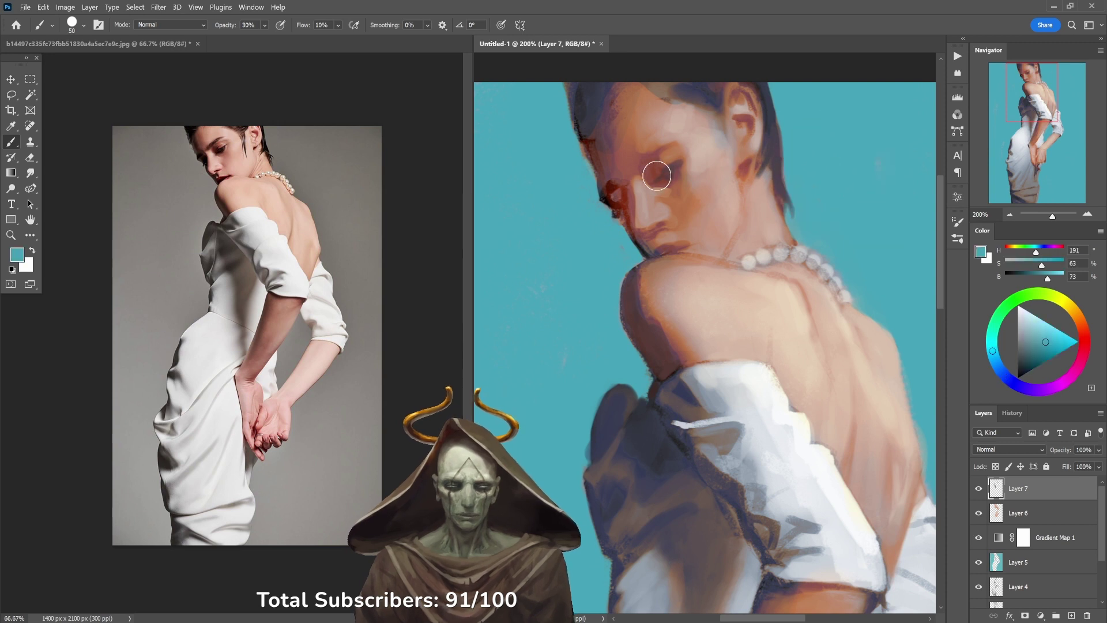
key("3")
left_click_drag(667, 174, 690, 150)
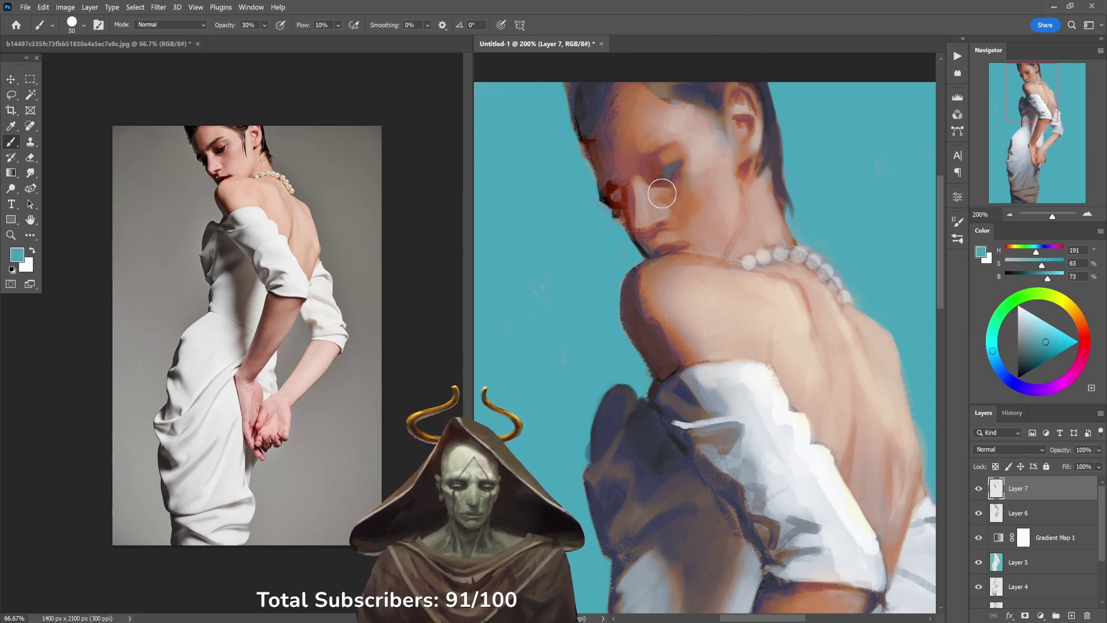
Step: Sample forehead and temple skin tones and the dark blue hair colour near the hairline
left_click(649, 137, "alt")
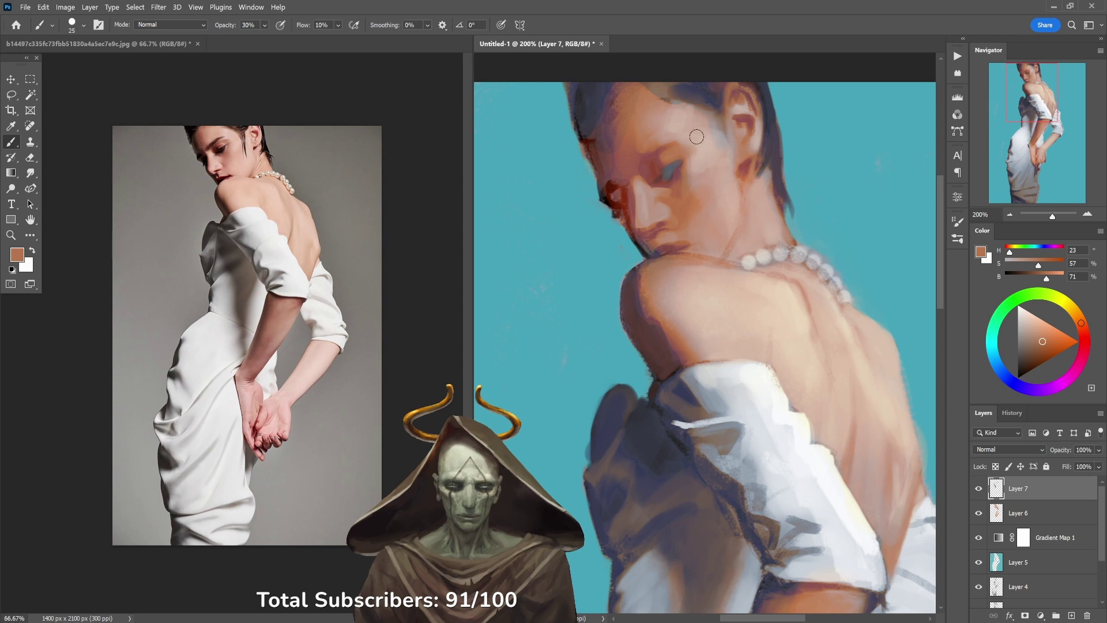
left_click(691, 139, "alt")
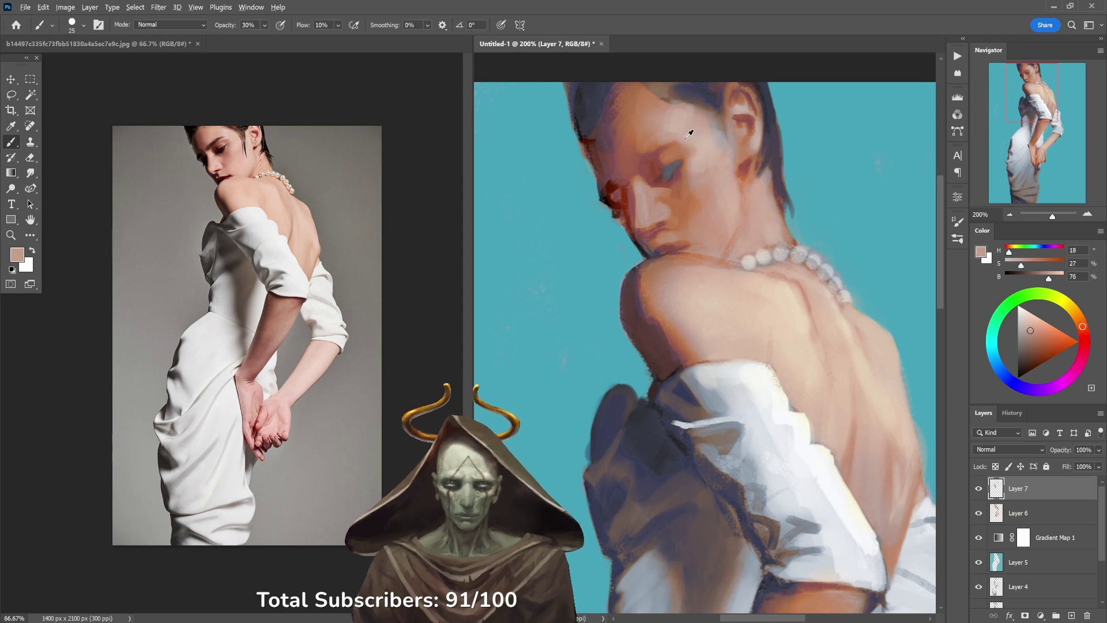
left_click(685, 139, "alt")
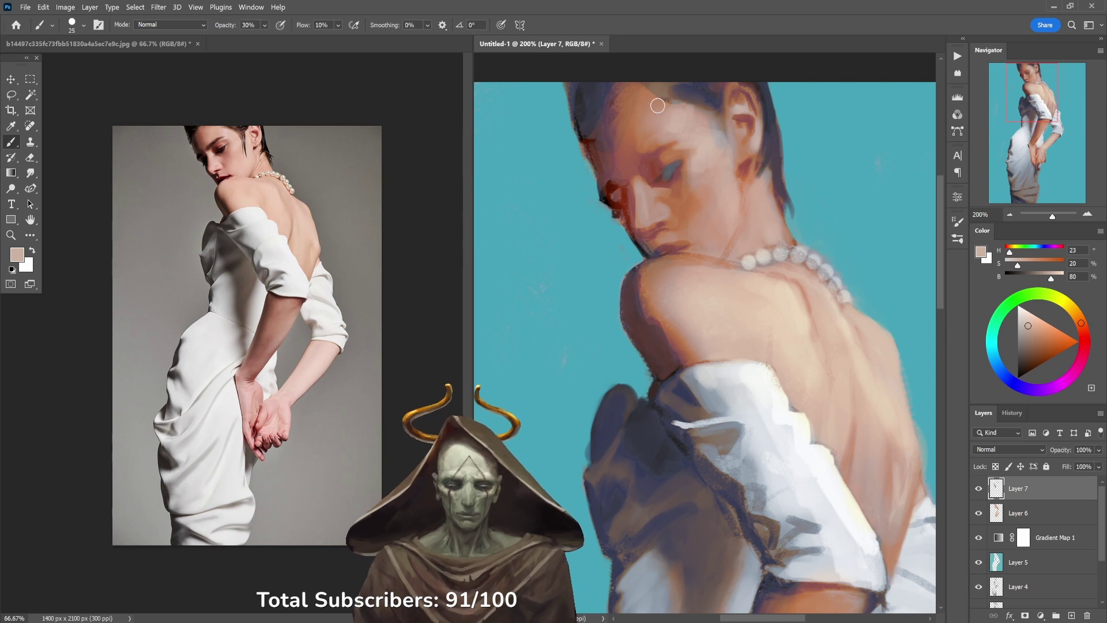
left_click(679, 116, "alt")
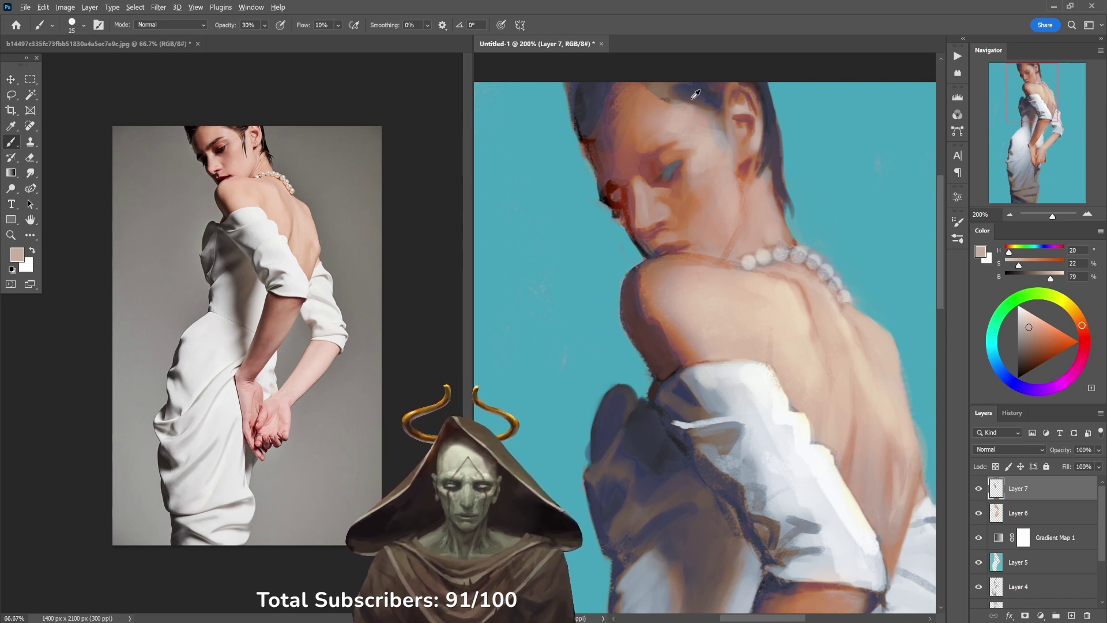
left_click(680, 104, "alt")
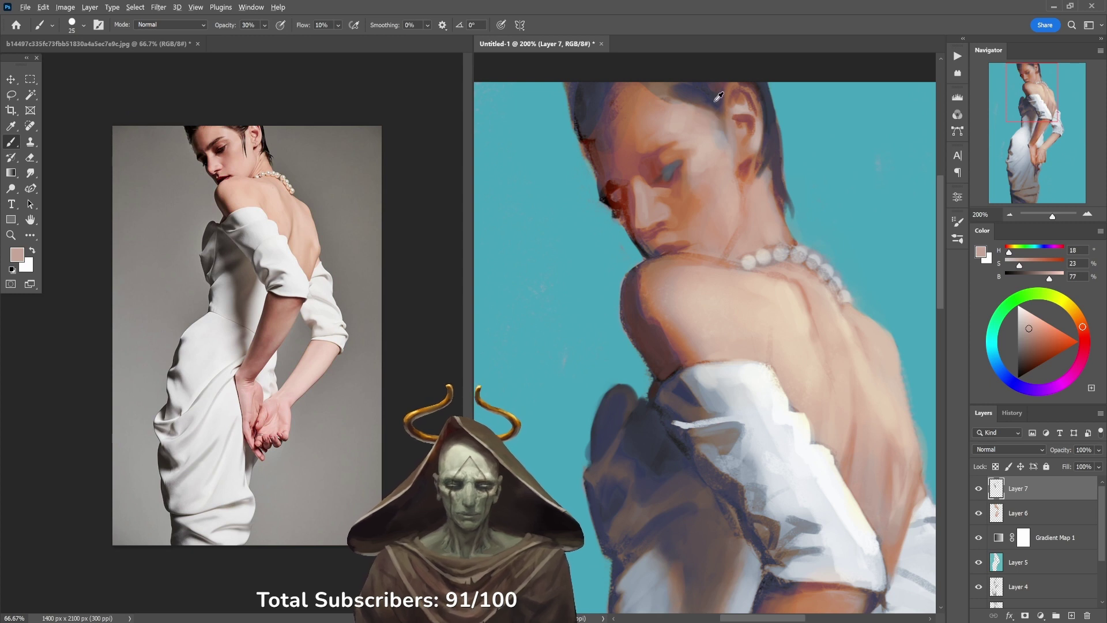
left_click(727, 131, "alt")
left_click(710, 118, "alt")
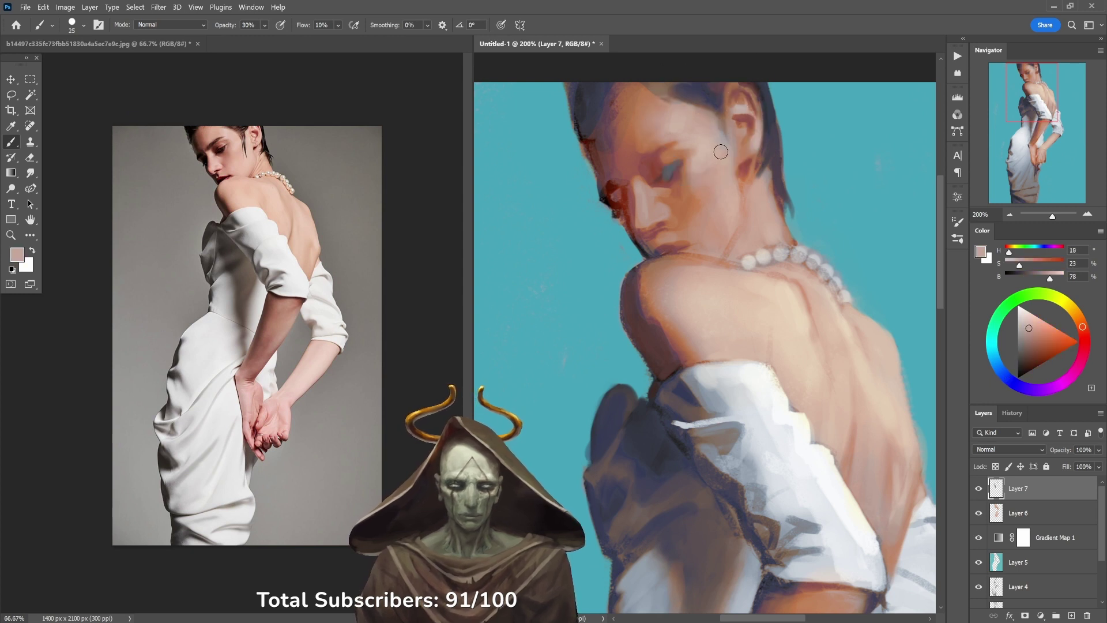
left_click(719, 112, "alt")
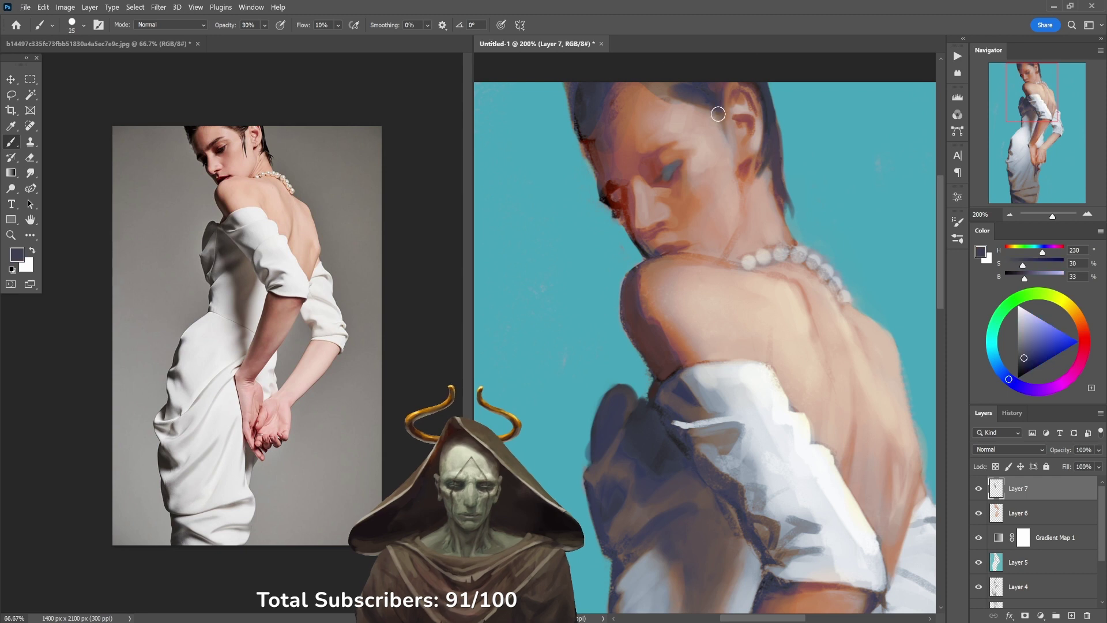
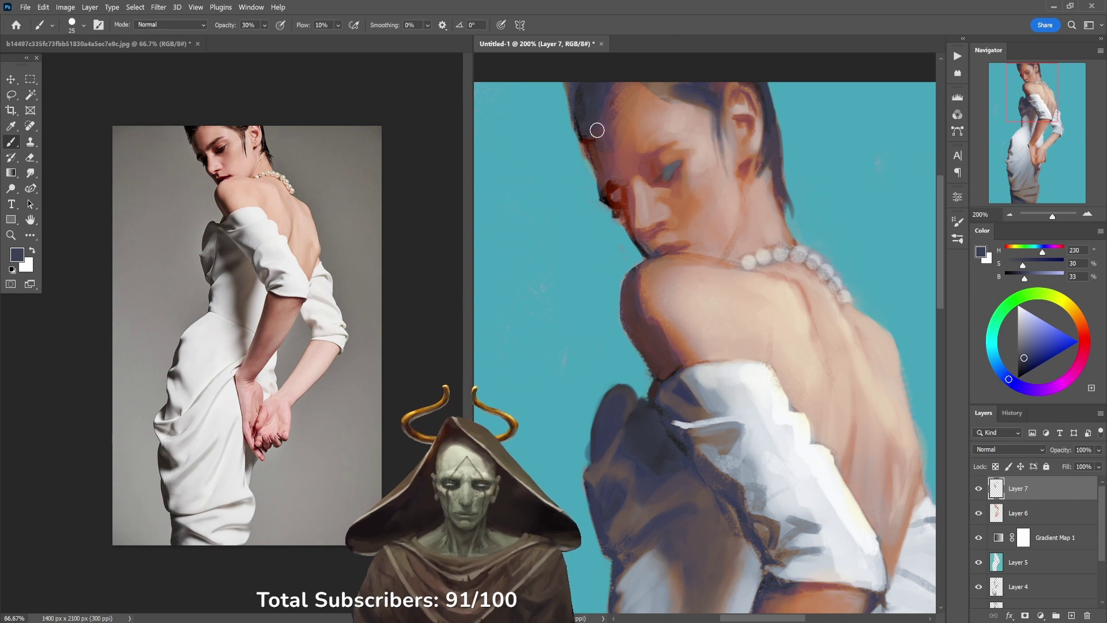
Step: Sample browns, teal and navy, then paint over the light spot in the far eye socket at 90% opacity
left_click(620, 121, "alt")
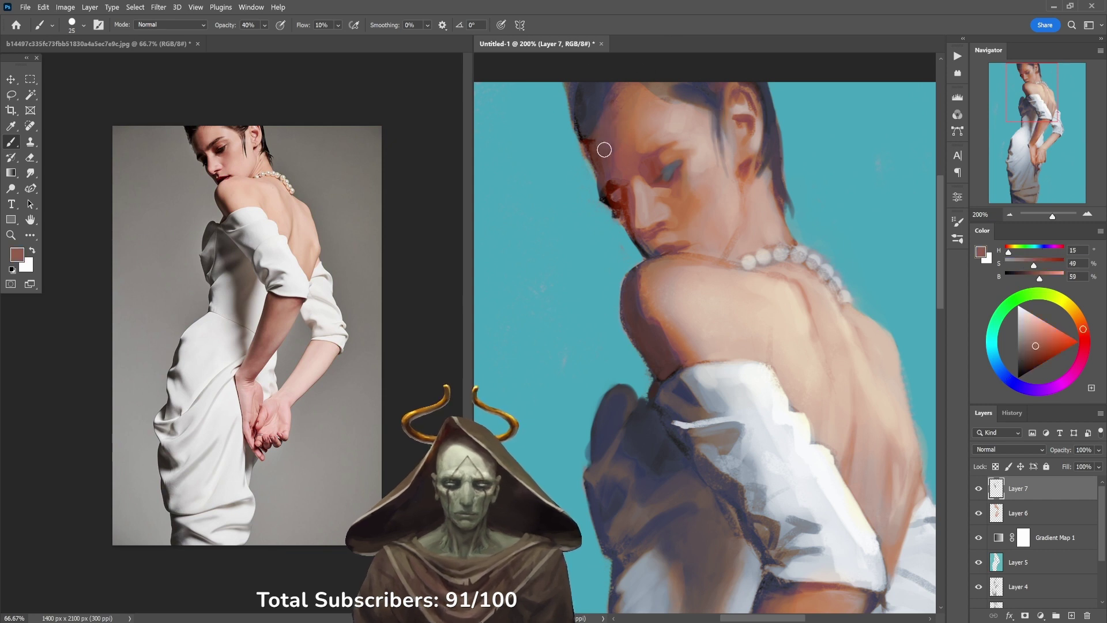
left_click(621, 159, "alt")
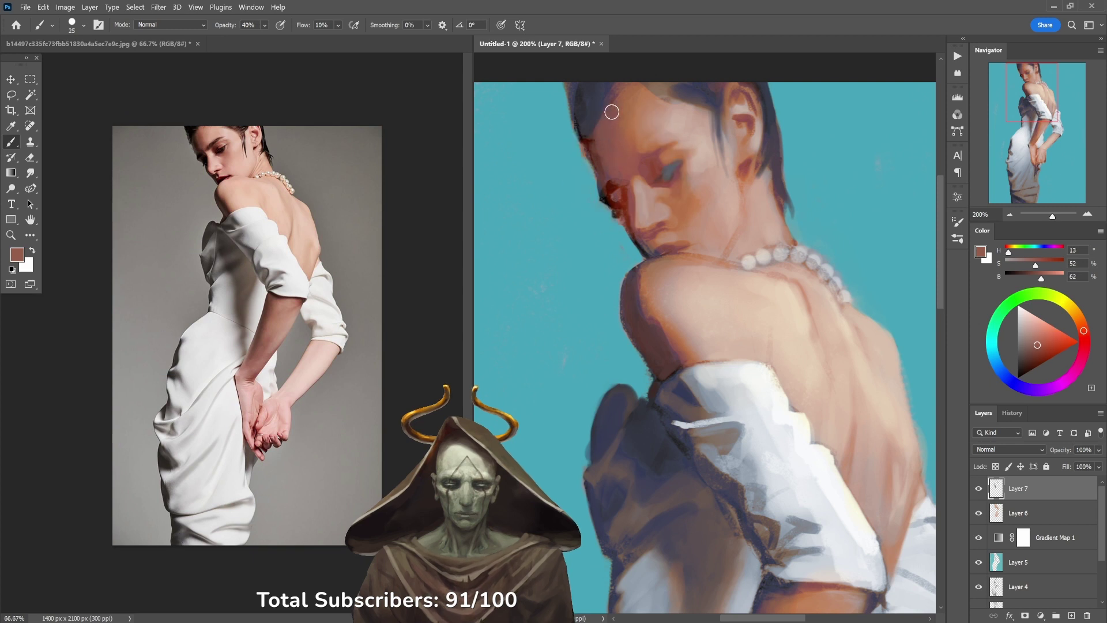
left_click(600, 172, "alt")
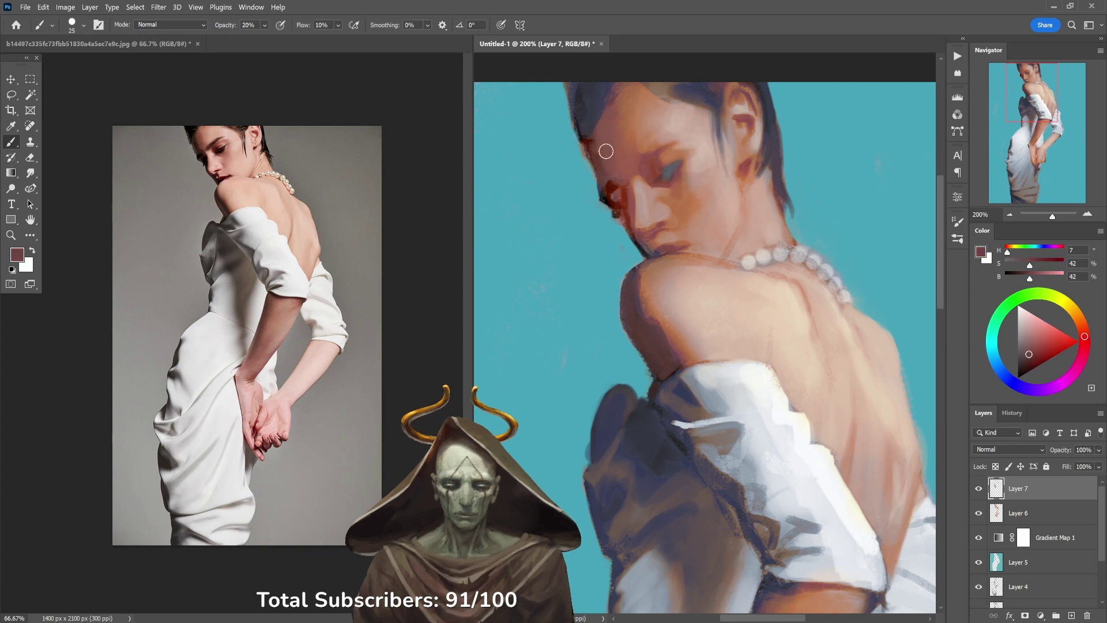
key("5")
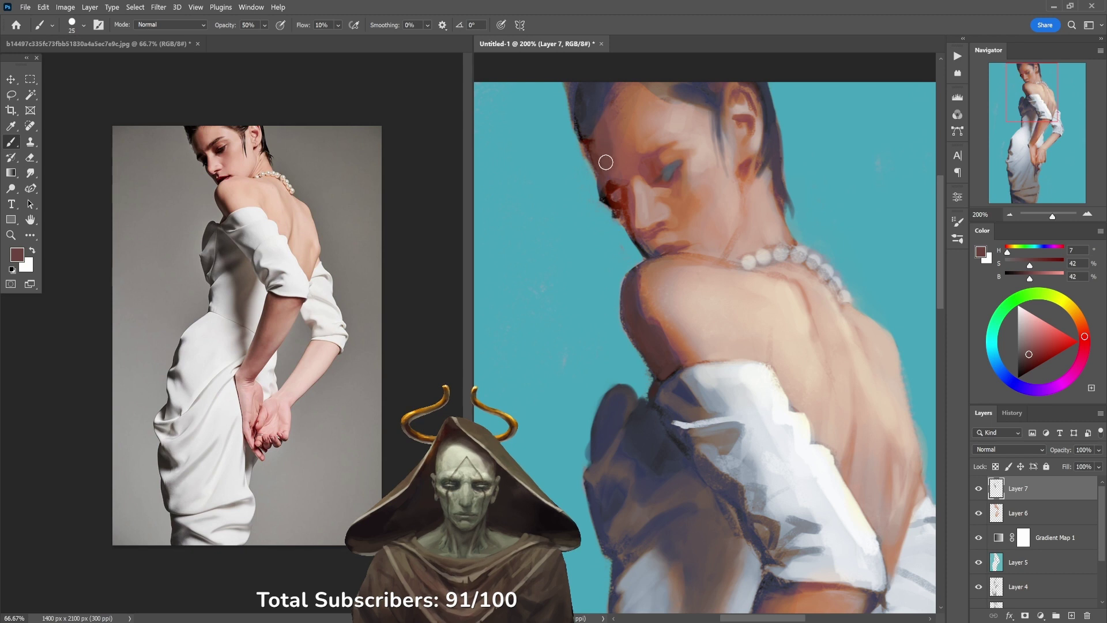
left_click(577, 180, "alt")
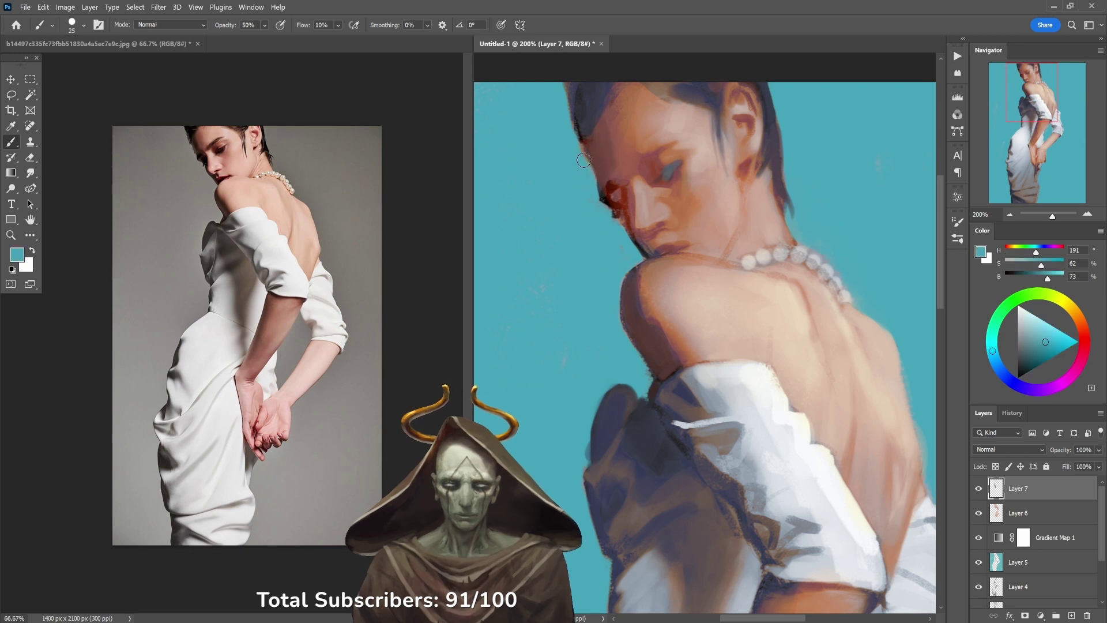
key("9")
left_click(558, 128, "alt")
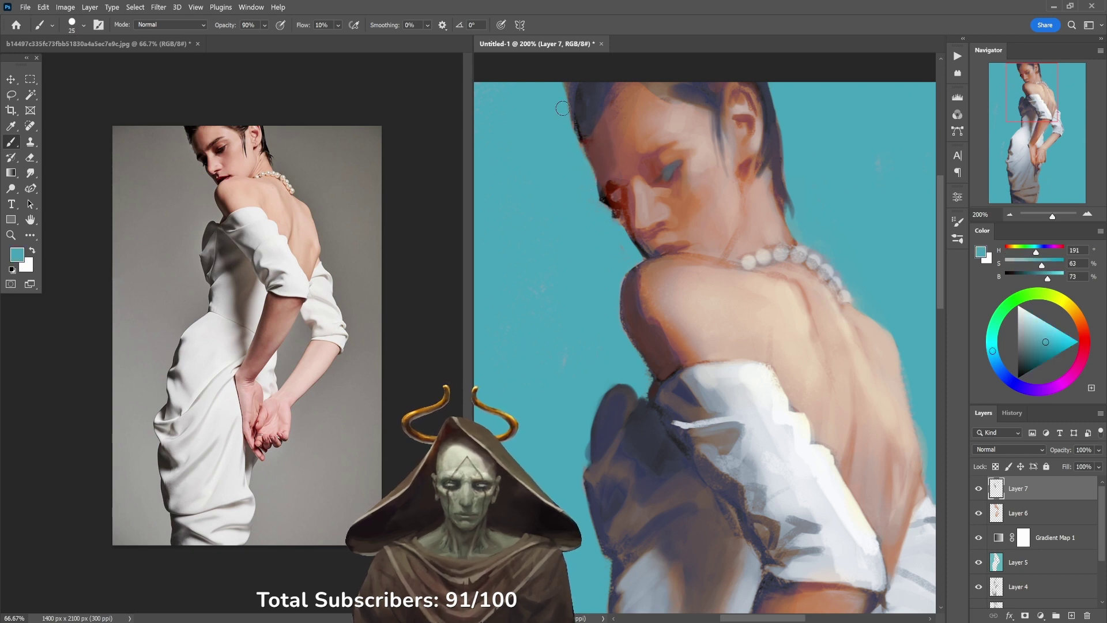
left_click(606, 107, "alt")
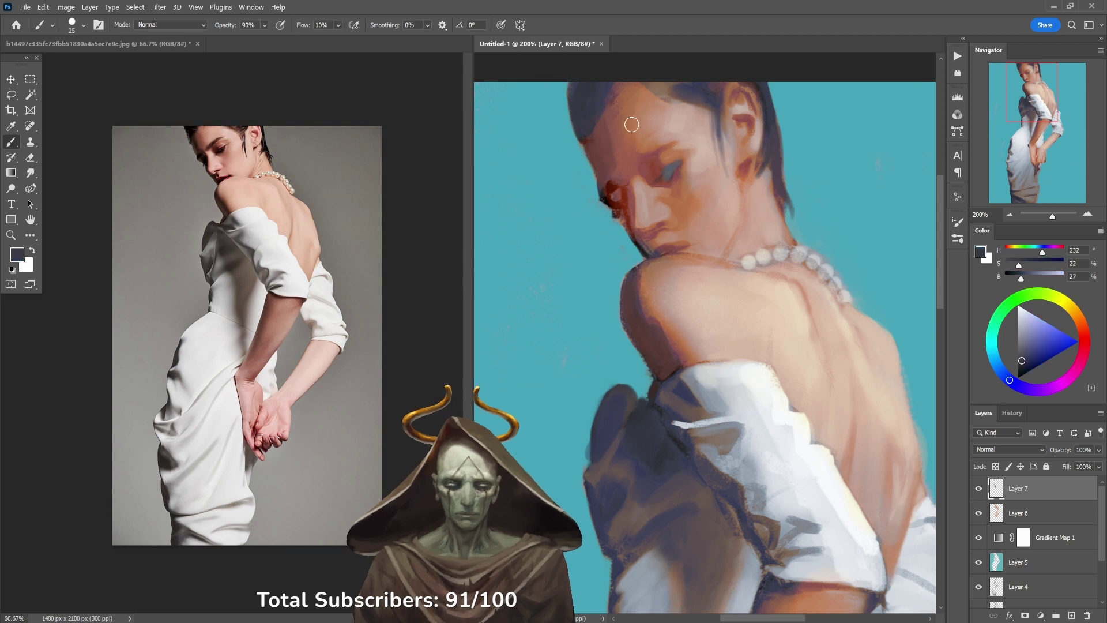
left_click(632, 204, "alt")
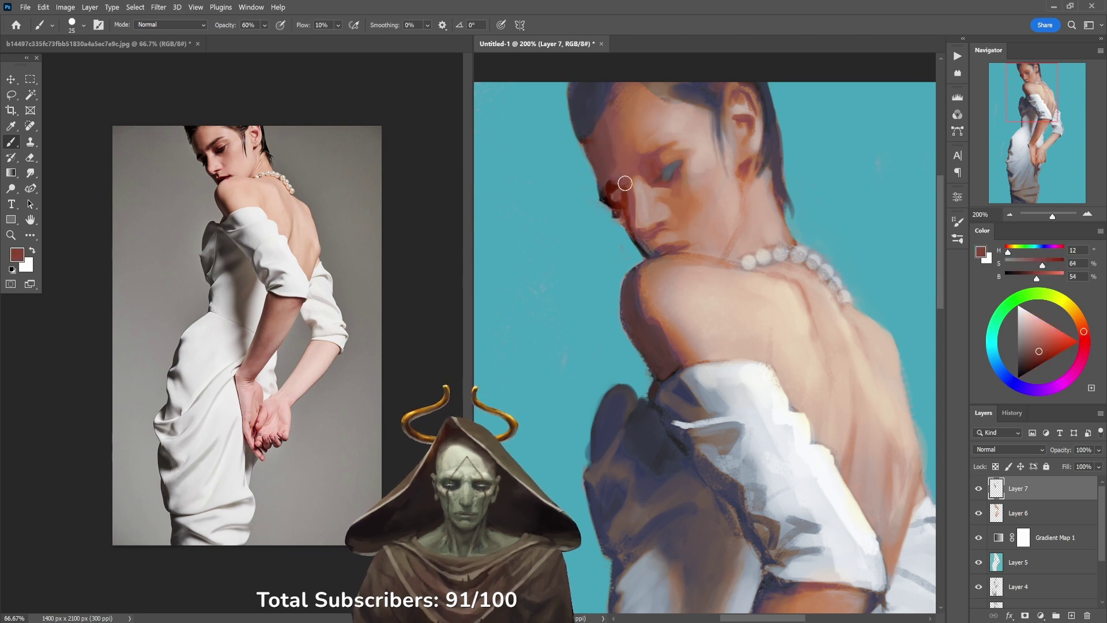
mouse_move(620, 183)
left_mouse_down()
mouse_move(611, 189)
mouse_move(624, 198)
left_mouse_up()
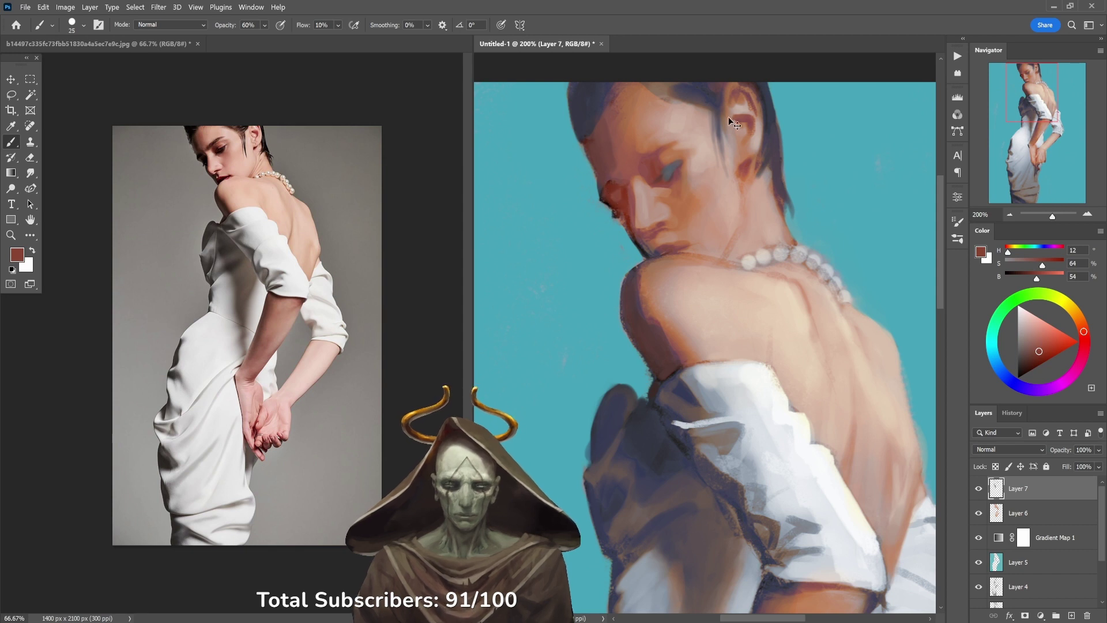
Step: Cover the red far eye socket with grey-blue strokes at 70%, then load a skin brown at 30%
left_click(675, 167, "alt")
left_click(604, 109, "alt")
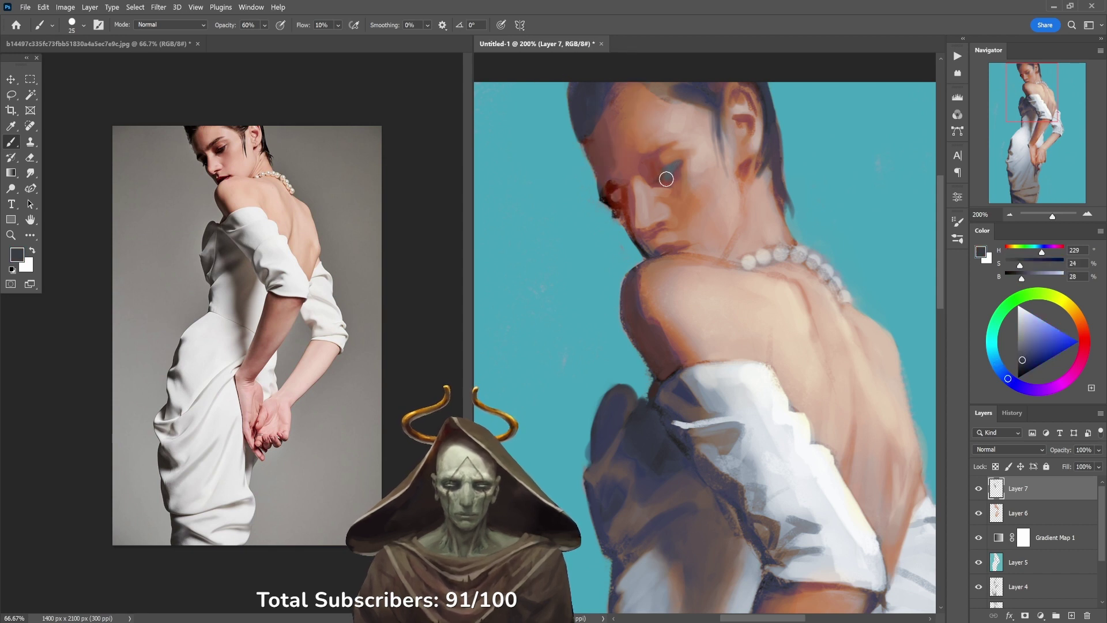
key("5")
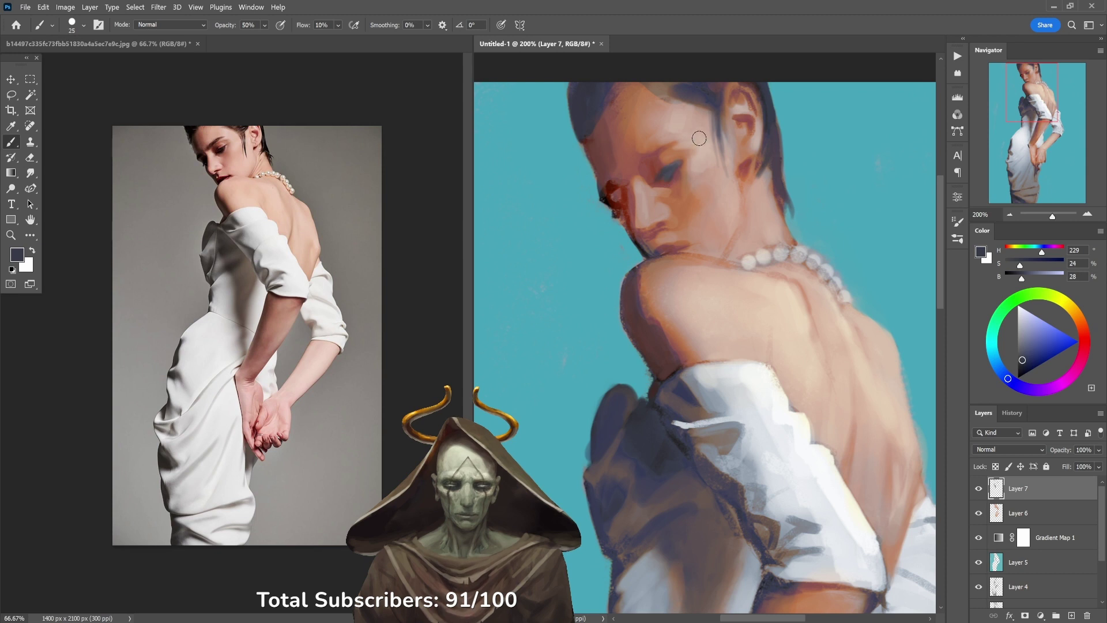
left_click(687, 147, "alt")
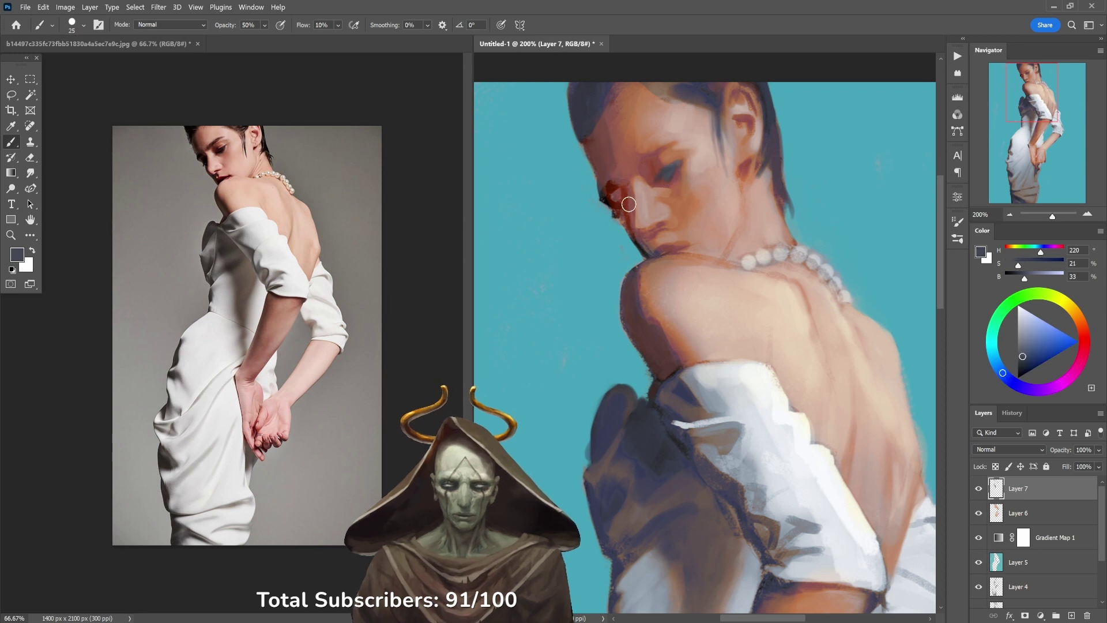
key("7")
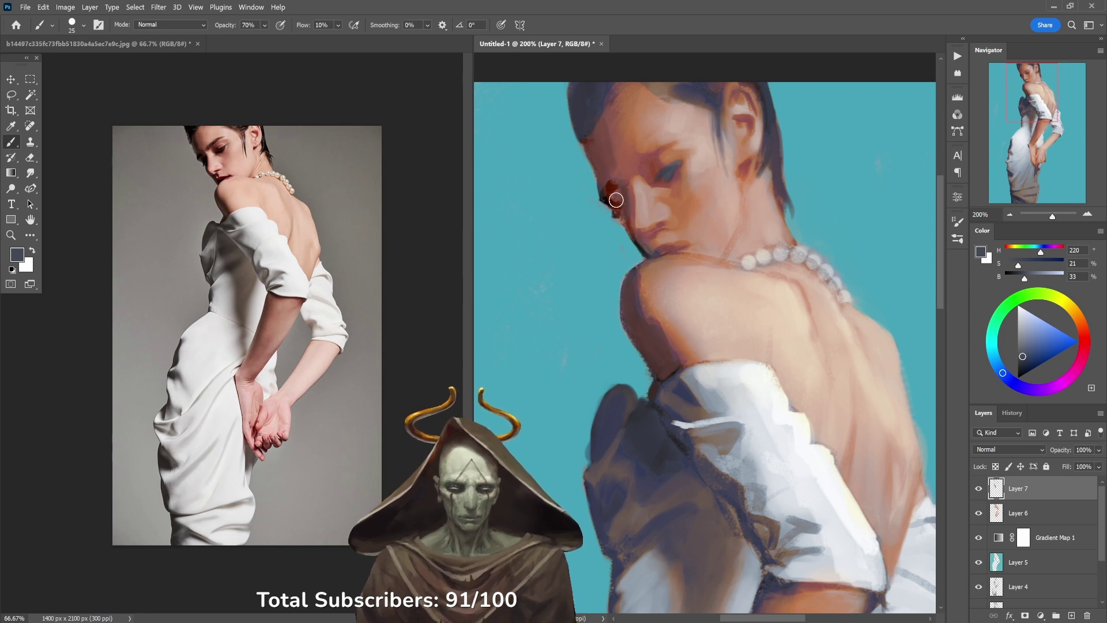
mouse_move(613, 187)
left_mouse_down()
mouse_move(627, 220)
mouse_move(618, 191)
mouse_move(621, 207)
mouse_move(604, 189)
mouse_move(612, 154)
mouse_move(602, 184)
mouse_move(586, 146)
mouse_move(591, 130)
mouse_move(603, 175)
mouse_move(598, 134)
left_mouse_up()
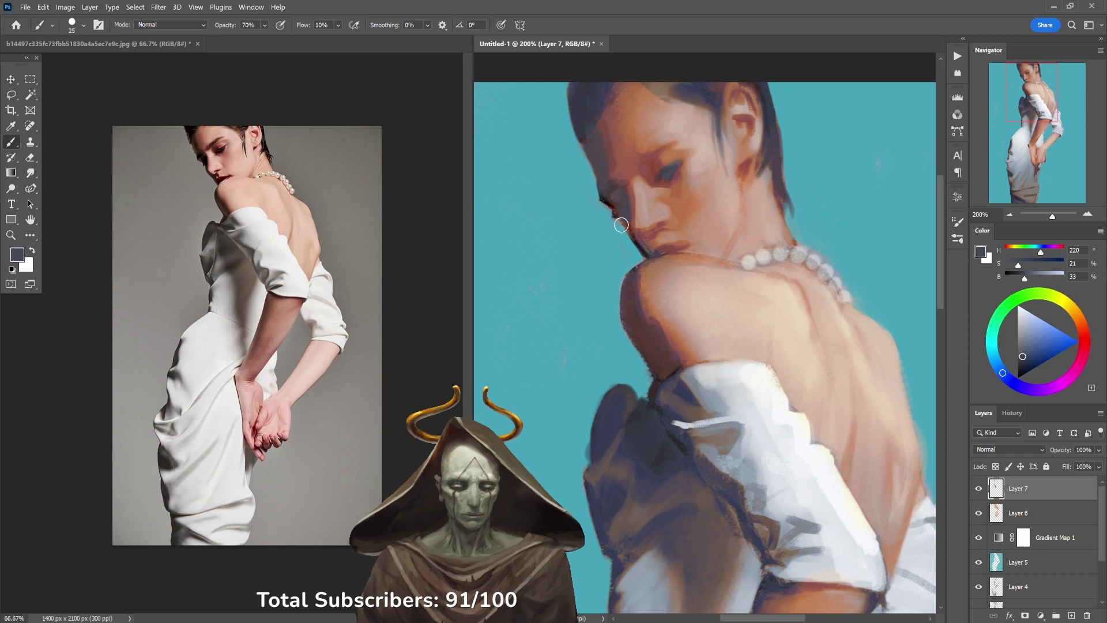
key("3")
left_click(692, 185, "alt")
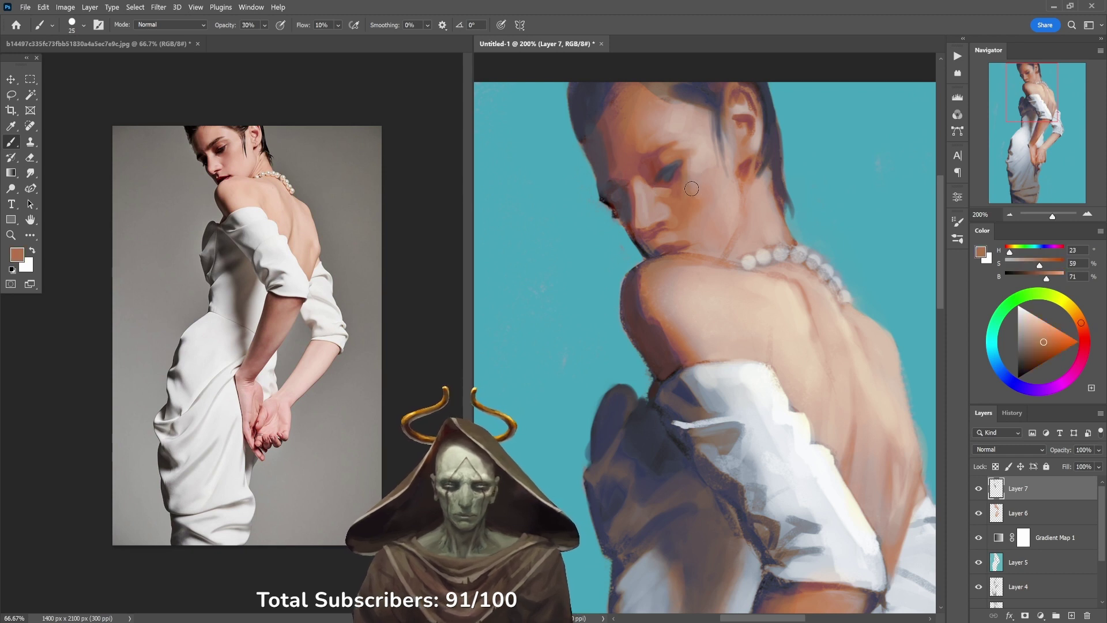
Step: Lay a faint brown cheek stroke, then sample cheek and neck skin tones at 60% opacity
left_click_drag(692, 189, 697, 203)
left_click(696, 197, "alt")
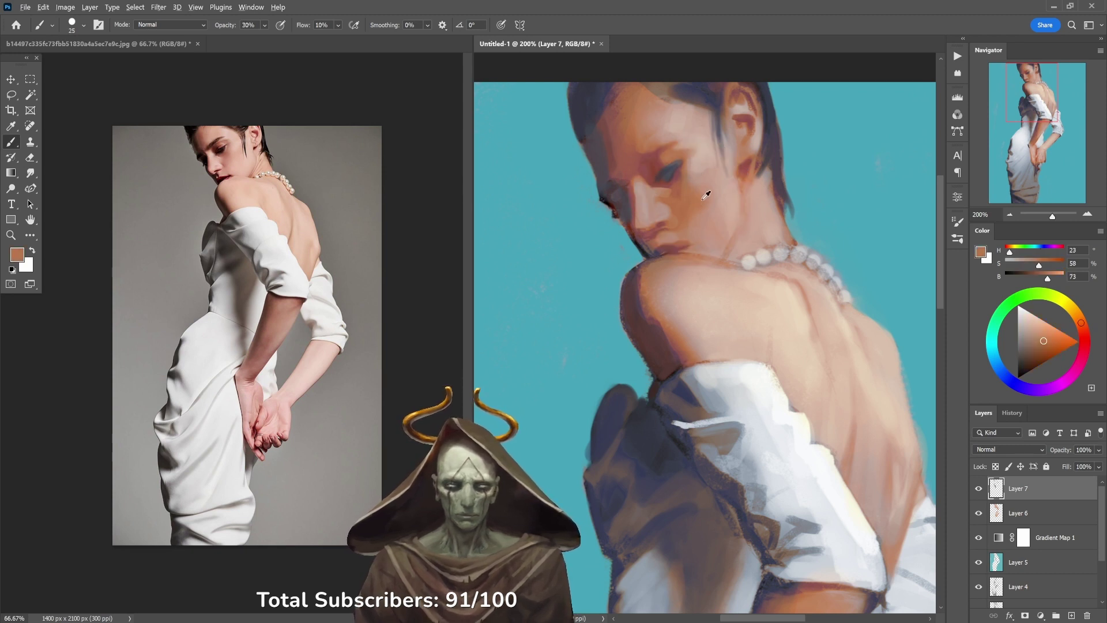
left_click(703, 201, "alt")
left_click(699, 216, "alt")
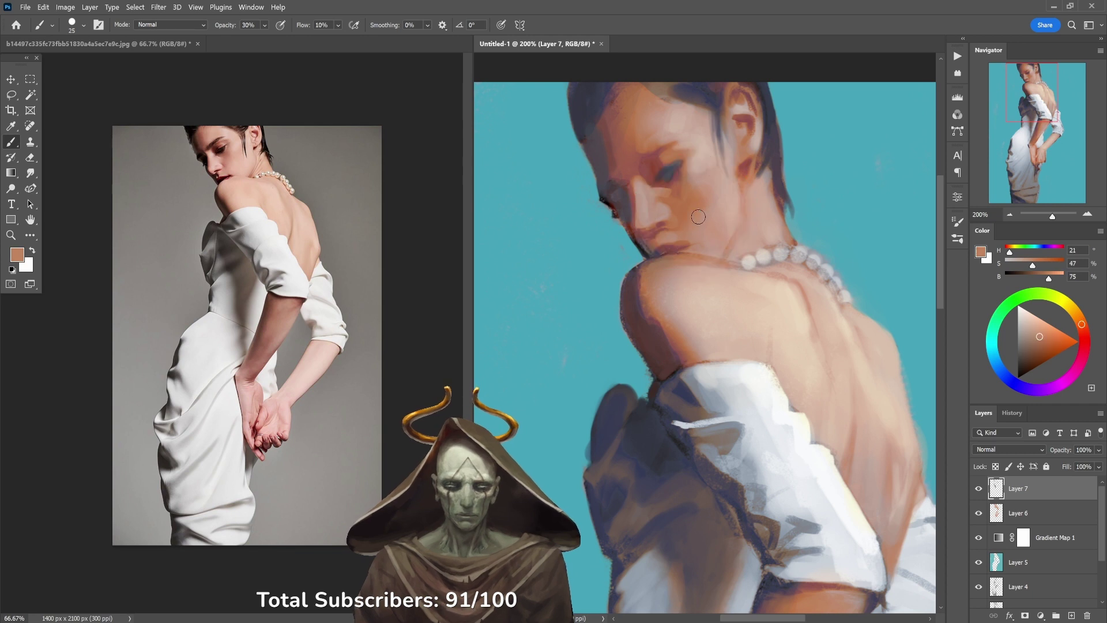
left_click(706, 208, "alt")
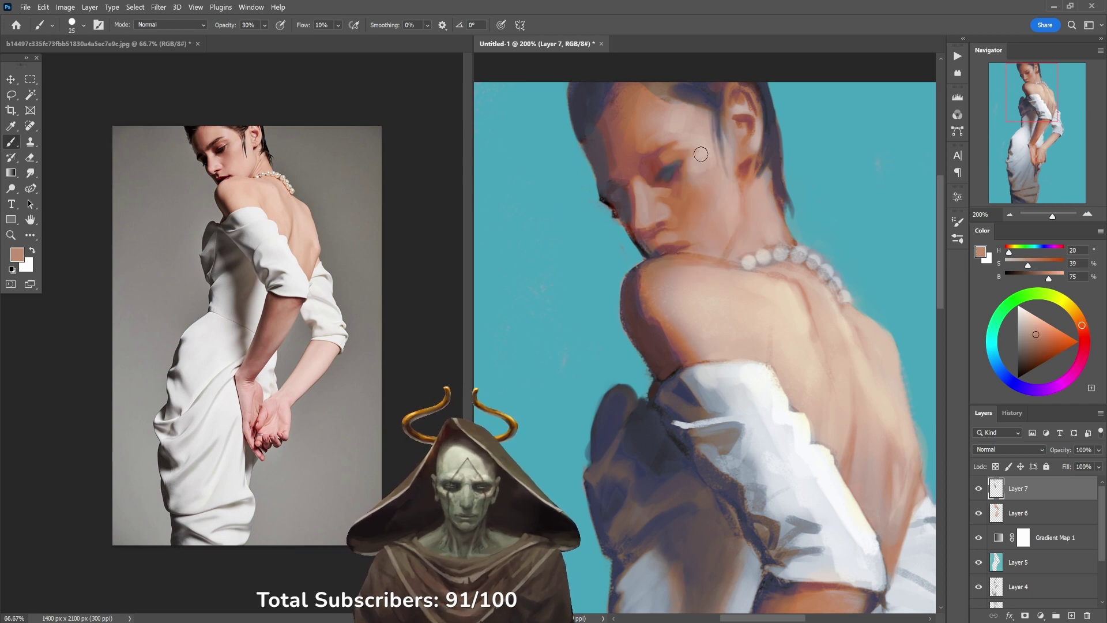
left_click(726, 196, "alt")
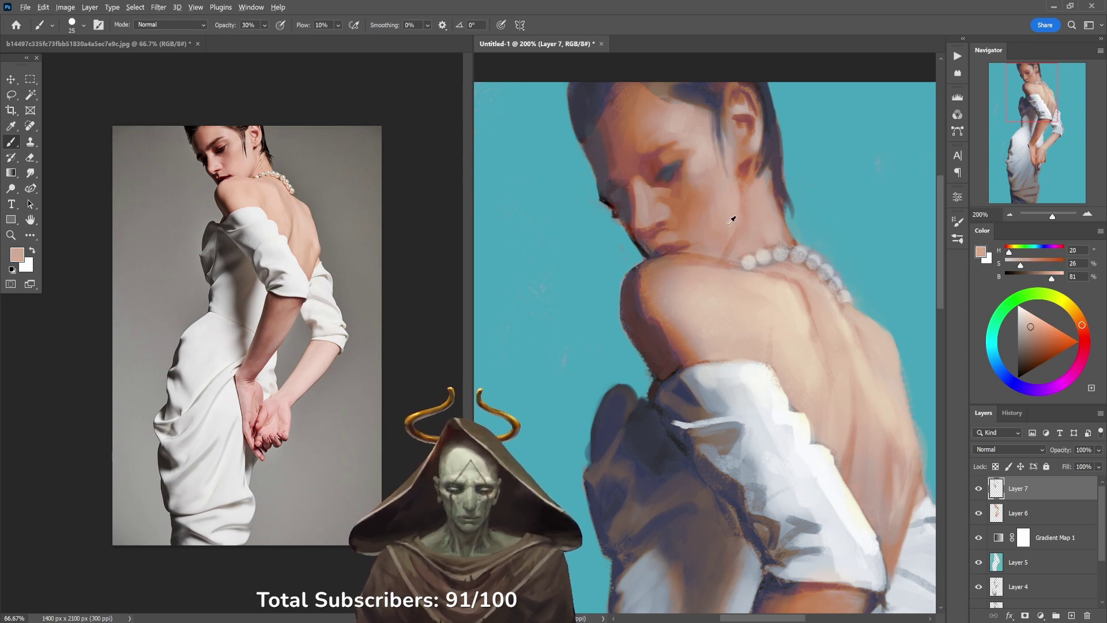
left_click(727, 226, "alt")
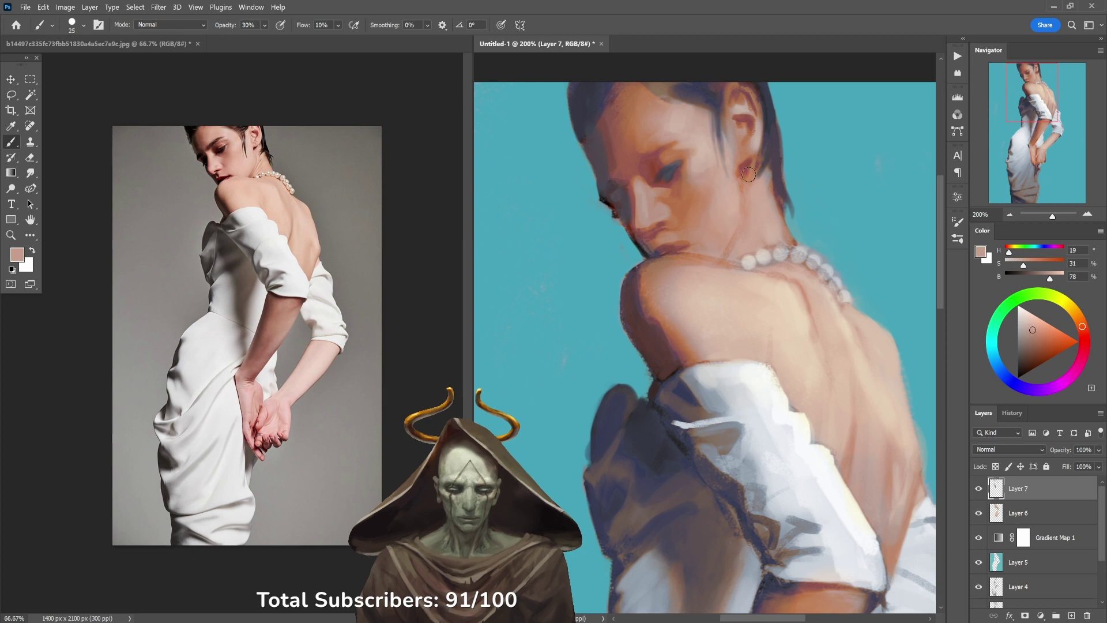
left_click(740, 229, "alt")
left_click(746, 177, "alt")
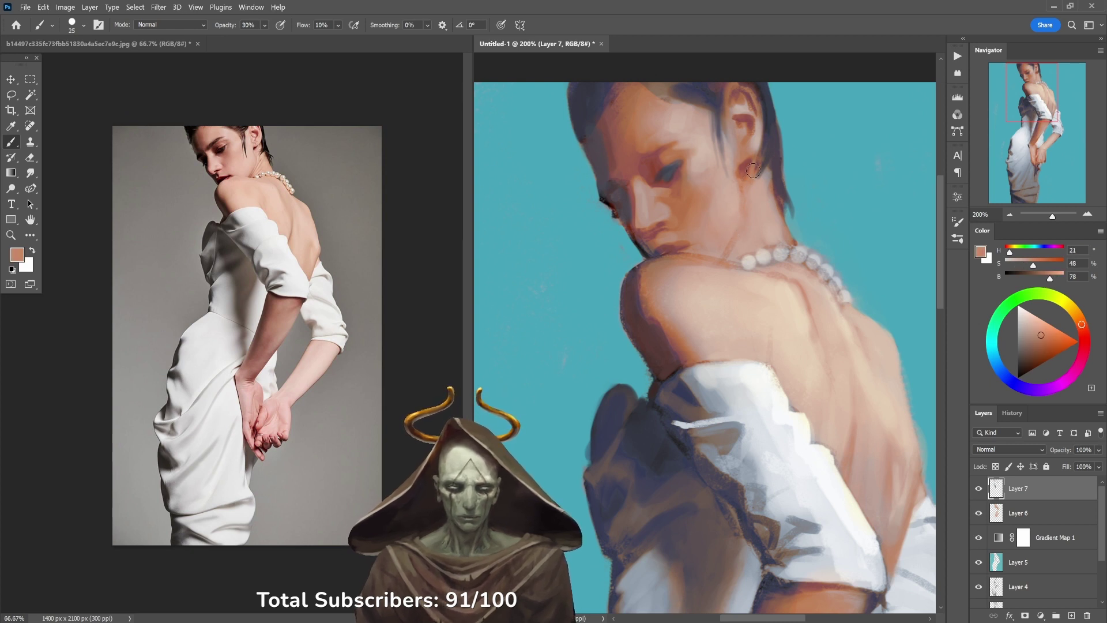
key("6")
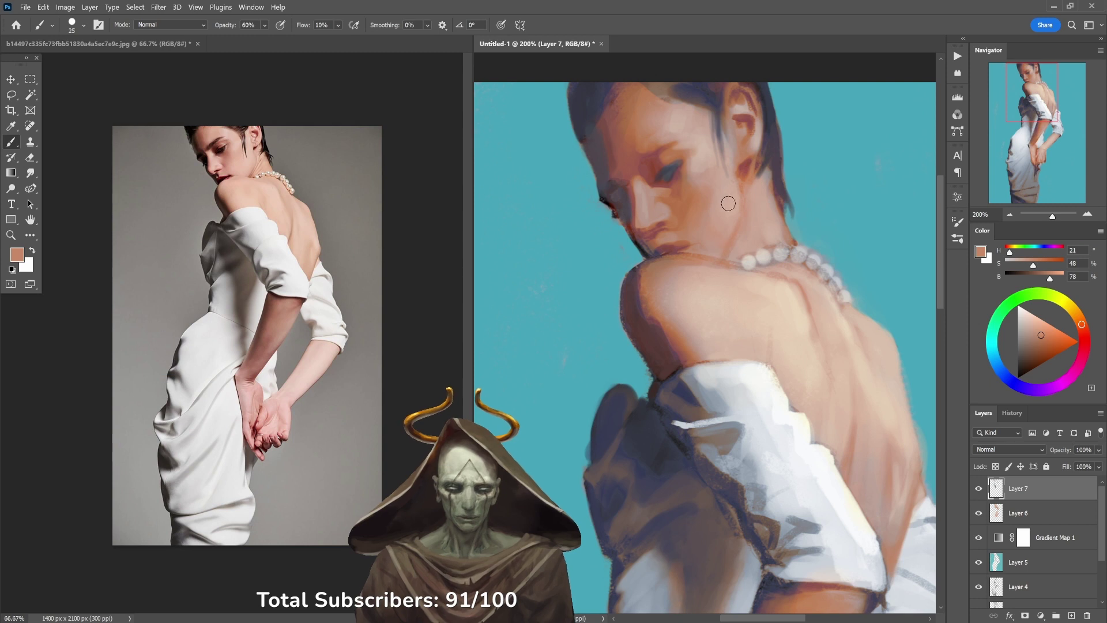
left_click(750, 237, "alt")
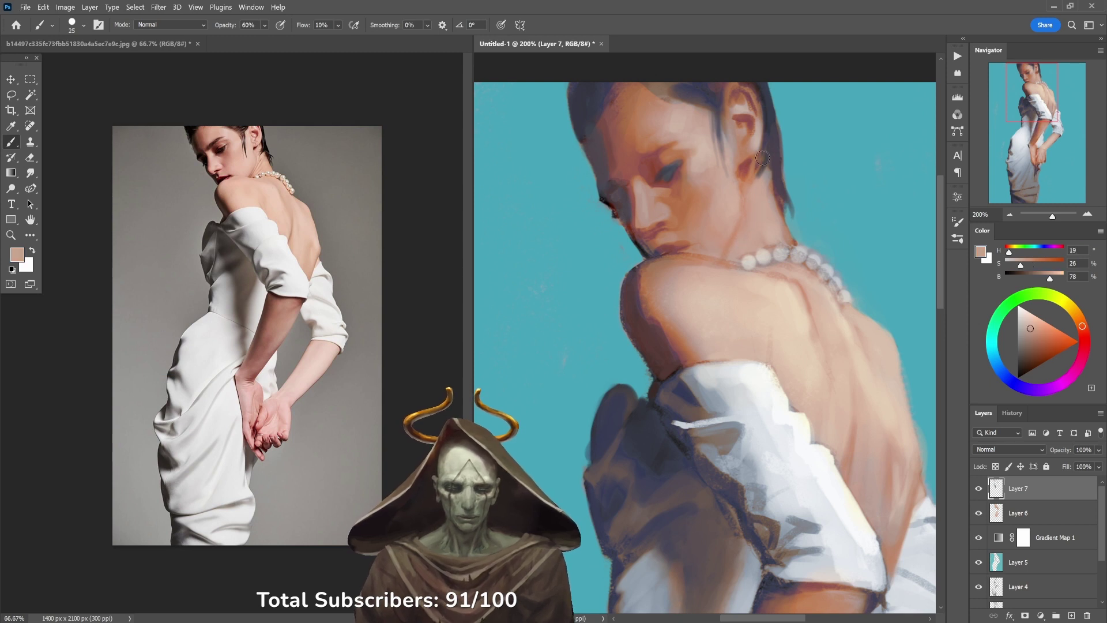
left_click(768, 235, "alt")
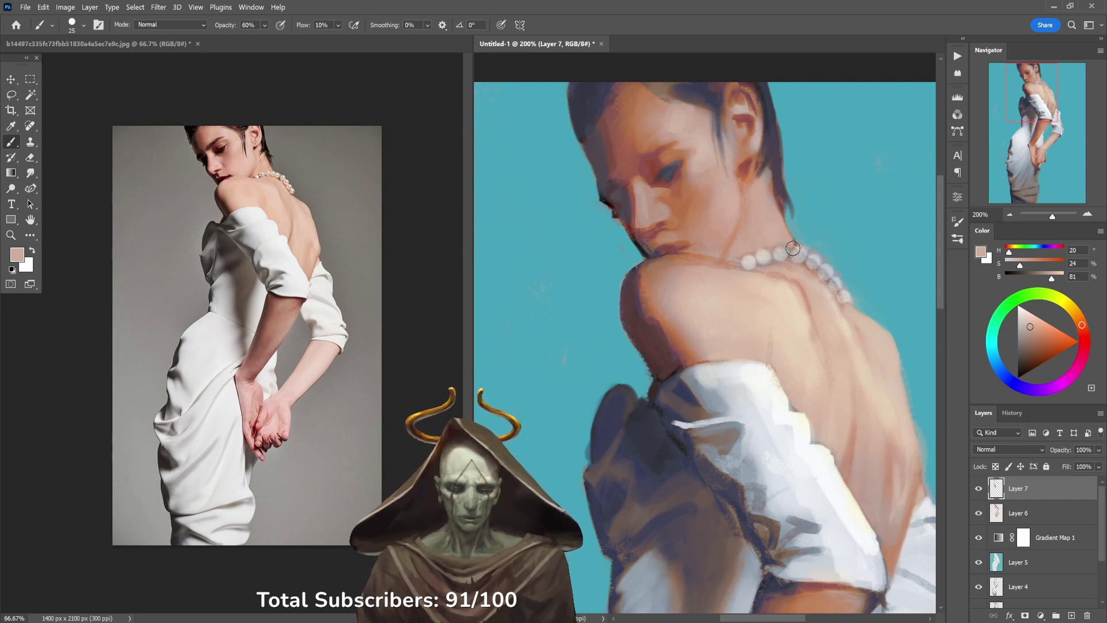
Step: Extend the purple hair strand beside the neck and soften the jaw-neck edge at 50% opacity
left_click(782, 184, "alt")
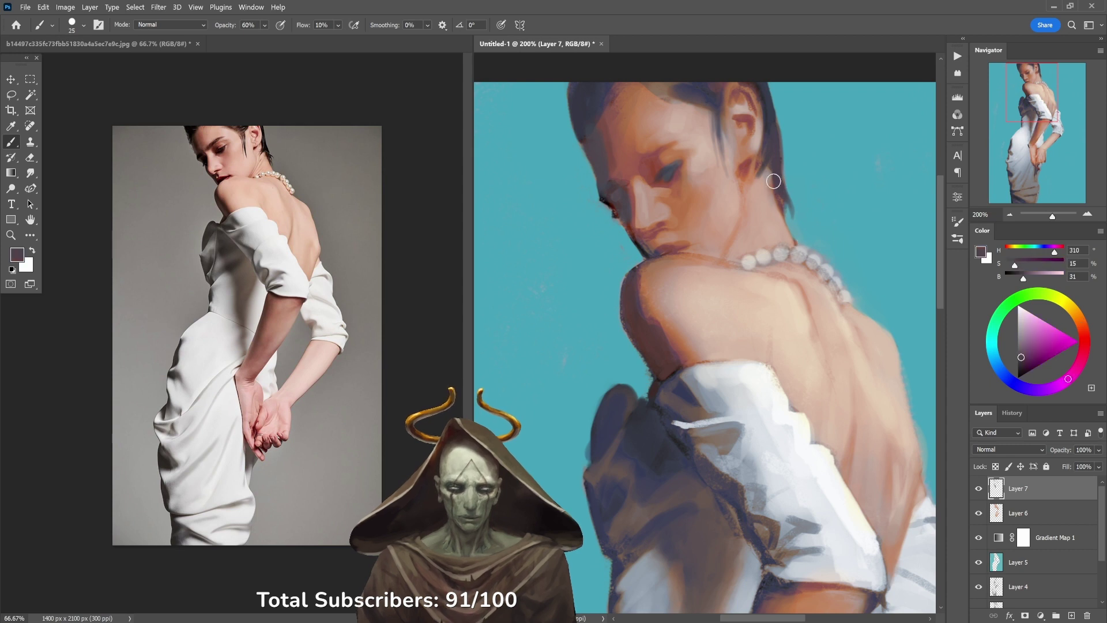
mouse_move(782, 207)
left_mouse_down()
mouse_move(777, 190)
mouse_move(757, 183)
left_mouse_up()
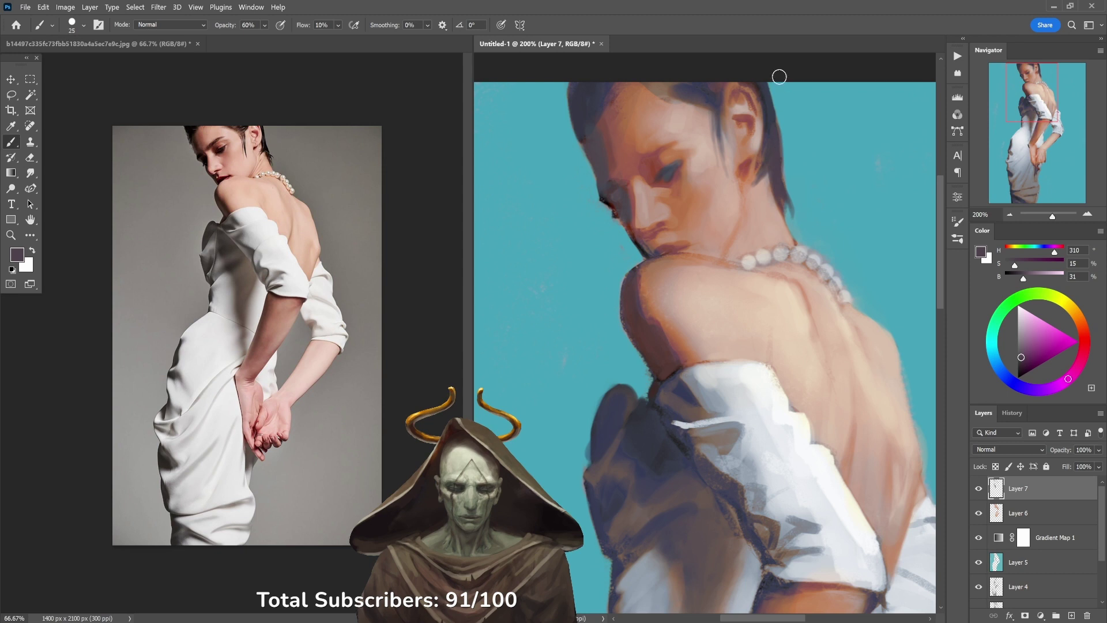
key("5")
left_click(749, 176, "alt")
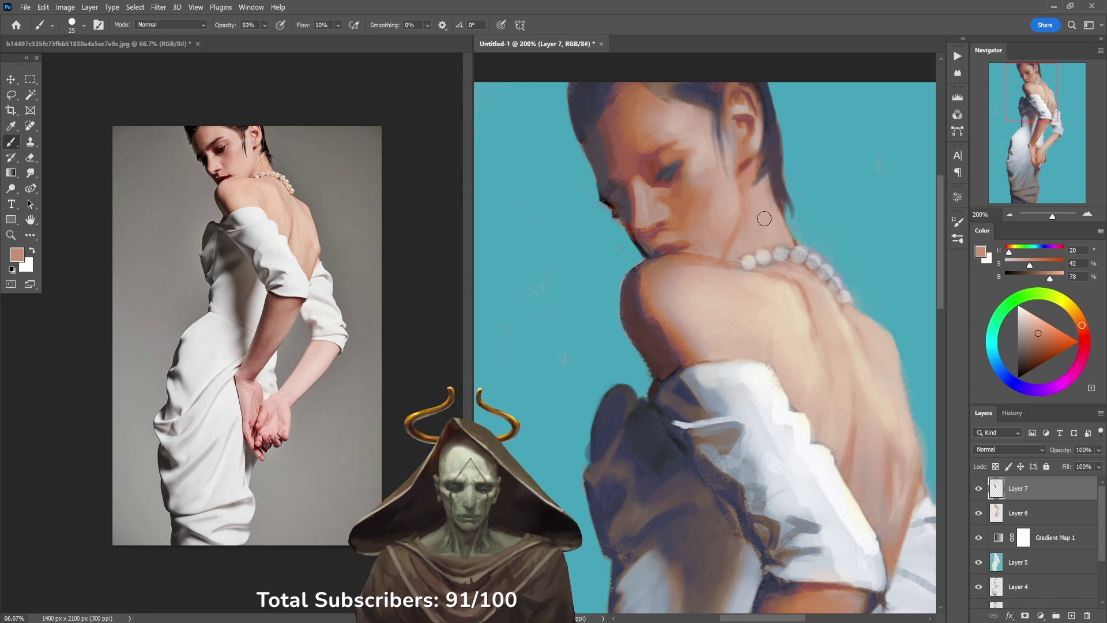
left_click(737, 197, "alt")
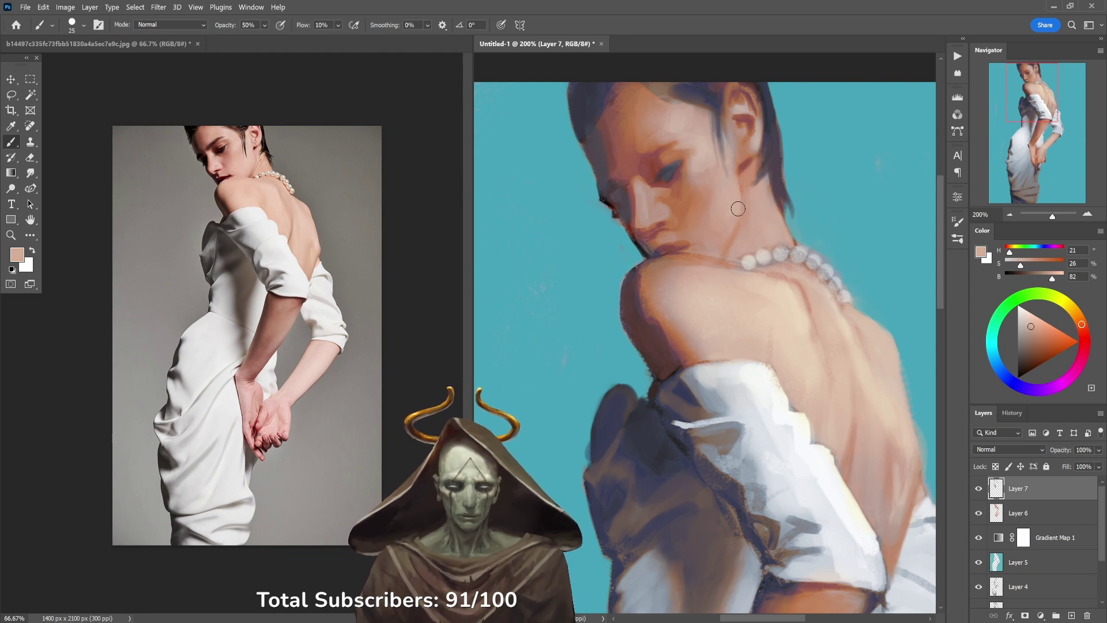
mouse_move(735, 178)
left_mouse_down()
mouse_move(747, 212)
mouse_move(749, 177)
mouse_move(744, 230)
mouse_move(756, 183)
mouse_move(748, 194)
mouse_move(751, 172)
left_mouse_up()
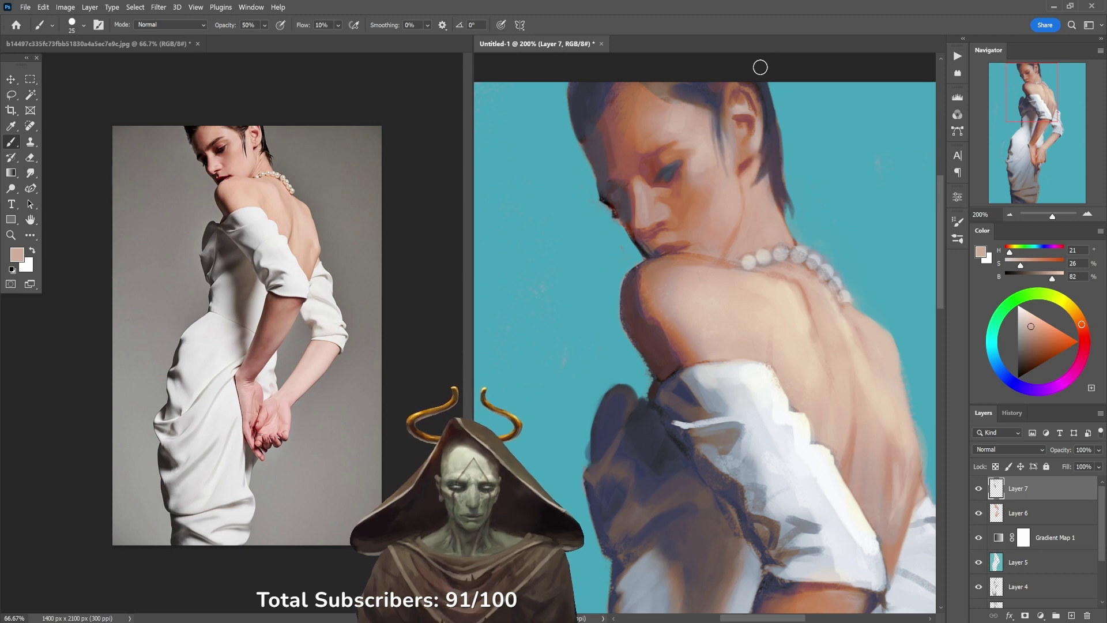
Step: Sample reds and pinks near the ear, ending on the cheek's orange skin tone H22 S53 B74
left_click(744, 160, "alt")
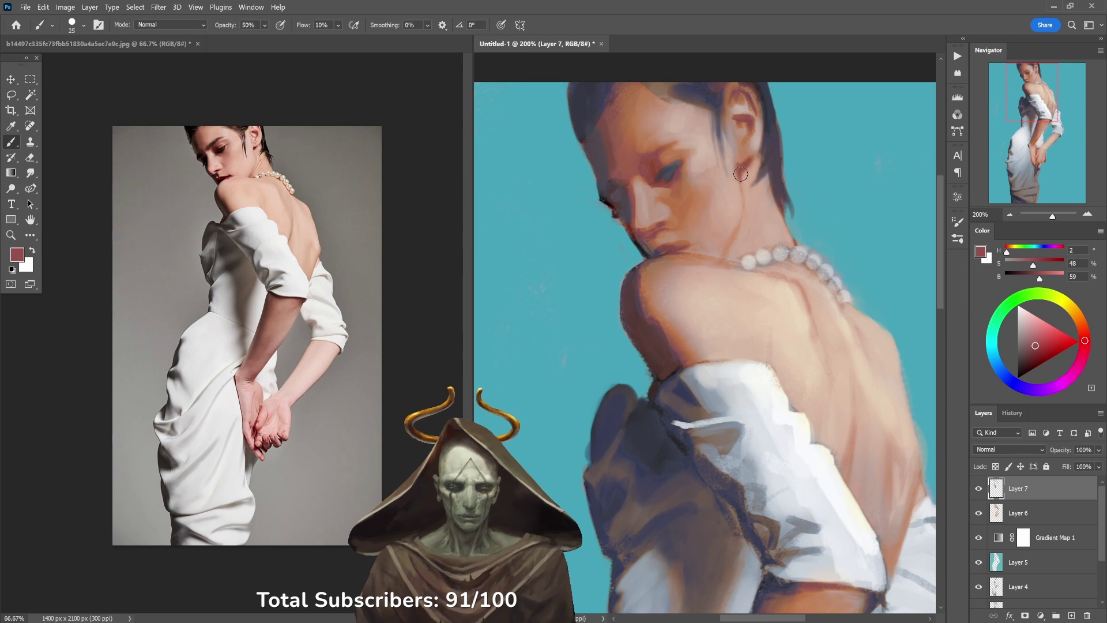
left_click(759, 139, "alt")
left_click(706, 167, "alt")
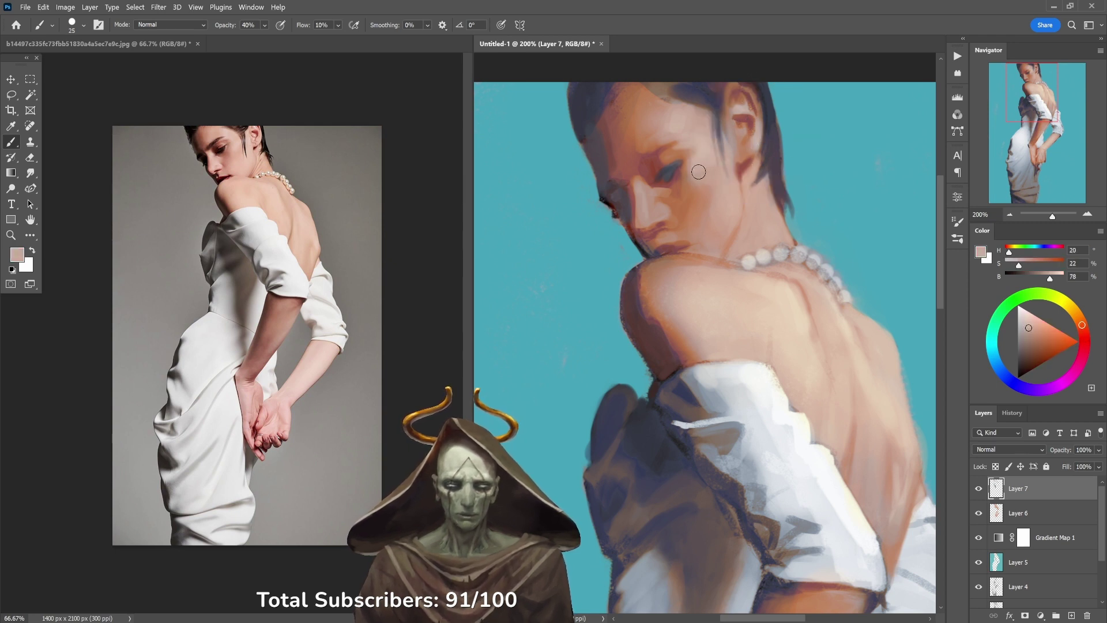
left_click(701, 175, "alt")
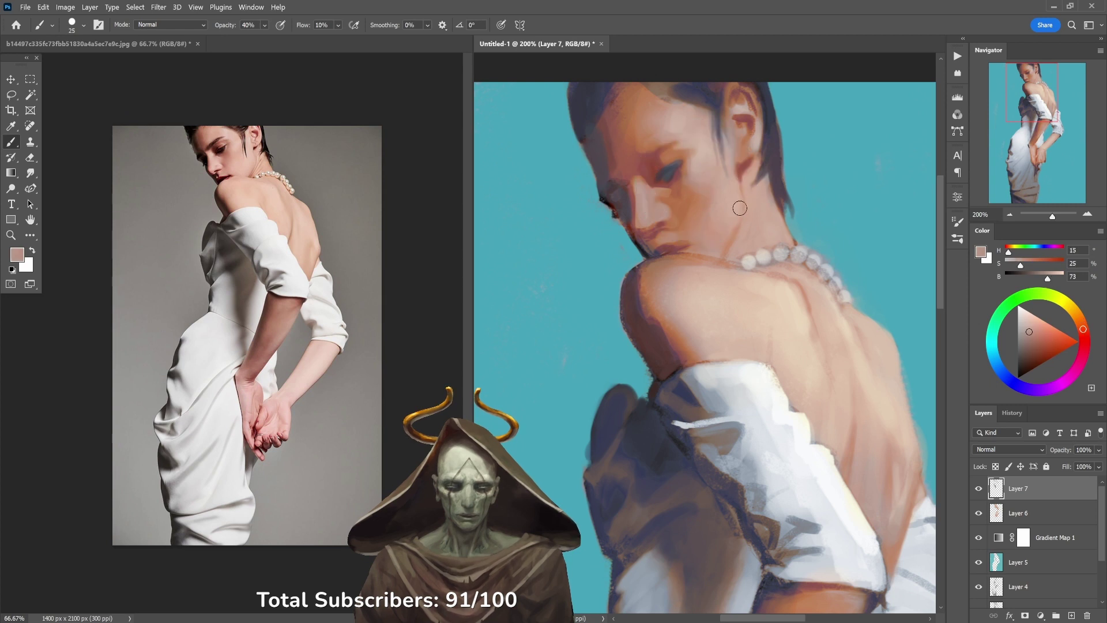
Step: Sample warm orange and pale ear skin tones, trying brush opacities from 10% to 60%
left_click(700, 194, "alt")
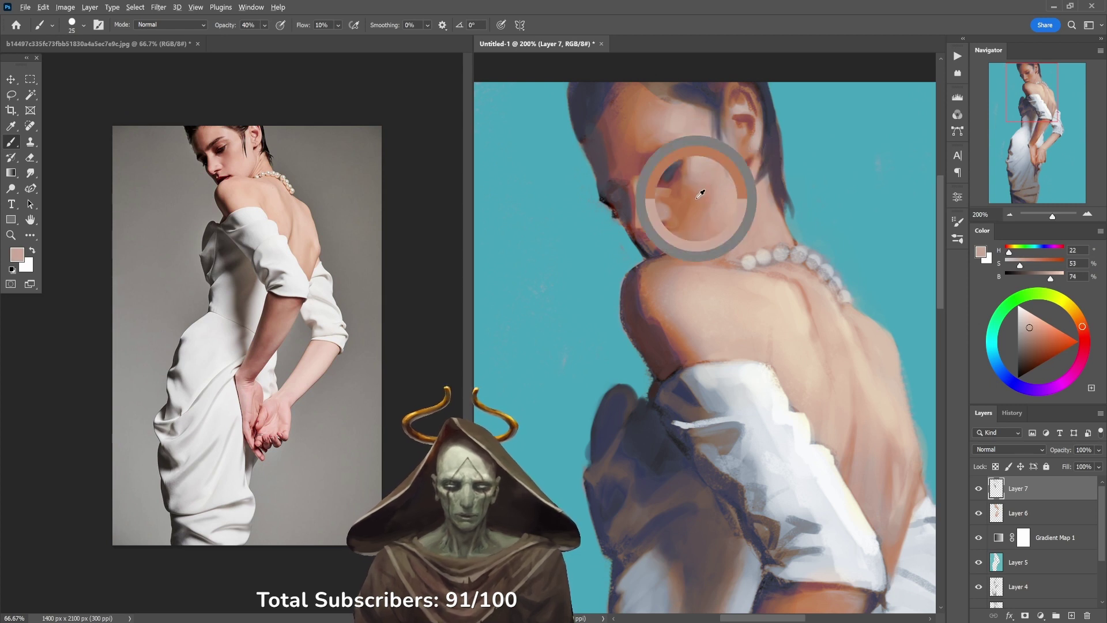
key("2")
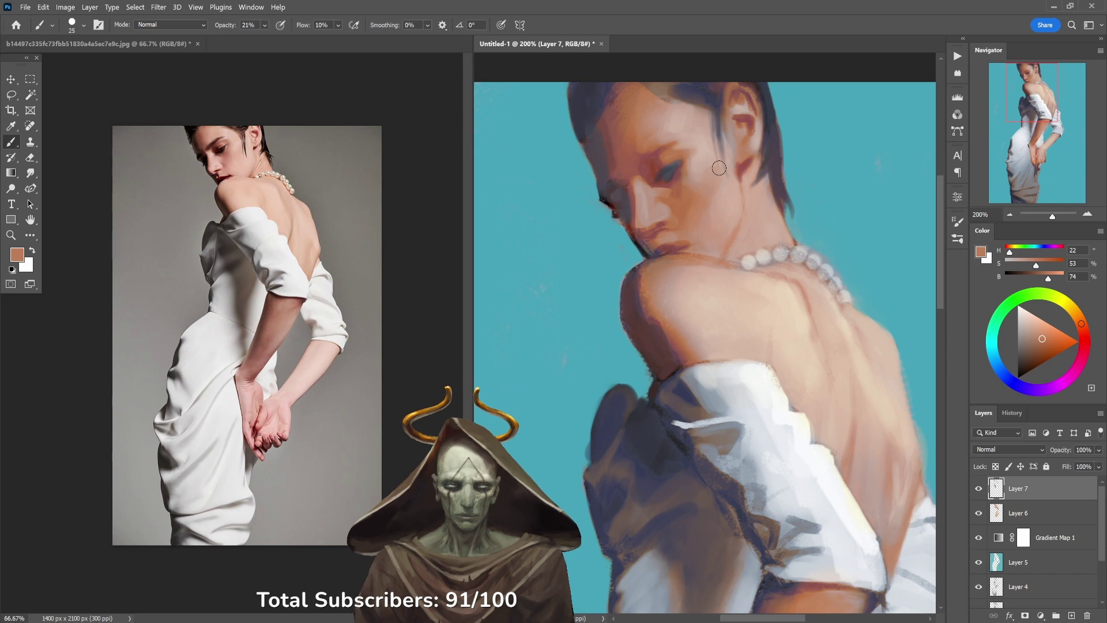
key("1")
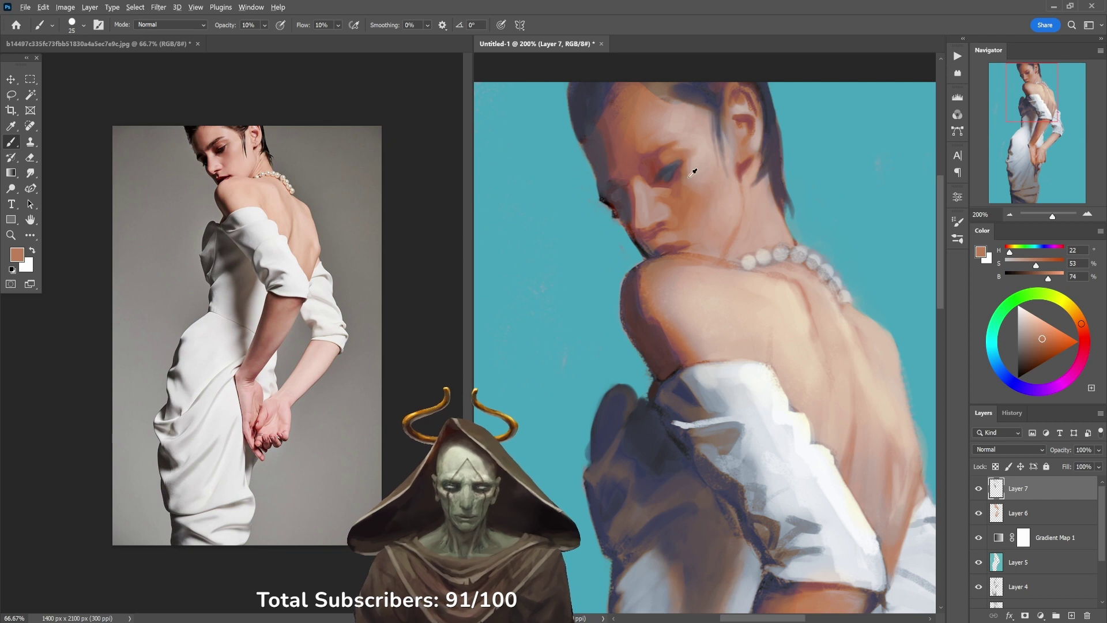
left_click(694, 206, "alt")
key("3")
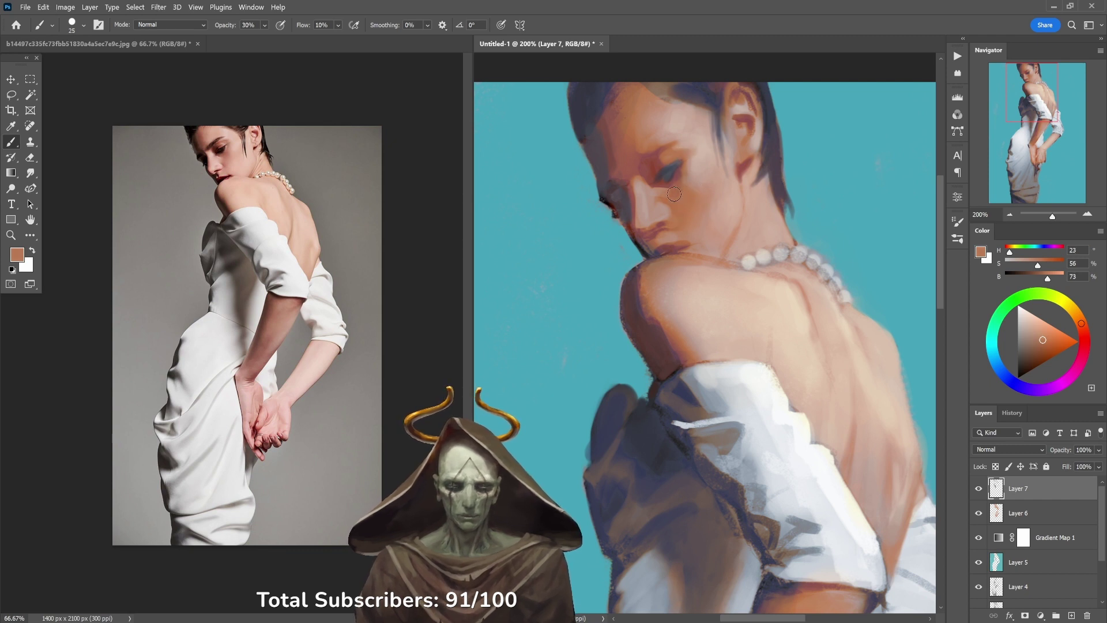
left_click(746, 147, "alt")
key("6")
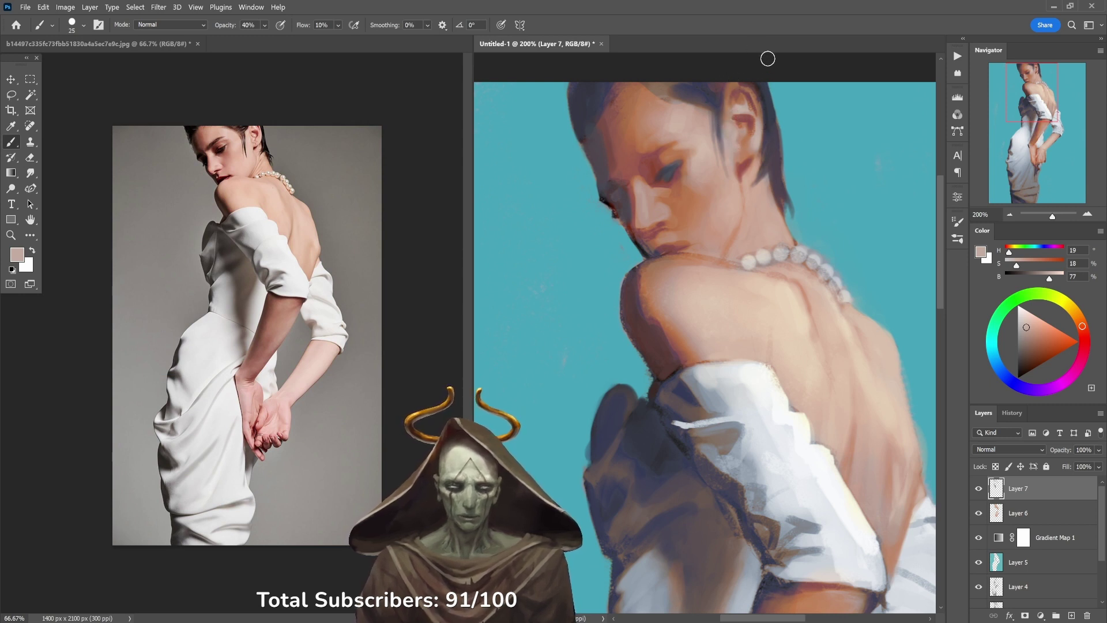
key("6")
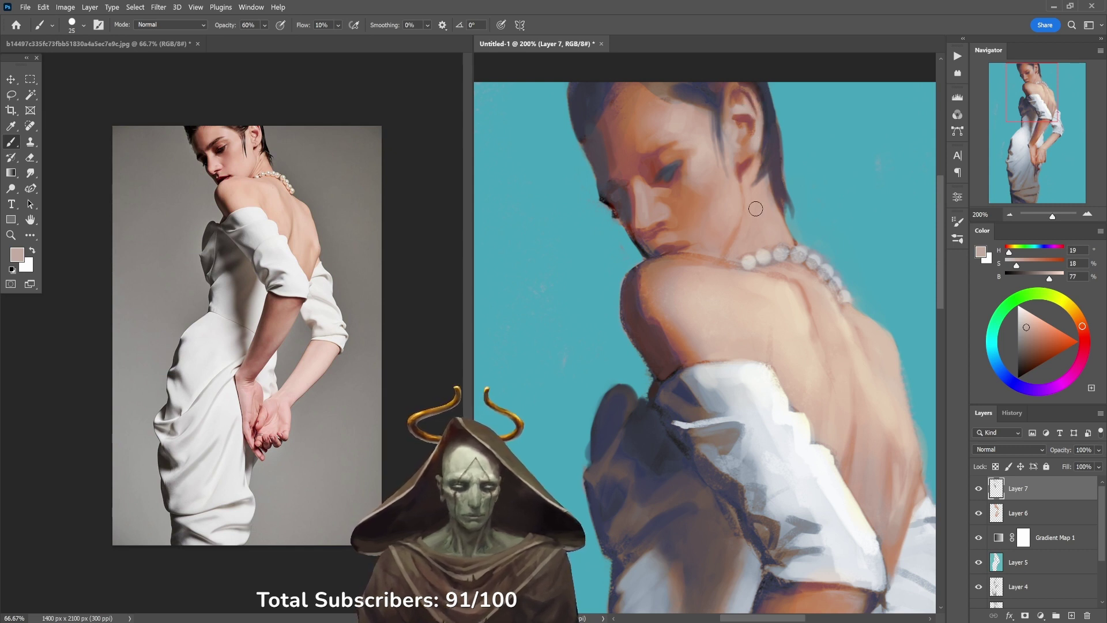
Step: Darken the eyebrow with blue-grey strokes at 50% opacity
left_click(671, 167, "alt")
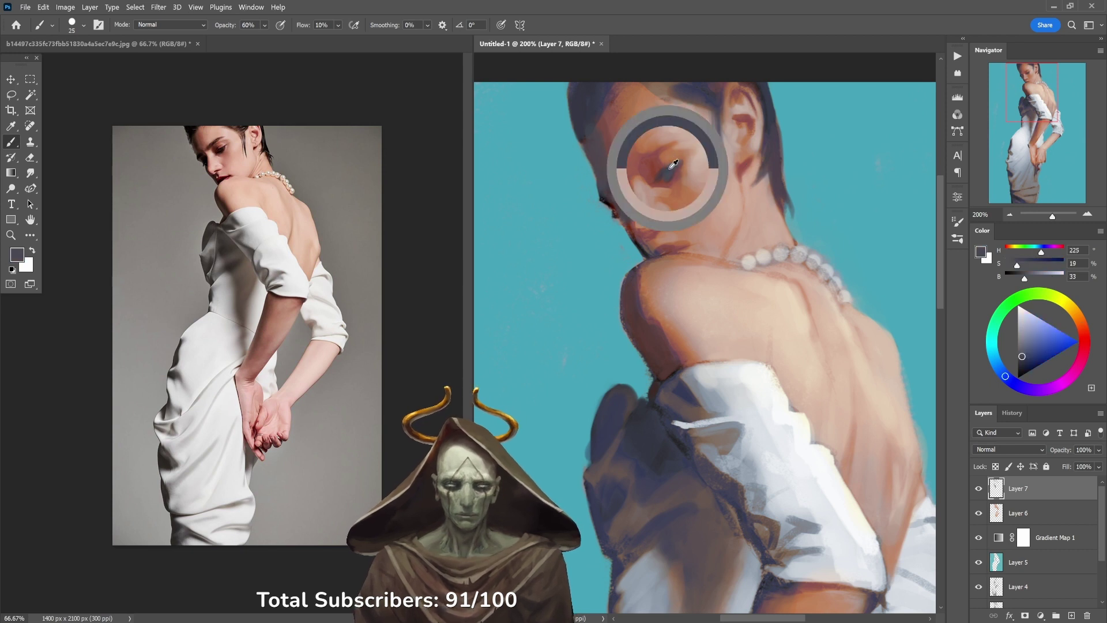
key("5")
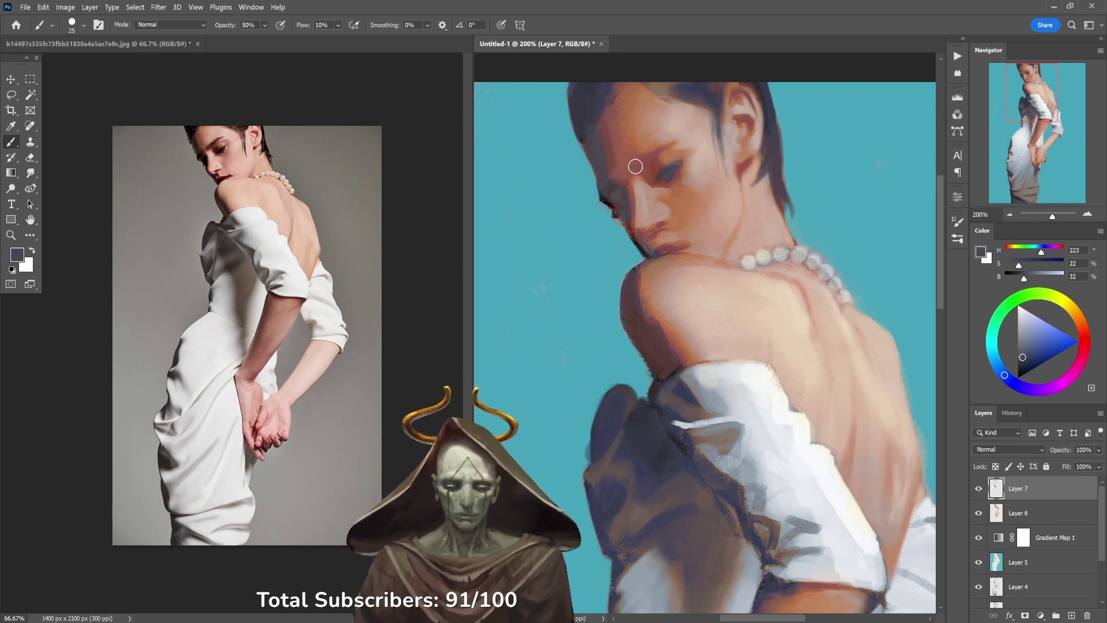
left_click_drag(635, 167, 666, 140)
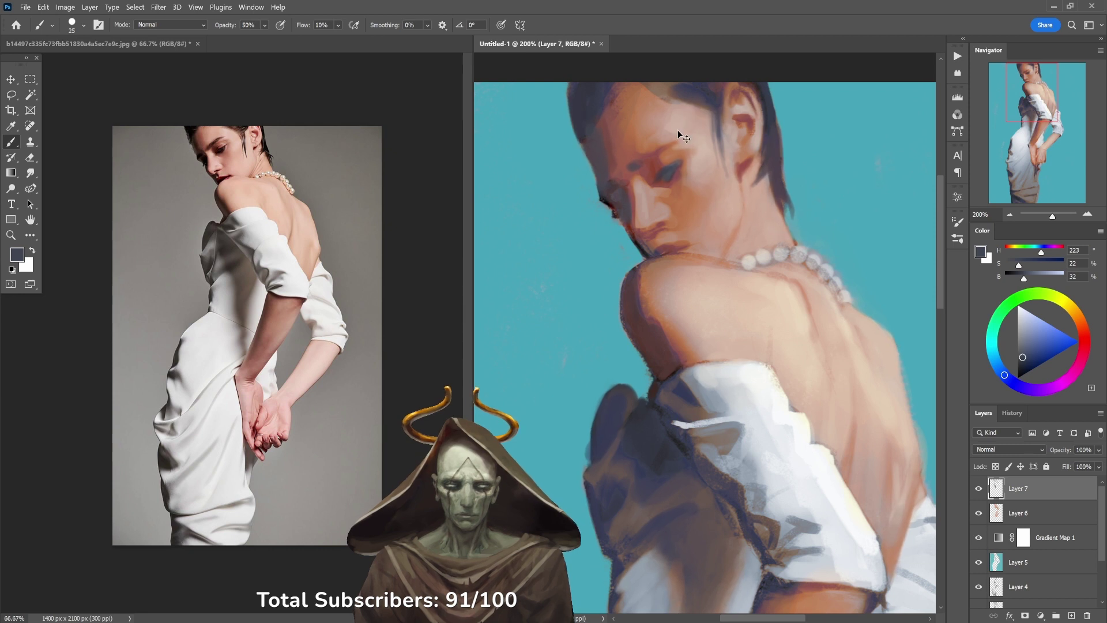
mouse_move(667, 133)
left_mouse_down()
mouse_move(633, 166)
mouse_move(672, 136)
left_mouse_up()
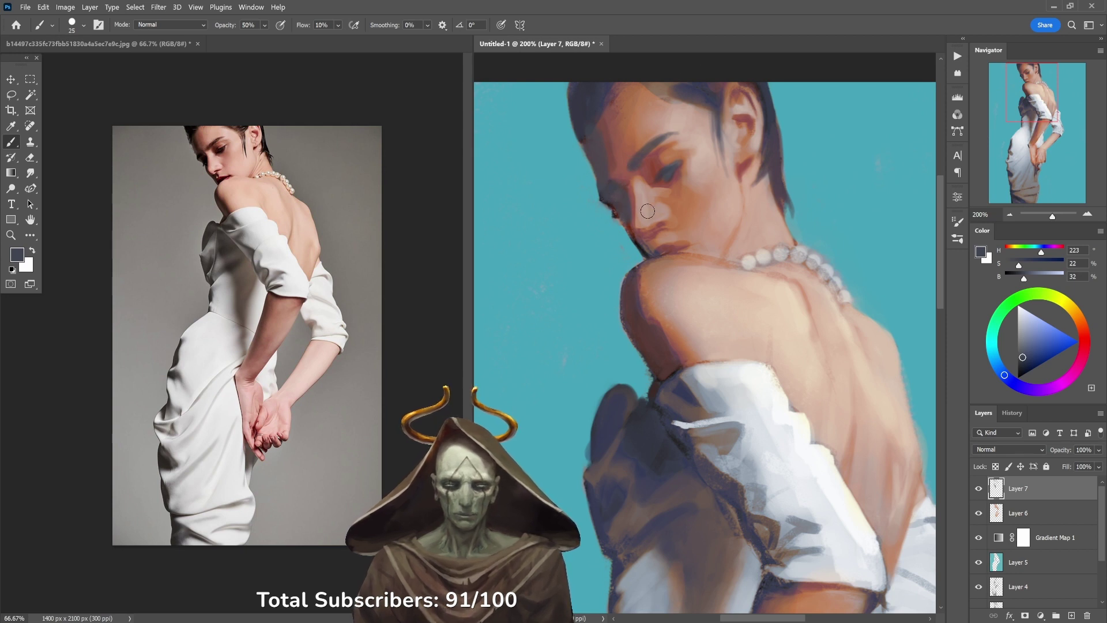
Step: Touch up the face edge near the eye with teal, and soften the chin and jaw edge at 80%
left_click(602, 208, "alt")
key("8")
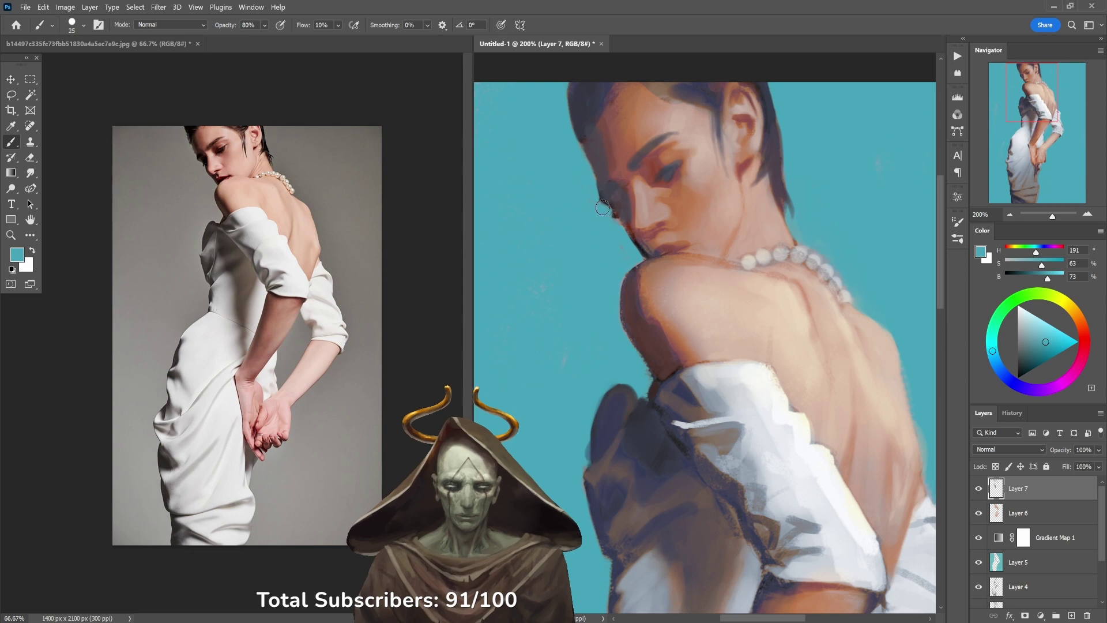
left_click(624, 206, "alt")
left_click_drag(624, 208, 619, 218)
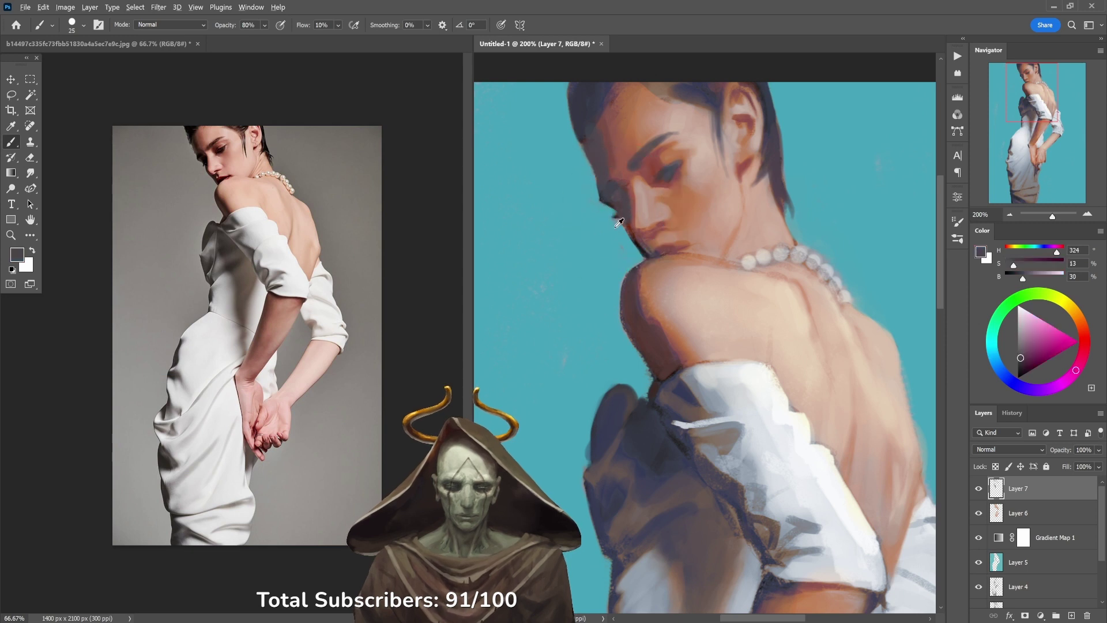
left_click(612, 224, "alt")
key("7")
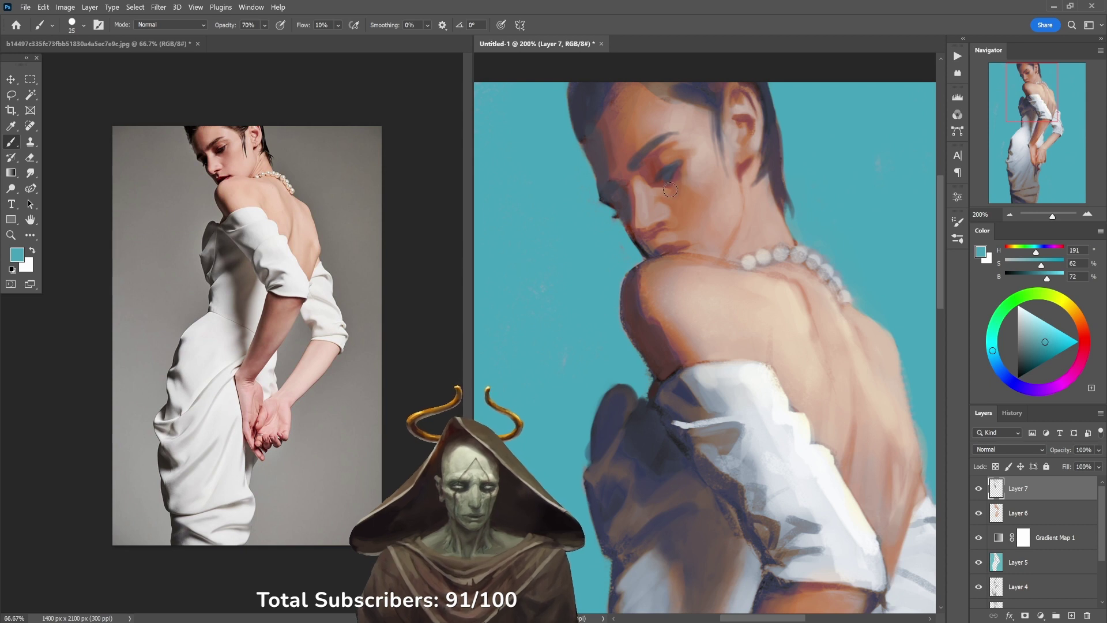
left_click(633, 213, "alt")
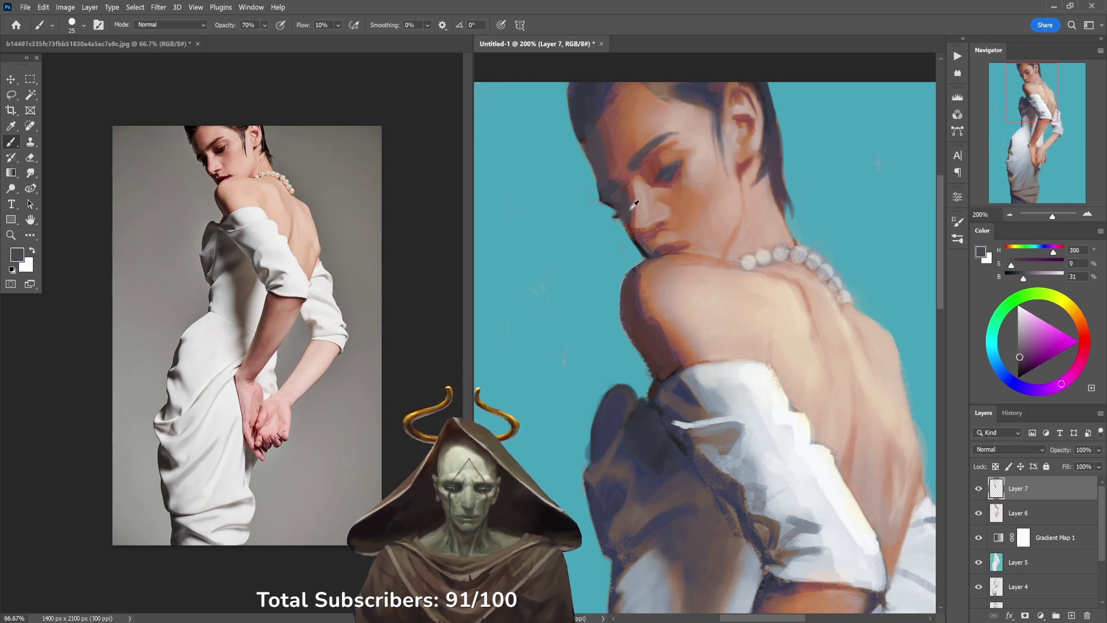
key("8")
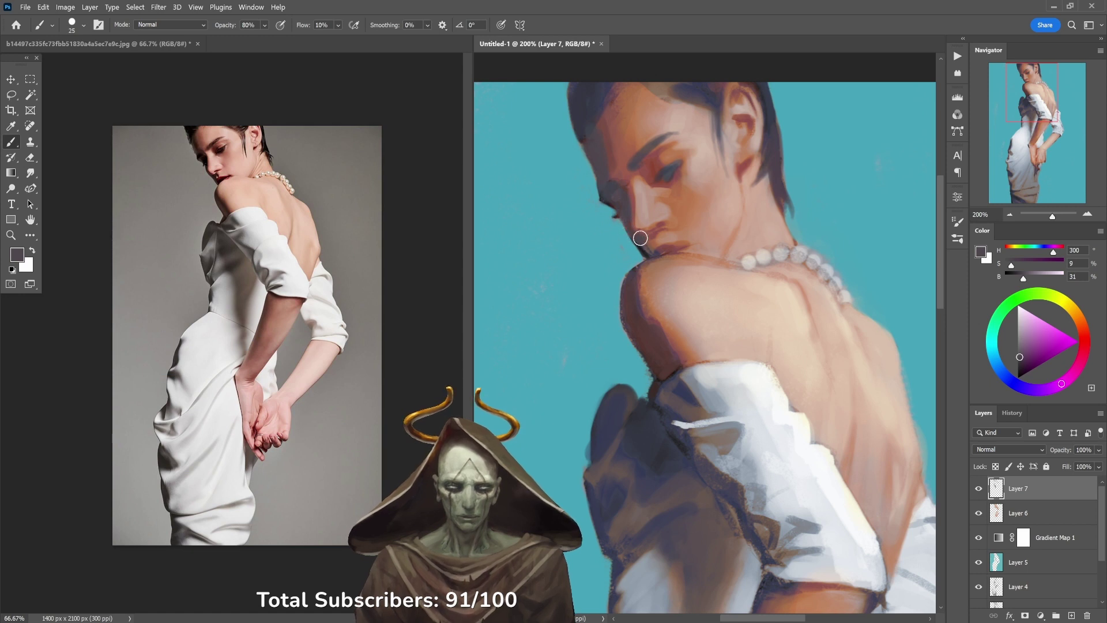
left_click_drag(640, 238, 646, 254)
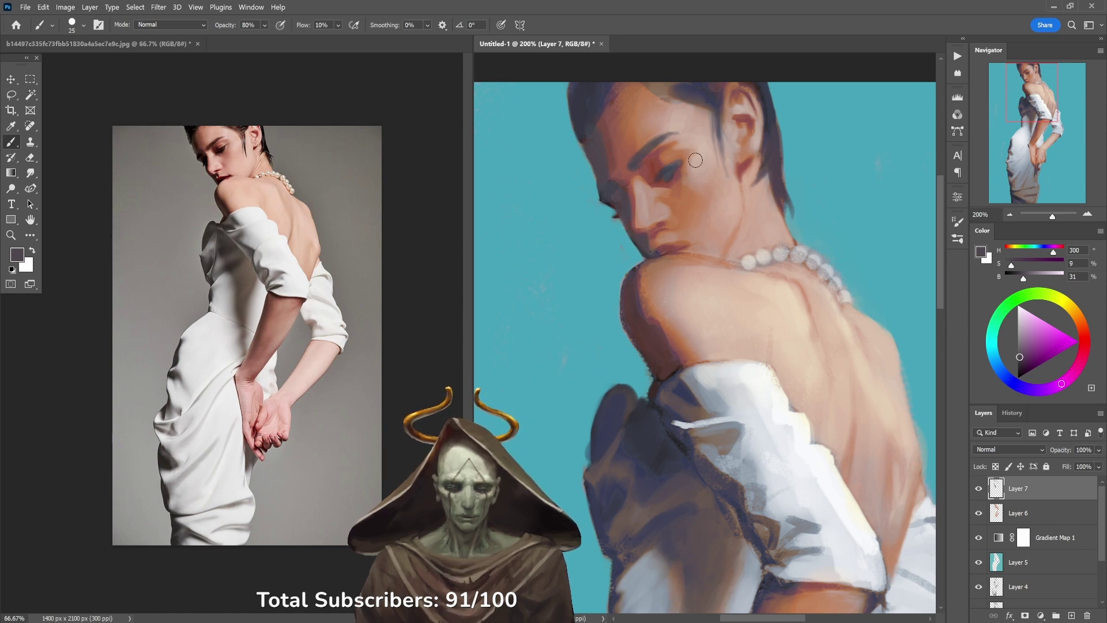
Step: Sample lip reds and chin skin tones, stepping brush opacity from 90% down to 10%
left_click(669, 246, "alt")
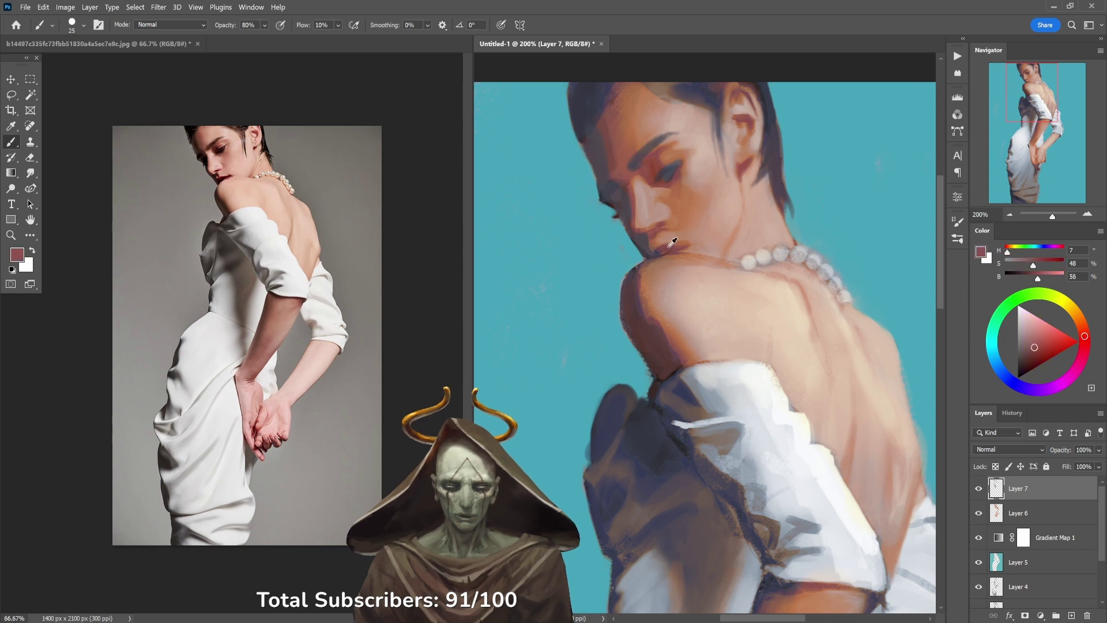
left_click(664, 248, "alt")
key("9")
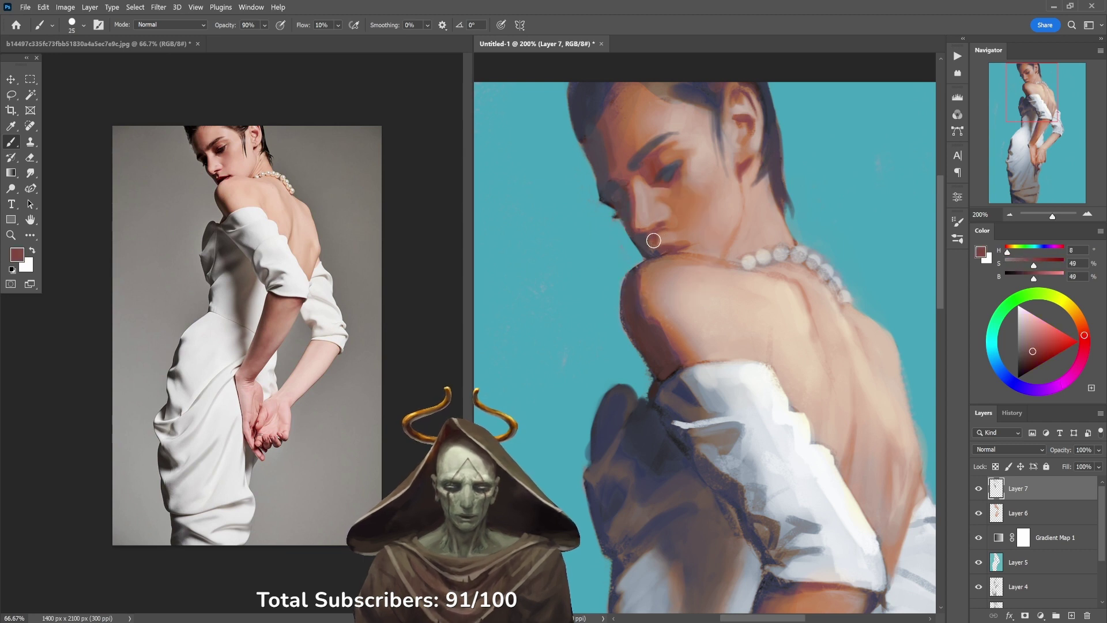
left_click(666, 233, "alt")
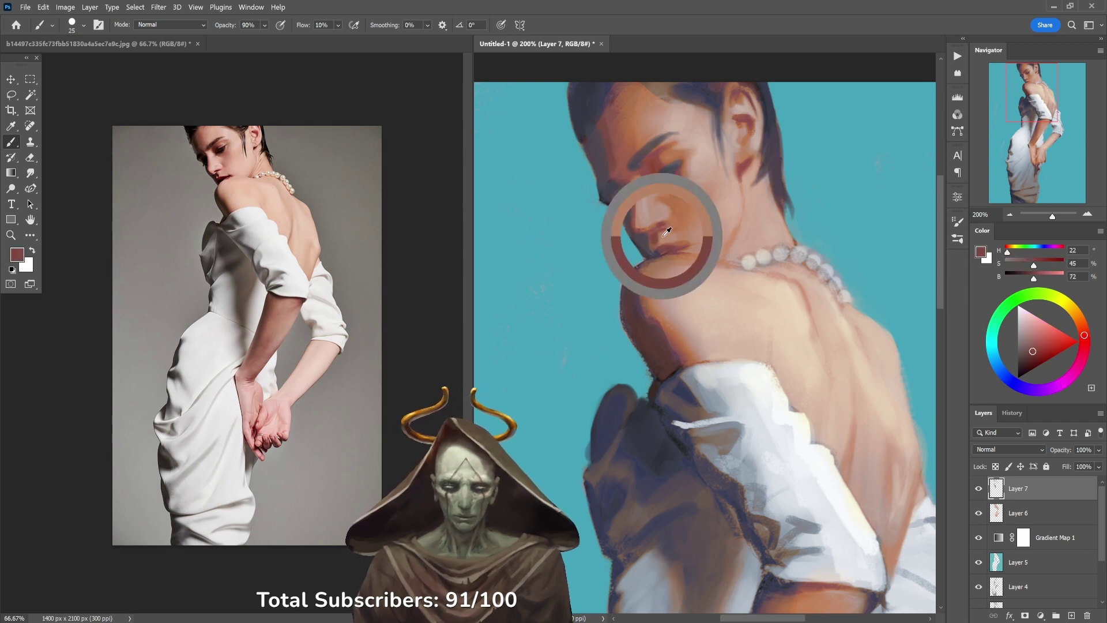
key("3")
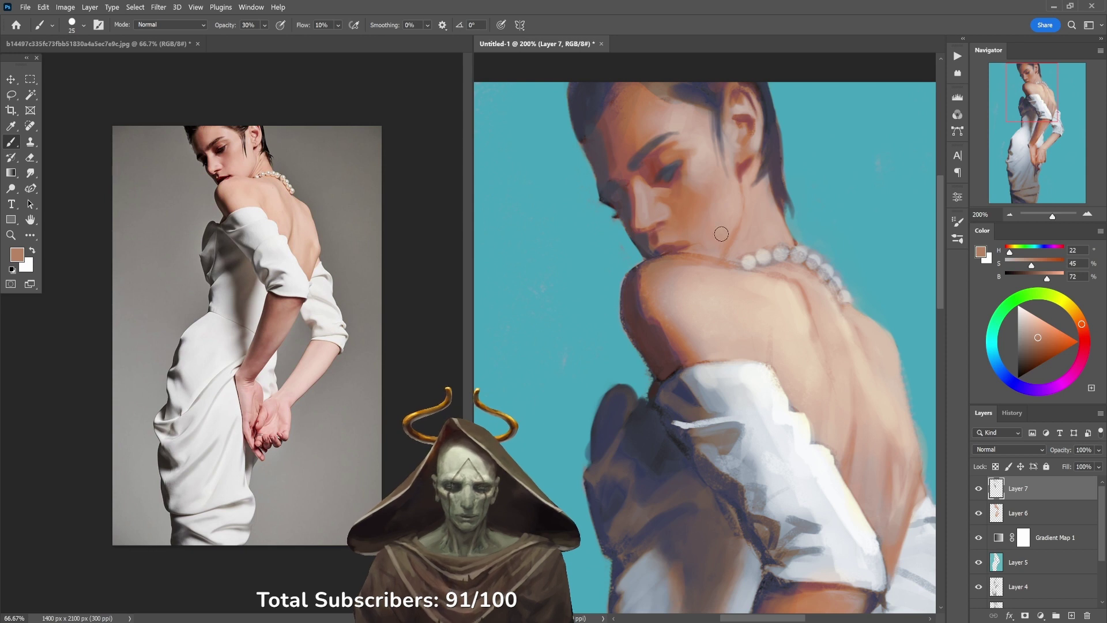
left_click(697, 222, "alt")
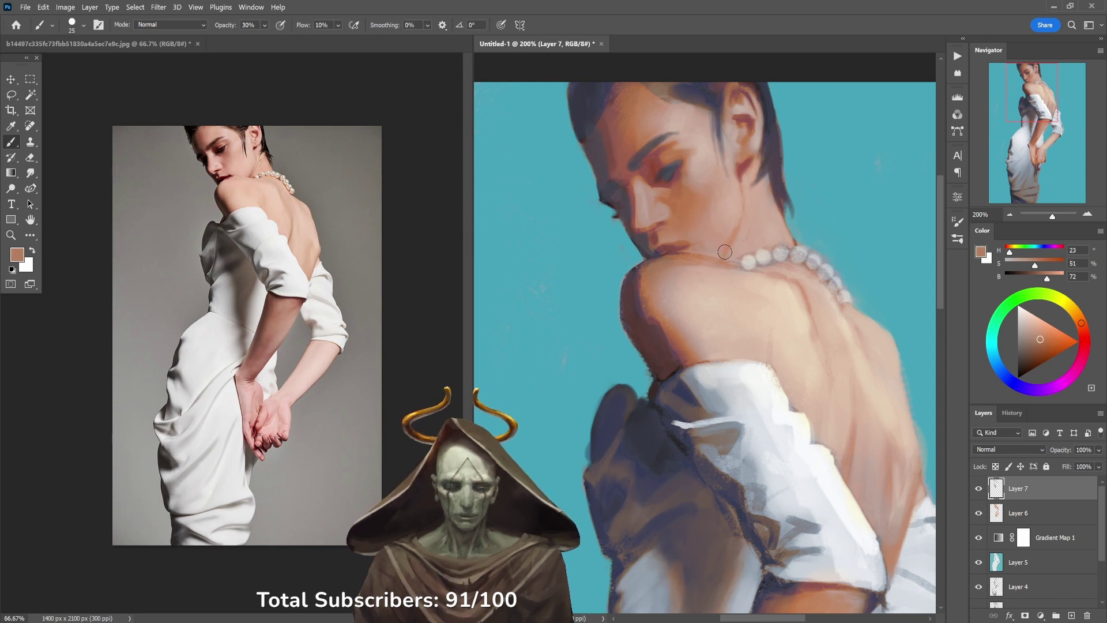
key("2")
left_click(705, 219, "alt")
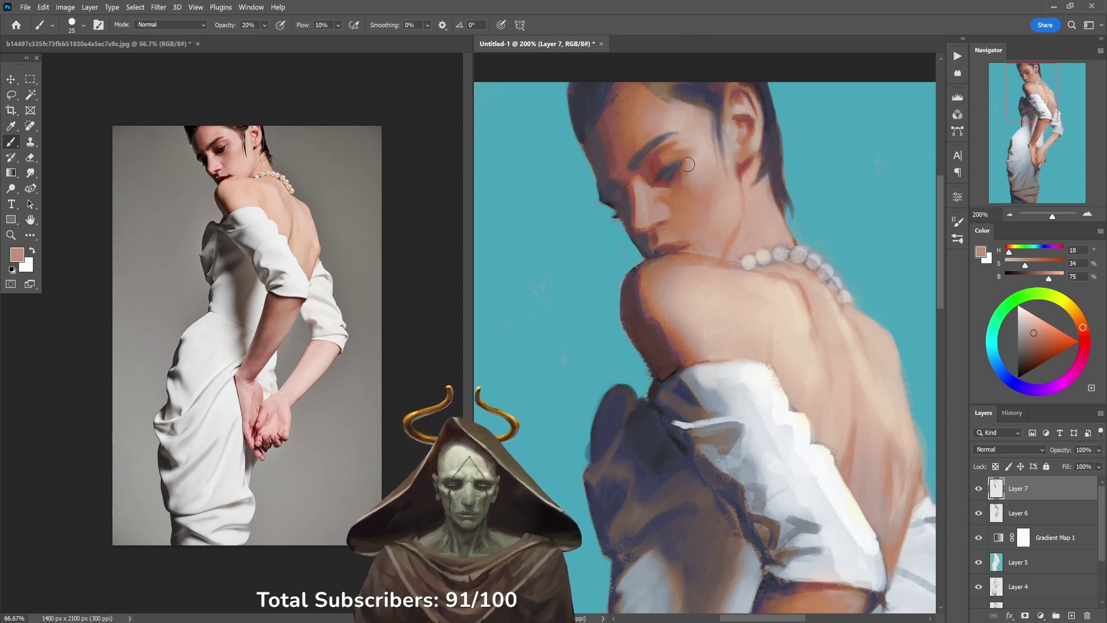
left_click(672, 179, "alt")
key("1")
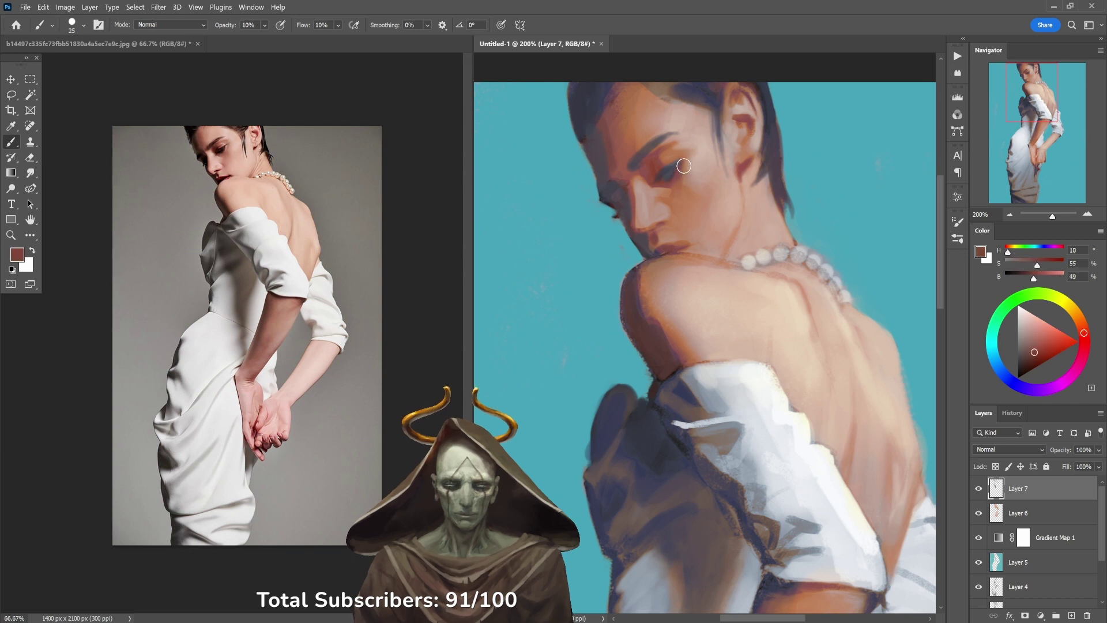
Step: Sample pinks and red-browns around the eye, ending on a saturated nose skin tone at 30%
left_click(669, 188, "alt")
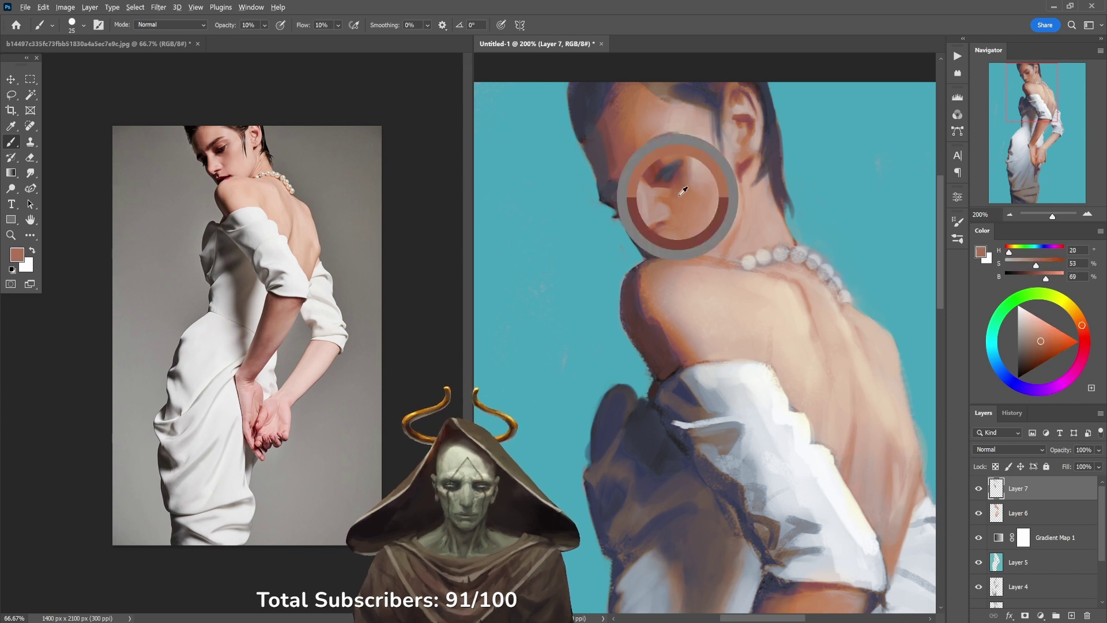
key("4")
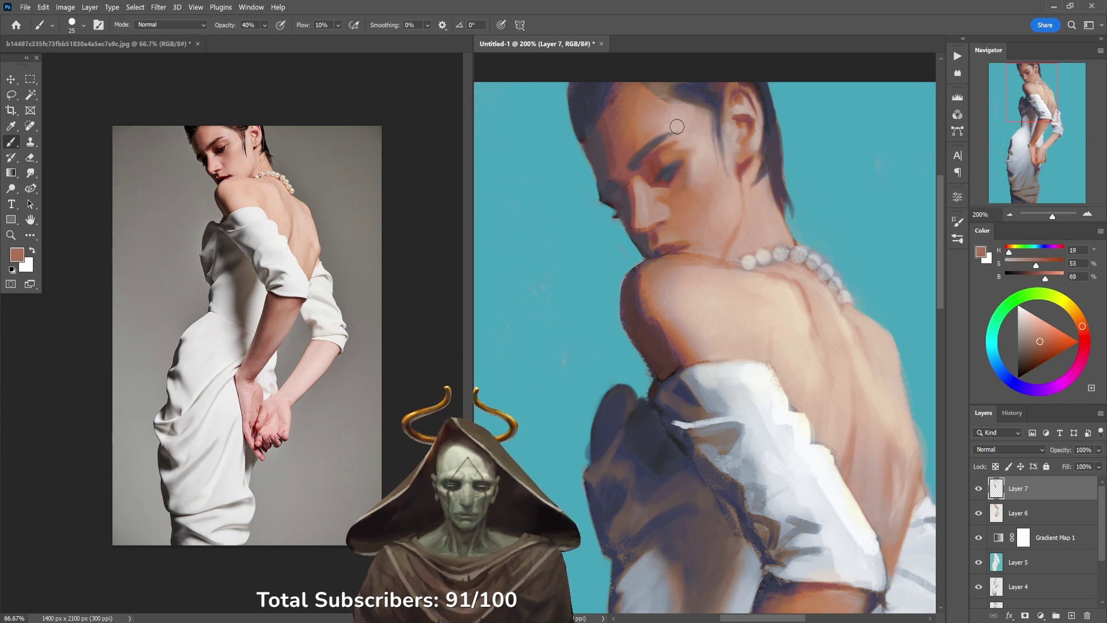
left_click(688, 161, "alt")
left_click(685, 166, "alt")
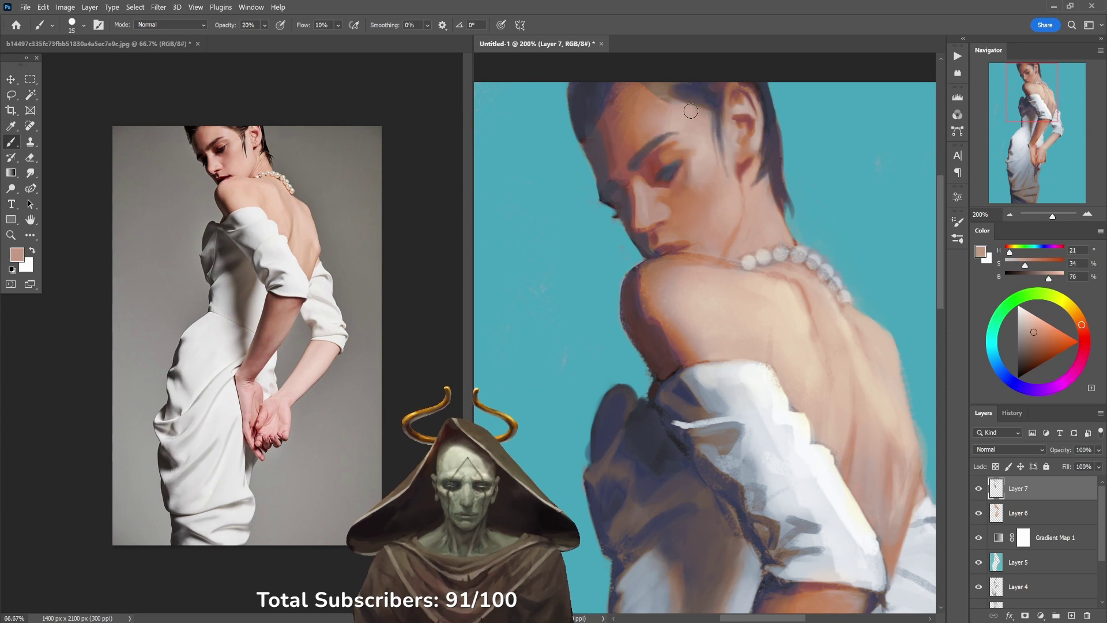
left_click(670, 184, "alt")
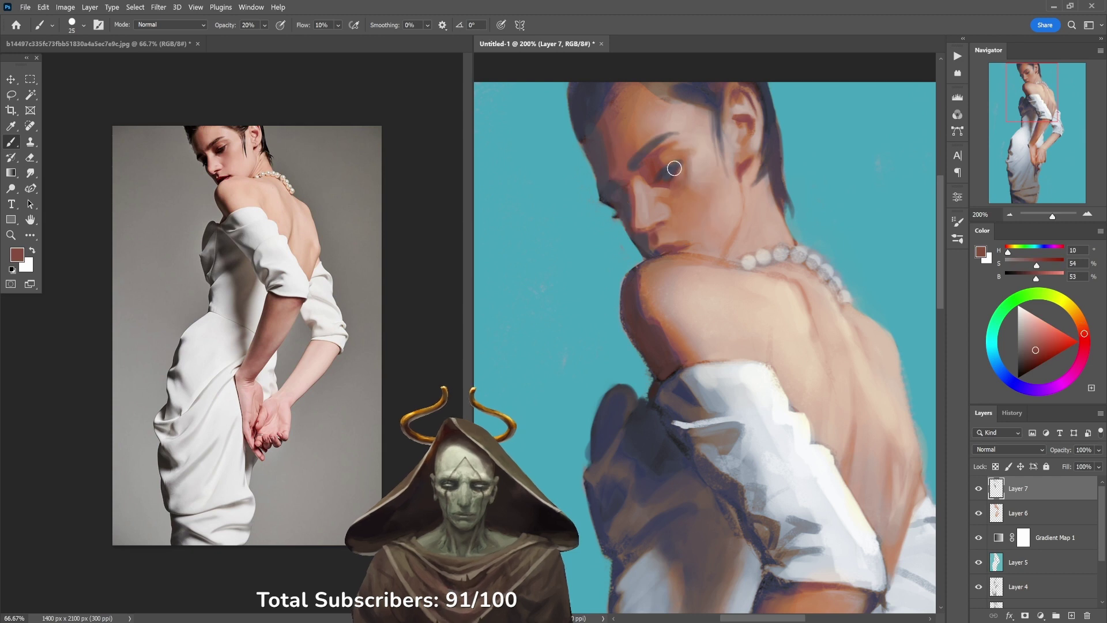
left_click(676, 175, "alt")
key("5")
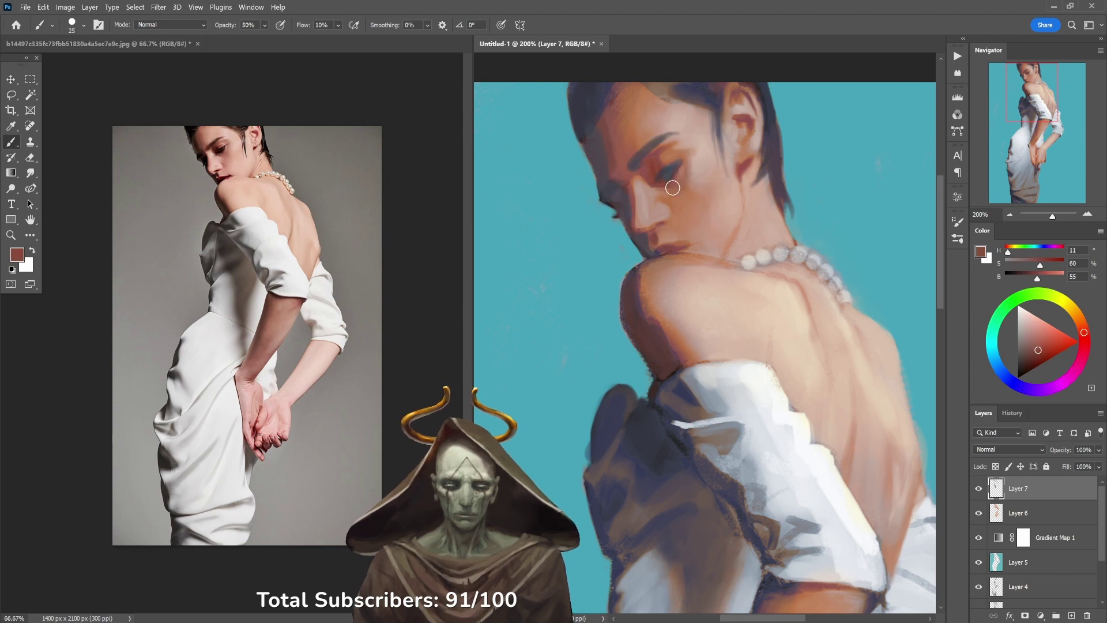
left_click(699, 162, "alt")
key("3")
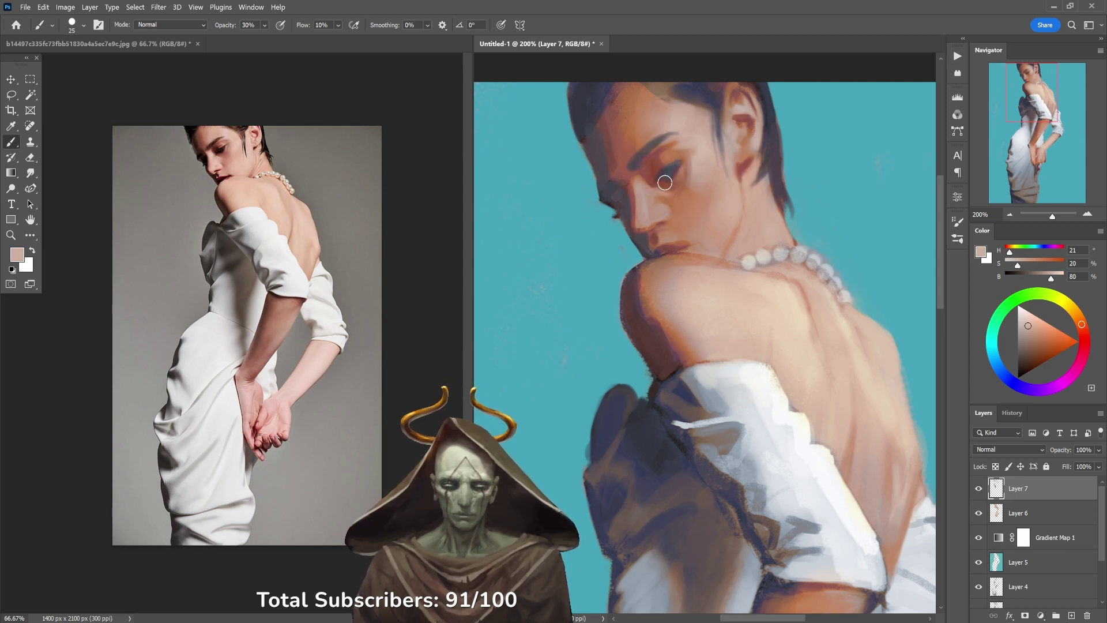
left_click(657, 202, "alt")
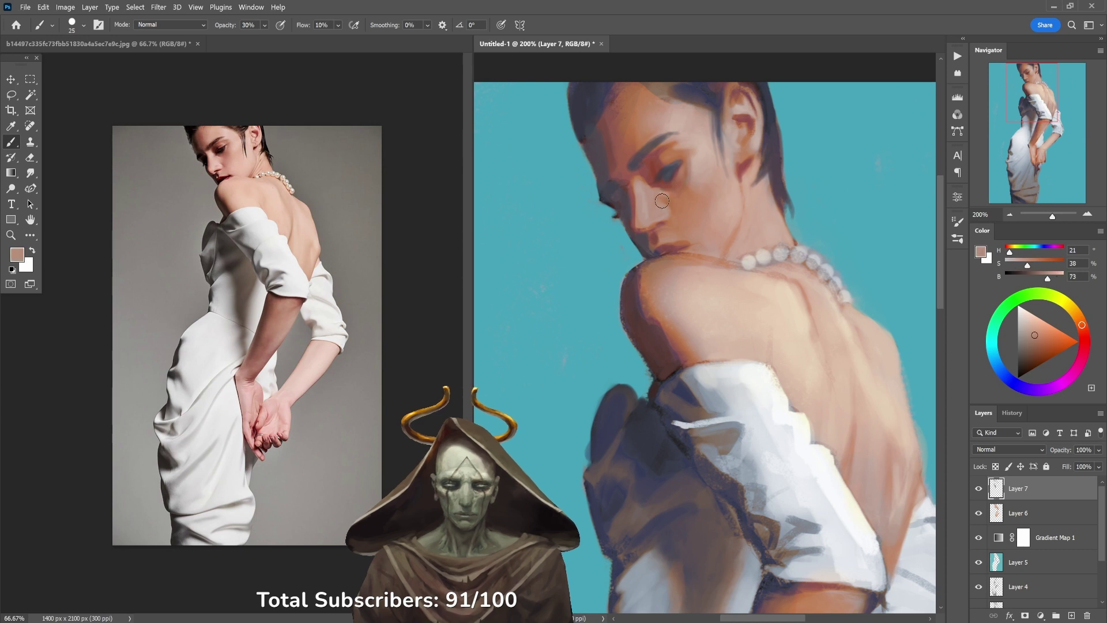
left_click(667, 197, "alt")
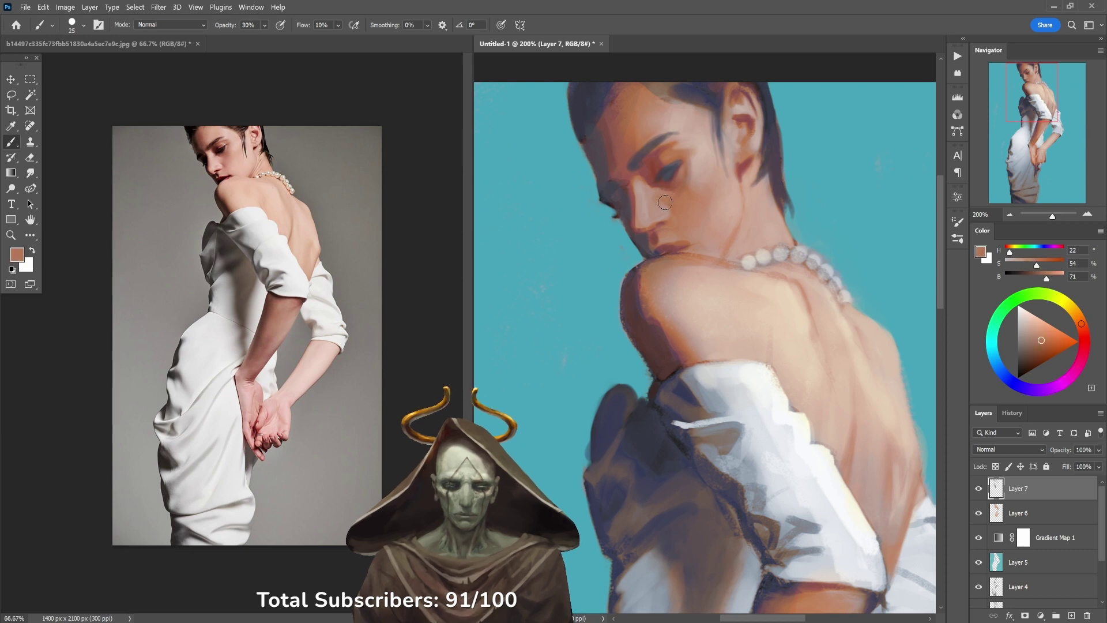
Step: Raise the Brush opacity in the options bar to 70% with the 7 key
key("7")
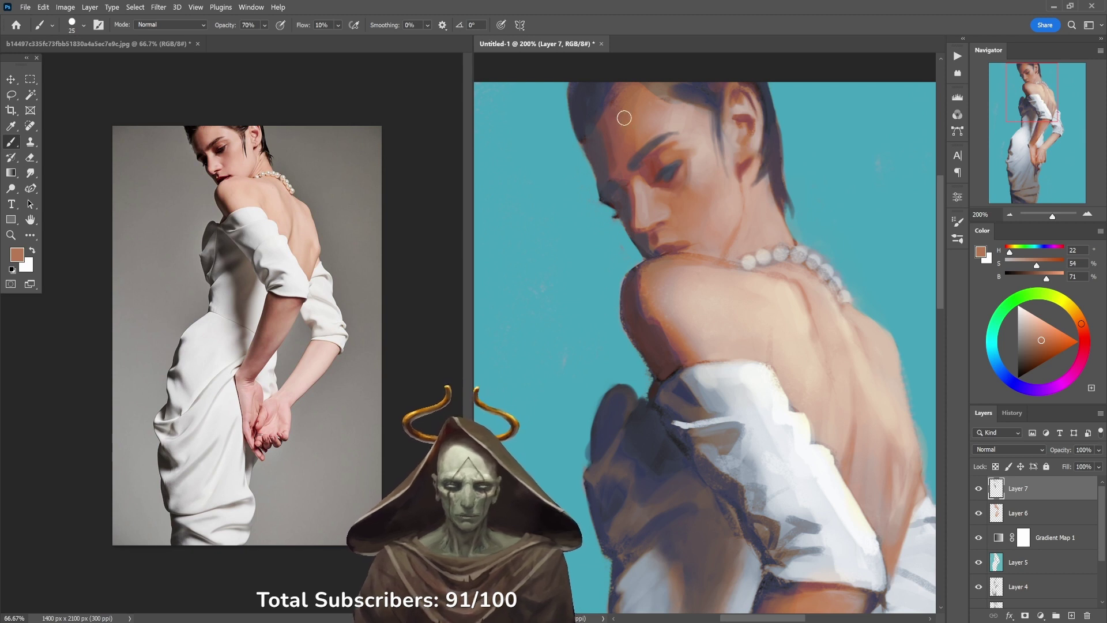
Step: Sample forehead skin tones and the dark red beside the eye at 20–40% opacity
left_click(657, 128, "alt")
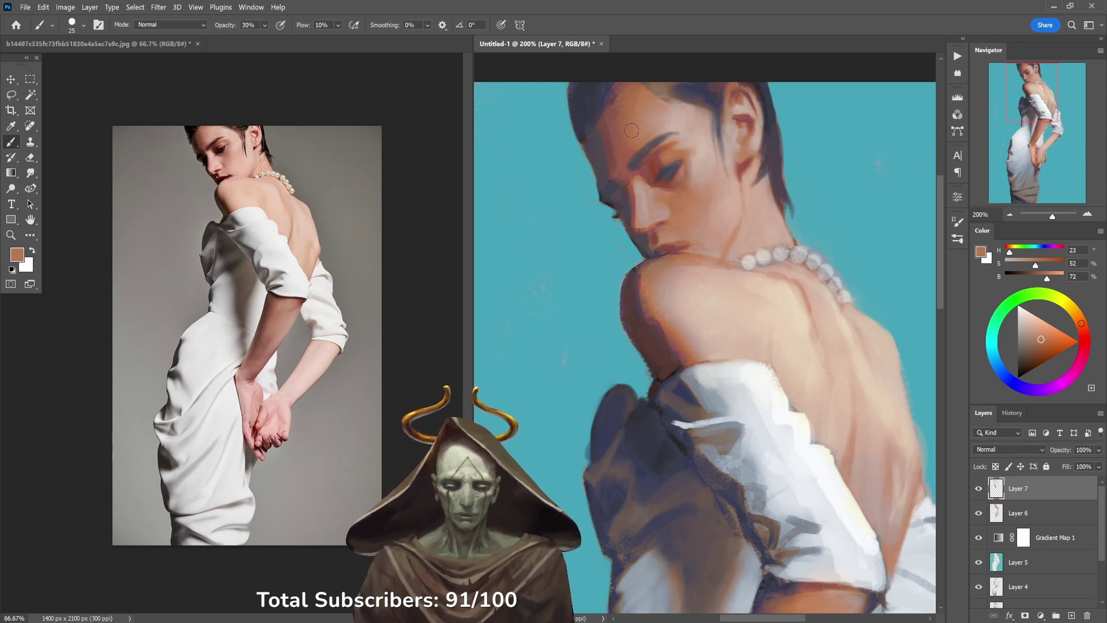
left_click(637, 112, "alt")
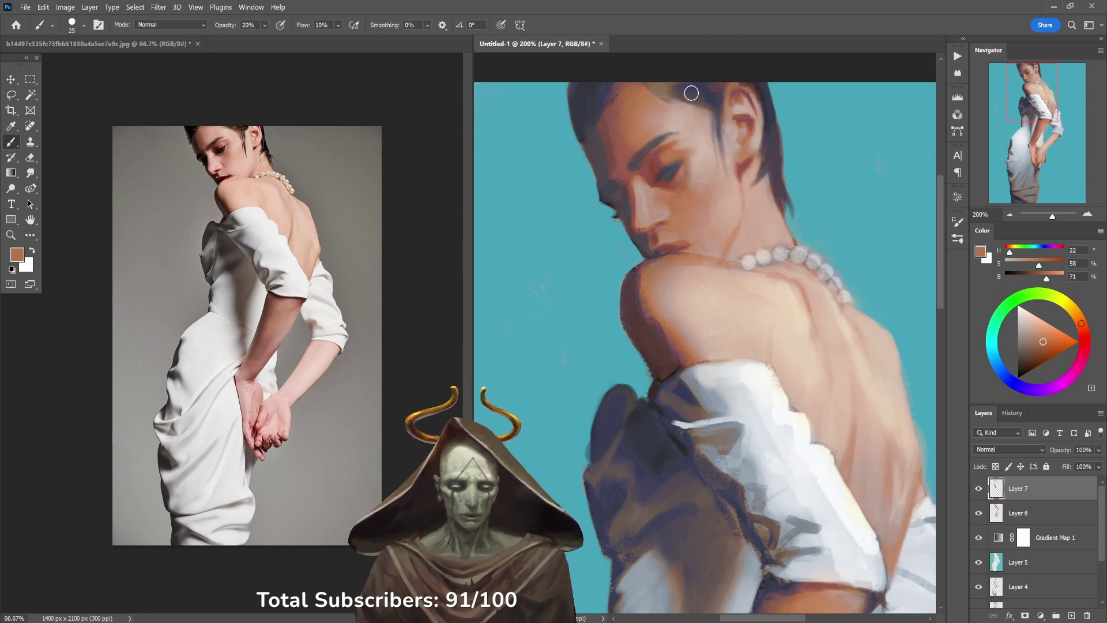
left_click(692, 133, "alt")
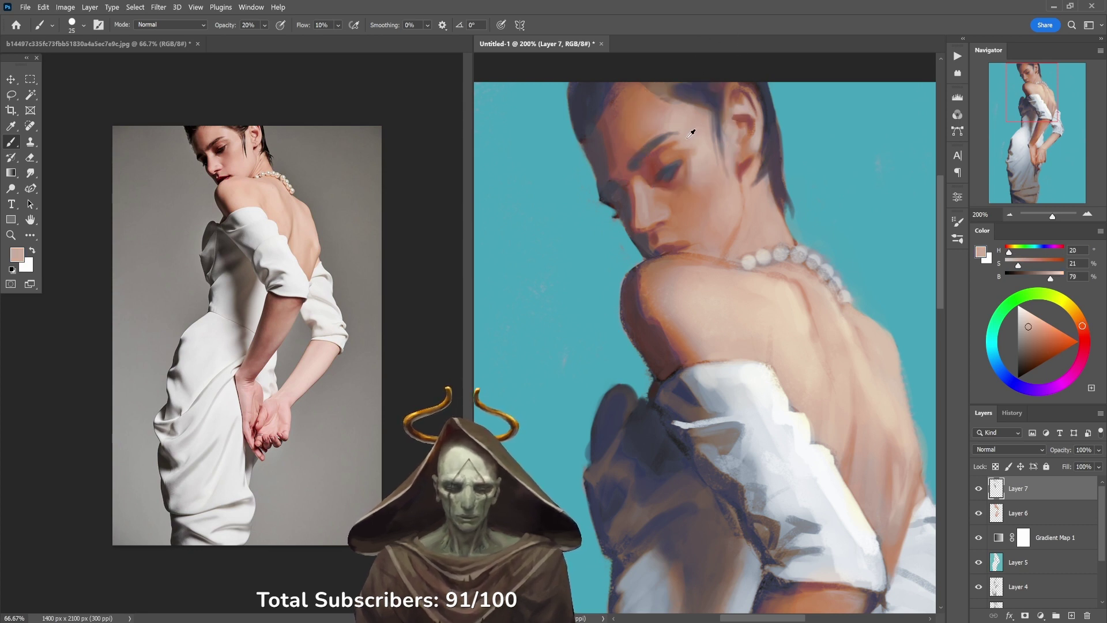
key("3")
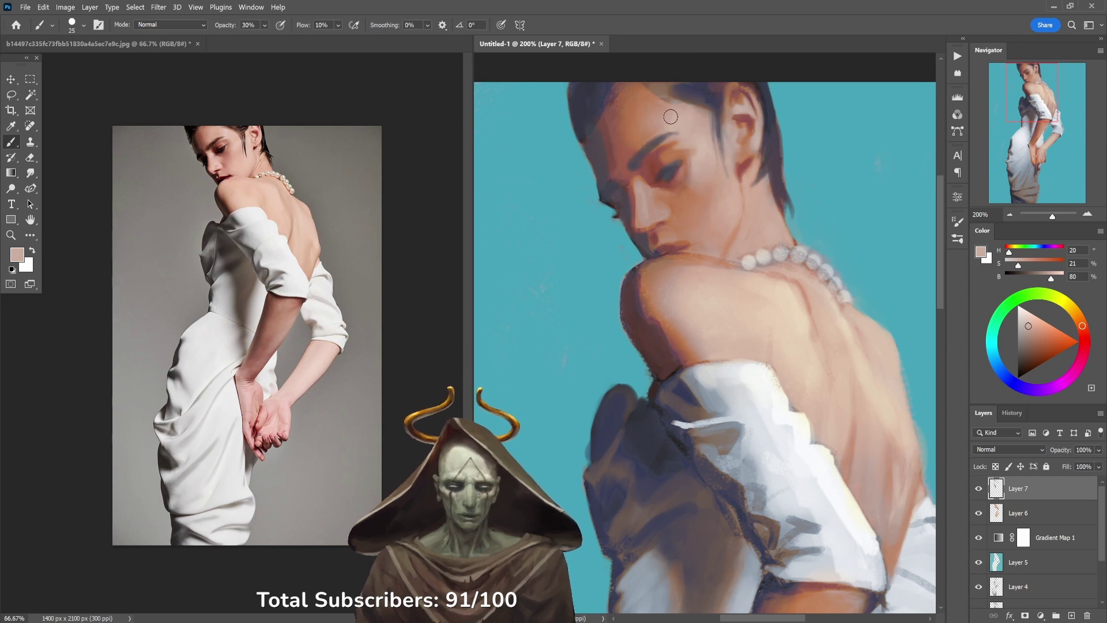
left_click(676, 105, "alt")
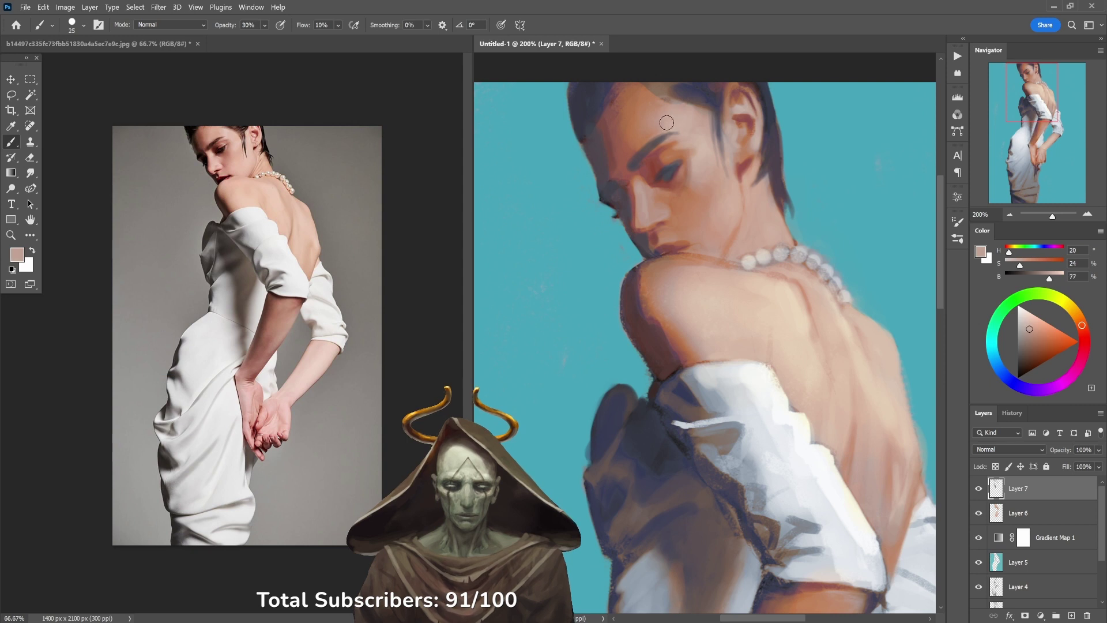
left_click(681, 131, "alt")
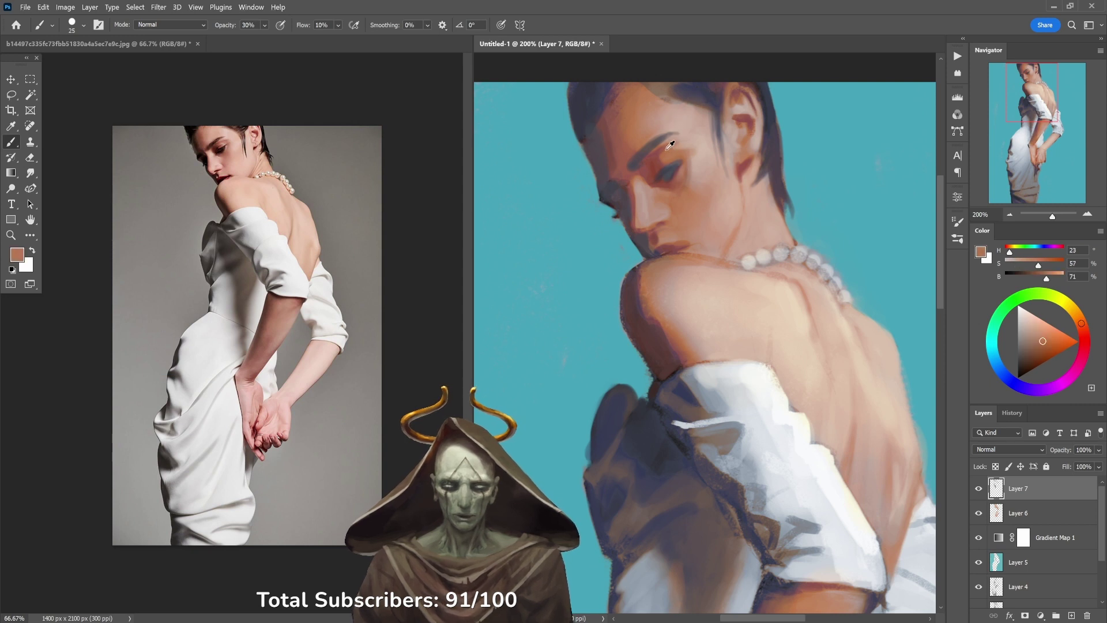
left_click(664, 155, "alt")
key("4")
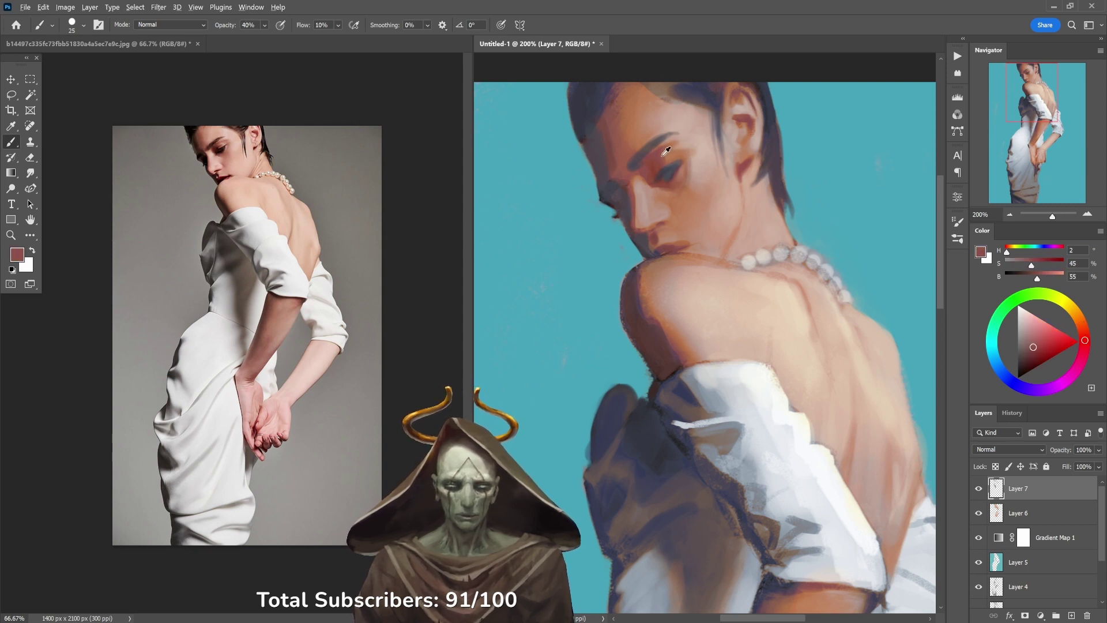
left_click(664, 154, "alt")
left_click(695, 124, "alt")
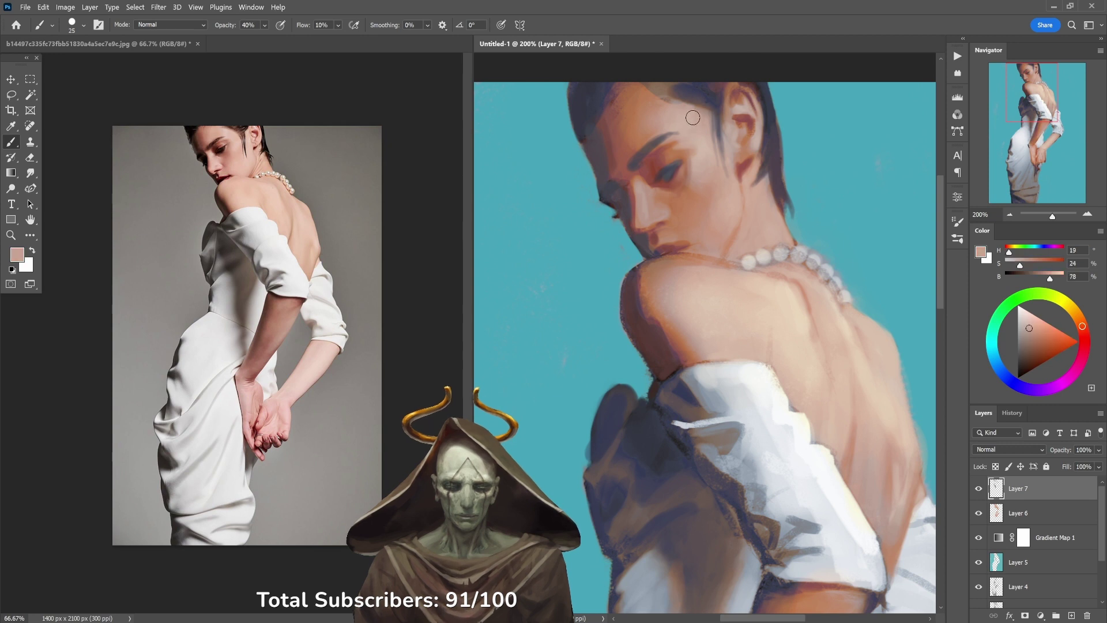
key("2")
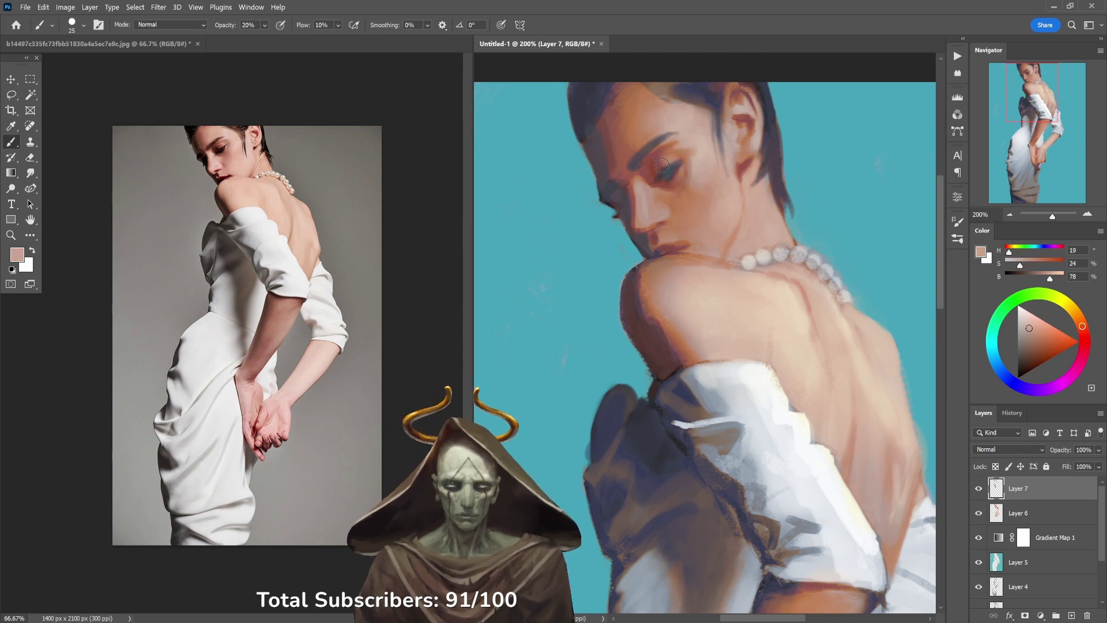
Step: Sample face skin tones and a darker red-brown by the eye, setting opacity to 60%
key("4")
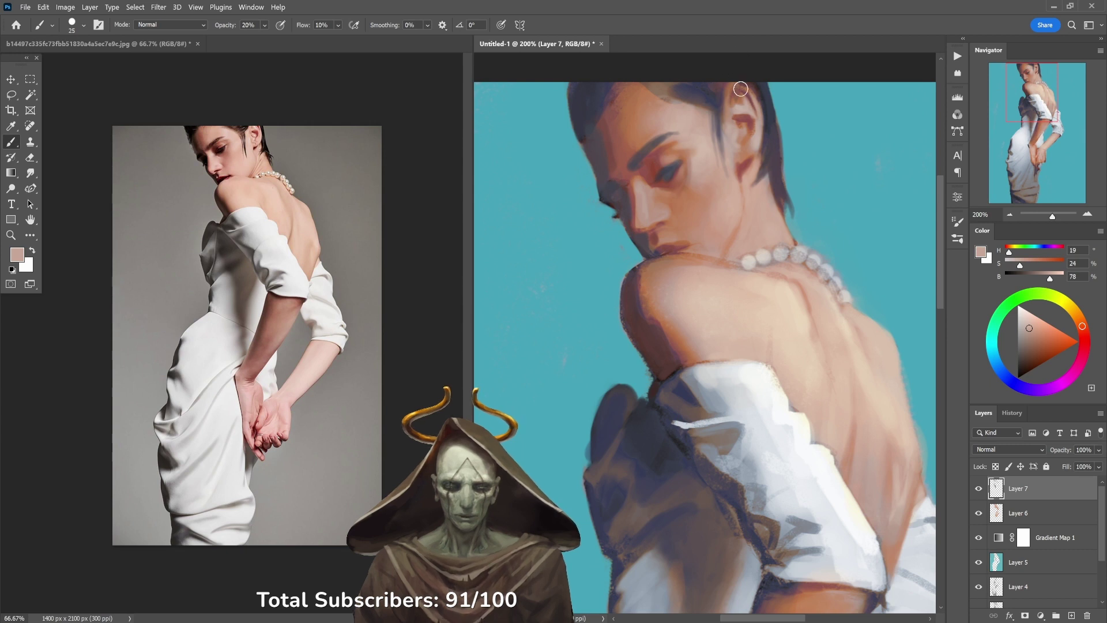
left_click(686, 192, "alt")
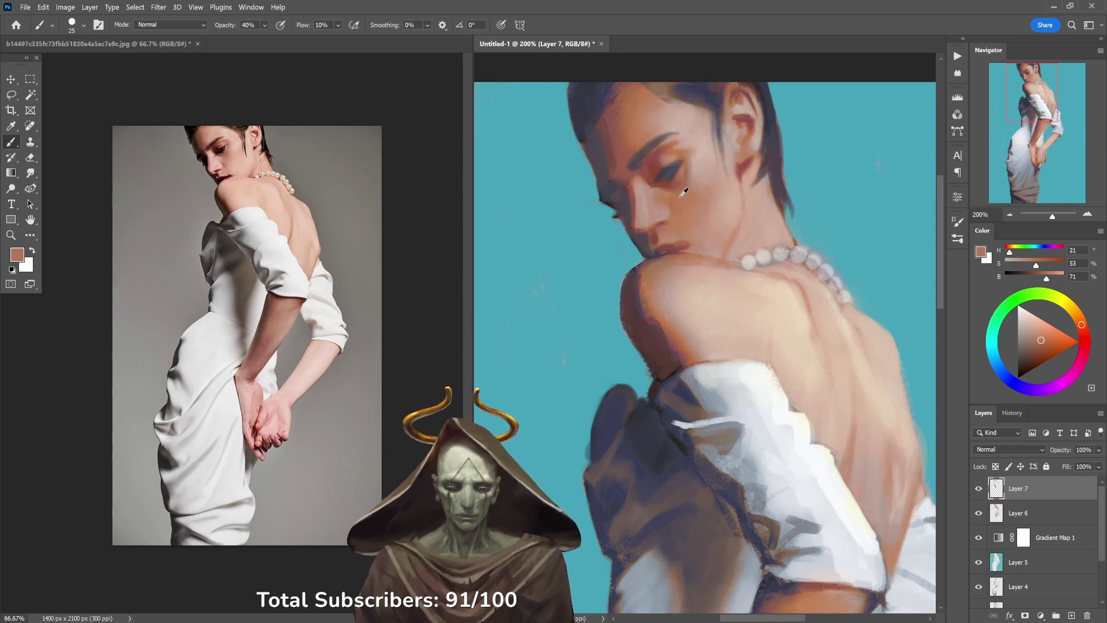
key("5")
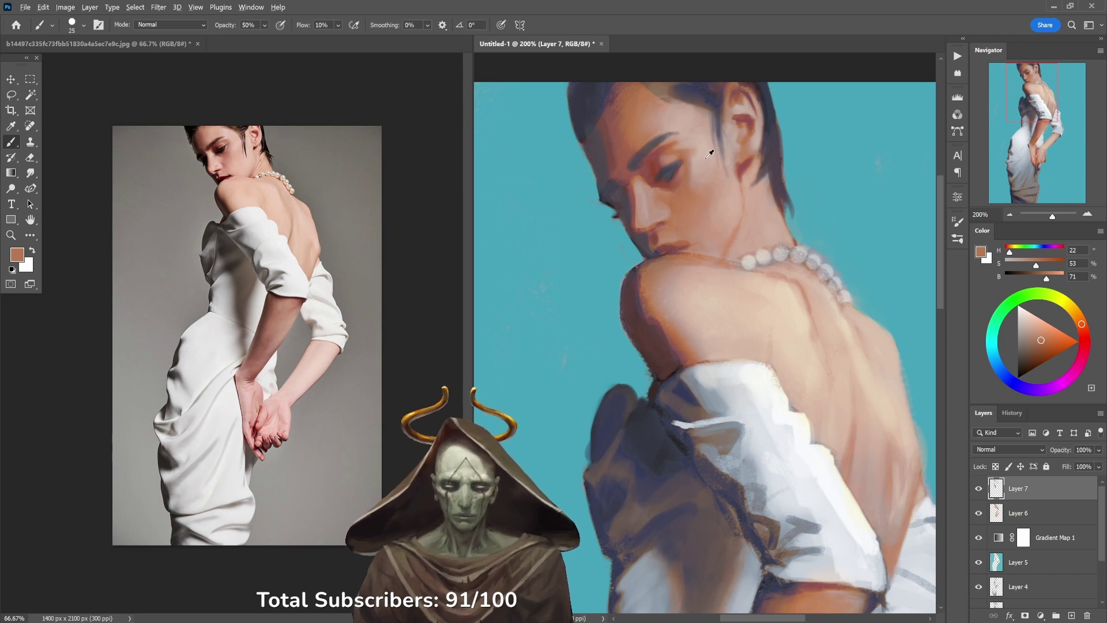
left_click(687, 172, "alt")
key("4")
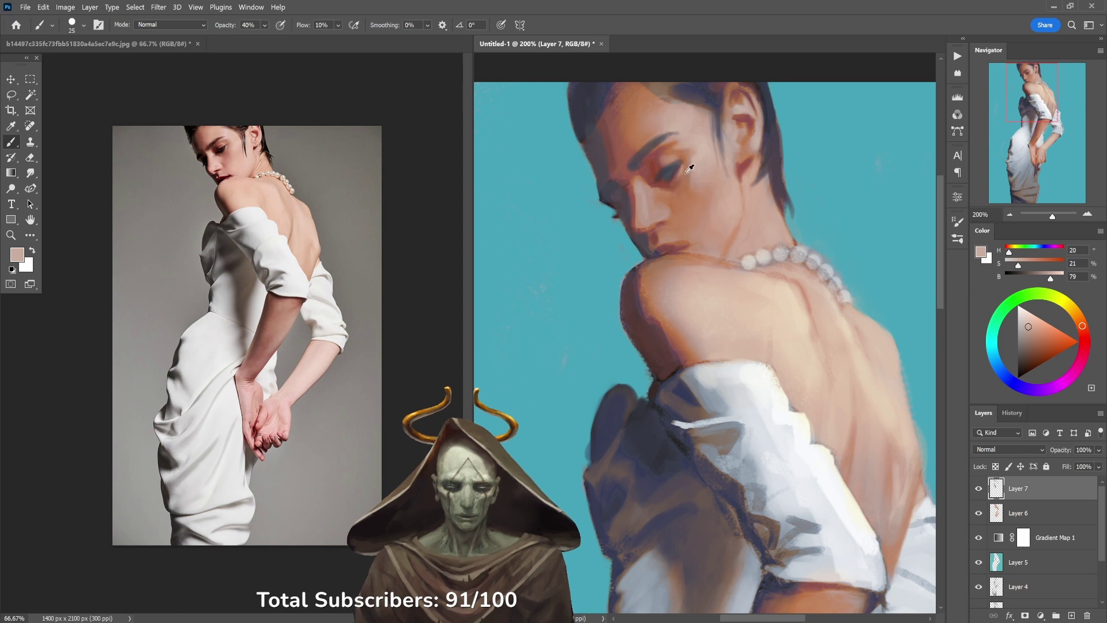
left_click(681, 184, "alt")
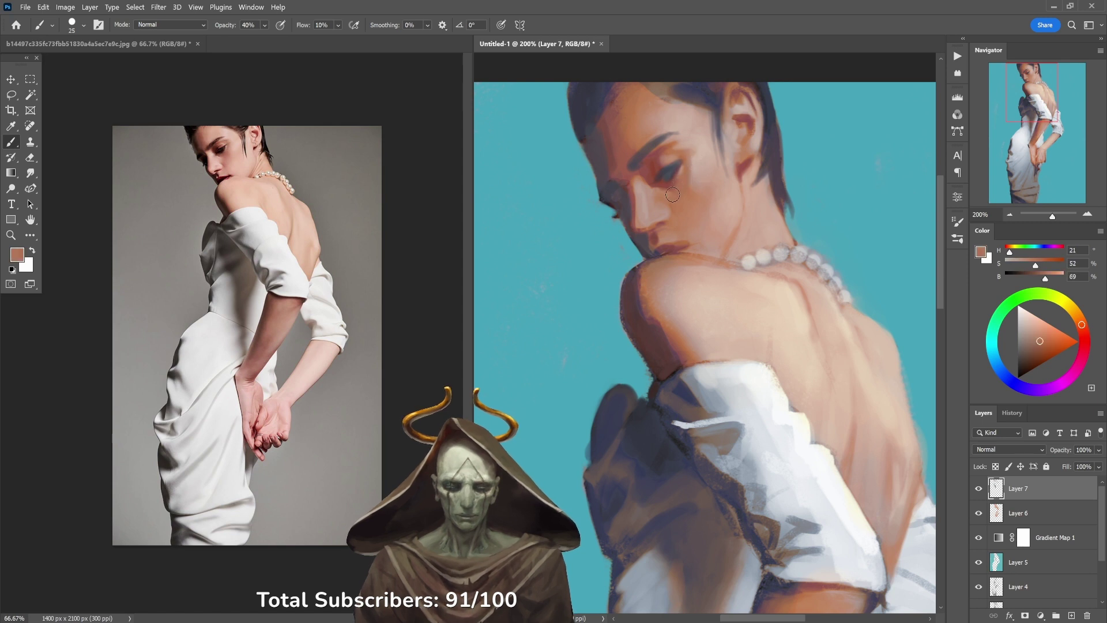
left_click(664, 179, "alt")
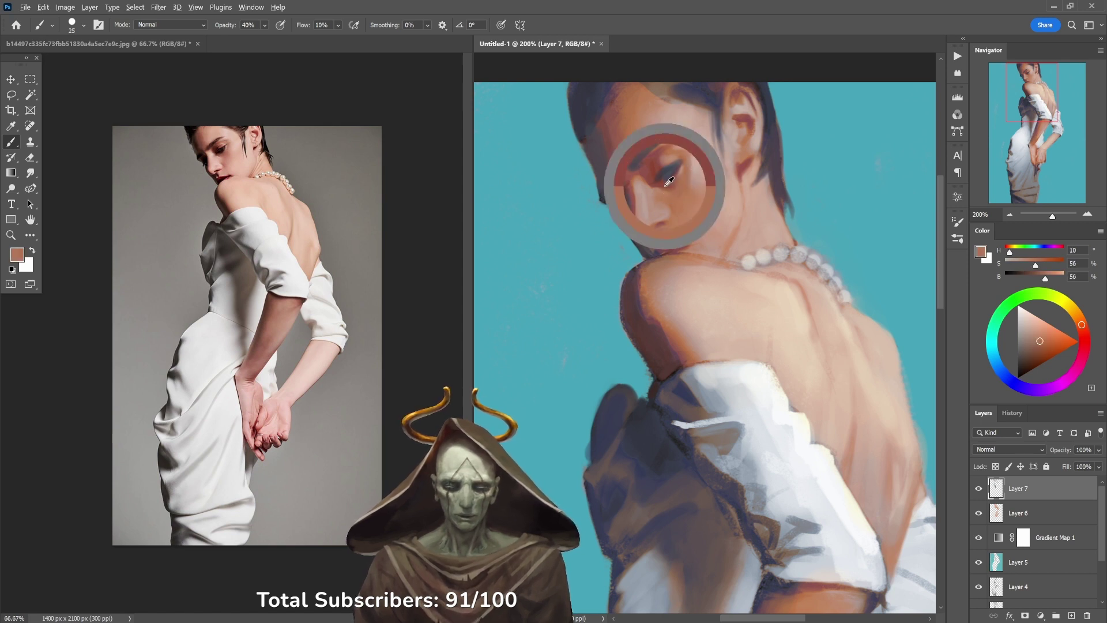
left_click(667, 180, "alt")
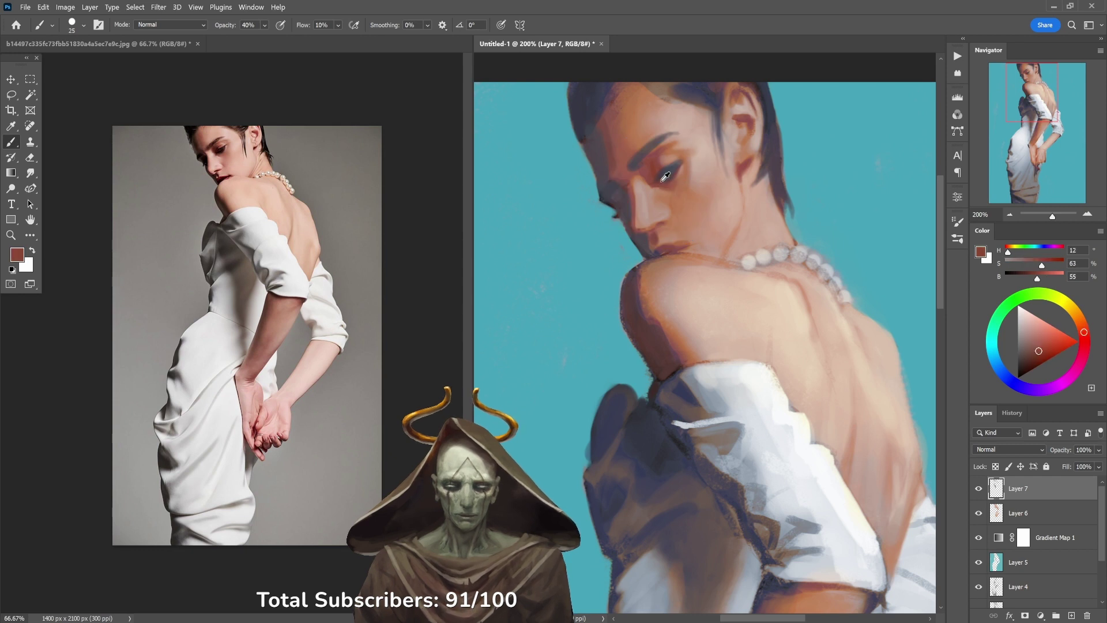
key("6")
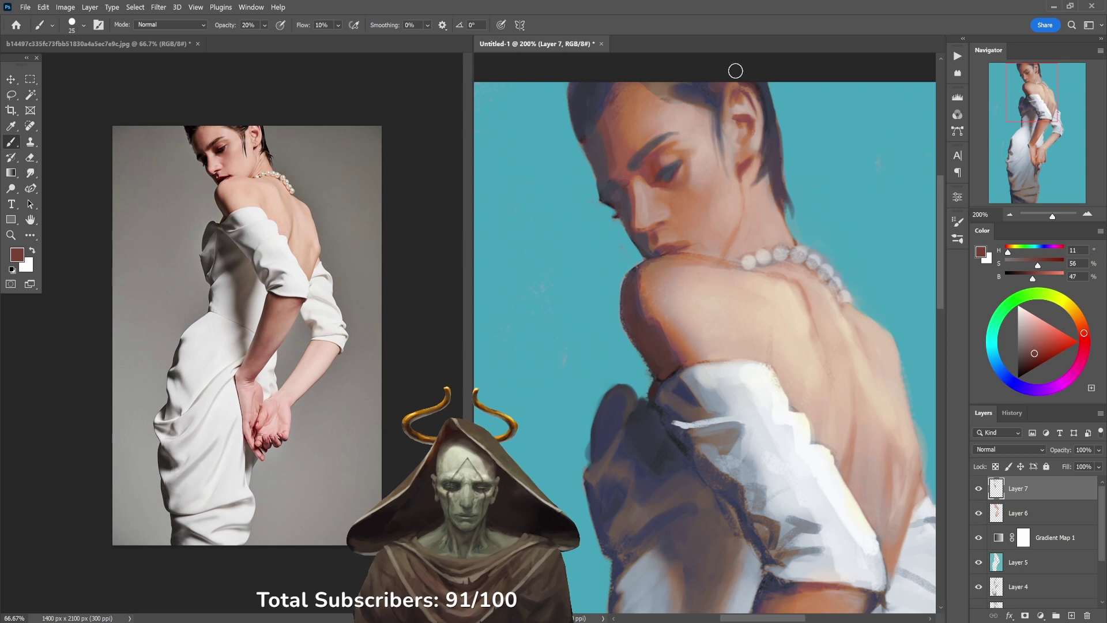
Step: Soften the orange edge along the top of the shoulder with a light skin tone at 30%
left_click(644, 190, "alt")
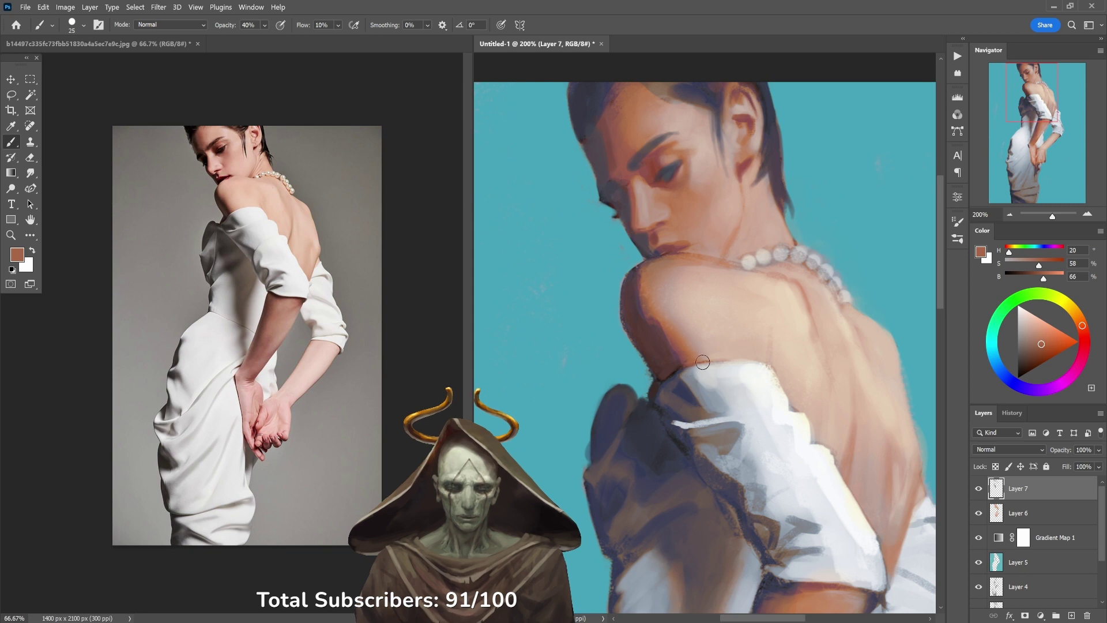
left_click(647, 234, "alt")
key("7")
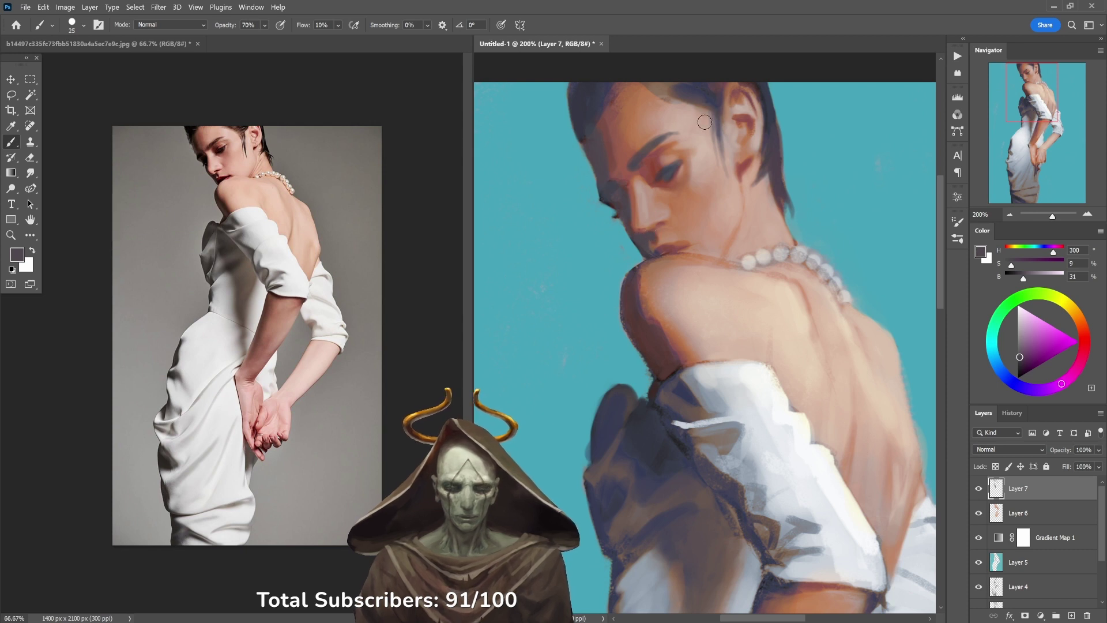
key("3")
left_click(694, 180, "alt")
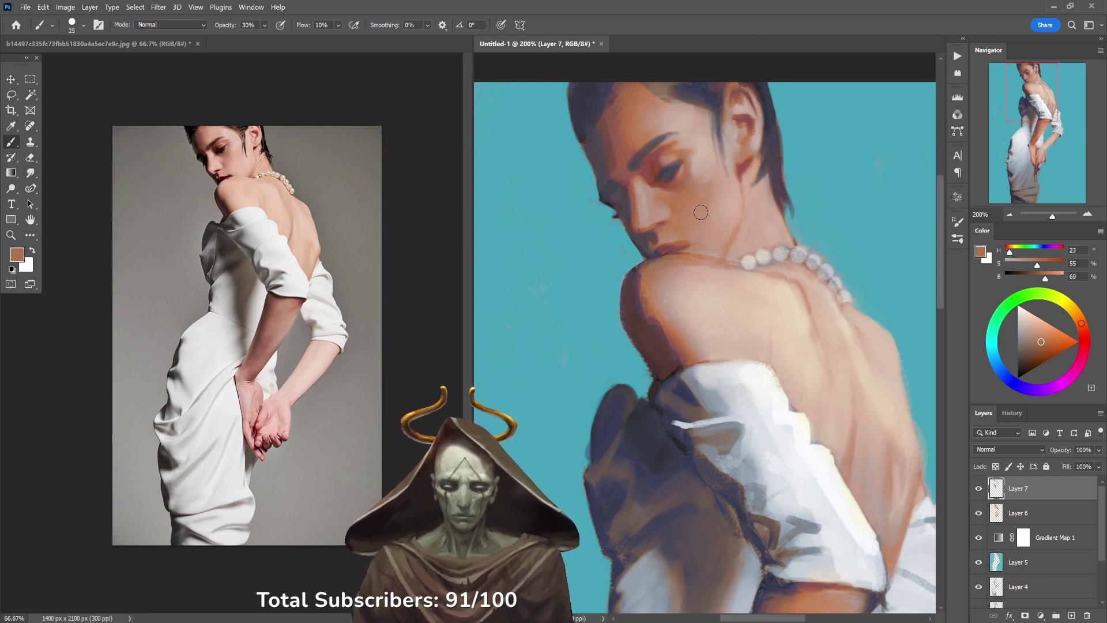
left_click(707, 273, "alt")
left_click_drag(680, 267, 727, 269)
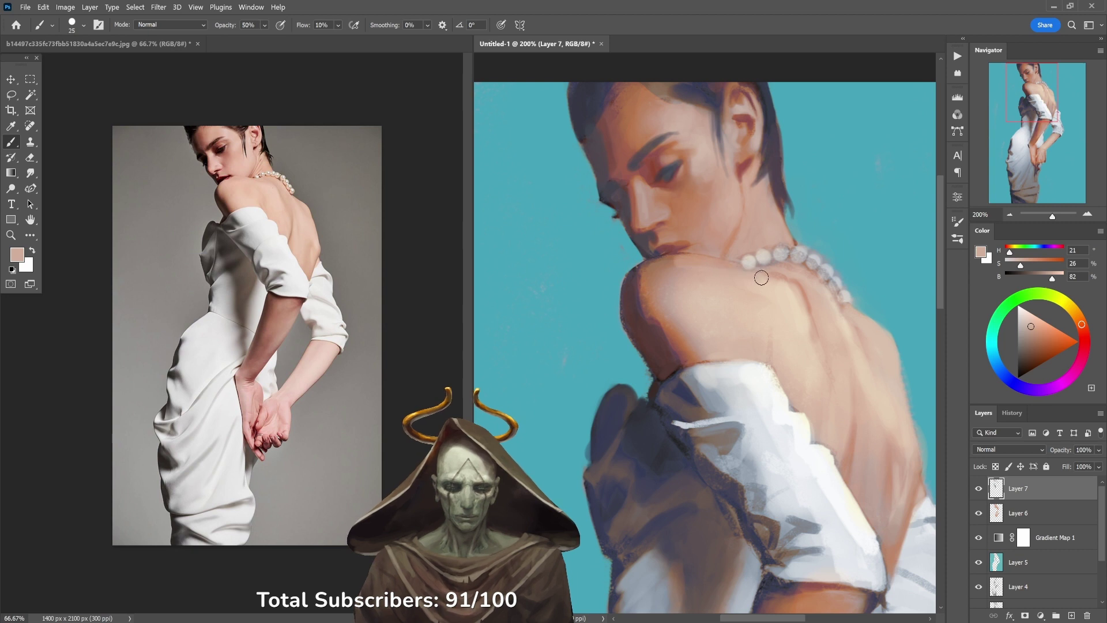
Step: Sample shoulder-edge, chin-shadow and lip-side skin tones, ending at 10% opacity
left_click(703, 270, "alt")
left_click(689, 259, "alt")
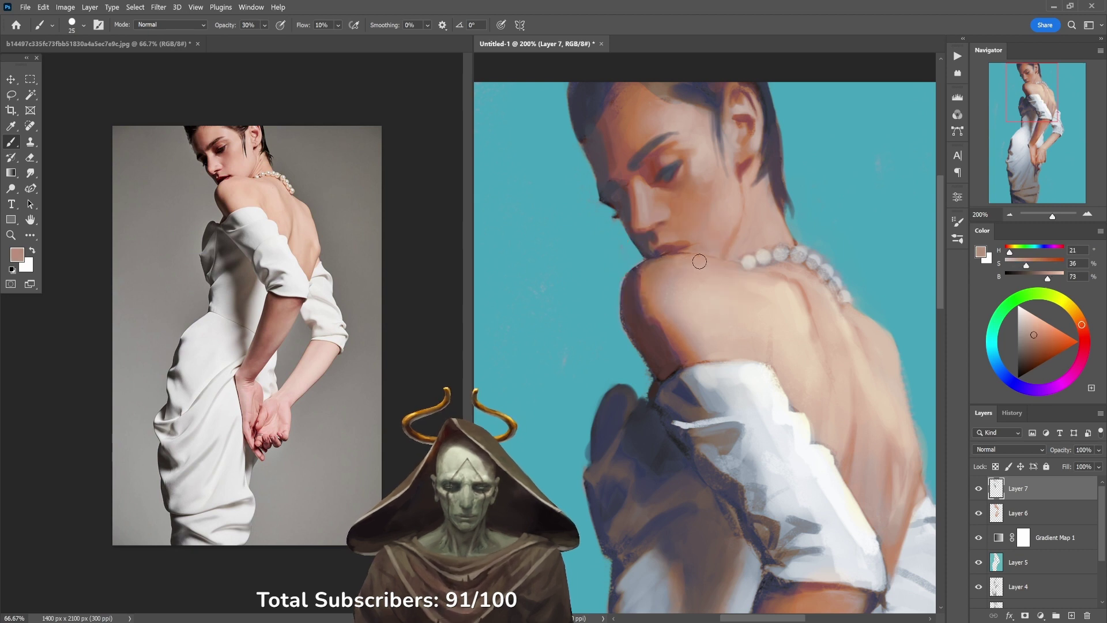
left_click(648, 263, "alt")
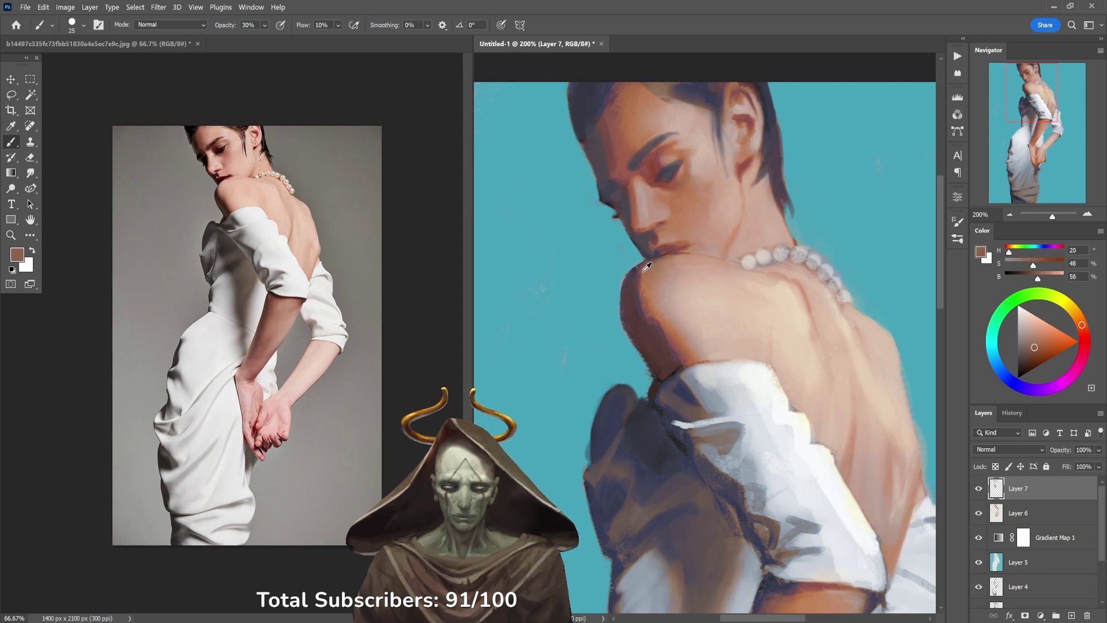
left_click(647, 266, "alt")
key("2")
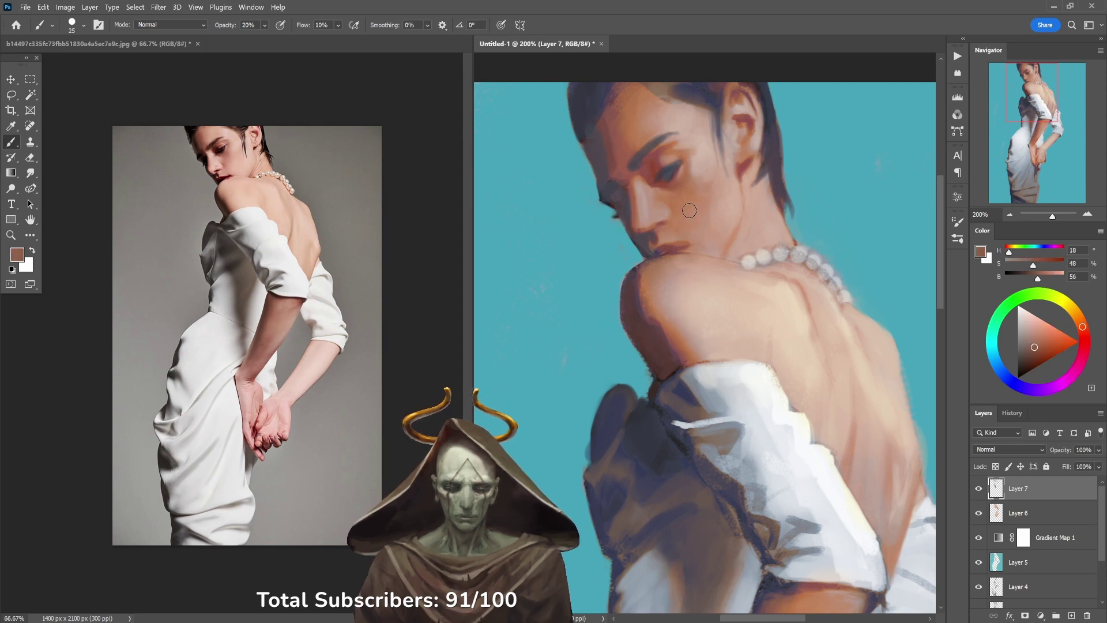
left_click(664, 250, "alt")
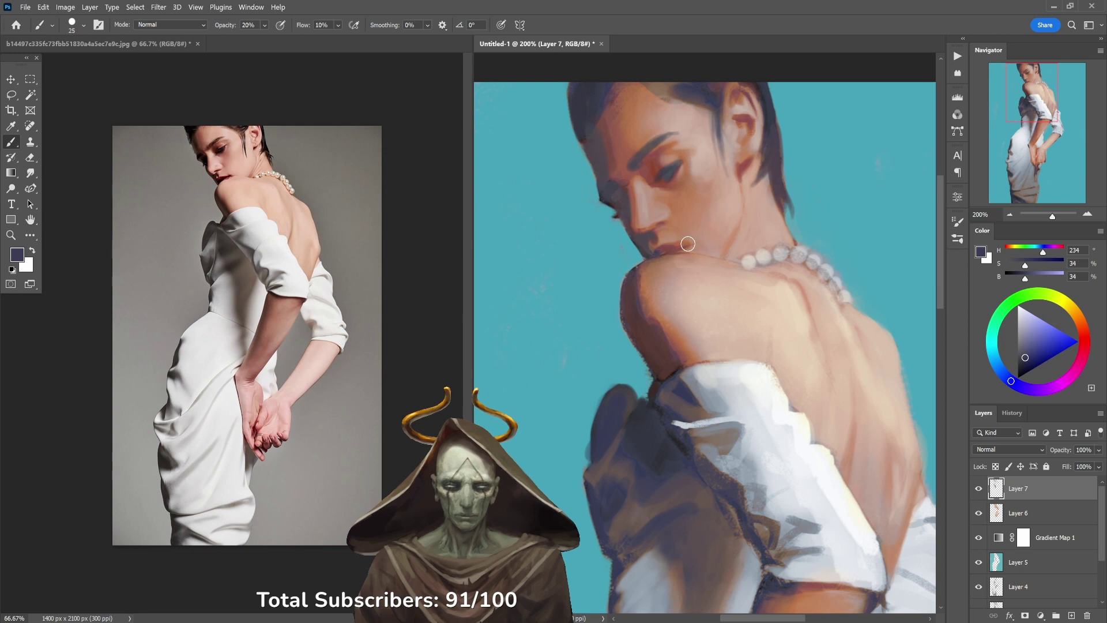
key("5")
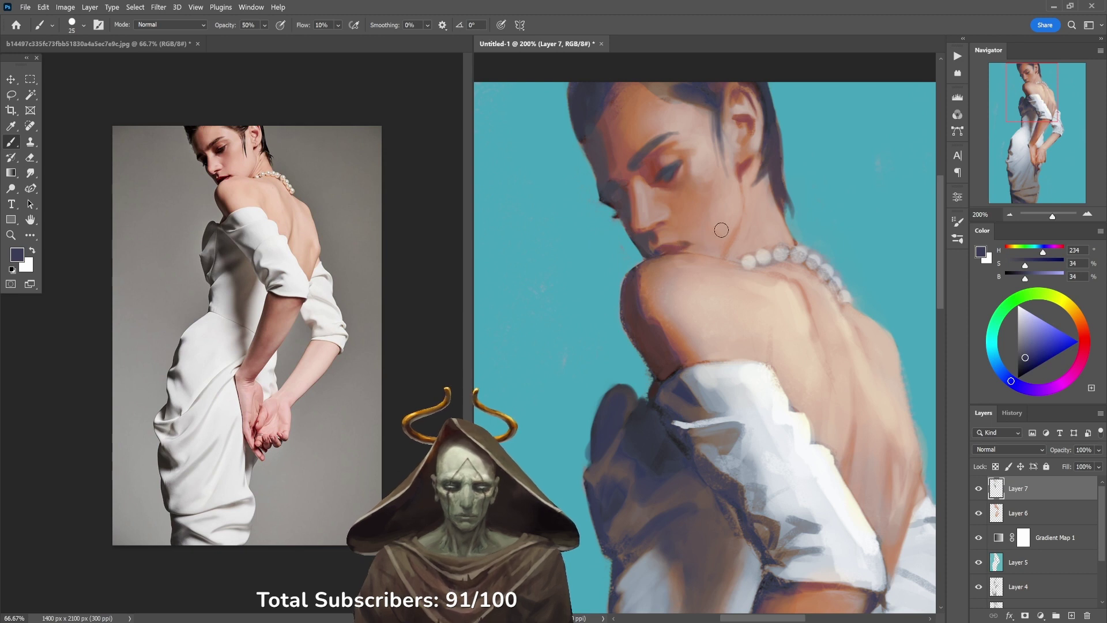
left_click(672, 242, "alt")
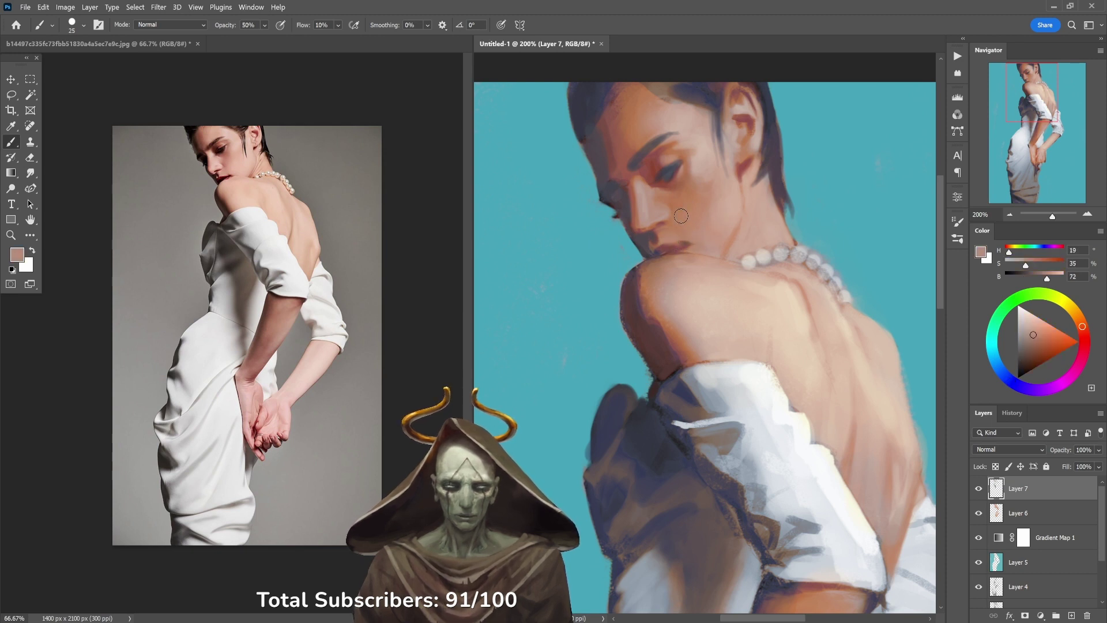
left_click(660, 244, "alt")
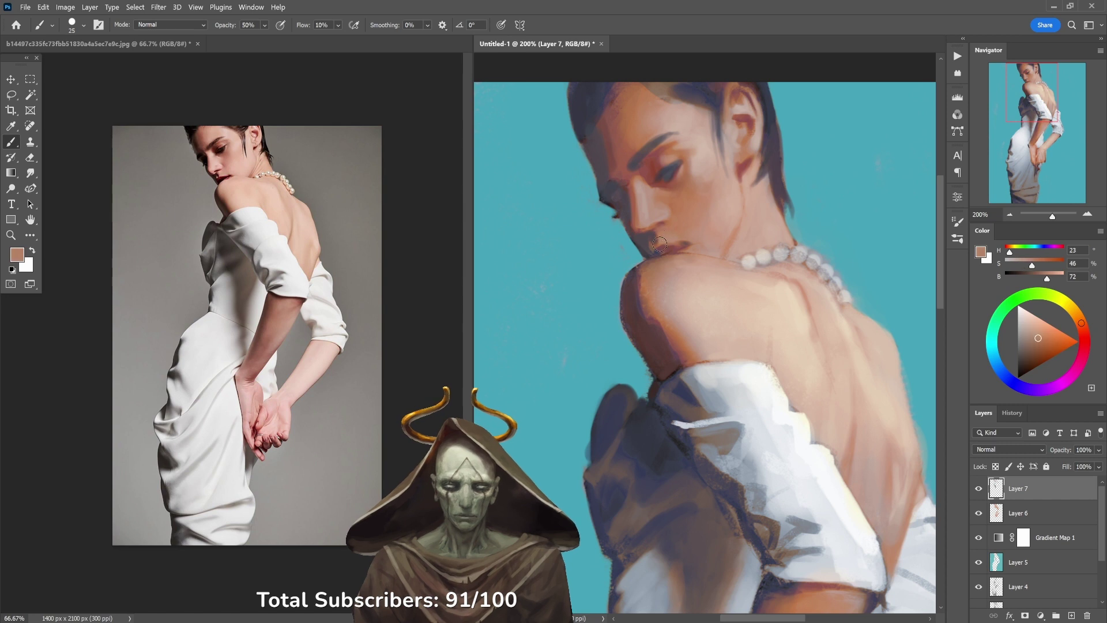
left_click(698, 180, "alt")
key("1")
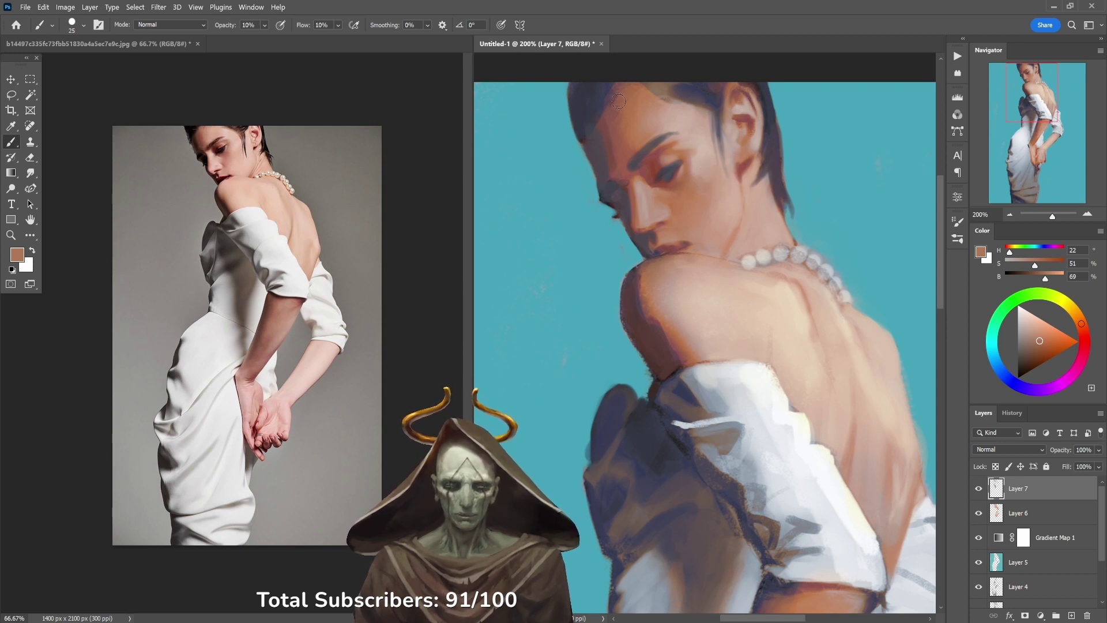
Step: Darken the hair edge above the ear with sampled dark hair colour at 80%, then set 90%
left_click(614, 127, "alt")
key("4")
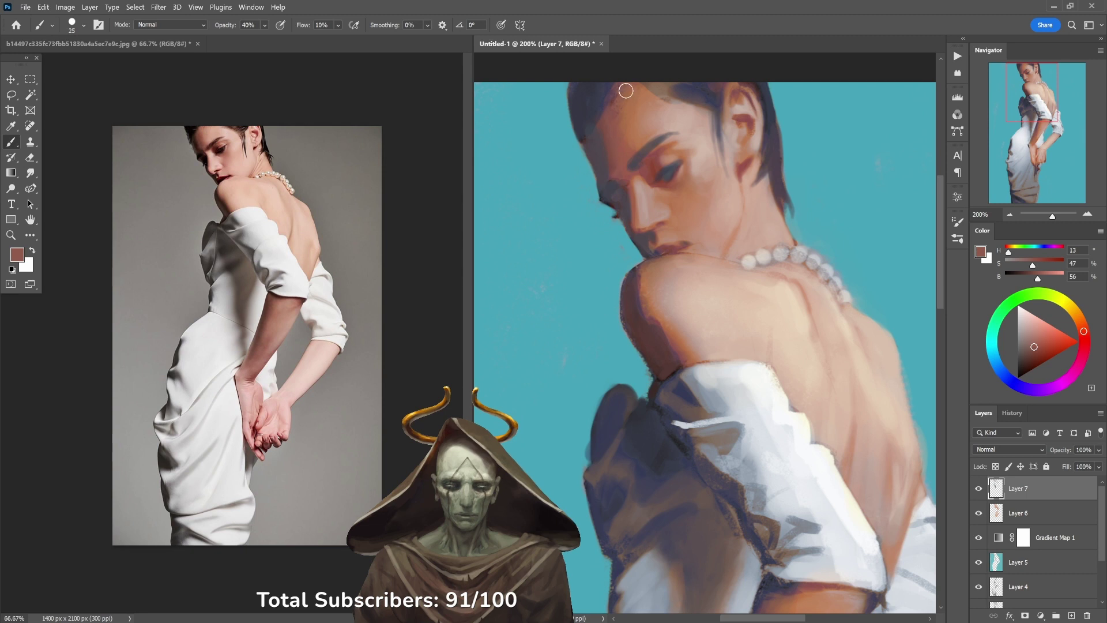
left_click(639, 147, "alt")
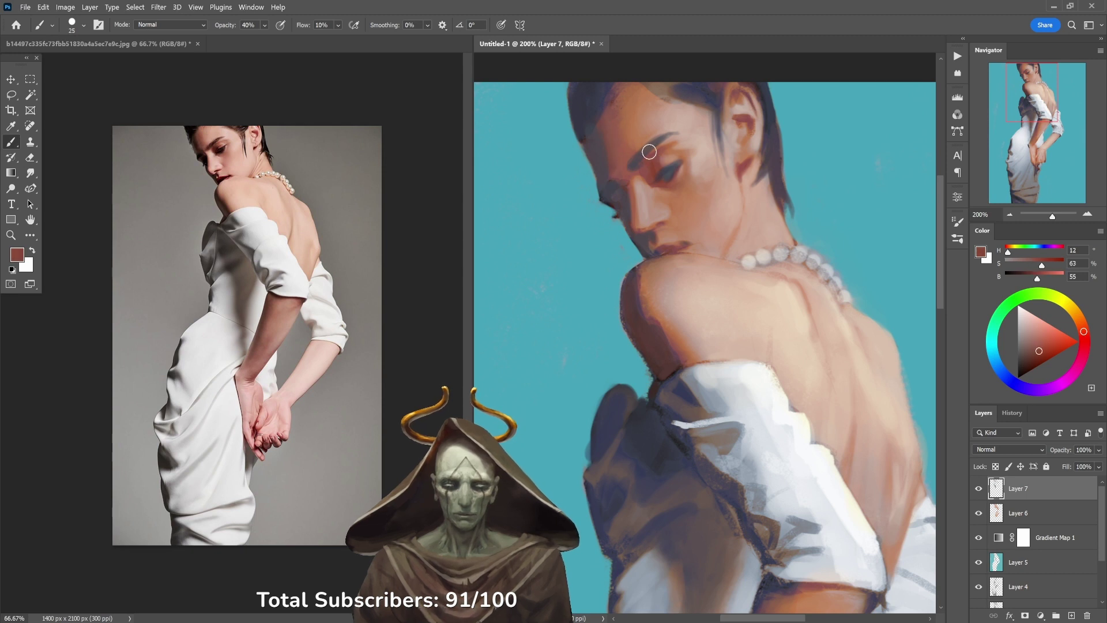
key("2")
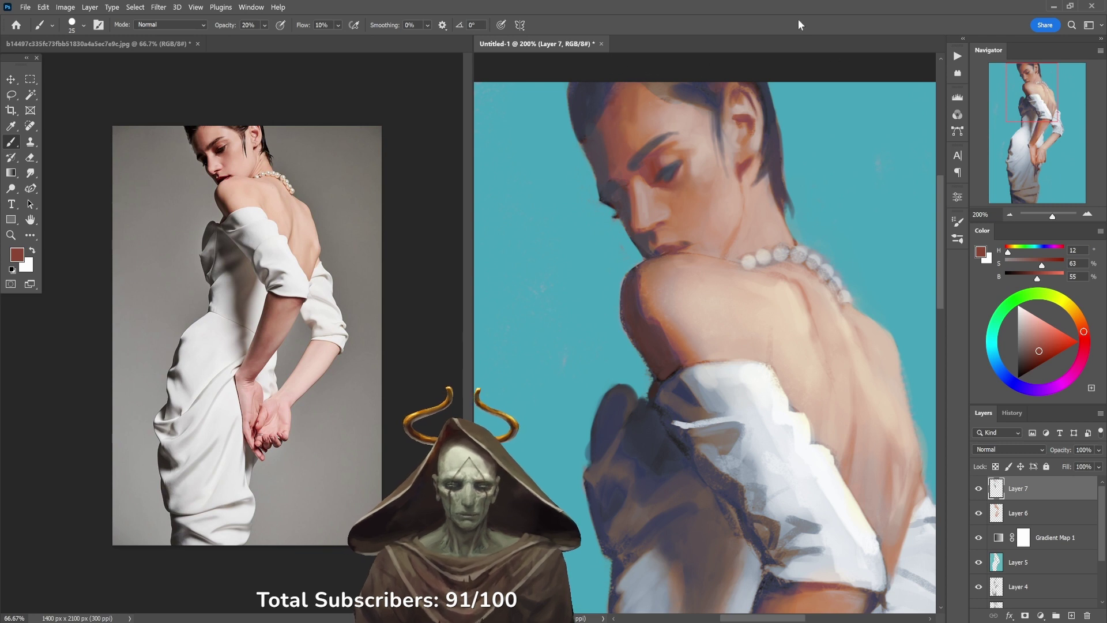
left_click(669, 82, "alt")
key("6")
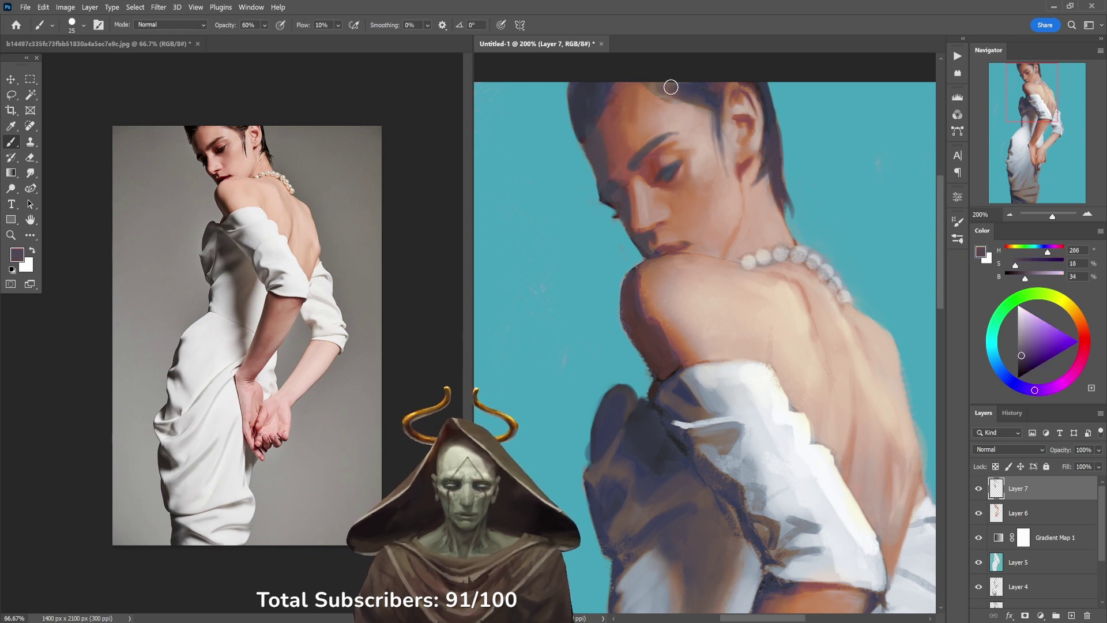
left_click(766, 94, "alt")
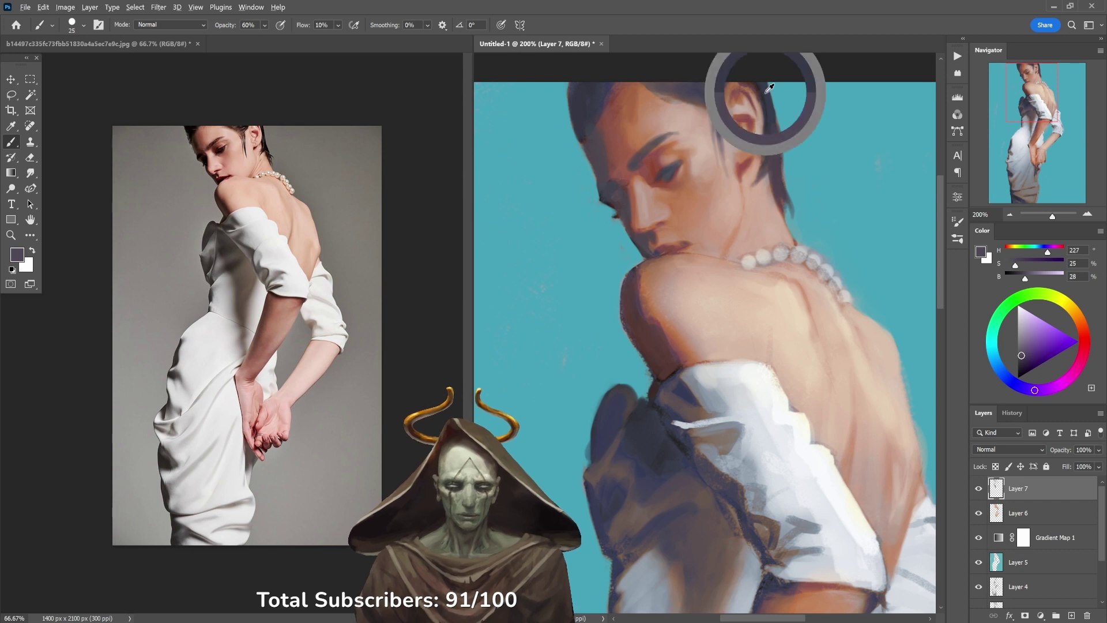
key("8")
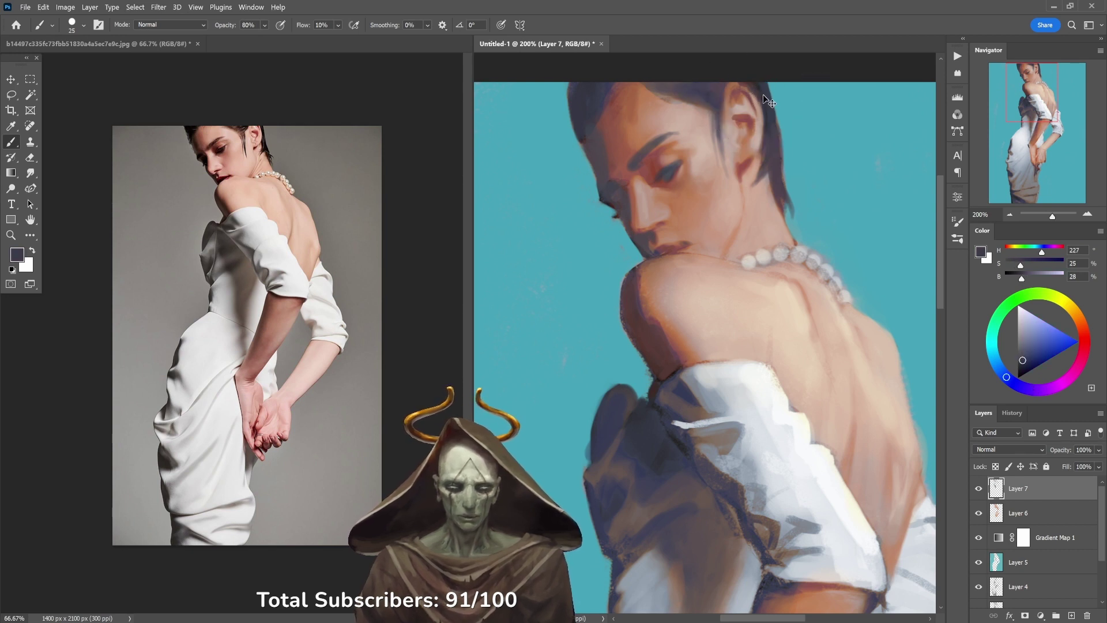
left_click_drag(725, 91, 722, 109)
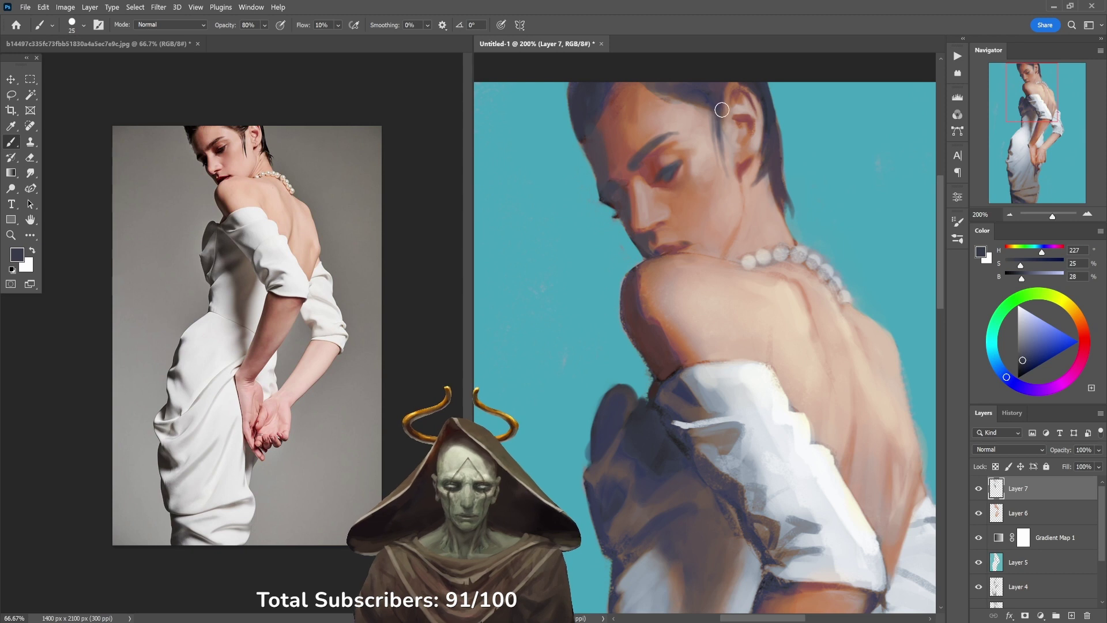
left_click(764, 103, "alt")
key("9")
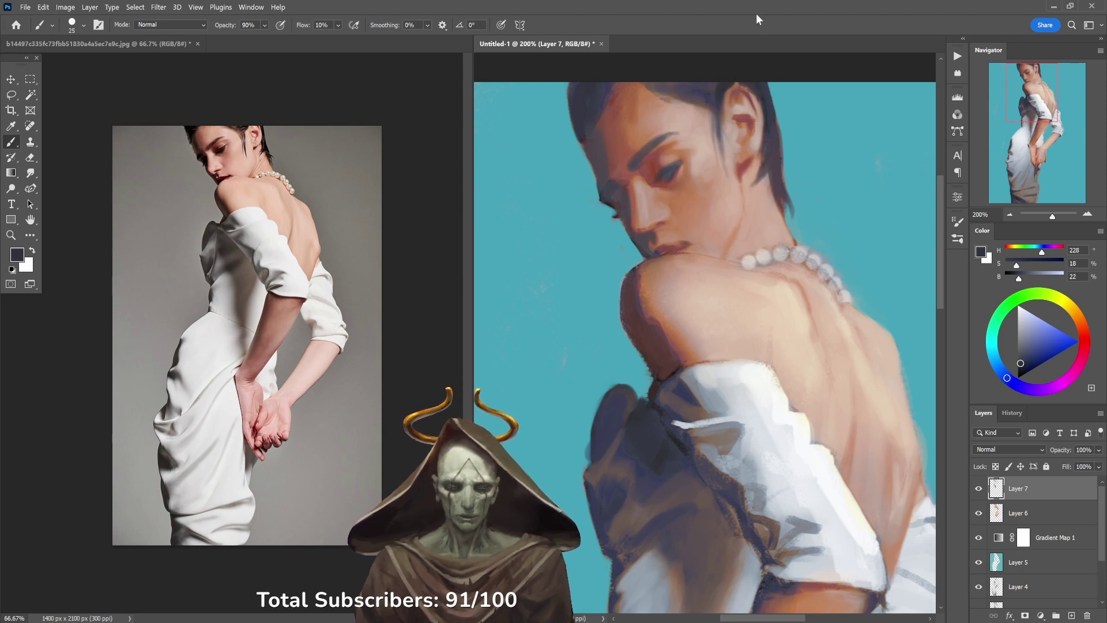
Step: Sample a dark purple-grey from the painting and set the brush to size 40 at 50% opacity
key("d")
key("x")
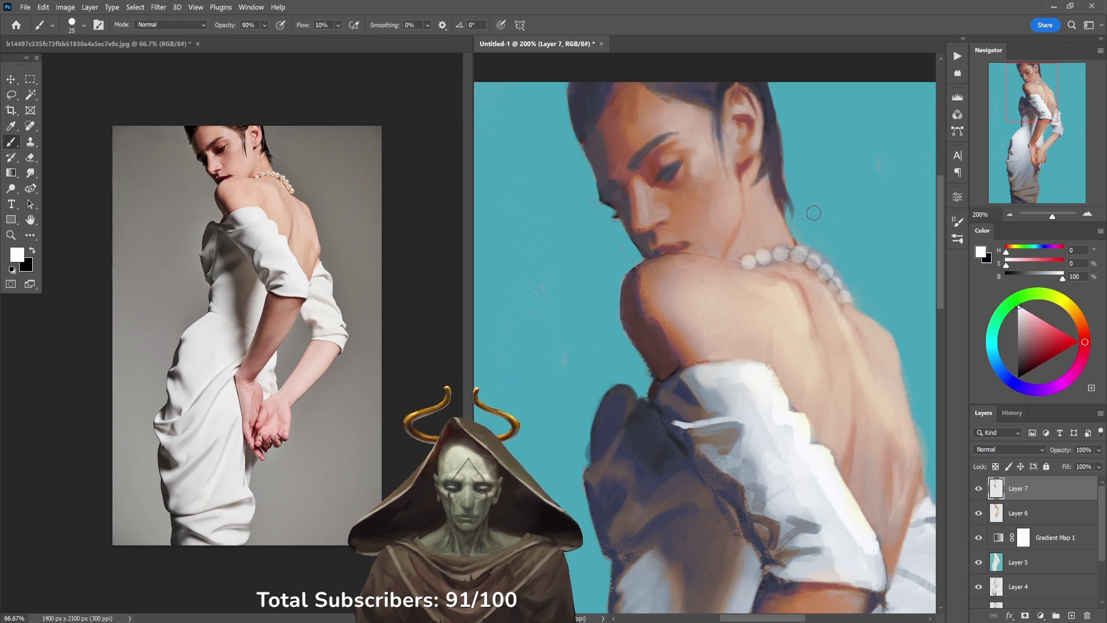
left_click(774, 260, "alt")
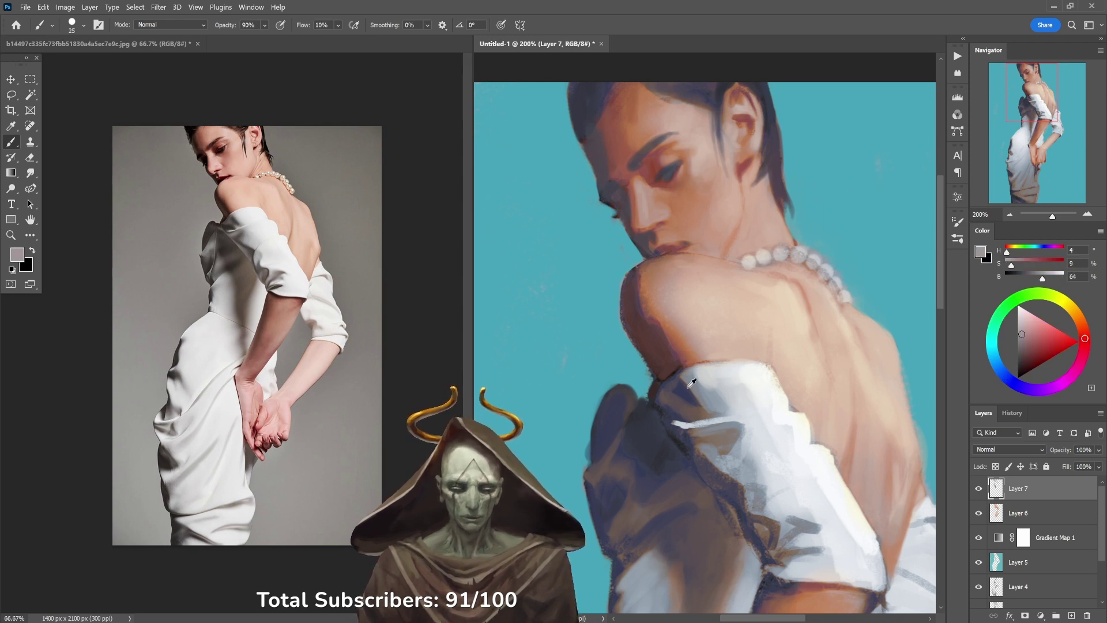
left_click(685, 389, "alt")
key("4")
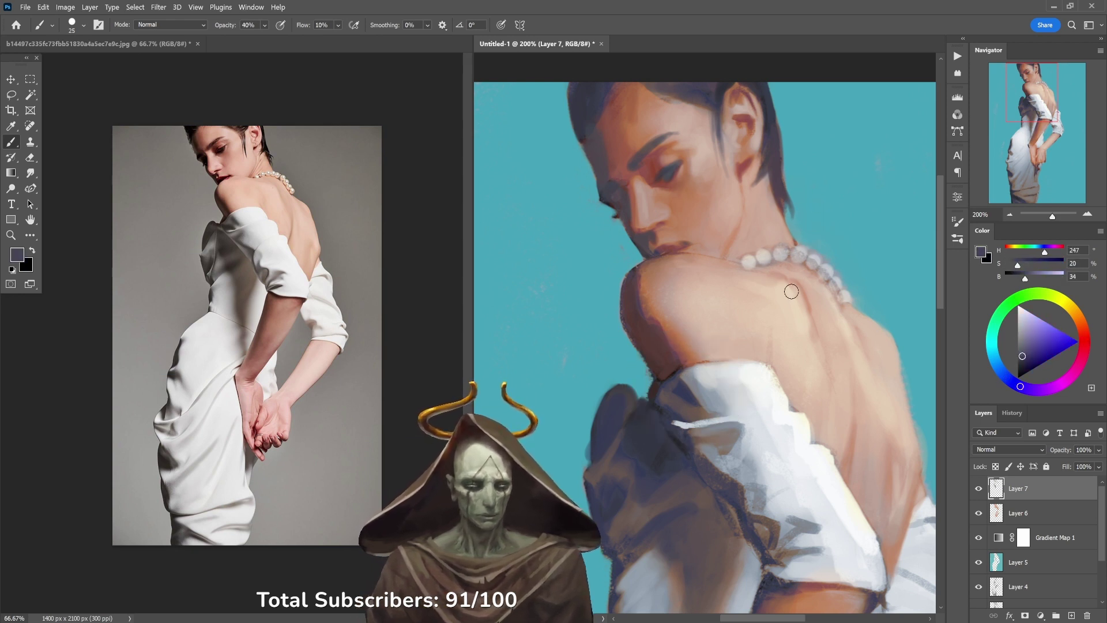
key("bracketright")
key("5")
key("bracketright")
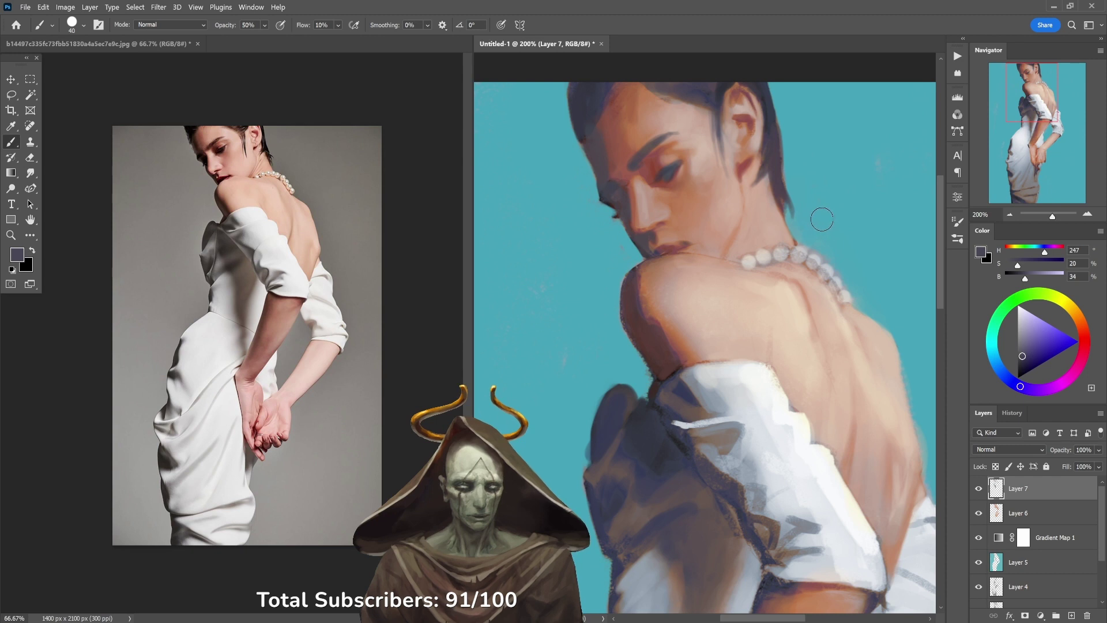
Step: Shade the bright pearls at the neck base at 40% opacity, then switch back to white
left_click_drag(748, 262, 749, 265)
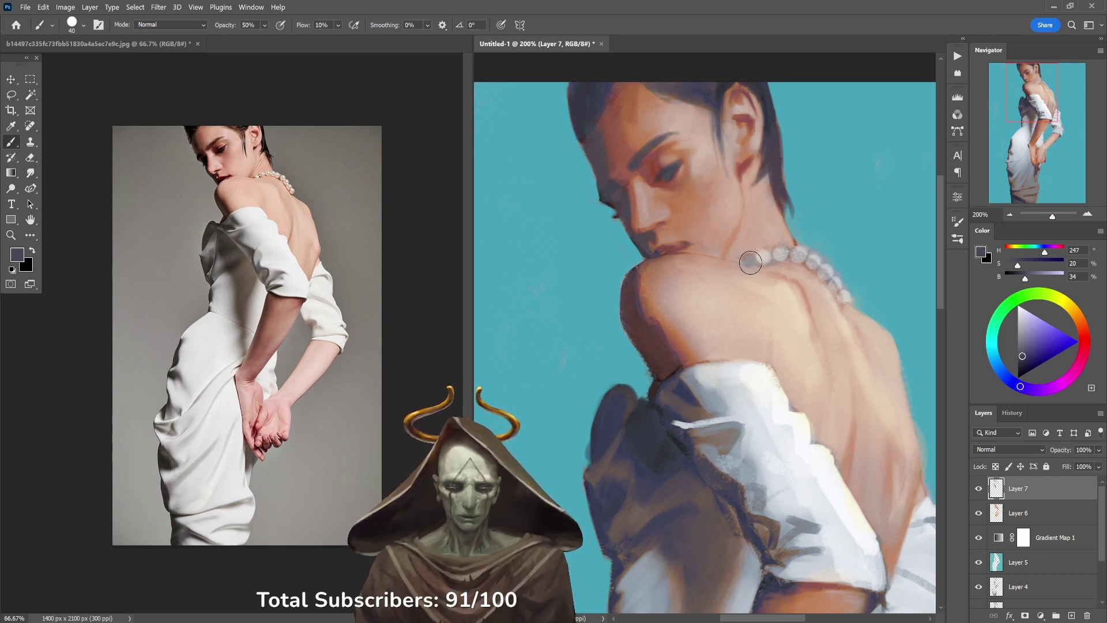
key("4")
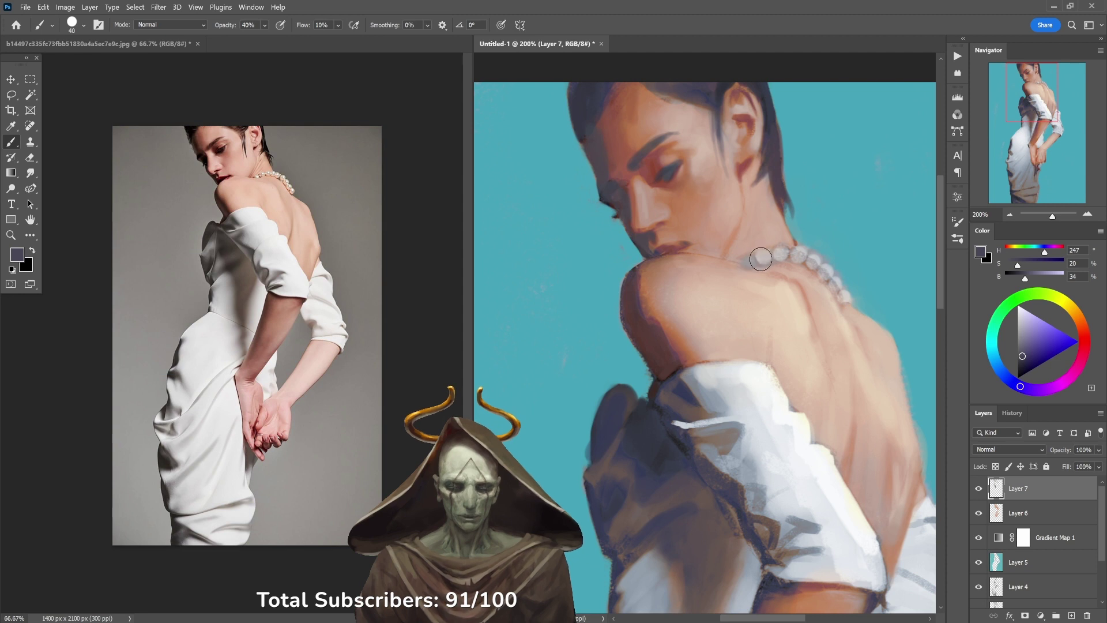
mouse_move(764, 256)
left_mouse_down()
mouse_move(799, 256)
mouse_move(845, 295)
mouse_move(853, 290)
left_mouse_up()
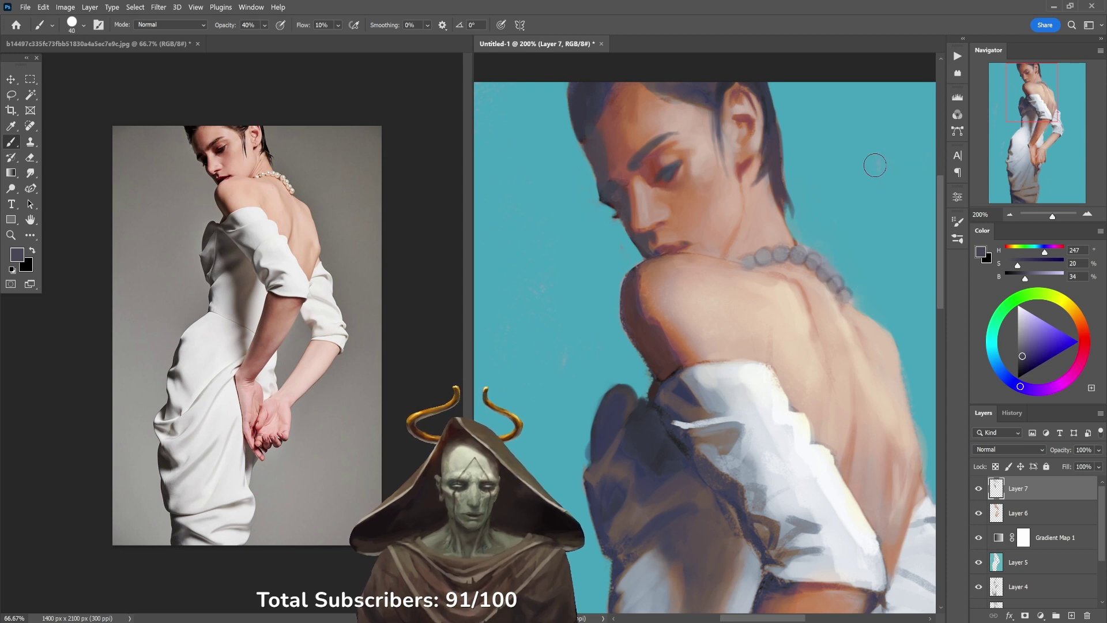
key("d")
key("x")
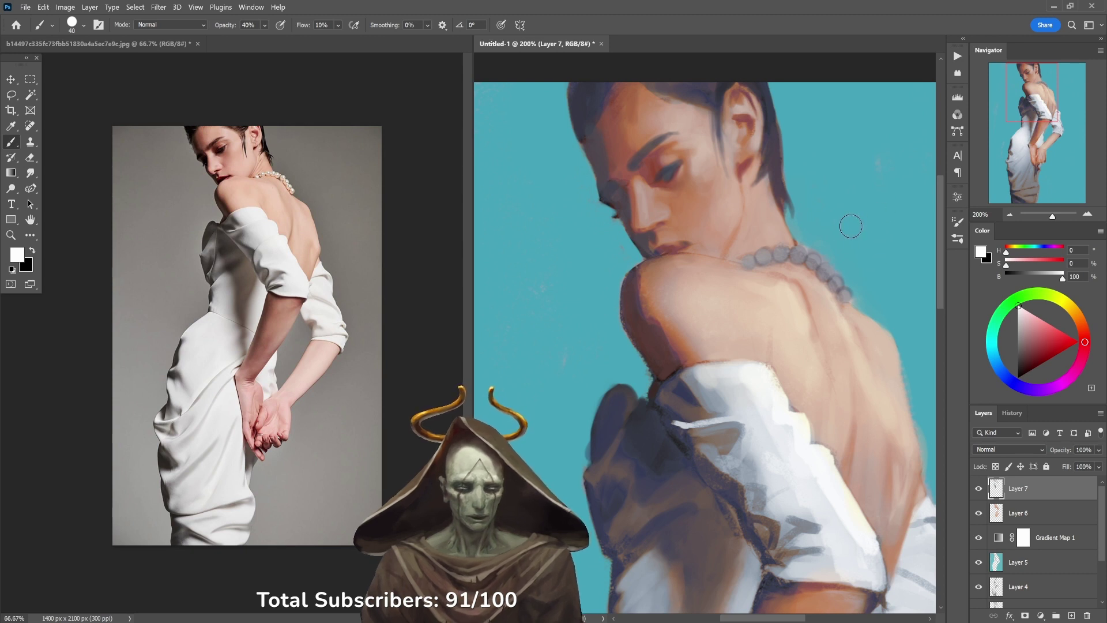
Step: Dab a small white highlight onto the leftmost pearl with a reduced brush
key("bracketleft")
key("bracketleft")
key("bracketleft")
key("bracketleft")
key("bracketleft")
key("bracketleft")
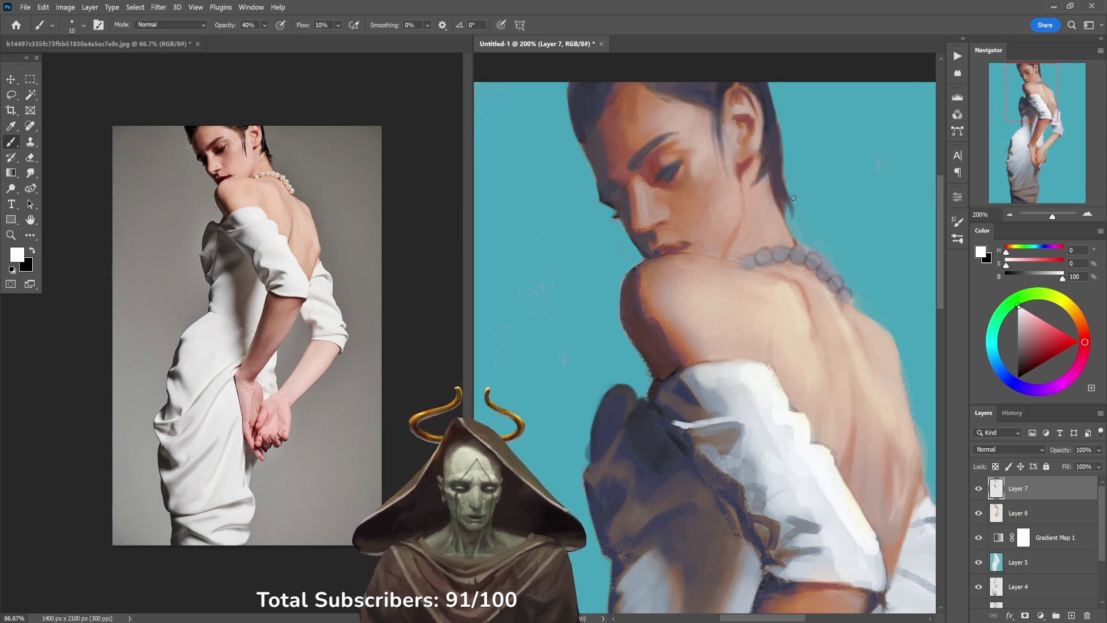
left_click(749, 260)
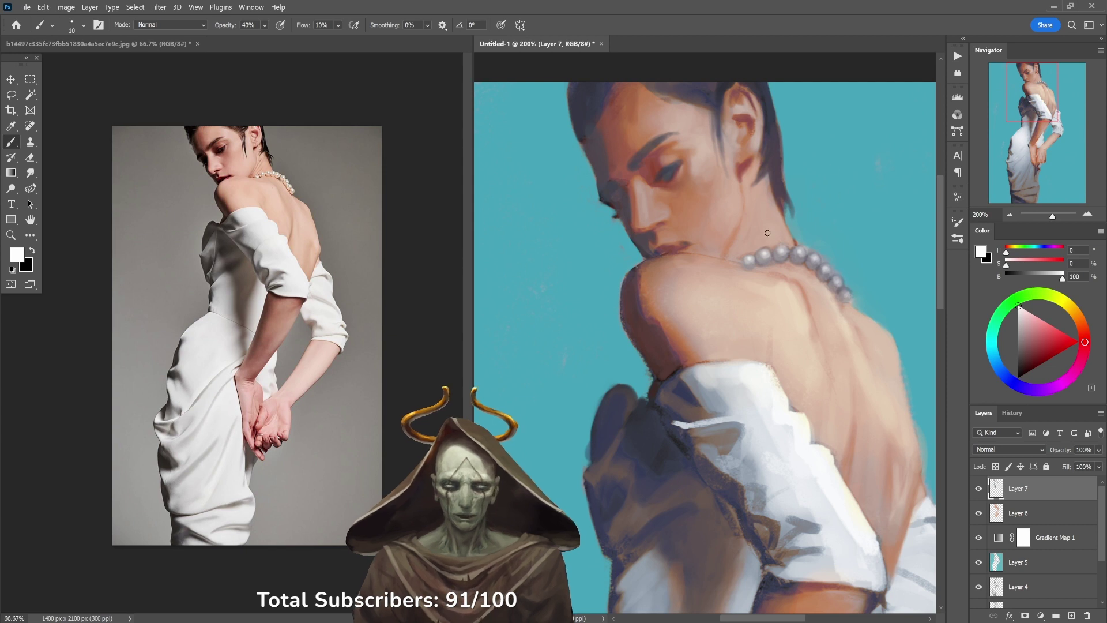
left_click(775, 280, "alt")
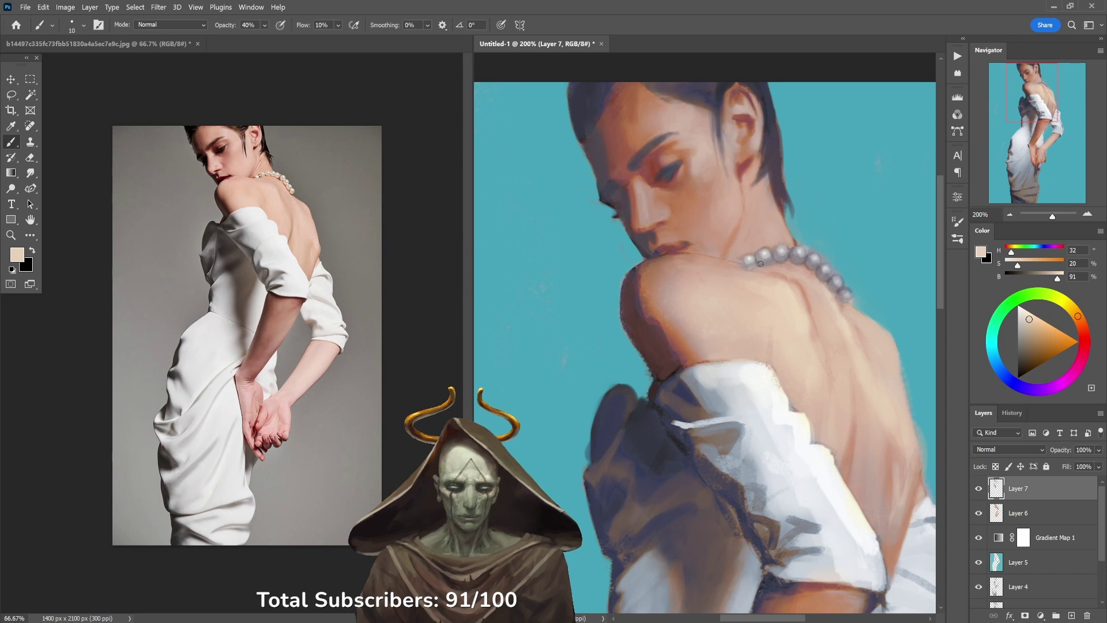
key("d")
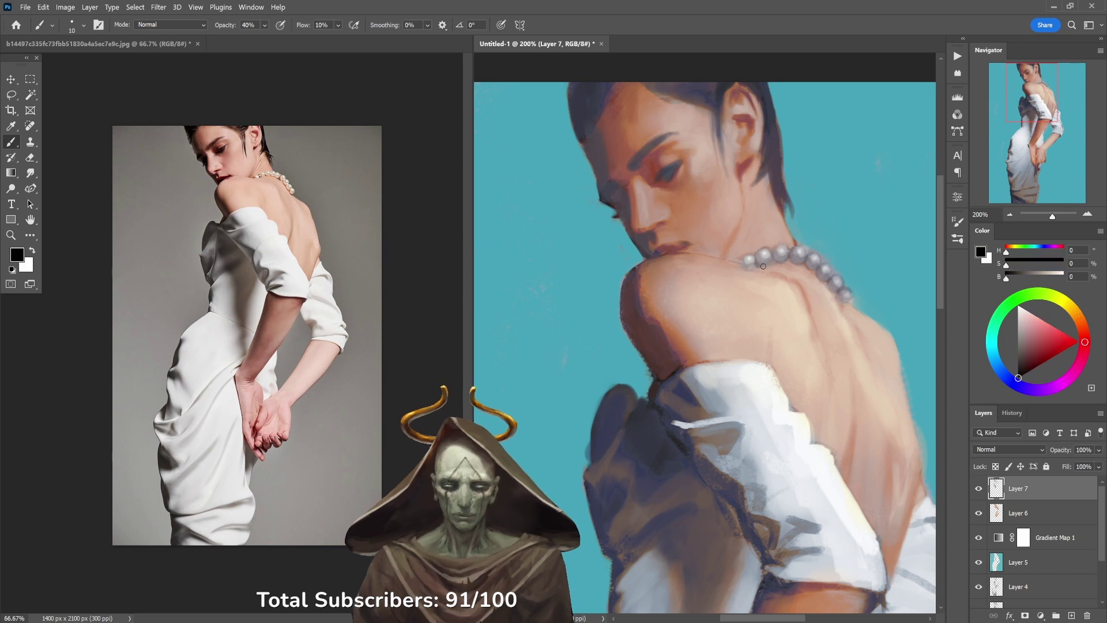
key("7")
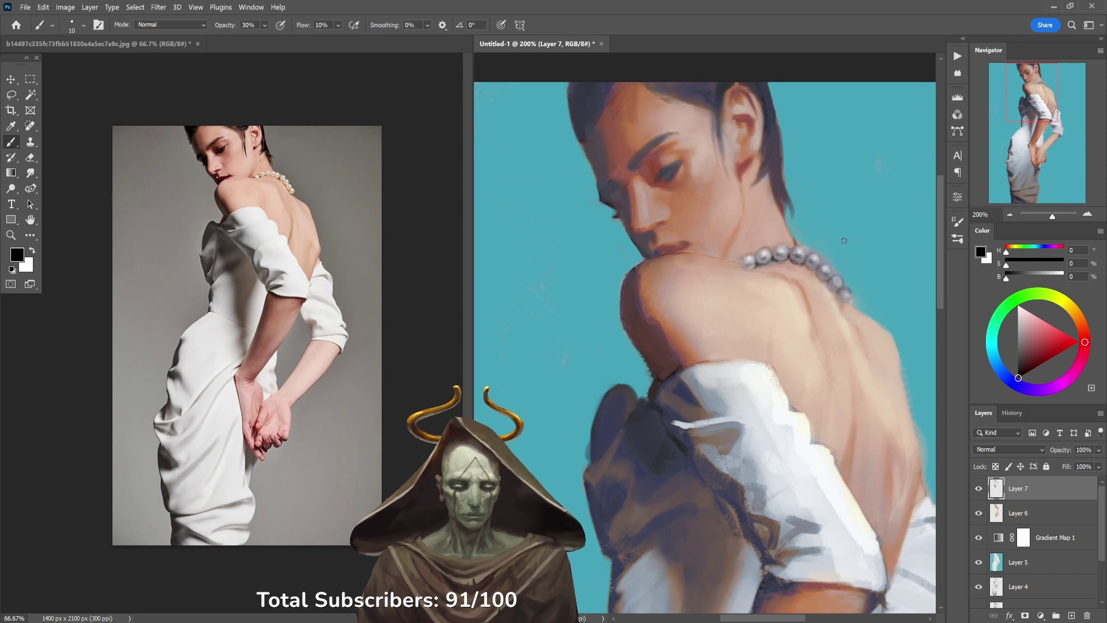
Step: Brighten another pearl with a white highlight at size 40, then pick teal at 100% opacity
key("x")
key("bracketright")
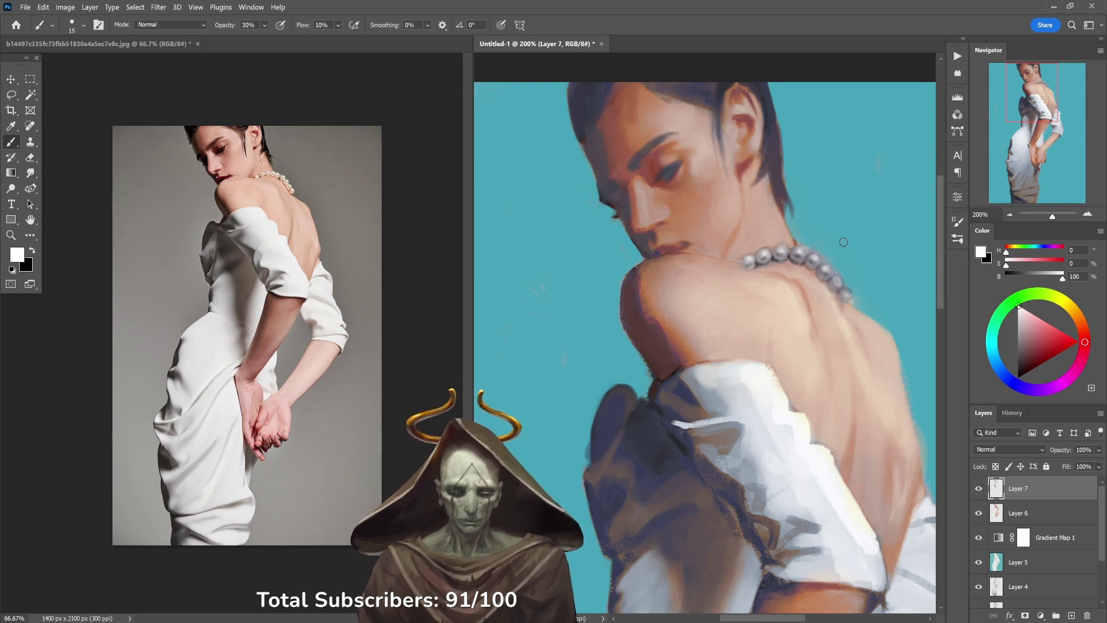
key("bracketright")
key("bracketright")
key("bracketright")
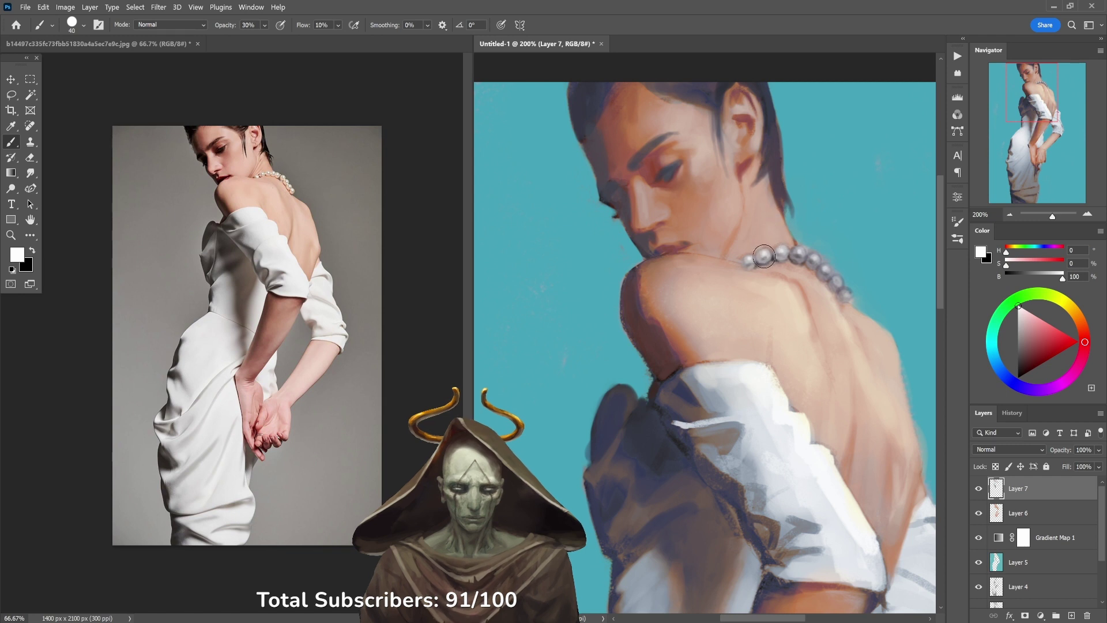
left_click(799, 255)
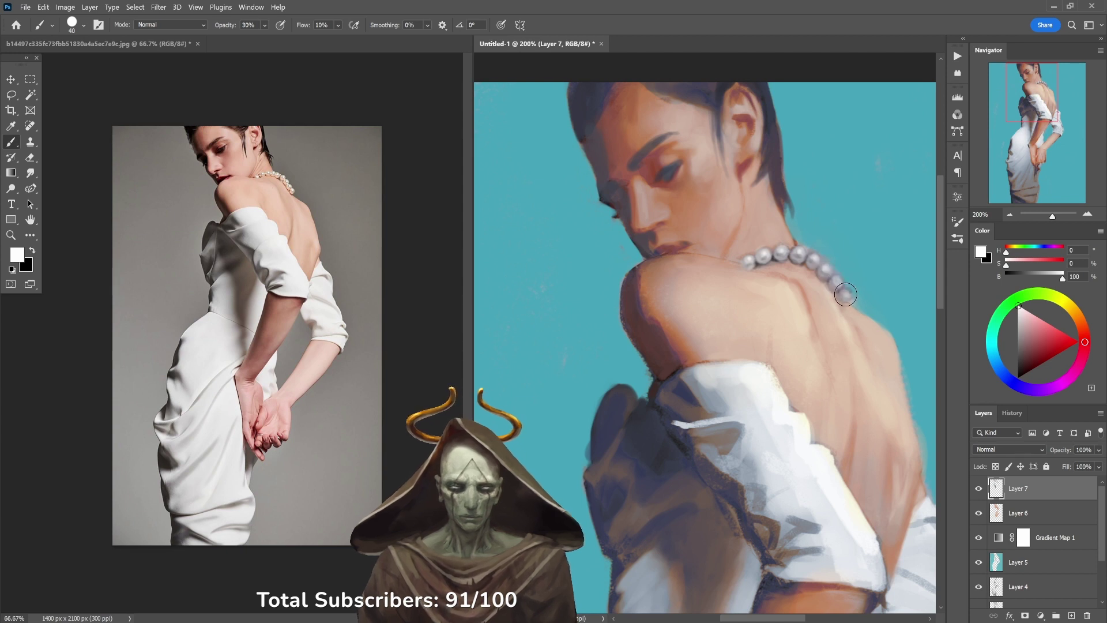
left_click(862, 288, "alt")
key("0")
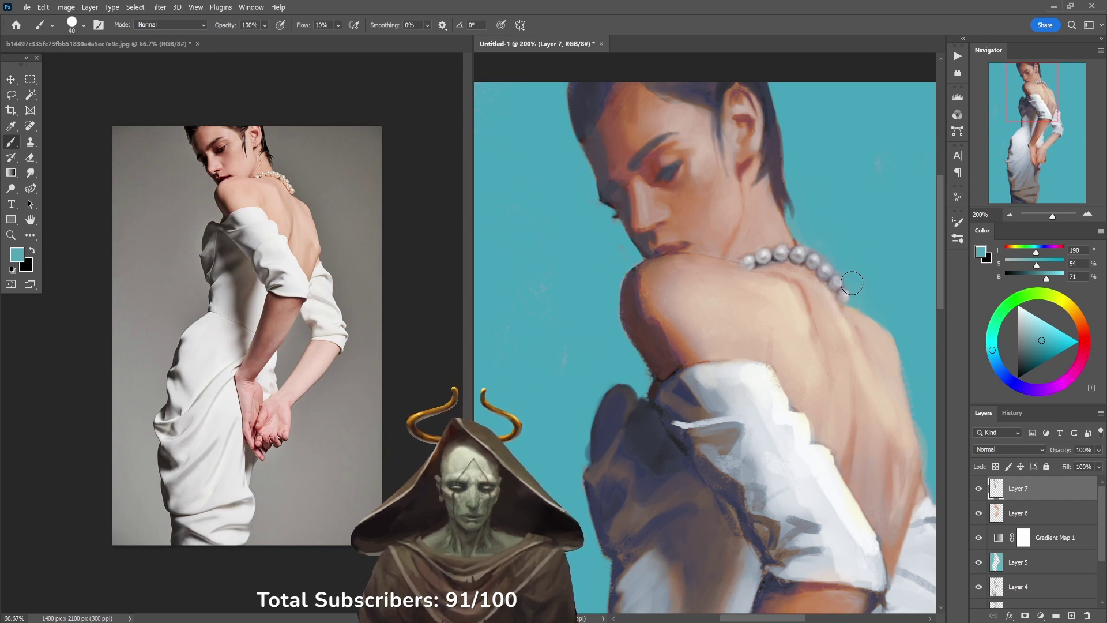
Step: Sample a range of pale and warm shoulder skin tones at 20–30% brush opacity
left_click_drag(871, 272, 779, 251)
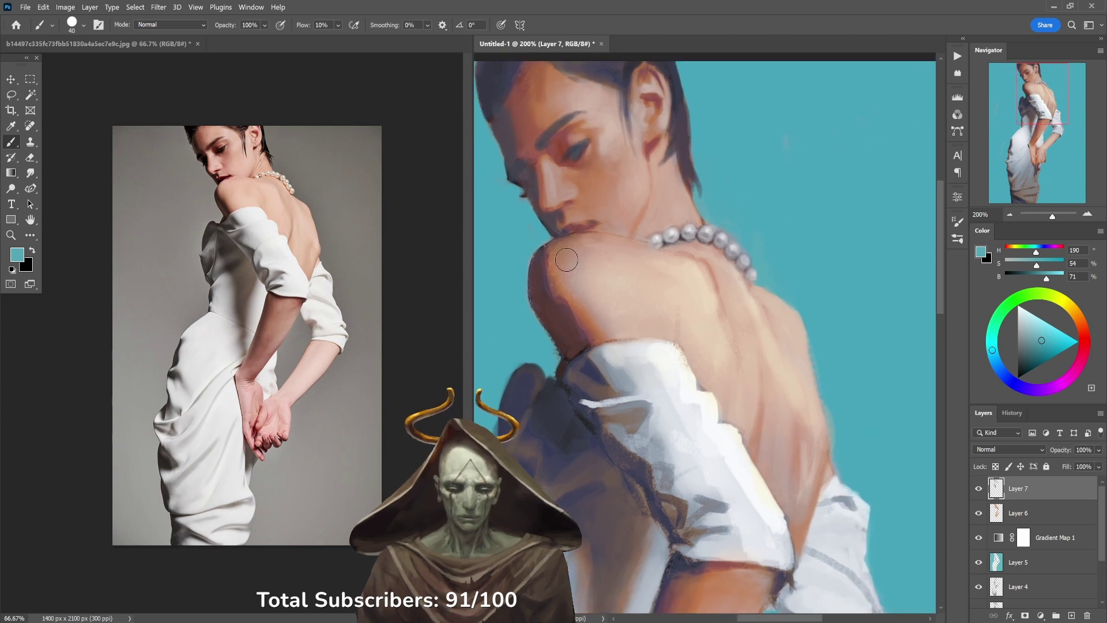
left_click(590, 311, "alt")
key("3")
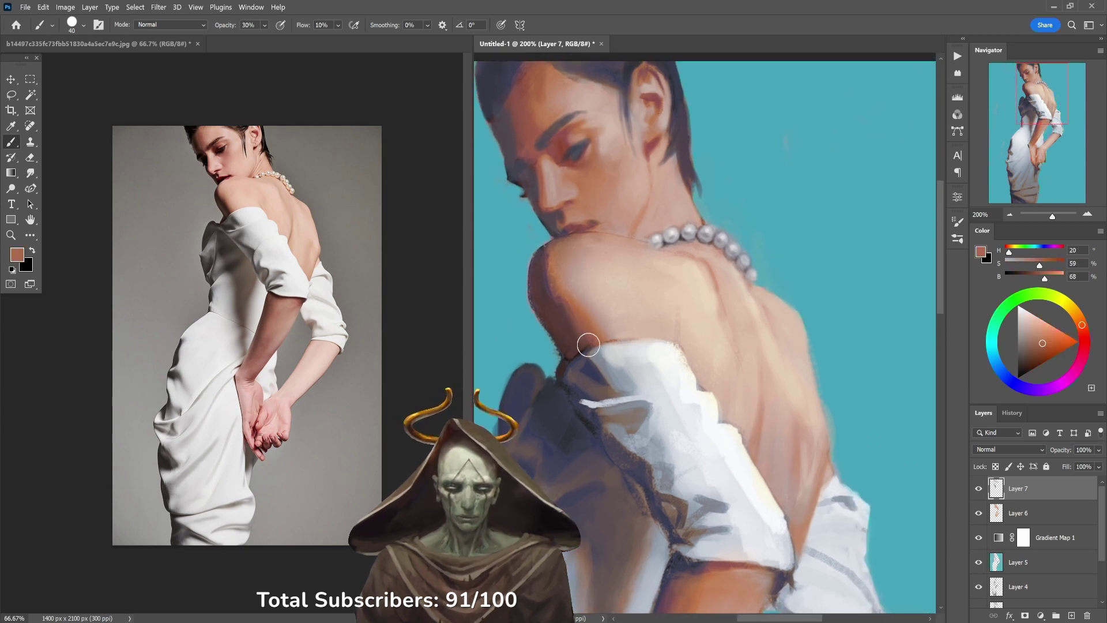
left_click(598, 316, "alt")
left_click_drag(597, 316, 596, 342)
left_click(603, 306, "alt")
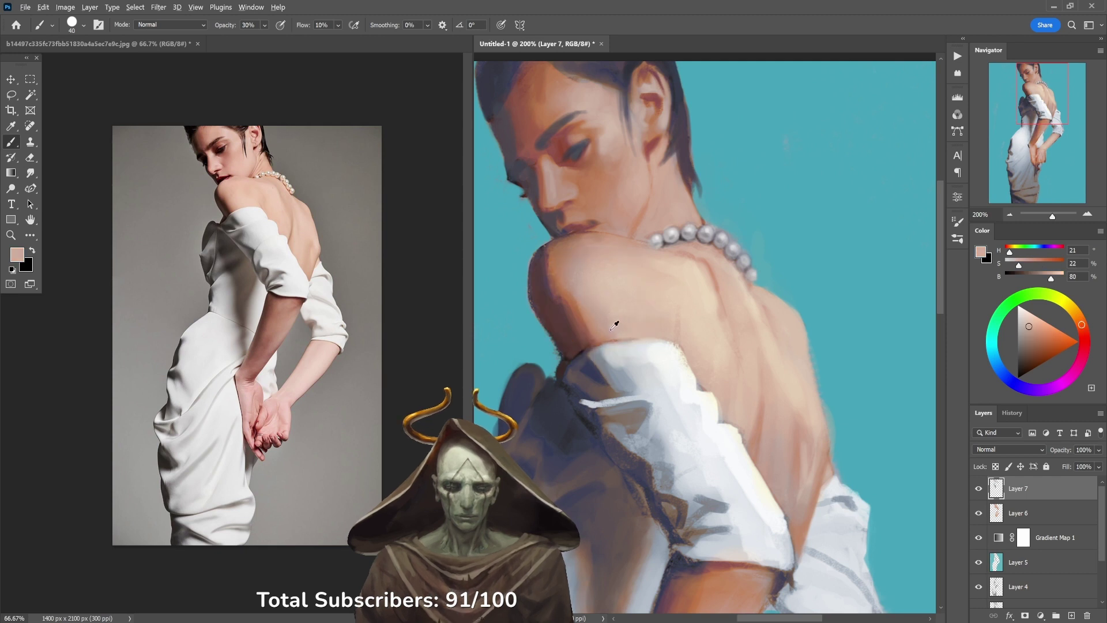
left_click(615, 320, "alt")
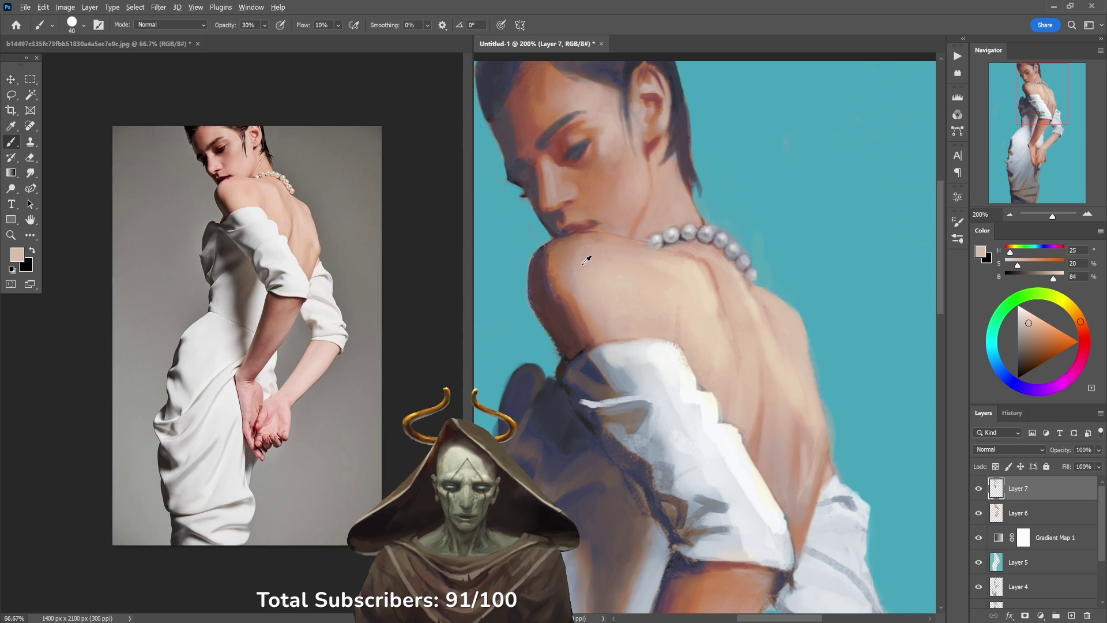
left_click(584, 256, "alt")
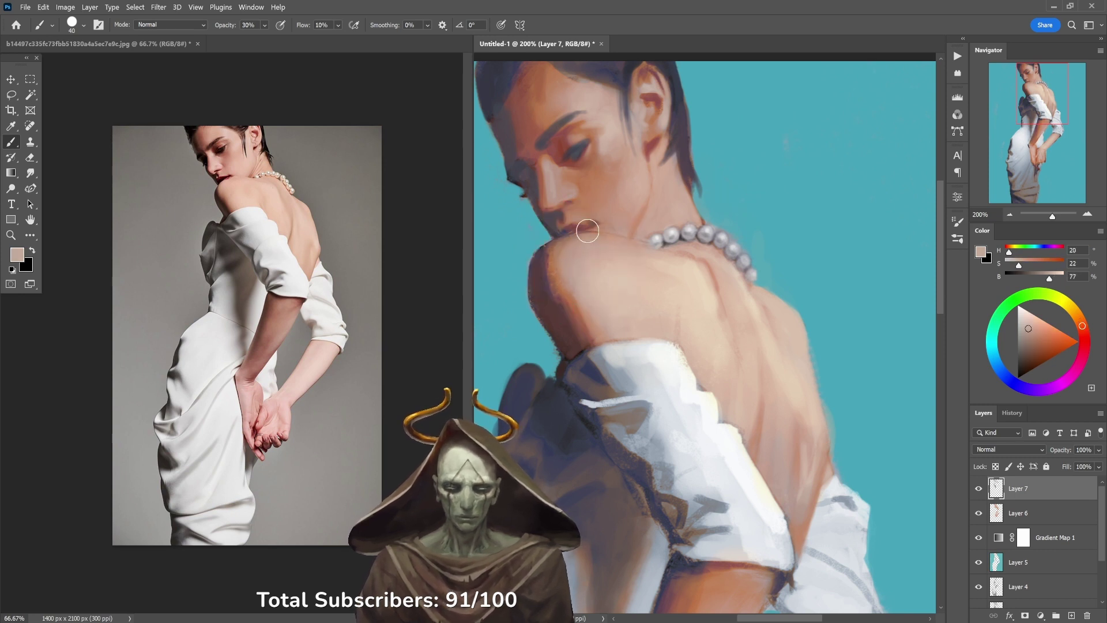
left_click(575, 295, "alt")
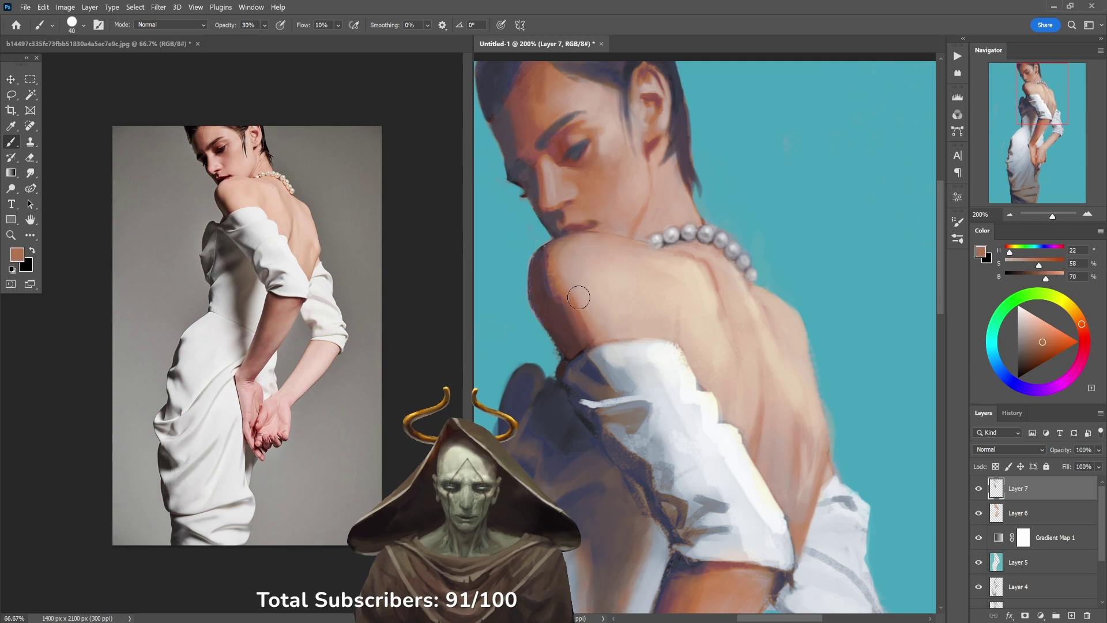
left_click(586, 285, "alt")
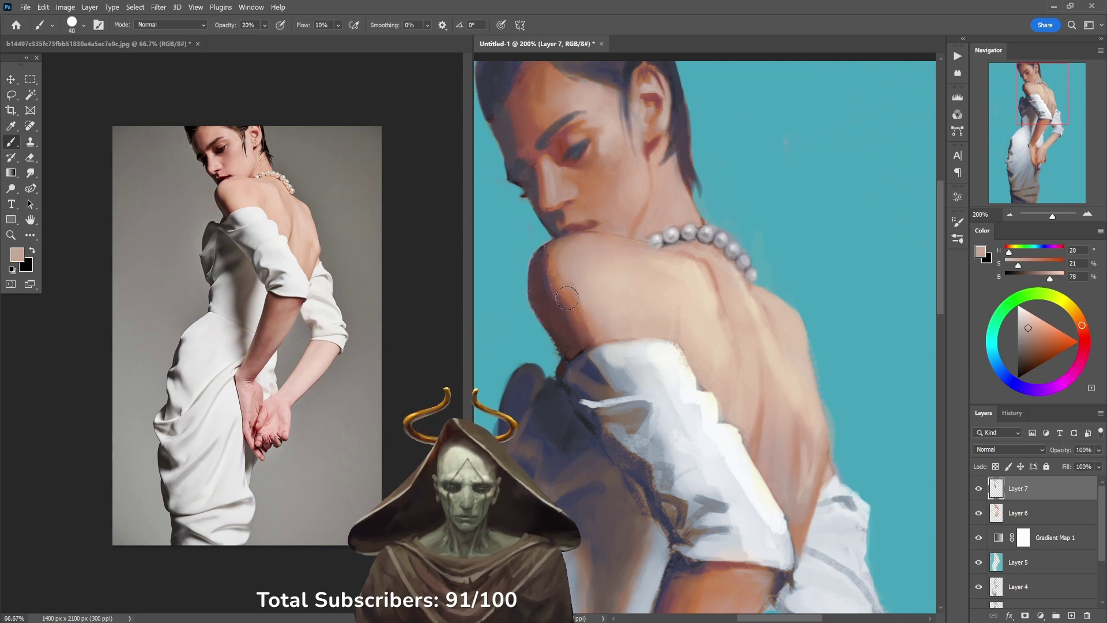
key("2")
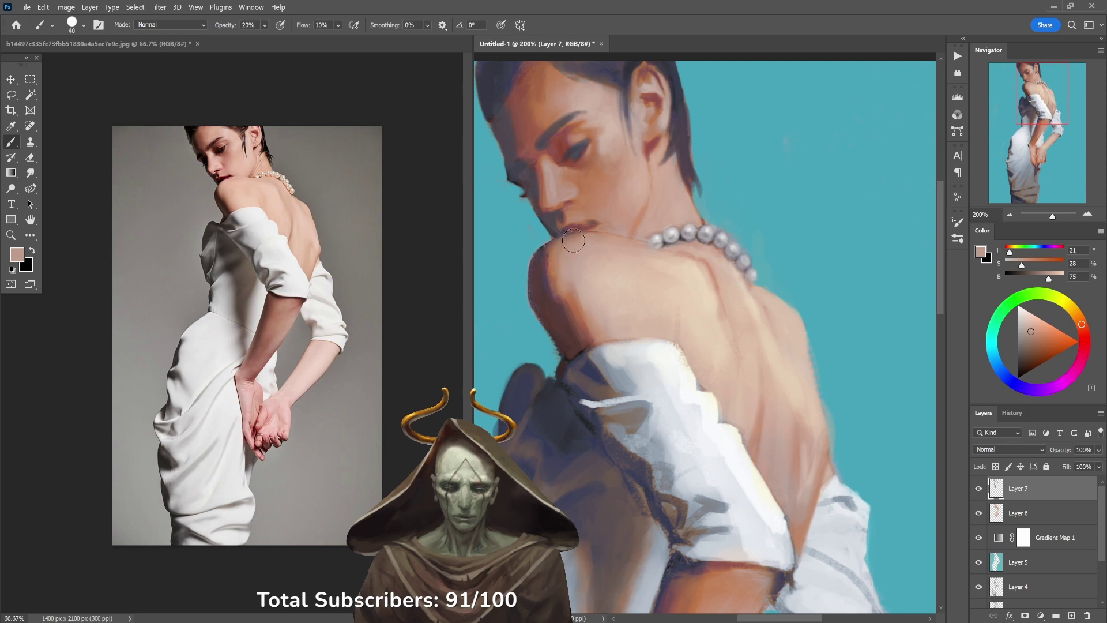
left_click(574, 296, "alt")
key("3")
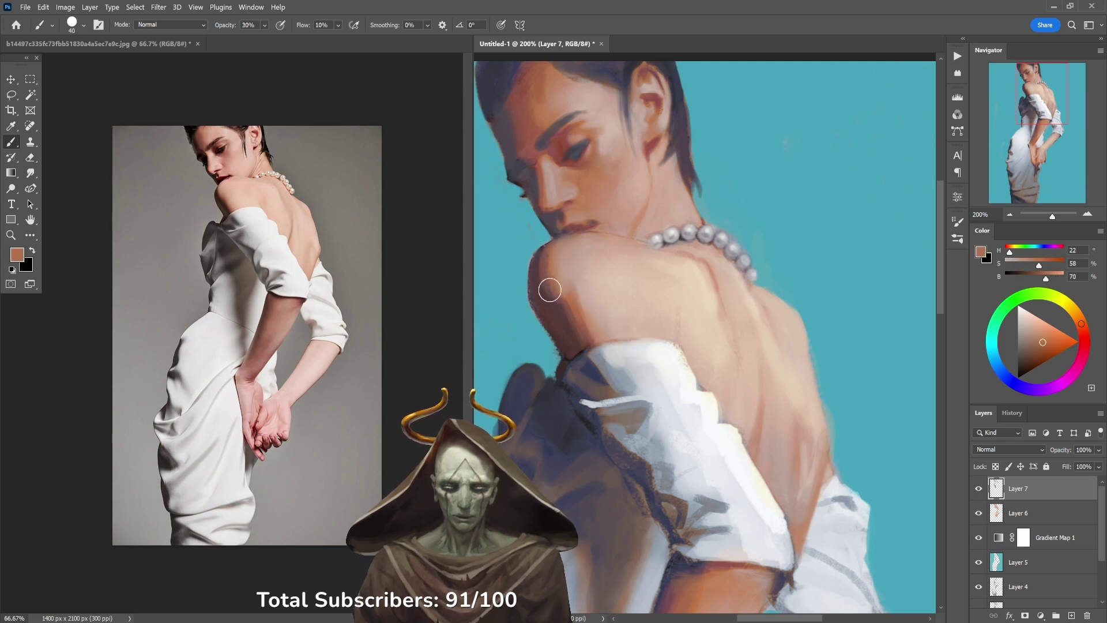
Step: Softly paint a pale skin tone along the raised shoulder's outer edge at 20% opacity
left_click(560, 246, "alt")
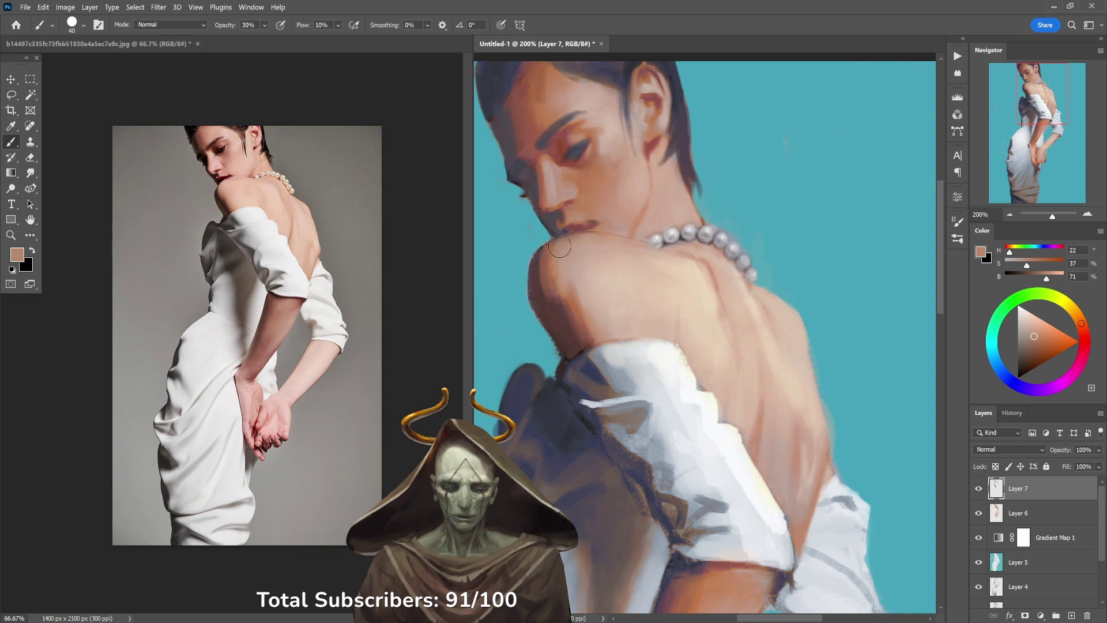
left_click(542, 283, "alt")
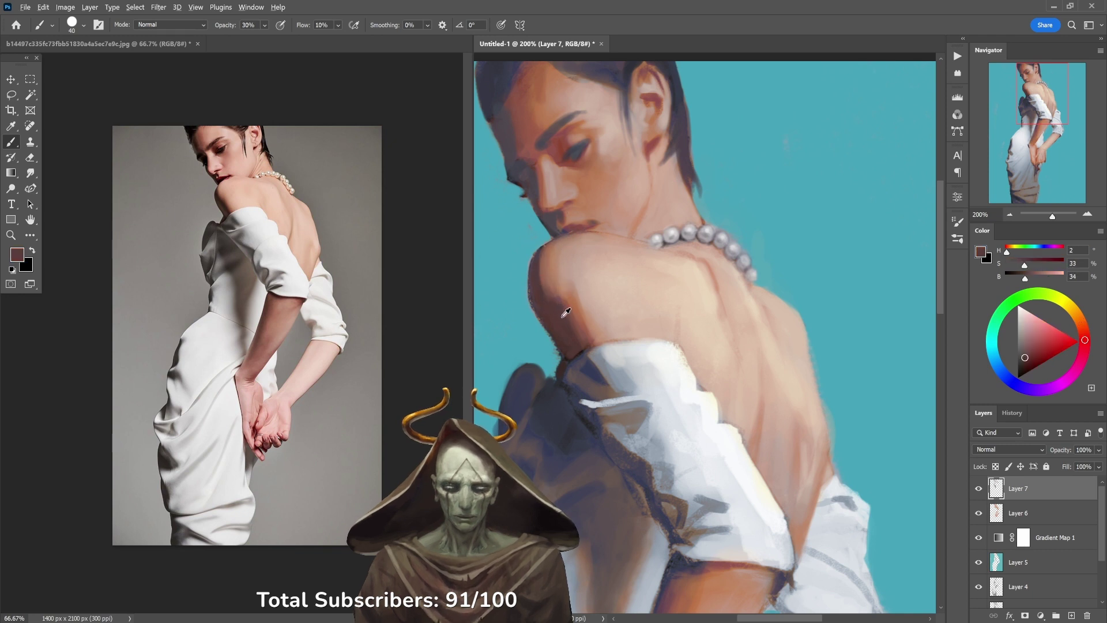
left_click(568, 299, "alt")
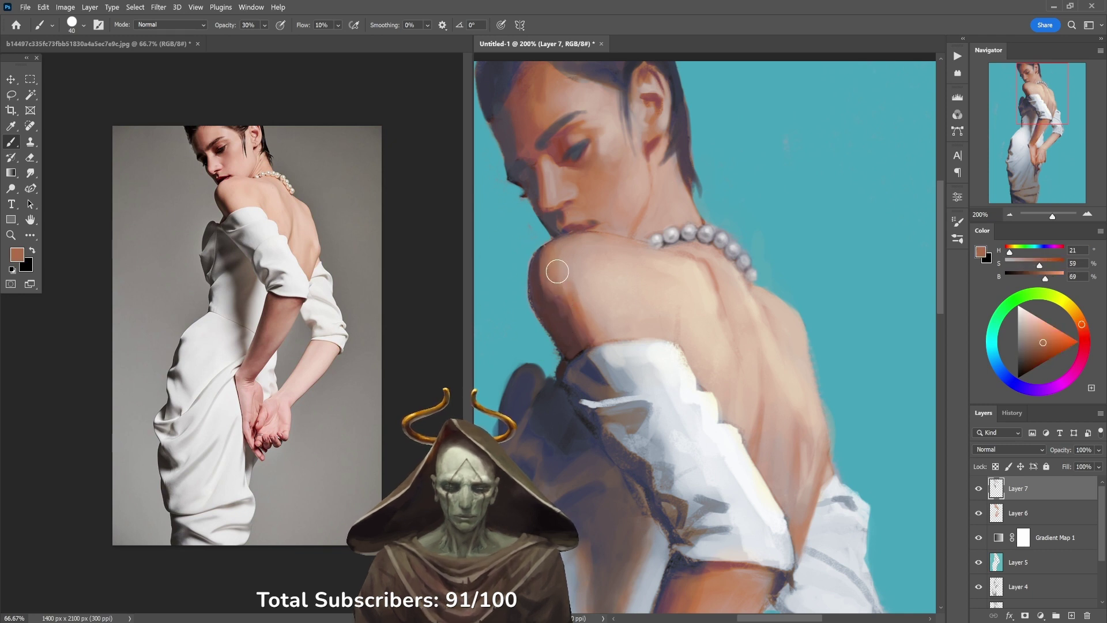
left_click(581, 302, "alt")
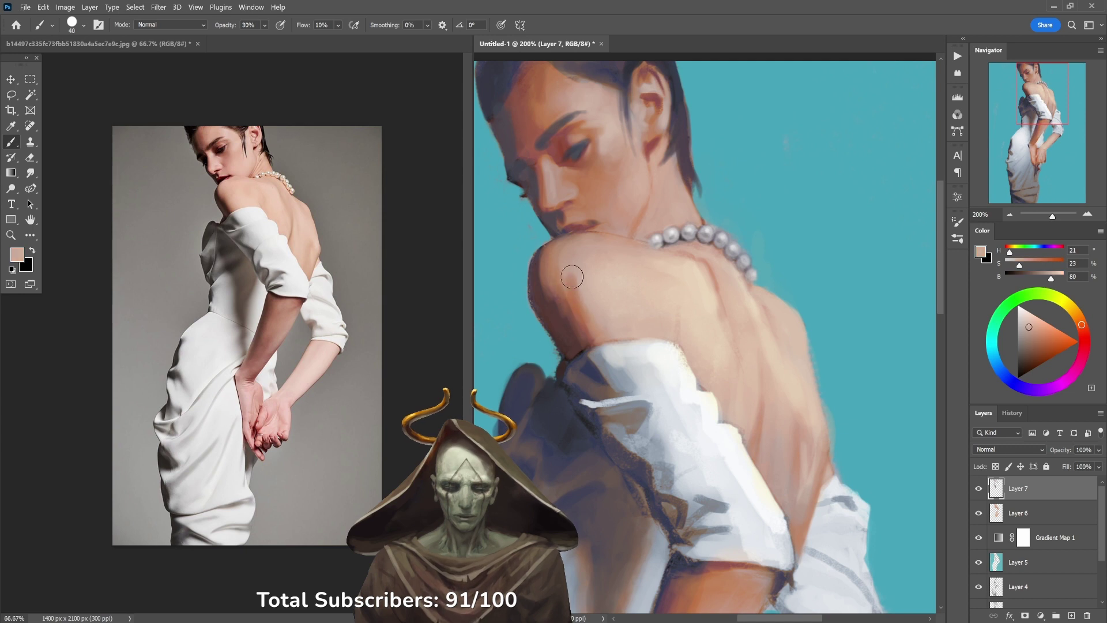
left_click(562, 287, "alt")
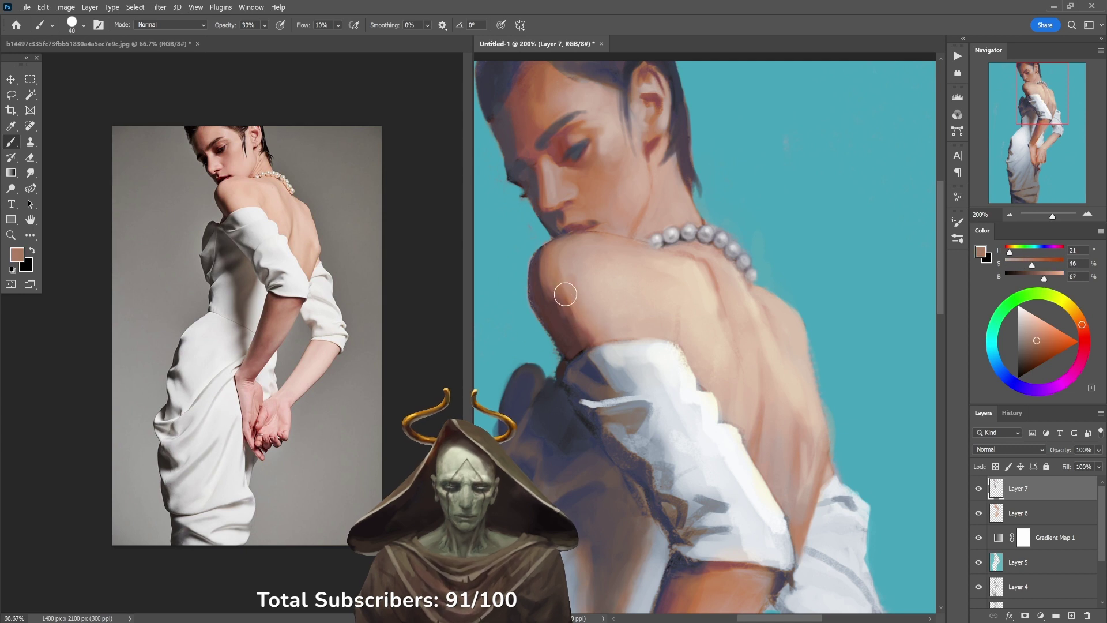
left_click(592, 313, "alt")
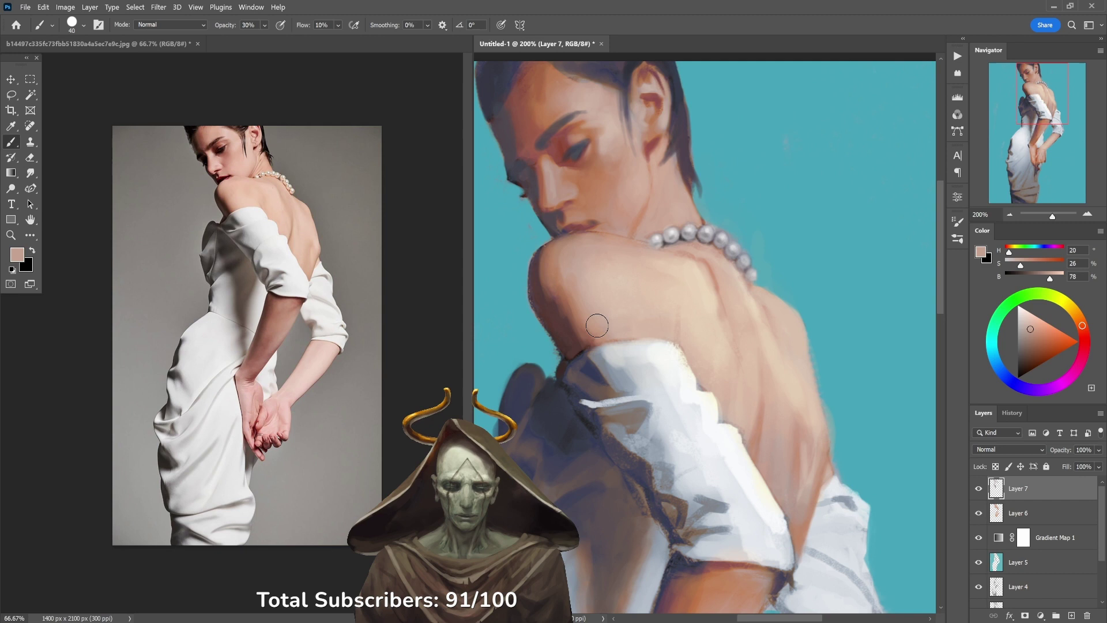
left_click(594, 281, "alt")
key("2")
left_click_drag(554, 292, 559, 261)
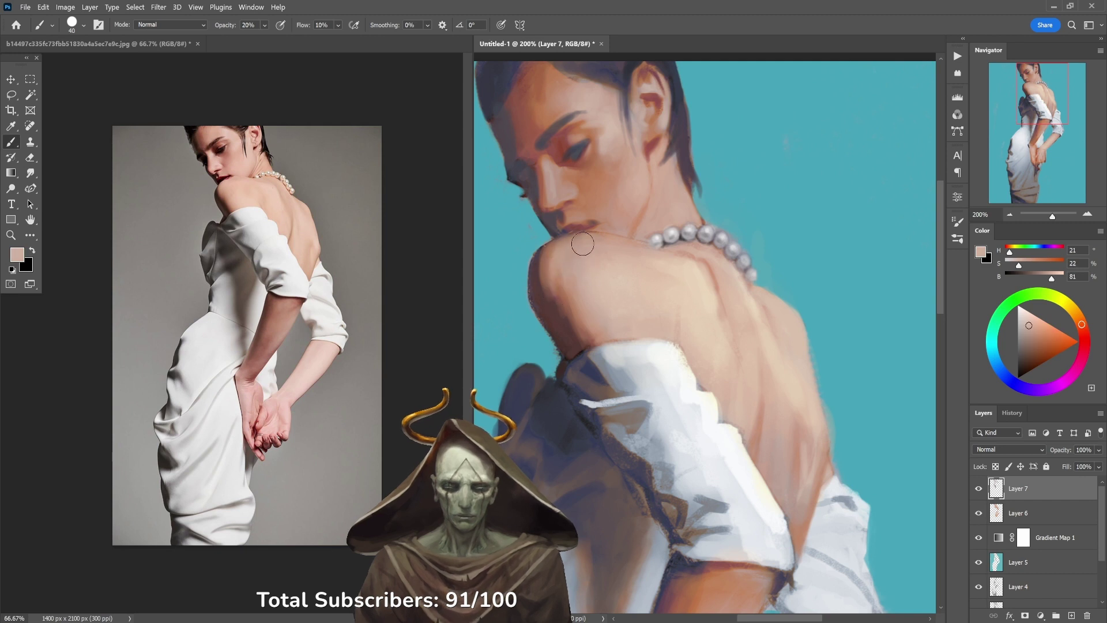
left_click(572, 250, "alt")
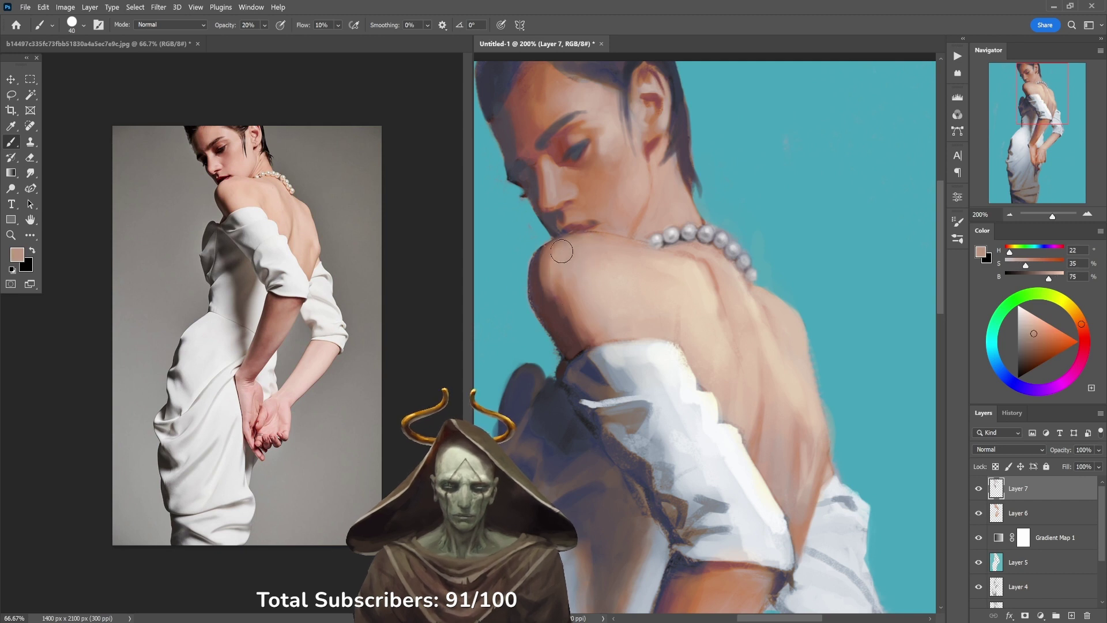
left_click(561, 291, "alt")
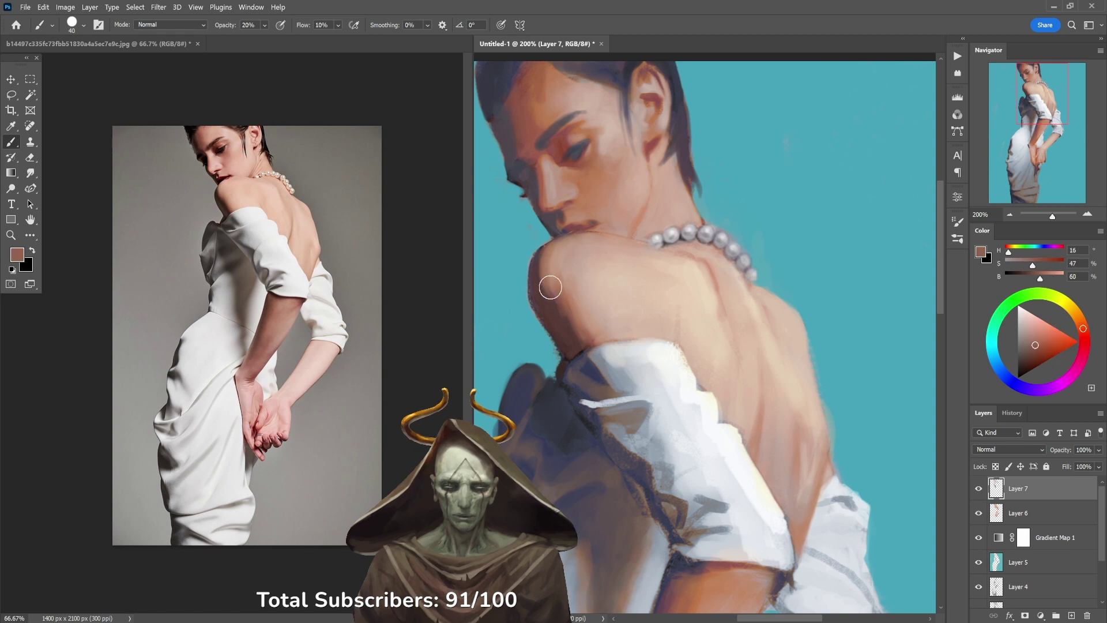
key("3")
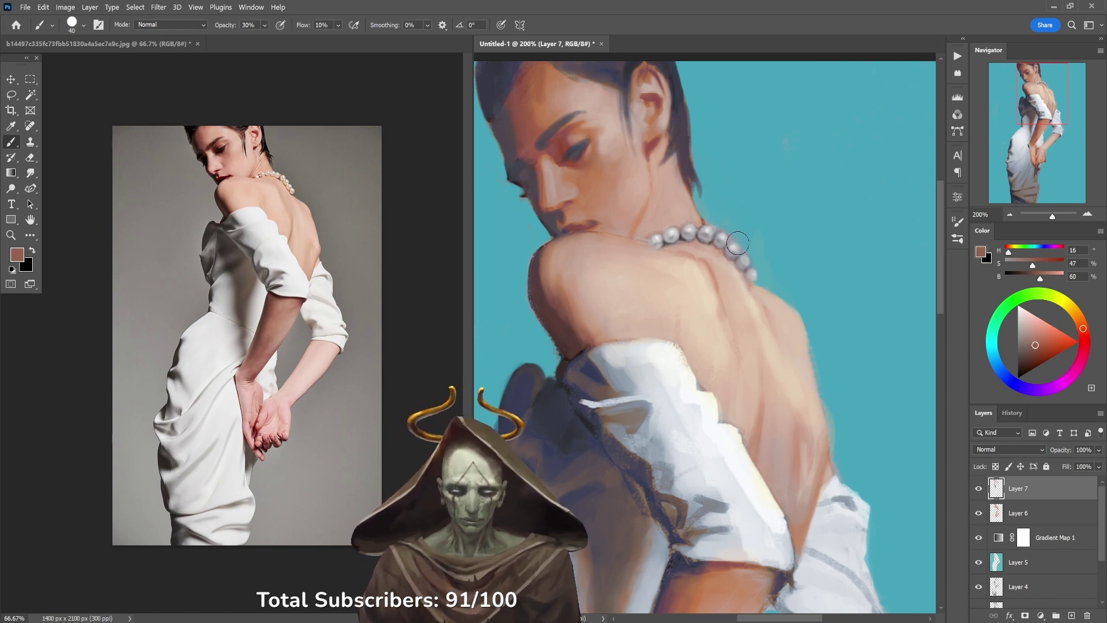
Step: Blend lighter skin tones down the spine and upper back at 40% opacity
left_click(714, 280, "alt")
key("4")
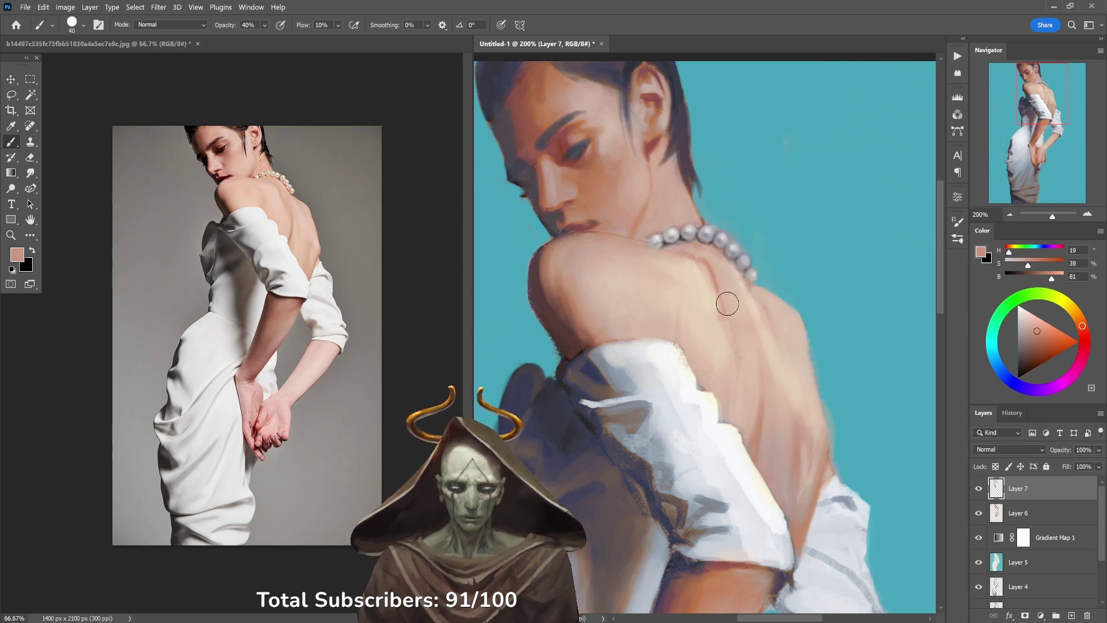
left_click_drag(717, 278, 745, 371)
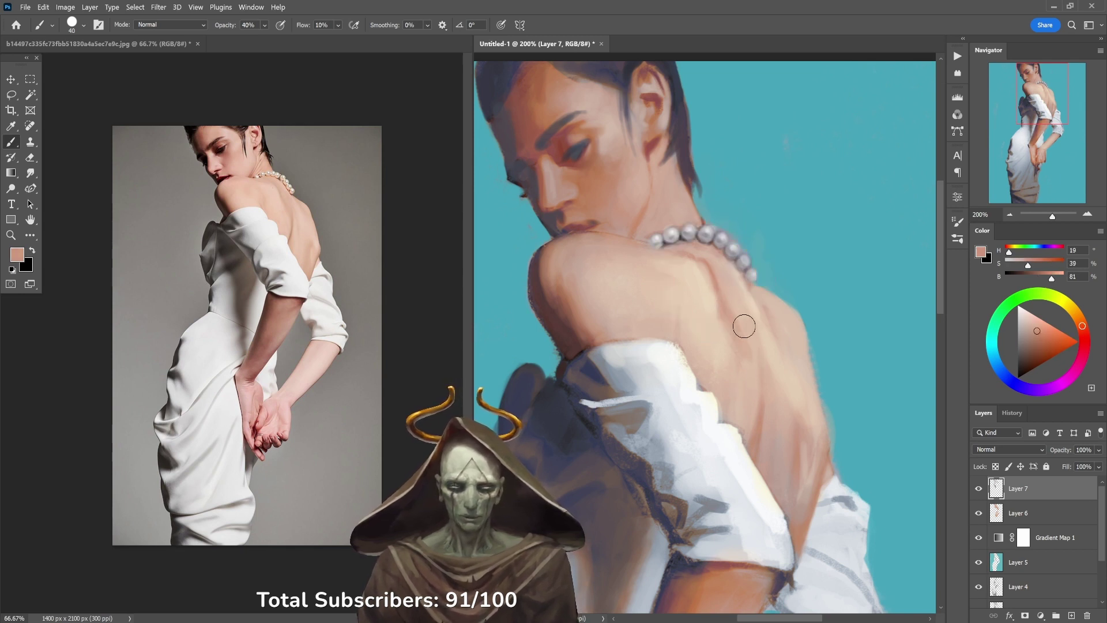
left_click_drag(744, 333, 754, 361)
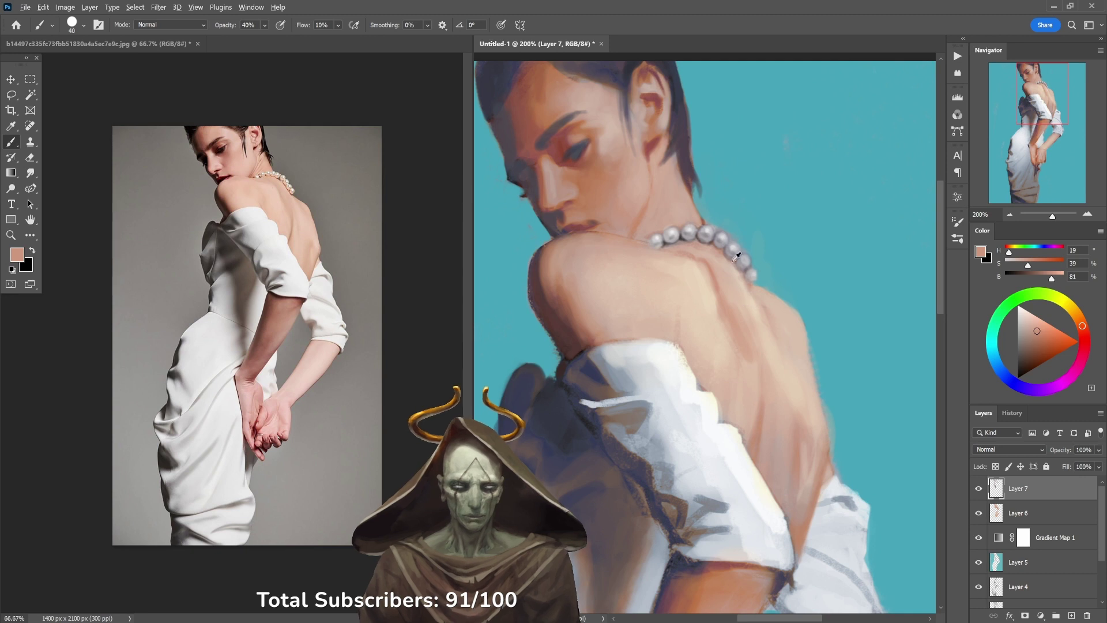
left_click(745, 327, "alt")
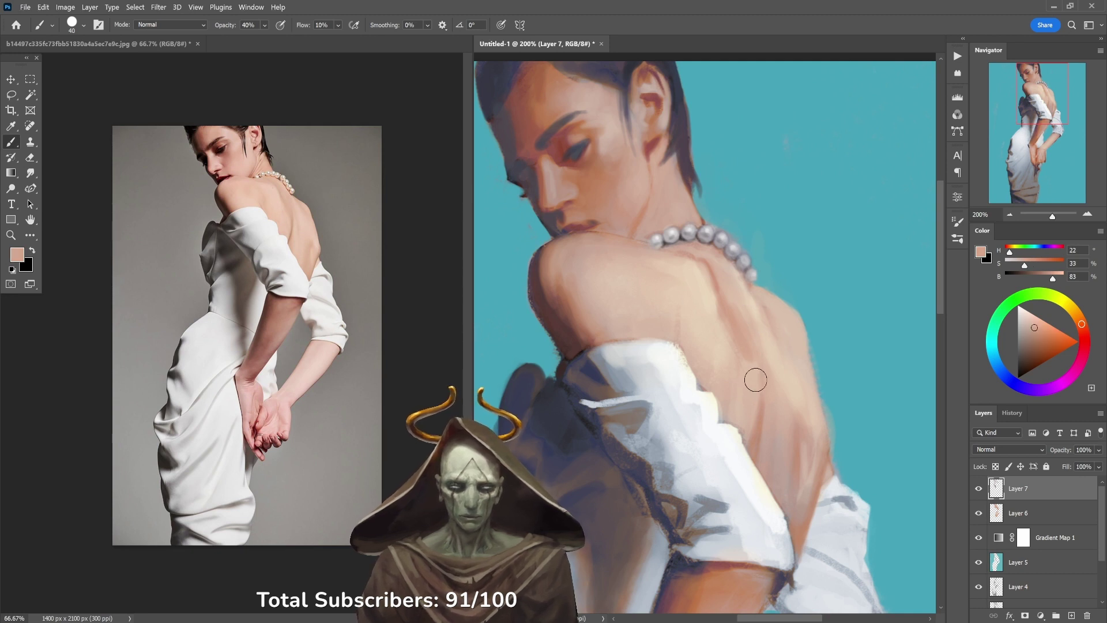
left_click(723, 345, "alt")
left_click_drag(715, 307, 745, 379)
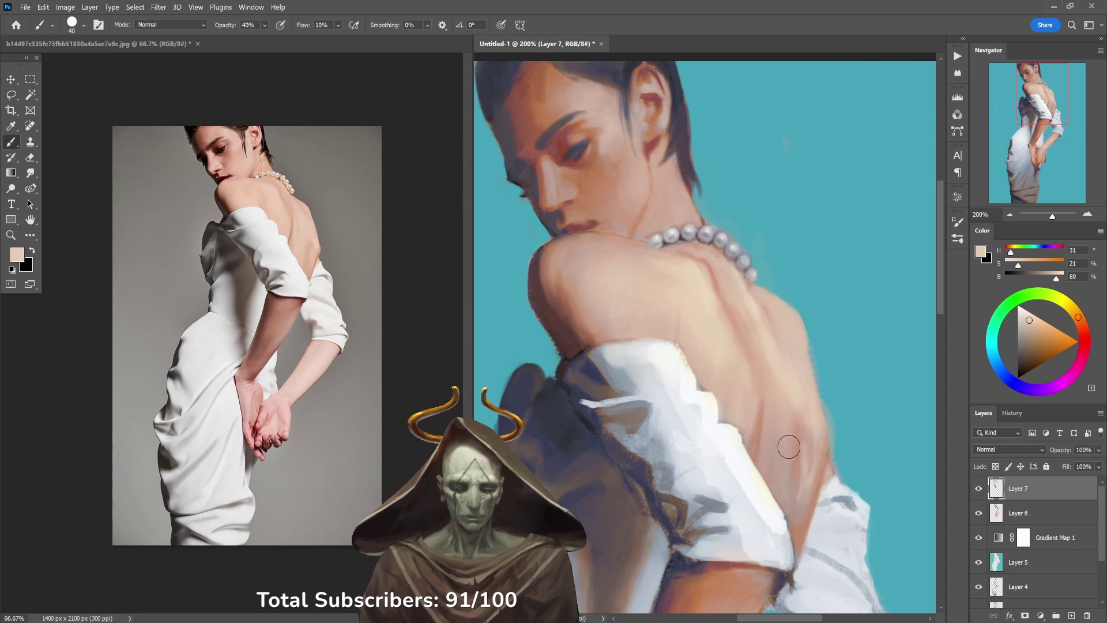
Step: Paint skin tone beside the pearls at 50%, ending with pale peach at 40% opacity
left_click(705, 260, "alt")
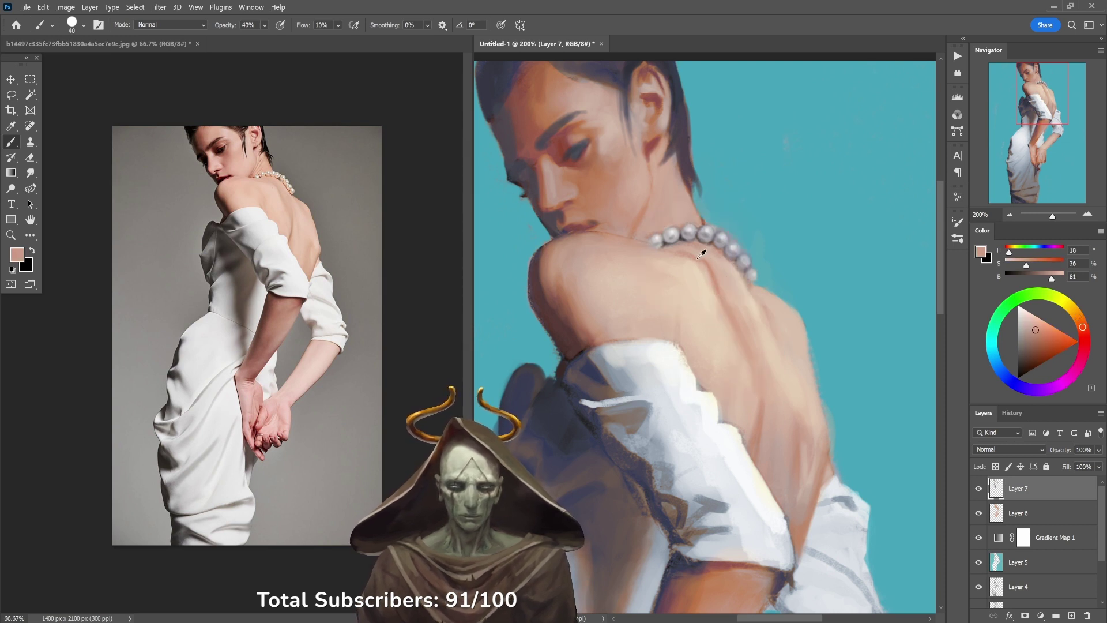
left_click_drag(708, 256, 695, 252)
key("5")
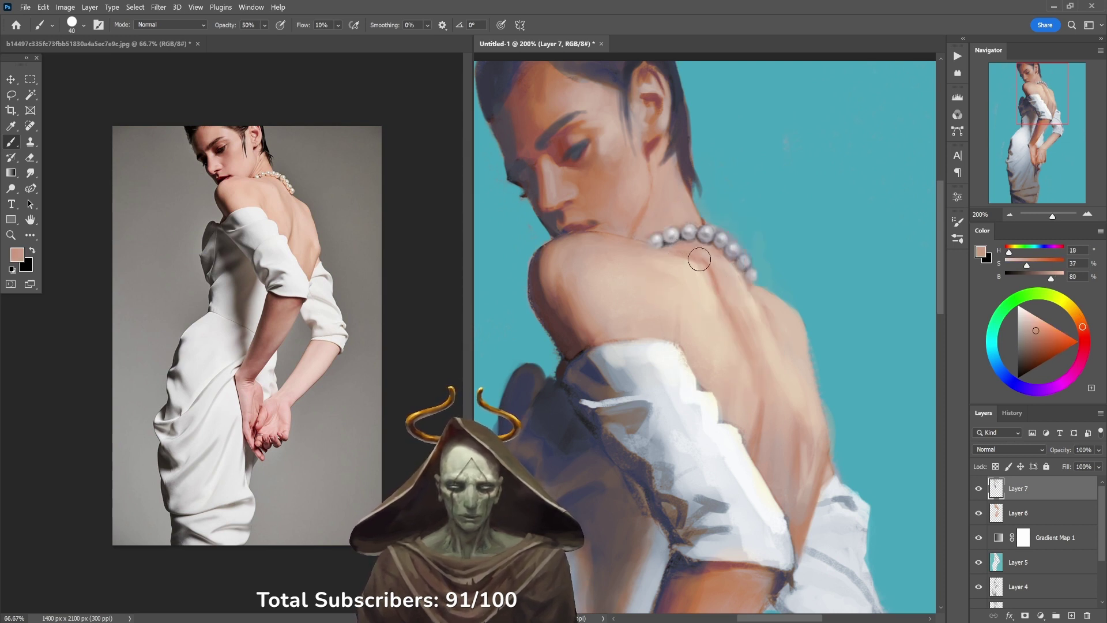
left_click(675, 249, "alt")
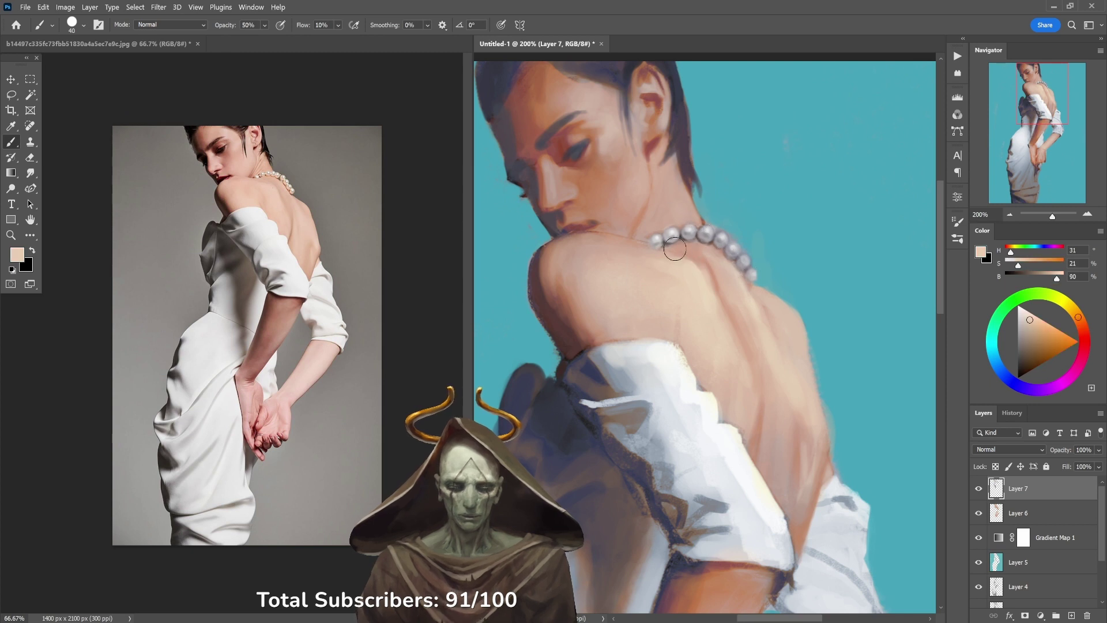
key("3")
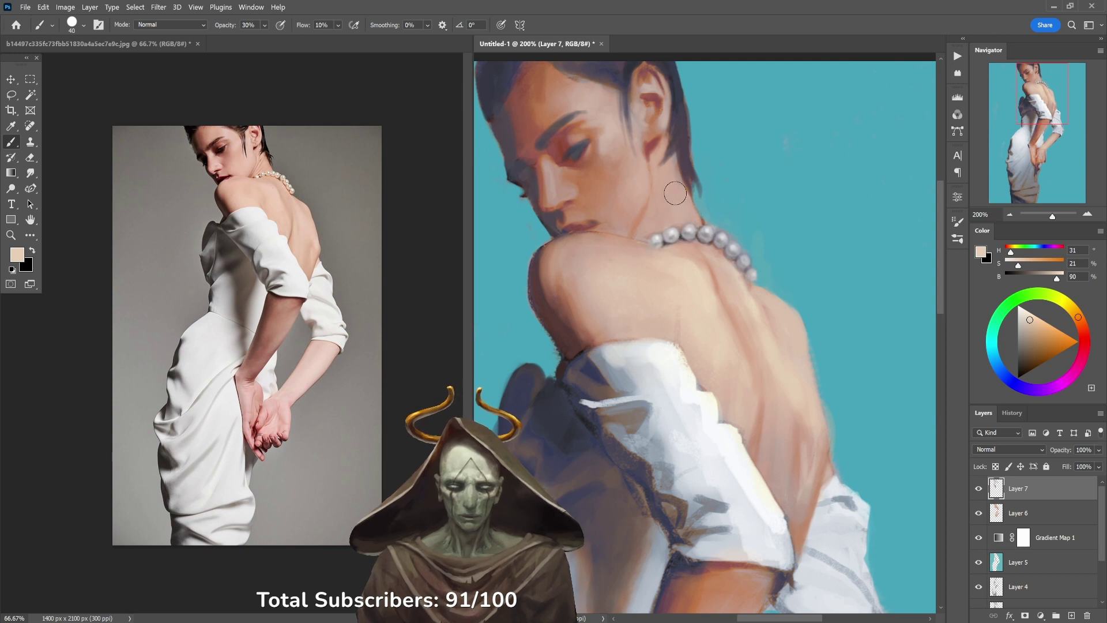
key("4")
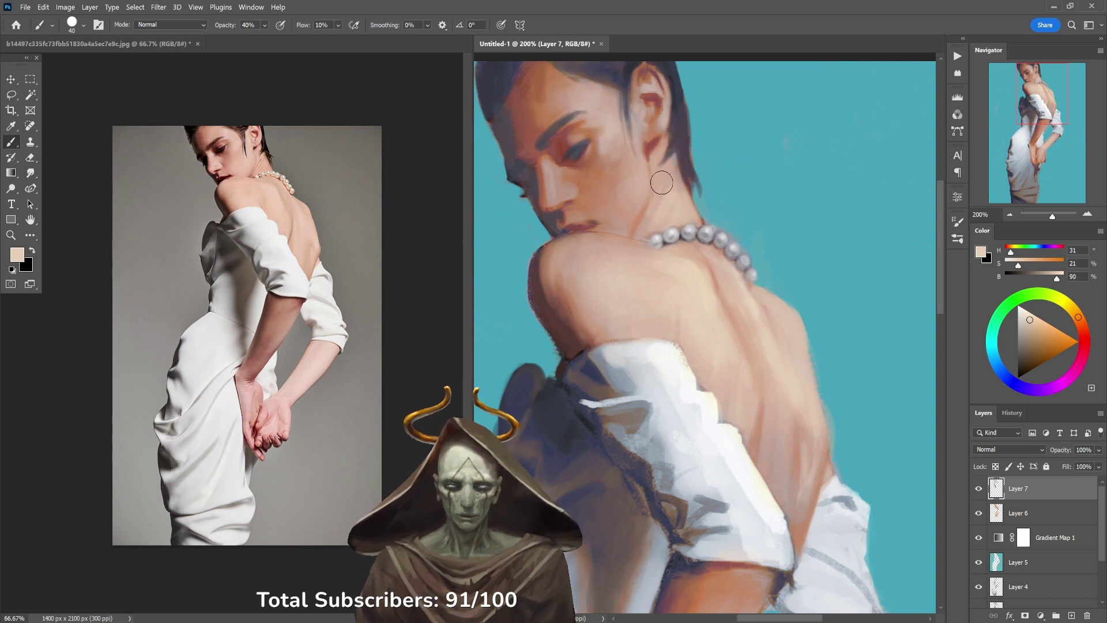
Step: Sample neck and back skin tones and paint a soft stroke on the upper back at size 40, 50% opacity
left_click(644, 205, "alt")
left_click(644, 203, "alt")
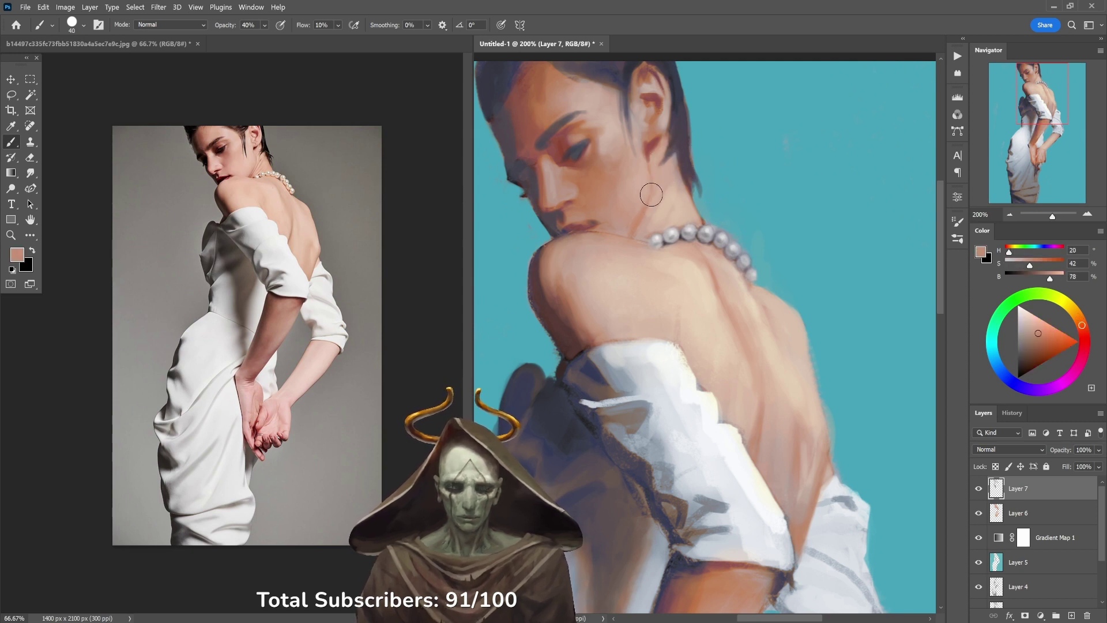
key("bracketleft")
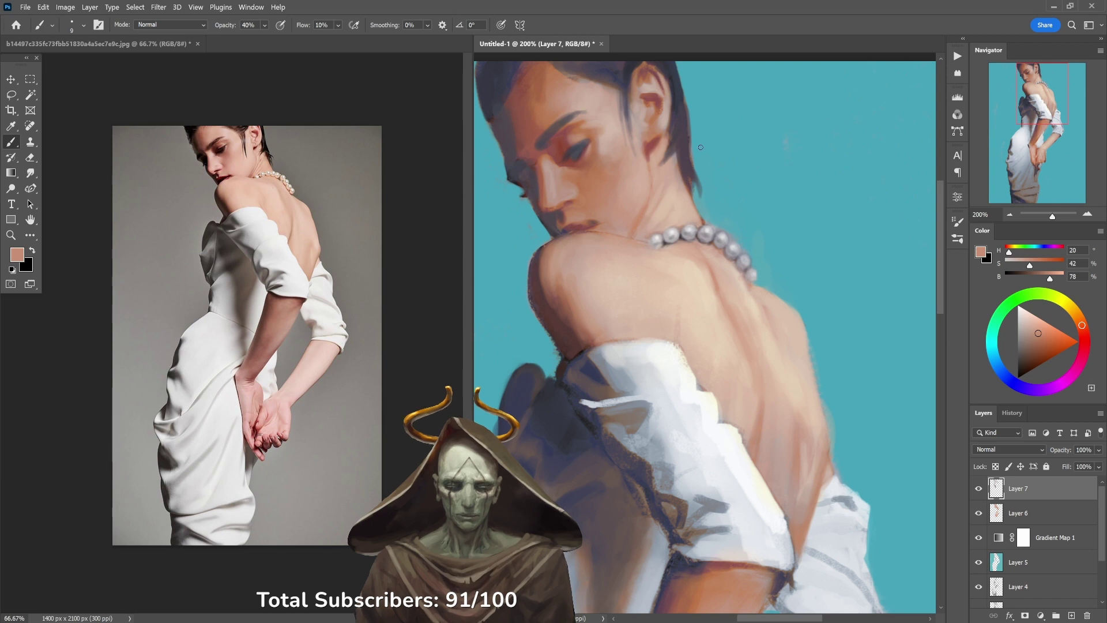
left_click(708, 274, "alt")
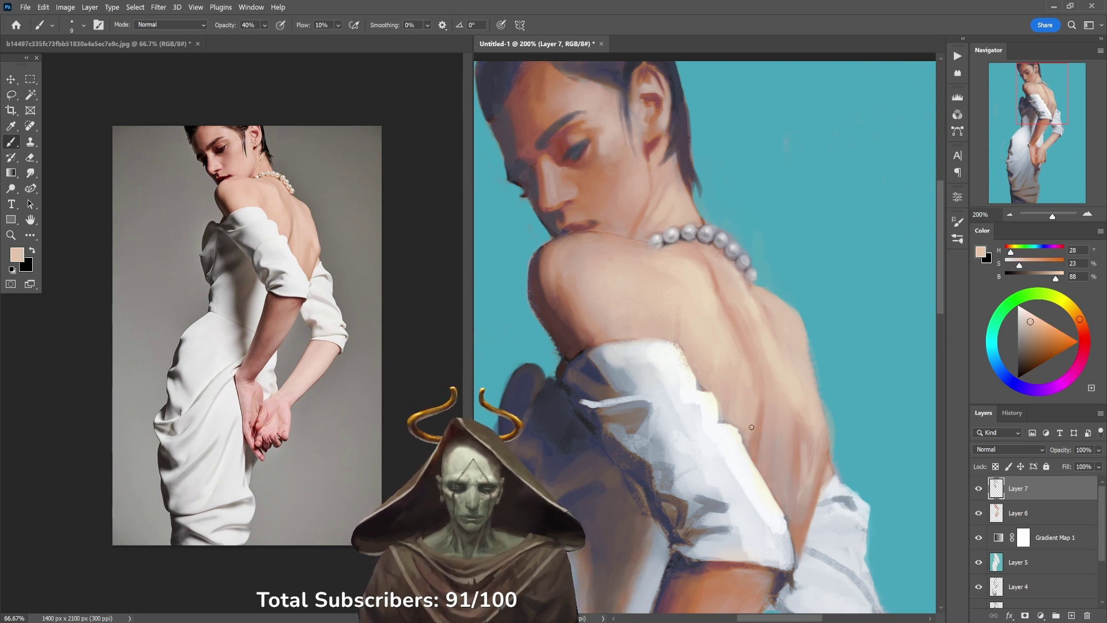
left_click(734, 316, "alt")
key("bracketright")
key("bracketright")
key("5")
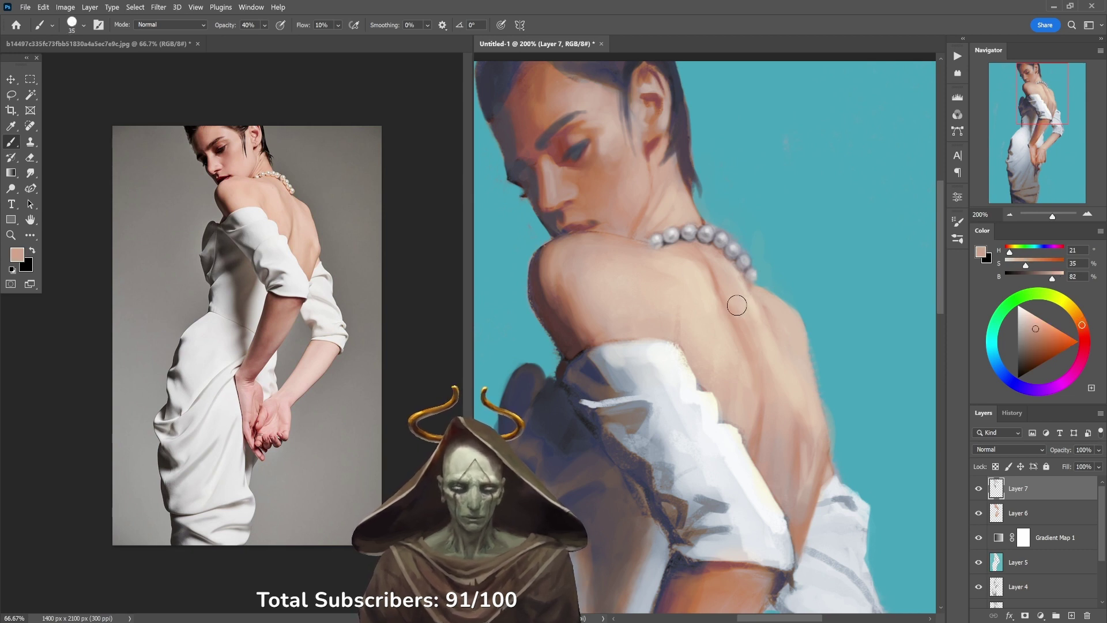
mouse_move(740, 275)
left_mouse_down()
mouse_move(761, 375)
mouse_move(742, 280)
left_mouse_up()
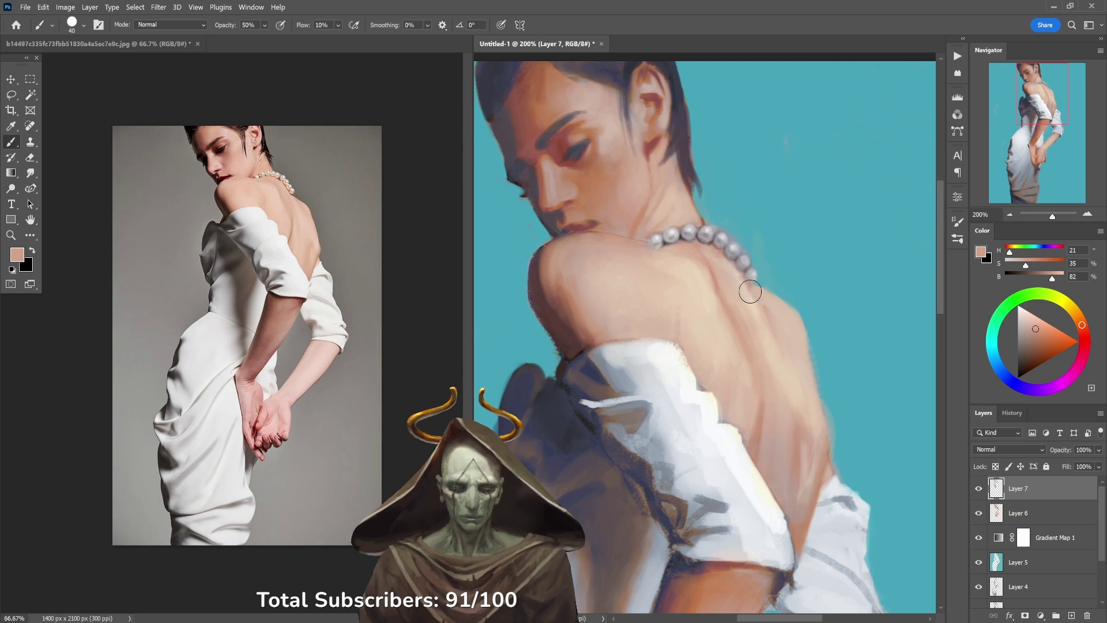
key("3")
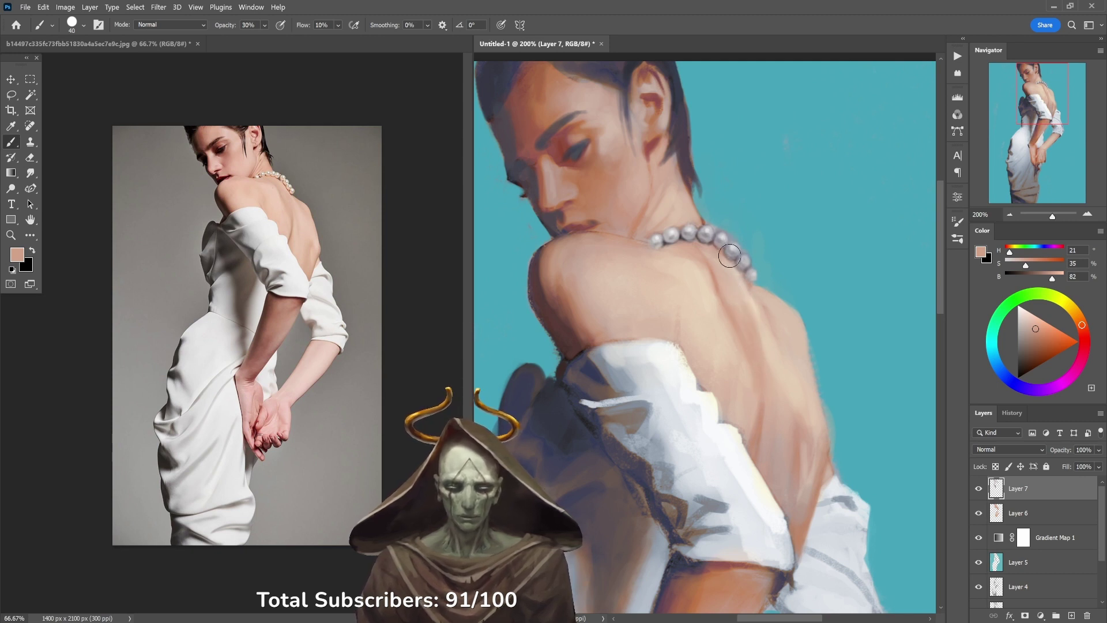
Step: Pick lighter, less saturated peach tones from the back, settling on 30% opacity
left_click(764, 320, "alt")
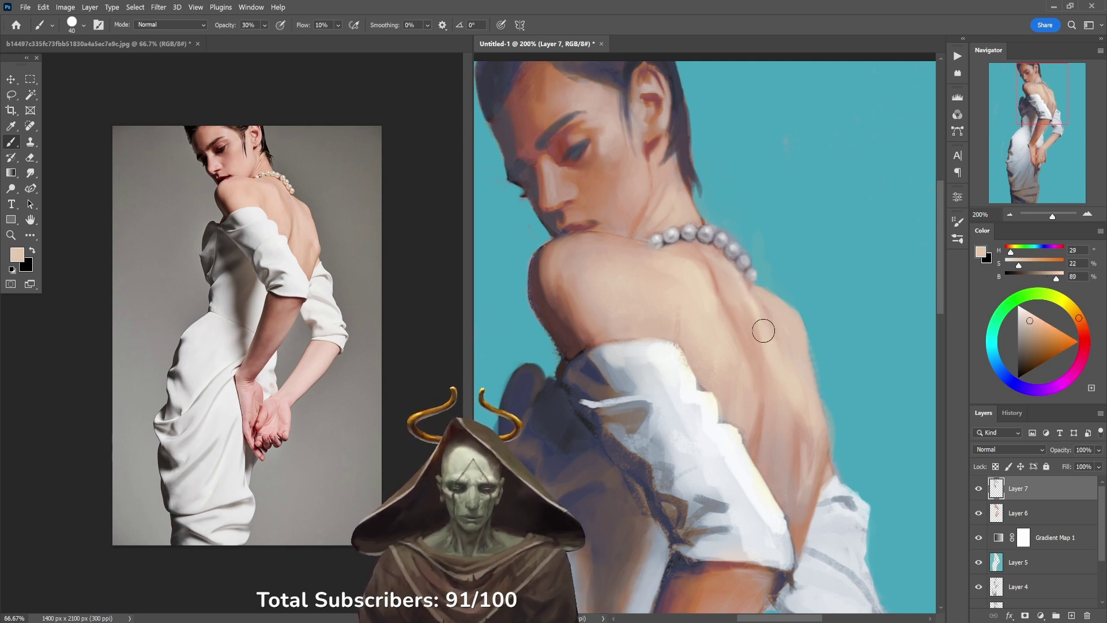
key("5")
left_click(761, 364, "alt")
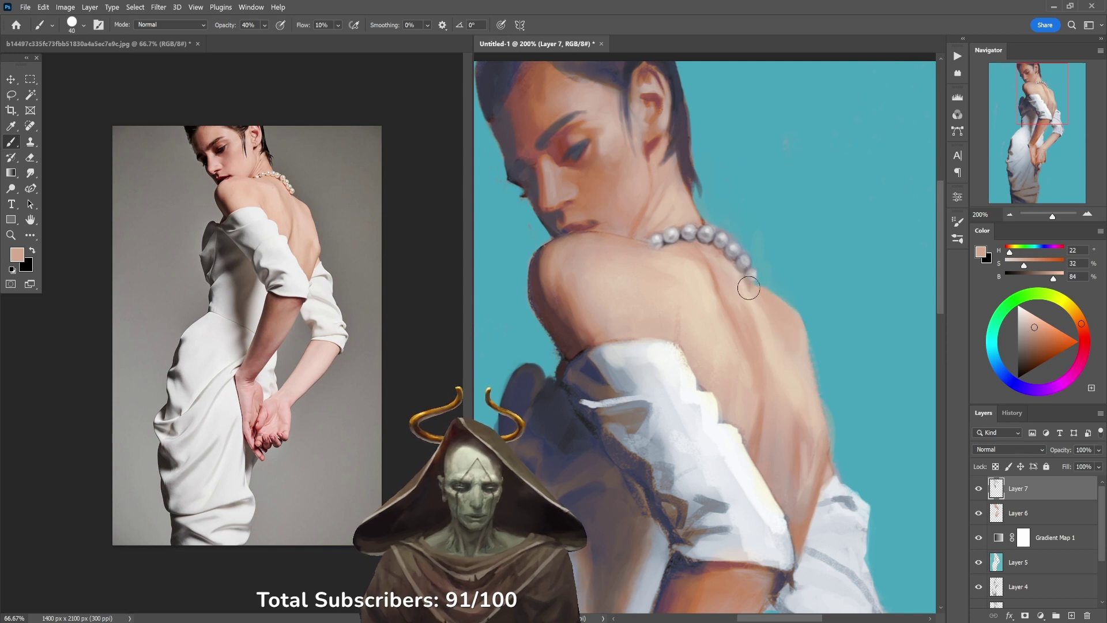
left_click(773, 326, "alt")
key("3")
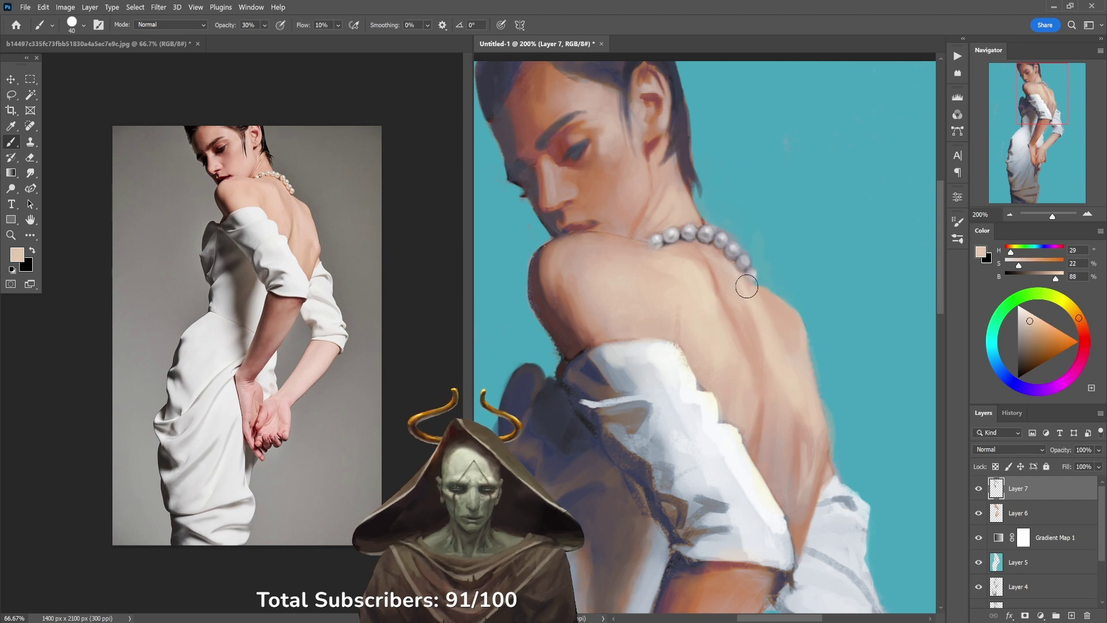
left_click(777, 329, "alt")
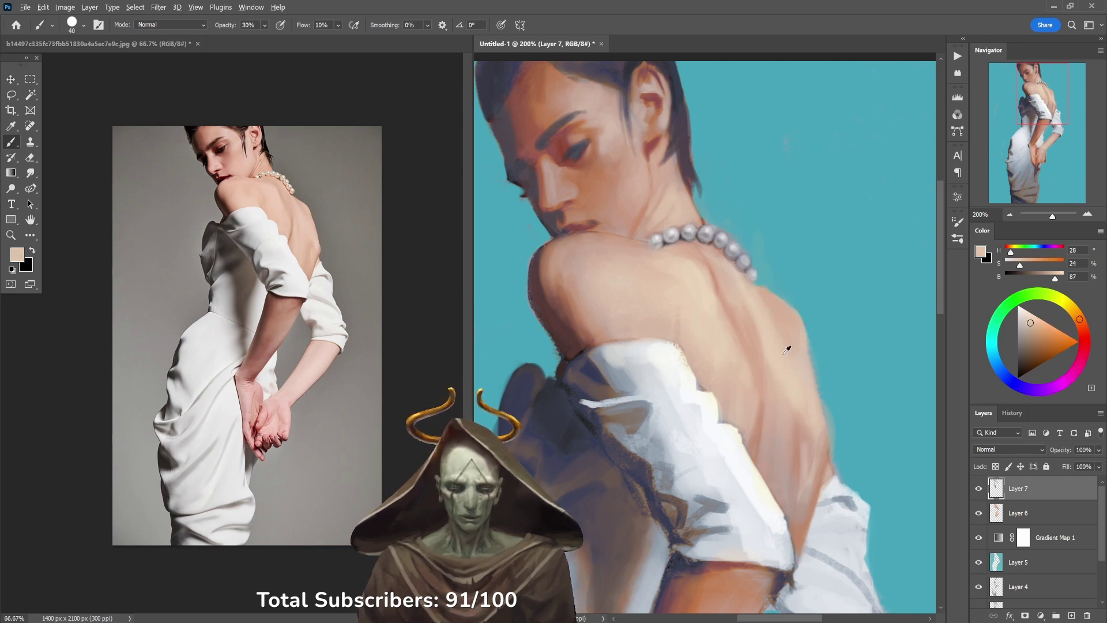
left_click(803, 397, "alt")
Step: Smooth the lower-back shading with warm and mid skin tones at 50–60% opacity
left_click_drag(803, 397, 796, 351)
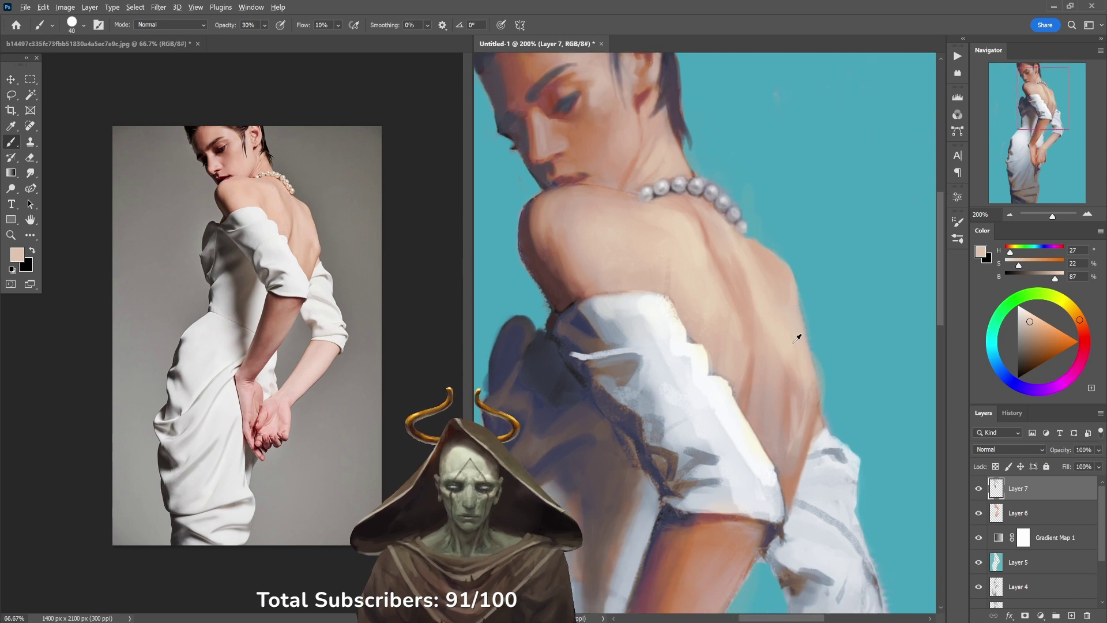
left_click(754, 287, "alt")
left_click(683, 223, "alt")
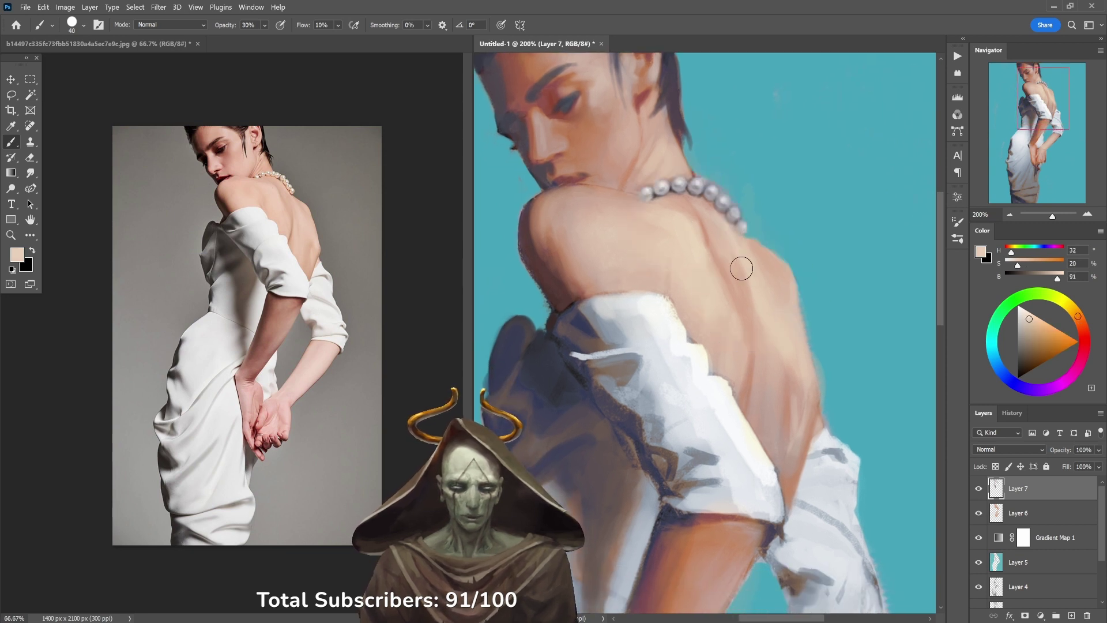
key("5")
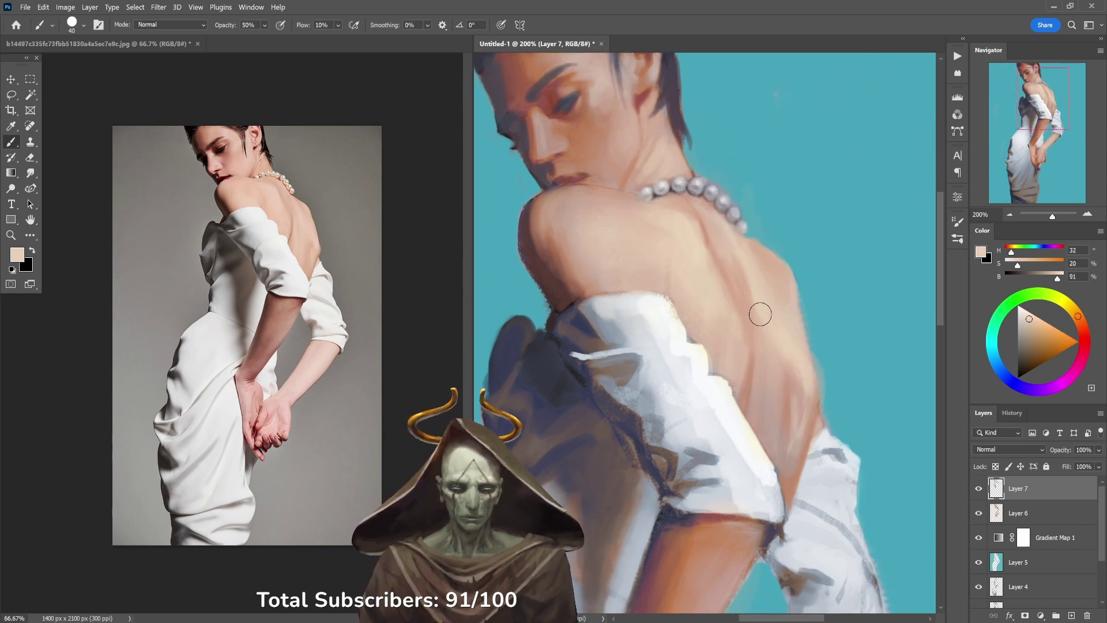
left_click(804, 383, "alt")
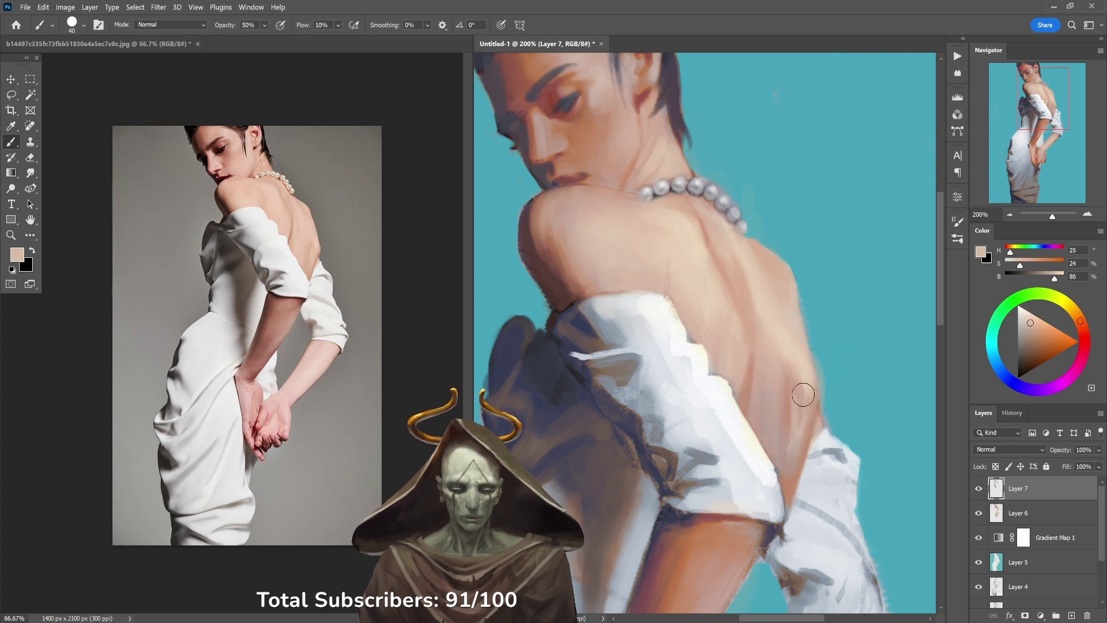
key("6")
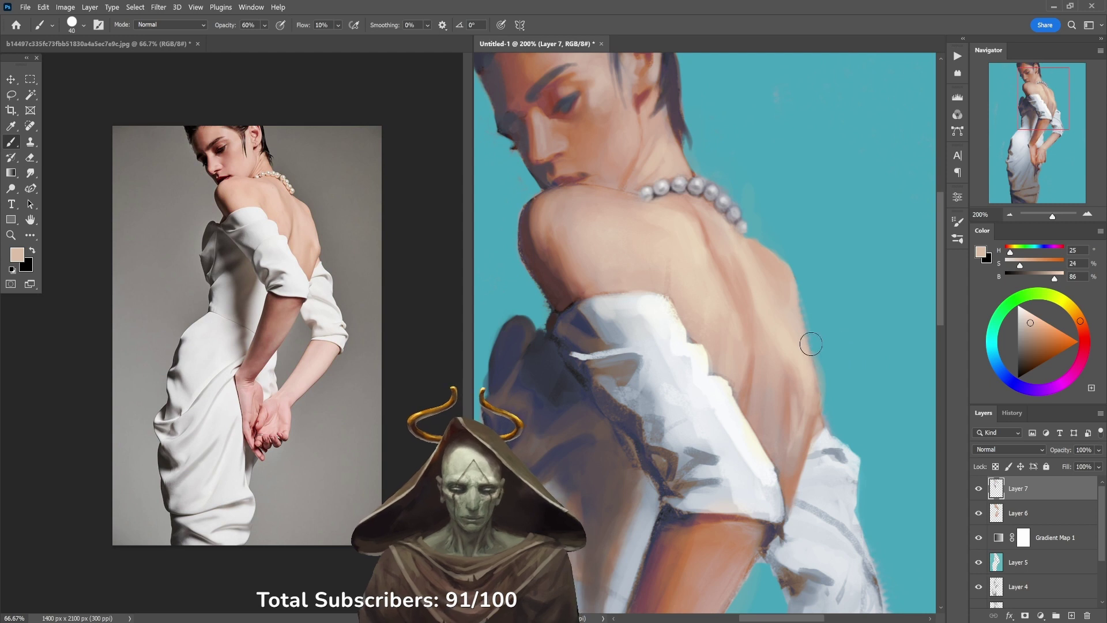
left_click(816, 404, "alt")
left_click(817, 404, "alt")
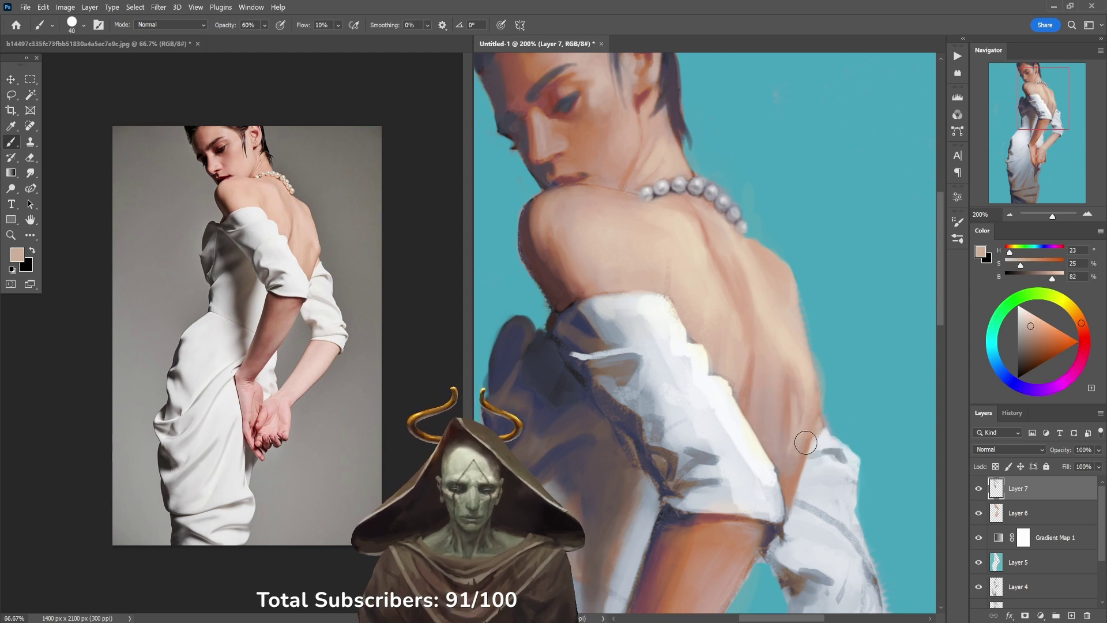
Step: Tidy the back's right edge against the teal, ending with reddish-brown at 20% opacity
left_click(823, 369, "alt")
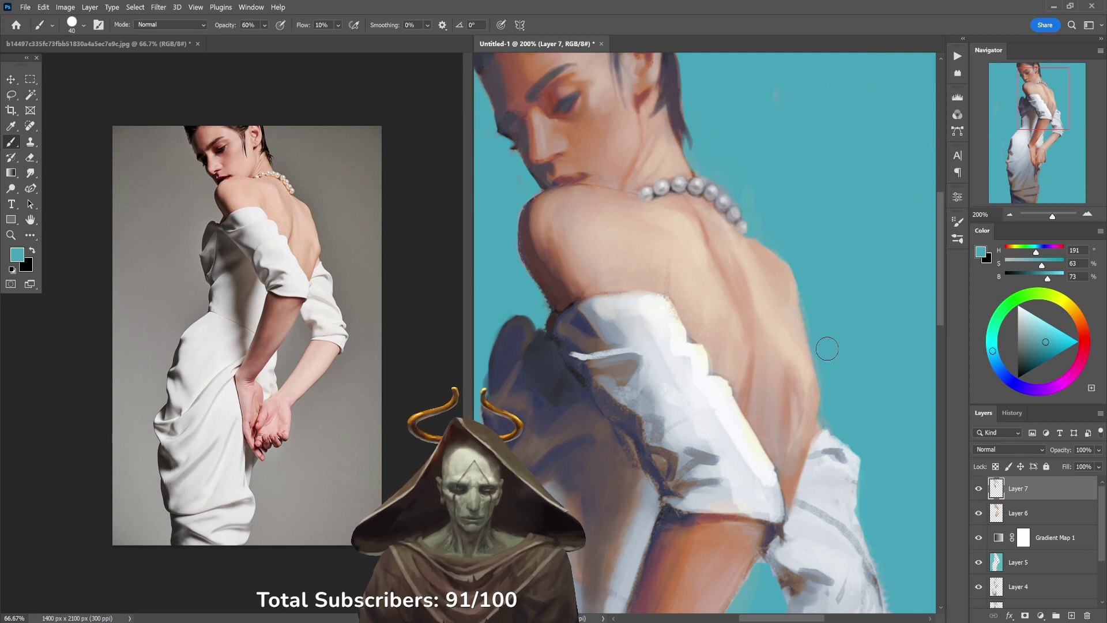
left_click(799, 459, "alt")
key("2")
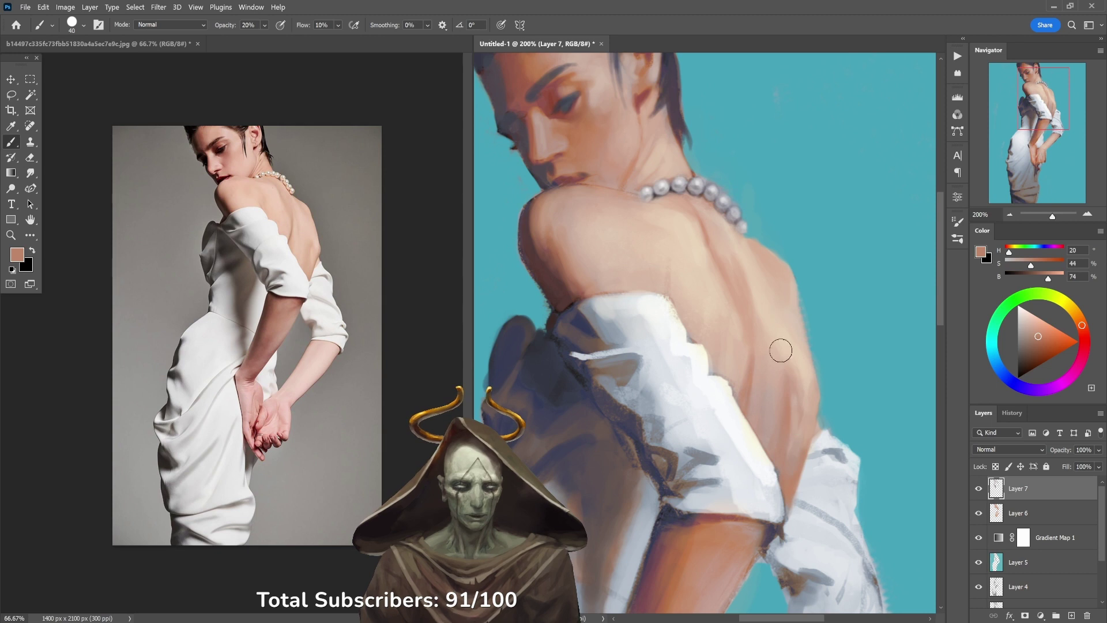
left_click(805, 423, "alt")
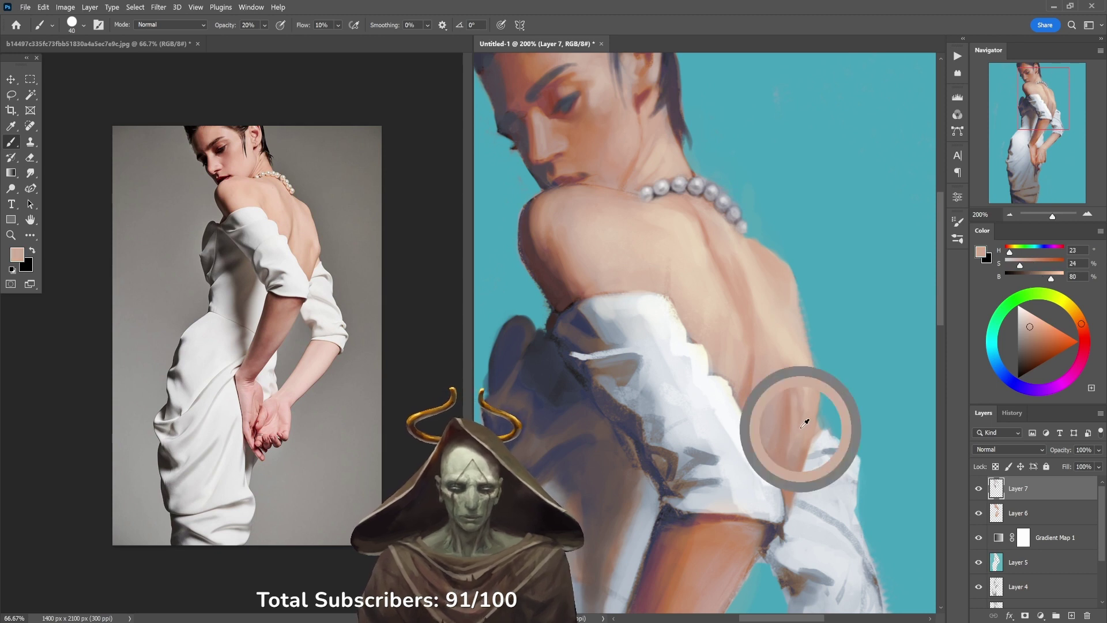
left_click(807, 384, "alt")
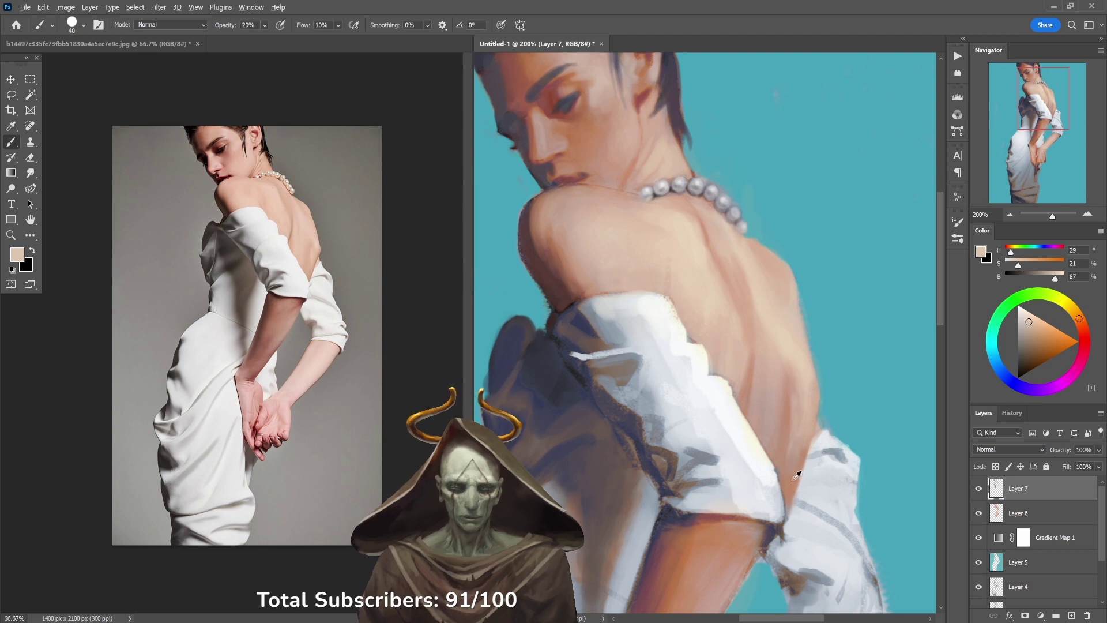
left_click(795, 477, "alt")
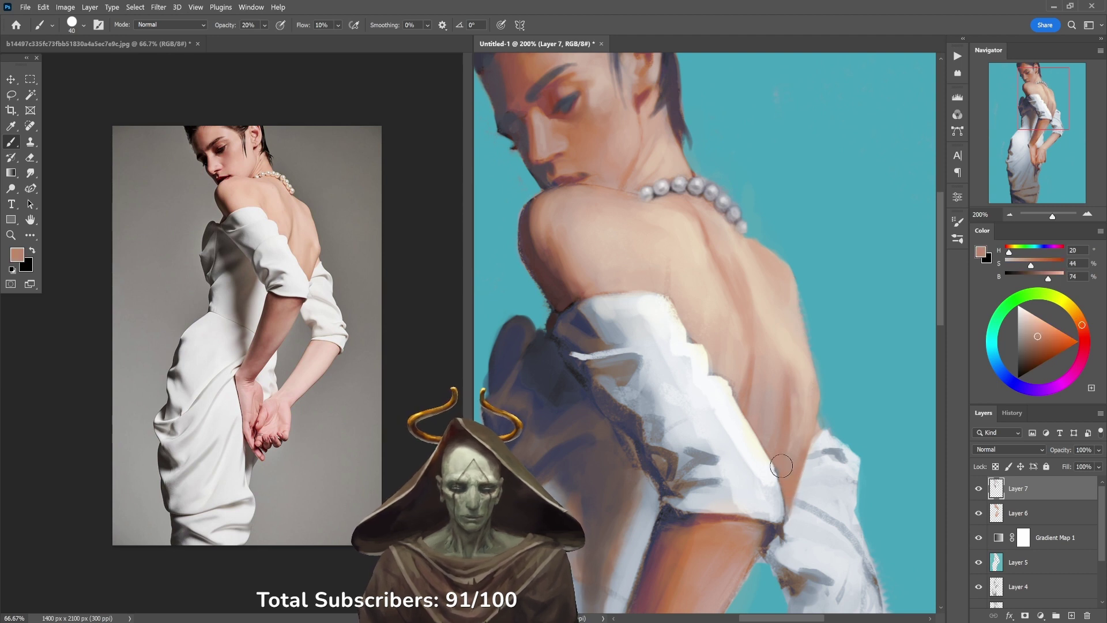
Step: Sample near-white and grey tones from the sleeve, settling the brush at 50% opacity
left_click(772, 481, "alt")
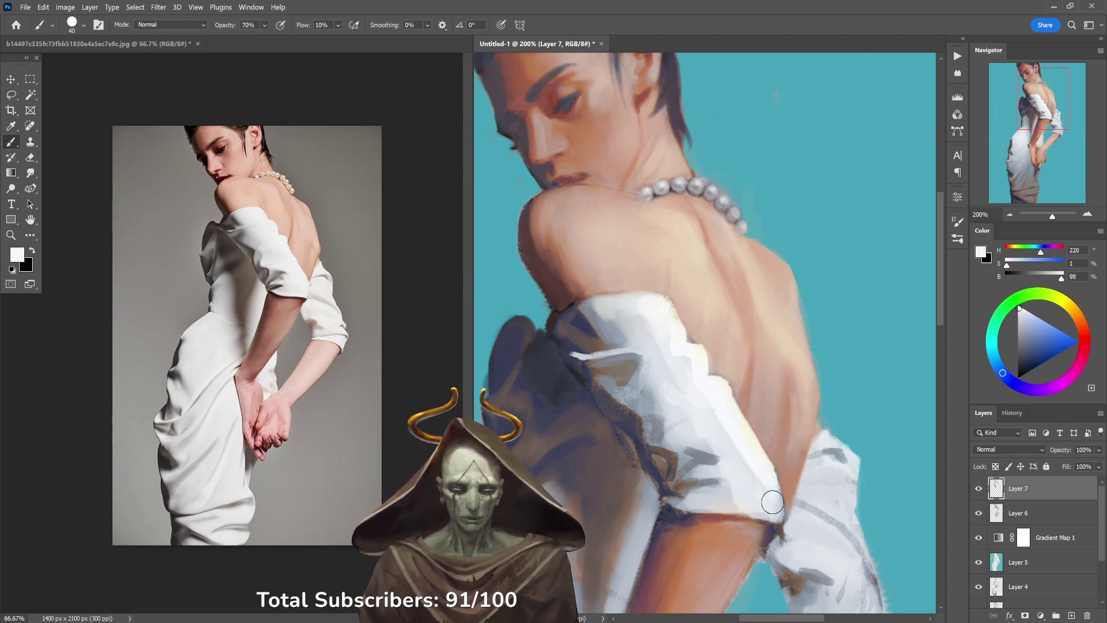
key("7")
left_click(766, 497, "alt")
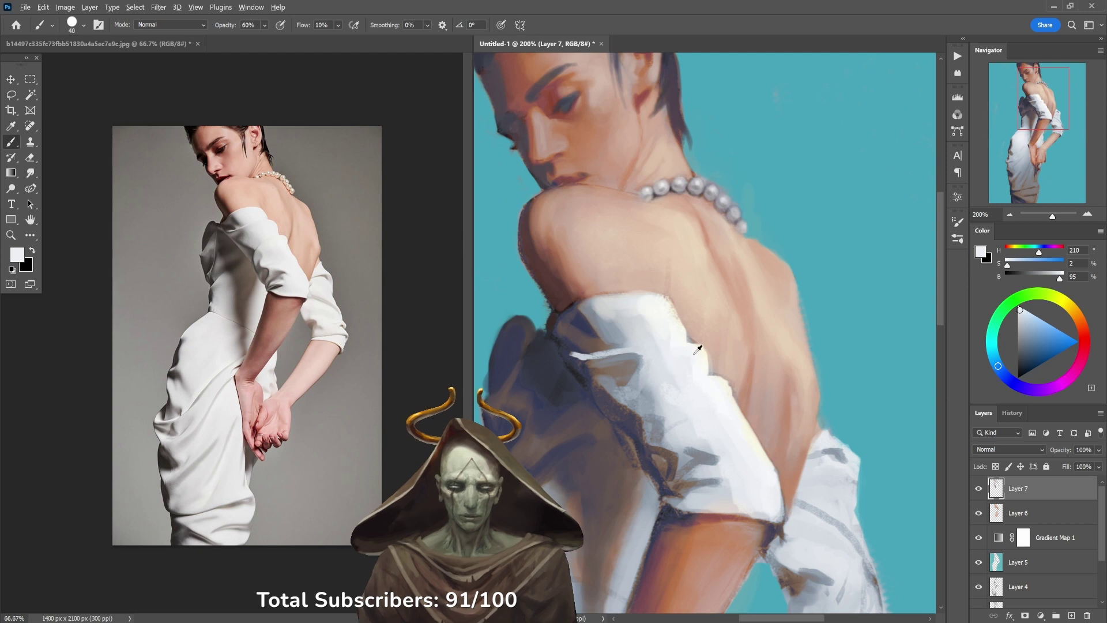
left_click(694, 354, "alt")
key("6")
key("5")
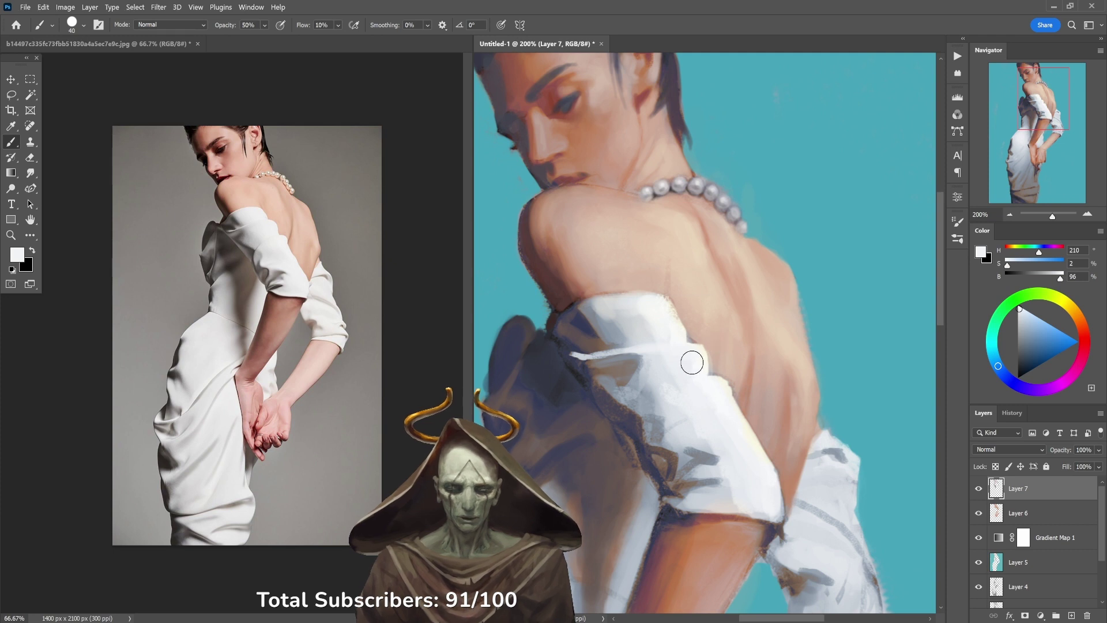
left_click(646, 366, "alt")
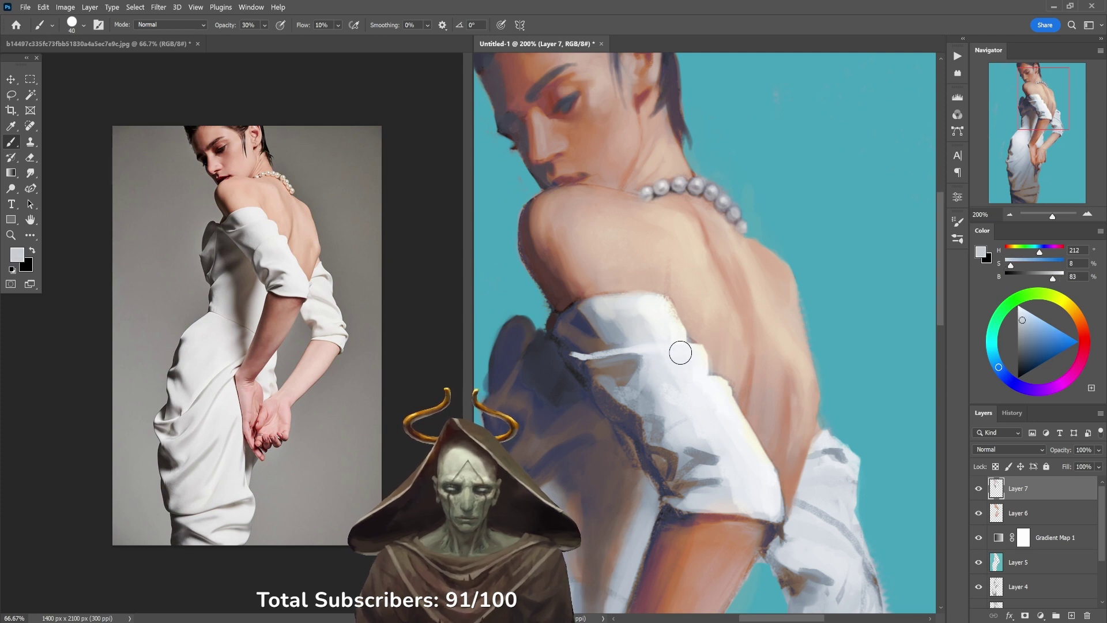
left_click(658, 355, "alt")
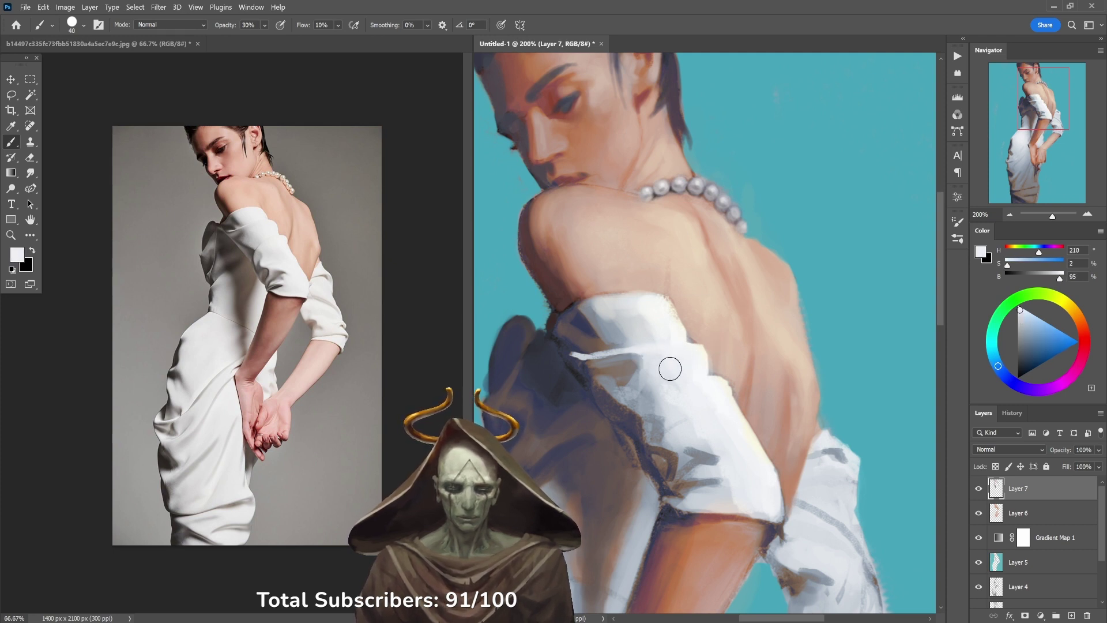
left_click(653, 387, "alt")
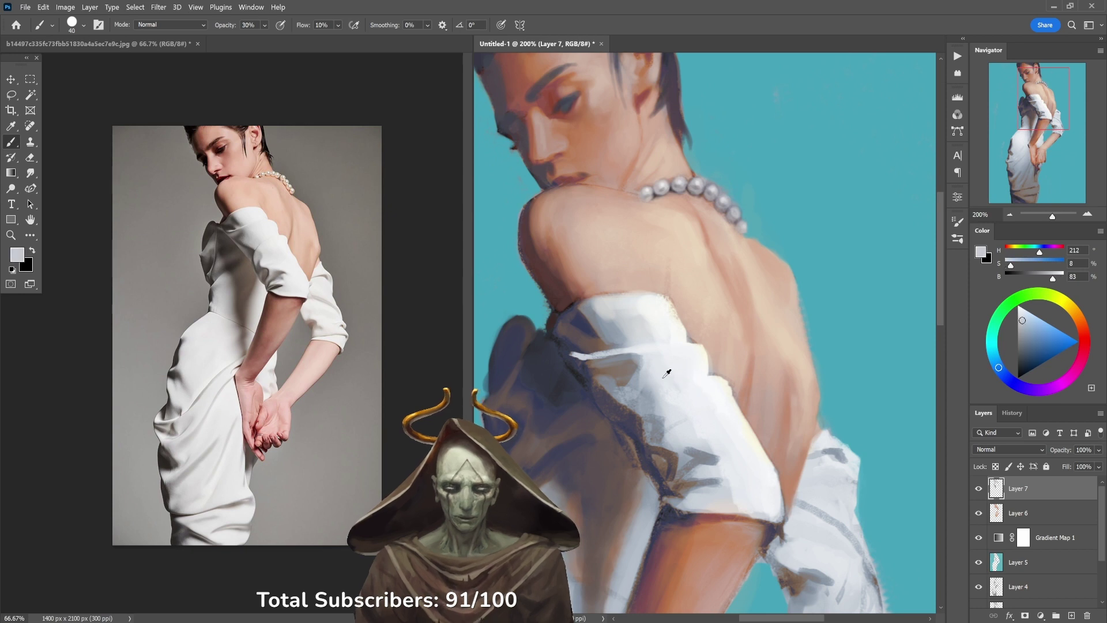
left_click(658, 407, "alt")
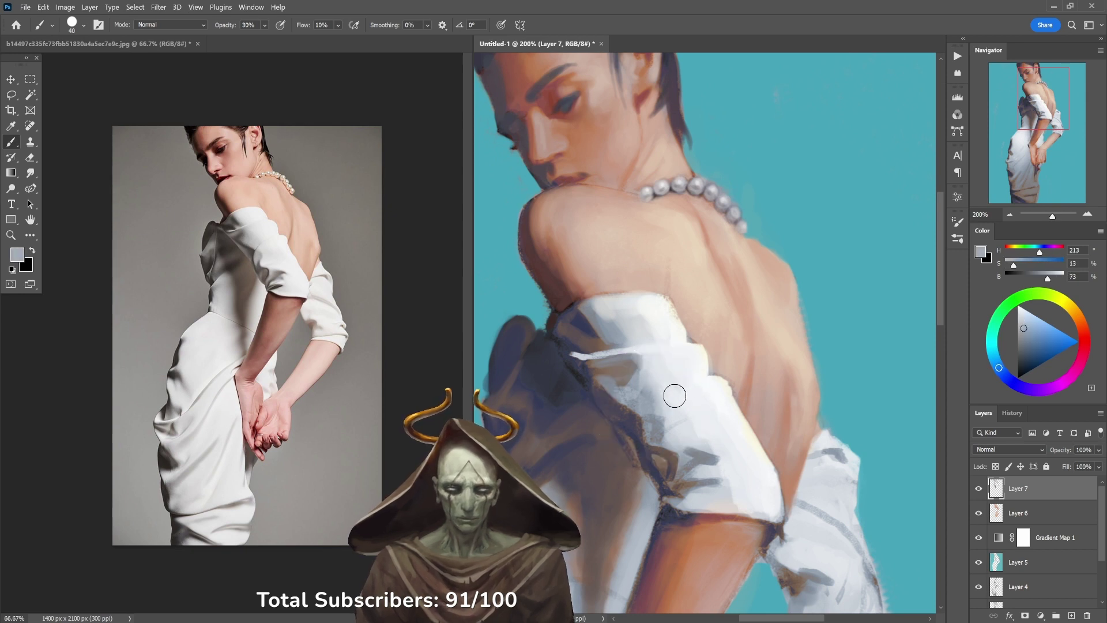
Step: Paint a darker blue-grey shadow into the sleeve folds at 50% opacity
left_click_drag(653, 405, 655, 412)
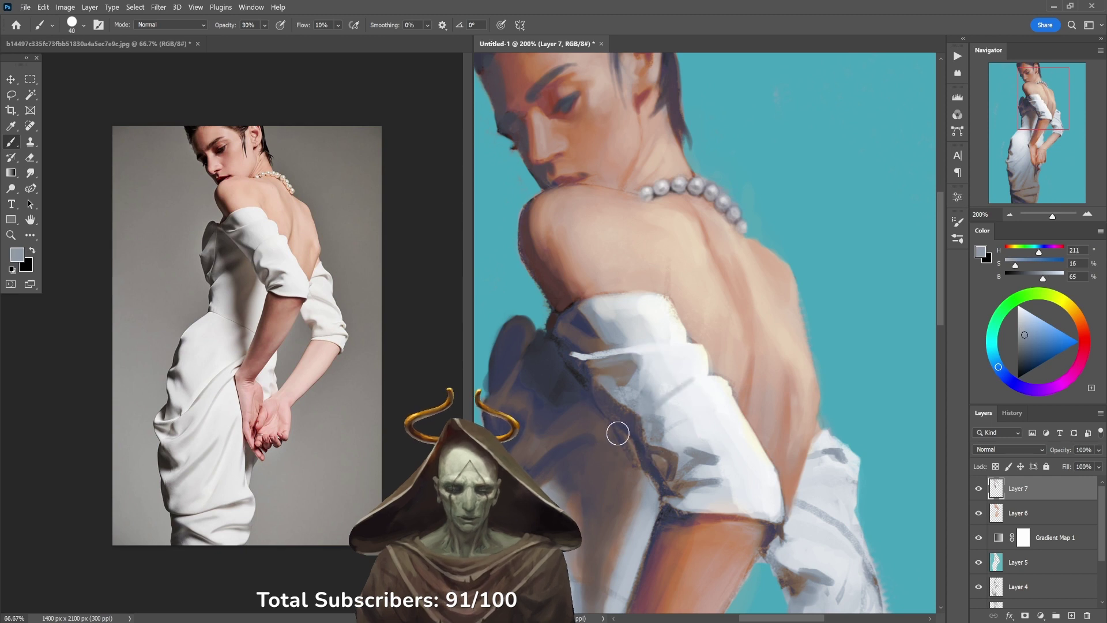
left_click(665, 388, "alt")
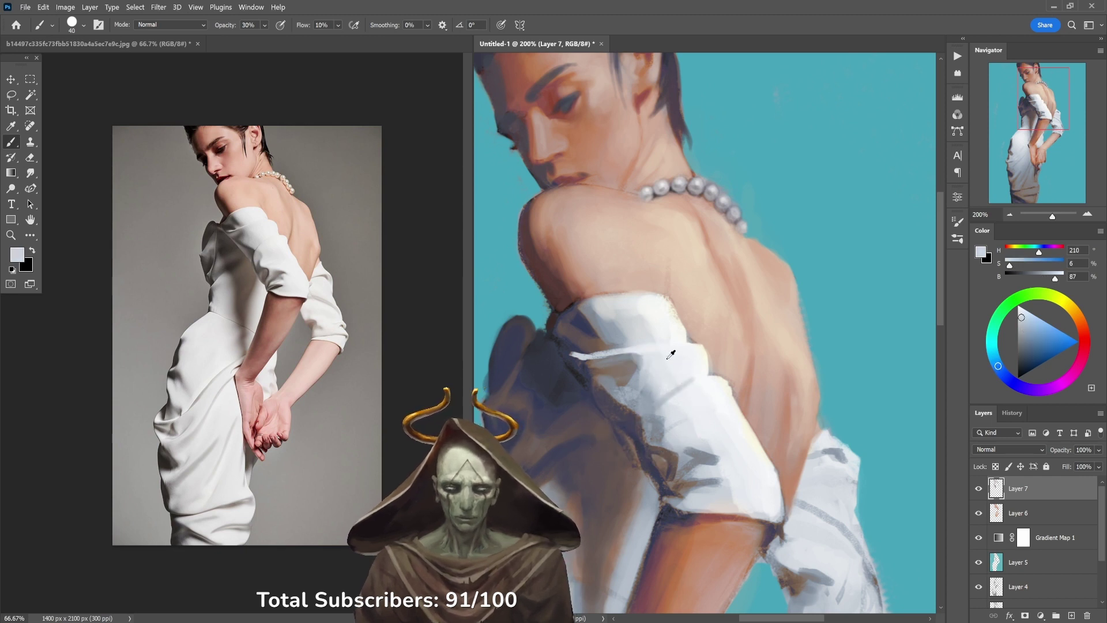
left_click(652, 397, "alt")
key("5")
left_click_drag(650, 400, 655, 397)
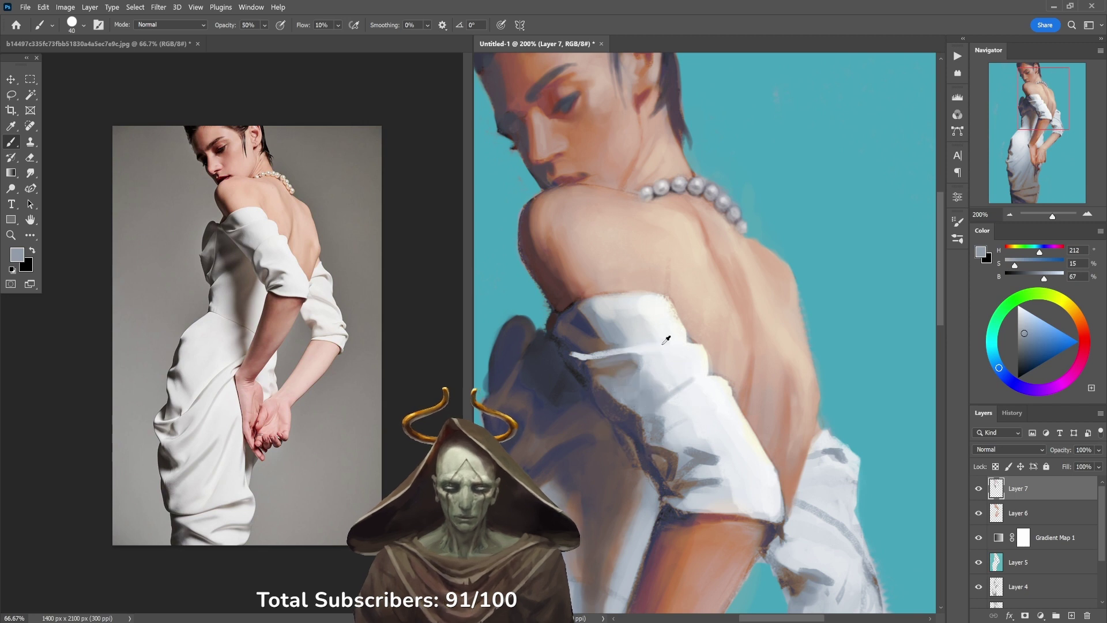
Step: Brush soft brown shading across the sleeve crease at 60% opacity
left_click(621, 381, "alt")
left_click(615, 403, "alt")
left_click(618, 369, "alt")
key("6")
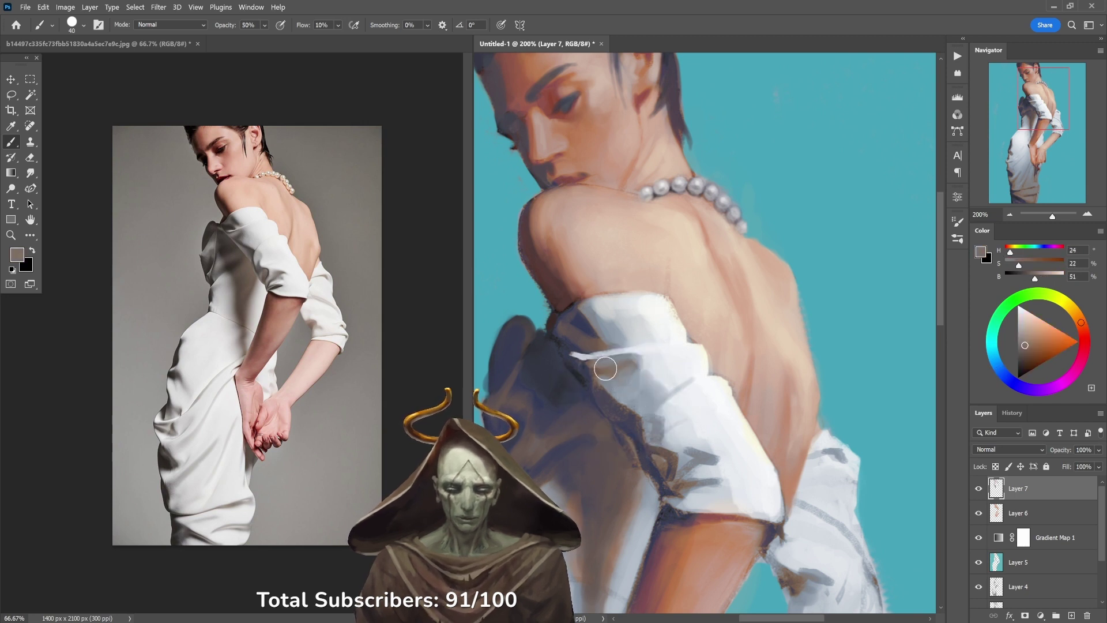
left_click_drag(605, 369, 631, 361)
Step: Darken the sleeve's upper-left edge with blue-grey at 30% opacity
left_click(606, 382, "alt")
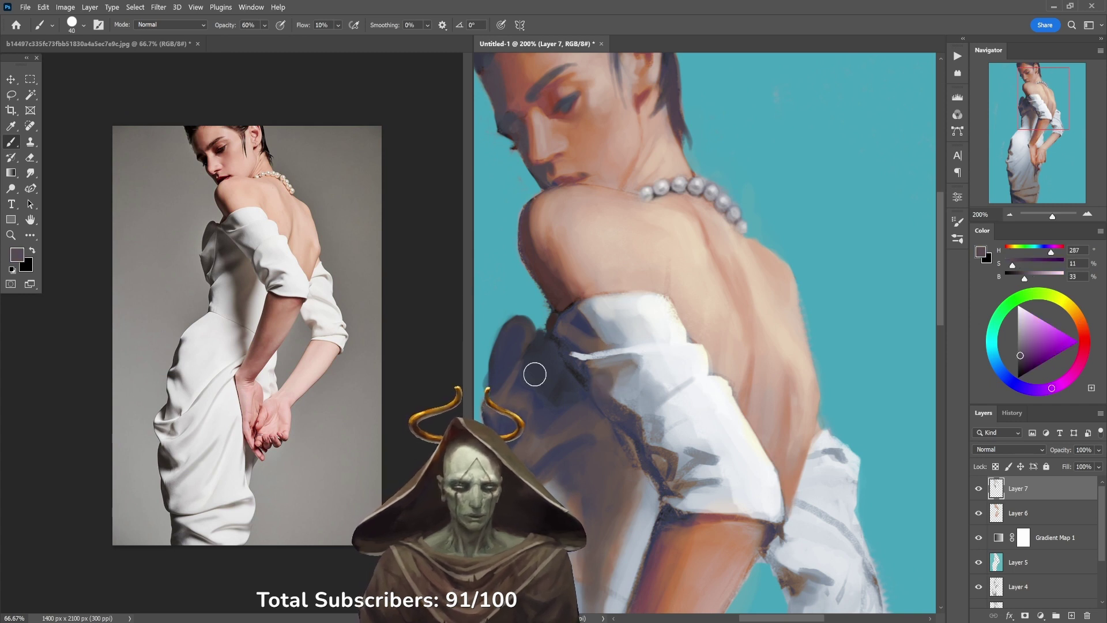
left_click(617, 315, "alt")
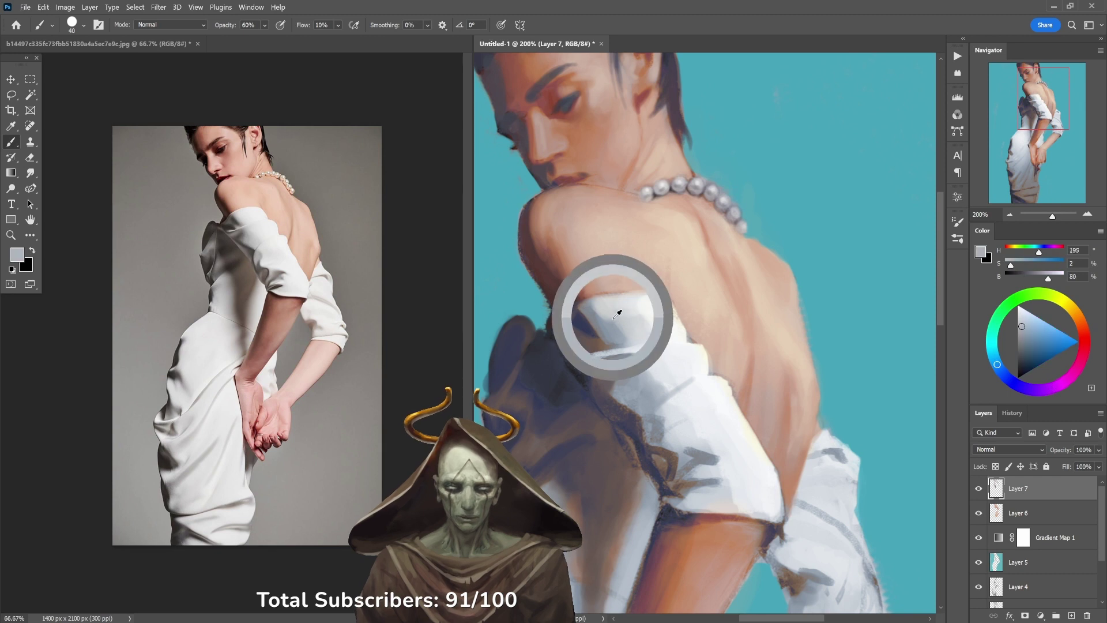
key("3")
left_click(613, 332, "alt")
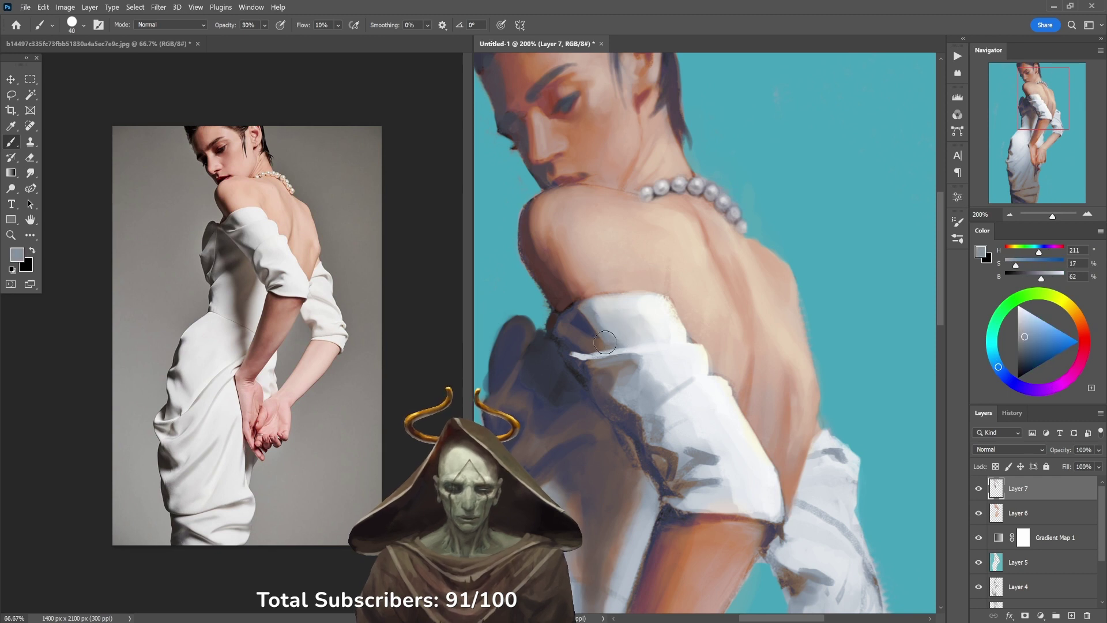
left_click_drag(606, 325, 605, 343)
Step: Sample blue-grey and white sleeve tones, trying opacities from 20% to 70%
left_click(609, 344, "alt")
left_click(589, 314, "alt")
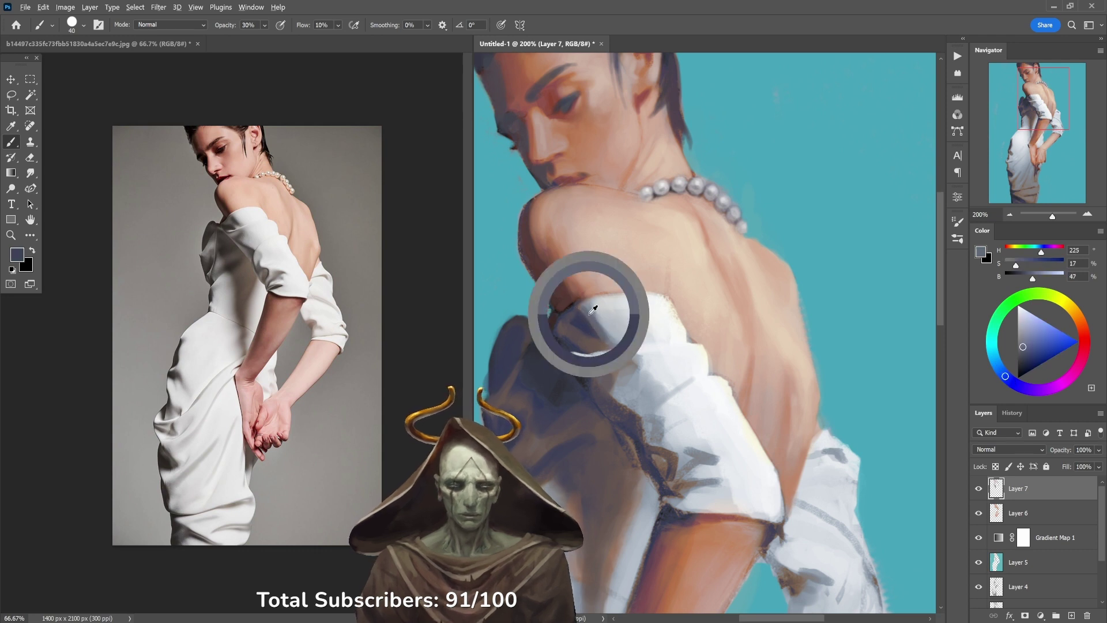
left_click(604, 333, "alt")
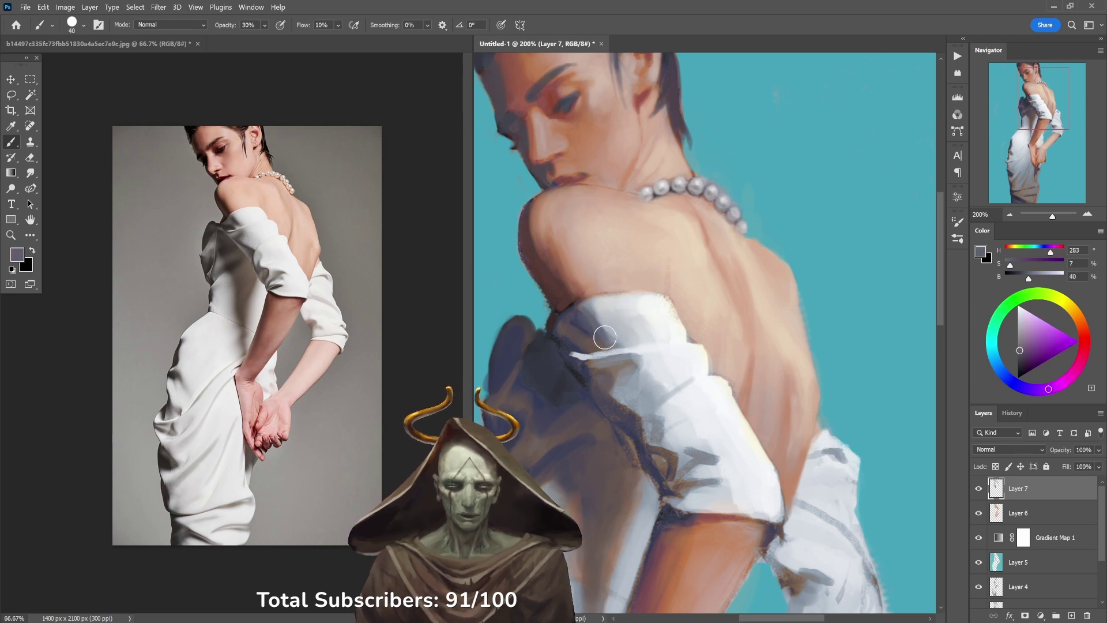
left_click(609, 302, "alt")
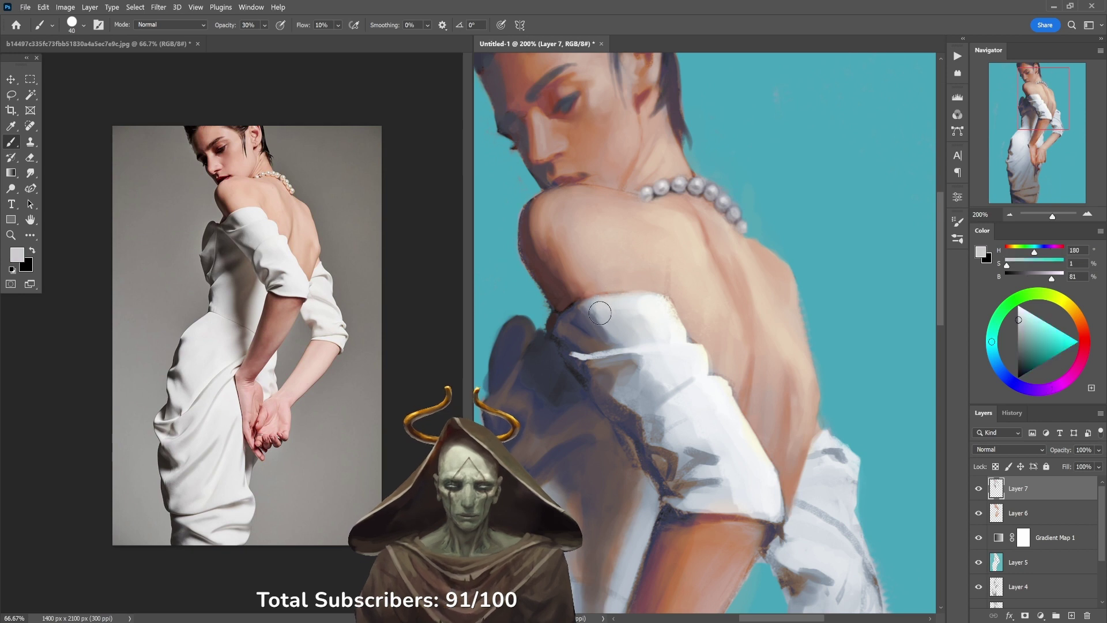
left_click(658, 369, "alt")
key("2")
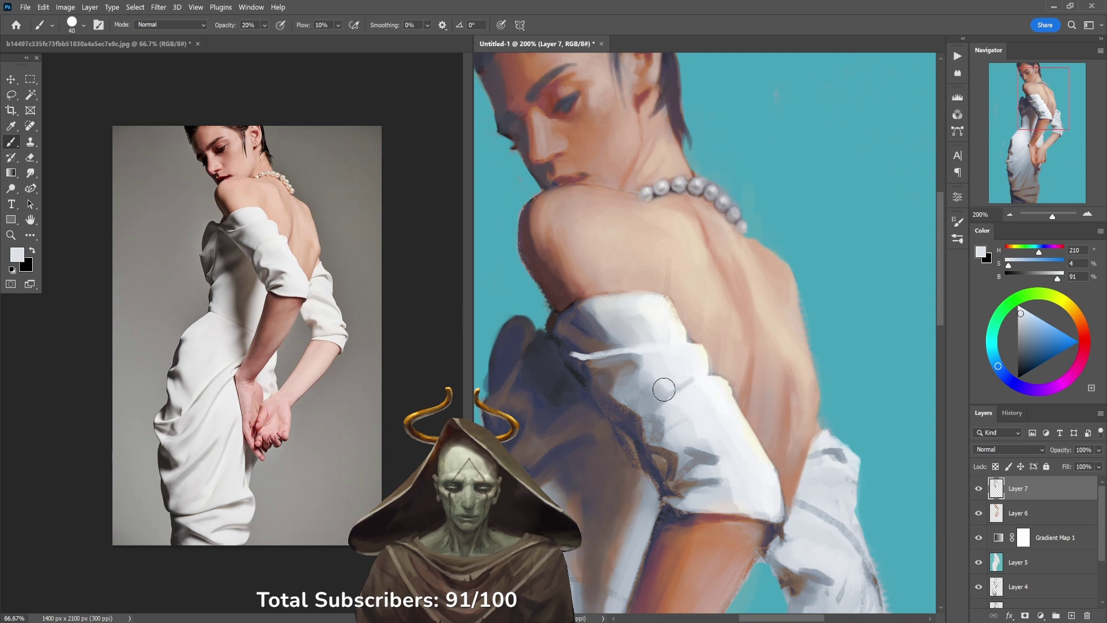
left_click(660, 371, "alt")
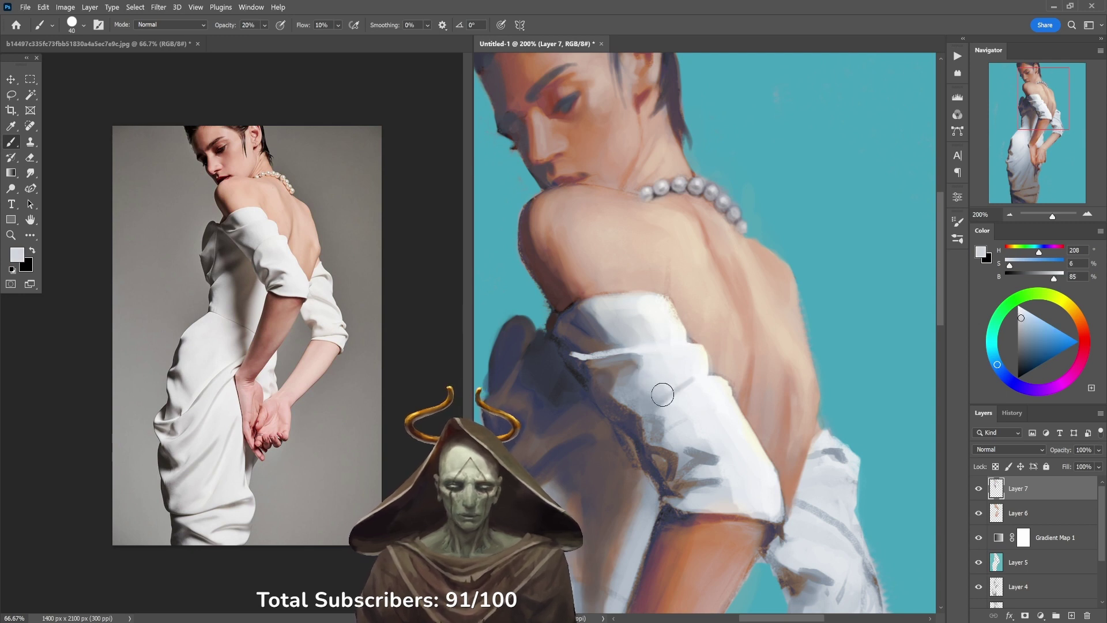
left_click(670, 435, "alt")
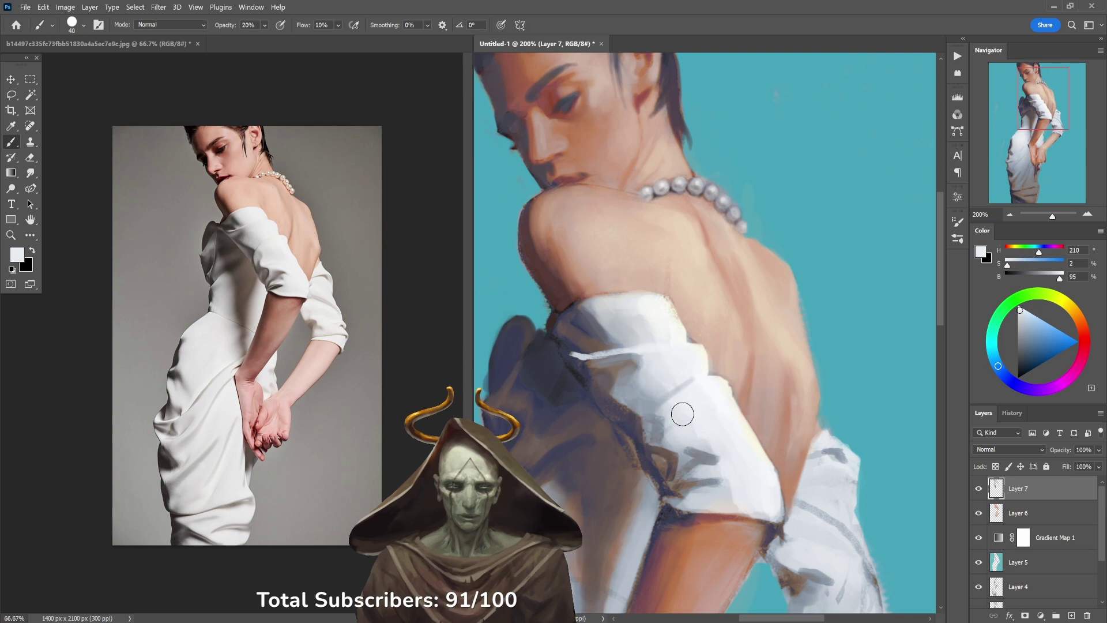
key("7")
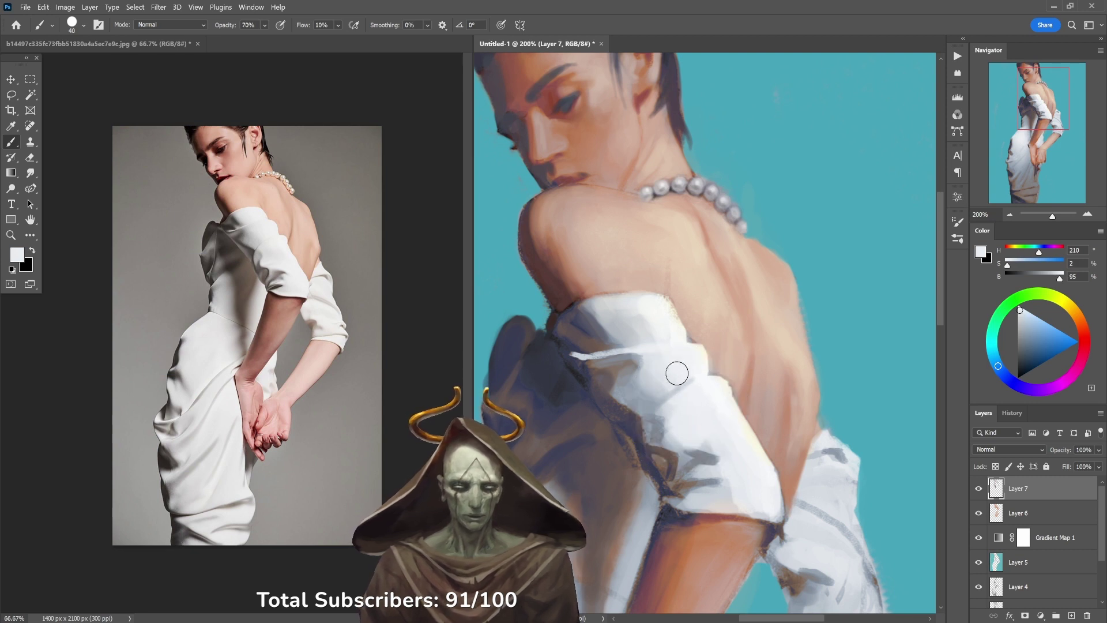
left_click(677, 418, "alt")
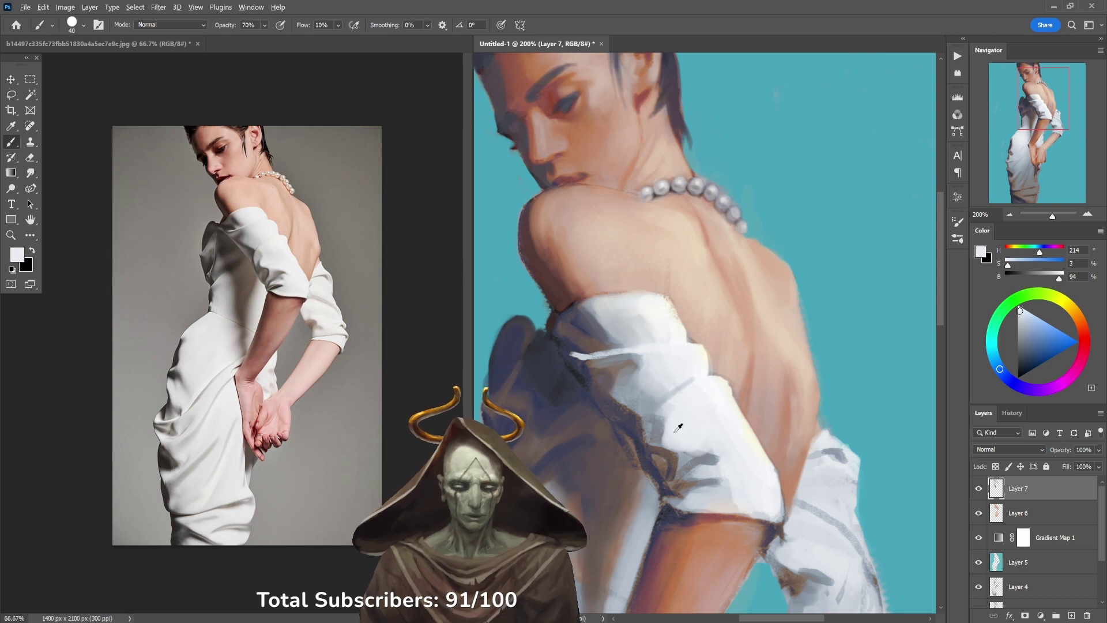
Step: Darken the underside of the sleeve's fold line with brown at 40% opacity
left_click(609, 342, "alt")
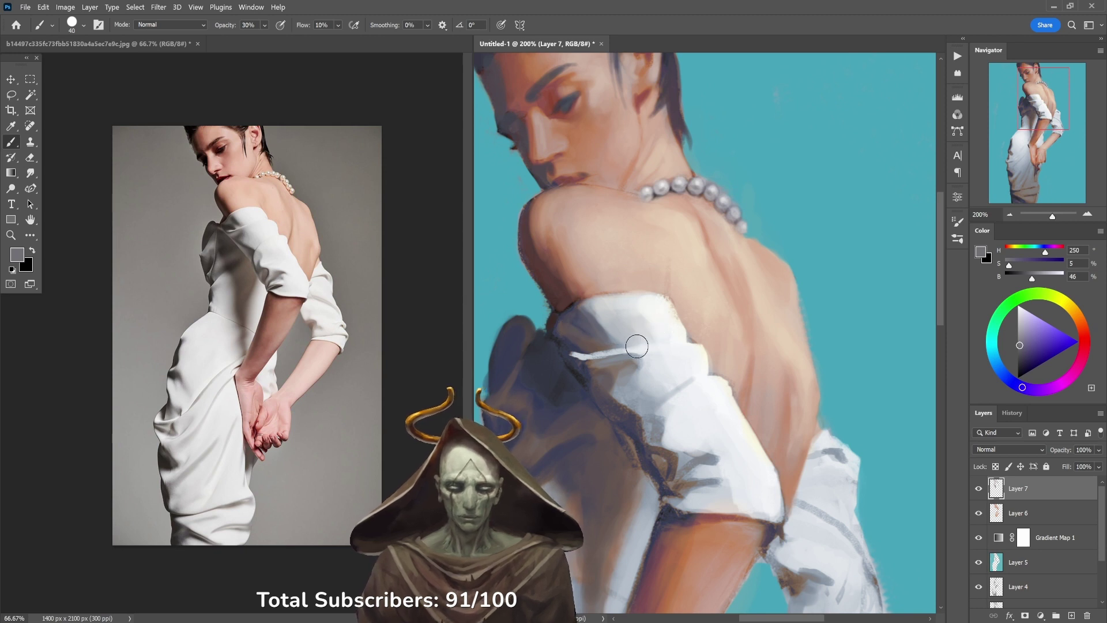
left_click(602, 341, "alt")
left_click(599, 358, "alt")
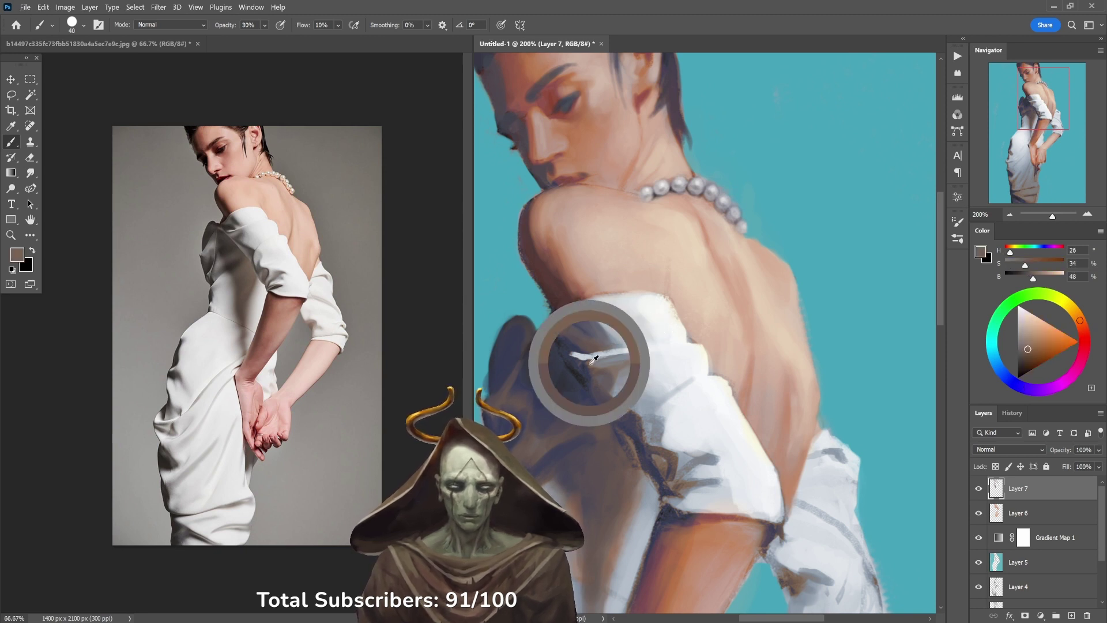
key("4")
left_click_drag(585, 363, 625, 360)
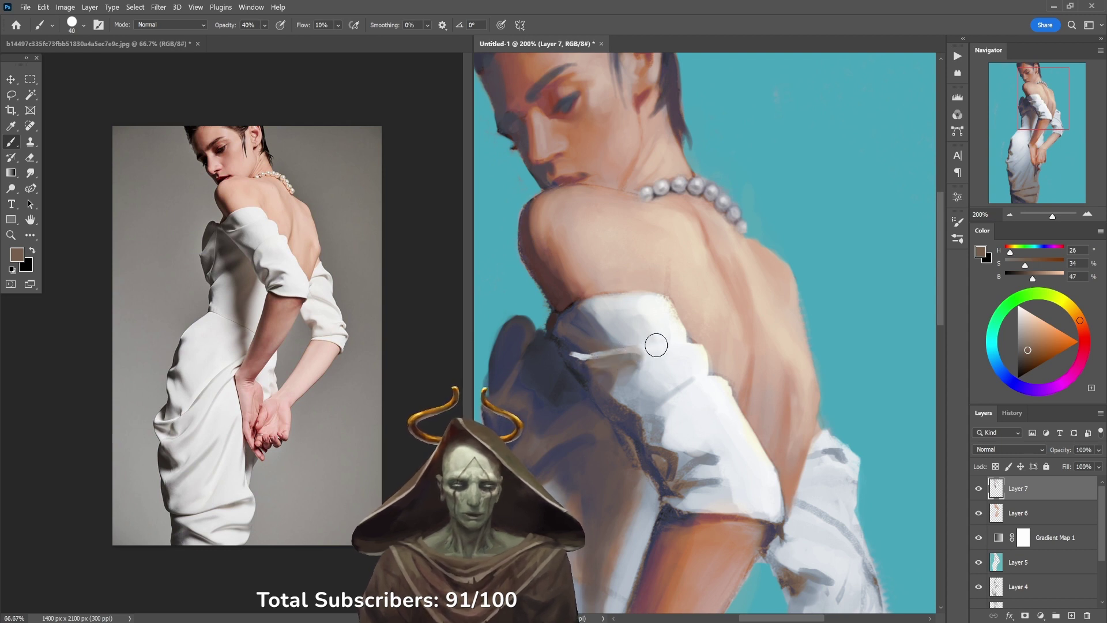
Step: Add light grey-blue strokes along the sleeve fold edge
left_click(604, 374, "alt")
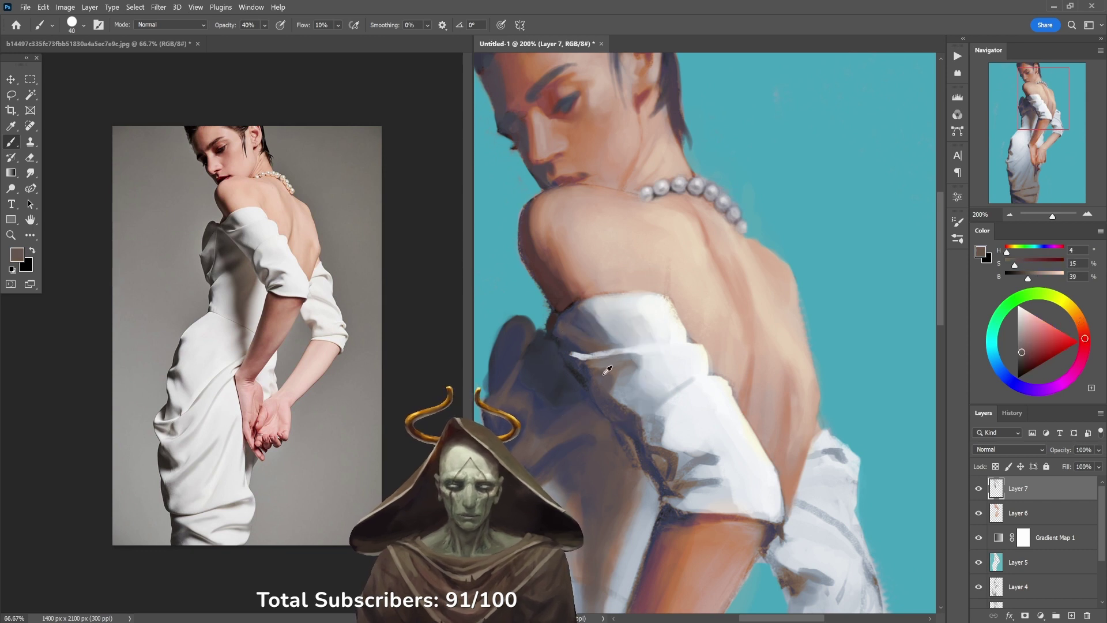
left_click(594, 372, "alt")
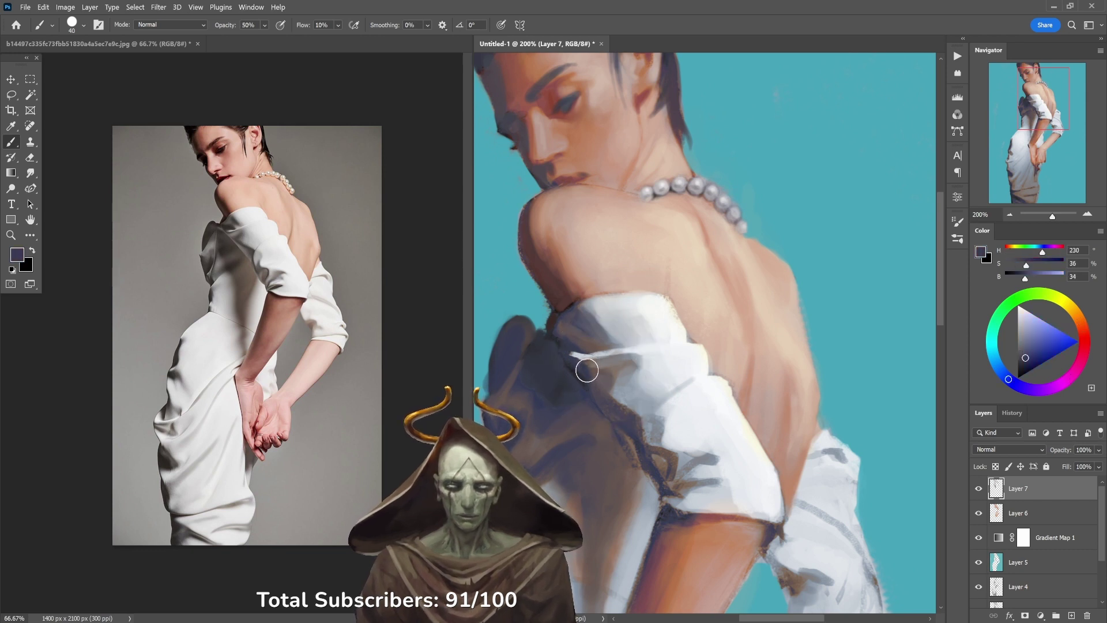
left_click(624, 383, "alt")
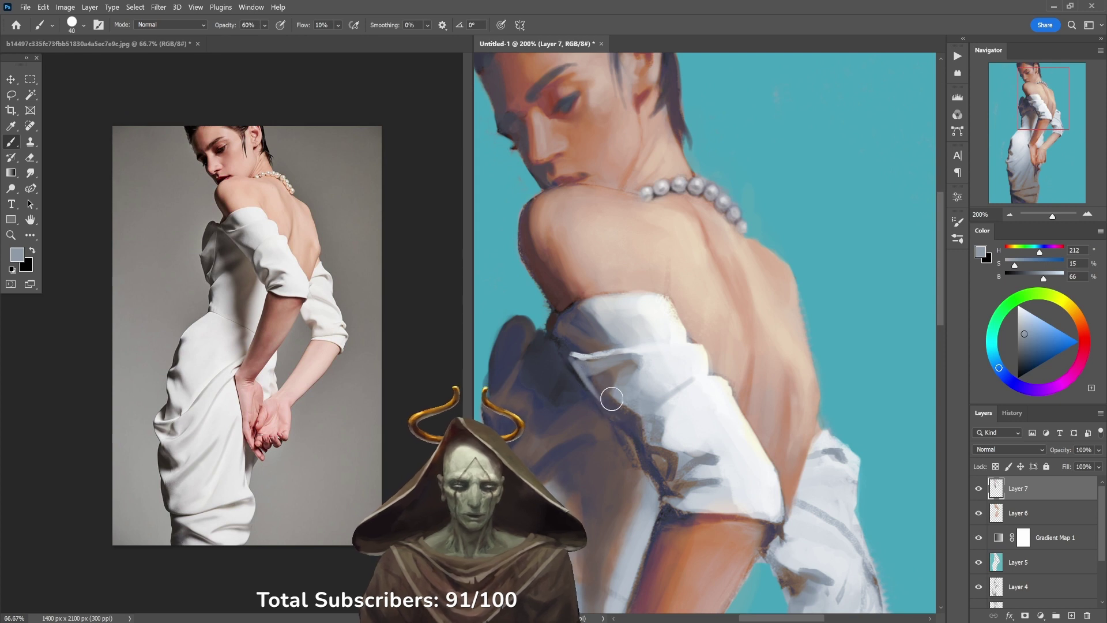
left_click_drag(587, 381, 676, 495)
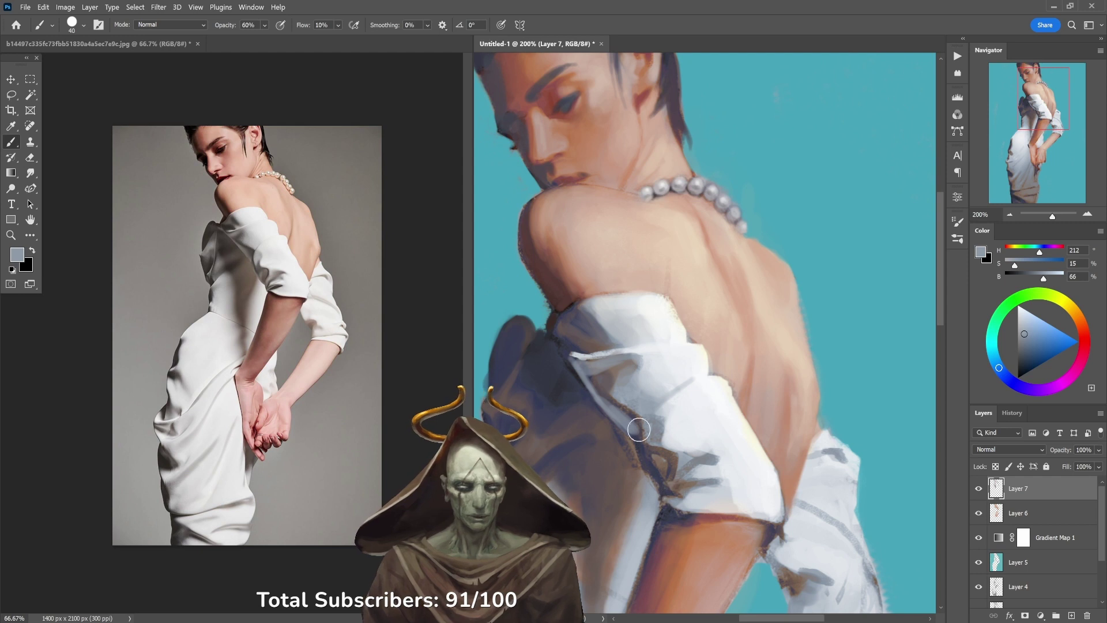
Step: Darken the sleeve's upper-left edge with blue-grey, then sample a warm grey
left_click(611, 388, "alt")
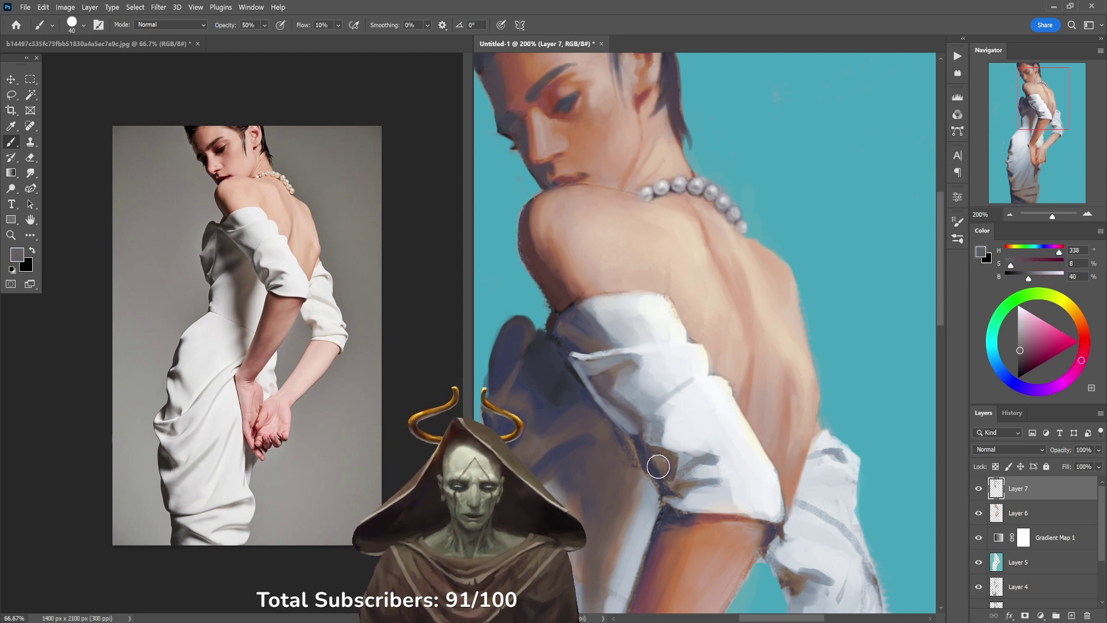
left_click(585, 367, "alt")
left_click(584, 367, "alt")
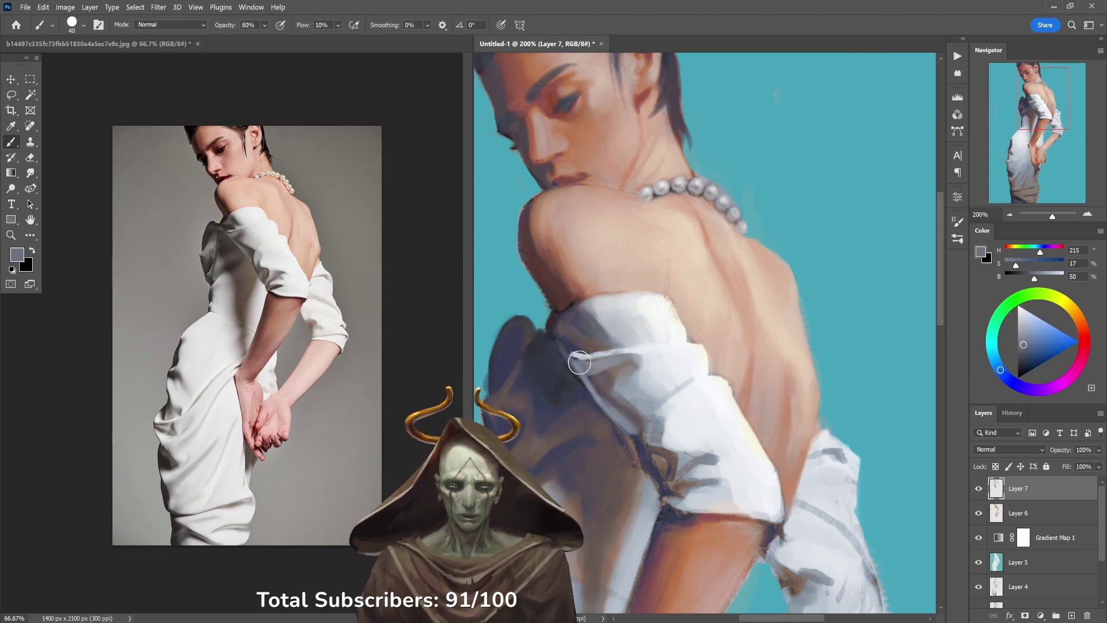
mouse_move(558, 337)
left_mouse_down()
mouse_move(556, 326)
mouse_move(549, 331)
mouse_move(588, 340)
mouse_move(597, 359)
left_mouse_up()
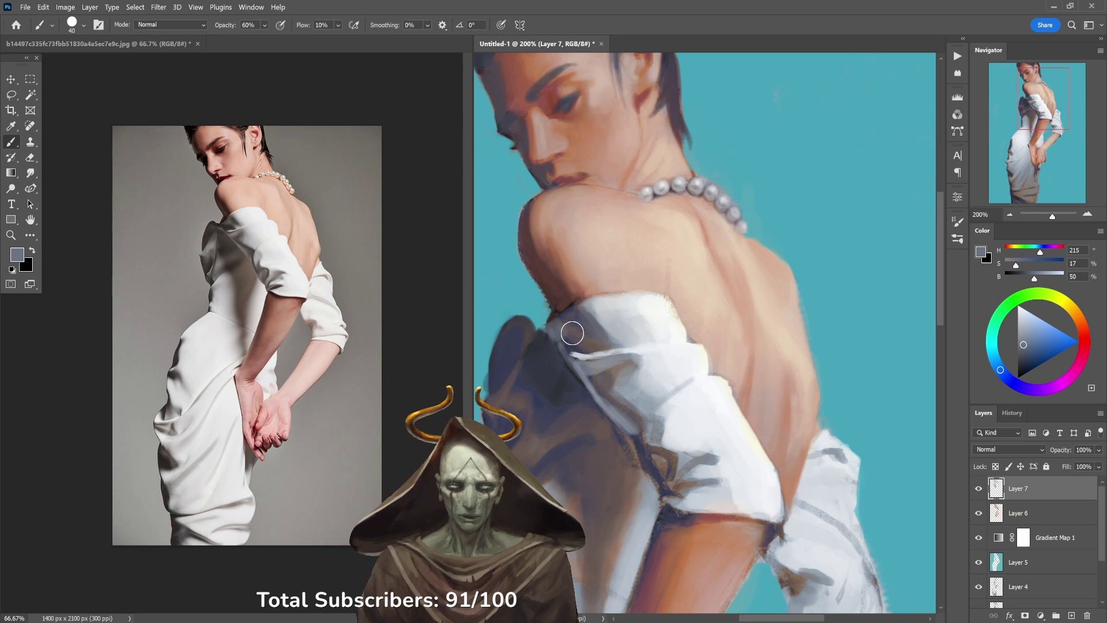
left_click(578, 340, "alt")
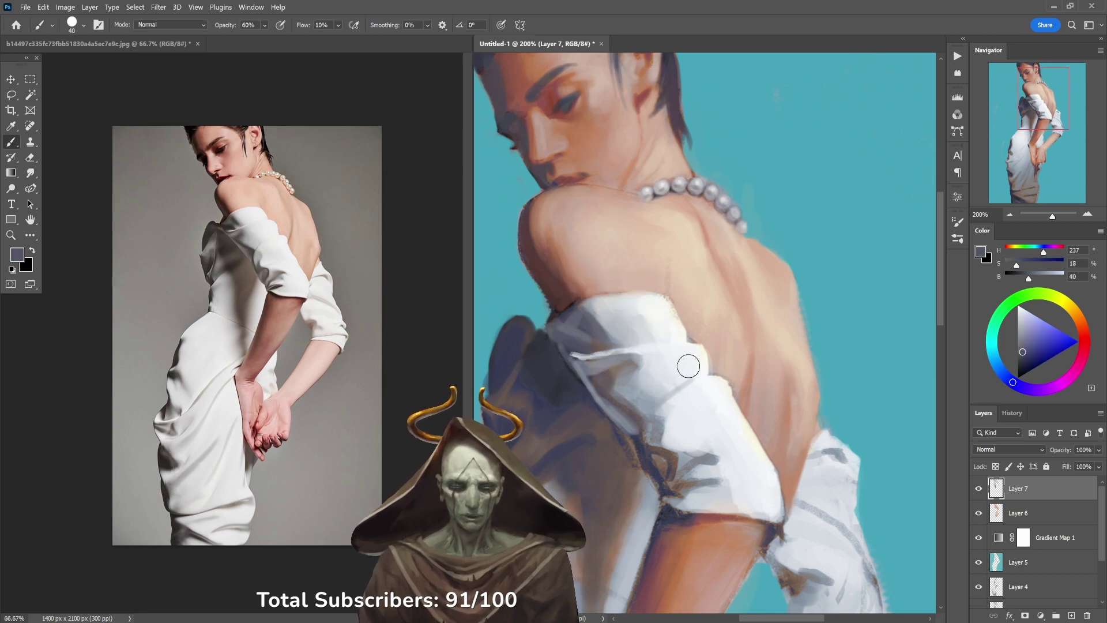
left_click(603, 305, "alt")
left_click(595, 310, "alt")
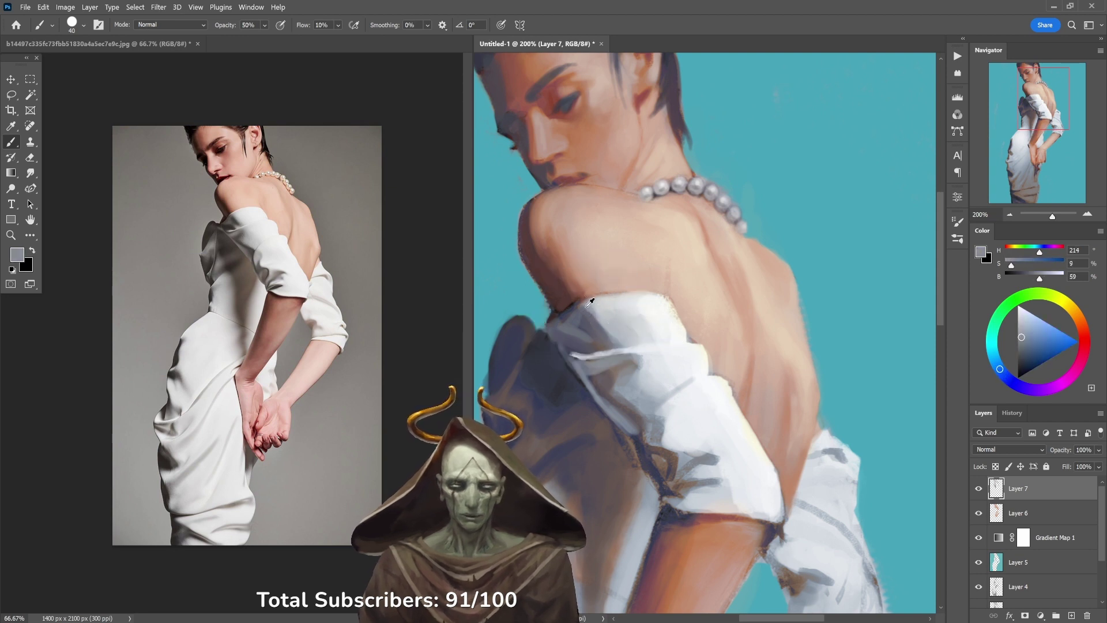
left_click(618, 369, "alt")
Step: Brush near-white over the upper sleeve's grey folds, easing to 30% opacity
key("4")
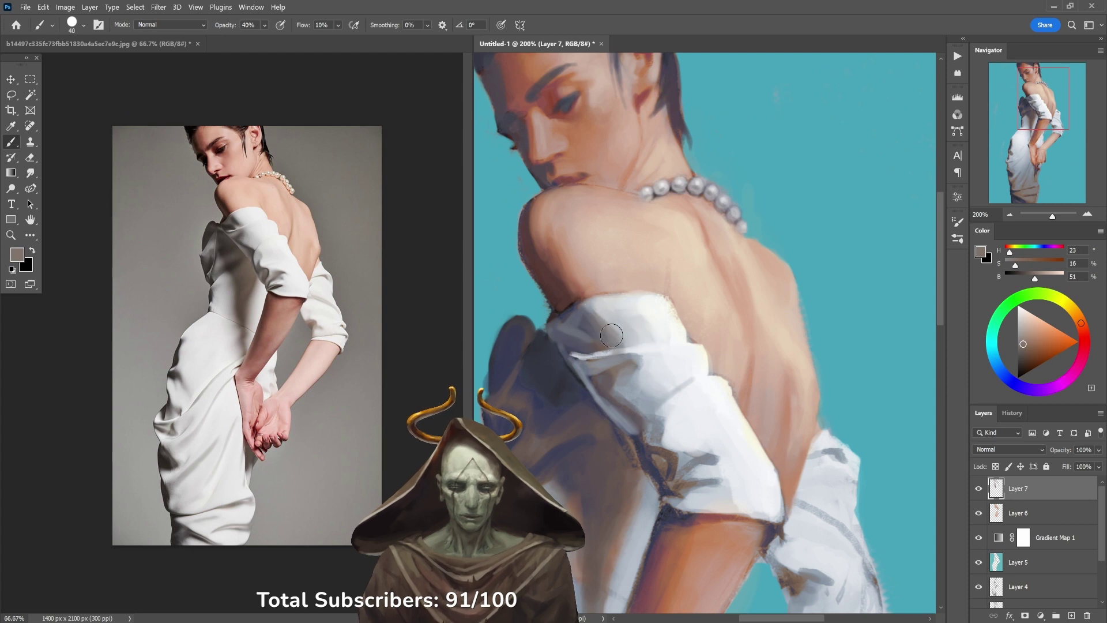
left_click(618, 329, "alt")
left_click(658, 316, "alt")
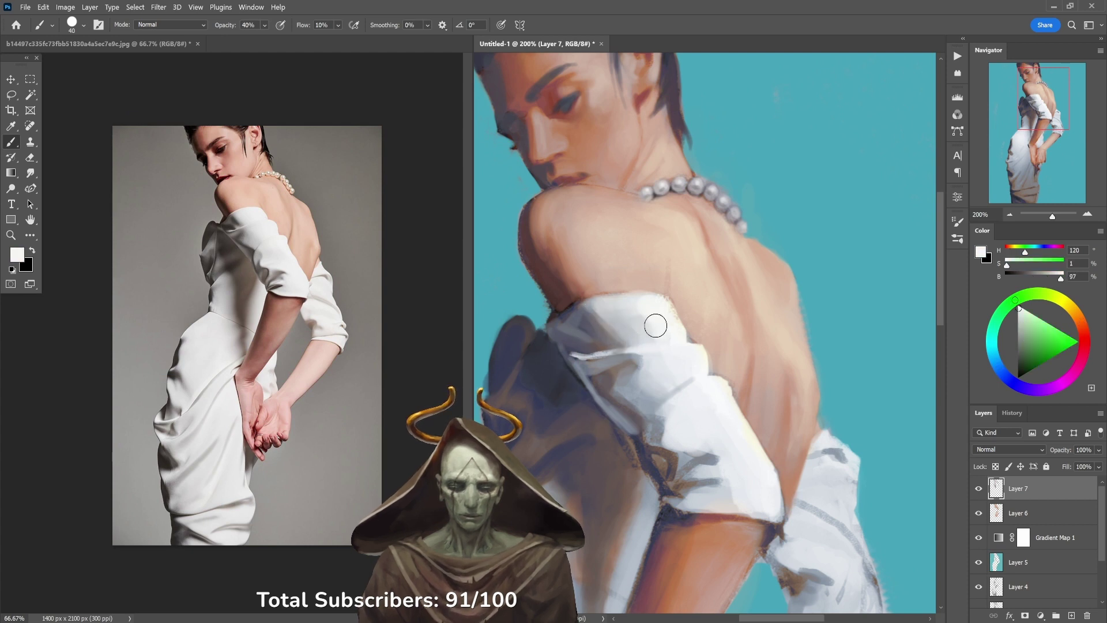
mouse_move(655, 323)
left_mouse_down()
mouse_move(630, 323)
mouse_move(643, 314)
left_mouse_up()
left_click(639, 303, "alt")
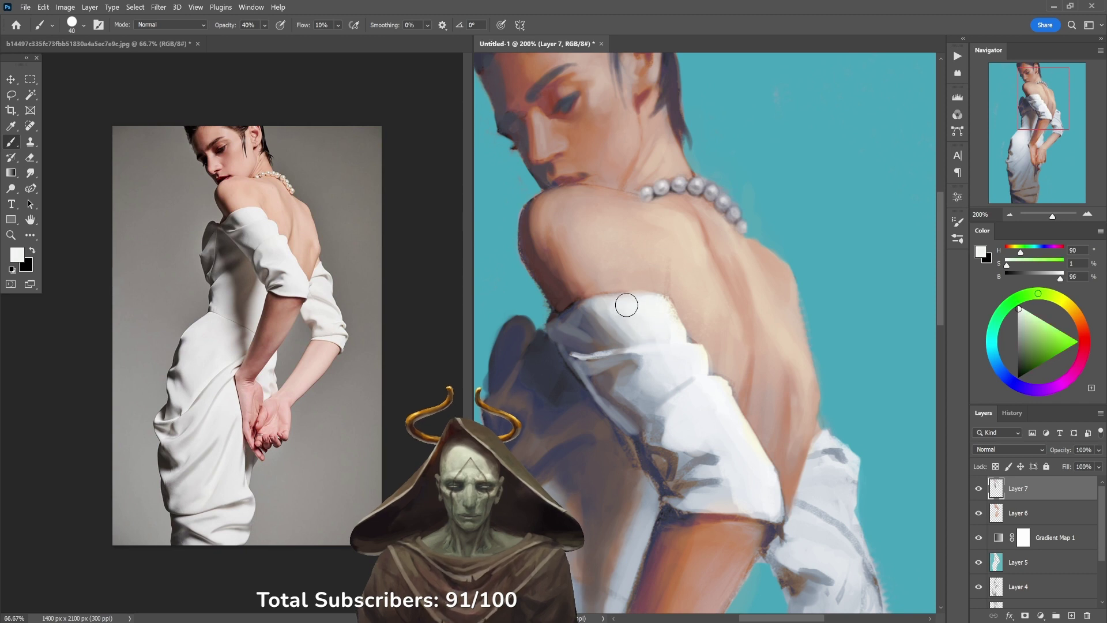
key("3")
left_click(639, 314, "alt")
left_click_drag(618, 311, 643, 330)
left_click(634, 323, "alt")
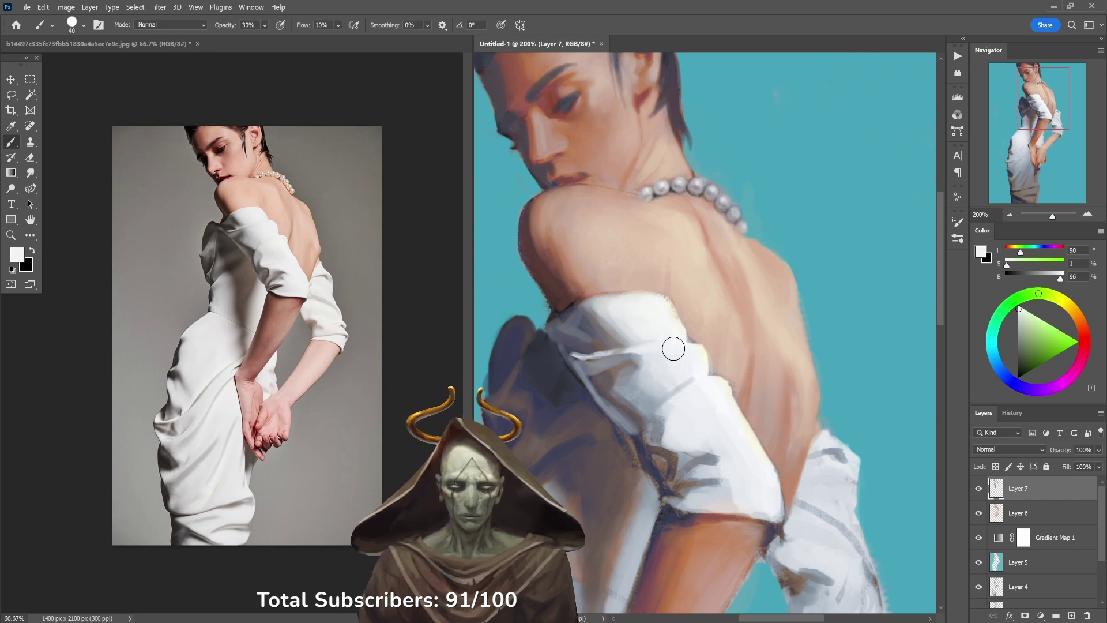
Step: Soften the sleeve edge against the back with sampled skin tone
left_click(698, 339, "alt")
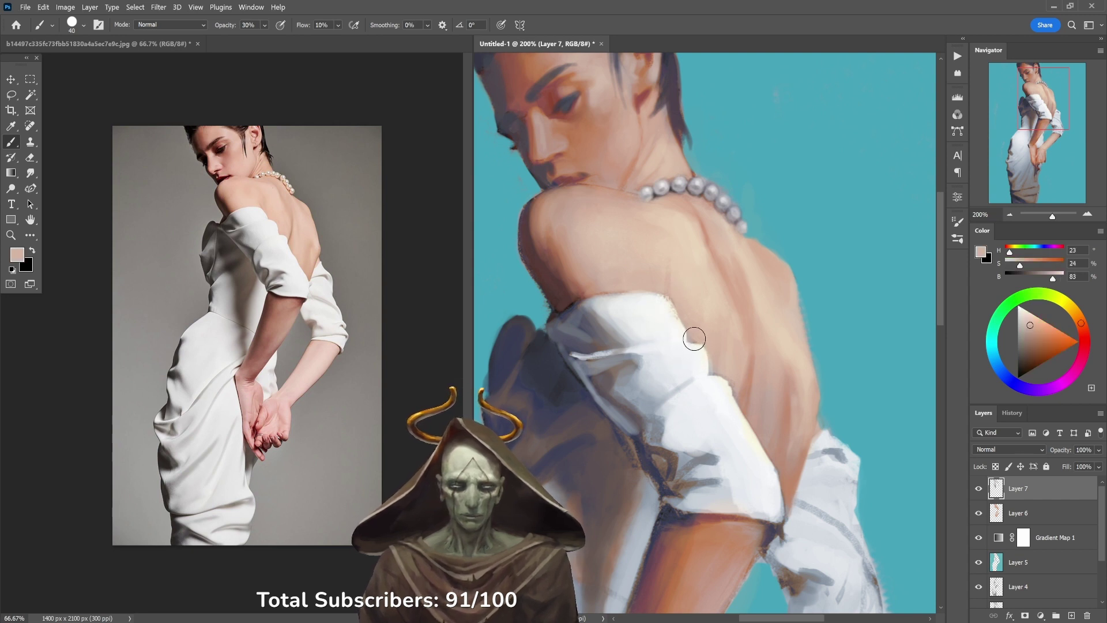
left_click(719, 358, "alt")
left_click_drag(710, 356, 715, 372)
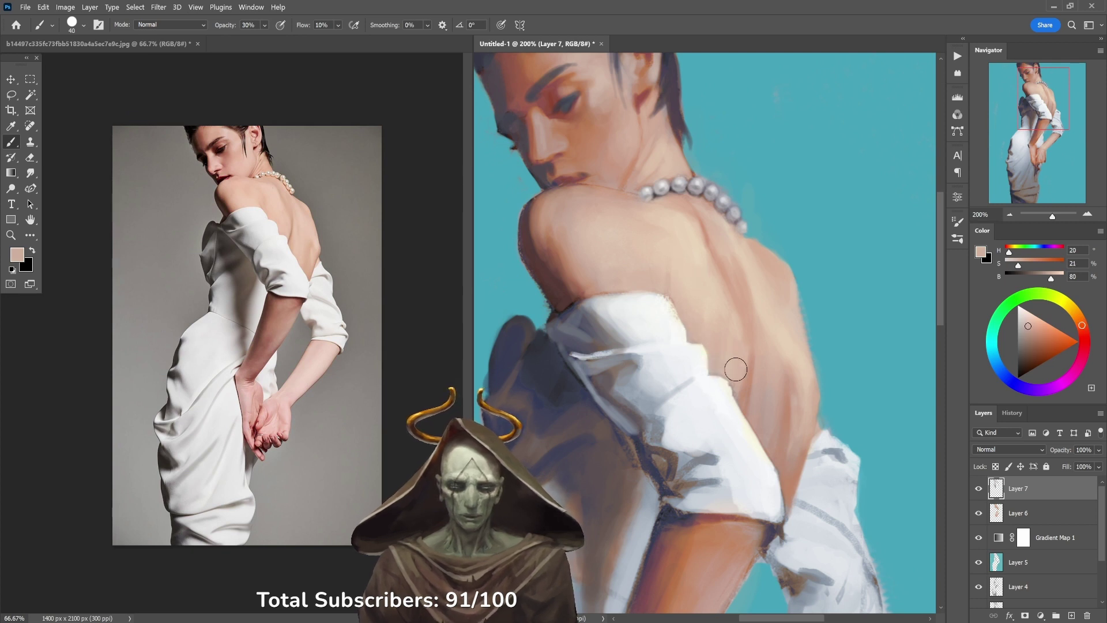
left_click(746, 388, "alt")
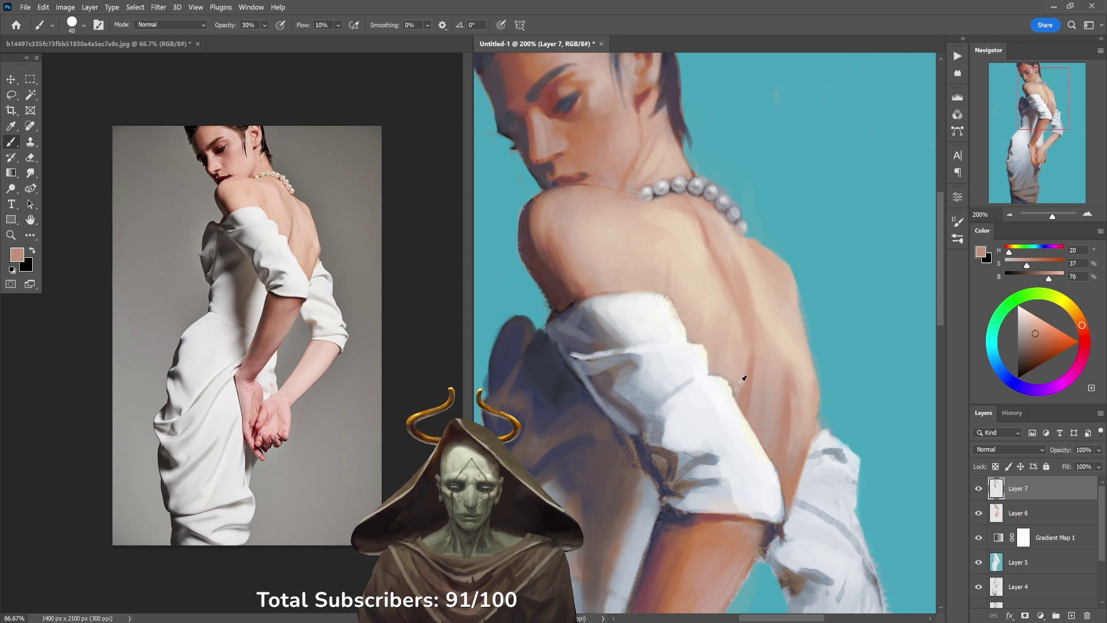
left_click(737, 382, "alt")
left_click(735, 396, "alt")
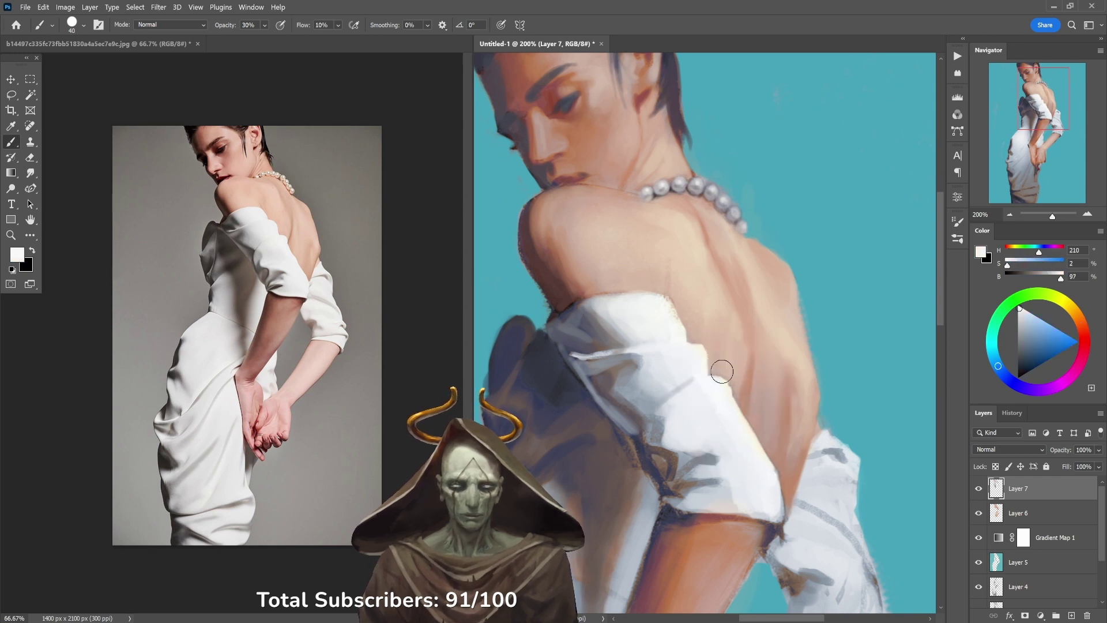
Step: Add a faint brownish-grey shadow on the sleeve at 40% opacity
left_click(673, 428, "alt")
left_click(669, 414, "alt")
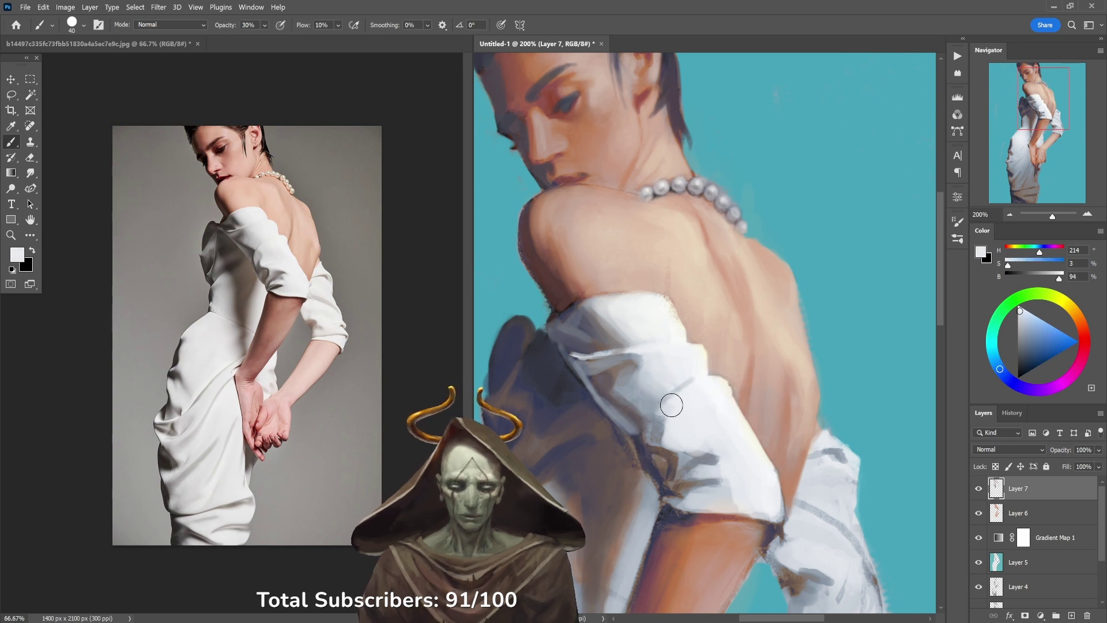
key("6")
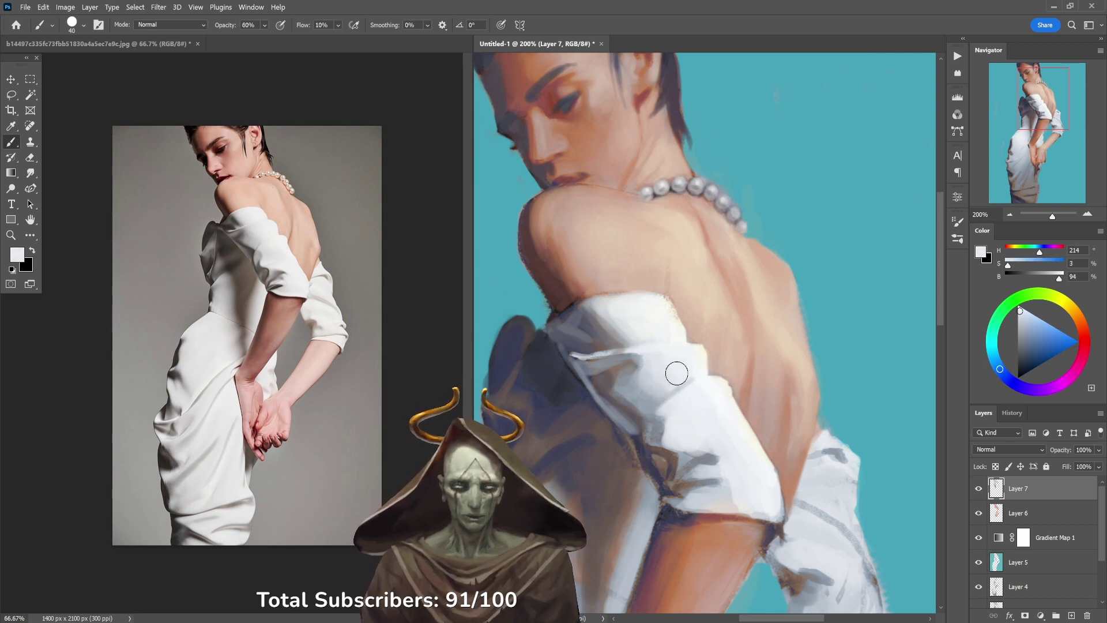
left_click(628, 375, "alt")
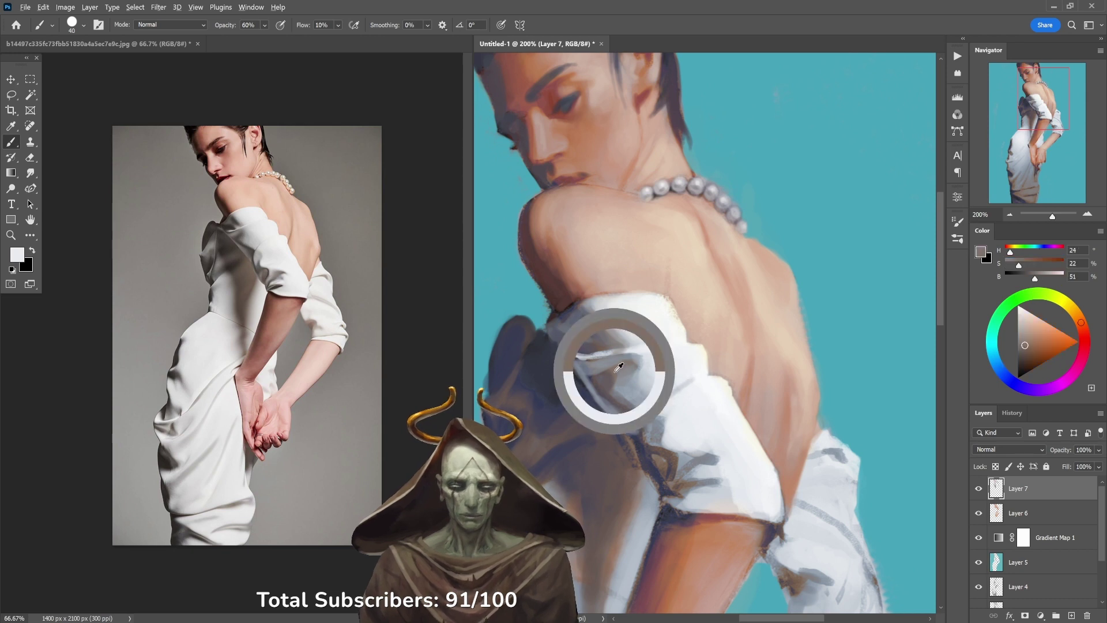
key("4")
left_click_drag(635, 376, 650, 379)
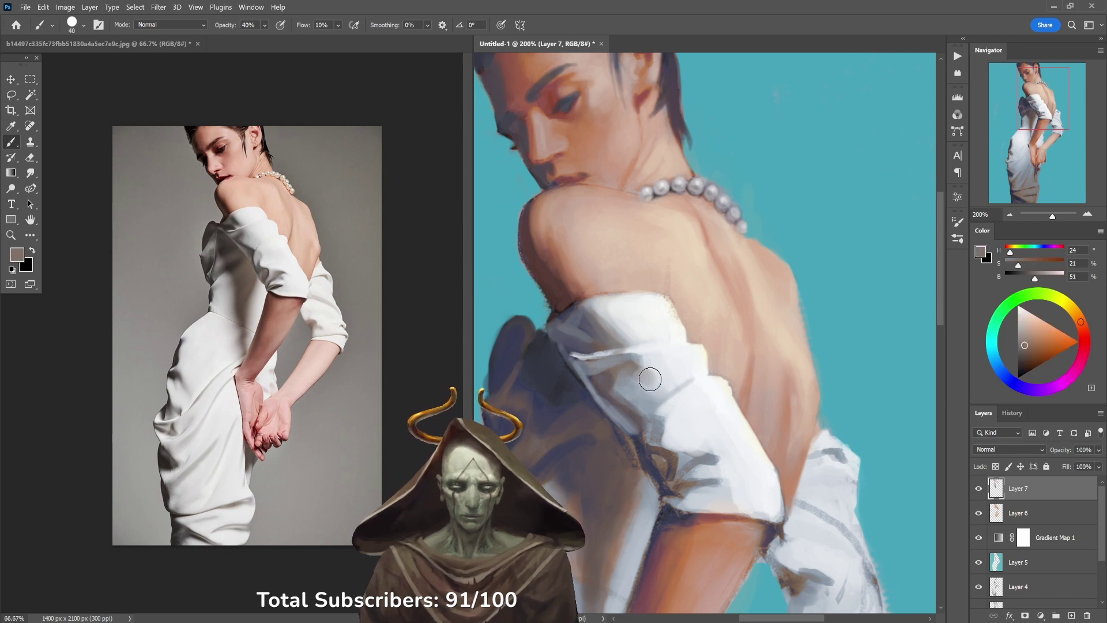
Step: Lighten the grey sleeve fold with pale blue-grey at 30% opacity
left_click(637, 366, "alt")
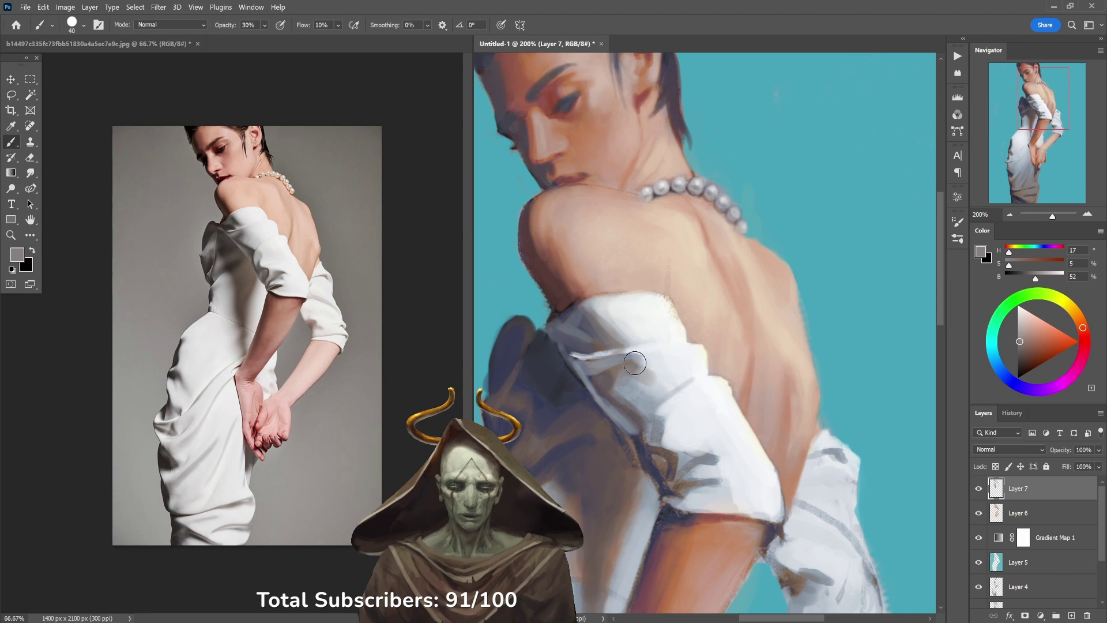
key("3")
left_click(671, 378, "alt")
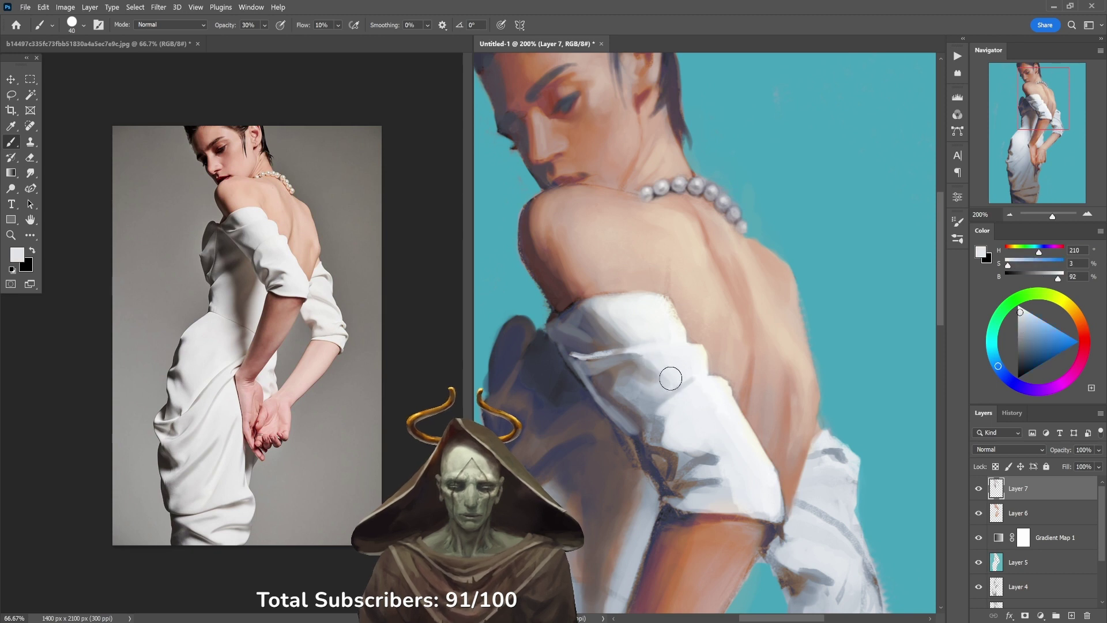
left_click_drag(649, 386, 657, 393)
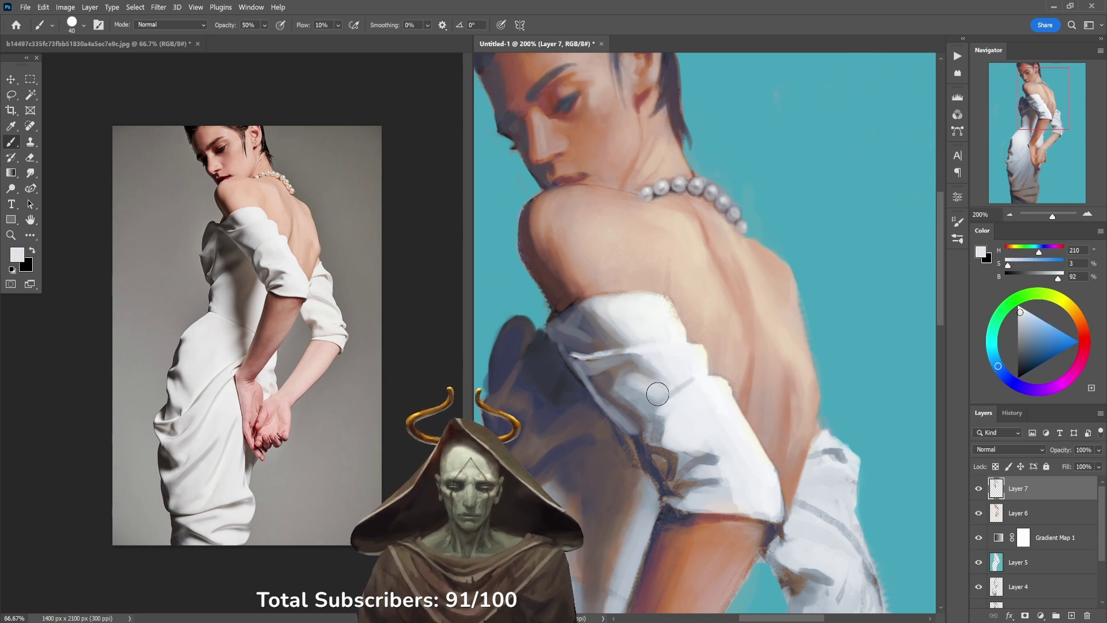
key("3")
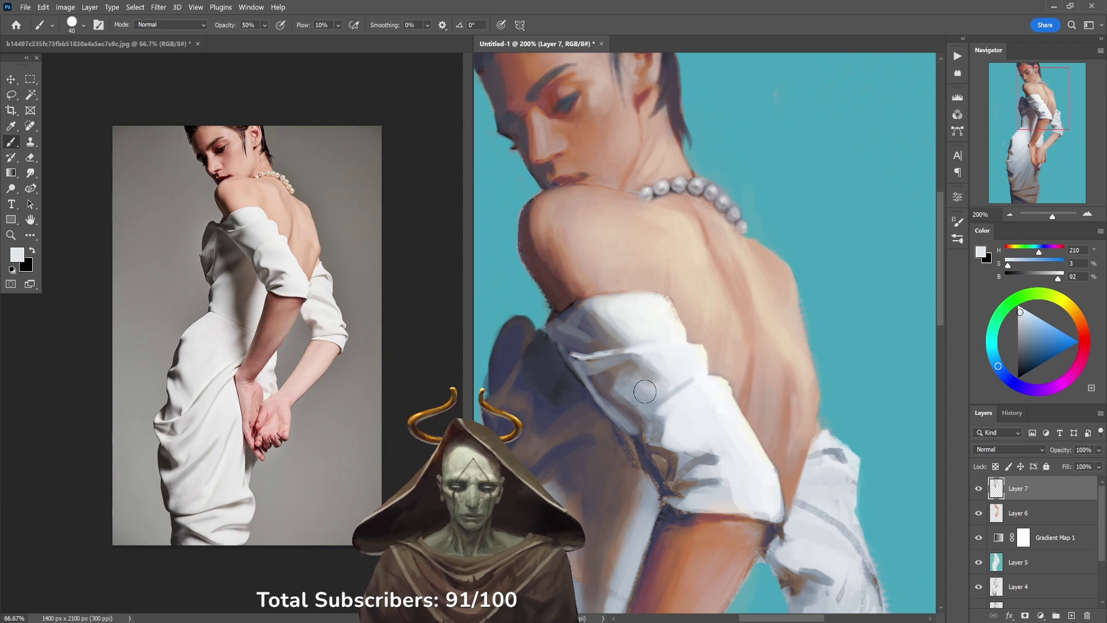
left_click(654, 394, "alt")
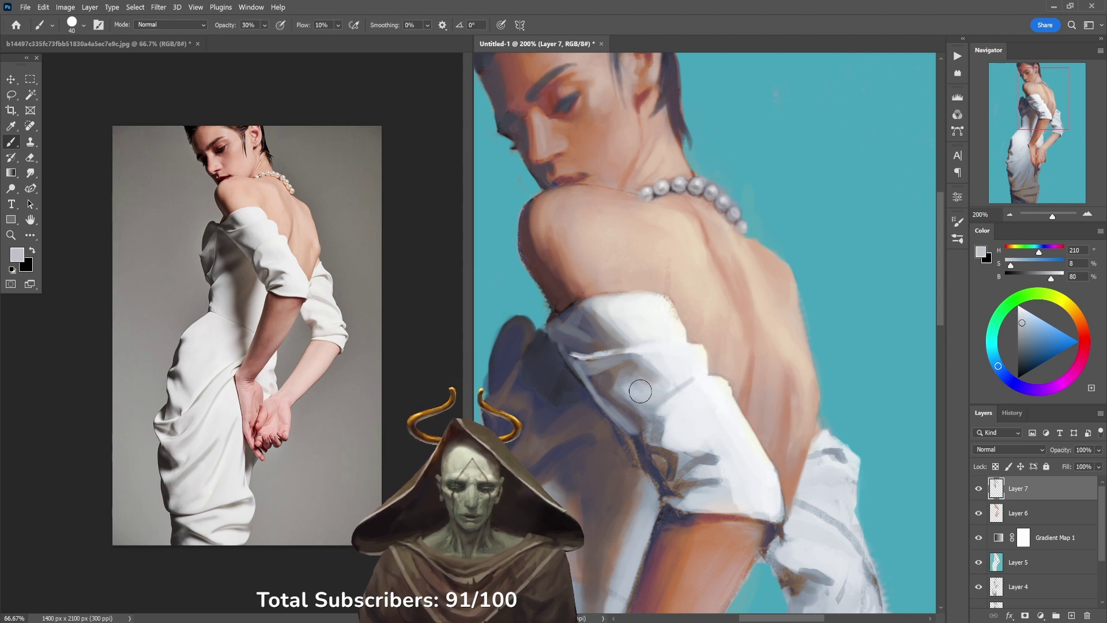
left_click_drag(637, 391, 641, 367)
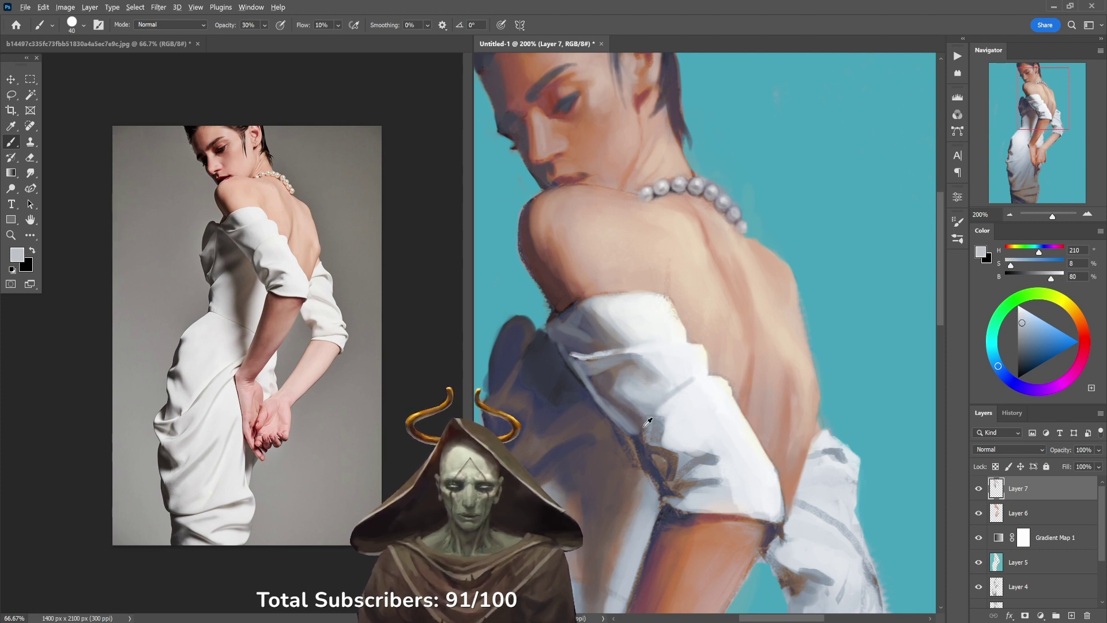
Step: Paint soft mid grey-blue into the sleeve's shadow at 20% opacity
left_click(610, 388, "alt")
key("6")
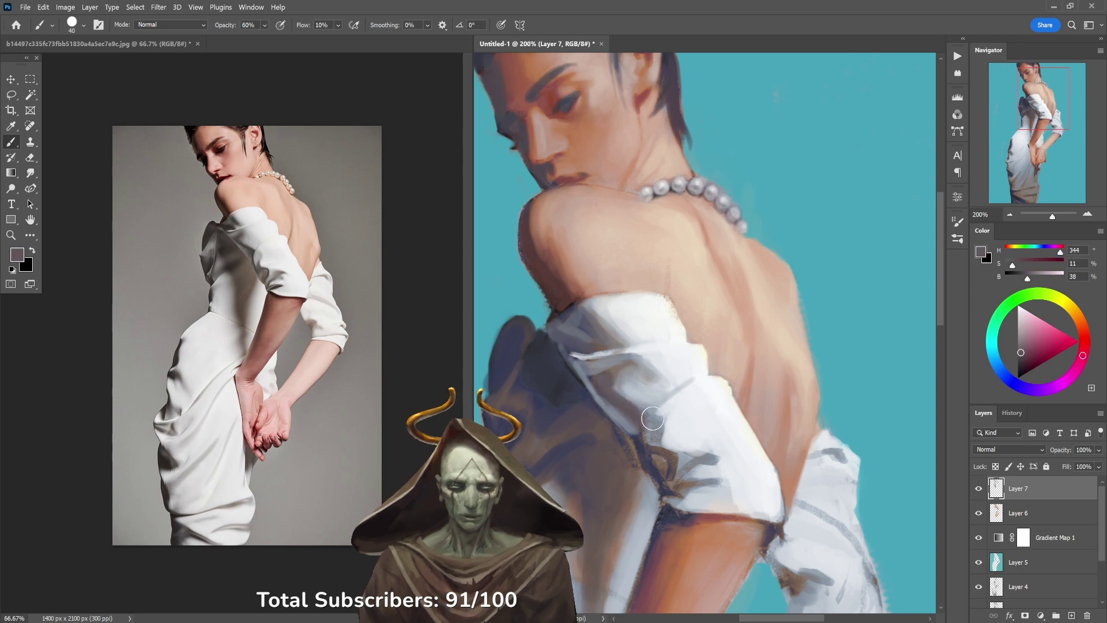
key("2")
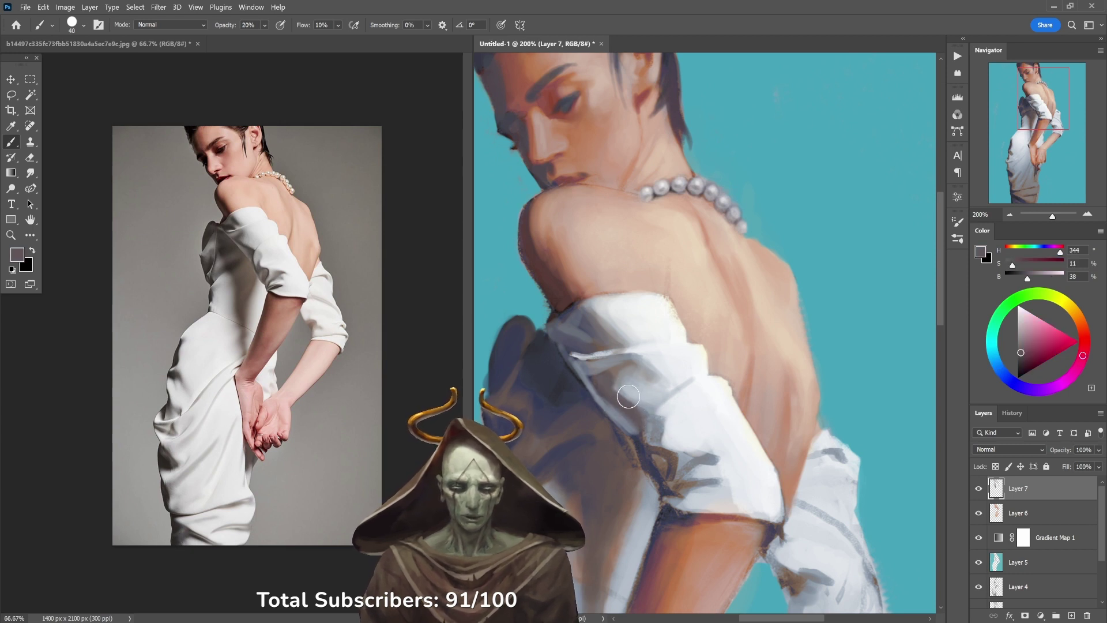
left_click(624, 384, "alt")
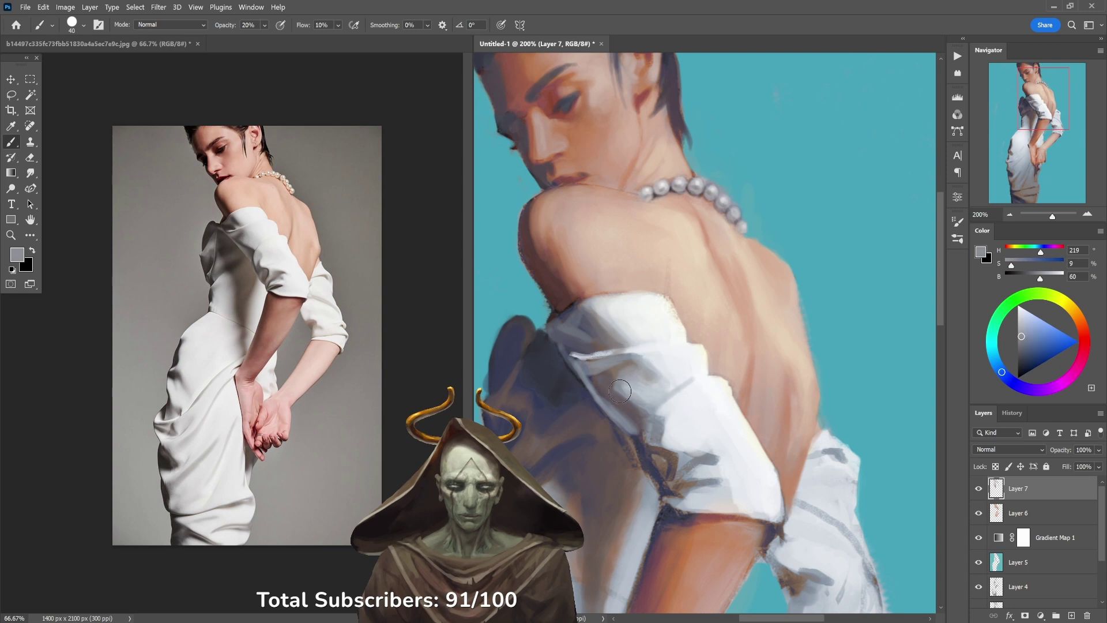
mouse_move(624, 387)
left_mouse_down()
mouse_move(606, 381)
mouse_move(627, 393)
left_mouse_up()
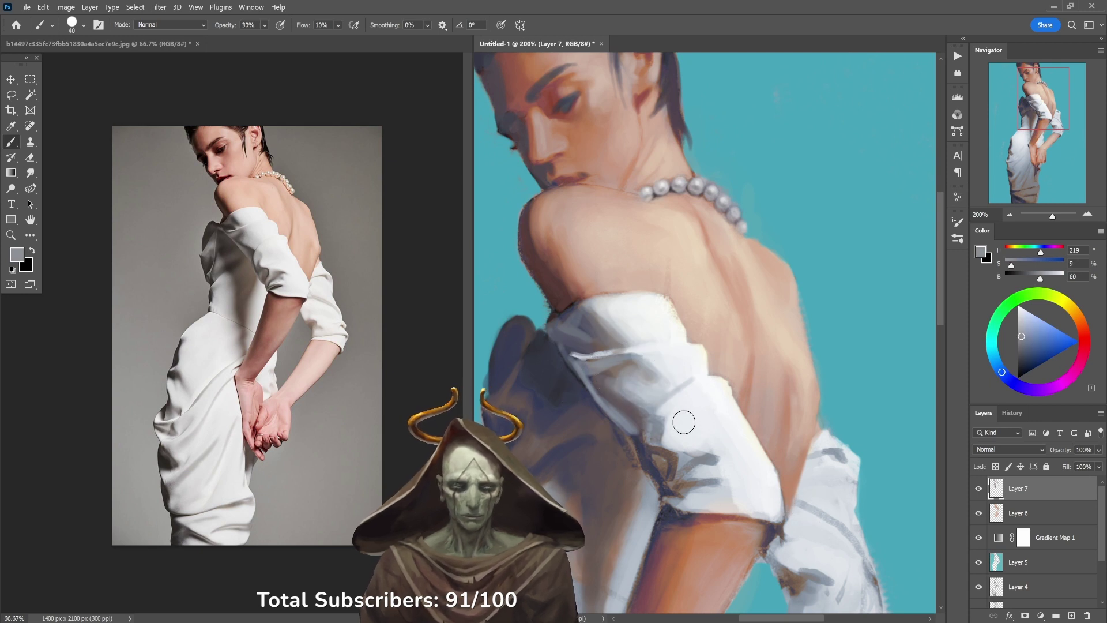
Step: Carry near-white paint down the sleeve's dark edge
left_click(641, 405, "alt")
left_click(644, 428, "alt")
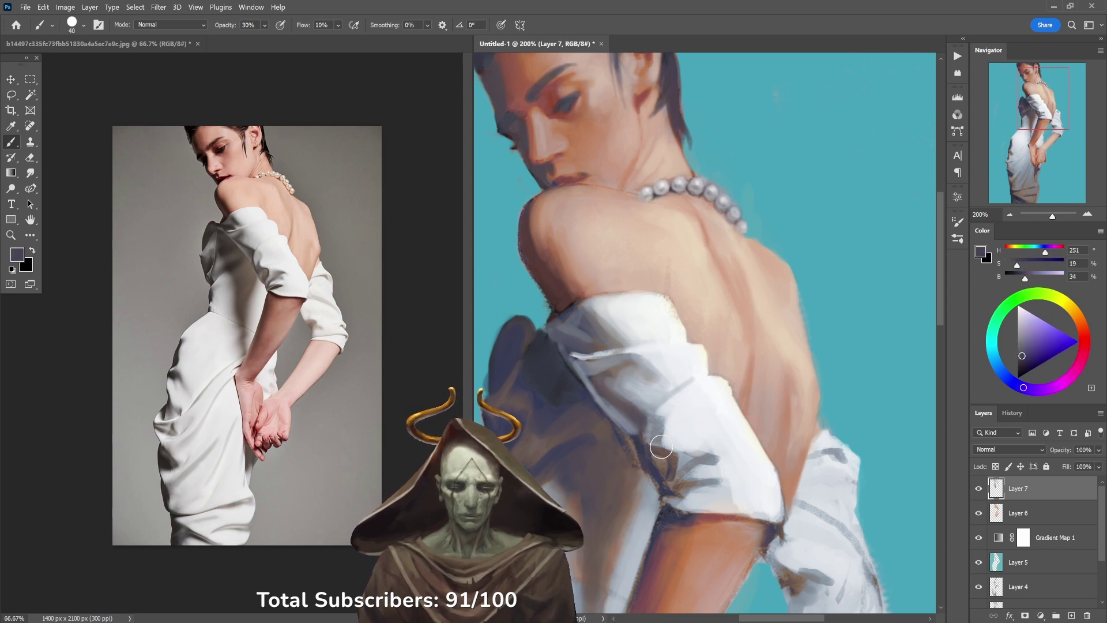
left_click(661, 418, "alt")
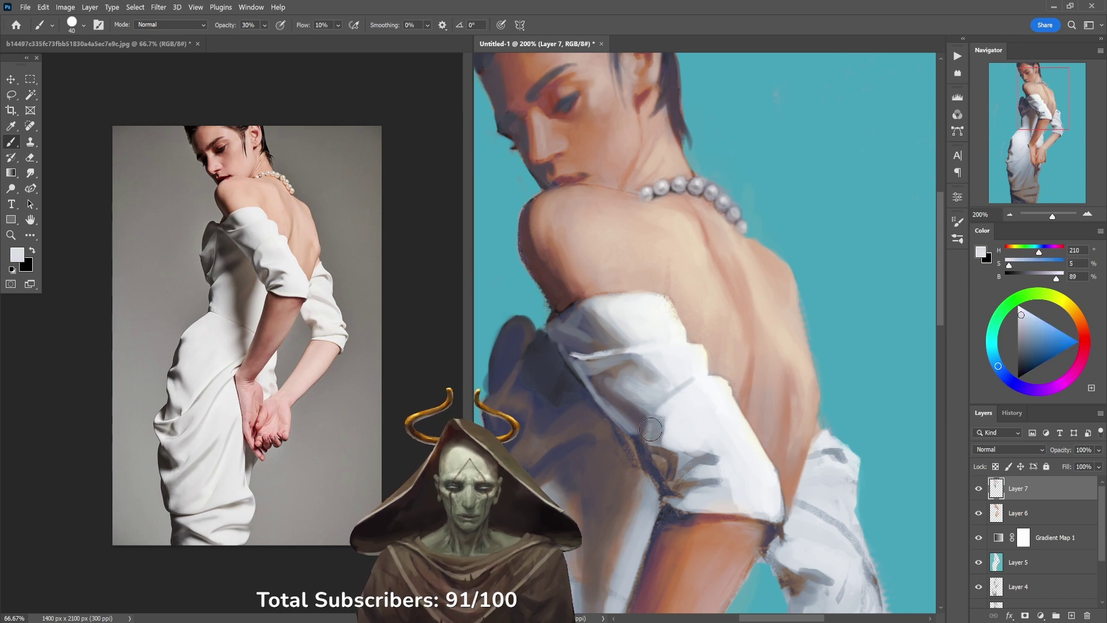
left_click_drag(653, 460, 654, 501)
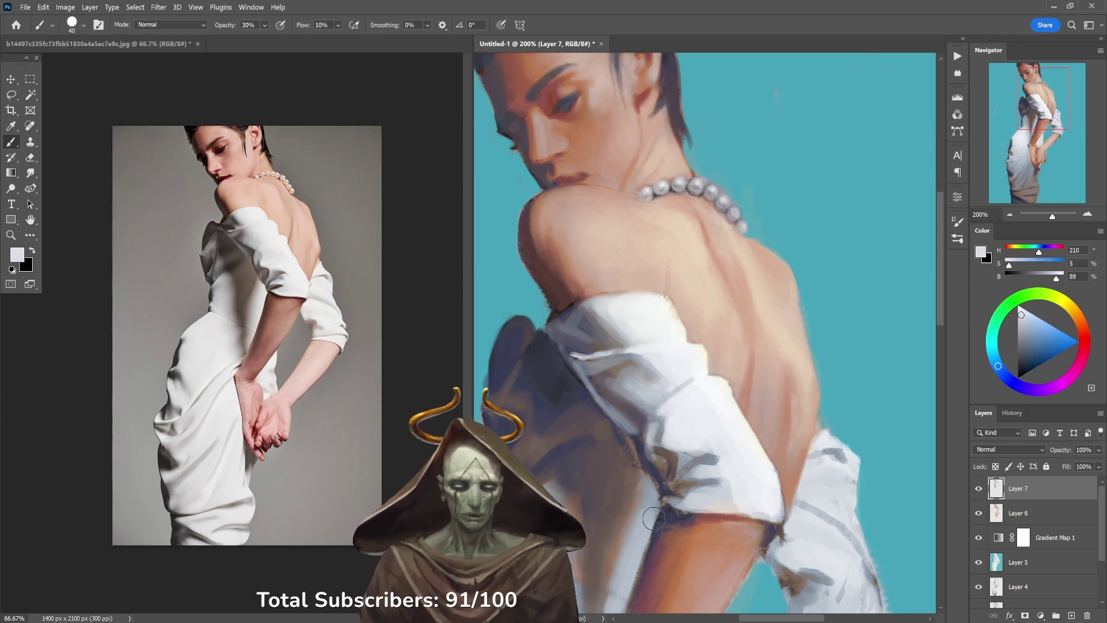
Step: Shade the lower sleeve fold with darker grey at 40% opacity
left_click(654, 436, "alt")
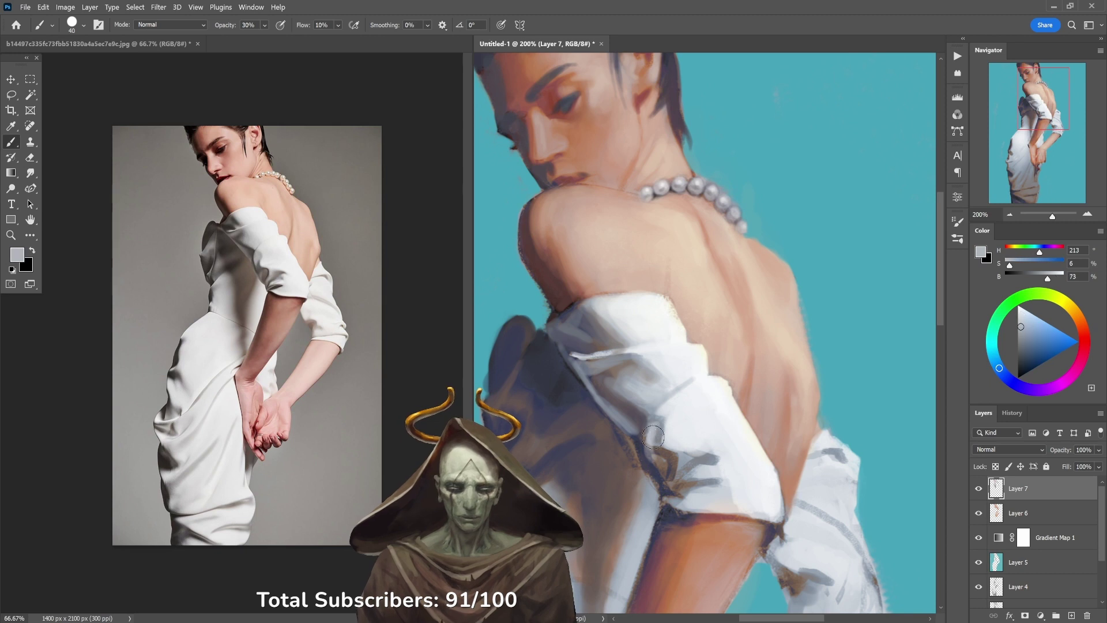
left_click(639, 447, "alt")
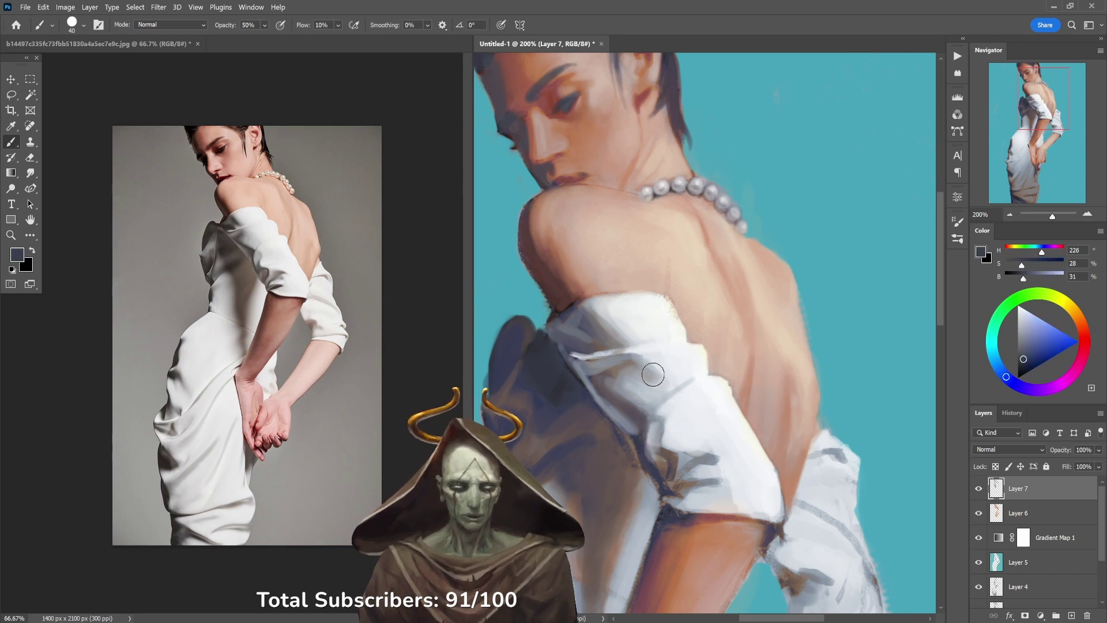
left_click(658, 435, "alt")
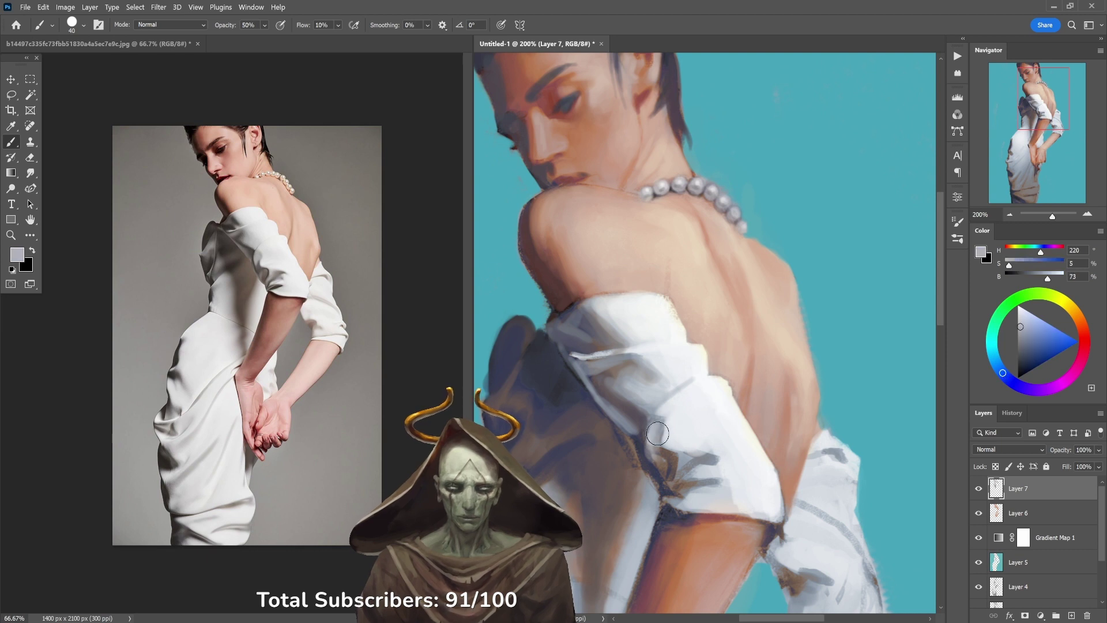
left_click(618, 372, "alt")
key("4")
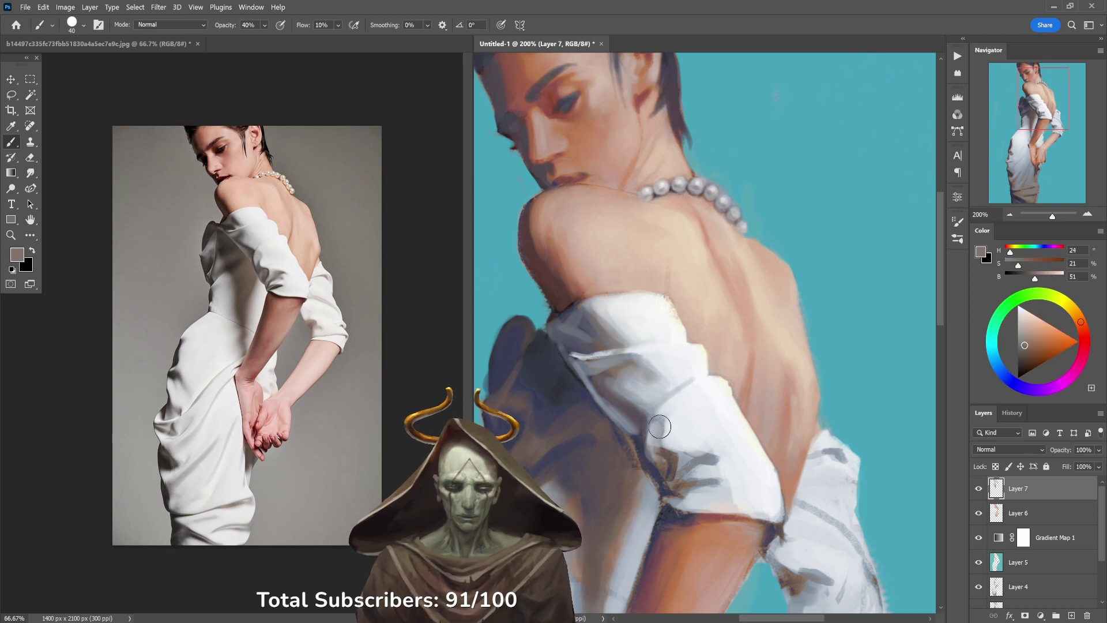
left_click(670, 427, "alt")
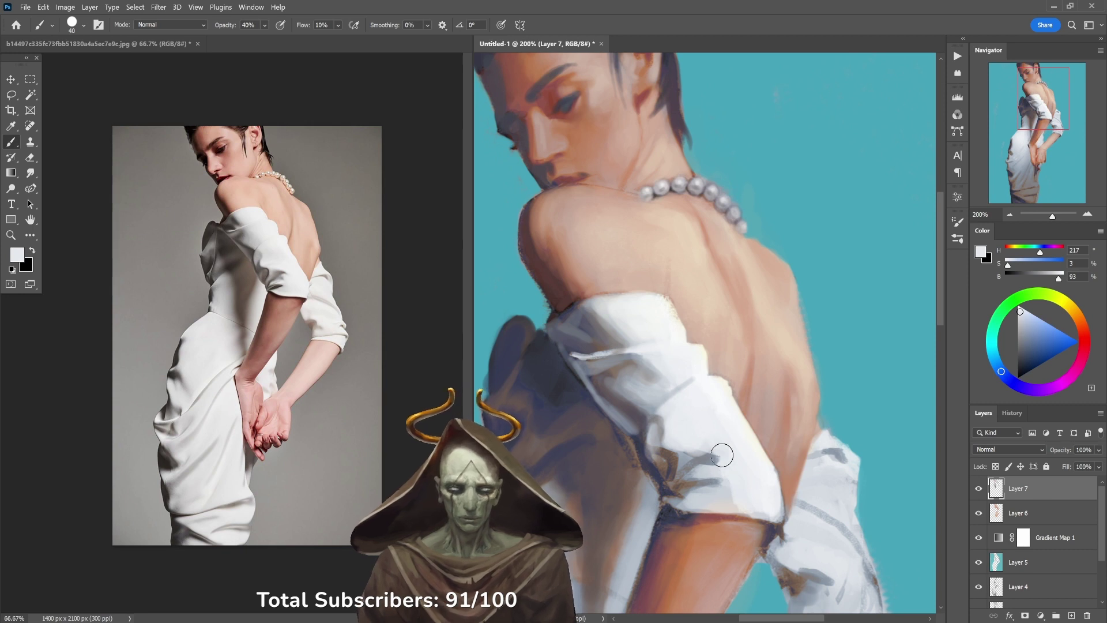
left_click(683, 452, "alt")
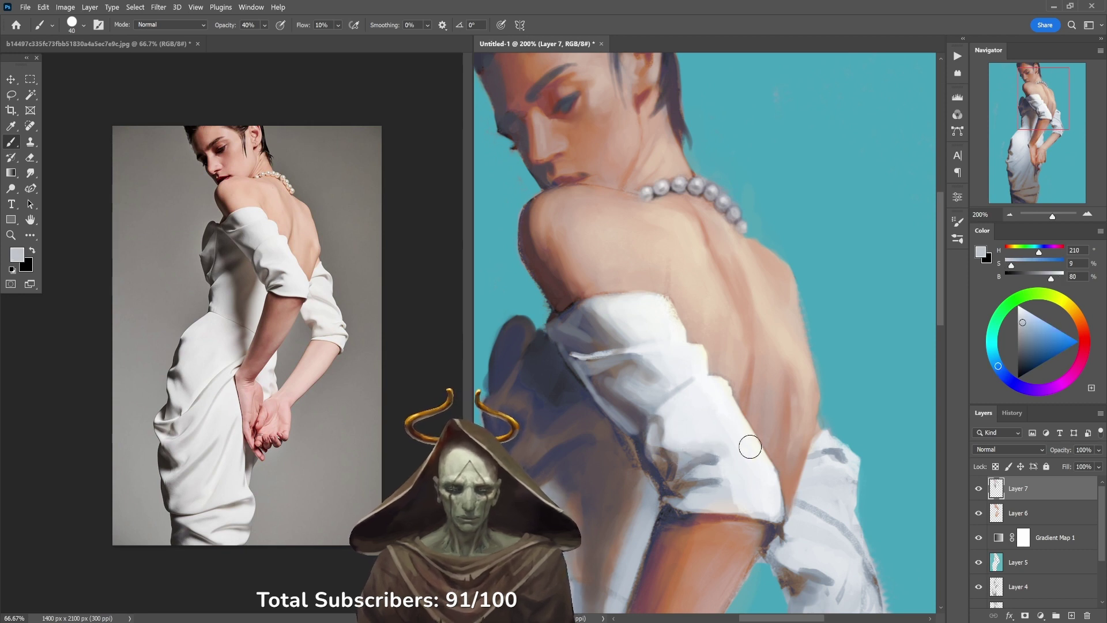
left_click(678, 440, "alt")
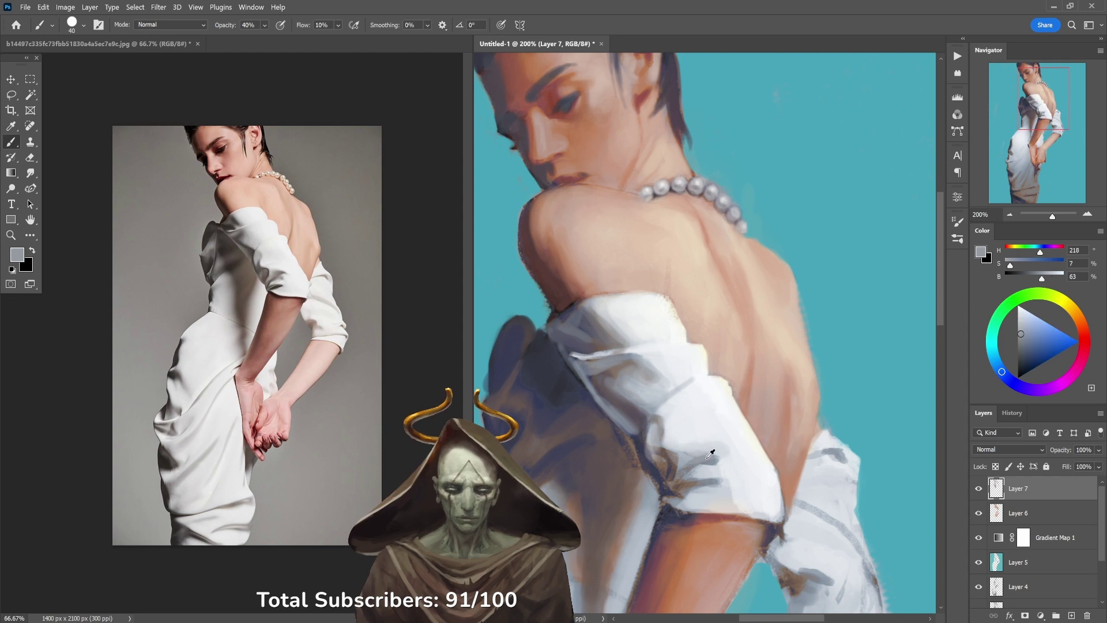
left_click(704, 432, "alt")
left_click(695, 460, "alt")
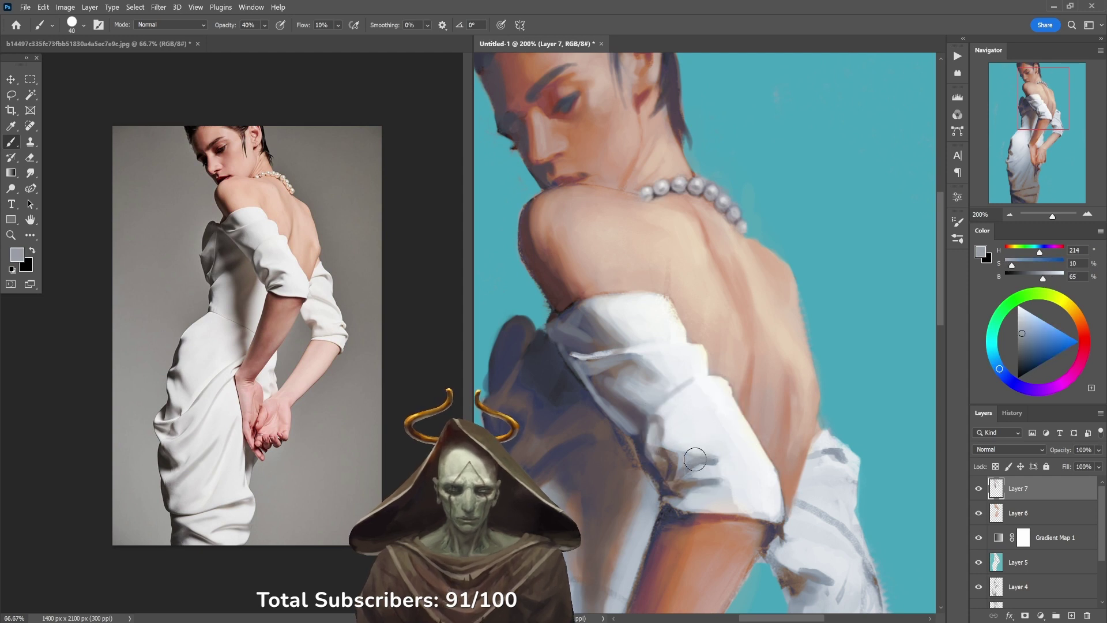
mouse_move(692, 459)
left_mouse_down()
mouse_move(724, 466)
mouse_move(727, 479)
mouse_move(699, 476)
left_mouse_up()
Step: Darken the fold with warm brown, then lighten the dark patch with near-white
left_click(730, 471, "alt")
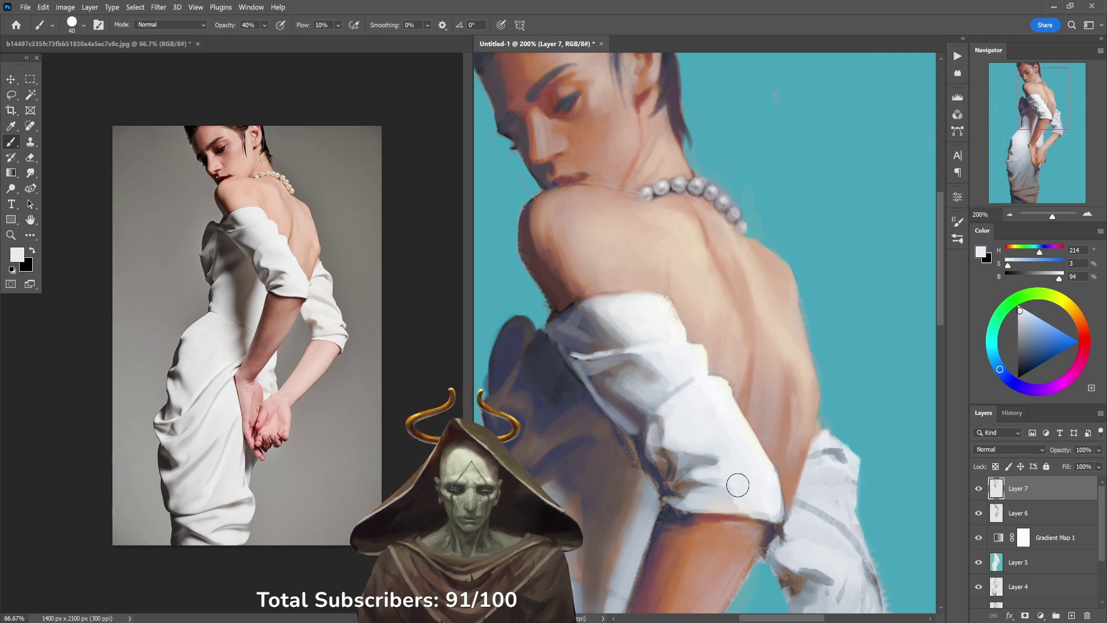
left_click(681, 490, "alt")
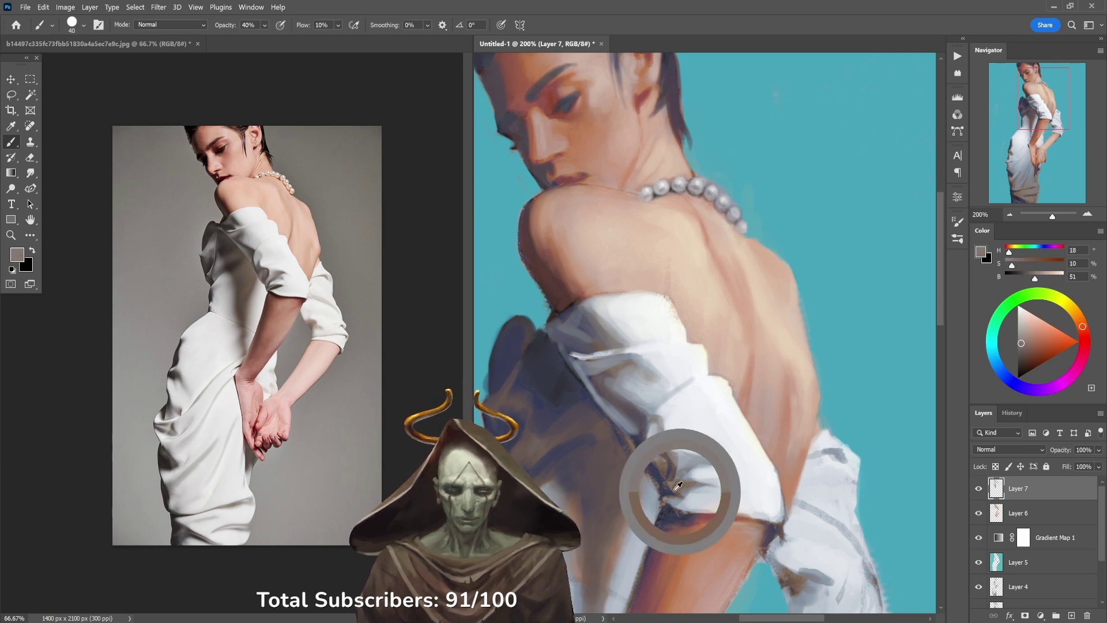
left_click(675, 486, "alt")
left_click_drag(712, 490, 710, 492)
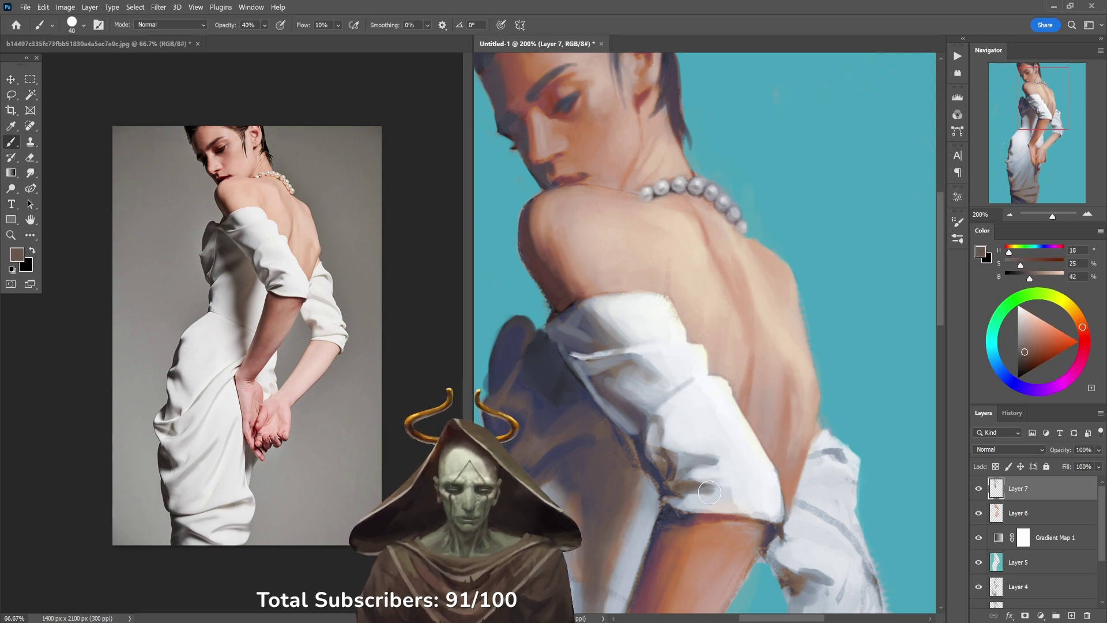
left_click(698, 484, "alt")
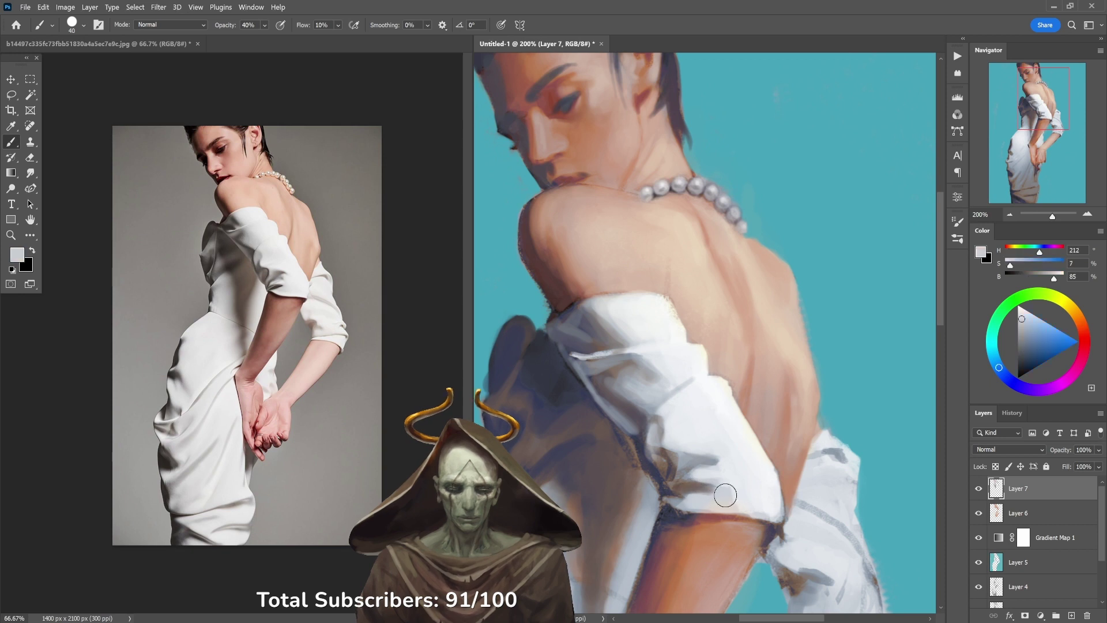
mouse_move(726, 482)
left_mouse_down()
mouse_move(752, 499)
mouse_move(711, 507)
mouse_move(754, 507)
mouse_move(707, 508)
mouse_move(748, 508)
mouse_move(702, 519)
mouse_move(691, 514)
mouse_move(708, 507)
mouse_move(679, 511)
mouse_move(674, 502)
mouse_move(756, 505)
left_mouse_up()
Step: Paint dark brown along the sleeve's dark edge at 80% opacity
left_click(745, 487, "alt")
key("8")
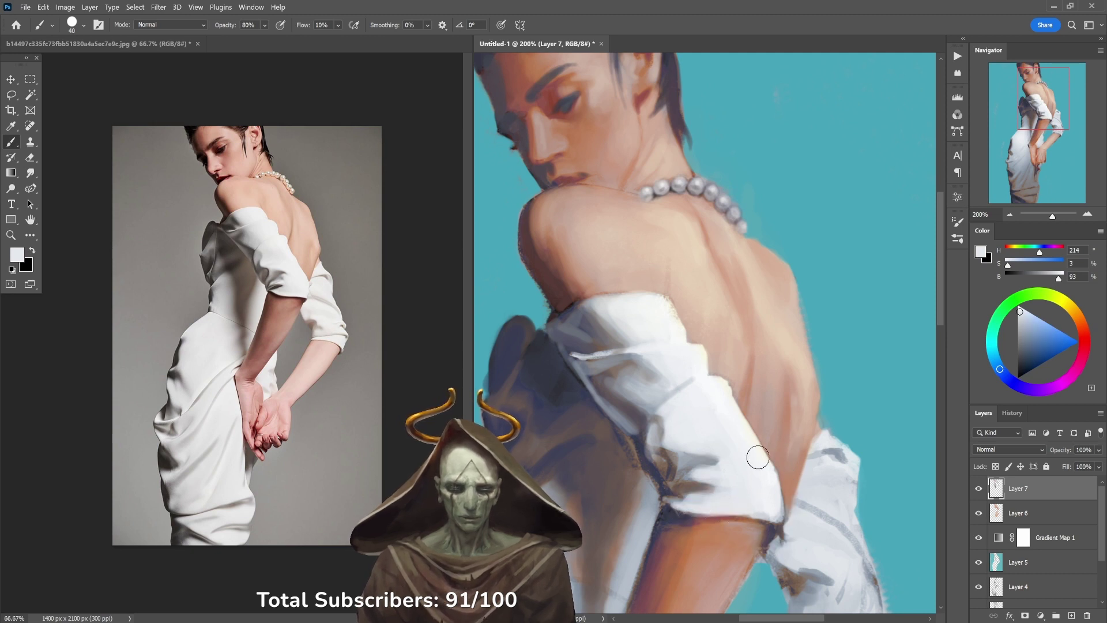
left_click(687, 487, "alt")
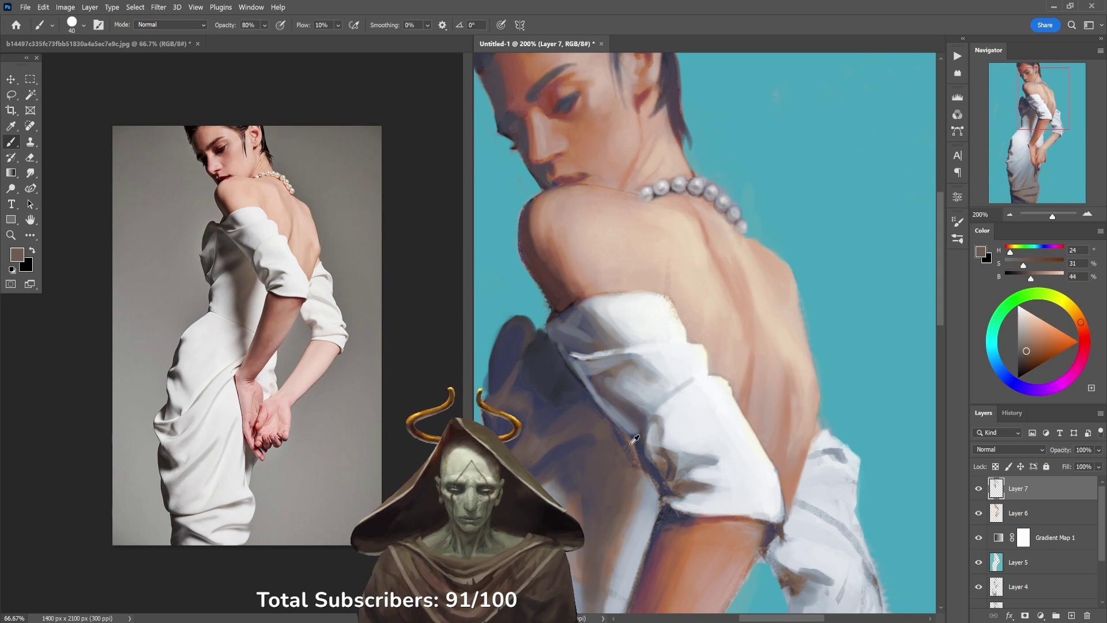
mouse_move(626, 427)
left_mouse_down()
mouse_move(640, 448)
mouse_move(621, 440)
mouse_move(625, 452)
mouse_move(620, 437)
left_mouse_up()
Step: Add a blue-grey stroke down the sleeve fold at 60% opacity
left_click(616, 474, "alt")
key("6")
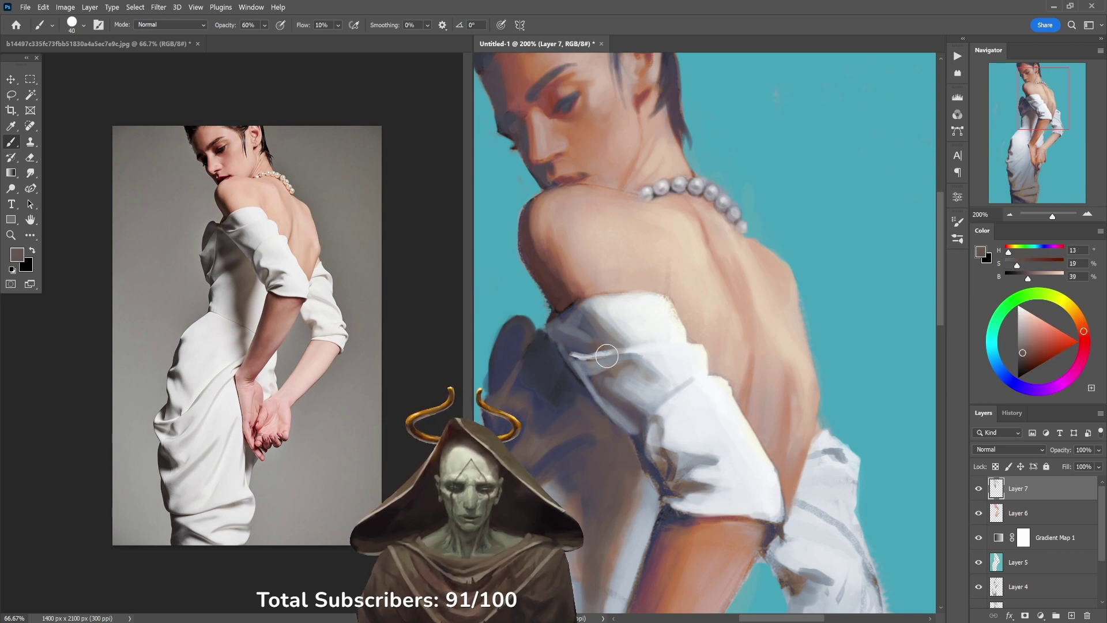
left_click(633, 400, "alt")
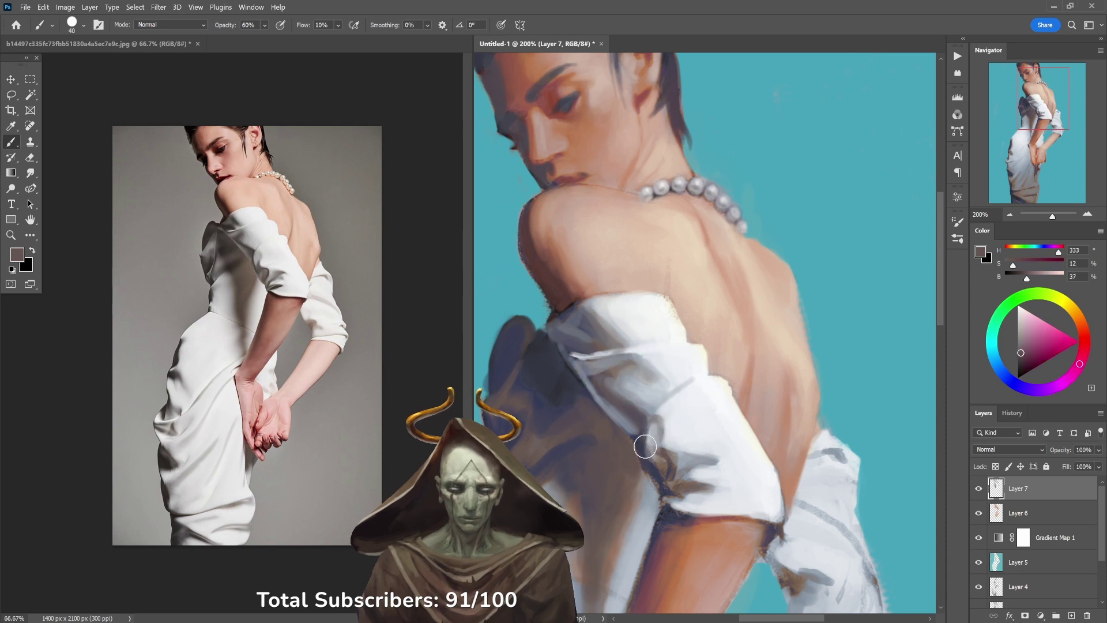
left_click(642, 432, "alt")
left_click_drag(646, 427, 651, 468)
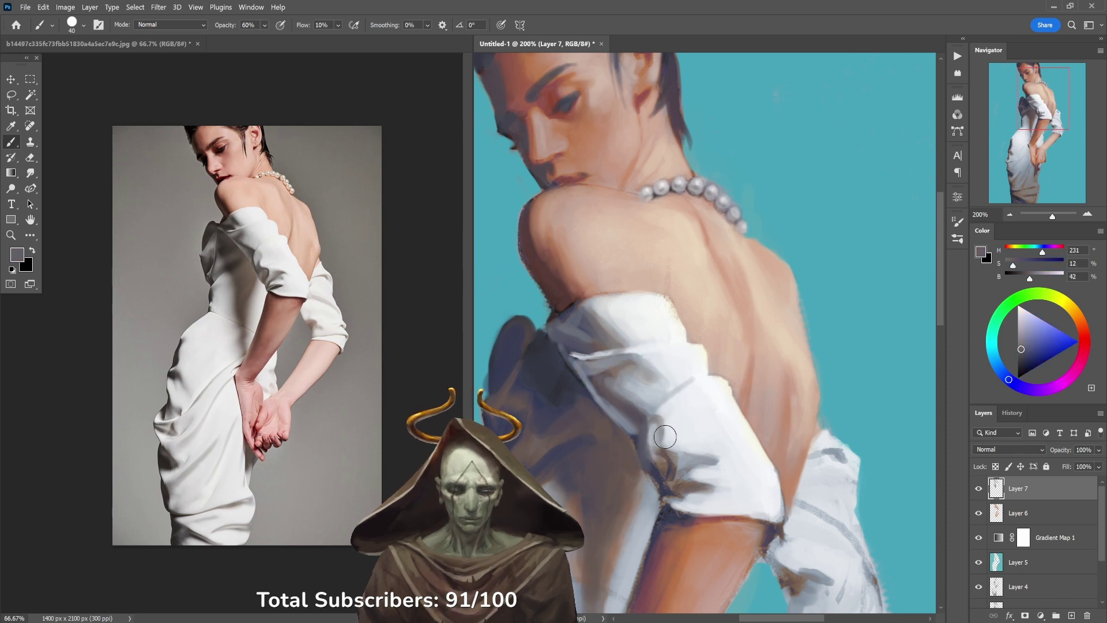
Step: Tone down the pale fold with a muted tan stroke, then pick light grey-blue
left_click(664, 464, "alt")
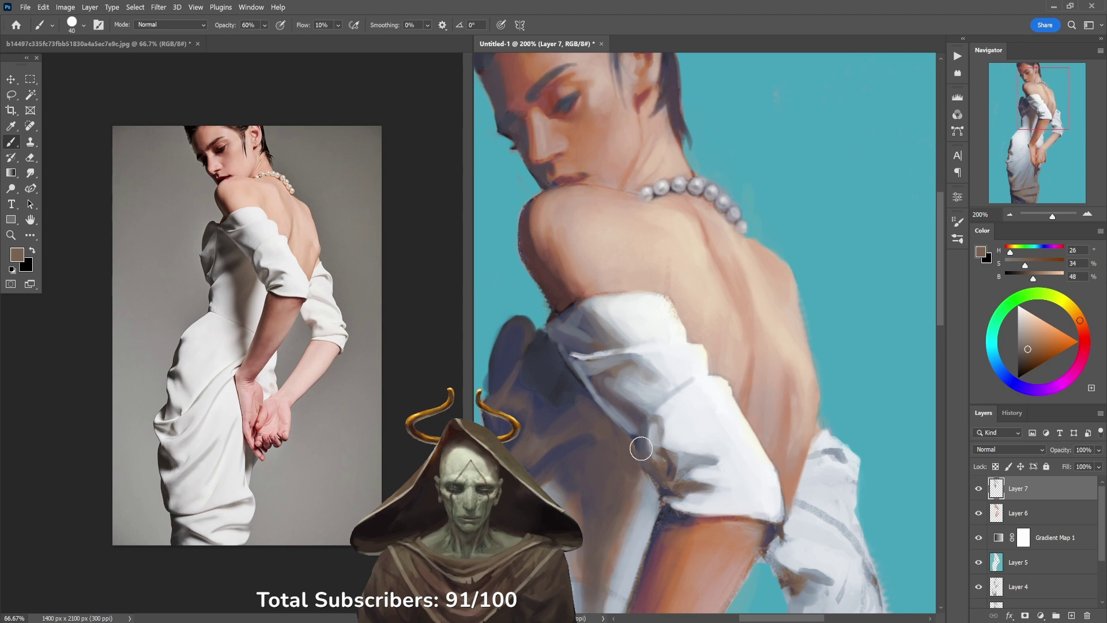
left_click(677, 458, "alt")
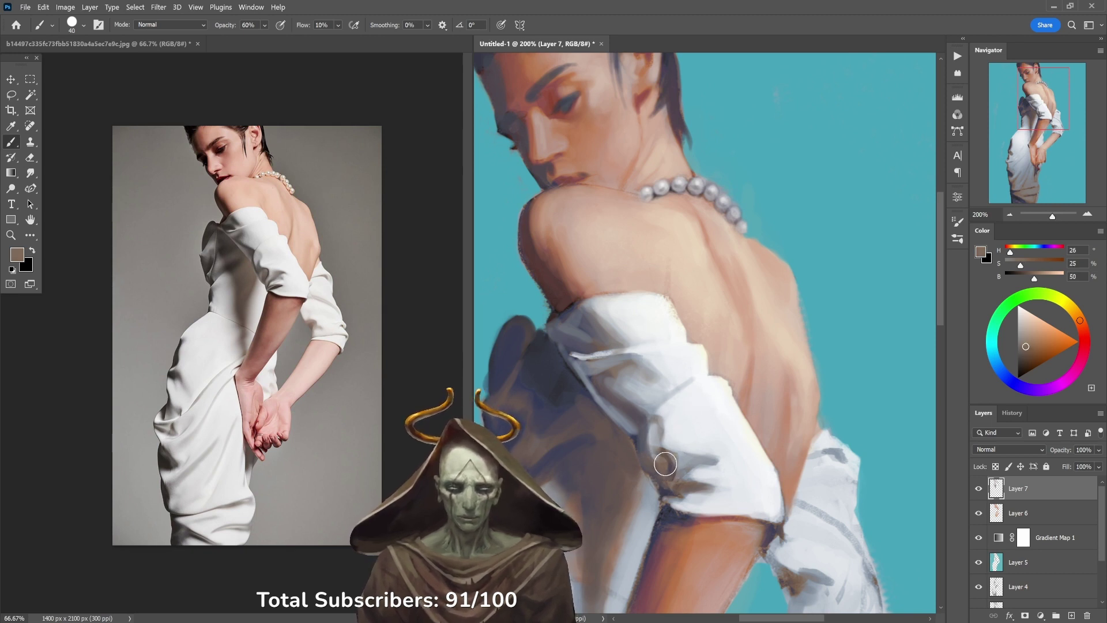
left_click(662, 453, "alt")
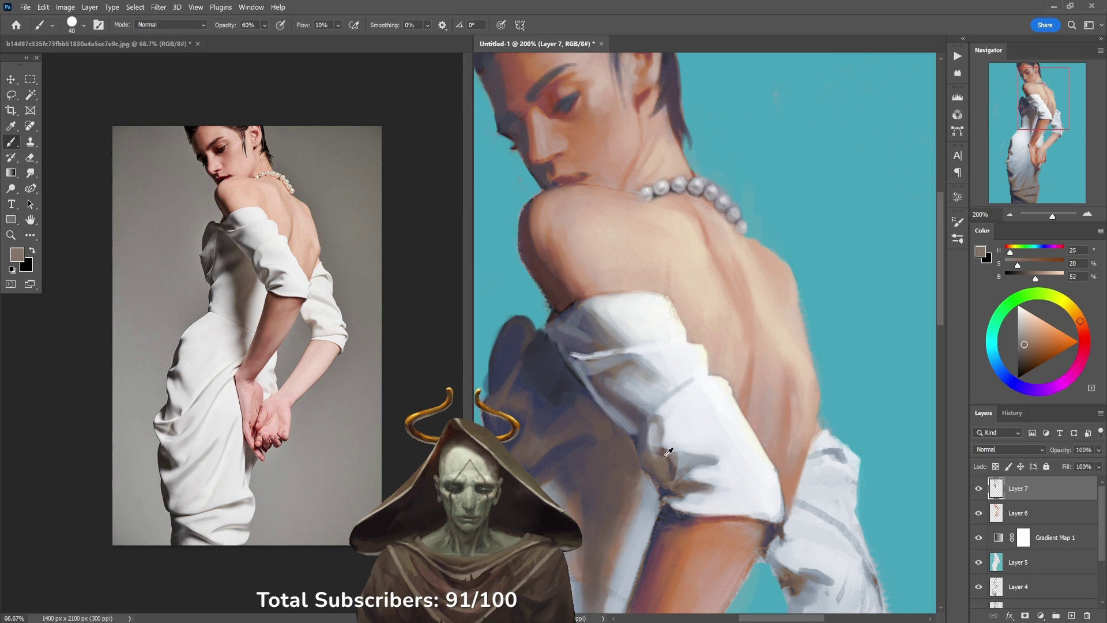
mouse_move(659, 447)
left_mouse_down()
mouse_move(655, 426)
mouse_move(663, 452)
left_mouse_up()
left_click(663, 452, "alt")
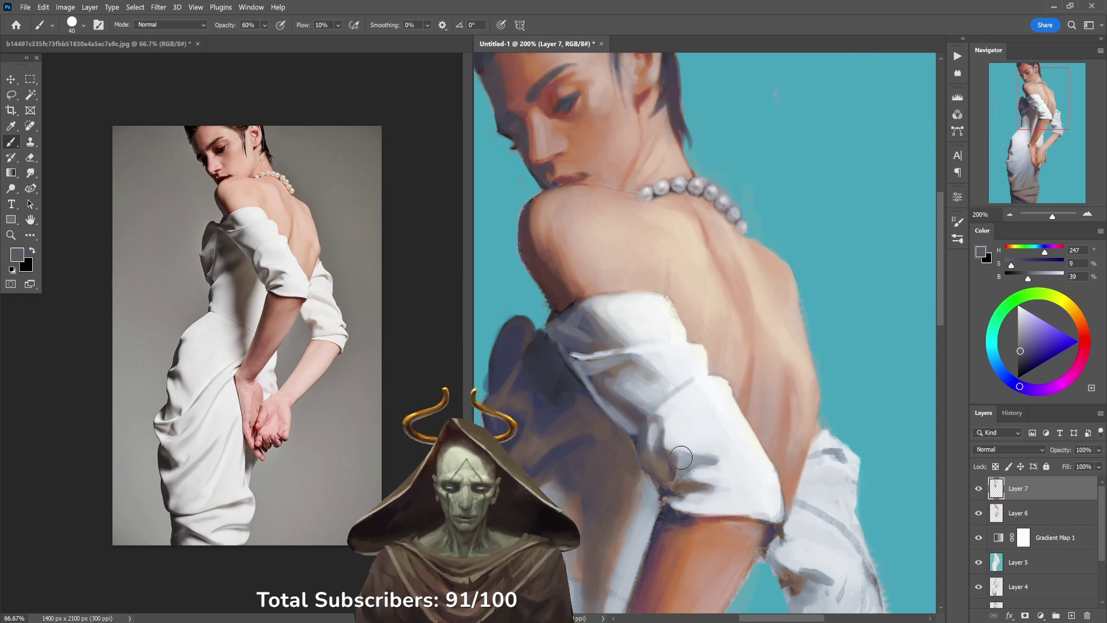
left_click(679, 469, "alt")
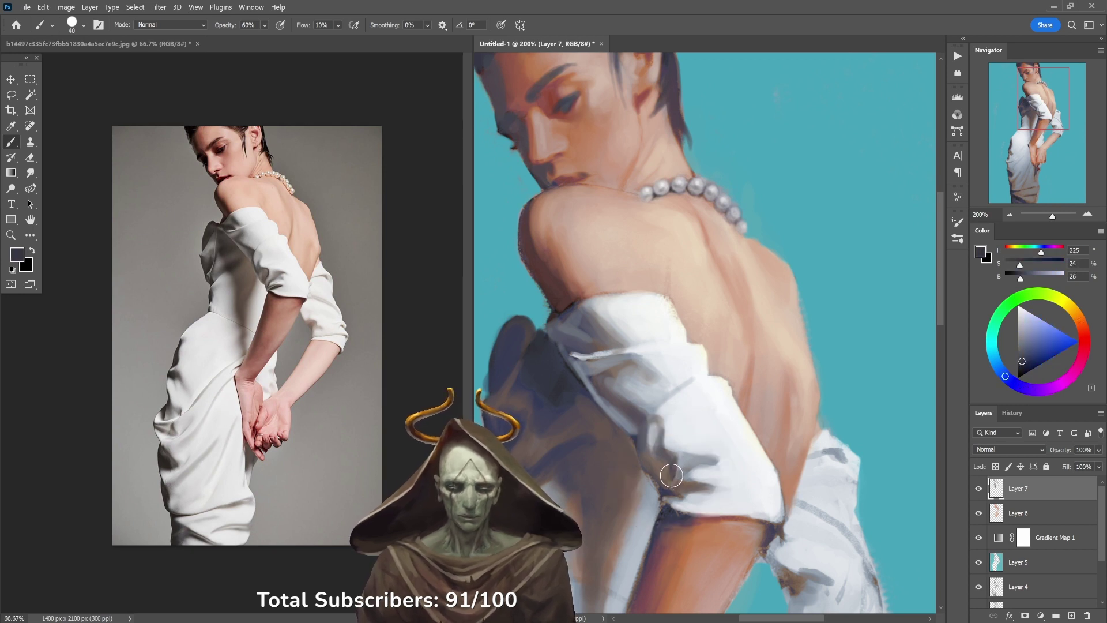
left_click(679, 460, "alt")
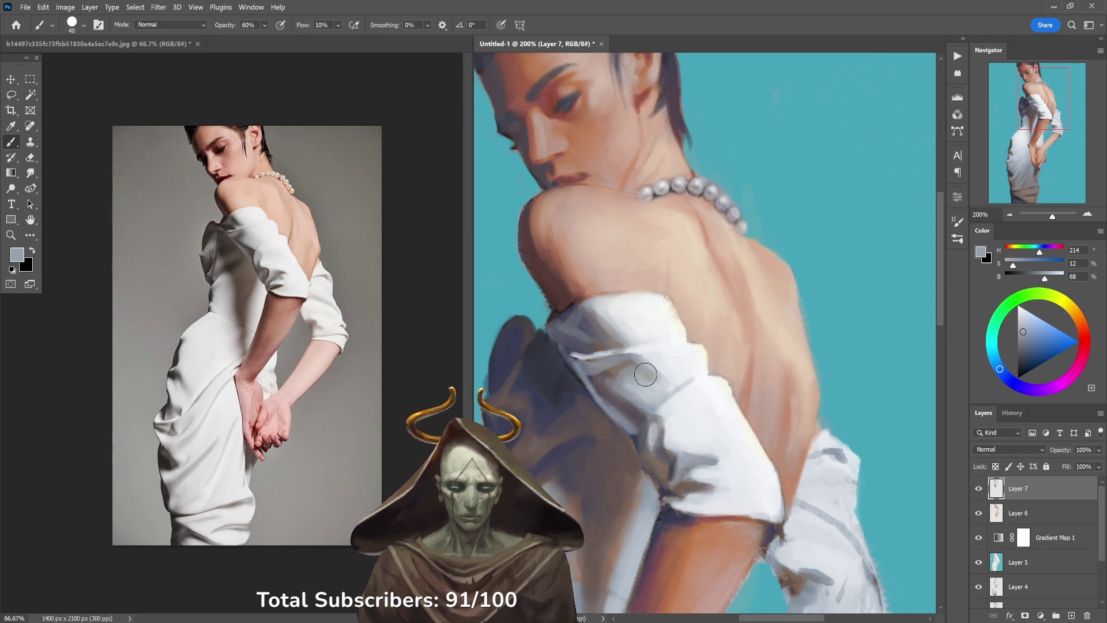
Step: Stroke dark blue-grey over the sleeve's upper-left fold at 50% opacity, then pick near-white
left_click(617, 367, "alt")
key("3")
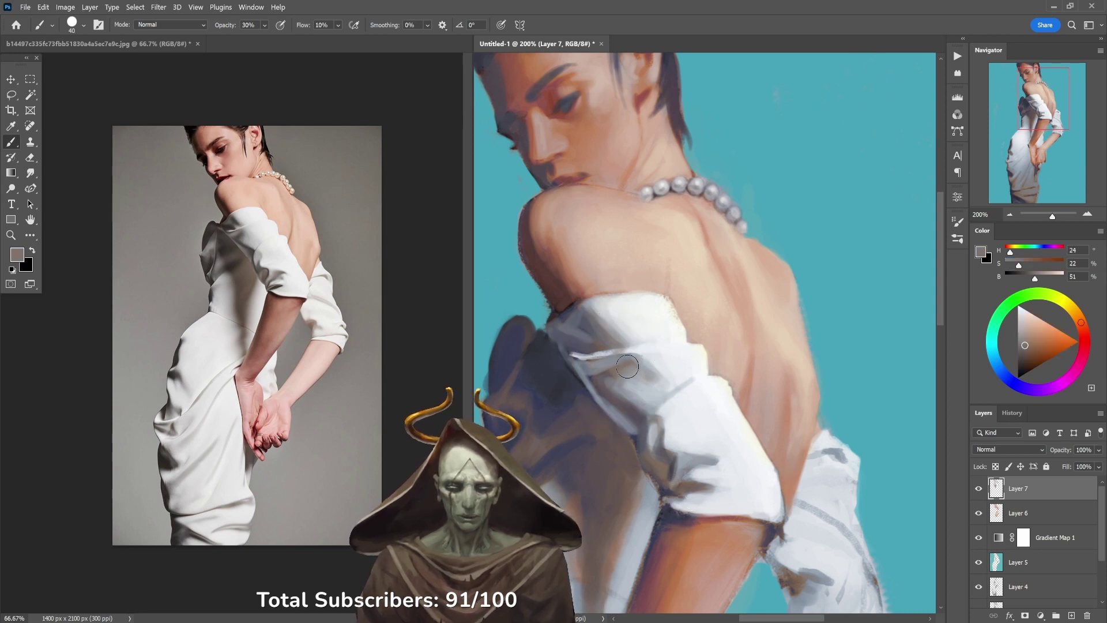
key("5")
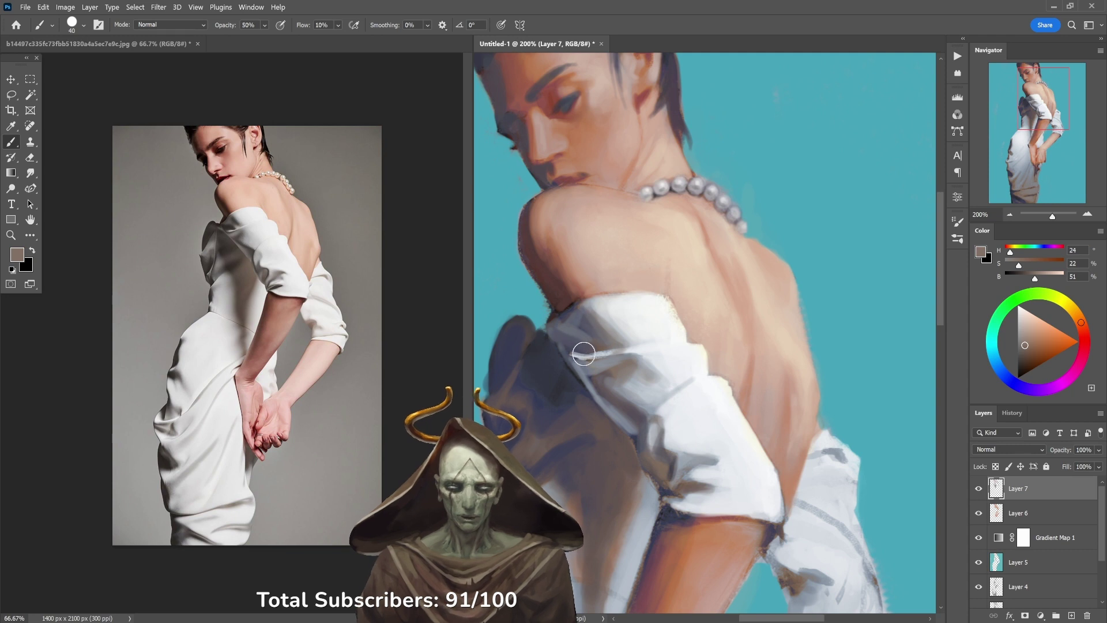
left_click(605, 367, "alt")
left_click(603, 369, "alt")
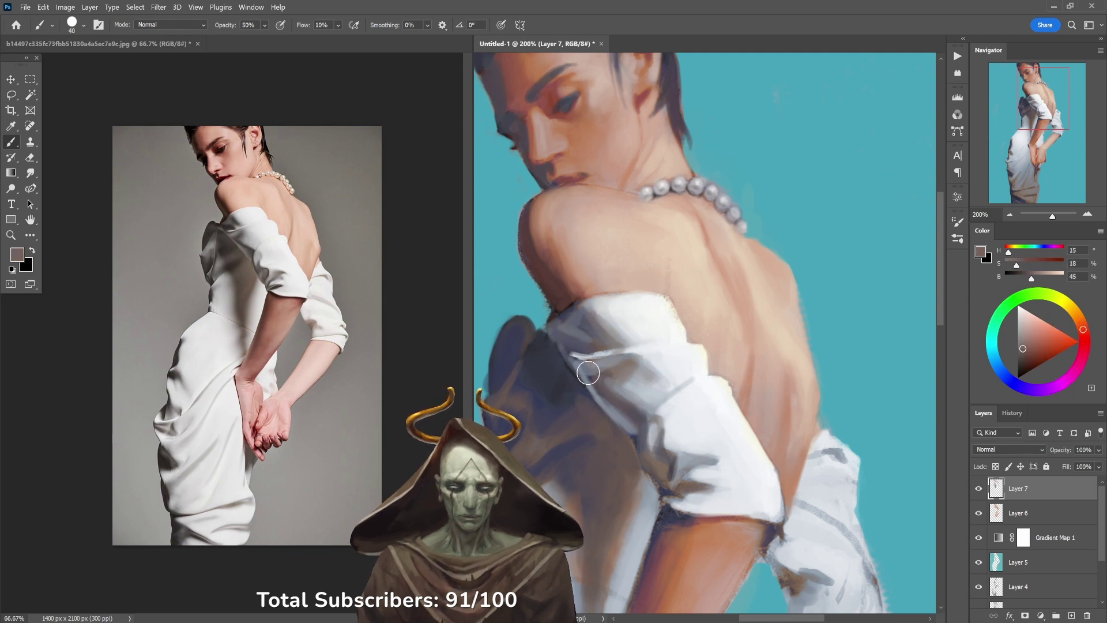
left_click(595, 364, "alt")
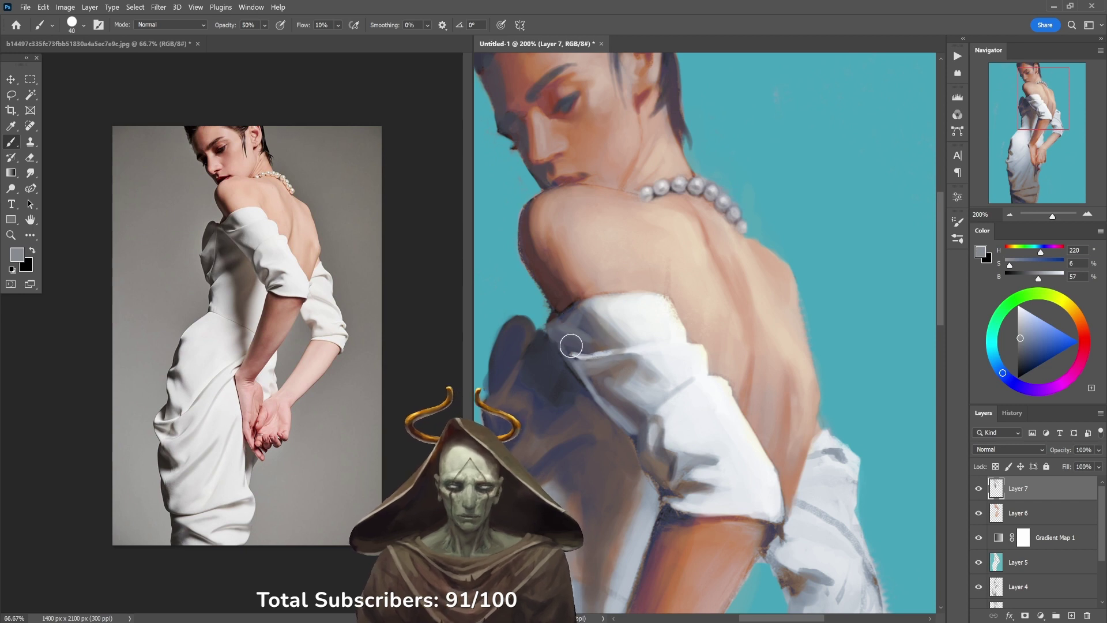
left_click(598, 344, "alt")
left_click(574, 369, "alt")
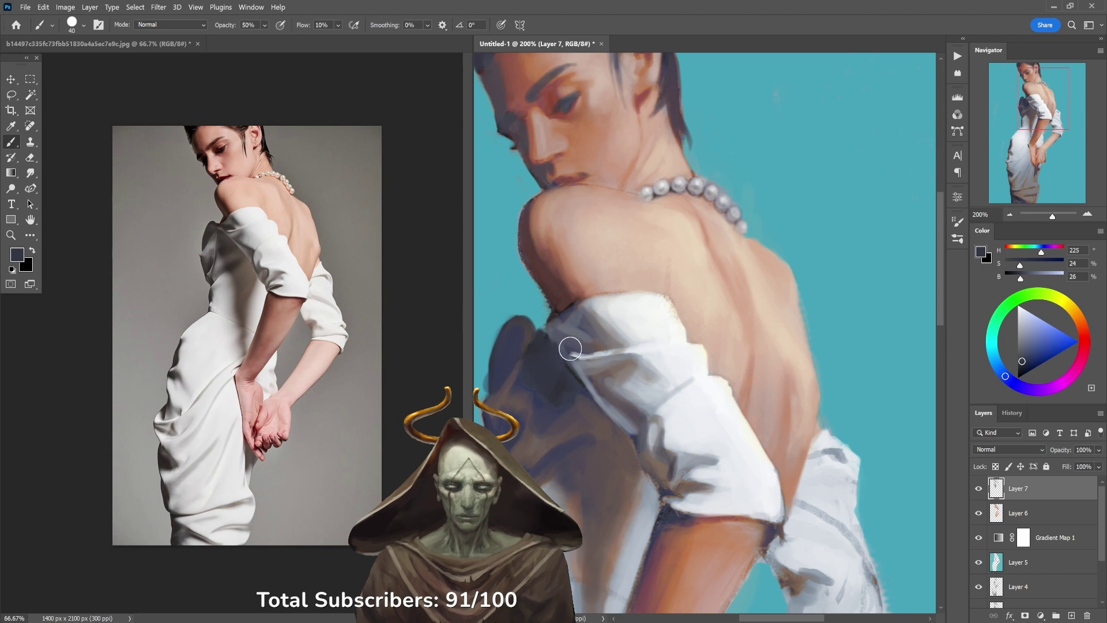
left_click_drag(594, 350, 556, 329)
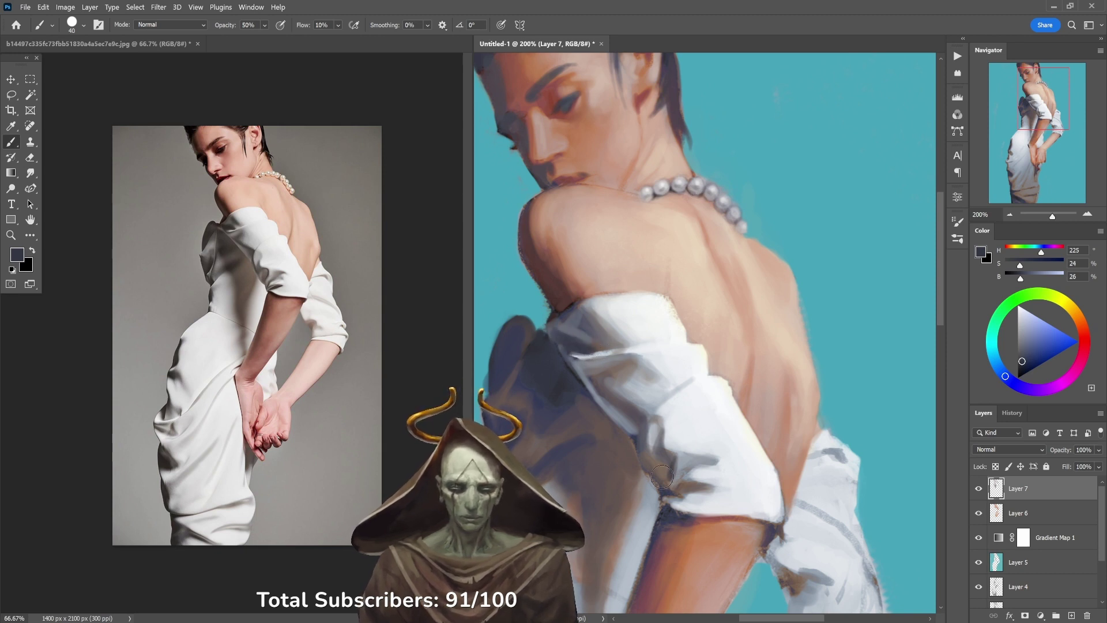
left_click(666, 308, "alt")
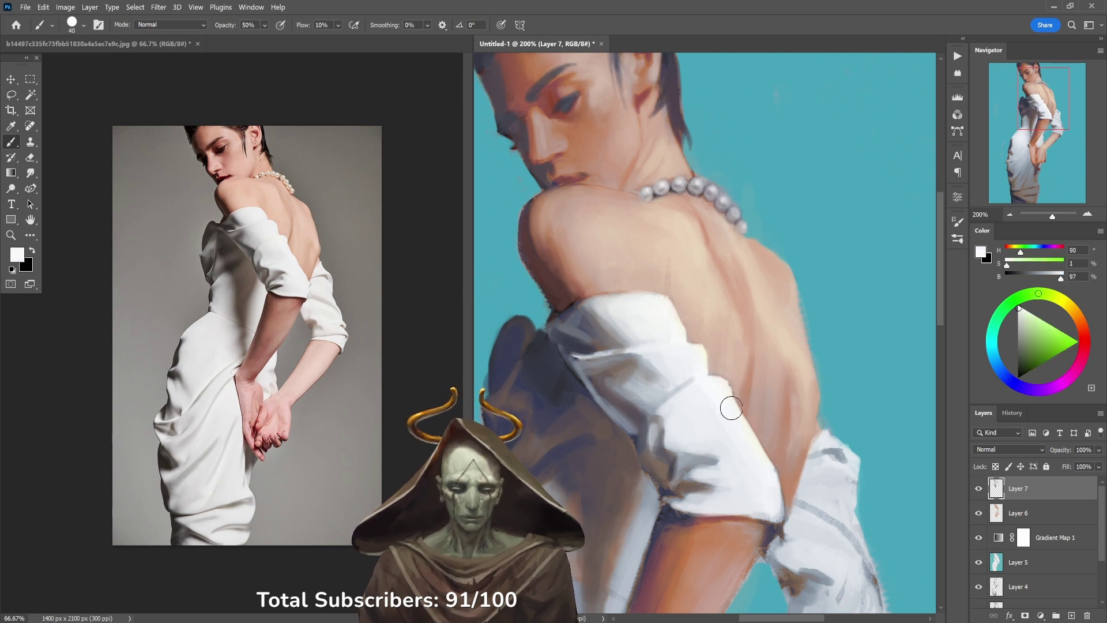
Step: Zoom in on the raised arm's rolled sleeve and set the brush to size 20, opacity 90%
left_click(741, 425, "alt")
left_click_drag(773, 447, 722, 383)
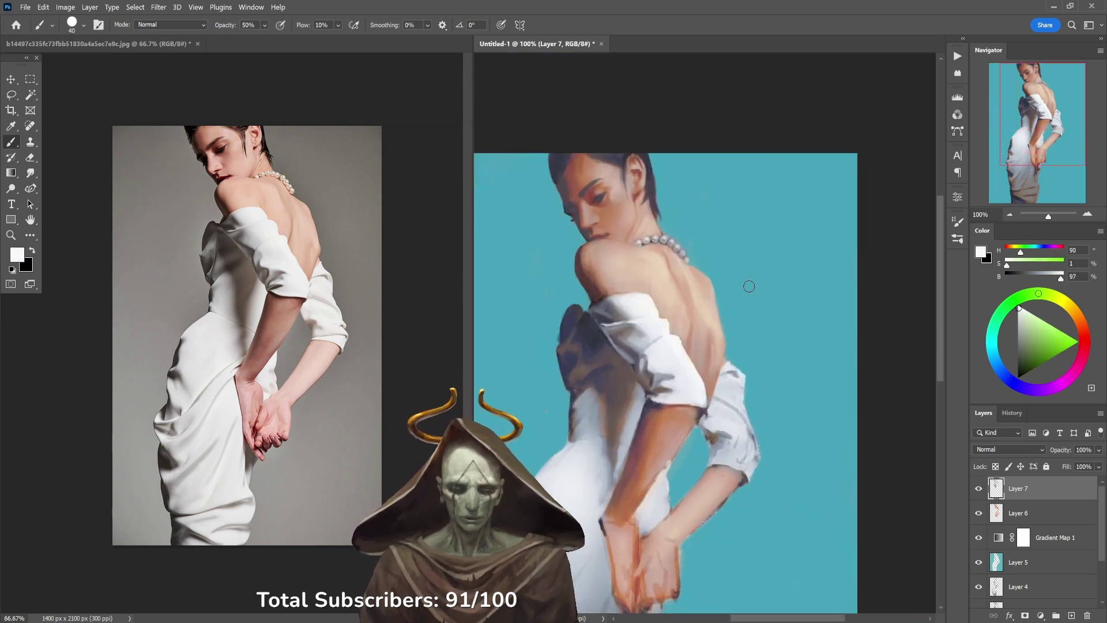
left_click(771, 401, "ctrl")
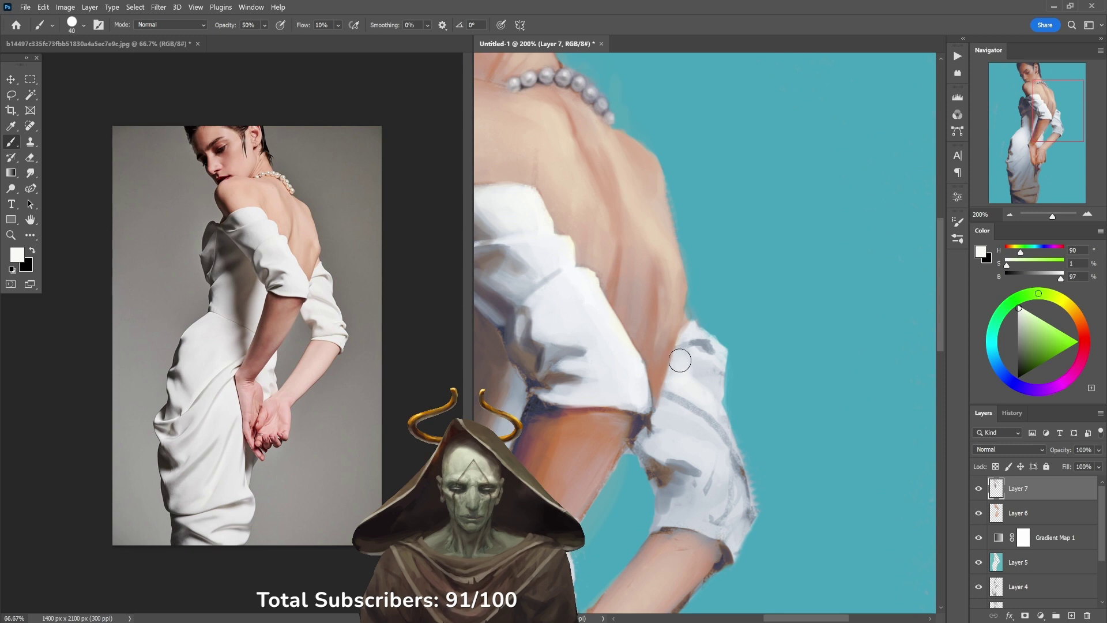
key("6")
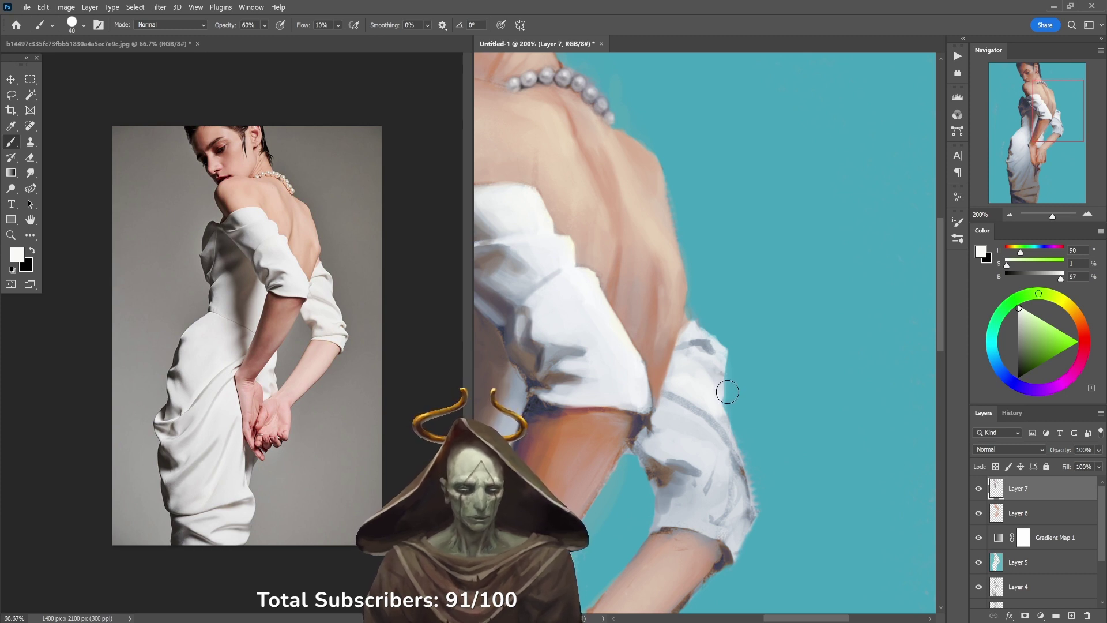
key("bracketleft")
key("bracketleft")
key("9")
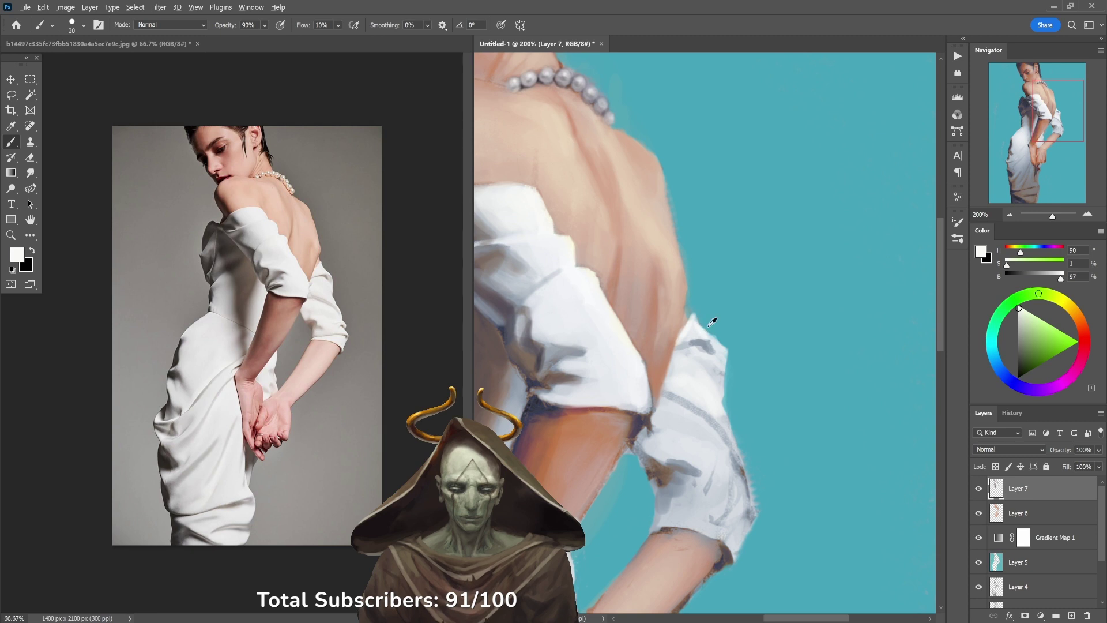
Step: Sample a range of pale whites and grey-blues from the sleeve
left_click(709, 324, "alt")
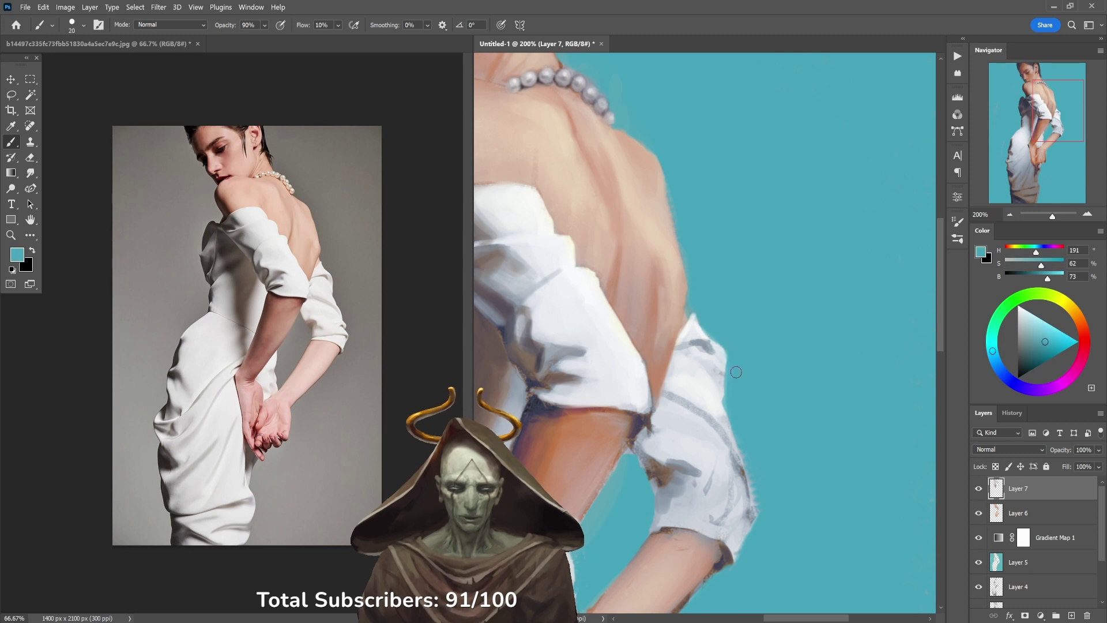
left_click(712, 341, "alt")
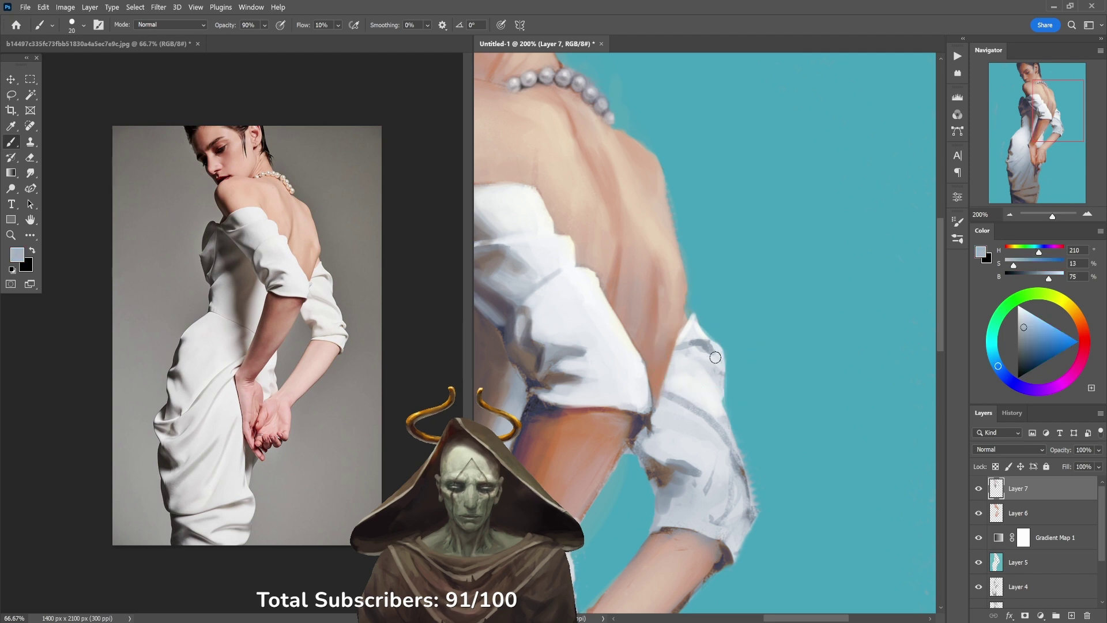
left_click(692, 339, "alt")
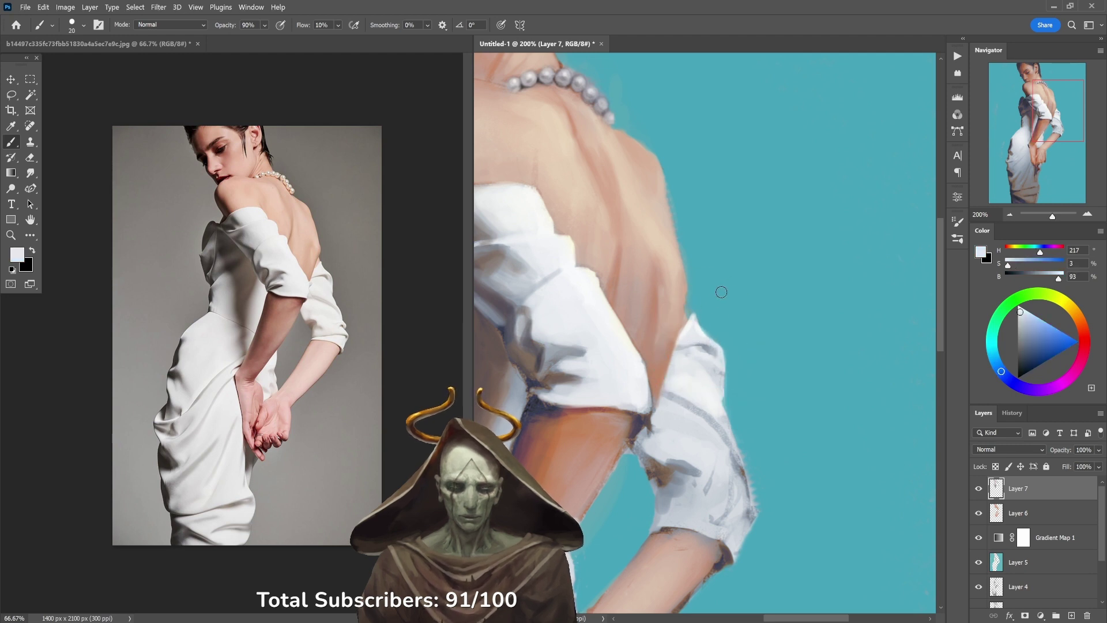
left_click(680, 356, "alt")
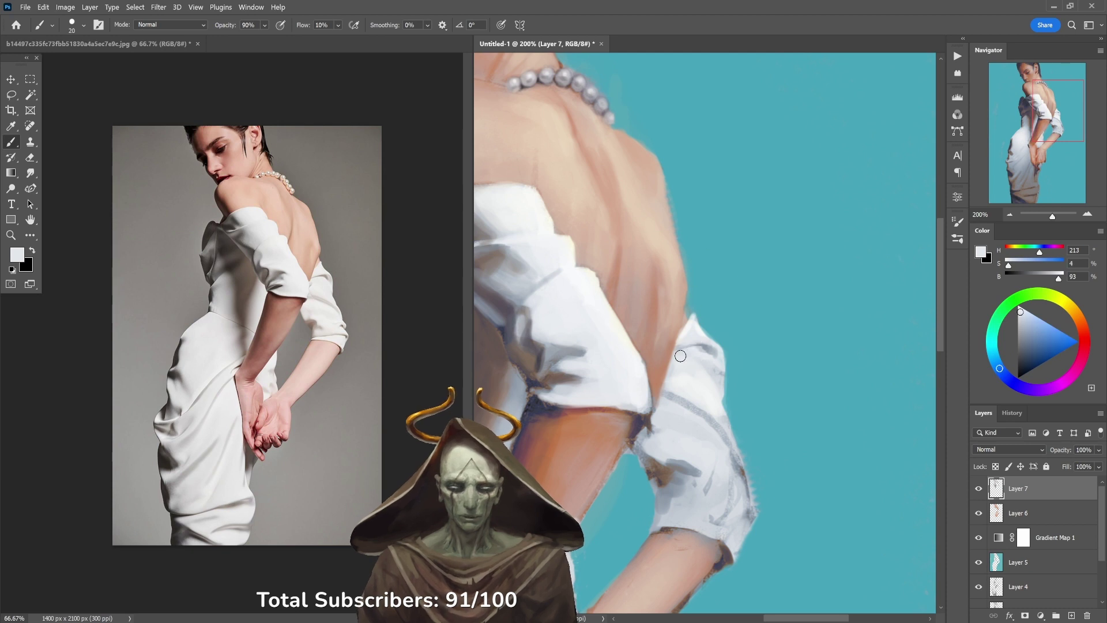
left_click(709, 368, "alt")
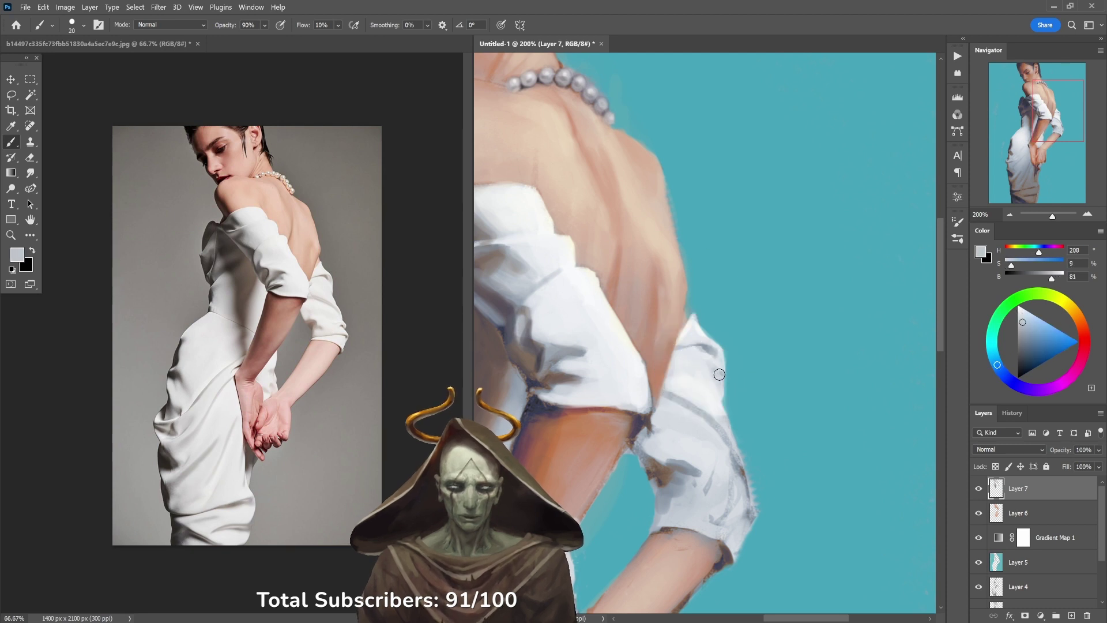
left_click(705, 358, "alt")
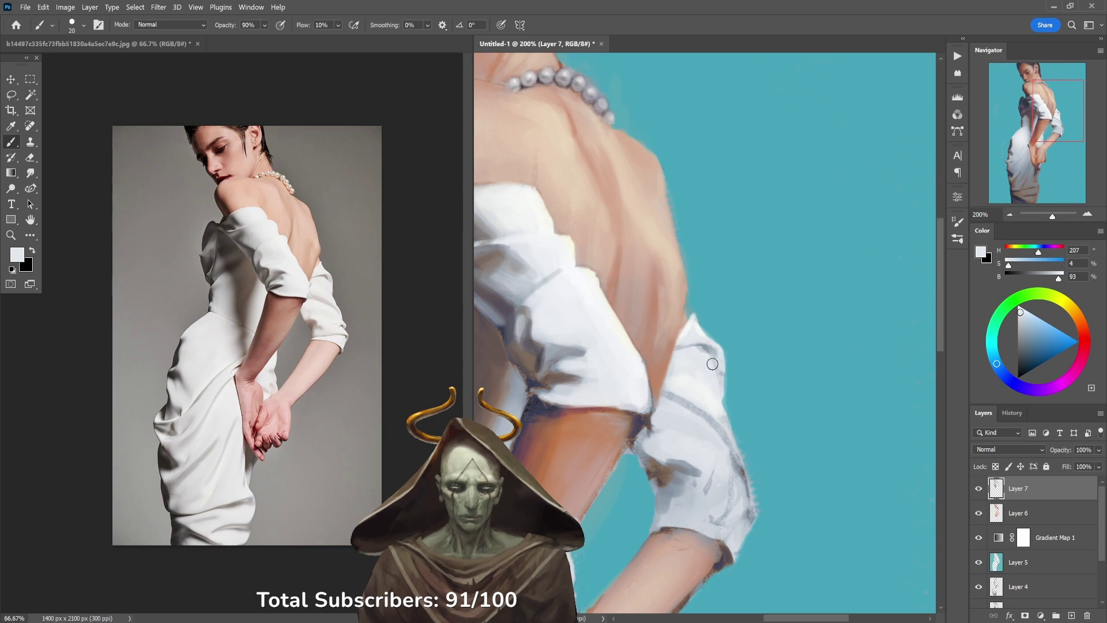
Step: Pick a lighter sleeve tone and brighten the rolled sleeve's right edge
left_click_drag(753, 425, 745, 336)
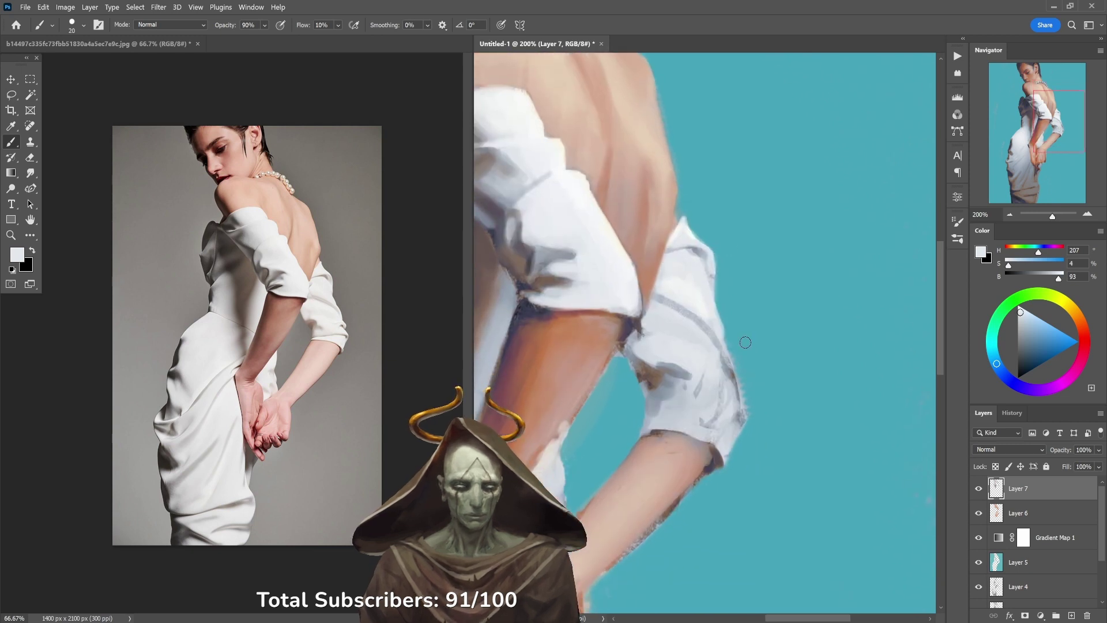
left_click(668, 302, "alt")
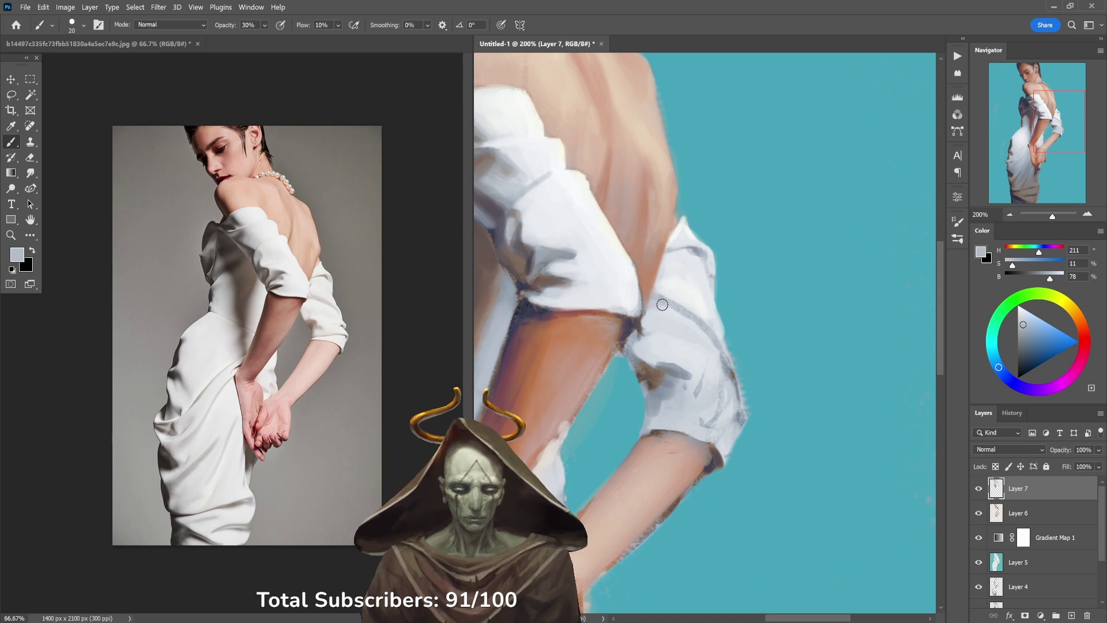
left_click(715, 338, "alt")
mouse_move(731, 370)
left_mouse_down()
mouse_move(739, 419)
mouse_move(726, 355)
left_mouse_up()
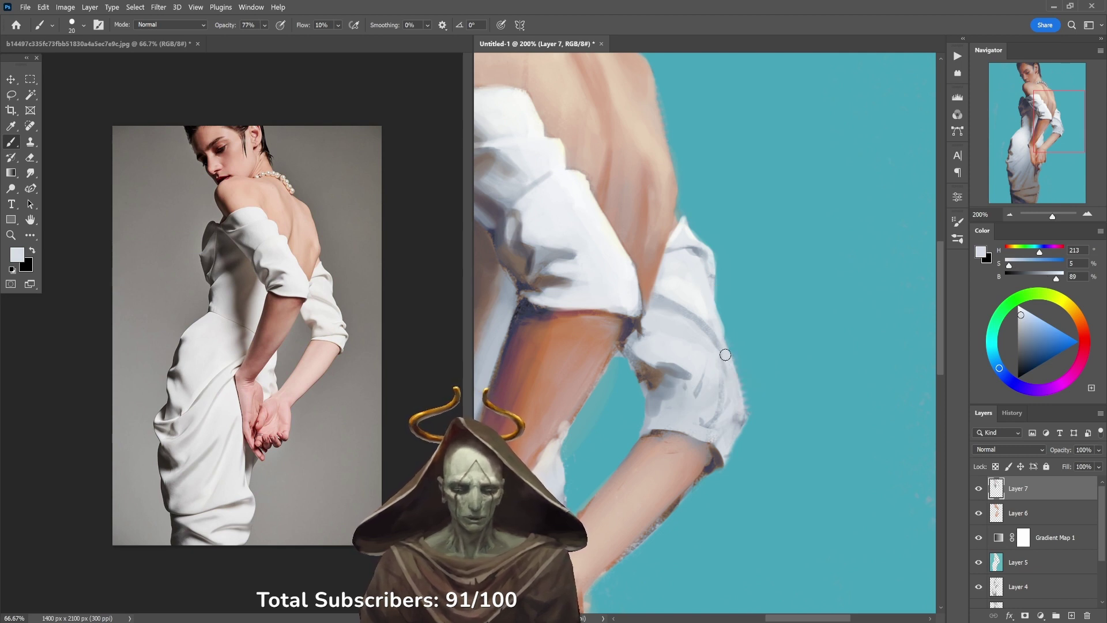
Step: Zoom out to 66.67% and frame the lower half of the figure
left_click(741, 419, "alt")
left_click(740, 416, "alt")
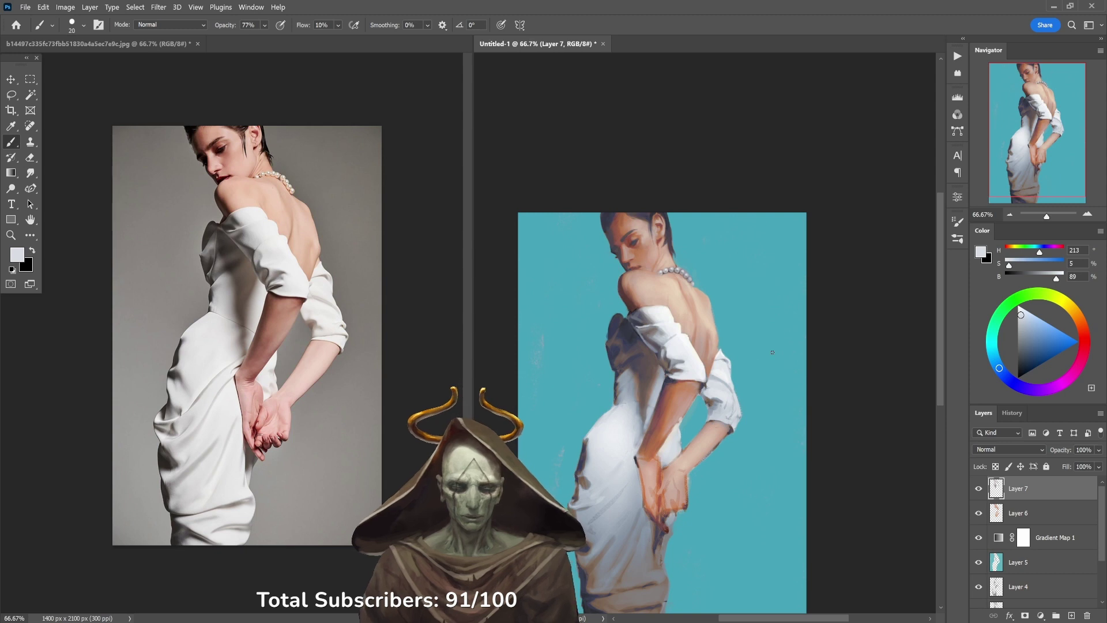
left_click_drag(769, 397, 821, 229)
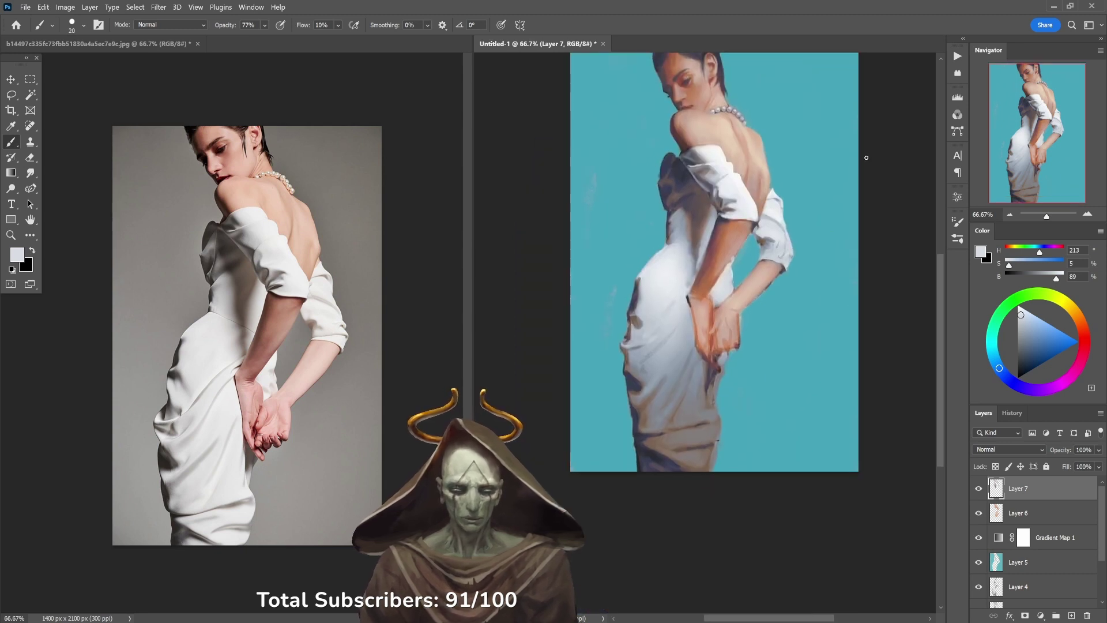
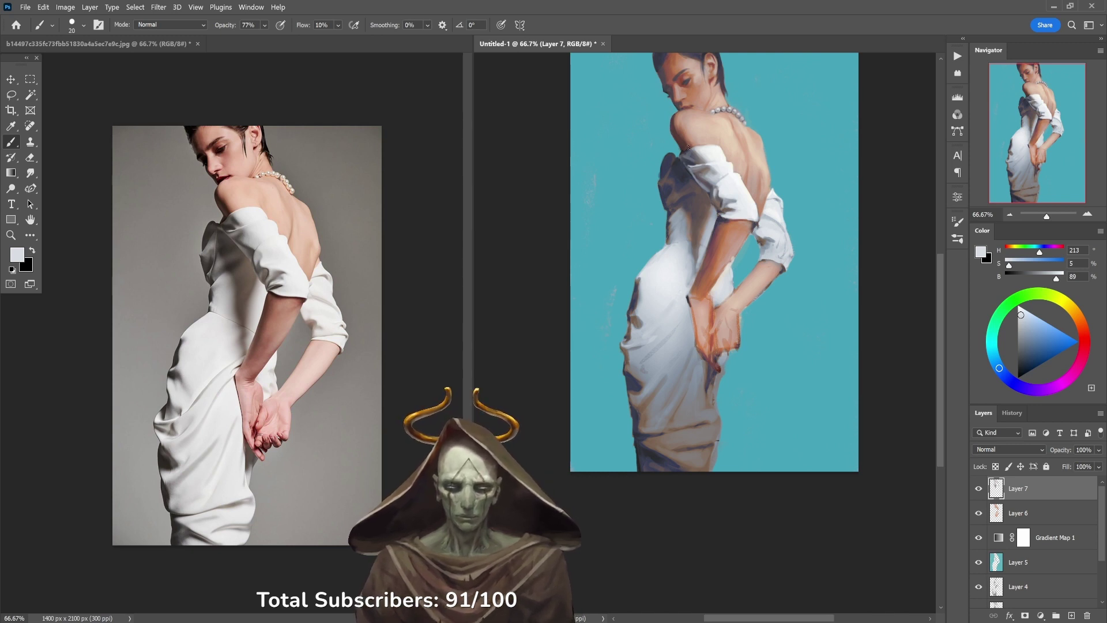
Step: Zoom to 200% on the dress waist, enlarge the brush, and sample teal and dark brown
left_click(682, 258, "ctrl")
left_click(681, 258, "ctrl")
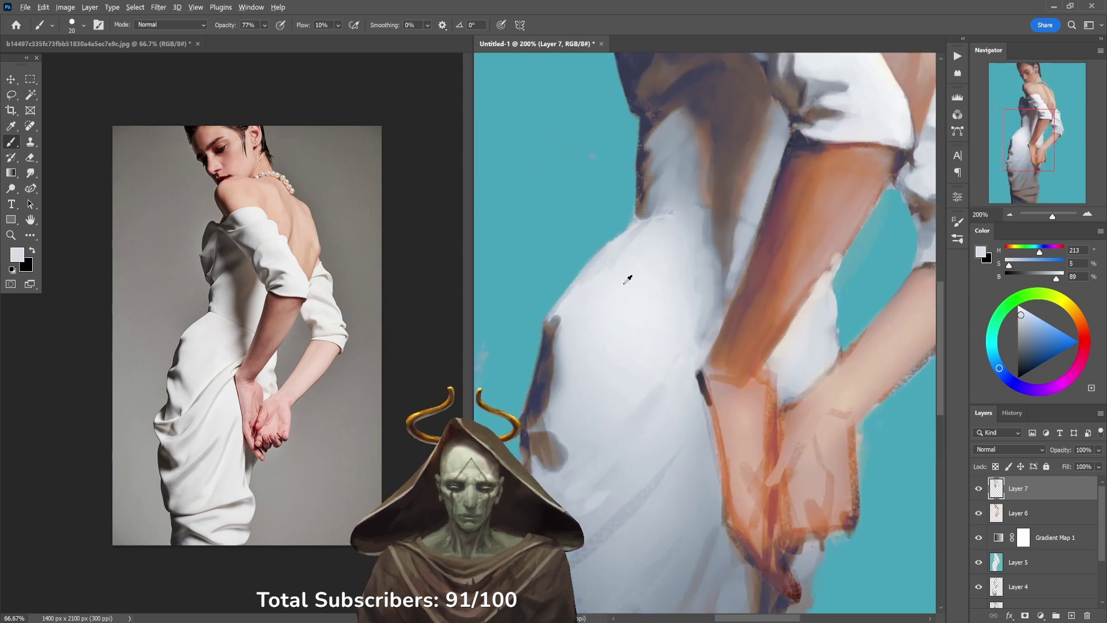
left_click(622, 280, "alt")
key("bracketright")
key("bracketright")
key("bracketright")
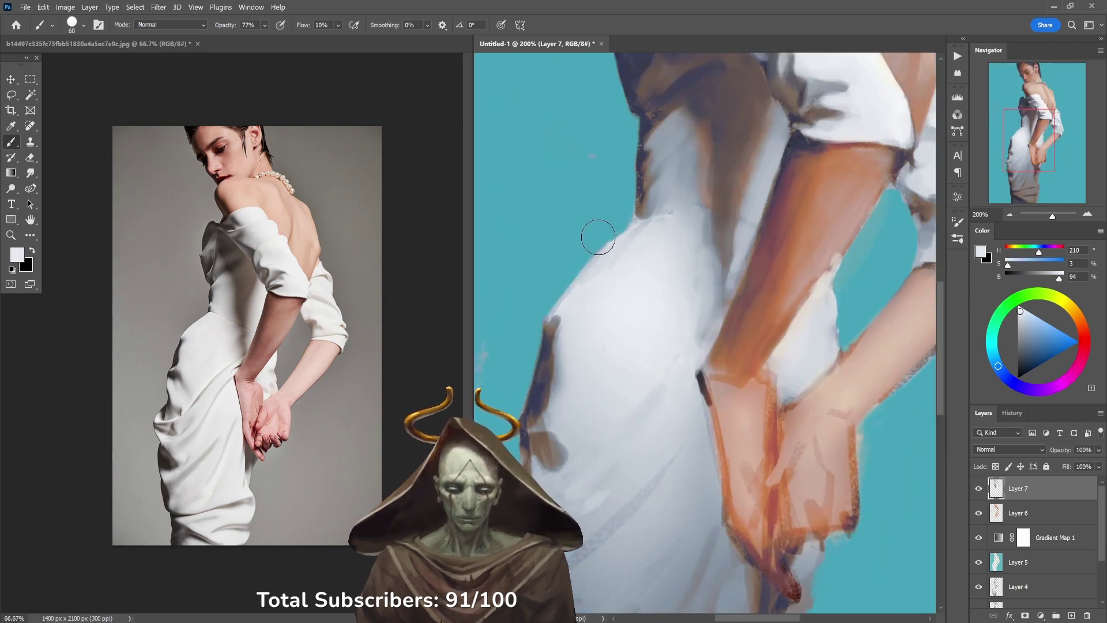
key("4")
left_click(568, 265, "alt")
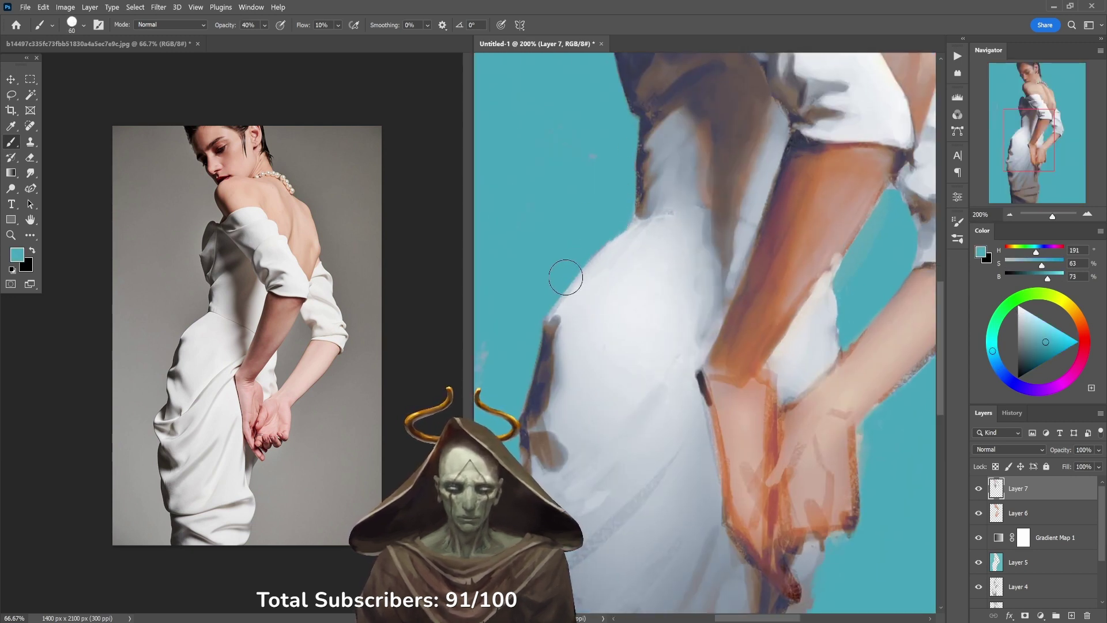
key("8")
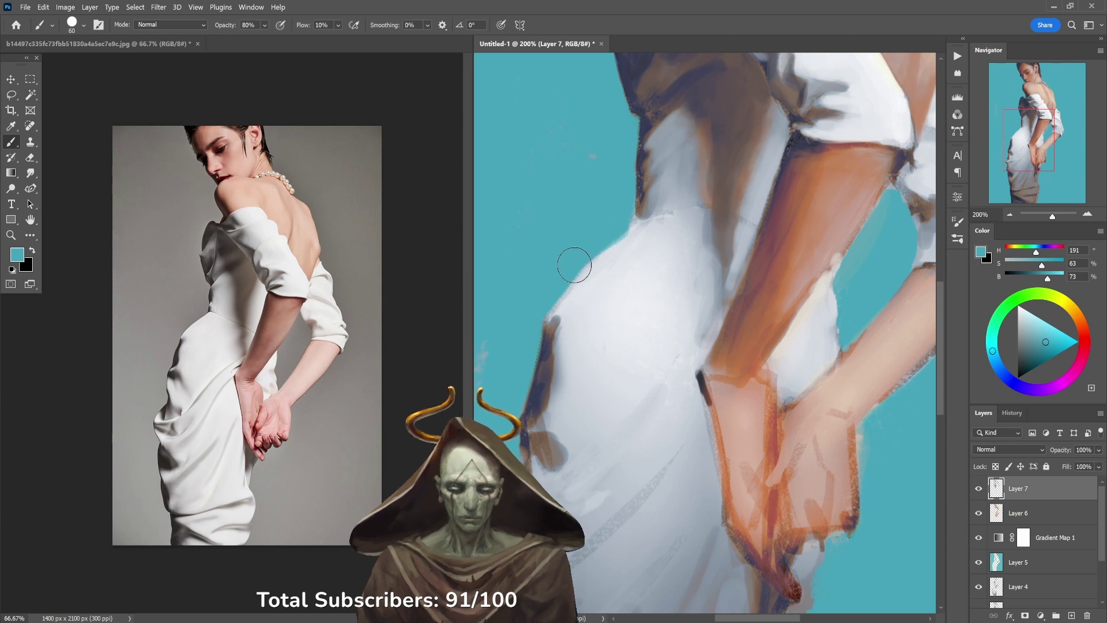
left_click(647, 173, "alt")
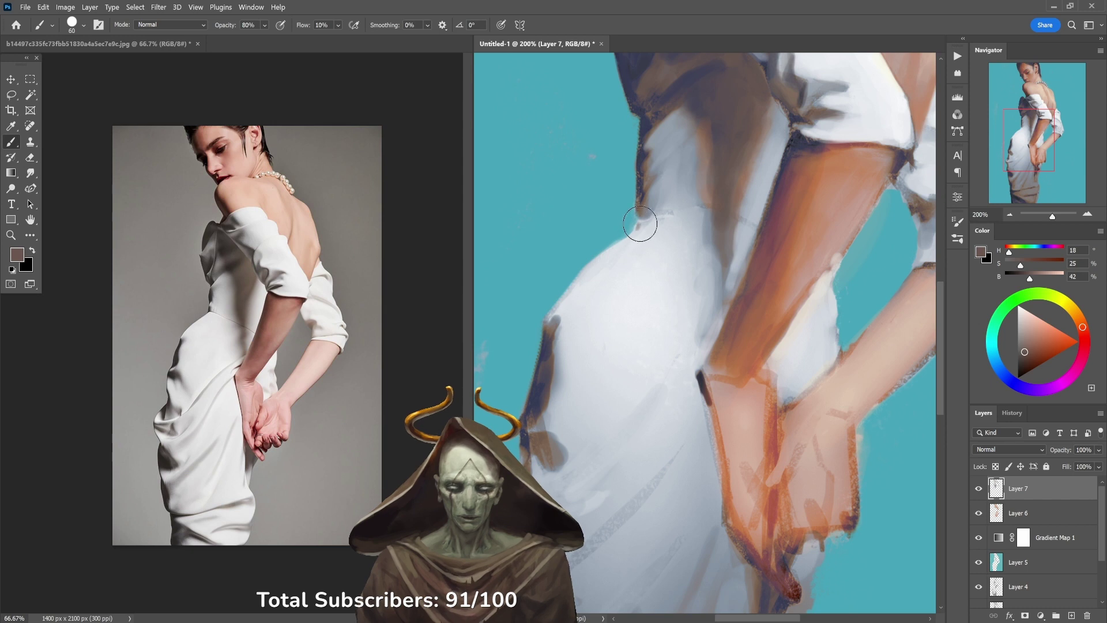
Step: Paint light grey at 50% opacity over the dress's left waist edge and upper edge
left_click(669, 201, "alt")
left_click(656, 208, "alt")
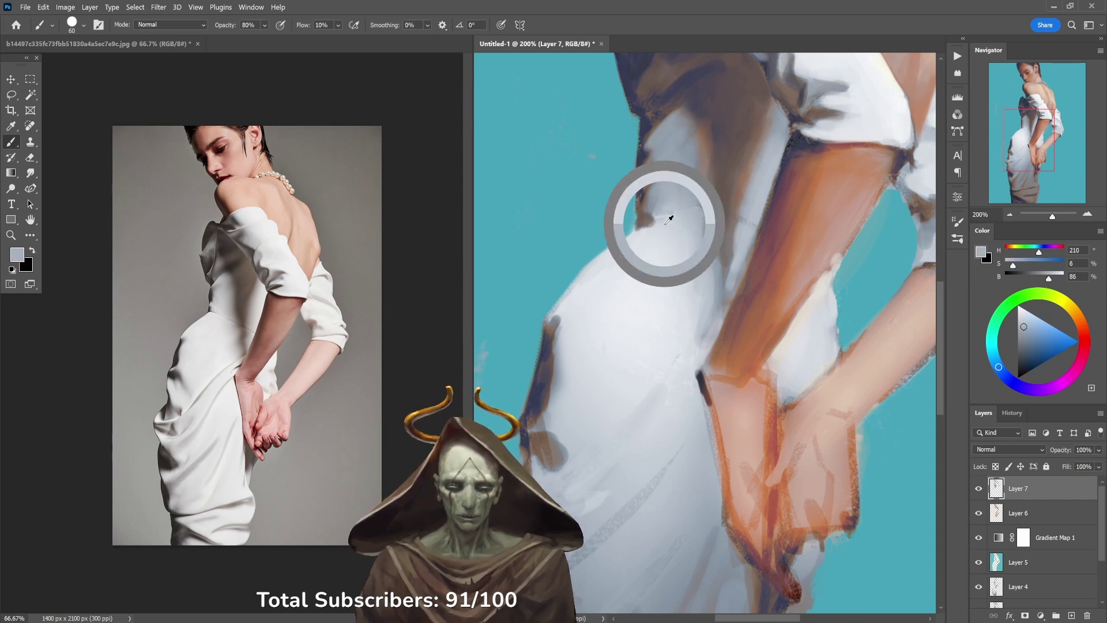
key("5")
mouse_move(658, 210)
left_mouse_down()
mouse_move(662, 174)
mouse_move(660, 197)
mouse_move(679, 168)
left_mouse_up()
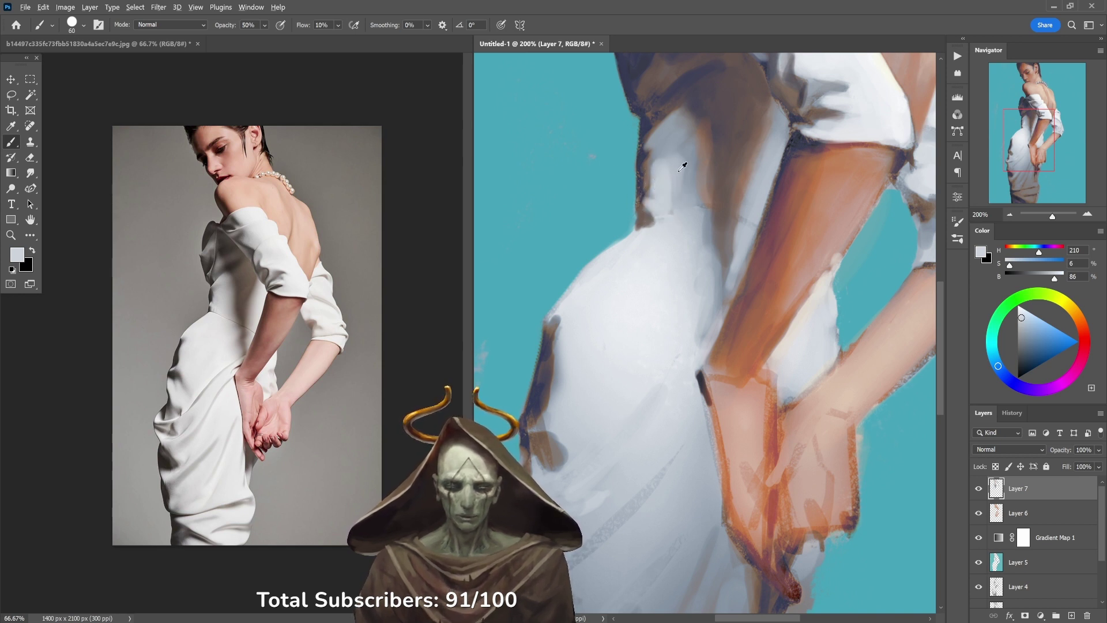
left_click(670, 186, "alt")
Step: Sample brown and muted mauve shadow tones at 30–40% opacity, then pan up to the sleeve
key("3")
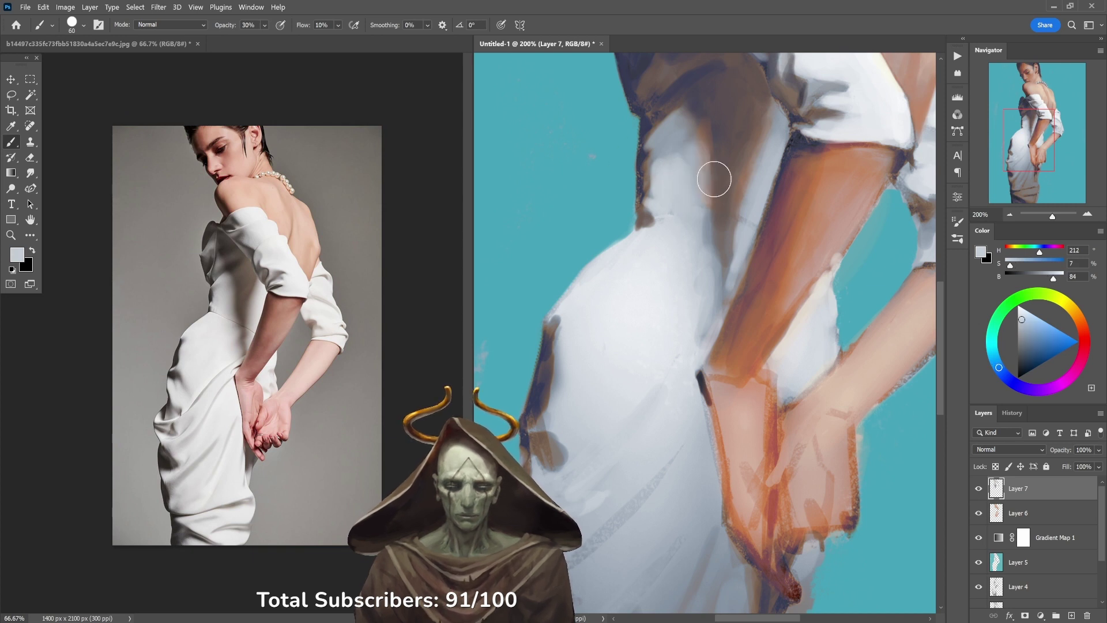
left_click(711, 151, "alt")
key("4")
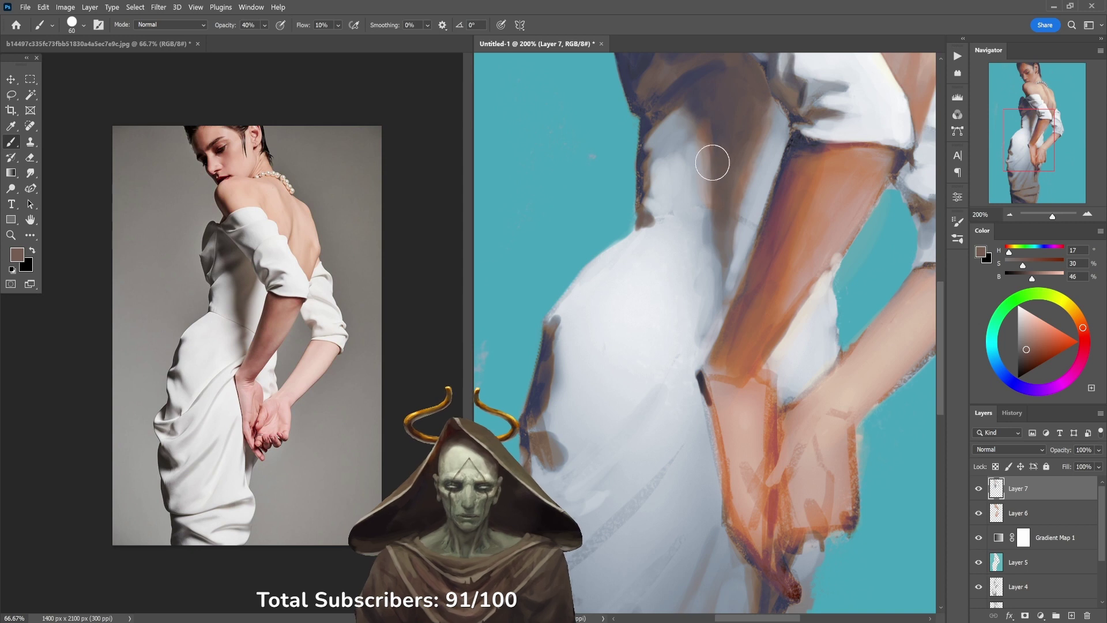
left_click(719, 134, "alt")
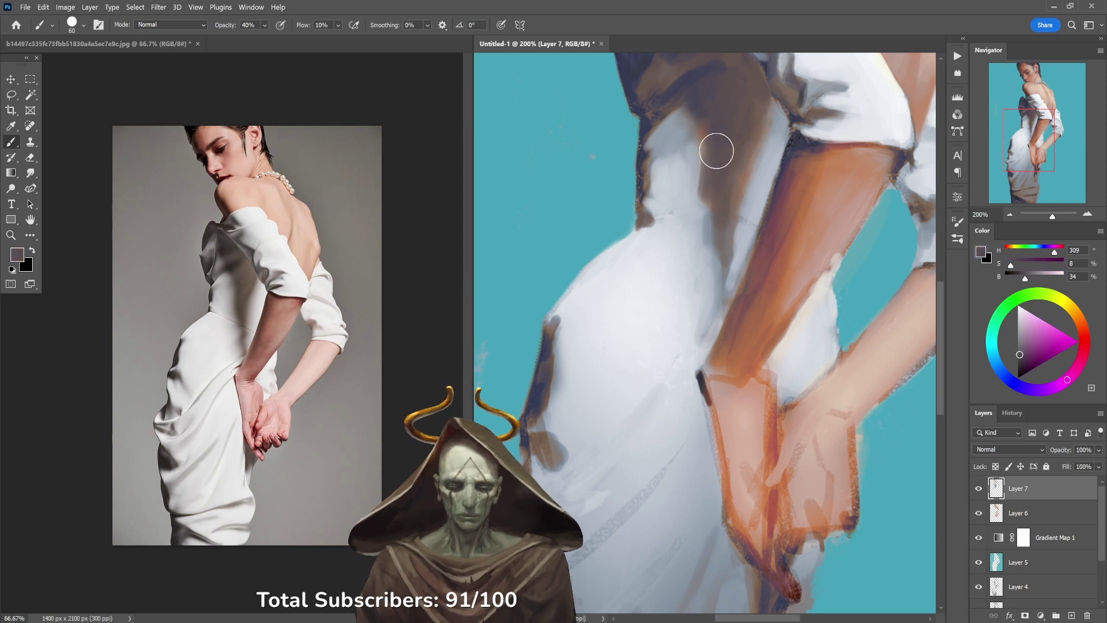
left_click_drag(706, 99, 740, 278)
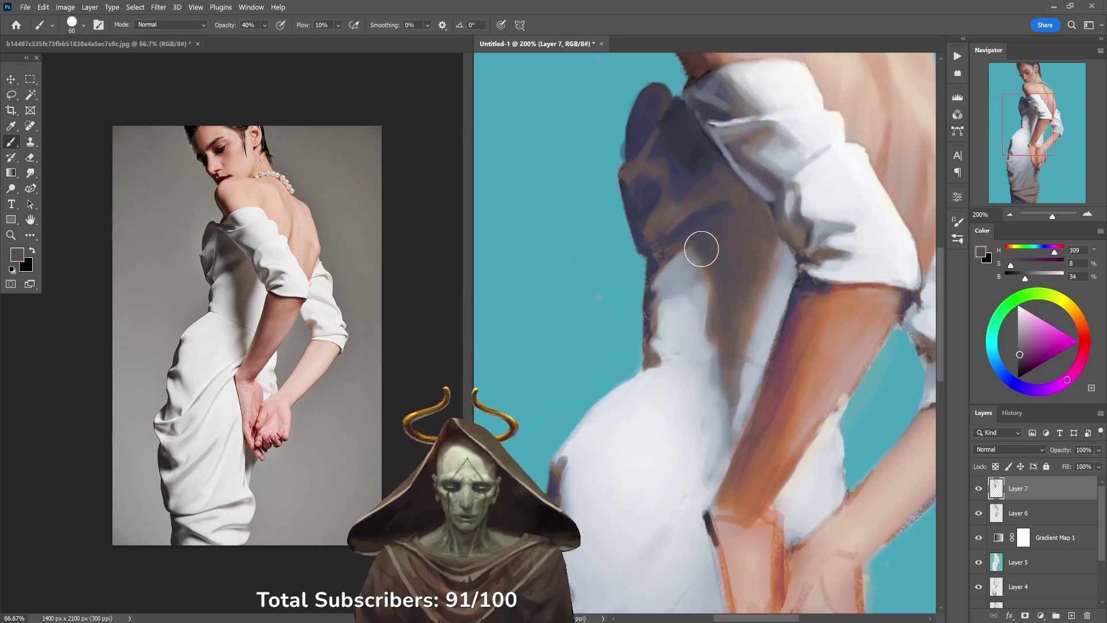
Step: Paint blue-grey at 20% opacity over the brown shadow under the sleeve
left_click(712, 267, "alt")
left_click(713, 273, "alt")
key("2")
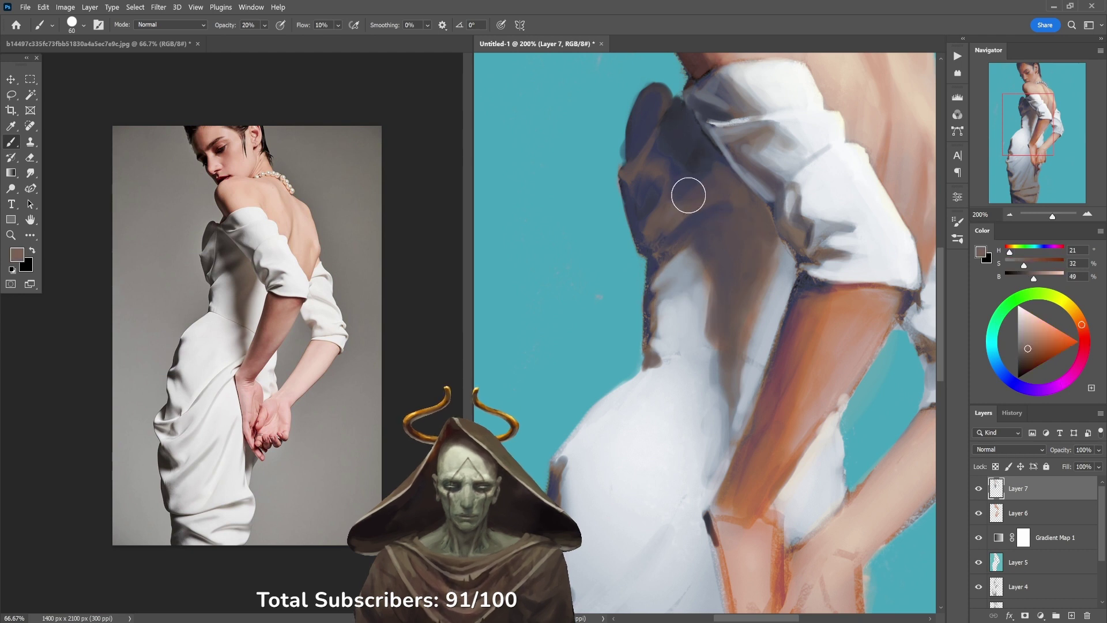
left_click(686, 261, "alt")
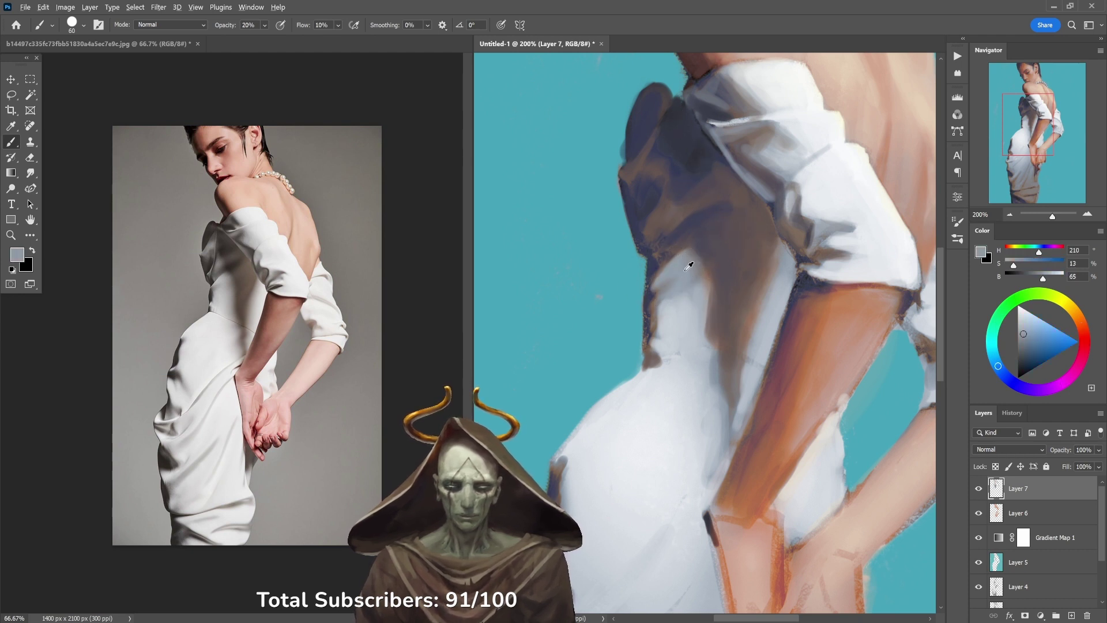
left_click(688, 265, "alt")
mouse_move(661, 247)
left_mouse_down()
mouse_move(712, 205)
mouse_move(652, 251)
mouse_move(670, 204)
left_mouse_up()
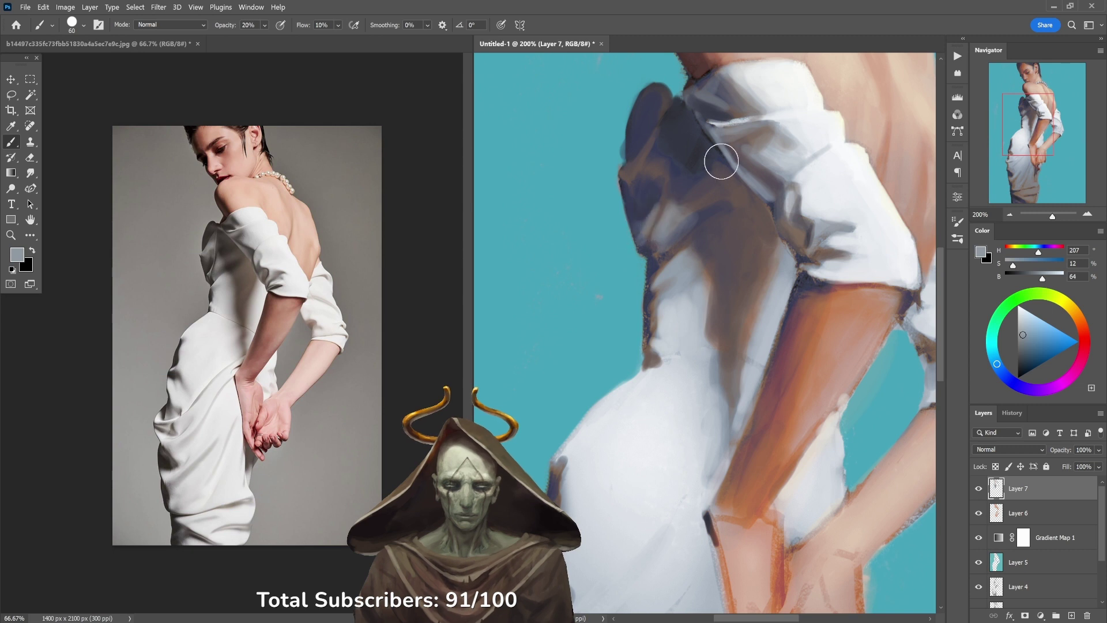
Step: Sample navy and grey-blue sleeve tones and lighten the sleeve's outer edge at 20% opacity
left_click(638, 211, "alt")
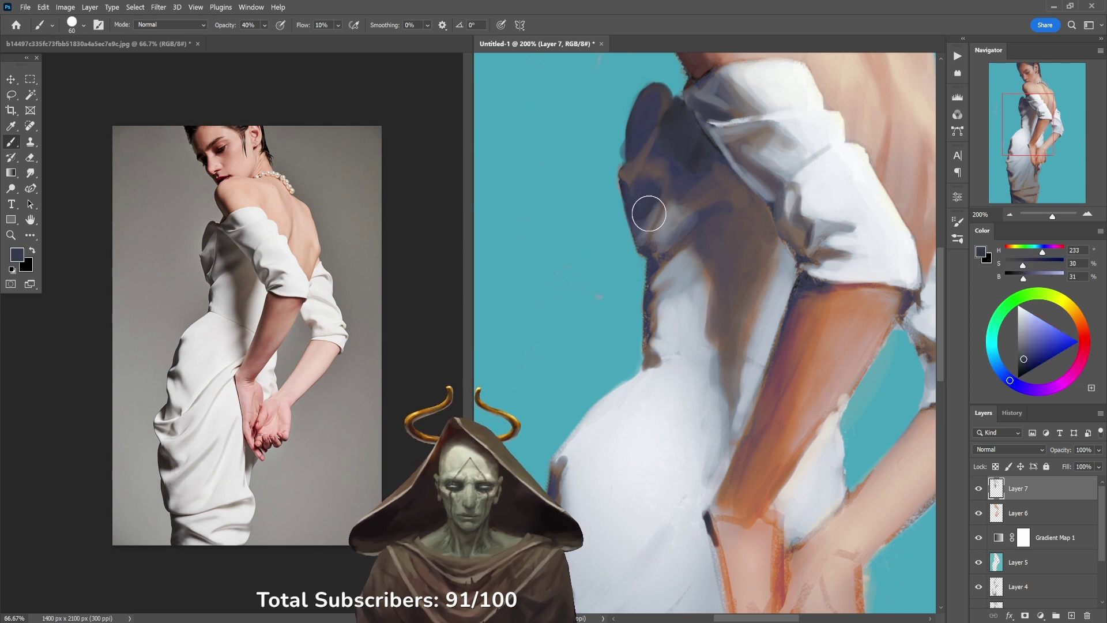
key("4")
left_click(662, 221, "alt")
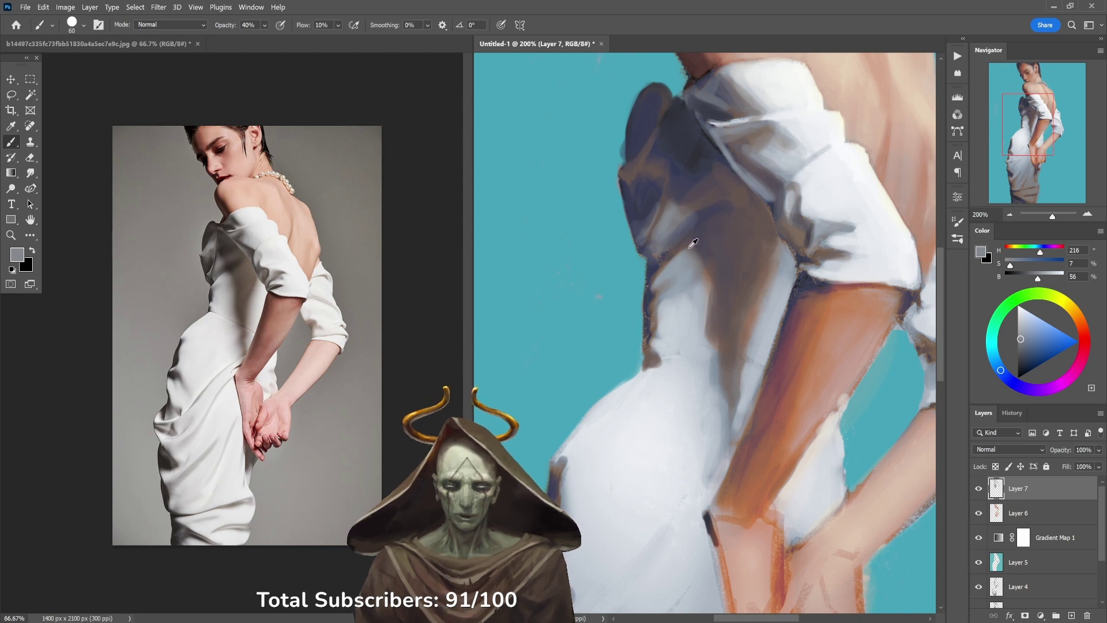
left_click(658, 262, "alt")
key("5")
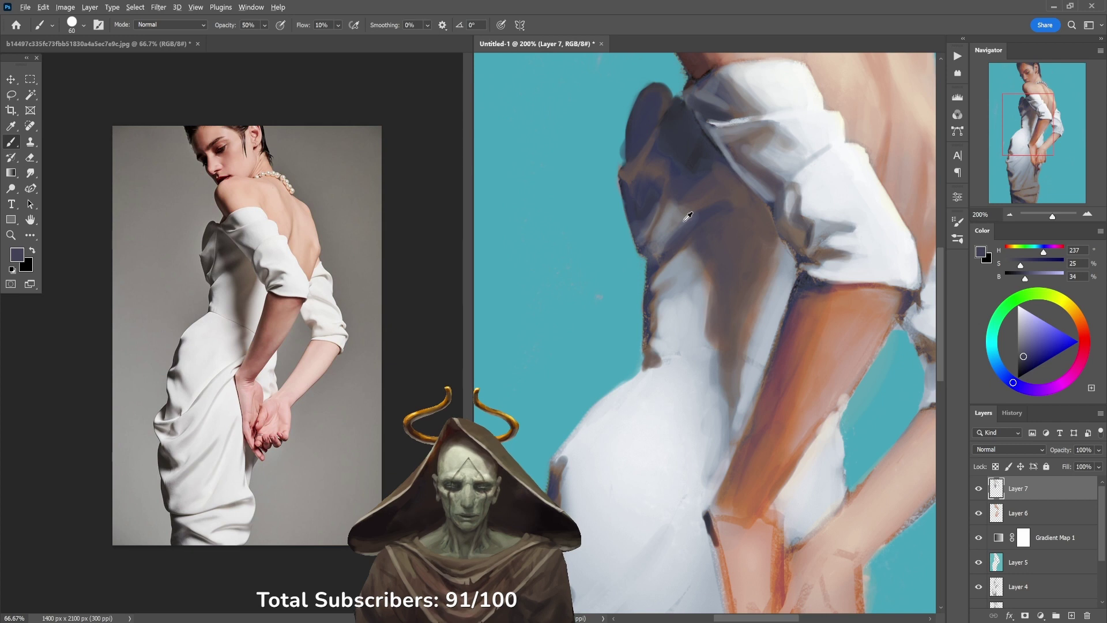
left_click(682, 224, "alt")
key("3")
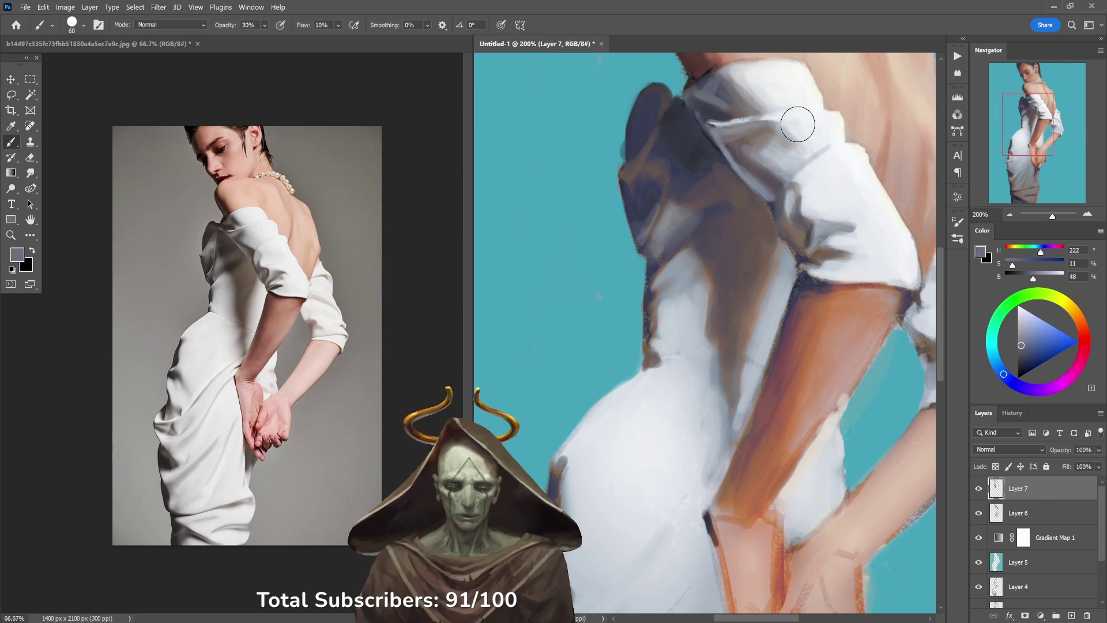
left_click(653, 239, "alt")
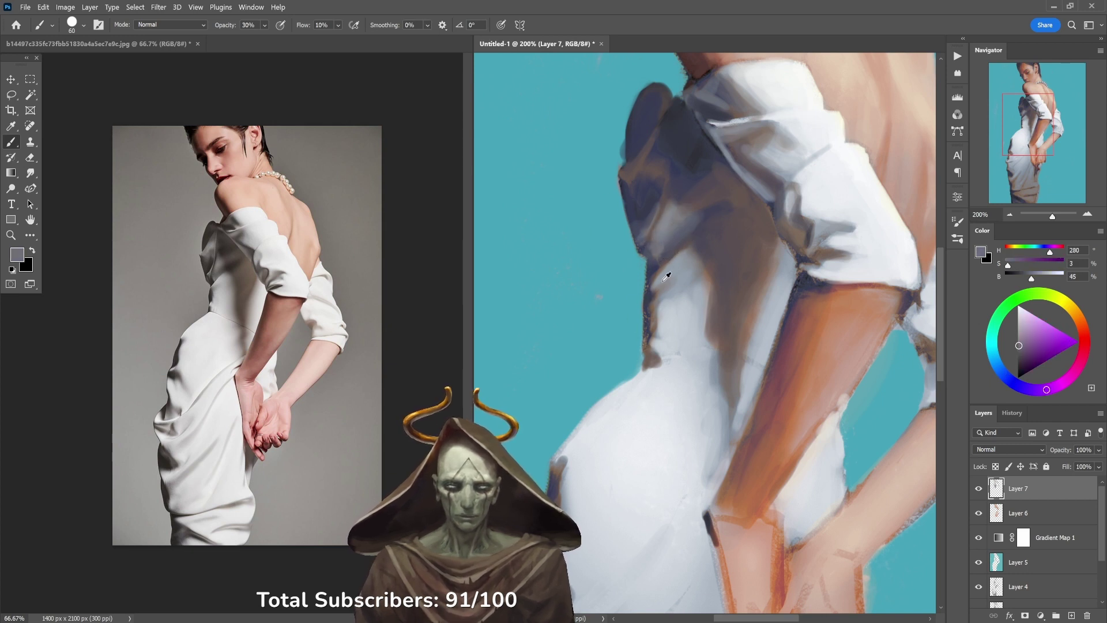
key("2")
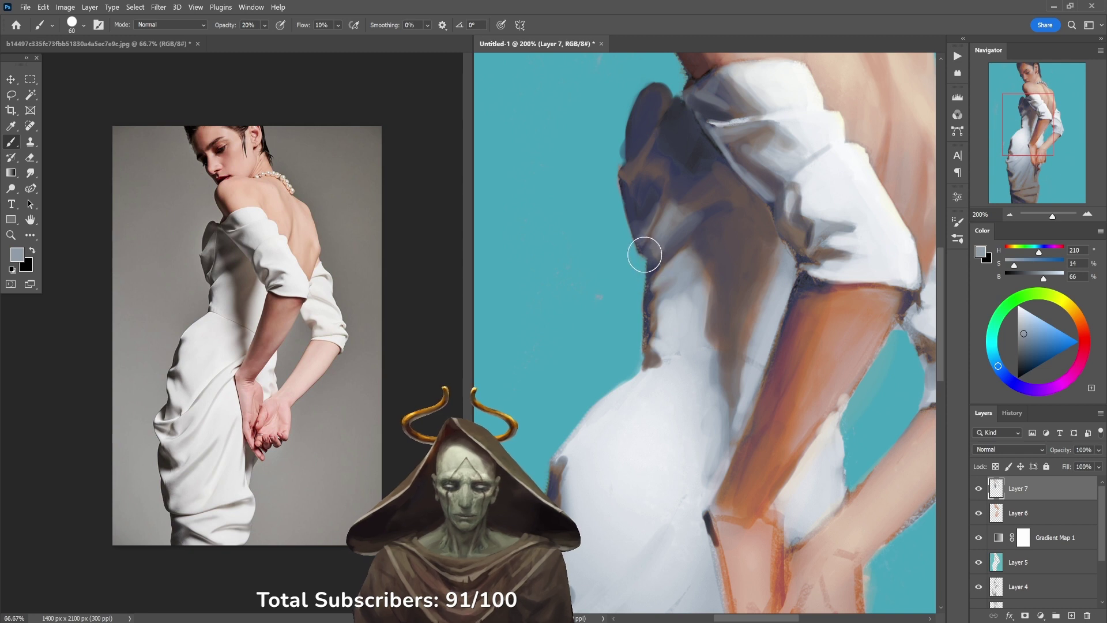
left_click_drag(644, 247, 648, 249)
Step: Paint brownish strokes across the dark sleeve fold at 40%, then sample cooler blue-greys
key("4")
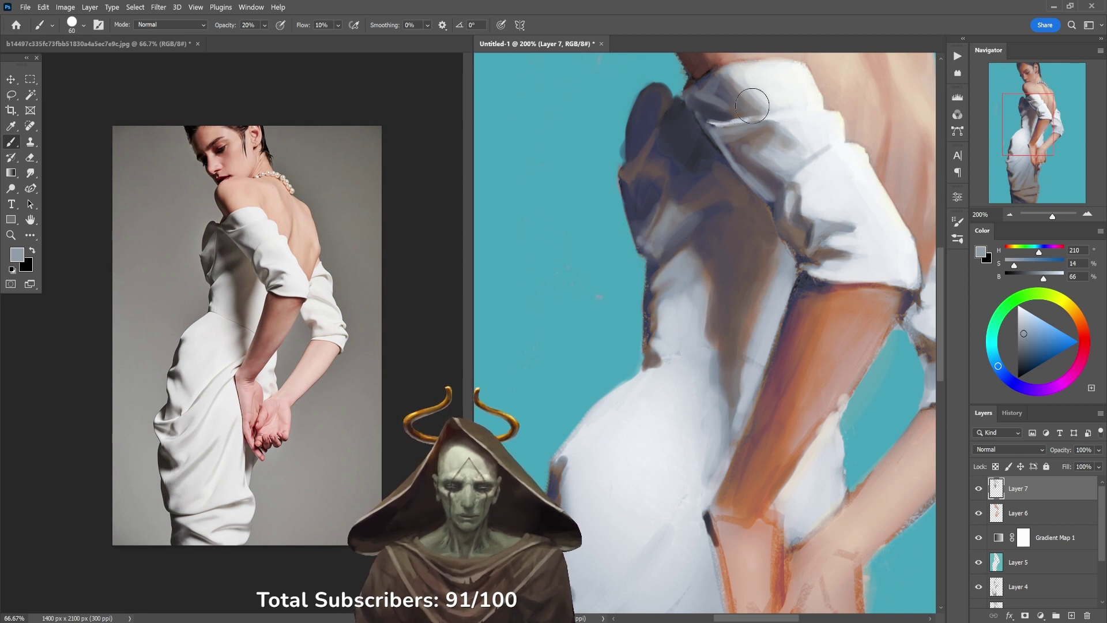
mouse_move(699, 145)
left_mouse_down()
mouse_move(663, 195)
mouse_move(629, 183)
mouse_move(649, 192)
mouse_move(632, 175)
mouse_move(648, 147)
mouse_move(637, 165)
mouse_move(657, 140)
mouse_move(657, 167)
mouse_move(670, 139)
mouse_move(654, 199)
left_mouse_up()
left_click(634, 182, "alt")
left_click(659, 145, "alt")
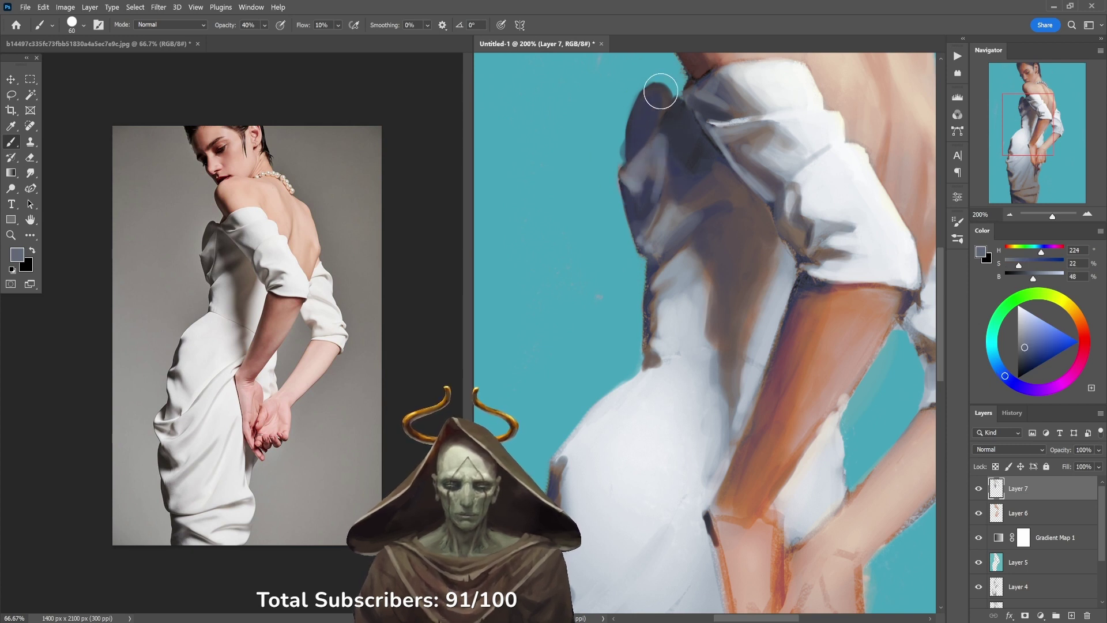
left_click(669, 149, "alt")
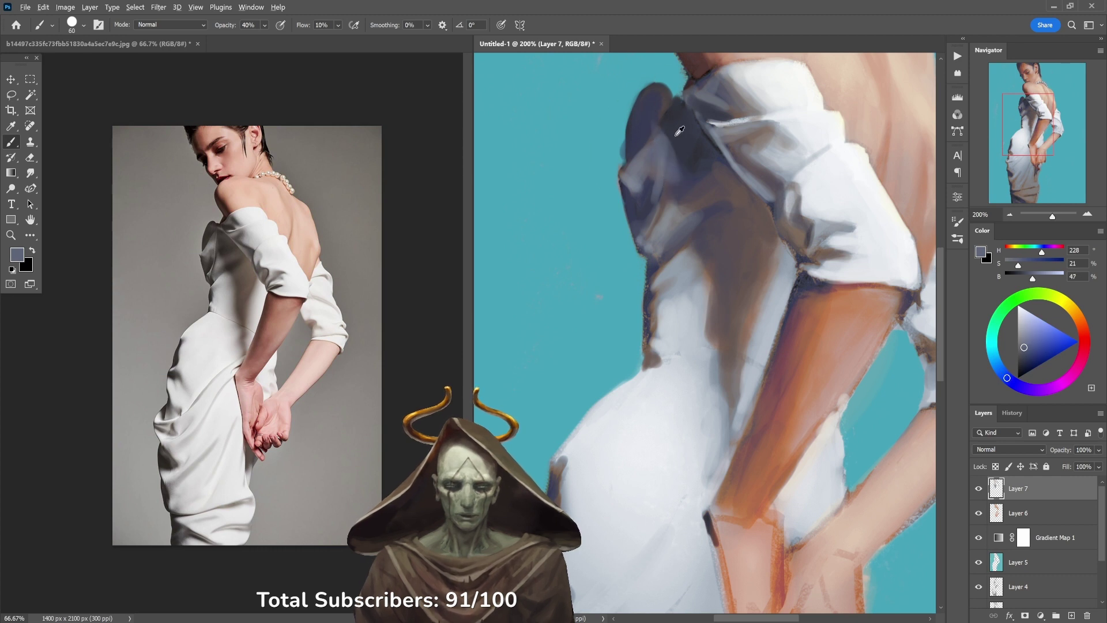
left_click(677, 152, "alt")
left_click(673, 164, "alt")
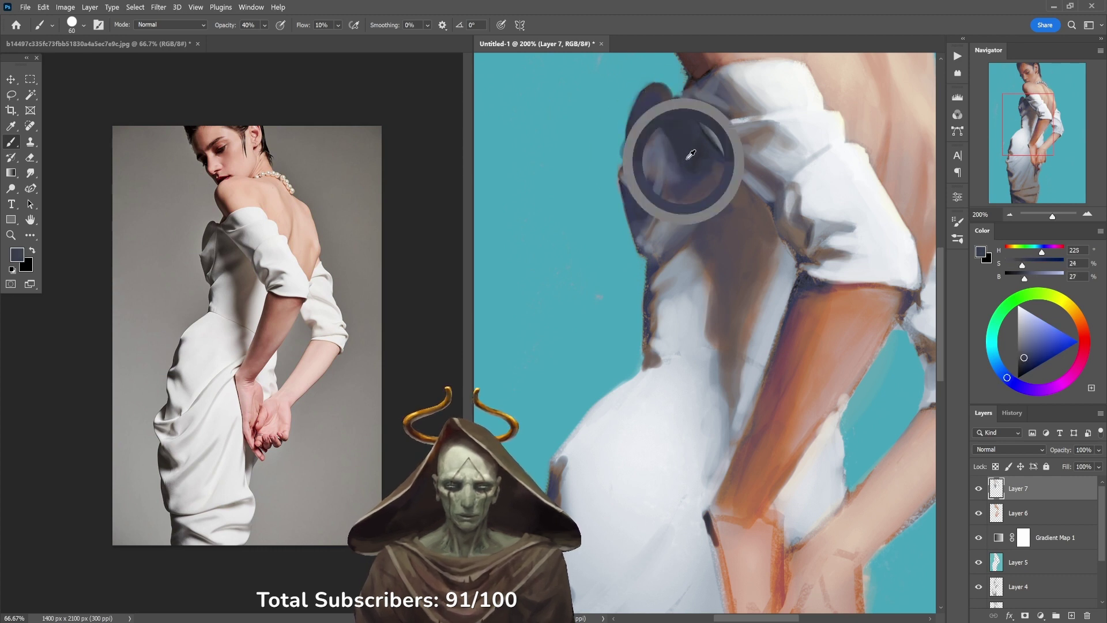
key("2")
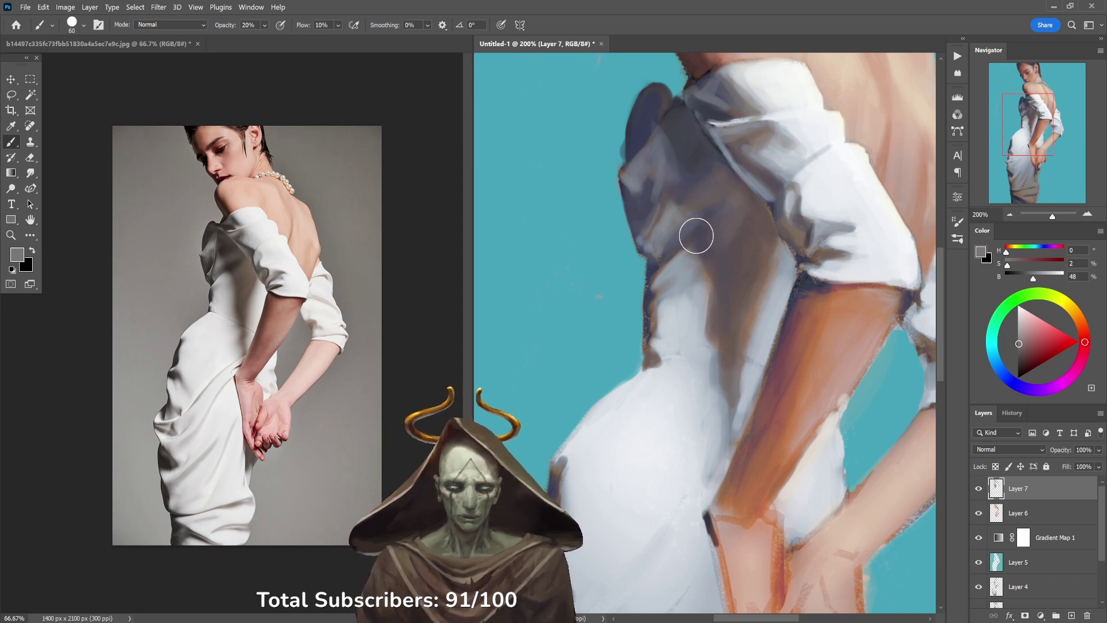
Step: Paint warm brown strokes at 50% opacity down the back to the waist
left_click(668, 252, "alt")
left_click(657, 270, "alt")
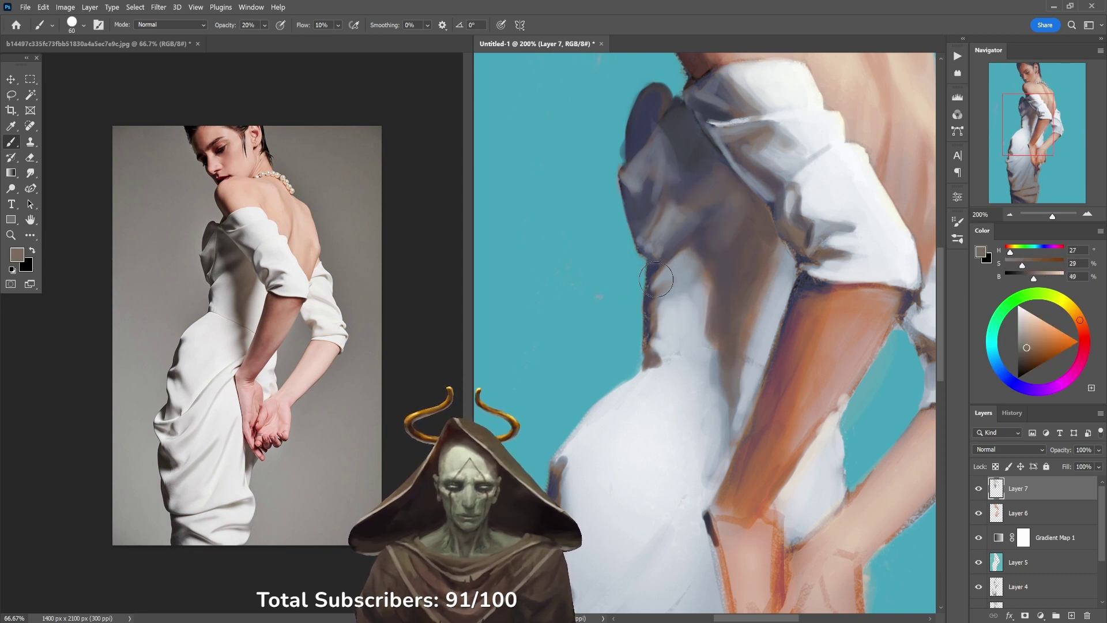
key("5")
mouse_move(655, 278)
left_mouse_down()
mouse_move(697, 234)
mouse_move(709, 279)
mouse_move(698, 323)
left_mouse_up()
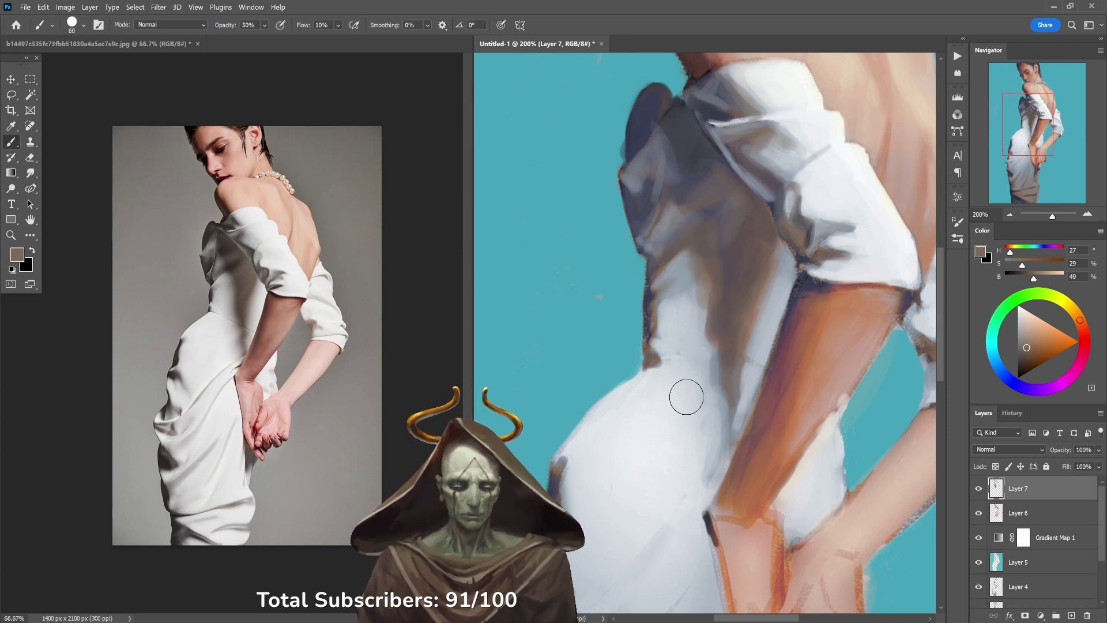
left_click(704, 174, "alt")
key("4")
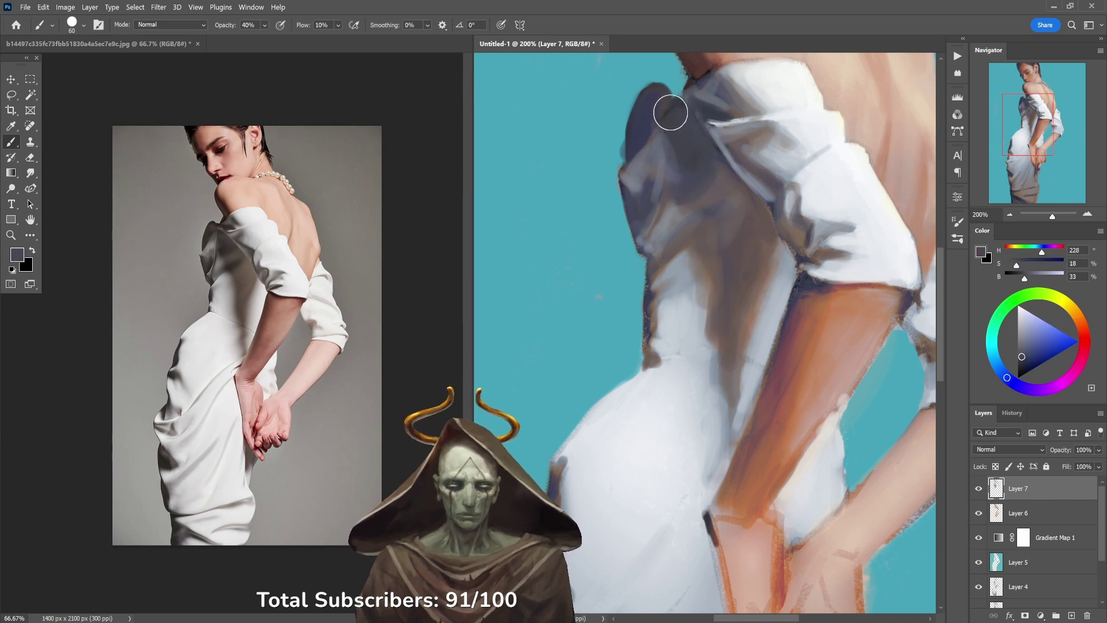
Step: Bring the upper back and pearl necklace into view and sample grey-blue and reddish shoulder tones
left_click_drag(682, 123, 701, 229)
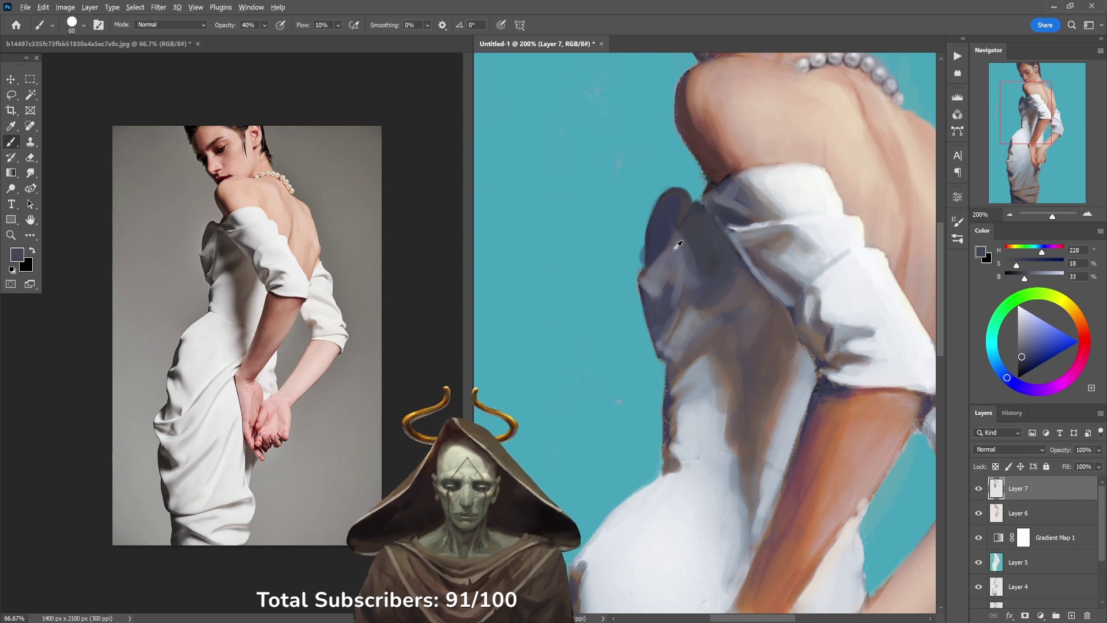
left_click(675, 248, "alt")
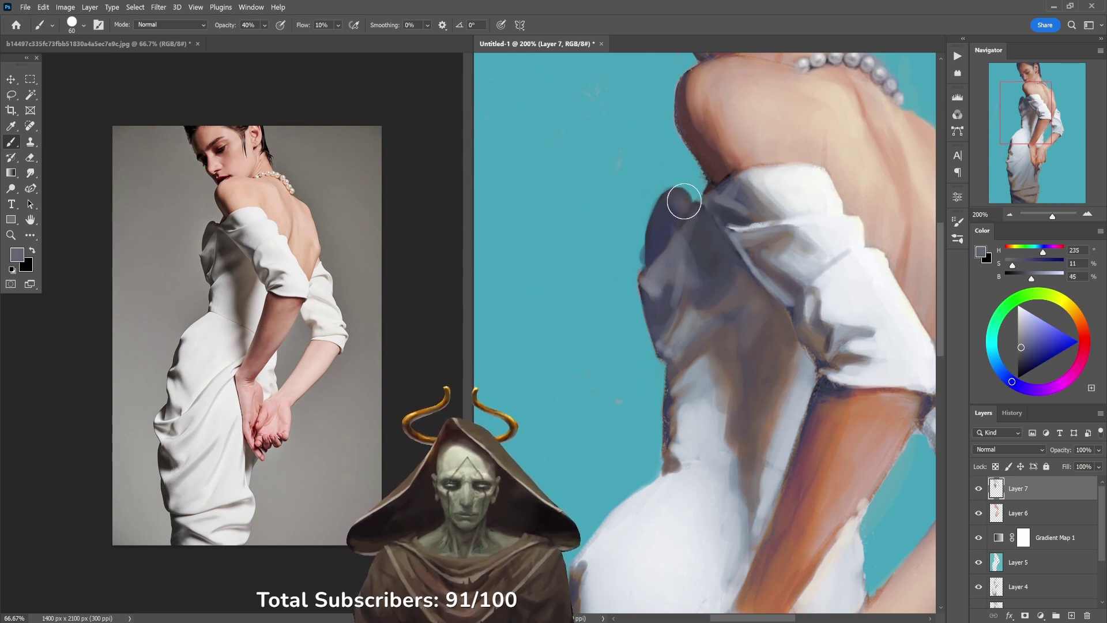
left_click(685, 201, "alt")
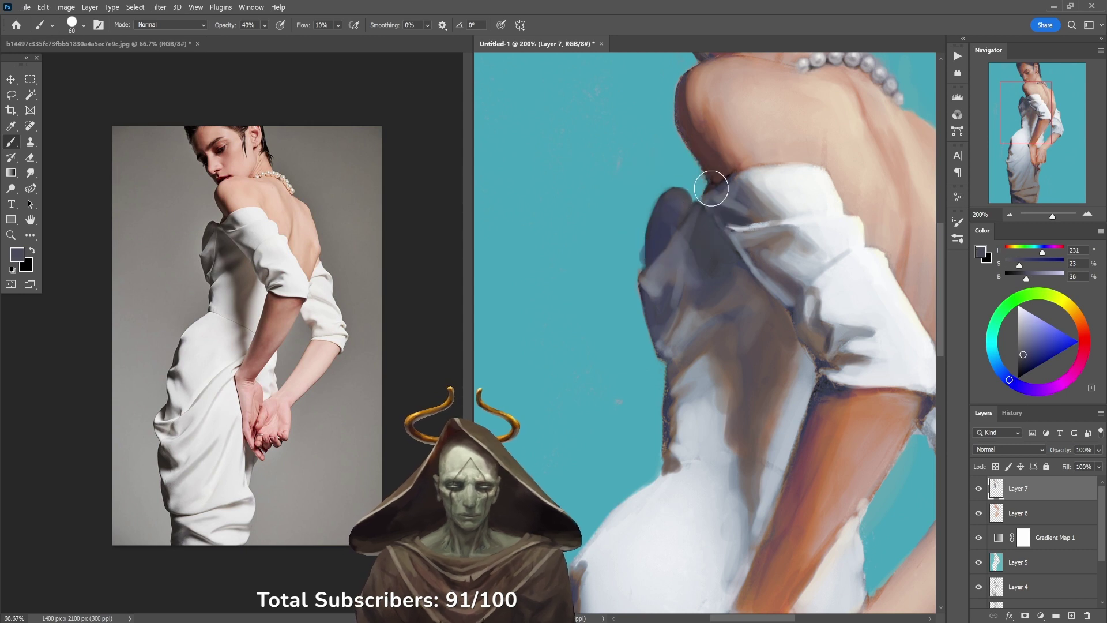
left_click(735, 175, "alt")
left_click(724, 195, "alt")
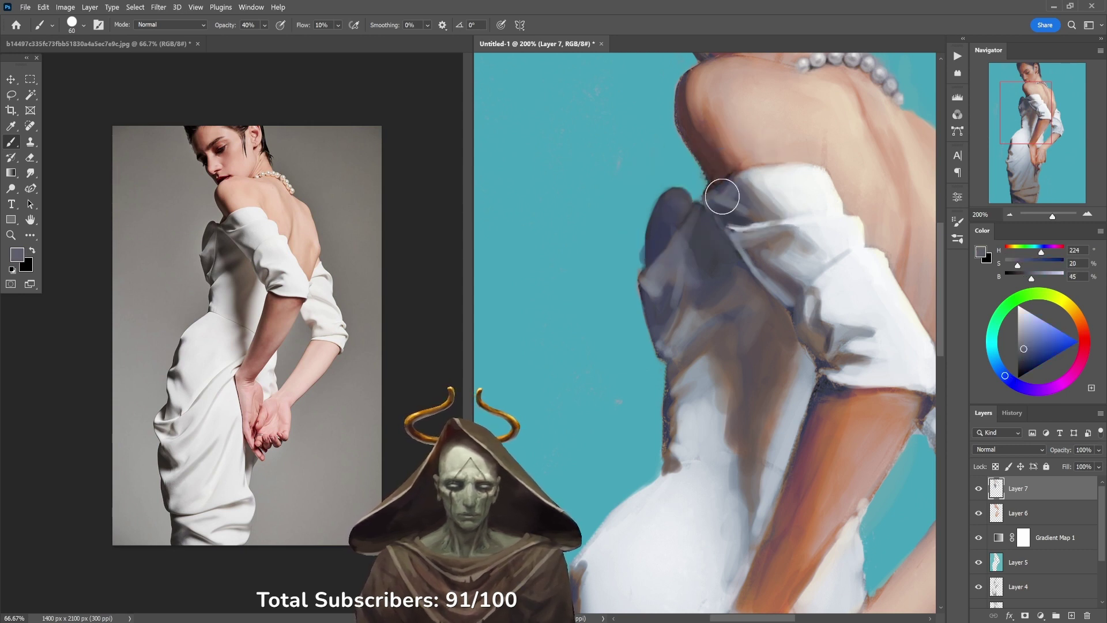
Step: Zoom out to view the whole painting, then zoom back in on the dress beside the arm
left_click(768, 171, "alt")
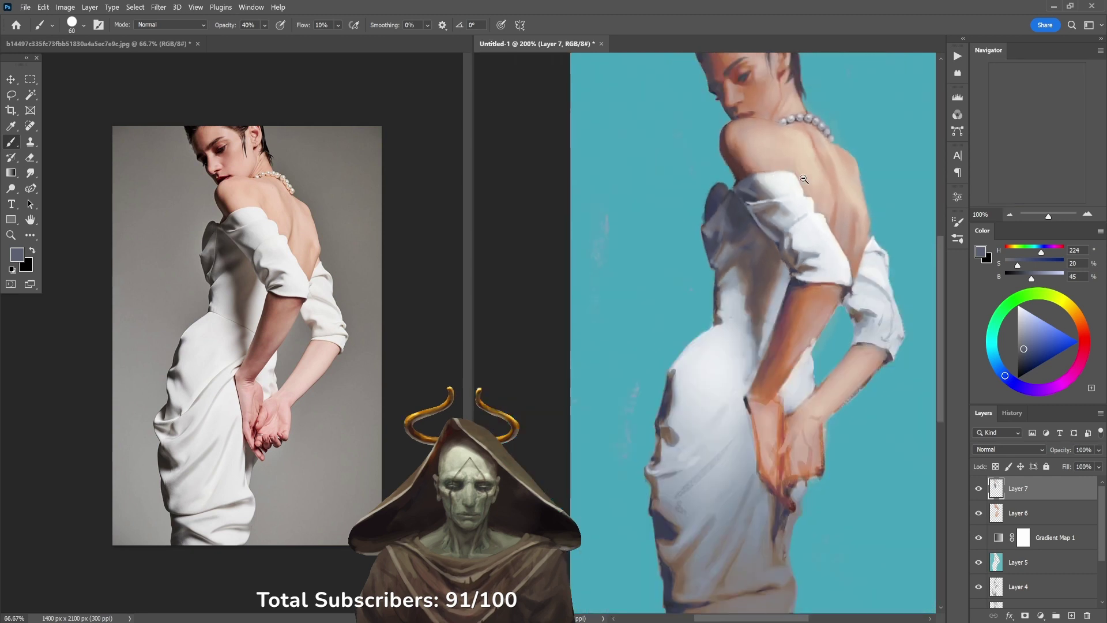
left_click(768, 171, "alt")
left_click_drag(843, 259, 746, 243)
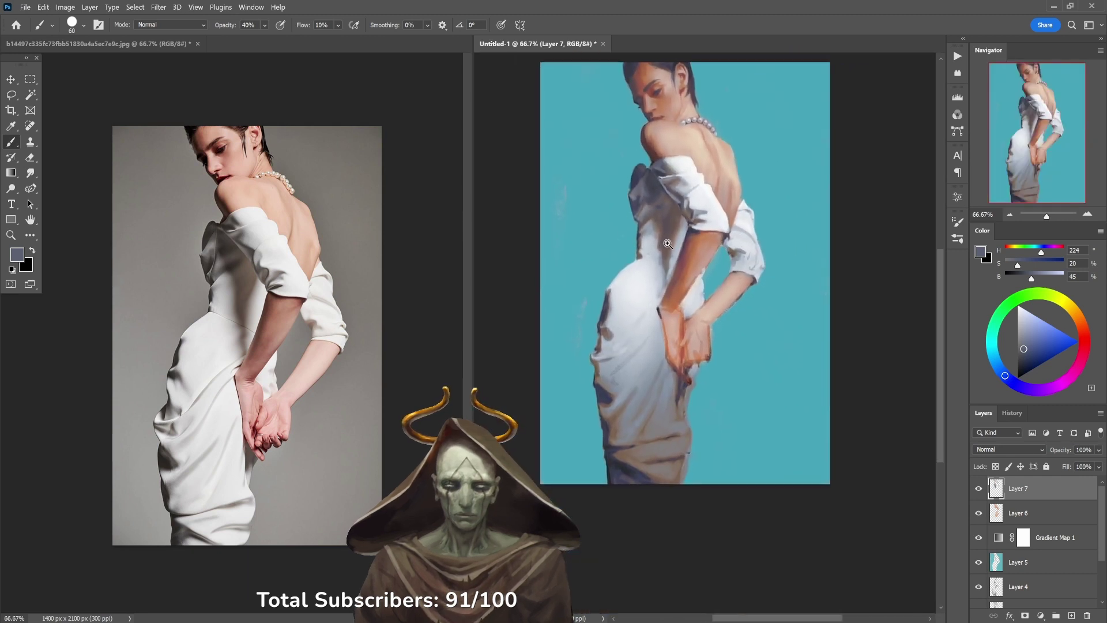
left_click(672, 215, "ctrl")
left_click(652, 228, "alt")
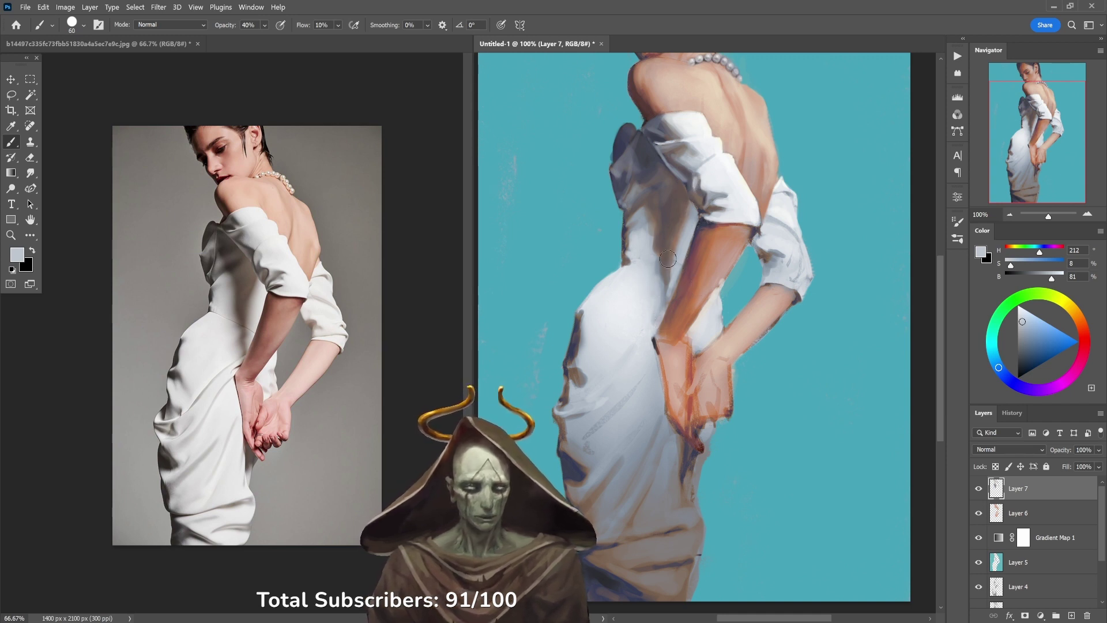
left_click(648, 252, "ctrl")
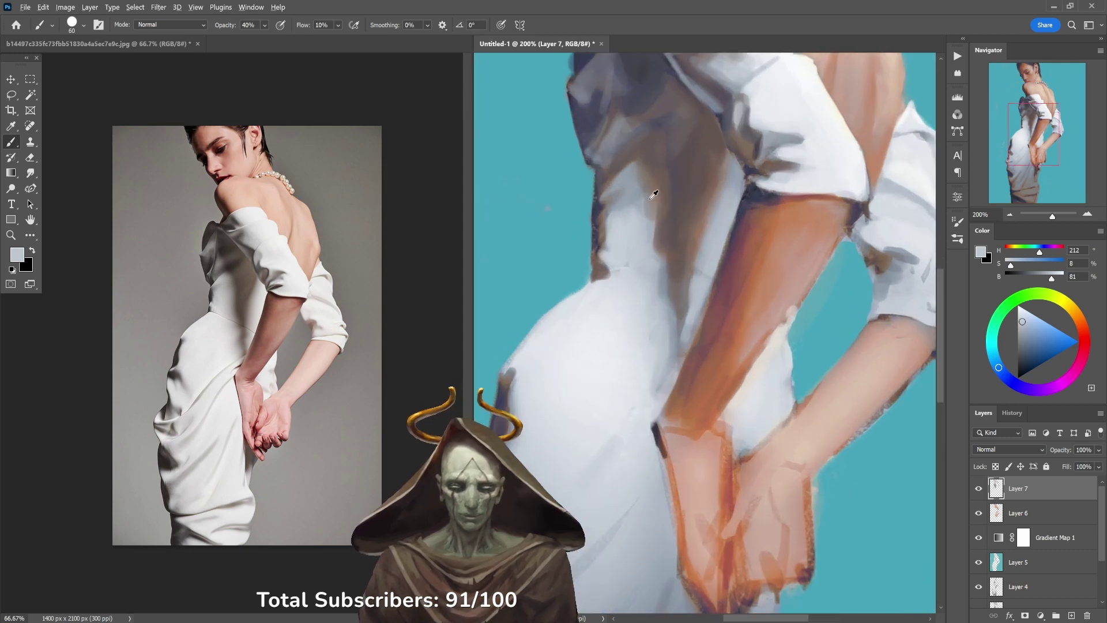
Step: Sample dress greys, shadow browns and the arm's orange skin tone at 10–40% opacity
left_click(639, 206, "alt")
key("2")
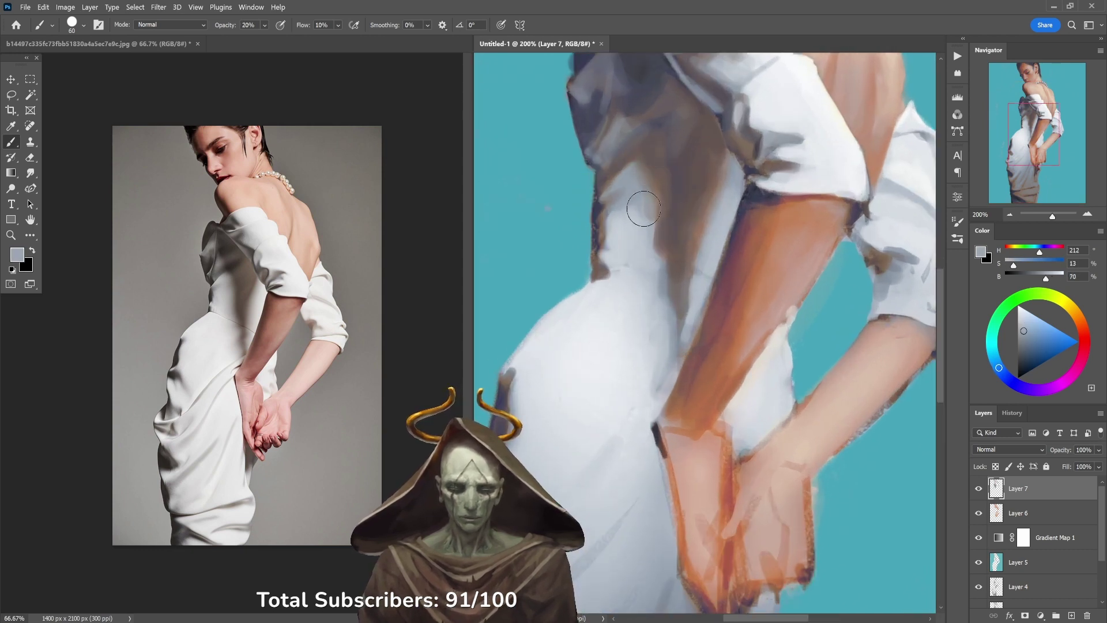
left_click(652, 235, "alt")
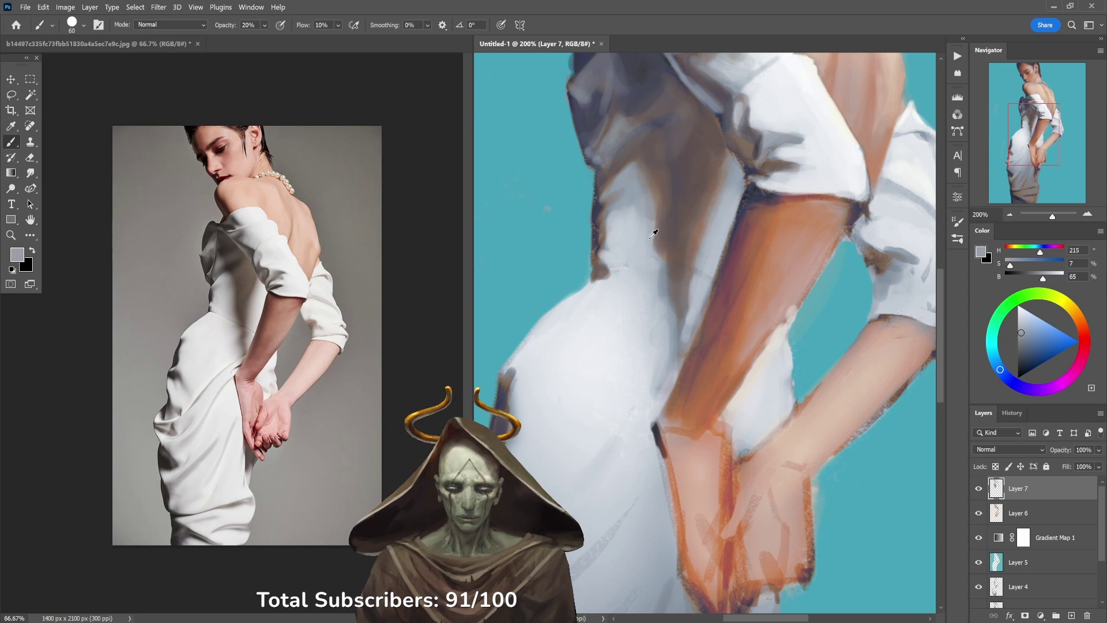
left_click(659, 203, "alt")
key("4")
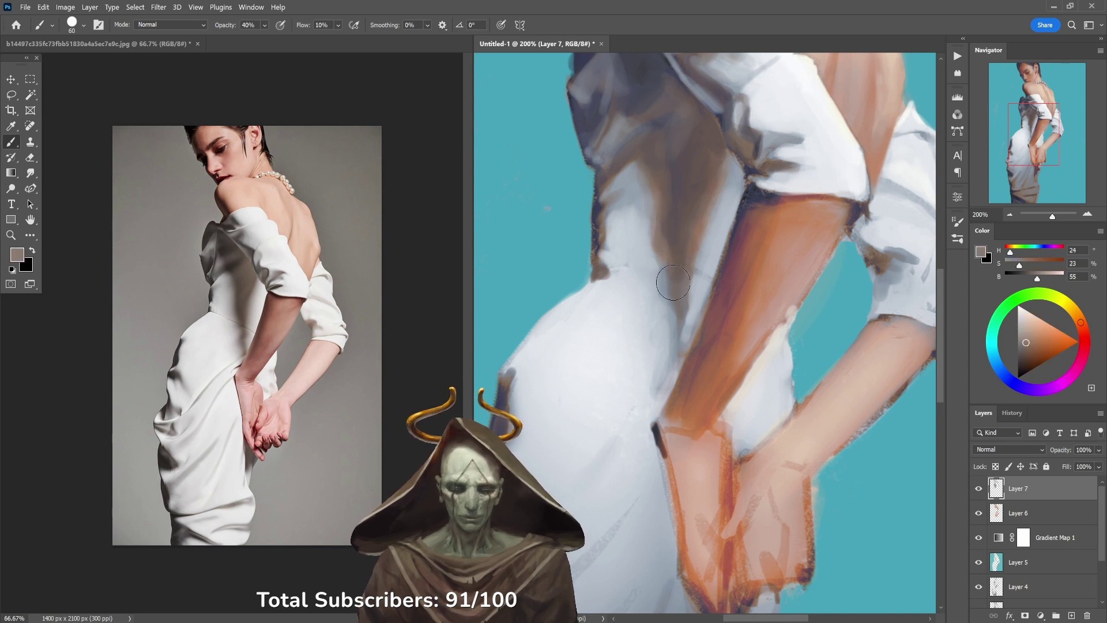
left_click(672, 227, "alt")
key("2")
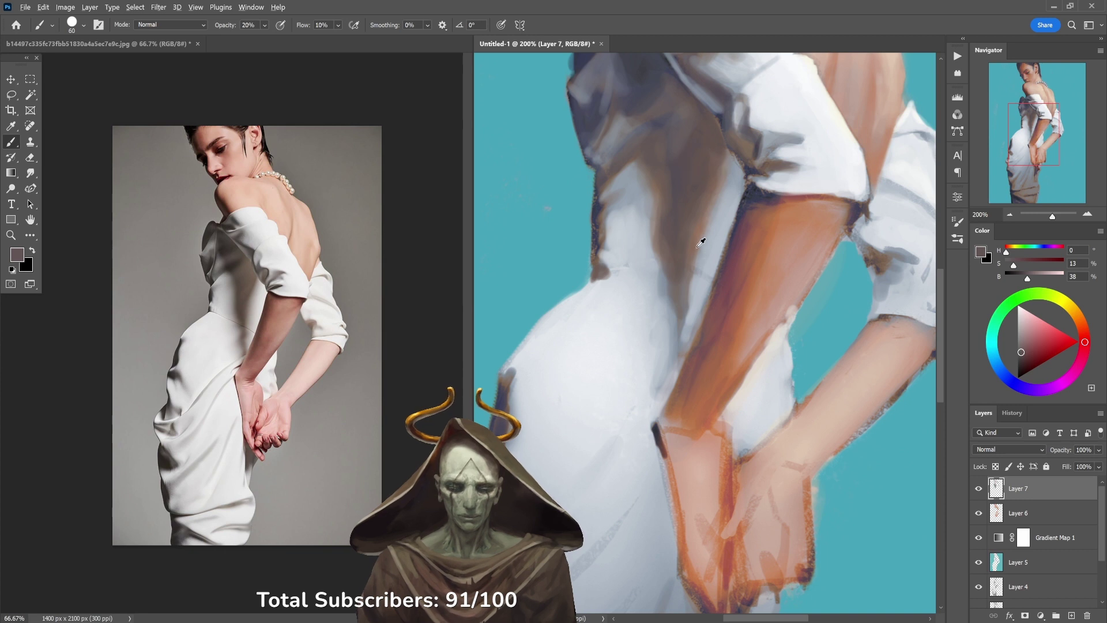
left_click(729, 274, "alt")
key("1")
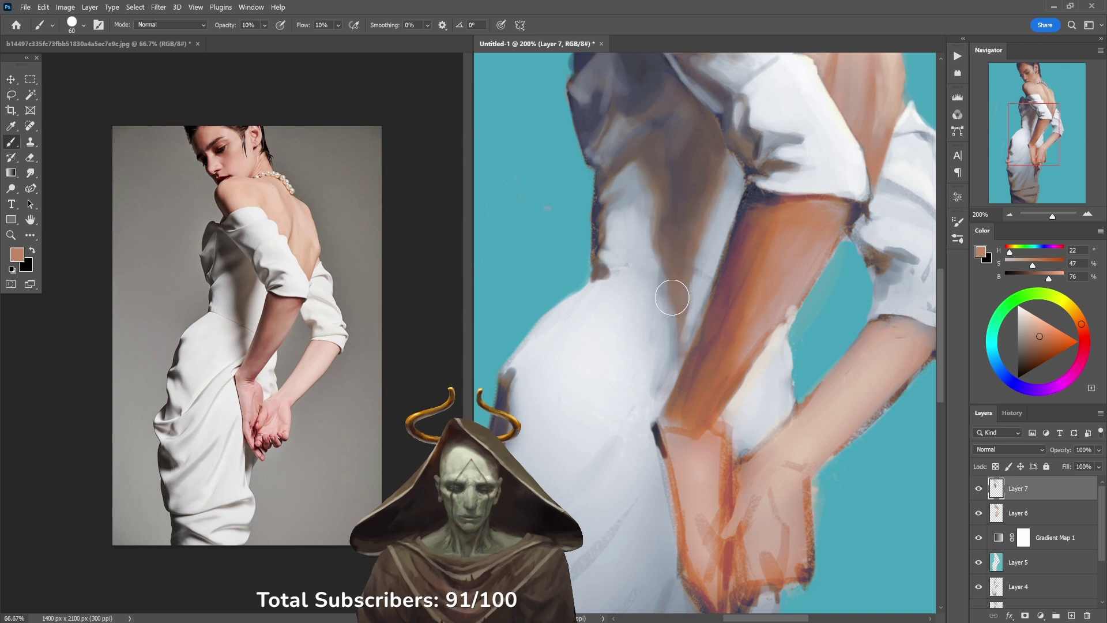
key("2")
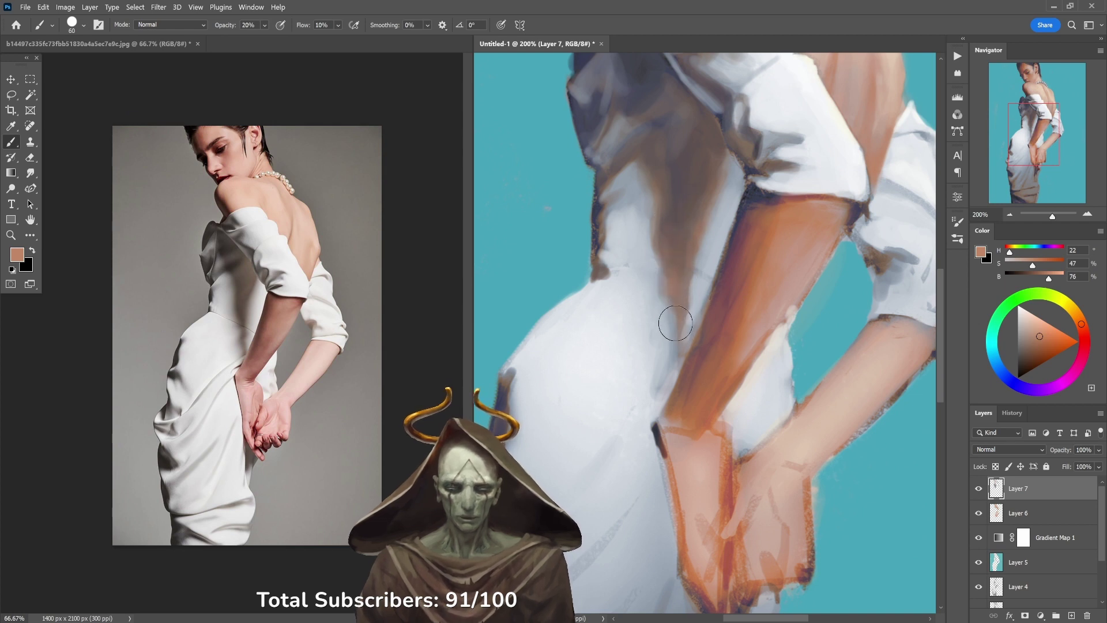
Step: Paint soft brown-grey at 40% on the fold by the forearm and along its left edge
left_click(687, 296, "alt")
key("4")
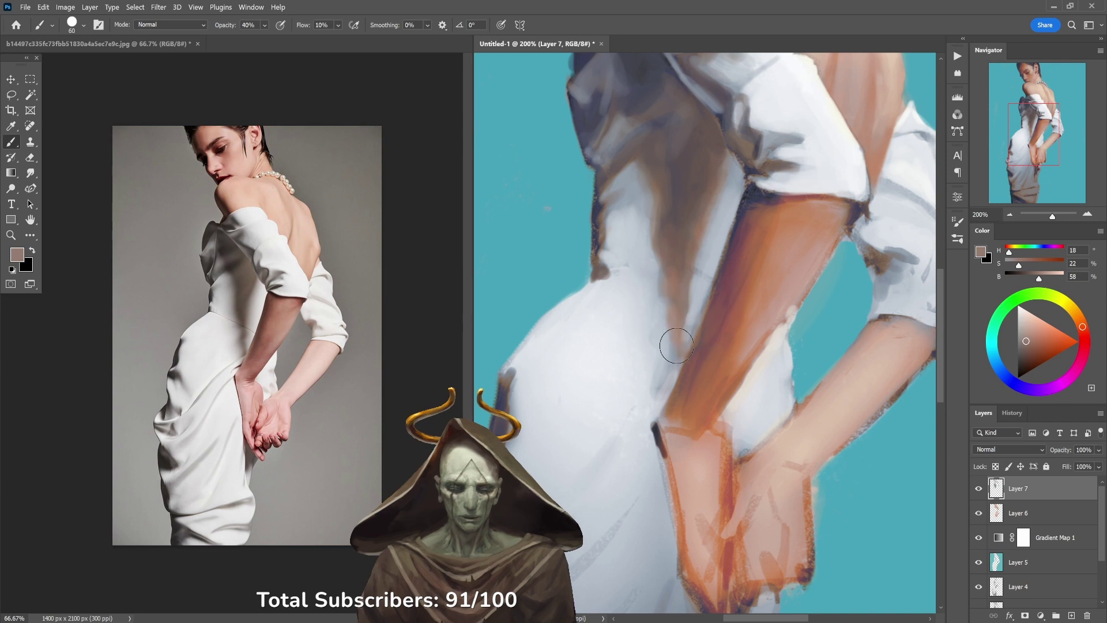
mouse_move(676, 348)
left_mouse_down()
mouse_move(676, 337)
mouse_move(665, 401)
mouse_move(665, 374)
left_mouse_up()
left_click_drag(641, 226, 660, 296)
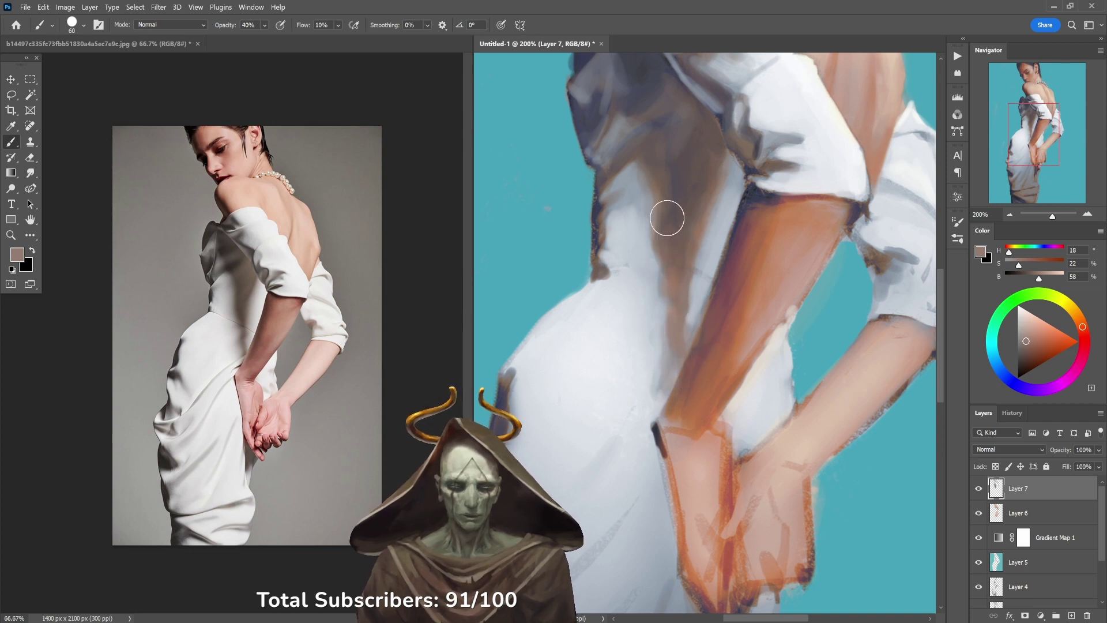
left_click(676, 333, "alt")
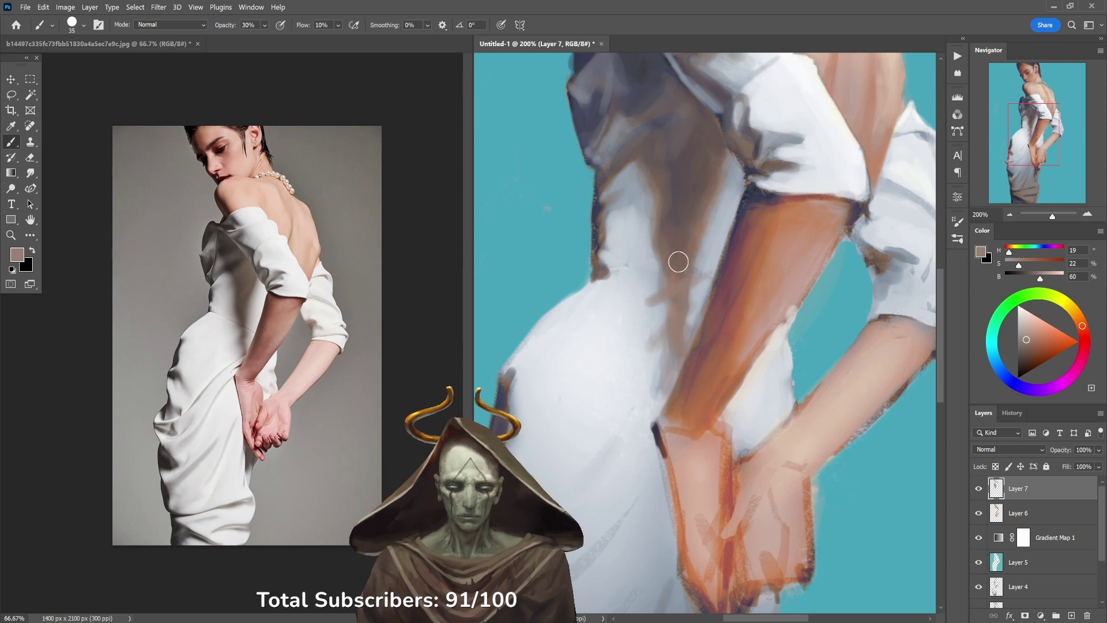
left_click(657, 274, "alt")
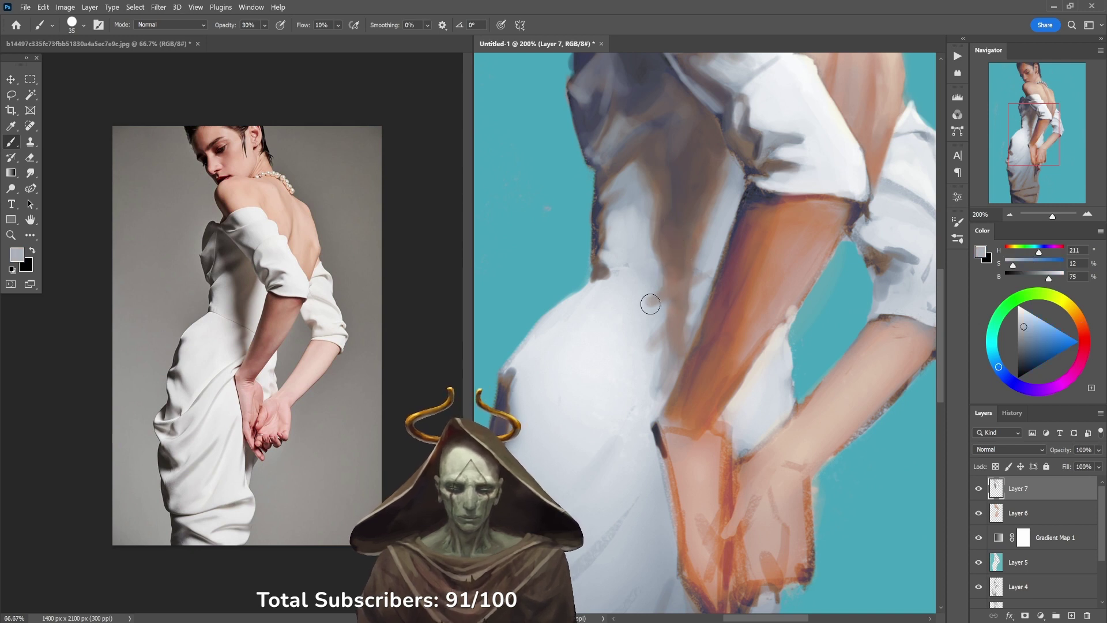
Step: Zoom out to check the figure, then zoom back in on the forearm
left_click(650, 304, "ctrl+alt")
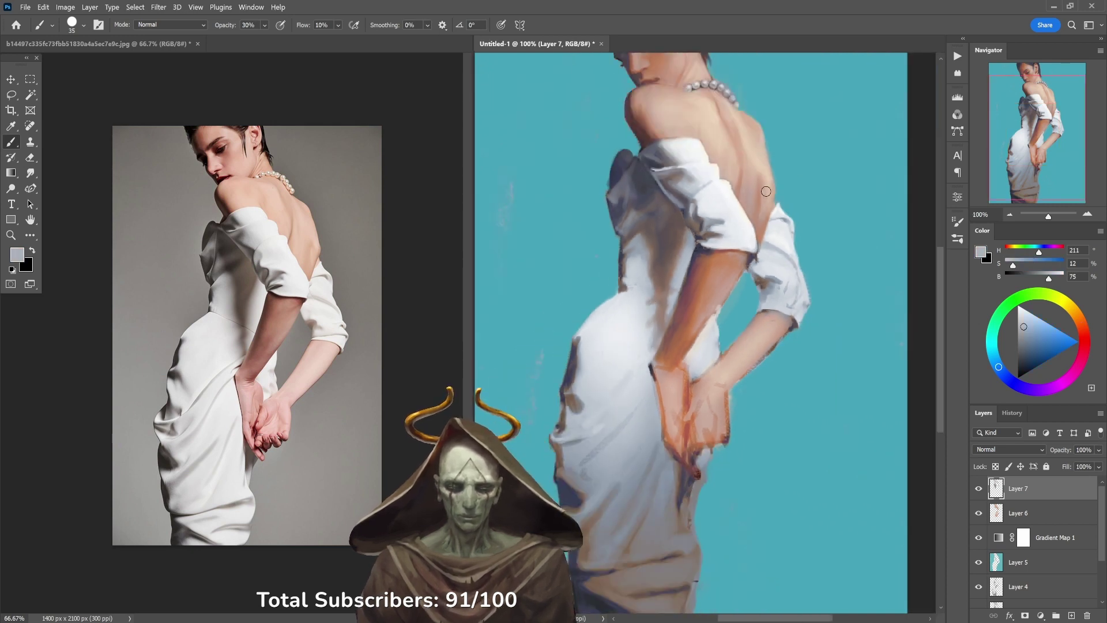
left_click(712, 309, "ctrl")
left_click(678, 291, "alt")
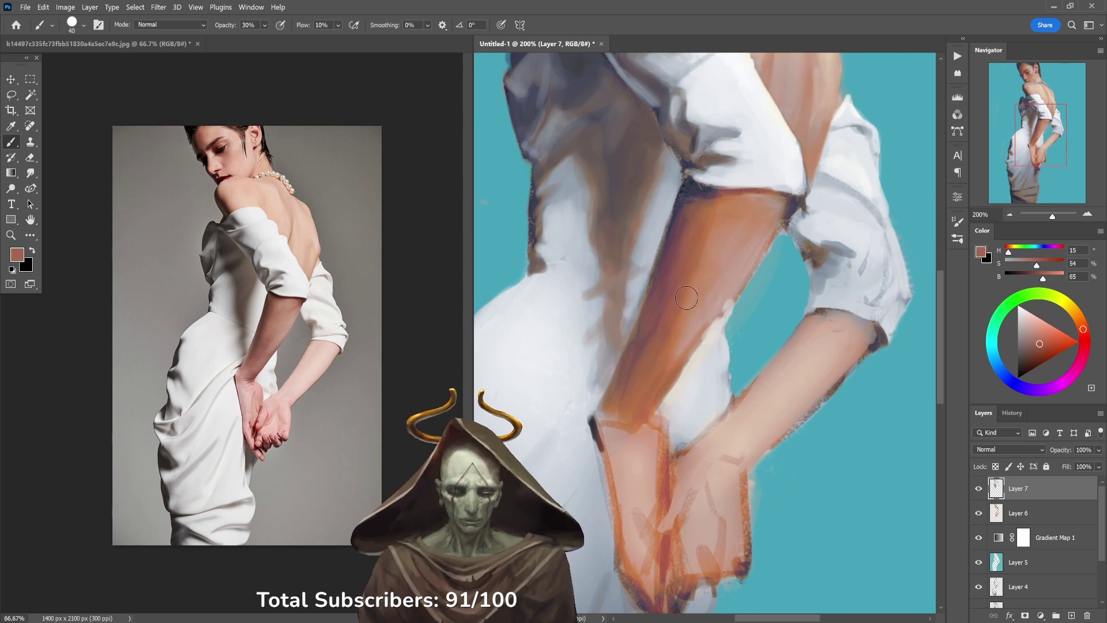
Step: Paint darker brown down the upper arm and orange-brown over the wrist's left outline at 90%
left_click_drag(687, 208, 710, 264)
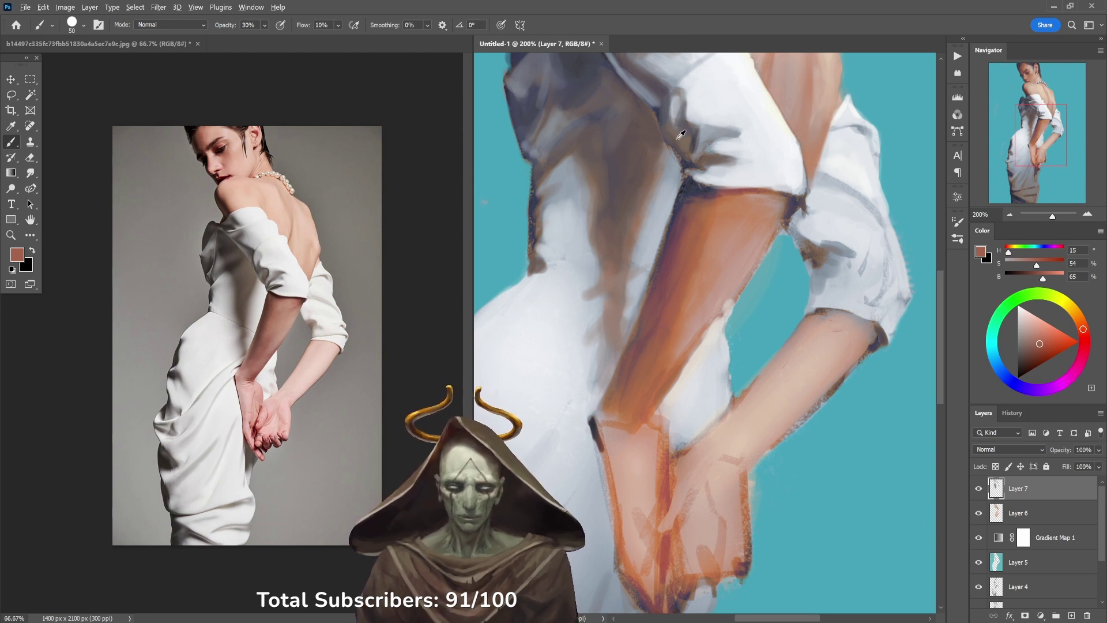
left_click(681, 134, "alt")
key("9")
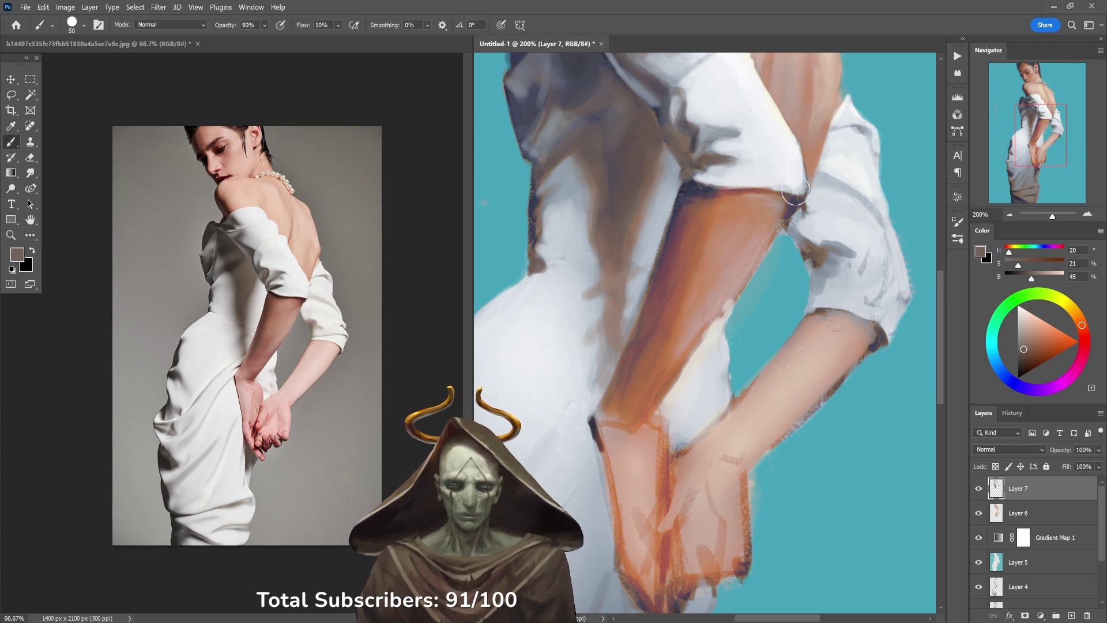
left_click(624, 420, "alt")
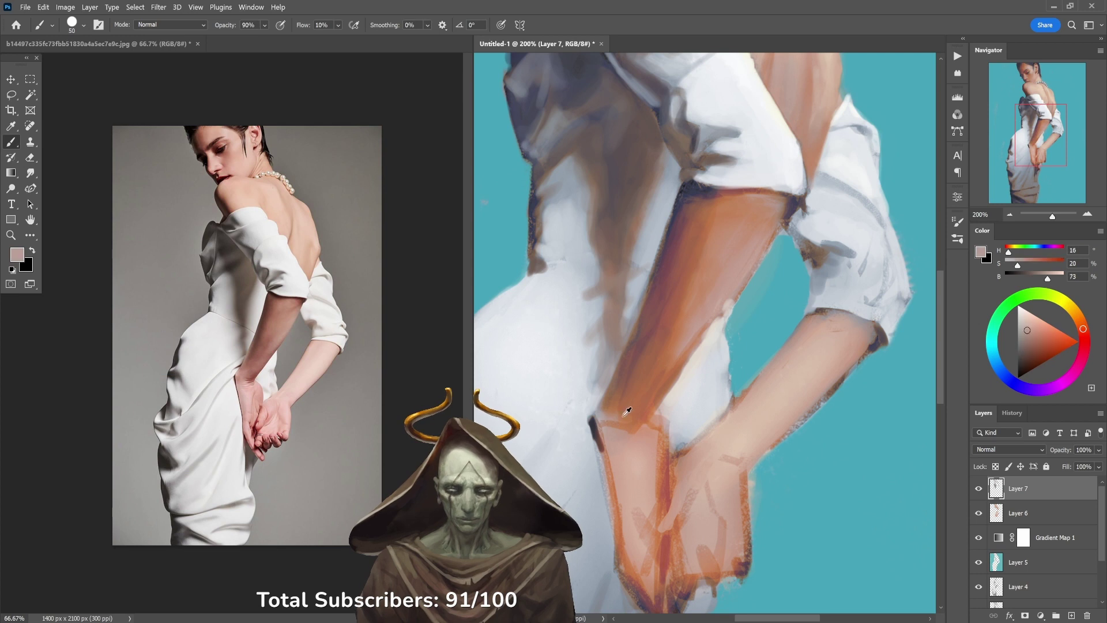
left_click_drag(600, 436, 604, 409)
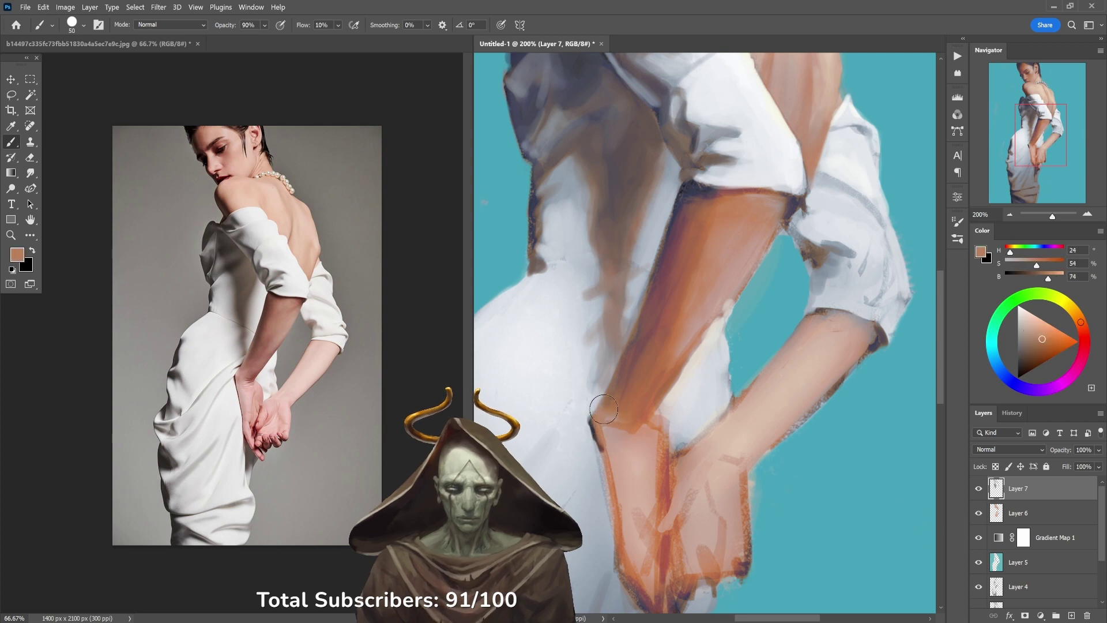
Step: Sample pale pink, mid and red-brown skin tones along the lower arm at 30–50% opacity
left_click(618, 434, "alt")
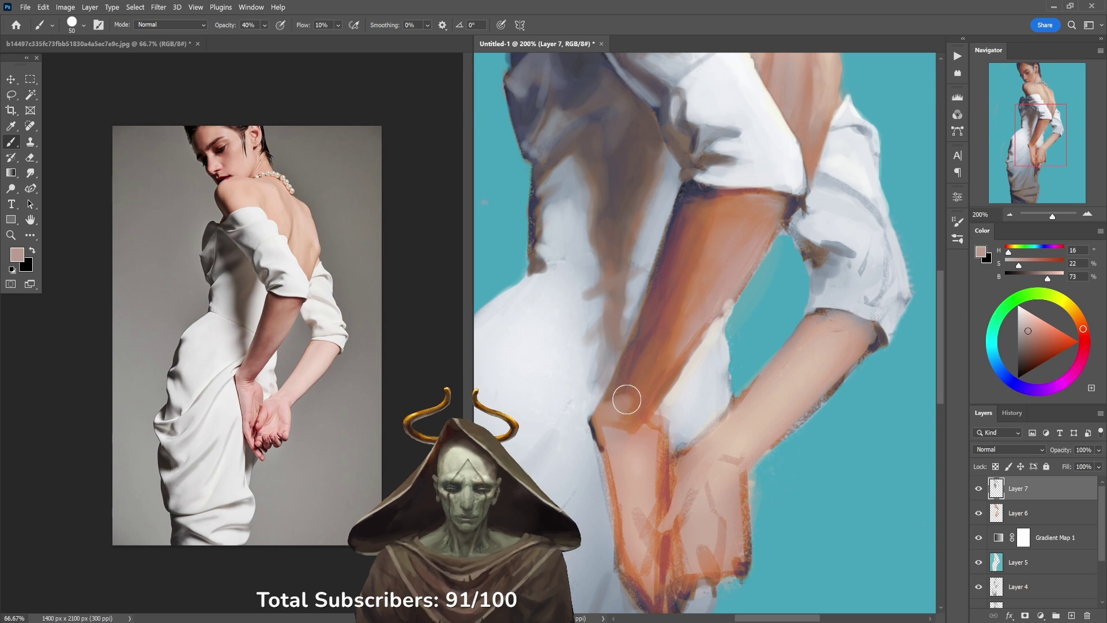
left_click(631, 407, "alt")
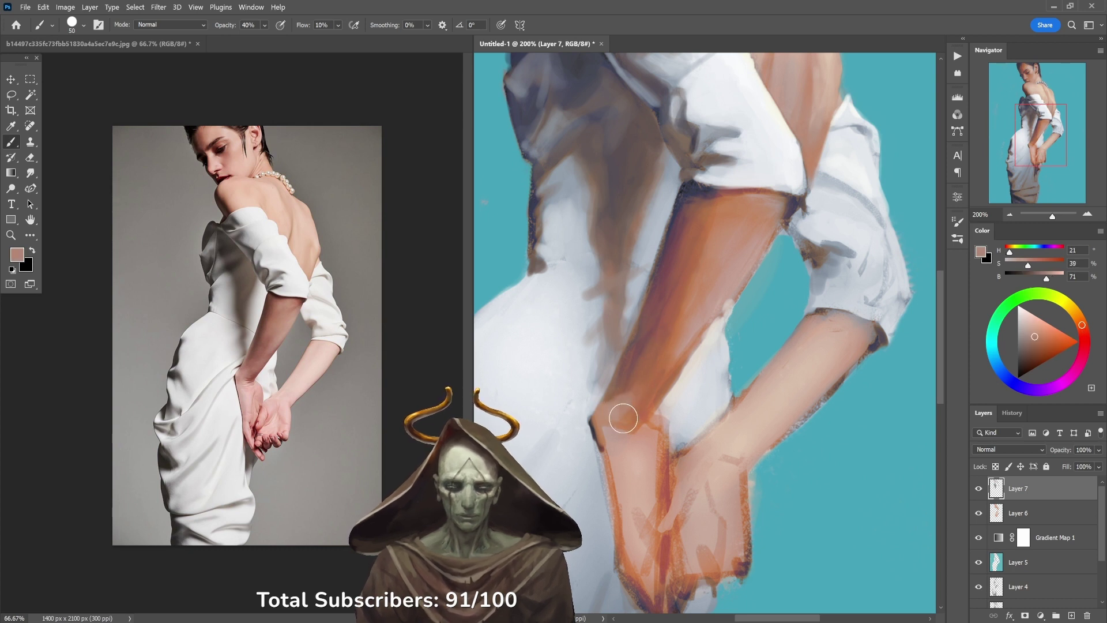
left_click(638, 390, "alt")
left_click(650, 365, "alt")
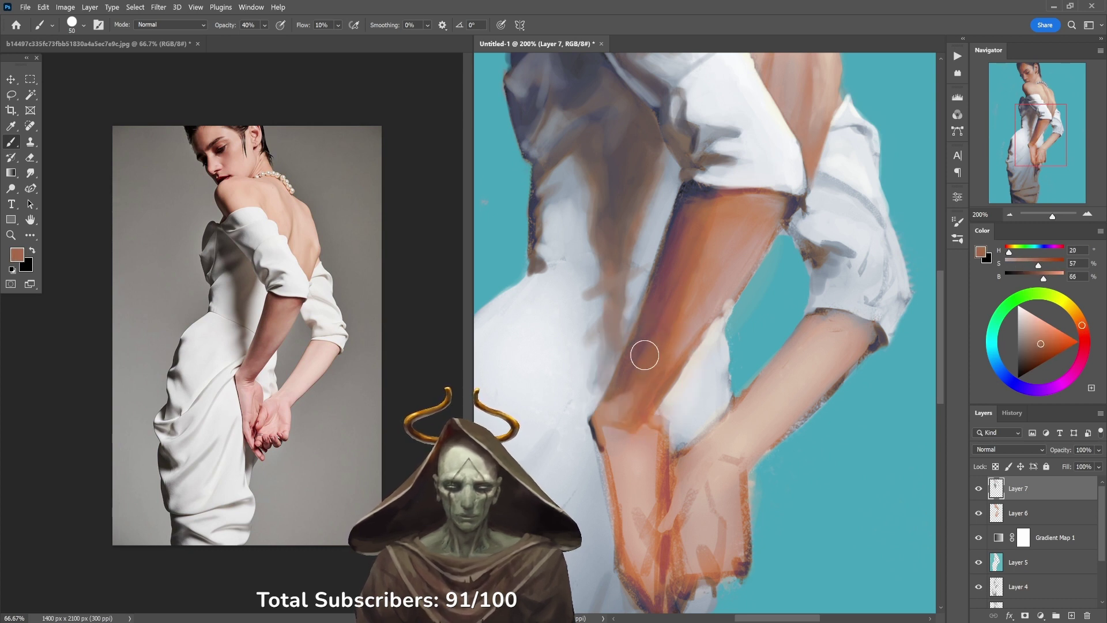
key("3")
left_click(666, 331, "alt")
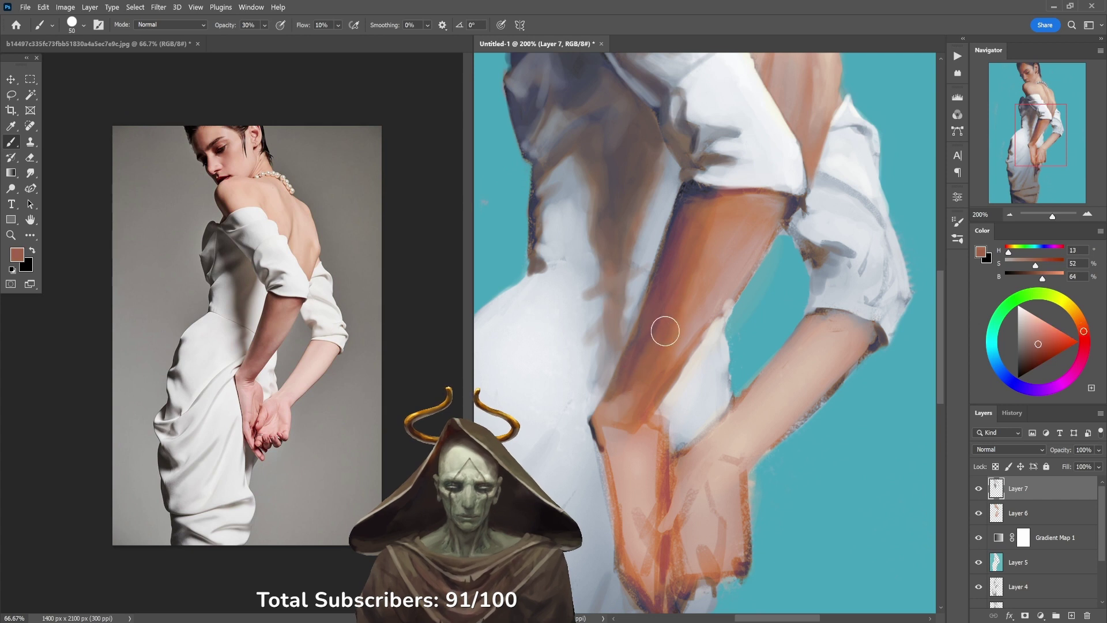
key("5")
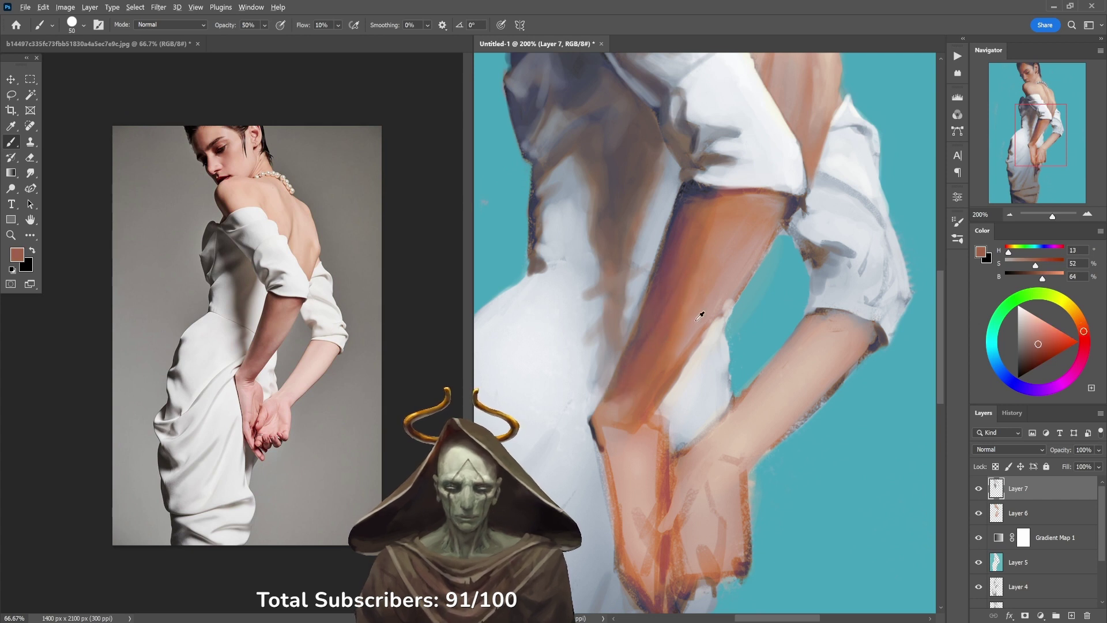
Step: Sample lighter, warmer and saturated orange-brown tones up the forearm at 30–50% opacity
left_click(700, 316, "alt")
key("3")
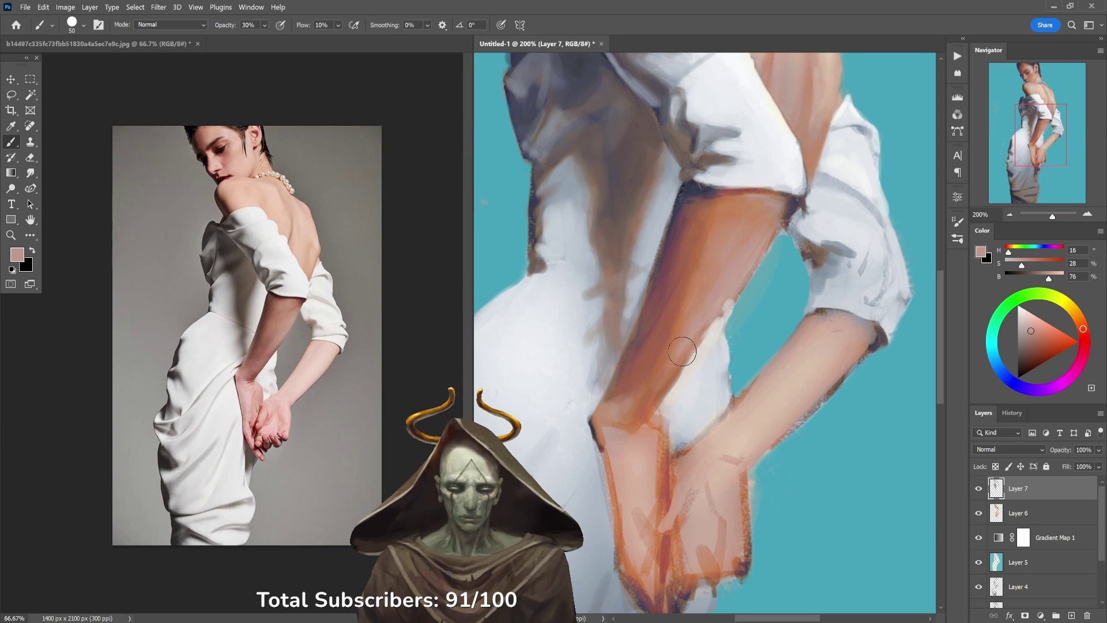
key("5")
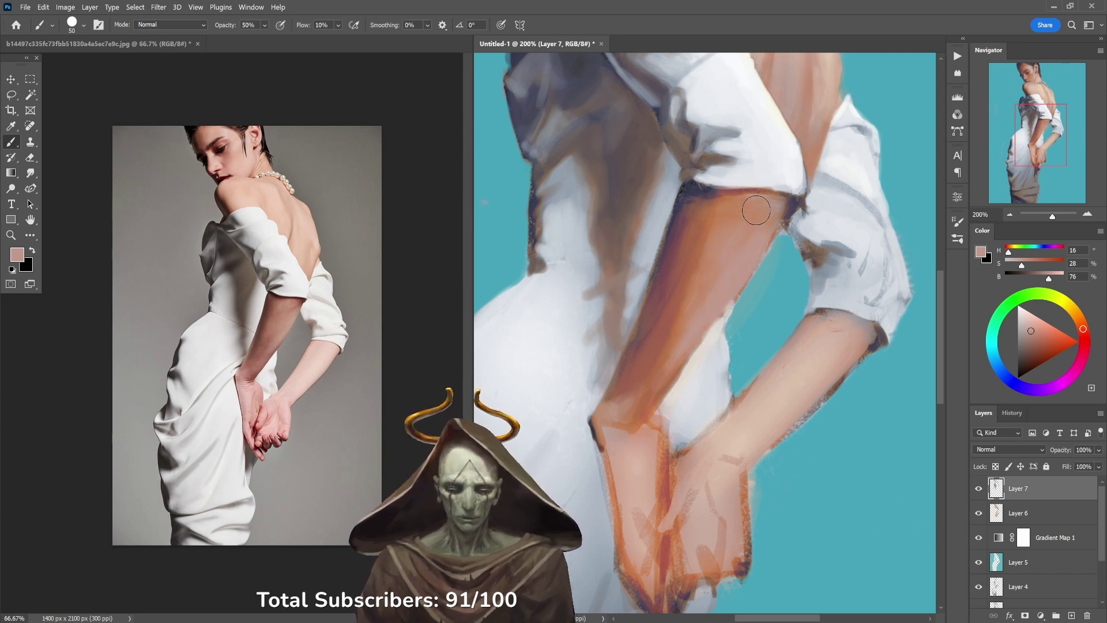
left_click(745, 254, "alt")
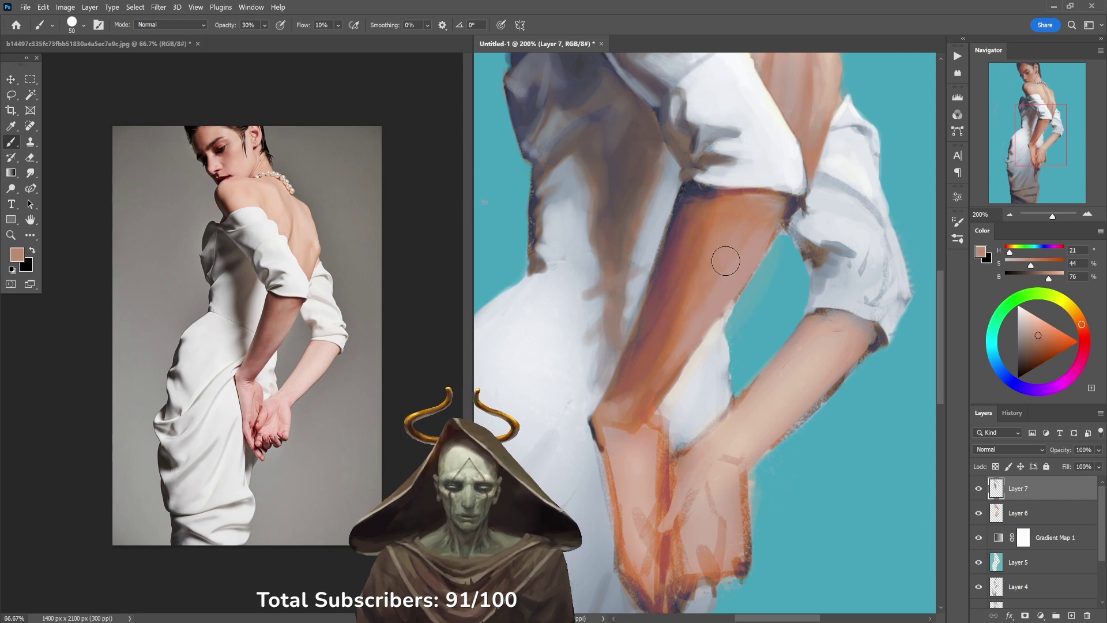
left_click(722, 289, "alt")
key("4")
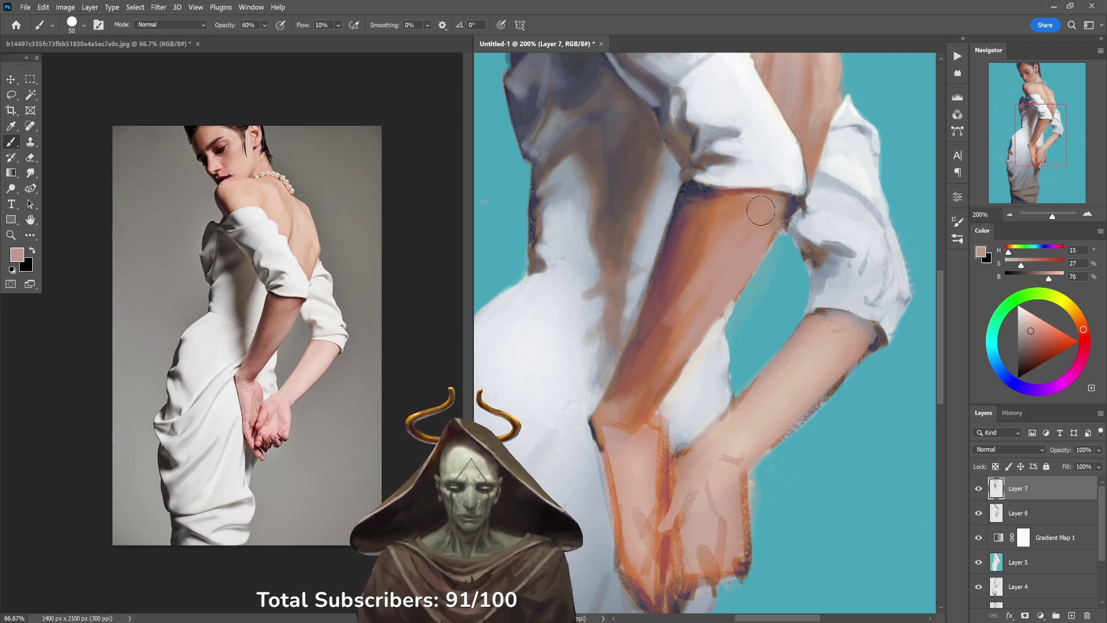
left_click(718, 218, "alt")
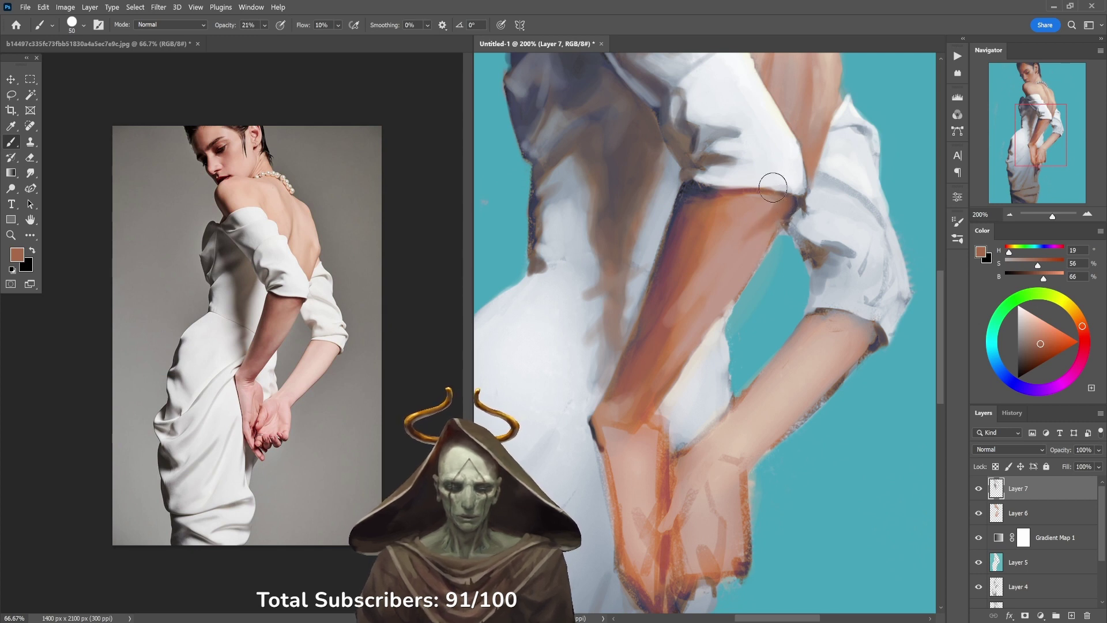
Step: Sample upper-arm skin tones and soften the dark patch at the sleeve edge
left_click(756, 209, "alt")
left_click(762, 223, "alt")
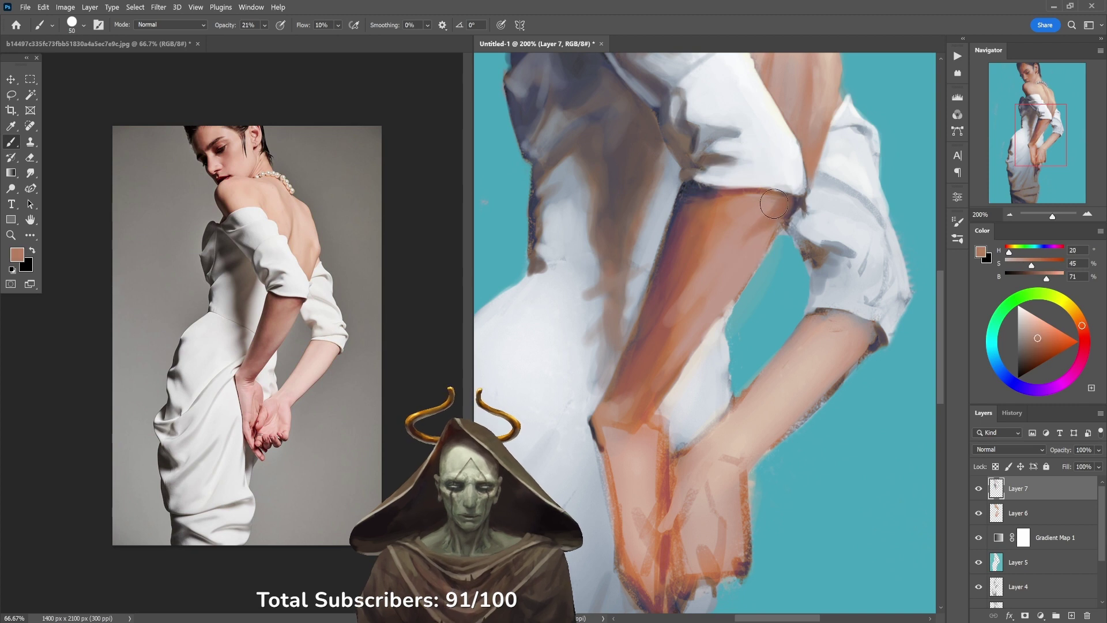
left_click(749, 213, "alt")
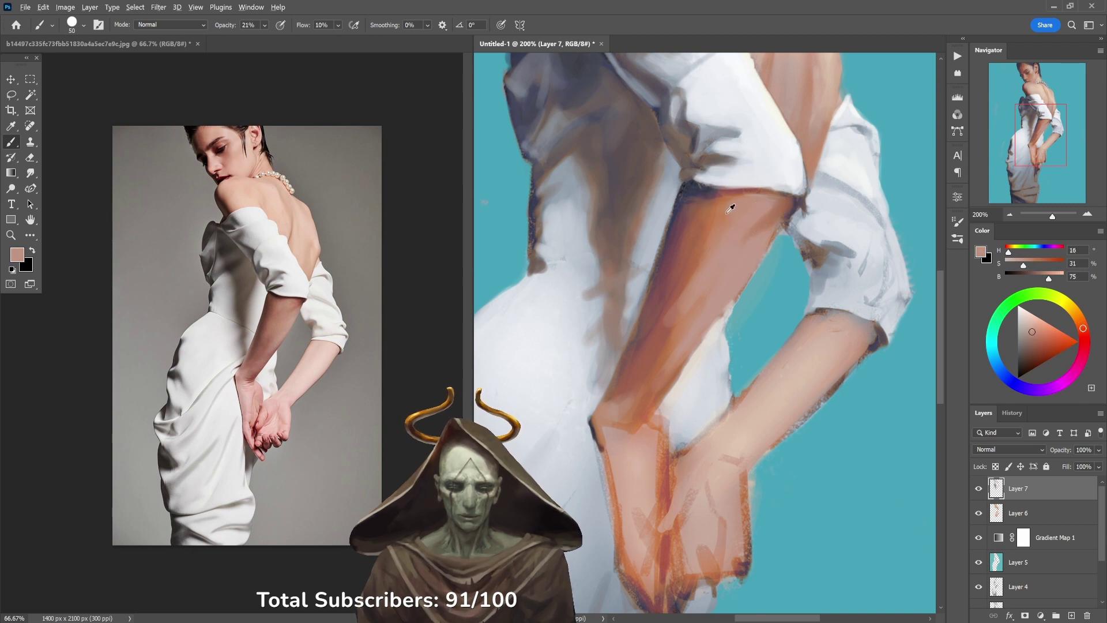
left_click(731, 209, "alt")
left_click(742, 203, "alt")
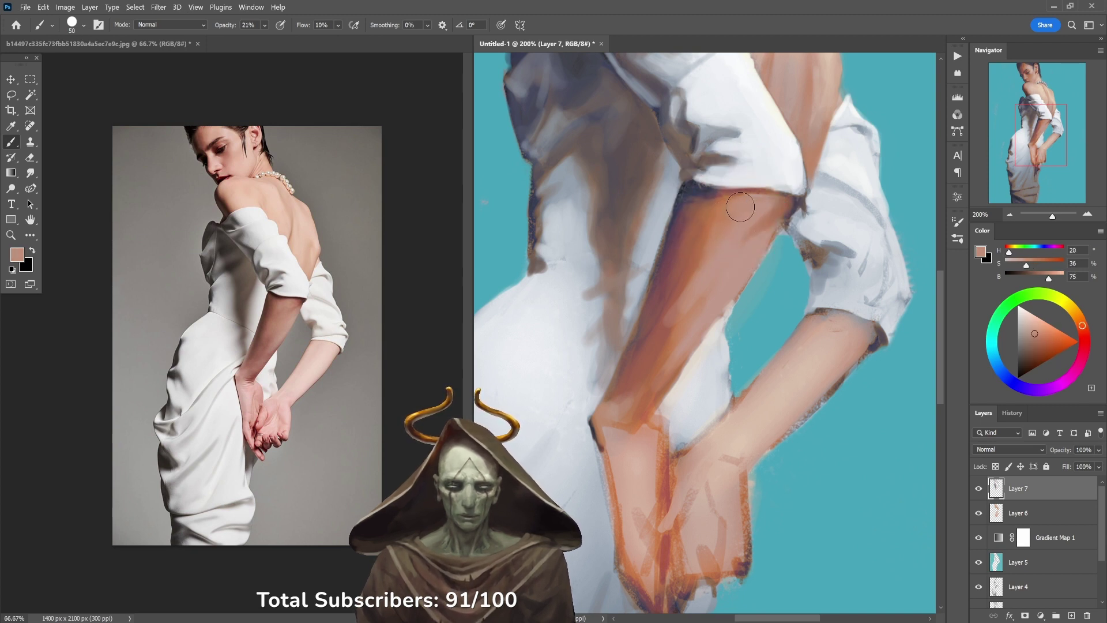
left_click(736, 215, "alt")
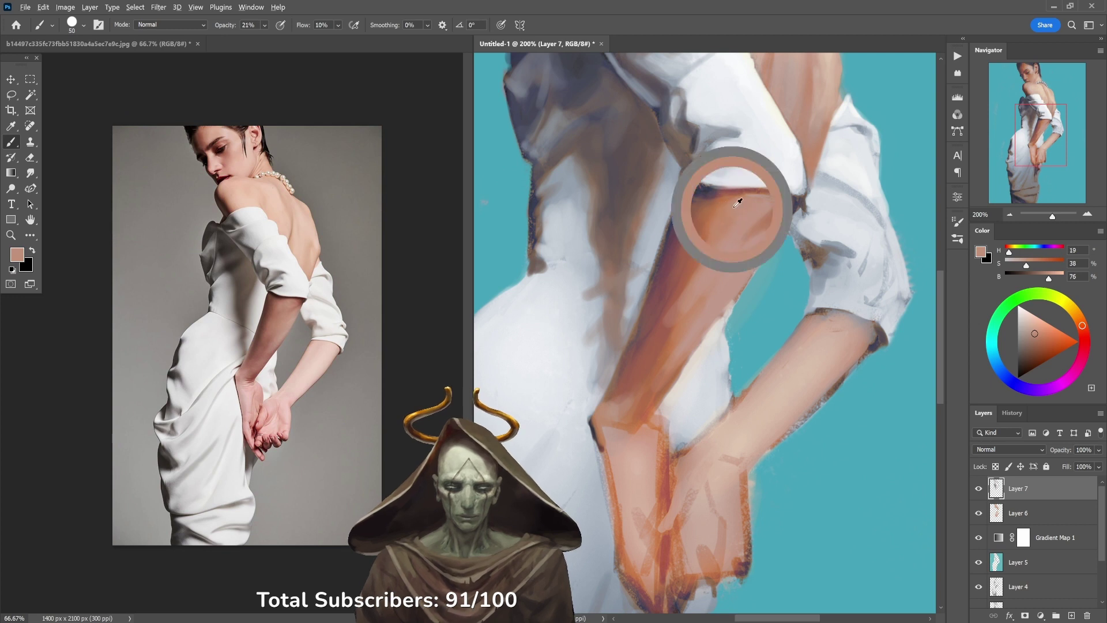
left_click(703, 240, "alt")
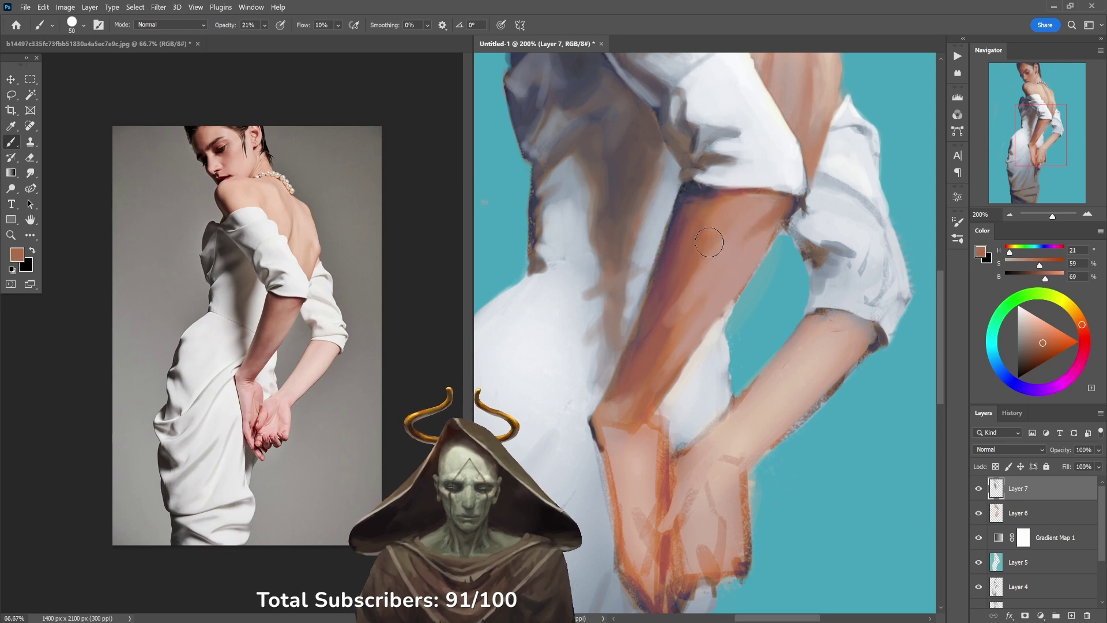
left_click(719, 203, "alt")
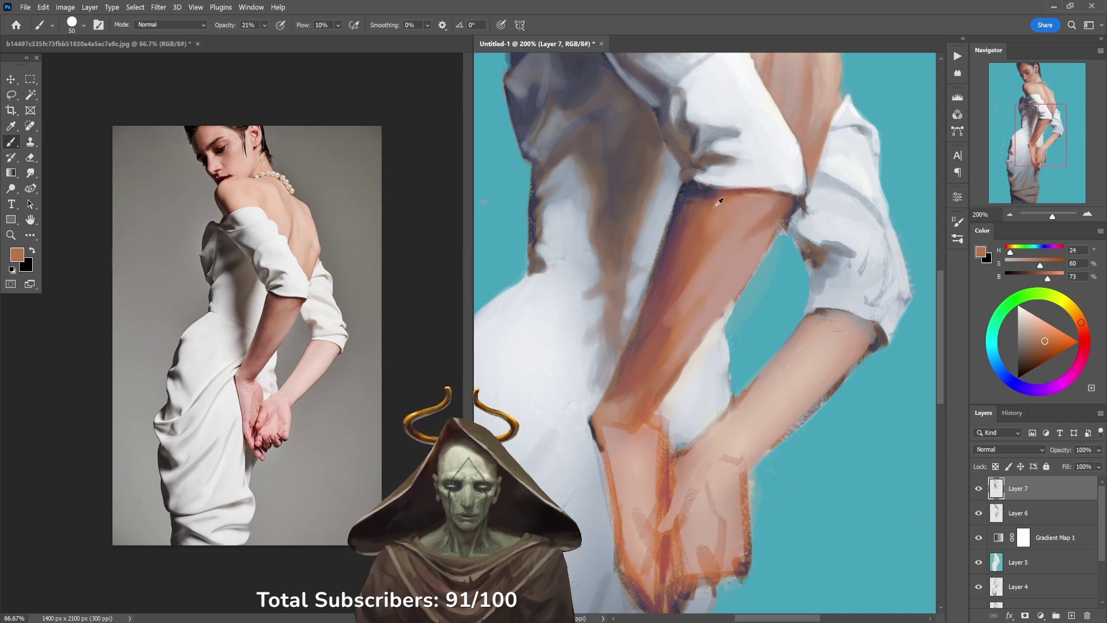
left_click(715, 202, "alt")
mouse_move(718, 194)
left_mouse_down()
mouse_move(694, 195)
mouse_move(690, 223)
mouse_move(701, 198)
left_mouse_up()
Step: Sample dark reddish shadows and darken the arm's left edge with purplish-brown at 50%
left_click(717, 201, "alt")
left_click(723, 196, "alt")
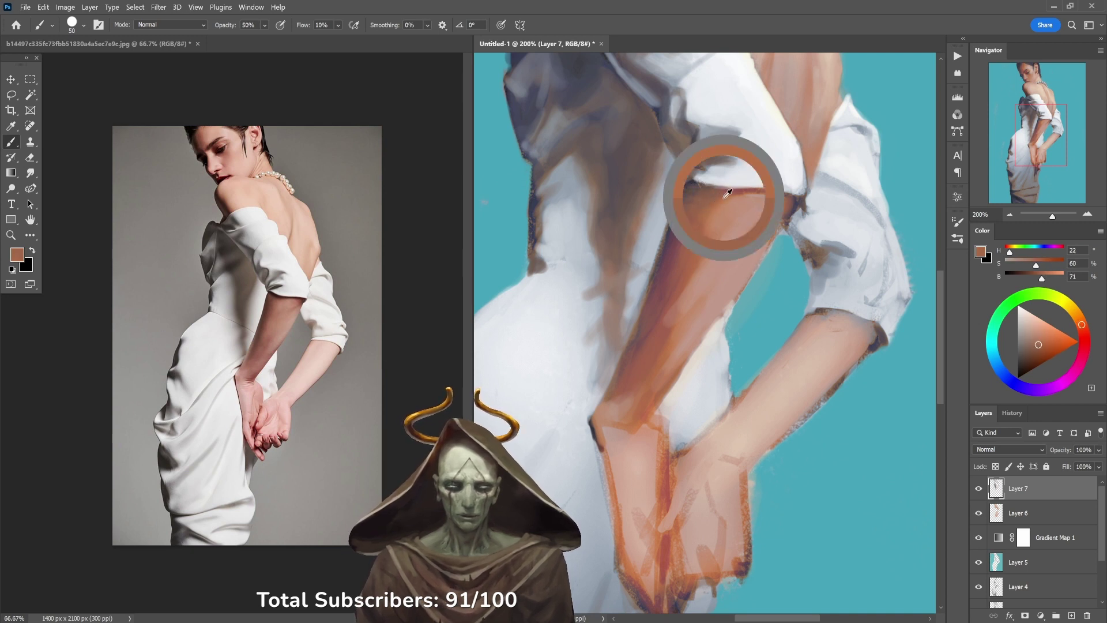
left_click(695, 211, "alt")
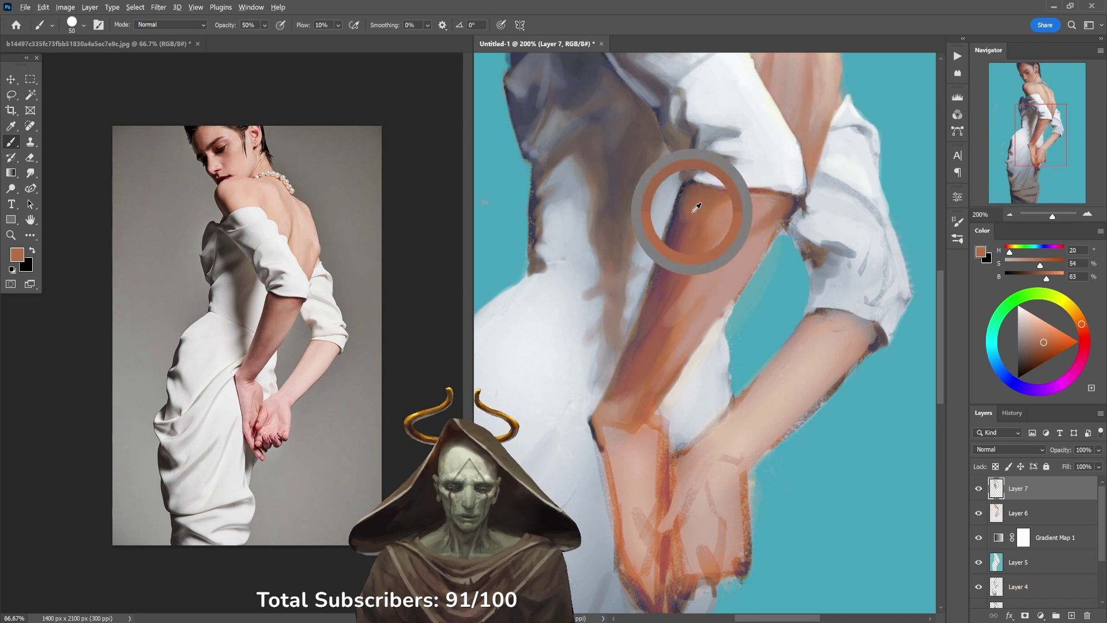
left_click(694, 209, "alt")
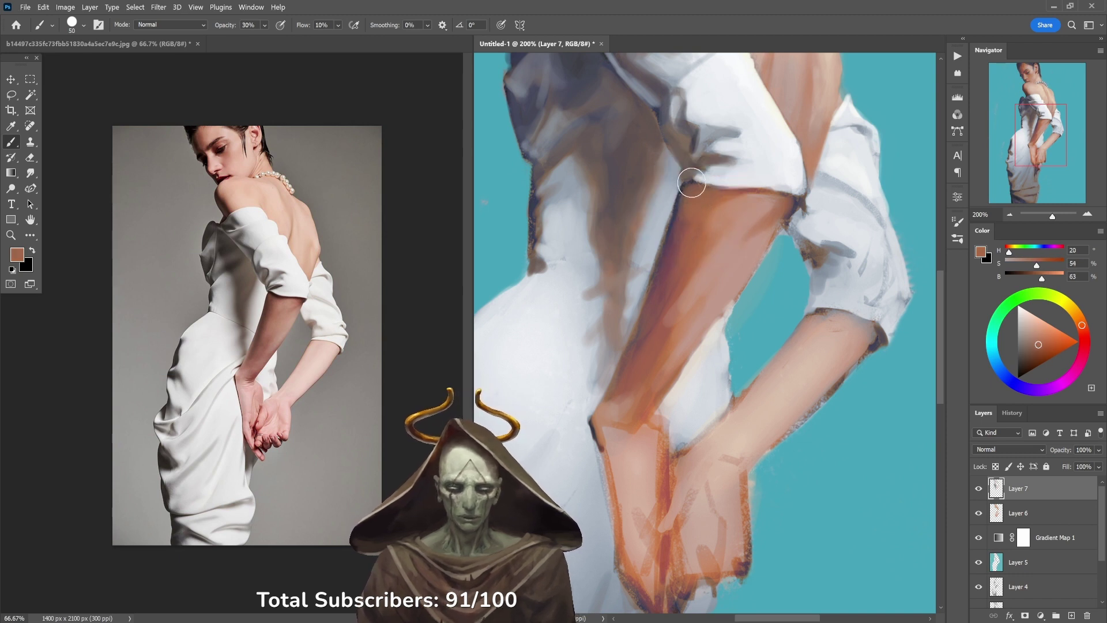
key("4")
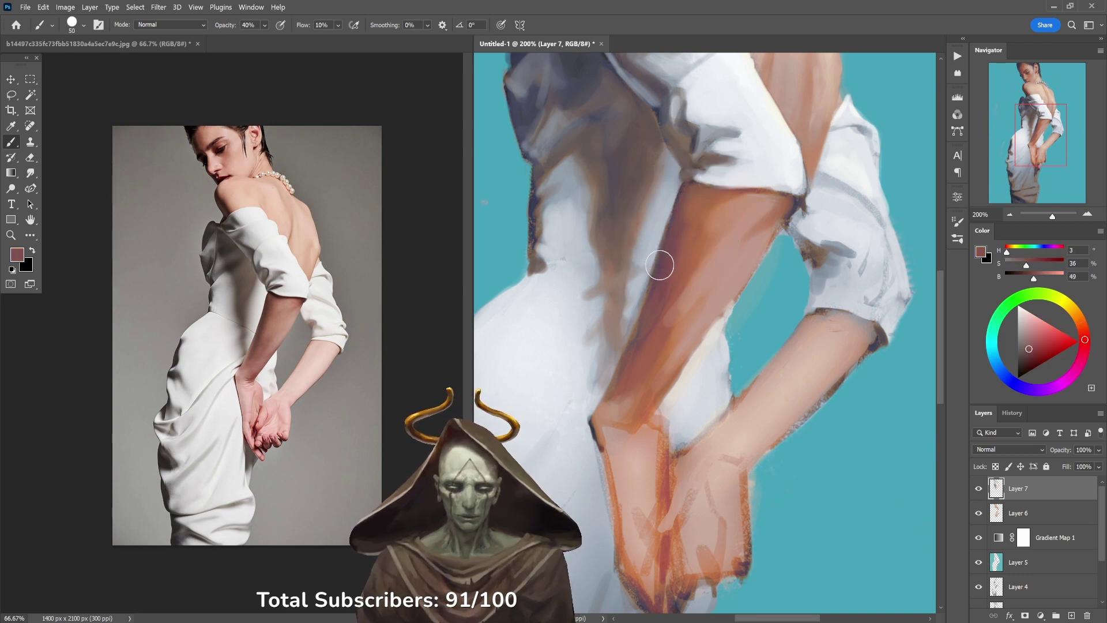
left_click(697, 197, "alt")
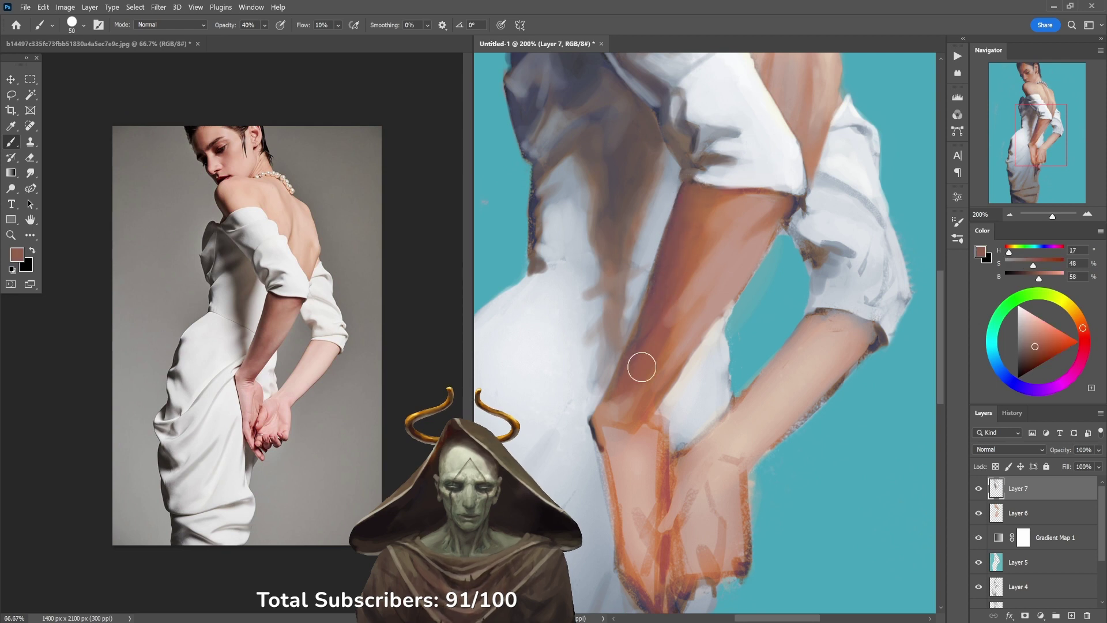
left_click(662, 277, "alt")
key("5")
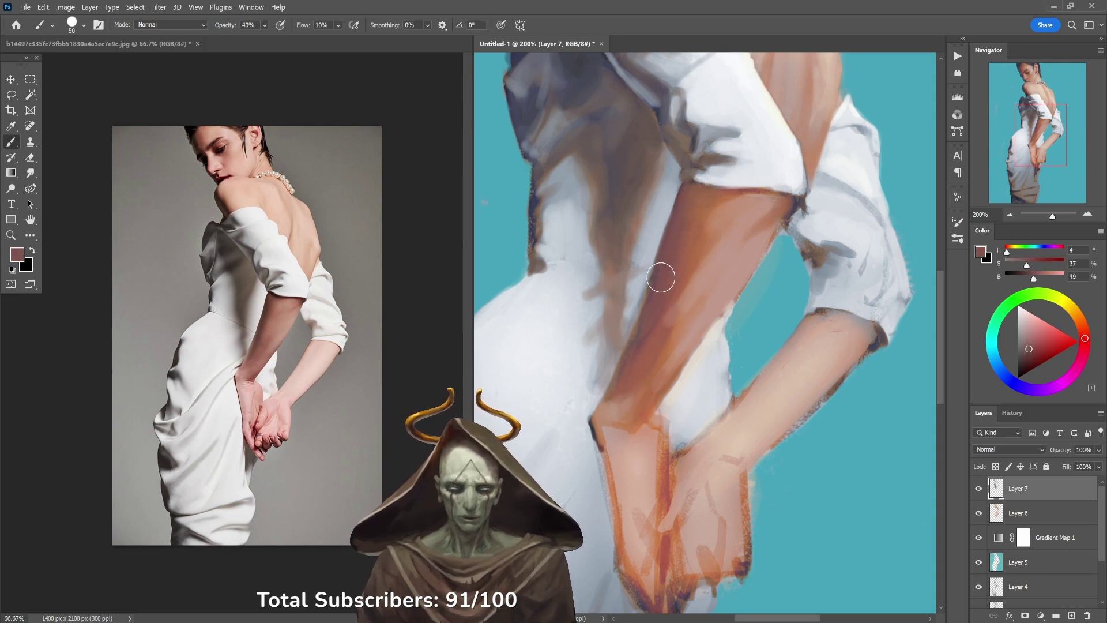
mouse_move(662, 241)
left_mouse_down()
mouse_move(624, 364)
mouse_move(664, 255)
mouse_move(630, 353)
left_mouse_up()
Step: With a smaller brush, add a faint dark bluish line along the sleeve edge
left_click(672, 218, "alt")
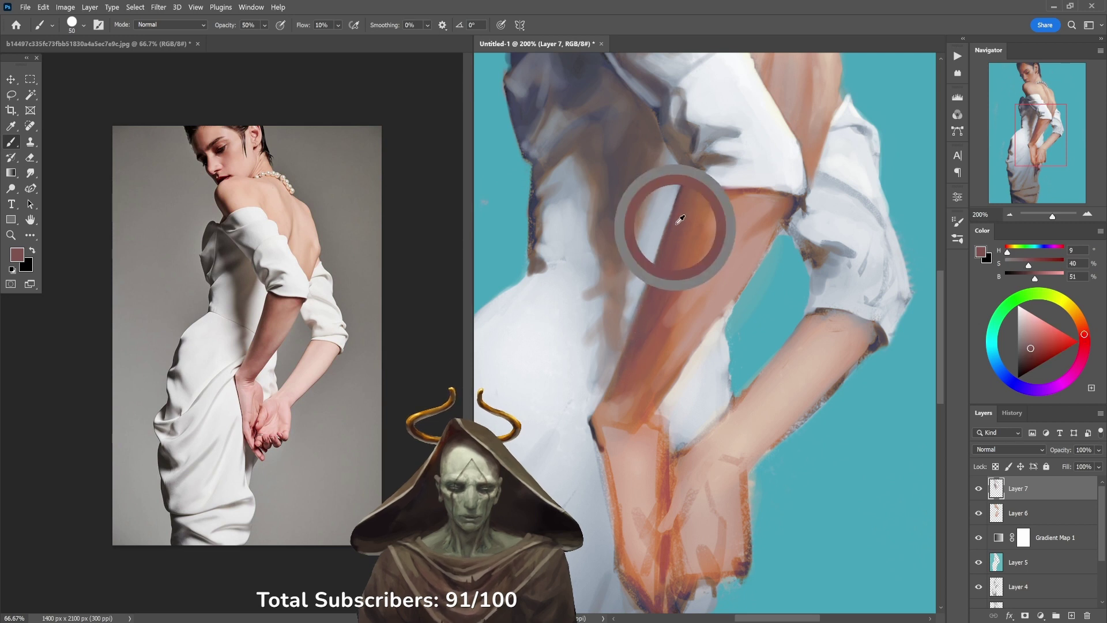
left_click(796, 200, "alt")
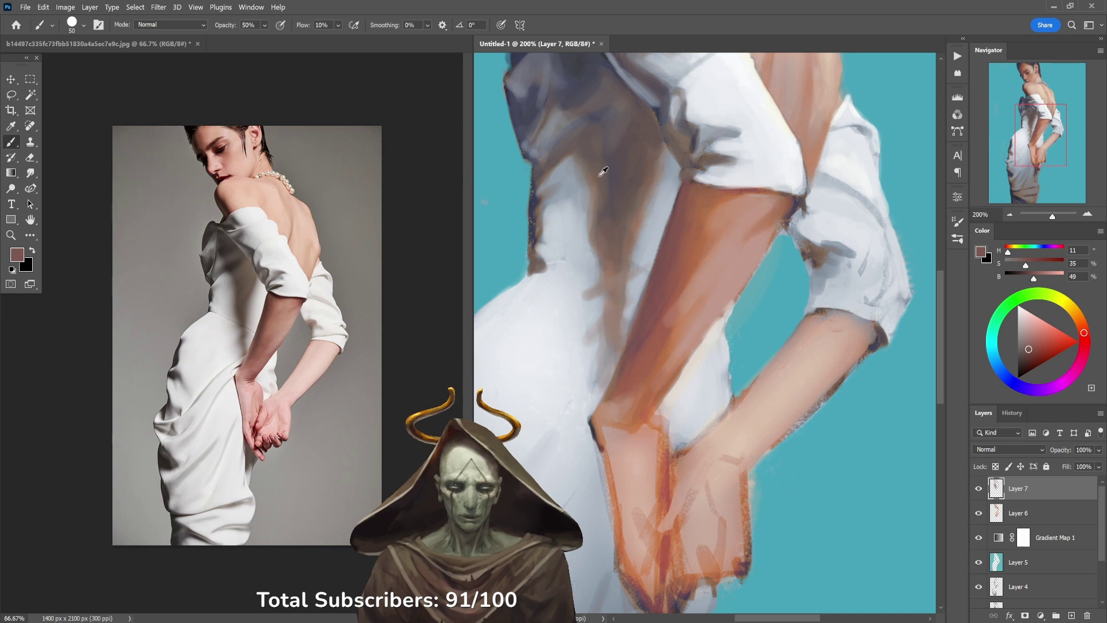
left_click(571, 88, "alt")
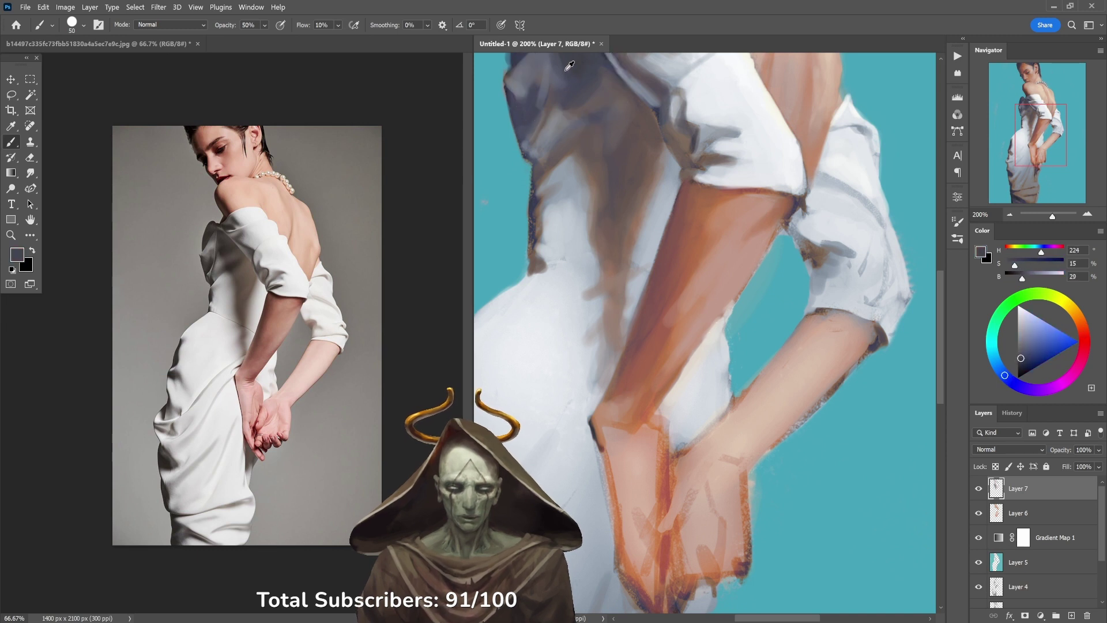
key("bracketleft")
key("bracketleft")
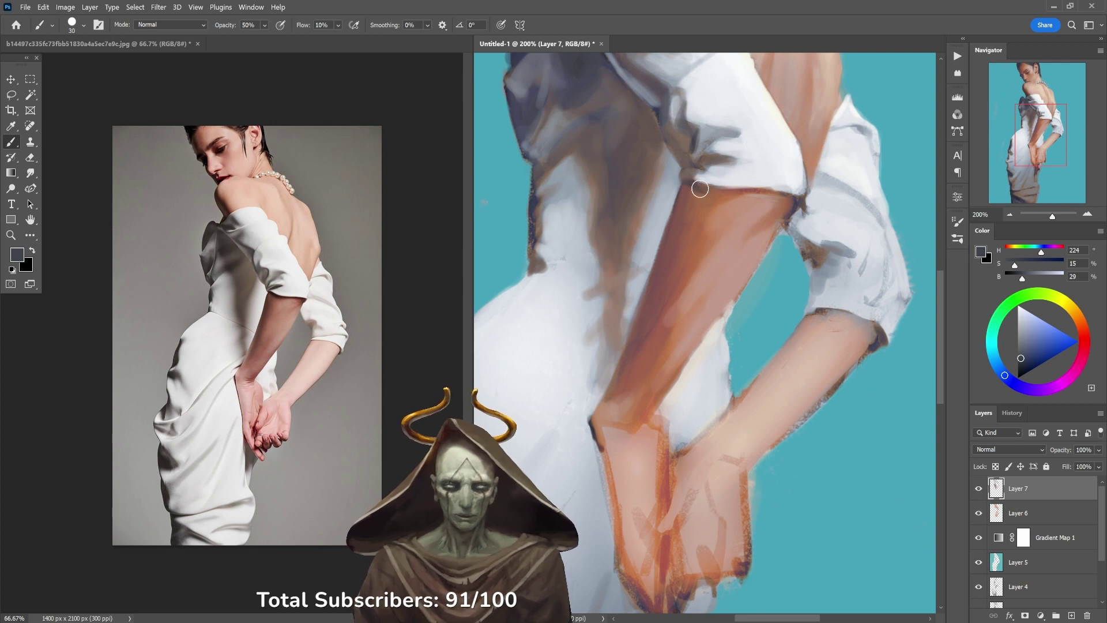
left_click_drag(740, 193, 715, 191)
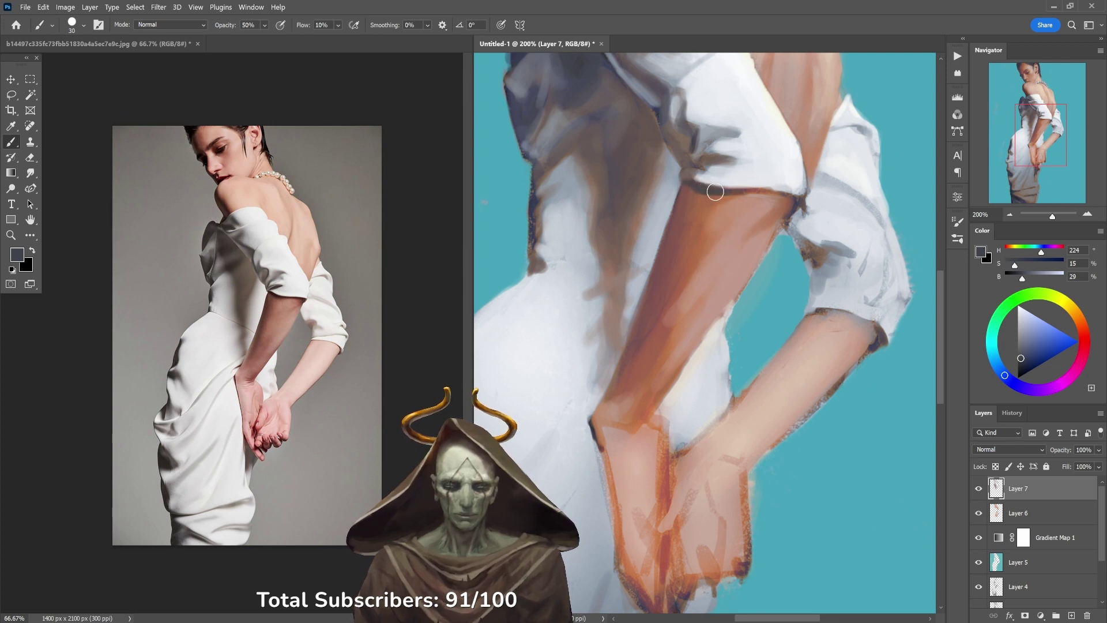
Step: Brush lighter pale-pink skin paint over the forearm at 30% opacity
key("3")
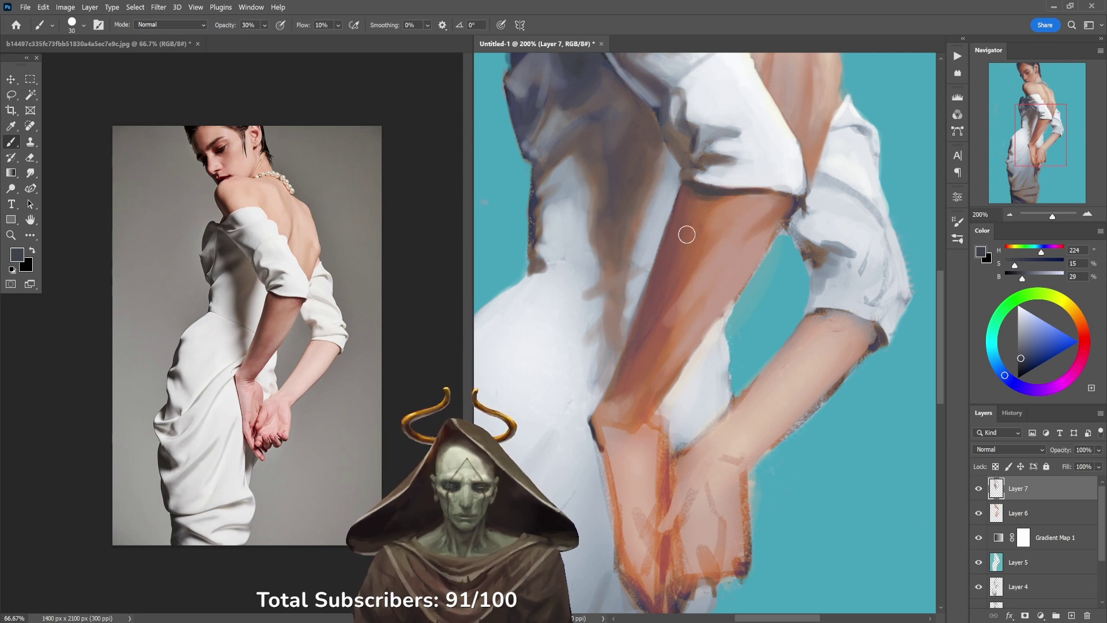
left_click(723, 286, "alt")
key("6")
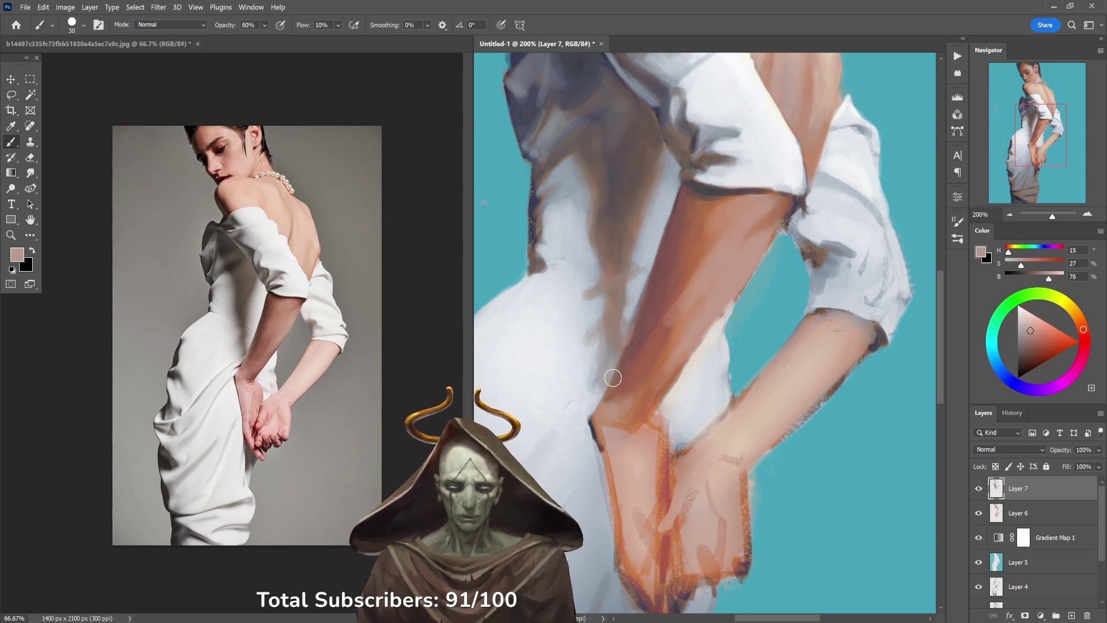
key("3")
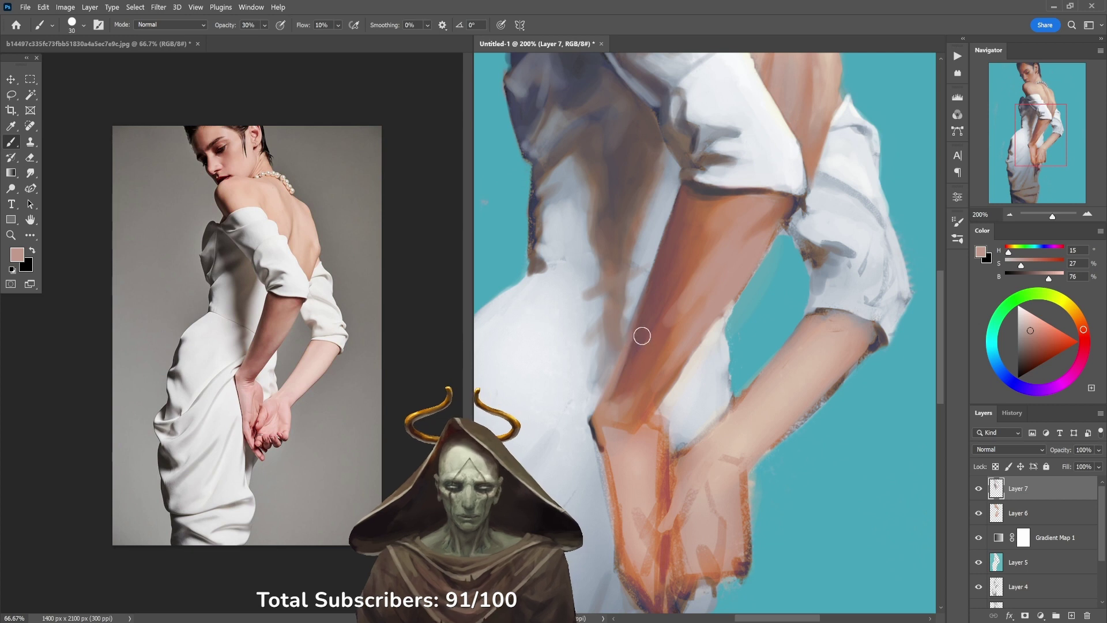
left_click(623, 370, "alt")
mouse_move(639, 348)
left_mouse_down()
mouse_move(607, 403)
mouse_move(648, 356)
mouse_move(638, 392)
left_mouse_up()
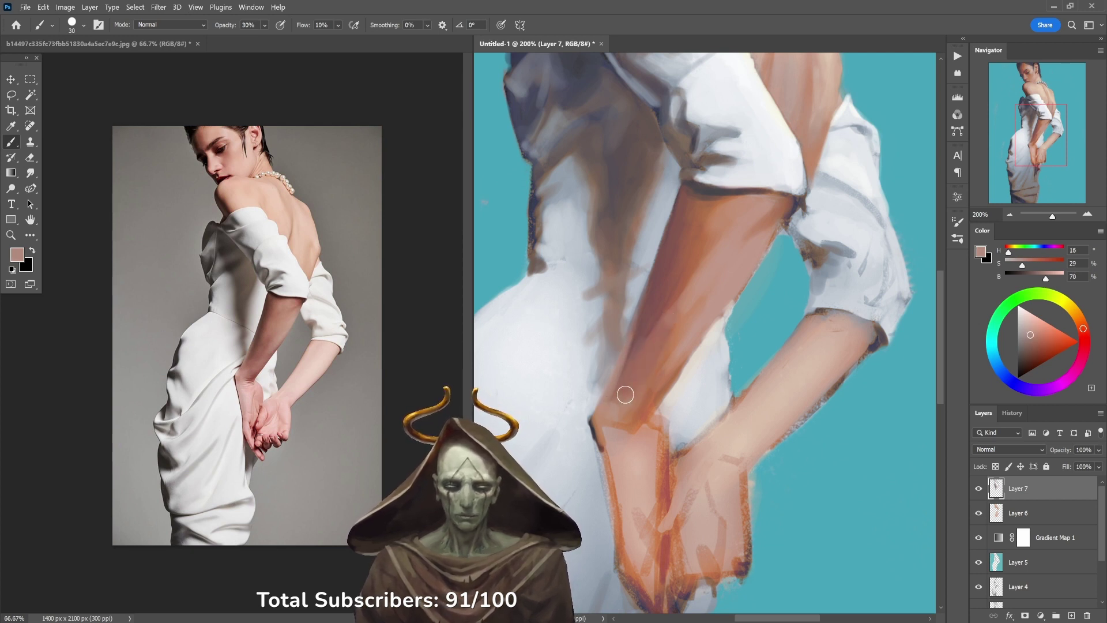
Step: Smooth the arm's right contour with orange-brown strokes at 10% opacity
key("4")
left_click(669, 294, "alt")
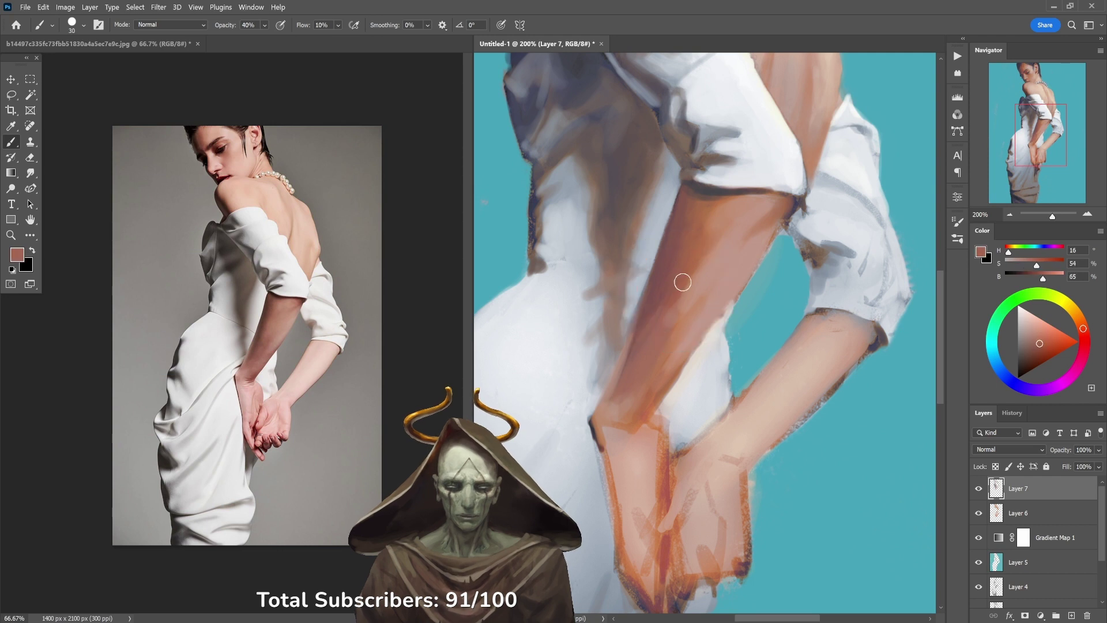
key("3")
left_click(649, 318, "alt")
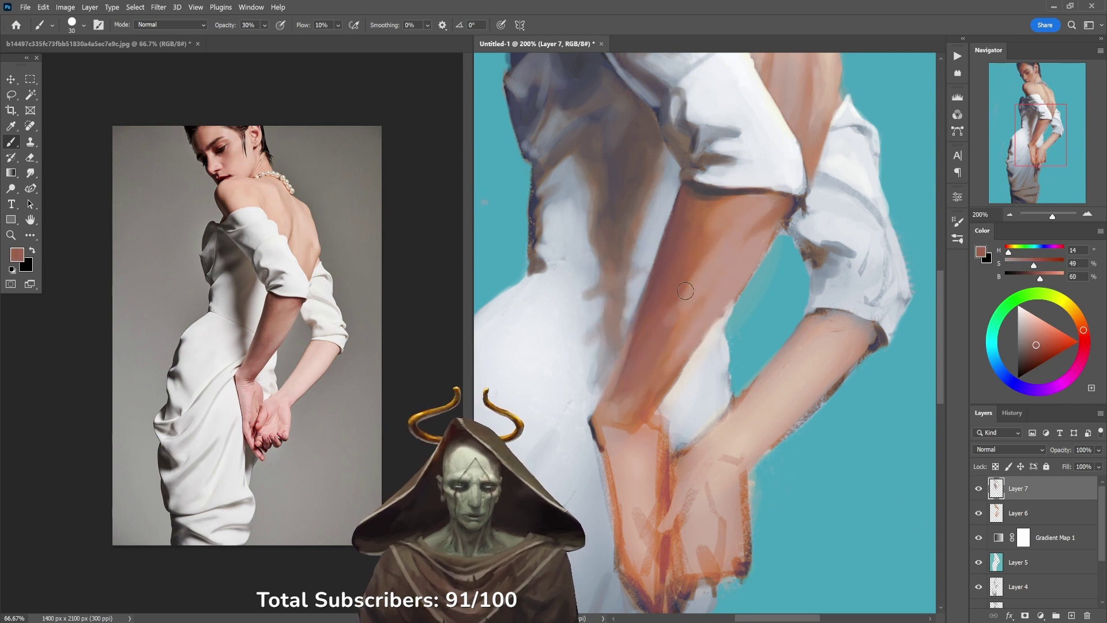
left_click(674, 316, "alt")
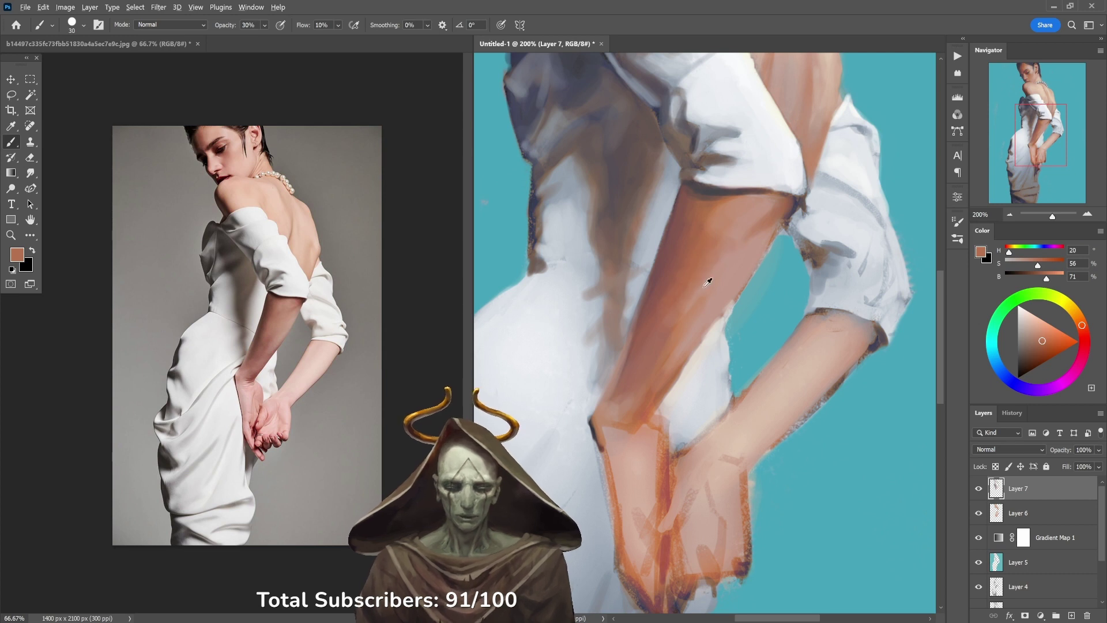
left_click(733, 276, "alt")
key("1")
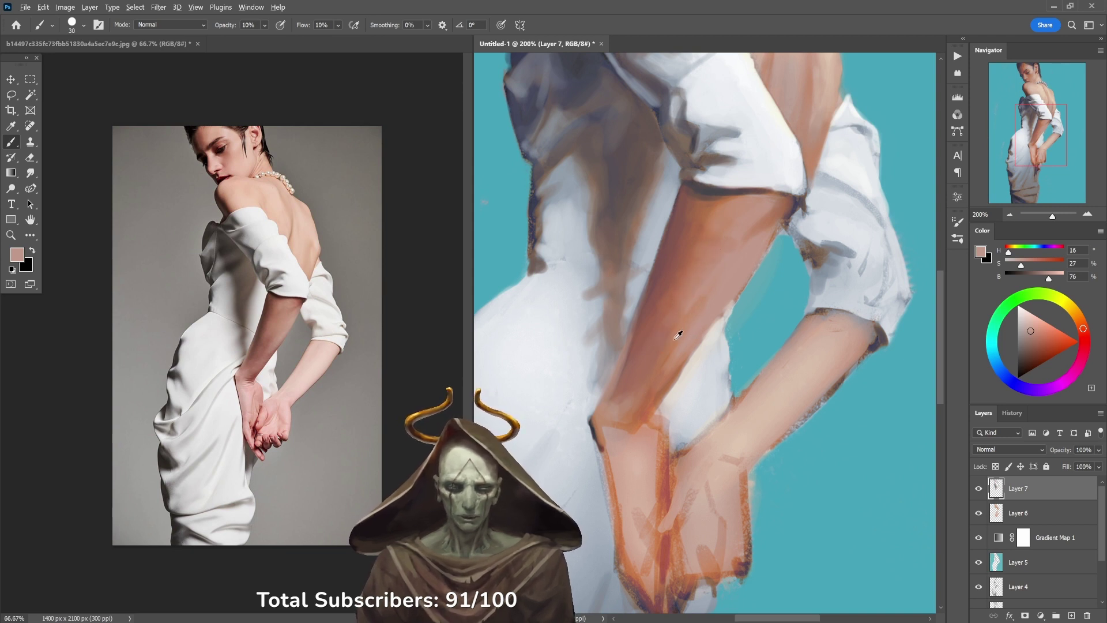
left_click(678, 334, "alt")
left_click_drag(729, 300, 667, 382)
Step: Lighten the wrist crease with near-white dress colour at 90% opacity
key("3")
left_click(683, 346, "alt")
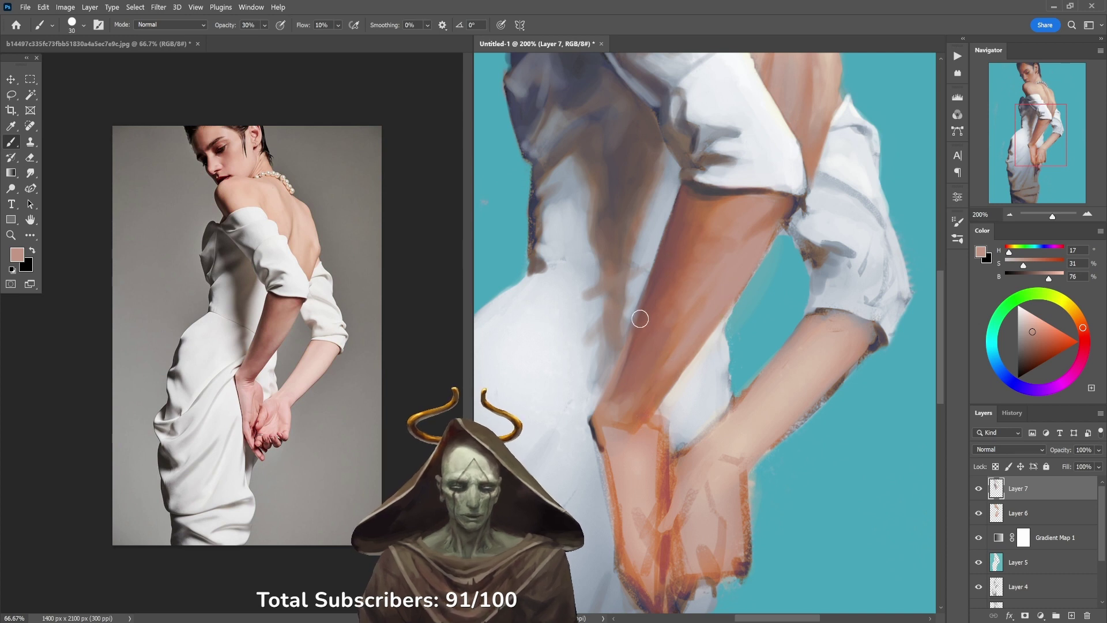
left_click(673, 346, "alt")
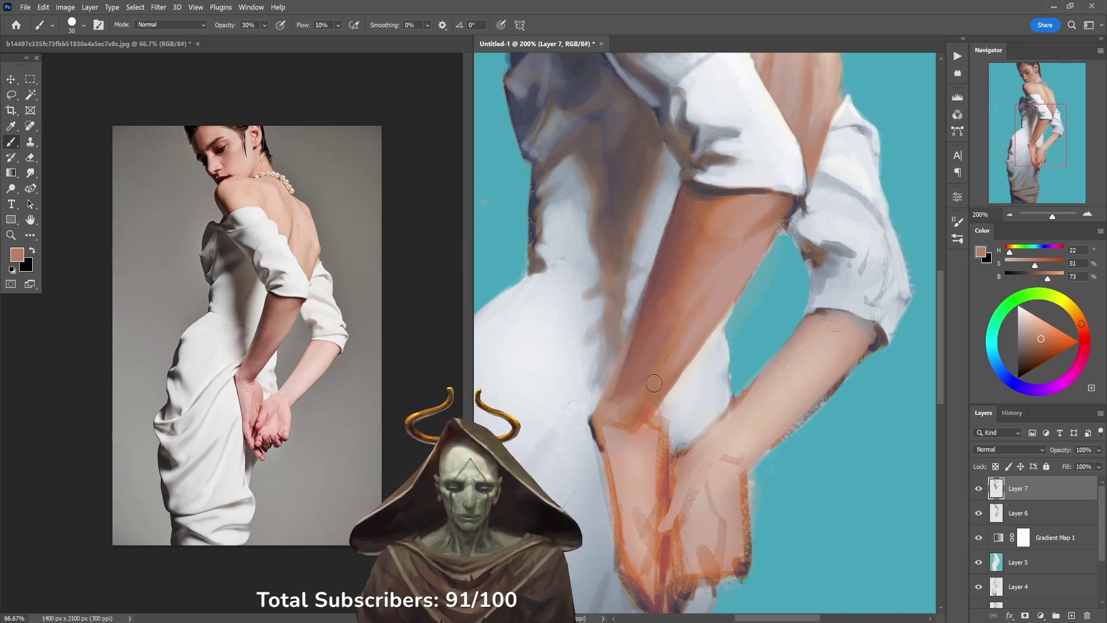
key("4")
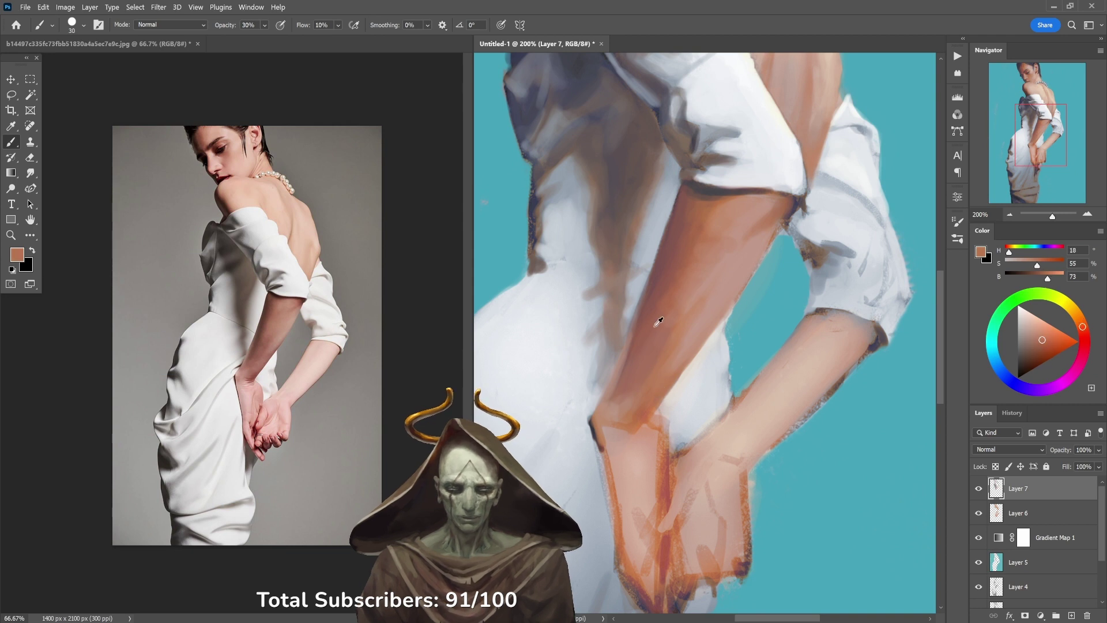
left_click(670, 258, "alt")
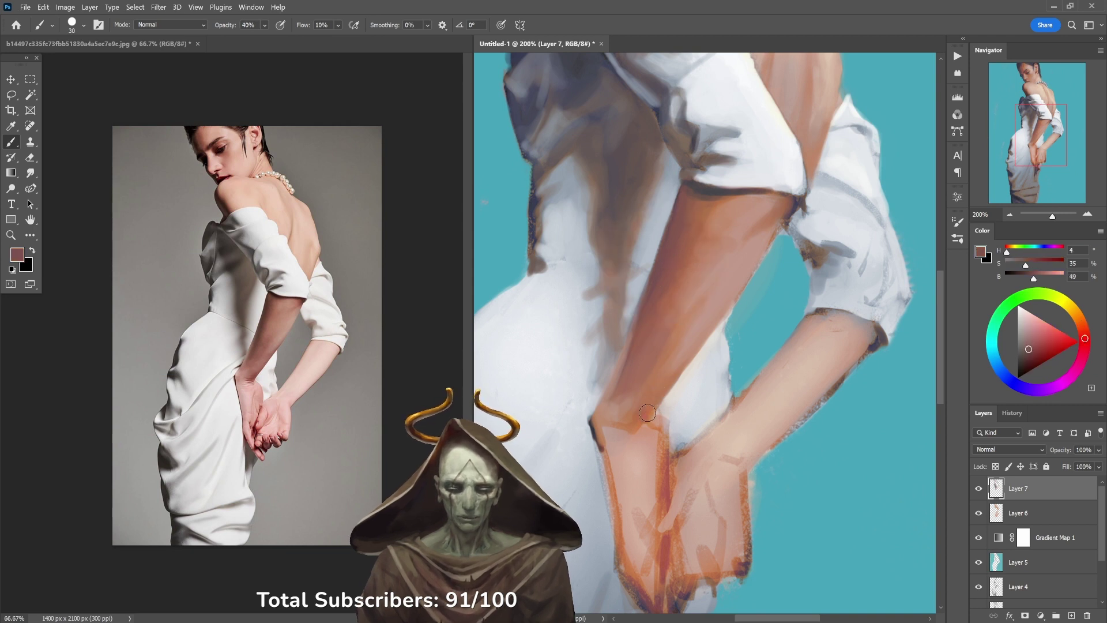
key("3")
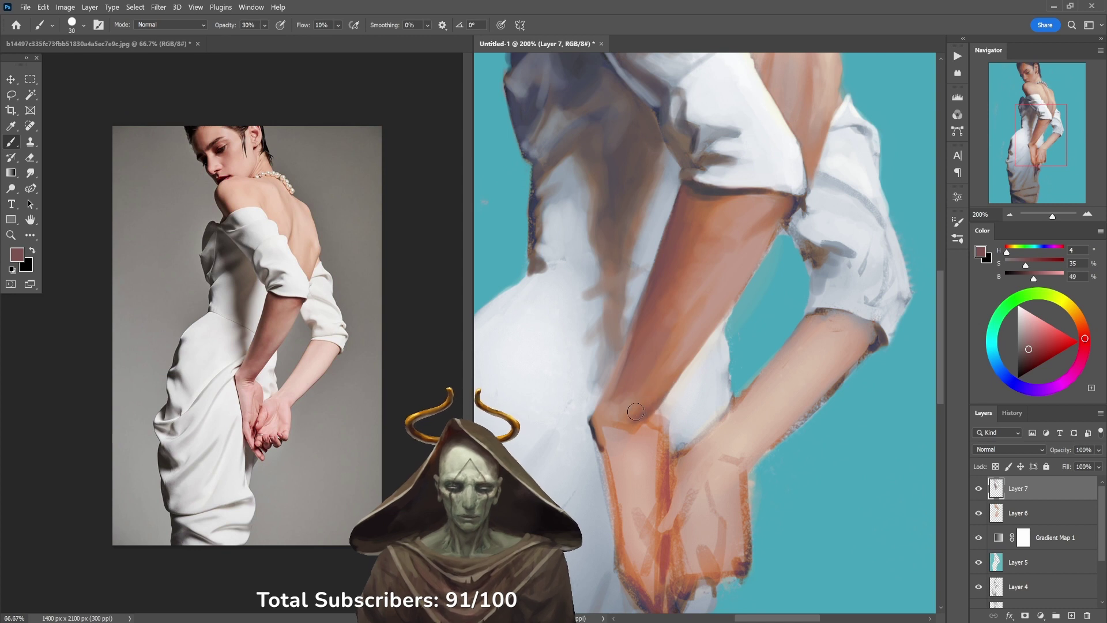
key("5")
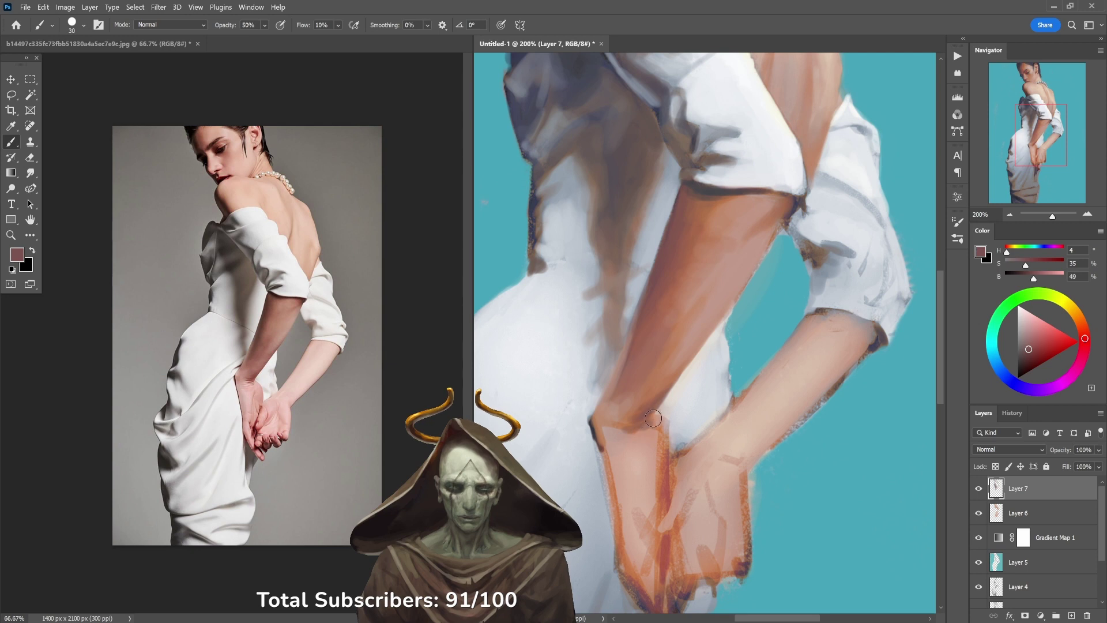
left_click(650, 440, "alt")
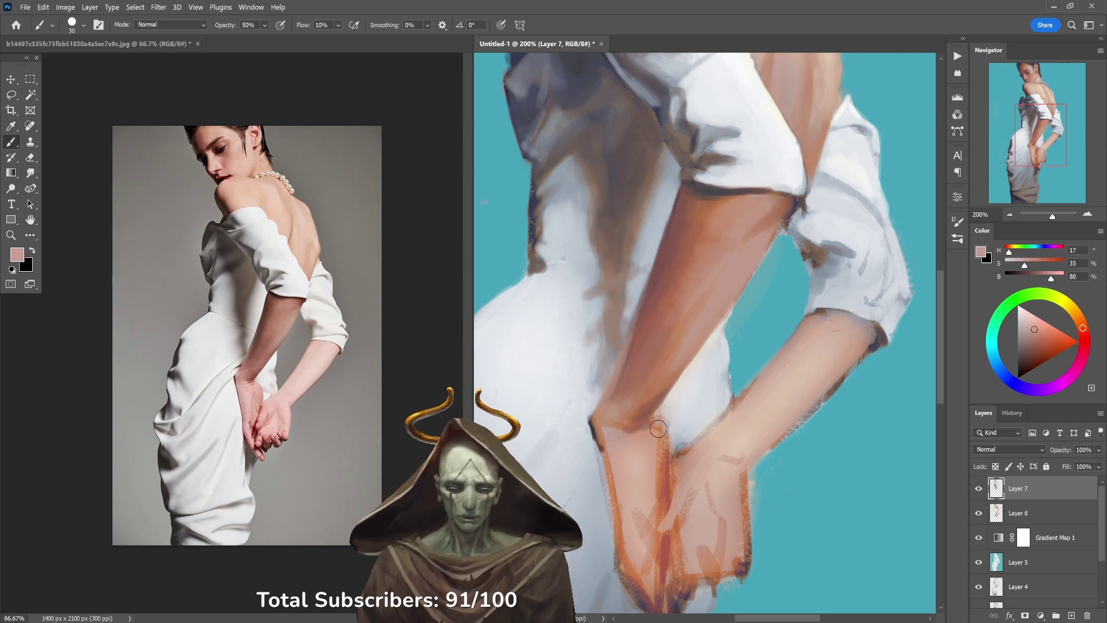
key("9")
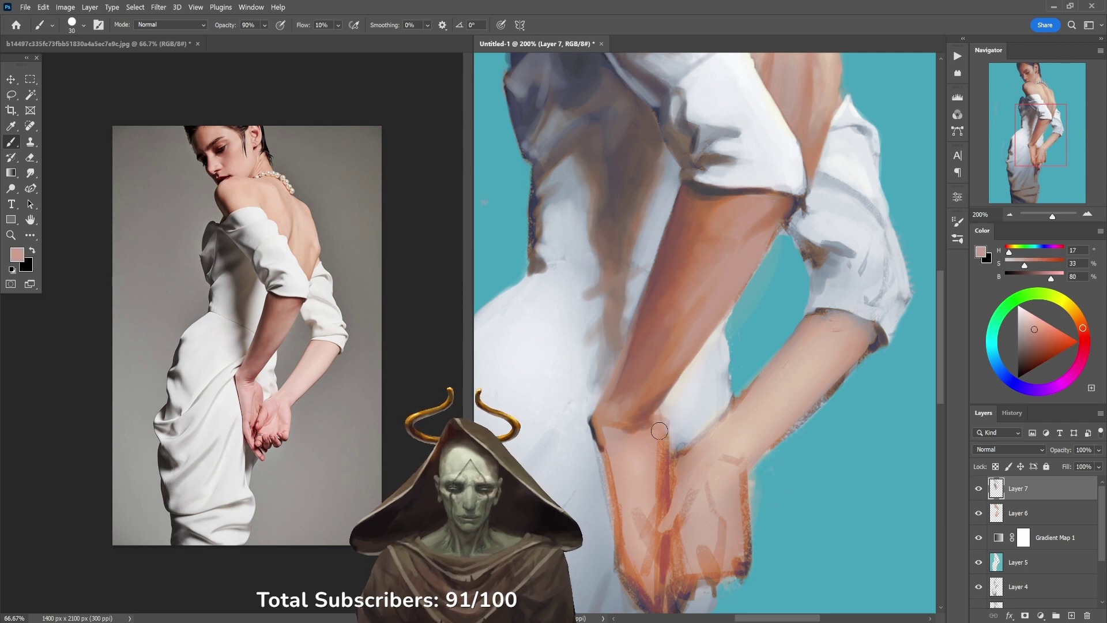
left_click(691, 400, "alt")
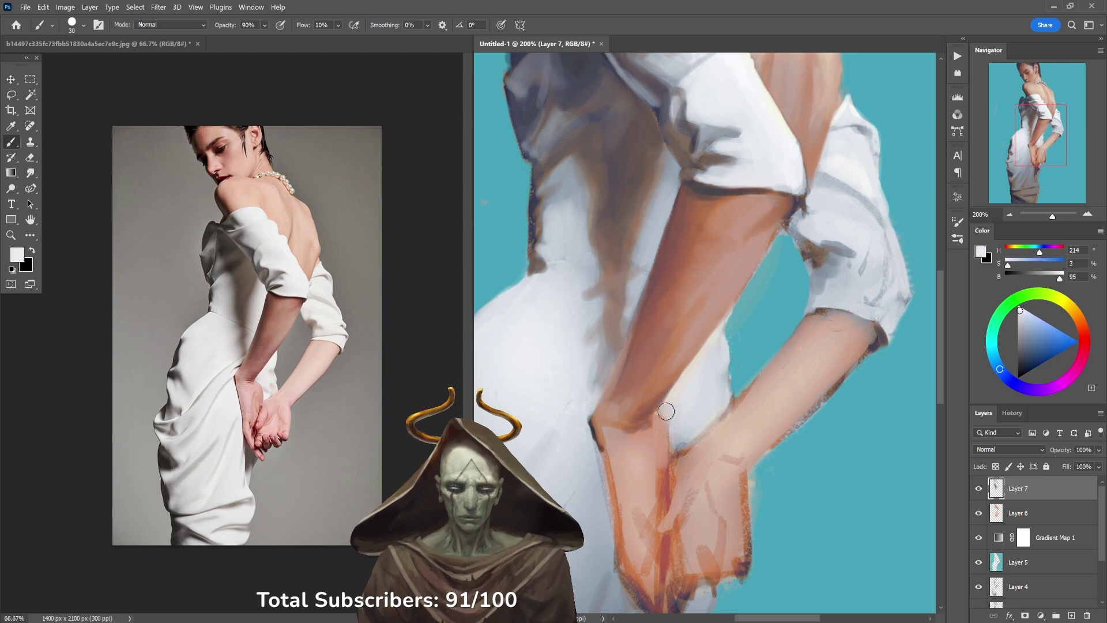
left_click_drag(666, 411, 676, 432)
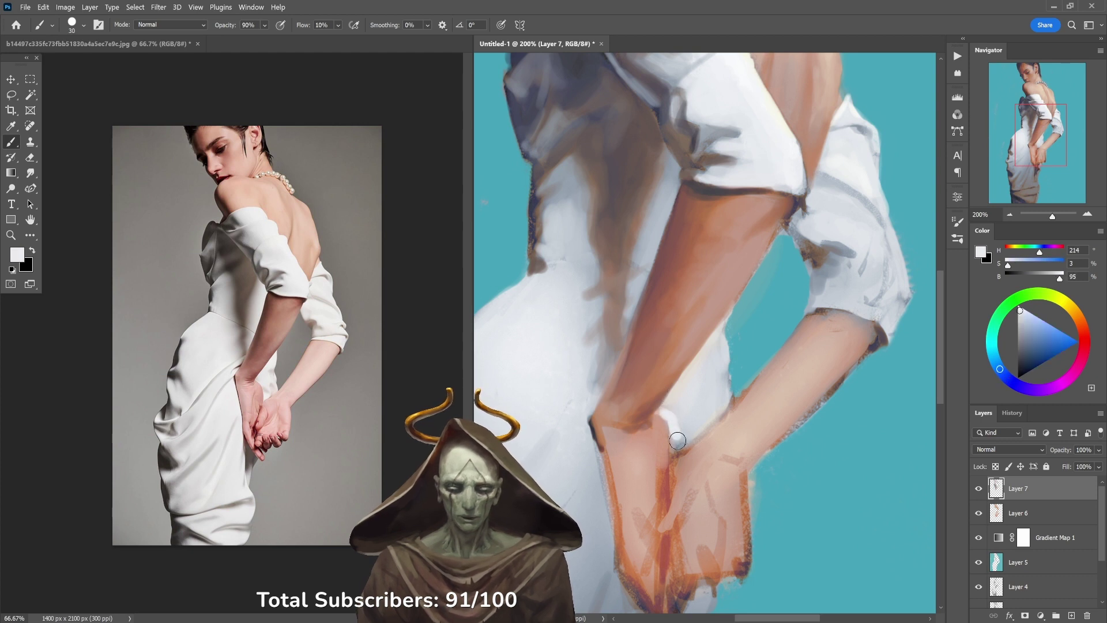
Step: Paint the dress gap above the hands lighter with near-white at 50% opacity
key("5")
left_click(680, 402, "alt")
left_click_drag(696, 406, 689, 434)
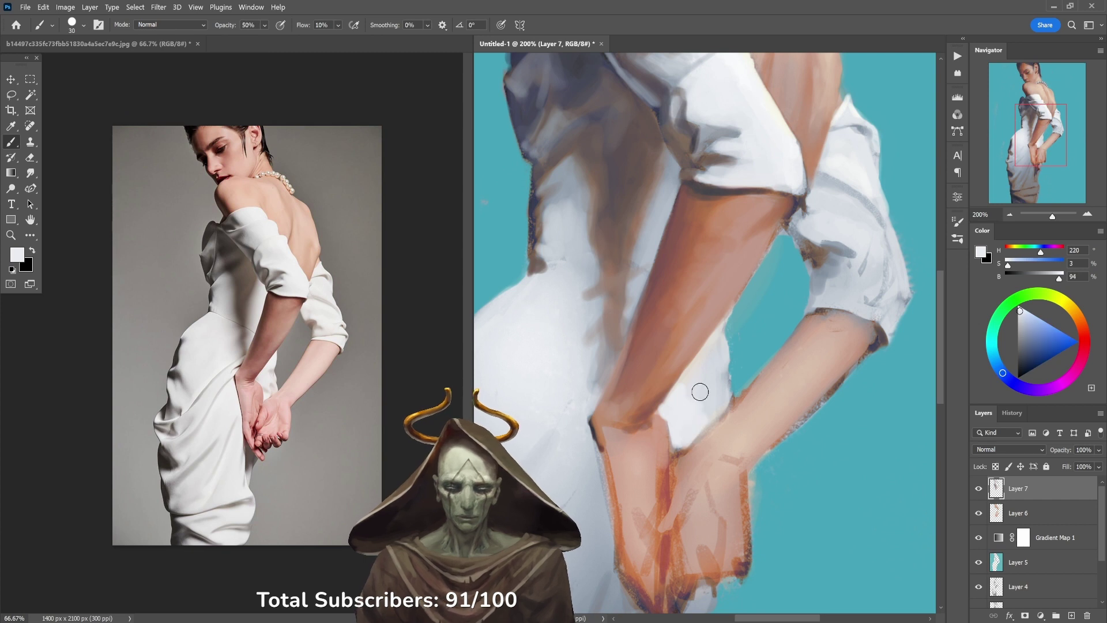
left_click(724, 396, "alt")
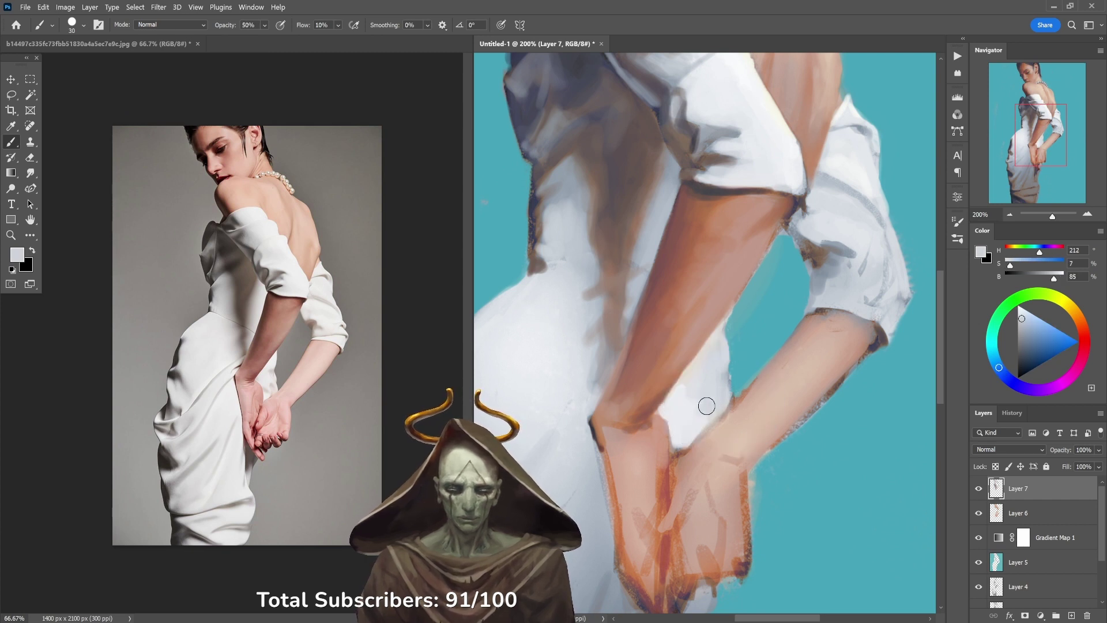
left_click(686, 404, "alt")
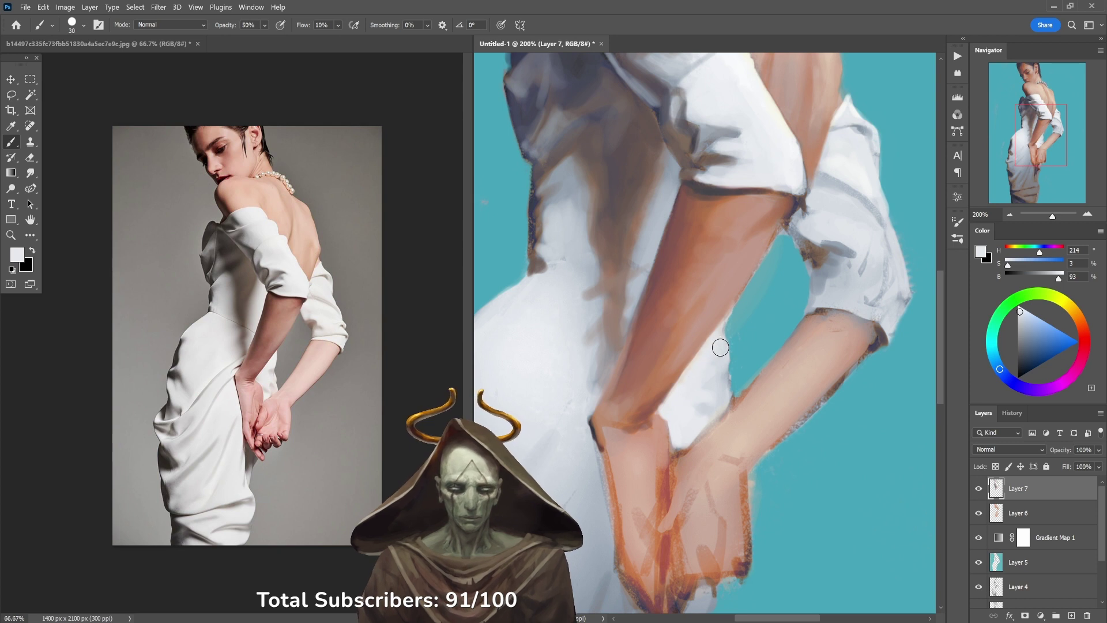
left_click(737, 394, "alt")
key("2")
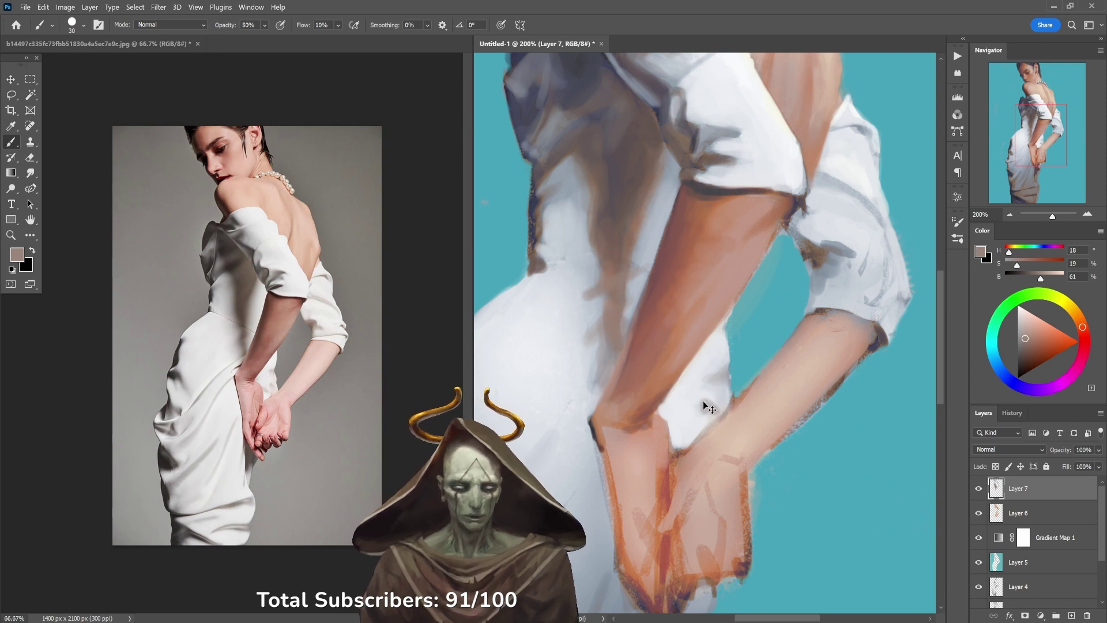
Step: Undo the grey patch near the hands and repaint the spot with a fainter 20% stroke
key("ctrl+z")
key("2")
mouse_move(701, 416)
left_mouse_down()
mouse_move(703, 404)
mouse_move(706, 425)
mouse_move(681, 426)
mouse_move(697, 400)
mouse_move(698, 429)
mouse_move(683, 425)
mouse_move(732, 441)
mouse_move(684, 428)
mouse_move(667, 486)
left_mouse_up()
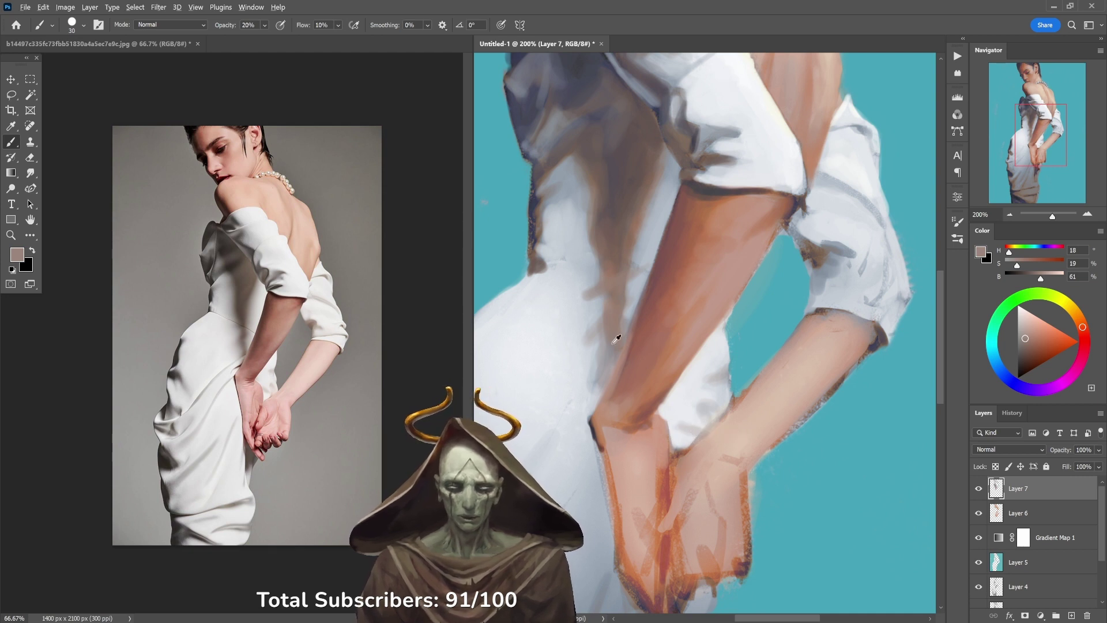
left_click(611, 334, "alt")
left_click_drag(594, 471, 702, 376)
left_click(719, 198, "alt")
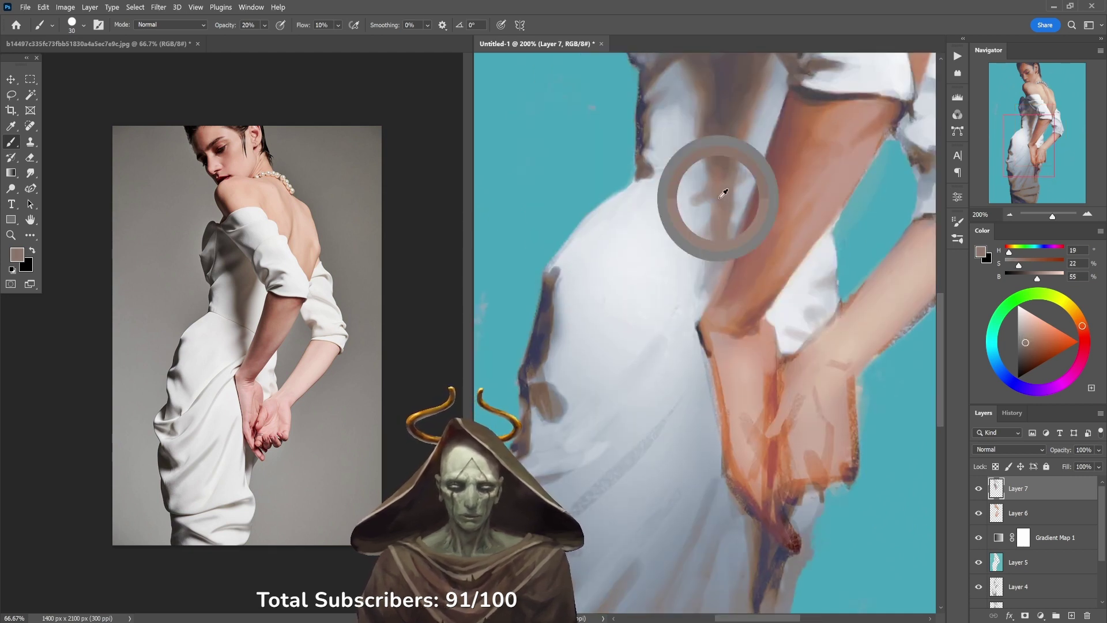
left_click(722, 193, "alt")
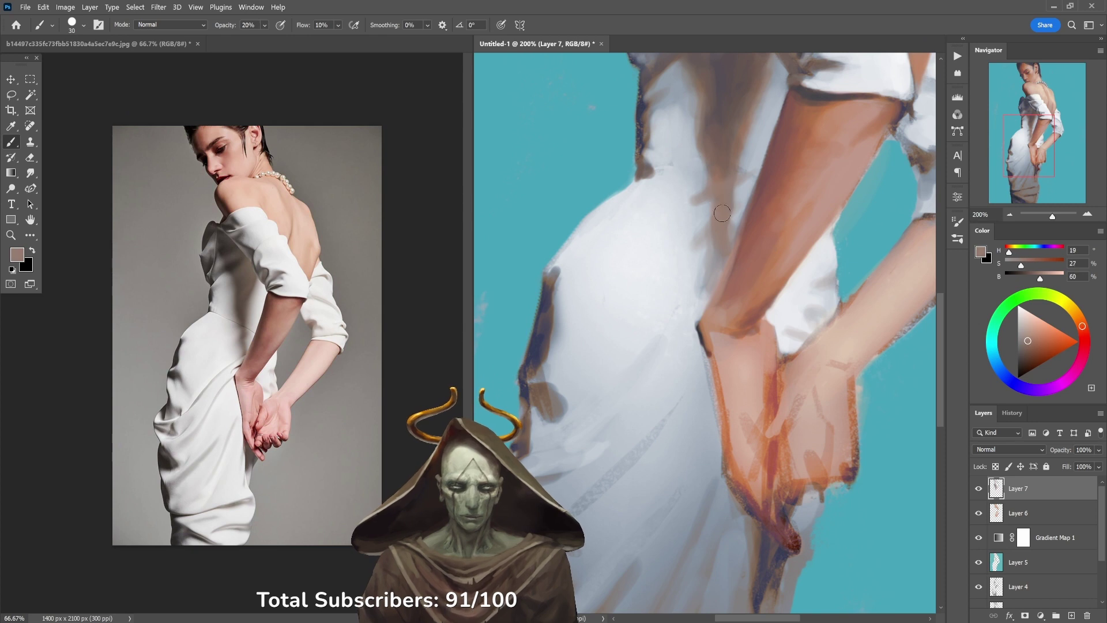
key("5")
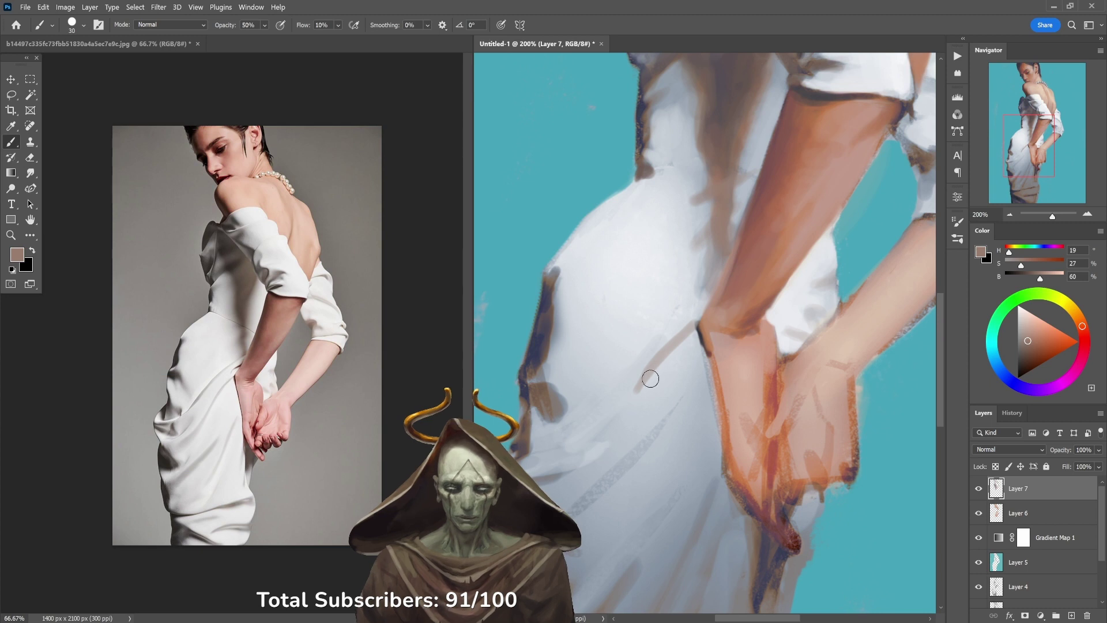
key("3")
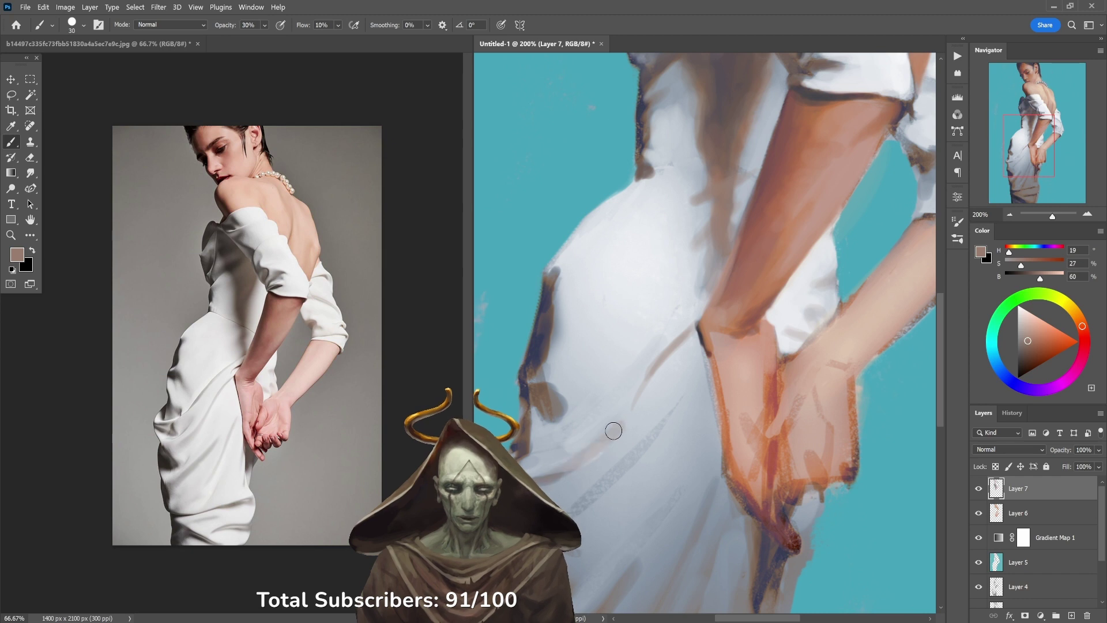
left_click(571, 465, "alt")
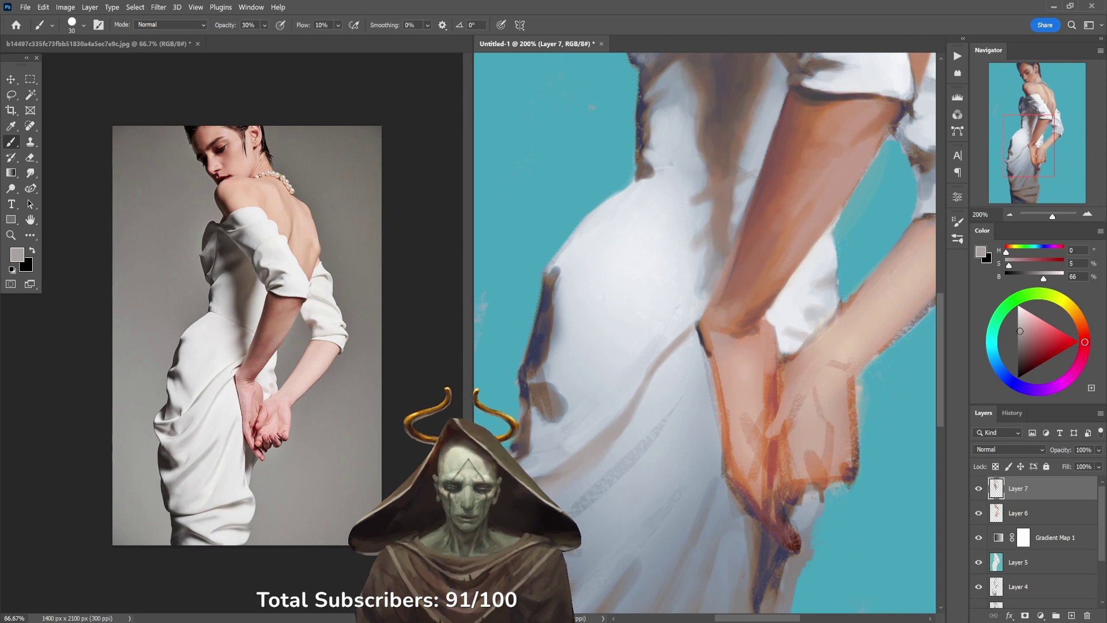
left_click(540, 382, "alt")
left_click(537, 376, "alt")
key("4")
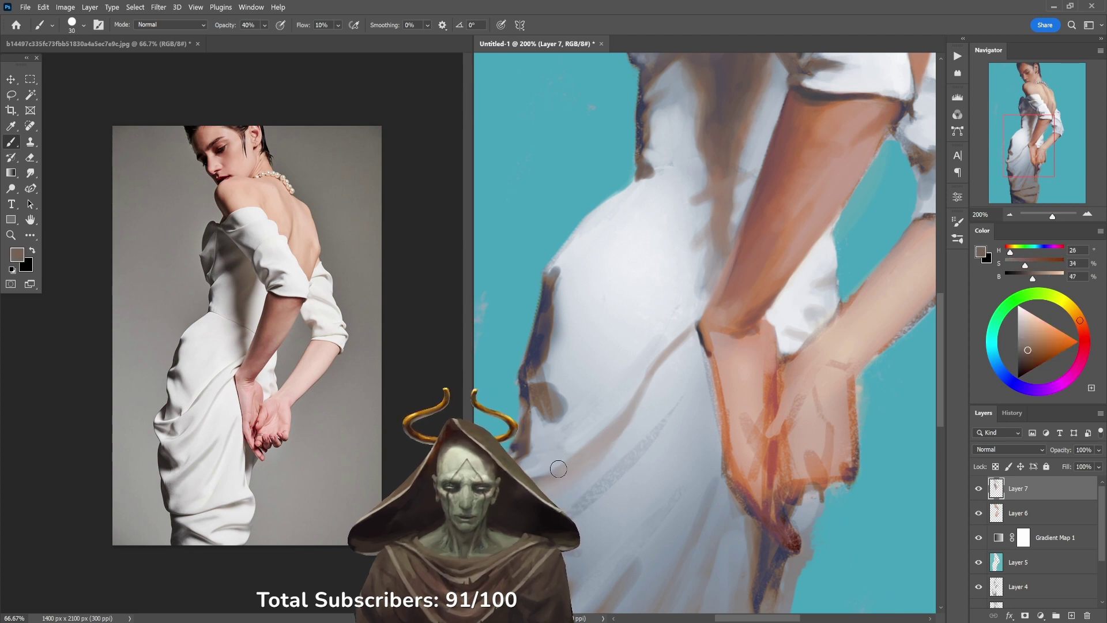
left_click(546, 443, "alt")
left_click(549, 456, "alt")
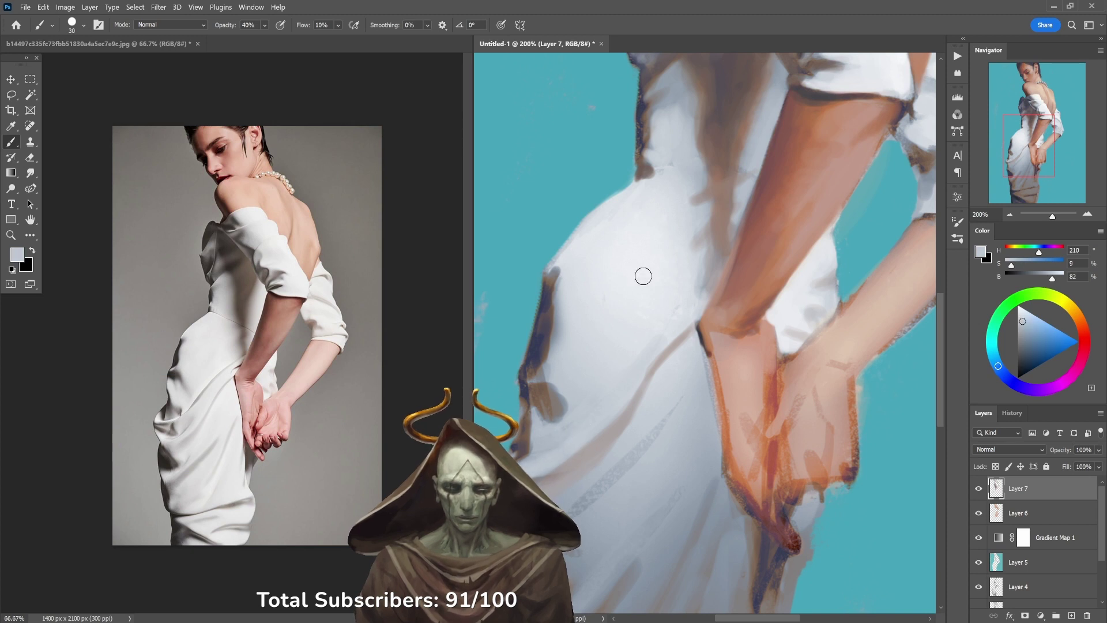
left_click_drag(614, 361, 687, 275)
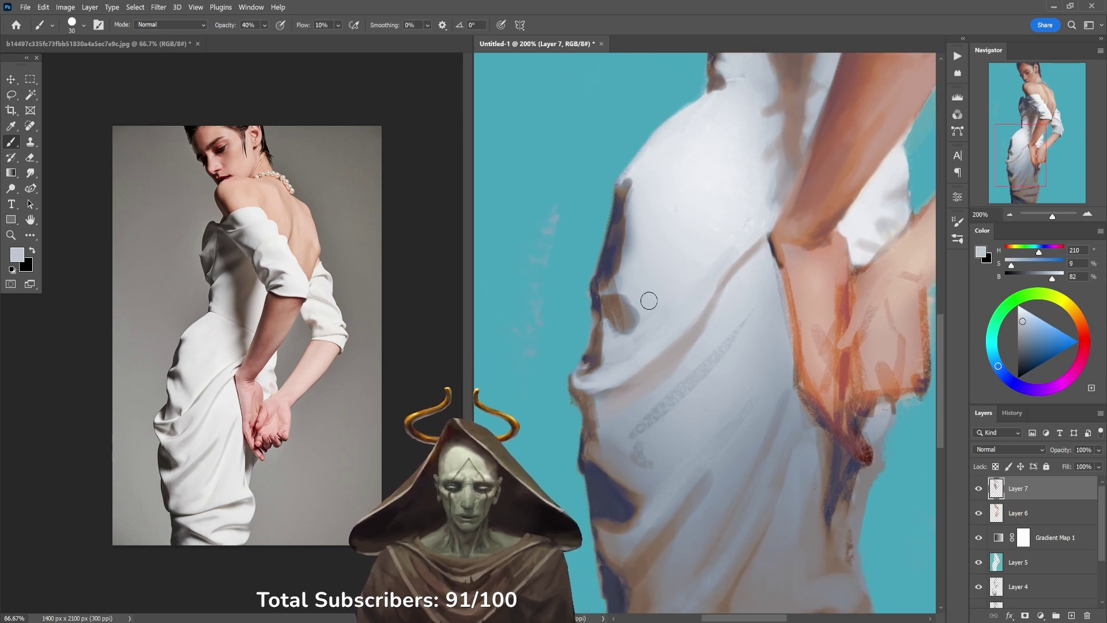
Step: Cover the brown skirt fold with mid blue-grey and shade it with a faint darker stroke
left_click(734, 192, "alt")
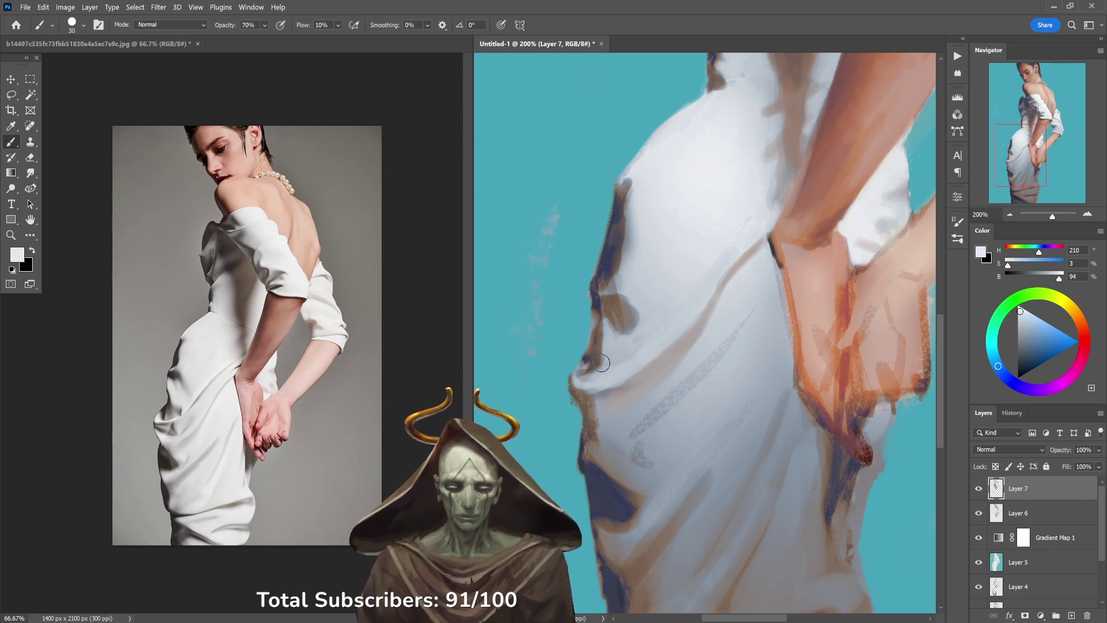
left_click(621, 356, "alt")
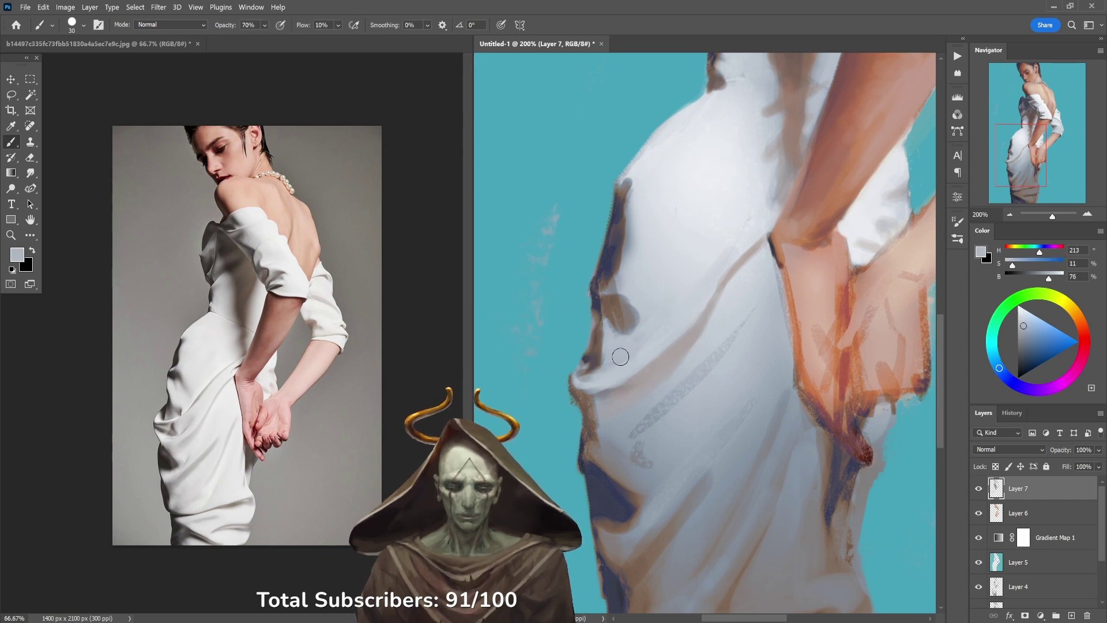
left_click(649, 334, "alt")
left_click_drag(654, 363, 625, 410)
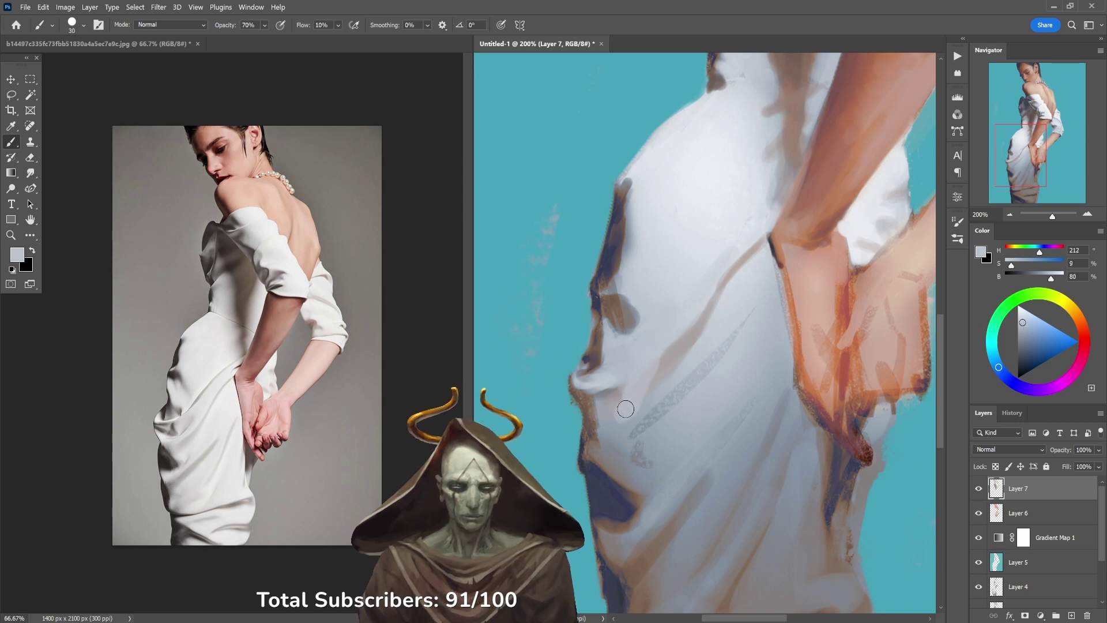
left_click(675, 348, "alt")
left_click_drag(699, 338, 678, 365)
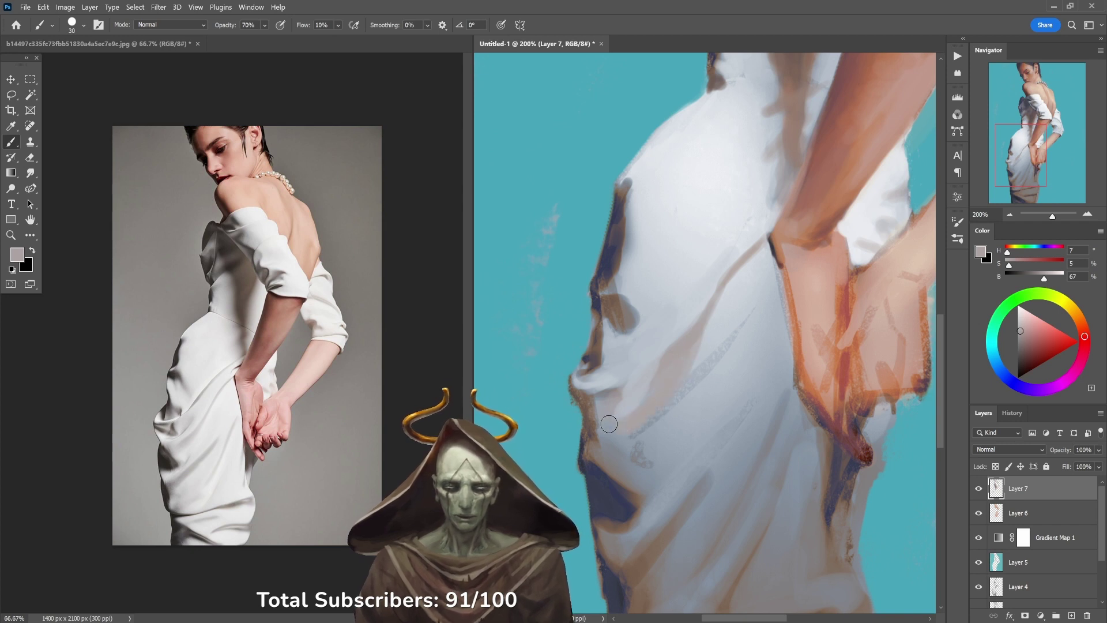
Step: Add light blue-grey streaks along the fold, covering its brown edge
left_click(661, 336, "alt")
mouse_move(678, 341)
left_mouse_down()
mouse_move(698, 304)
mouse_move(659, 377)
left_mouse_up()
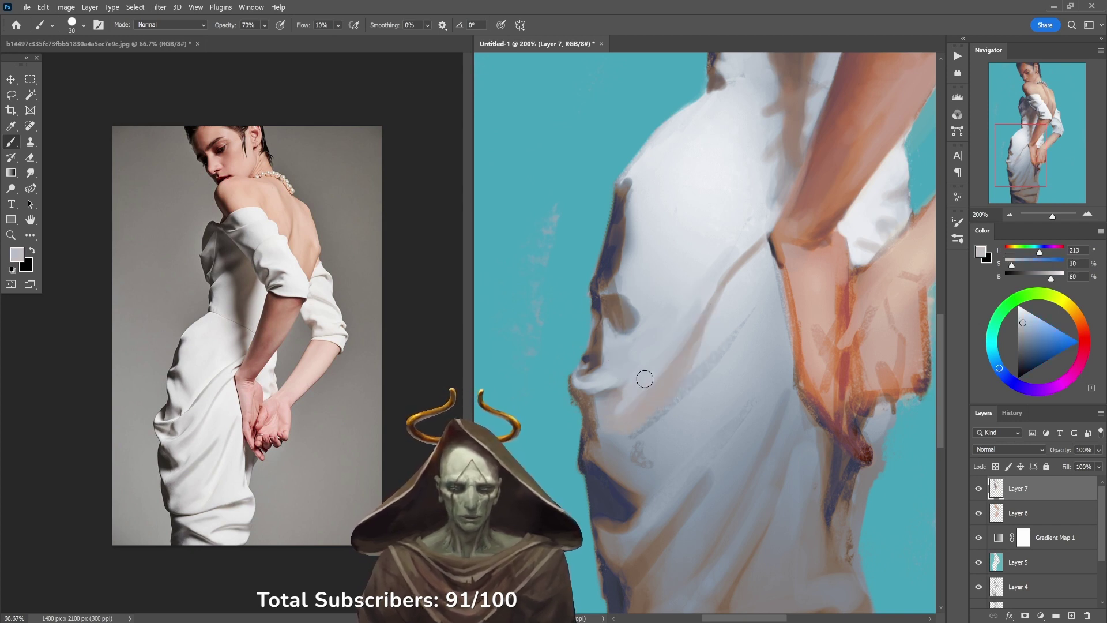
left_click(703, 260, "alt")
left_click_drag(701, 280, 681, 313)
left_click_drag(730, 241, 707, 285)
left_click_drag(742, 232, 692, 307)
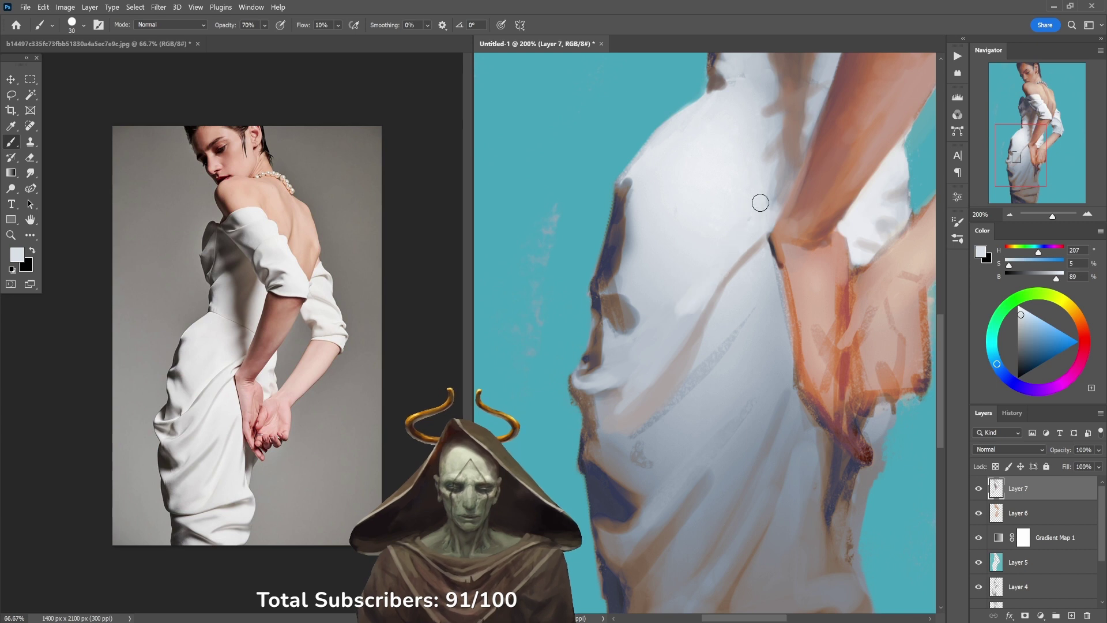
Step: Blend grey strokes beside the brown fold at 40% opacity
left_click(709, 279, "alt")
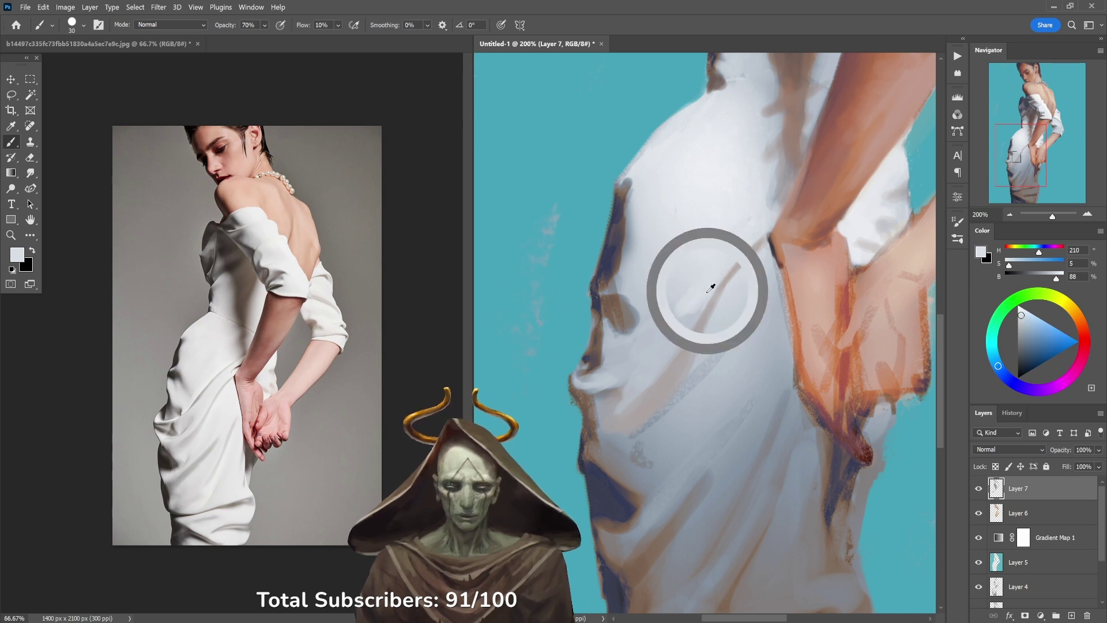
left_click(672, 312, "alt")
key("4")
left_click_drag(722, 253, 694, 294)
left_click_drag(730, 250, 698, 310)
left_click_drag(753, 236, 690, 304)
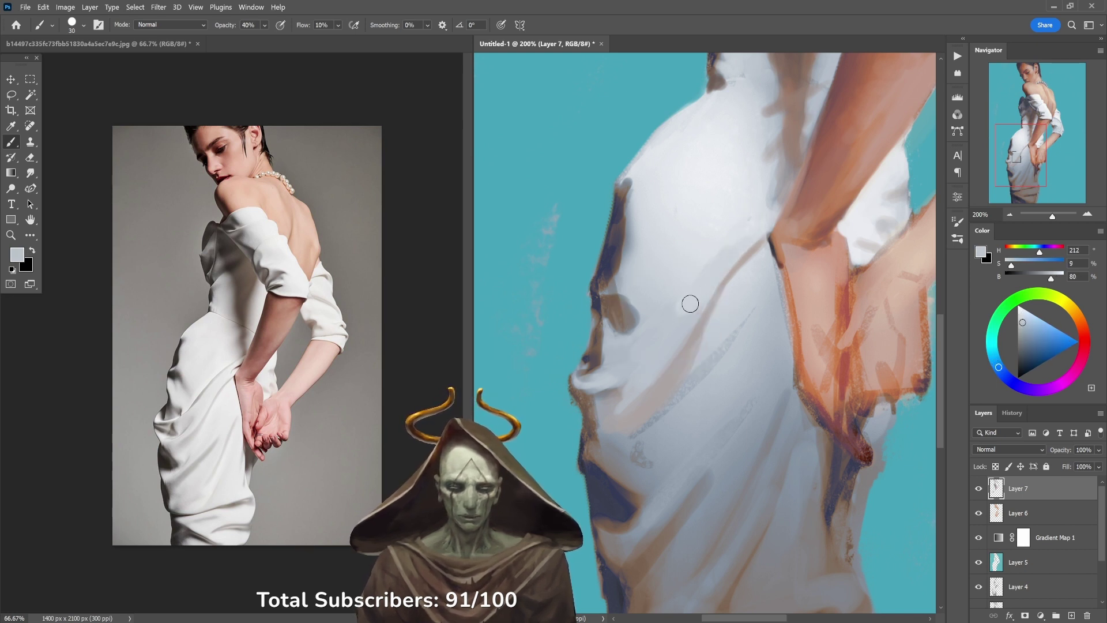
left_click_drag(776, 218, 709, 283)
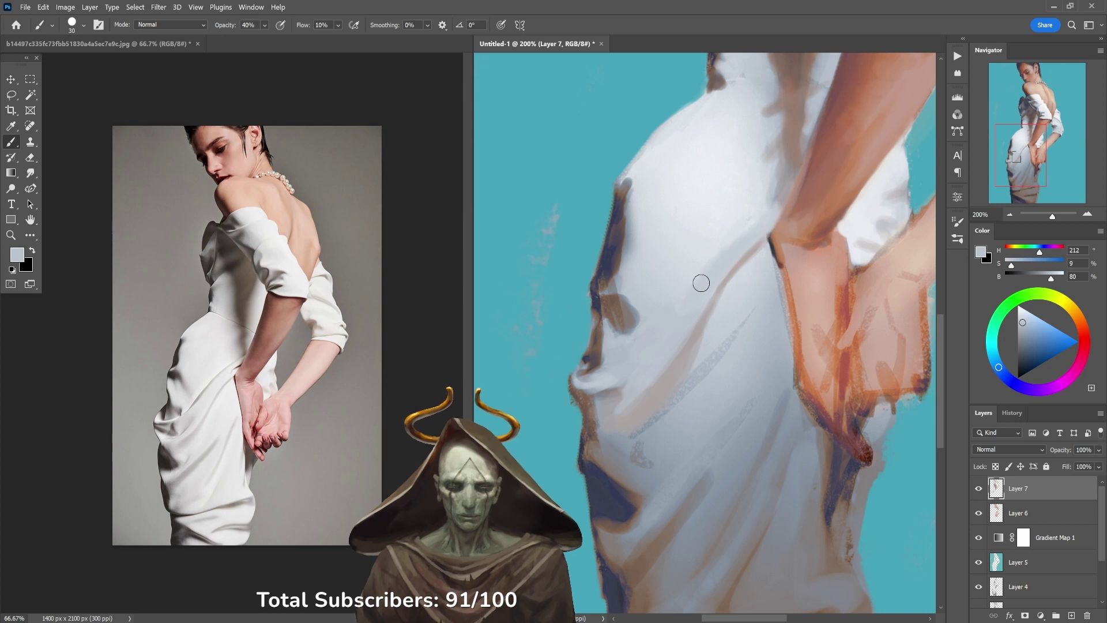
Step: Lighten the fold down from the wrist with near-white, then darken the diagonal fold at 40%
left_click(709, 234, "alt")
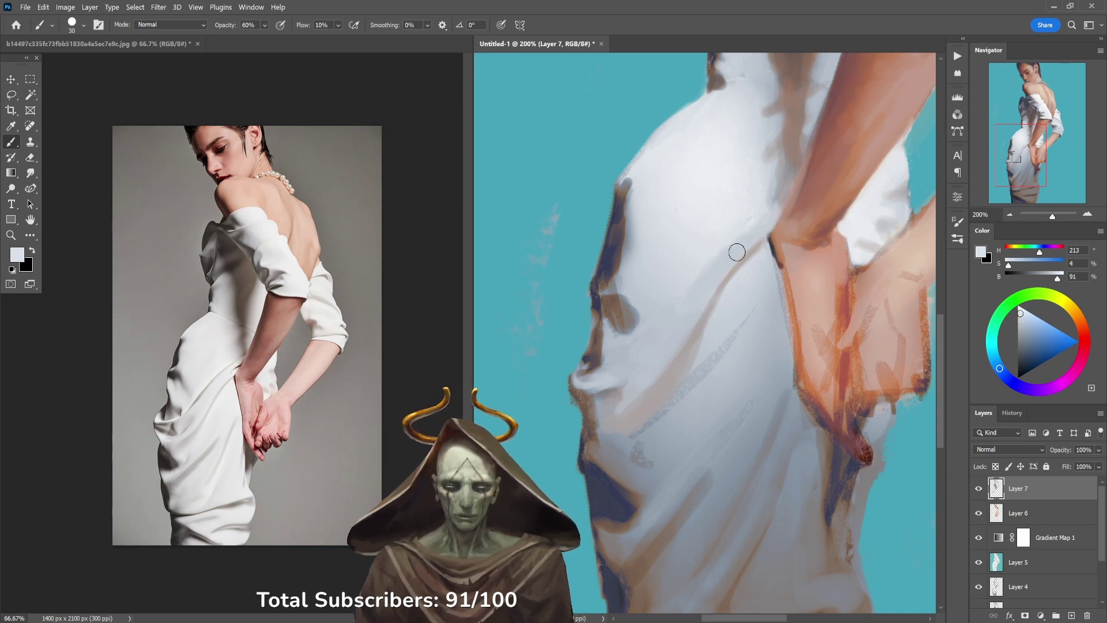
left_click_drag(730, 267, 765, 232)
mouse_move(741, 254)
left_mouse_down()
mouse_move(668, 347)
mouse_move(686, 302)
mouse_move(678, 335)
mouse_move(699, 288)
mouse_move(698, 318)
mouse_move(707, 304)
mouse_move(666, 371)
left_mouse_up()
left_click_drag(684, 323, 638, 391)
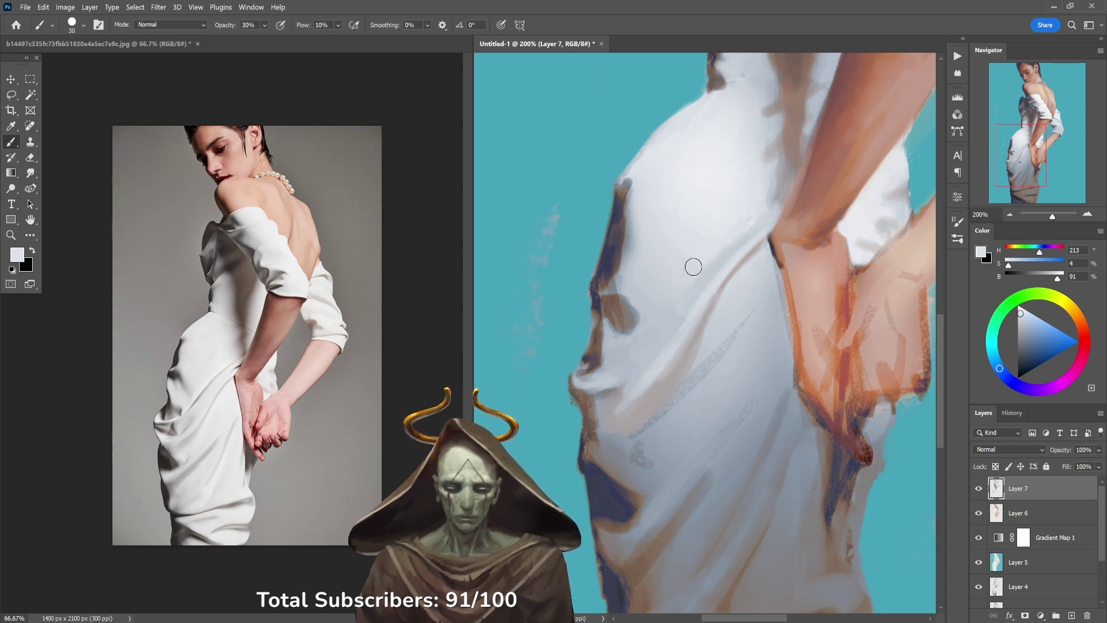
left_click(634, 317, "alt")
key("4")
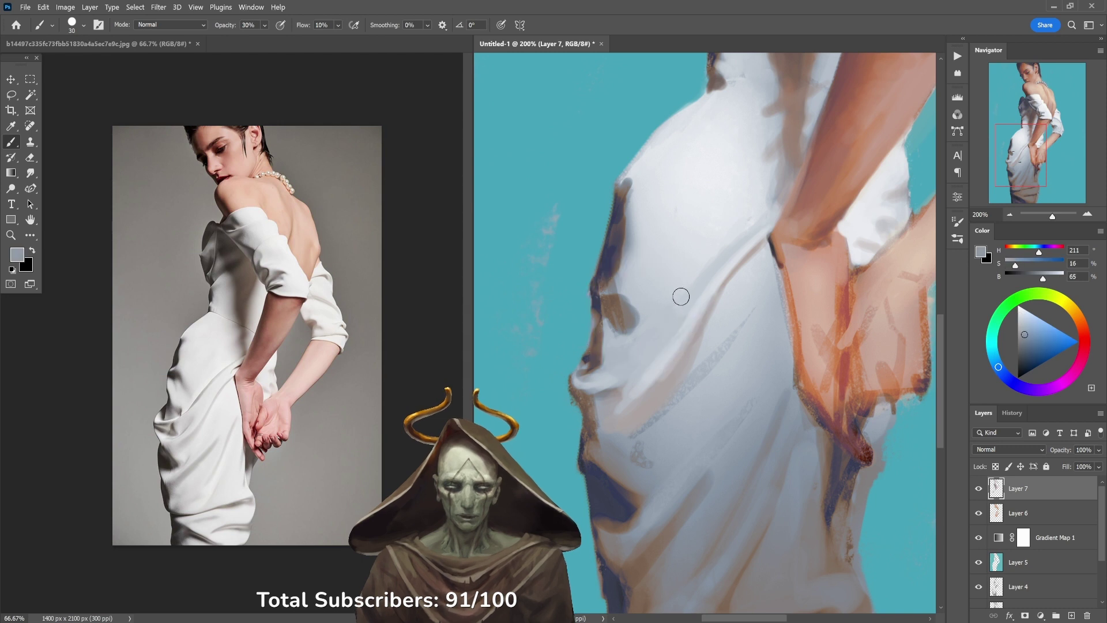
mouse_move(698, 281)
left_mouse_down()
mouse_move(630, 352)
mouse_move(707, 266)
mouse_move(633, 361)
left_mouse_up()
left_click(668, 358, "alt")
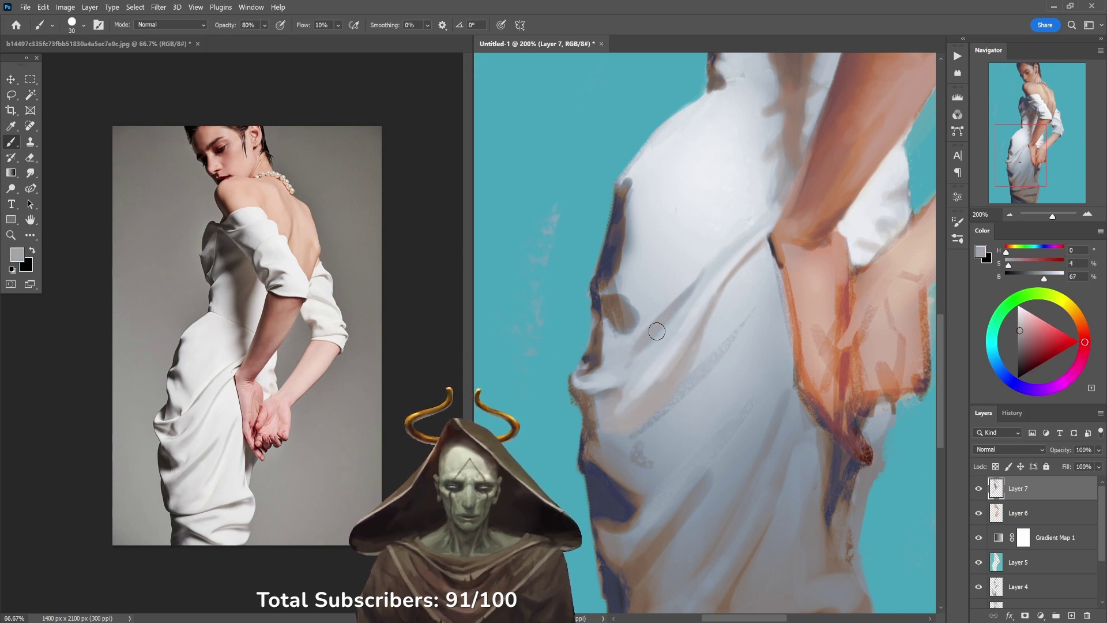
Step: Smooth the skirt fold with light paint and darken the fold edge below the wrist at 30%
left_click_drag(727, 251, 679, 304)
left_click_drag(679, 304, 734, 243)
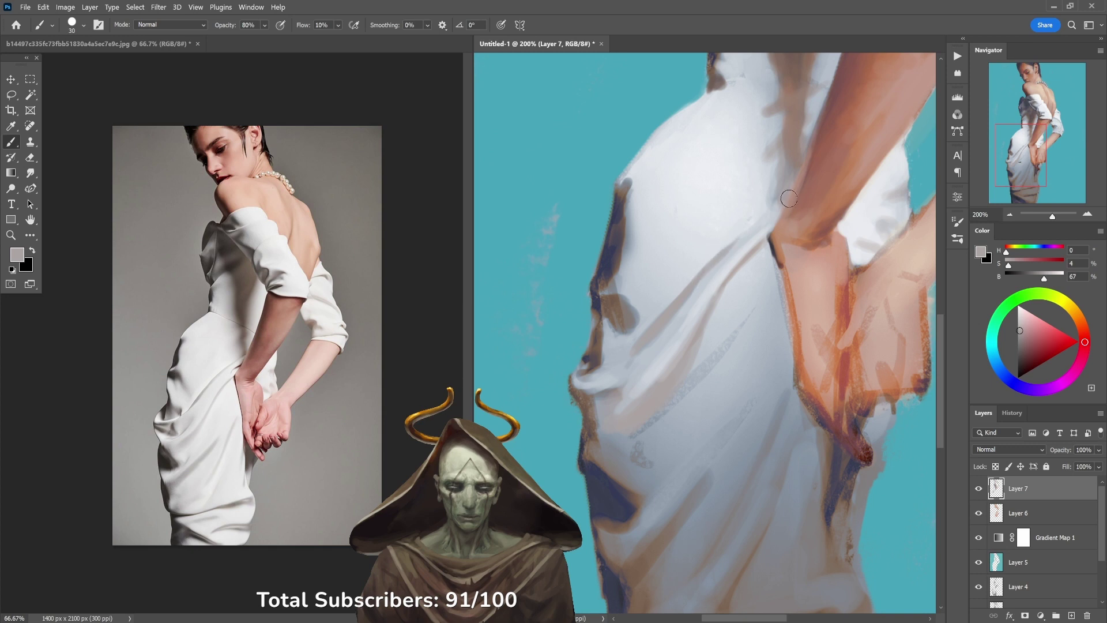
key("d")
key("x")
key("3")
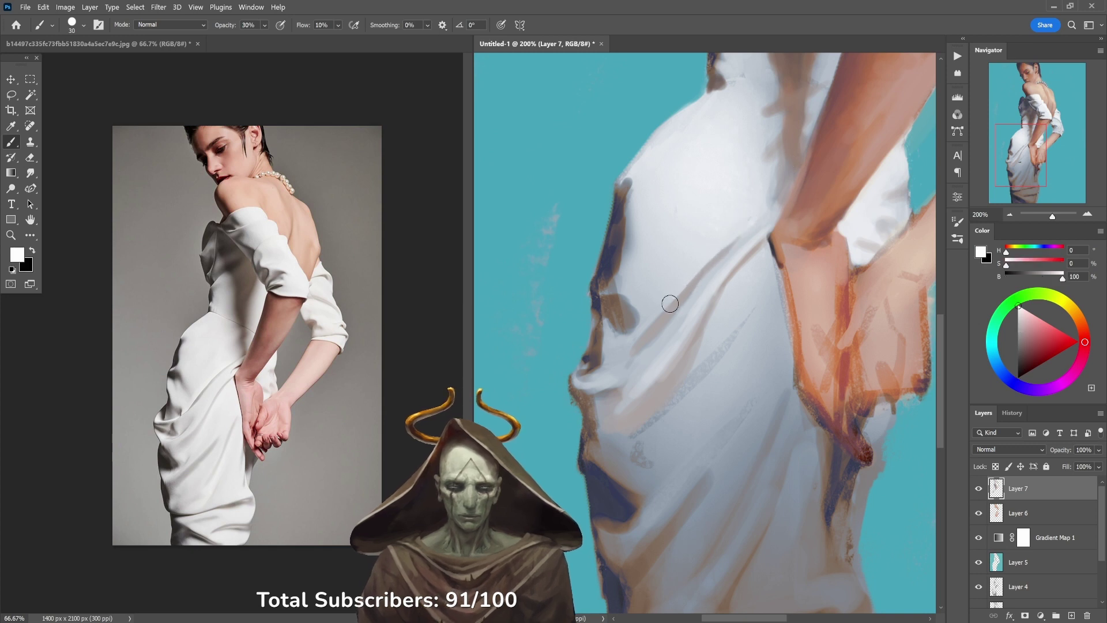
left_click(776, 203, "alt")
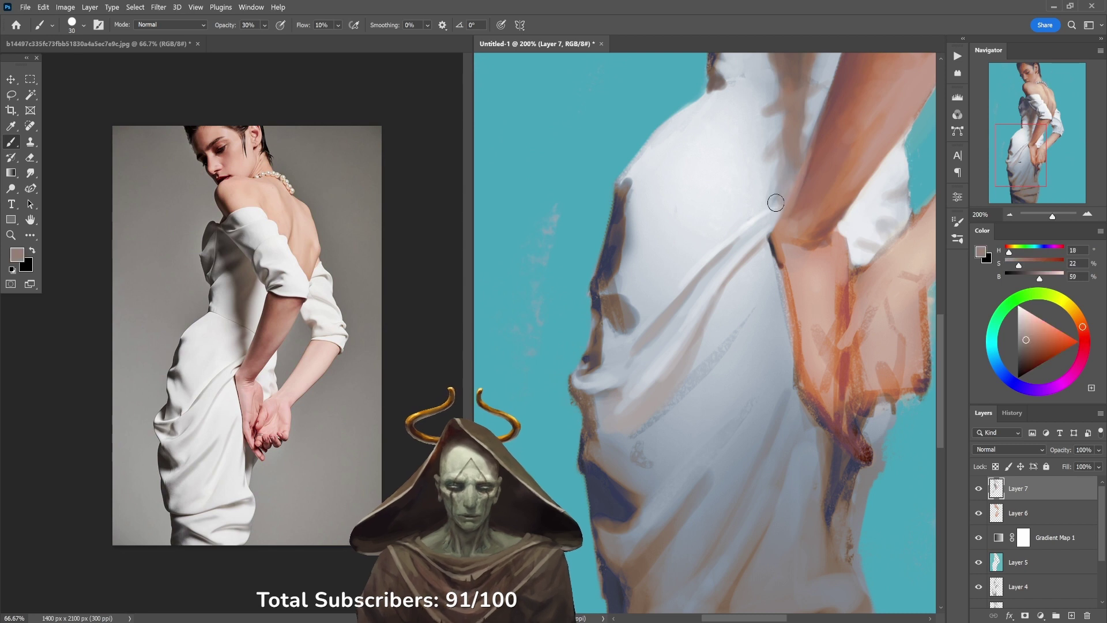
left_click_drag(755, 225, 775, 210)
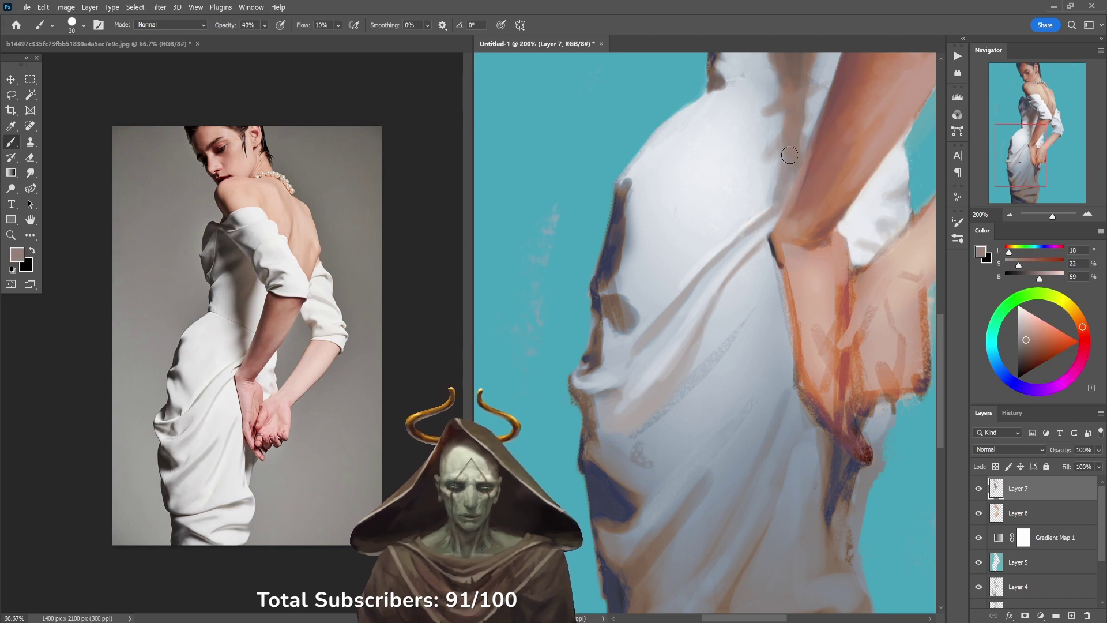
Step: Paint a dark blue accent on the skirt's left edge
left_click(773, 172, "alt")
key("3")
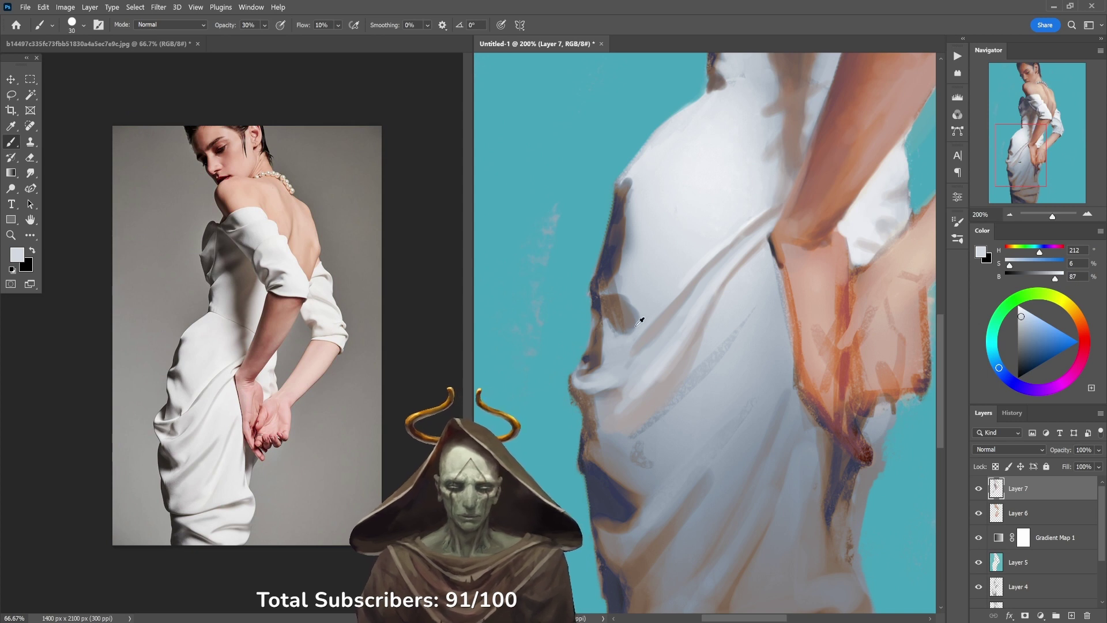
left_click(634, 320, "alt")
left_click(681, 260, "alt")
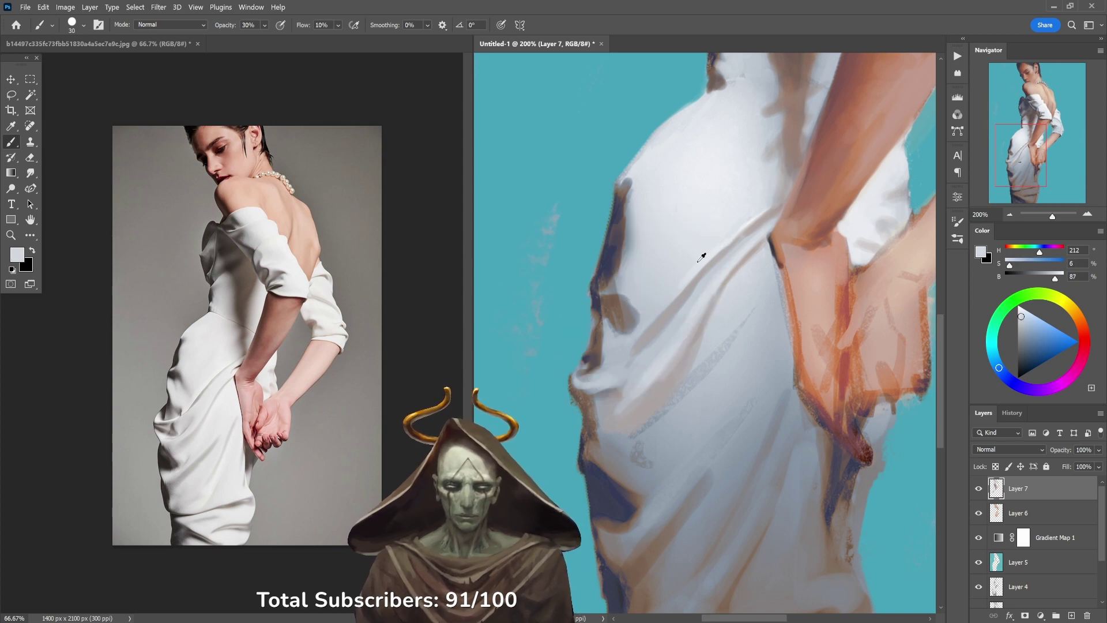
left_click(698, 264, "alt")
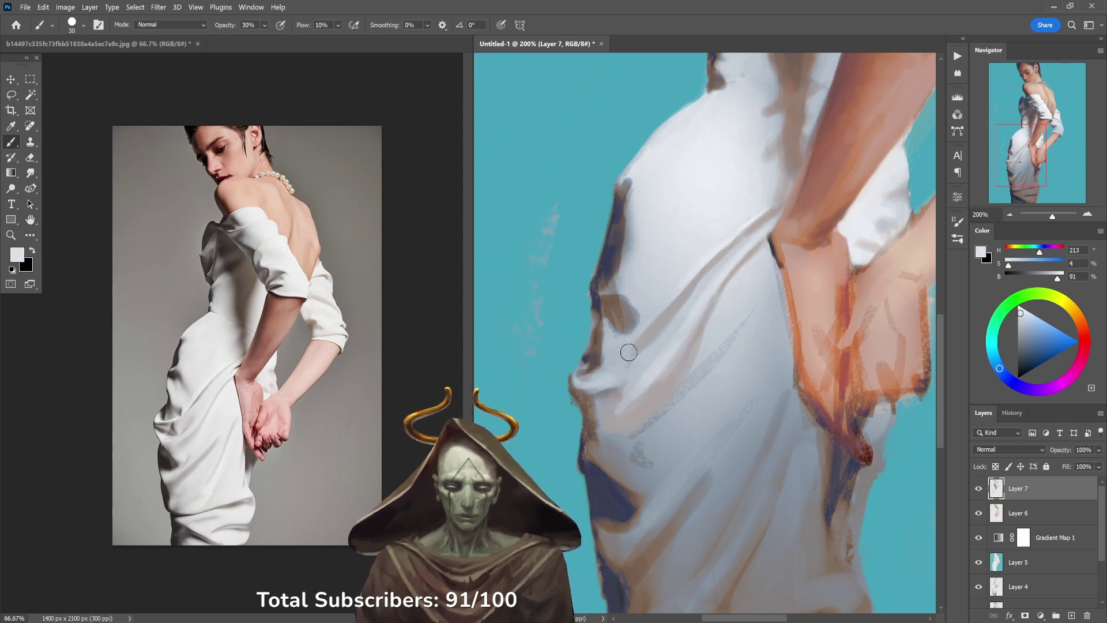
left_click(587, 357, "alt")
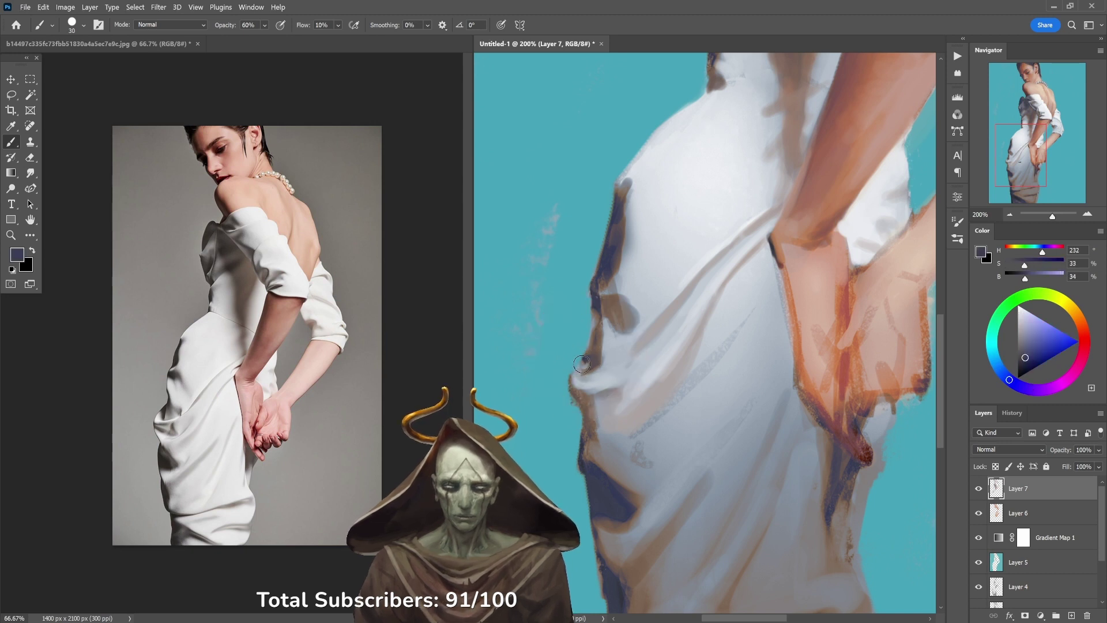
left_click_drag(571, 377, 589, 346)
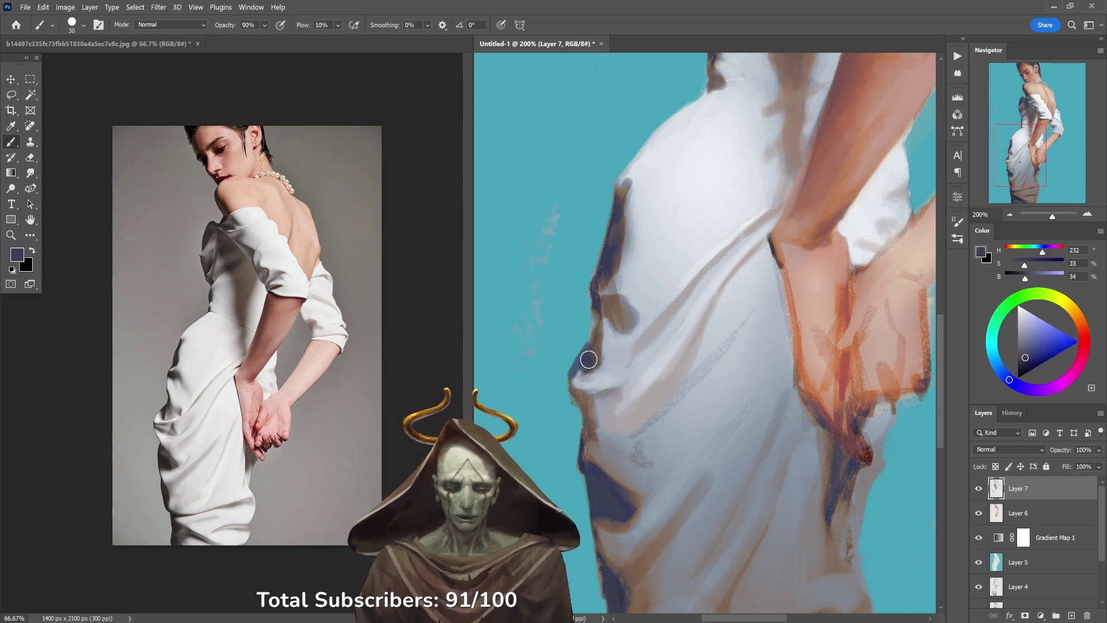
left_click(584, 361, "alt")
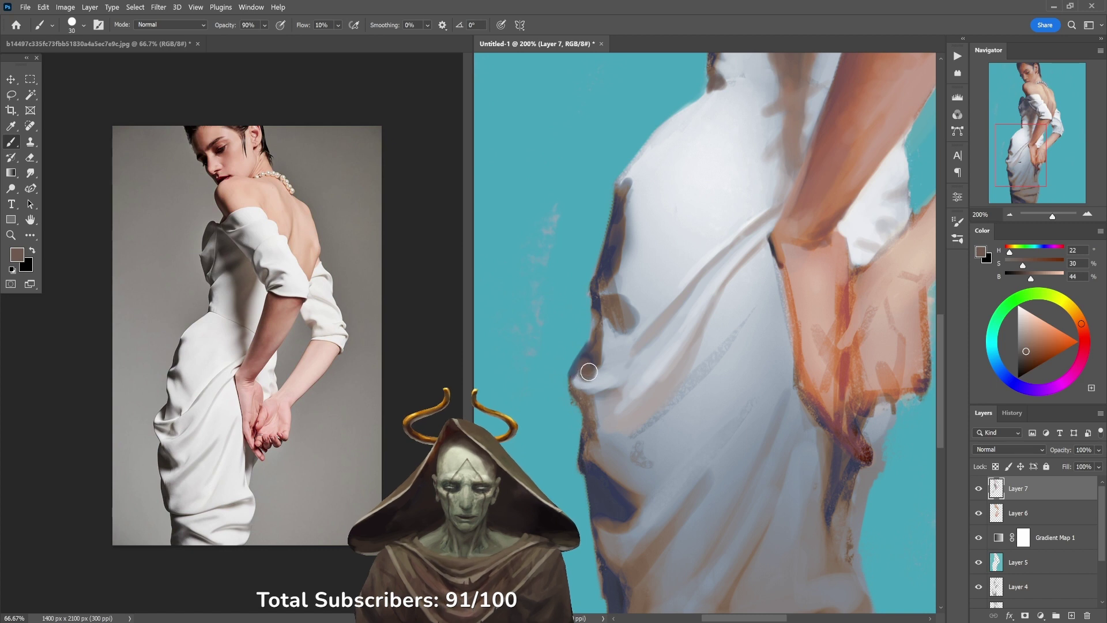
left_click(598, 358, "alt")
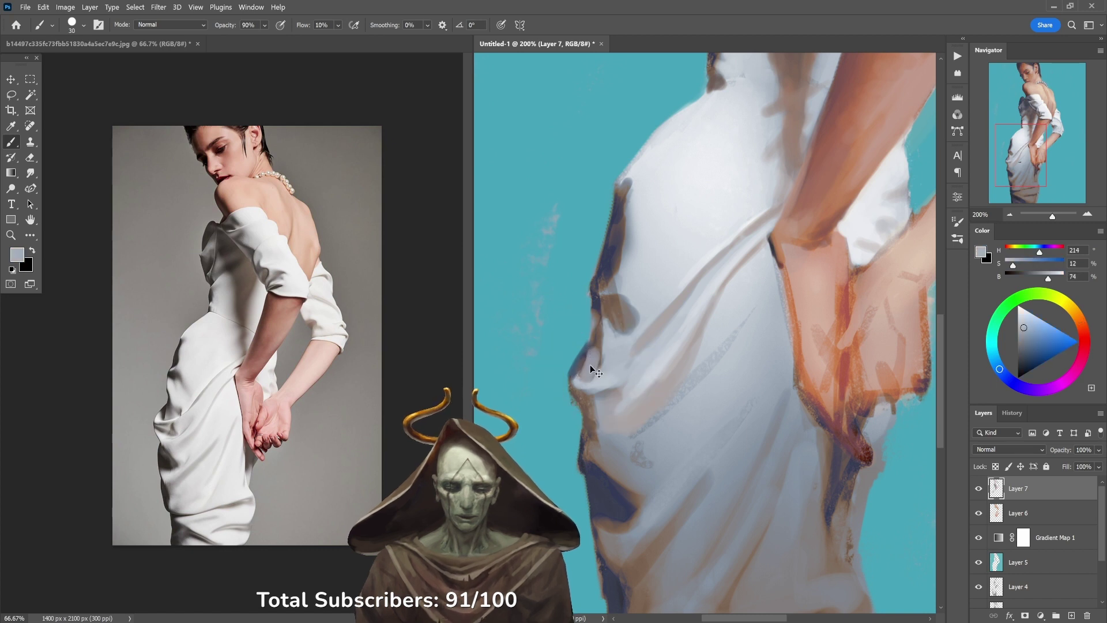
Step: Enlarge the brush to size 50 and smooth the speckled fold edge with light grey at 50%
key("4")
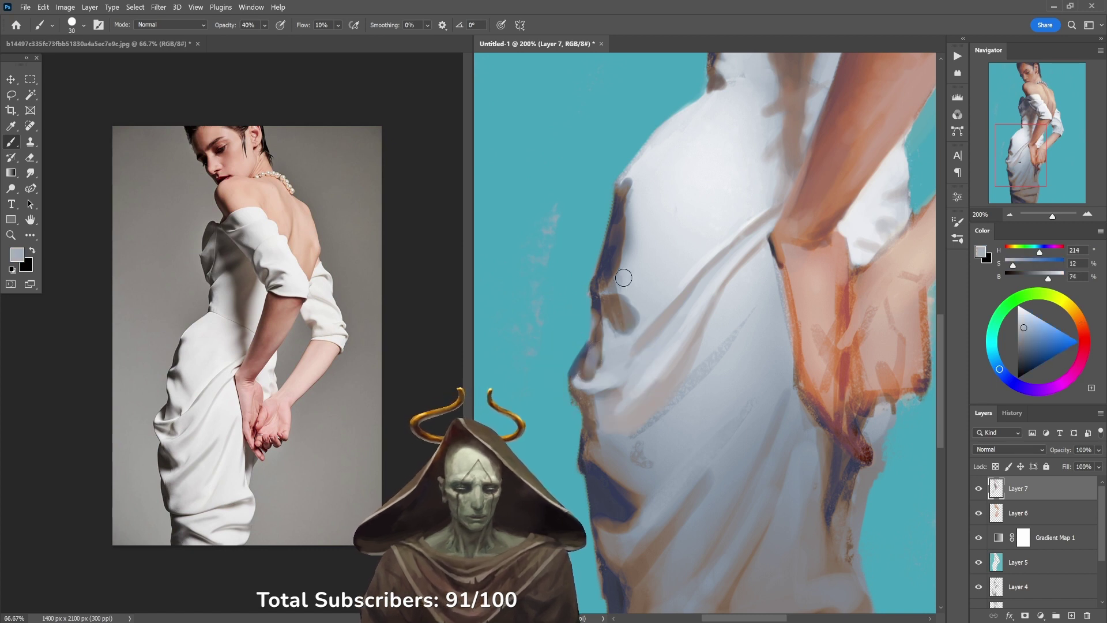
left_click(599, 344, "alt")
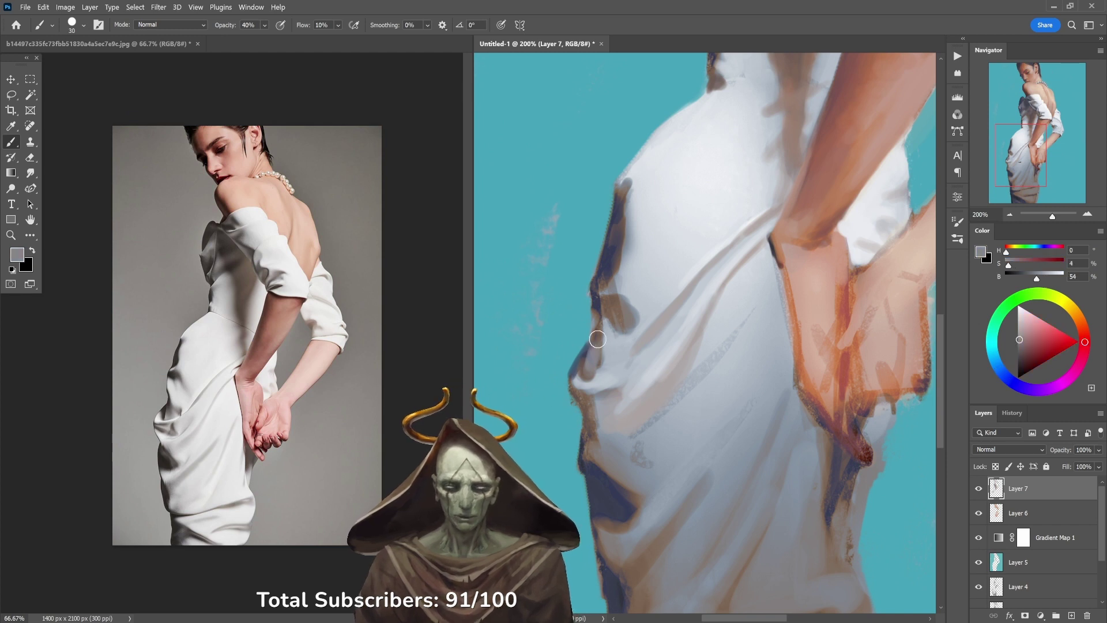
left_click(600, 339, "alt")
key("6")
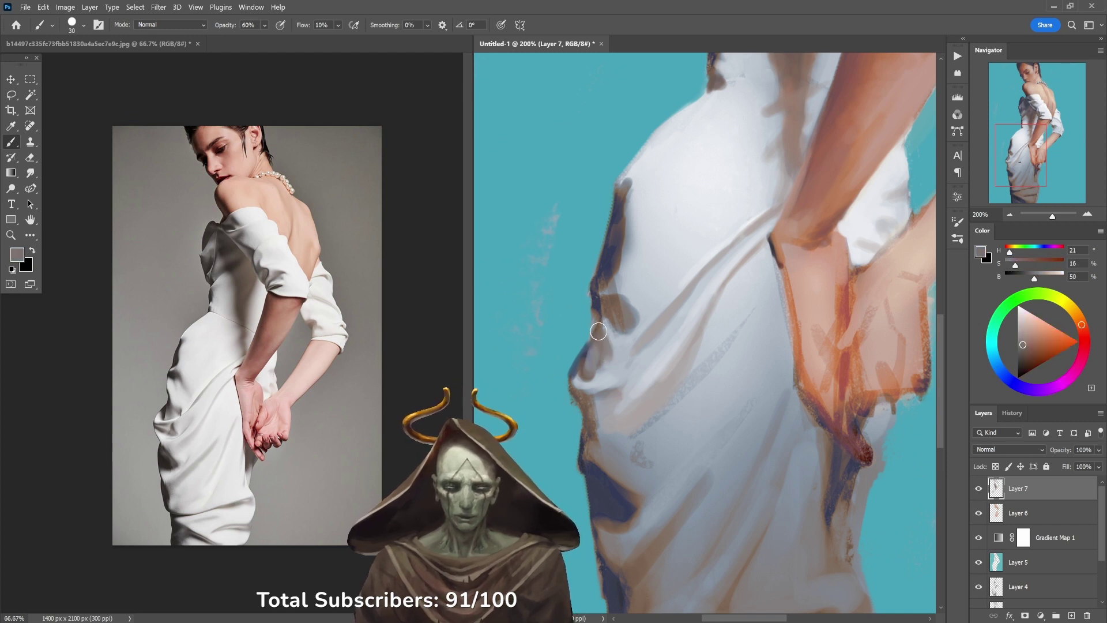
left_click(601, 306, "alt")
left_click(597, 326, "alt")
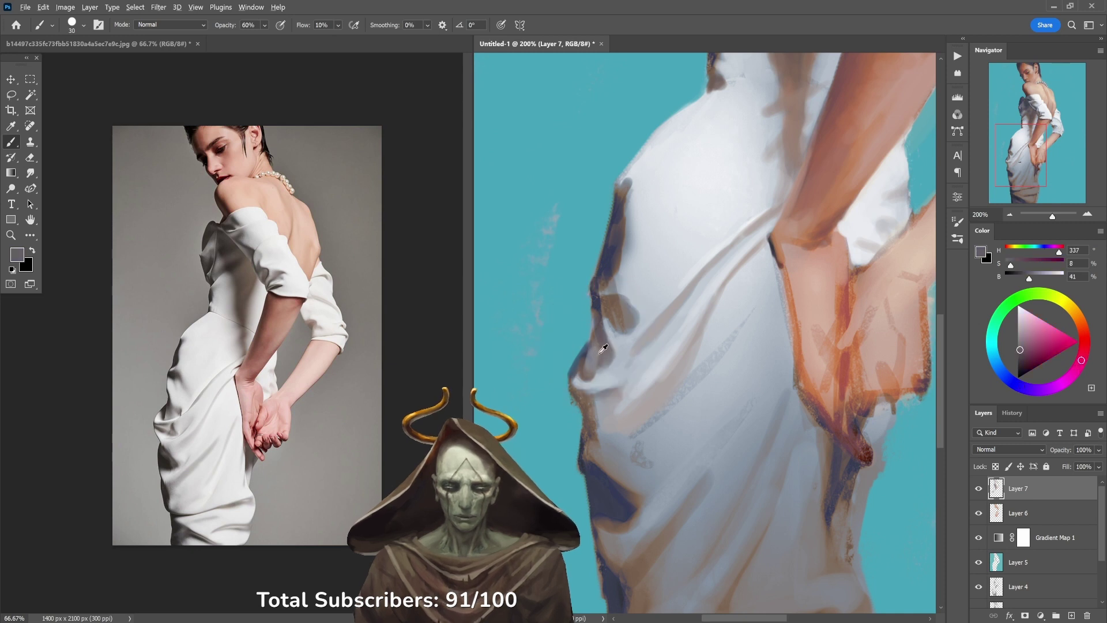
left_click(599, 328, "alt")
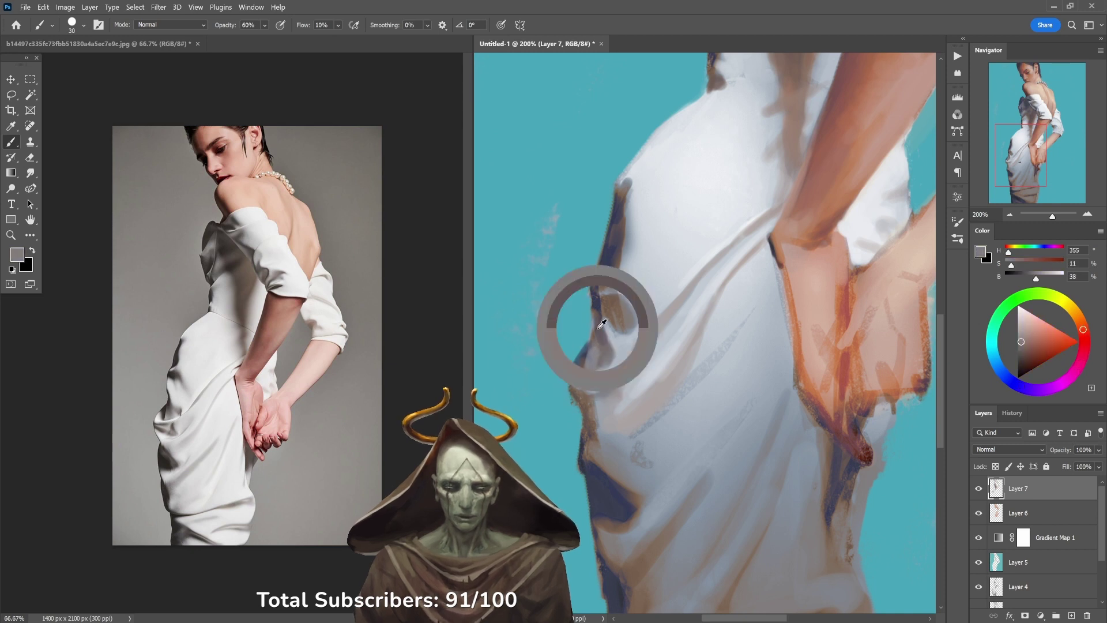
left_click(611, 369, "alt")
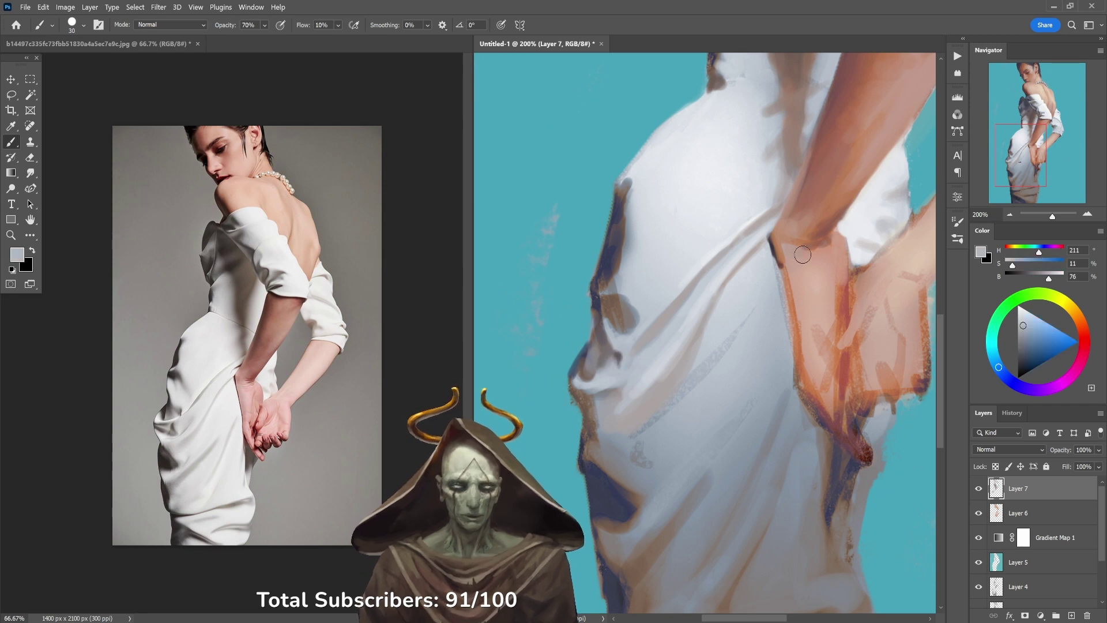
key("6")
left_click(722, 324, "alt")
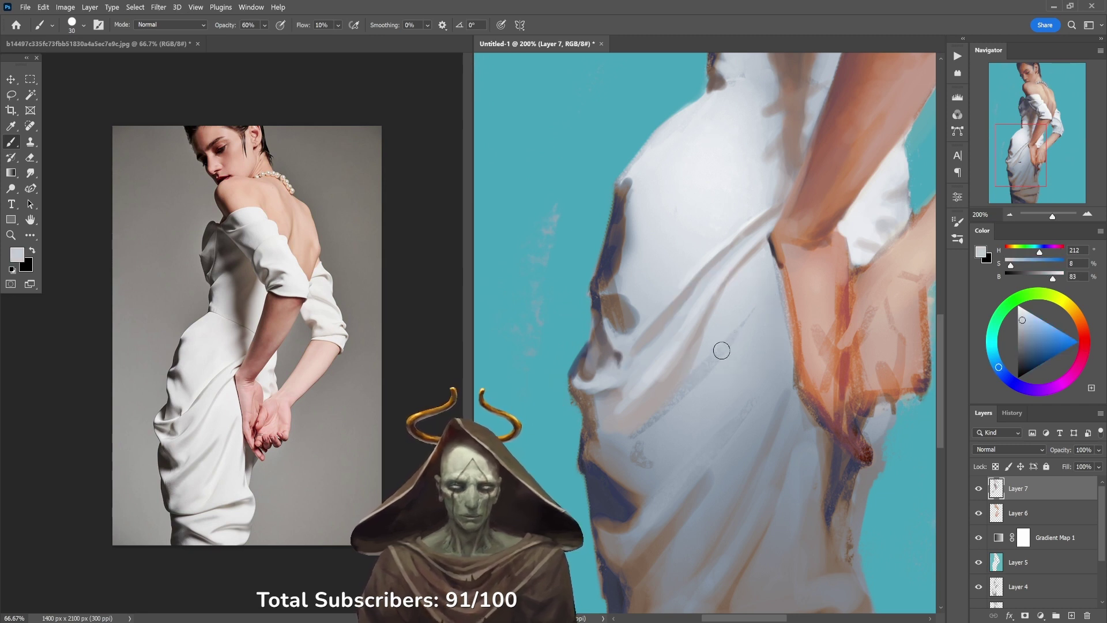
key("bracketright")
key("bracketright")
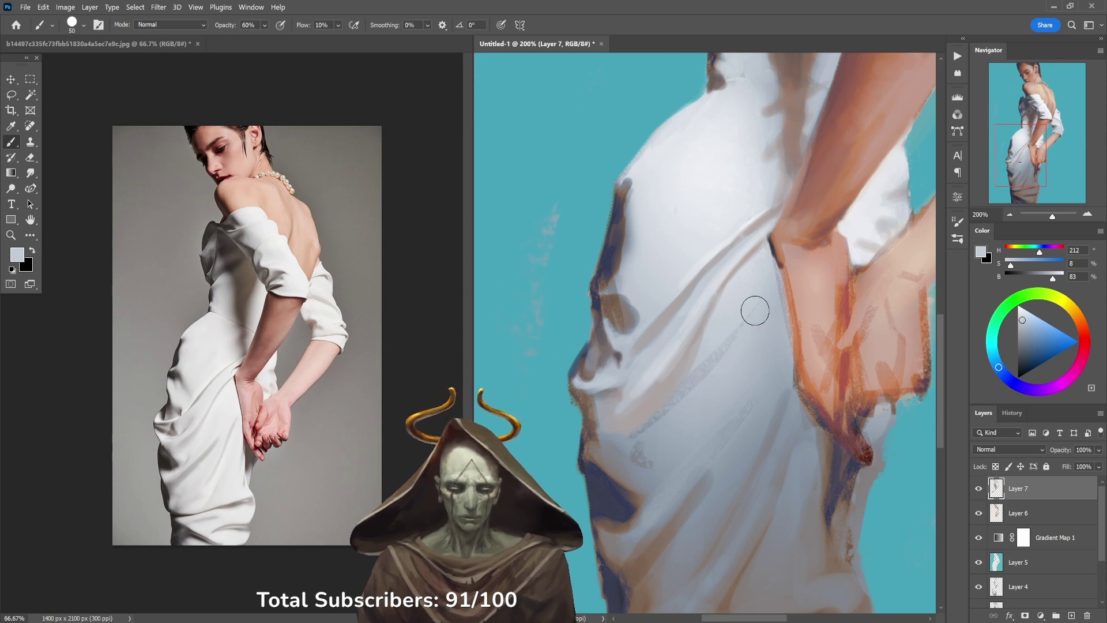
key("5")
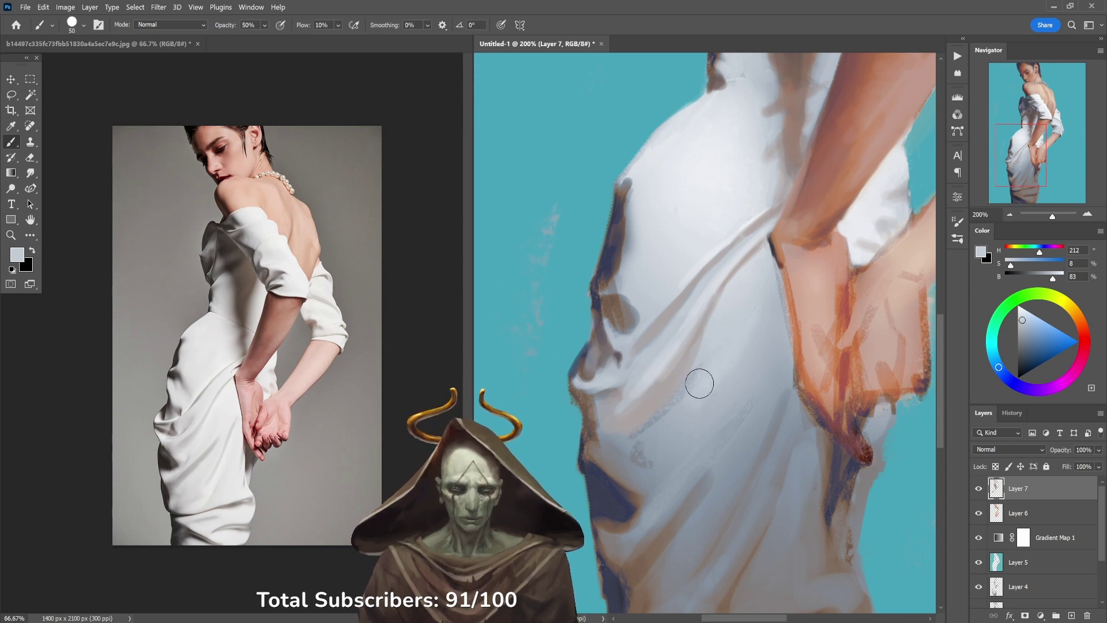
left_click_drag(690, 391, 689, 400)
Step: Paint light dress-colour strokes over the lower skirt fold at 40% opacity
left_click(738, 362, "alt")
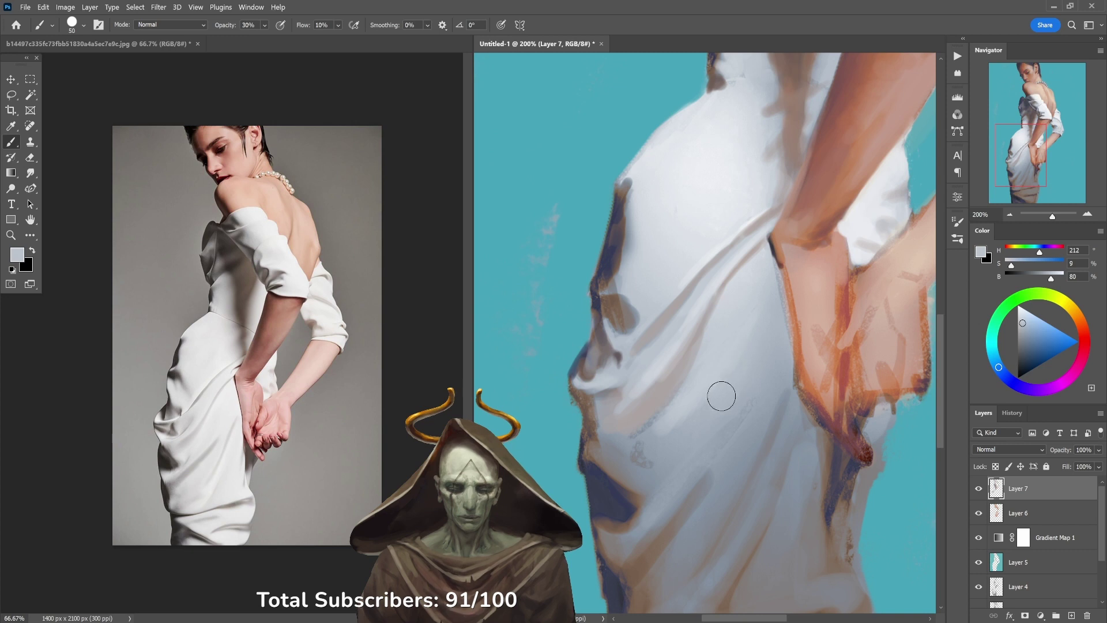
key("3")
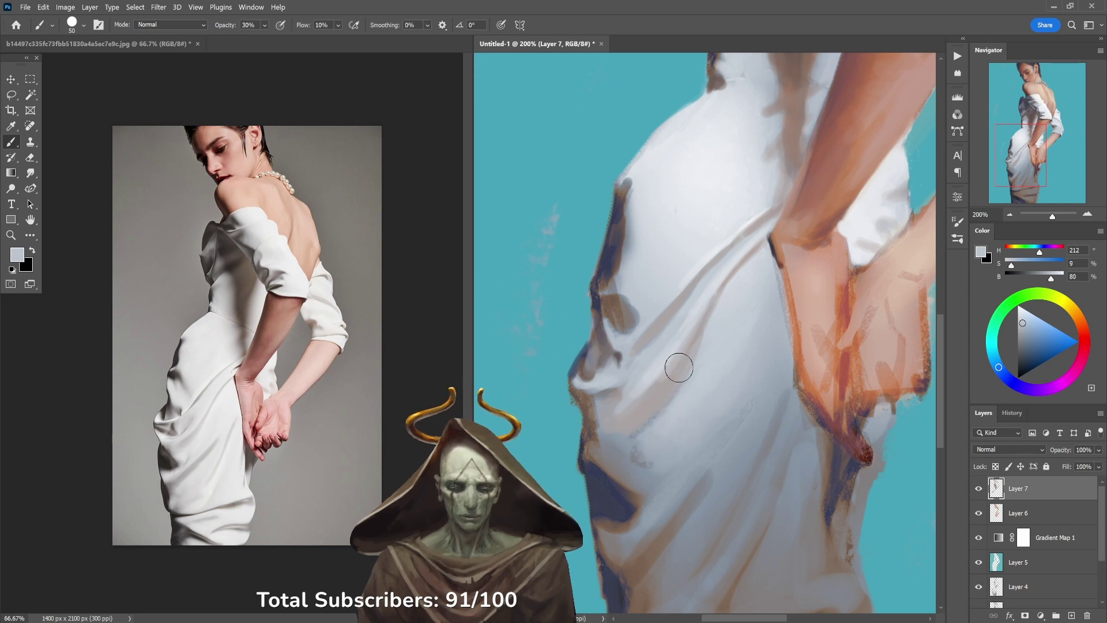
left_click(656, 444, "alt")
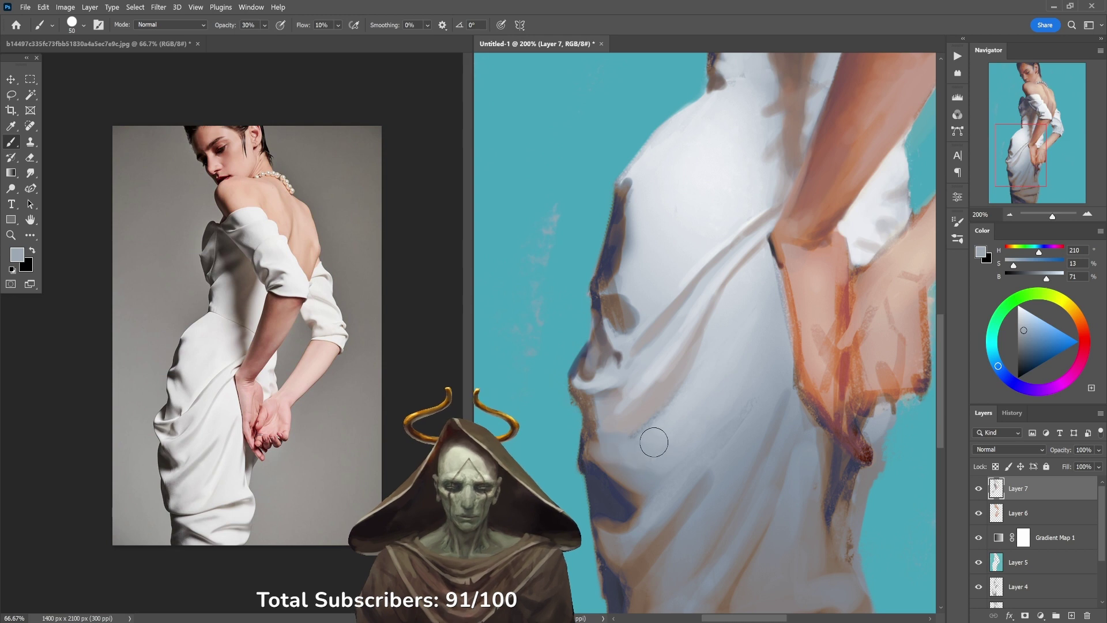
left_click(640, 427, "alt")
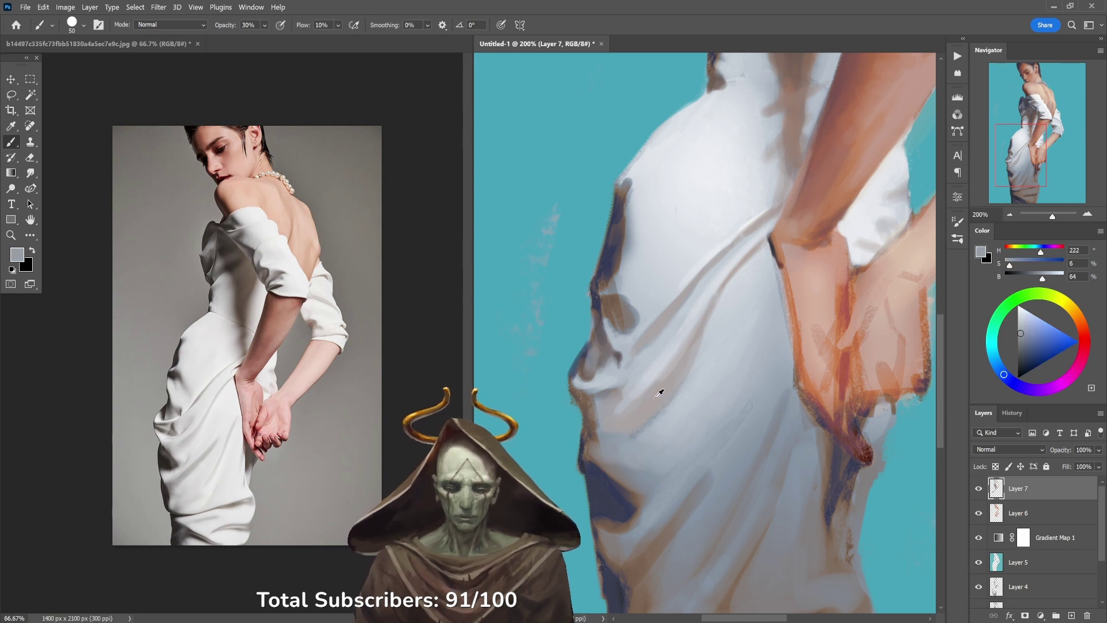
left_click(660, 392, "alt")
left_click(653, 434, "alt")
left_click(704, 361, "alt")
left_click(712, 352, "alt")
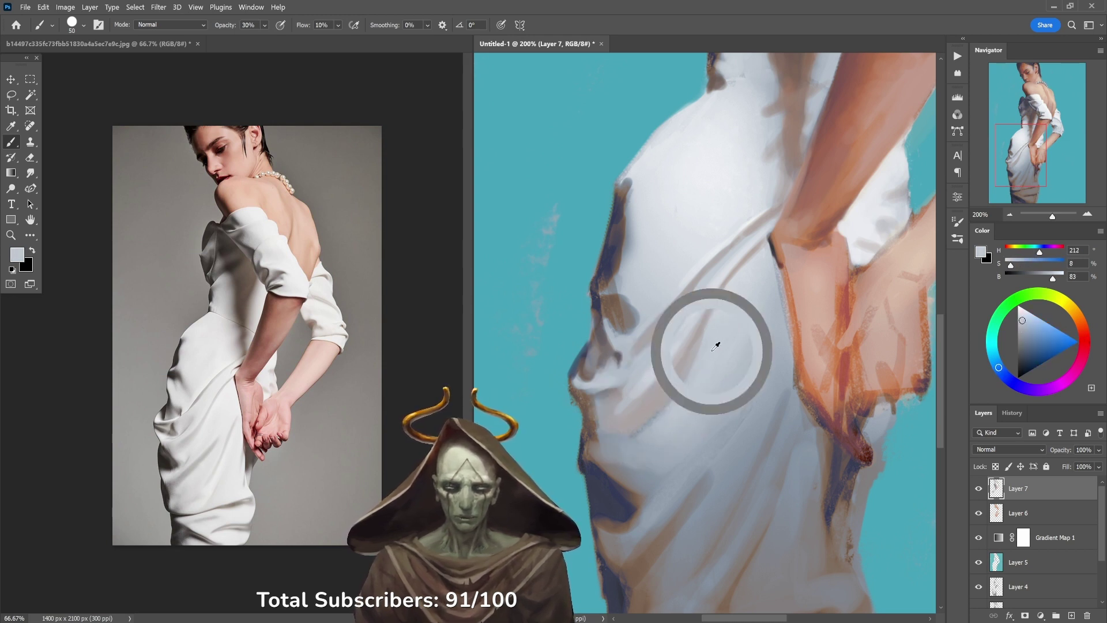
left_click(653, 372, "alt")
key("4")
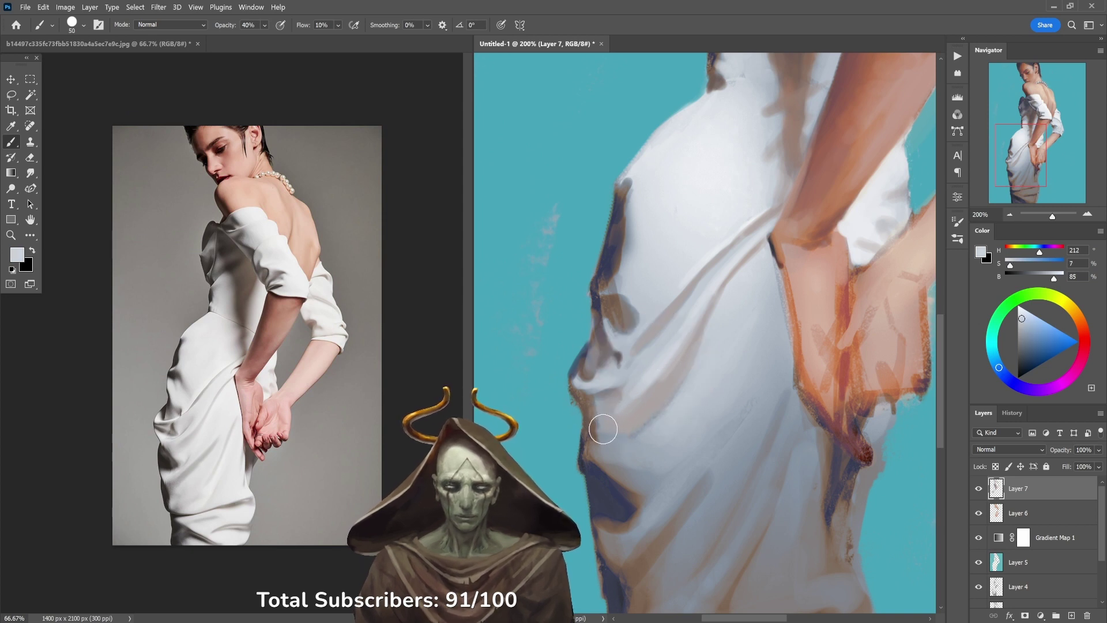
mouse_move(604, 429)
left_mouse_down()
mouse_move(631, 441)
mouse_move(651, 429)
mouse_move(624, 444)
left_mouse_up()
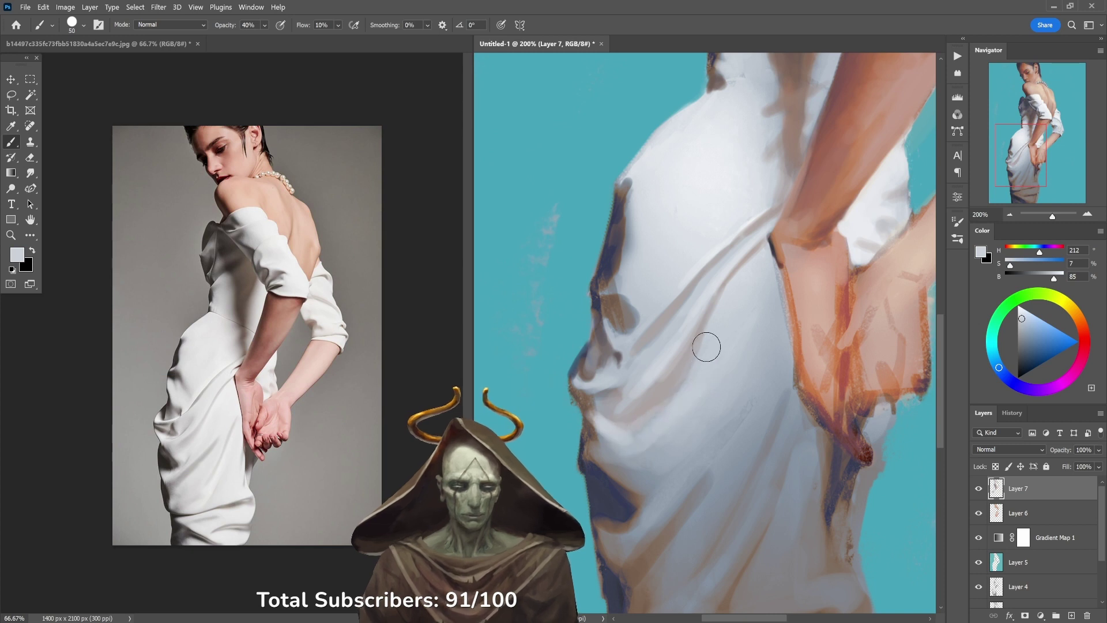
Step: Soften the dark patch on the upper fold and darken the fold patch near the left edge
left_click_drag(613, 295, 618, 286)
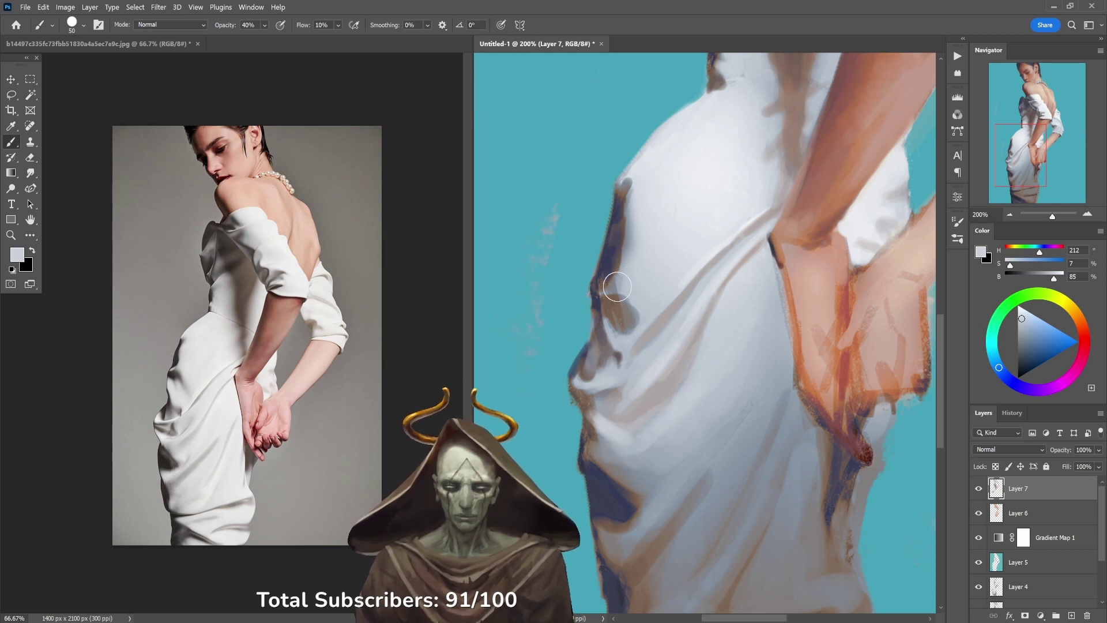
left_click(614, 294, "alt")
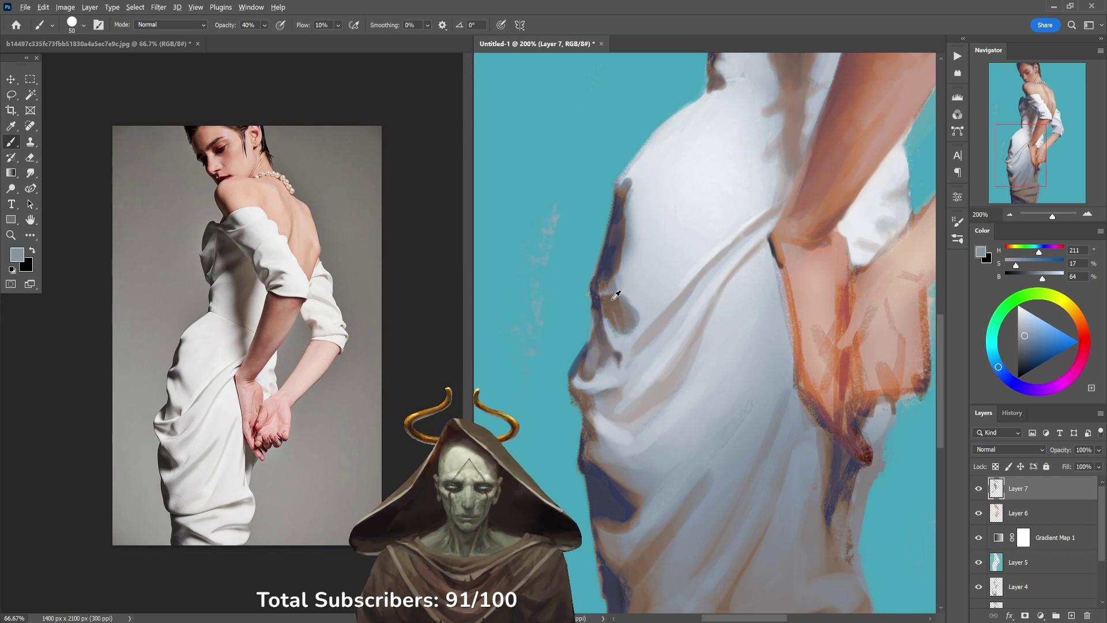
left_click(594, 297, "alt")
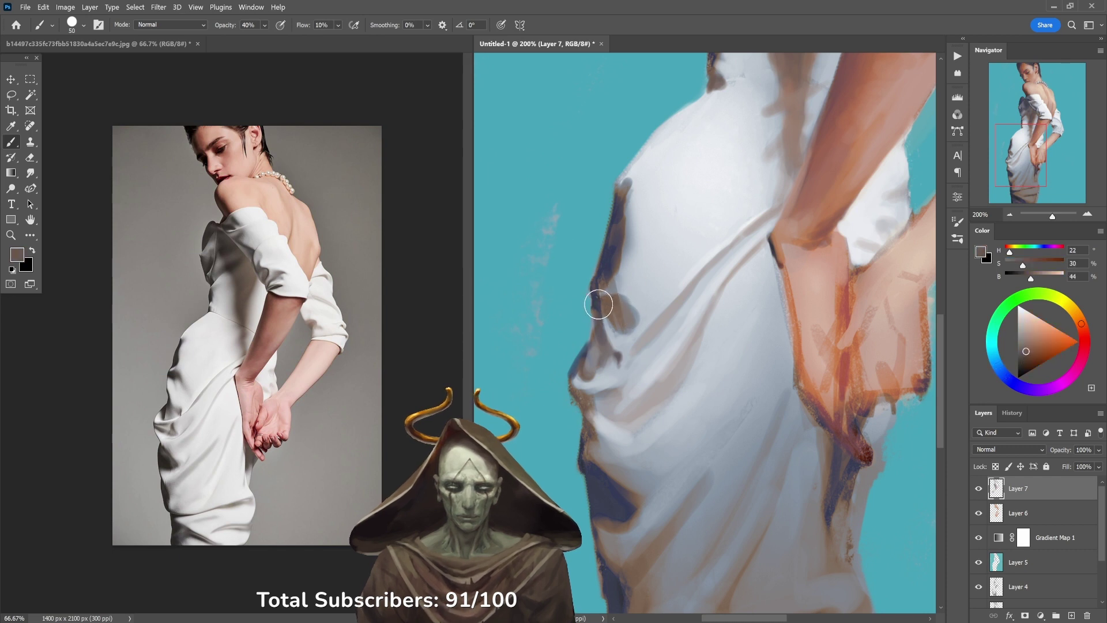
left_click(599, 305, "alt")
left_click_drag(600, 303, 619, 307)
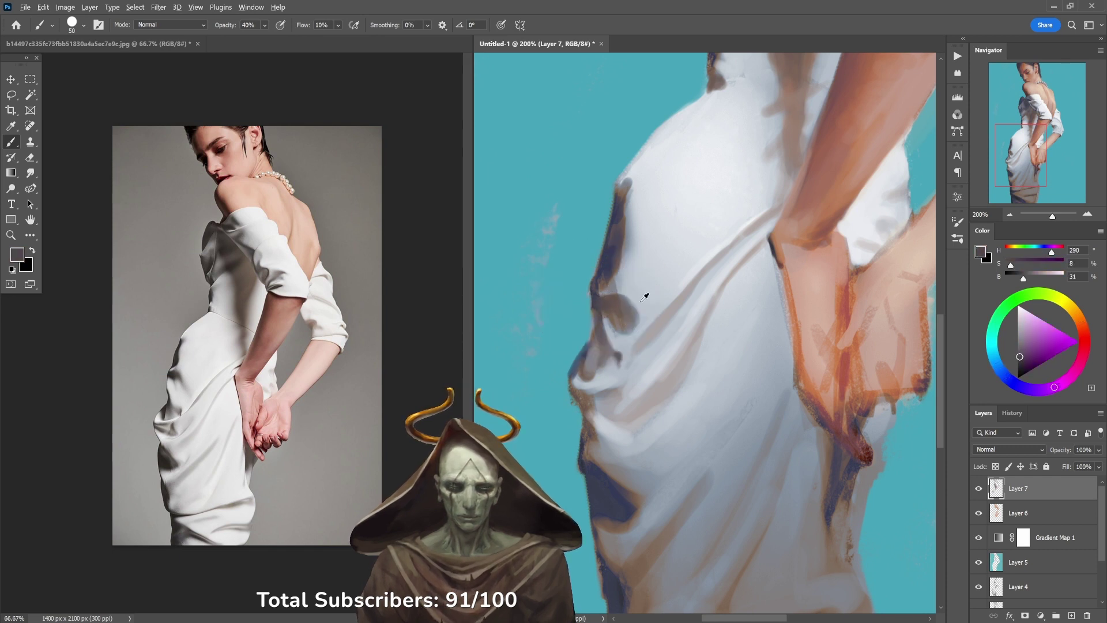
Step: Paint light grey up the dress's left edge
left_click(645, 297, "alt")
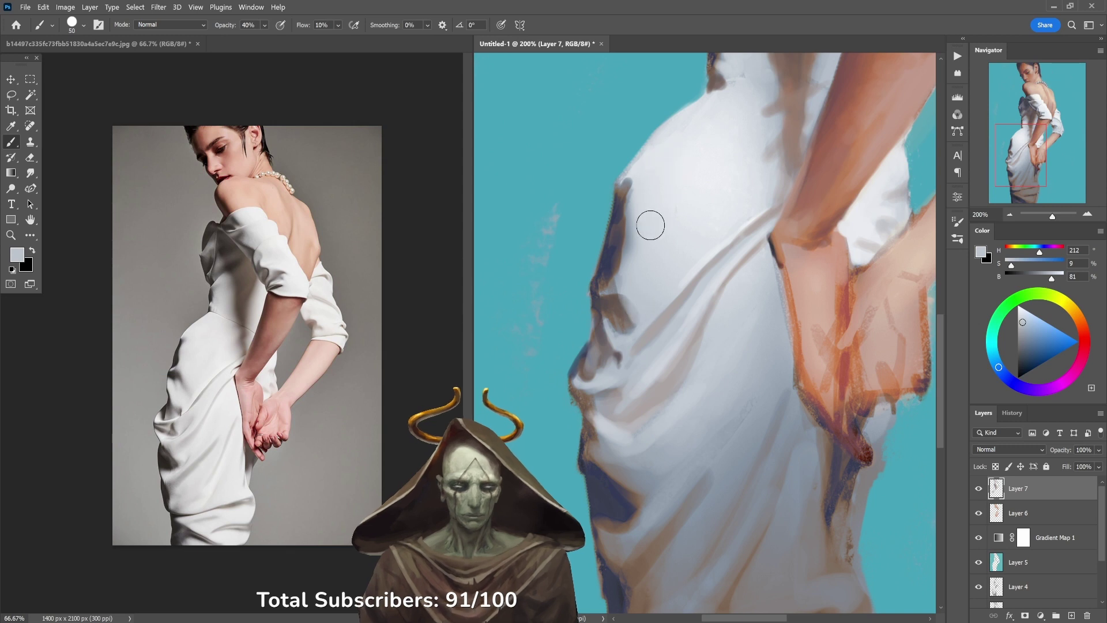
left_click(627, 253, "alt")
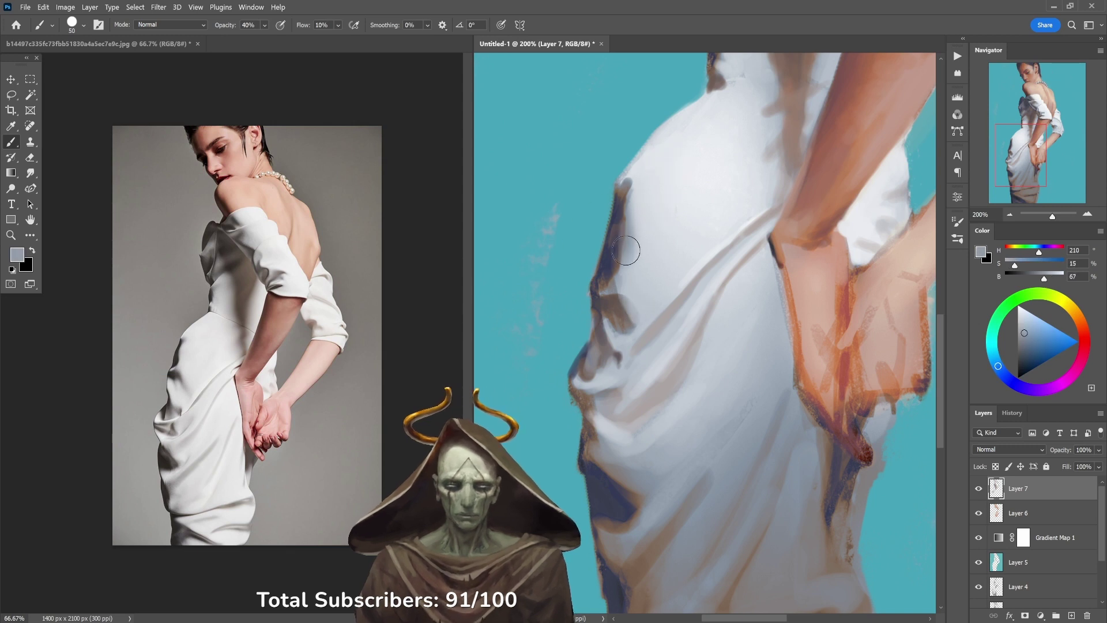
left_click_drag(626, 250, 626, 224)
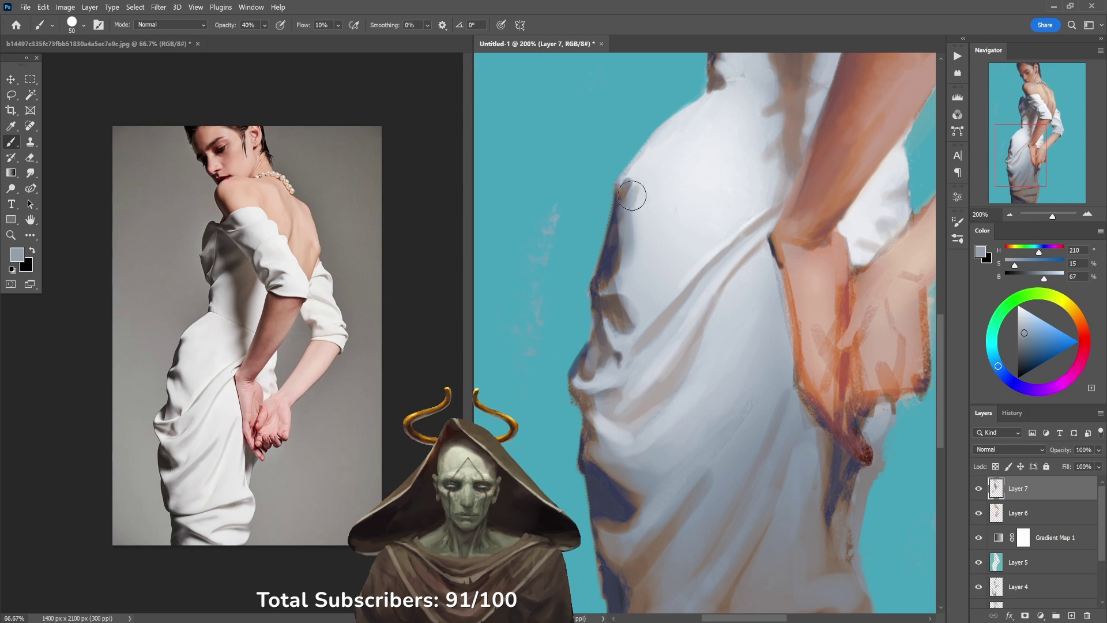
left_click(652, 197, "alt")
key("6")
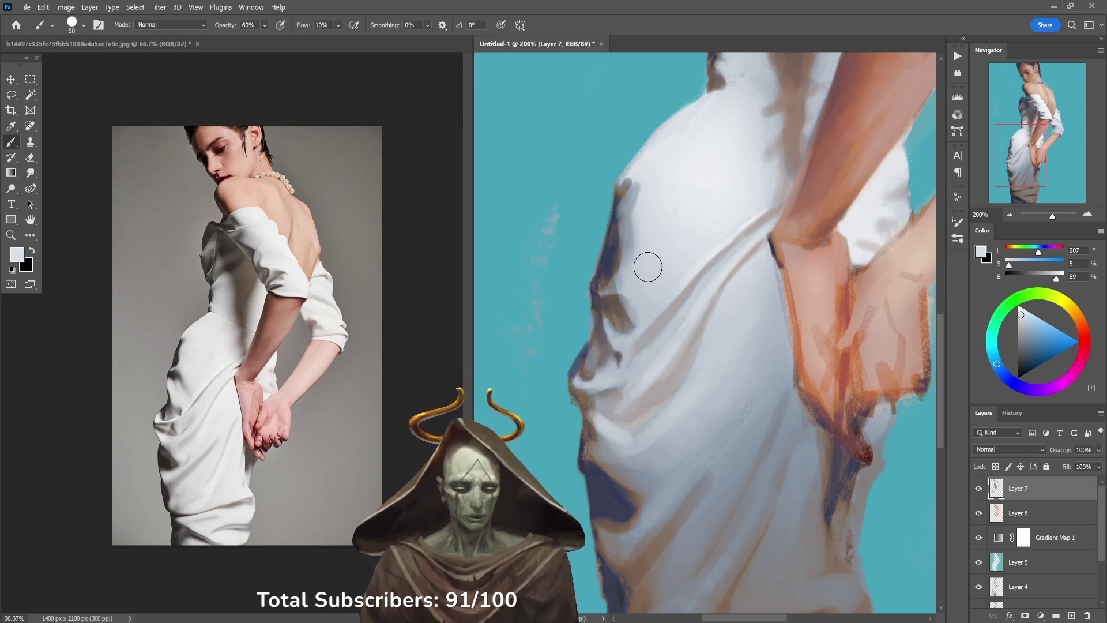
Step: Lighten the dress's left hip edge with soft light grey at 40% opacity
left_click(646, 194, "alt")
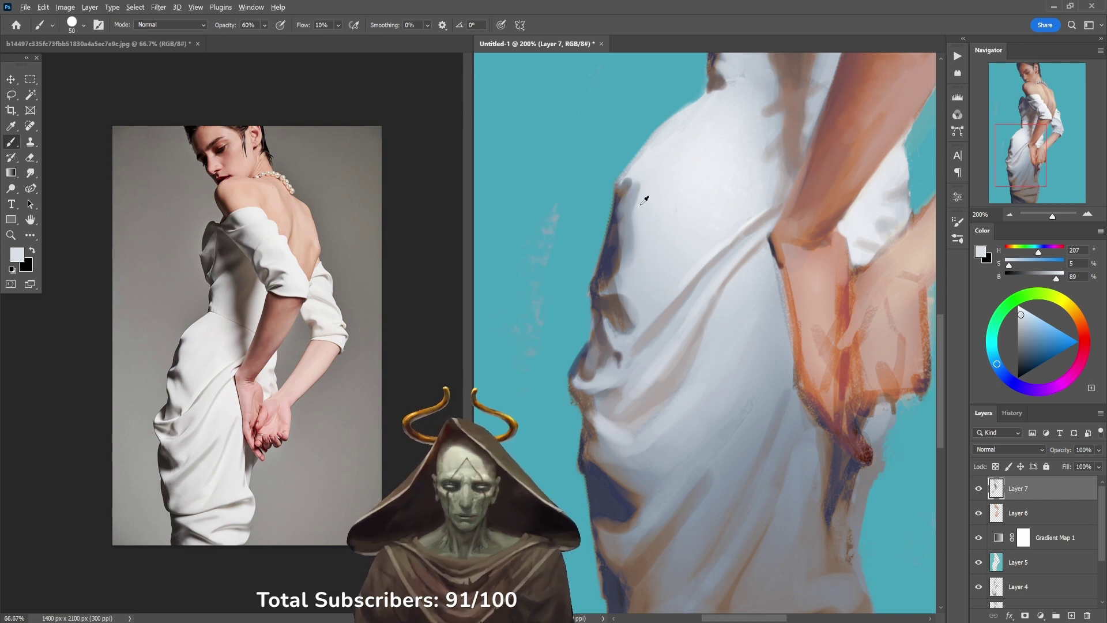
key("4")
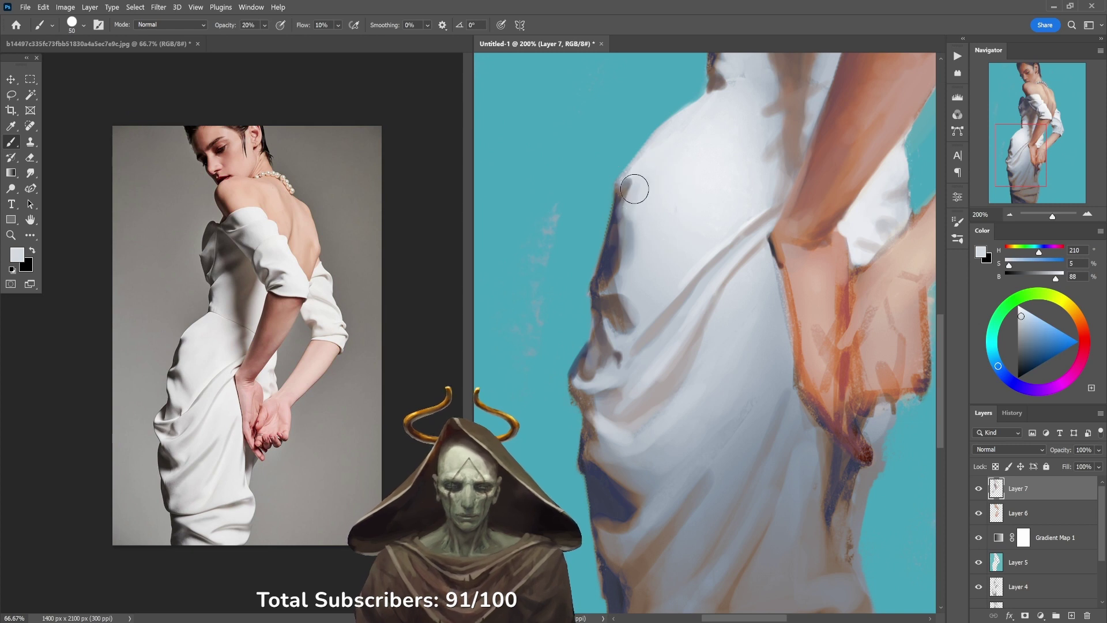
key("1")
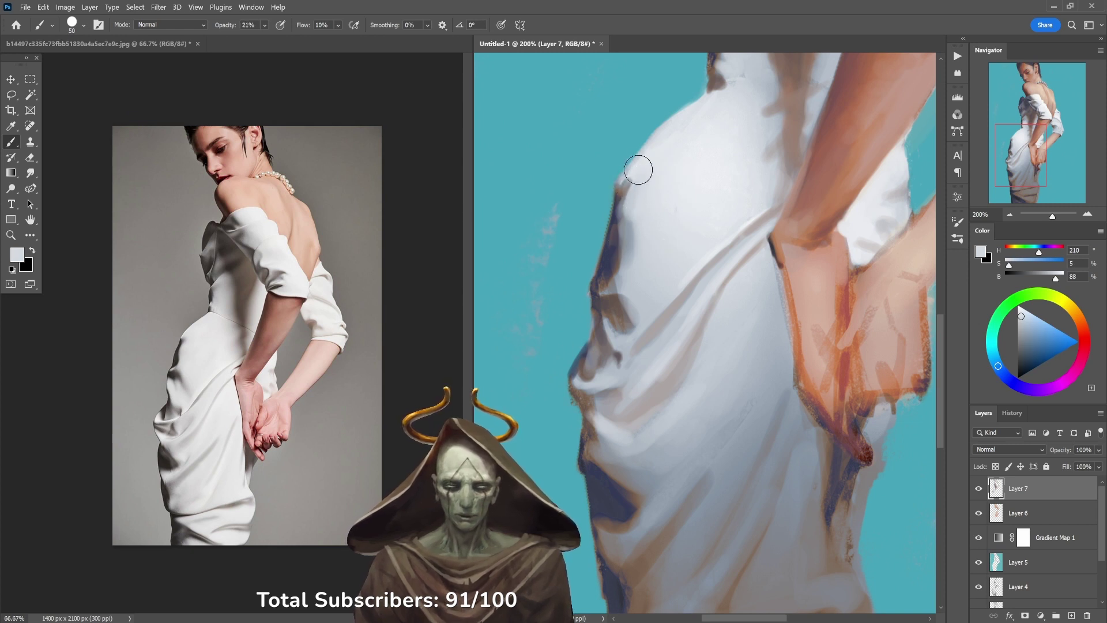
left_click(620, 202, "alt")
key("4")
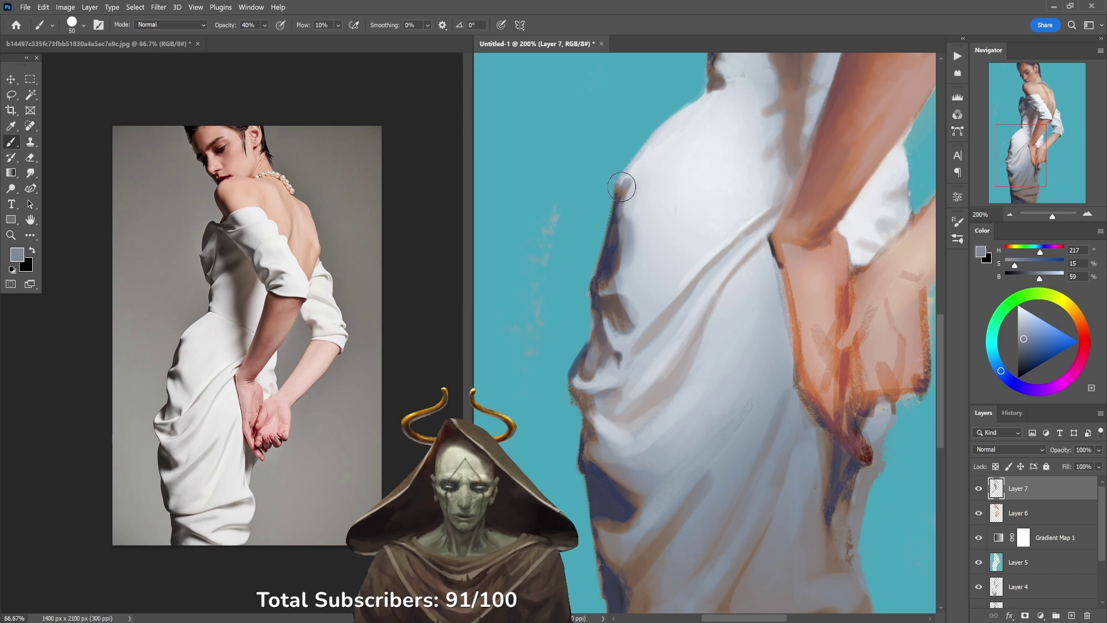
left_click(633, 184, "alt")
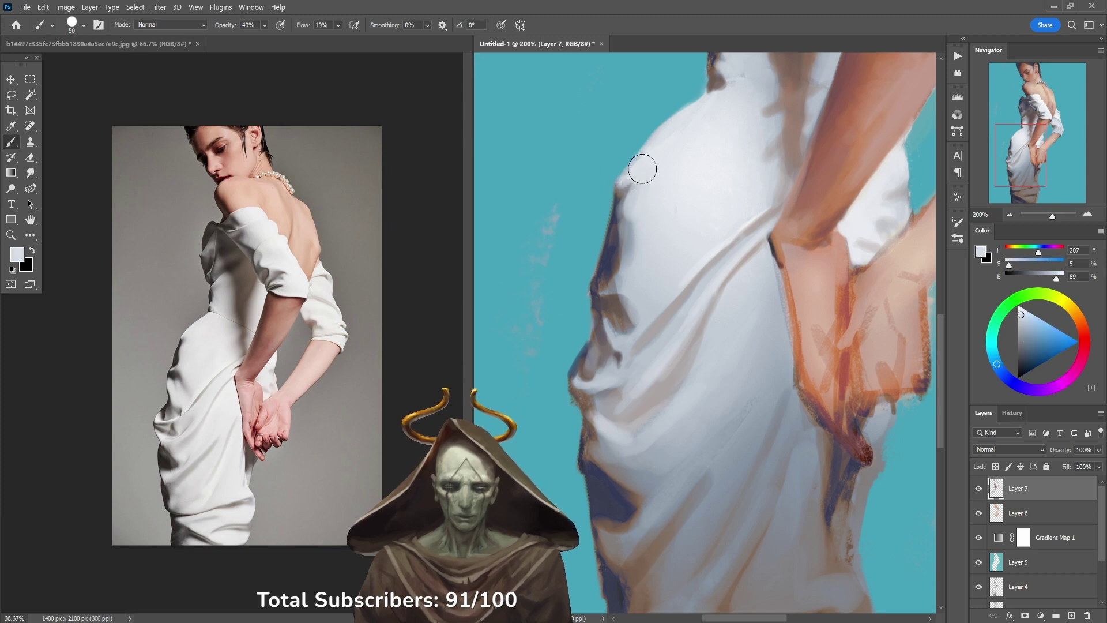
left_click(632, 183, "alt")
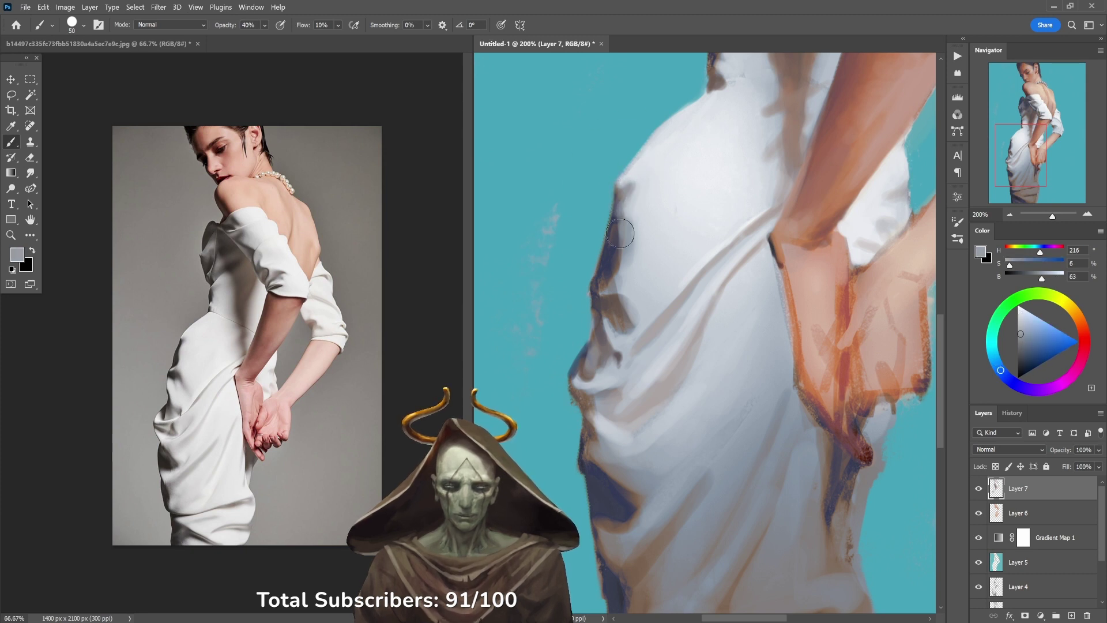
left_click(629, 192, "alt")
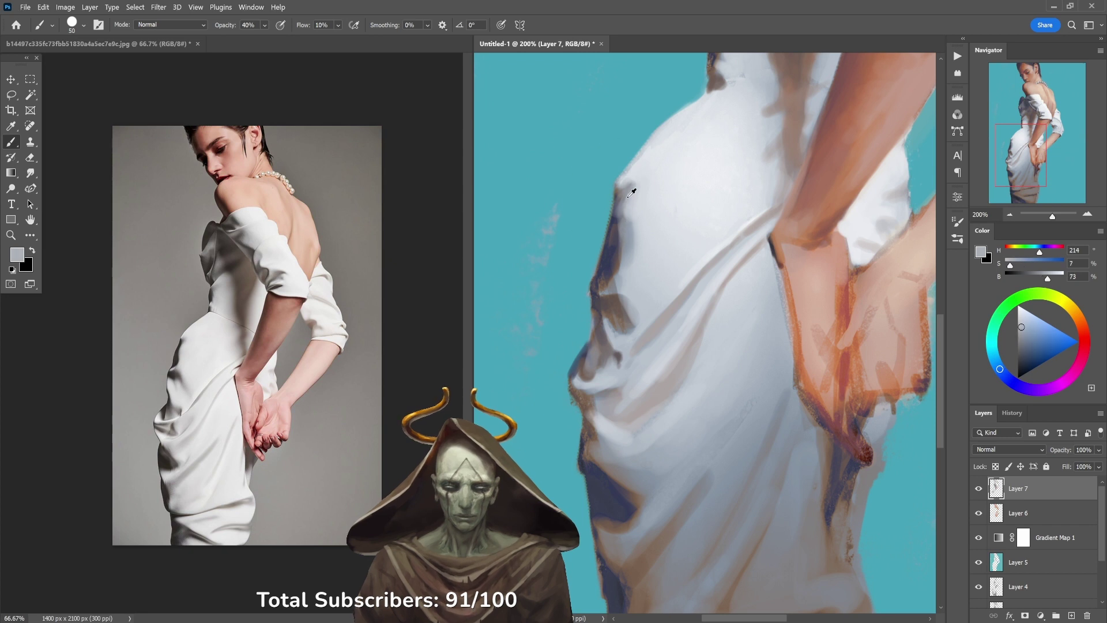
left_click(644, 204, "alt")
left_click_drag(633, 203, 633, 261)
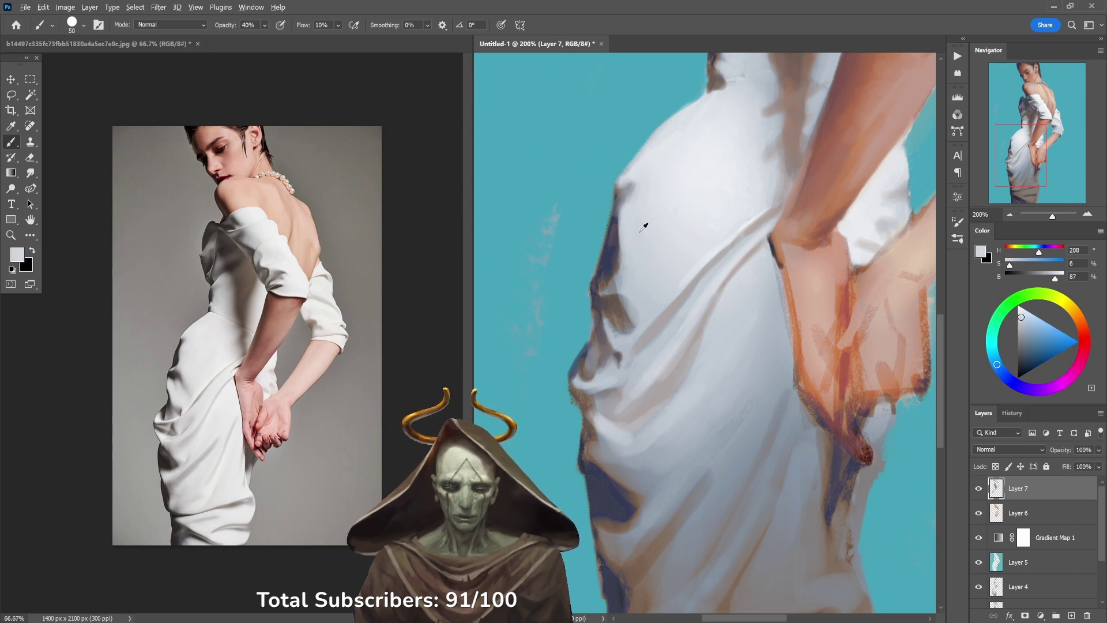
Step: Paint cool light grey over the dark lower part of the left edge
left_click(642, 234, "alt")
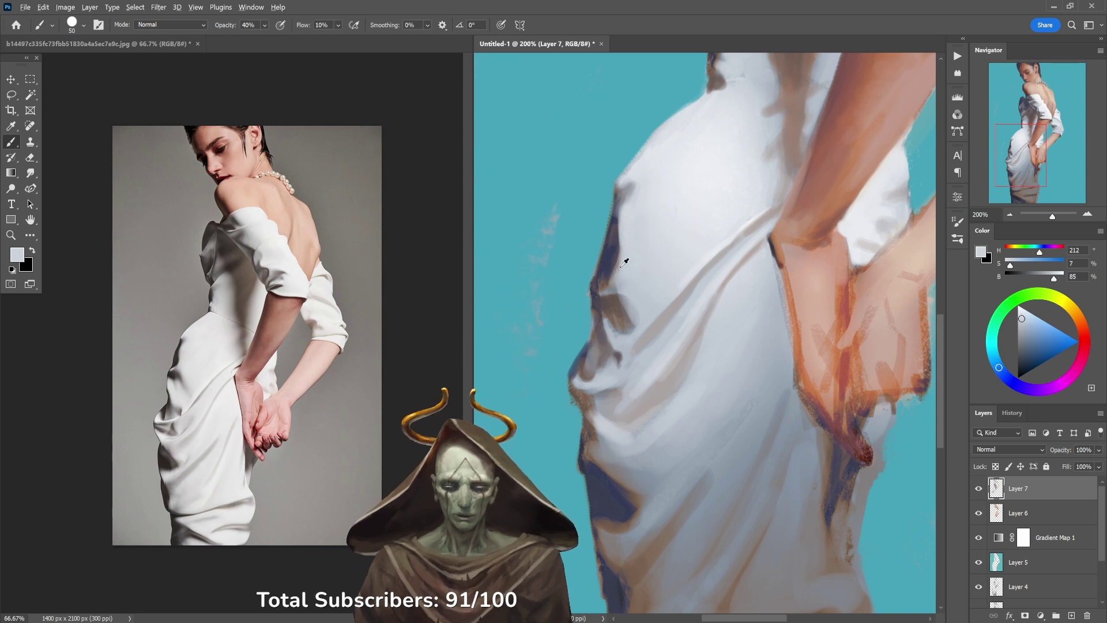
left_click(618, 269, "alt")
left_click_drag(605, 285, 624, 258)
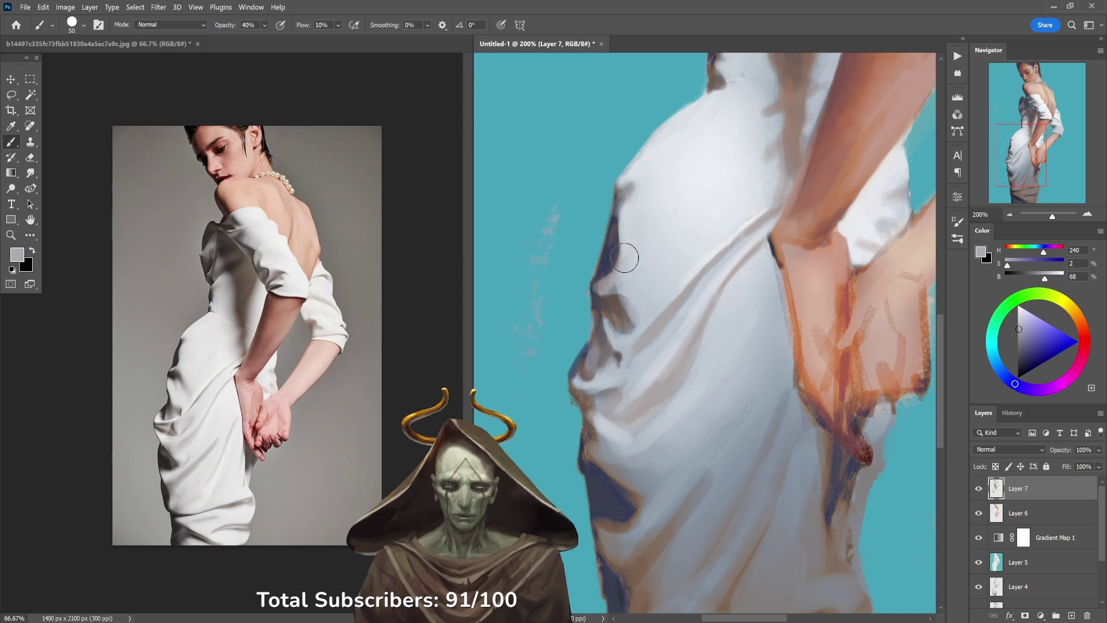
left_click(628, 238, "alt")
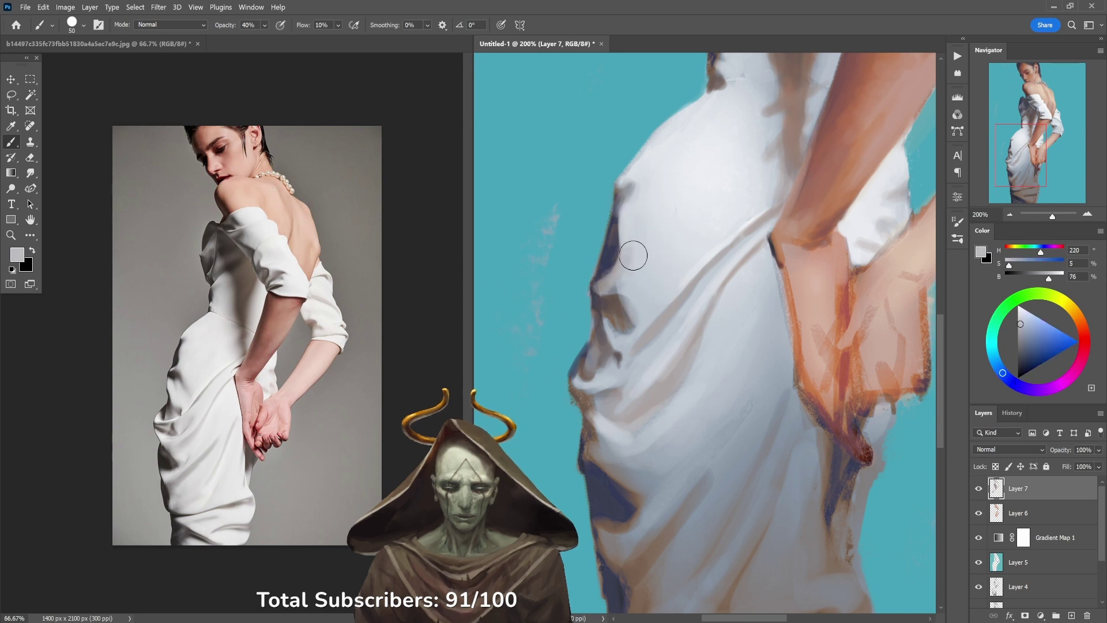
left_click(645, 230, "alt")
Step: Deepen the hip fold shadow with dark purple-grey at 30% opacity
key("3")
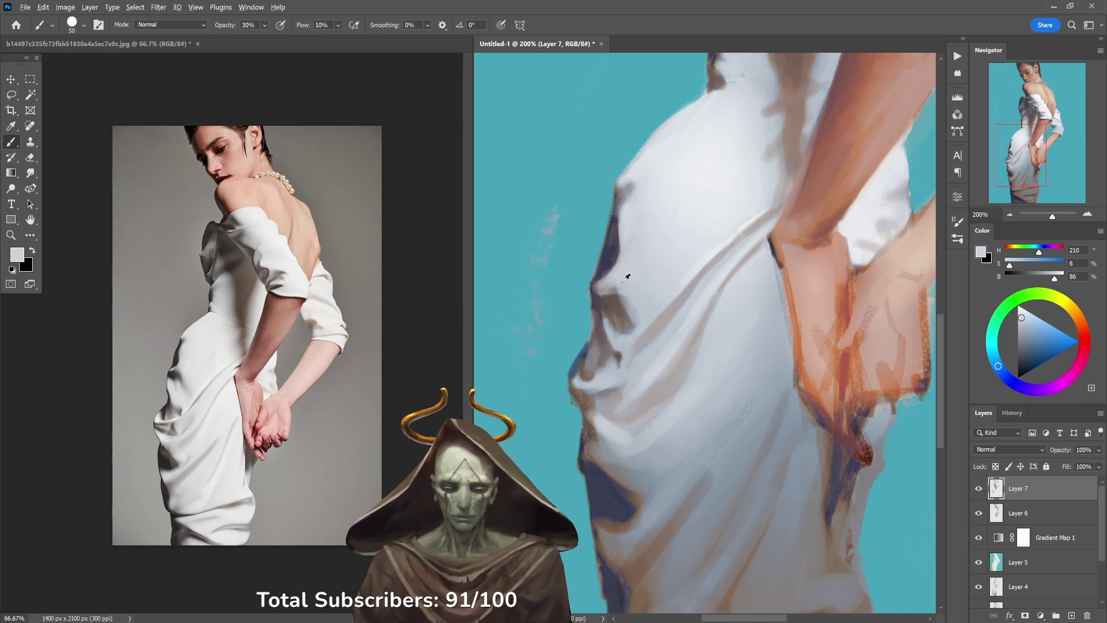
left_click(616, 287, "alt")
left_click(601, 299, "alt")
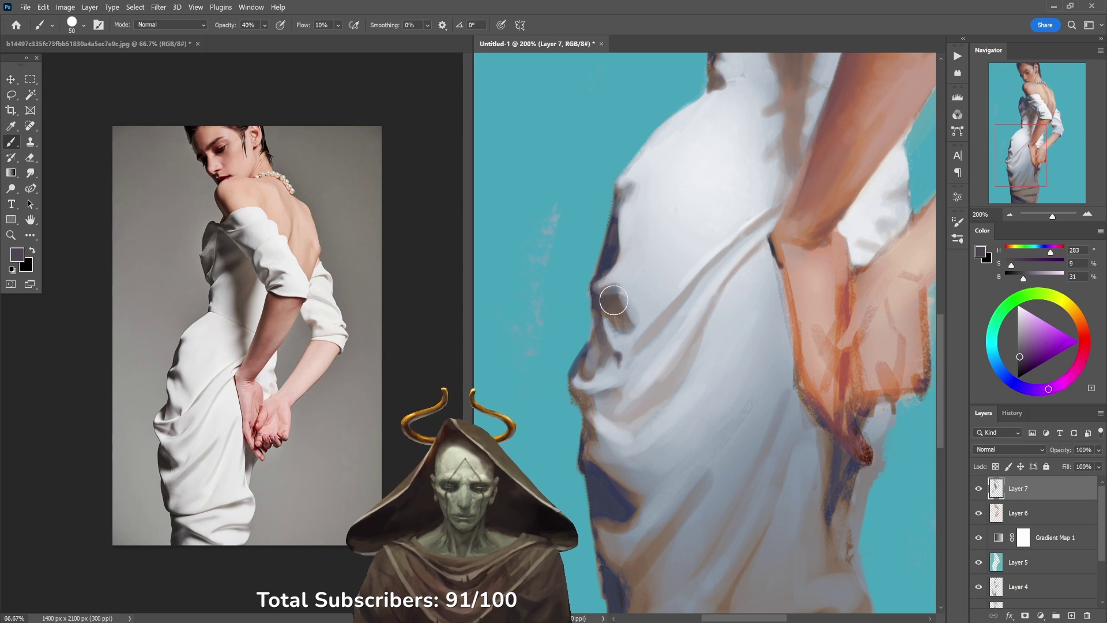
left_click_drag(621, 289, 616, 299)
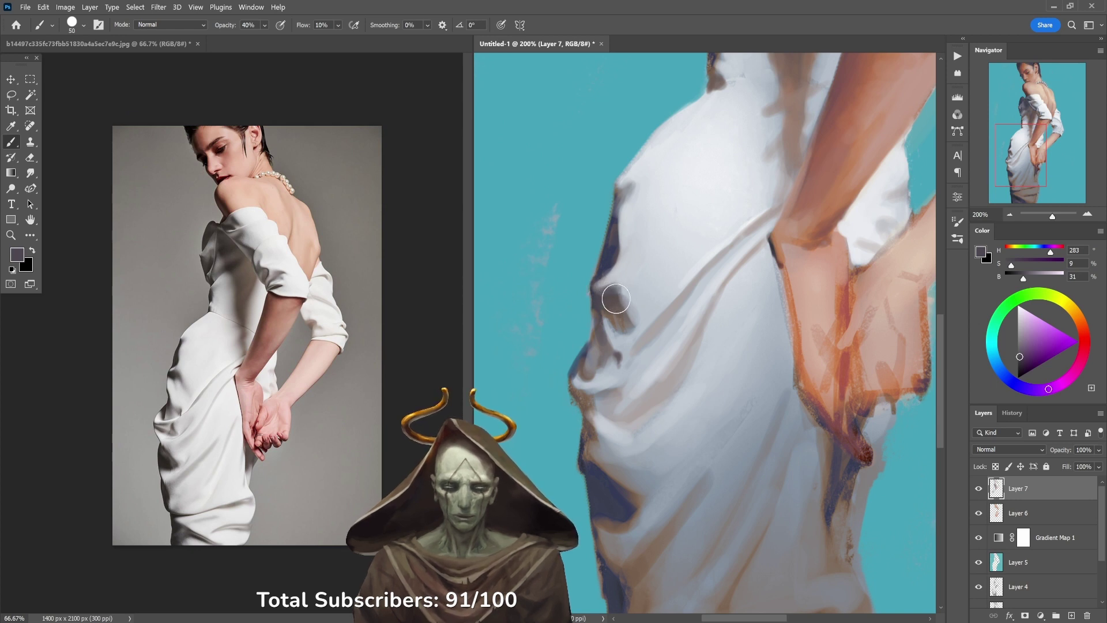
left_click(623, 302, "alt")
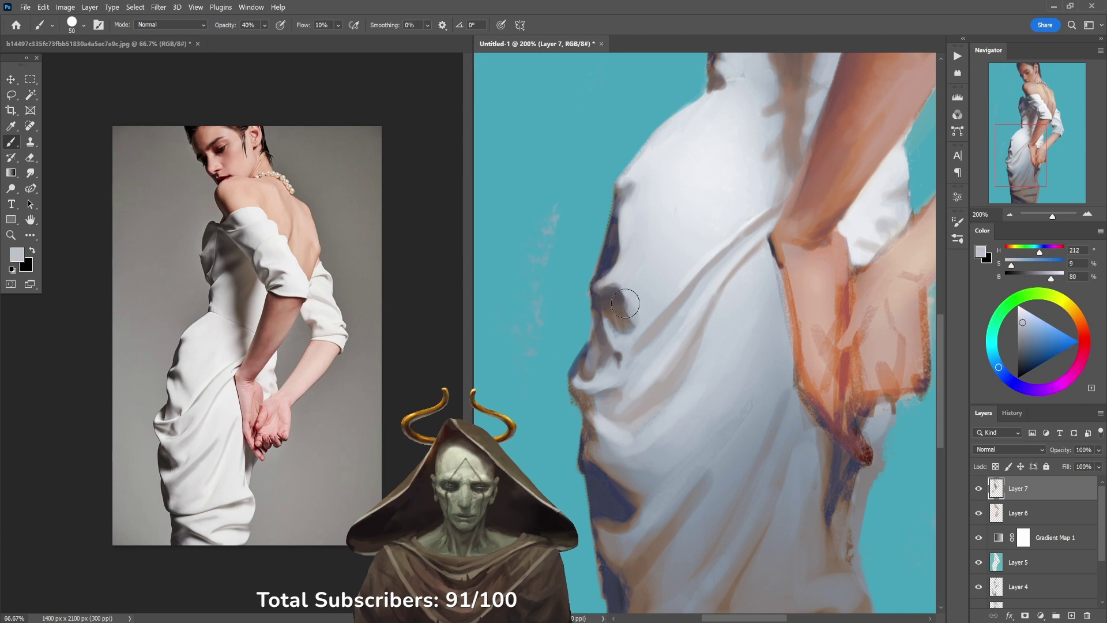
Step: Soften the dark fold shadow on the dress's left edge with light paint at 30% opacity
key("3")
left_click(615, 305)
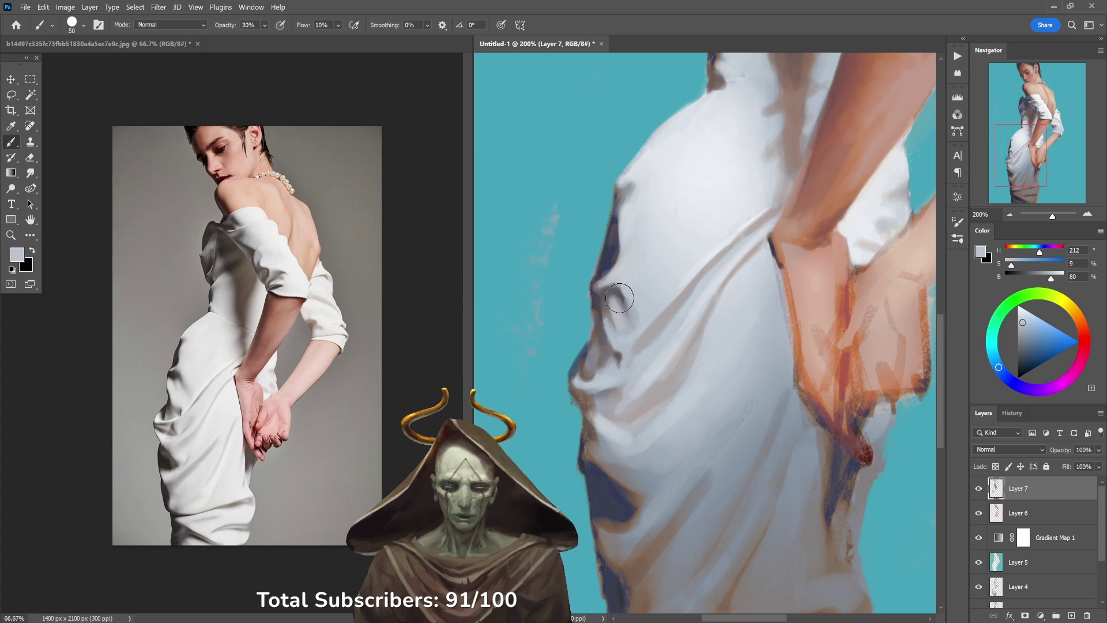
left_click_drag(615, 298, 605, 334)
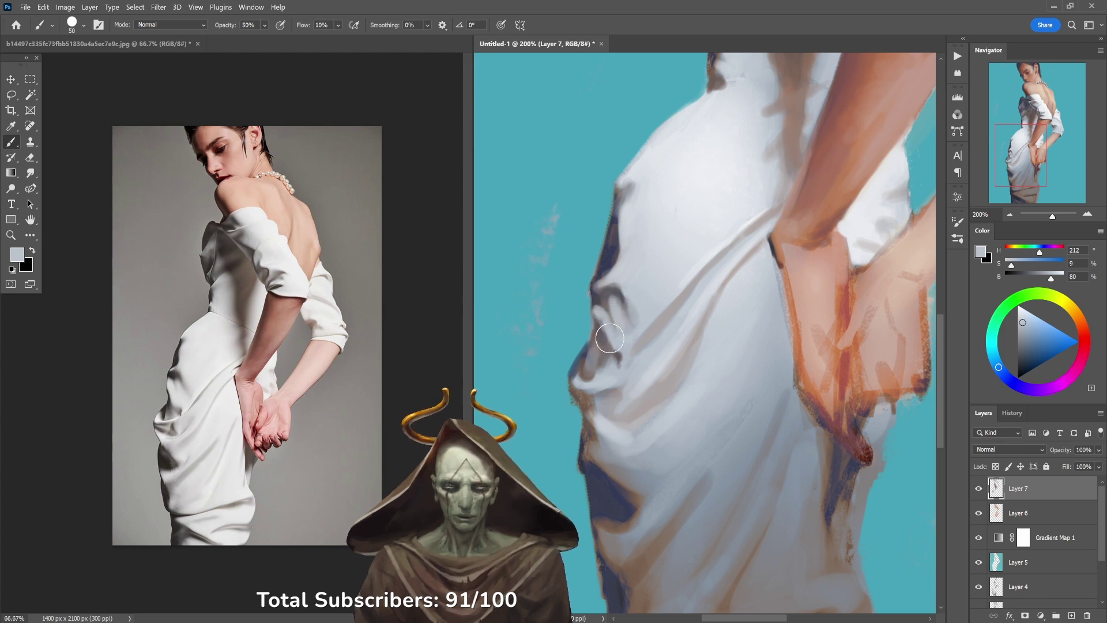
left_click_drag(640, 311, 612, 341)
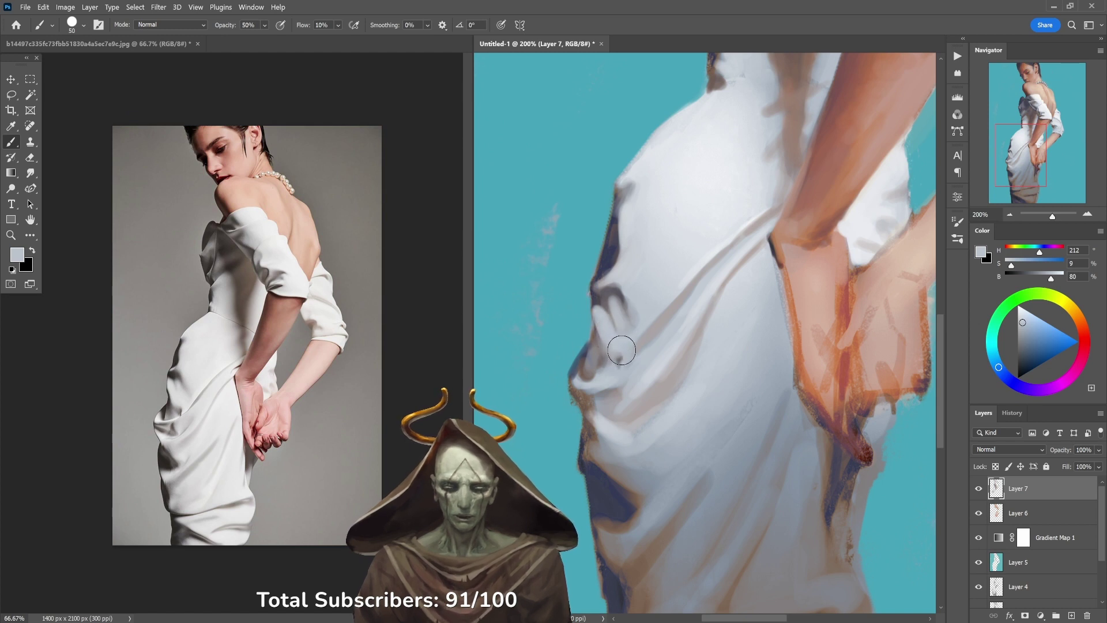
Step: Cover the dark fold near the edge with a sampled pale dress tone at 70% opacity
left_click(608, 353, "alt")
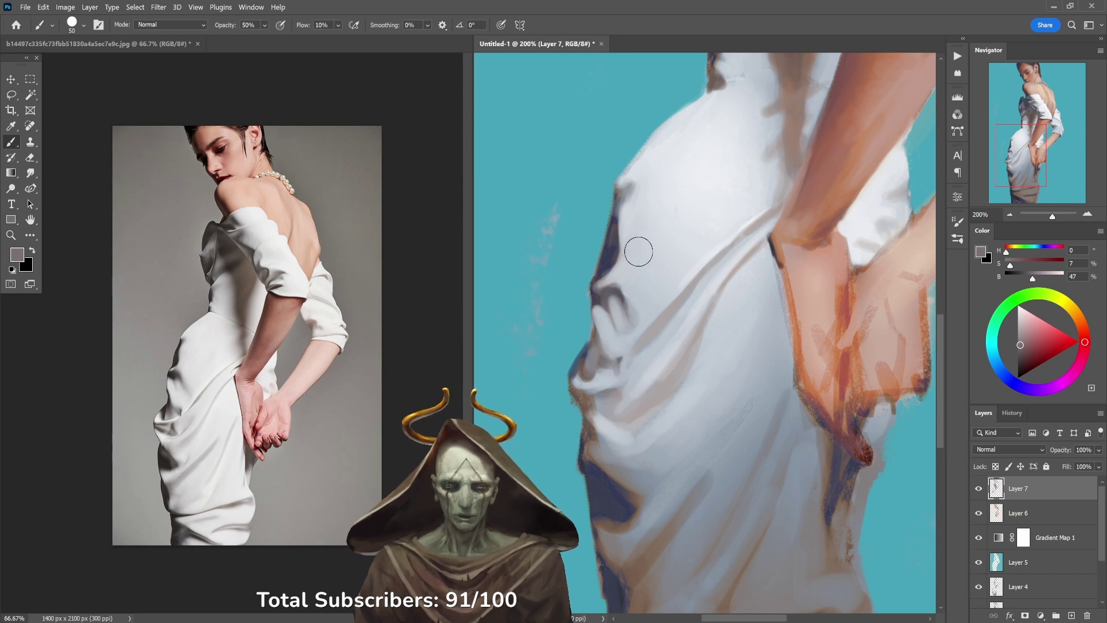
left_click(595, 335, "alt")
key("4")
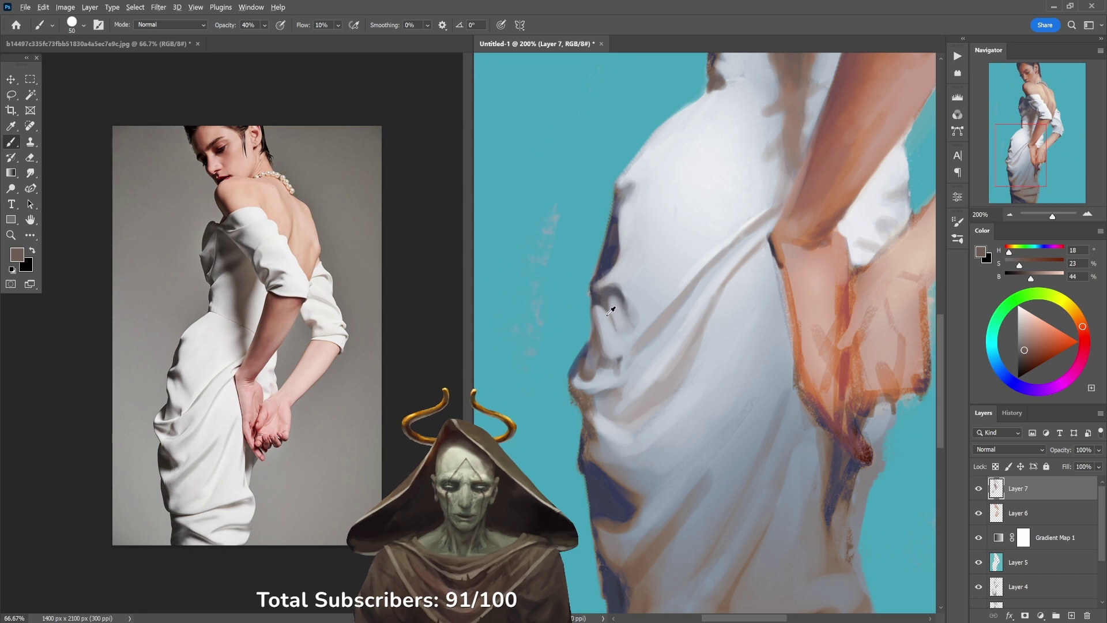
left_click(598, 291, "alt")
left_click(600, 300, "alt")
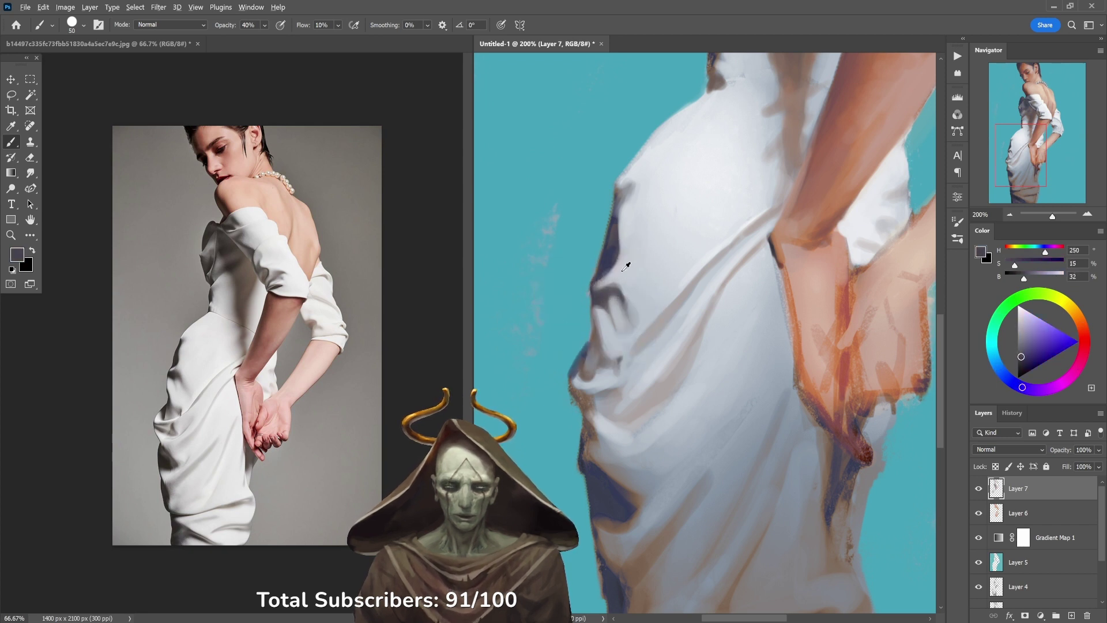
left_click(652, 211, "alt")
key("7")
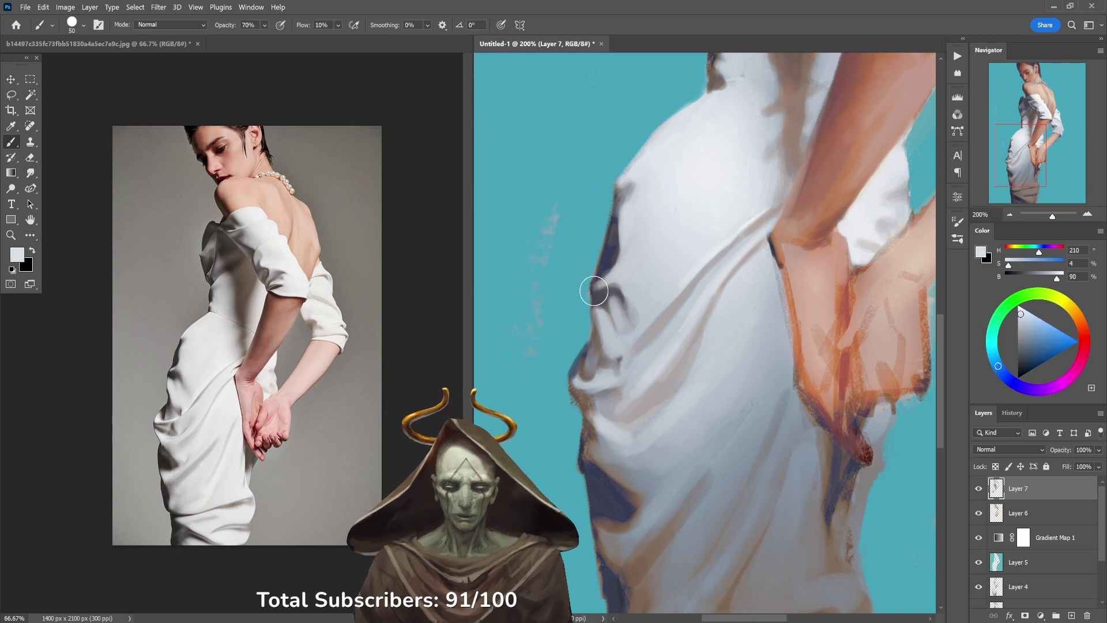
left_click_drag(594, 291, 600, 281)
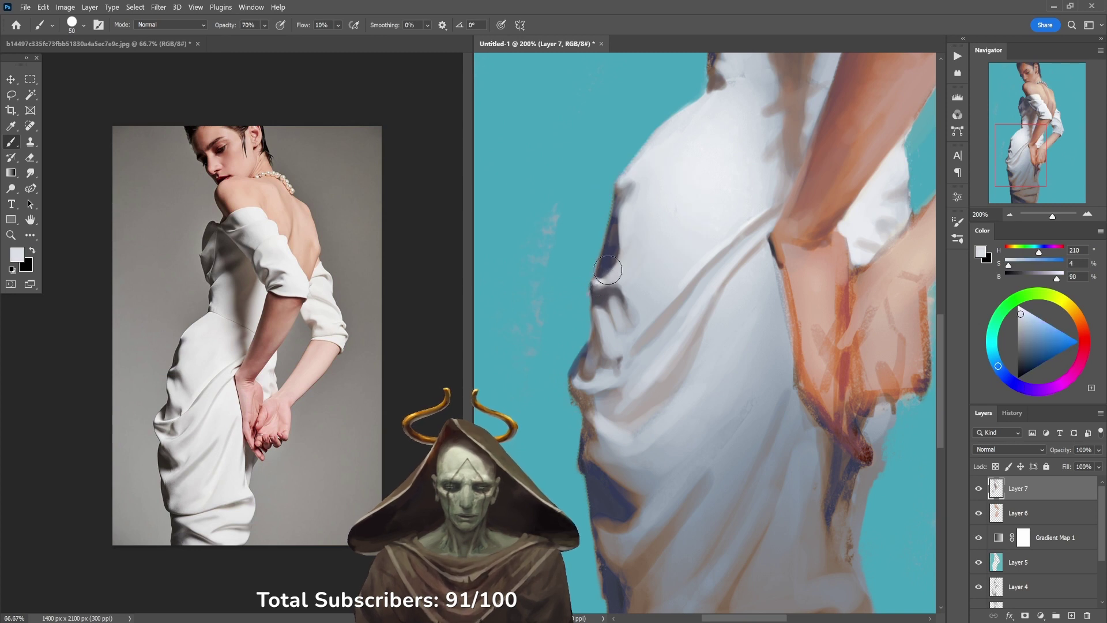
Step: Brush dark brown strokes at 30% opacity along the edge fold and the upper-left dress edge
left_click(601, 298, "alt")
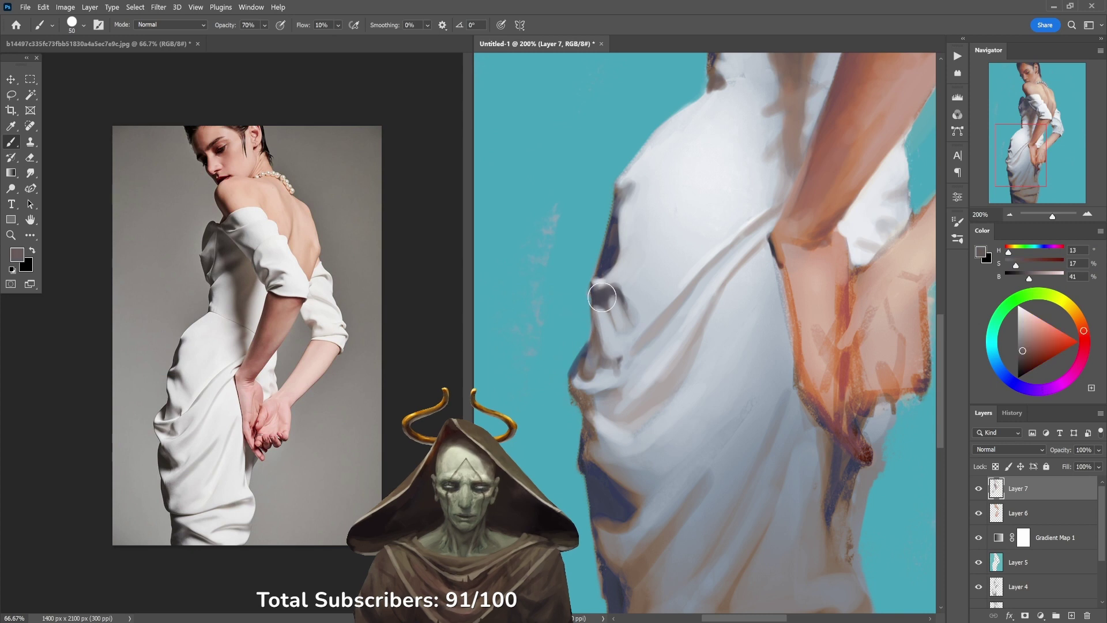
key("3")
left_click_drag(602, 298, 617, 233)
left_click_drag(620, 153, 634, 126)
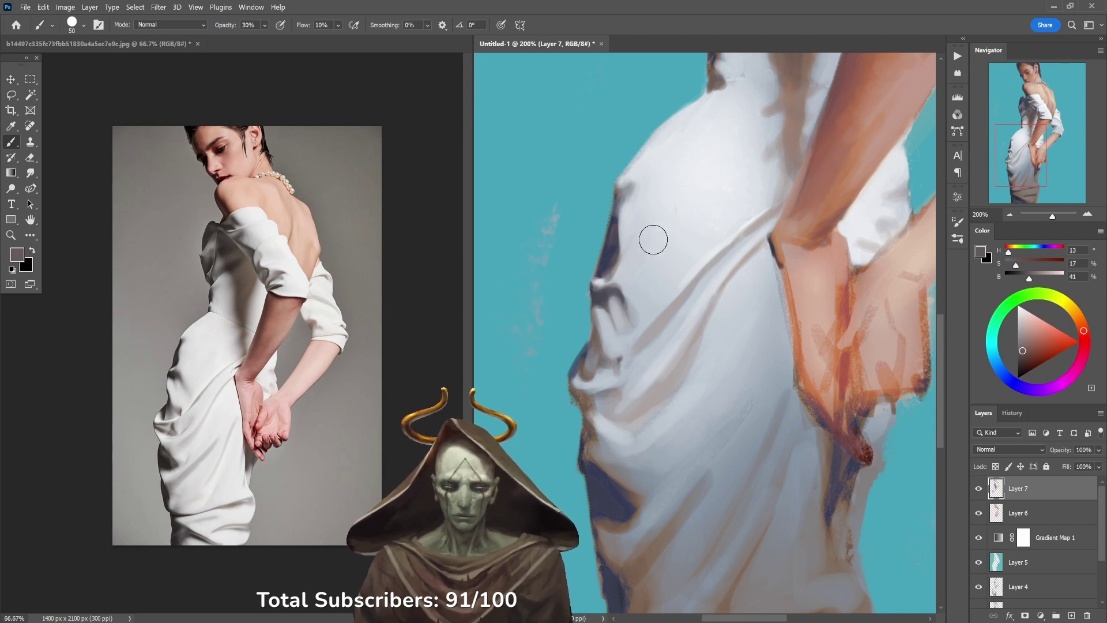
left_click(635, 197, "alt")
Step: Paint brown into the waist crease and extend the back shadow upward at 40% opacity
left_click_drag(704, 154, 649, 306)
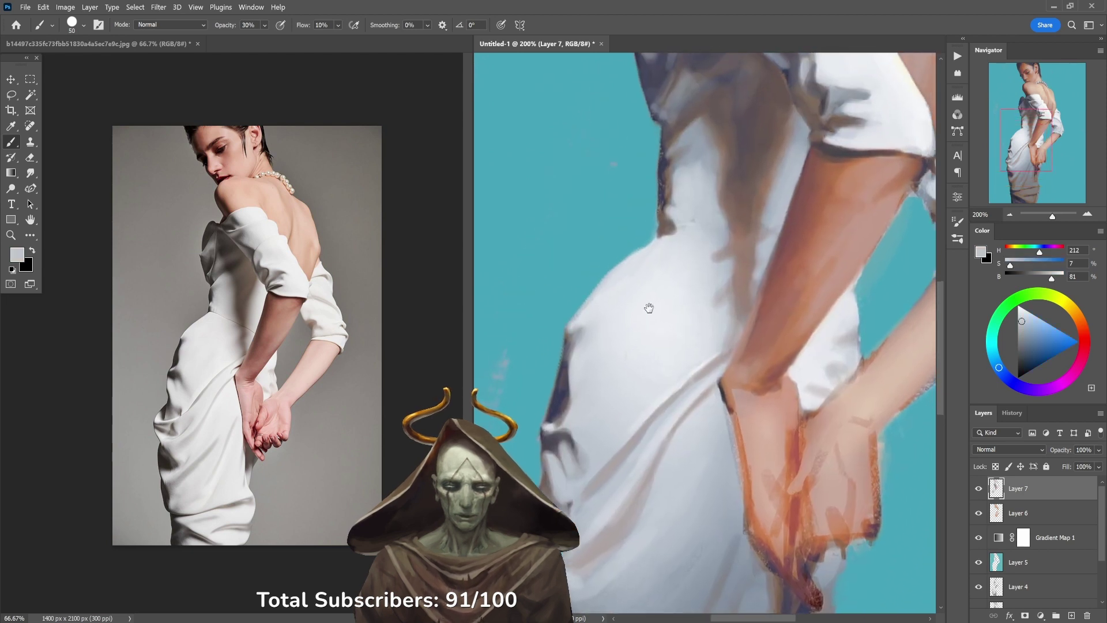
left_click(676, 225, "alt")
left_click(675, 228, "alt")
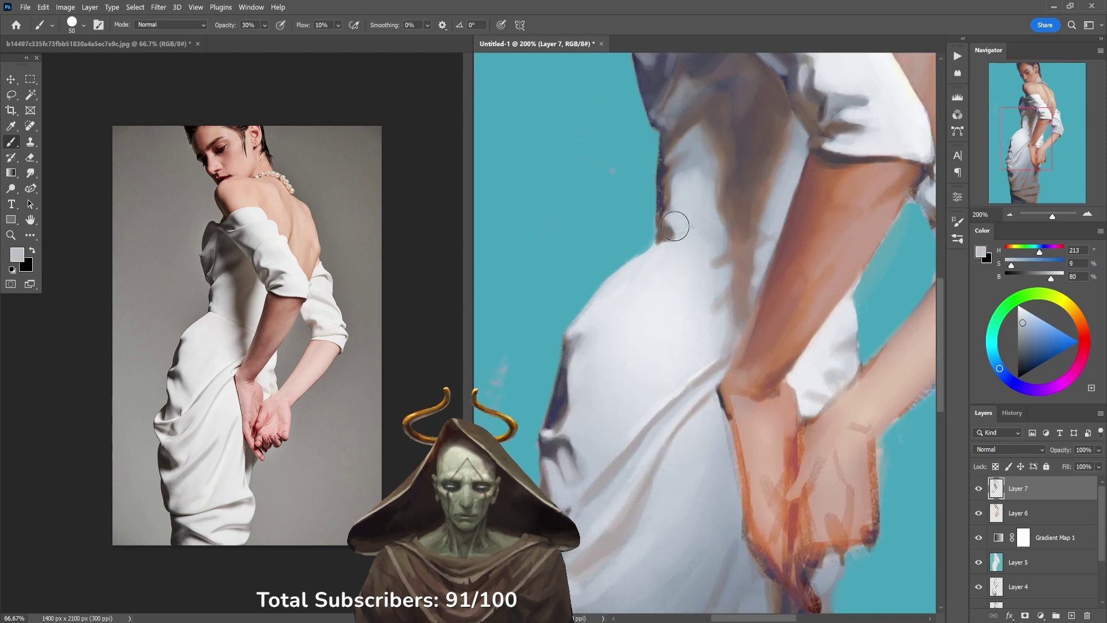
key("7")
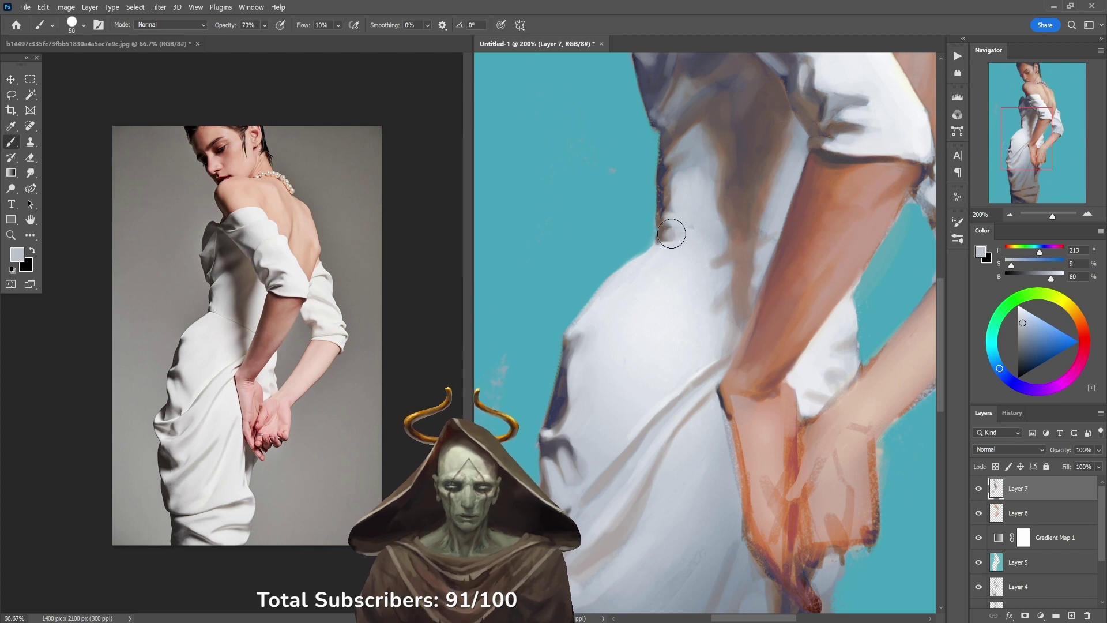
left_click(666, 229, "alt")
key("4")
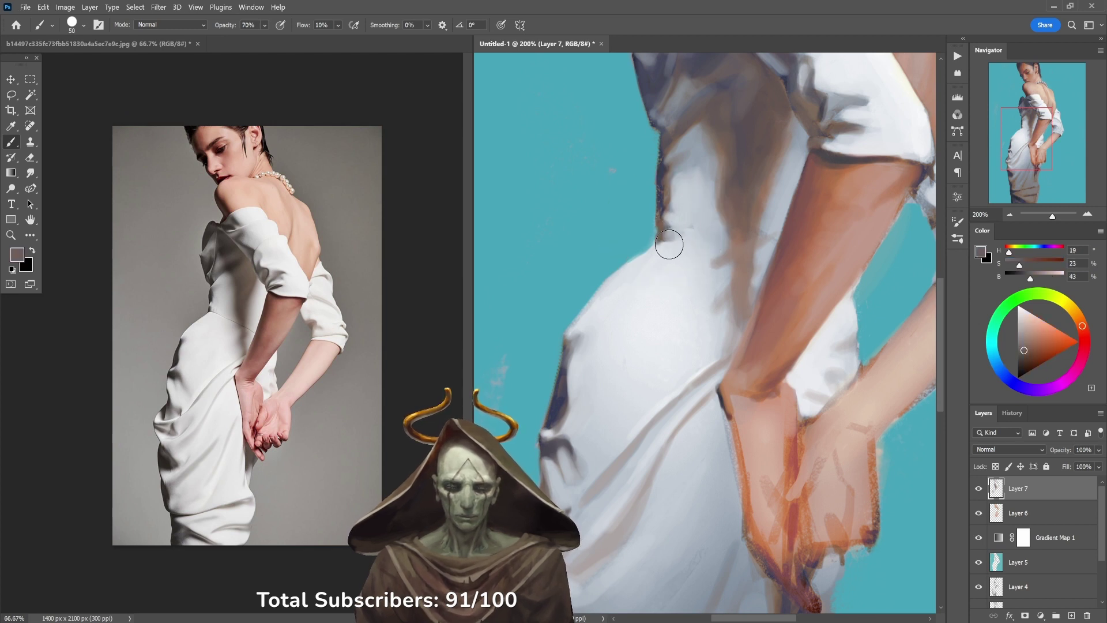
left_click_drag(670, 244, 674, 243)
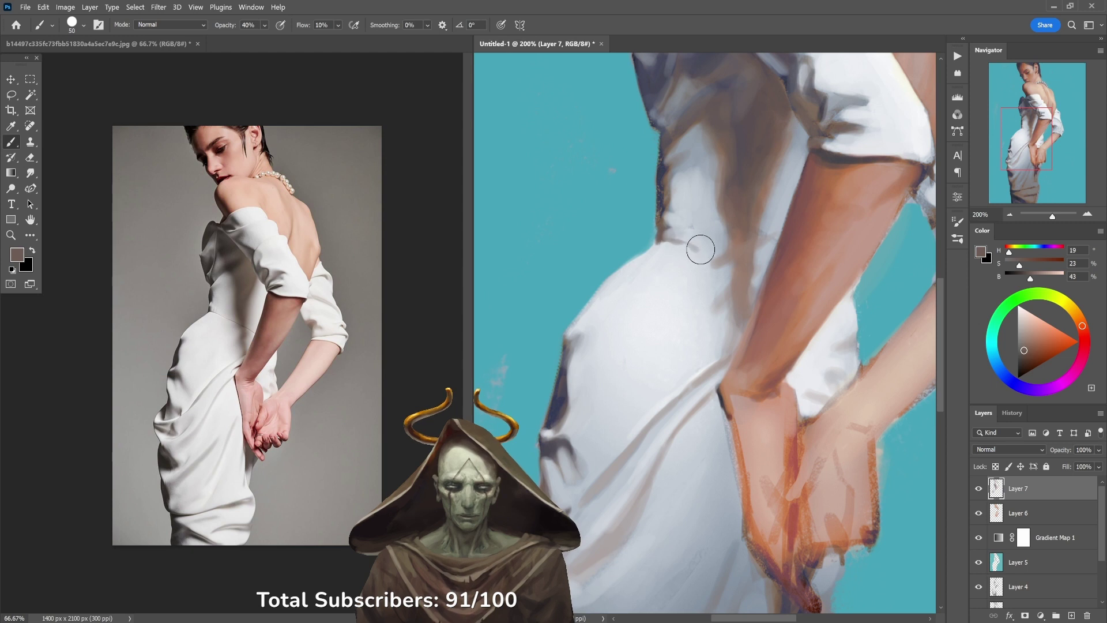
left_click(688, 238, "alt")
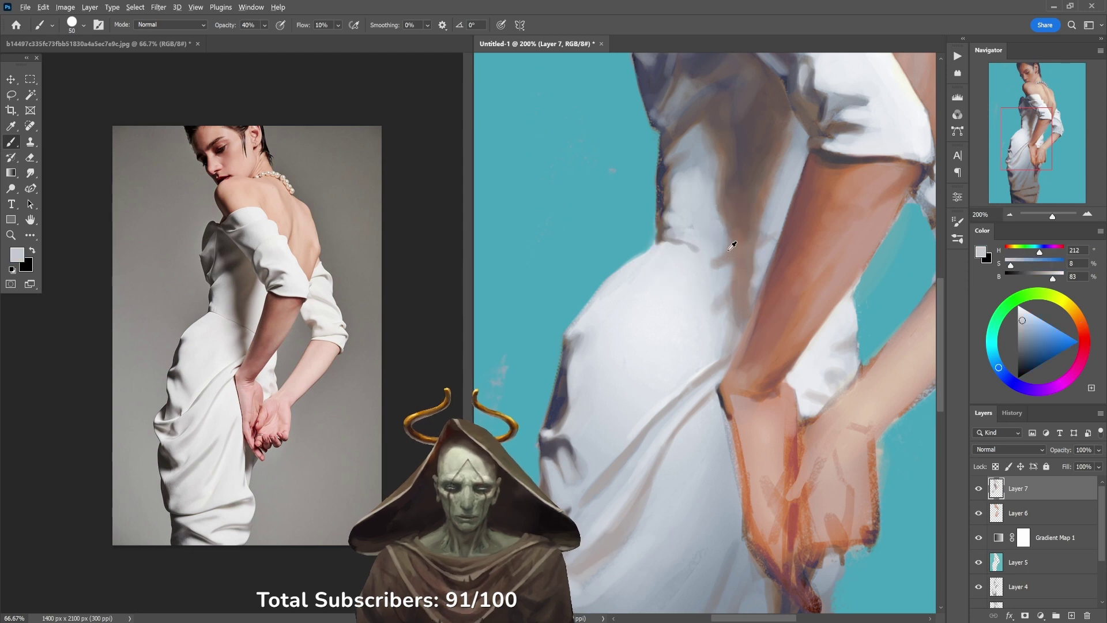
left_click(741, 118, "alt")
mouse_move(741, 125)
left_mouse_down()
mouse_move(759, 84)
mouse_move(740, 92)
mouse_move(752, 68)
left_mouse_up()
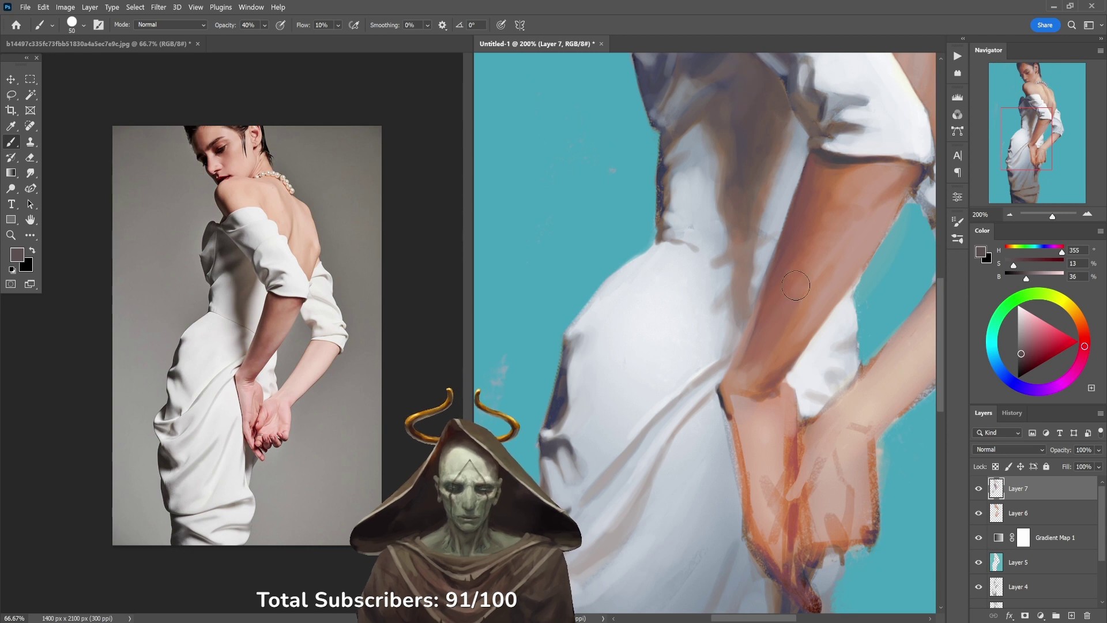
Step: Resample sleeve and muted grey tones, shrink the brush, and pan down to the waist
scroll(750, 248, "up", 4)
key("6")
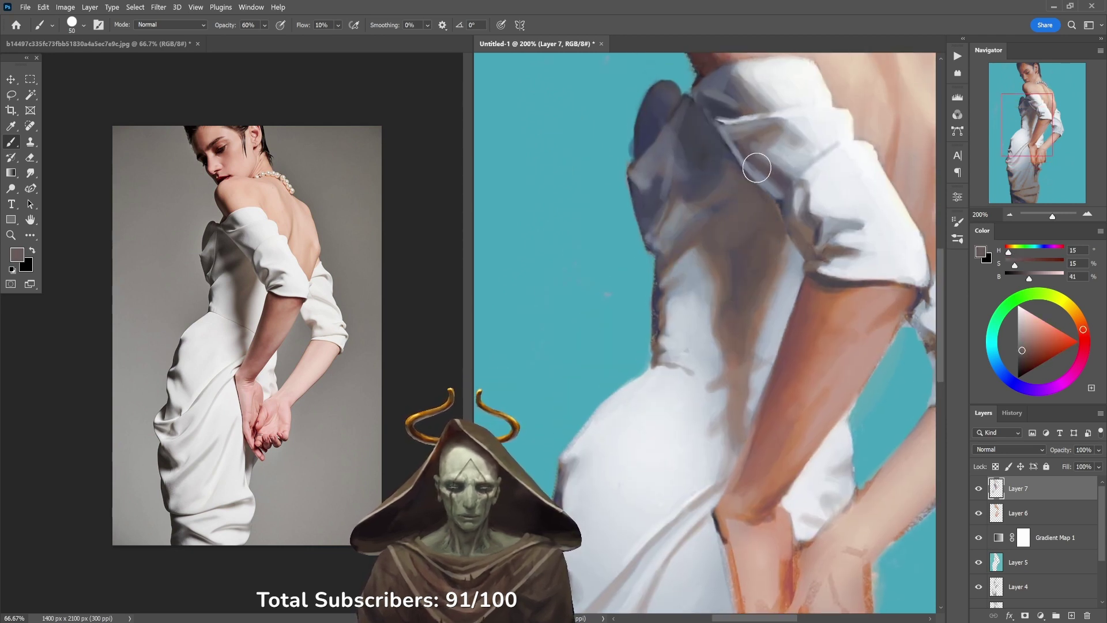
left_click(714, 168, "alt")
key("3")
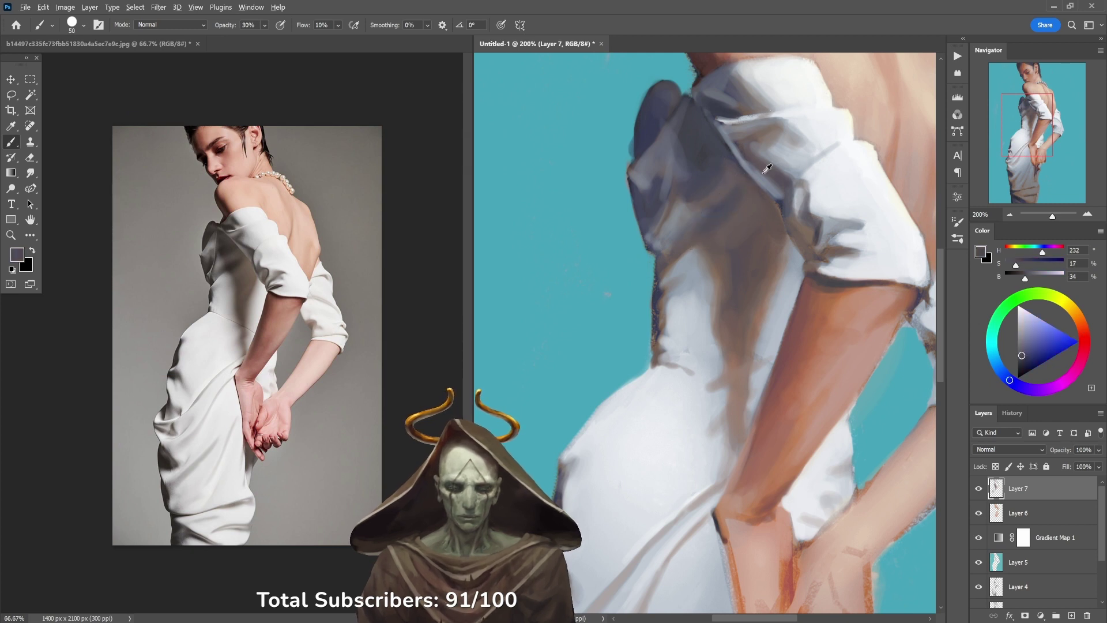
left_click(749, 187, "alt")
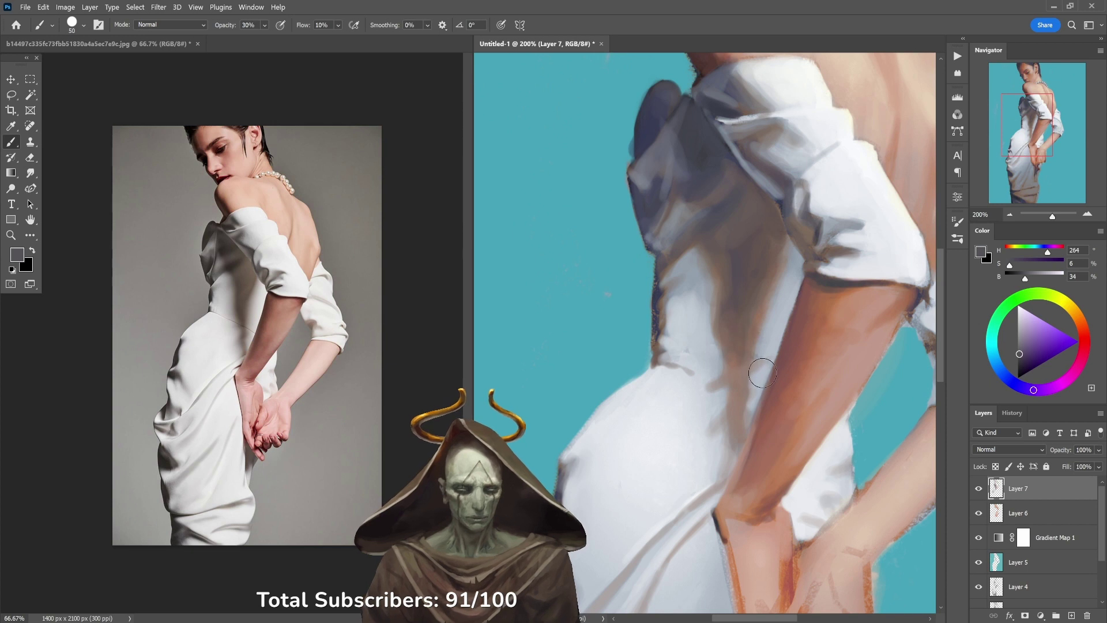
left_click_drag(752, 366, 740, 328)
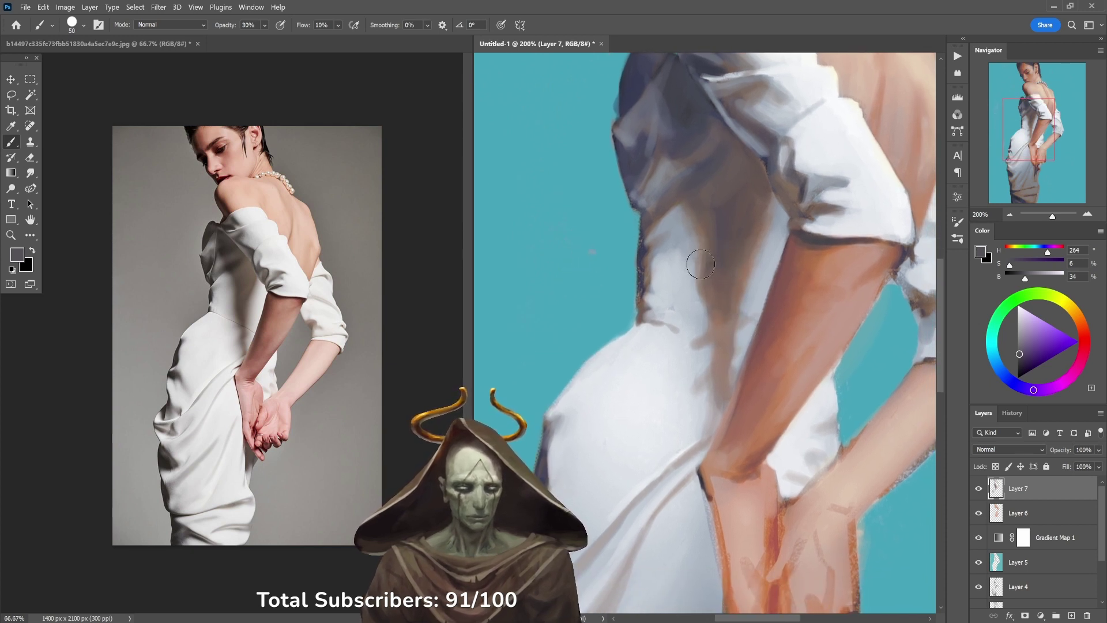
key("bracketleft")
key("bracketleft")
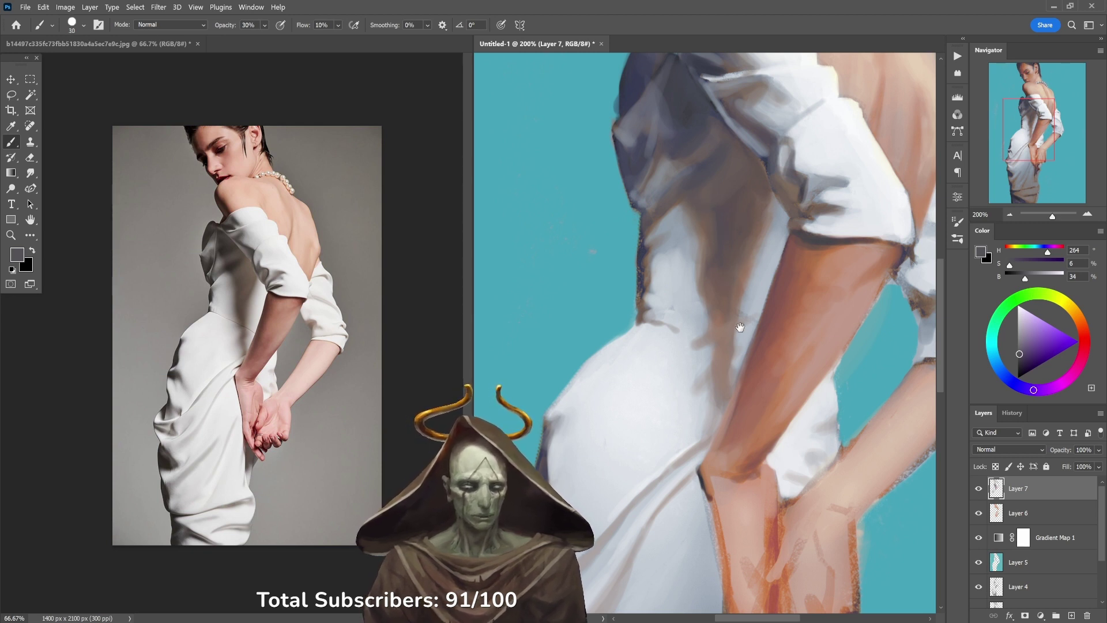
left_click_drag(740, 327, 730, 280)
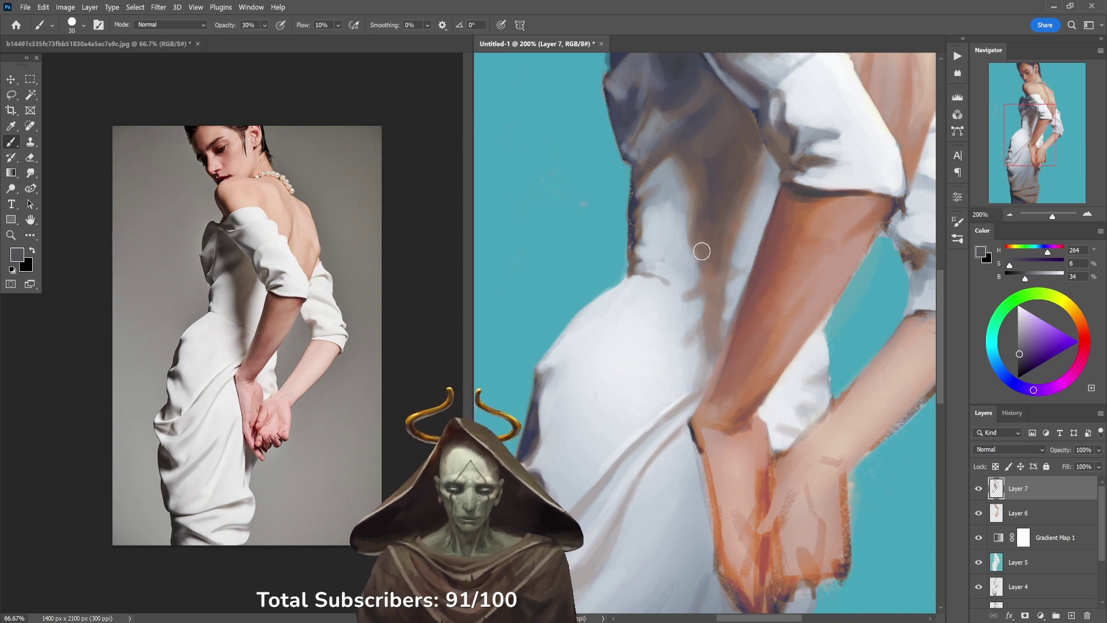
Step: Paint a faint brown shadow stroke down the dress beside the forearm at 20% opacity
left_click(684, 328, "alt")
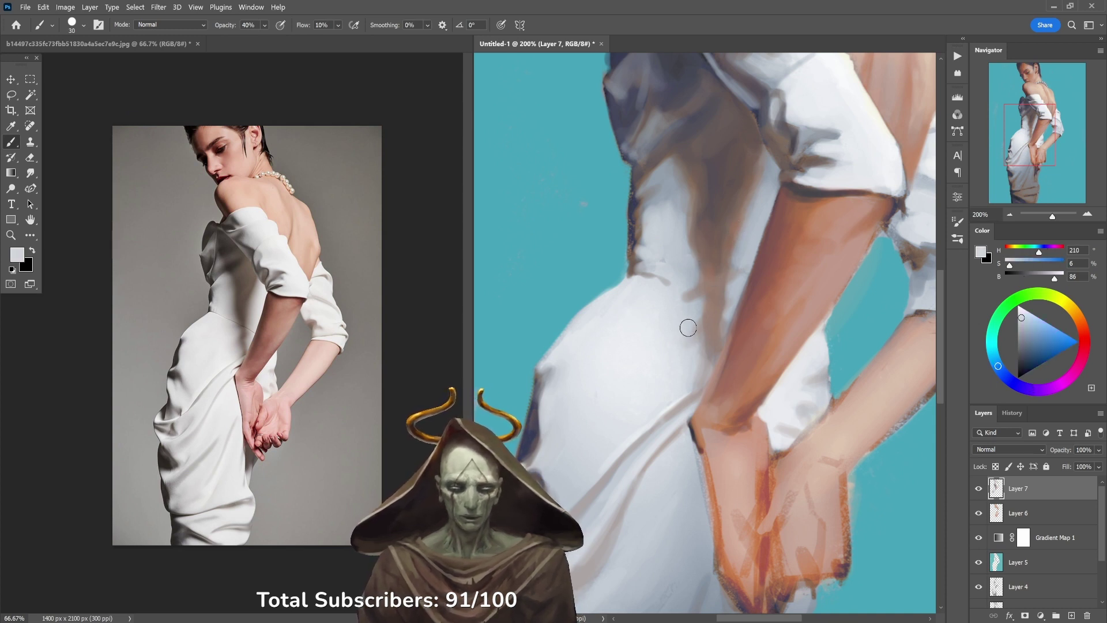
left_click(692, 317, "alt")
key("4")
key("2")
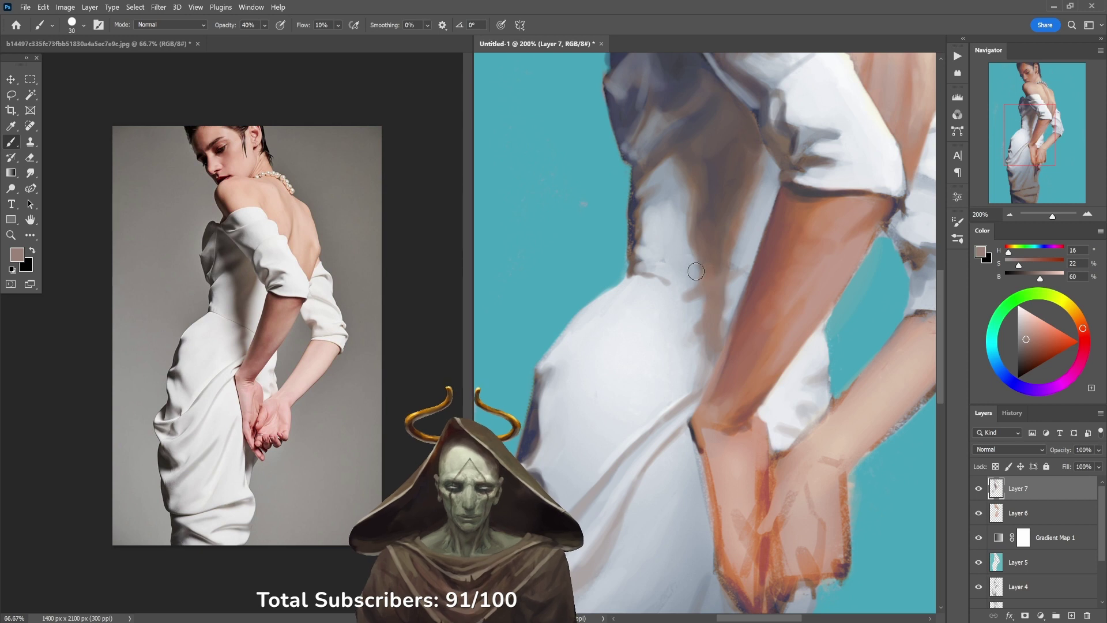
left_click(690, 287, "alt")
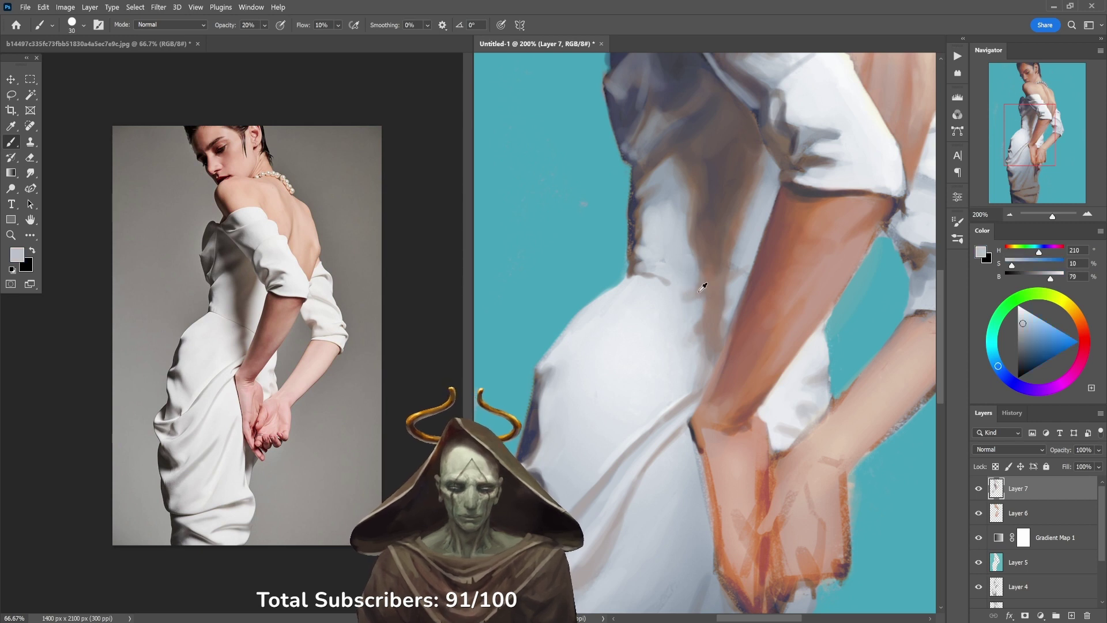
left_click(688, 287, "alt")
left_click(709, 290, "alt")
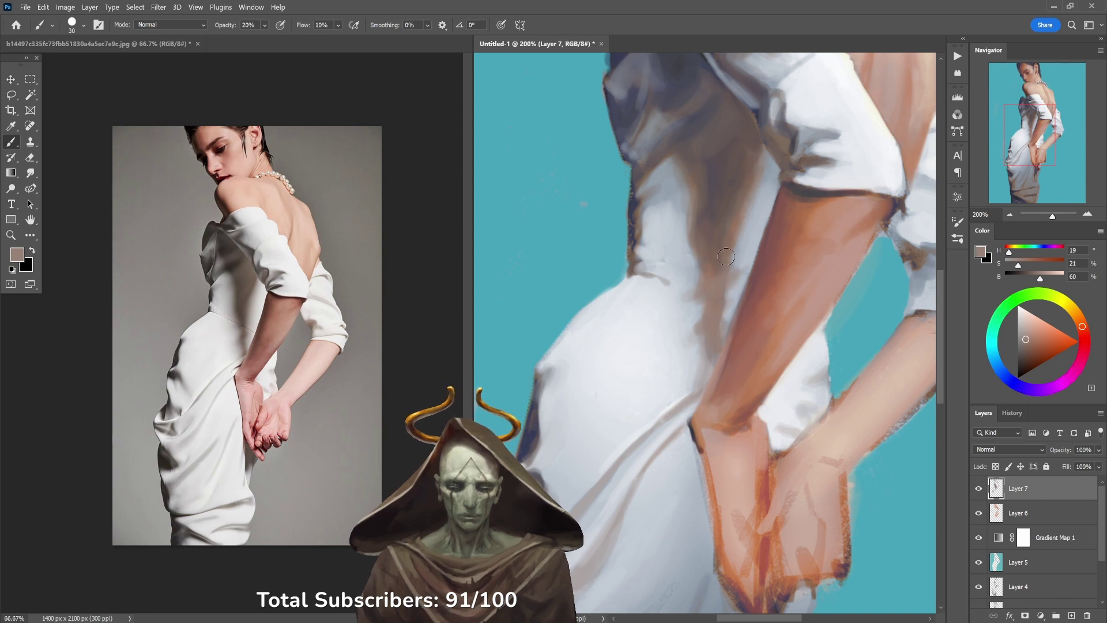
left_click(719, 244, "alt")
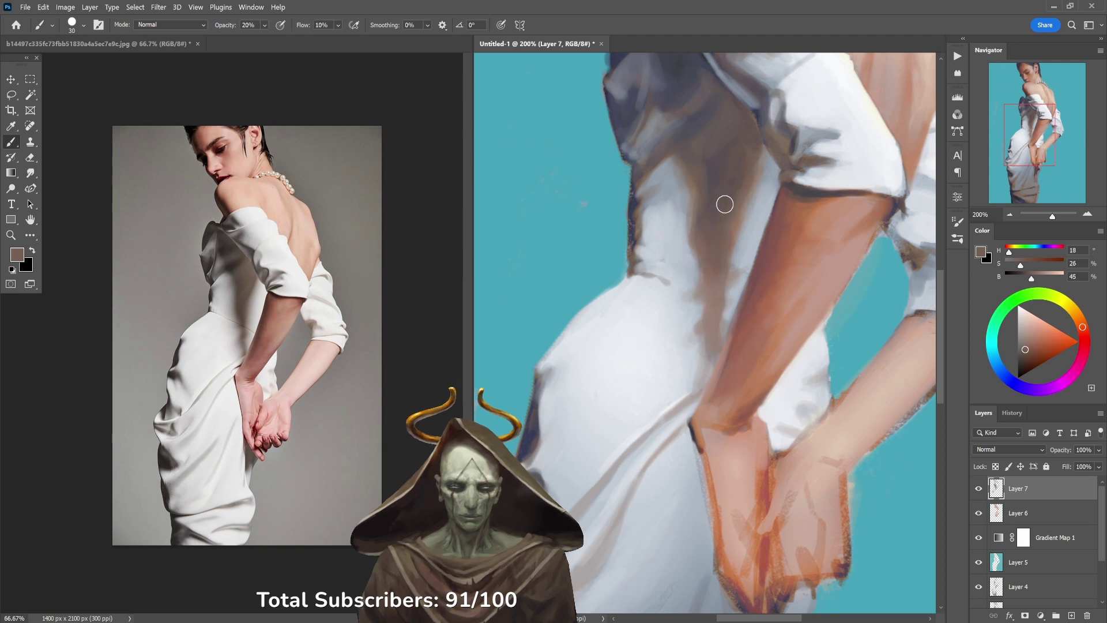
left_click(724, 134, "alt")
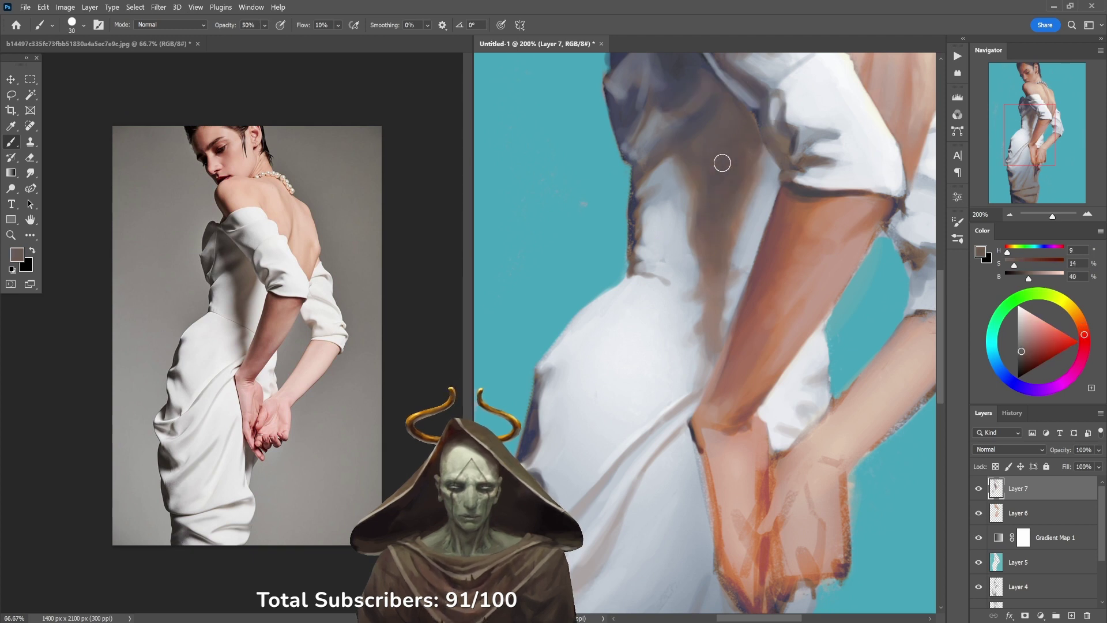
left_click_drag(747, 148, 715, 230)
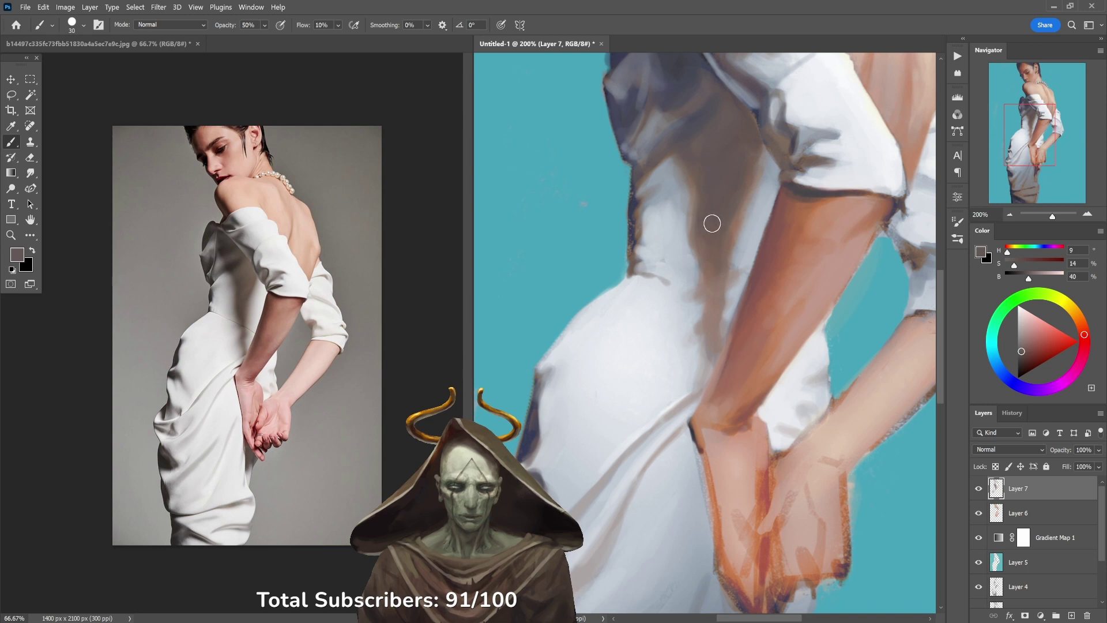
left_click(737, 222, "alt")
key("2")
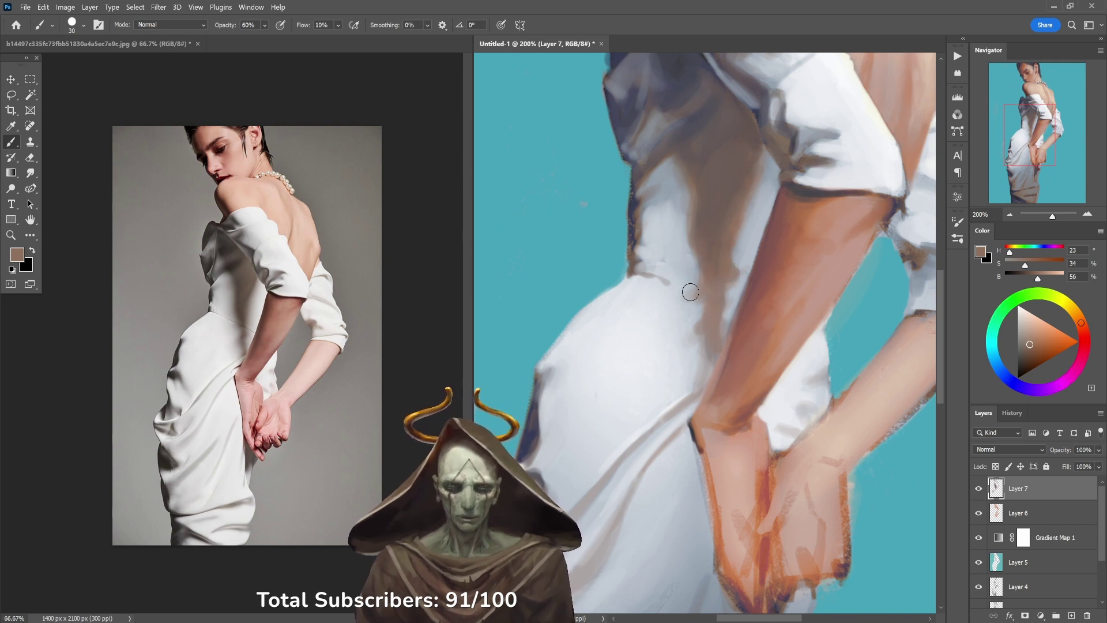
left_click_drag(714, 422, 783, 272)
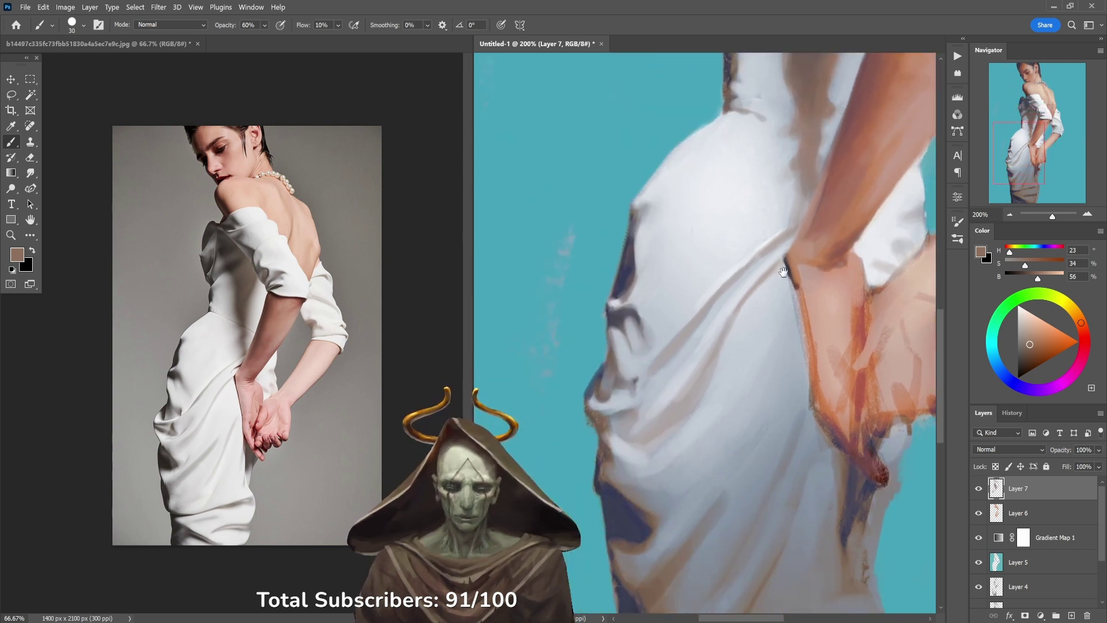
Step: Paint a pale grey-blue highlight along the left skirt fold at 70% opacity
left_click(623, 391, "alt")
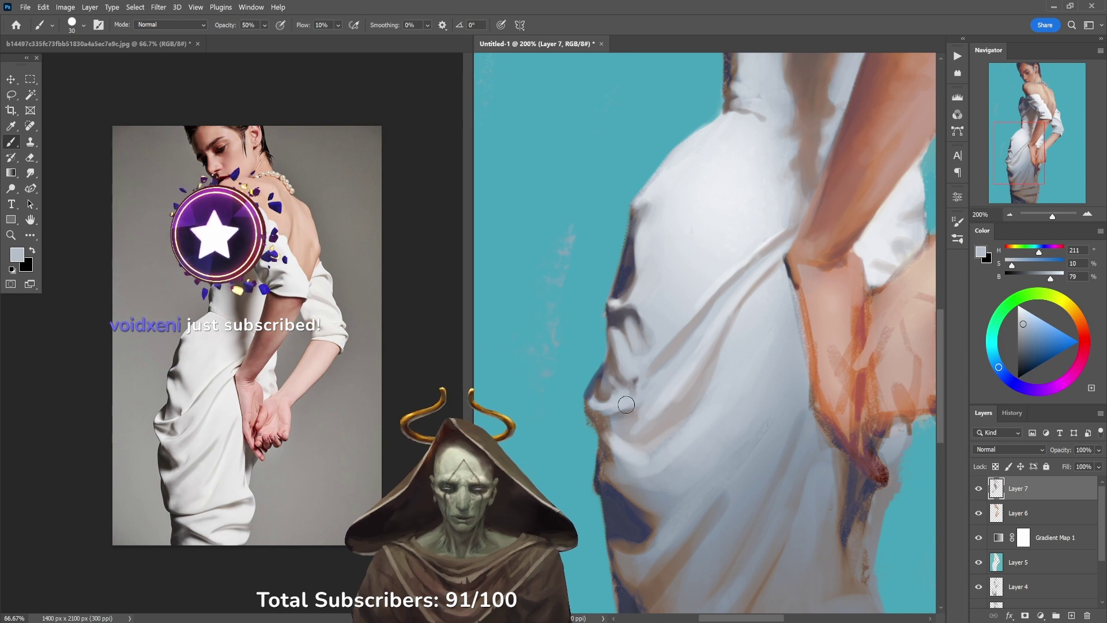
left_click(610, 421, "alt")
key("7")
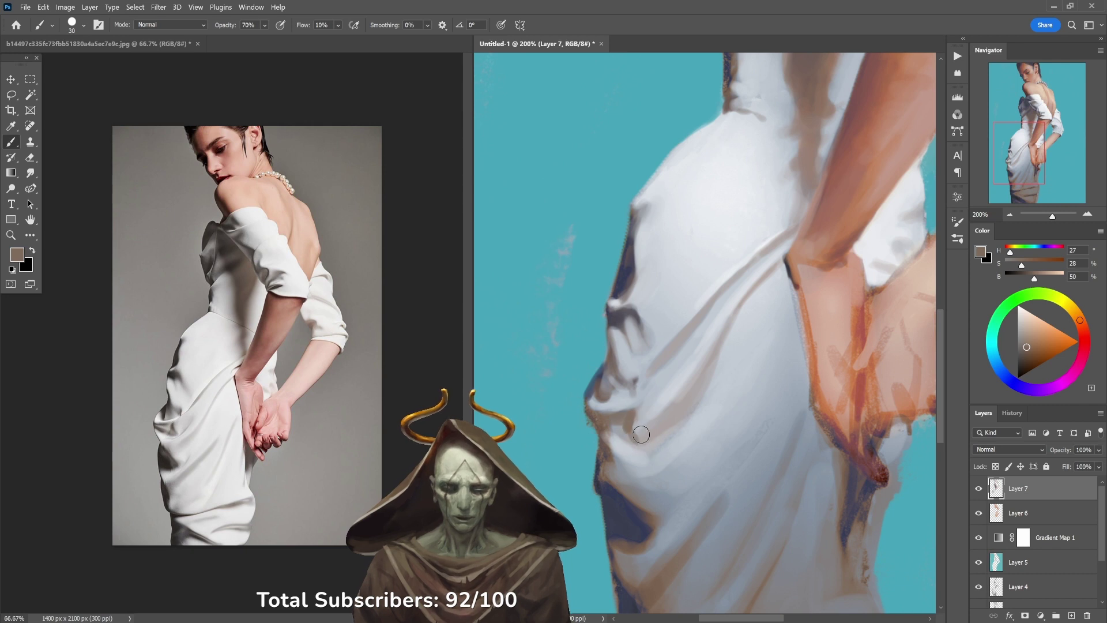
left_click(623, 415, "alt")
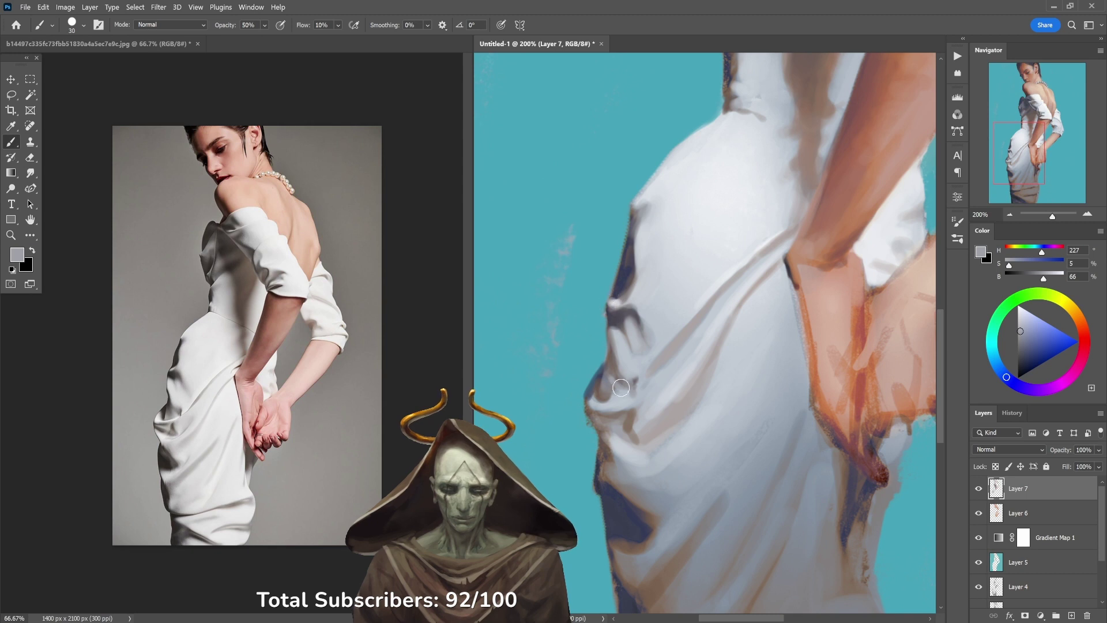
left_click(618, 445, "alt")
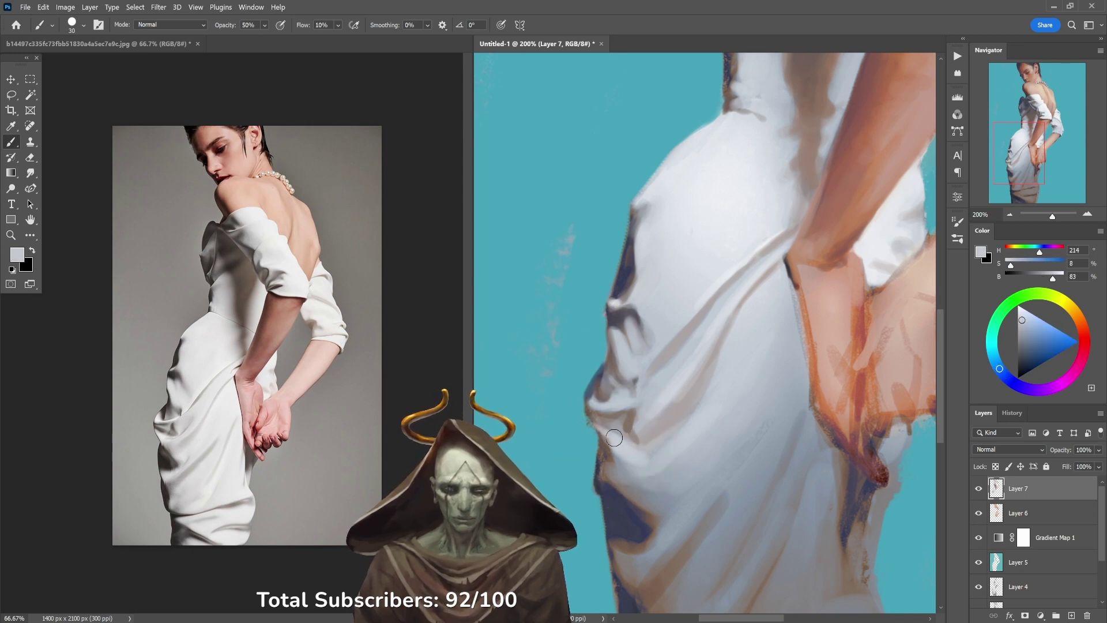
left_click_drag(606, 436, 650, 467)
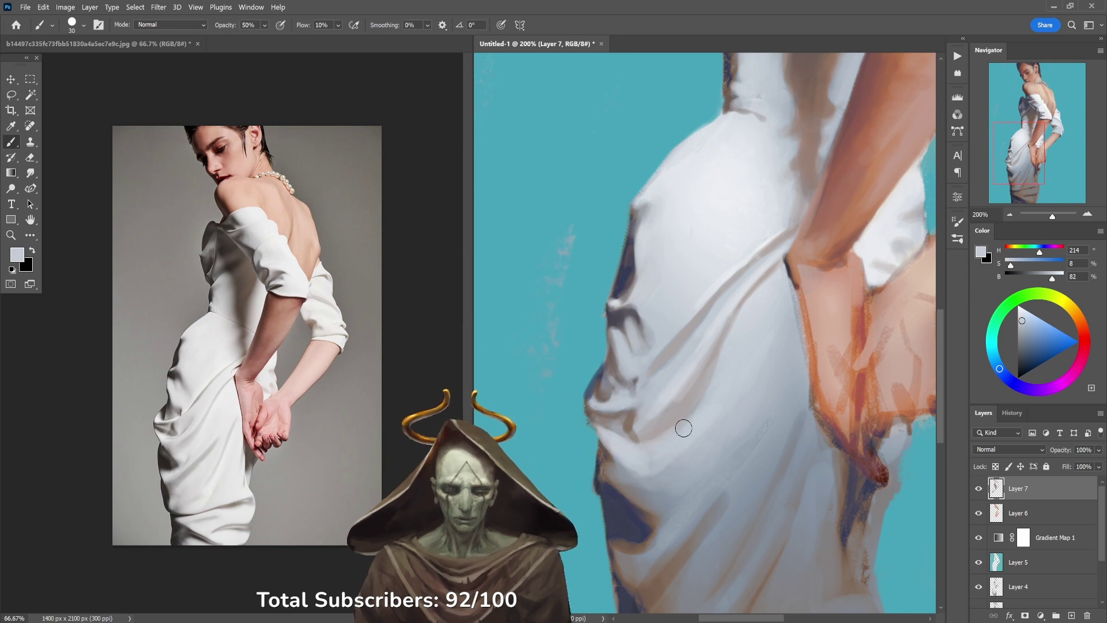
Step: Enlarge the brush to size 50 and soften the fold's dark blue edge with brown
left_click_drag(715, 431, 698, 347)
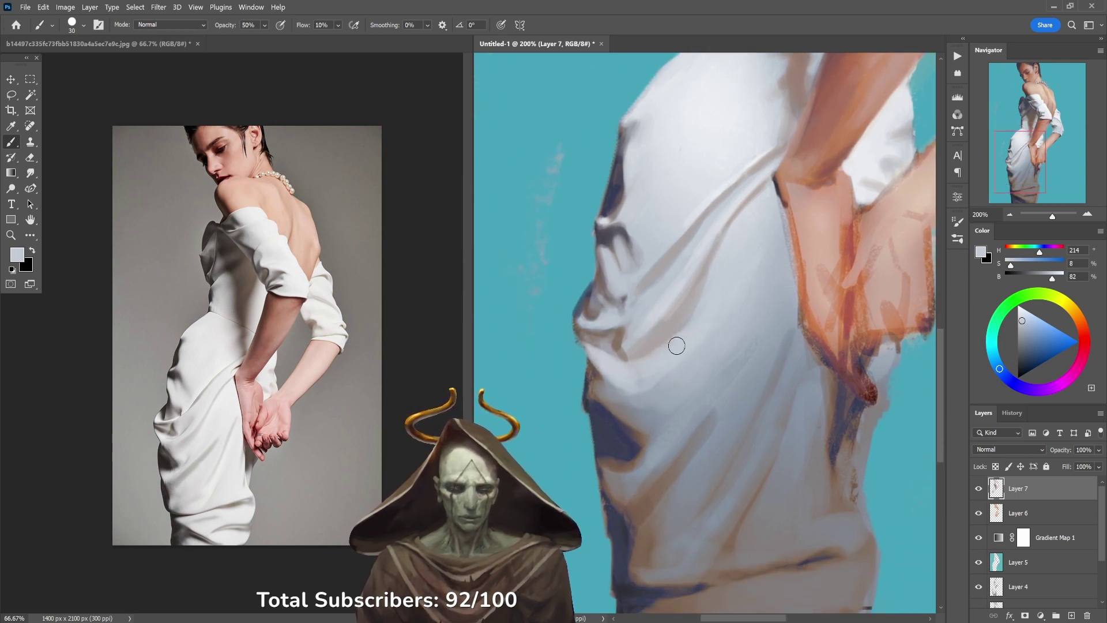
key("bracketright")
key("bracketright")
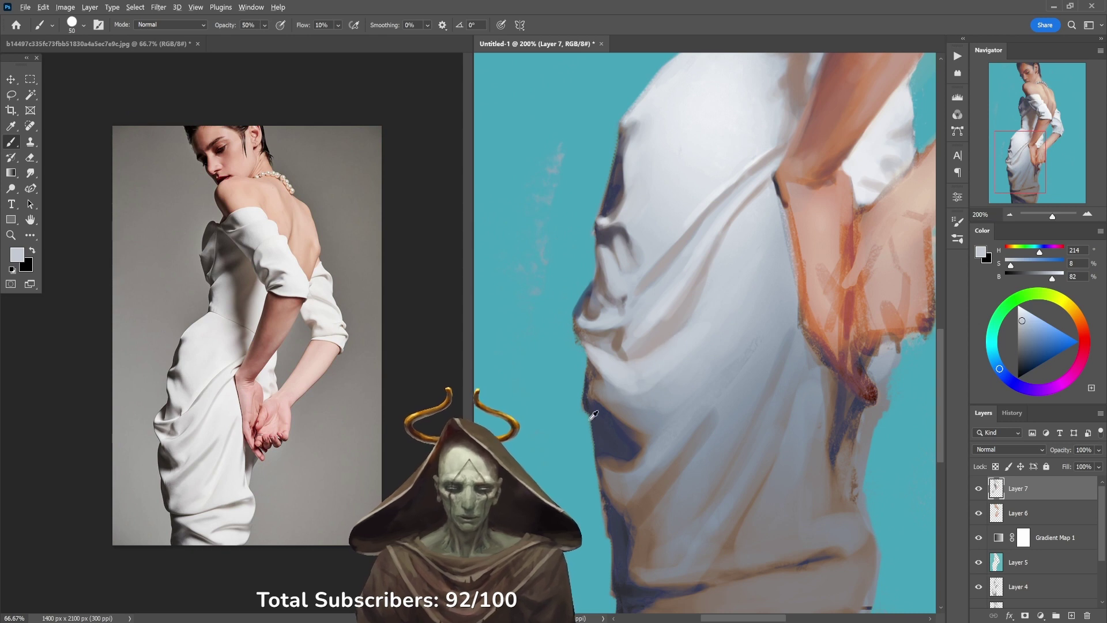
left_click(636, 434, "alt")
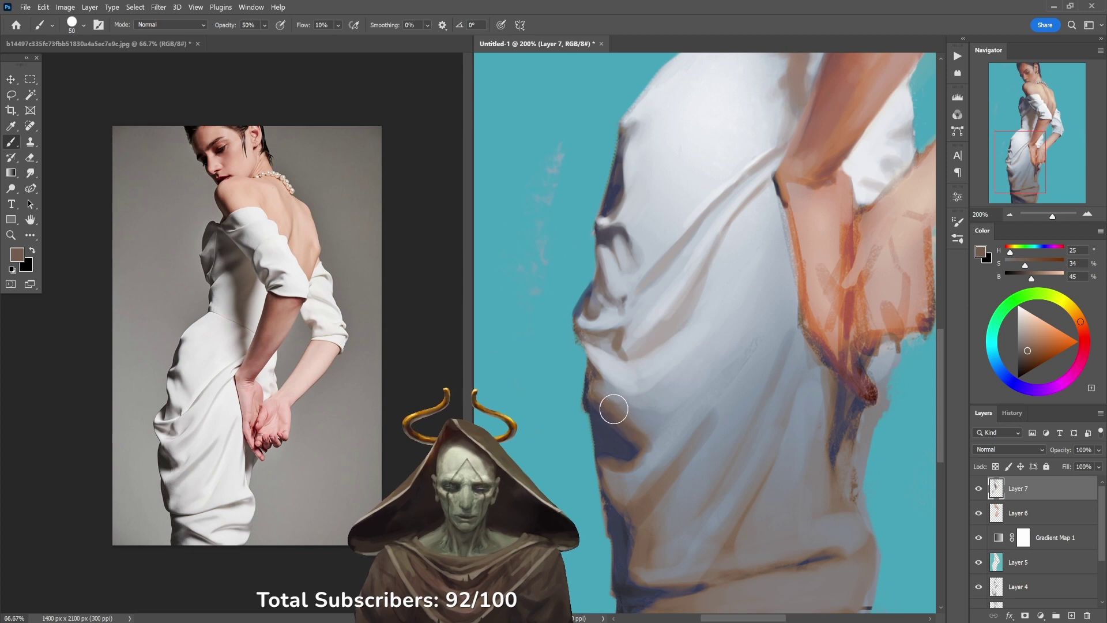
left_click(608, 420, "alt")
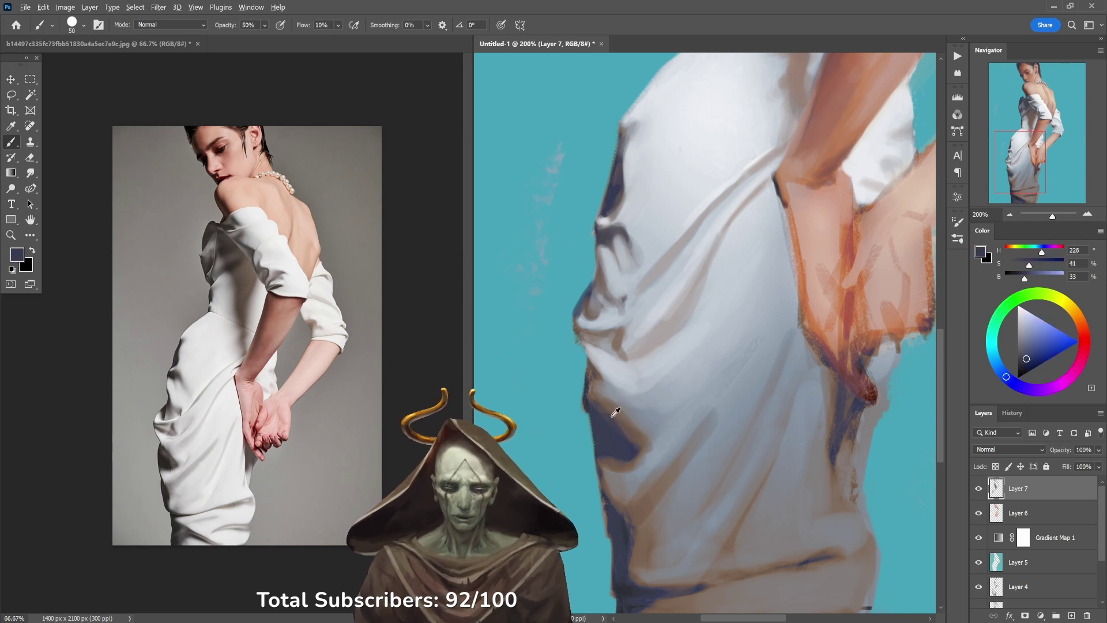
left_click(615, 414, "alt")
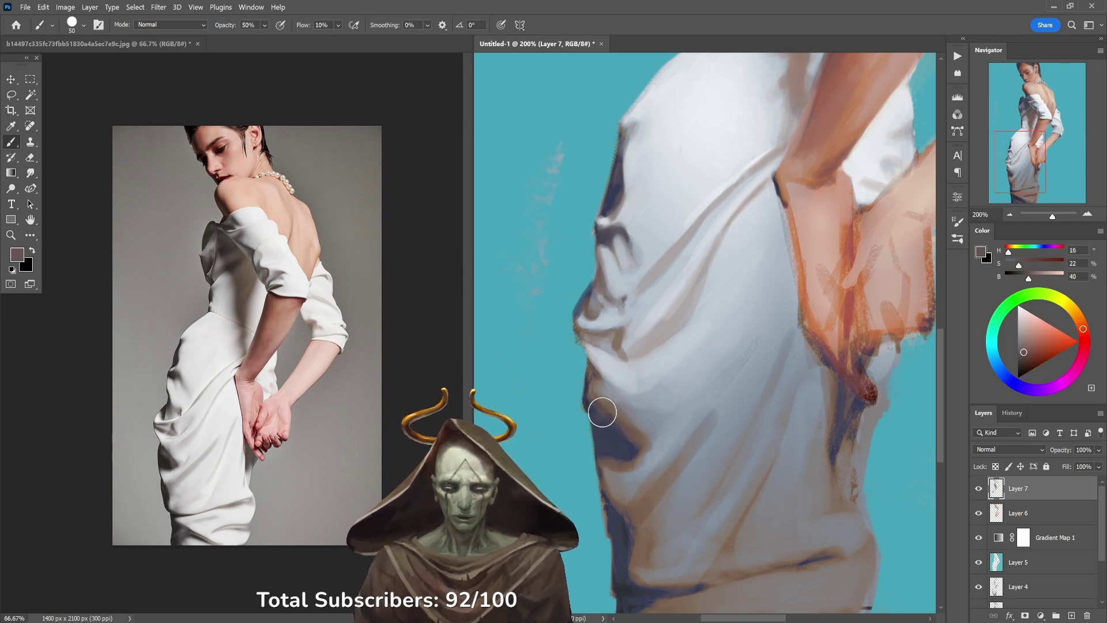
mouse_move(603, 413)
left_mouse_down()
mouse_move(592, 373)
mouse_move(600, 402)
left_mouse_up()
left_click(596, 365, "alt")
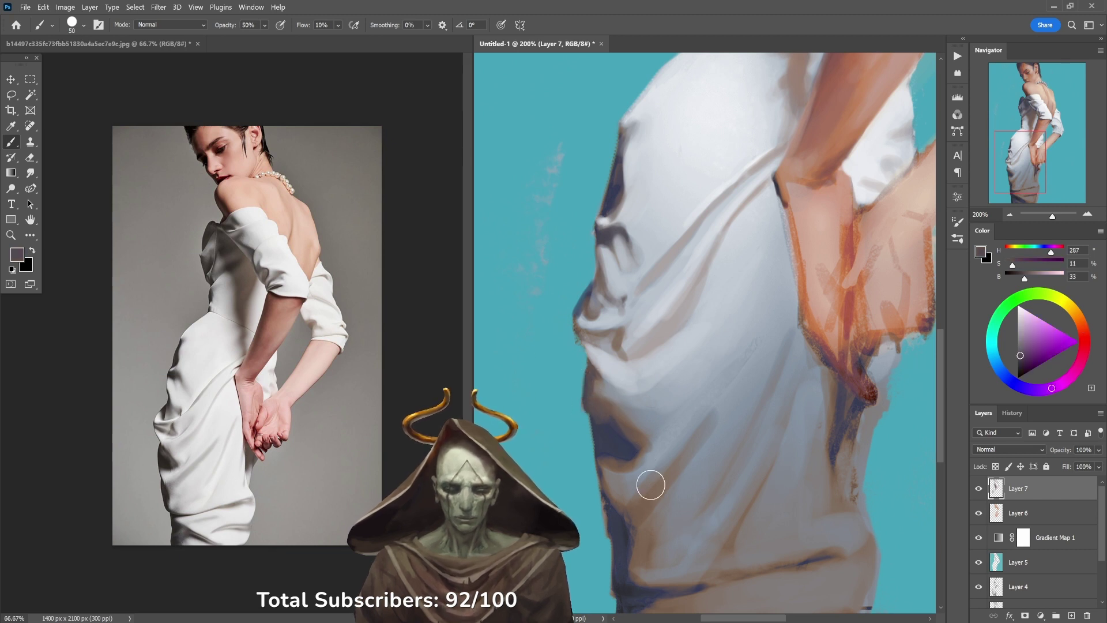
left_click_drag(672, 504, 648, 394)
Step: Trim the skirt's dark left edge with the teal background colour
left_click(582, 378, "alt")
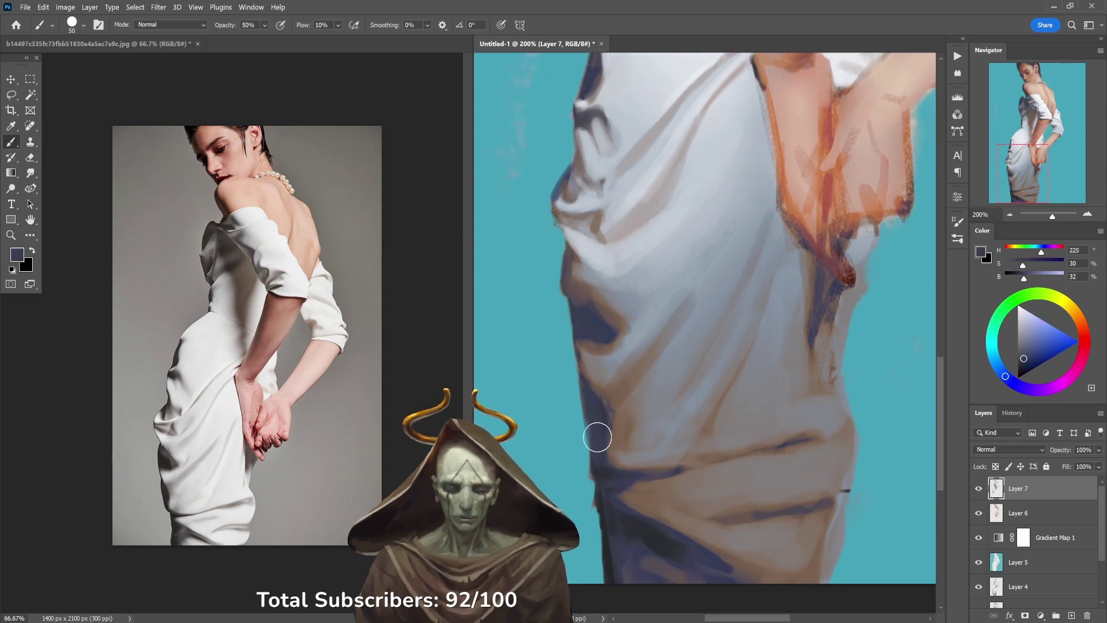
left_click(569, 381, "alt")
left_click_drag(582, 432, 575, 399)
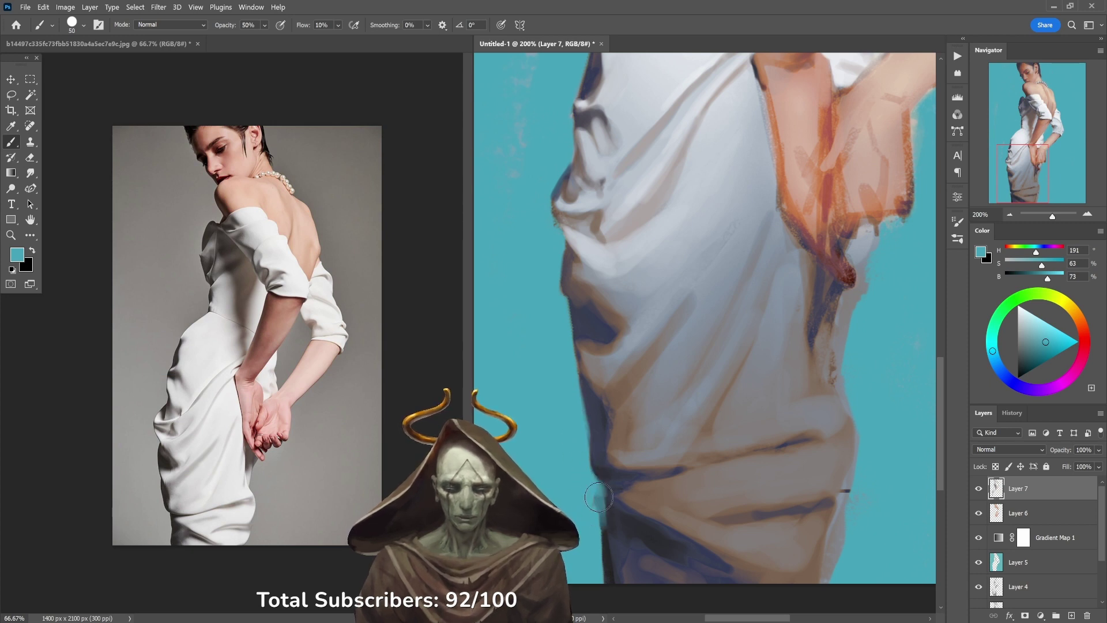
left_click_drag(593, 481, 598, 499)
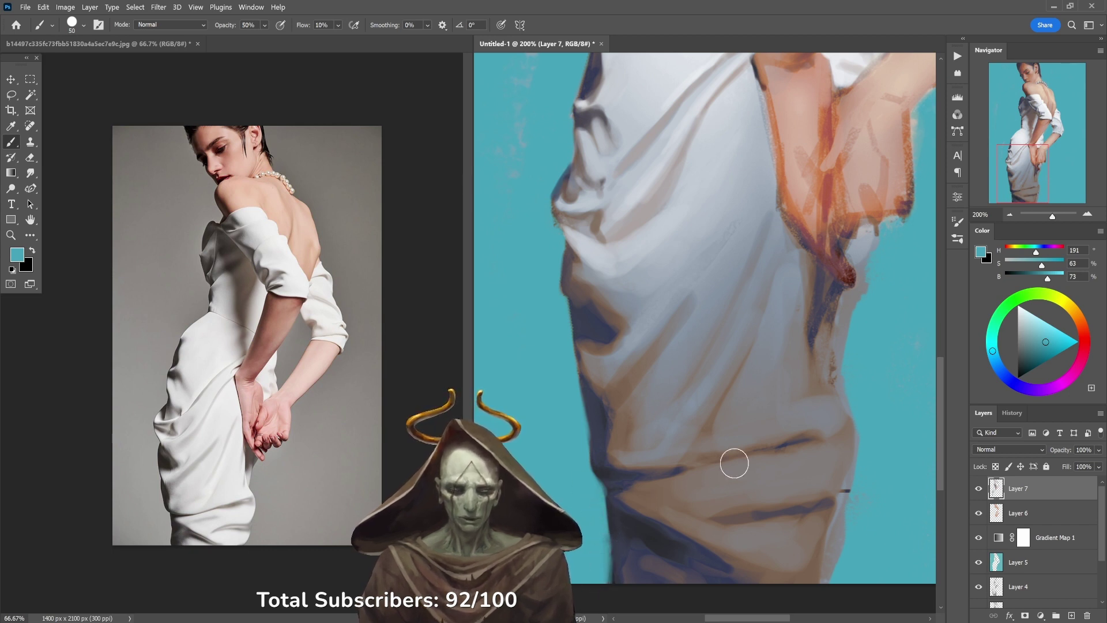
Step: Work the lower skirt shadows with sampled beiges, violet-greys and muted browns at 100–40% opacity
left_click(831, 540, "alt")
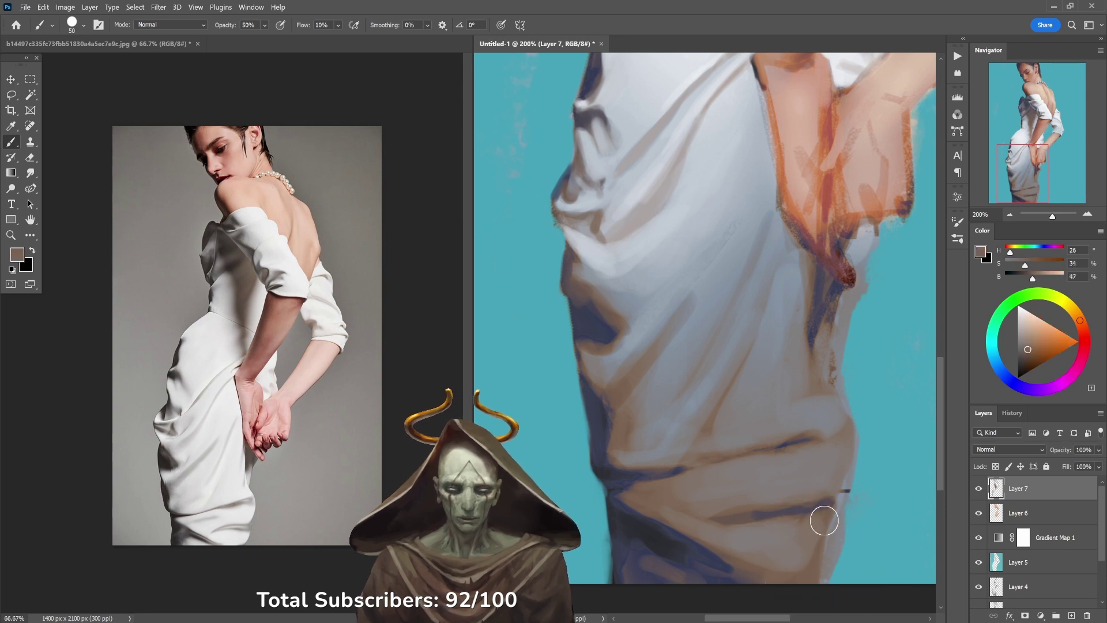
key("0")
left_click(806, 528, "alt")
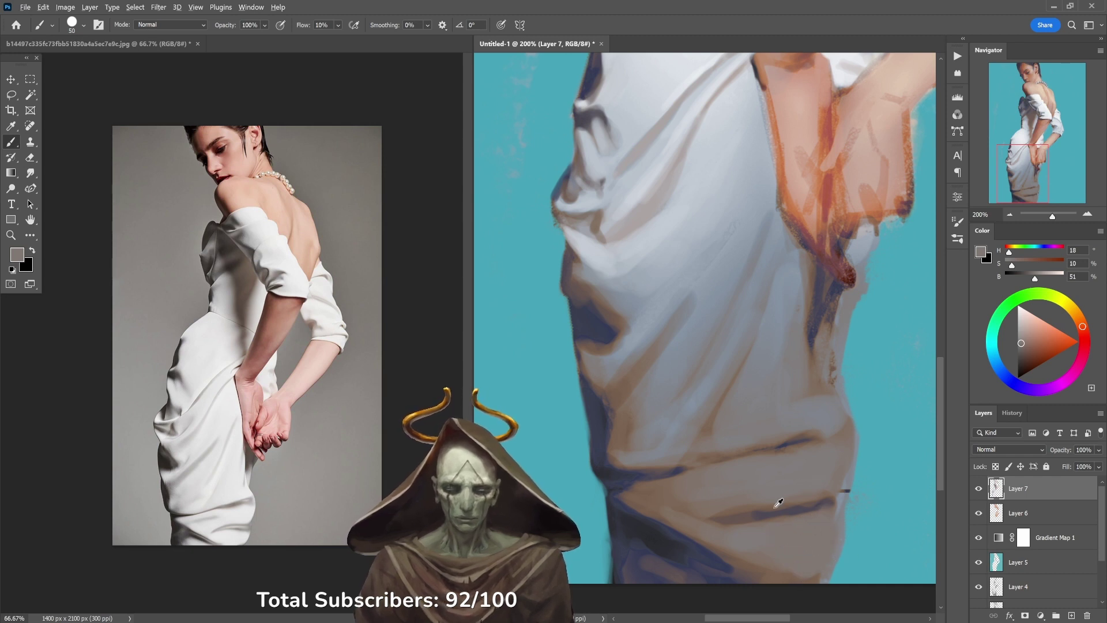
left_click(755, 517, "alt")
left_click(745, 508, "alt")
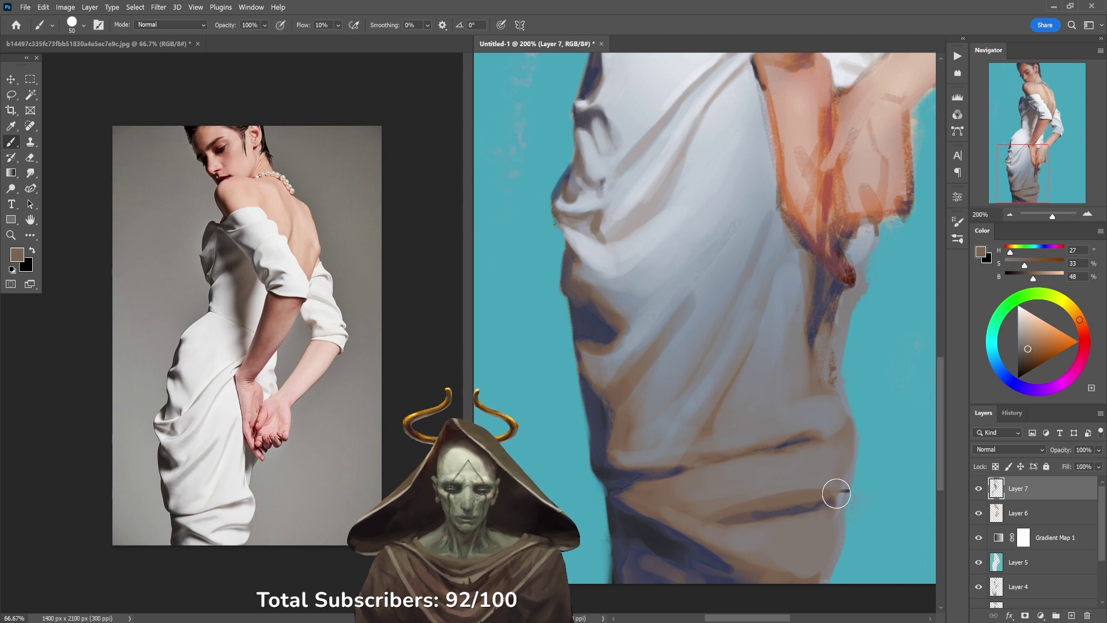
left_click(790, 508, "alt")
left_click(791, 502, "alt")
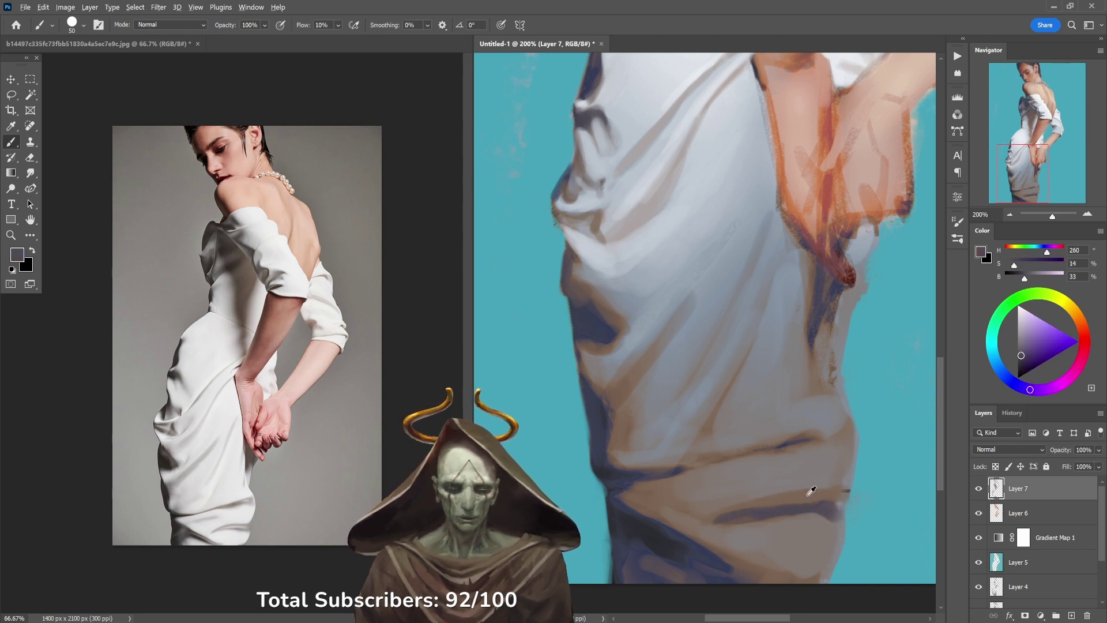
left_click(799, 500, "alt")
left_click(737, 530, "alt")
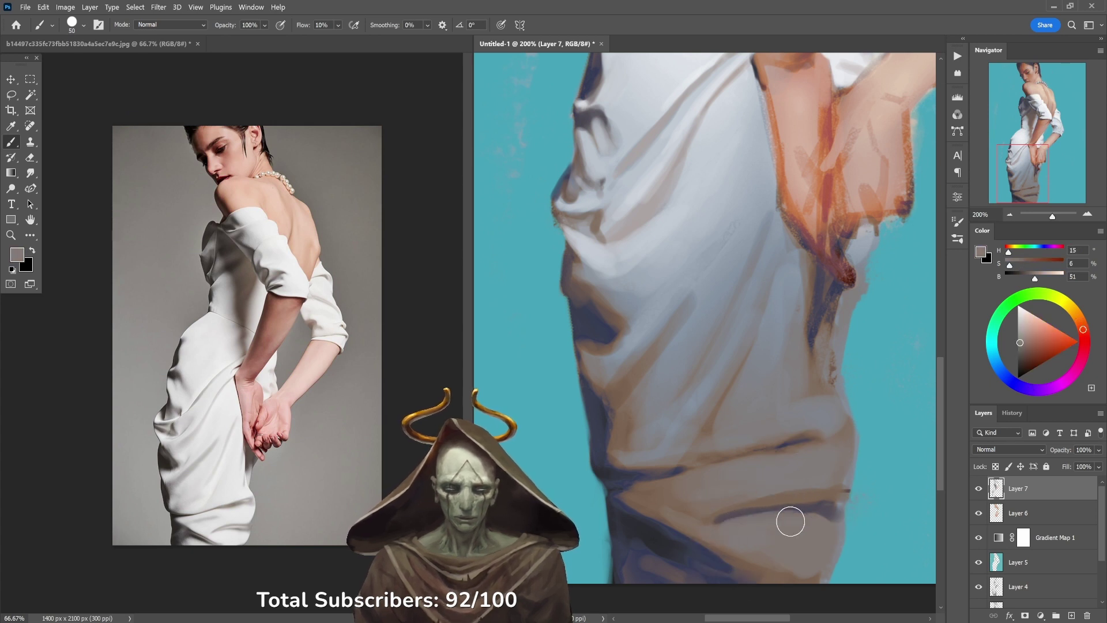
left_click(830, 509, "alt")
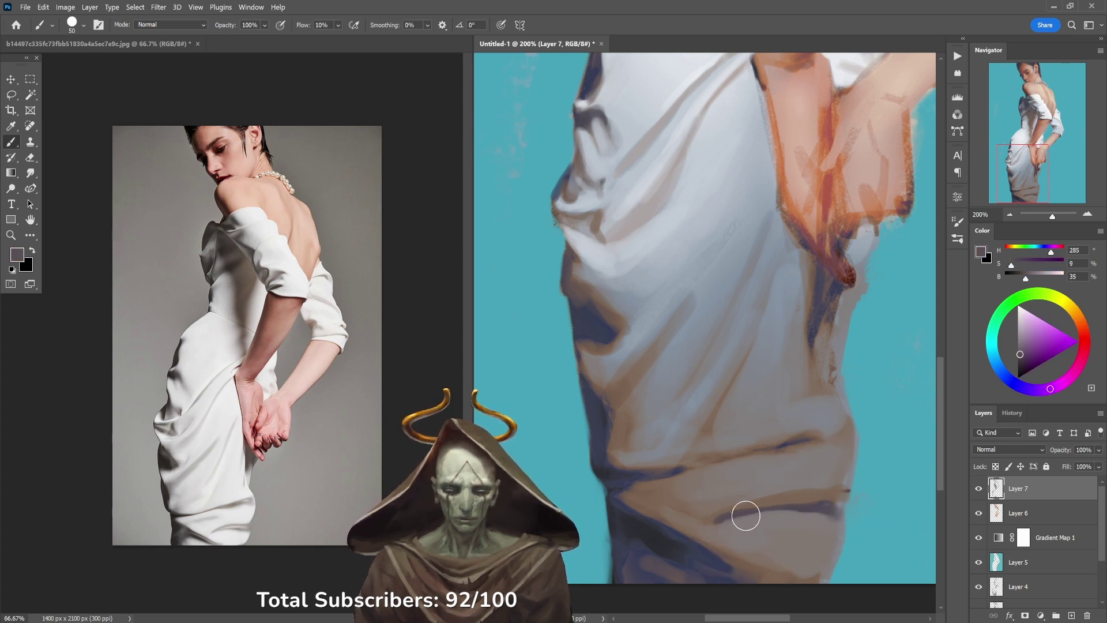
key("4")
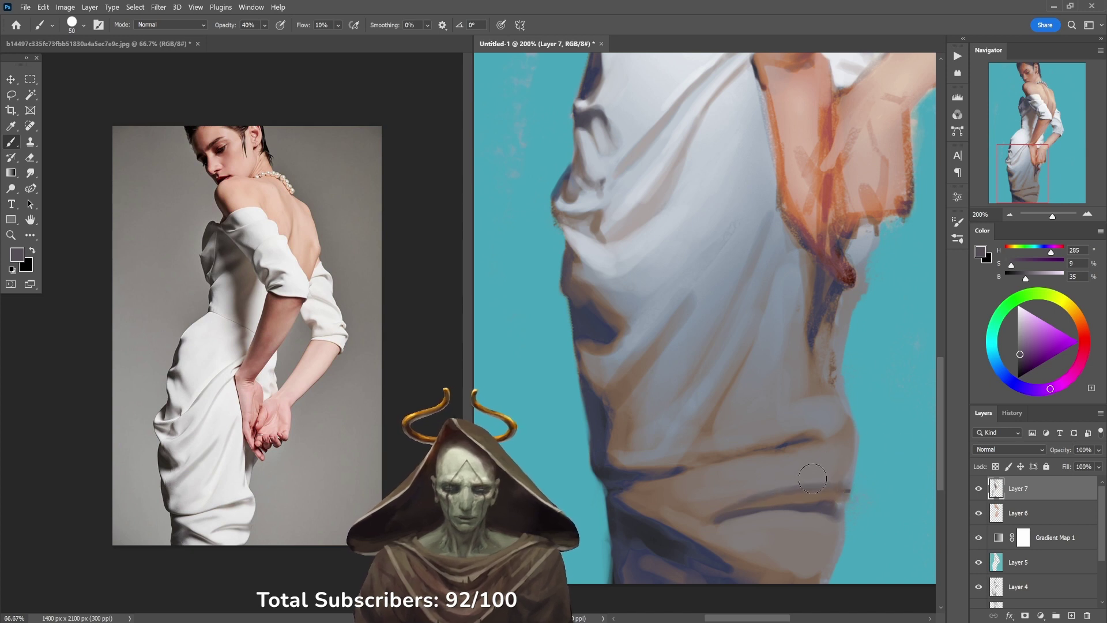
left_click(807, 490, "alt")
left_click(821, 509, "alt")
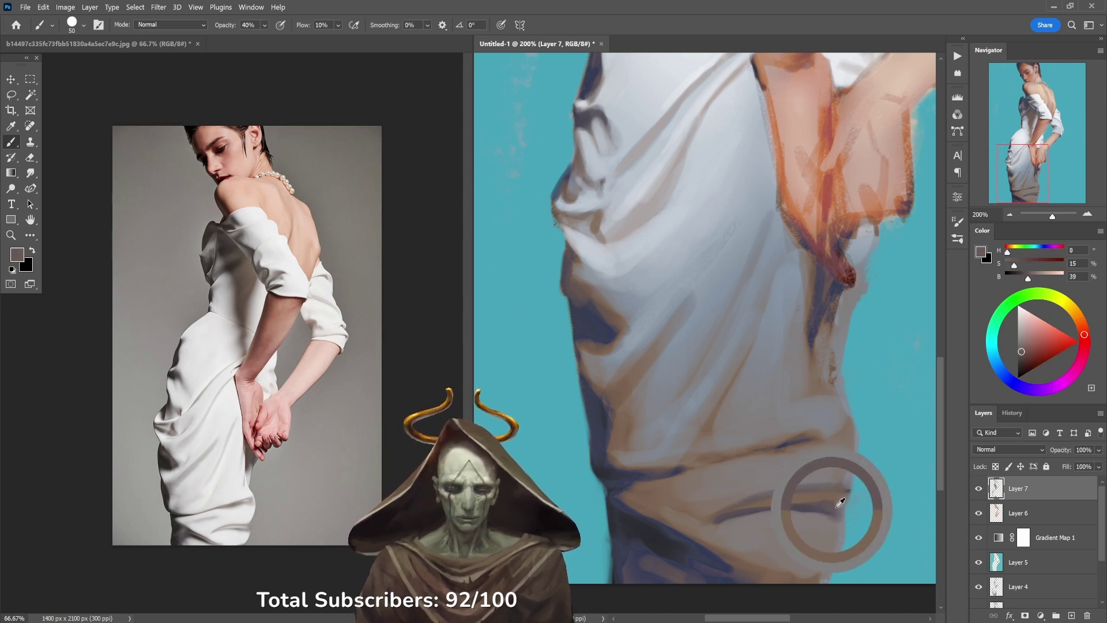
key("5")
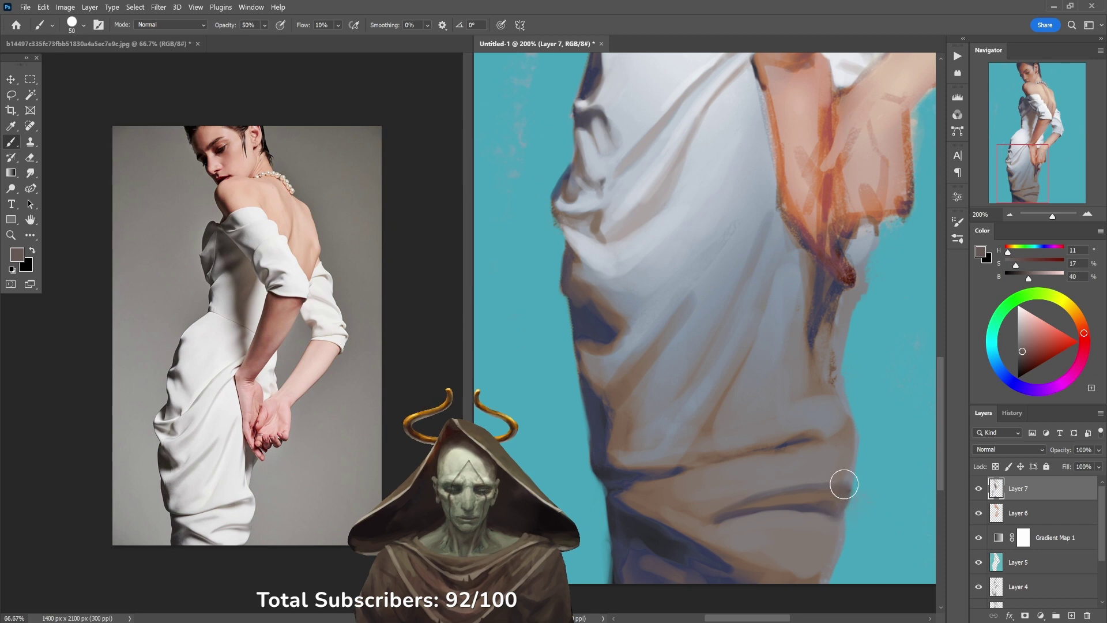
Step: Refine the folds near the hem with bluish grey, deeper violet and warm brown tones
left_click(839, 459, "alt")
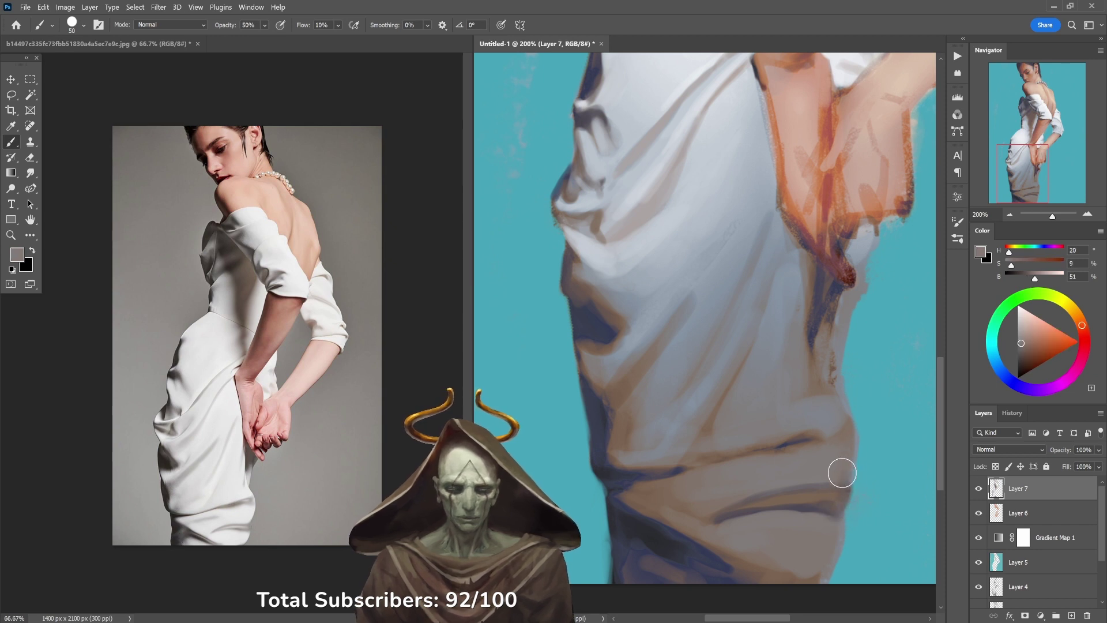
left_click(813, 398, "alt")
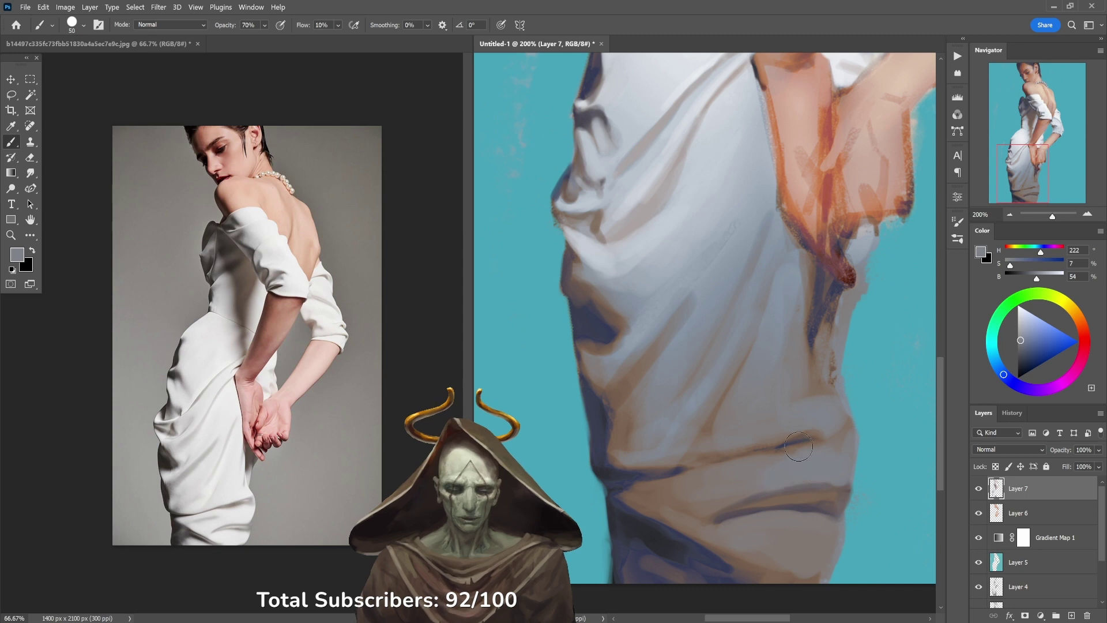
left_click(814, 464, "alt")
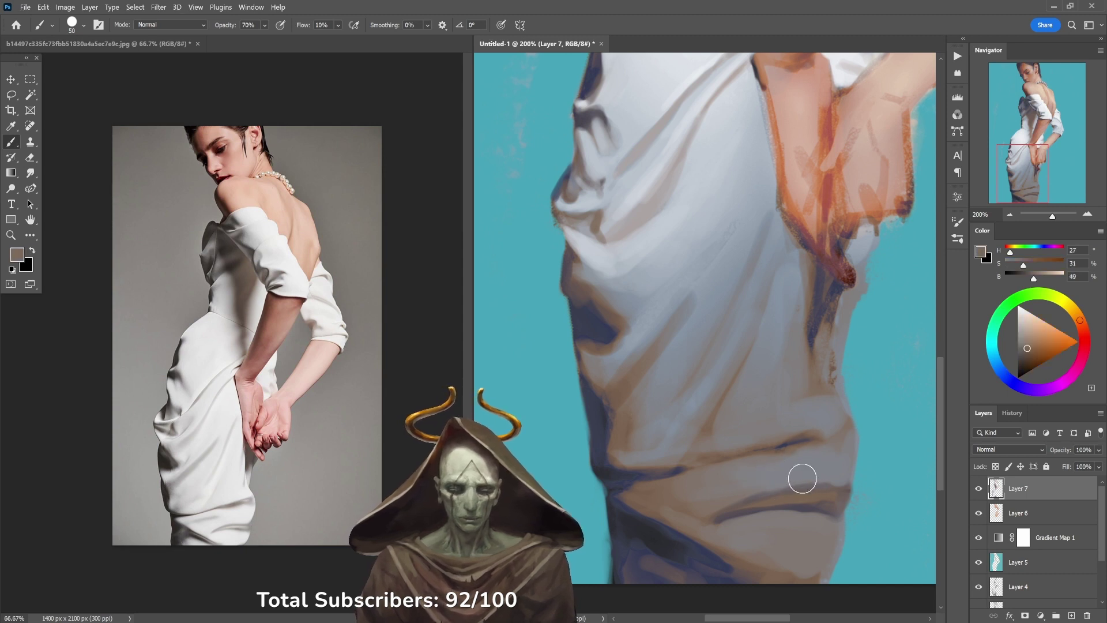
key("3")
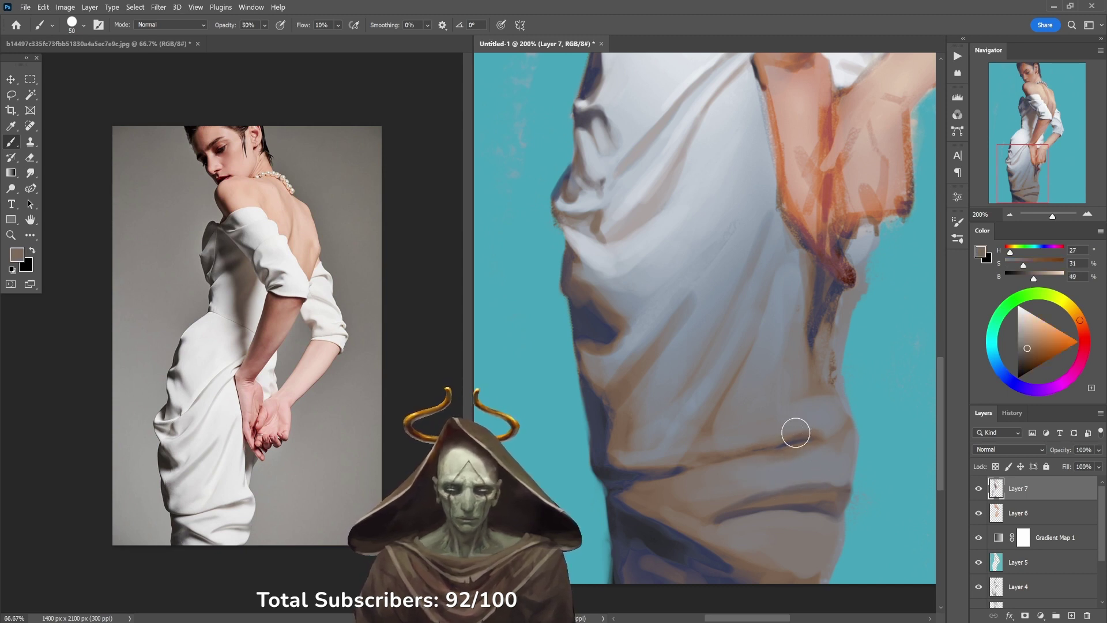
left_click(799, 439, "alt")
key("5")
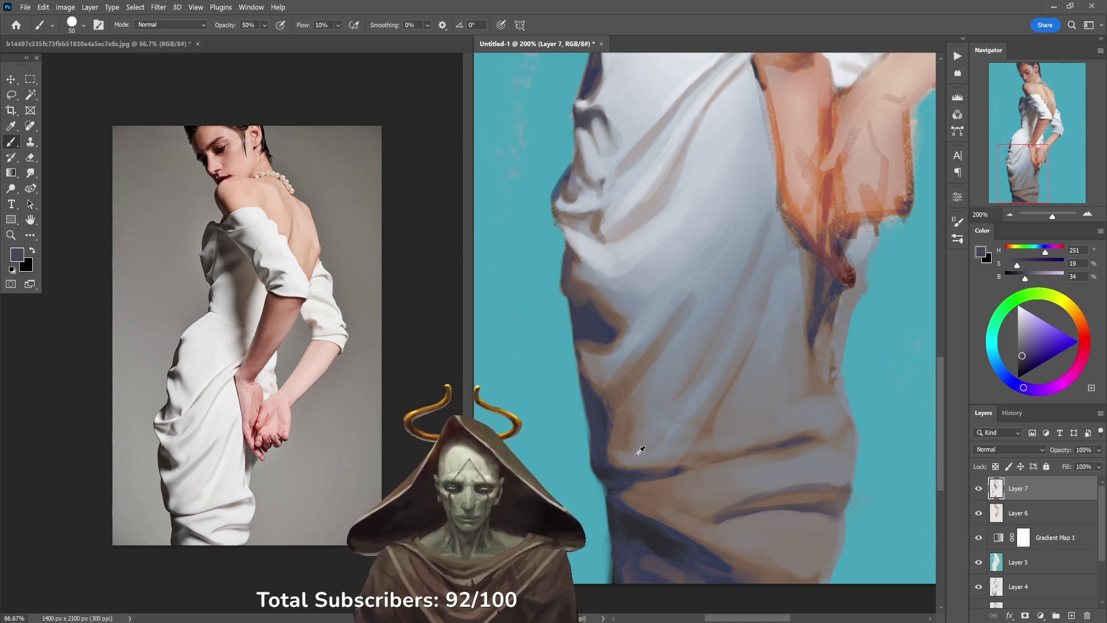
left_click(674, 464, "alt")
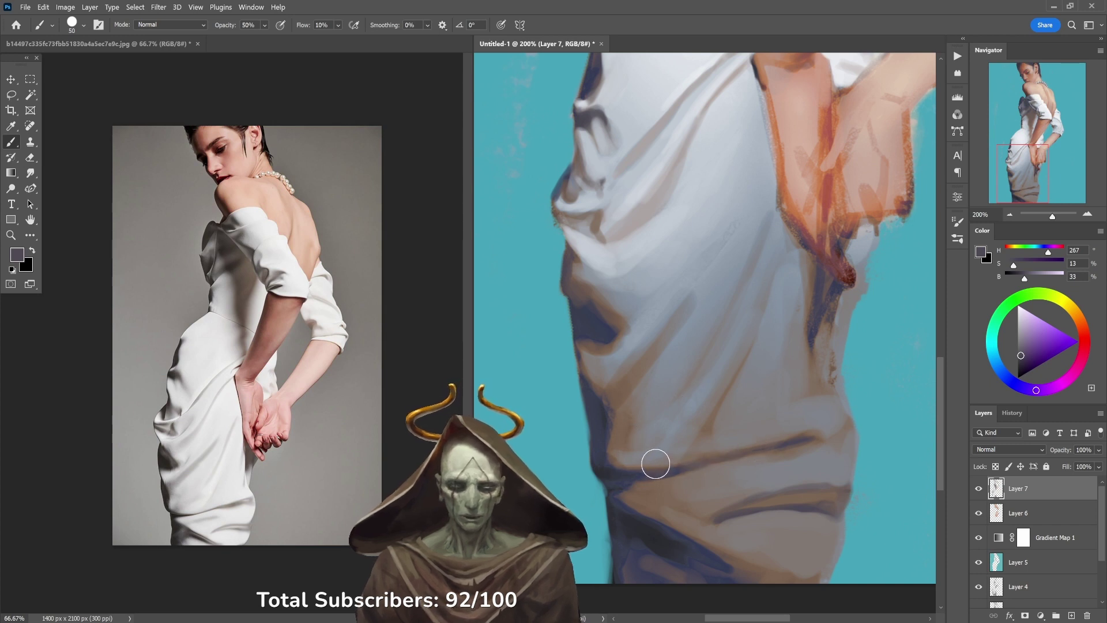
left_click(735, 558, "alt")
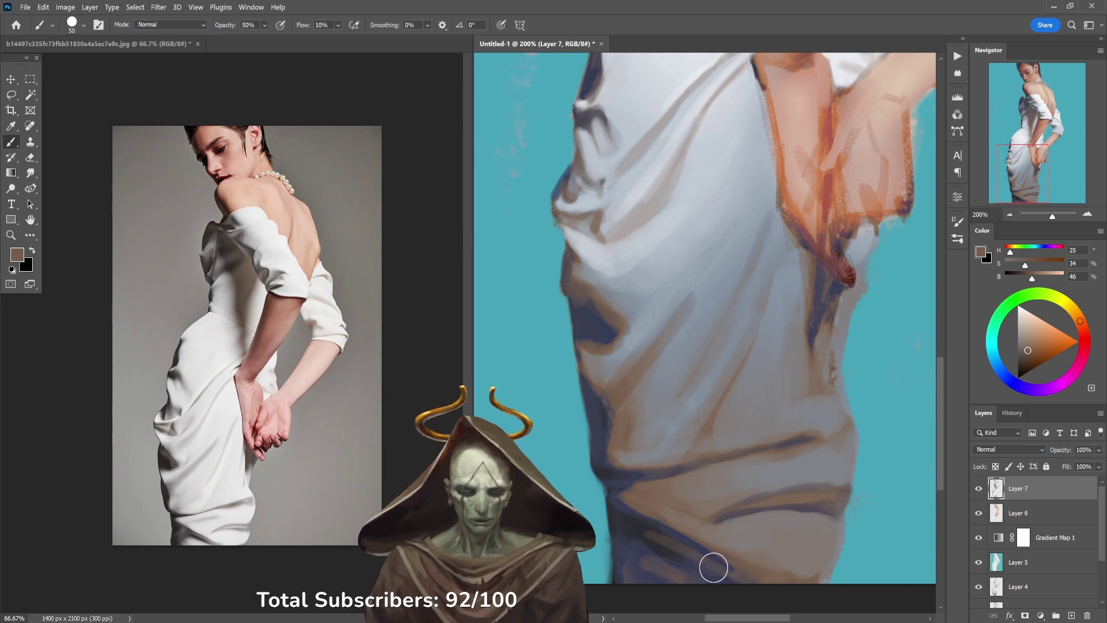
left_click(647, 528, "alt")
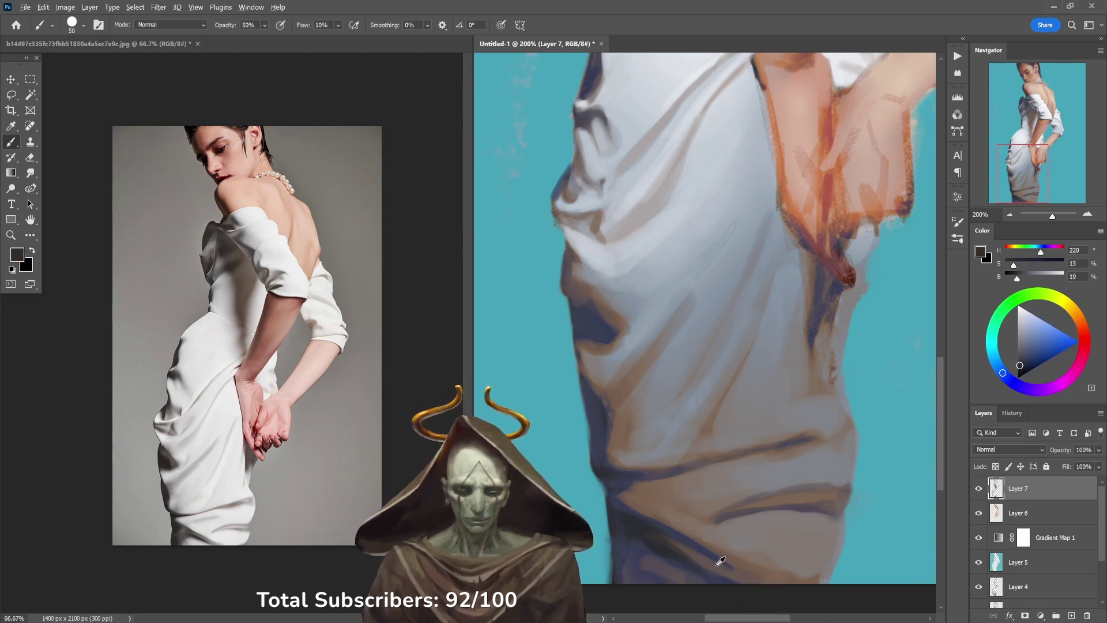
left_click(710, 565, "alt")
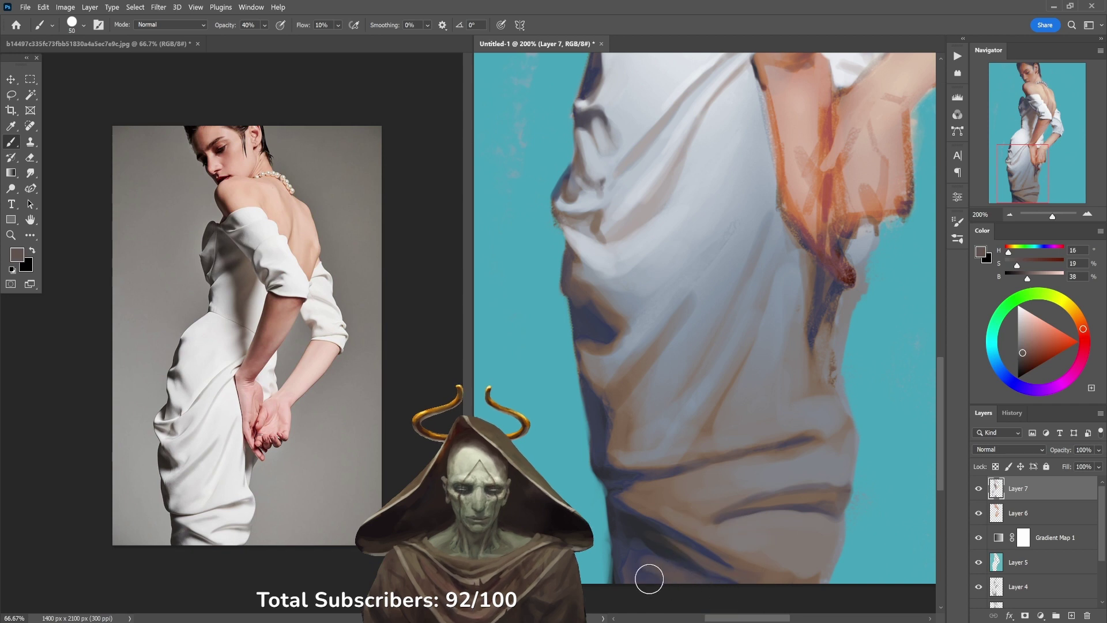
key("4")
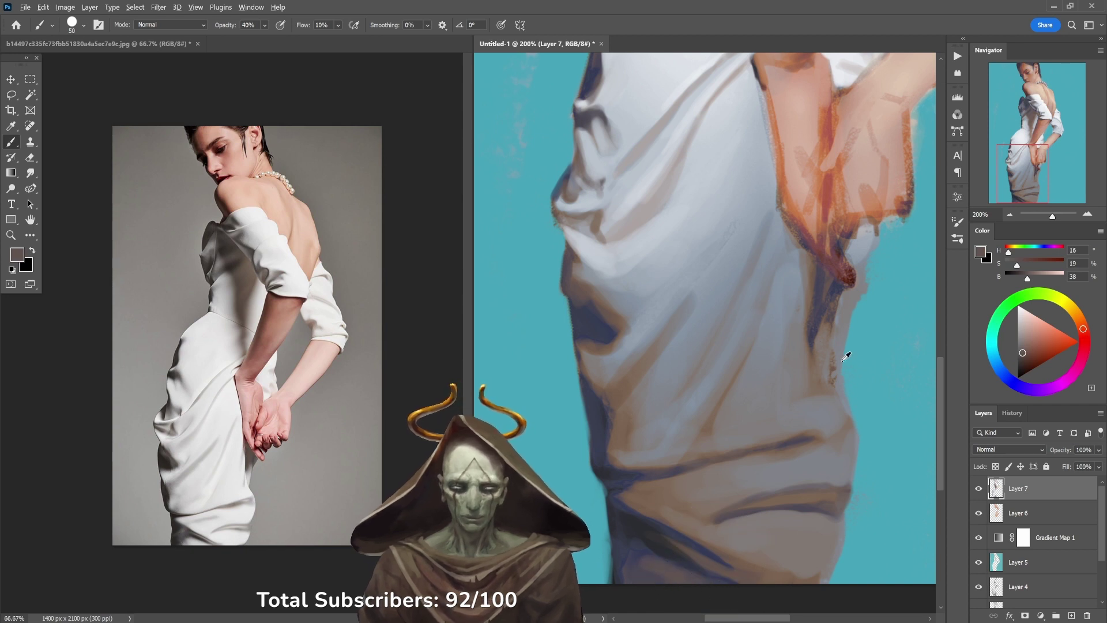
left_click(825, 380, "alt")
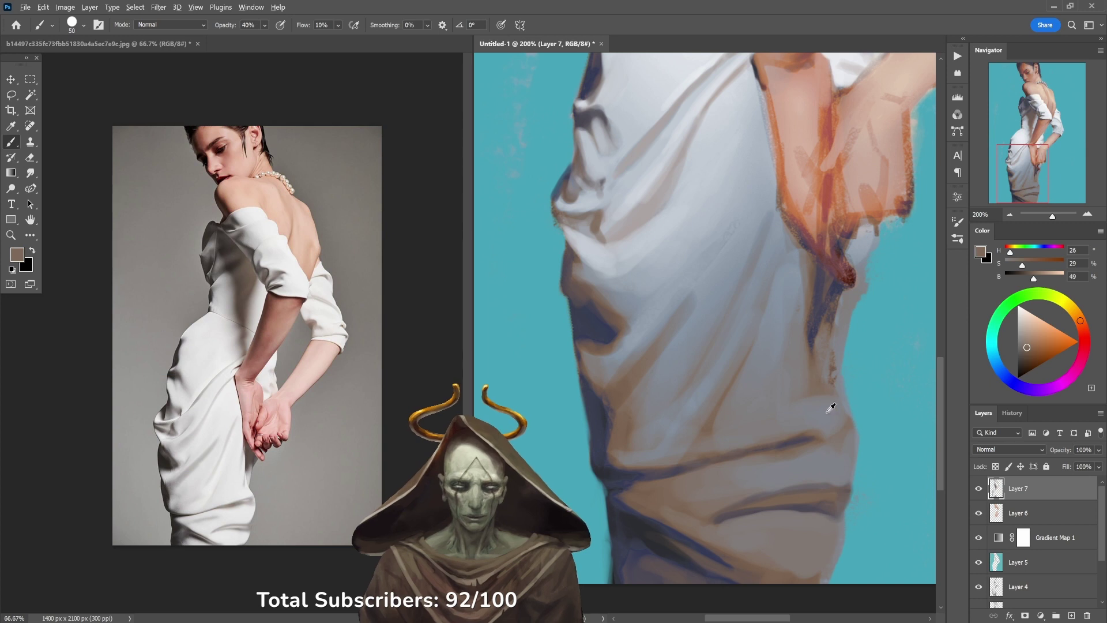
left_click(836, 406, "alt")
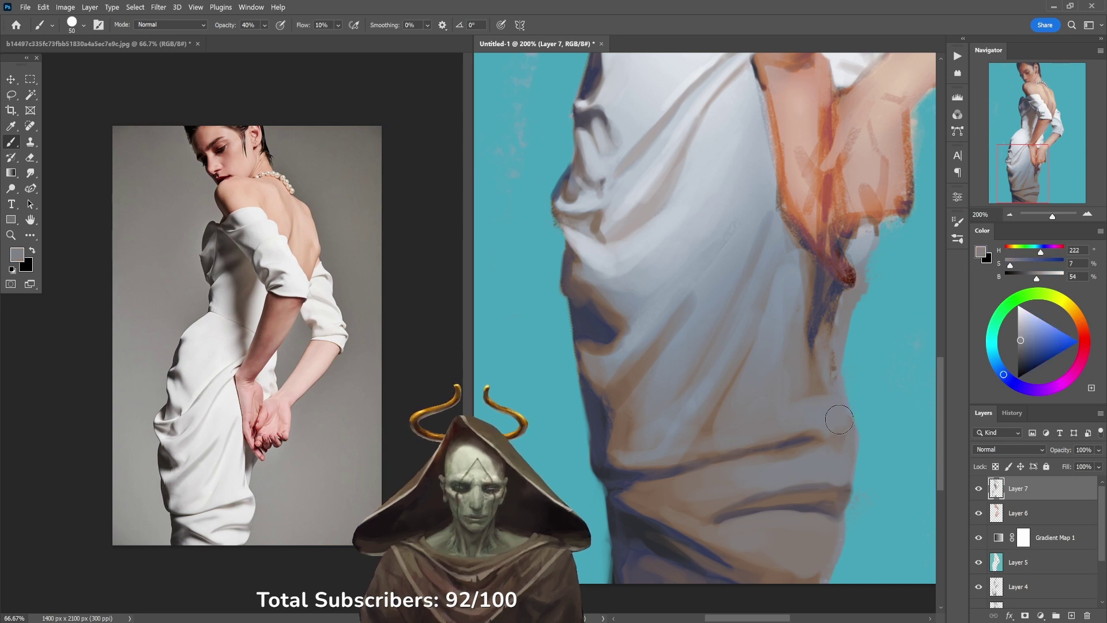
Step: Shrink the brush to size 30 and add pale blue-grey to the folds below the hands
left_click_drag(821, 423, 783, 462)
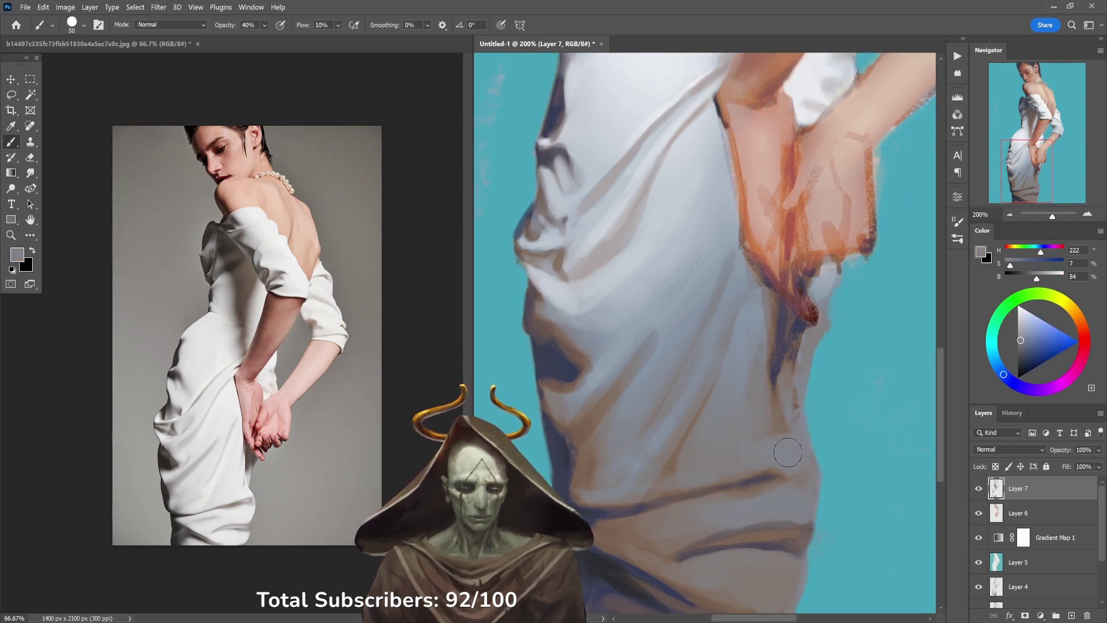
key("bracketleft")
key("bracketleft")
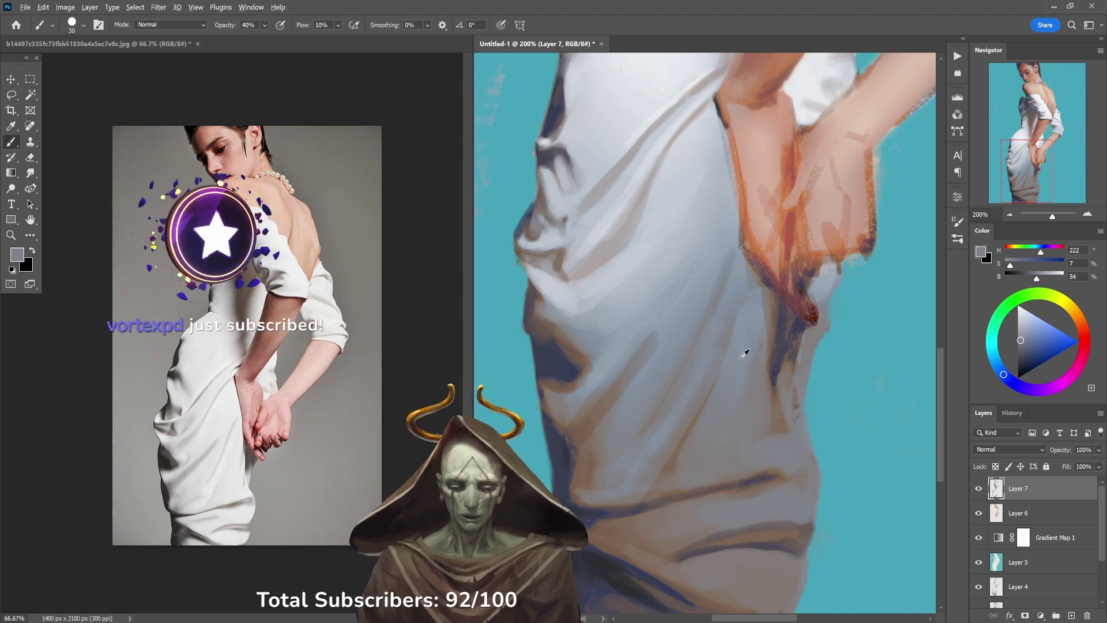
left_click(744, 355, "alt")
key("7")
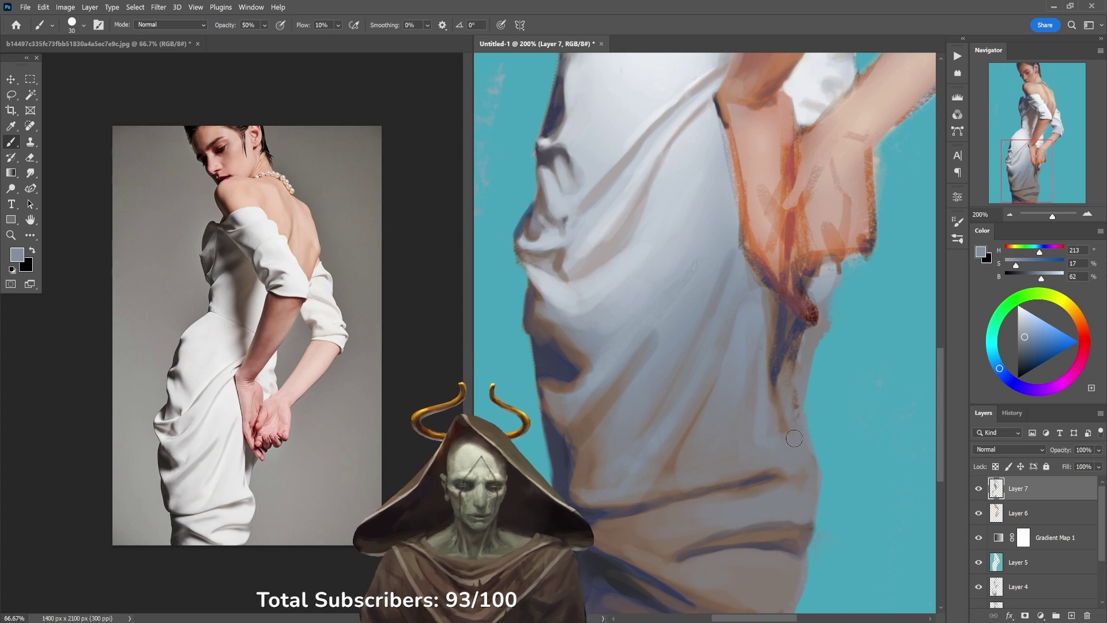
left_click_drag(788, 387, 759, 464)
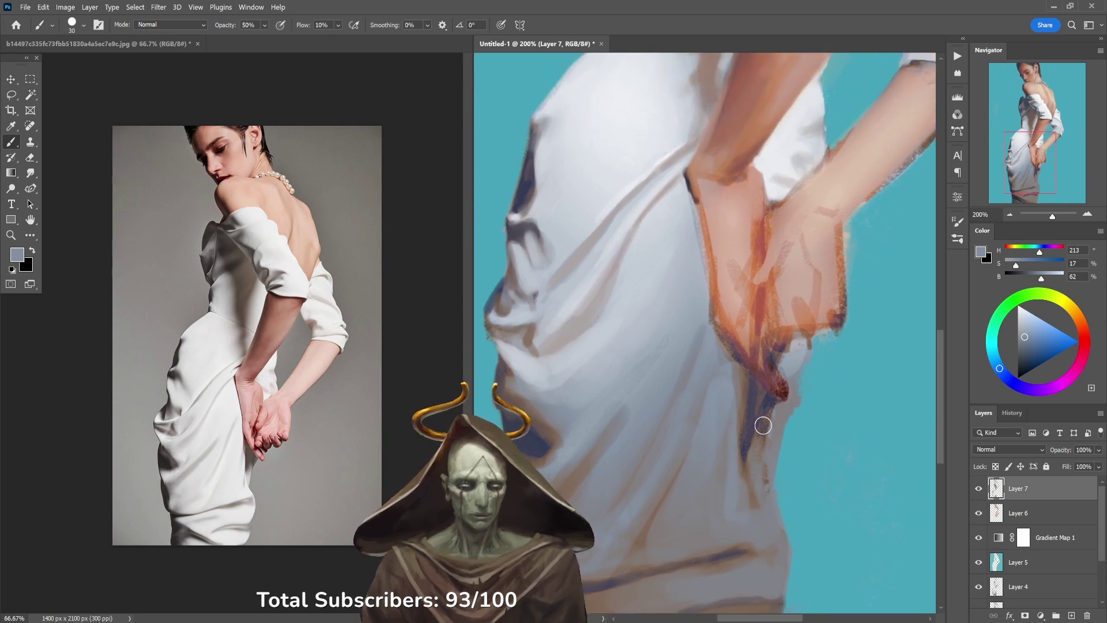
left_click(714, 448, "alt")
key("4")
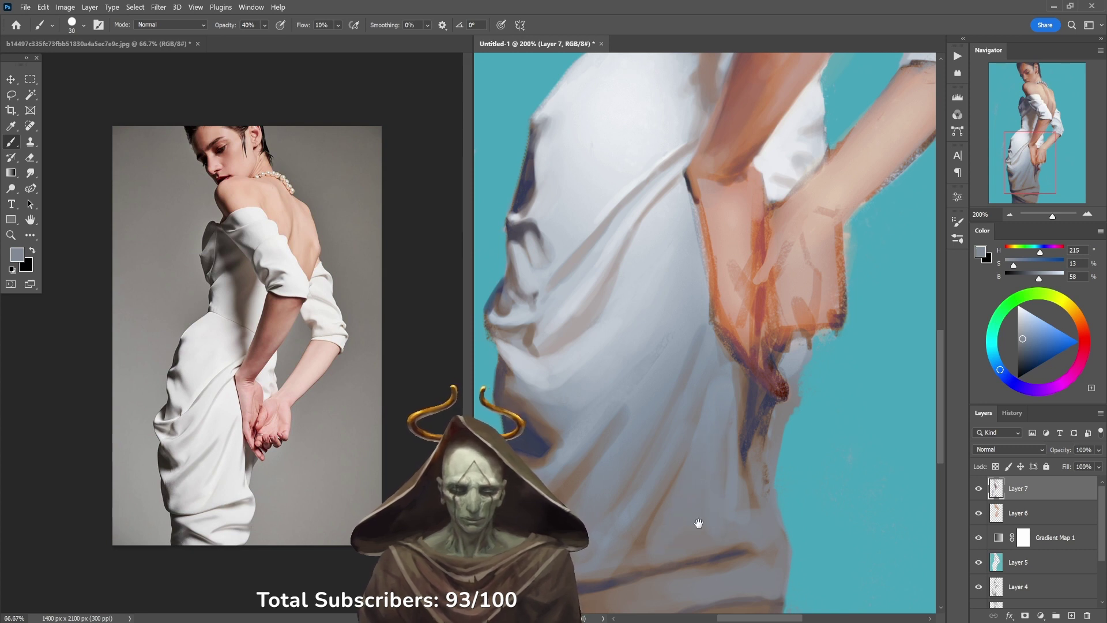
Step: Shape the lower skirt's diagonal folds with brown and grey-blue at 30–60% opacity
left_click_drag(698, 523, 754, 373)
left_click(689, 424, "alt")
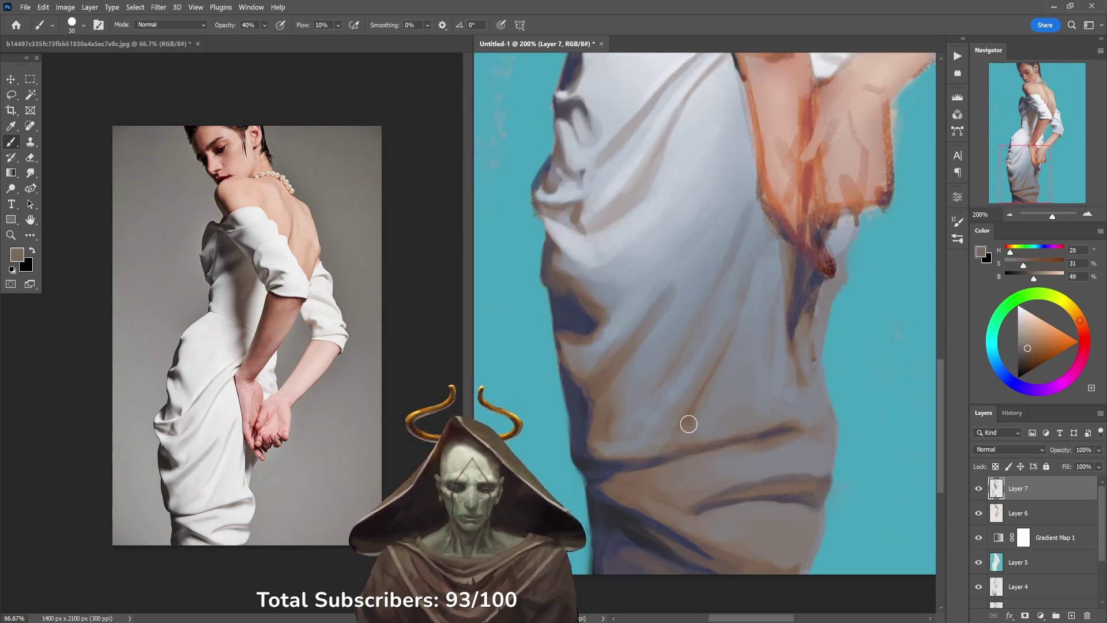
key("5")
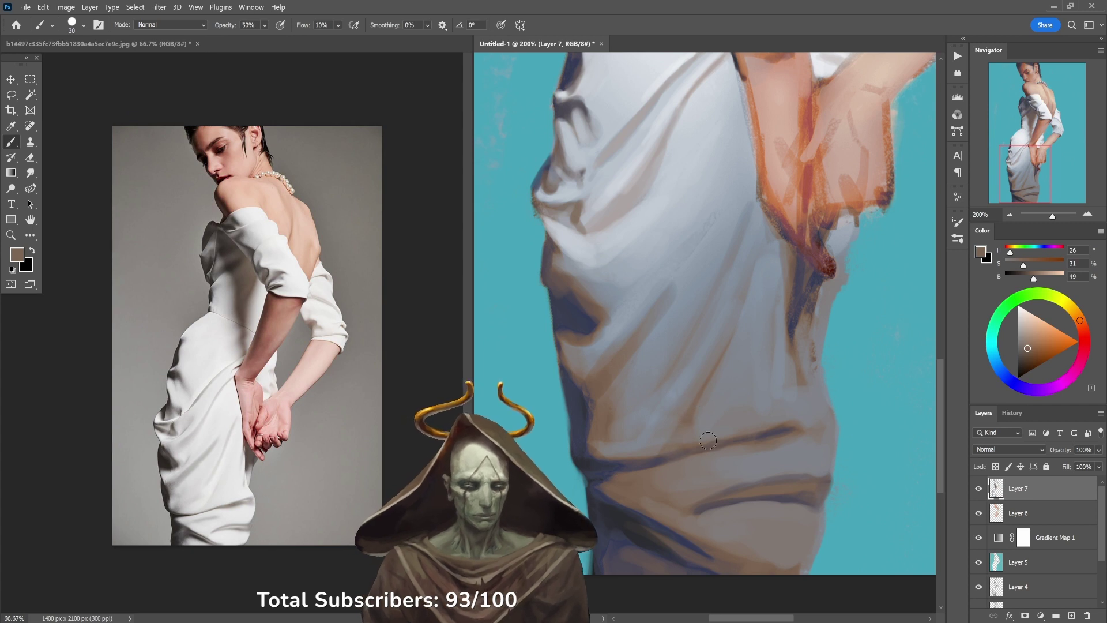
left_click(680, 425, "alt")
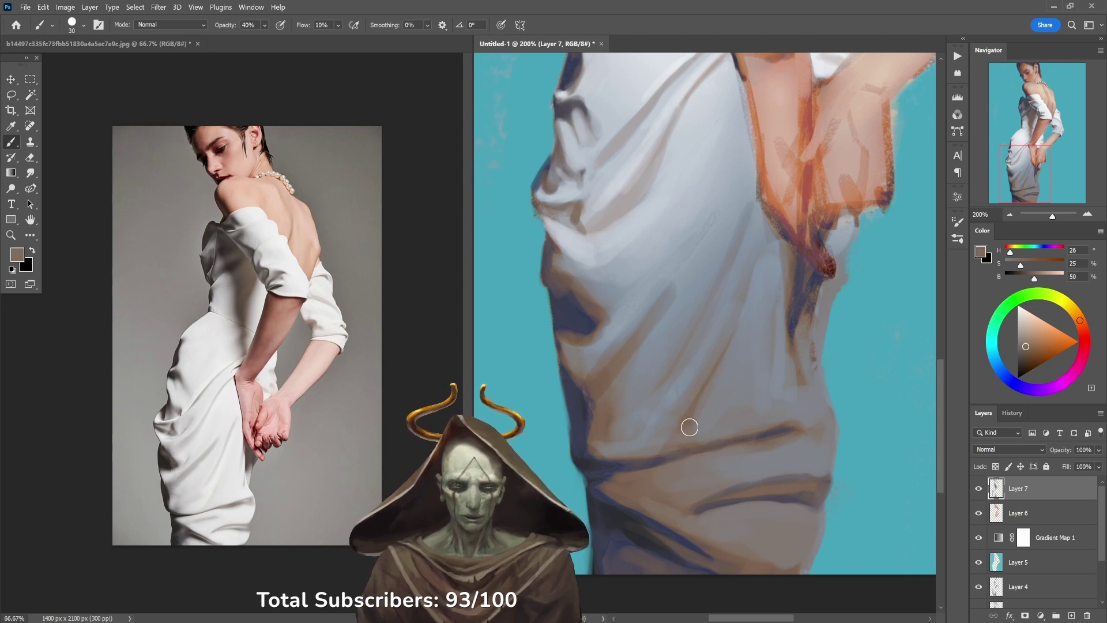
key("4")
key("6")
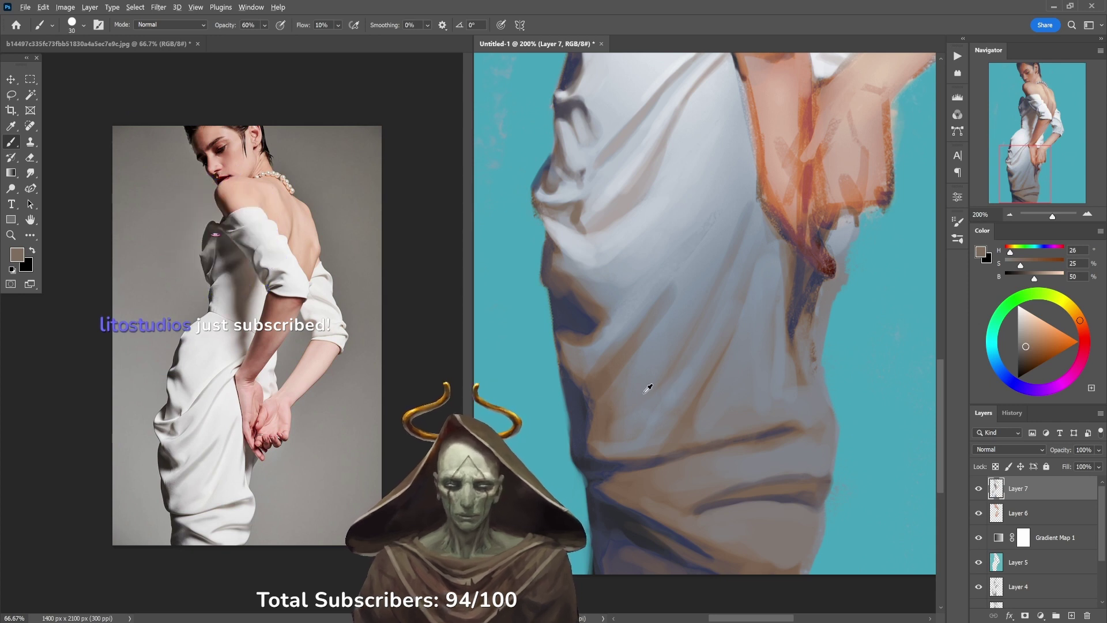
left_click(680, 374, "alt")
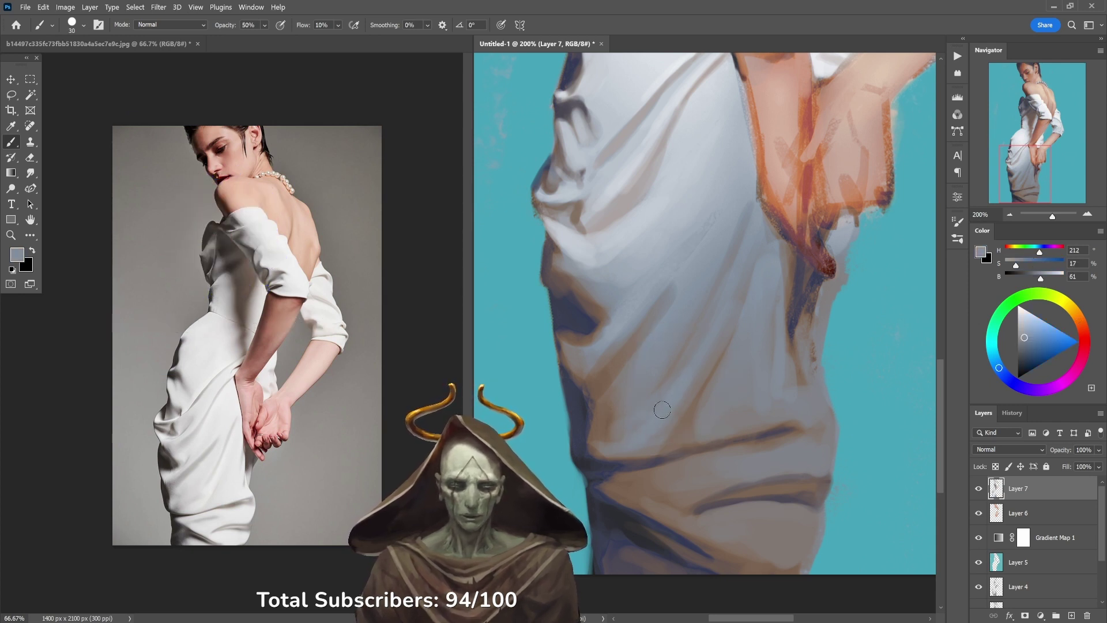
key("4")
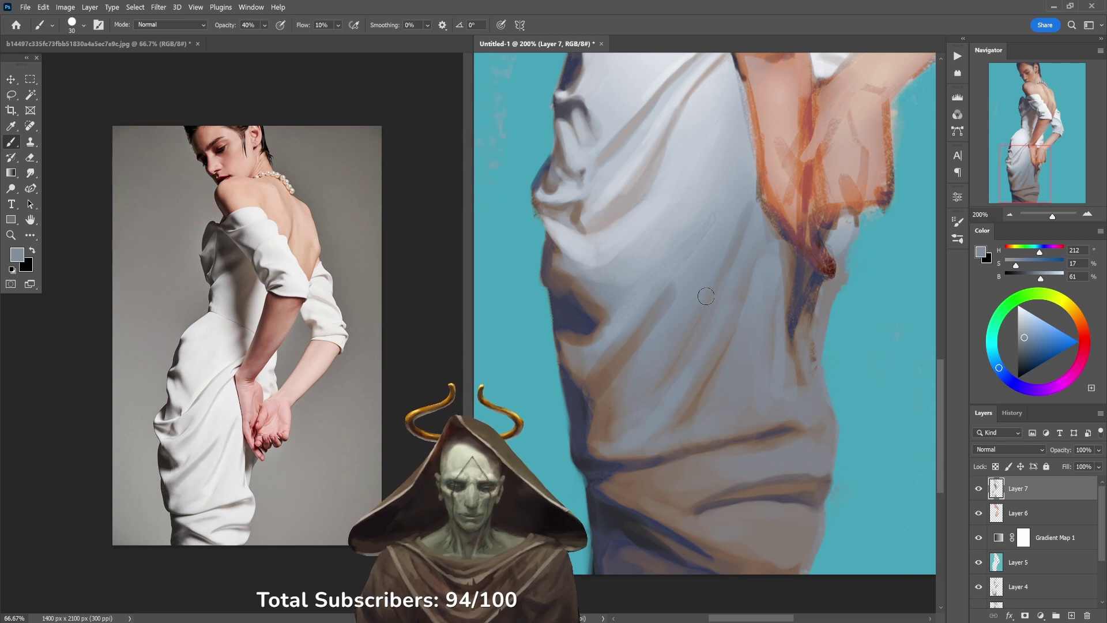
left_click(707, 230, "alt")
key("3")
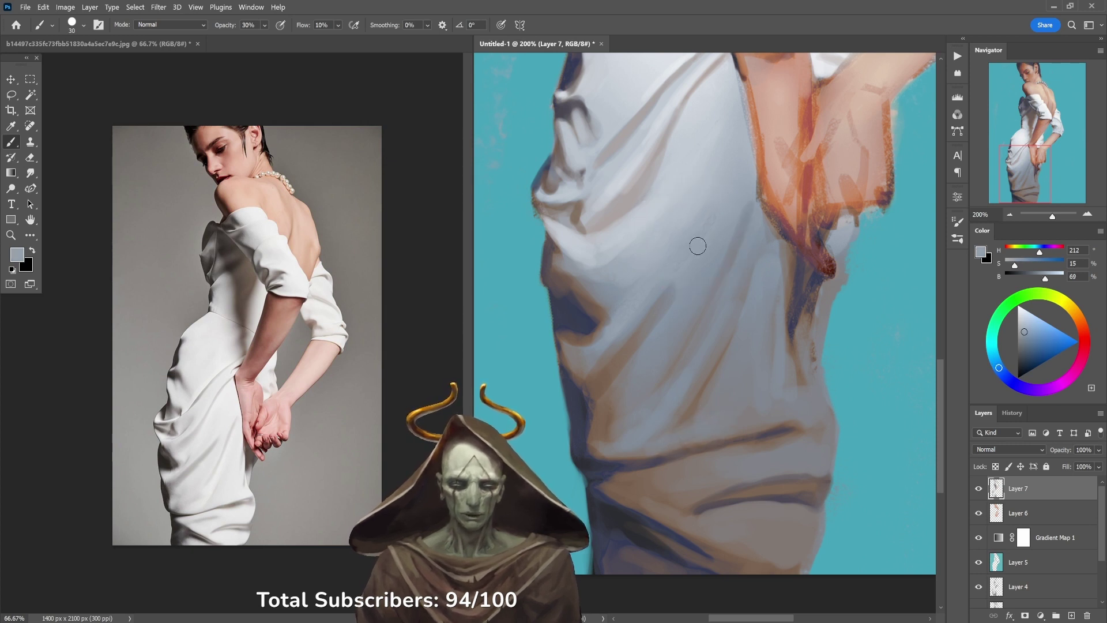
Step: Bring the forearms into view and sample reddish-brown skin tones from the arms and hands
left_click_drag(744, 194, 633, 362)
left_click_drag(732, 177, 712, 288)
left_click(669, 224, "alt")
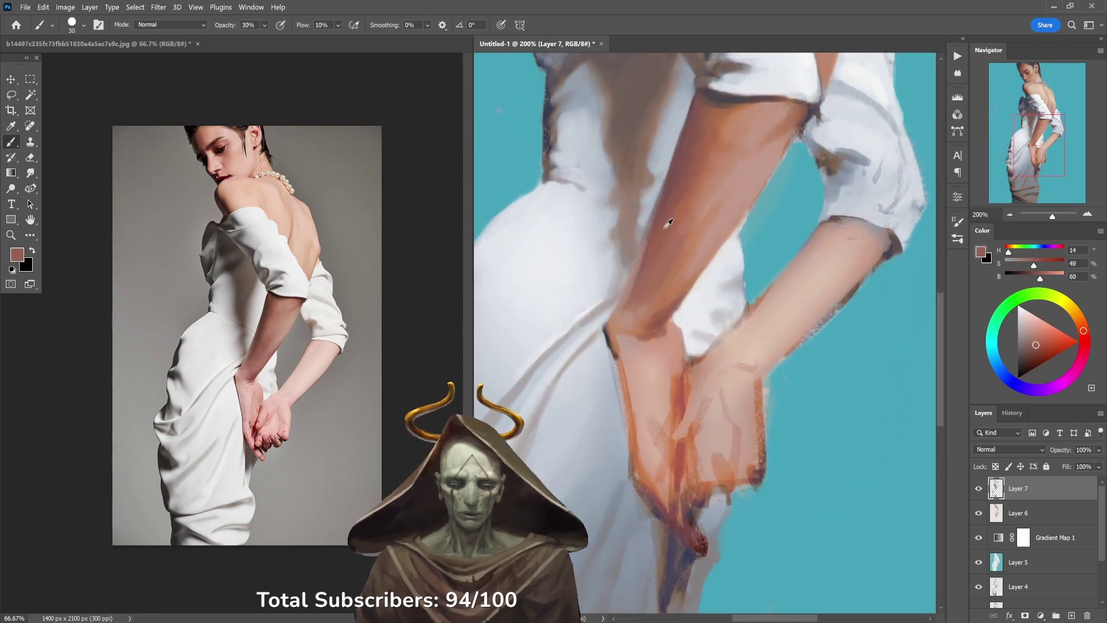
left_click(663, 211, "alt")
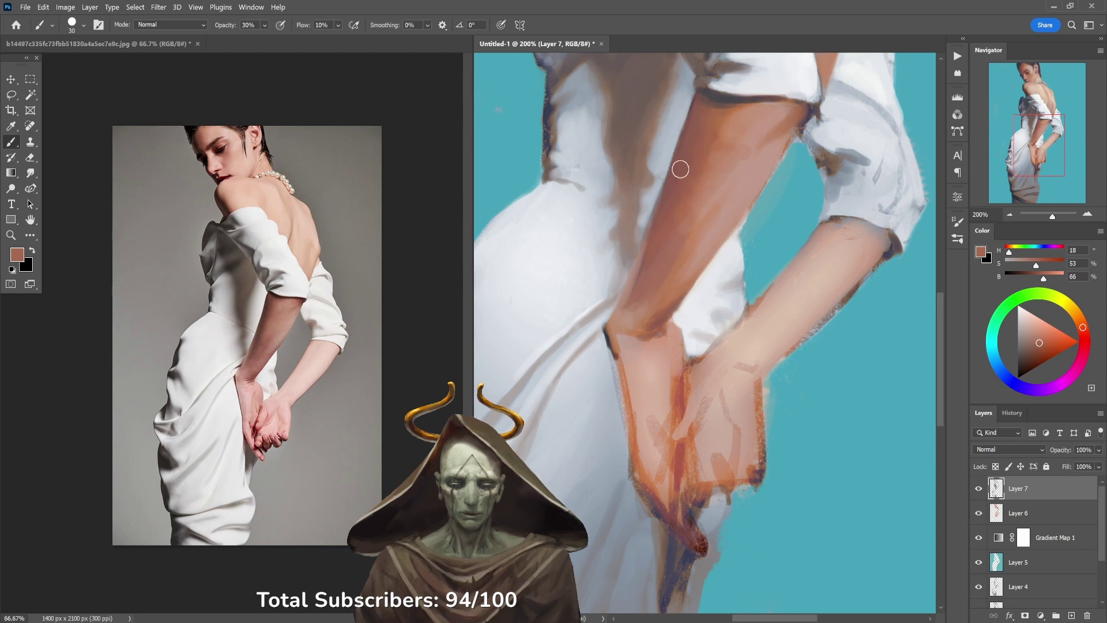
left_click(632, 303, "alt")
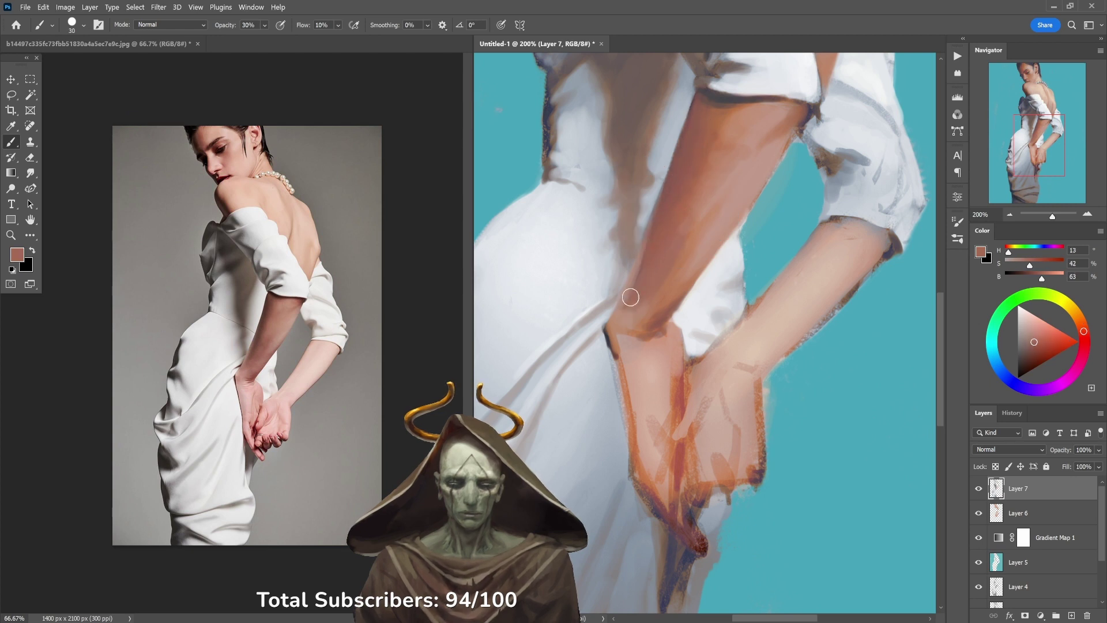
key("6")
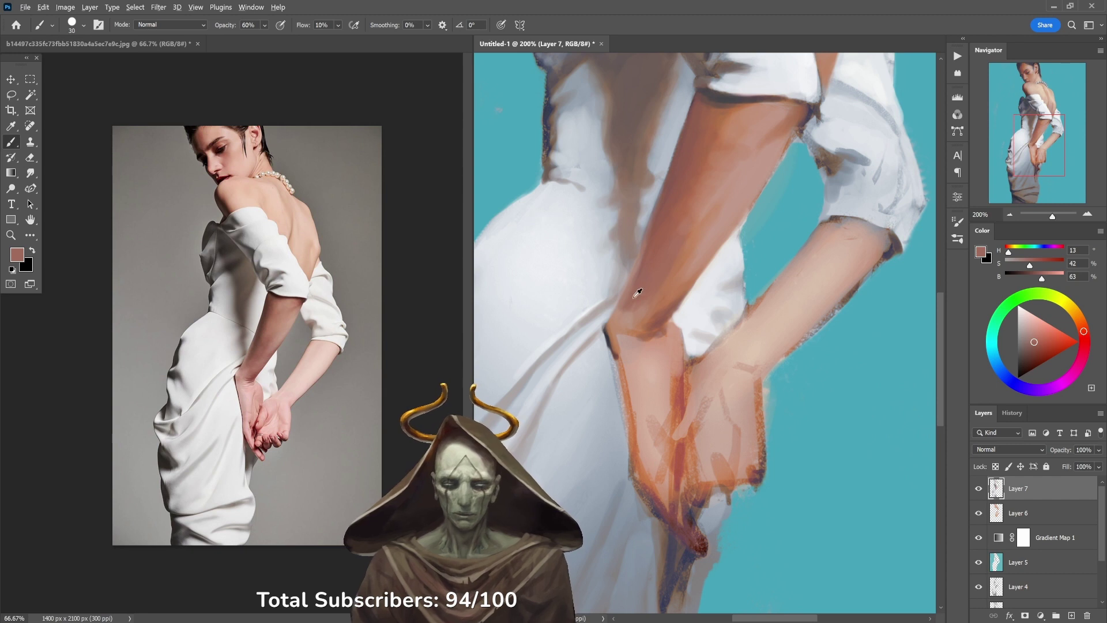
left_click(645, 323, "alt")
left_click(666, 316, "alt")
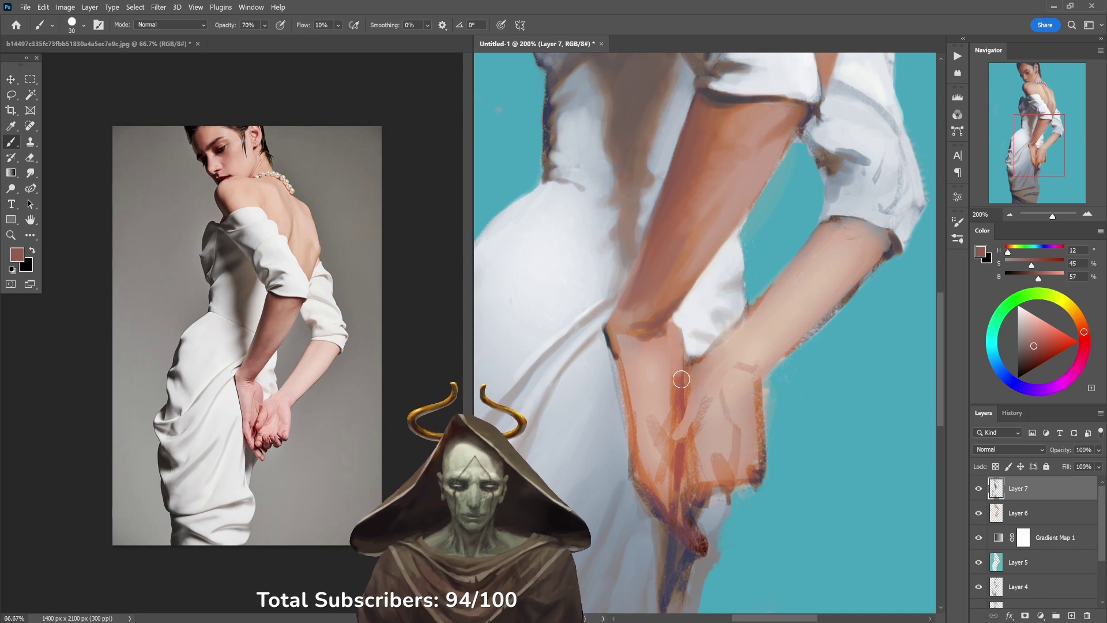
left_click(684, 386, "alt")
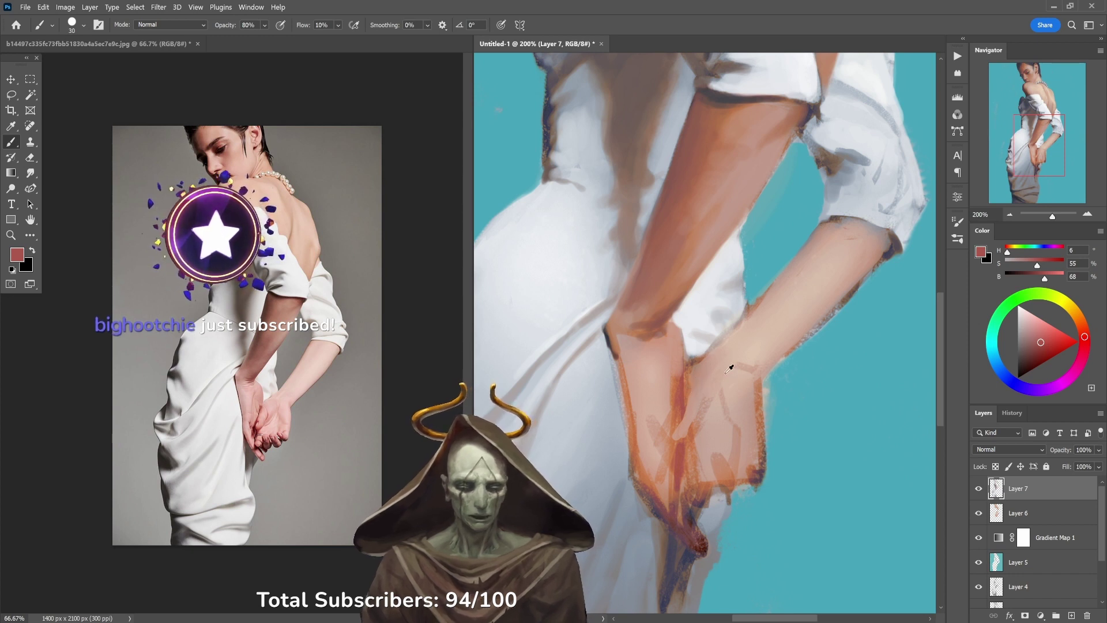
left_click(686, 374, "alt")
Step: Paint a near-white dress stroke along the hand's inner edge at 100% opacity
key("0")
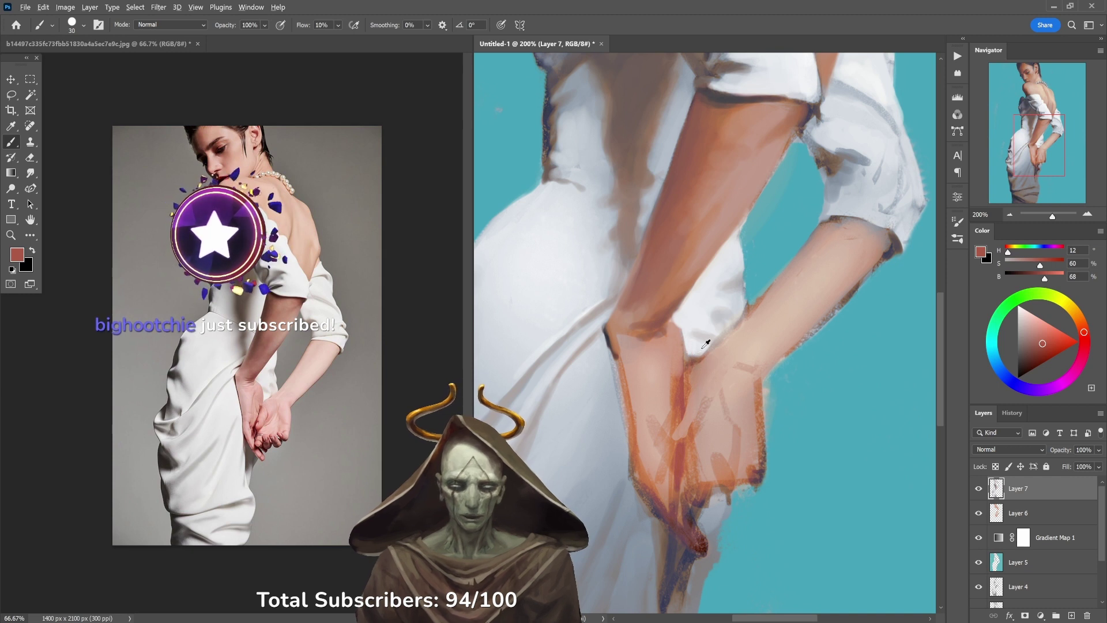
left_click(704, 346, "alt")
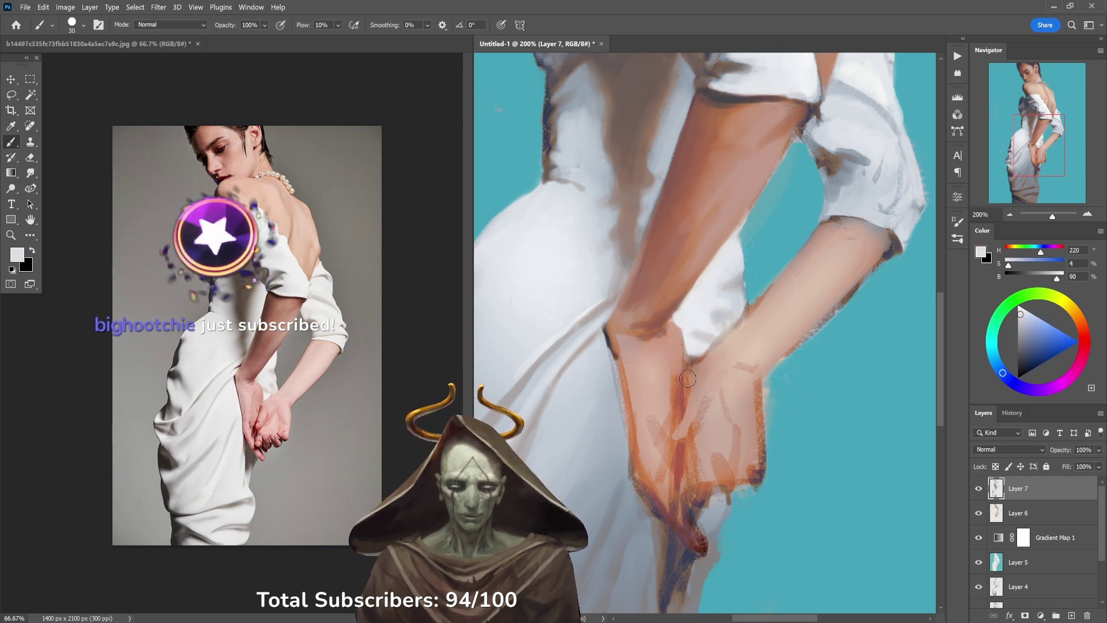
mouse_move(687, 379)
left_mouse_down()
mouse_move(743, 323)
mouse_move(742, 307)
mouse_move(721, 340)
left_mouse_up()
left_click(740, 312, "alt")
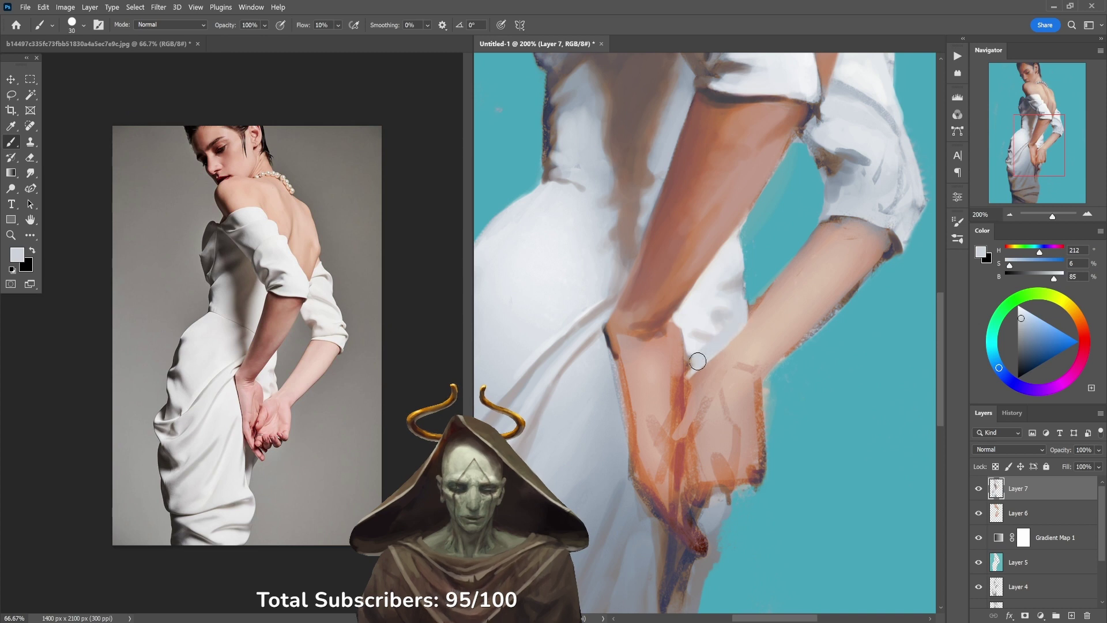
left_click(697, 345, "alt")
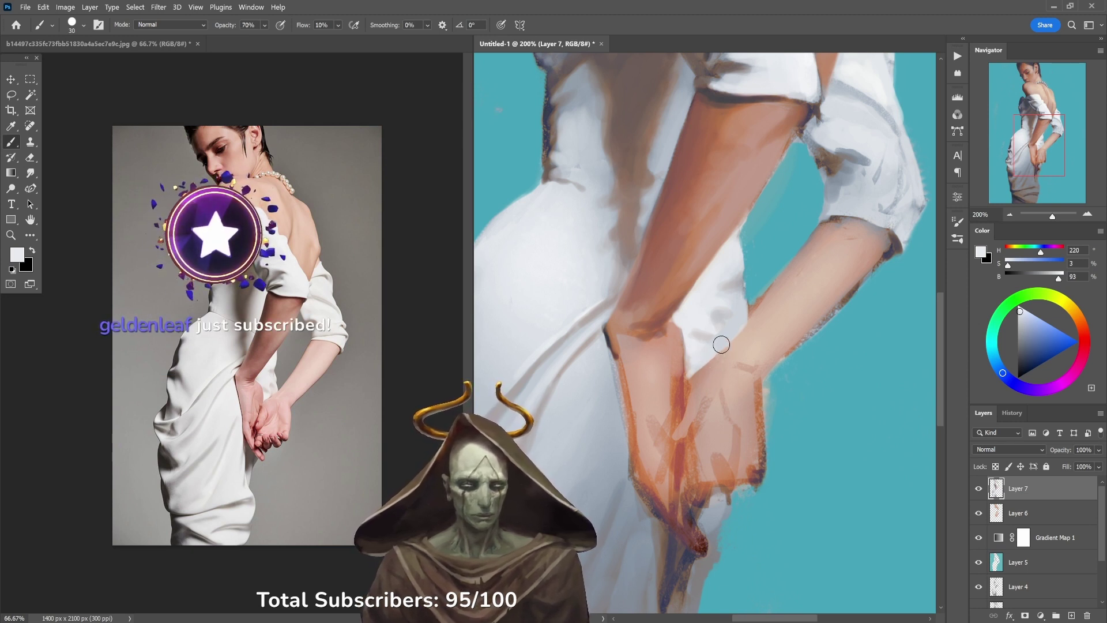
key("7")
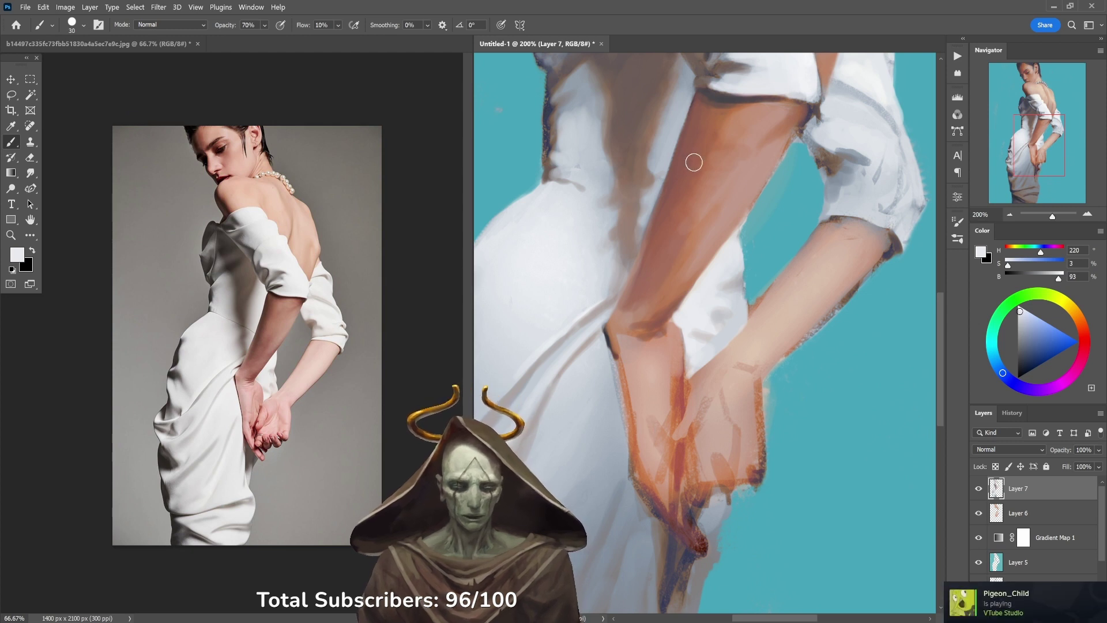
left_click(768, 278, "alt")
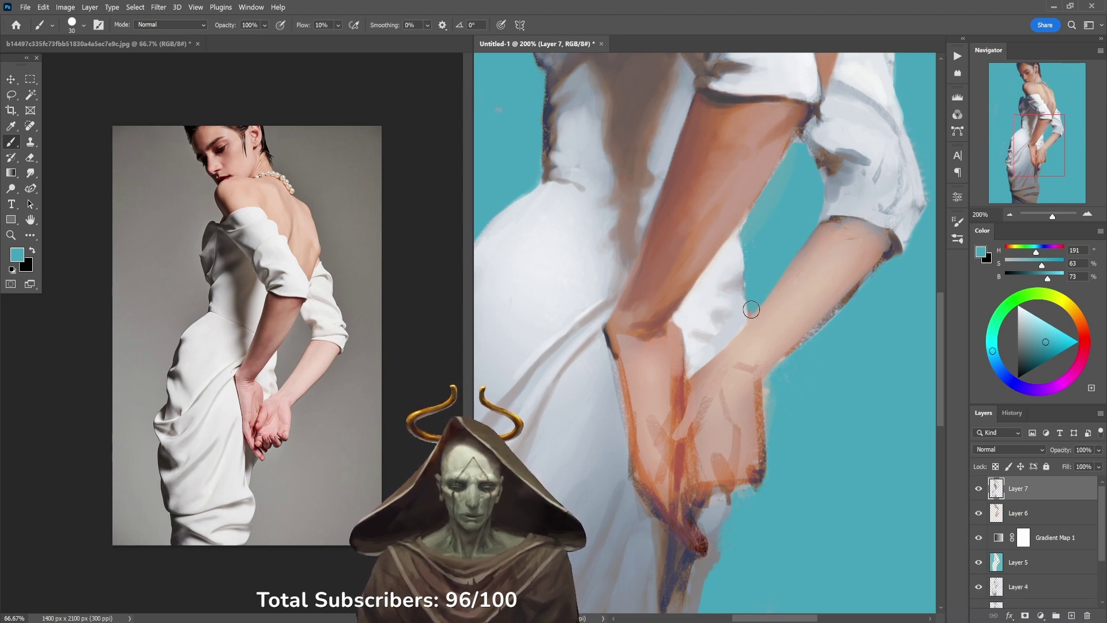
Step: Paint sampled forearm skin tone along the right forearm's upper edge to the elbow
left_click(764, 313, "alt")
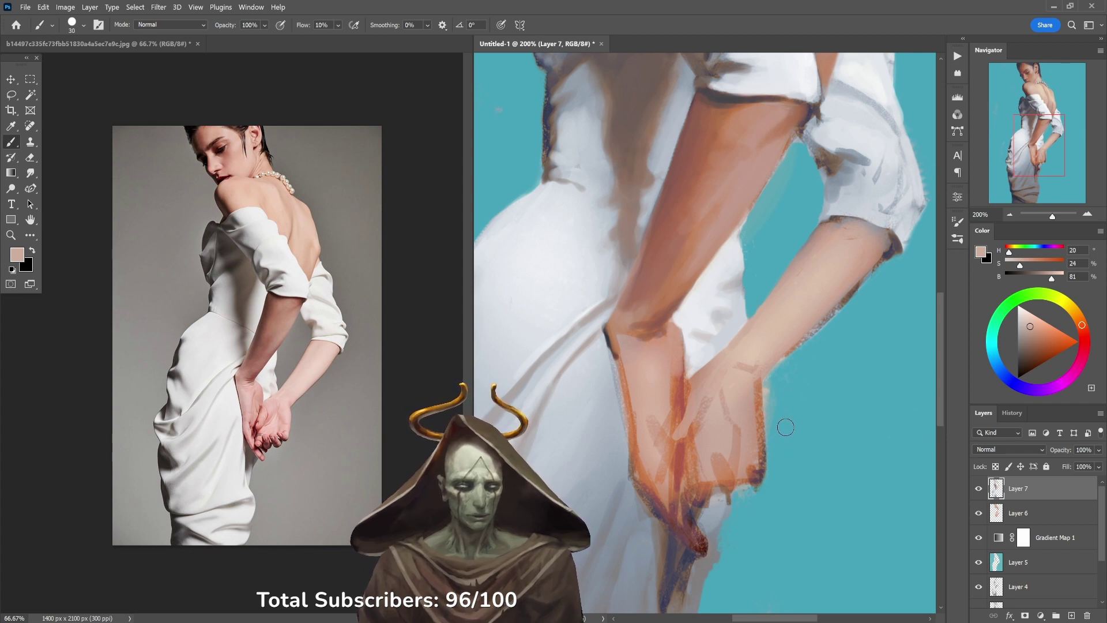
left_click(790, 346, "alt")
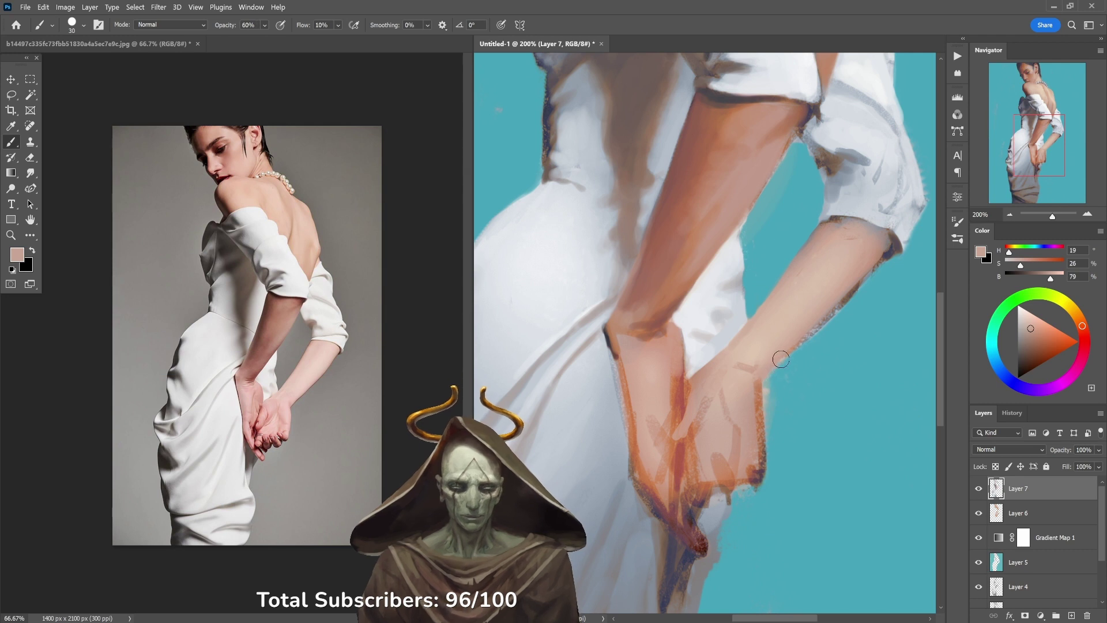
left_click(786, 355, "alt")
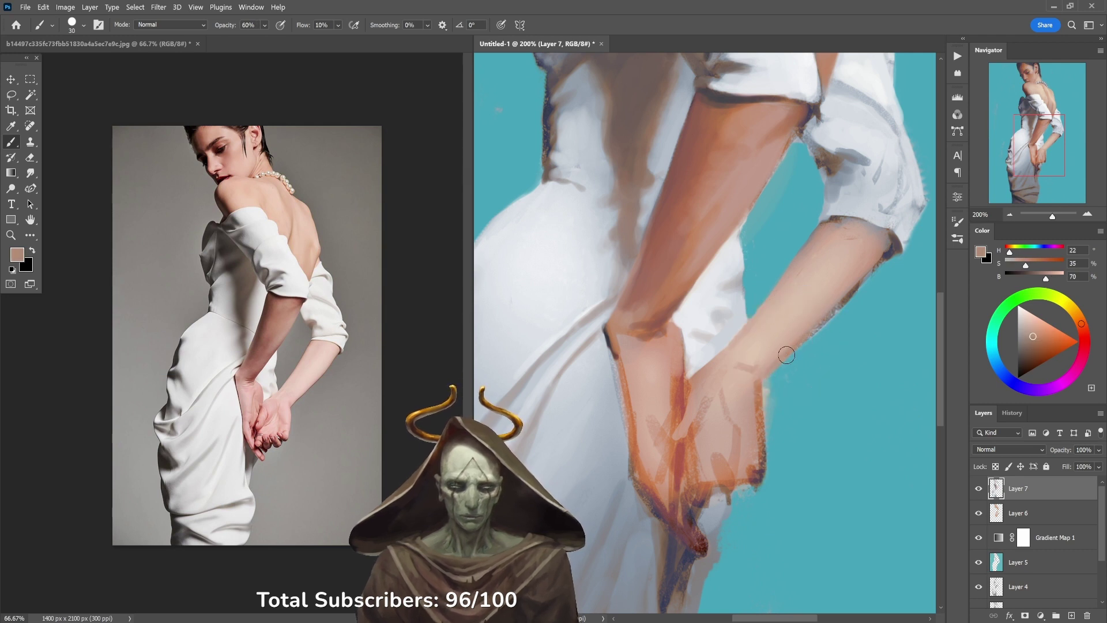
left_click_drag(833, 310, 886, 254)
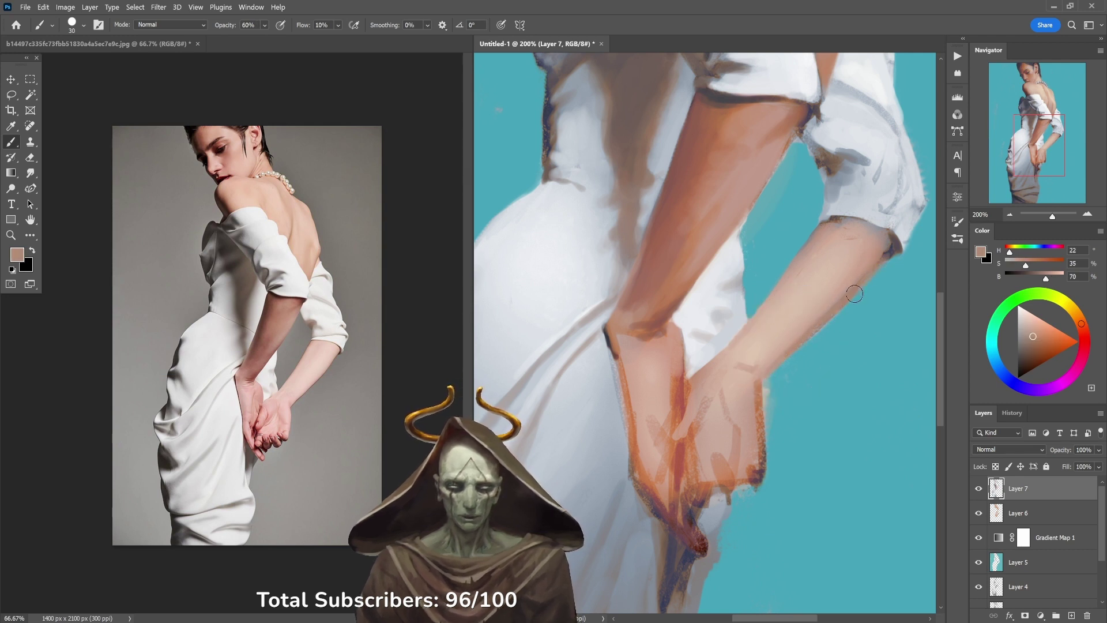
left_click(886, 247, "alt")
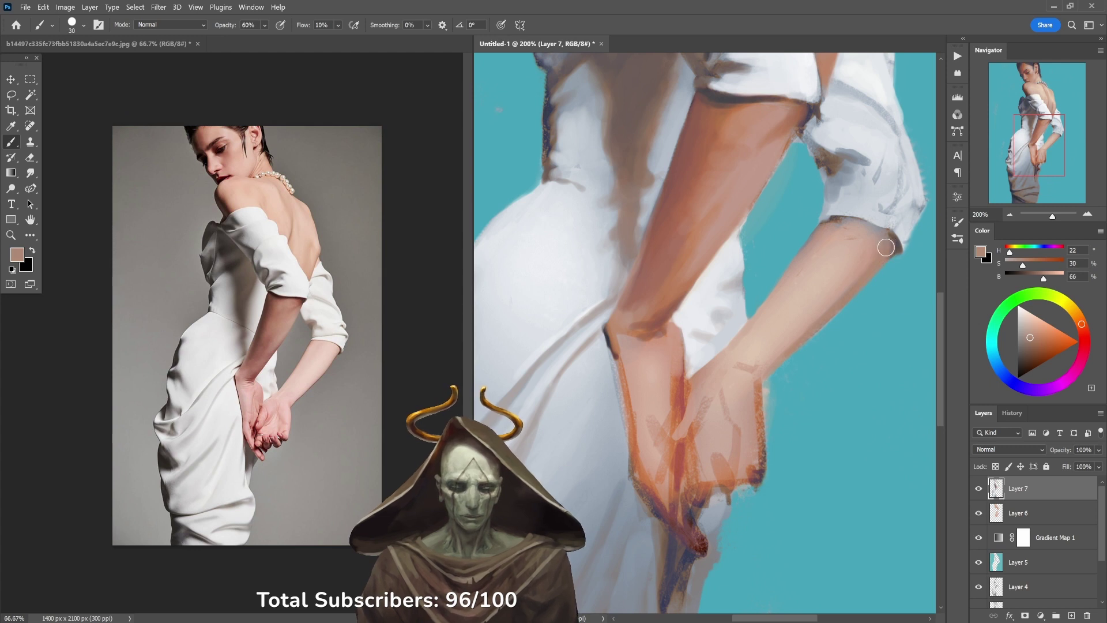
left_click(820, 312, "alt")
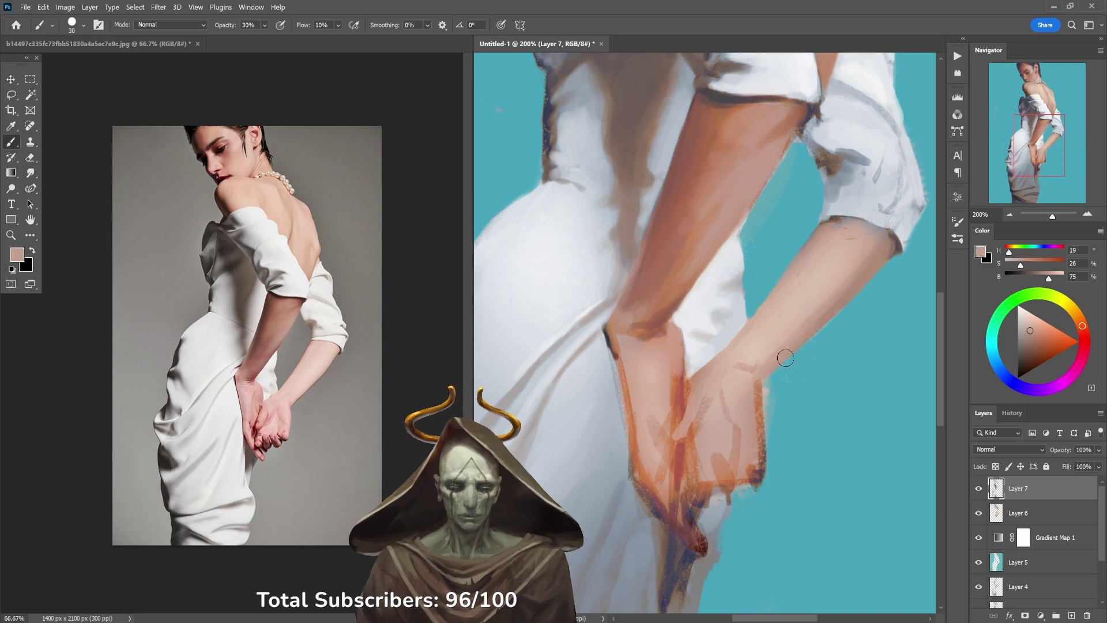
Step: Pick a light skin tone and set the brush to size 60 at 10% opacity
left_click(762, 181, "alt")
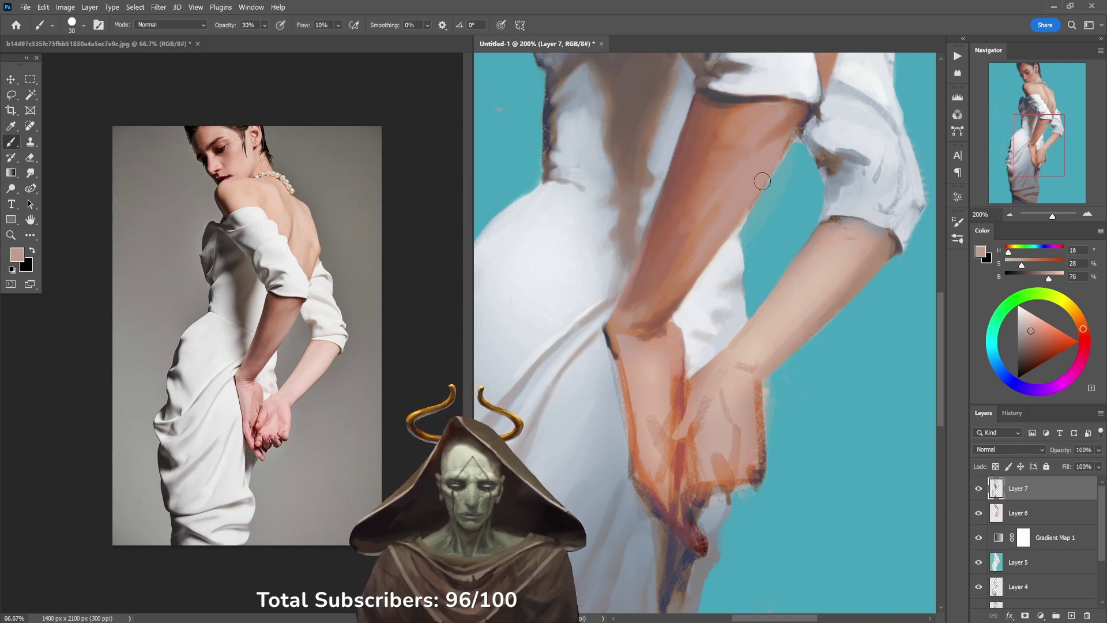
left_click(819, 274, "alt")
key("bracketright")
key("bracketright")
key("bracketright")
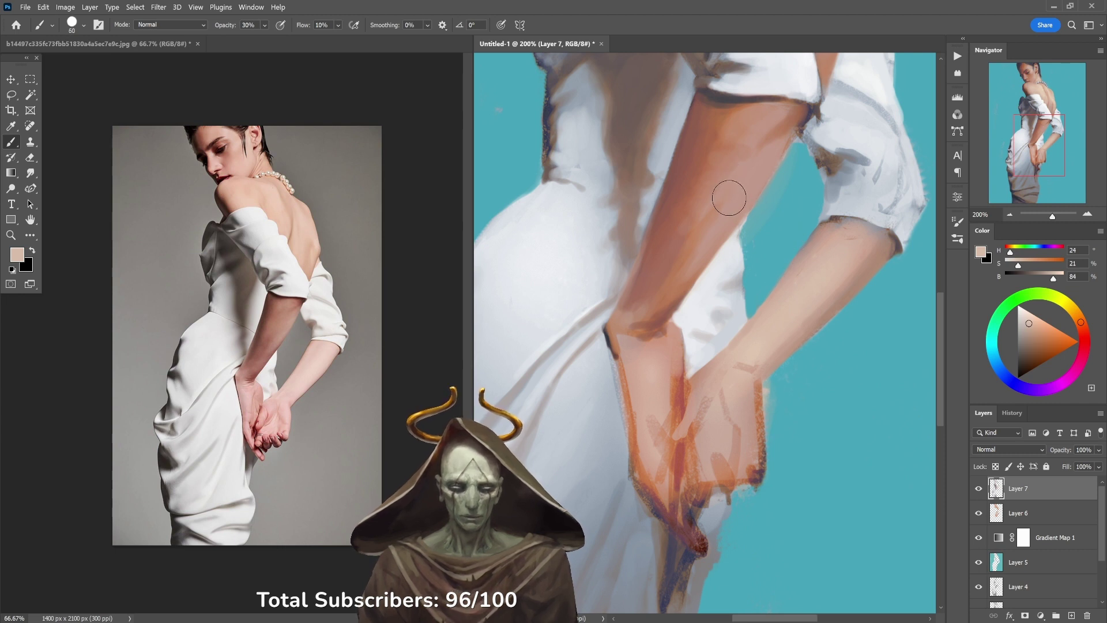
key("1")
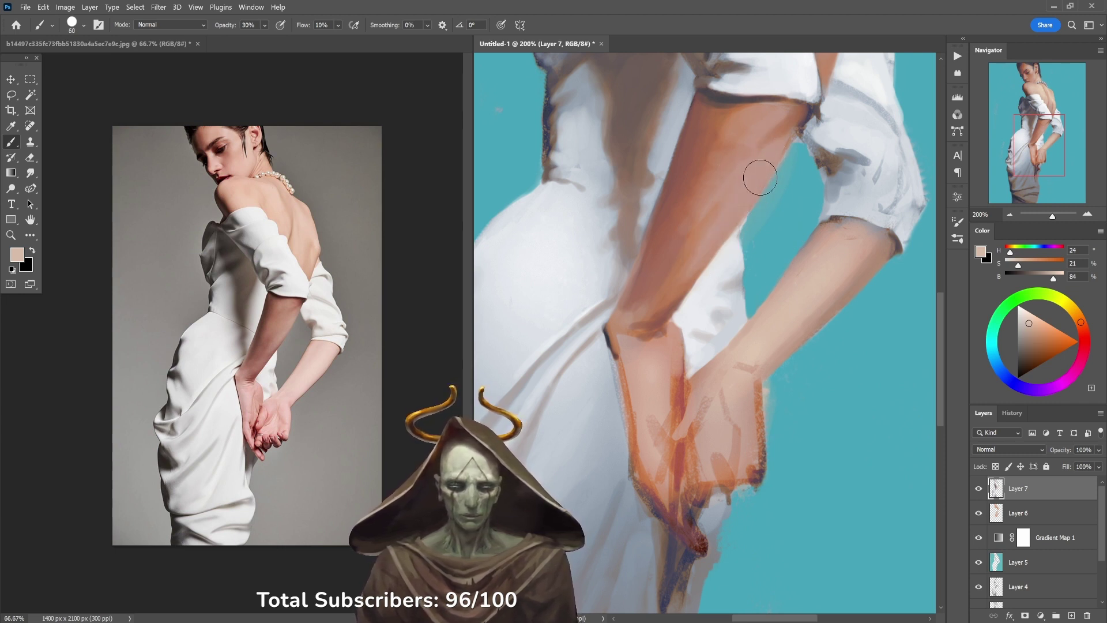
left_click_drag(742, 226, 696, 322)
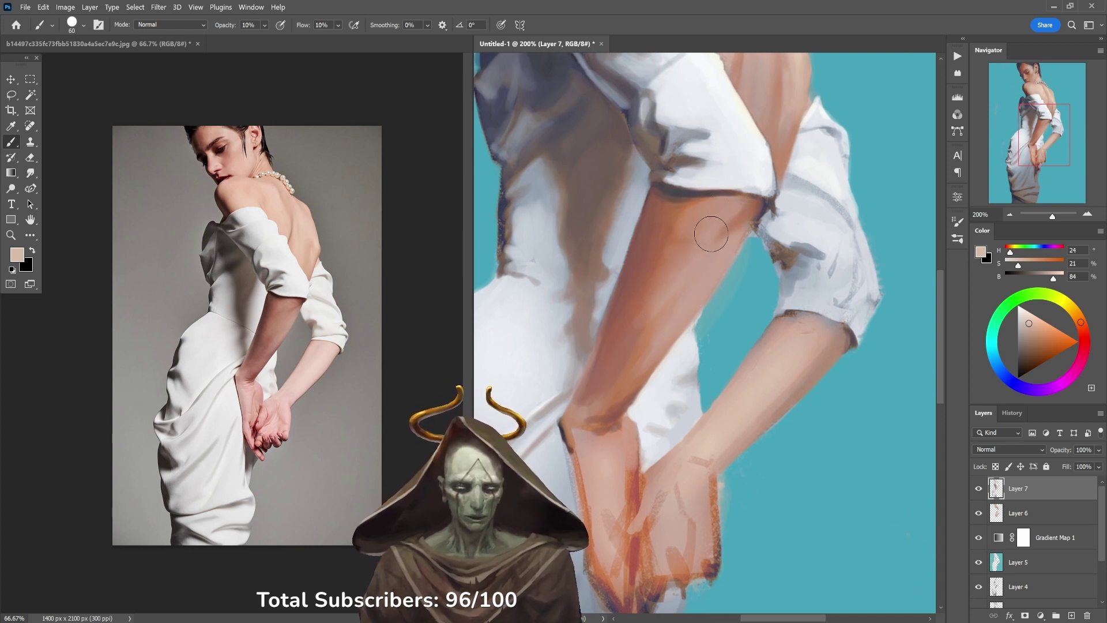
Step: Frame the back and sleeve, sampling darker arm and reddish forearm tones at 30% opacity
left_click_drag(741, 265, 696, 386)
left_click(726, 322, "alt")
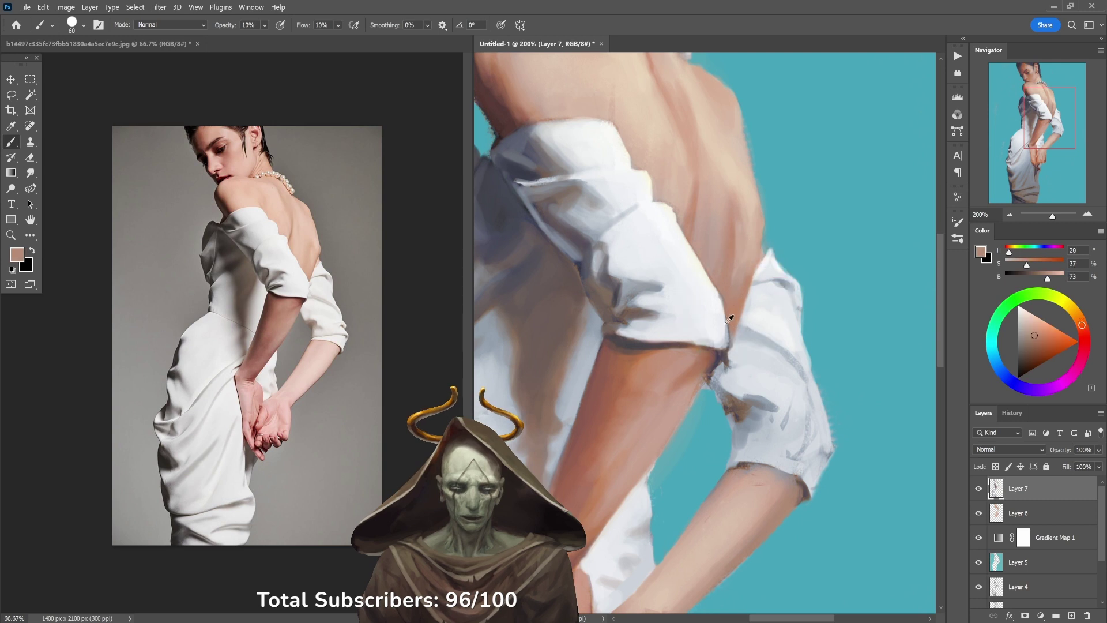
left_click(627, 383, "alt")
key("3")
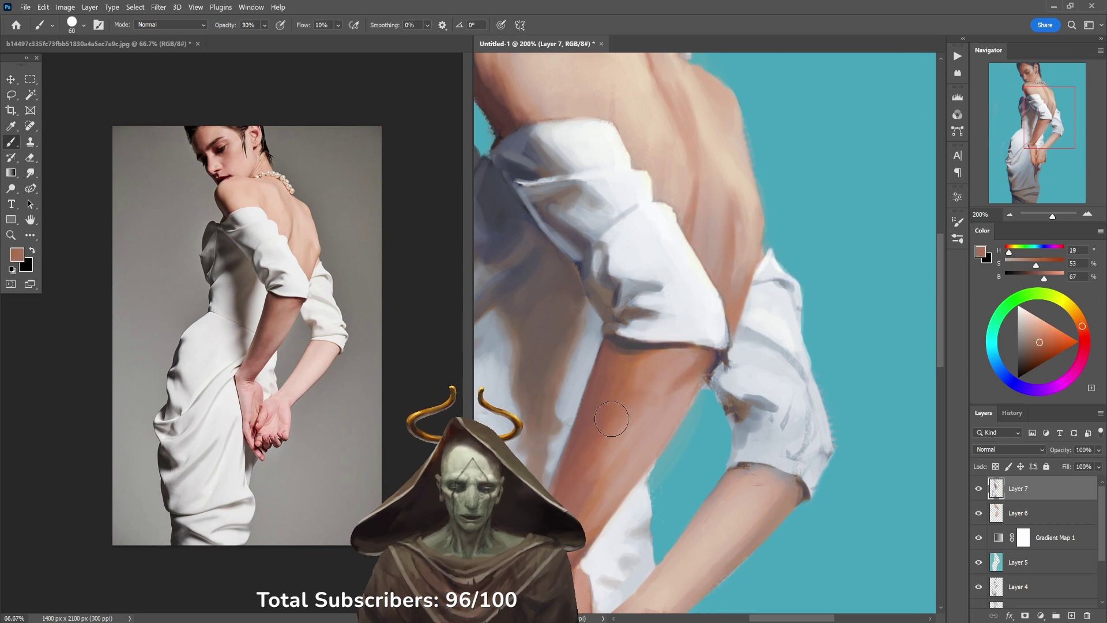
Step: Smooth the back's shadowed side with forearm and arm tones at 30%, then light back skin at 20%, nearing the pearls
left_click(640, 374, "alt")
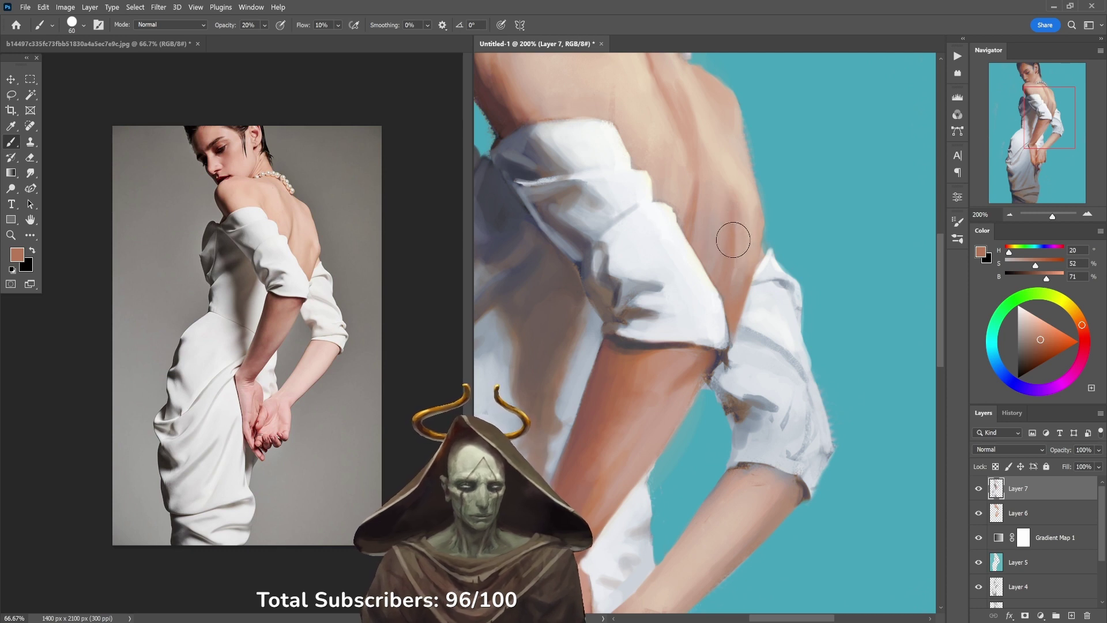
left_click(636, 364, "alt")
key("3")
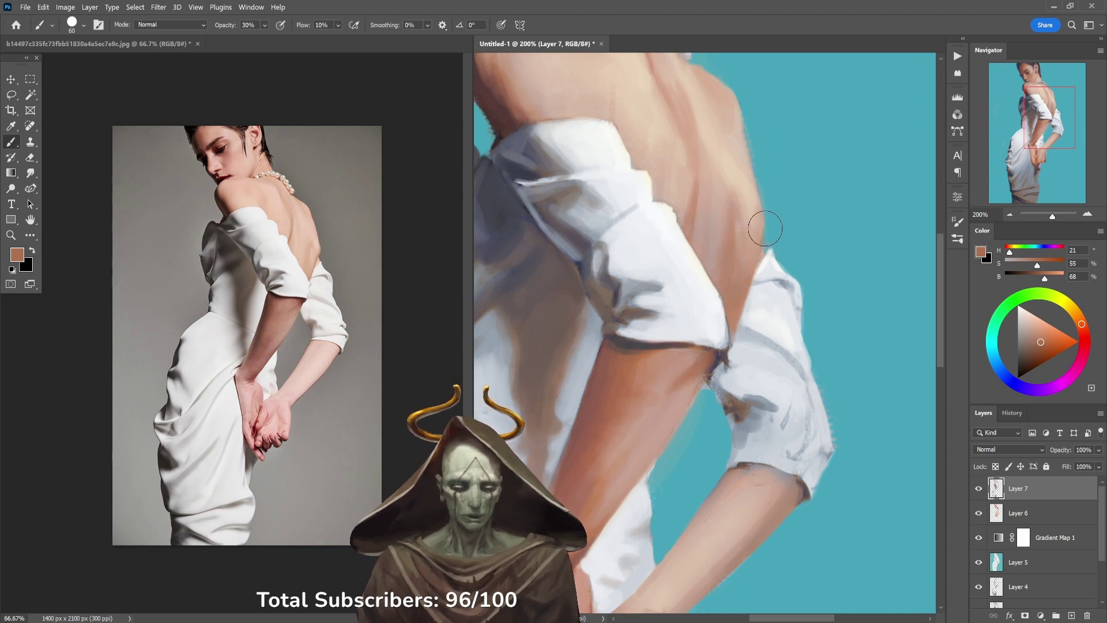
key("2")
left_click(739, 190, "alt")
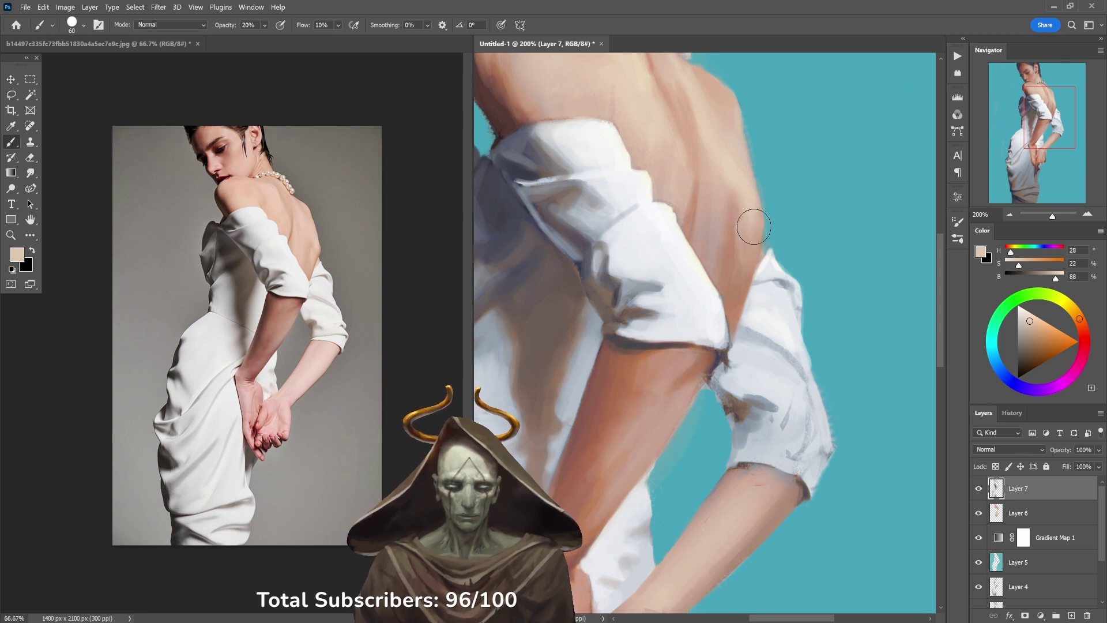
left_click_drag(744, 163, 750, 250)
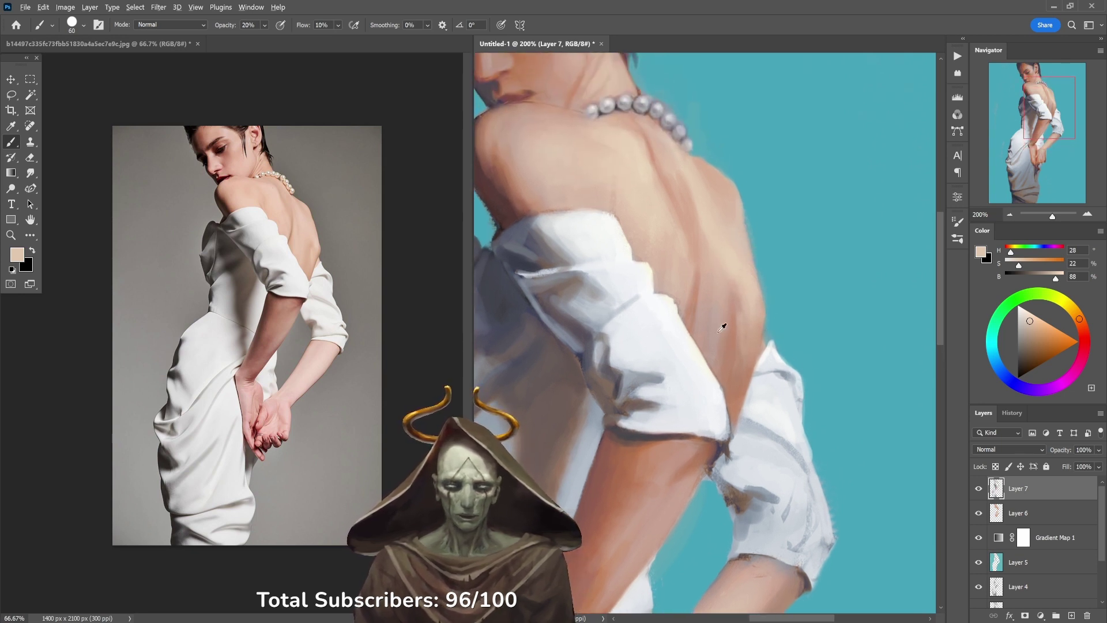
Step: Paint the mid-back with darker back skin at 30%, then lighter and warmer tones at 40%
left_click(731, 369, "alt")
key("3")
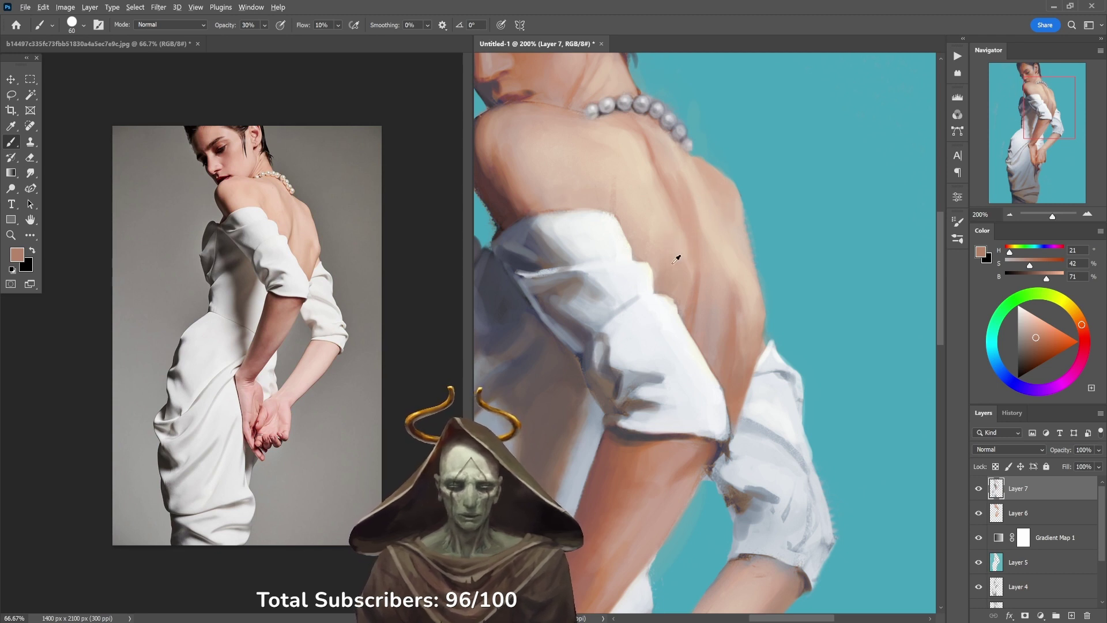
left_click(673, 253, "alt")
left_click(701, 248, "alt")
key("4")
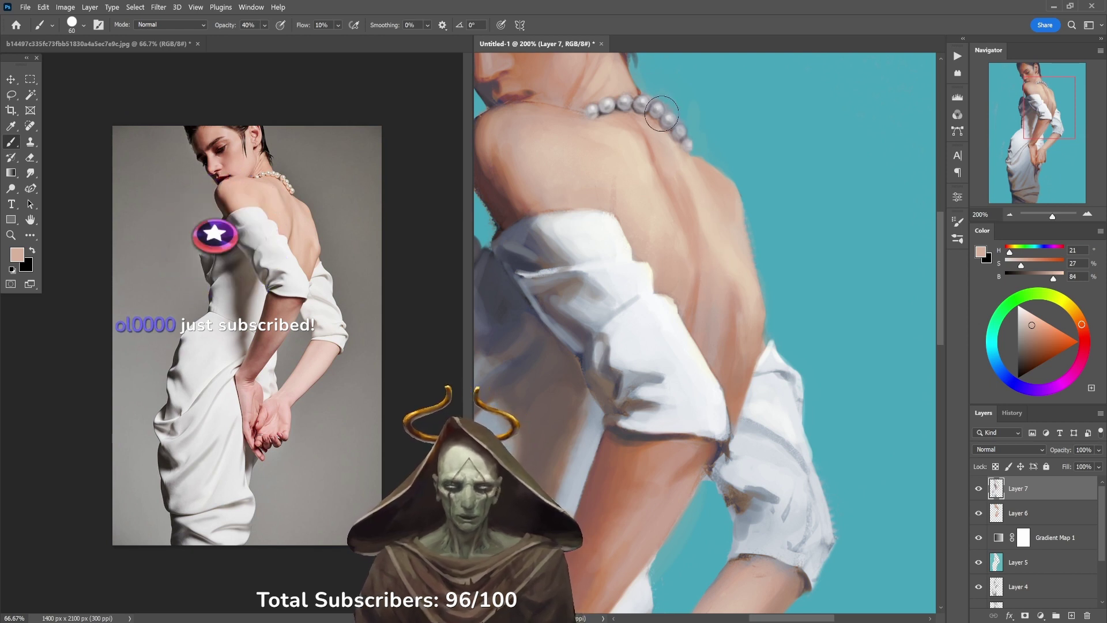
Step: Blend rosy and pale back tones near the pearls at 30% opacity
left_click(658, 162, "alt")
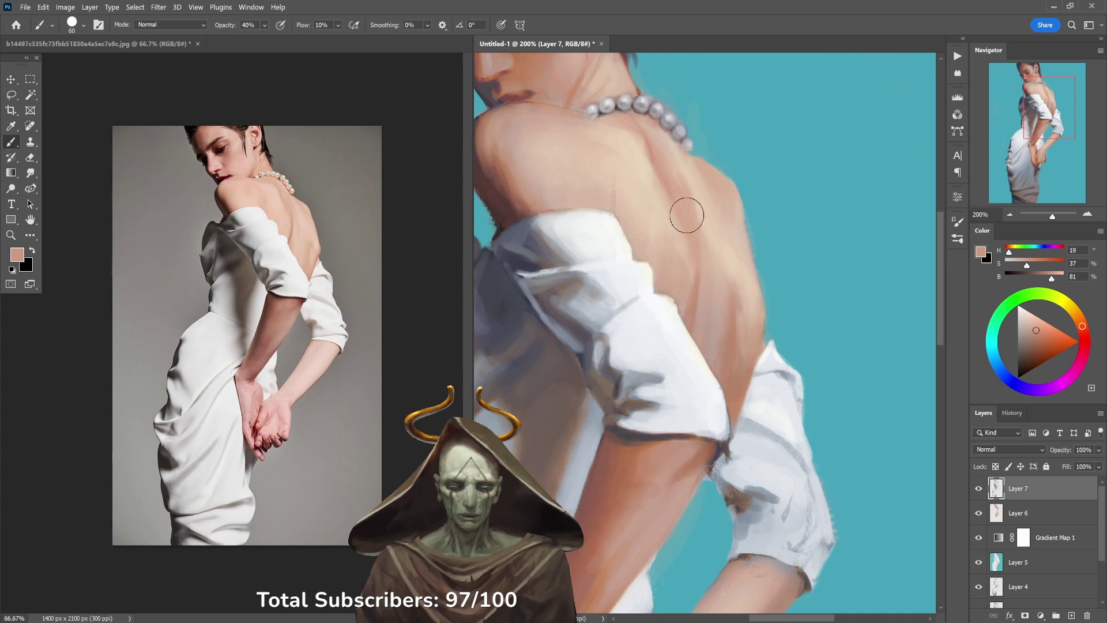
left_click(654, 185, "alt")
key("3")
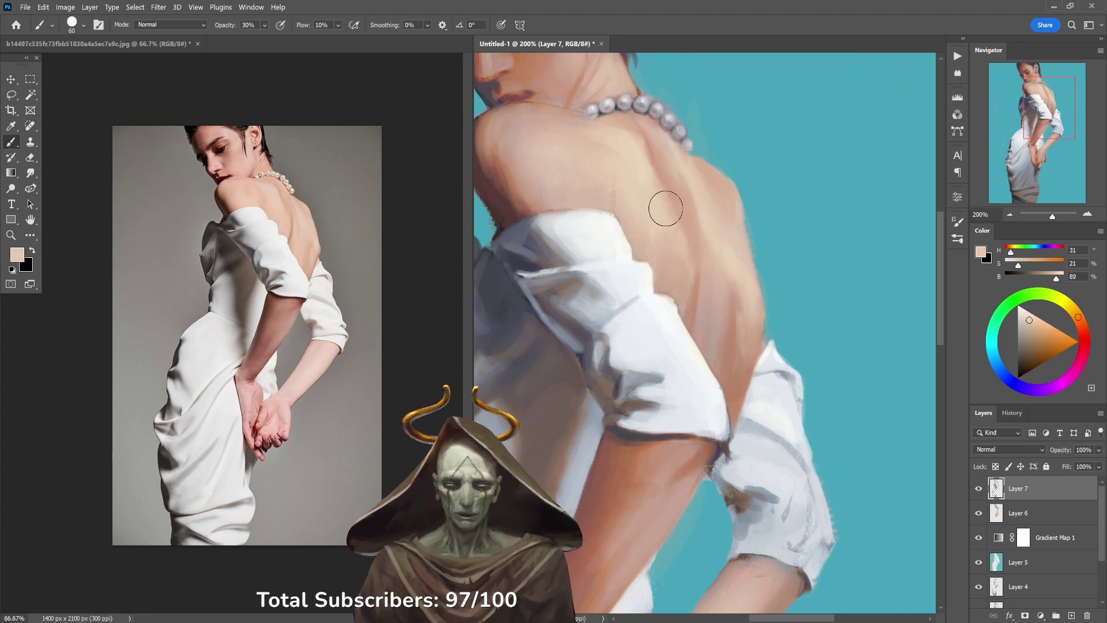
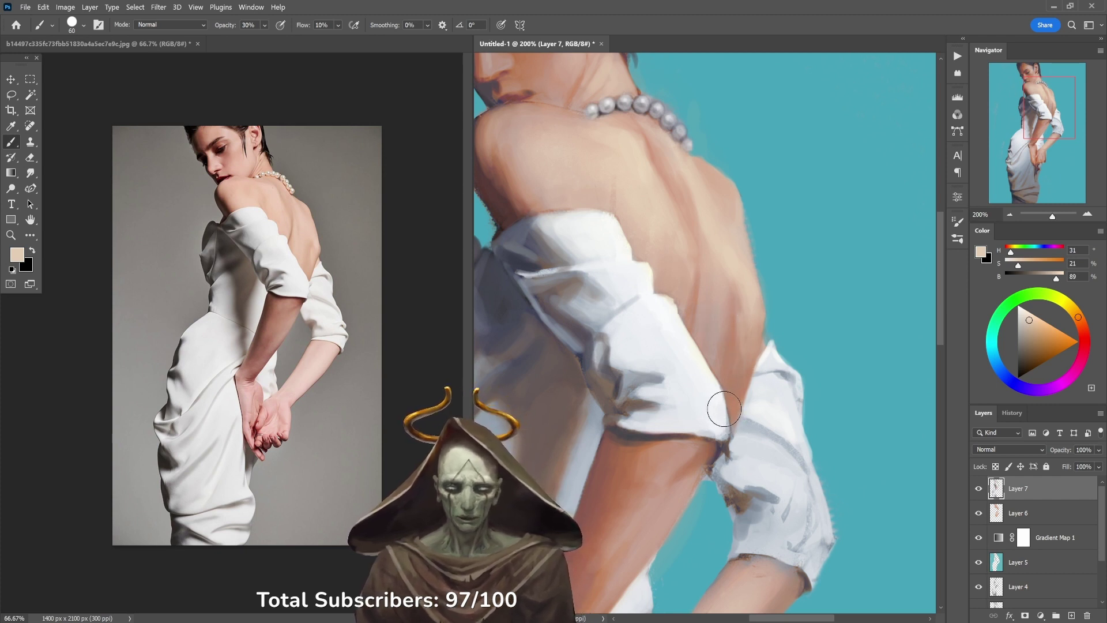
Step: Paint a dark purple shadow at 80% opacity along the sleeve's lower corner near the elbow
left_click(712, 445, "alt")
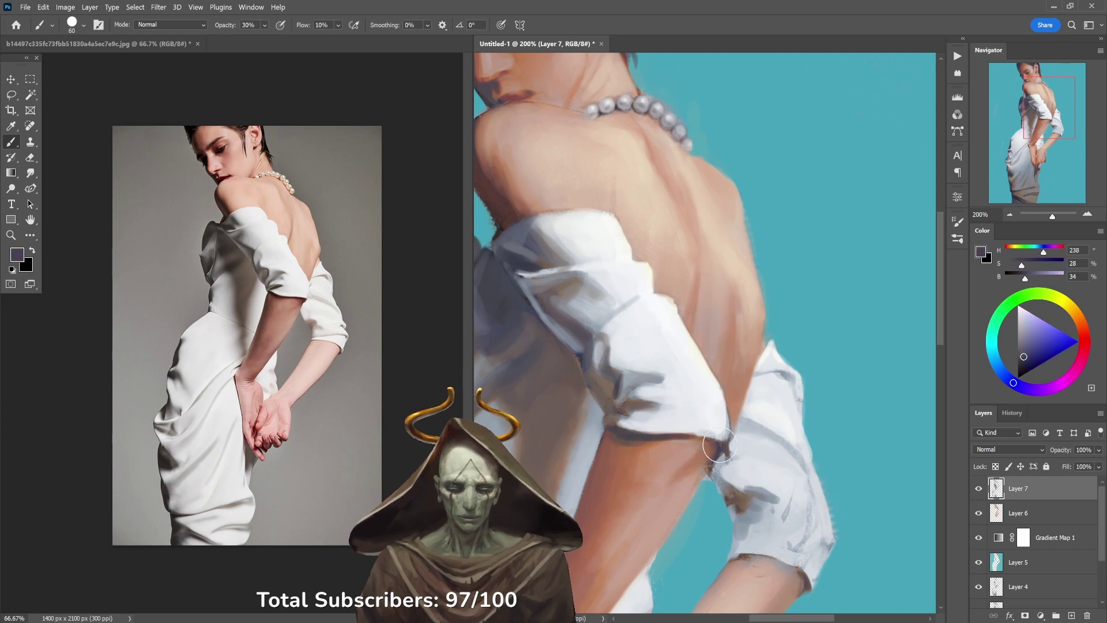
key("8")
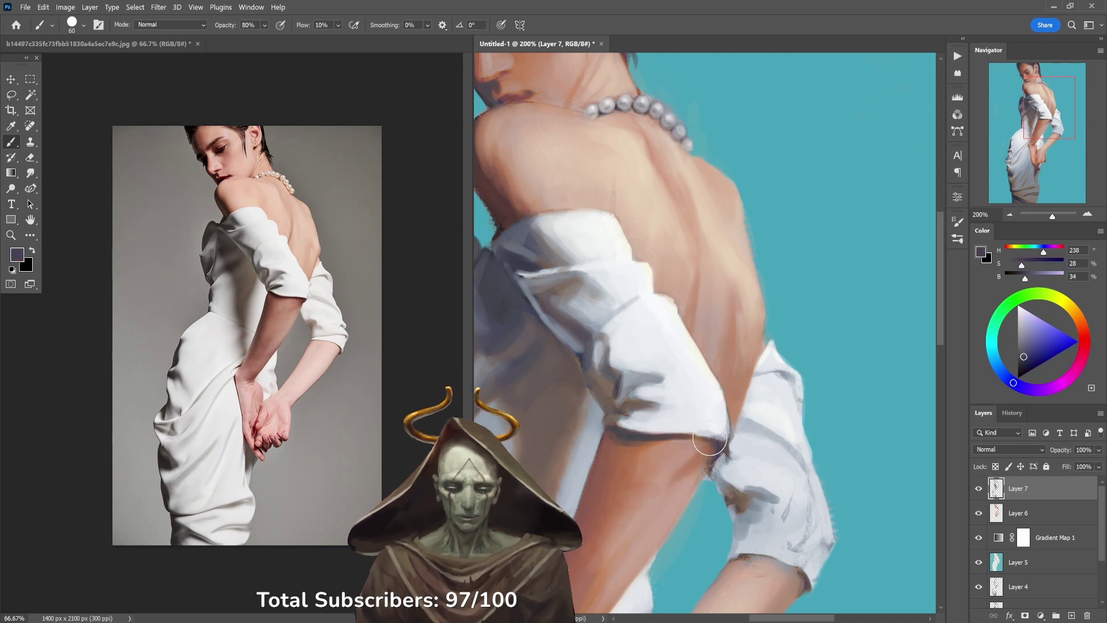
mouse_move(707, 445)
left_mouse_down()
mouse_move(725, 433)
mouse_move(701, 440)
mouse_move(718, 439)
mouse_move(715, 468)
left_mouse_up()
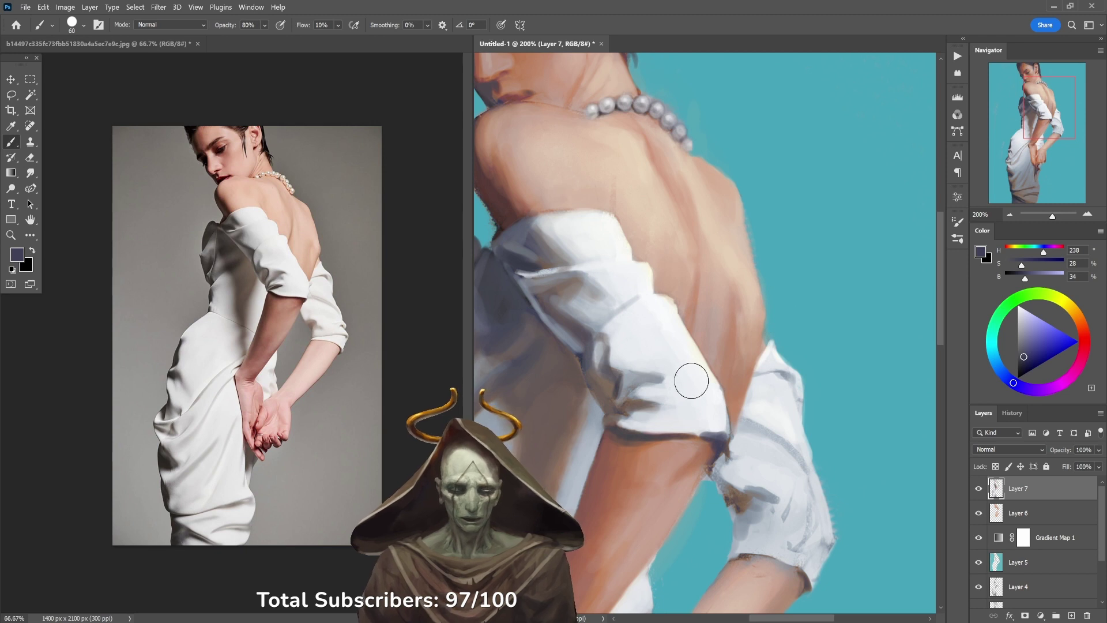
key("bracketleft")
key("bracketleft")
key("bracketleft")
key("bracketleft")
key("bracketleft")
key("bracketleft")
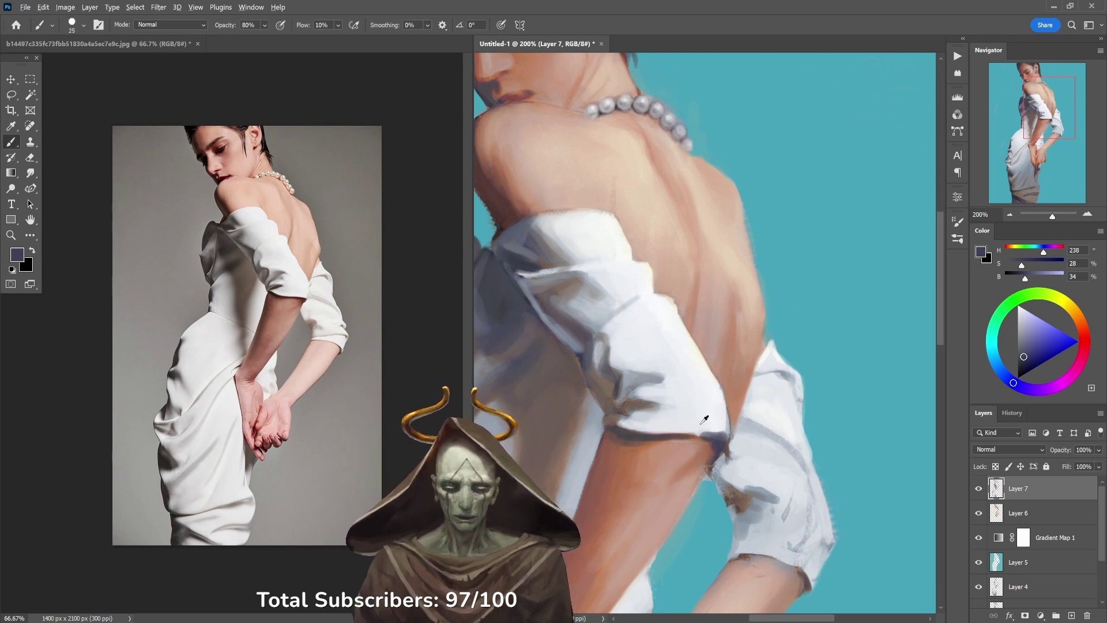
left_click(705, 419, "alt")
left_click(710, 427, "alt")
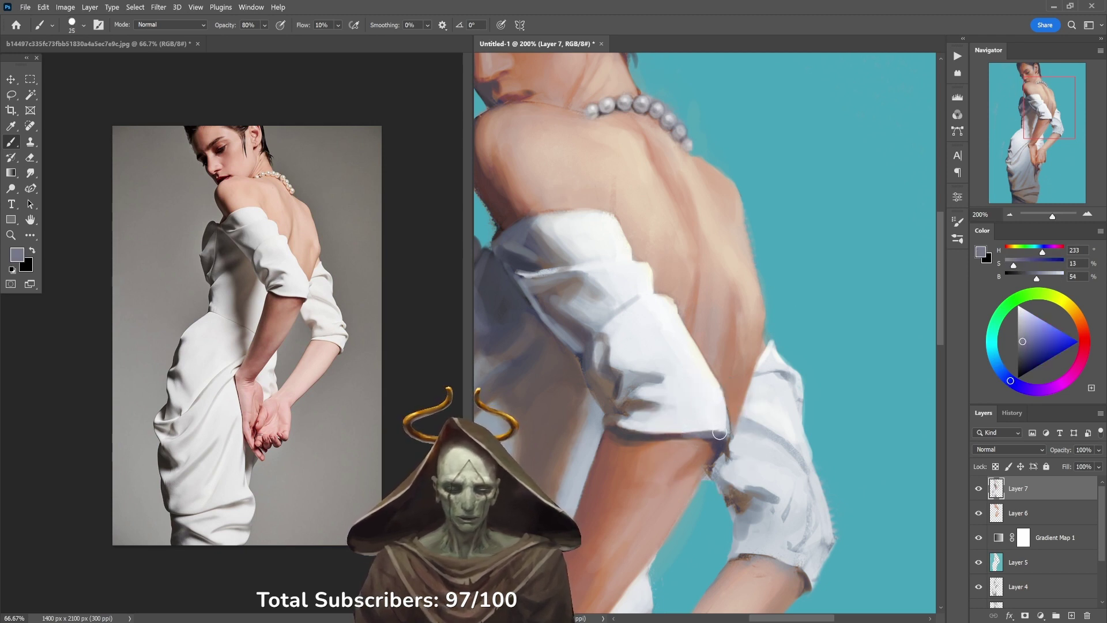
scroll(761, 416, "down", 2)
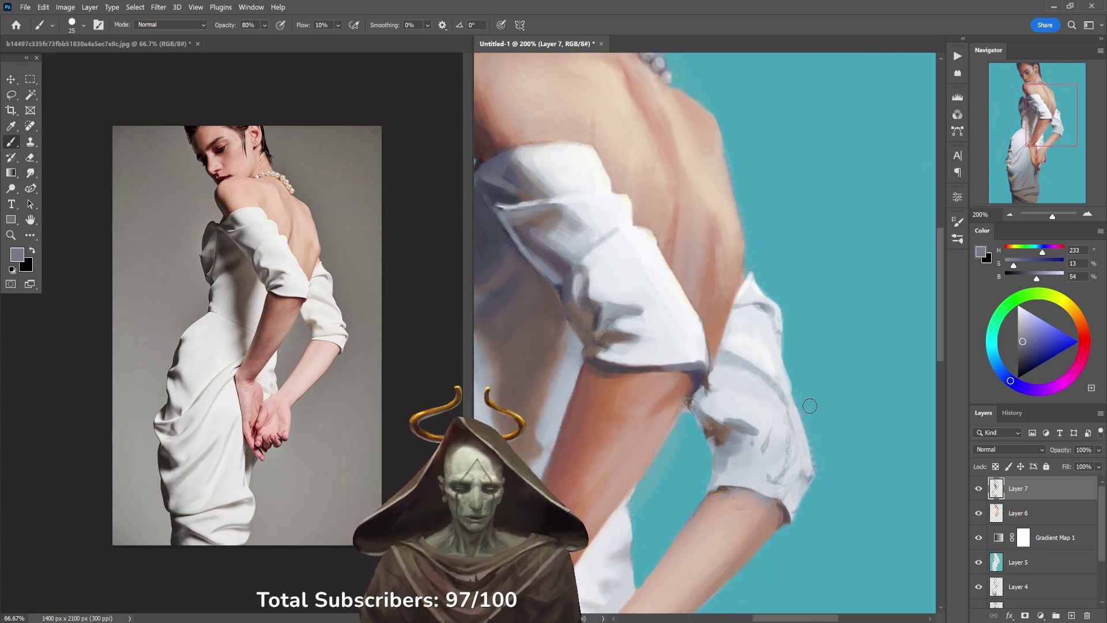
Step: Paint light white strokes along the sleeve cuff's right edge
left_click(820, 428, "alt")
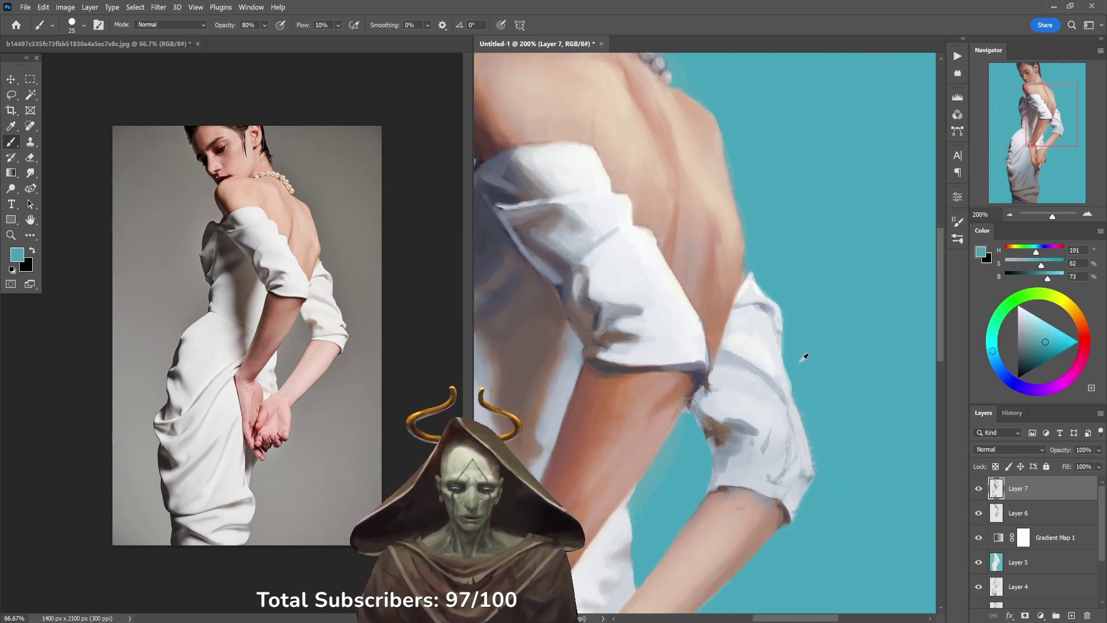
left_click(786, 375, "alt")
mouse_move(787, 377)
left_mouse_down()
mouse_move(793, 416)
mouse_move(800, 391)
left_mouse_up()
left_click(790, 384, "alt")
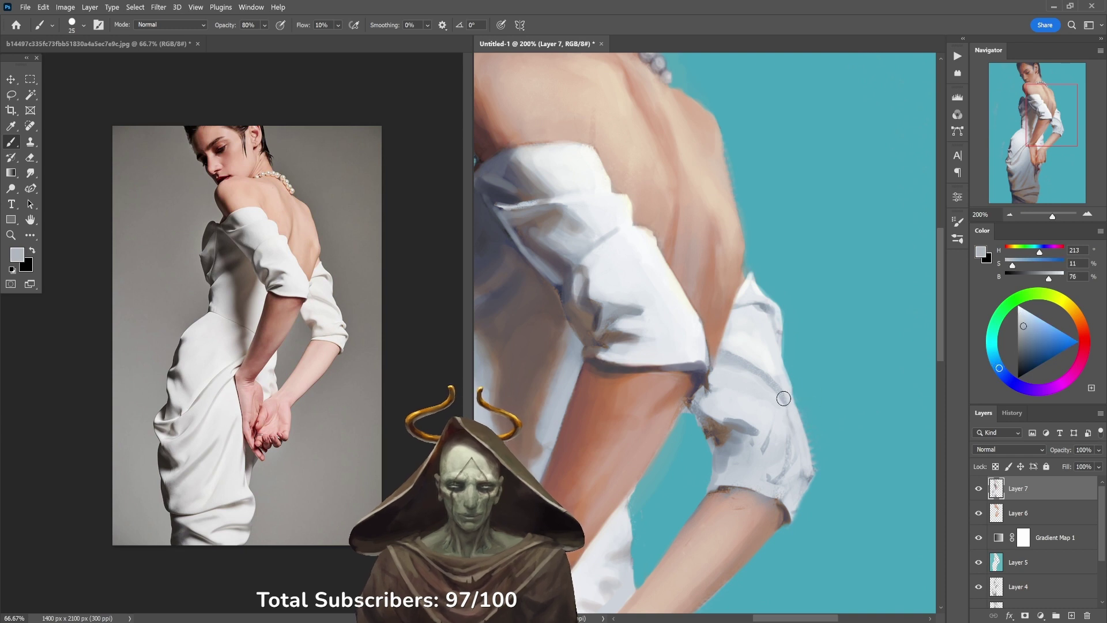
left_click(786, 409, "alt")
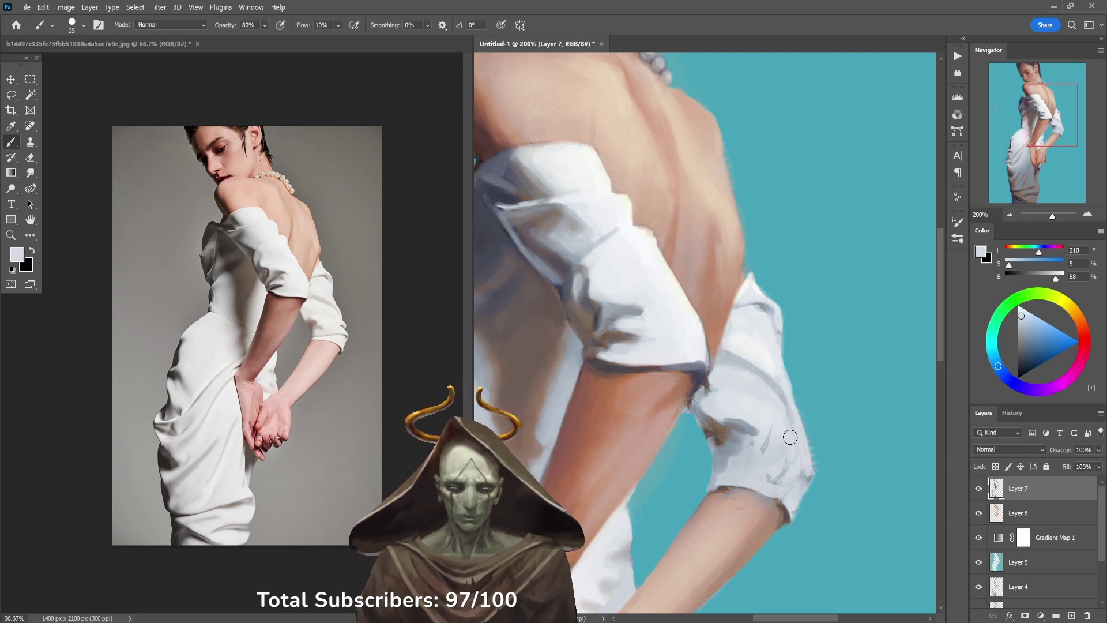
Step: Sample fold greys and arm skin tones, shifting brush opacity between 60%, 30% and 70%
left_click(738, 431, "alt")
key("6")
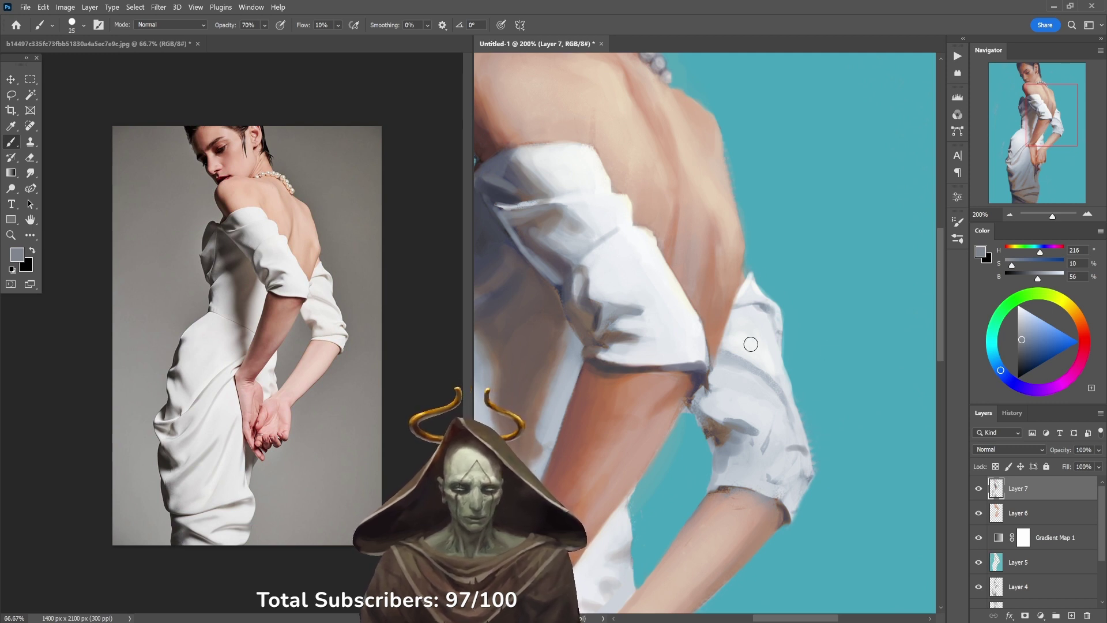
left_click(689, 389, "alt")
key("3")
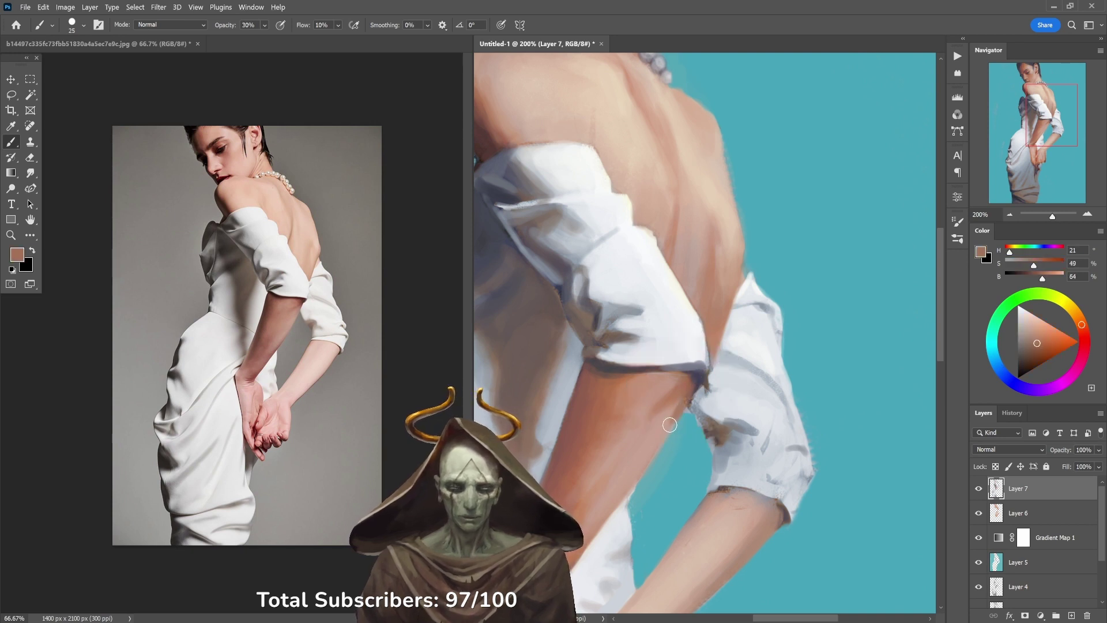
key("7")
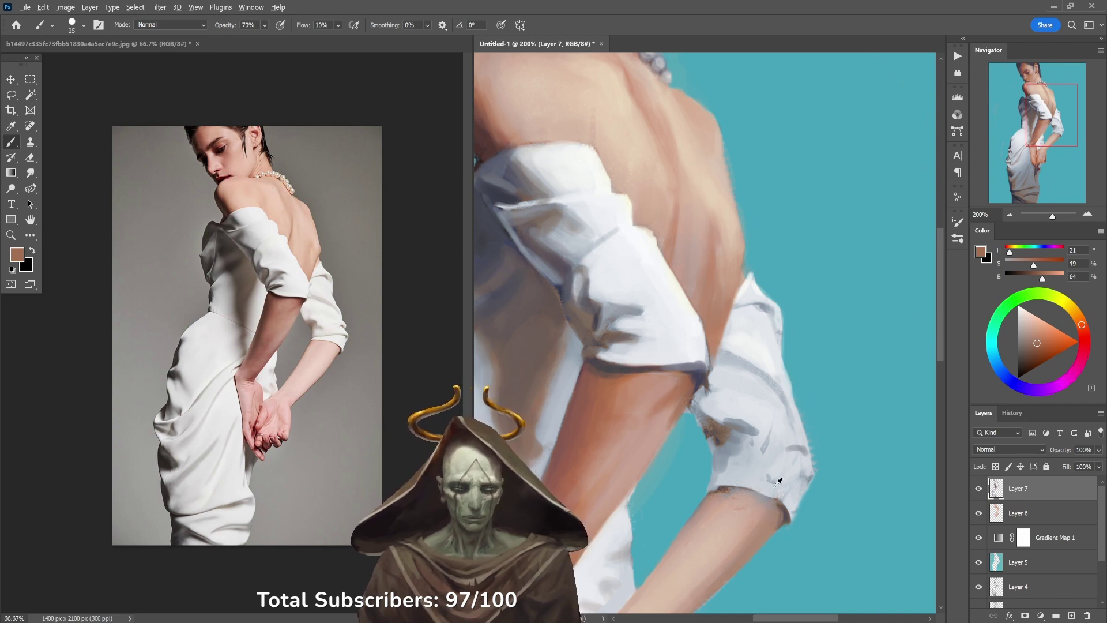
left_click(769, 462, "alt")
left_click(734, 518, "alt")
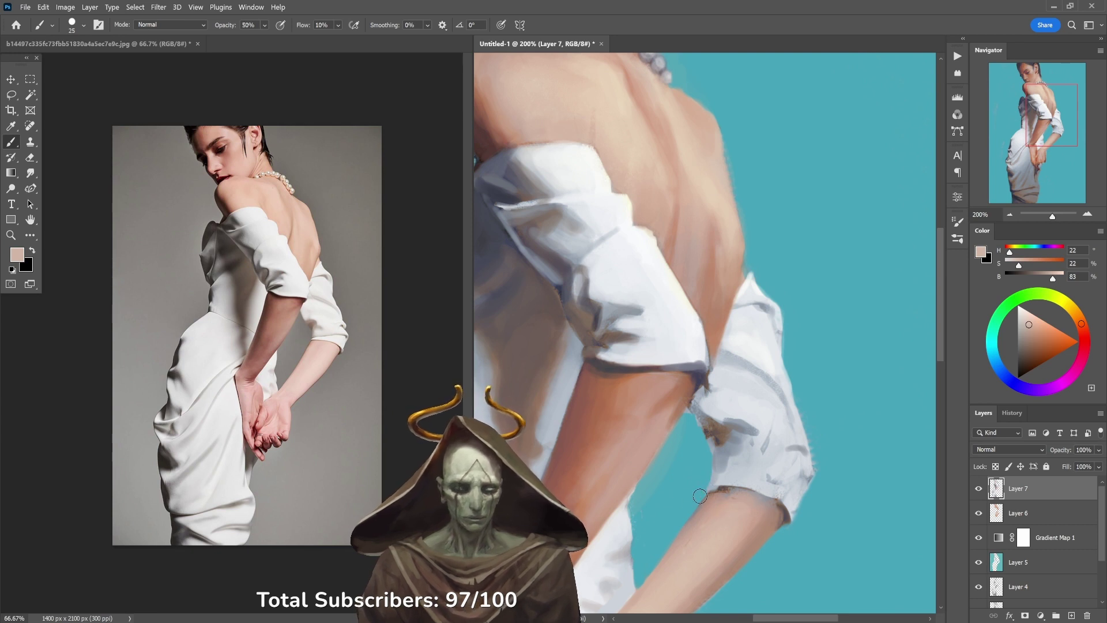
Step: Soften the dark mark on the forearm with skin tone at brush size 45, 40% opacity
key("bracketright")
key("bracketright")
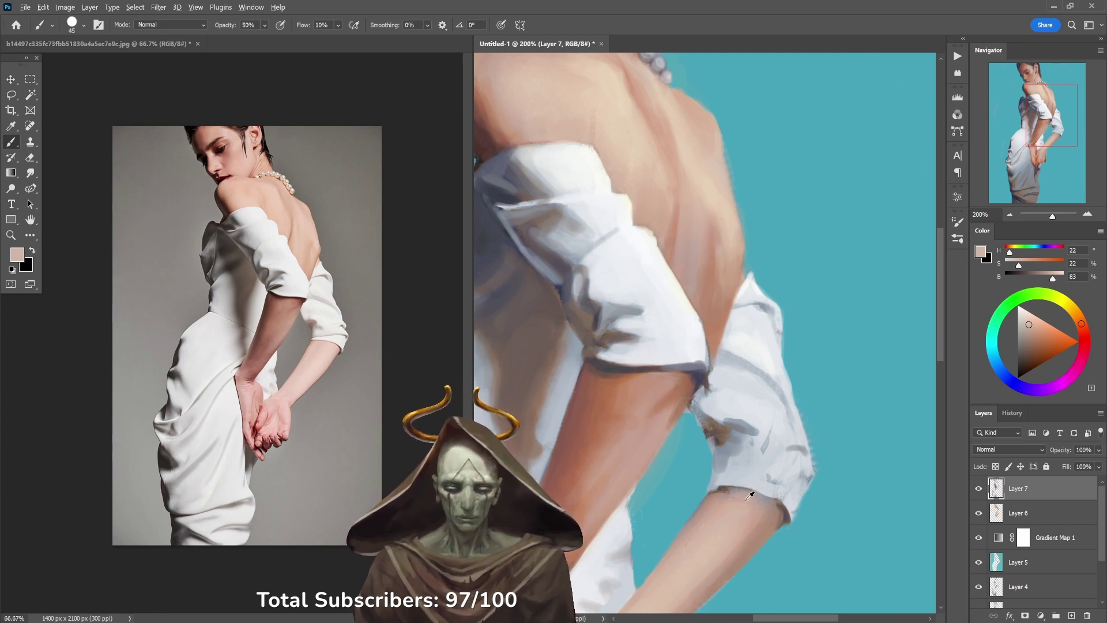
left_click(749, 496, "alt")
key("4")
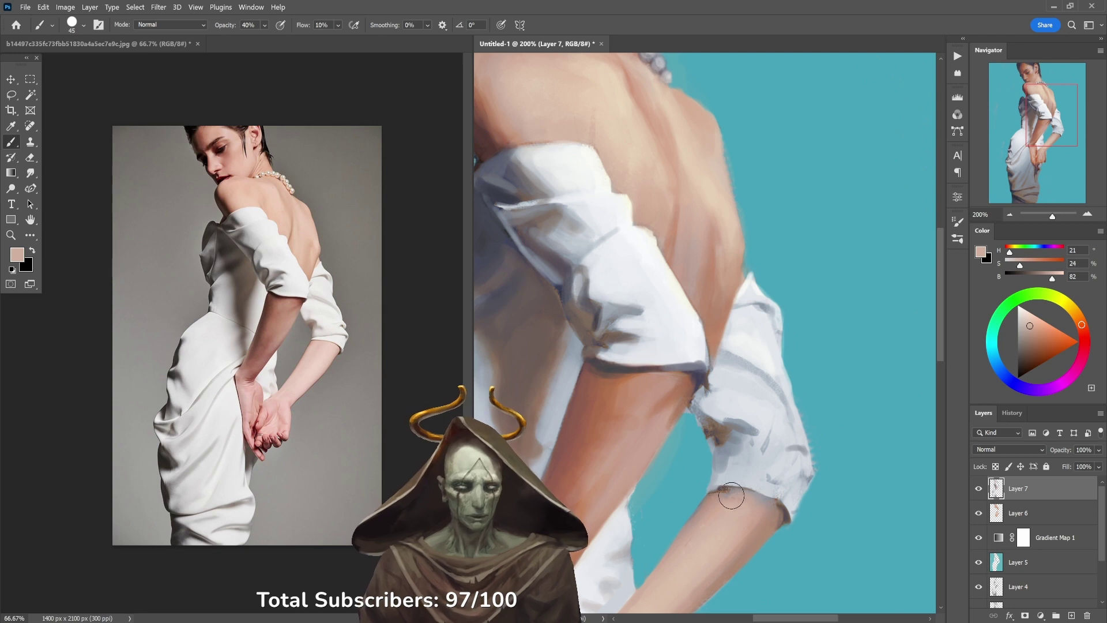
mouse_move(731, 496)
left_mouse_down()
mouse_move(719, 495)
mouse_move(775, 506)
mouse_move(765, 498)
left_mouse_up()
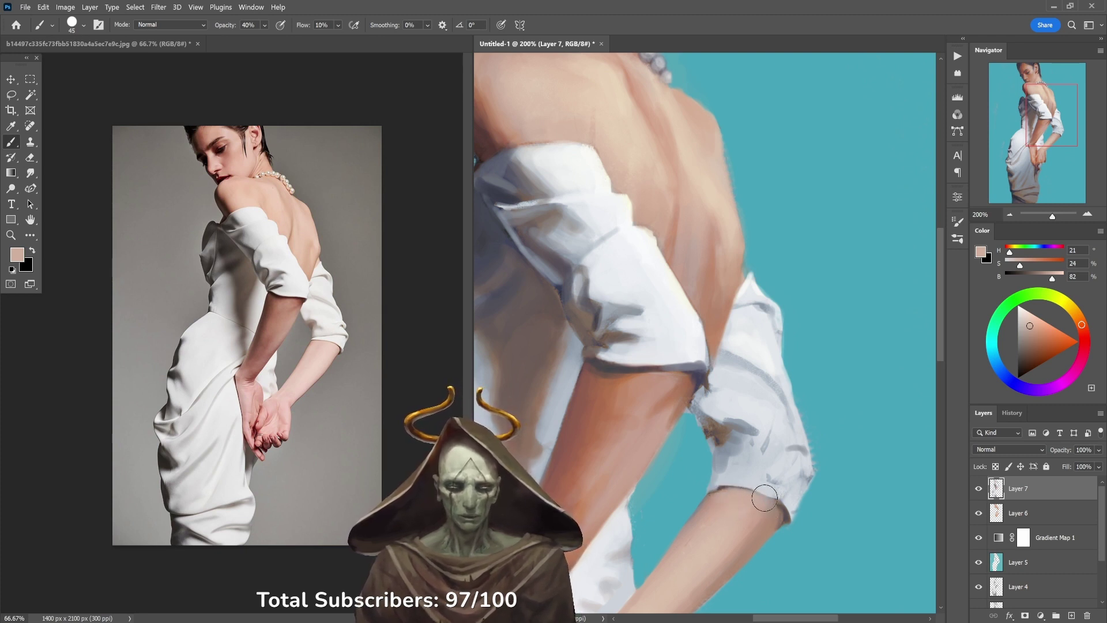
Step: Darken the cuff edge with dark purple and extend a grey shadow line across the cuff
left_click(785, 508, "alt")
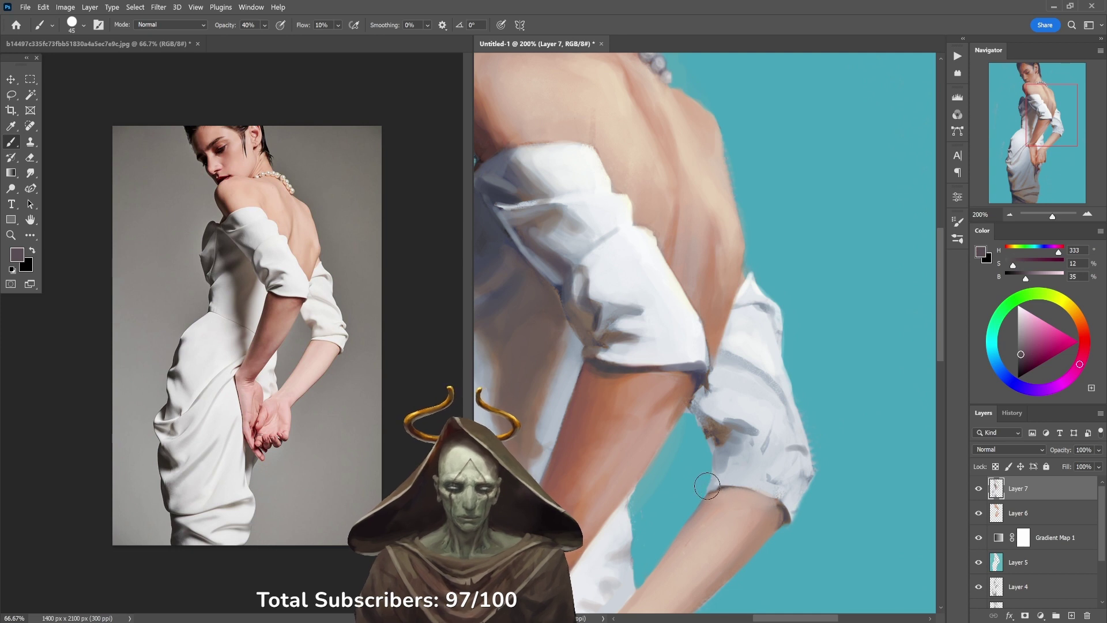
left_click(719, 486, "alt")
left_click_drag(719, 489, 722, 489)
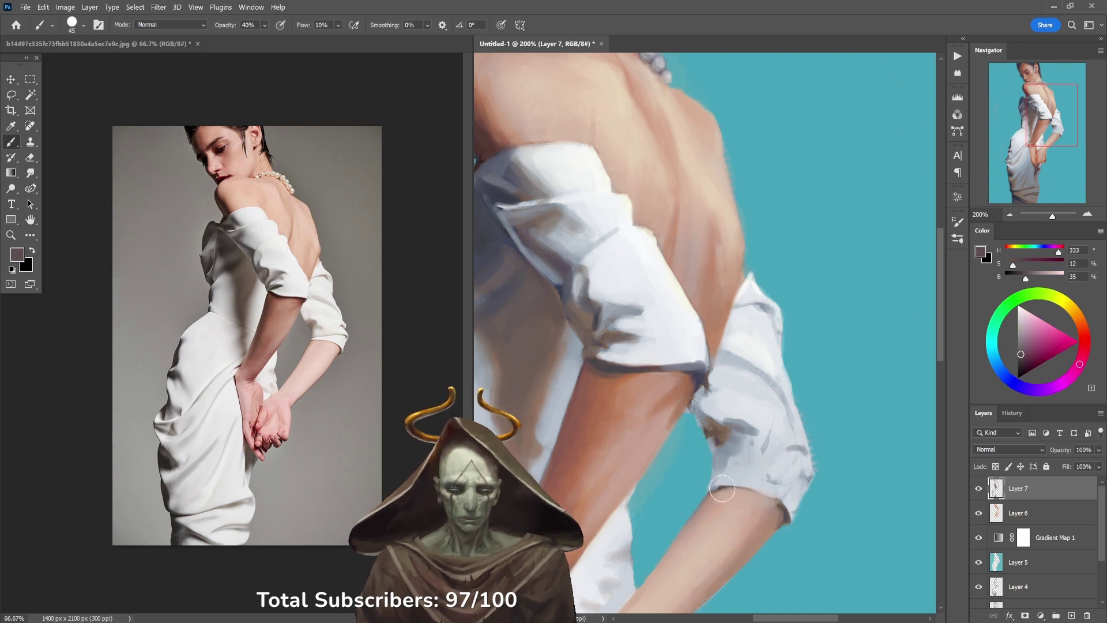
left_click(722, 493, "alt")
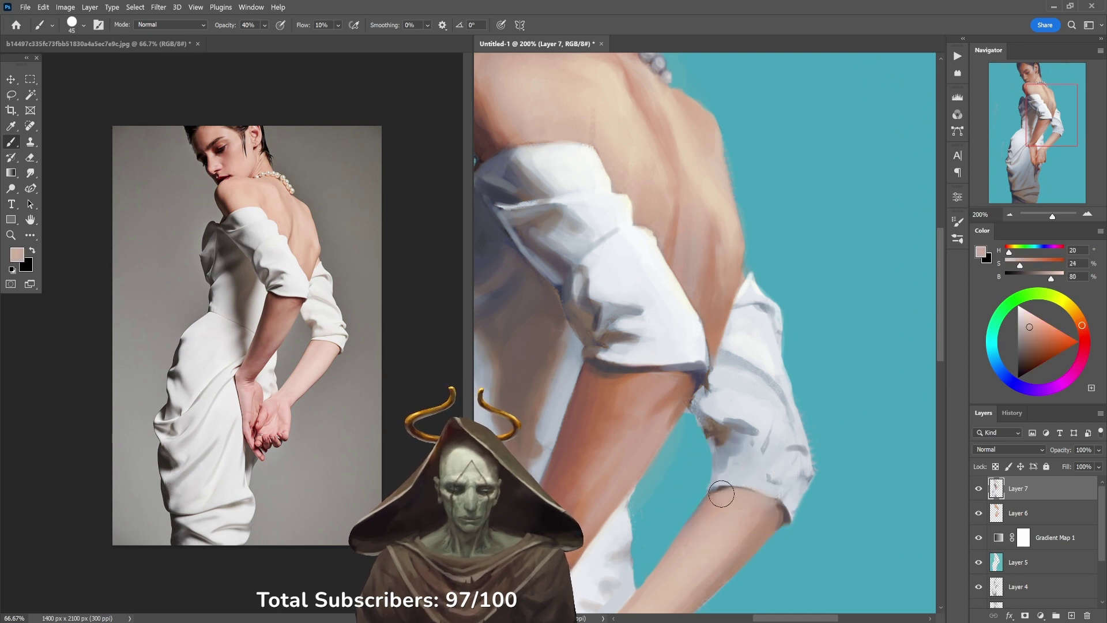
left_click(777, 486, "alt")
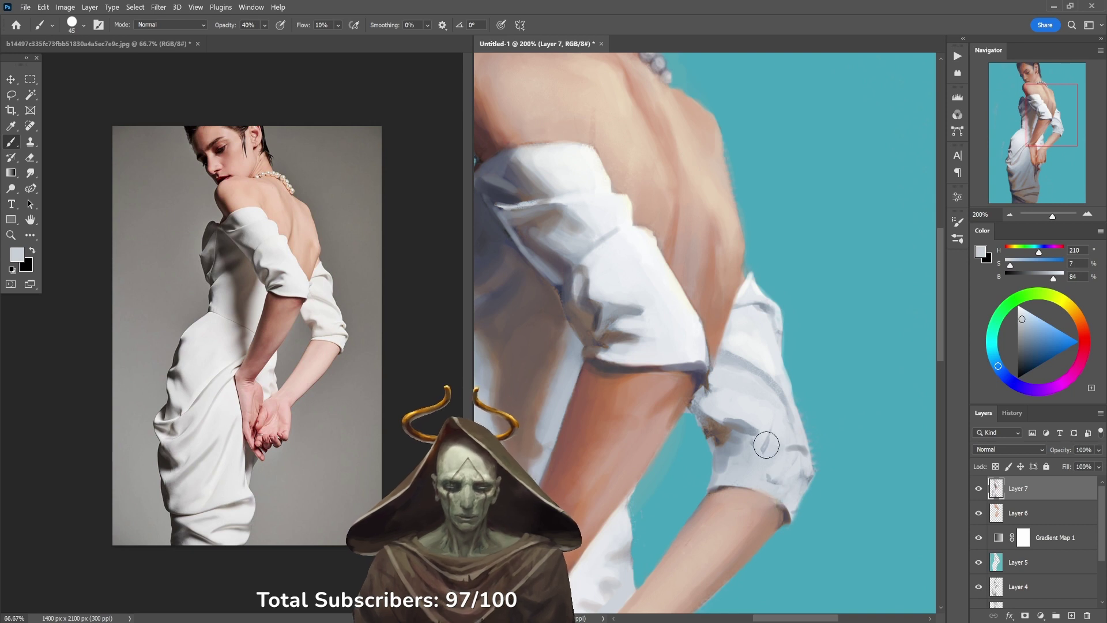
left_click(739, 439, "alt")
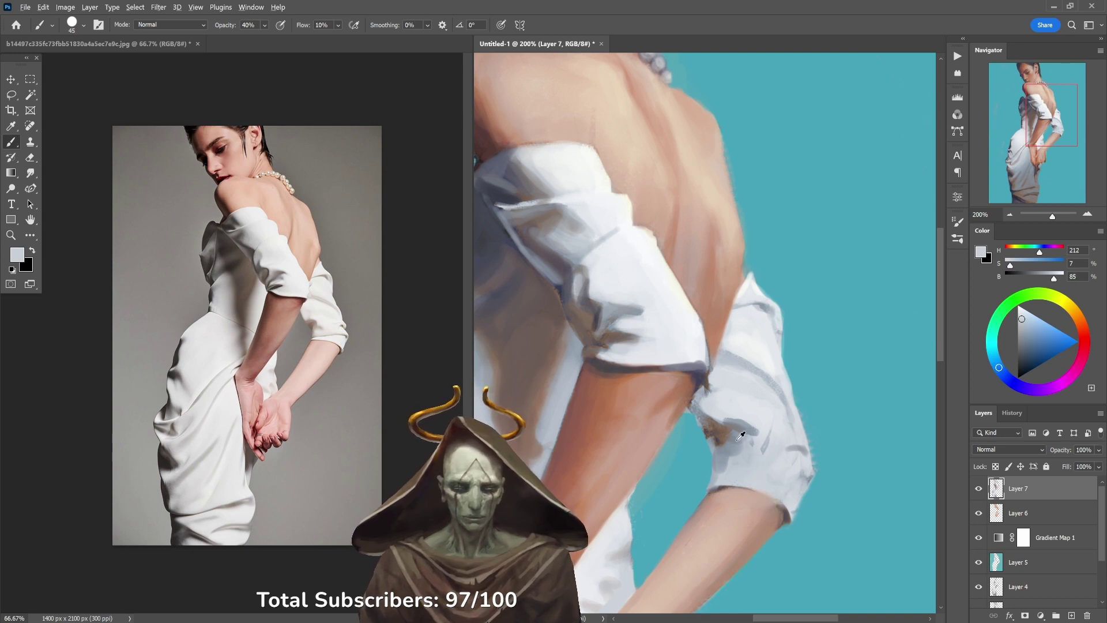
left_click(740, 437, "alt")
key("bracketleft")
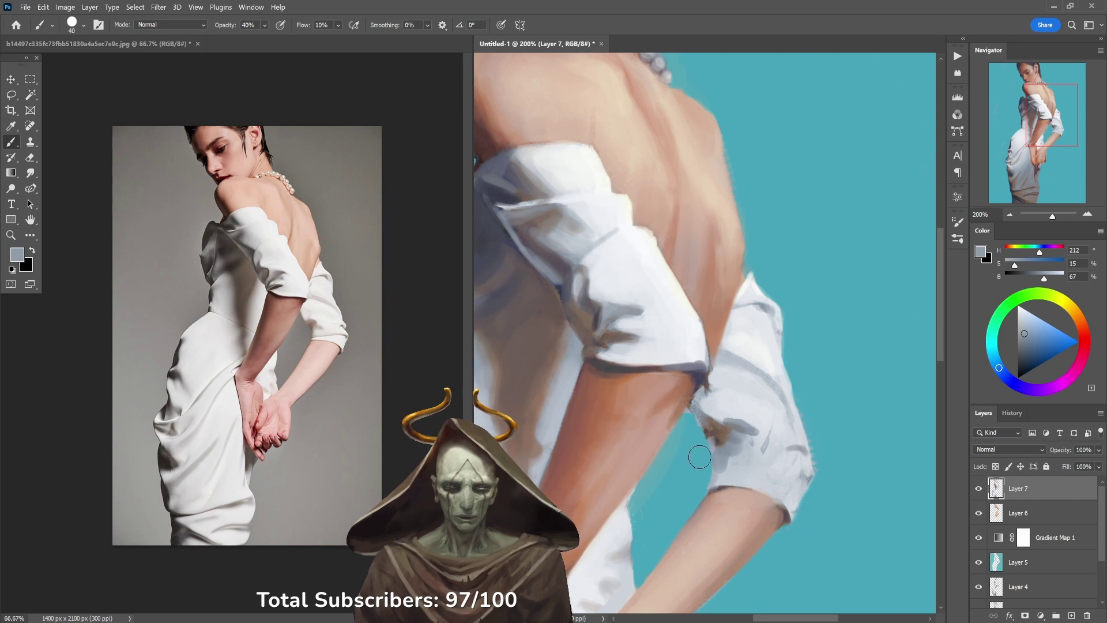
key("bracketleft")
key("bracketleft")
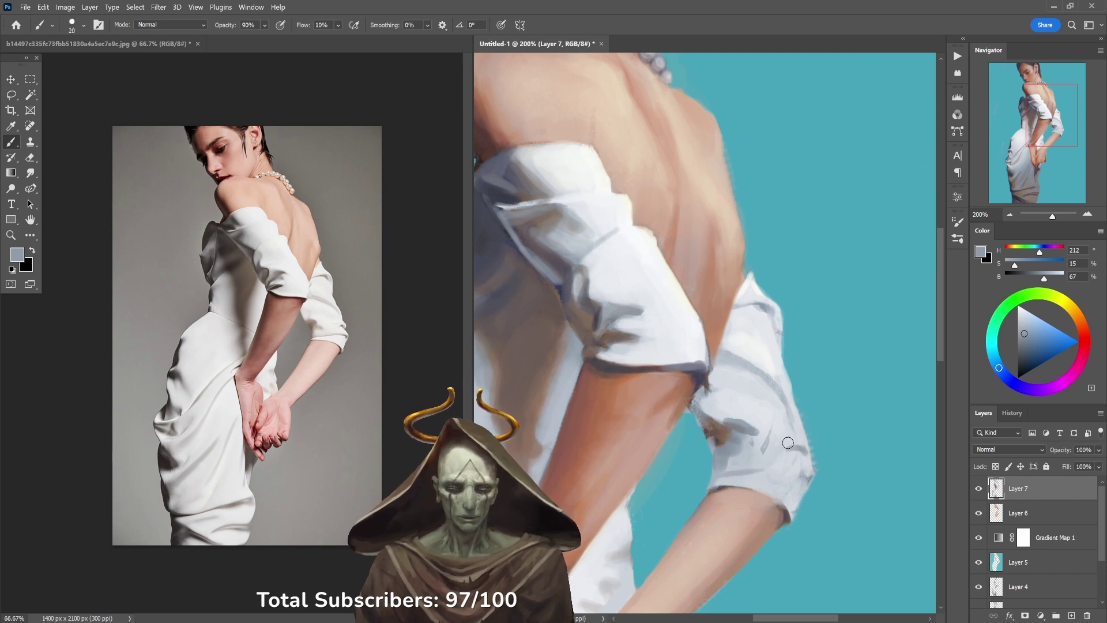
left_click_drag(770, 473, 804, 472)
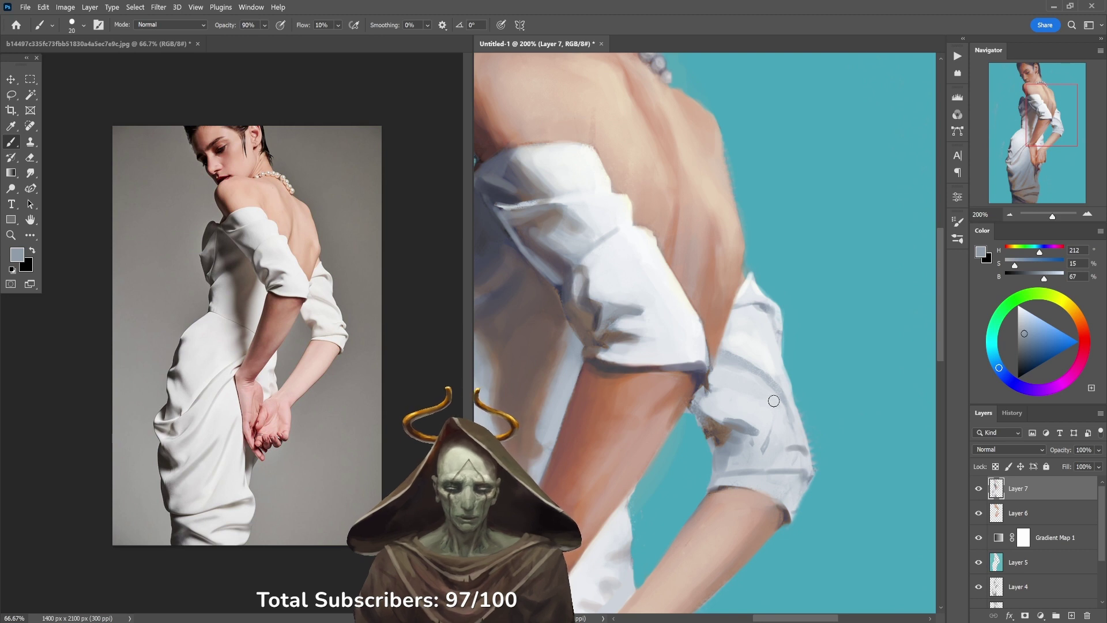
Step: Sample whites from the sleeve edge and the brown of the arm's shadow
left_click(788, 454, "alt")
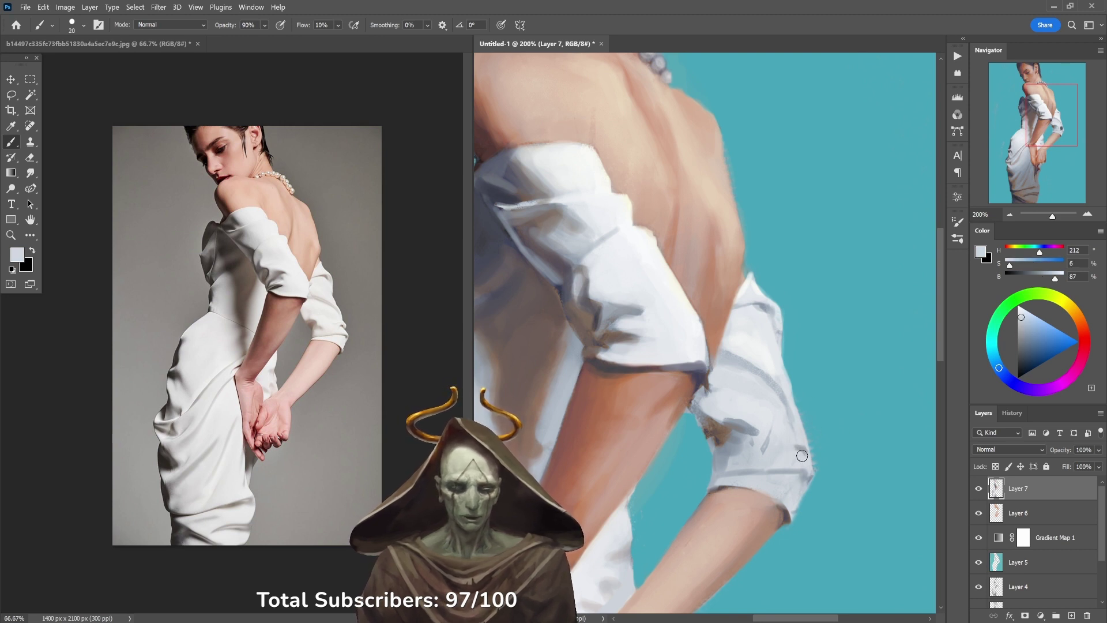
left_click(807, 473, "alt")
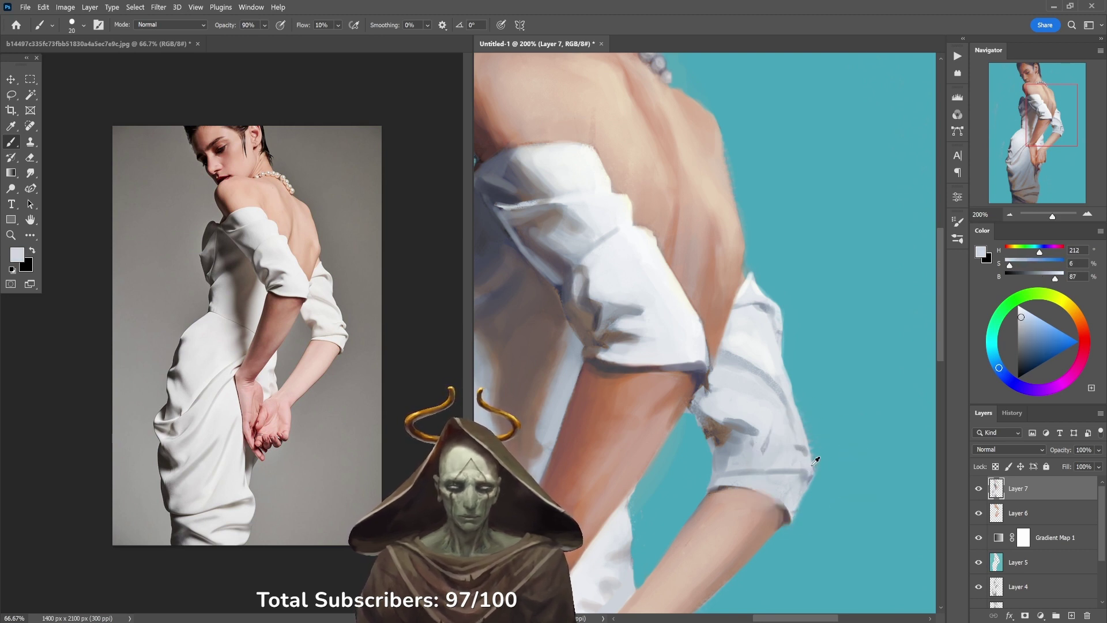
left_click(813, 463, "alt")
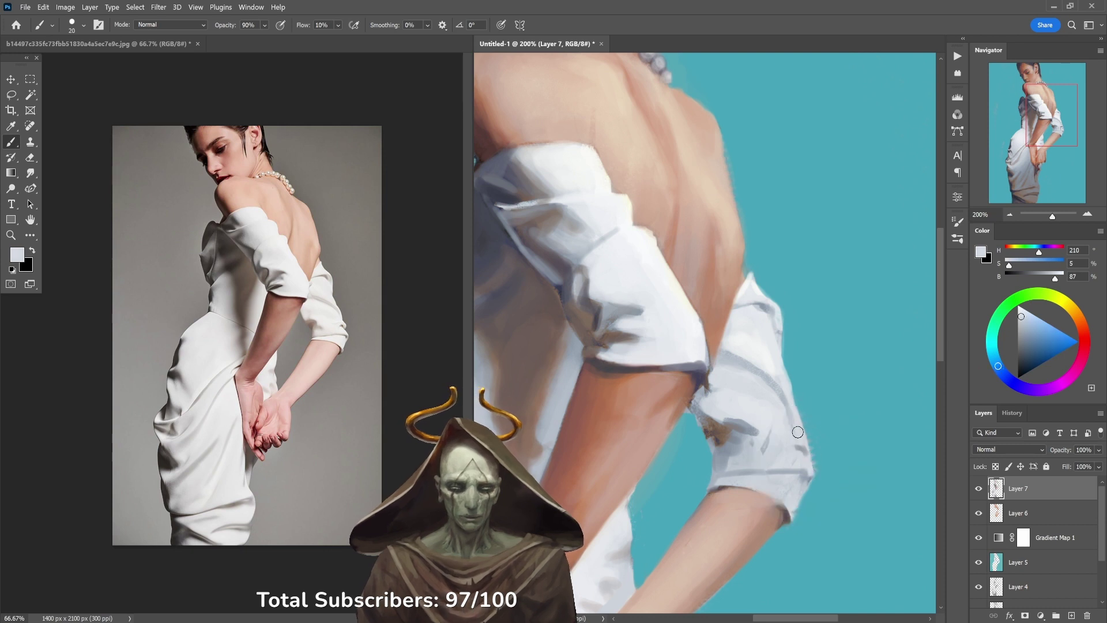
left_click(810, 472, "alt")
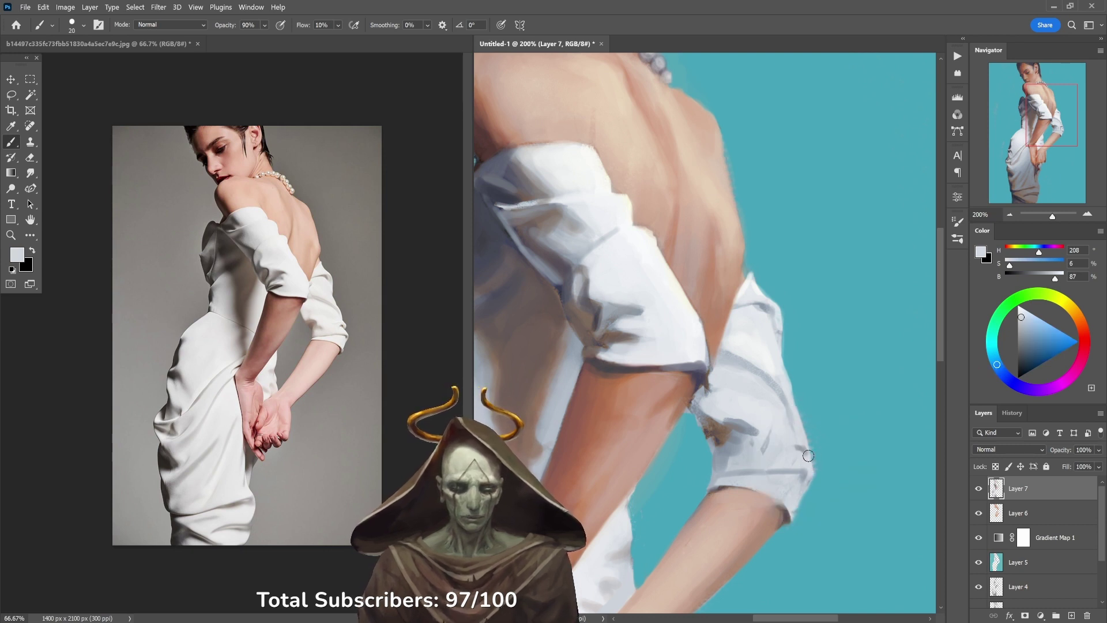
left_click(725, 429, "alt")
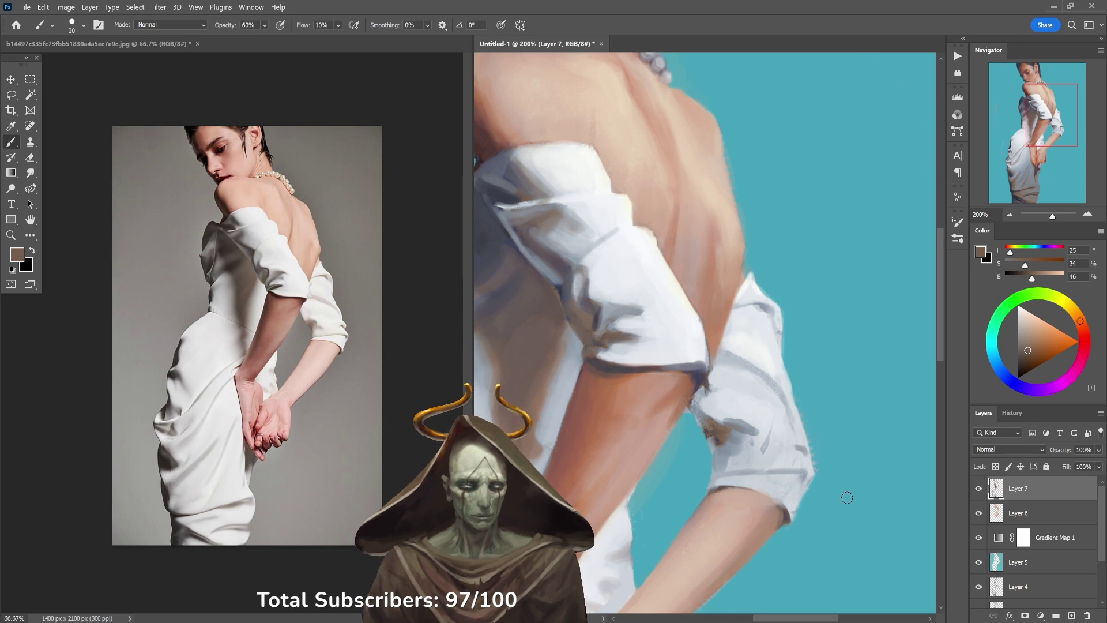
Step: Paint a faint pale-white stroke across the sleeve at 60% opacity
left_click(816, 448, "alt")
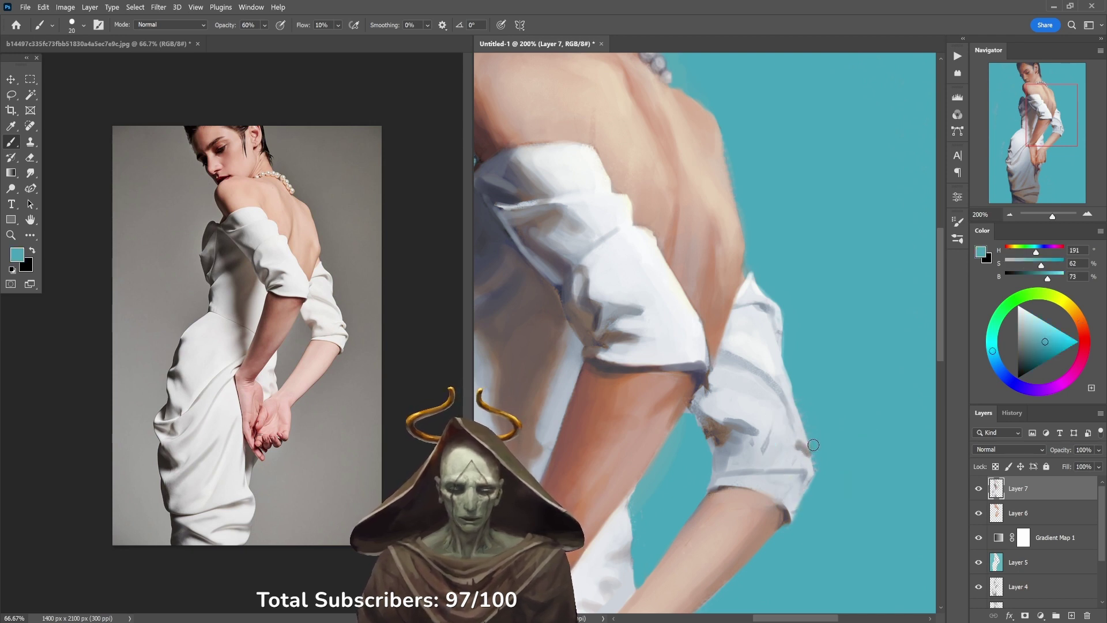
left_click(802, 432, "alt")
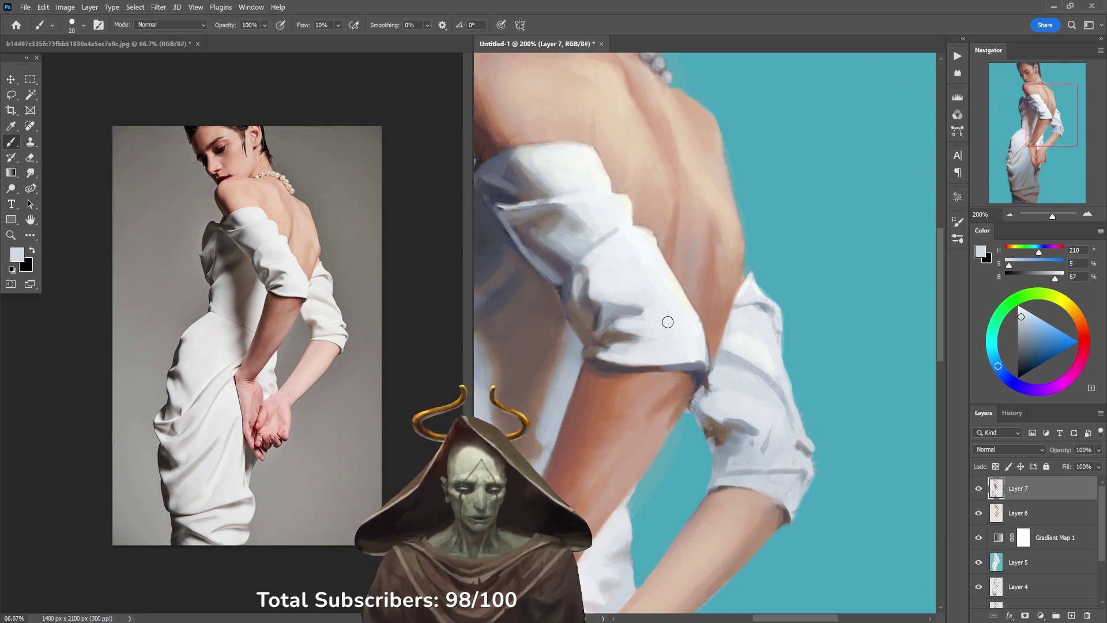
left_click(746, 336, "alt")
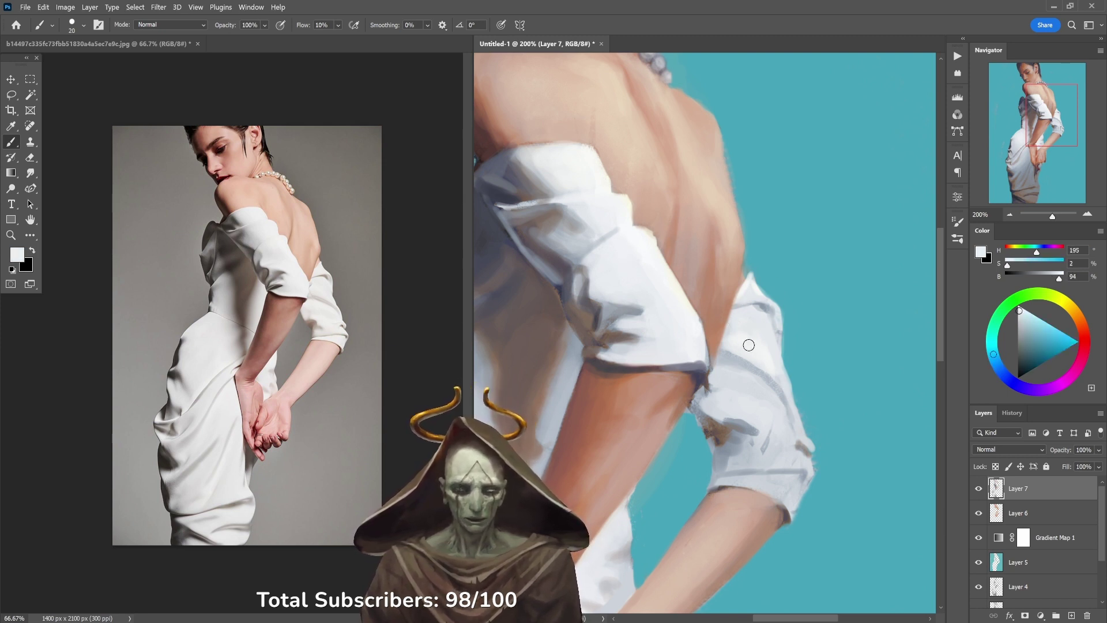
key("bracketright")
key("bracketright")
key("bracketright")
key("bracketright")
key("6")
left_click_drag(735, 372, 771, 398)
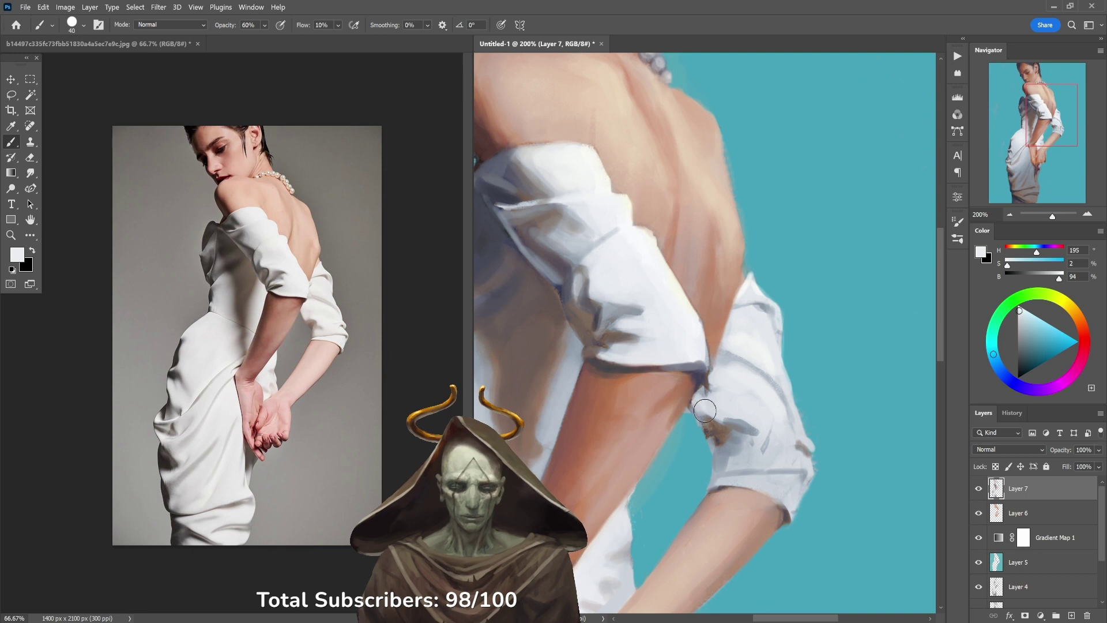
Step: Lighten the sleeve's dark lower edge and brown patch with sleeve grey
left_click(714, 388, "alt")
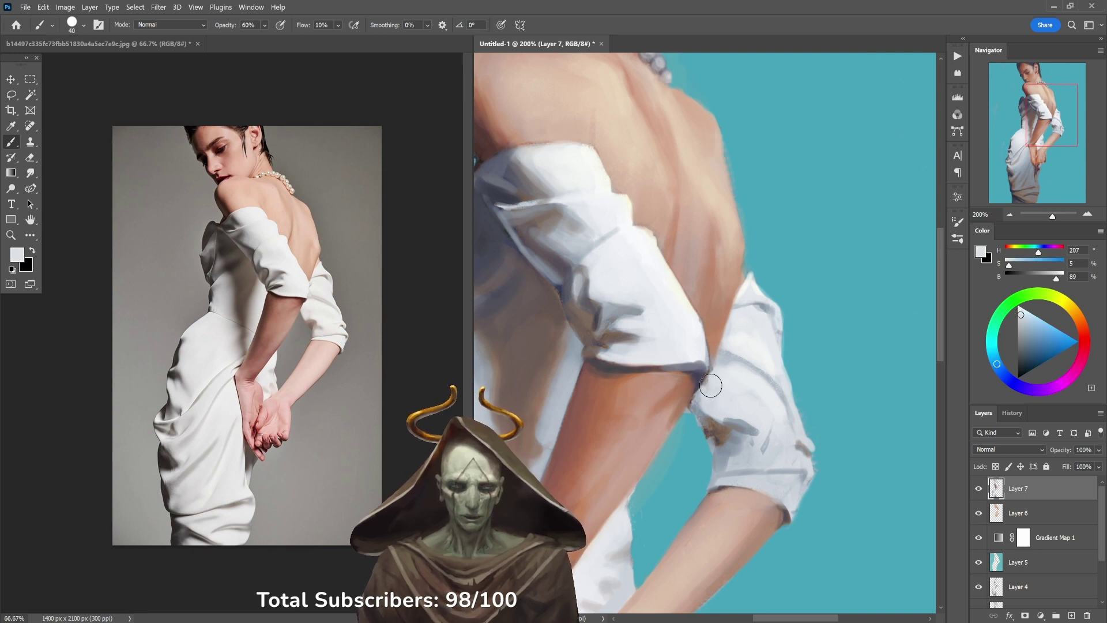
left_click(704, 409, "alt")
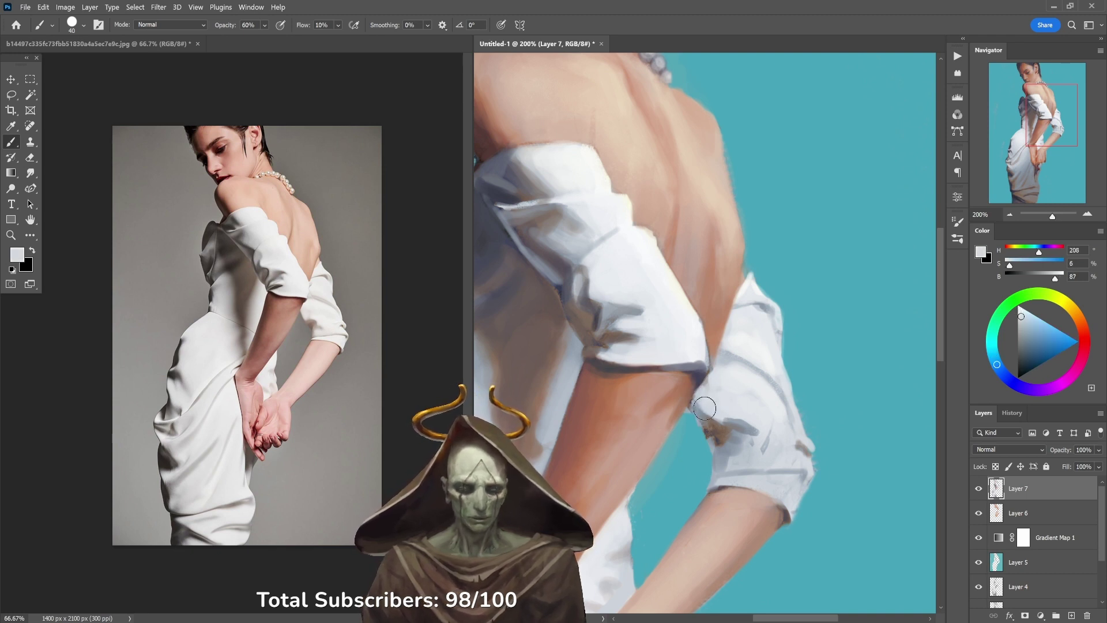
mouse_move(705, 408)
left_mouse_down()
mouse_move(708, 424)
mouse_move(718, 410)
left_mouse_up()
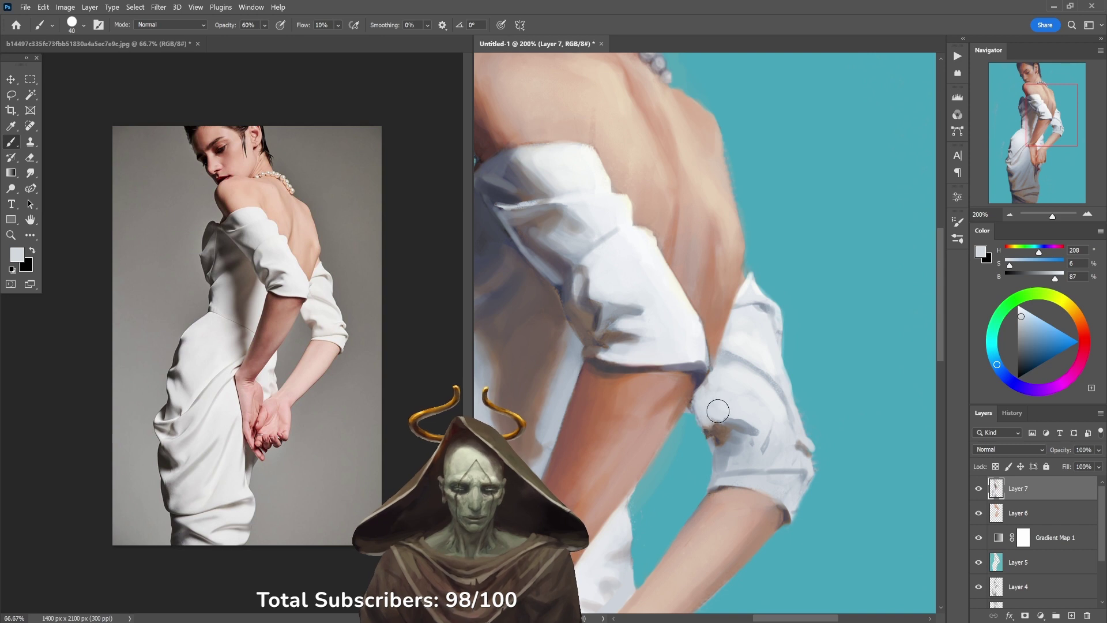
left_click(719, 423, "alt")
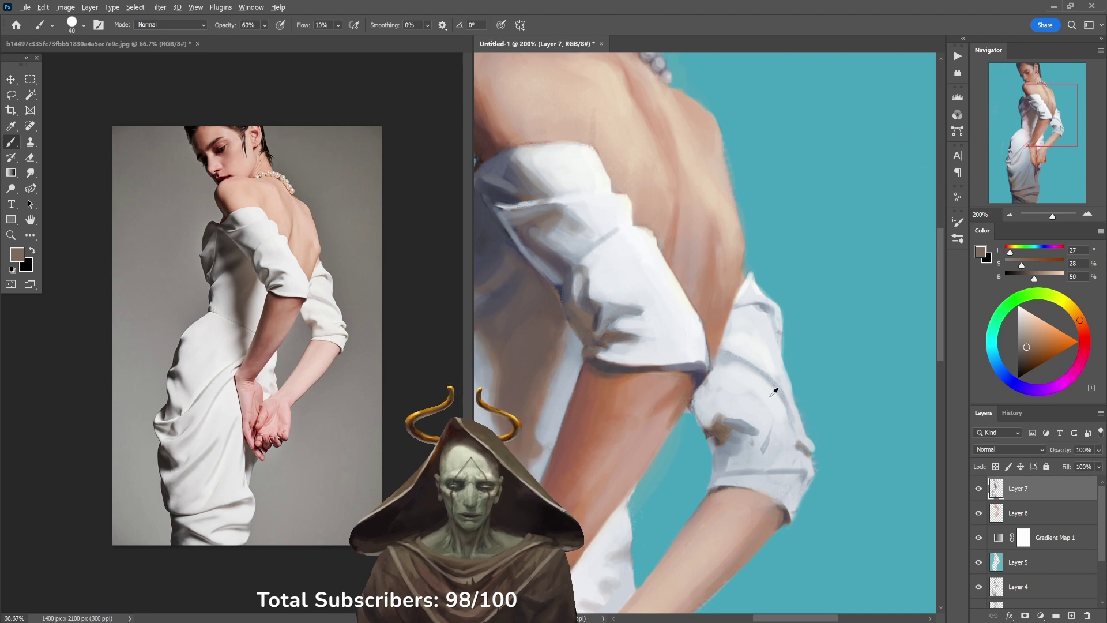
Step: Lighten the grey shading along the sleeve's right edge with a bluish white
left_click(781, 439, "alt")
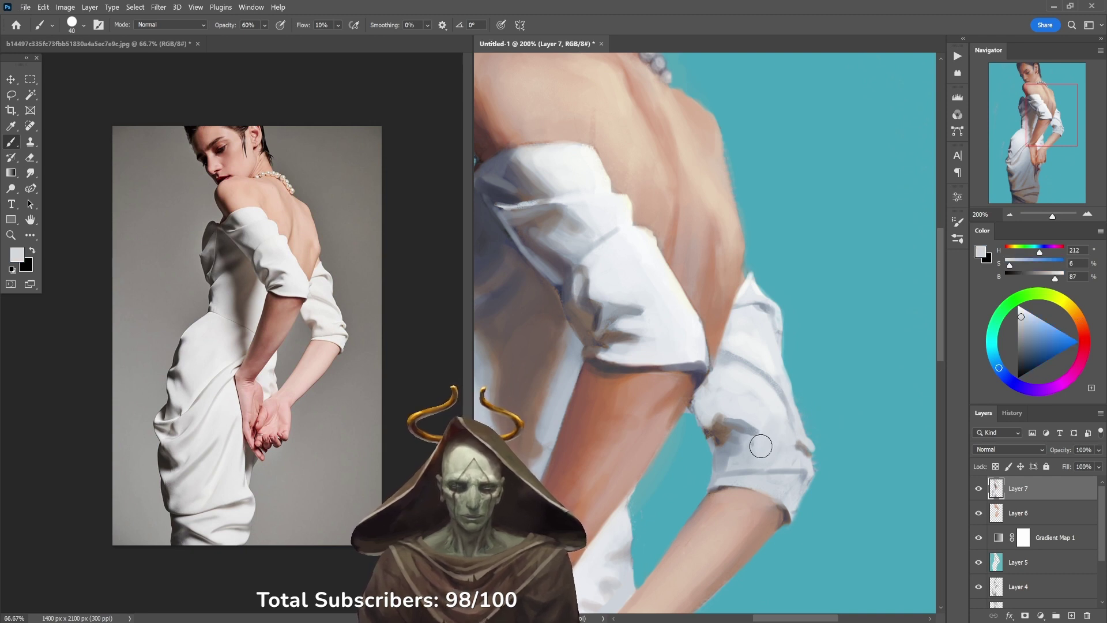
left_click(752, 421, "alt")
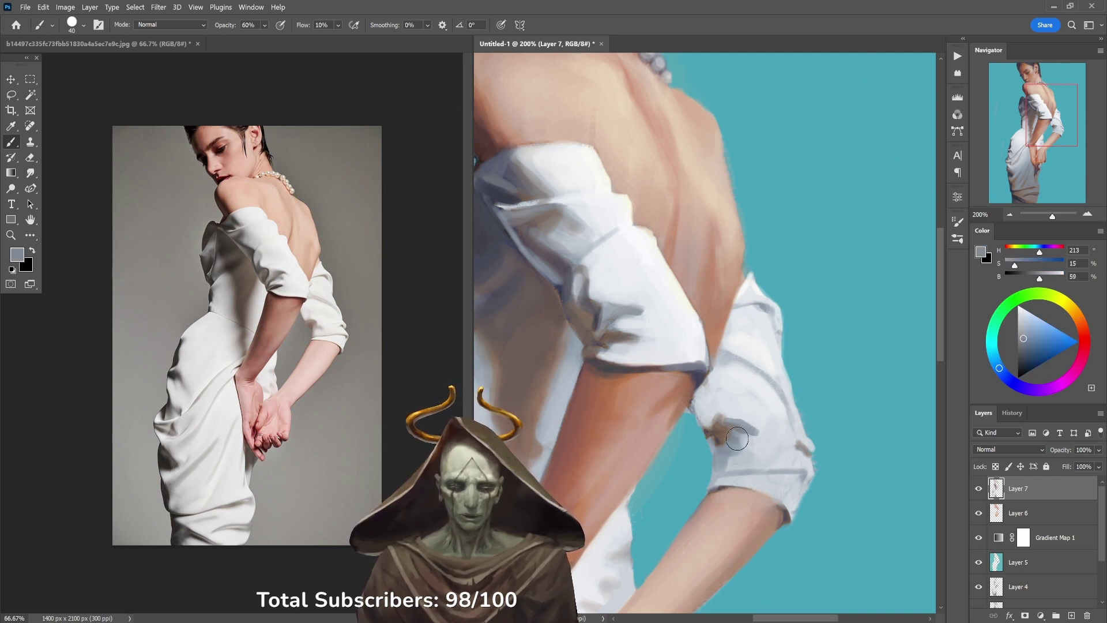
left_click(754, 424, "alt")
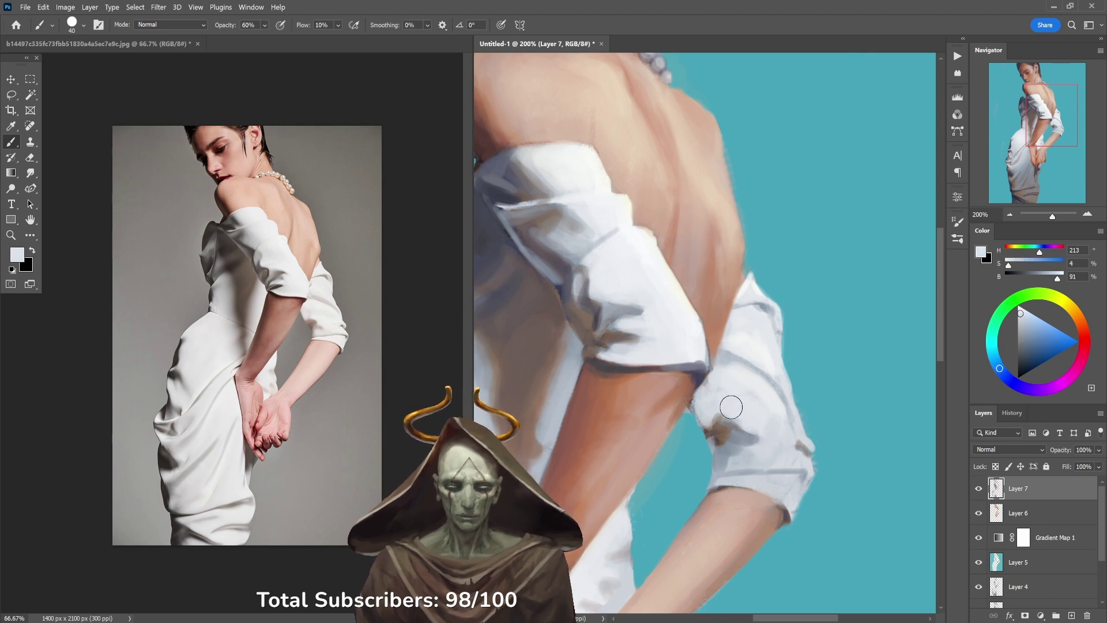
left_click(720, 432, "alt")
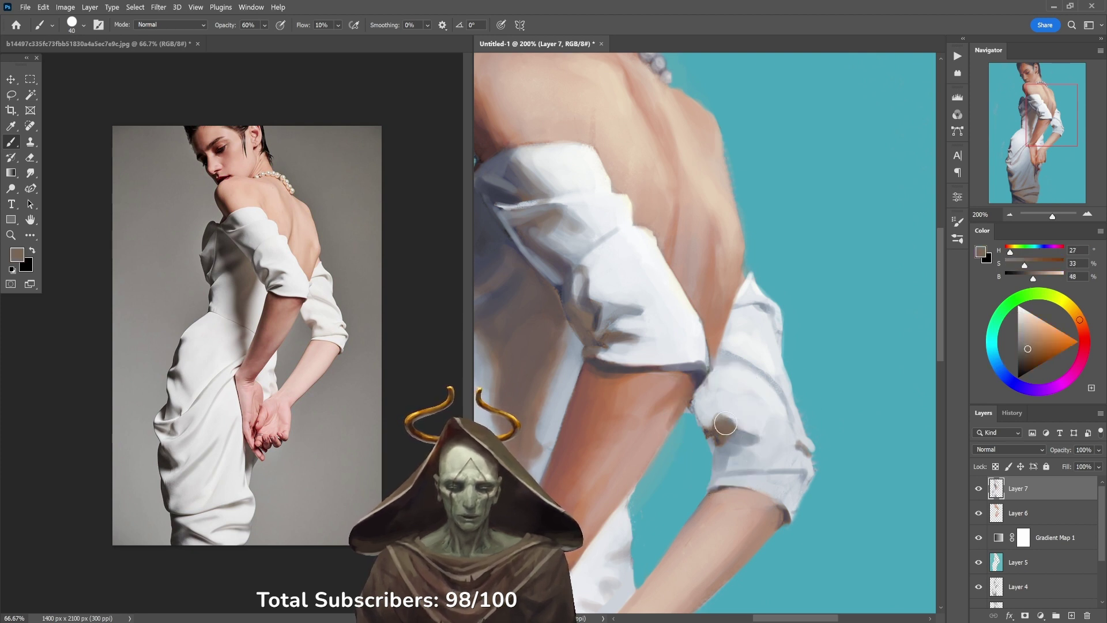
left_click(730, 431, "alt")
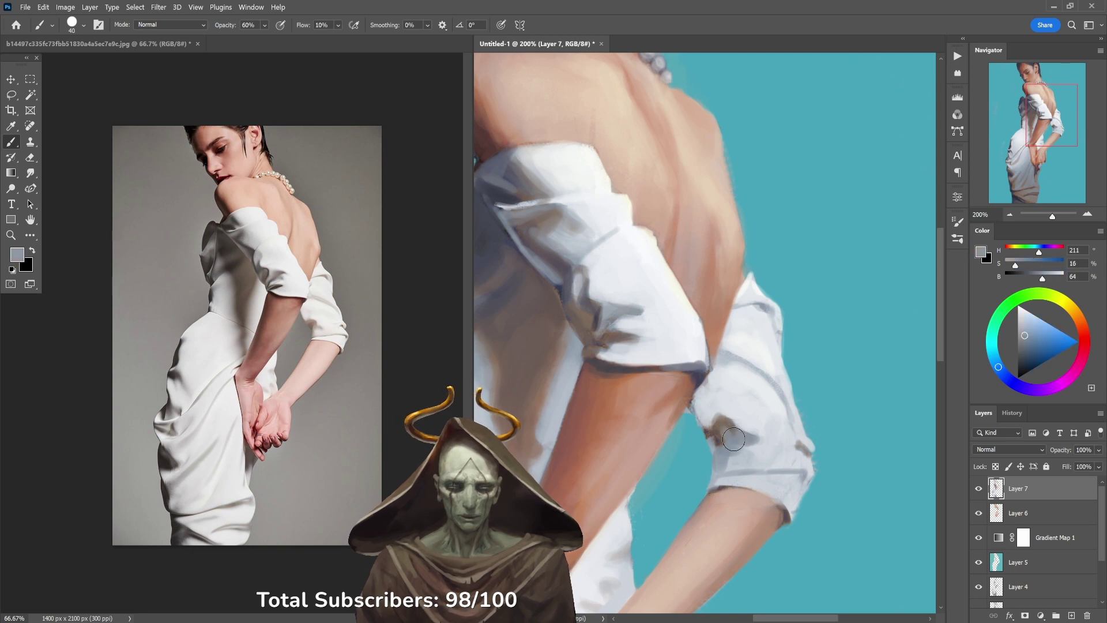
left_click(721, 432, "alt")
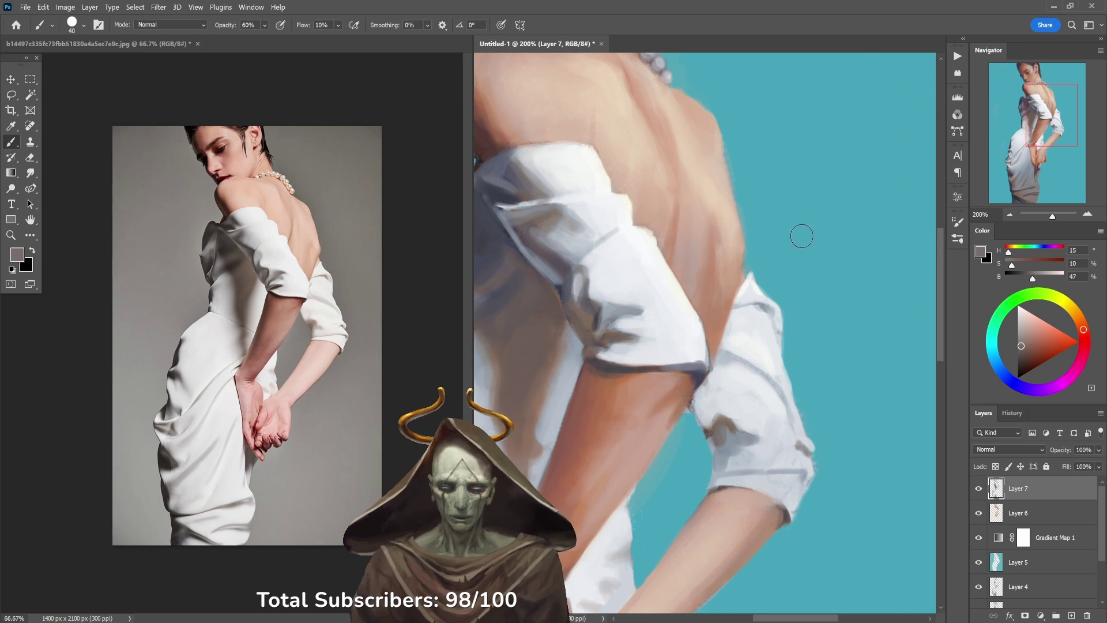
left_click(774, 321, "alt")
mouse_move(774, 321)
left_mouse_down()
mouse_move(785, 385)
mouse_move(797, 405)
mouse_move(782, 357)
mouse_move(811, 422)
mouse_move(797, 384)
mouse_move(811, 429)
left_mouse_up()
Step: Trim the sleeve's right edge with teal, then lighten its upper fold and cuff edge in white
left_click(808, 400, "alt")
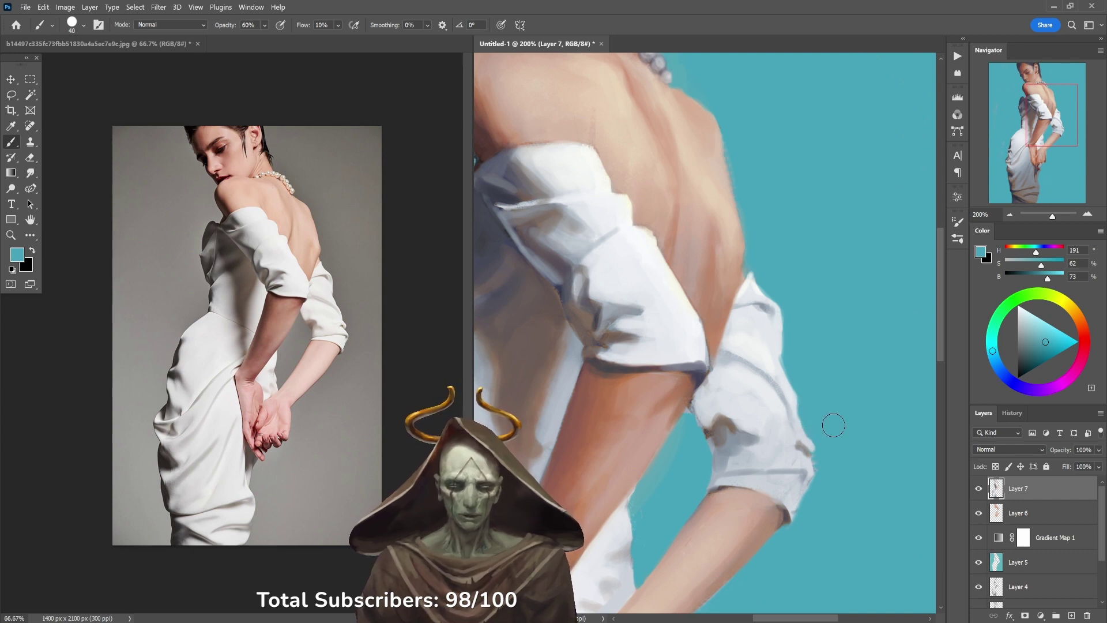
left_click_drag(831, 465, 804, 442)
left_click(808, 442, "alt")
key("d")
key("x")
left_click_drag(749, 352, 739, 378)
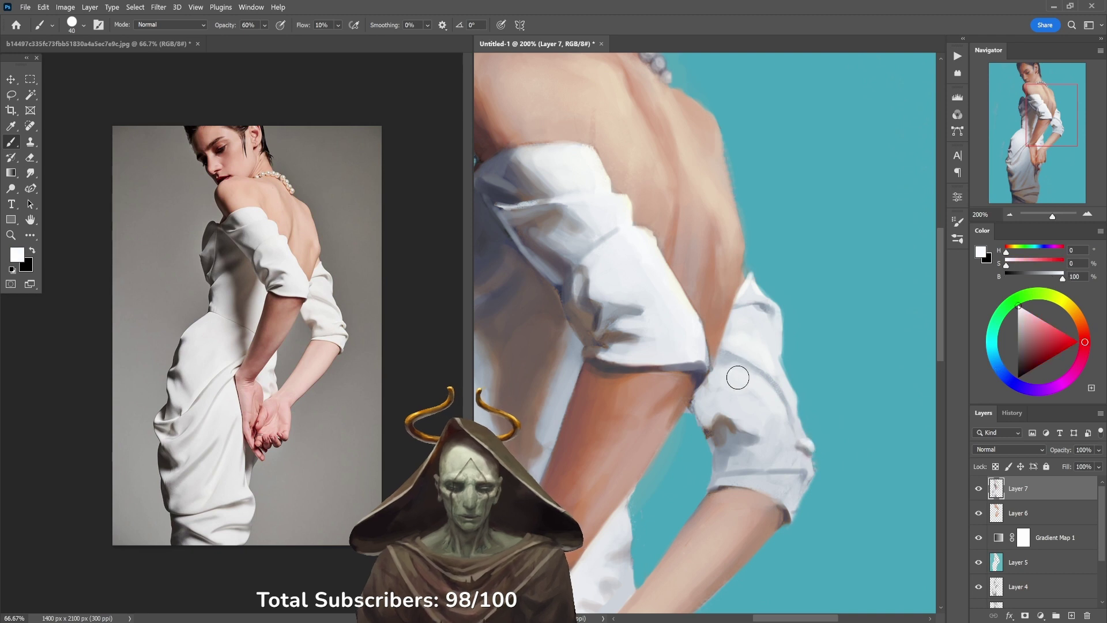
left_click_drag(803, 465, 796, 458)
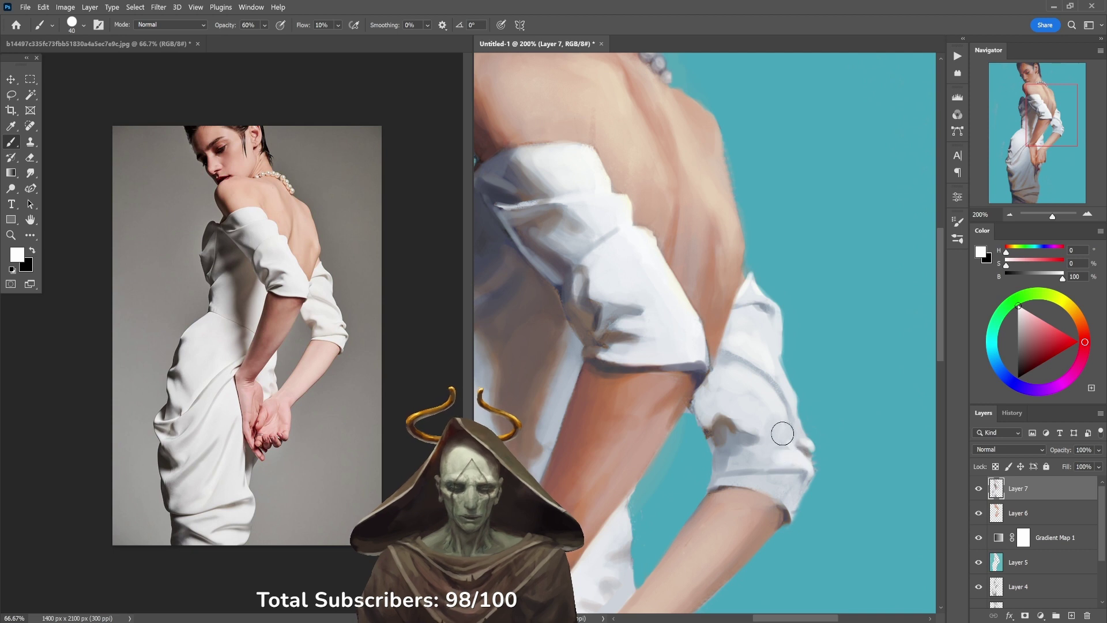
Step: Soften the grey fold shading at 40% opacity, then zoom out to the whole figure
left_click(797, 460, "alt")
key("4")
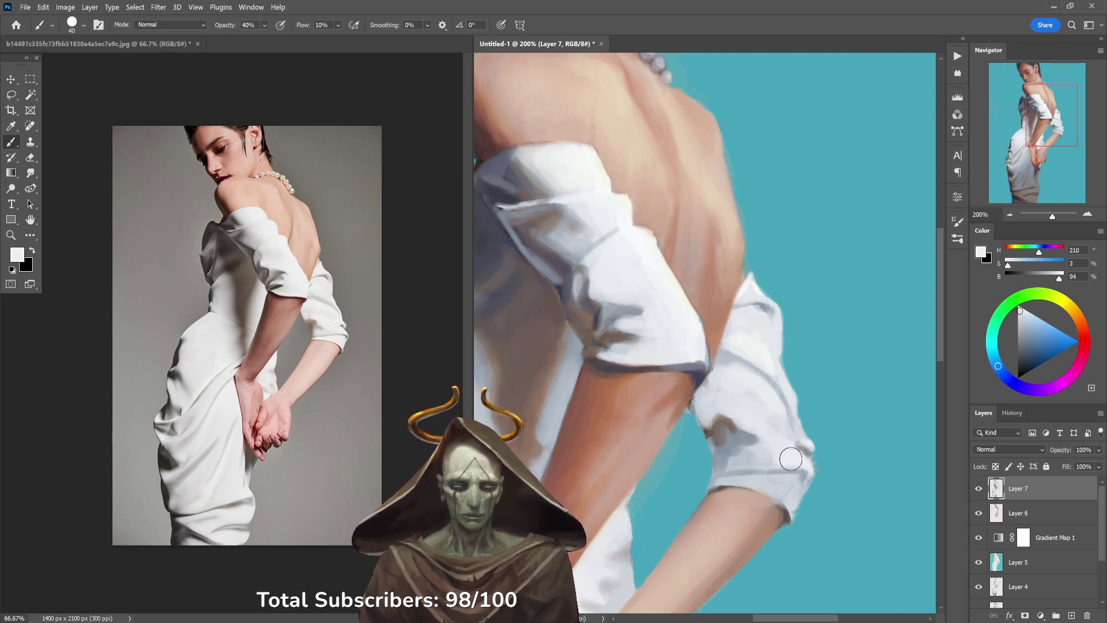
left_click_drag(772, 452, 760, 448)
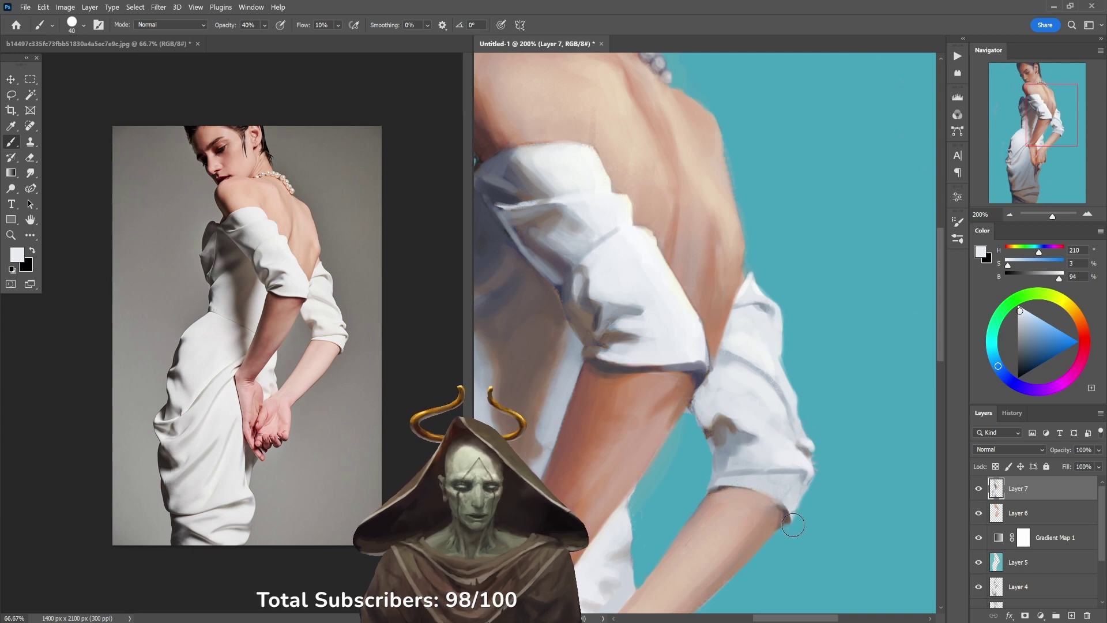
key("6")
left_click(799, 453, "alt")
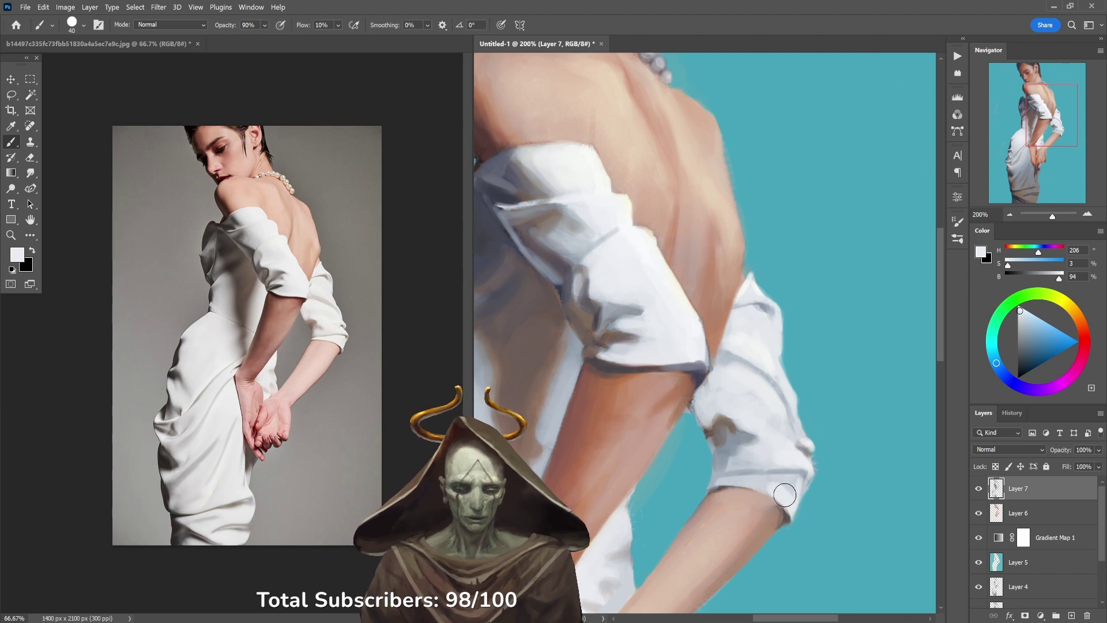
key("3")
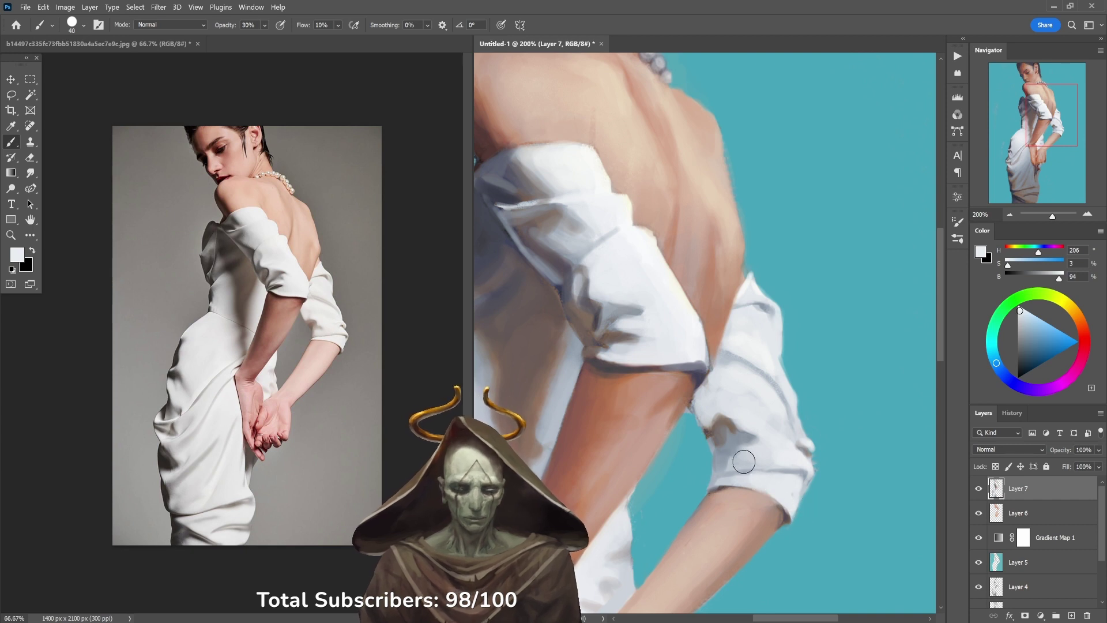
left_click_drag(812, 459, 793, 394)
key("2")
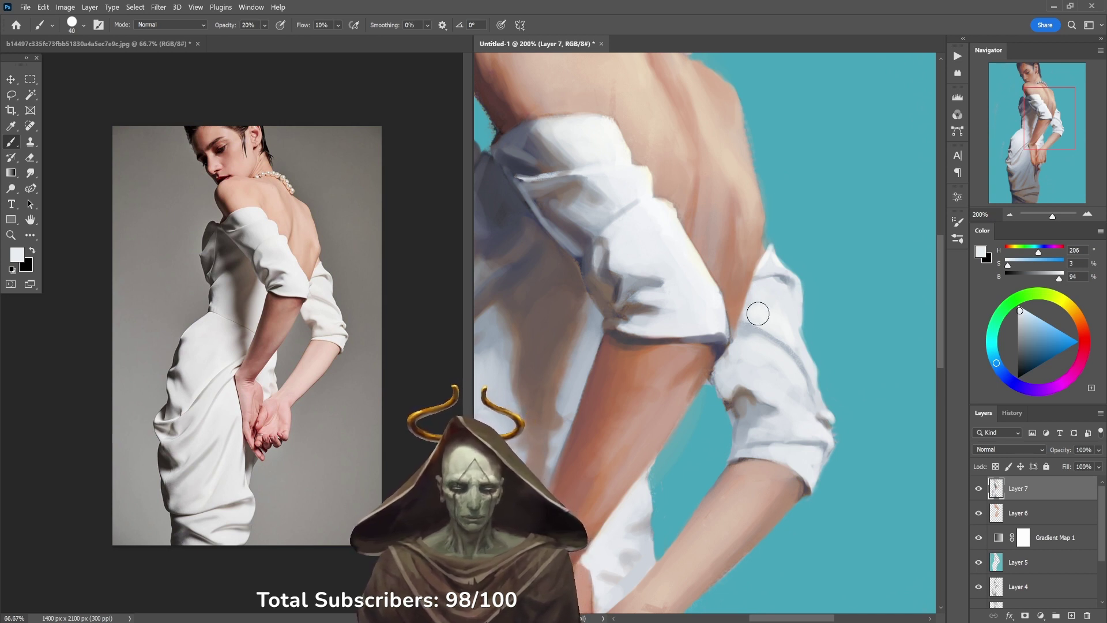
left_click(731, 329, "alt")
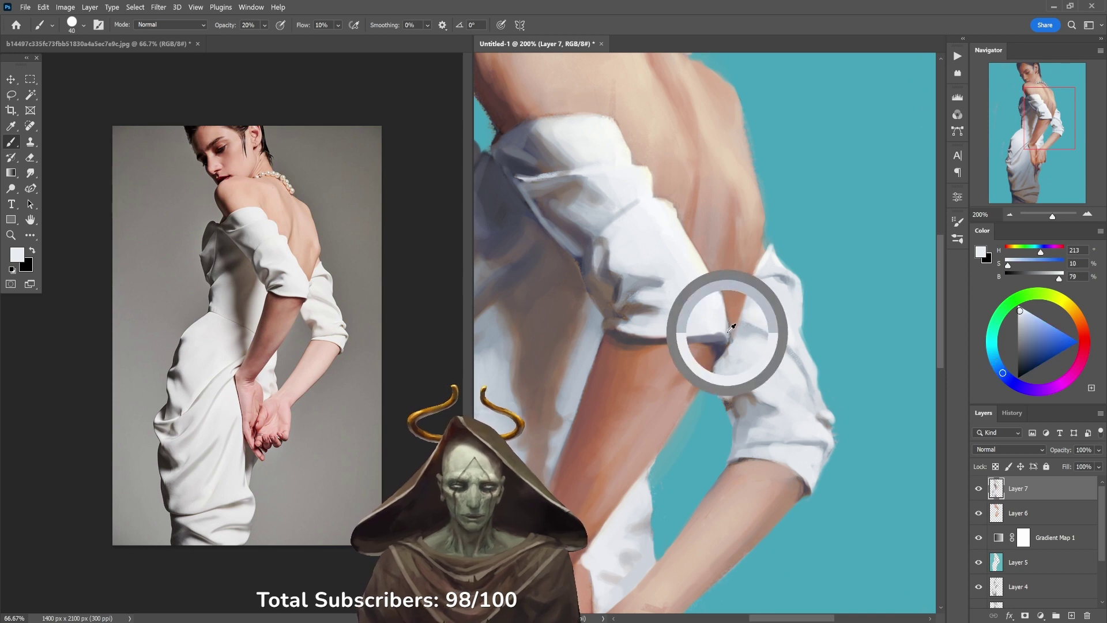
left_click(731, 349, "alt")
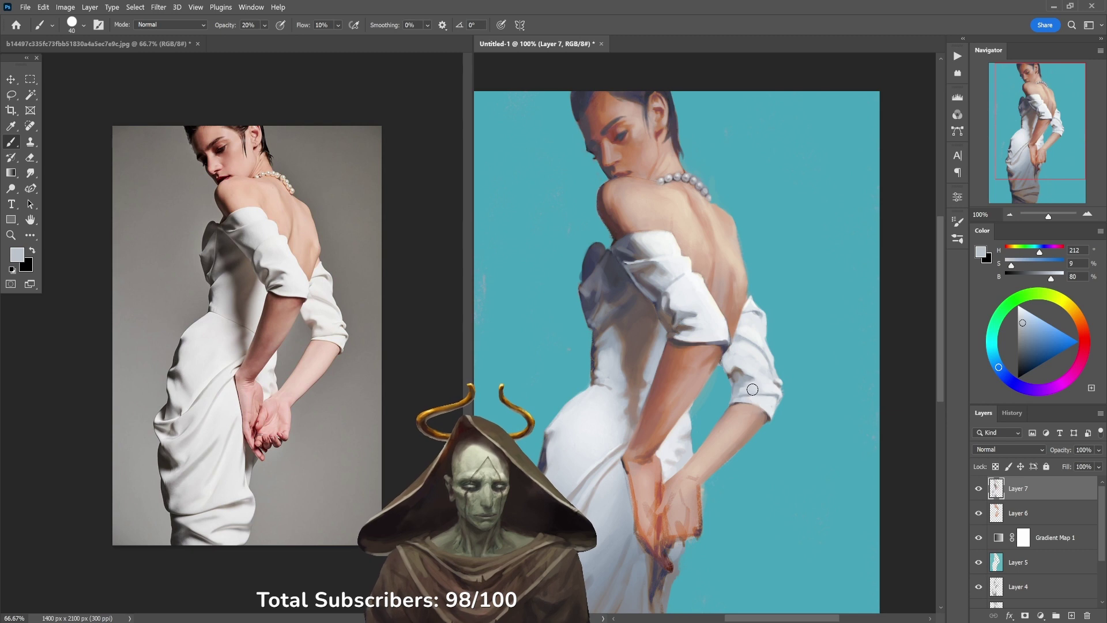
Step: Blend sampled skin tone along the lit forearm at 30% opacity
left_click_drag(746, 382, 749, 348)
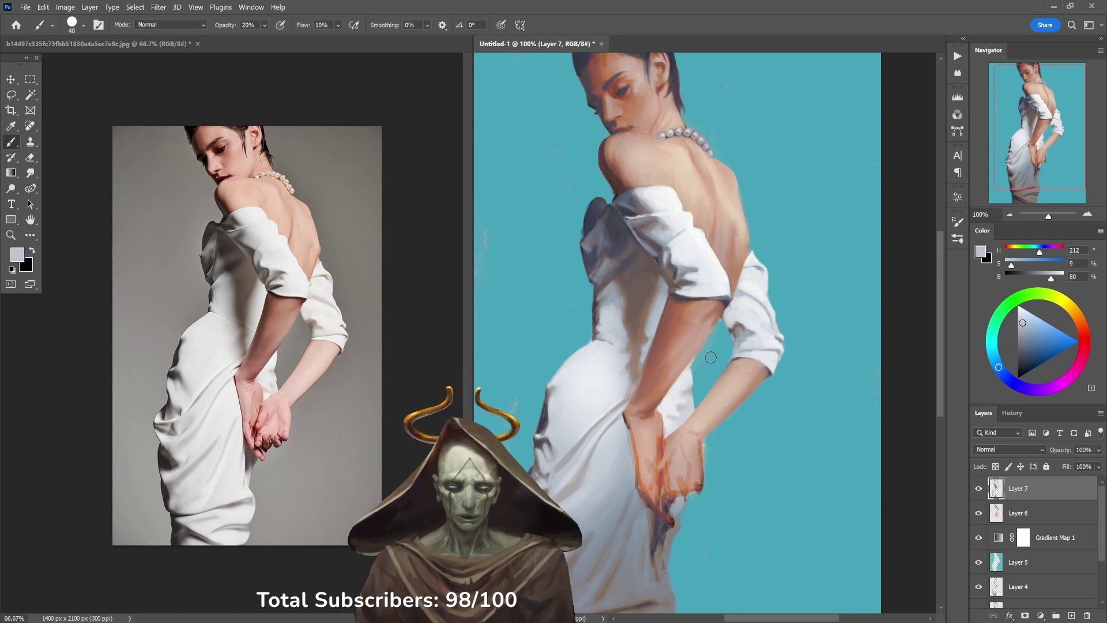
left_click(707, 409)
left_click(713, 429, "alt")
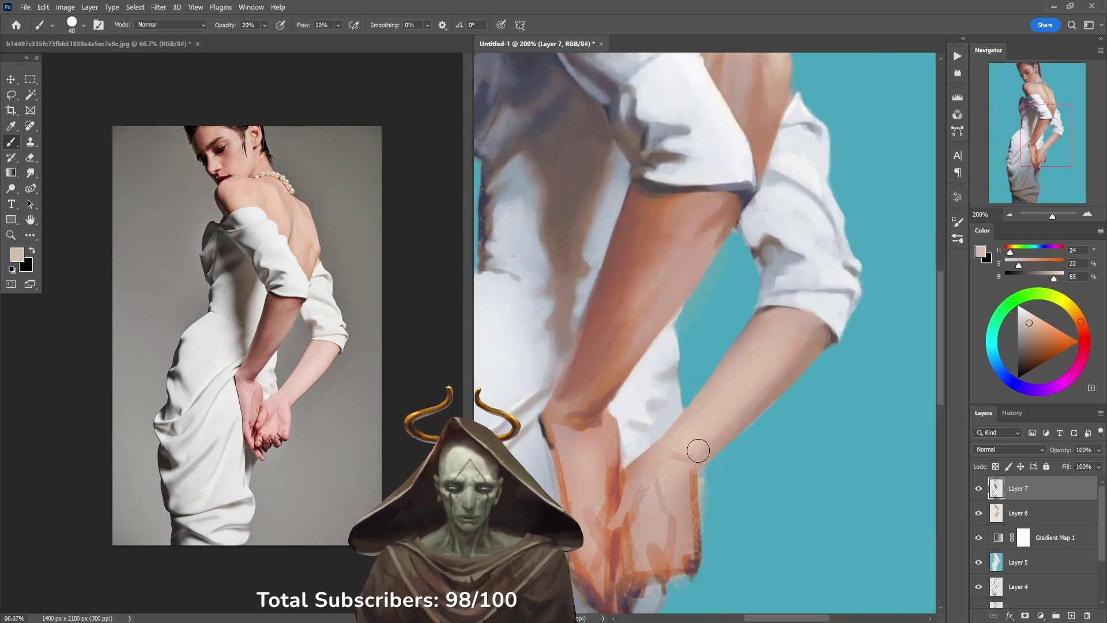
key("5")
key("3")
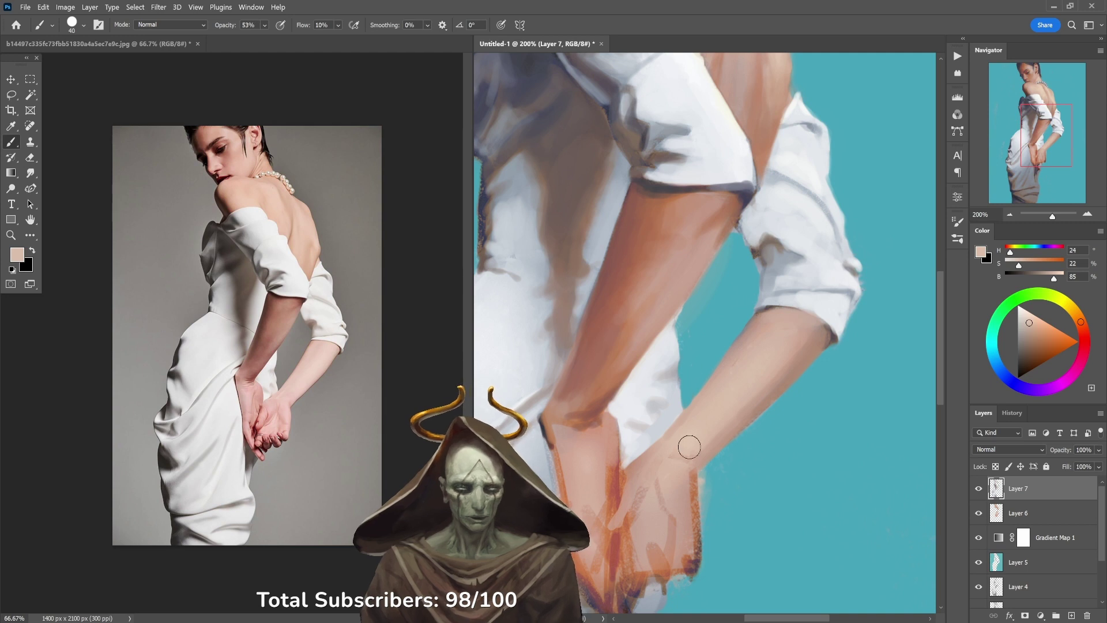
left_click(731, 412, "alt")
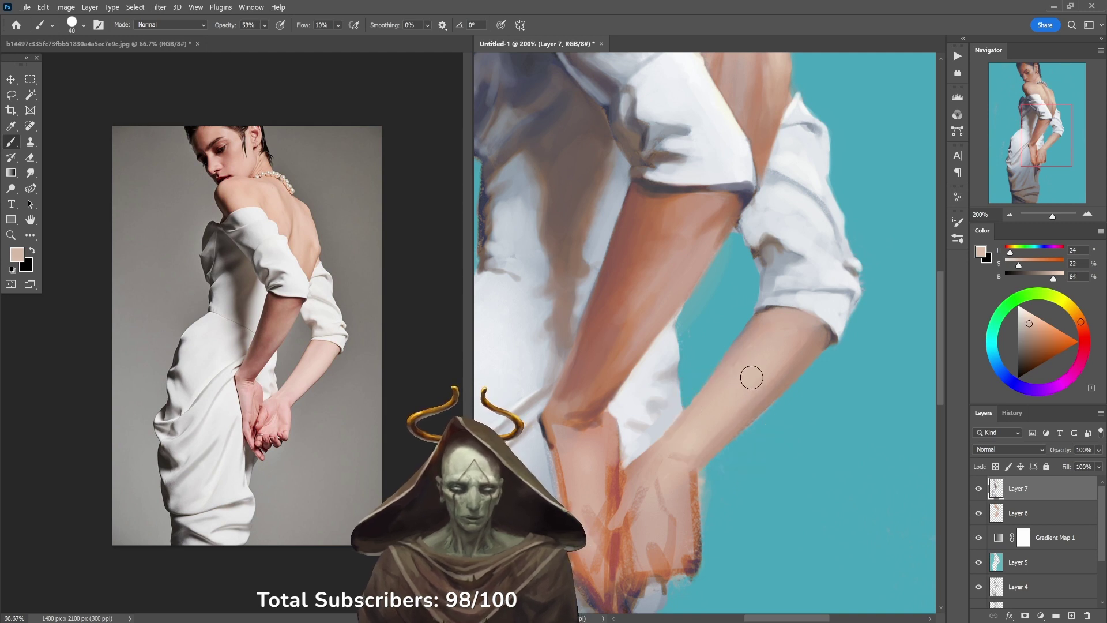
key("3")
mouse_move(728, 371)
left_mouse_down()
mouse_move(740, 386)
mouse_move(754, 360)
left_mouse_up()
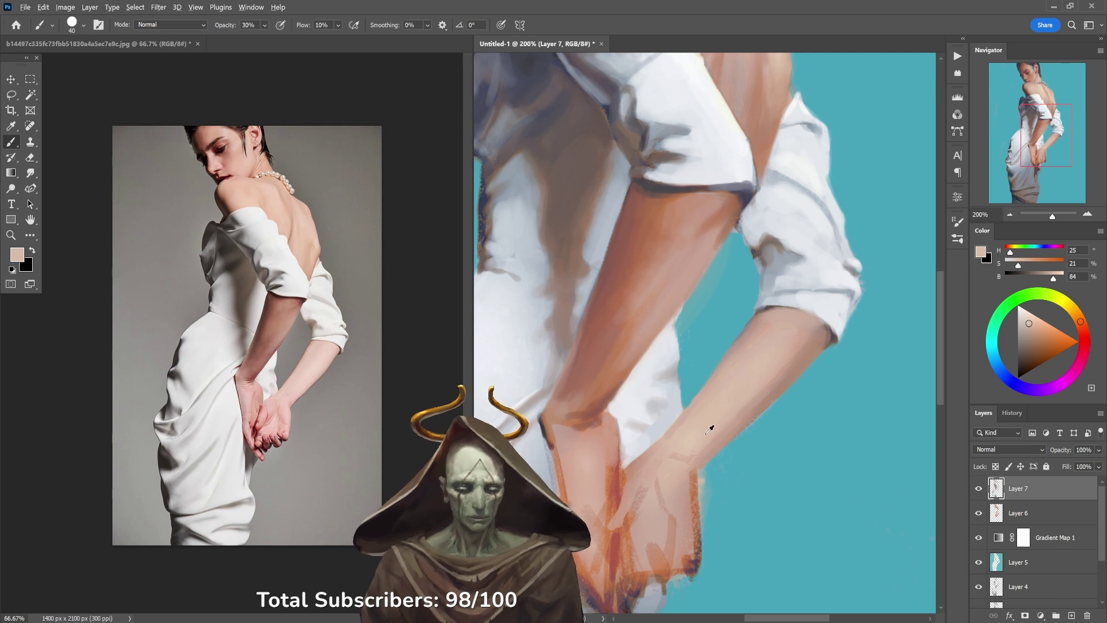
Step: Pick up forearm and upper-arm skin colours at 20% opacity, moving toward the clasped hands
key("2")
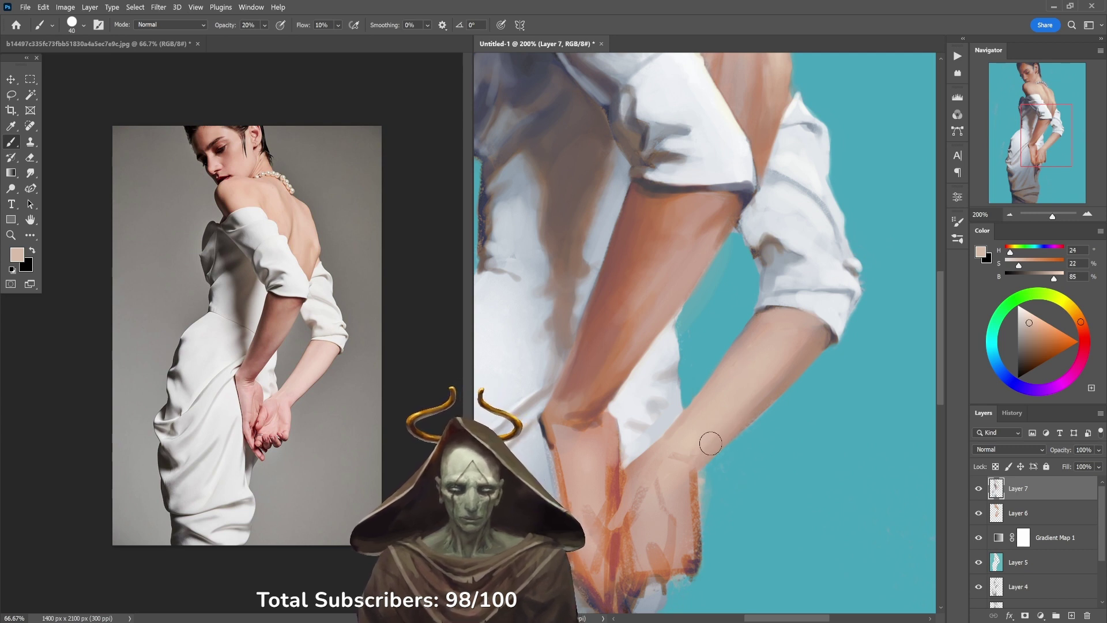
left_click(756, 394, "alt")
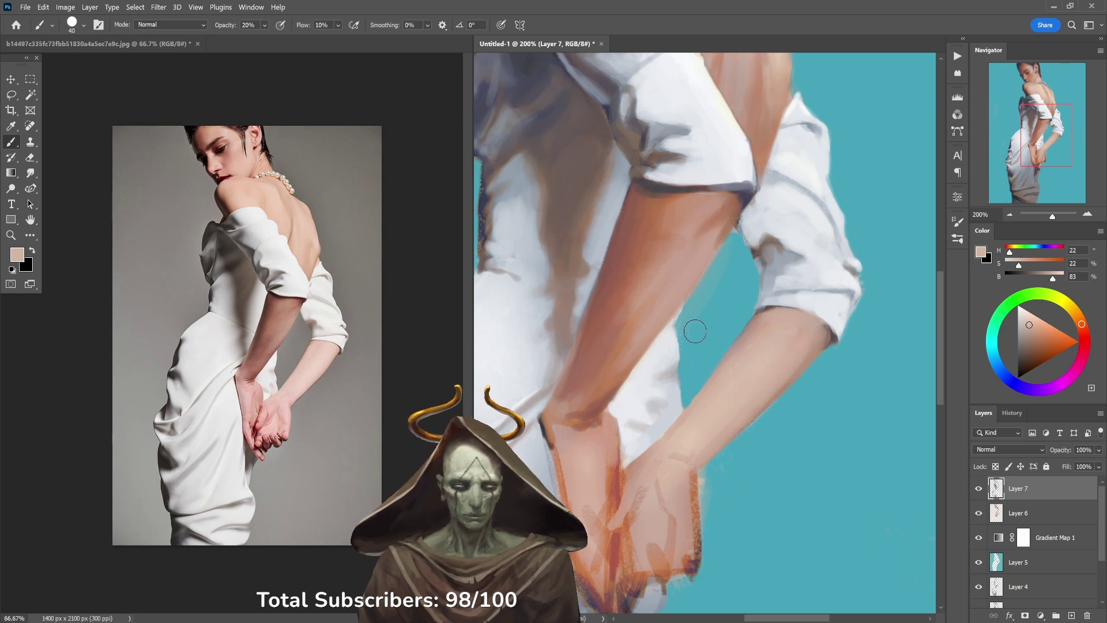
left_click(753, 324, "alt")
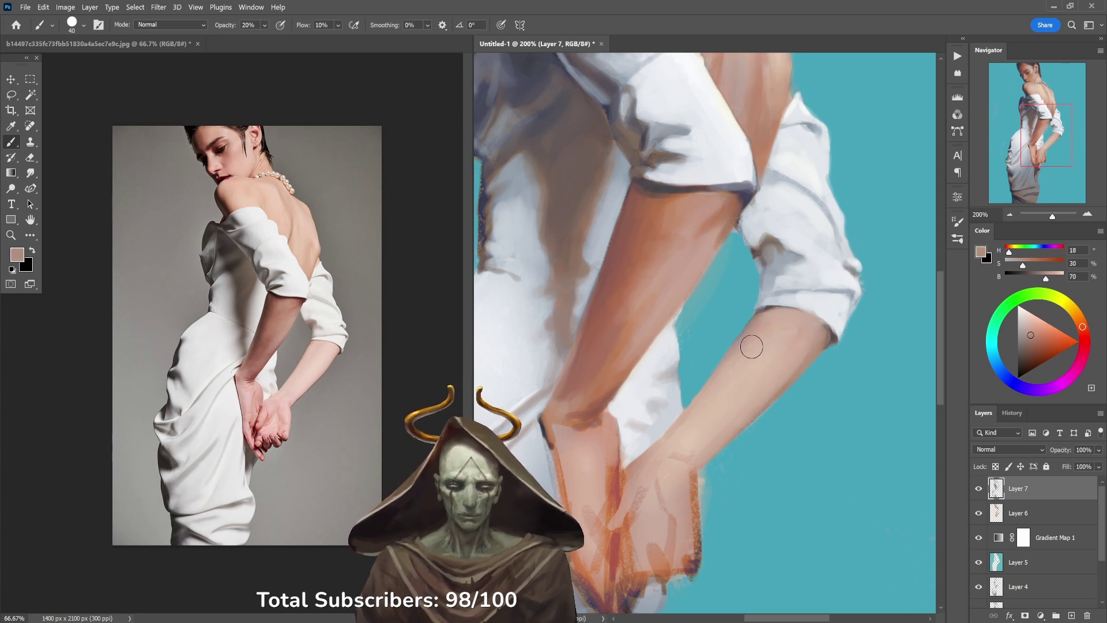
left_click(767, 334, "alt")
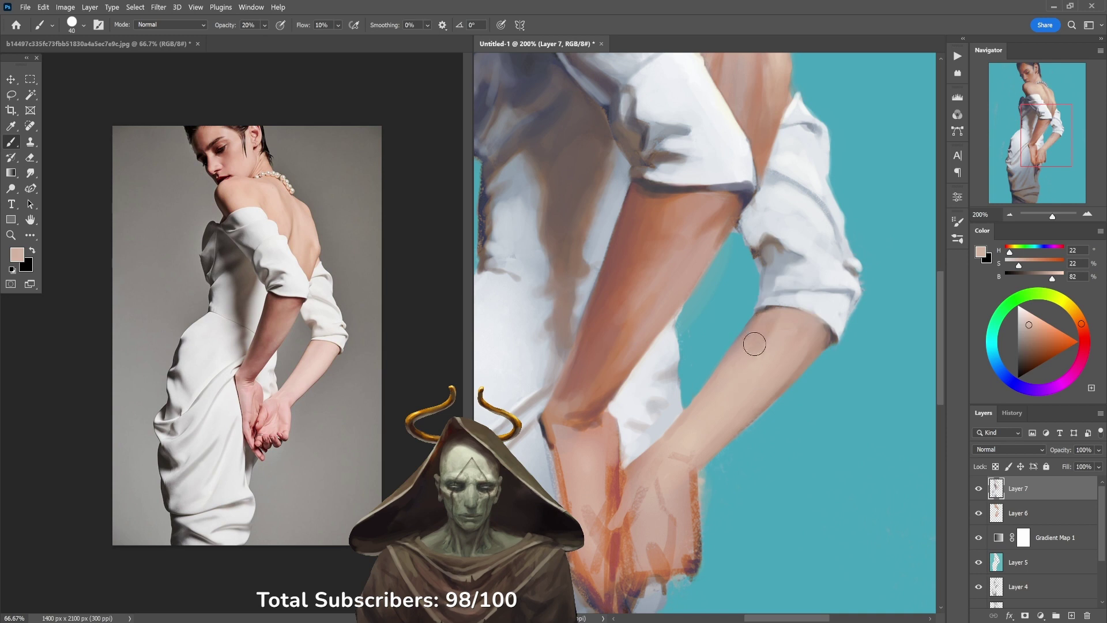
left_click_drag(736, 363, 764, 225)
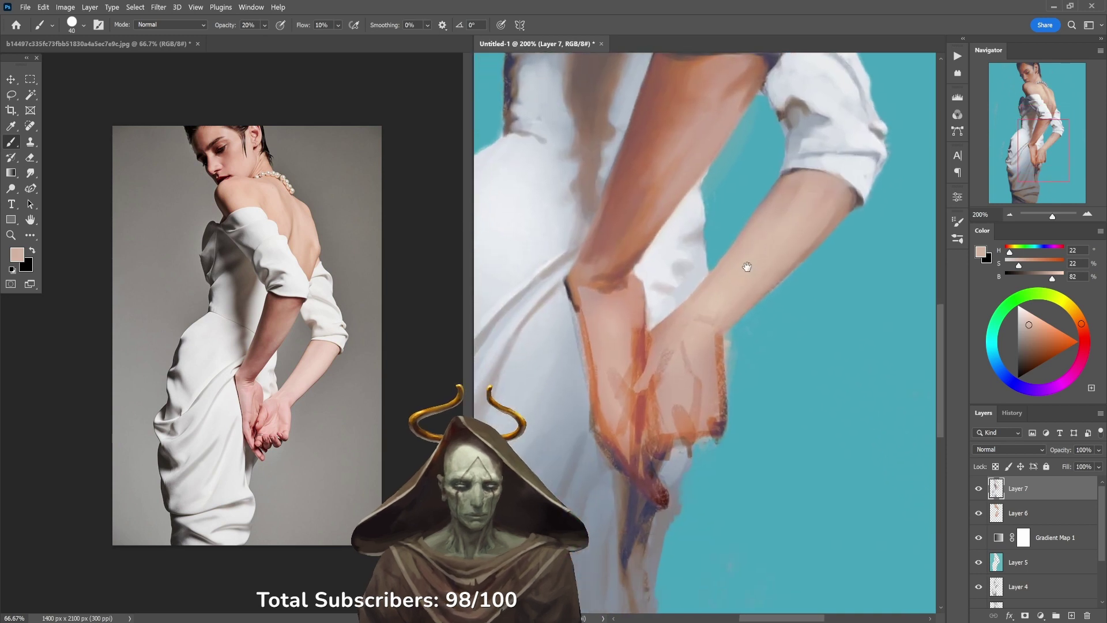
Step: Paint warm orange strokes across the hand and palm at 50–70% opacity
left_click(722, 351, "alt")
key("5")
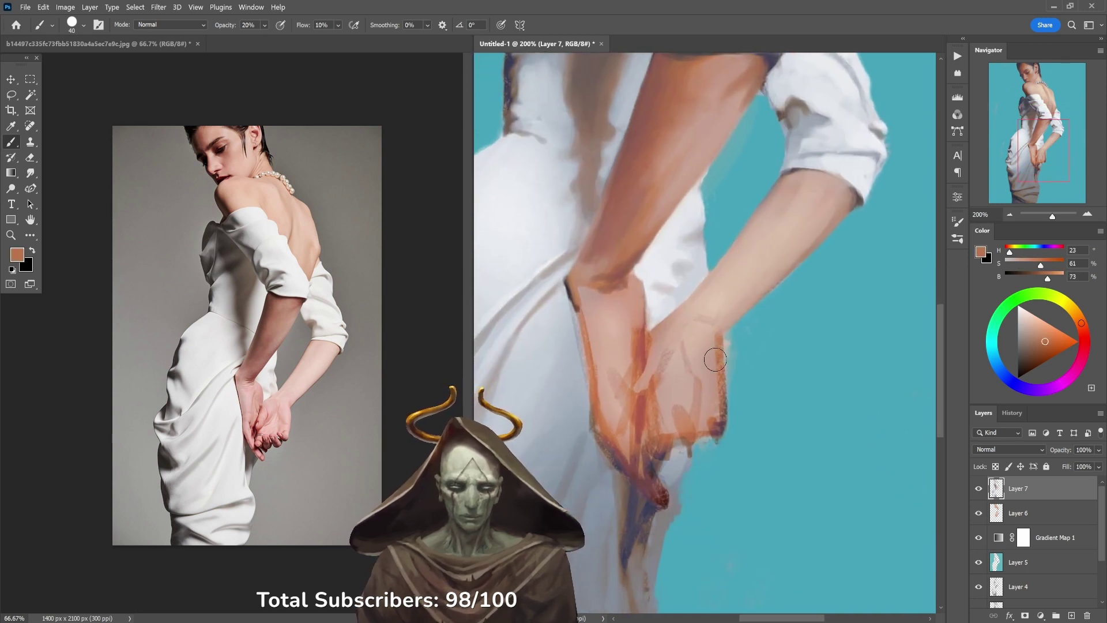
mouse_move(722, 352)
left_mouse_down()
mouse_move(703, 400)
mouse_move(714, 404)
mouse_move(689, 385)
mouse_move(678, 428)
left_mouse_up()
key("7")
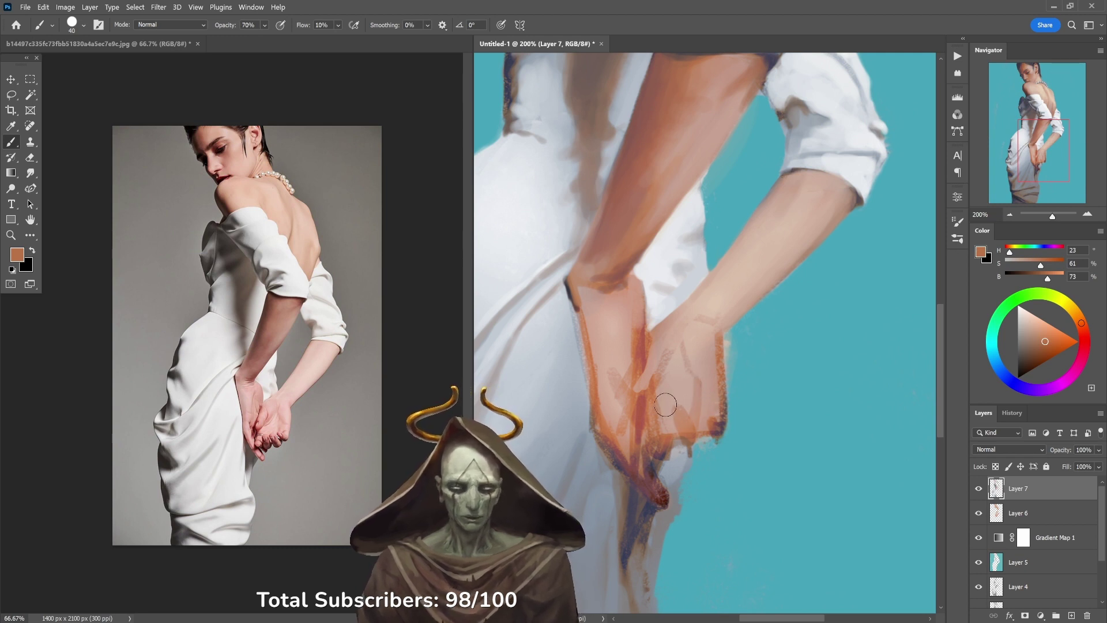
mouse_move(680, 350)
left_mouse_down()
mouse_move(682, 376)
mouse_move(681, 364)
mouse_move(694, 409)
left_mouse_up()
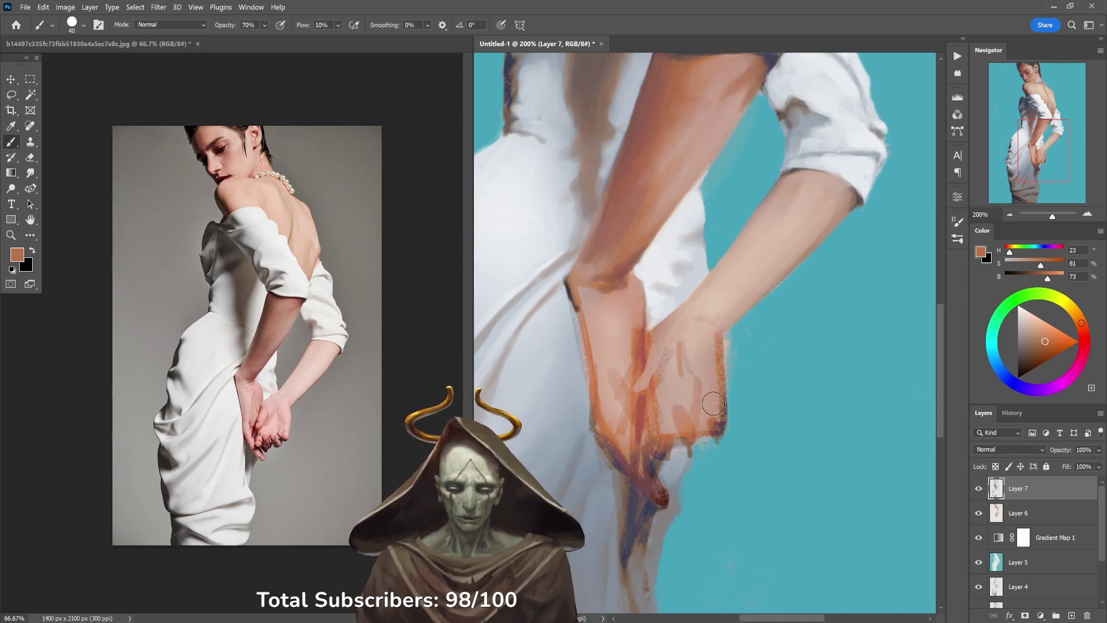
Step: Cover the orange outline on the hand's right edge with a lighter skin tone
left_click(686, 344, "alt")
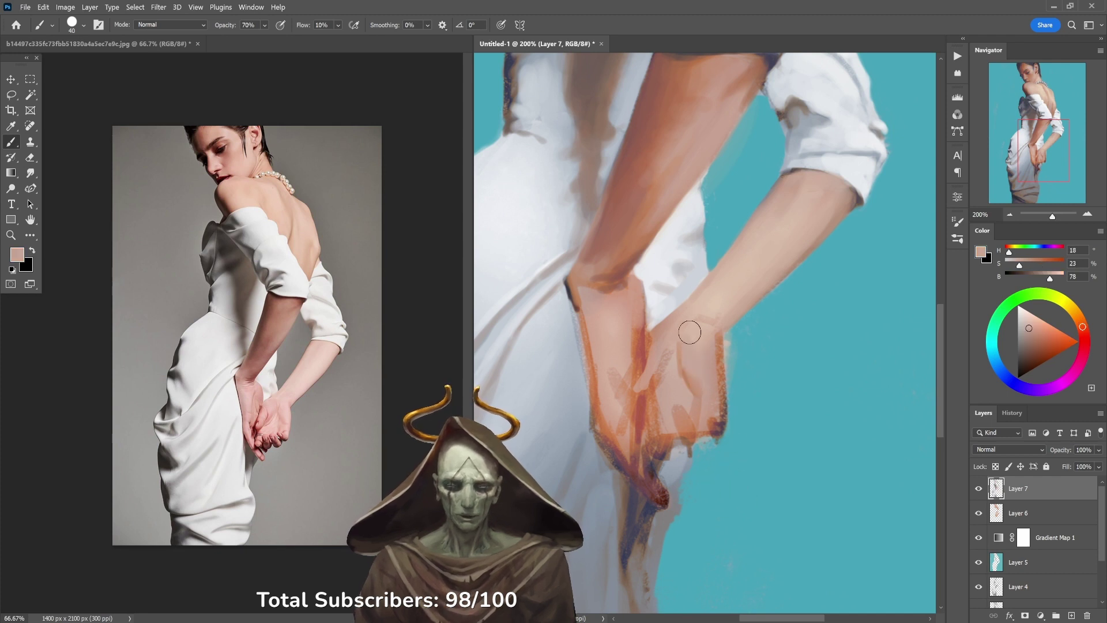
left_click(719, 350, "alt")
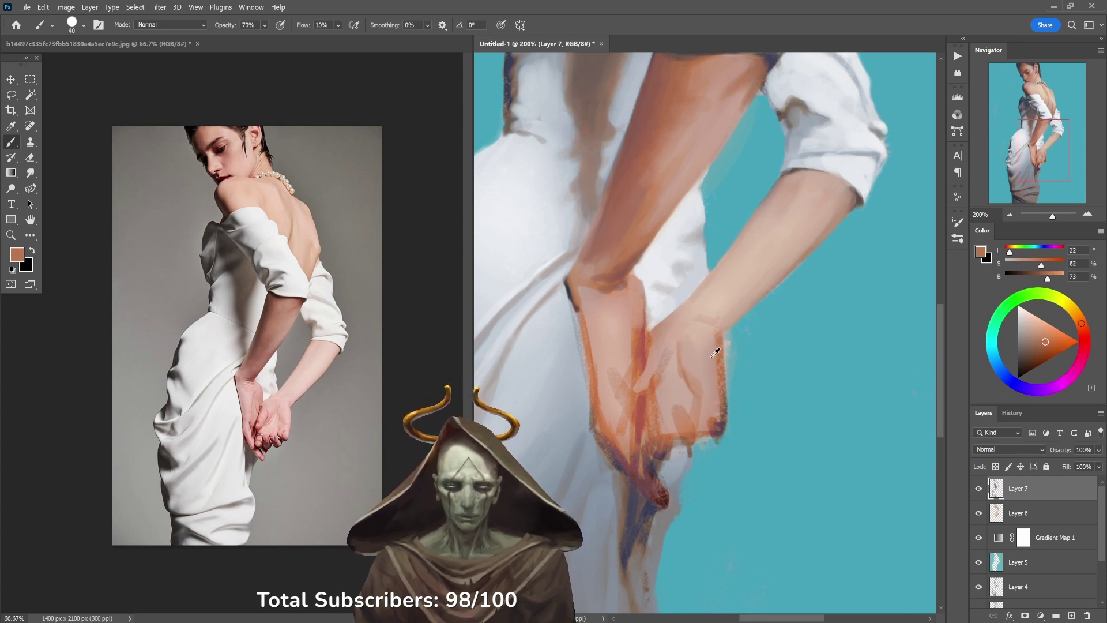
left_click(712, 358, "alt")
left_click(707, 358, "alt")
left_click(709, 334, "alt")
left_click_drag(713, 342, 715, 397)
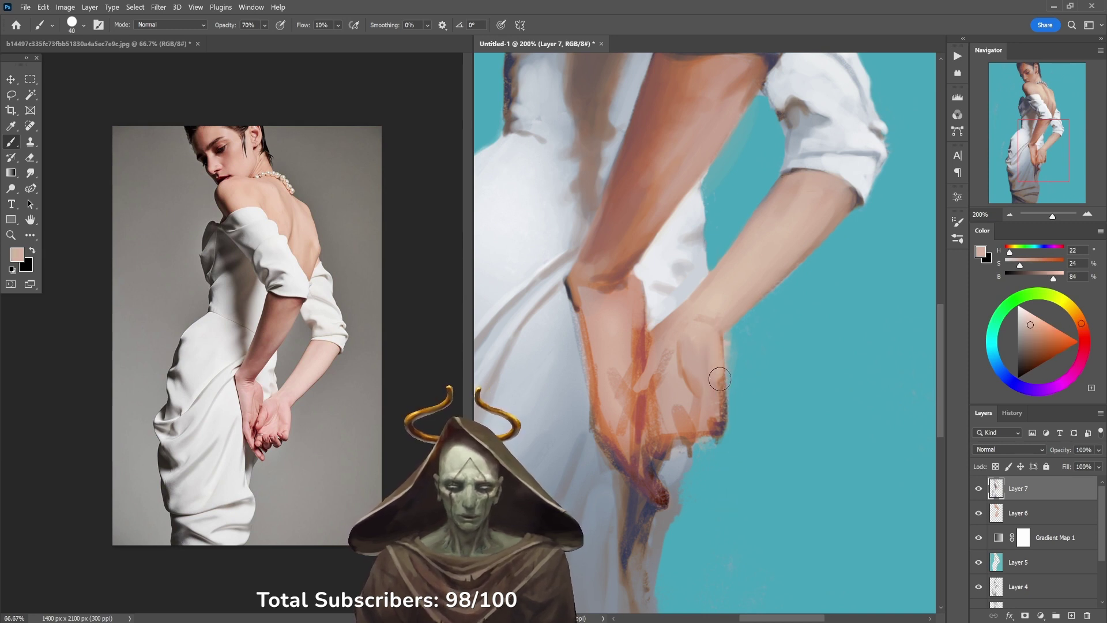
Step: Clean stray paint beside the hand and along the forearm's lower edge with teal
left_click(735, 341, "alt")
mouse_move(736, 340)
left_mouse_down()
mouse_move(734, 381)
mouse_move(725, 334)
mouse_move(787, 288)
left_mouse_up()
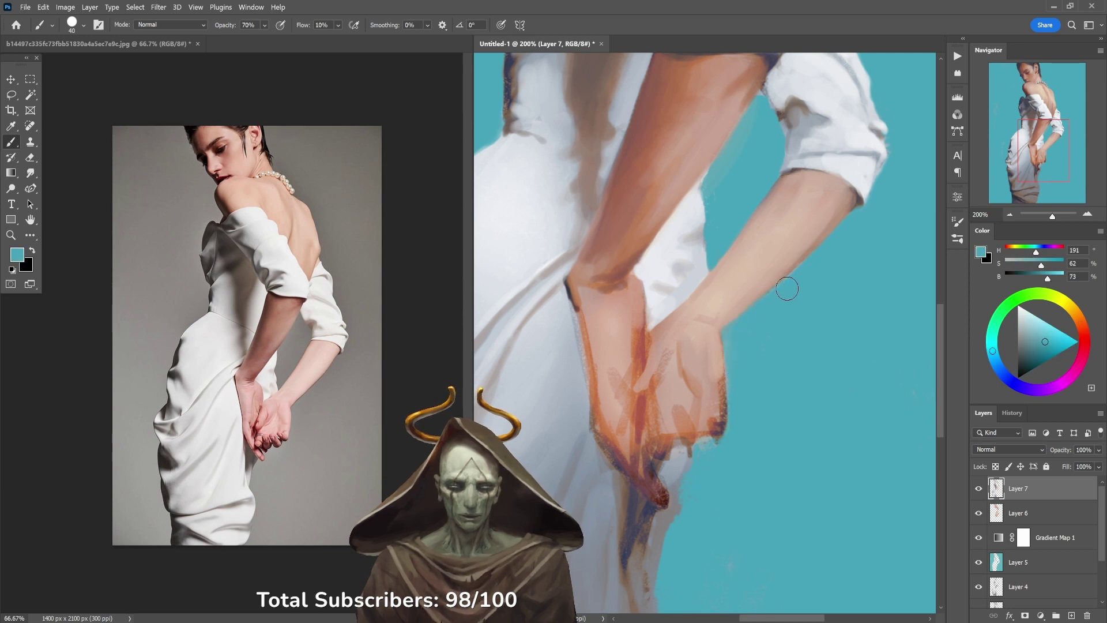
left_click_drag(736, 332, 841, 241)
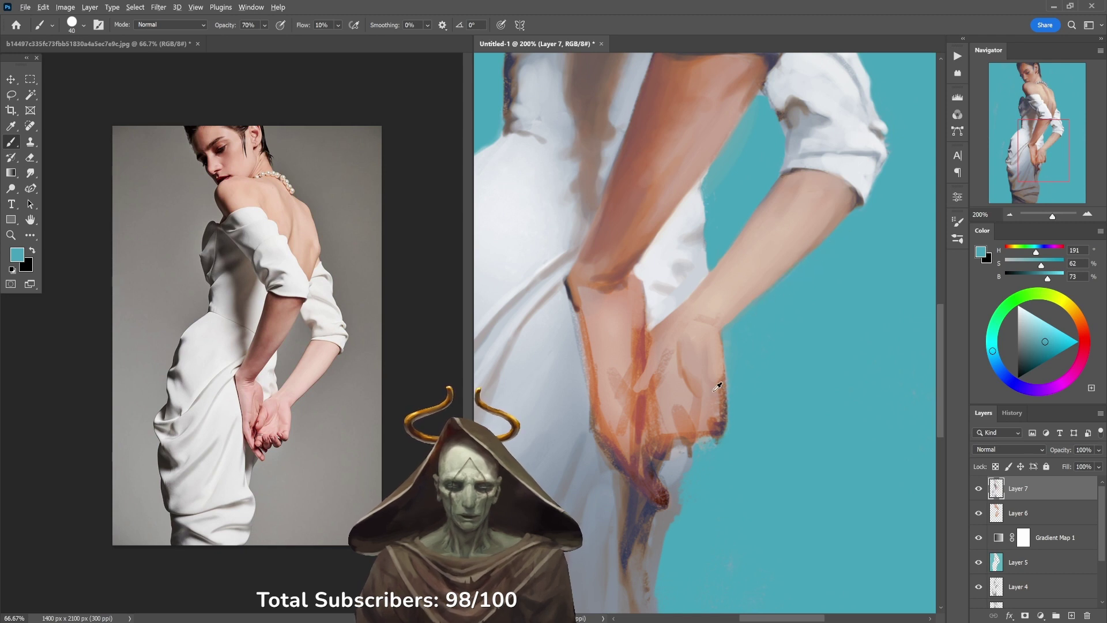
Step: Build up the hand with sampled skin tones at 40–90% opacity, using a smaller brush for detail
left_click(686, 372, "alt")
key("4")
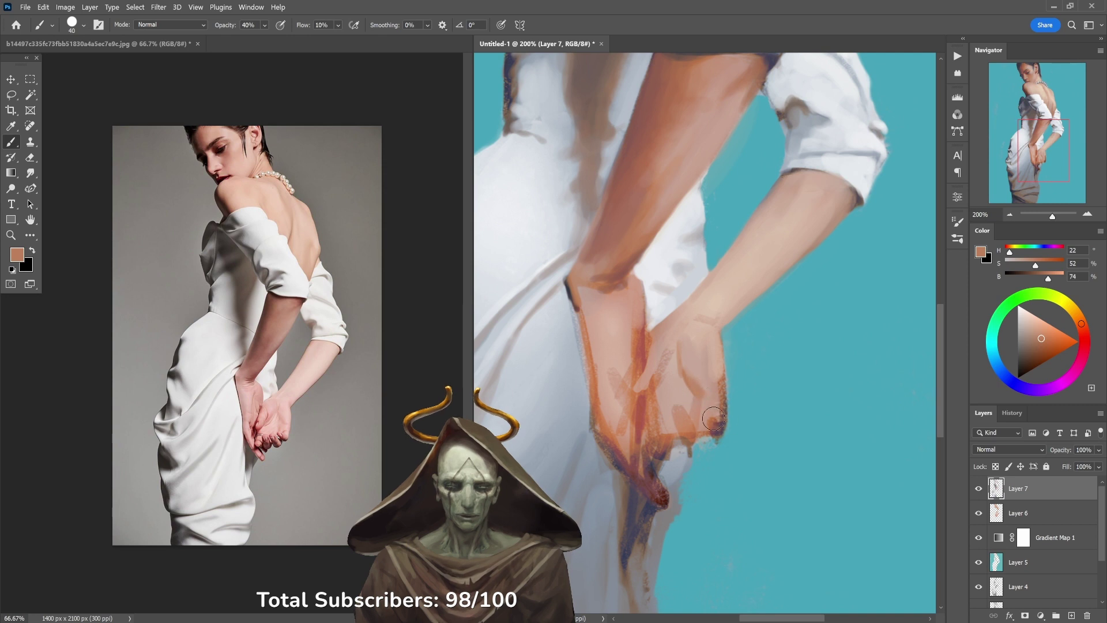
left_click(716, 369, "alt")
key("7")
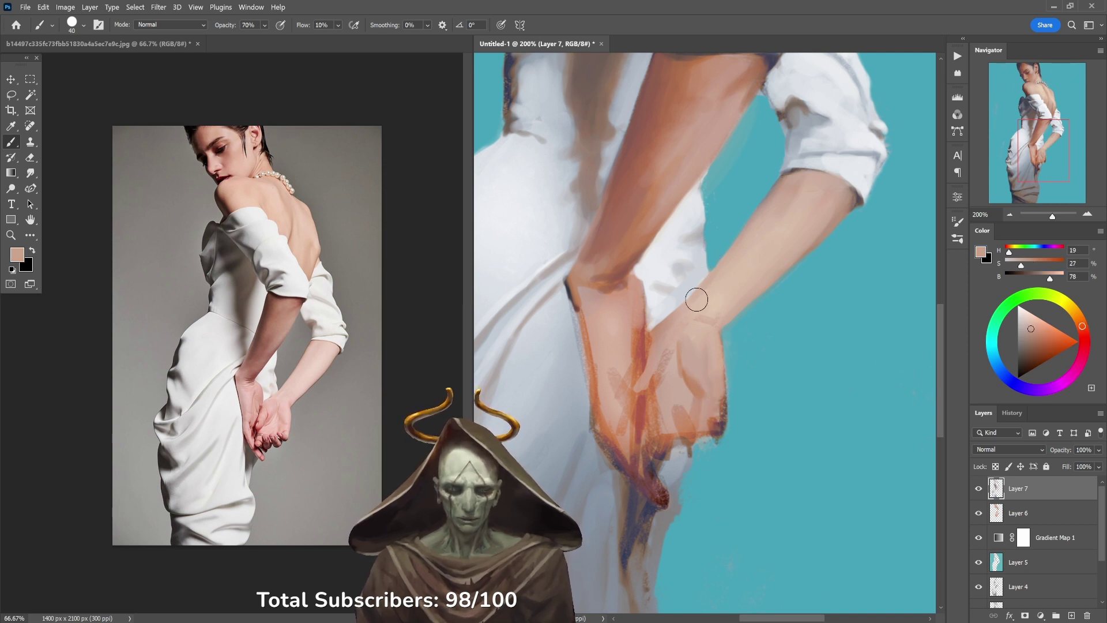
left_click(707, 385, "alt")
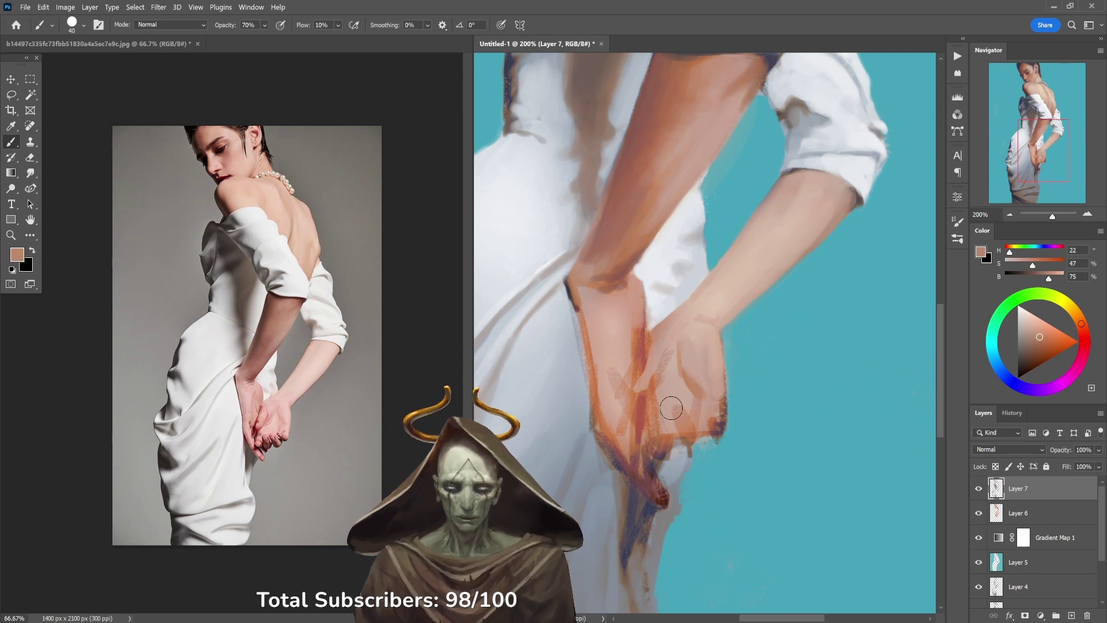
key("9")
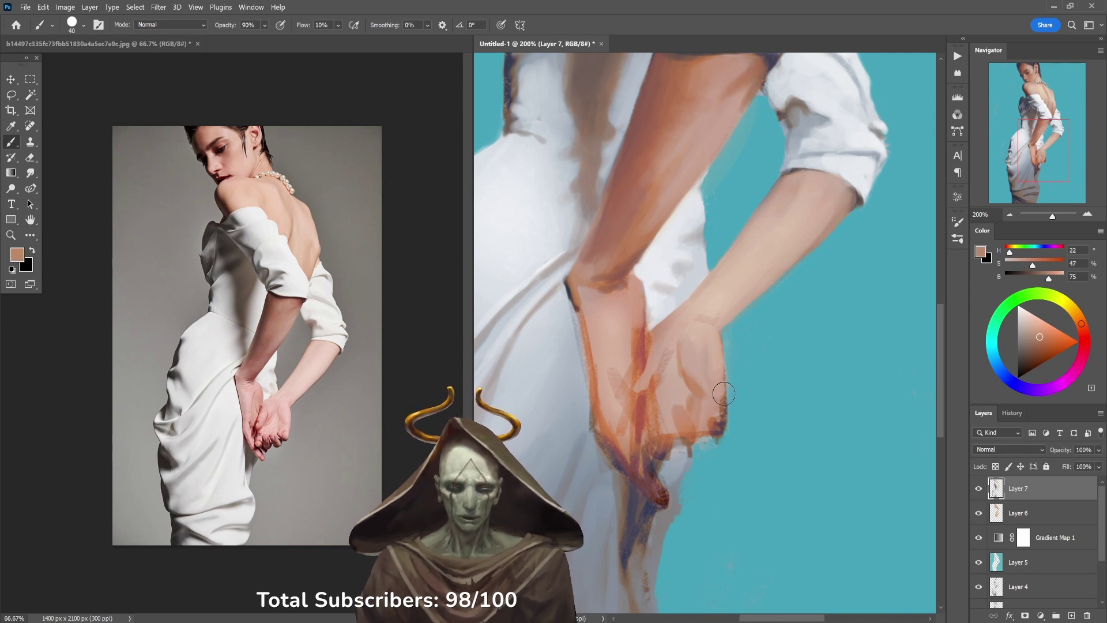
left_click(705, 329, "alt")
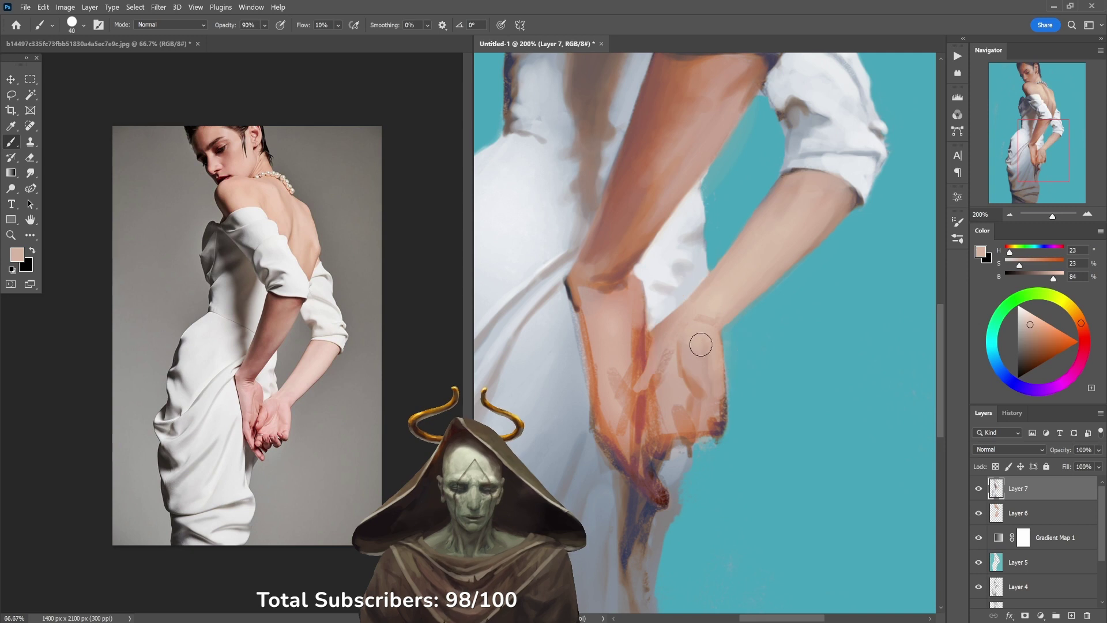
key("4")
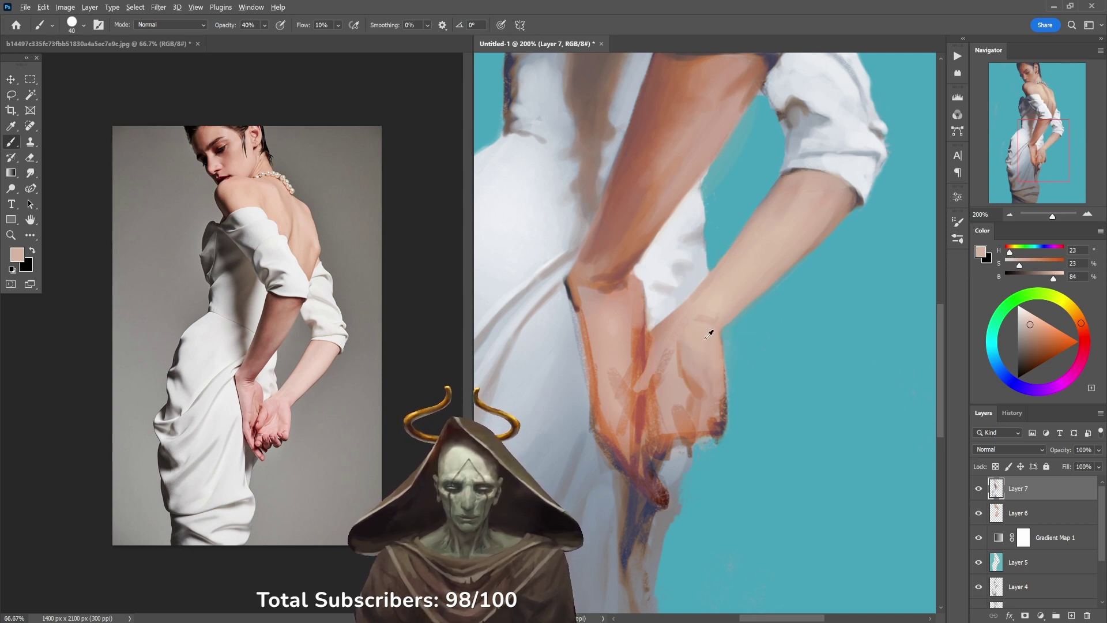
left_click(709, 308, "alt")
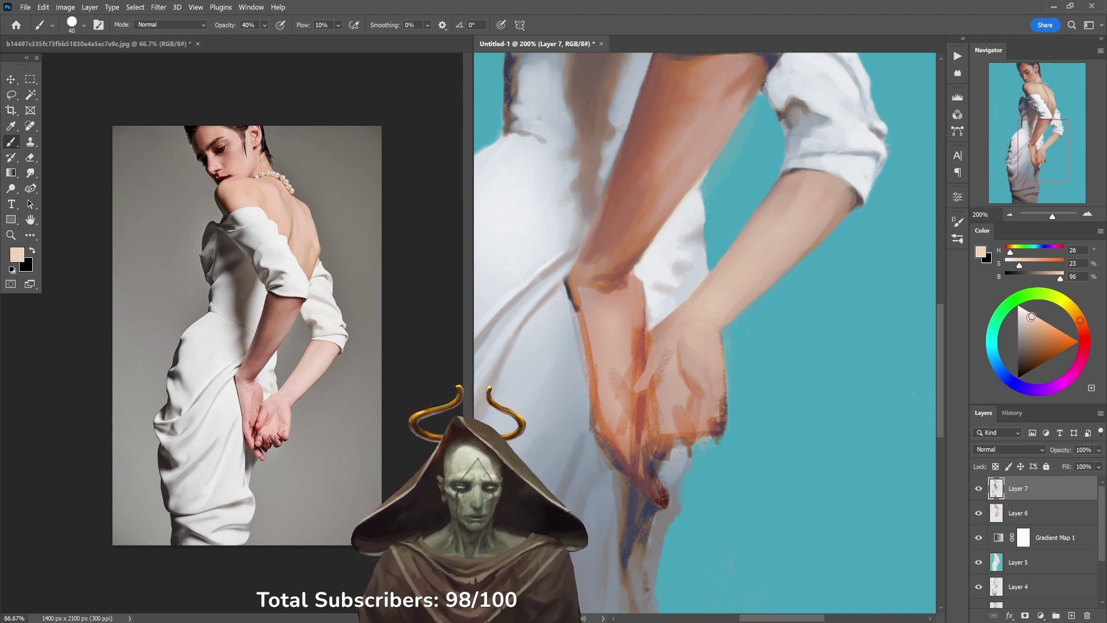
key("bracketleft")
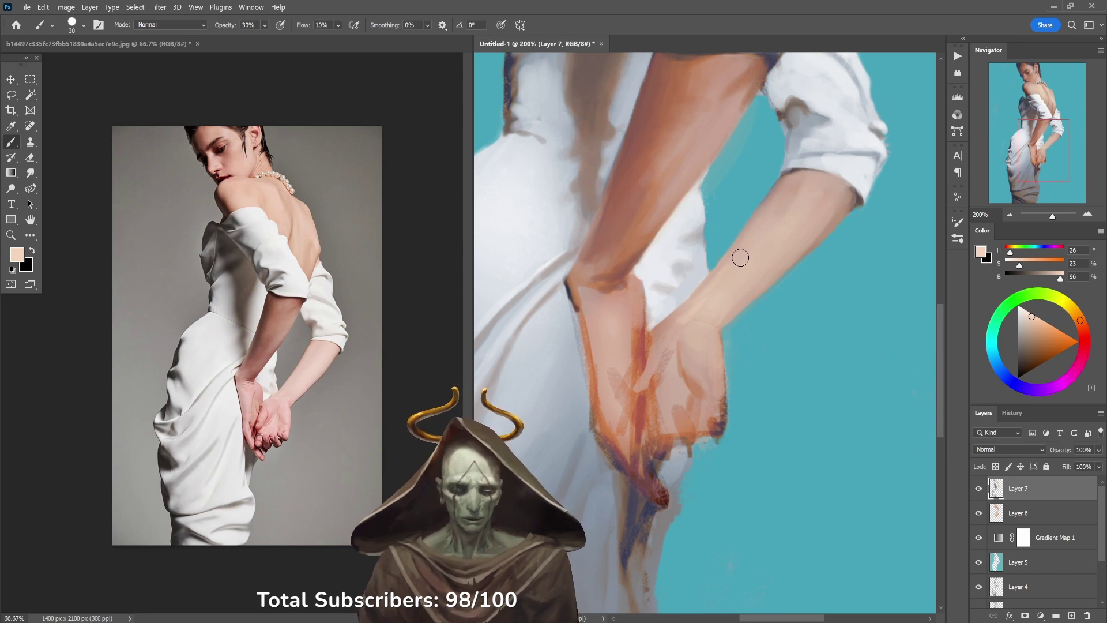
Step: Sample reddish-brown and paler skin tones from the hand, switching brush opacity between 100% and 50%
left_click(642, 412, "alt")
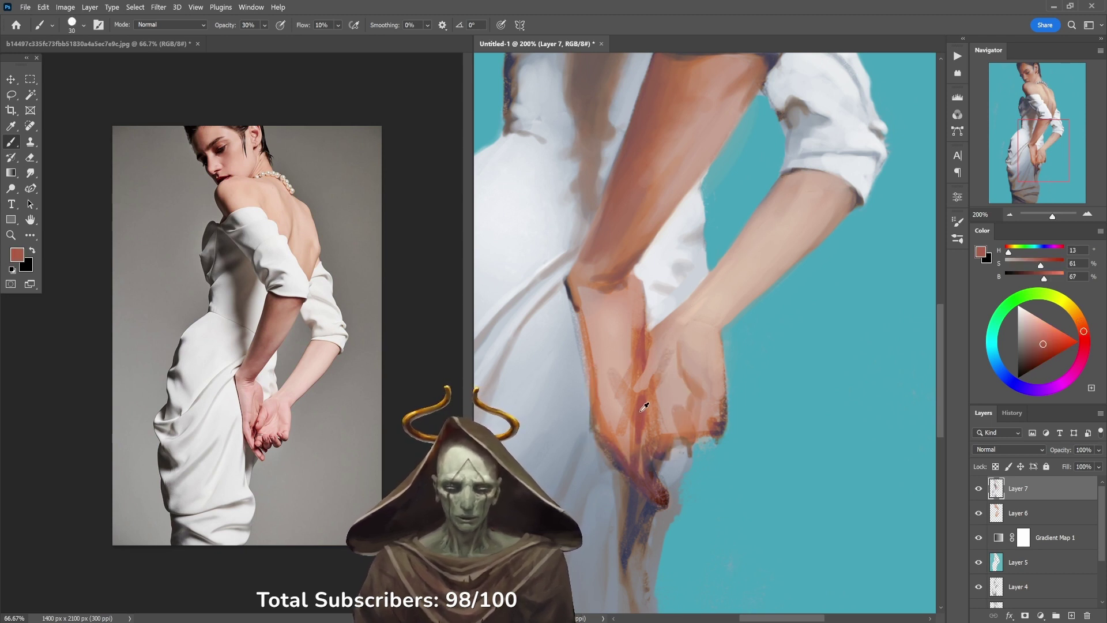
key("0")
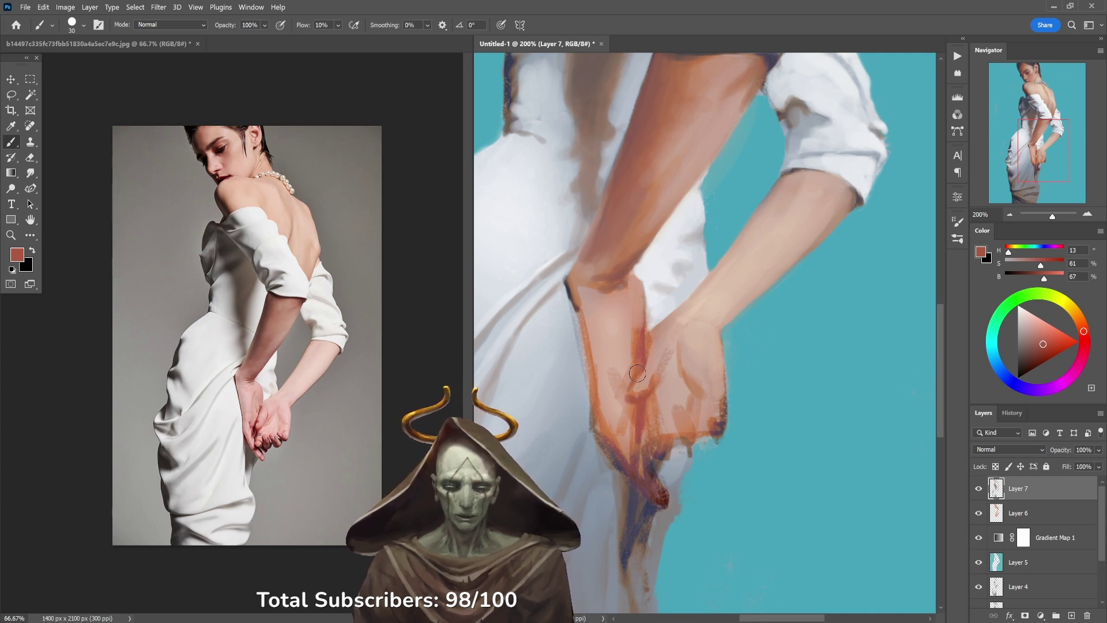
left_click(658, 352, "alt")
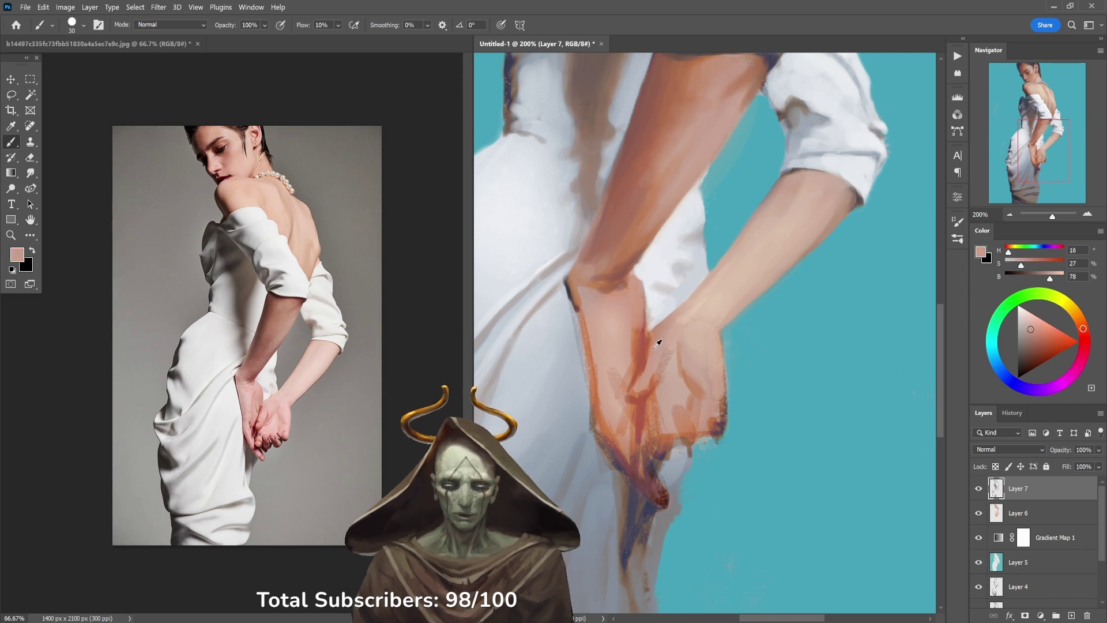
key("5")
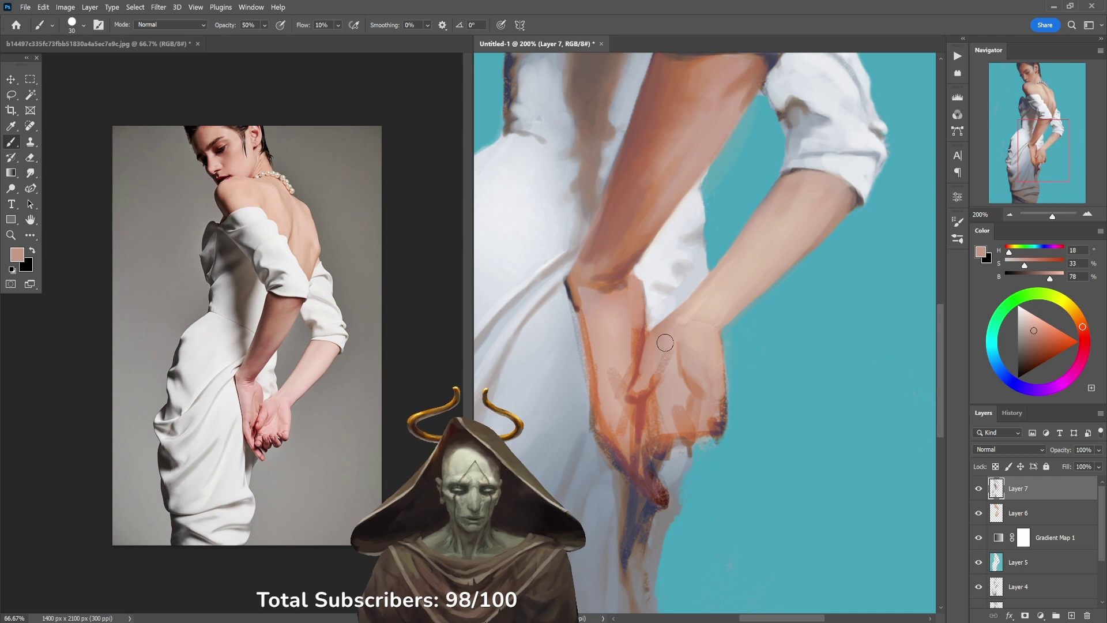
left_click(639, 357, "alt")
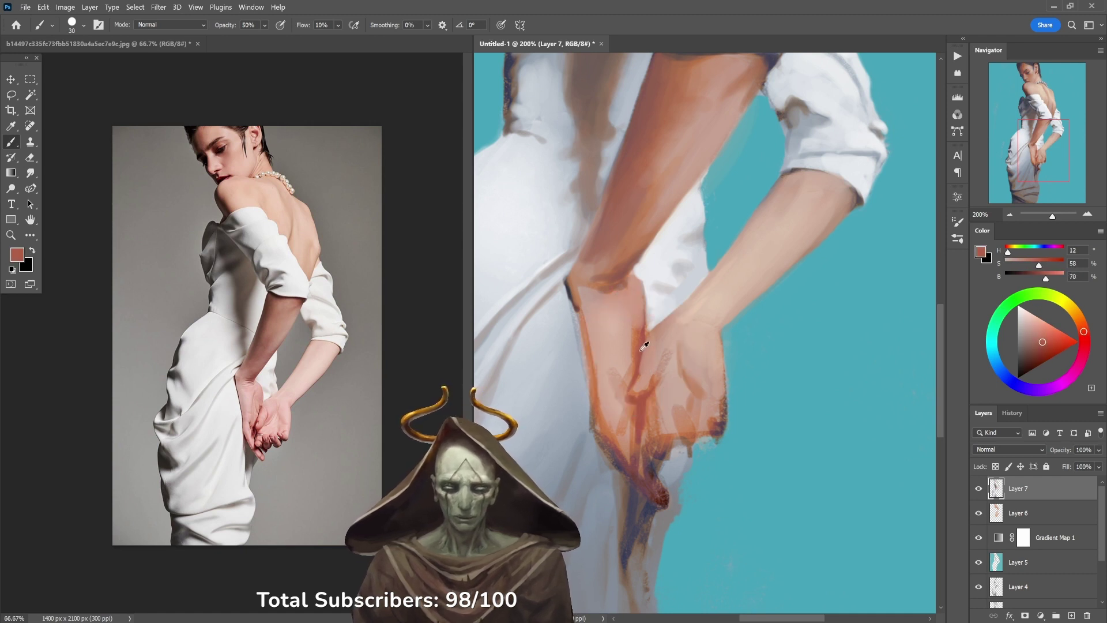
left_click(641, 349, "alt")
left_click(647, 337, "alt")
Step: Sample lighter and redder skin tones, and shrink the brush for finer detail
left_click(642, 312, "alt")
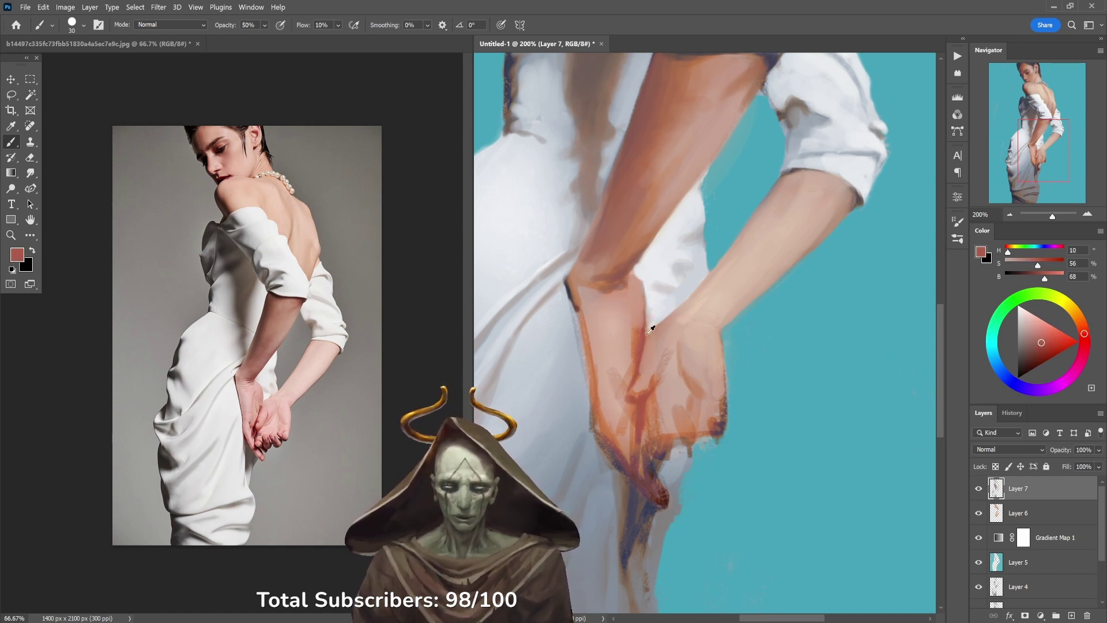
left_click(646, 331, "alt")
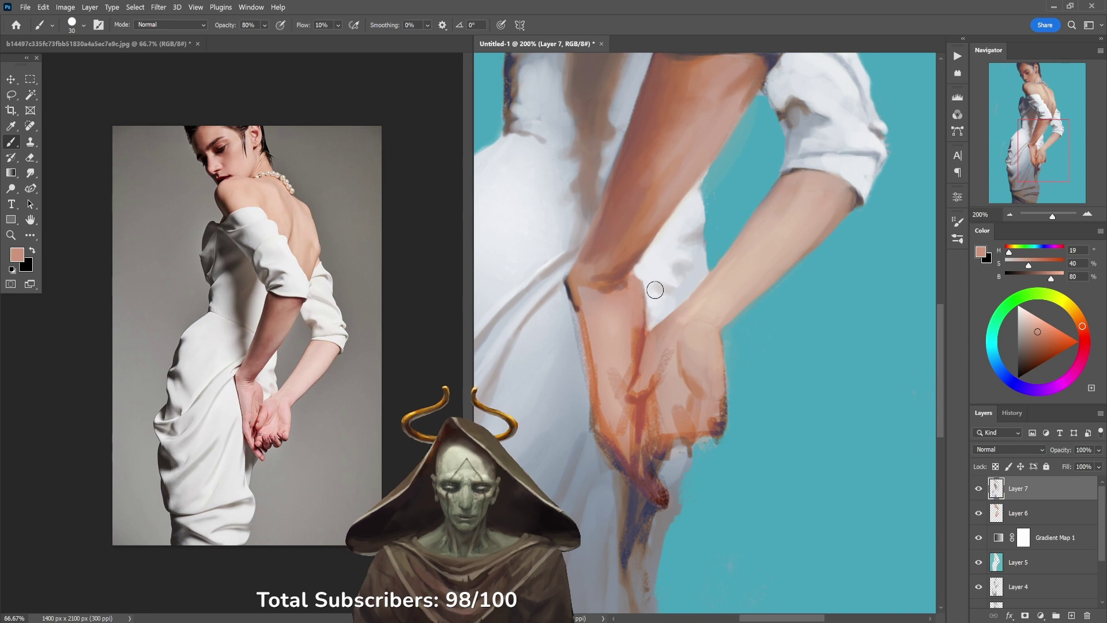
left_click(641, 322, "alt")
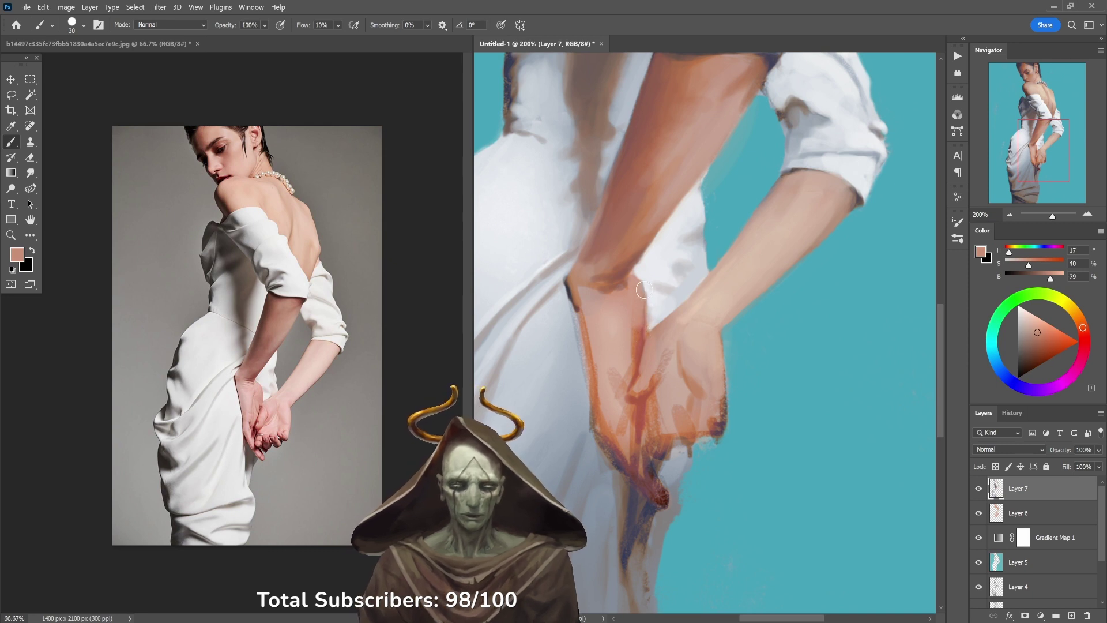
left_click(645, 331, "alt")
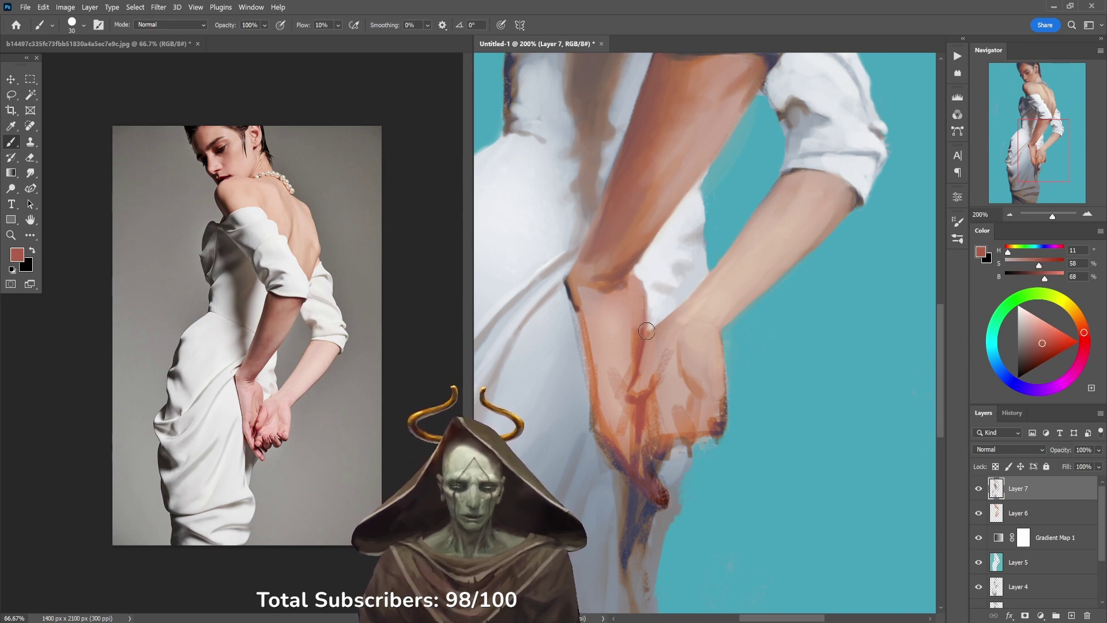
left_click(641, 324, "alt")
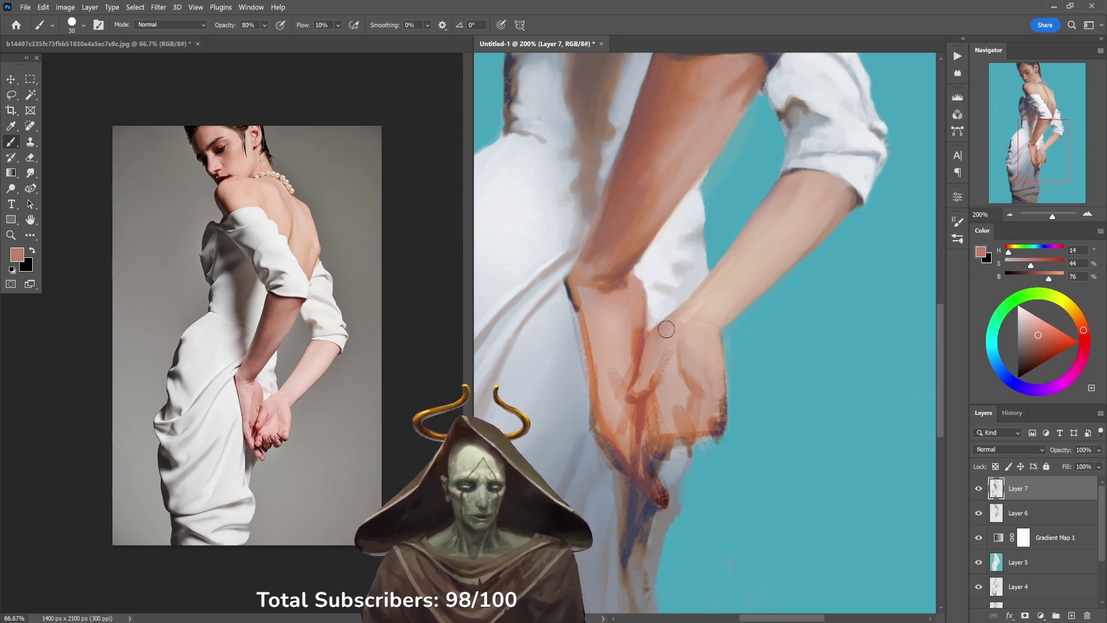
left_click(638, 290, "alt")
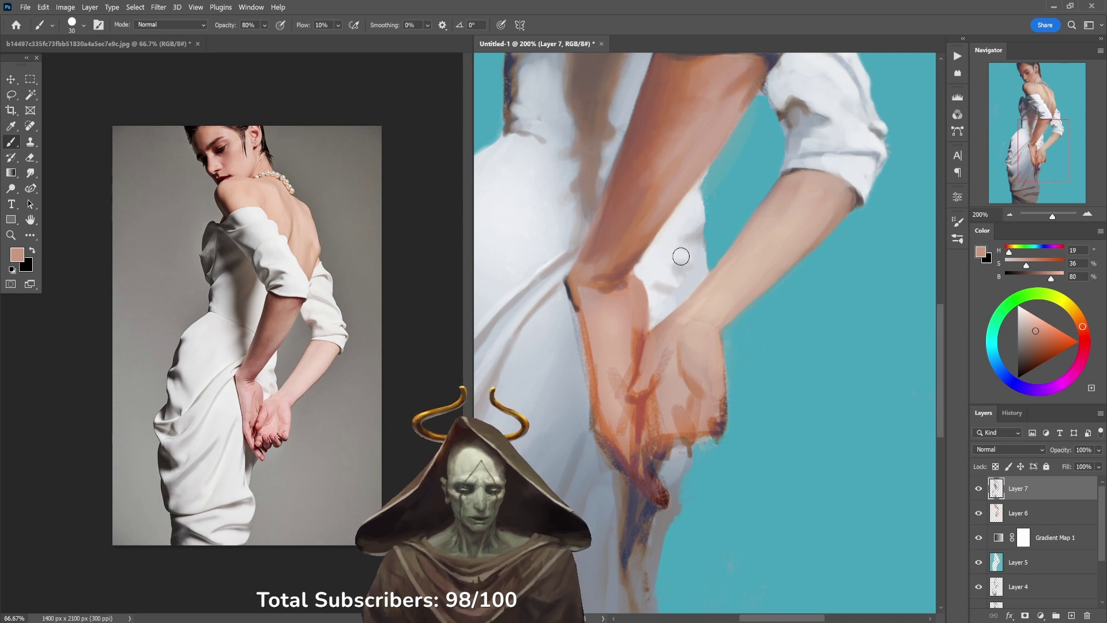
key("bracketleft")
key("bracketleft")
key("bracketleft")
key("bracketleft")
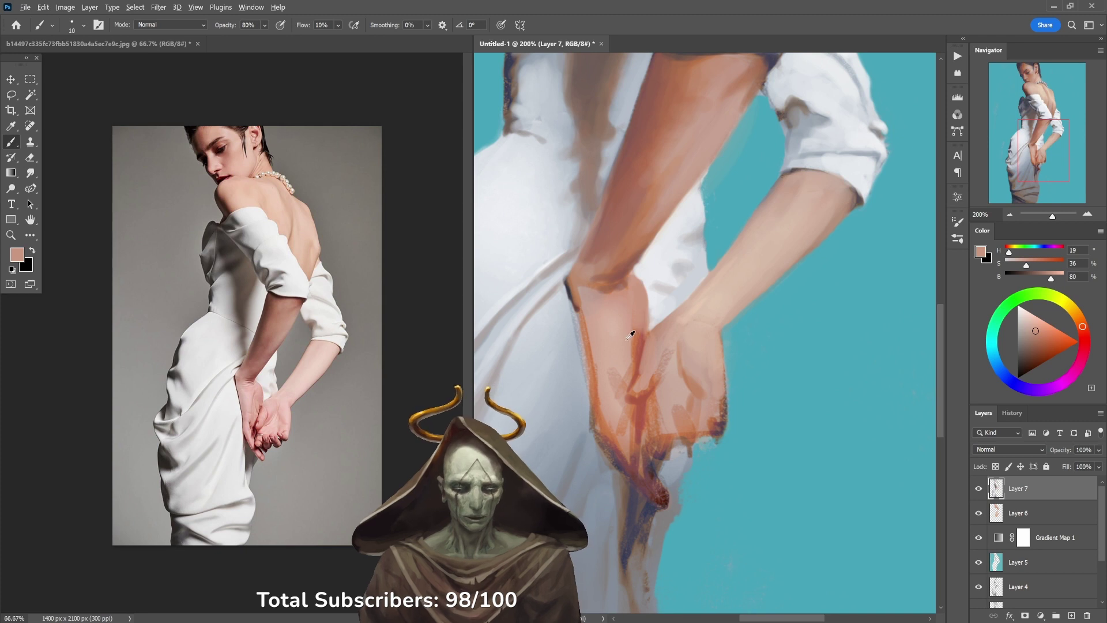
left_click(631, 335, "alt")
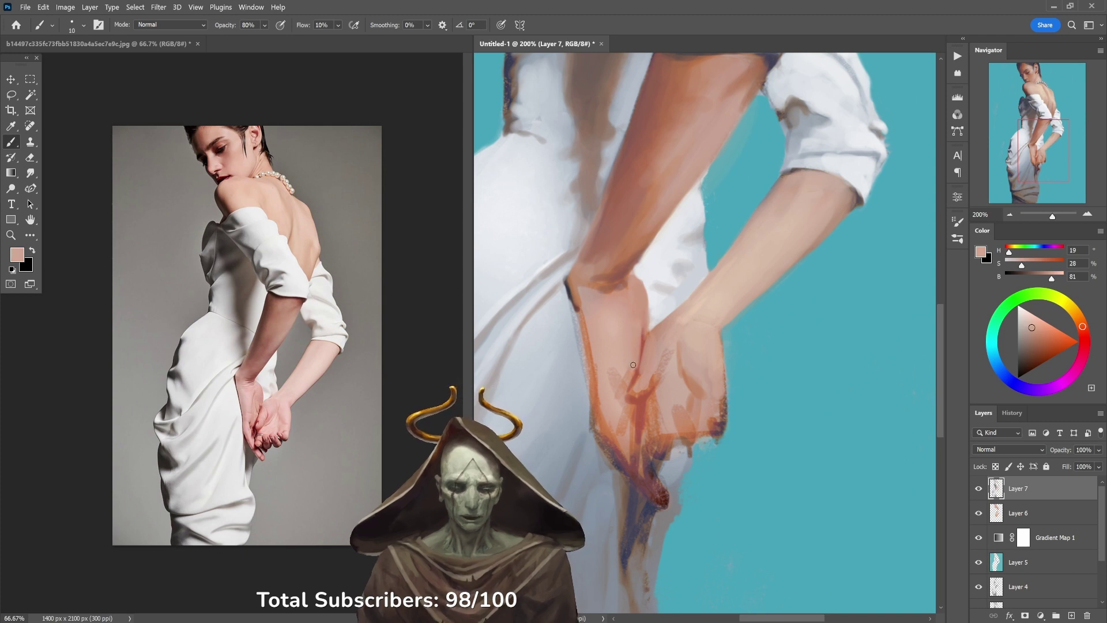
left_click(645, 342, "alt")
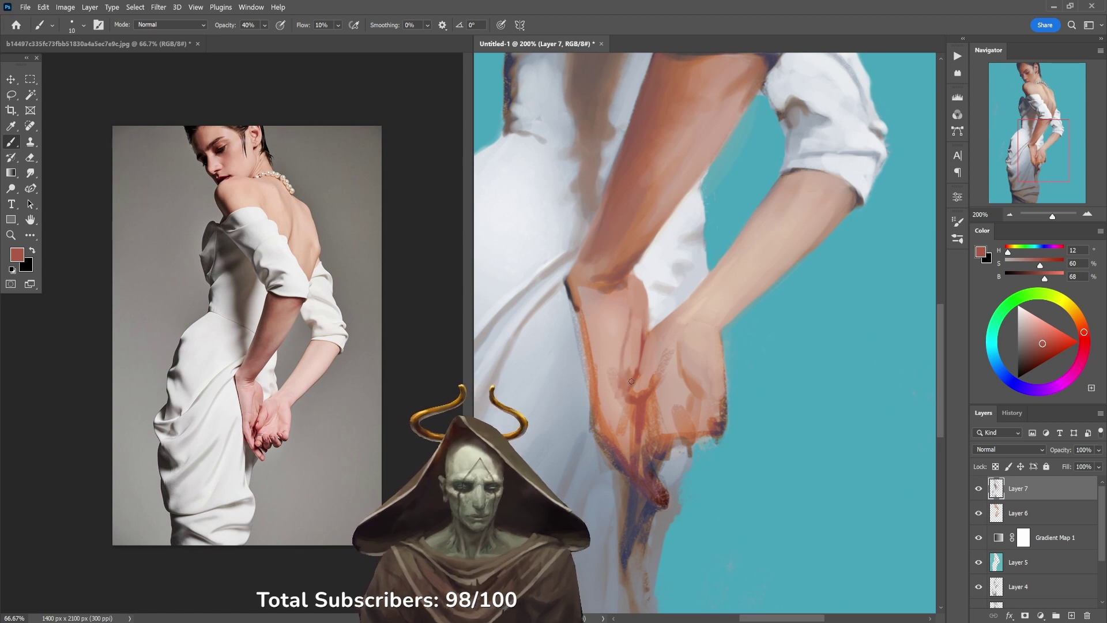
Step: Enlarge the brush and pick a dark violet-grey shadow colour at 90% opacity
key("bracketright")
key("bracketright")
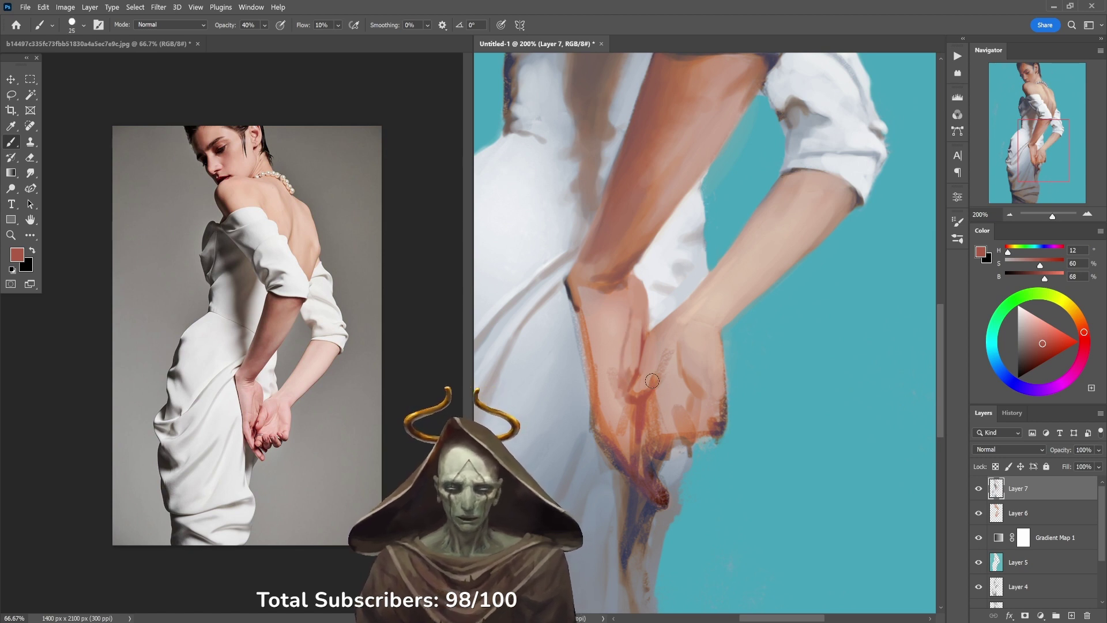
key("5")
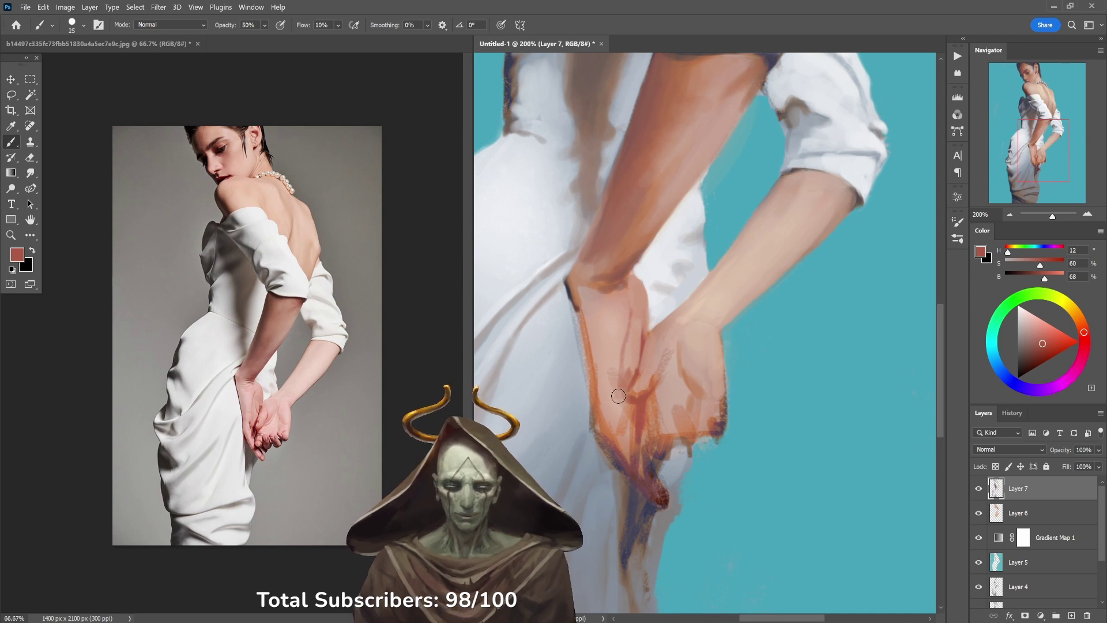
left_click(612, 360, "alt")
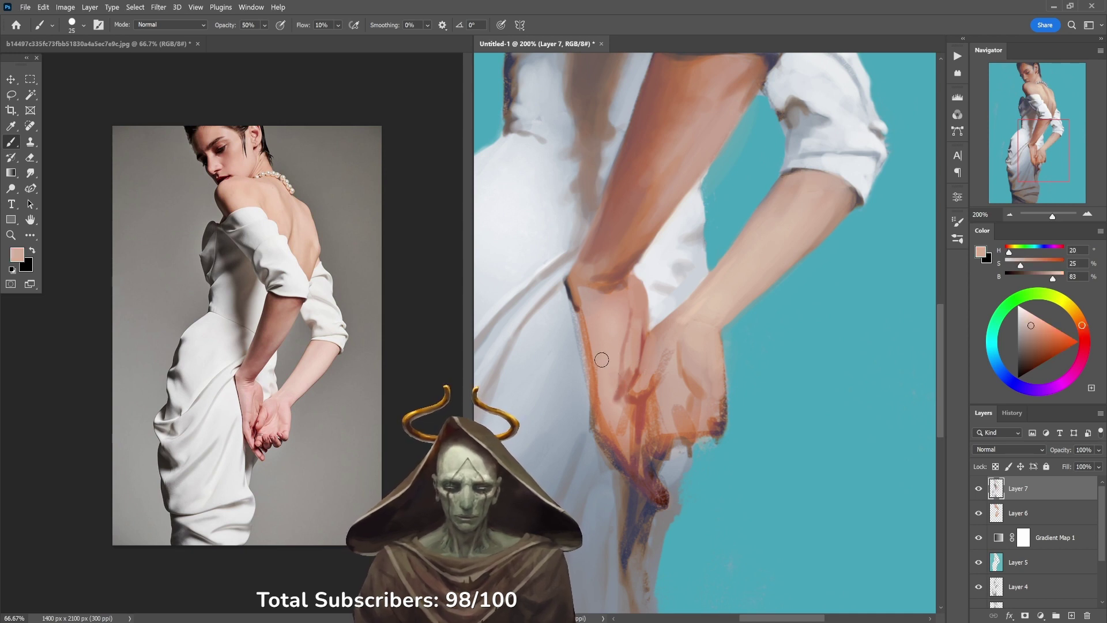
left_click(577, 296, "alt")
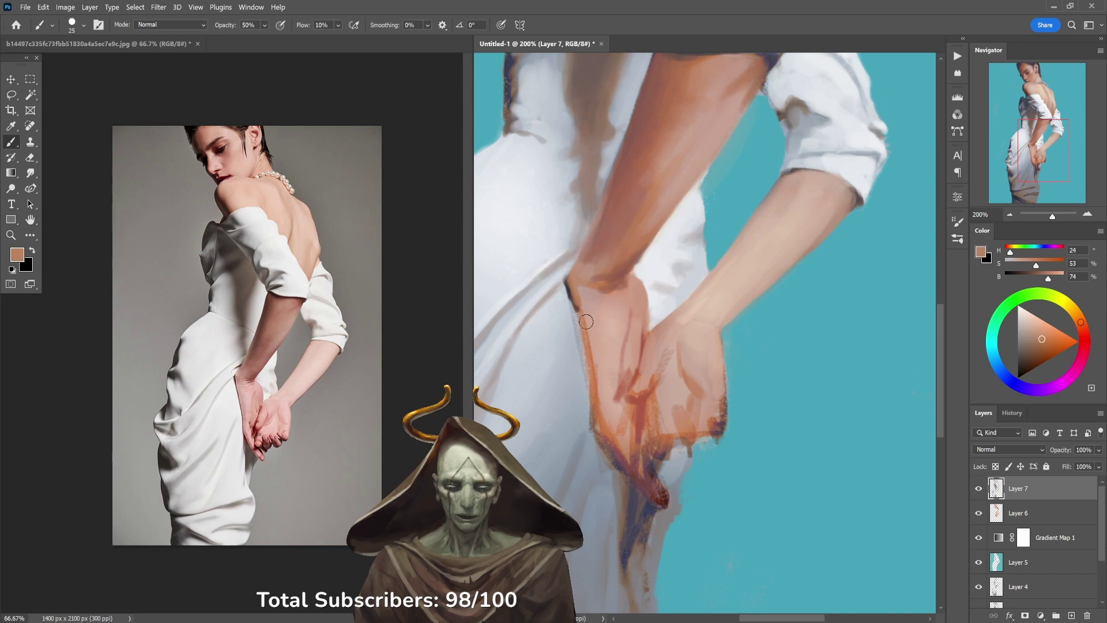
left_click(586, 313, "alt")
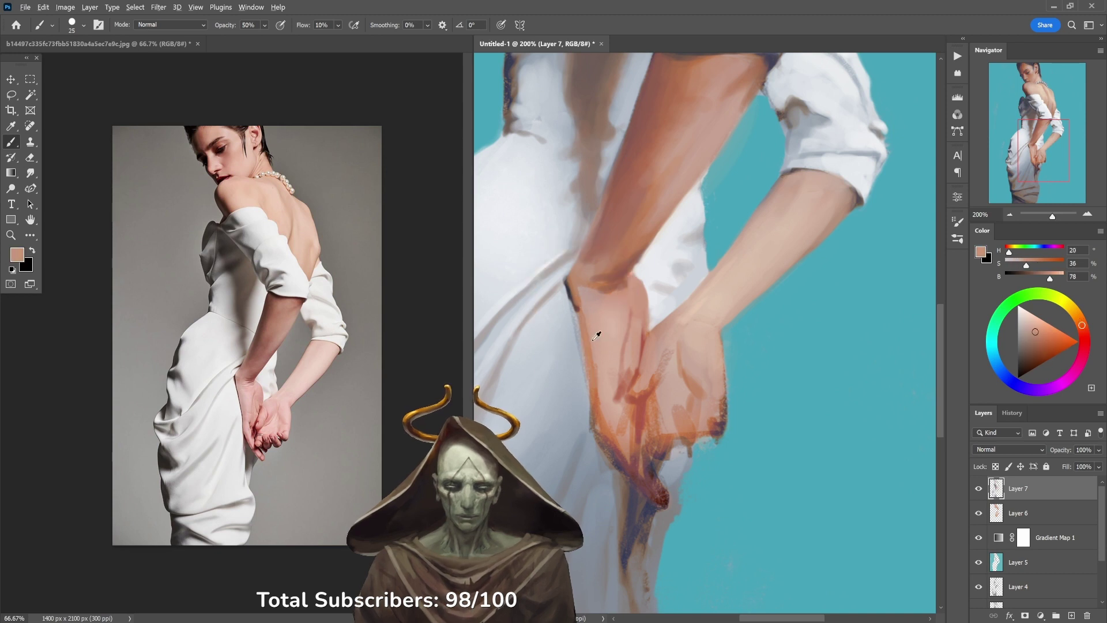
left_click(585, 312, "alt")
key("6")
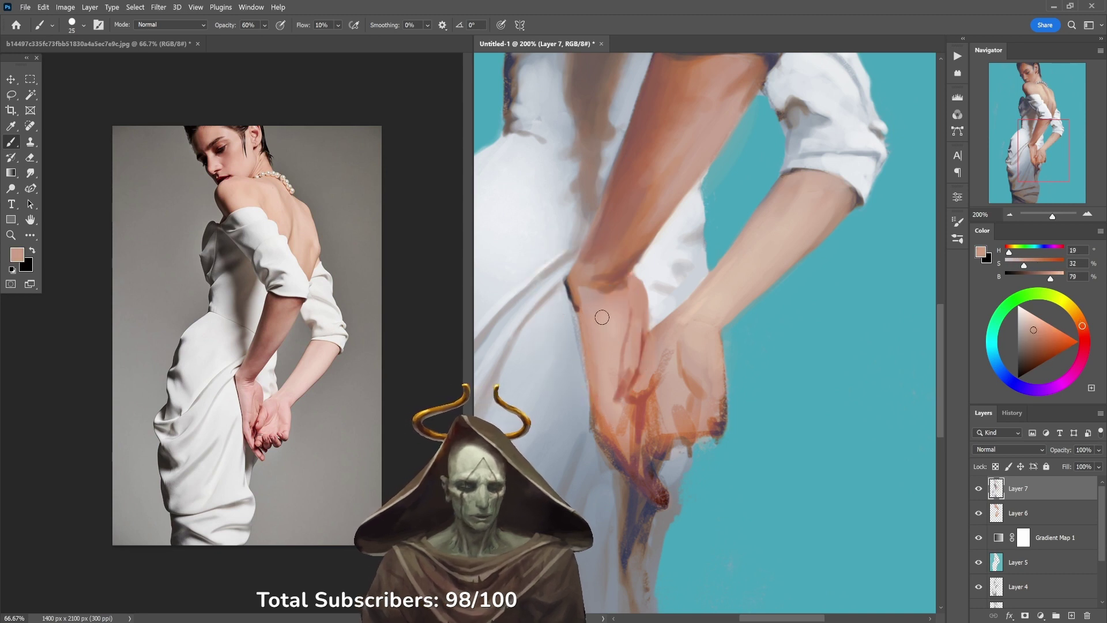
left_click(581, 293, "alt")
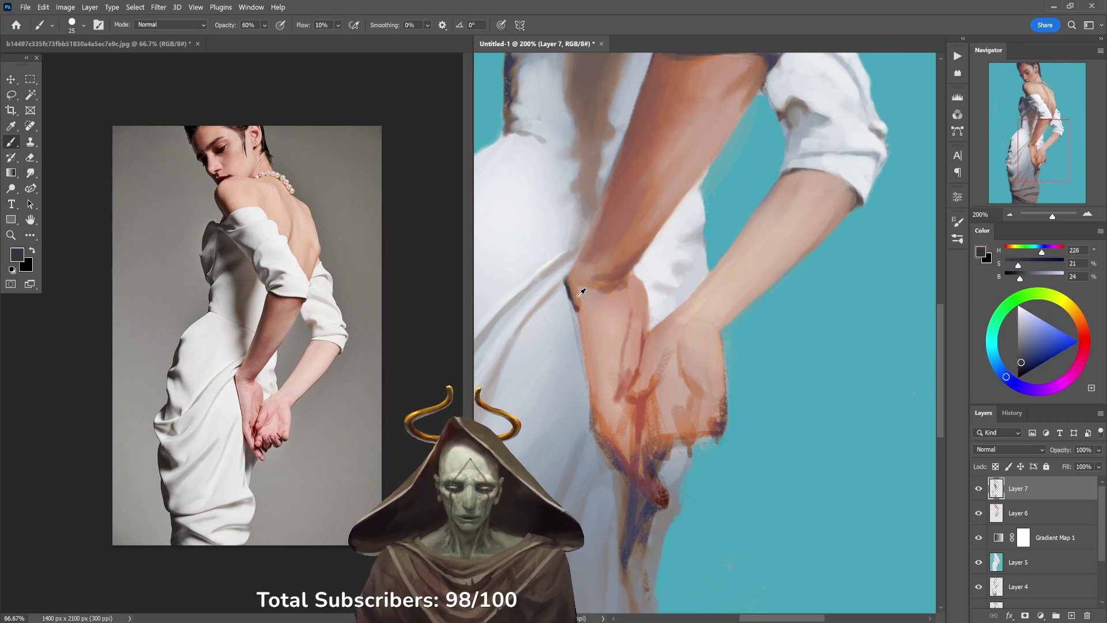
left_click(650, 420, "alt")
left_click(643, 493, "alt")
key("9")
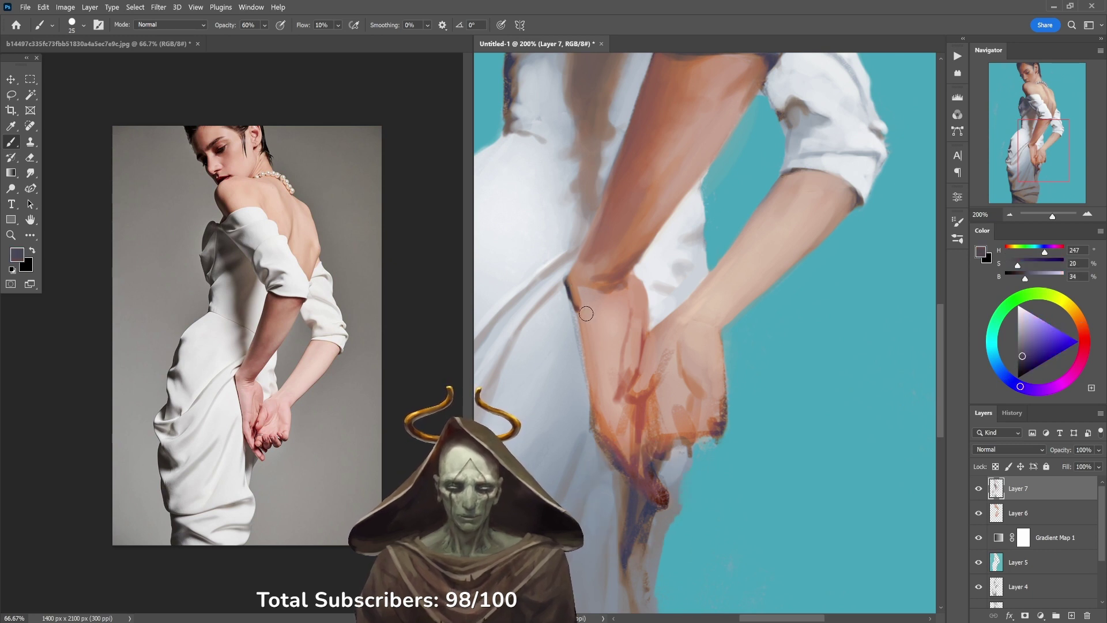
Step: Paint a dark shadow down the hand's left edge, then soften it with skin orange
left_click_drag(573, 323, 582, 356)
left_click_drag(569, 298, 591, 392)
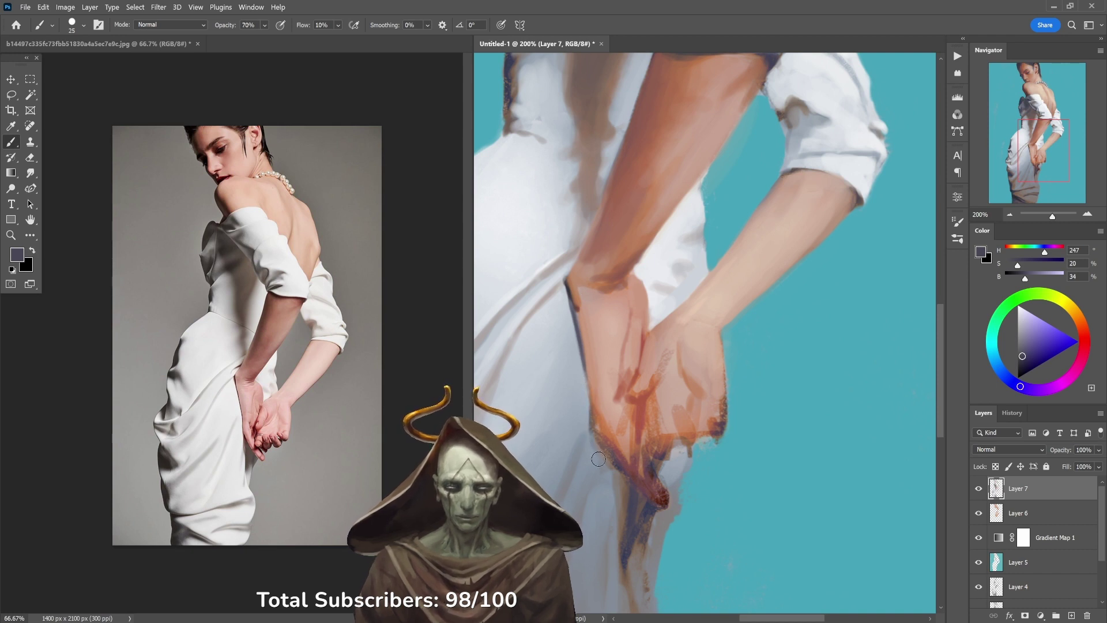
left_click(601, 403, "alt")
mouse_move(597, 397)
left_mouse_down()
mouse_move(598, 434)
mouse_move(613, 448)
left_mouse_up()
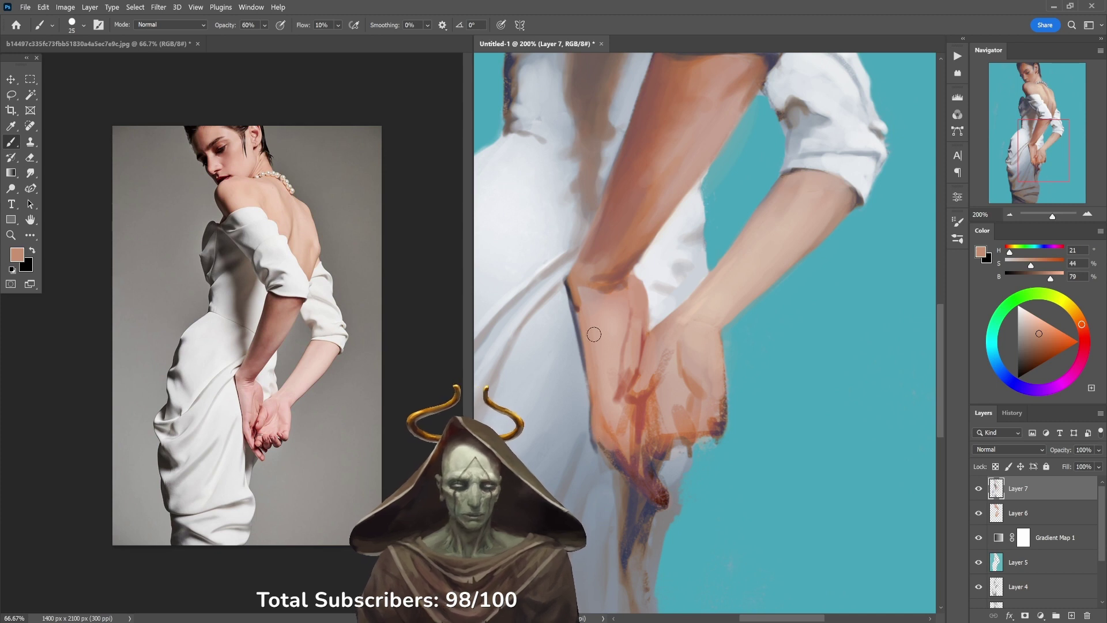
Step: Sample darker skin, wrist reds and light pink, adjusting opacity between 20% and 70%
left_click(576, 292, "alt")
key("3")
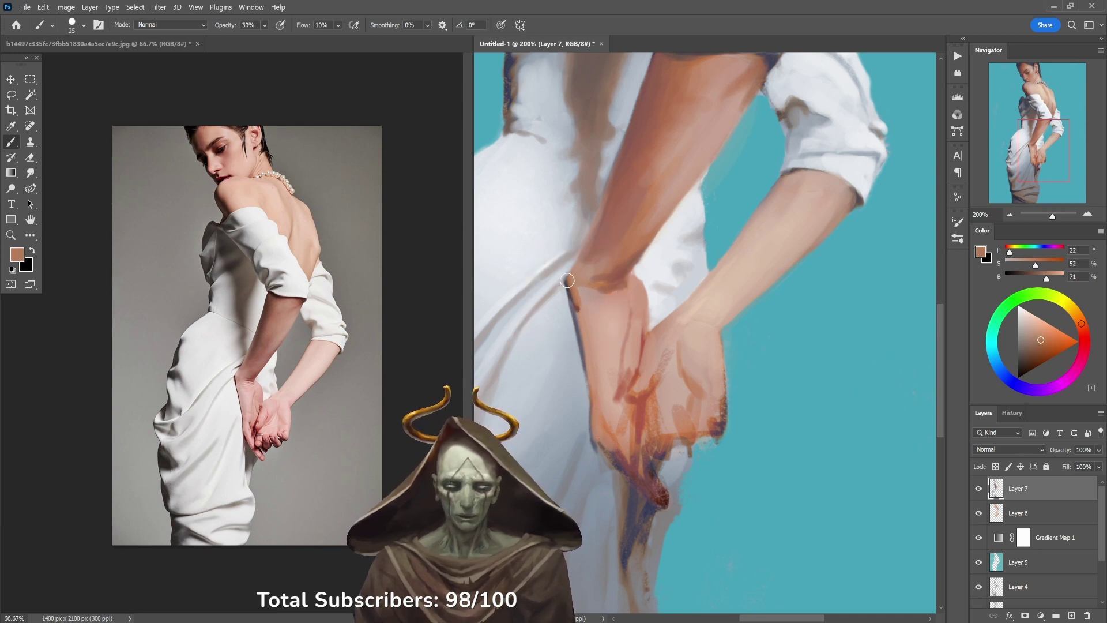
key("6")
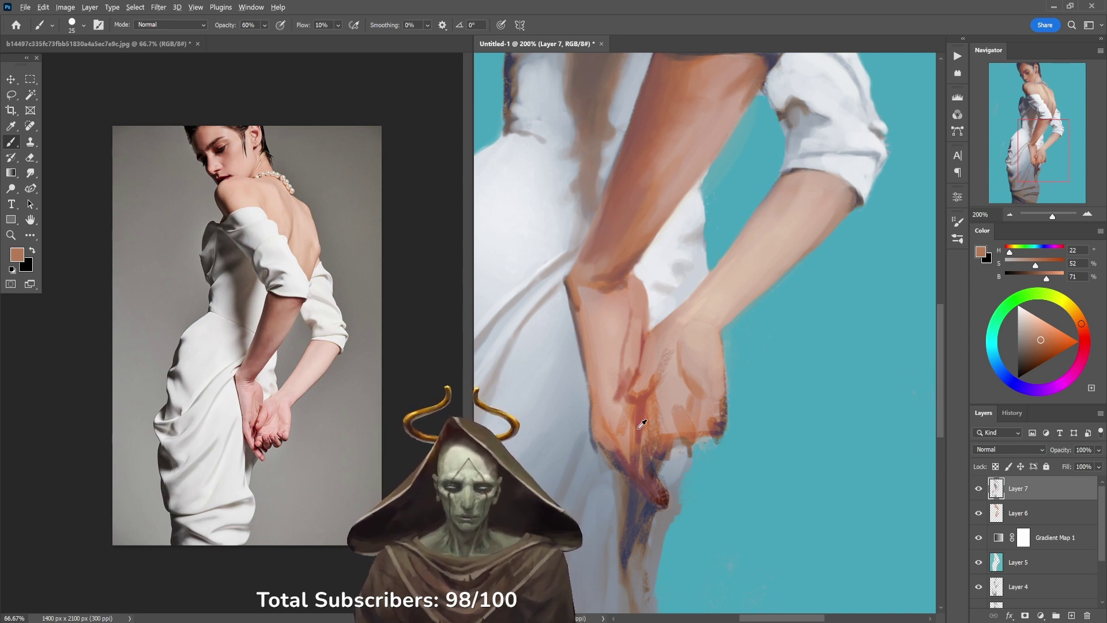
left_click(665, 485, "alt")
left_click(669, 497, "alt")
key("7")
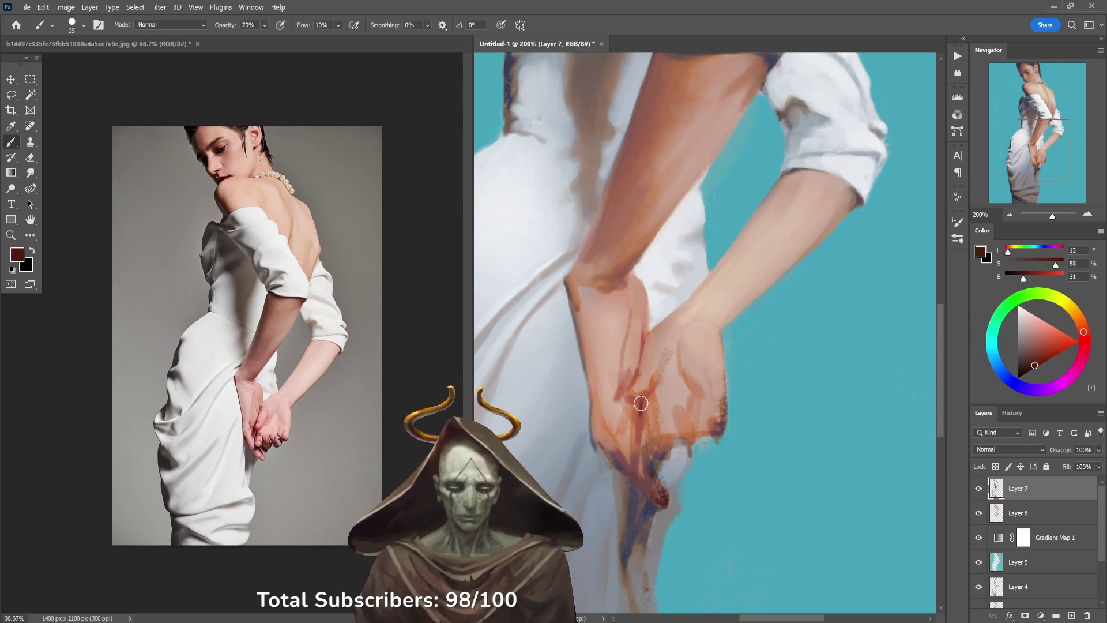
key("2")
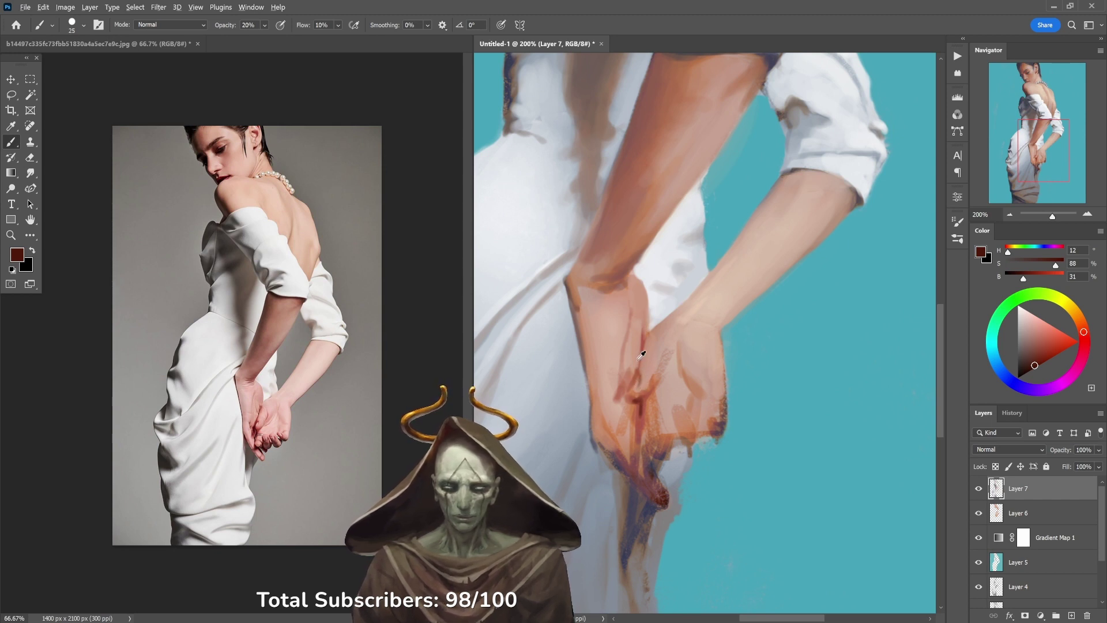
left_click(625, 376, "alt")
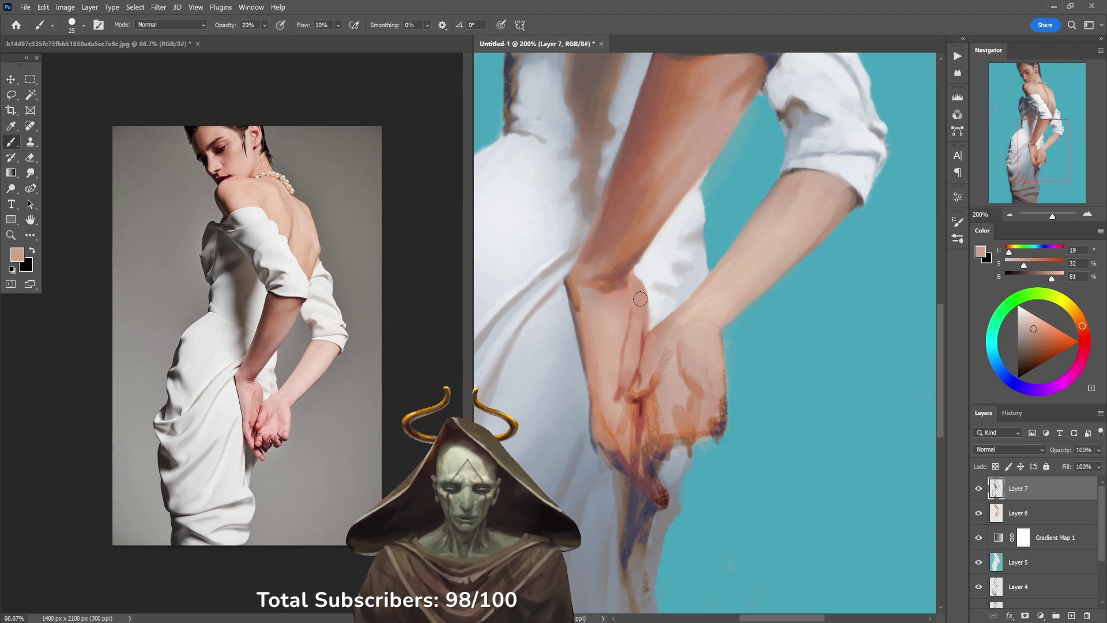
Step: Lighten the palm skin of the clasped hands with a highlight tone at 80% opacity
key("5")
left_click(636, 374, "alt")
left_click(642, 341, "alt")
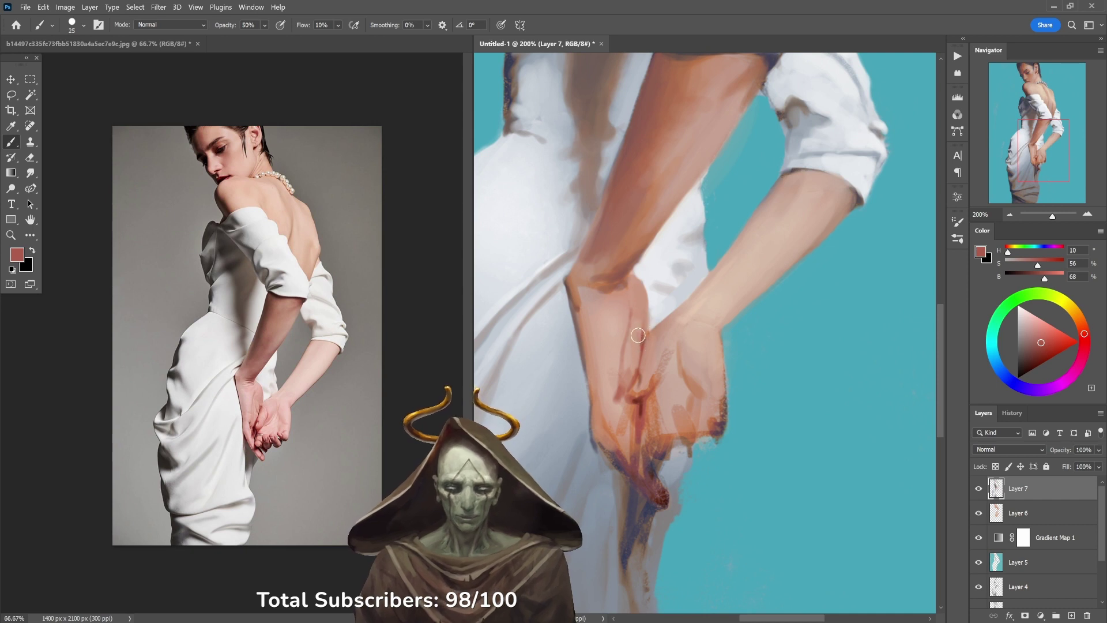
key("7")
left_click(645, 336, "alt")
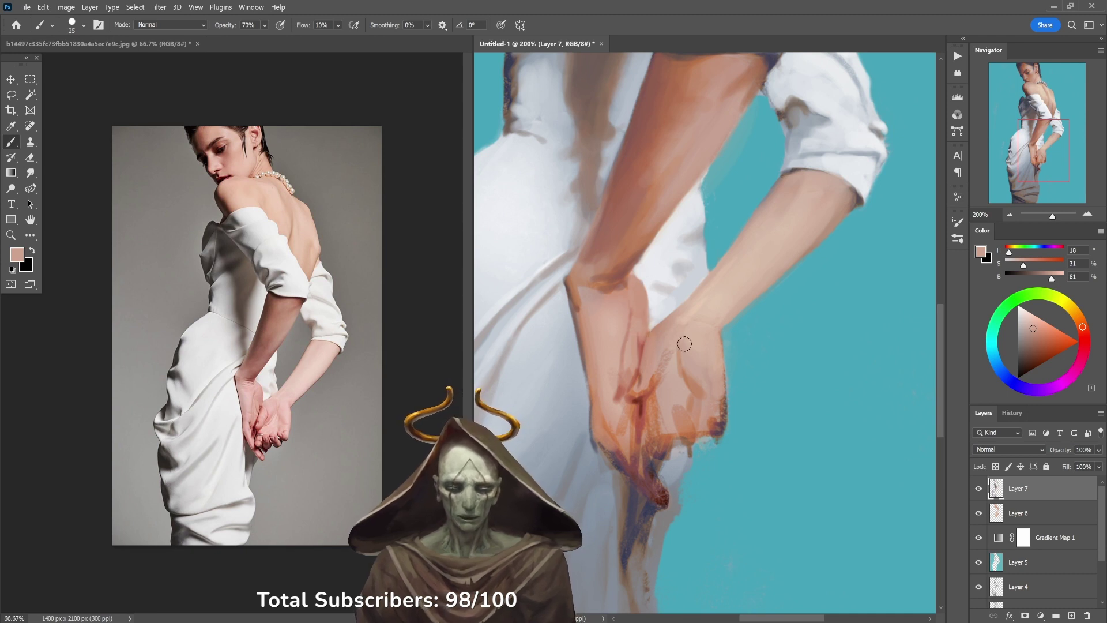
left_click(703, 353, "alt")
left_click(693, 313, "alt")
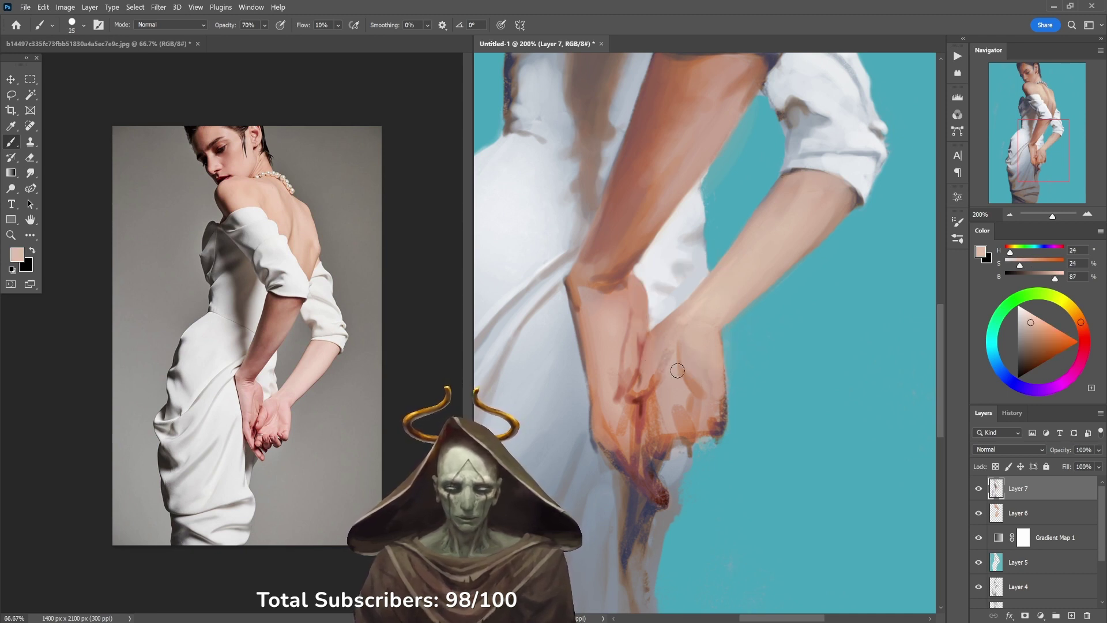
key("8")
mouse_move(684, 394)
left_mouse_down()
mouse_move(669, 421)
mouse_move(662, 402)
left_mouse_up()
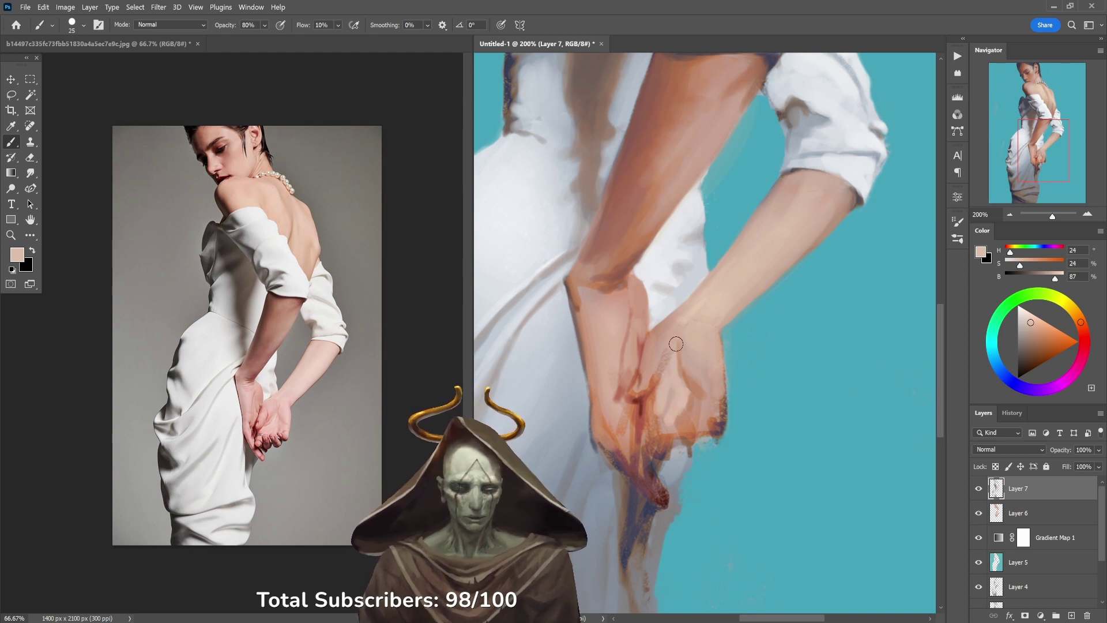
Step: Sample orange, saturated and pale skin tones, setting opacity between 40% and 70%
key("4")
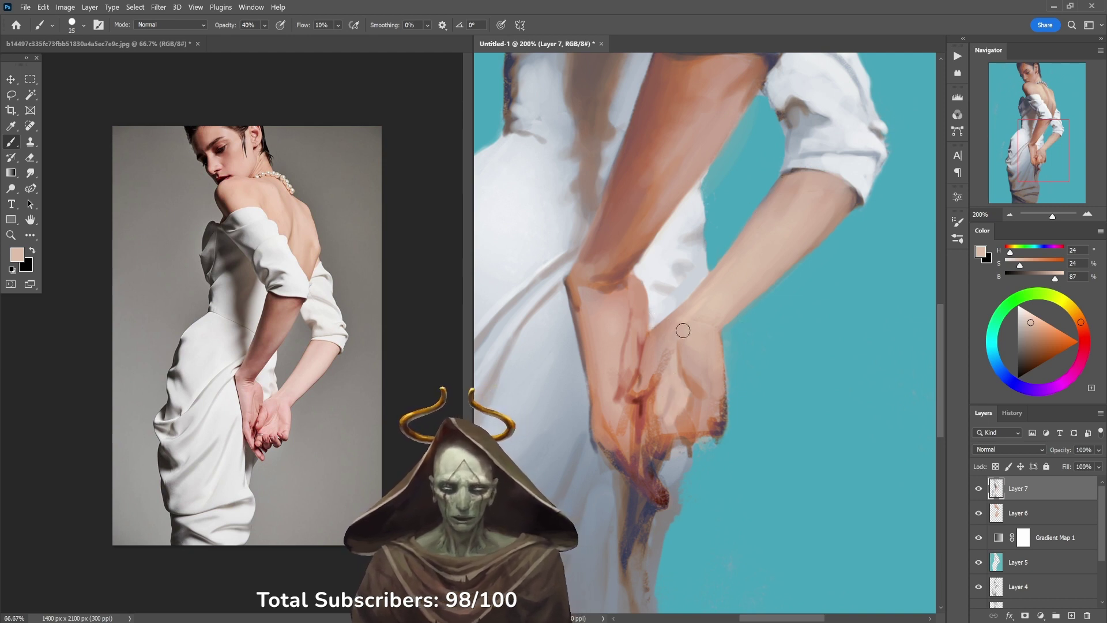
left_click(662, 377, "alt")
key("7")
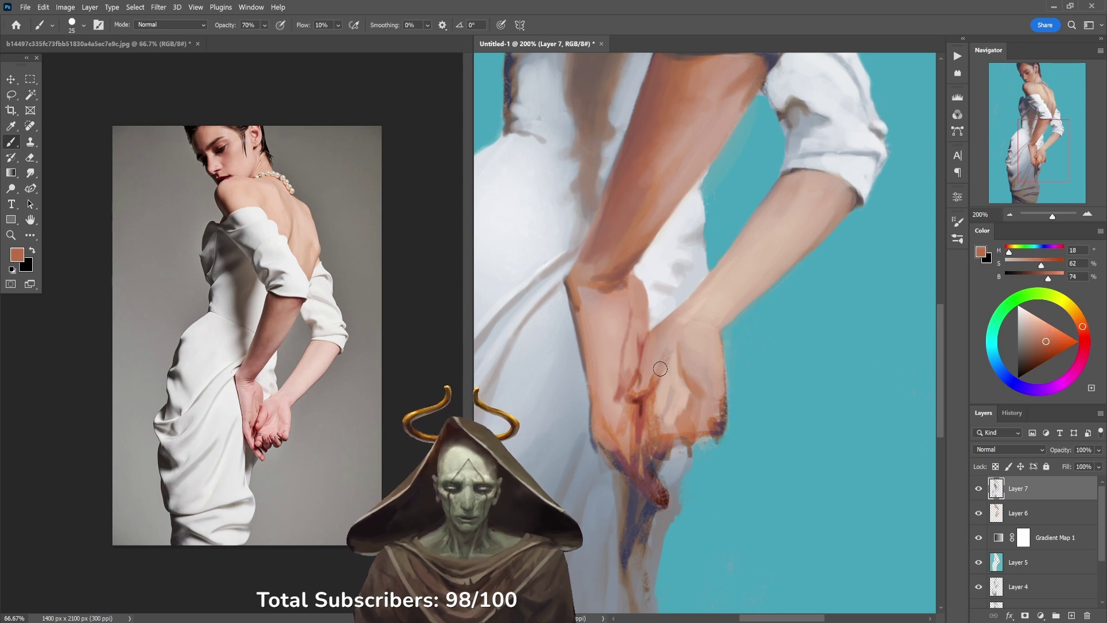
key("4")
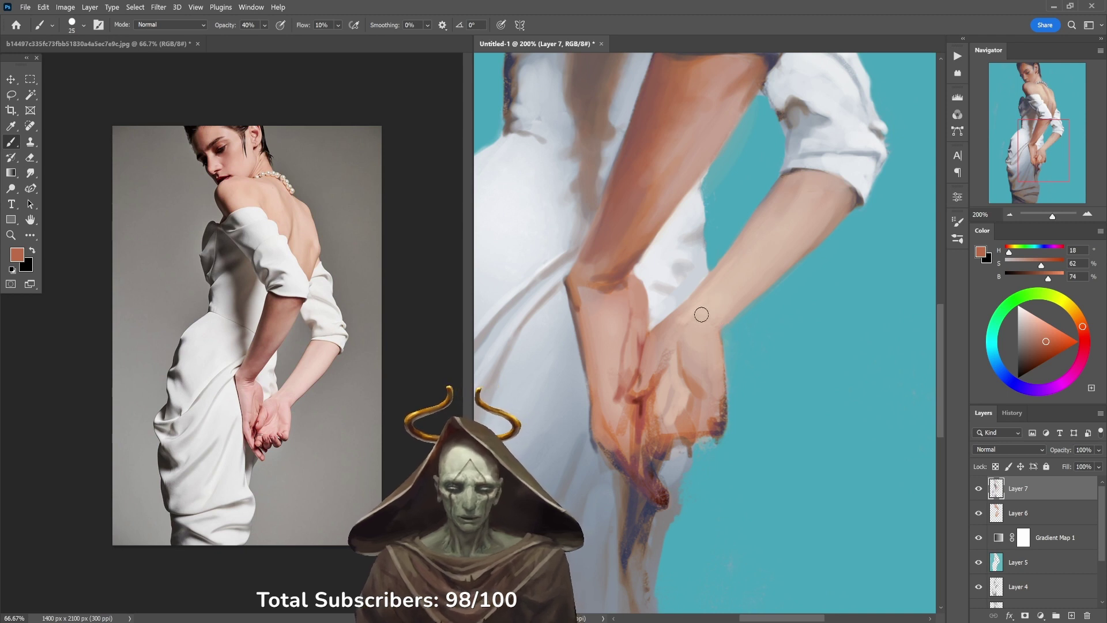
left_click(661, 352, "alt")
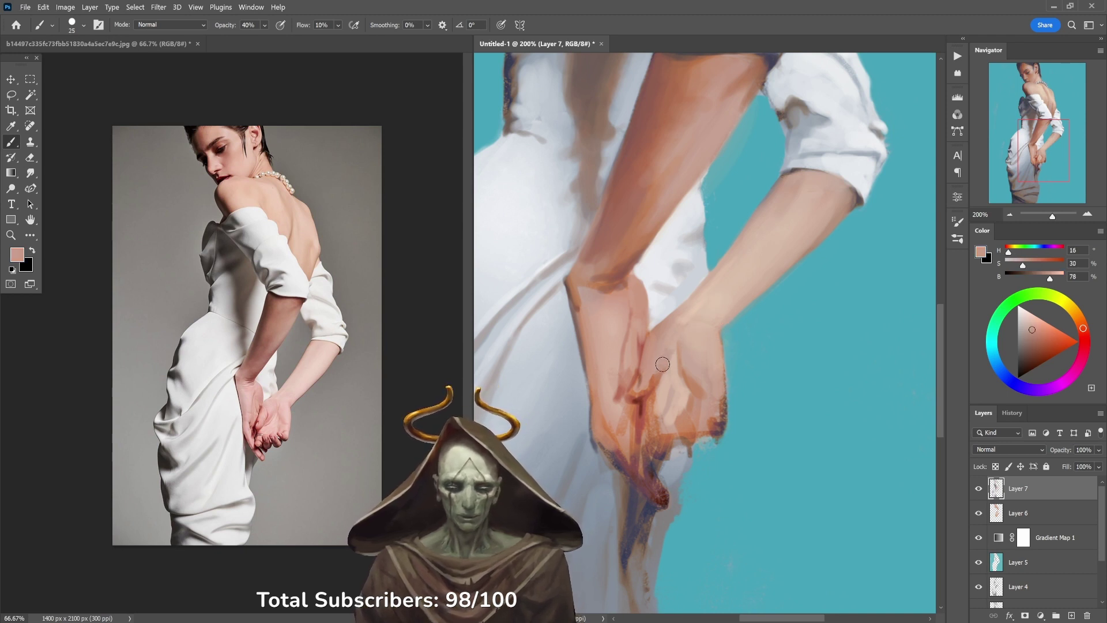
left_click(660, 377, "alt")
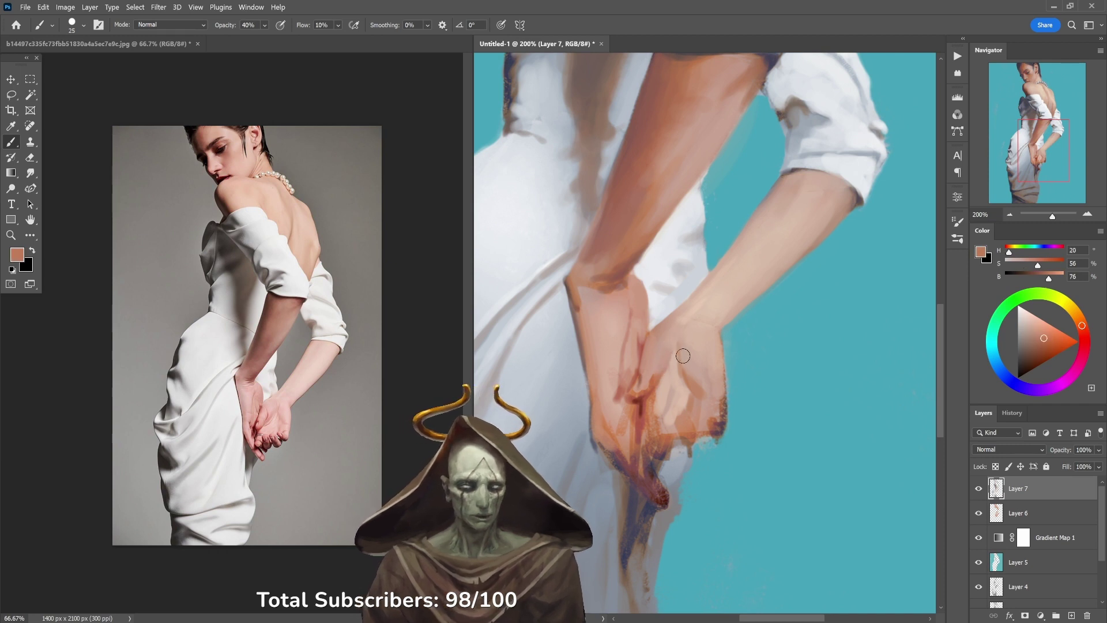
left_click(653, 384, "alt")
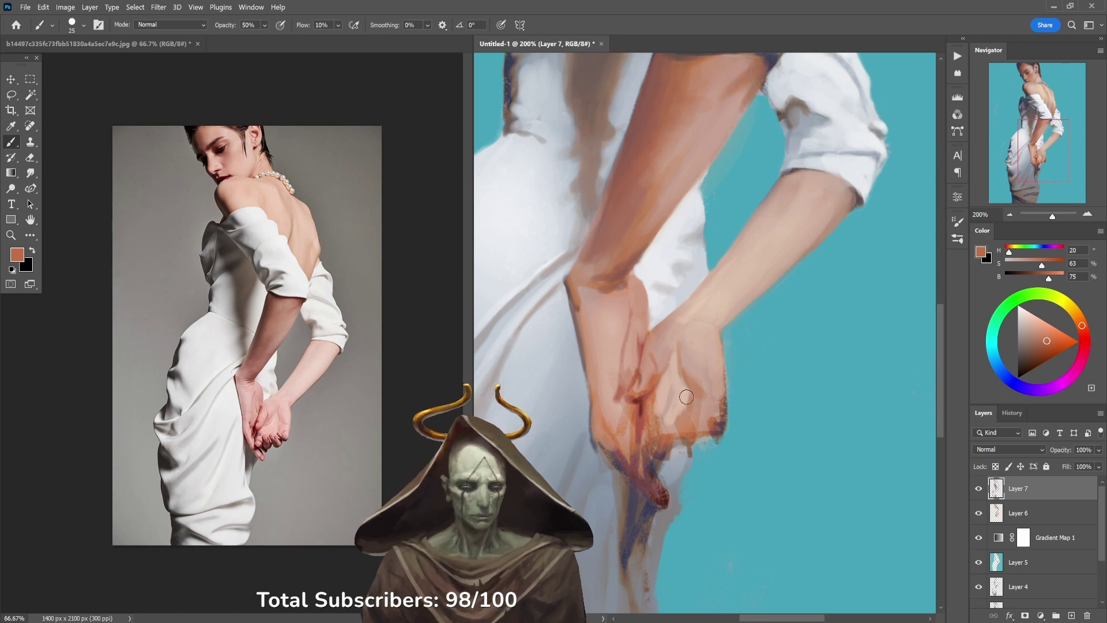
left_click(652, 367, "alt")
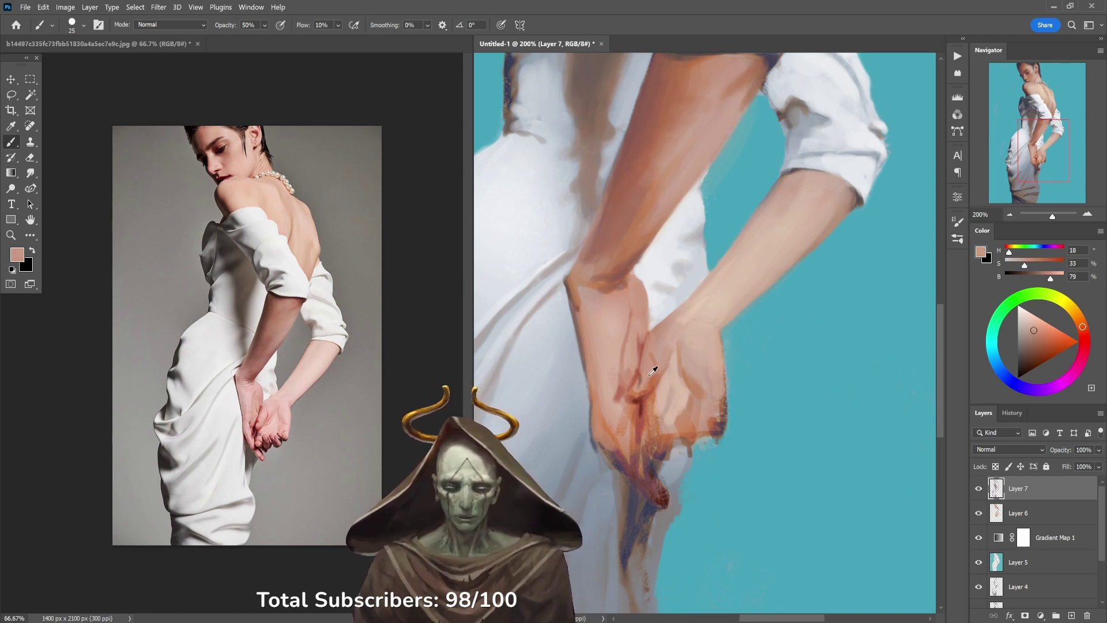
key("6")
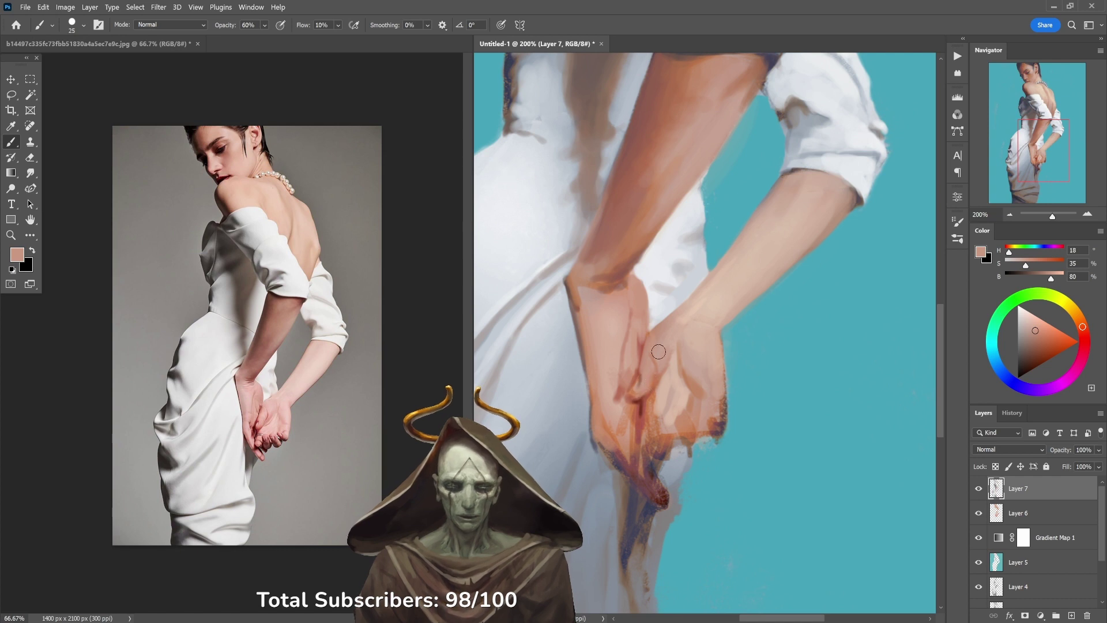
Step: Sample a lighter skin tone while switching brush opacity between 50% and 80%
left_click(698, 374, "alt")
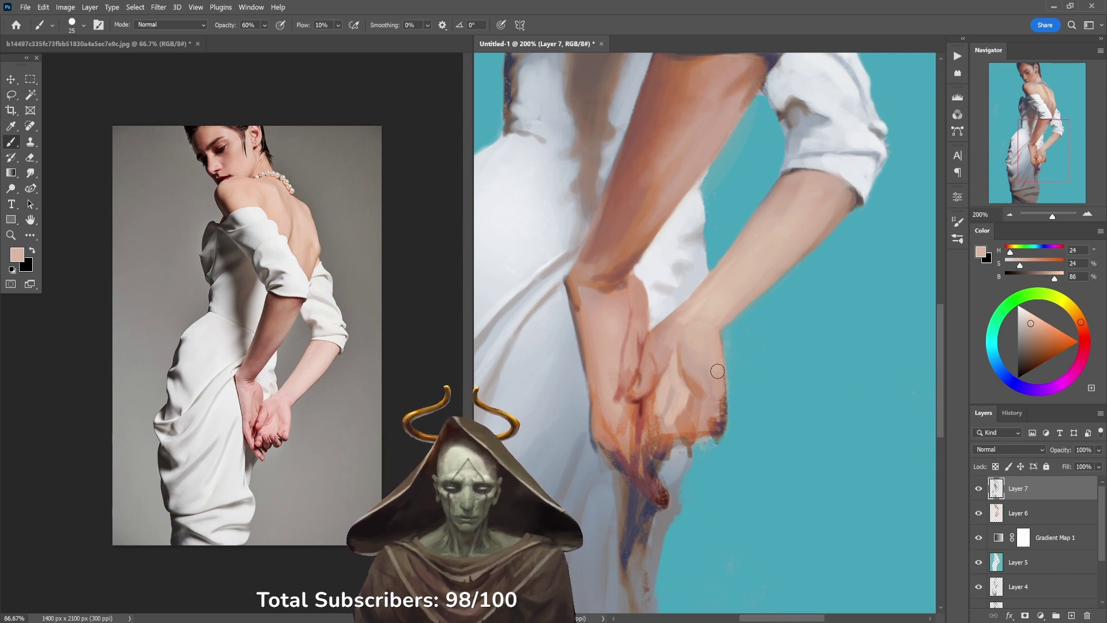
key("7")
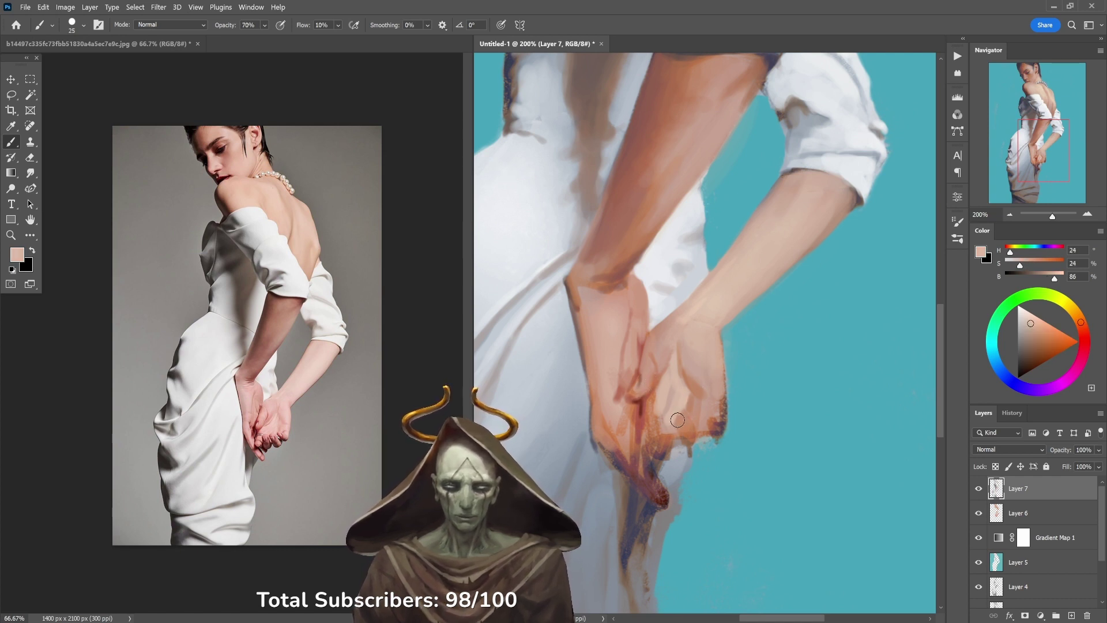
key("5")
key("6")
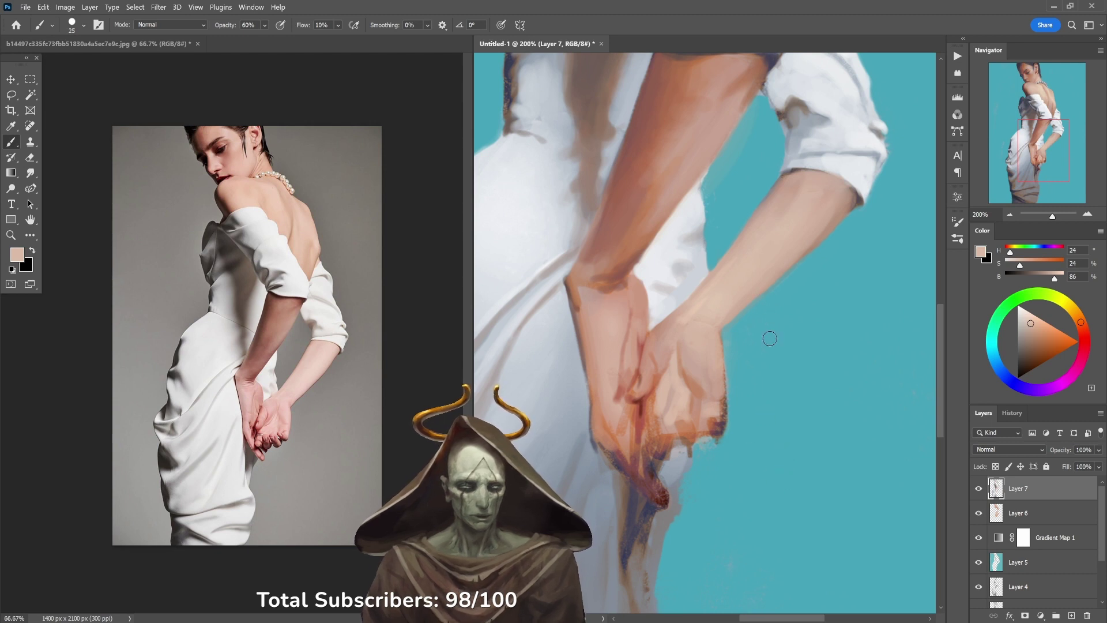
key("8")
Step: Paint a dark reddish-brown stroke along the fingertip edge, then touch the finger with orange
left_click(721, 387, "alt")
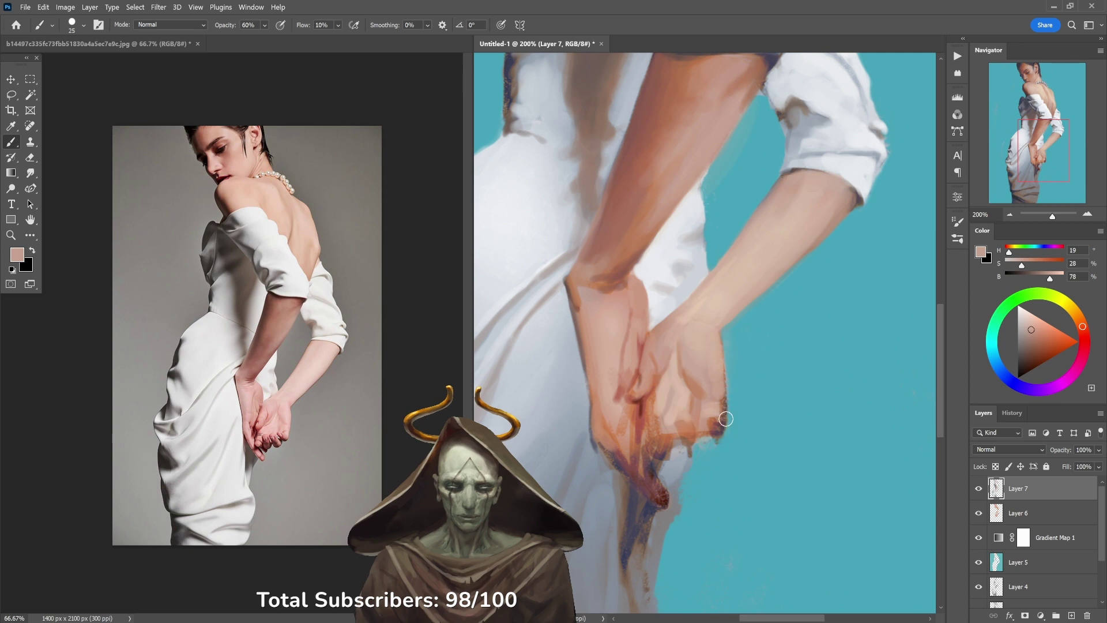
left_click(701, 388, "alt")
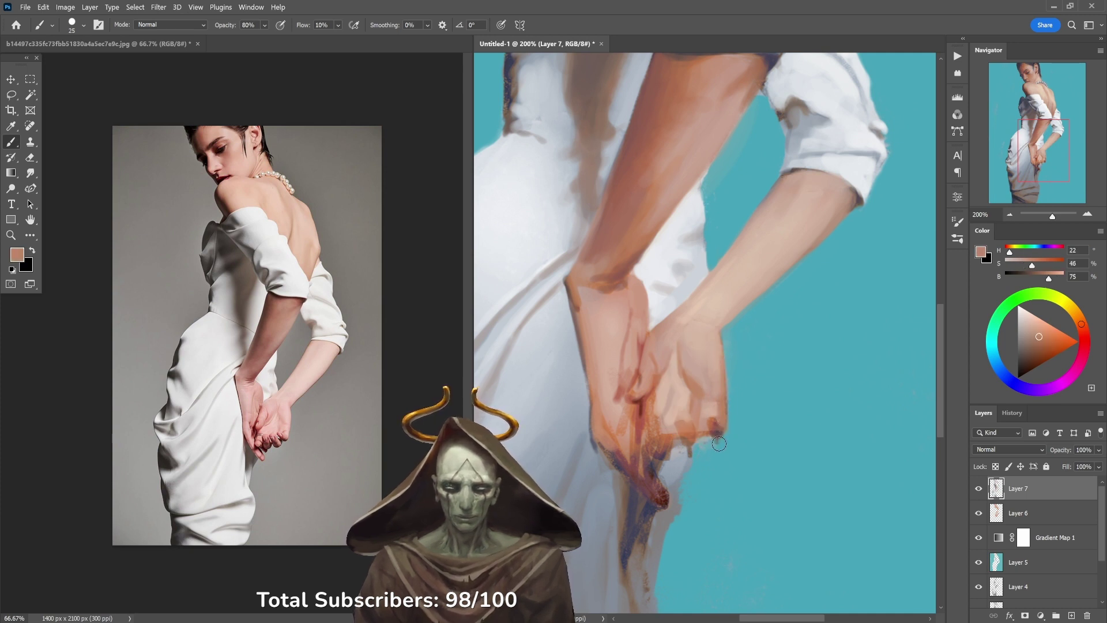
left_click(709, 424, "alt")
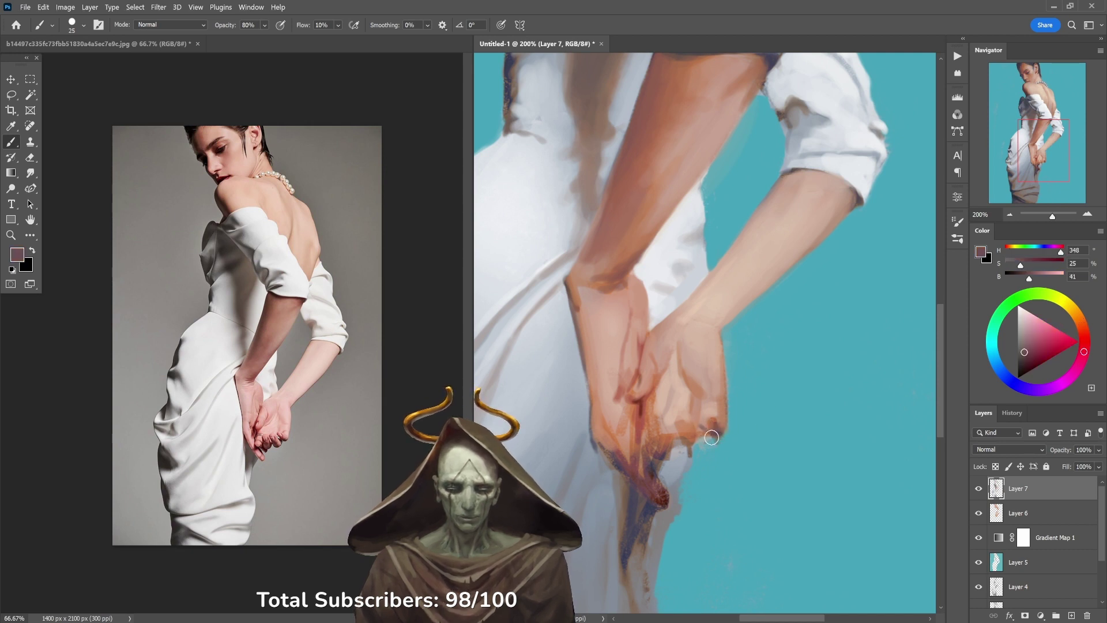
mouse_move(712, 437)
left_mouse_down()
mouse_move(683, 443)
mouse_move(679, 433)
mouse_move(692, 452)
mouse_move(687, 419)
mouse_move(698, 442)
mouse_move(688, 421)
mouse_move(716, 383)
left_mouse_up()
left_click(690, 436, "alt")
Step: Paint a light skin-tone stroke over the lower finger at 90% opacity, redoing it narrower
left_click(690, 417, "alt")
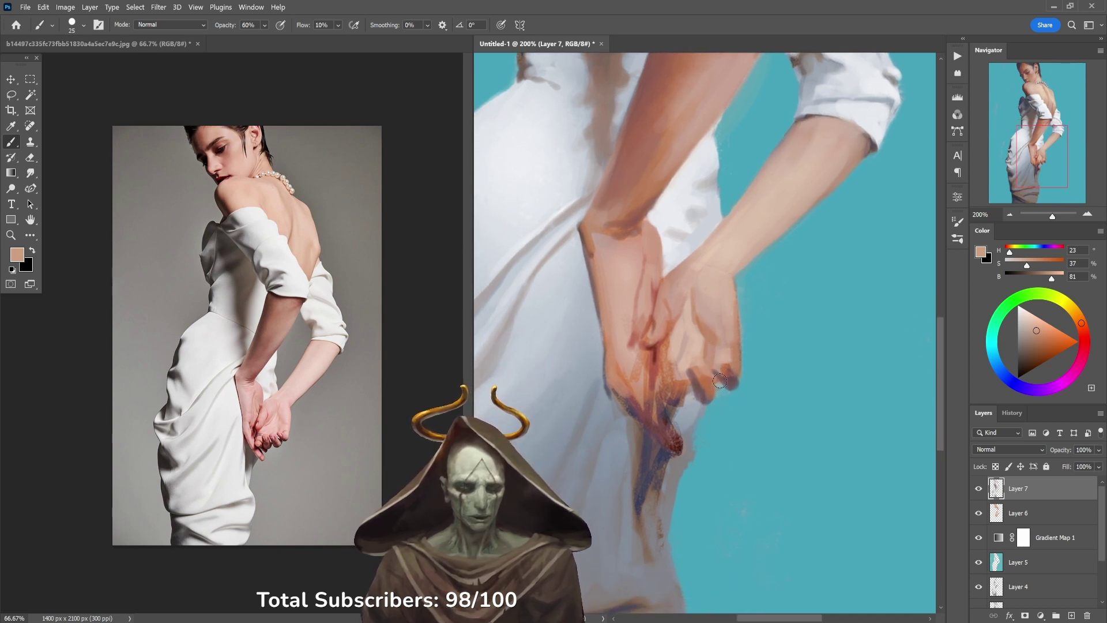
left_click(678, 394, "alt")
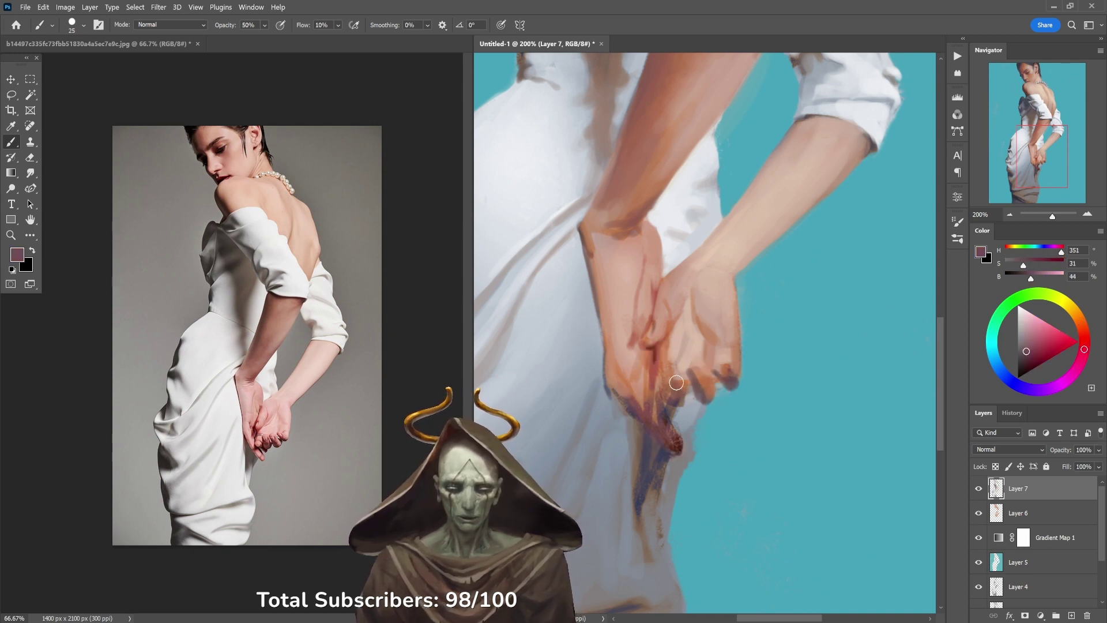
key("5")
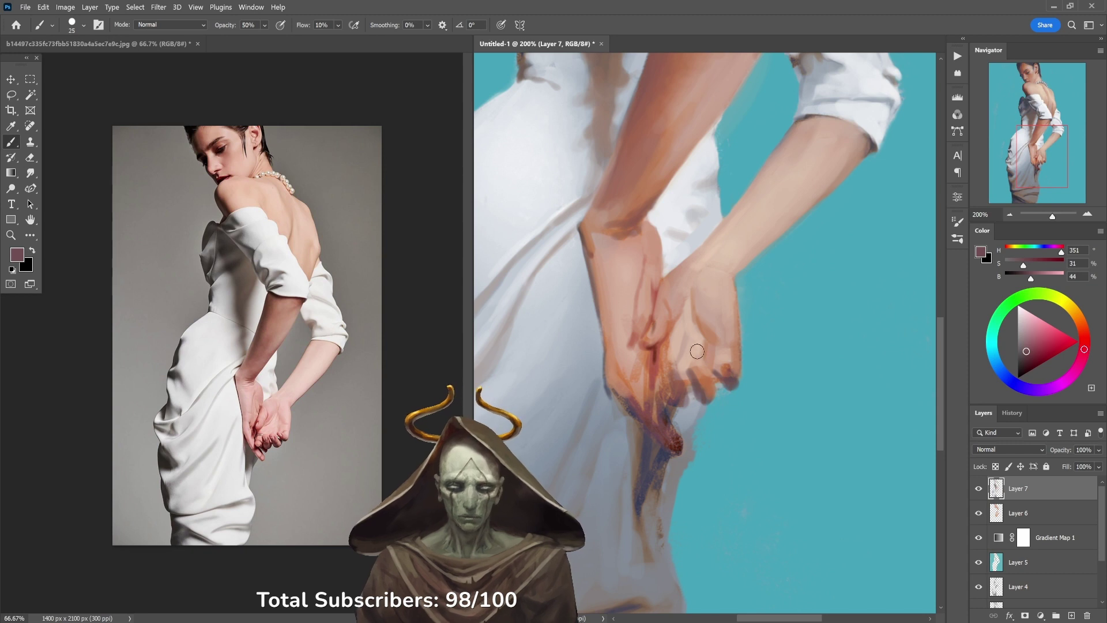
left_click(635, 381, "alt")
key("9")
left_click_drag(667, 453, 632, 398)
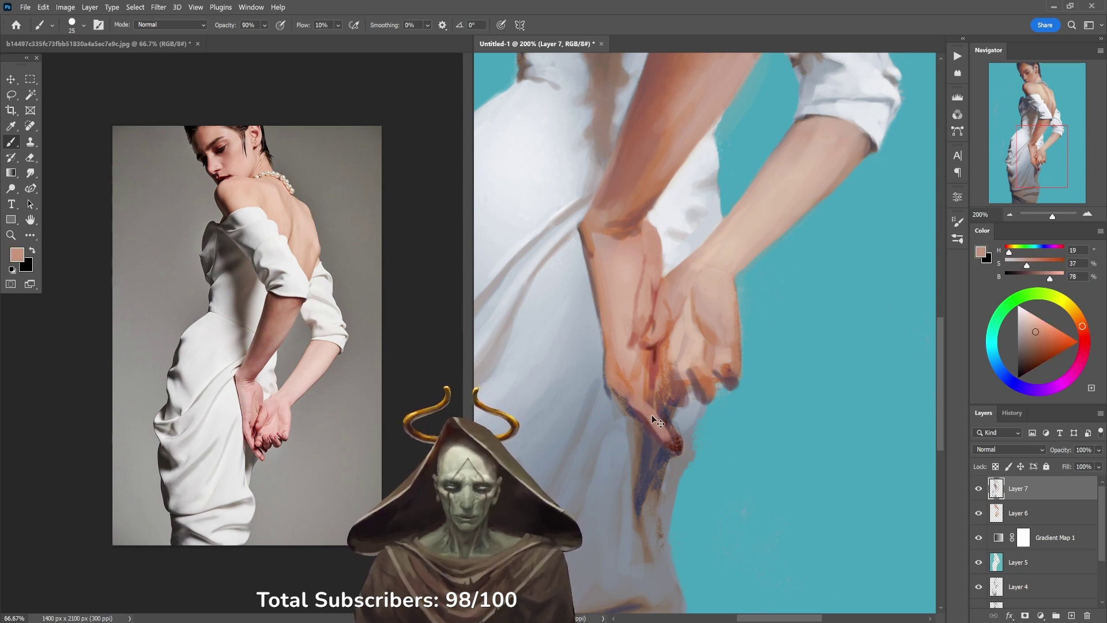
key("ctrl+z")
left_click_drag(668, 434, 630, 388)
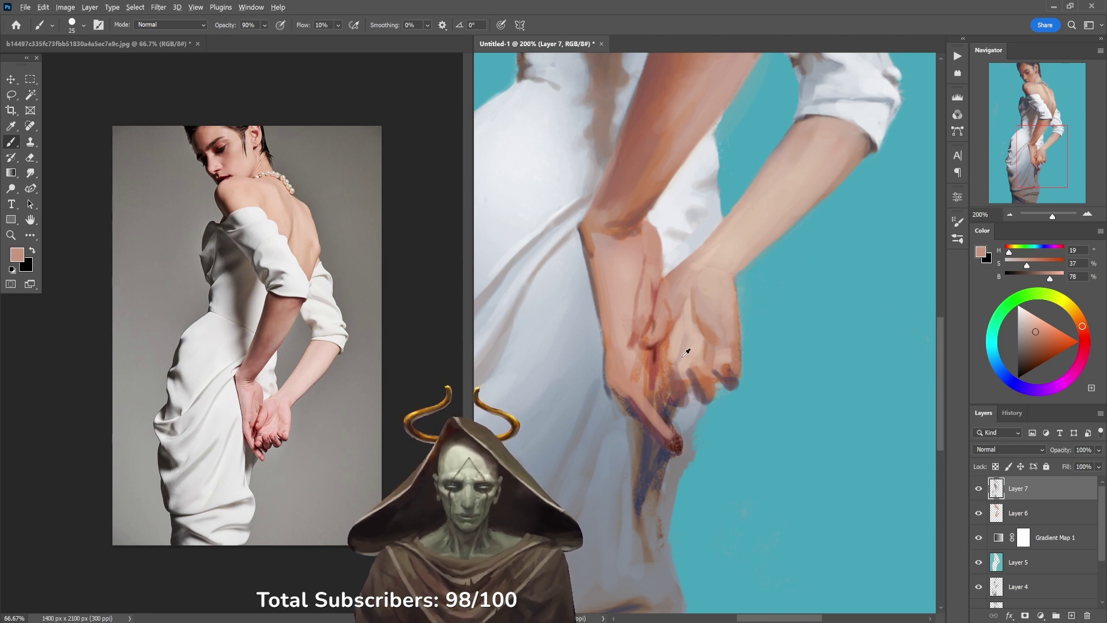
Step: Dab light skin tone onto the knuckle and darken the fingertip's right edge with mauve at 60%
left_click(683, 356, "alt")
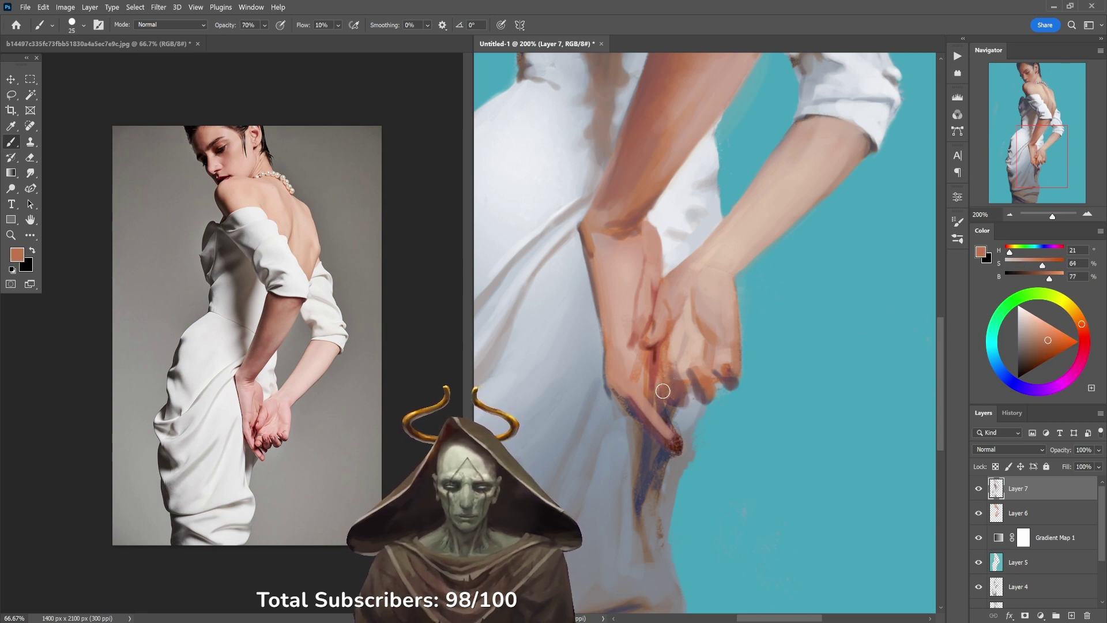
left_click(683, 343, "alt")
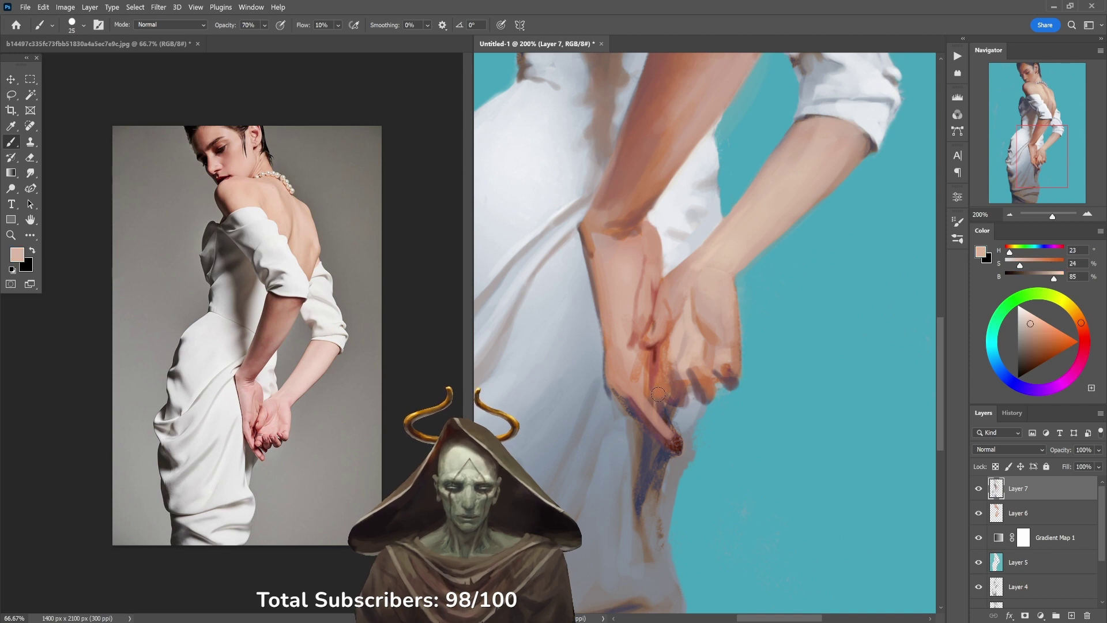
mouse_move(655, 401)
left_mouse_down()
mouse_move(660, 386)
mouse_move(665, 395)
left_mouse_up()
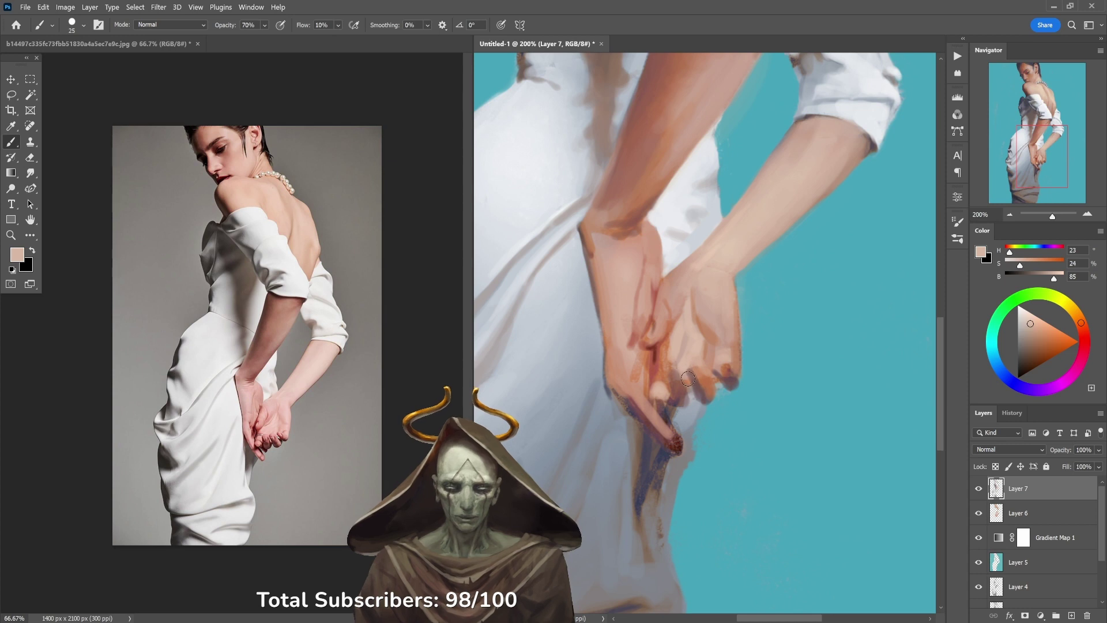
left_click(669, 367, "alt")
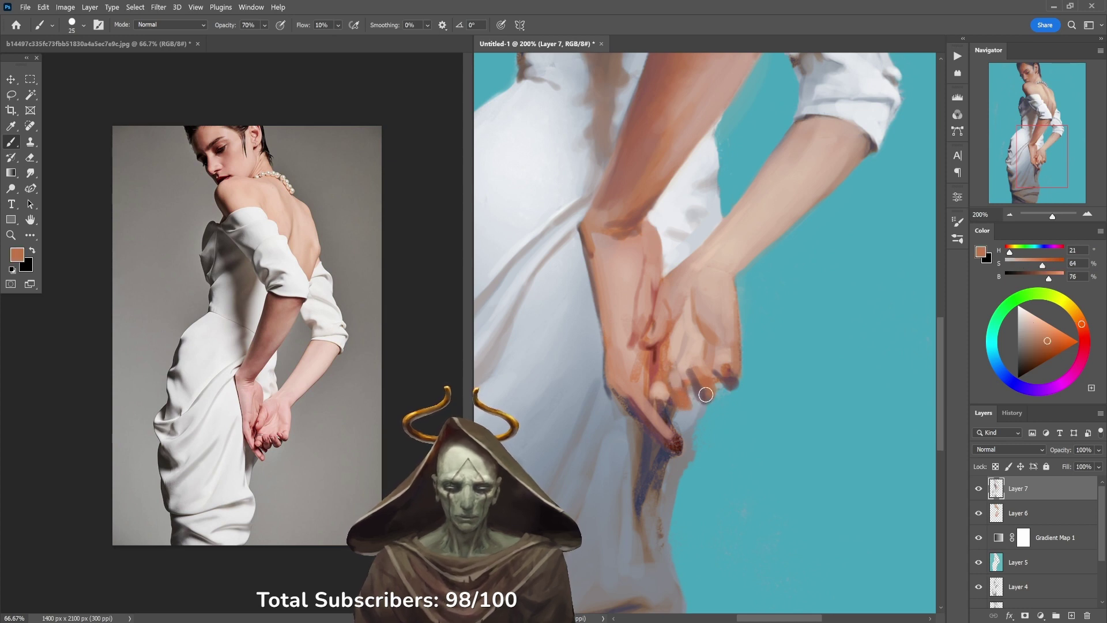
left_click(689, 405, "alt")
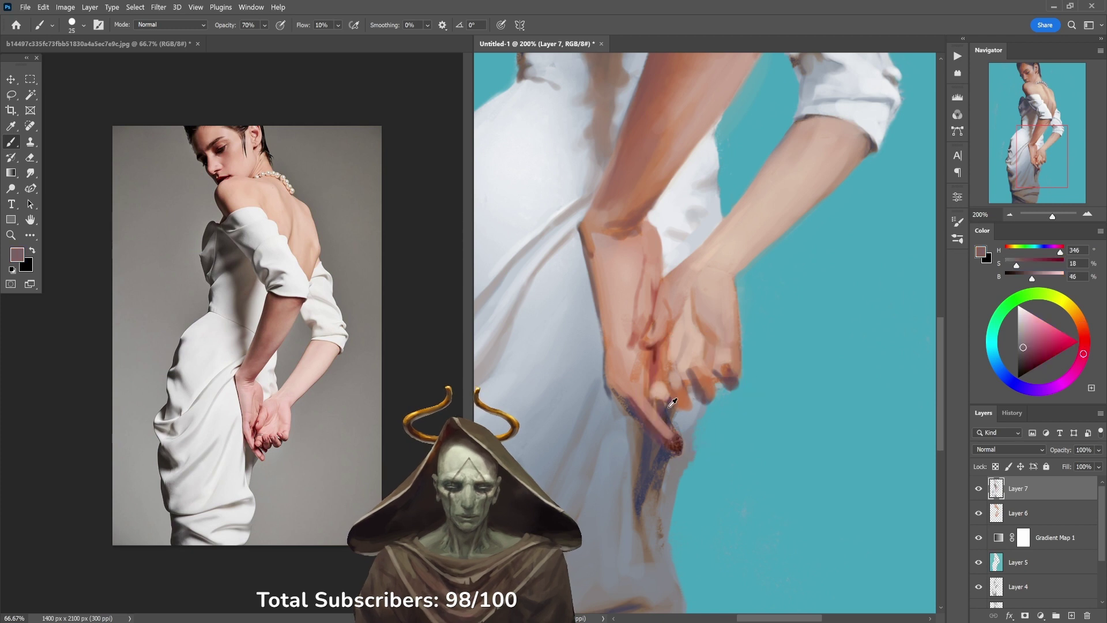
left_click(675, 401, "alt")
key("5")
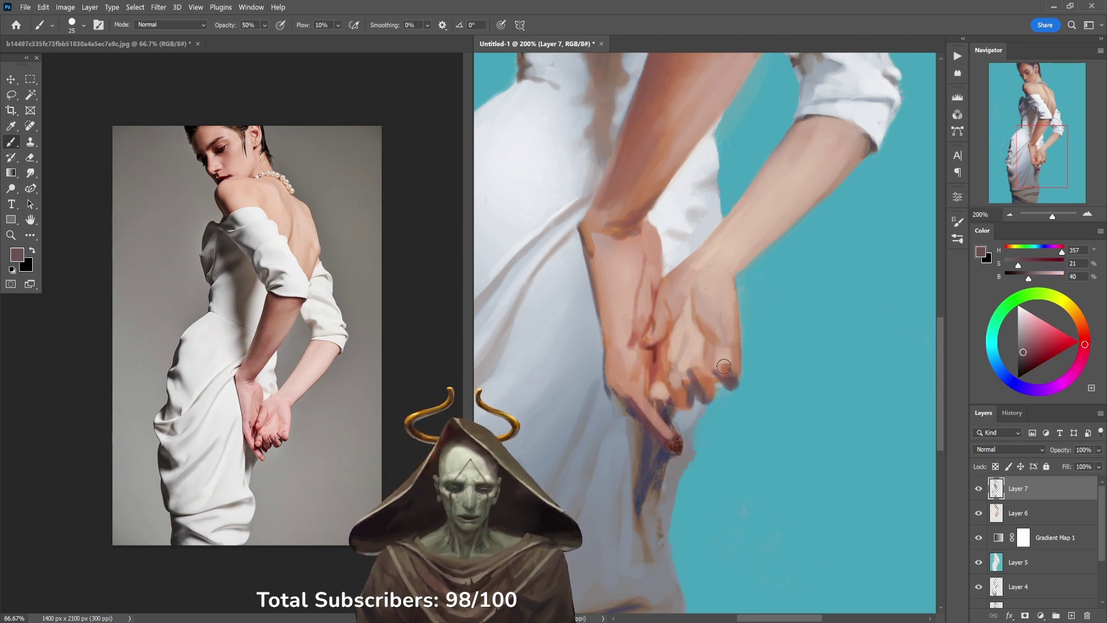
key("6")
mouse_move(714, 390)
left_mouse_down()
mouse_move(730, 367)
mouse_move(737, 375)
left_mouse_up()
Step: Repaint the little fingertip with orange-tan and lighter skin tones, opacity 30–70%
left_click(708, 374, "alt")
key("7")
left_click(732, 355, "alt")
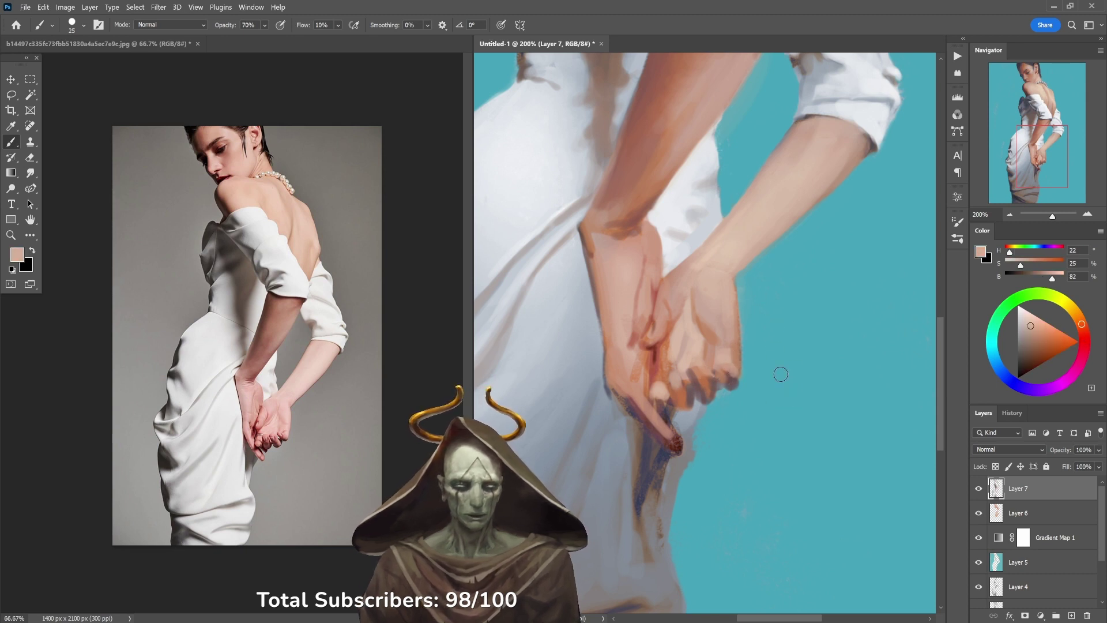
left_click(691, 298, "alt")
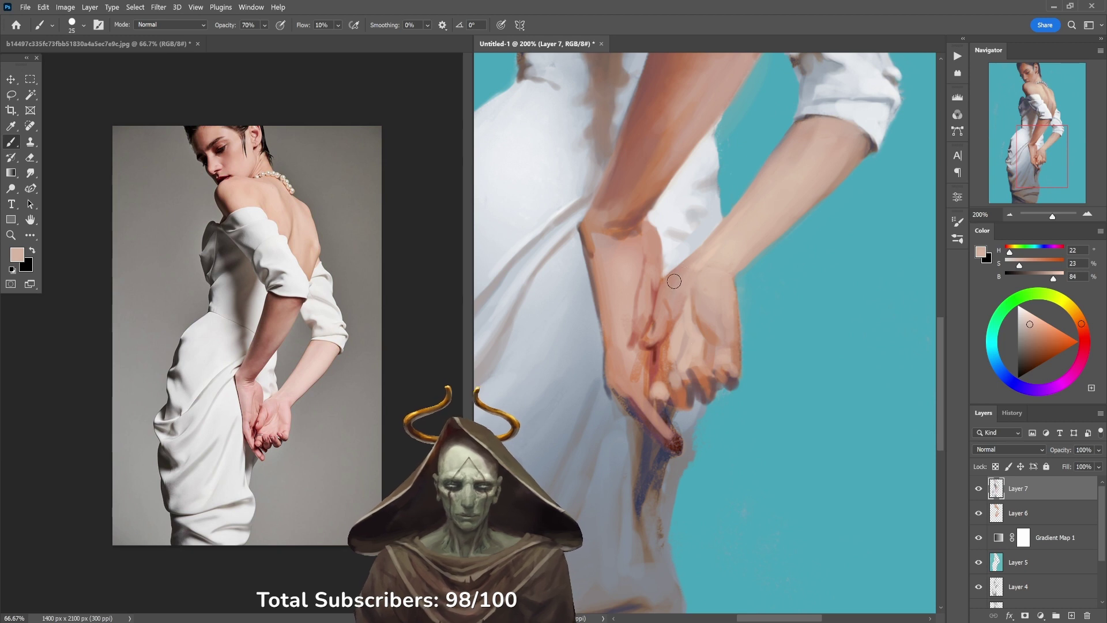
key("3")
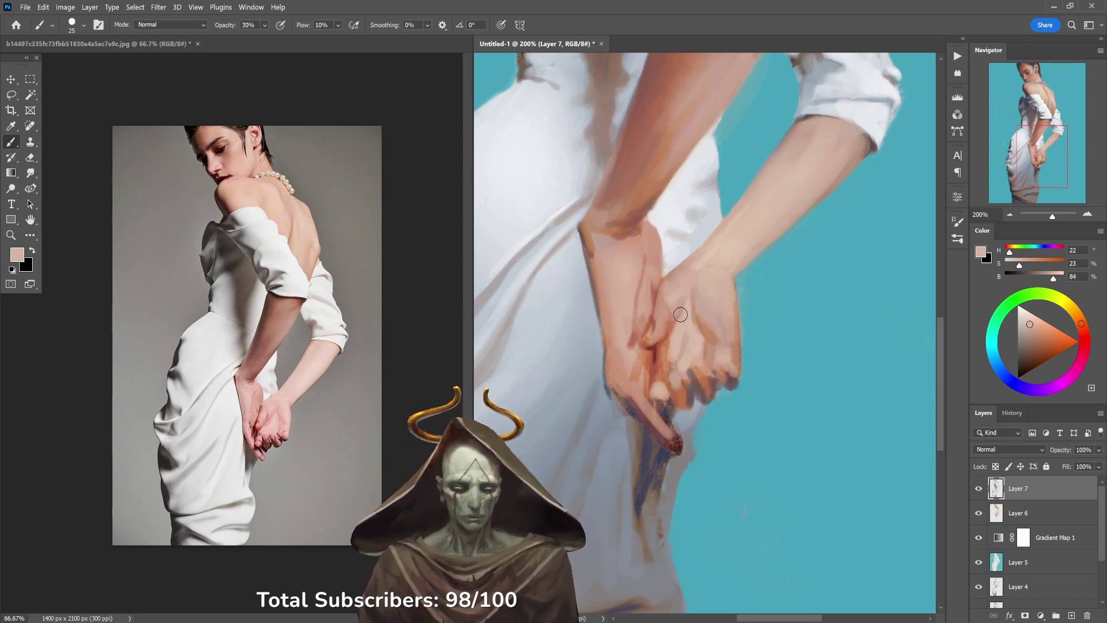
key("5")
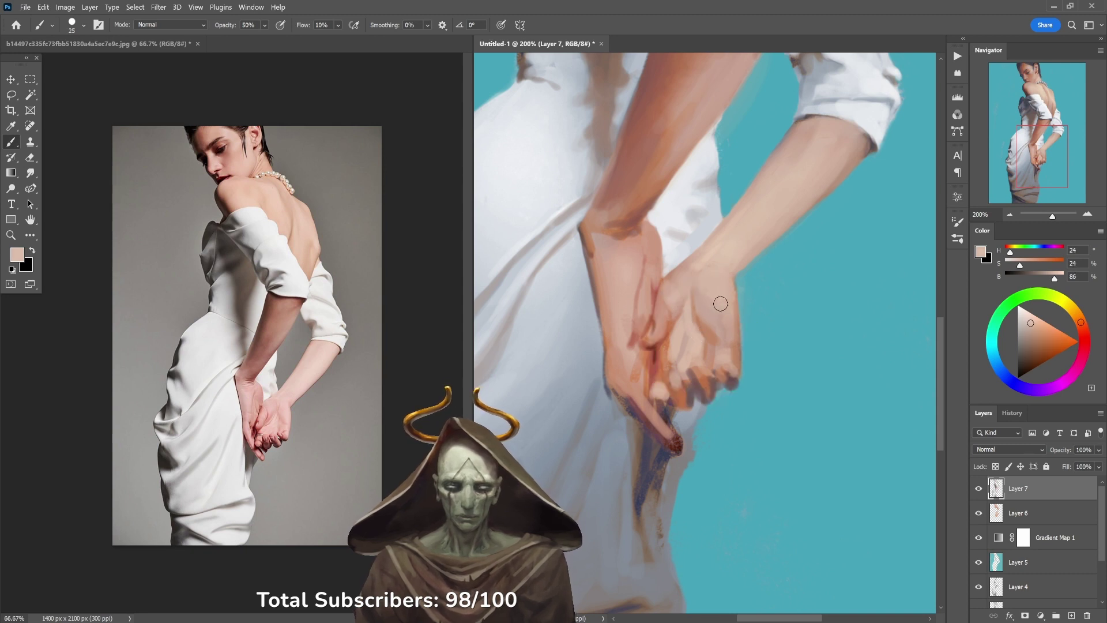
key("7")
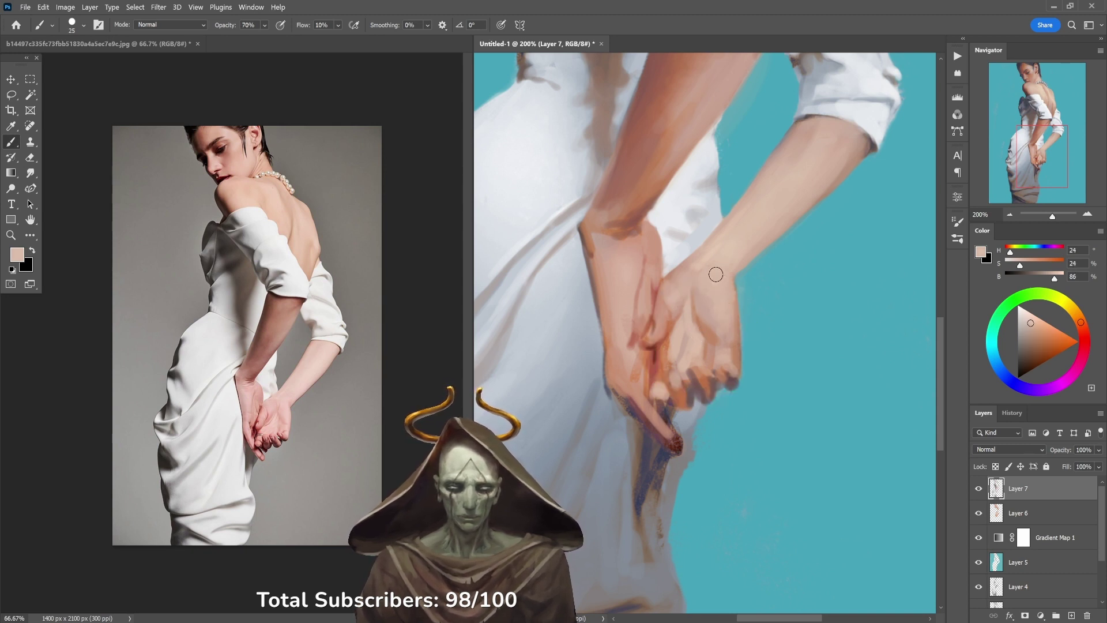
Step: Sample upper-arm, shadow, warm and strong red tones, setting opacity between 30% and 70%
left_click(847, 161, "alt")
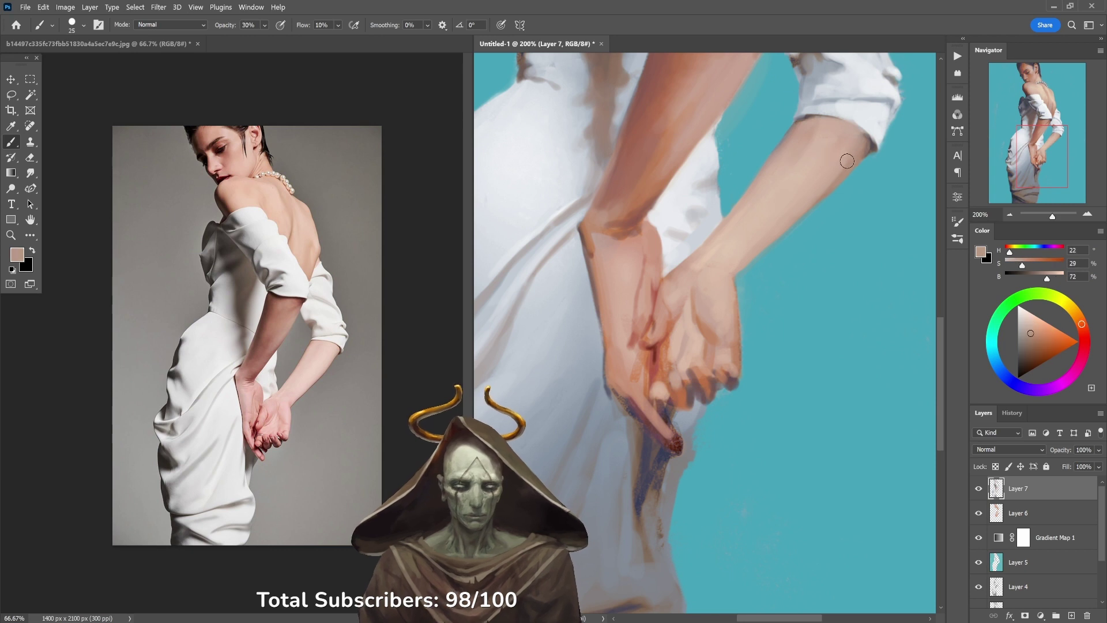
key("3")
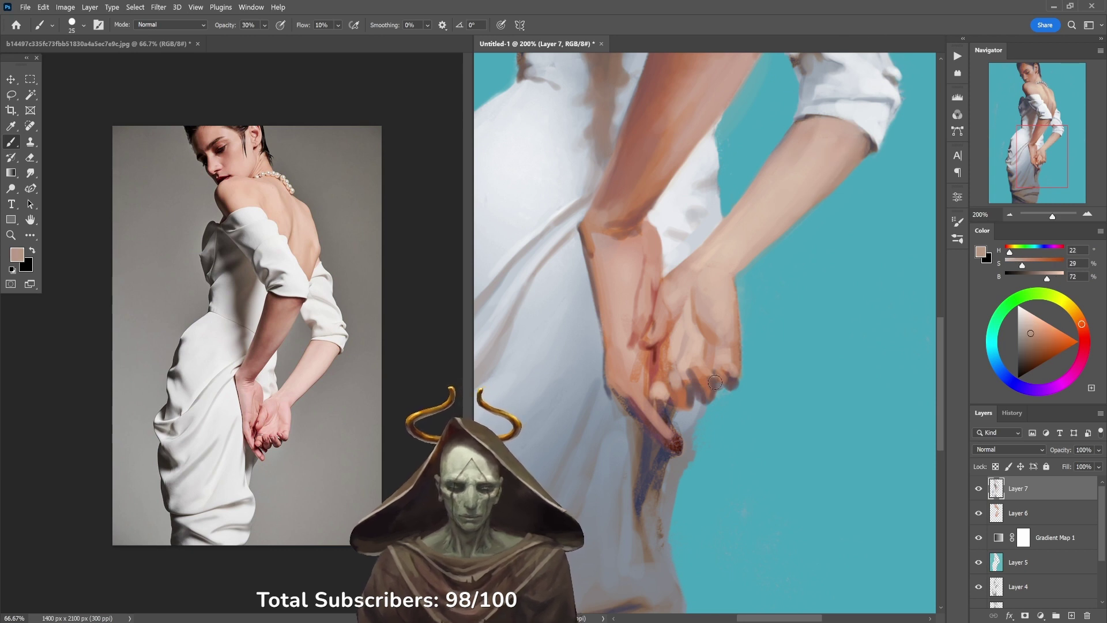
left_click(692, 396, "alt")
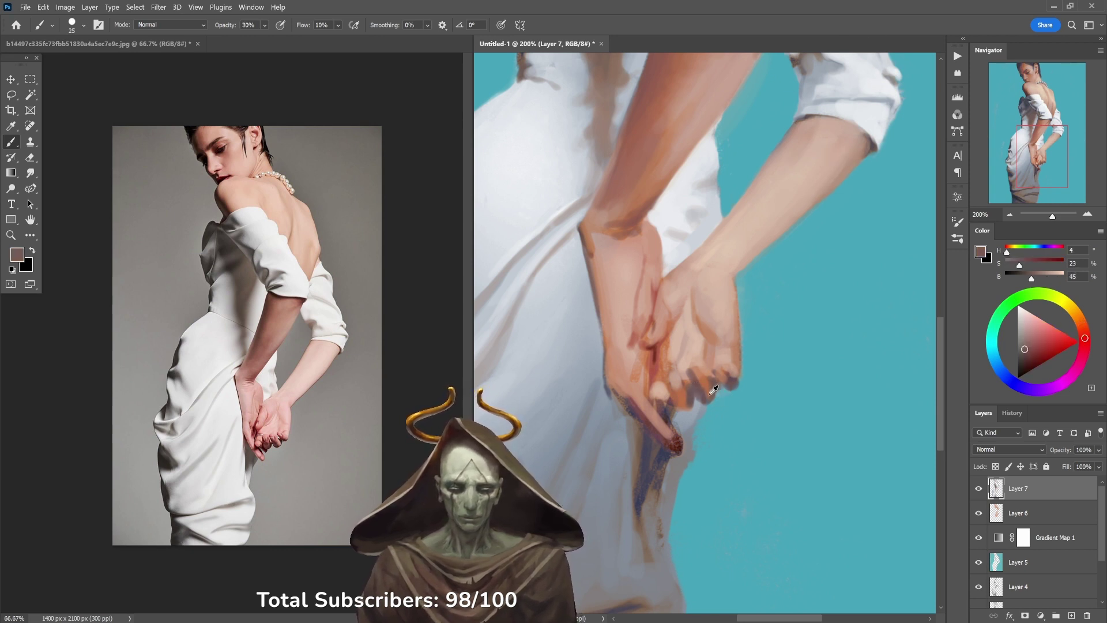
left_click(706, 396, "alt")
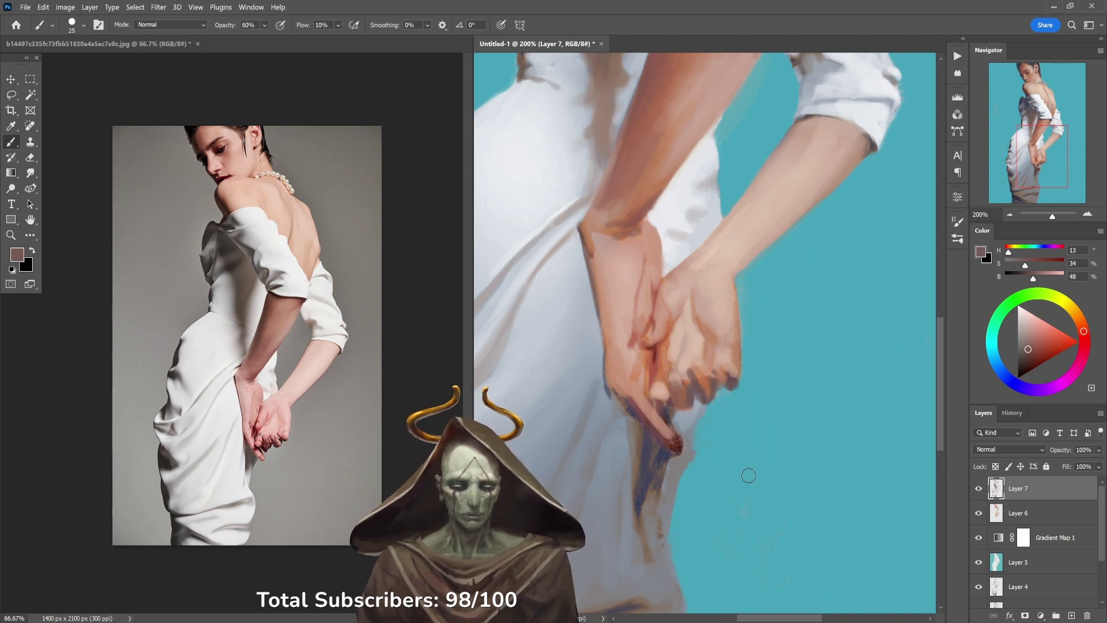
left_click(668, 438, "alt")
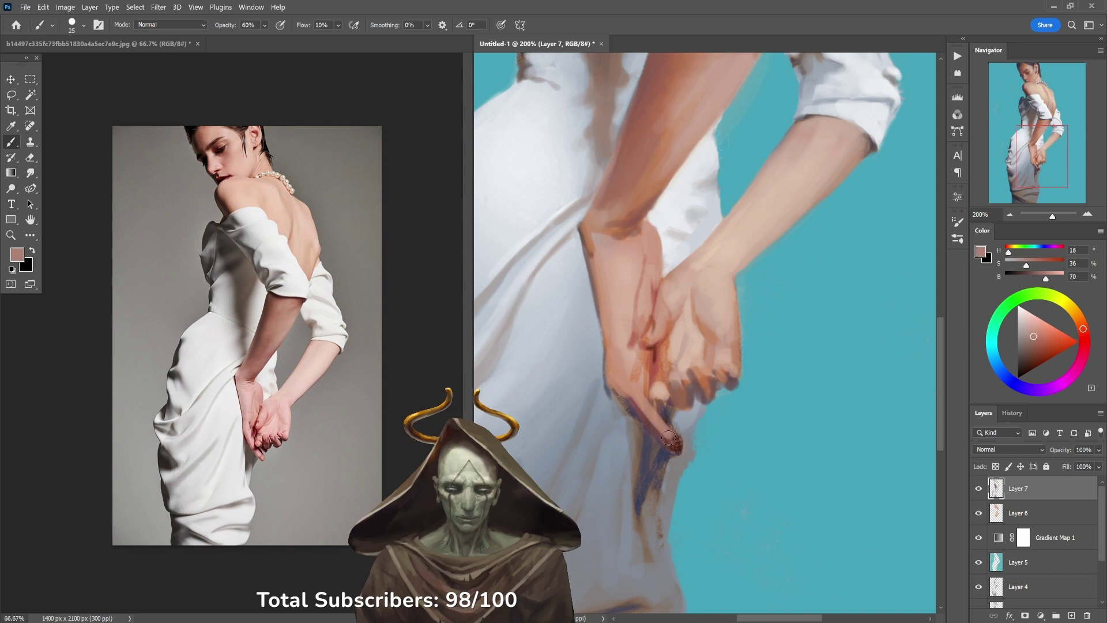
key("7")
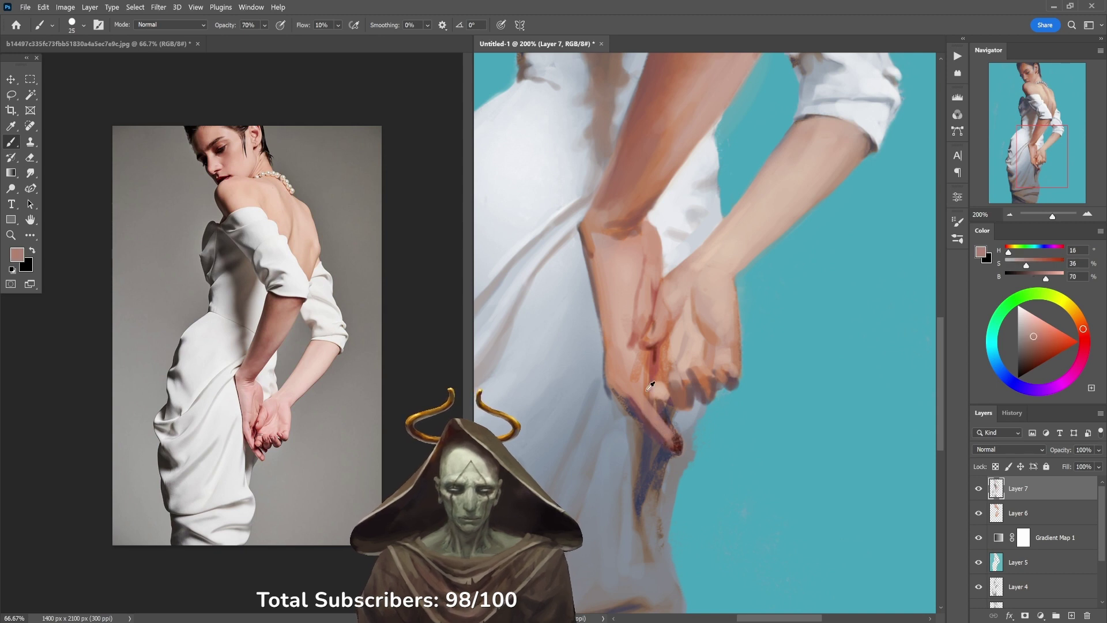
left_click(653, 371, "alt")
Step: Paint red along the lower finger's right edge, then a lighter skin stroke along it at 90%
left_click_drag(666, 420, 672, 439)
left_click(676, 431, "alt")
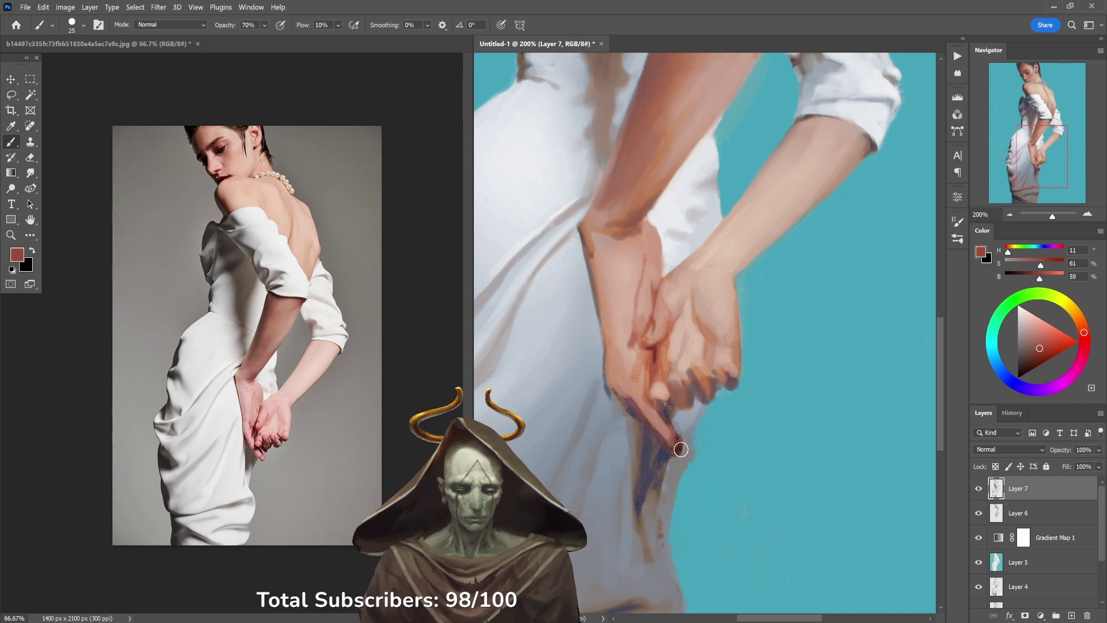
key("8")
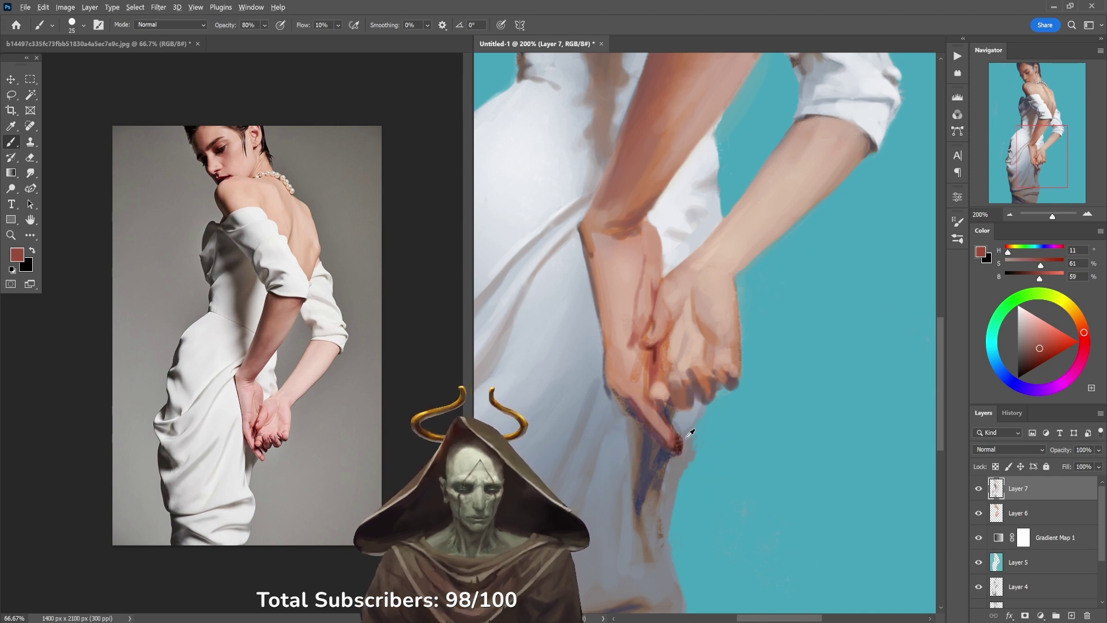
left_click(679, 441, "alt")
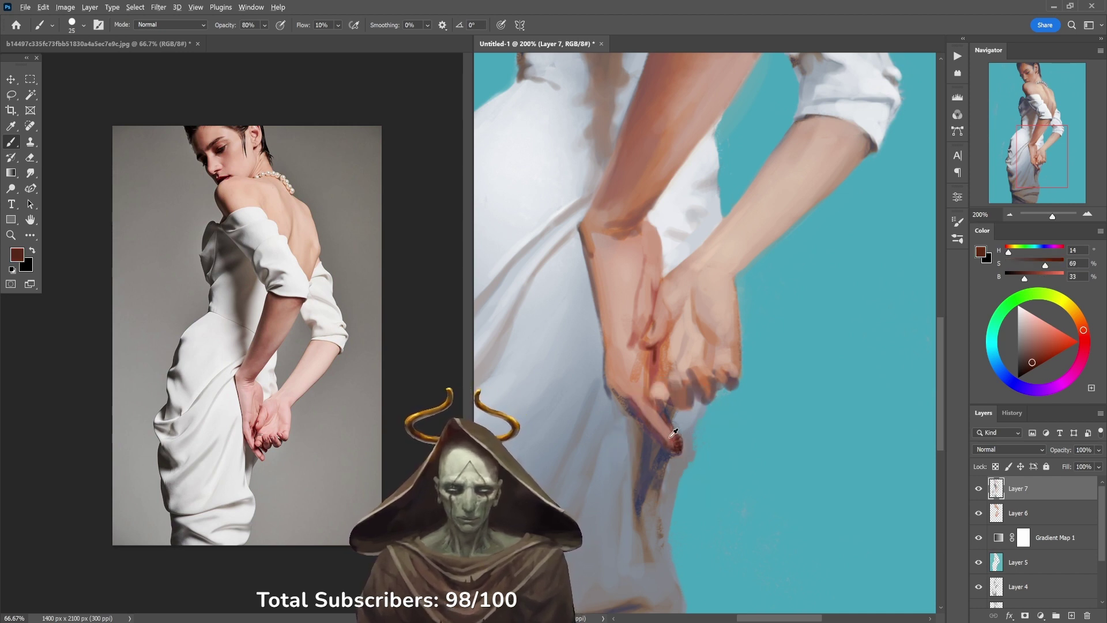
left_click(660, 424, "alt")
left_click(641, 410, "alt")
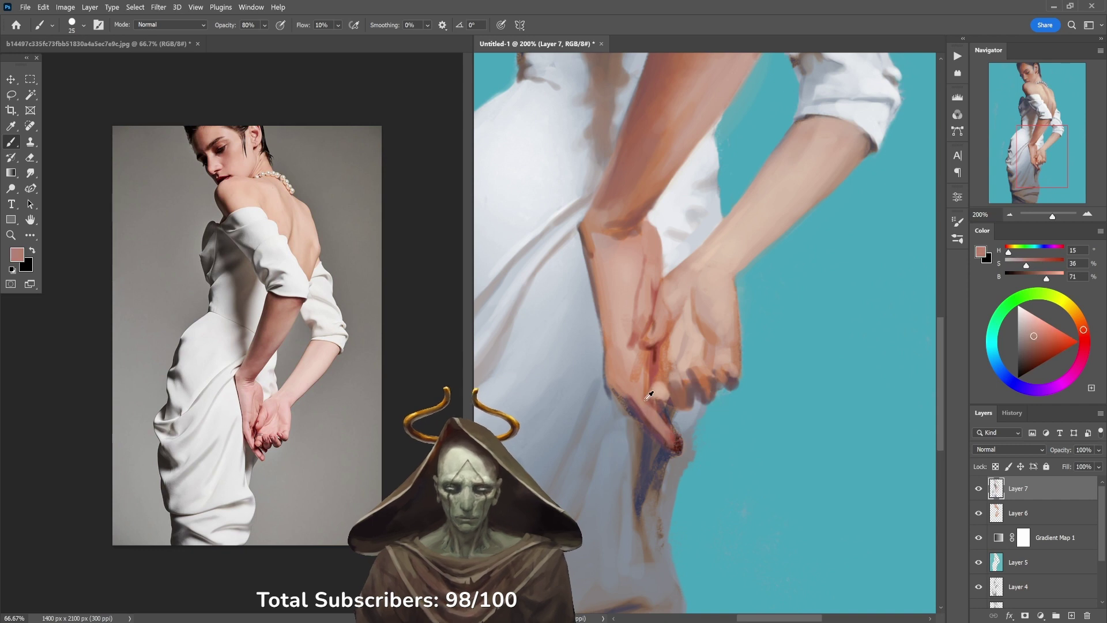
left_click(635, 401, "alt")
key("9")
mouse_move(628, 397)
left_mouse_down()
mouse_move(650, 423)
mouse_move(643, 401)
mouse_move(673, 442)
mouse_move(660, 415)
mouse_move(677, 438)
left_mouse_up()
Step: Add a short dark stroke left of the fingers at 80% and faint red around the thumb crease
left_click(666, 411, "alt")
key("6")
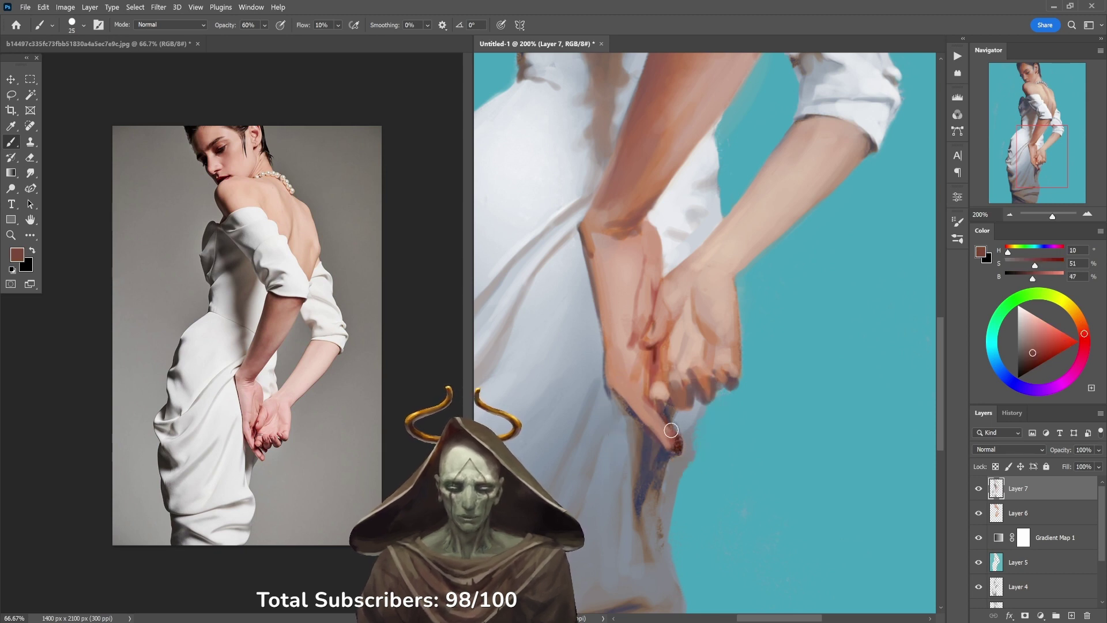
left_click(666, 425, "alt")
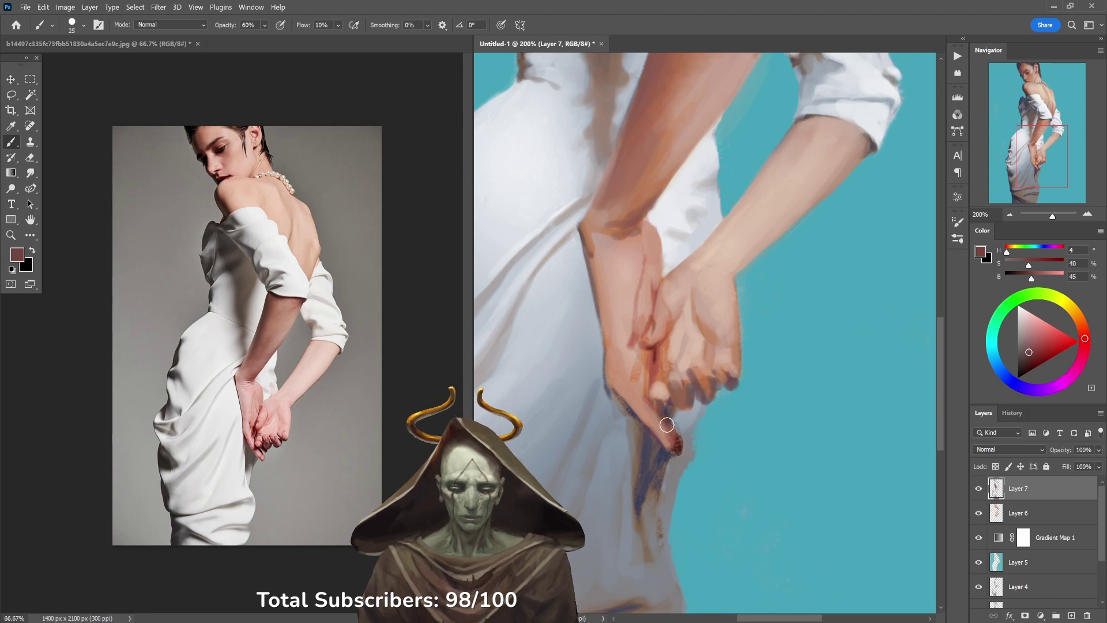
key("8")
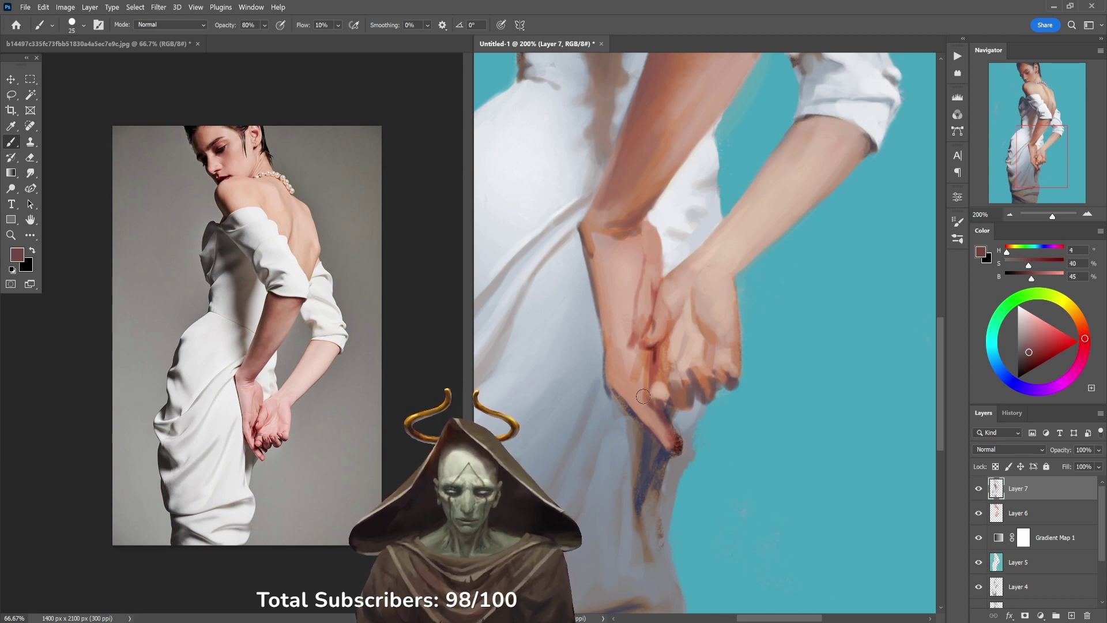
left_click_drag(632, 365, 649, 408)
left_click(659, 363, "alt")
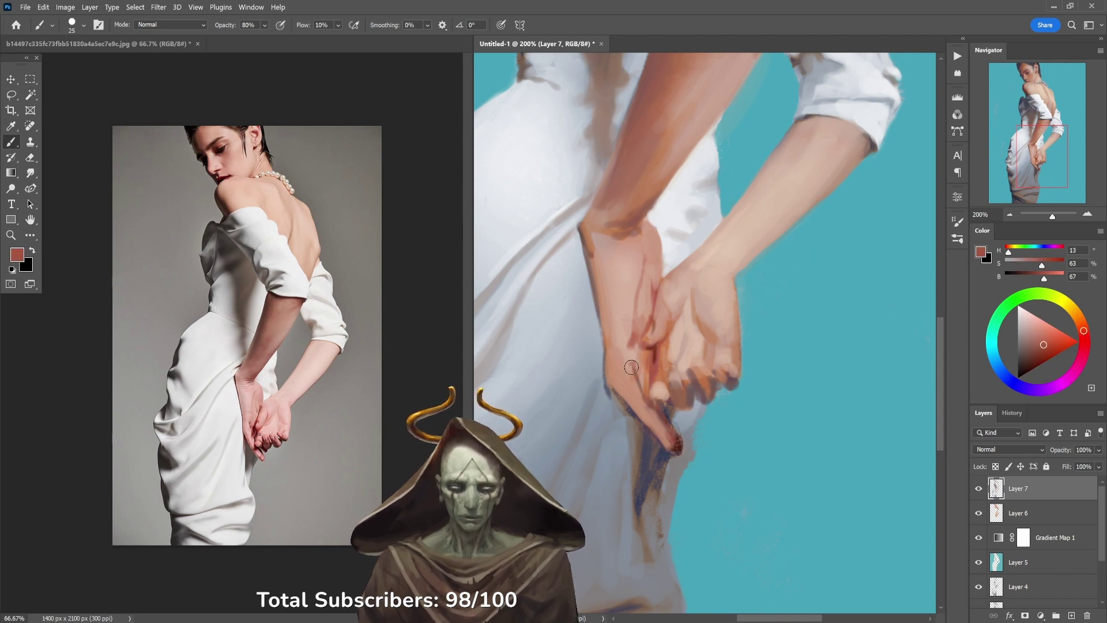
left_click_drag(648, 324, 630, 363)
Step: Lighten the palm edge with faint touches, then sample a dark red shadow at 70% opacity
left_click(641, 352, "alt")
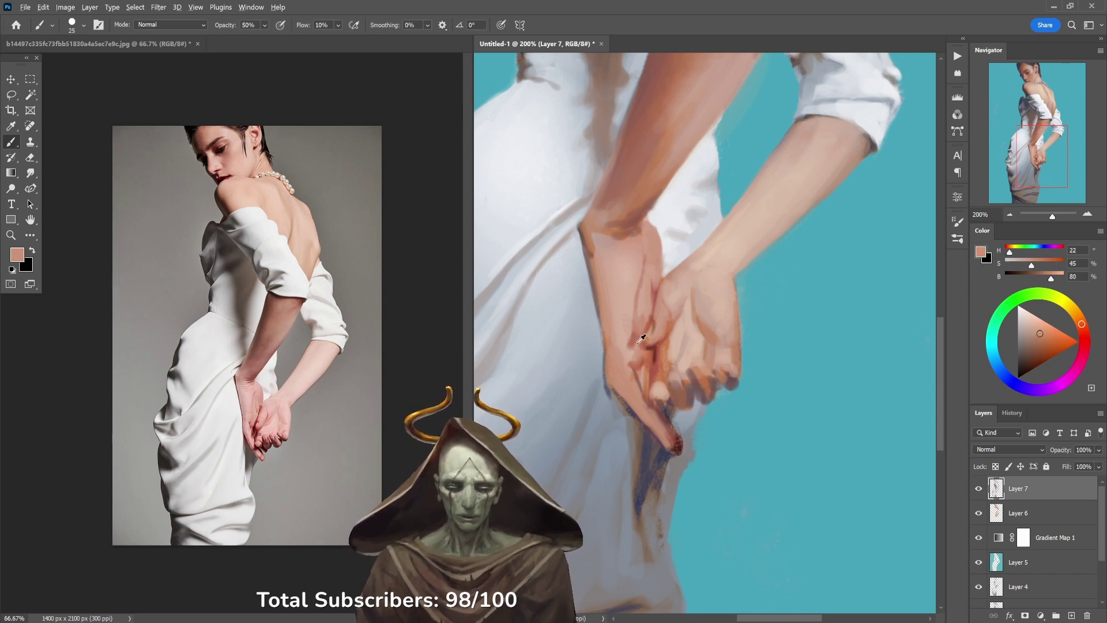
left_click(637, 343, "alt")
left_click_drag(638, 321, 632, 341)
left_click(625, 343, "alt")
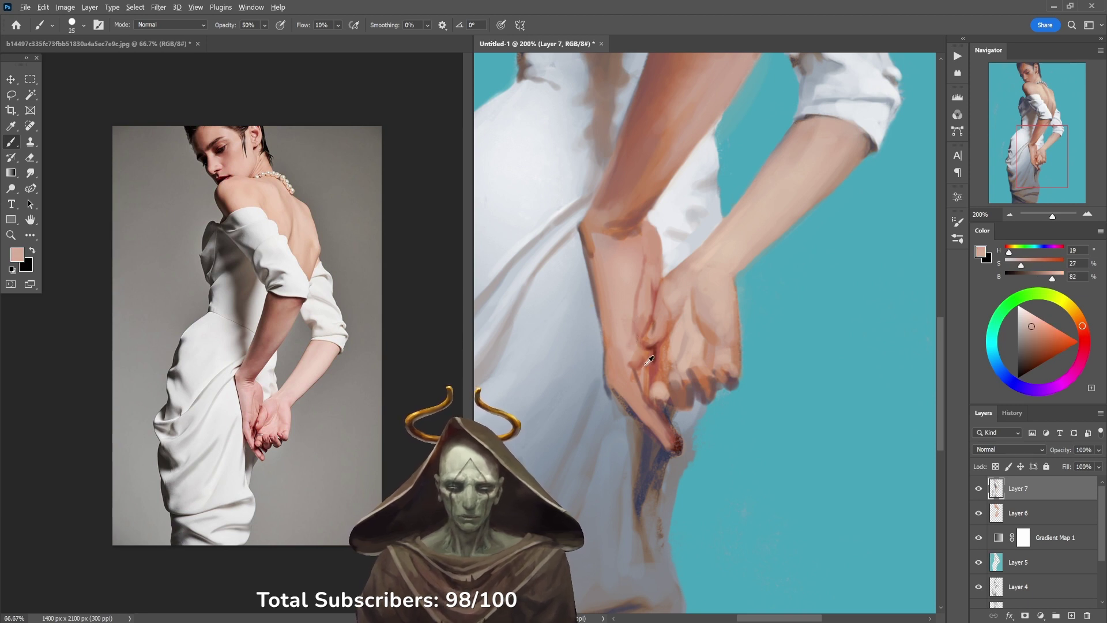
left_click(649, 361, "alt")
left_click(644, 358, "alt")
key("7")
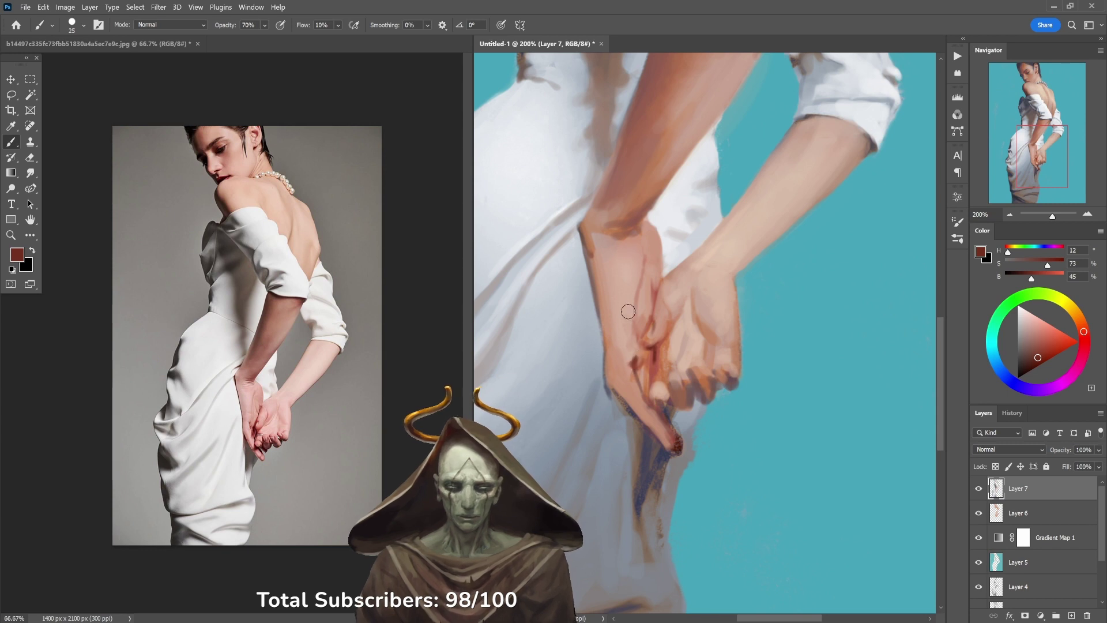
Step: Sample mid, pale and redder skin tones from the hand, varying opacity between 30% and 50%
left_click(640, 351, "alt")
left_click(642, 356, "alt")
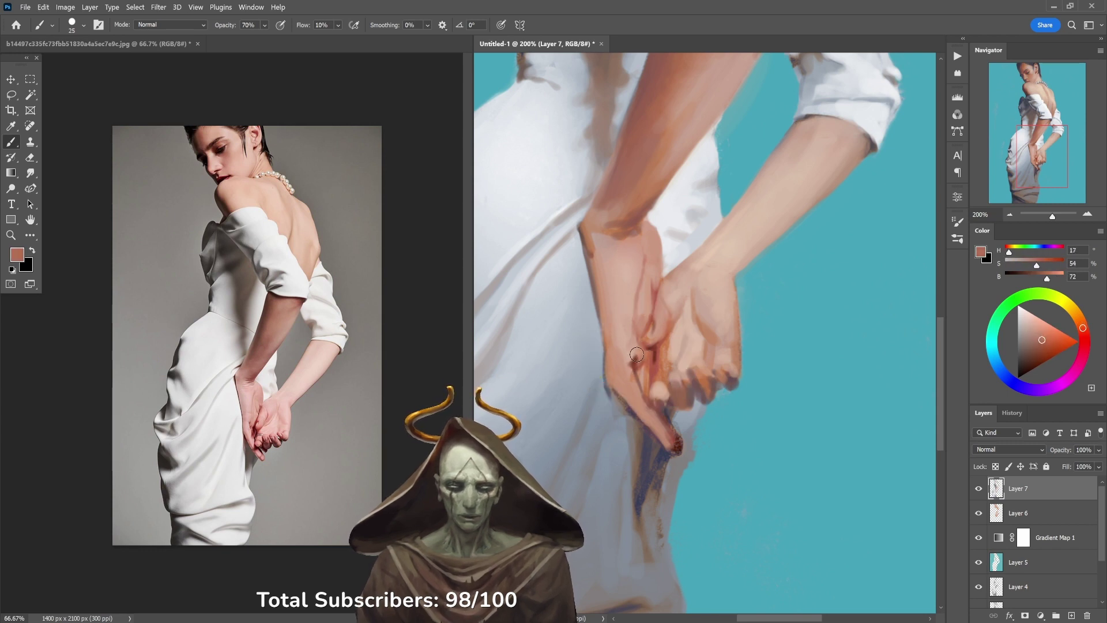
key("5")
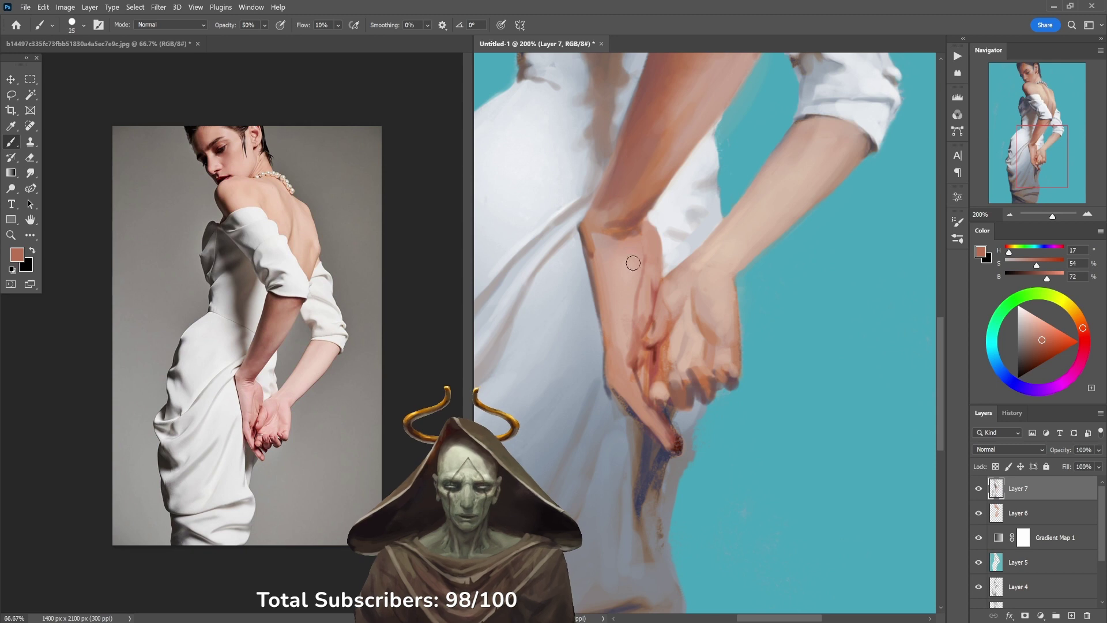
key("3")
left_click(637, 301, "alt")
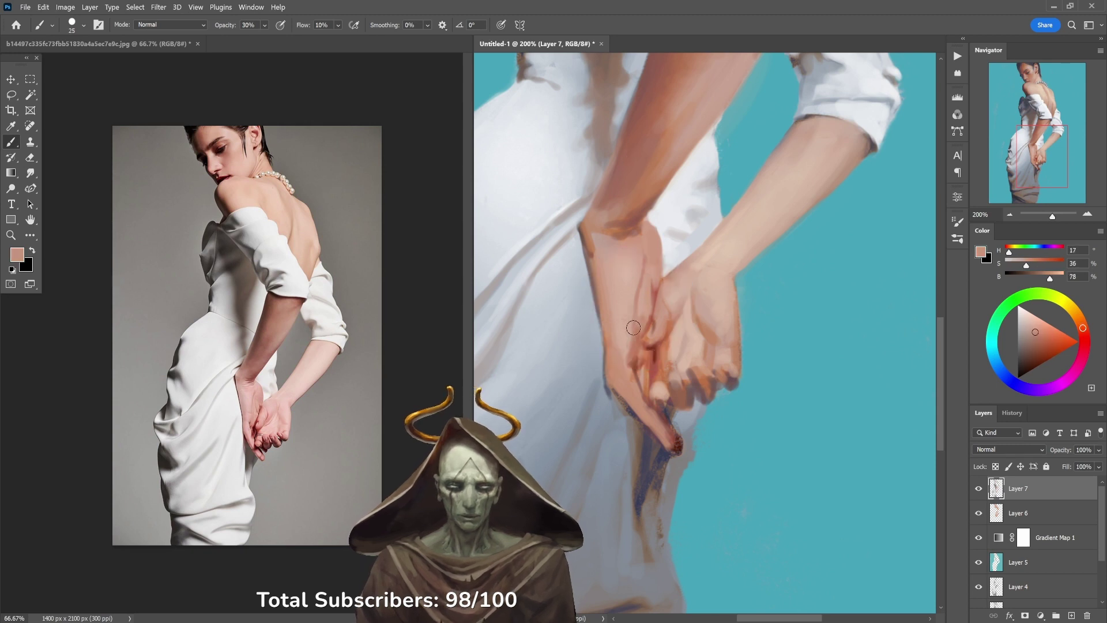
key("4")
left_click(637, 284, "alt")
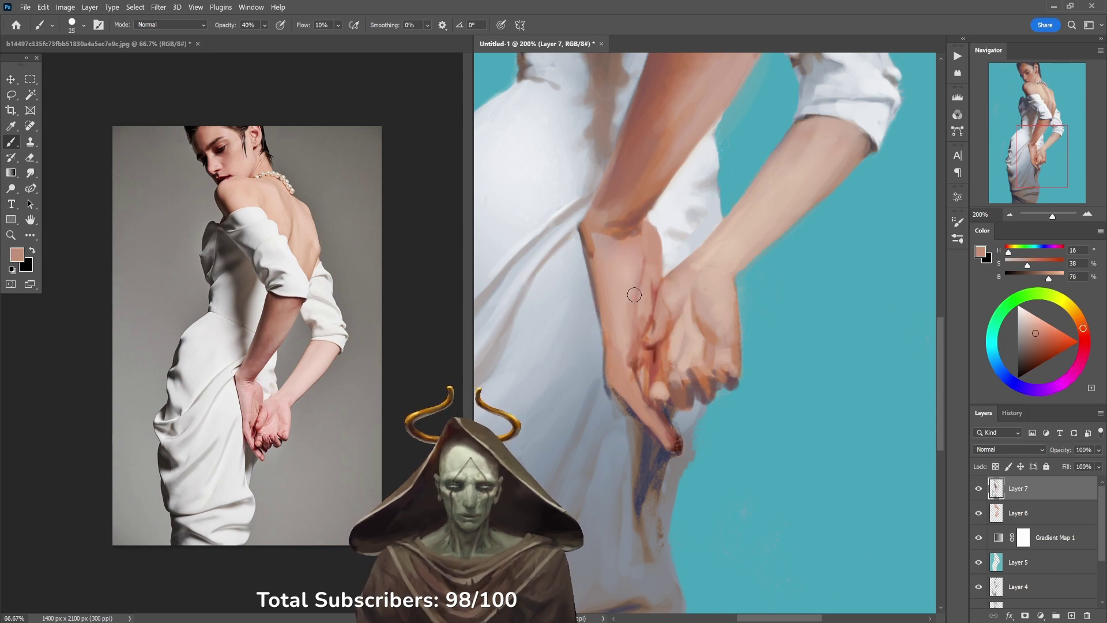
key("5")
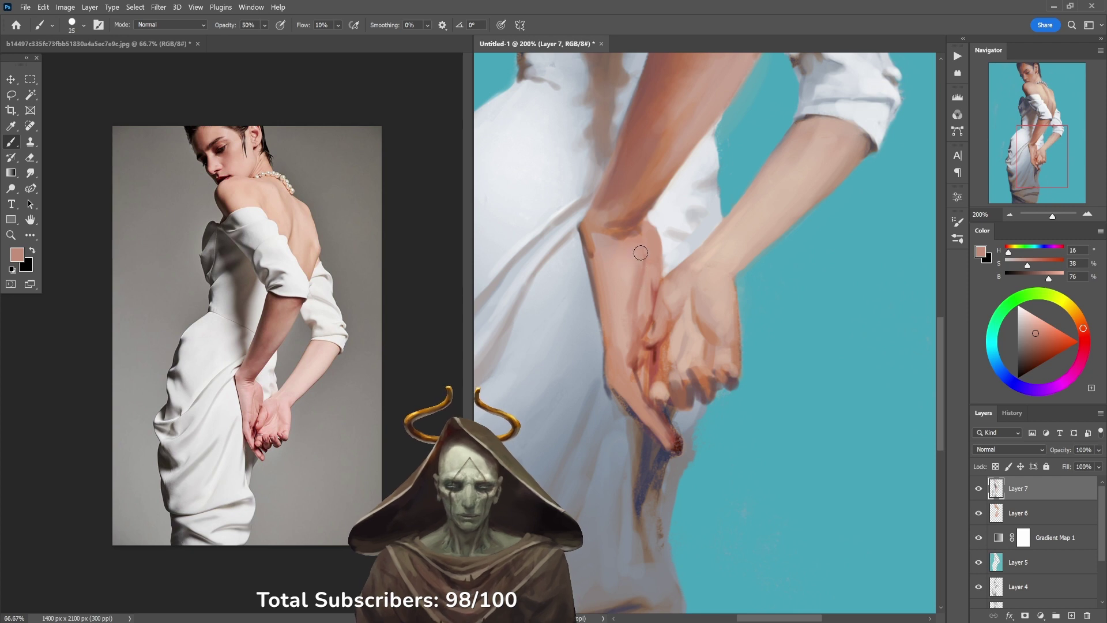
left_click(655, 279, "alt")
key("3")
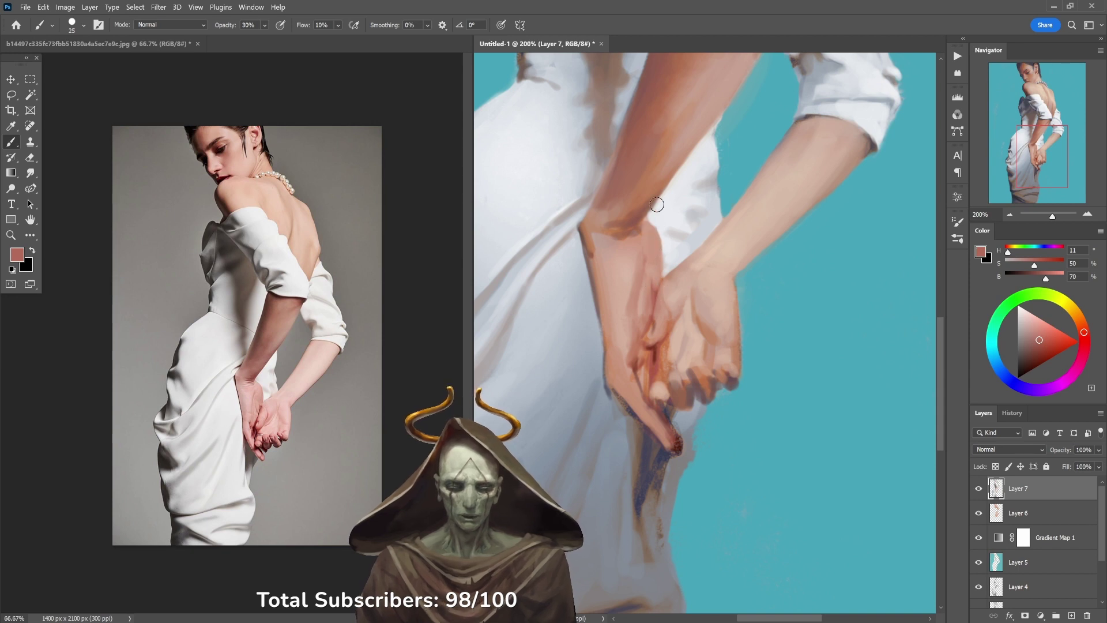
Step: Sample reddish-brown and light pink from the wrist, then palm reds and light tones at 70%
left_click(644, 217, "alt")
key("7")
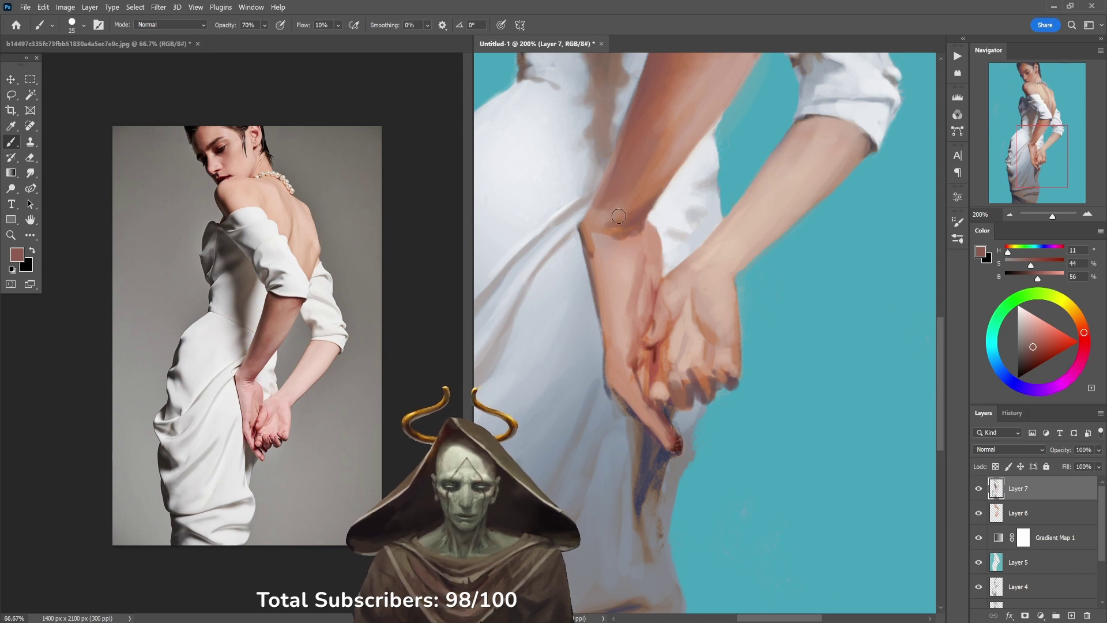
left_click(595, 235, "alt")
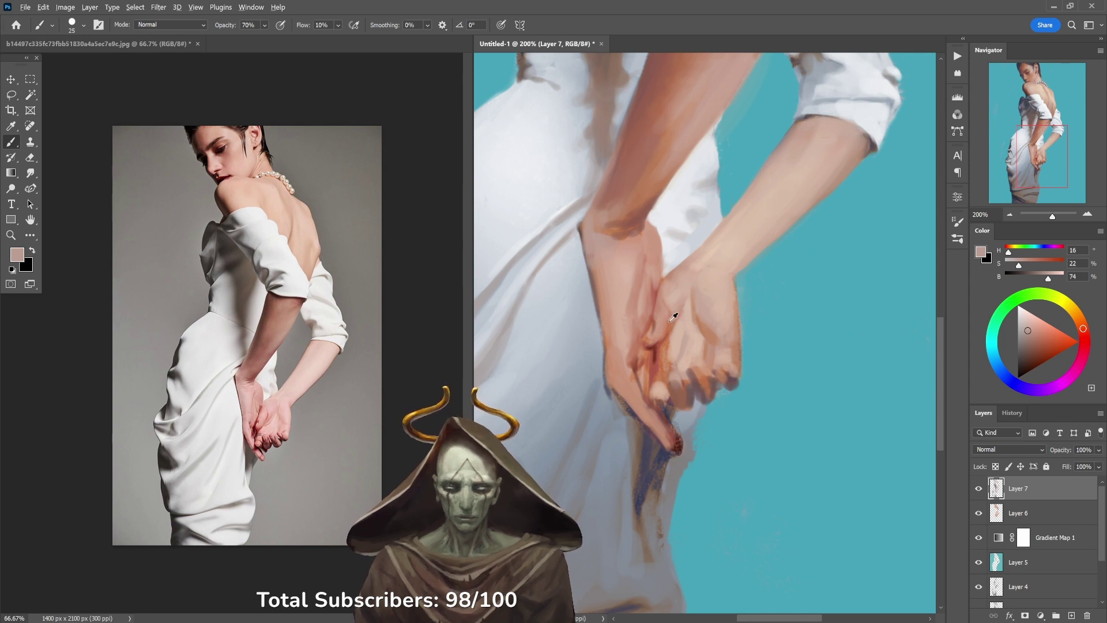
left_click(668, 345, "alt")
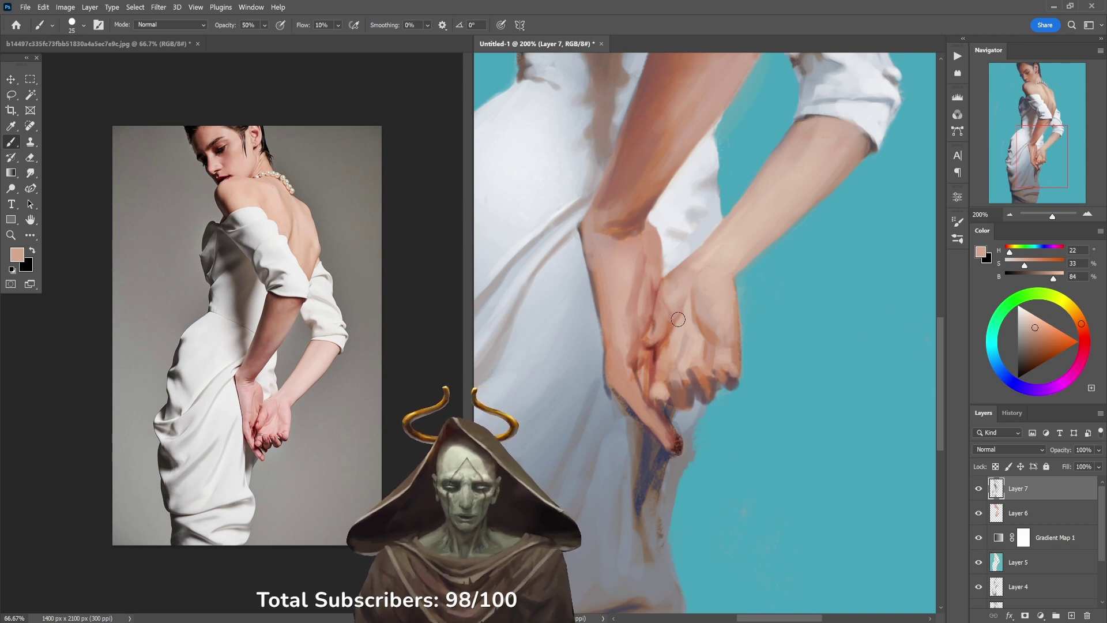
left_click(662, 344, "alt")
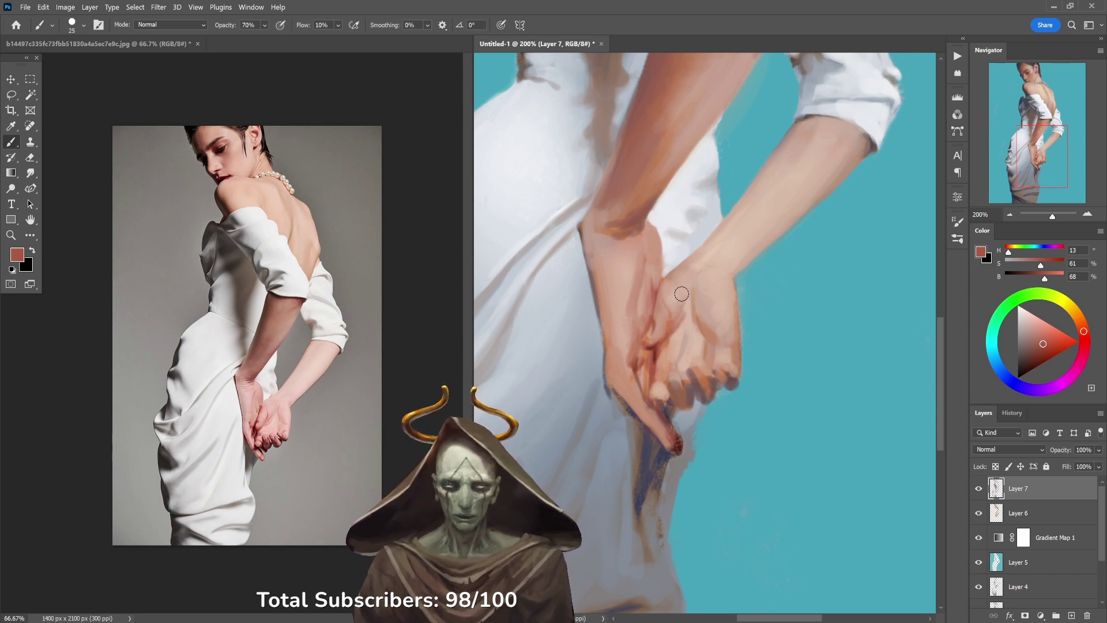
left_click(672, 318, "alt")
key("7")
left_click(658, 343, "alt")
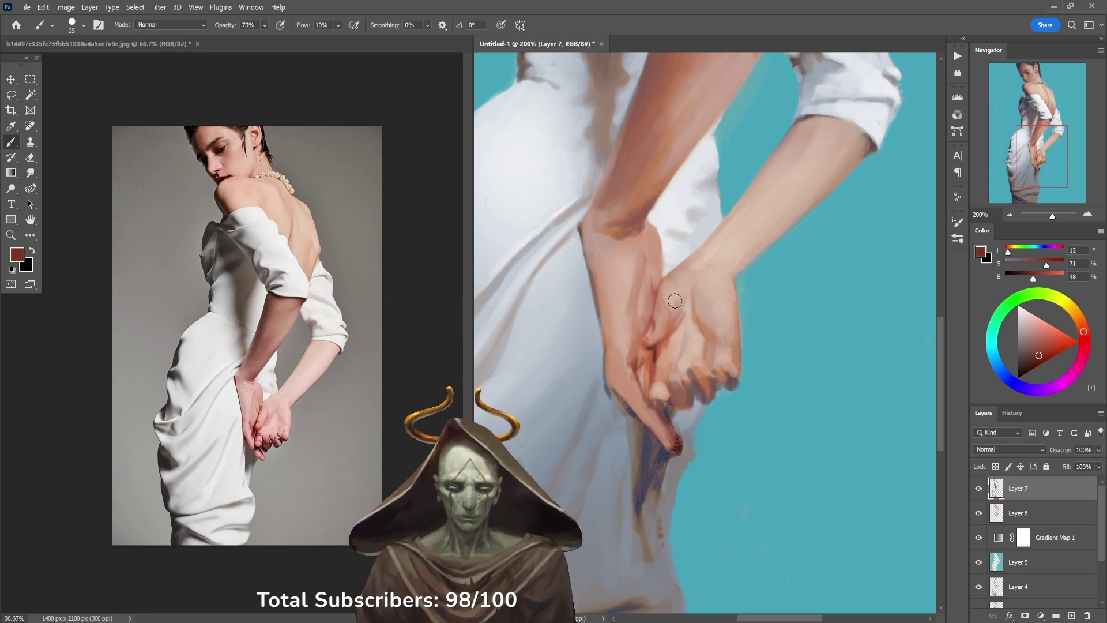
left_click(672, 320, "alt")
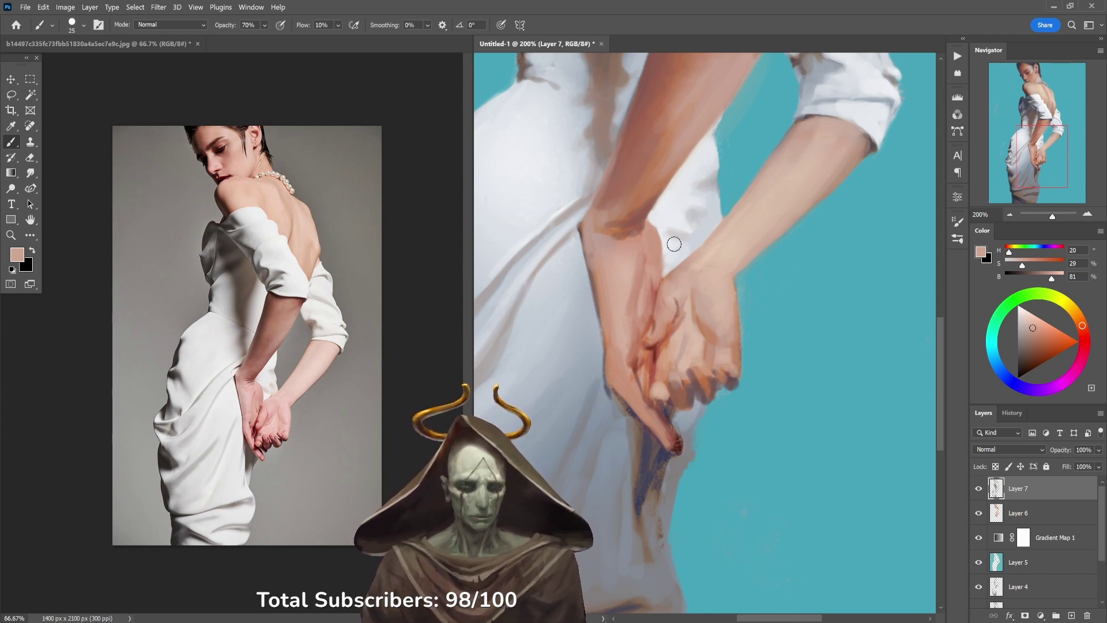
Step: Sample light, pale and mid skin tones from the hand, with brush opacity at 60% then 90%
left_click(673, 318, "alt")
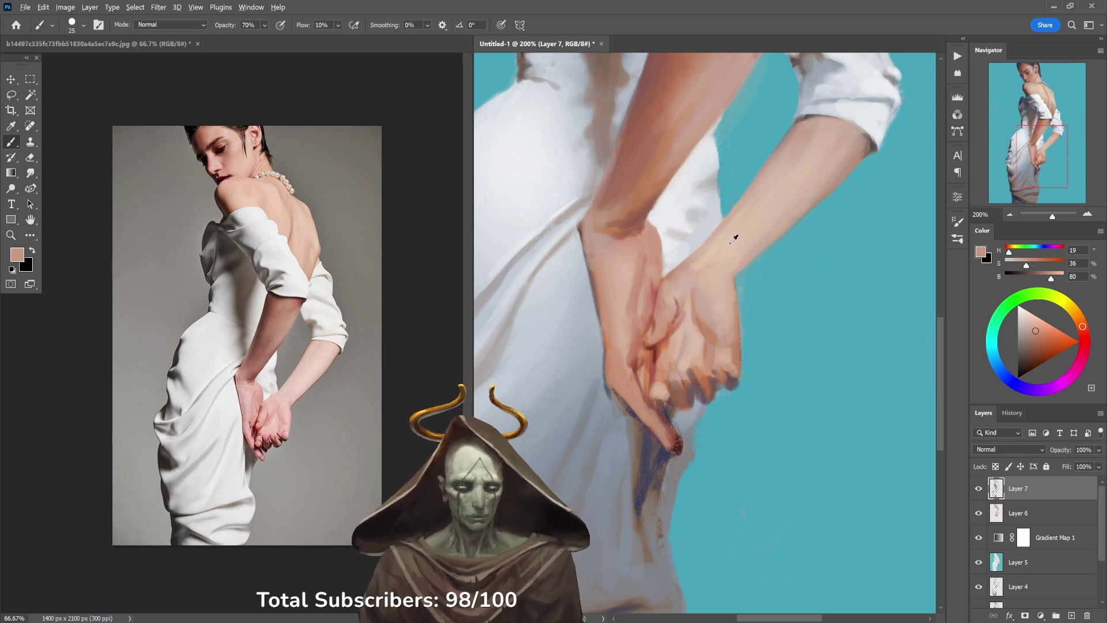
left_click(719, 262, "alt")
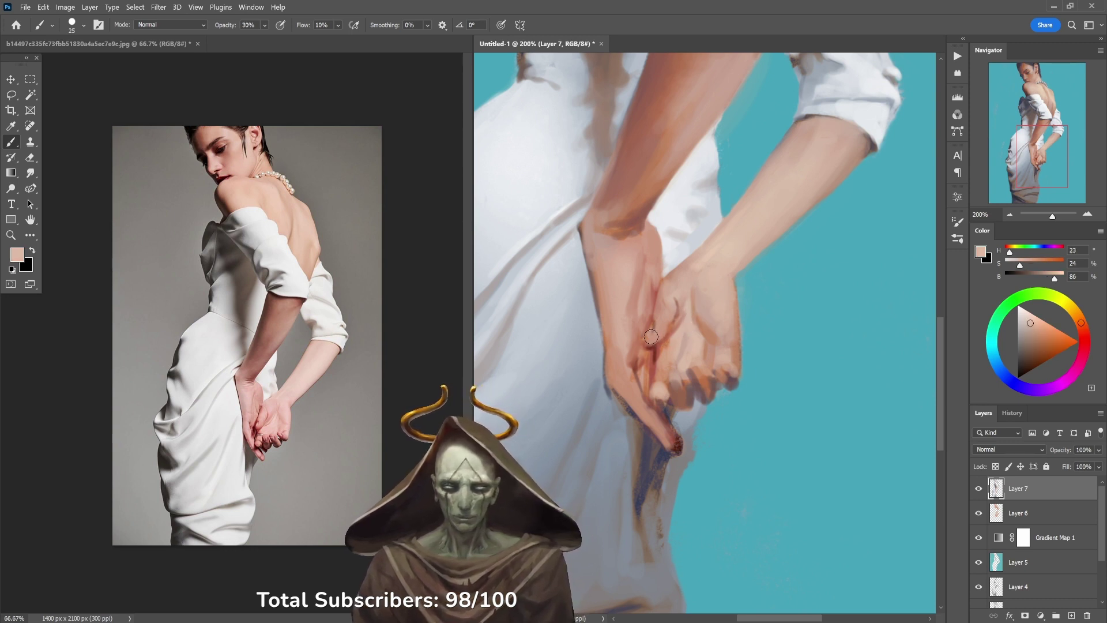
key("6")
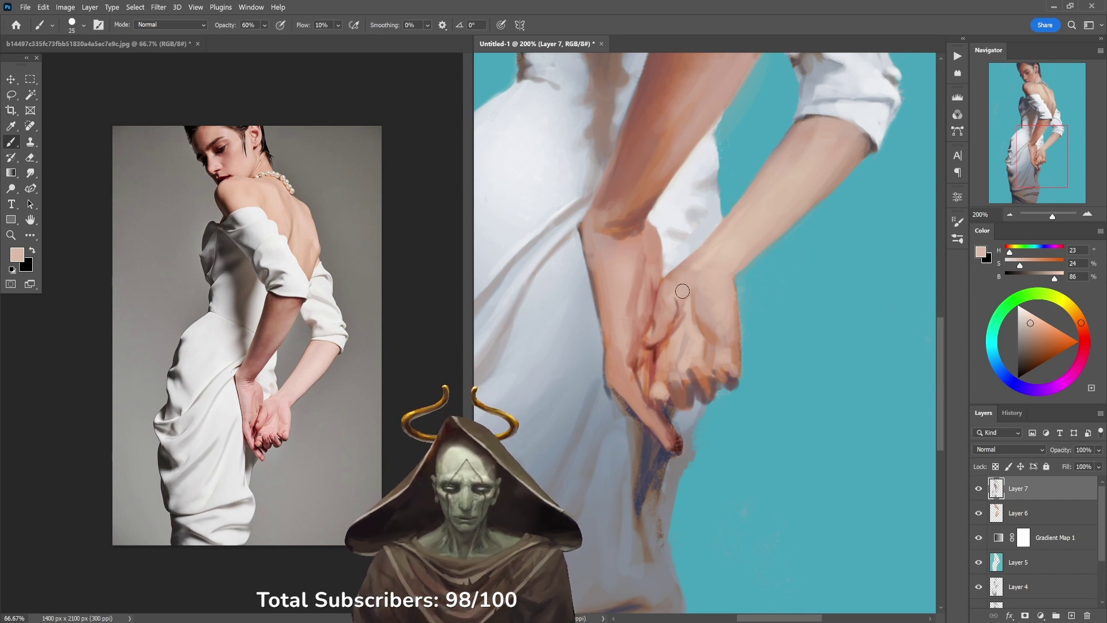
left_click(672, 279, "alt")
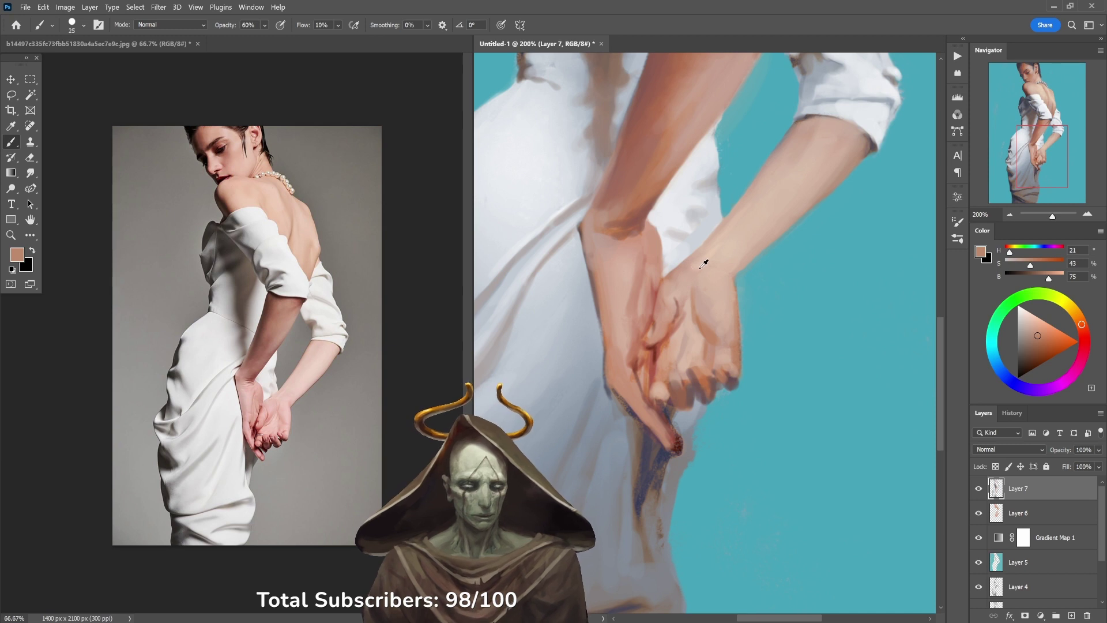
left_click(697, 258, "alt")
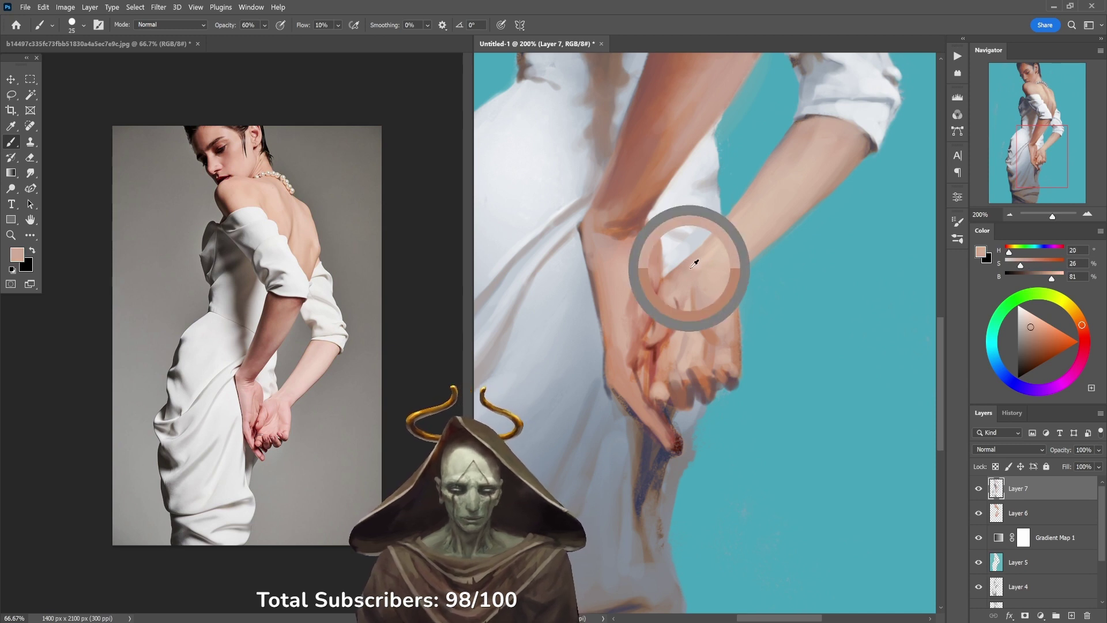
left_click(686, 260, "alt")
left_click(667, 276, "alt")
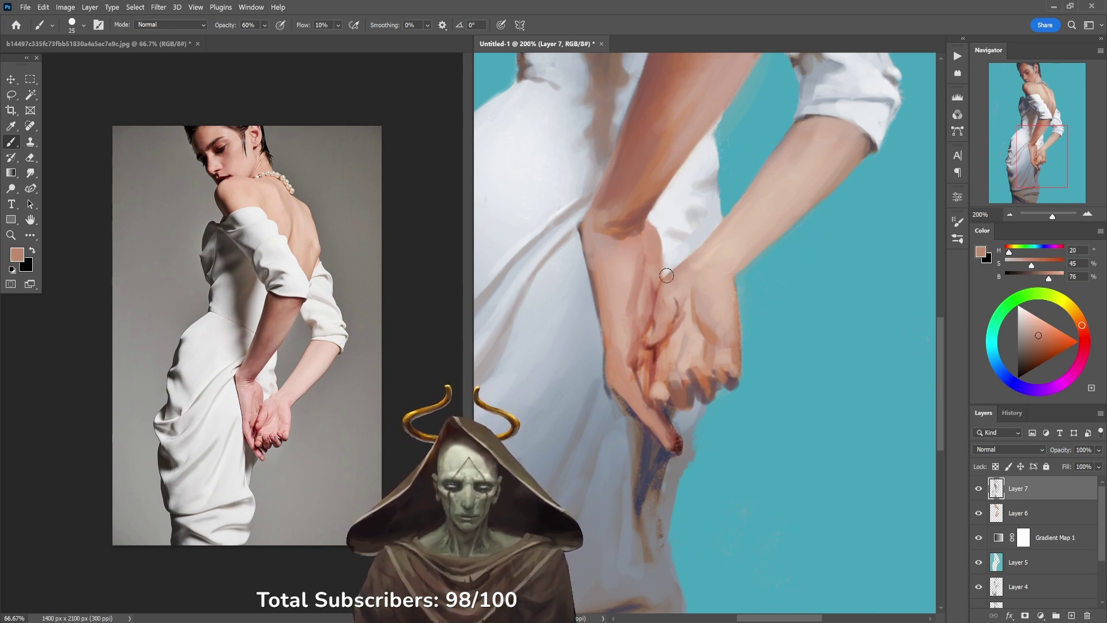
key("9")
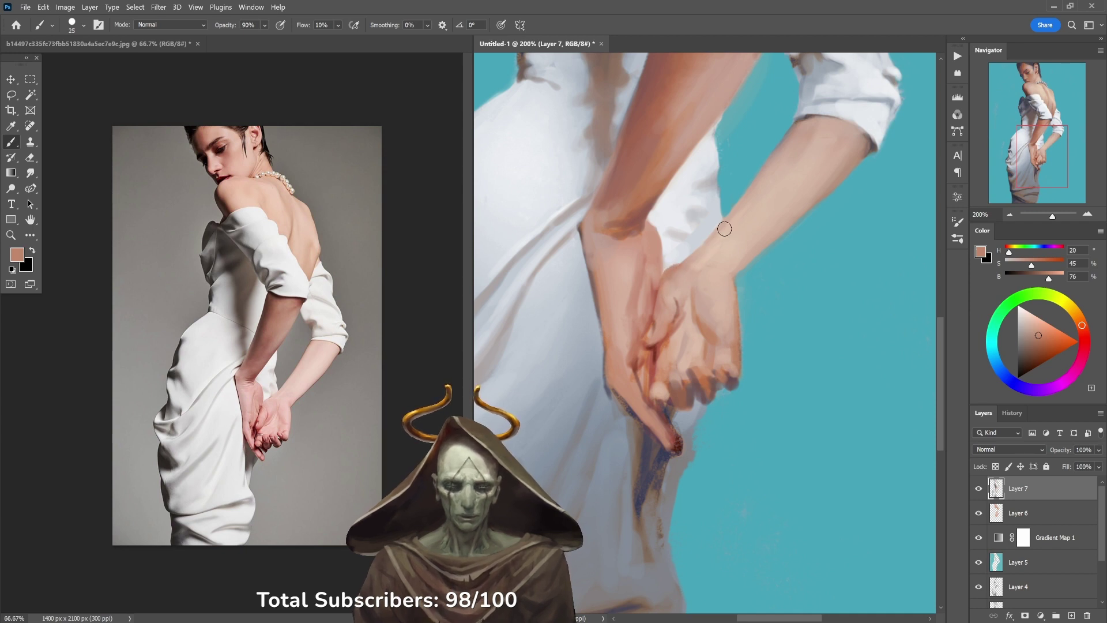
Step: Pick pale forearm and darker orange finger tones, switching opacity between 30% and 70%, ending at 50%
left_click(813, 144, "alt")
key("3")
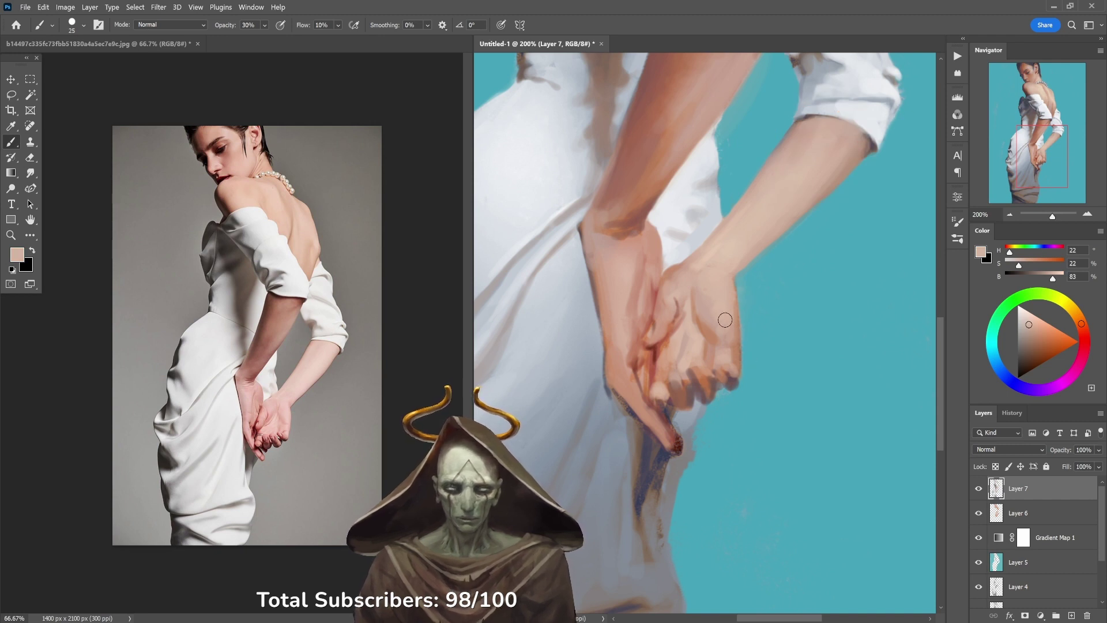
left_click(692, 343, "alt")
key("4")
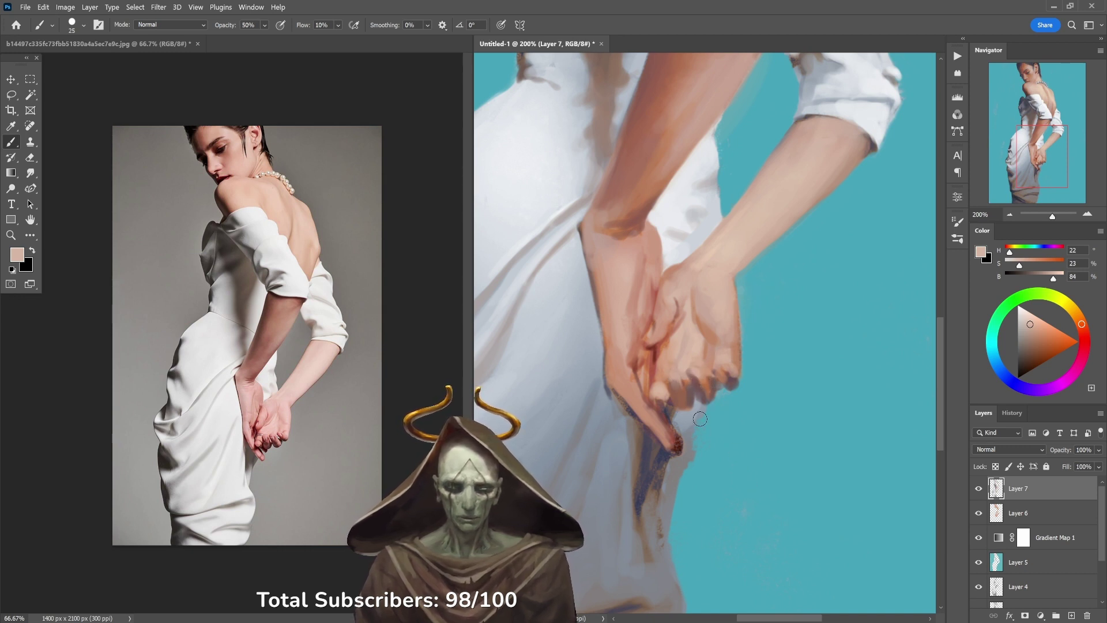
key("7")
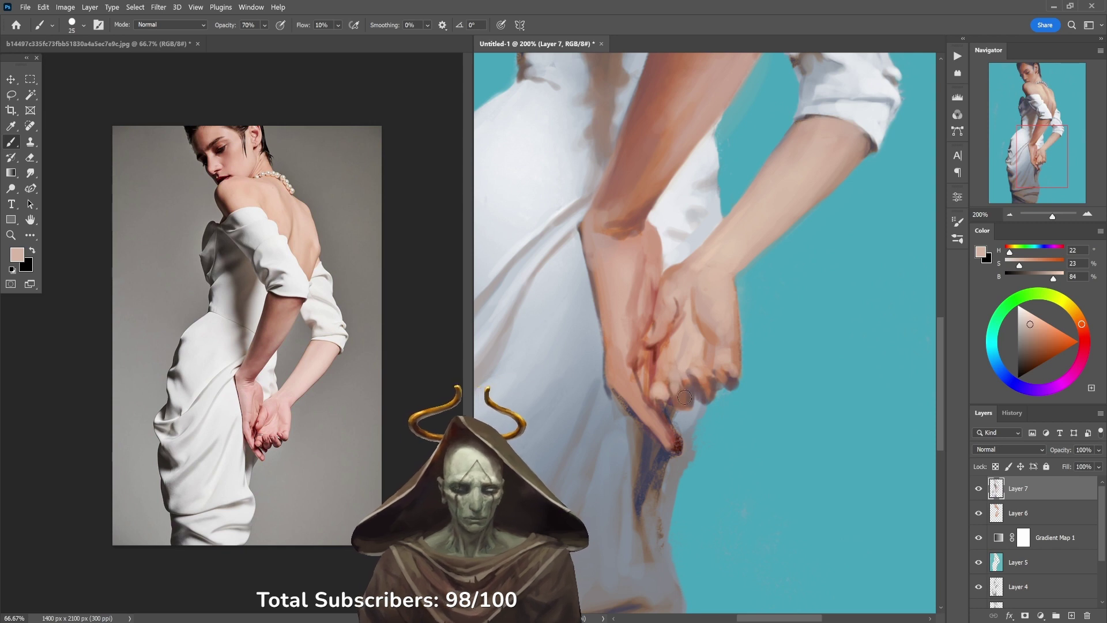
key("4")
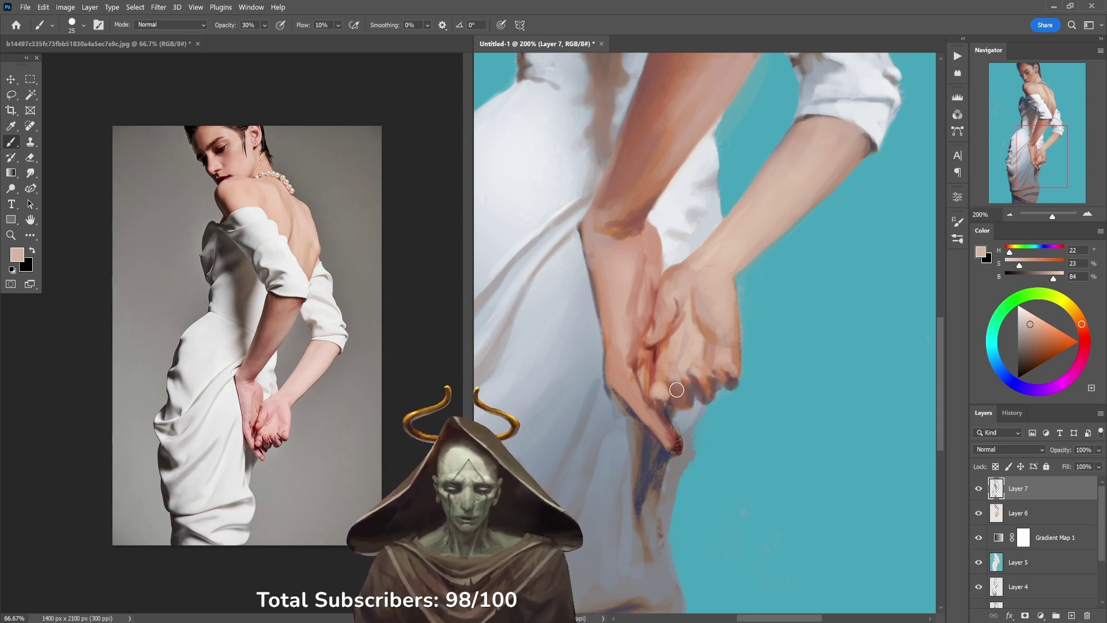
left_click(690, 378, "alt")
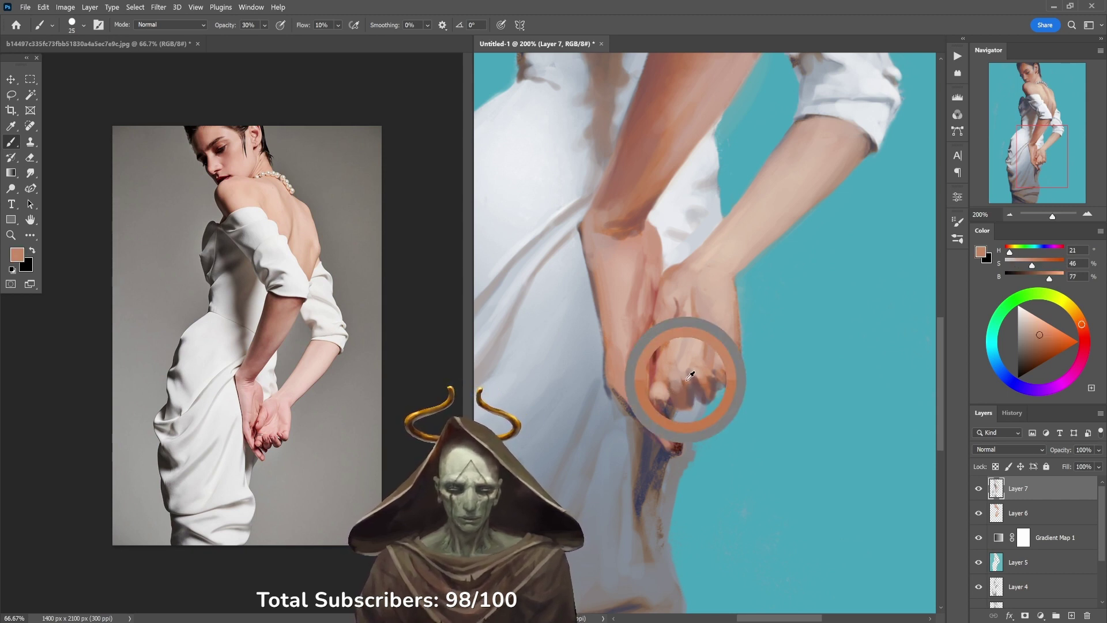
key("5")
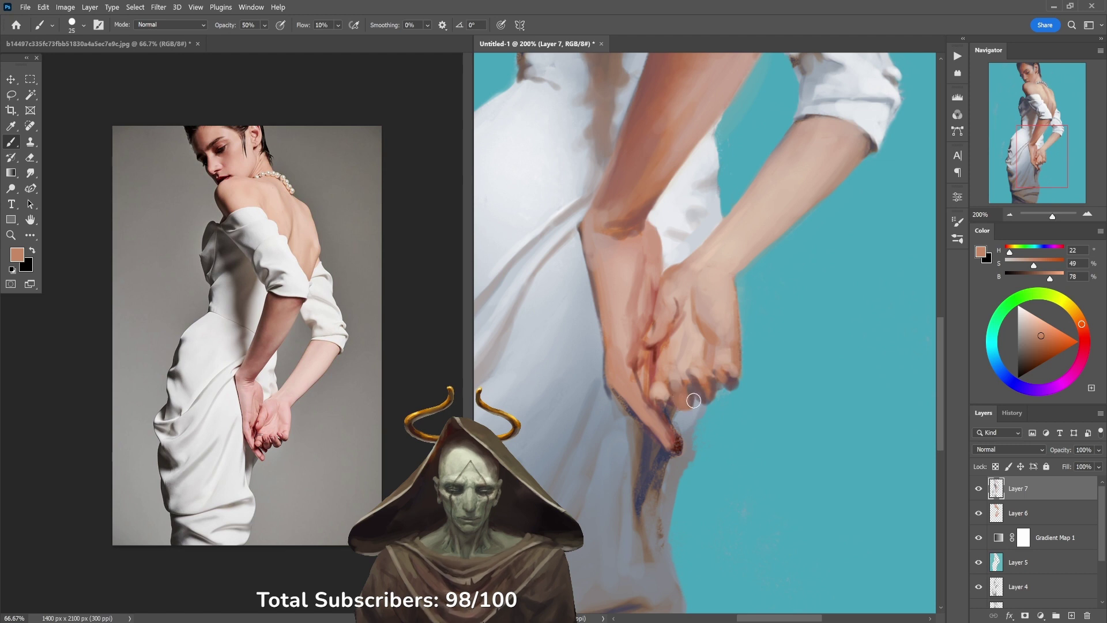
Step: Shade the fingertips with a dark red stroke at 90% opacity
left_click(707, 389, "alt")
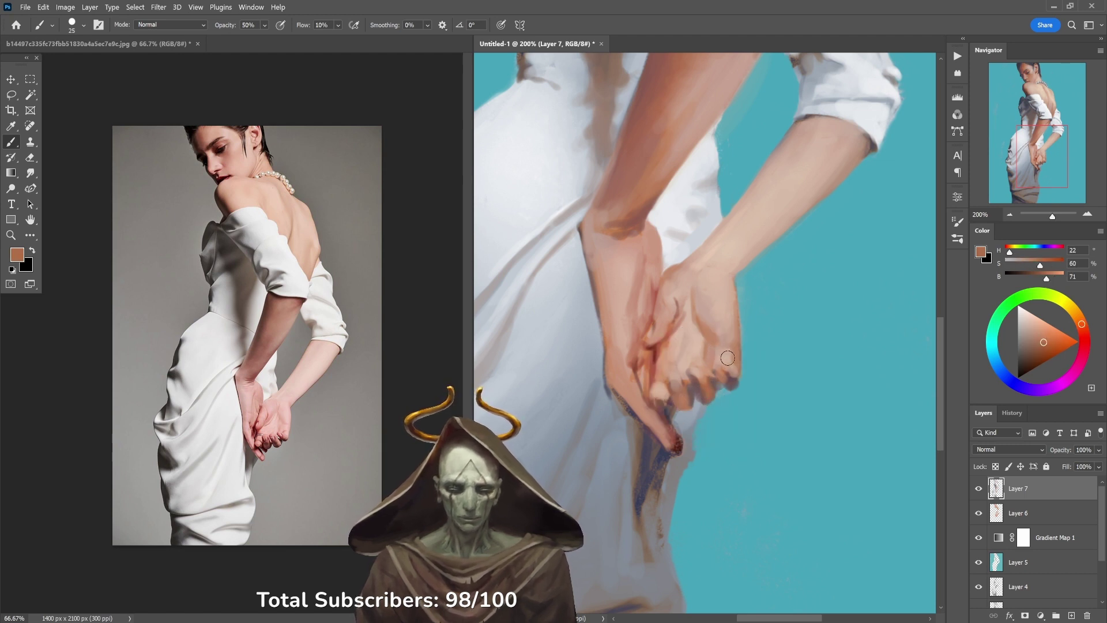
left_click(729, 380, "alt")
key("8")
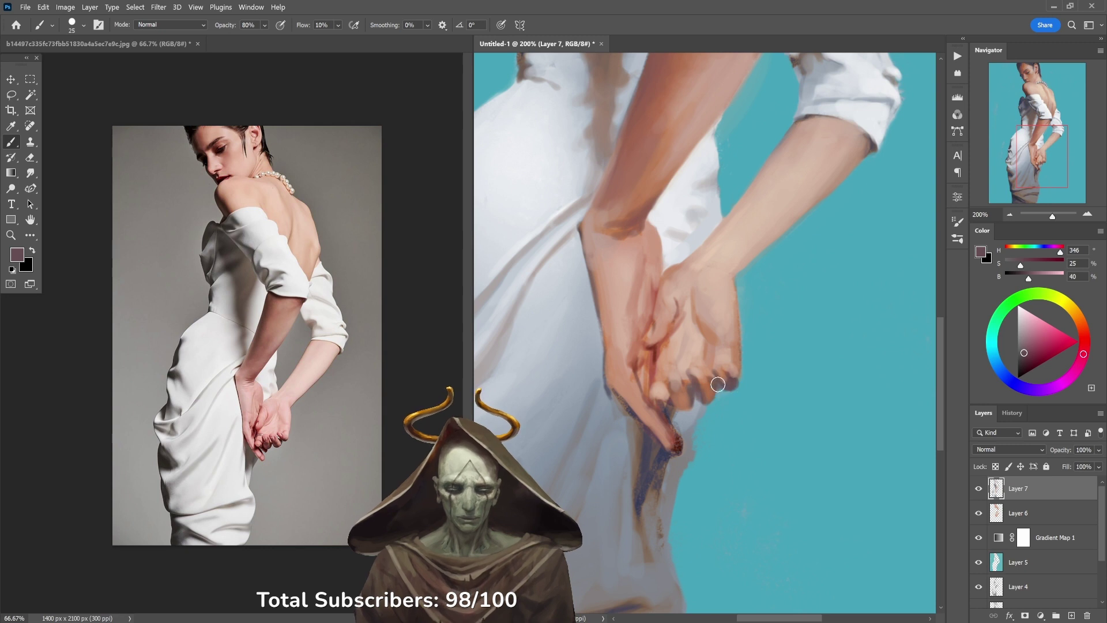
key("9")
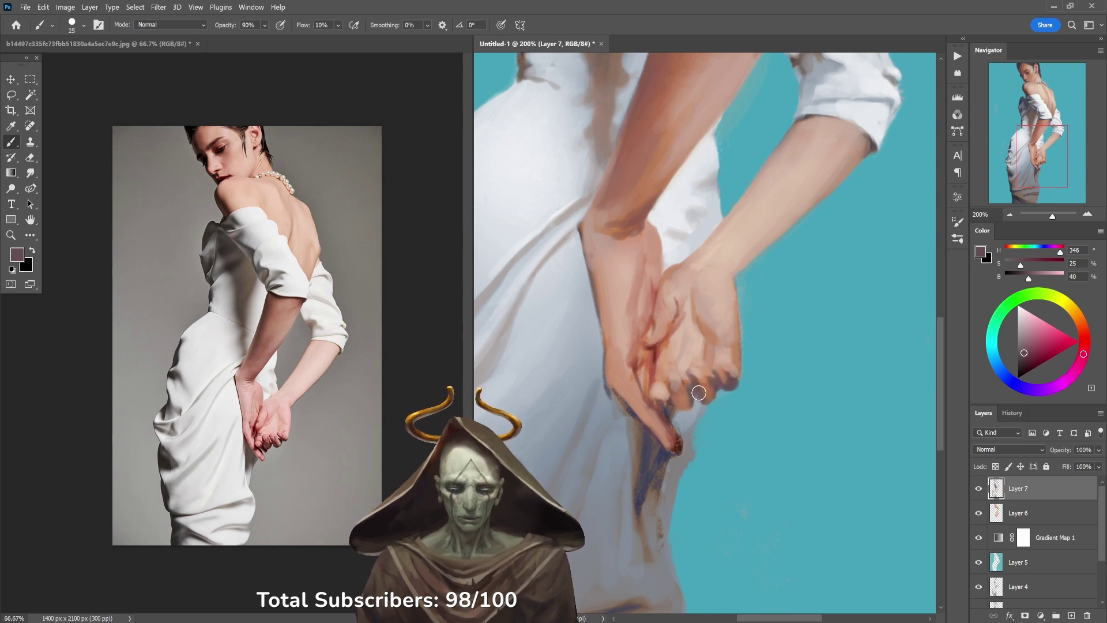
left_click(677, 445, "alt")
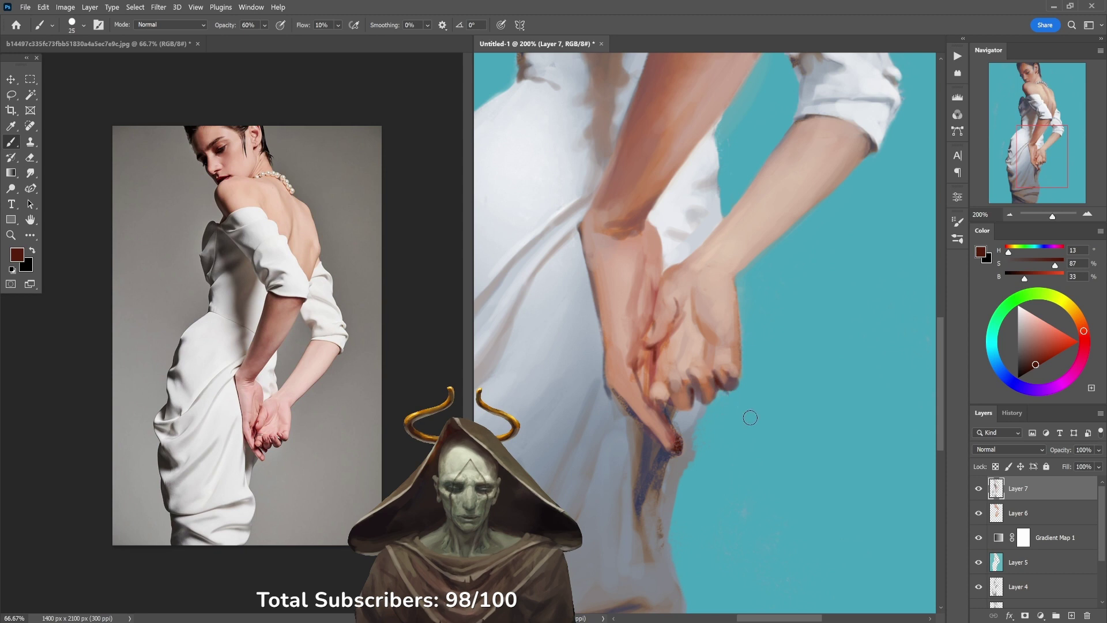
mouse_move(729, 382)
left_mouse_down()
mouse_move(732, 396)
mouse_move(693, 381)
mouse_move(688, 397)
mouse_move(671, 394)
mouse_move(680, 407)
mouse_move(692, 381)
mouse_move(717, 408)
left_mouse_up()
Step: Sample lighter red-brown and skin tones at 50–70% opacity, ending on a dark red-brown
key("5")
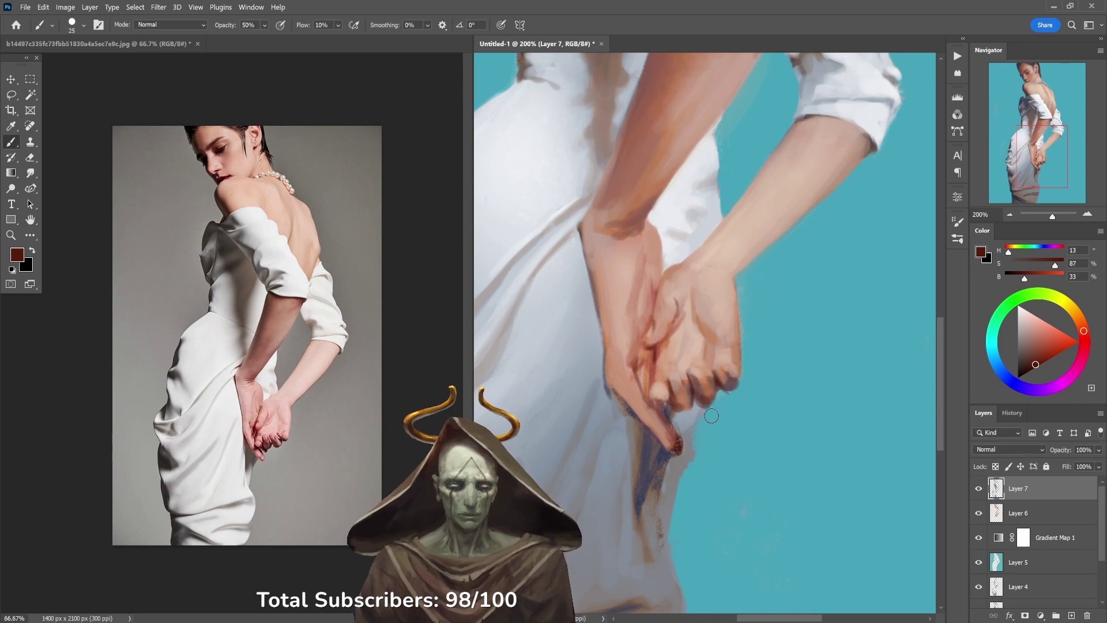
key("7")
left_click(663, 349, "alt")
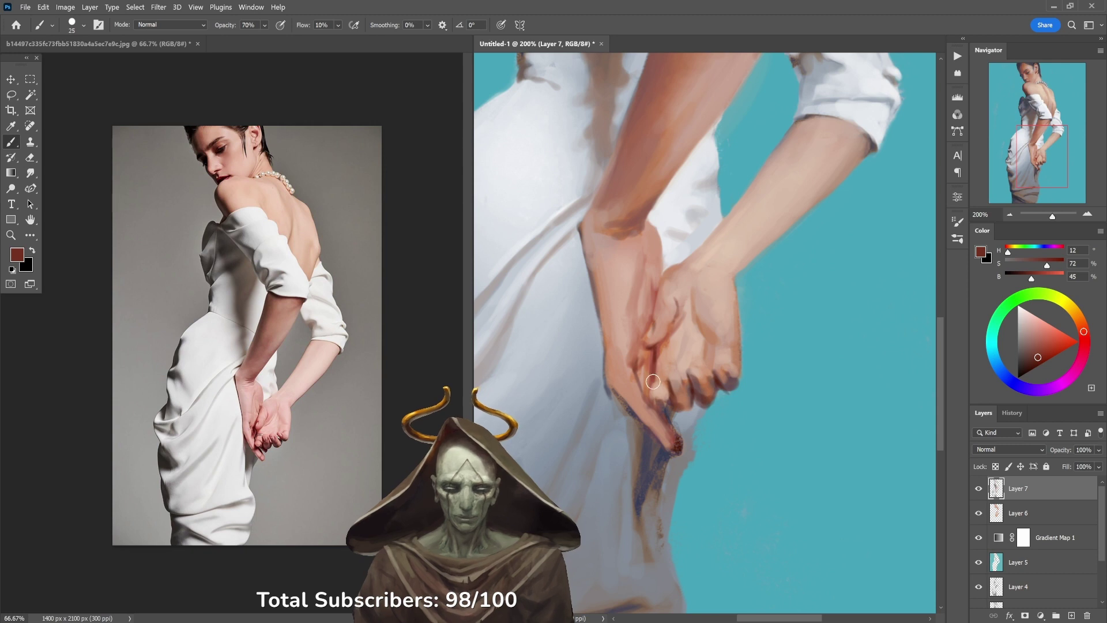
left_click(668, 354, "alt")
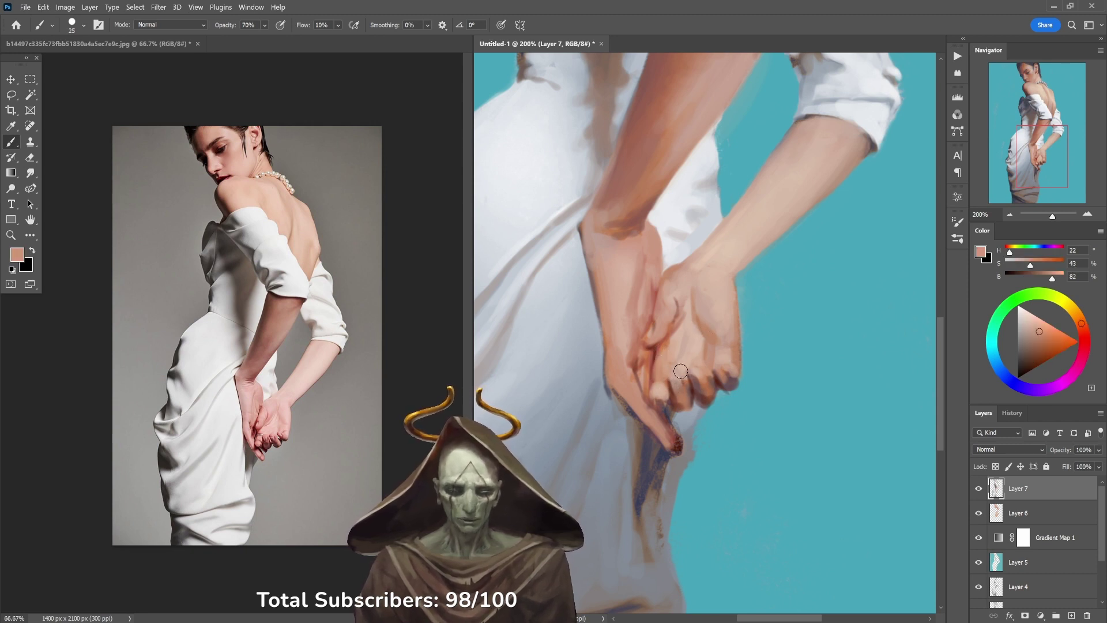
left_click(664, 380, "alt")
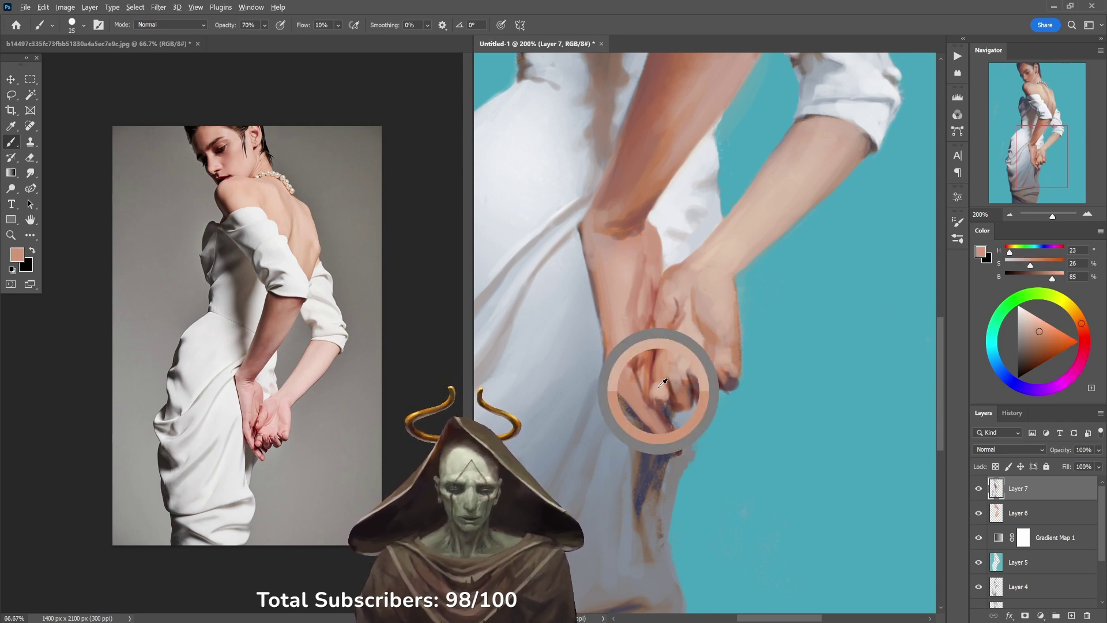
key("6")
left_click(678, 344, "alt")
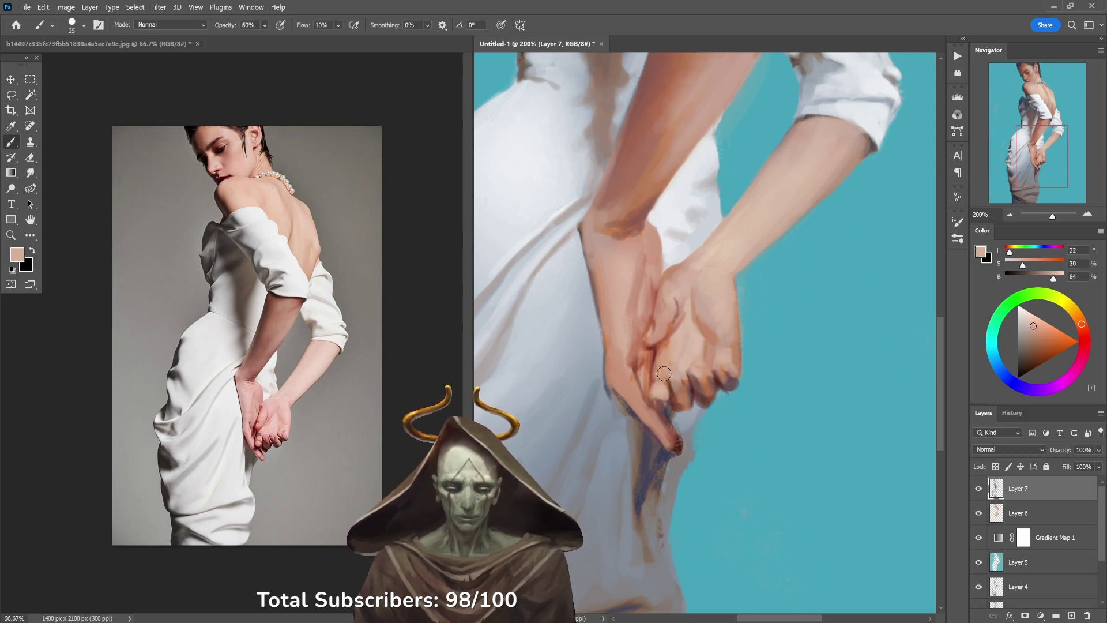
left_click(672, 379, "alt")
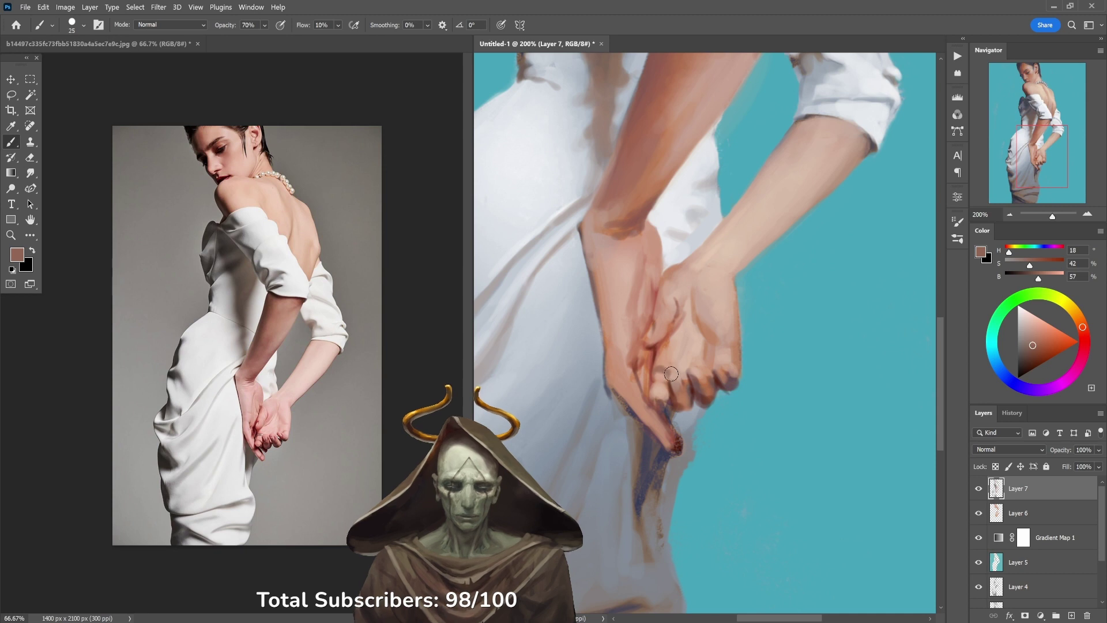
left_click(676, 370, "alt")
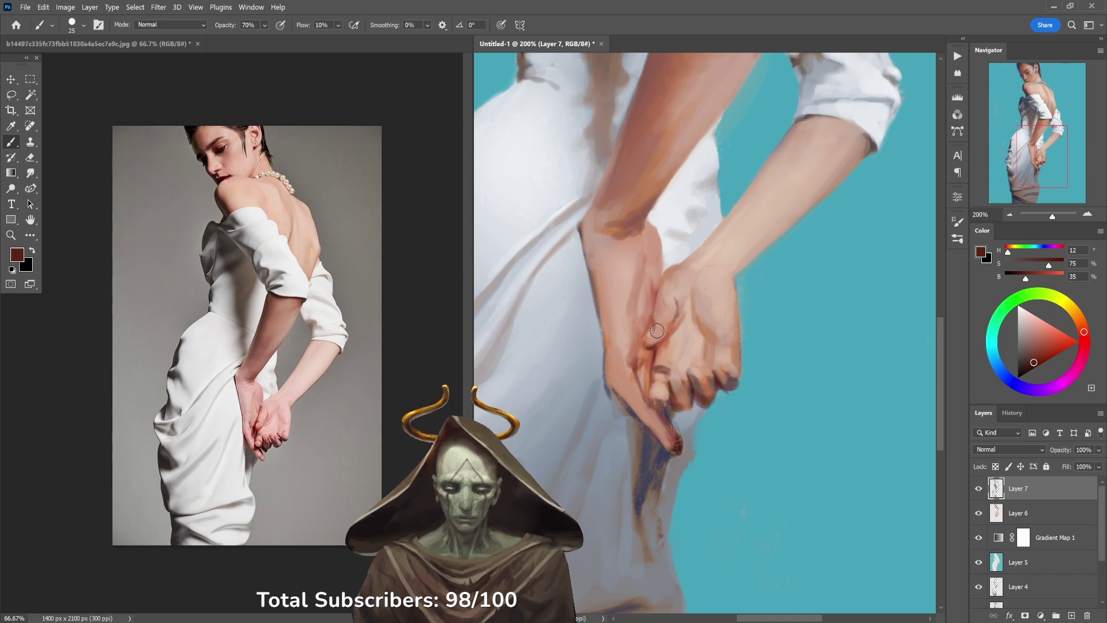
Step: Paint a dark red-brown mark between the clasped hands
left_click(644, 352, "alt")
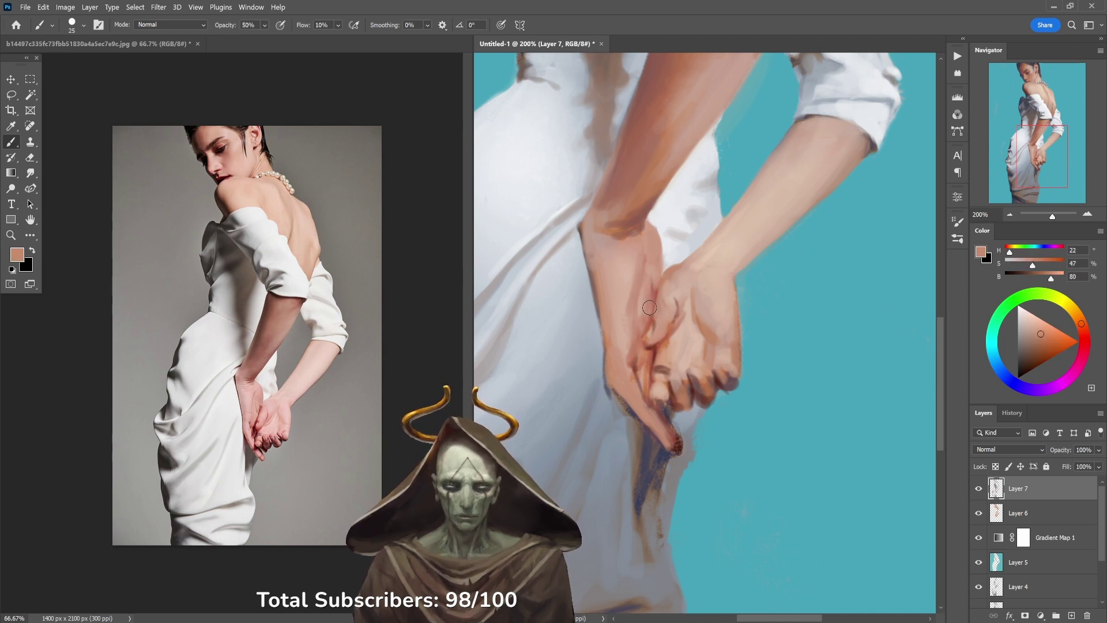
left_click(651, 342, "alt")
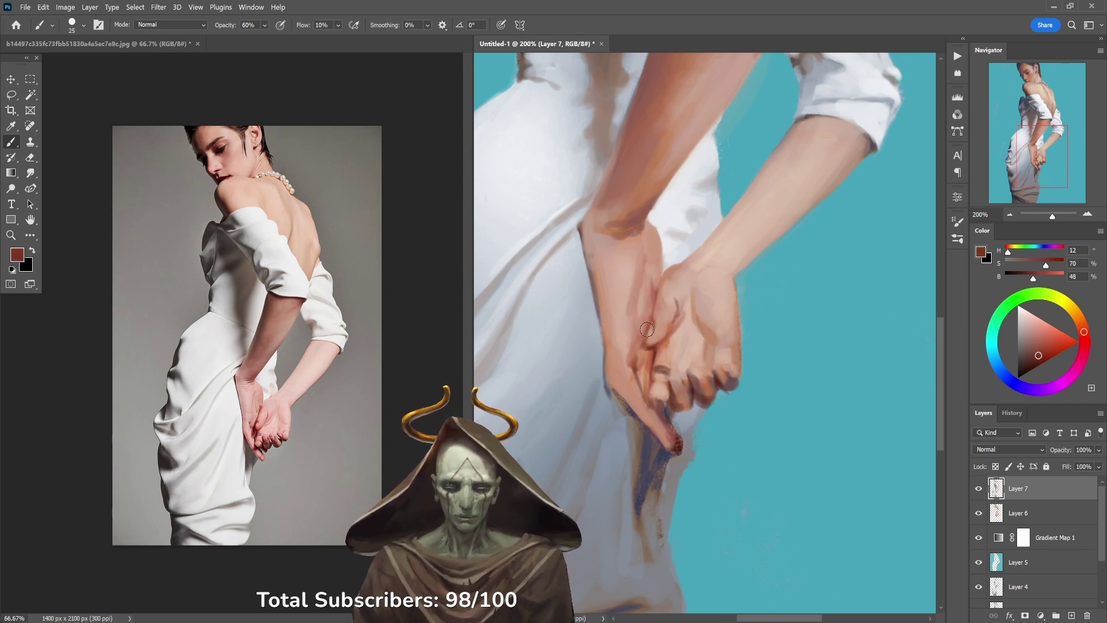
left_click_drag(638, 345, 643, 338)
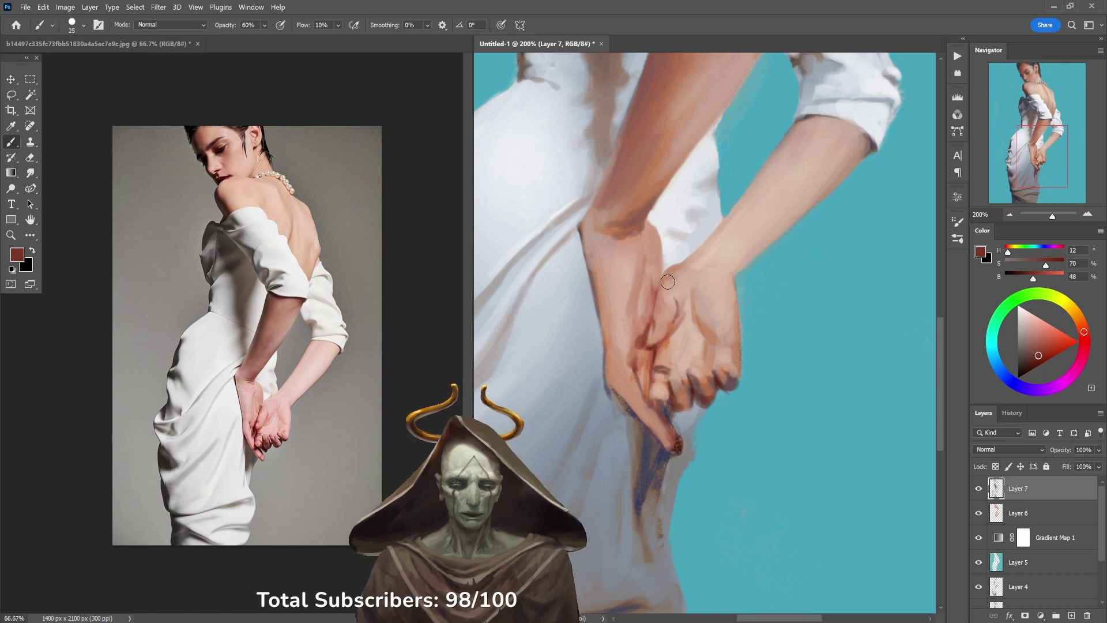
Step: At 70% opacity, paint dark red-brown shadows between the curled fingers and deepen the hands' crease
left_click(655, 325, "alt")
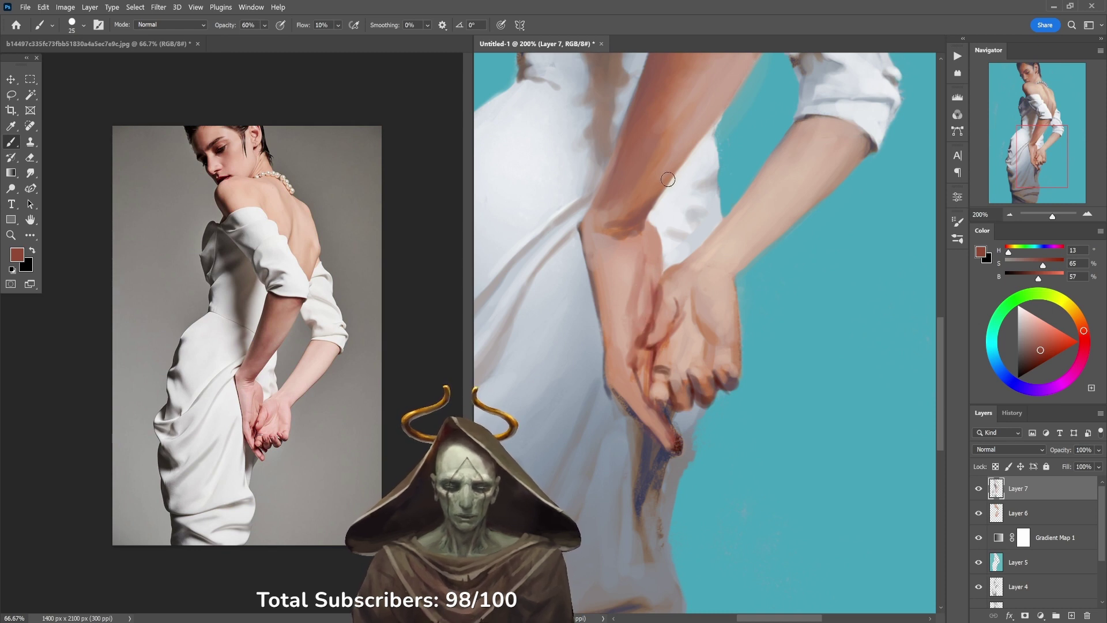
left_click(645, 314, "alt")
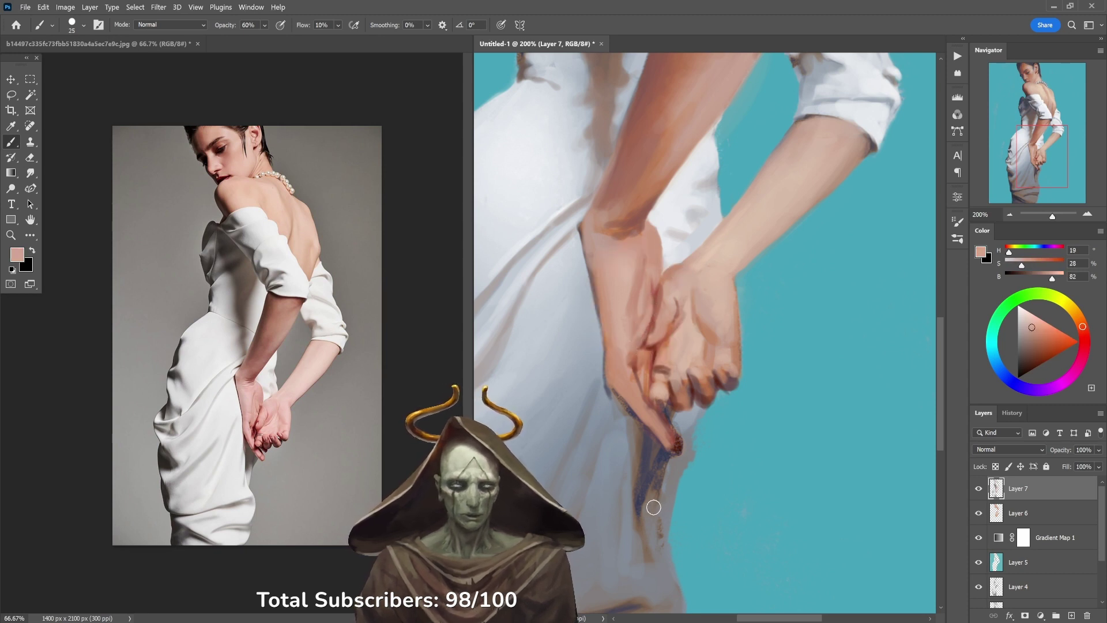
left_click(641, 345, "alt")
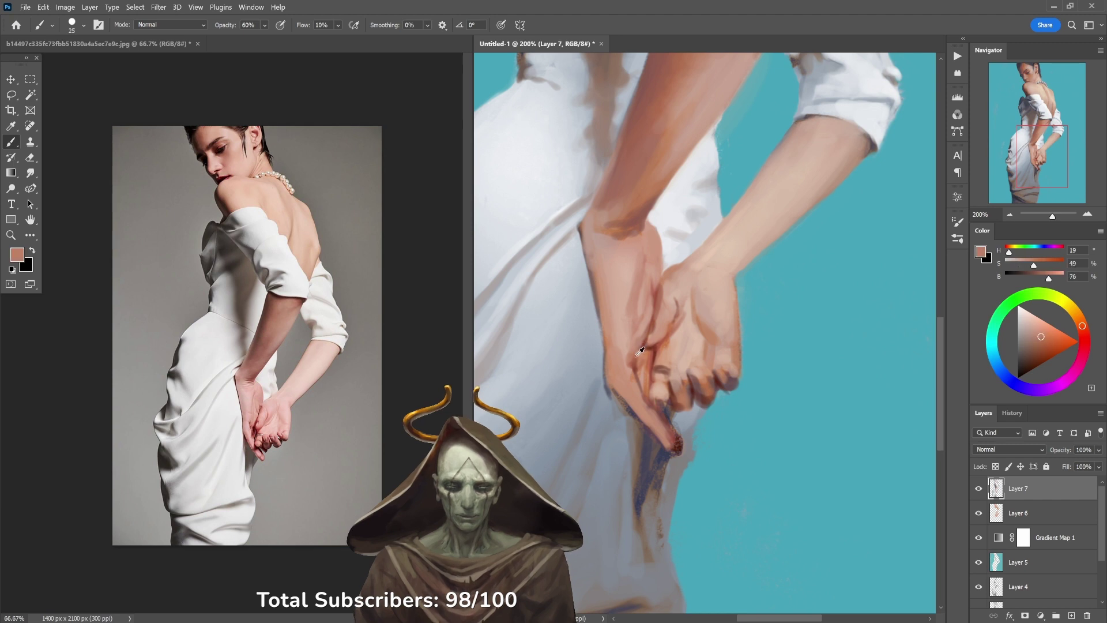
left_click(636, 350, "alt")
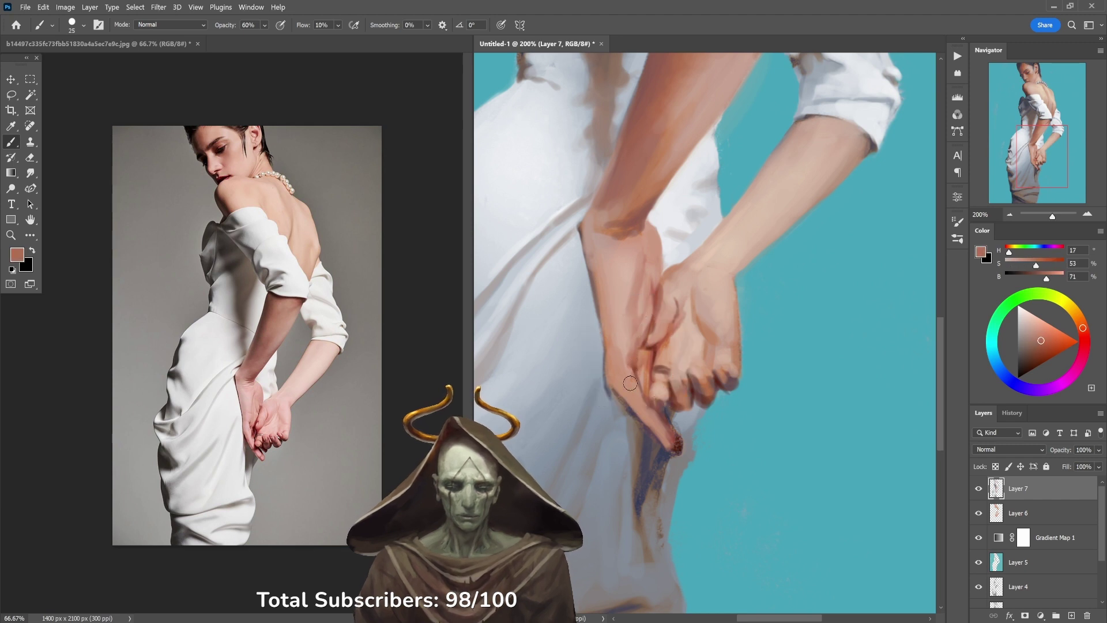
key("7")
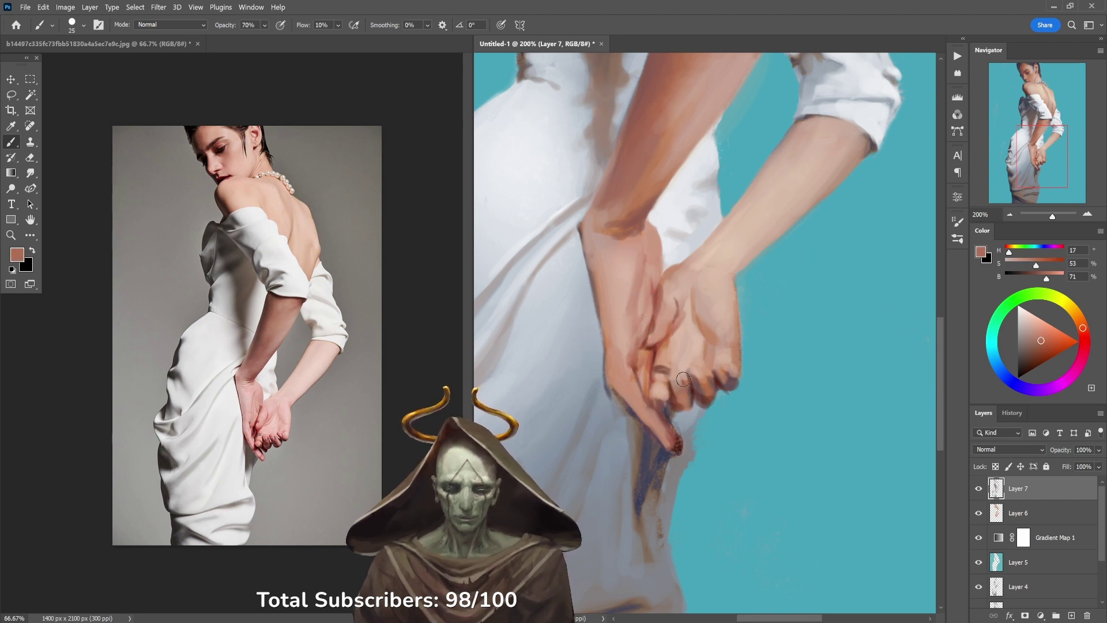
left_click(672, 394, "alt")
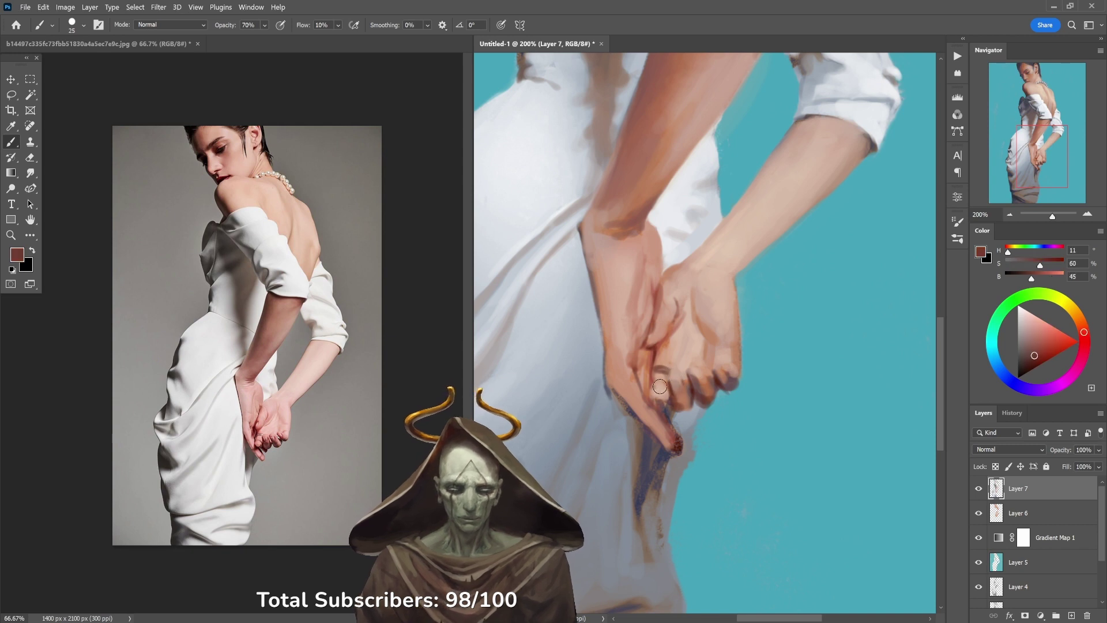
left_click_drag(652, 391, 674, 396)
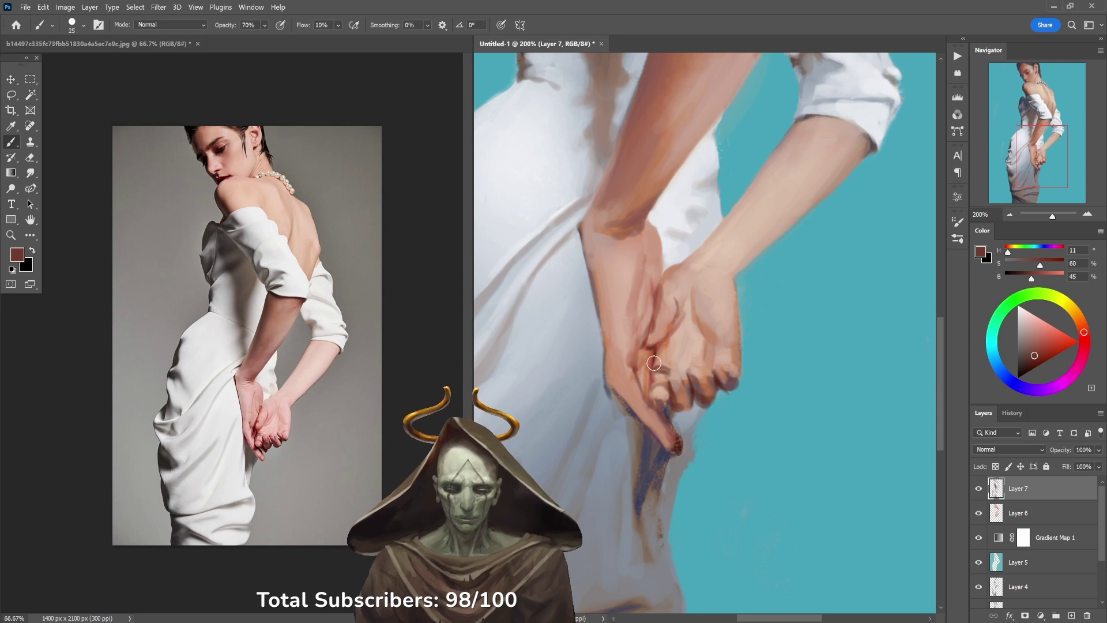
left_click_drag(652, 356, 647, 368)
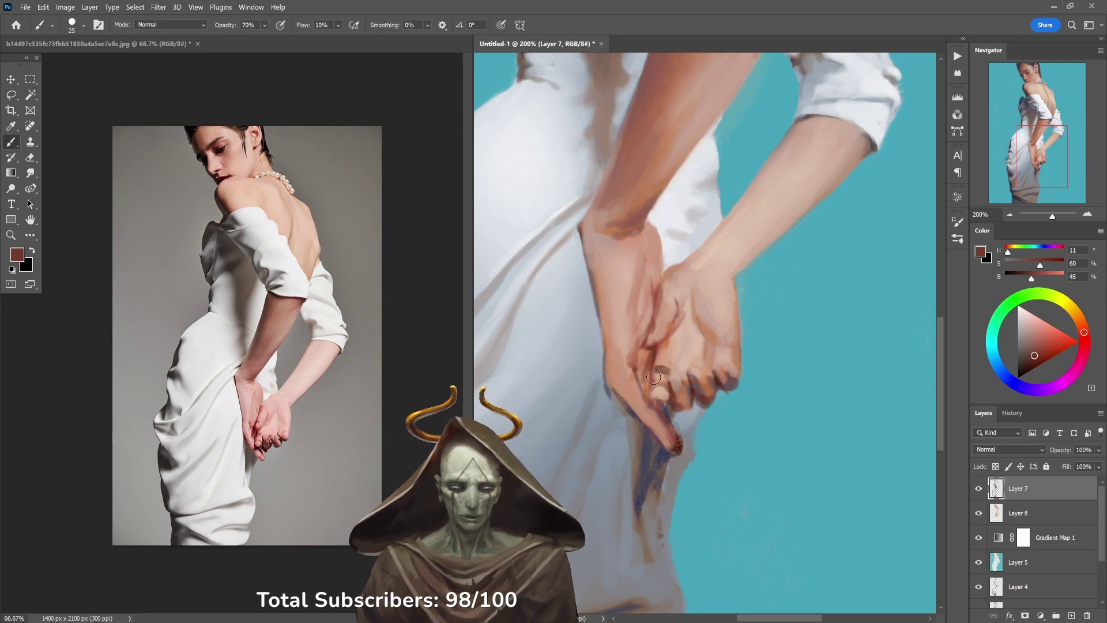
Step: Sample light, deeper and warmer skin tones across the hand at 50–70% opacity
key("5")
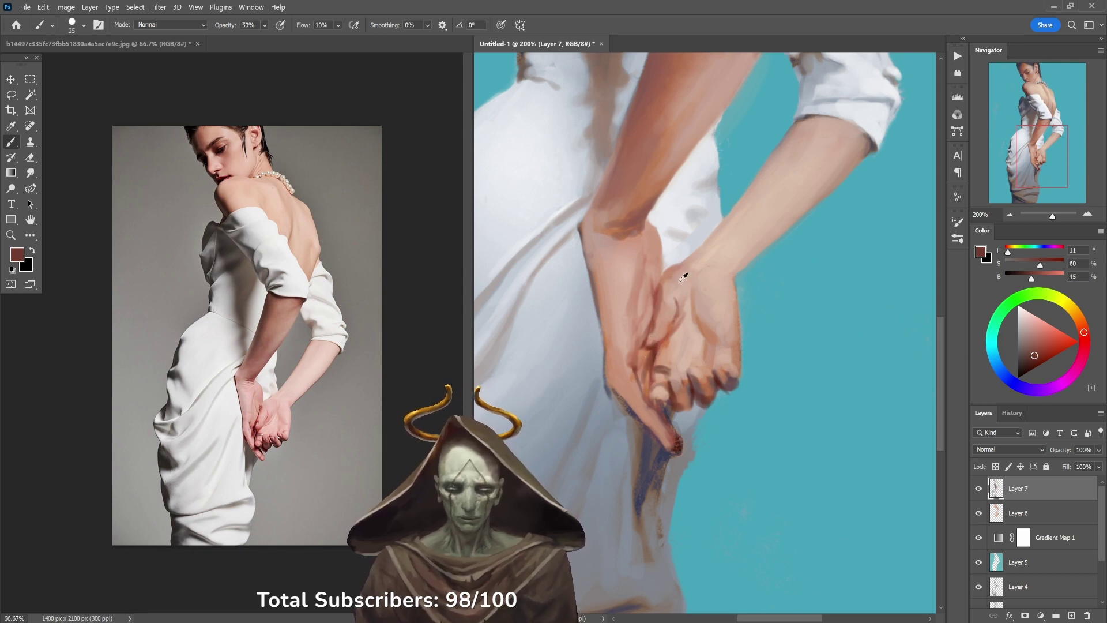
left_click(667, 308, "alt")
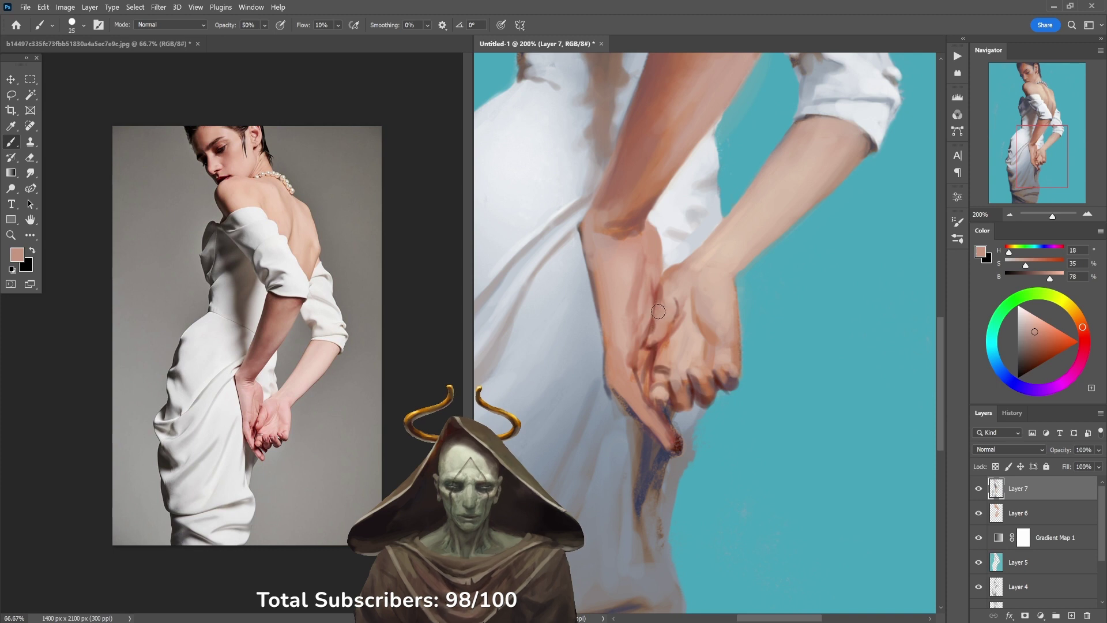
left_click(666, 281, "alt")
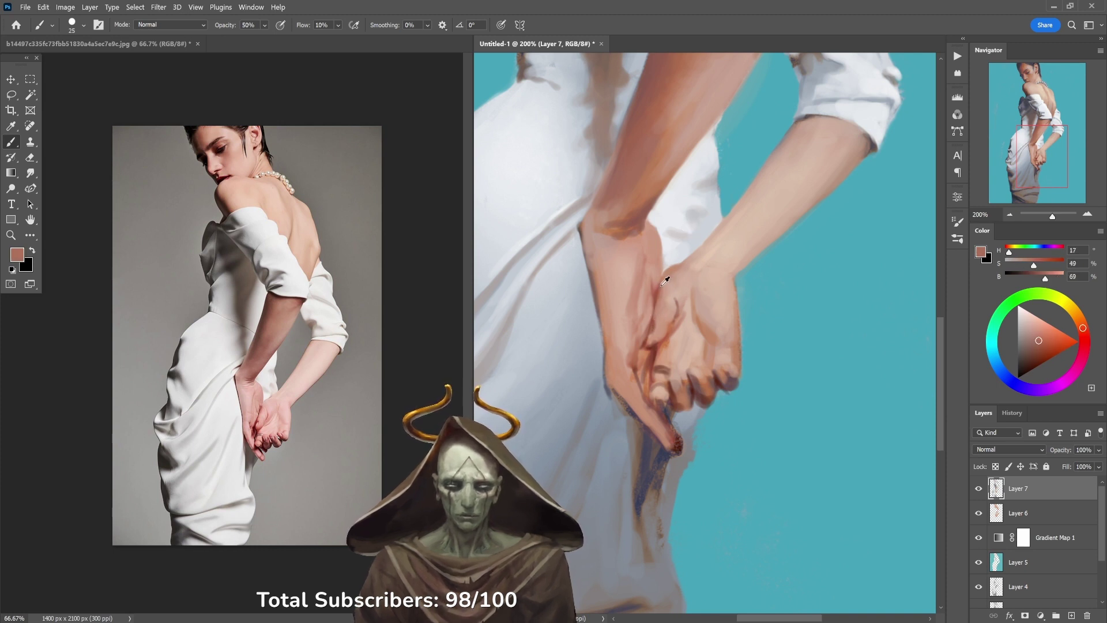
left_click(666, 277, "alt")
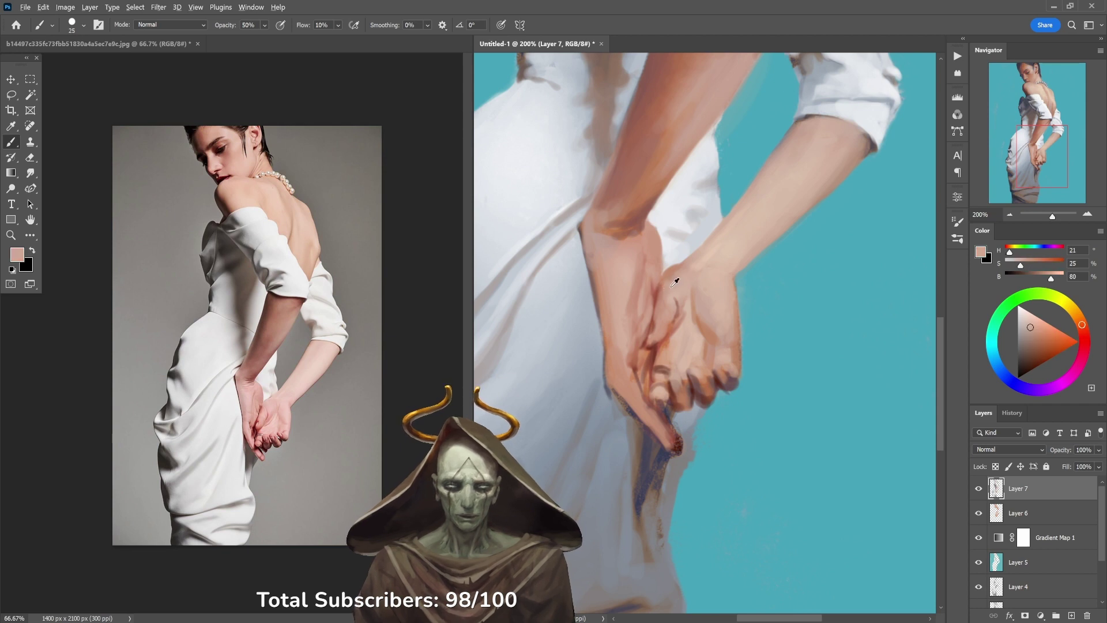
key("6")
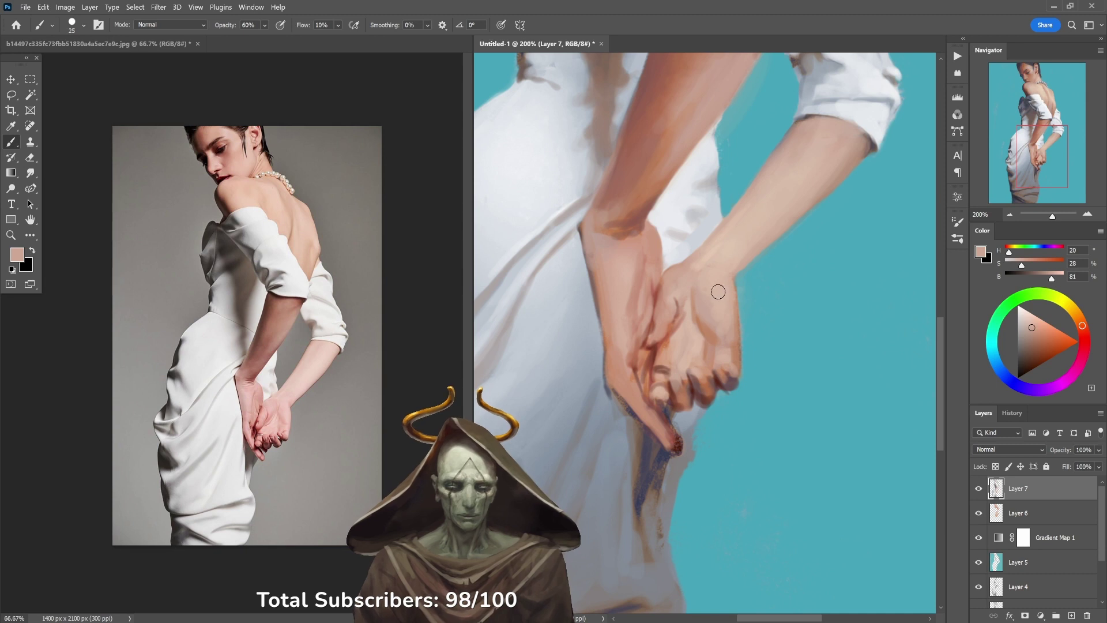
left_click(711, 316, "alt")
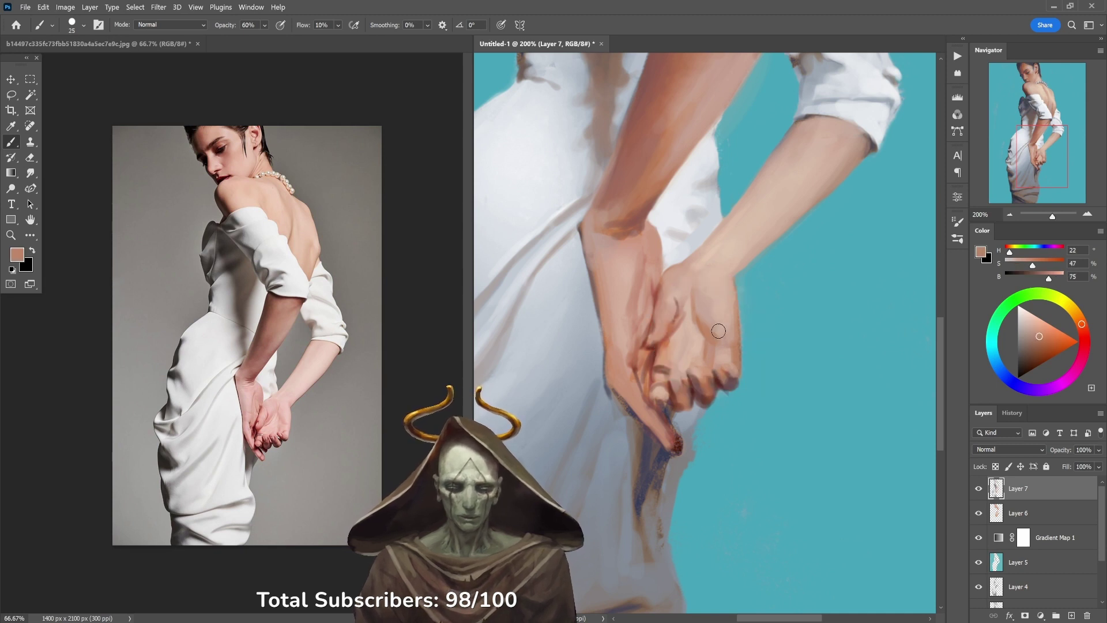
key("7")
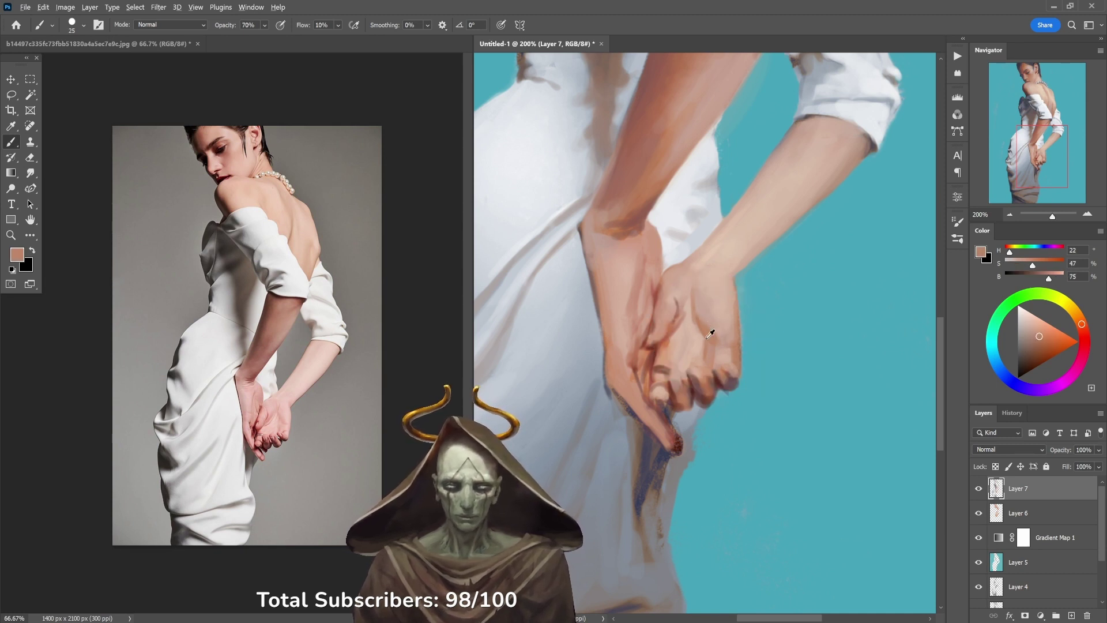
left_click(703, 337, "alt")
left_click(715, 328, "alt")
Step: Blend lighter skin tones at 40% opacity, then pick the dark purple-grey shadow colour at 70%
key("4")
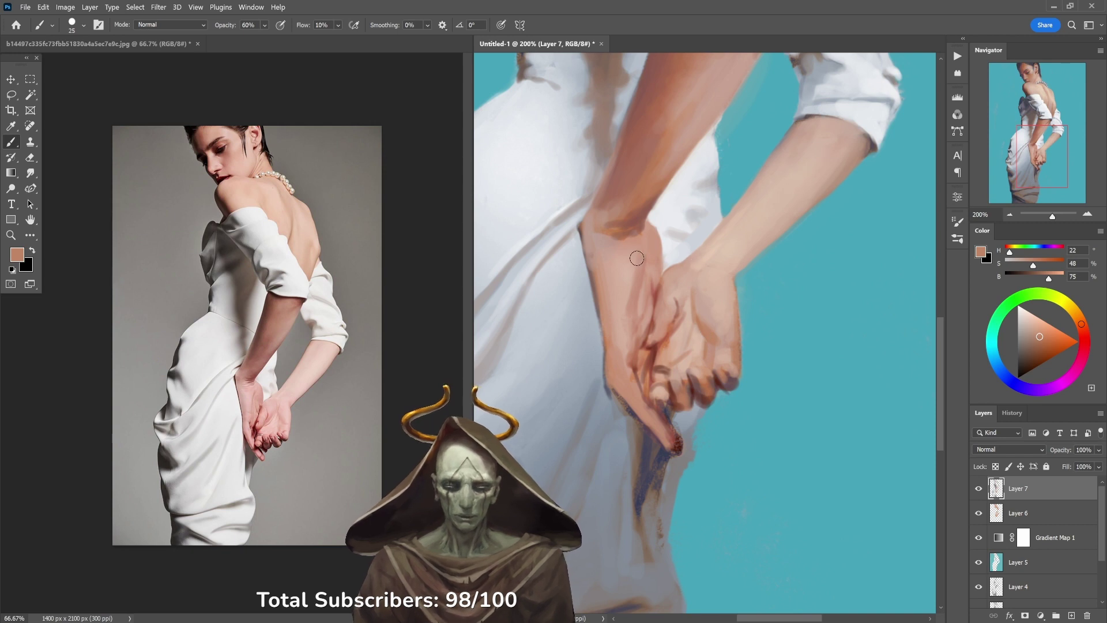
key("4")
left_click(637, 285, "alt")
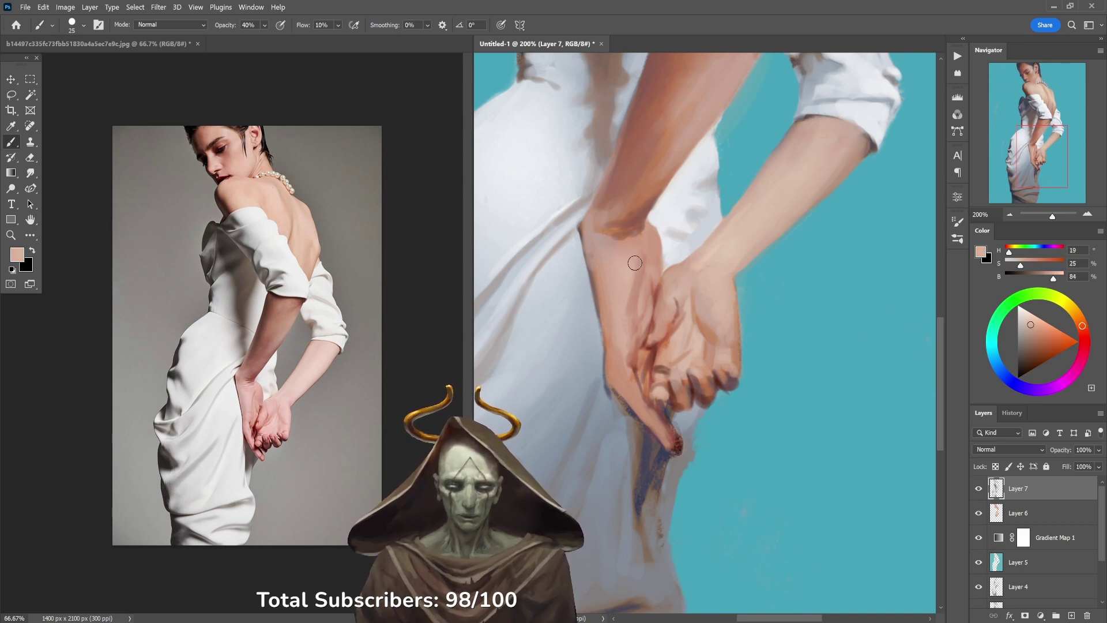
left_click(645, 297, "alt")
key("7")
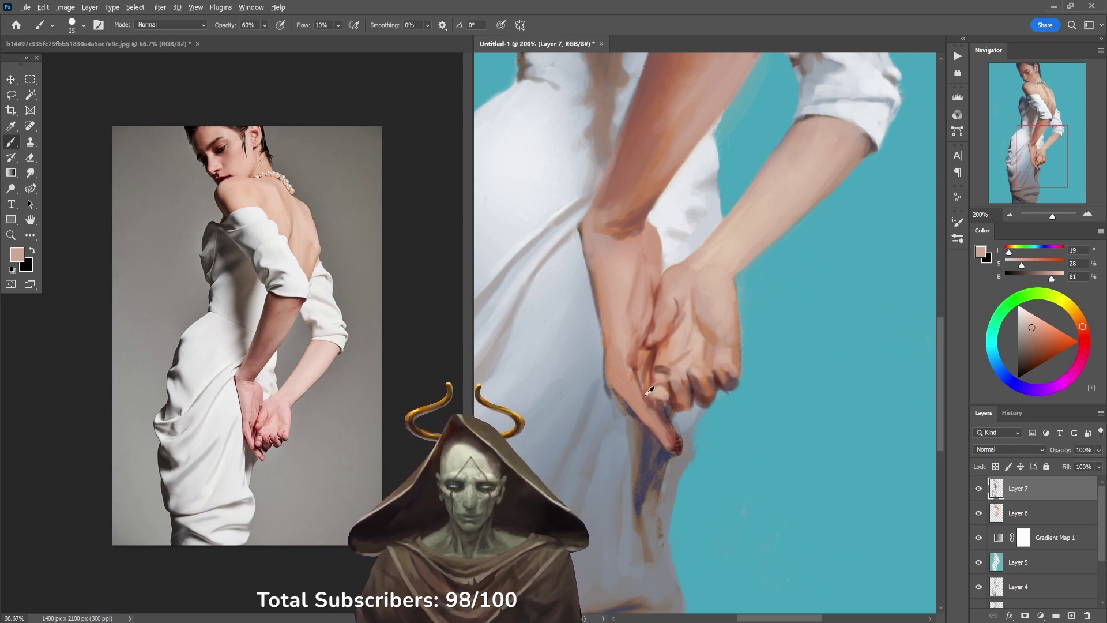
left_click(651, 444, "alt")
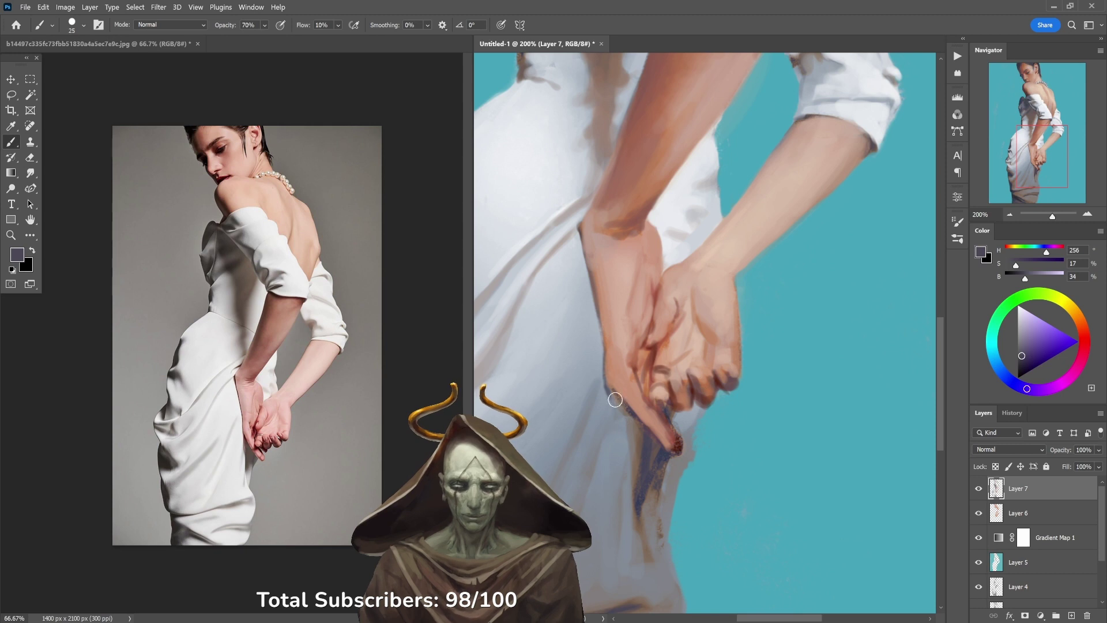
Step: Brush purple-grey shadow strokes below the hand at 90% opacity, covering the orange streaks
mouse_move(615, 399)
left_mouse_down()
mouse_move(638, 445)
mouse_move(635, 427)
mouse_move(647, 434)
left_mouse_up()
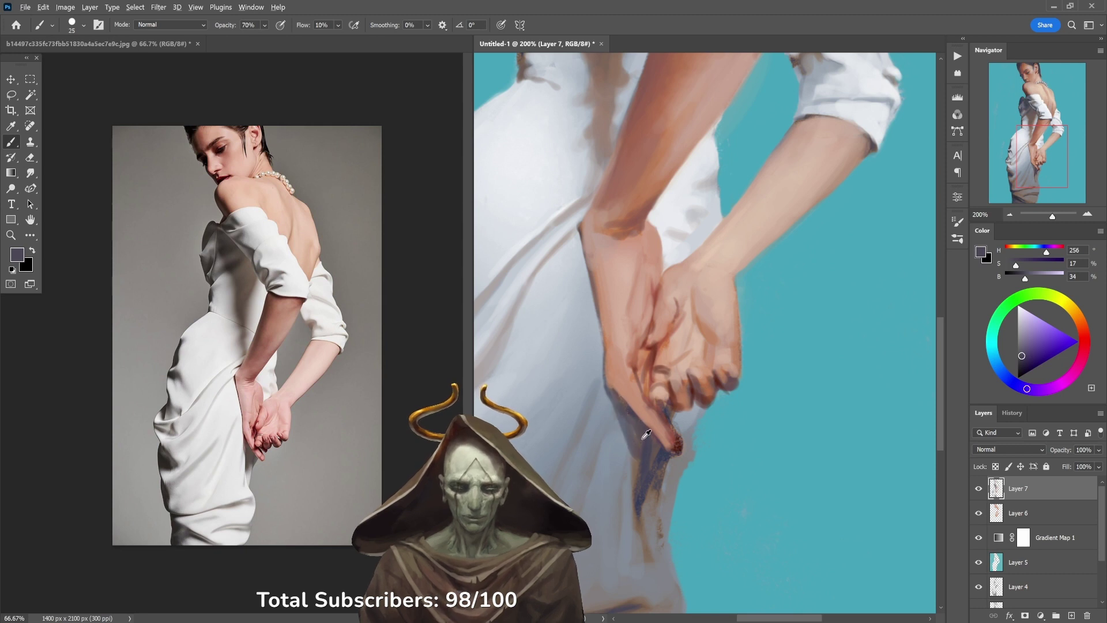
left_click(640, 429, "alt")
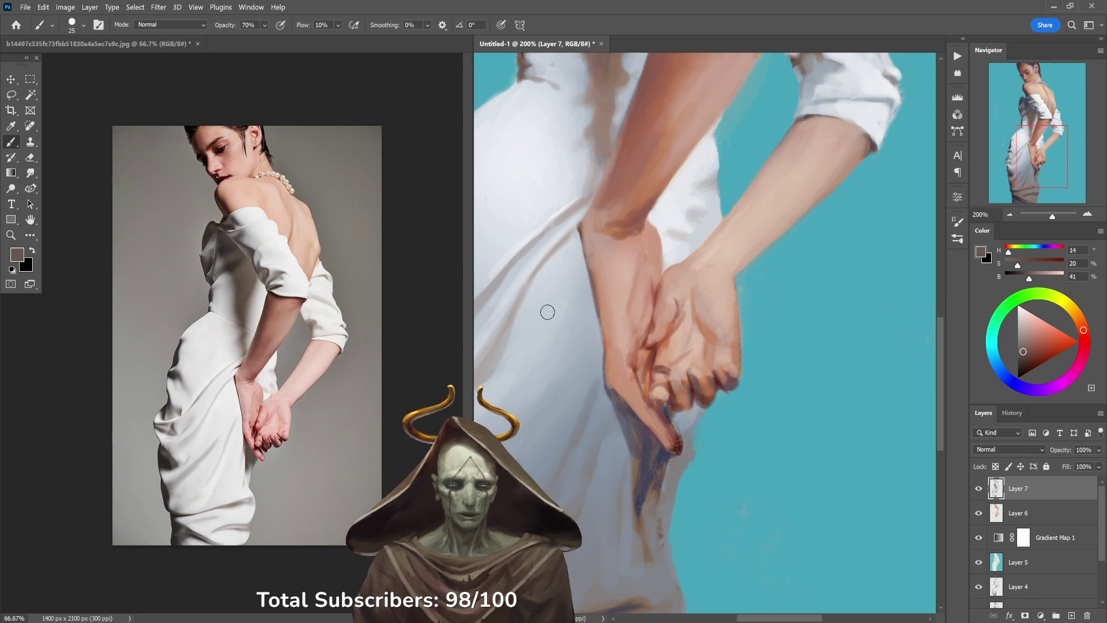
left_click(626, 407, "alt")
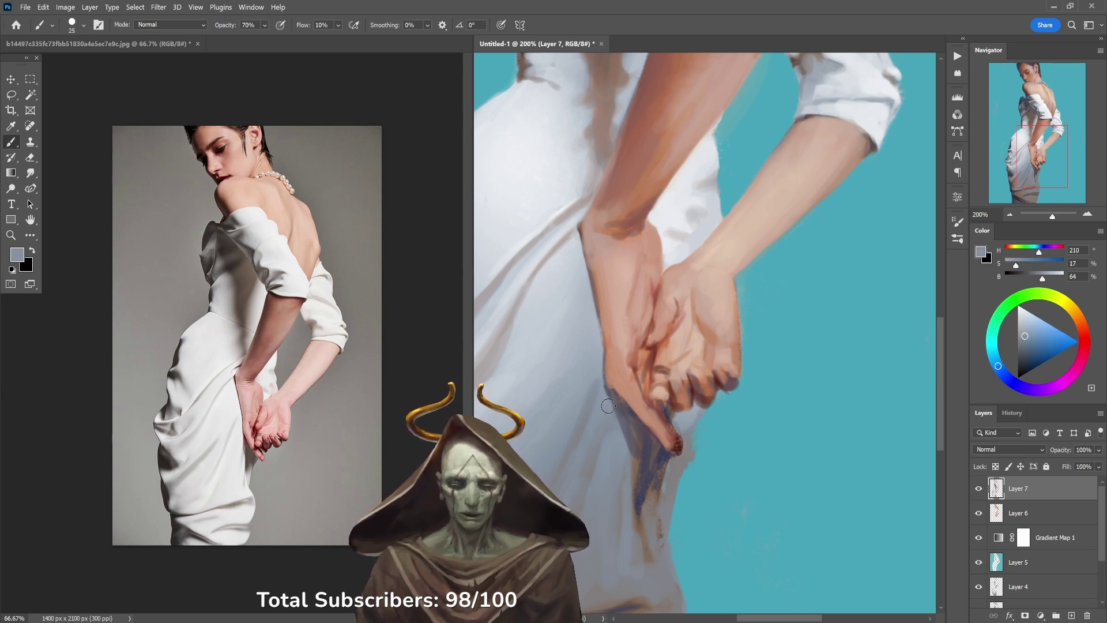
key("9")
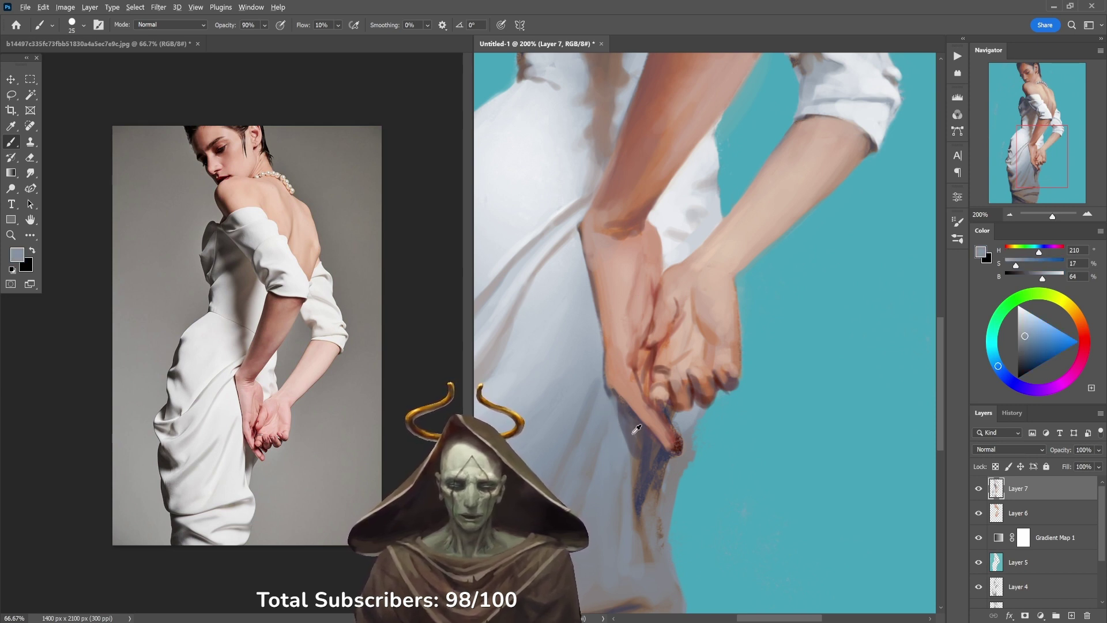
left_click(630, 434, "alt")
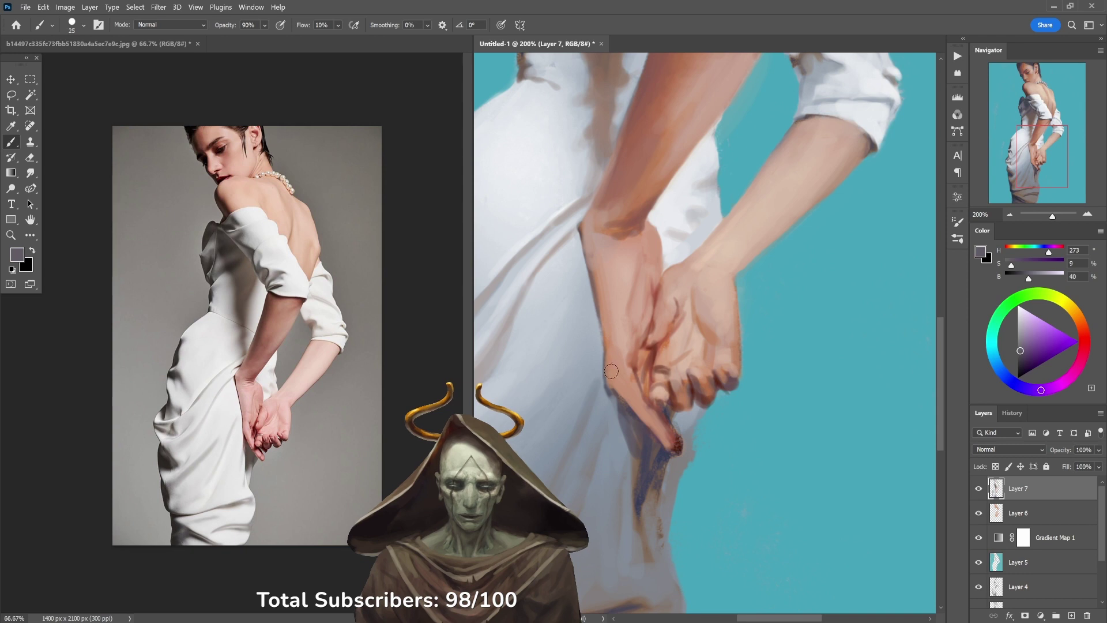
key("8")
left_click(649, 454, "alt")
key("9")
left_click(630, 445, "alt")
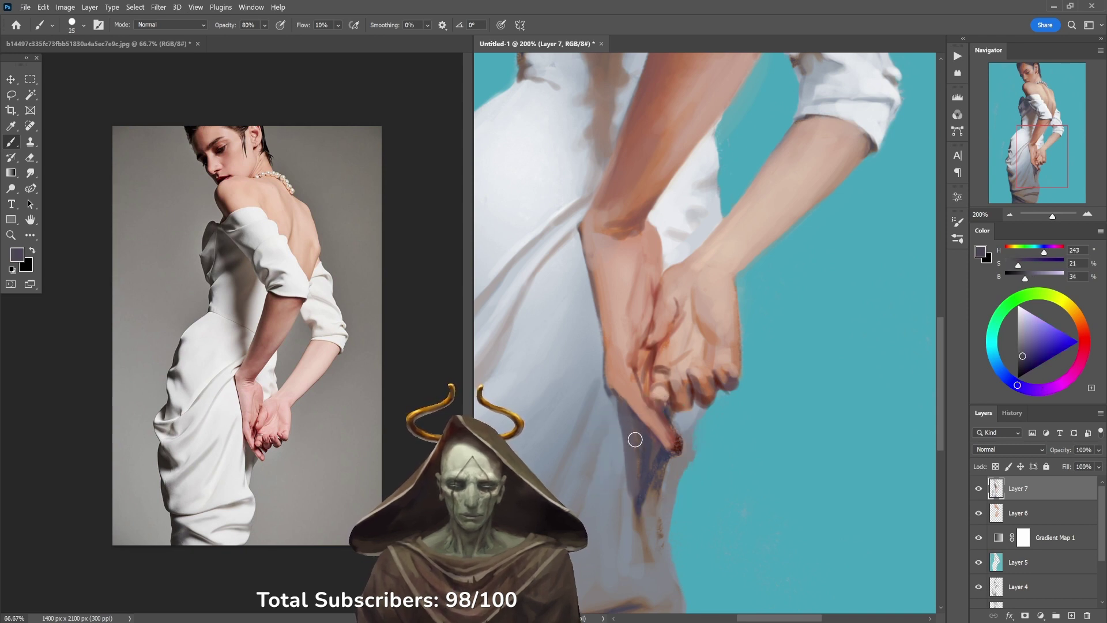
left_click_drag(626, 413, 637, 493)
left_click_drag(639, 417, 640, 470)
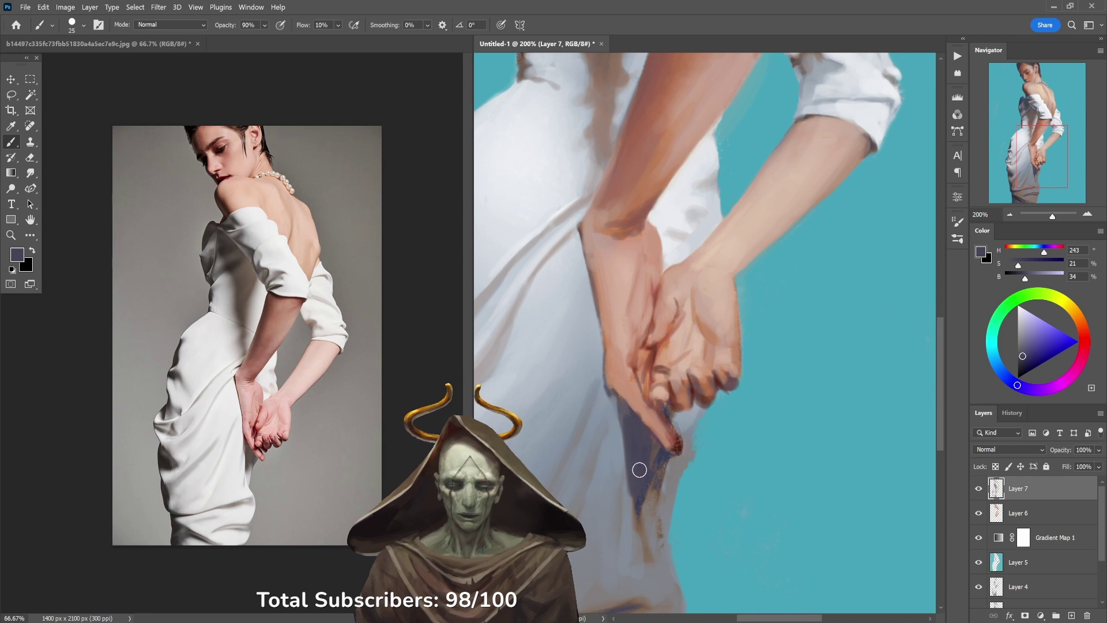
Step: Trim the dress edge with the teal background colour, then re-sample teal at 80% opacity
left_click(664, 494, "alt")
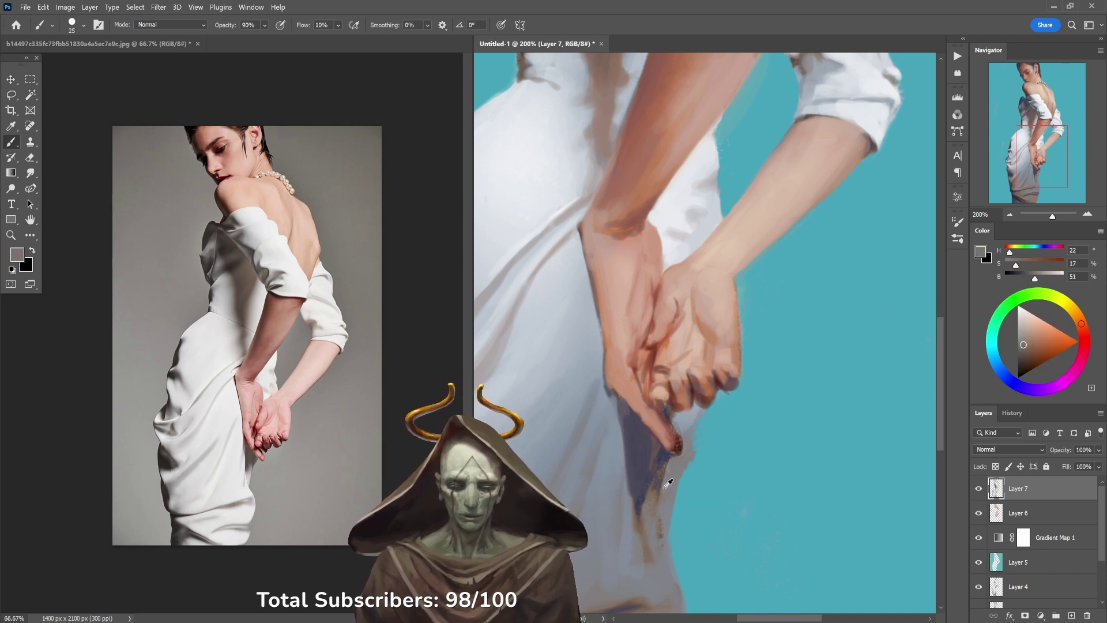
left_click(669, 481, "alt")
left_click(679, 494, "alt")
mouse_move(674, 497)
left_mouse_down()
mouse_move(669, 531)
mouse_move(672, 508)
mouse_move(682, 553)
mouse_move(672, 519)
mouse_move(686, 465)
mouse_move(674, 506)
mouse_move(669, 482)
left_mouse_up()
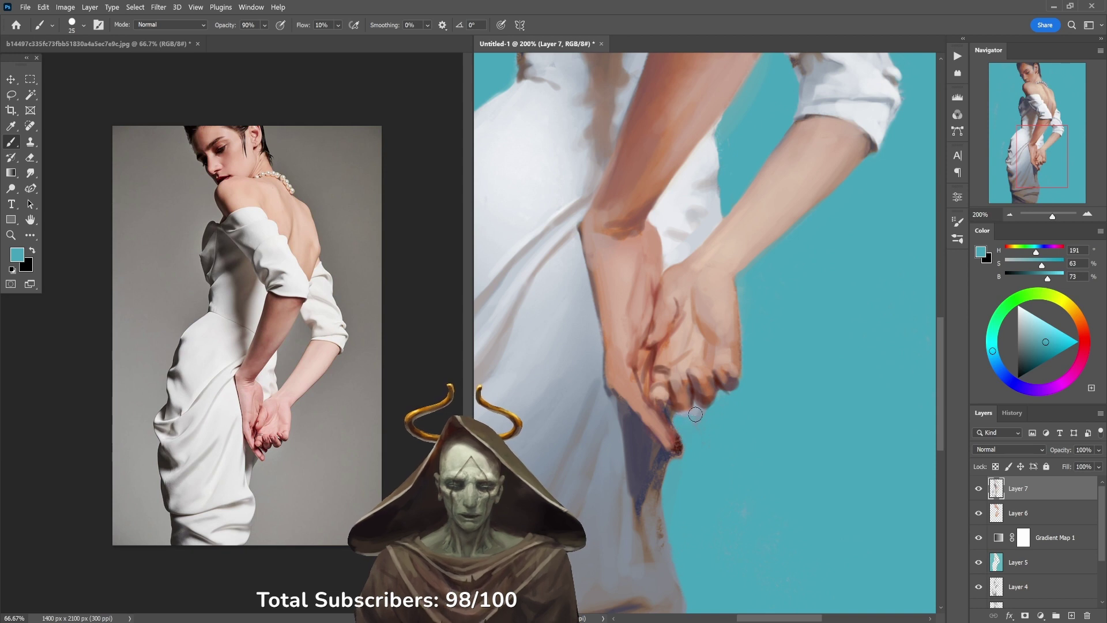
left_click(676, 394, "alt")
key("8")
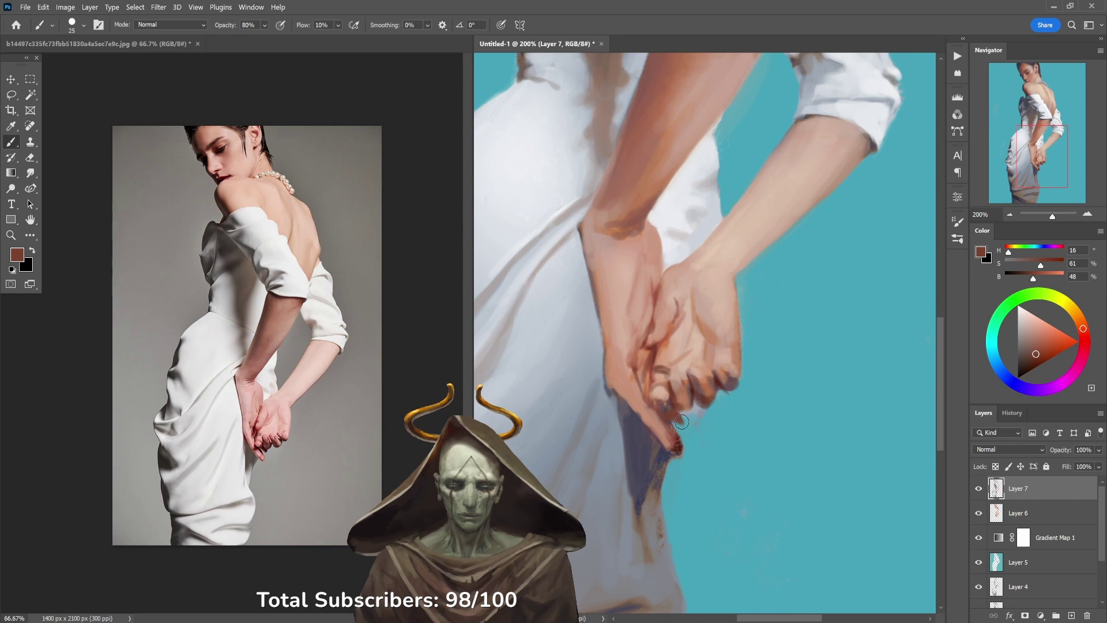
left_click(701, 409, "alt")
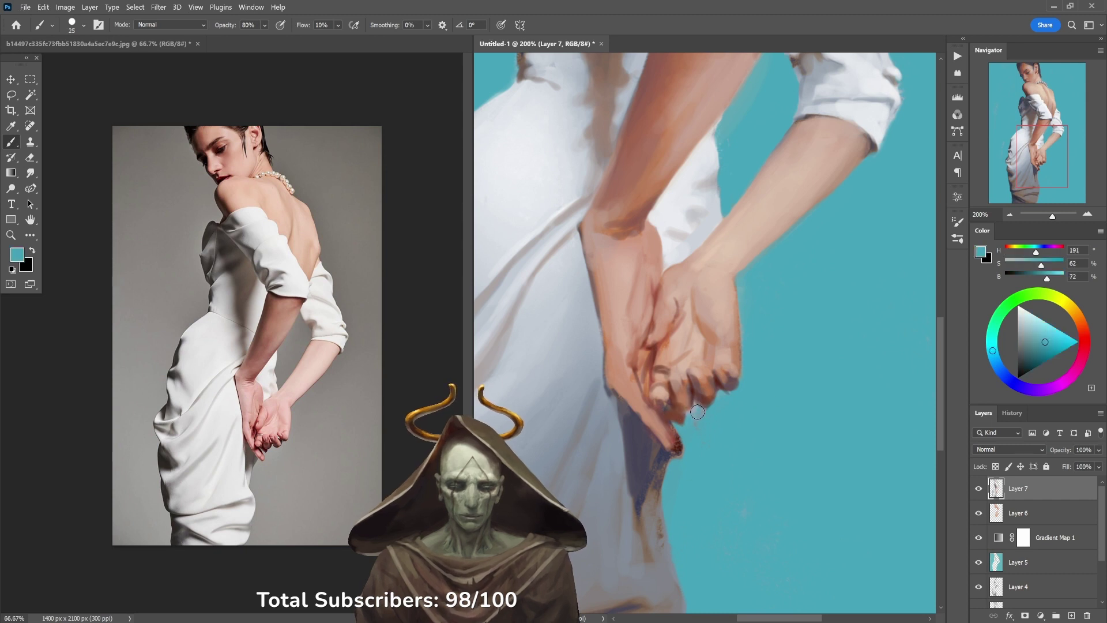
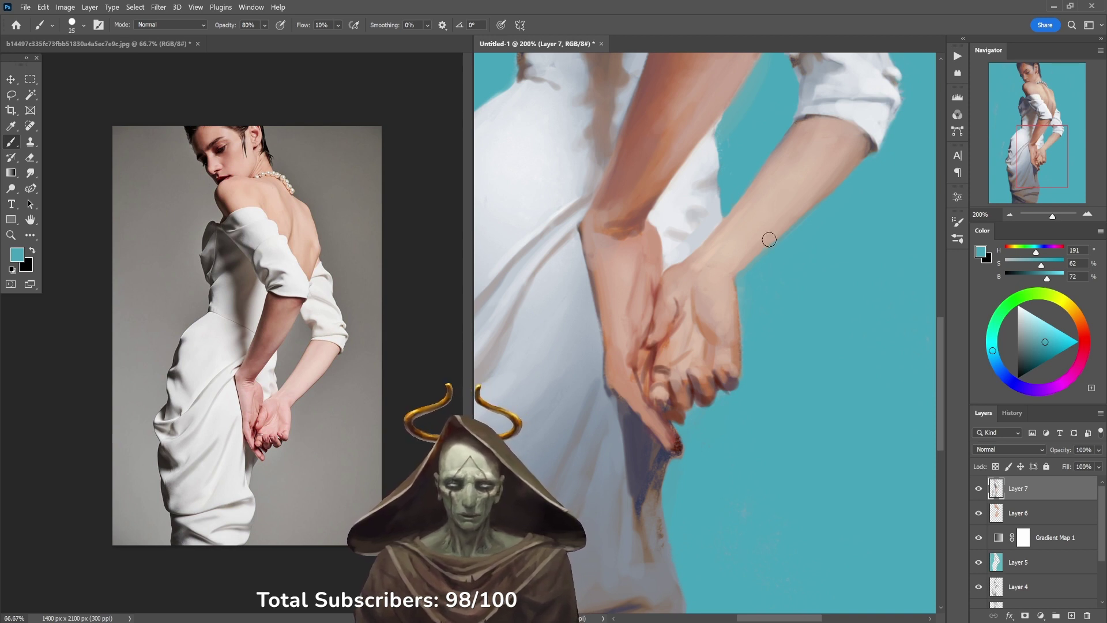
Step: Darken the hand's lower-left edge and thumb crease with reddish skin tones at 40% opacity
left_click(743, 304, "alt")
key("4")
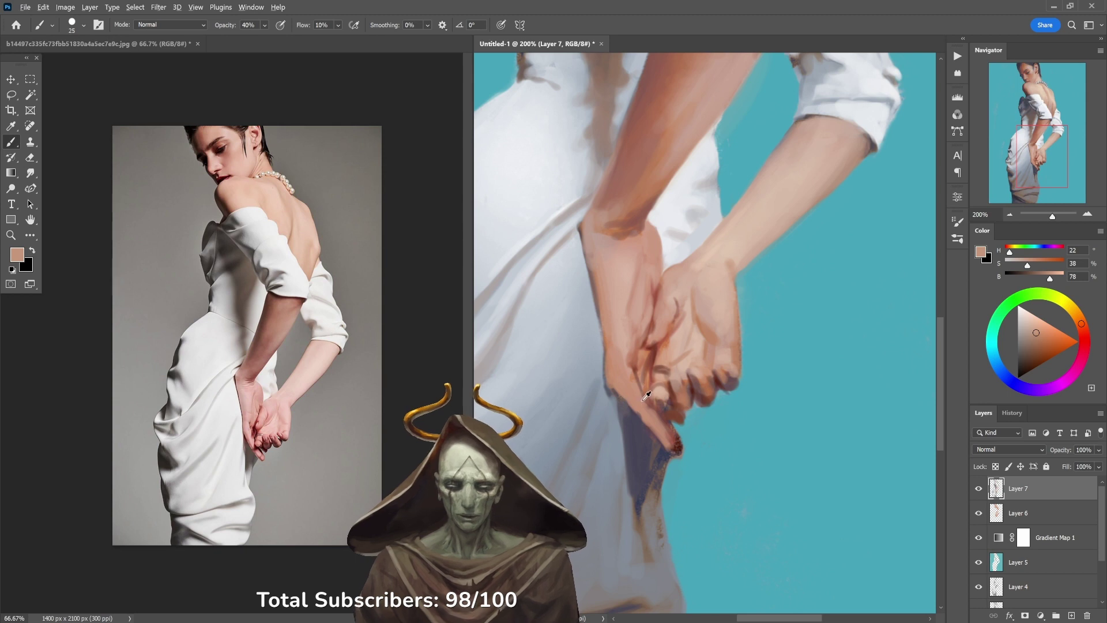
left_click(653, 377, "alt")
left_click(651, 374, "alt")
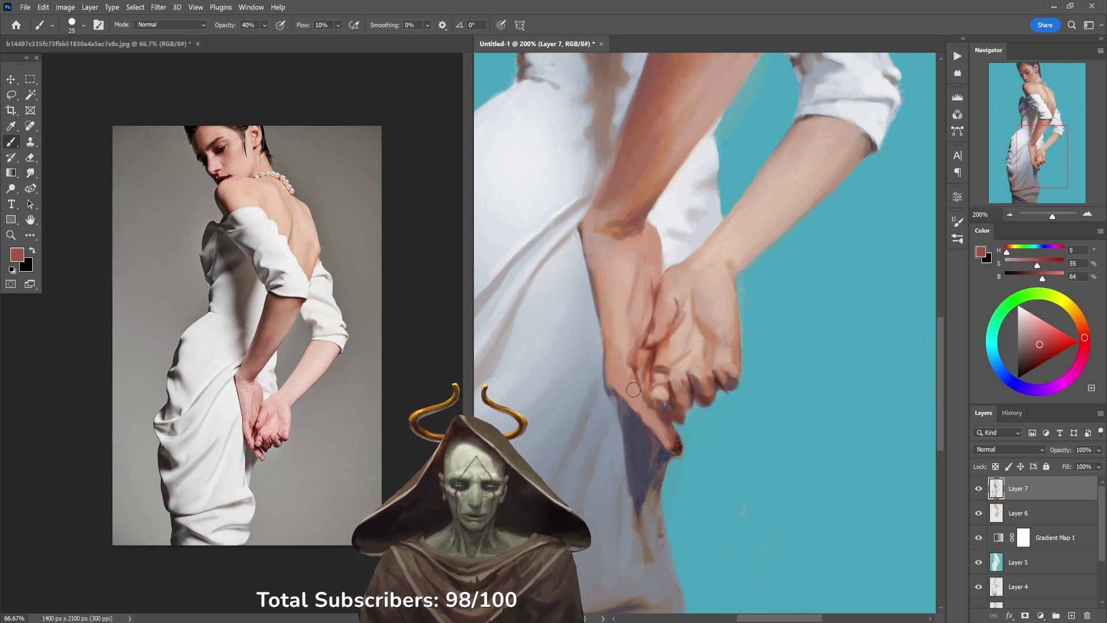
left_click_drag(618, 392, 645, 421)
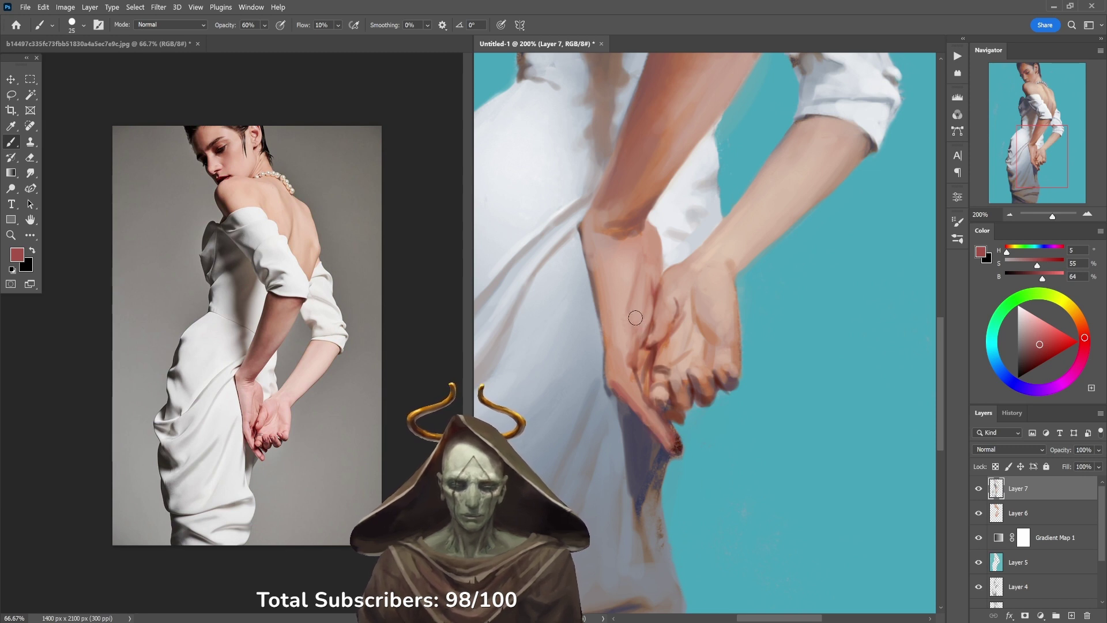
left_click(645, 367, "alt")
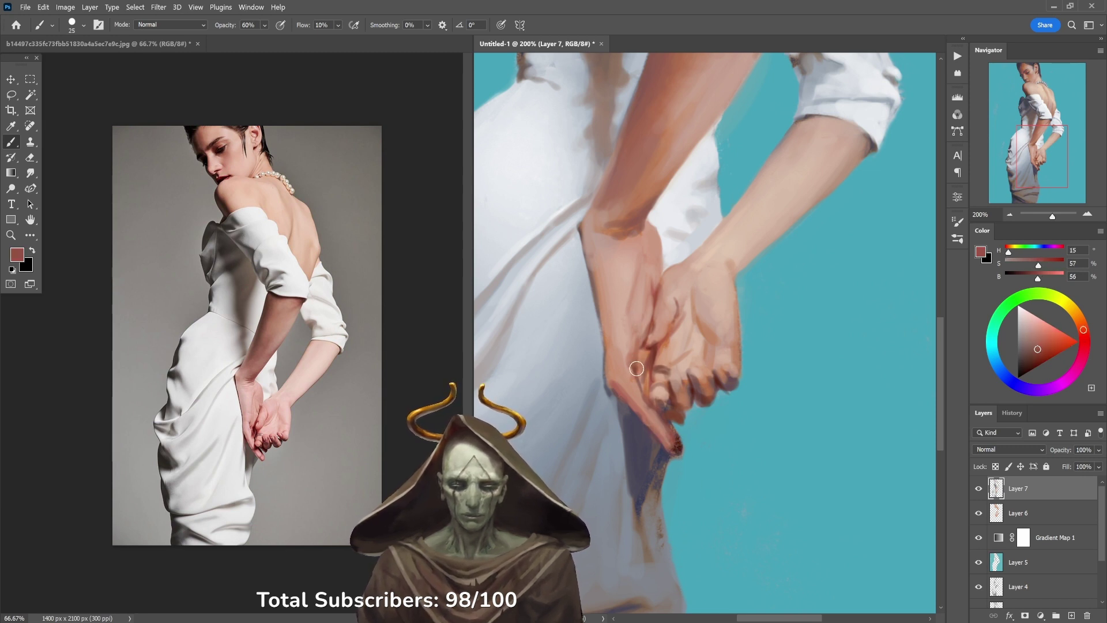
left_click_drag(636, 369, 633, 358)
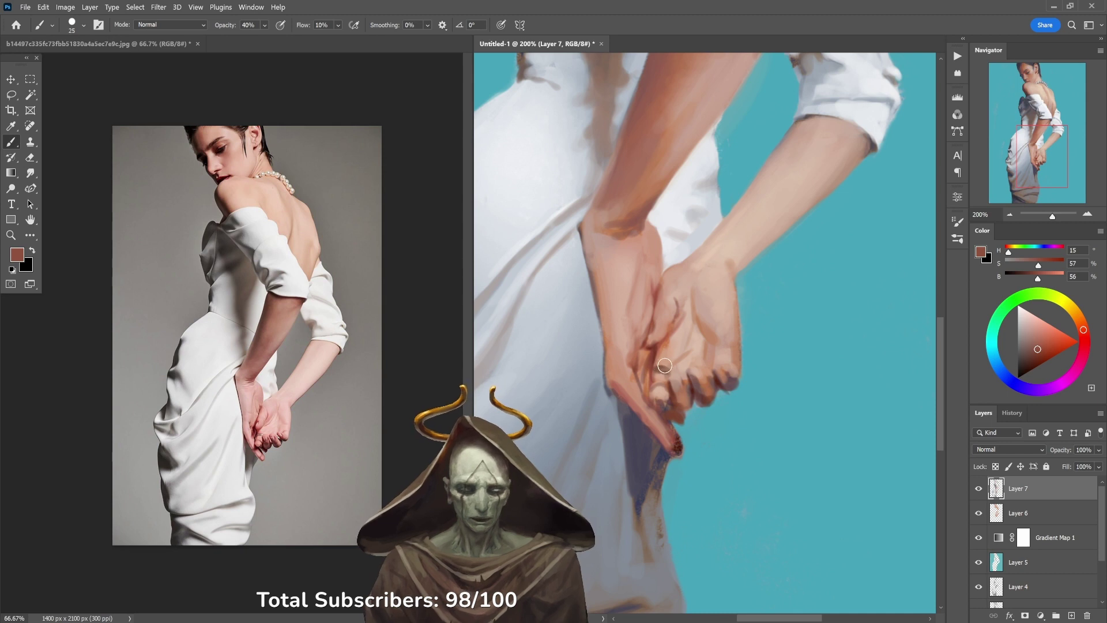
Step: Rework the blue-violet shadow below the hands at 80%, extending dark purple down the dress
left_click(643, 508, "alt")
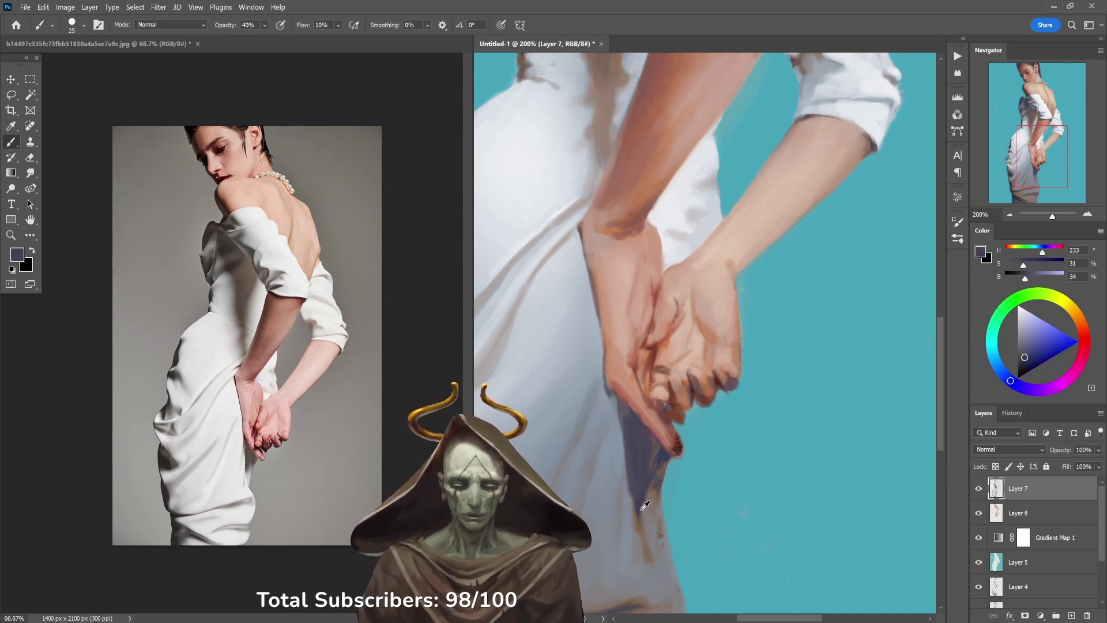
left_click(644, 505, "alt")
key("5")
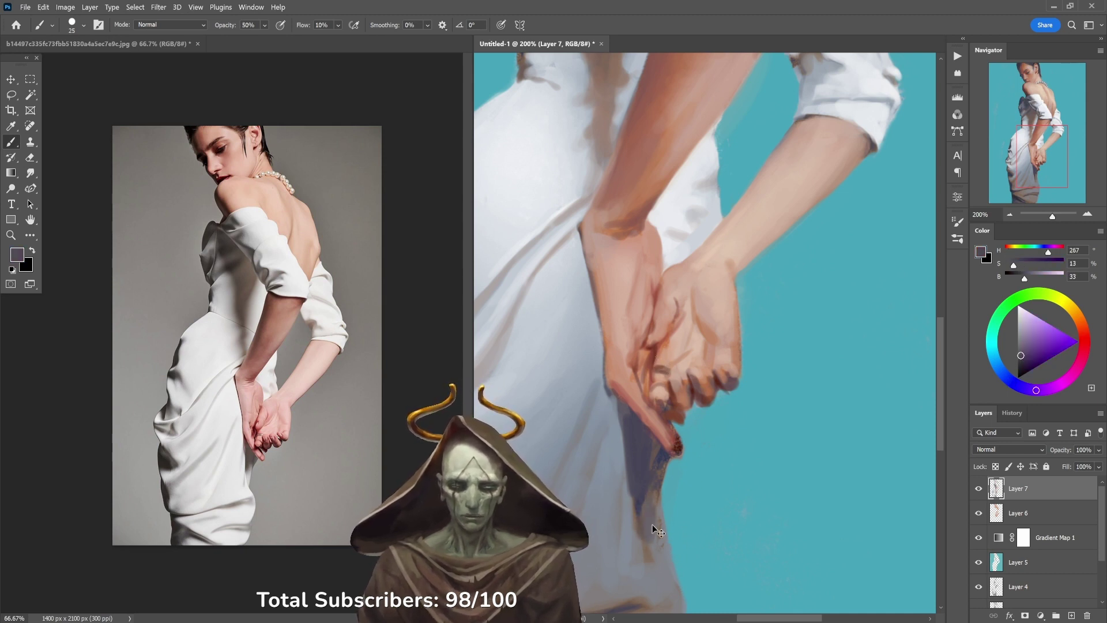
left_click(641, 519, "alt")
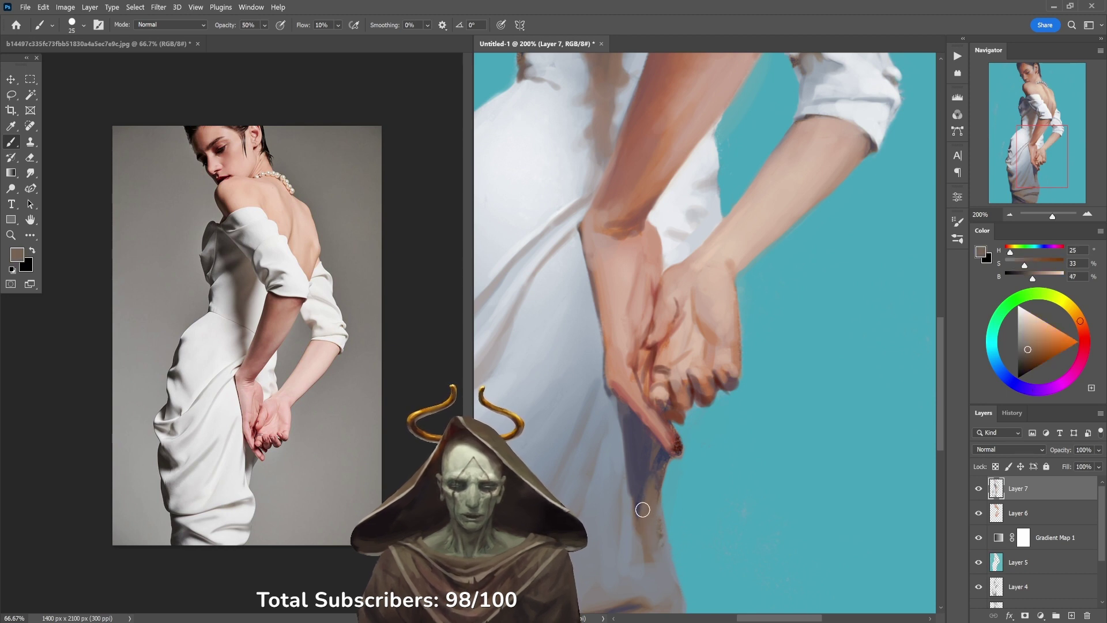
left_click(639, 472, "alt")
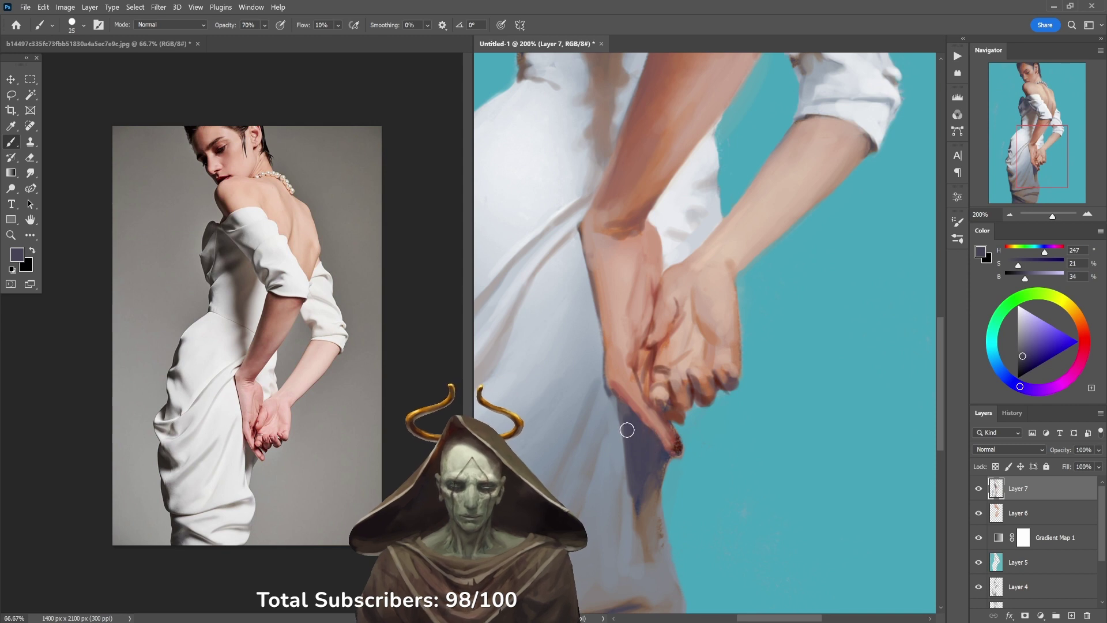
left_click(621, 449, "alt")
key("8")
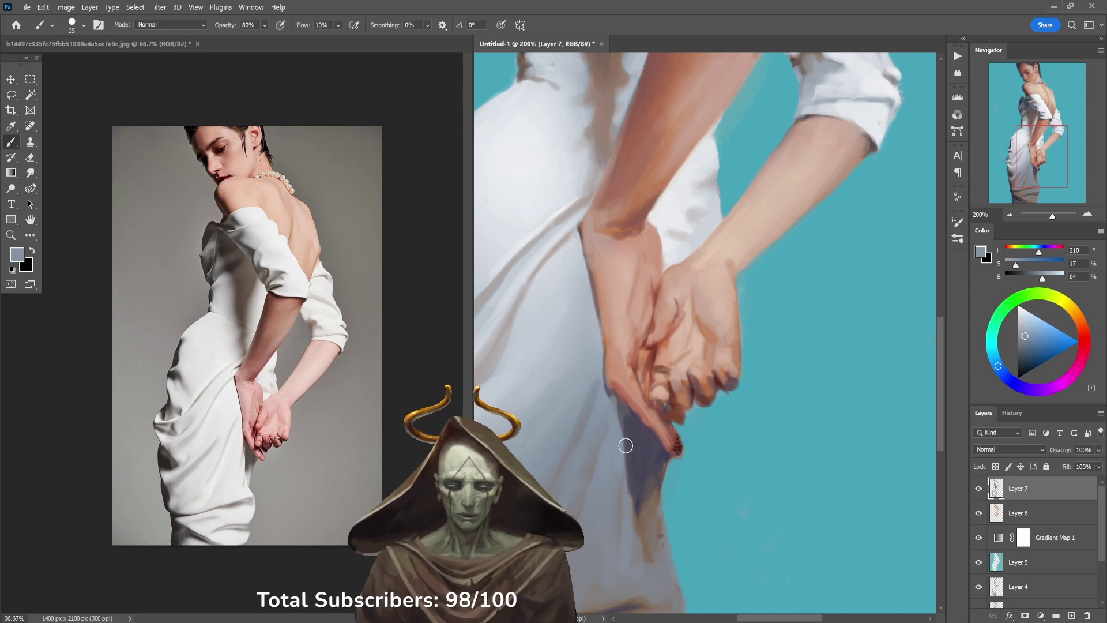
left_click_drag(624, 419, 631, 498)
mouse_move(625, 427)
left_mouse_down()
mouse_move(629, 490)
mouse_move(645, 398)
mouse_move(631, 453)
left_mouse_up()
left_click(637, 396, "alt")
left_click_drag(629, 402, 630, 487)
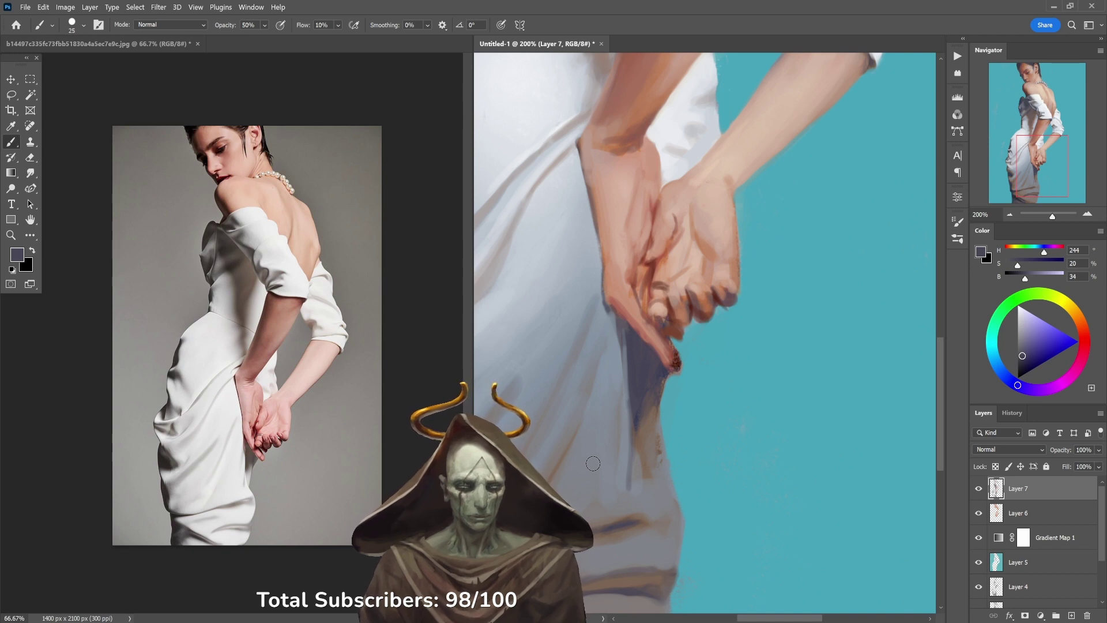
Step: Sample finger and forearm skin tones at 30% opacity, then zoom out to the whole figure
left_click(727, 312, "alt")
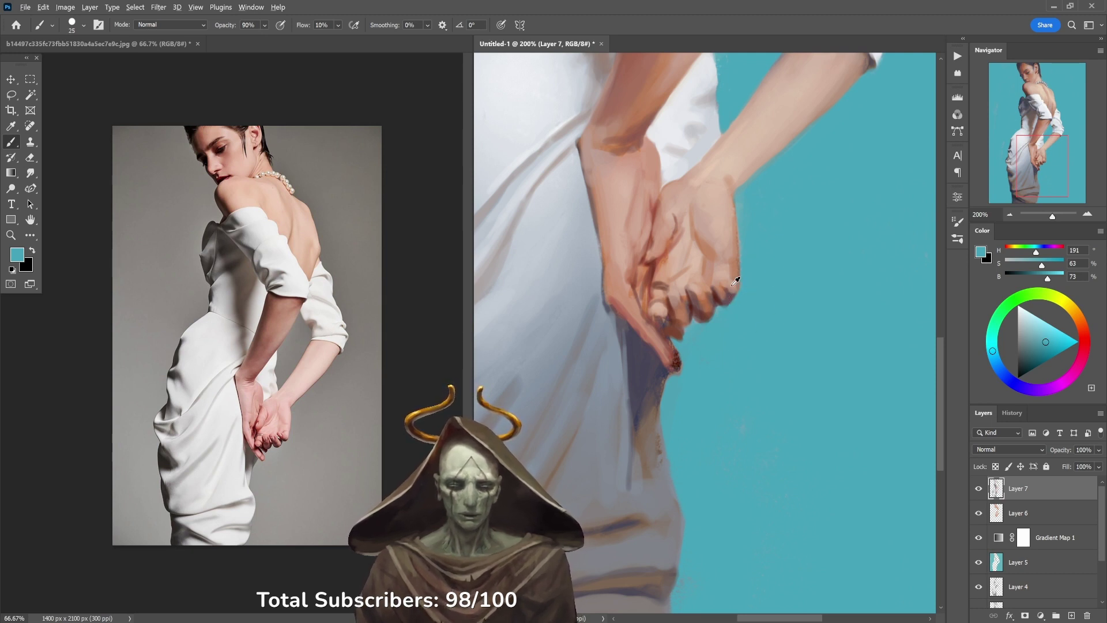
left_click(731, 283, "alt")
left_click(732, 272, "alt")
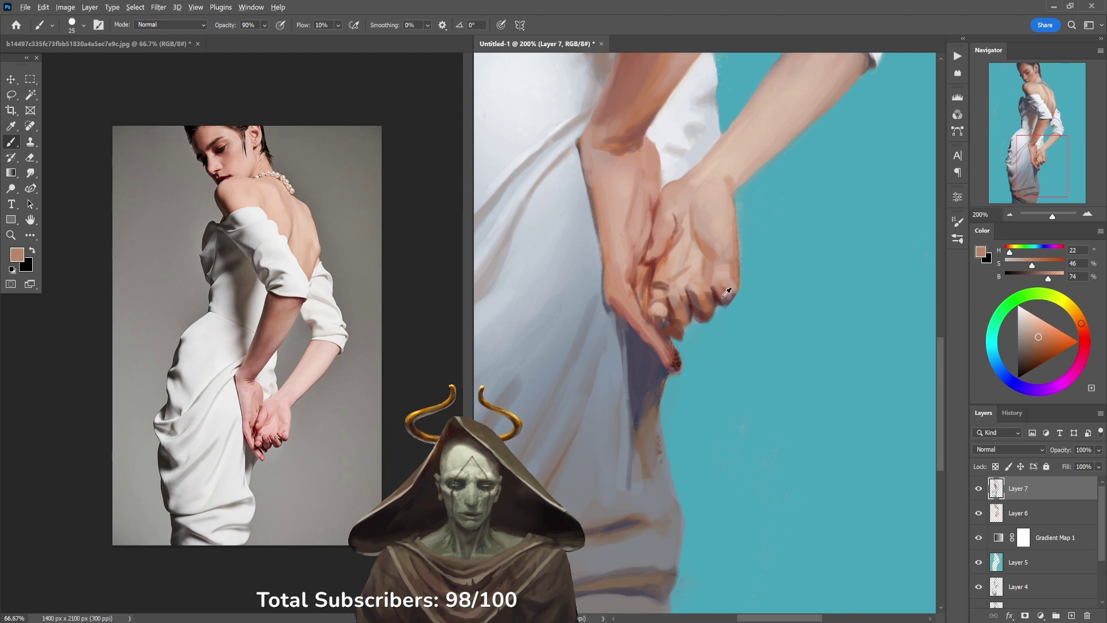
left_click(726, 294, "alt")
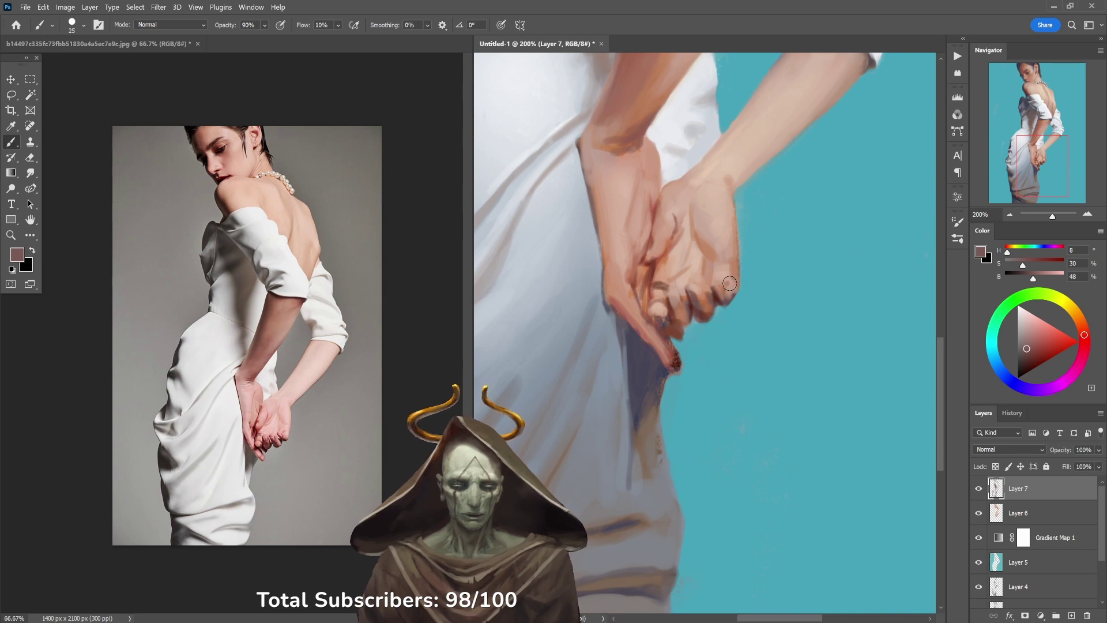
left_click_drag(777, 256, 756, 336)
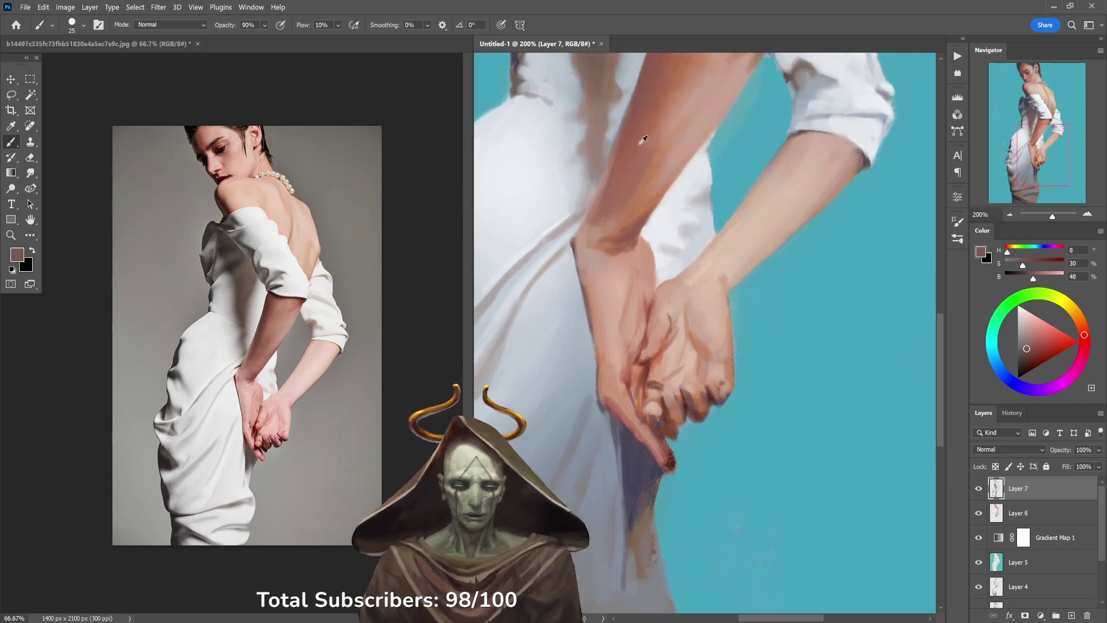
left_click(660, 162, "alt")
key("3")
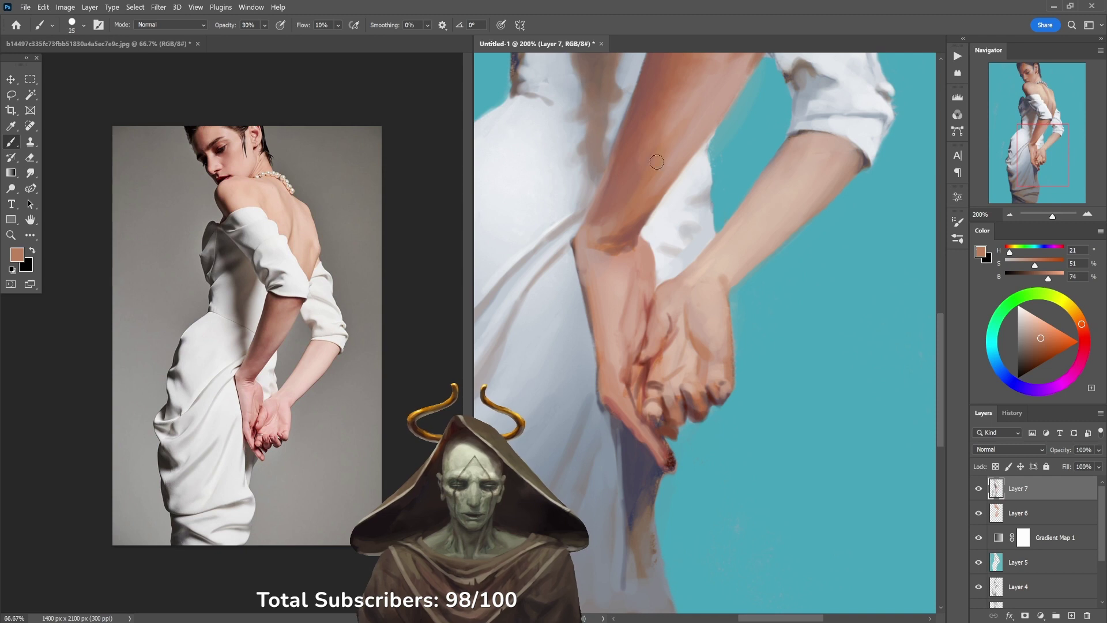
key("ctrl+minus")
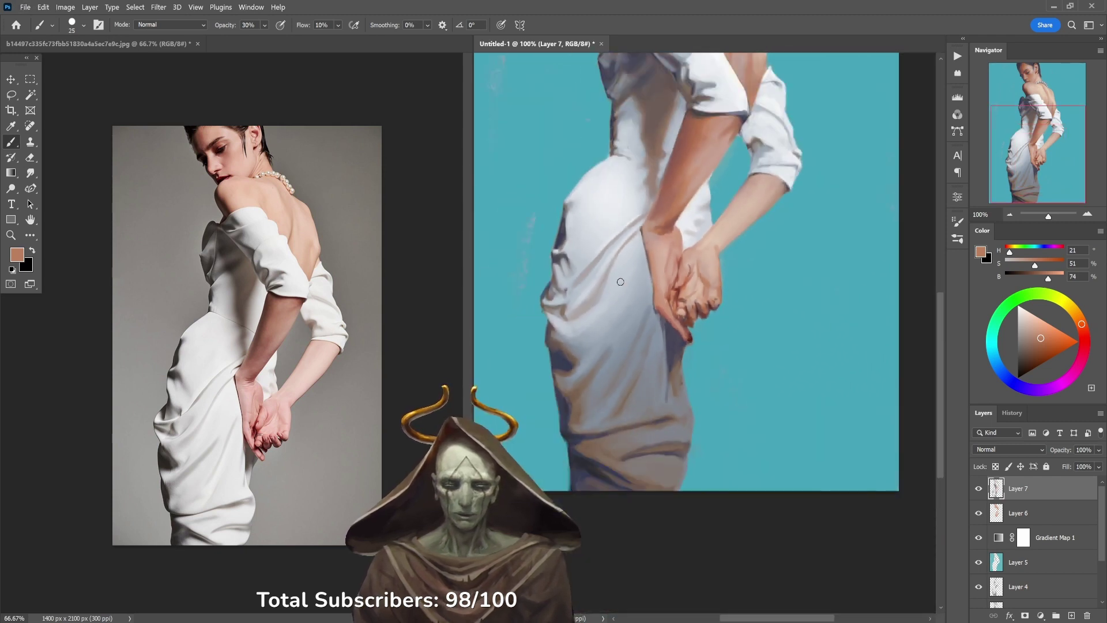
Step: Zoom in on the lower dress and sample cool greys with the brush enlarged to size 45
left_click(587, 411, "ctrl")
left_click(619, 294, "alt")
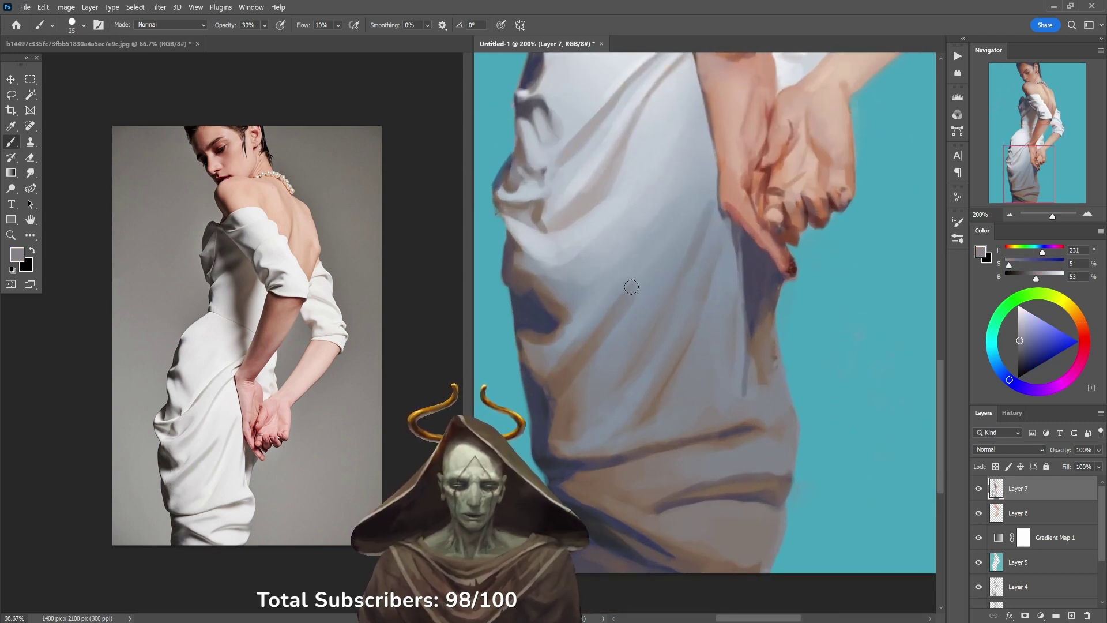
key("5")
key("bracketright")
key("bracketright")
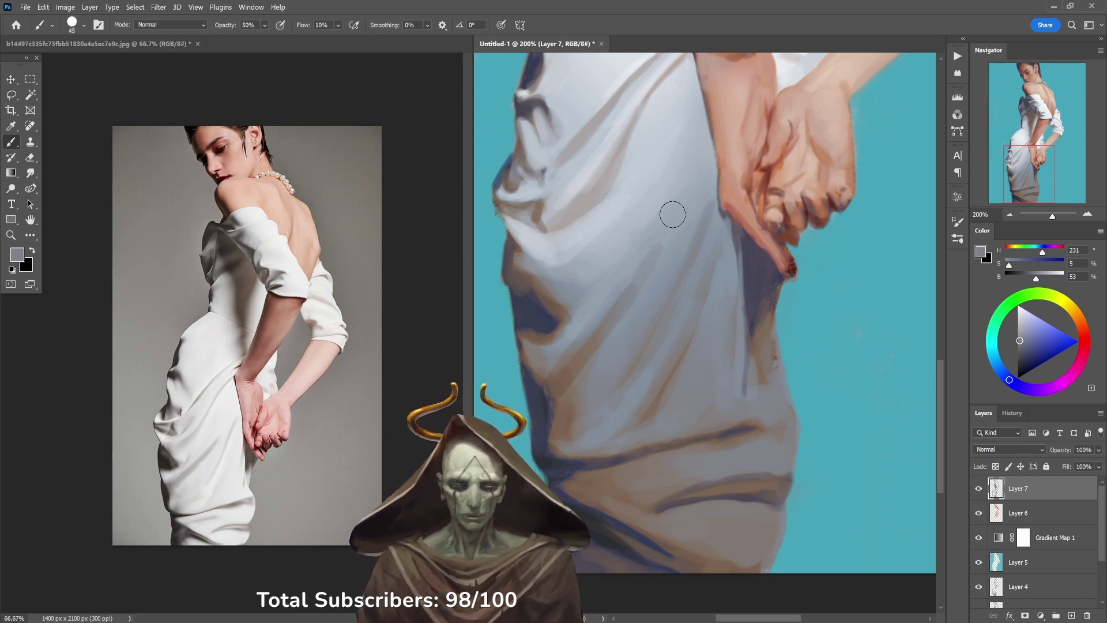
key("2")
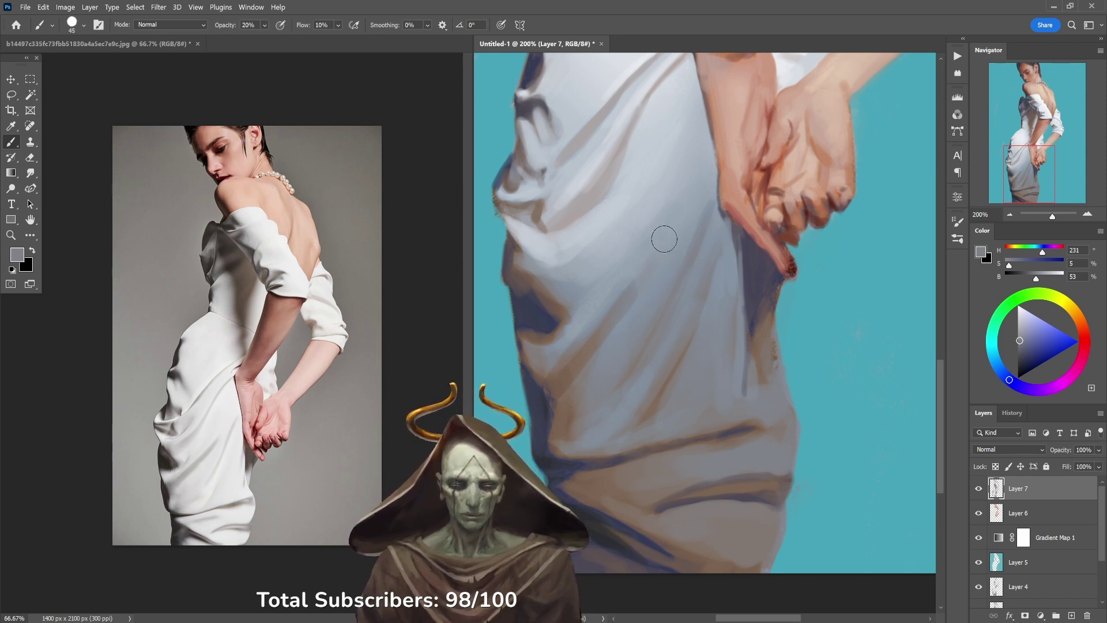
left_click(665, 298, "alt")
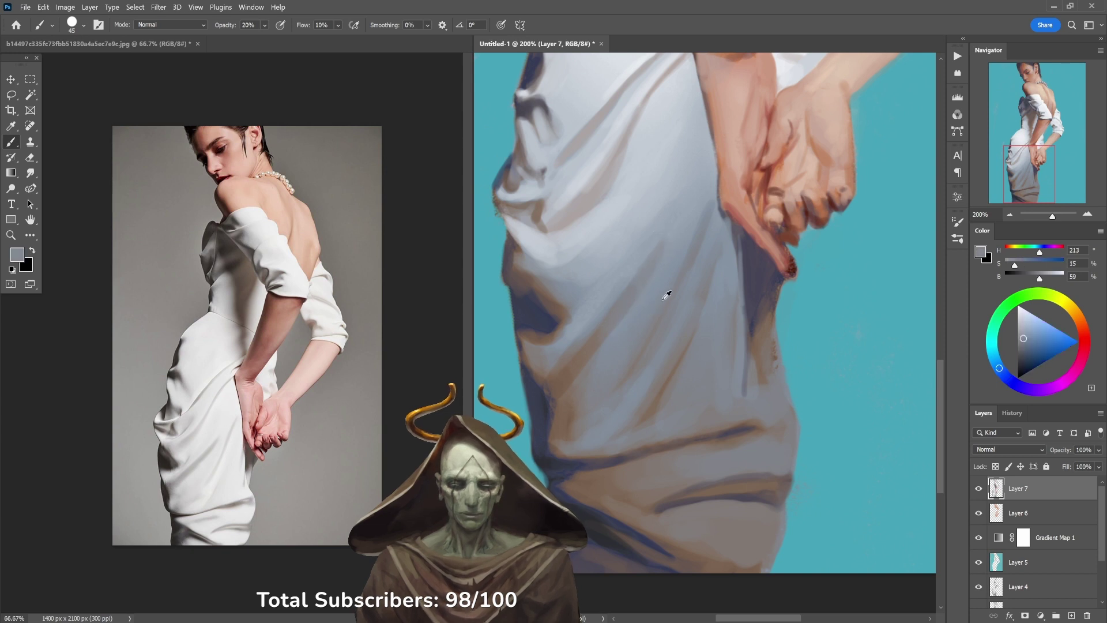
left_click(701, 354, "alt")
key("8")
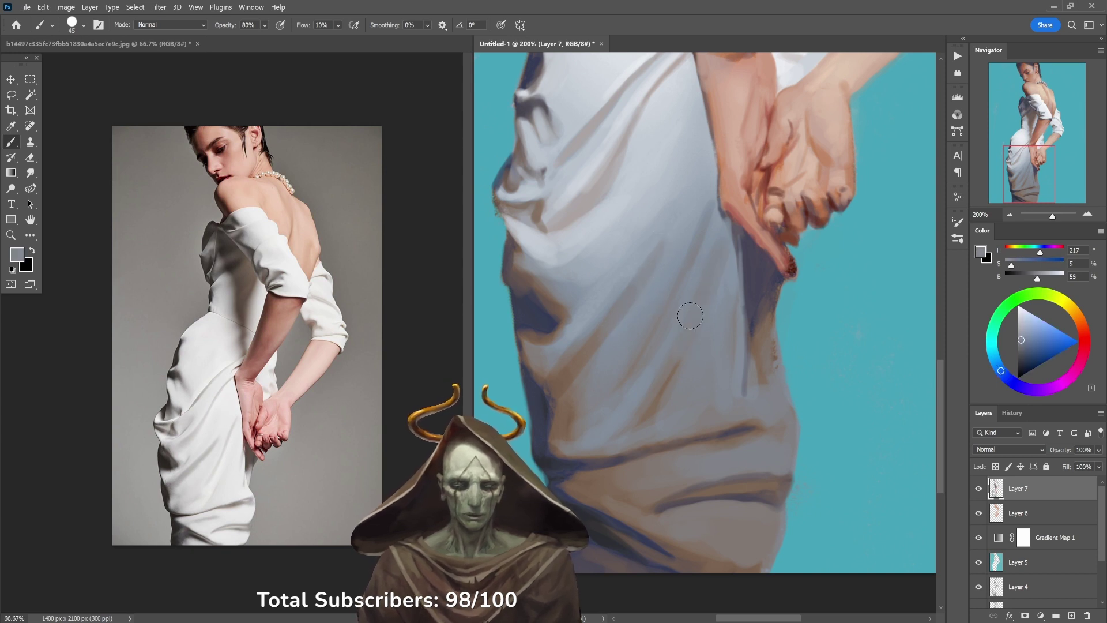
left_click(707, 242, "alt")
key("4")
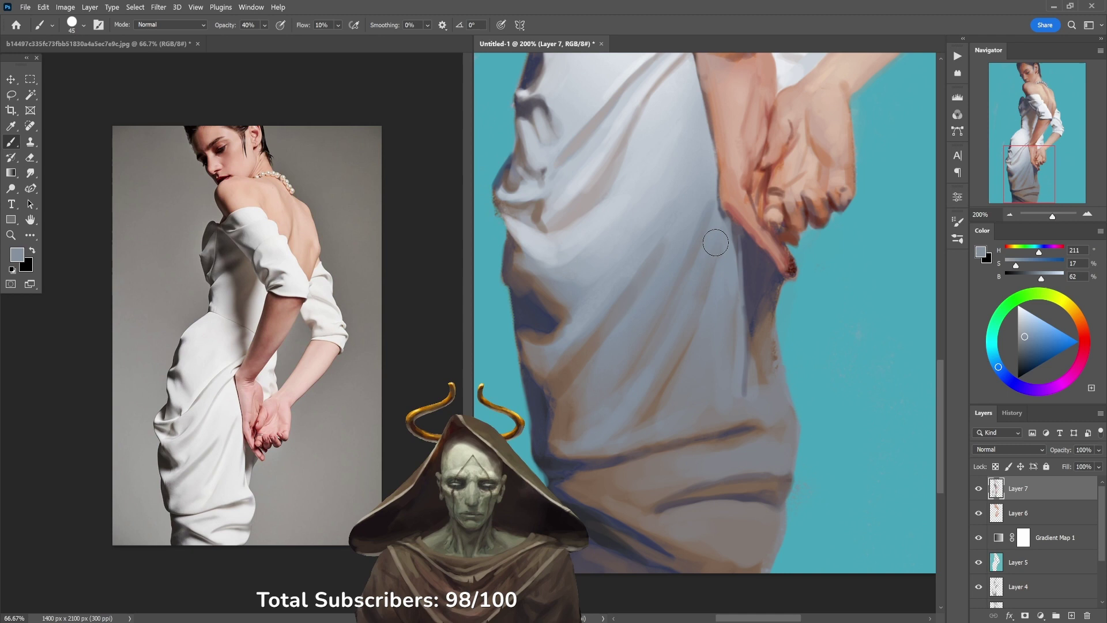
left_click(699, 320, "alt")
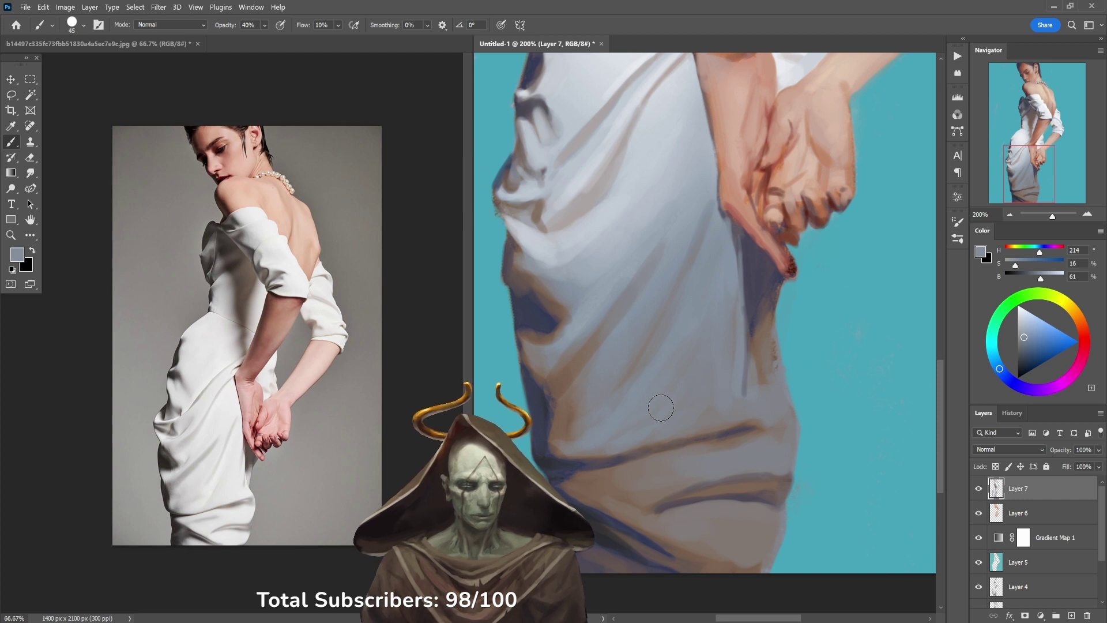
scroll(756, 334, "up", 3)
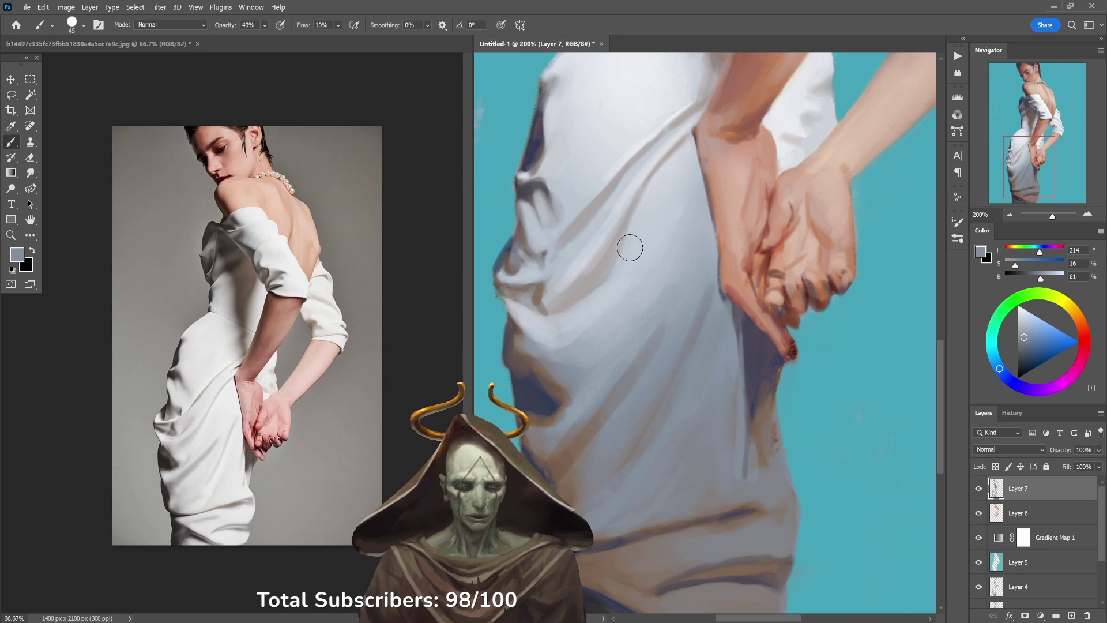
Step: Soften the dress fold beside the hands with a muted brown, then drop opacity to 10%
left_click_drag(630, 248, 663, 284)
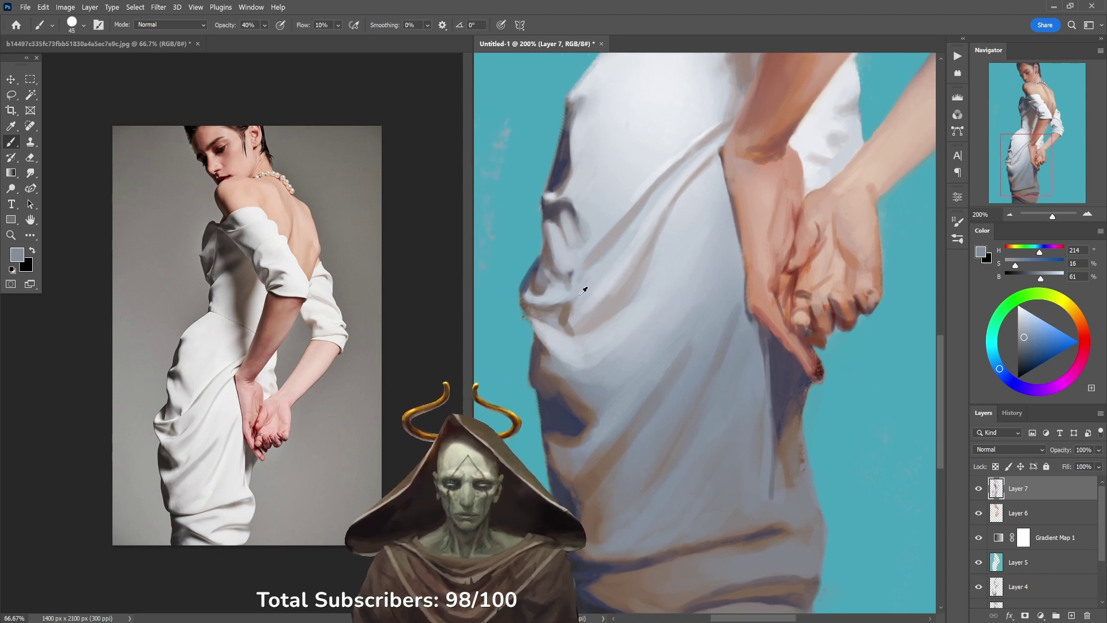
left_click(573, 272, "alt")
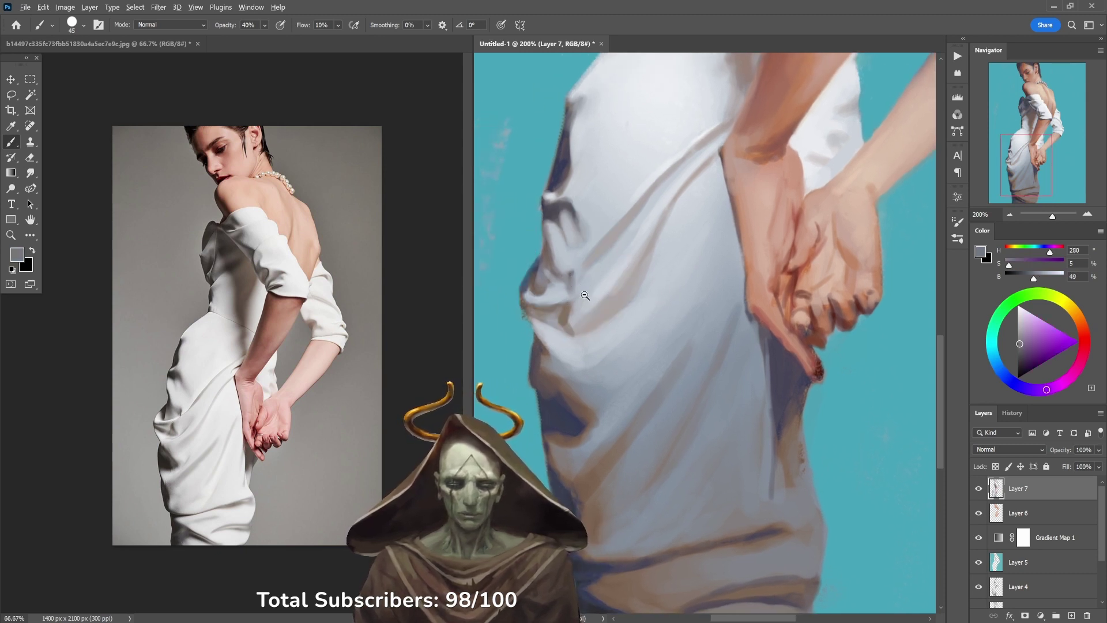
left_click(585, 295, "alt")
left_click(585, 295, "alt")
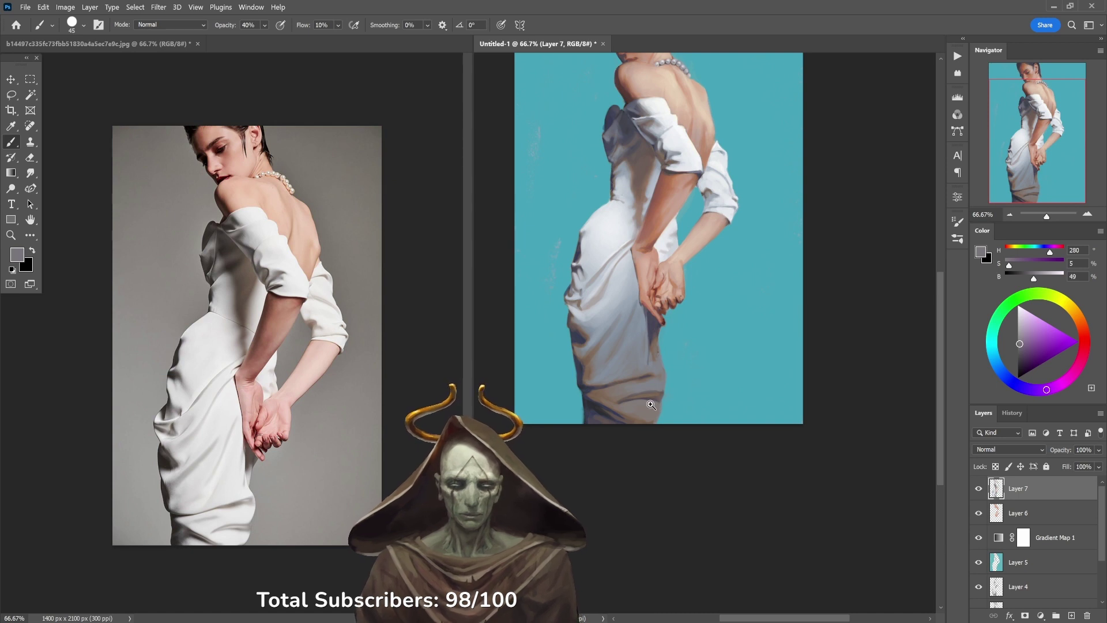
left_click(651, 405, "ctrl")
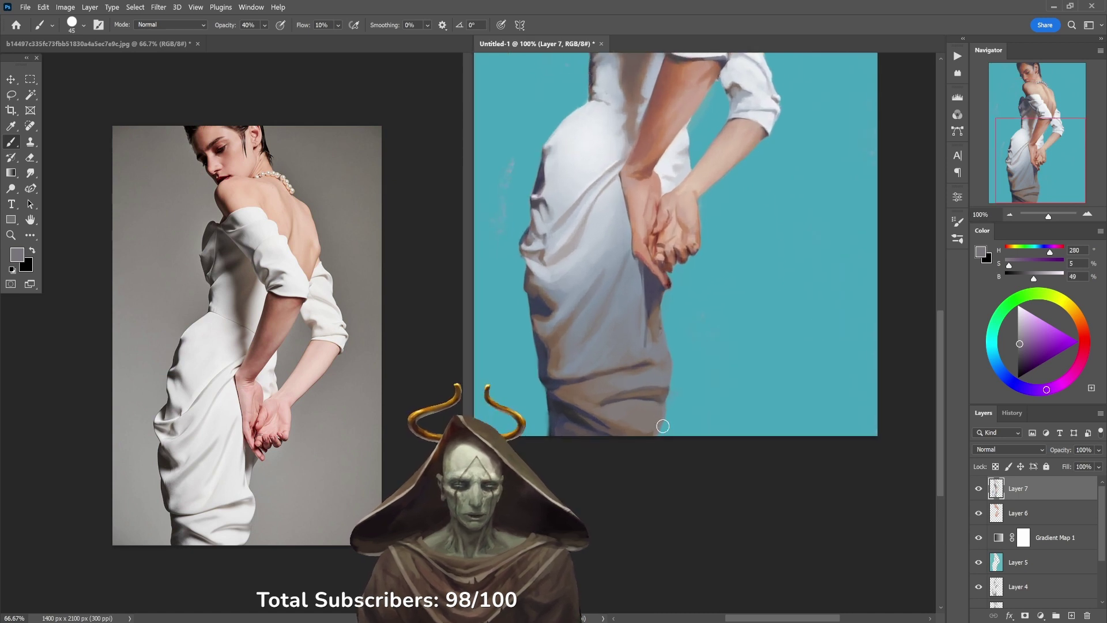
left_click(643, 368, "alt")
left_click(646, 369, "alt")
left_click(653, 319, "alt")
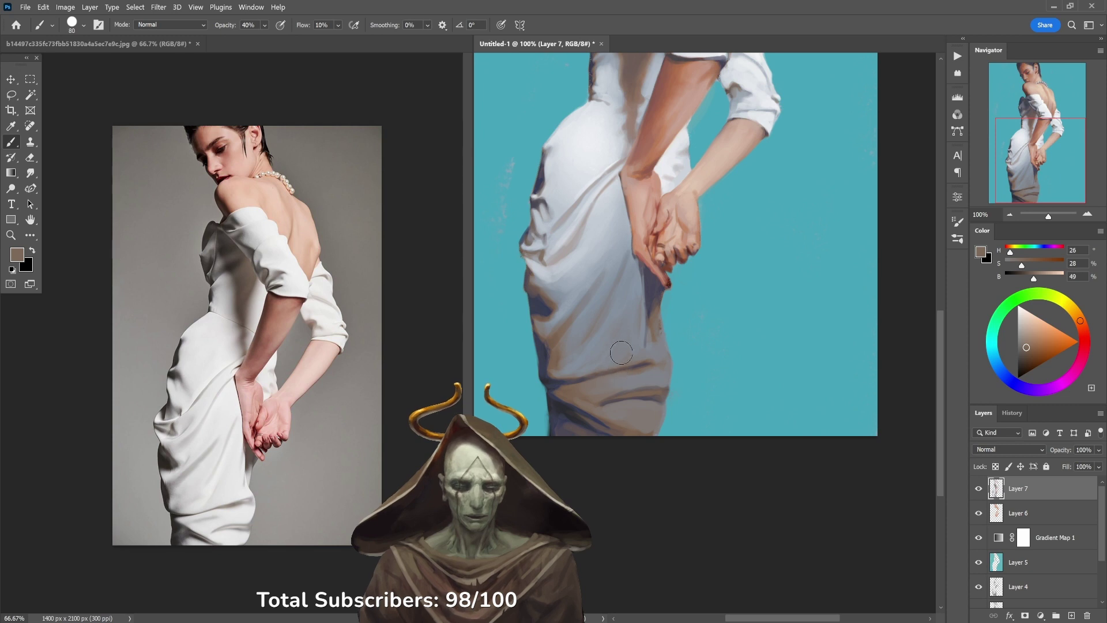
key("bracketright")
key("bracketright")
key("bracketright")
left_click(654, 324, "alt")
left_click_drag(655, 327, 648, 332)
key("3")
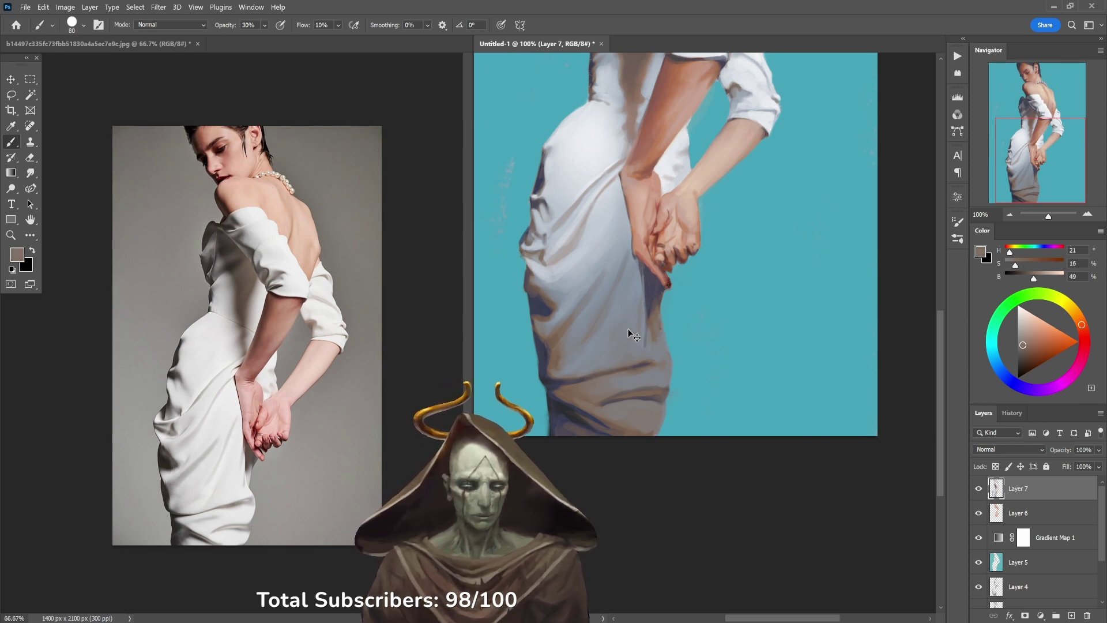
key("1")
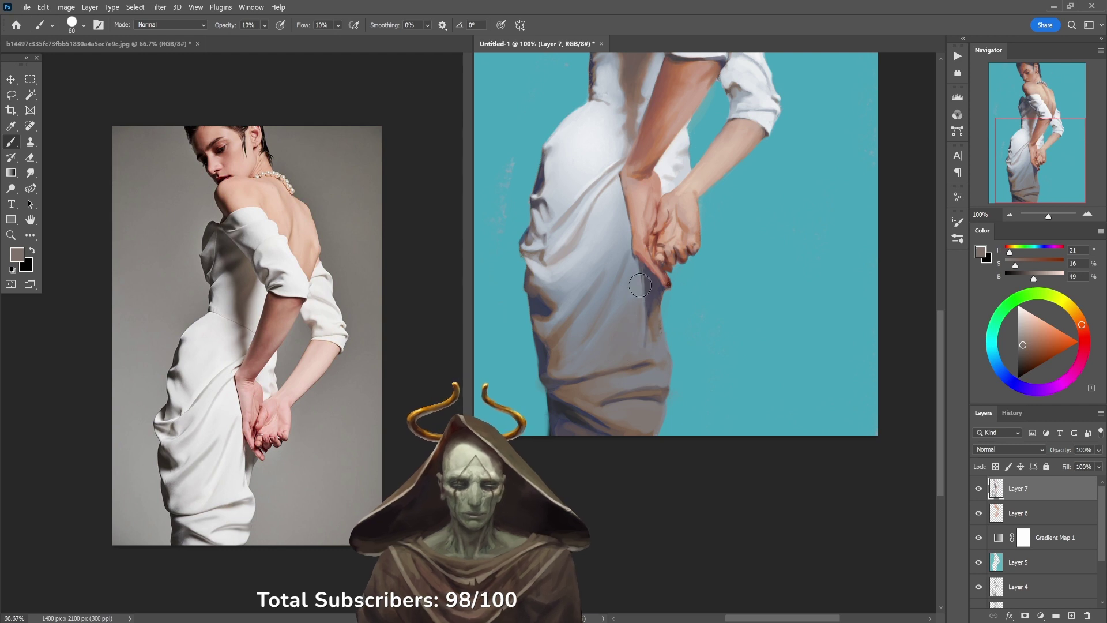
scroll(608, 326, "down", 1)
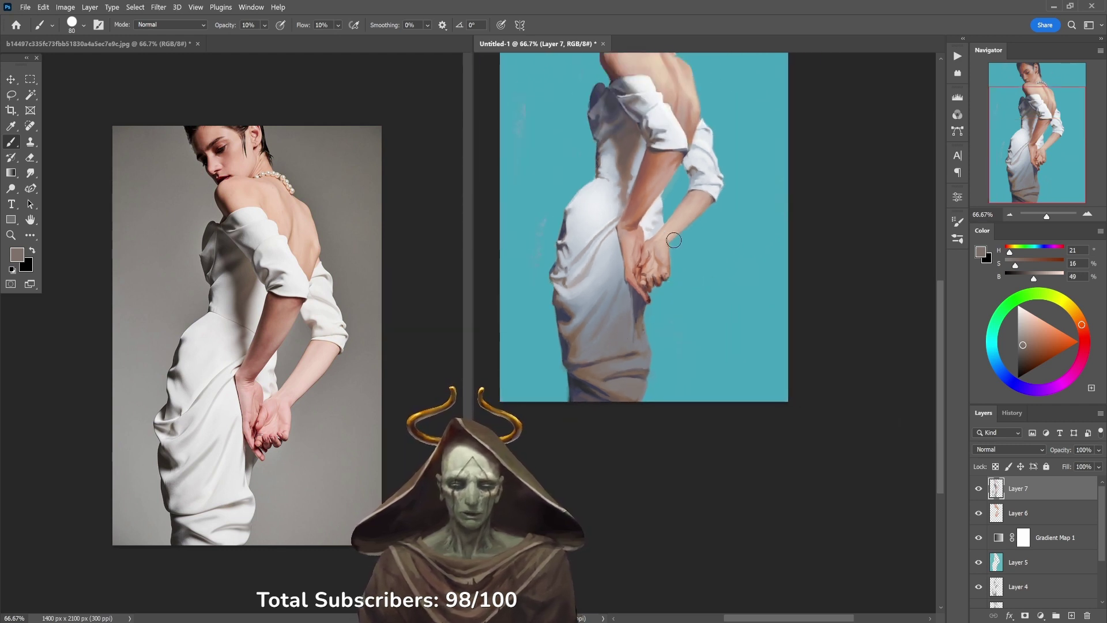
Step: Lighten the sleeve folds with a light grey at 20% opacity
left_click_drag(674, 240, 671, 344)
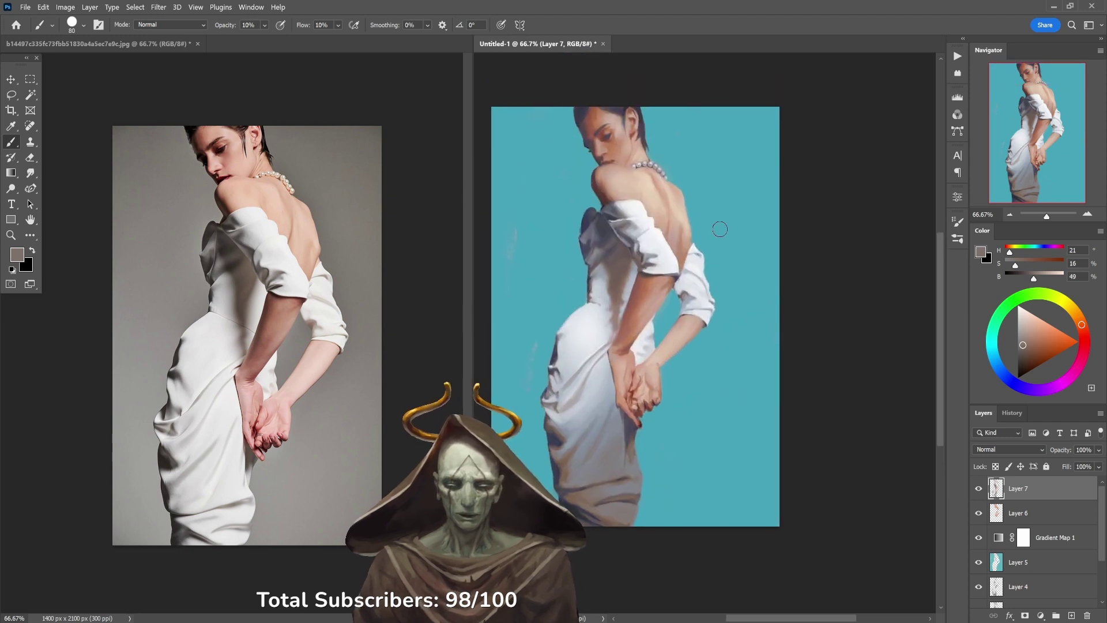
left_click(700, 292, "ctrl")
left_click(692, 290, "alt")
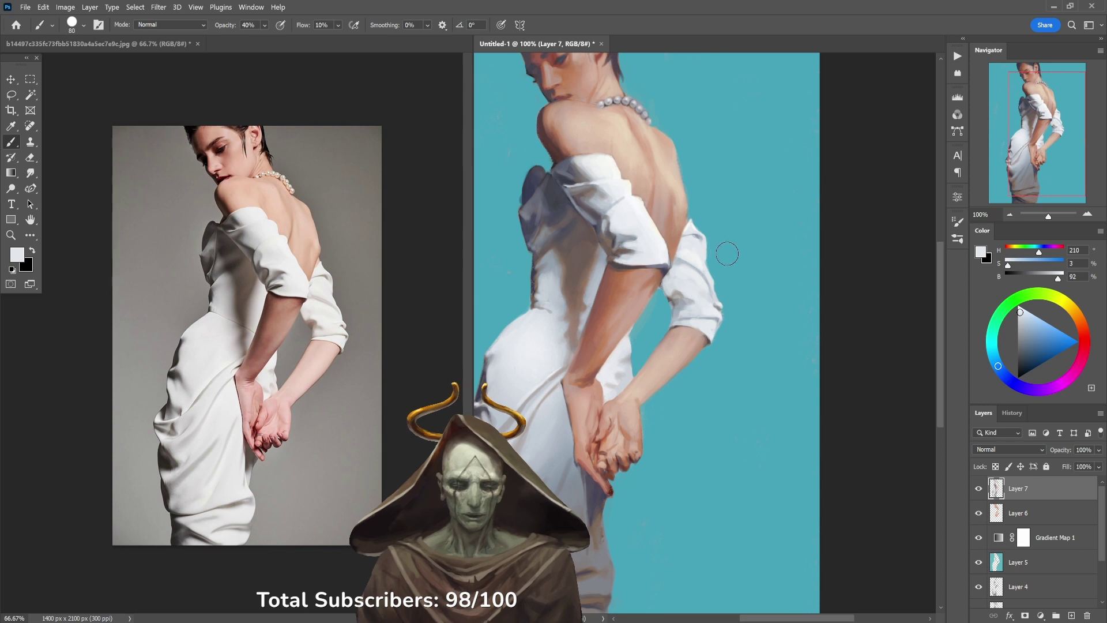
key("1")
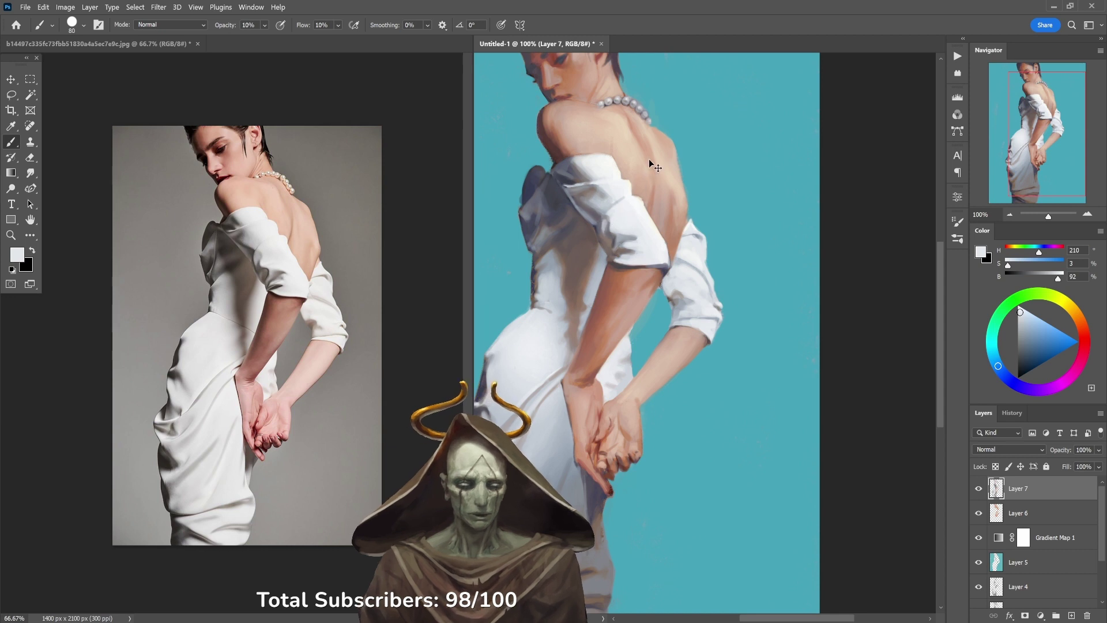
key("2")
mouse_move(588, 205)
left_mouse_down()
mouse_move(628, 254)
mouse_move(587, 203)
mouse_move(586, 181)
mouse_move(563, 174)
mouse_move(579, 166)
mouse_move(612, 186)
mouse_move(632, 235)
left_mouse_up()
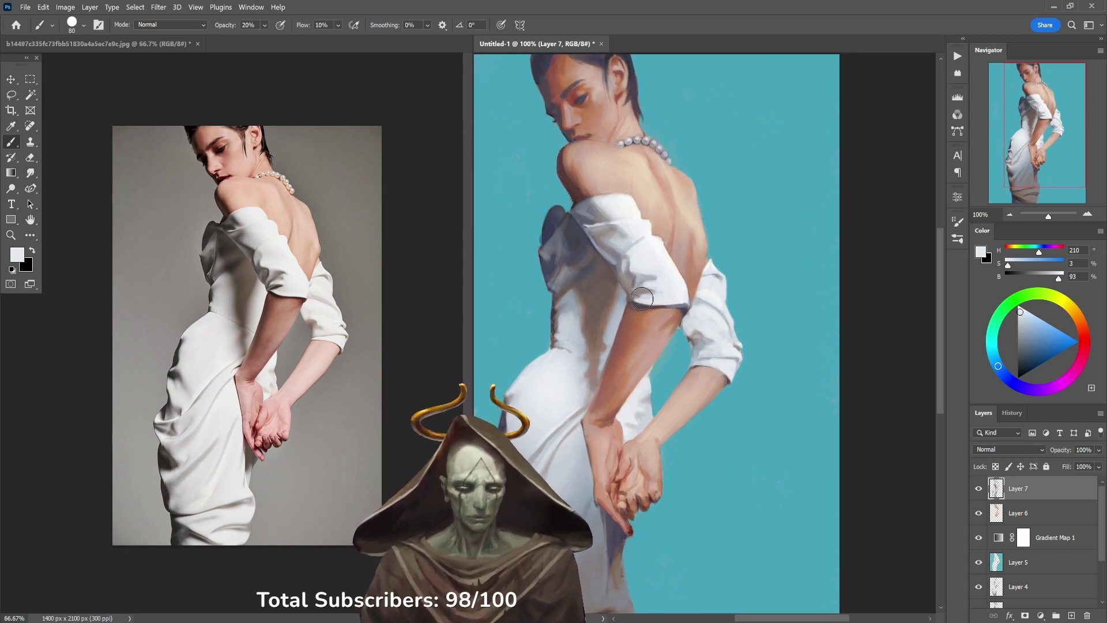
Step: Touch up the ear and hairline, alternating dark hair and skin tones at 30–80% opacity
left_click_drag(605, 142, 611, 190)
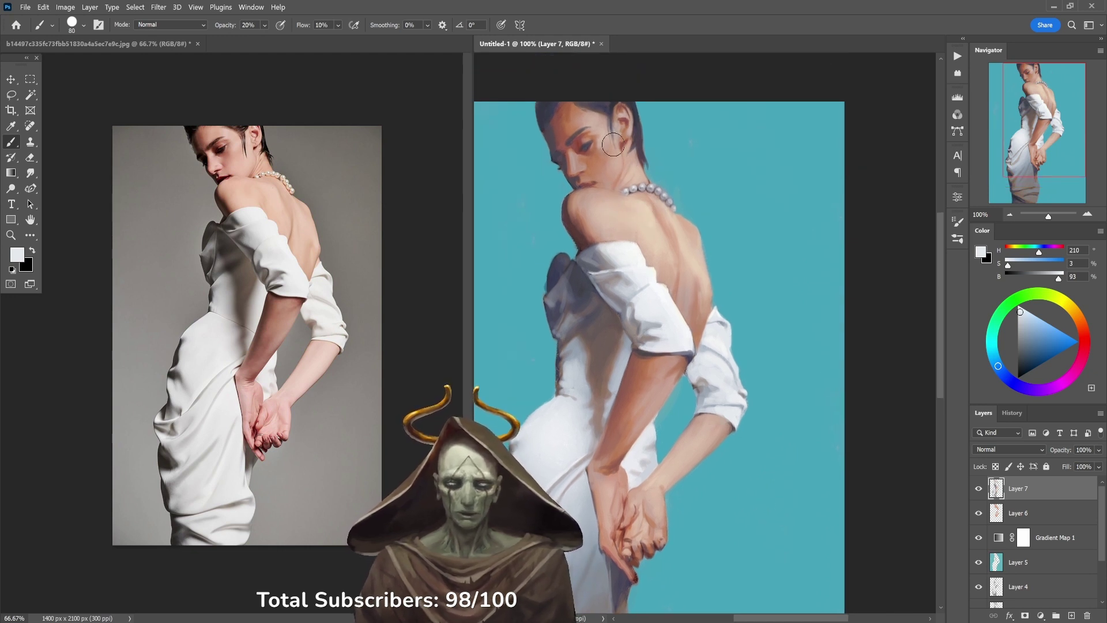
left_click(618, 102, "alt")
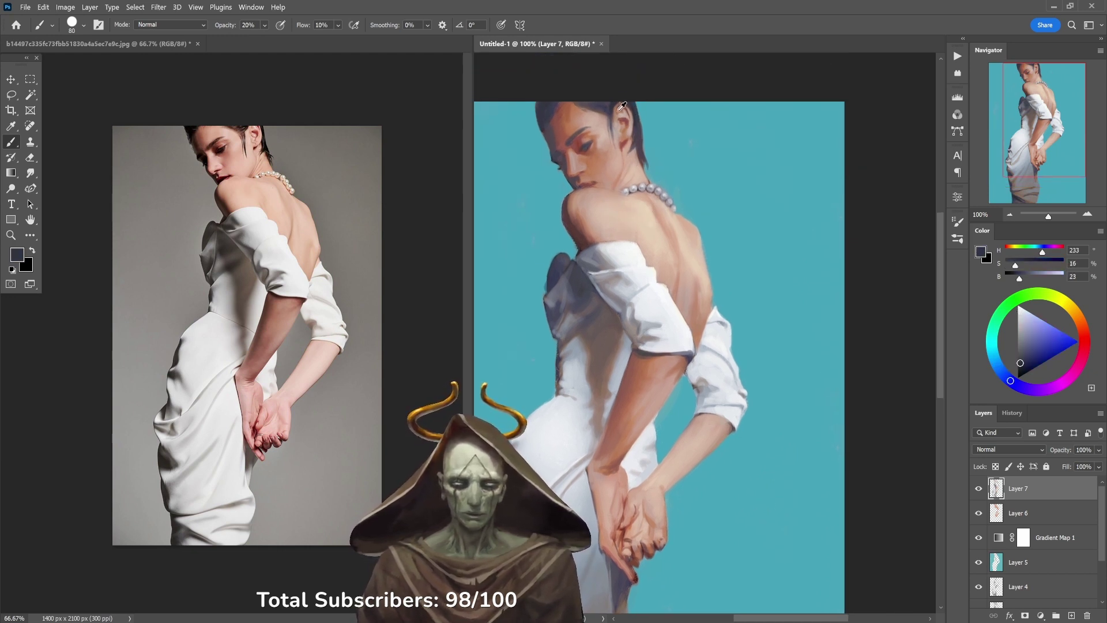
left_click(615, 123, "alt")
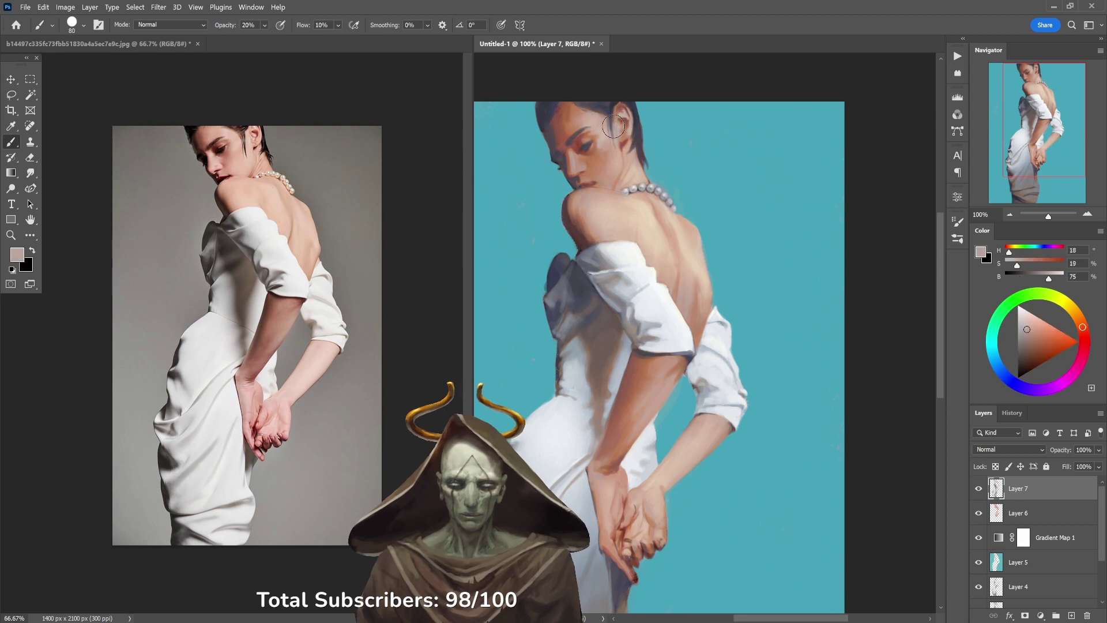
key("8")
left_click(612, 120, "alt")
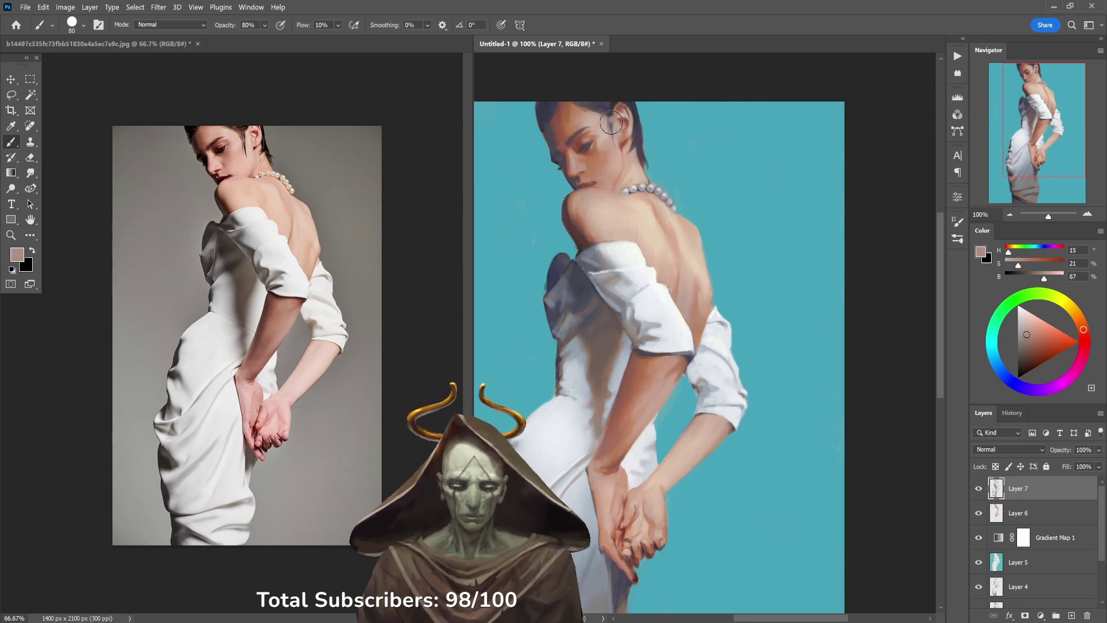
left_click(607, 137, "alt")
key("3")
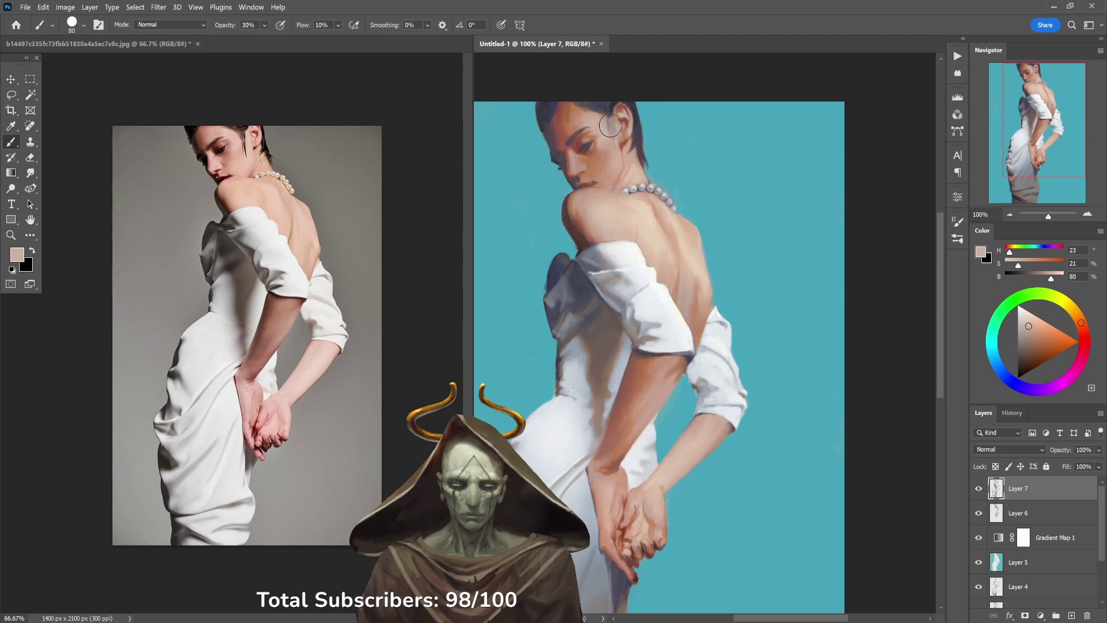
left_click(610, 109, "alt")
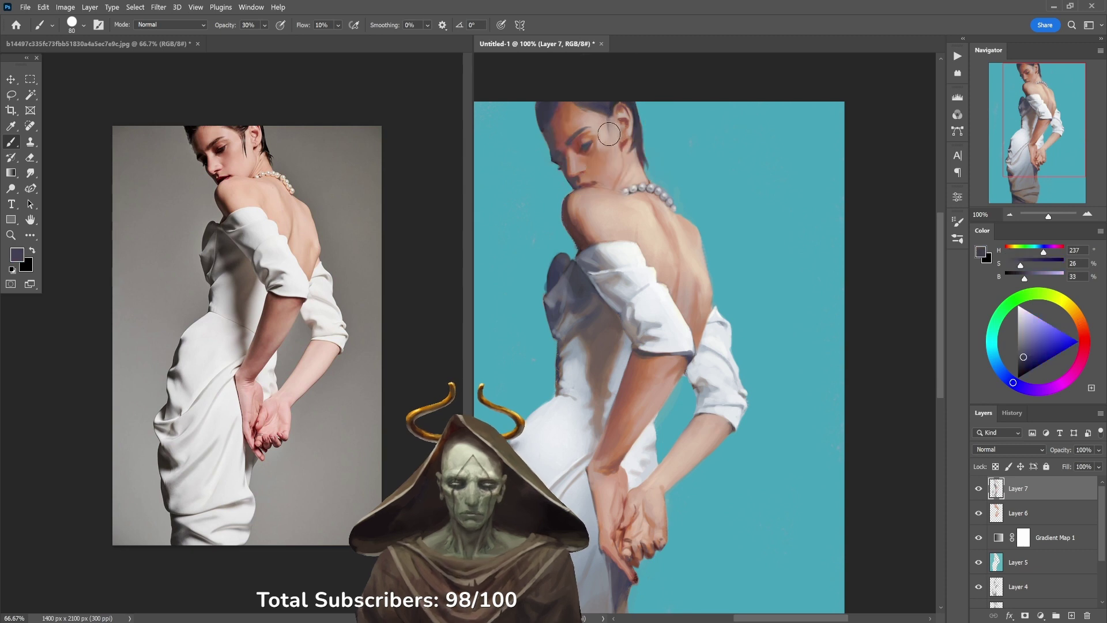
key("4")
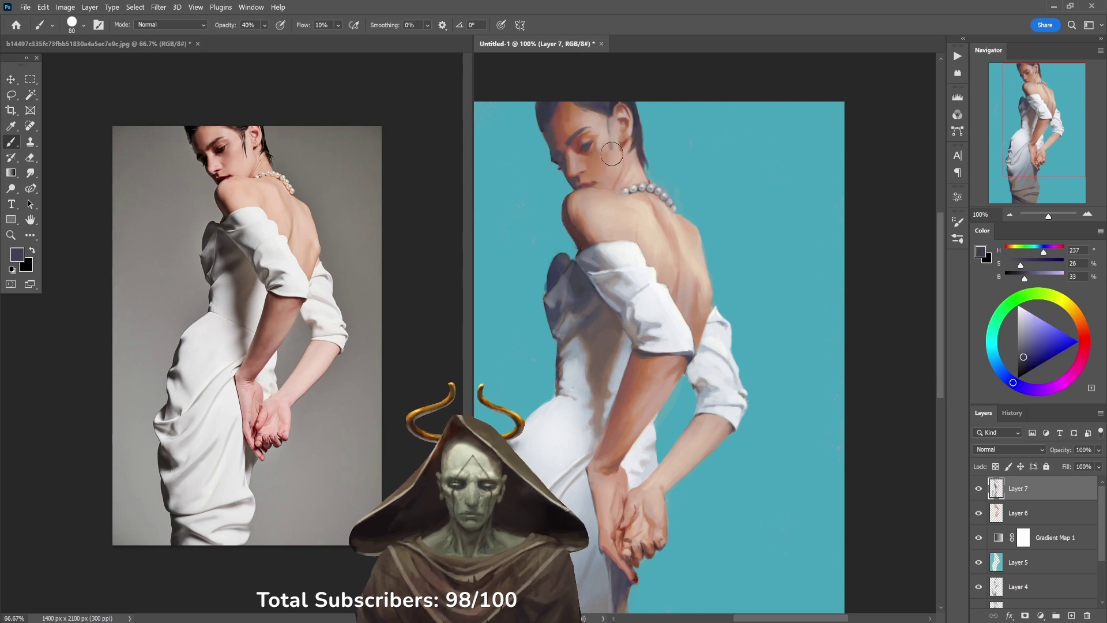
left_click(615, 153, "alt")
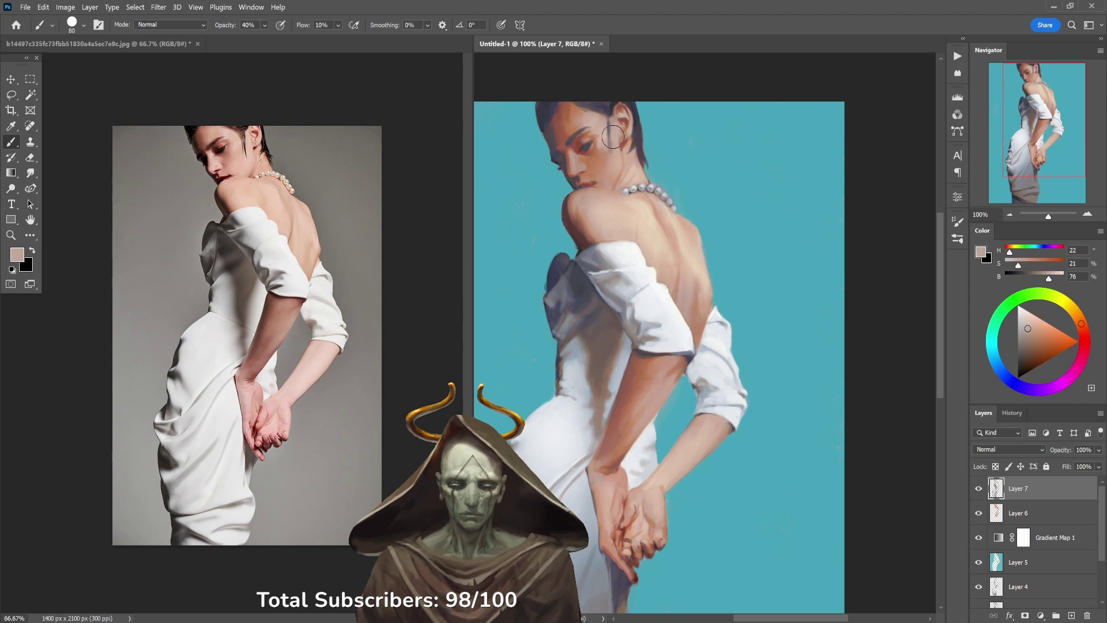
left_click(610, 135, "alt")
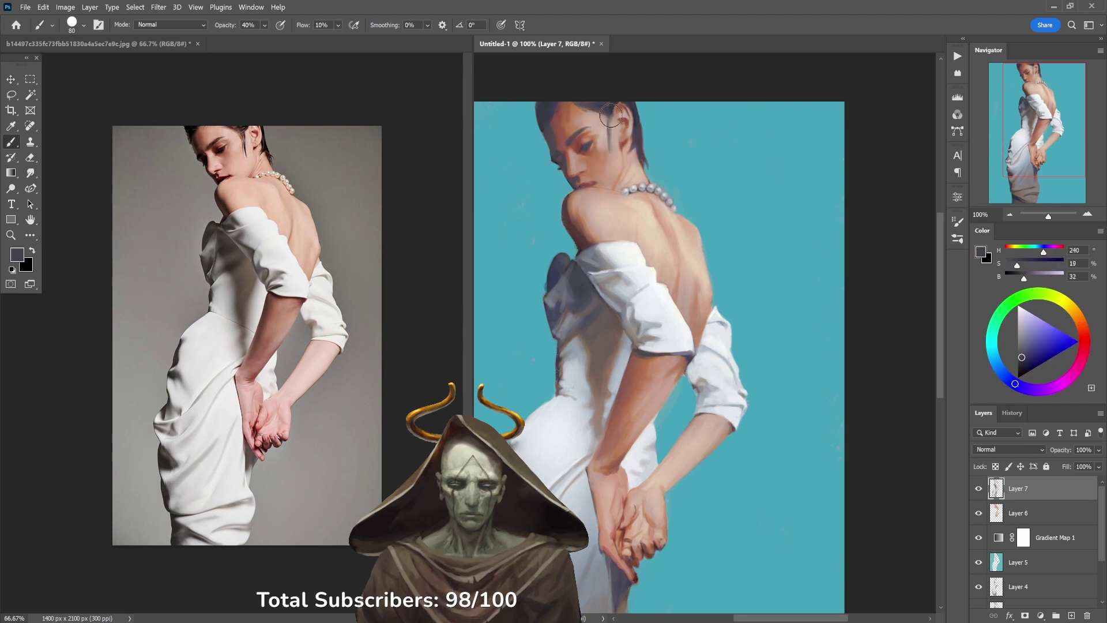
left_click(611, 123, "alt")
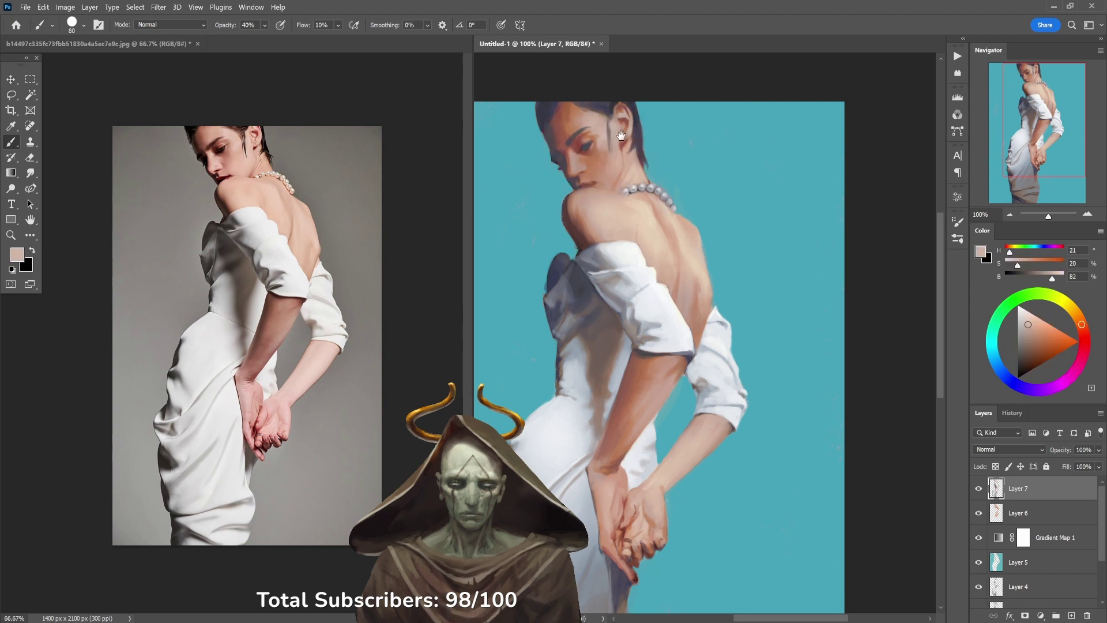
scroll(622, 135, "down", 1)
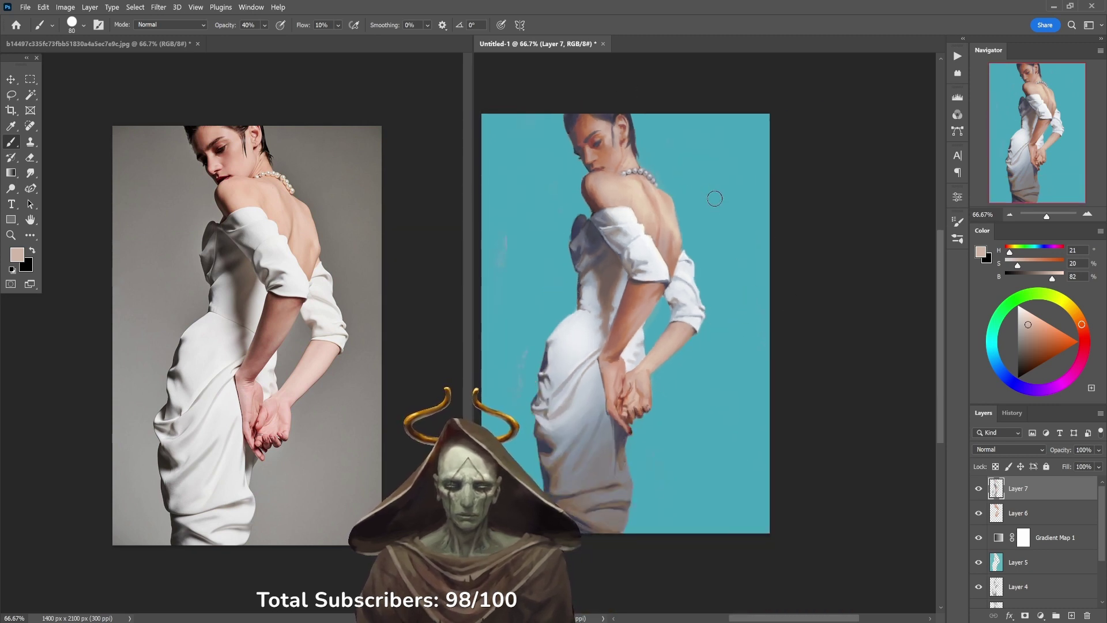
Step: Add Layer 8 in Soft Light mode and brighten the teal beside the head and shoulder
left_click(1071, 616)
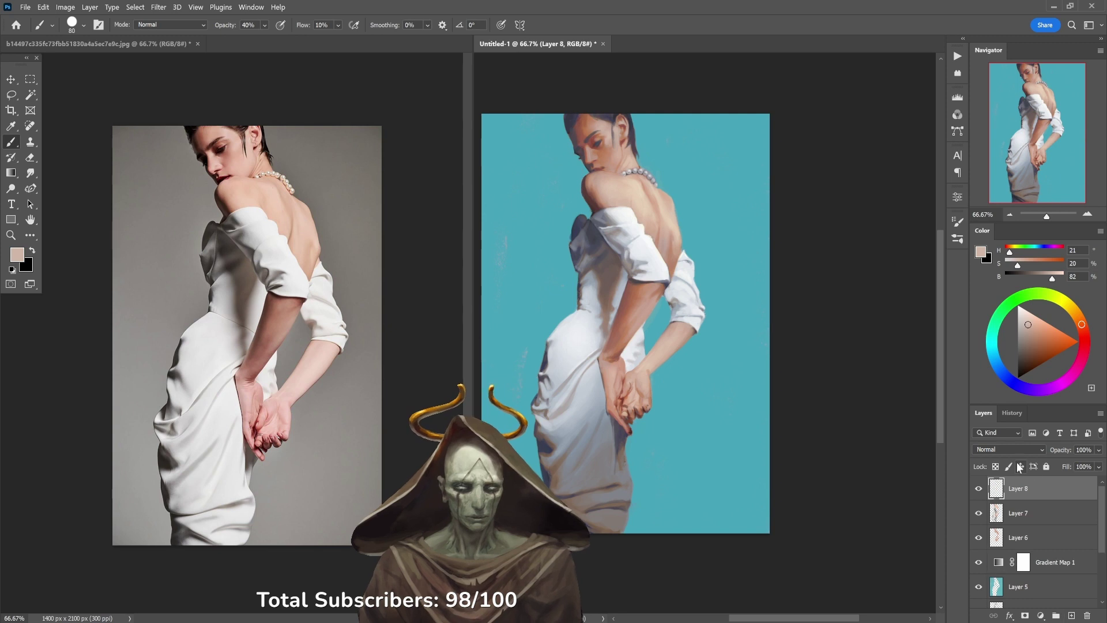
left_click(1022, 448)
left_click(1014, 474)
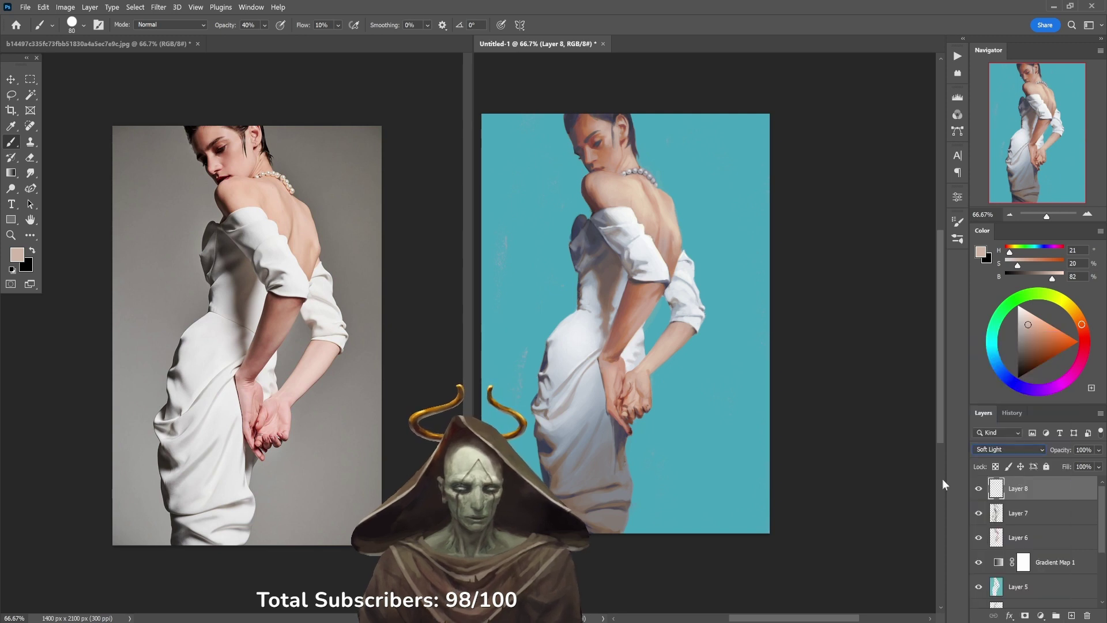
left_click(704, 178, "alt")
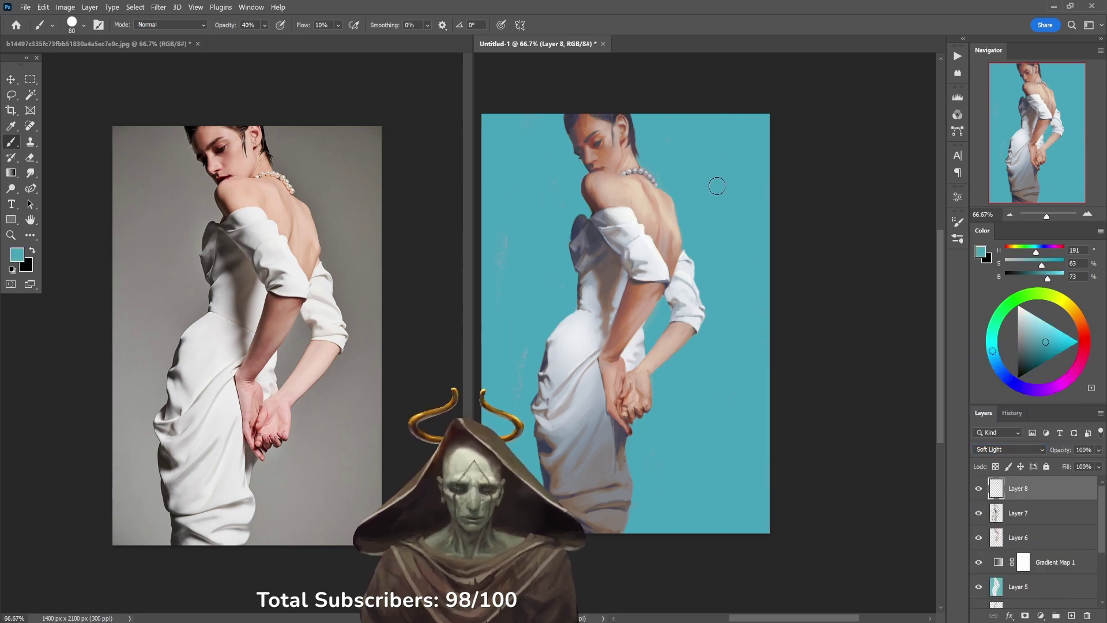
key("bracketright")
key("bracketright")
key("bracketright")
key("bracketright")
key("bracketright")
key("bracketright")
key("bracketright")
key("bracketright")
key("bracketright")
key("bracketright")
key("bracketright")
key("8")
mouse_move(736, 110)
left_mouse_down()
mouse_move(746, 154)
mouse_move(733, 132)
mouse_move(790, 252)
left_mouse_up()
key("ctrl+z")
left_click_drag(647, 171, 669, 199)
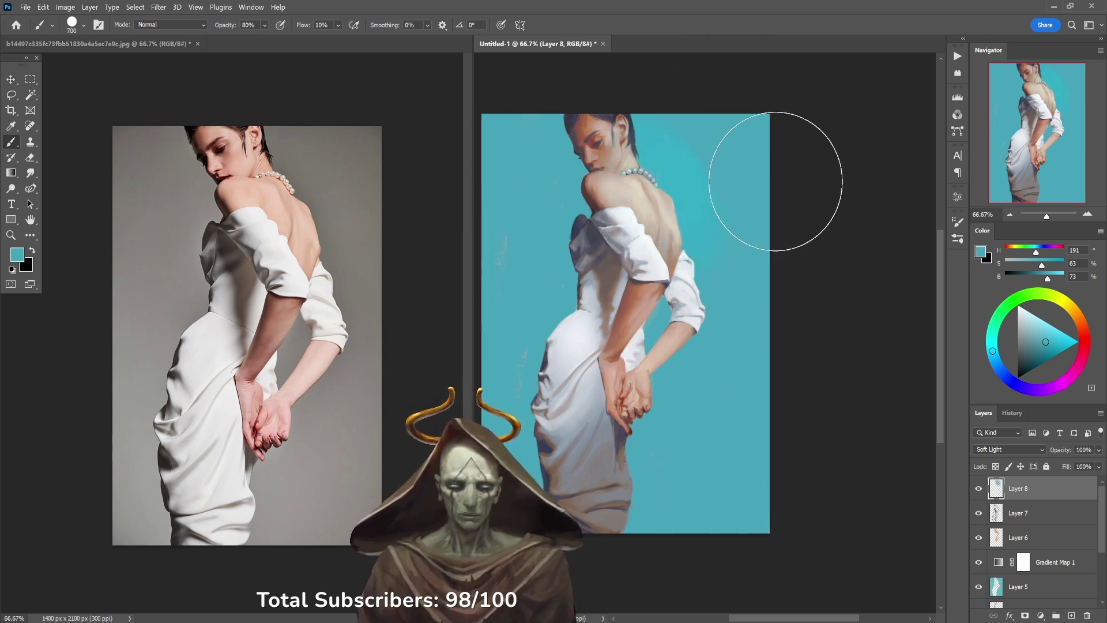
Step: Texture the top-left background with a black Sponge brush at 40% opacity
key("x")
key("1")
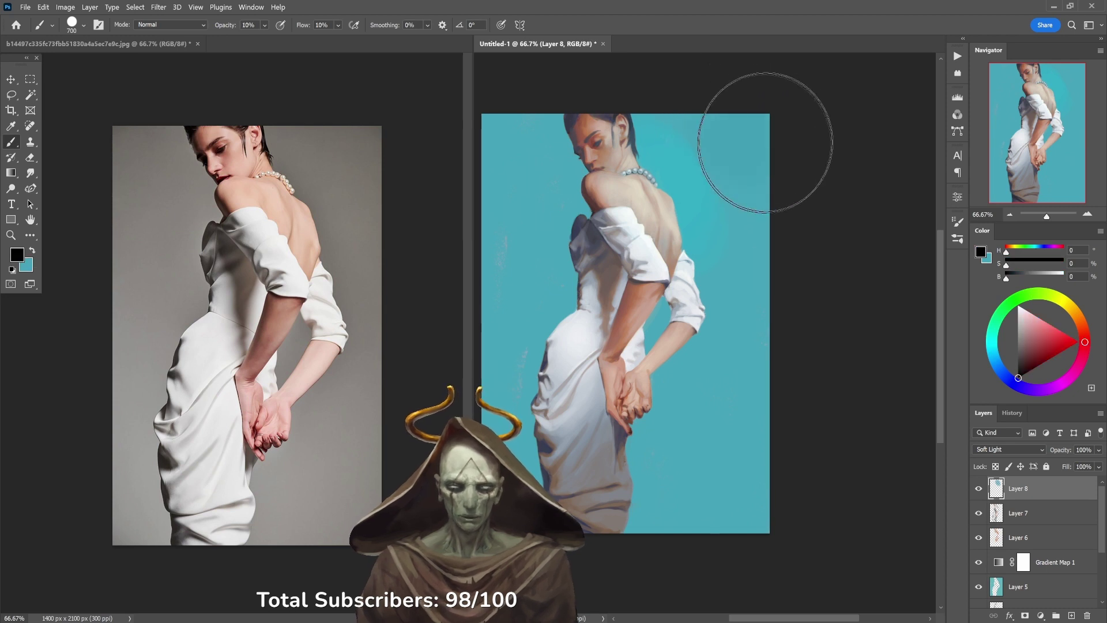
right_click(764, 137)
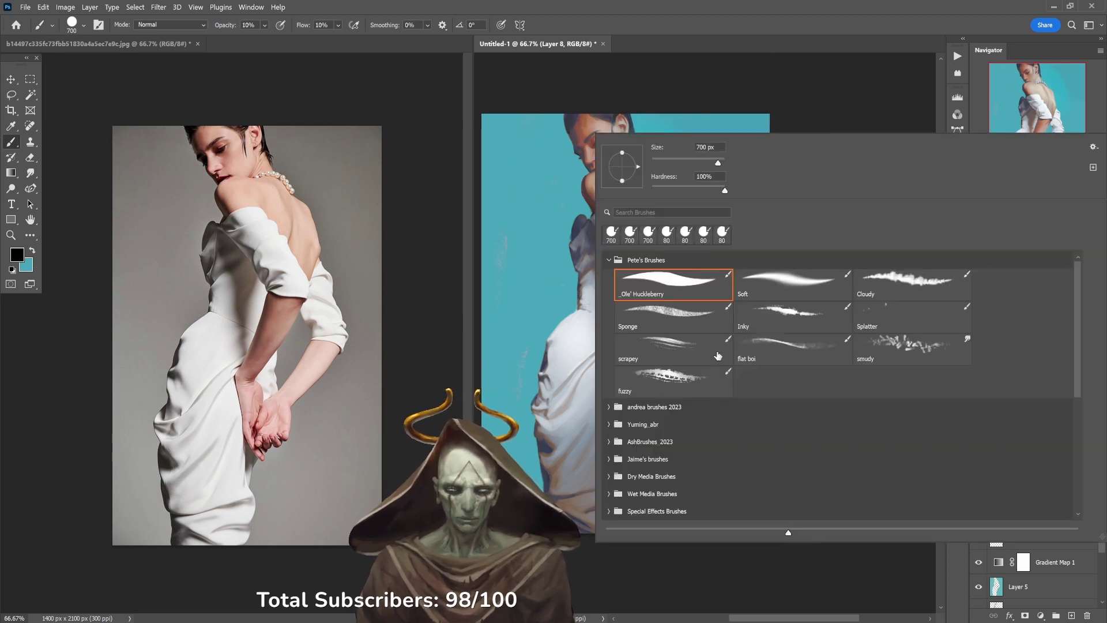
left_click(692, 325)
left_click(714, 568)
mouse_move(720, 168)
left_mouse_down()
mouse_move(737, 126)
mouse_move(755, 129)
mouse_move(761, 167)
mouse_move(742, 195)
mouse_move(716, 141)
mouse_move(698, 152)
mouse_move(712, 168)
mouse_move(695, 134)
mouse_move(716, 169)
mouse_move(757, 139)
mouse_move(767, 153)
mouse_move(741, 205)
mouse_move(713, 186)
mouse_move(754, 220)
mouse_move(743, 99)
left_mouse_up()
key("ctrl+z")
key("1")
key("3")
key("4")
key("ctrl+z")
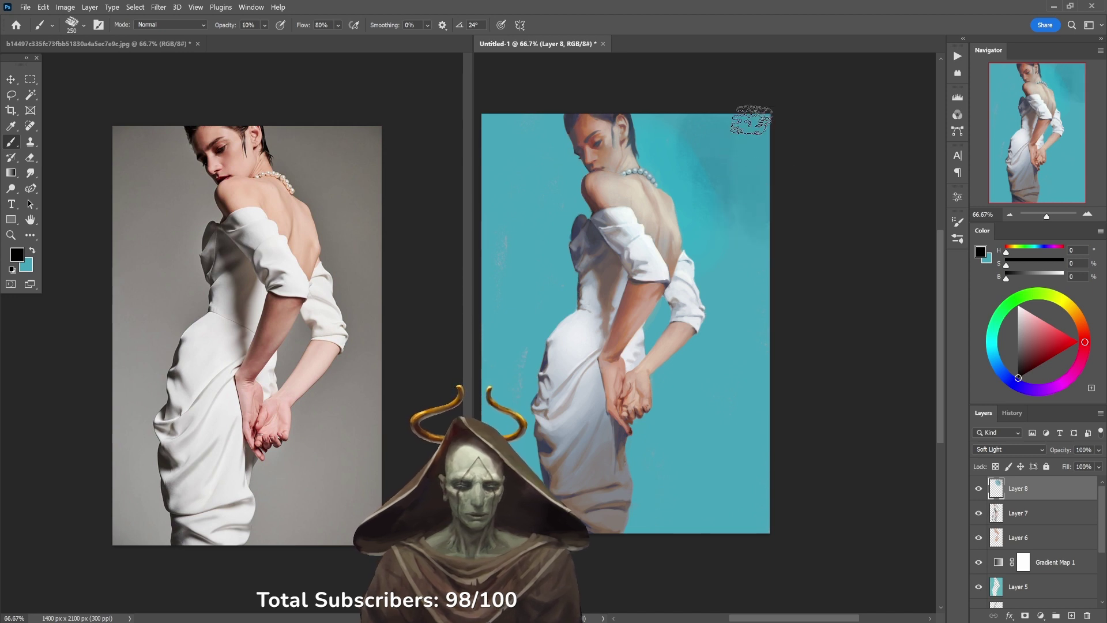
key("1")
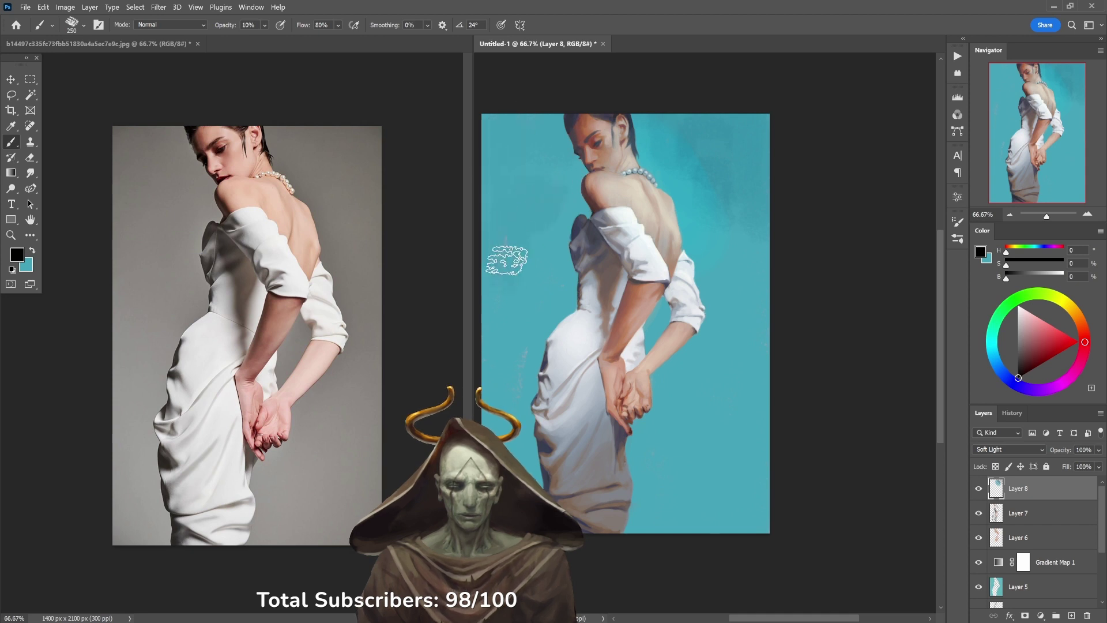
key("4")
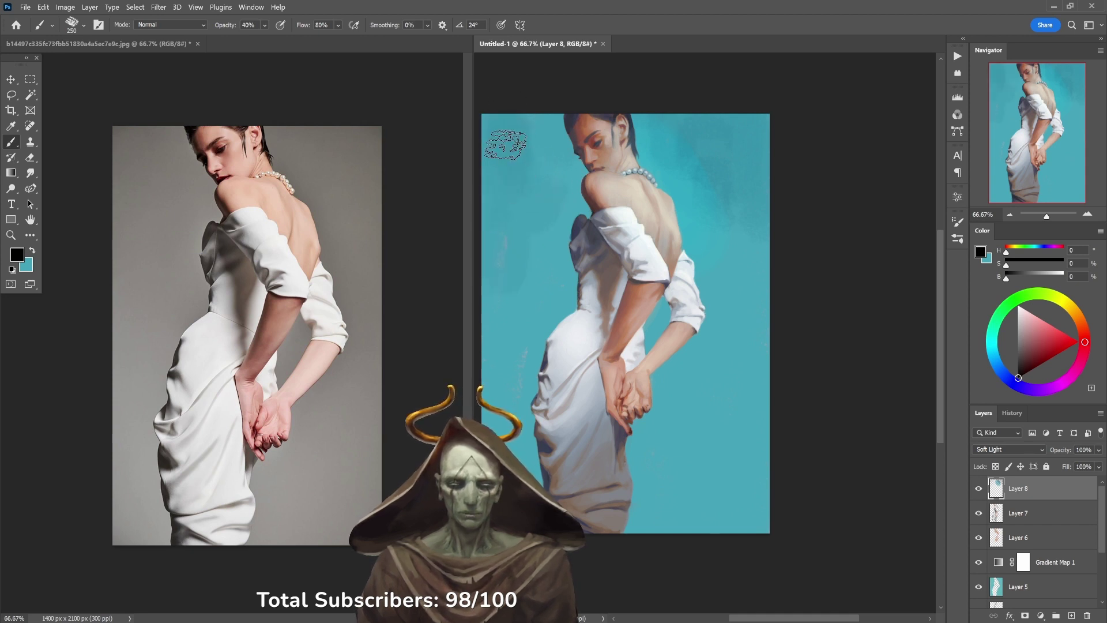
mouse_move(505, 144)
left_mouse_down()
mouse_move(531, 114)
mouse_move(481, 141)
mouse_move(492, 177)
mouse_move(516, 176)
mouse_move(493, 176)
mouse_move(521, 220)
mouse_move(500, 196)
mouse_move(536, 186)
left_mouse_up()
Step: Sample the background teal at 50% opacity and recentre the whole painting in view
left_click(516, 209, "alt")
key("5")
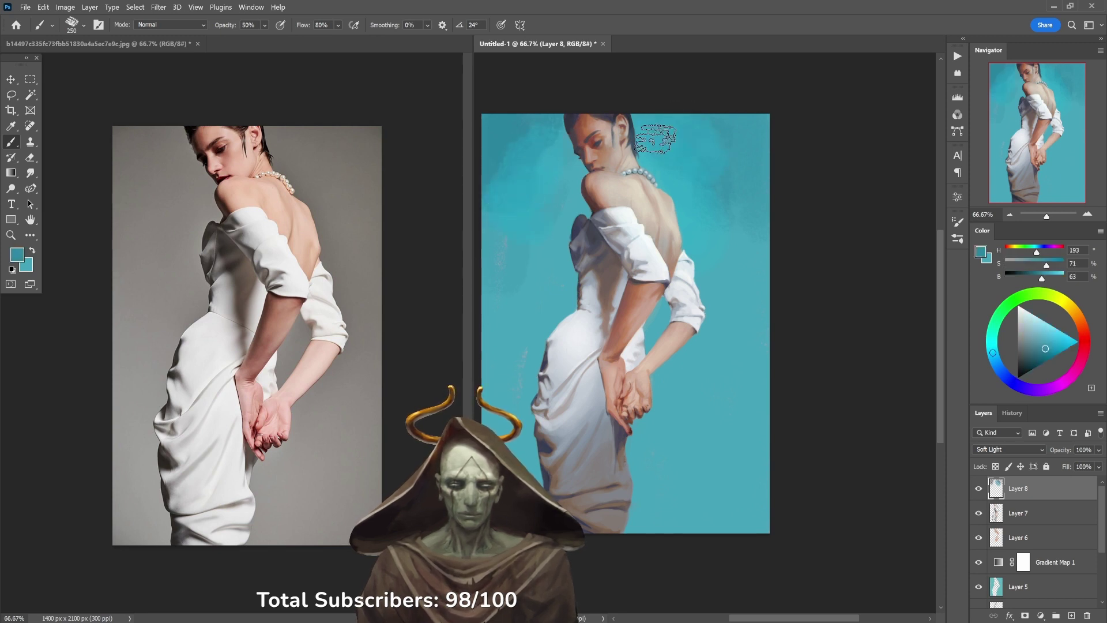
left_click_drag(616, 337, 673, 305)
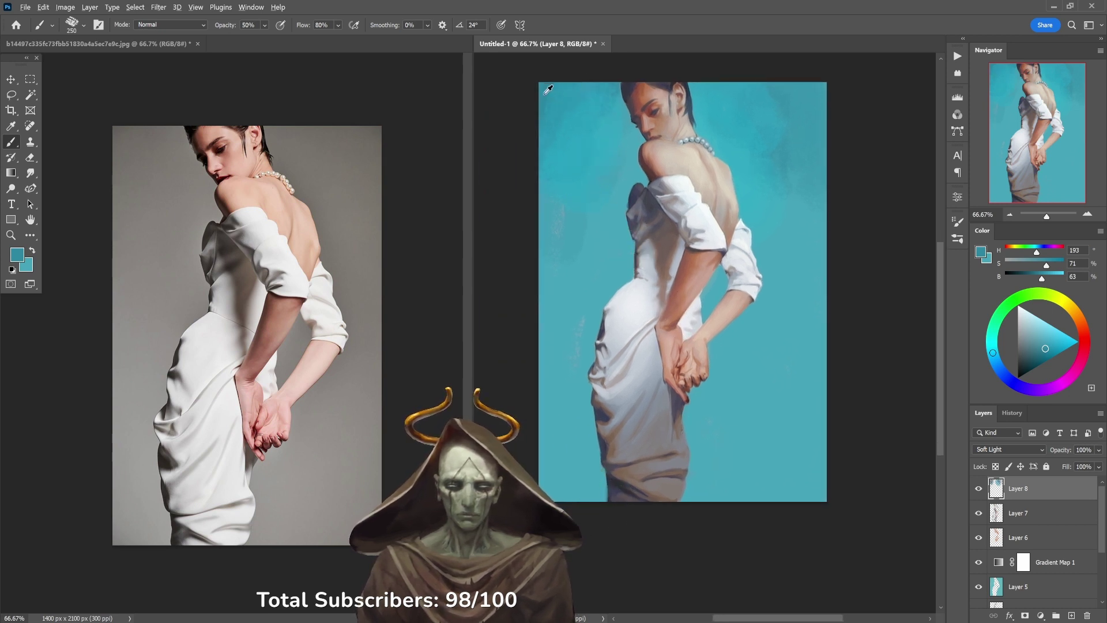
Step: Darken the background left of the waist and hip with the hair's blue-grey at 40%
left_click(632, 90, "alt")
key("1")
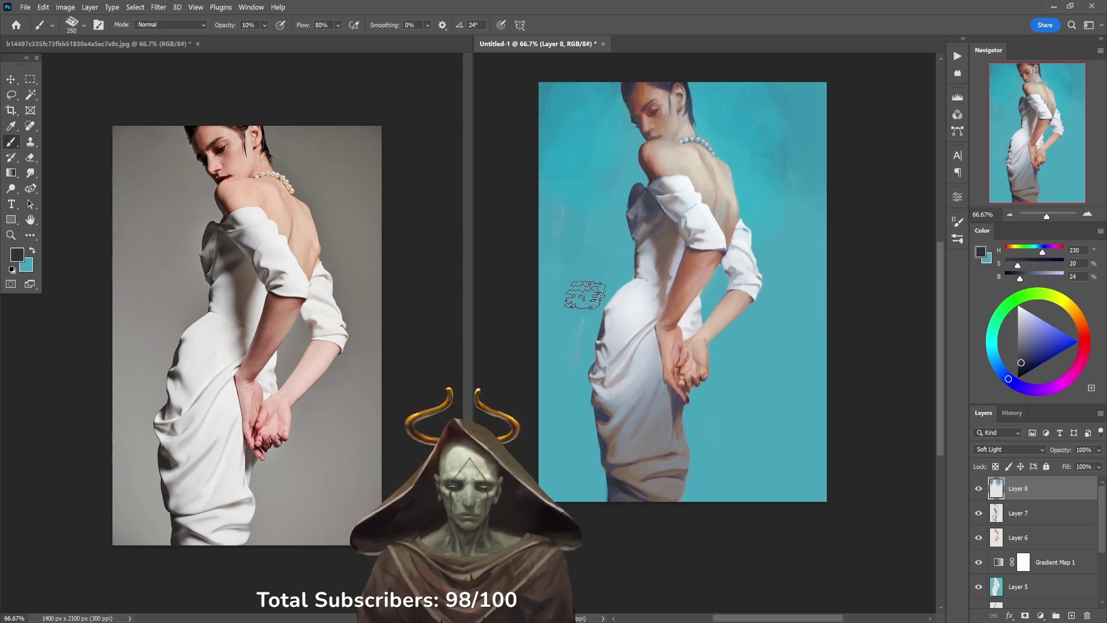
key("4")
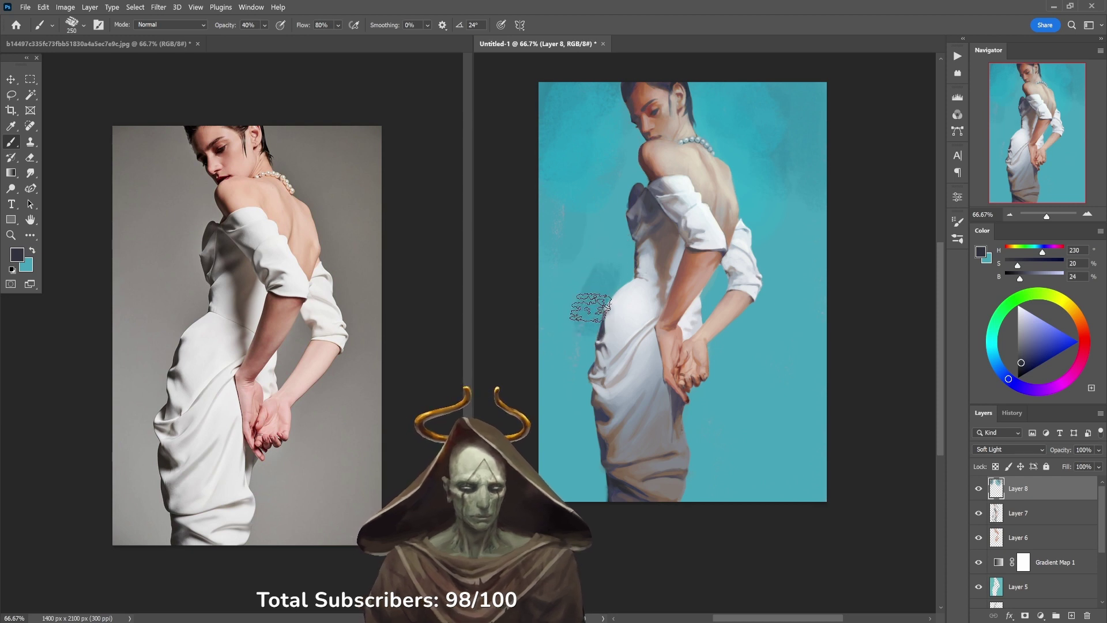
mouse_move(591, 308)
left_mouse_down()
mouse_move(615, 260)
mouse_move(607, 240)
mouse_move(620, 265)
mouse_move(607, 220)
mouse_move(616, 175)
mouse_move(629, 185)
mouse_move(598, 109)
mouse_move(605, 92)
mouse_move(589, 95)
mouse_move(565, 155)
mouse_move(545, 143)
mouse_move(583, 139)
mouse_move(576, 215)
mouse_move(548, 286)
mouse_move(555, 307)
mouse_move(583, 249)
mouse_move(565, 296)
mouse_move(571, 386)
mouse_move(569, 342)
mouse_move(552, 347)
mouse_move(577, 349)
mouse_move(590, 296)
mouse_move(556, 330)
mouse_move(565, 340)
mouse_move(588, 279)
mouse_move(602, 280)
mouse_move(562, 196)
left_mouse_up()
Step: Smooth the teal background on both sides with a saturated teal at 30% opacity
left_click(571, 387, "alt")
key("3")
left_click(585, 265, "alt")
left_click_drag(788, 226, 744, 131)
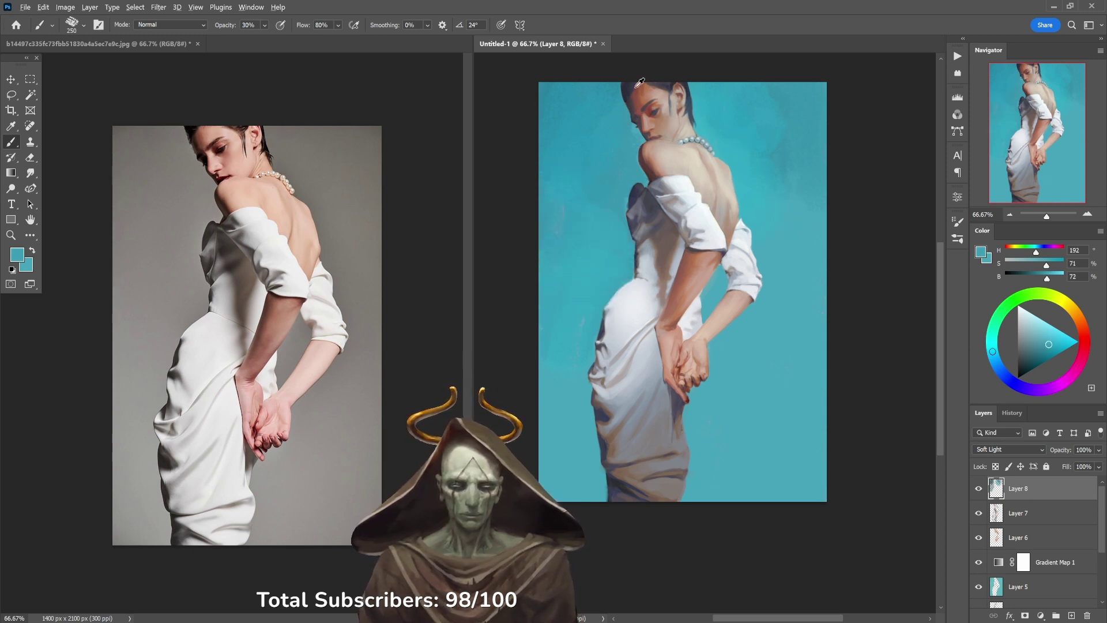
Step: Darken the background right of the head and neck, then repaint the upper right in teal
left_click(639, 84, "alt")
key("1")
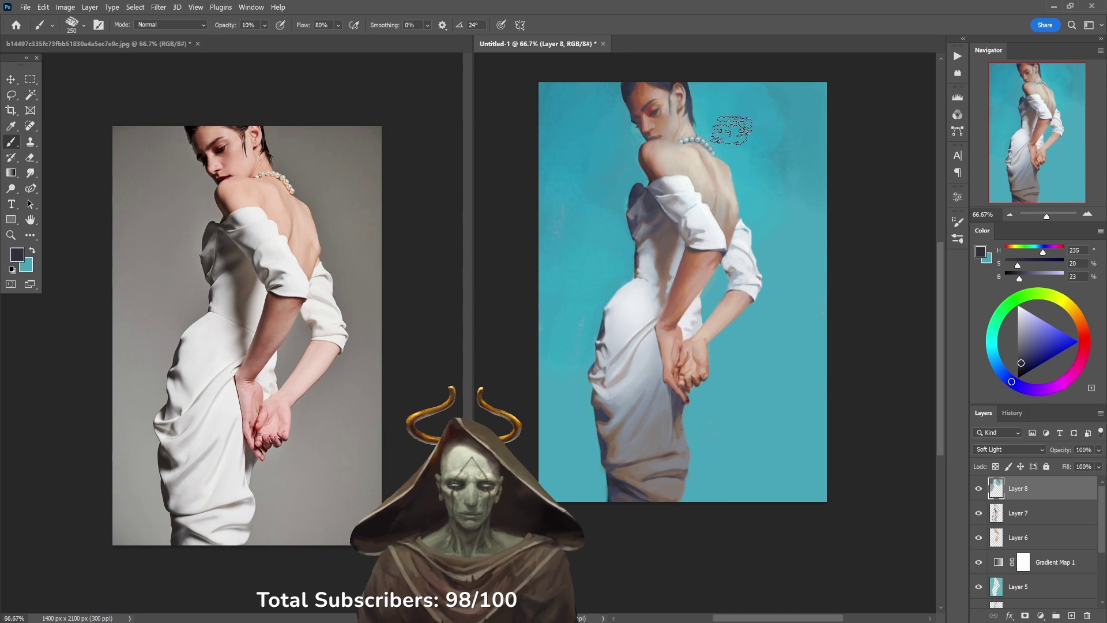
key("3")
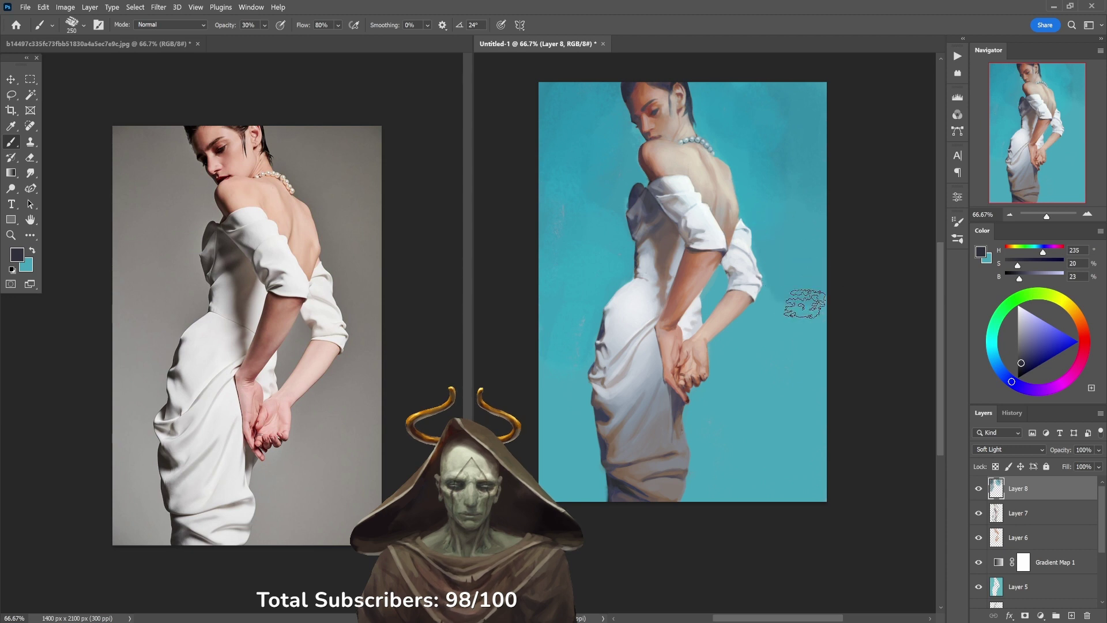
left_click(787, 309, "alt")
key("4")
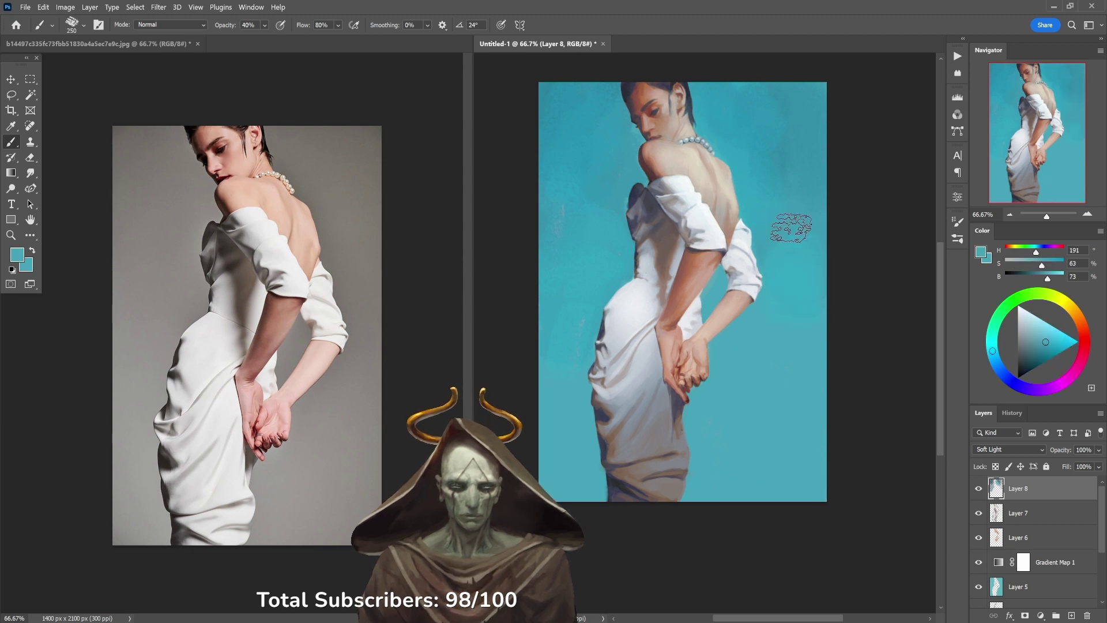
key("d")
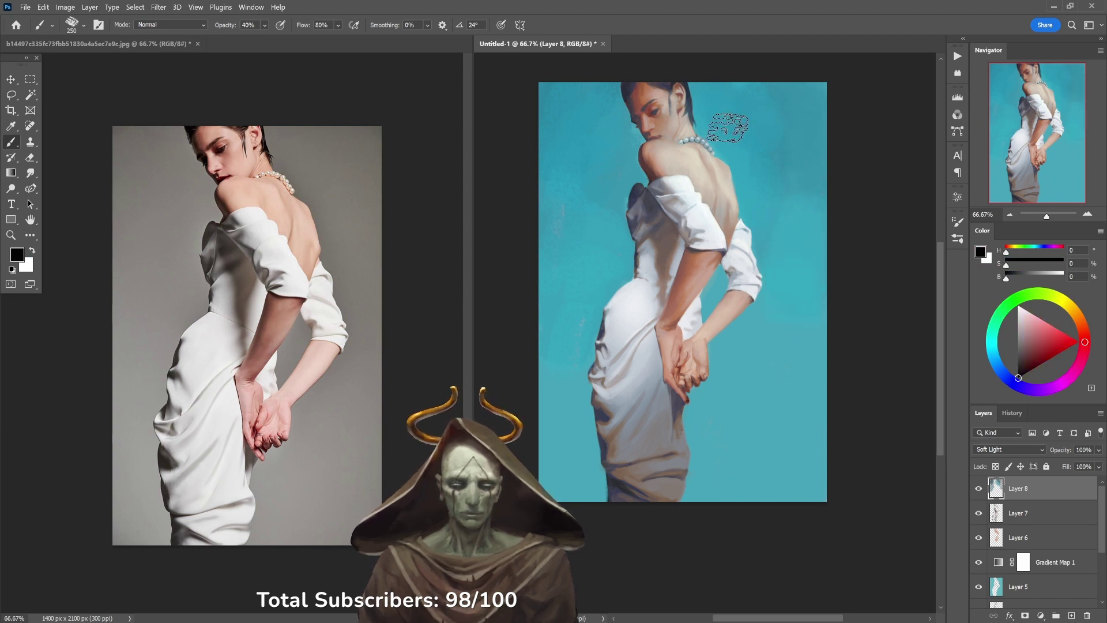
mouse_move(728, 128)
left_mouse_down()
mouse_move(709, 81)
mouse_move(723, 129)
left_mouse_up()
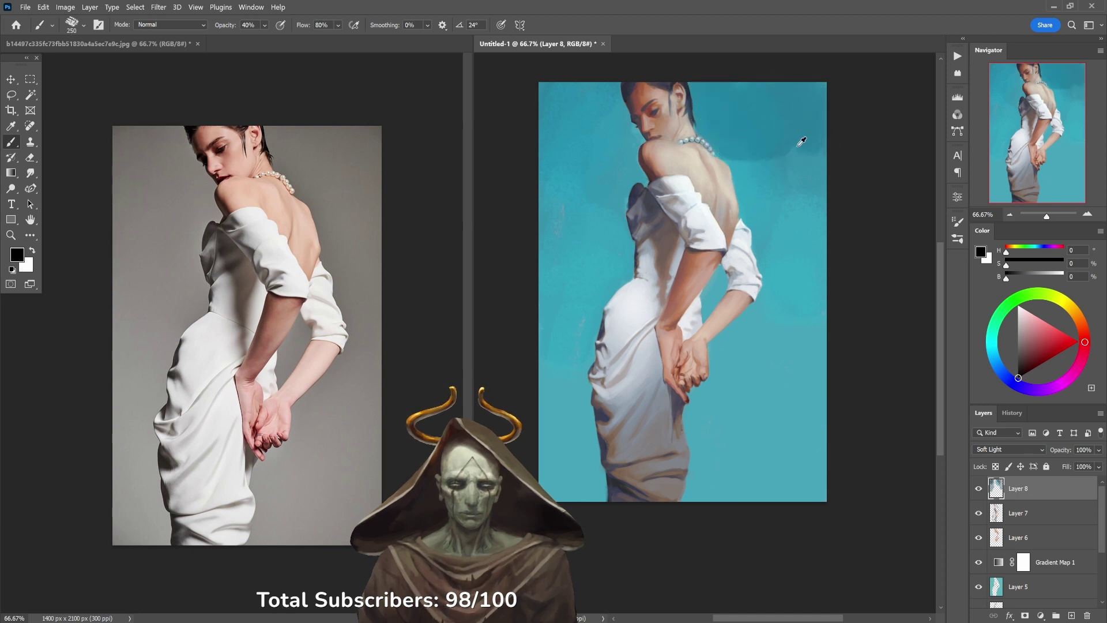
left_click(793, 143, "alt")
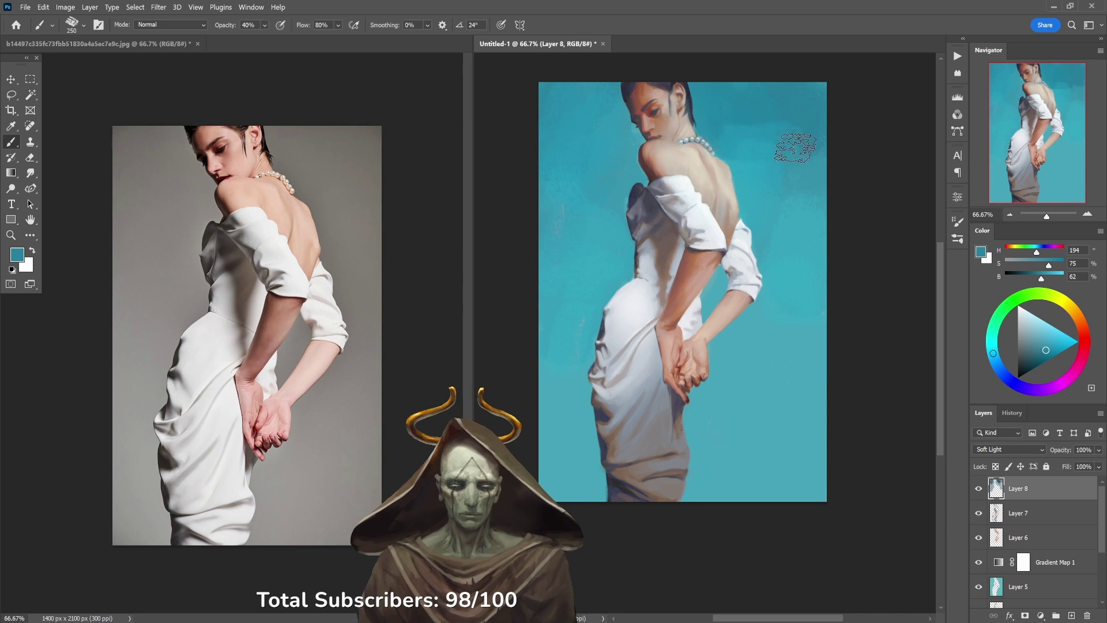
left_click_drag(746, 134, 814, 121)
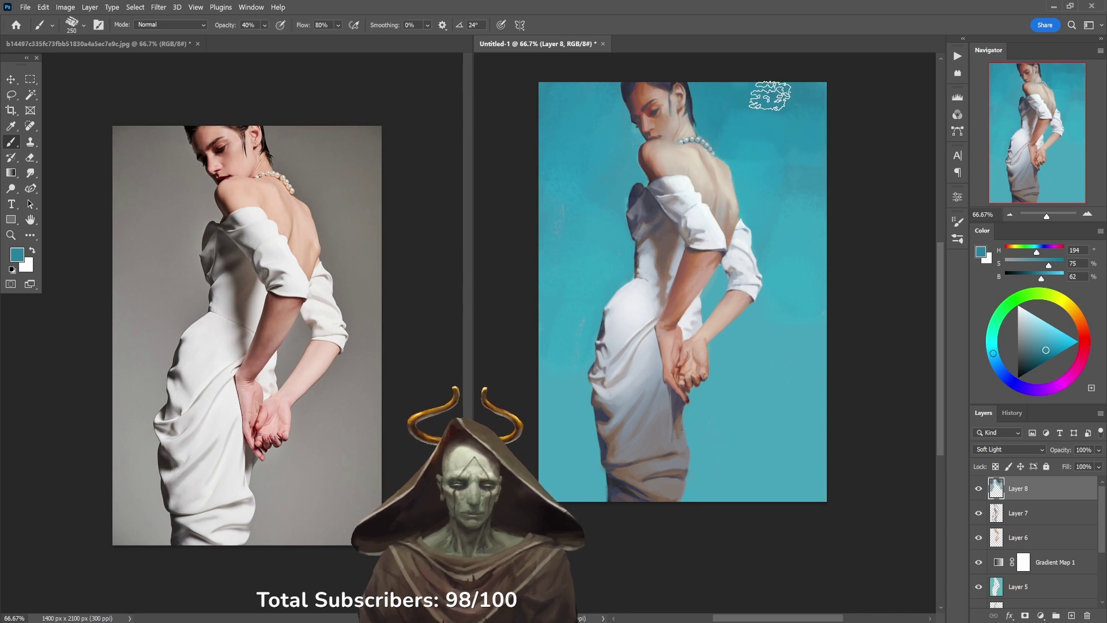
left_click(732, 120, "alt")
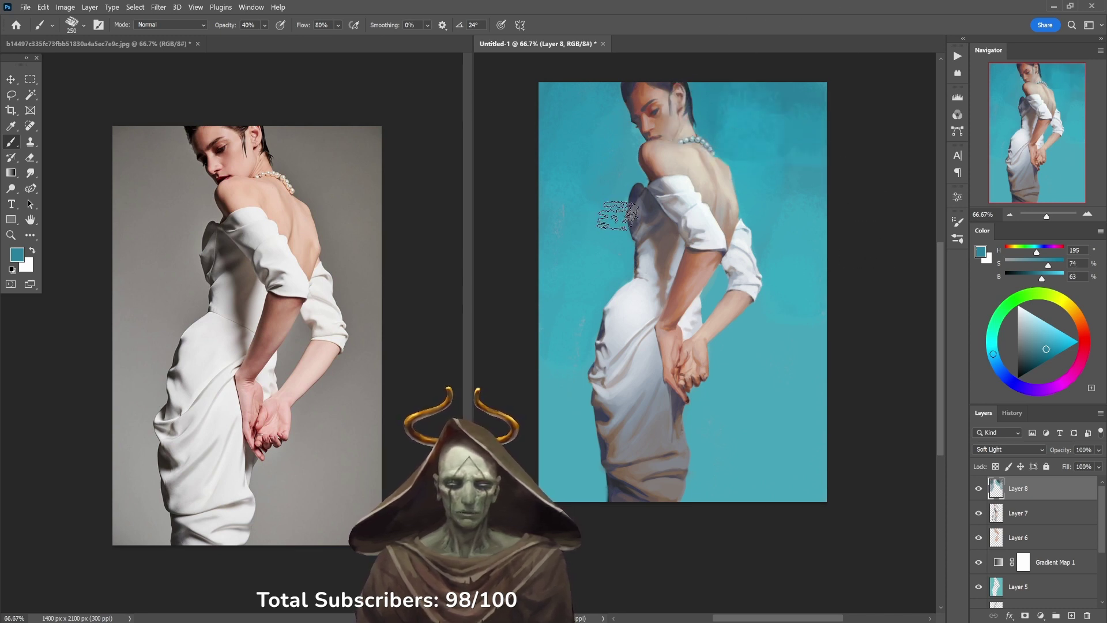
left_click(595, 242, "alt")
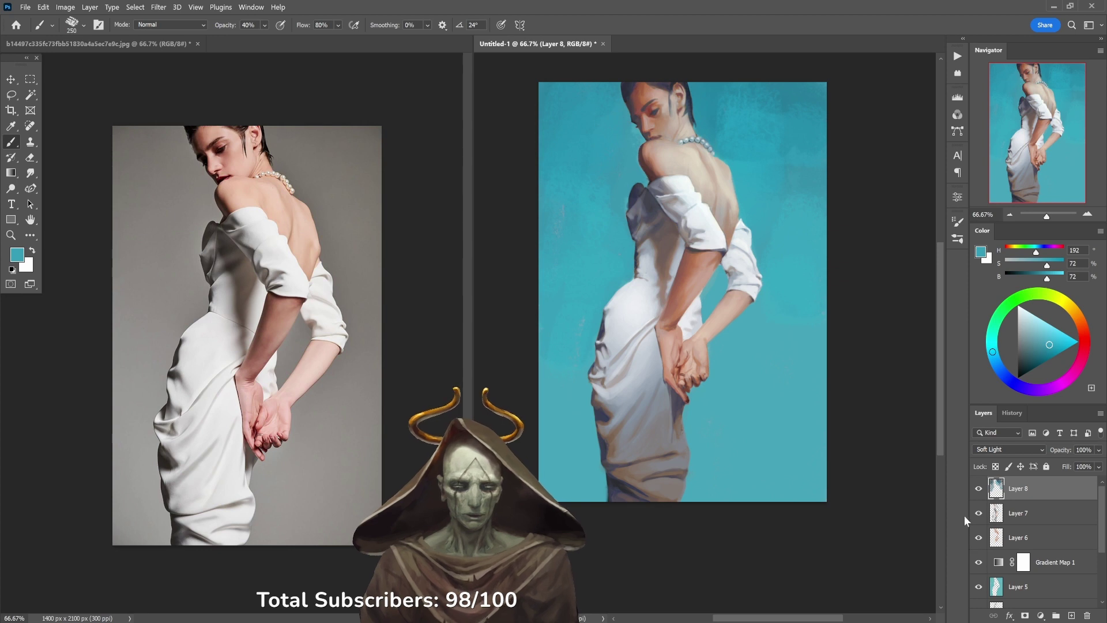
Step: Add Layer 9 and switch to the Ole' Huckleberry brush
left_click(1071, 615)
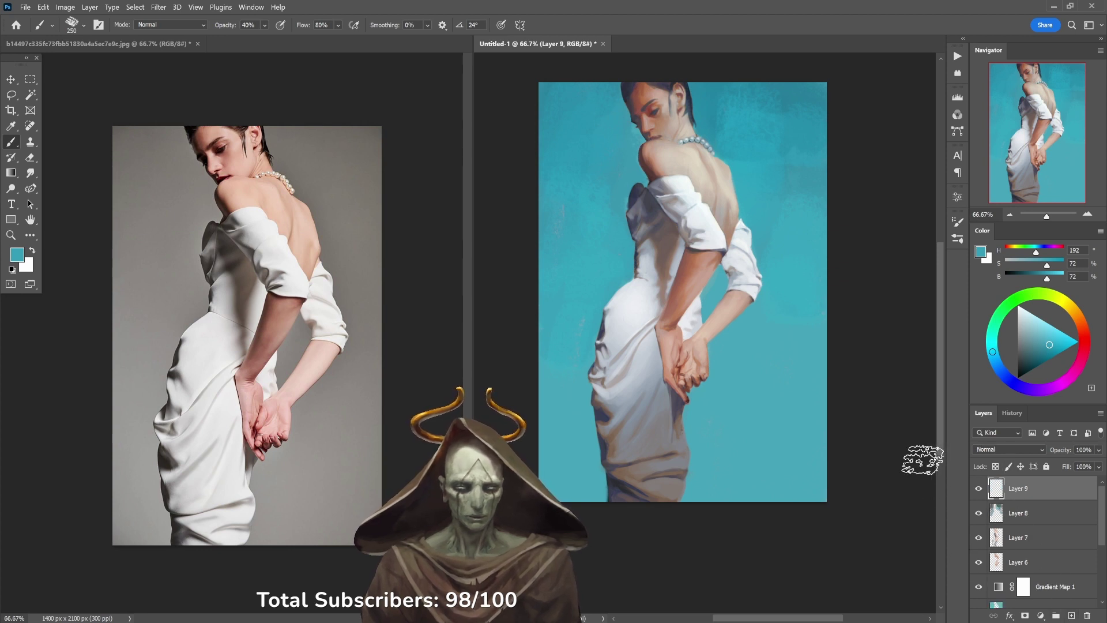
right_click(844, 333)
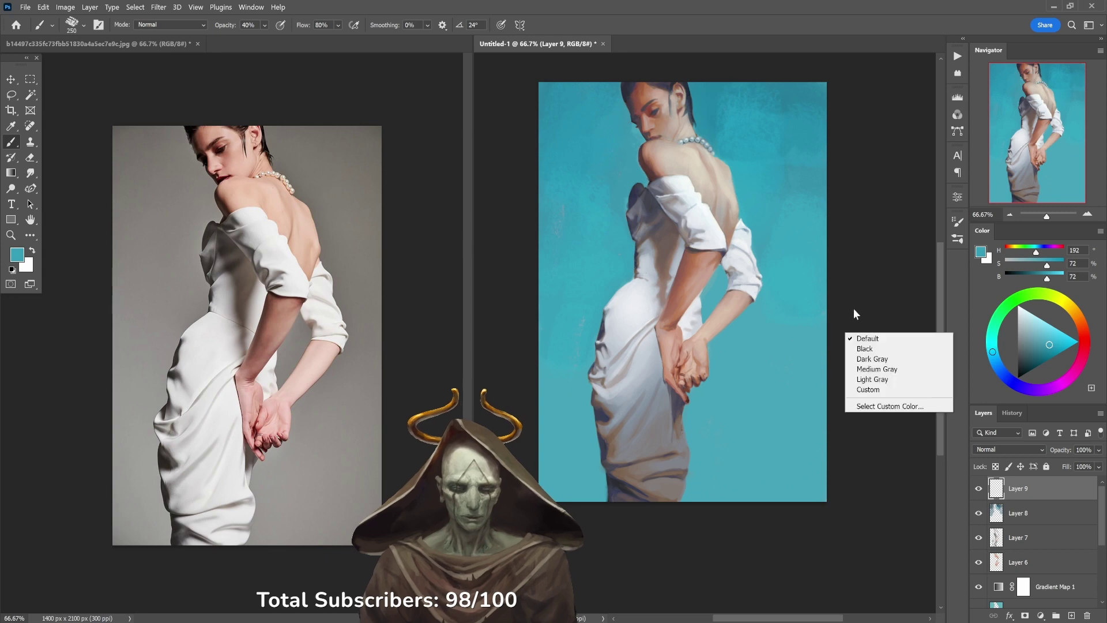
left_click(882, 298)
right_click(726, 294)
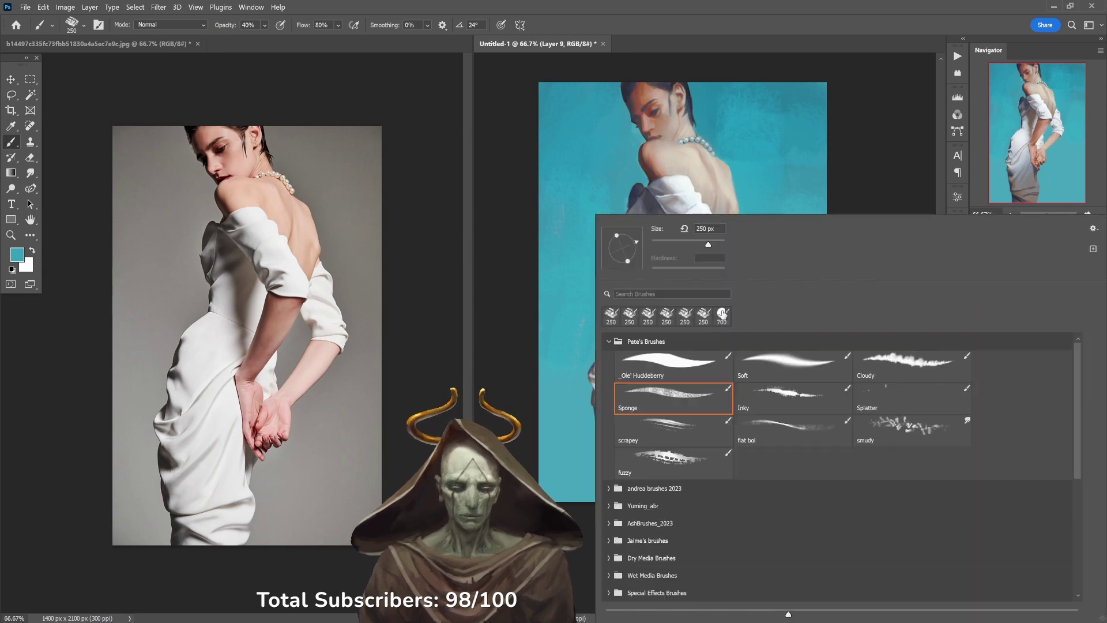
left_click(702, 367)
left_click(874, 179)
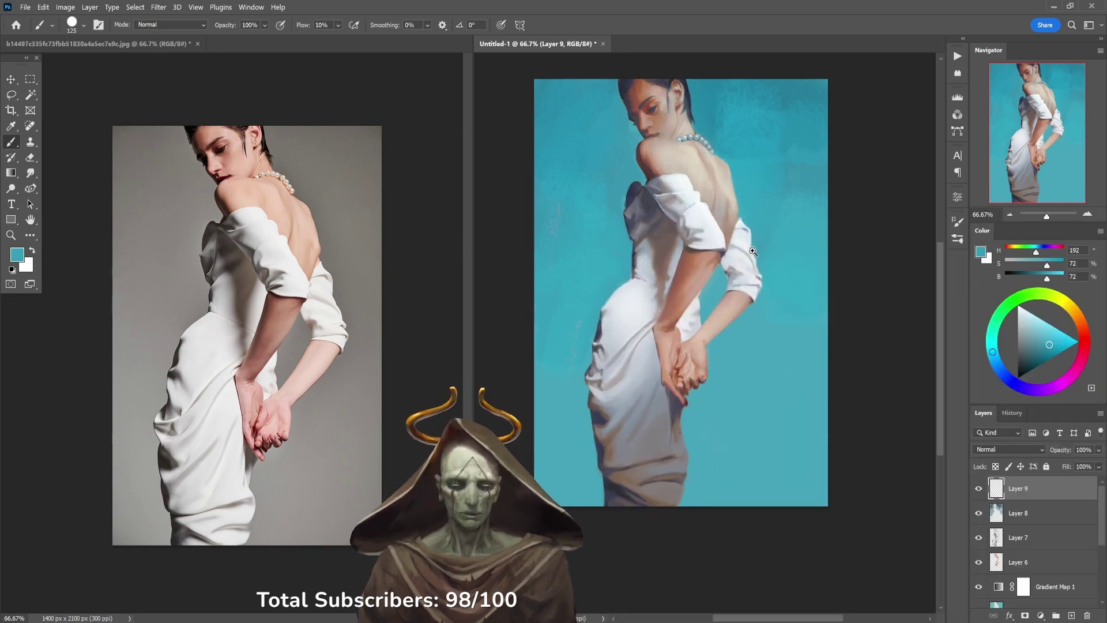
Step: Sample off-white sleeve and shoulder skin tones at 20–30% opacity
scroll(758, 220, "up", 1)
left_click(698, 200, "alt")
key("3")
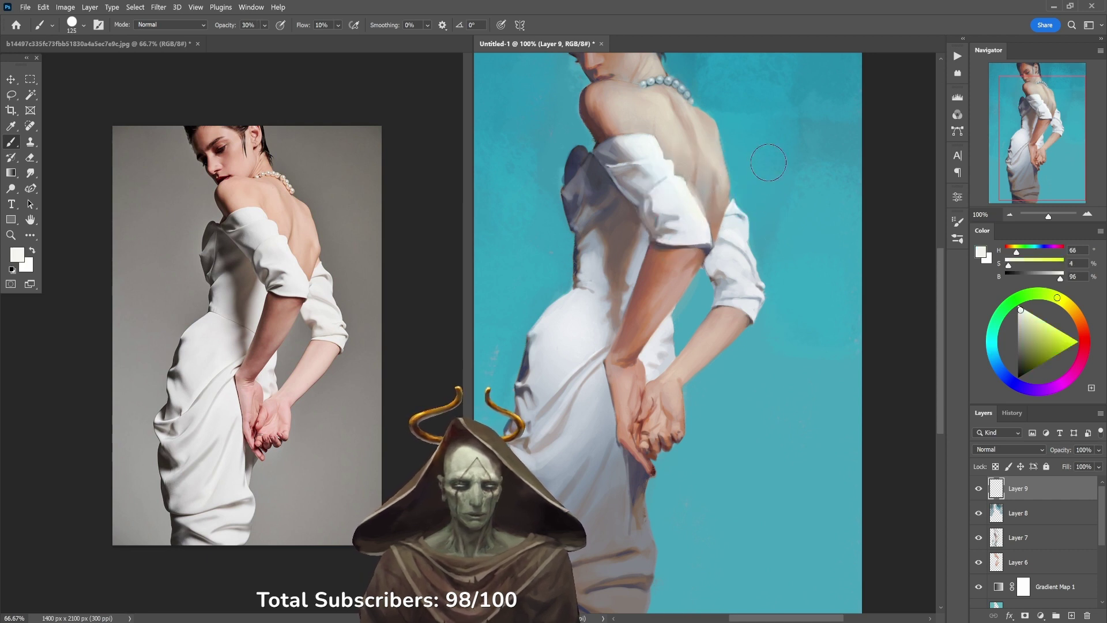
left_click(694, 196, "alt")
left_click(698, 201, "alt")
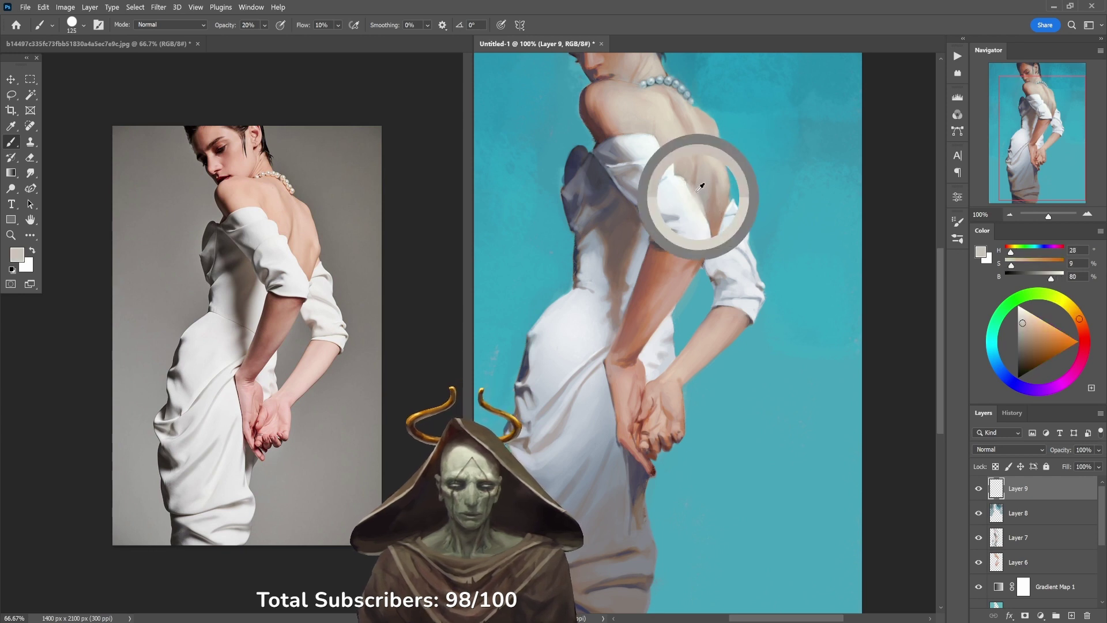
key("2")
left_click(697, 212, "alt")
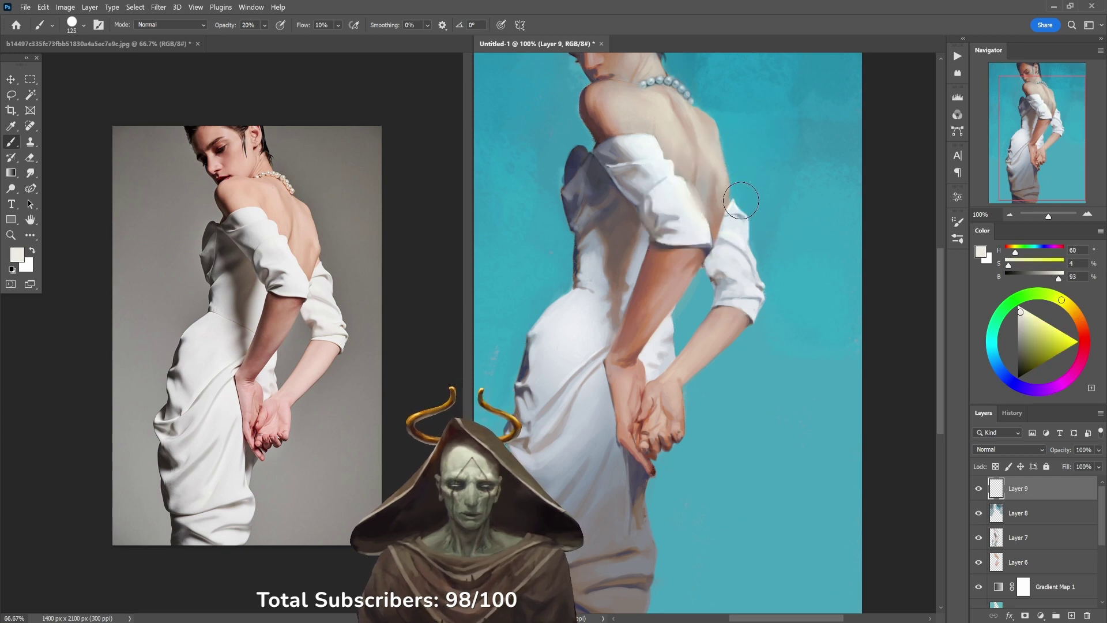
Step: Sample teal, sleeve white and hair navy around the head, then zoom out to 66.67%
left_click(740, 155, "alt")
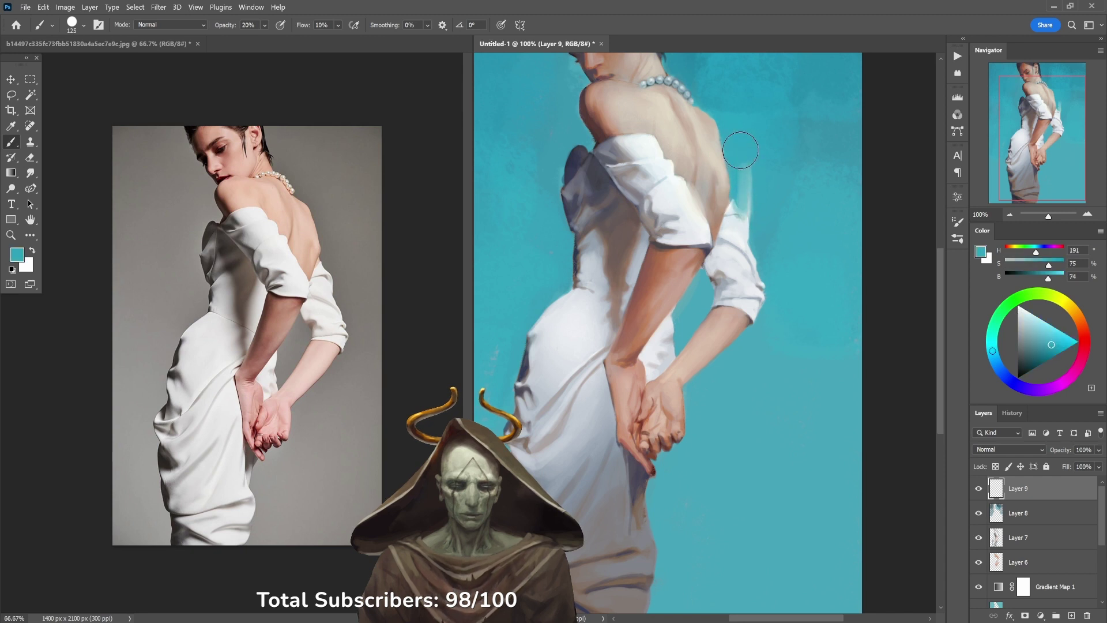
left_click_drag(740, 99, 751, 166)
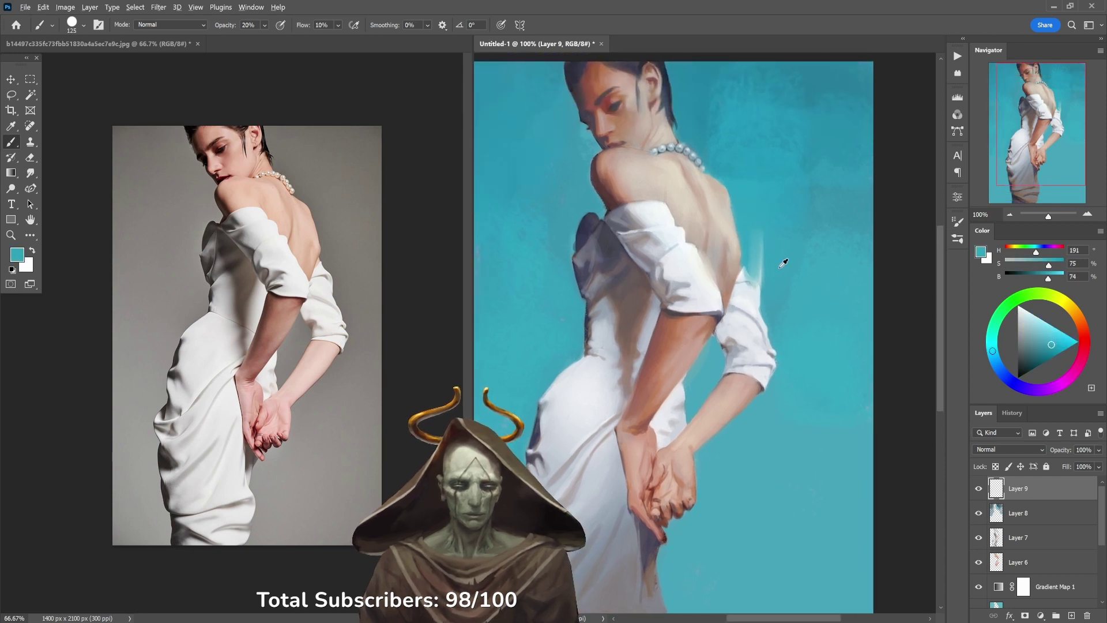
left_click(783, 265, "alt")
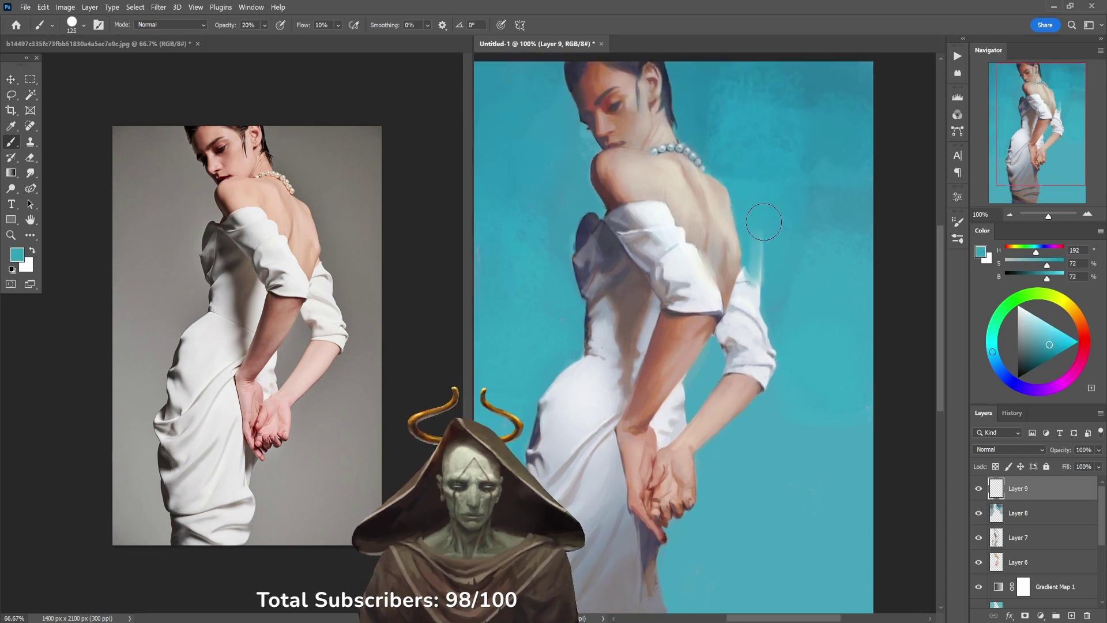
left_click(763, 300, "alt")
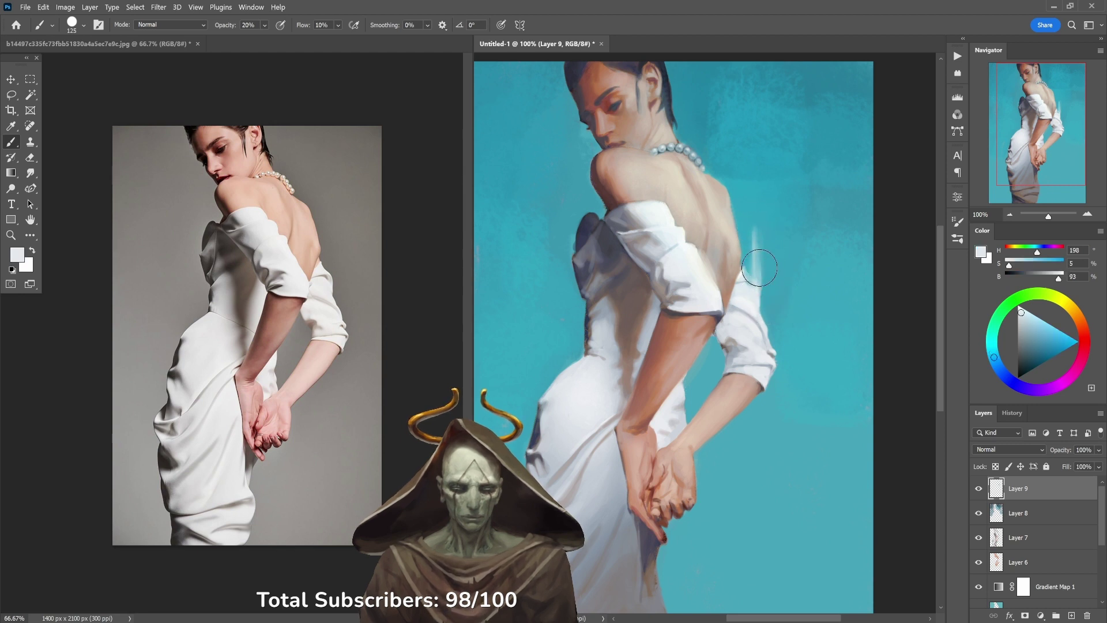
left_click(765, 283, "alt")
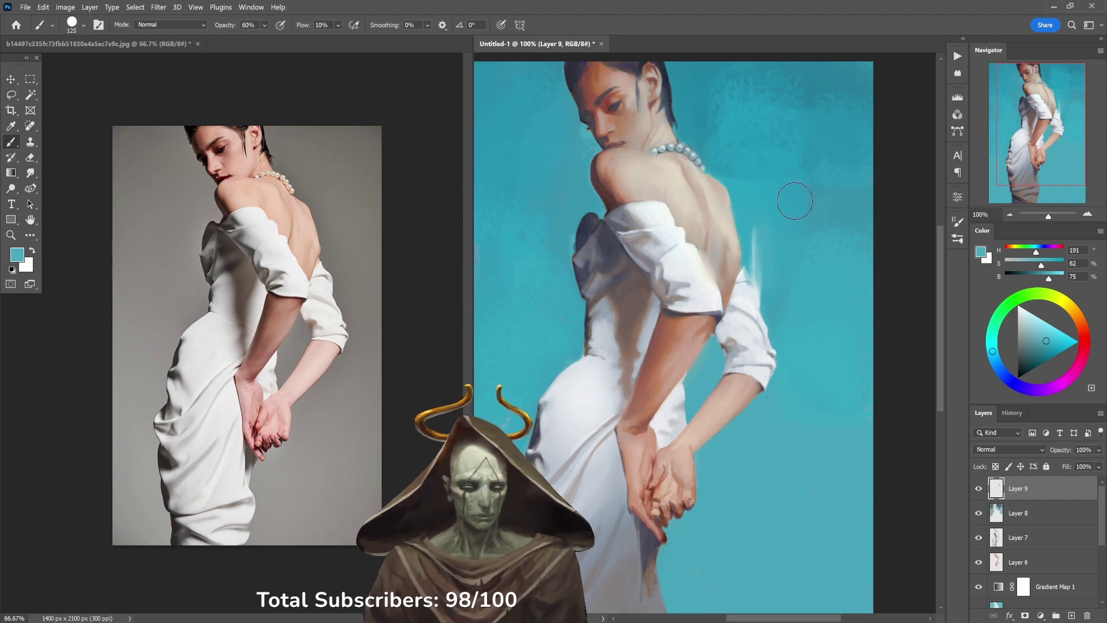
left_click_drag(678, 118, 691, 164)
left_click(682, 122, "alt")
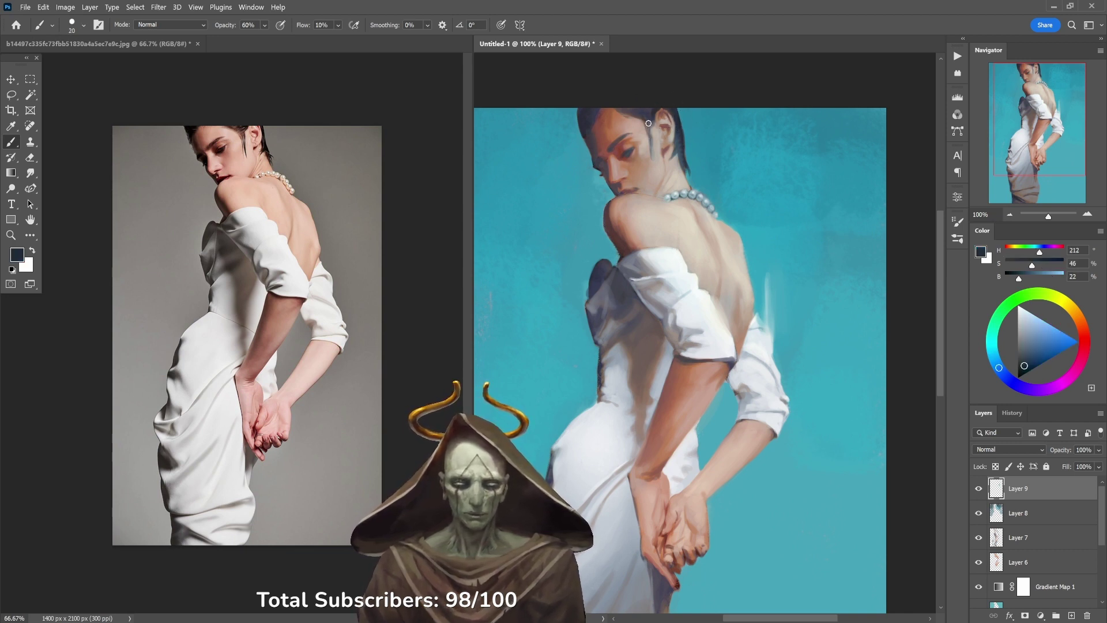
left_click(655, 156, "alt")
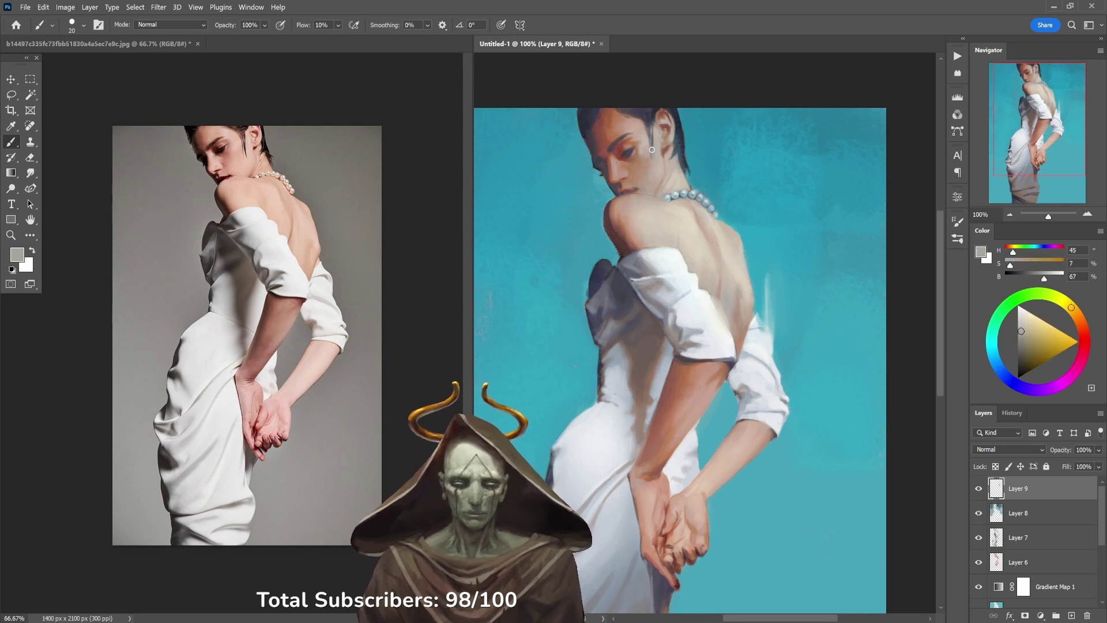
left_click(651, 121, "alt")
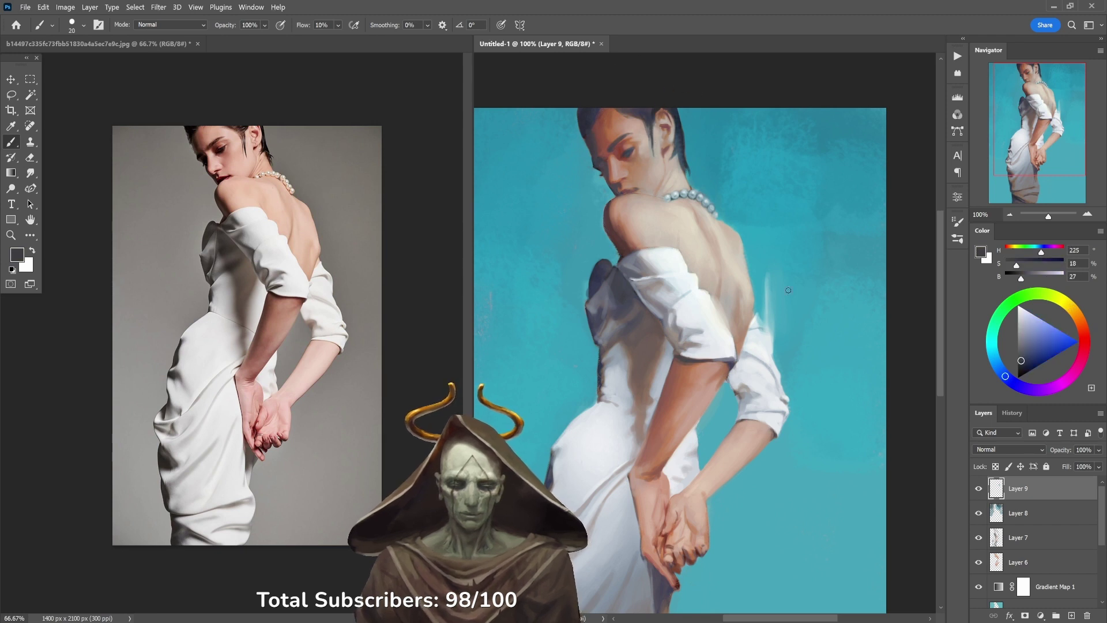
left_click(726, 378, "alt")
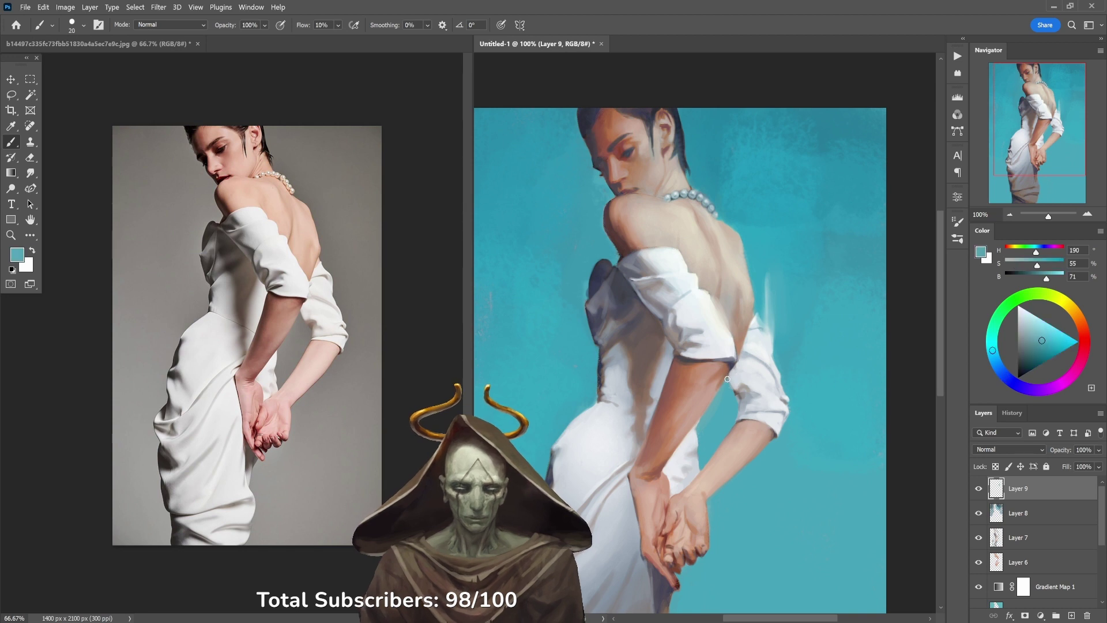
key("ctrl+minus")
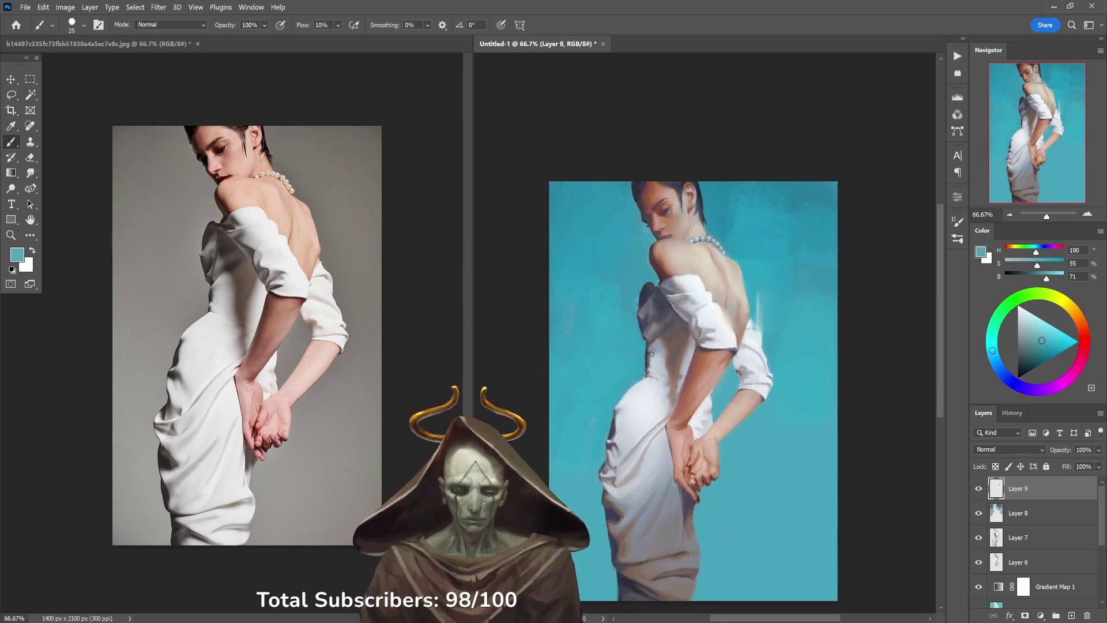
Step: Enlarge the brush and darken the hip fold of the dress with dark blue at 40% opacity
key("bracketright")
key("bracketright")
key("bracketright")
key("bracketright")
key("bracketright")
key("bracketright")
left_click(638, 332, "alt")
key("3")
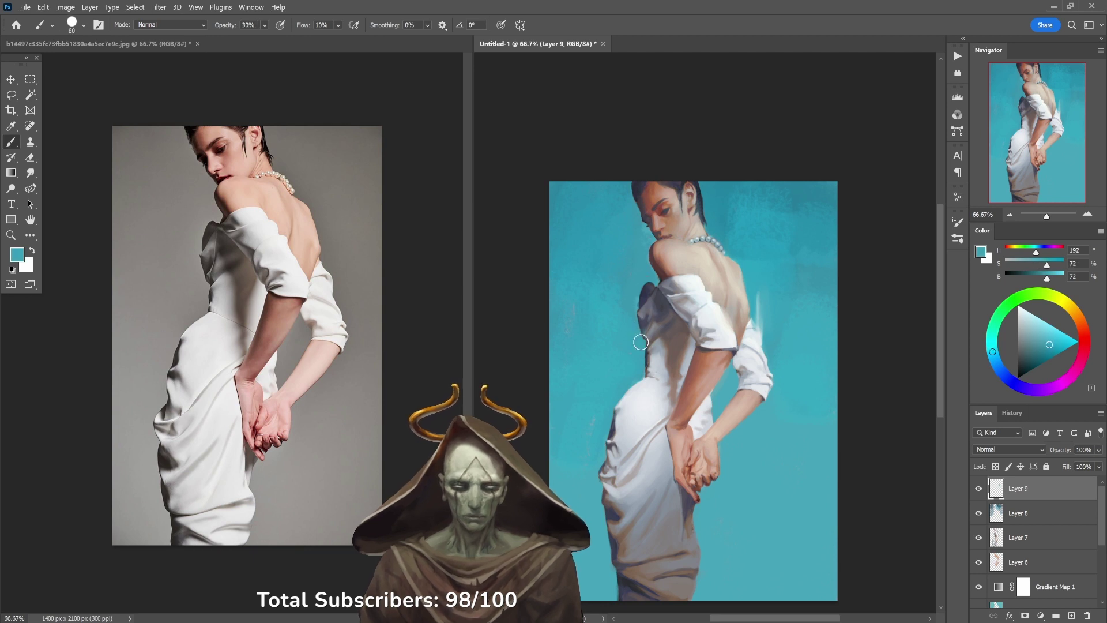
left_click_drag(636, 452, 645, 364)
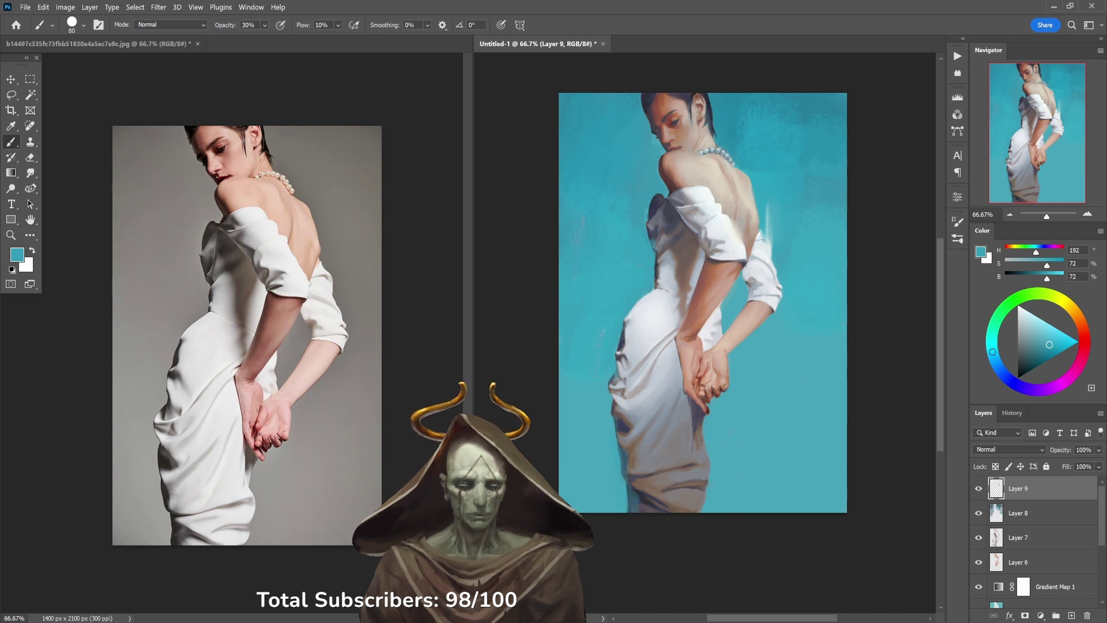
key("4")
left_click(621, 347, "alt")
left_click_drag(621, 346, 624, 375)
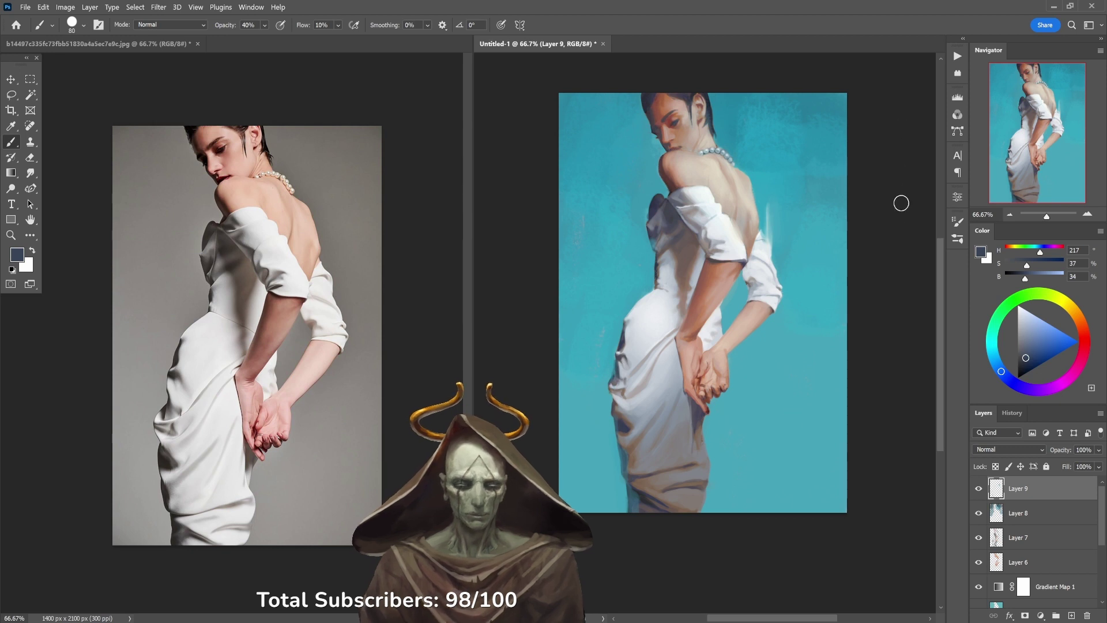
Step: At 30% opacity, sample varied teals and shadow tones to rework the background along the figure's edges
key("3")
left_click(653, 283, "alt")
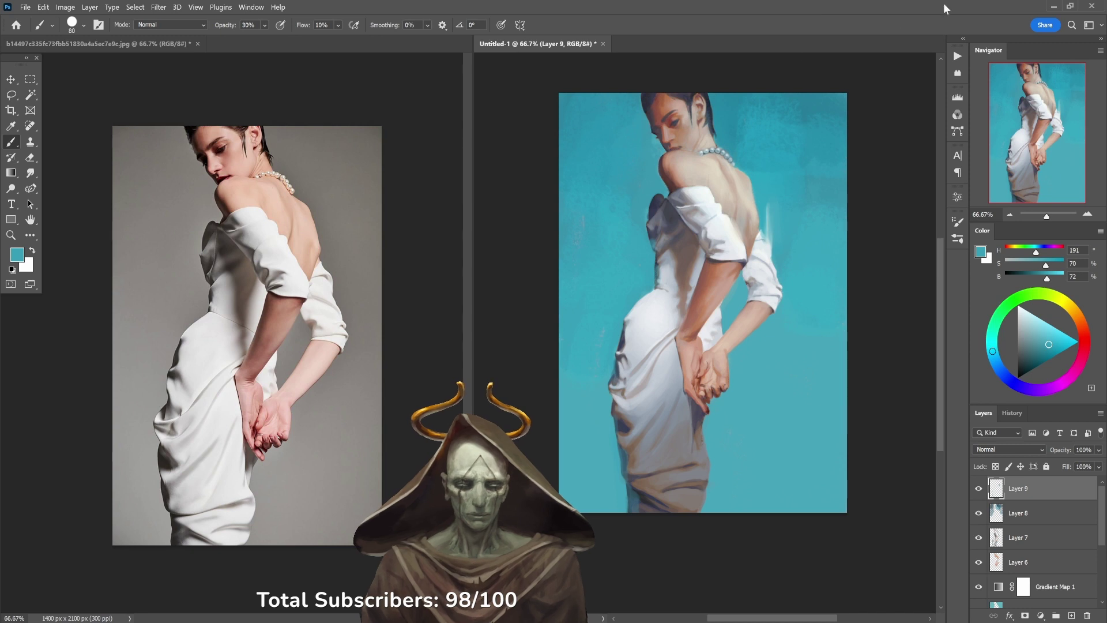
left_click(753, 208, "alt")
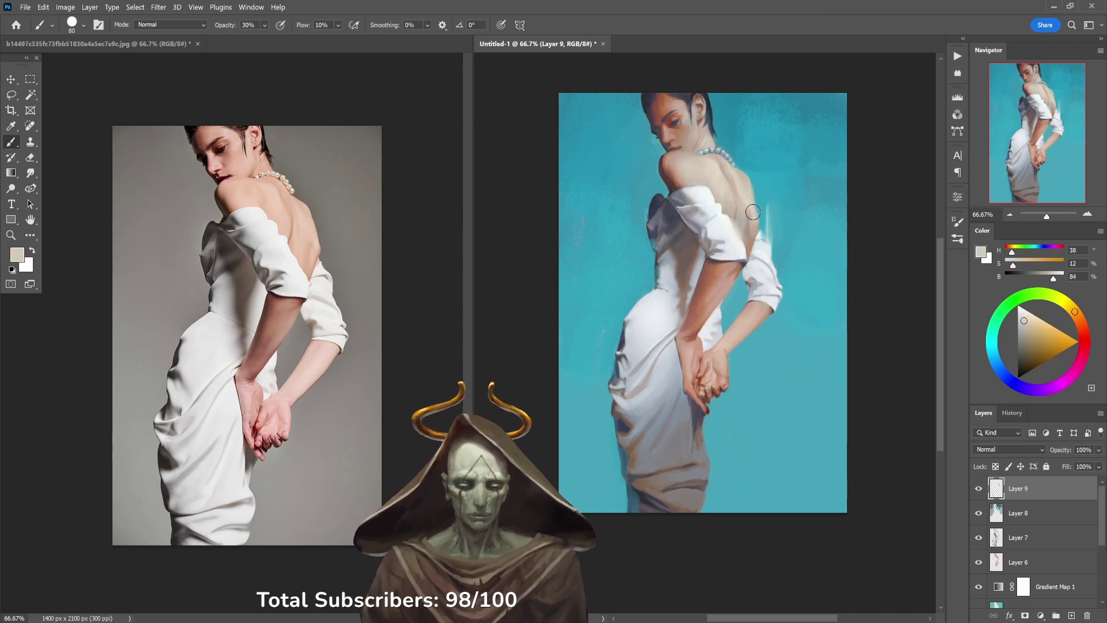
left_click(760, 212, "alt")
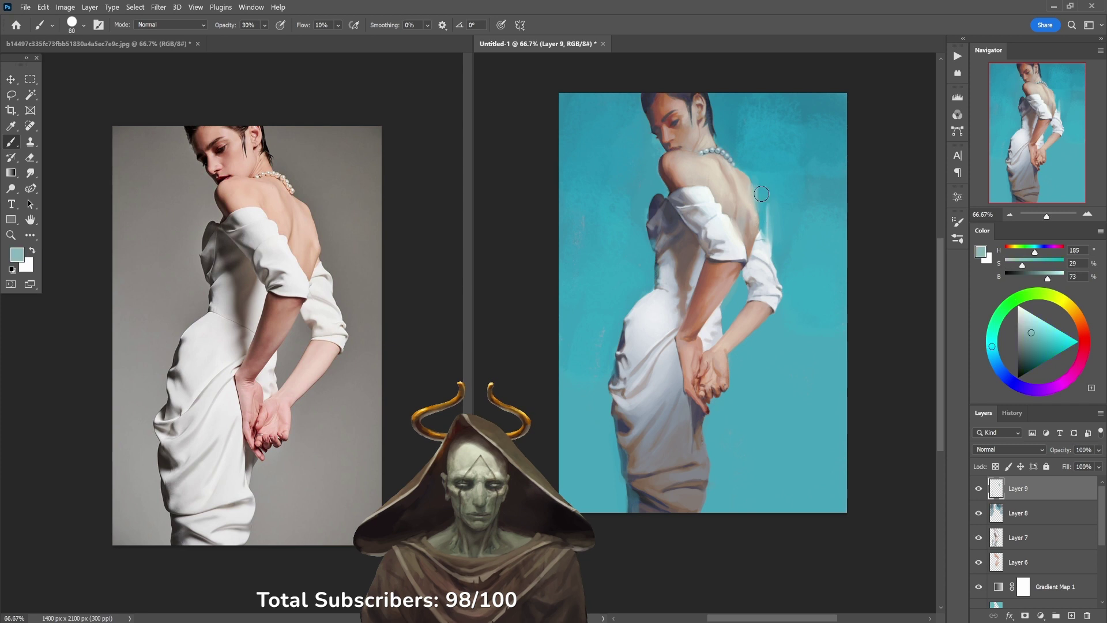
left_click(762, 194, "alt")
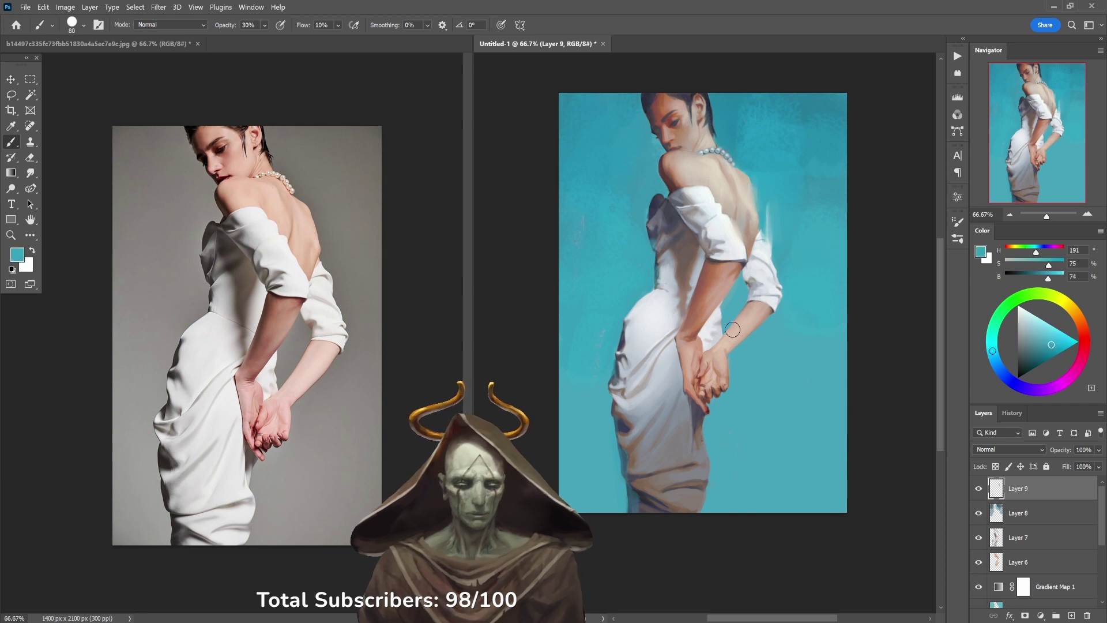
left_click(714, 429, "alt")
left_click(704, 440, "alt")
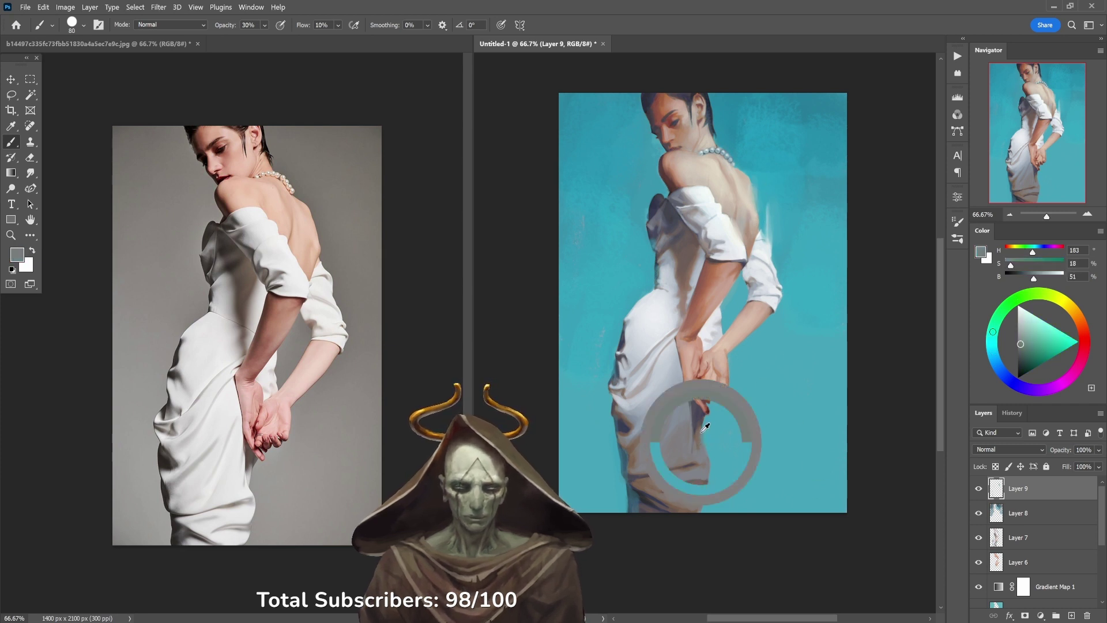
left_click(703, 434, "alt")
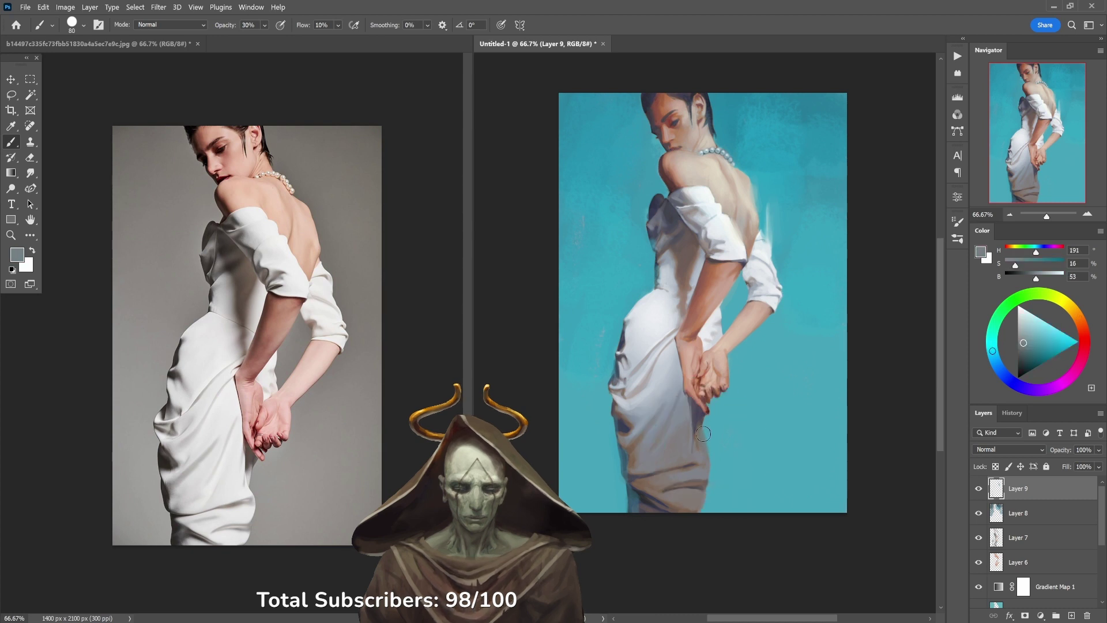
left_click(713, 471, "alt")
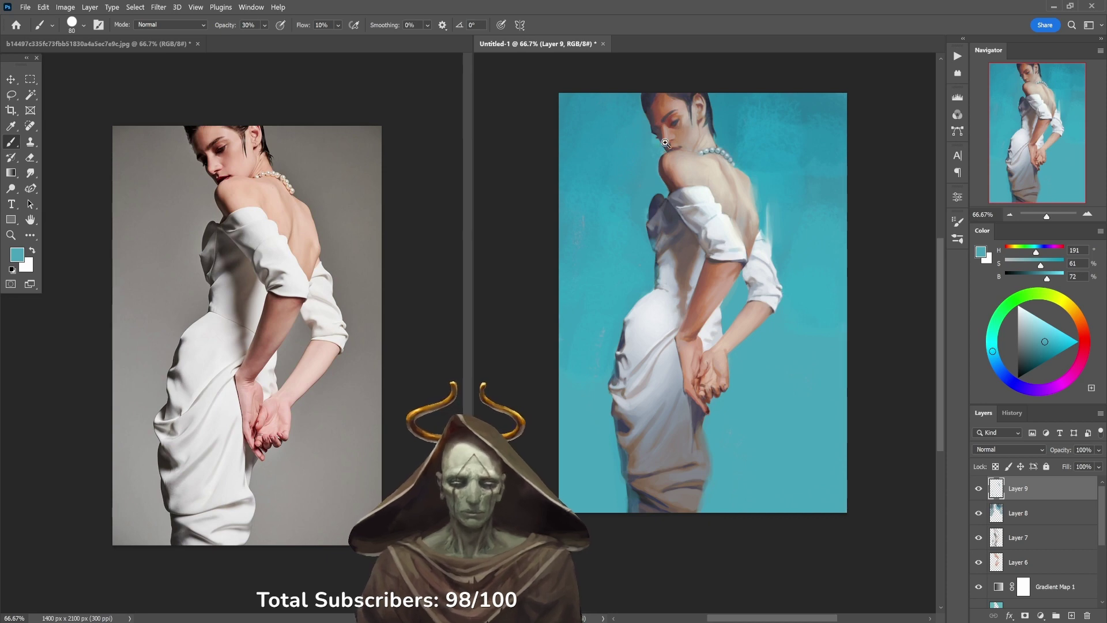
left_click(682, 133, "ctrl")
left_click(682, 134, "ctrl")
left_click(670, 154, "alt")
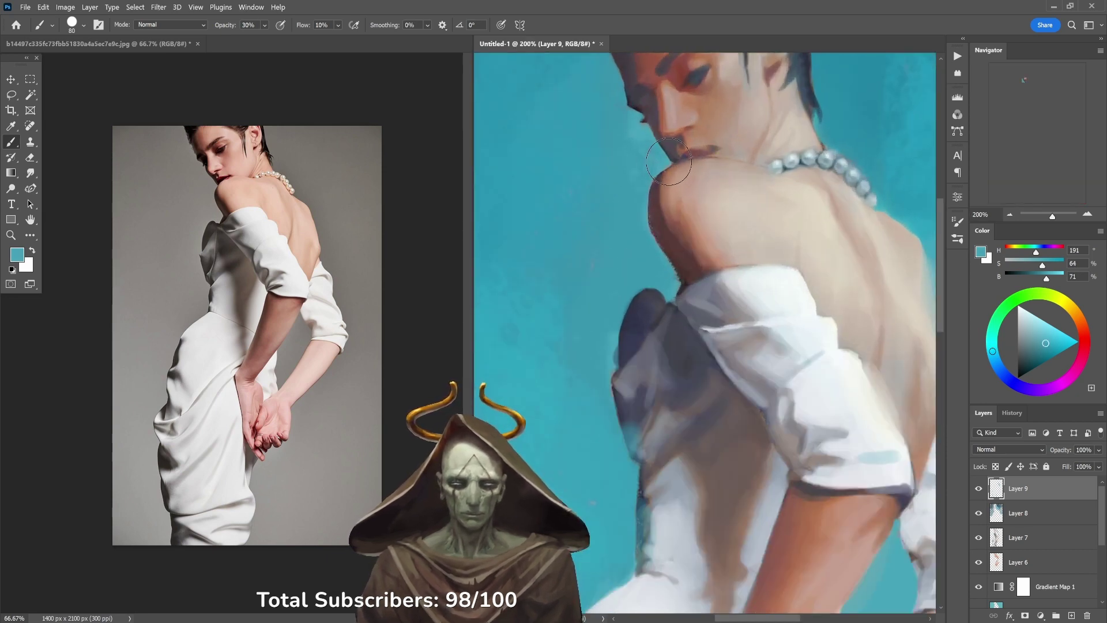
Step: Sample dark teals and the hair colour to soften the edge around the head, then open the Brush Preset picker
left_click(659, 149, "alt")
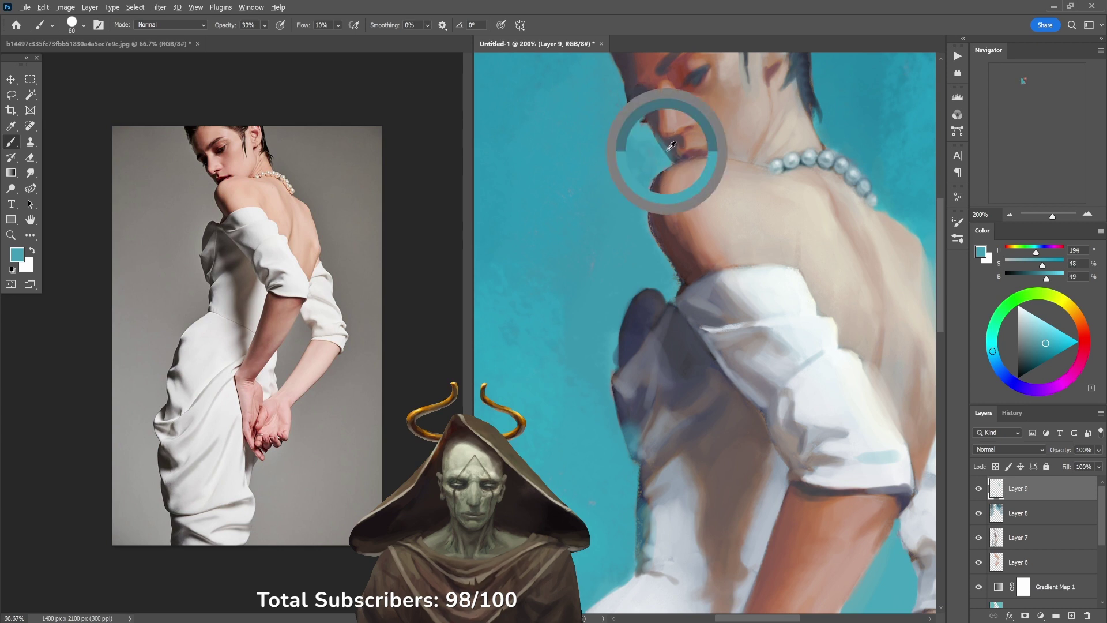
left_click(656, 141, "alt")
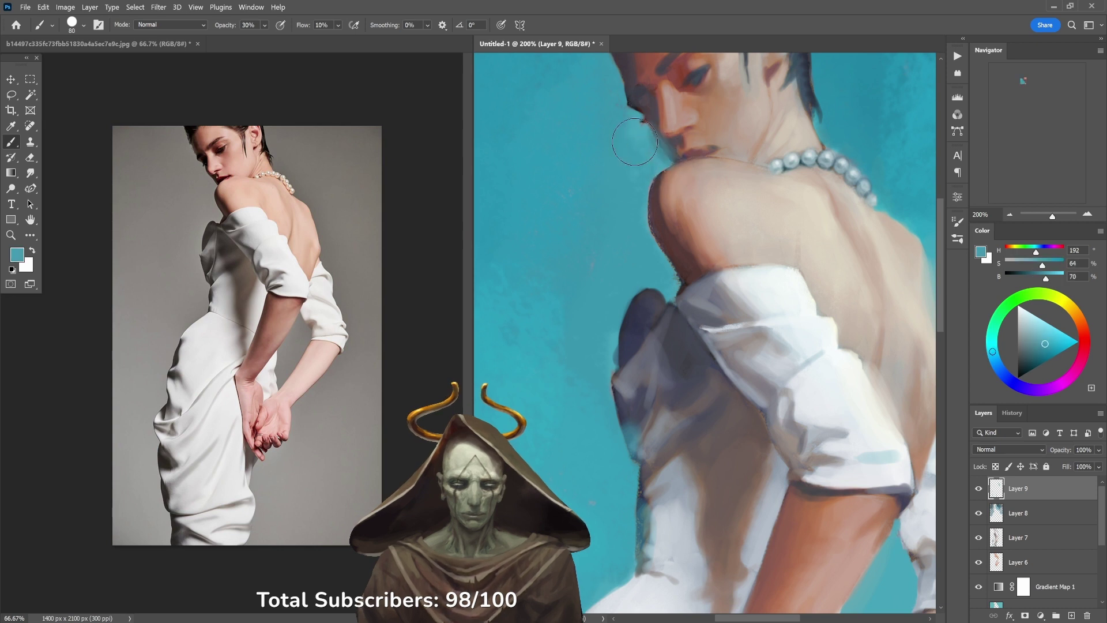
left_click_drag(635, 142, 625, 276)
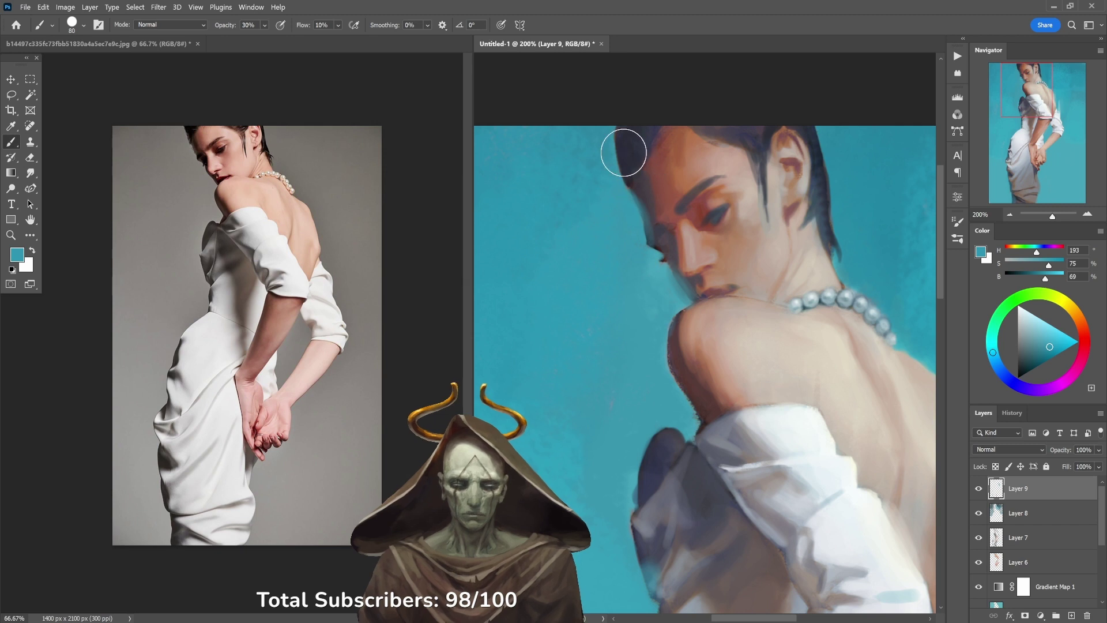
left_click(640, 153, "alt")
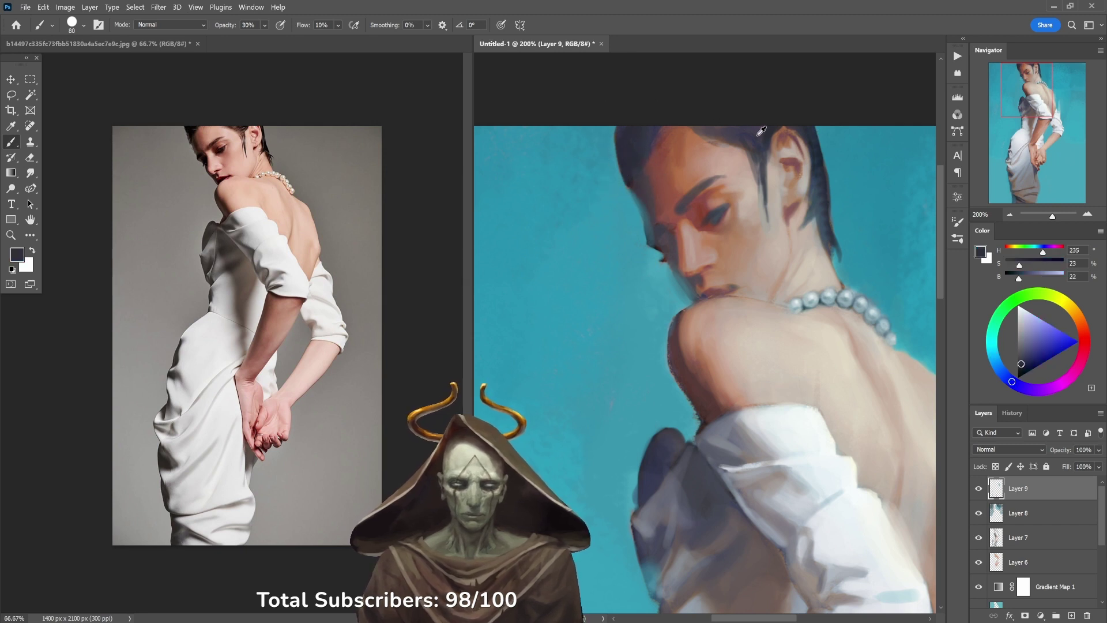
right_click(690, 61)
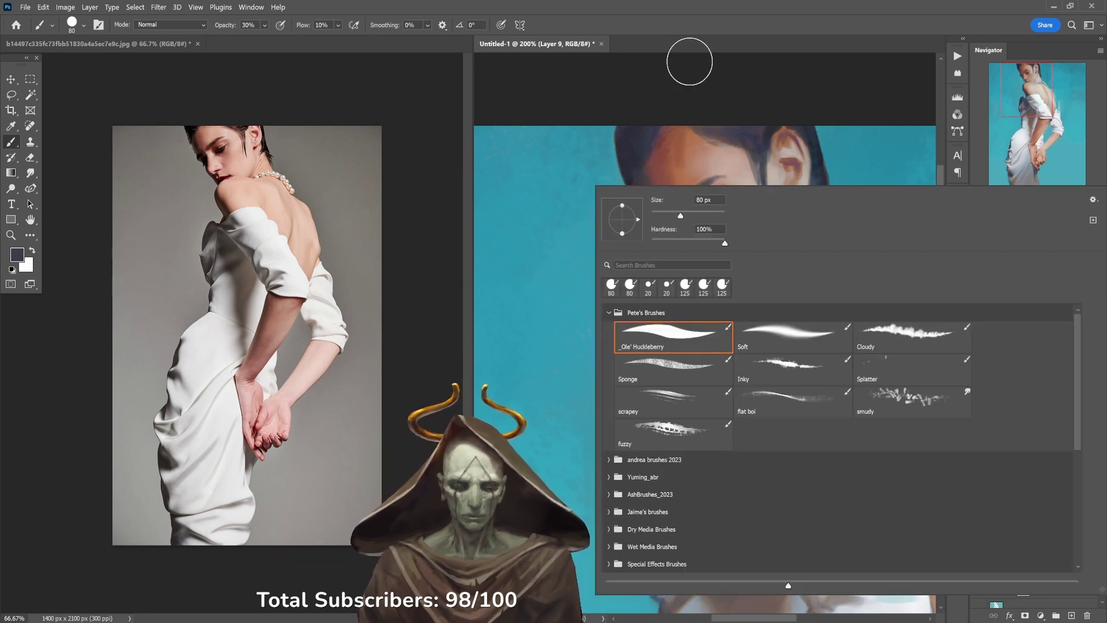
Step: Test the Scrapey brush, undo it, and switch to the fuzzy textured brush instead
left_click(681, 402)
left_click_drag(583, 248, 551, 404)
key("ctrl+z")
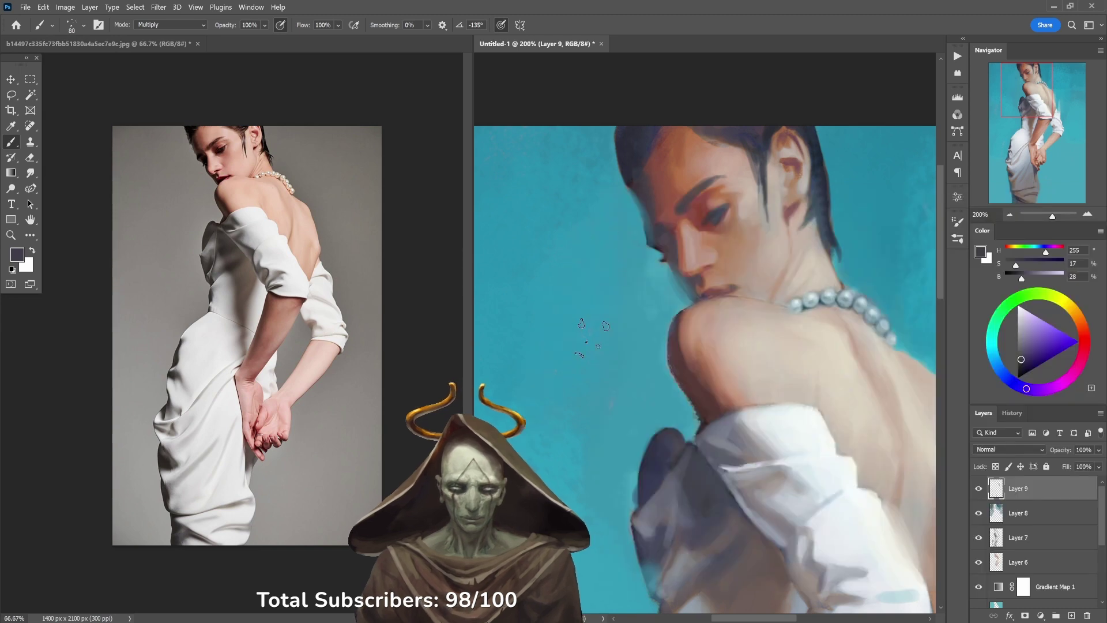
right_click(698, 371)
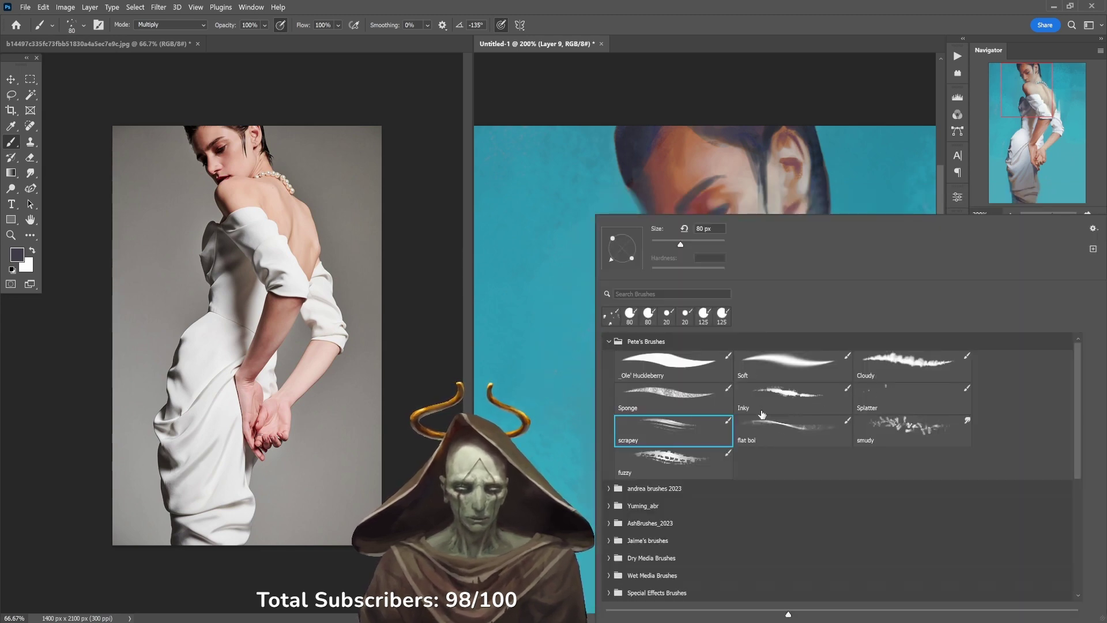
double_click(679, 465)
left_click_drag(594, 314, 542, 467)
key("ctrl+z")
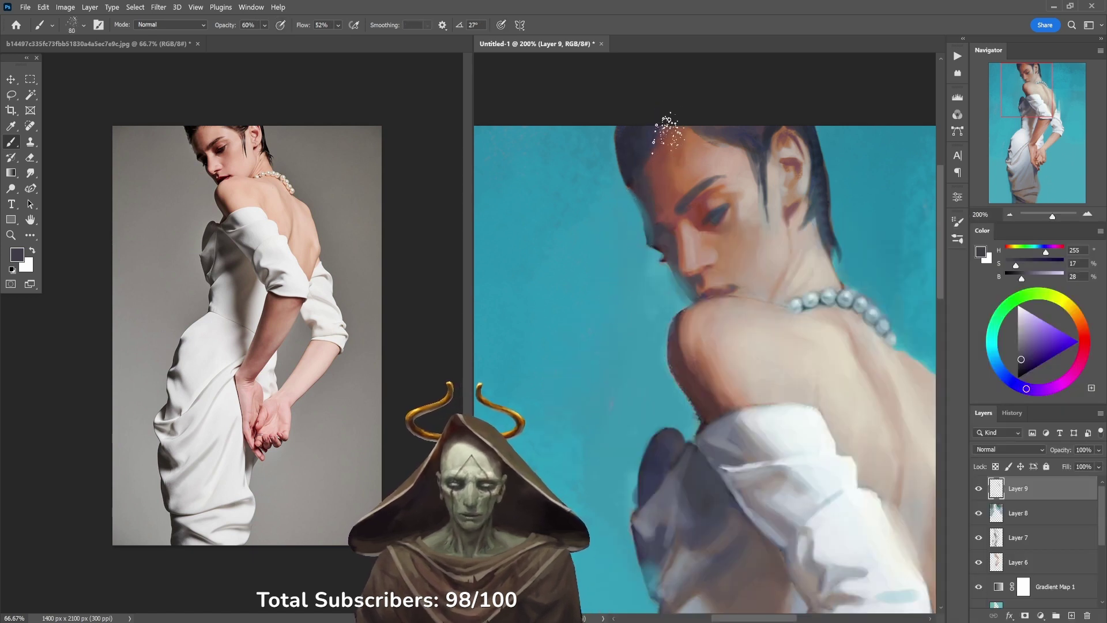
Step: Set the fuzzy brush to size 20 and 30% opacity, sampling hair and pale skin tones
left_click(628, 187, "alt")
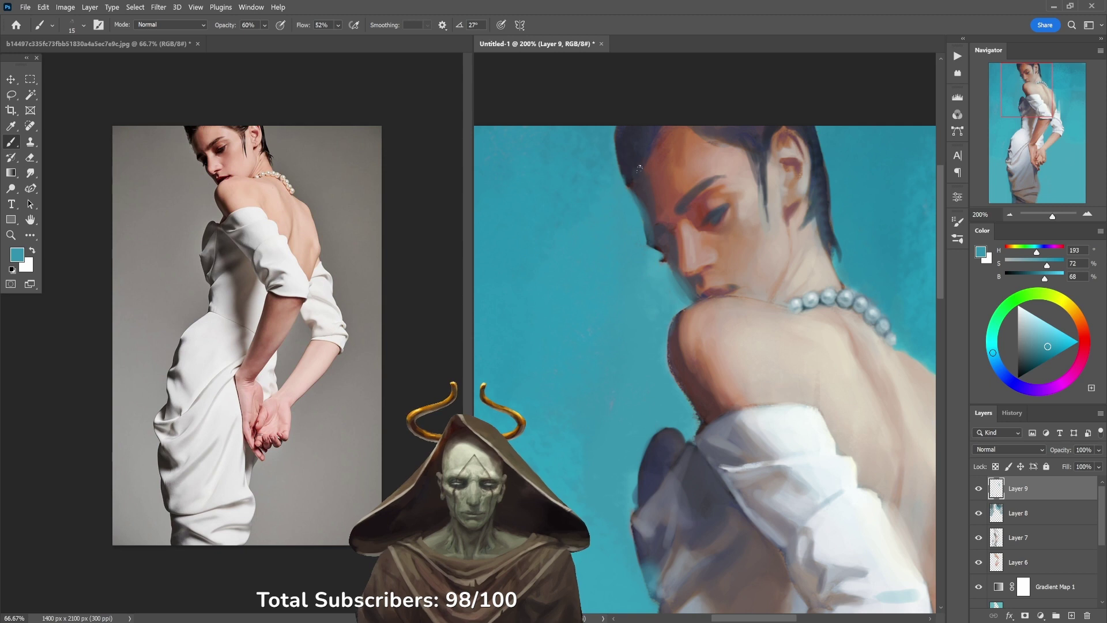
left_click(639, 169, "alt")
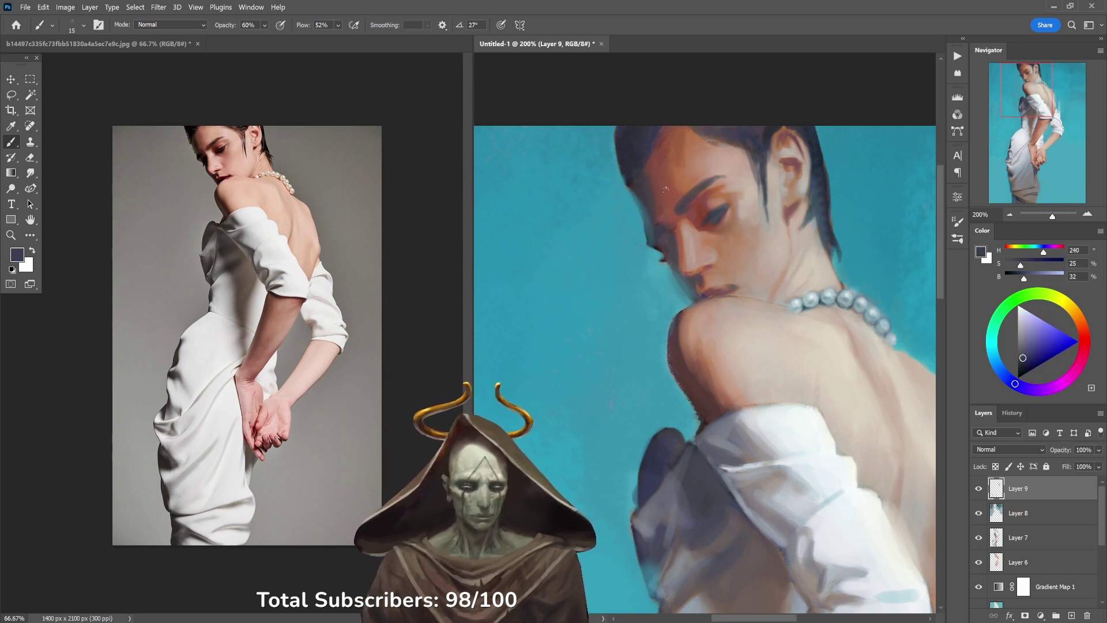
key("bracketright")
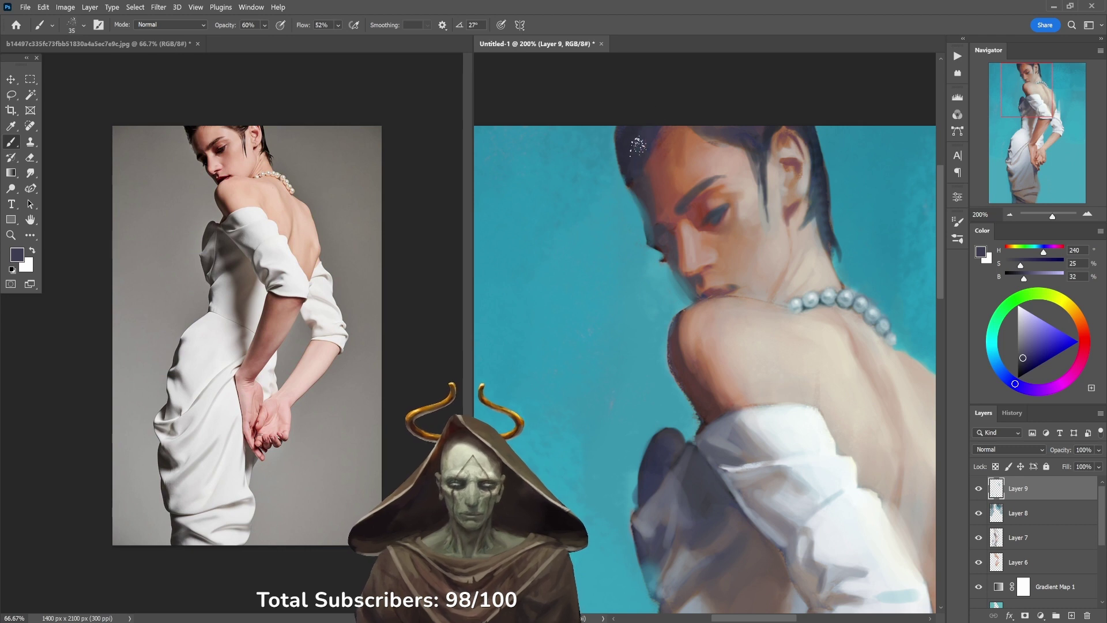
left_click(633, 175, "alt")
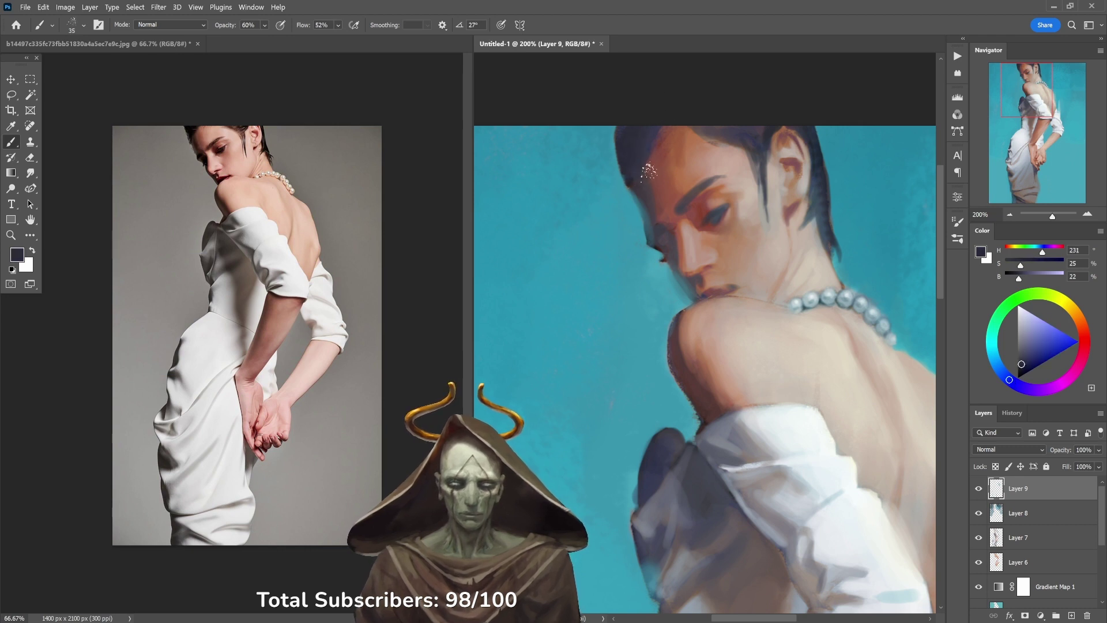
key("d")
key("3")
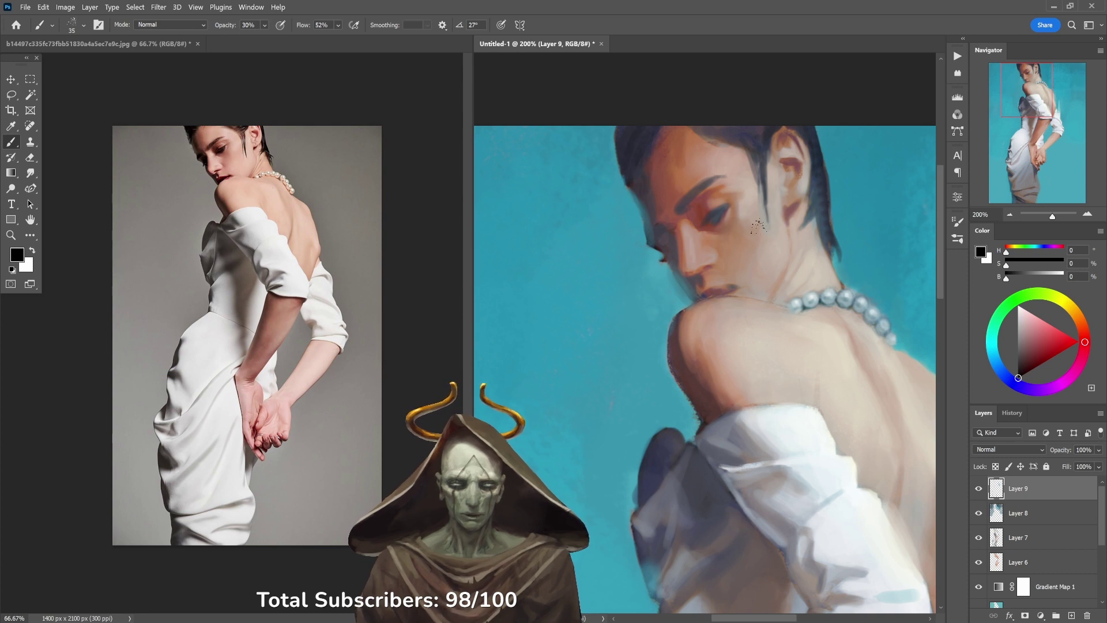
left_click(767, 219, "alt")
left_click(751, 223, "alt")
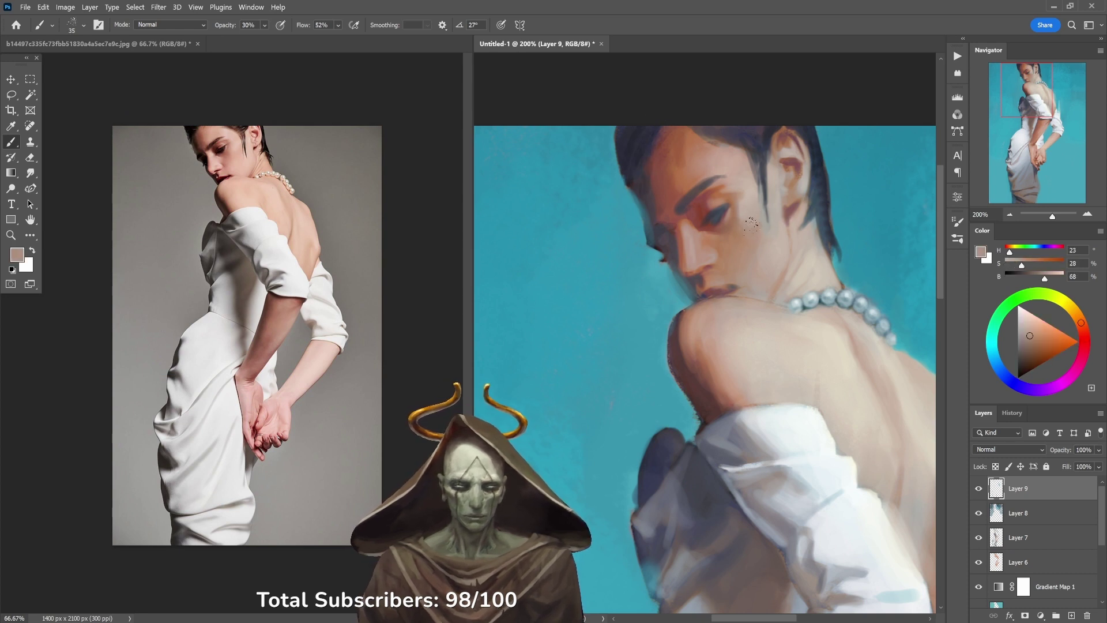
left_click(750, 203, "alt")
Step: Sample a series of pale, warm and shadow skin tones and paint soft strokes over the upper back
left_click_drag(842, 285, 697, 193)
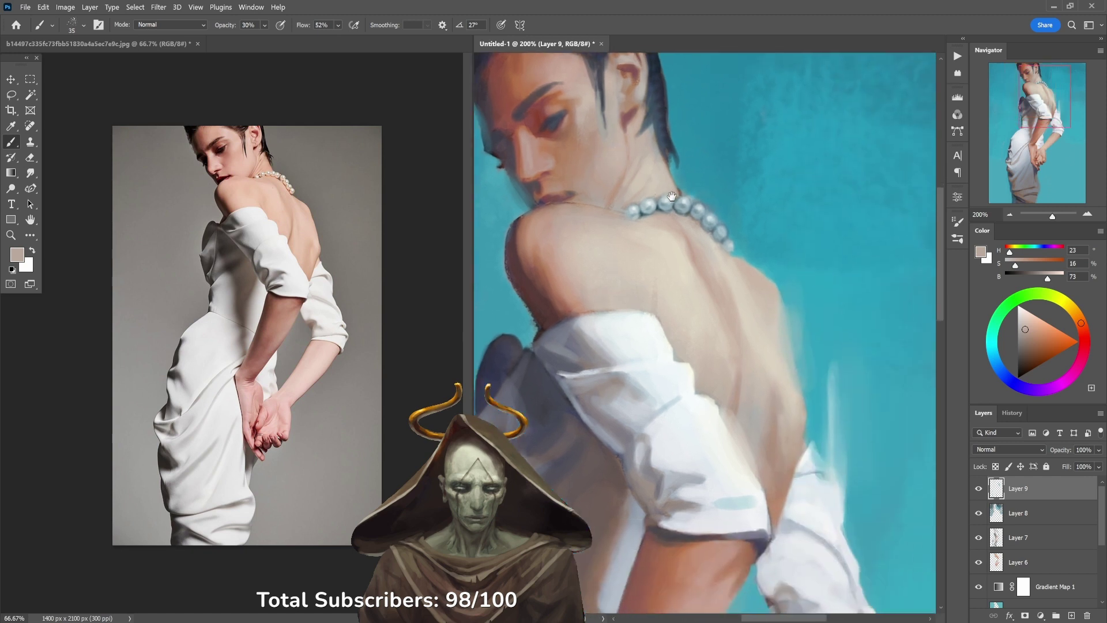
left_click(748, 280, "alt")
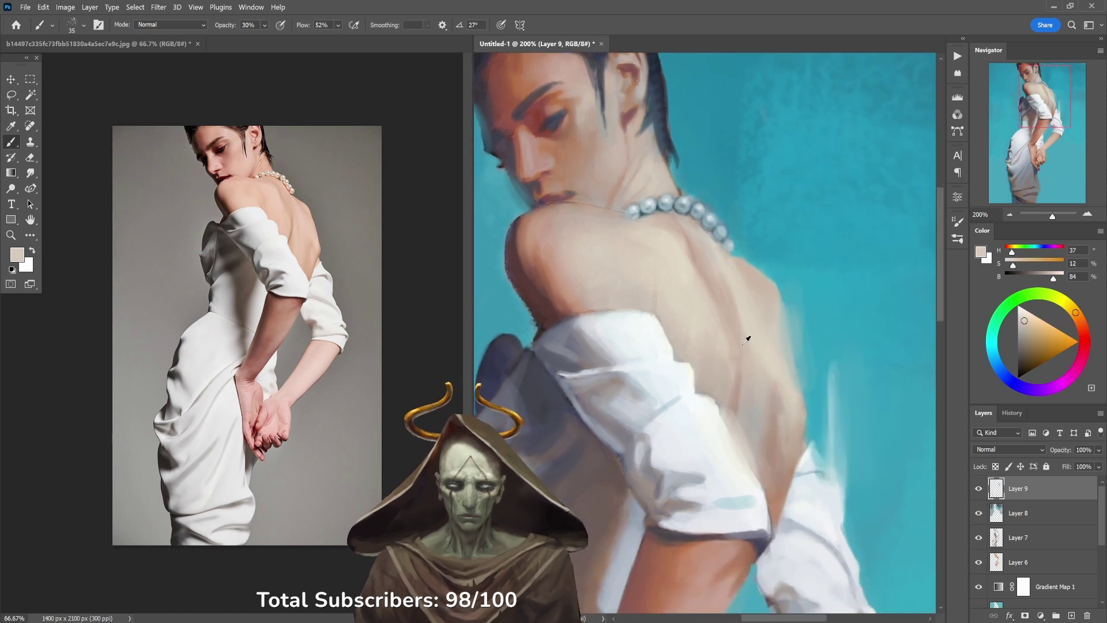
left_click(749, 324, "alt")
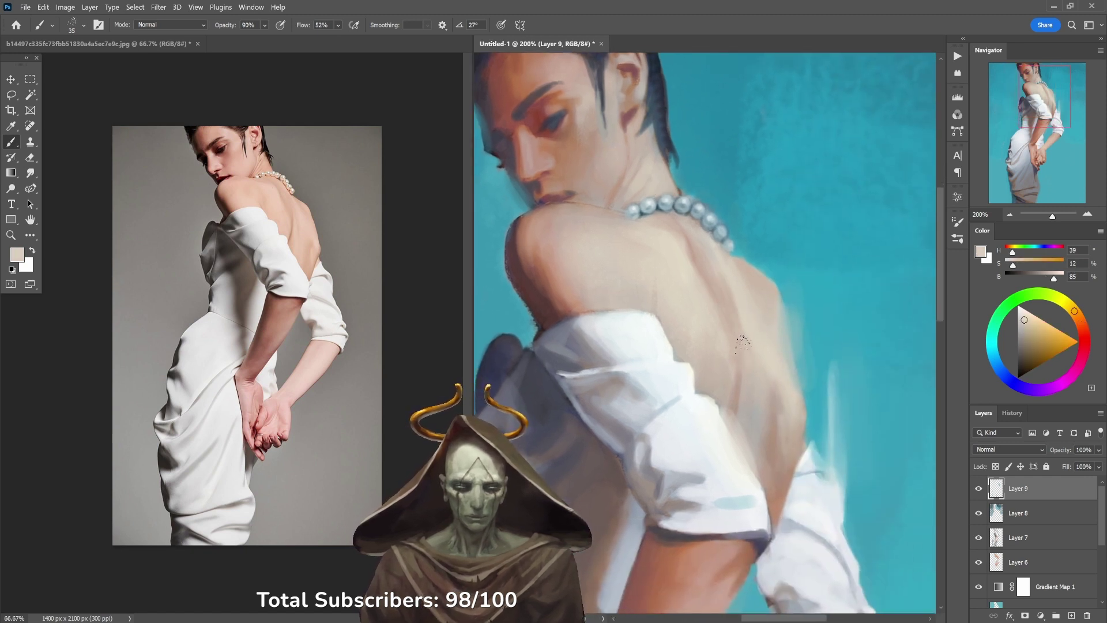
left_click_drag(761, 378, 754, 333)
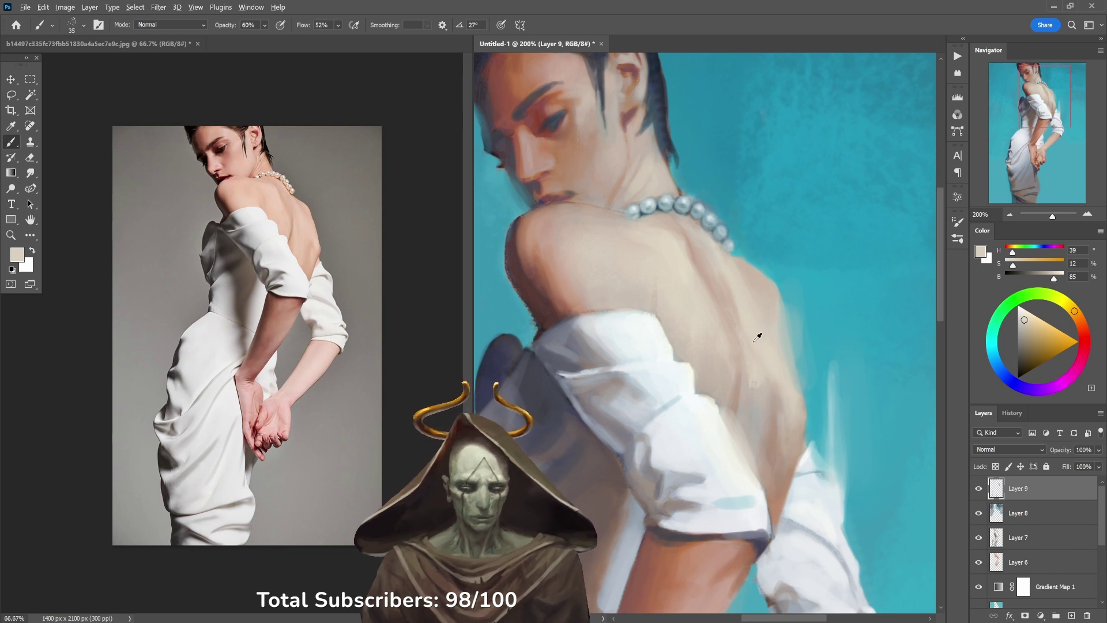
left_click(760, 360, "alt")
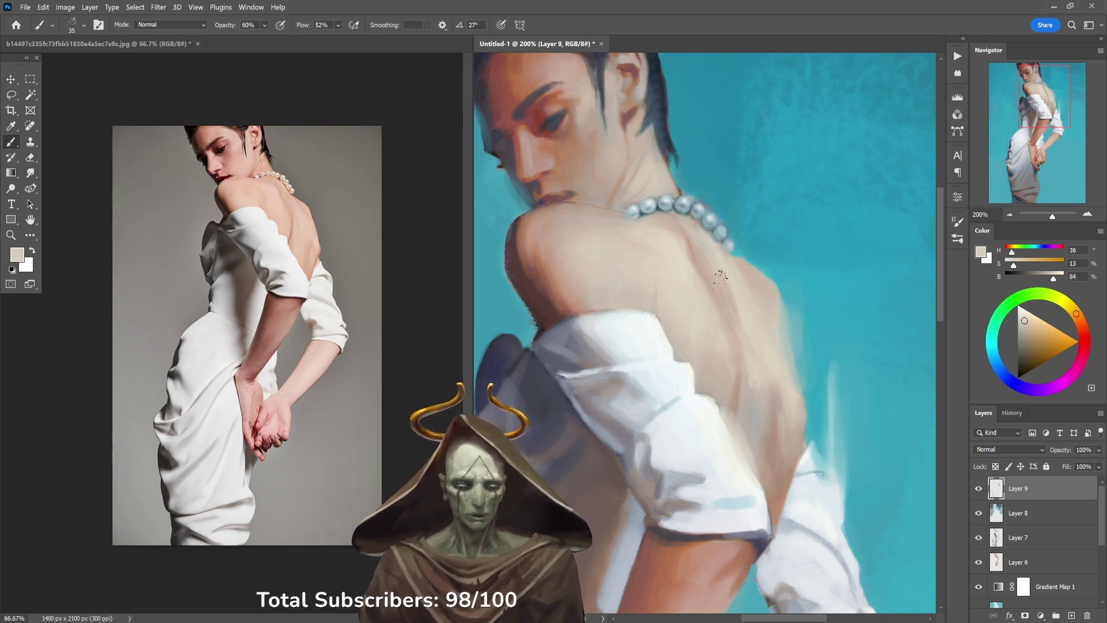
left_click(767, 365, "alt")
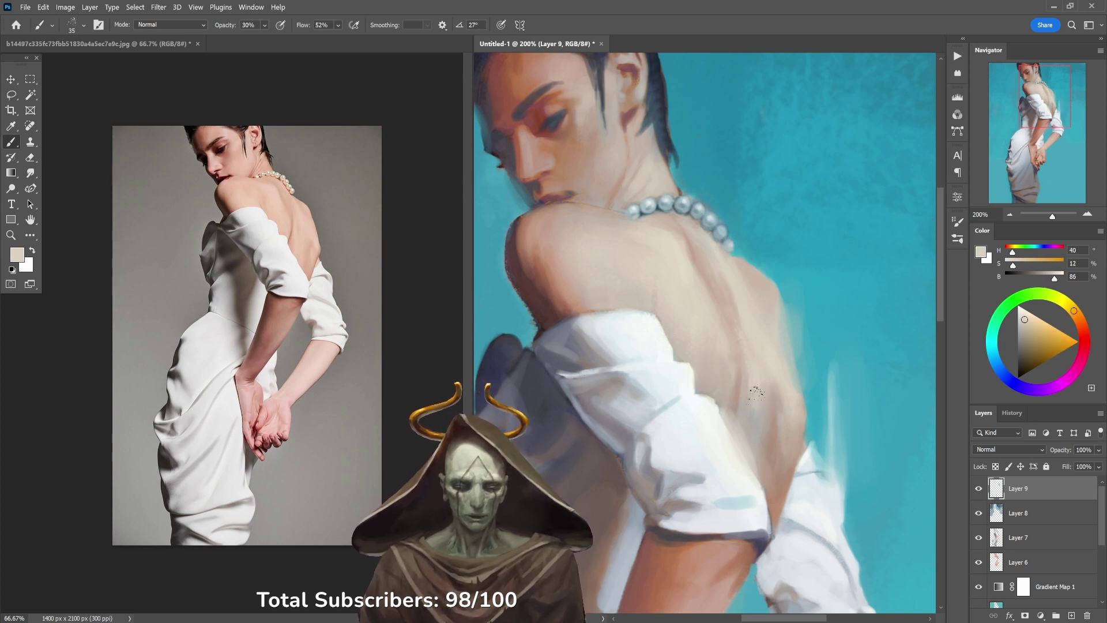
left_click(747, 399, "alt")
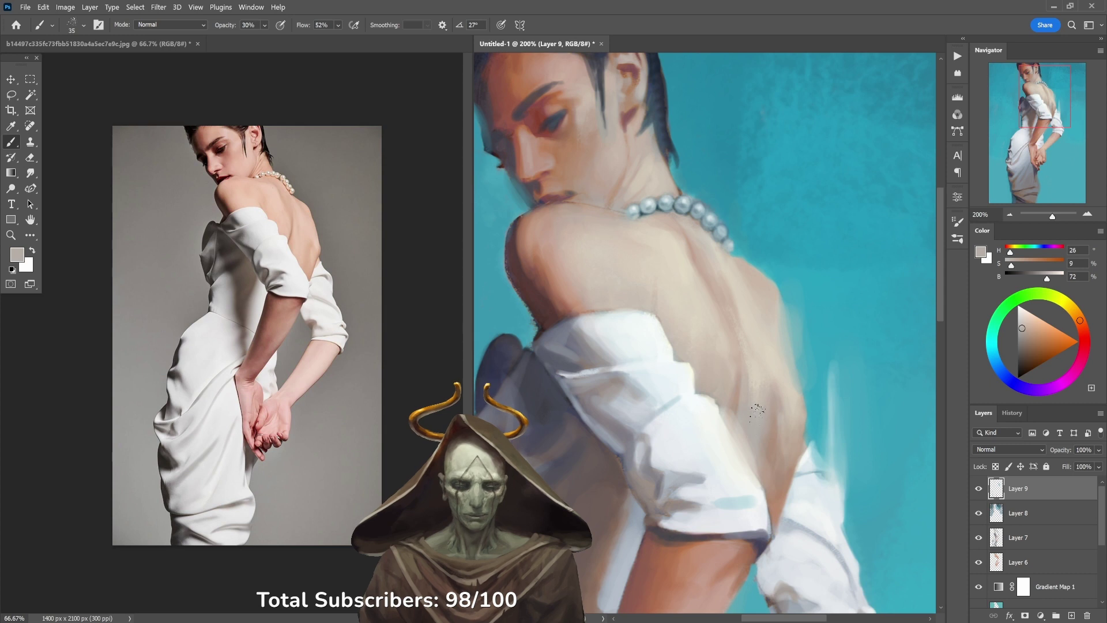
left_click(703, 254, "alt")
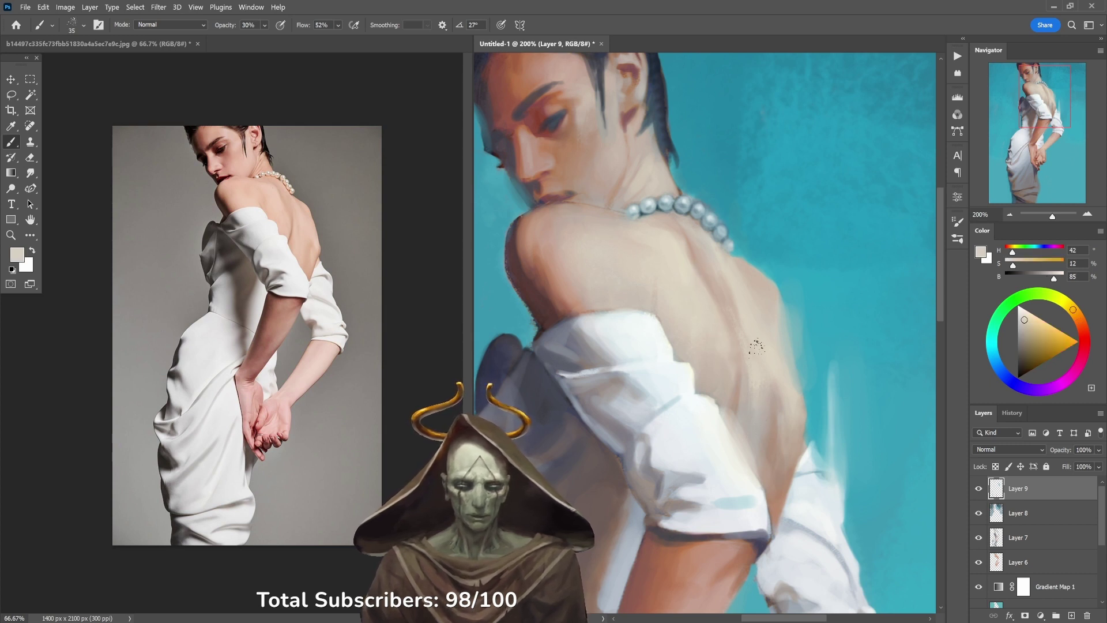
left_click(738, 398, "alt")
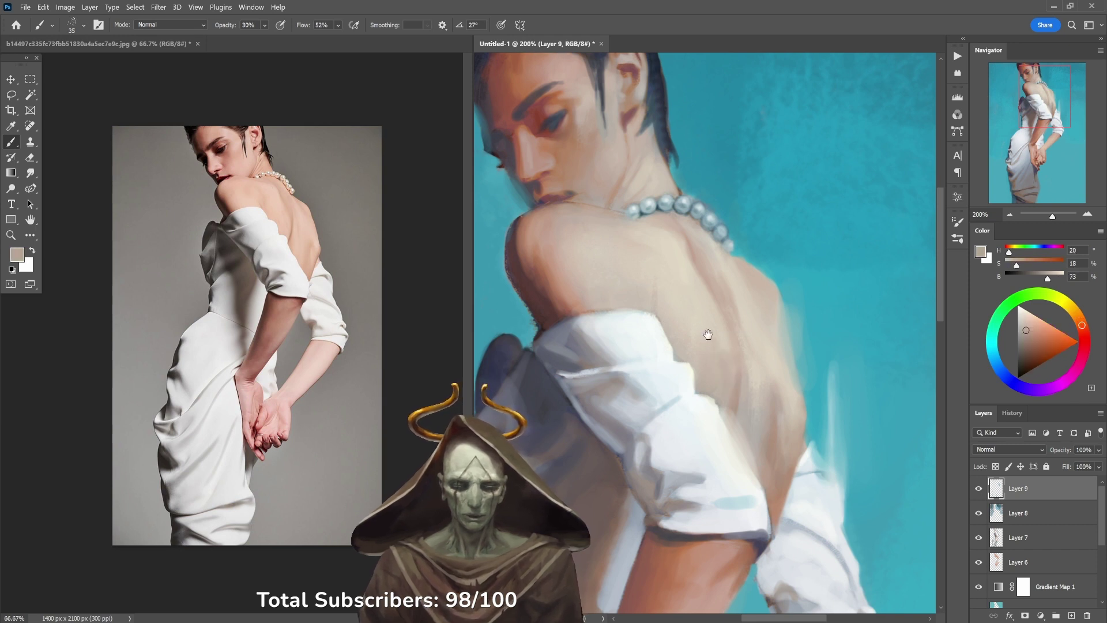
left_click(733, 405, "alt")
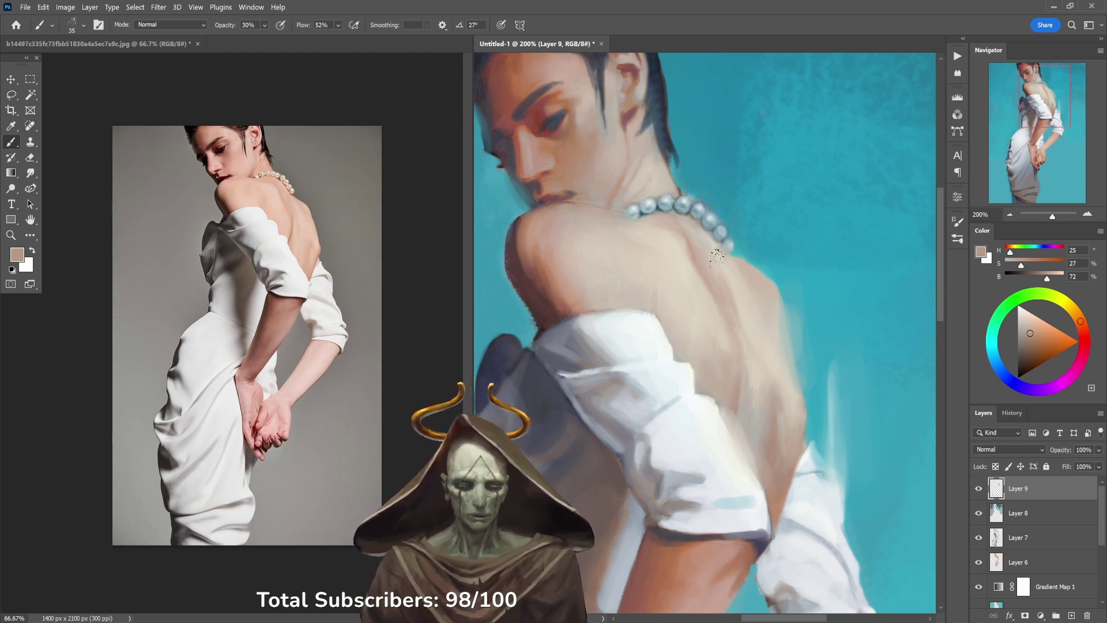
left_click(526, 269, "alt")
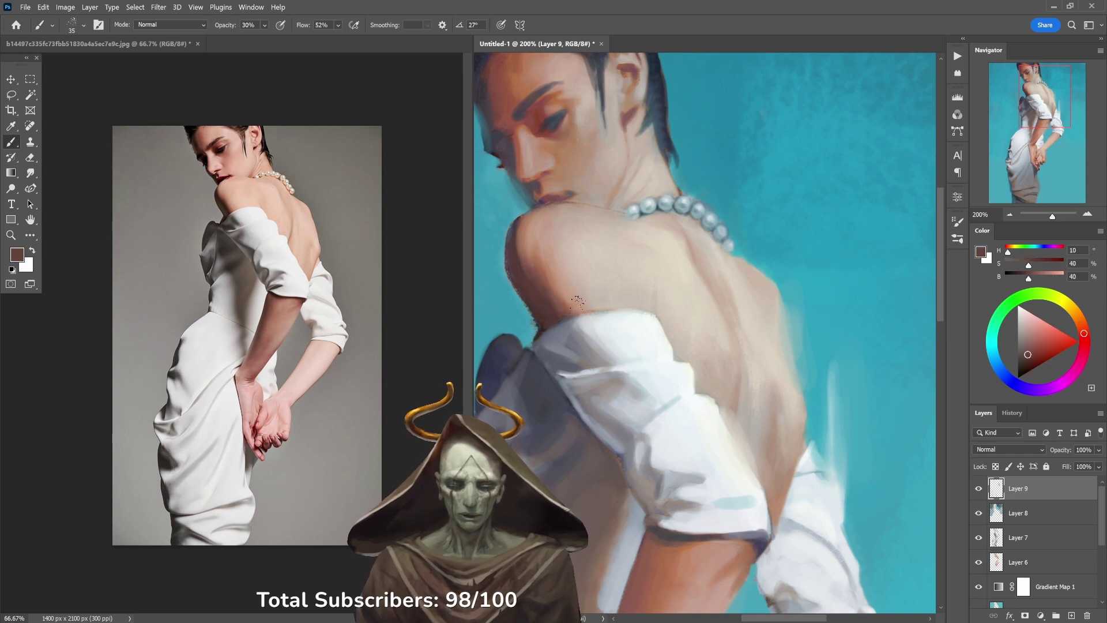
scroll(577, 301, "down", 3)
Step: Paint pale near-white vertical streaks beside the sleeve, undo the lowest stroke, and zoom out to 100%
left_click(736, 322, "alt")
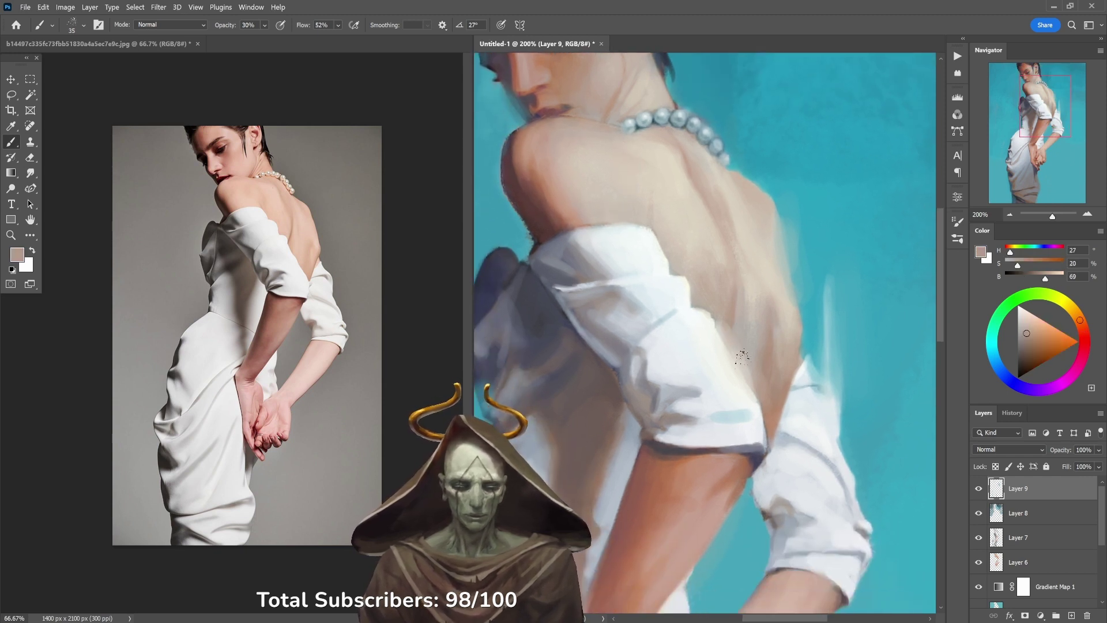
left_click(829, 407, "alt")
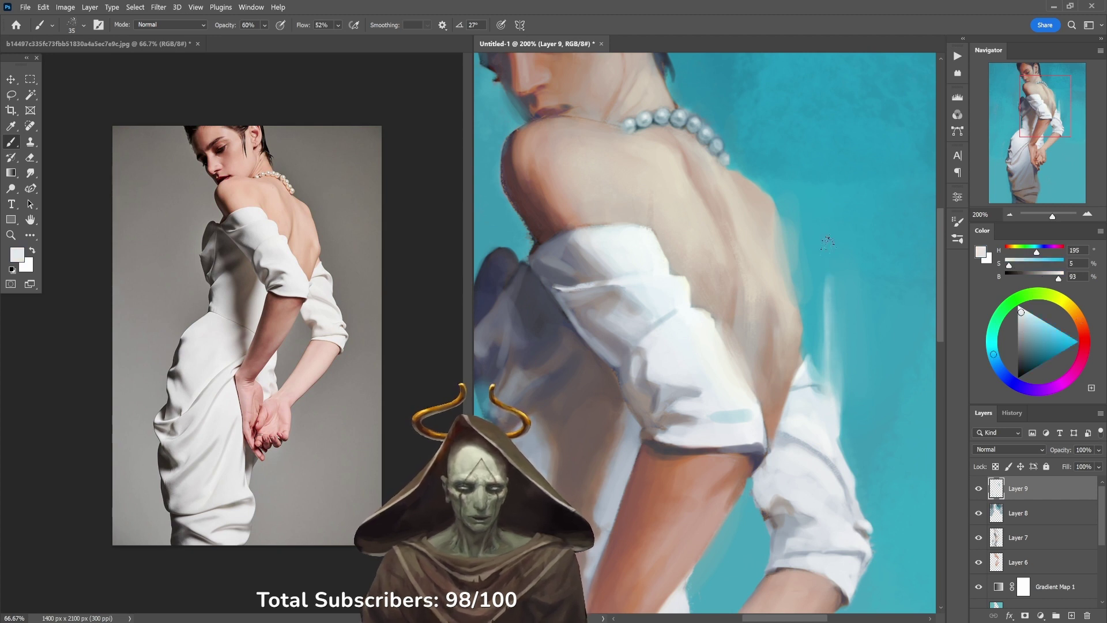
left_click_drag(826, 258, 828, 381)
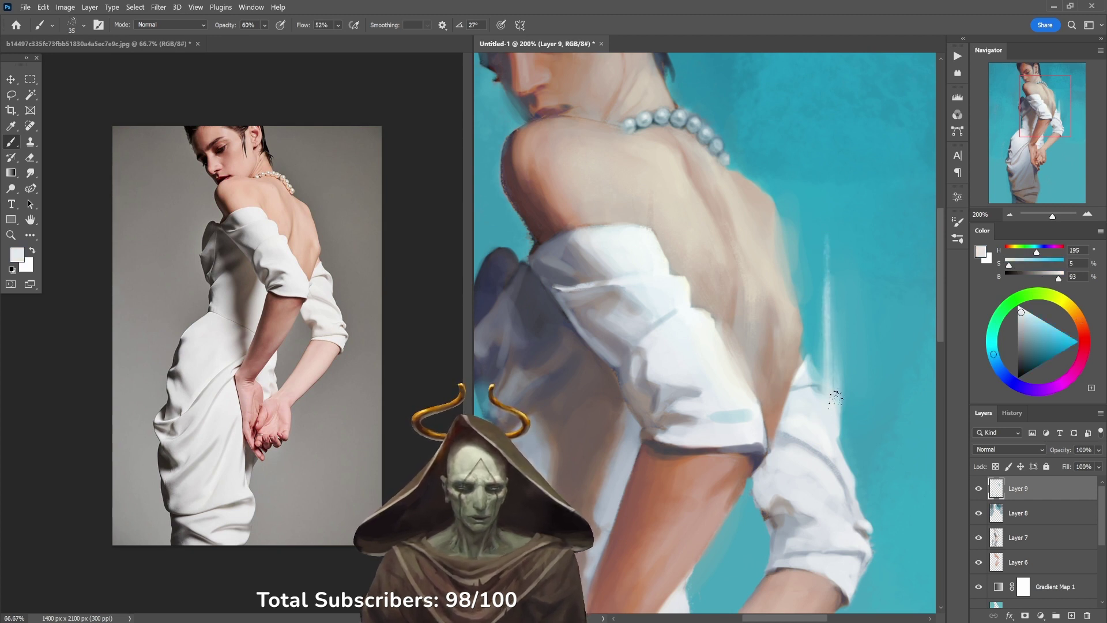
left_click_drag(843, 437, 820, 254)
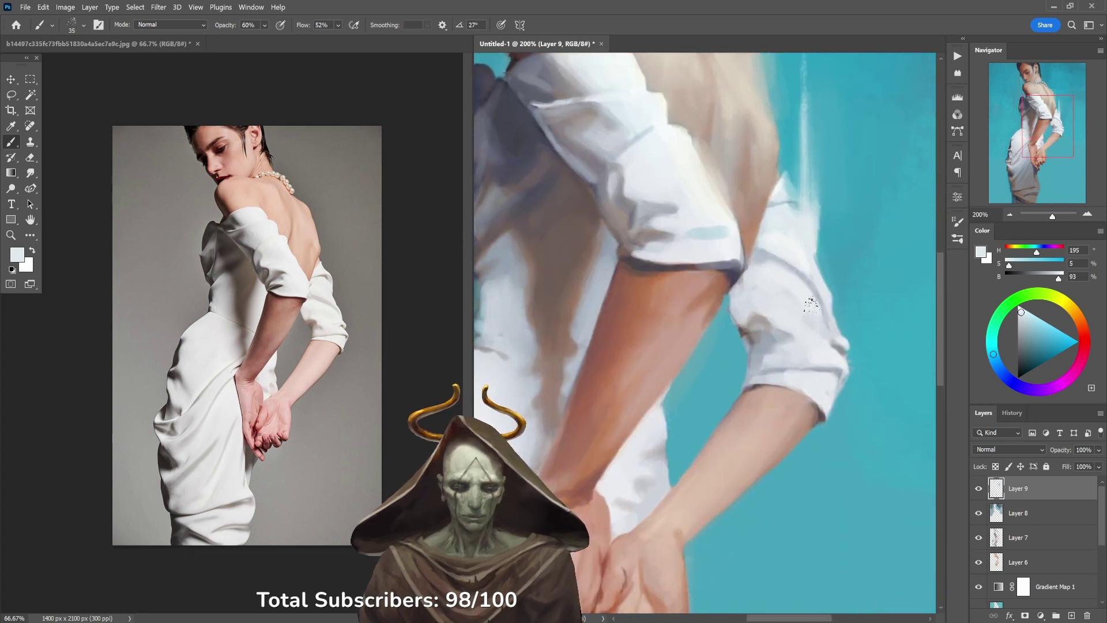
left_click_drag(844, 444, 844, 359)
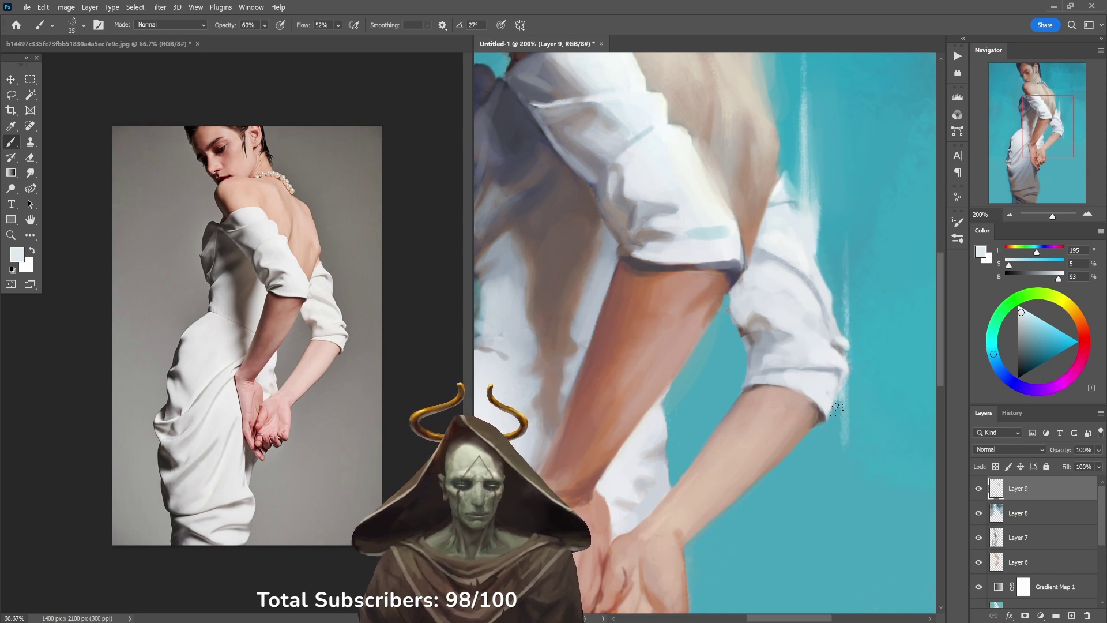
left_click_drag(838, 404, 840, 466)
key("ctrl+z")
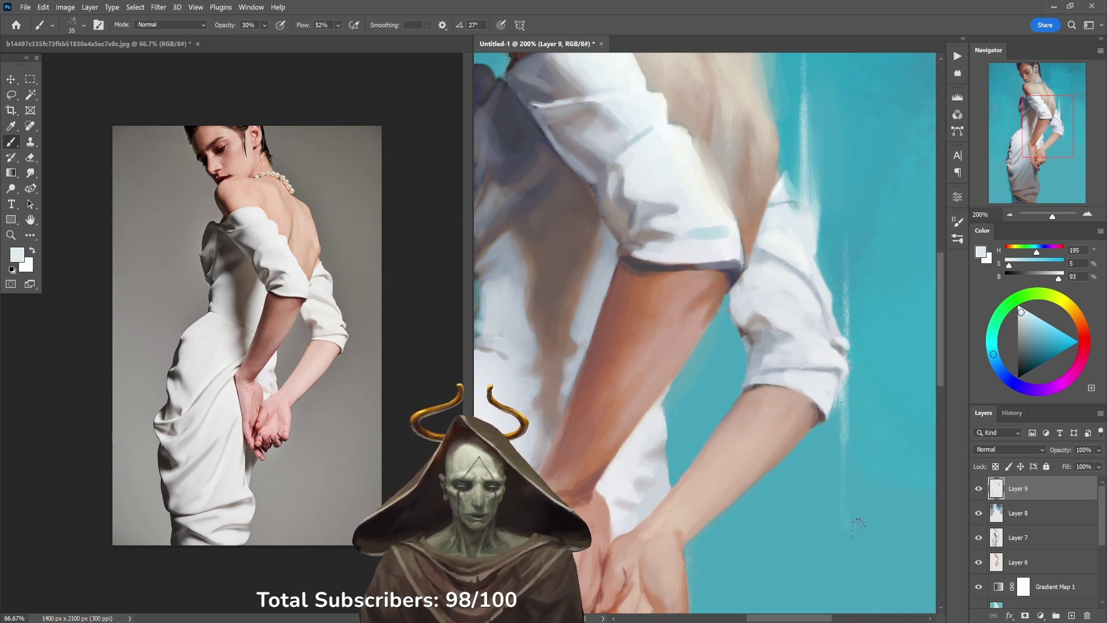
key("ctrl+minus")
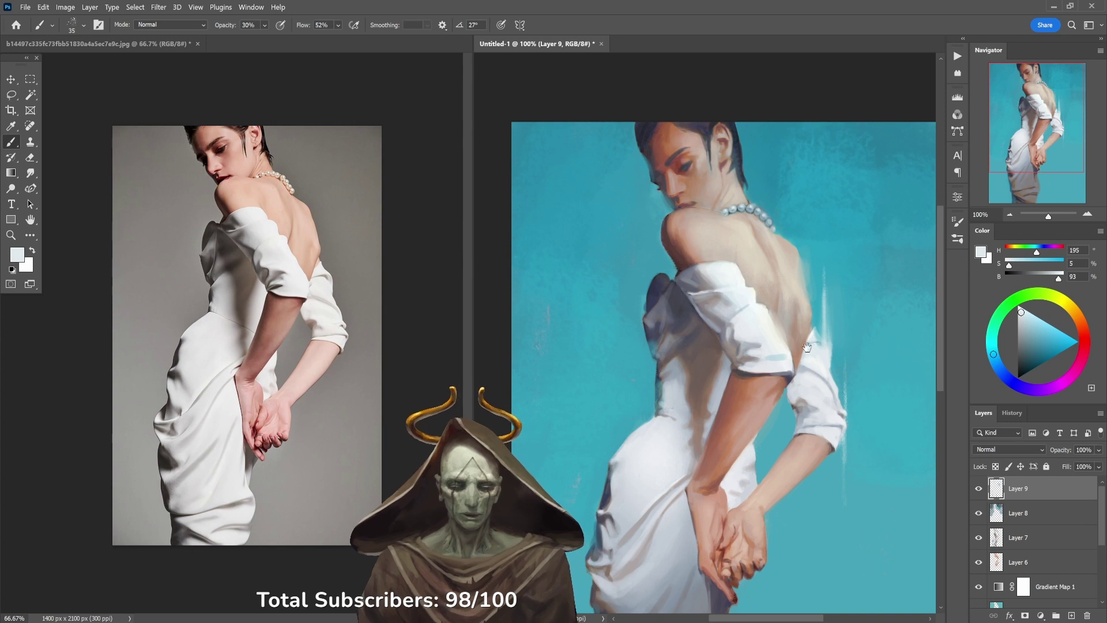
Step: Sample teal, the purple-grey near the fingers and the dress's light grey-blue, zooming in on the dress and hands
left_click_drag(806, 346, 774, 262)
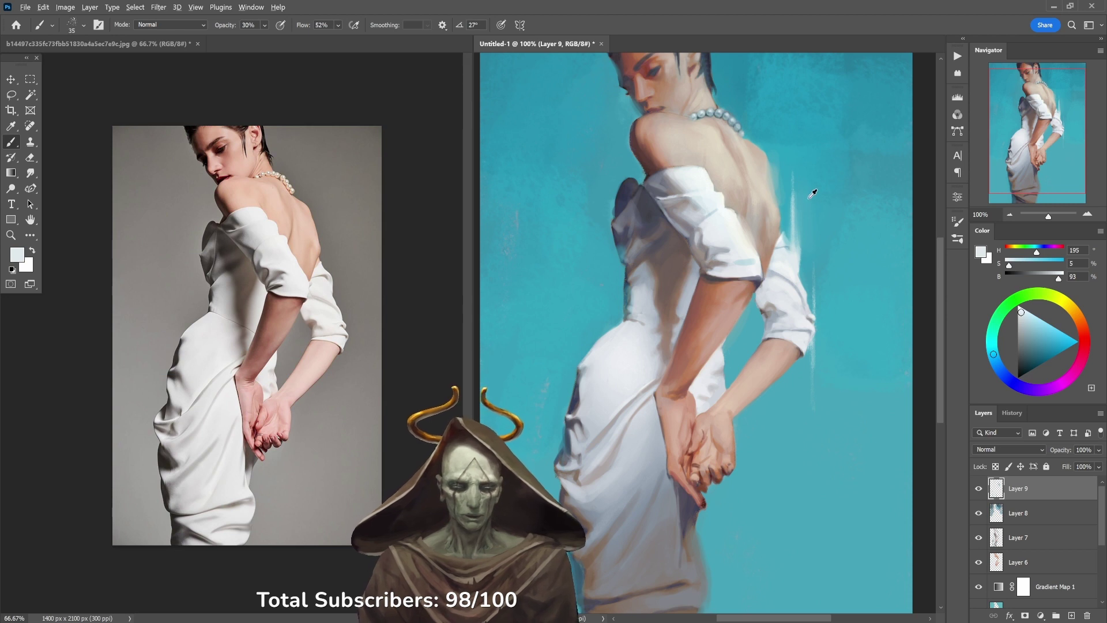
left_click(799, 170, "alt")
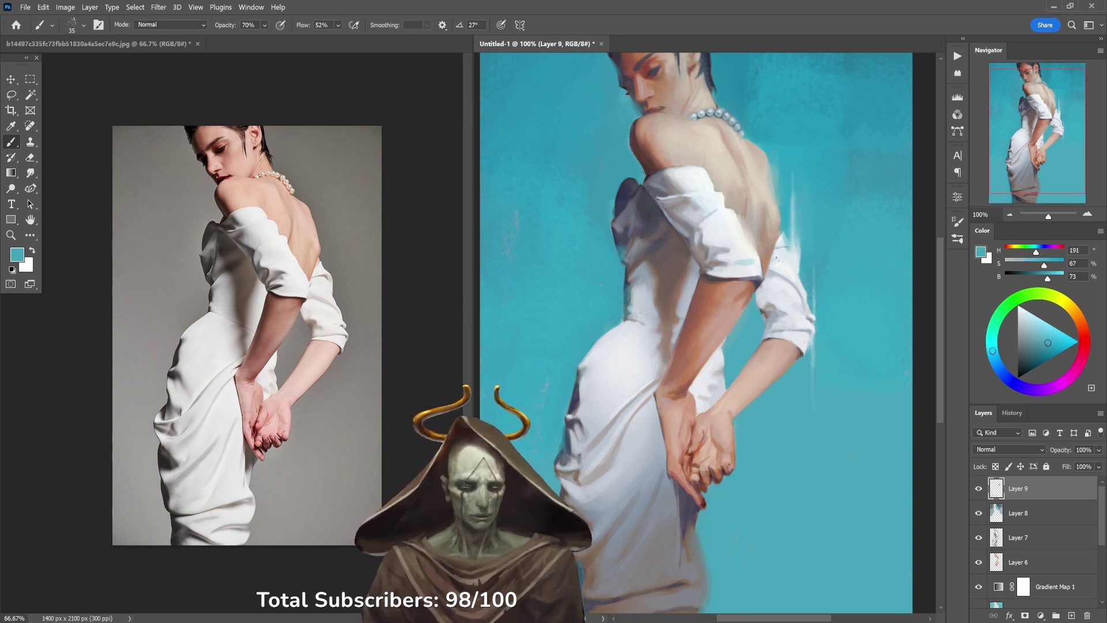
left_click_drag(772, 302, 768, 199)
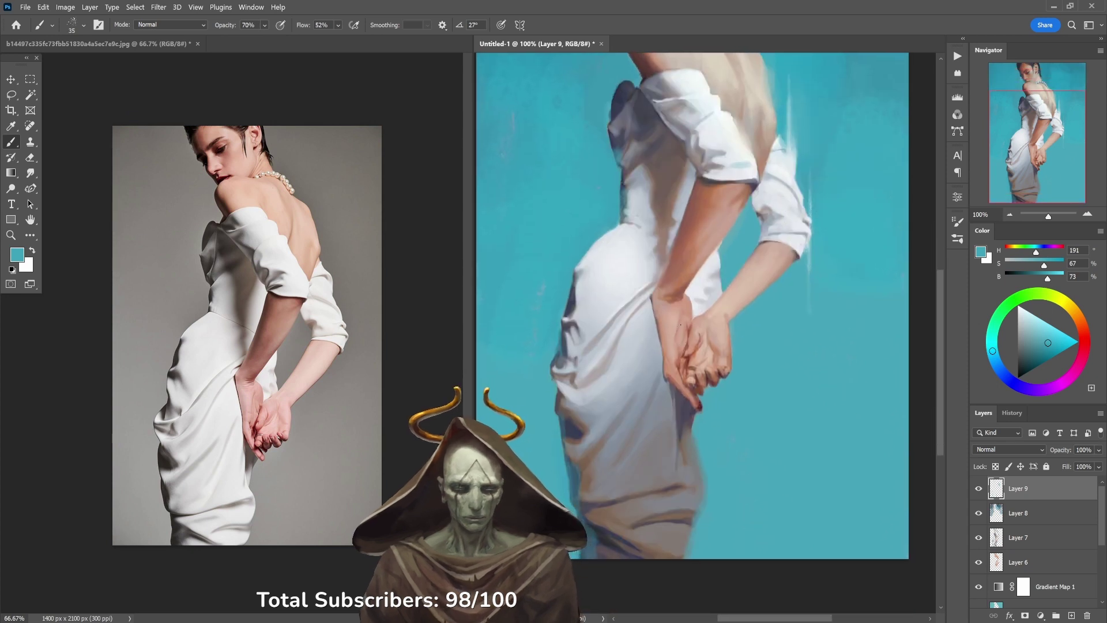
left_click(685, 405, "alt")
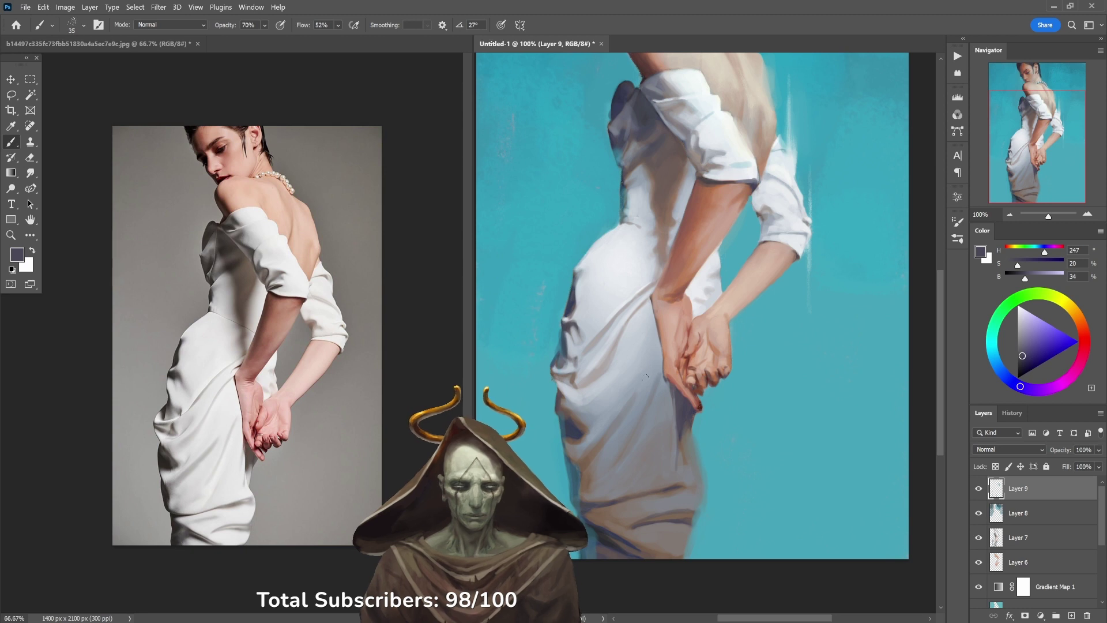
left_click(606, 396, "alt")
scroll(604, 404, "up", 1)
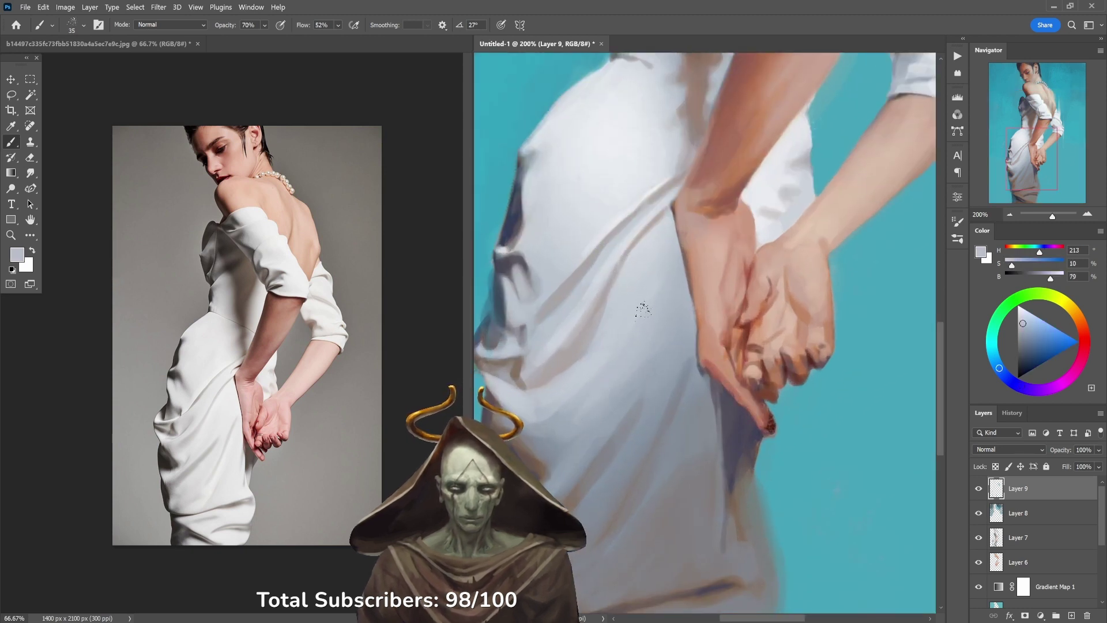
Step: Sample light and deep skin tones from the arm and the bluish white of the sleeve
left_click_drag(737, 162, 710, 317)
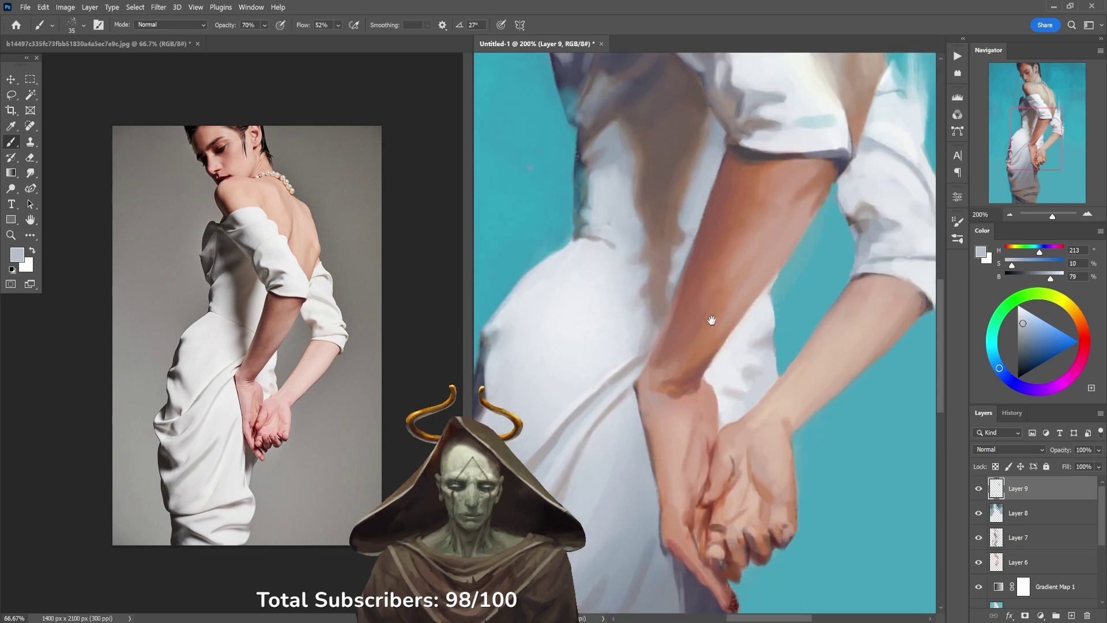
left_click(725, 269, "alt")
left_click(760, 228, "alt")
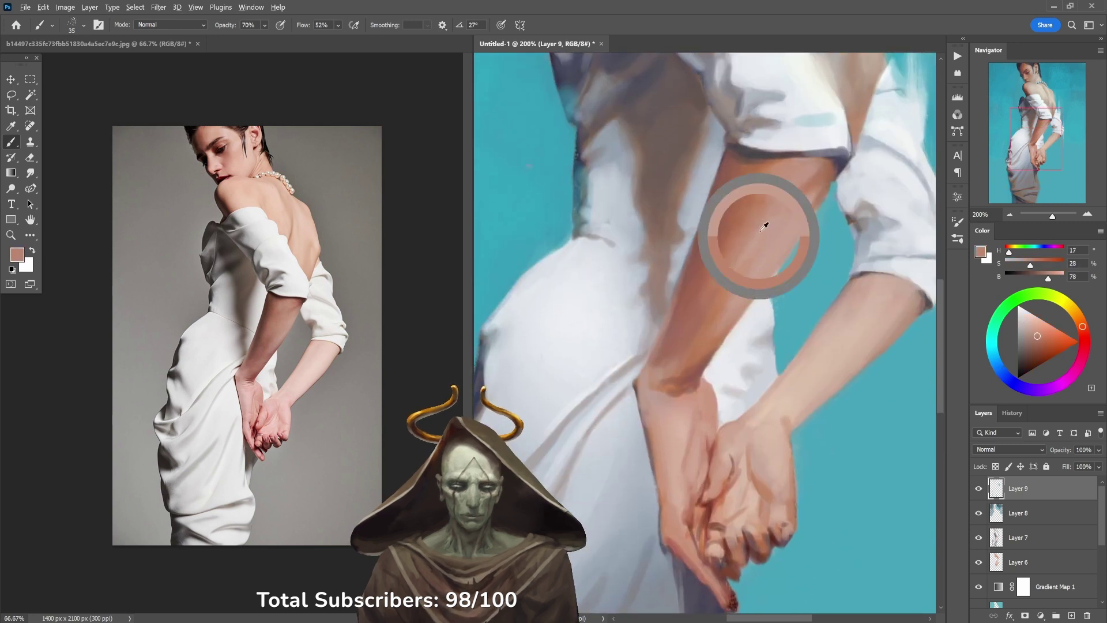
left_click(721, 287, "alt")
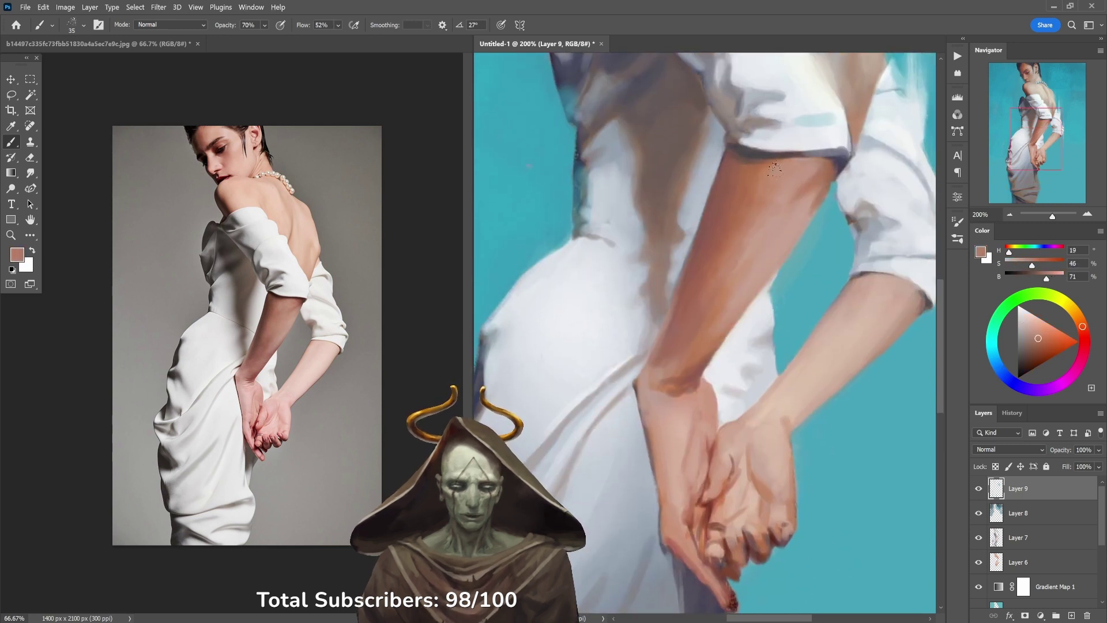
left_click_drag(767, 171, 746, 378)
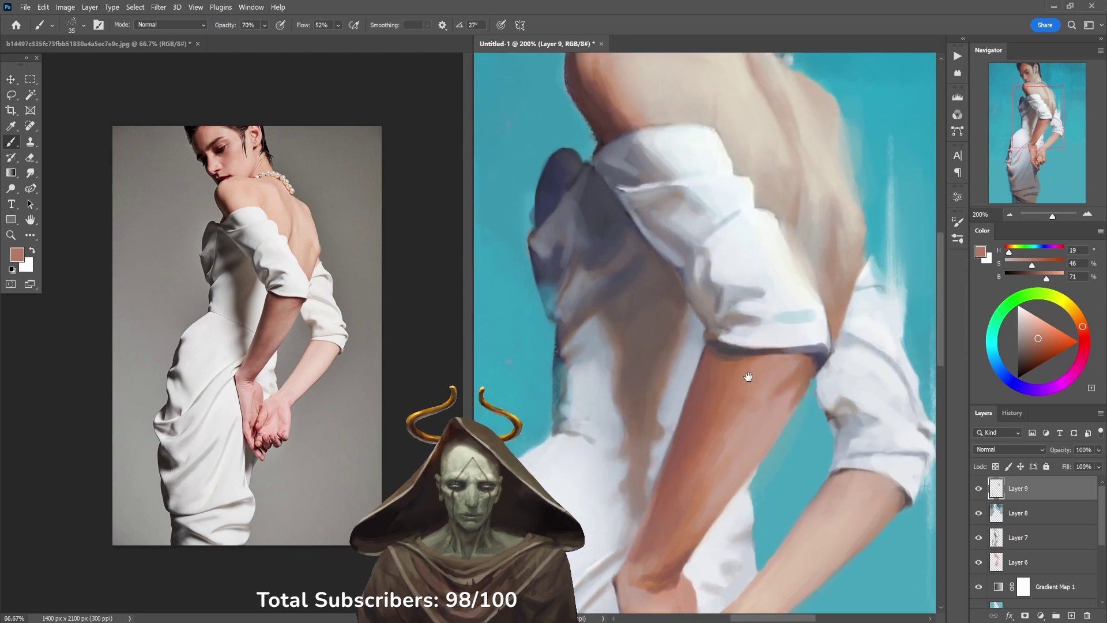
left_click(610, 371, "alt")
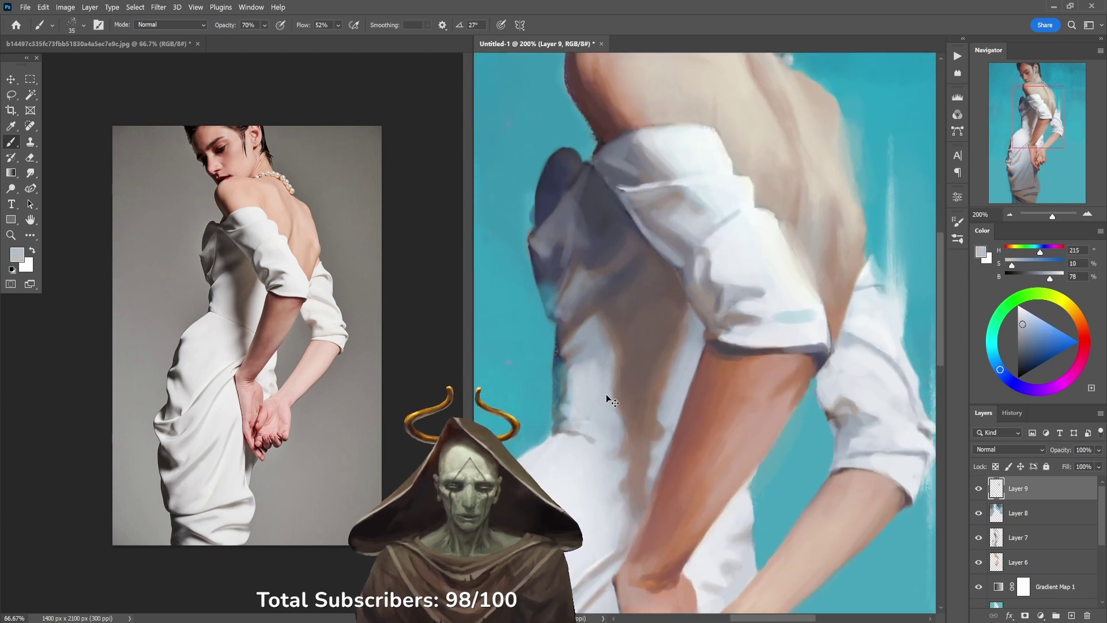
scroll(769, 264, "up", 4)
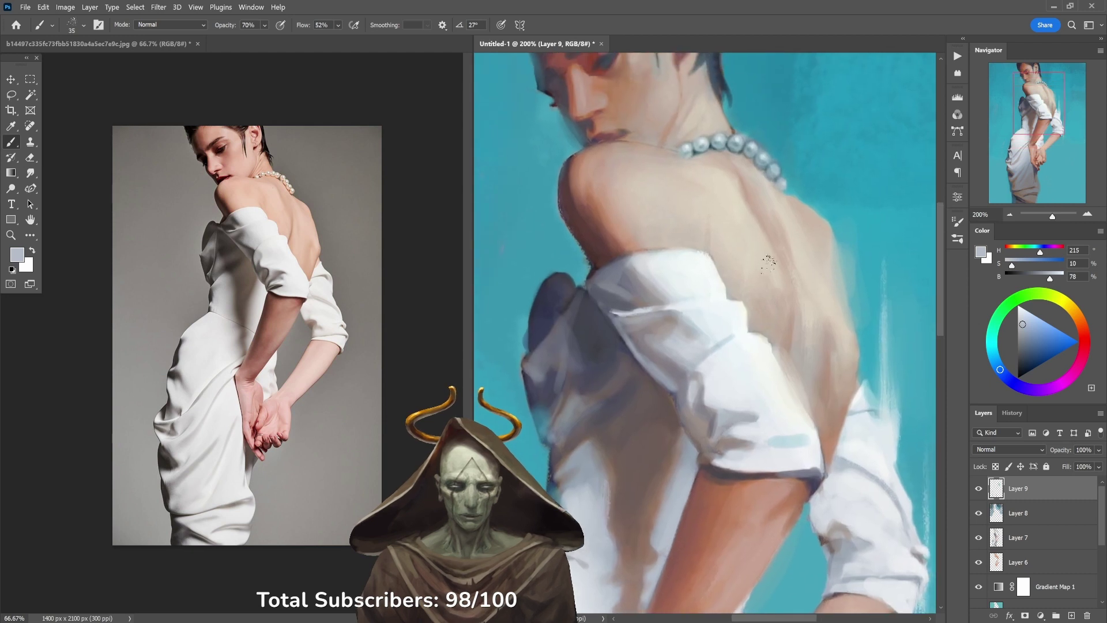
Step: Sample the teal beside the head and the dark navy of the hair, then bring up the brush presets
left_click_drag(673, 164, 691, 262)
left_click(573, 222, "alt")
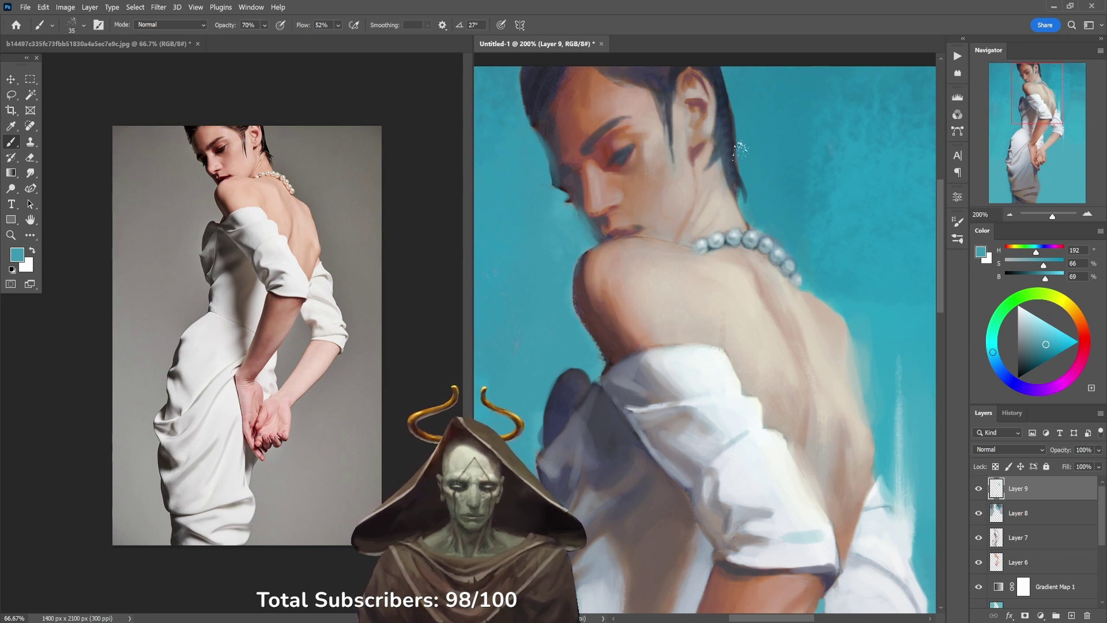
left_click(731, 151, "alt")
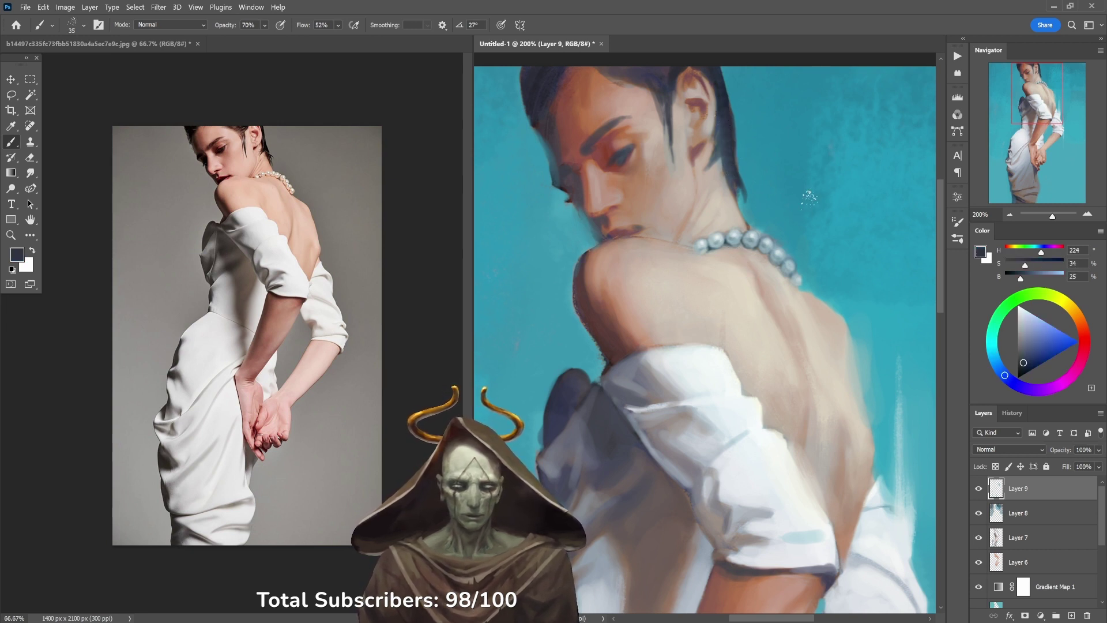
left_click_drag(808, 198, 738, 214)
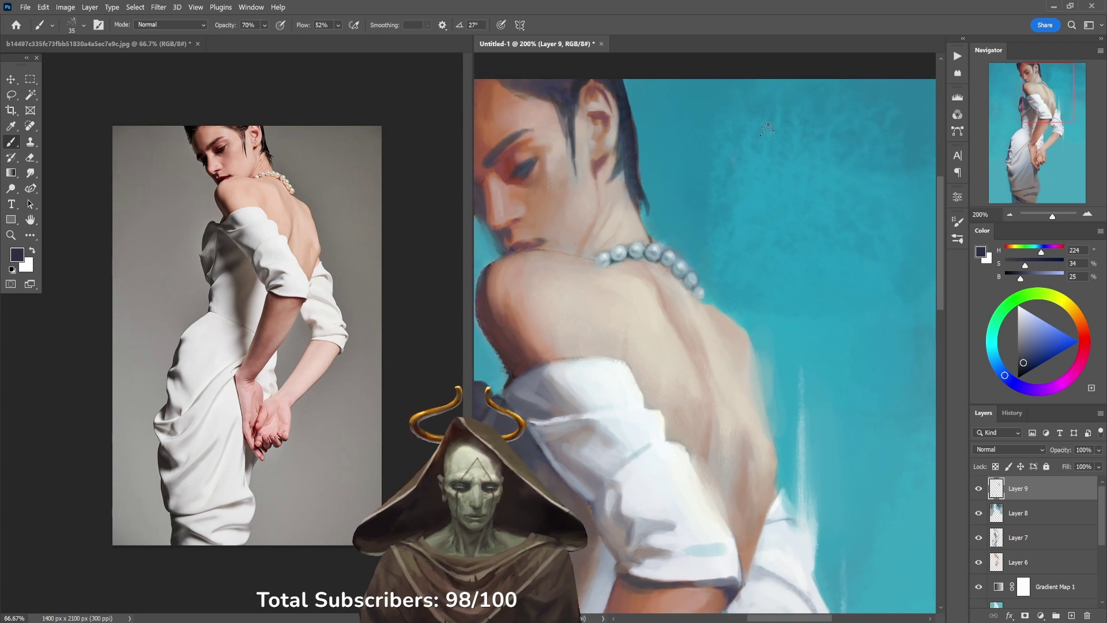
right_click(848, 298)
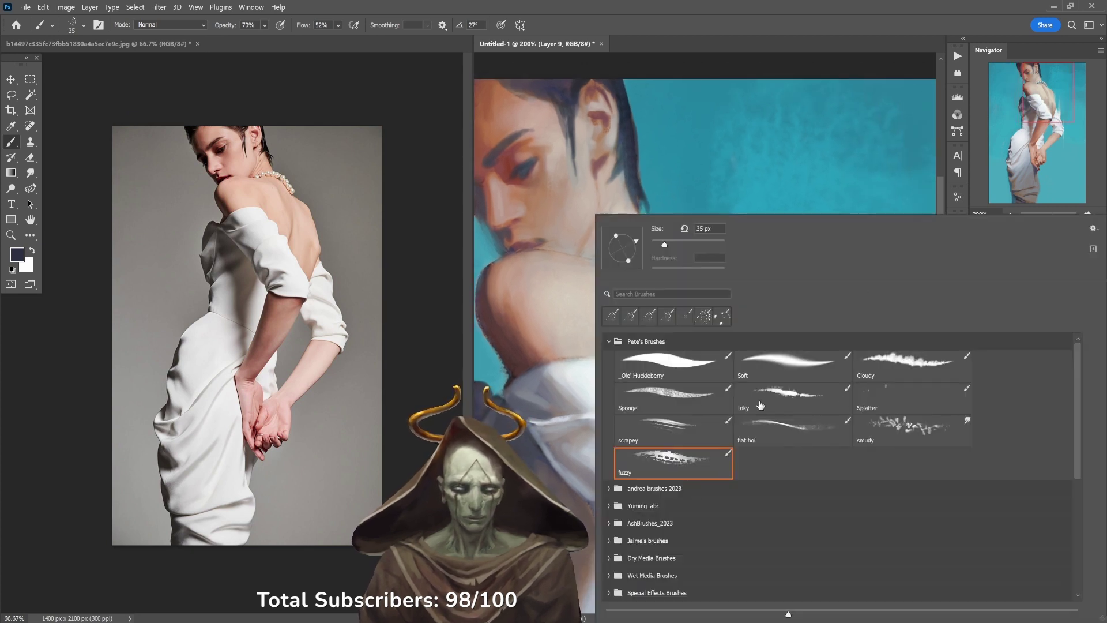
Step: Test the flat boi brush with dark strokes at up to size 125, undoing each one
left_click(764, 432)
mouse_move(763, 105)
left_mouse_down()
mouse_move(708, 174)
mouse_move(726, 213)
left_mouse_up()
key("ctrl+z")
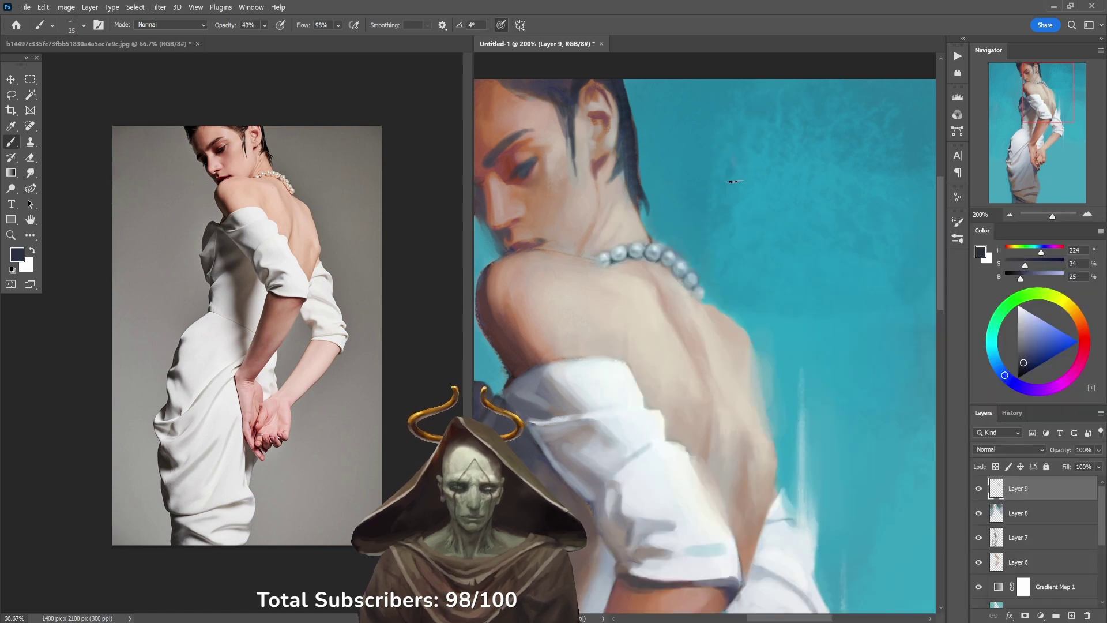
key("bracketright")
key("bracketright")
key("bracketright")
key("bracketright")
key("bracketright")
key("bracketright")
key("bracketright")
key("bracketright")
key("bracketright")
left_click_drag(692, 177, 805, 170)
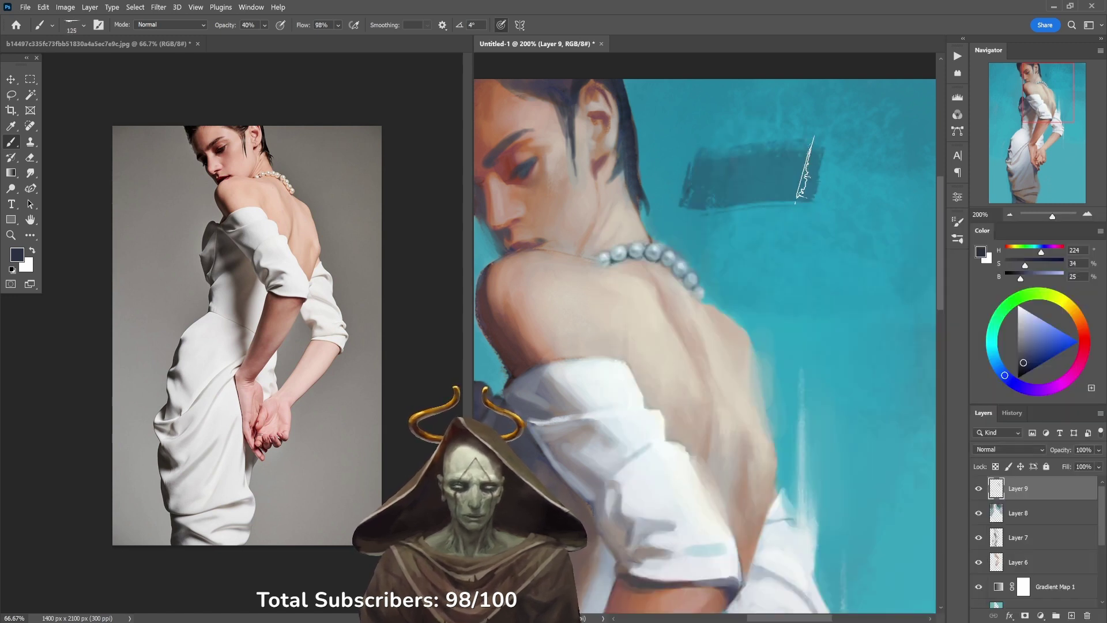
key("ctrl+z")
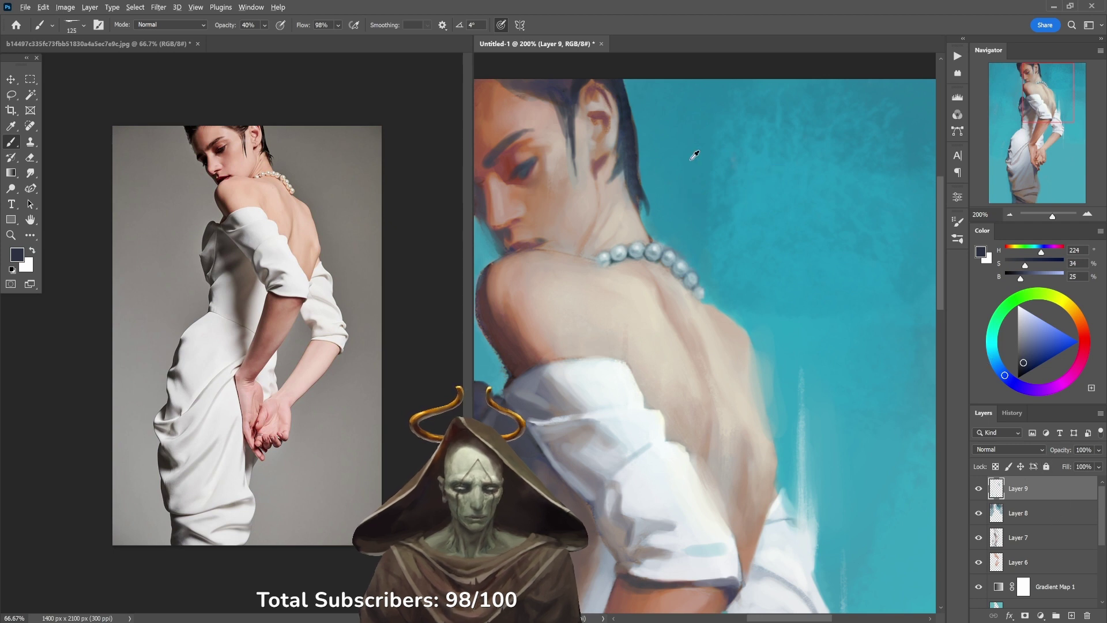
Step: Sample bright teal from the background, zoom out to 100%, and select the Sponge brush
left_click(694, 154, "alt")
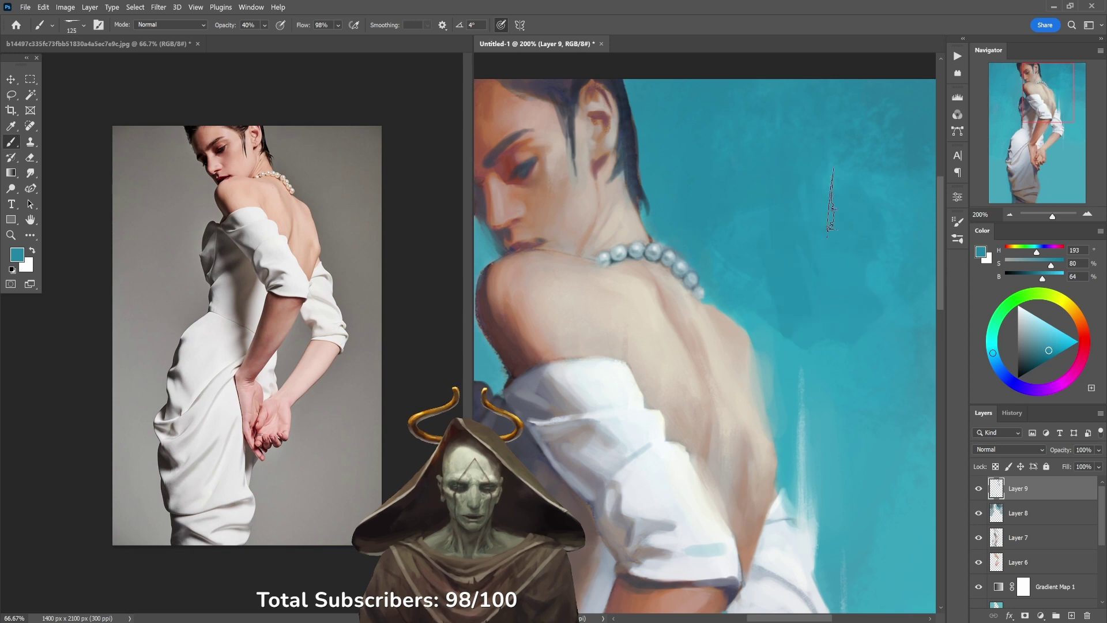
scroll(867, 185, "down", 3)
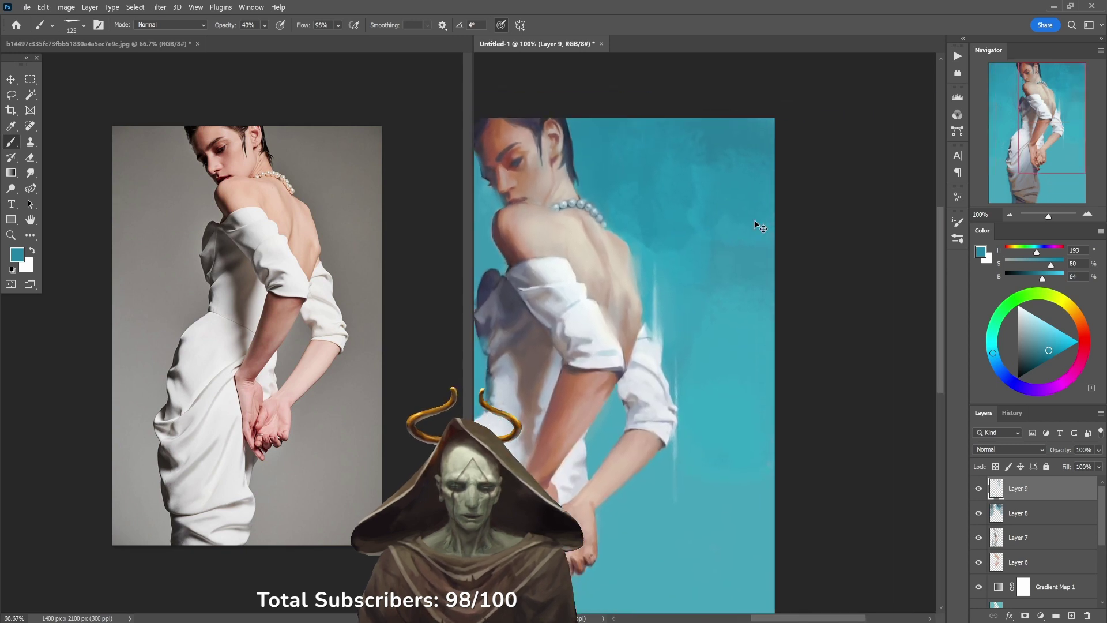
right_click(738, 166)
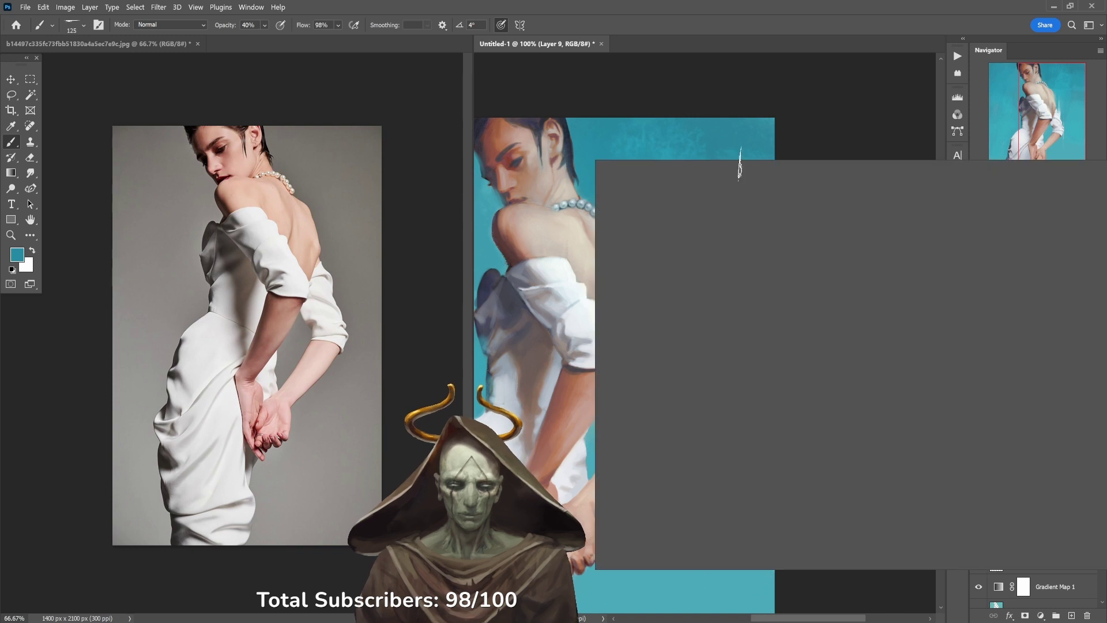
left_click(669, 343)
Step: Set the Sponge brush to size 90 at 50%, then 40%, opacity and dab varied teals near the head
left_click(801, 124)
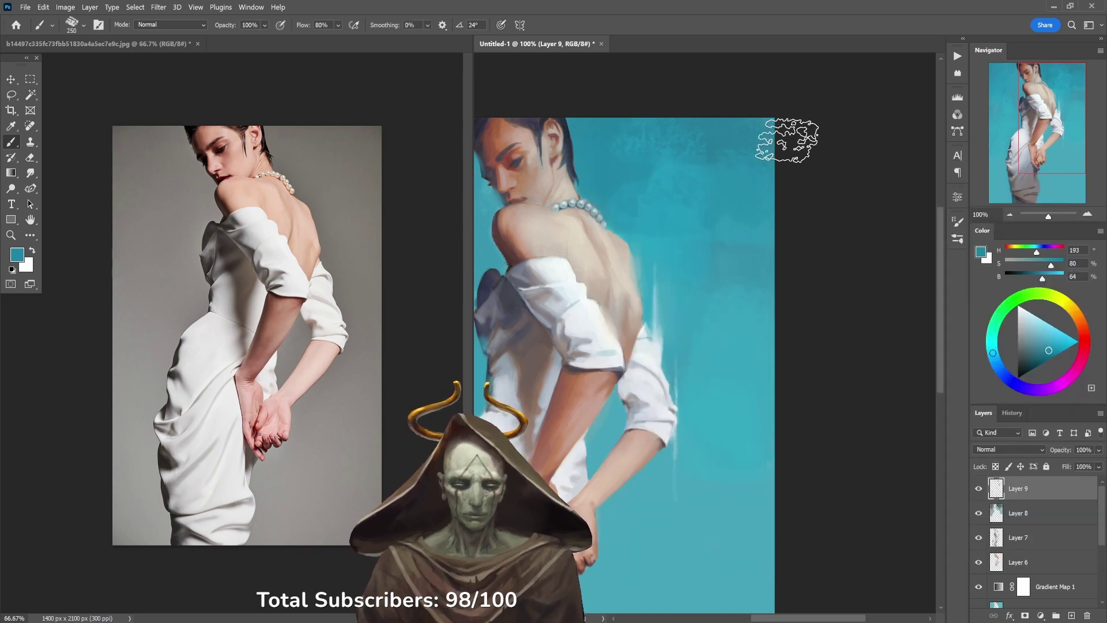
key("bracketleft")
key("bracketleft")
key("bracketleft")
key("bracketleft")
left_click(719, 144, "alt")
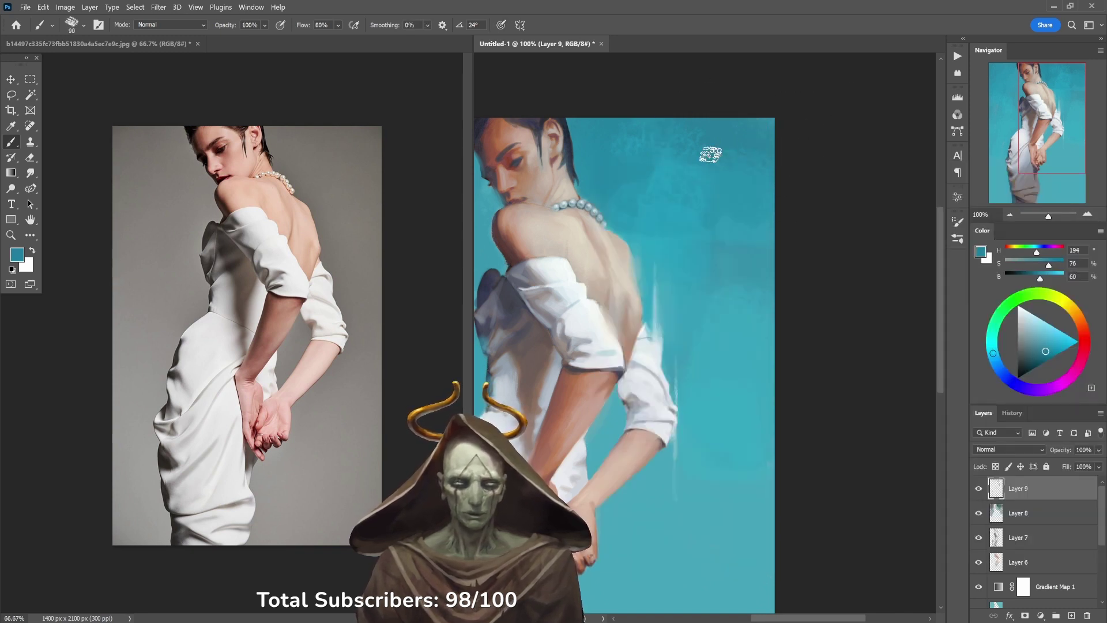
key("5")
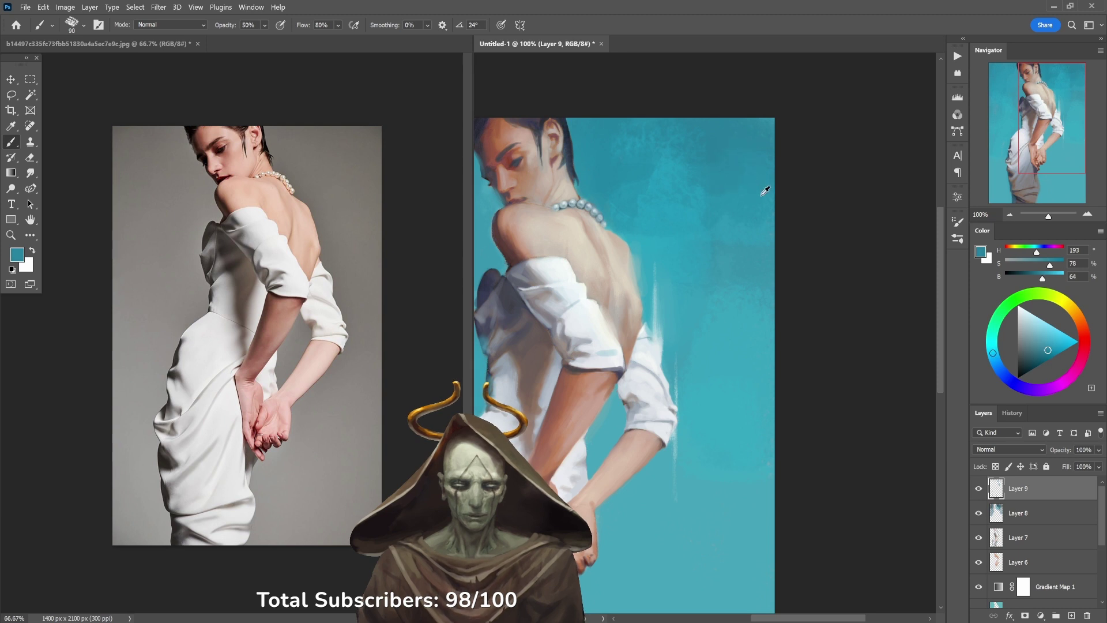
left_click(702, 205, "alt")
left_click(656, 149, "alt")
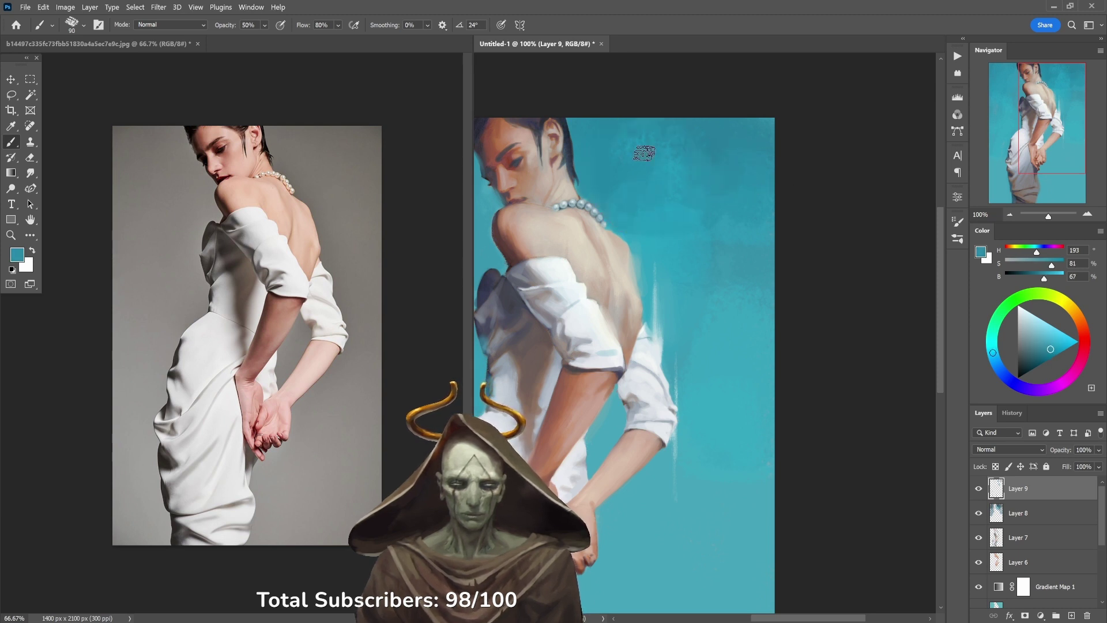
left_click(655, 150, "alt")
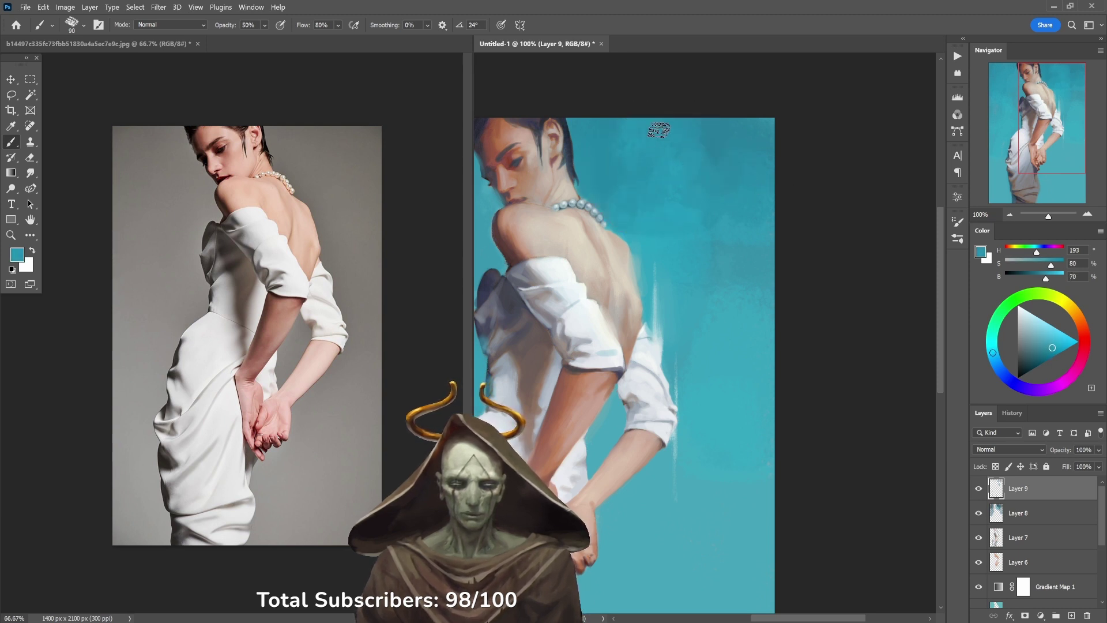
left_click(701, 224, "alt")
left_click(715, 176, "alt")
key("4")
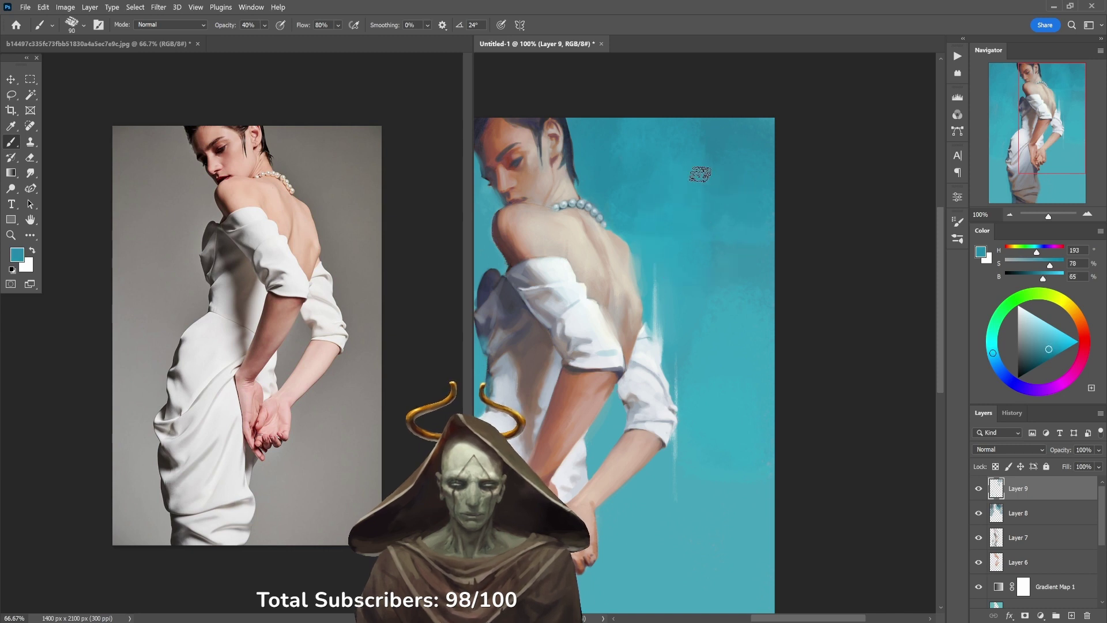
left_click(699, 127, "alt")
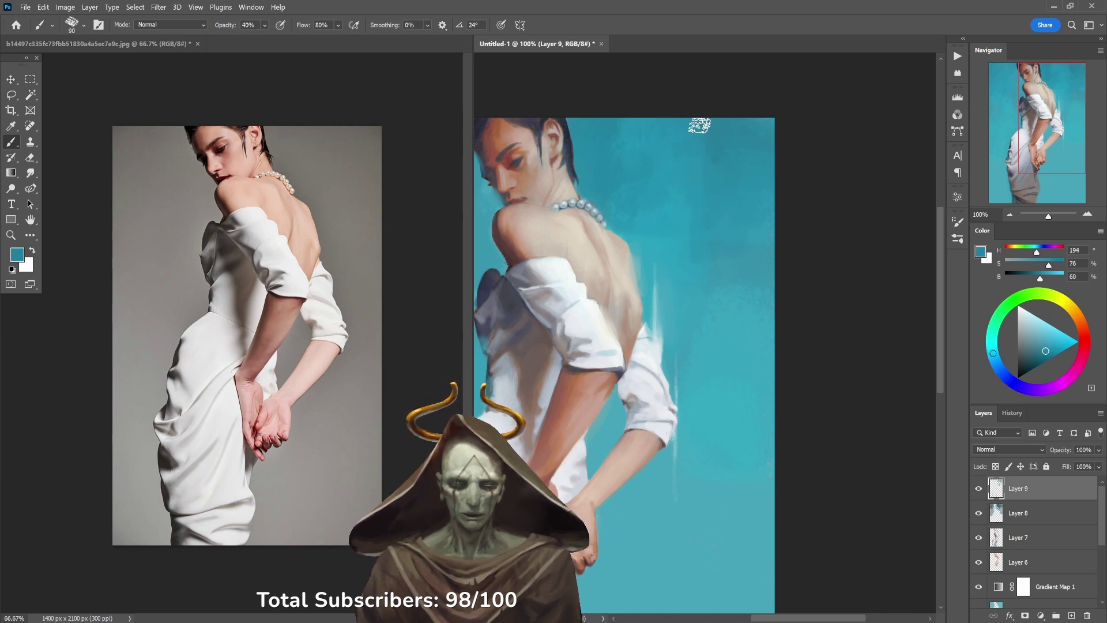
left_click(701, 230, "alt")
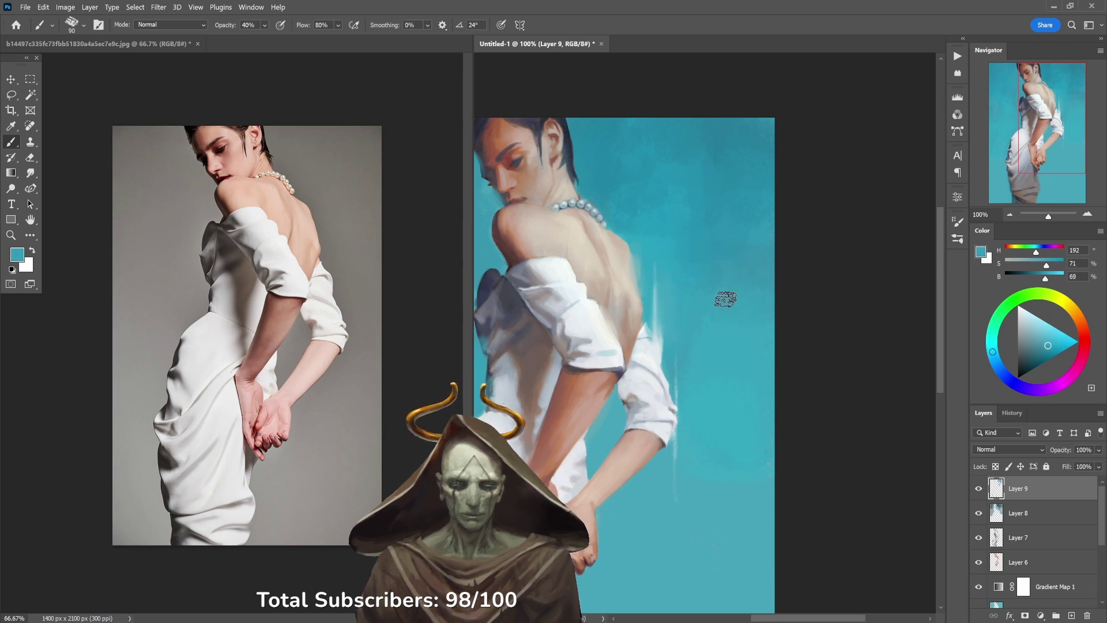
left_click(726, 311, "alt")
left_click(725, 313, "alt")
Step: At 60–80% opacity, dab sampled teals onto the background left of the figure beside the dress and hips
left_click_drag(679, 271, 835, 290)
left_click(595, 282, "alt")
key("6")
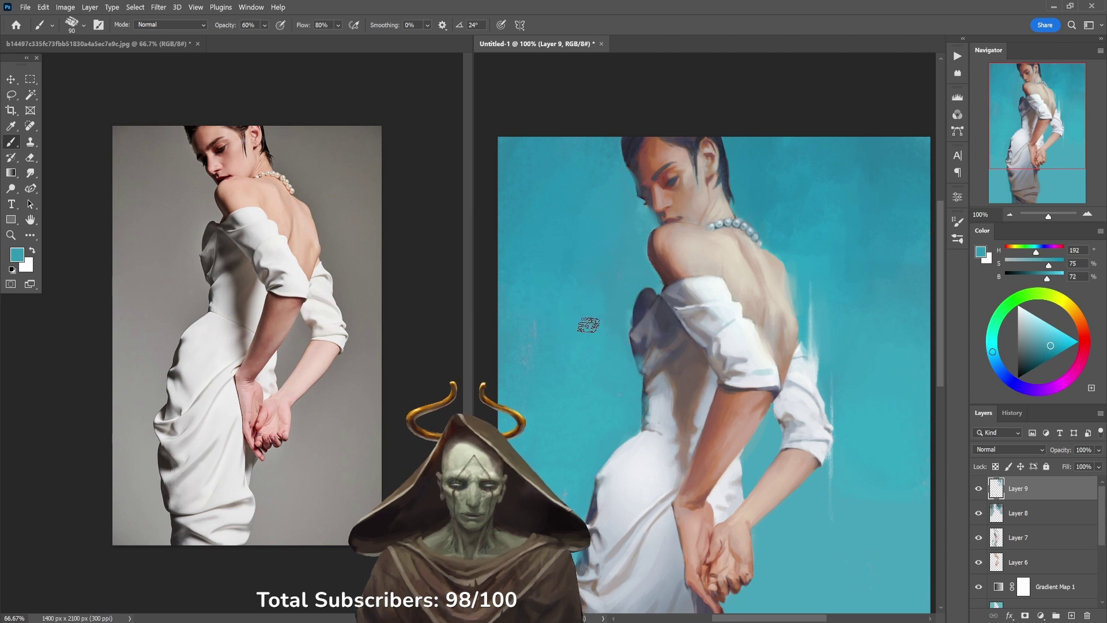
left_click(555, 357, "alt")
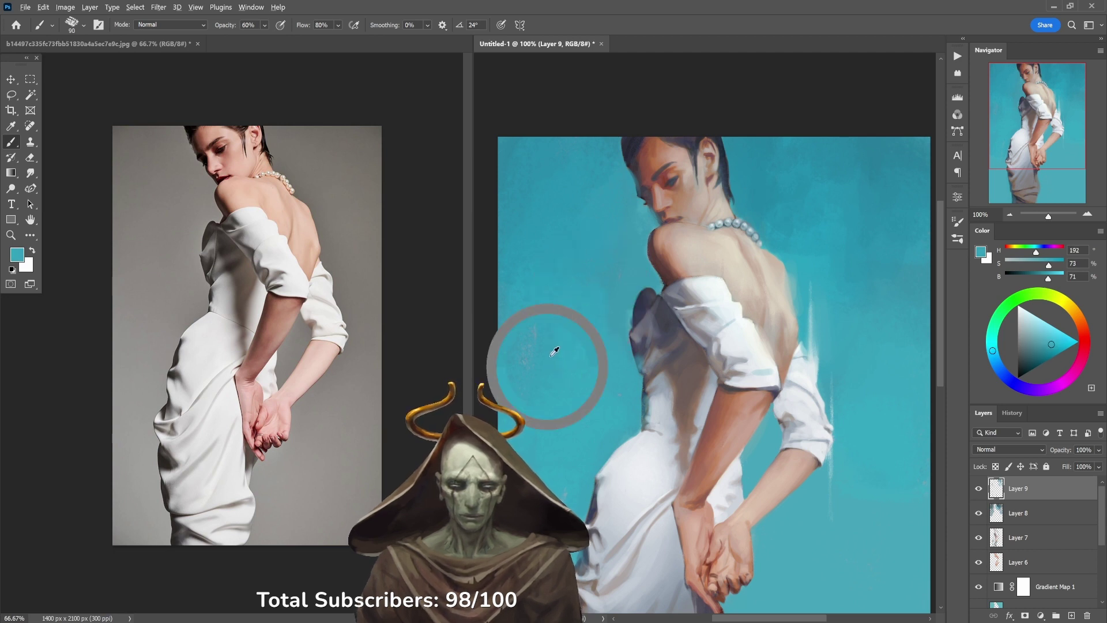
left_click(599, 362, "alt")
left_click(589, 317, "alt")
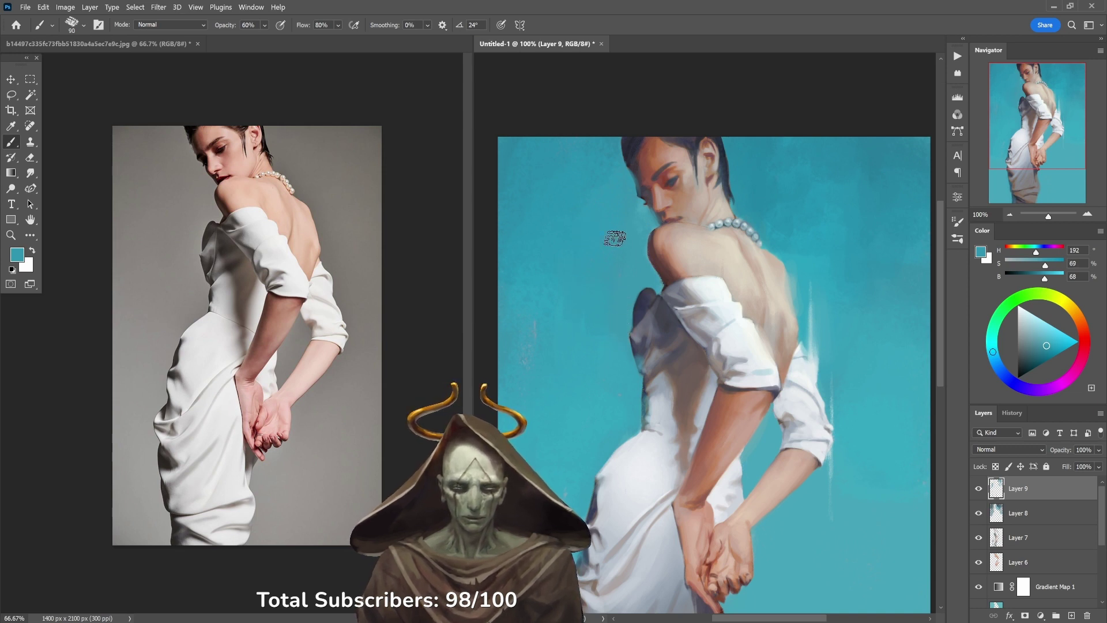
left_click(537, 221, "alt")
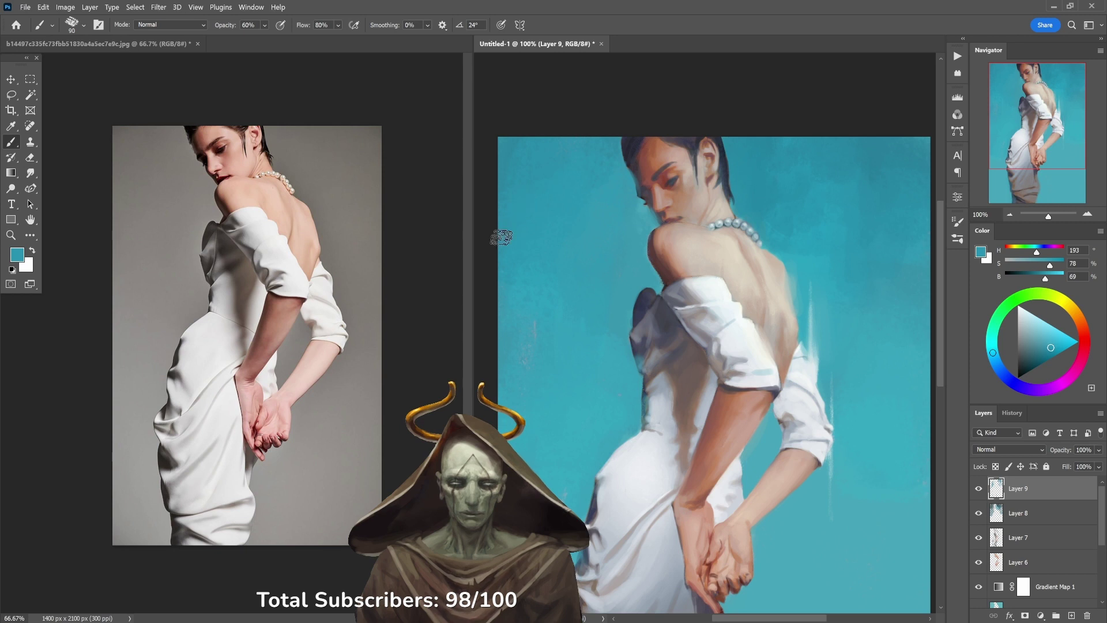
scroll(577, 231, "down", 4)
left_click(547, 348, "alt")
key("8")
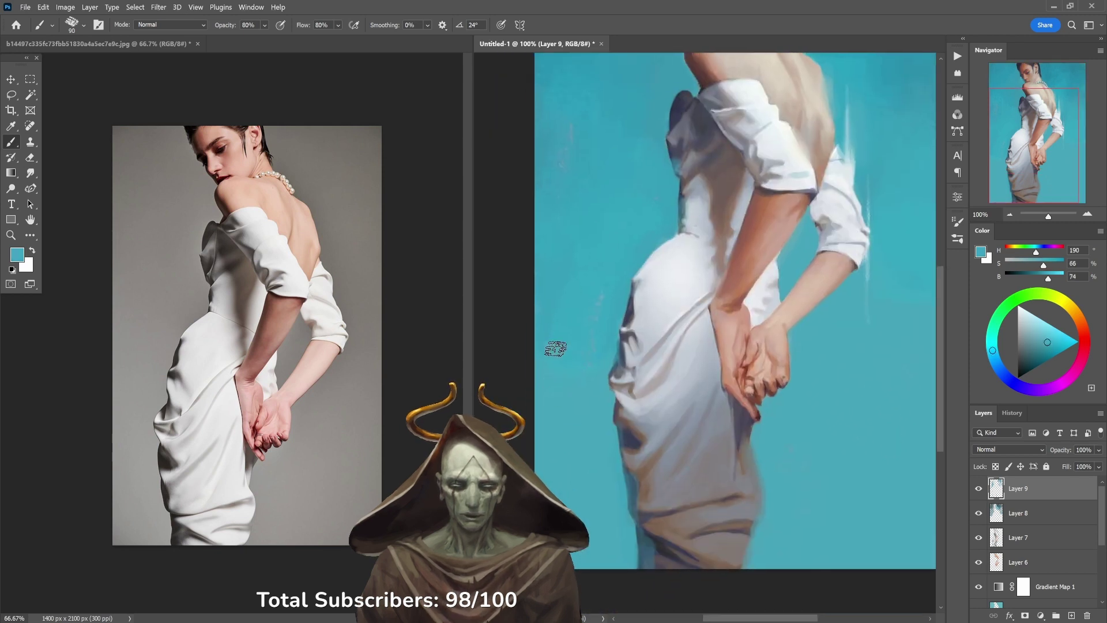
left_click(568, 301, "alt")
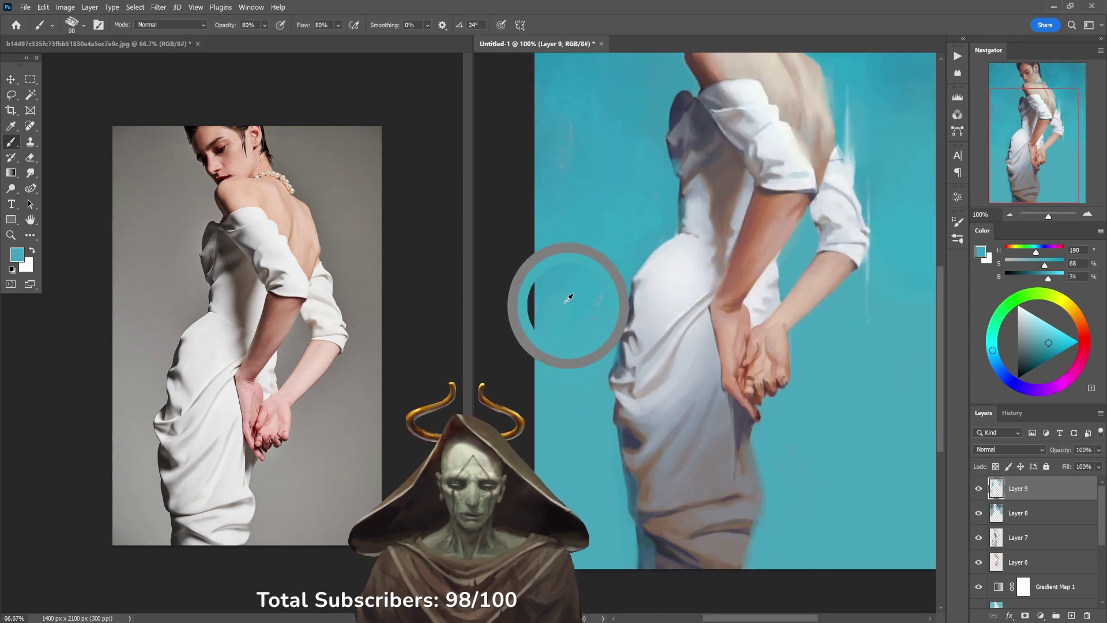
Step: Enlarge the sponge to 175 and dab teal texture on the upper background right of the back
left_click_drag(888, 296, 749, 422)
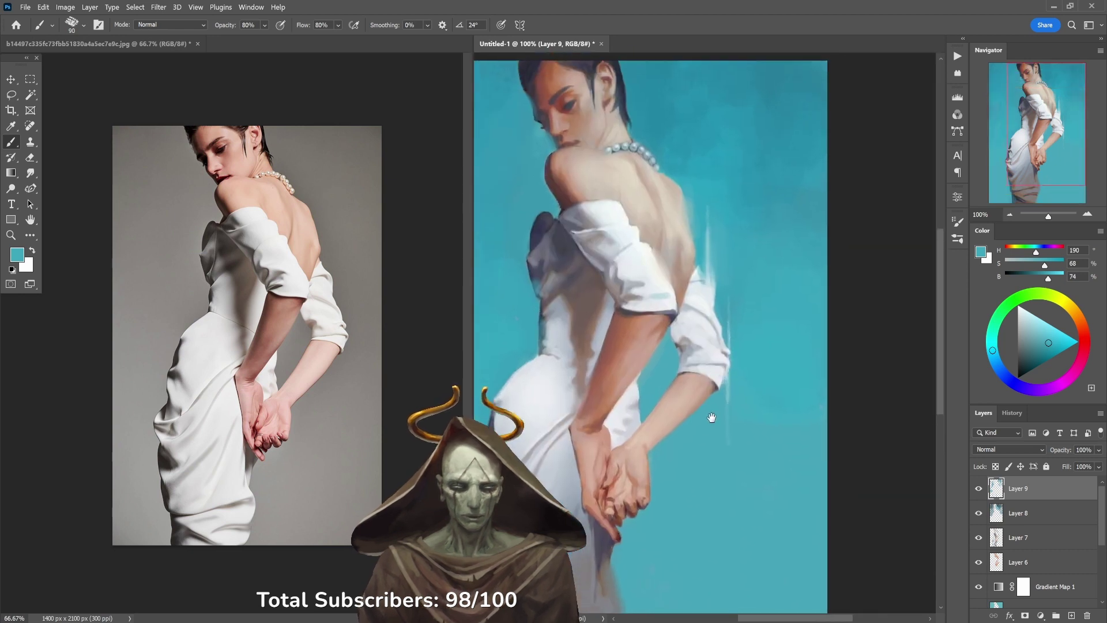
left_click(773, 132, "alt")
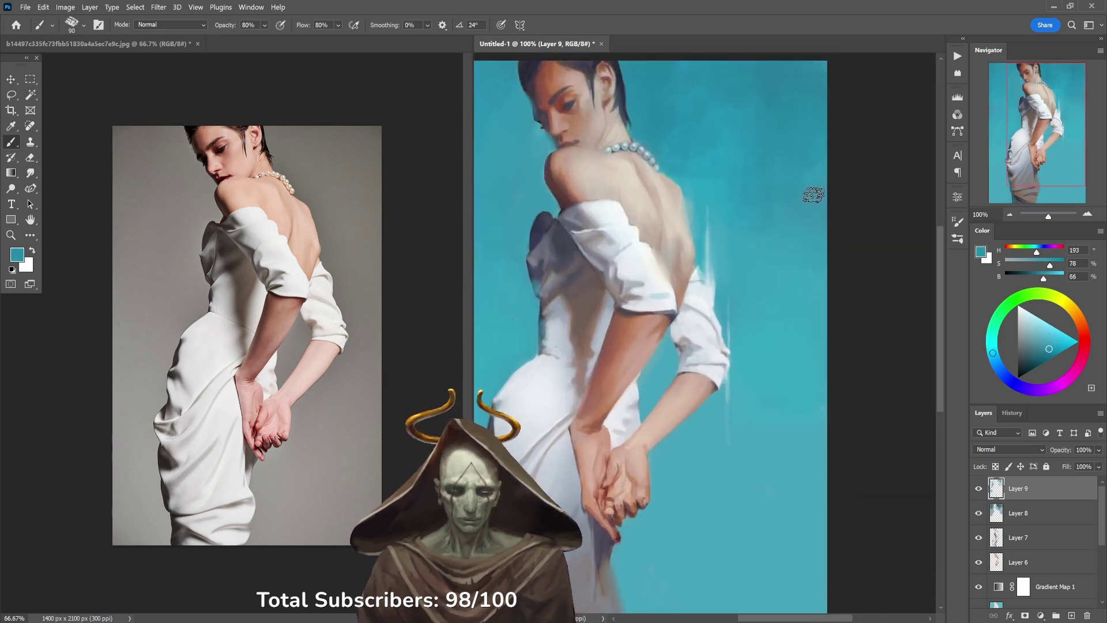
key("bracketright")
key("bracketright")
key("bracketright")
key("bracketright")
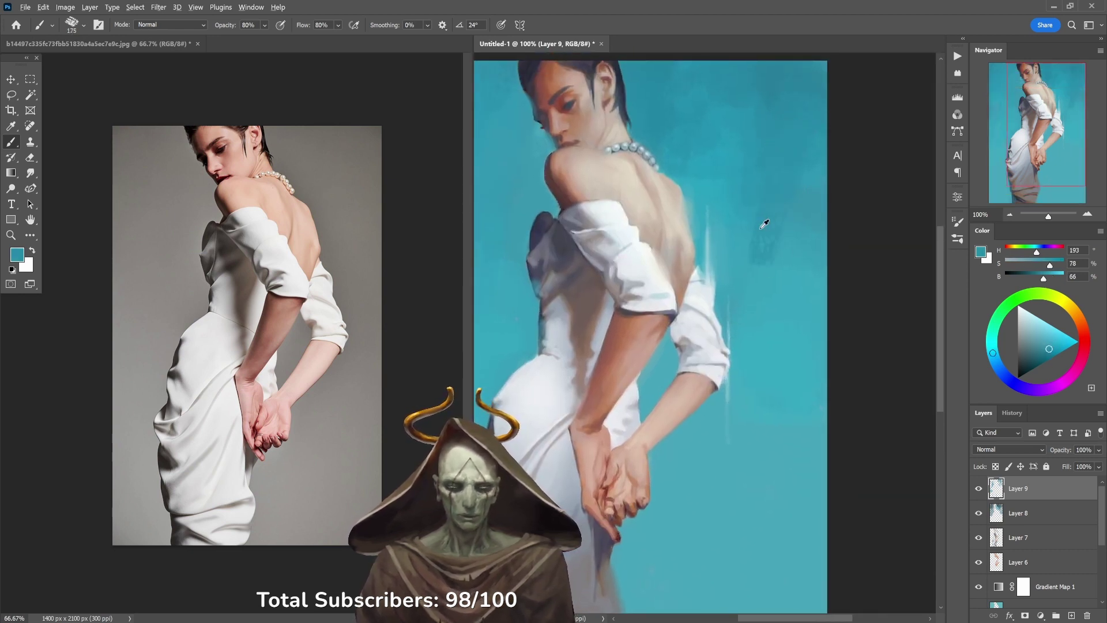
left_click(750, 236, "alt")
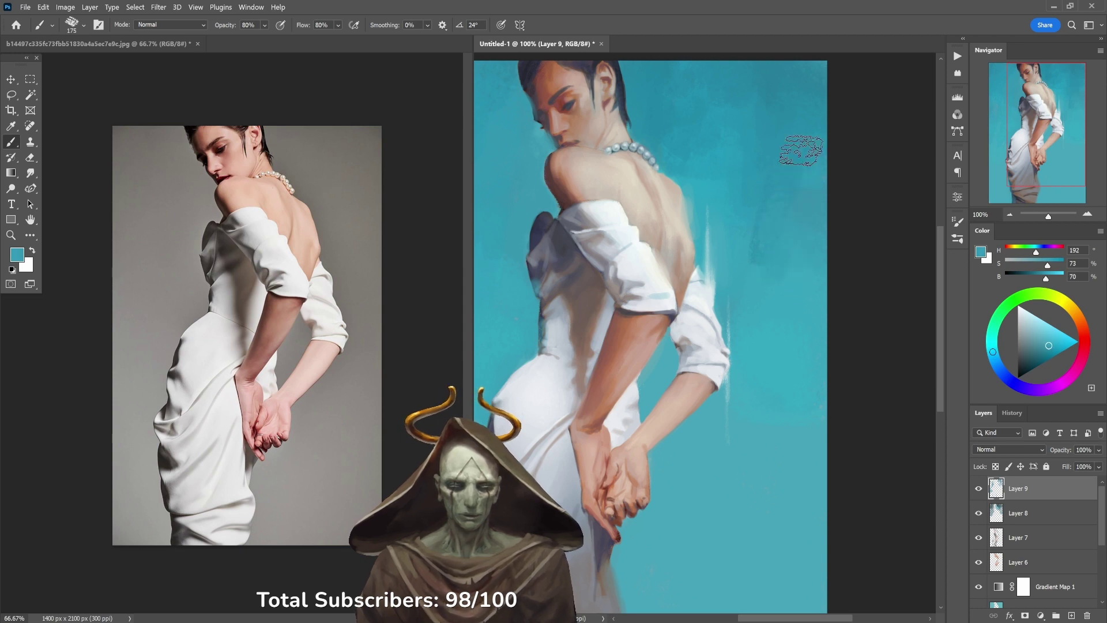
left_click(751, 225, "alt")
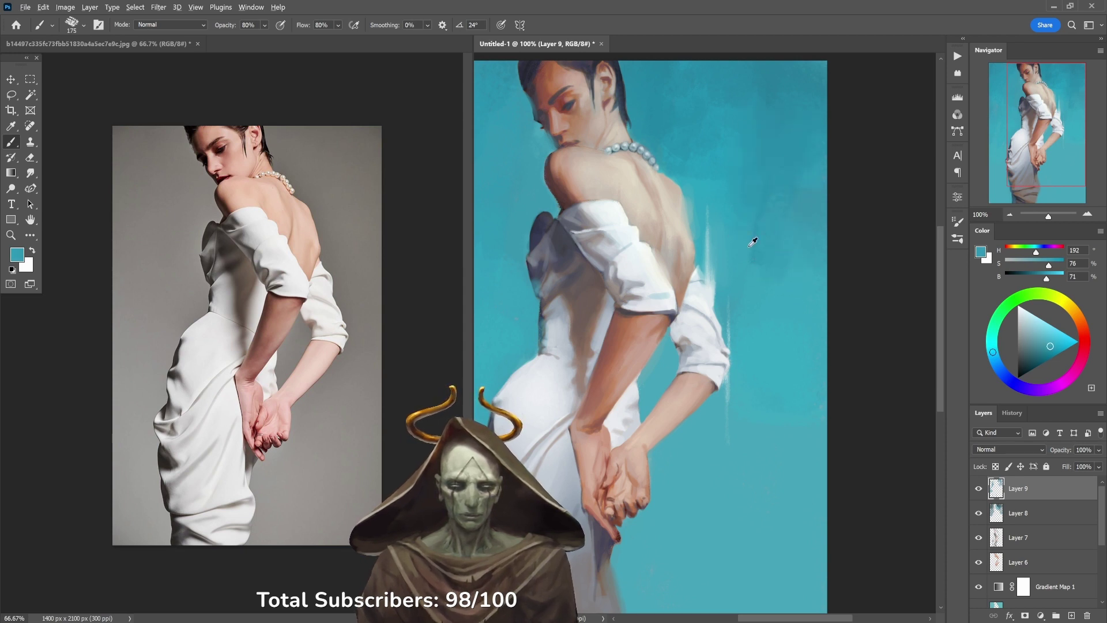
left_click(753, 241, "alt")
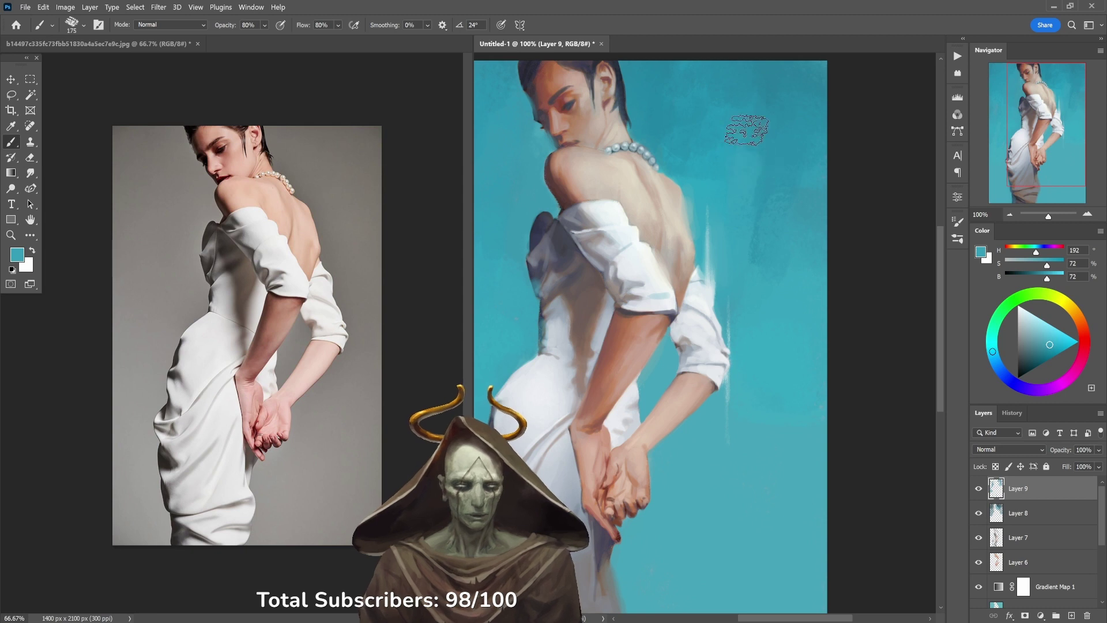
left_click(704, 132, "alt")
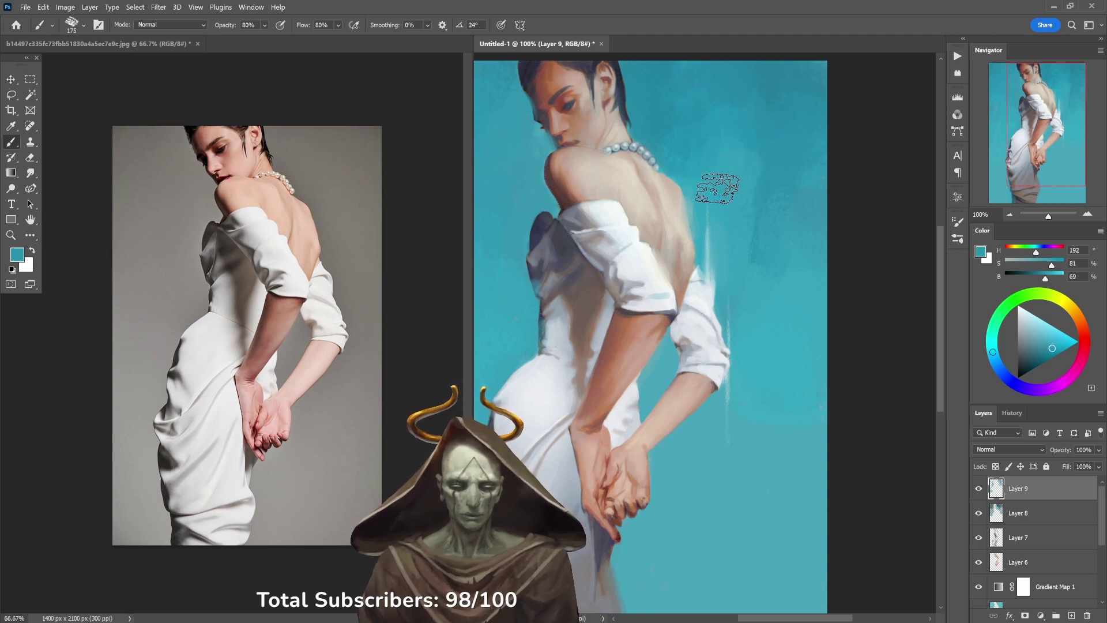
left_click(770, 141, "alt")
left_click(808, 183, "alt")
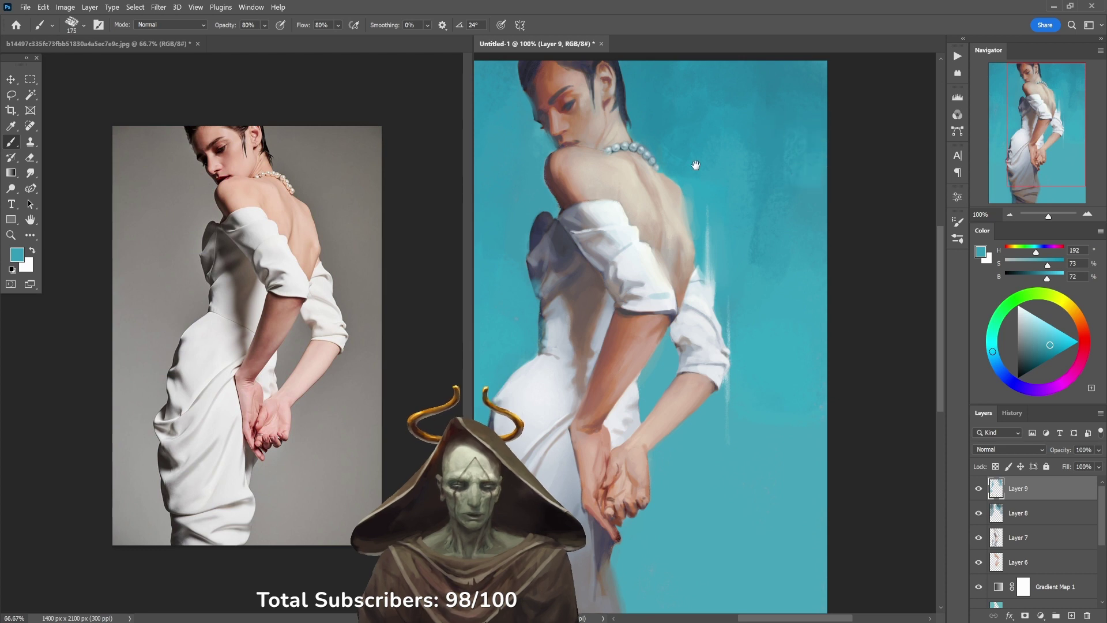
Step: Sample darker teals and dab them left of the face with a smaller brush at 60% then 50% opacity
left_click_drag(695, 166, 827, 157)
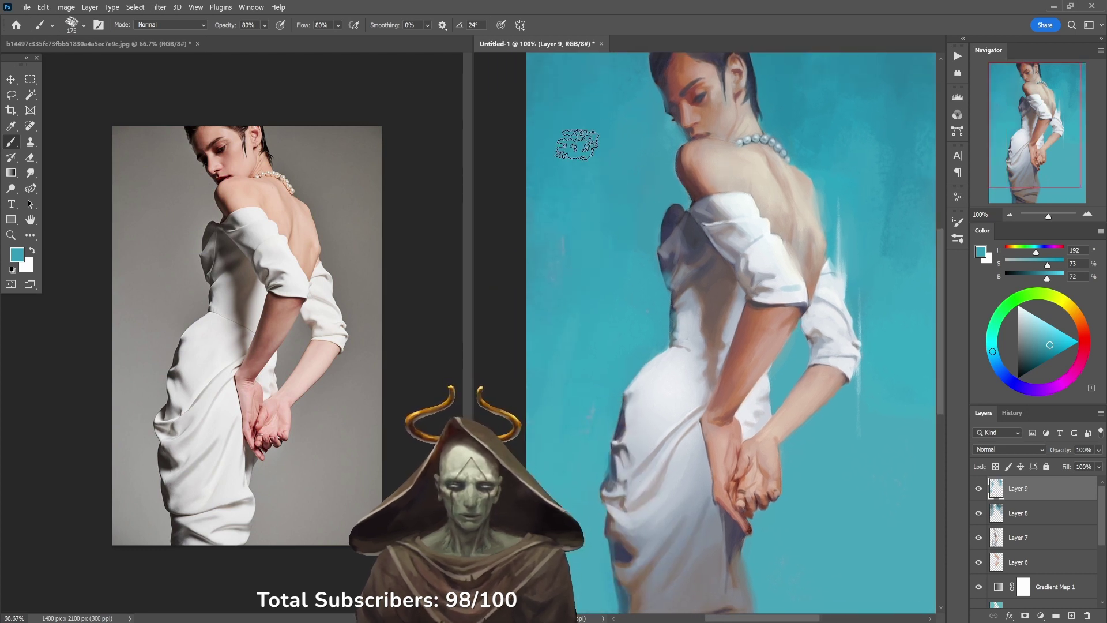
left_click(605, 143, "alt")
left_click_drag(606, 144, 608, 215)
left_click(539, 134, "alt")
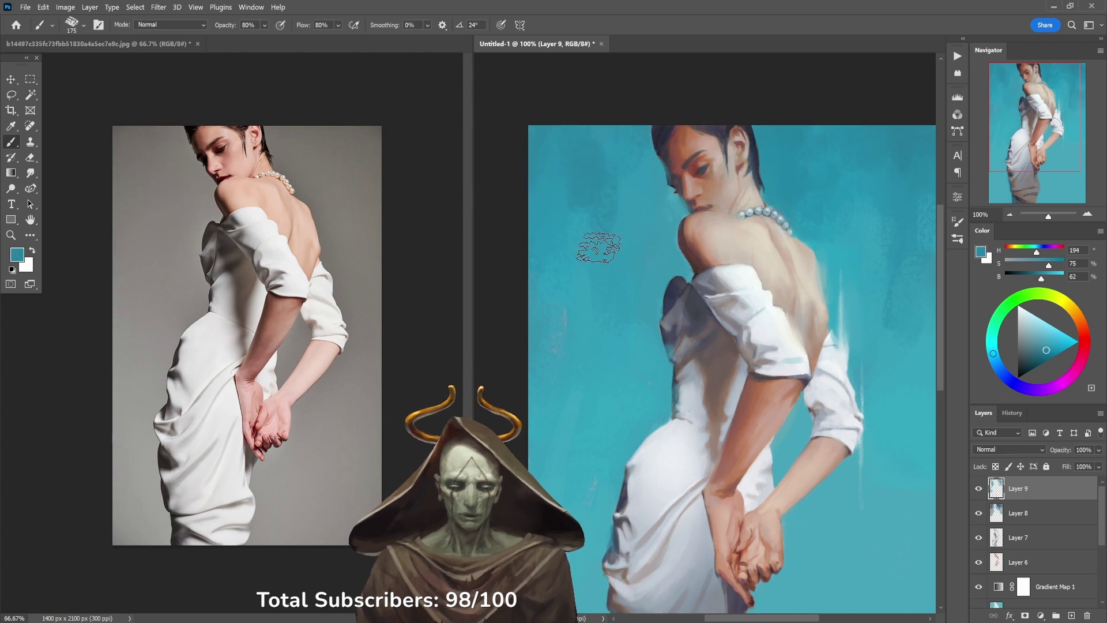
key("6")
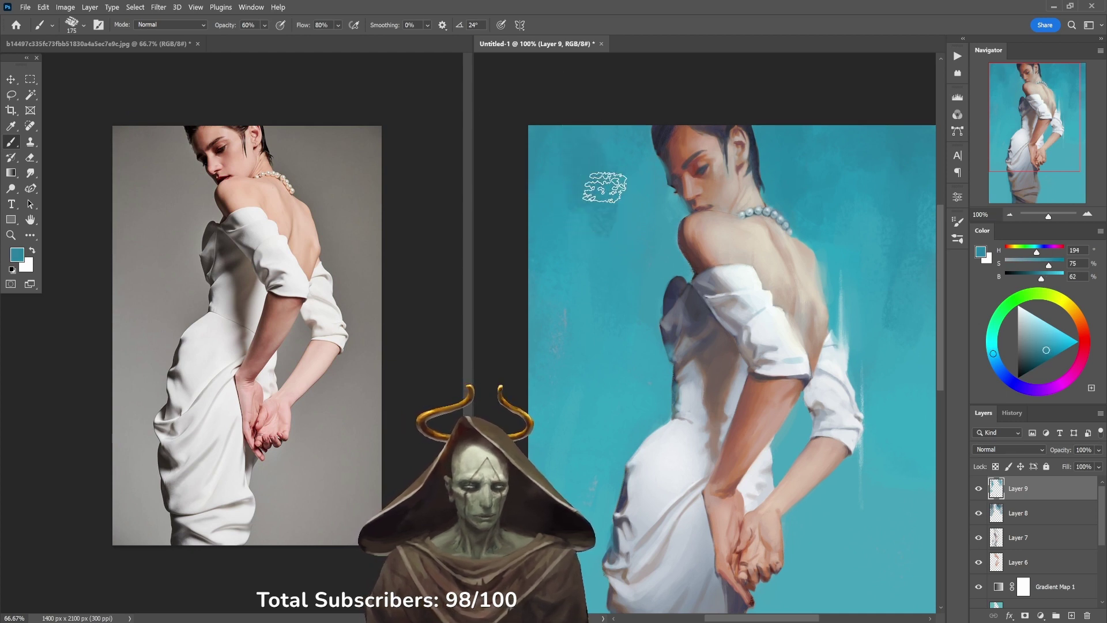
key("bracketleft")
key("bracketleft")
key("bracketleft")
key("bracketleft")
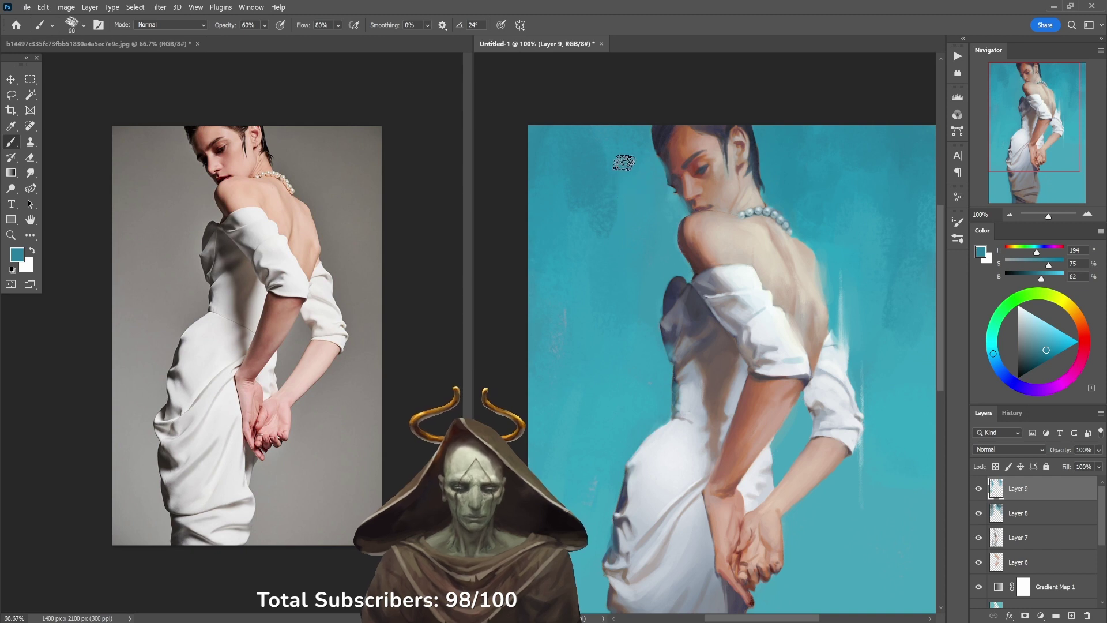
left_click(564, 163, "alt")
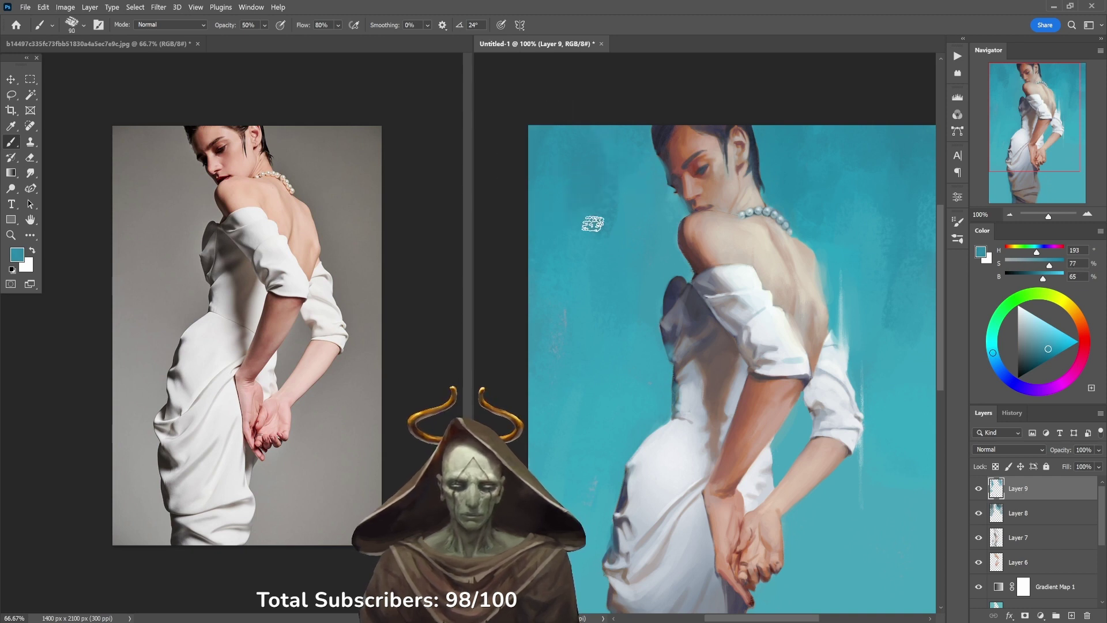
key("5")
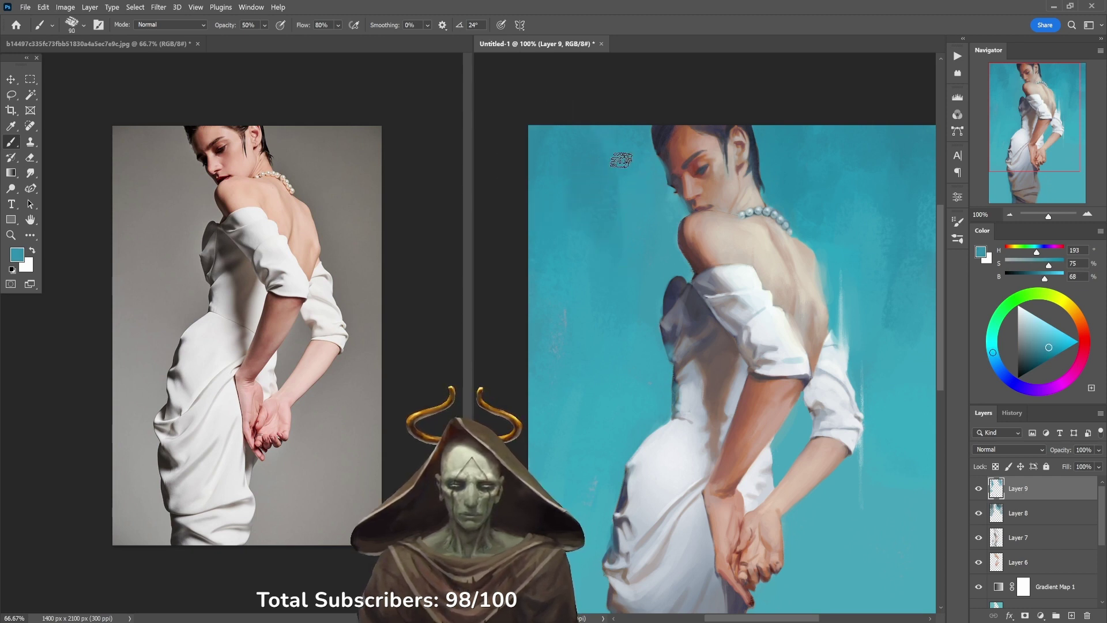
Step: Blend more sampled teals, including lighter ones, into the backdrop at 30–60% opacity, checking the whole painting
left_click_drag(635, 304, 665, 297)
left_click(625, 236, "ctrl")
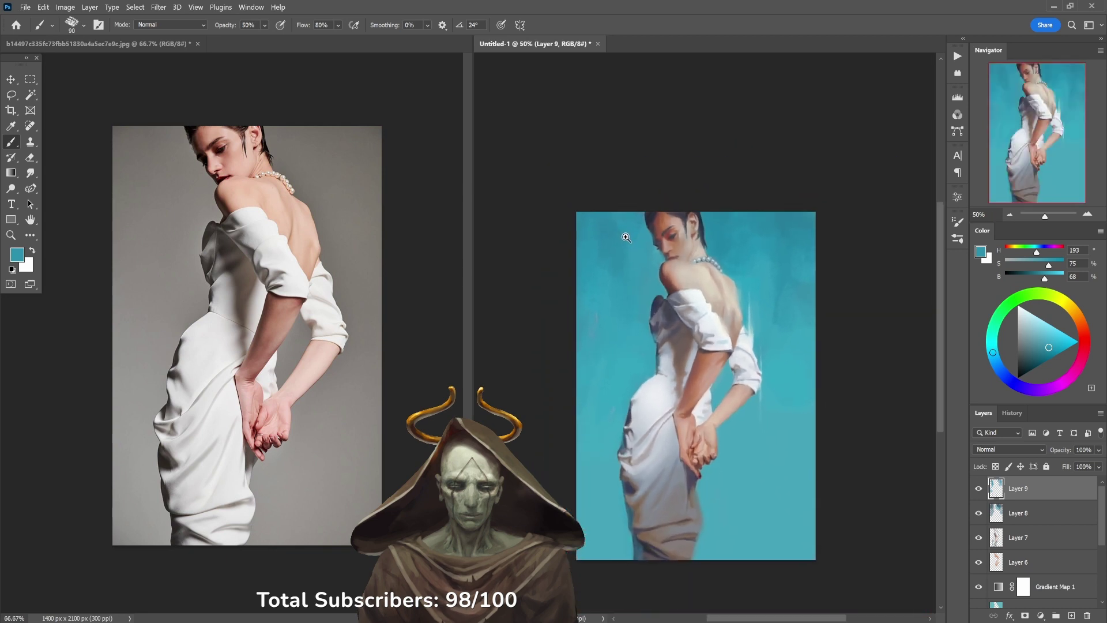
scroll(626, 237, "up", 3)
left_click(792, 206, "alt")
key("6")
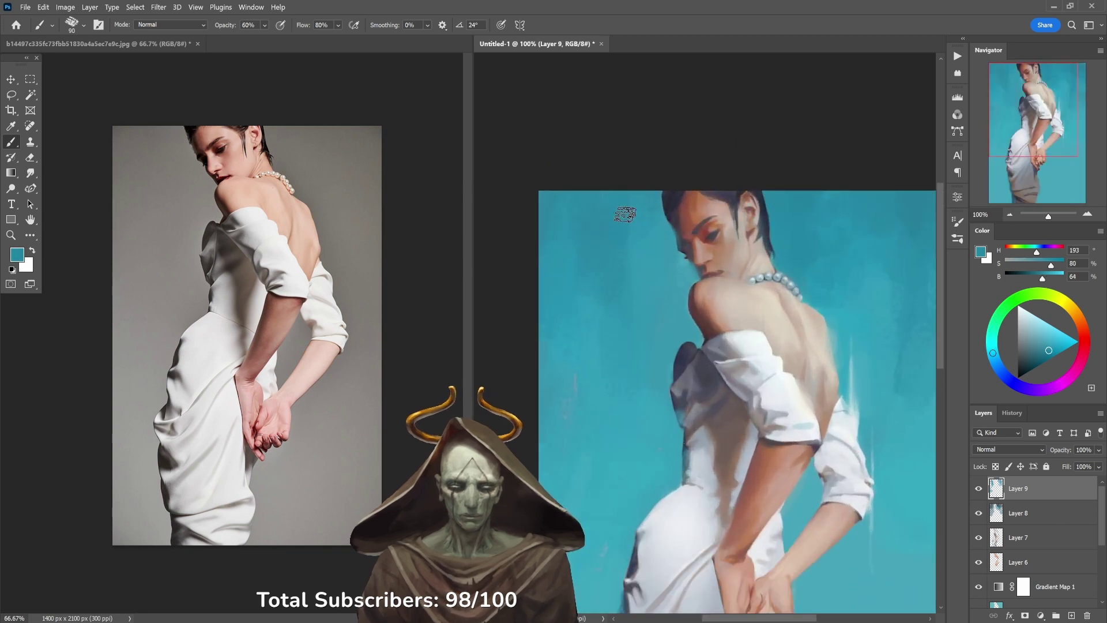
key("3")
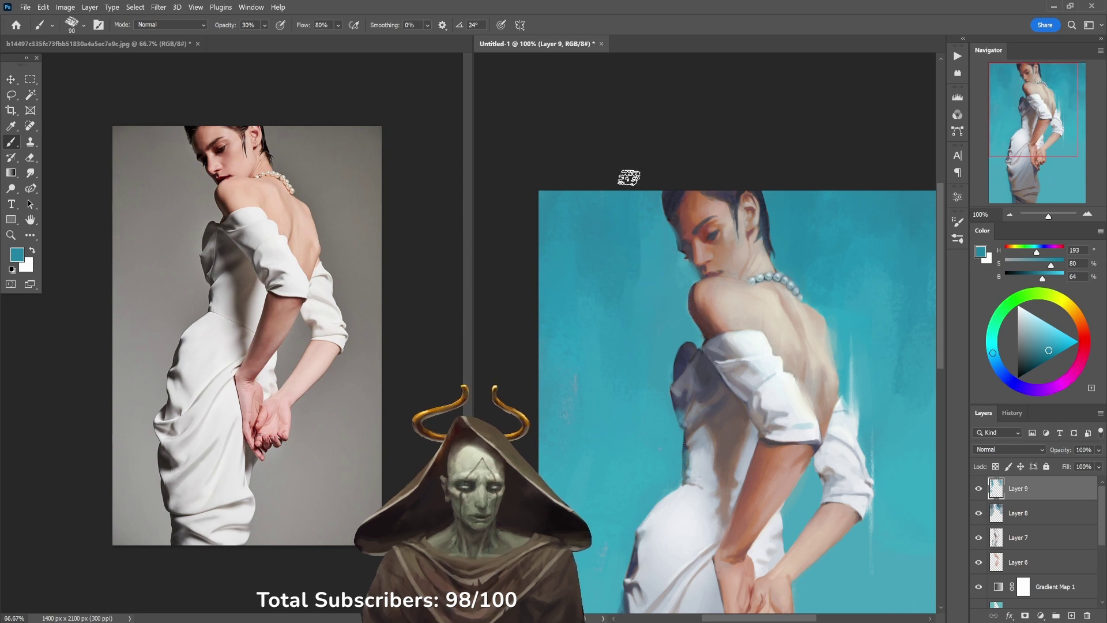
left_click(645, 234, "alt")
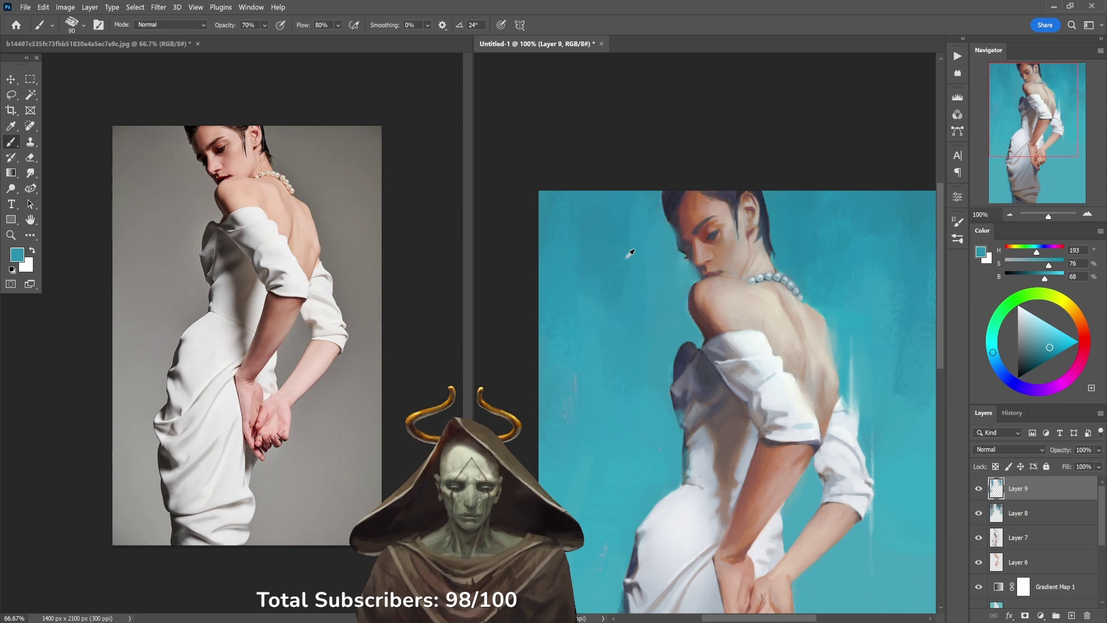
left_click(627, 257, "alt")
left_click_drag(870, 300, 690, 274)
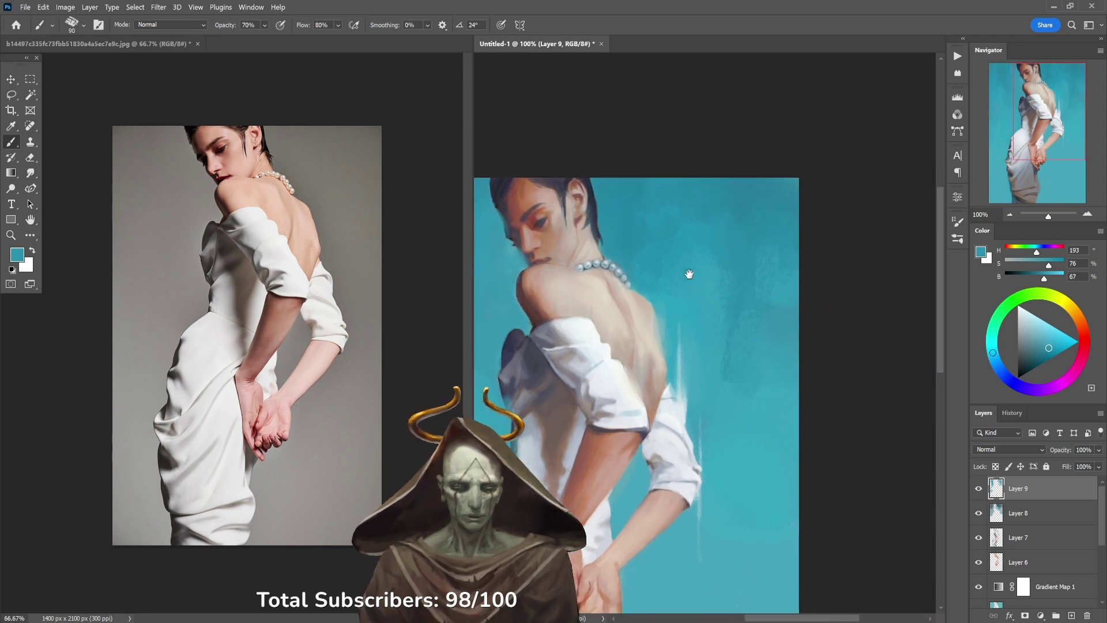
left_click(717, 341, "alt")
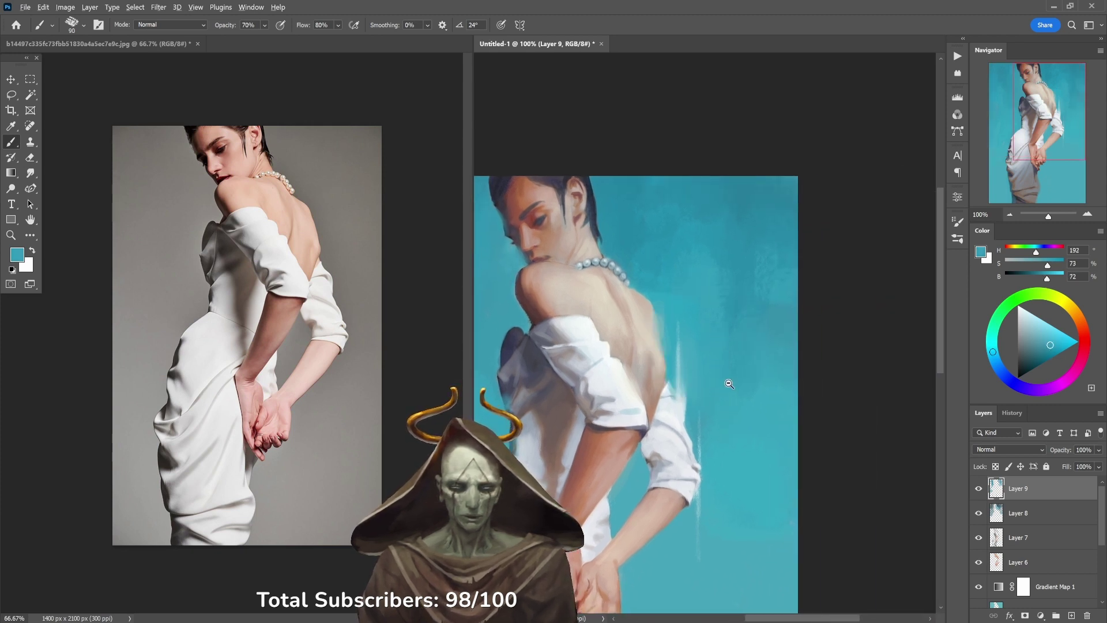
scroll(741, 413, "down", 1)
left_click_drag(743, 413, 740, 245)
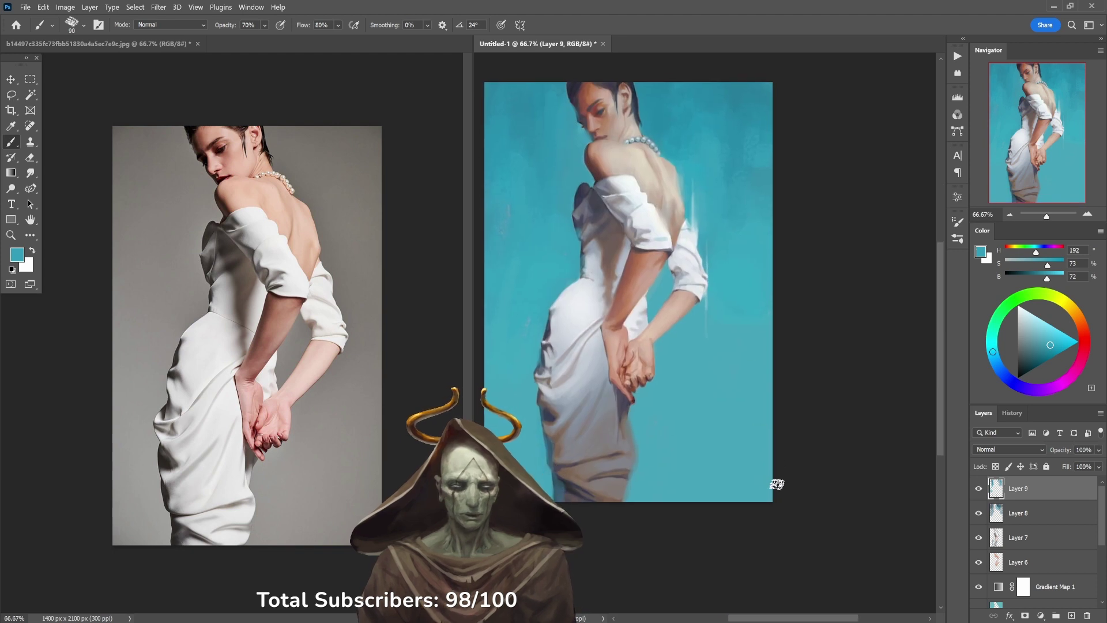
Step: Pick the face's brown skin tone, switch to the round _Ole' Huckleberry brush, and zoom to 200% on the back
scroll(702, 172, "up", 1)
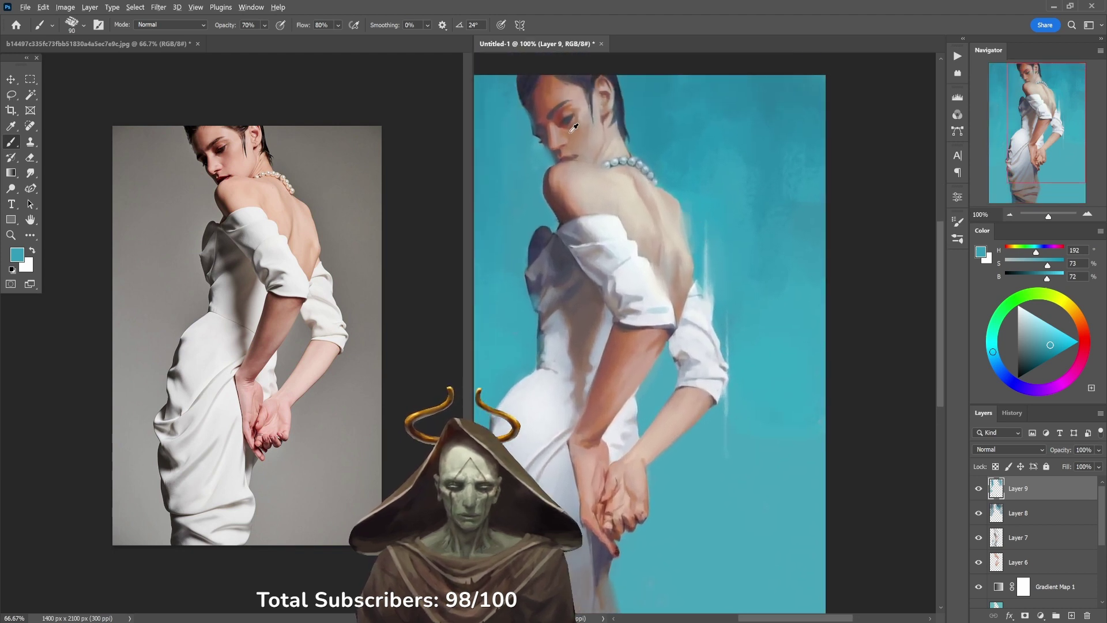
left_click(573, 127, "alt")
right_click(760, 409)
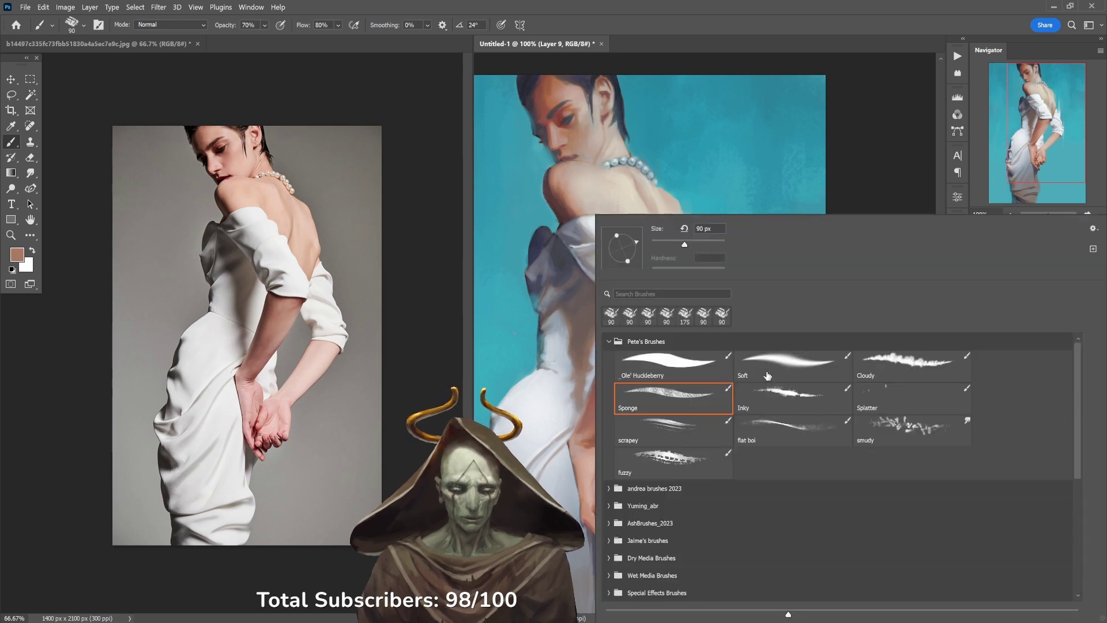
left_click(715, 365)
left_click(873, 185)
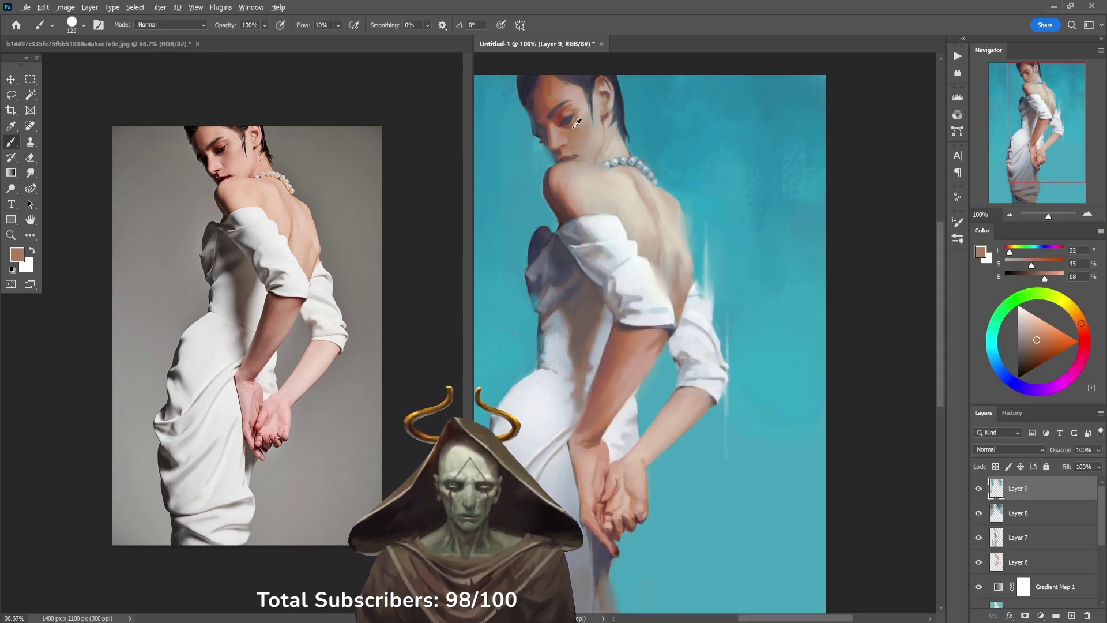
left_click(692, 289, "ctrl")
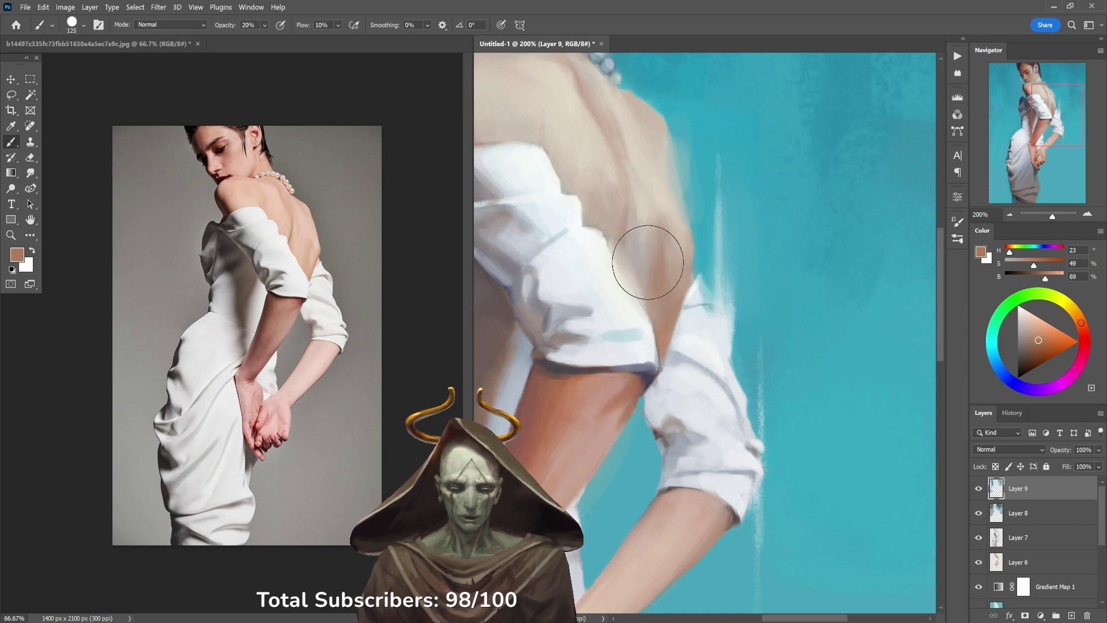
scroll(640, 196, "up", 2)
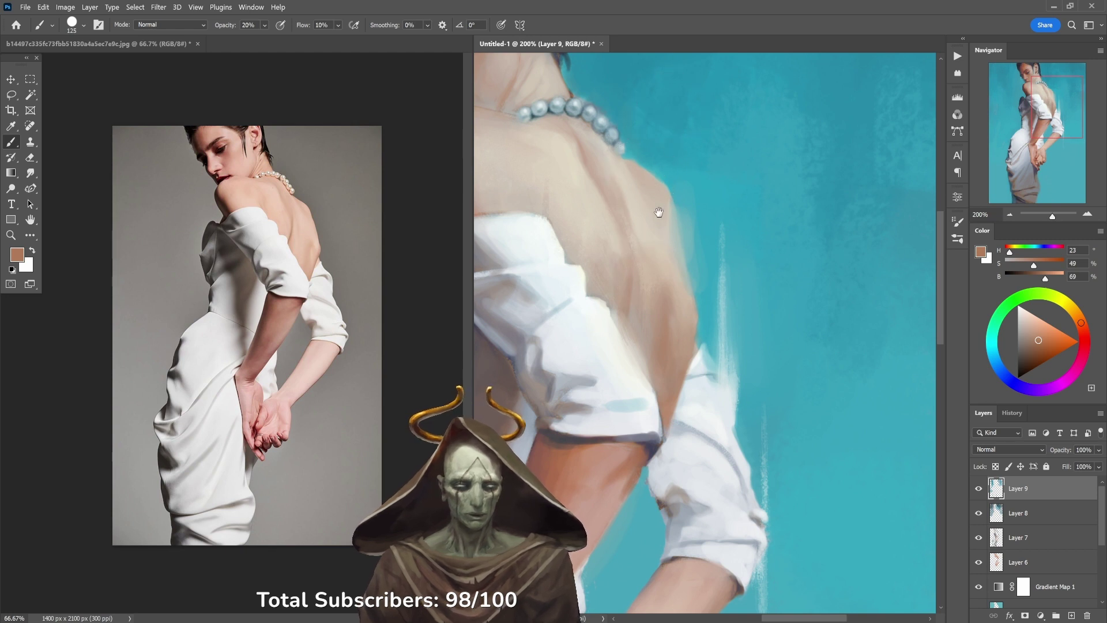
scroll(661, 211, "up", 2)
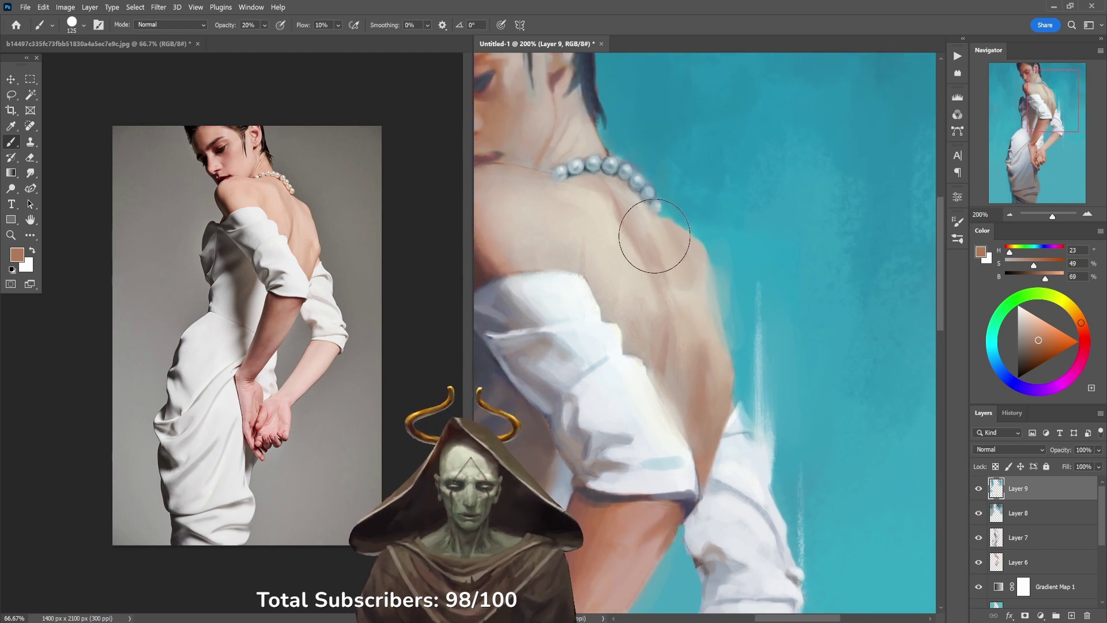
Step: Shade the shoulder edge and upper back below the pearls, then the neck and jaw
mouse_move(626, 200)
left_mouse_down()
mouse_move(687, 256)
mouse_move(719, 360)
left_mouse_up()
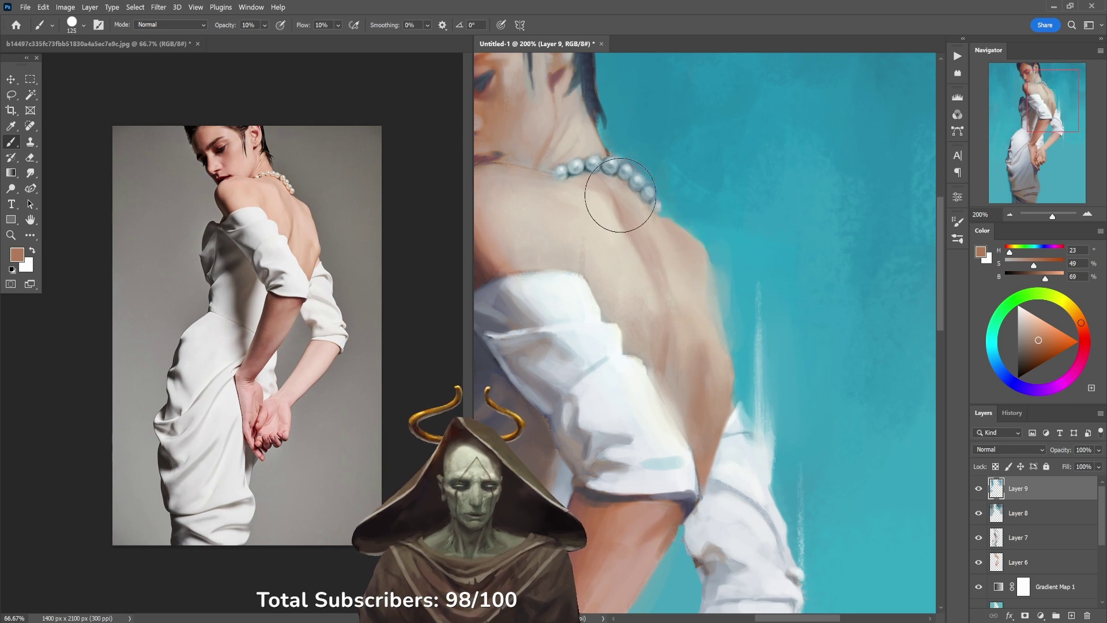
left_click_drag(609, 194, 705, 278)
left_click_drag(667, 186, 750, 288)
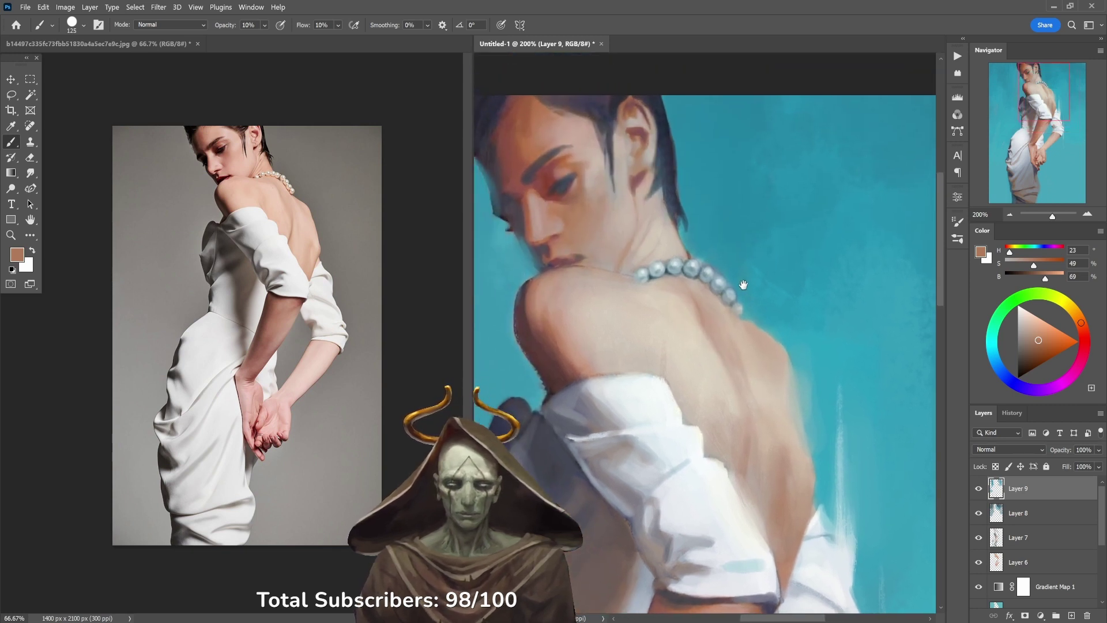
mouse_move(656, 248)
left_mouse_down()
mouse_move(628, 190)
mouse_move(614, 257)
mouse_move(613, 208)
mouse_move(557, 145)
mouse_move(591, 205)
mouse_move(602, 185)
left_mouse_up()
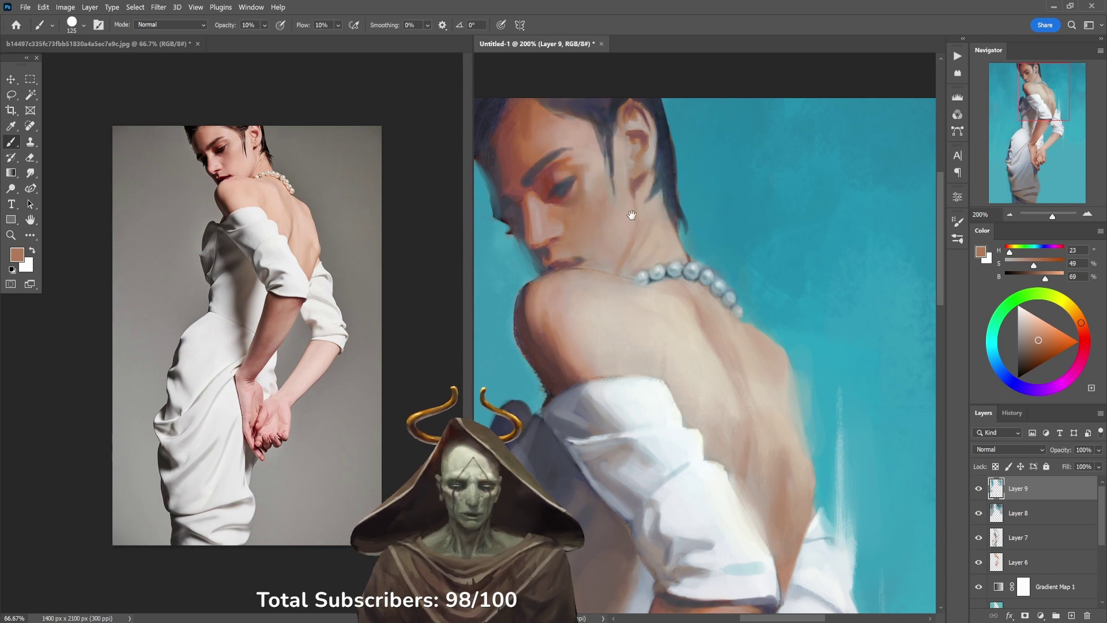
Step: Compare the changes by toggling Layer 9, then add faint brown shading to the upper back at 200%
key("ctrl+minus")
key("ctrl+minus")
key("ctrl+minus")
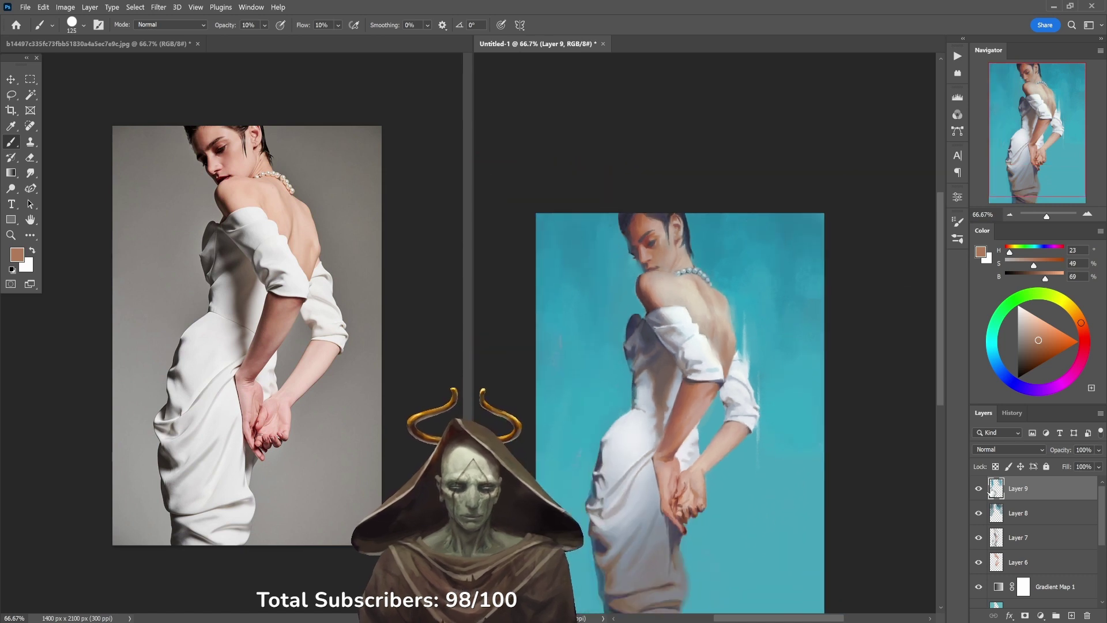
left_click(979, 489)
left_click(980, 489)
left_click(834, 504, "alt")
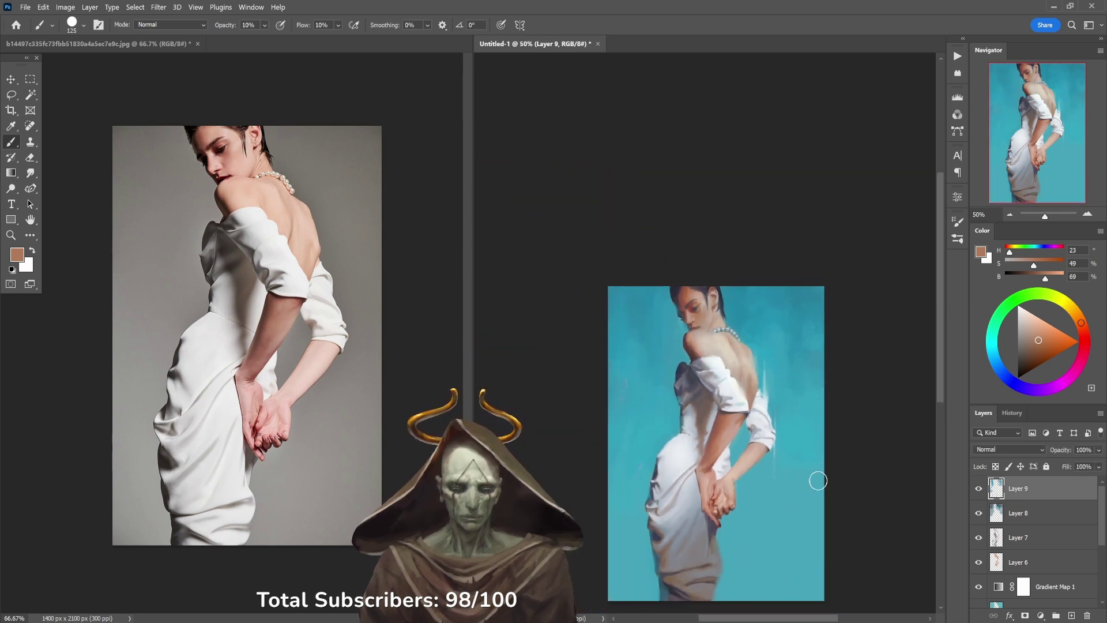
left_click(741, 322, "ctrl")
left_click(741, 321, "ctrl")
left_click(742, 321, "ctrl")
mouse_move(649, 453)
left_mouse_down()
mouse_move(641, 409)
mouse_move(629, 450)
mouse_move(627, 414)
mouse_move(631, 447)
mouse_move(602, 397)
mouse_move(627, 394)
left_mouse_up()
Step: Lighten the shoulder with soft beige strokes at 30% opacity, then review the whole painting
left_click(558, 423, "alt")
key("3")
left_click(599, 398, "alt")
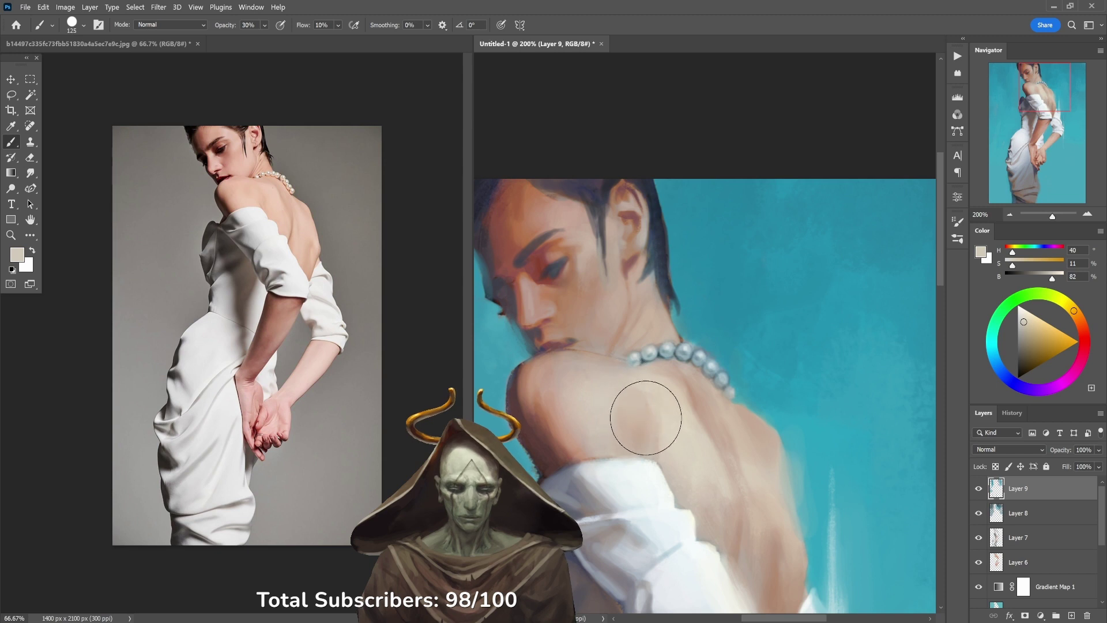
left_click(661, 403, "alt")
left_click(588, 418, "alt")
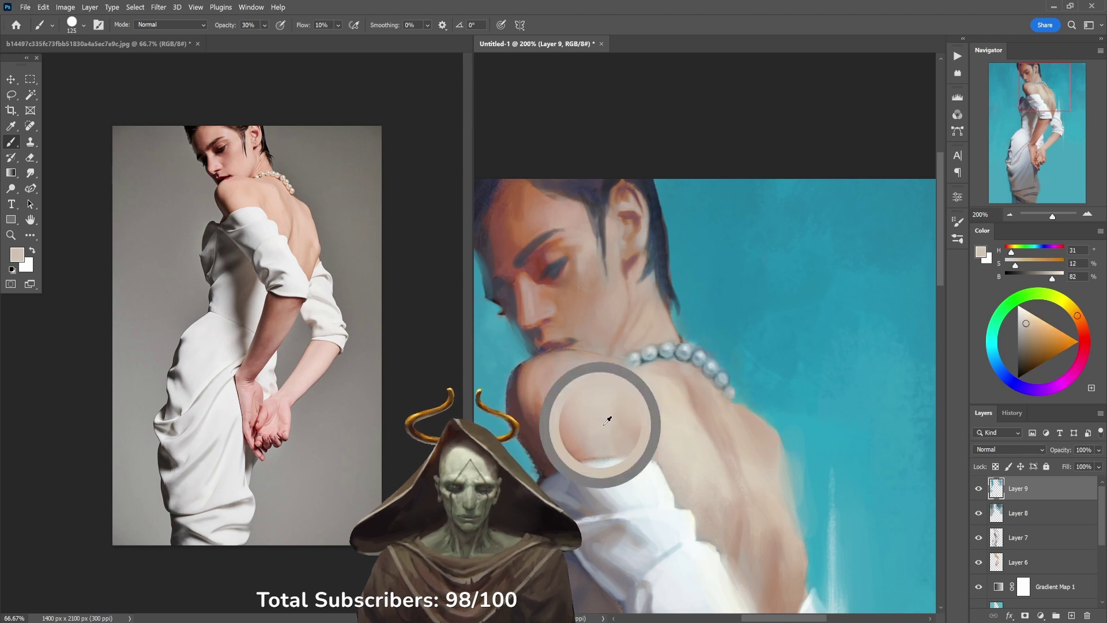
left_click(604, 409, "alt")
left_click_drag(619, 433, 615, 392)
left_click(642, 422, "alt")
left_click(643, 422, "alt")
scroll(698, 450, "down", 1)
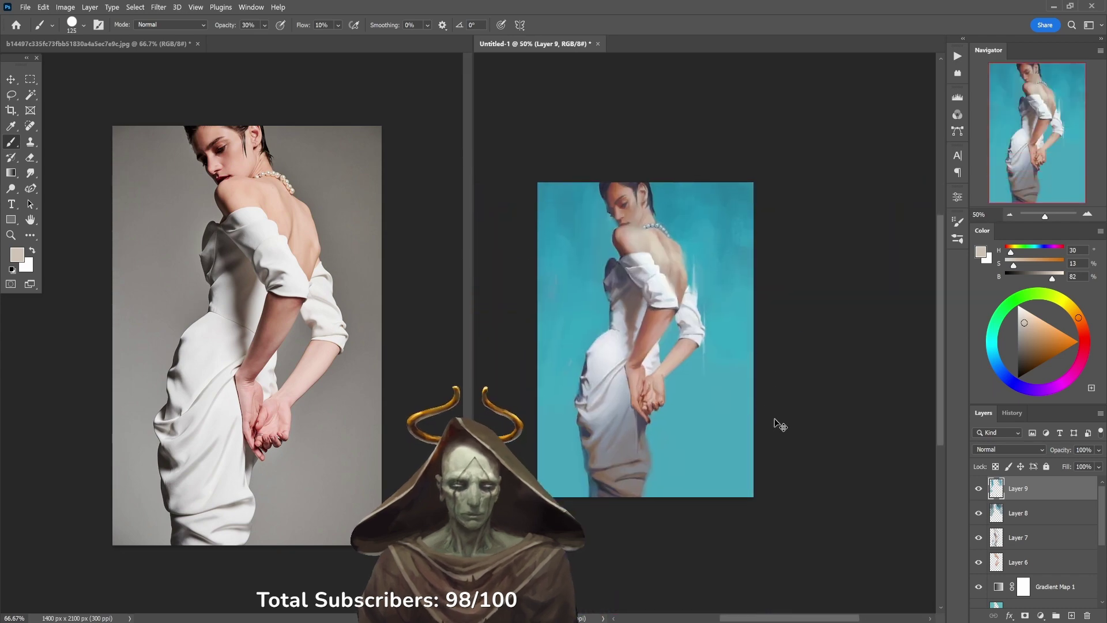
Step: Smooth the cheek beside the eye with a sampled skin tone, a smaller brush and 60% opacity
key("ctrl+s")
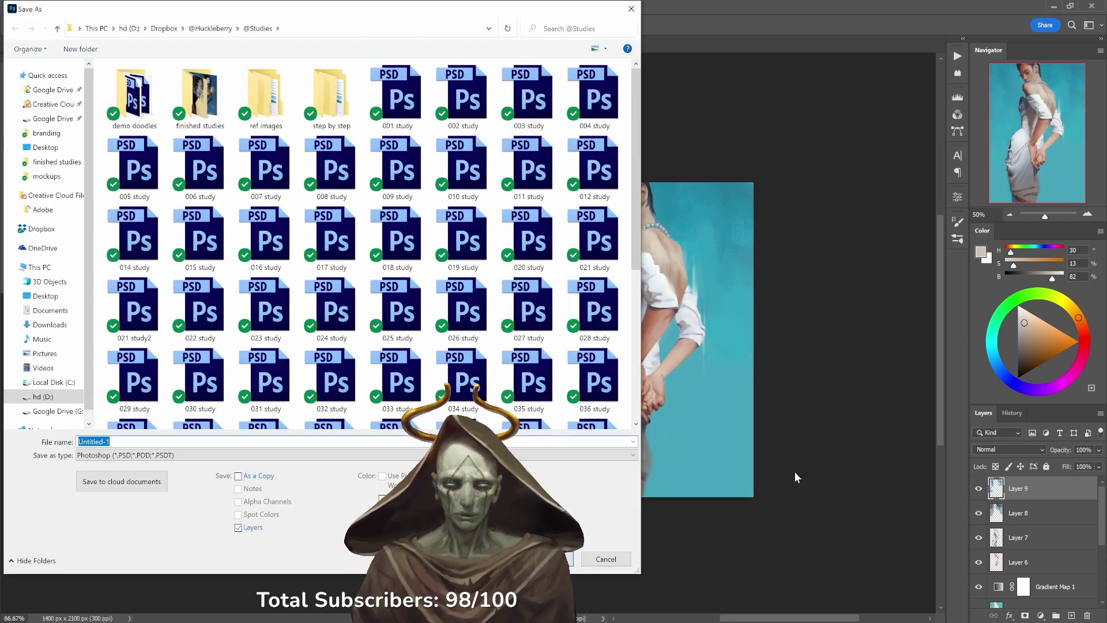
key("Escape")
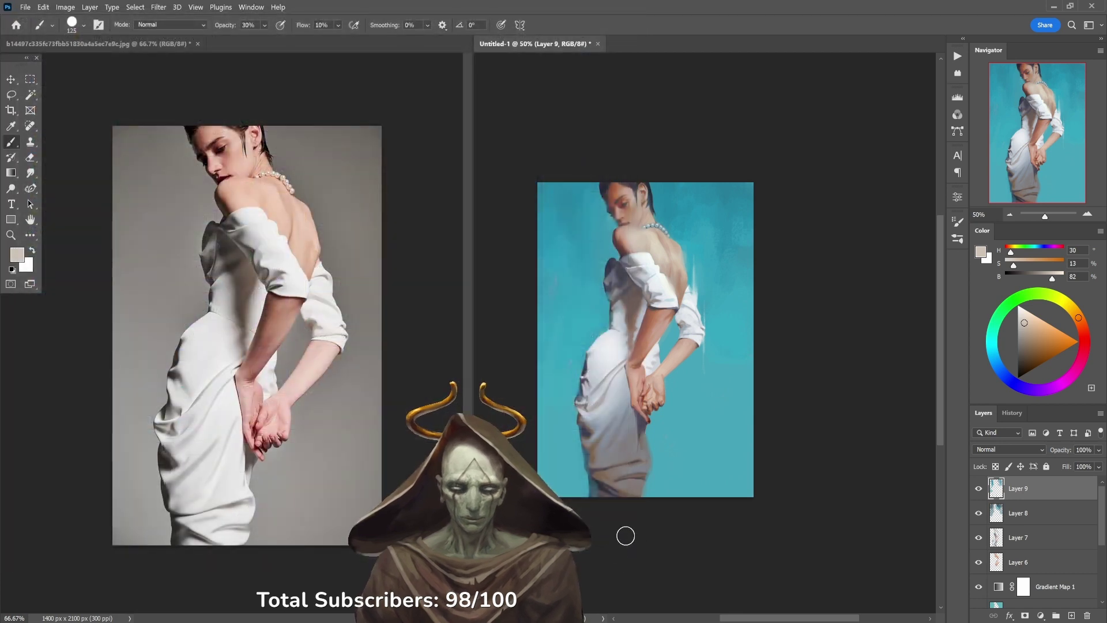
scroll(639, 179, "up", 4)
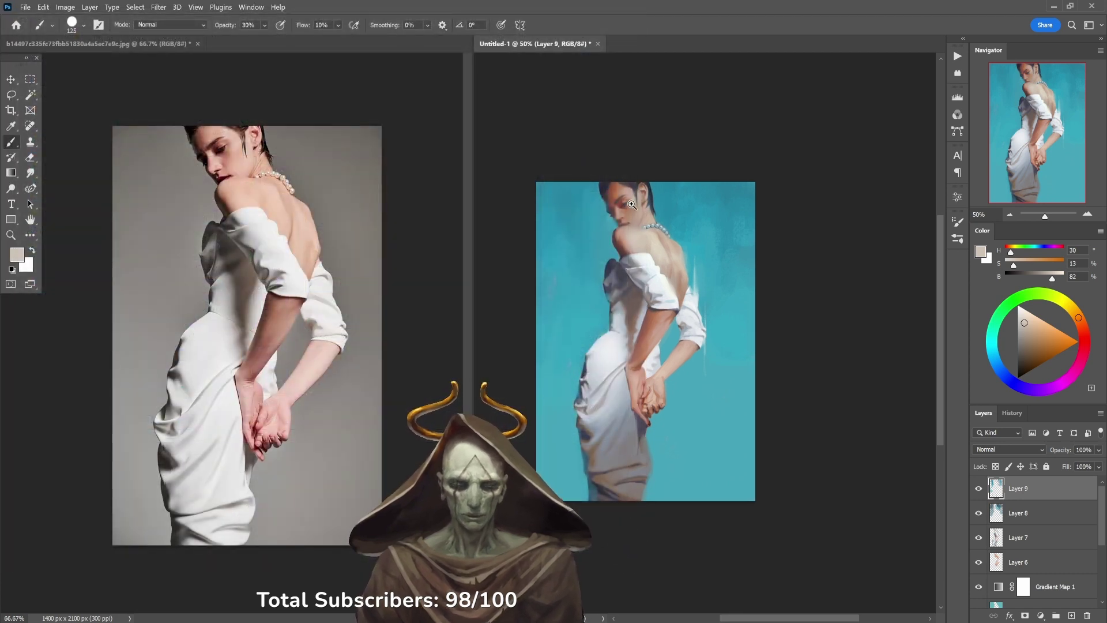
left_click(623, 193, "alt")
key("bracketleft")
key("bracketleft")
key("bracketleft")
key("bracketleft")
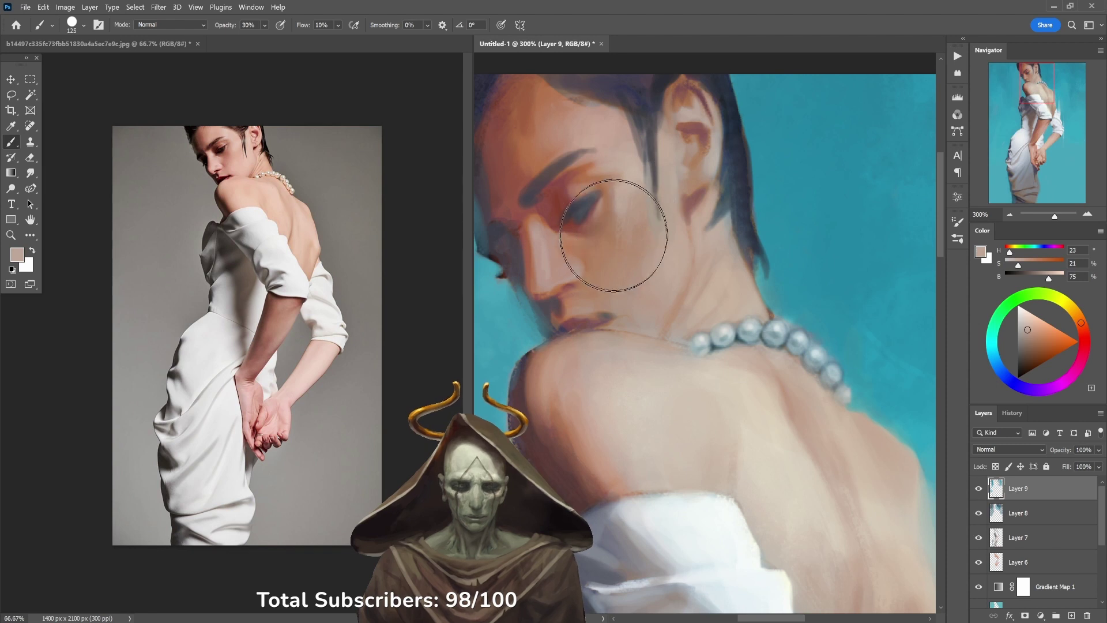
key("6")
mouse_move(622, 215)
left_mouse_down()
mouse_move(635, 203)
mouse_move(670, 237)
left_mouse_up()
Step: Soften the cheek with fresh cheek tones at 50% opacity, then glaze over it at 20%
left_click(637, 205, "alt")
left_click(652, 237, "alt")
key("5")
left_click(635, 219, "alt")
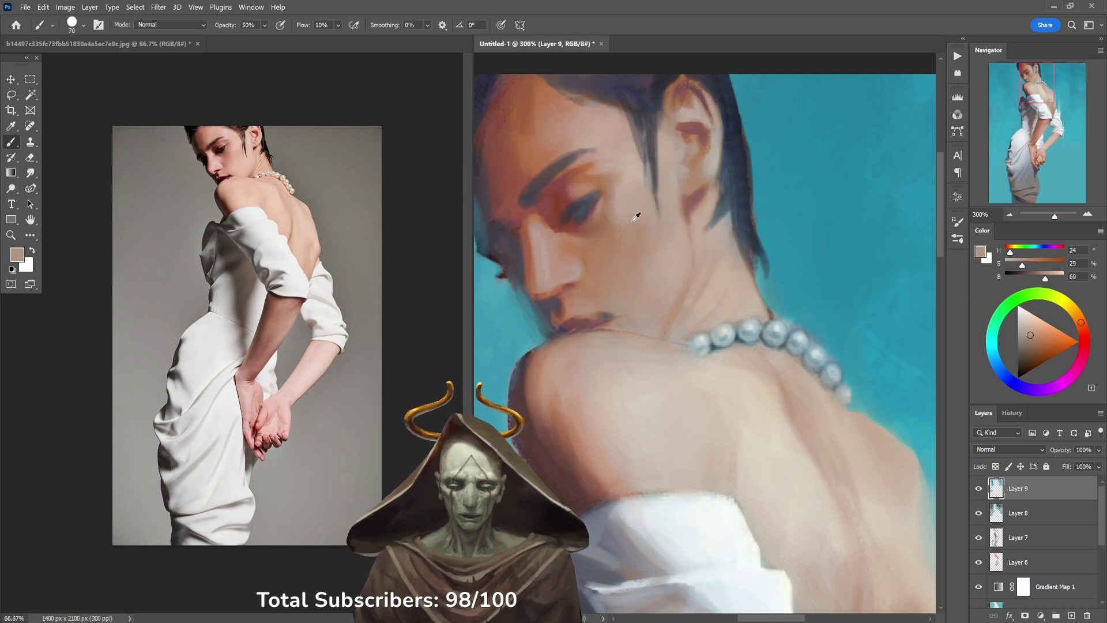
left_click(631, 223, "alt")
key("2")
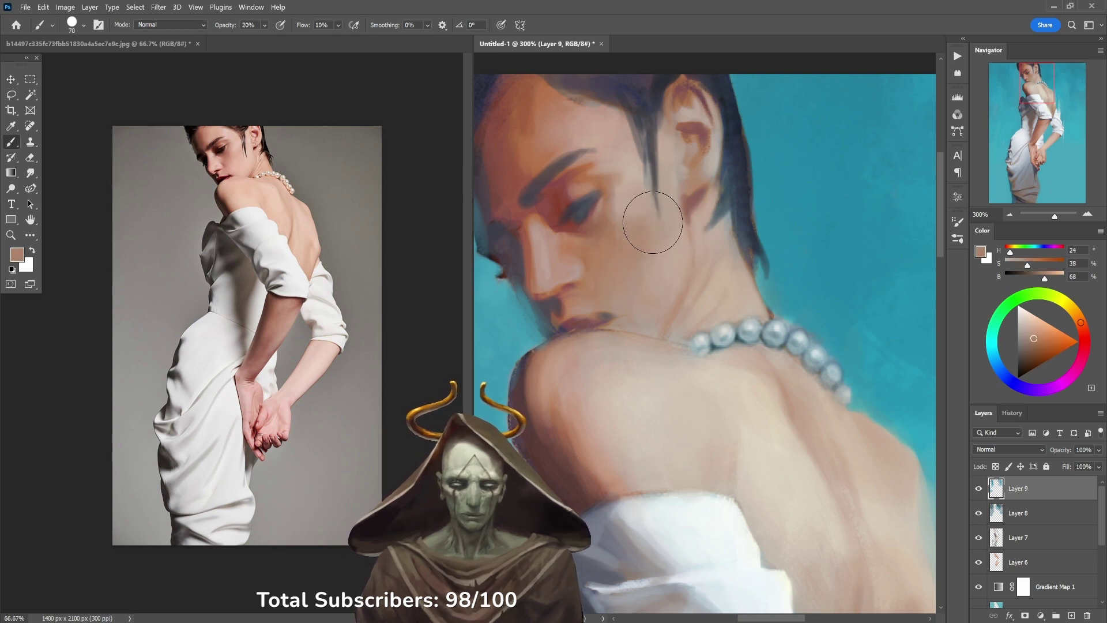
left_click_drag(658, 212, 655, 249)
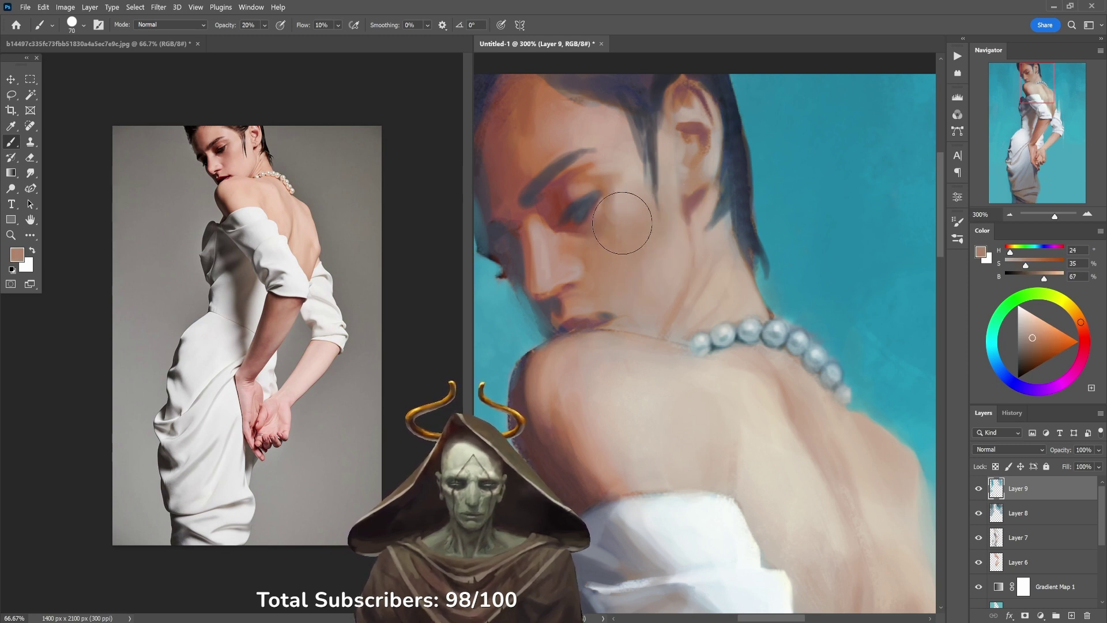
Step: Sample lighter and warmer temple tones and a dark face shadow, raising opacity to 70%
left_click(613, 180, "alt")
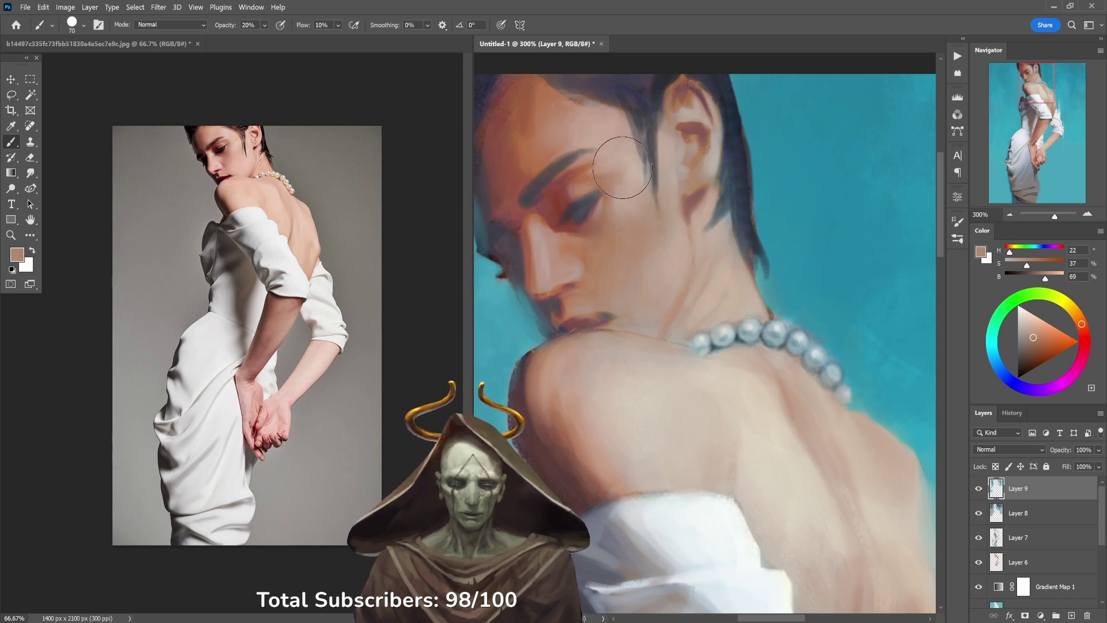
left_click(601, 154, "alt")
left_click_drag(628, 173, 668, 126)
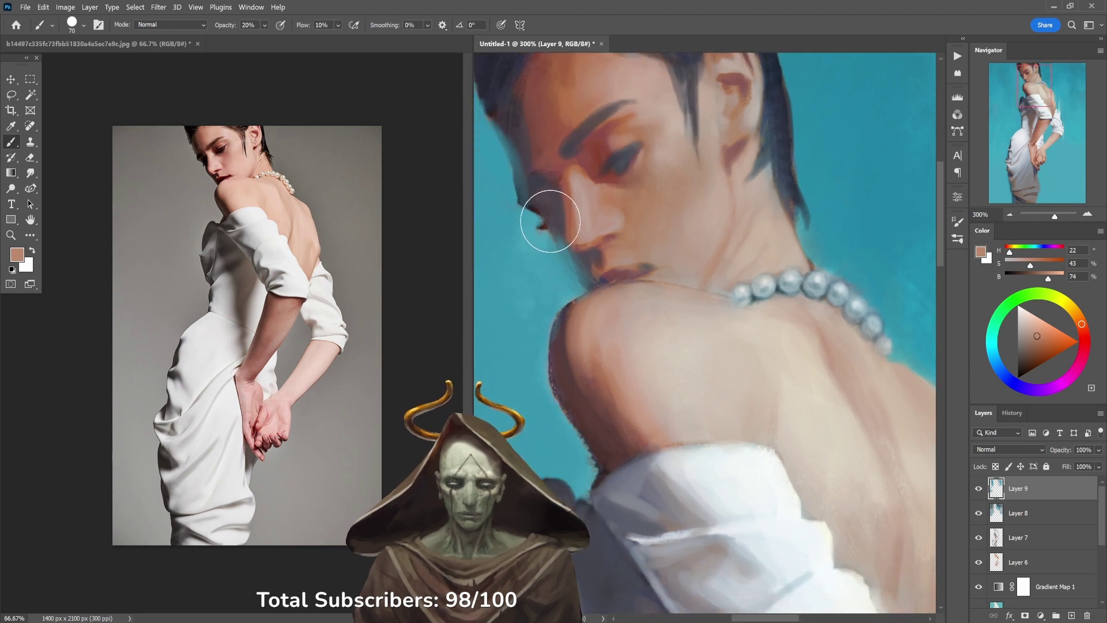
left_click(538, 201, "alt")
key("7")
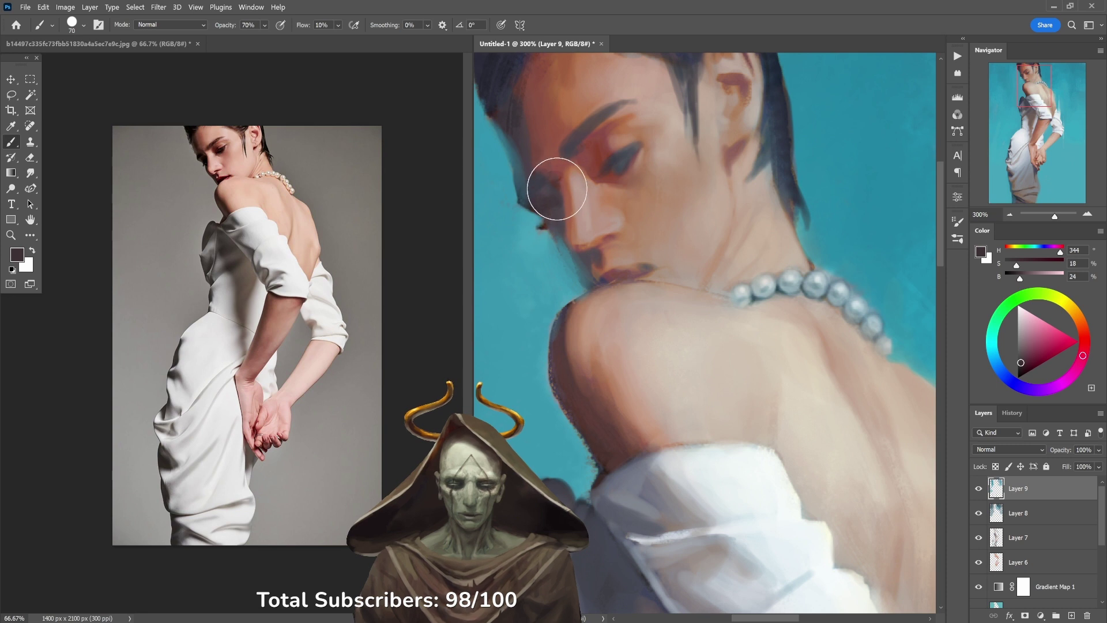
Step: Bring the top of the head into view and sample forehead tones at 40% opacity
mouse_move(635, 190)
left_mouse_down()
mouse_move(670, 192)
mouse_move(643, 197)
left_mouse_up()
left_click_drag(632, 136, 651, 224)
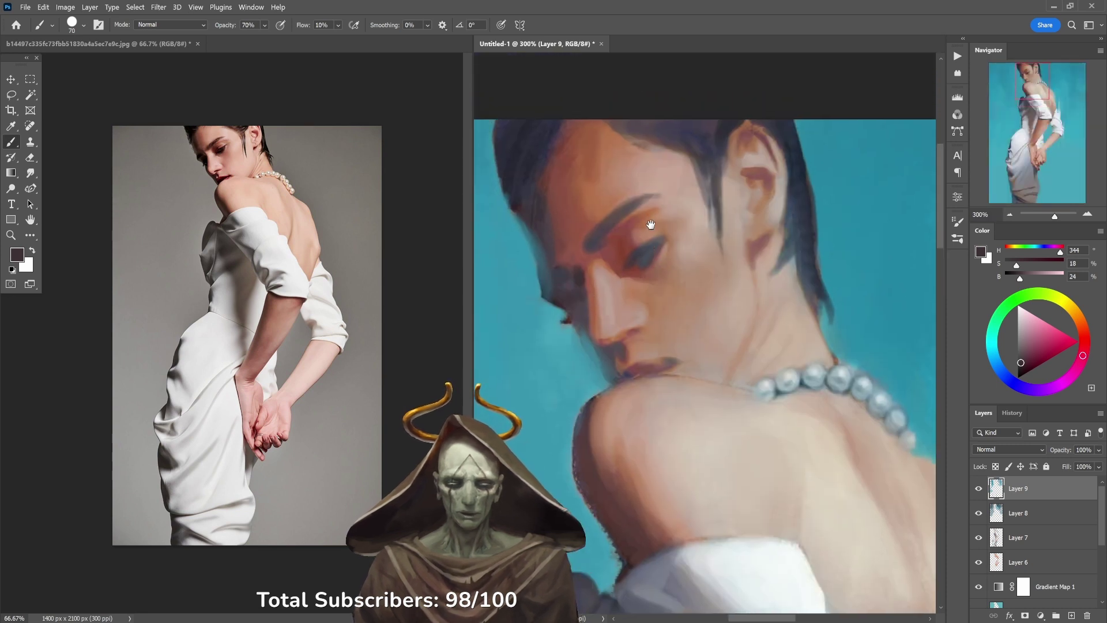
left_click(584, 168, "alt")
key("4")
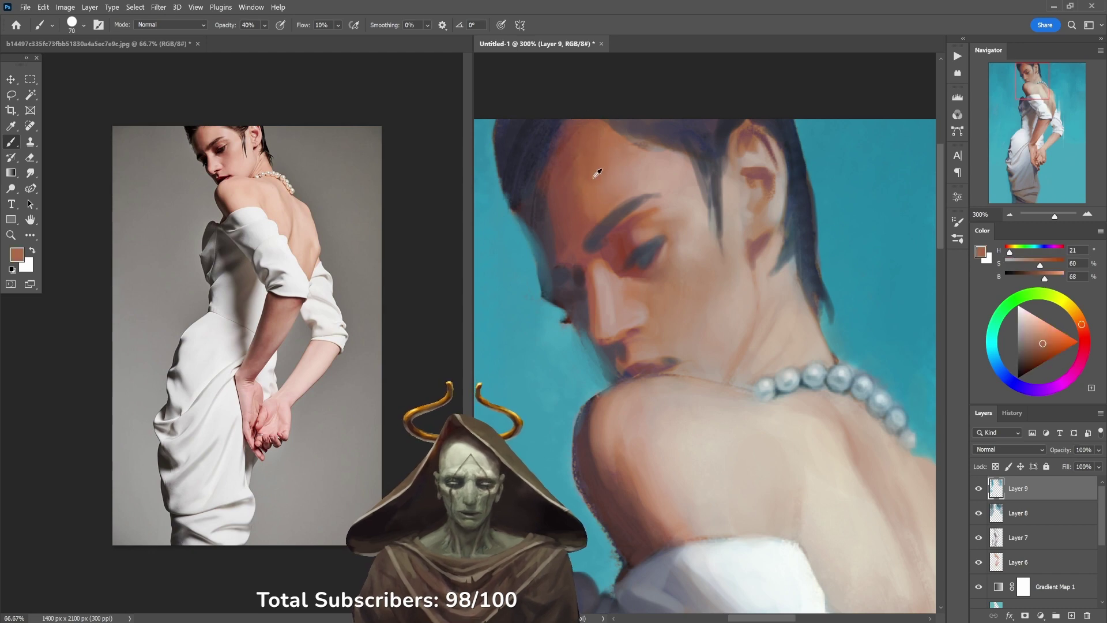
left_click(585, 187, "alt")
scroll(585, 218, "down", 4)
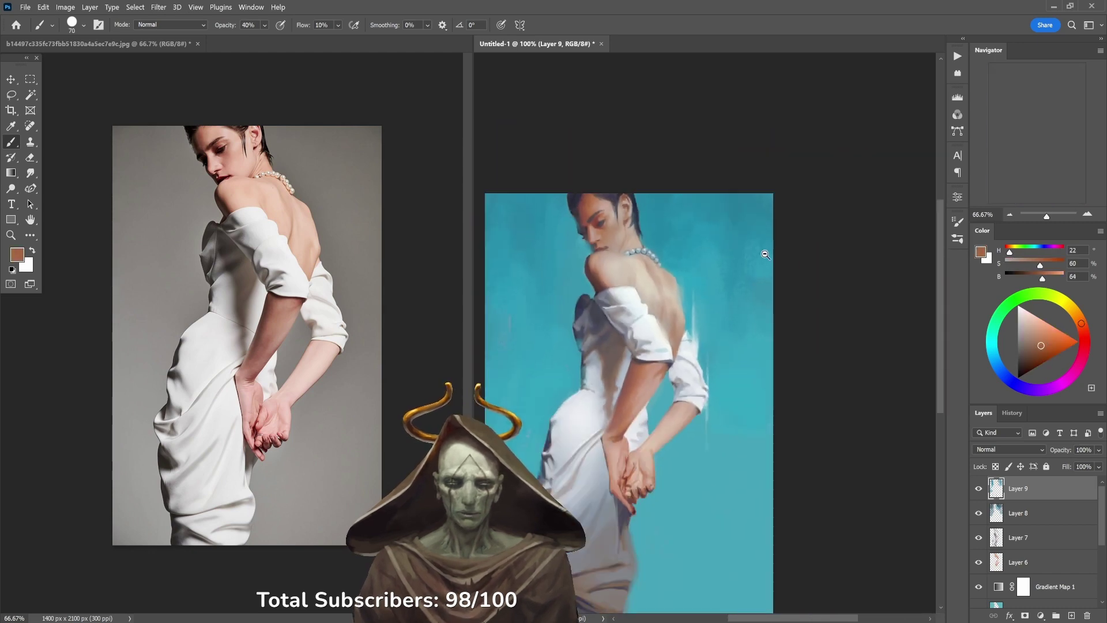
key("ctrl+shift+s")
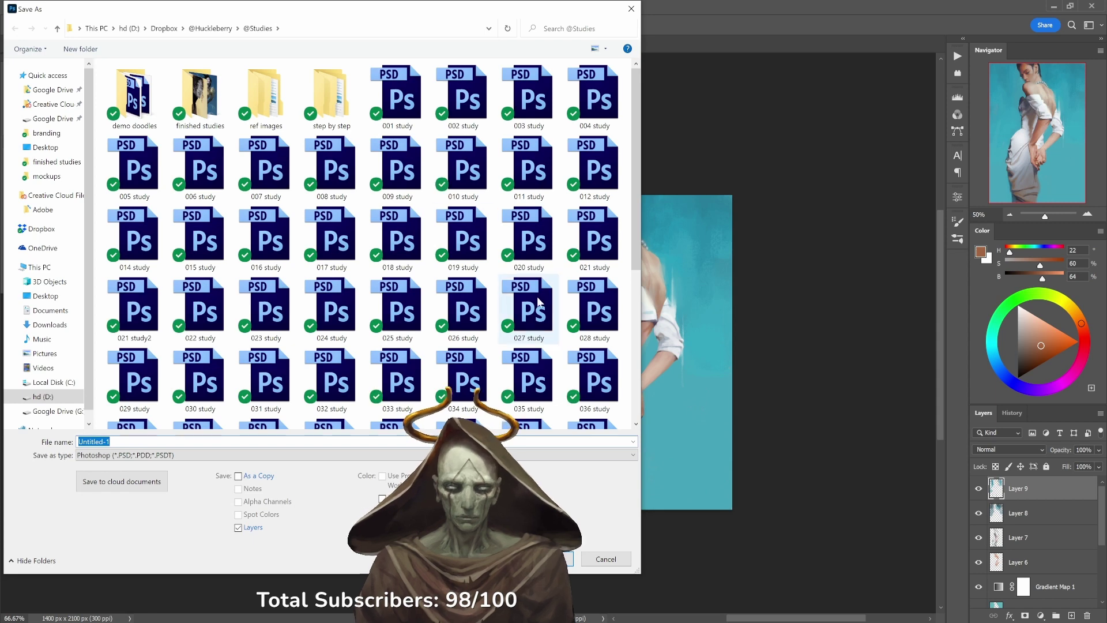
scroll(557, 346, "down", 3)
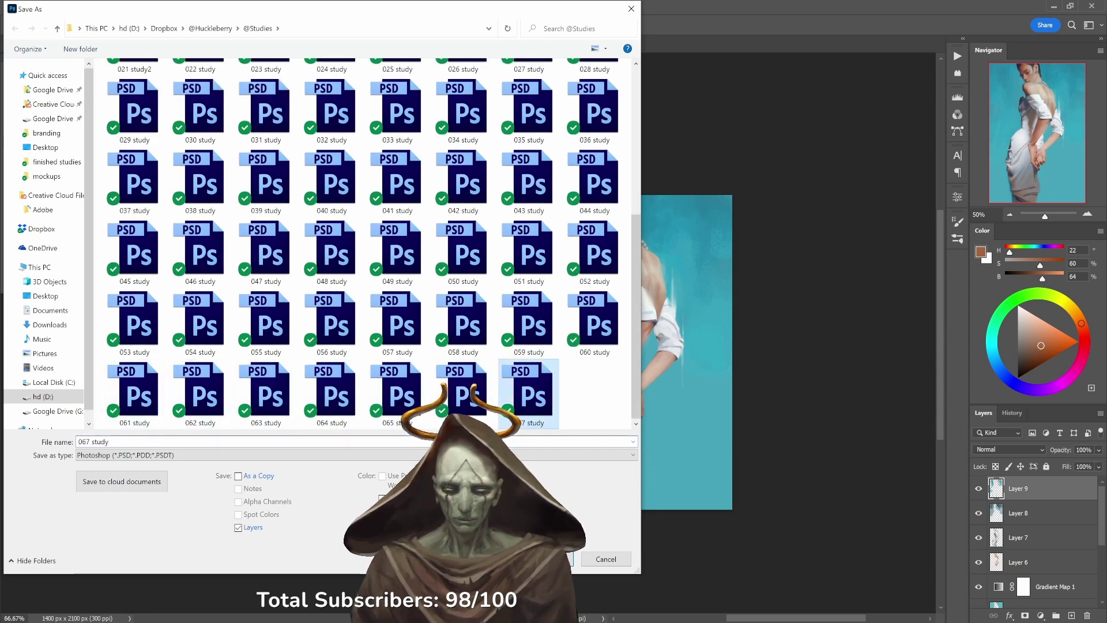
left_click(529, 392)
key("BackSpace")
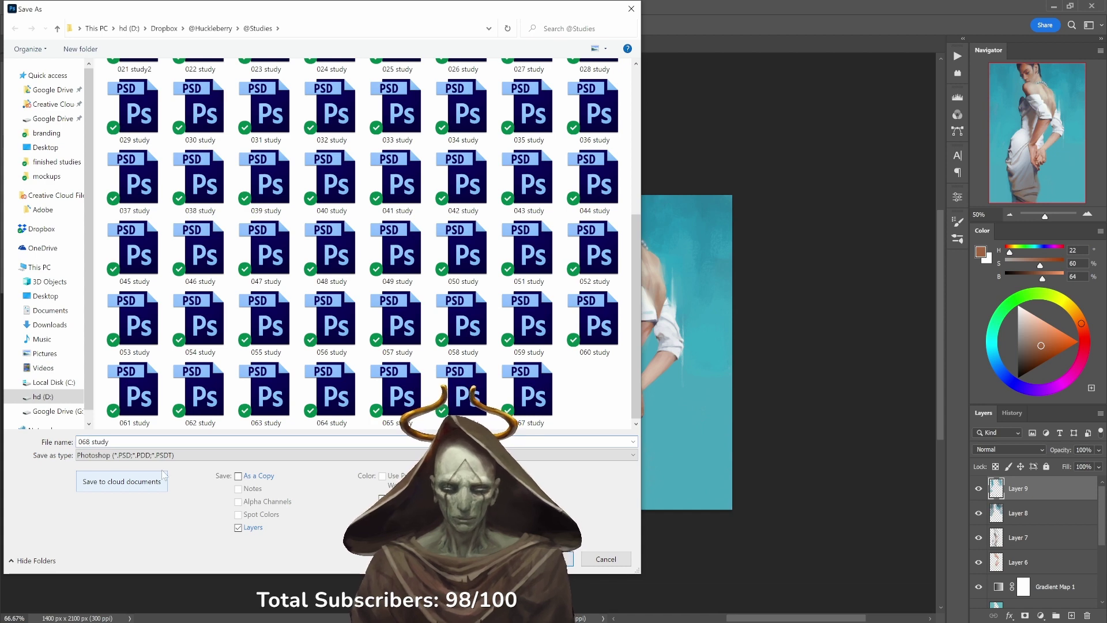
left_click(550, 559)
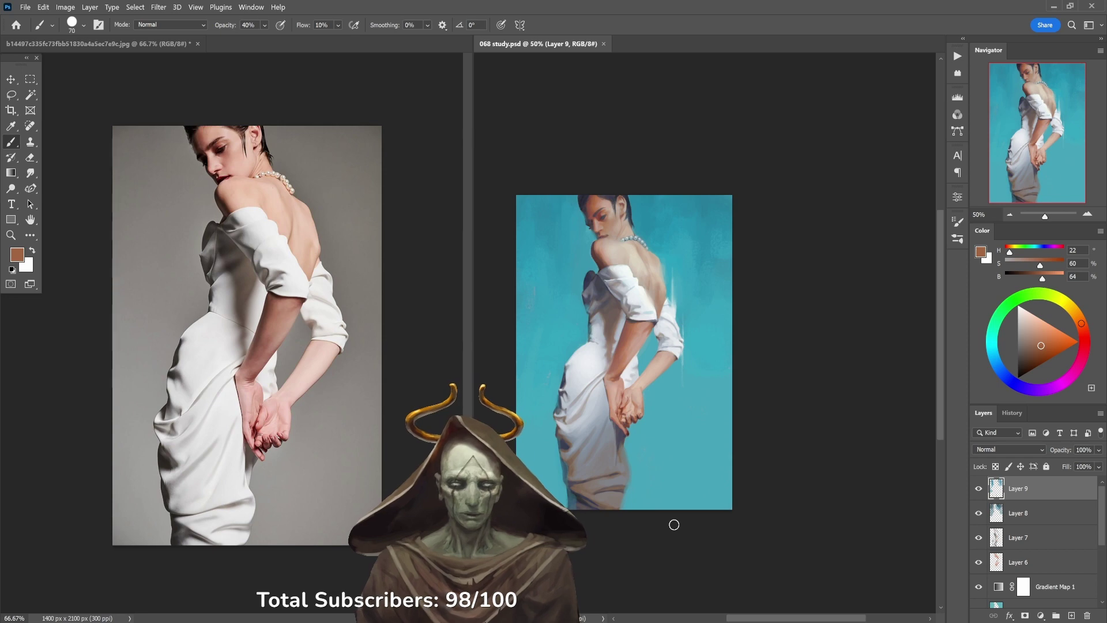
key("ctrl+alt+shift+s")
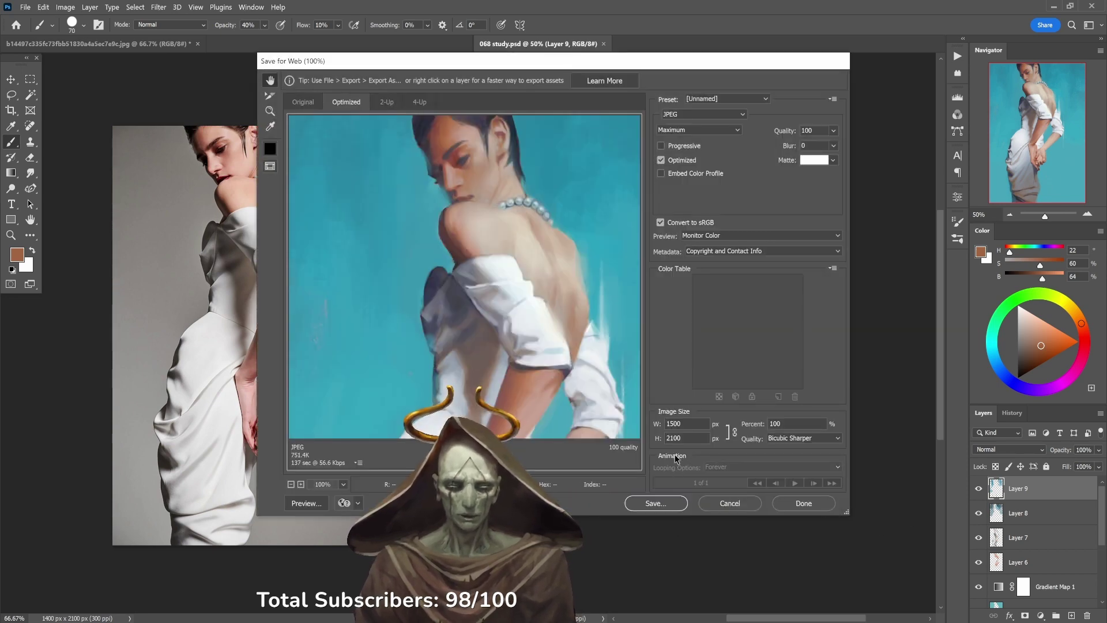
left_click(670, 503)
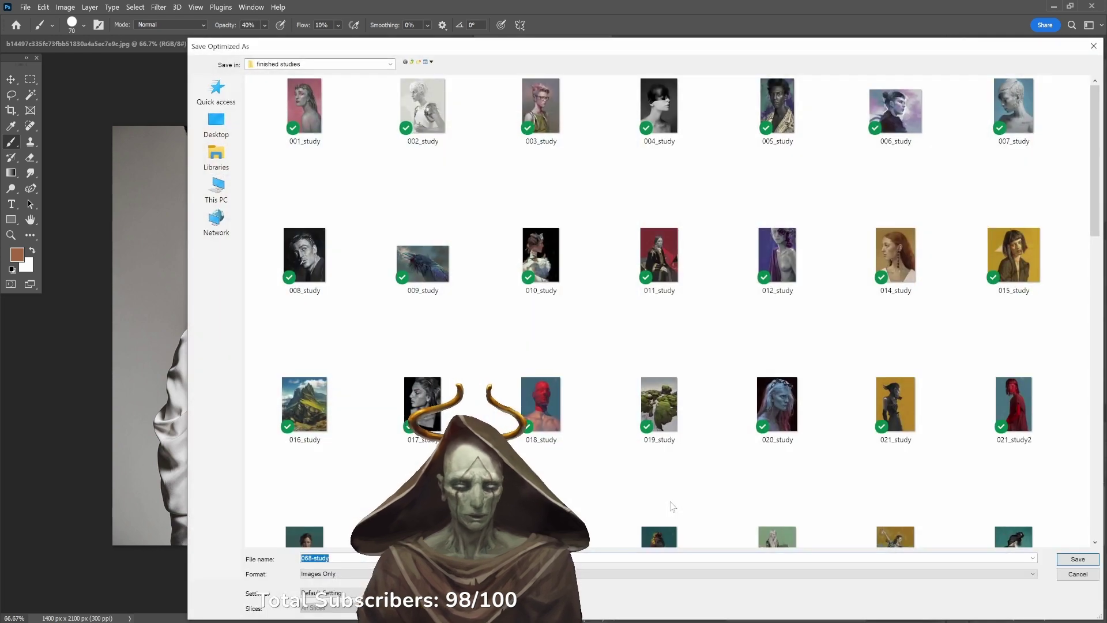
scroll(741, 358, "down", 15)
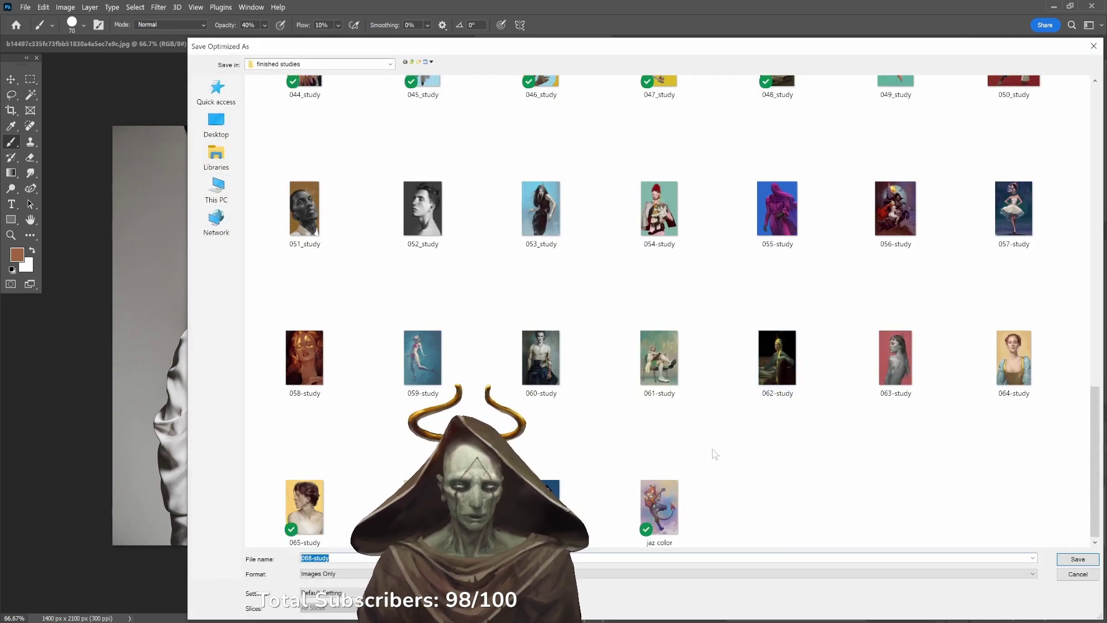
left_click(583, 489)
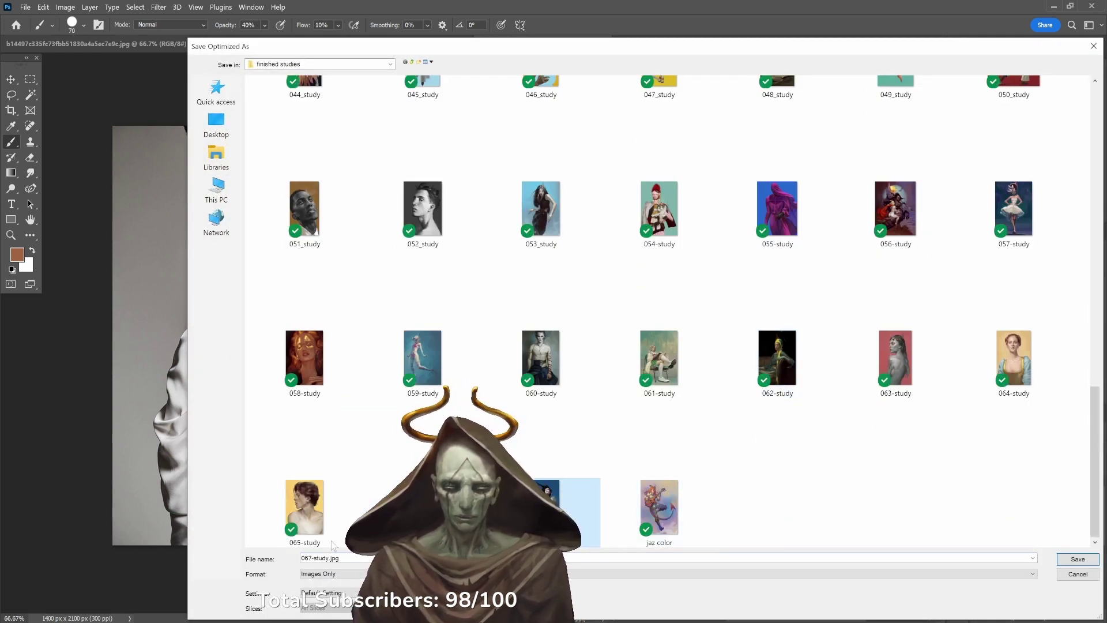
double_click(314, 559)
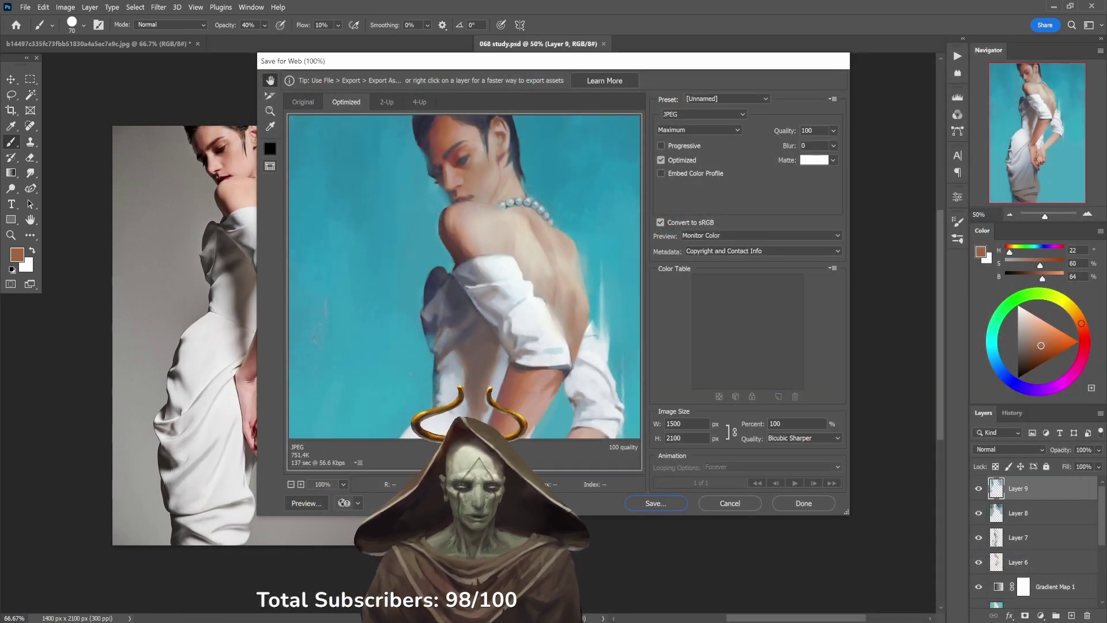
key("Escape")
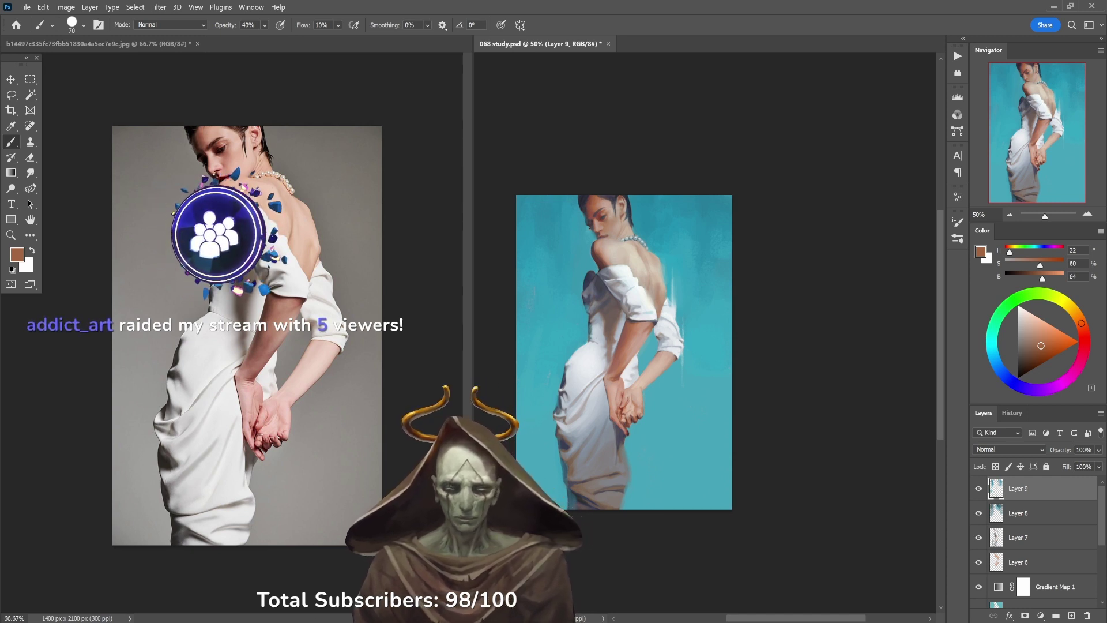
Step: Close the existing Twitter browser window
left_click(462, 613)
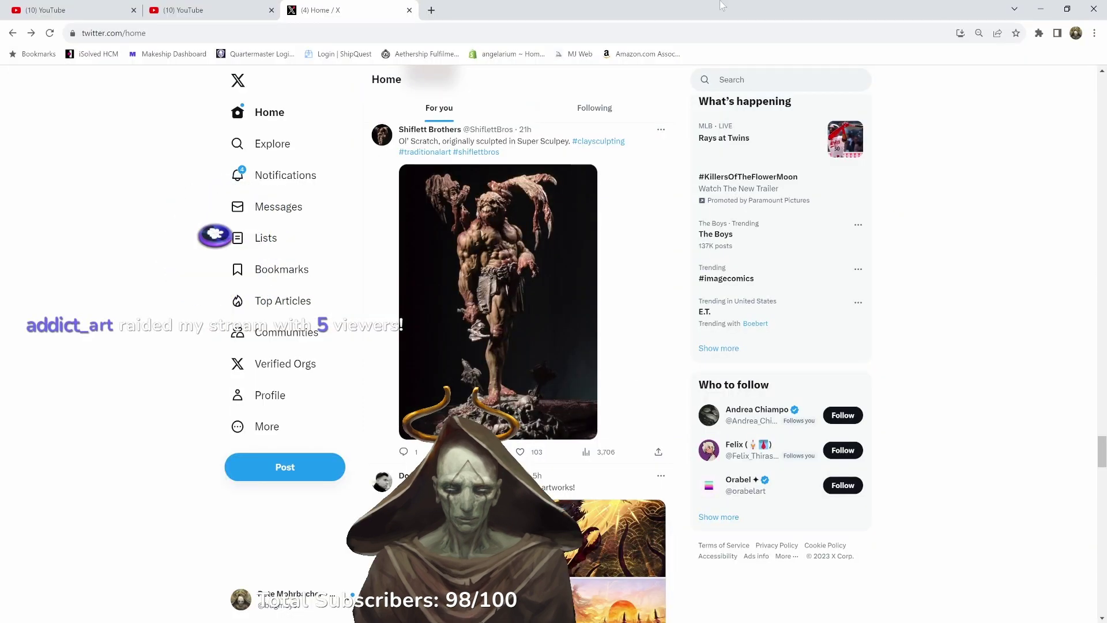
left_click_drag(663, 9, 667, 26)
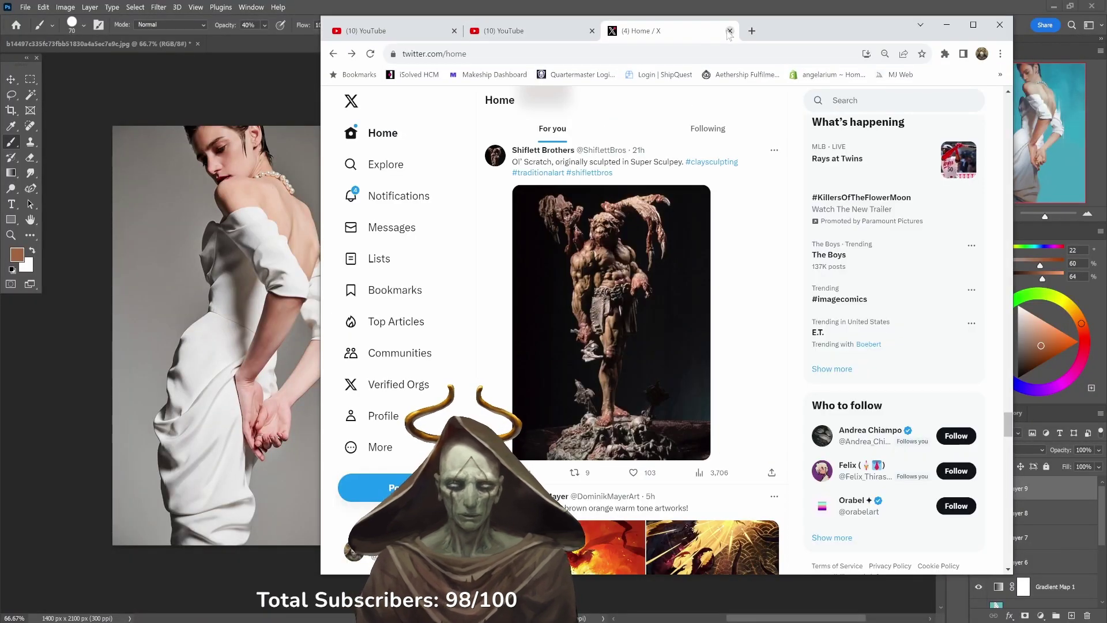
left_click(1000, 25)
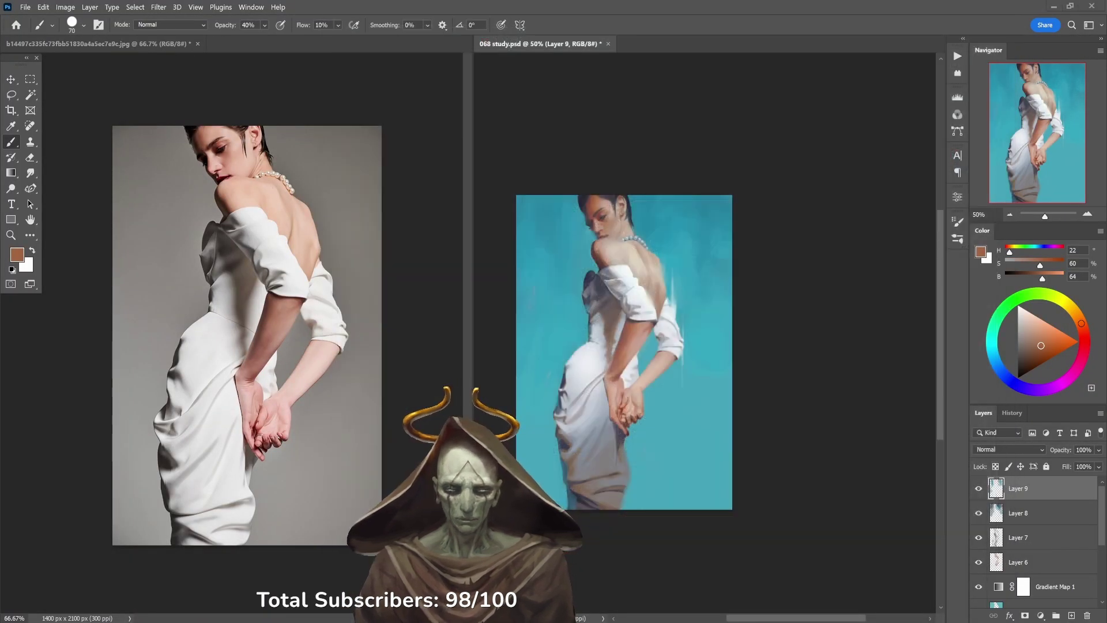
Step: Open a new Chrome window and go to the artist's pasted Twitch channel address
right_click(464, 620)
left_click(444, 524)
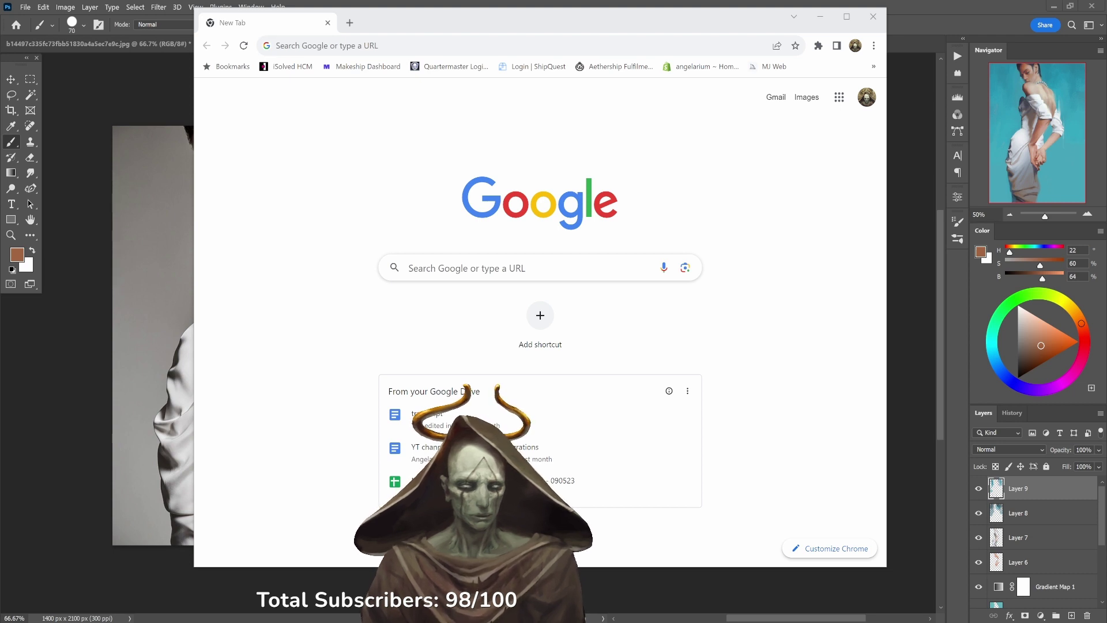
type("https://www.twitch.tv/awanyx")
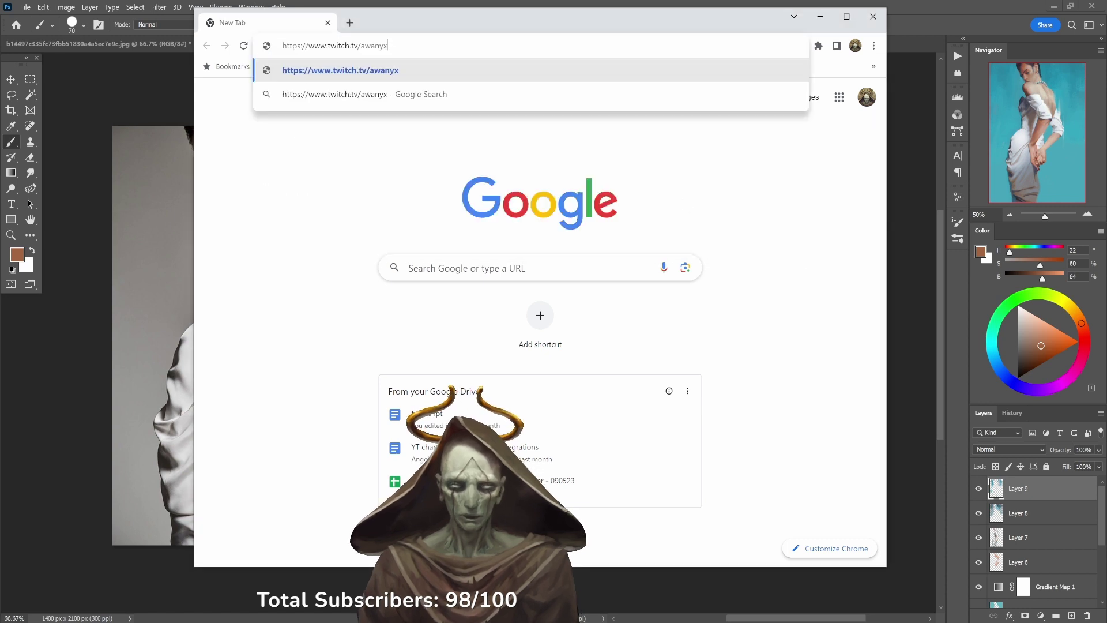
key("Return")
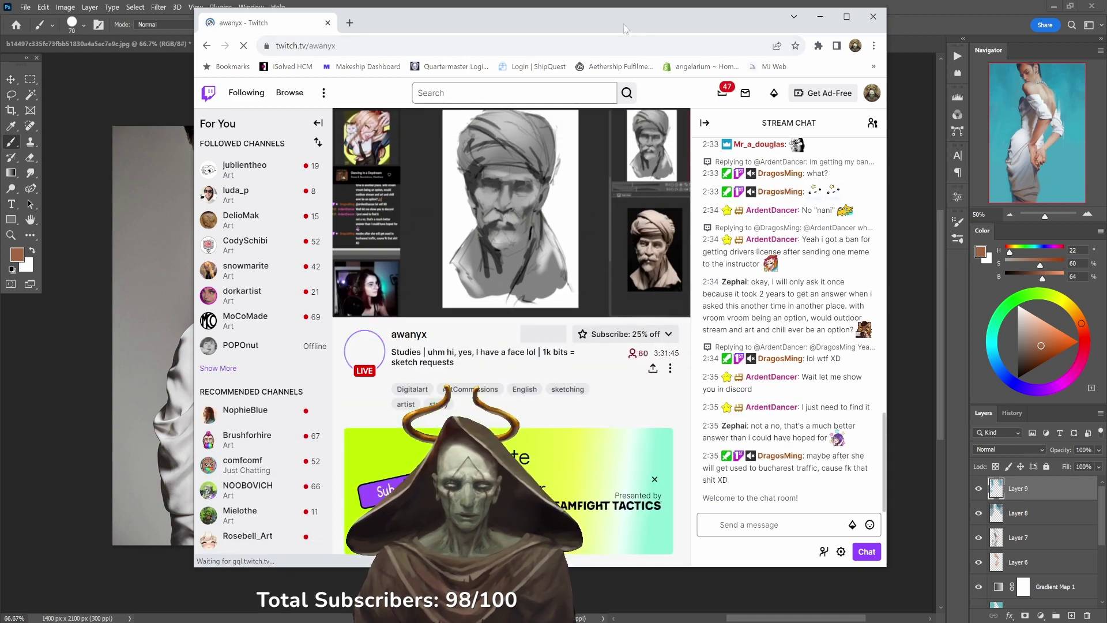
left_click_drag(628, 23, 568, 17)
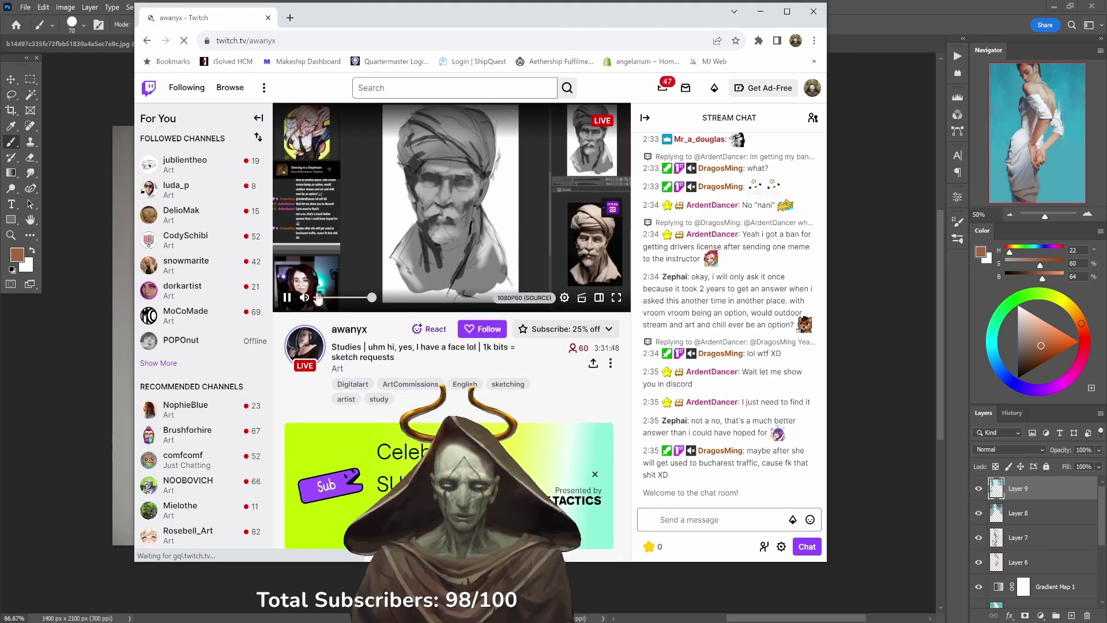